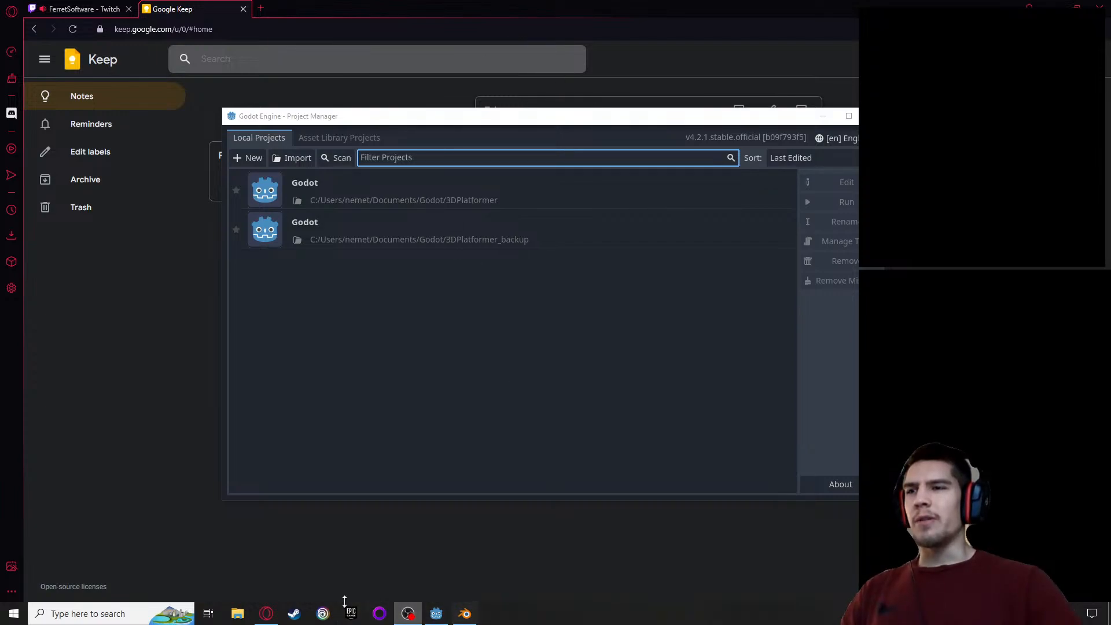
Open the 3DPlatformer project in Godot and view the player model's legs and feet up close
left_click(439, 620)
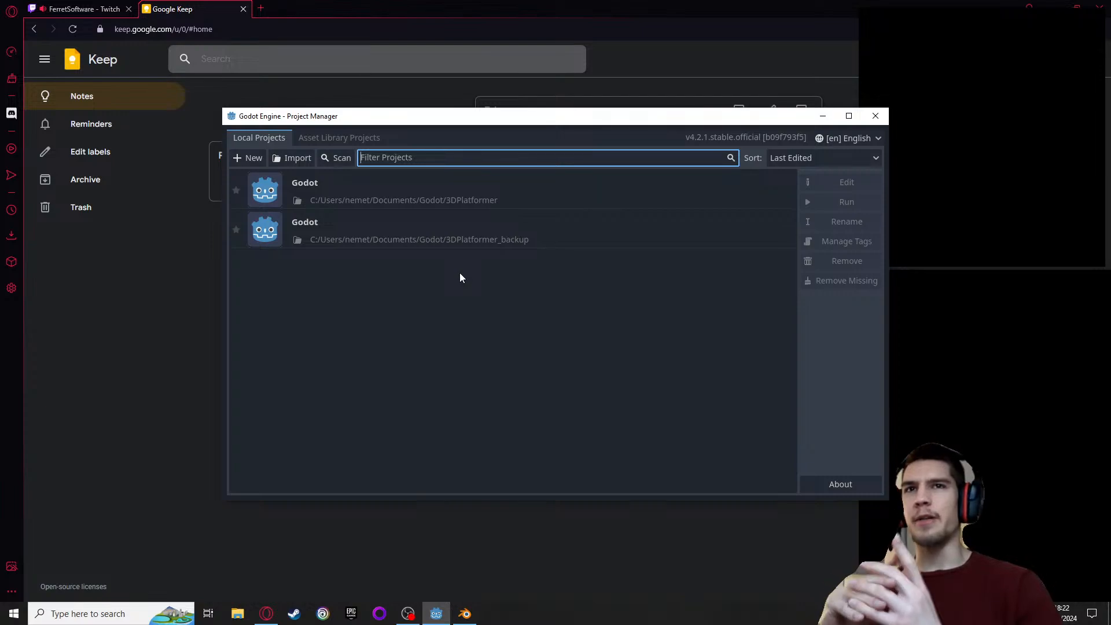
double_click(407, 193)
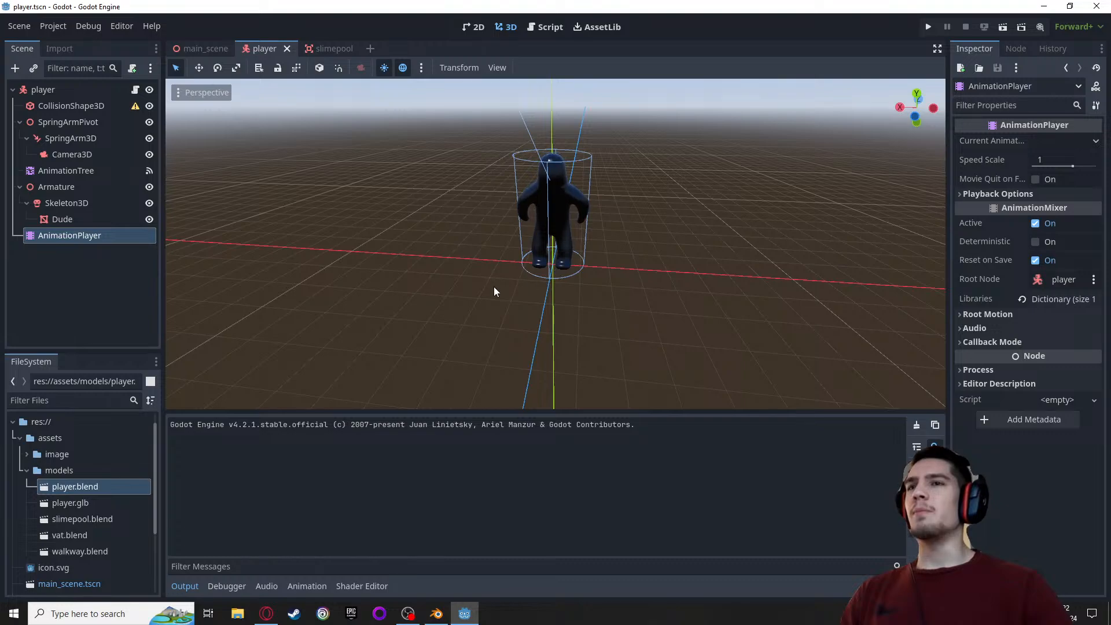
scroll(494, 286, "up", 4)
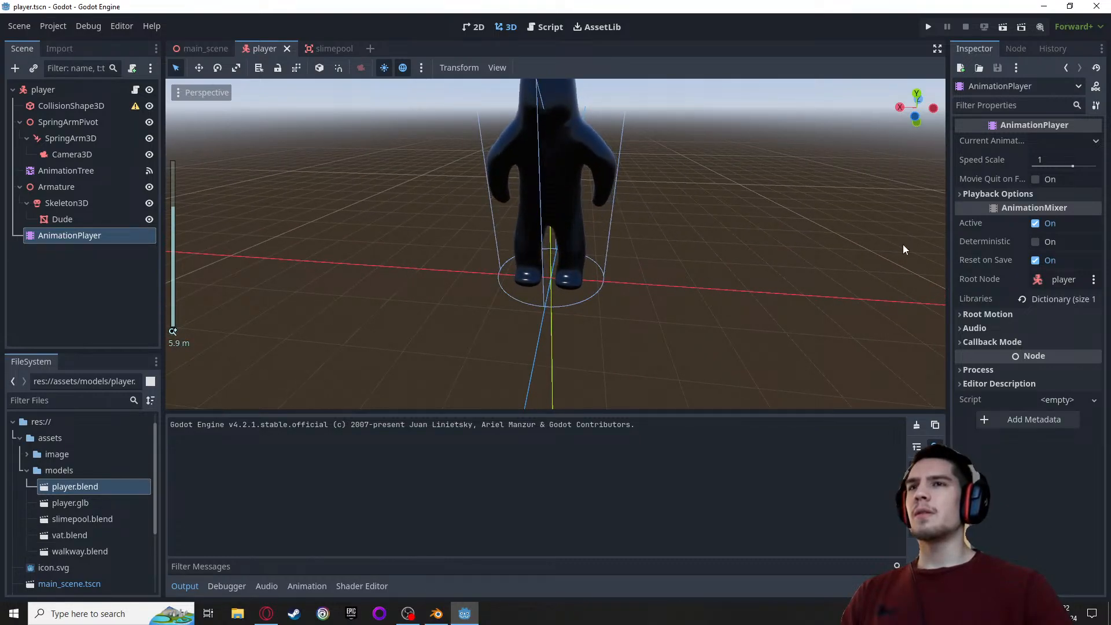
middle_click_drag(696, 260, 702, 239)
scroll(677, 168, "down", 2)
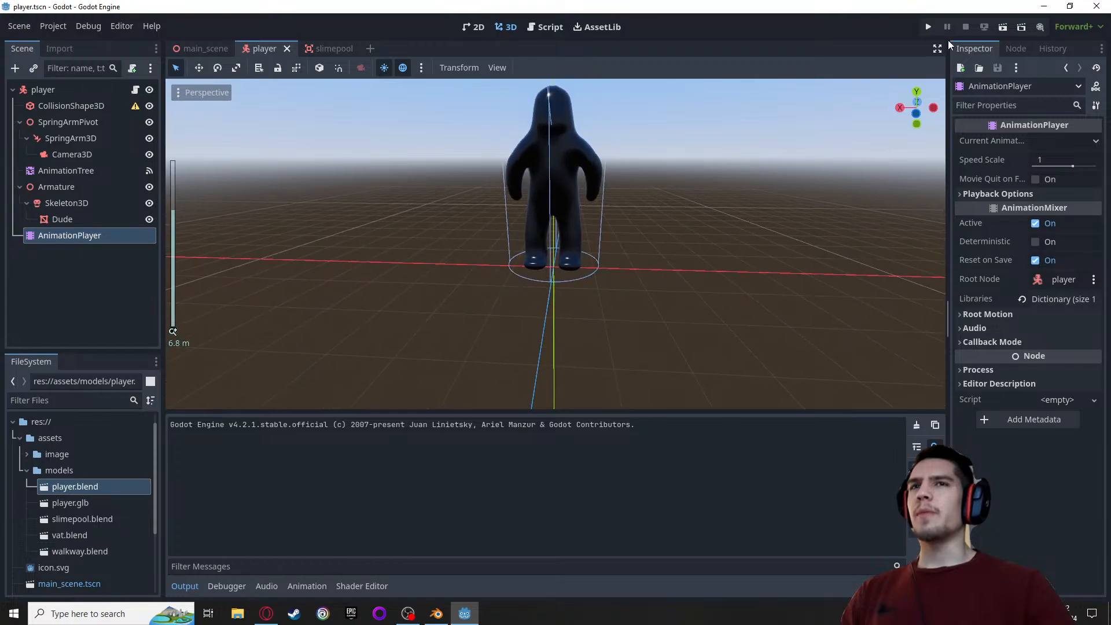
scroll(636, 220, "up", 3)
middle_click_drag(702, 283, 719, 259)
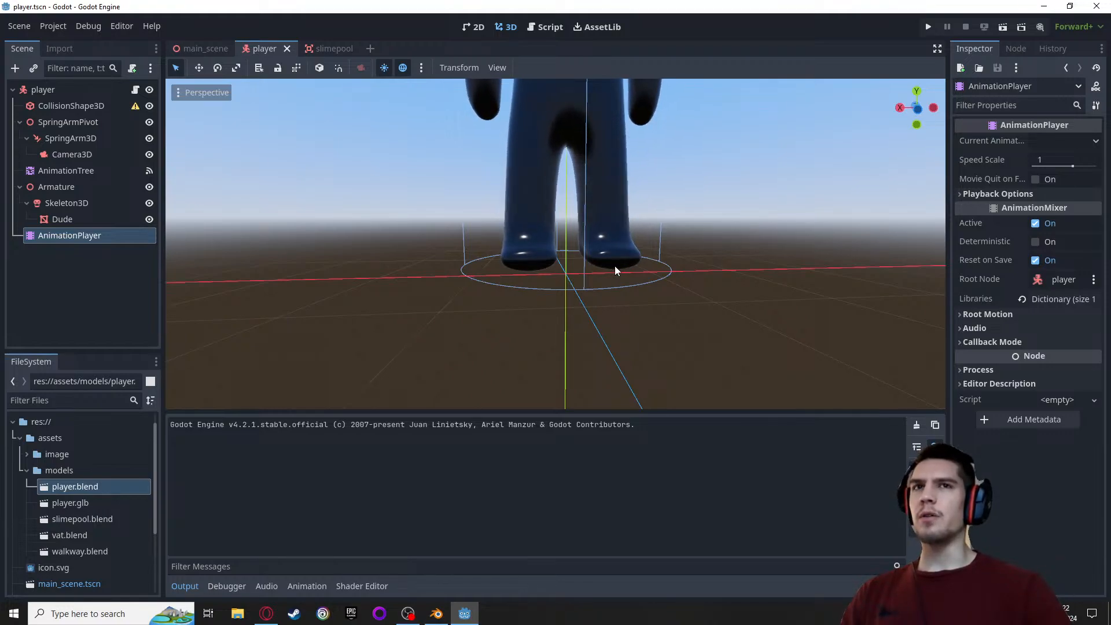
scroll(615, 266, "down", 2)
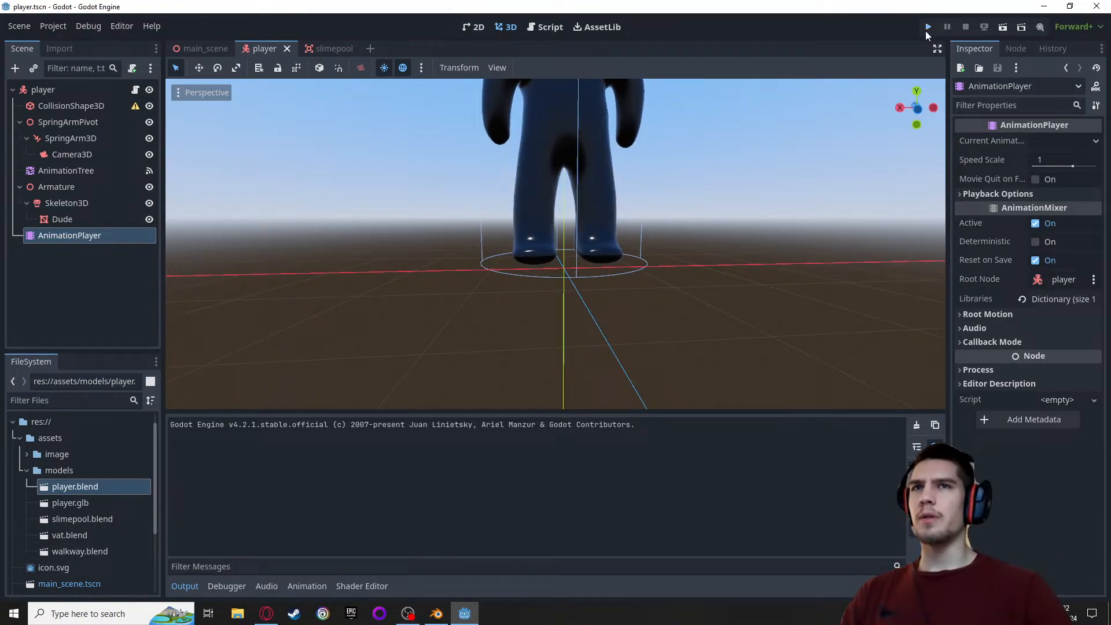
Run the project, test the character's running in all directions and its jump, and quit the game
left_click(927, 27)
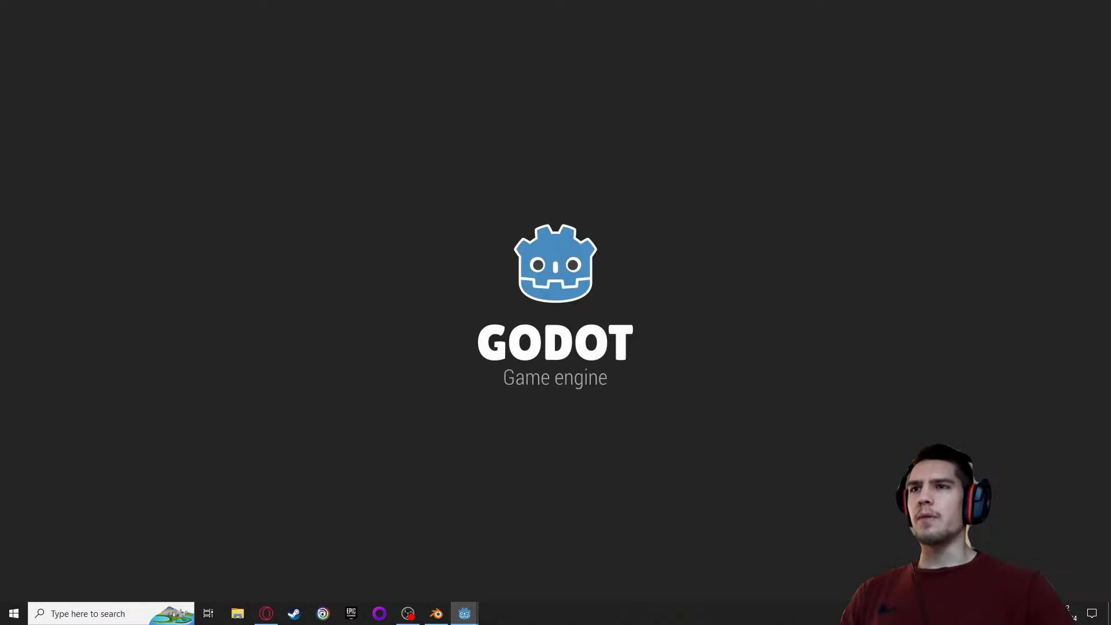
key("w")
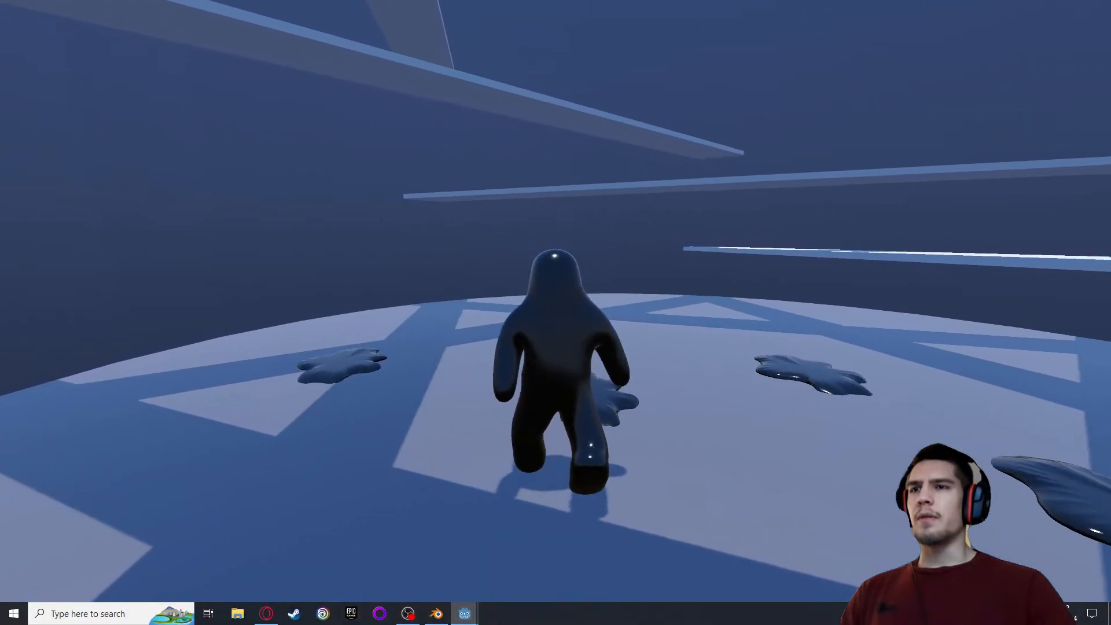
key("a")
key("s")
key("d")
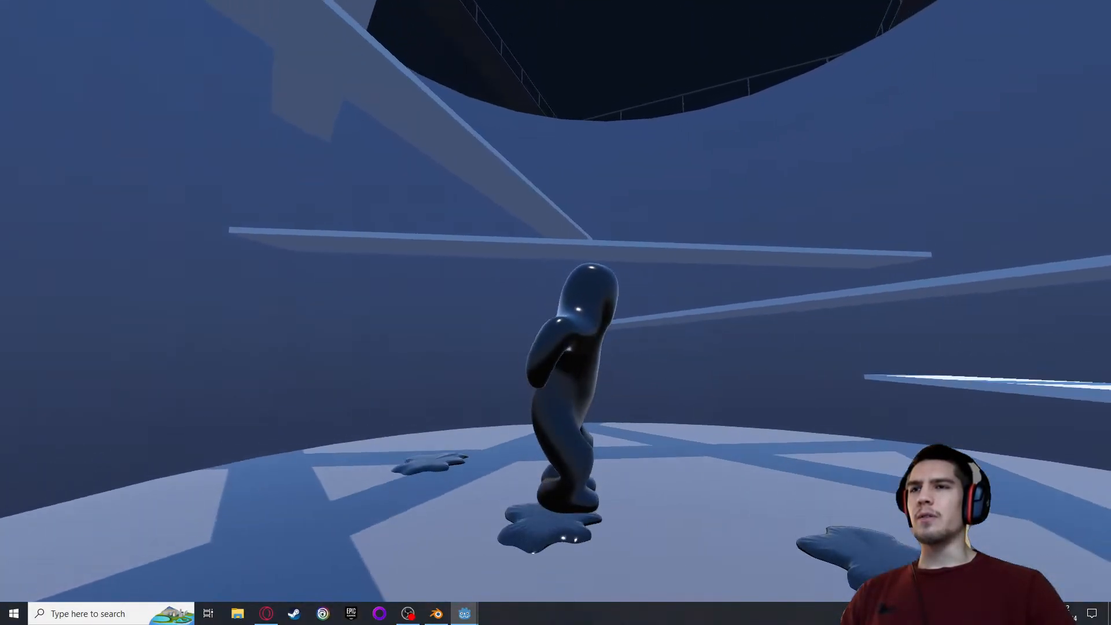
key("space")
key("space")
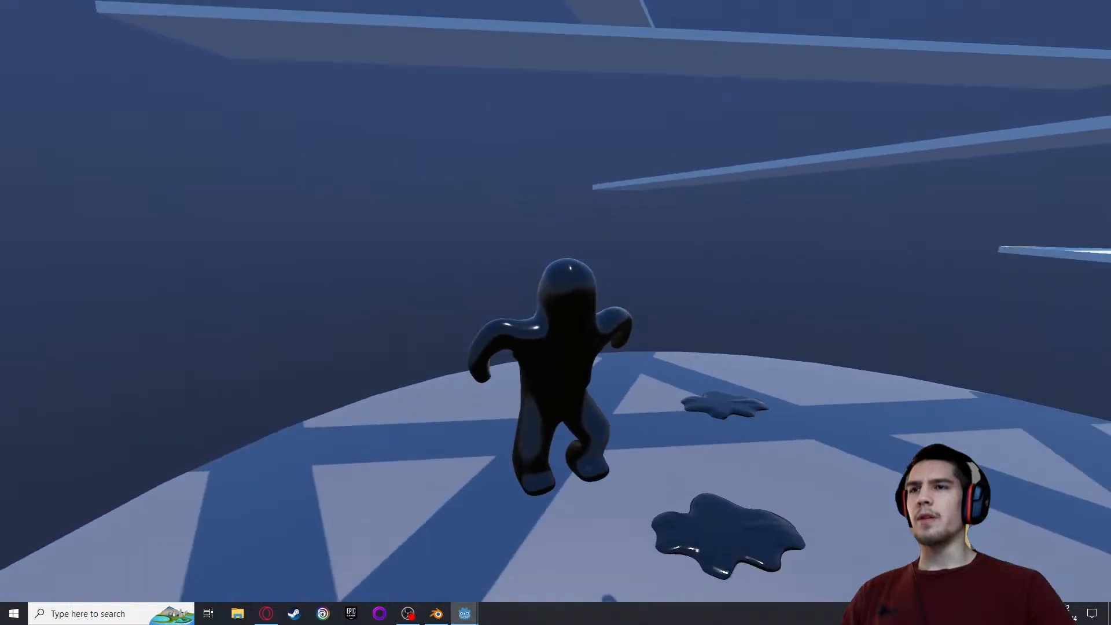
key("w")
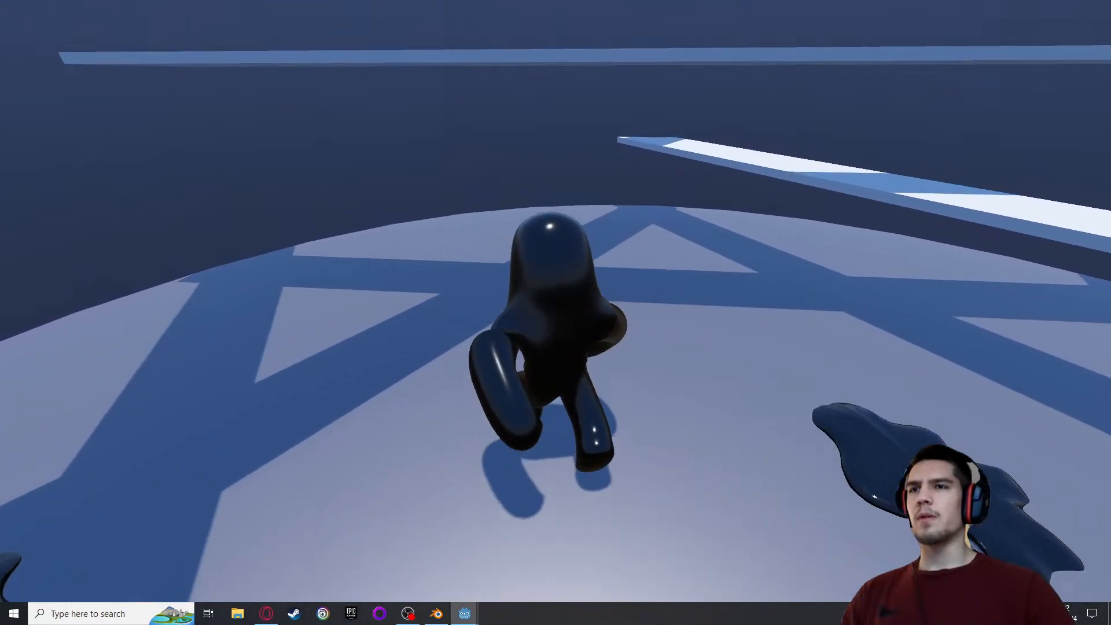
key("a")
key("w")
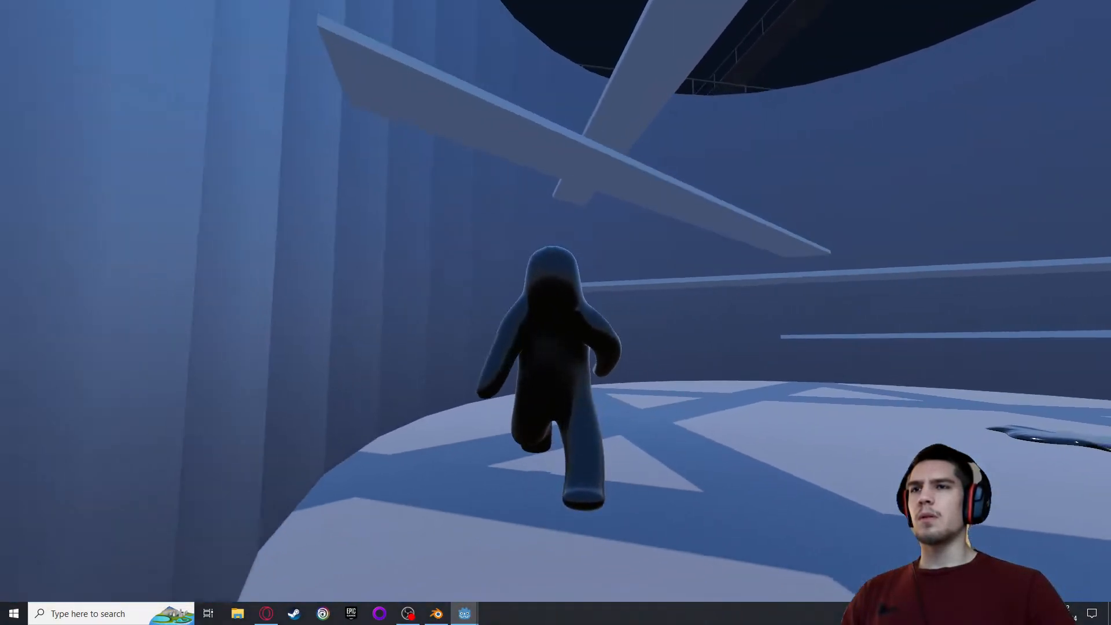
key("d")
key("w")
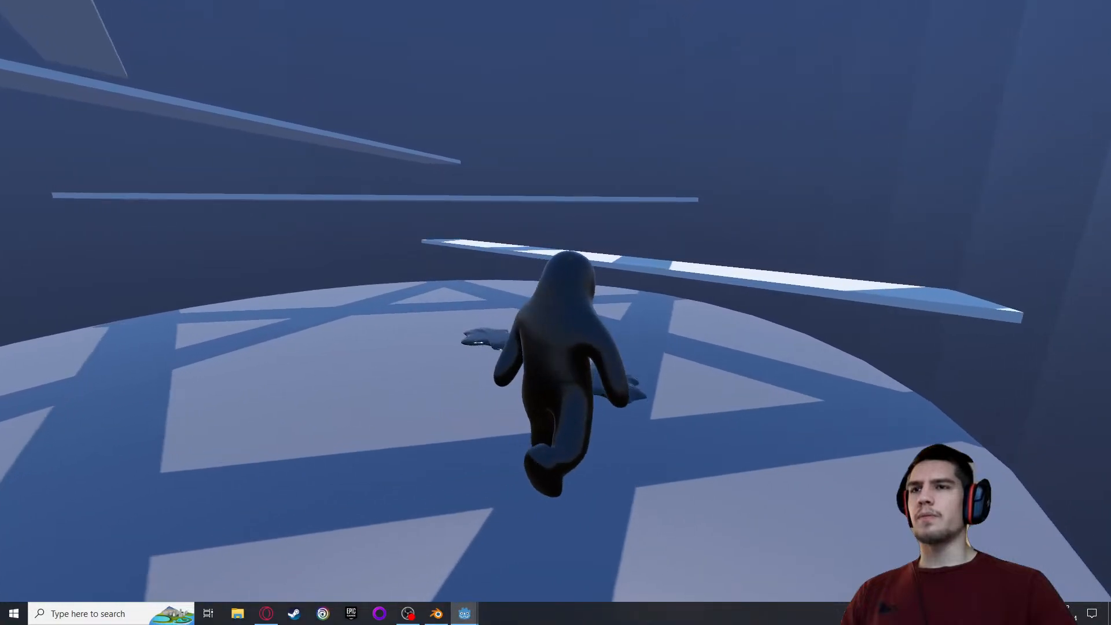
key("a")
key("s")
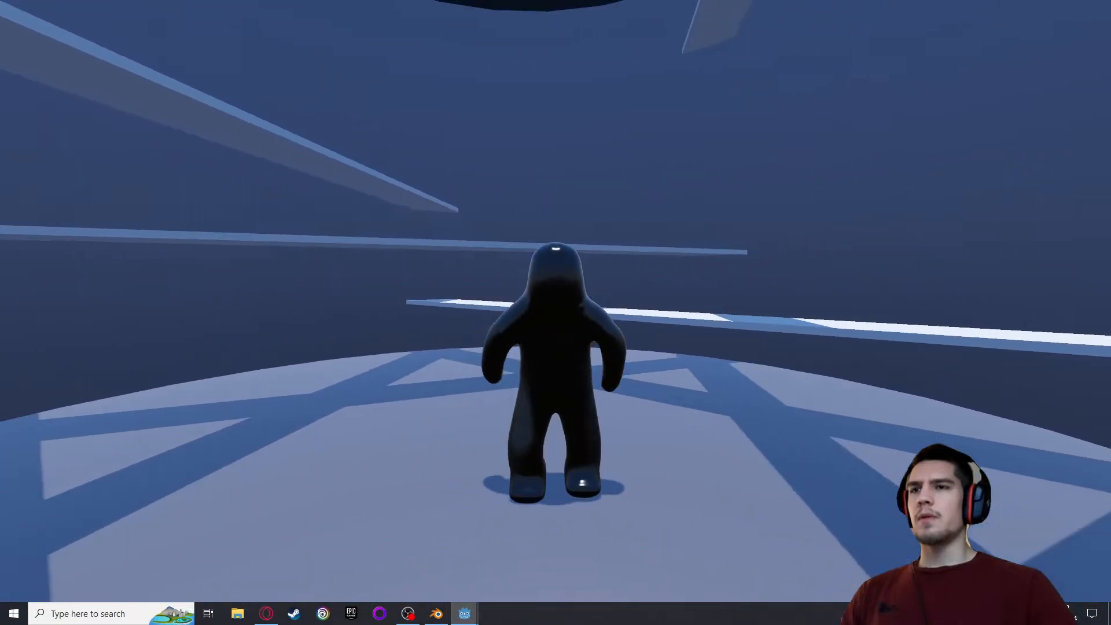
key("d")
key("Escape")
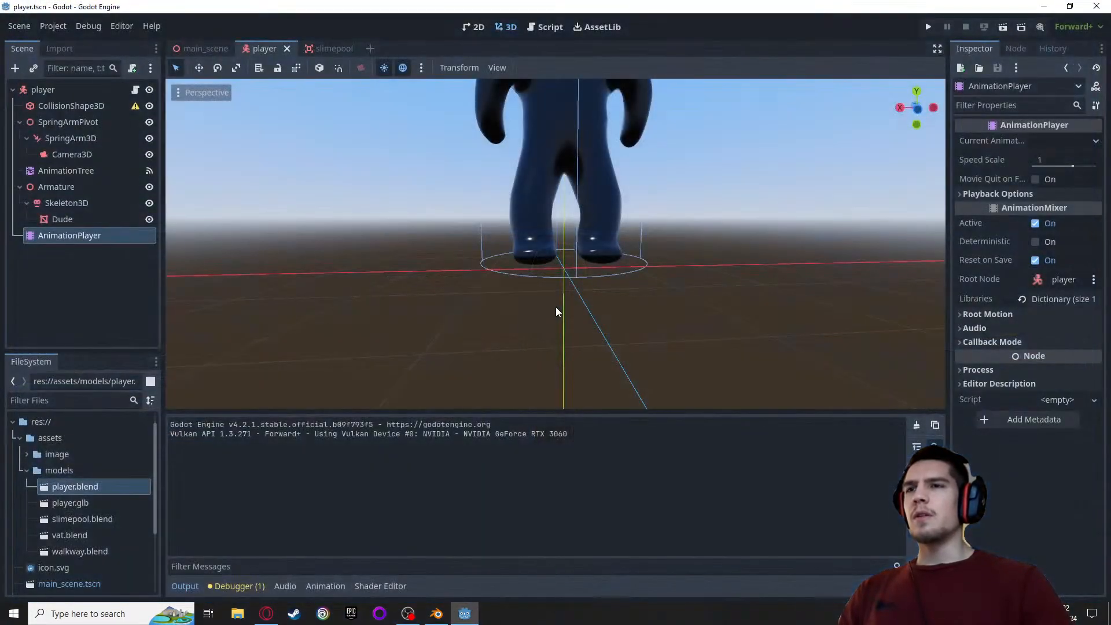
Quit to the project list and open the 3DPlatformer_backup project
mouse_move(439, 614)
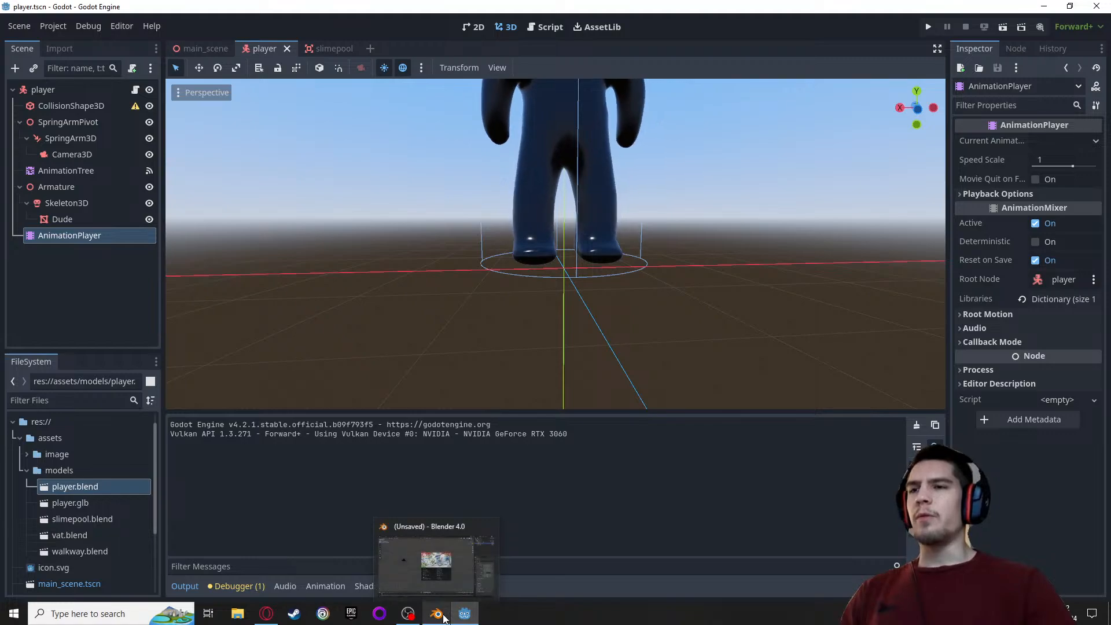
left_click(459, 617)
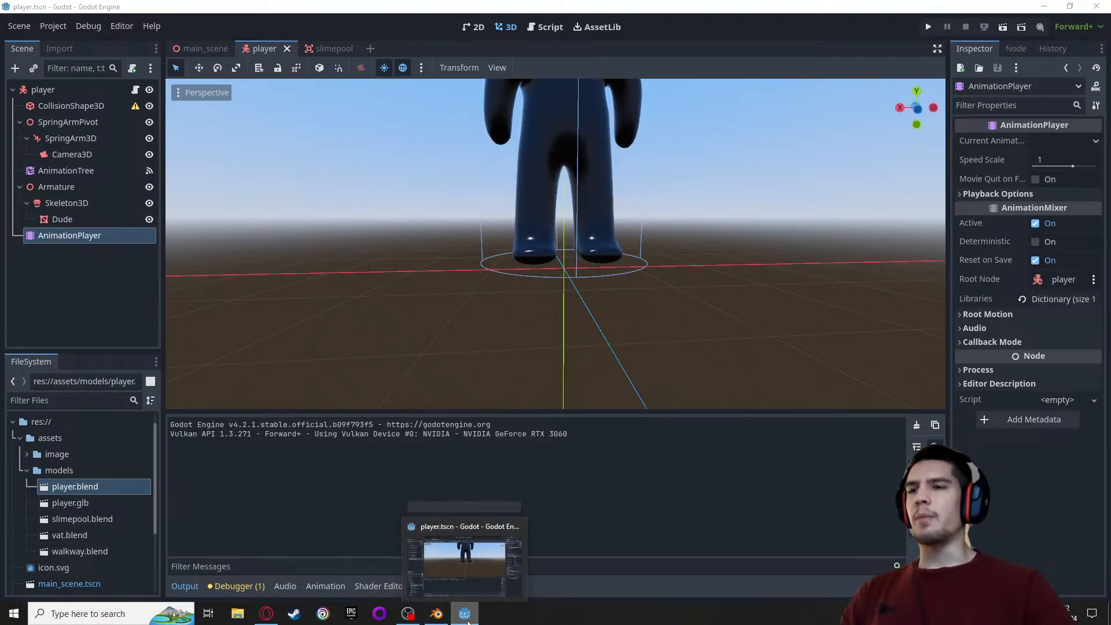
left_click(463, 617)
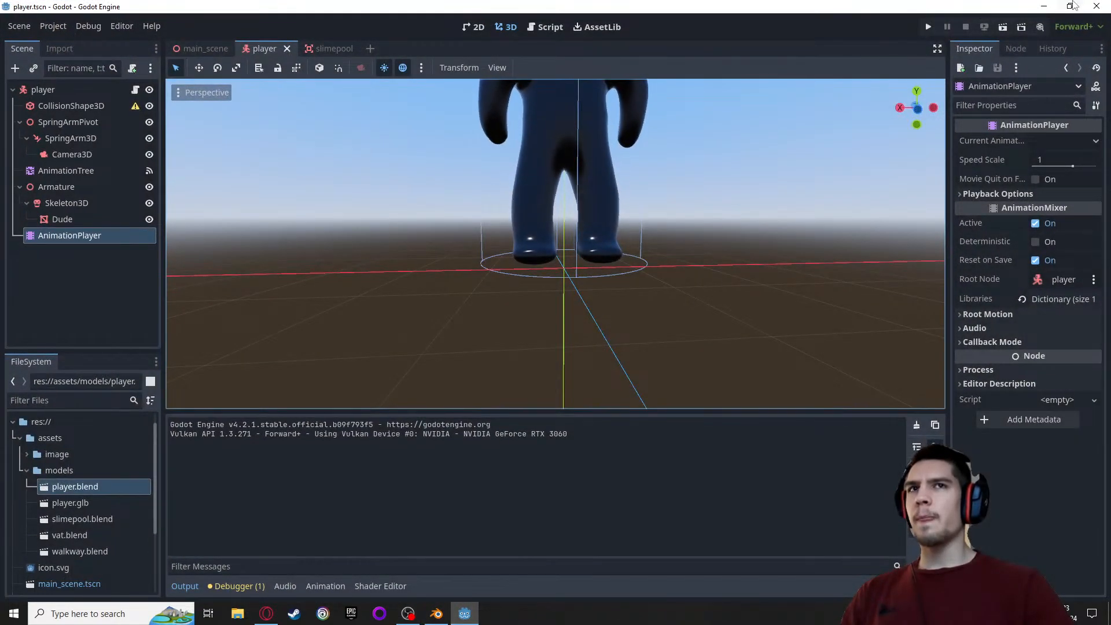
left_click(18, 28)
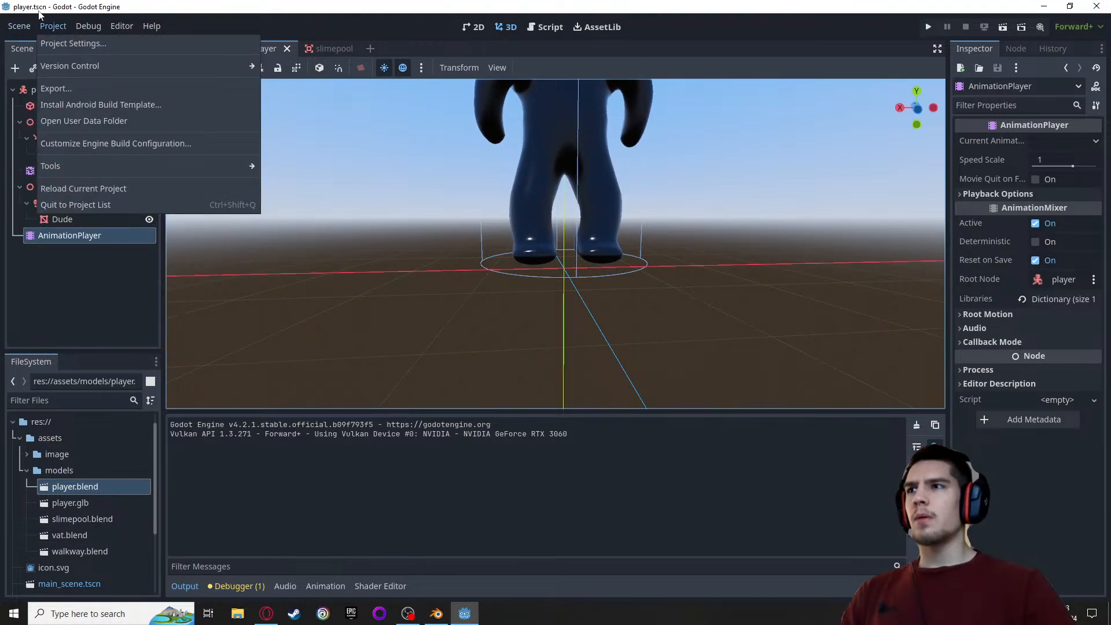
mouse_move(61, 25)
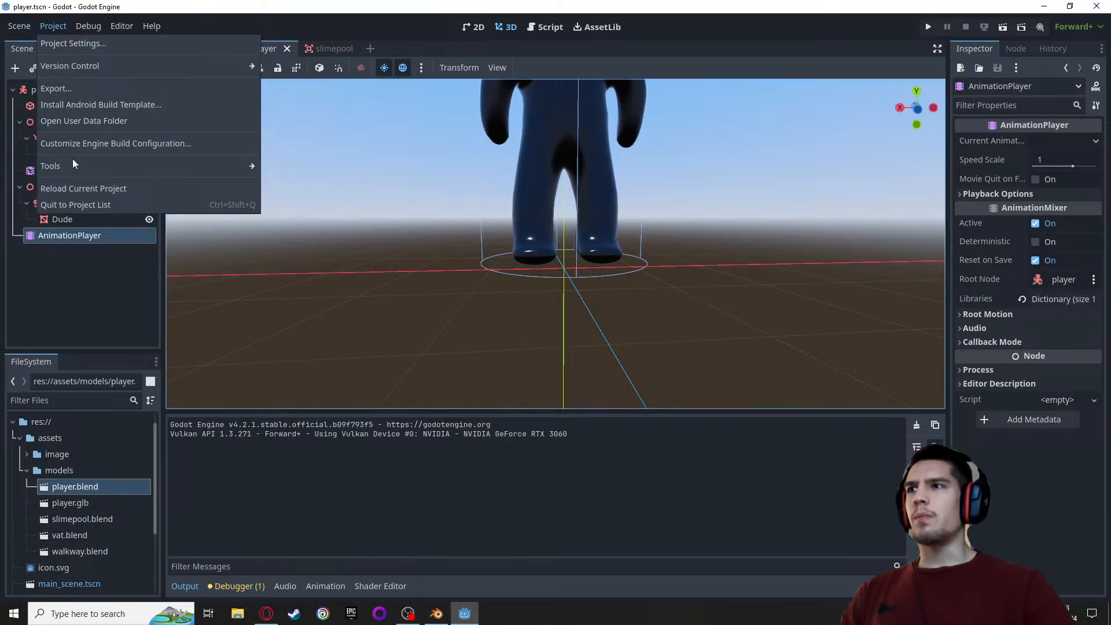
left_click(78, 204)
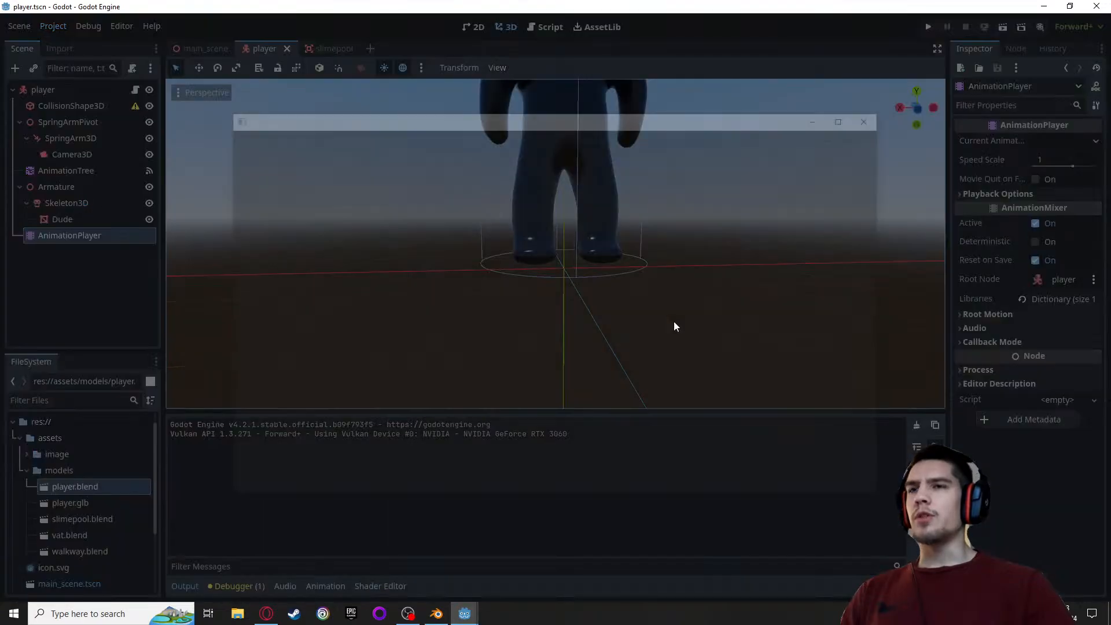
double_click(428, 238)
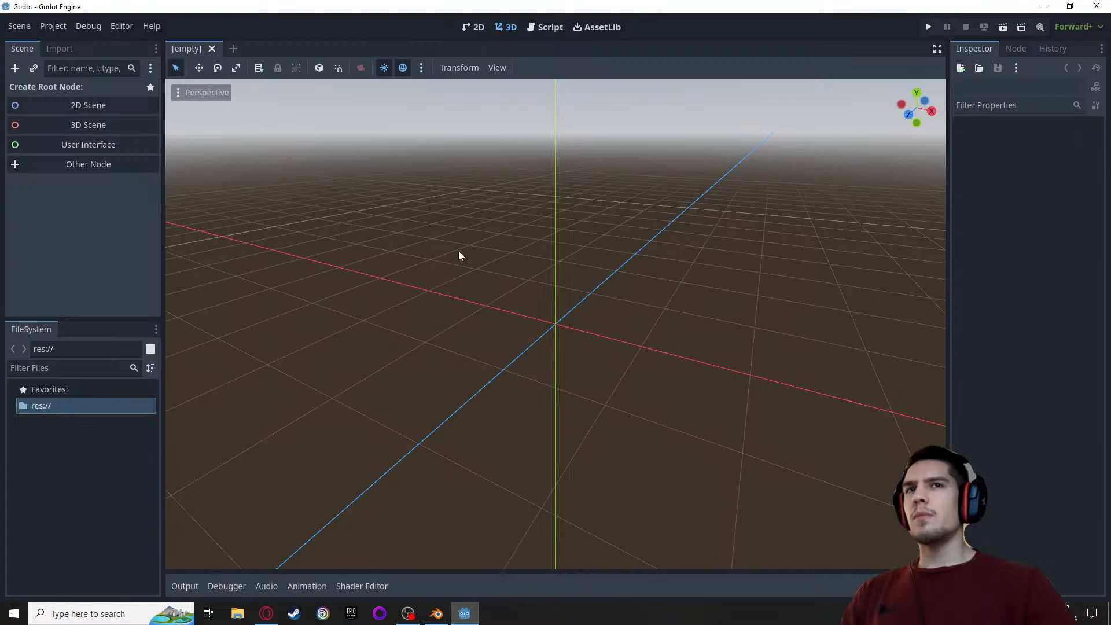
Select the player's AnimationTree and examine its node graph from IdleRunFall through JumpShot and GrowShot to the output
scroll(434, 211, "up", 5)
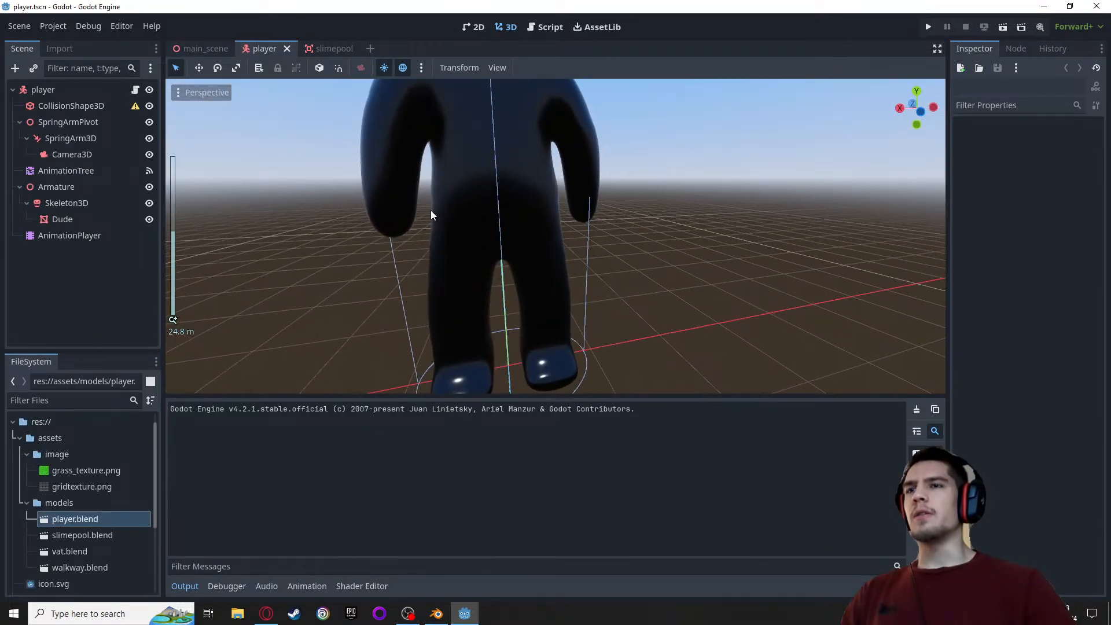
scroll(430, 214, "down", 3)
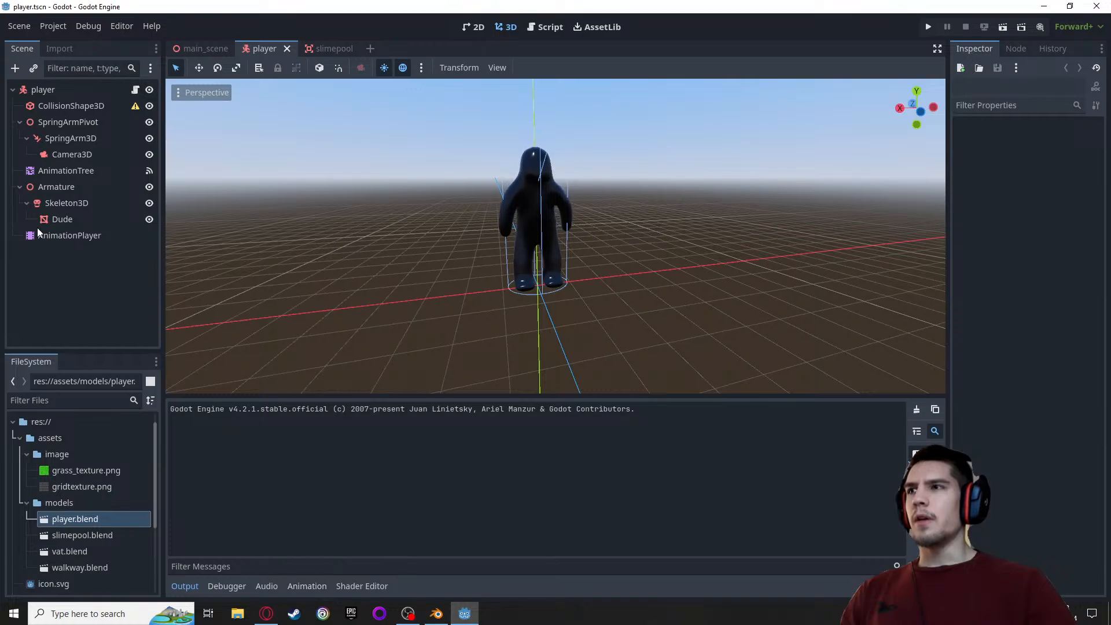
left_click(58, 171)
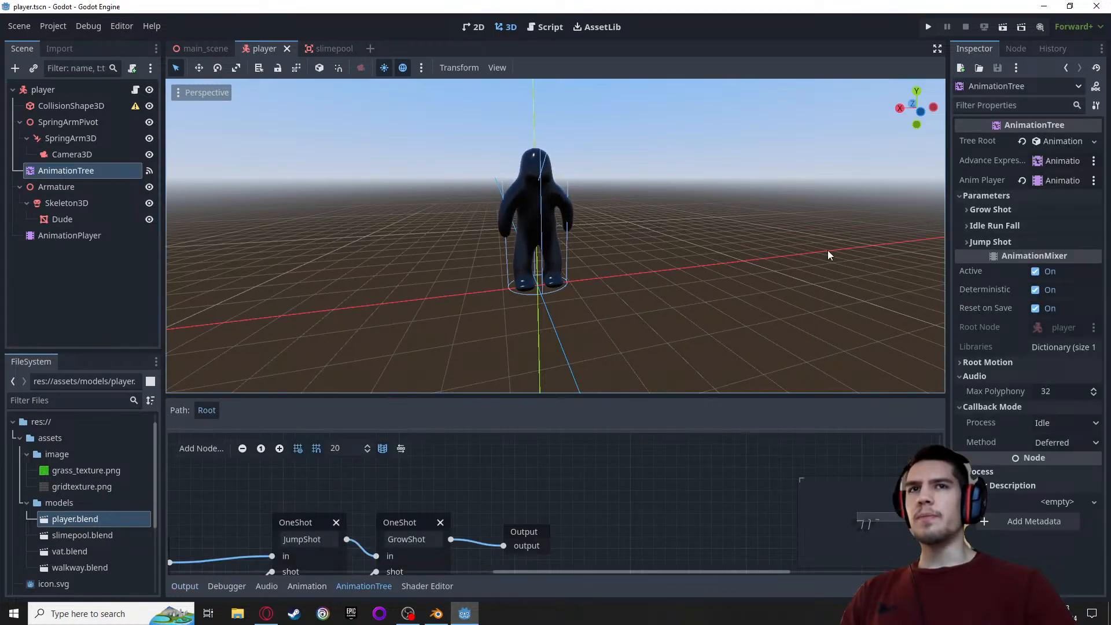
scroll(561, 502, "down", 1)
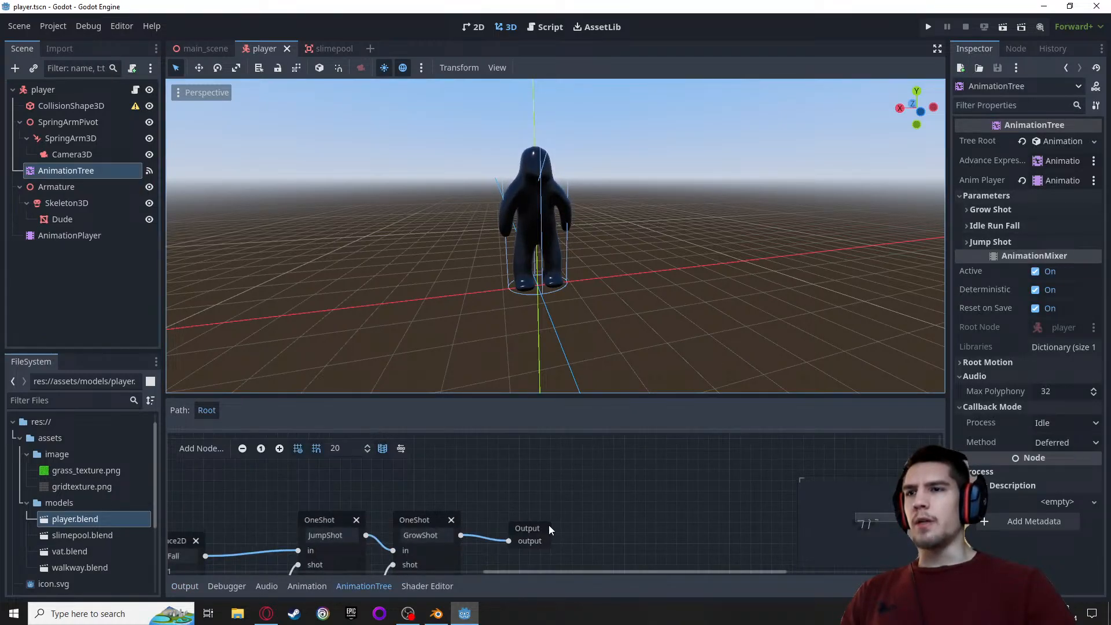
middle_click_drag(559, 515, 647, 464)
scroll(611, 494, "down", 1)
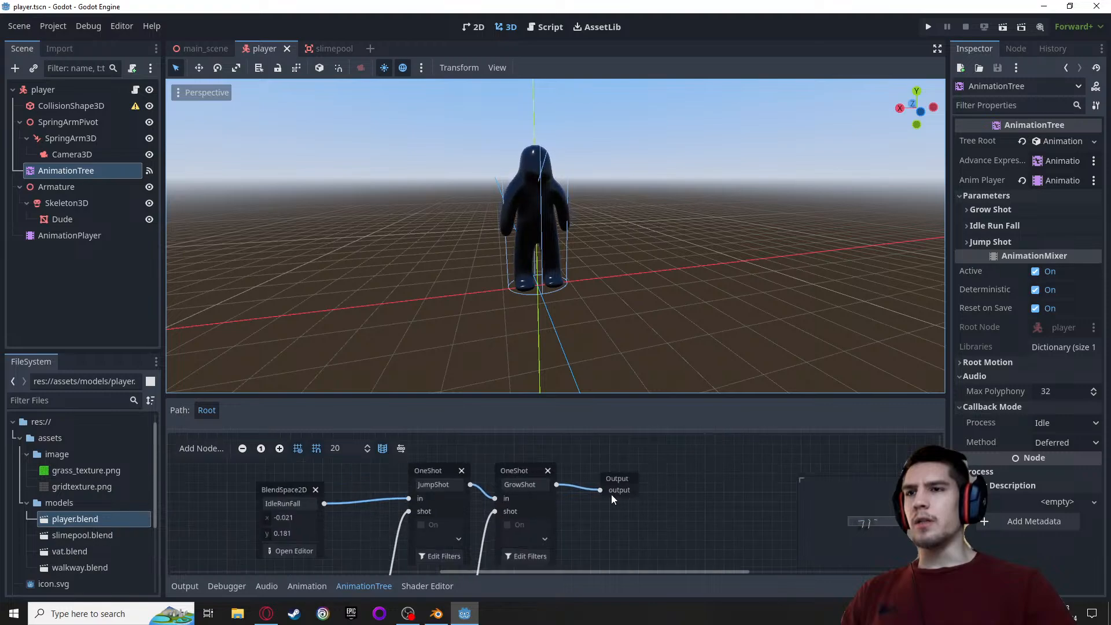
left_click(512, 472)
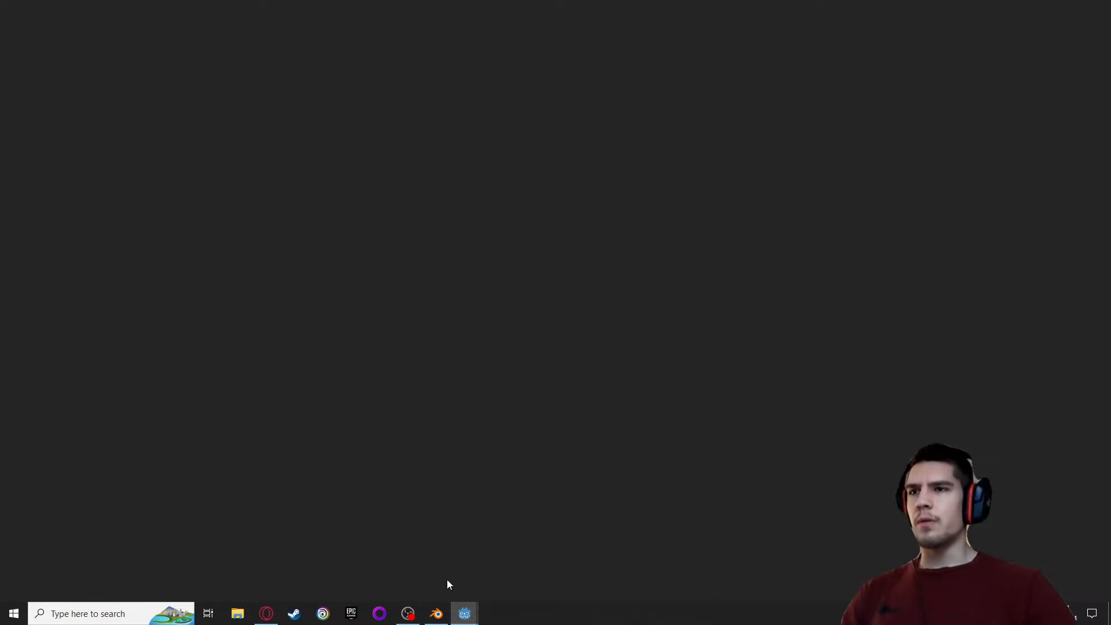
Test the backup game by running the character in all directions and jumping, and quit the game
mouse_move(464, 613)
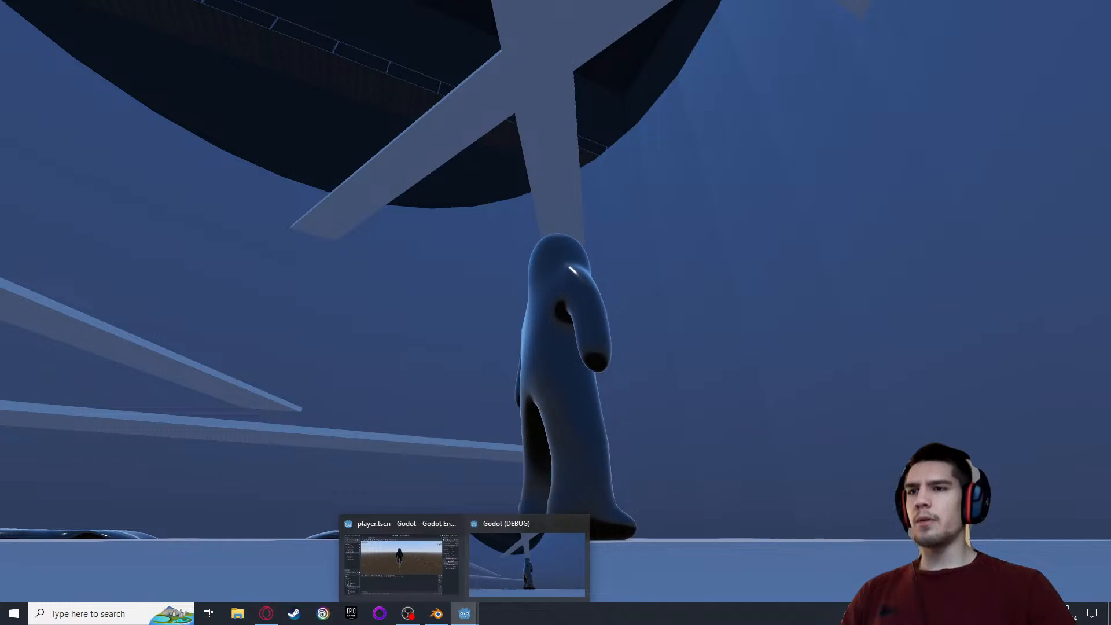
key("w")
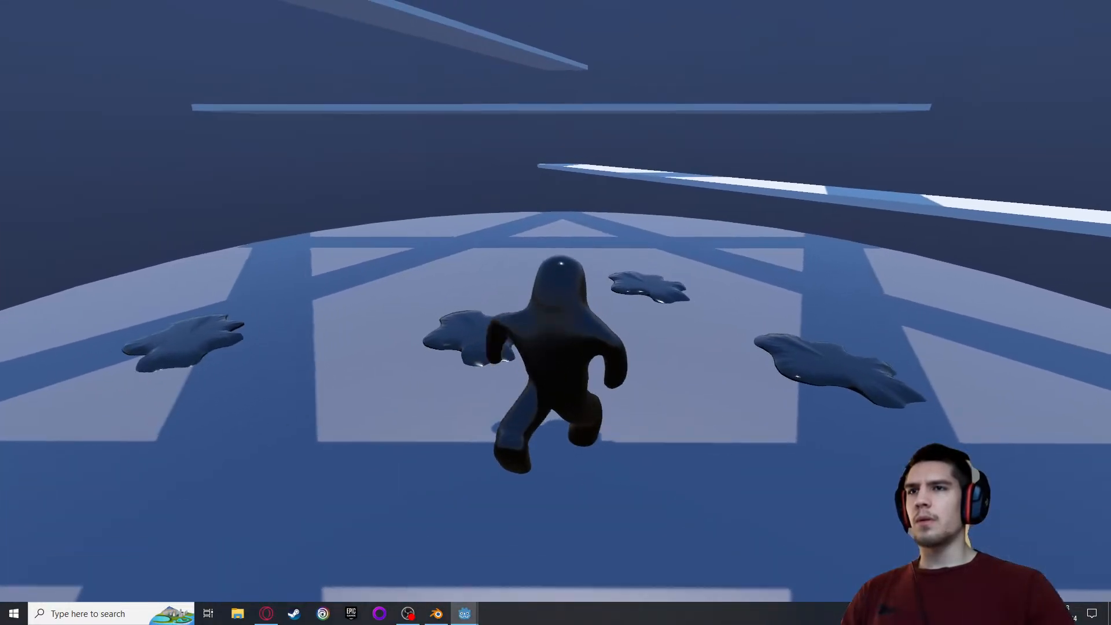
key("a")
key("w")
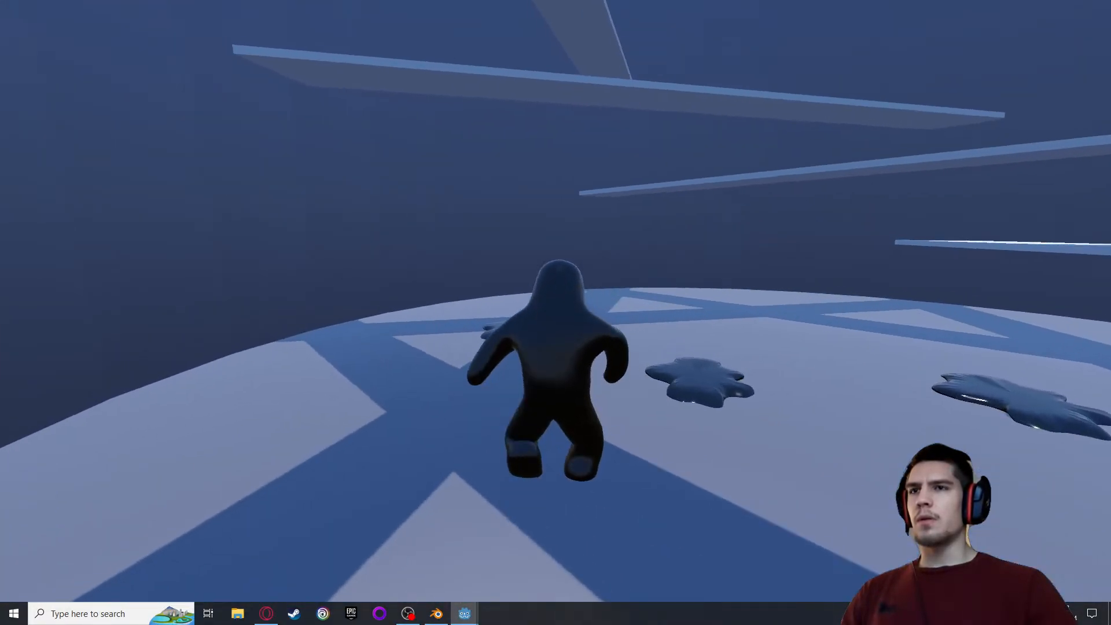
key("s")
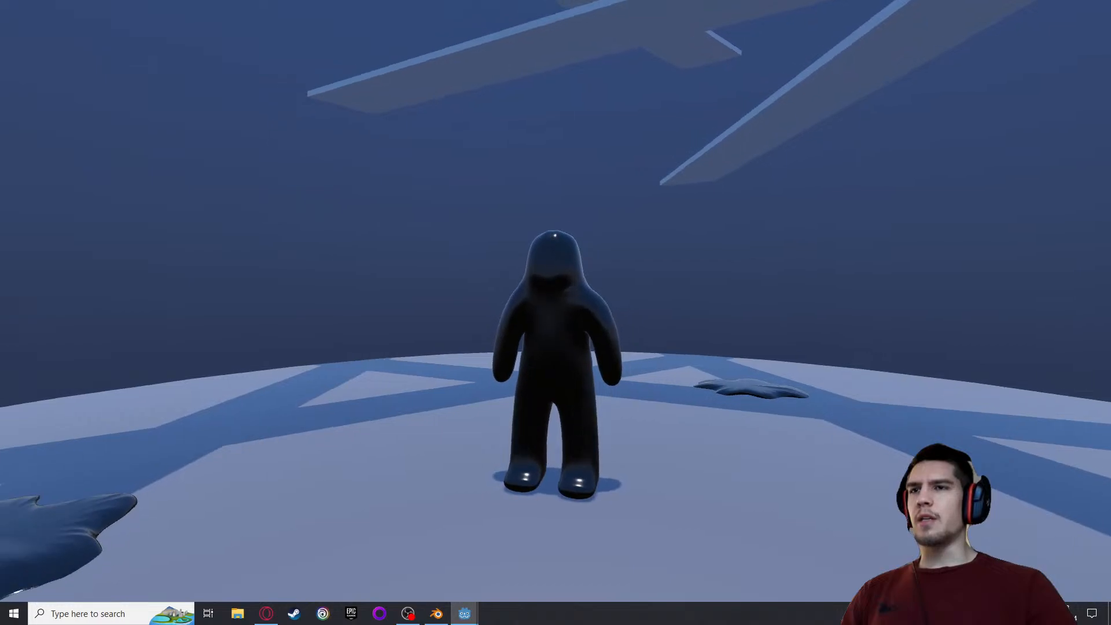
key("d")
key("s")
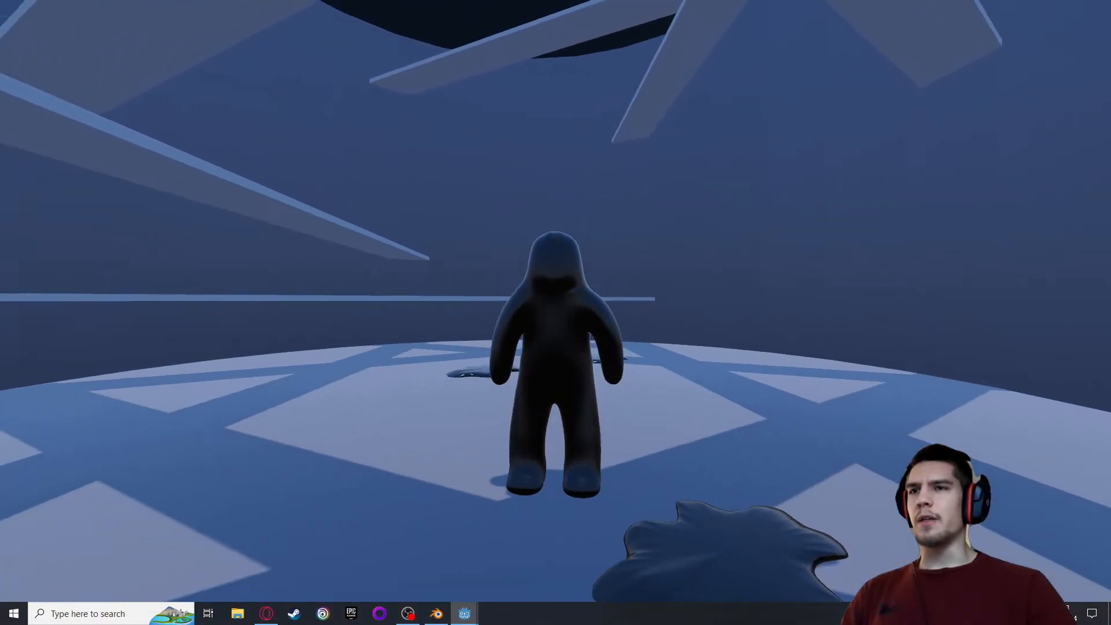
key("s")
key("space")
key("d")
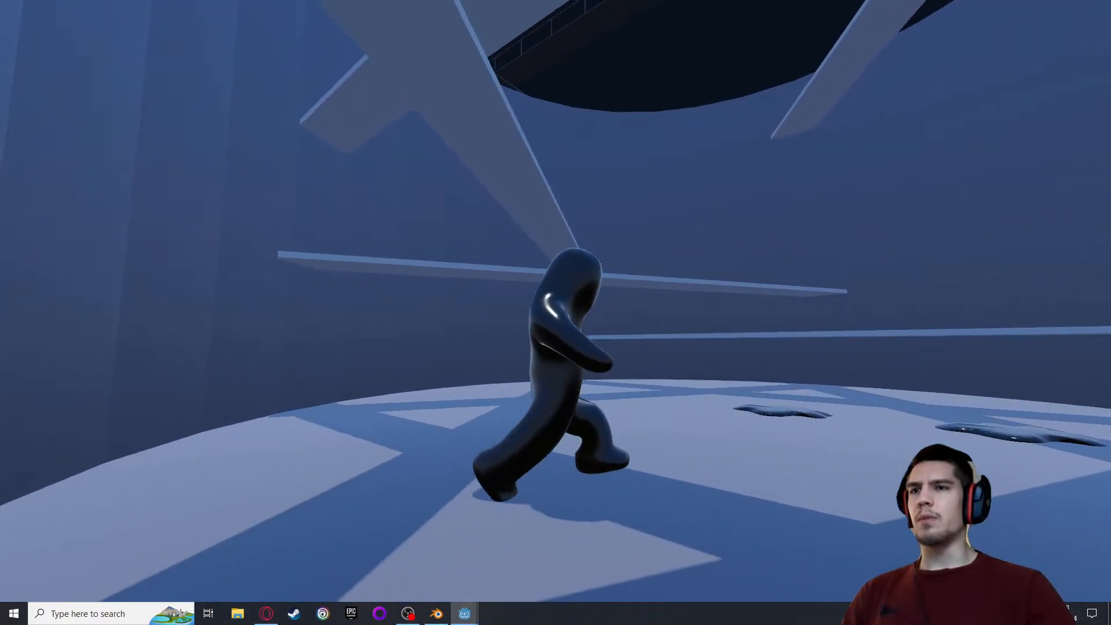
key("w")
key("s")
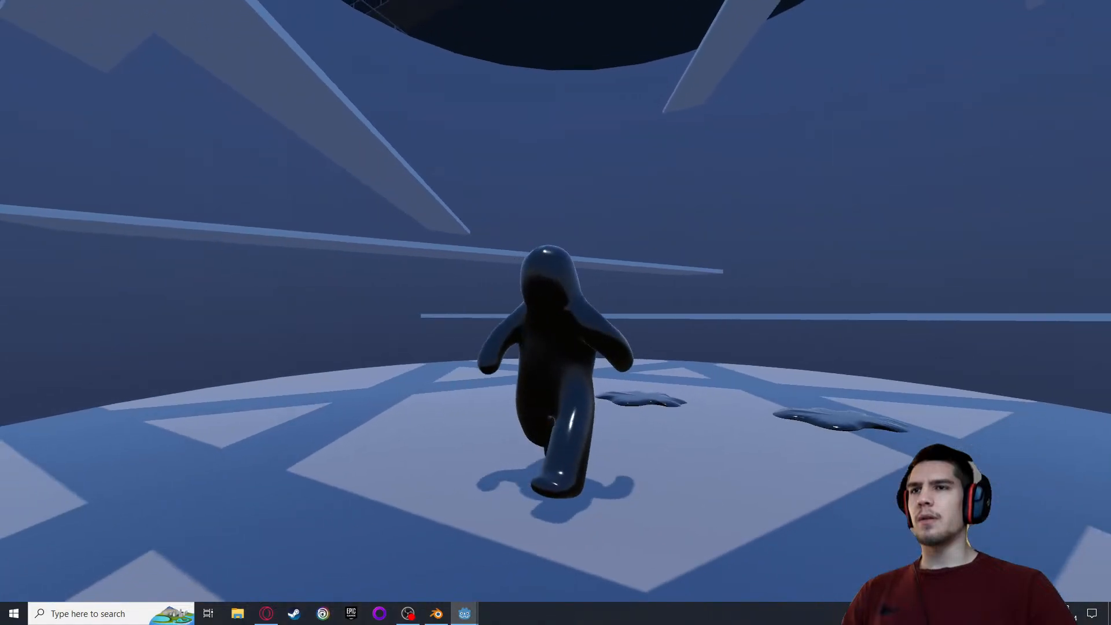
key("Escape")
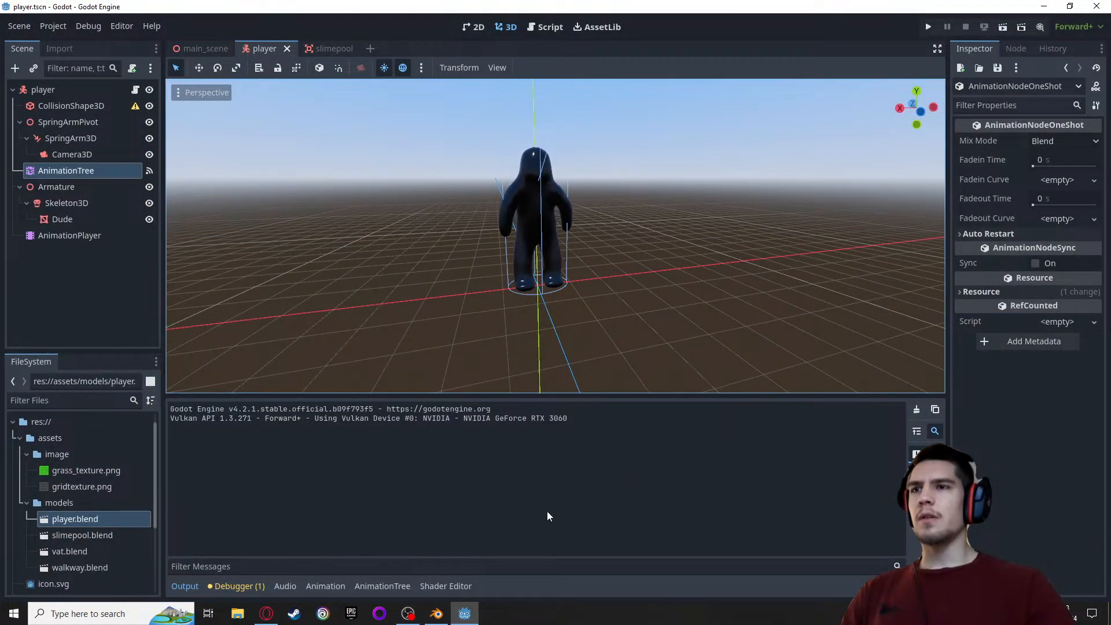
Reopen the player's AnimationTree graph and review the GrowShot node with its connections to JumpShot and the output
left_click(47, 172)
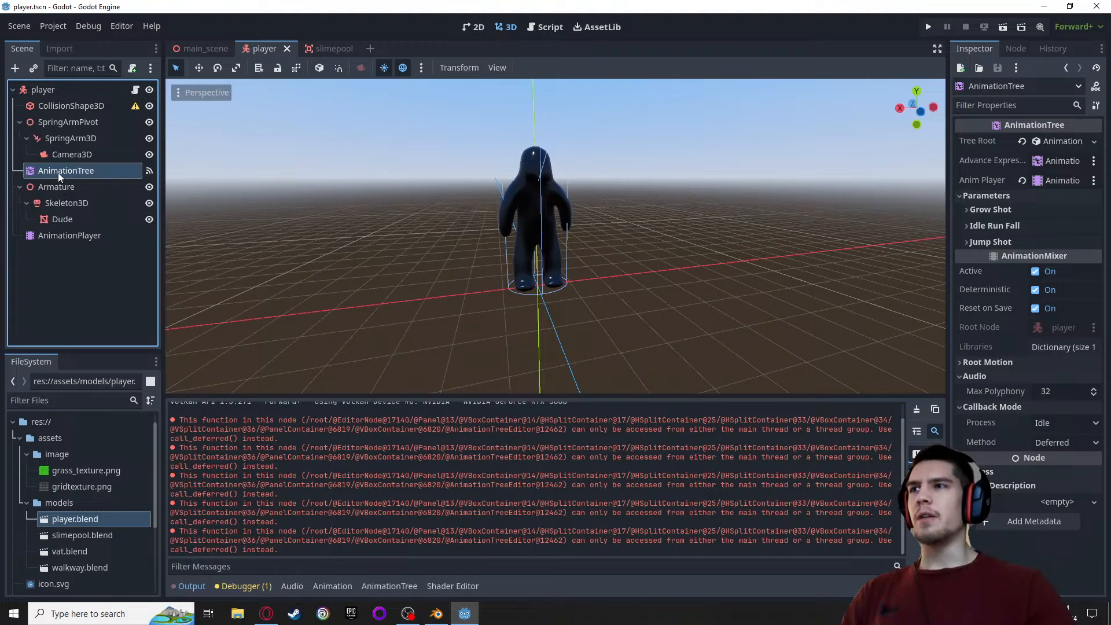
left_click(391, 587)
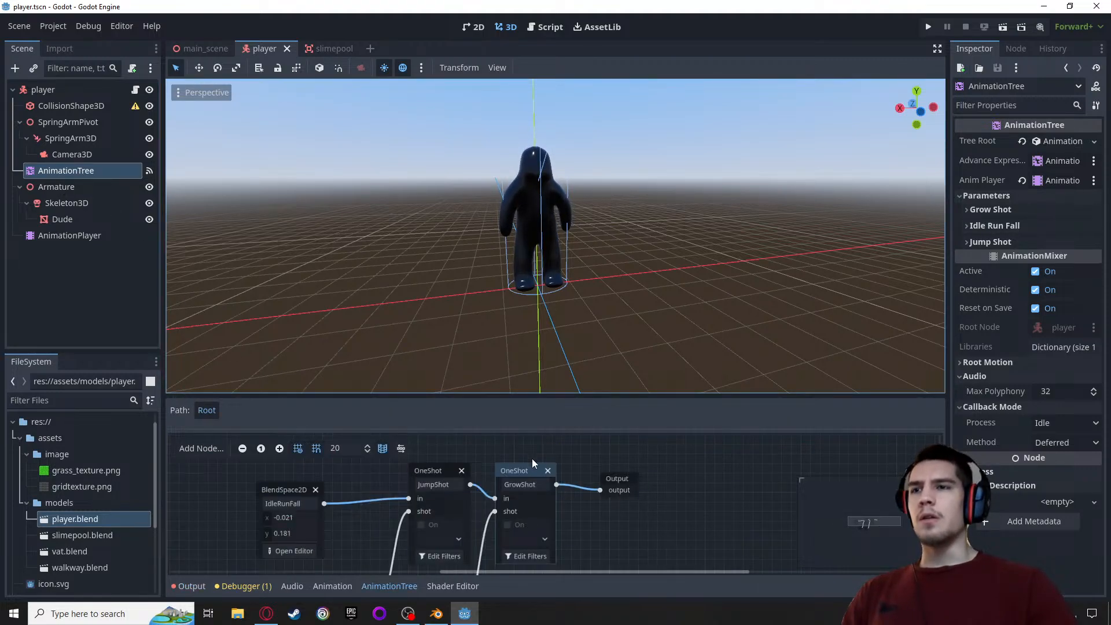
left_click(515, 469)
scroll(621, 518, "down", 2)
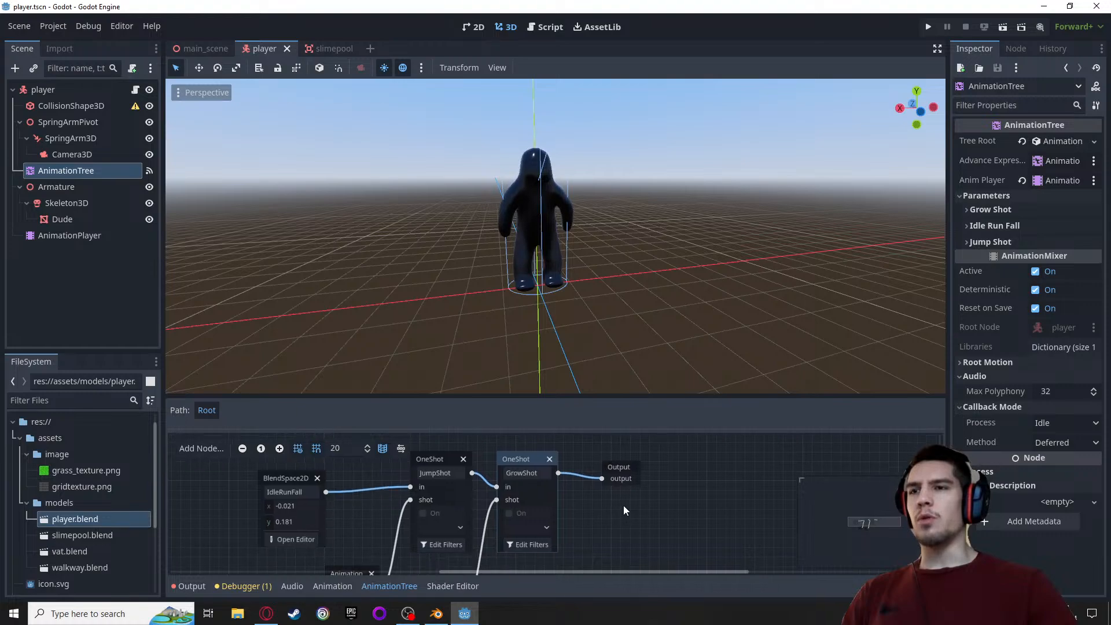
scroll(592, 505, "down", 3)
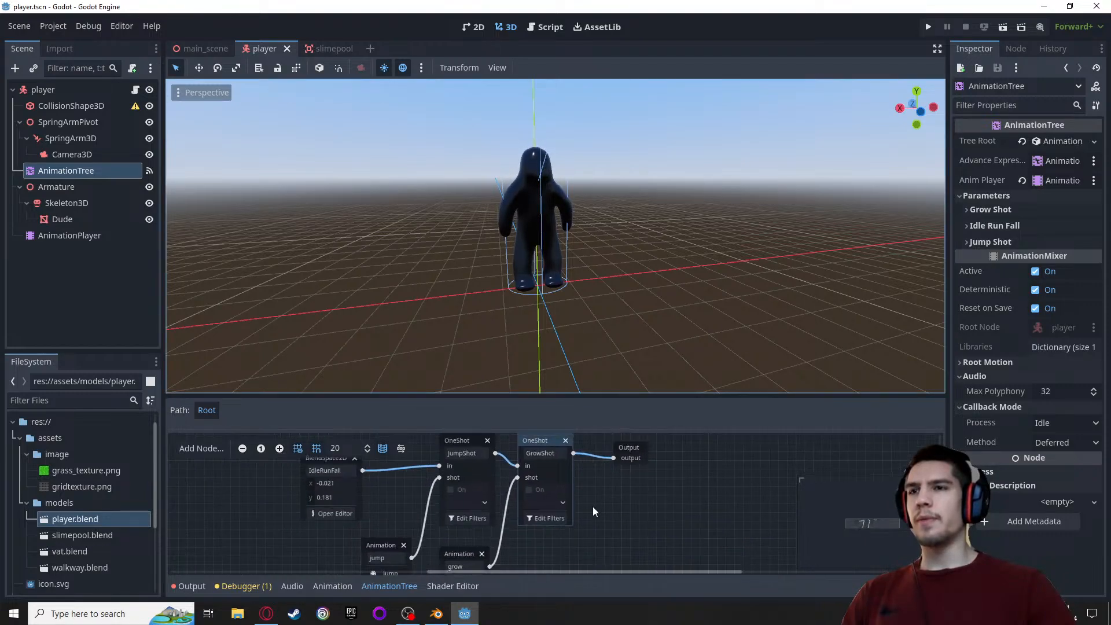
scroll(616, 494, "left", 3)
middle_click_drag(716, 469, 686, 522)
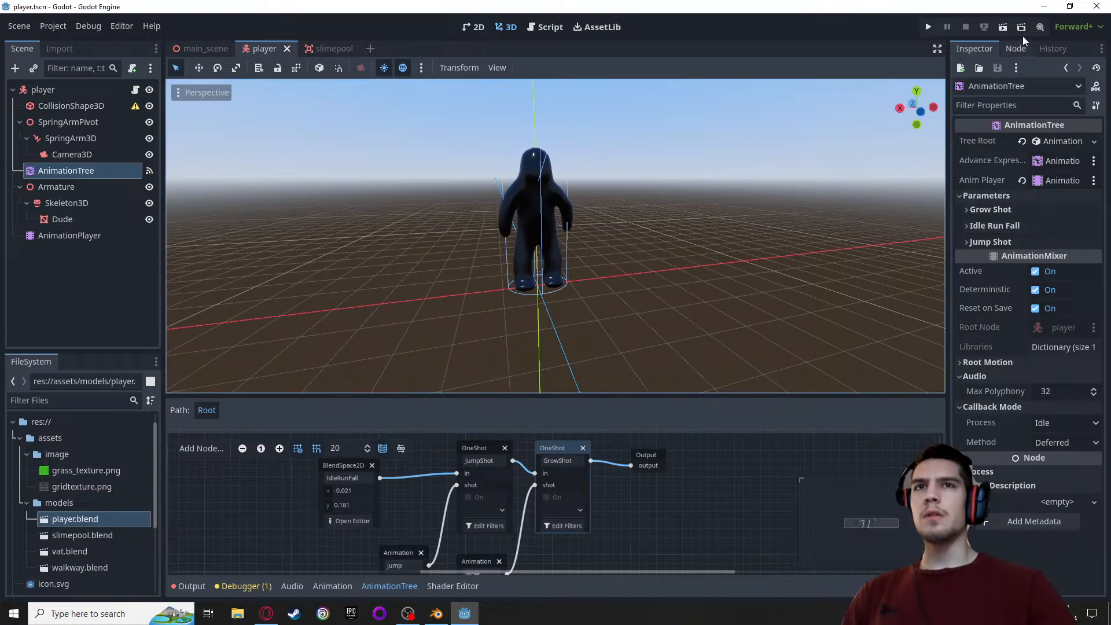
Set the GrowShot node's mix mode to Add and save the player scene
left_click(1015, 49)
left_click(985, 49)
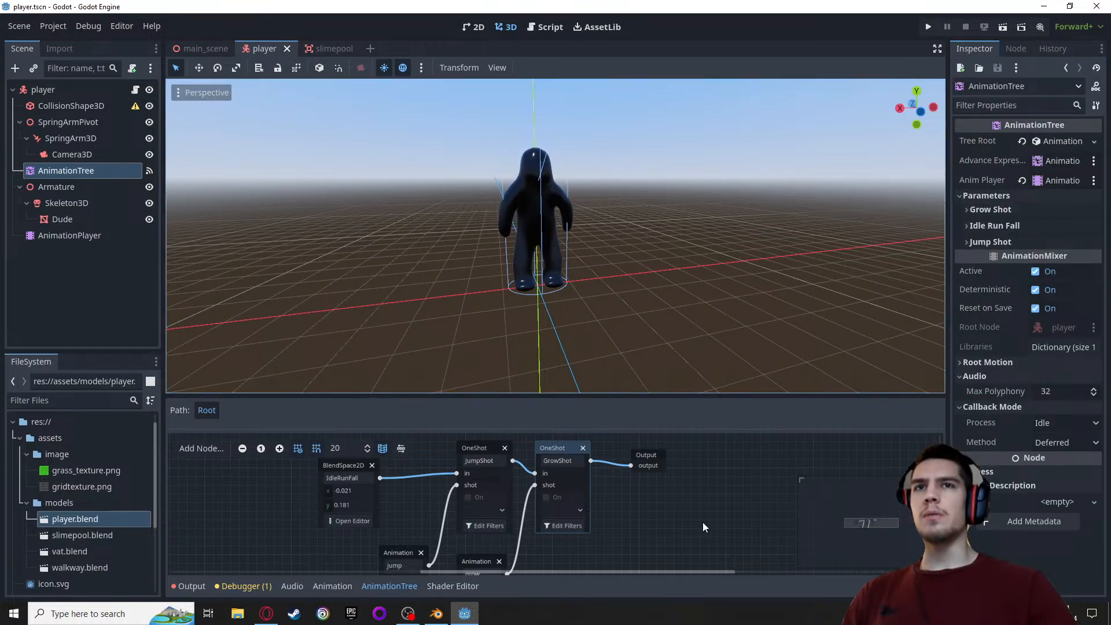
left_click(543, 452)
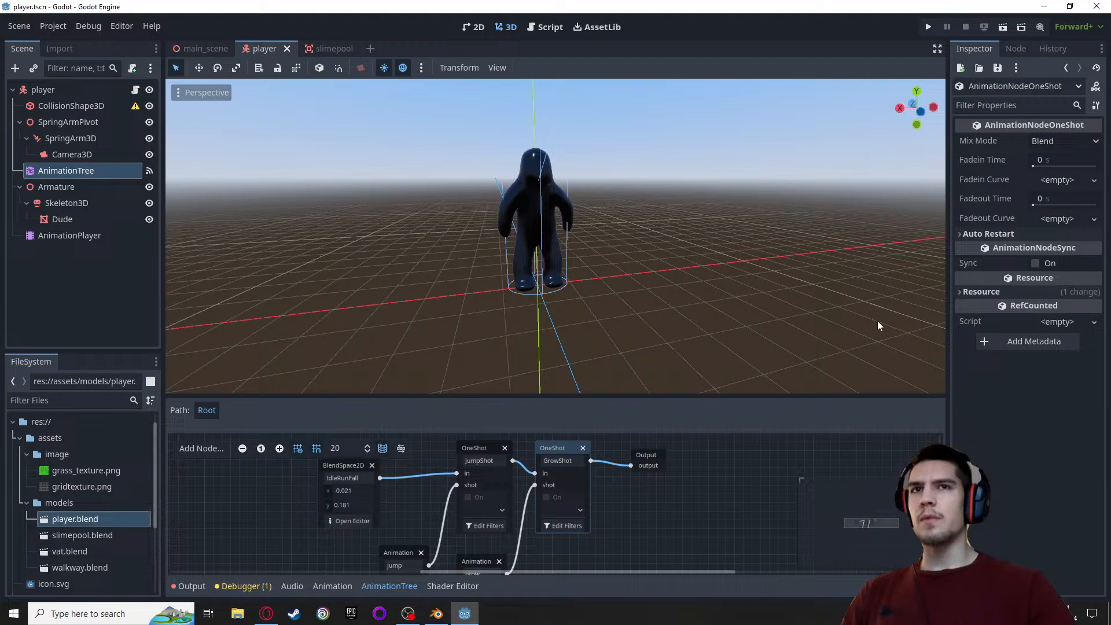
left_click(1053, 141)
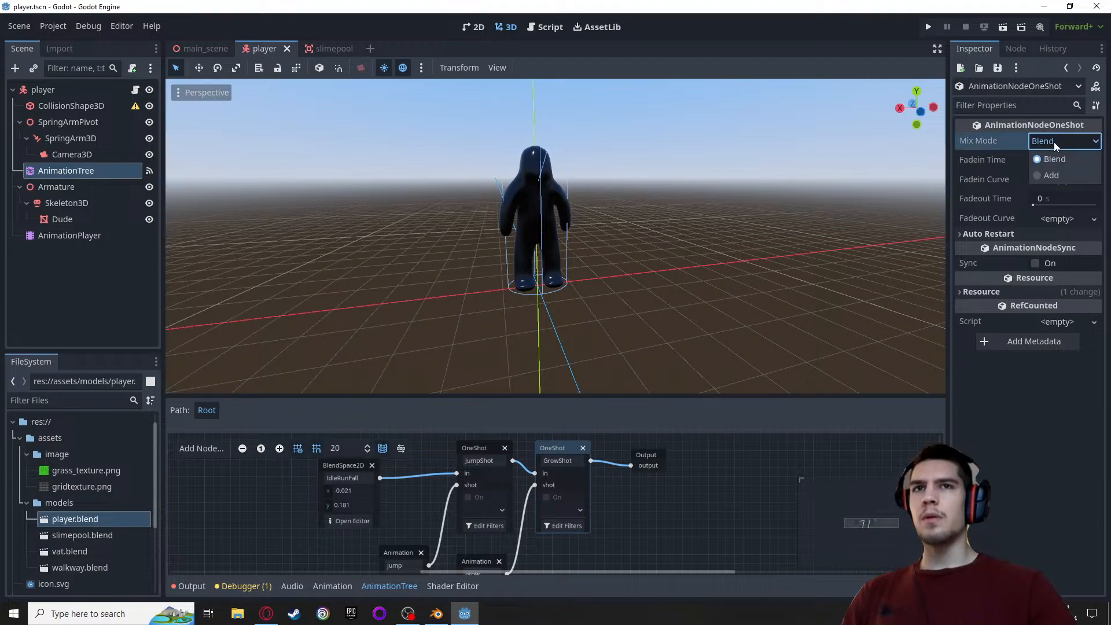
left_click(1045, 174)
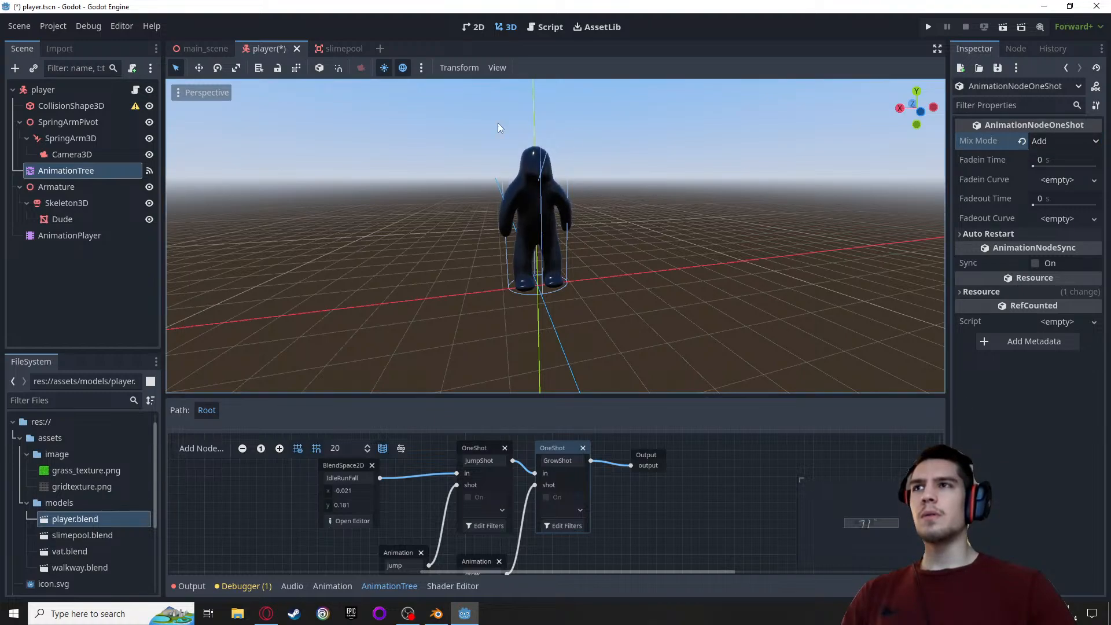
key("ctrl+s")
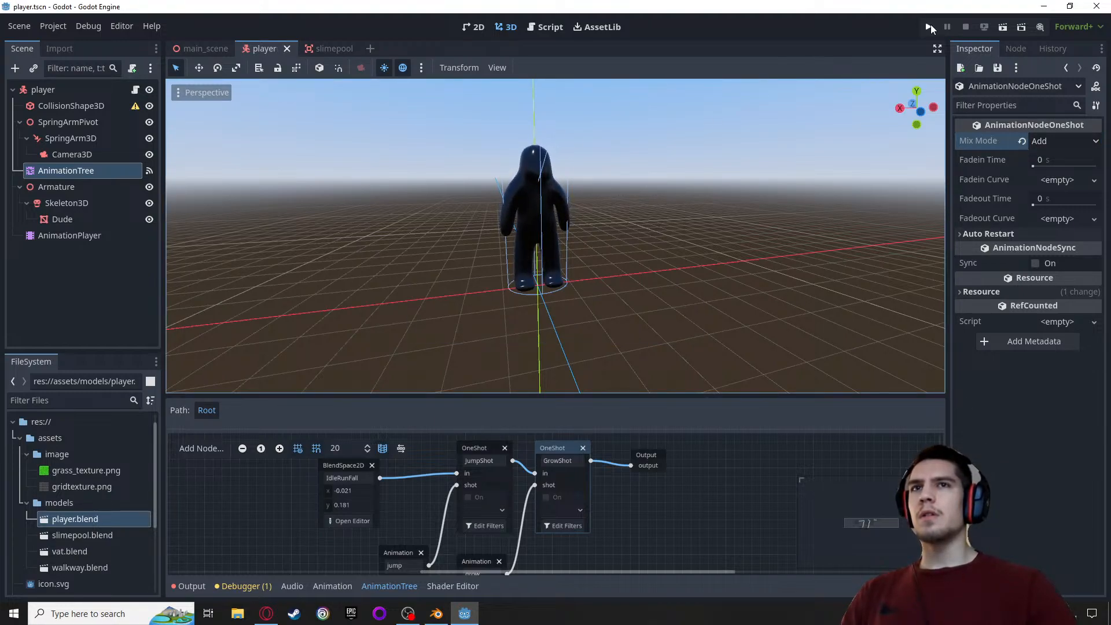
Run the backup project with the Add mix mode, test the character's run animation, and quit the game
left_click(929, 27)
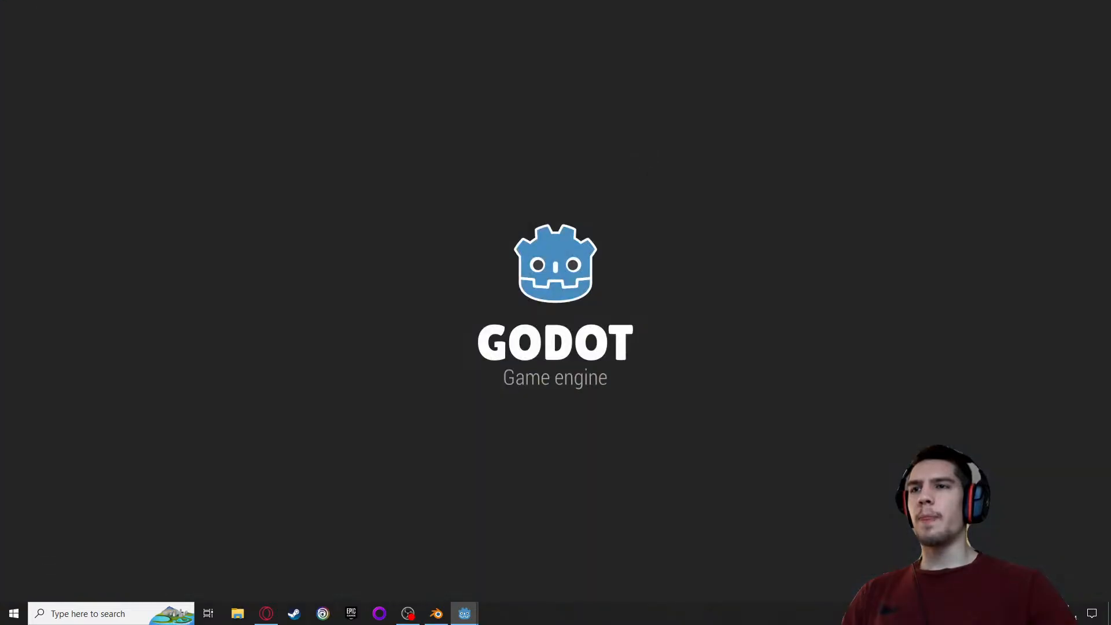
key("w")
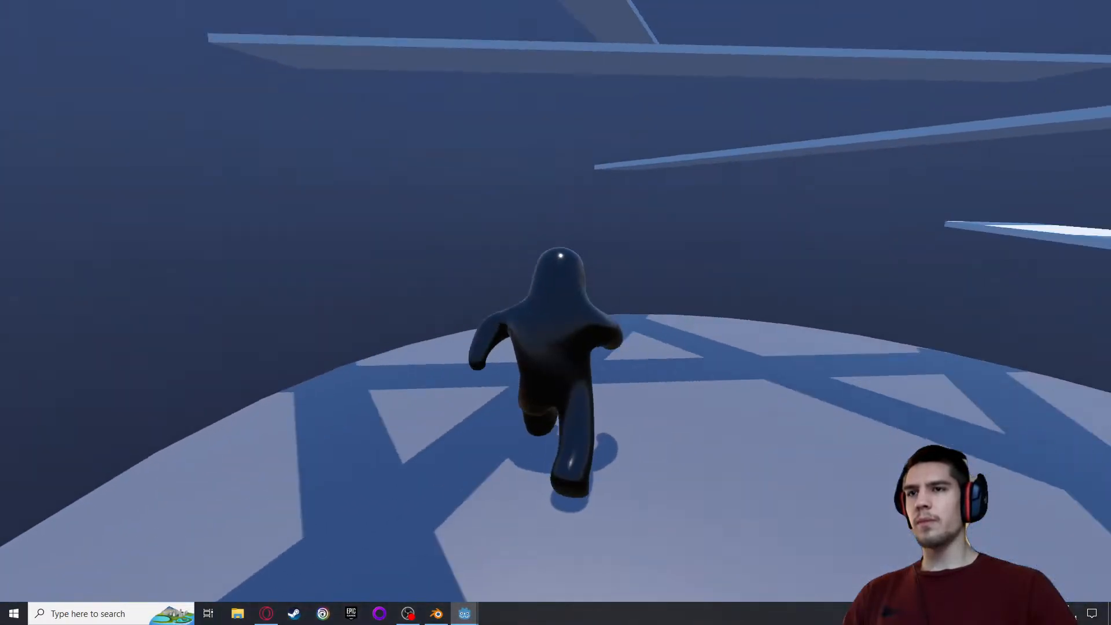
key("Escape")
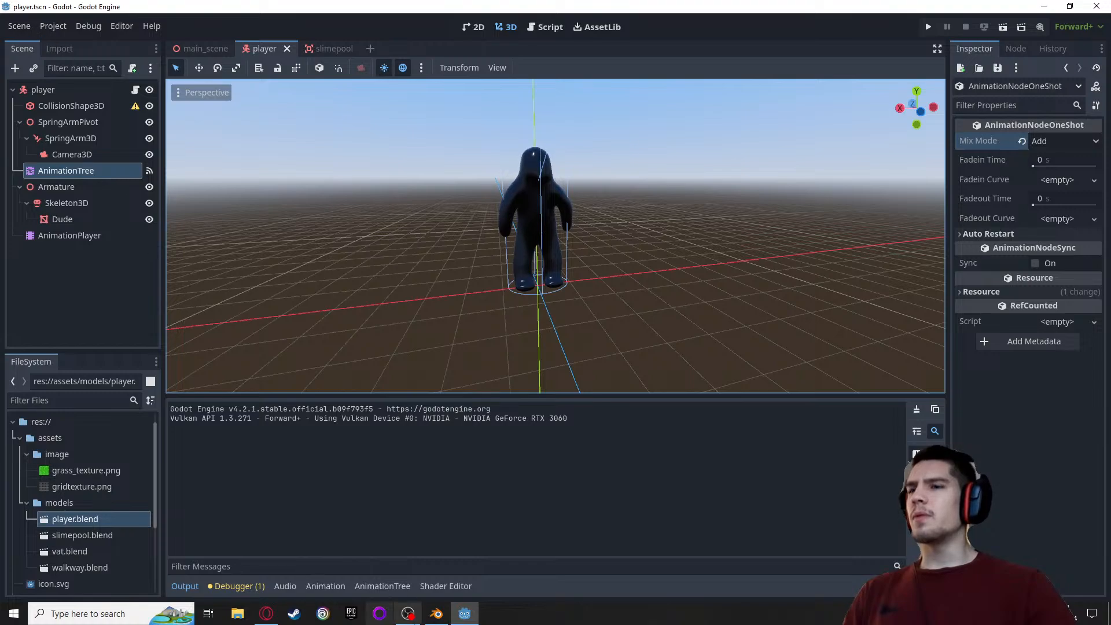
left_click(11, 25)
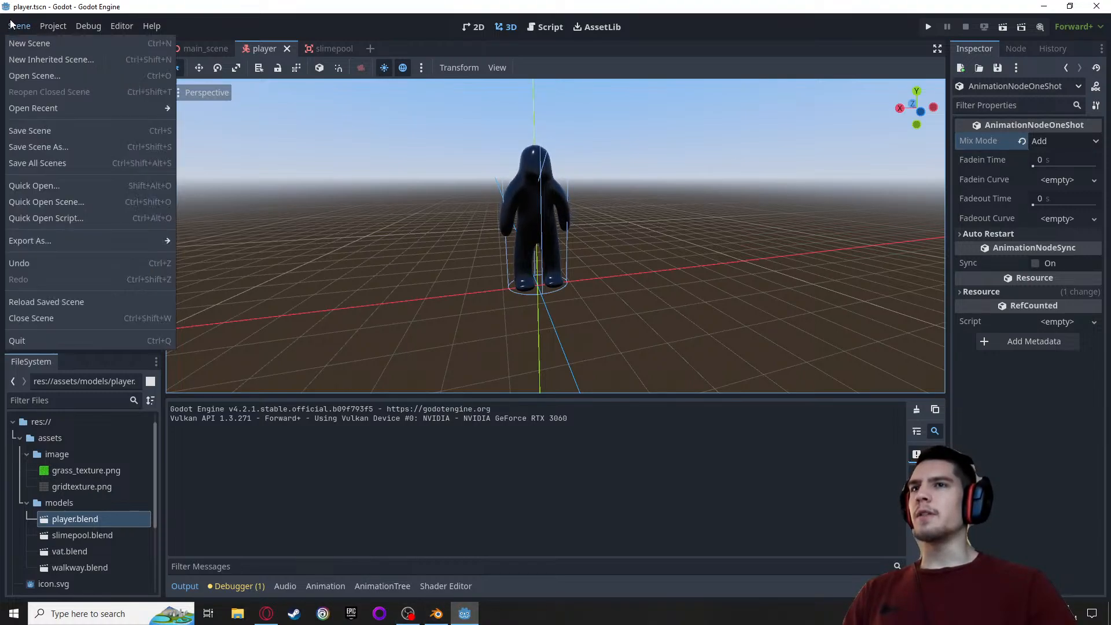
mouse_move(20, 111)
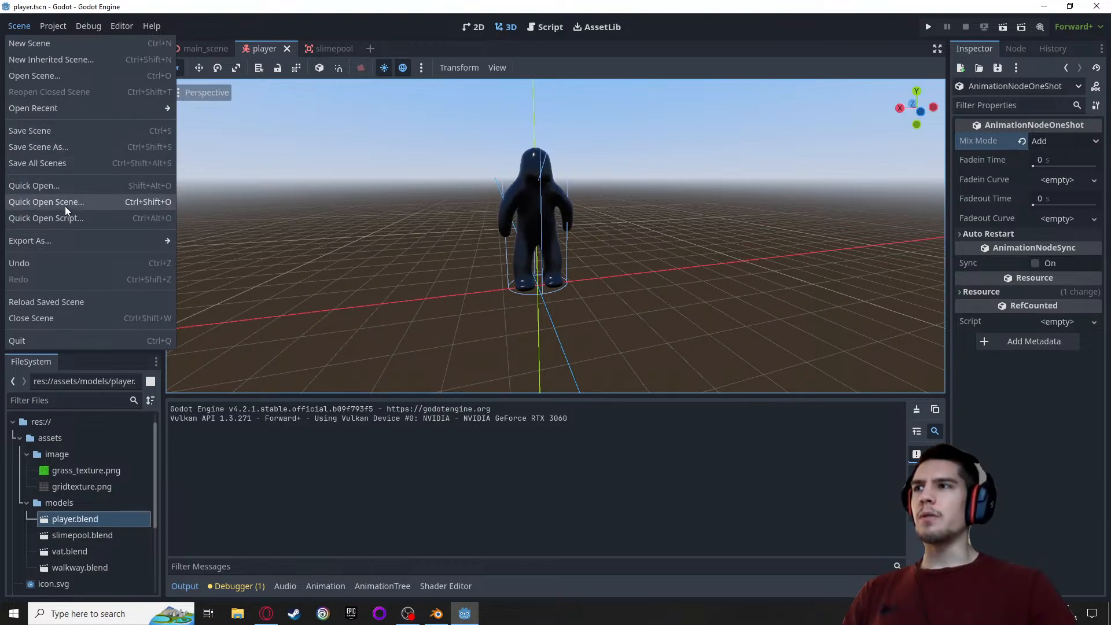
left_click(22, 29)
left_click(22, 30)
mouse_move(45, 29)
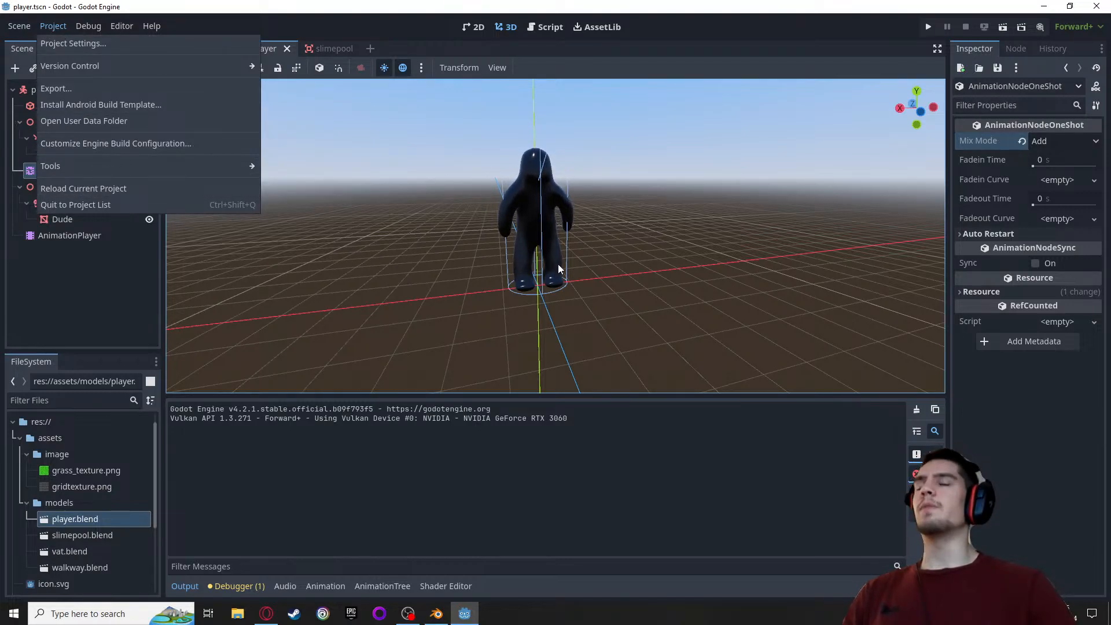
scroll(562, 282, "up", 3)
scroll(563, 285, "down", 3)
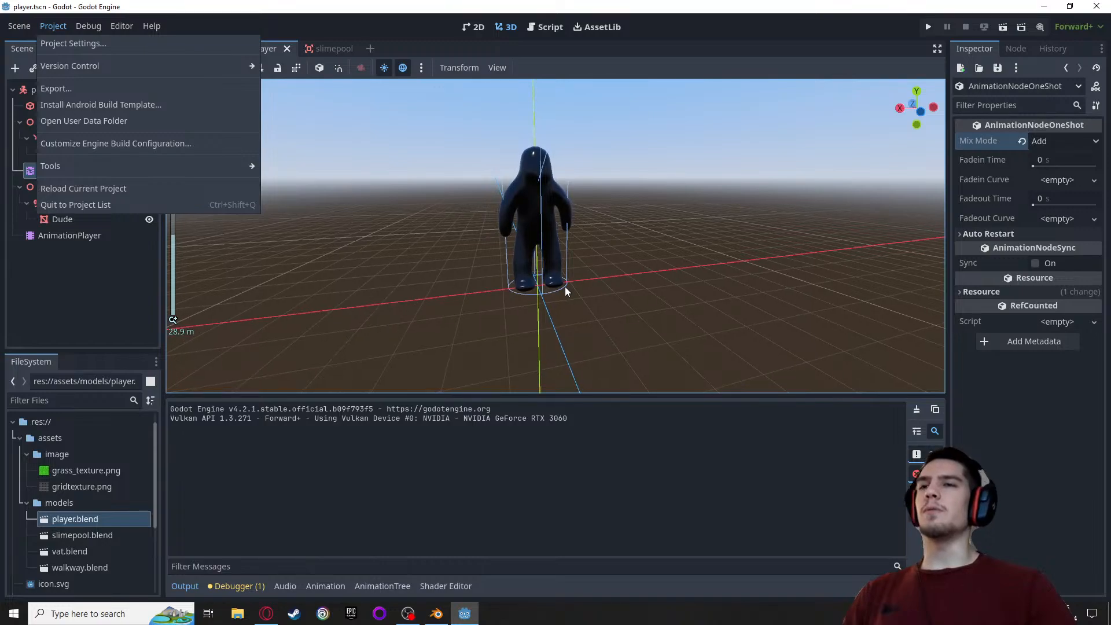
left_click(597, 297)
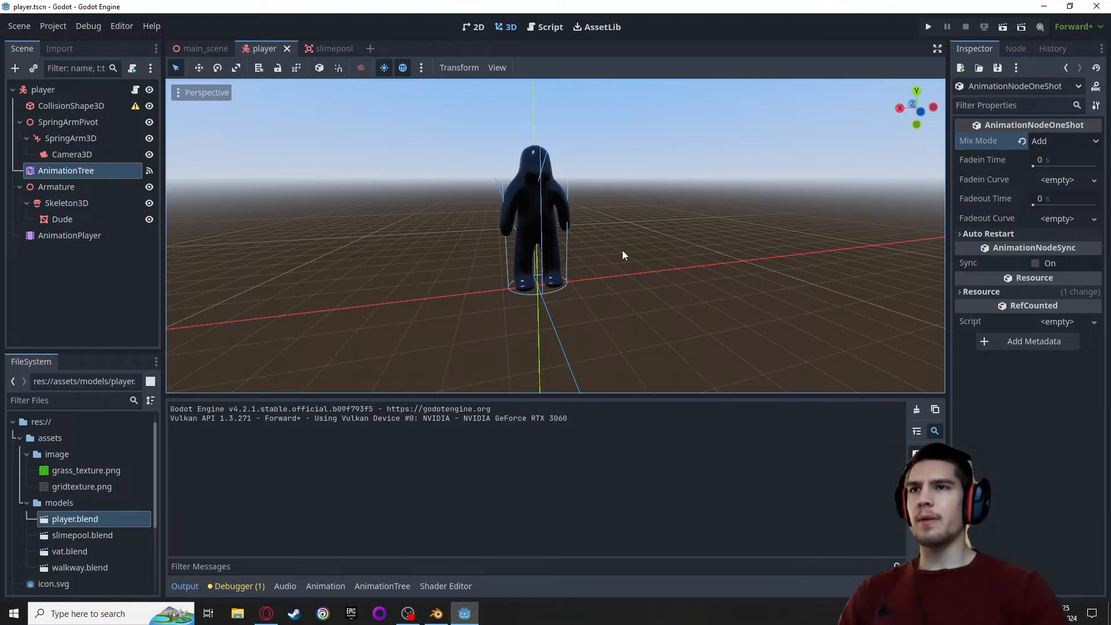
Examine the player model's legs and feet up close in the backup project's player scene
scroll(636, 252, "up", 5)
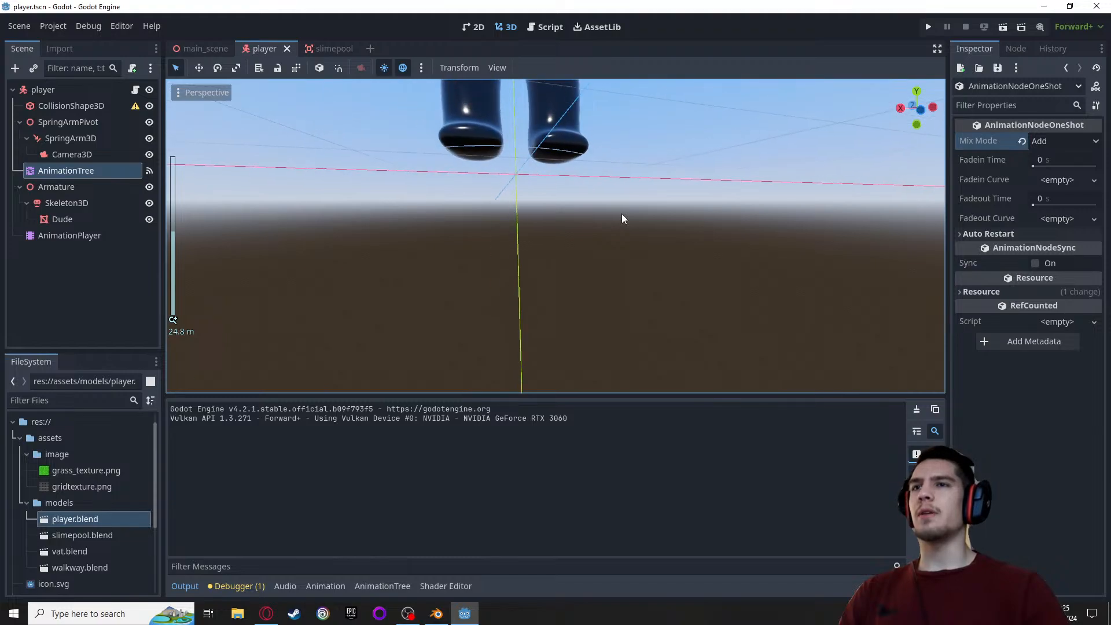
scroll(628, 193, "down", 4)
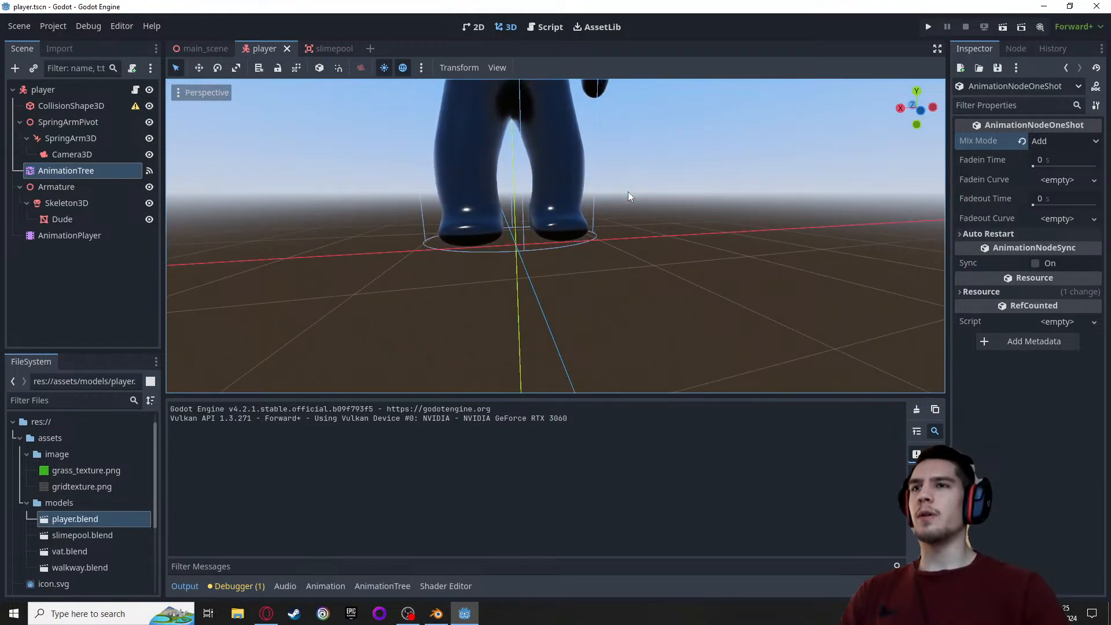
scroll(627, 192, "up", 5)
scroll(627, 192, "down", 5)
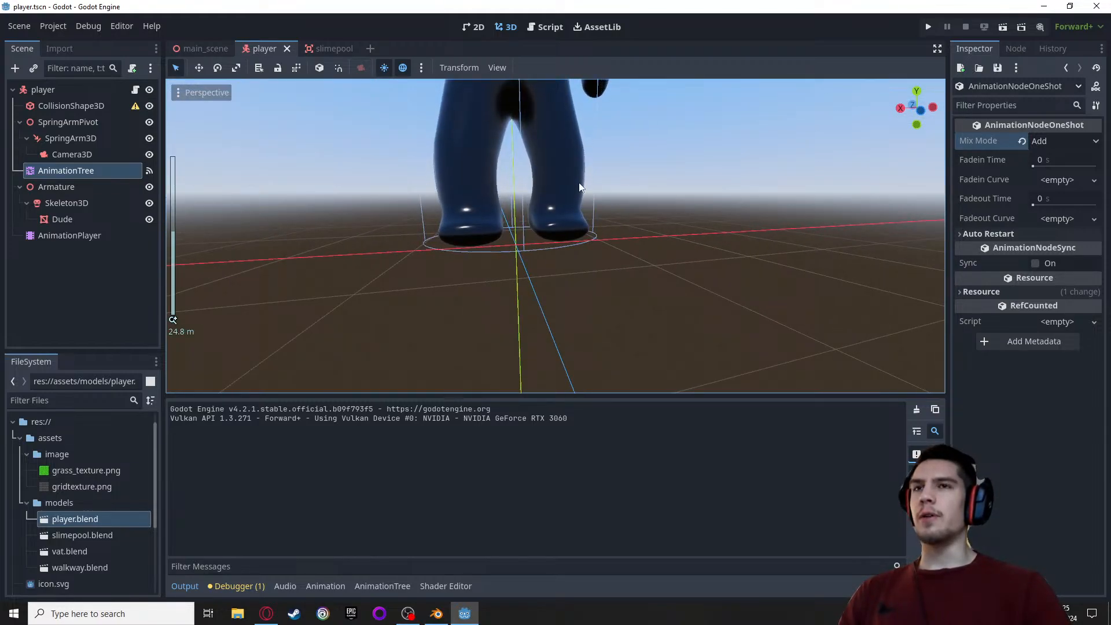
Quit the backup to the project list and open the original 3DPlatformer project for editing
left_click(42, 25)
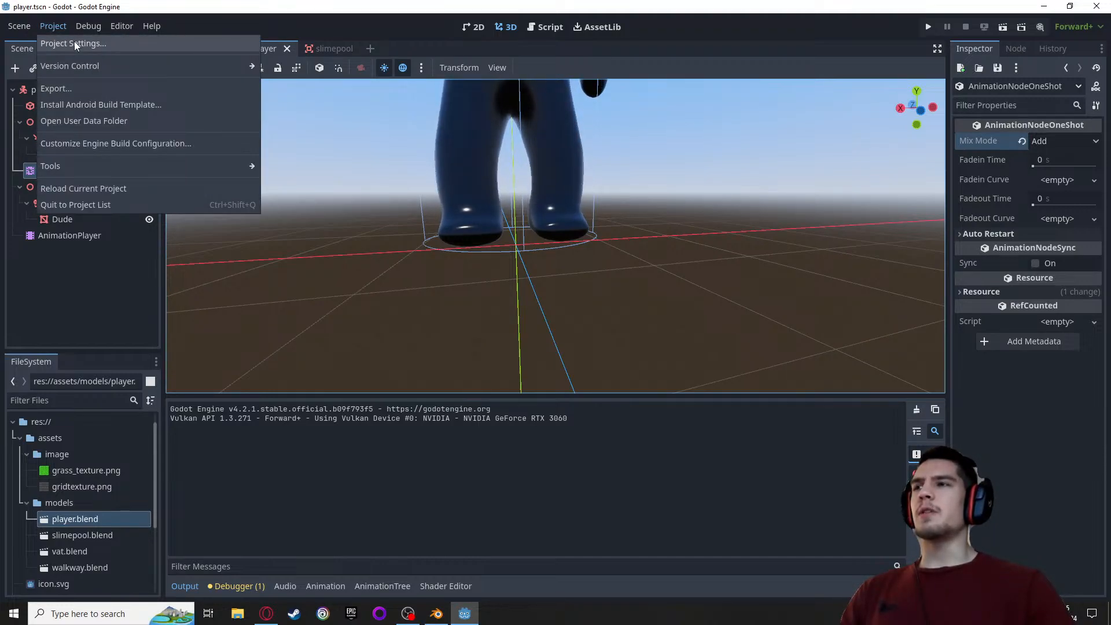
mouse_move(106, 65)
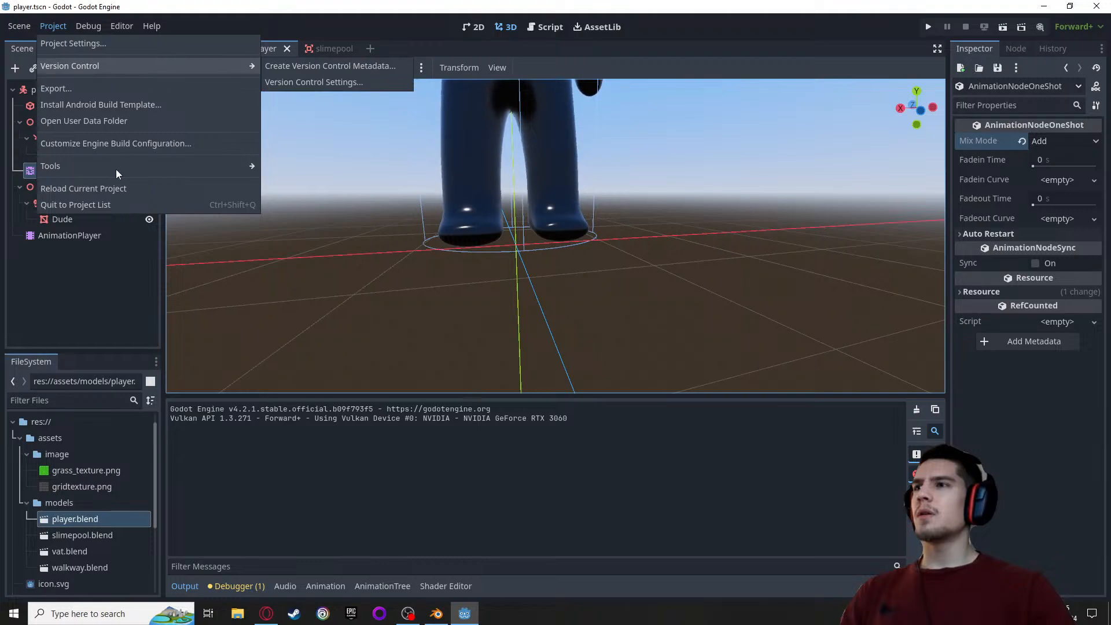
scroll(492, 165, "down", 10)
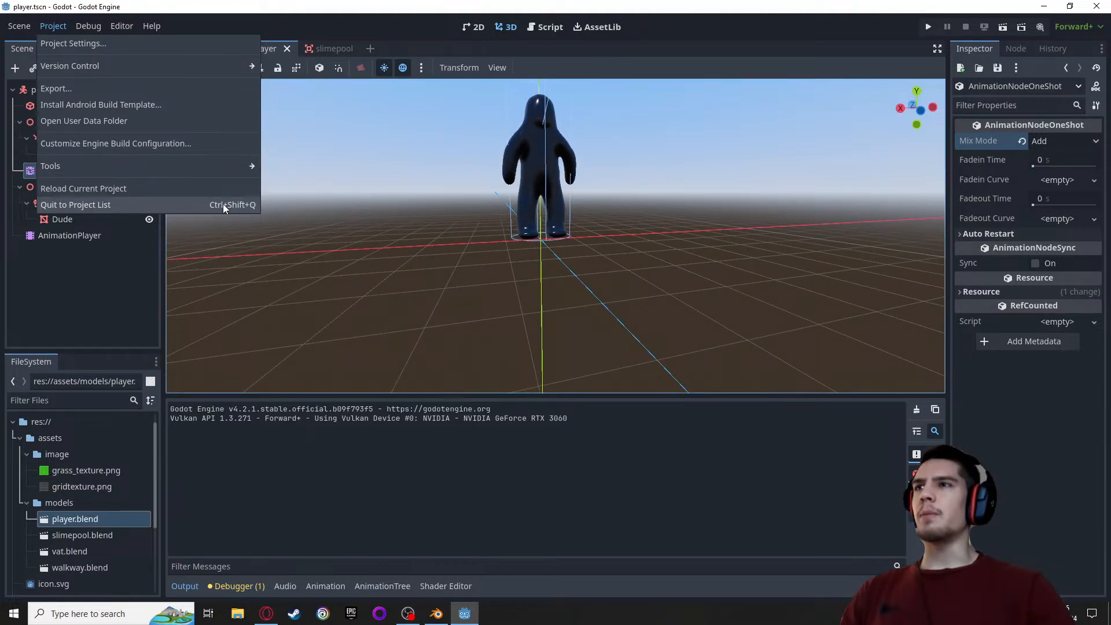
left_click(89, 204)
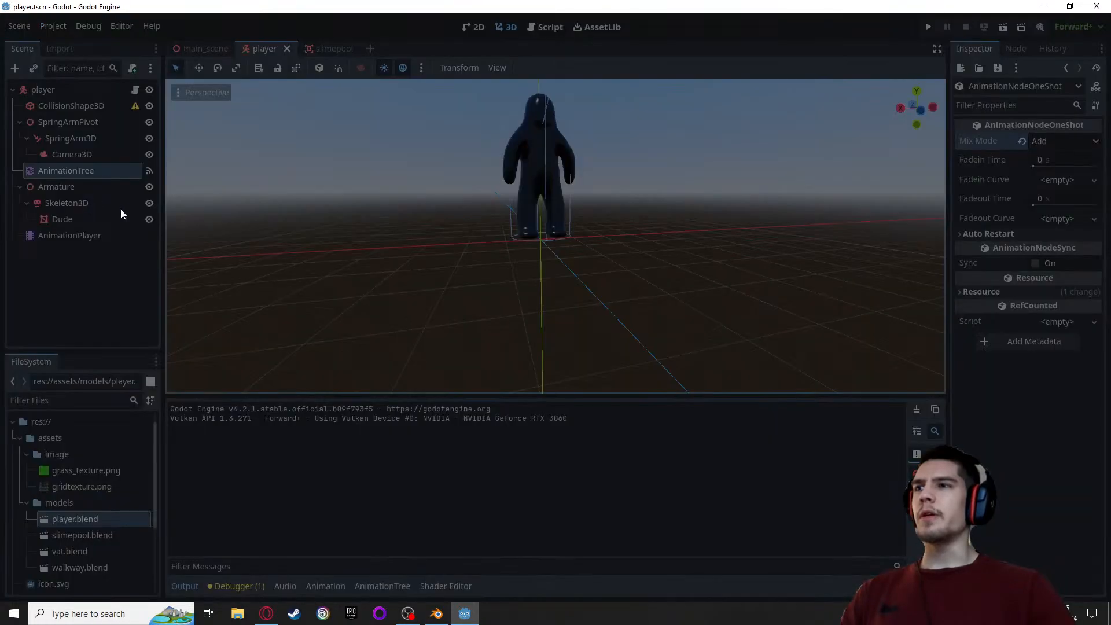
left_click(373, 193)
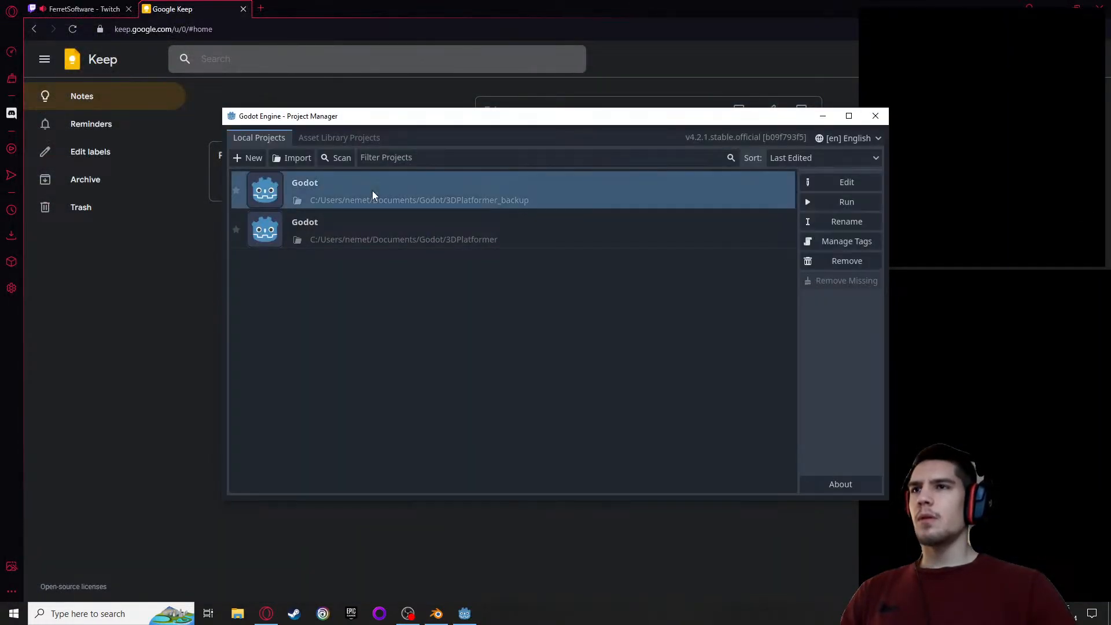
double_click(402, 229)
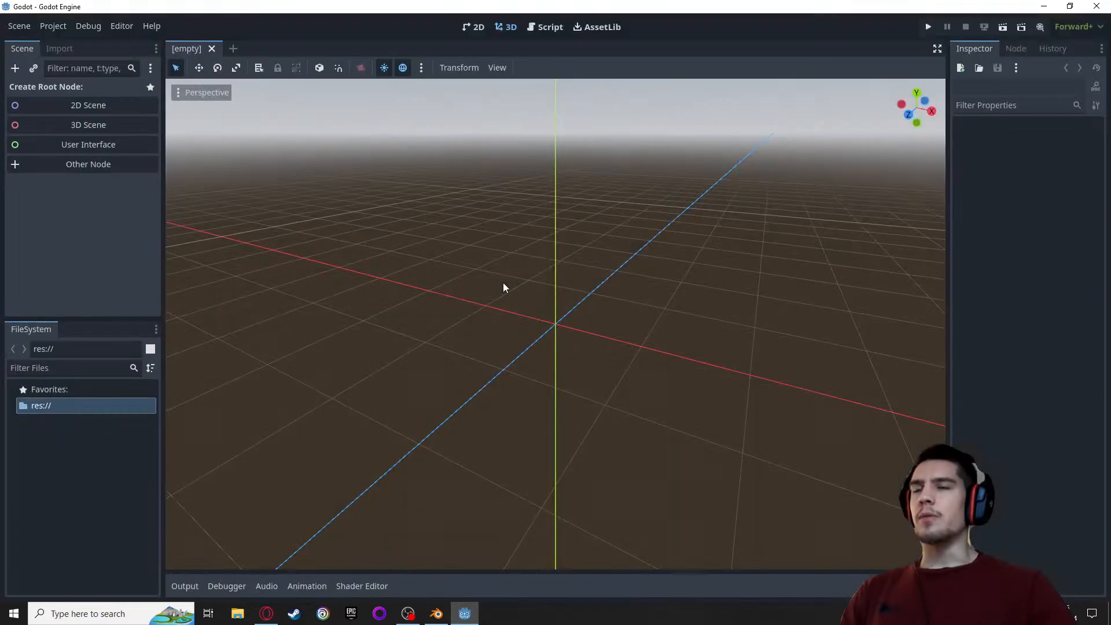
Start a second Godot instance and open the 3DPlatformer_backup project alongside the original
scroll(437, 237, "down", 3)
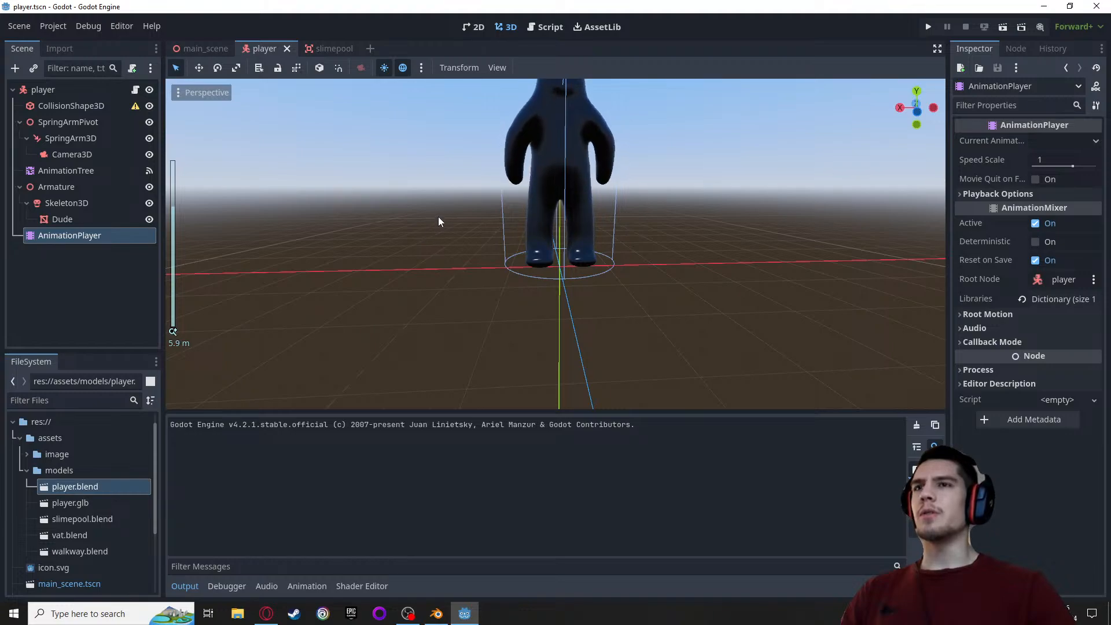
middle_click_drag(438, 217, 435, 235)
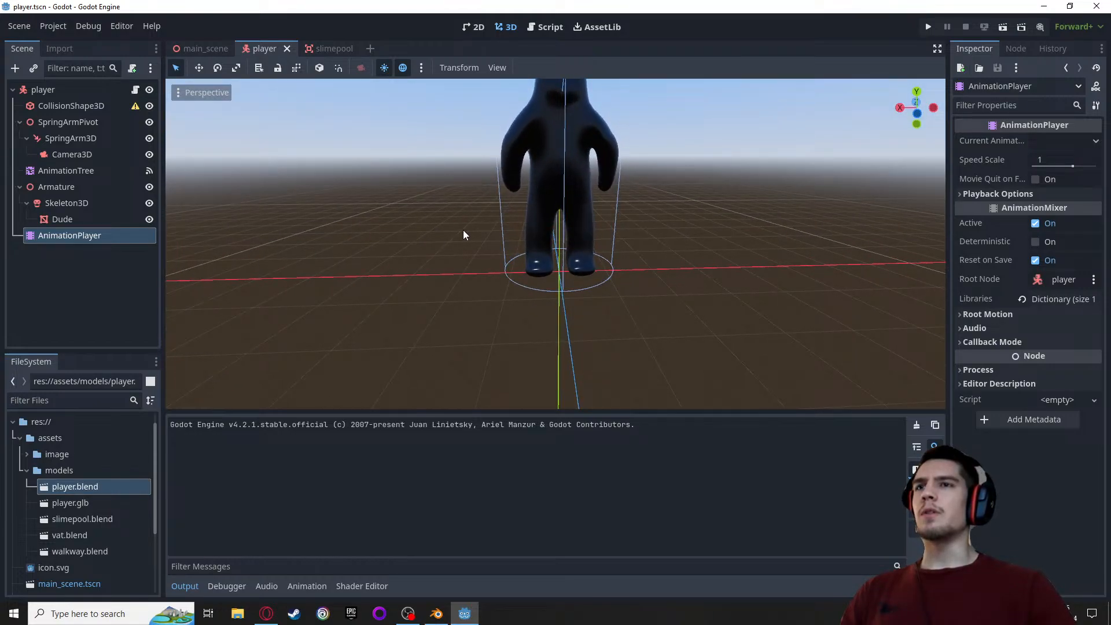
scroll(467, 238, "down", 2)
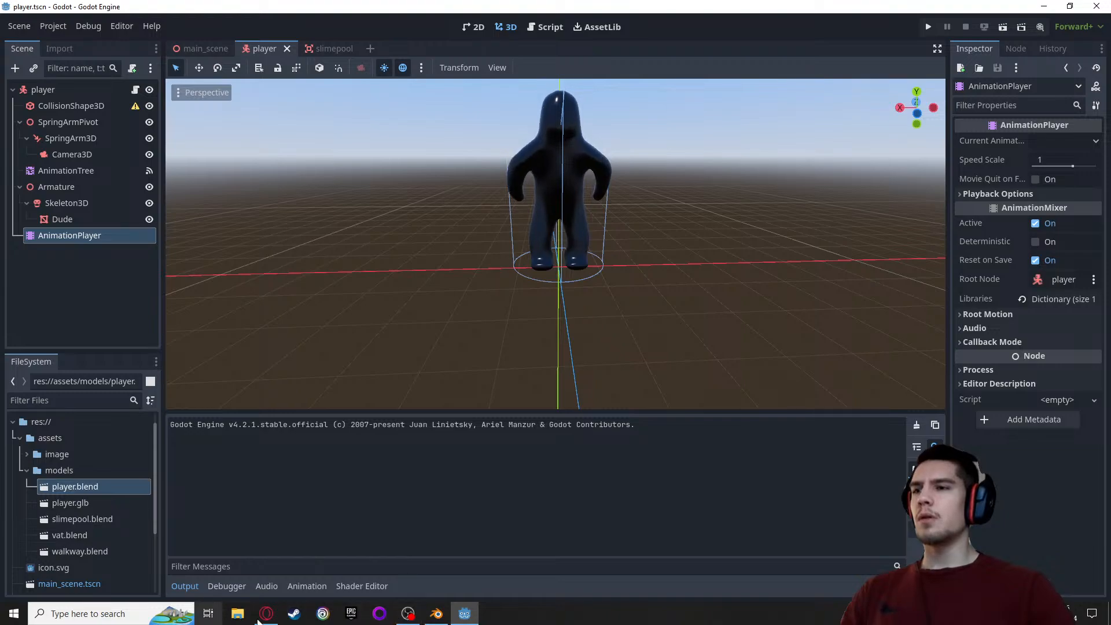
left_click(1109, 616)
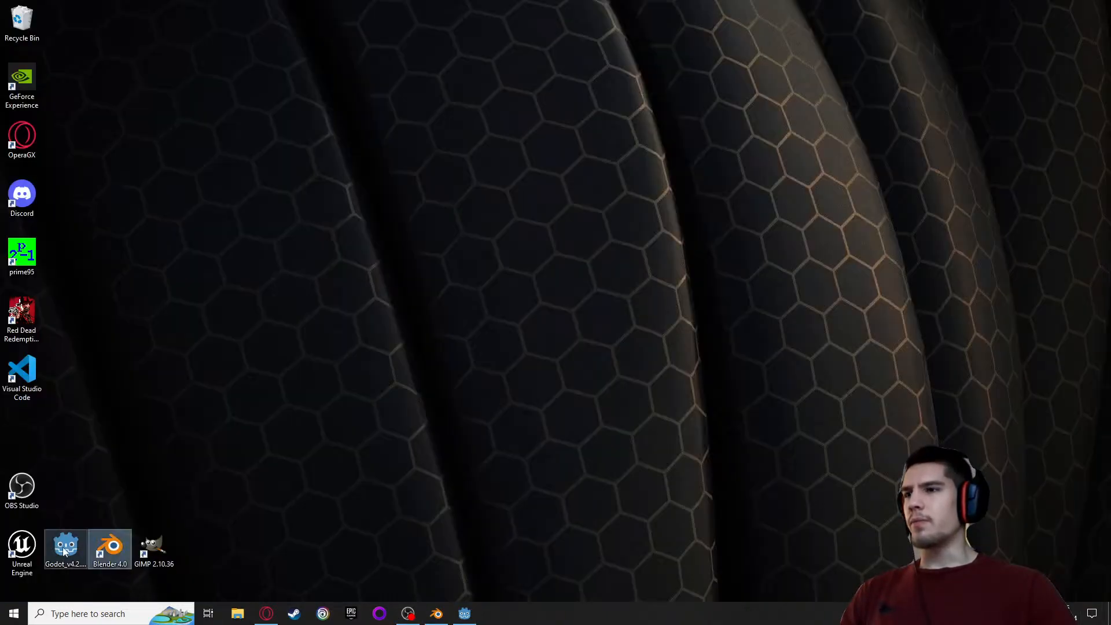
double_click(65, 546)
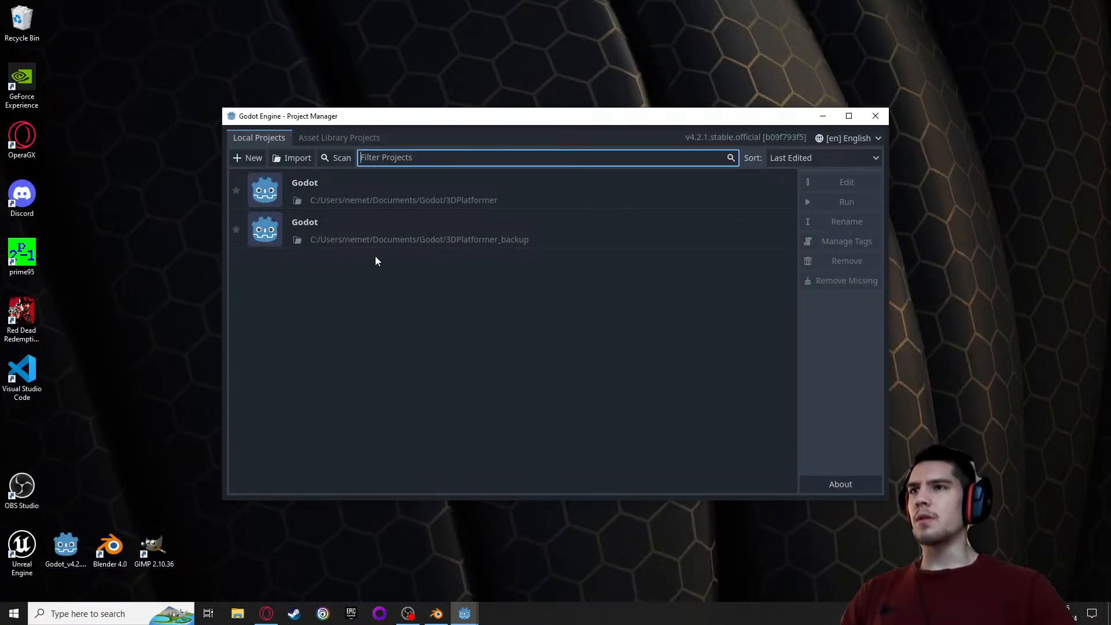
double_click(408, 233)
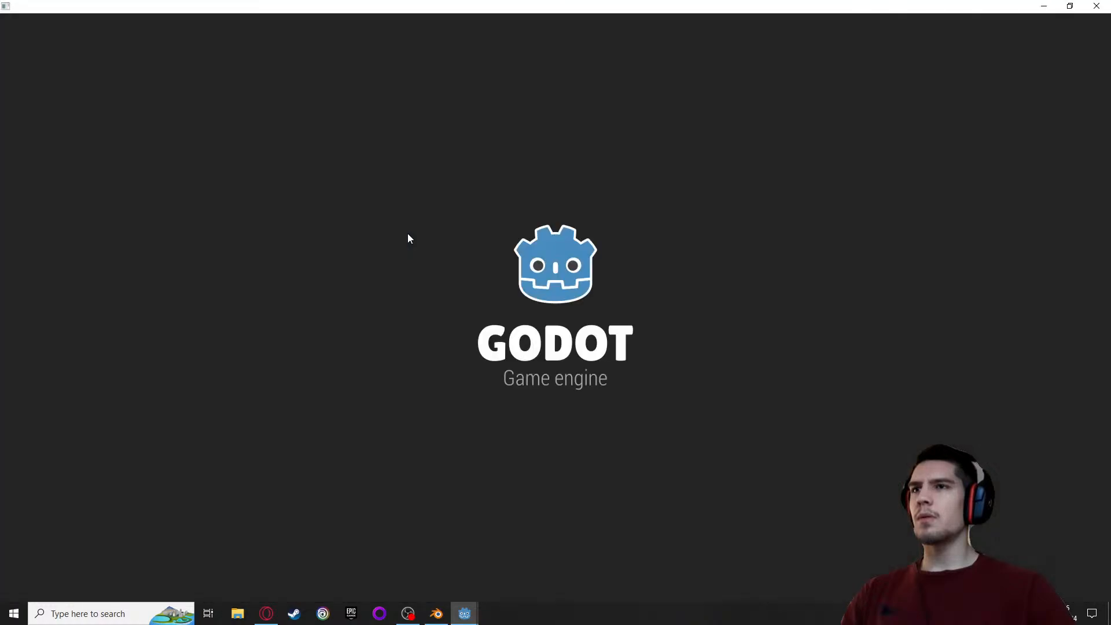
Switch between the original and backup project windows to compare their player scenes
mouse_move(466, 615)
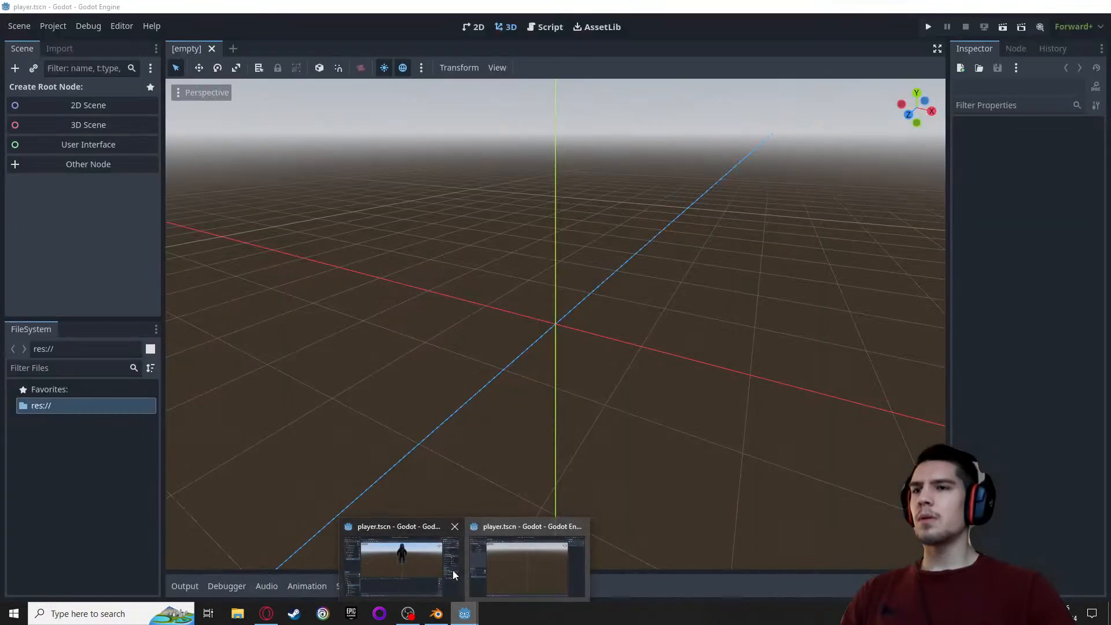
left_click(452, 570)
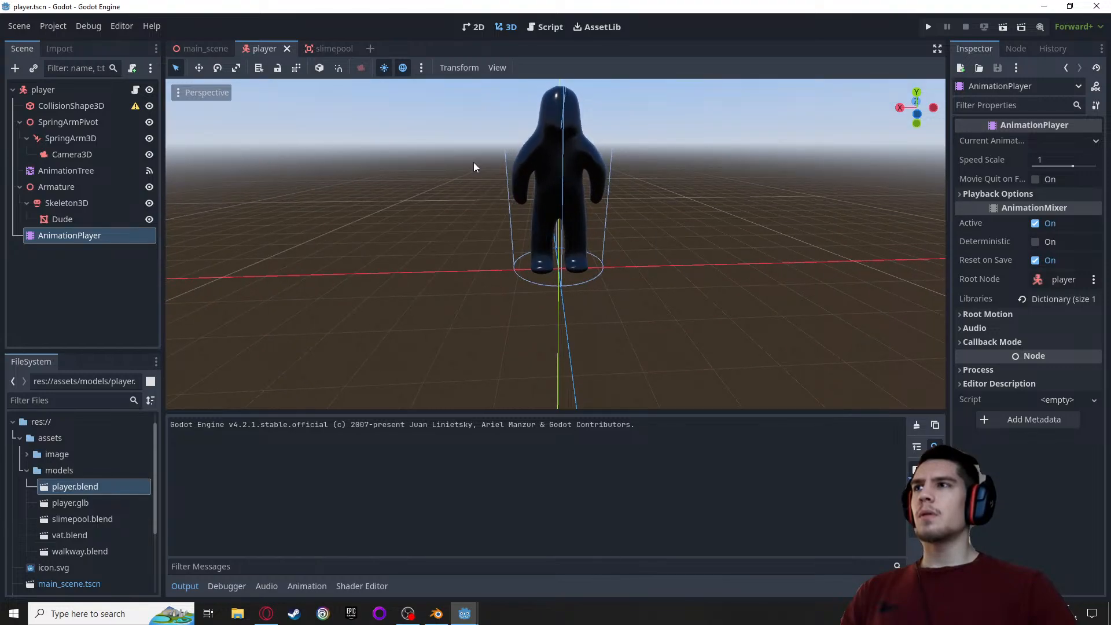
mouse_move(466, 613)
left_click(486, 585)
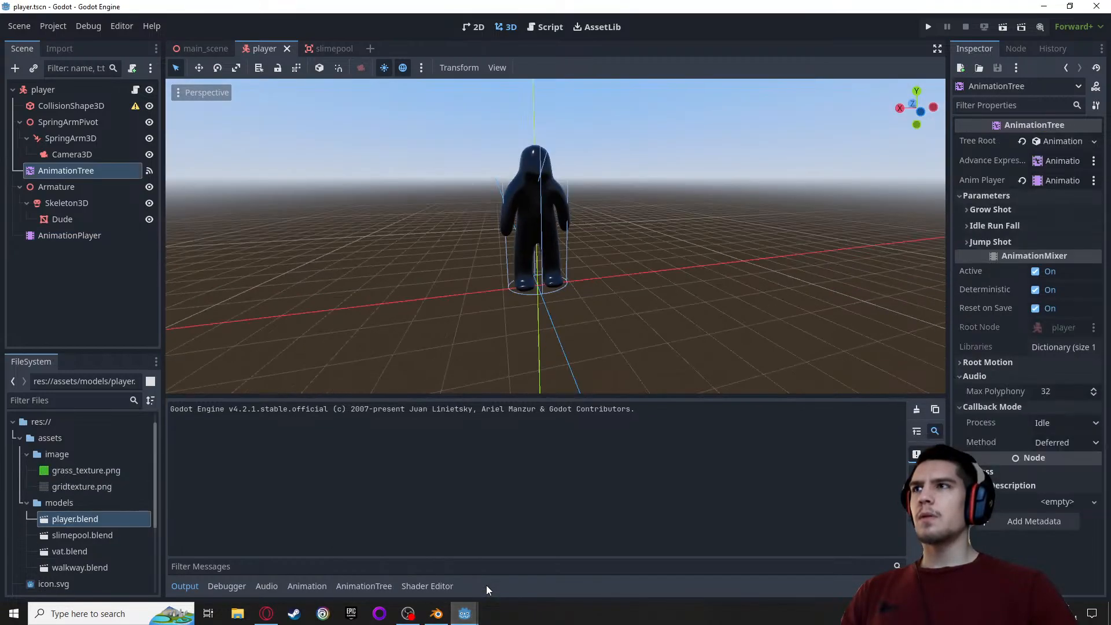
left_click(54, 25)
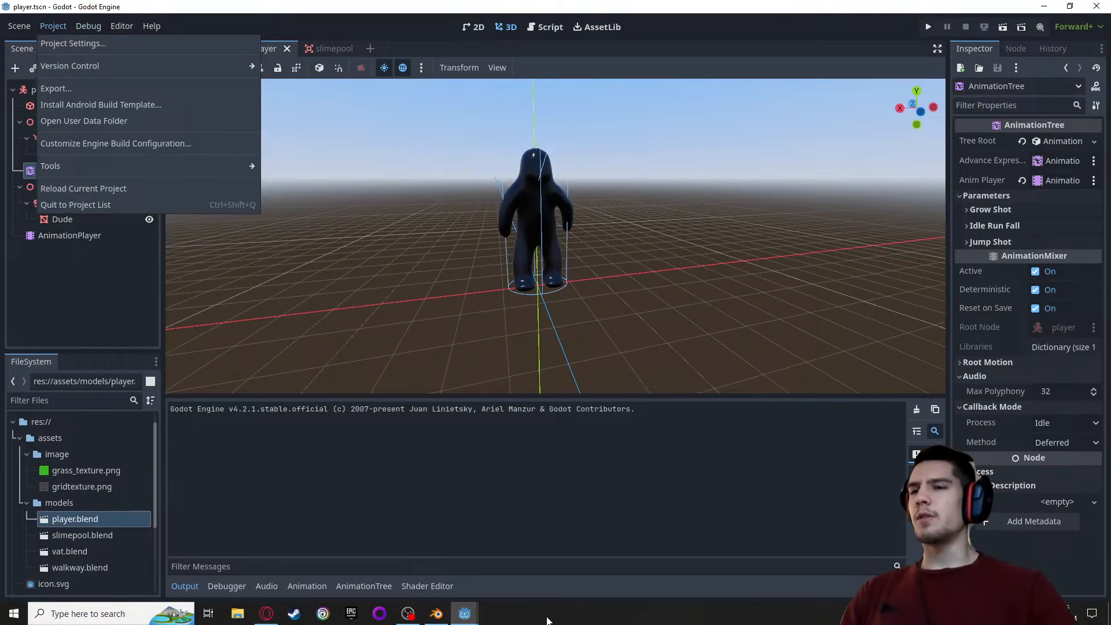
left_click(467, 614)
left_click(415, 580)
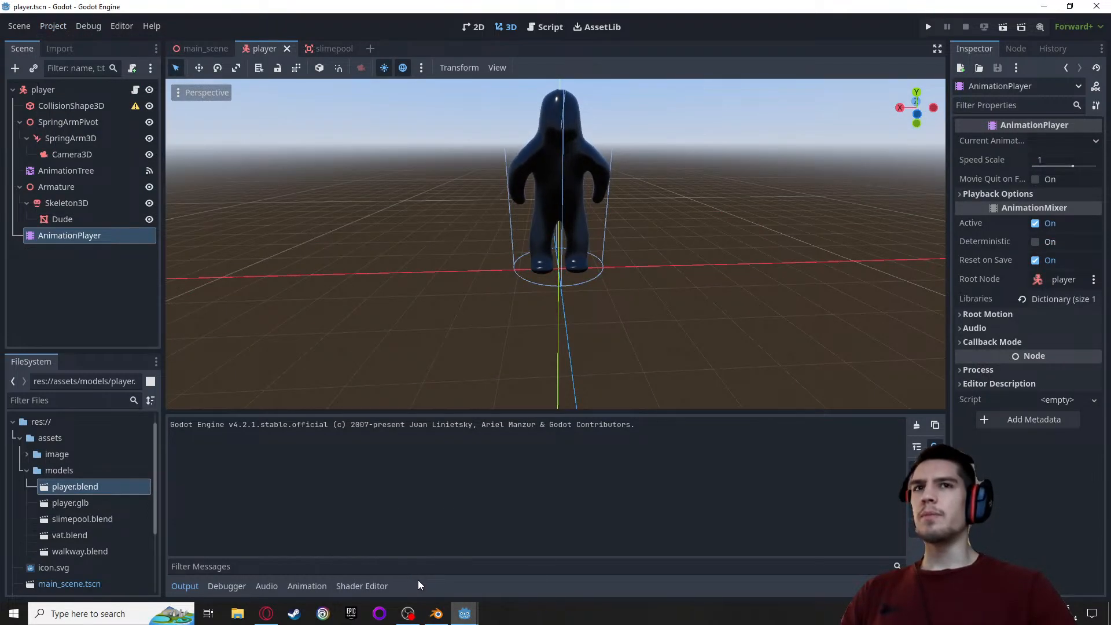
left_click(464, 613)
left_click(520, 555)
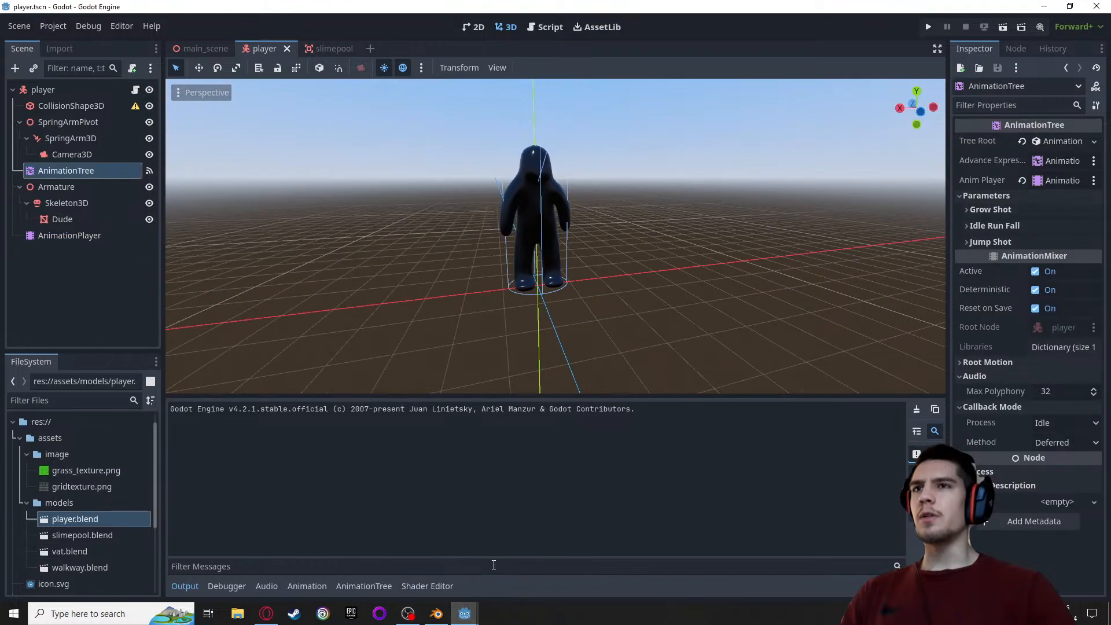
middle_click_drag(448, 258, 442, 256)
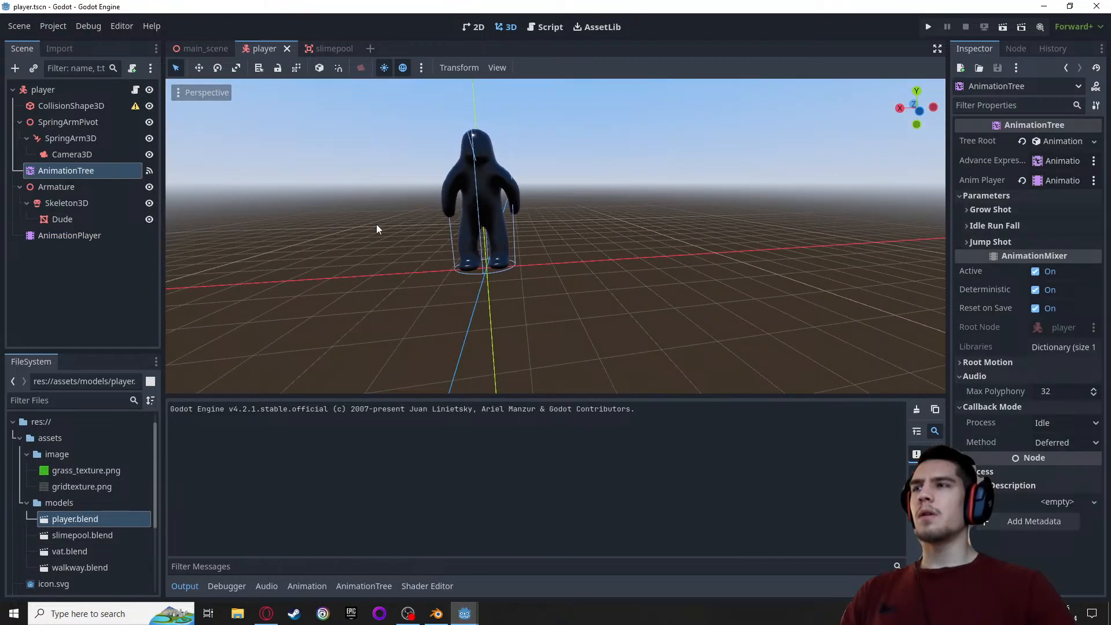
Rename the backup project to "Slime Guy - backup" in its project settings
left_click(64, 21)
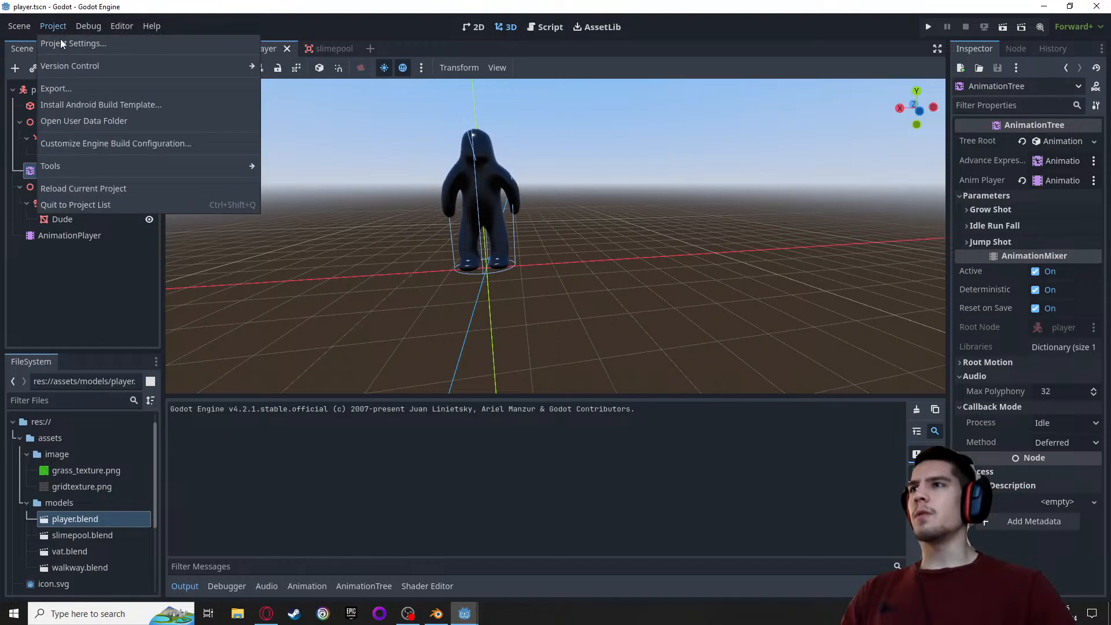
left_click(64, 48)
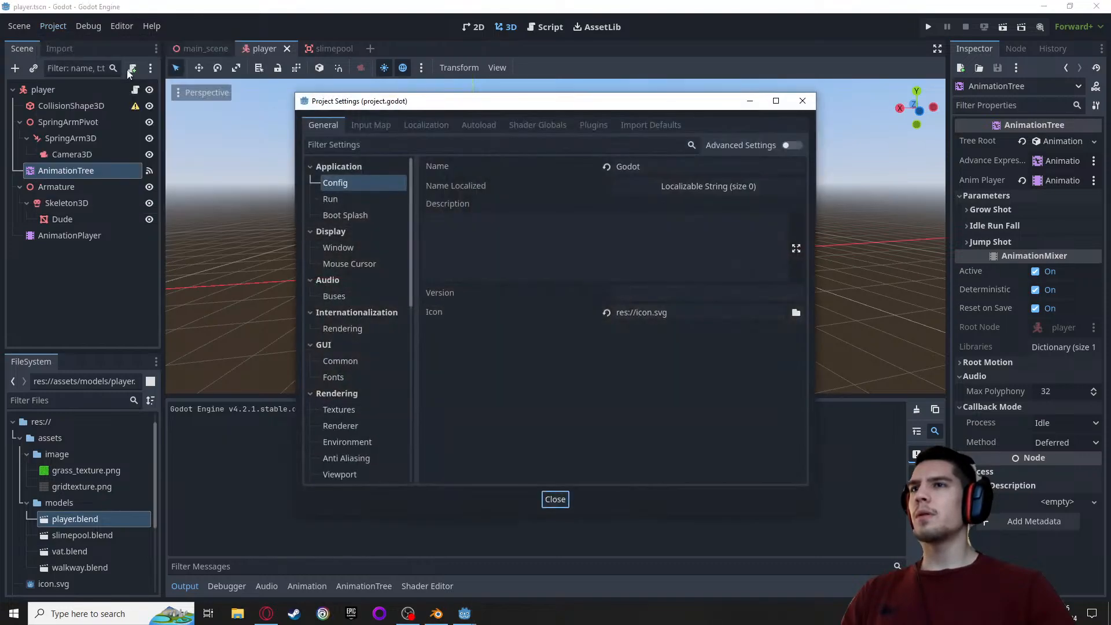
left_click(648, 166)
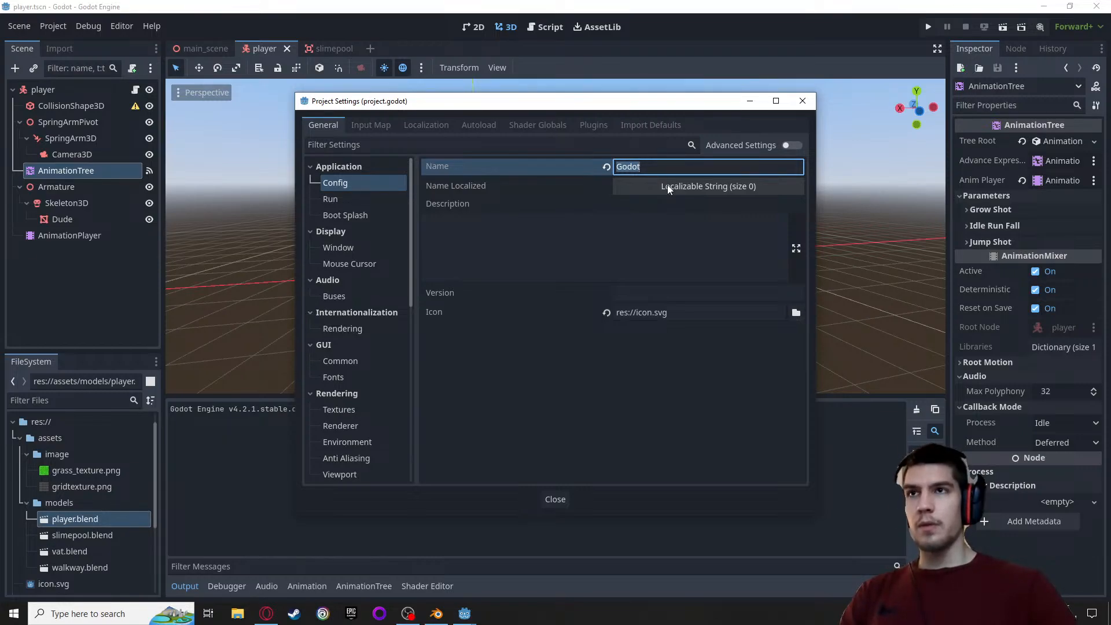
type("Slime Guy - backup")
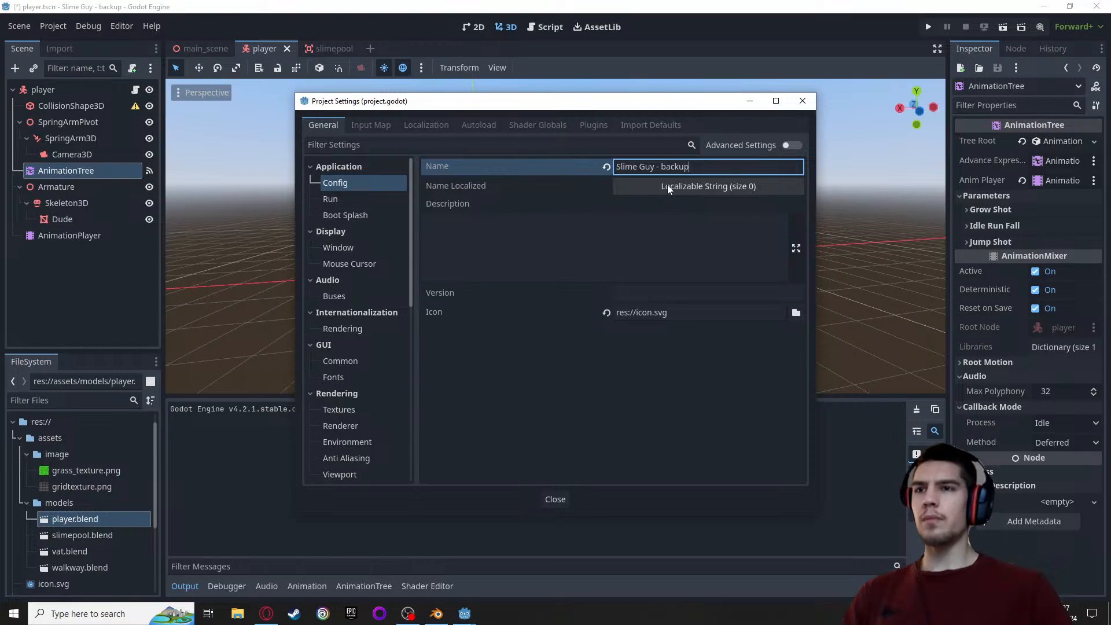
key("Return")
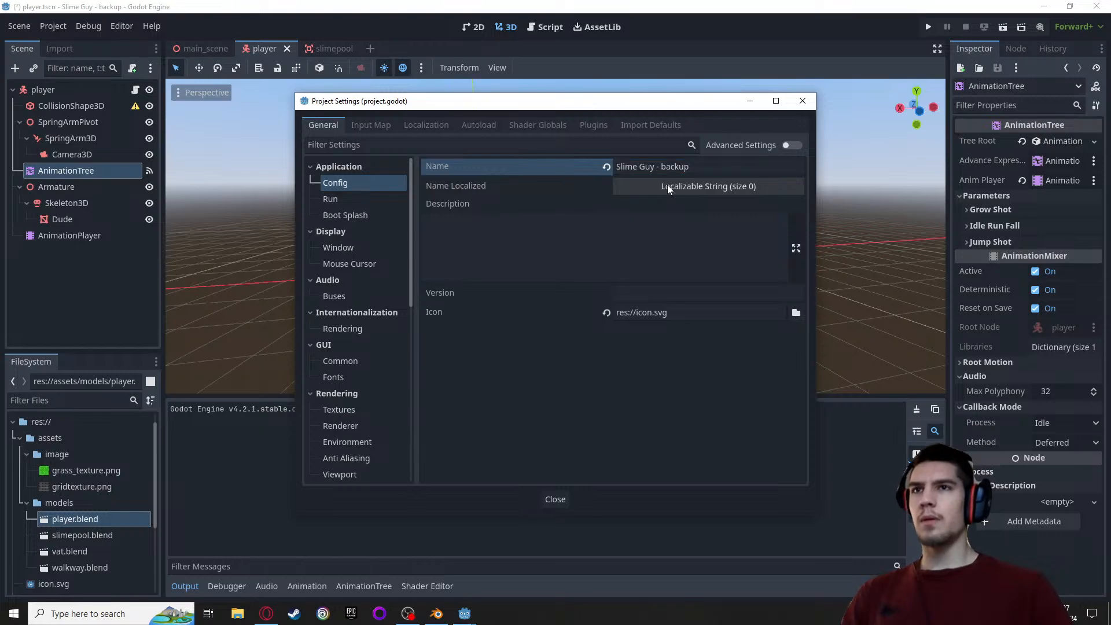
left_click(802, 101)
Switch to the original project and rename it to "Slime Guy - original" in its project settings
mouse_move(465, 613)
left_click(404, 581)
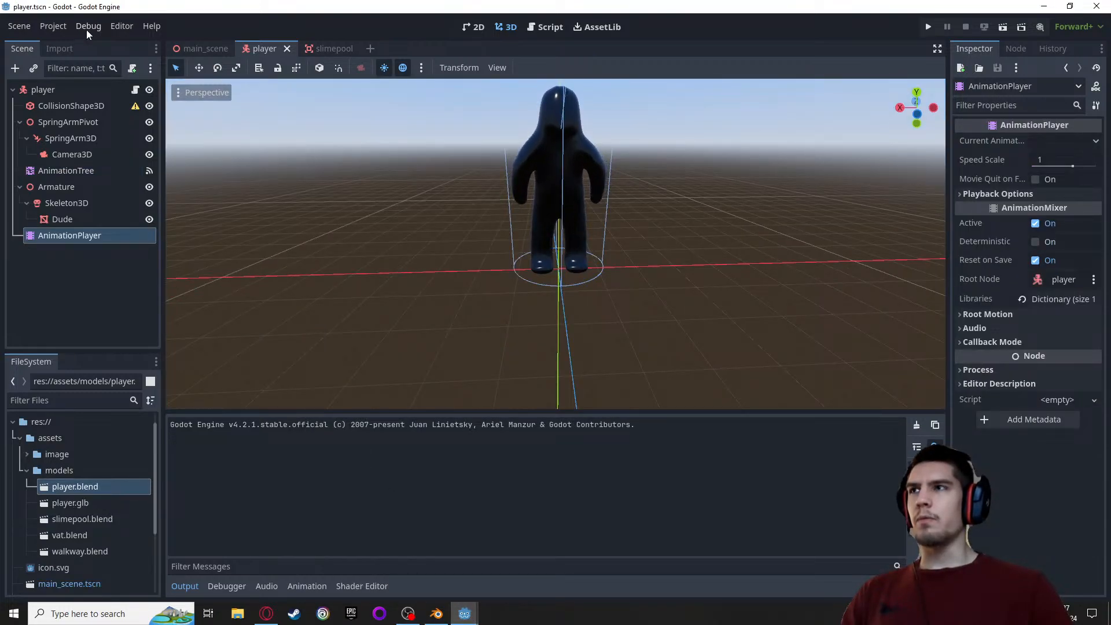
left_click(65, 29)
left_click(75, 44)
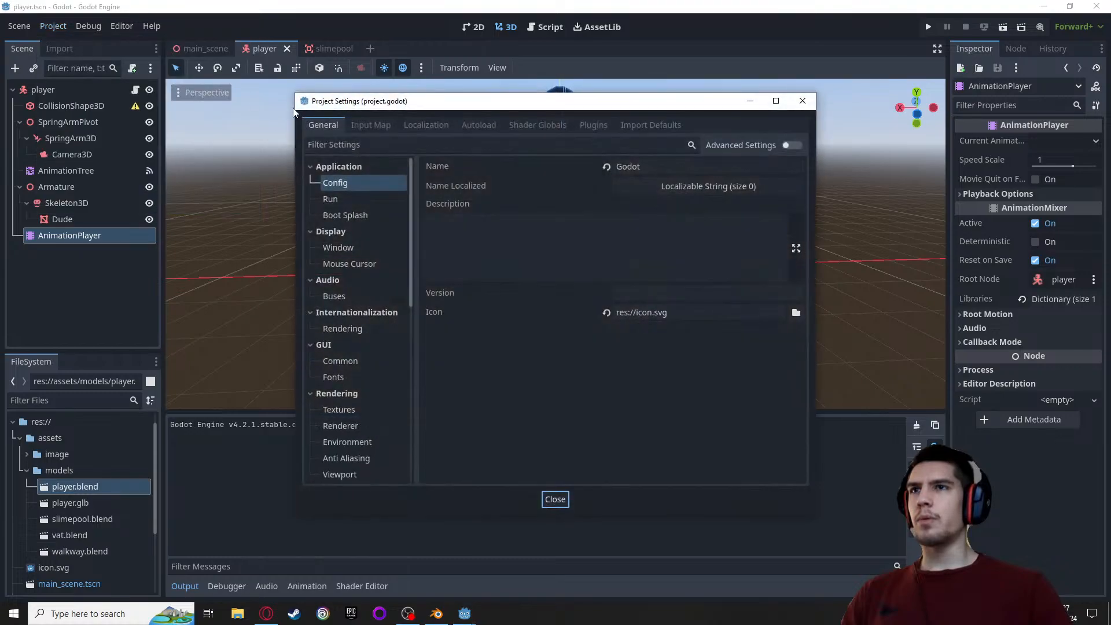
left_click(628, 167)
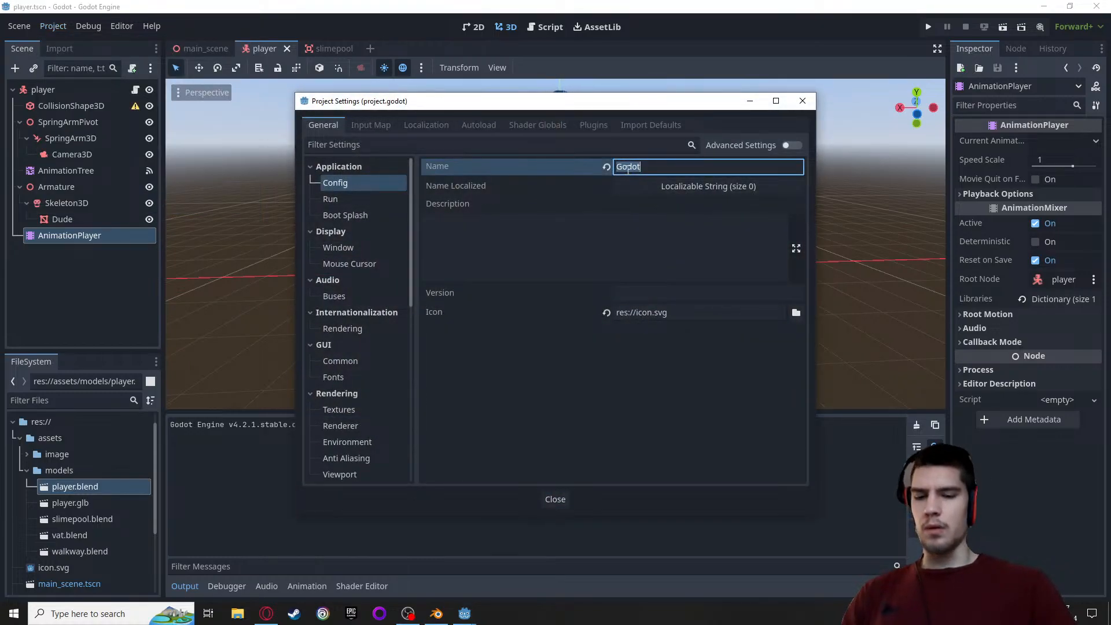
type("Slime Guy - original")
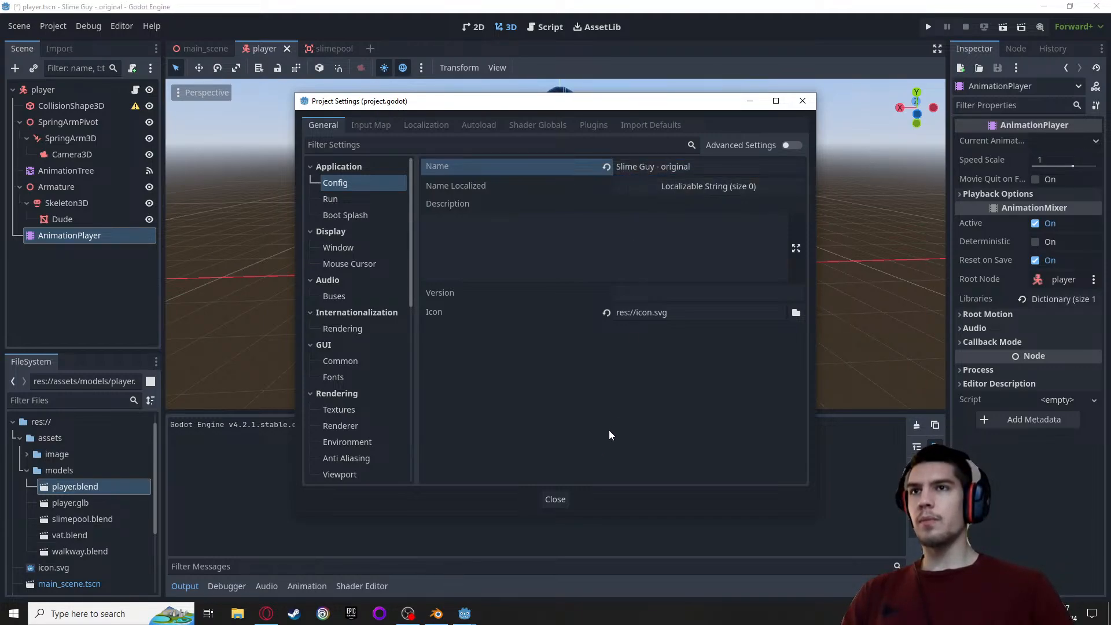
left_click(554, 500)
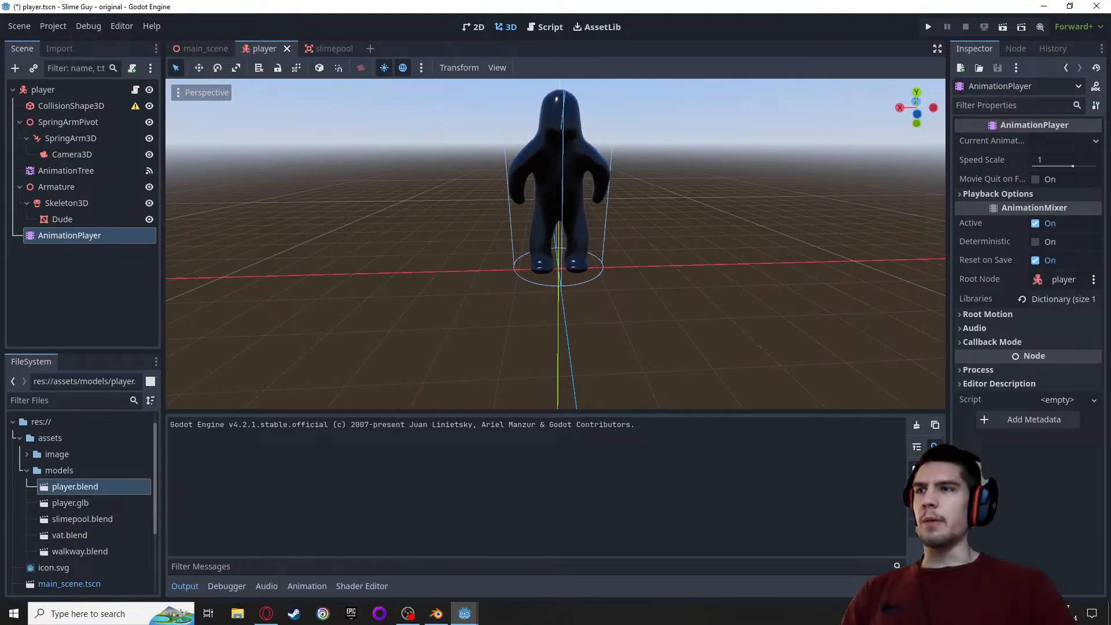
Examine the player model's body, arms and feet in the backup project and frame the whole figure from the front
mouse_move(473, 616)
left_click(528, 559)
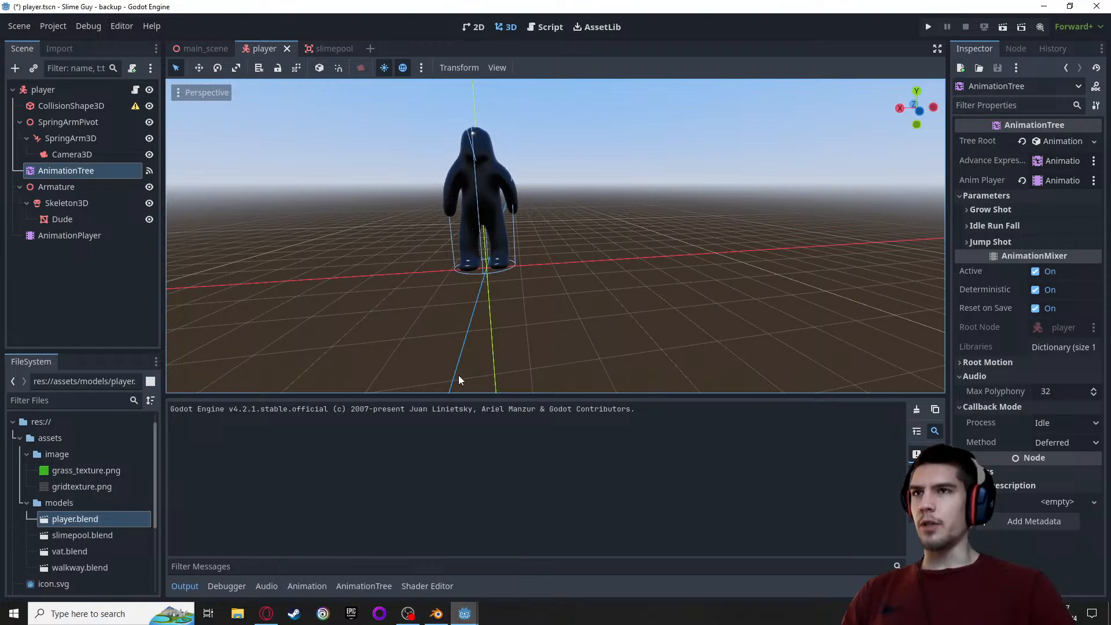
middle_click_drag(364, 193, 416, 205)
scroll(415, 200, "up", 4)
scroll(429, 200, "up", 3)
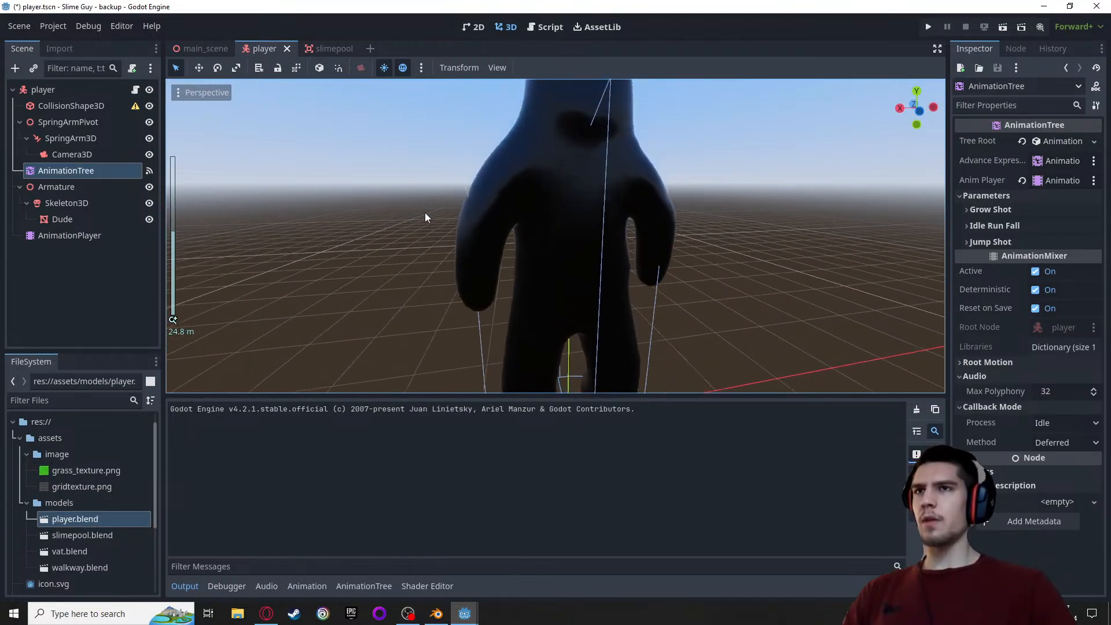
scroll(414, 231, "down", 5)
scroll(415, 231, "up", 5)
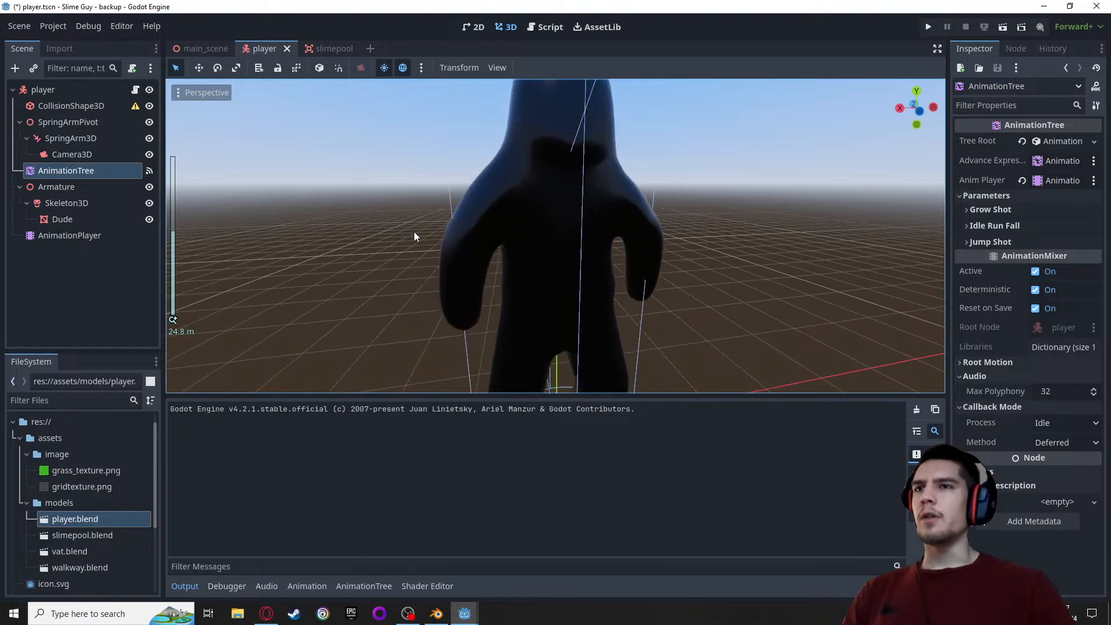
scroll(413, 233, "down", 3)
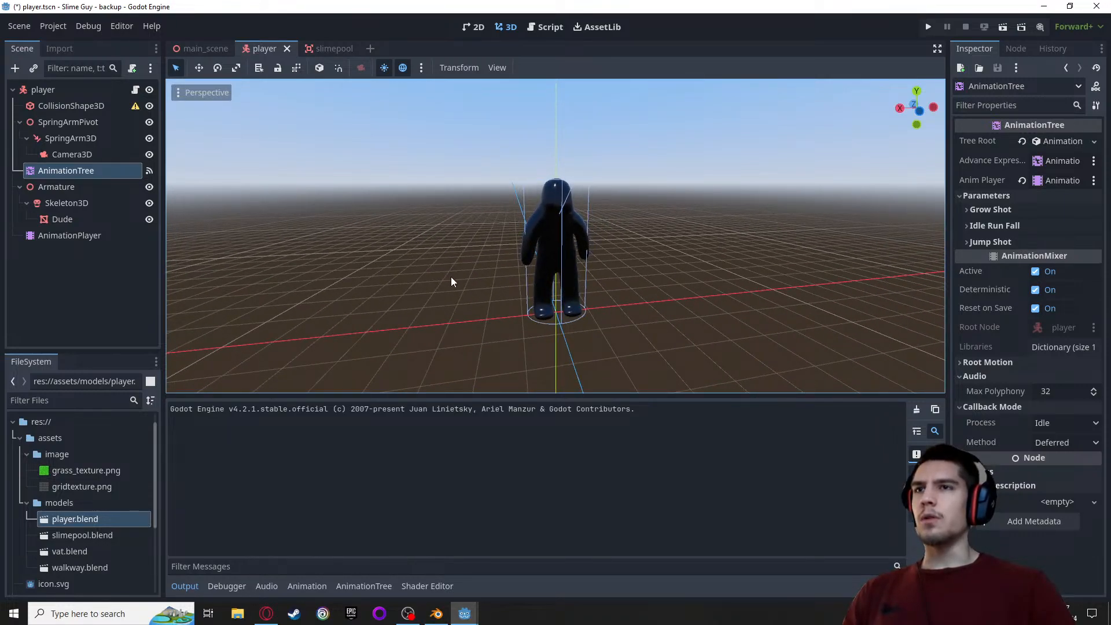
mouse_move(450, 276)
middle_mouse_down("shift")
mouse_move(567, 278)
mouse_move(475, 249)
mouse_move(446, 259)
middle_mouse_up("shift")
scroll(446, 259, "up", 5)
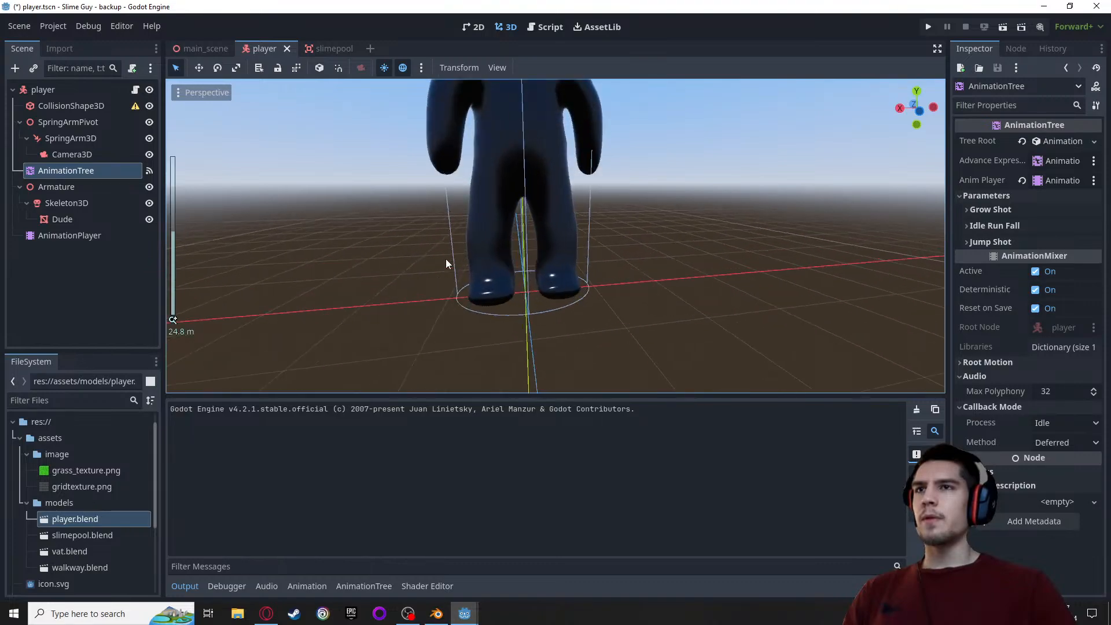
middle_click_drag(363, 207, 364, 215, "shift")
key("s")
mouse_move(364, 215)
right_mouse_down()
mouse_move(327, 240)
mouse_move(347, 231)
mouse_move(349, 204)
mouse_move(350, 239)
mouse_move(350, 207)
right_mouse_up()
key("w")
key("s")
key("w")
key("s")
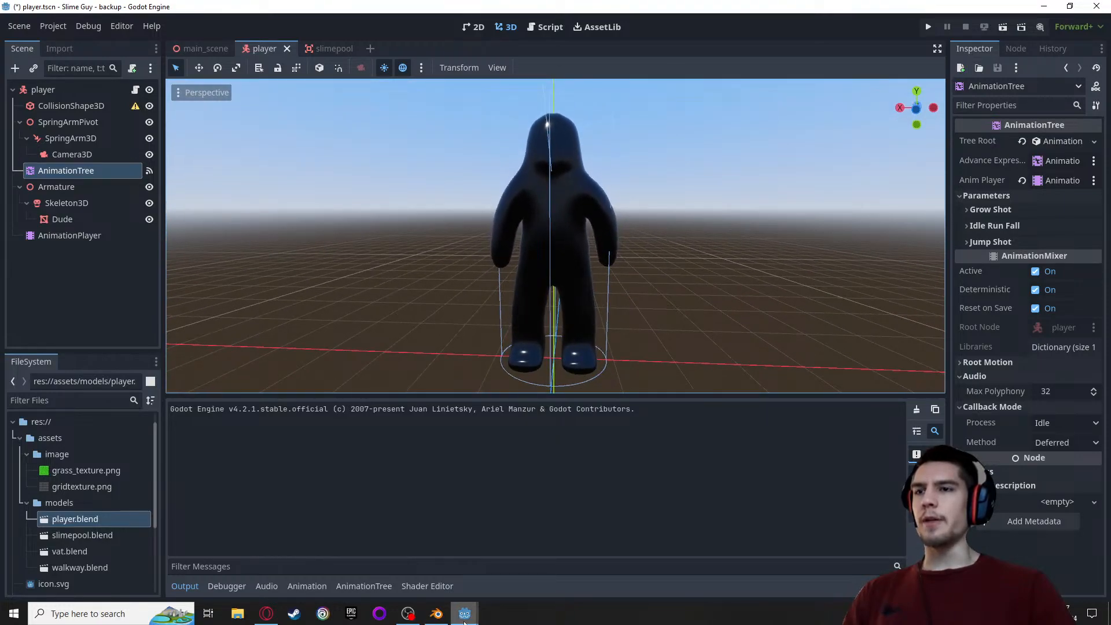
Frame the original project's player model from the front and compare its pose with the backup's
mouse_move(464, 613)
left_click(383, 570)
right_click_drag(419, 291, 420, 256)
key("w")
key("s")
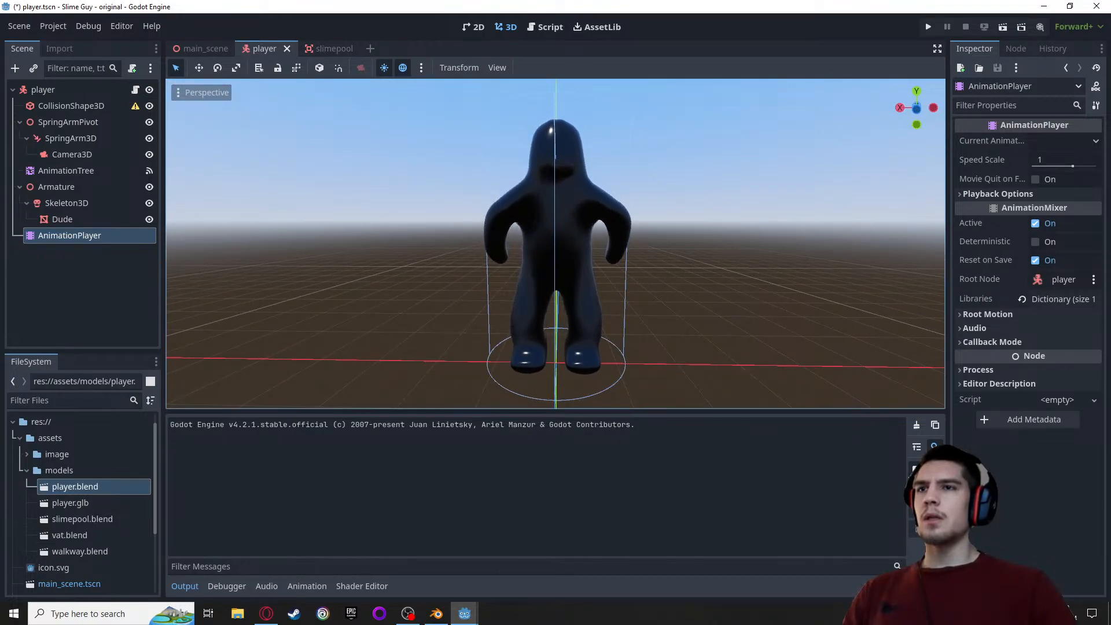
mouse_move(472, 618)
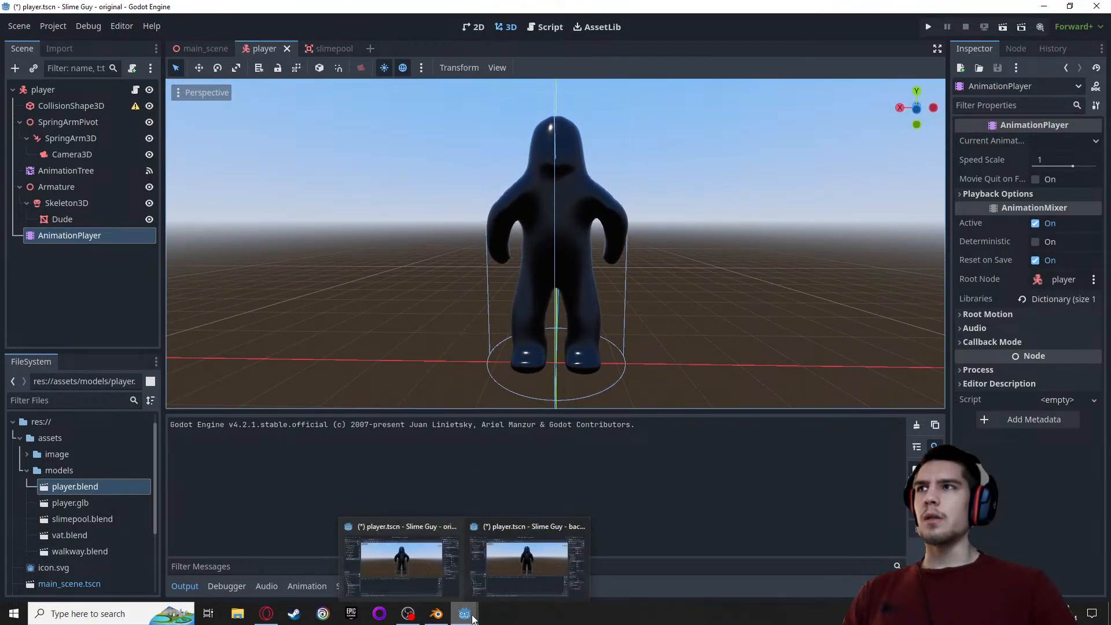
left_click(508, 567)
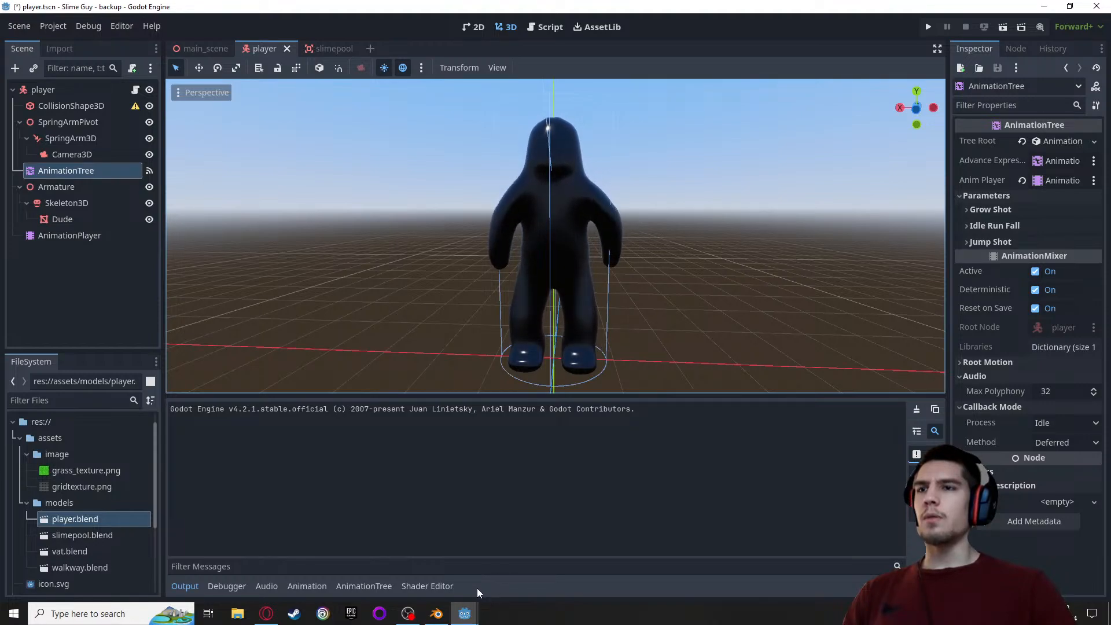
mouse_move(464, 609)
left_click(414, 575)
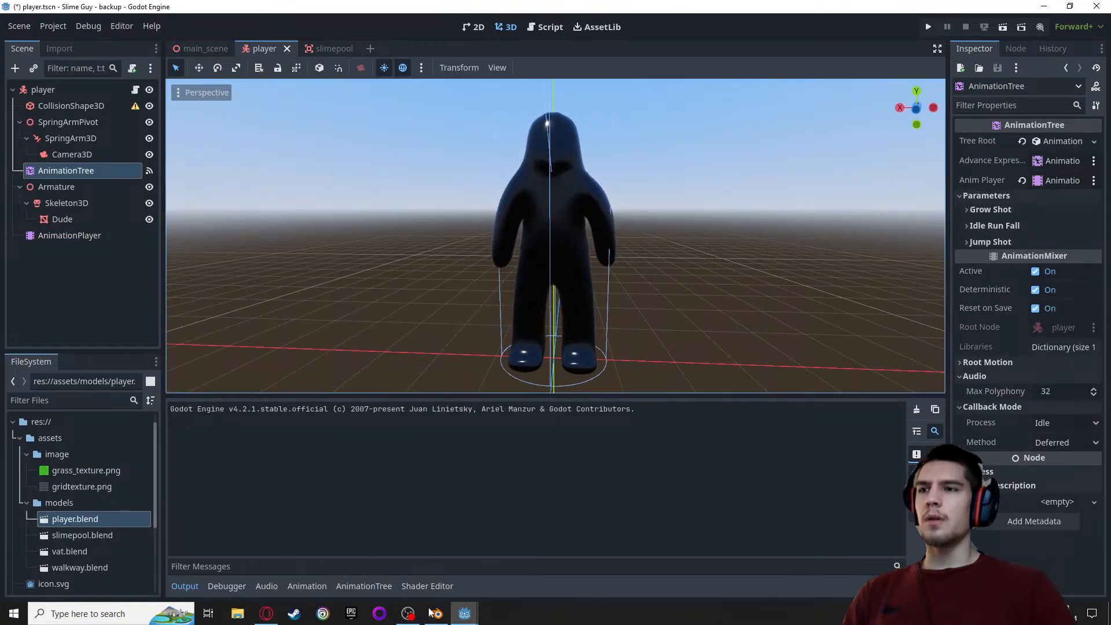
Play the run animation on the player model in the backup project
left_click(303, 587)
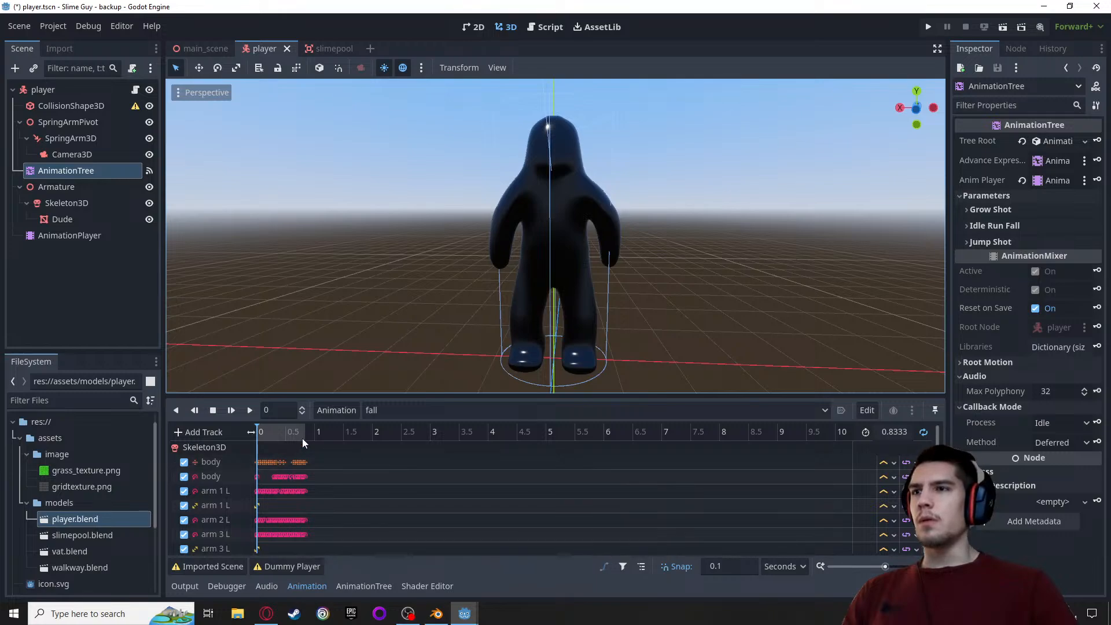
left_click(380, 411)
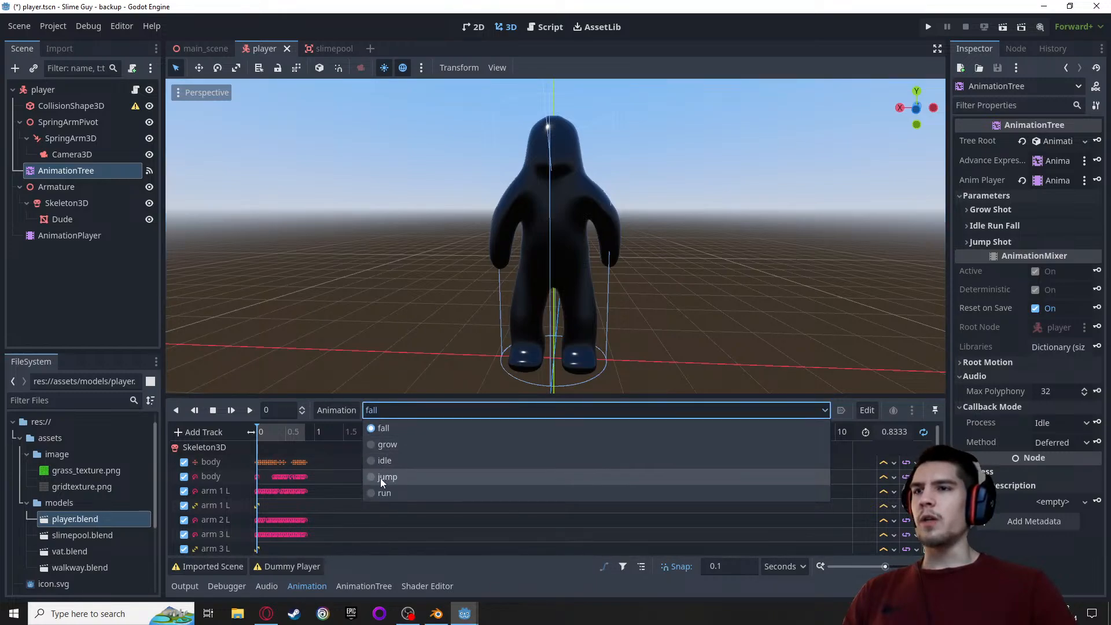
left_click(378, 493)
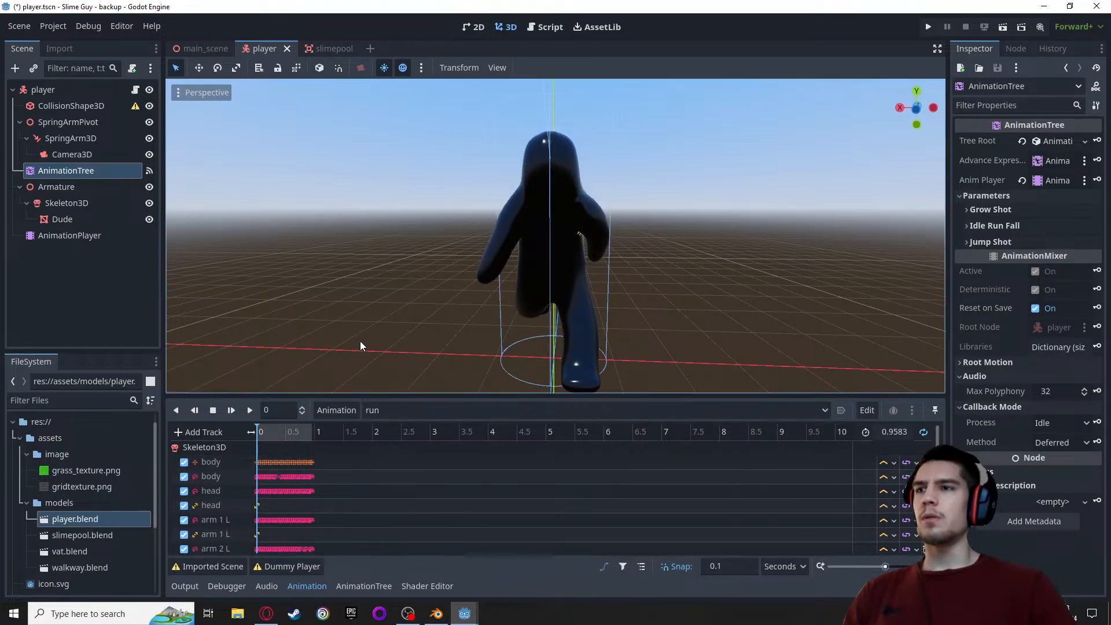
left_click(249, 408)
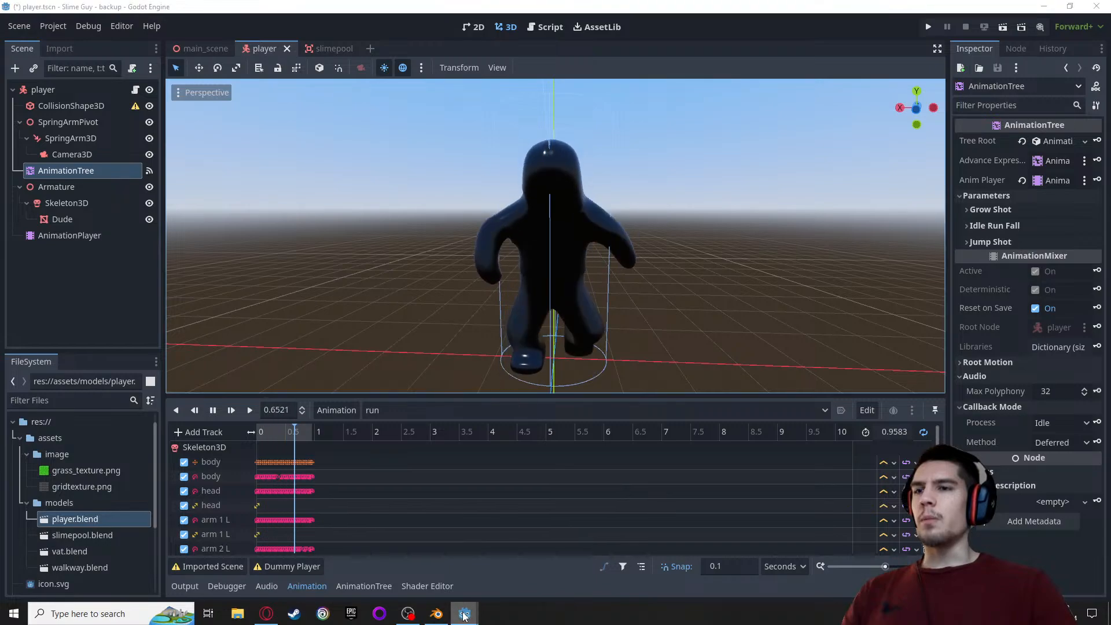
Switch to the original project and play the player's run animation there
mouse_move(464, 614)
left_click(408, 574)
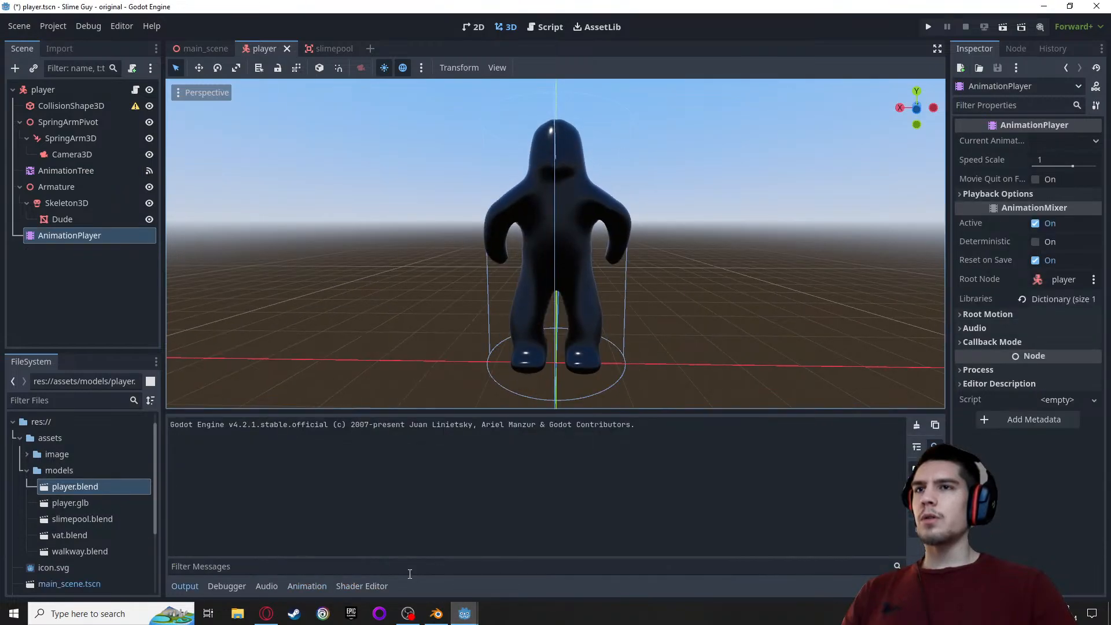
left_click(294, 586)
left_click(380, 432)
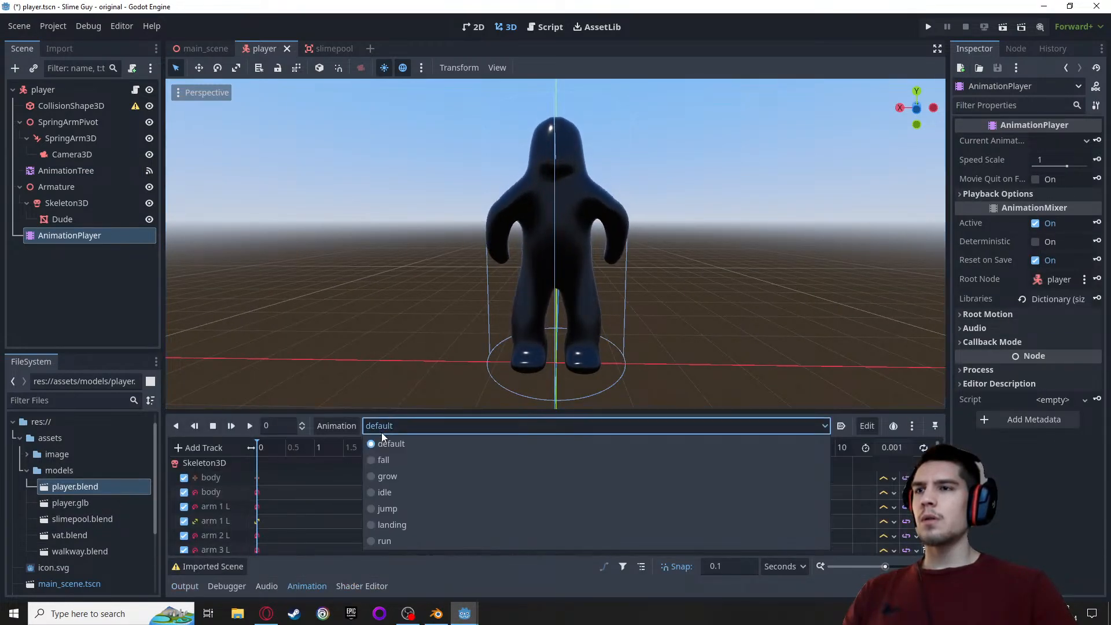
left_click(373, 541)
left_click(249, 426)
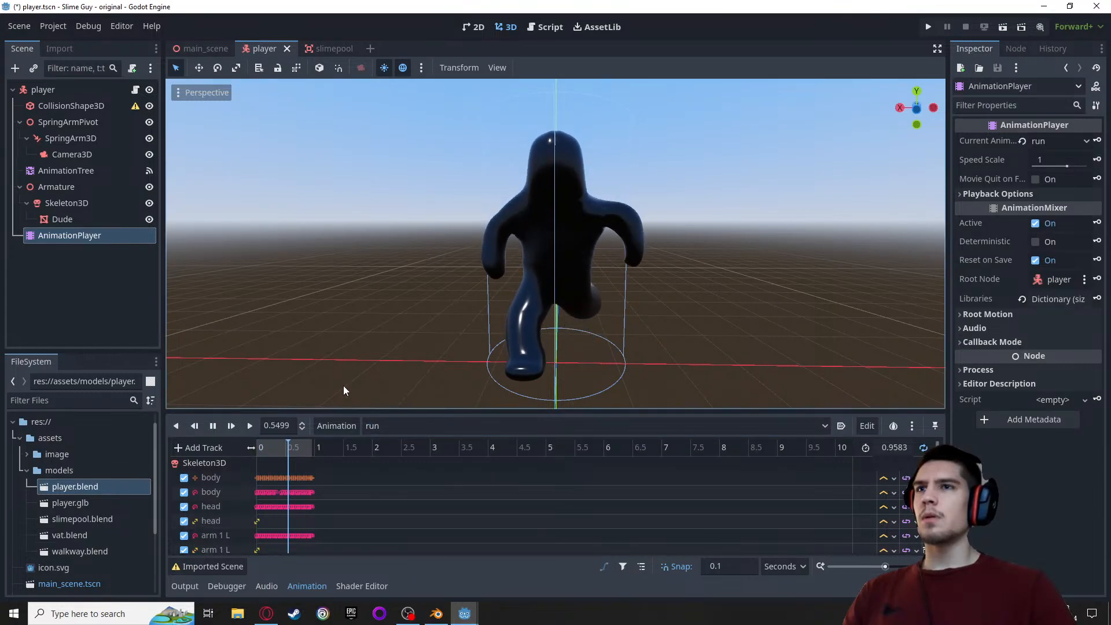
Bring the backup project's window forward, take it out of full-screen size and place it on the right half of the desktop
mouse_move(463, 616)
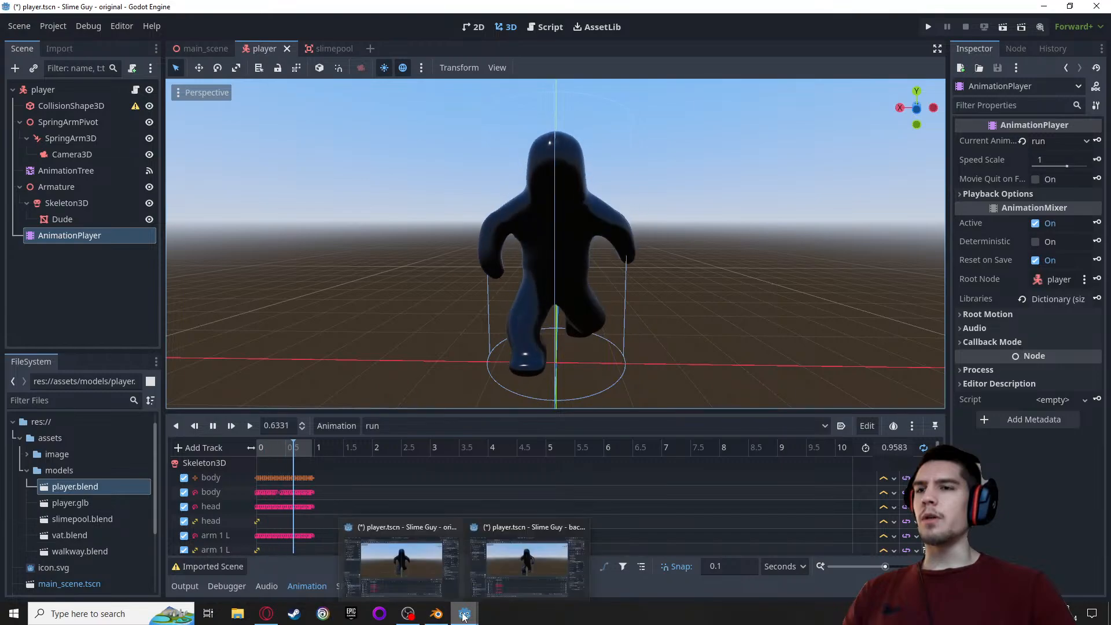
left_click(490, 527)
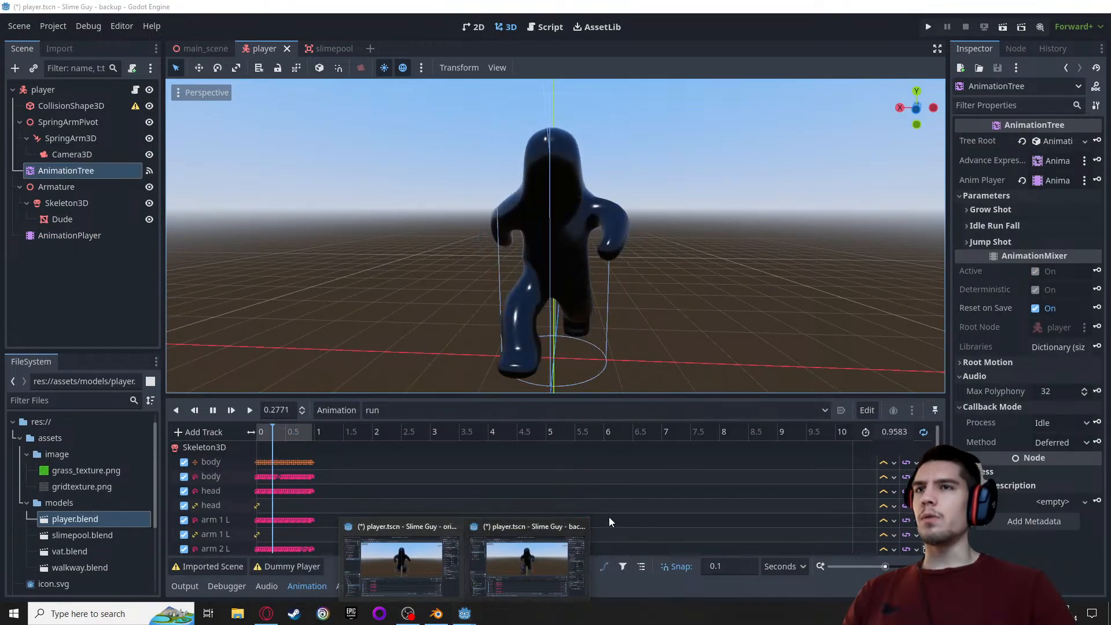
left_click(552, 533)
left_click(1069, 6)
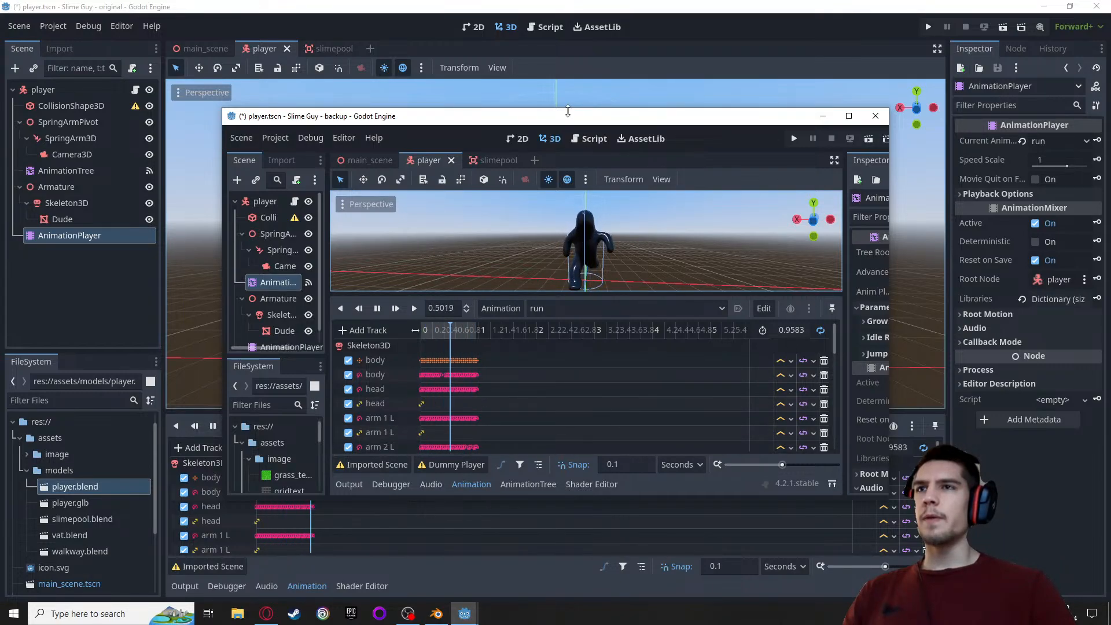
left_click_drag(539, 123, 761, 154)
left_click(716, 138)
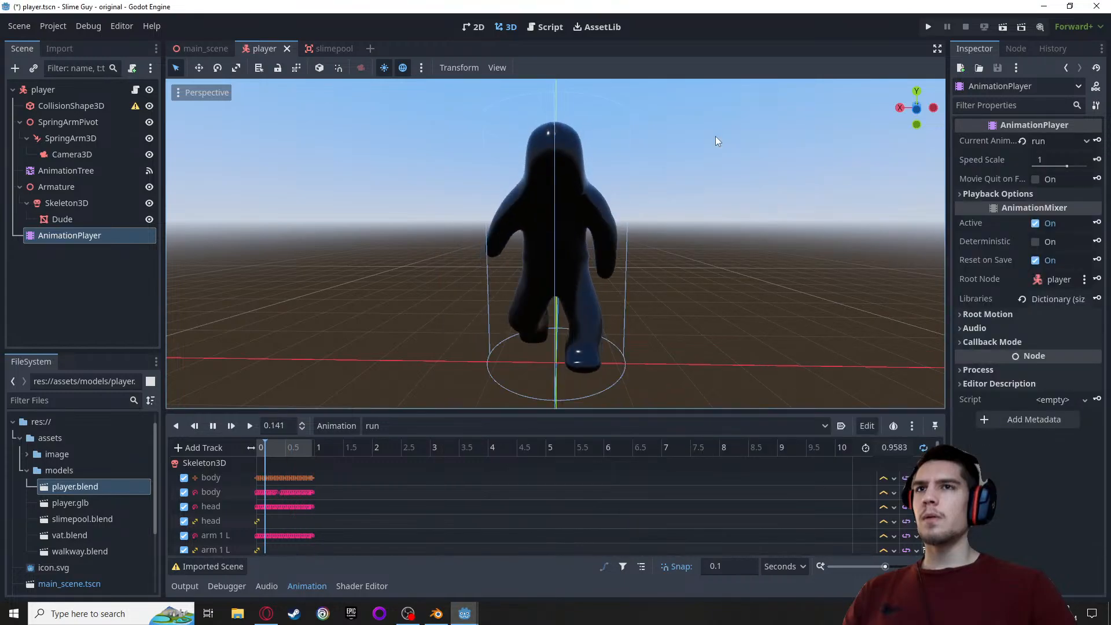
mouse_move(465, 613)
left_click(498, 558)
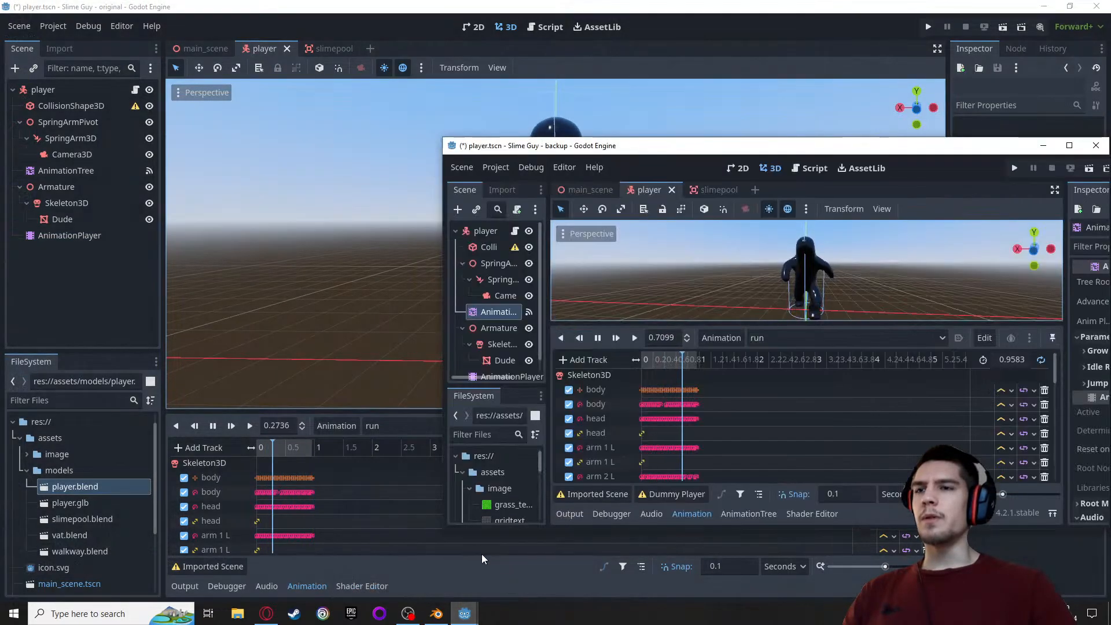
left_click_drag(649, 138, 564, 23)
Un-maximise the original project's window, place it left of the backup's, and stretch both windows to full height for comparison
left_click(531, 12)
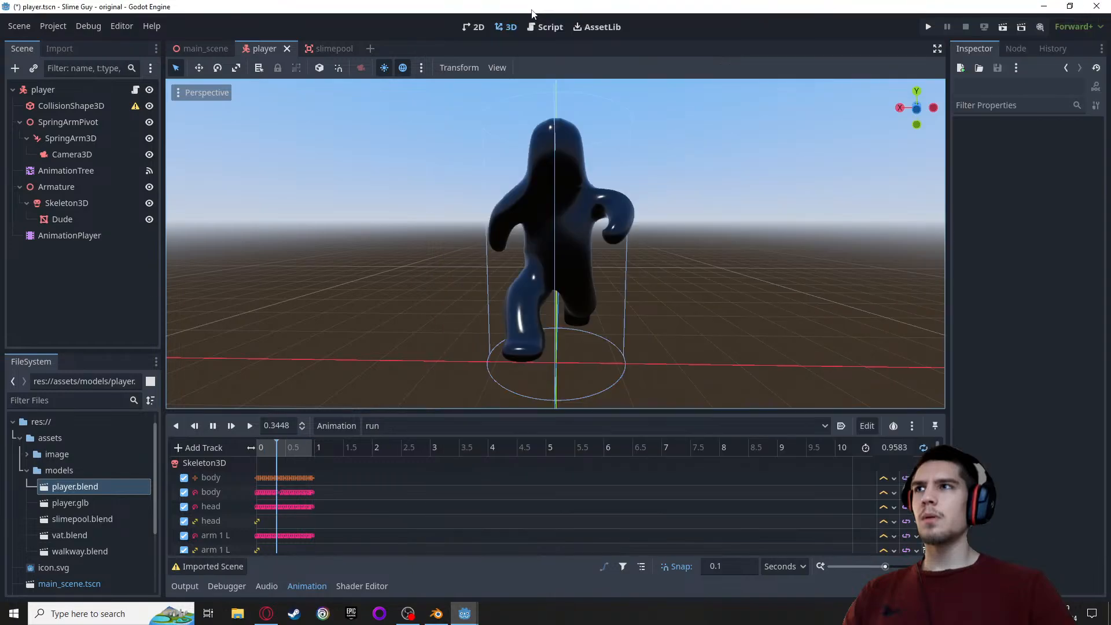
left_click(1070, 6)
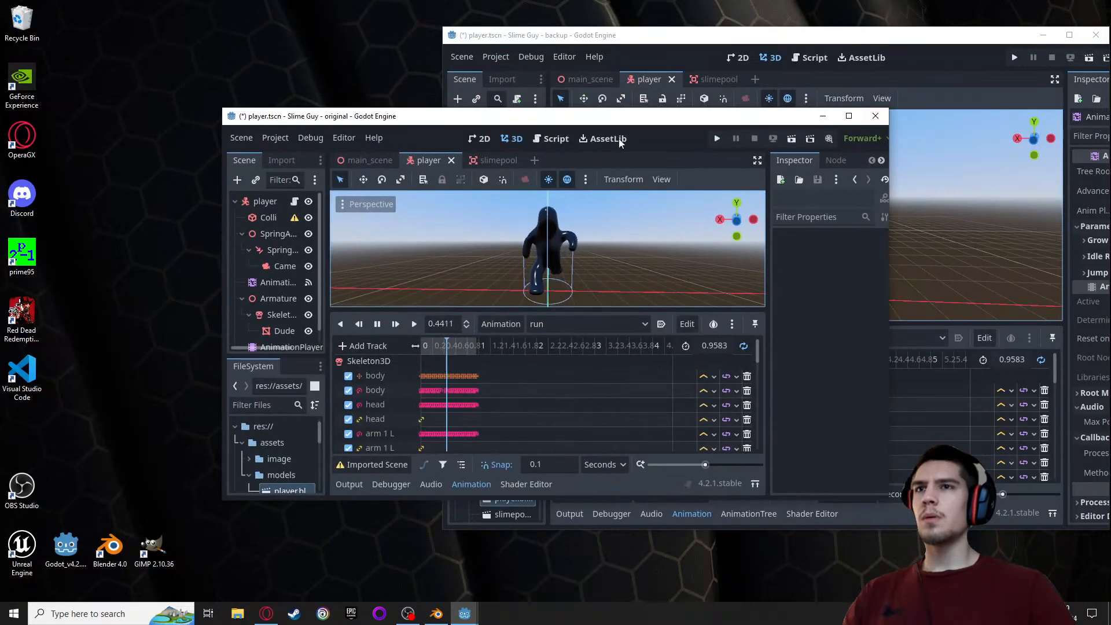
left_click_drag(584, 122, 351, 119)
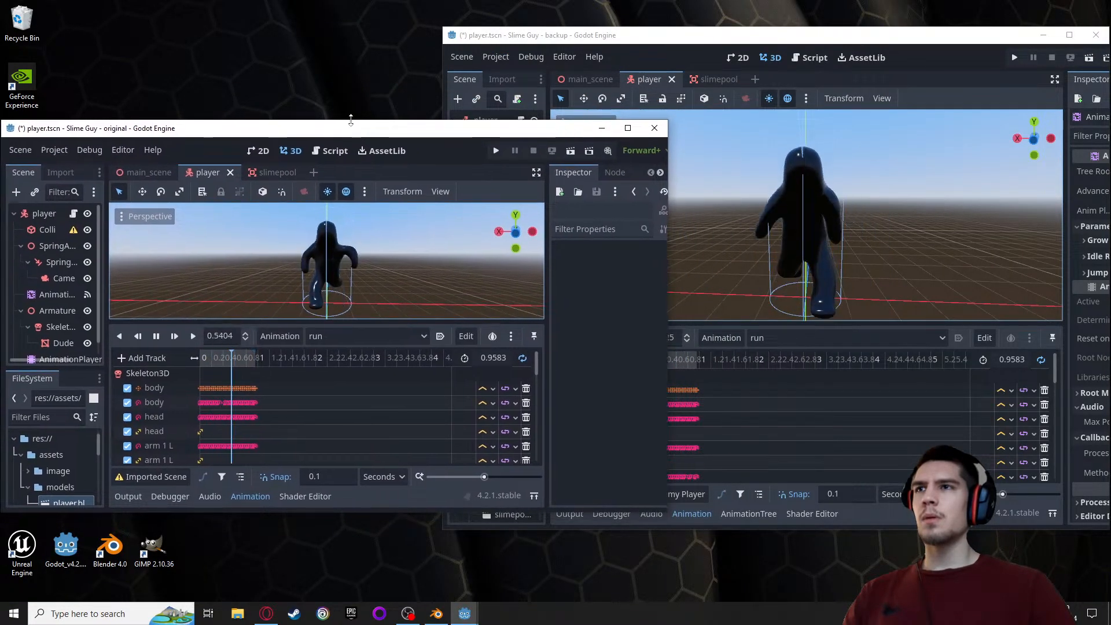
double_click(350, 119)
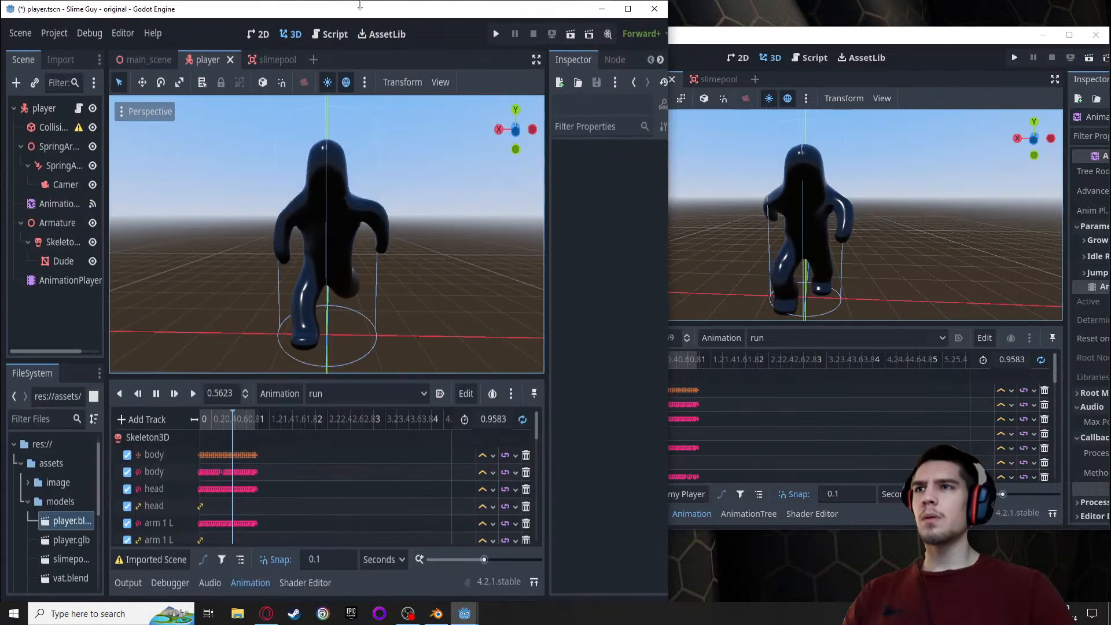
left_click_drag(828, 27, 825, 0)
left_click_drag(441, 251, 498, 269)
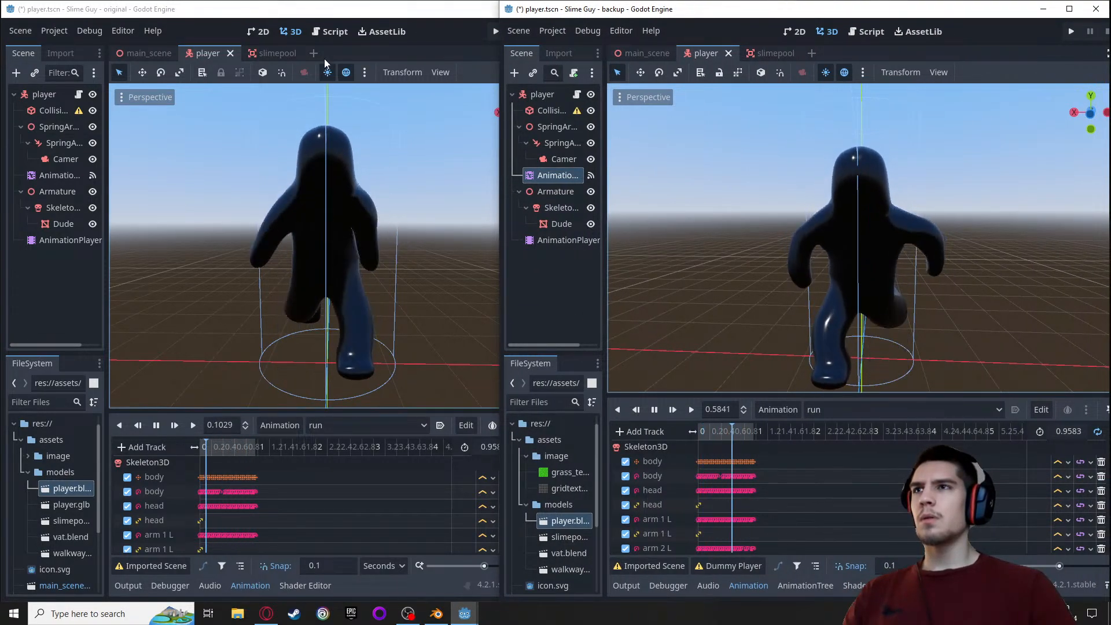
Alternate between the original and backup windows to compare the playing run animations
left_click(337, 11)
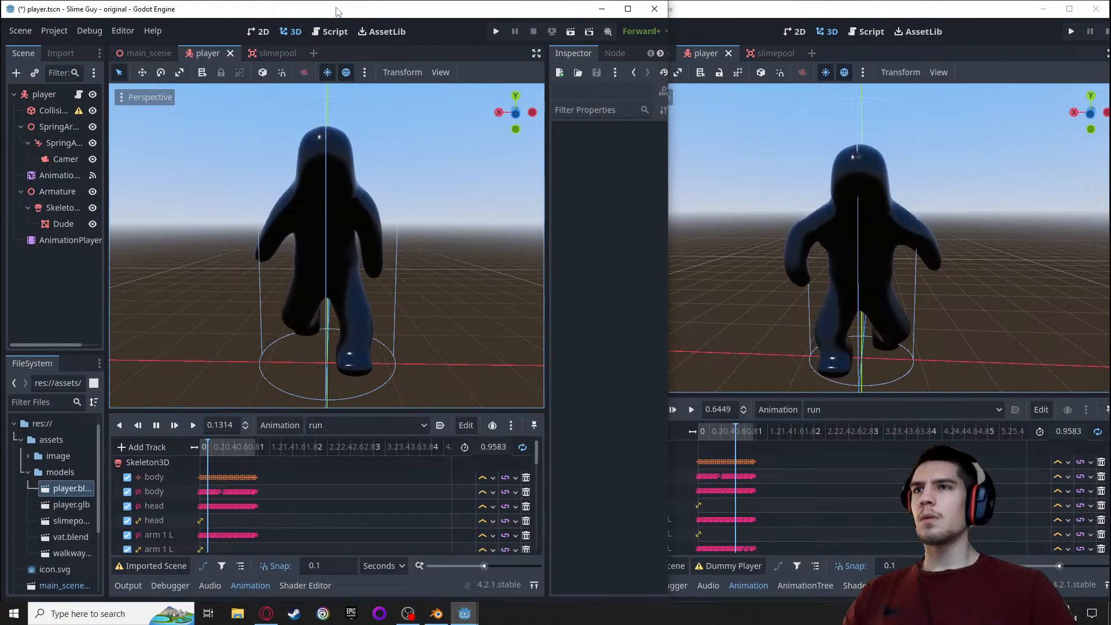
left_click(752, 9)
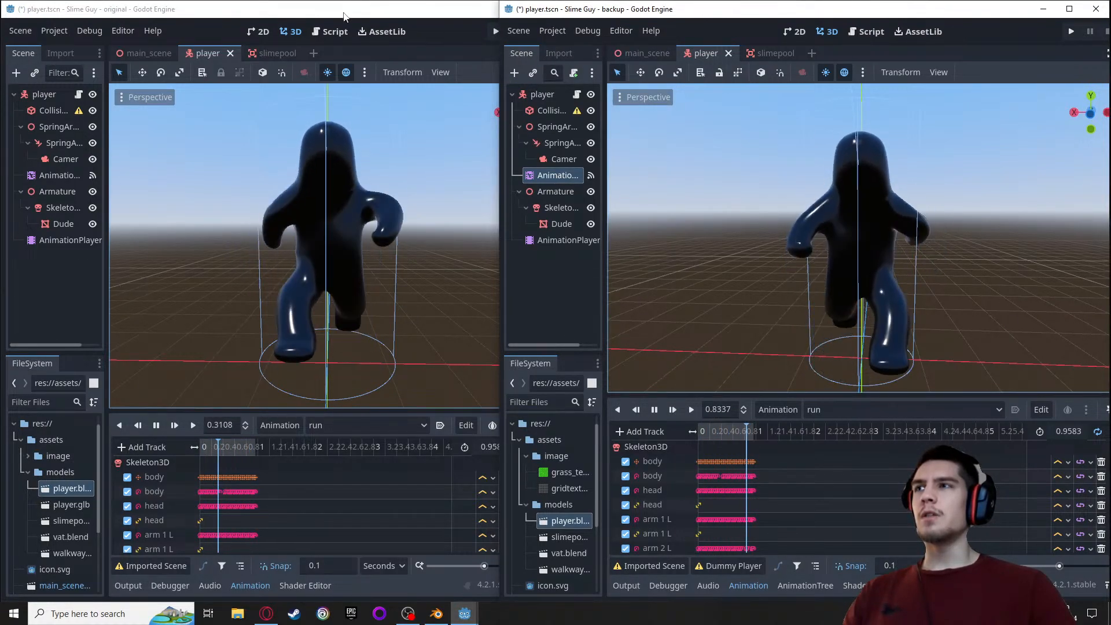
left_click(343, 16)
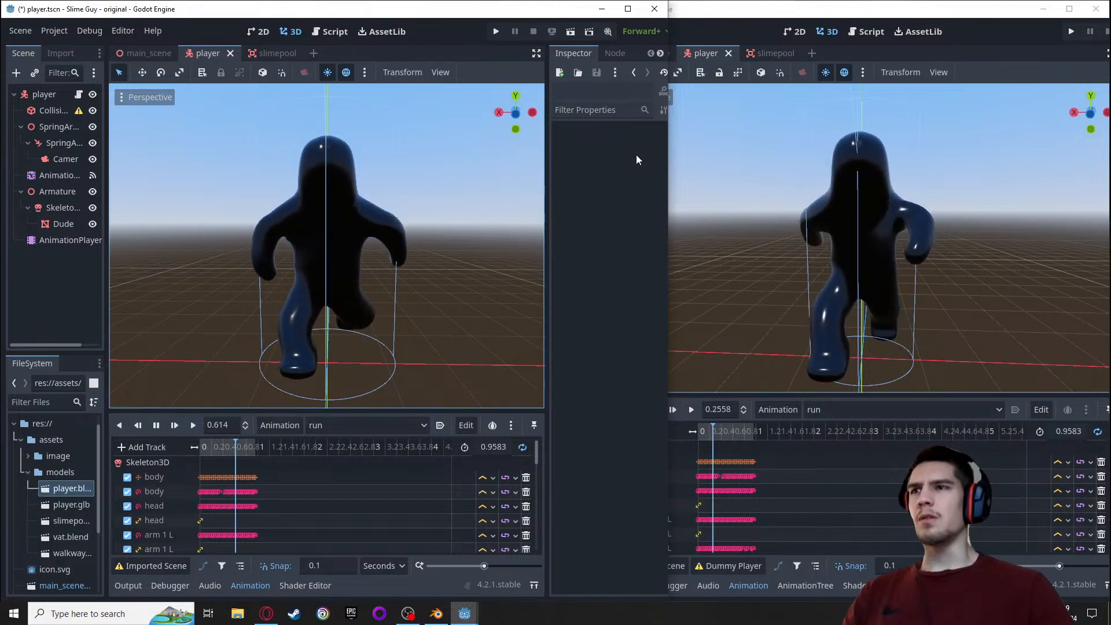
left_click(790, 15)
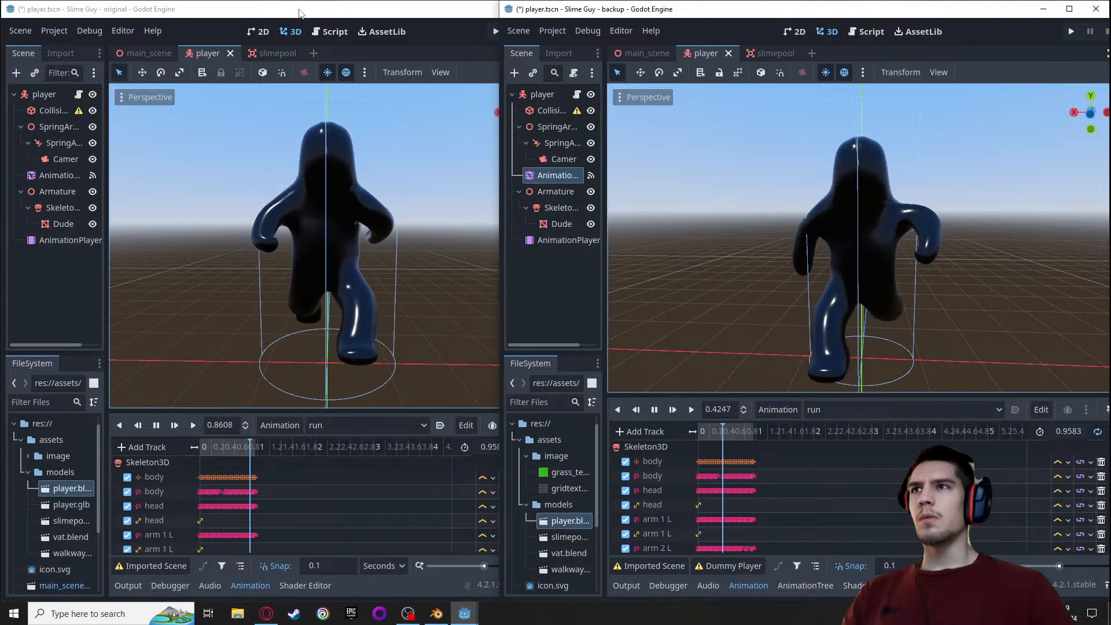
left_click(300, 13)
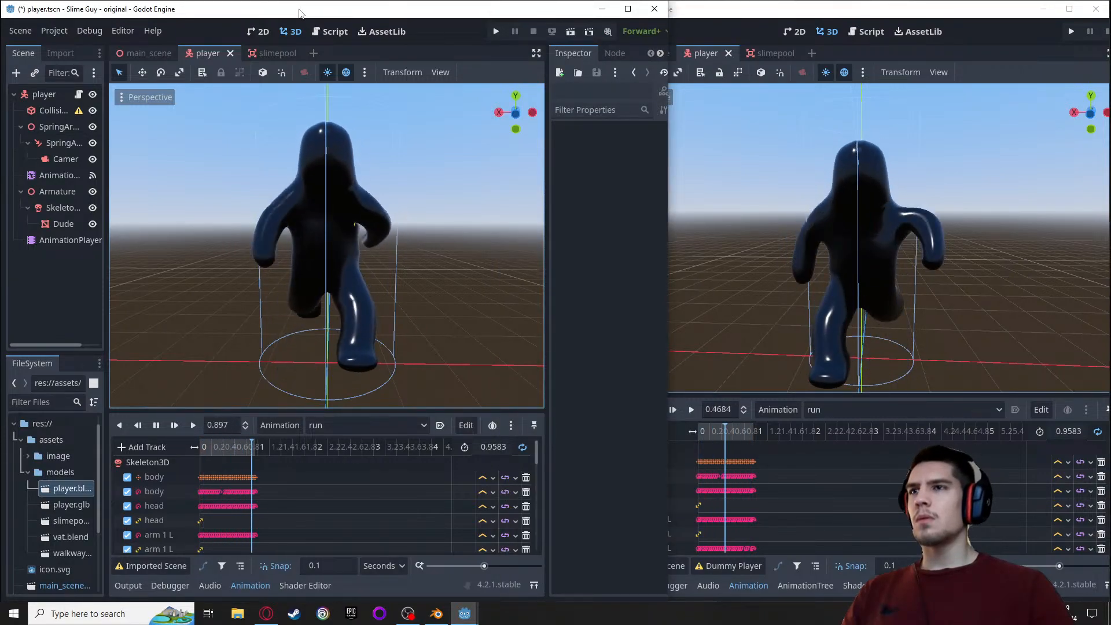
Switch the backup project's player to the jump animation and play it repeatedly
left_click(713, 144)
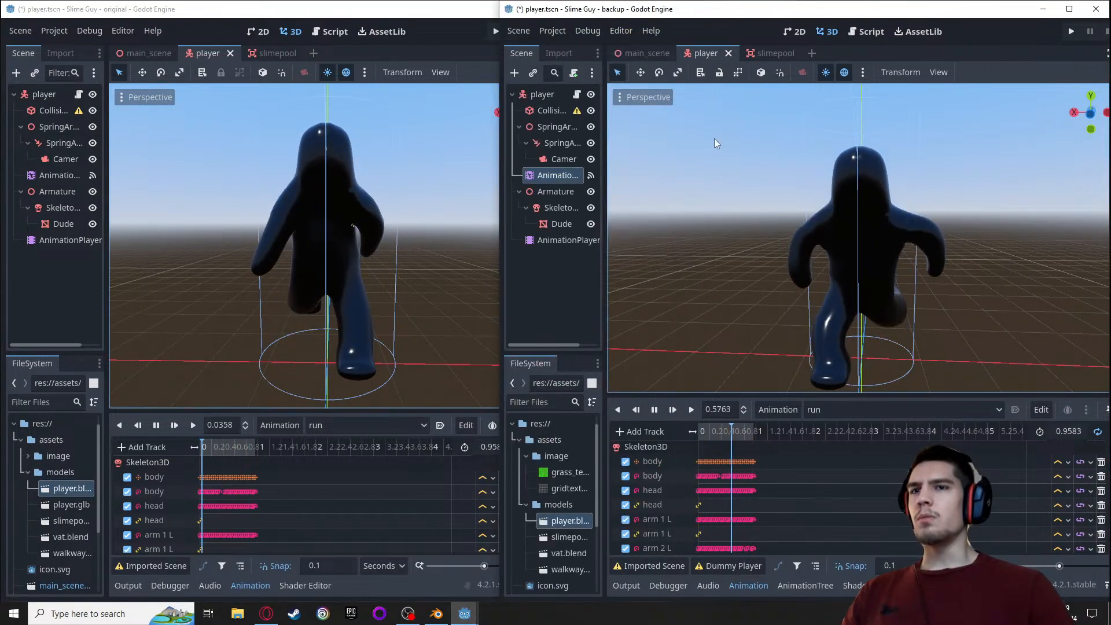
left_click(841, 411)
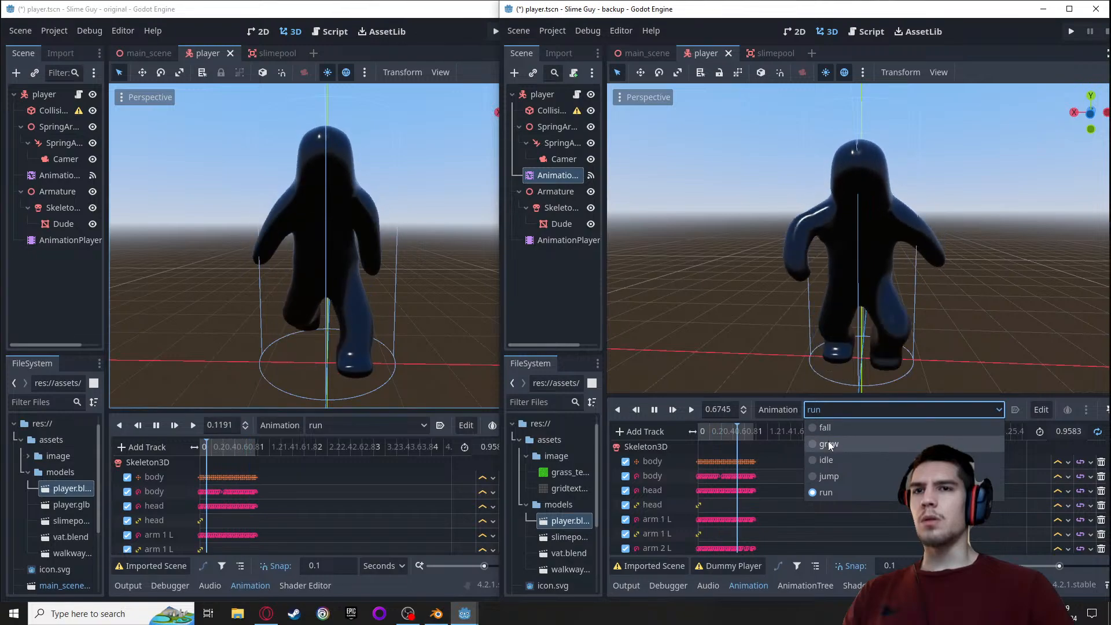
left_click(828, 476)
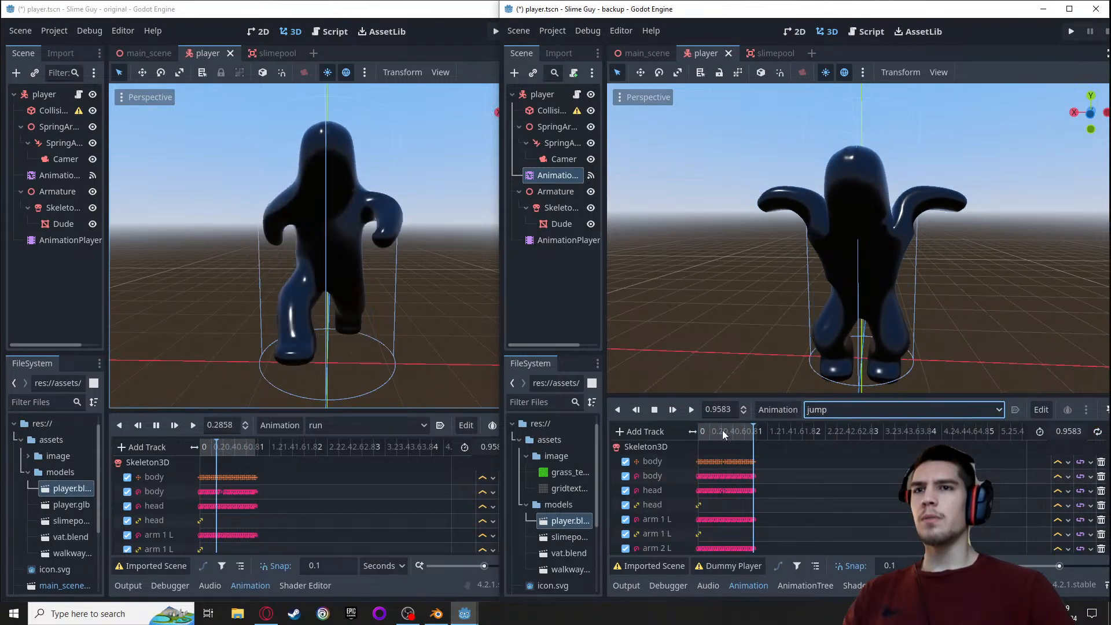
left_click(690, 416)
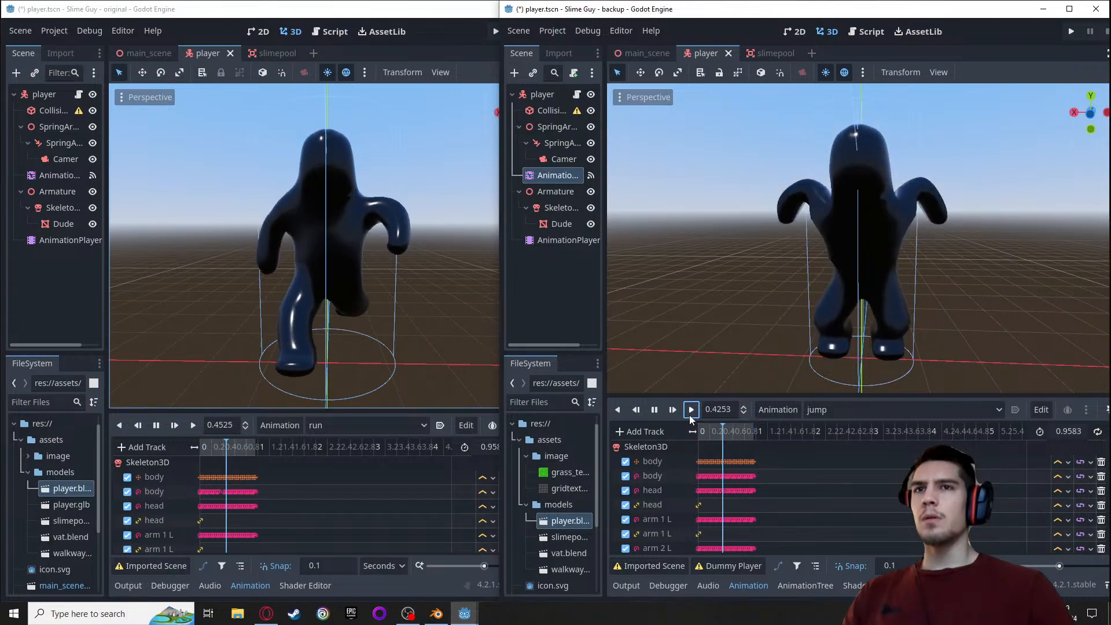
left_click(690, 416)
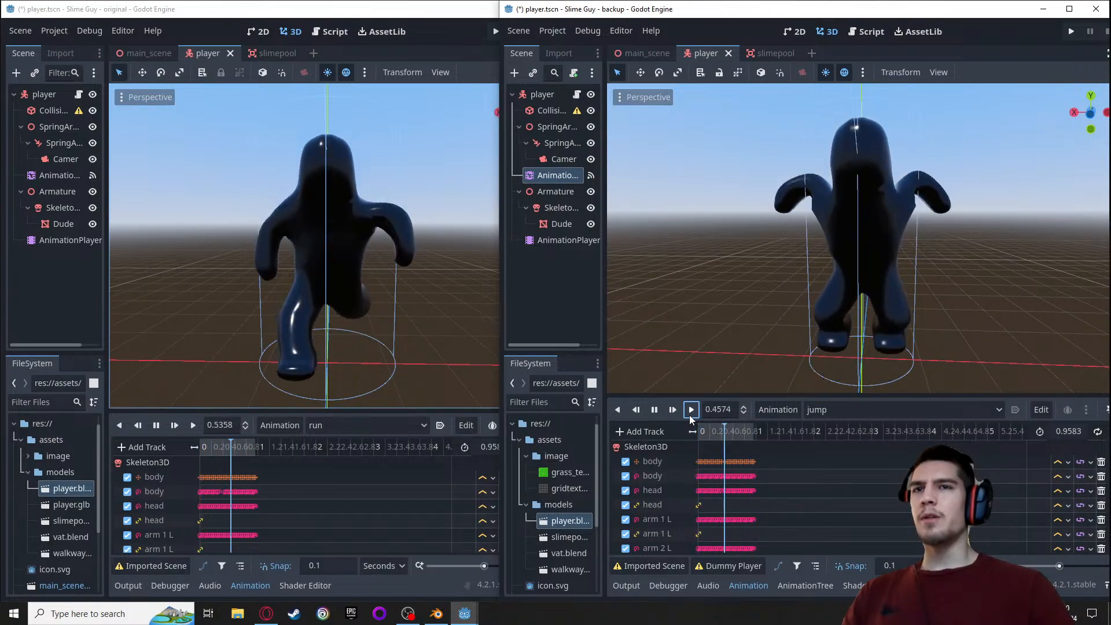
Play the jump animation in the original project, run its game to check the player in action, and close the game
left_click(331, 428)
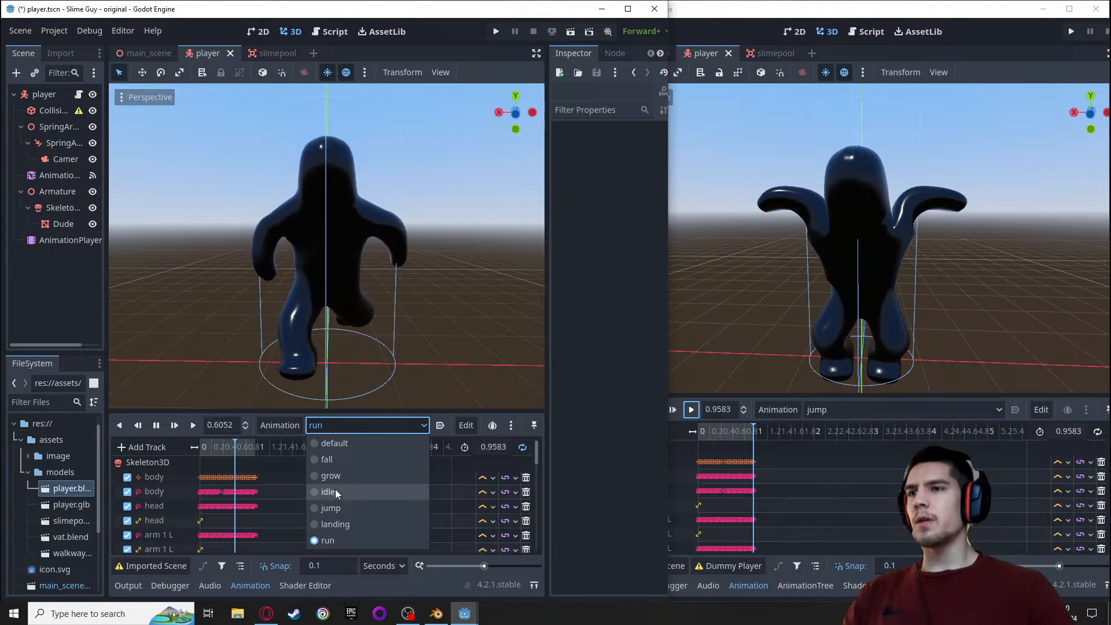
left_click(321, 505)
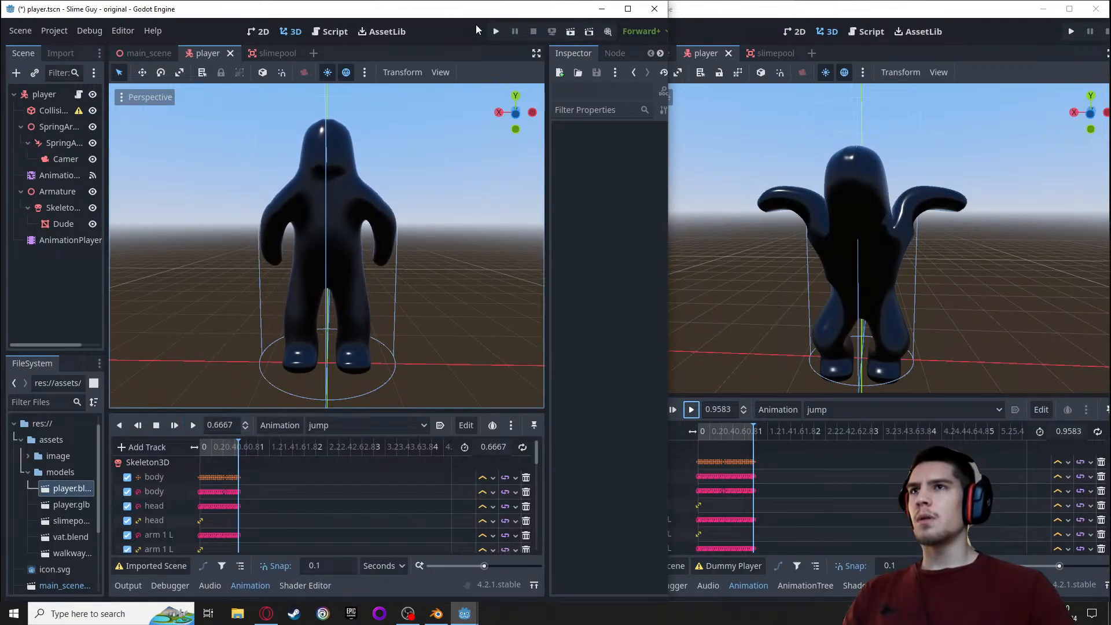
left_click(496, 31)
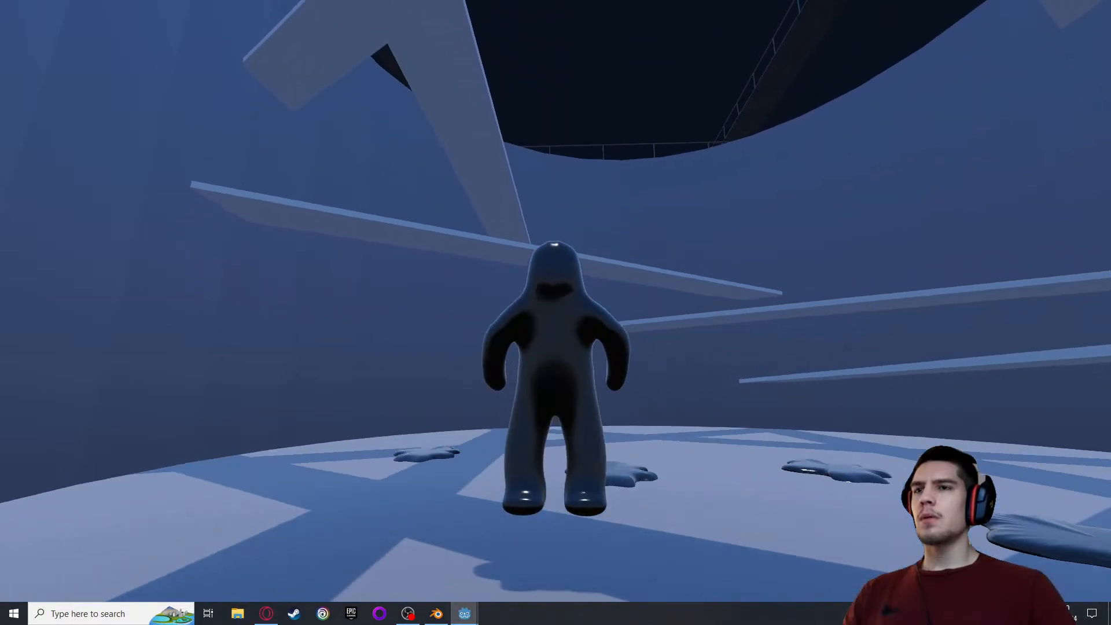
key("Escape")
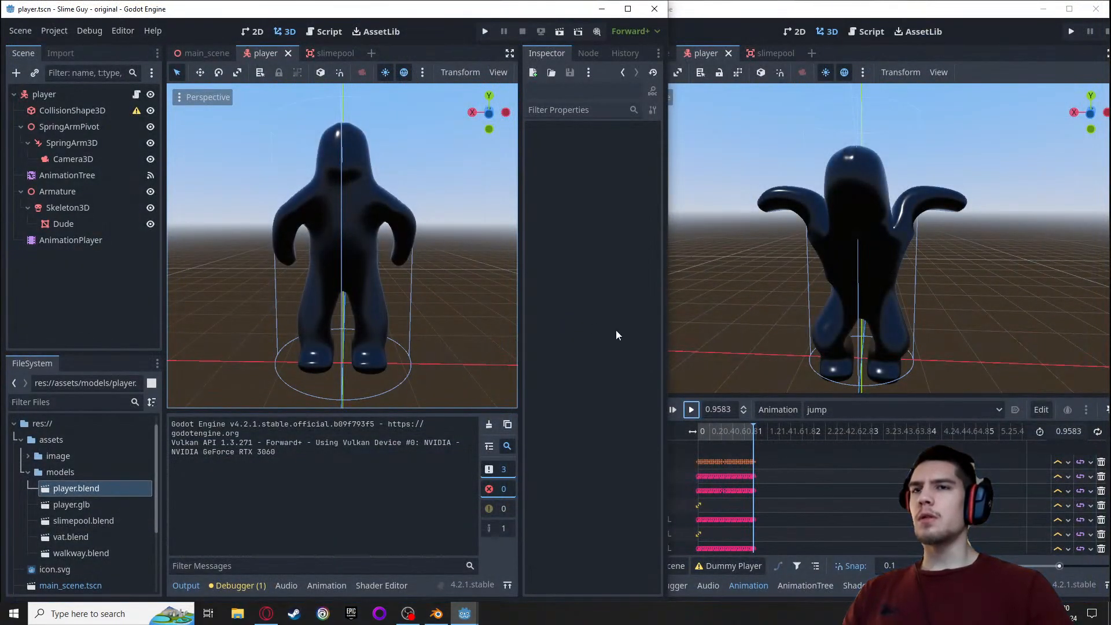
Run the backup project's game and make the player jump several times to check the jump animation
left_click(785, 12)
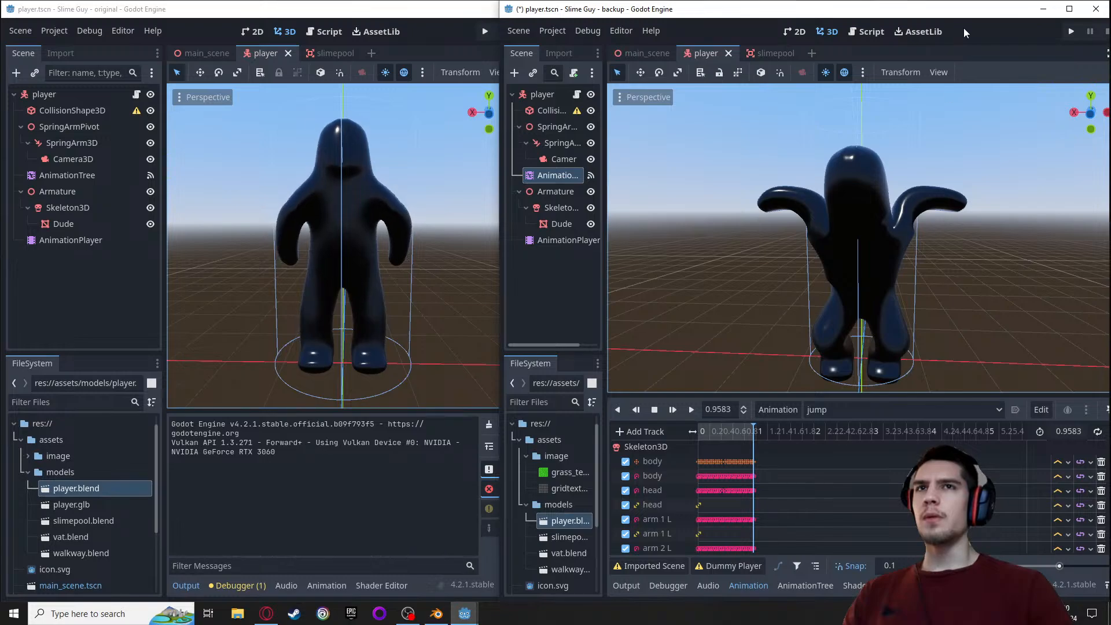
left_click(1071, 32)
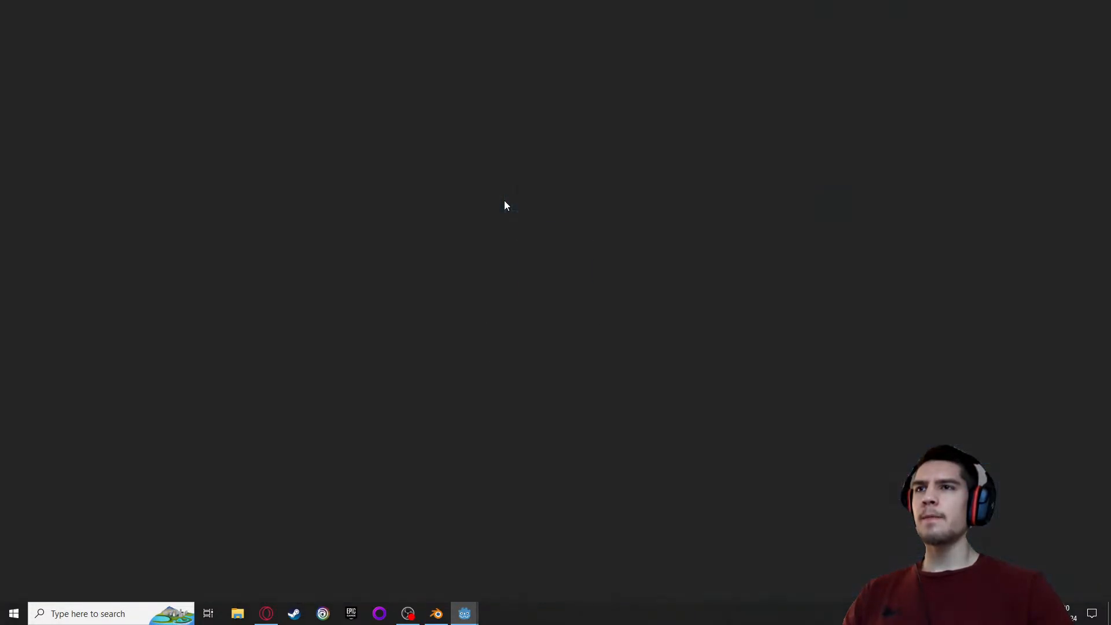
key("space")
key("space")
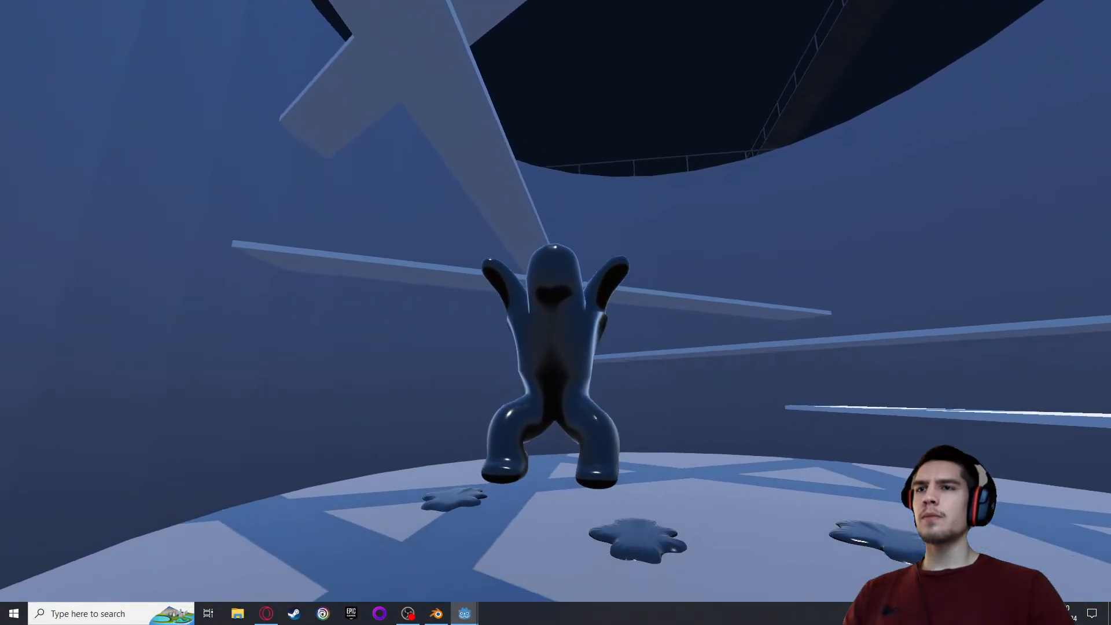
key("space")
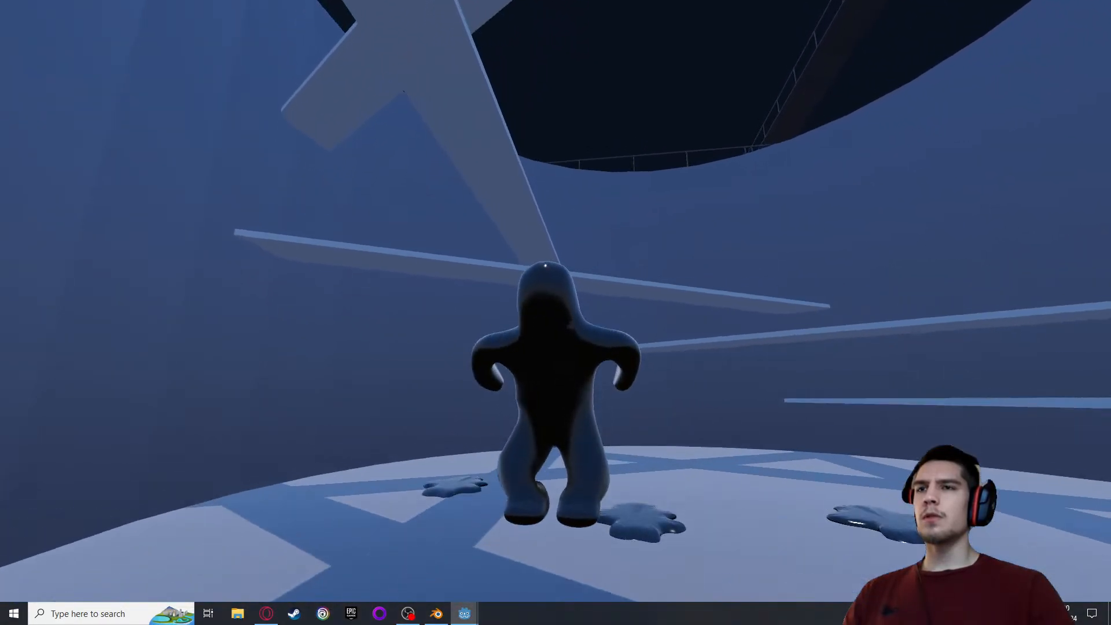
Keep making the player jump in the running backup game to examine the jump and landing poses
key("space")
key("space")
key("space")
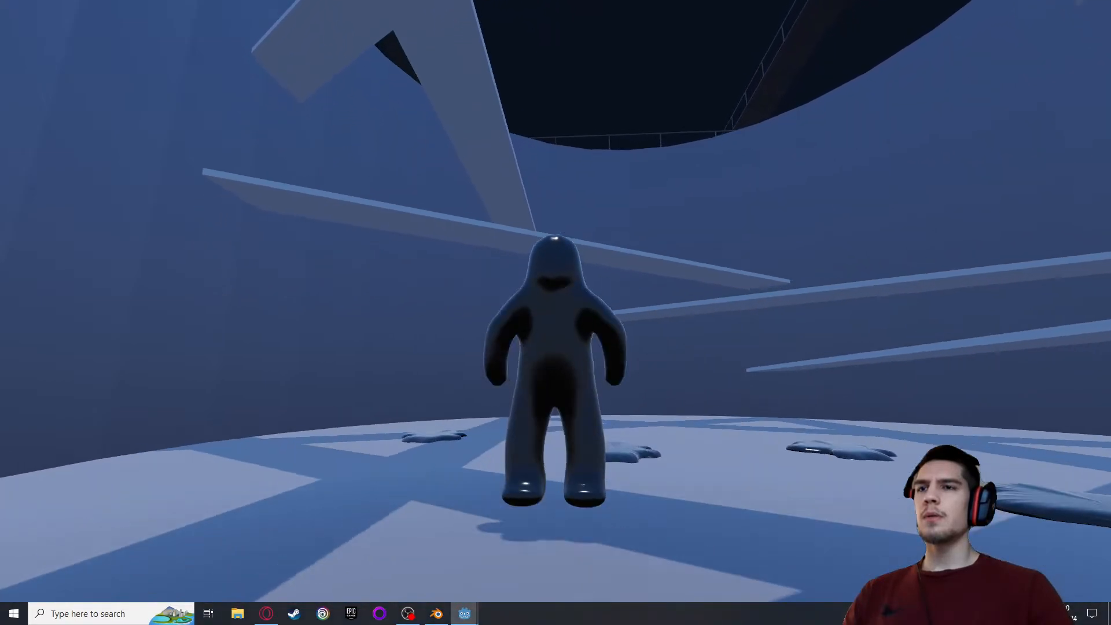
key("space")
key("space")
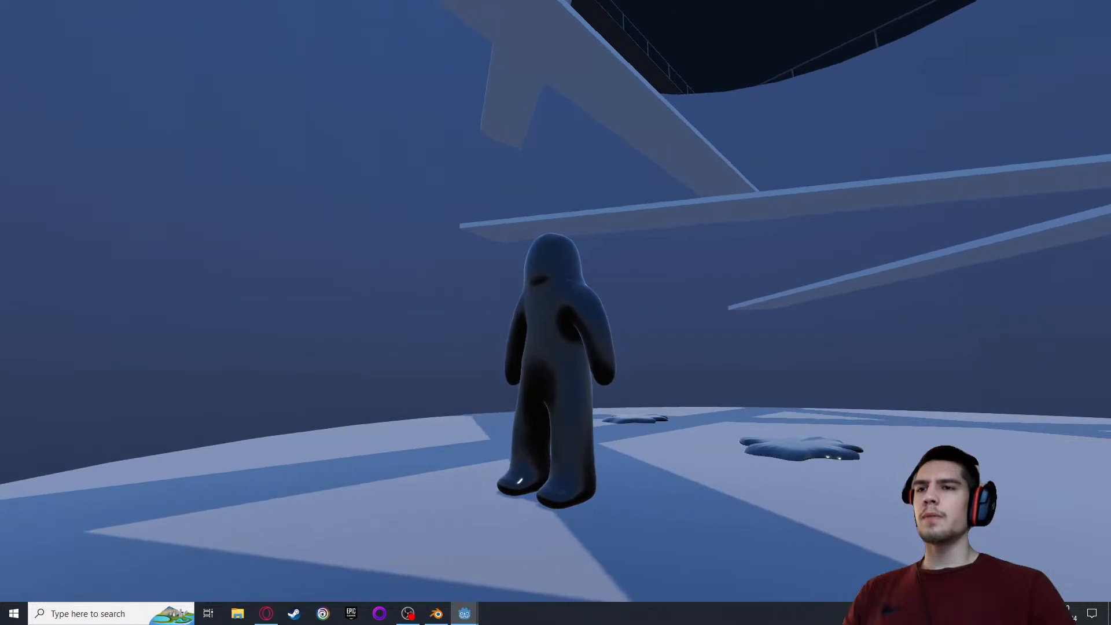
Run the player around in several directions in the backup game to check the run animation, and close the game
key("w")
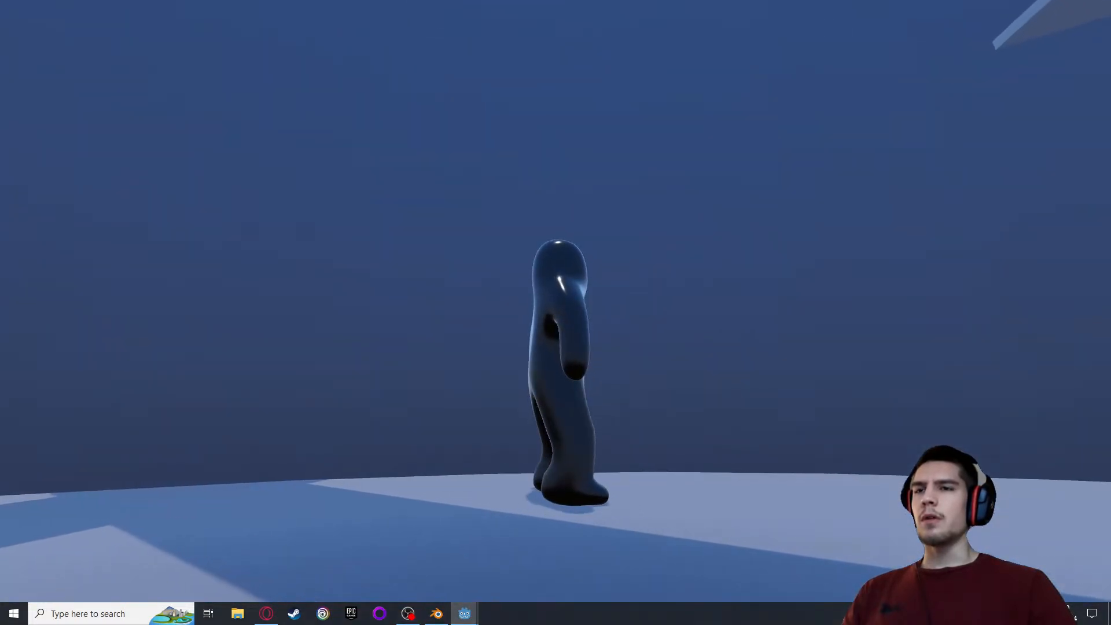
key("w")
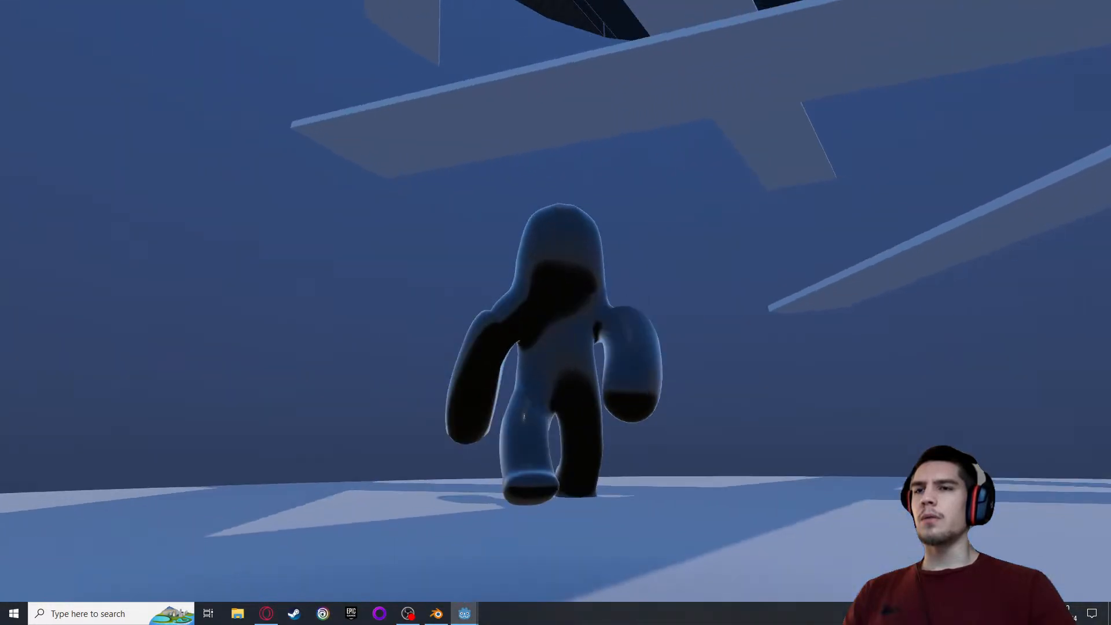
key("d")
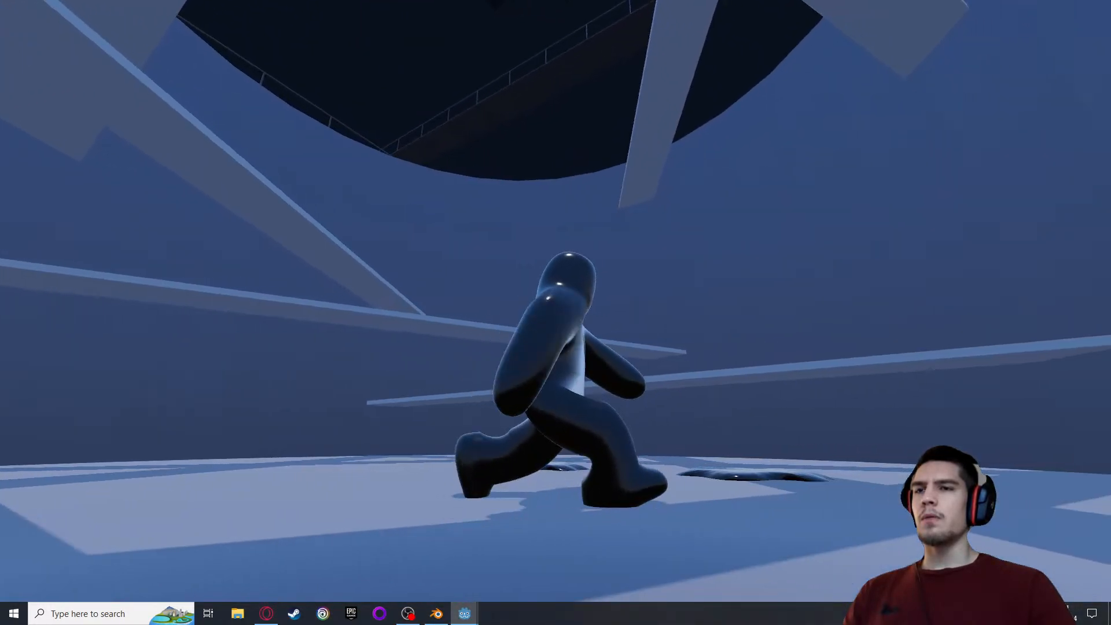
key("a")
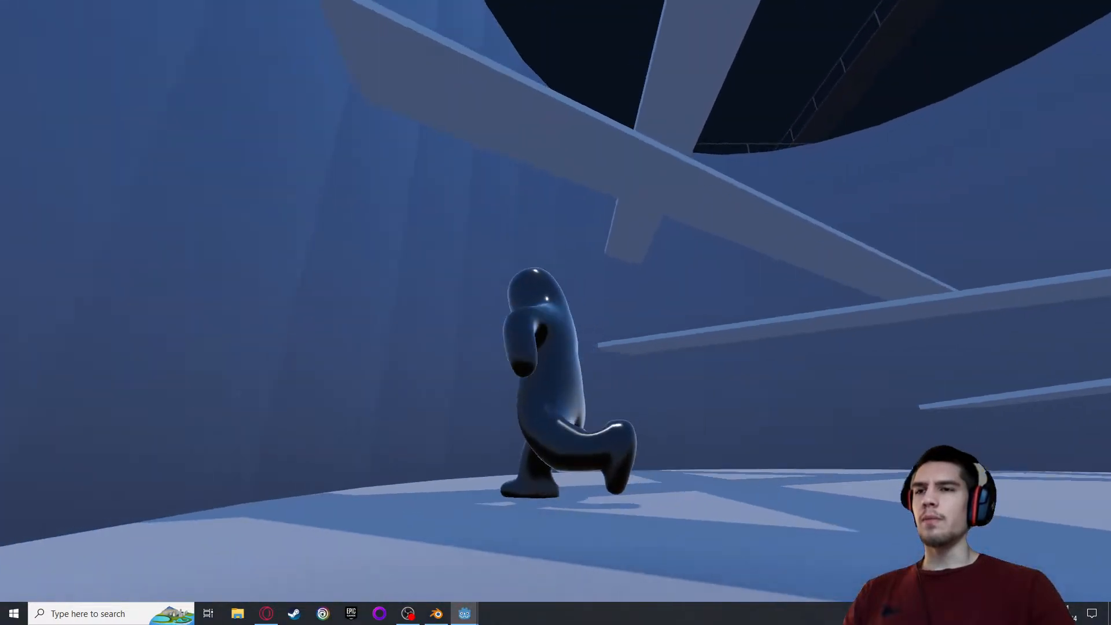
key("d")
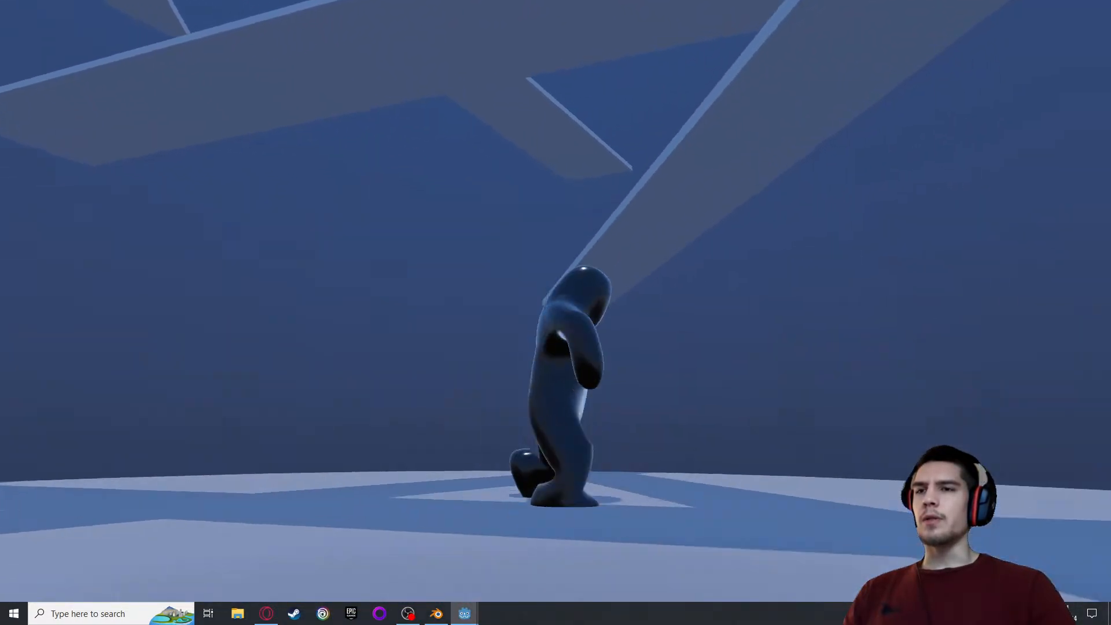
key("a")
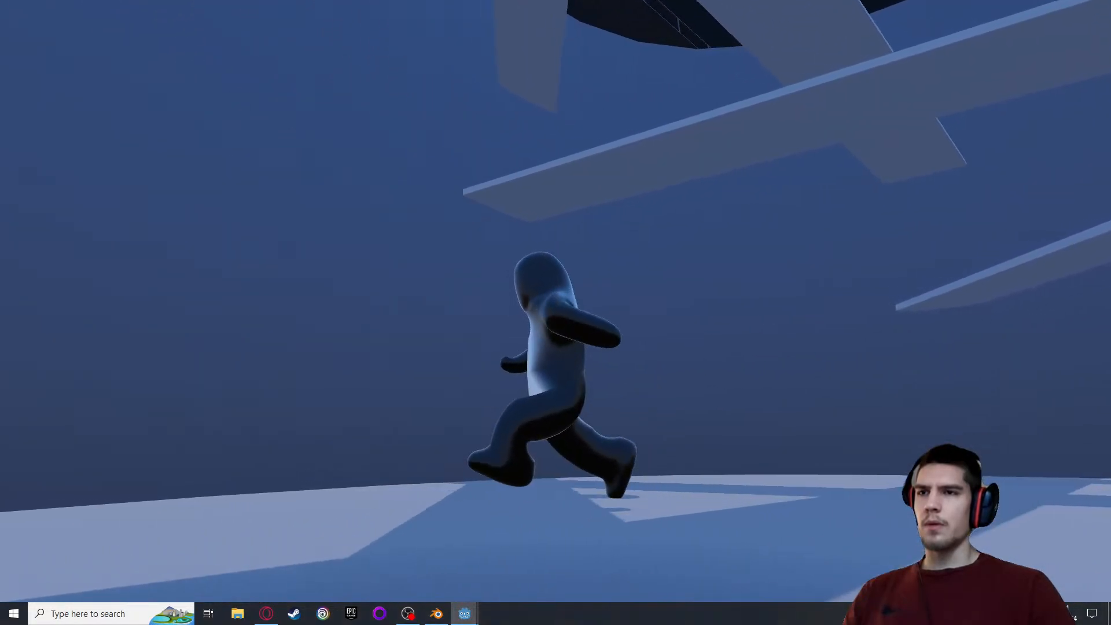
key("Escape")
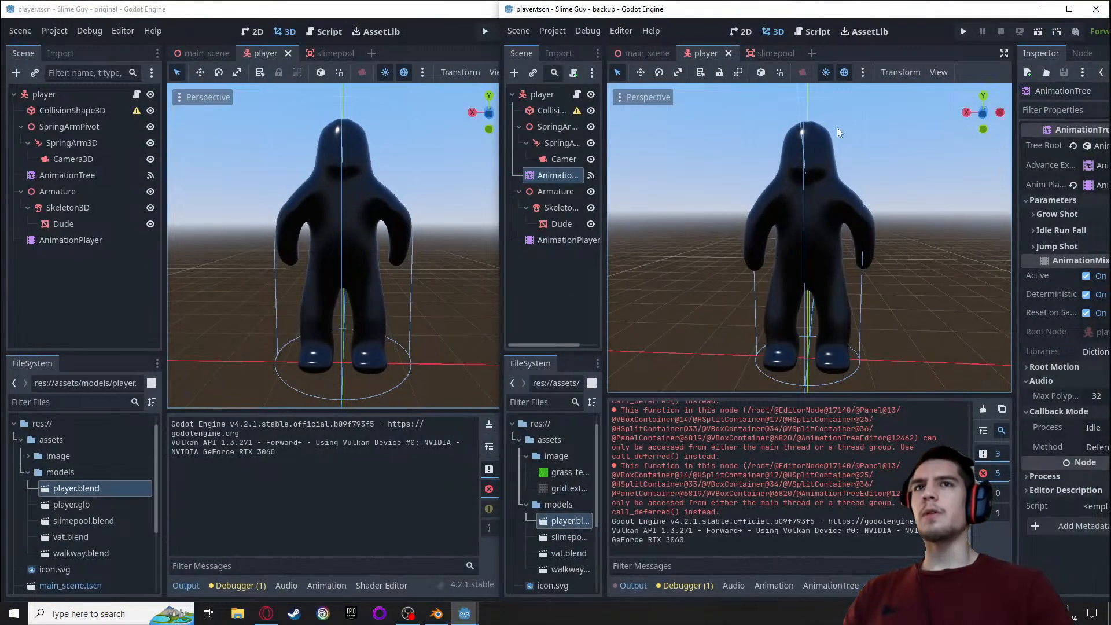
Run the original project's game, move the player in several directions to compare the run animation, and close the game
left_click(451, 12)
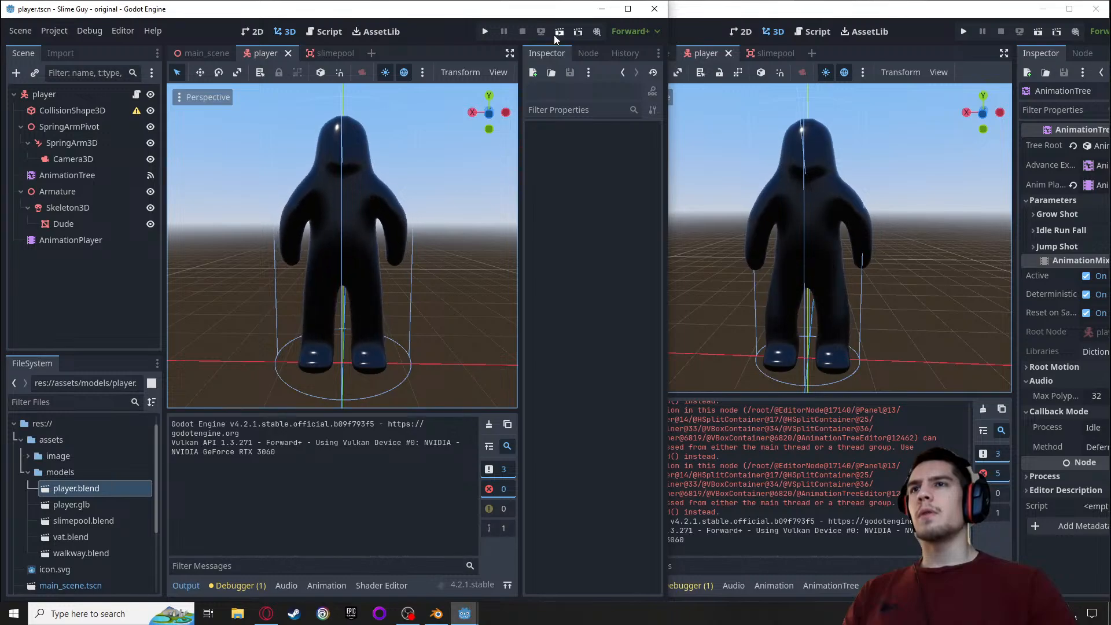
left_click(485, 32)
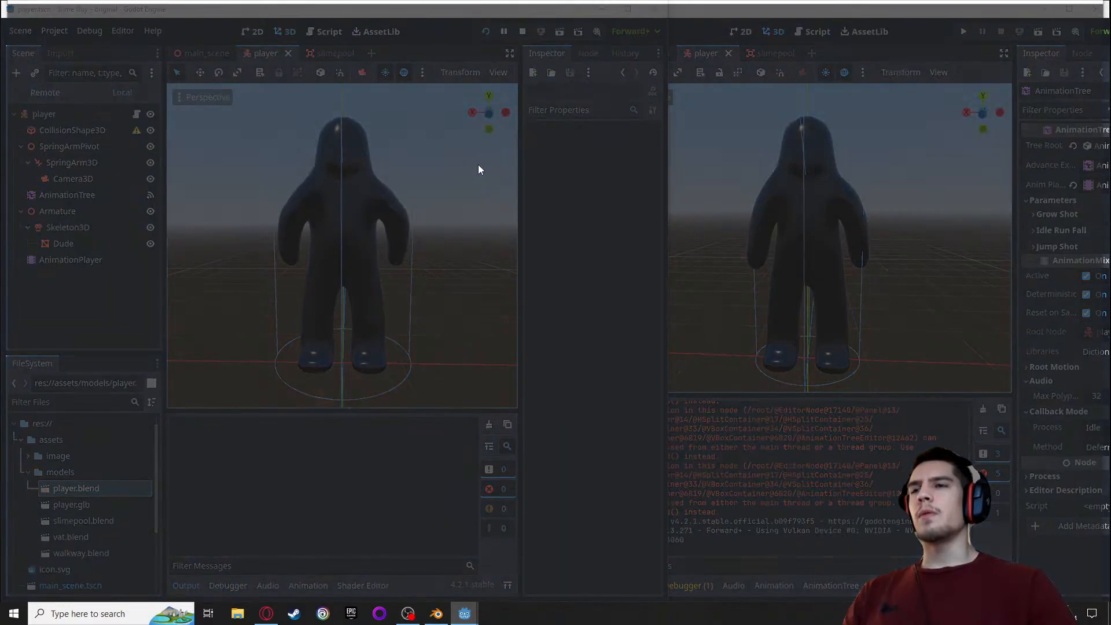
key("d")
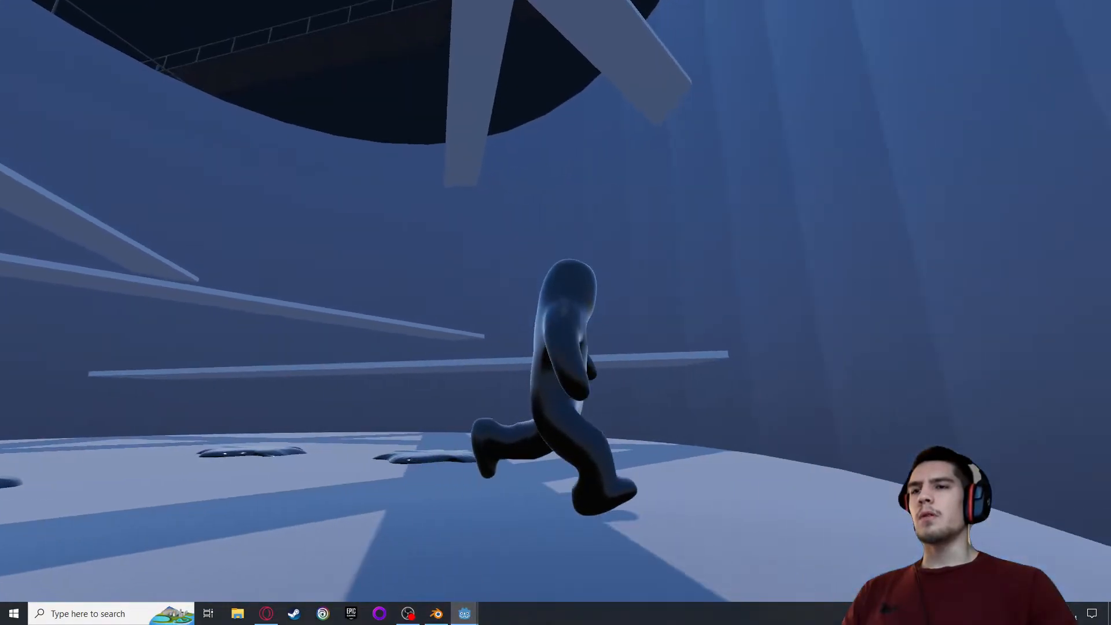
key("w")
key("a")
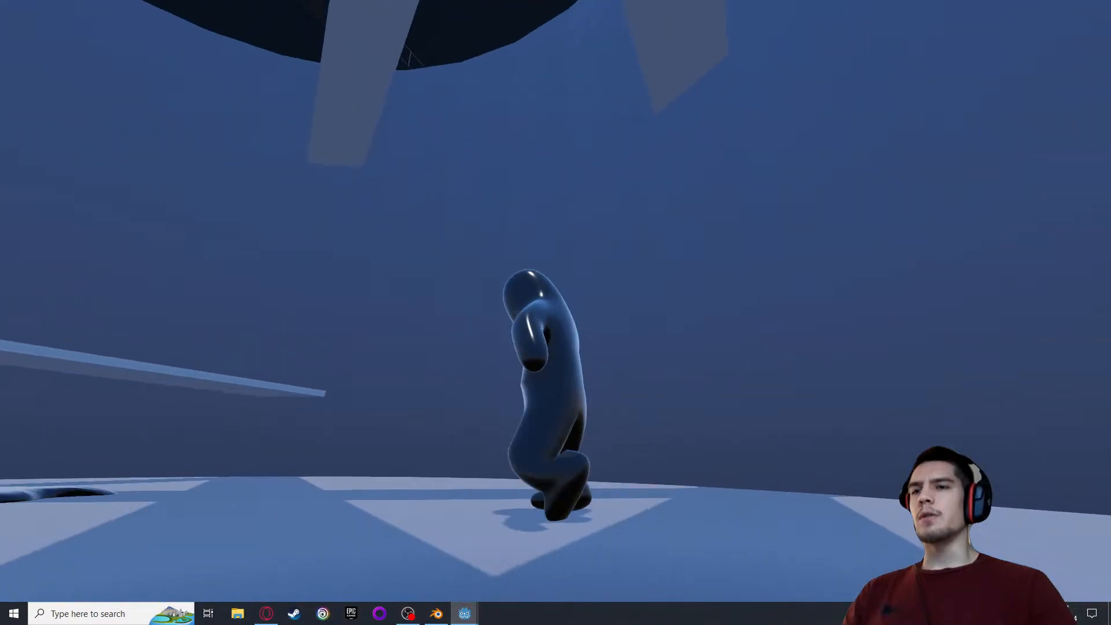
key("w")
key("a")
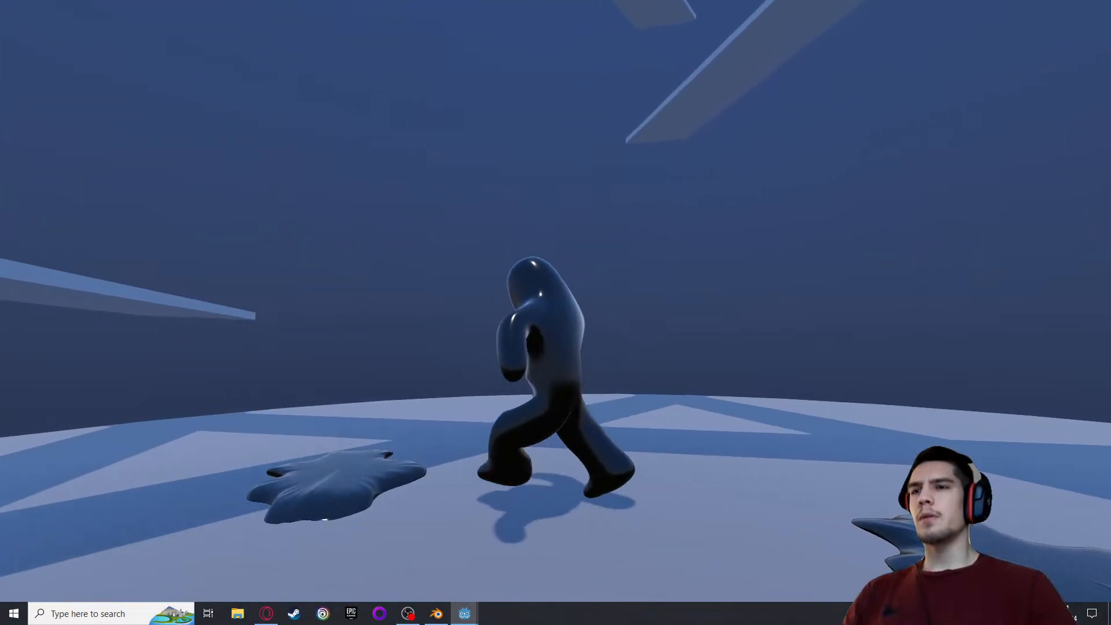
key("w")
key("d")
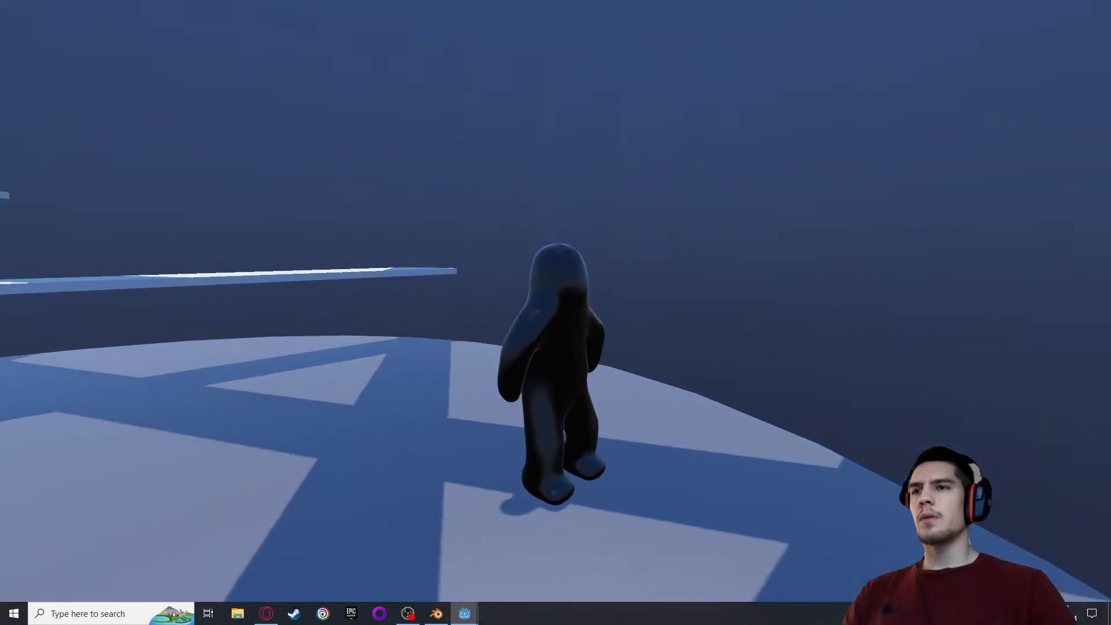
key("Escape")
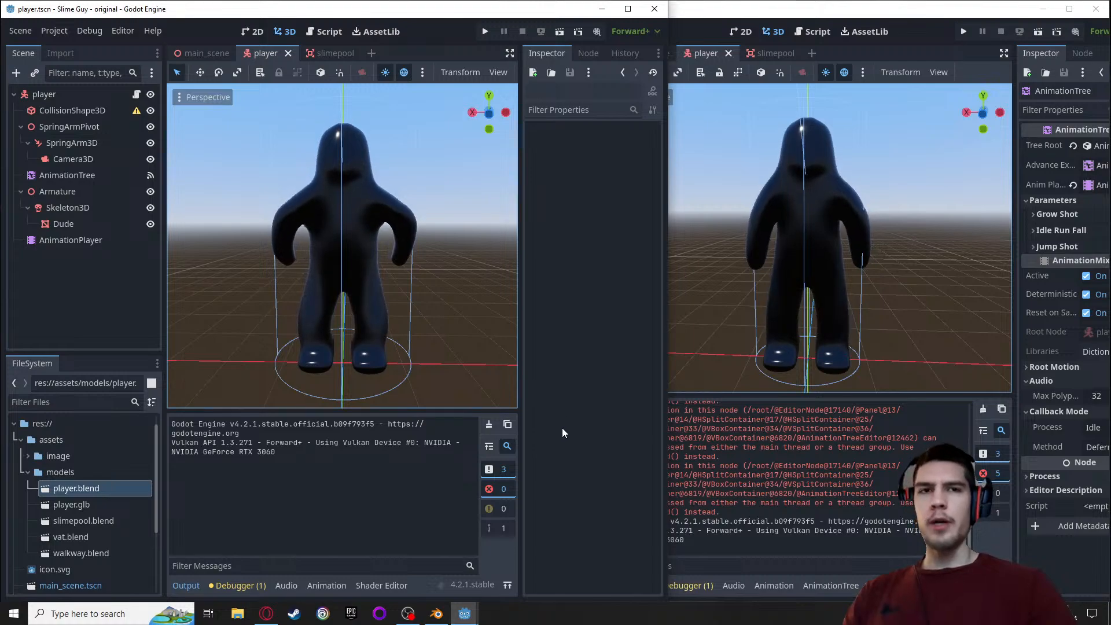
Switch to the web browser and enter "blender how to set character animation" as a search query in a new tab
left_click(258, 616)
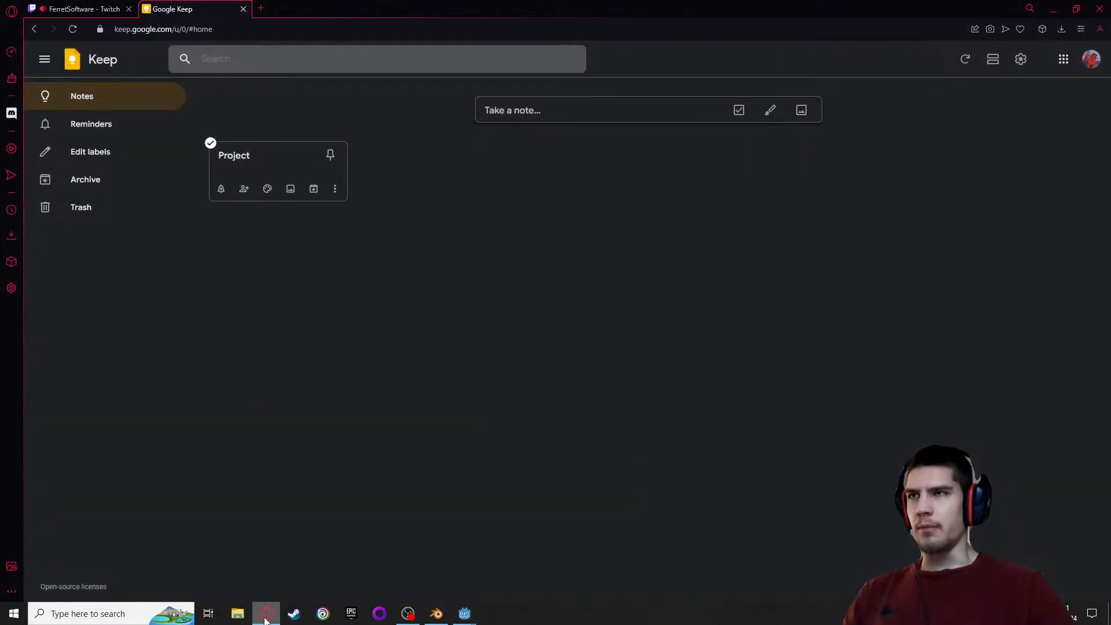
left_click(261, 8)
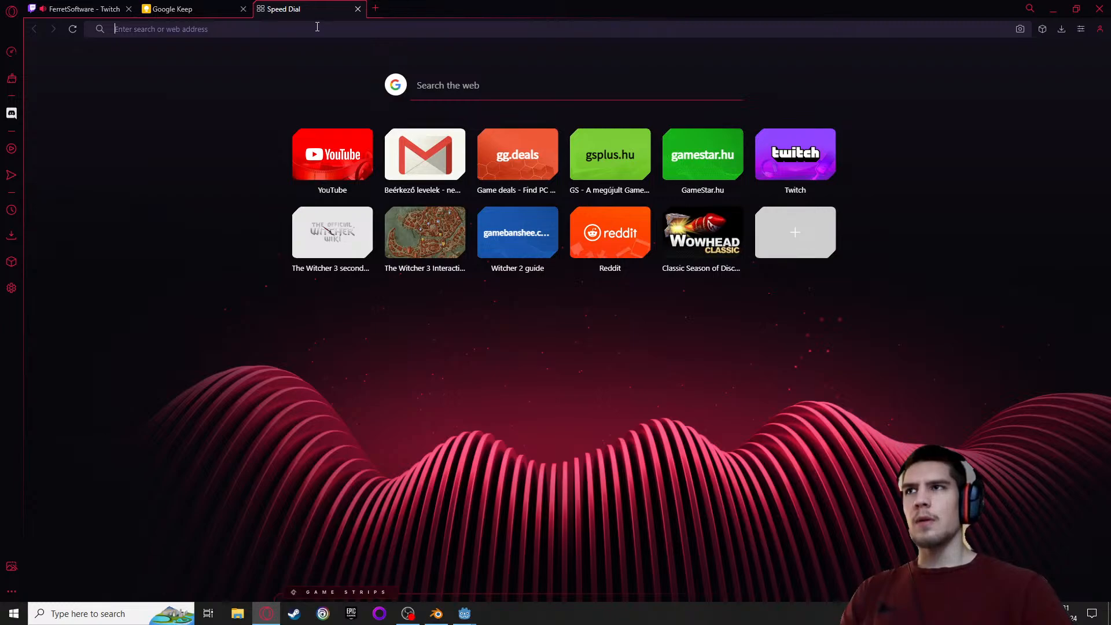
type("bl")
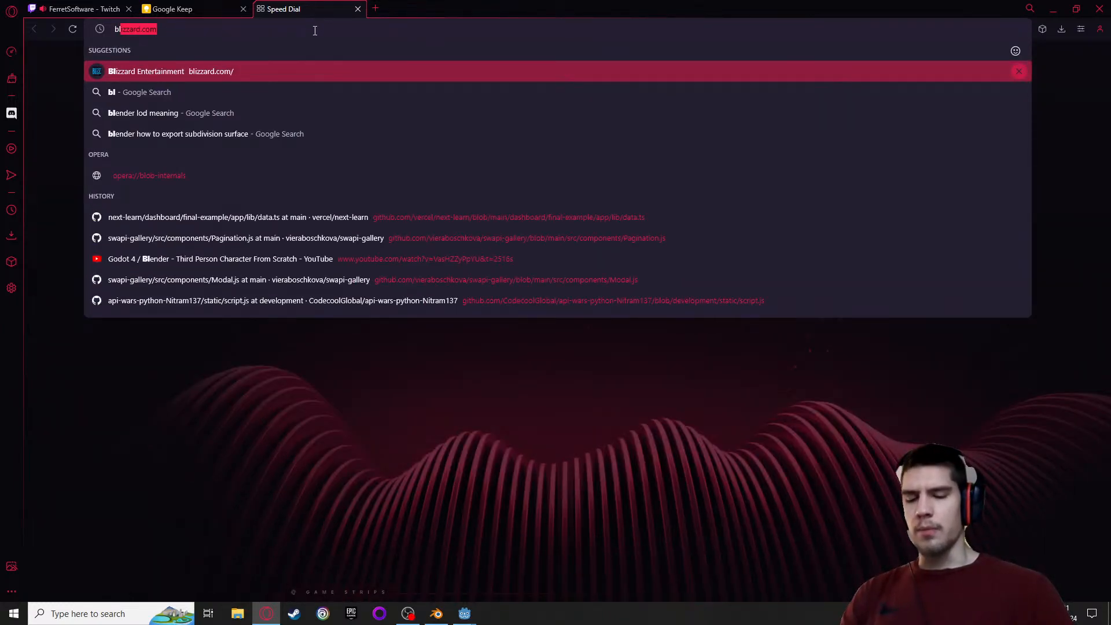
type("ender ")
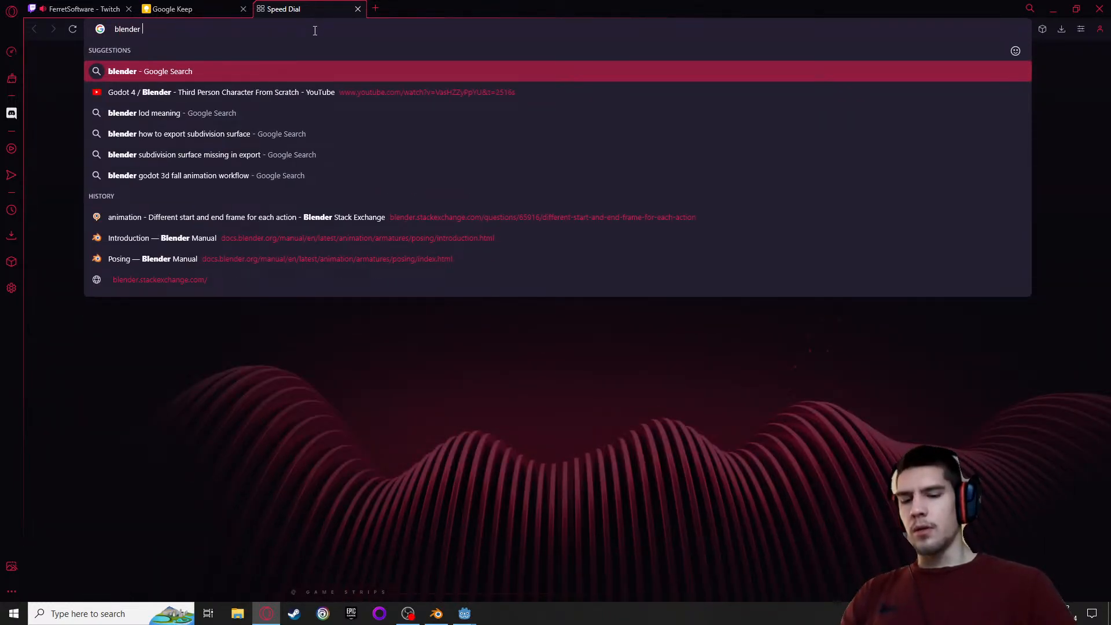
type("how to ")
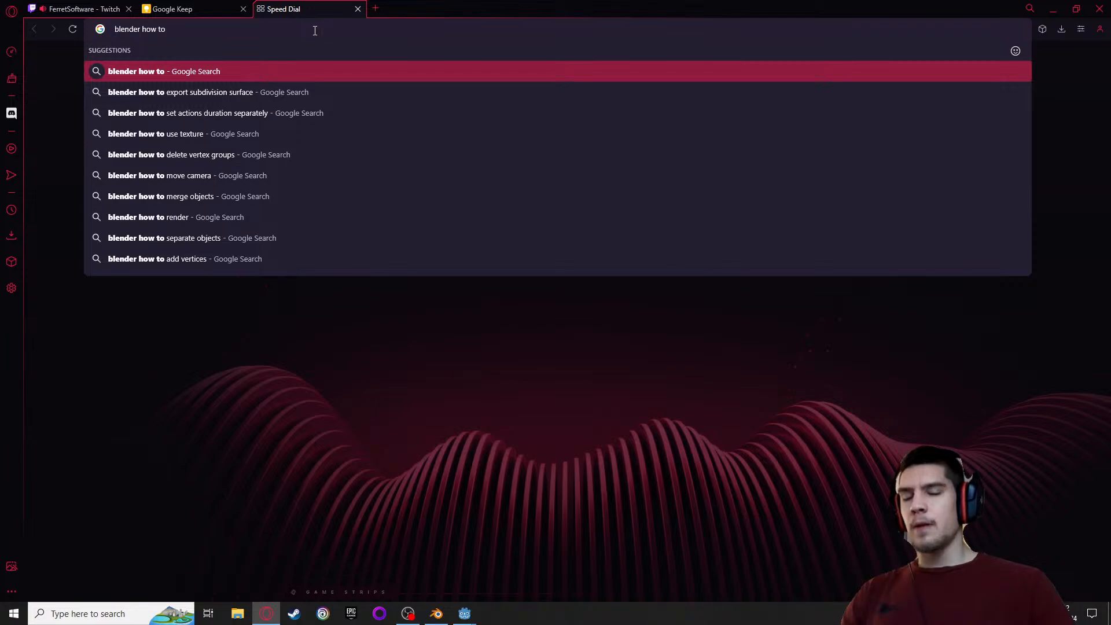
type("set ")
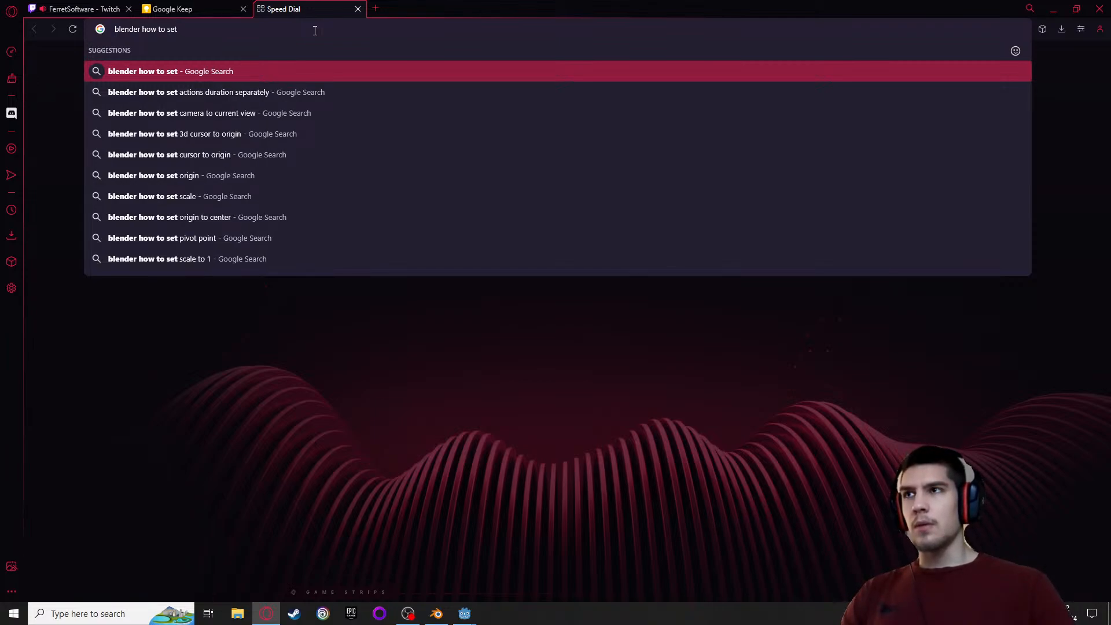
type("char")
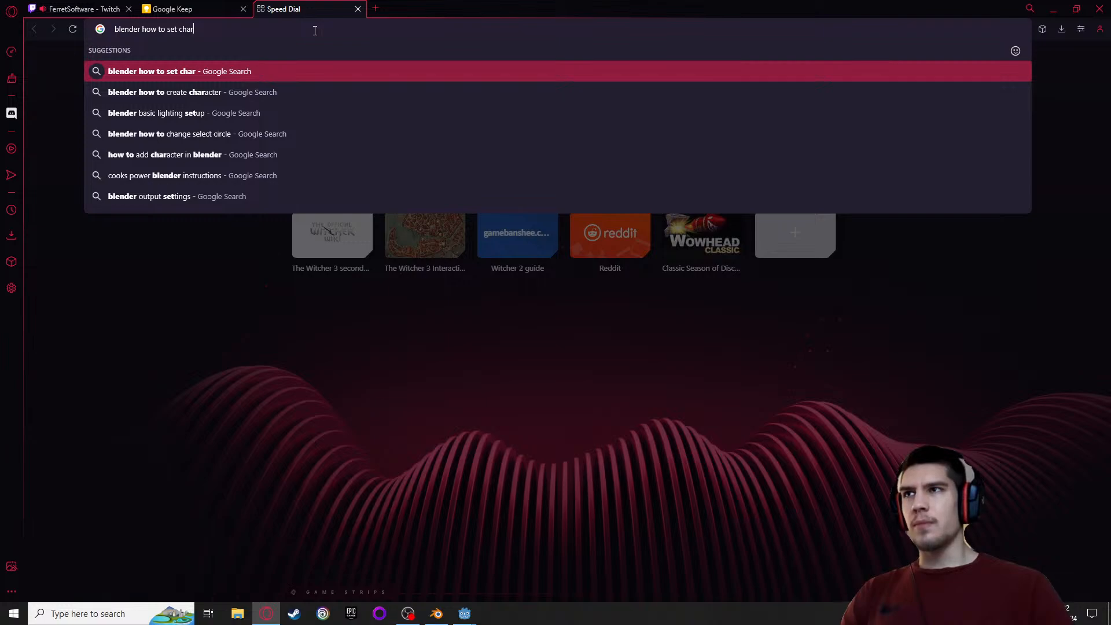
type("ac")
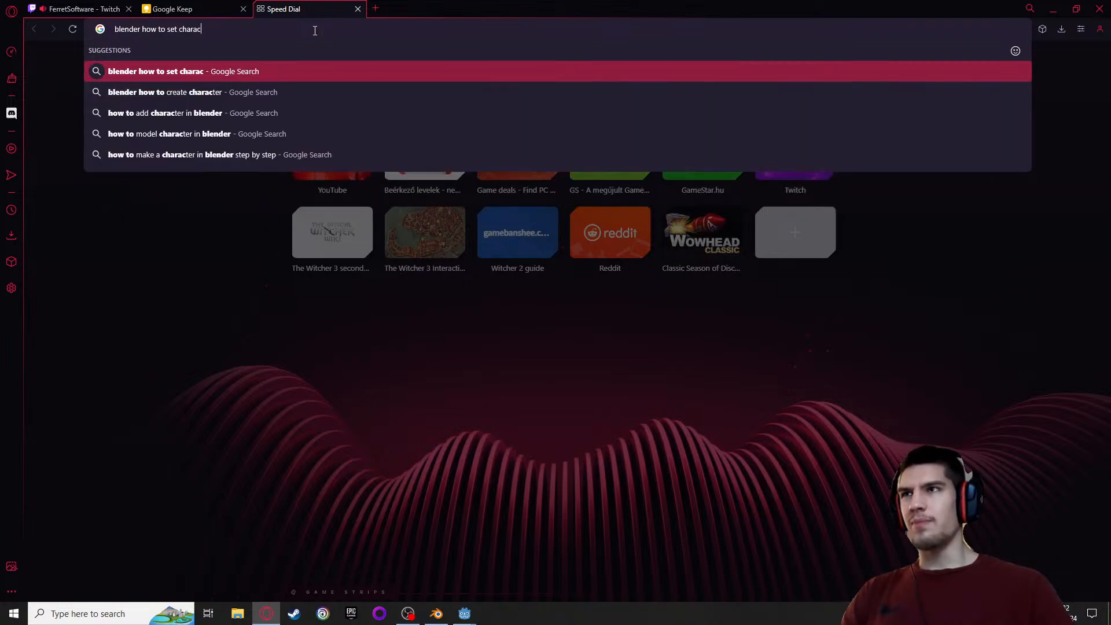
type("ter an")
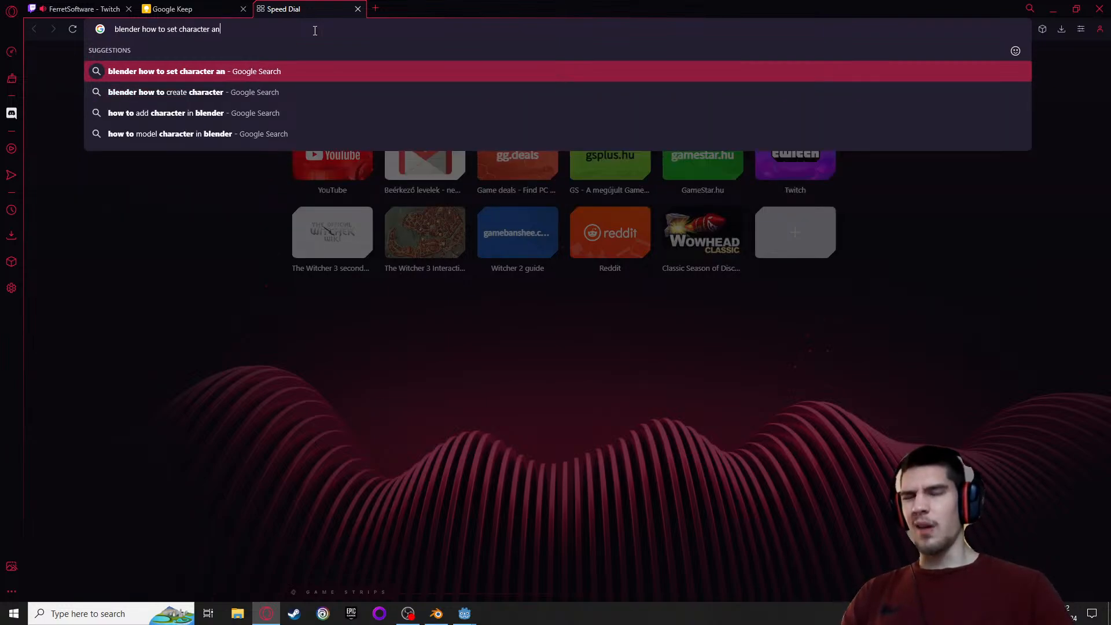
type("imation ")
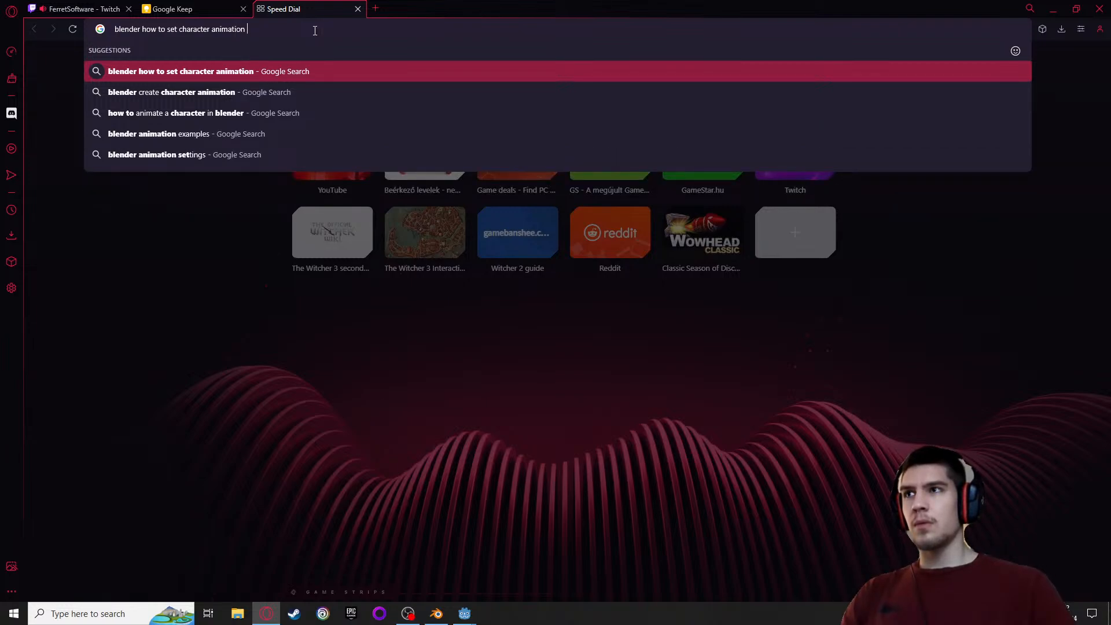
type("to ")
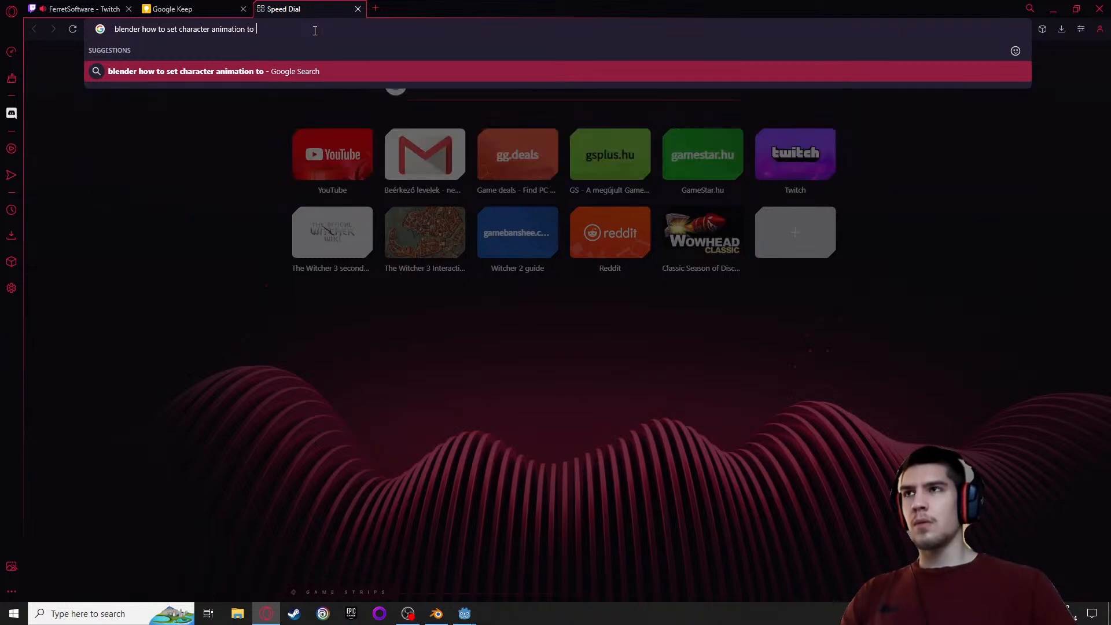
type("not ")
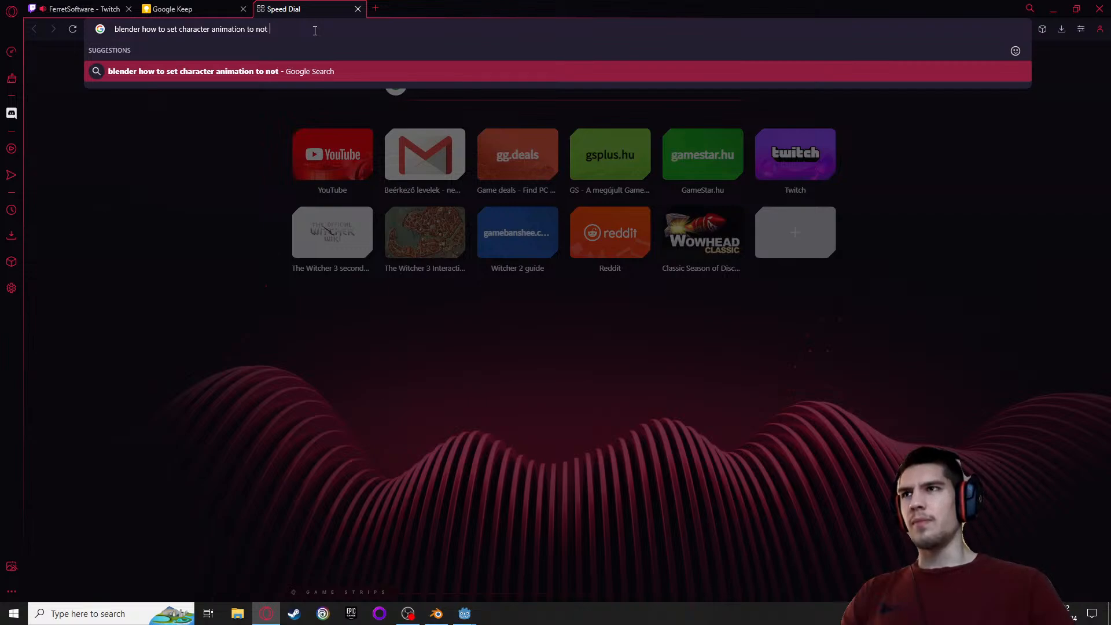
type("m")
key("BackSpace")
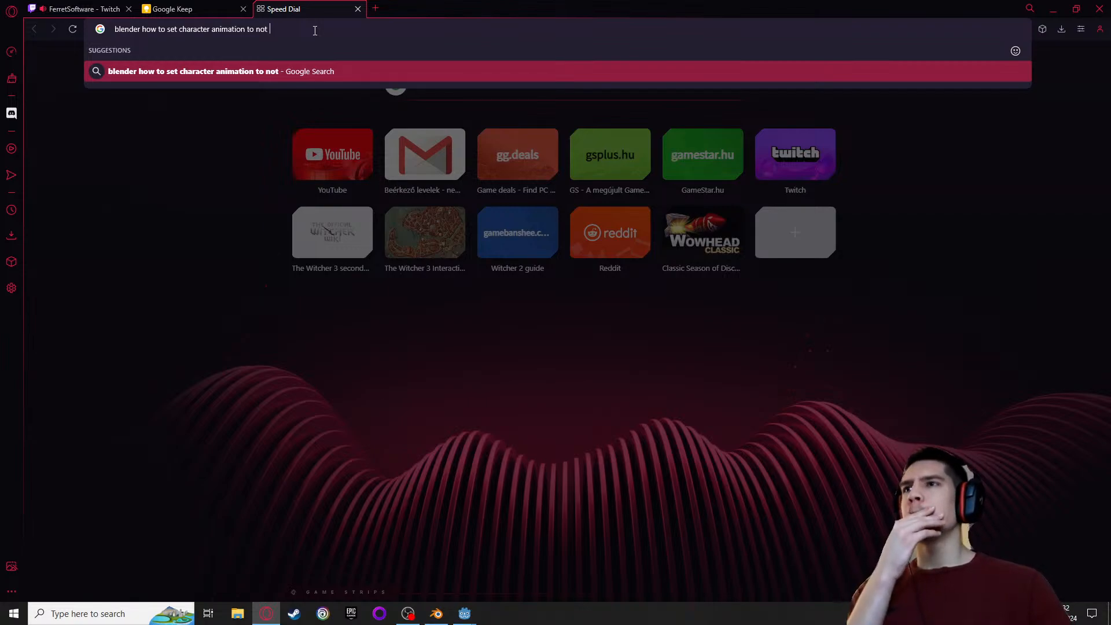
key("BackSpace")
key("BackSpace")
key("BackSpace")
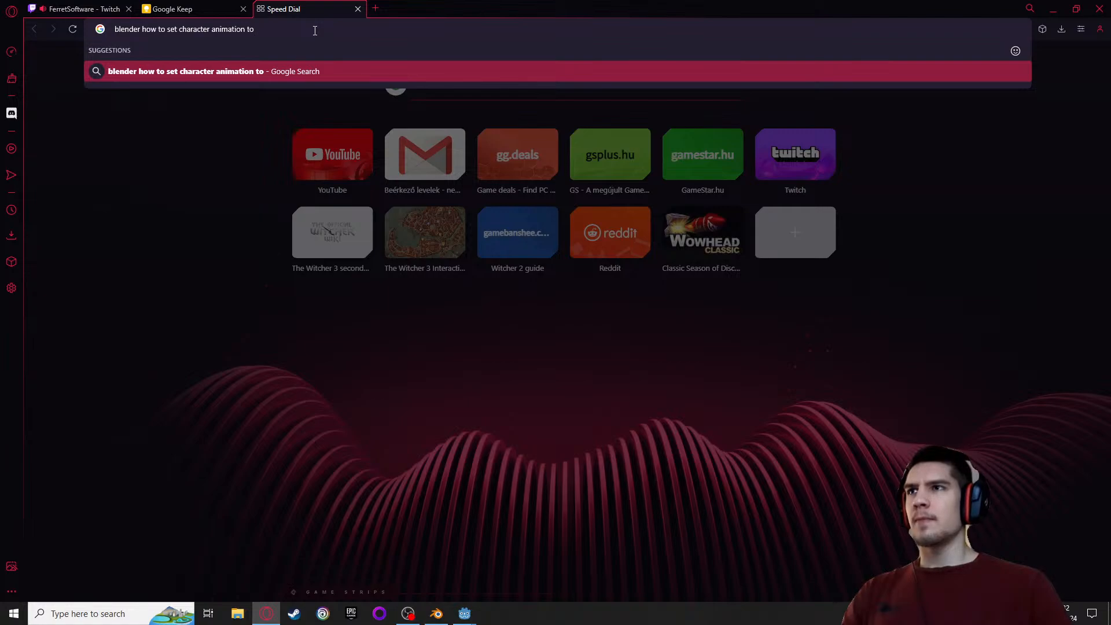
key("BackSpace")
key("BackSpace")
key("BackSpace")
Complete the query with "height to 0", run the search, and open the Blender Artists thread "Change height of animated"
type("height ")
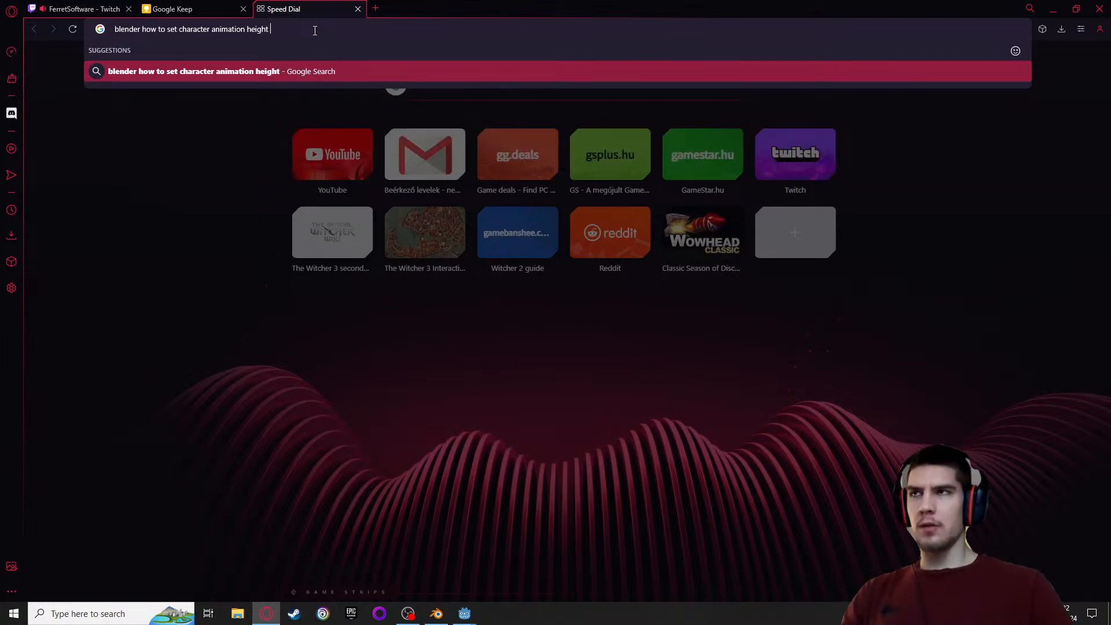
type("to 0")
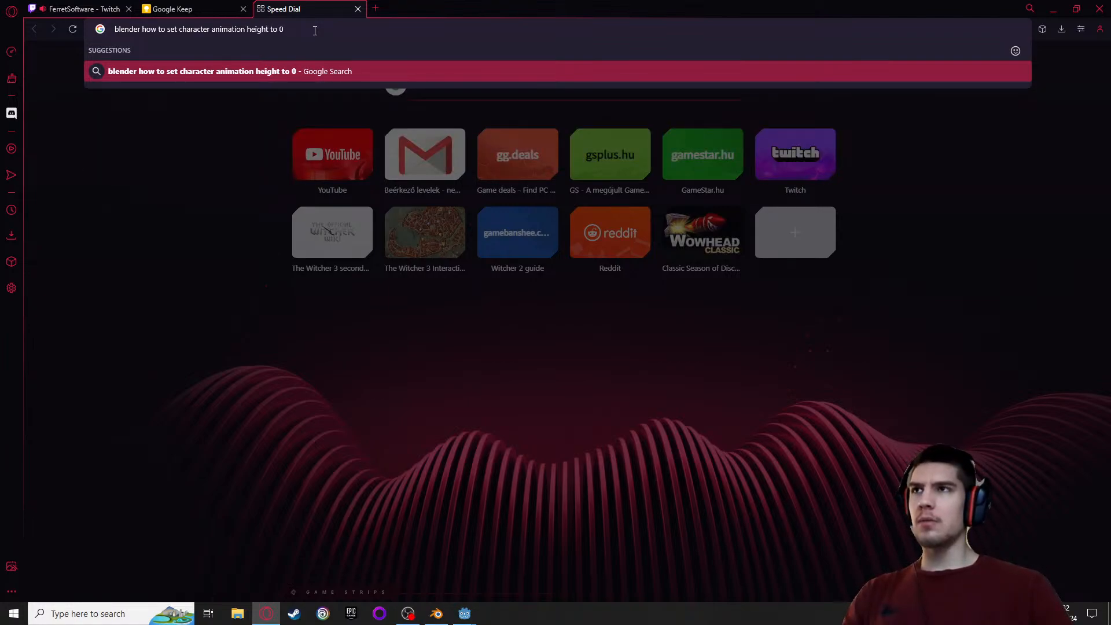
key("Return")
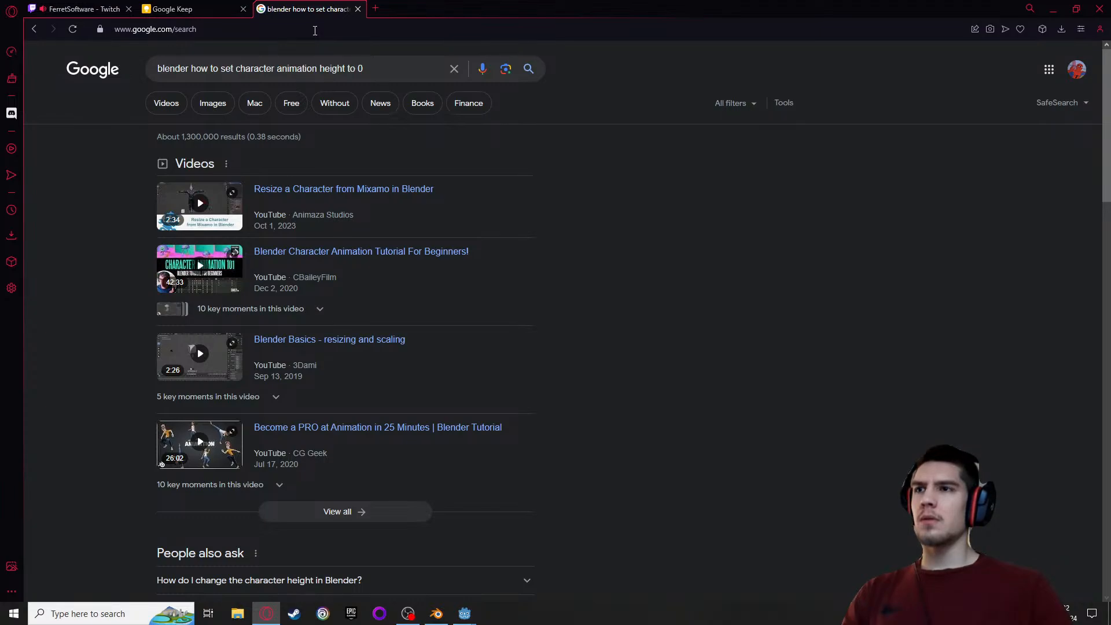
scroll(437, 474, "down", 6)
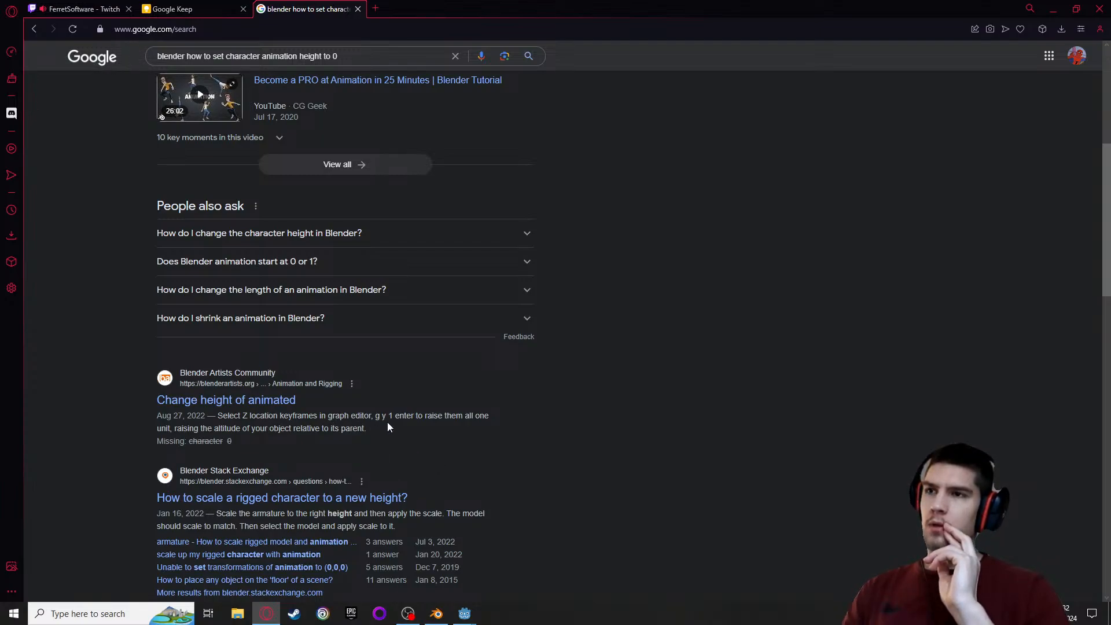
left_click(253, 399)
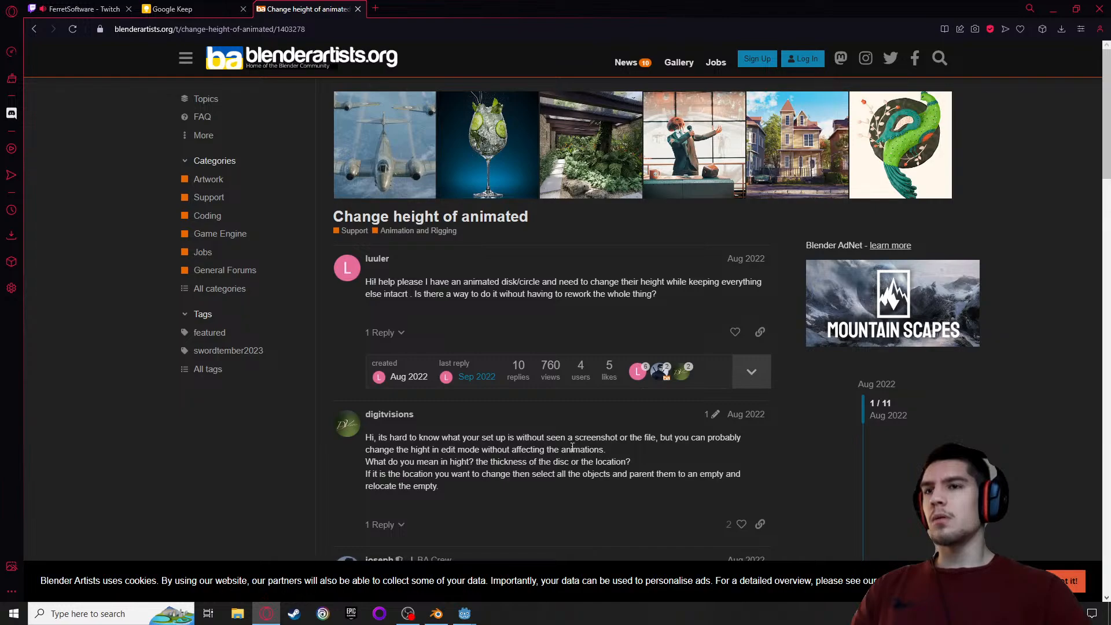
Read the replies in the Blender Artists thread about changing an animated object's height, and close the thread
scroll(466, 462, "down", 1)
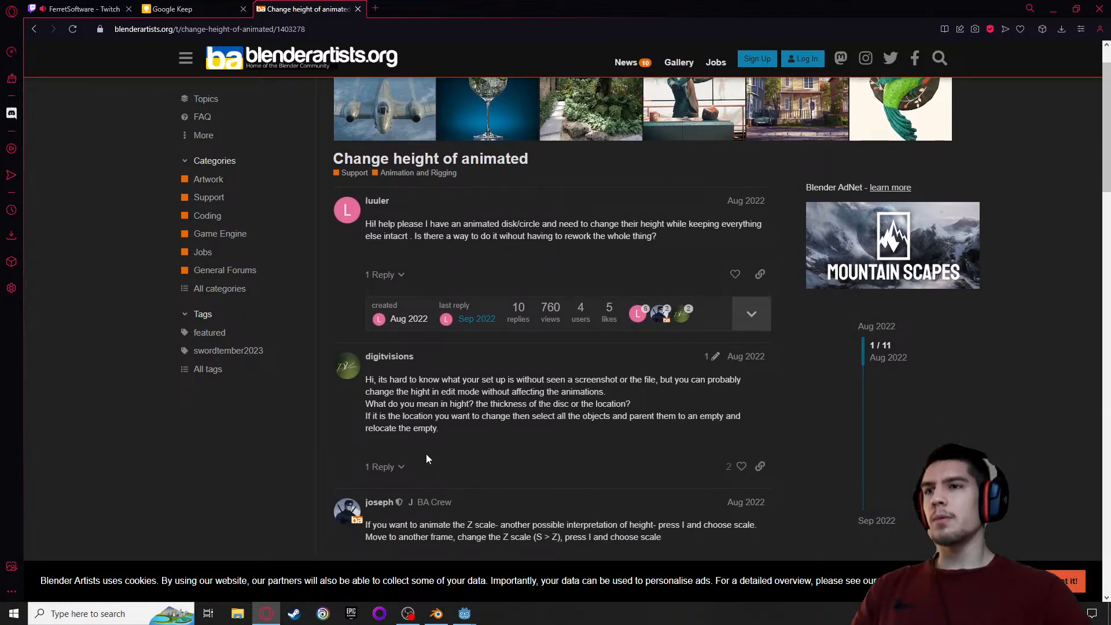
scroll(426, 458, "down", 1)
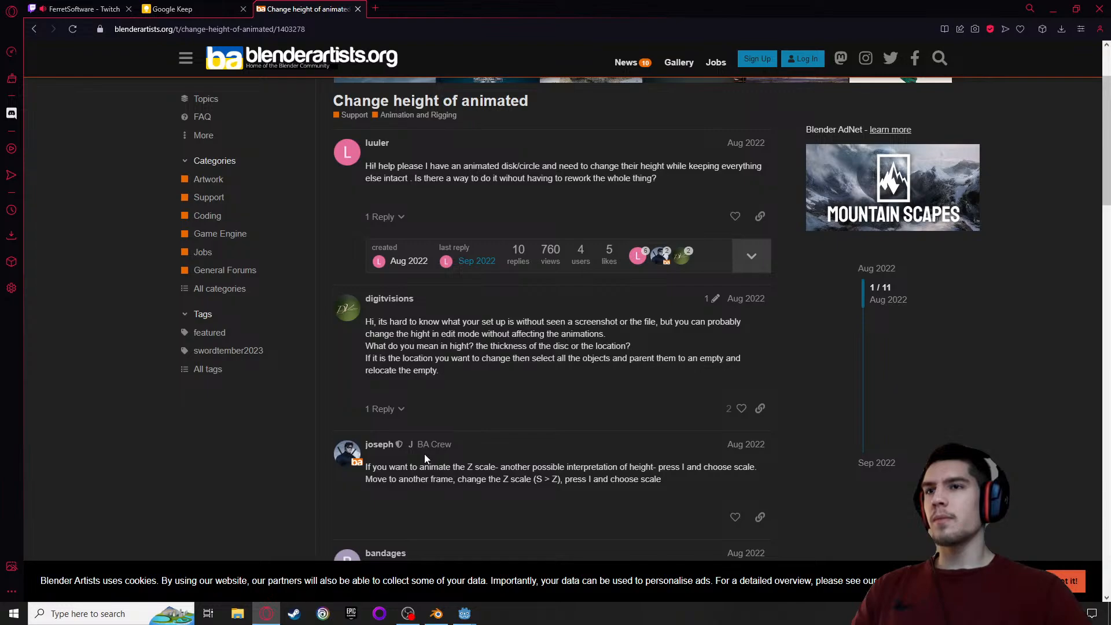
scroll(386, 472, "down", 1)
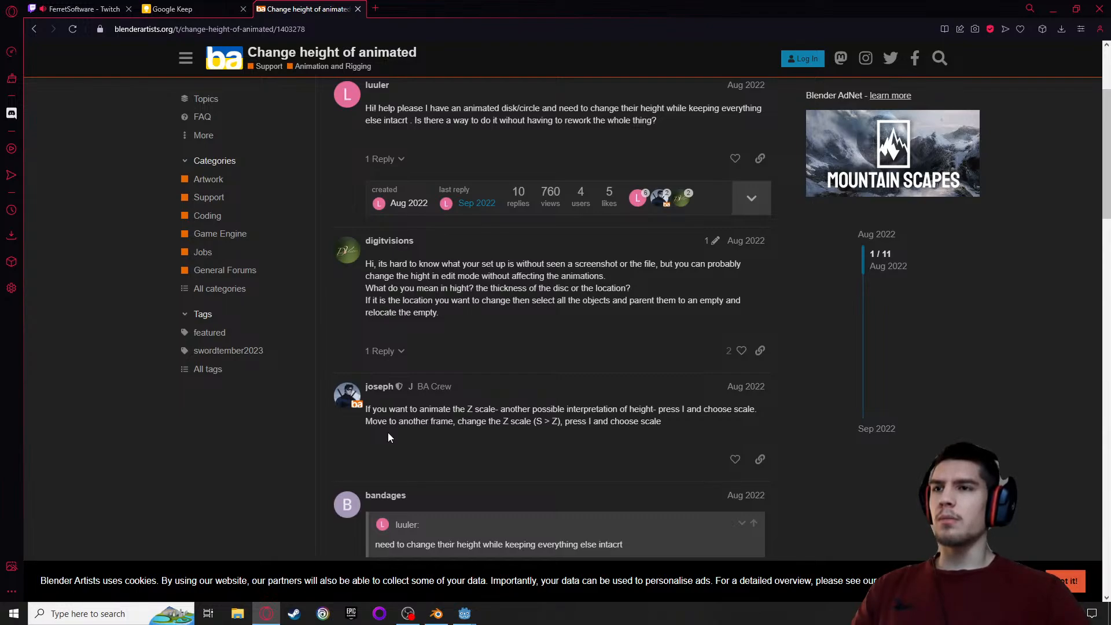
scroll(388, 433, "down", 2)
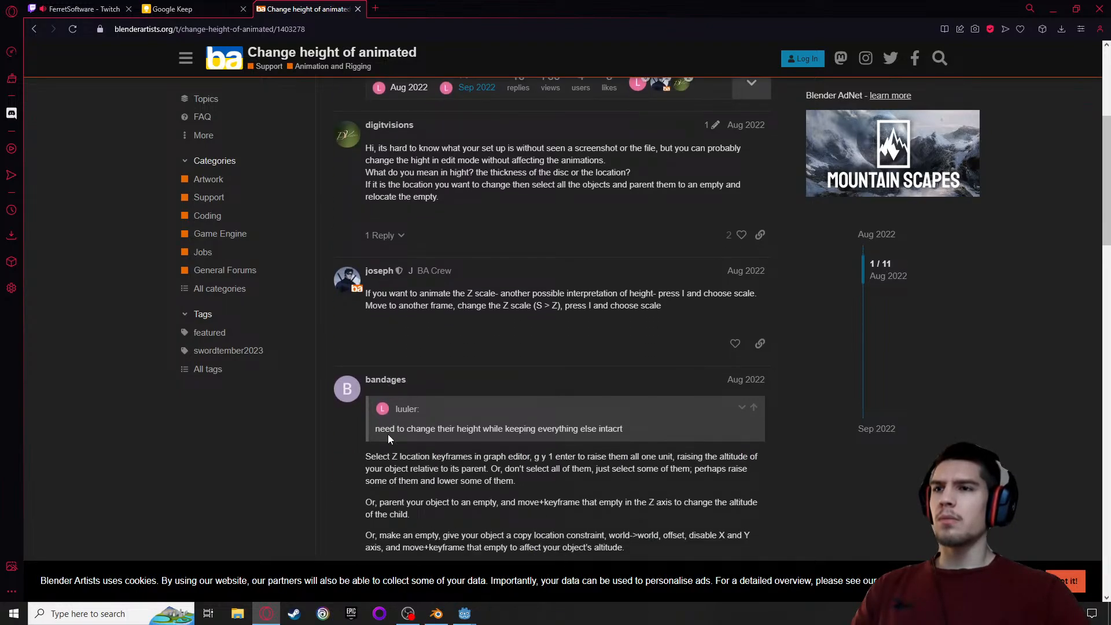
left_click(358, 9)
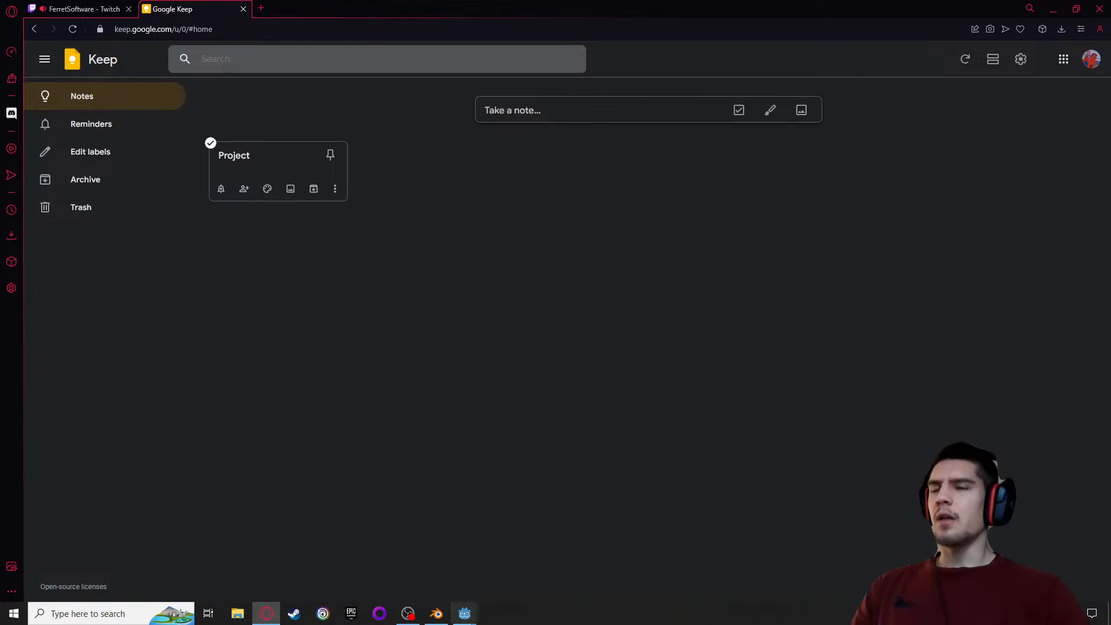
Glance at the backup project in Godot, and write "Normalize character model height in animations" in the Project note in Google Keep
mouse_move(460, 614)
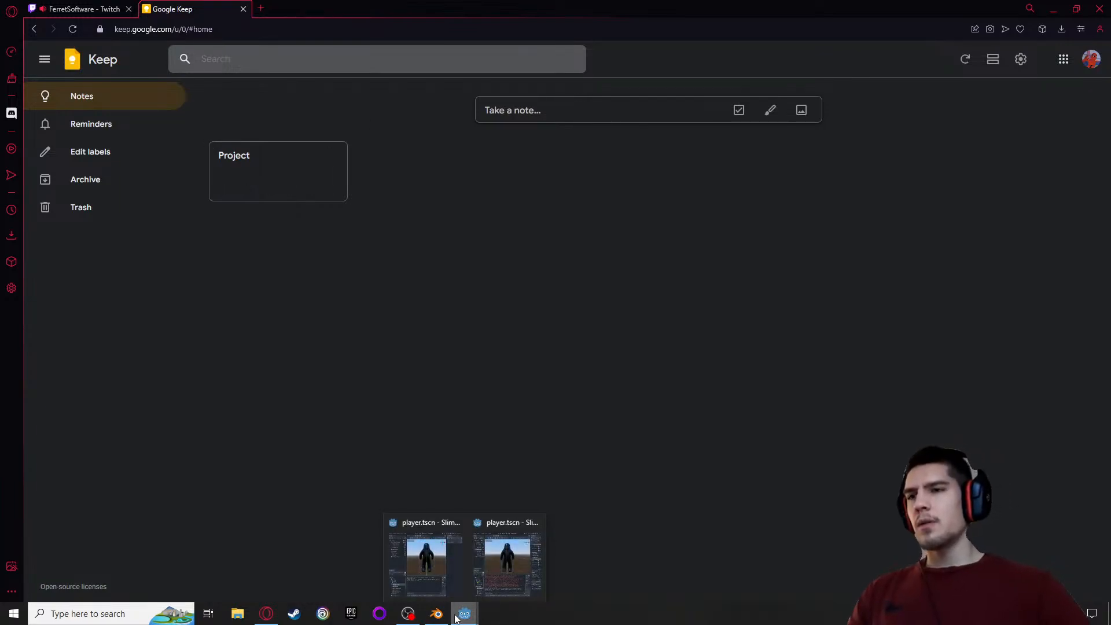
left_click(491, 575)
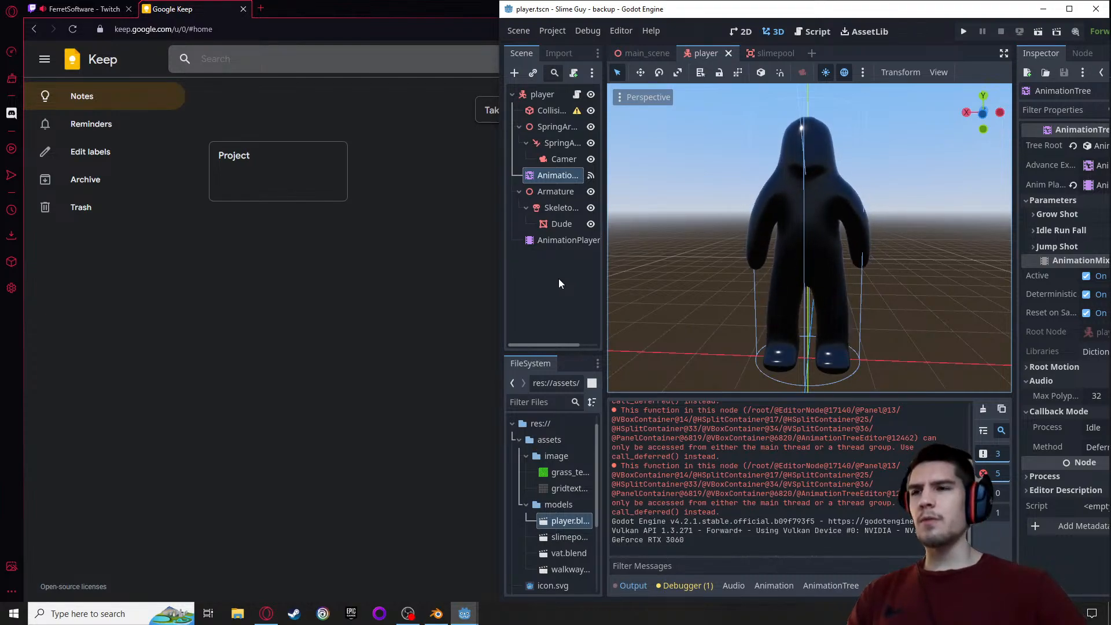
left_click(292, 163)
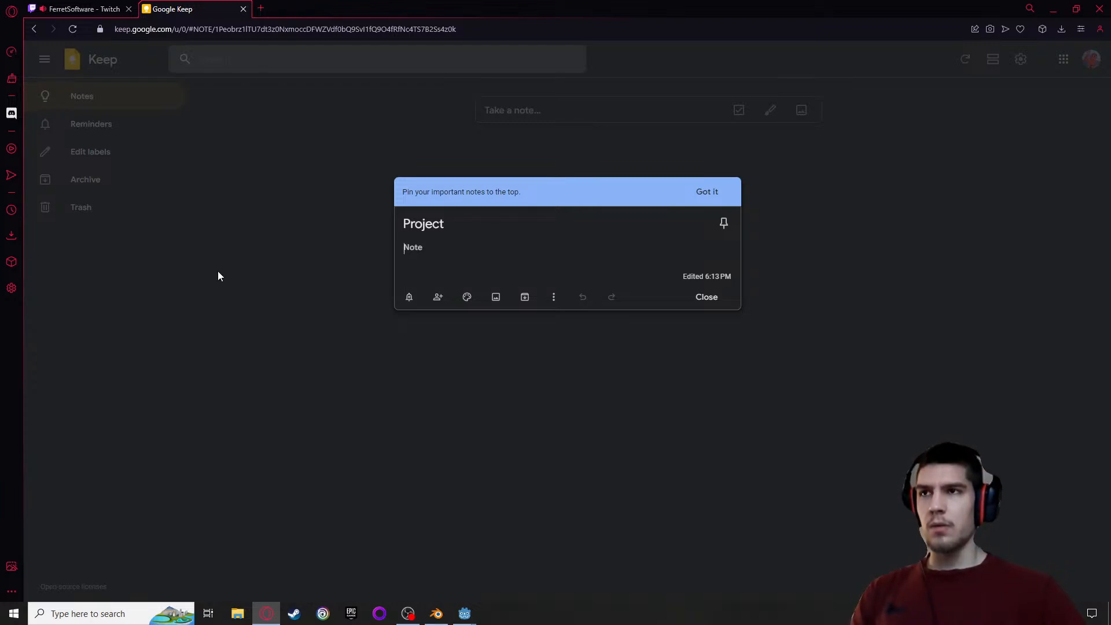
type("No")
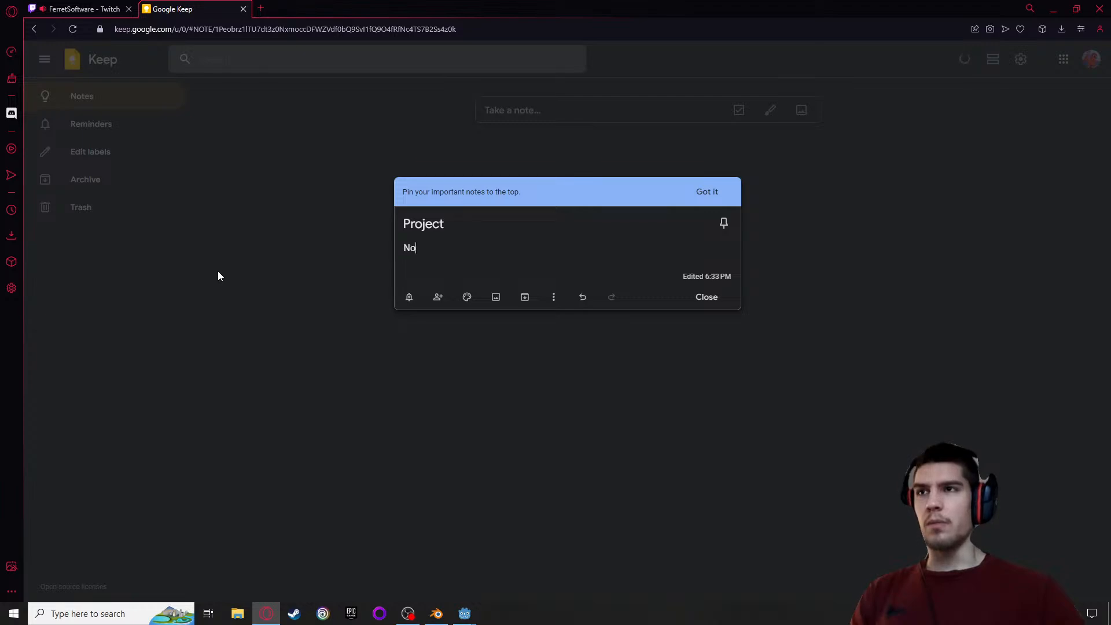
type("rmalize")
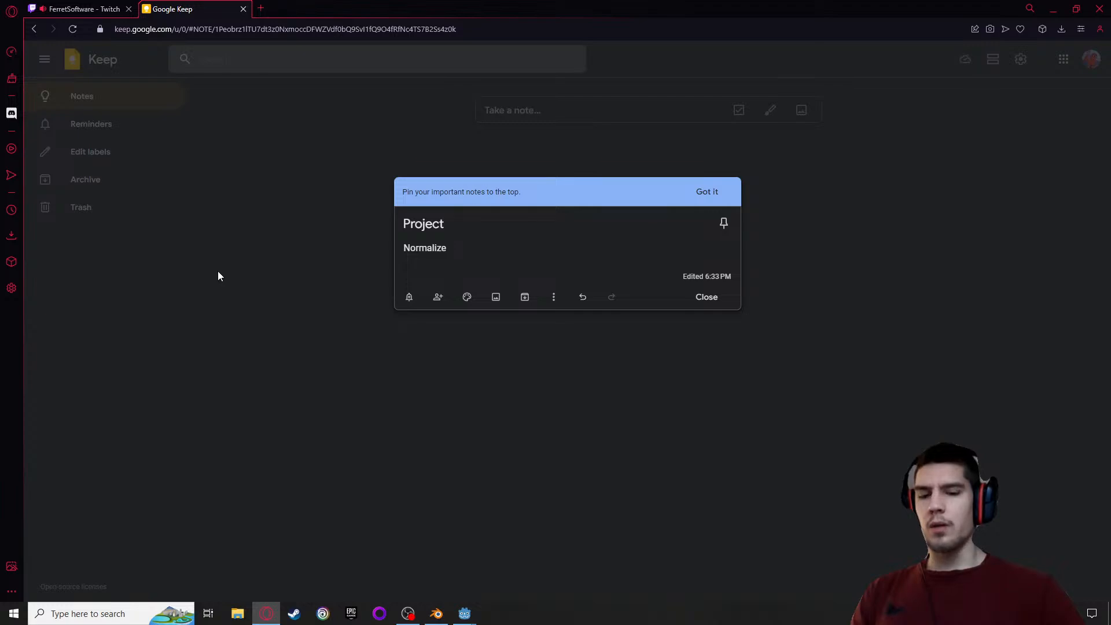
type("ch")
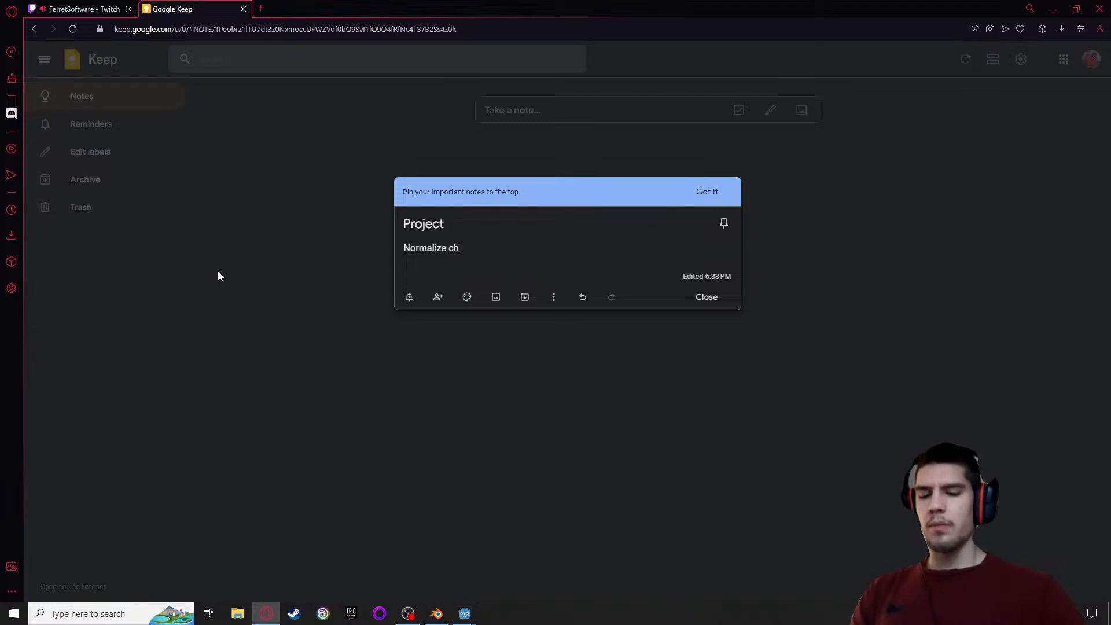
type("aracter")
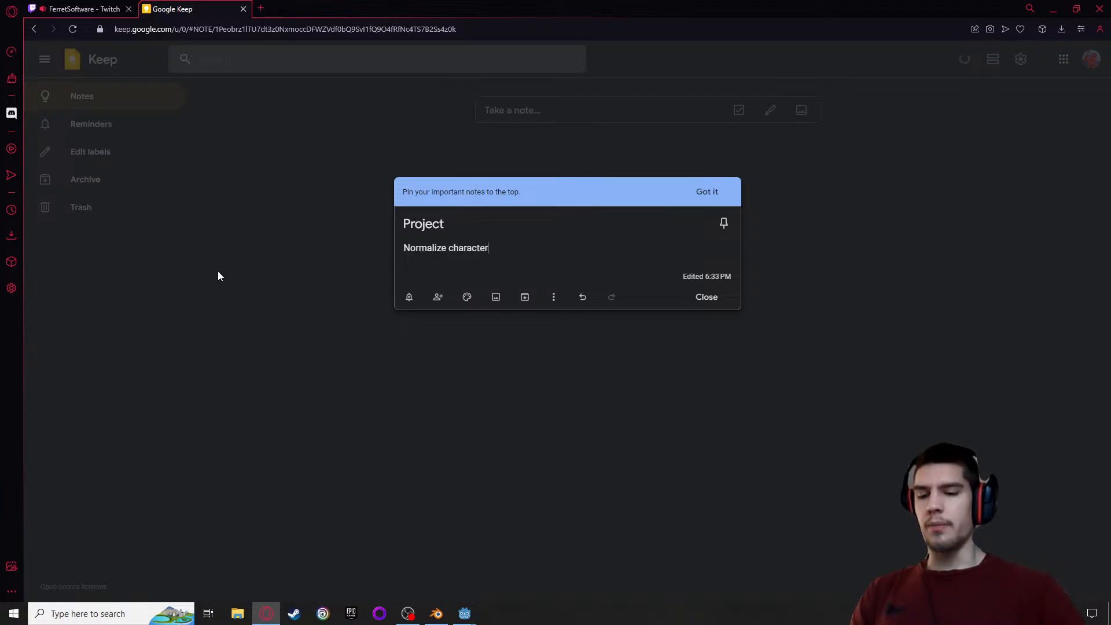
type(" model height")
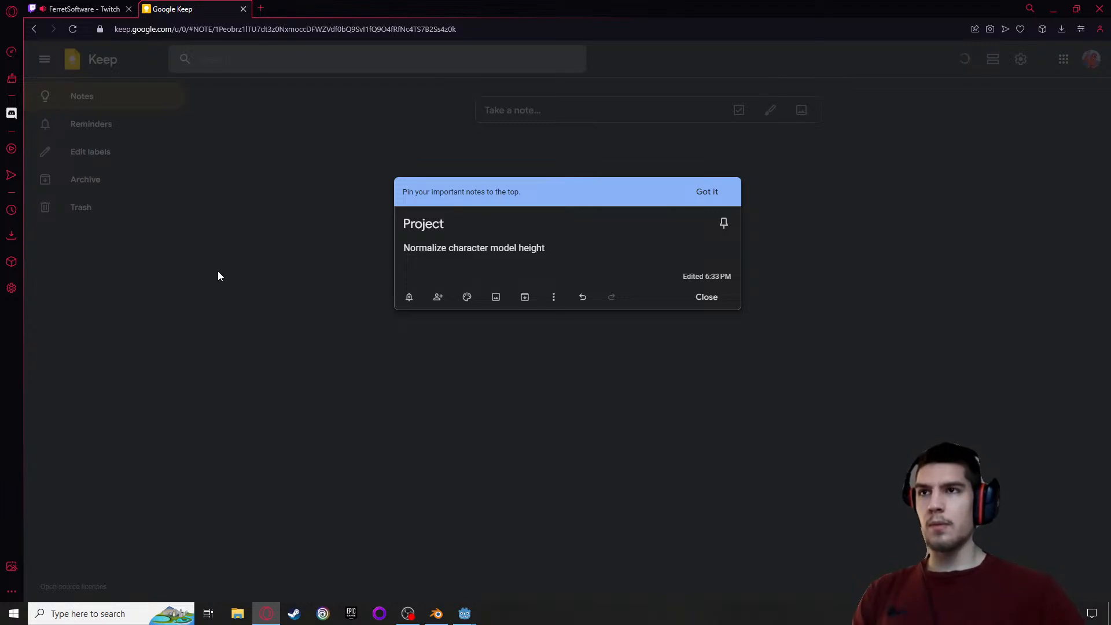
type(" in animations")
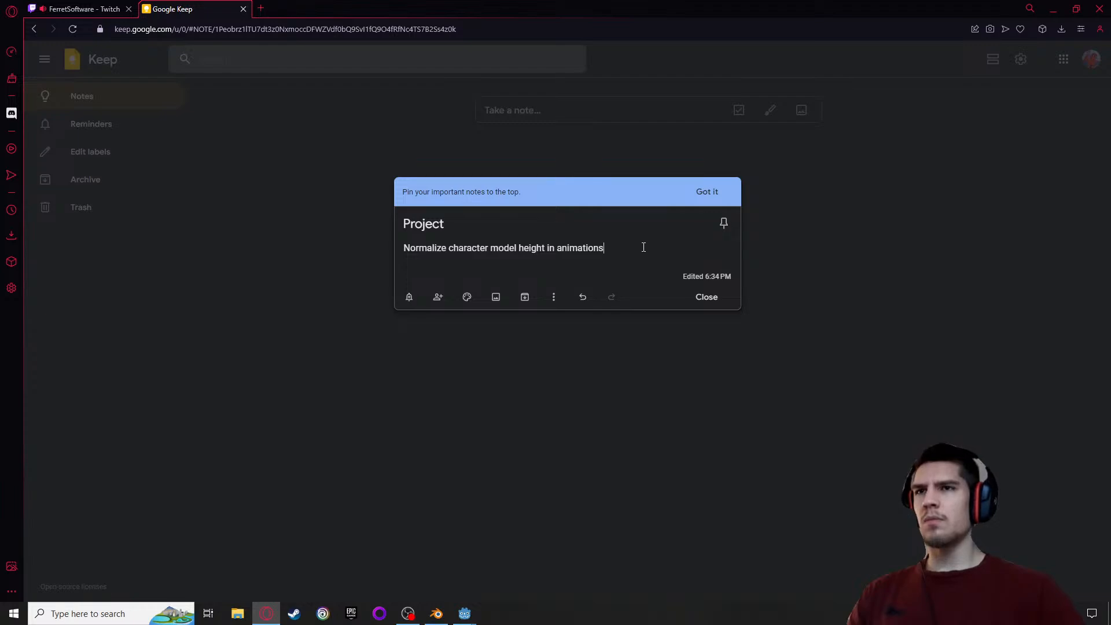
Copy the line about normalizing character height from the Project note, dismiss the pinning tip, and close the note
left_click_drag(643, 247, 358, 246)
key("ctrl+c")
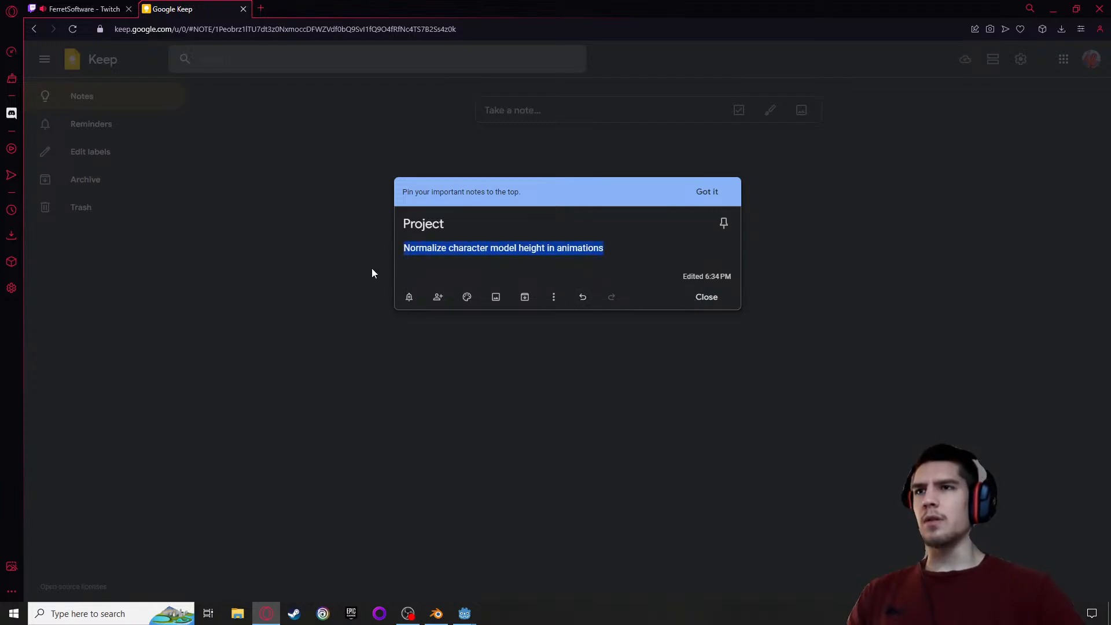
left_click(504, 247)
key("Return")
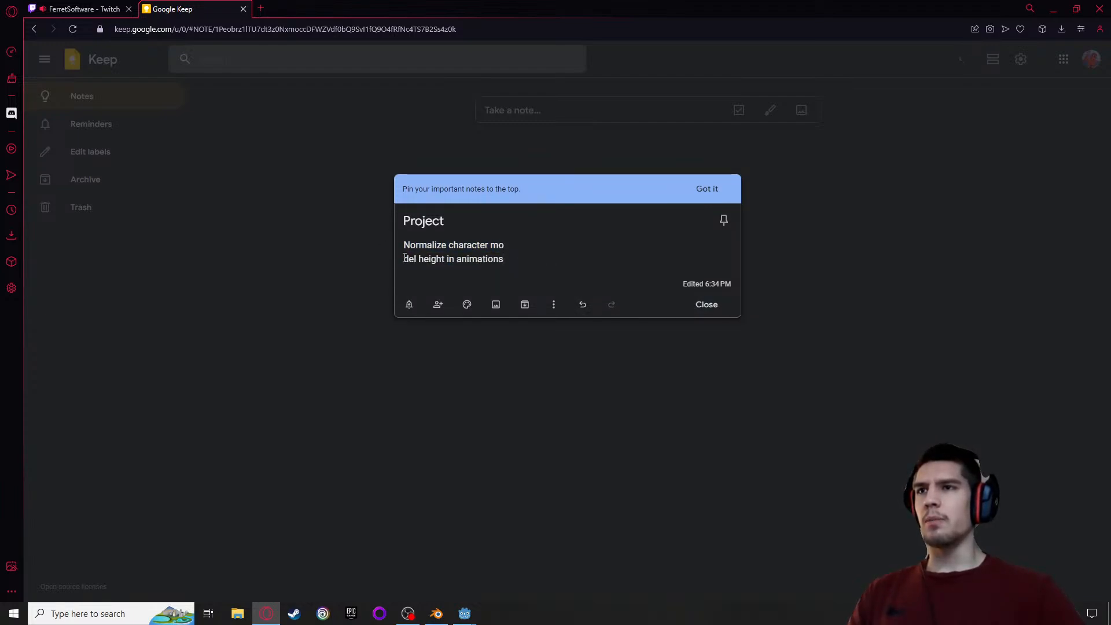
key("ctrl+z")
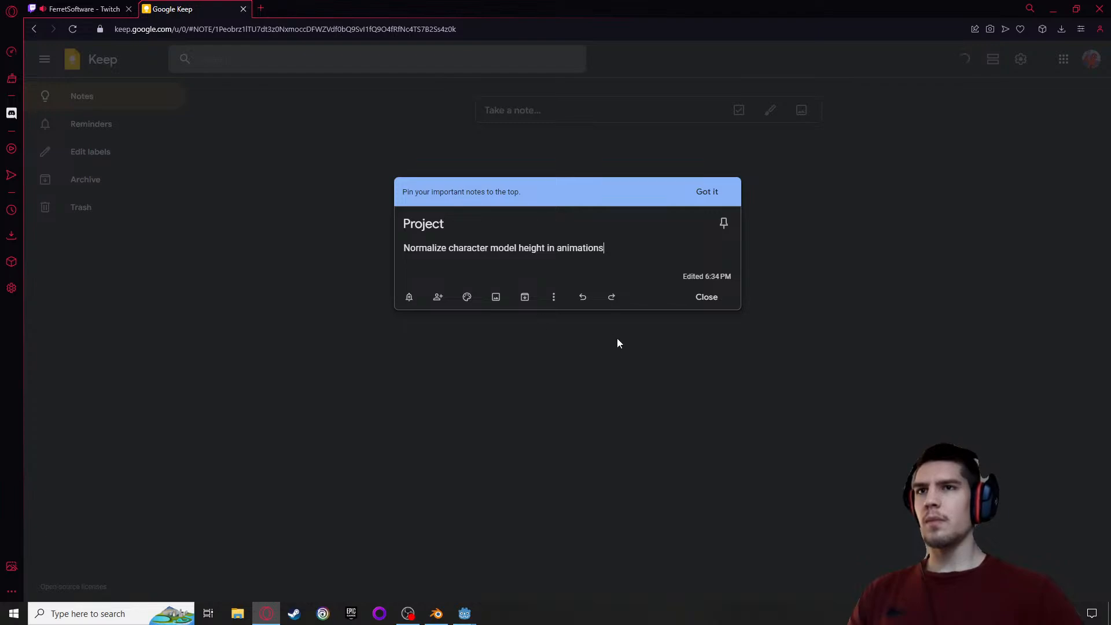
left_click(707, 192)
left_click(709, 268)
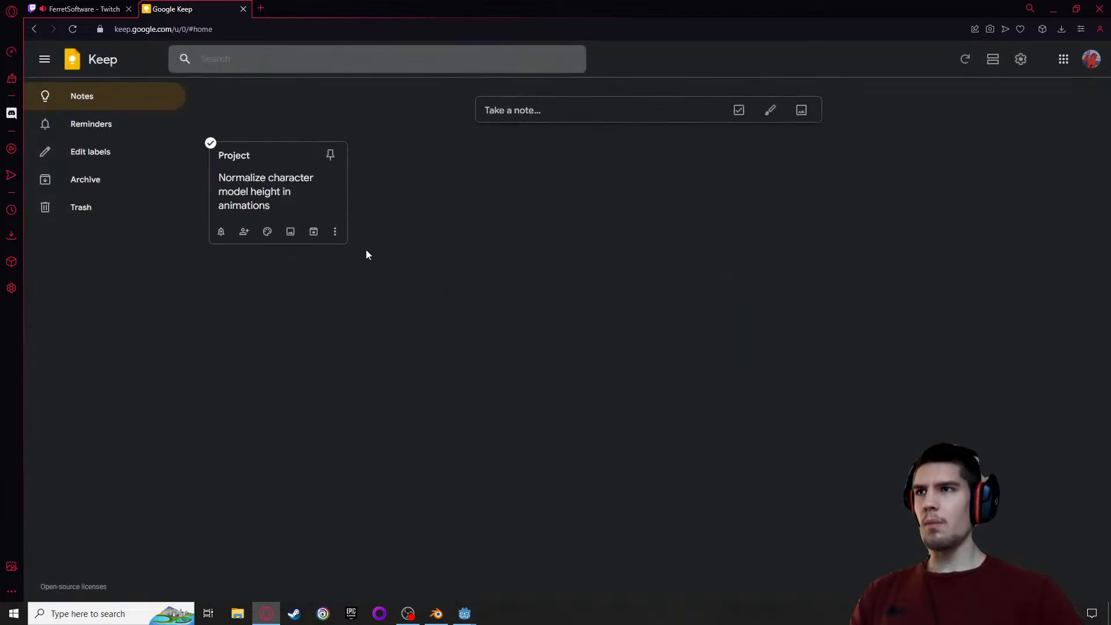
Search the web for "Normalize character model height in animations" in a new tab and look through the results
left_click(260, 8)
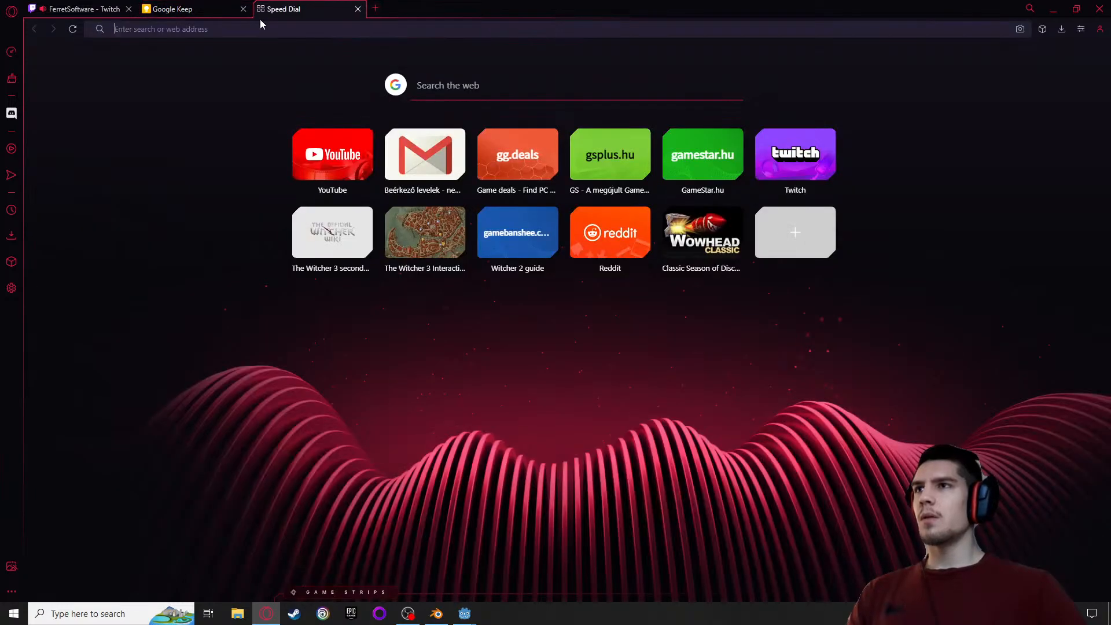
key("ctrl+v")
key("Return")
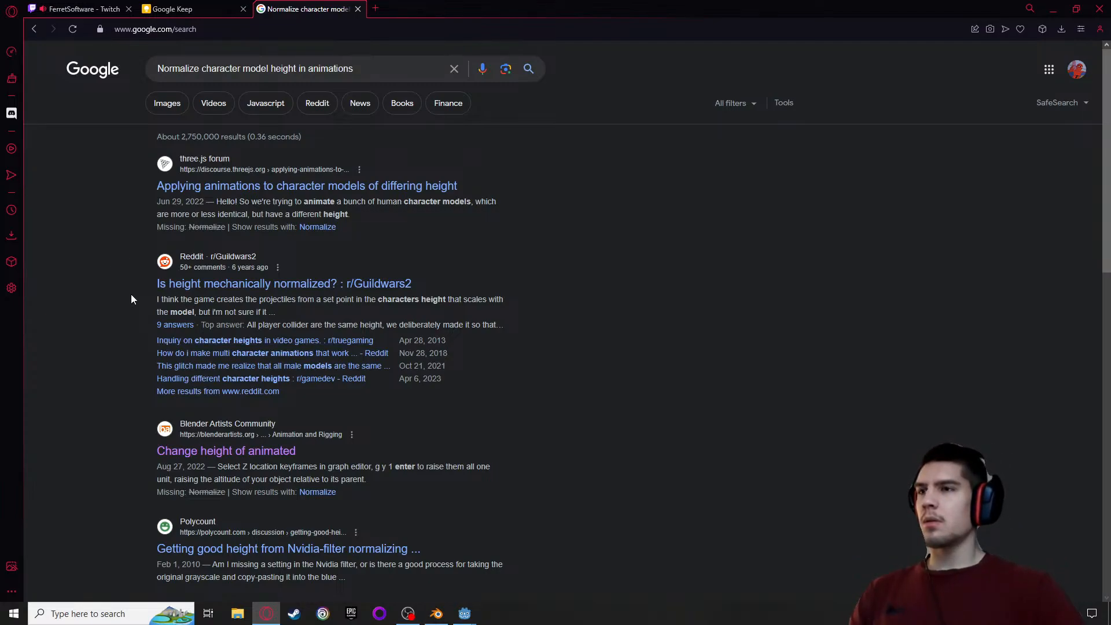
scroll(133, 400, "down", 3)
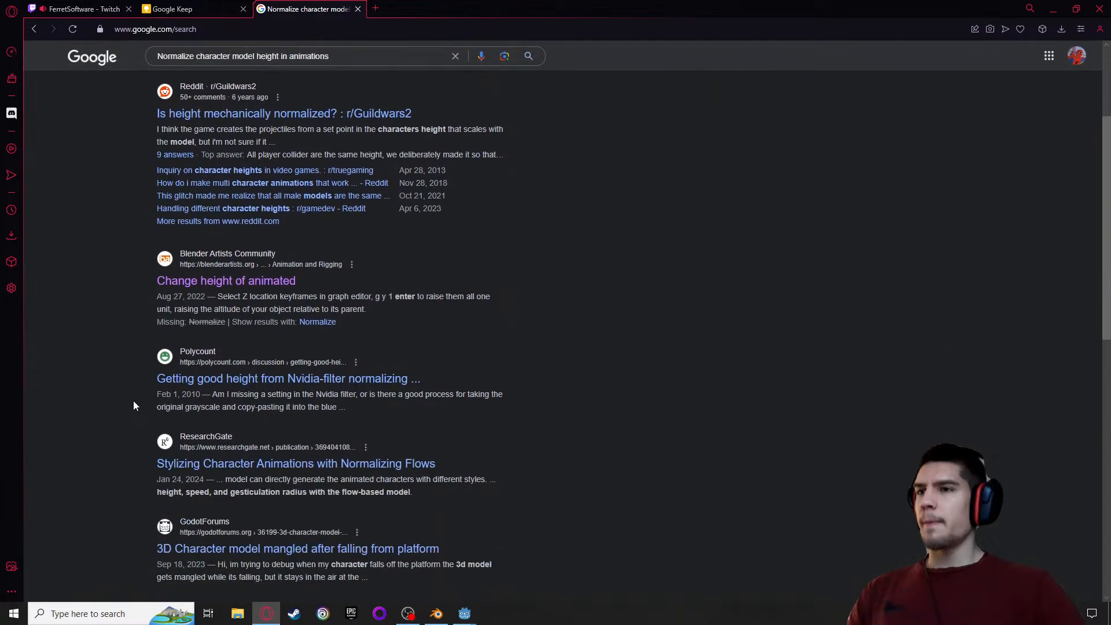
scroll(134, 399, "down", 5)
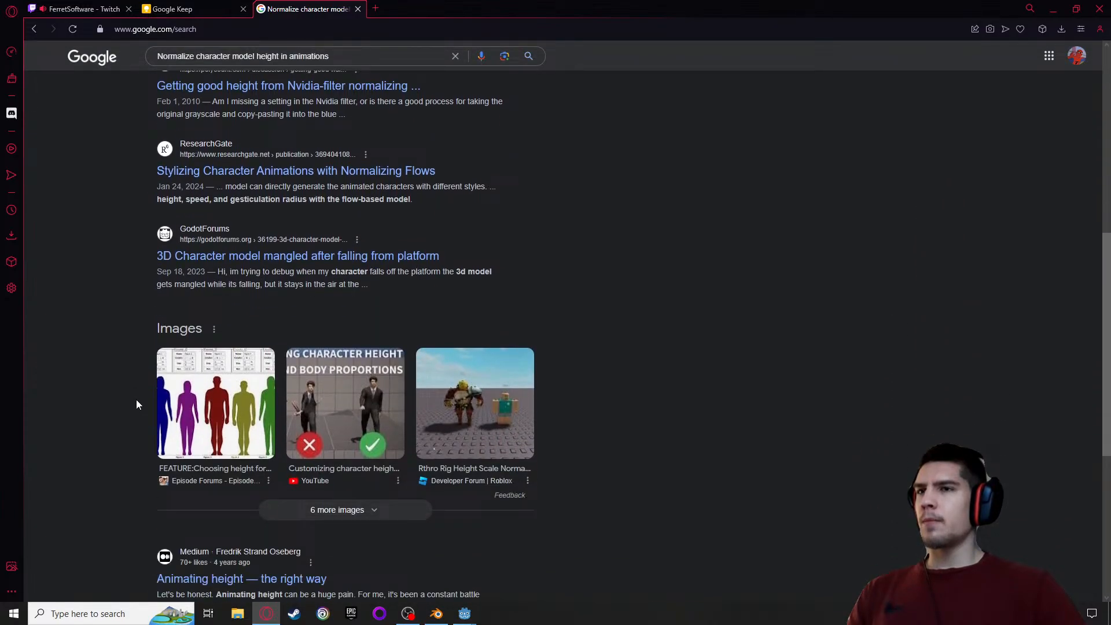
scroll(137, 404, "down", 2)
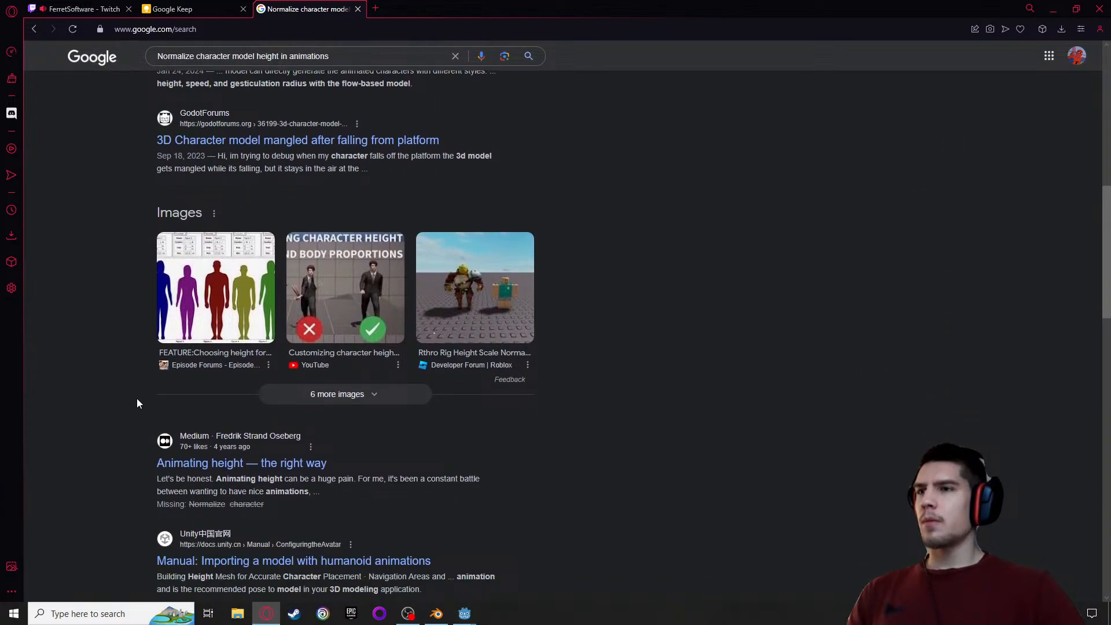
scroll(136, 399, "down", 1)
scroll(137, 399, "down", 2)
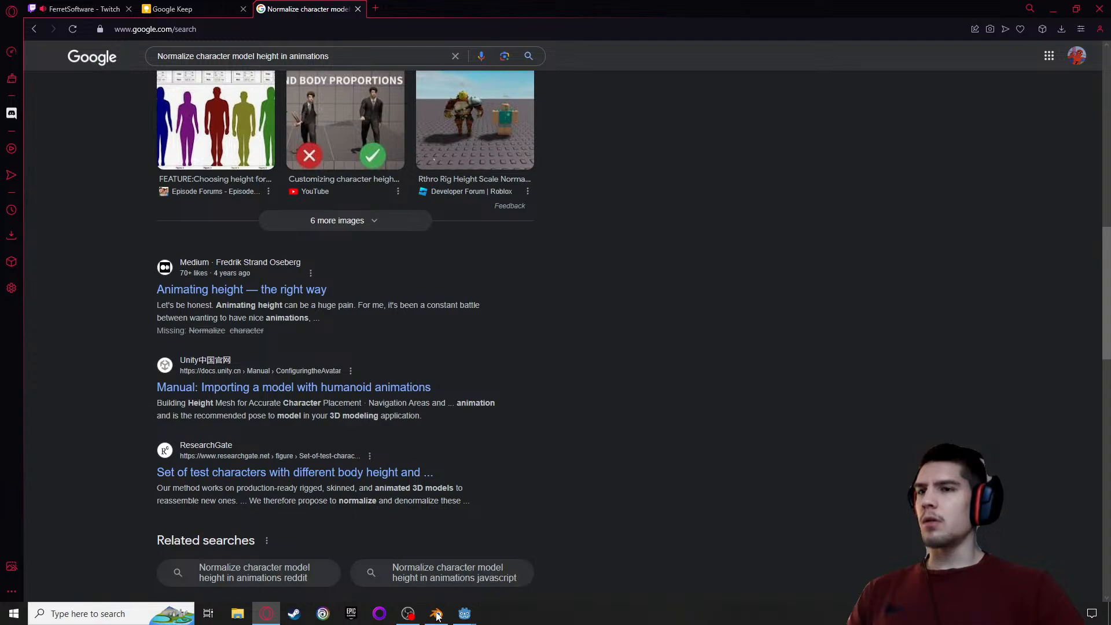
Close the unsaved Blender window and the Godot editor of the original Slime Guy project
mouse_move(470, 618)
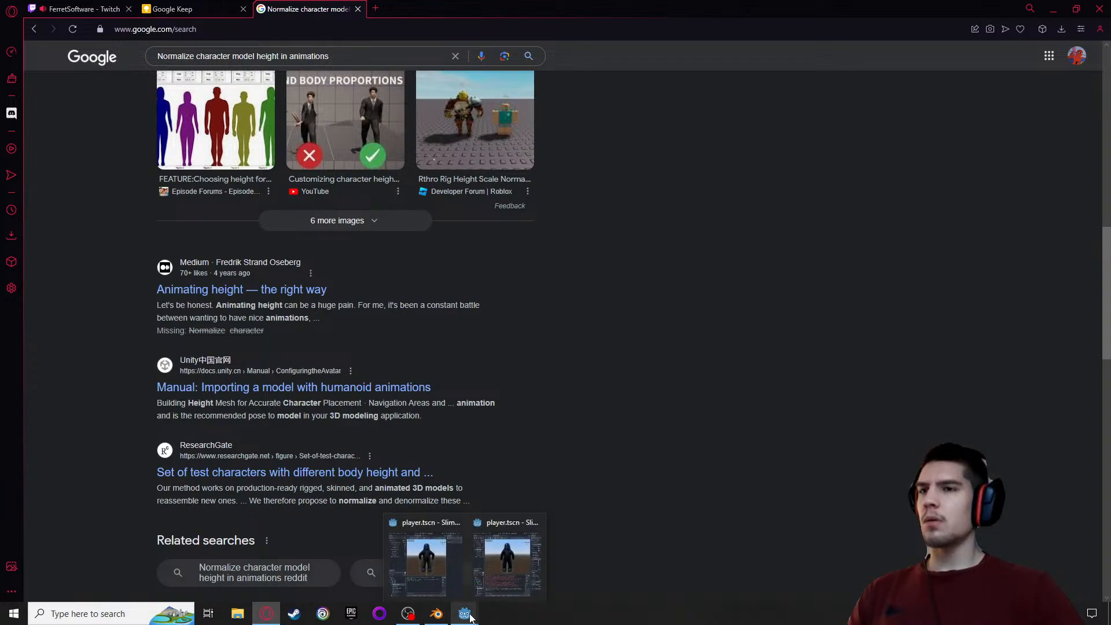
left_click(436, 616)
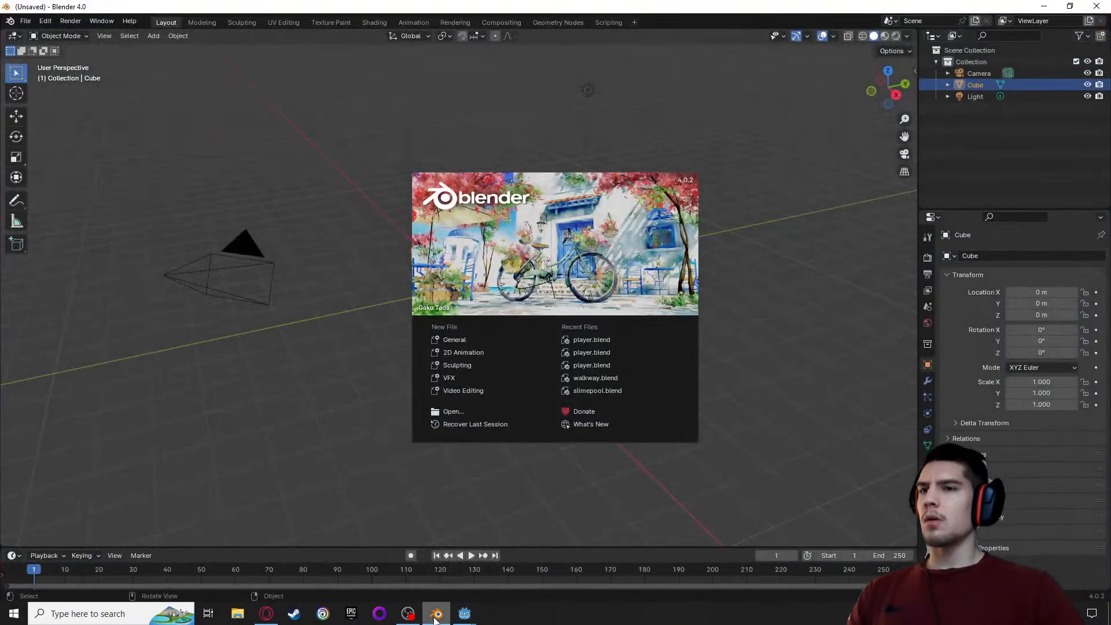
left_click(1102, 7)
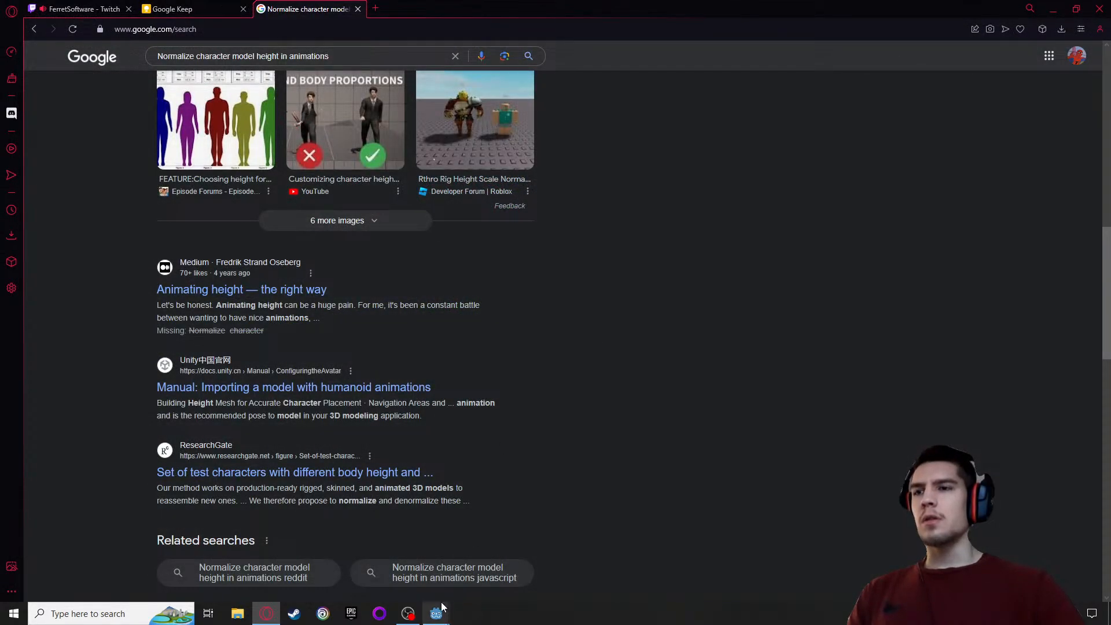
mouse_move(442, 608)
left_click(478, 559)
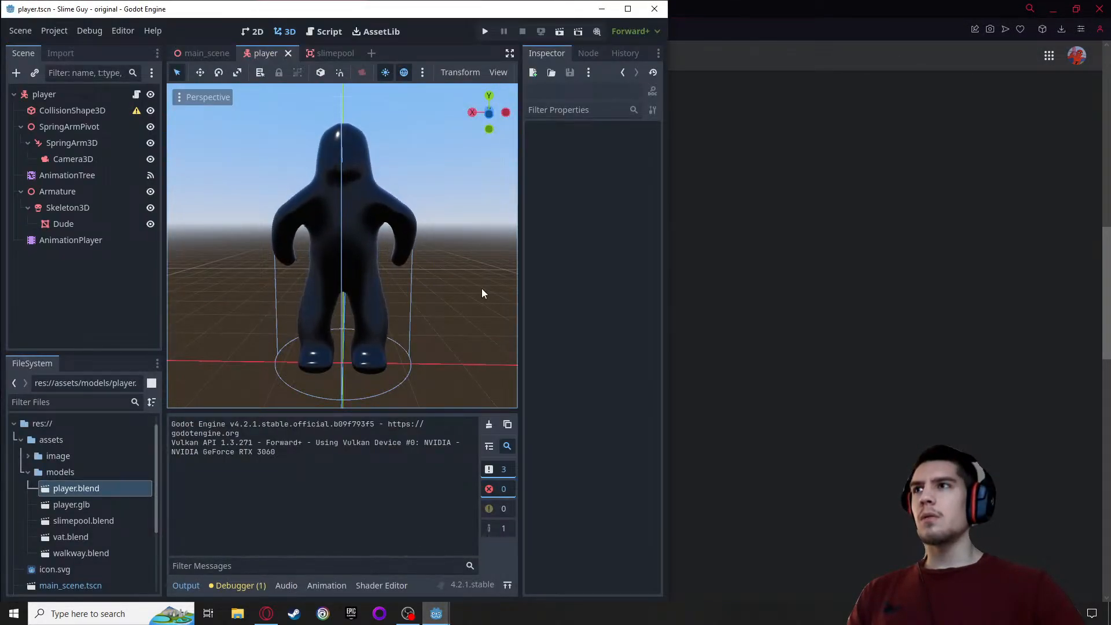
left_click(655, 7)
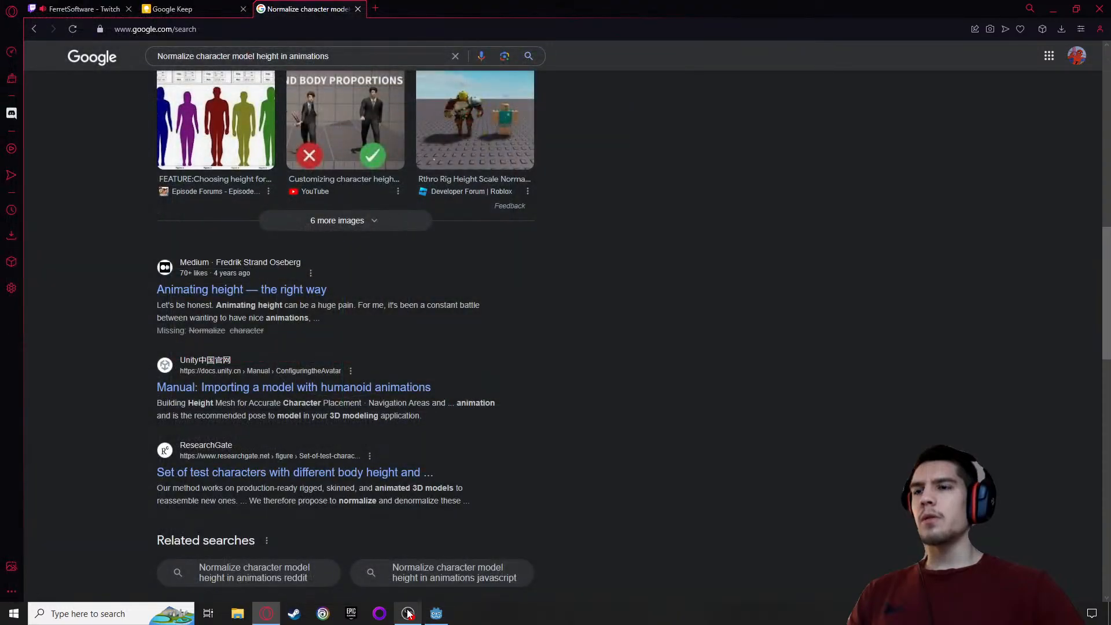
Switch to the backup project's Godot editor and maximize its window
left_click(438, 621)
left_click_drag(852, 10, 361, 11)
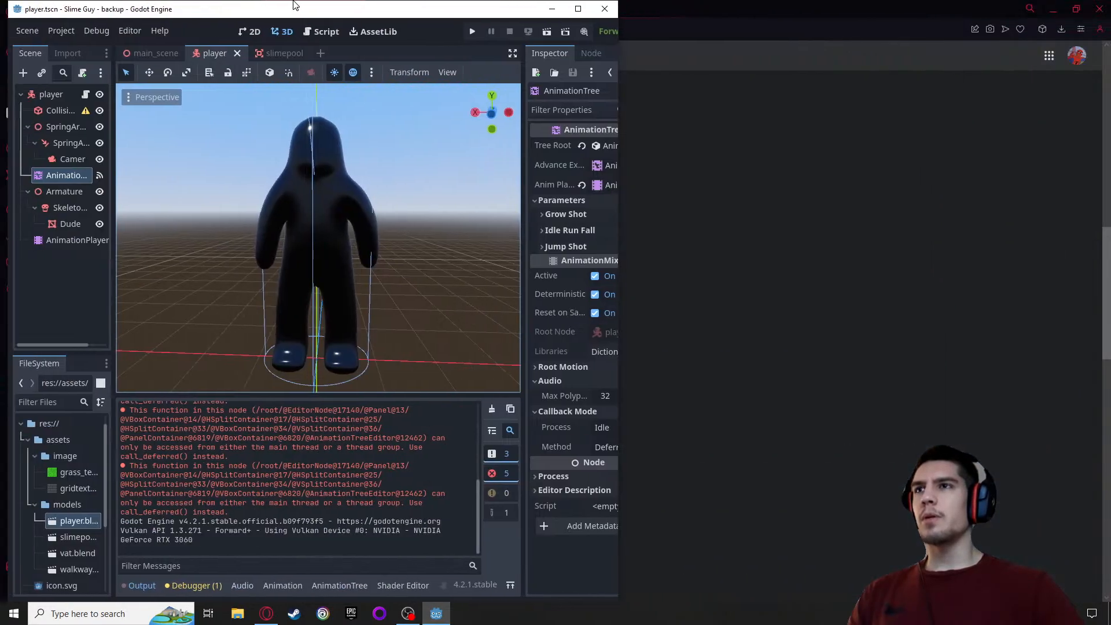
double_click(361, 10)
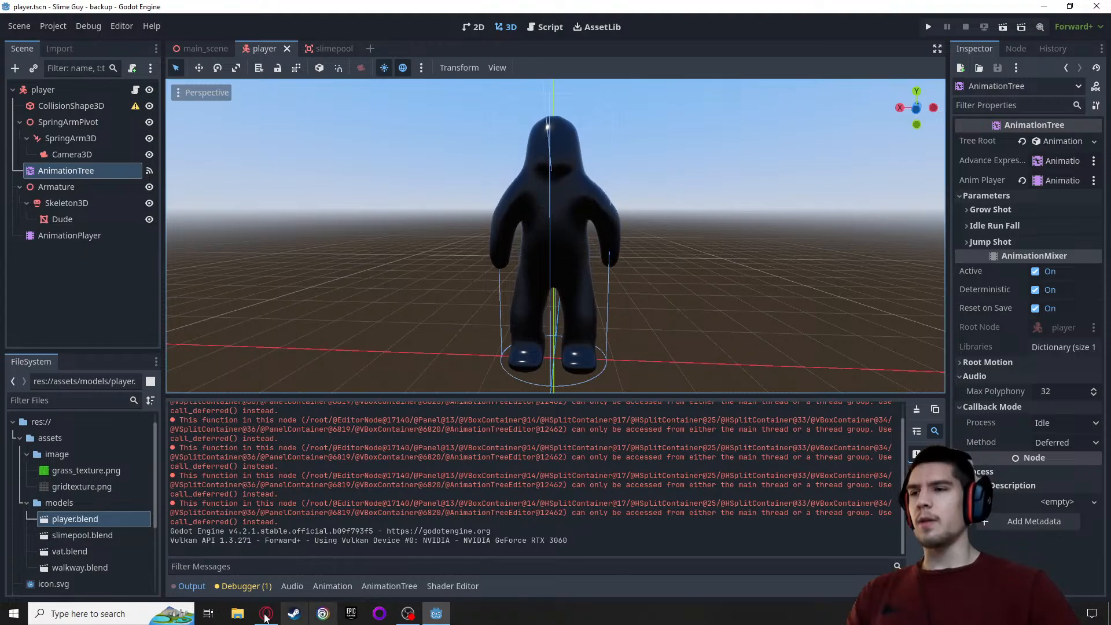
Switch back to Google Keep, prefix the Project note's line with "- ", and add an empty line below it
left_click(268, 615)
left_click(197, 8)
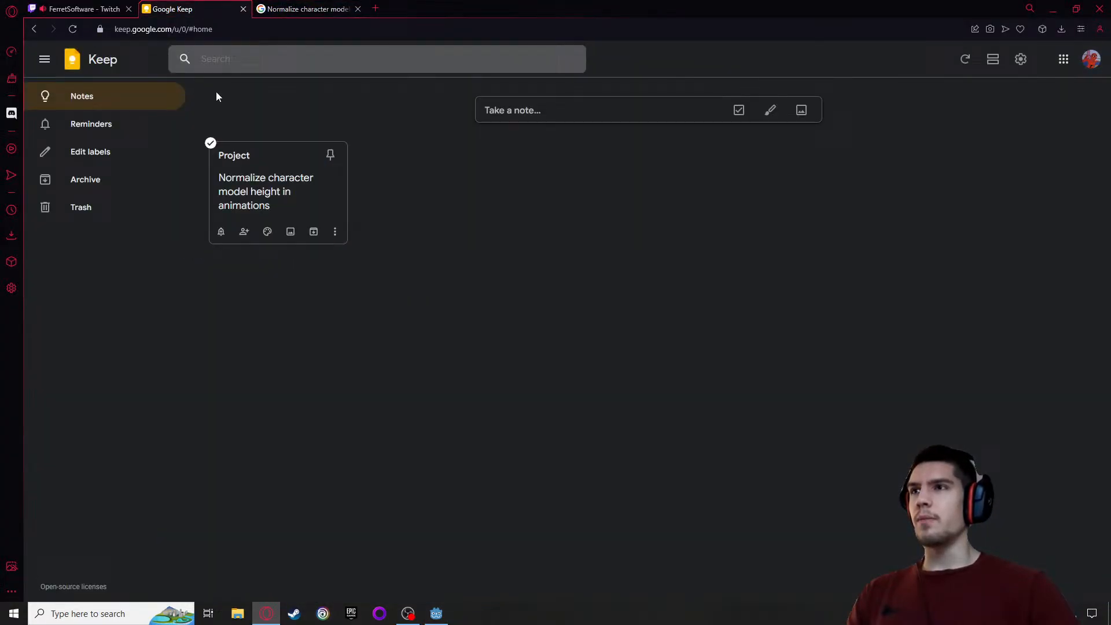
left_click(295, 205)
key("Return")
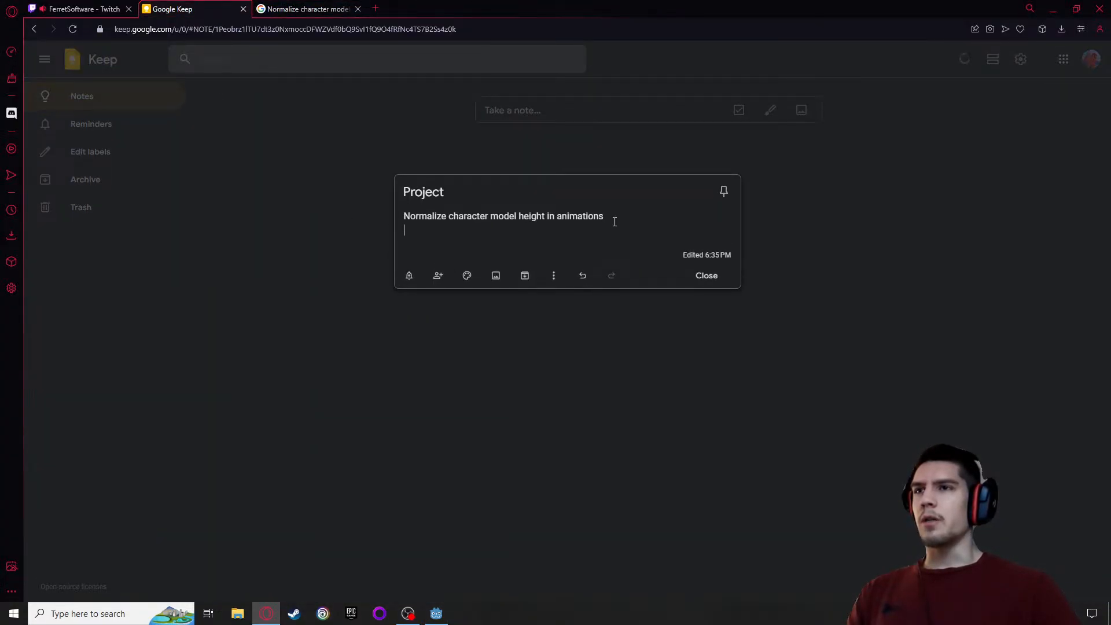
key("Up")
type("-")
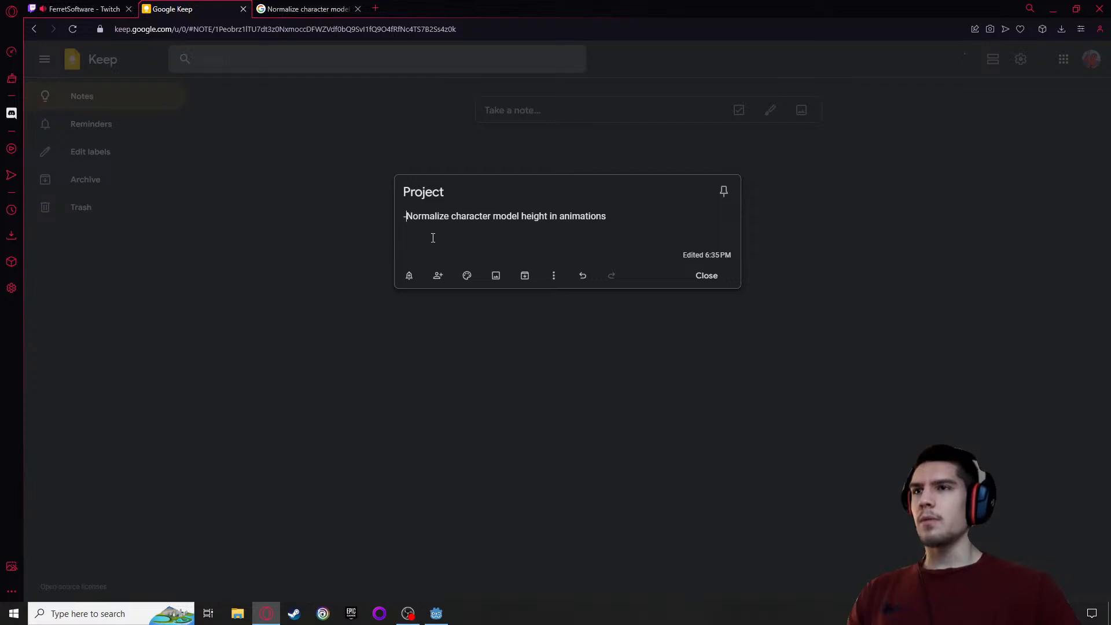
left_click(409, 225)
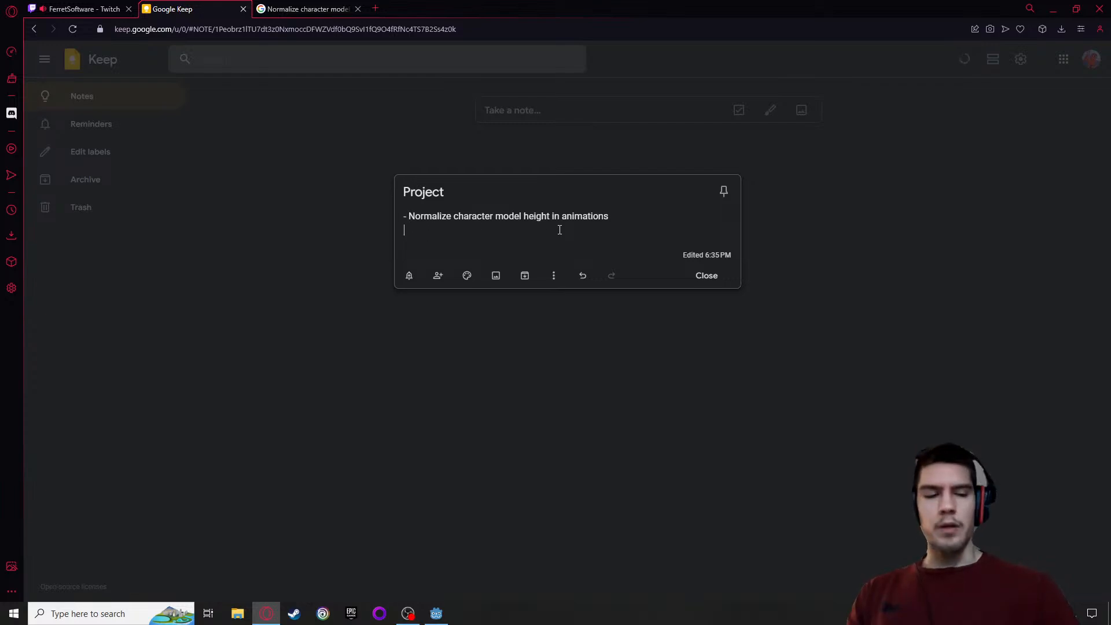
Add the line "- Create and implement landing animation" below the first line of the Project note
type("- Cre")
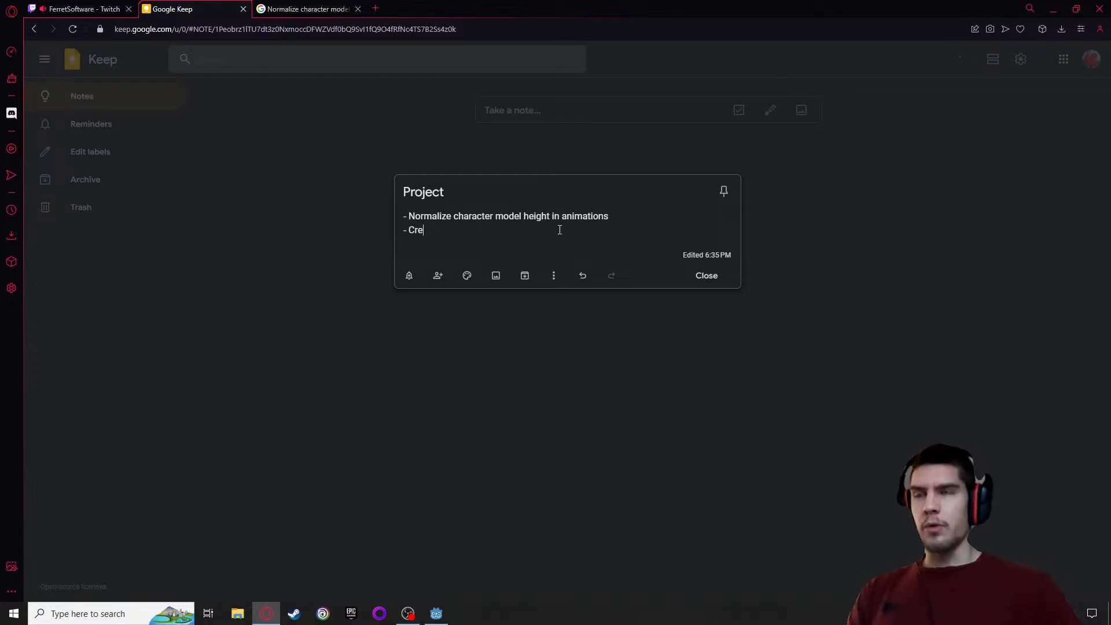
type("ate")
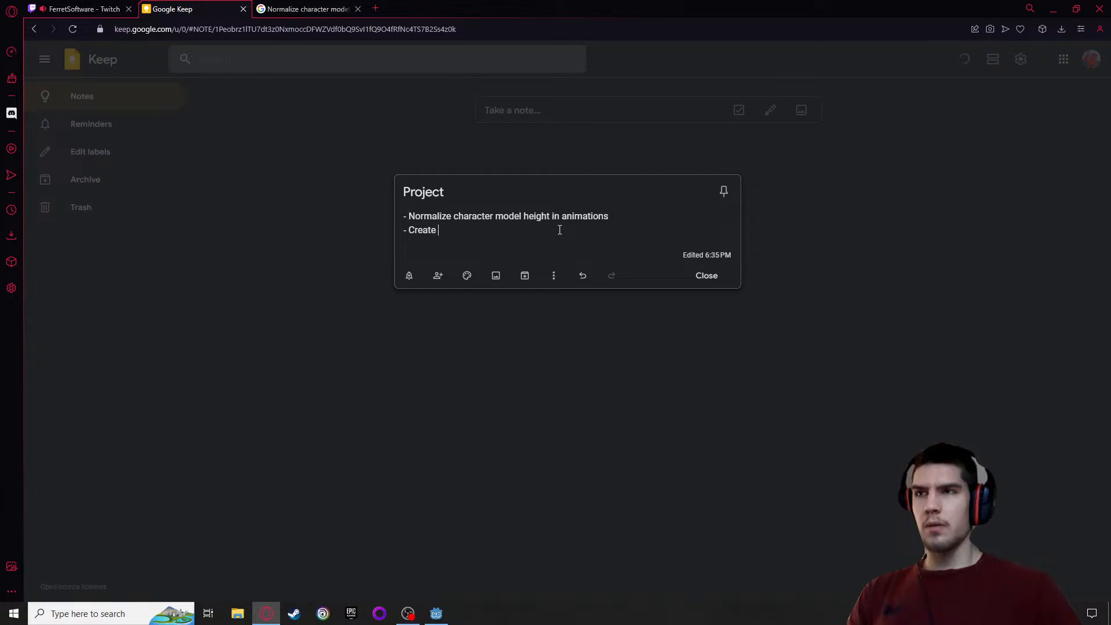
type("la")
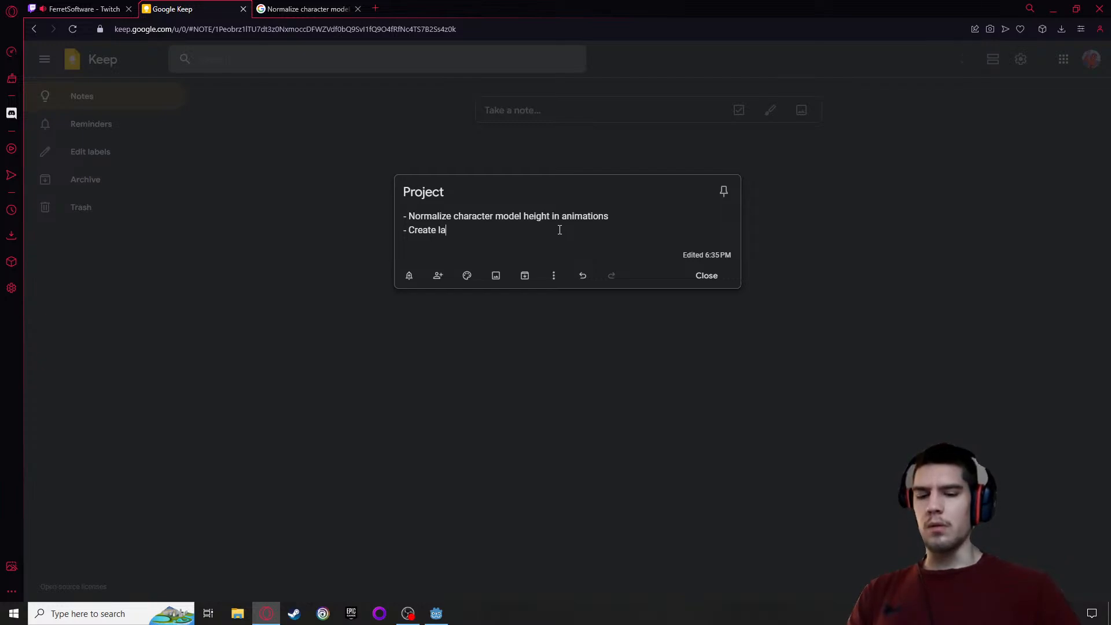
type("nding animation")
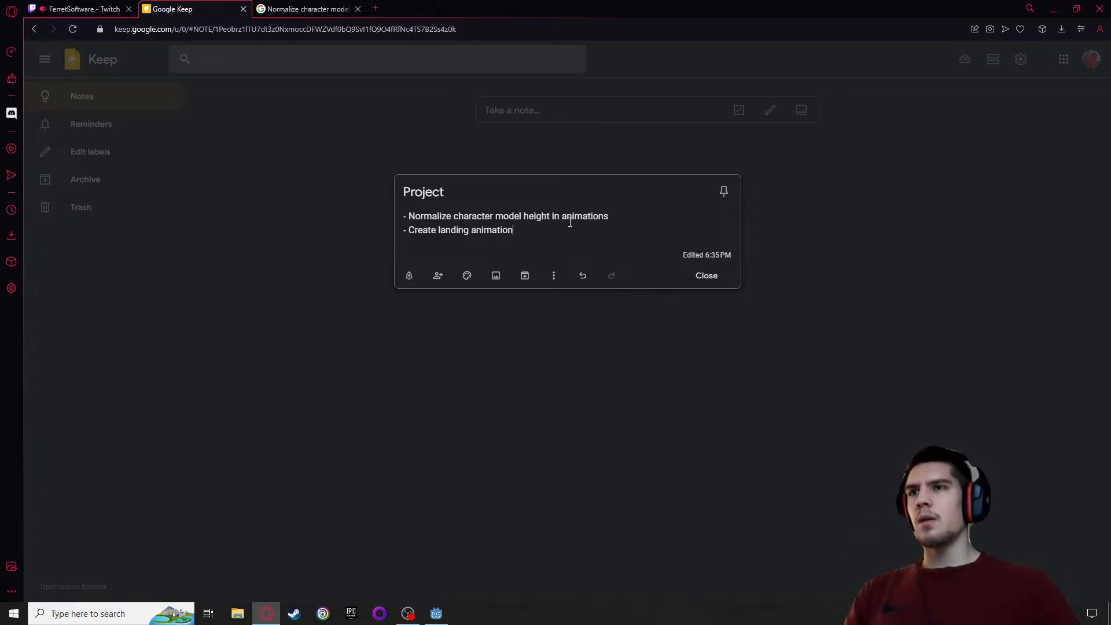
type("and imp")
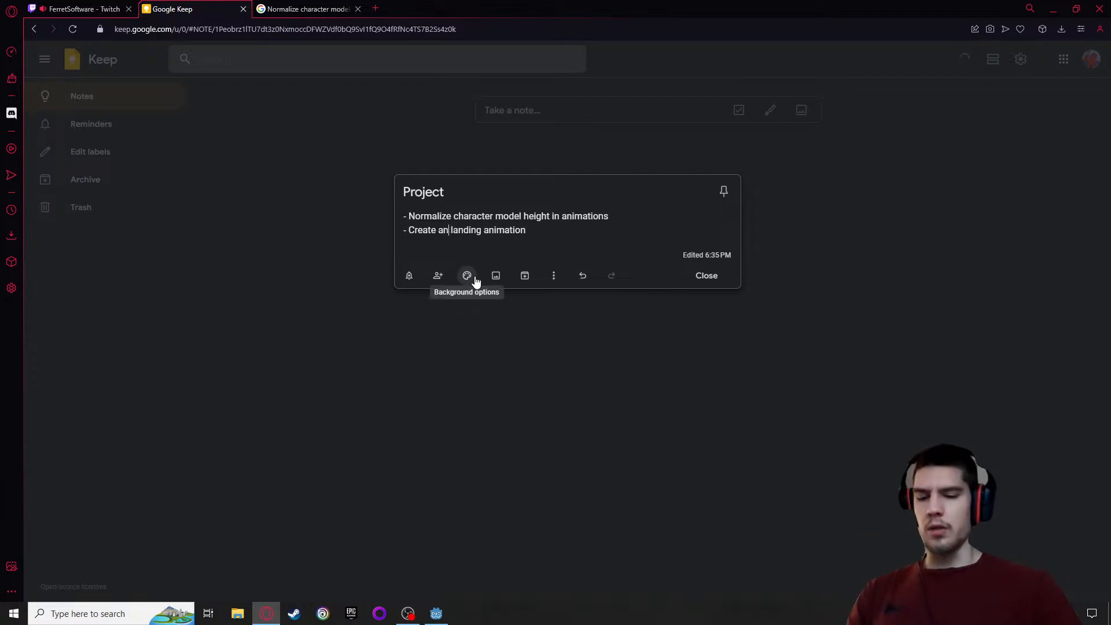
type("lement")
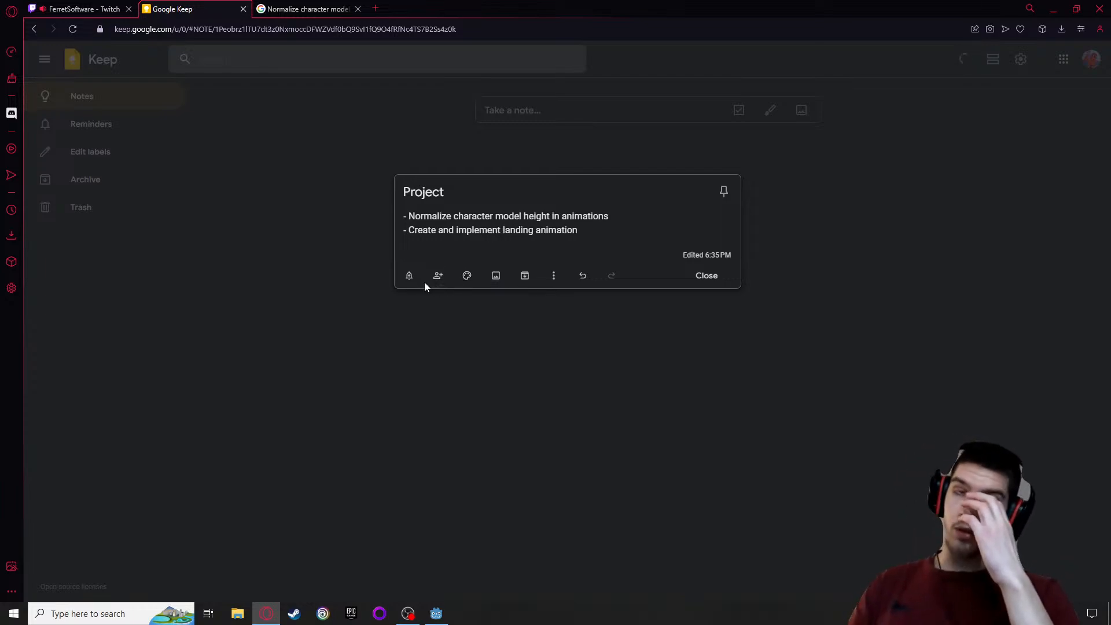
Append "(trigger when close to ground)" to the landing animation line of the Project note
left_click(589, 228)
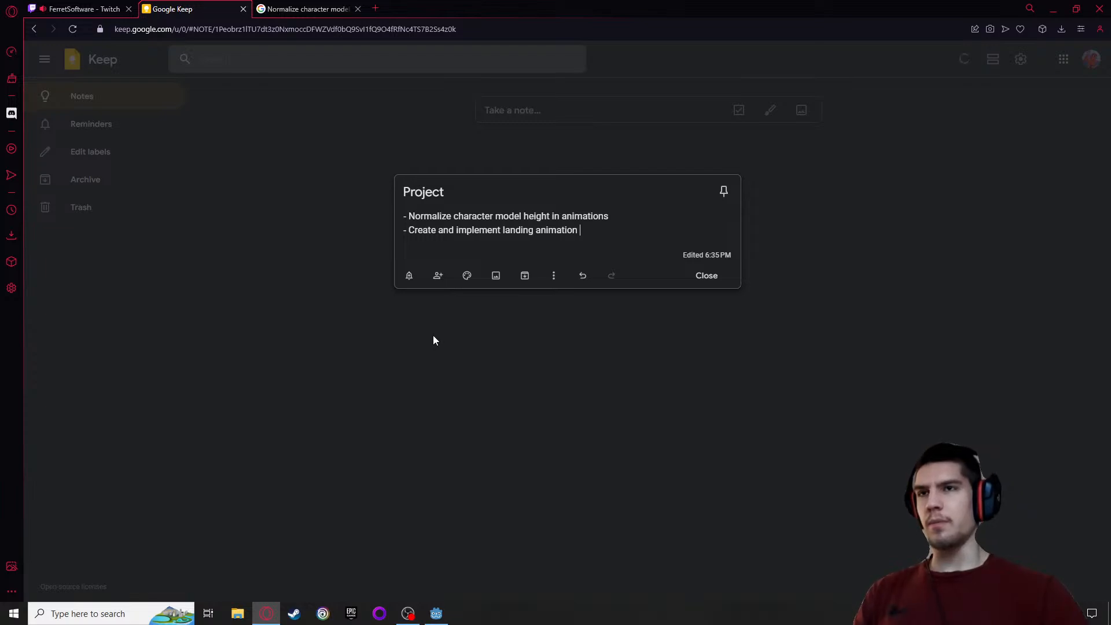
type("(")
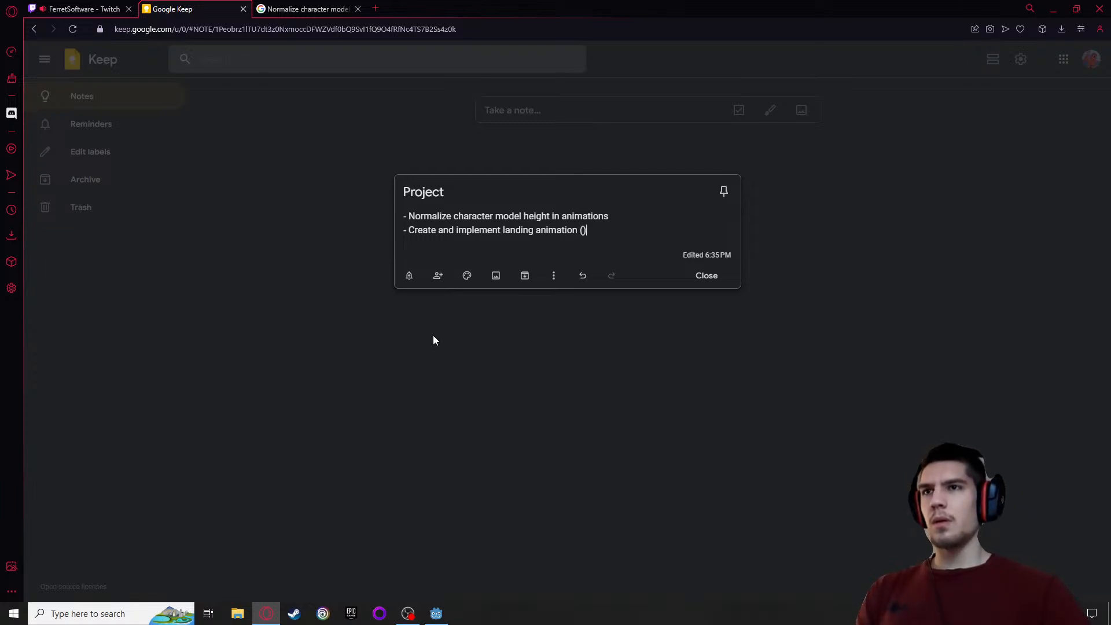
type("trigger")
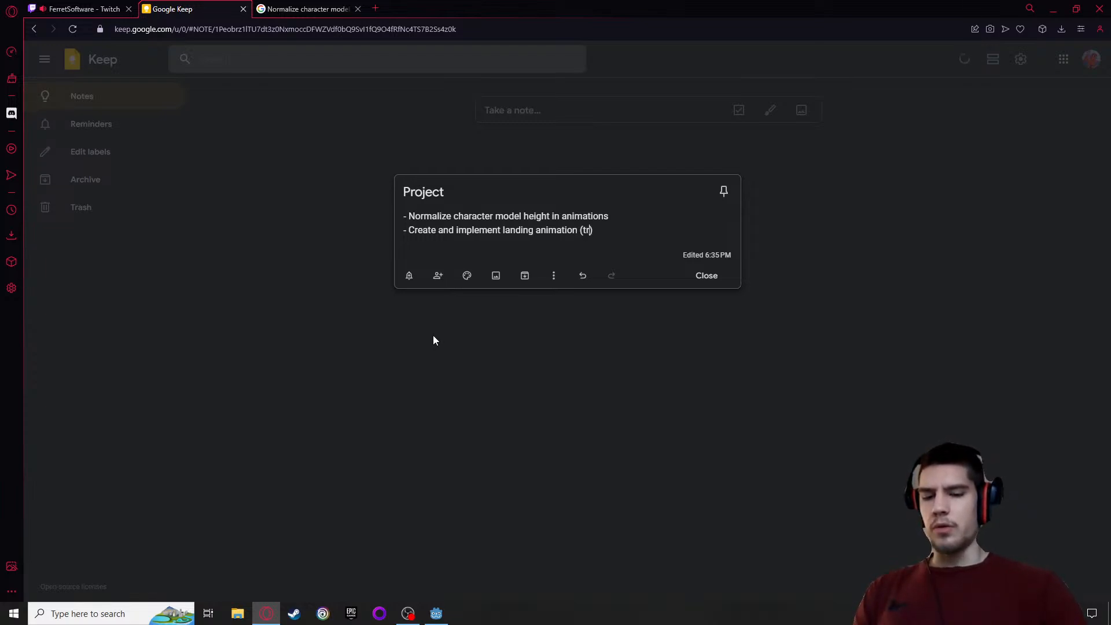
type(" whe")
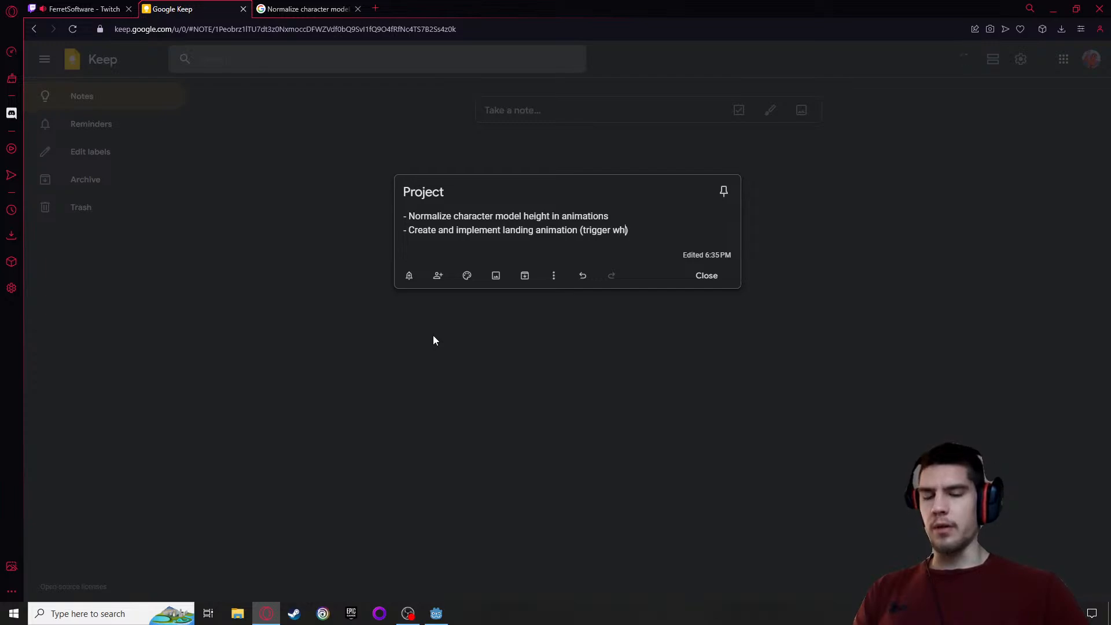
key("BackSpace")
type("en")
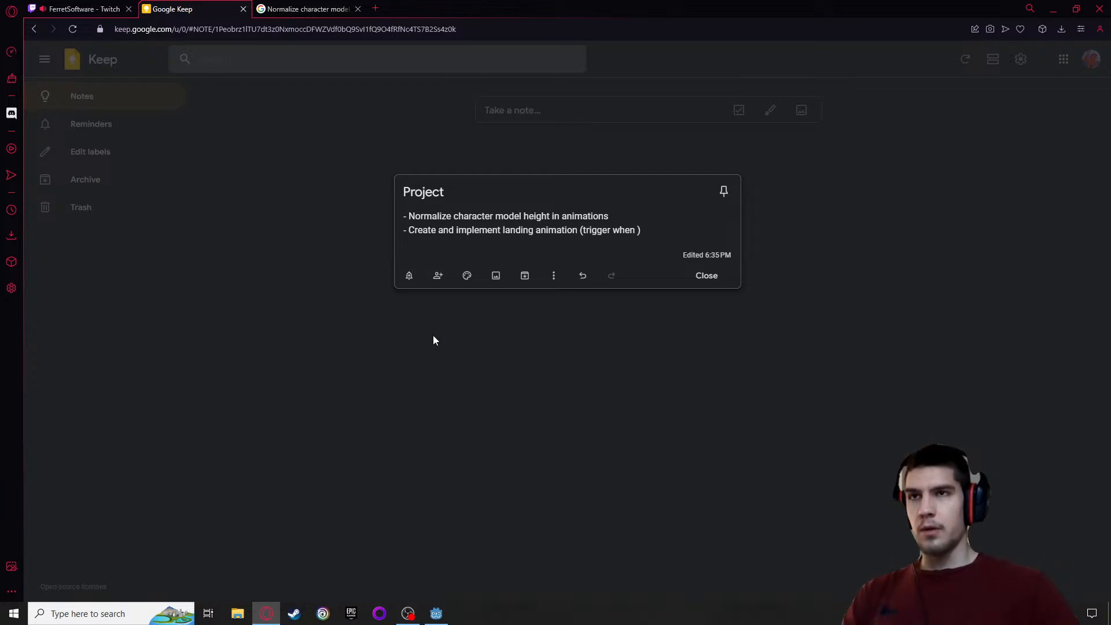
type("close to ")
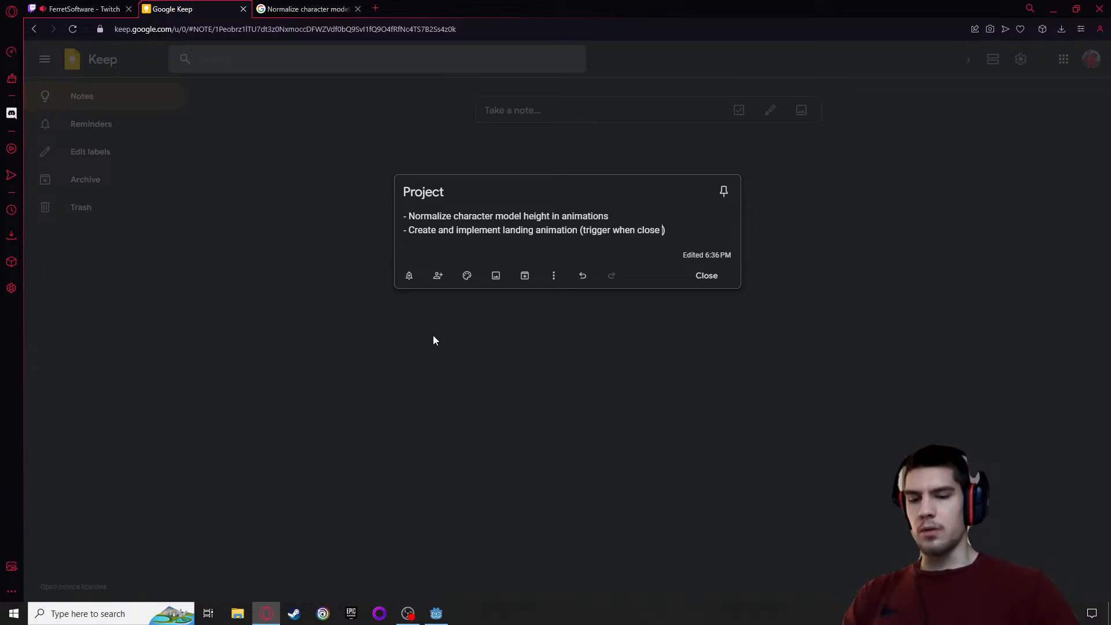
type("ground")
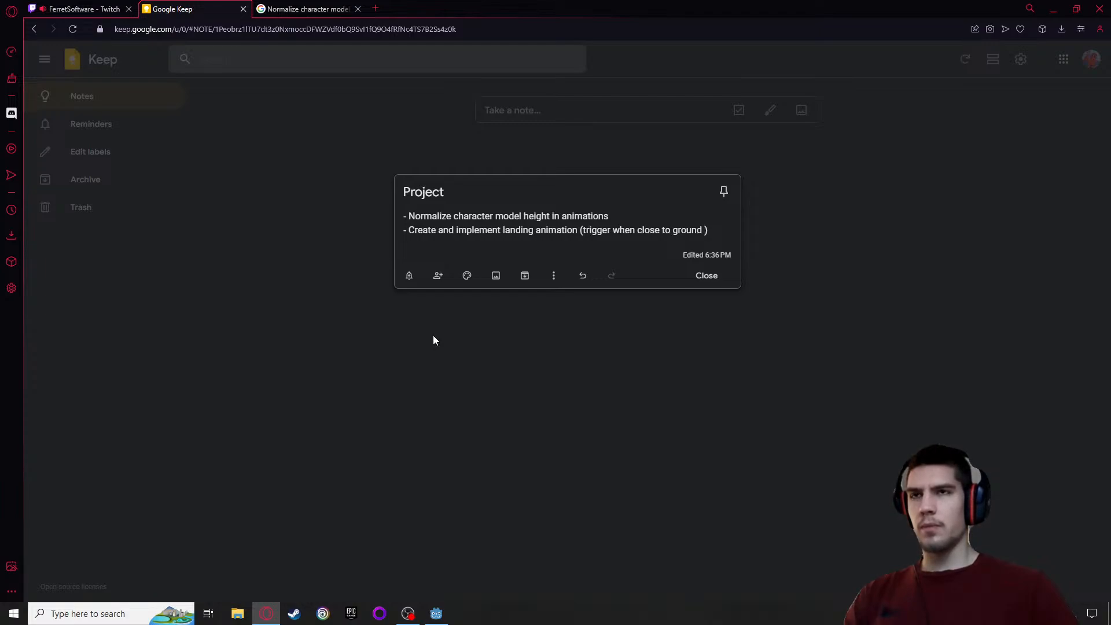
Extend the text in the parentheses with "and having negative vertical velocity" and close the Project note
type("and havio")
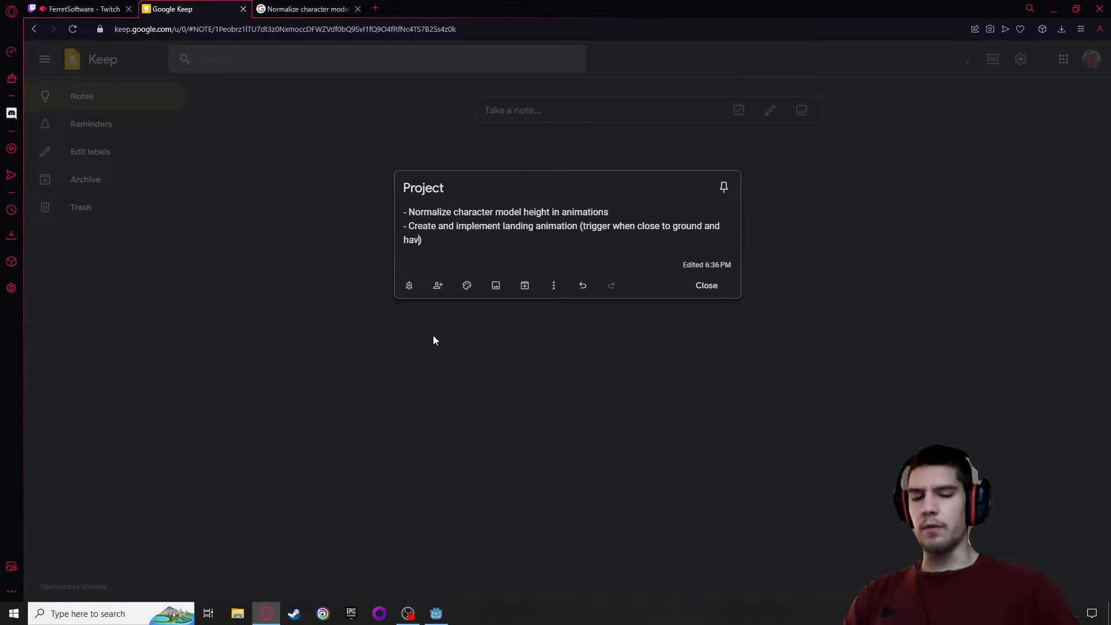
key("BackSpace")
type("ng ")
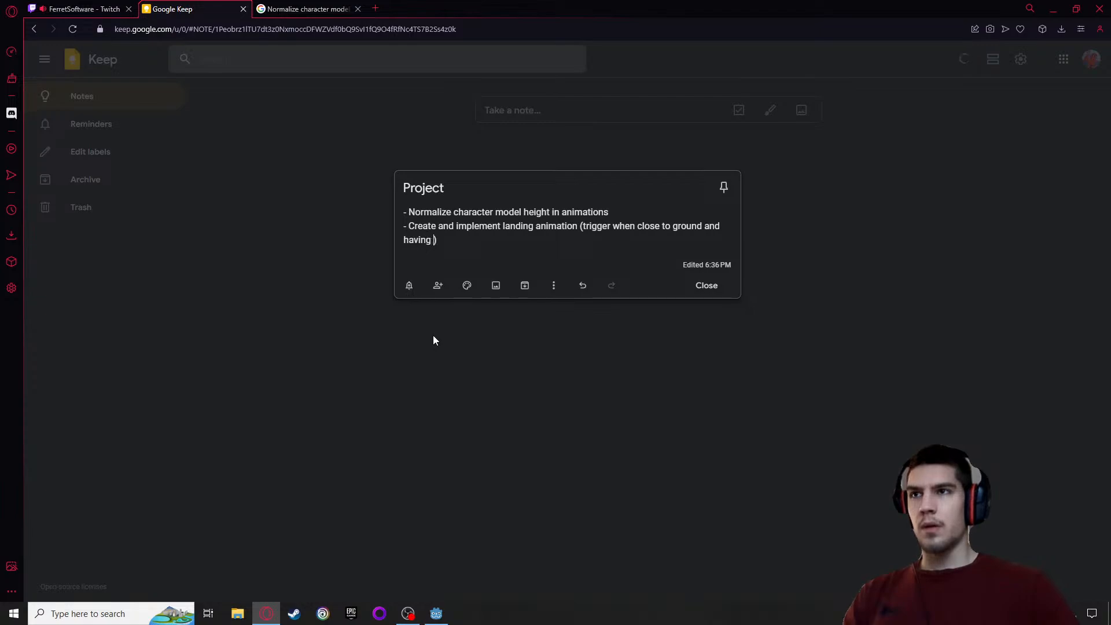
type("negative ")
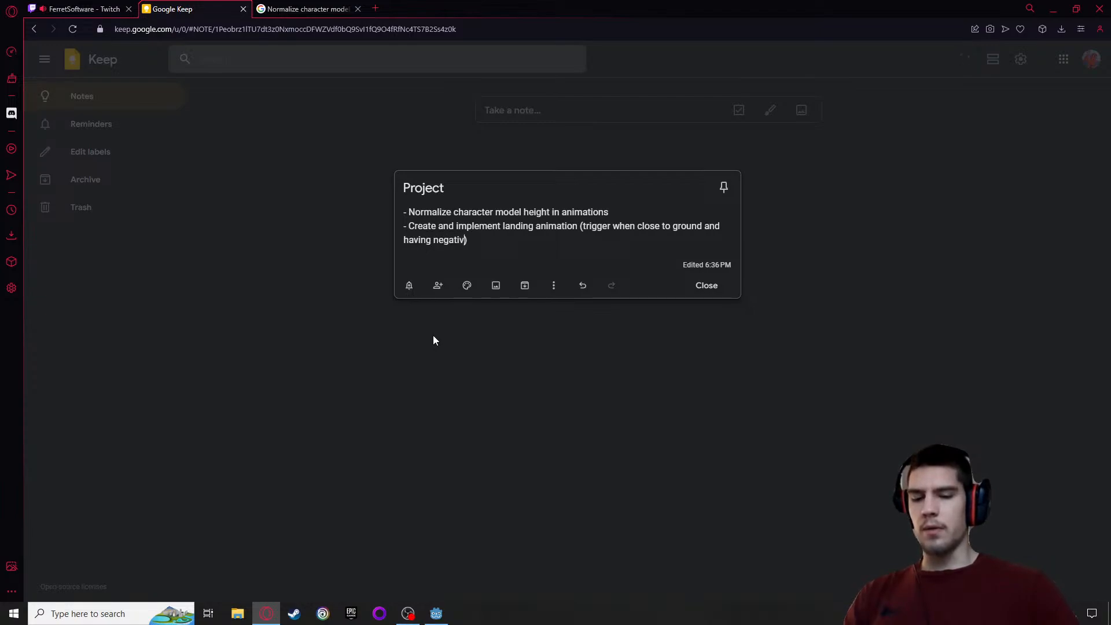
type("vertical ")
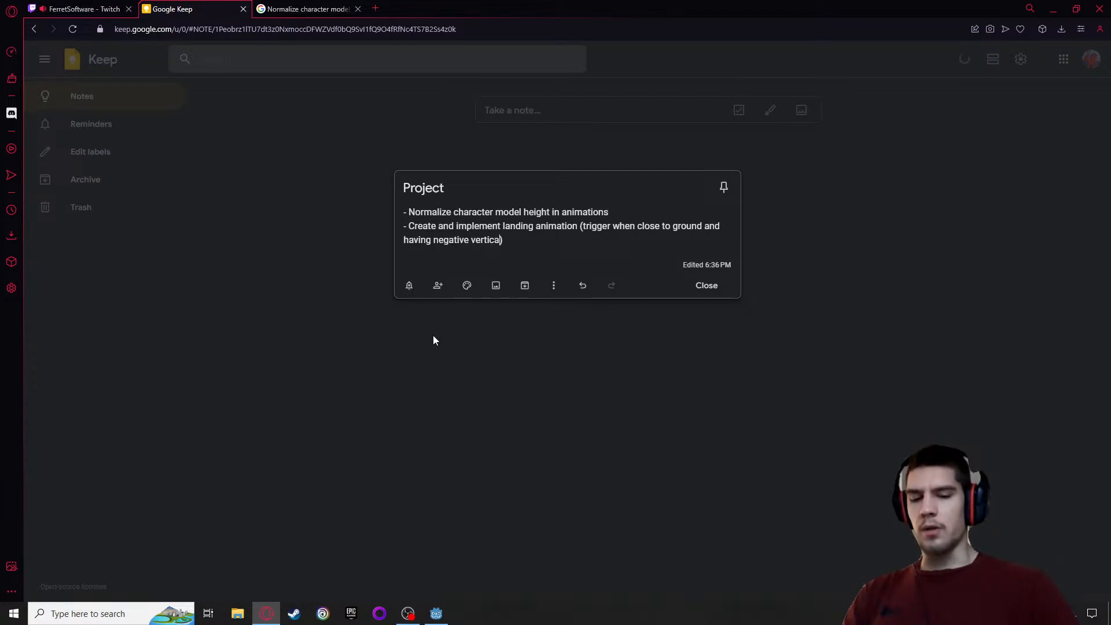
type("velocity")
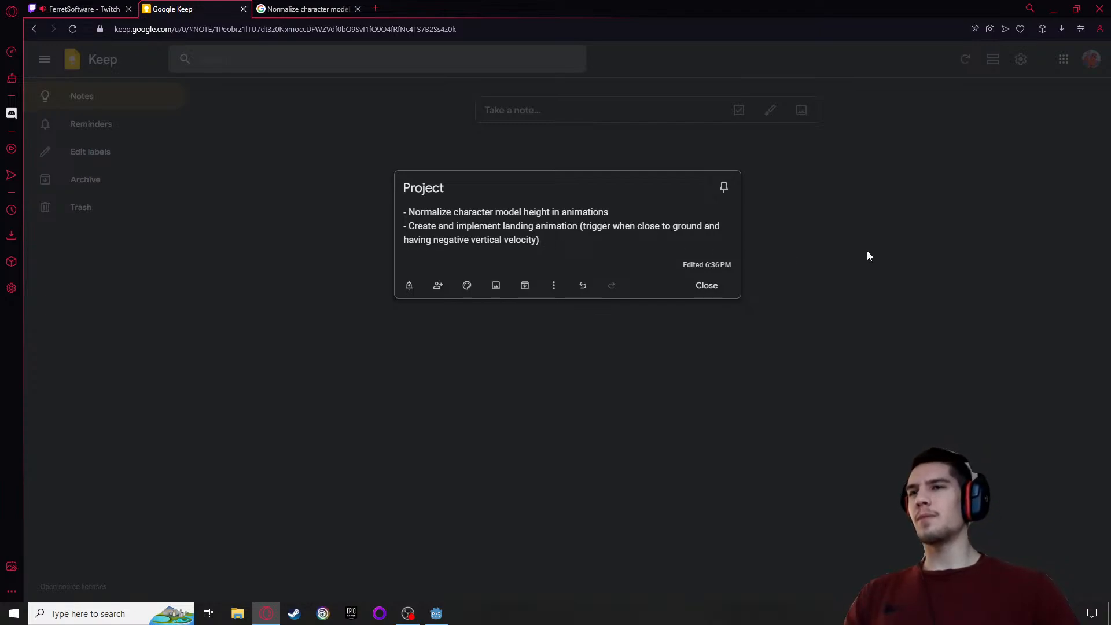
left_click(705, 288)
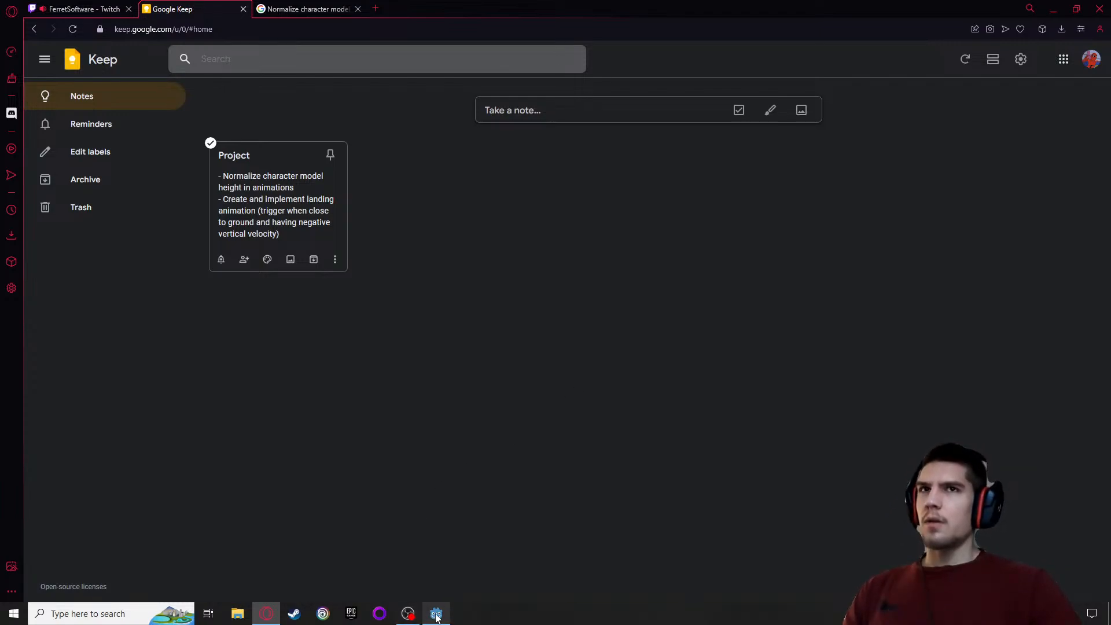
Switch to the backup project's Godot editor and open player.blend from the models folder in its external program, Blender
mouse_move(436, 616)
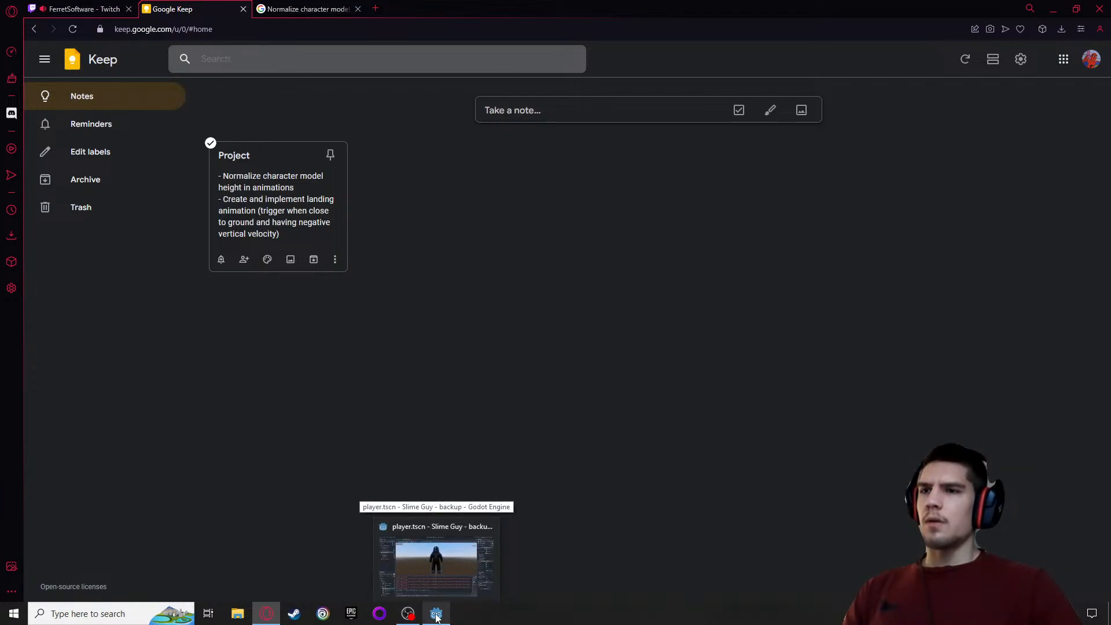
left_click(437, 615)
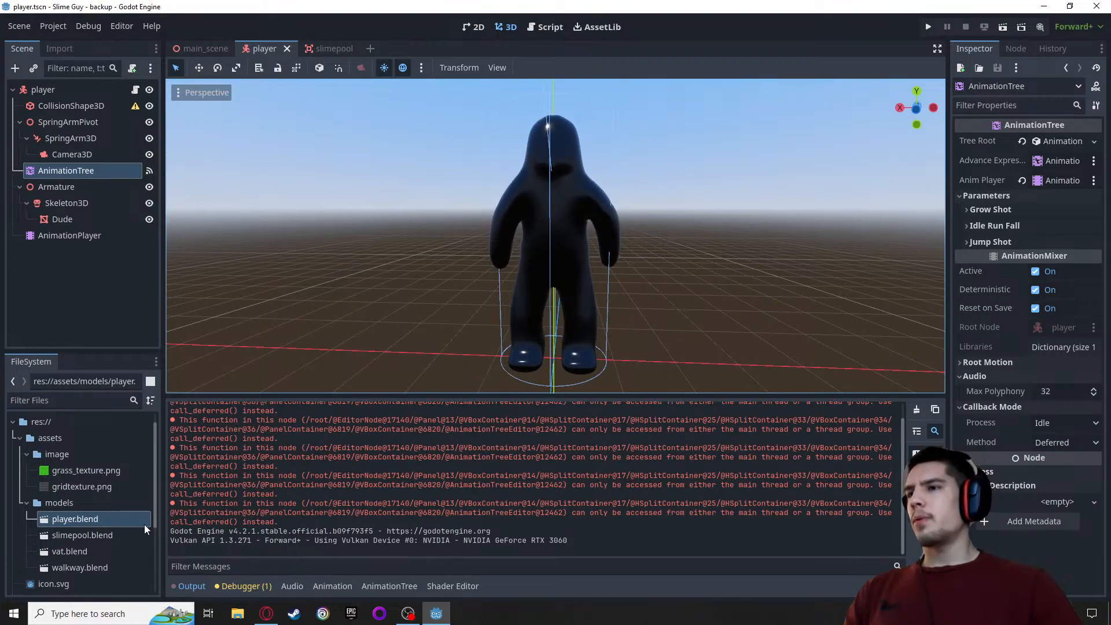
scroll(105, 519, "down", 3)
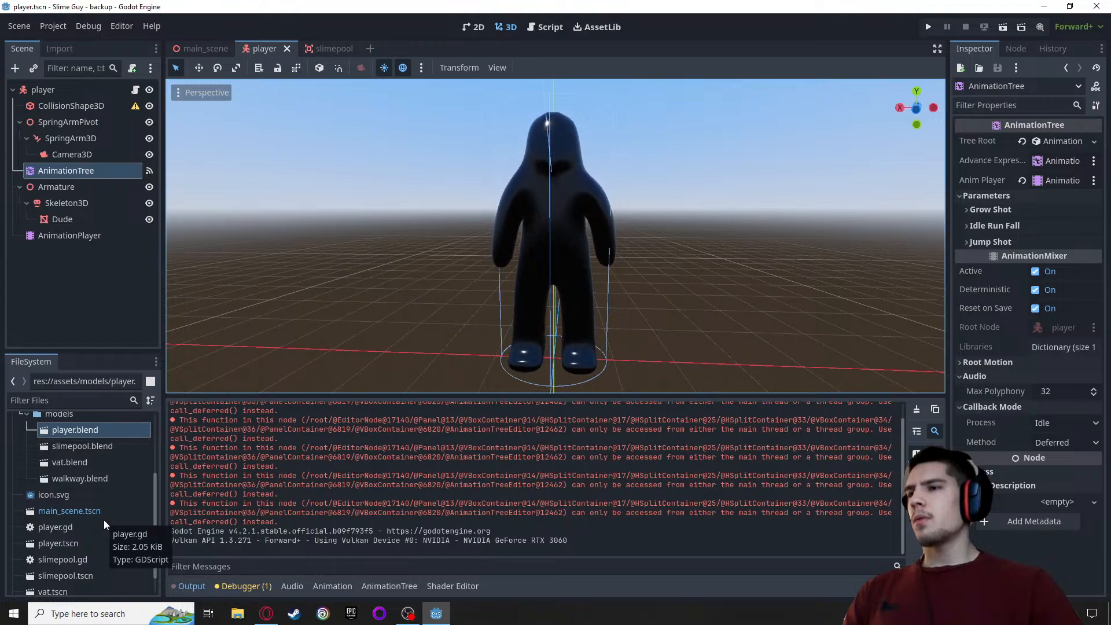
scroll(103, 519, "up", 2)
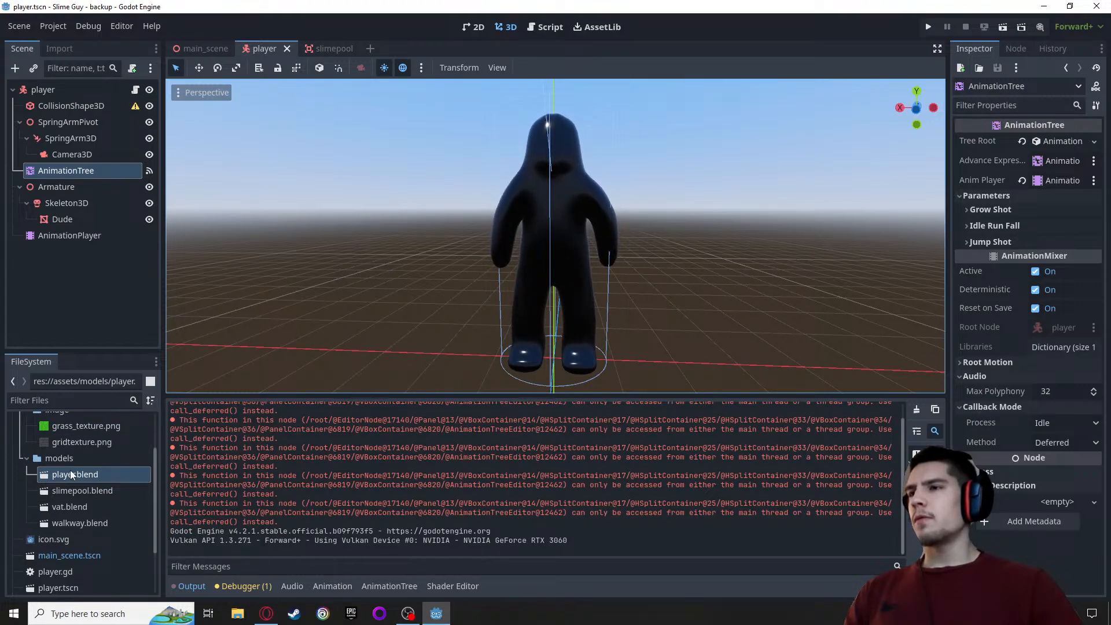
right_click(69, 473)
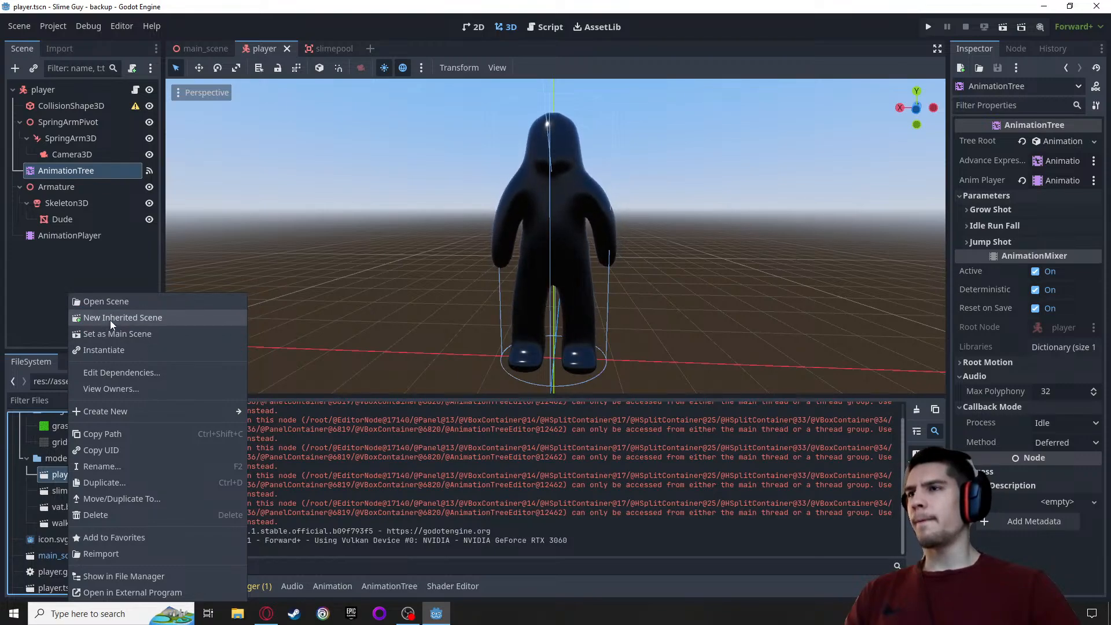
left_click(132, 592)
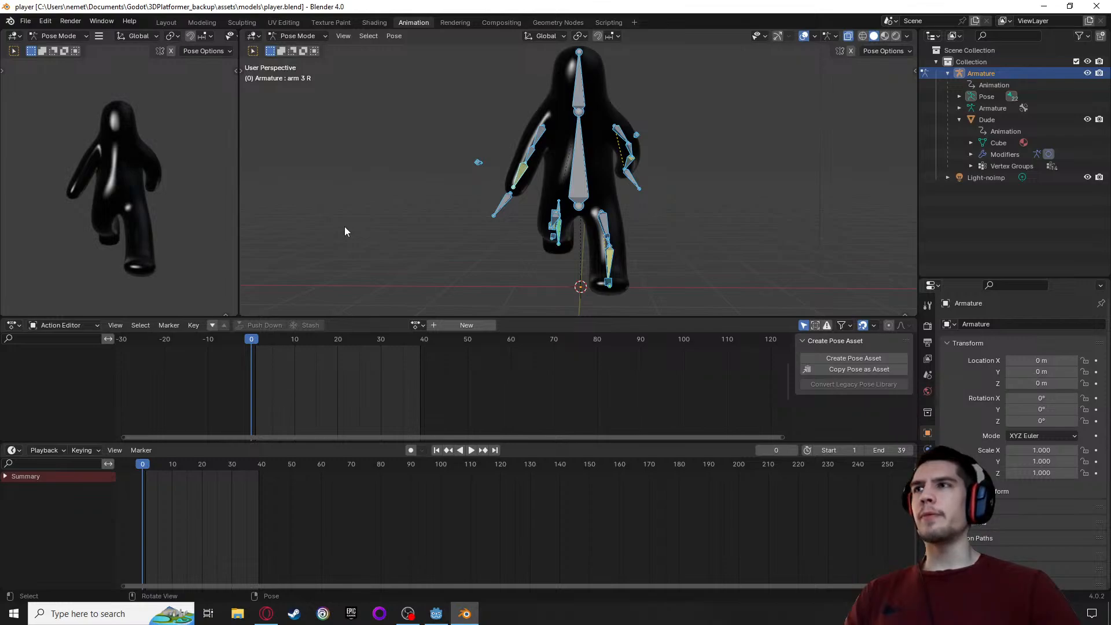
View the character in right orthographic view and load the run_loop action for the armature
scroll(416, 215, "down", 1)
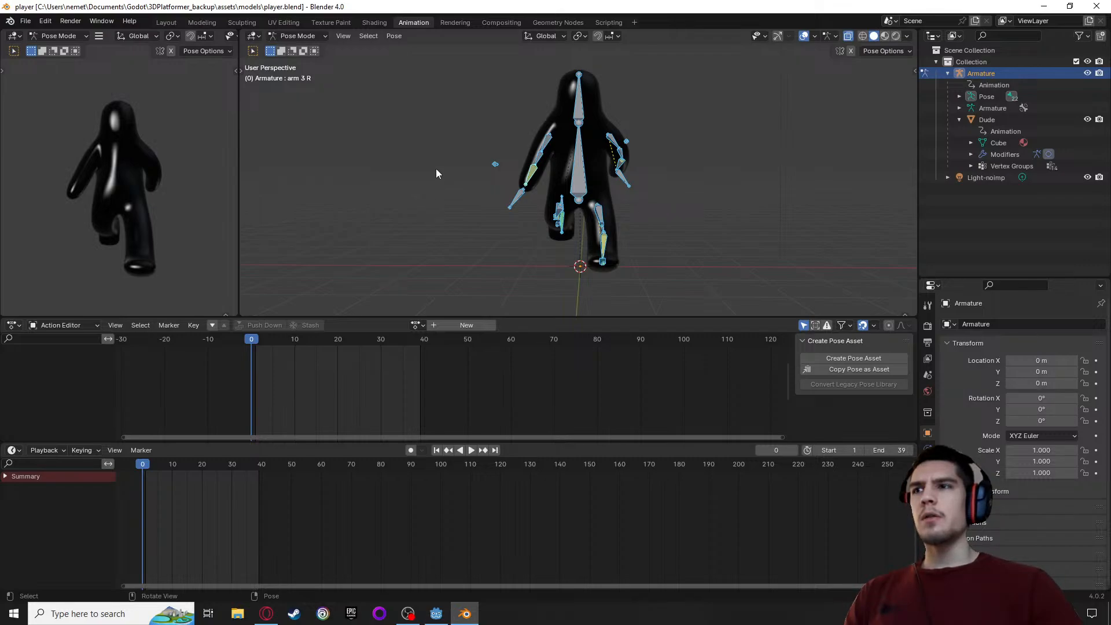
scroll(437, 172, "up", 1)
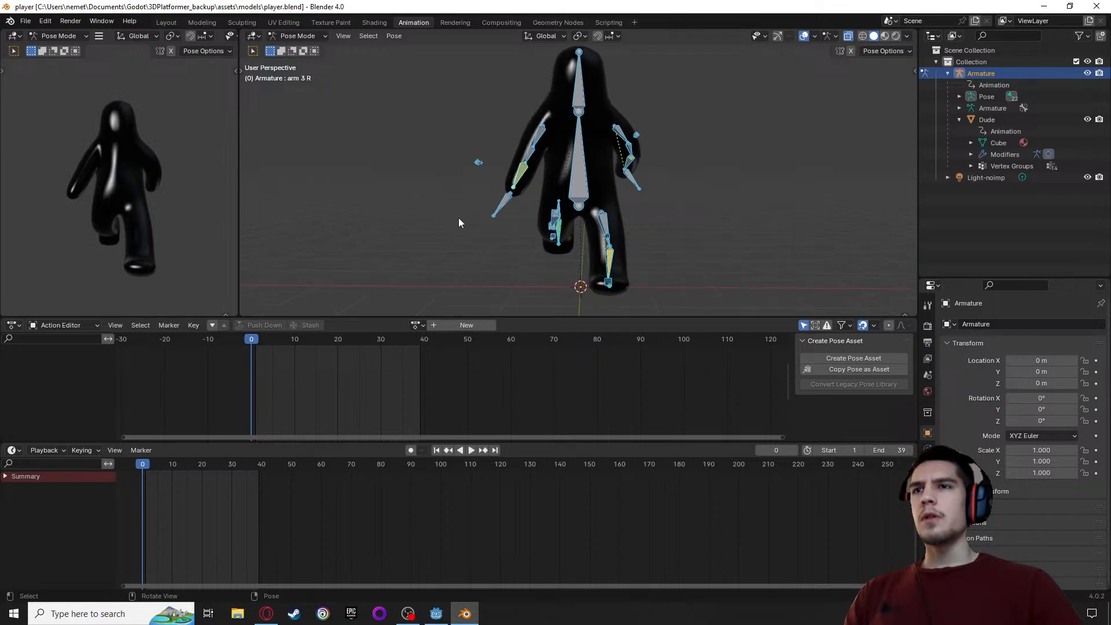
middle_click_drag(481, 236, 432, 231, "alt")
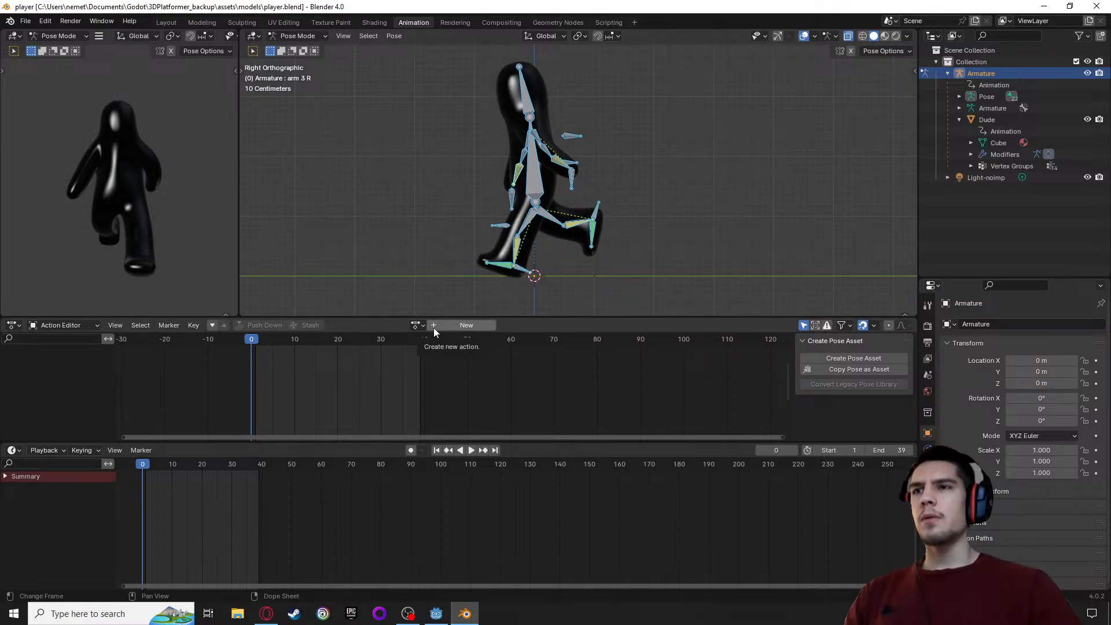
left_click(418, 325)
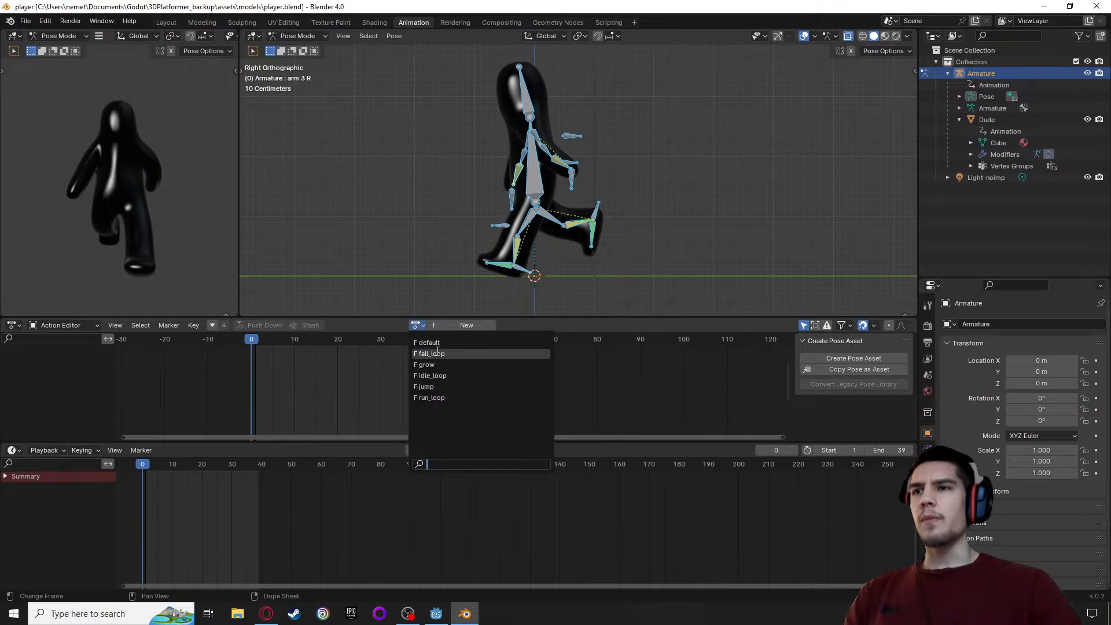
left_click(441, 398)
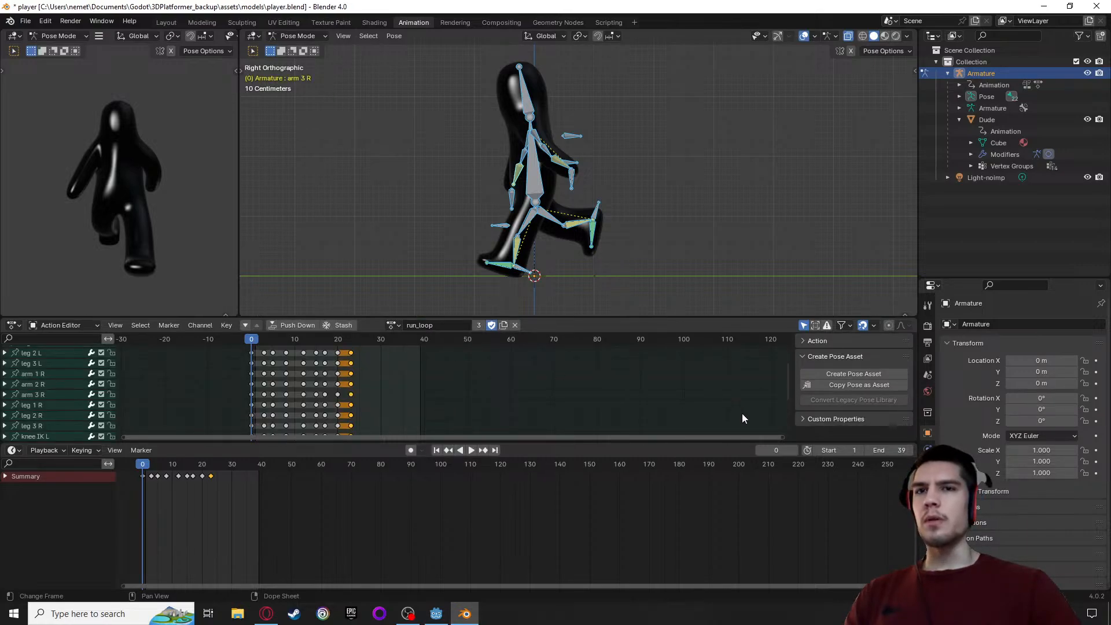
Set the end frame of the animation range to 22
left_click_drag(249, 341, 252, 365)
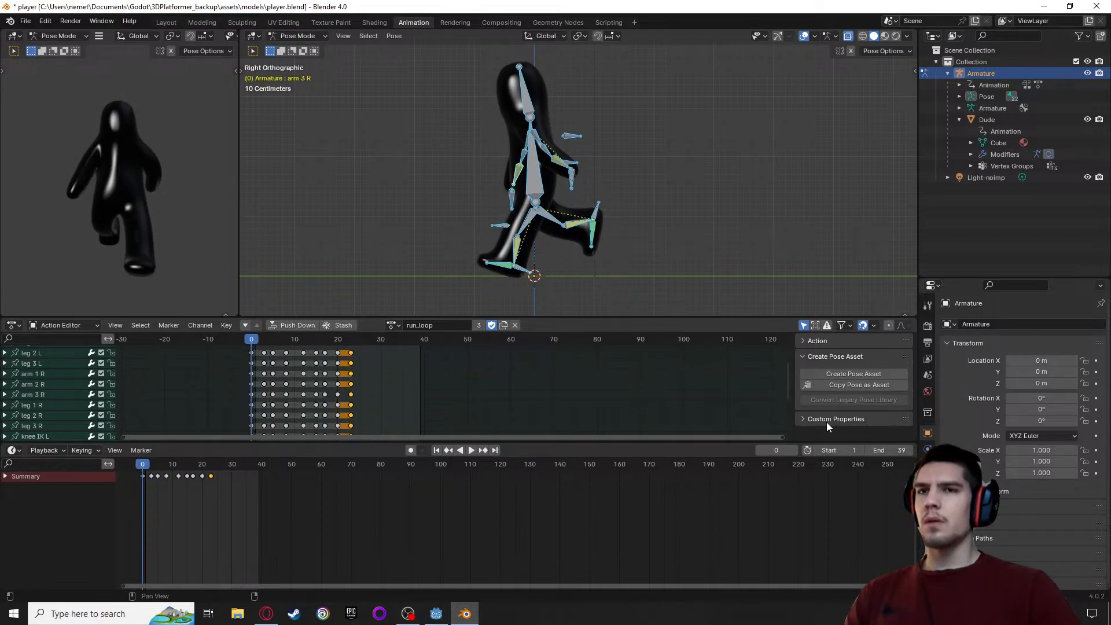
left_click(896, 451)
type("22")
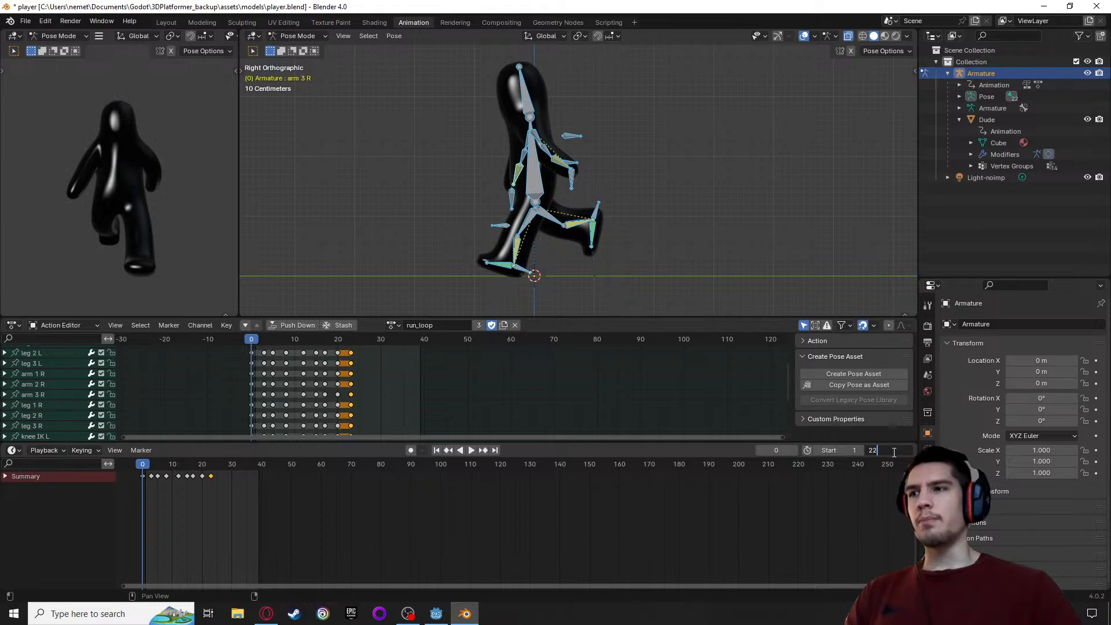
key("Return")
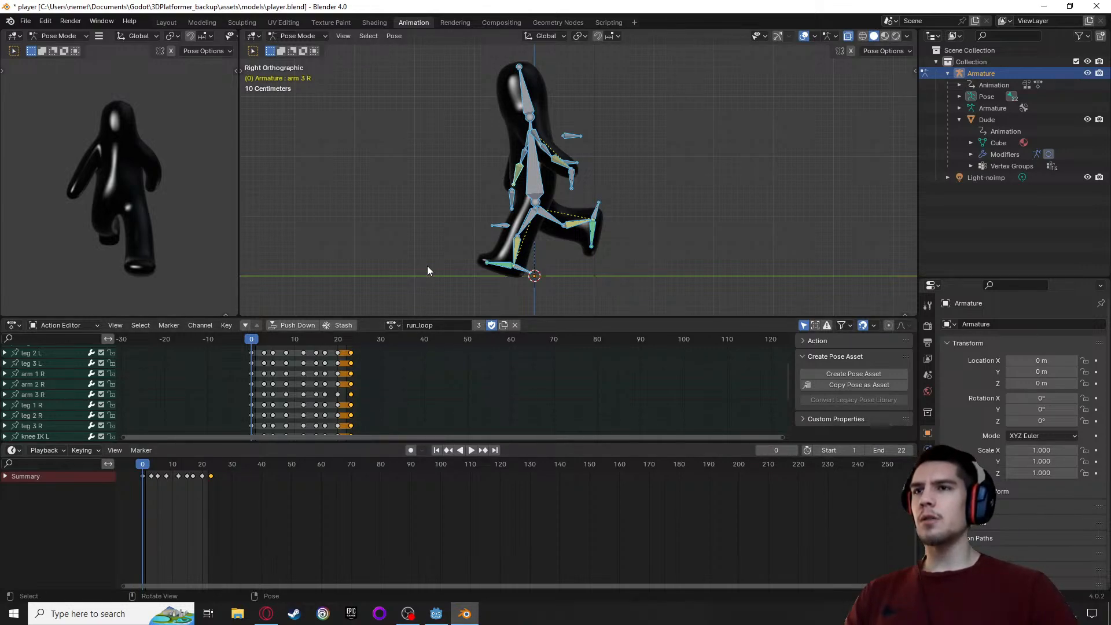
Play the run_loop animation with the character's legs and the ground line in close view
scroll(427, 266, "up", 1)
middle_click_drag(410, 260, 476, 190, "alt")
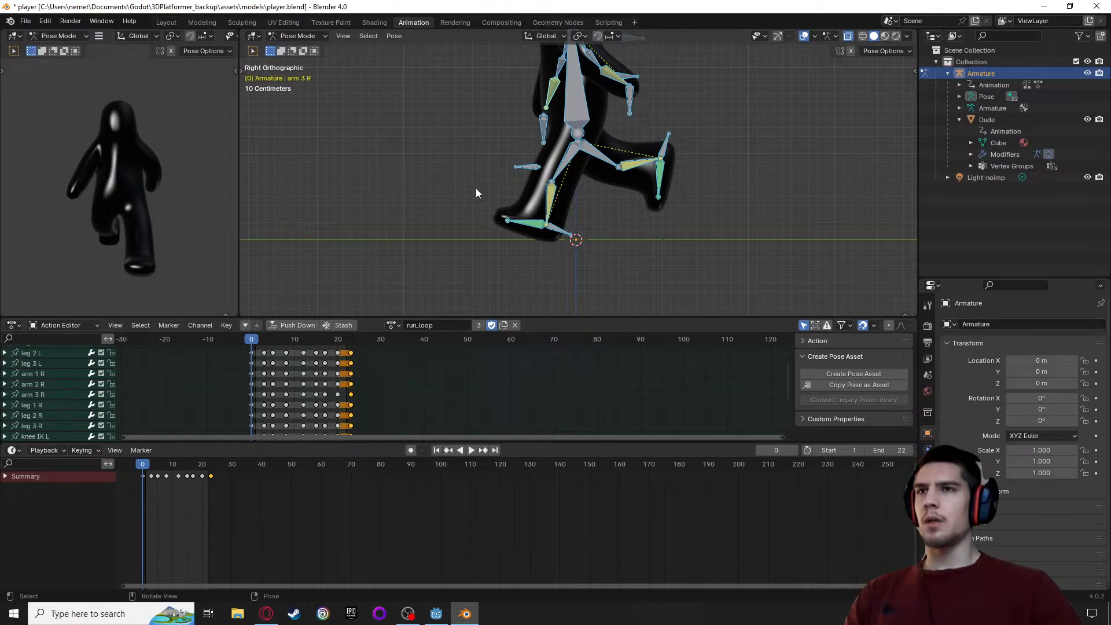
key("space")
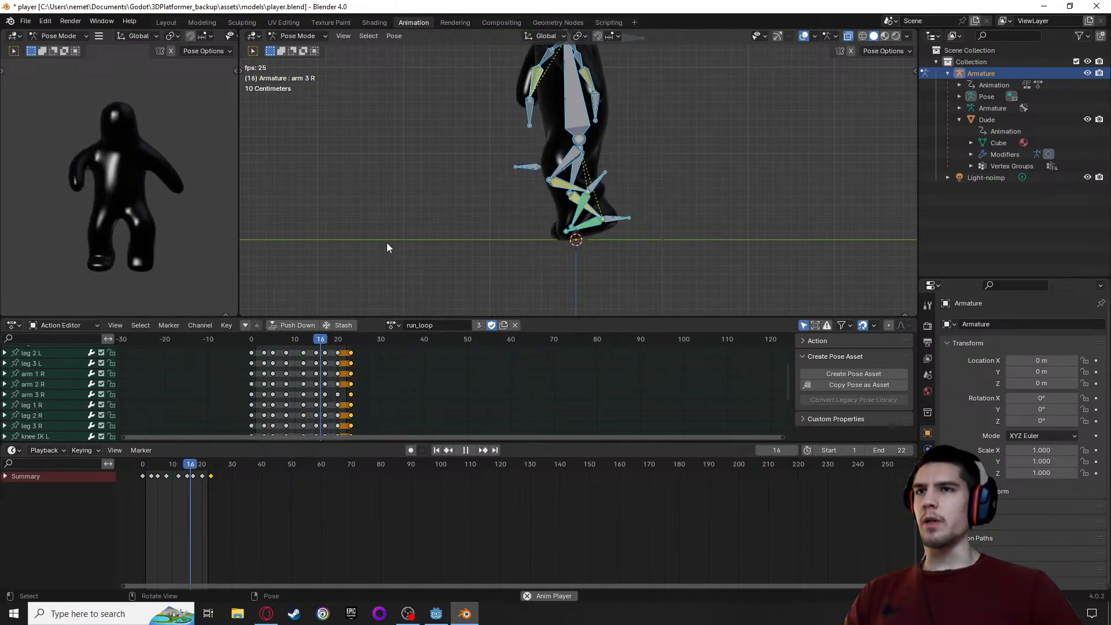
Stop the run_loop playback and set the current frame to 0
key("Escape")
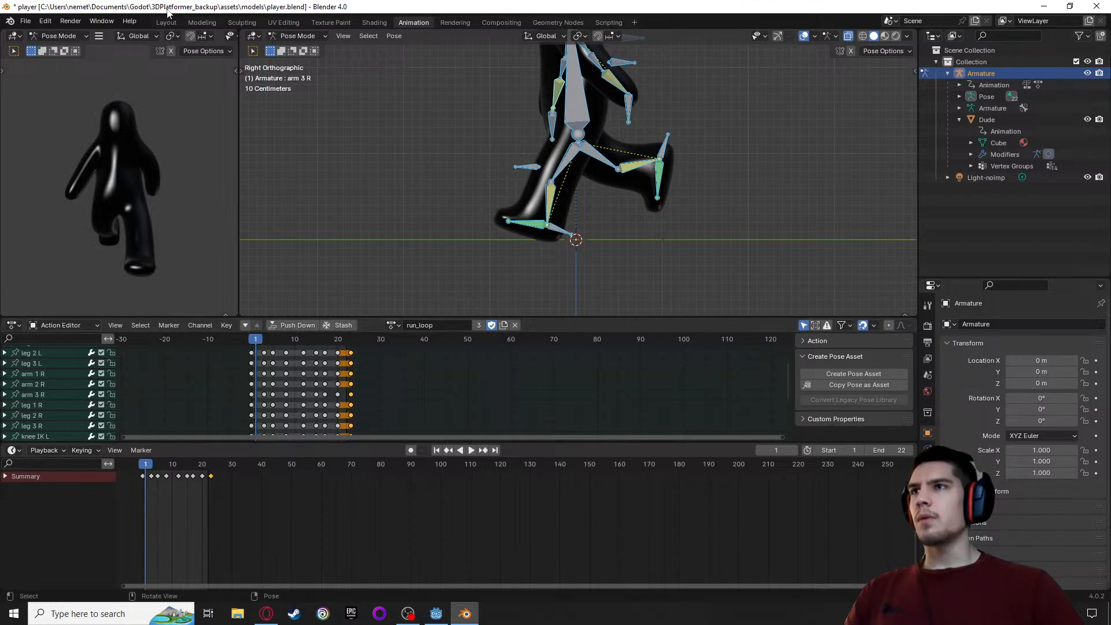
left_click(251, 341)
key("space")
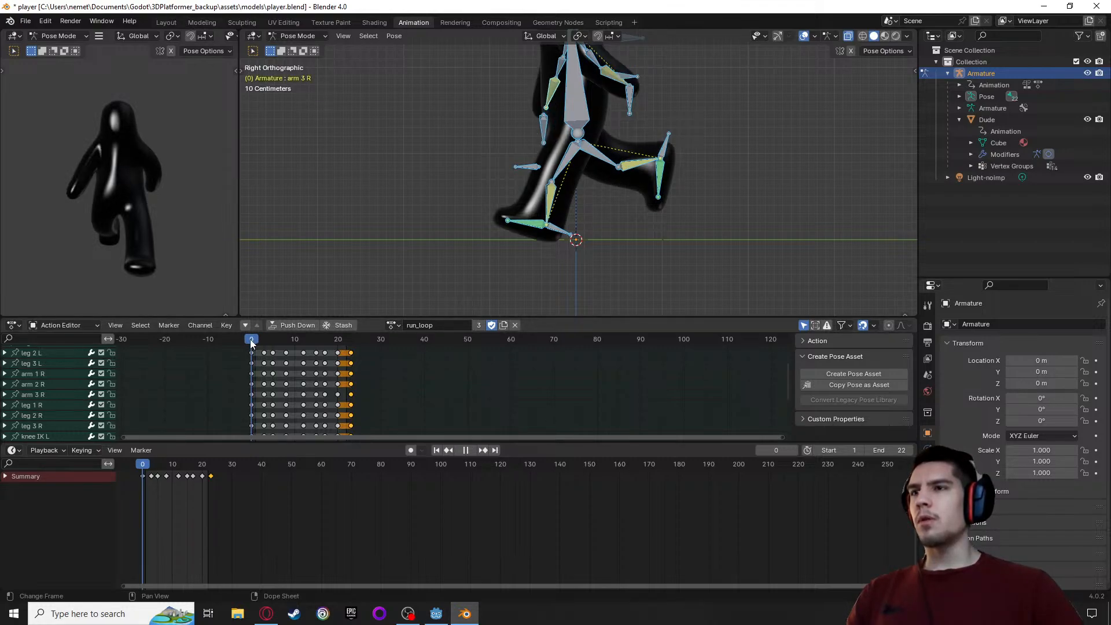
mouse_move(251, 343)
left_mouse_down()
mouse_move(349, 359)
mouse_move(250, 348)
left_mouse_up()
key("space")
Expand the body bone's channels in the run_loop action and select its Y Location channel
scroll(48, 384, "up", 4)
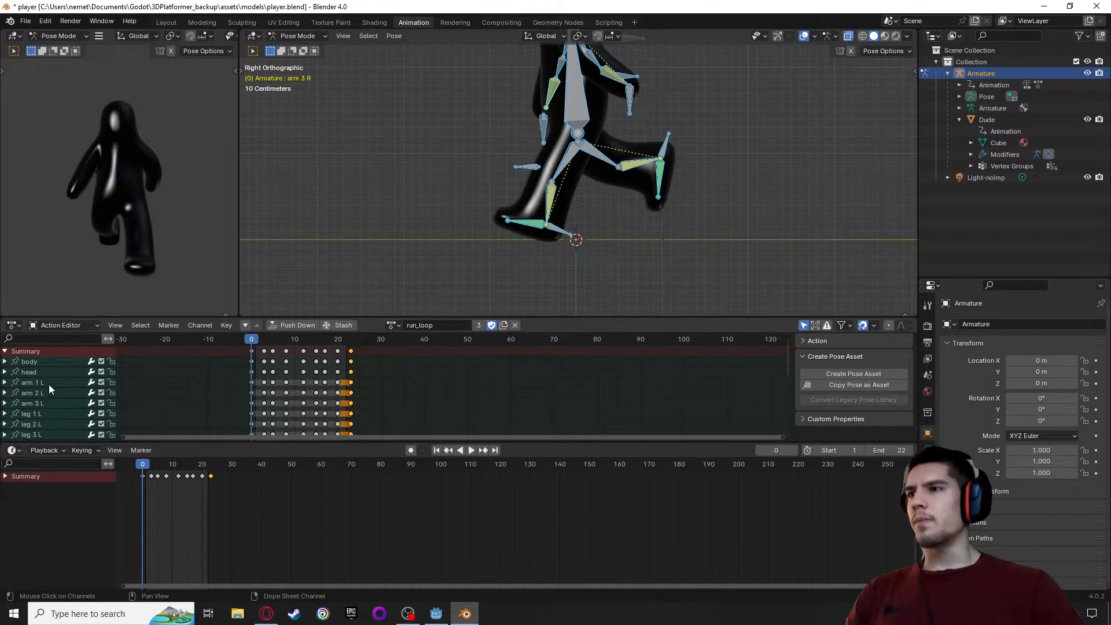
left_click(5, 361)
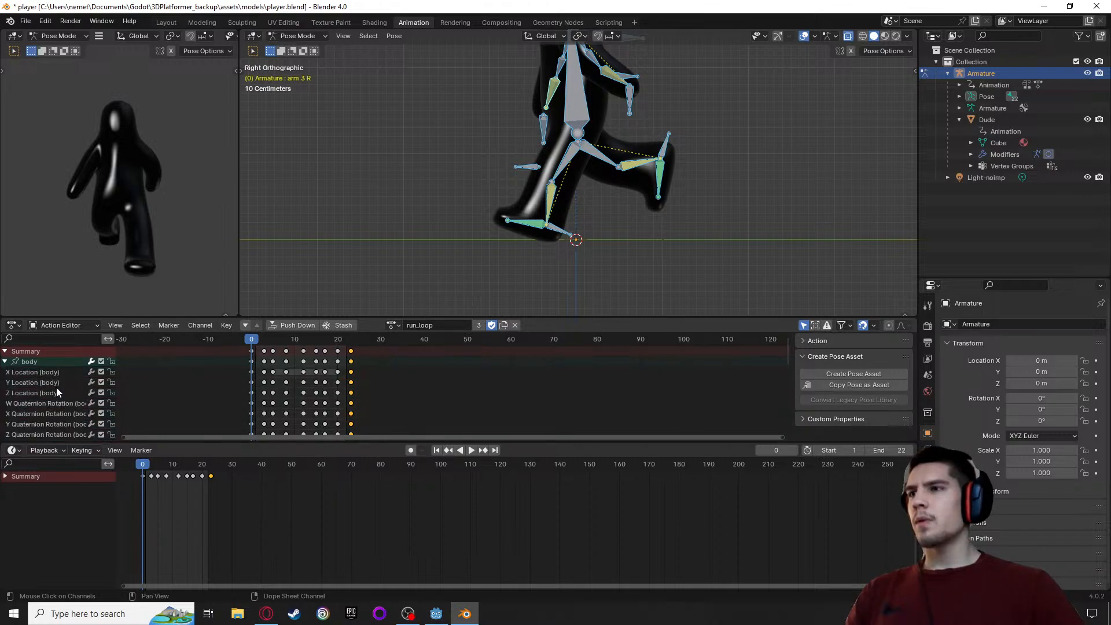
left_click(33, 383)
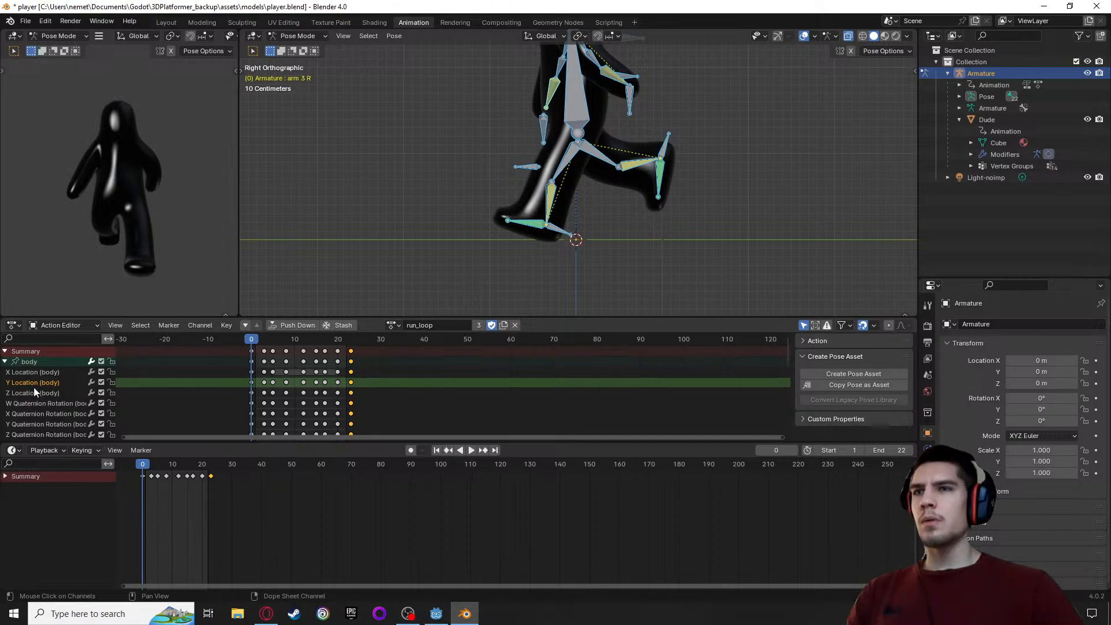
left_click(34, 393)
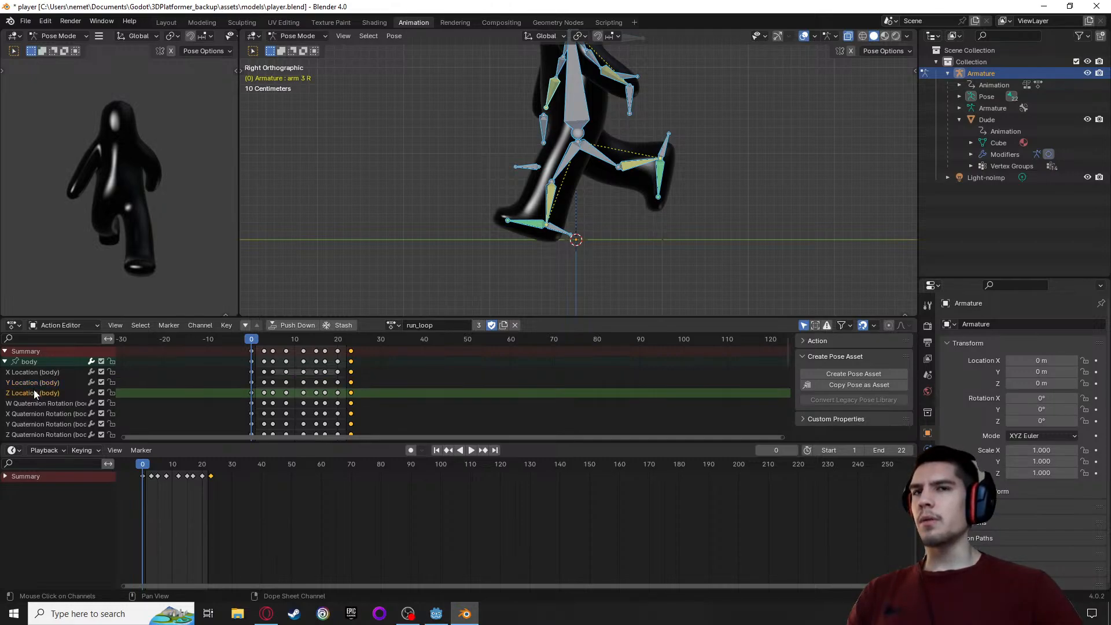
left_click(38, 385)
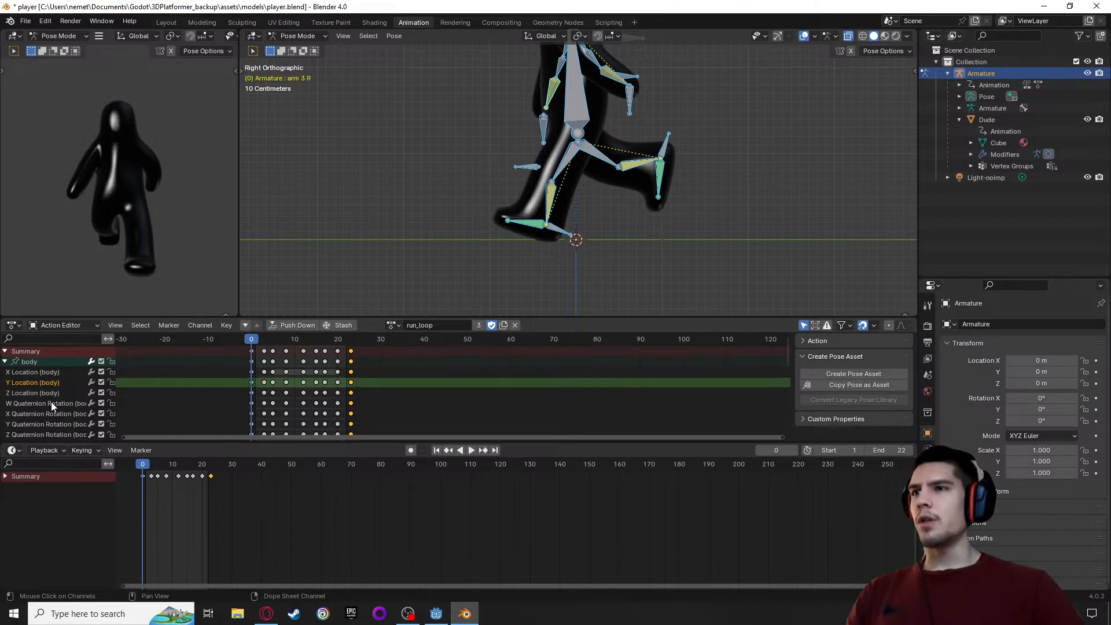
left_click(33, 373)
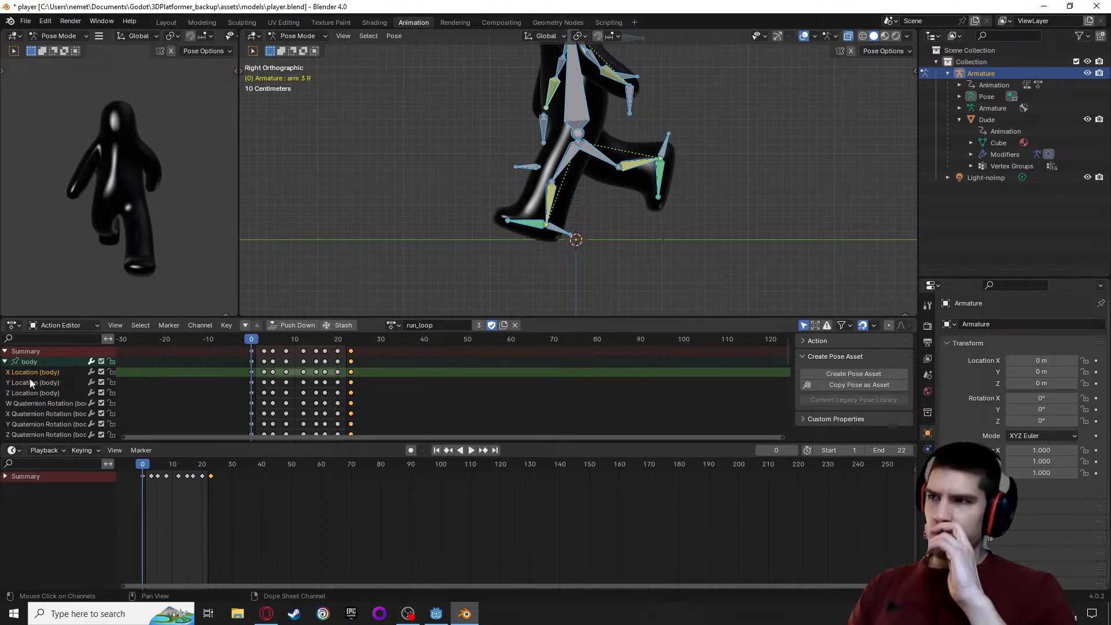
left_click(29, 381)
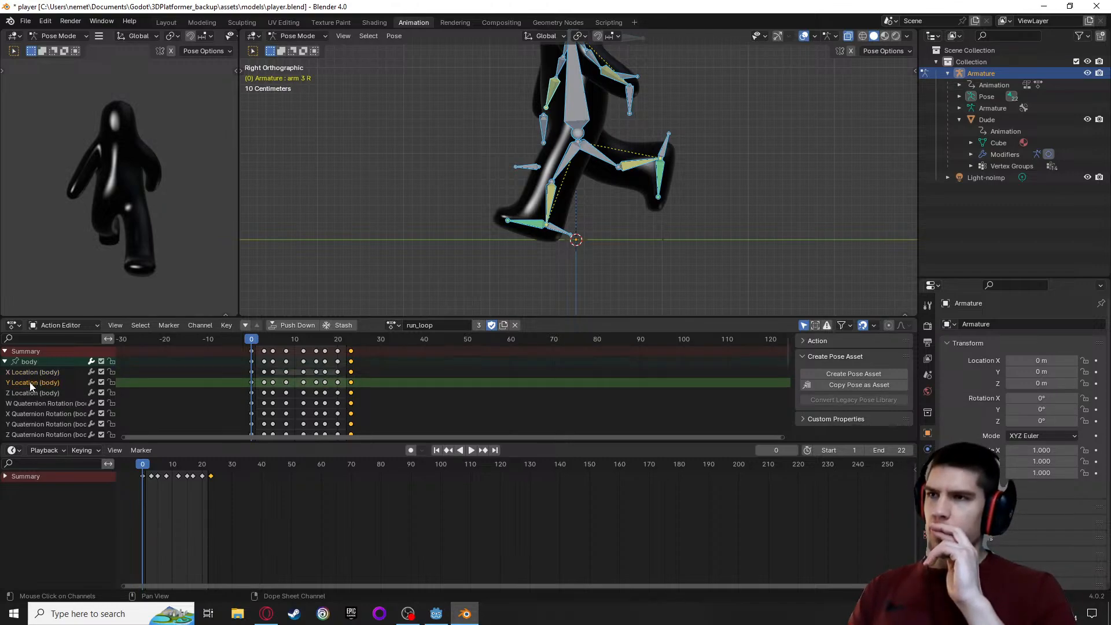
Look through the channel operations and extrapolation modes available for the body's Y Location channel
right_click(29, 382)
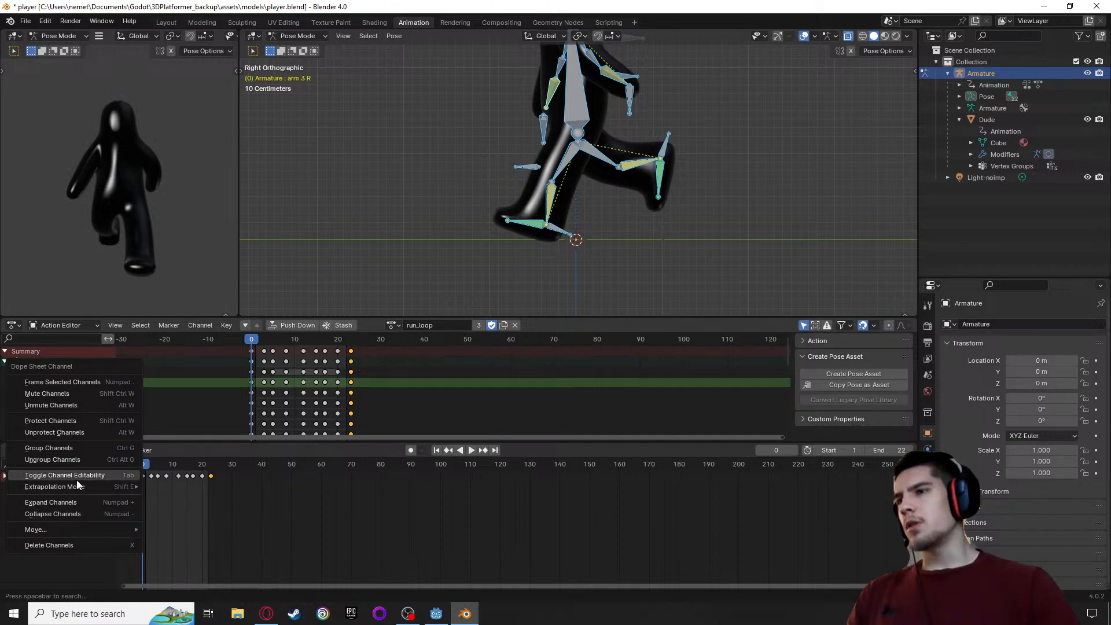
mouse_move(84, 486)
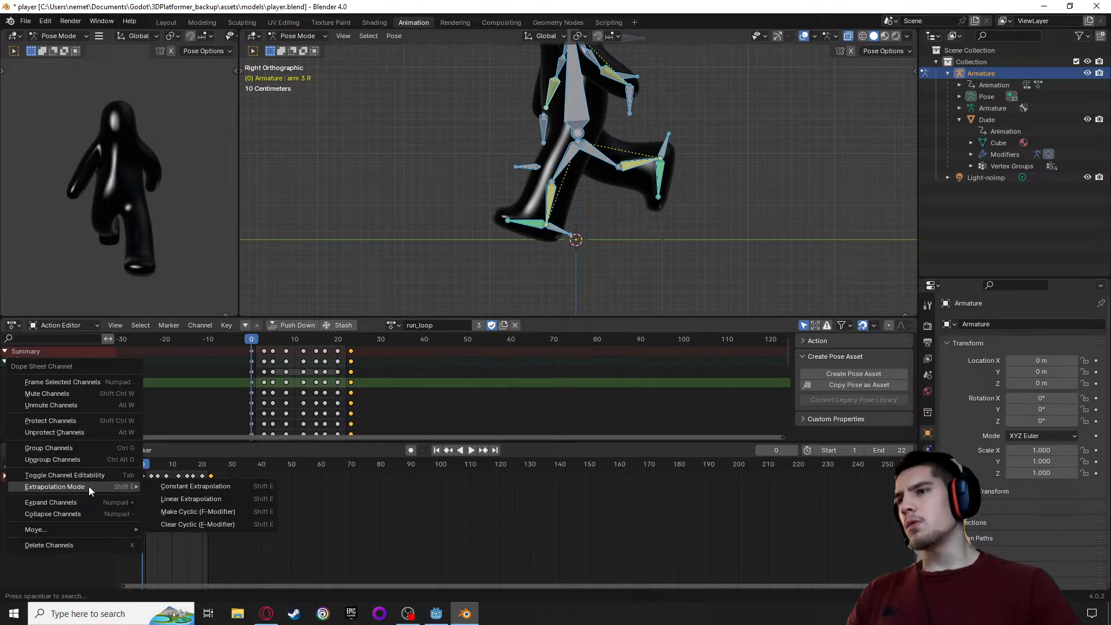
key("Escape")
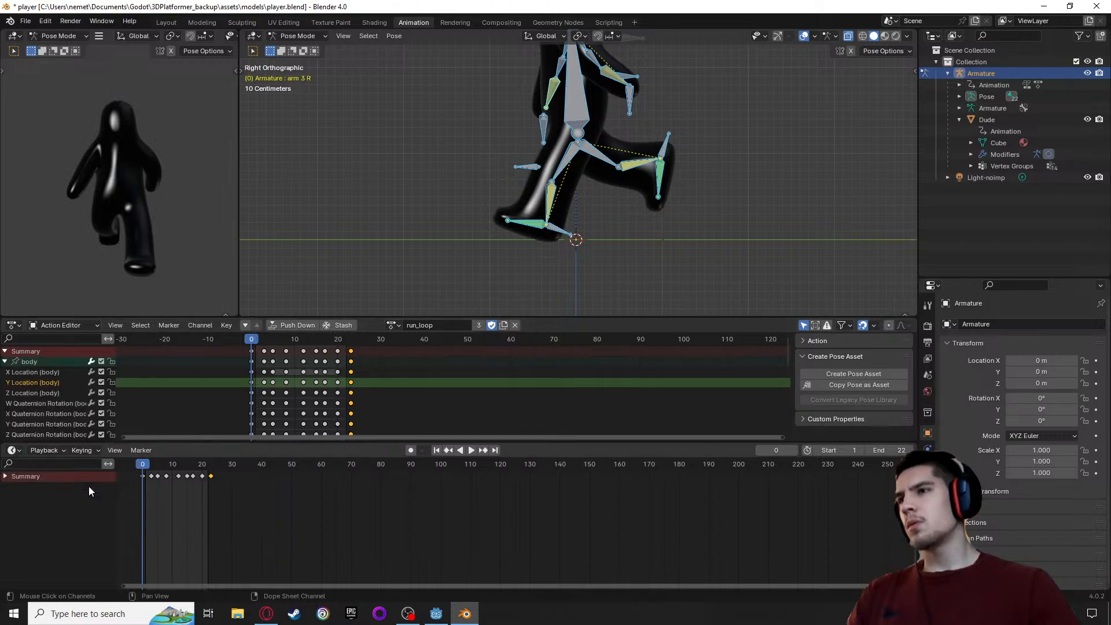
Switch to the Opera browser and skim the article "Animating height — the right way" from the search results
left_click(266, 612)
left_click(322, 7)
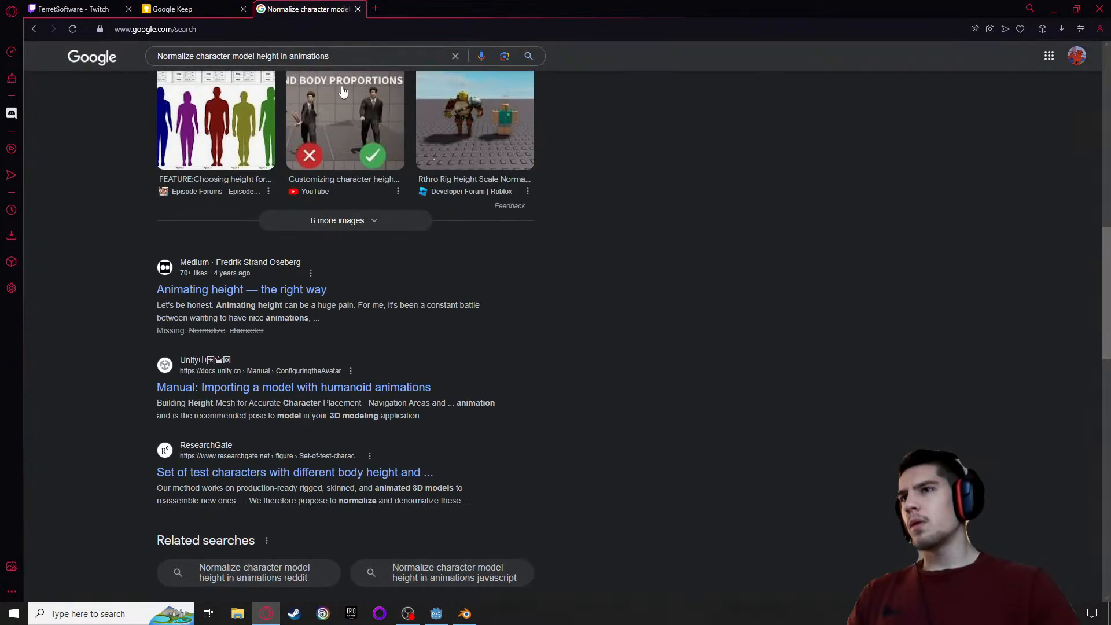
scroll(174, 335, "up", 3)
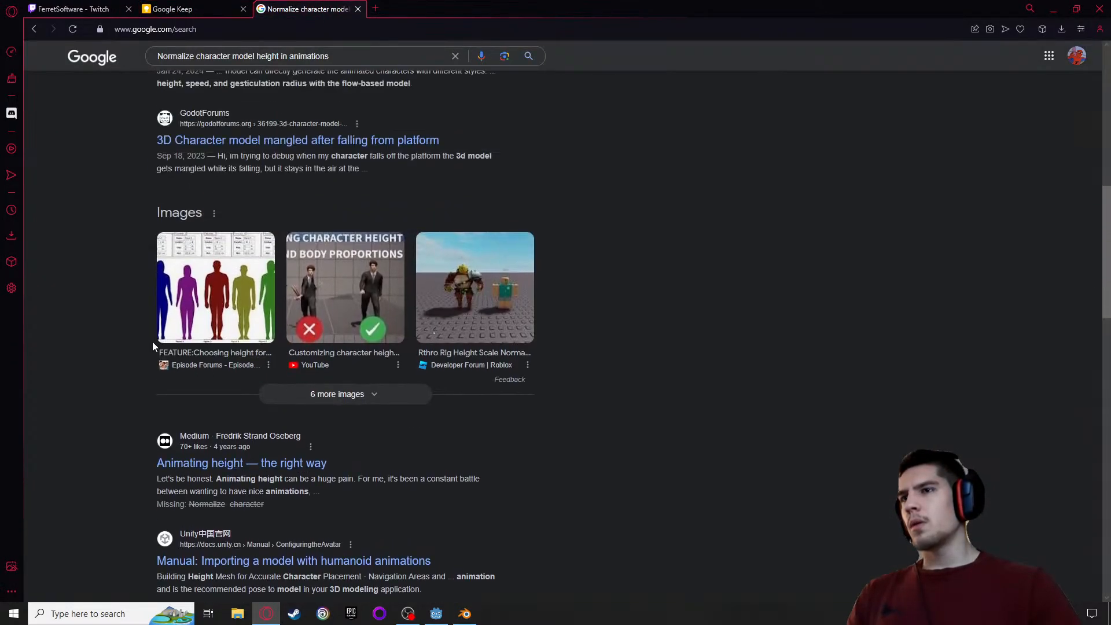
left_click(183, 467)
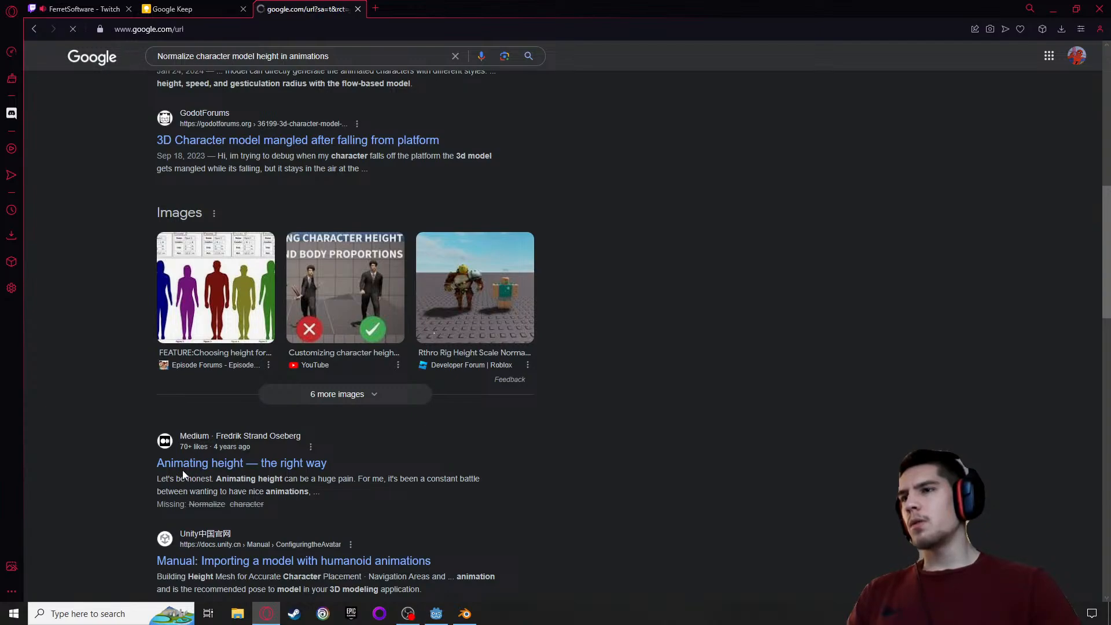
scroll(183, 471, "down", 2)
scroll(188, 471, "down", 4)
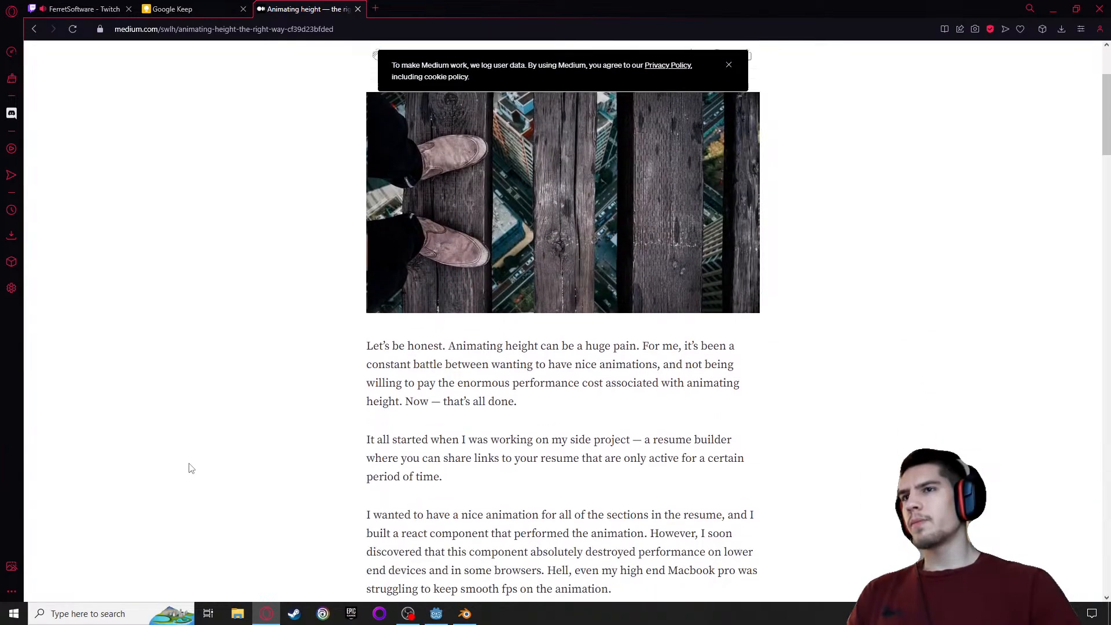
scroll(197, 467, "down", 8)
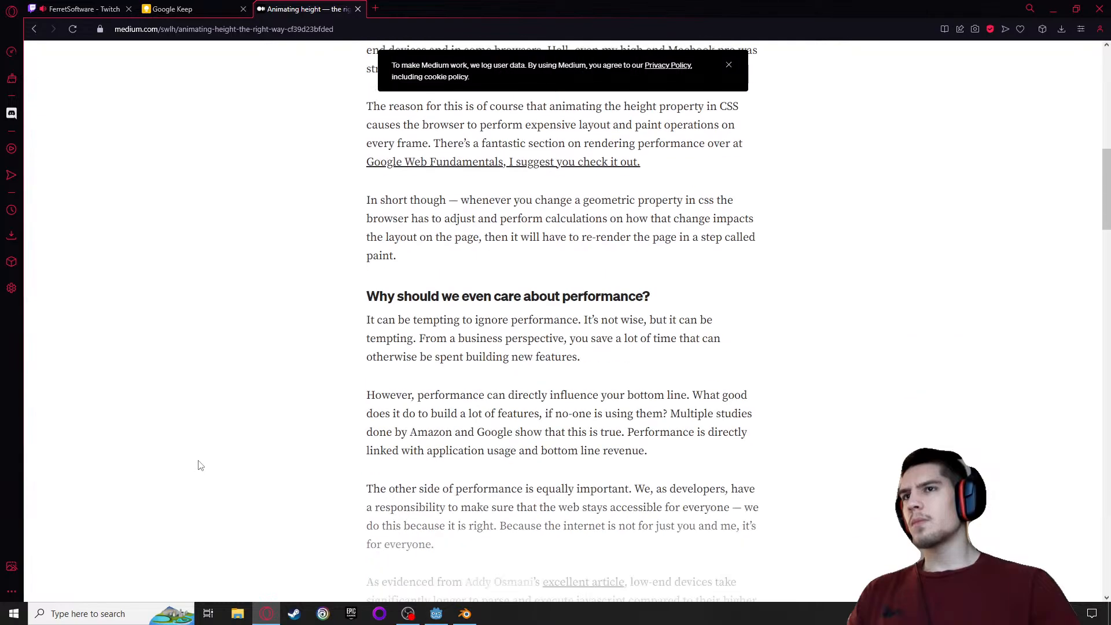
scroll(387, 346, "down", 9)
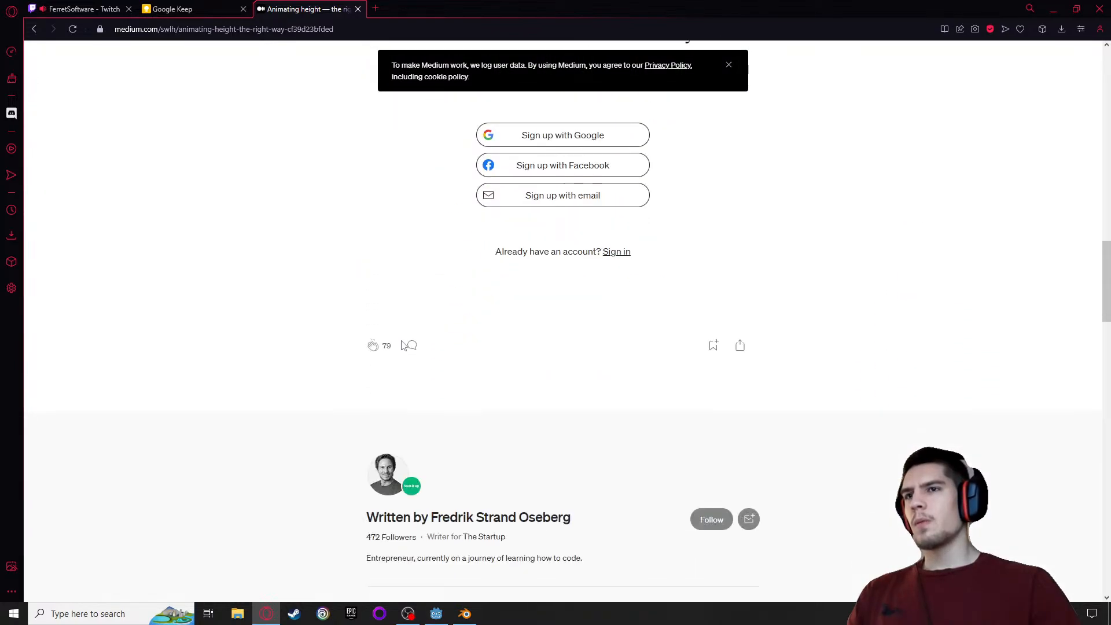
Return to the Google results and search for "Normalize character model height in animations blender"
left_click(33, 29)
scroll(137, 314, "down", 4)
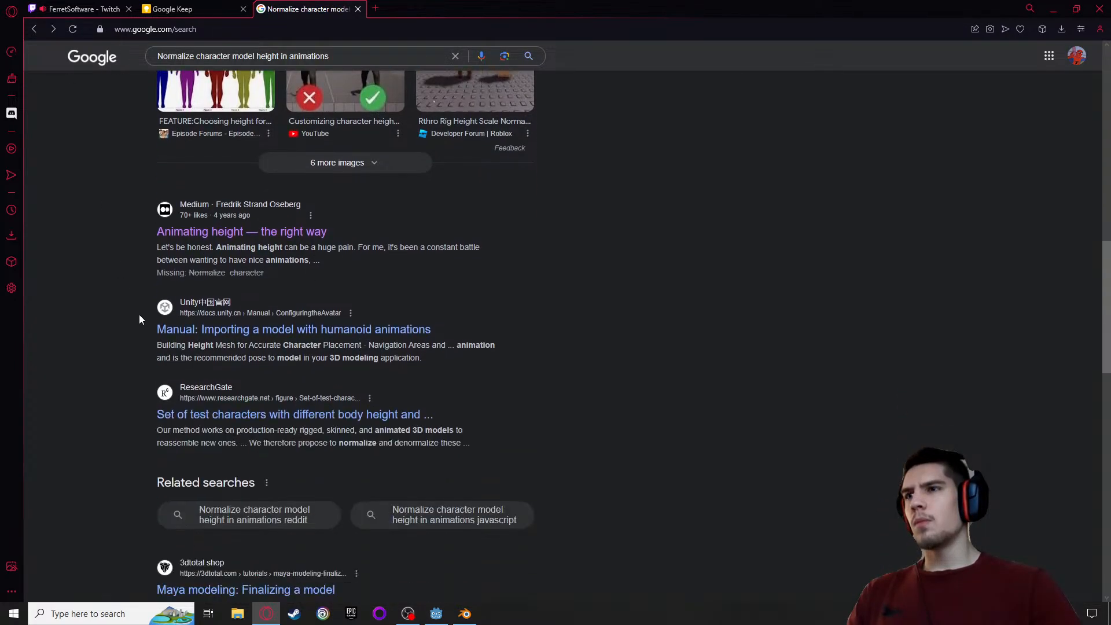
scroll(140, 314, "up", 3)
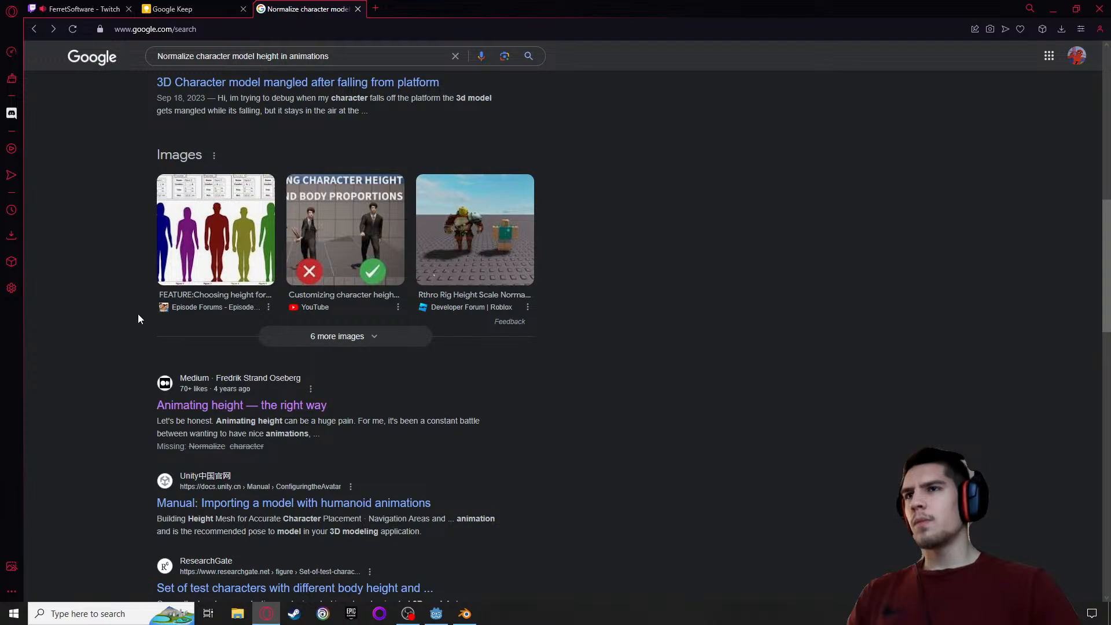
scroll(238, 122, "up", 6)
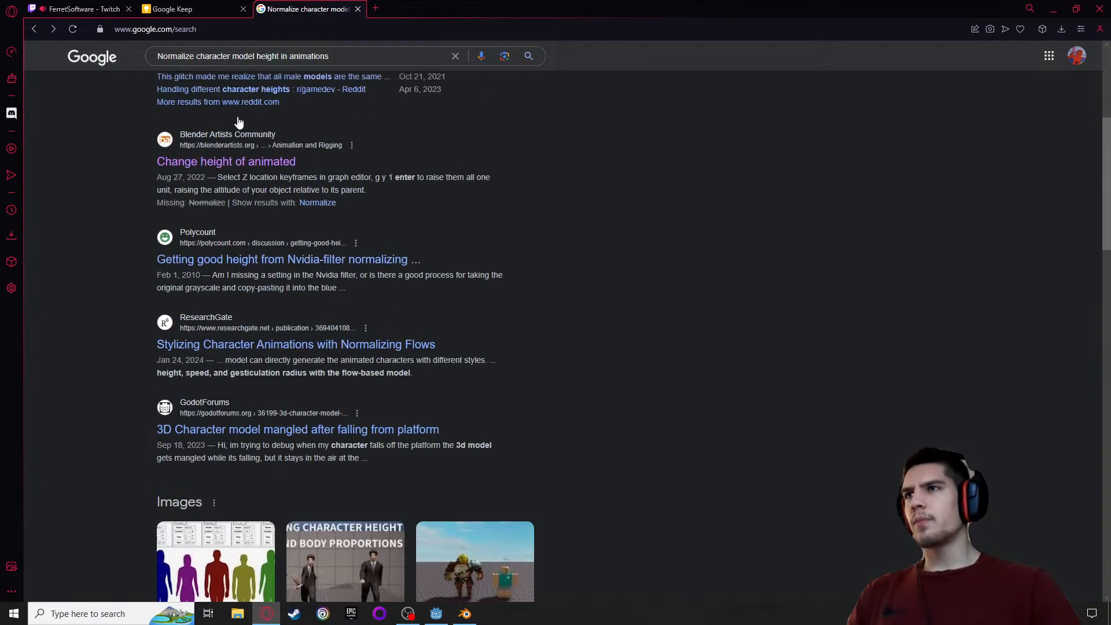
left_click(349, 58)
scroll(306, 287, "up", 5)
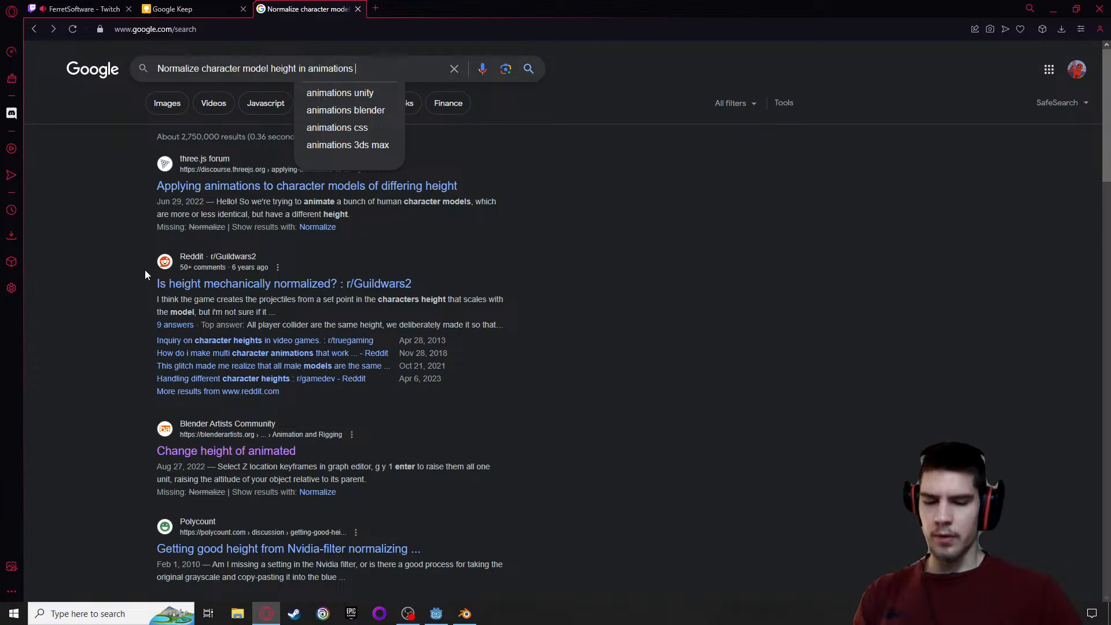
type("blender")
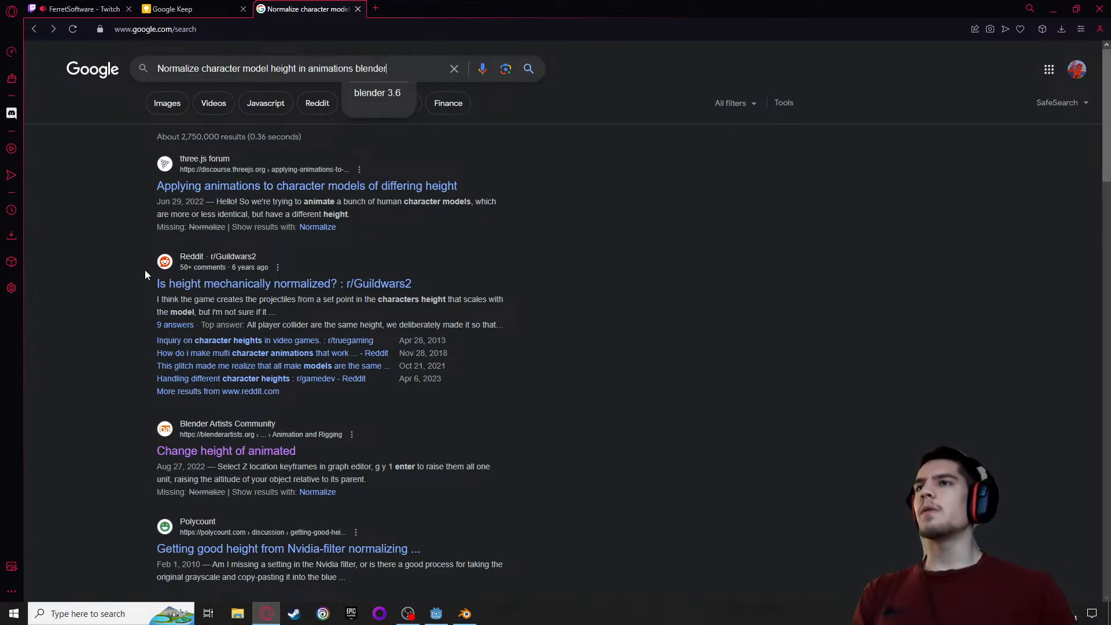
key("Return")
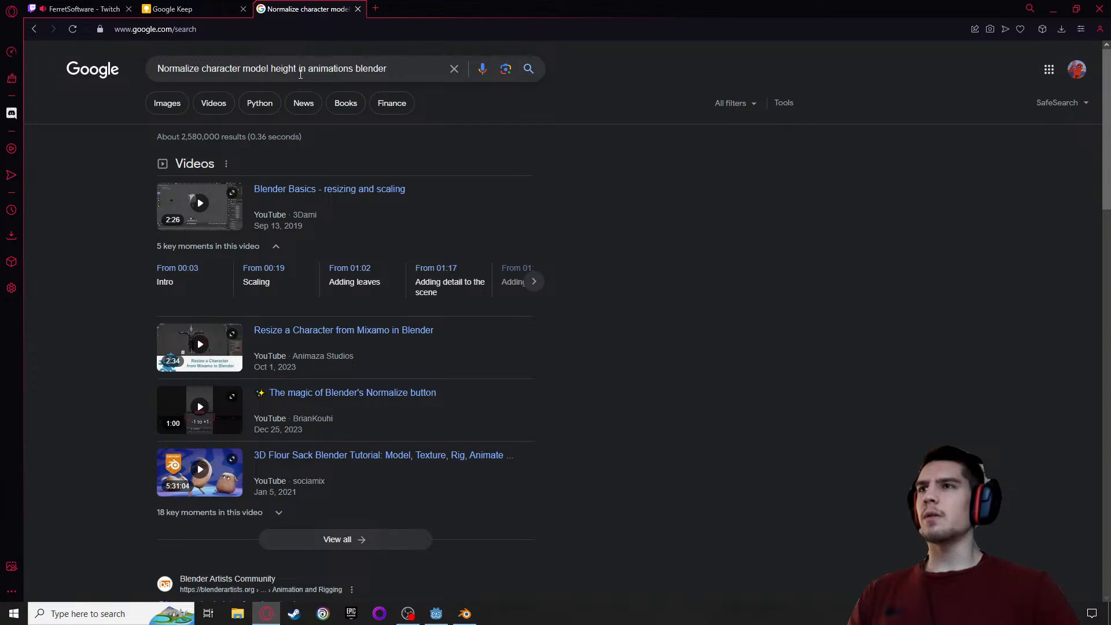
Replace "height" with "vertical position" in the query and search for "Normalize character model vertical position in animations blender"
left_click(293, 69)
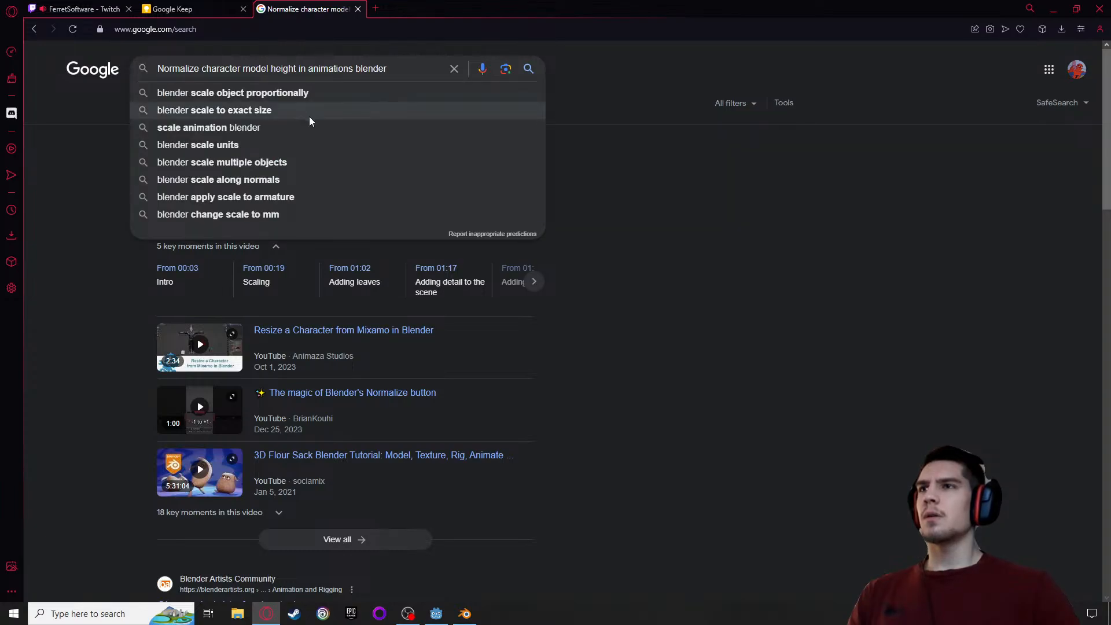
double_click(276, 69)
type("vertic")
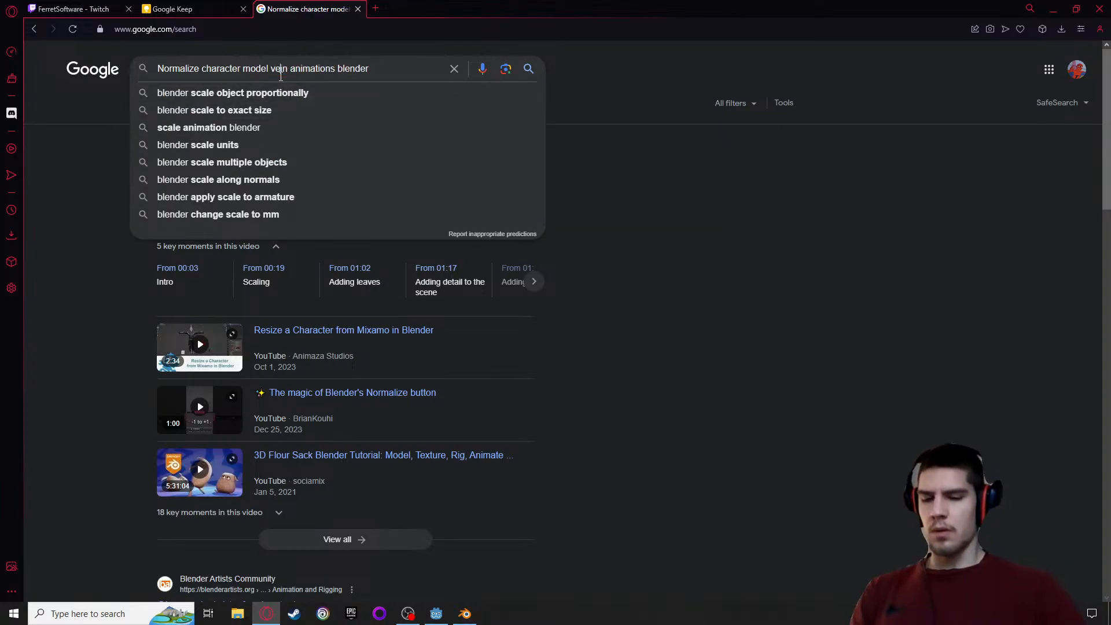
type("al posi")
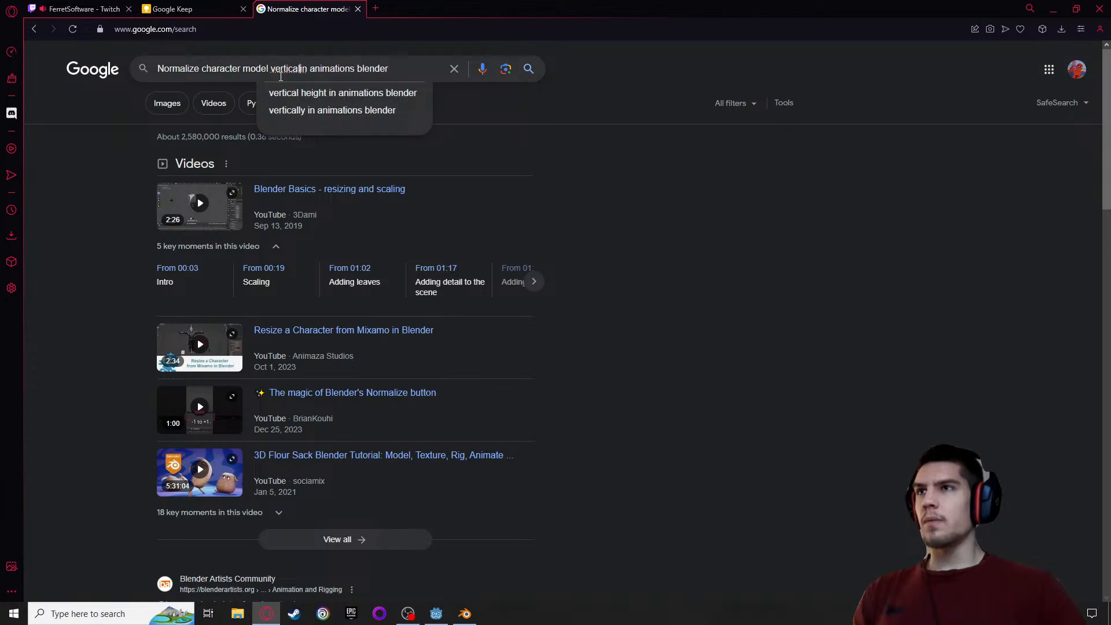
type("tion i")
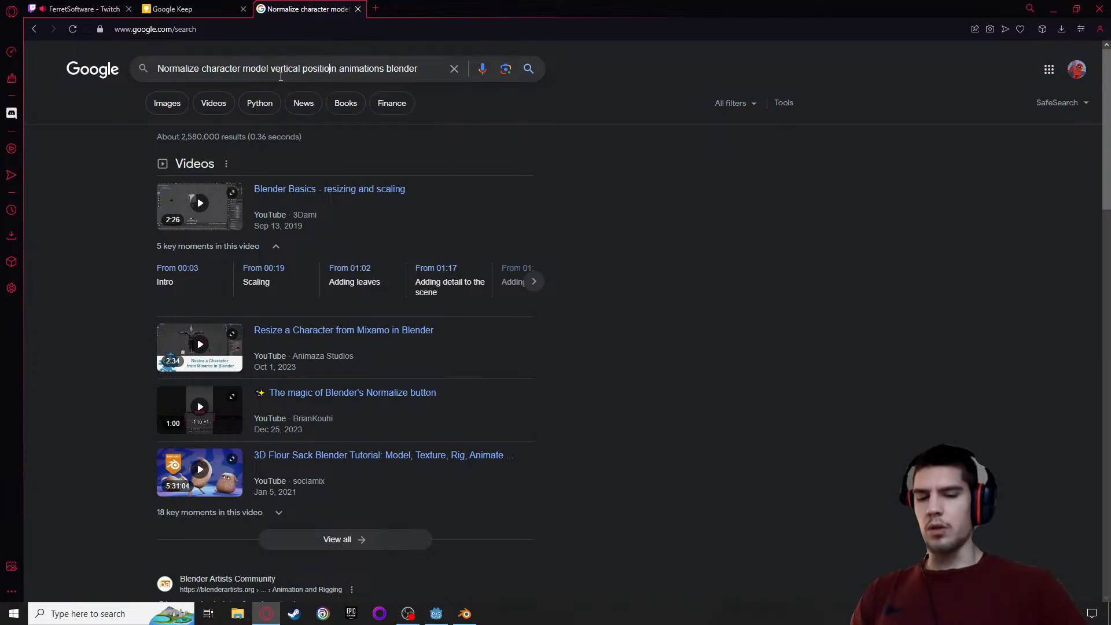
key("Return")
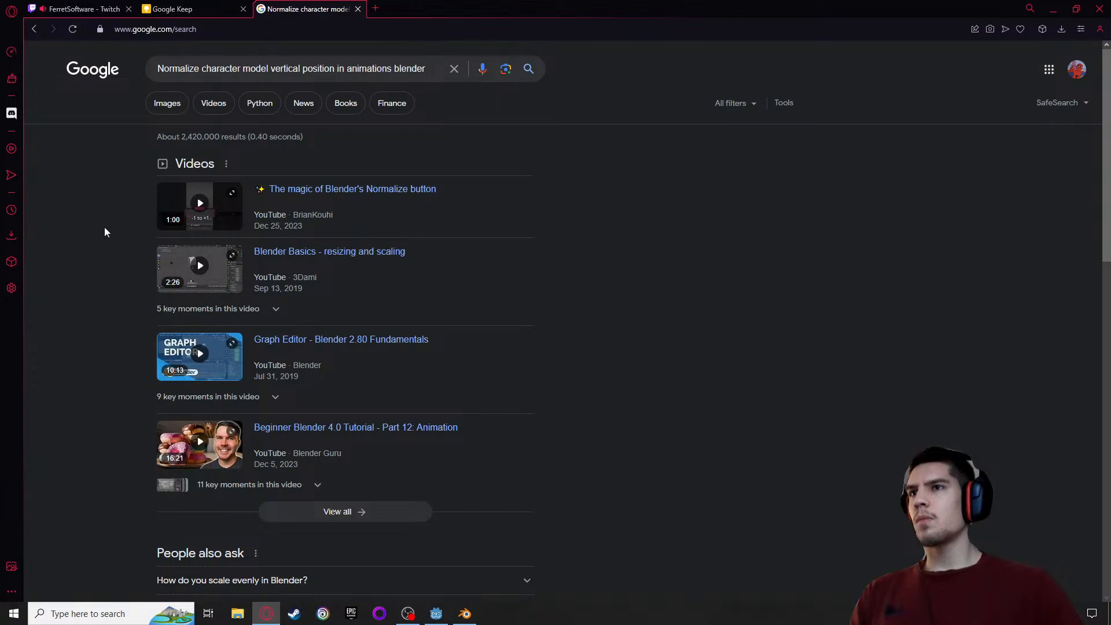
Play the video "The magic of Blender's Normalize button" with sound, skip through it, and rewind to about 0:06
scroll(104, 228, "down", 2)
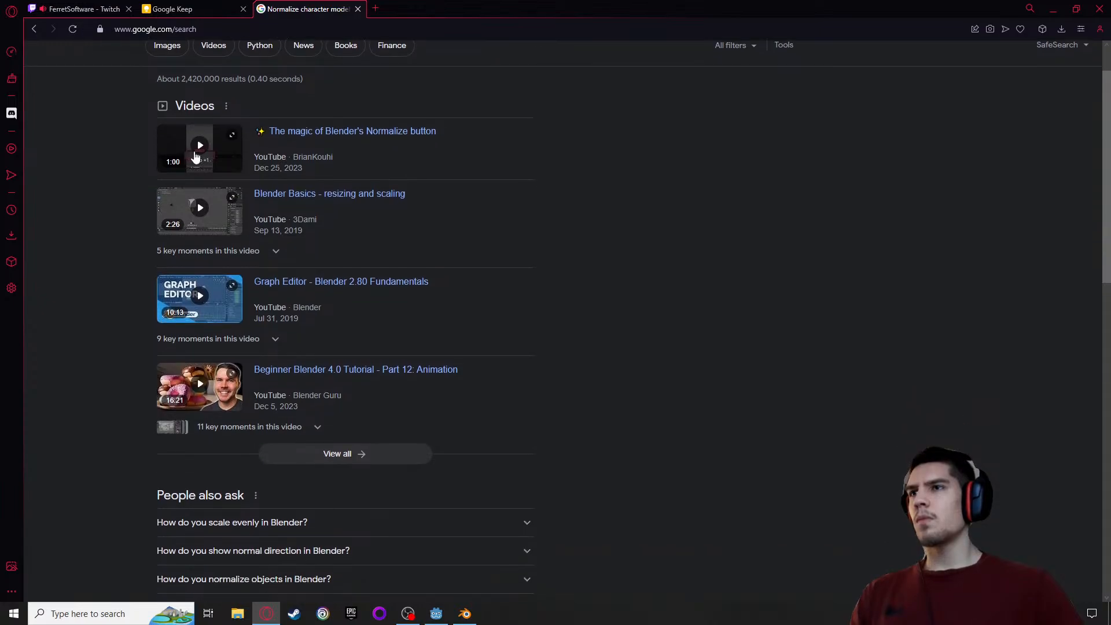
left_click(198, 149)
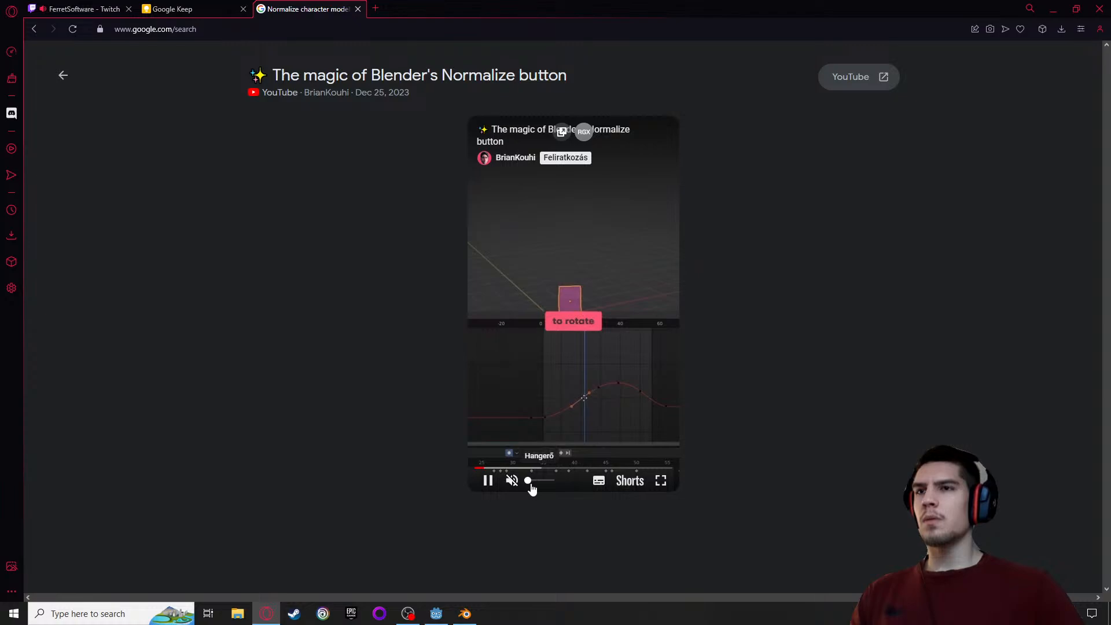
left_click_drag(527, 480, 533, 481)
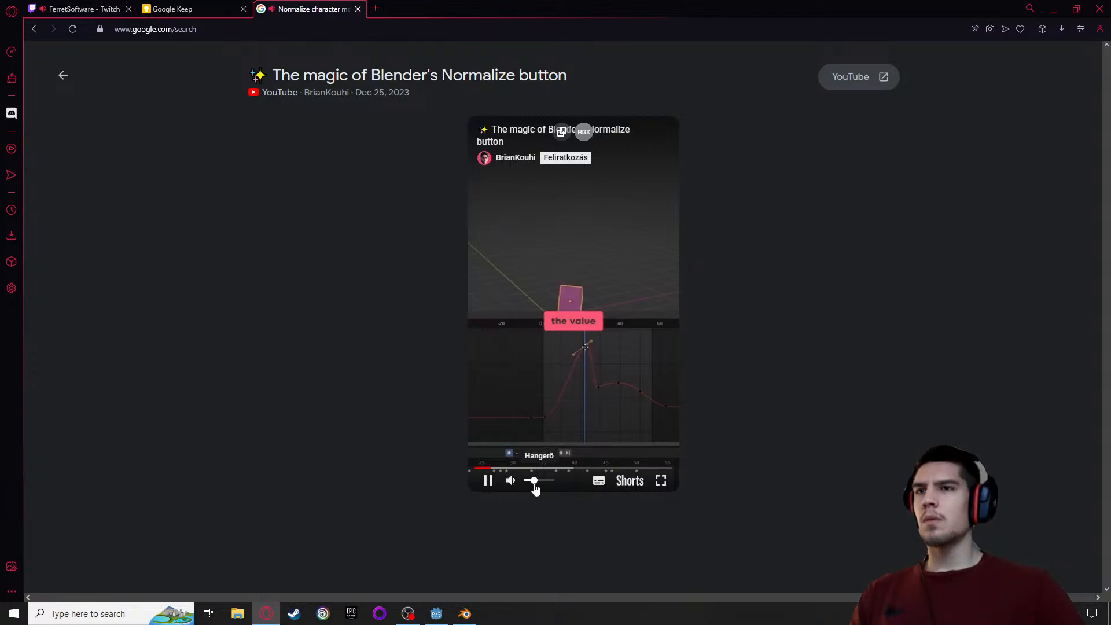
left_click(531, 468)
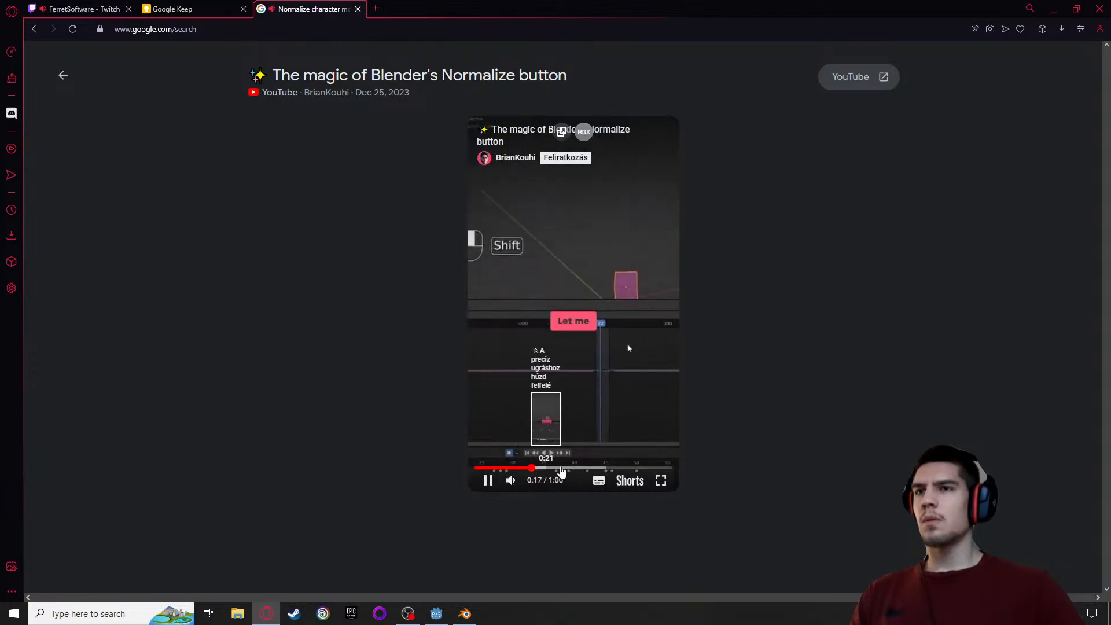
left_click(574, 468)
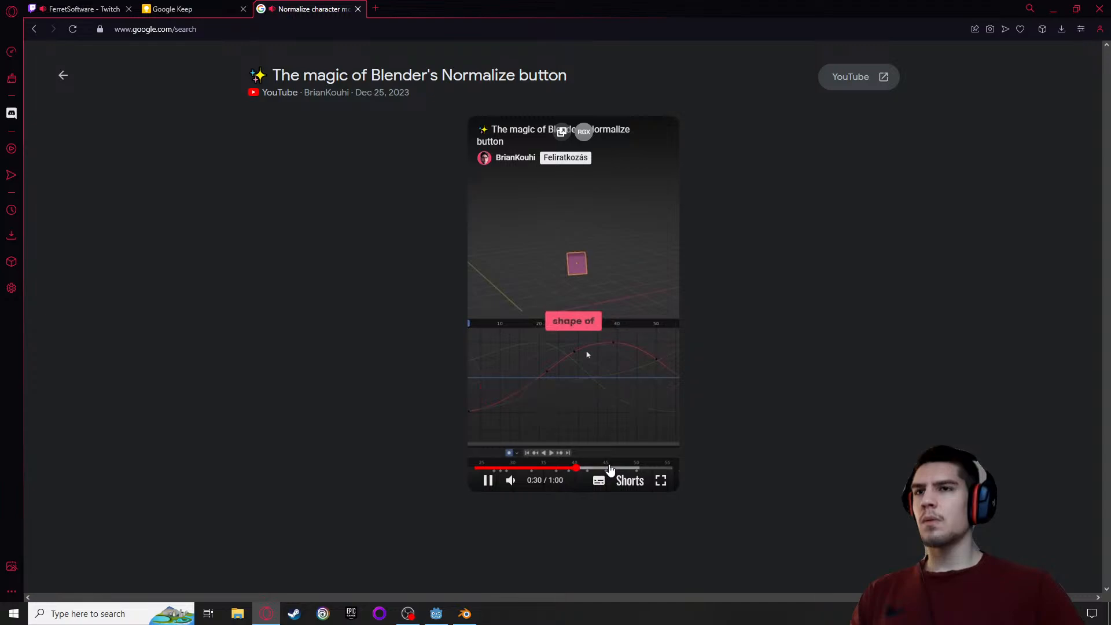
left_click(609, 468)
left_click_drag(611, 468, 494, 468)
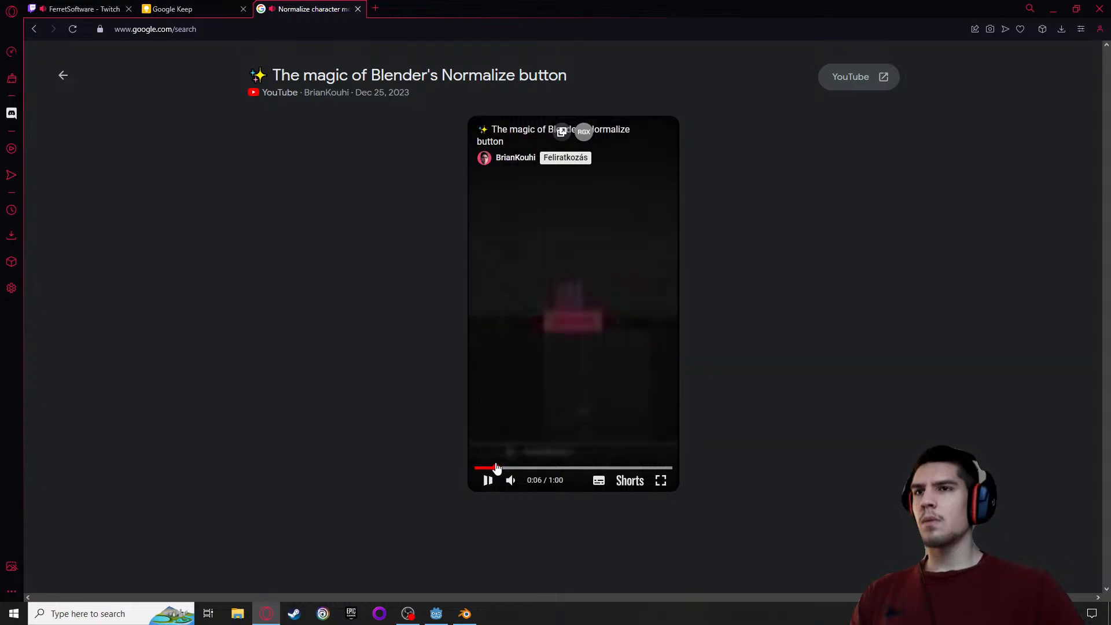
Skim the rest of the Normalize button video to about 0:51, pause it, and return to the search results
key("Right")
key("Right")
key("Right")
key("Right")
key("Right")
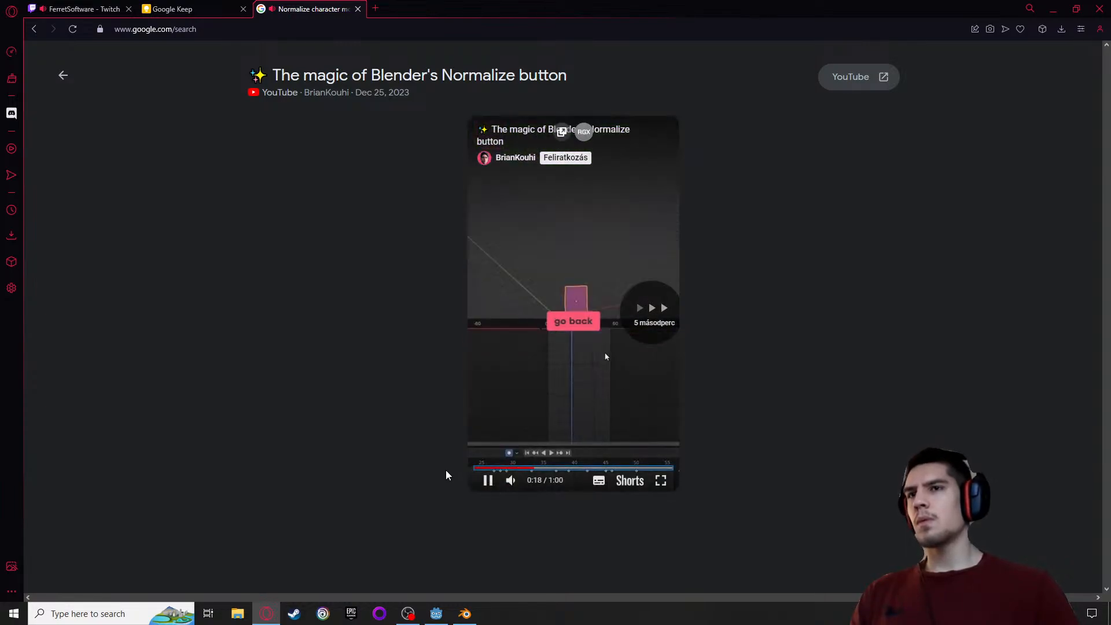
key("Right")
key("Right")
key("Right")
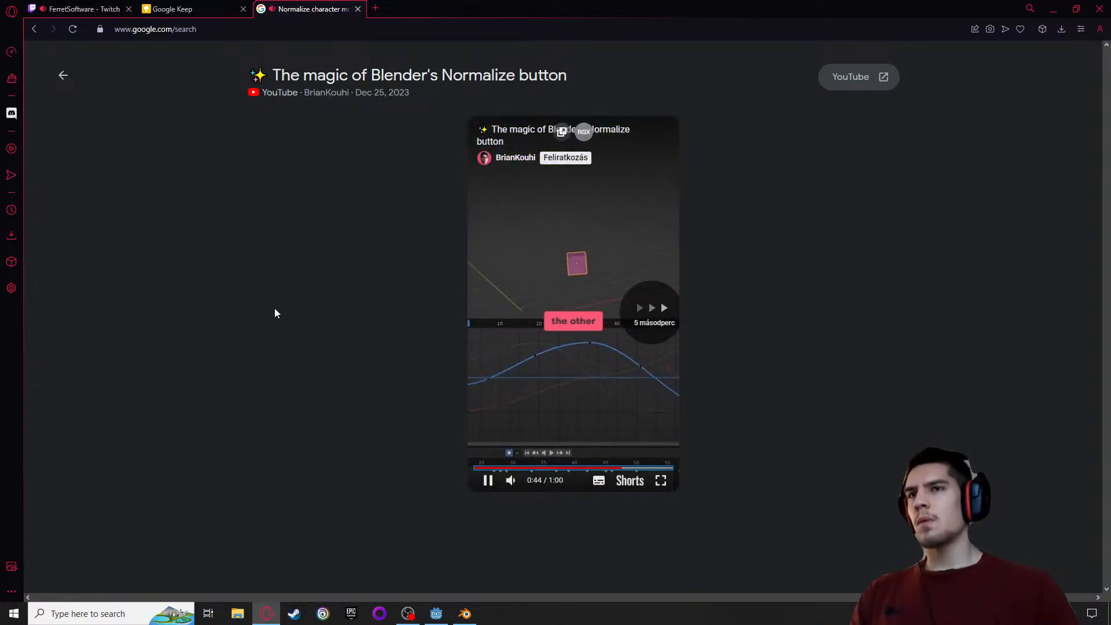
left_click(524, 357)
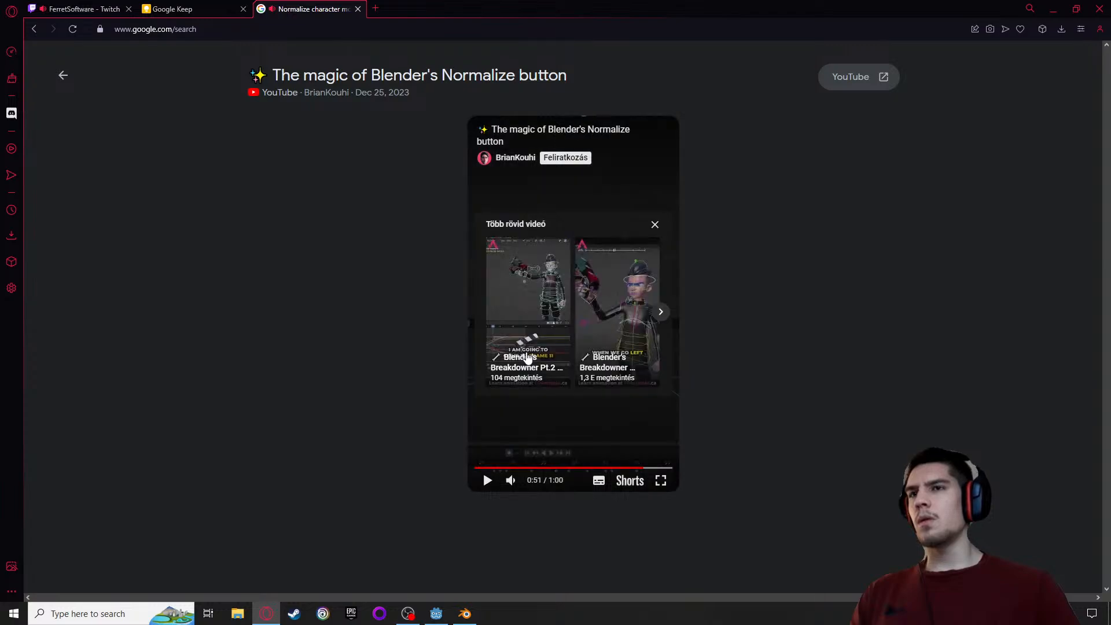
left_click(63, 76)
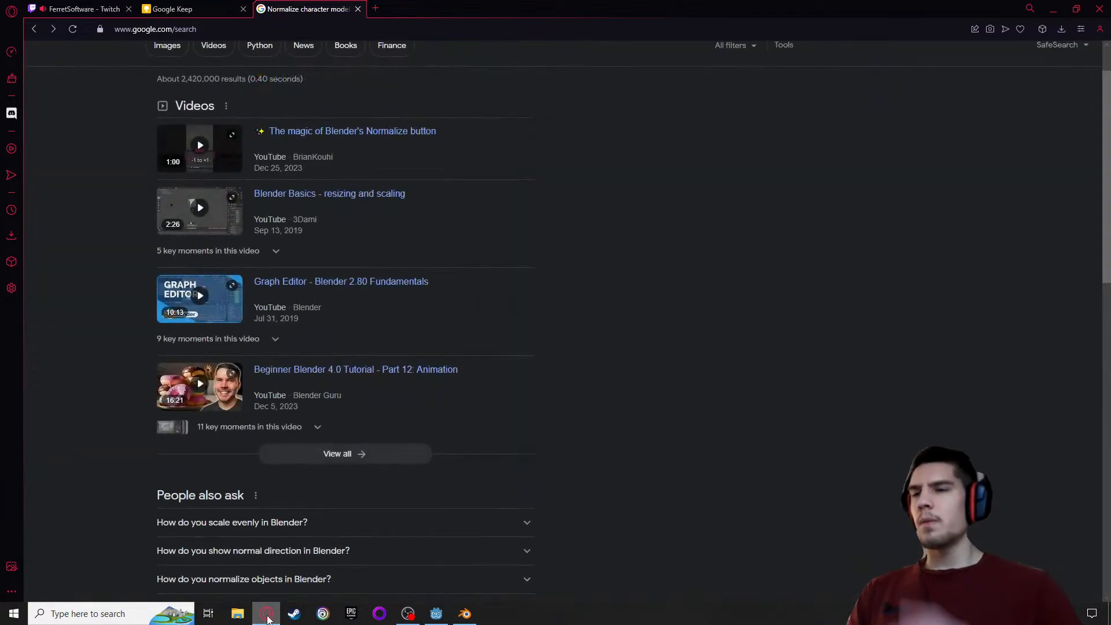
Switch to Blender and examine the keyframe options, including Snap, for the body's Y Location channel in run_loop
left_click(466, 621)
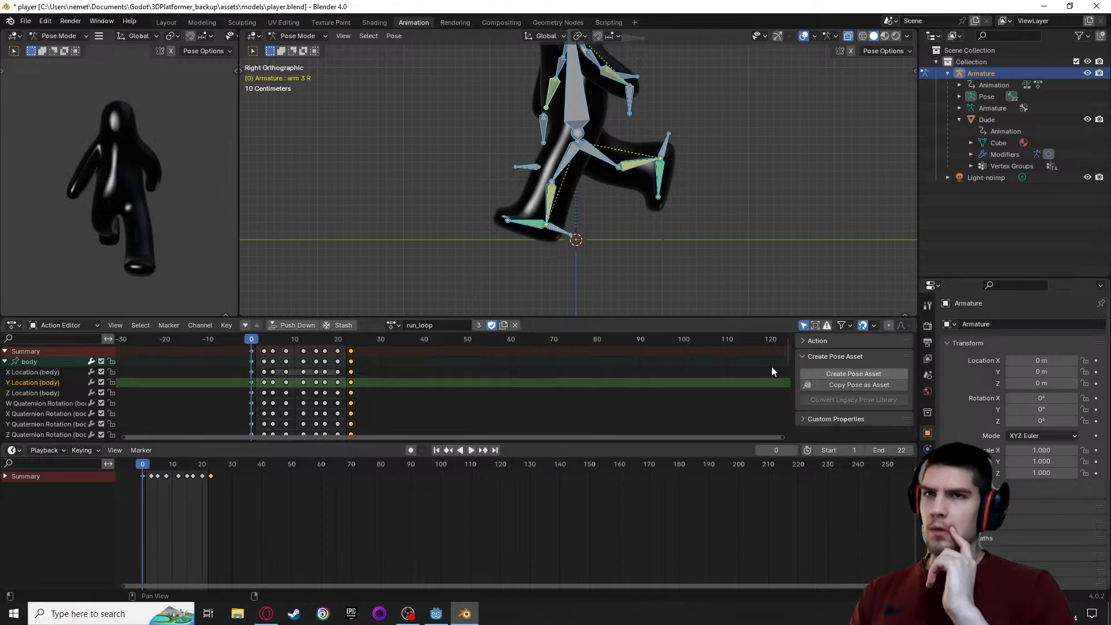
right_click(252, 384)
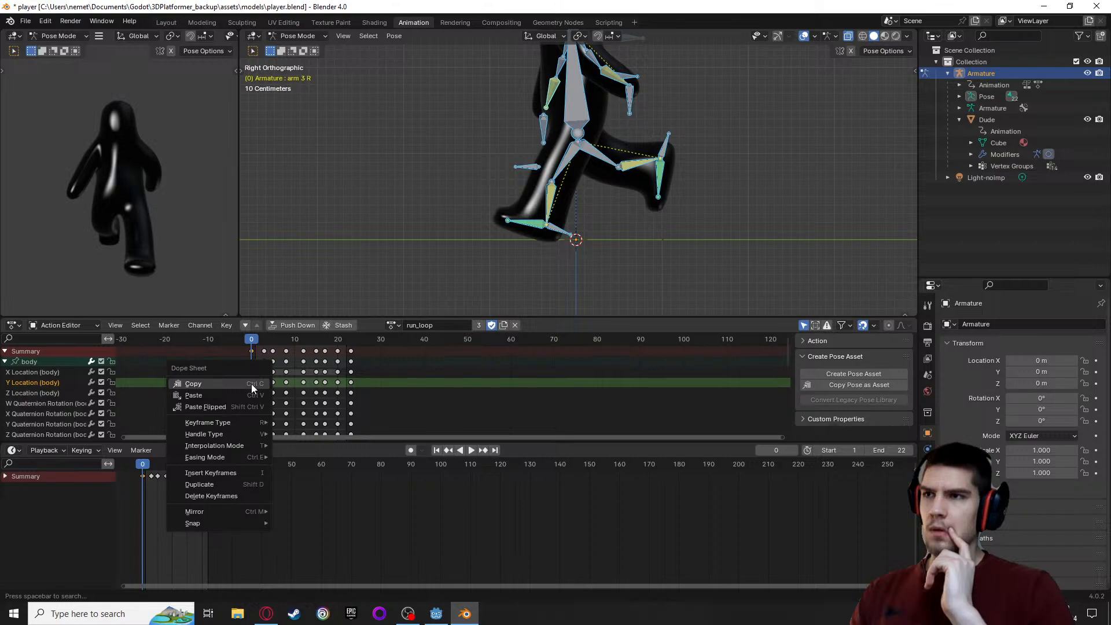
mouse_move(215, 434)
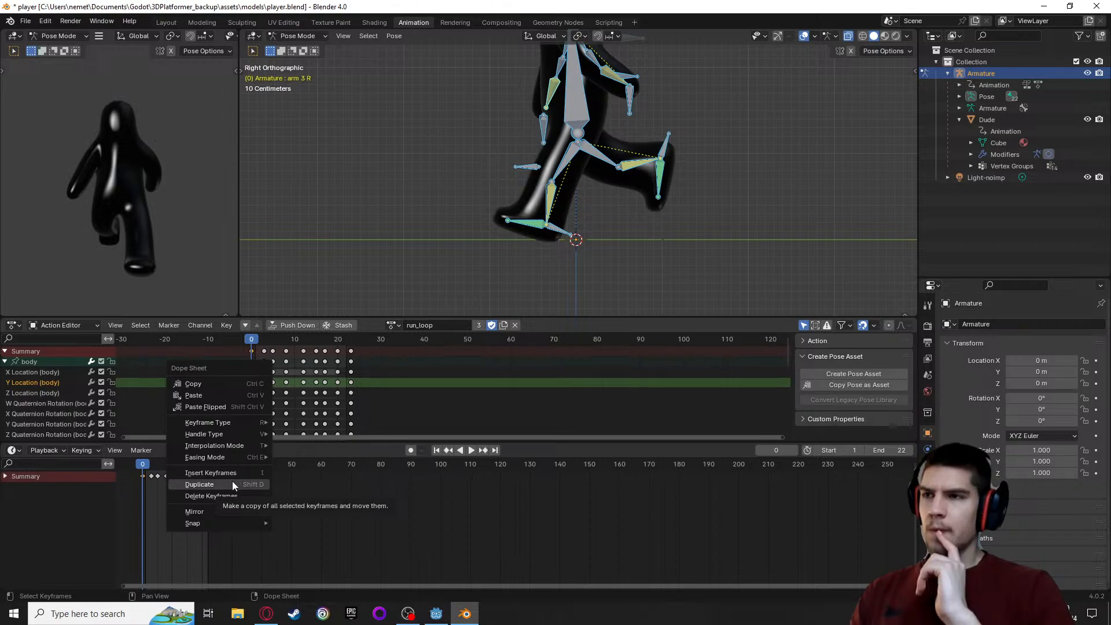
mouse_move(232, 529)
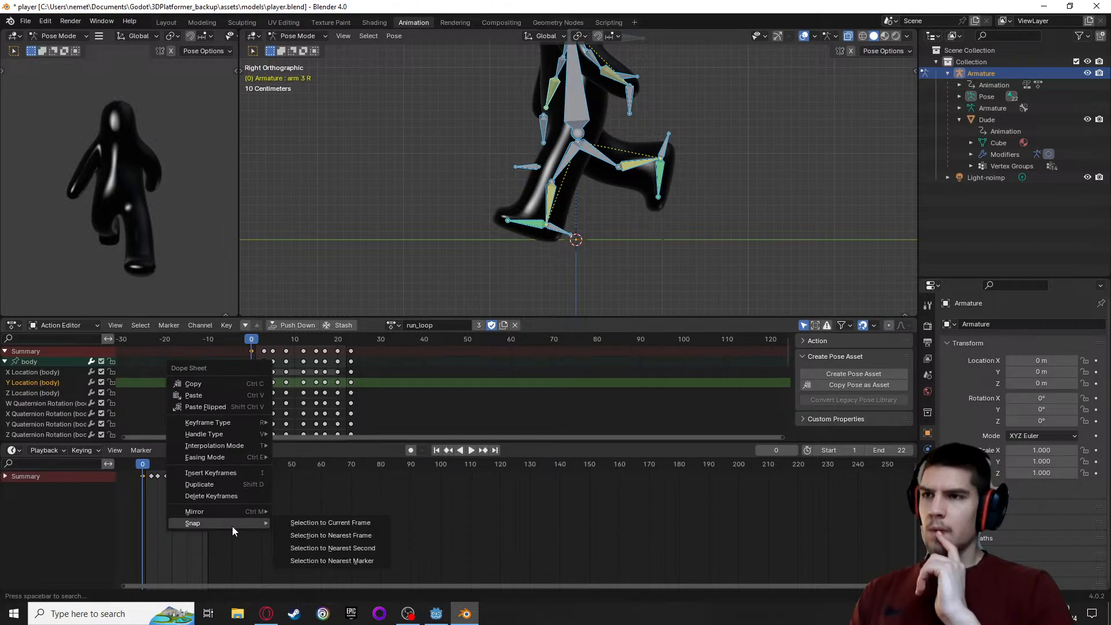
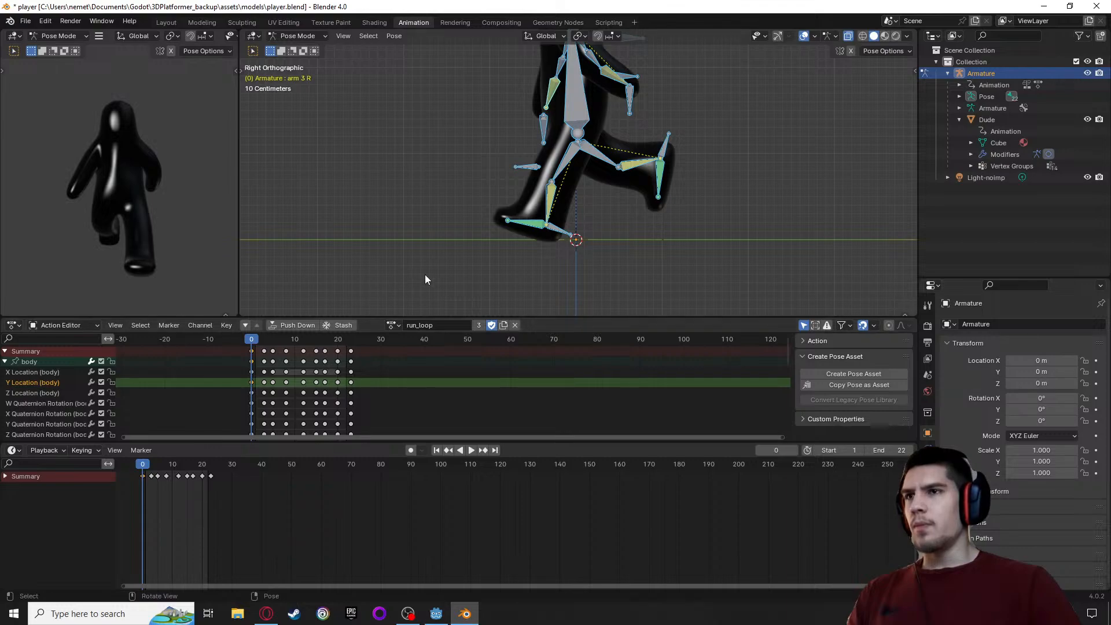
Switch to the browser and skim the Blender Manual page on Normals from the search results
scroll(435, 276, "up", 2)
key("alt+Tab")
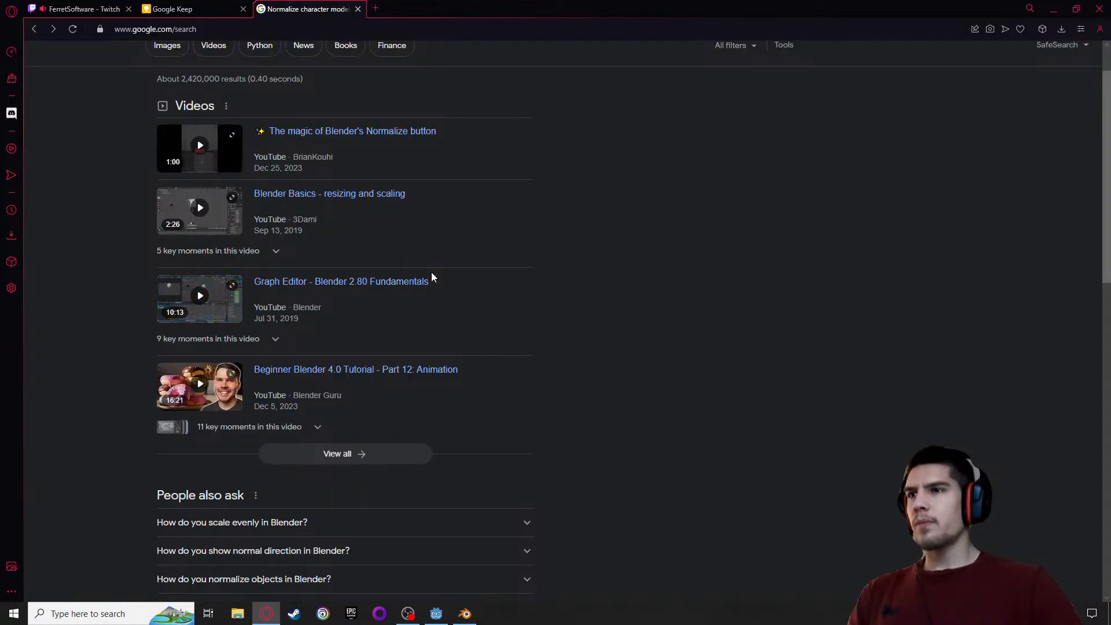
scroll(626, 322, "down", 3)
scroll(627, 326, "down", 2)
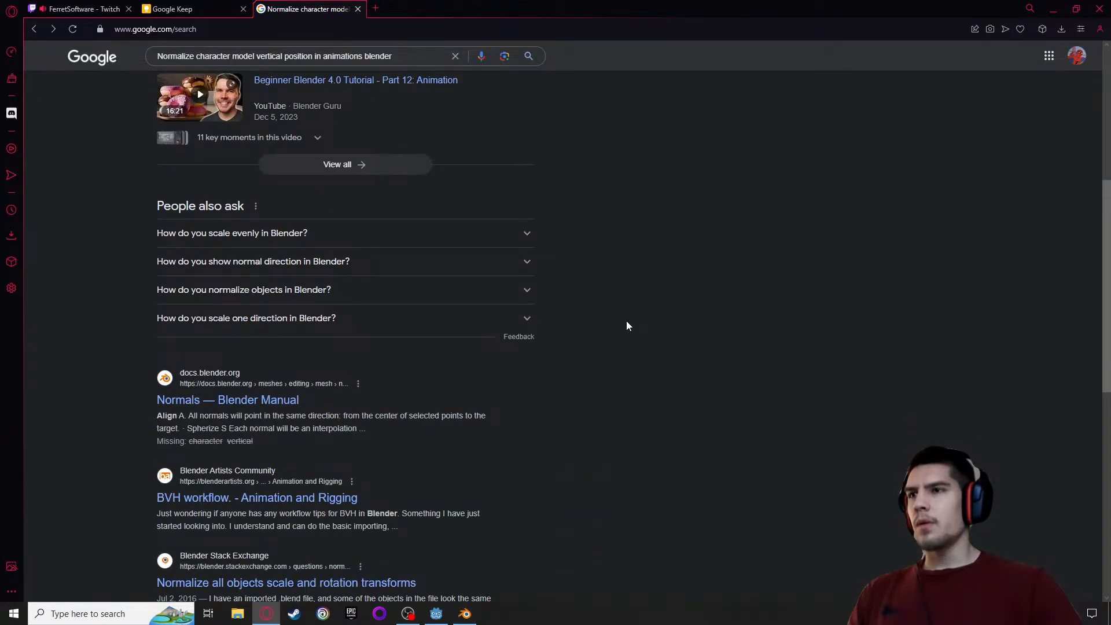
left_click(211, 404)
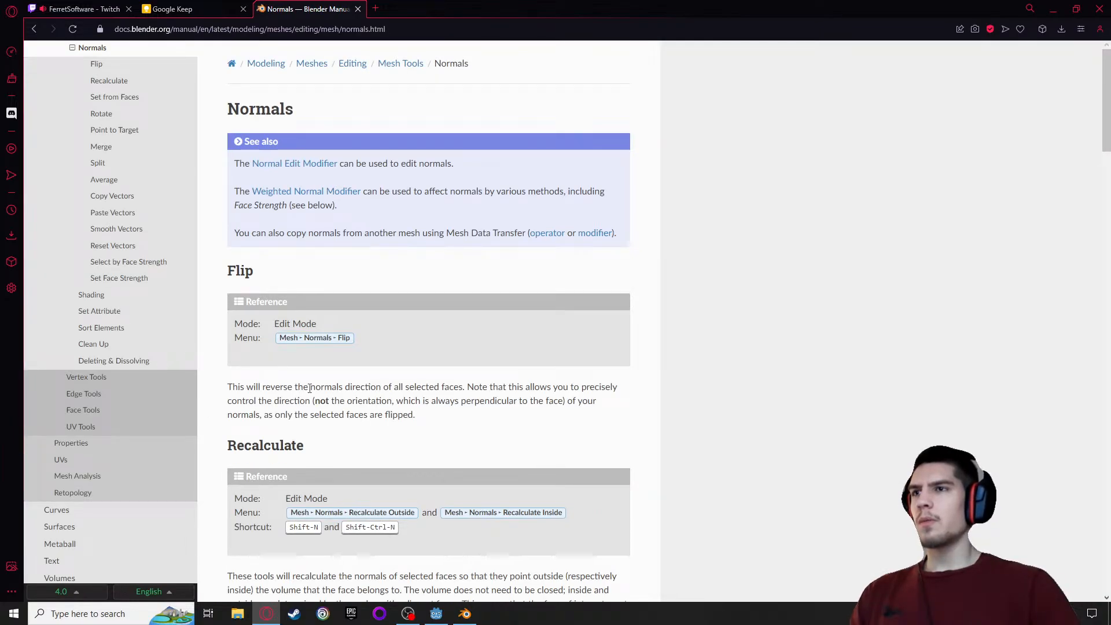
scroll(300, 389, "down", 3)
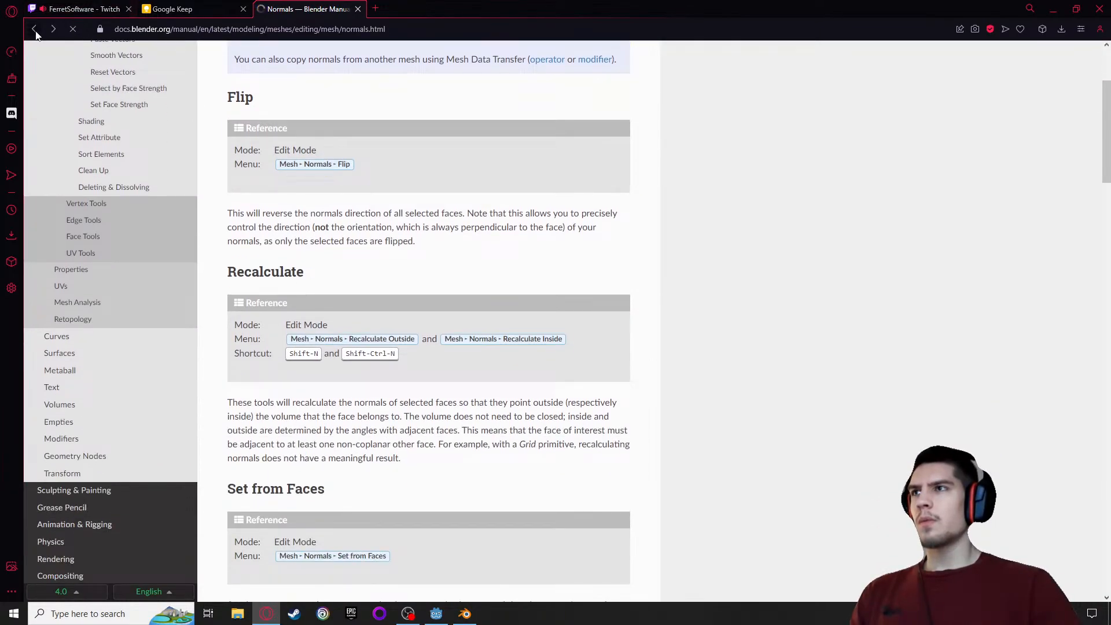
Return to the search results and look through the remaining links for a way to normalize vertical position
key("alt+Left")
scroll(117, 183, "up", 5)
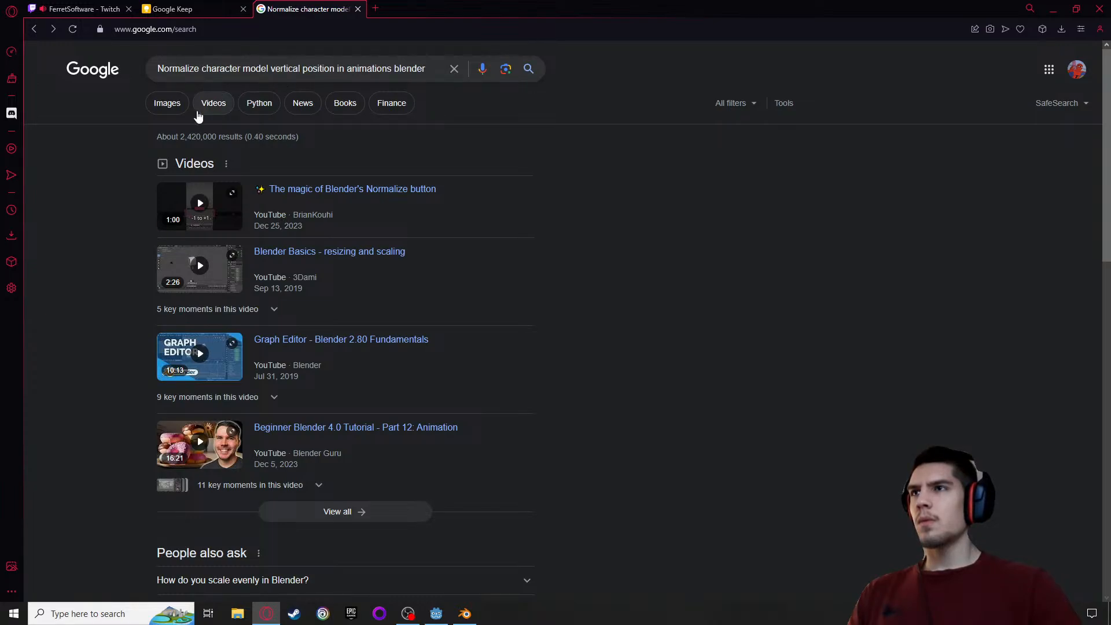
scroll(193, 124, "down", 8)
scroll(191, 137, "down", 1)
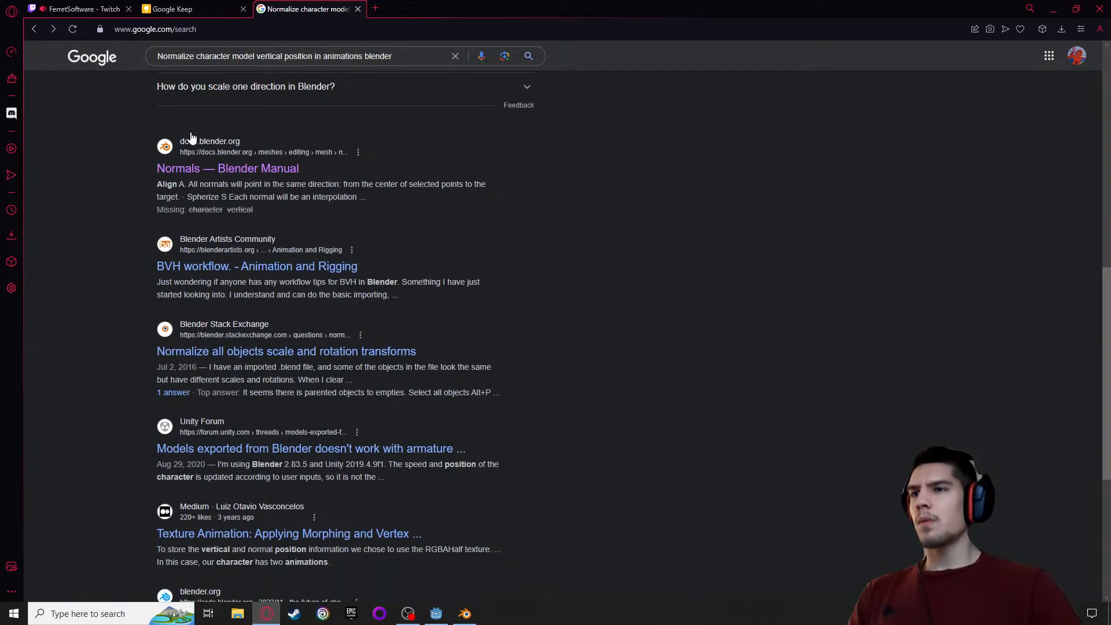
scroll(130, 418, "down", 1)
scroll(140, 482, "down", 2)
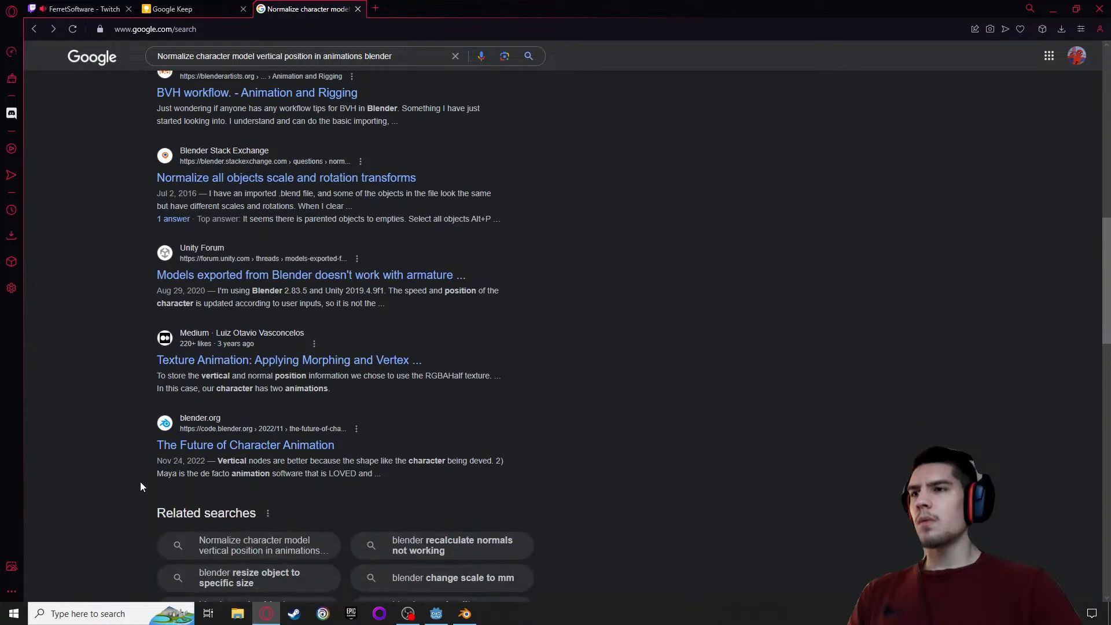
Switch to Blender and examine the feet's height against the ground line at frame 0 of run_loop in side view
left_click(464, 613)
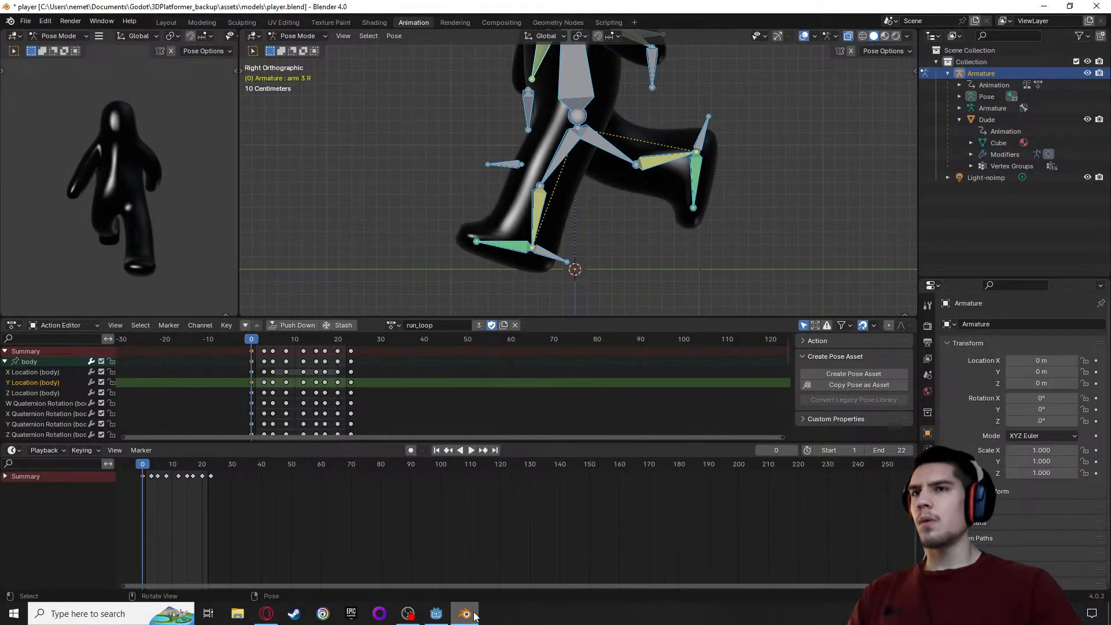
scroll(599, 298, "up", 3)
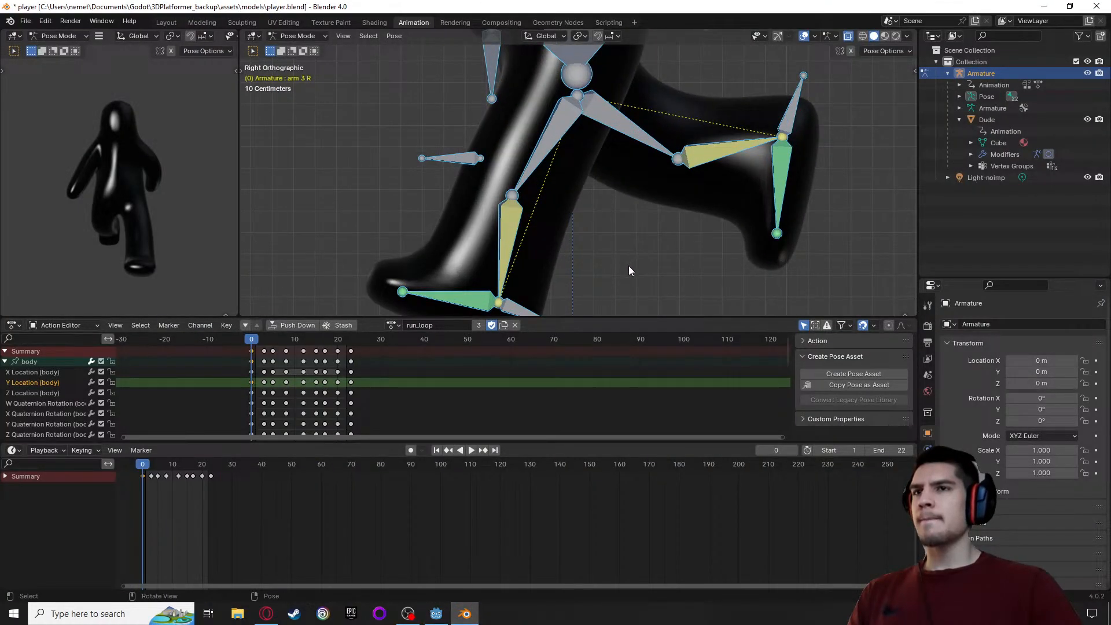
middle_click_drag(628, 265, 630, 235, "alt")
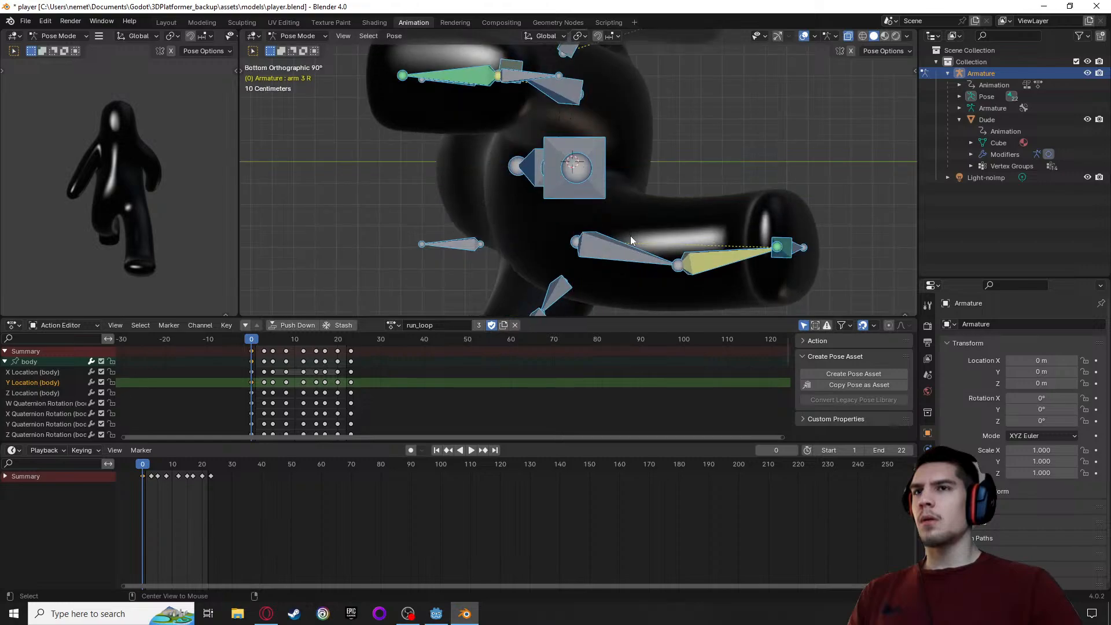
middle_click_drag(630, 193, 650, 119, "alt")
scroll(582, 200, "up", 3)
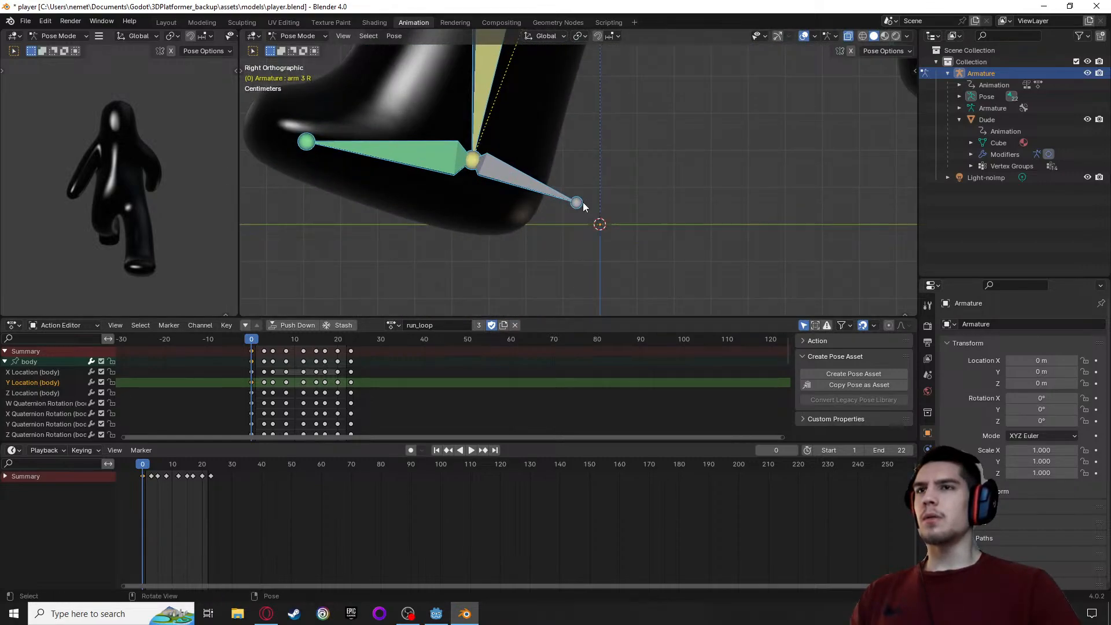
scroll(582, 202, "up", 1)
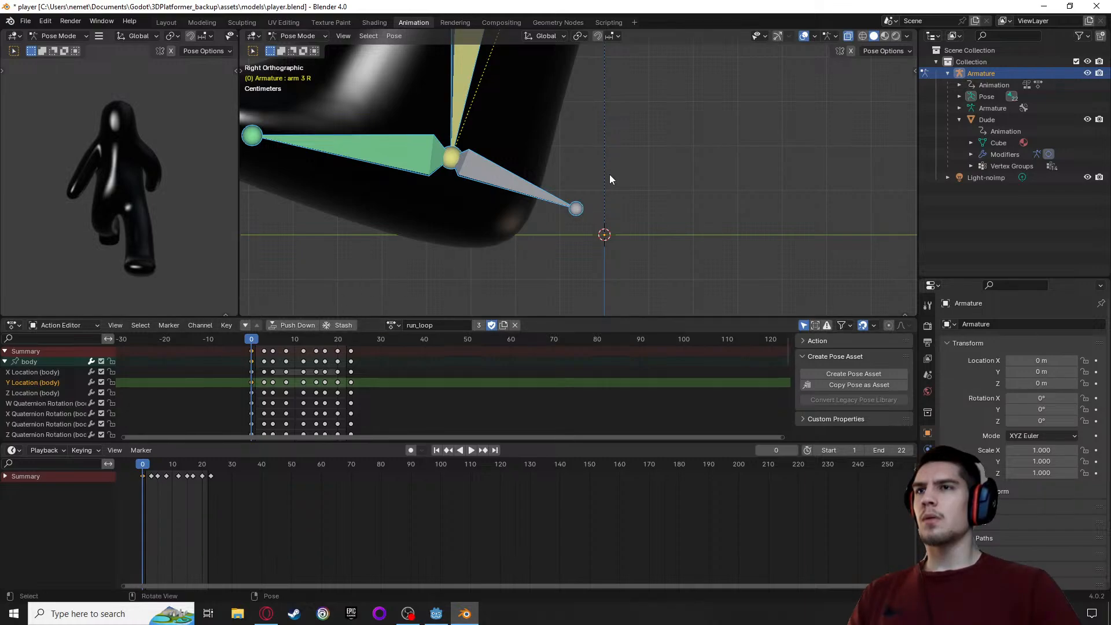
scroll(609, 174, "down", 5)
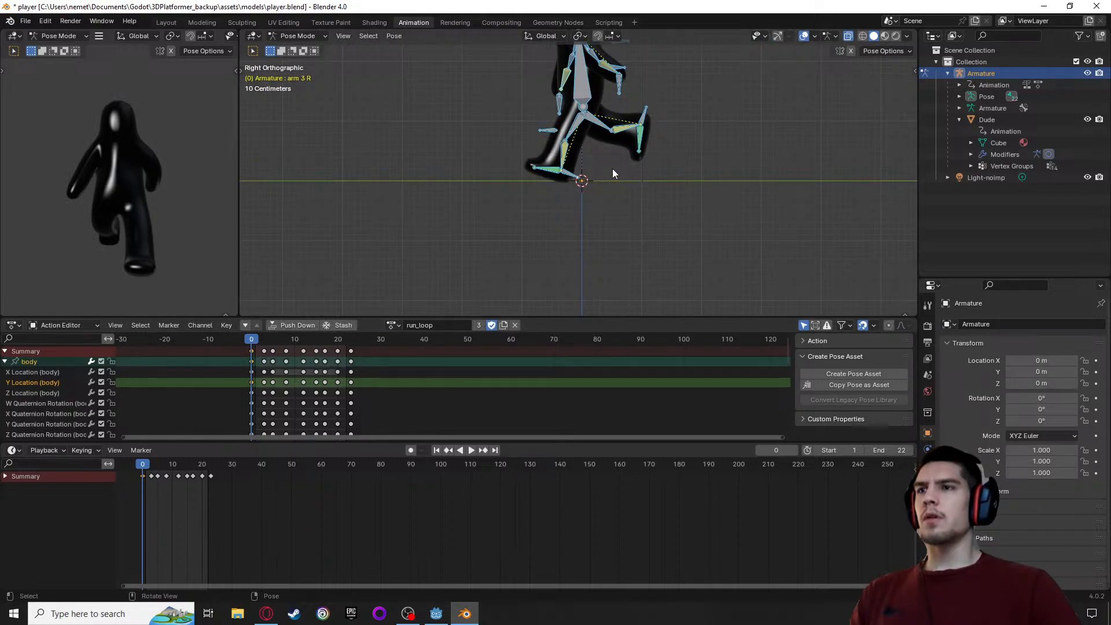
left_click(612, 168)
key("a")
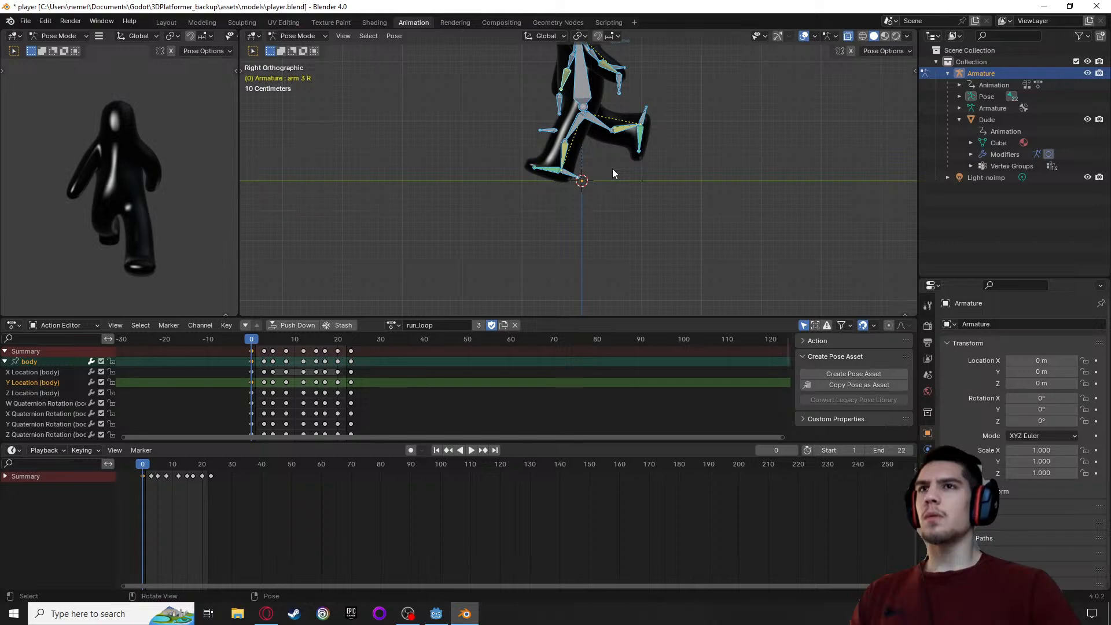
scroll(613, 169, "up", 8)
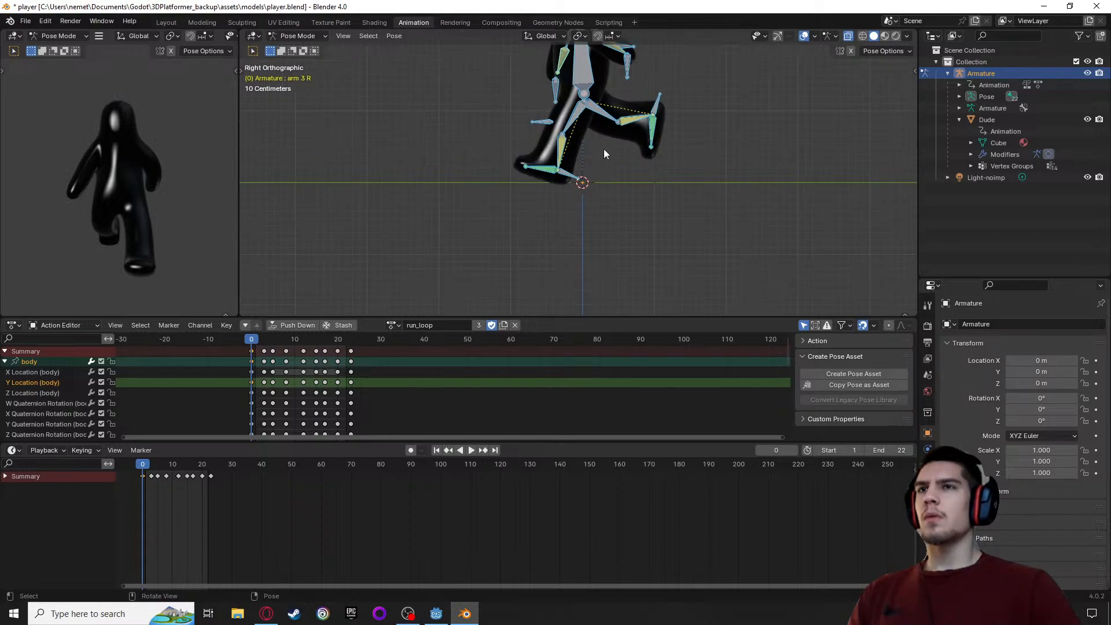
scroll(569, 200, "up", 4)
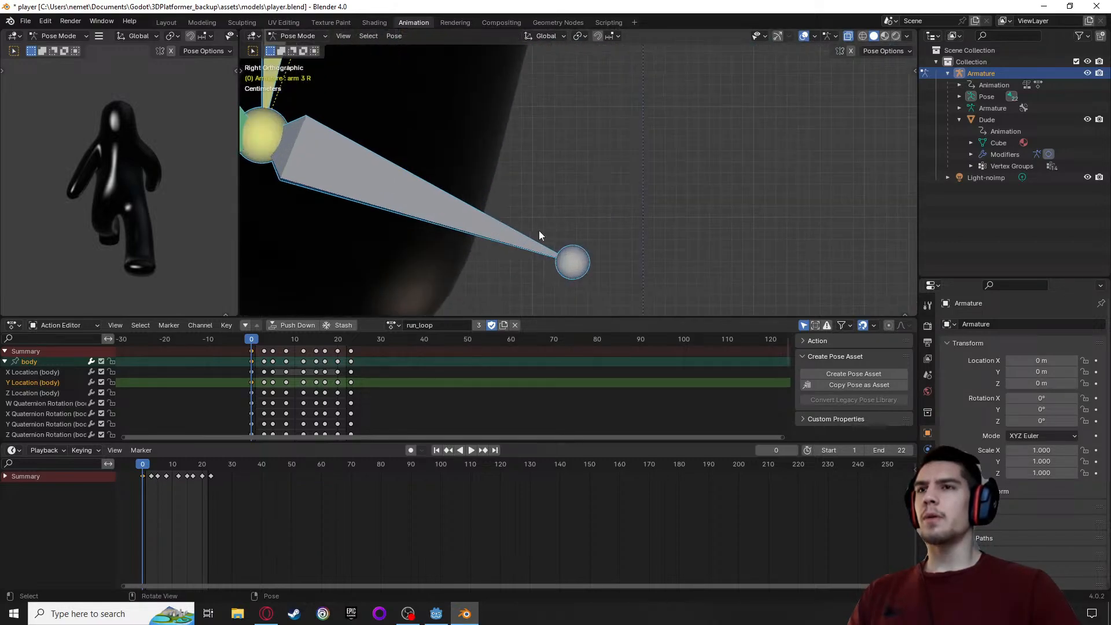
middle_click_drag(608, 168, 593, 176)
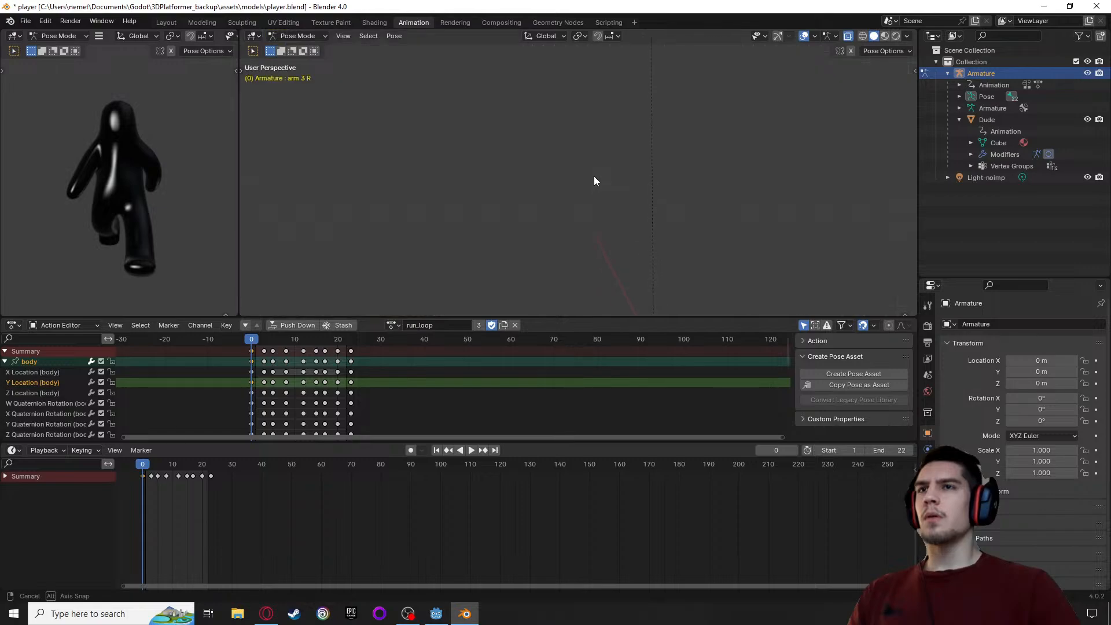
middle_click_drag(579, 222, 682, 194, "alt")
scroll(589, 200, "down", 7)
scroll(591, 205, "down", 1)
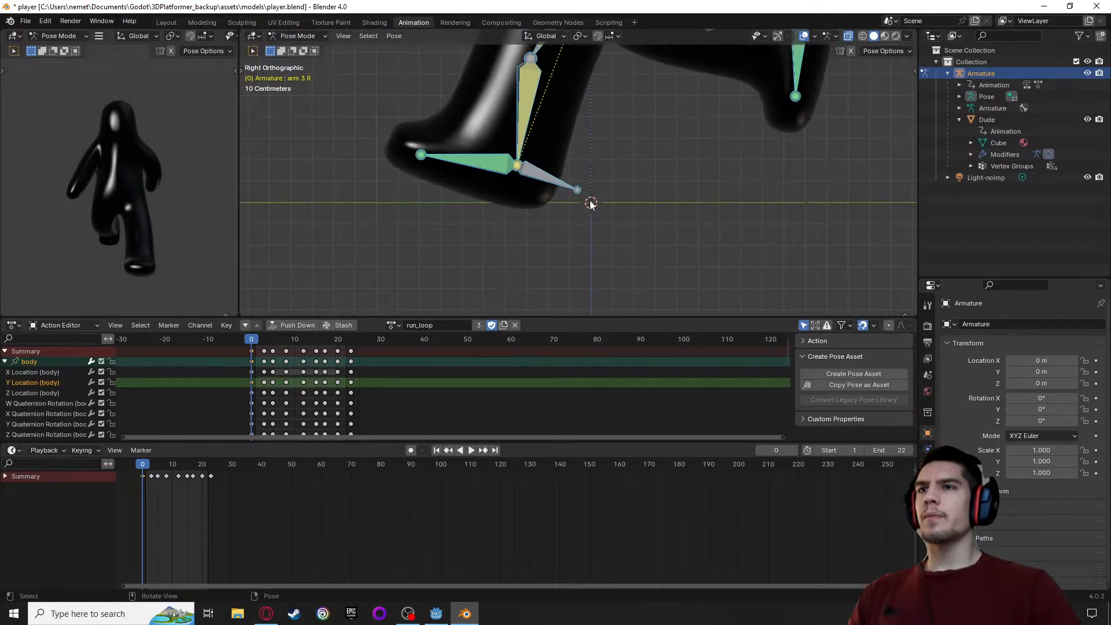
Raise the whole pose at frame 0 by about 0.033 m along global Z so the planted foot meets the ground line
left_click(252, 352)
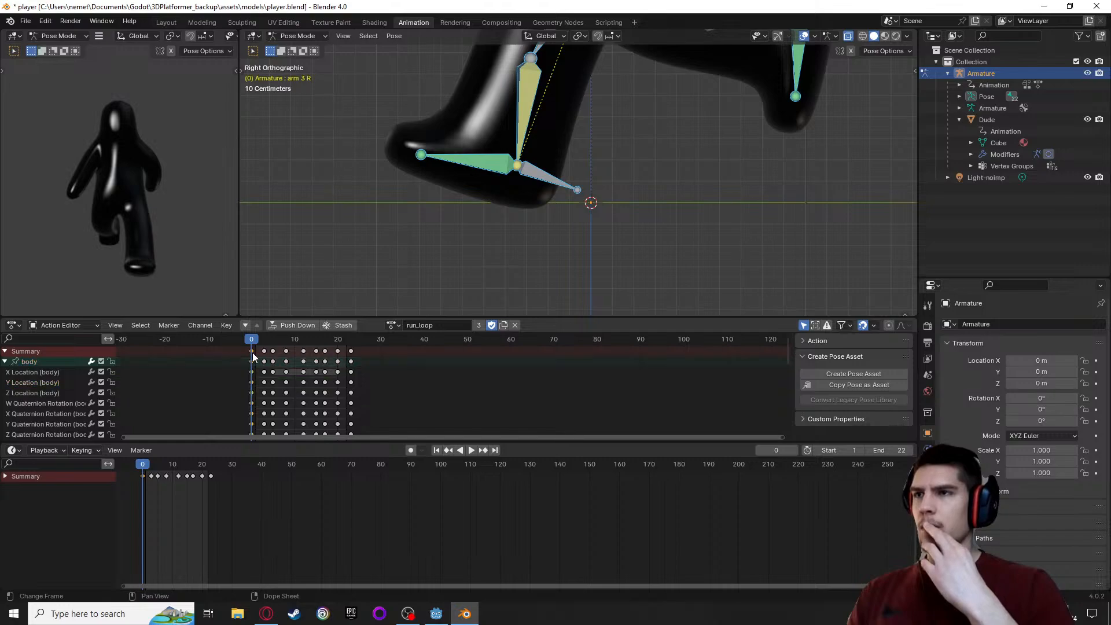
scroll(584, 191, "up", 4)
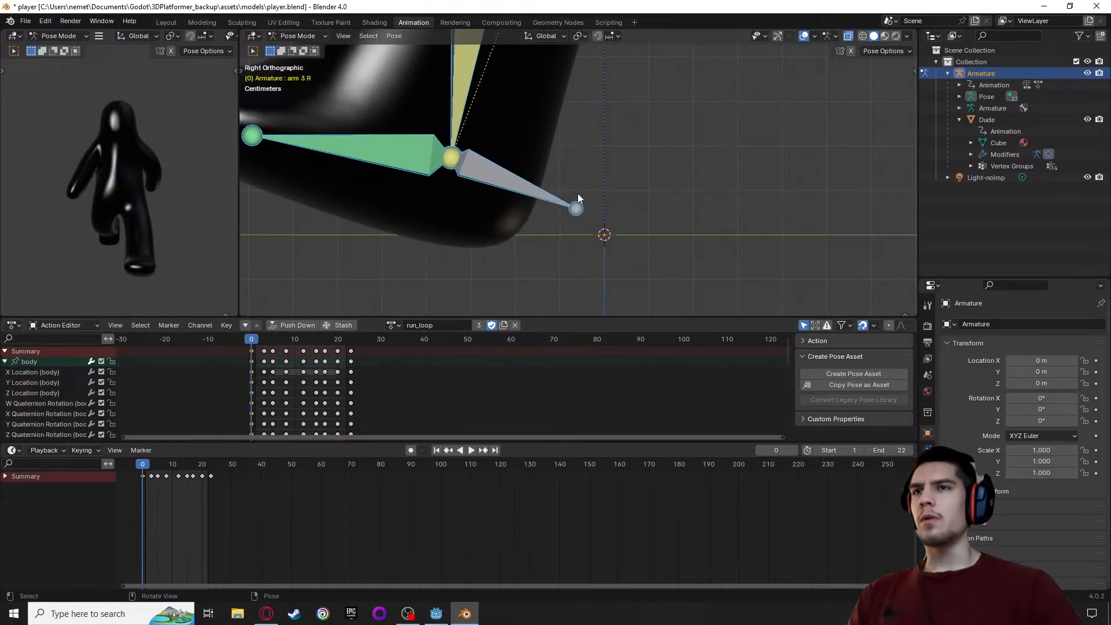
key("g")
key("z")
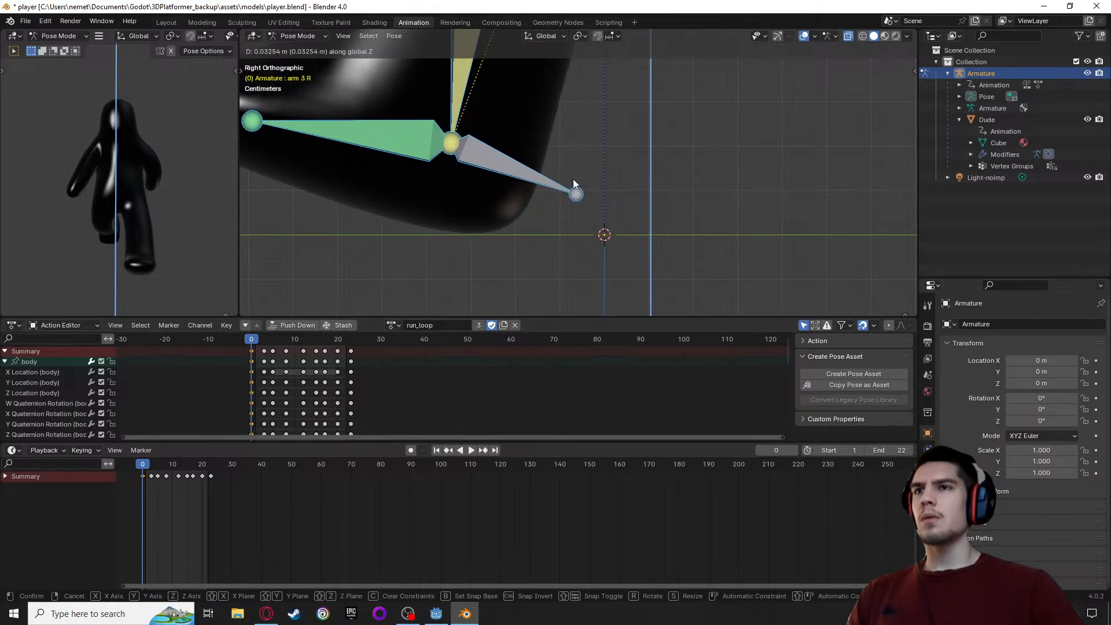
left_click(573, 181)
scroll(659, 193, "down", 3)
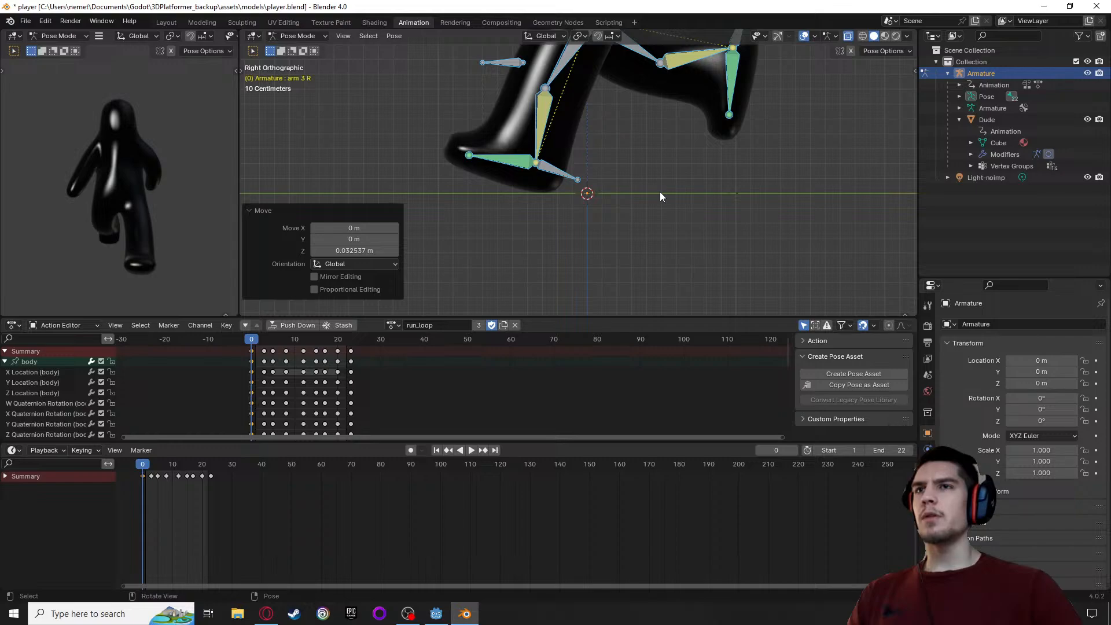
scroll(660, 193, "down", 1)
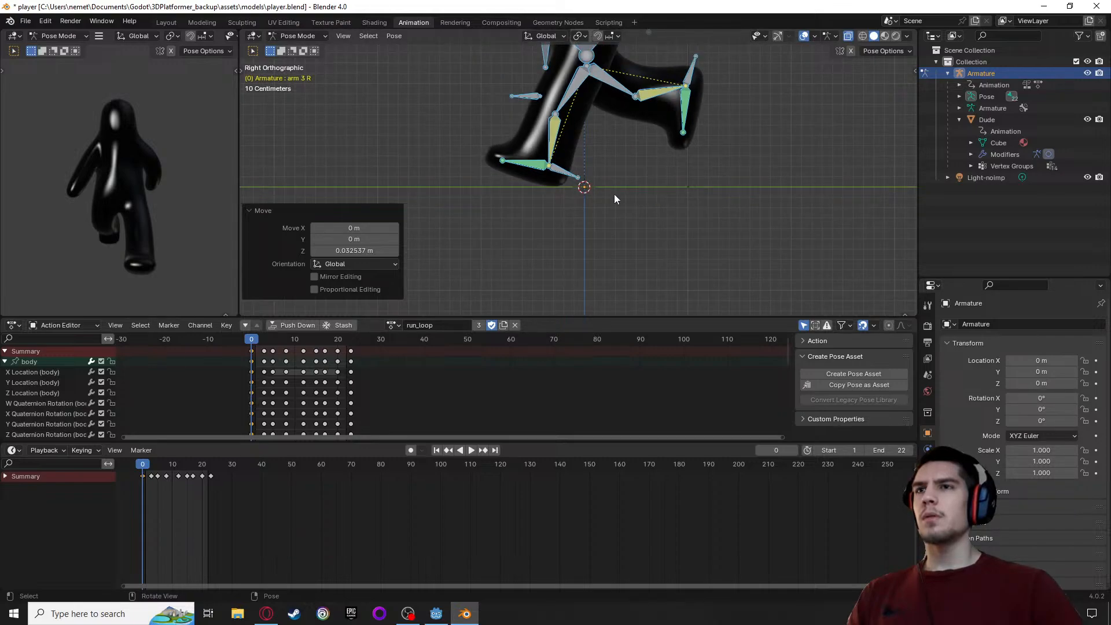
scroll(536, 216, "up", 8)
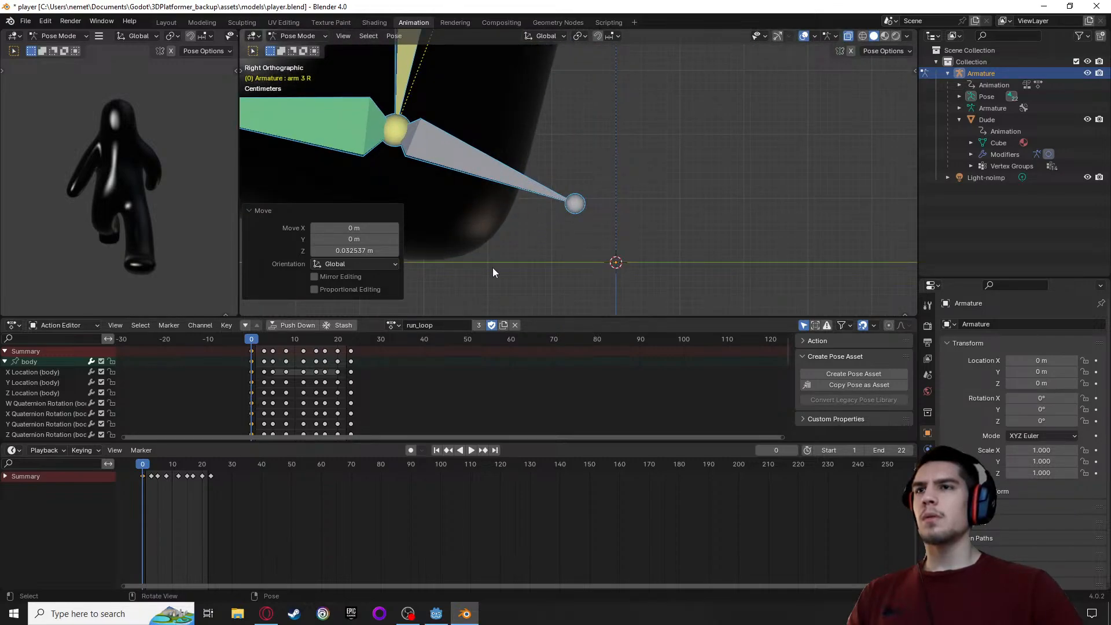
scroll(501, 263, "down", 5)
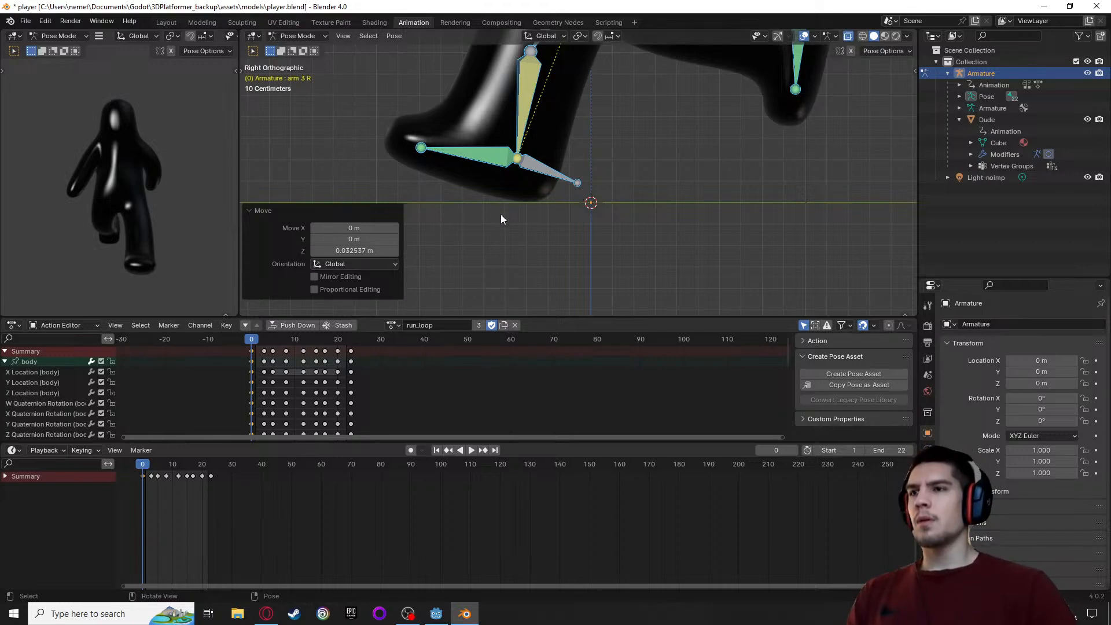
Enable auto keying and raise the whole pose at frame 3 by about 0.027 m along global Z
left_click(410, 450)
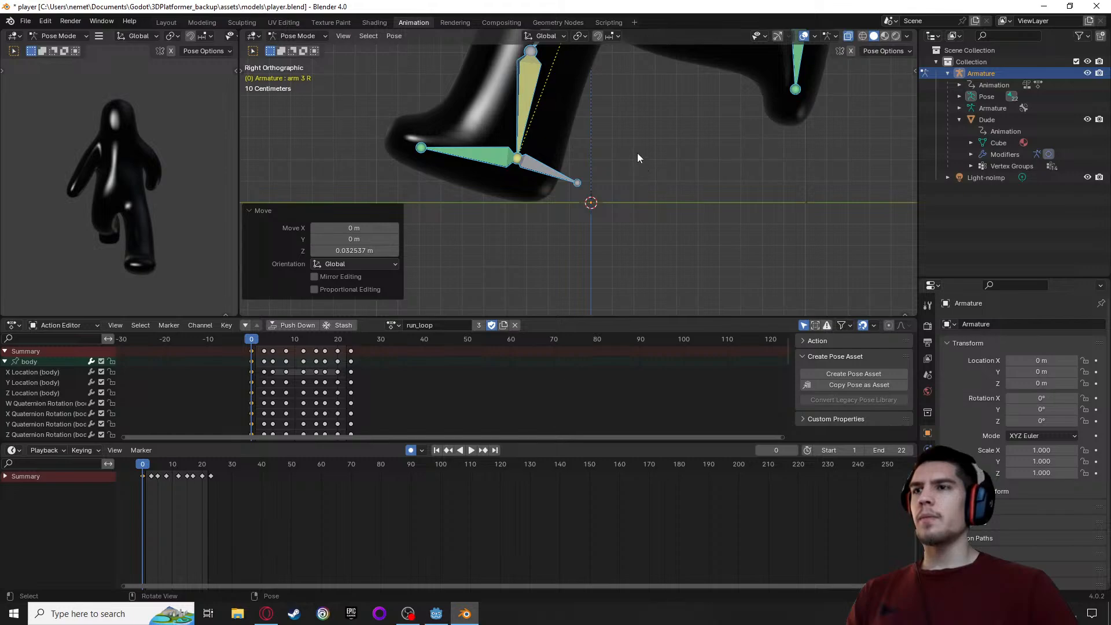
left_click(264, 352)
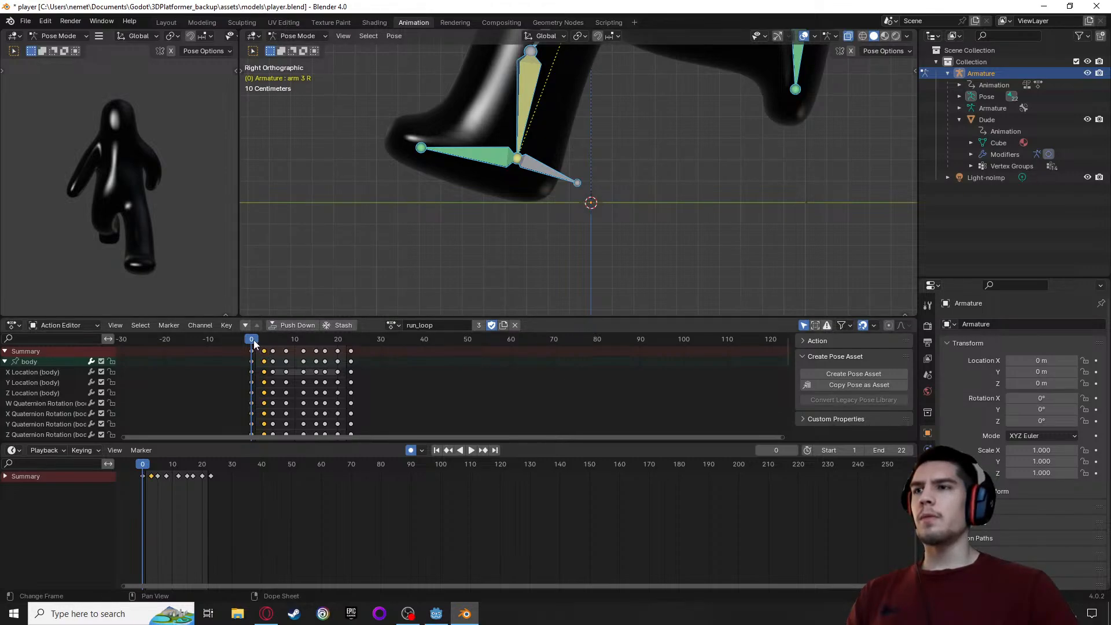
left_click_drag(254, 339, 264, 339)
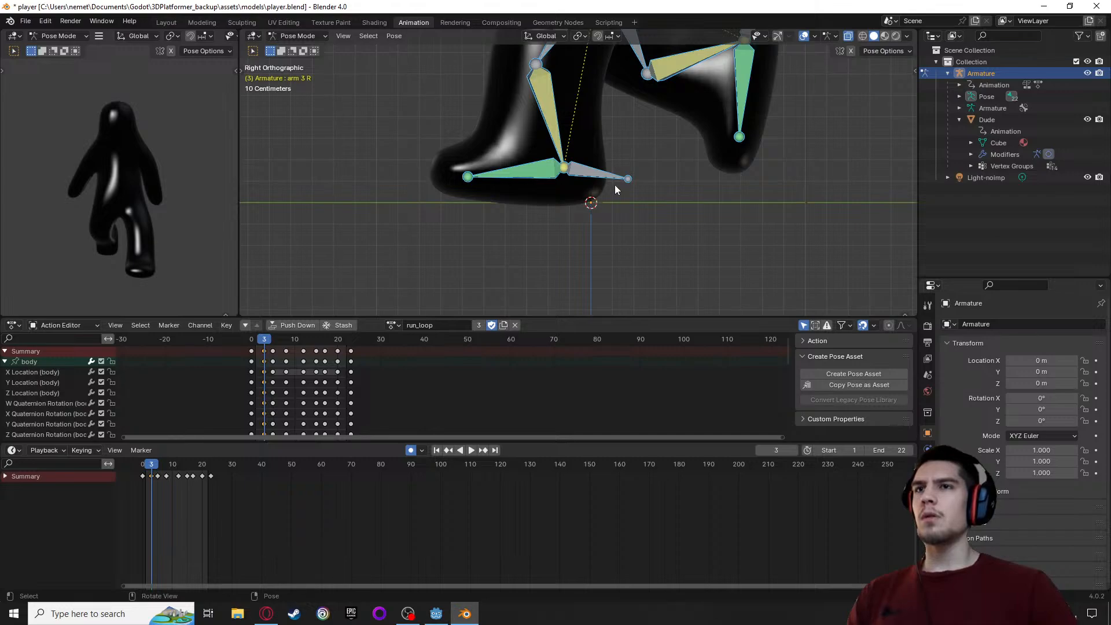
key("g")
key("z")
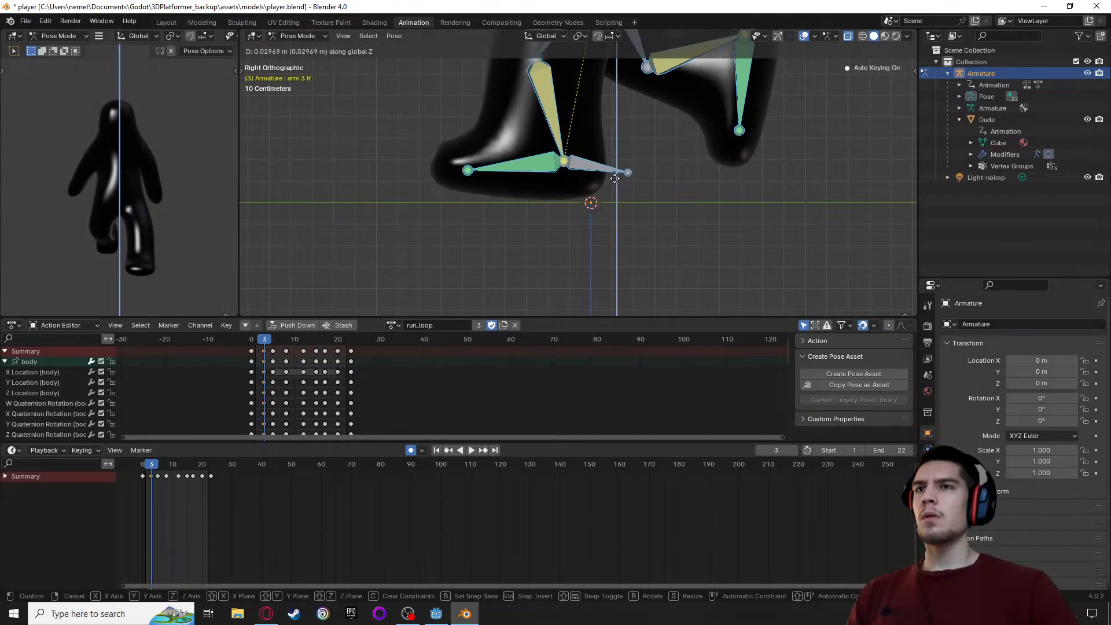
left_click(615, 180)
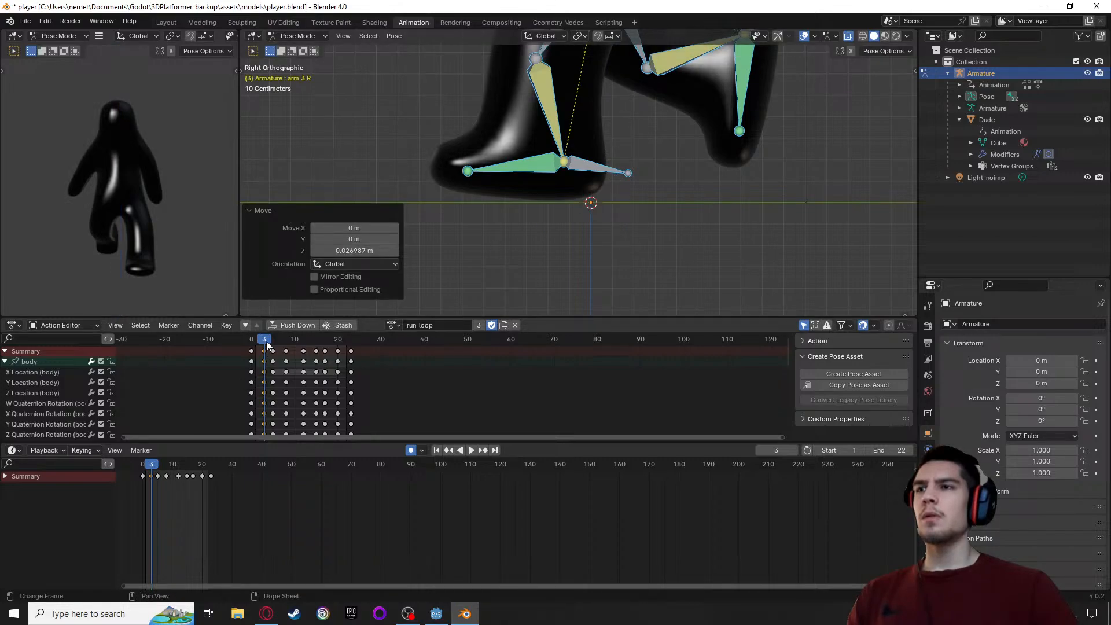
Raise the whole pose at frame 5 by about 0.013 m and lower it at frame 8 by about 0.035 m along global Z
left_click_drag(266, 340, 272, 340)
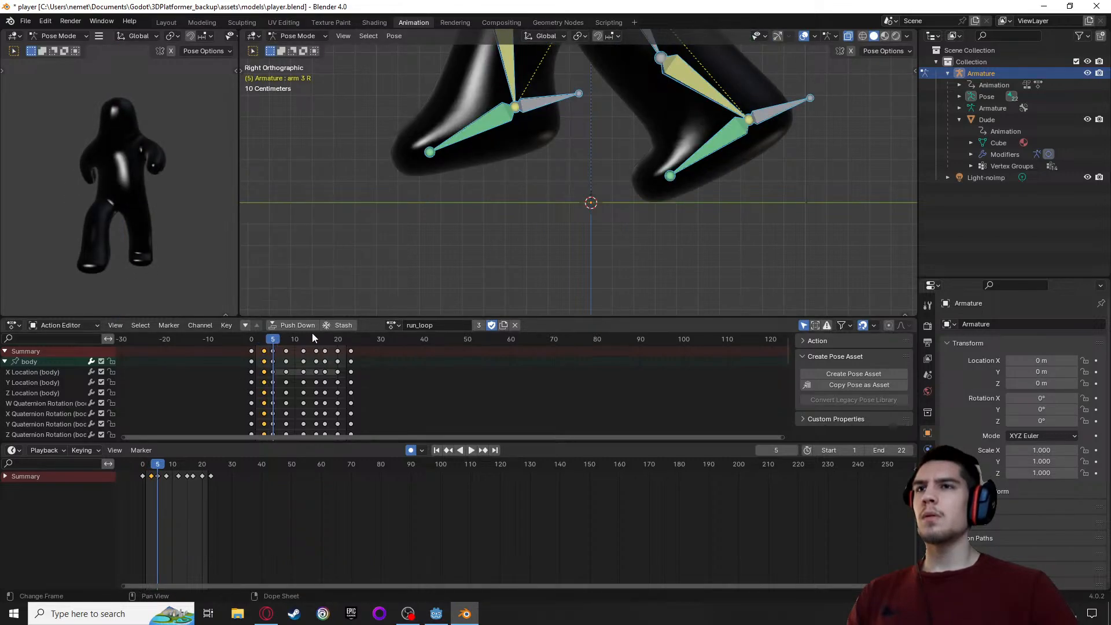
key("g")
left_click(711, 164)
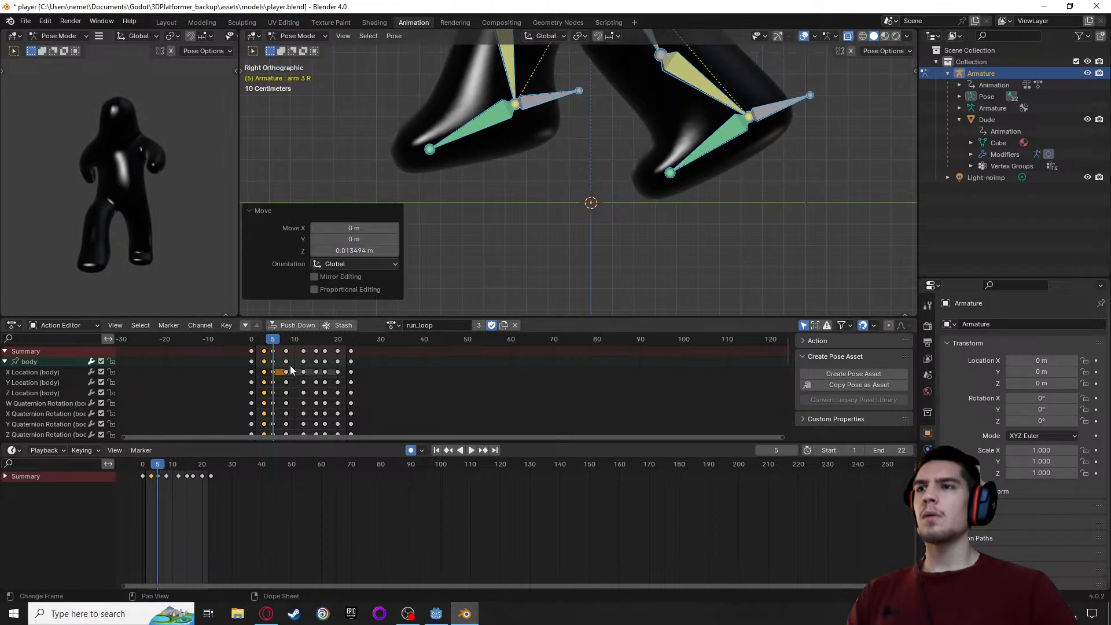
left_click_drag(272, 339, 285, 341)
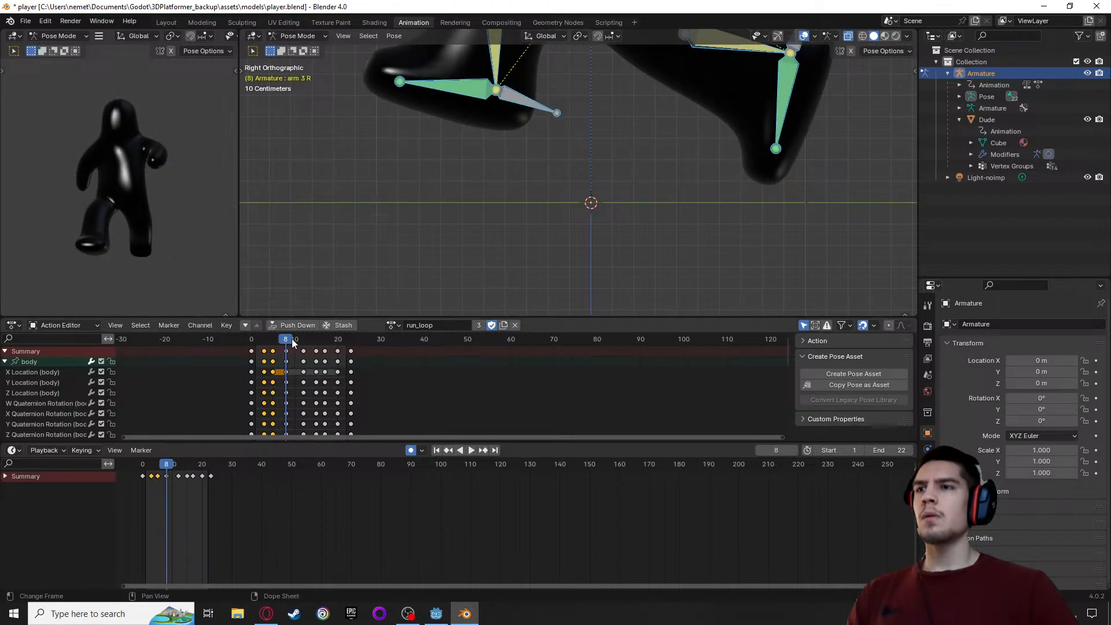
key("g")
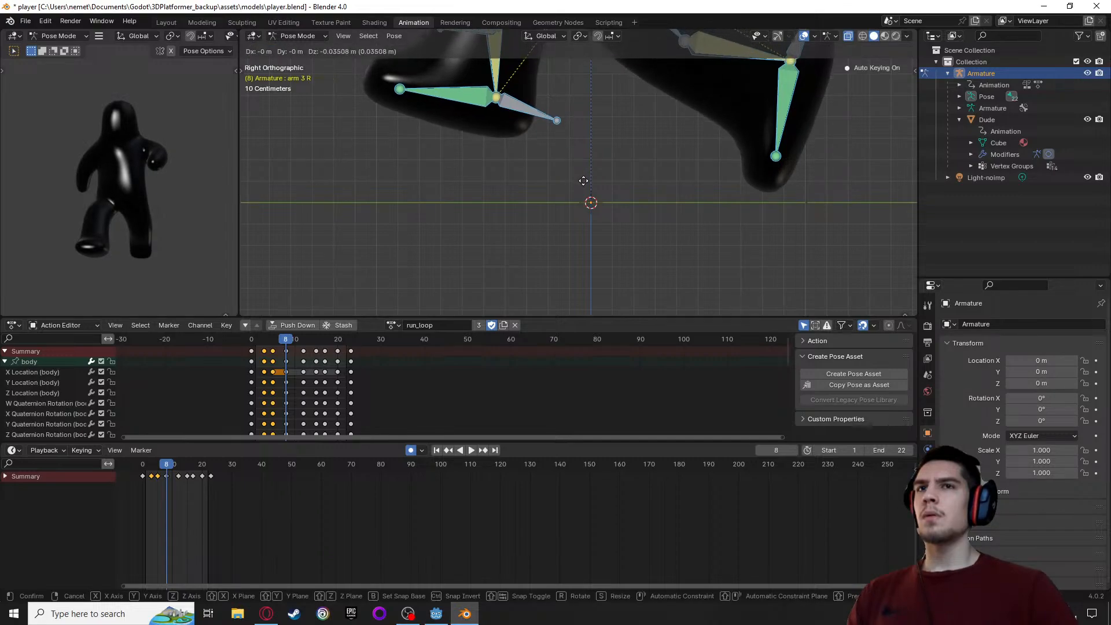
left_click(583, 181)
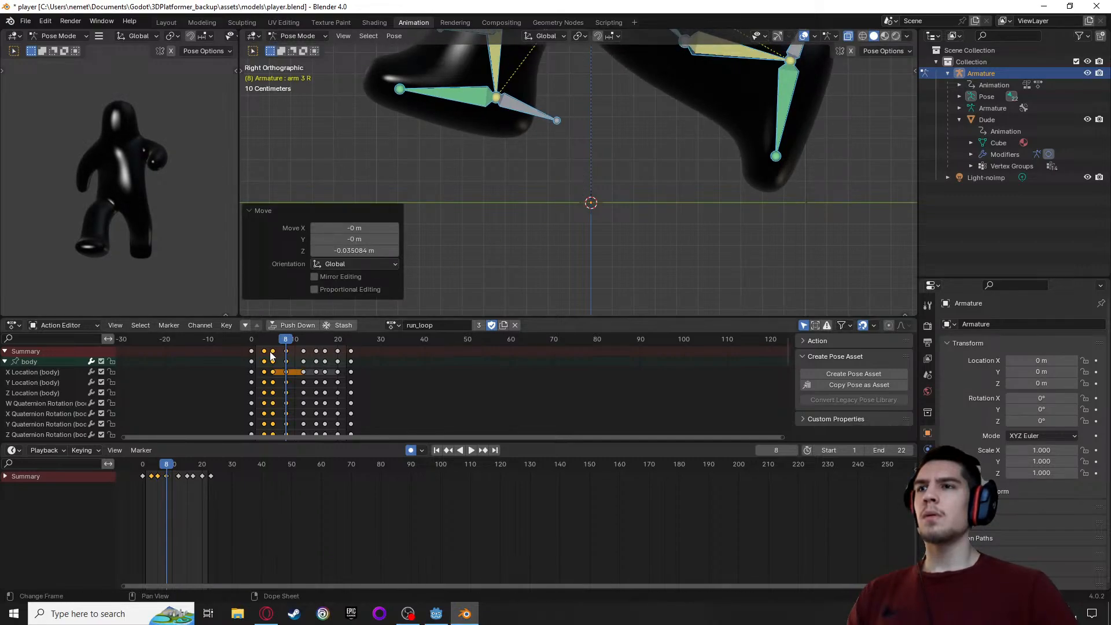
Raise the whole pose at frames 12 and 15 by about 0.013 m each along global Z
left_click_drag(287, 339, 303, 340)
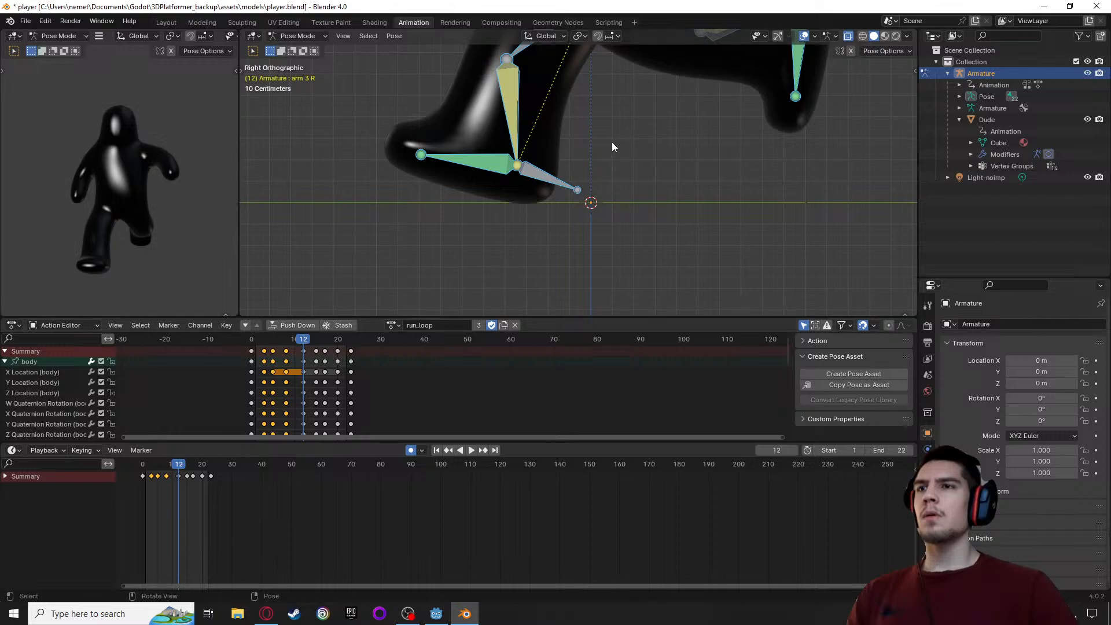
key("g")
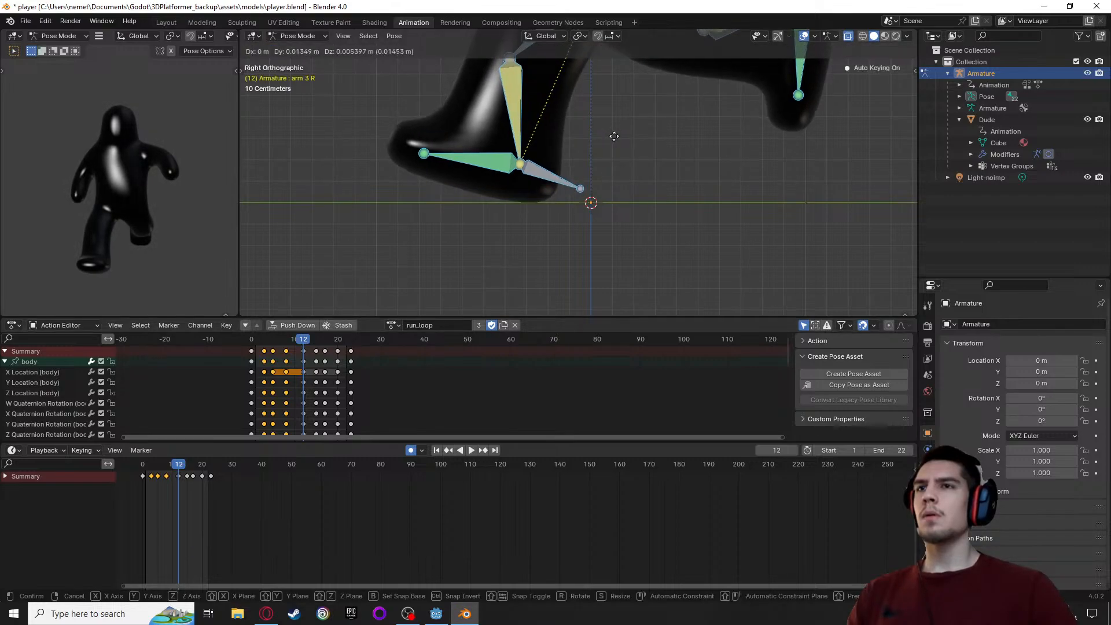
key("z")
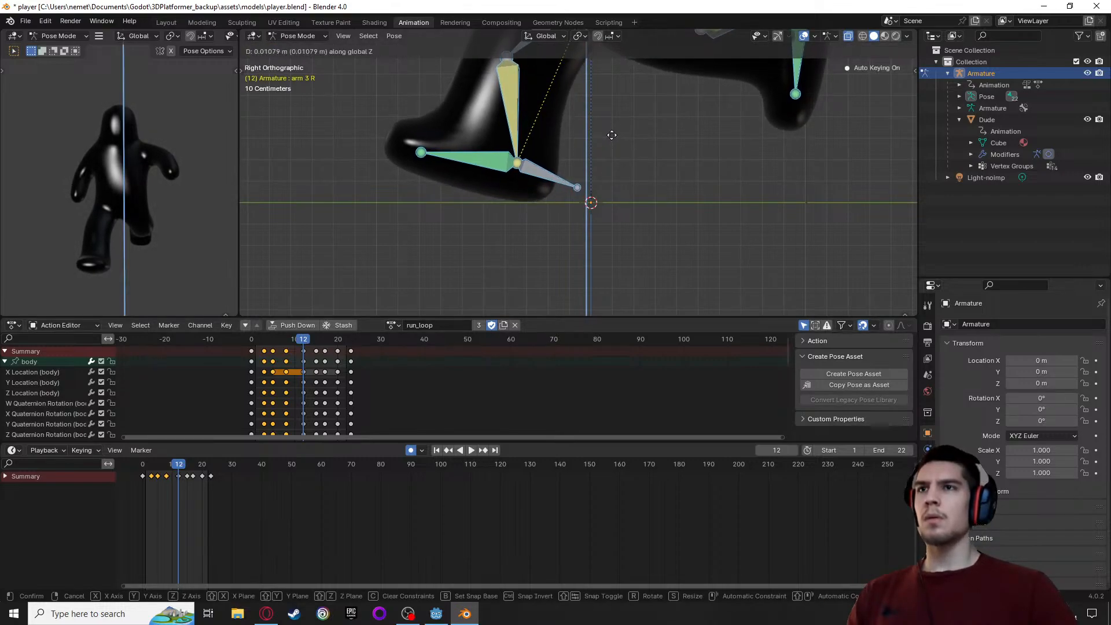
left_click(612, 135)
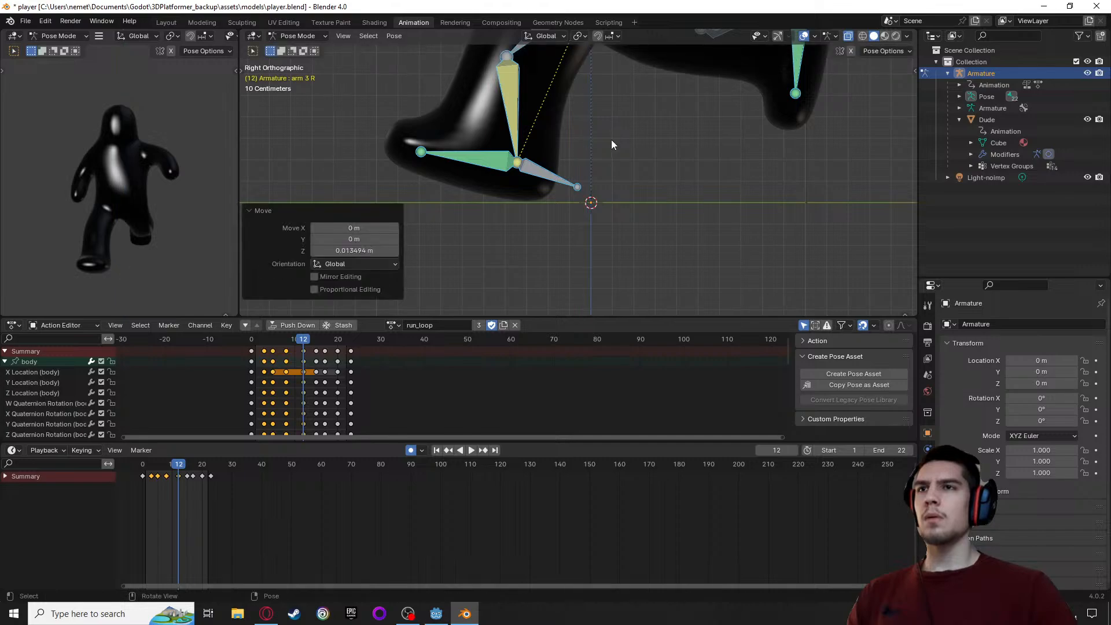
left_click_drag(306, 342, 315, 343)
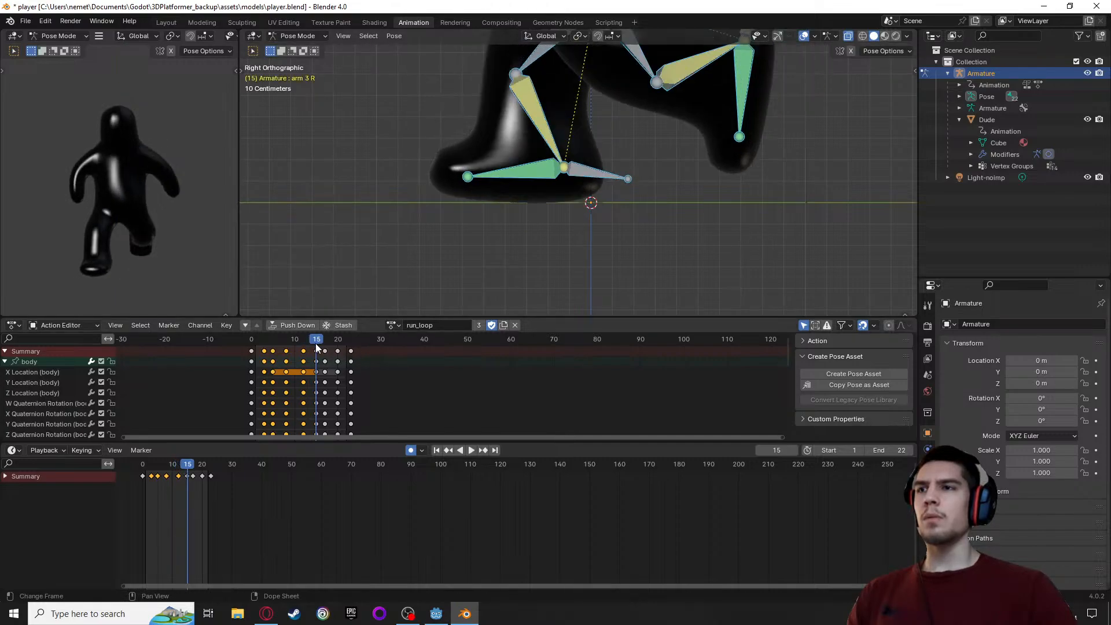
key("g")
key("z")
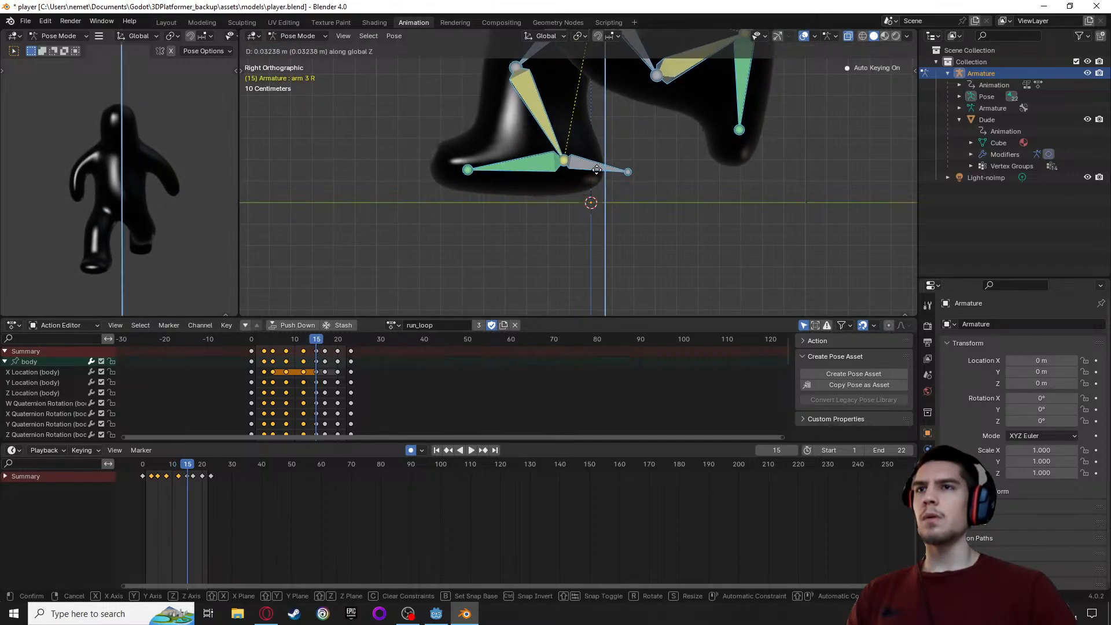
left_click(593, 172)
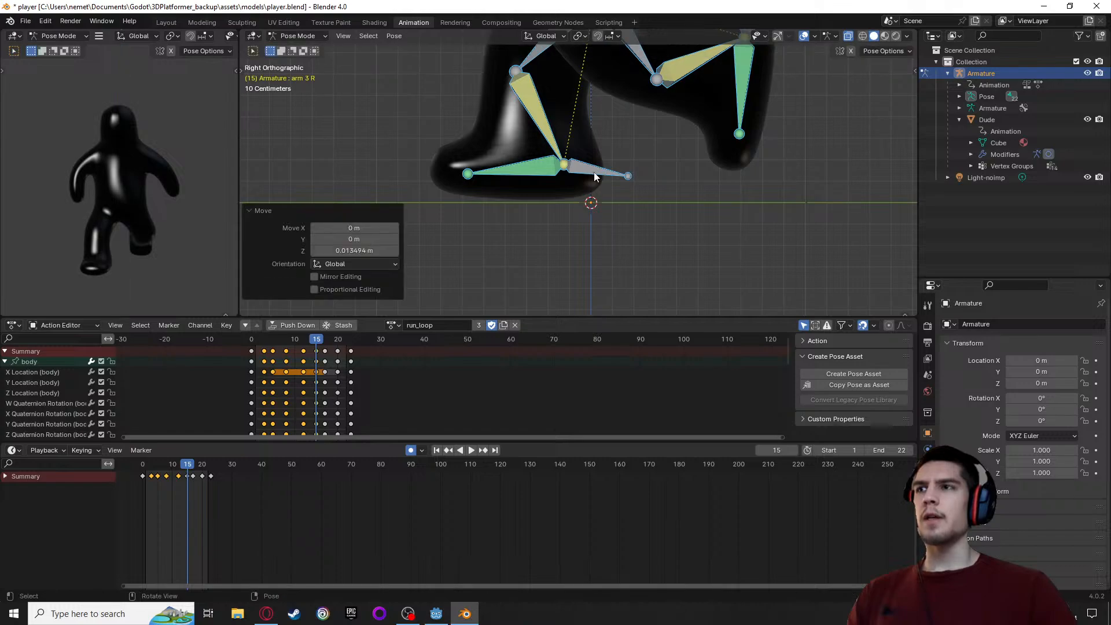
Raise the whole pose at frame 17 by about 0.008 m along global Z
key("space")
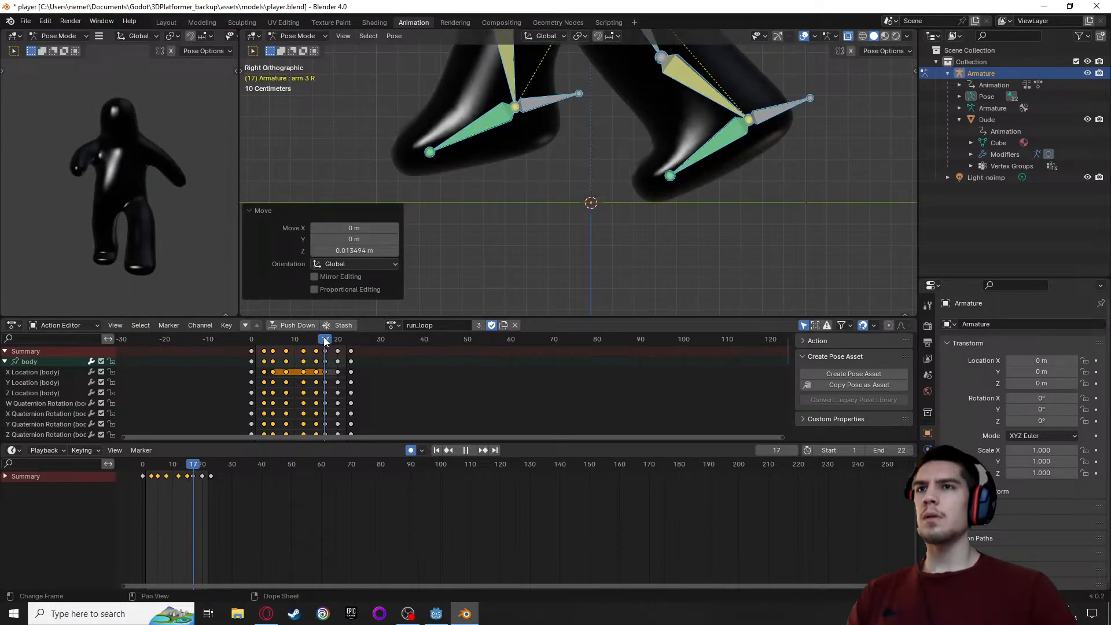
key("space")
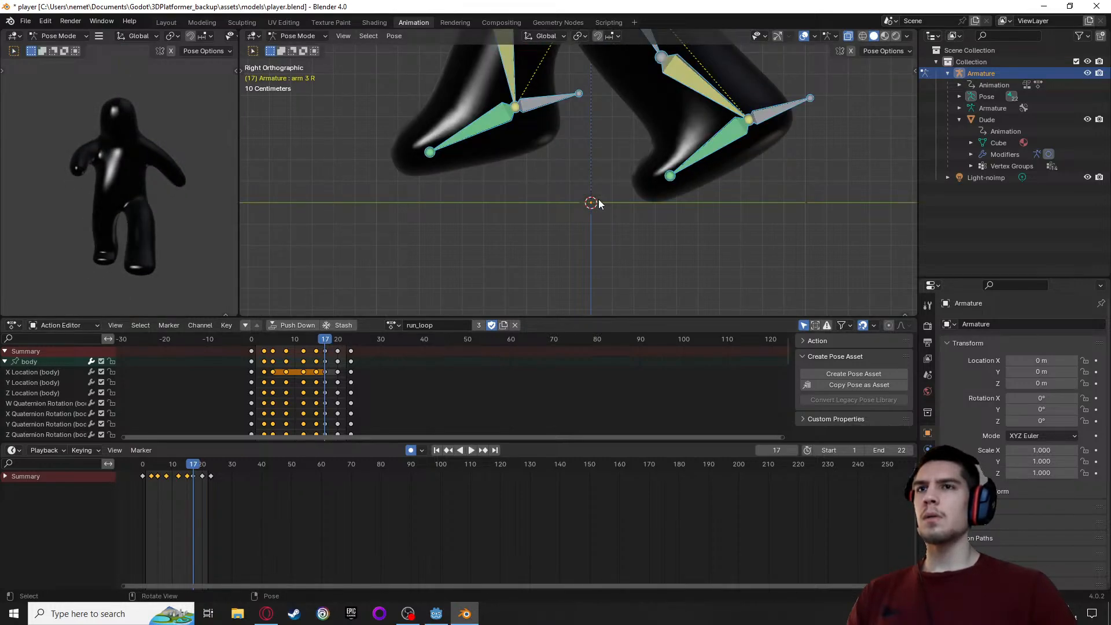
key("g")
key("z")
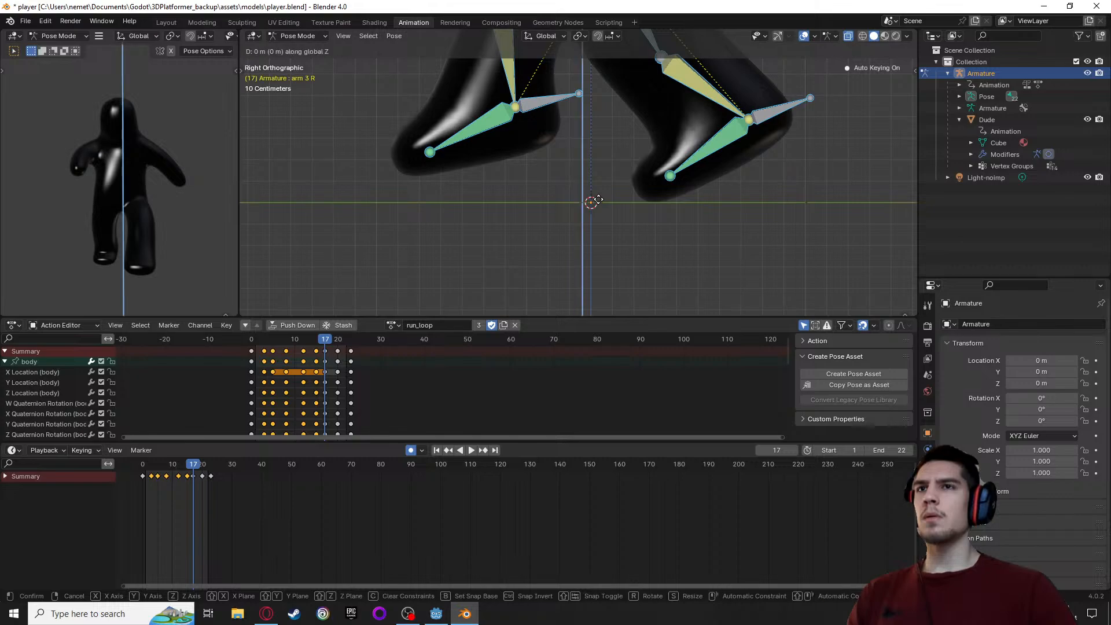
left_click(598, 198)
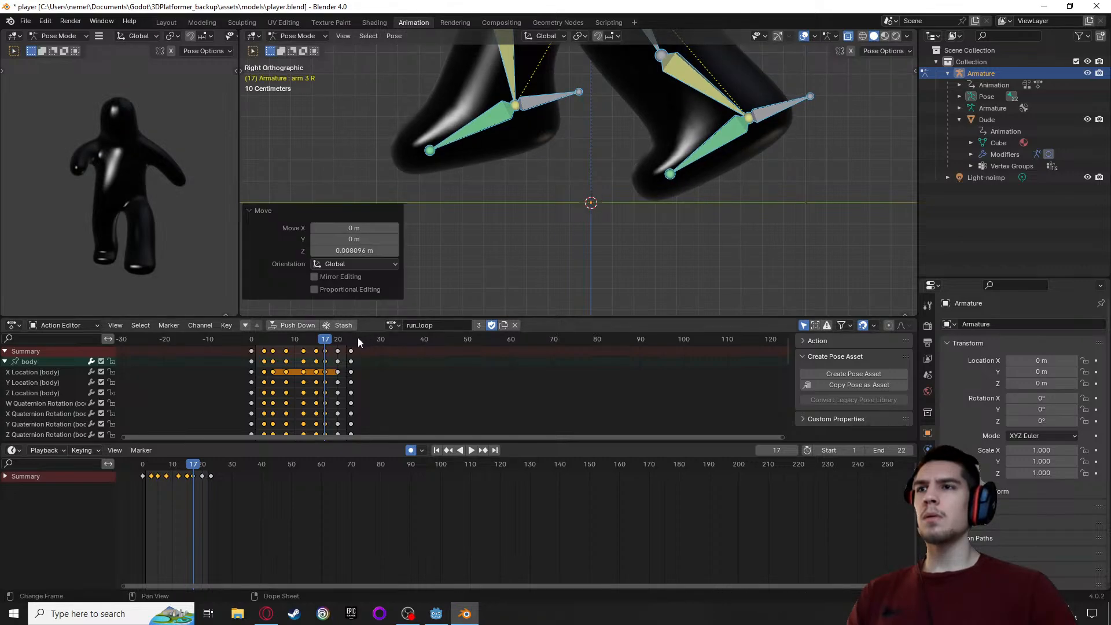
Lower the whole pose at frame 20 by about 0.019 m along global Z
key("space")
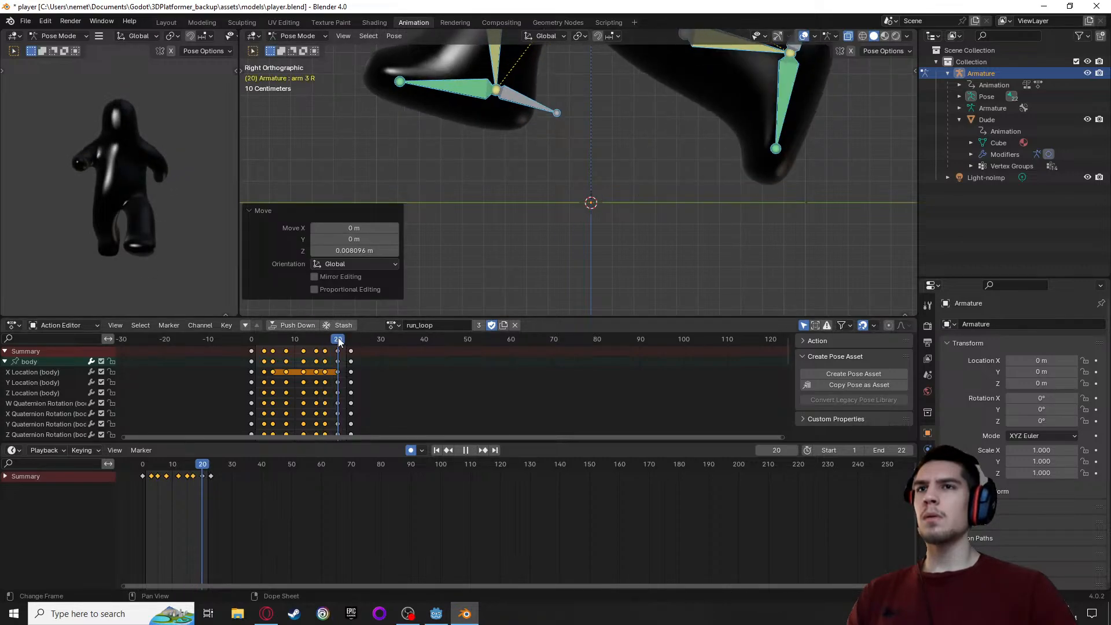
key("space")
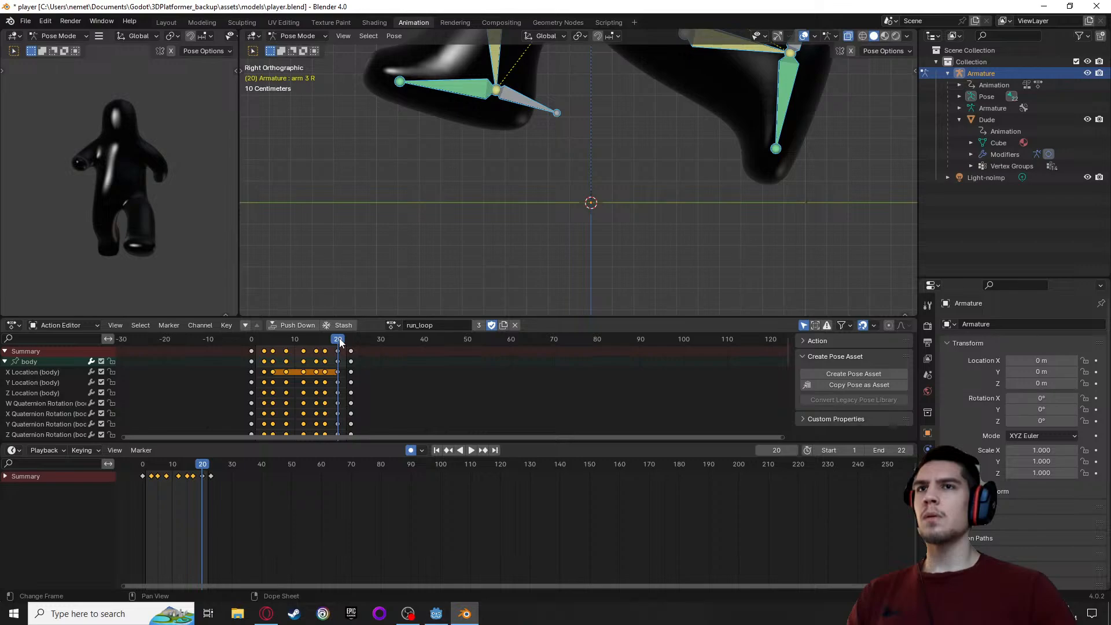
key("g")
key("z")
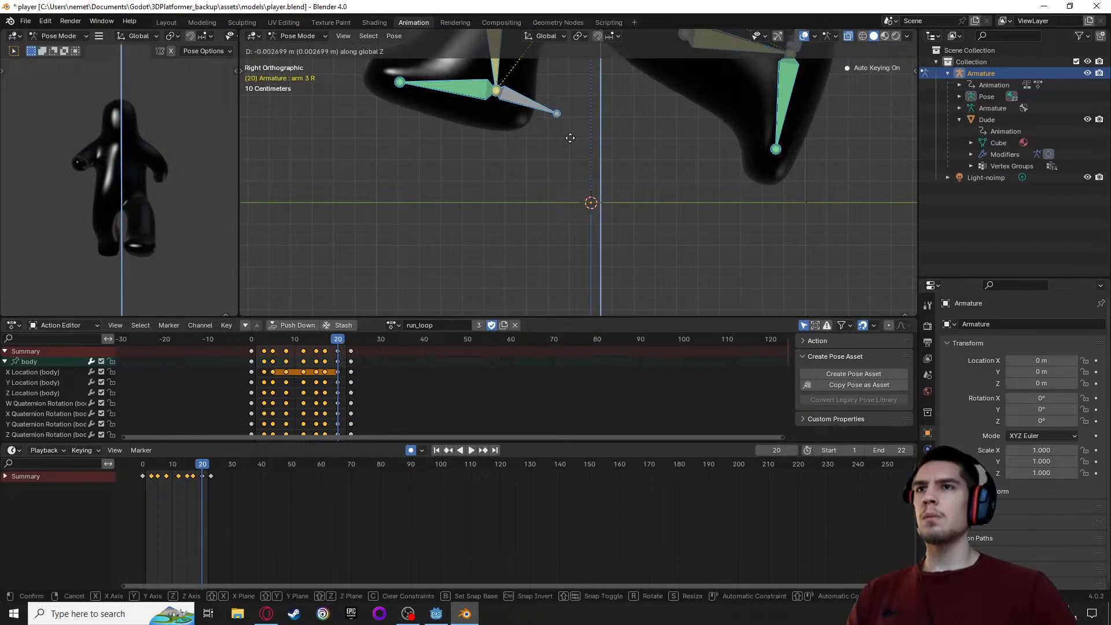
left_click(572, 145)
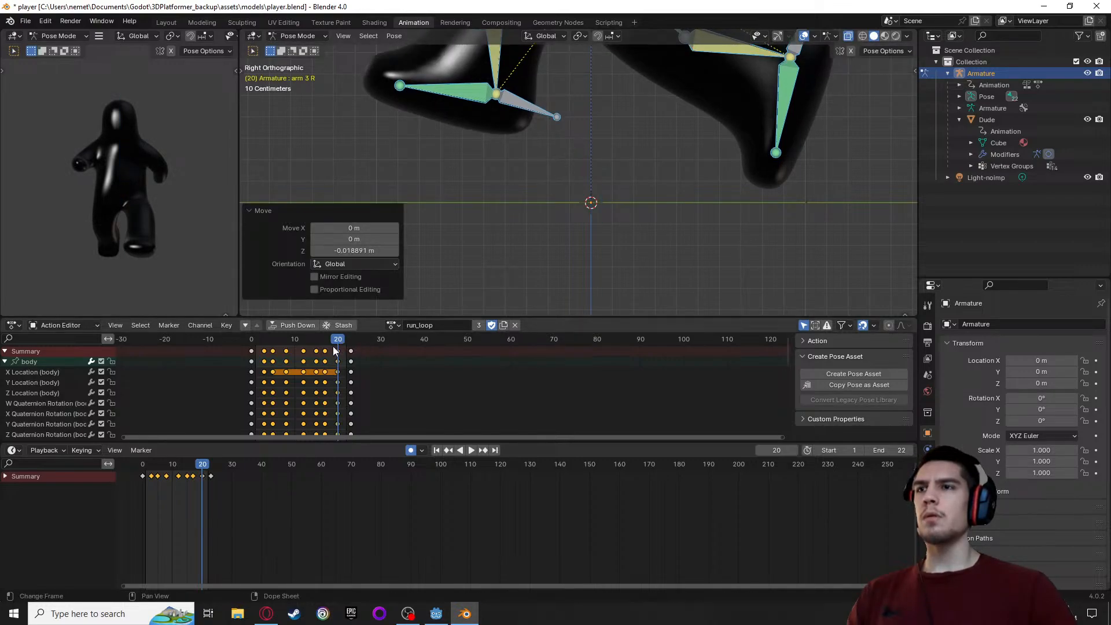
Compare the pose at frames 23 and 0, and raise the whole pose at frame 0 by about 0.035 m along global Z
left_click_drag(338, 340, 351, 340)
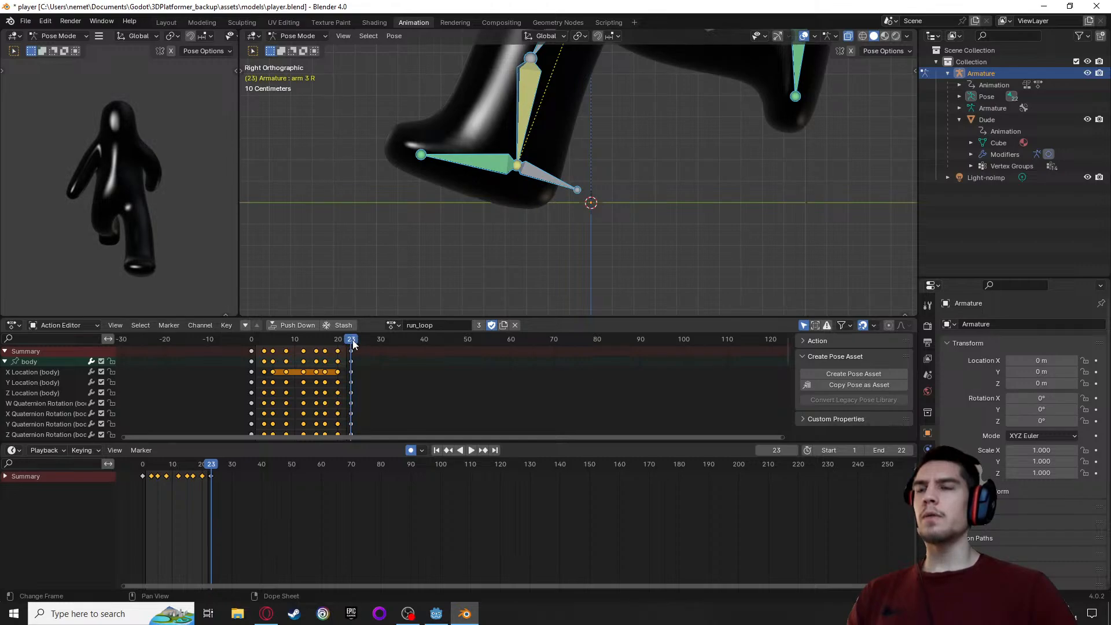
left_click(252, 341)
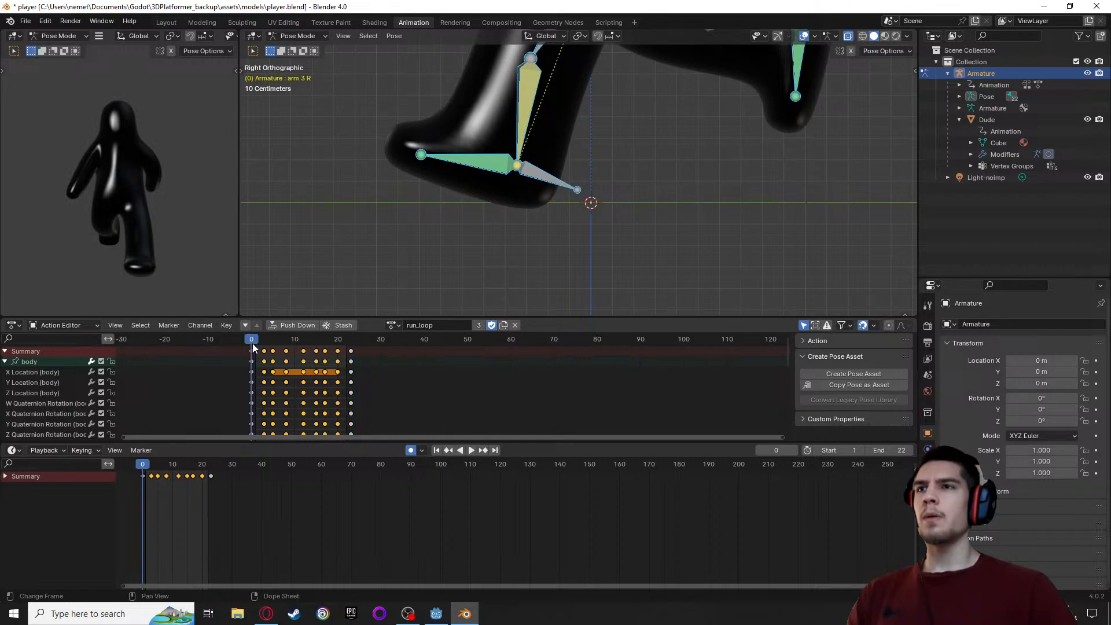
key("space")
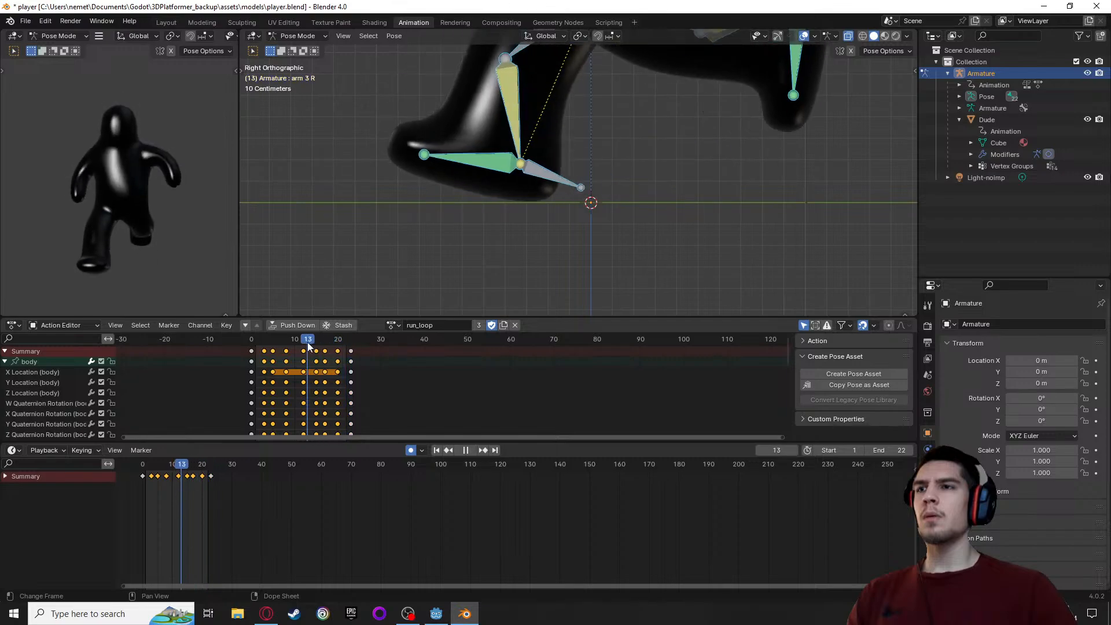
mouse_move(247, 346)
left_mouse_down()
mouse_move(333, 346)
mouse_move(255, 352)
mouse_move(251, 344)
left_mouse_up()
key("g")
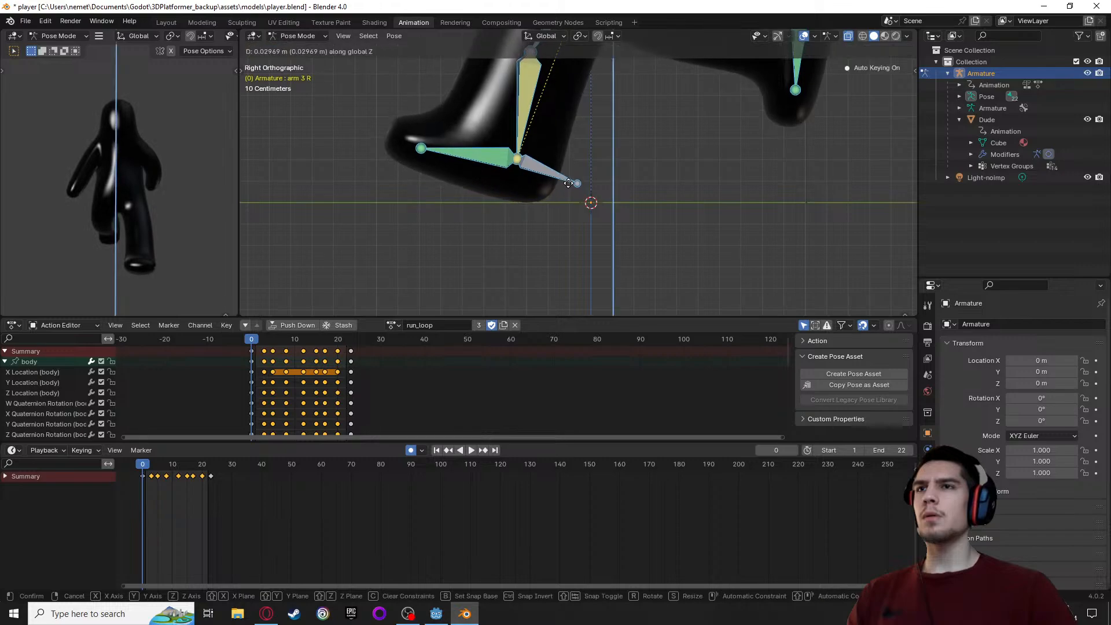
left_click(567, 183)
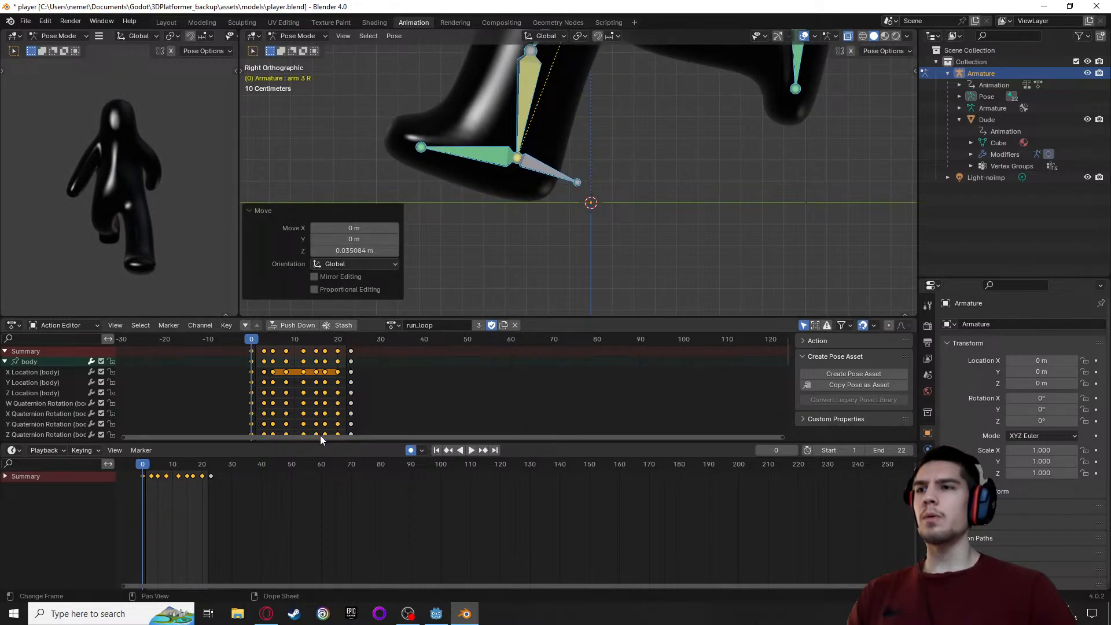
Enlarge the Action Editor and copy all keyframes from frame 0 onto frame 23 so the run loop ends as it starts
left_click_drag(321, 442, 330, 560)
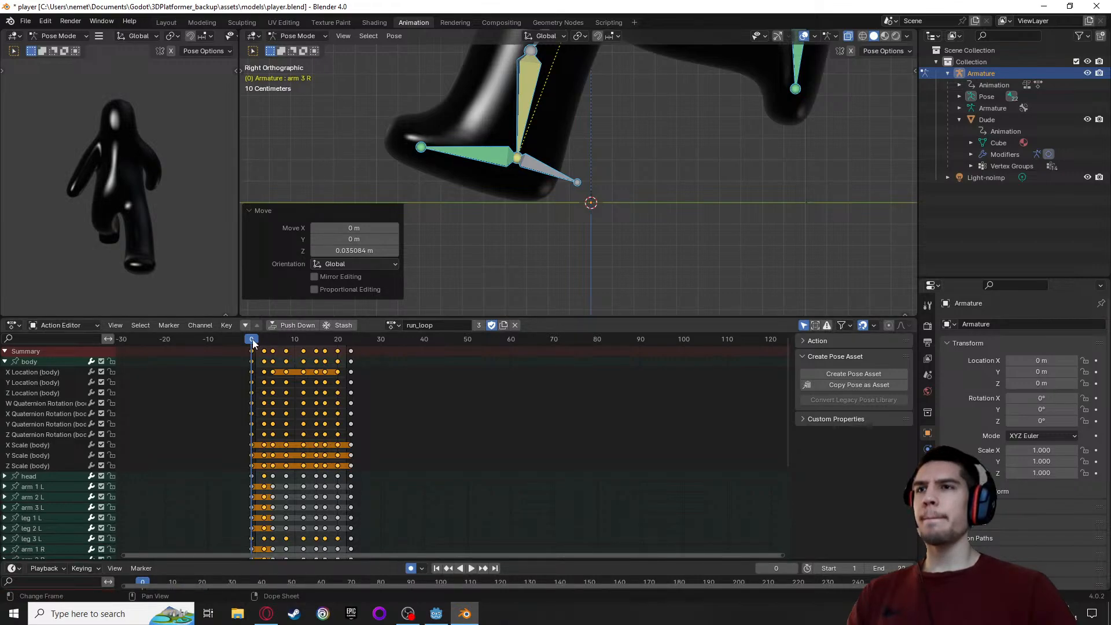
key("space")
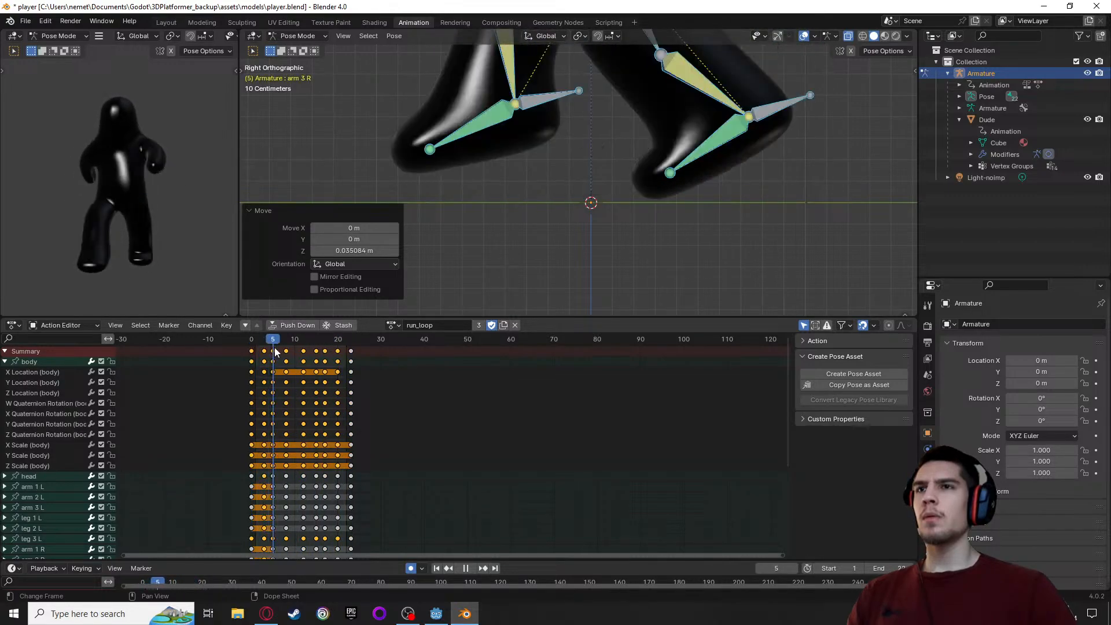
left_click_drag(320, 349, 251, 350)
left_click(251, 351)
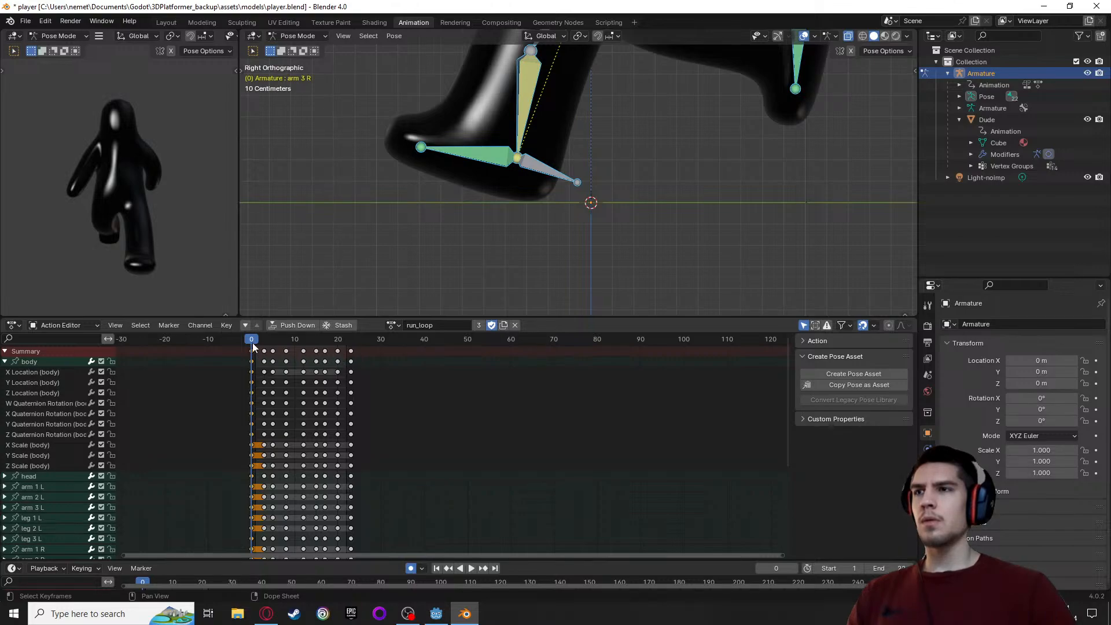
left_click_drag(252, 342, 352, 343)
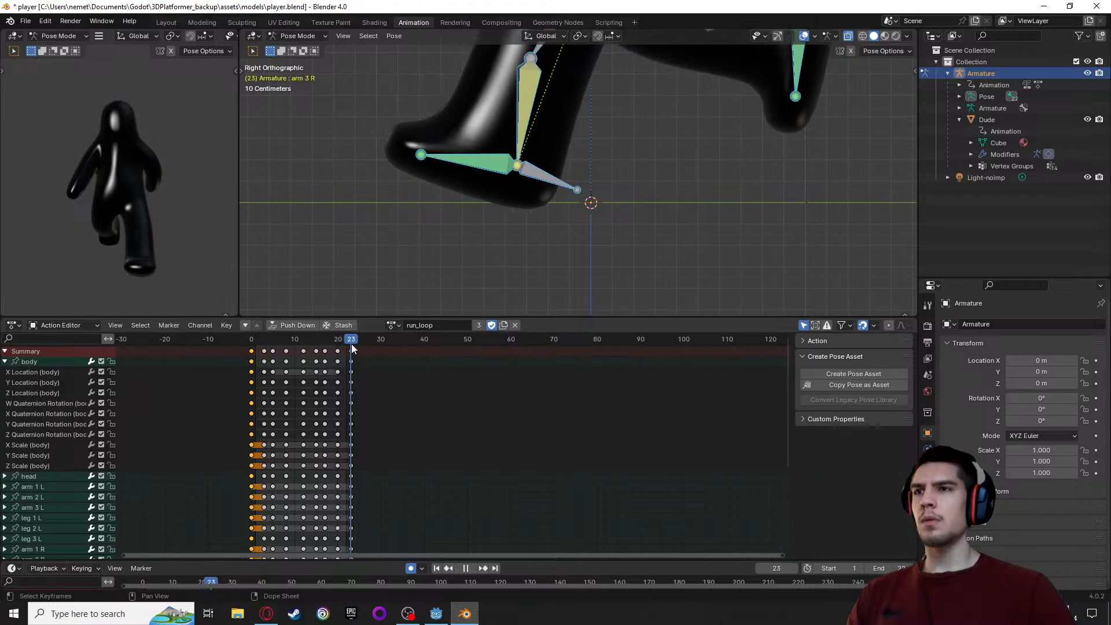
key("ctrl+v")
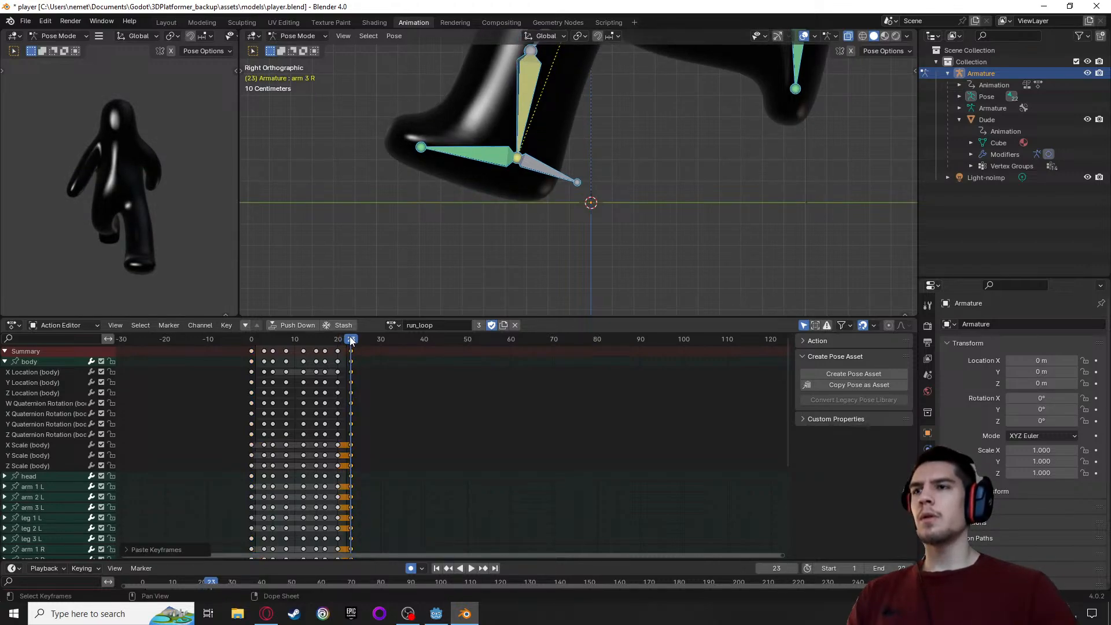
mouse_move(350, 337)
left_mouse_down()
mouse_move(240, 339)
mouse_move(349, 342)
left_mouse_up()
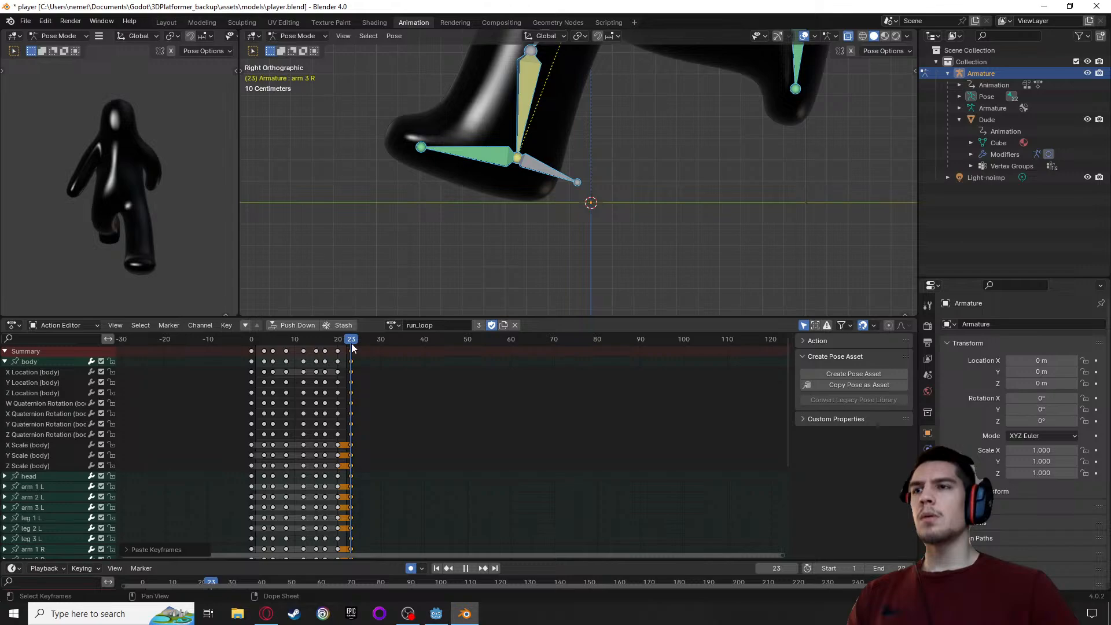
left_click_drag(352, 343, 249, 347)
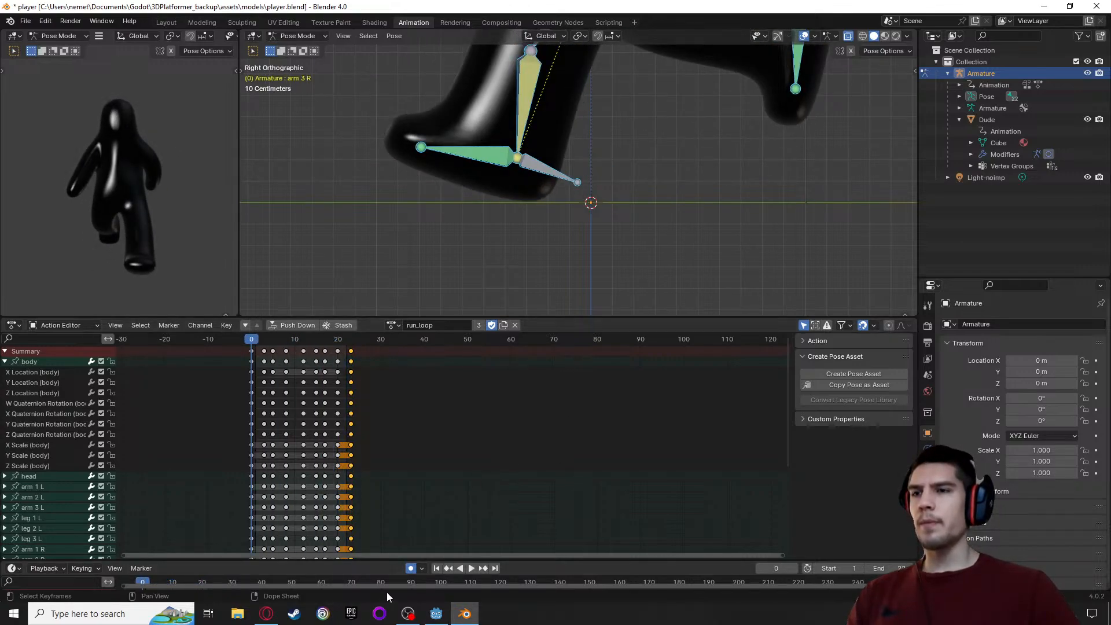
Disable auto keying, unlink the run_loop action and assign the grow action to the armature
left_click(410, 569)
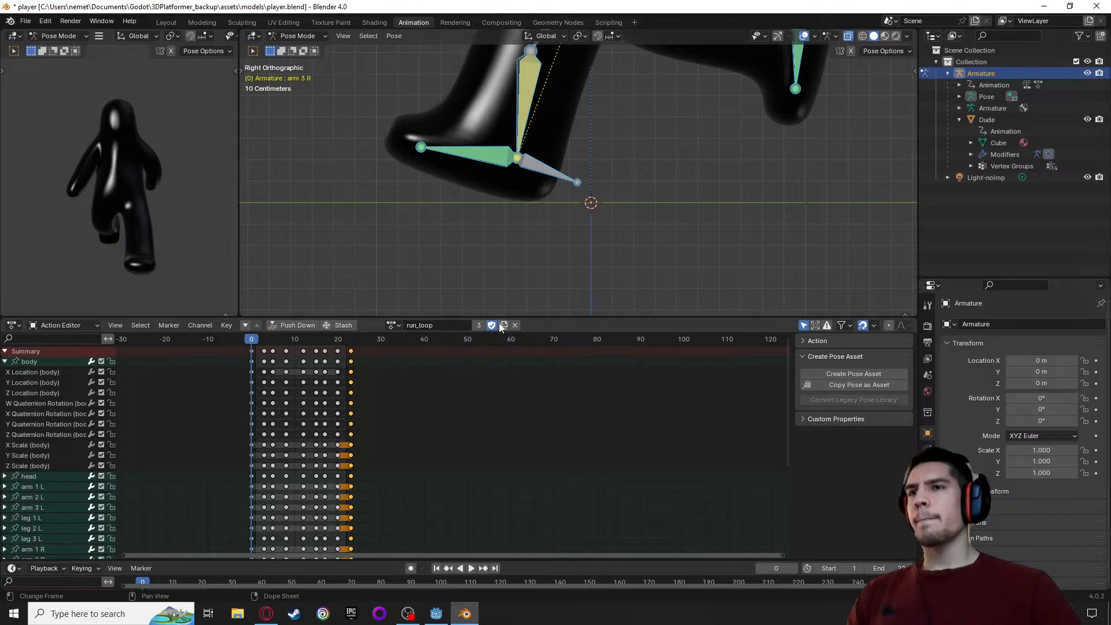
left_click(518, 325)
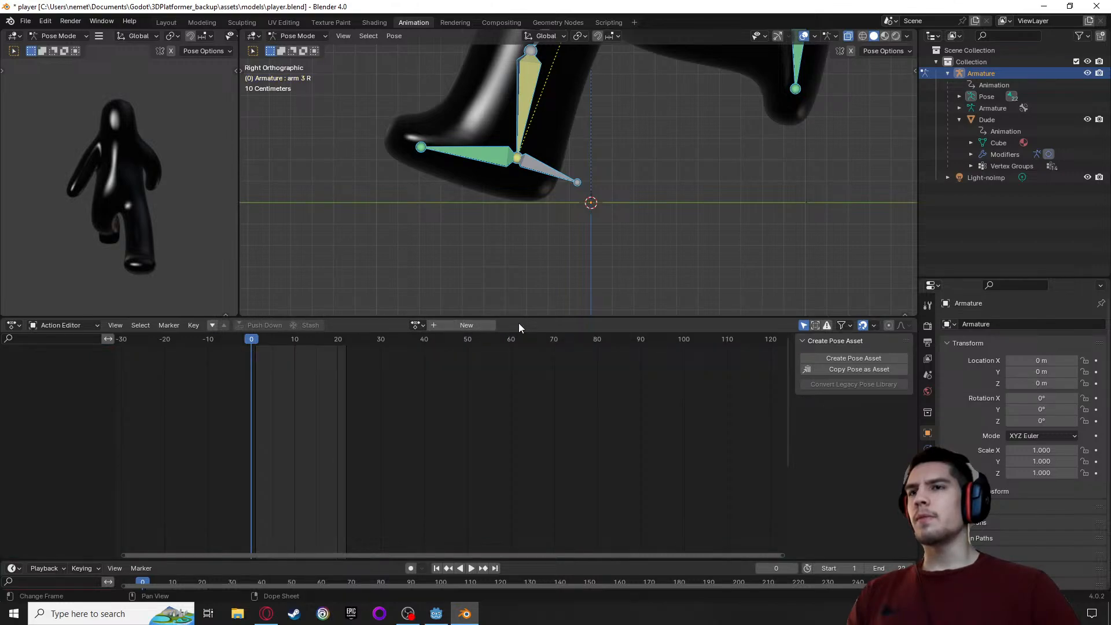
left_click(417, 324)
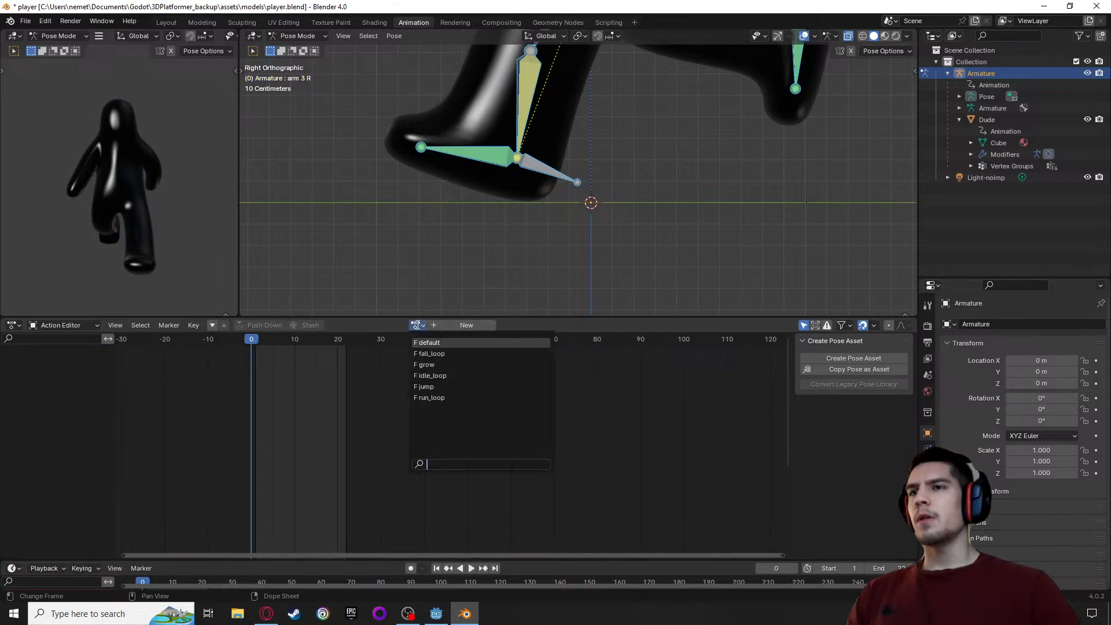
left_click(433, 364)
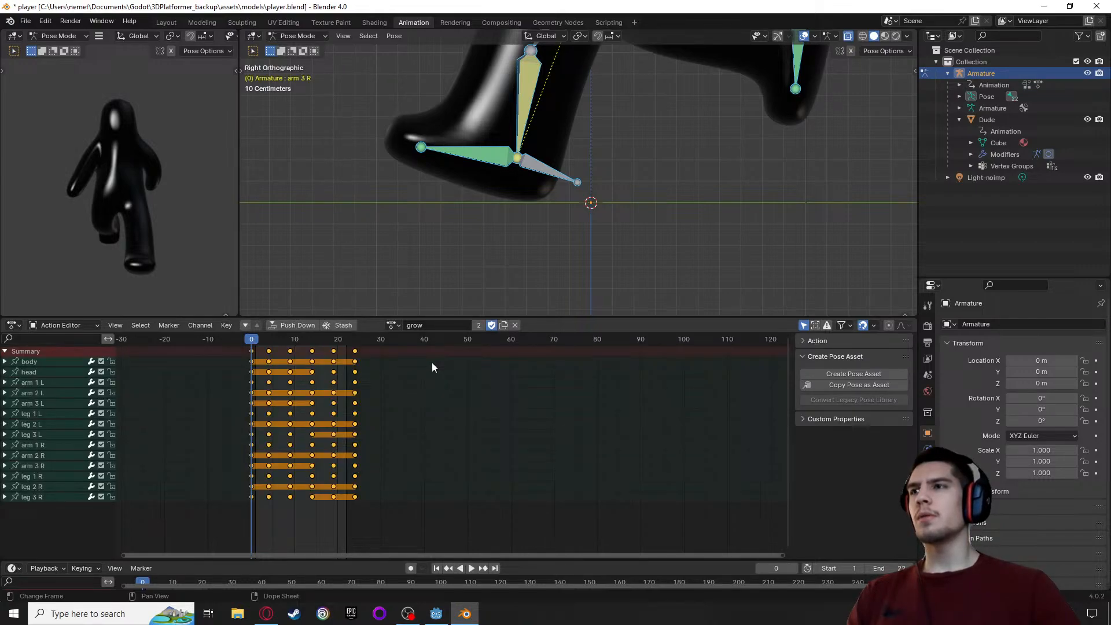
Preview the start of the grow action and examine the pose at frame 0 against the ground line
key("space")
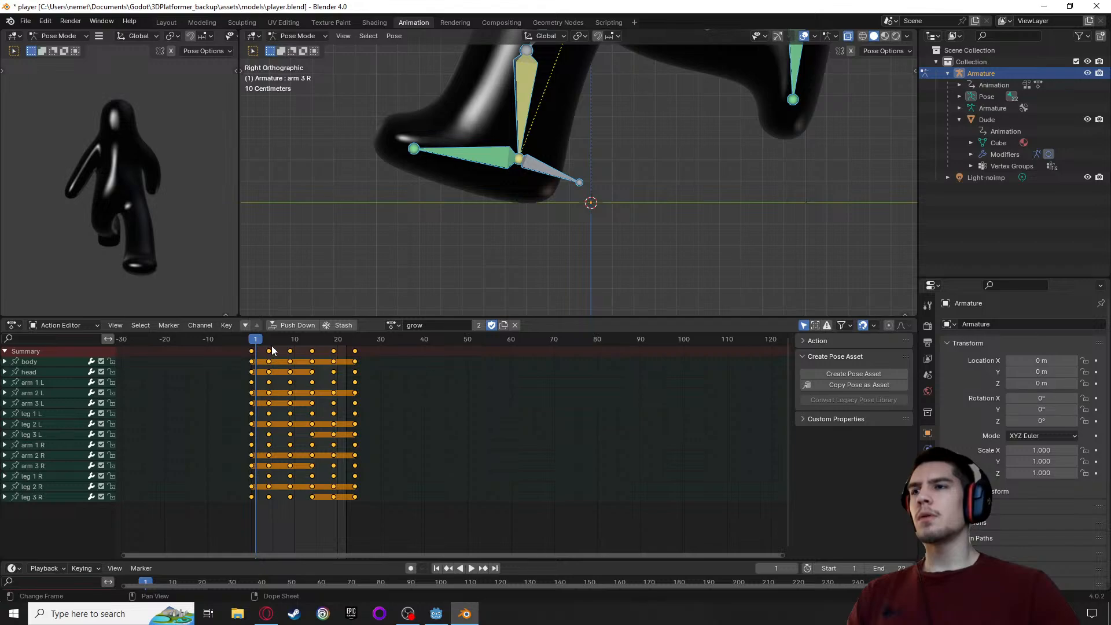
mouse_move(255, 338)
left_mouse_down()
mouse_move(314, 345)
mouse_move(252, 345)
left_mouse_up()
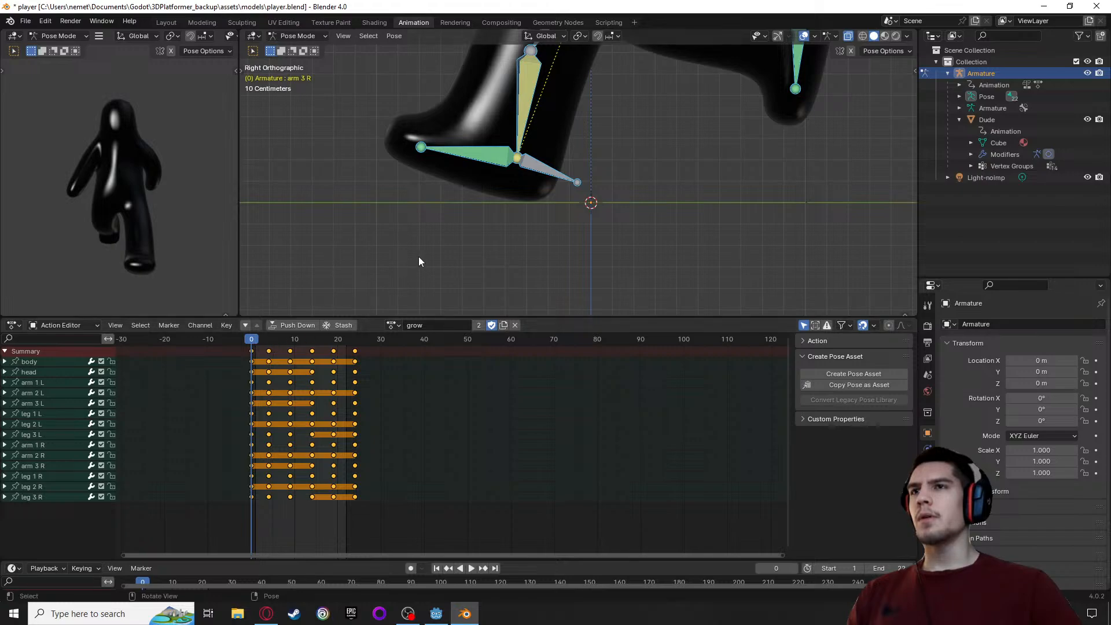
scroll(419, 255, "down", 3)
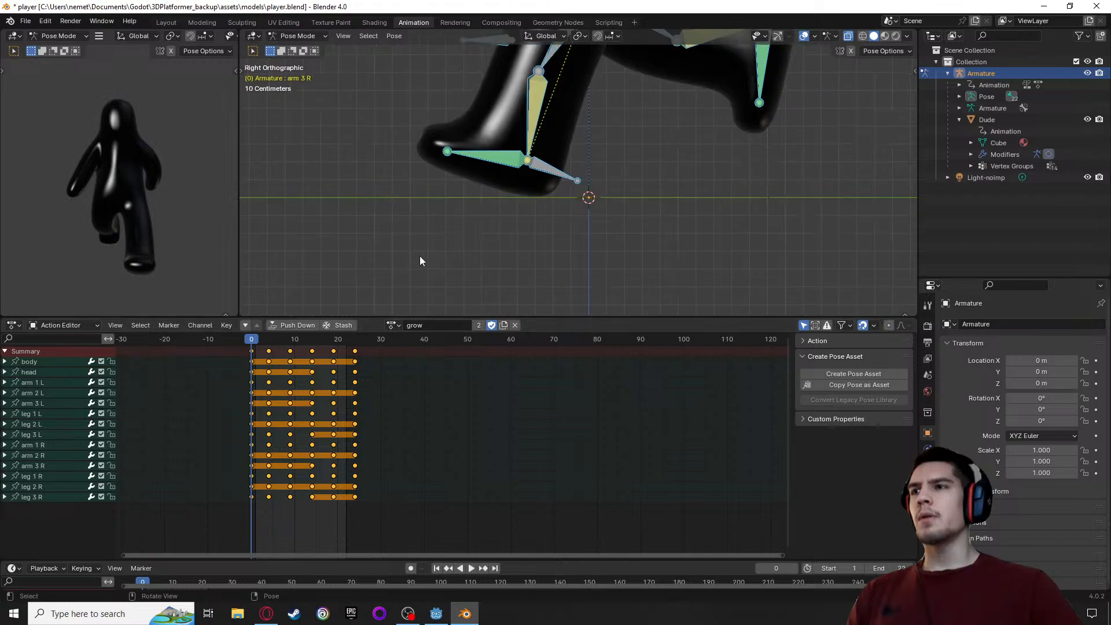
left_click(5, 382)
left_click(4, 382)
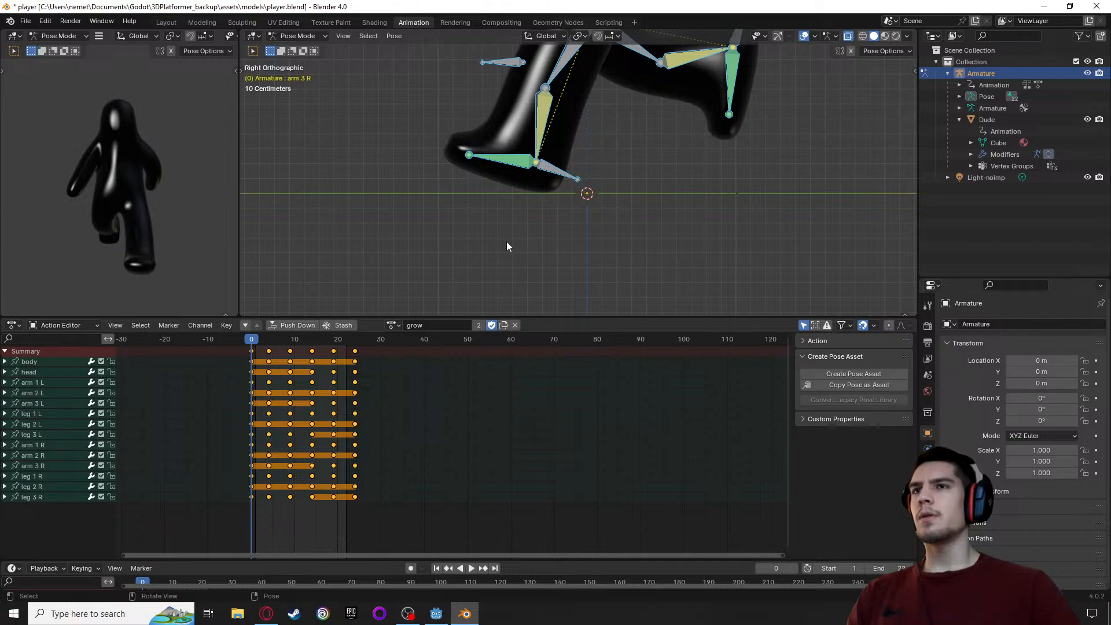
Play through the grow action and compare its poses at frames 0 and 24 against the ground line
scroll(506, 242, "down", 3)
scroll(505, 248, "up", 8)
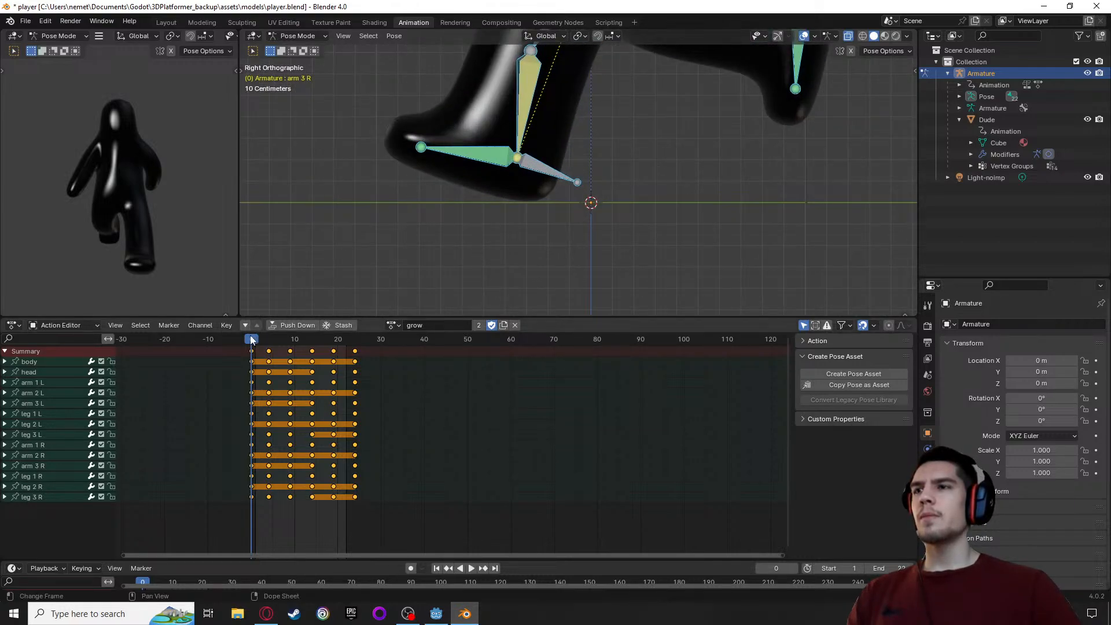
mouse_move(253, 340)
left_mouse_down()
mouse_move(358, 348)
mouse_move(249, 355)
left_mouse_up()
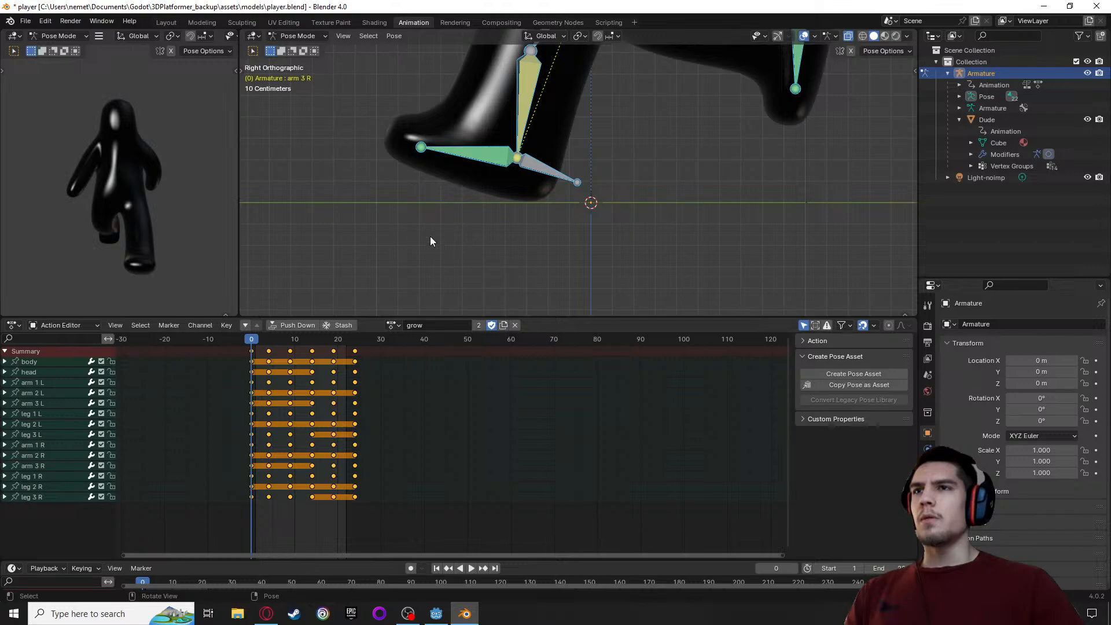
key("space")
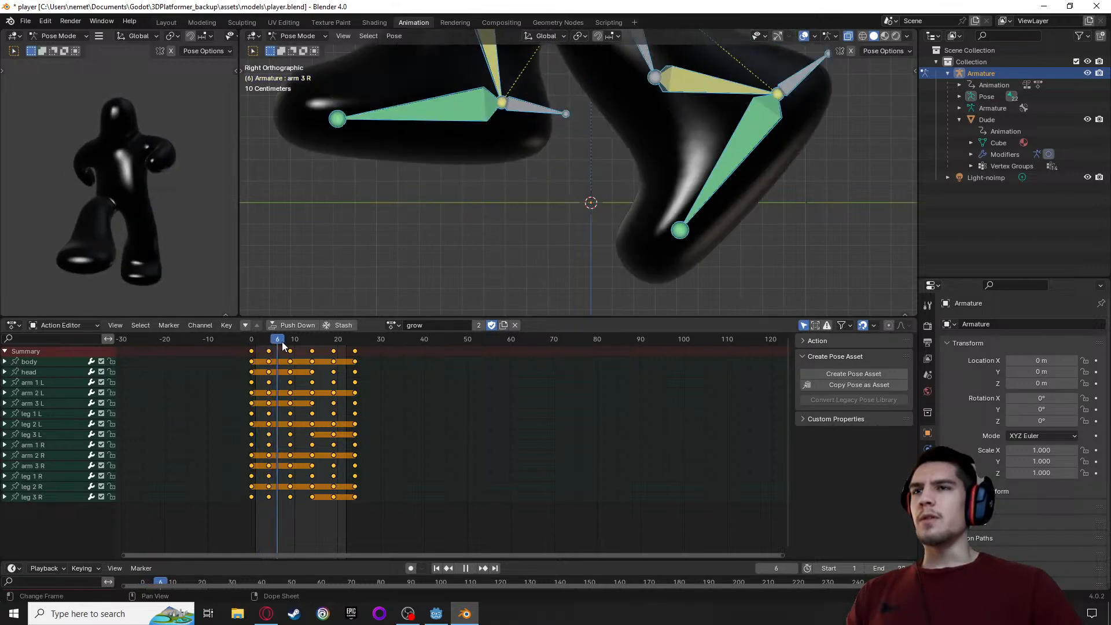
left_click_drag(274, 350, 252, 384)
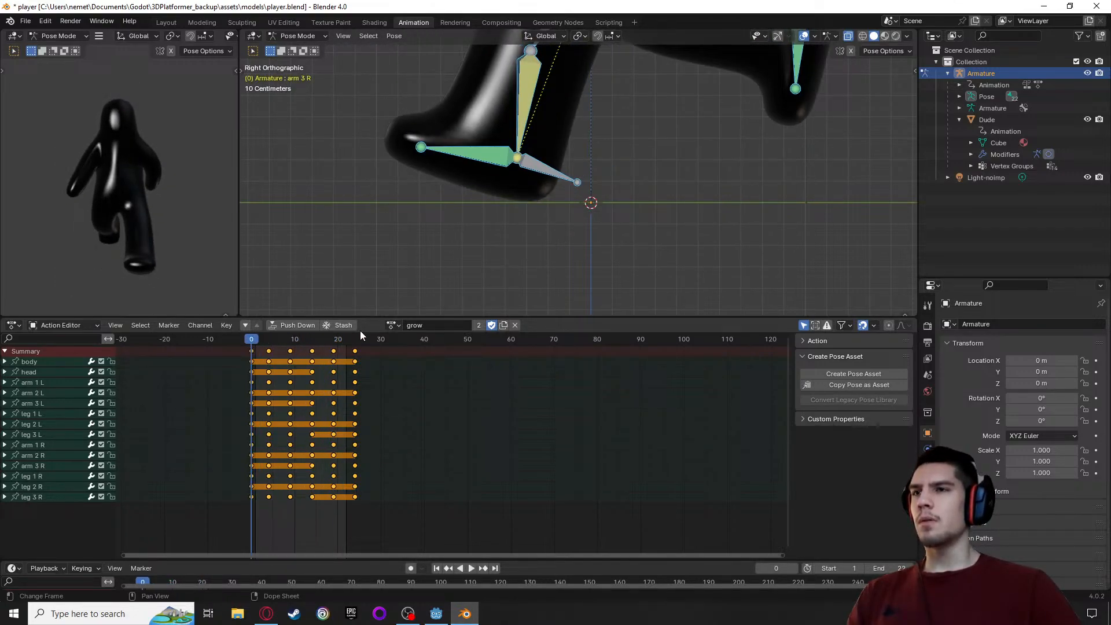
key("space")
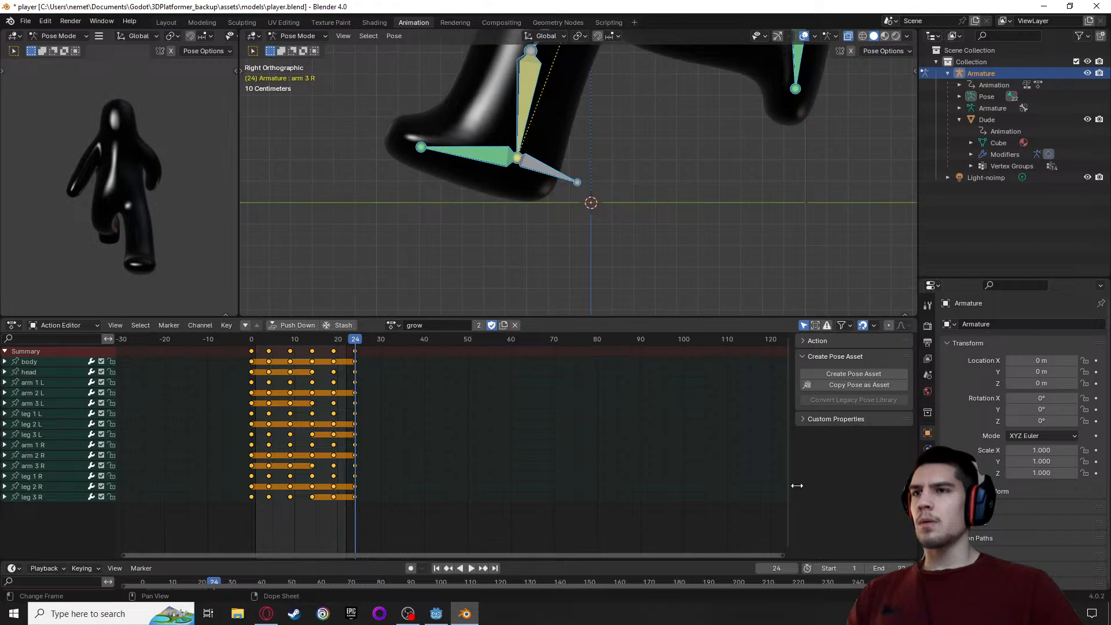
Set the scene's end frame to 24 and preview the grow action from its start
left_click(896, 568)
type("2")
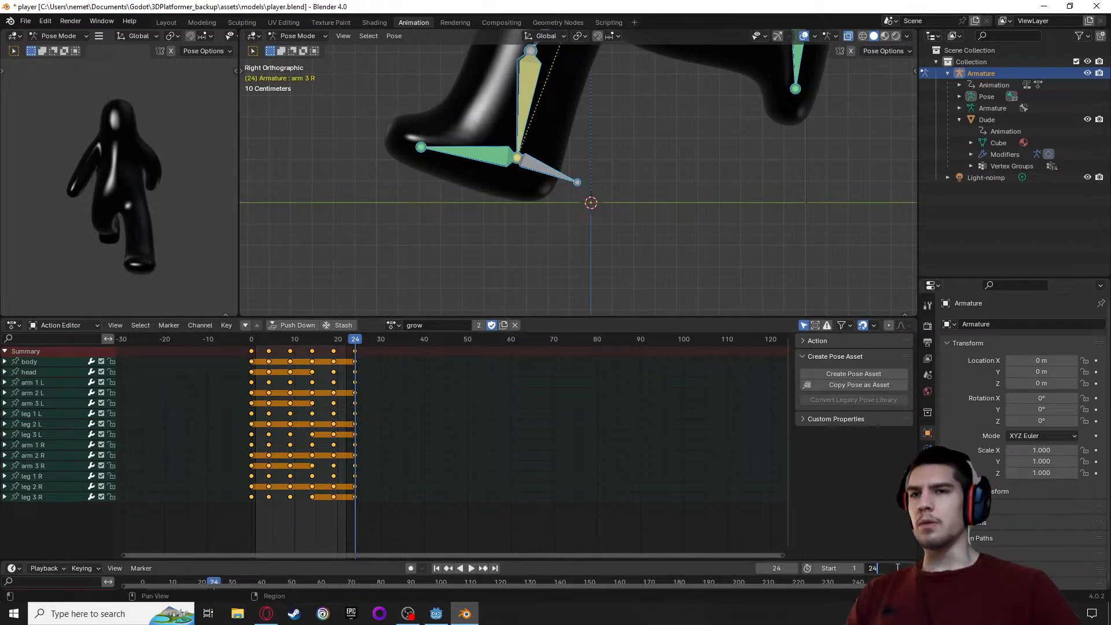
key("Return")
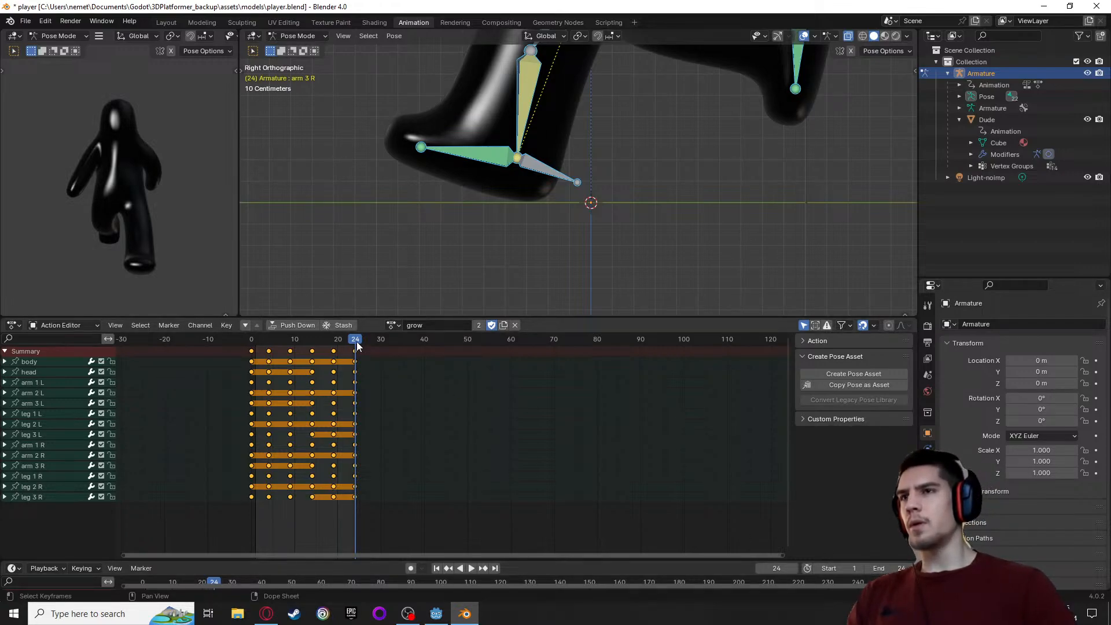
key("space")
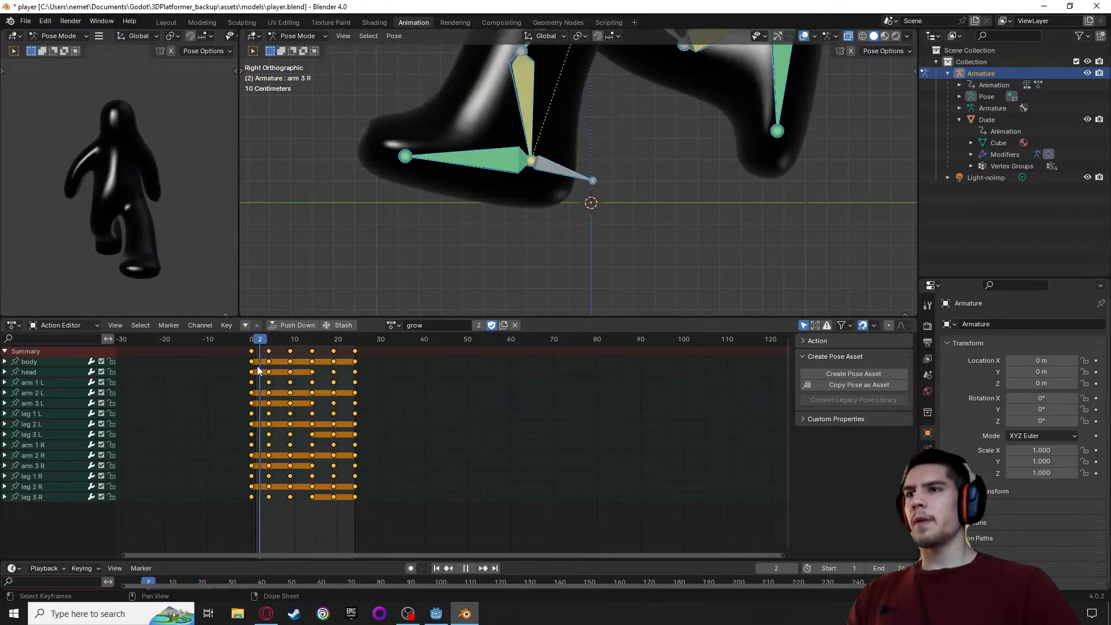
key("Escape")
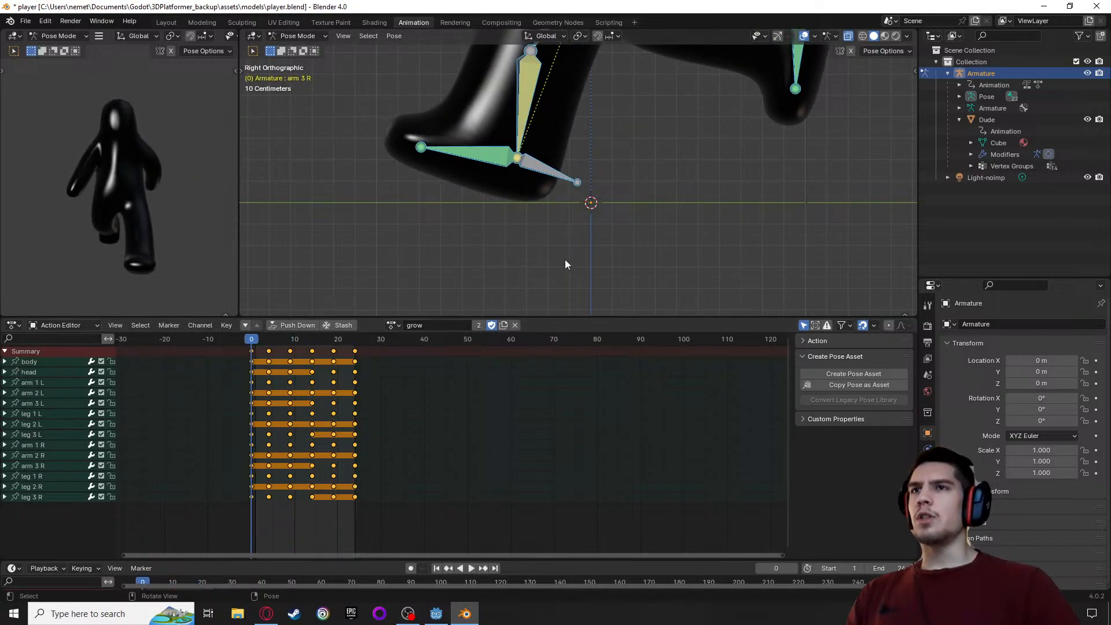
Compare the foot positions at frames 0 and 4 of the grow action with the ground line
scroll(566, 262, "down", 4)
scroll(565, 263, "up", 3)
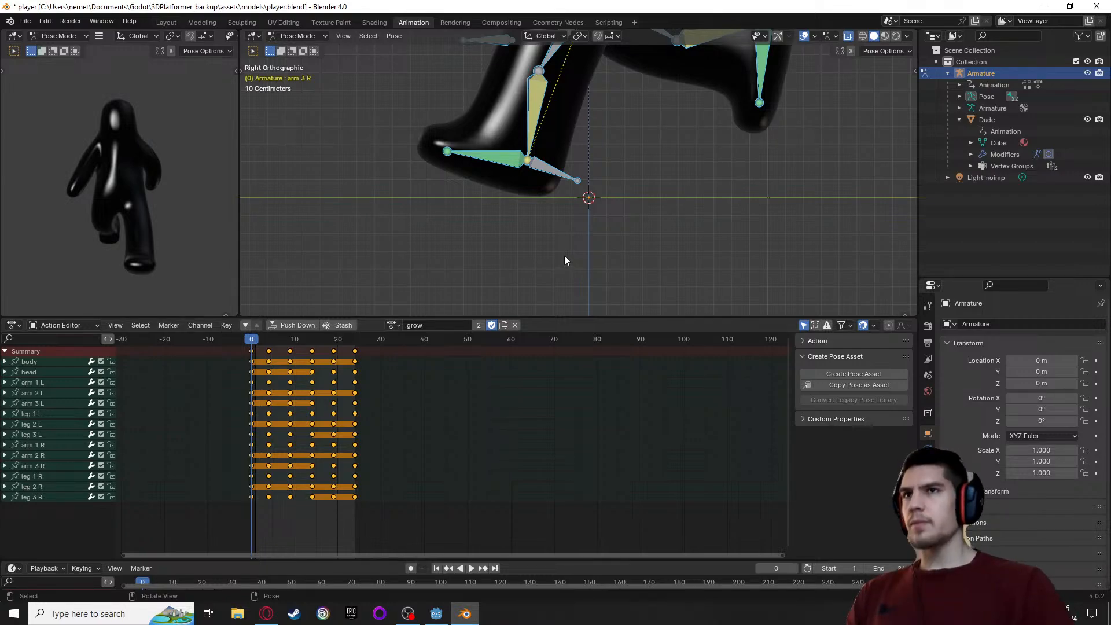
scroll(558, 259, "down", 2)
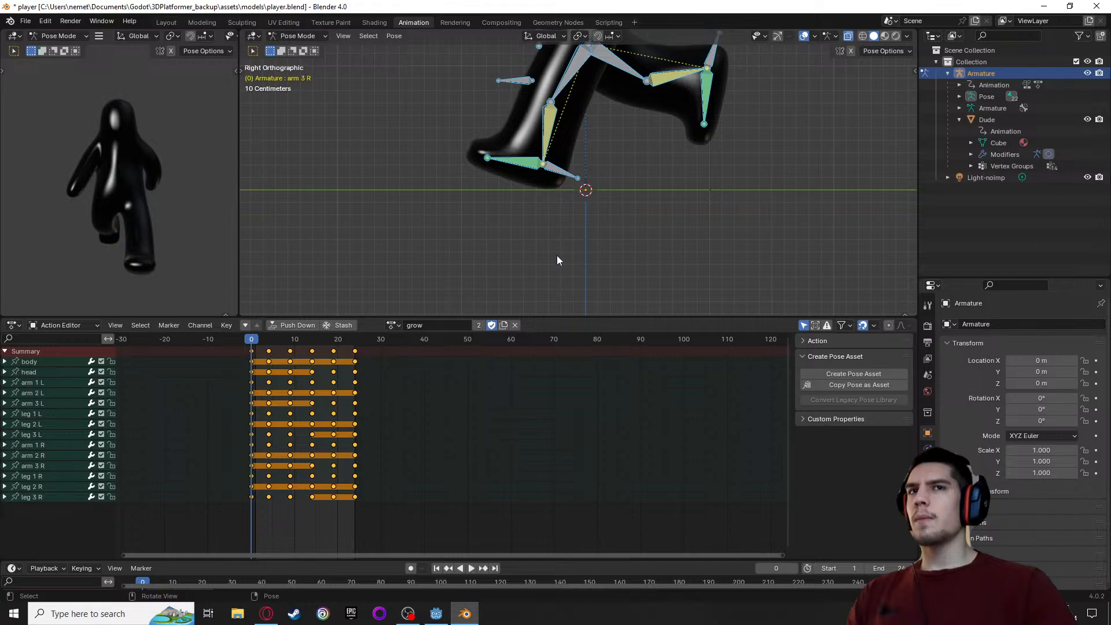
left_click_drag(248, 341, 268, 353)
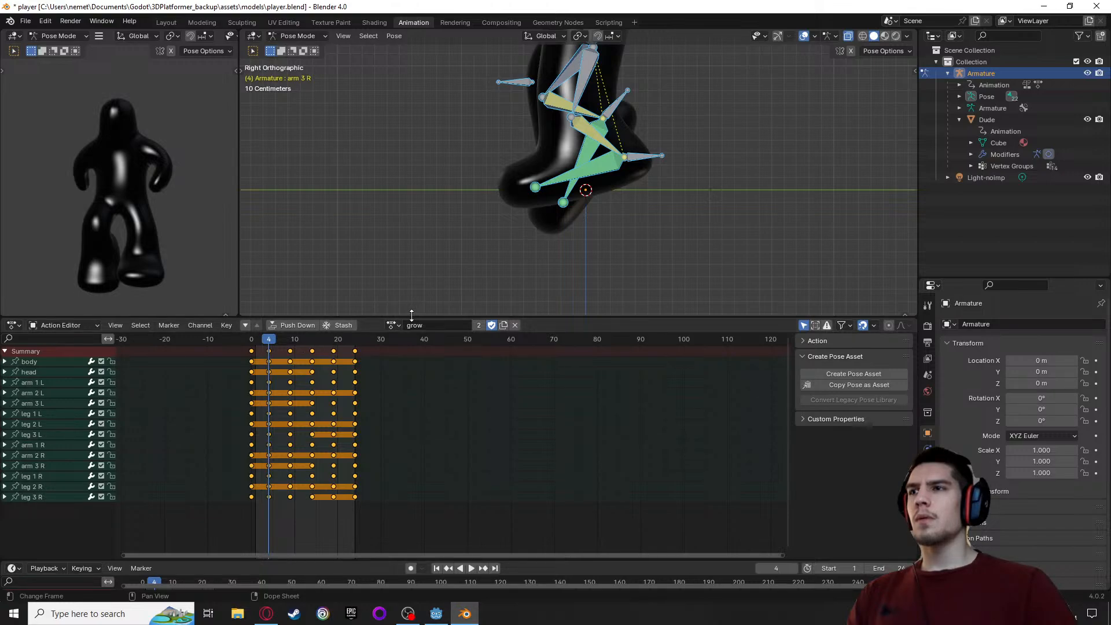
key("space")
left_click(255, 345)
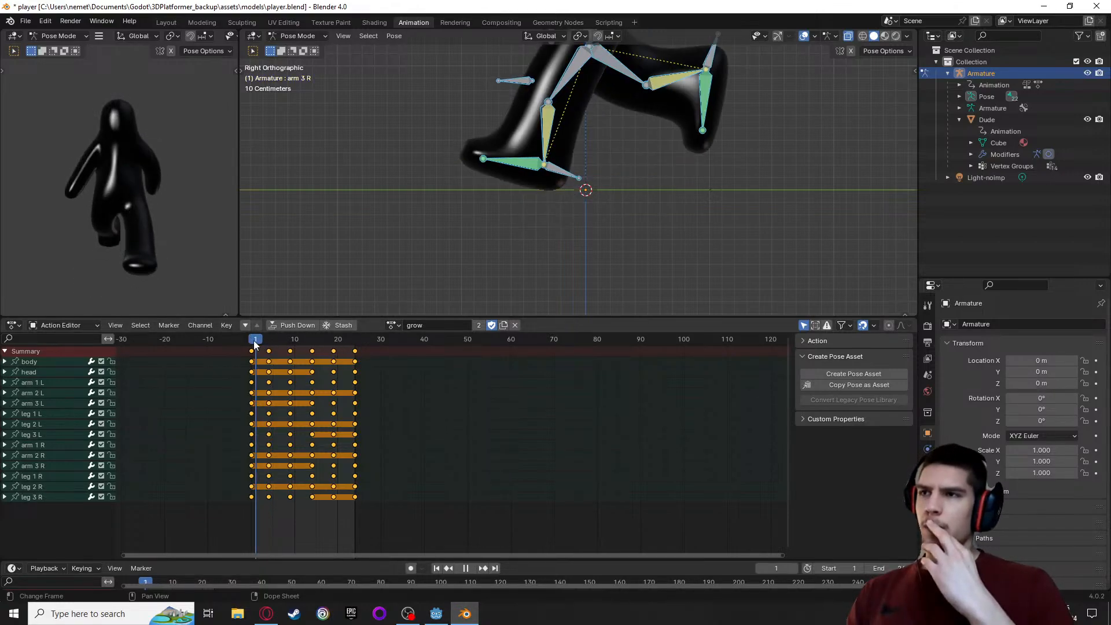
left_click_drag(255, 345, 250, 346)
key("space")
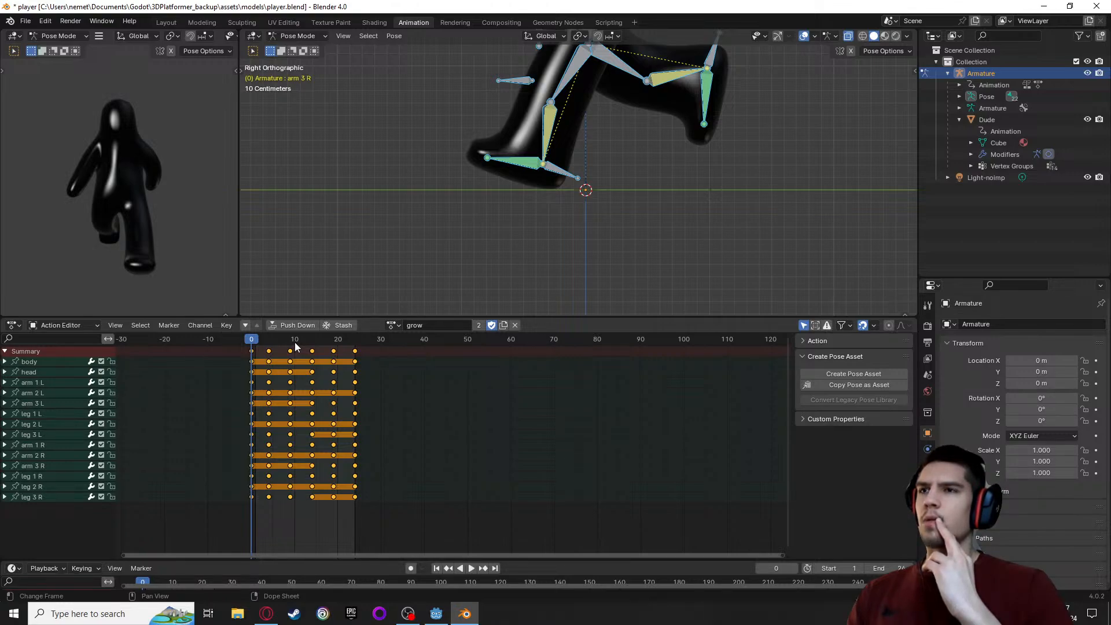
Assign the idle_loop action to the armature, set the end frame to 39 and return to frame 0
left_click(393, 325)
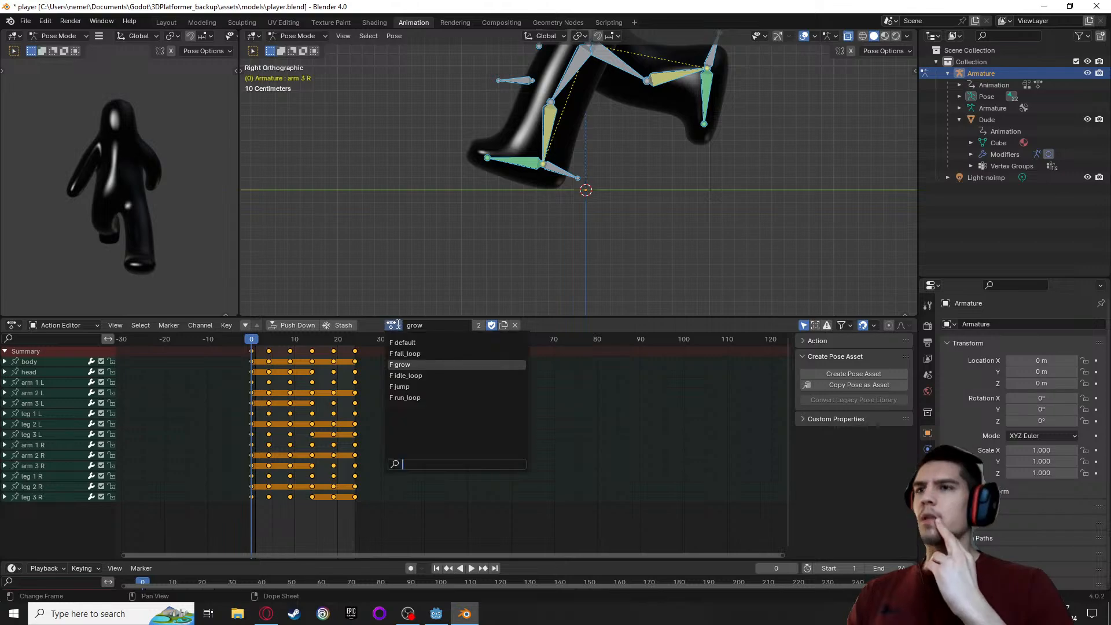
left_click(414, 375)
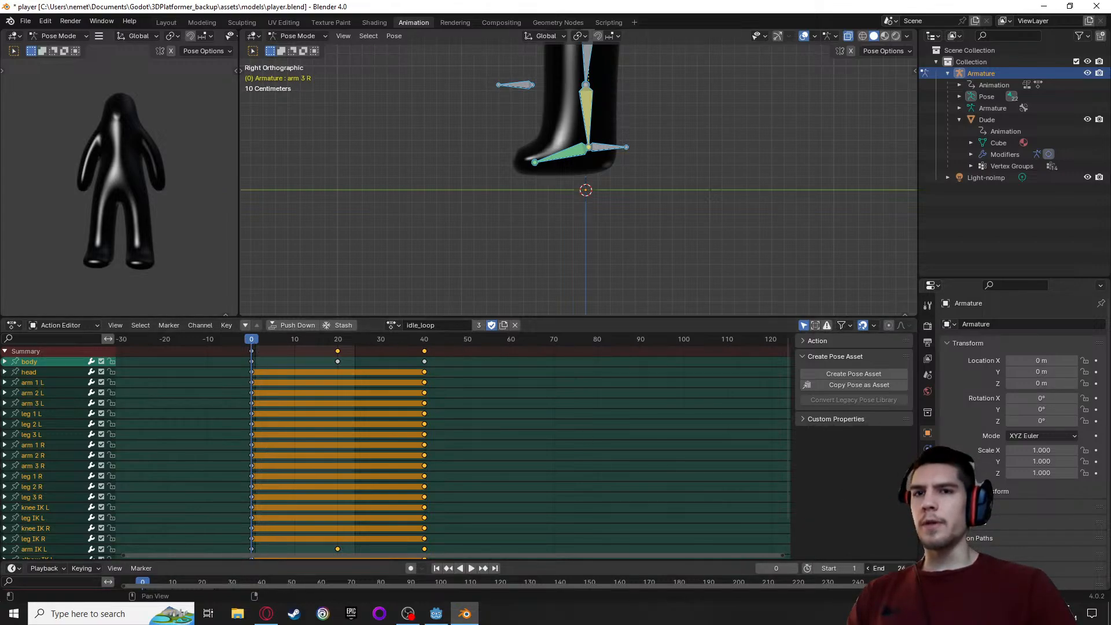
left_click(896, 568)
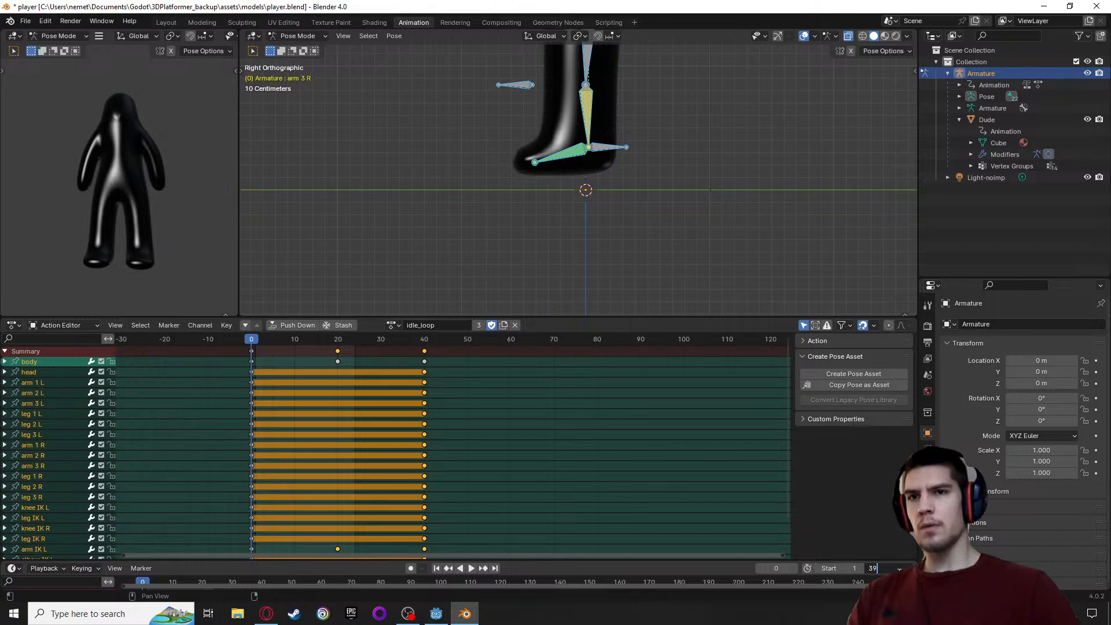
type("39")
key("Return")
left_click_drag(258, 341, 251, 362)
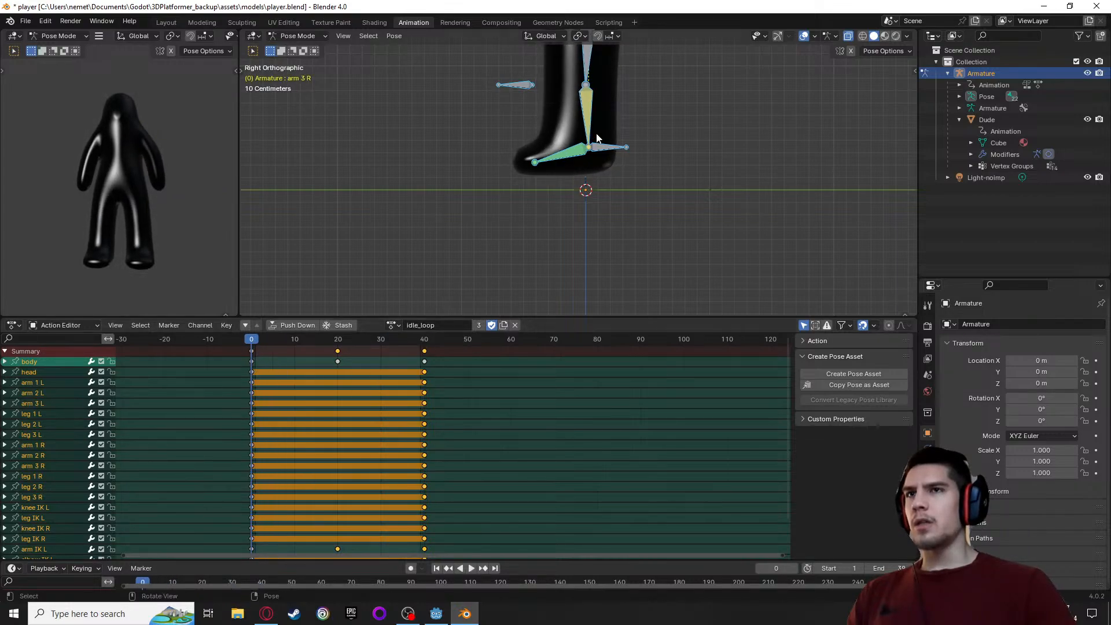
Try to lower the whole idle_loop pose at frame 0 onto the ground line without auto keying
scroll(599, 170, "up", 3)
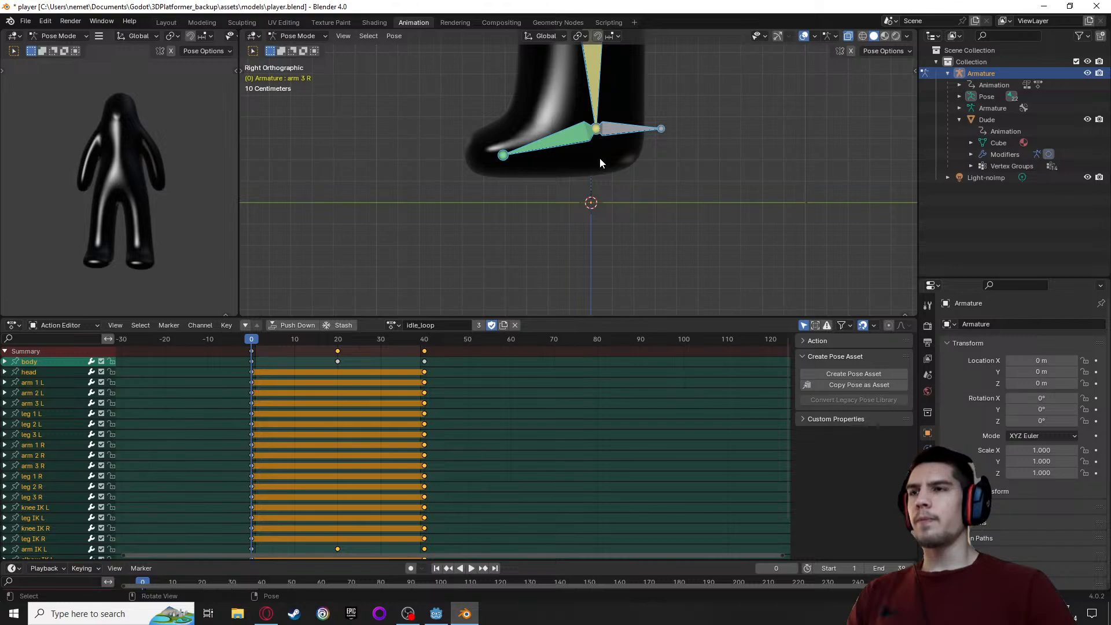
scroll(599, 158, "up", 3)
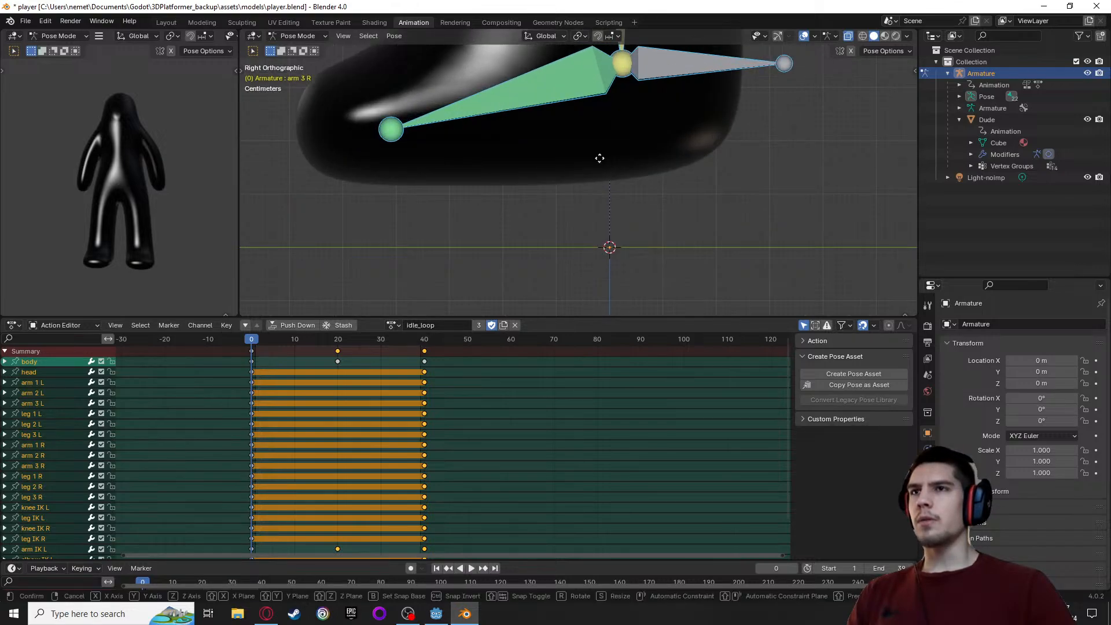
key("g")
key("z")
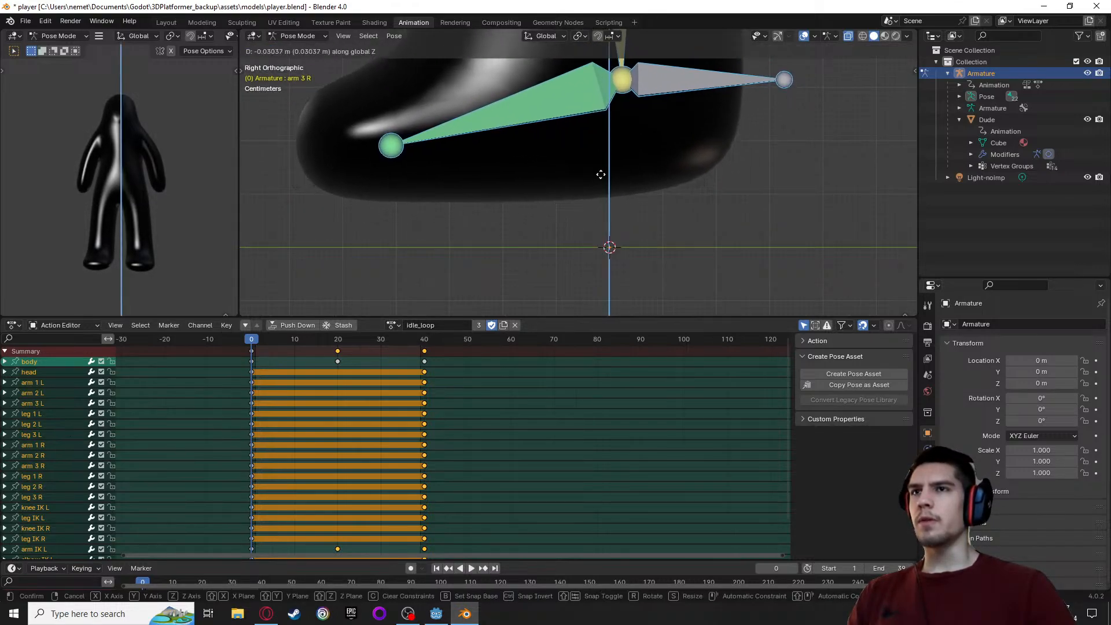
left_click(598, 217)
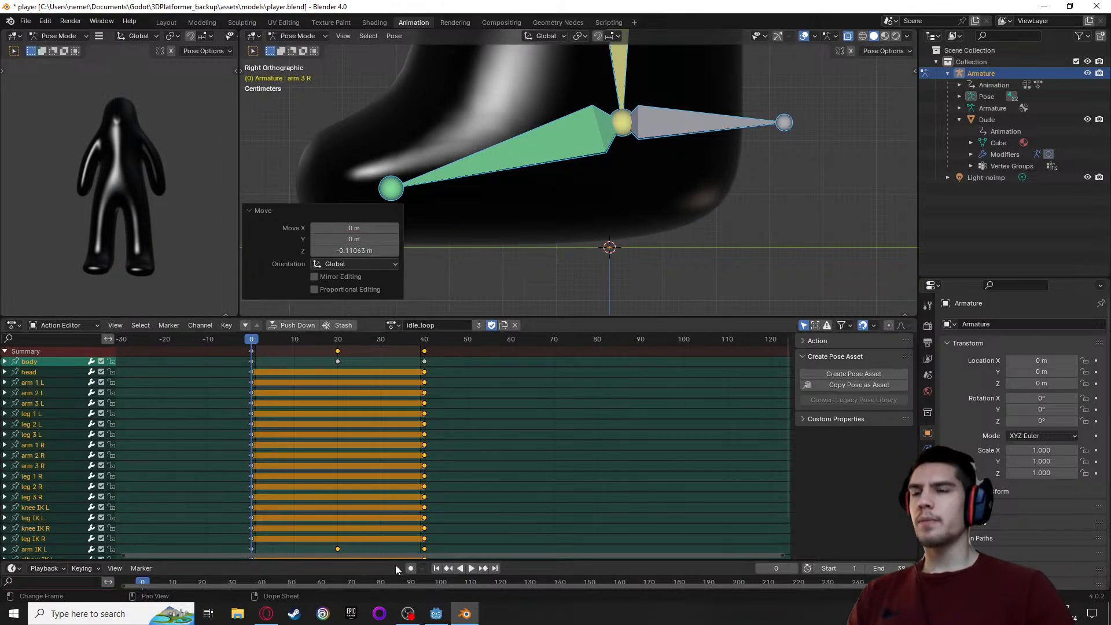
Enable auto keying and lower the whole pose at frame 0 by about 0.111 m along global Z
left_click(410, 568)
left_click(252, 341)
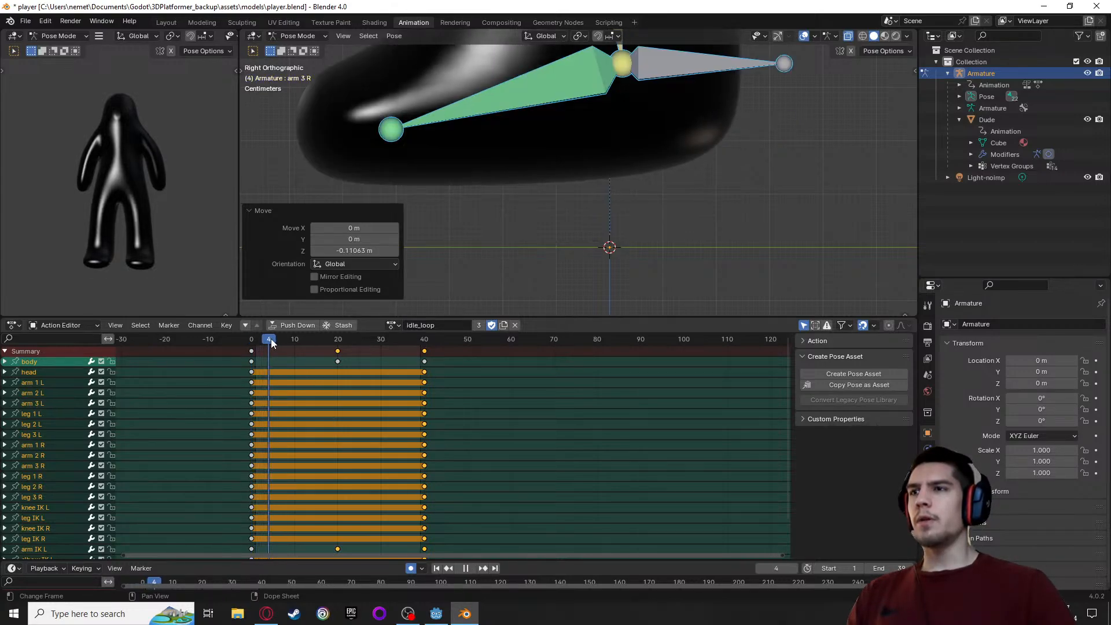
key("g")
key("z")
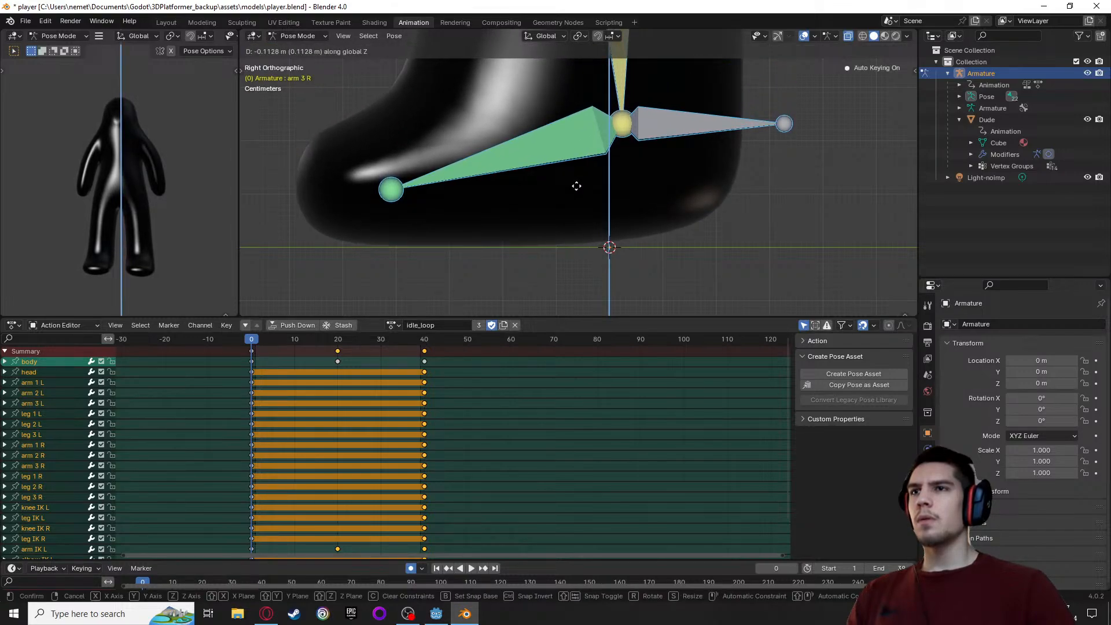
left_click(577, 188)
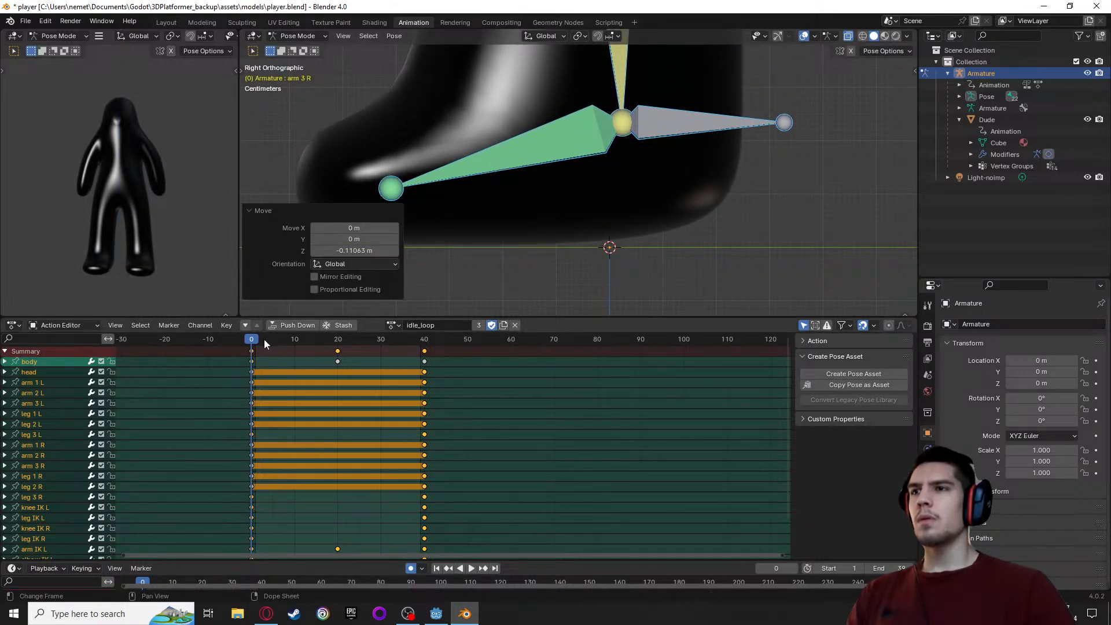
Lower the whole pose at frame 20 by about 0.06 m along global Z onto the ground line
left_click_drag(252, 347, 339, 344)
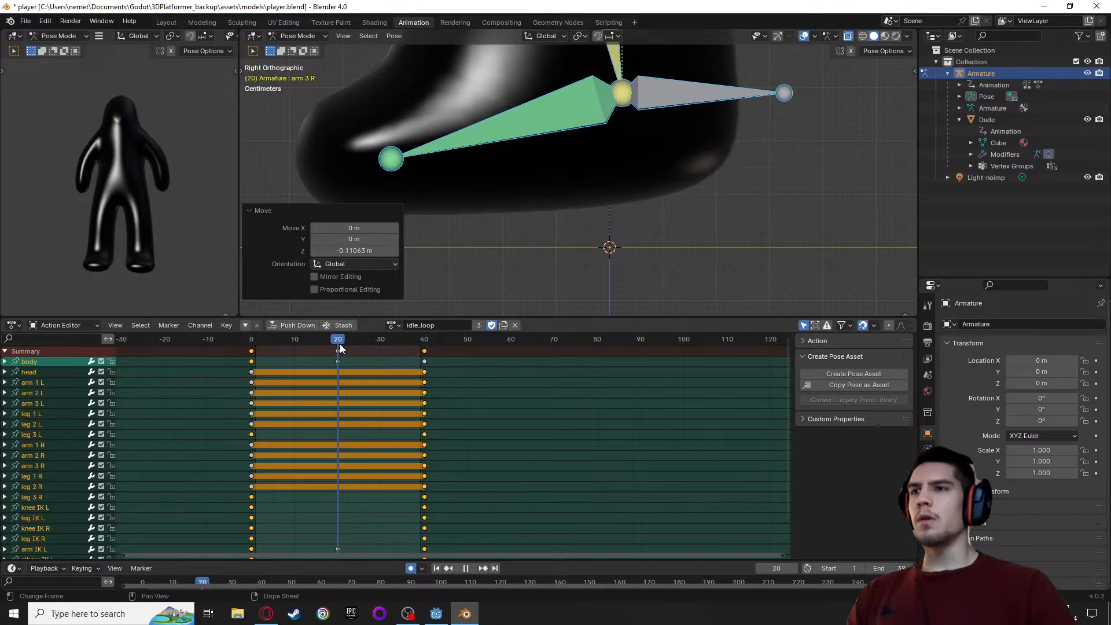
key("g")
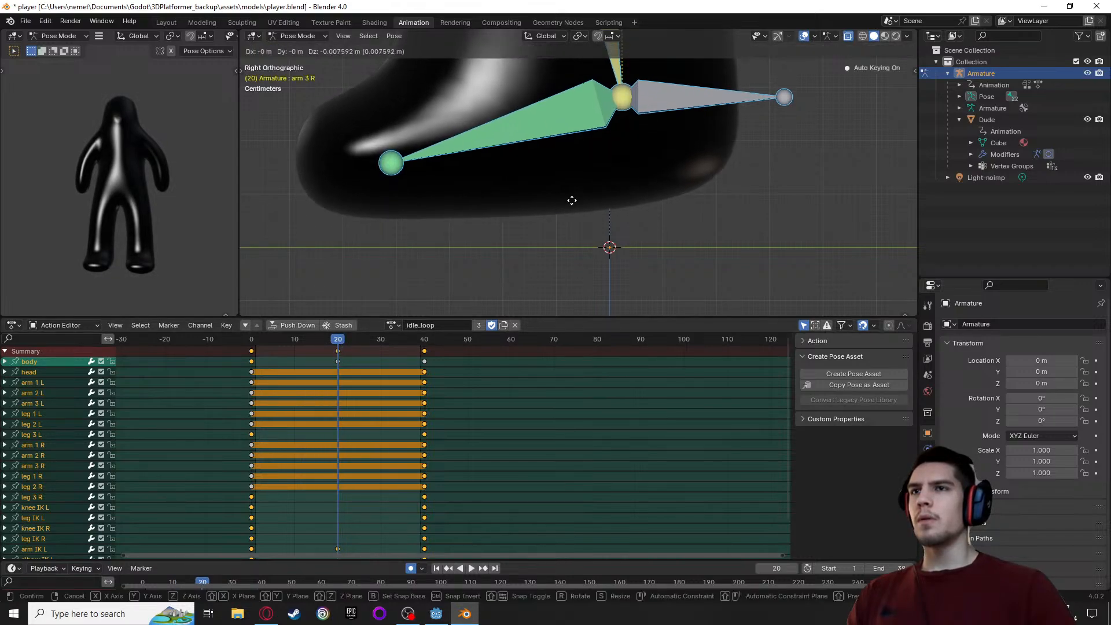
key("z")
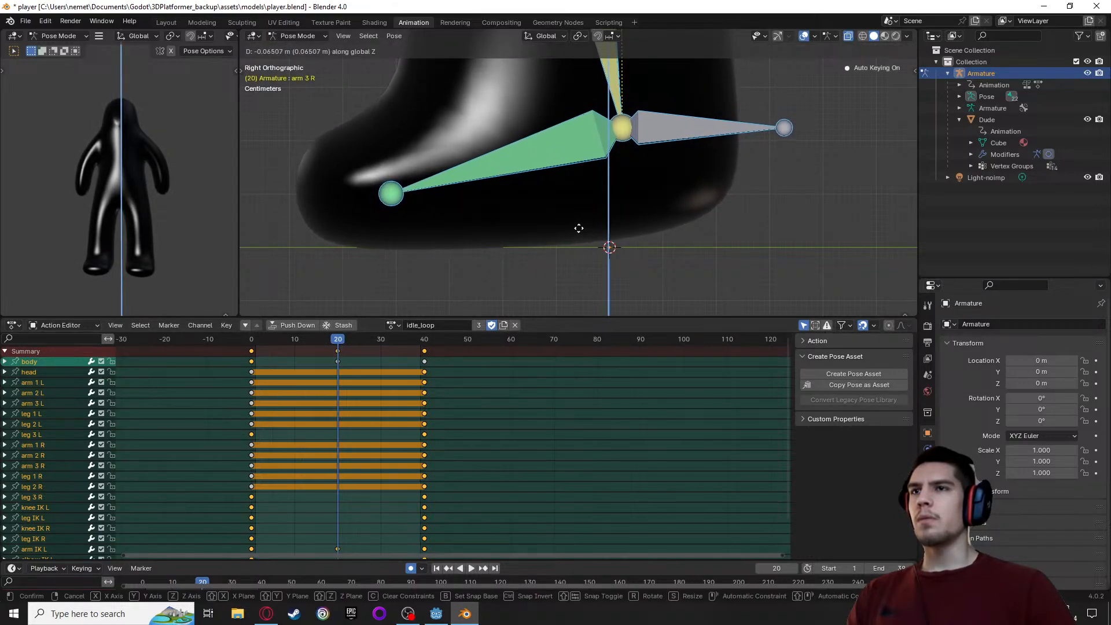
left_click(578, 231)
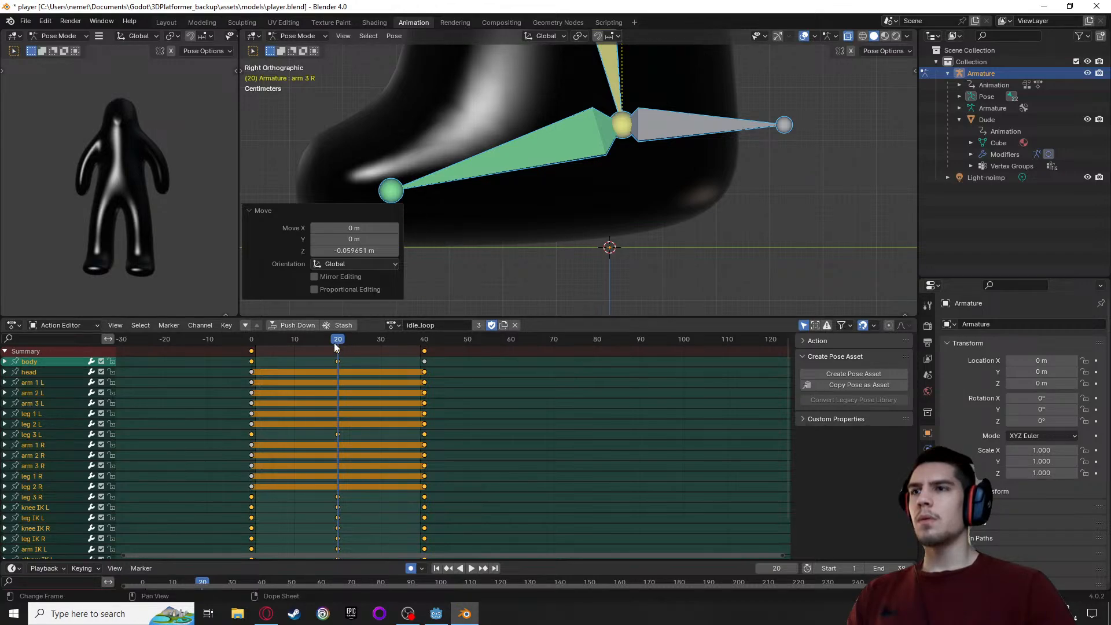
Copy all idle_loop keyframes from frame 0 onto frame 40 and play back the loop to check the feet
left_click_drag(334, 343, 424, 342)
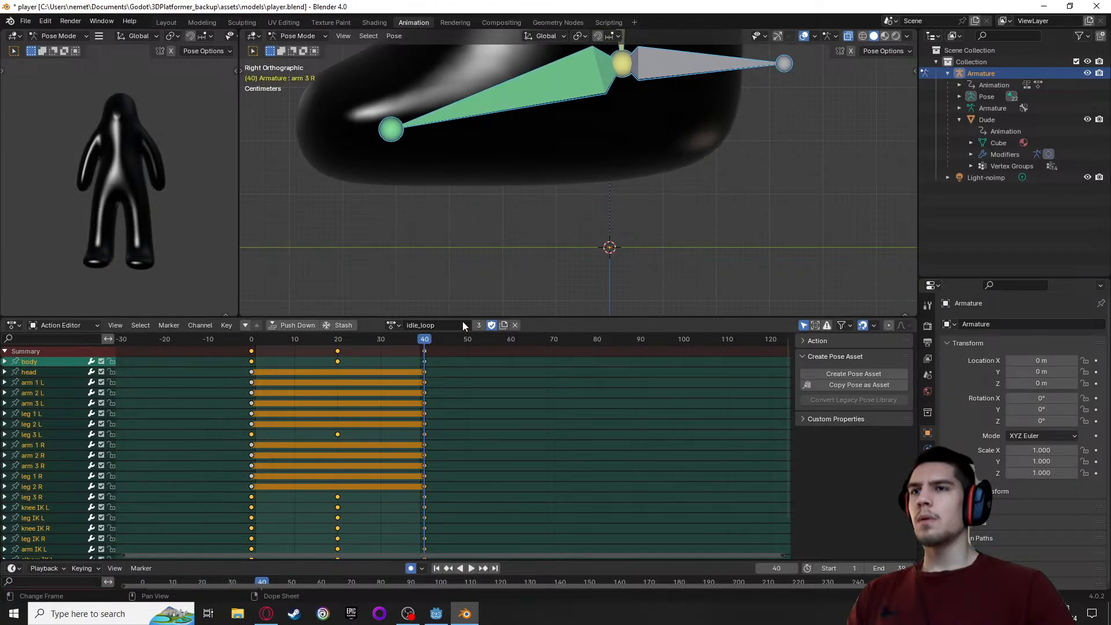
left_click(251, 342)
left_click(252, 352)
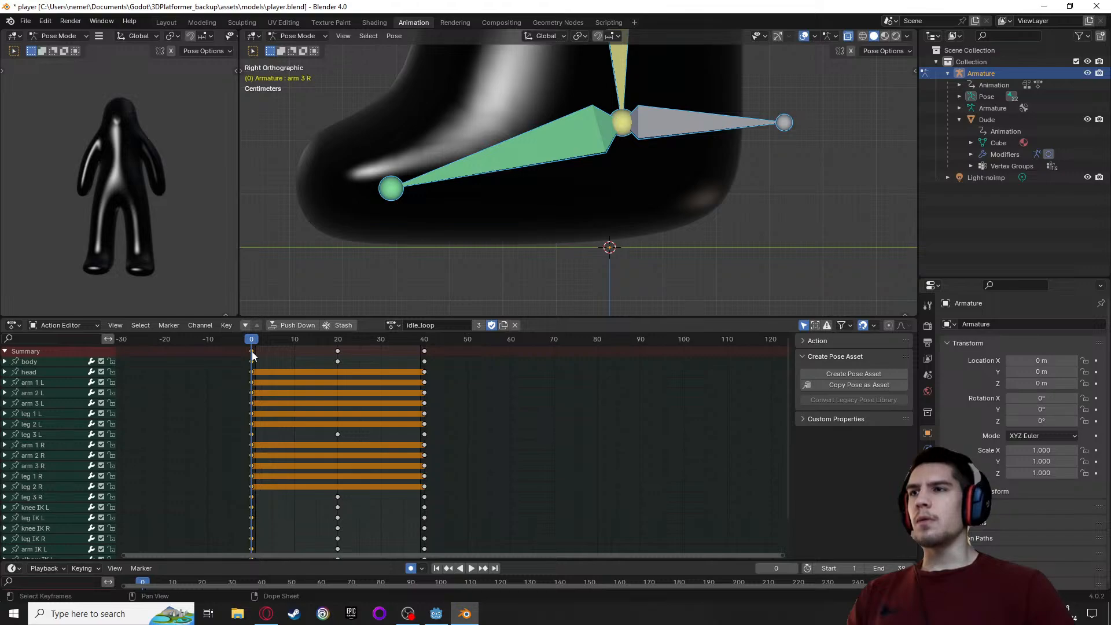
left_click(425, 351)
left_click_drag(269, 341, 423, 351)
key("ctrl+v")
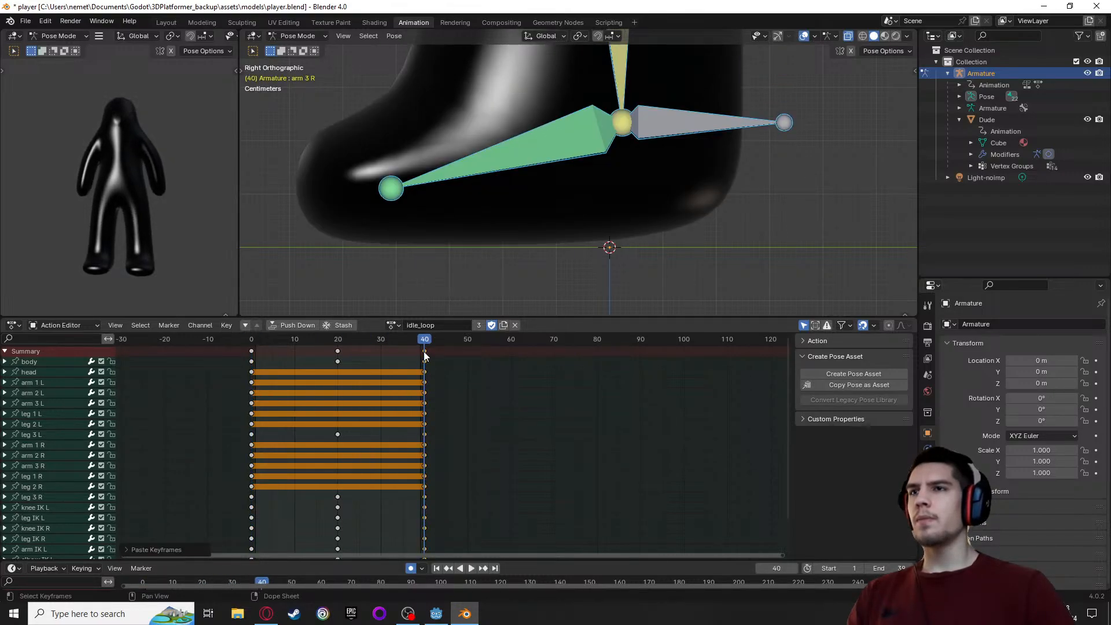
key("space")
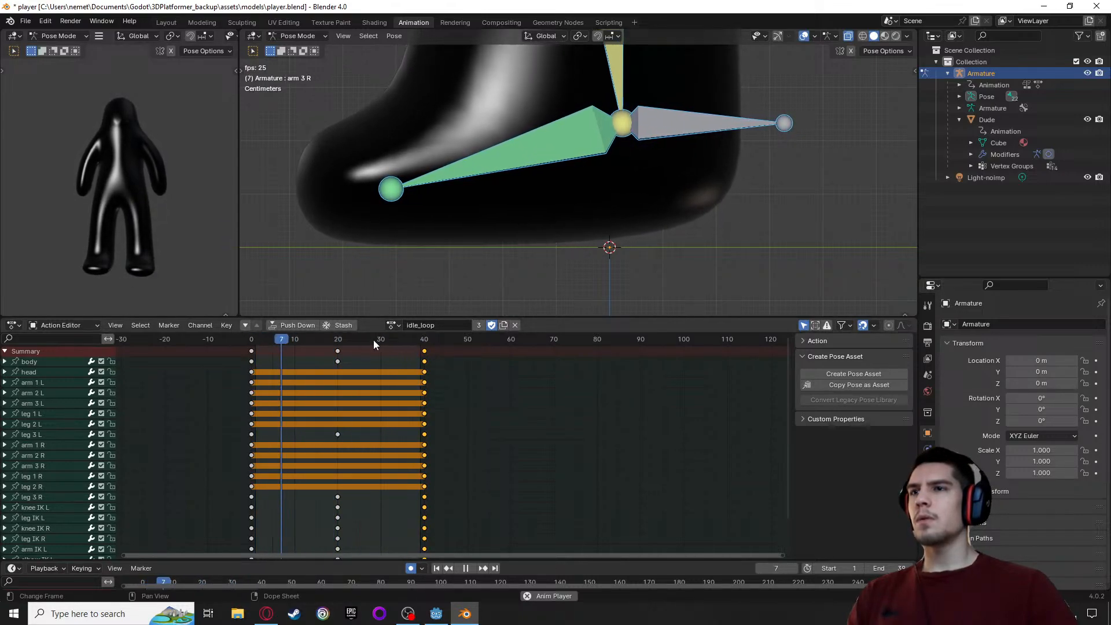
scroll(362, 273, "up", 2)
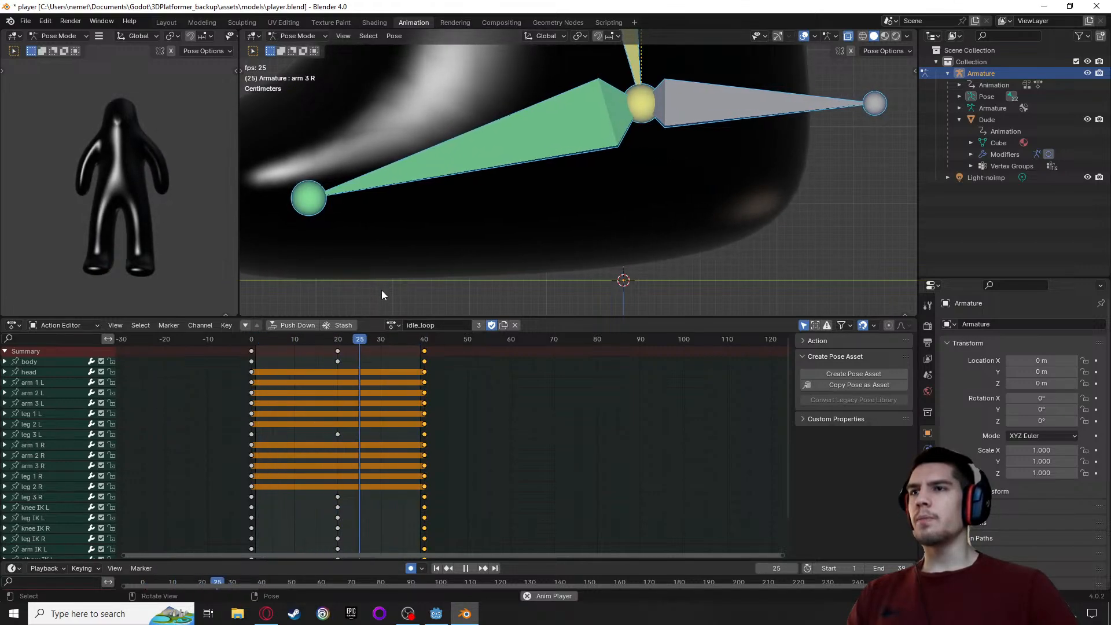
Stop playback, return to frame 0, unlink the idle_loop action and load the jump action on the armature
key("space")
left_click_drag(372, 339, 251, 354)
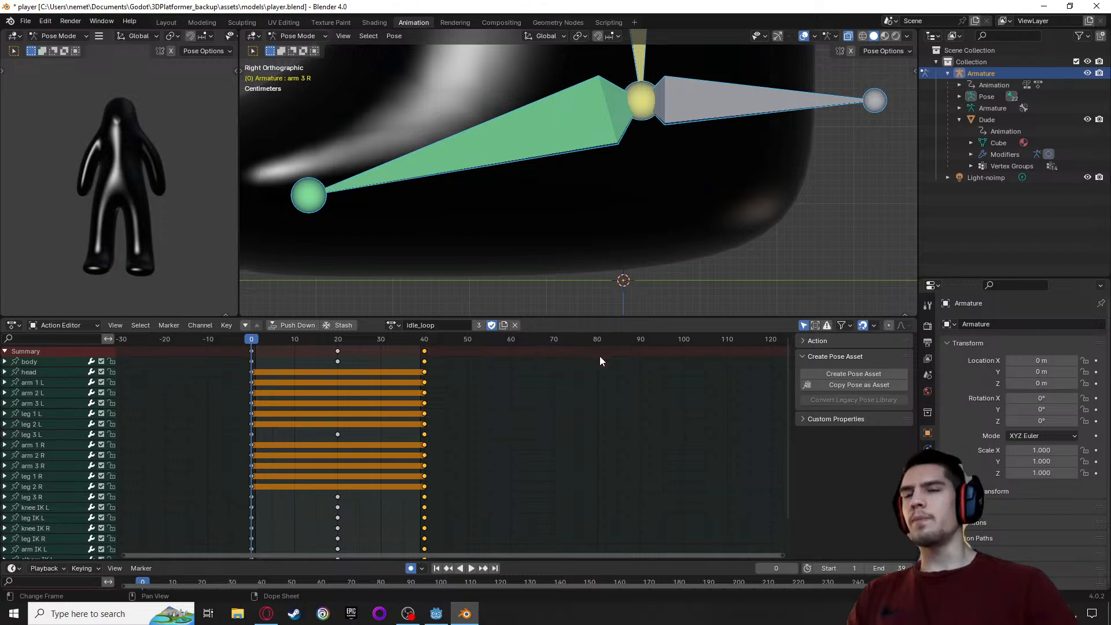
left_click(394, 325)
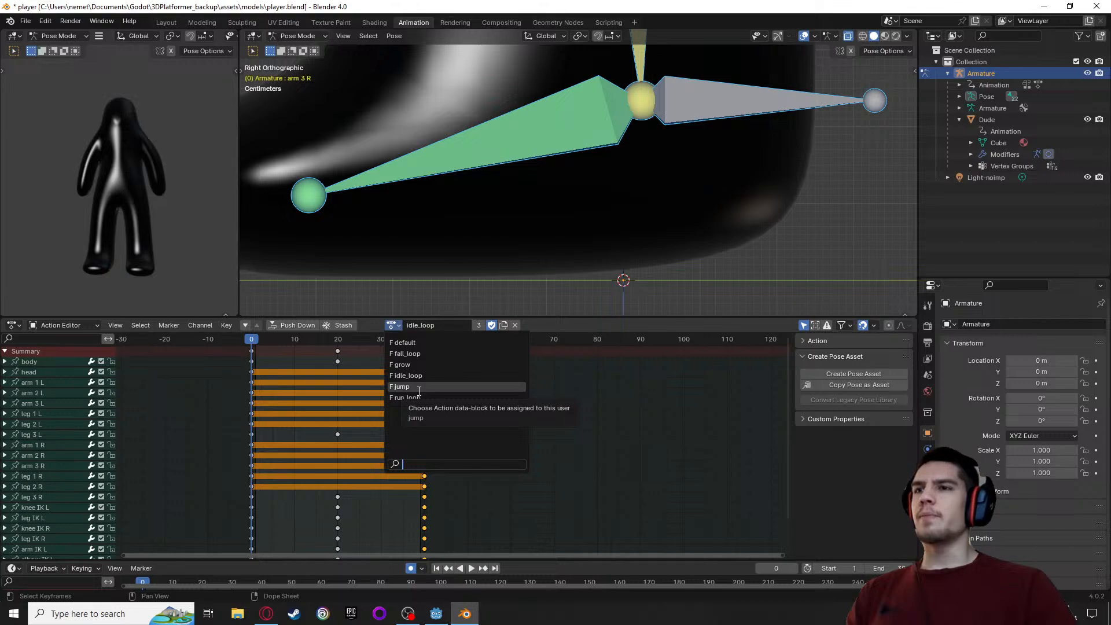
left_click(515, 324)
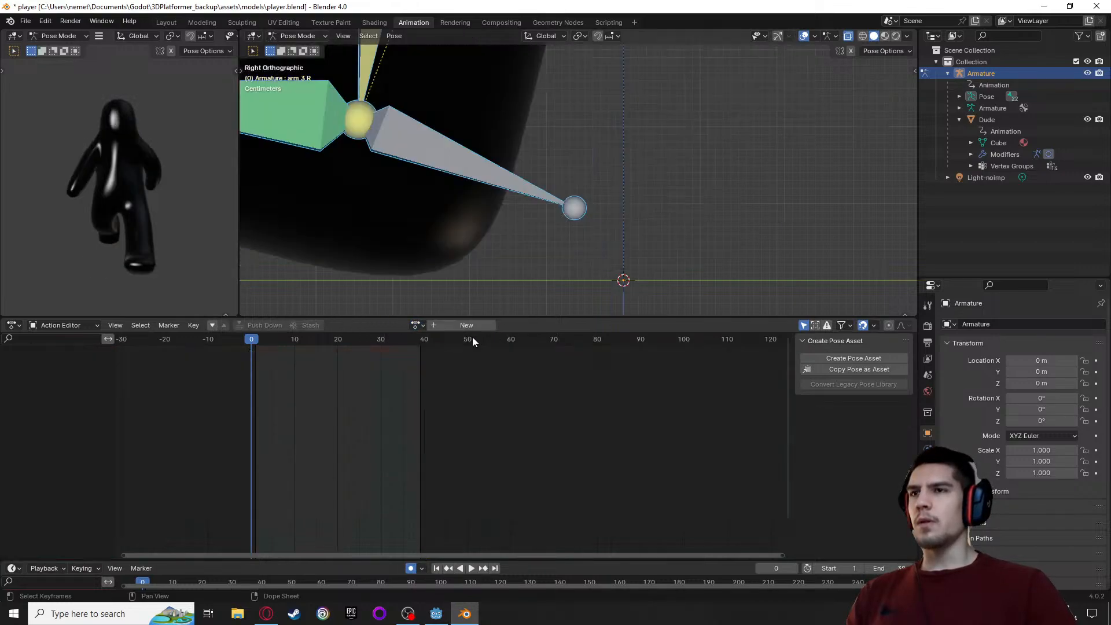
left_click(417, 325)
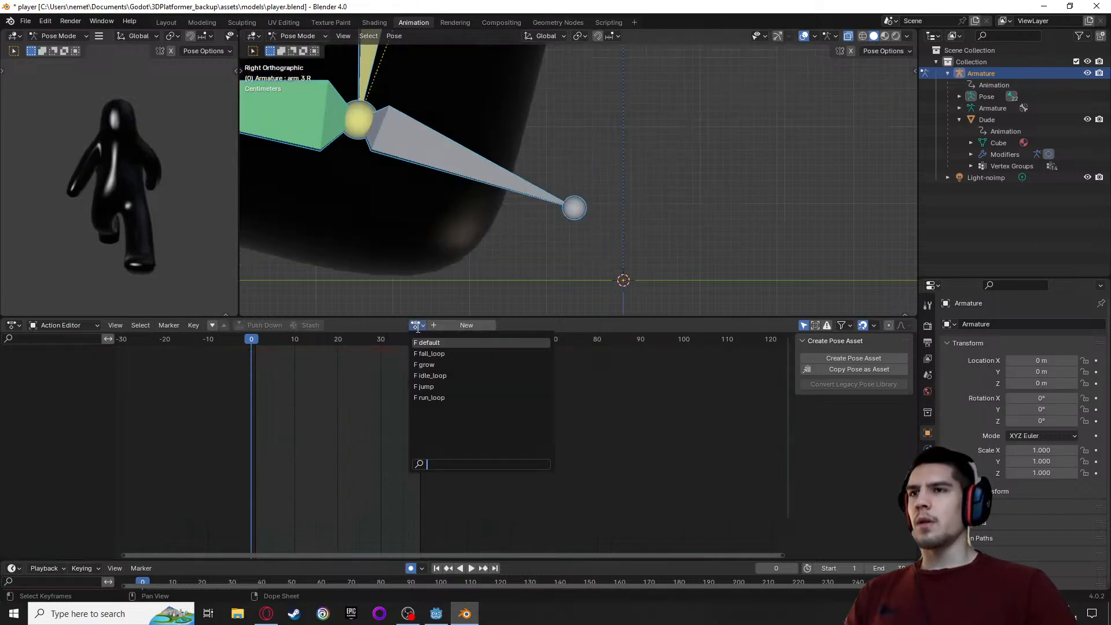
left_click(427, 387)
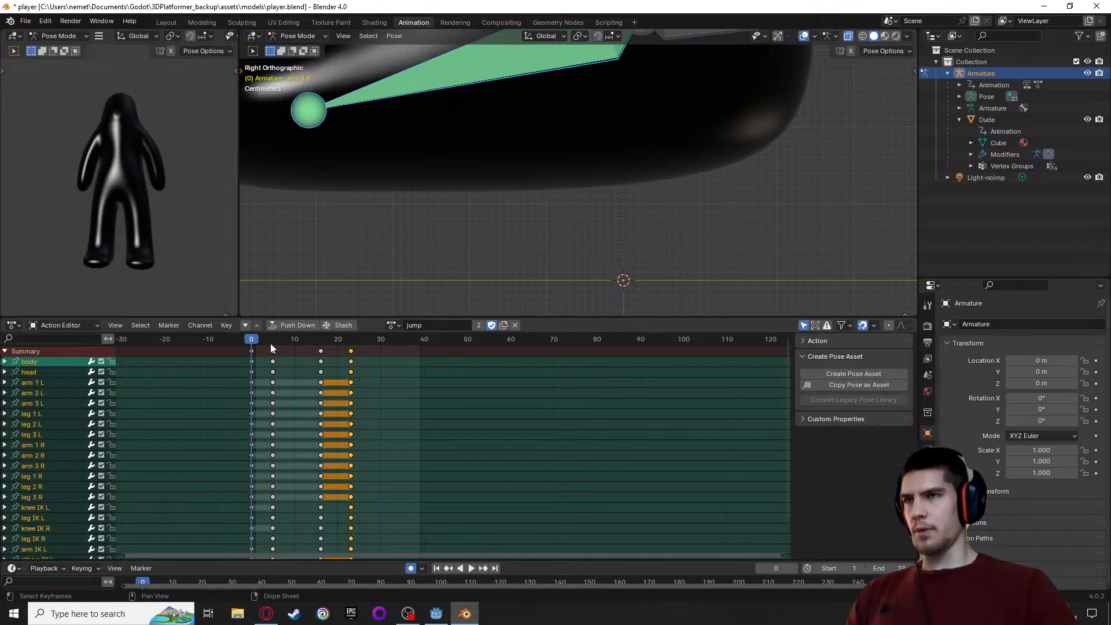
Set the playback end frame to 23 to match the last jump keyframe and play the animation
left_click_drag(271, 344, 351, 349)
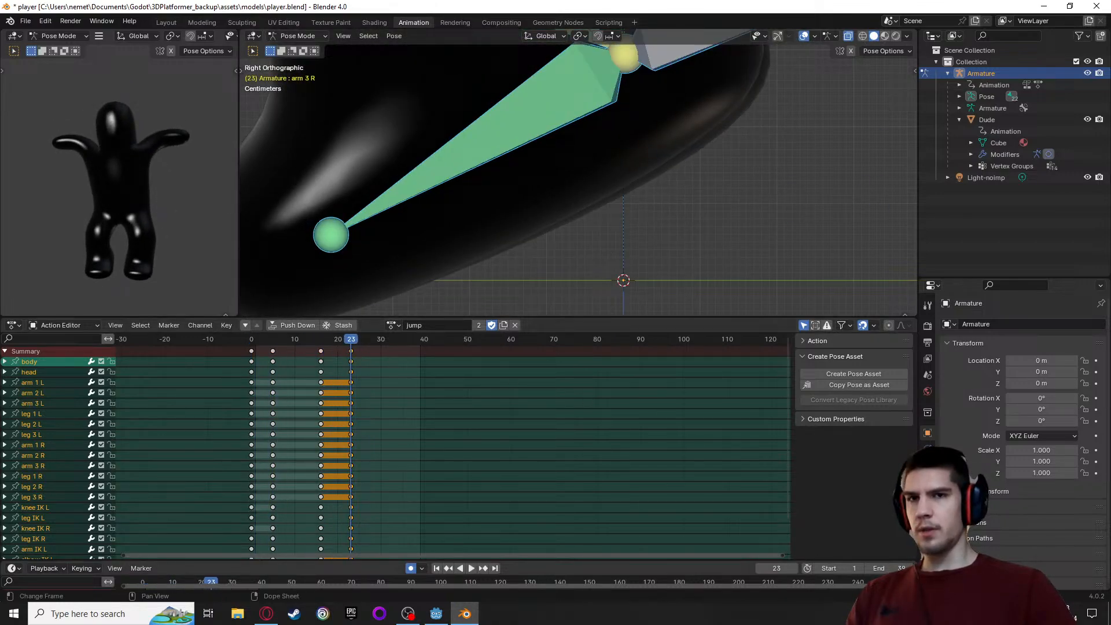
left_click(906, 567)
key("Return")
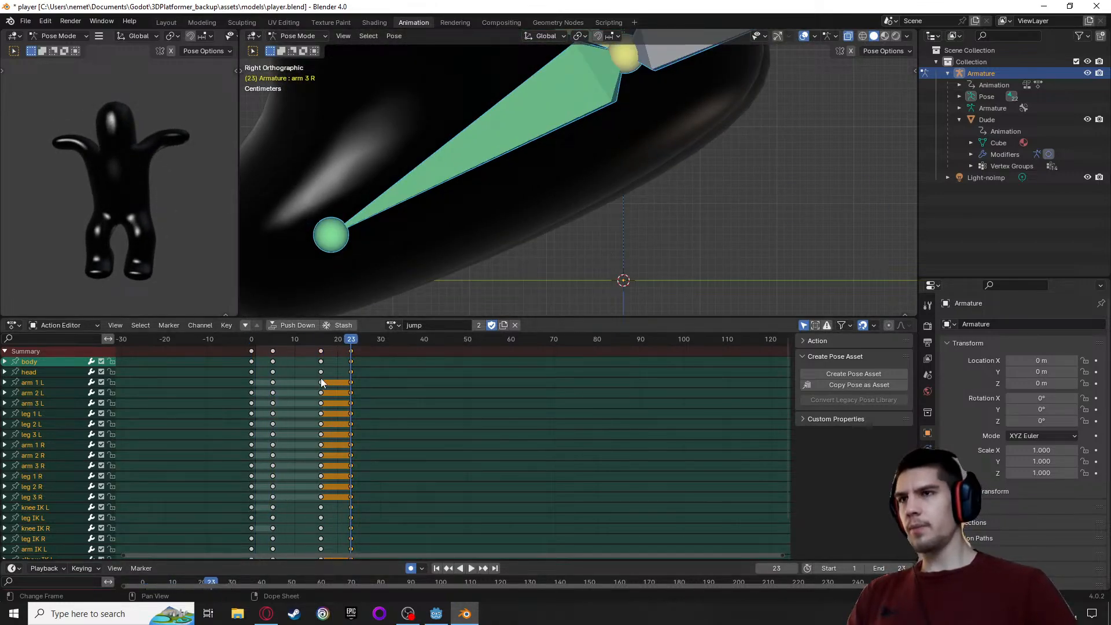
key("space")
Paste the copied idle_loop starting-pose keyframes over the jump action's keyframes at frame 0
left_click_drag(351, 340, 251, 357)
scroll(546, 253, "down", 5)
scroll(548, 256, "down", 2)
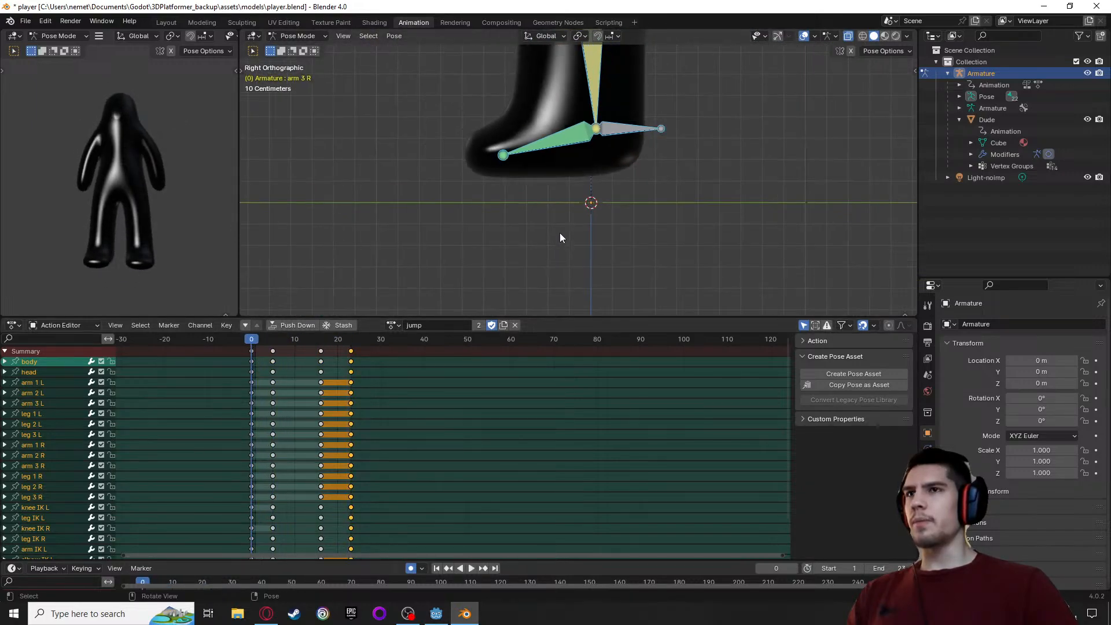
scroll(578, 196, "up", 4)
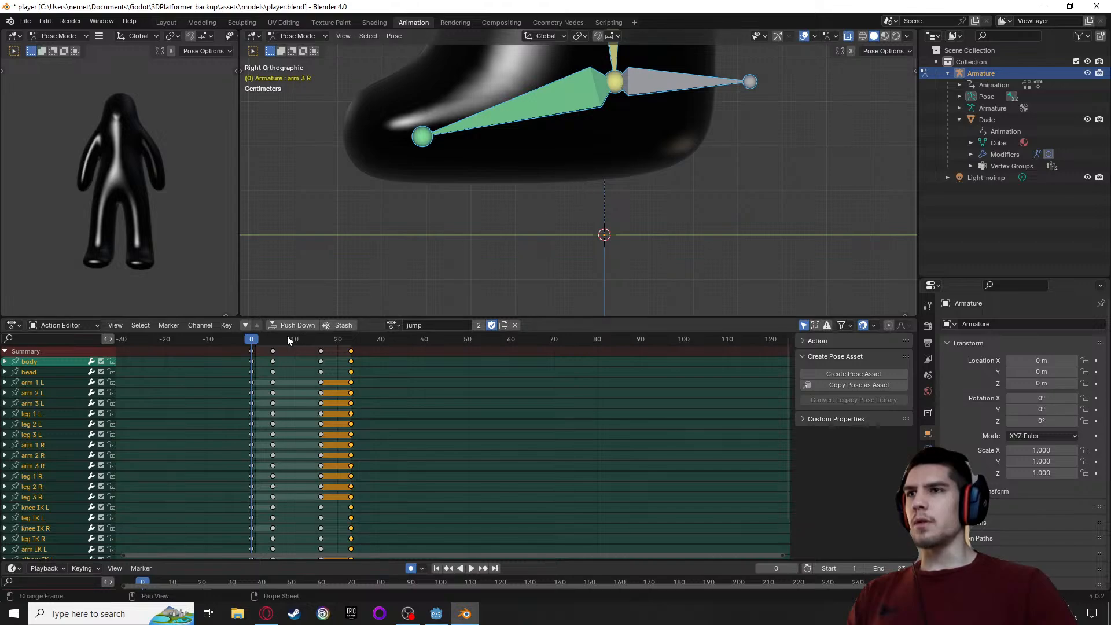
left_click(254, 352)
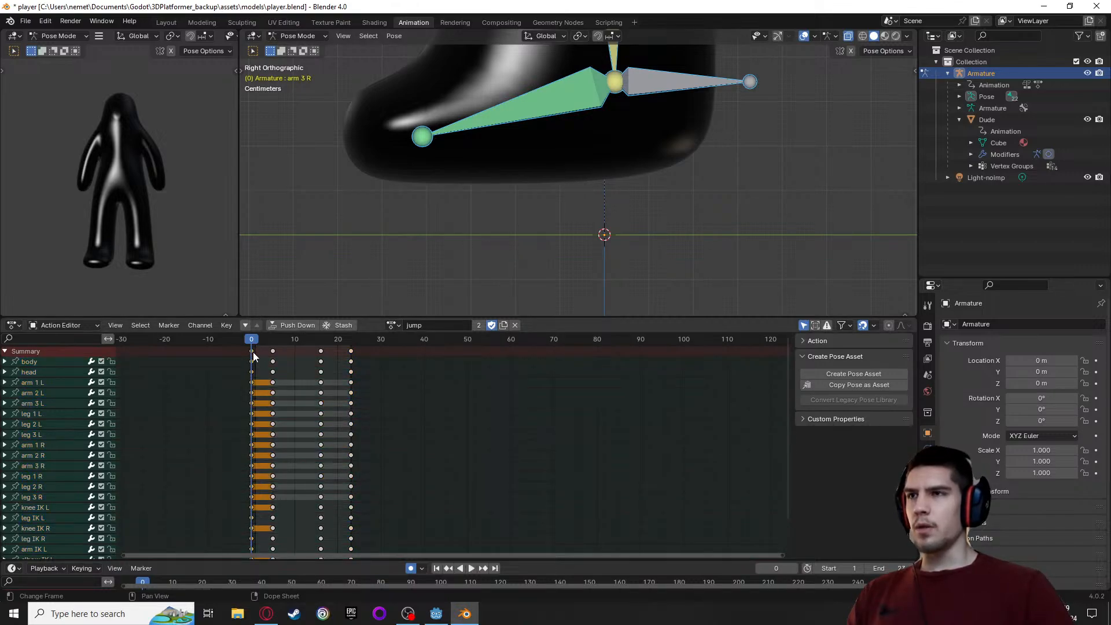
key("ctrl+v")
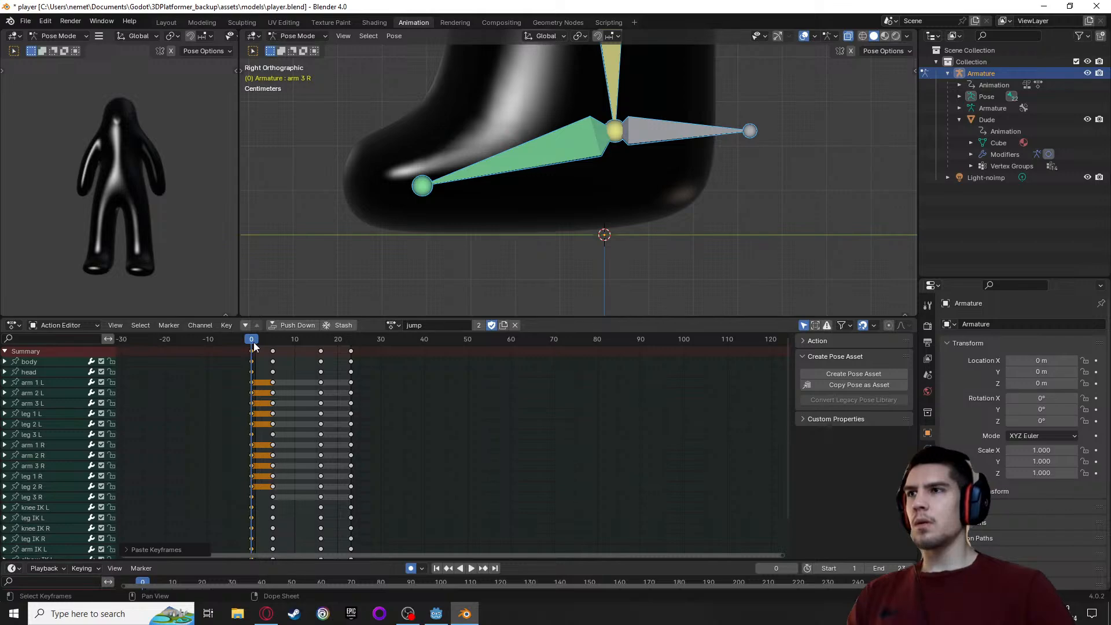
Raise the whole jump pose at frame 5 by about 0.138 m along global Z onto the ground line
key("space")
left_click_drag(264, 343, 273, 343)
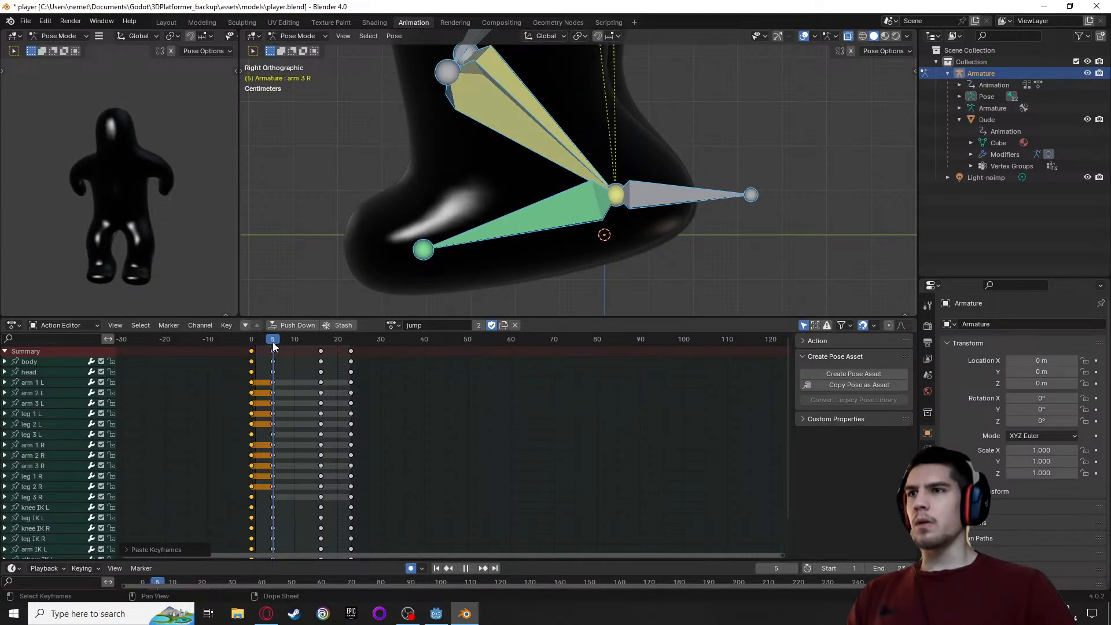
key("space")
key("g")
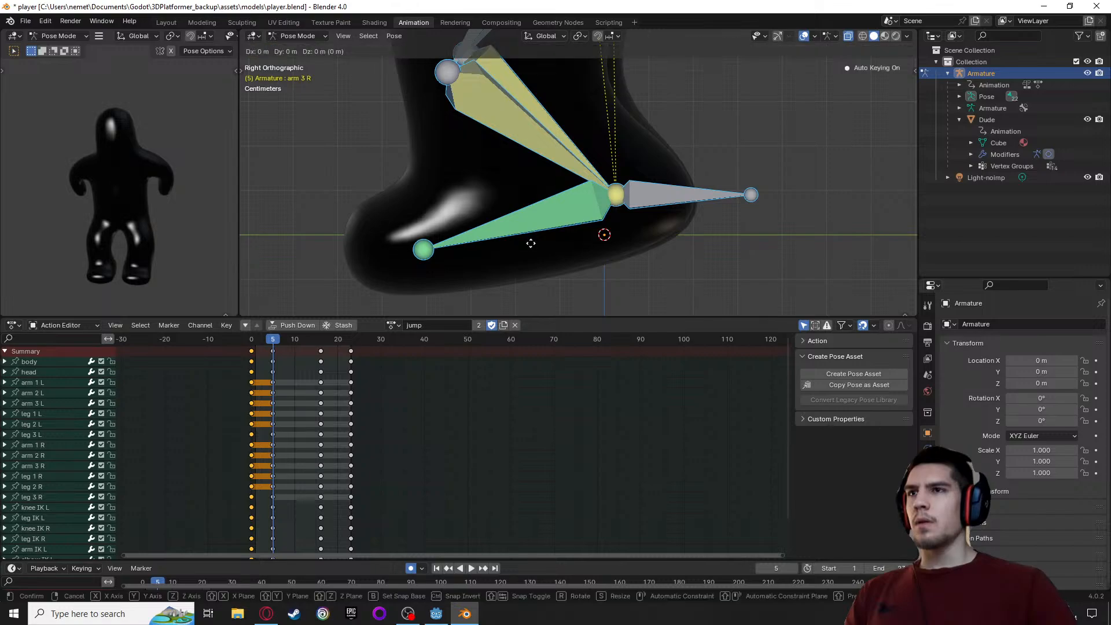
key("z")
left_click(526, 181)
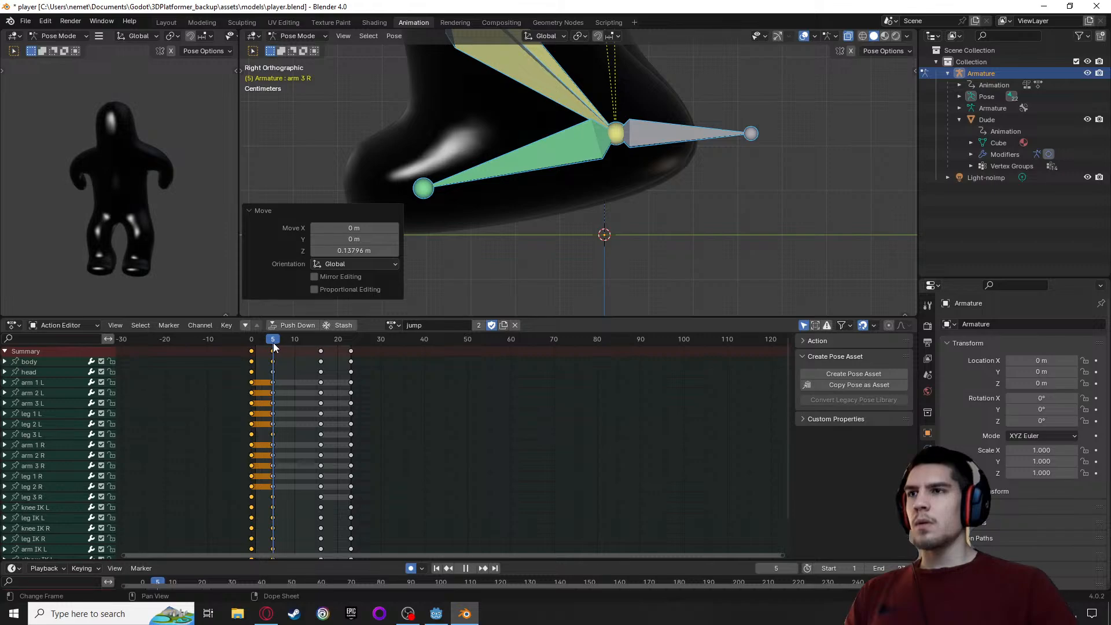
Raise the whole jump pose at frame 23 by about 0.062 m along global Z onto the ground line
left_click_drag(273, 342, 349, 343)
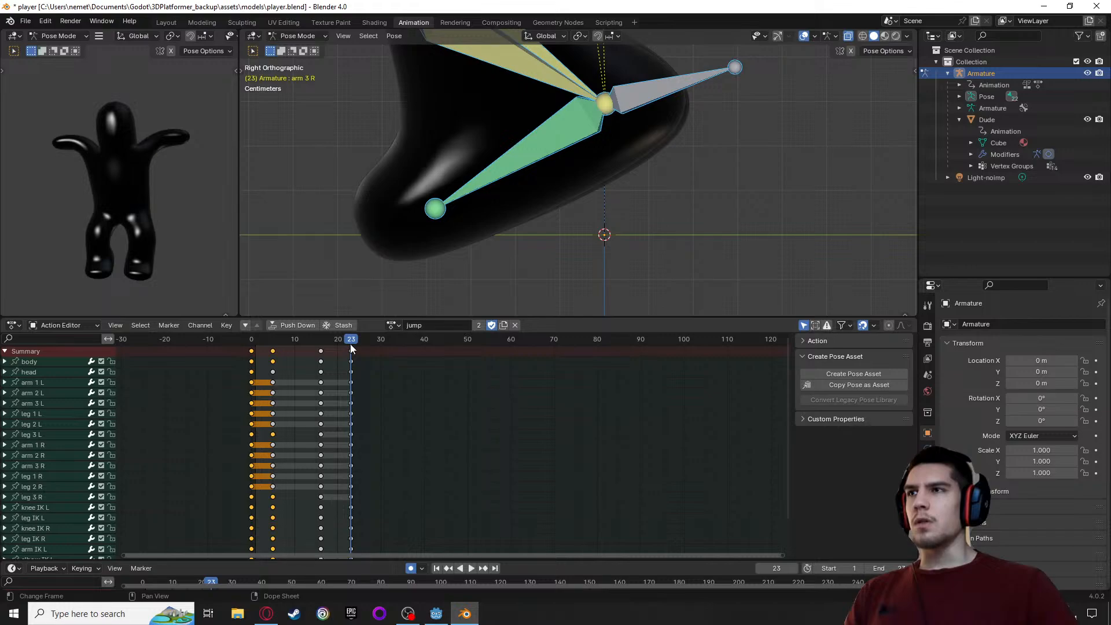
key("g")
key("z")
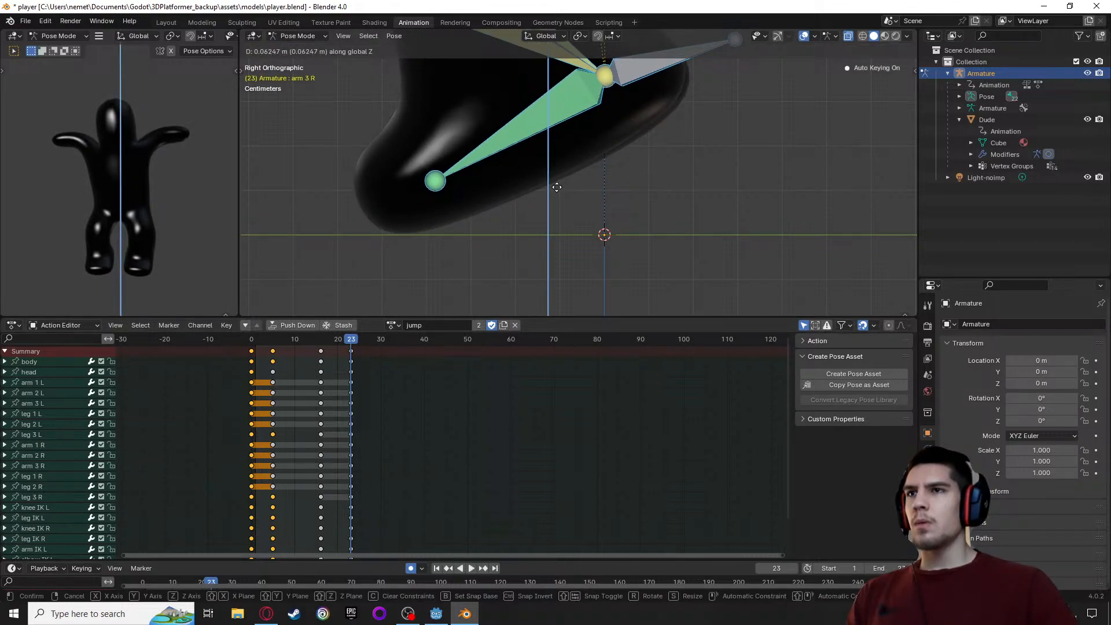
left_click(557, 187)
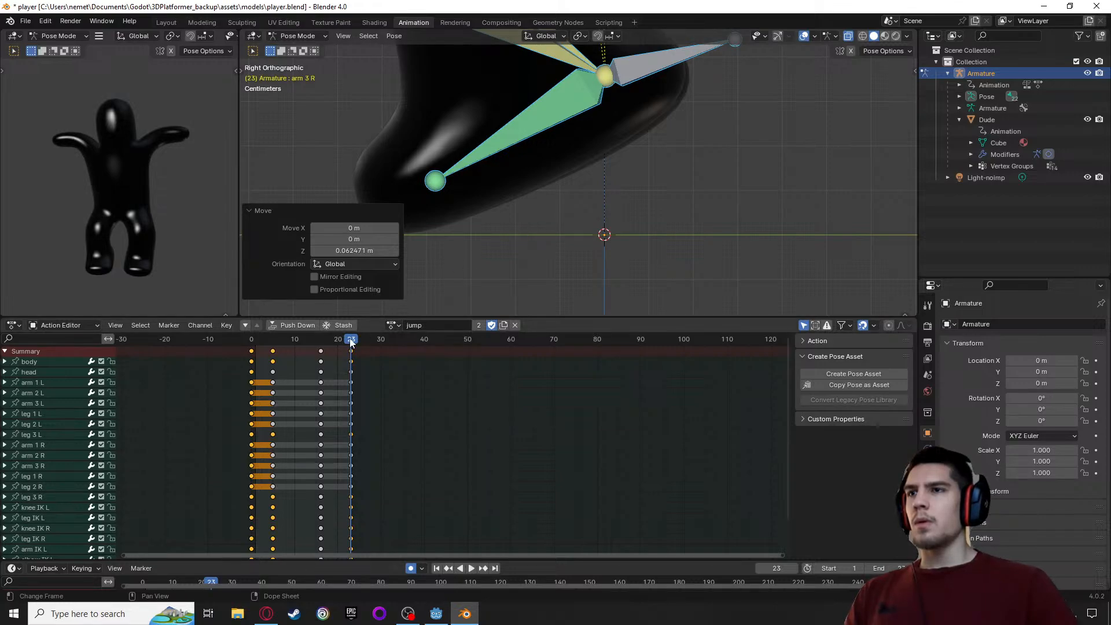
Scrub and play the jump animation between frames 0 and 23 to check the feet against the ground line
left_click_drag(350, 339, 255, 354)
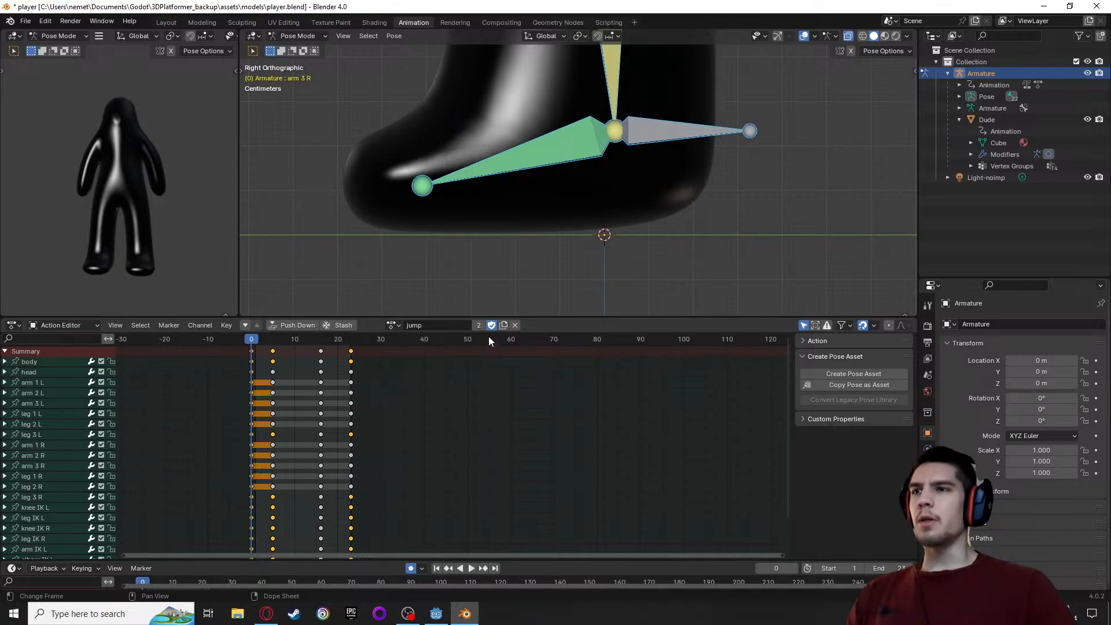
left_click_drag(254, 343, 352, 351)
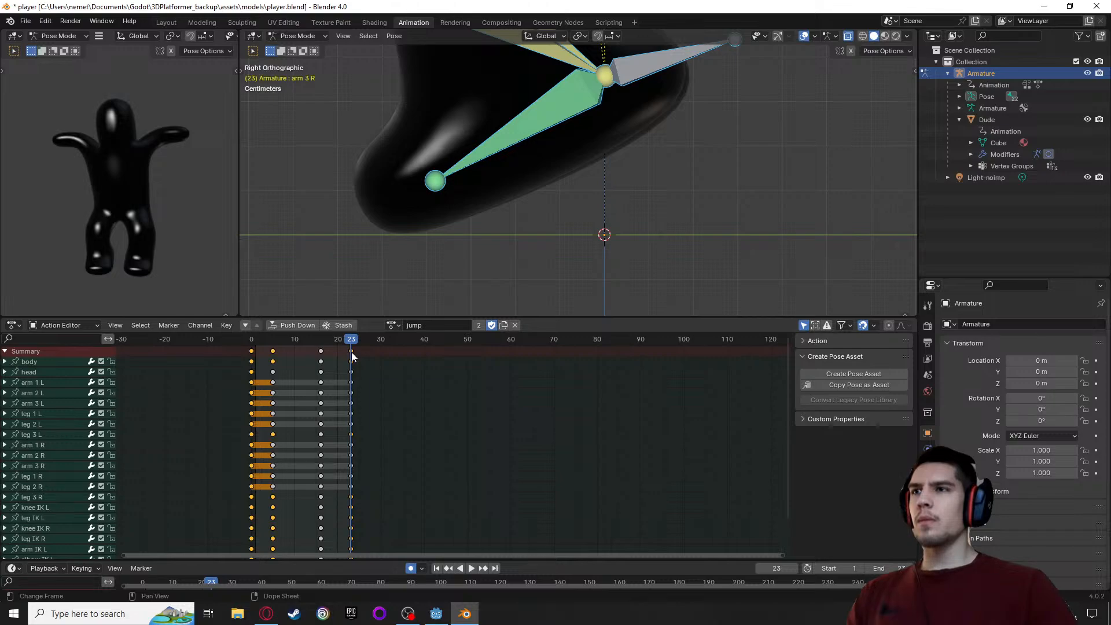
left_click(352, 352)
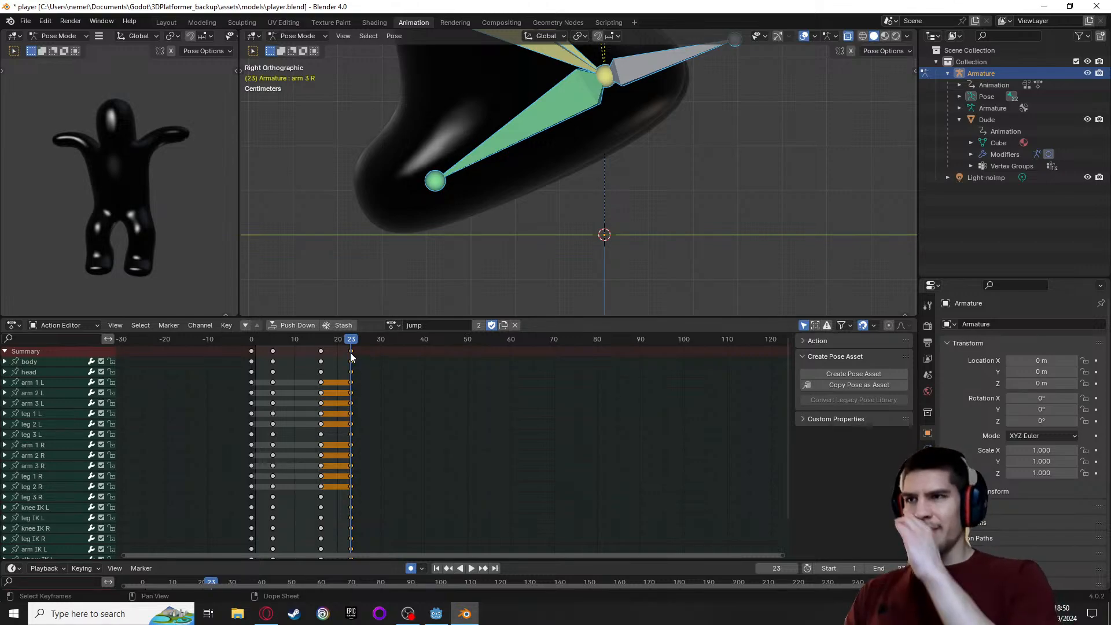
key("space")
left_click(253, 343)
key("space")
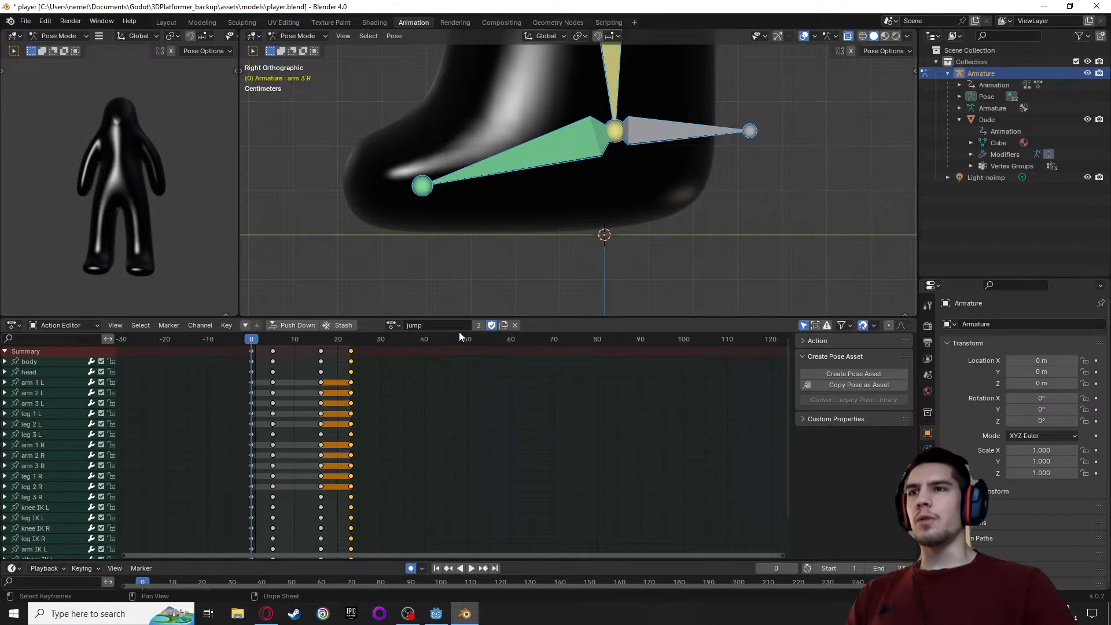
Unlink the jump action and load the fall_loop action on the armature
left_click(394, 326)
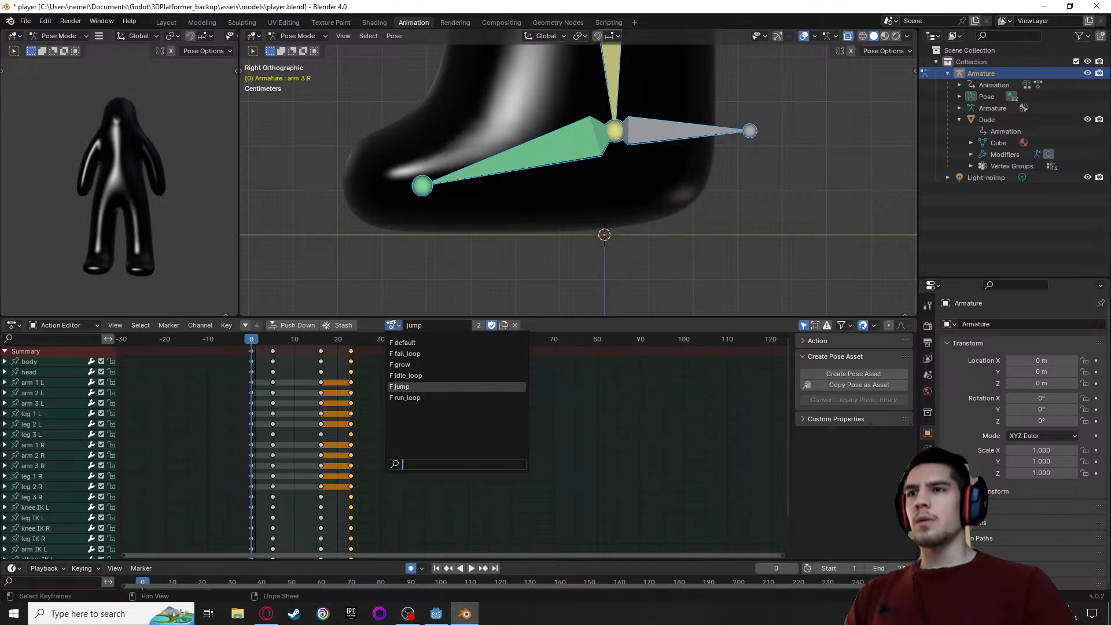
left_click(514, 325)
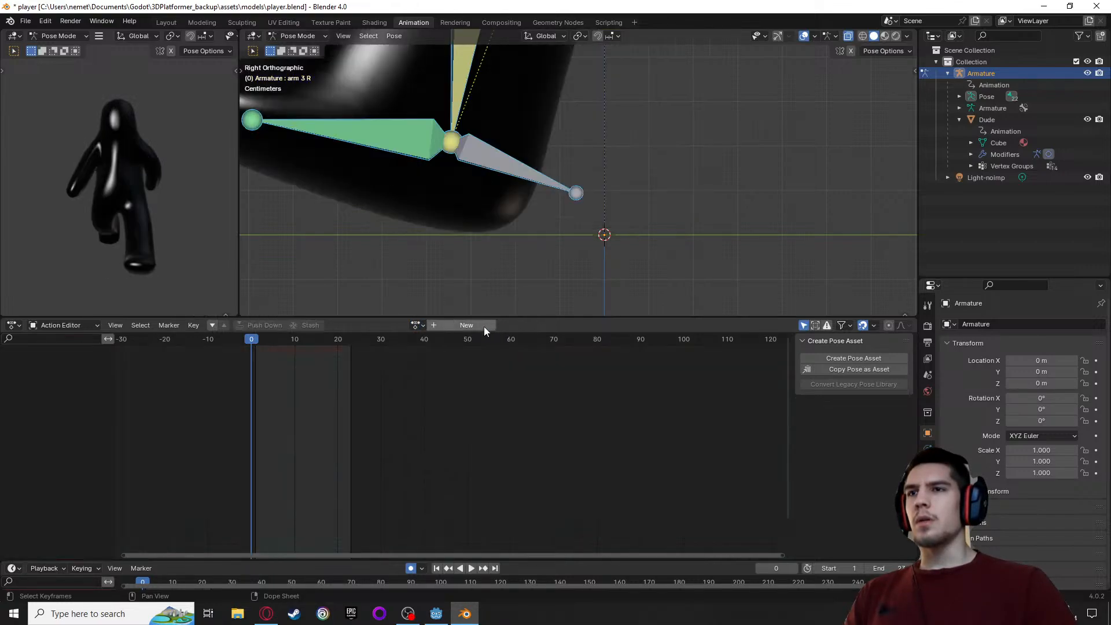
left_click(417, 325)
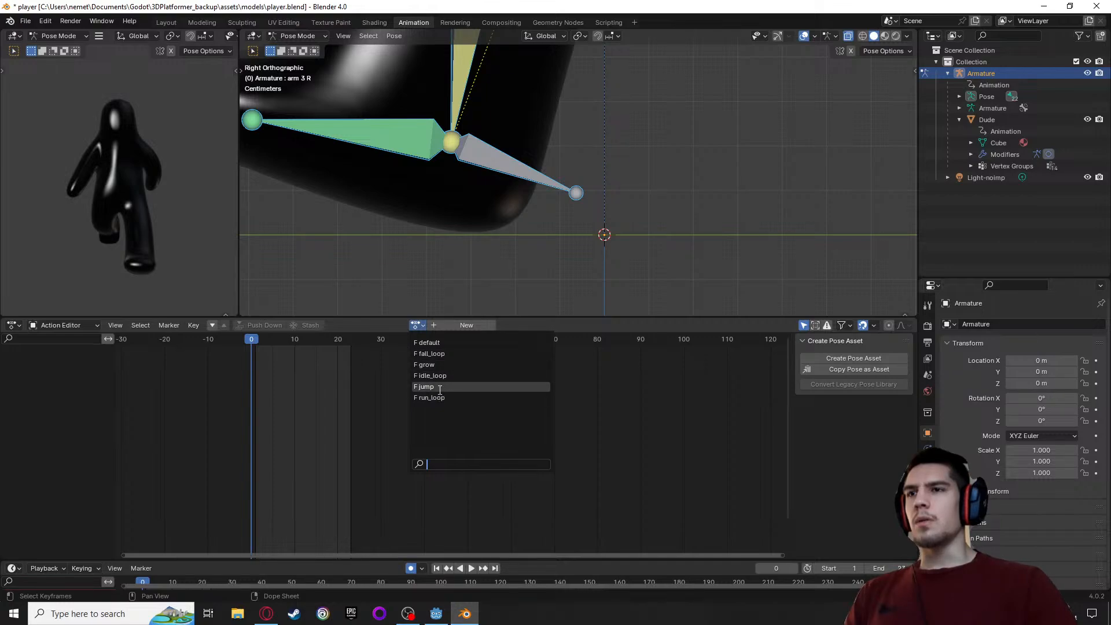
left_click(429, 353)
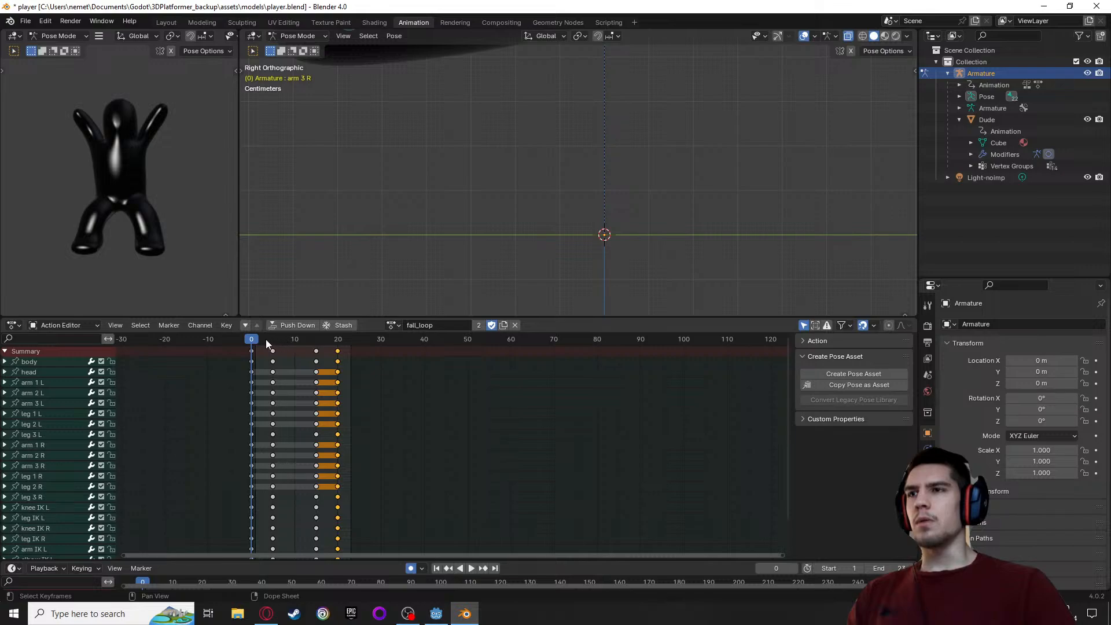
Preview the start of fall_loop and set the playback end frame to 19
key("space")
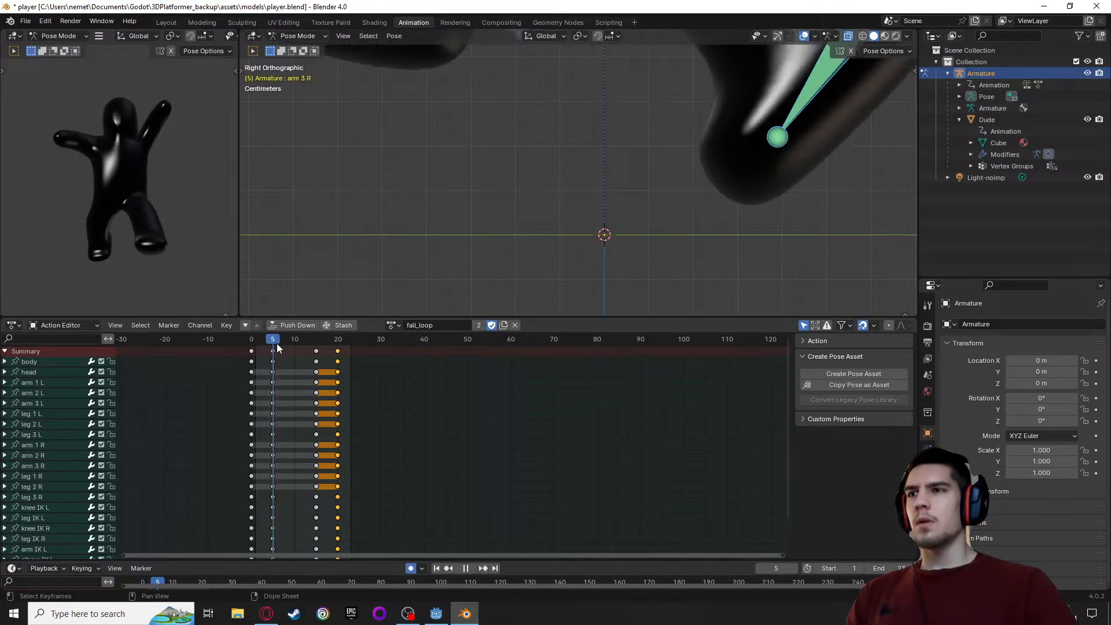
key("Escape")
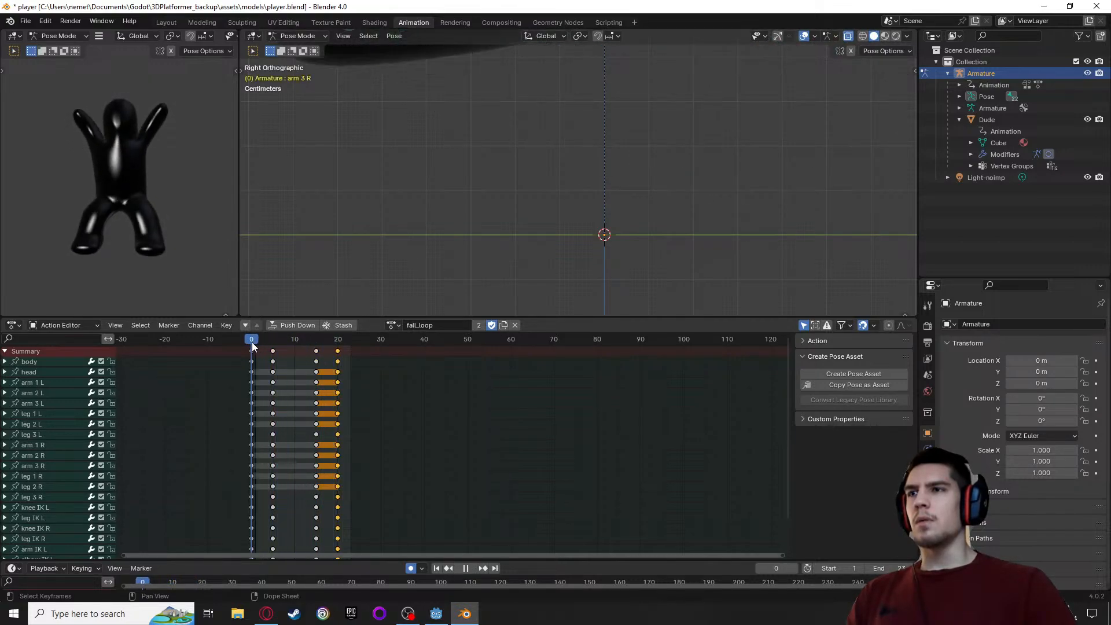
left_click(892, 567)
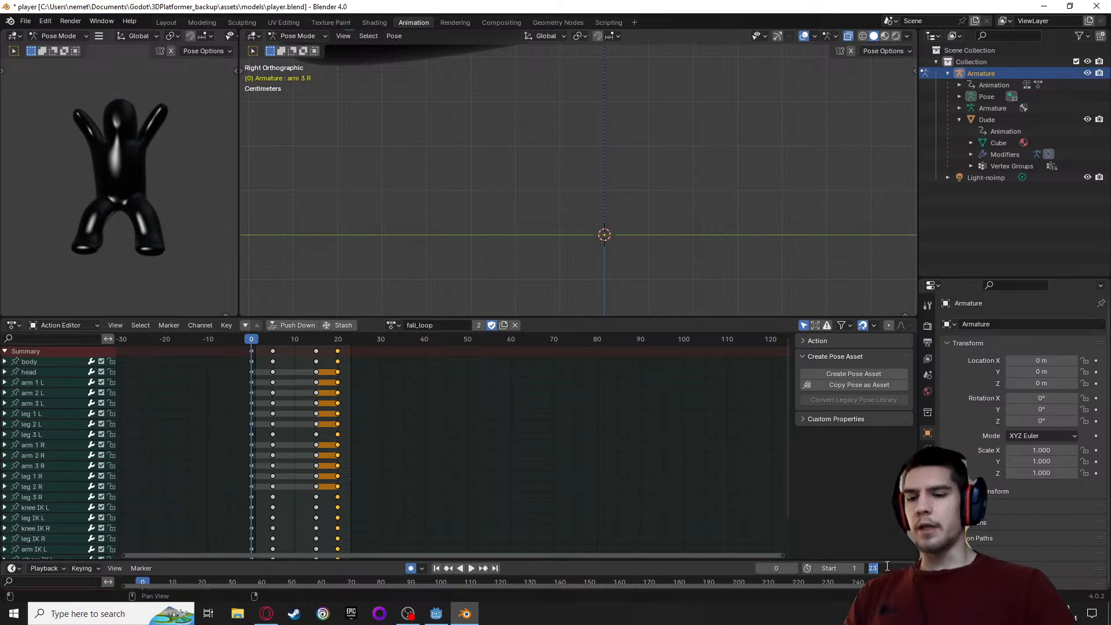
type("19")
key("Return")
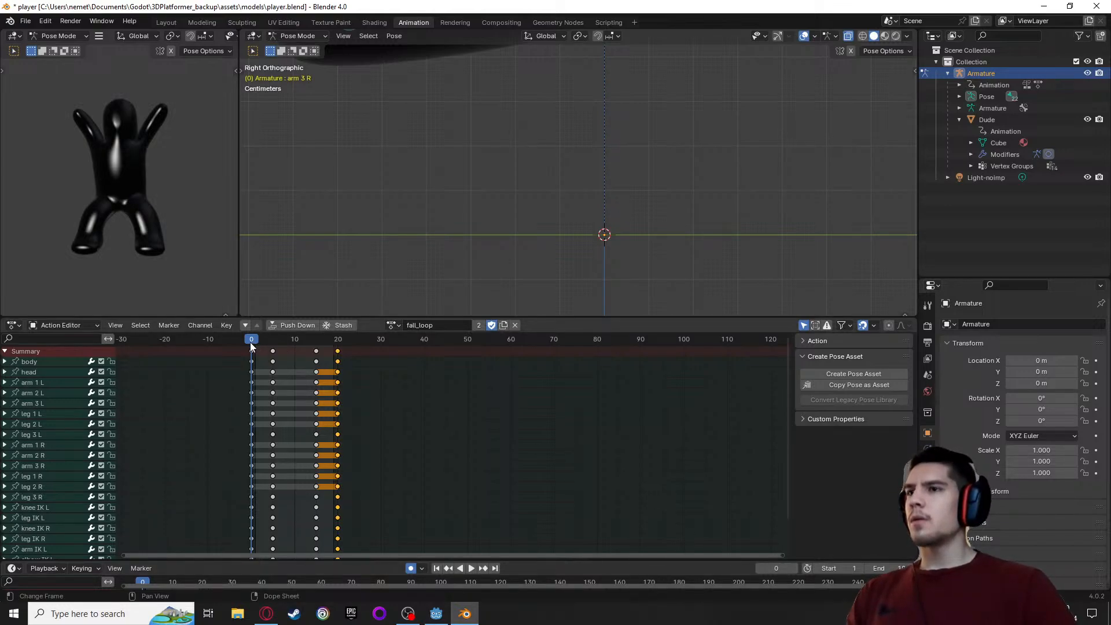
Play fall_loop and examine the whole character's height above the ground line and its pose from another angle
key("space")
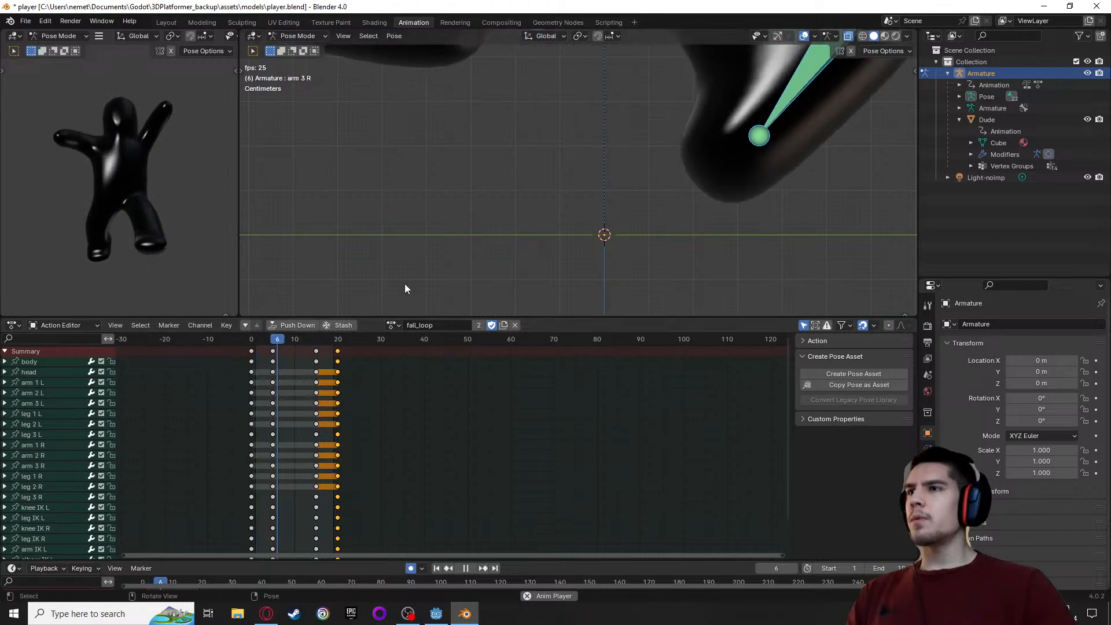
scroll(601, 179, "down", 4)
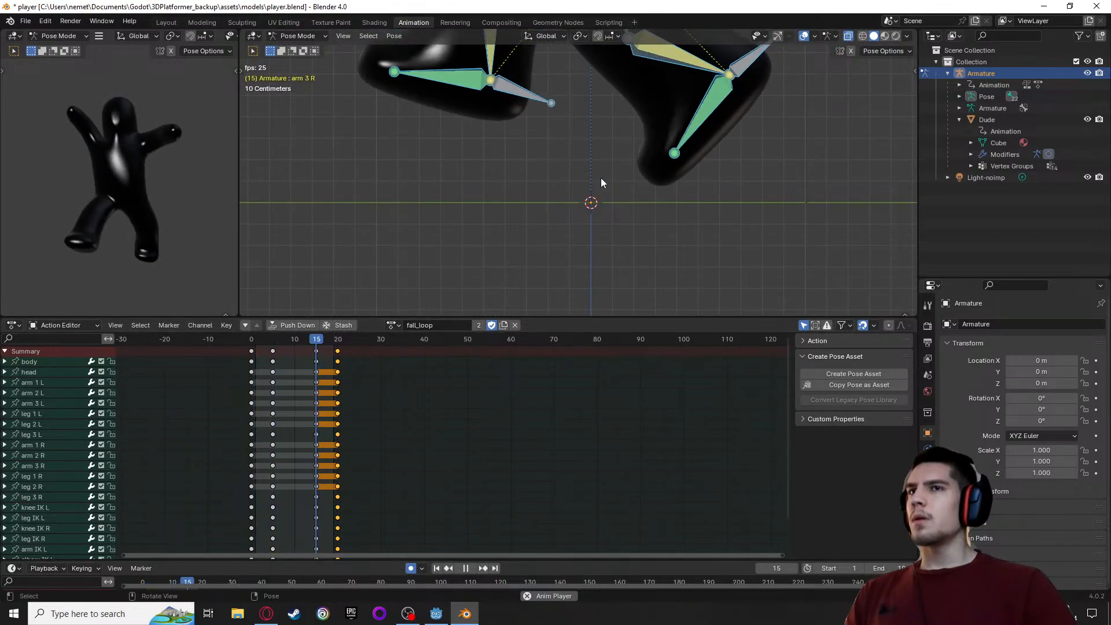
scroll(601, 178, "up", 2)
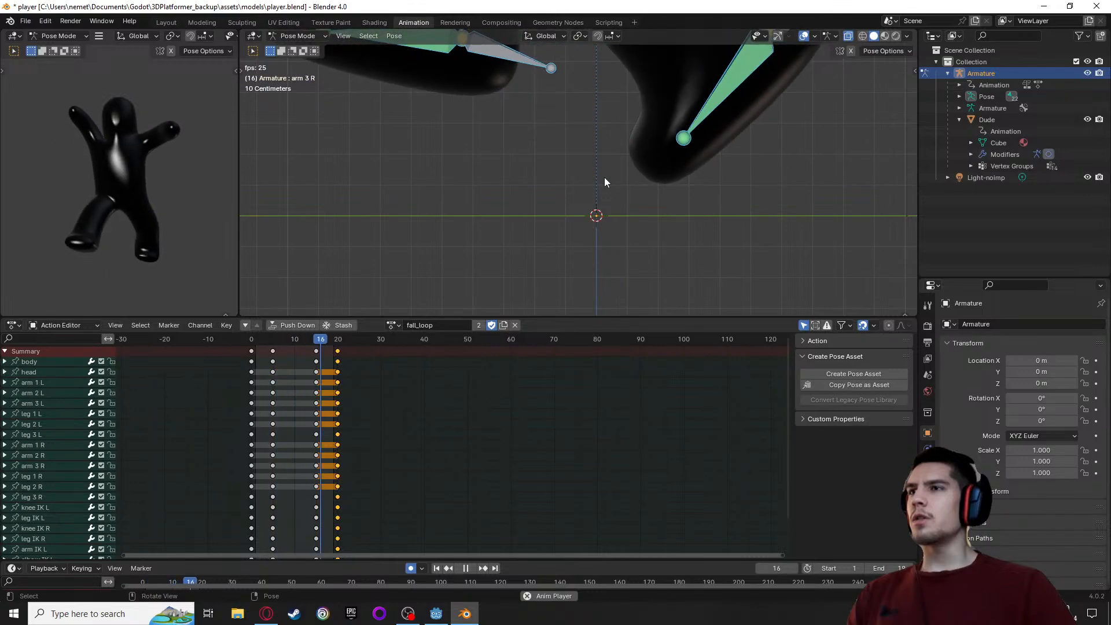
scroll(603, 177, "down", 6)
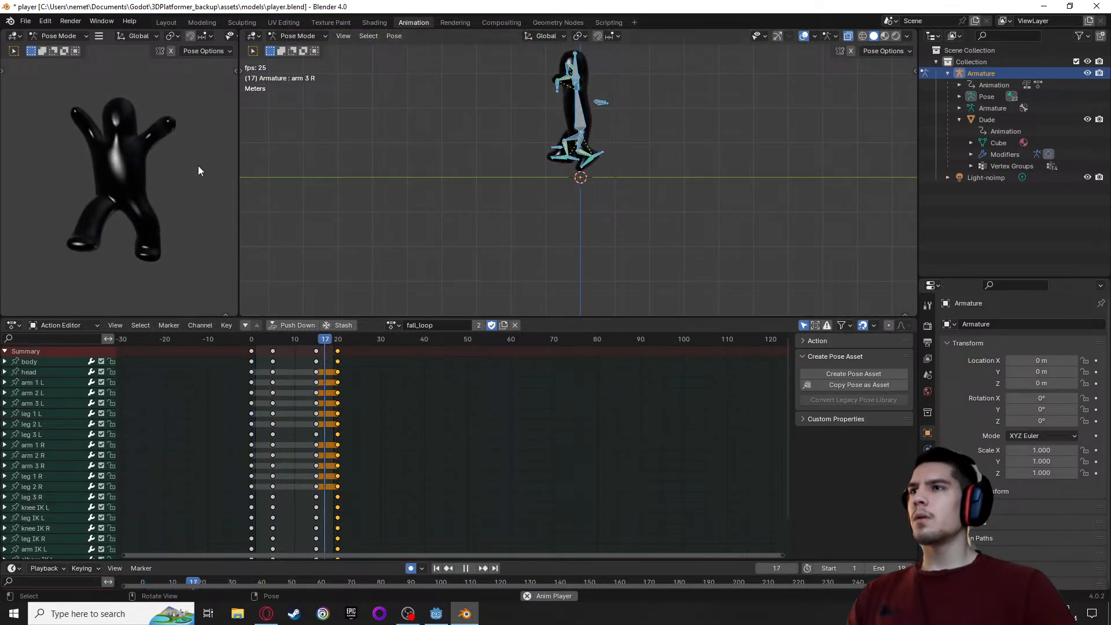
middle_click_drag(198, 166, 153, 198)
Try pasting the copied keyframes over fall_loop's keys at frames 0 and 20, and play the loop
left_click_drag(319, 339, 251, 345)
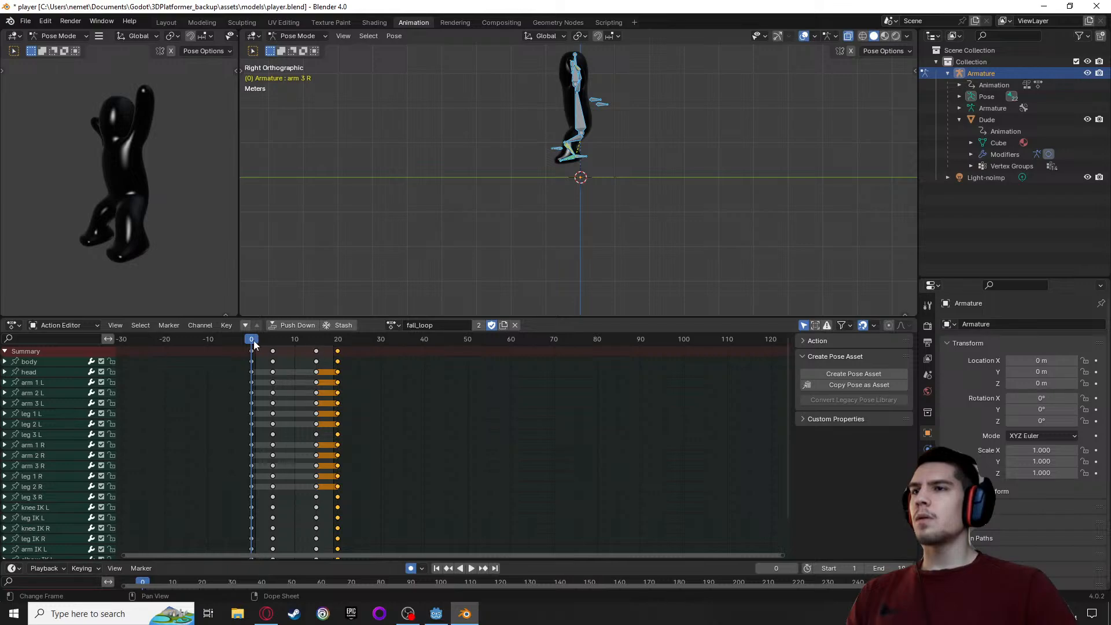
left_click(253, 351)
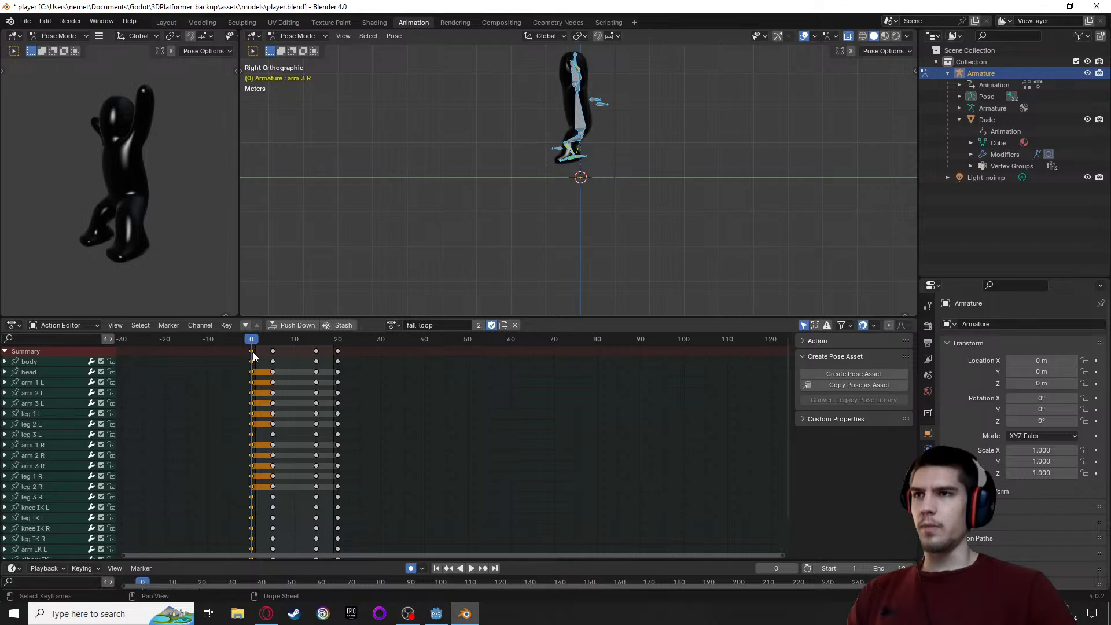
key("ctrl+v")
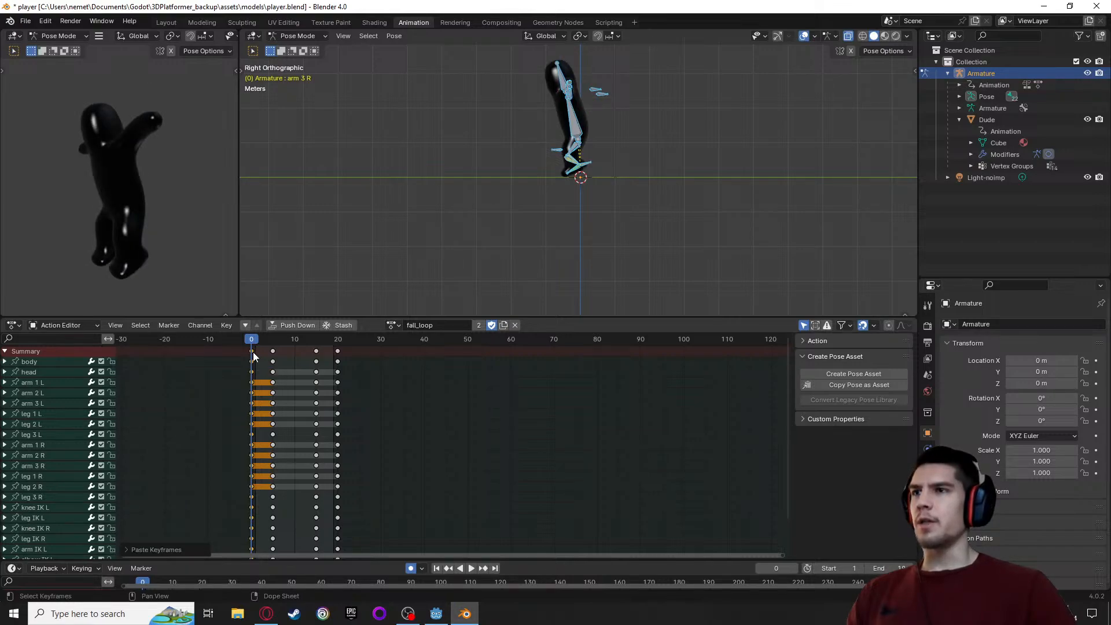
key("space")
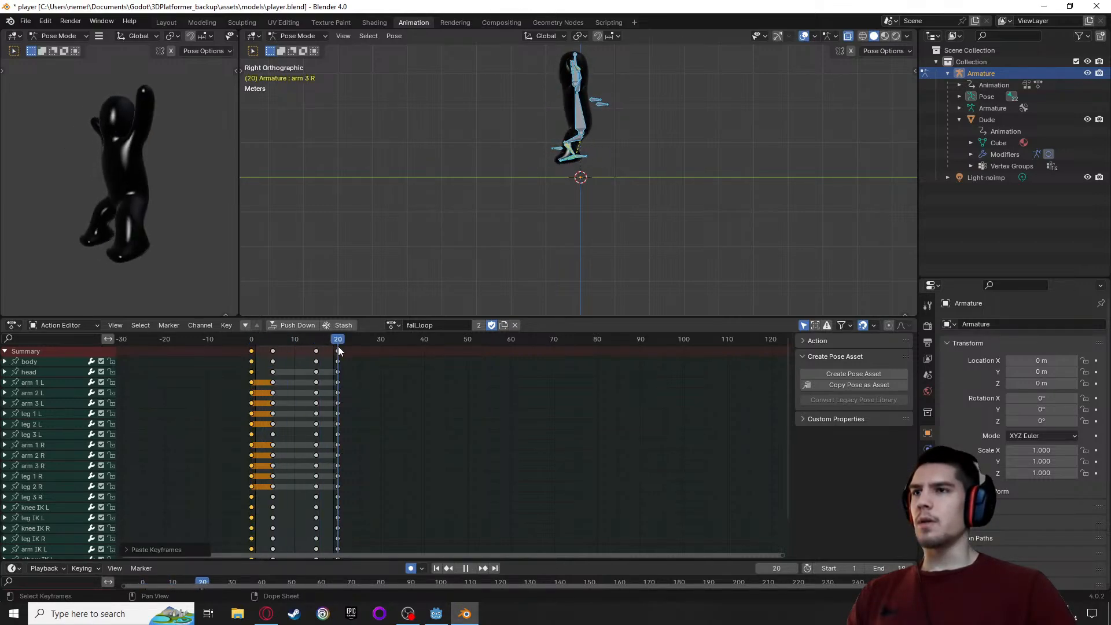
key("space")
left_click(337, 350)
key("ctrl+v")
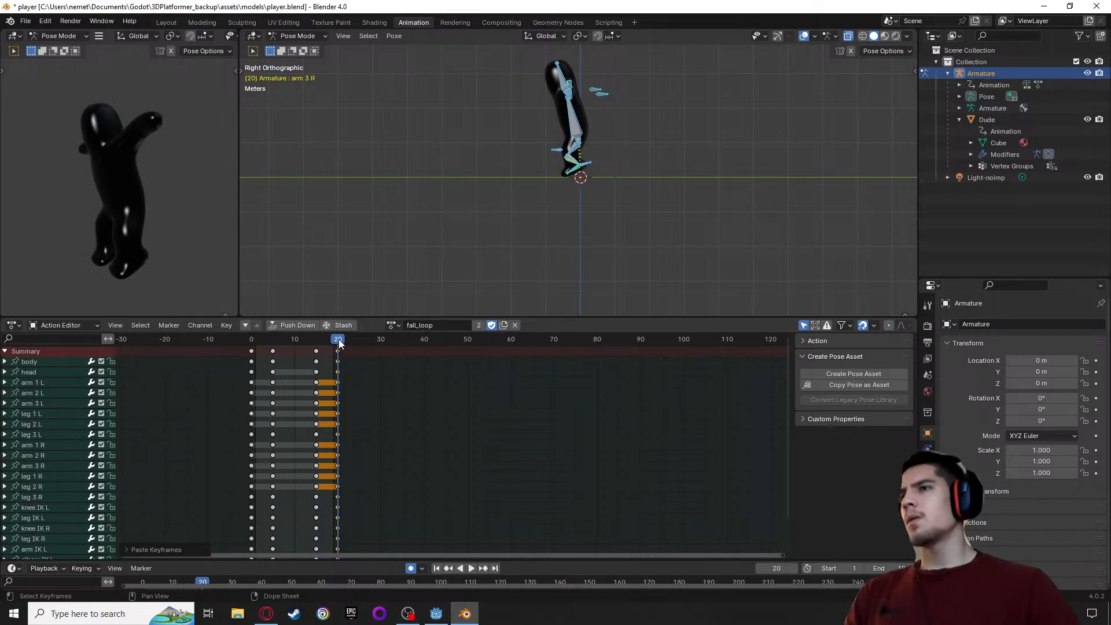
left_click_drag(339, 343, 248, 346)
key("space")
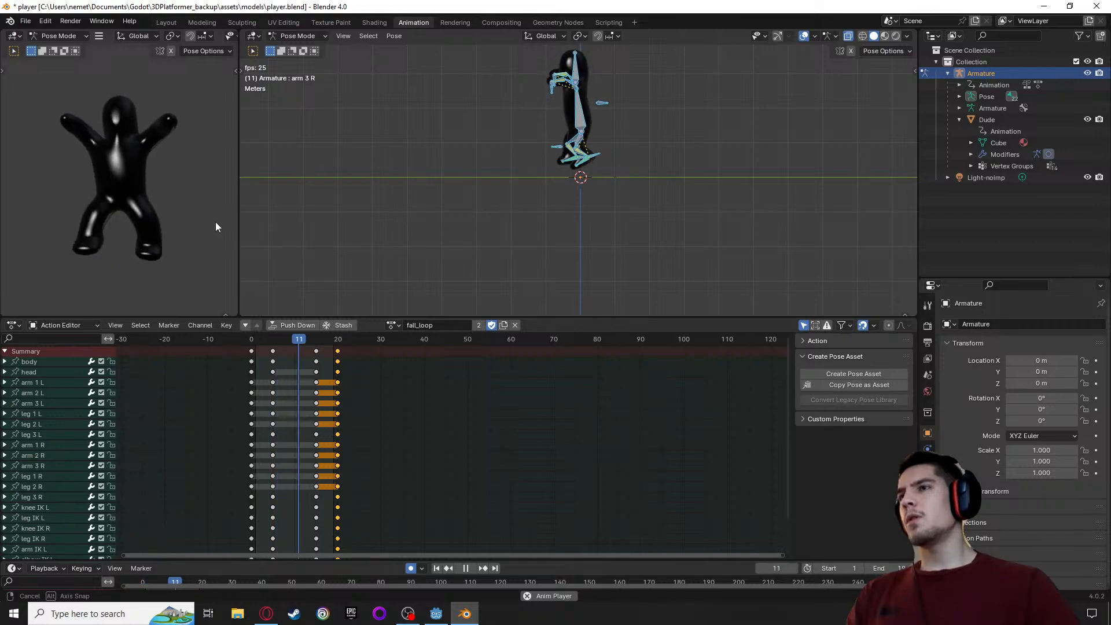
key("space")
Try pasting the copied keyframes over frame 0 of fall_loop only, and play the loop again
left_click_drag(284, 339, 341, 361)
key("shift+Left")
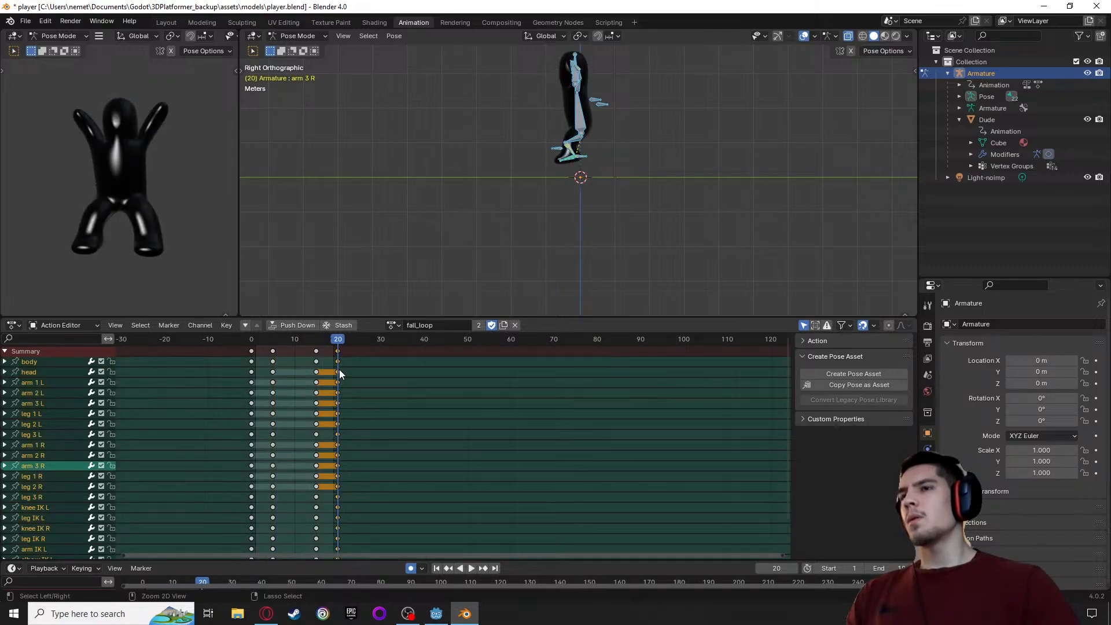
key("ctrl+v")
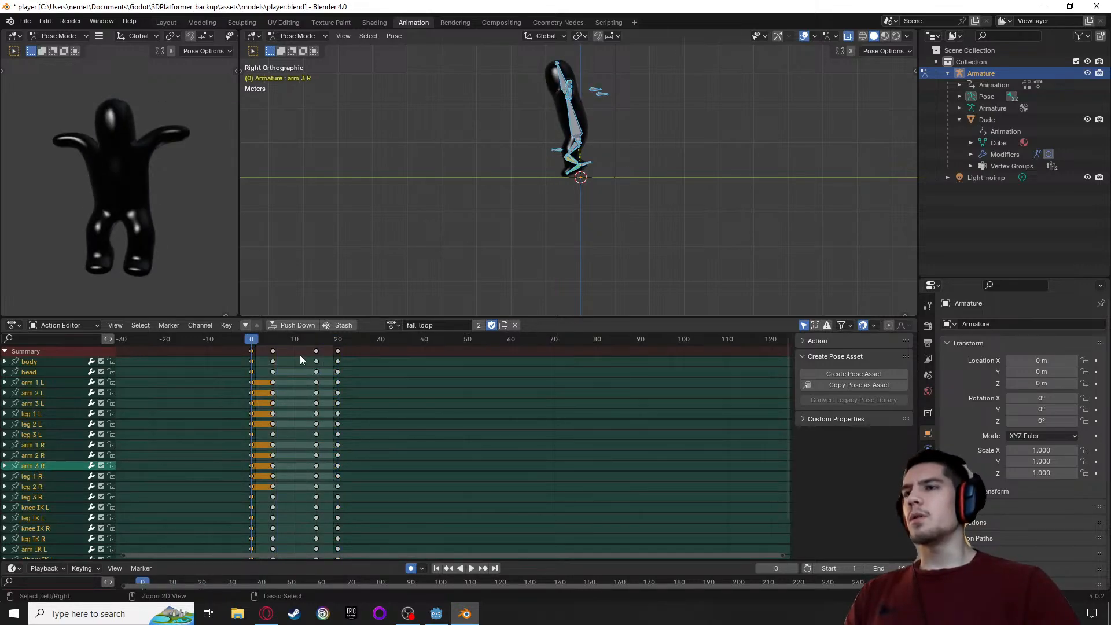
key("space")
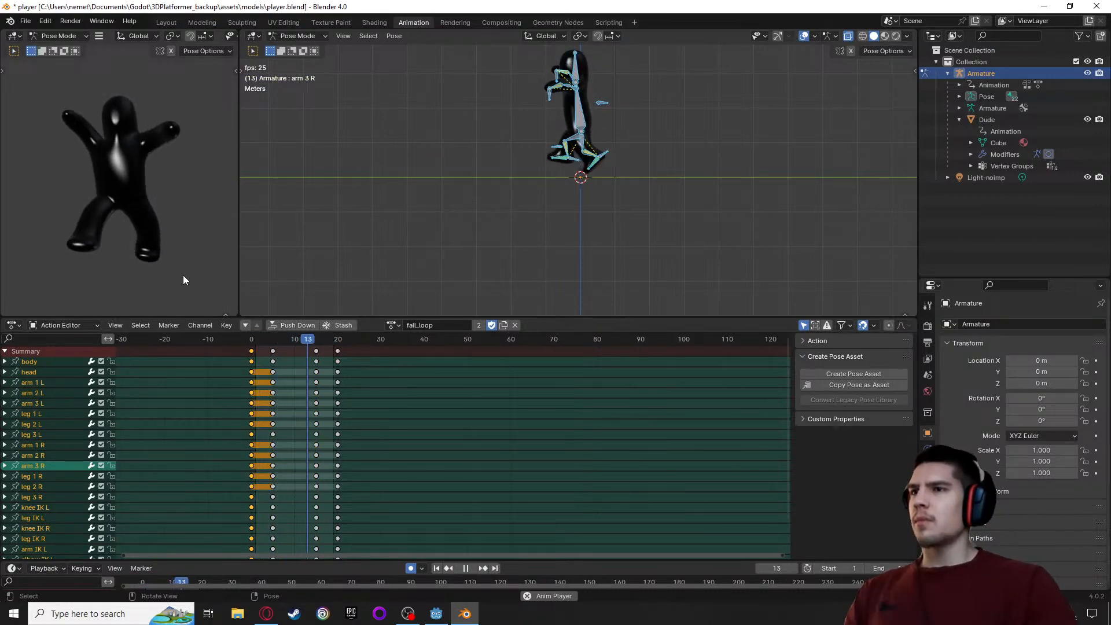
Replay fall_loop from frame 0 and examine the feet's height above the ground line up close
left_click_drag(276, 340, 251, 344)
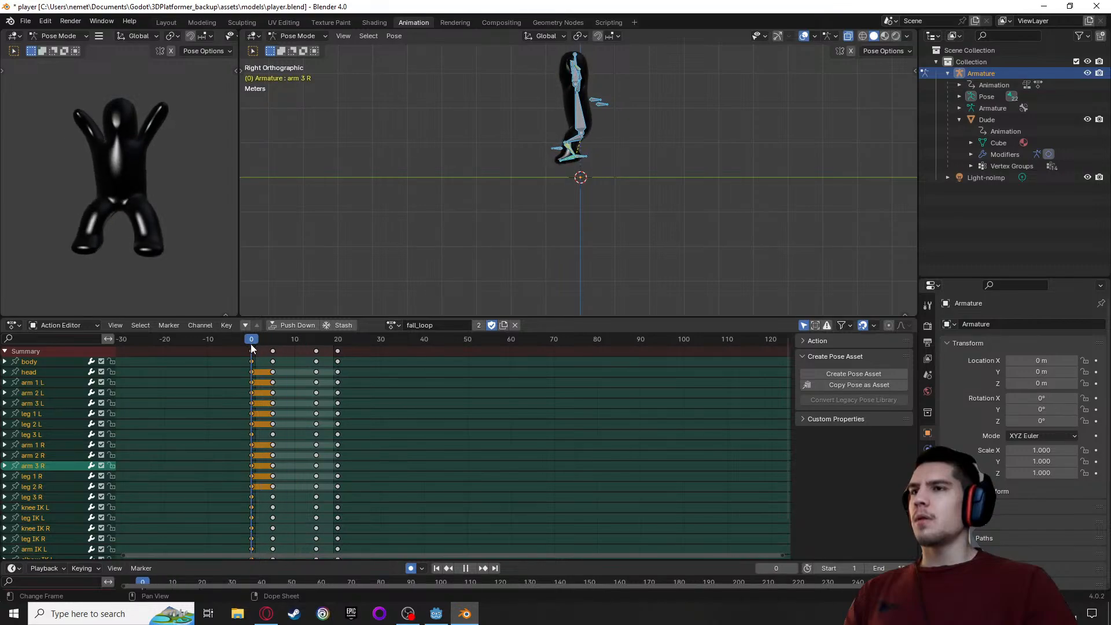
key("space")
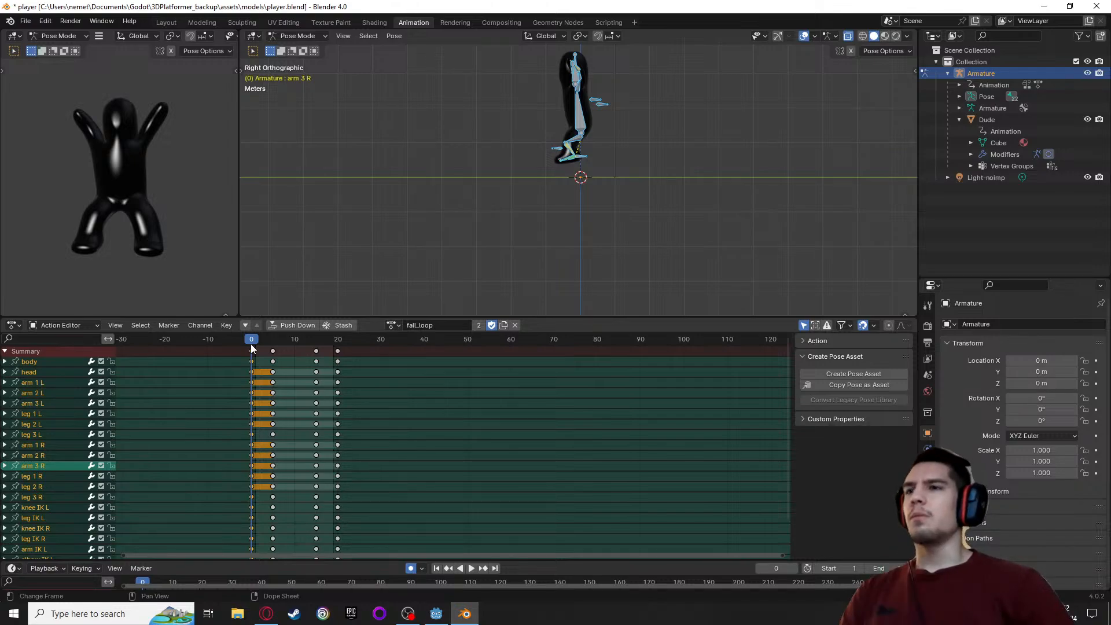
key("space")
scroll(510, 99, "up", 3)
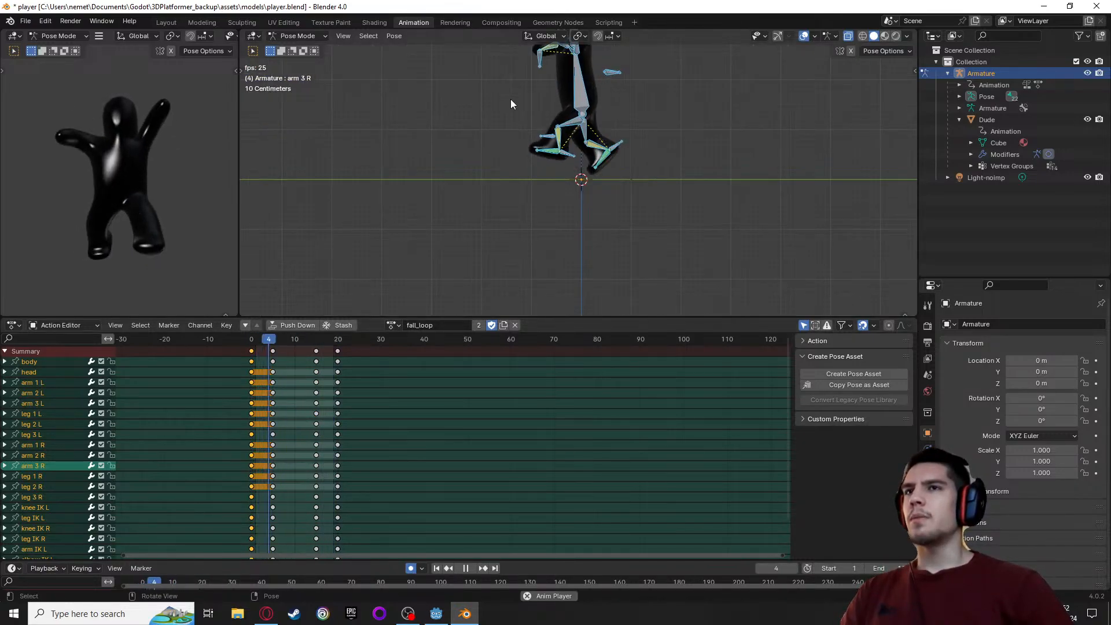
scroll(510, 99, "up", 1)
left_click_drag(327, 345, 244, 349)
key("space")
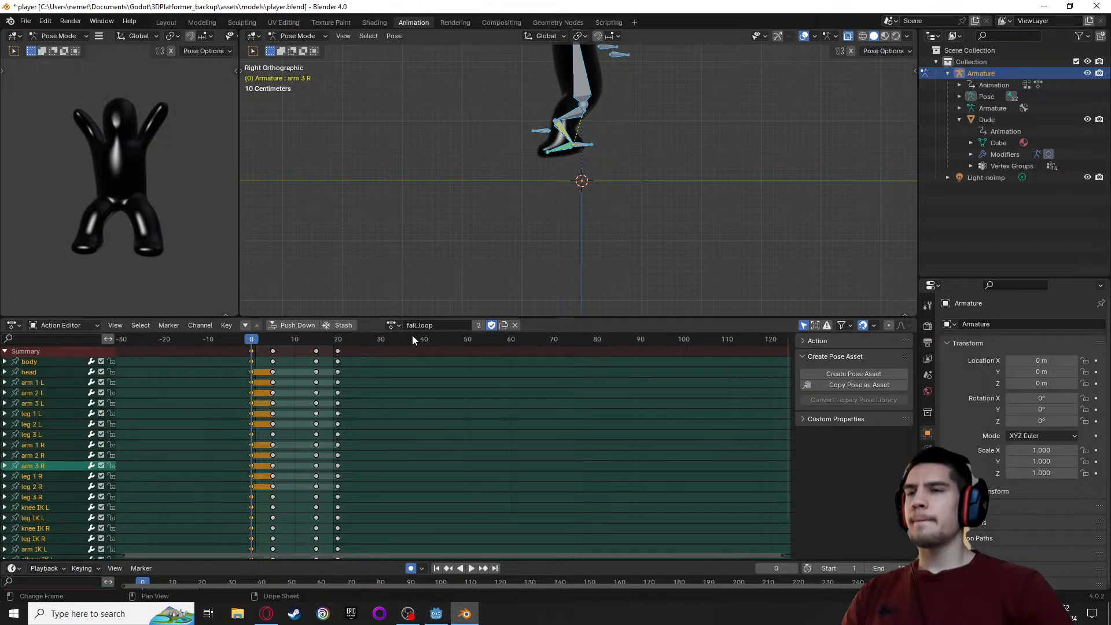
Select all fall_loop keyframes at frame 20 and return the playhead to frame 0
left_click_drag(256, 341, 338, 342)
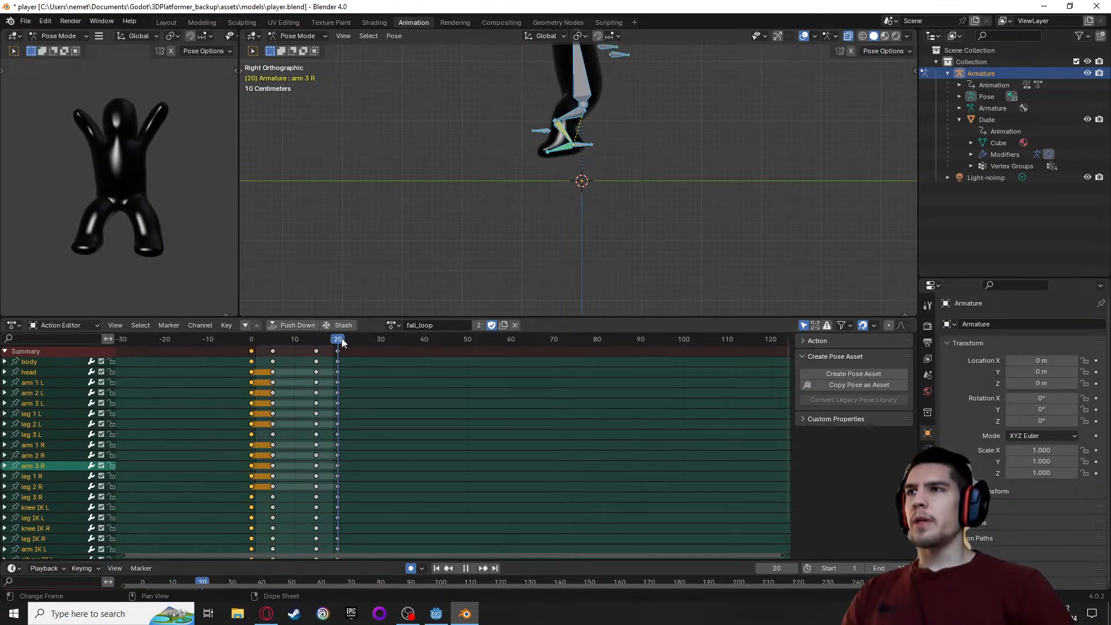
left_click(338, 351)
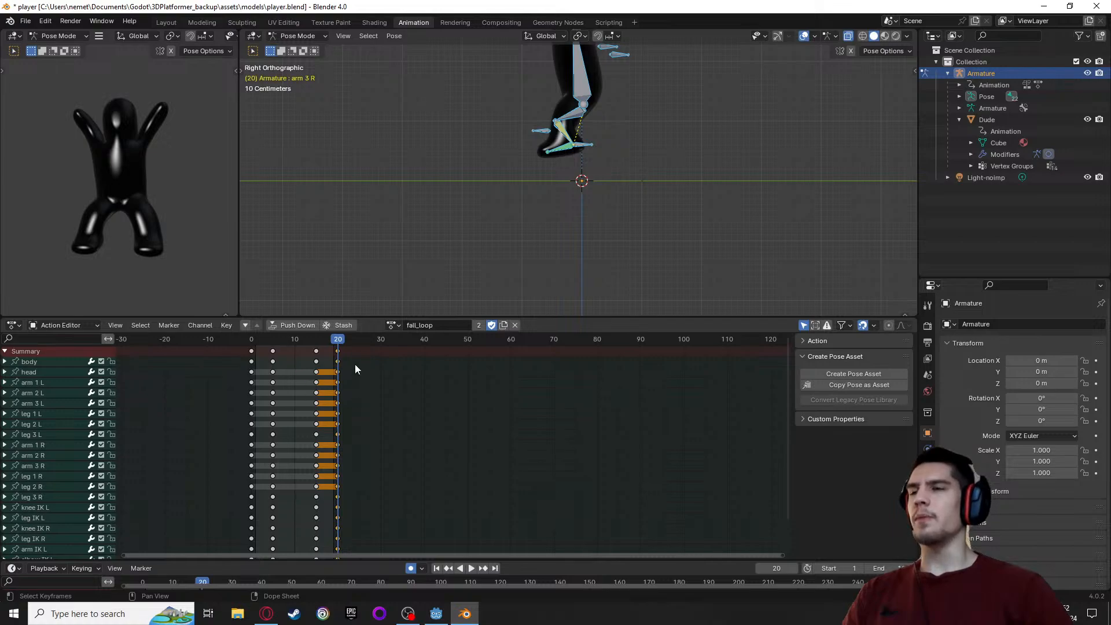
key("space")
key("space")
left_click(249, 340)
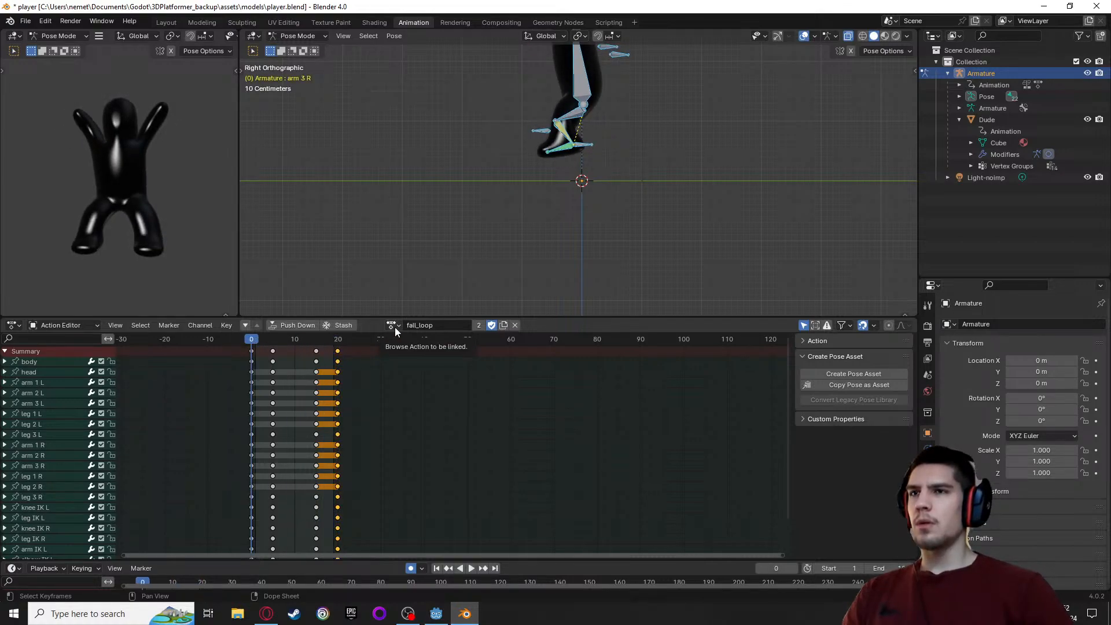
Unlink the fall_loop action from the armature and create a new action named landing
left_click(515, 325)
left_click(417, 326)
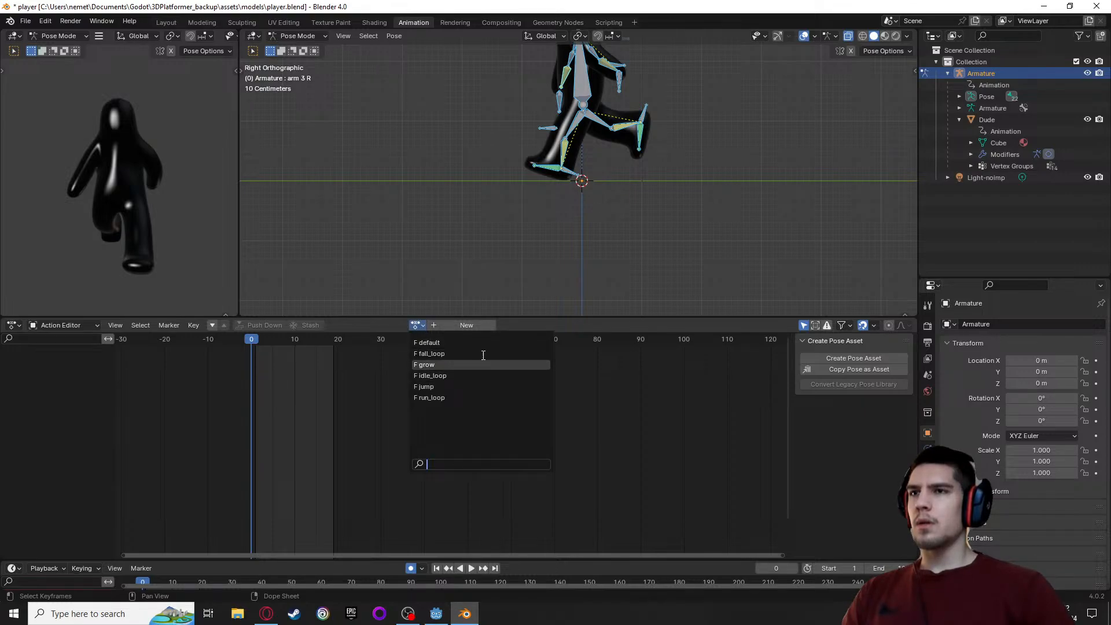
left_click(461, 325)
left_click(461, 324)
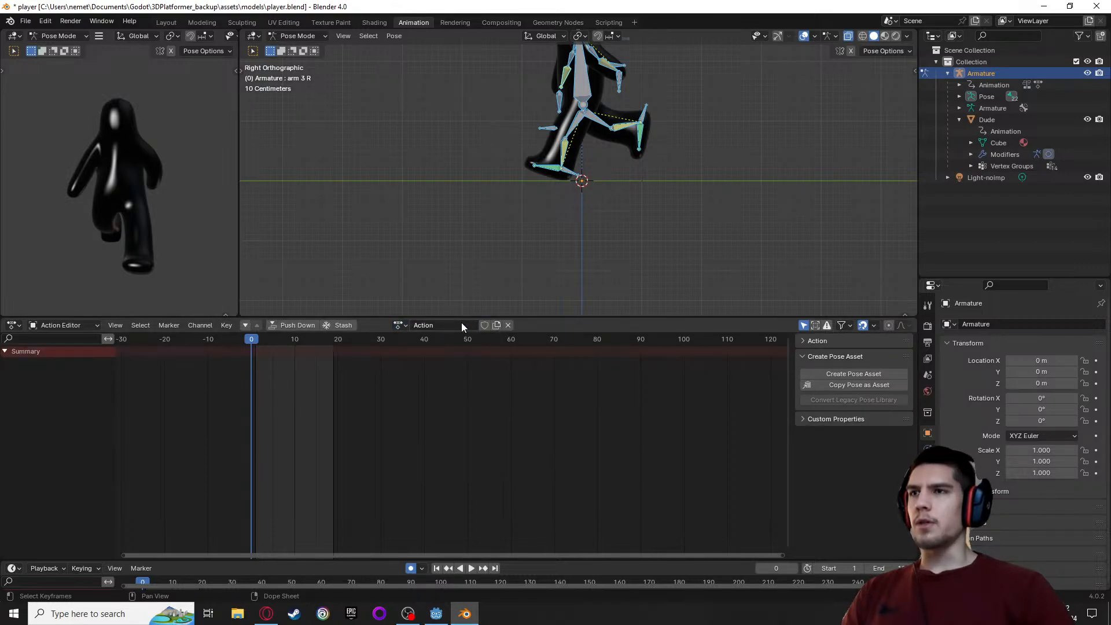
left_click(421, 325)
type("lan")
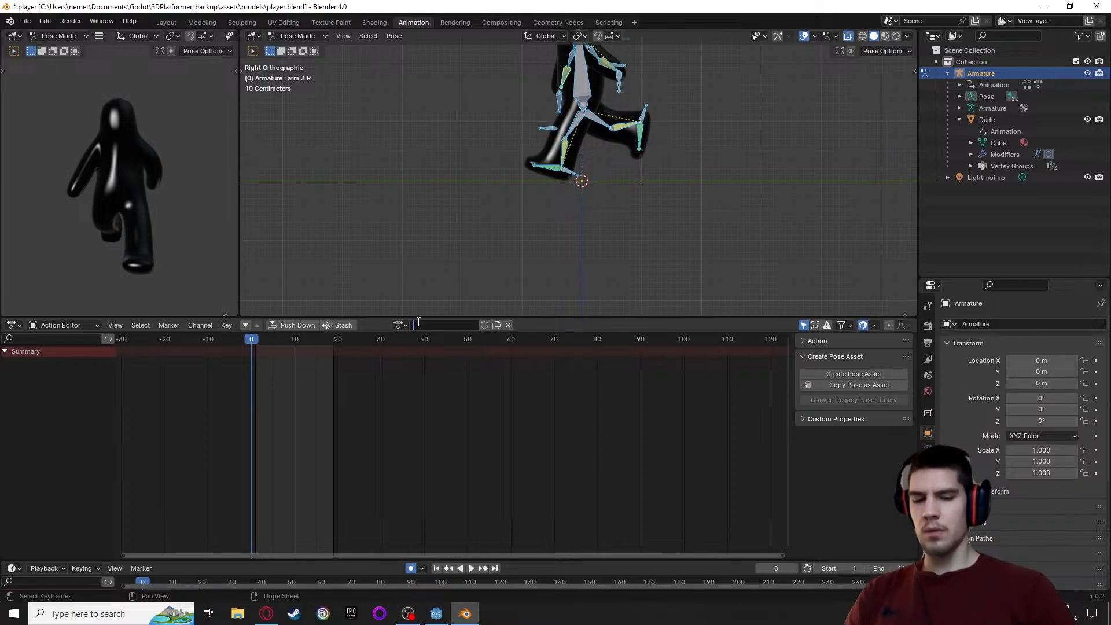
type("ding")
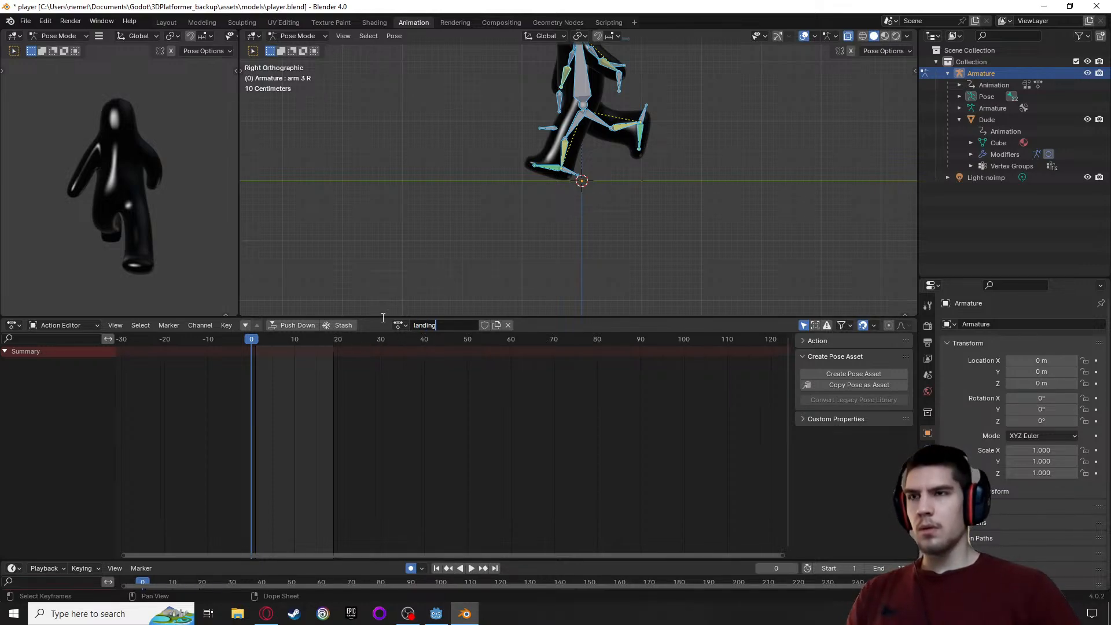
key("Return")
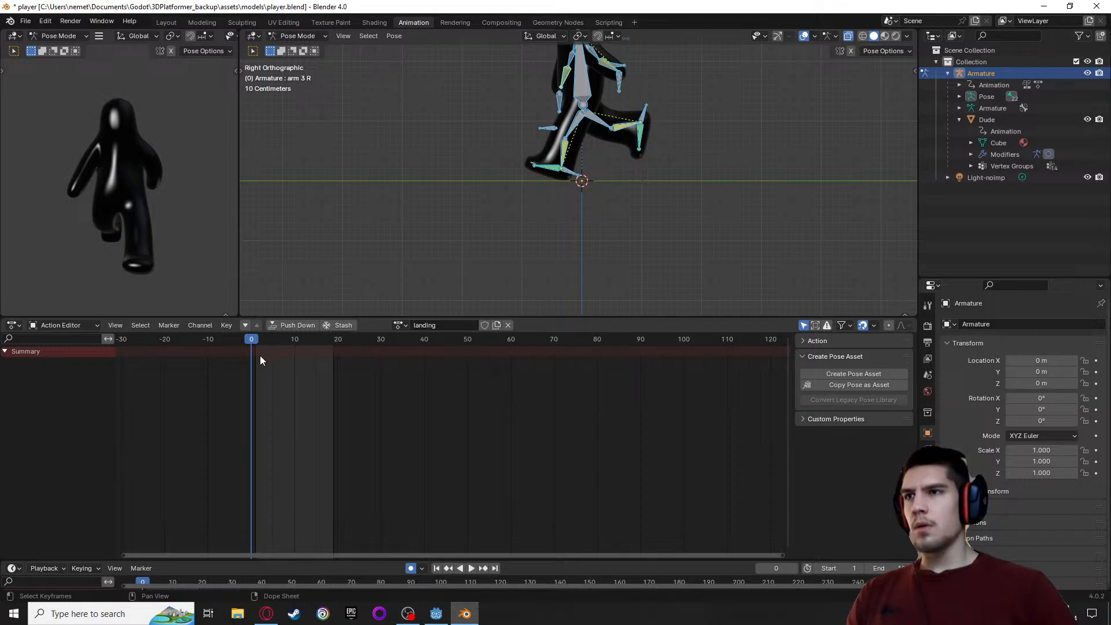
Try to paste the copied keyframes at frame 0 of the empty landing action and check the action list
key("ctrl+v")
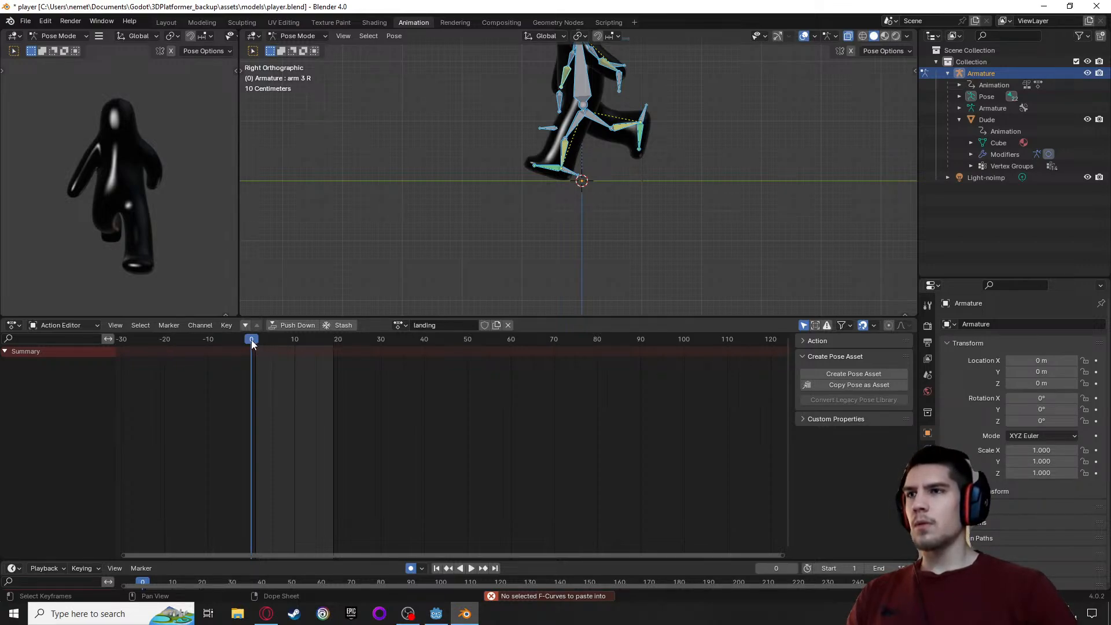
right_click(252, 344)
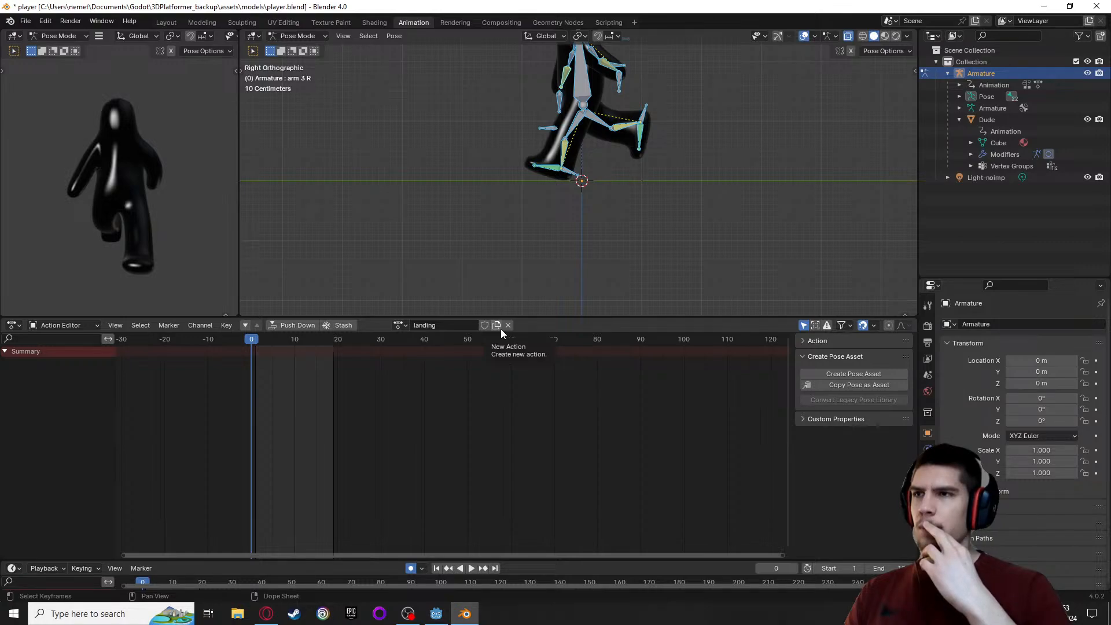
left_click(400, 325)
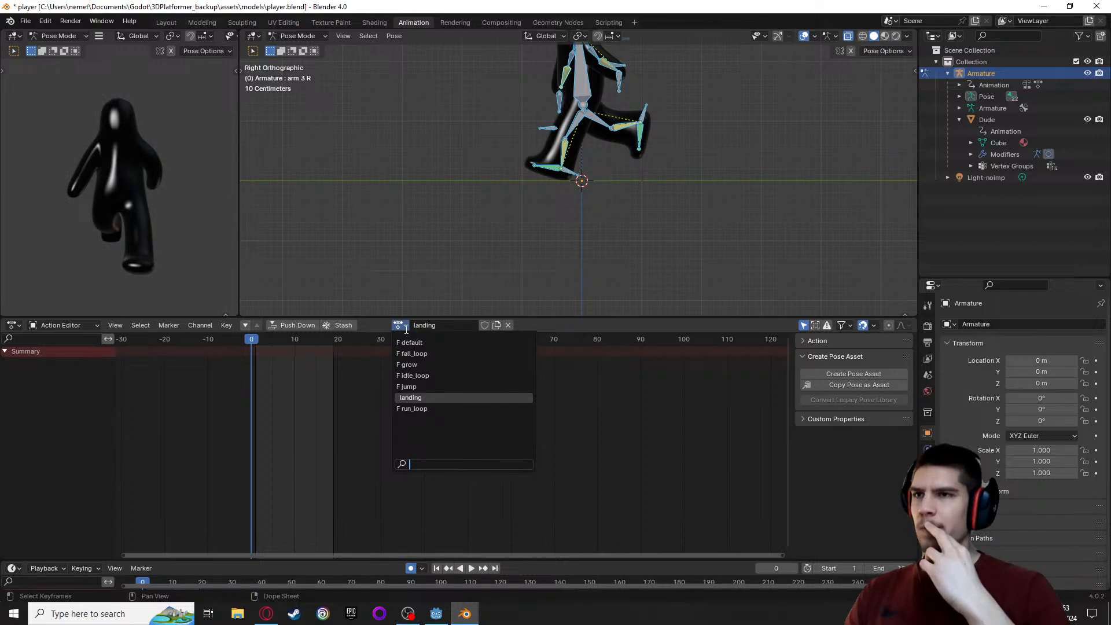
left_click(406, 330)
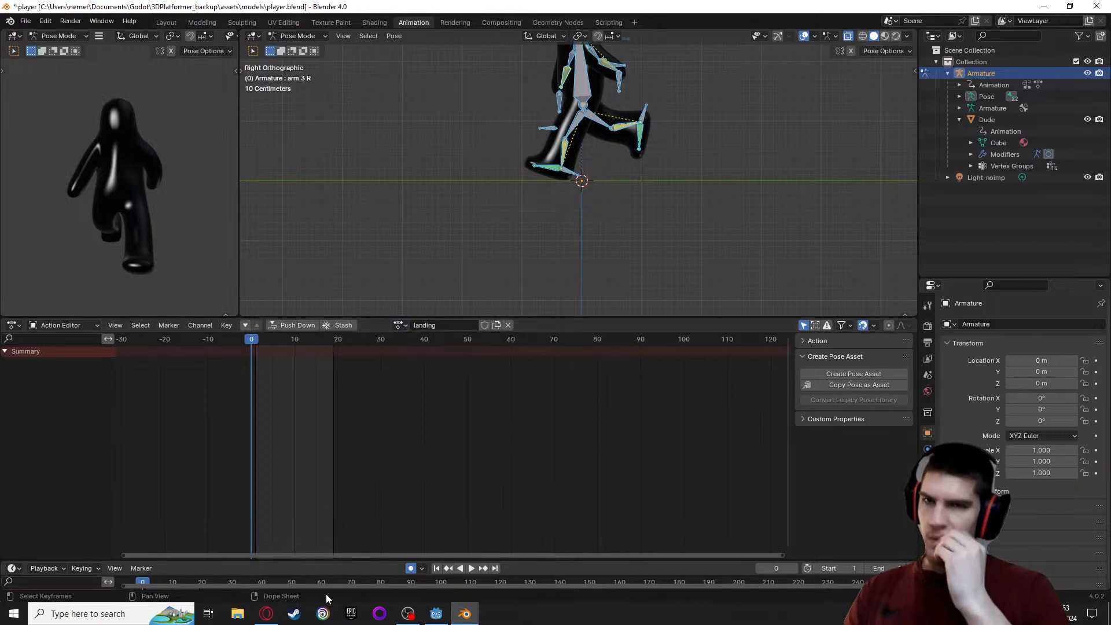
Switch to the Opera browser and search Google in a new tab for "blender no selected f curves"
left_click(266, 613)
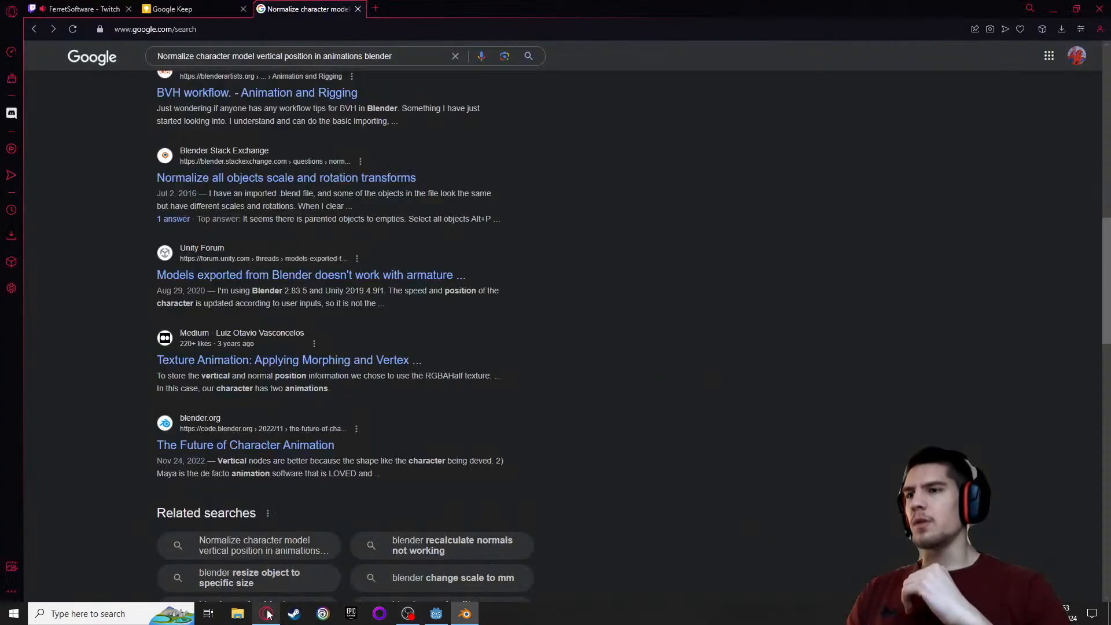
left_click(375, 9)
type("blend")
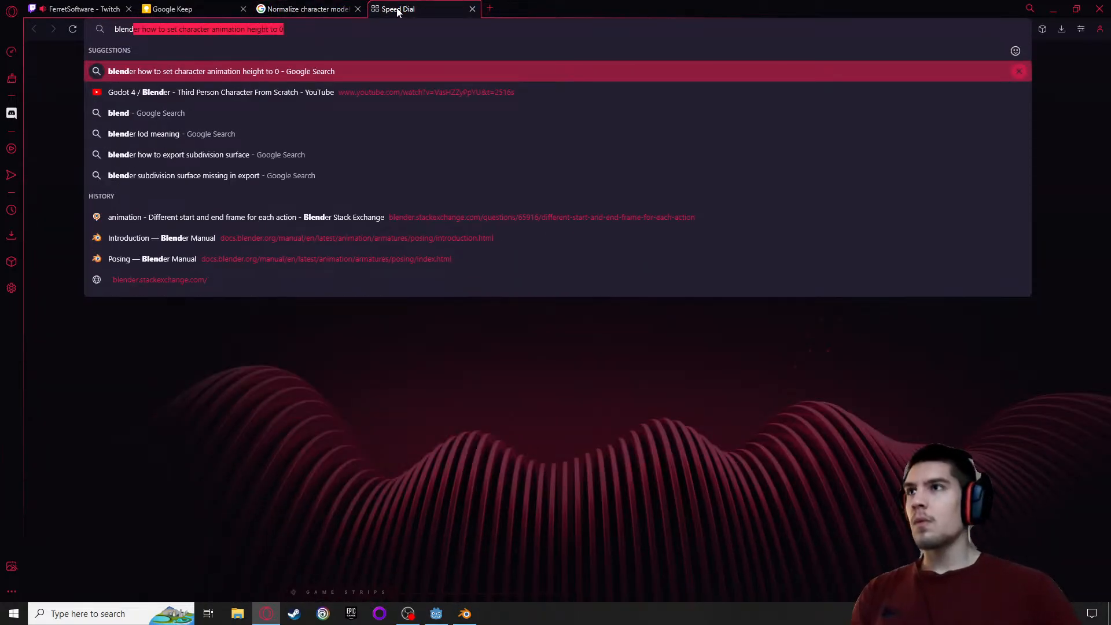
type("er no selec")
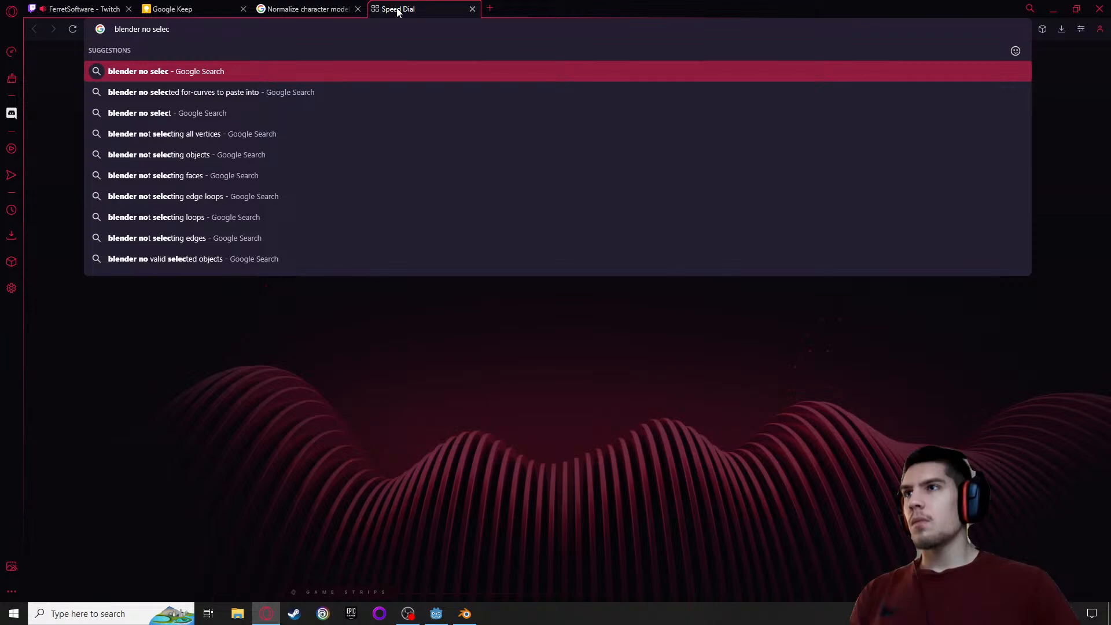
type("ted f cur")
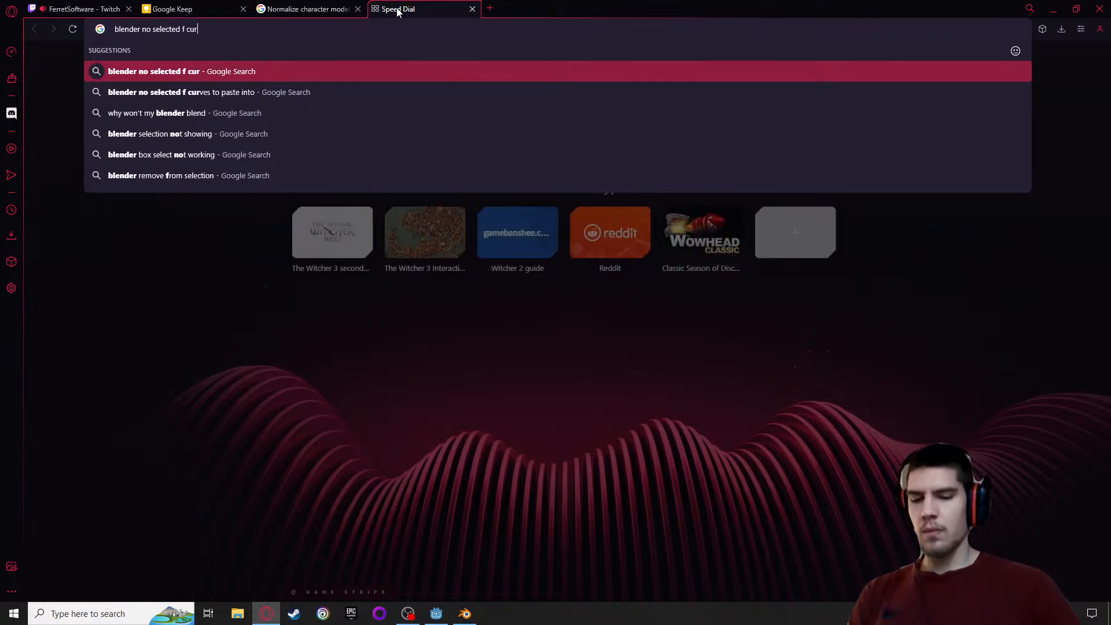
type("ves")
key("Return")
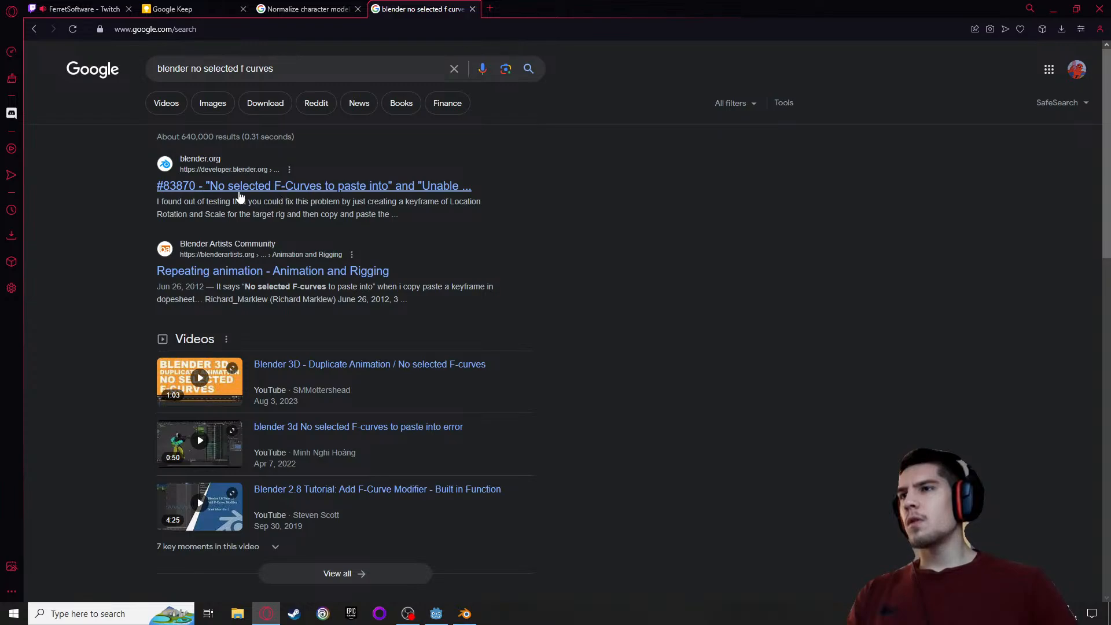
Open Blender issue #83870 about "No selected F-Curves to paste into" and read its description and comments for a fix
left_click(240, 193)
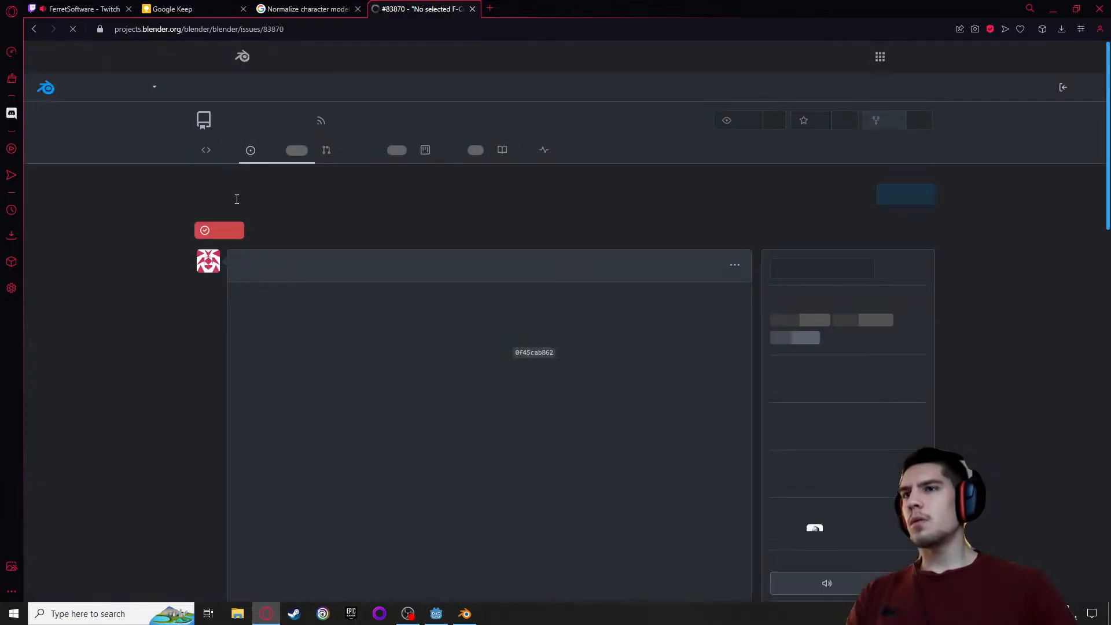
scroll(237, 200, "down", 10)
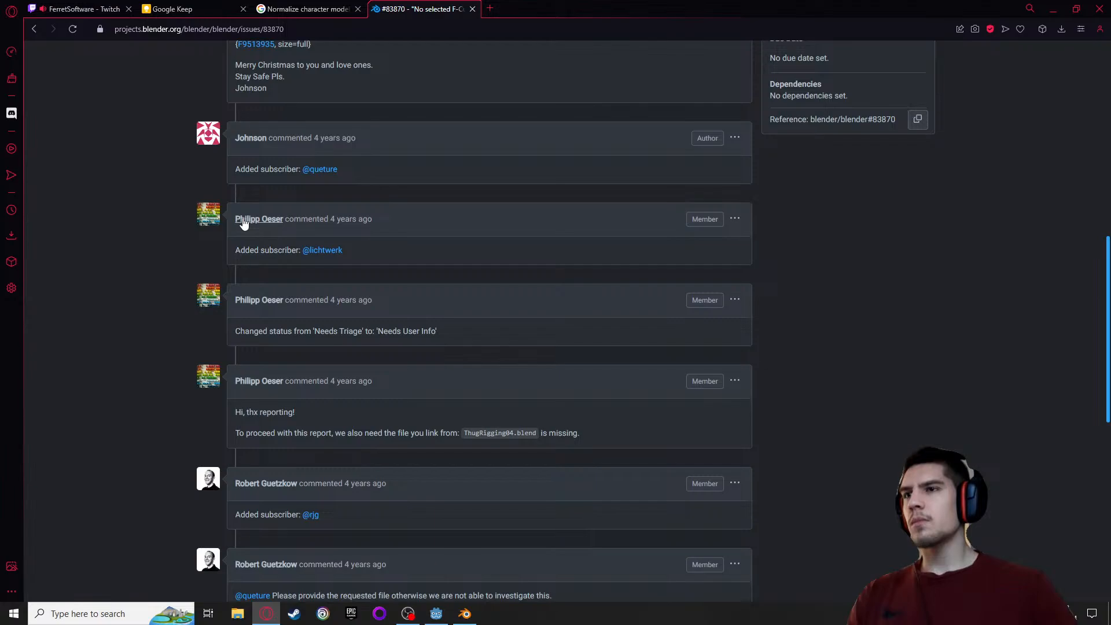
scroll(241, 225, "up", 10)
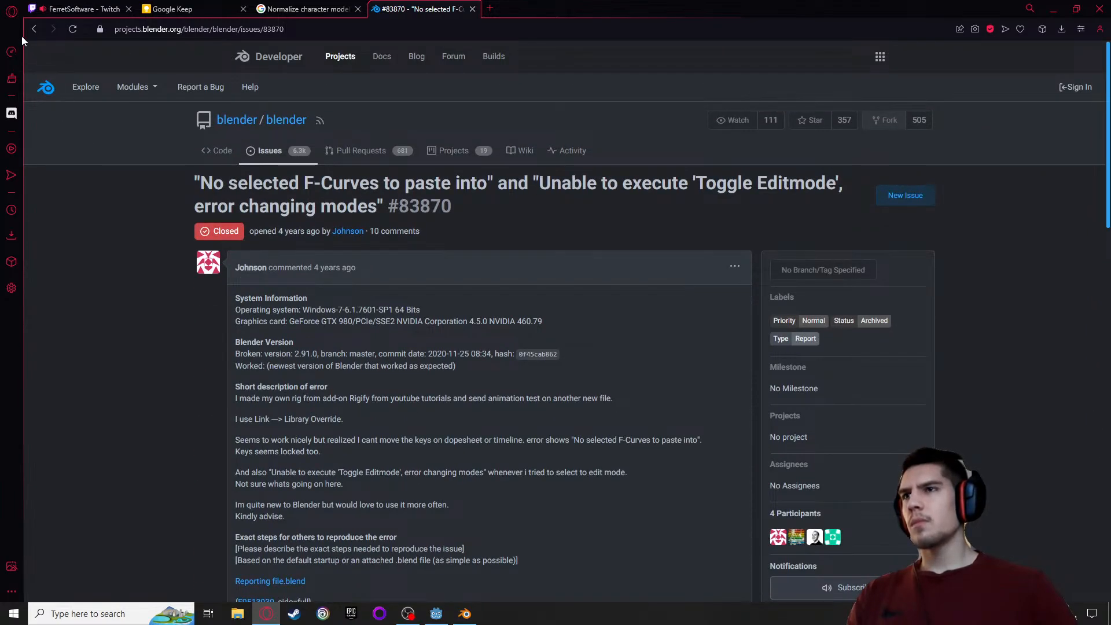
scroll(120, 97, "down", 1)
scroll(98, 68, "down", 4)
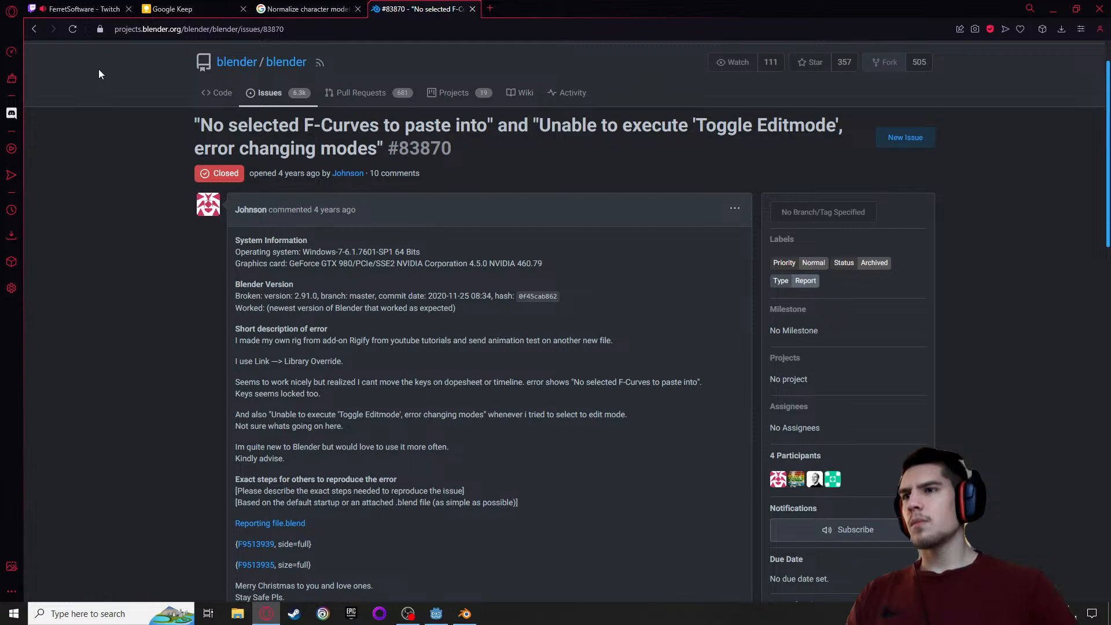
scroll(144, 138, "down", 1)
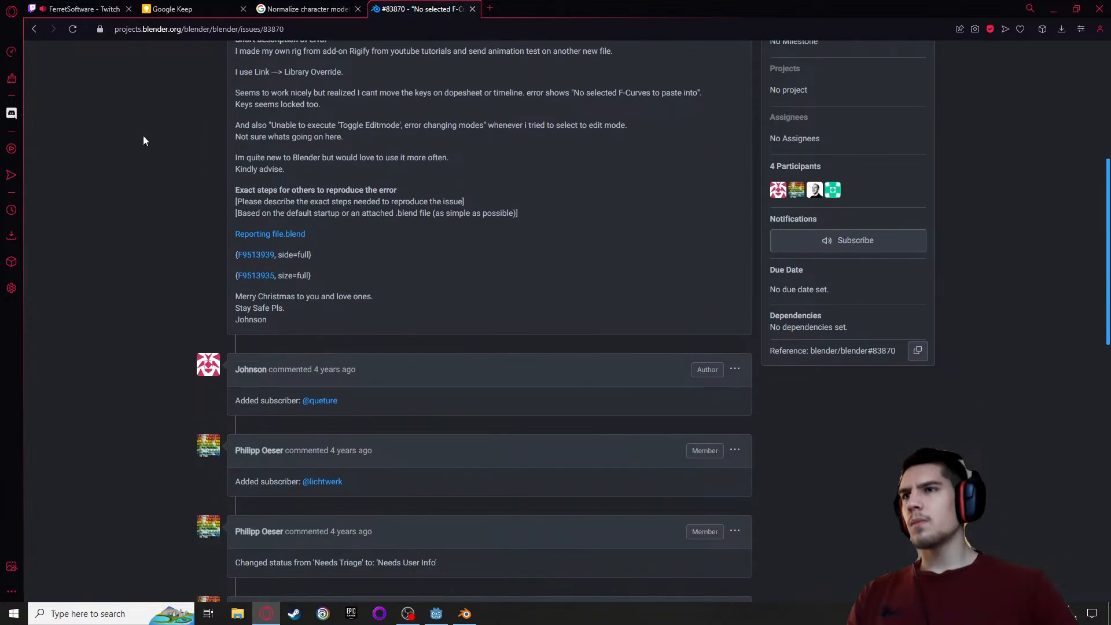
Read the remaining comments on Blender issue #83870 for a fix and return to the search results
scroll(145, 144, "down", 2)
scroll(145, 151, "down", 5)
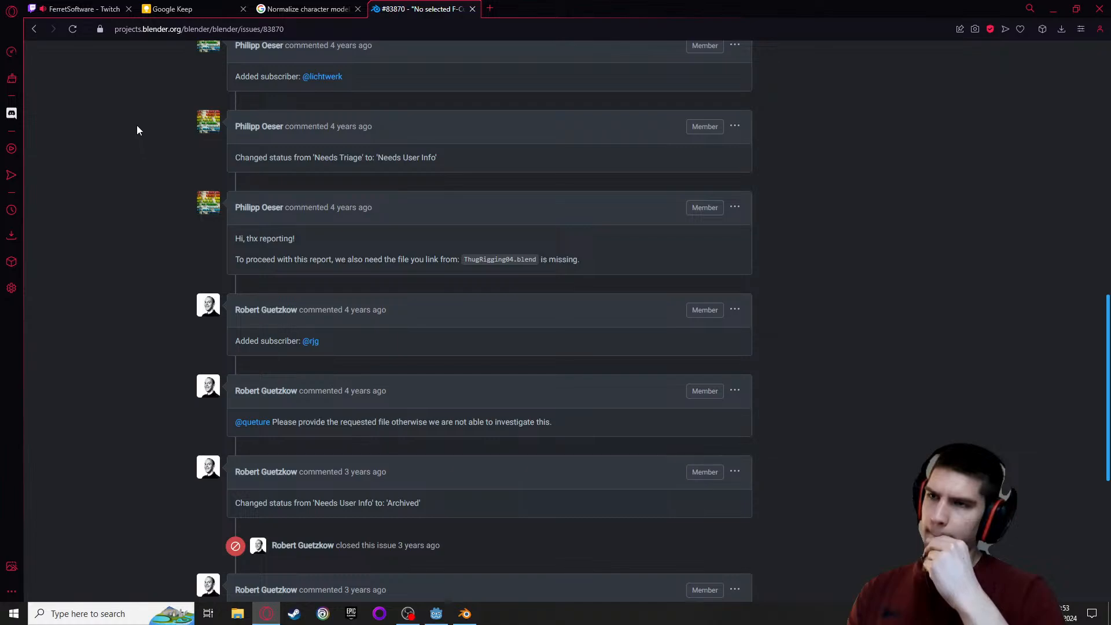
scroll(124, 116, "down", 4)
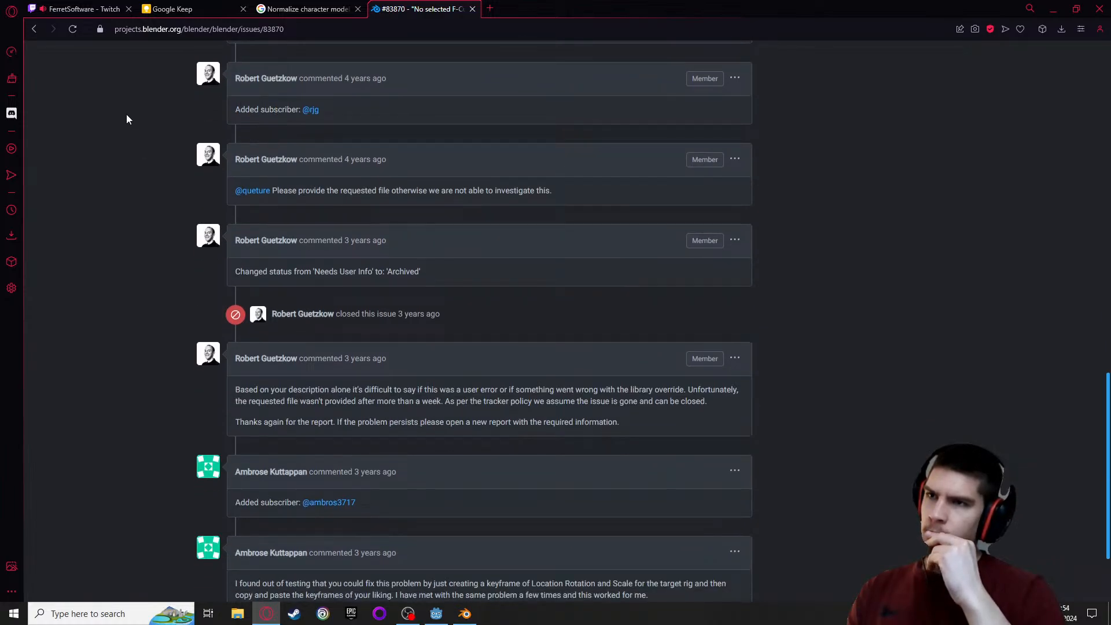
left_click(33, 29)
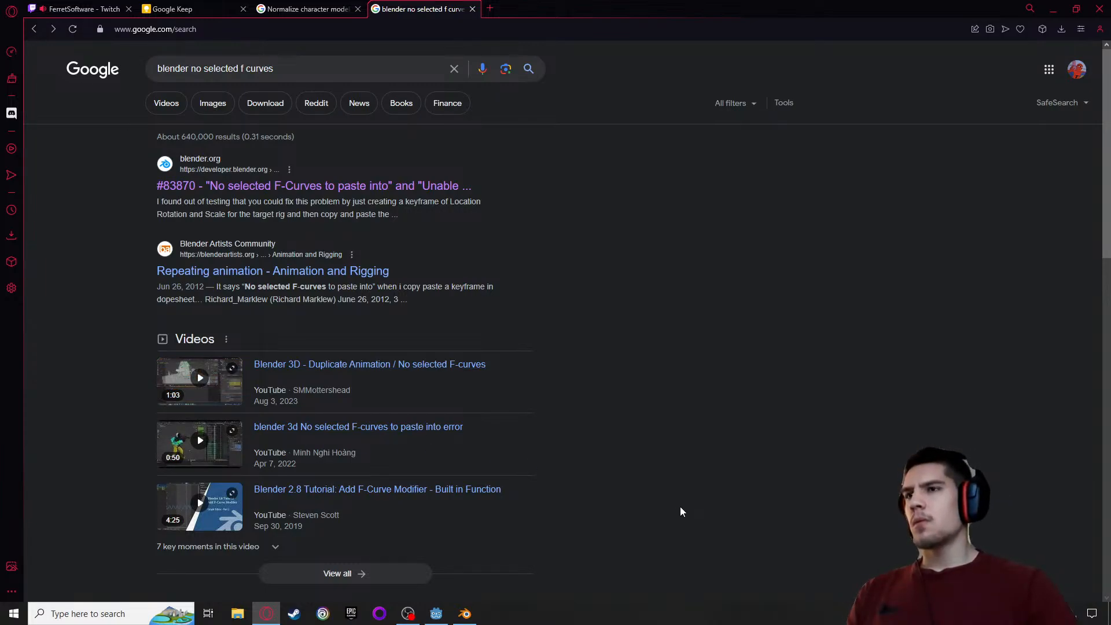
Switch back to Blender, unlink the empty action from the armature and assign the fall_loop action
left_click(464, 613)
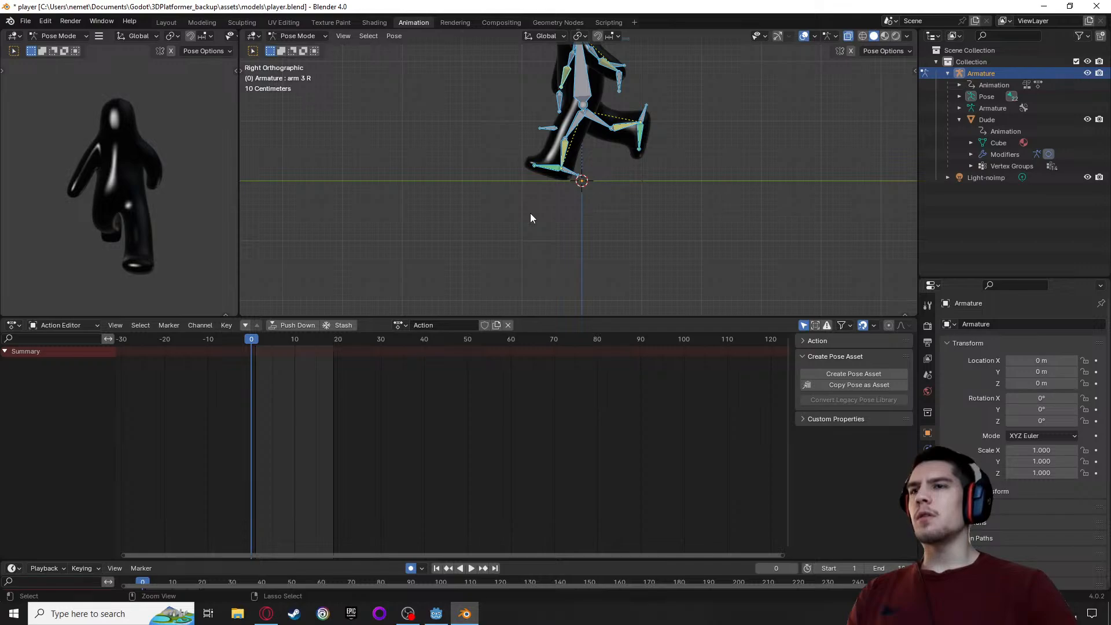
left_click(508, 325)
left_click(417, 325)
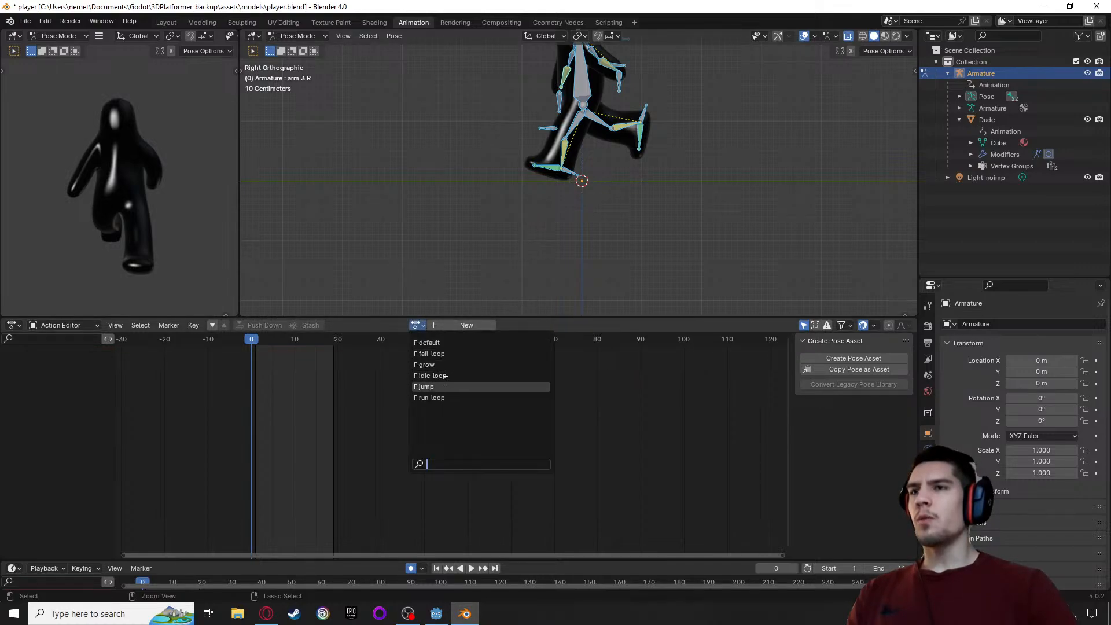
left_click(438, 354)
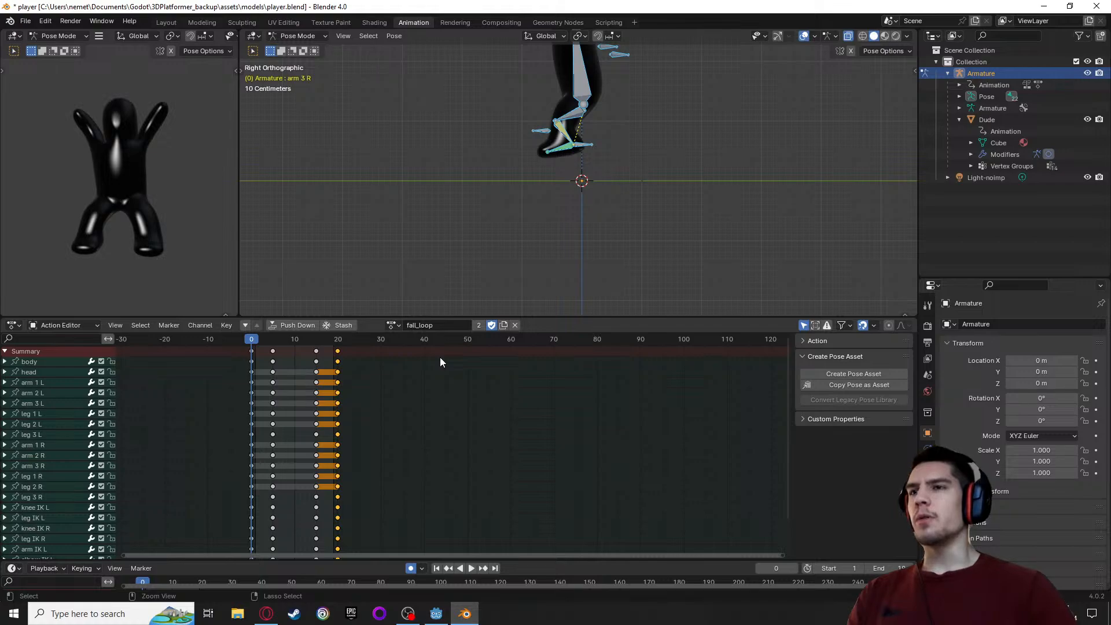
Duplicate the fall_loop action and name the copy landing
left_click(505, 325)
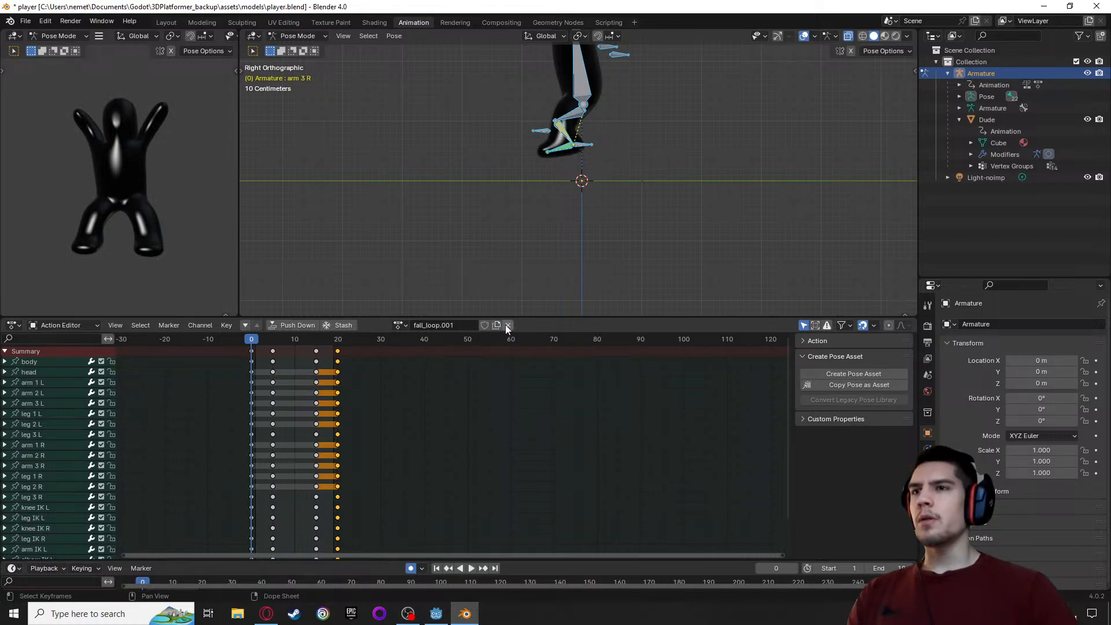
left_click(434, 328)
type("landi")
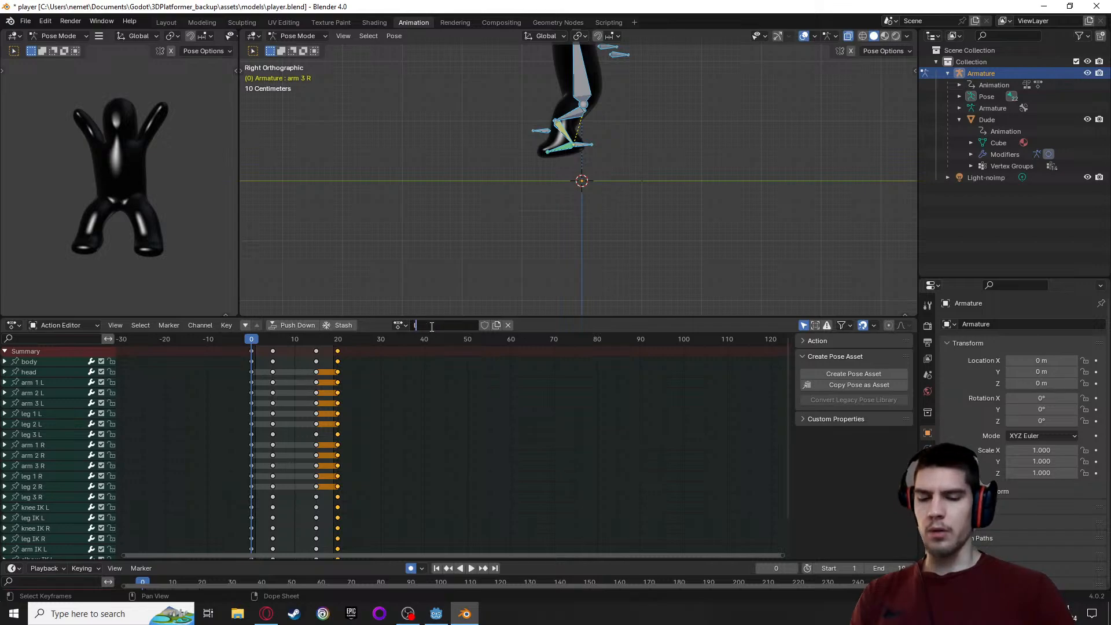
type("ng")
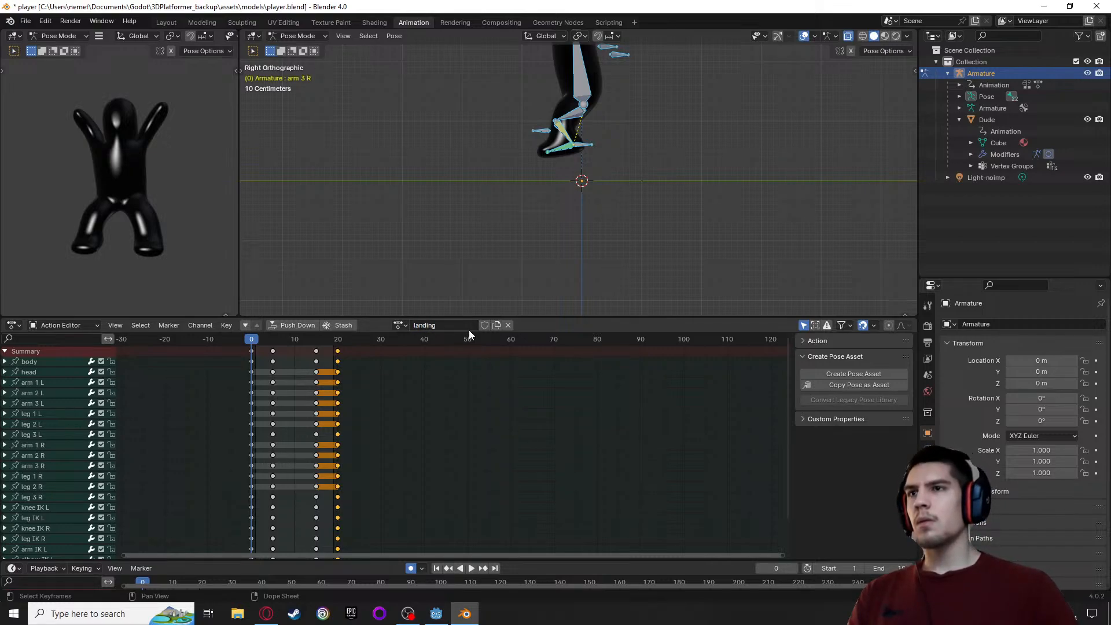
Check the landing action's keyframes and the action list, and enable a fake user for landing
left_click(252, 351)
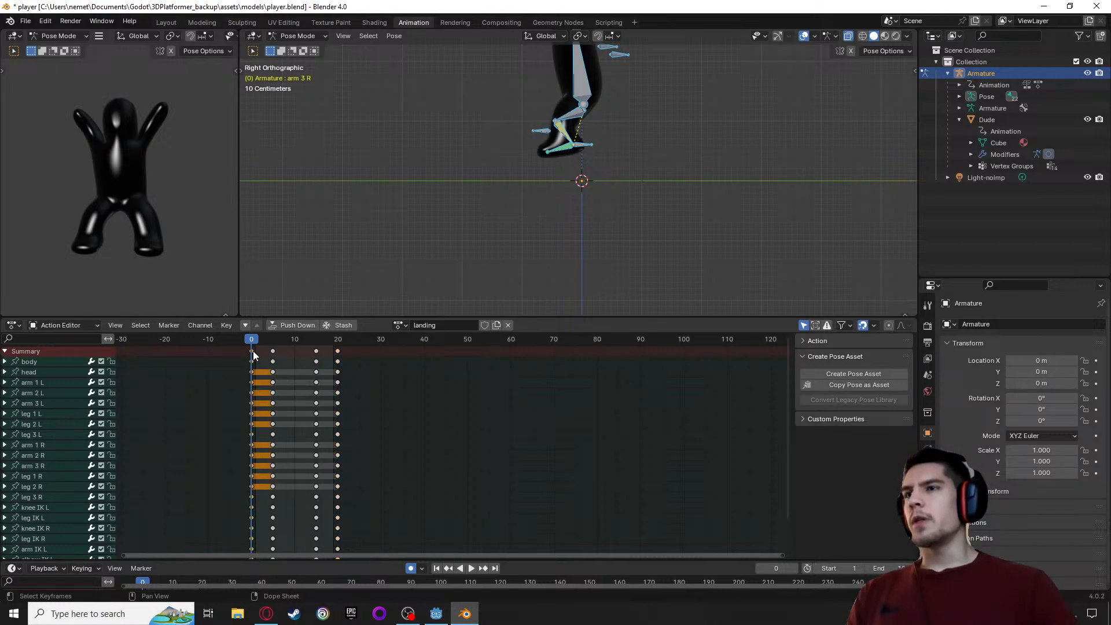
left_click(273, 351, "shift")
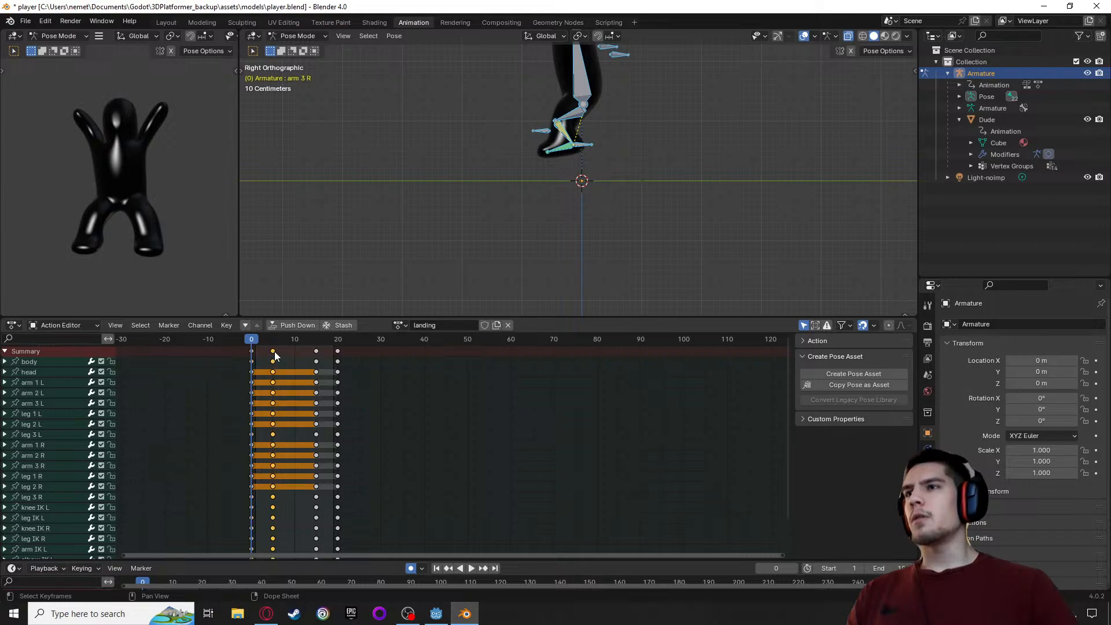
left_click(400, 325)
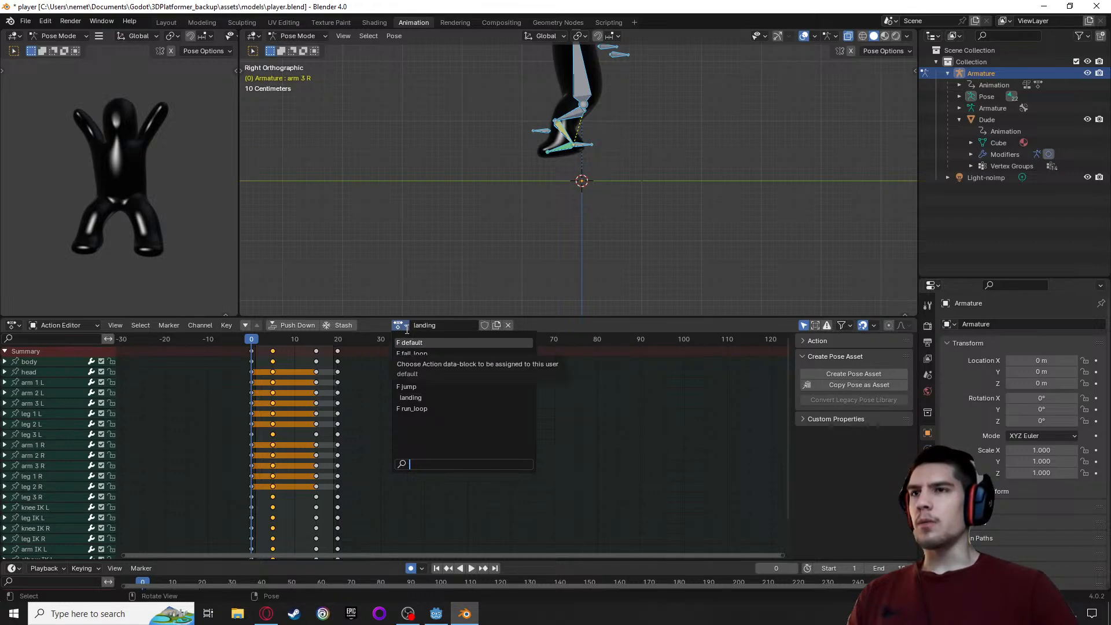
left_click(406, 330)
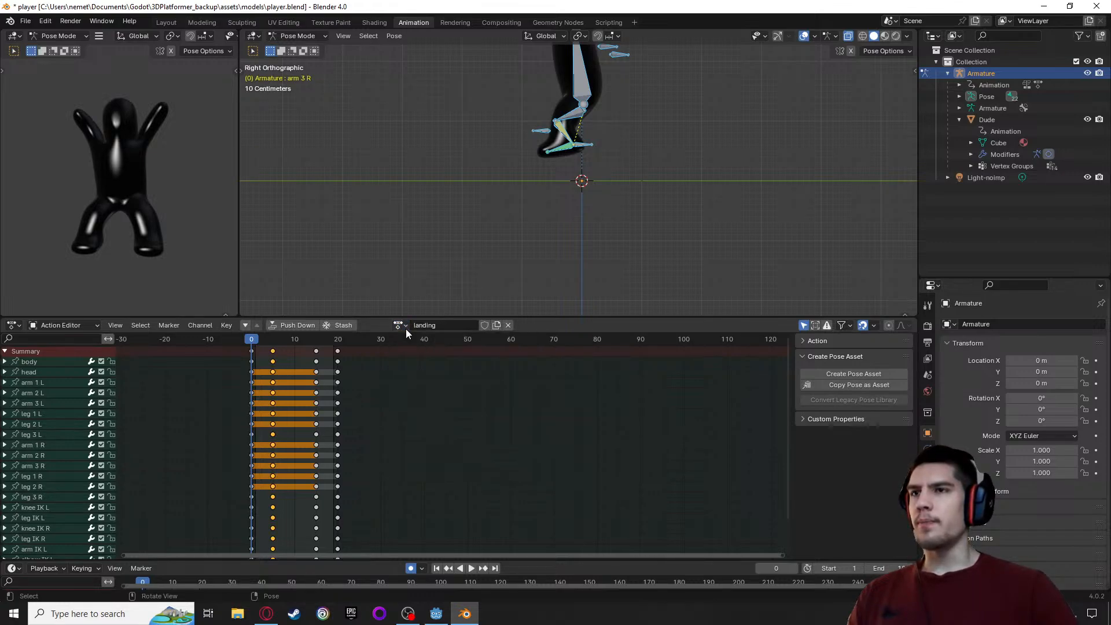
left_click(336, 351)
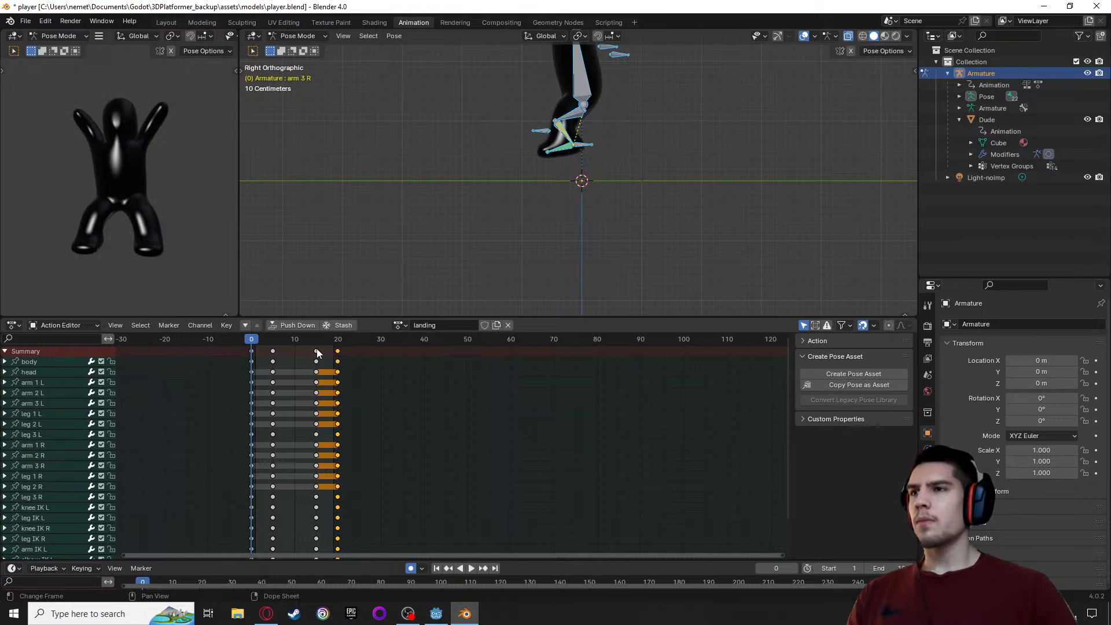
left_click(485, 325)
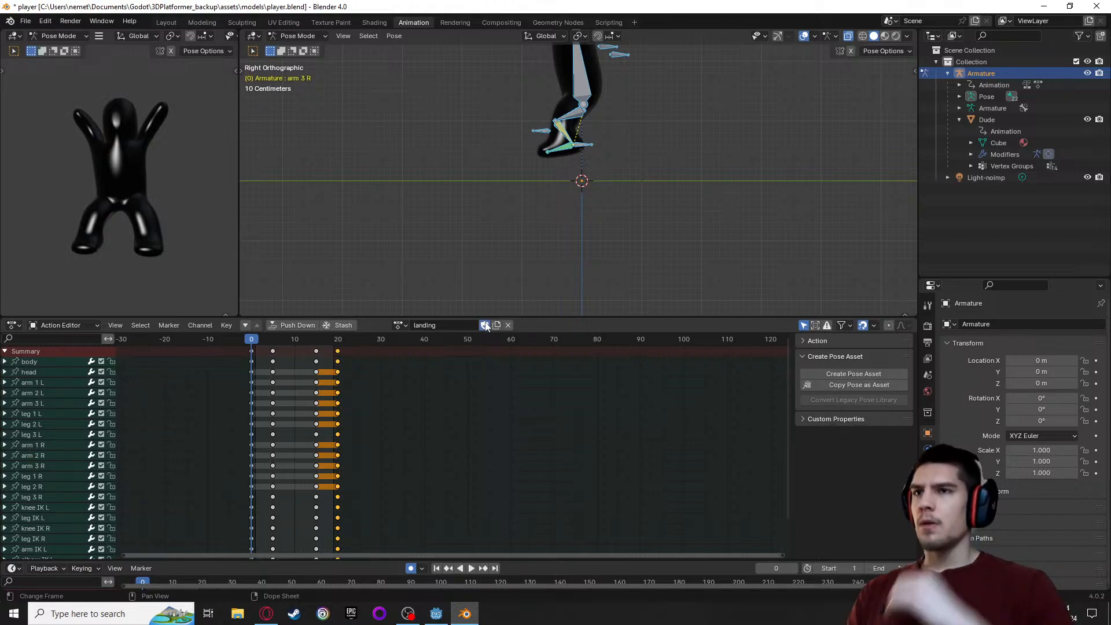
Assign the idle_loop action, copy its keyframes at frame 0 and set the scene's end frame to 39
left_click(252, 351)
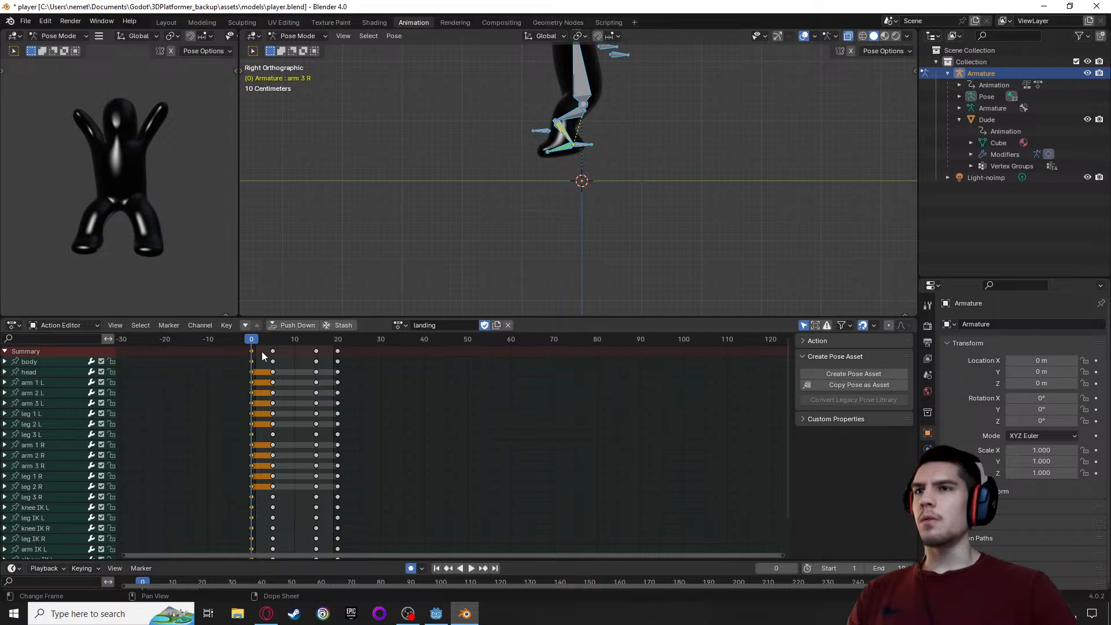
left_click(399, 325)
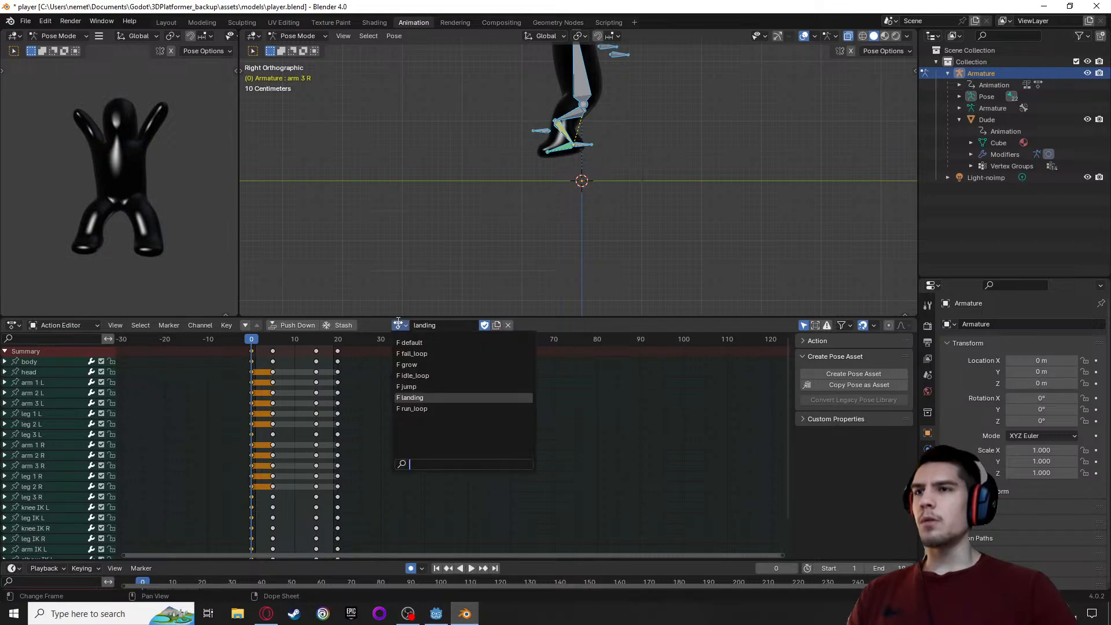
left_click(412, 376)
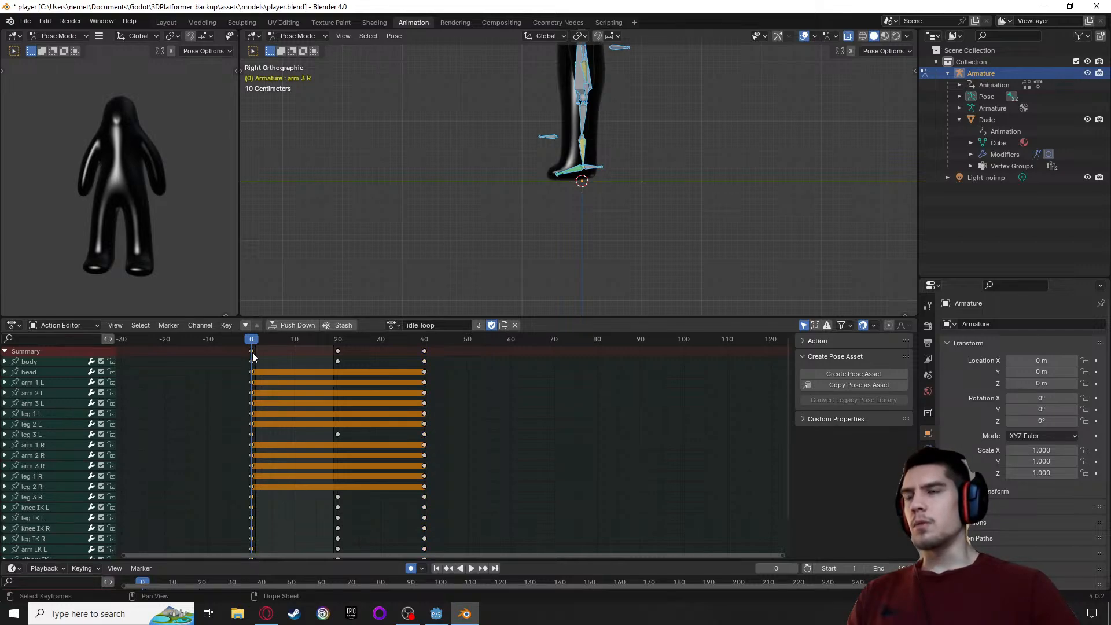
left_click(393, 326)
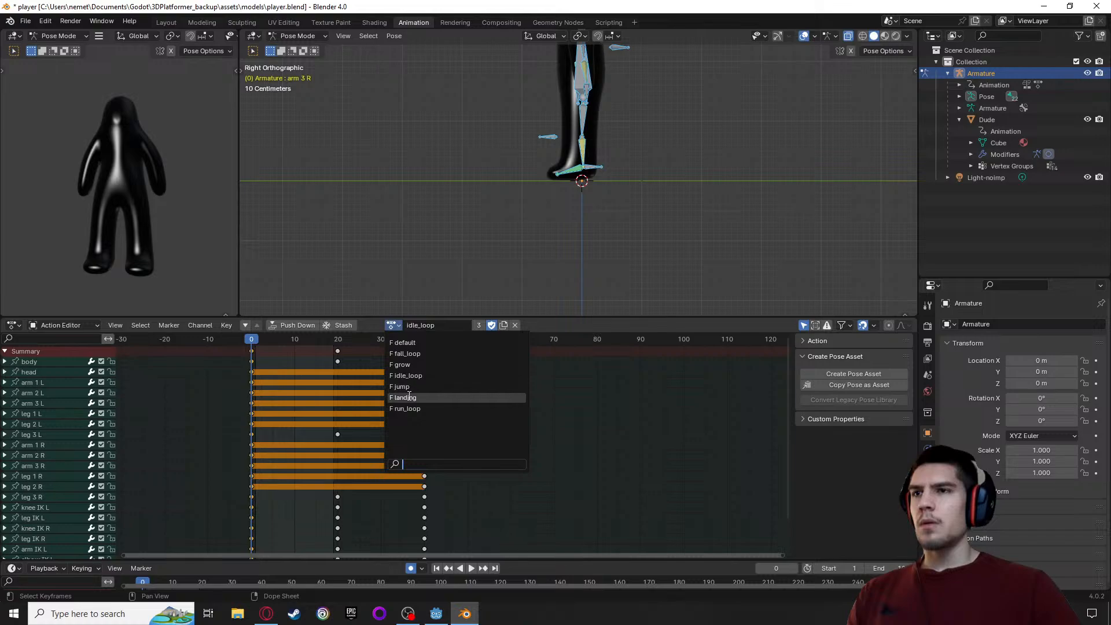
left_click(539, 320)
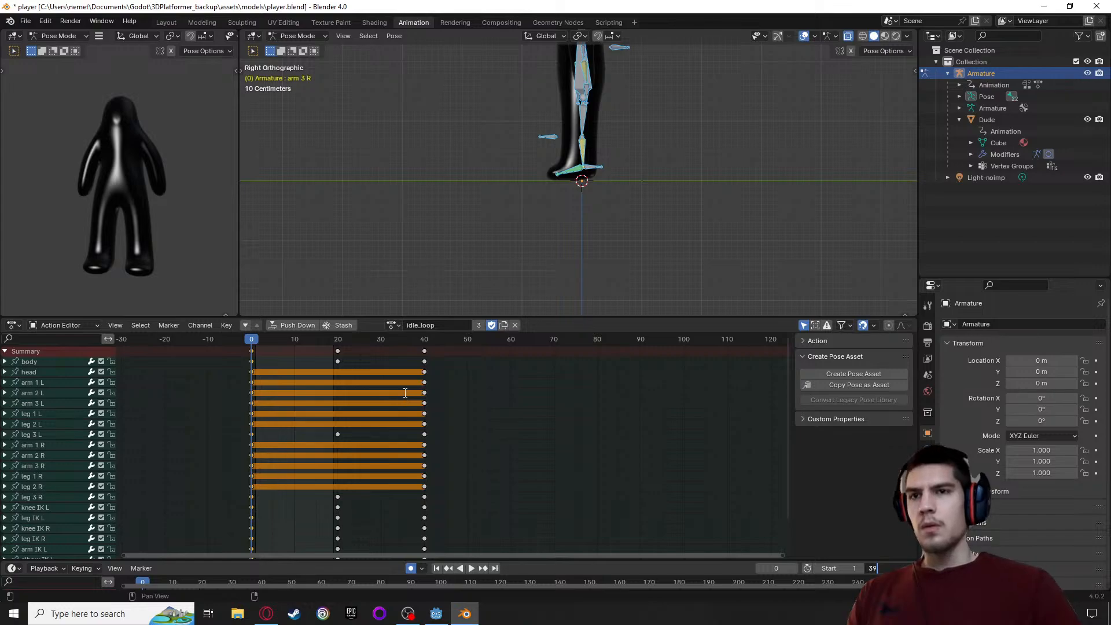
key("Return")
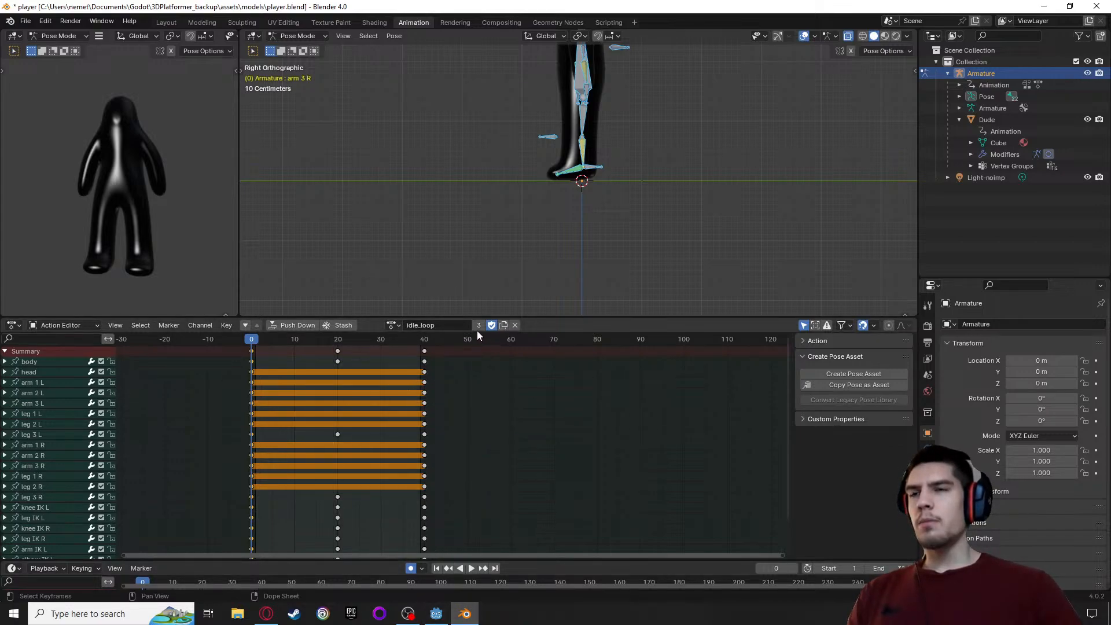
Assign the landing action again and paste the copied idle pose over its keyframes at frame 20
left_click(394, 325)
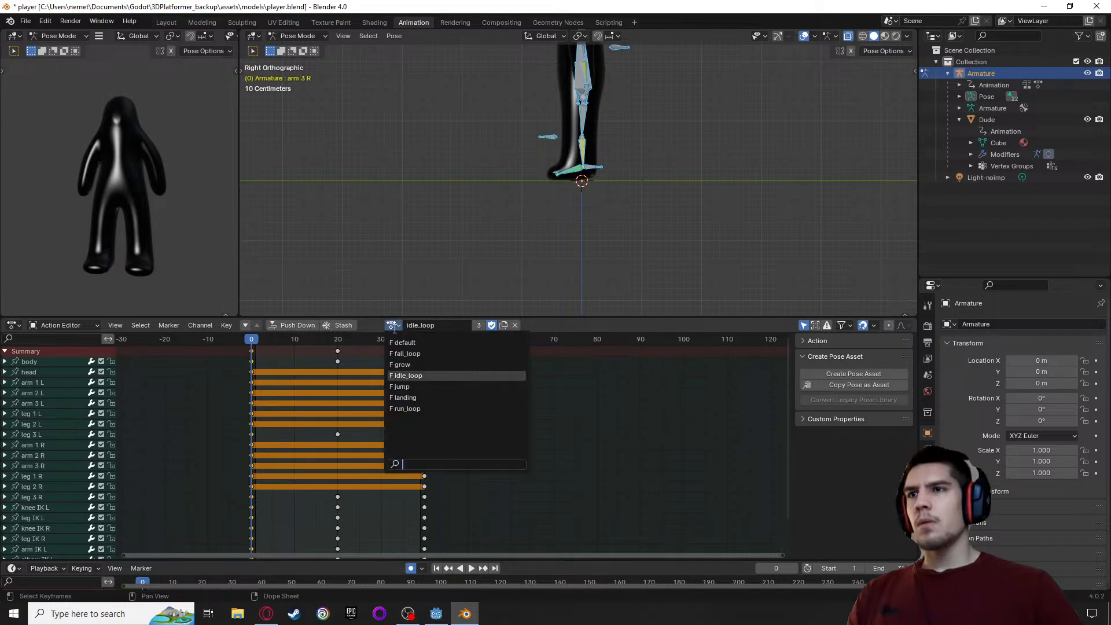
left_click(417, 399)
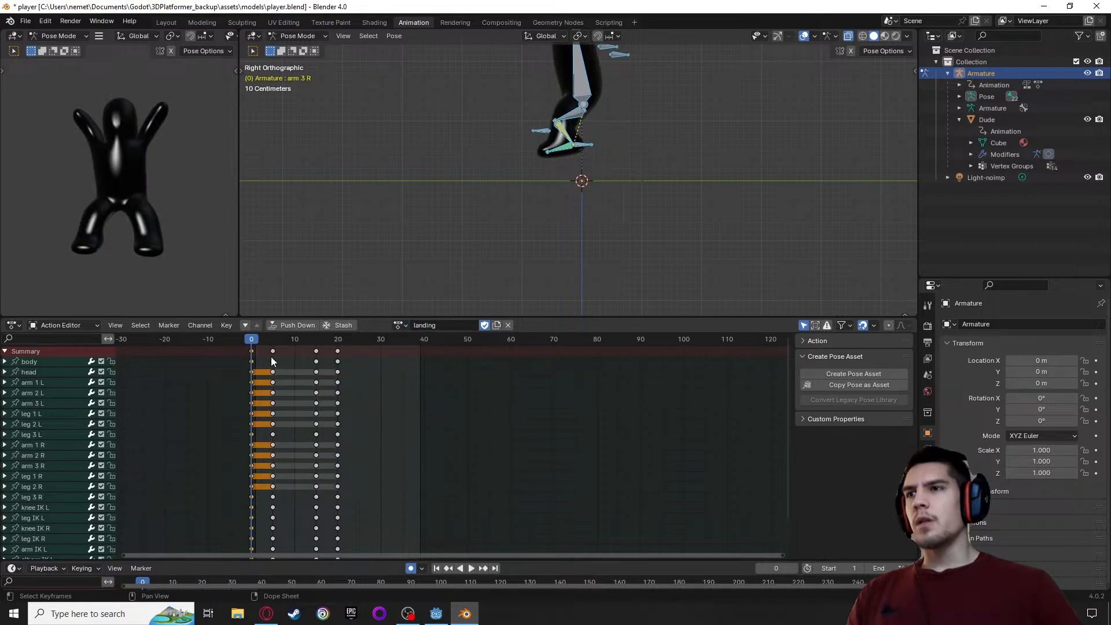
left_click(337, 351)
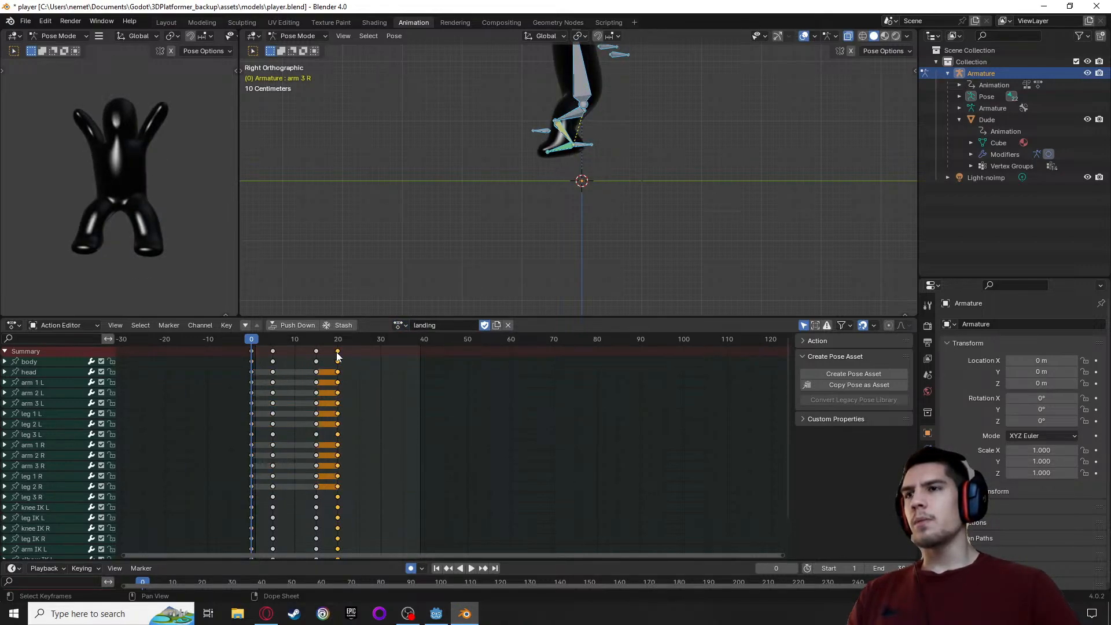
key("ctrl+v")
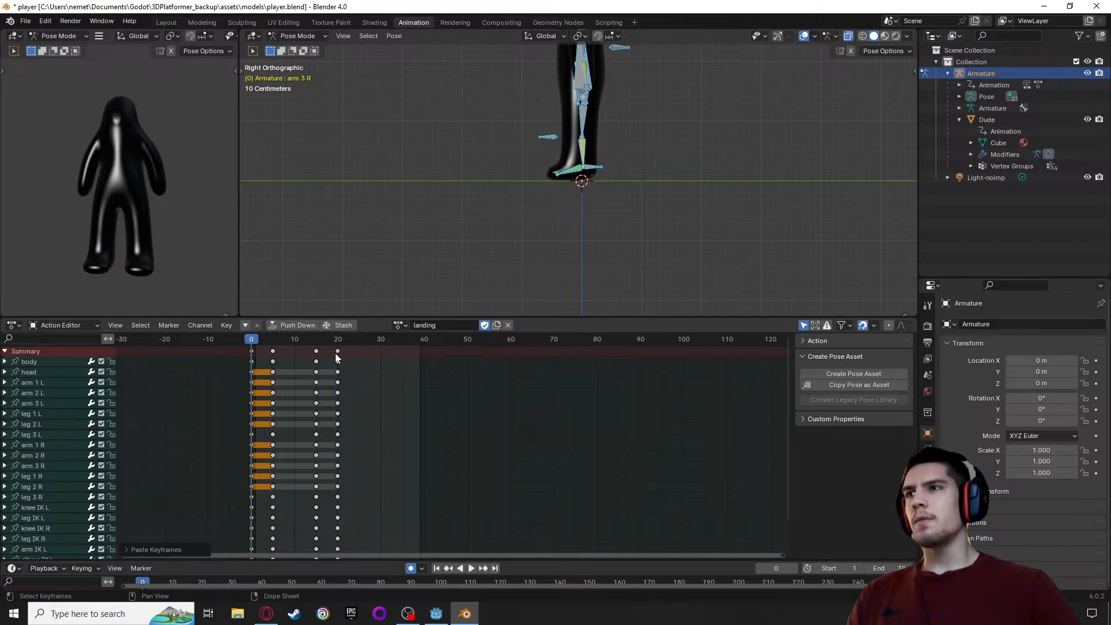
key("ctrl+z")
left_click_drag(249, 346, 339, 350)
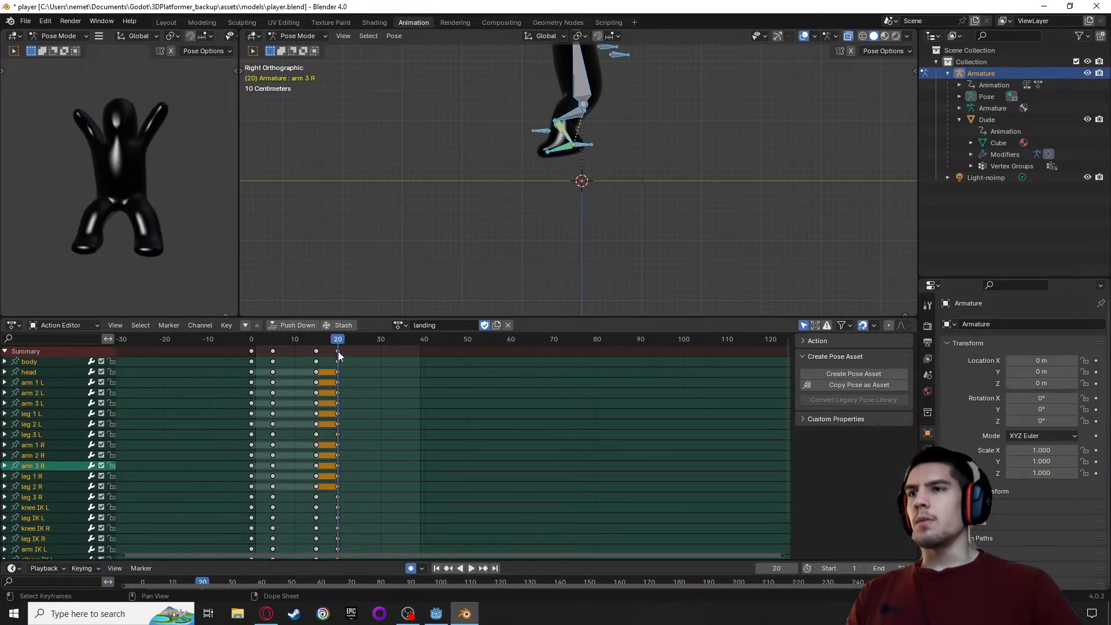
left_click(338, 351)
key("ctrl+v")
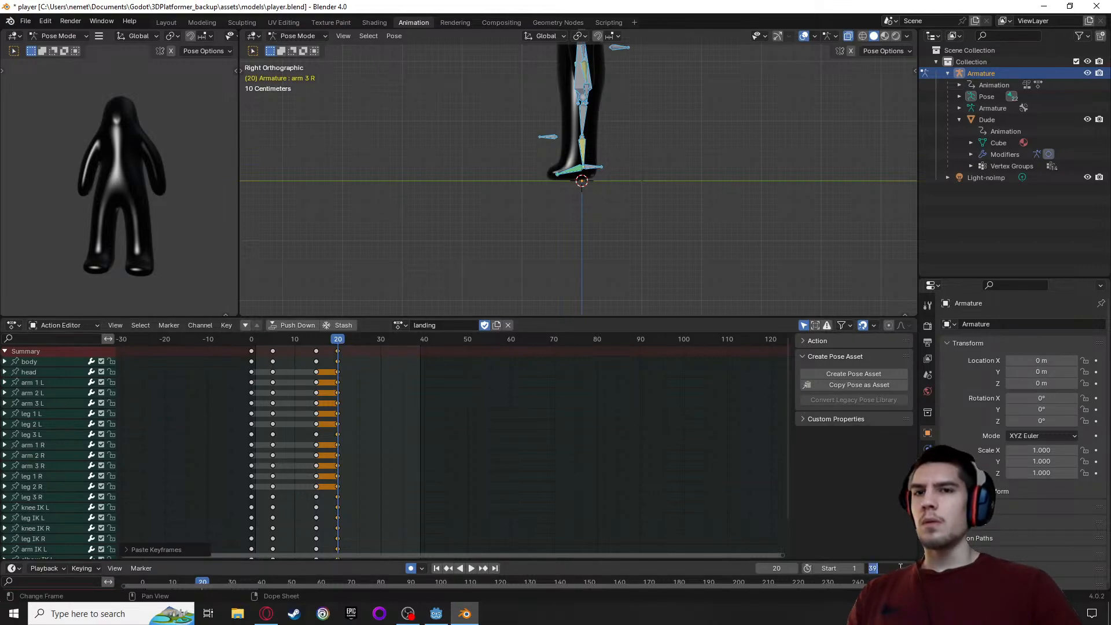
Set the scene's end frame to 19, preview the landing animation and return to frame 20
type("19")
key("Return")
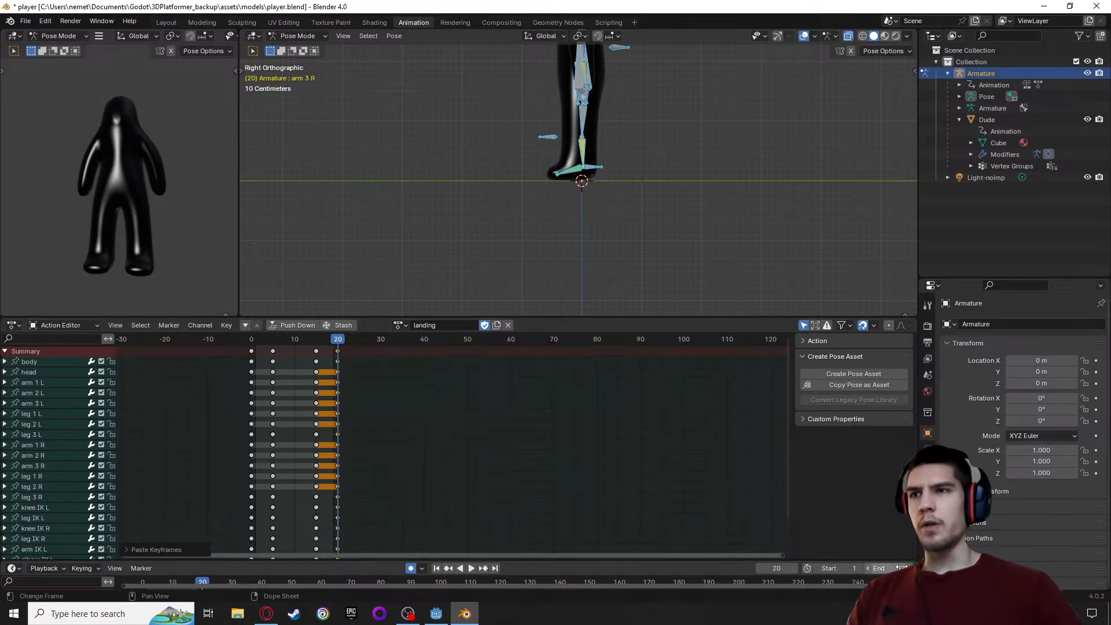
key("space")
key("space")
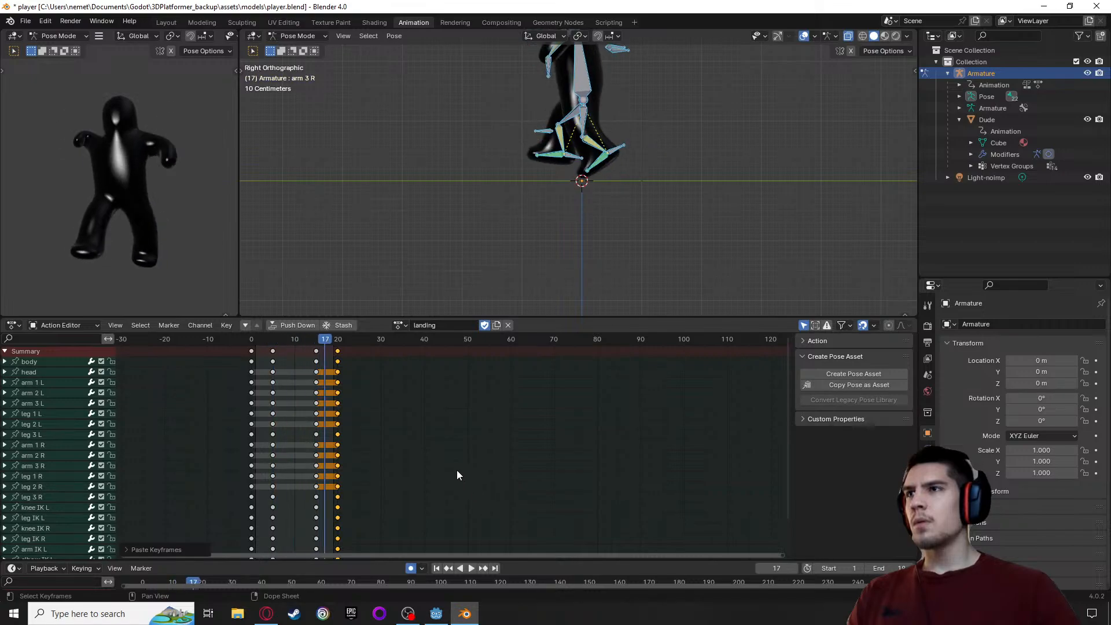
mouse_move(328, 338)
left_mouse_down()
mouse_move(249, 342)
mouse_move(336, 351)
left_mouse_up()
key("space")
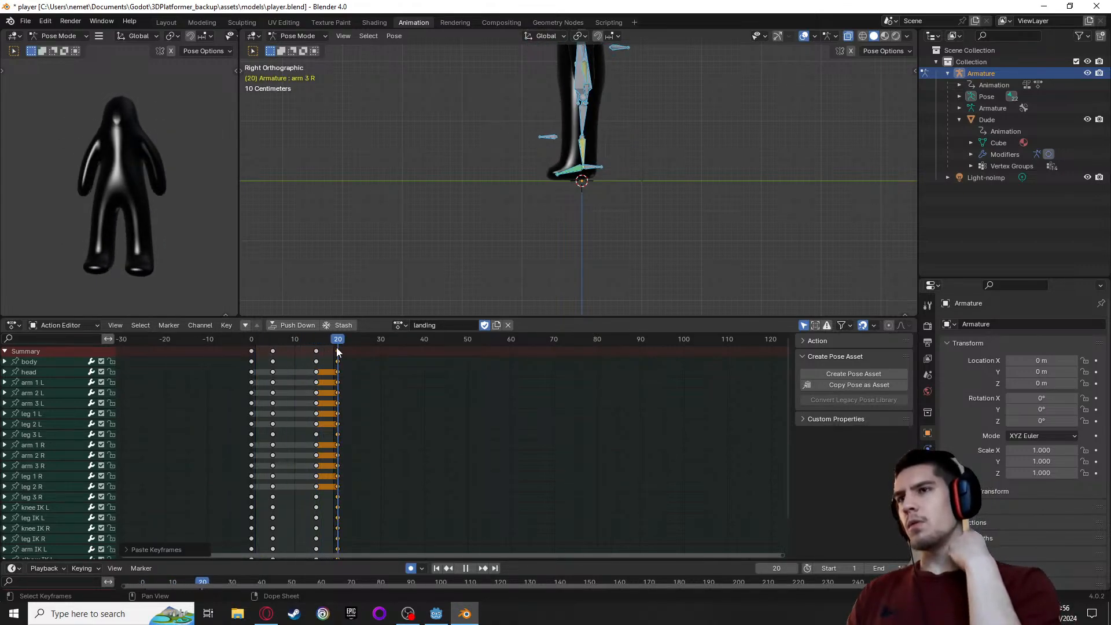
Delete the landing action's keyframes at frame 15
left_click(316, 351)
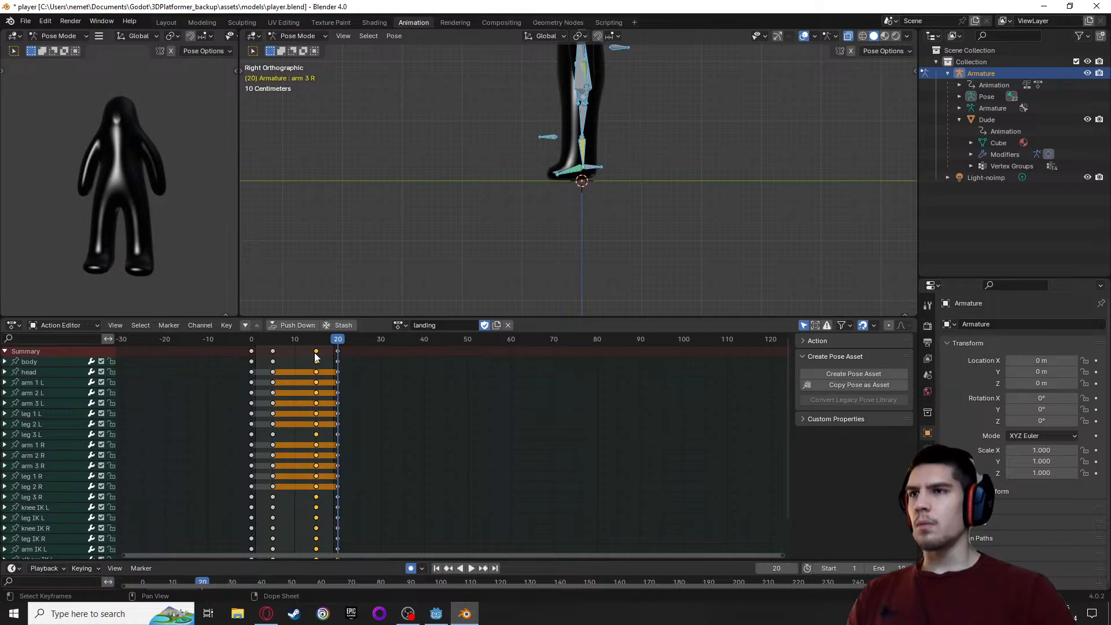
left_click_drag(338, 343, 317, 346)
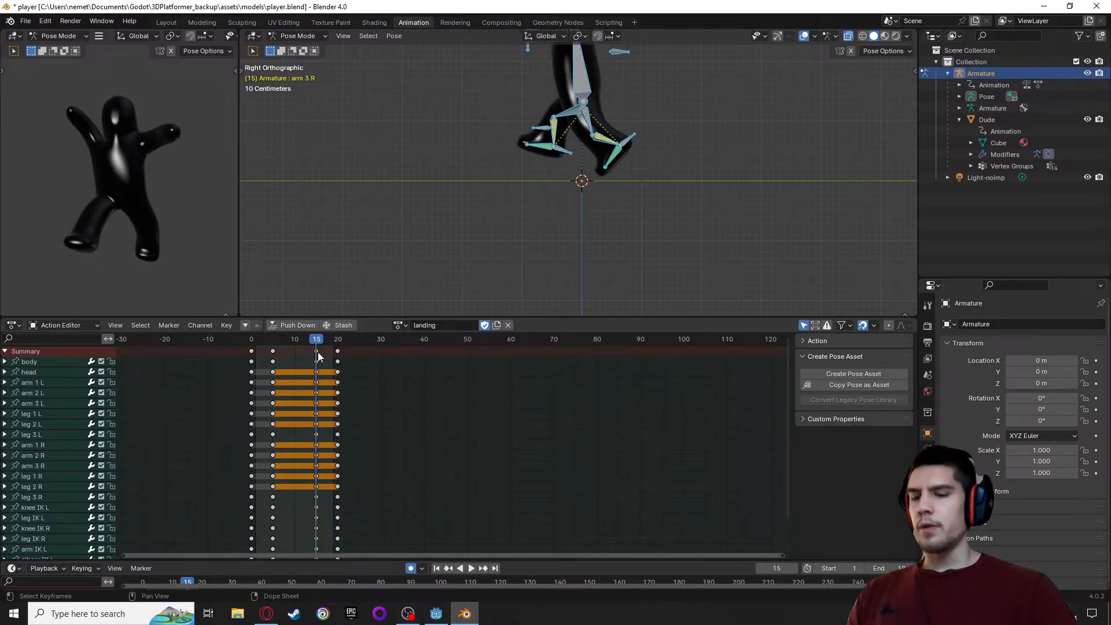
key("x")
left_click(317, 352)
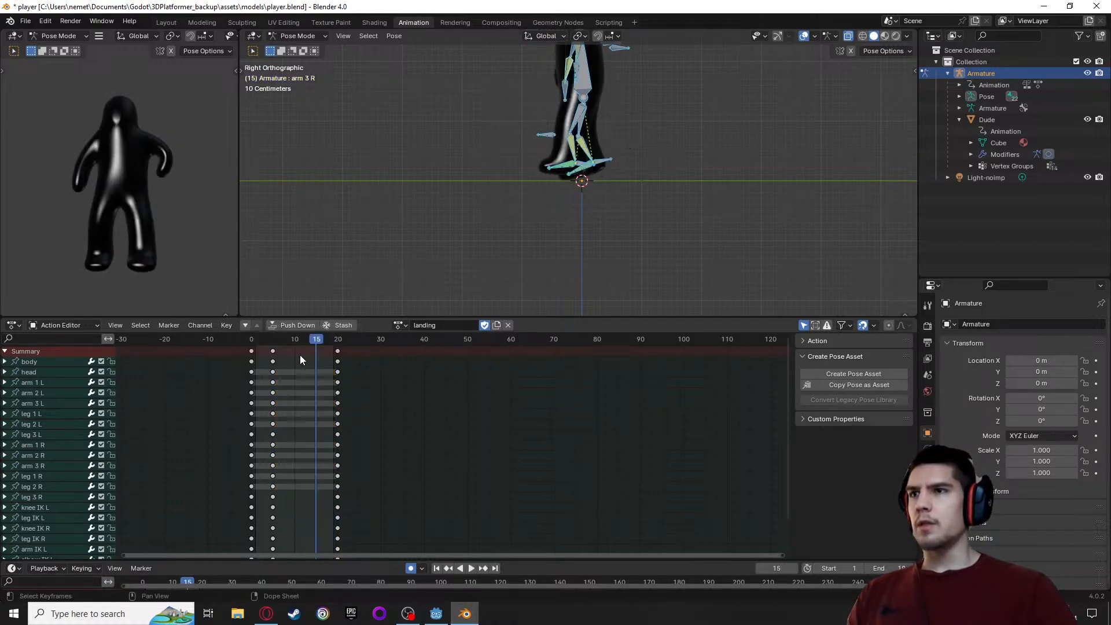
Move the landing action's keyframes from frame 20 to frame 15 and preview the shortened animation
left_click(339, 351)
key("Up")
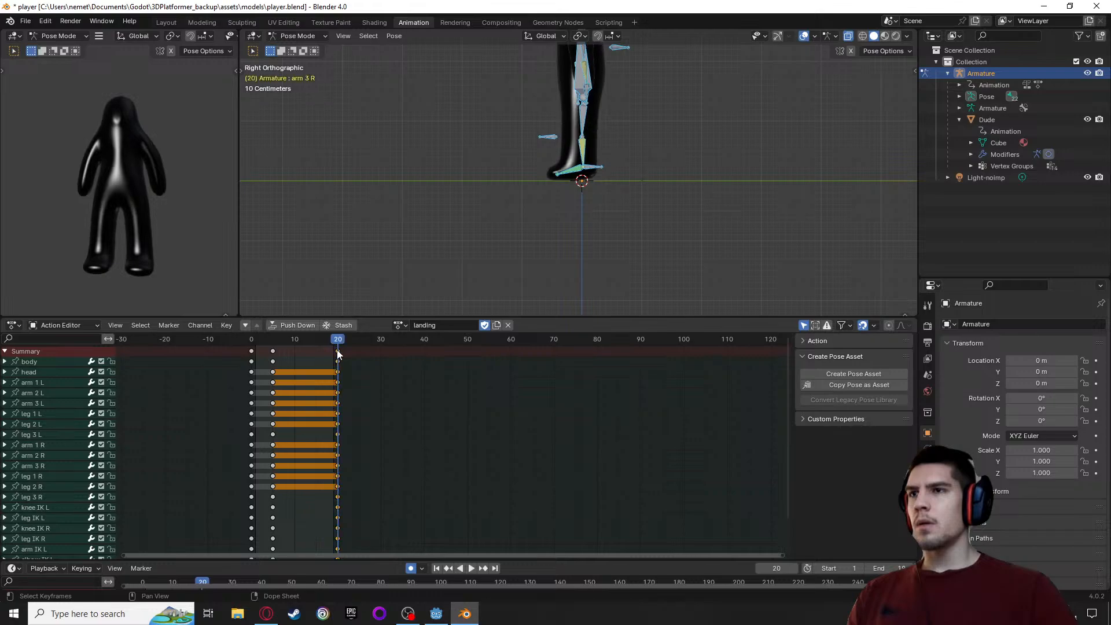
key("g")
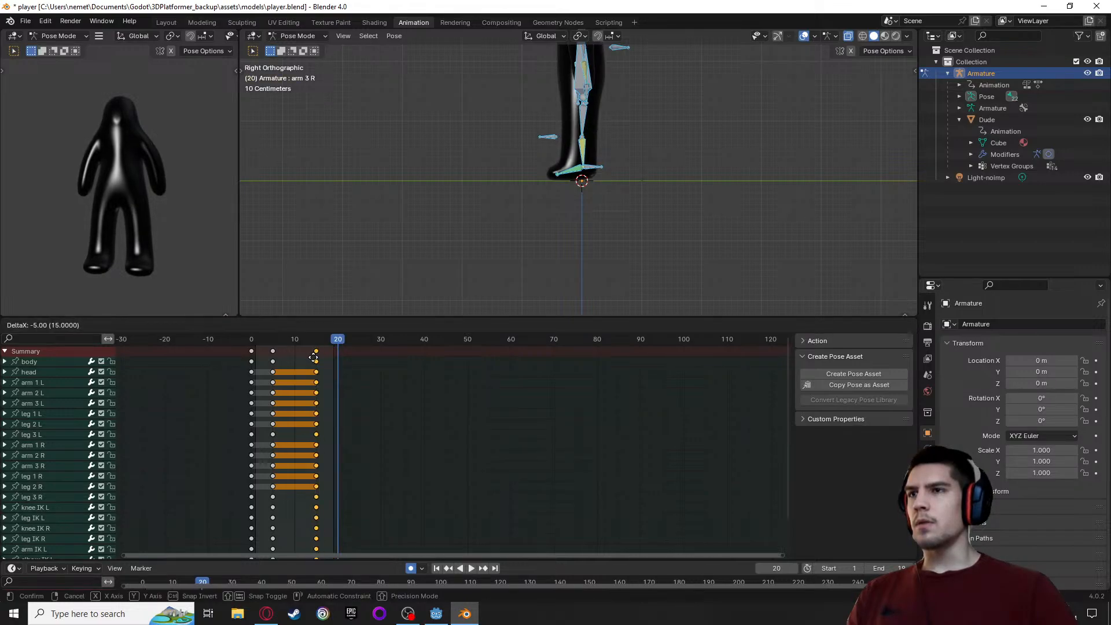
left_click(313, 358)
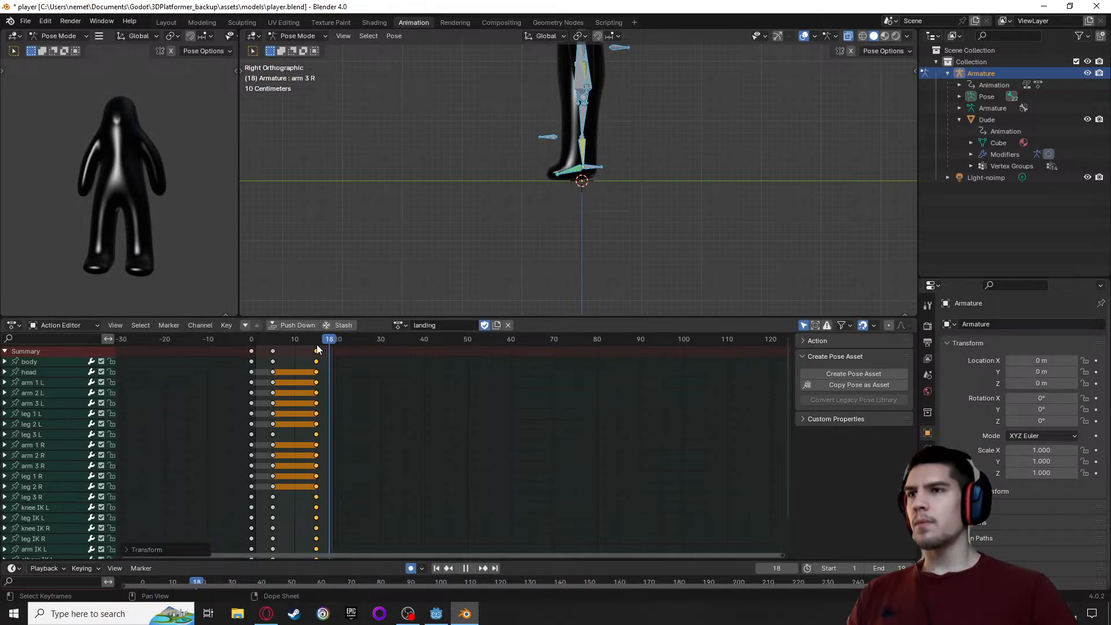
key("space")
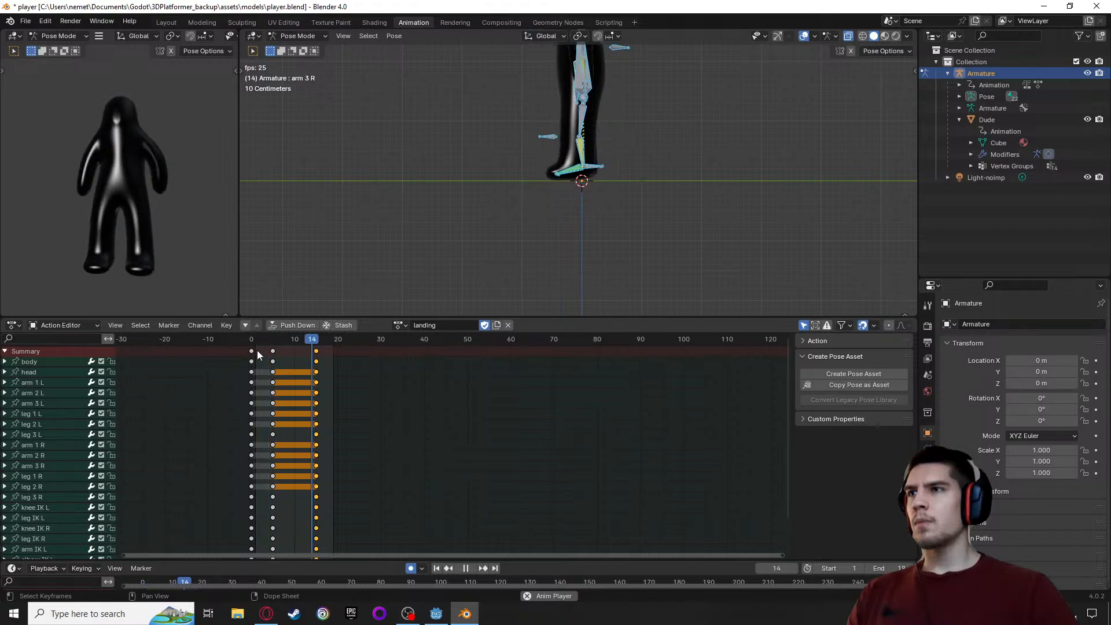
key("space")
key("space")
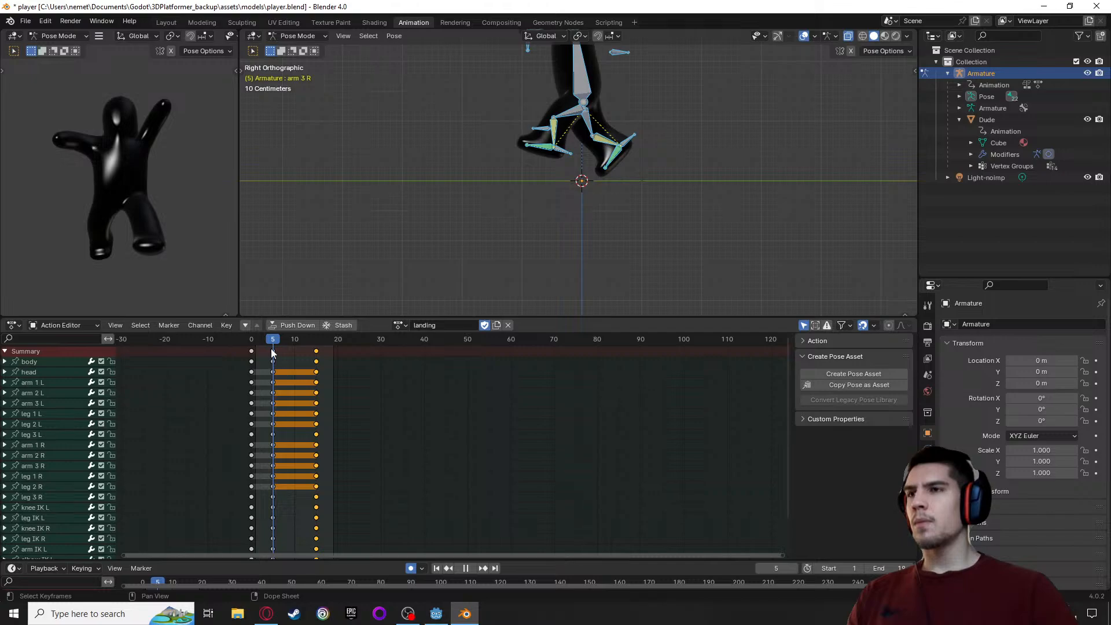
Go to frame 10 of the landing action and inspect the in-between pose from the side and front
left_click_drag(272, 348, 293, 349)
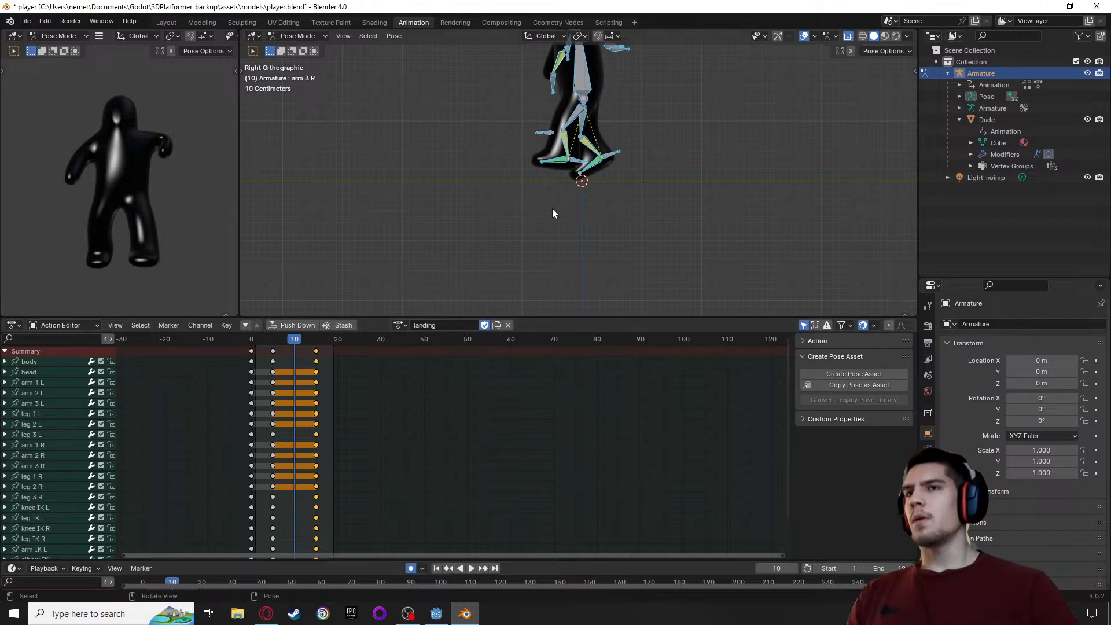
scroll(524, 170, "up", 2)
middle_click_drag(449, 118, 449, 214, "shift")
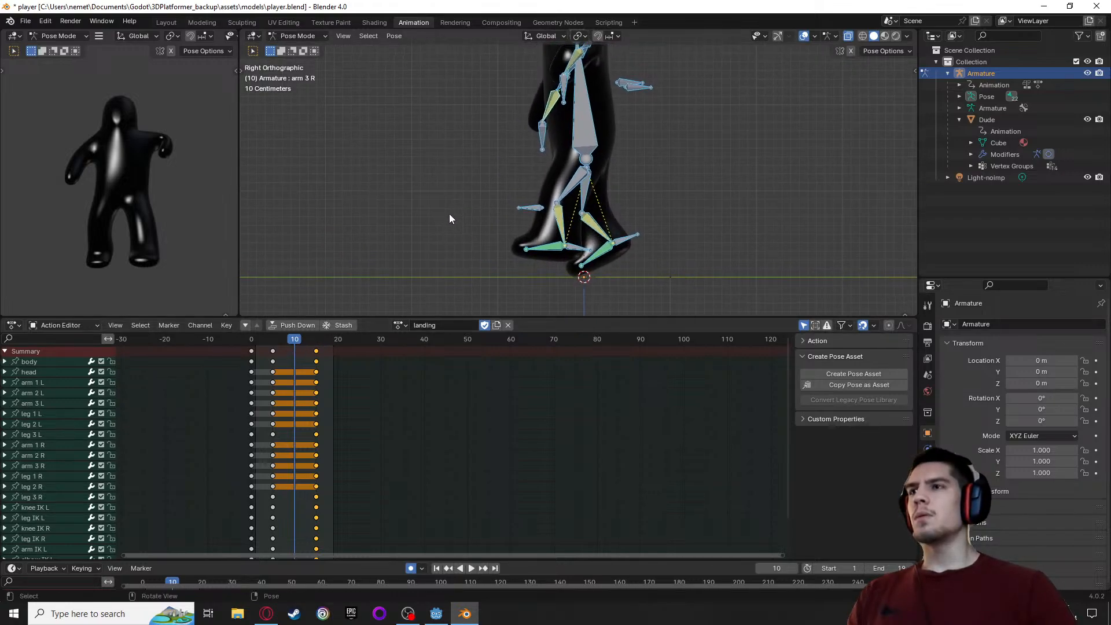
middle_click_drag(135, 208, 145, 229)
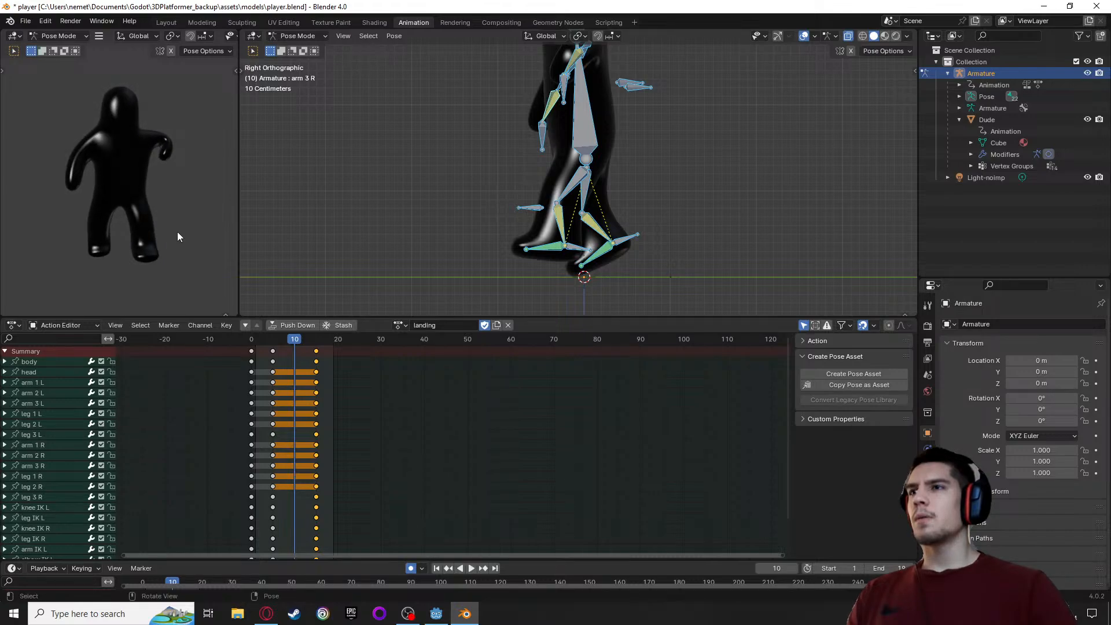
key("space")
left_click_drag(315, 346, 294, 347)
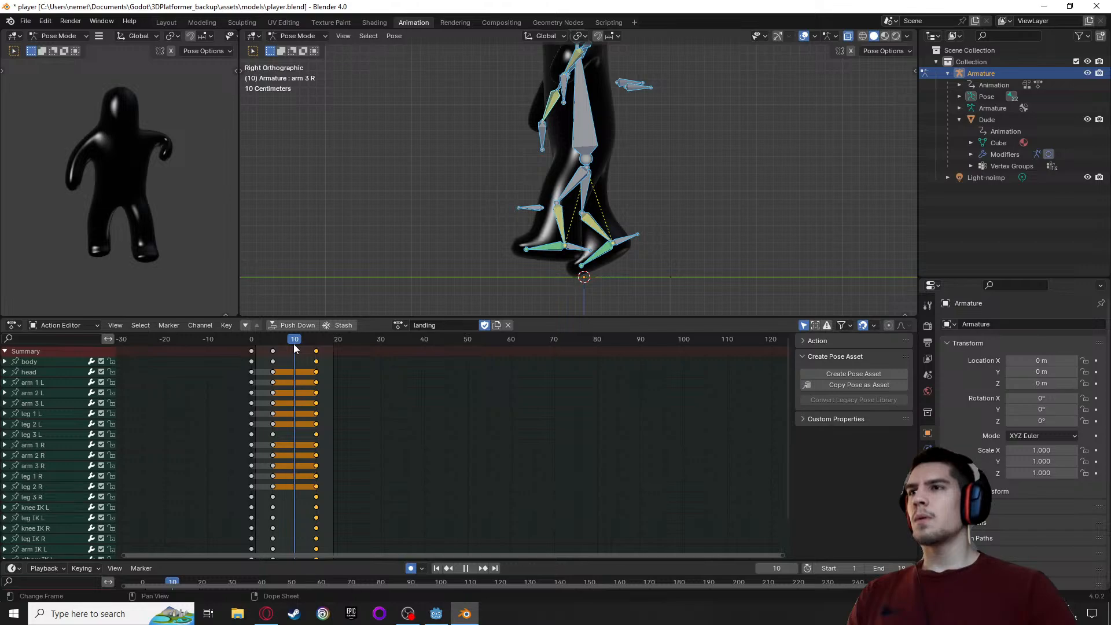
key("Escape")
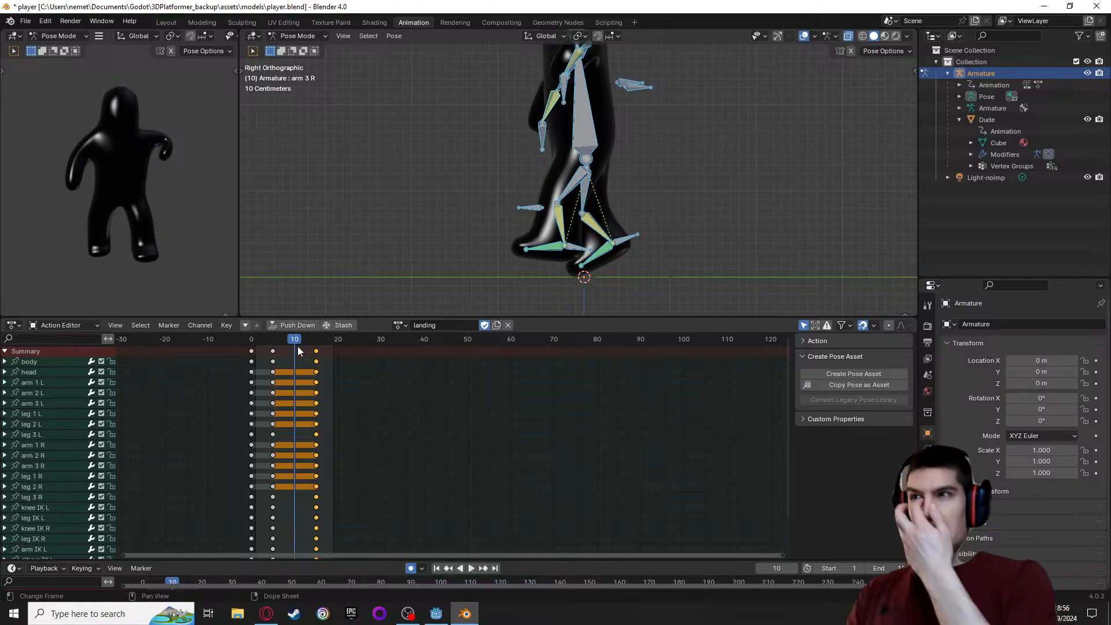
middle_click_drag(154, 251, 110, 218)
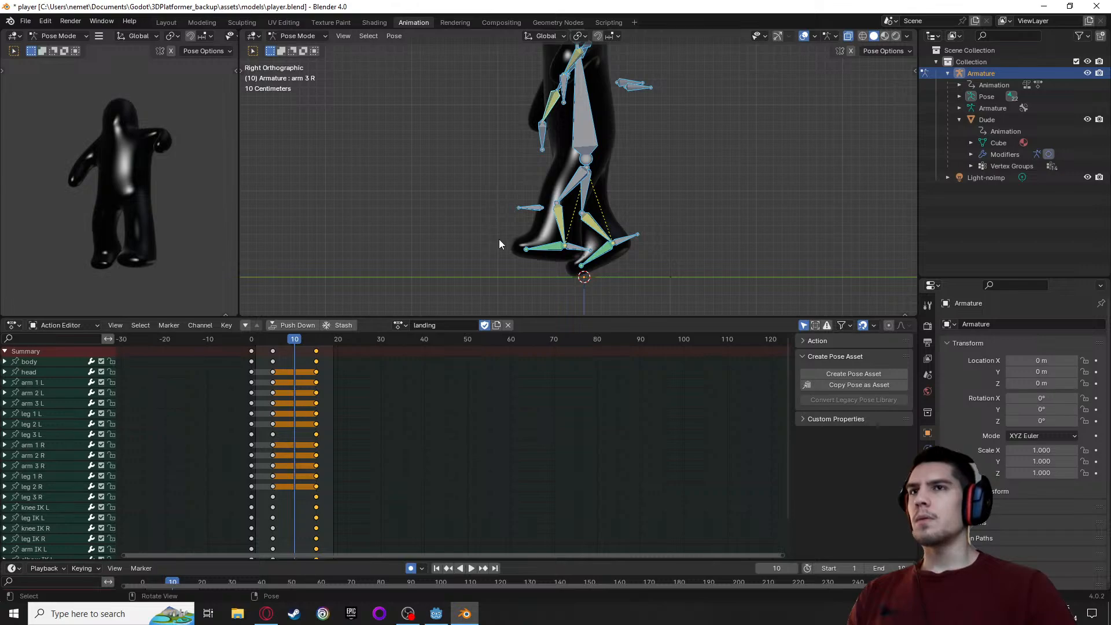
Move the body bone at frame 10 about -0.17 m in Y and -0.20 m in Z to lower the character
left_click(581, 130)
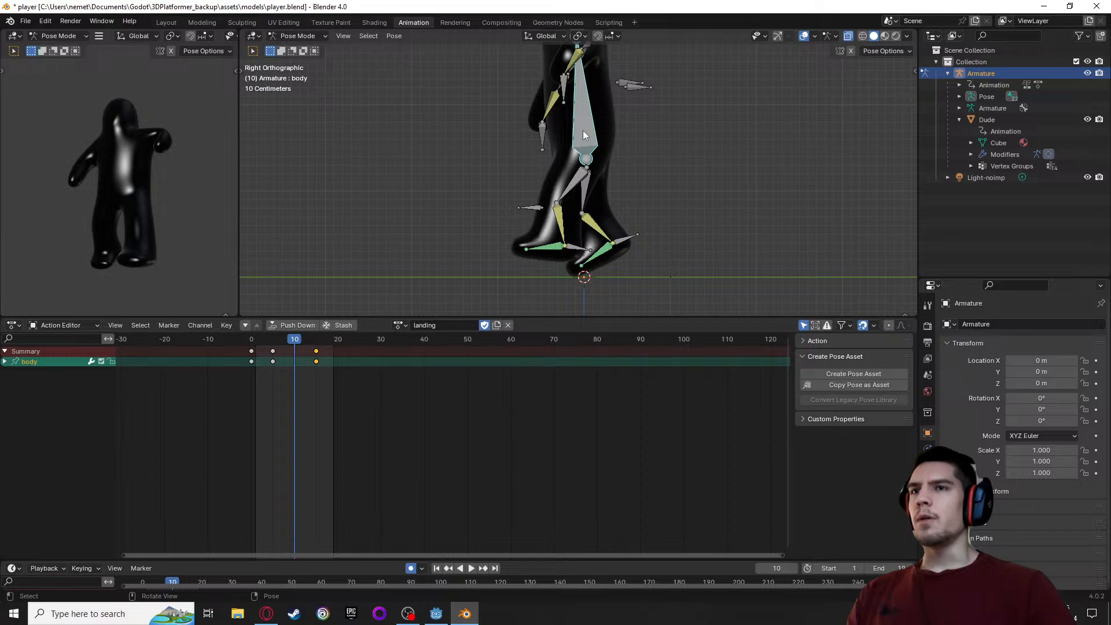
key("g")
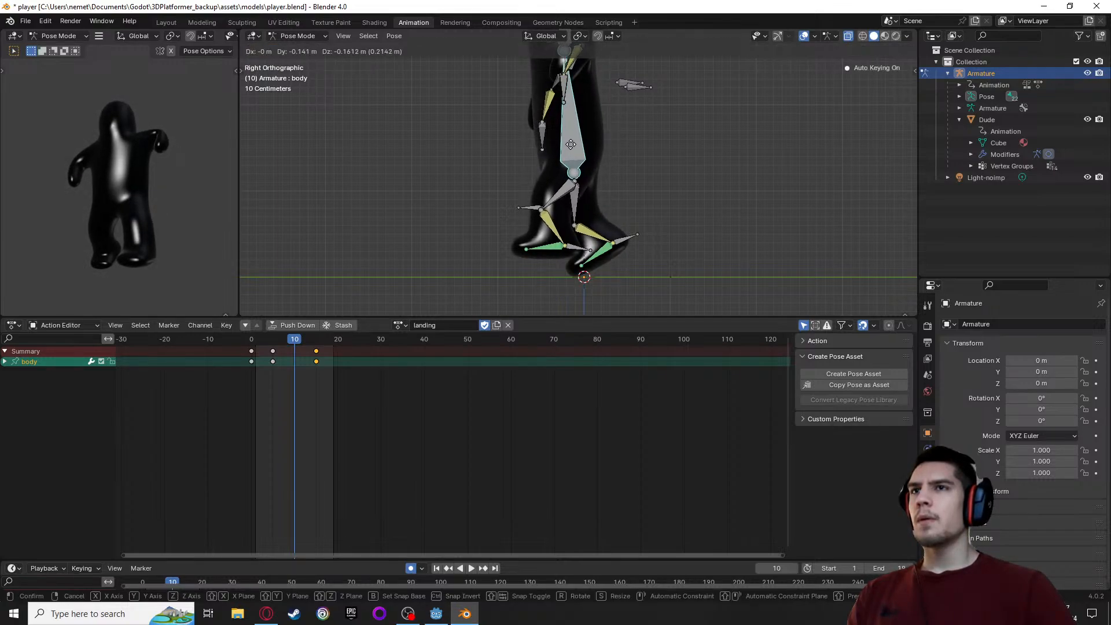
left_click(568, 151)
Move the leg IK L bone forward about 0.2 m and down, and the leg IK R bone back about 0.18 m at frame 10
scroll(487, 333, "up", 1)
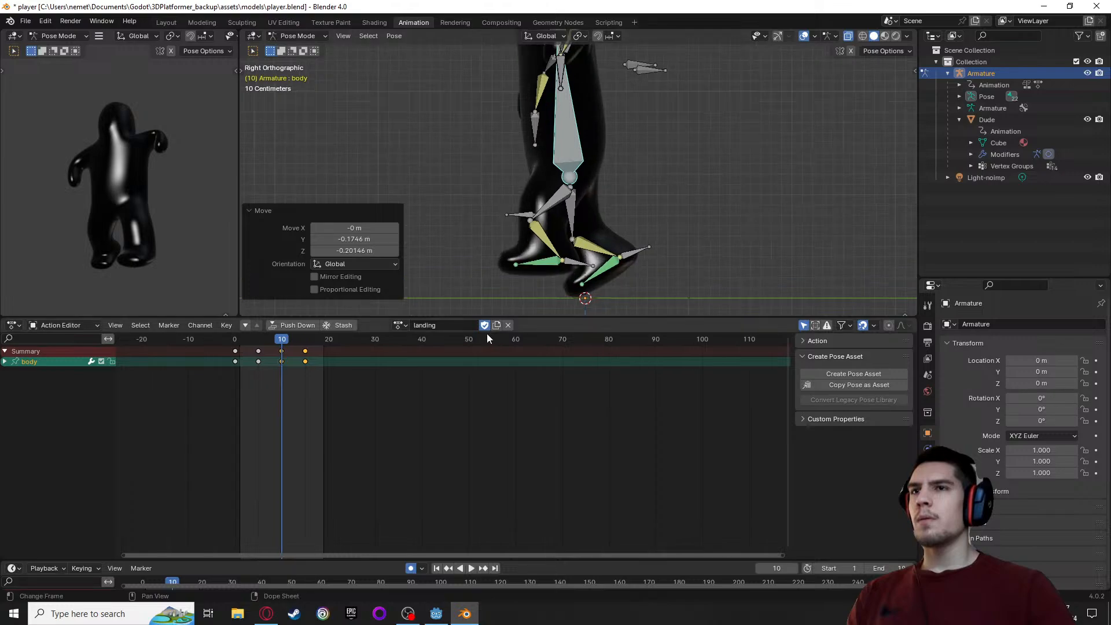
scroll(495, 223, "up", 3)
scroll(493, 224, "up", 2)
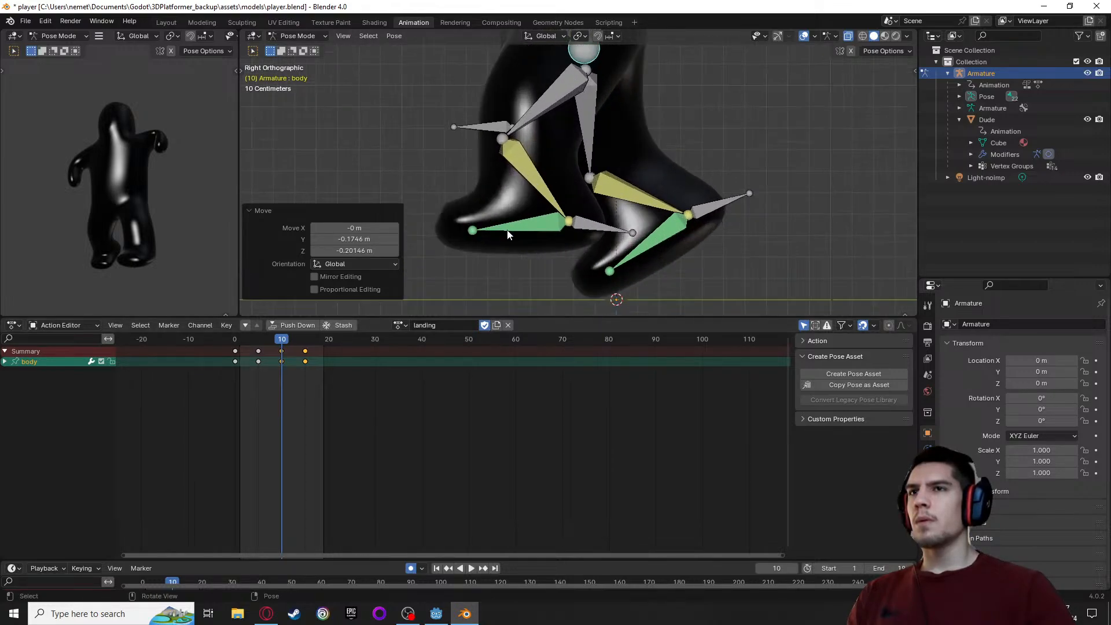
left_click(552, 235)
left_click(594, 226)
key("g")
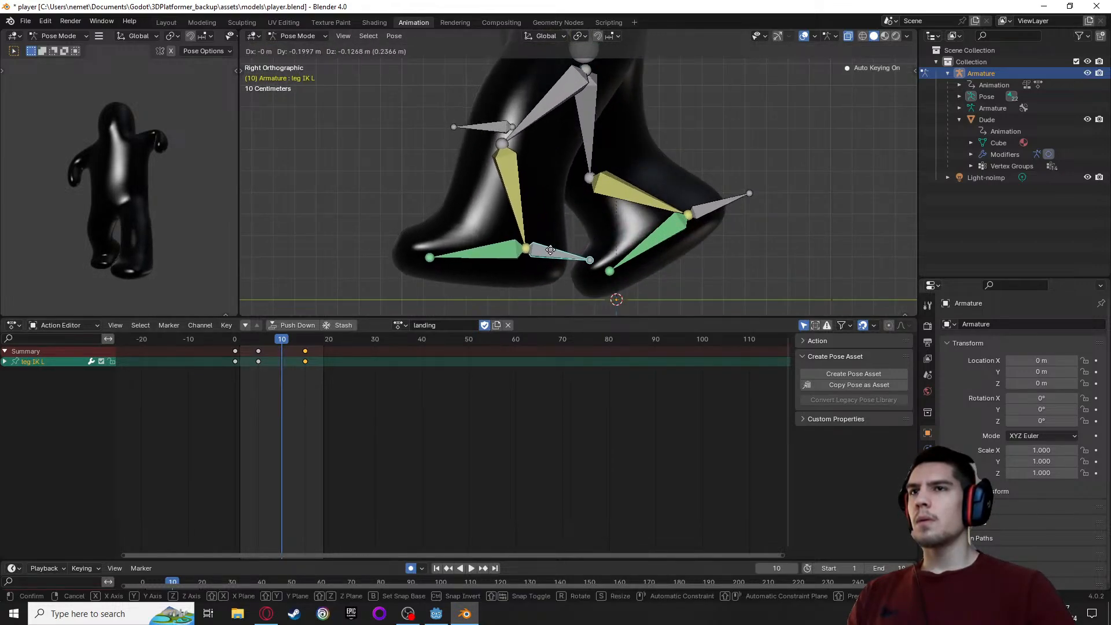
left_click(550, 254)
left_click(701, 209)
key("g")
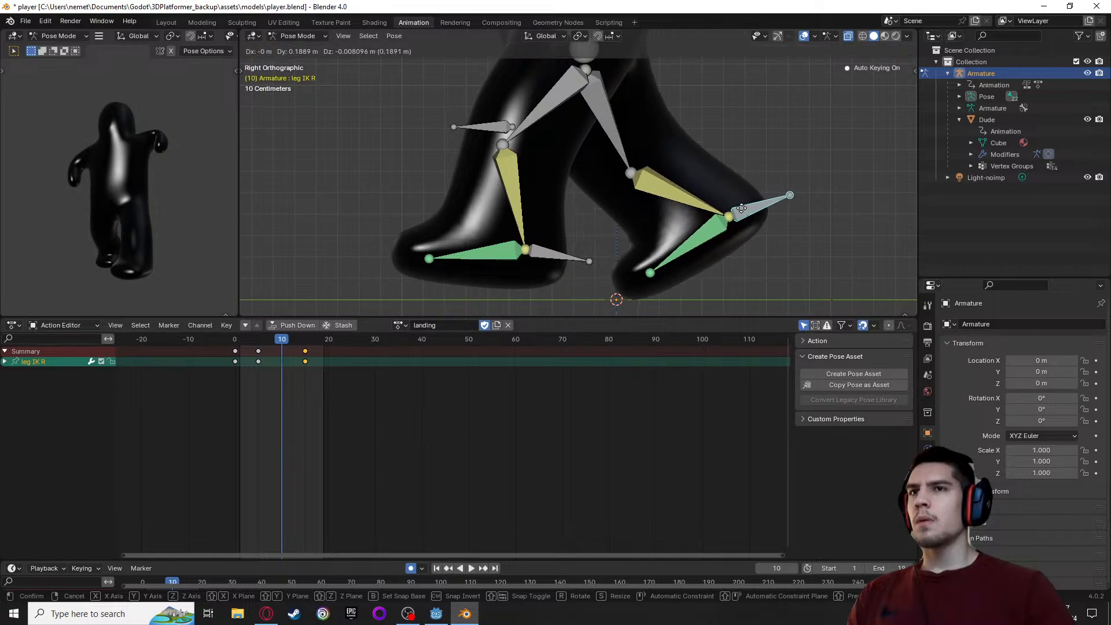
left_click(741, 210)
Rotate the arm IK L bone about -19° in the view and move it outward and down at frame 10
scroll(574, 157, "down", 5)
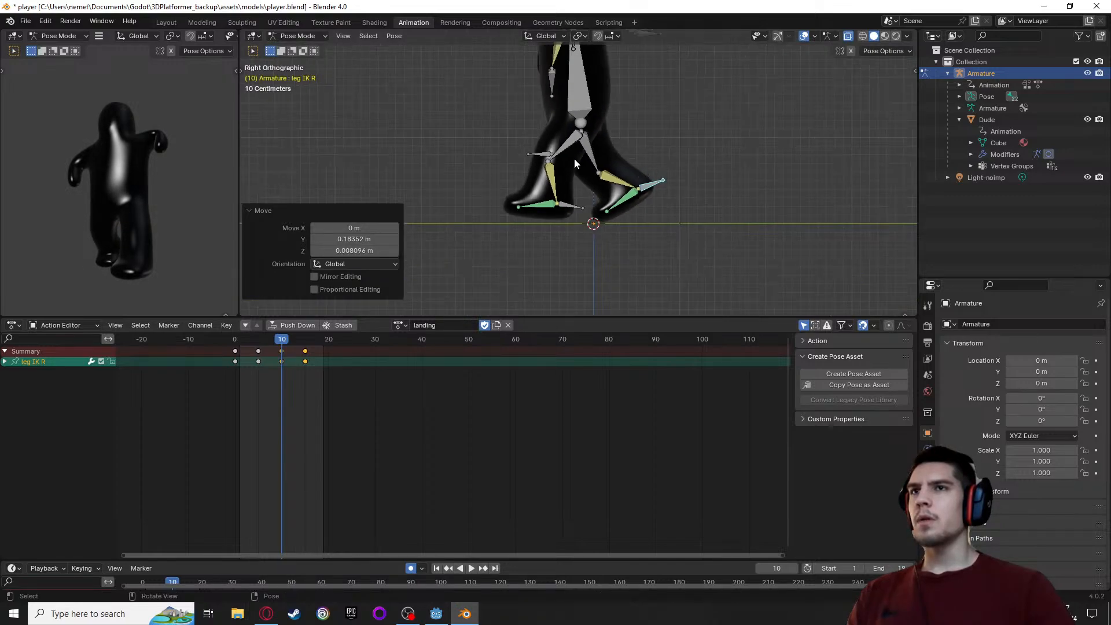
middle_click_drag(430, 140, 690, 226)
left_click(669, 160)
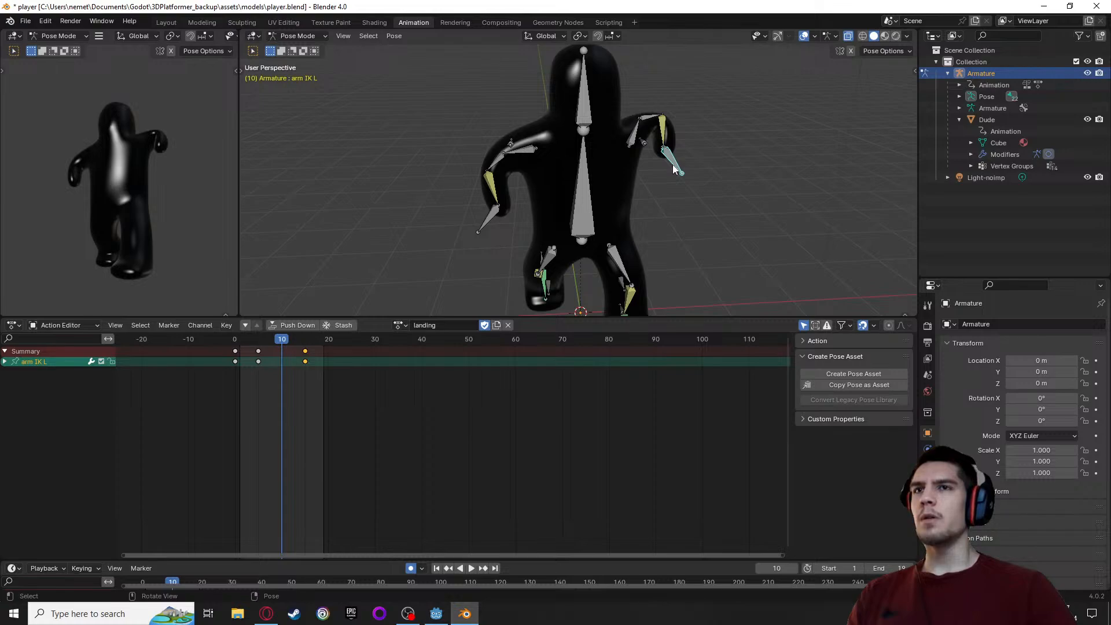
key("r")
left_click(696, 183)
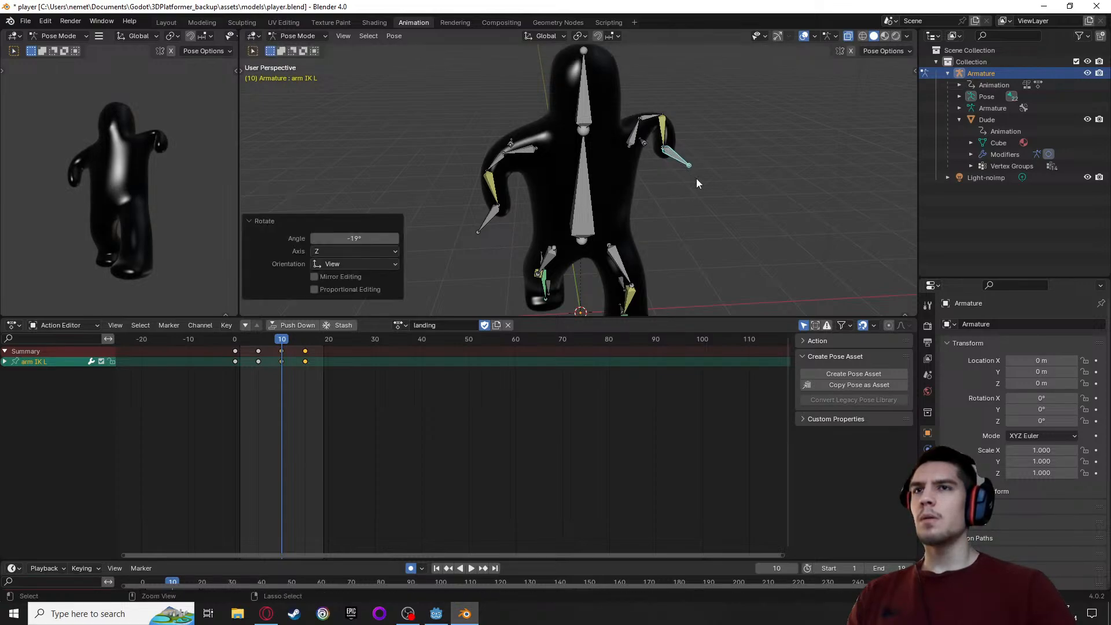
key("g")
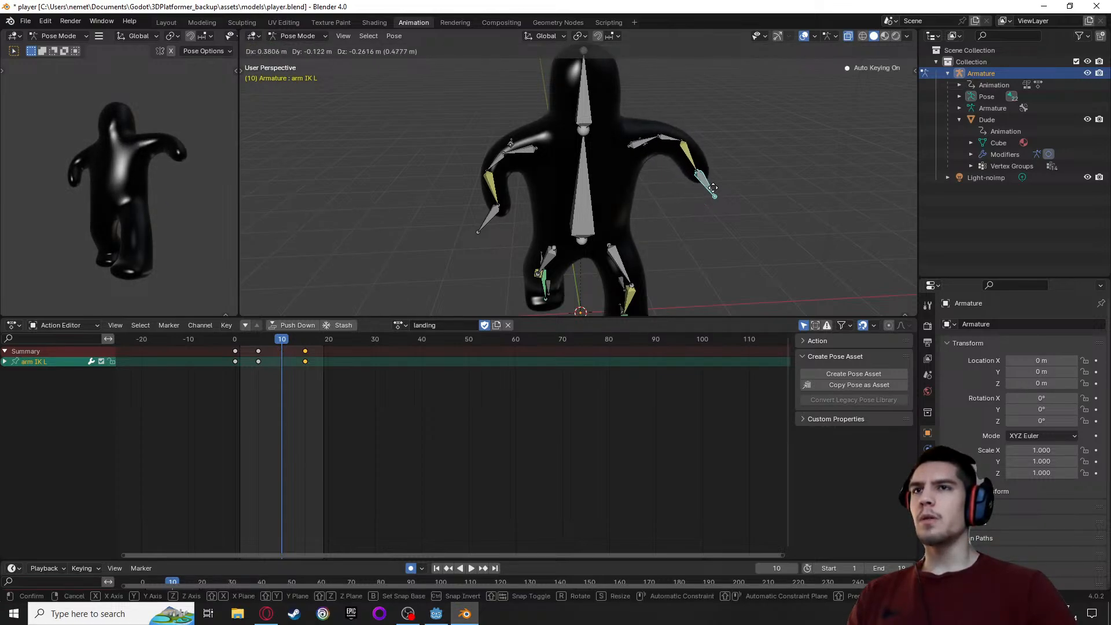
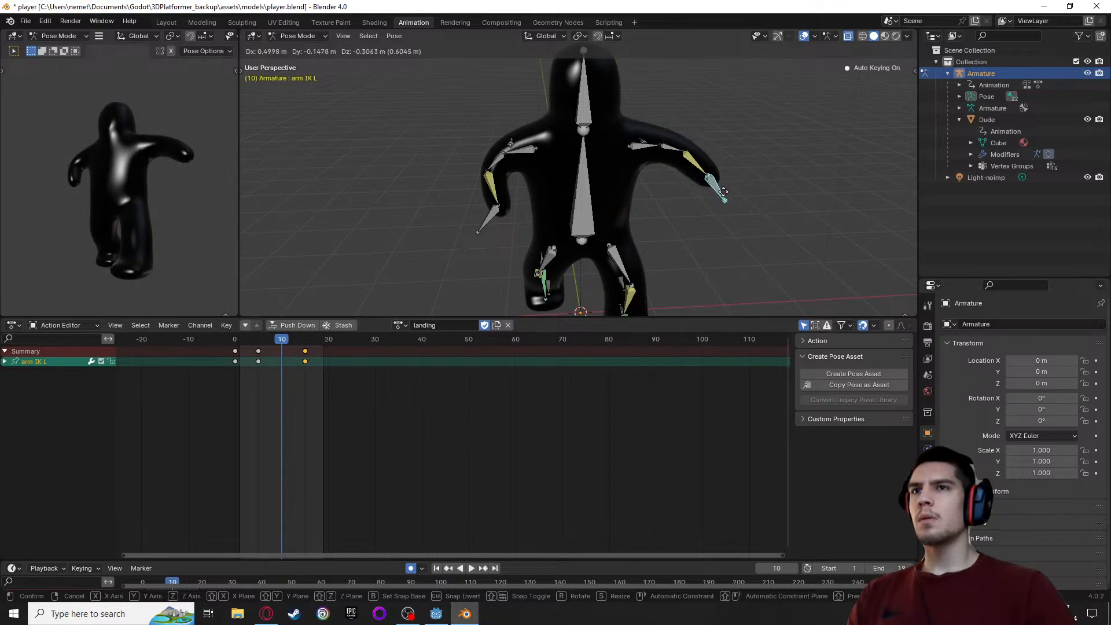
Place the arm IK L bone about 0.34 m in X, -0.15 m in Y and -0.34 m in Z at frame 10
left_click(710, 195)
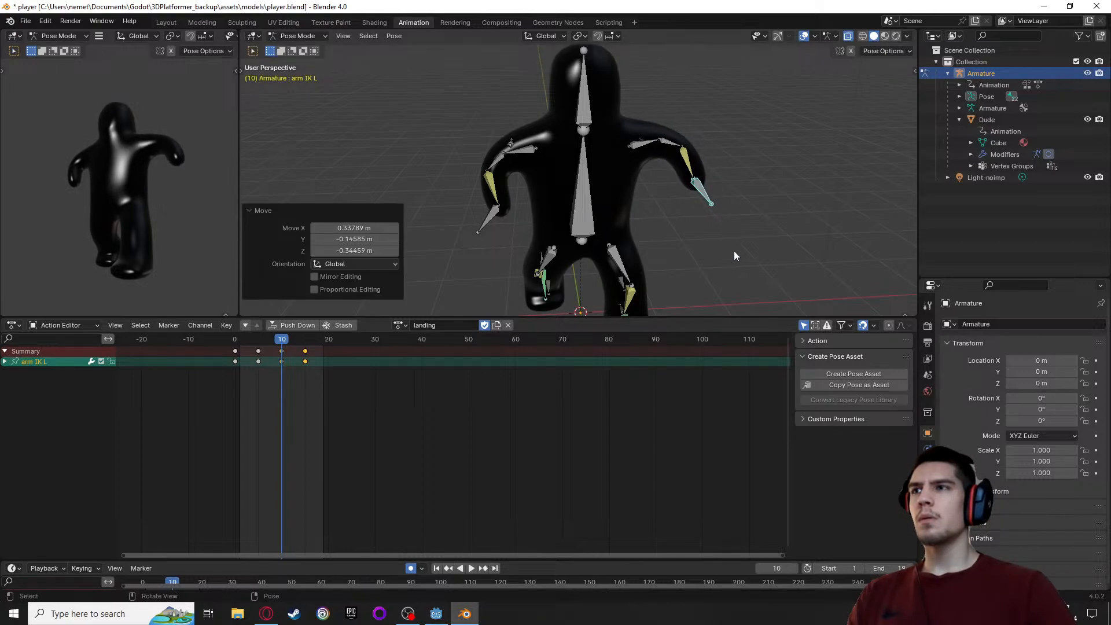
middle_click_drag(734, 251, 655, 203)
scroll(586, 237, "down", 3)
scroll(627, 225, "up", 5)
middle_click_drag(665, 140, 595, 208, "alt")
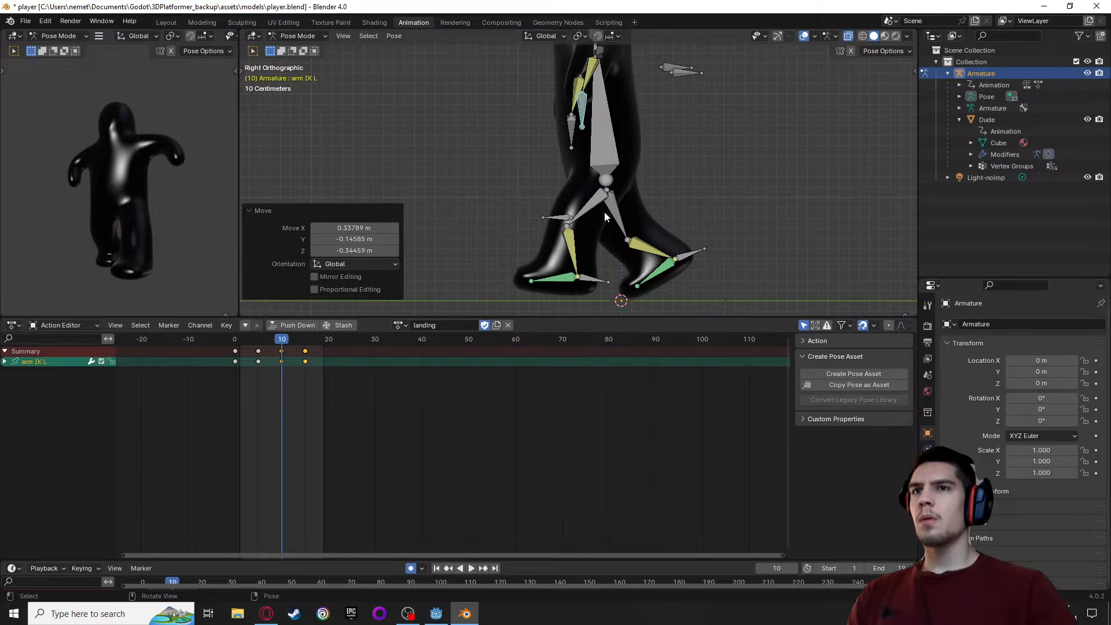
Move the leg IK L bone about -0.01 m in Y and -0.03 m in Z at frame 10, and undo a second move of it
left_click(587, 283)
key("g")
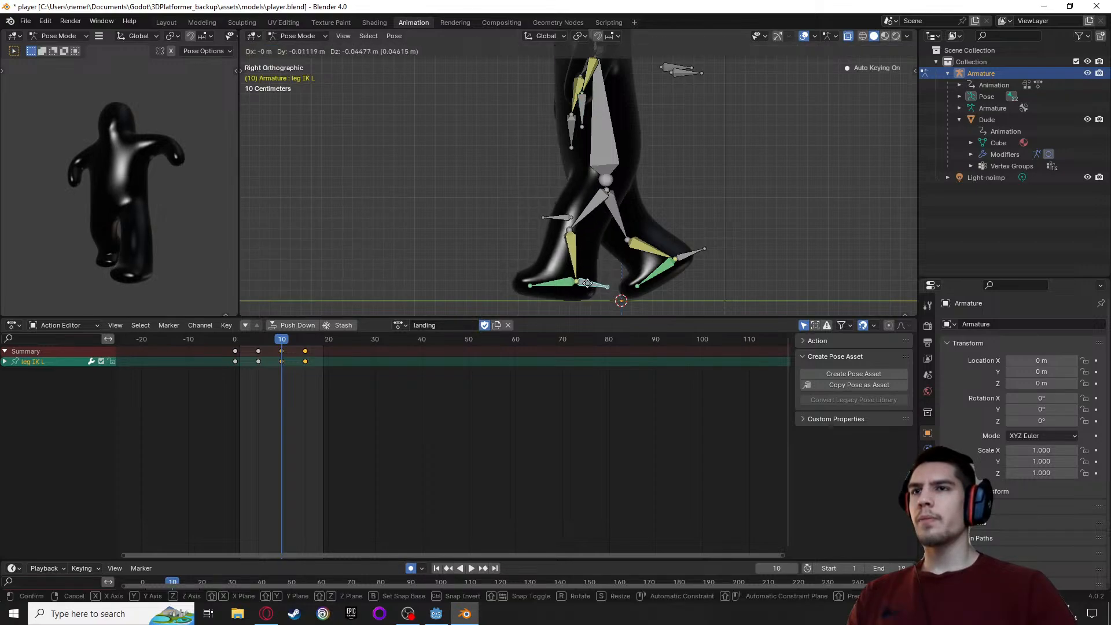
left_click(588, 282)
key("g")
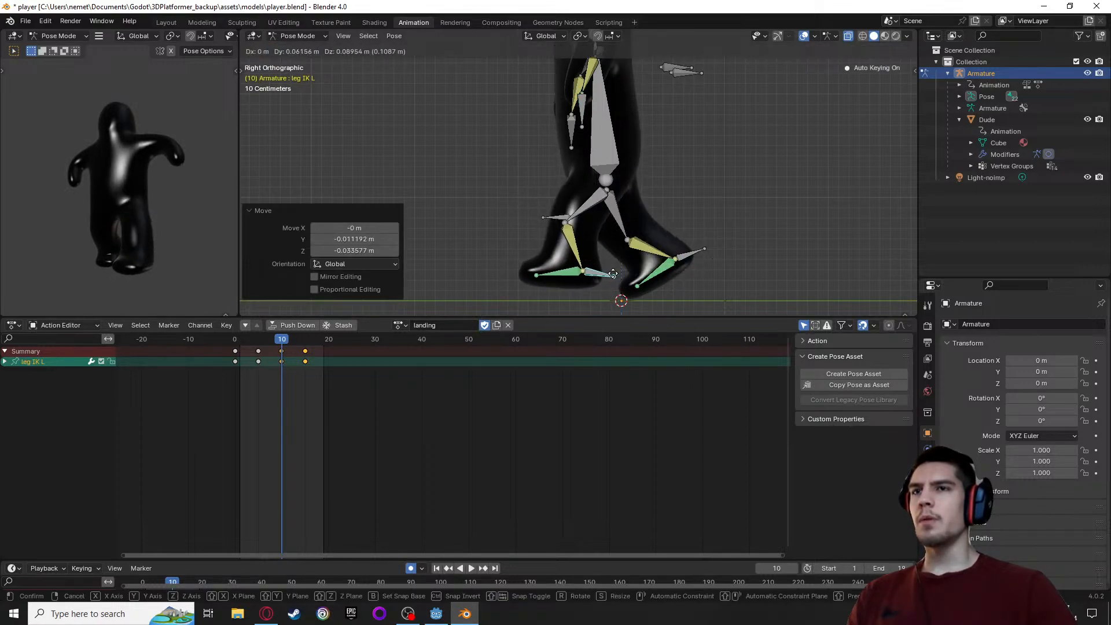
left_click(602, 278)
key("ctrl+z")
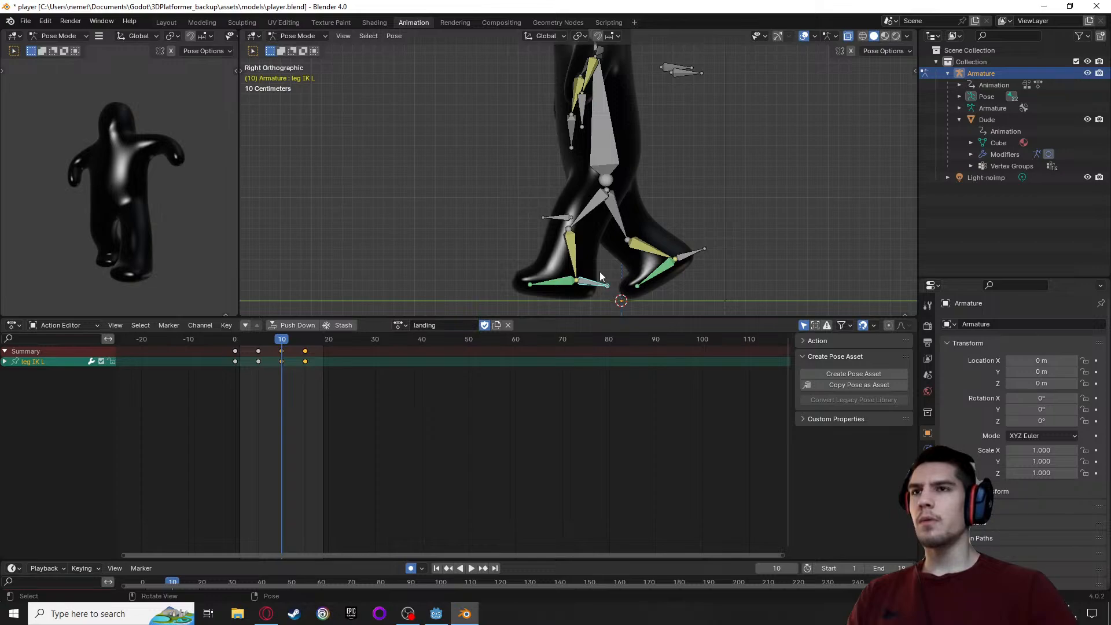
Rotate the leg IK L bone about -16° in the side view and move it about 0.02 m in Y and 0.08 m in Z
left_click(557, 285)
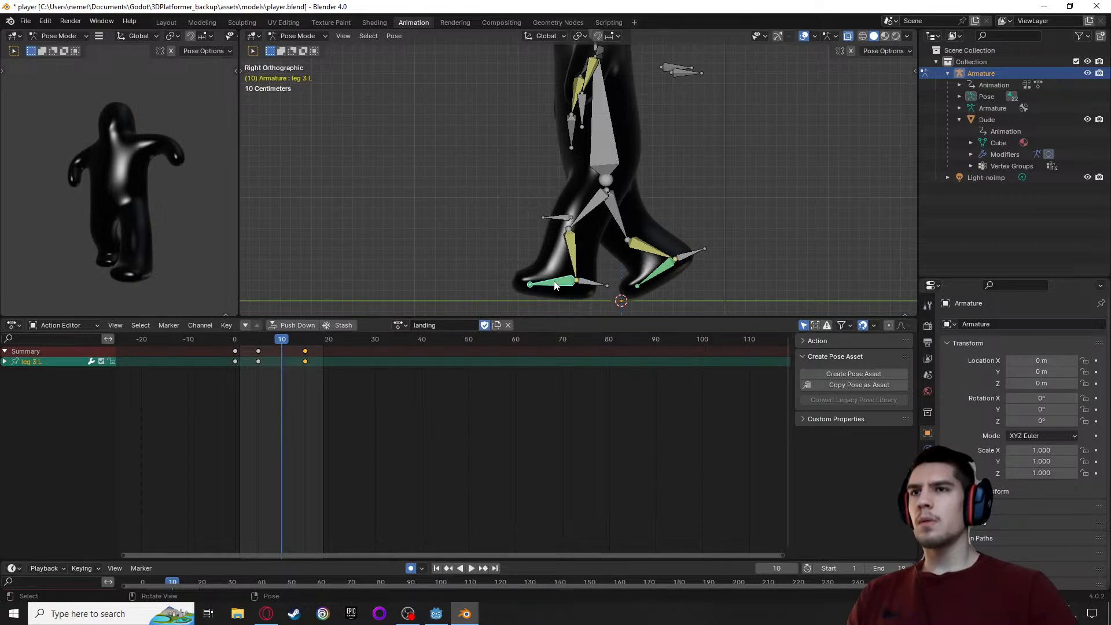
left_click(592, 285)
key("r")
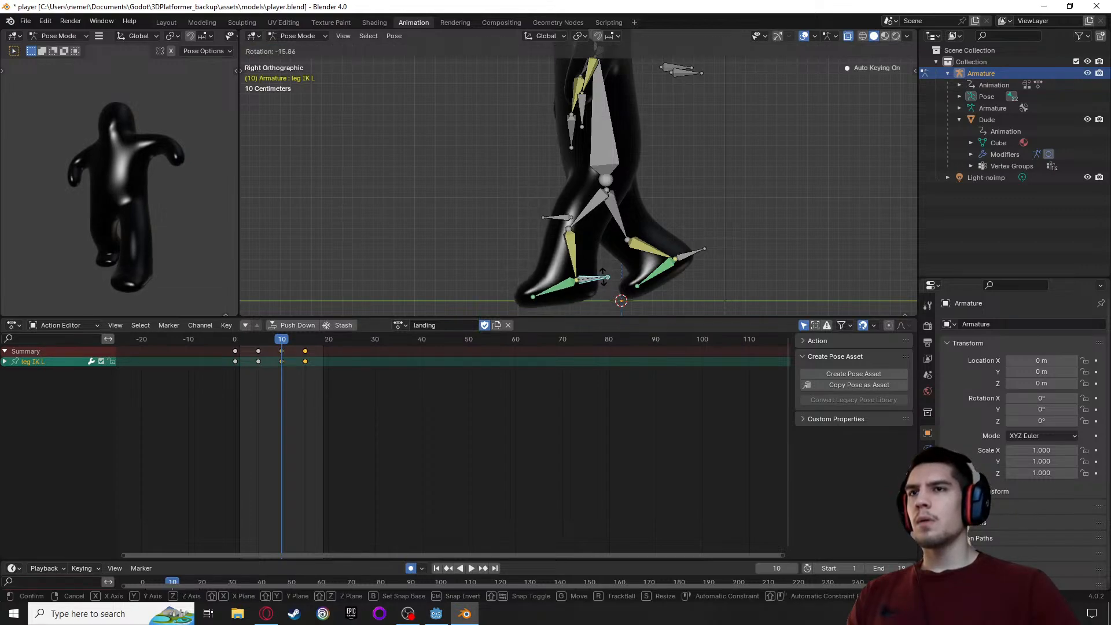
left_click(603, 277)
key("g")
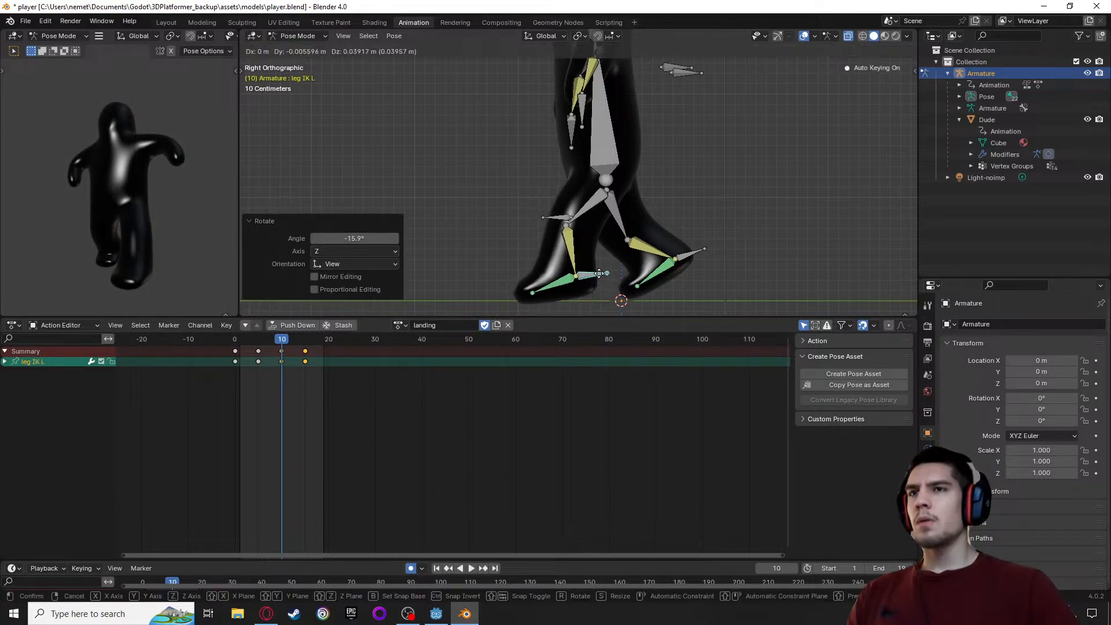
left_click(604, 273)
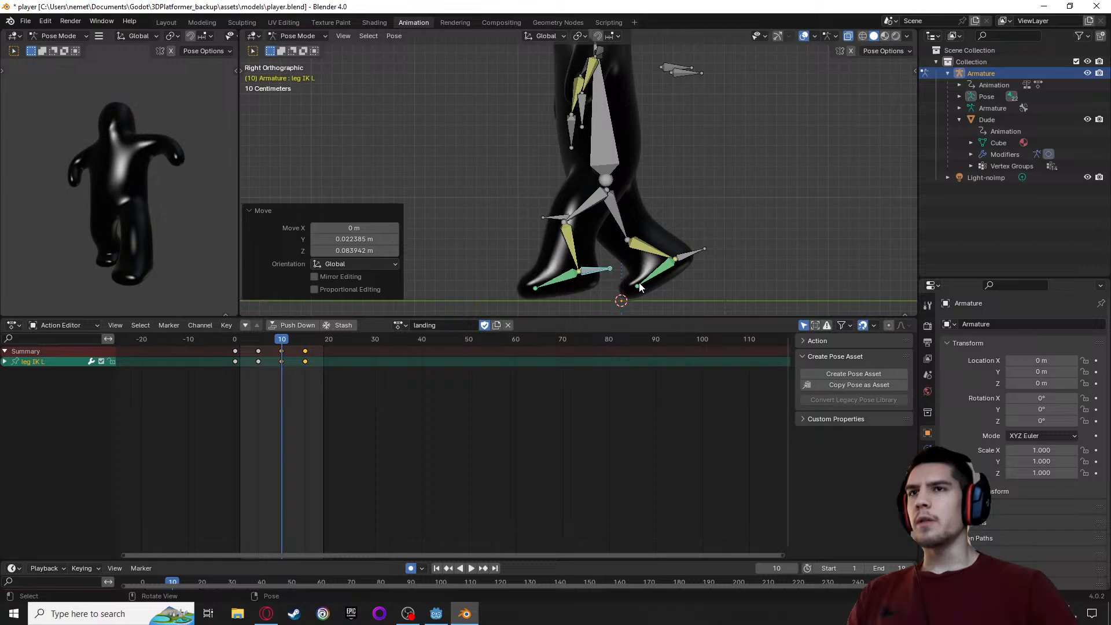
Move the leg IK R bone back about 0.1 m in Y at frame 10
left_click(692, 259)
key("g")
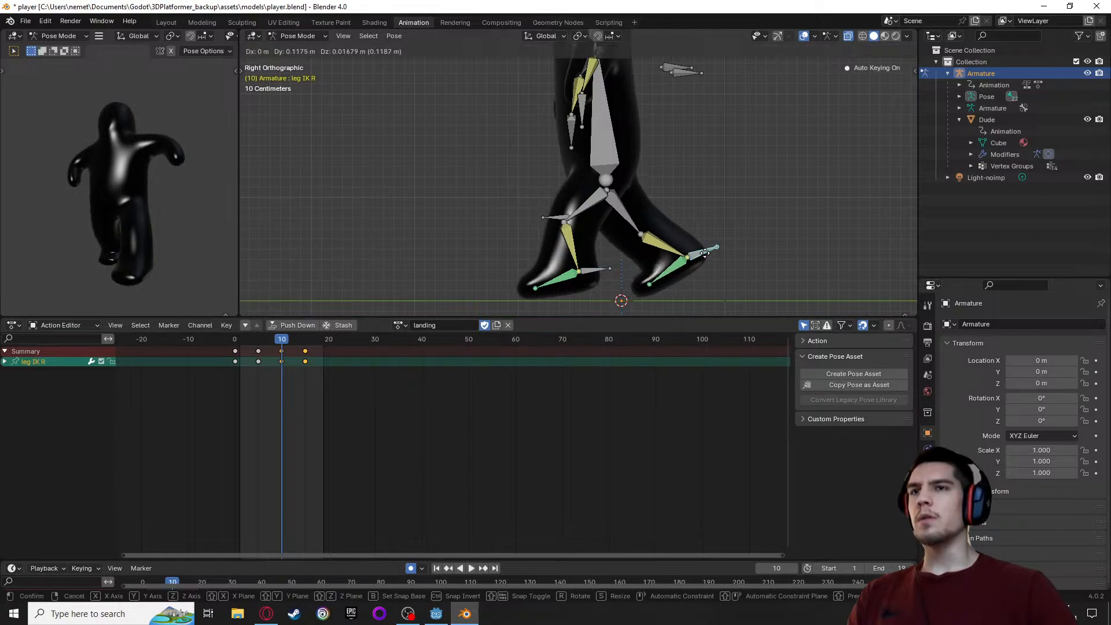
left_click(702, 254)
Move the body bone about 0.09 m in Y and -0.16 m in Z to deepen the crouch at frame 10
left_click(601, 127)
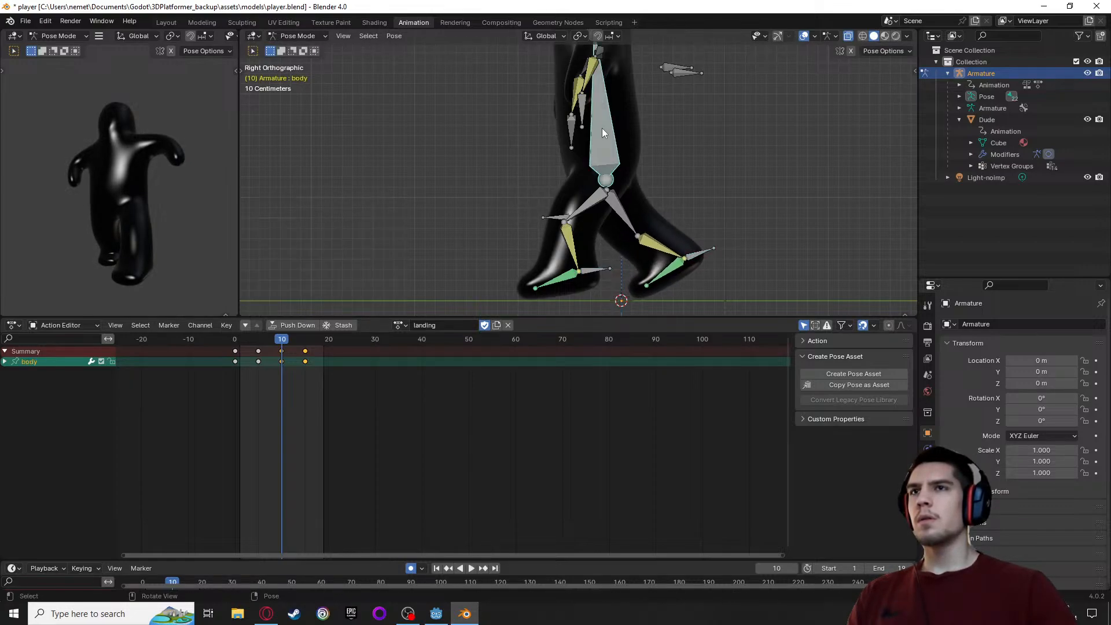
key("g")
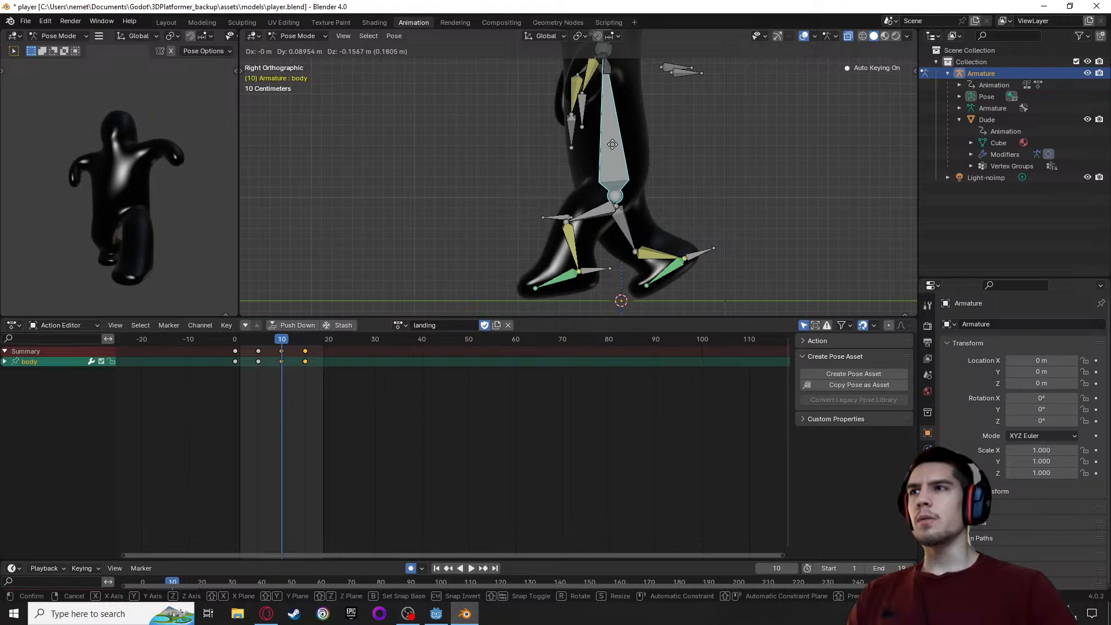
left_click(612, 144)
Lower the arm IK L bone about 0.29 m in Z, with about 0.03 m in X and -0.06 m in Y
middle_click_drag(673, 128, 700, 129)
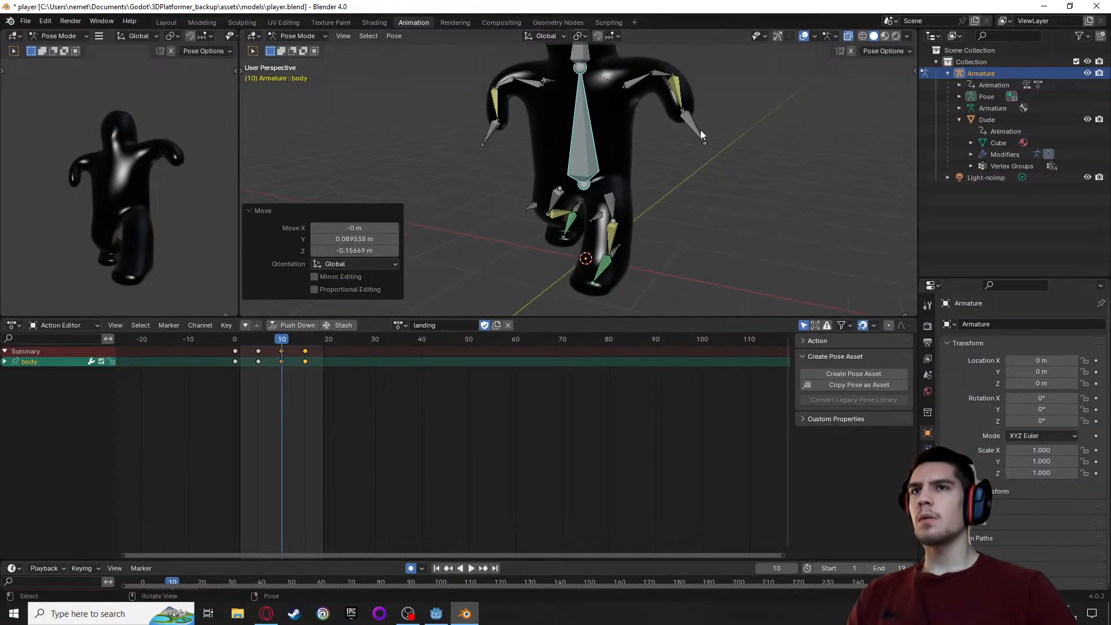
left_click(700, 139)
key("g")
left_click(700, 164)
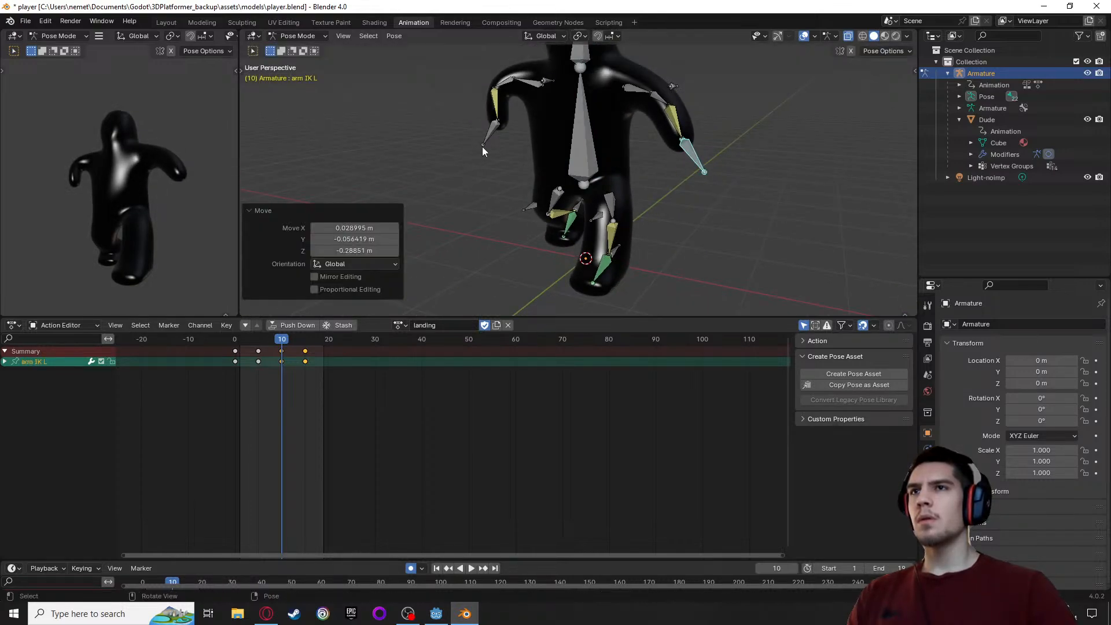
Move the arm IK R bone about -0.10 m in X, 0.20 m in Y and -0.24 m in Z at frame 10
left_click(483, 145)
middle_click_drag(448, 193, 592, 183)
key("g")
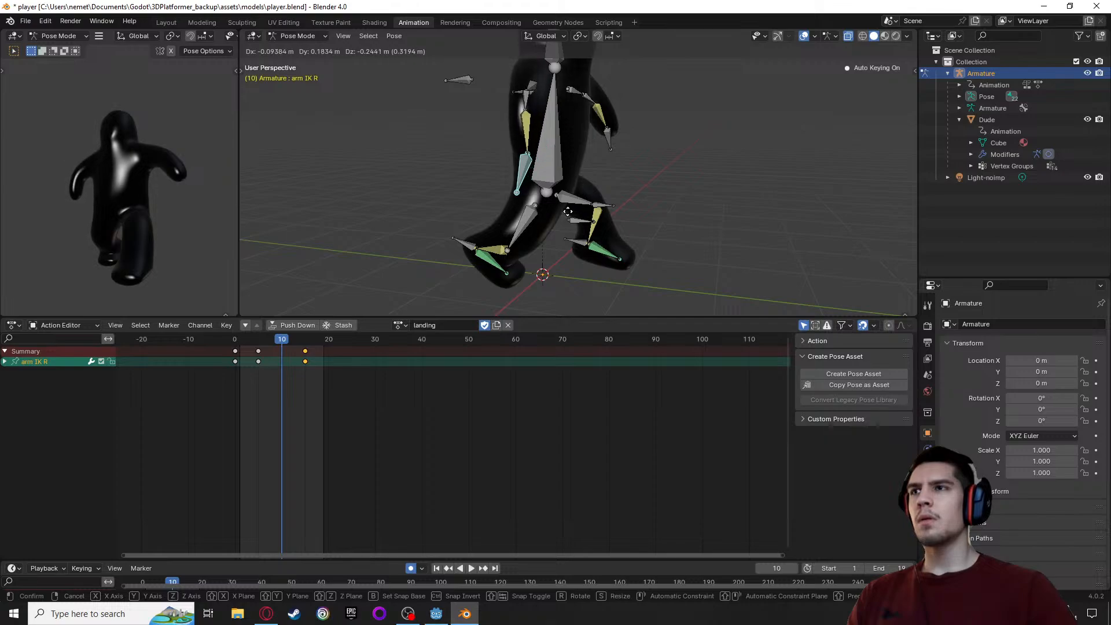
left_click(566, 211)
middle_click_drag(665, 216, 438, 184)
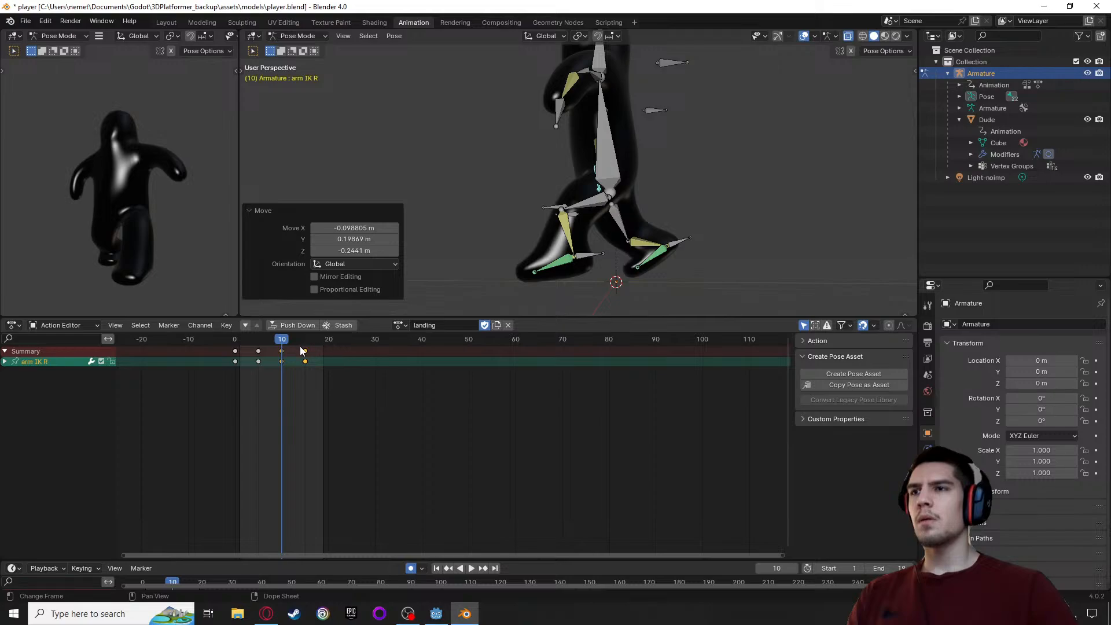
Set the end frame of the animation range to 15
mouse_move(283, 343)
left_mouse_down()
mouse_move(303, 341)
mouse_move(280, 344)
left_mouse_up()
double_click(902, 568)
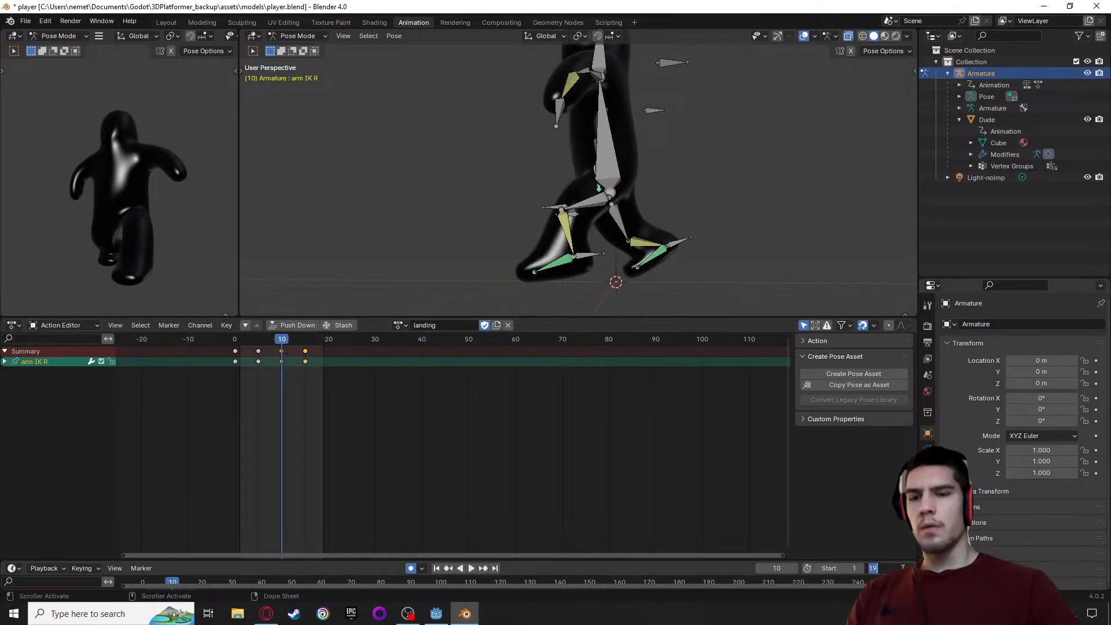
type("15")
key("Return")
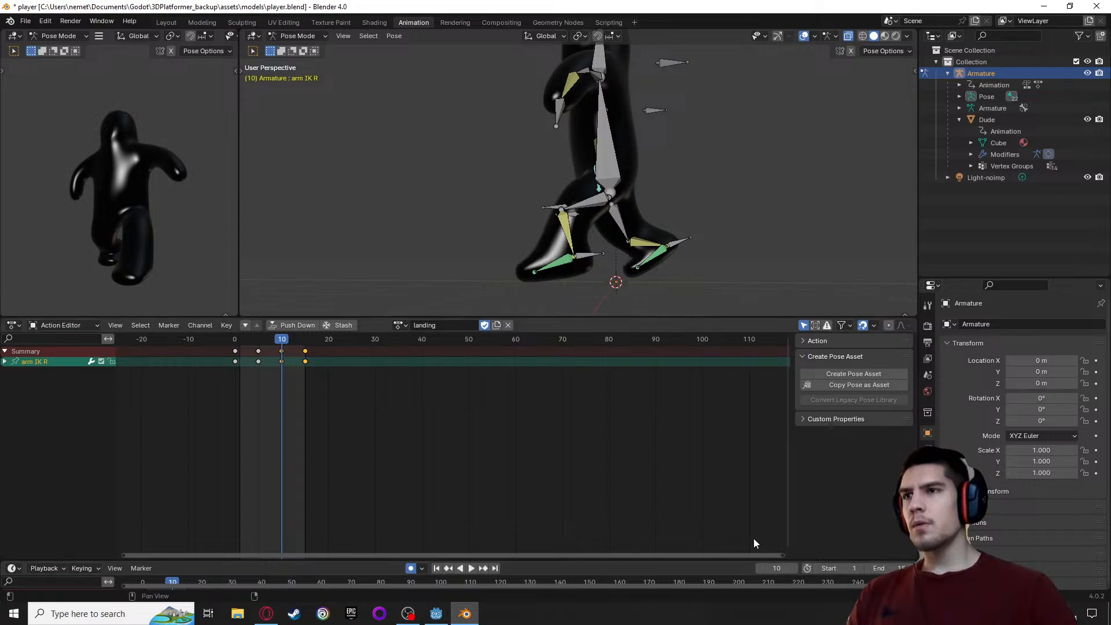
Play back the landing action to check its motion and return to frame 10
key("space")
key("space")
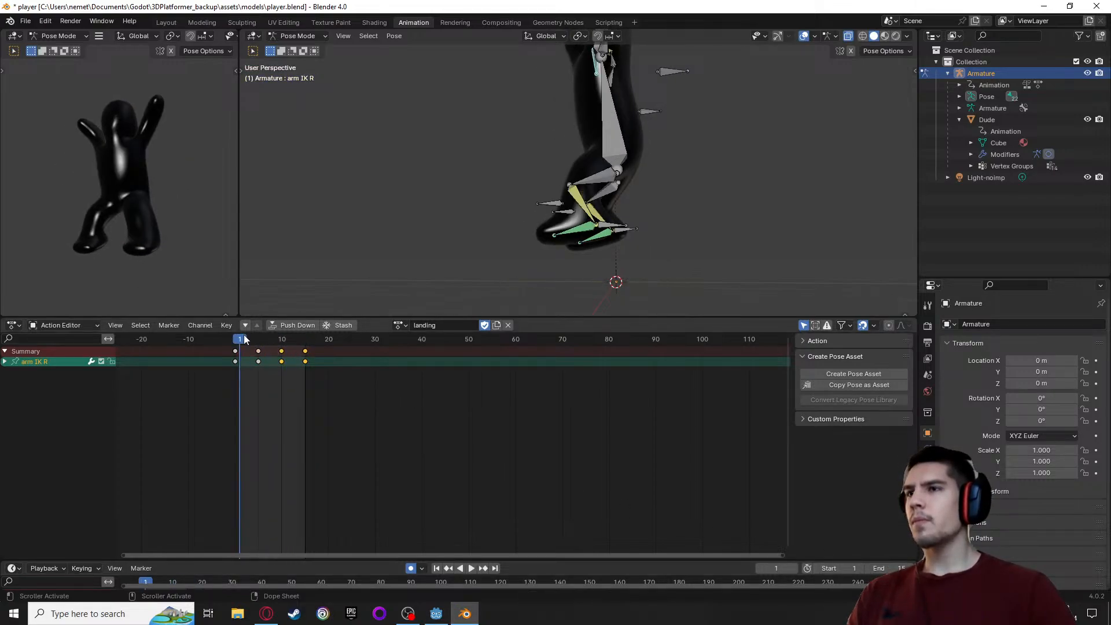
key("space")
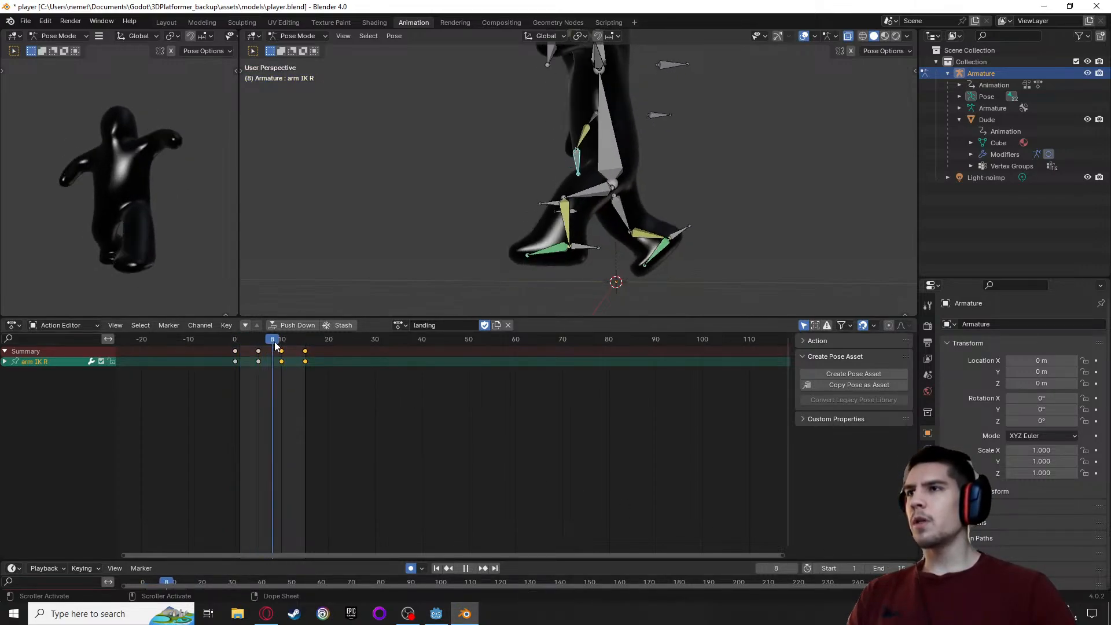
mouse_move(276, 345)
left_mouse_down()
mouse_move(297, 345)
mouse_move(283, 347)
left_mouse_up()
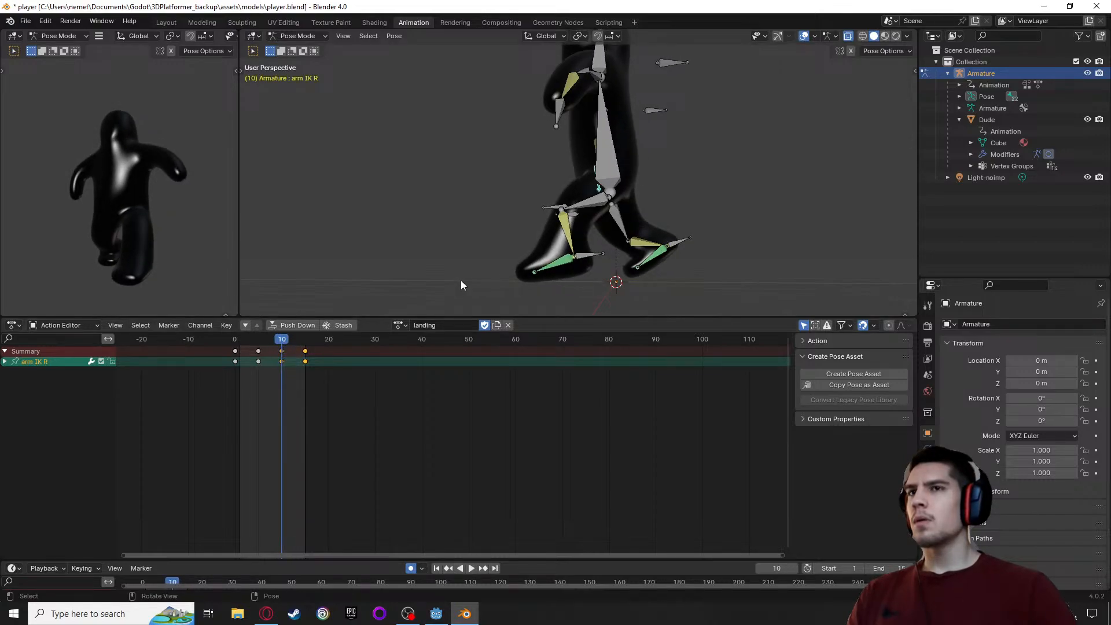
Tilt the body bone forward about -13.5° in the view and lower it about 0.15 m at frame 10
mouse_move(460, 281)
middle_mouse_down()
mouse_move(516, 293)
mouse_move(474, 280)
mouse_move(459, 290)
mouse_move(480, 279)
middle_mouse_up()
left_click(615, 155)
key("r")
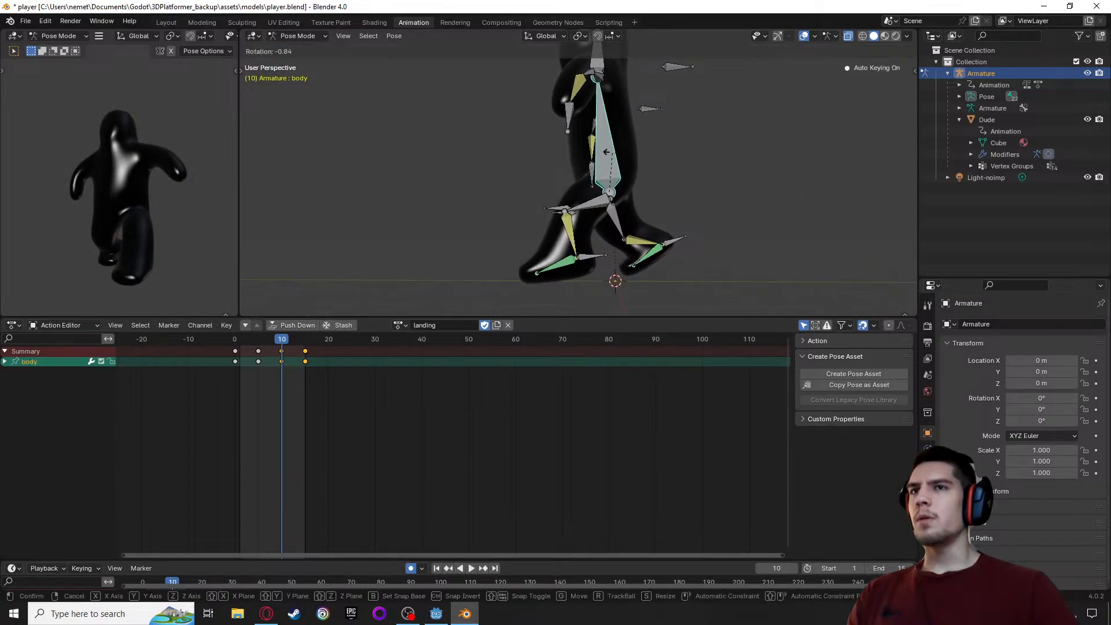
left_click(604, 158)
key("g")
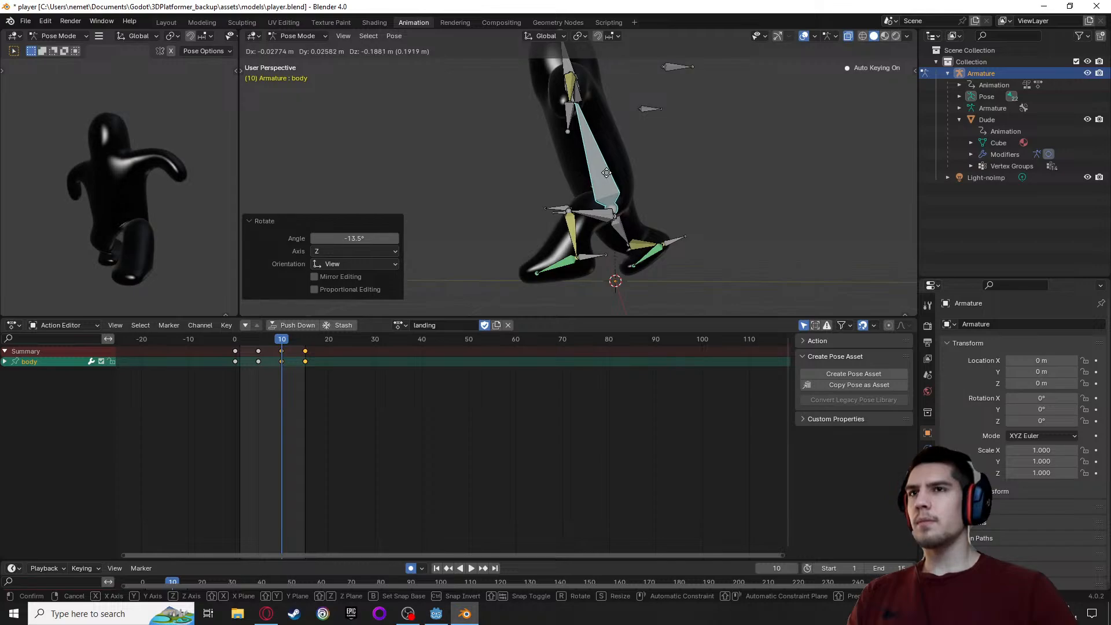
left_click(606, 173)
Move the leg IK L bone forward about 0.09 m and down about 0.01 m at frame 10
middle_click_drag(168, 247, 36, 231)
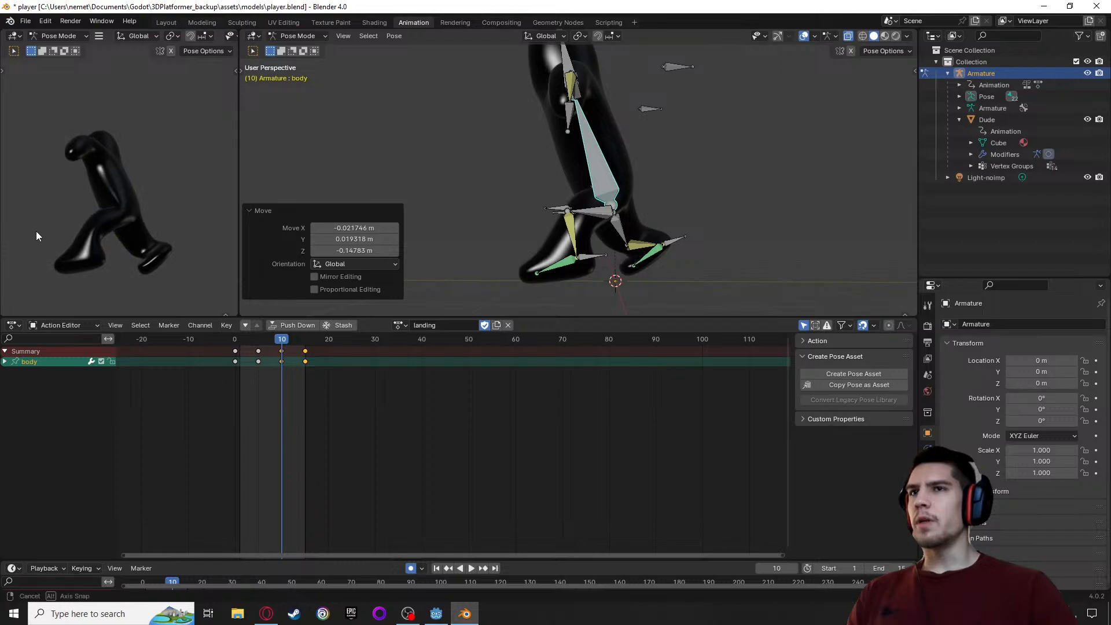
scroll(591, 223, "up", 3)
scroll(490, 193, "down", 5)
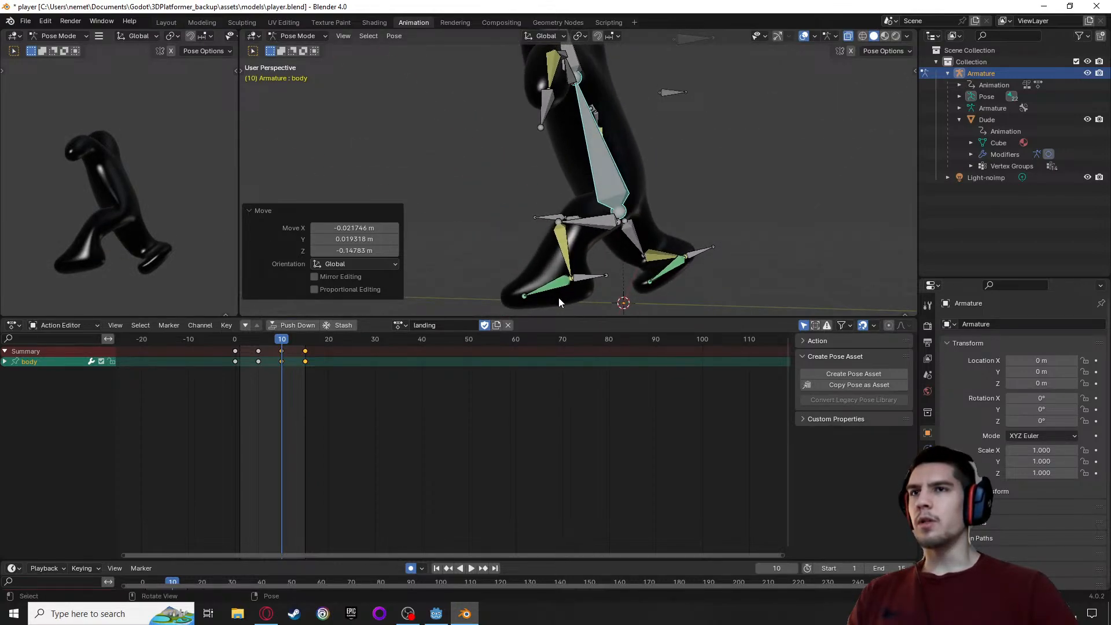
left_click(592, 279)
key("g")
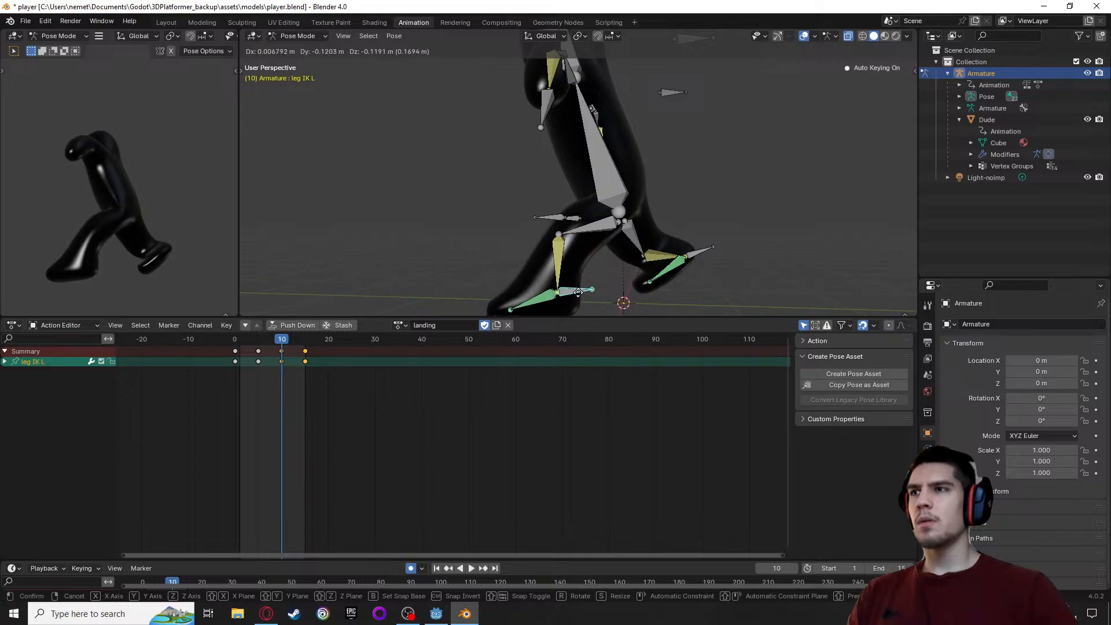
left_click(581, 281)
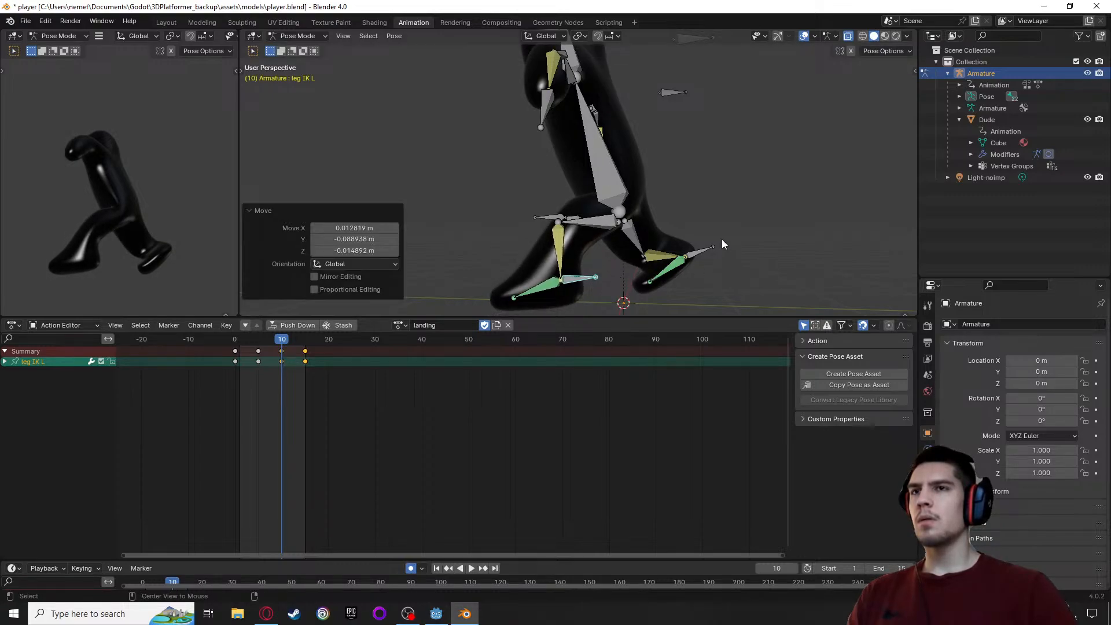
Move the leg IK R bone about -0.02 m in Y and -0.01 m in Z, and rotate it about -14° in the side view
middle_click_drag(718, 217, 797, 218)
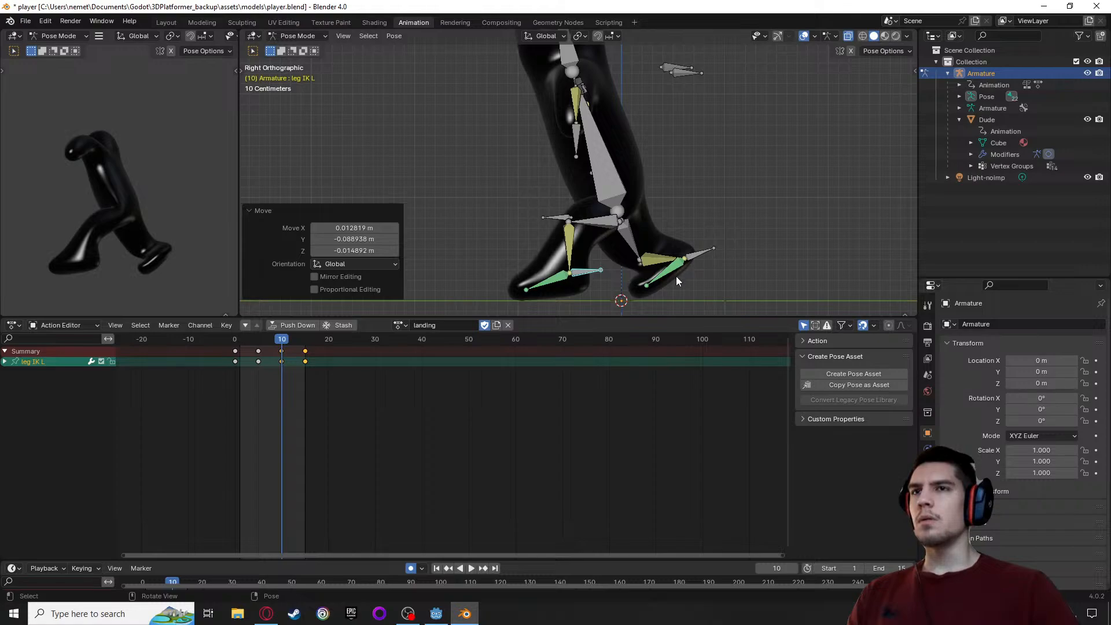
left_click(698, 258)
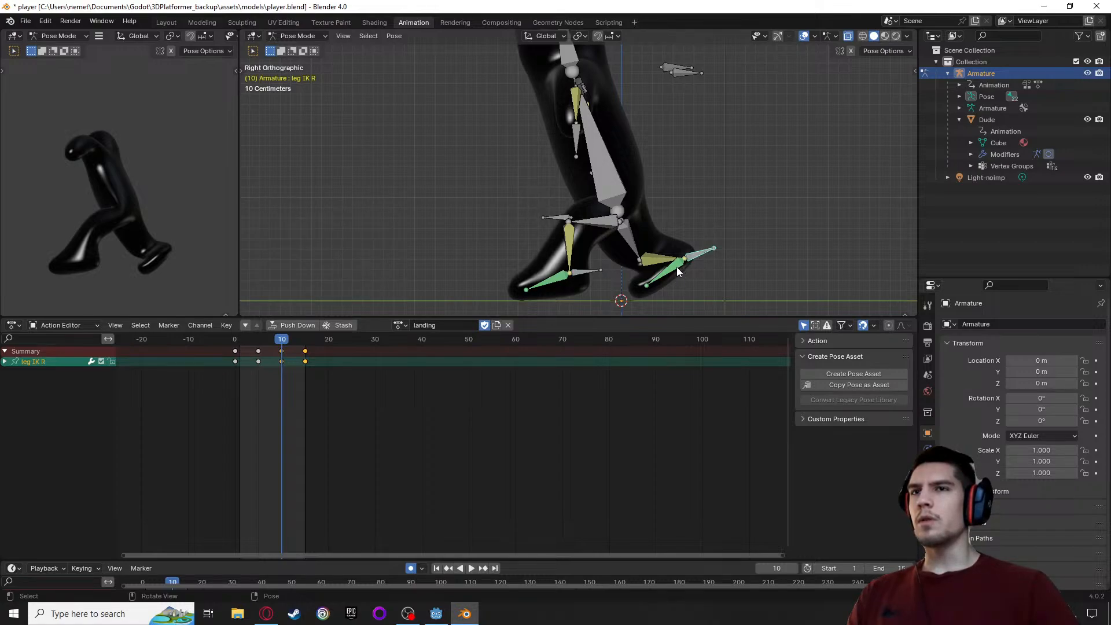
key("g")
left_click(675, 272)
key("r")
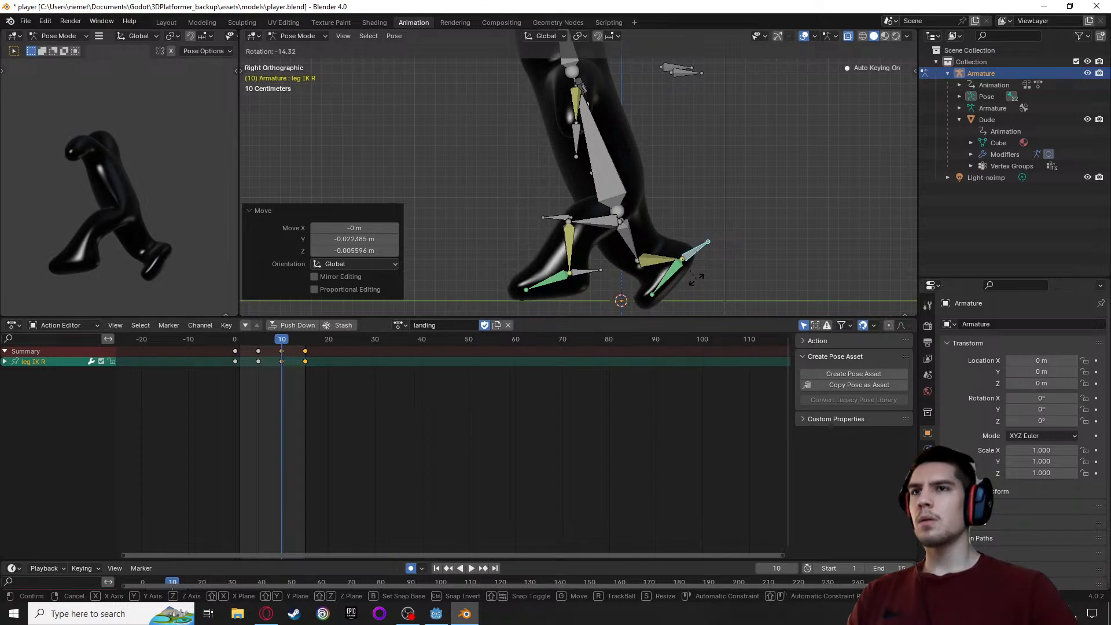
left_click(696, 279)
Move the knee IK R bone inward toward the body's centre line at frame 10
middle_click_drag(696, 279, 549, 283)
left_click(524, 225)
key("g")
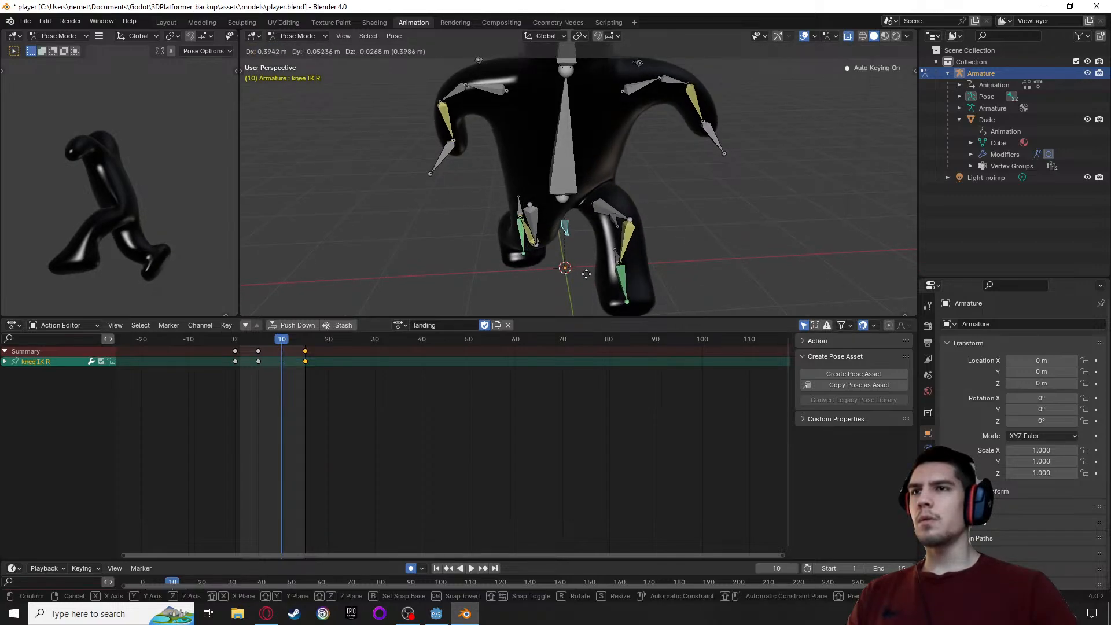
left_click(573, 270)
Move the knee IK L bone inward about 0.15 m in X at frame 10
mouse_move(605, 276)
middle_mouse_down()
mouse_move(539, 253)
mouse_move(616, 231)
mouse_move(585, 280)
middle_mouse_up()
left_click(615, 232)
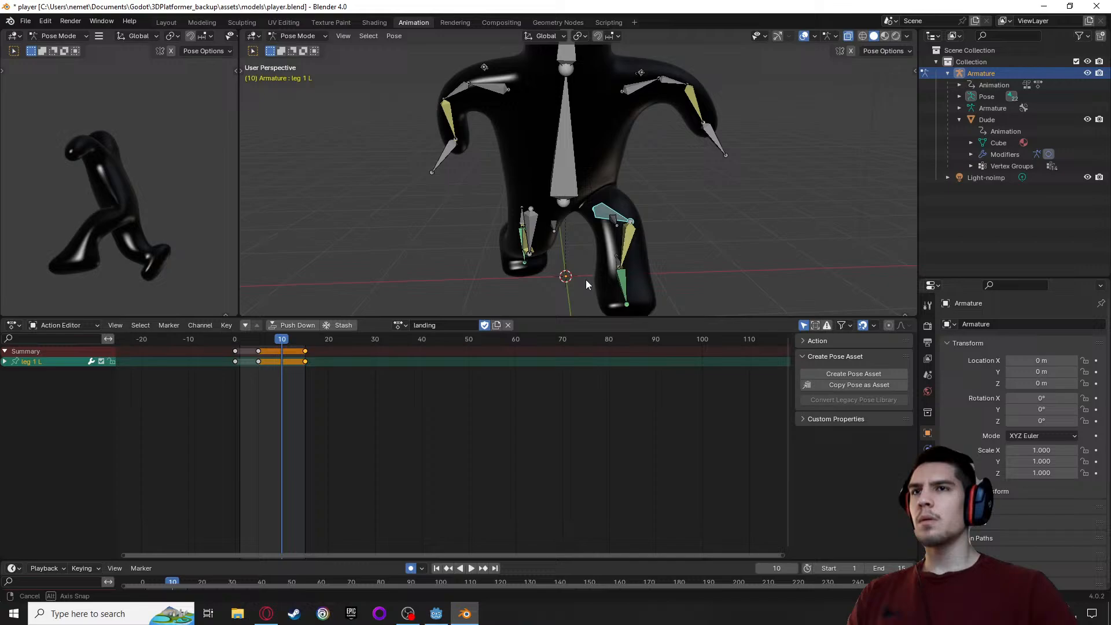
left_click(613, 222)
key("g")
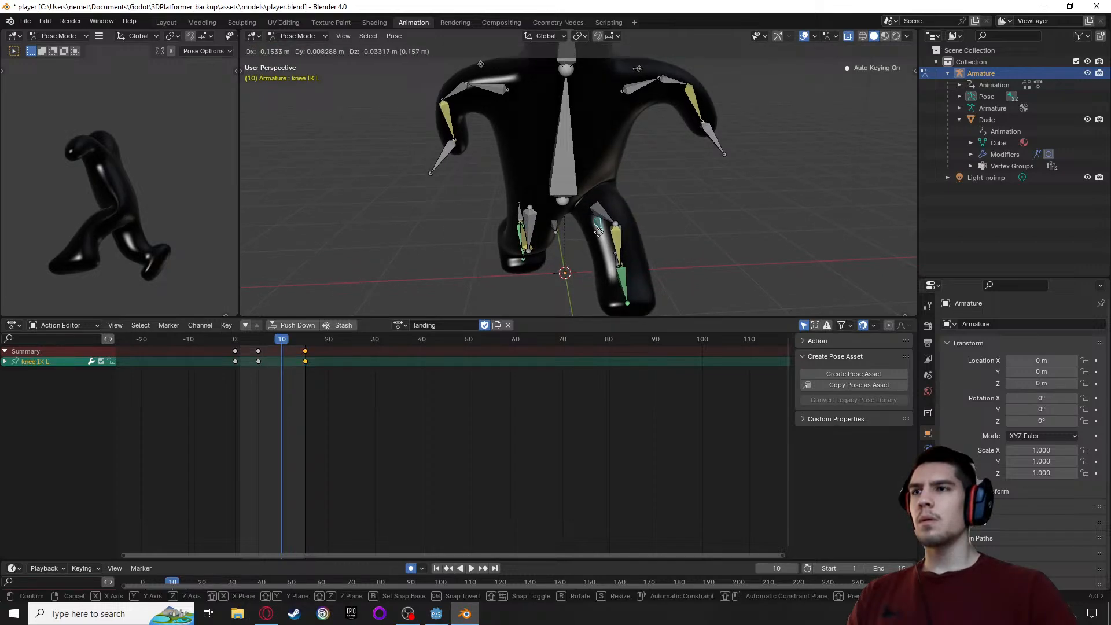
left_click(599, 233)
Rotate the leg IK R bone about -27° in the side view at frame 10
middle_click_drag(733, 241, 683, 236)
left_click(689, 250)
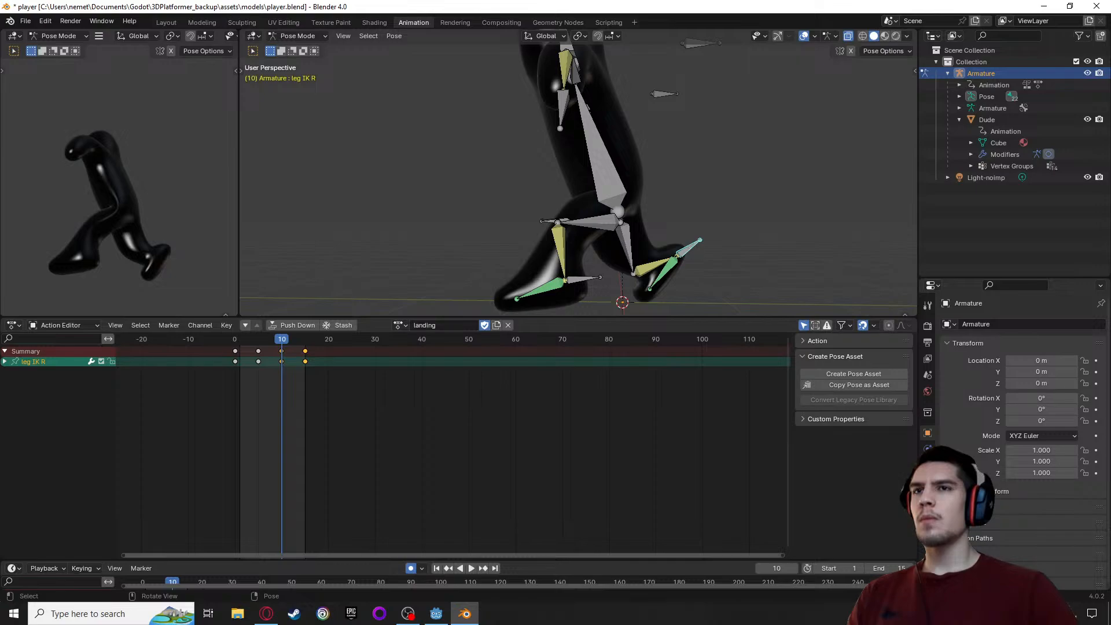
key("r")
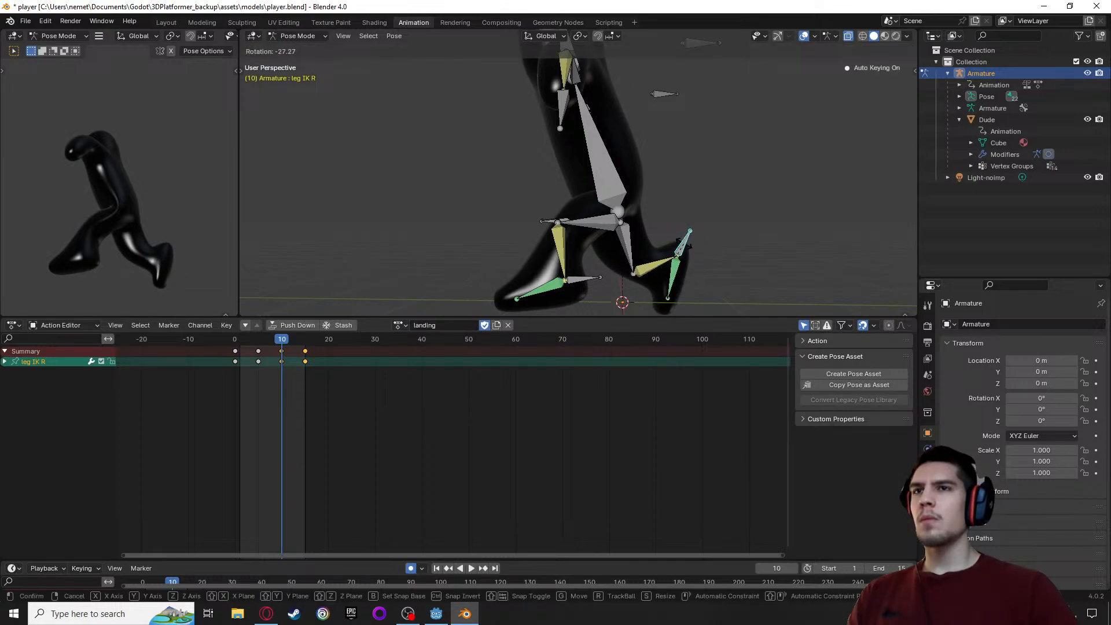
left_click(683, 246)
Raise the leg IK R bone about 0.06 m, rotate it 39.4° in the side view, and shift it forward and down
key("g")
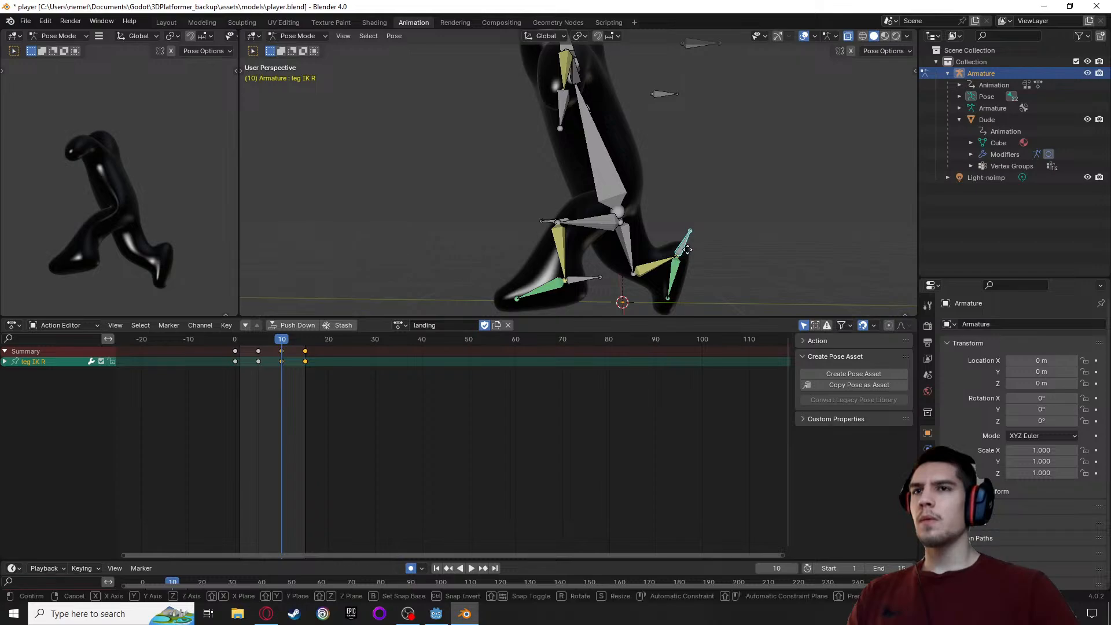
left_click(694, 251)
key("r")
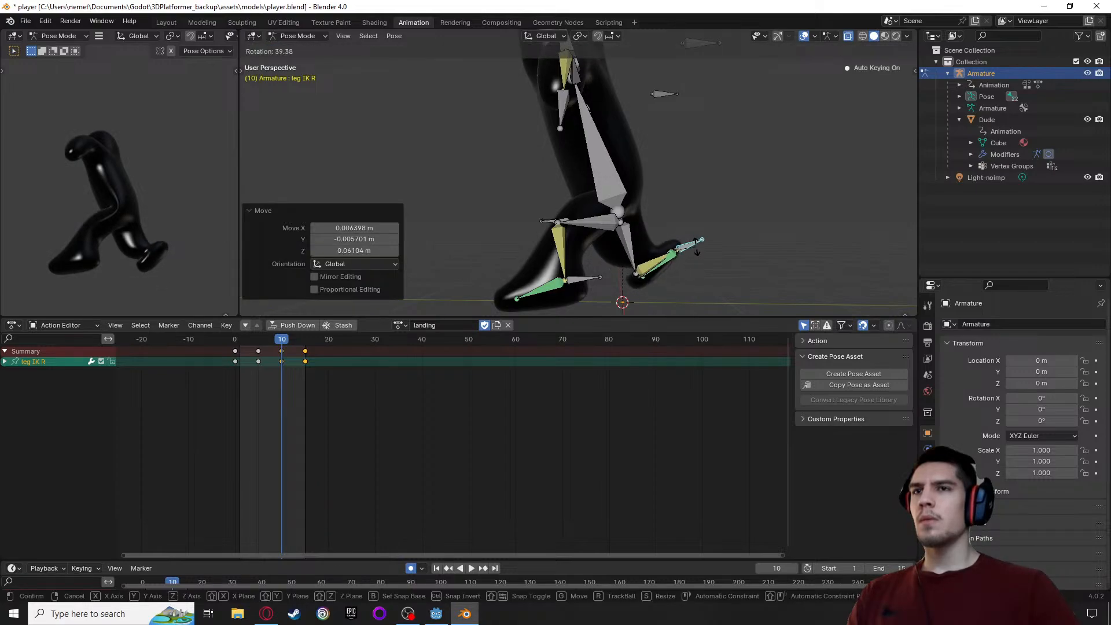
left_click(693, 252)
key("g")
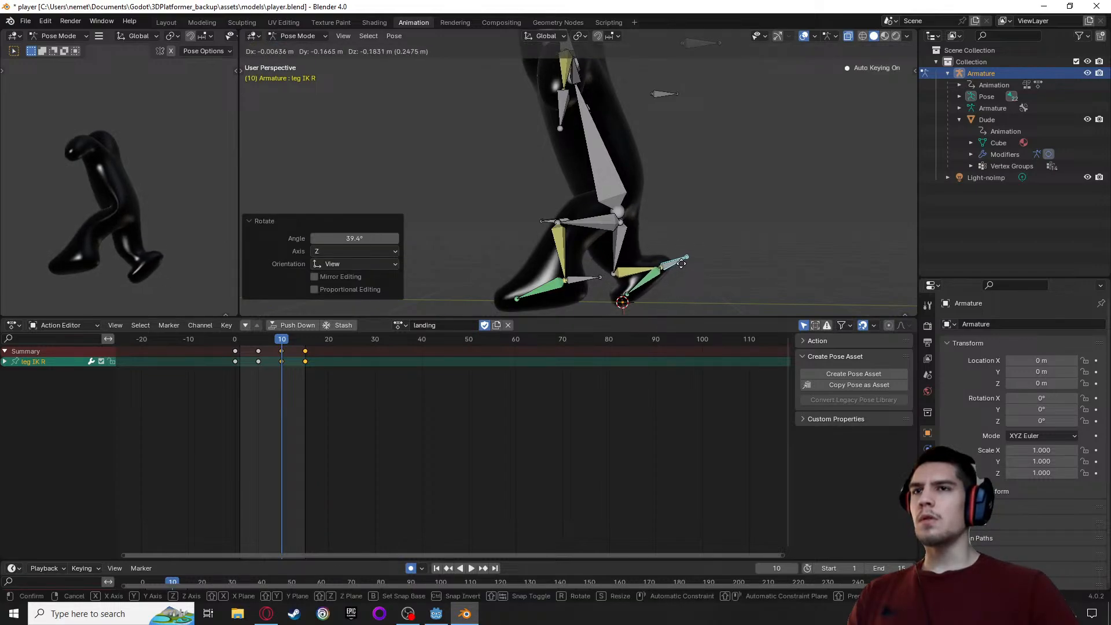
left_click(685, 265)
Move the body bone up about 0.15 m and about -0.02 m in Y at frame 10
left_click(593, 143)
key("g")
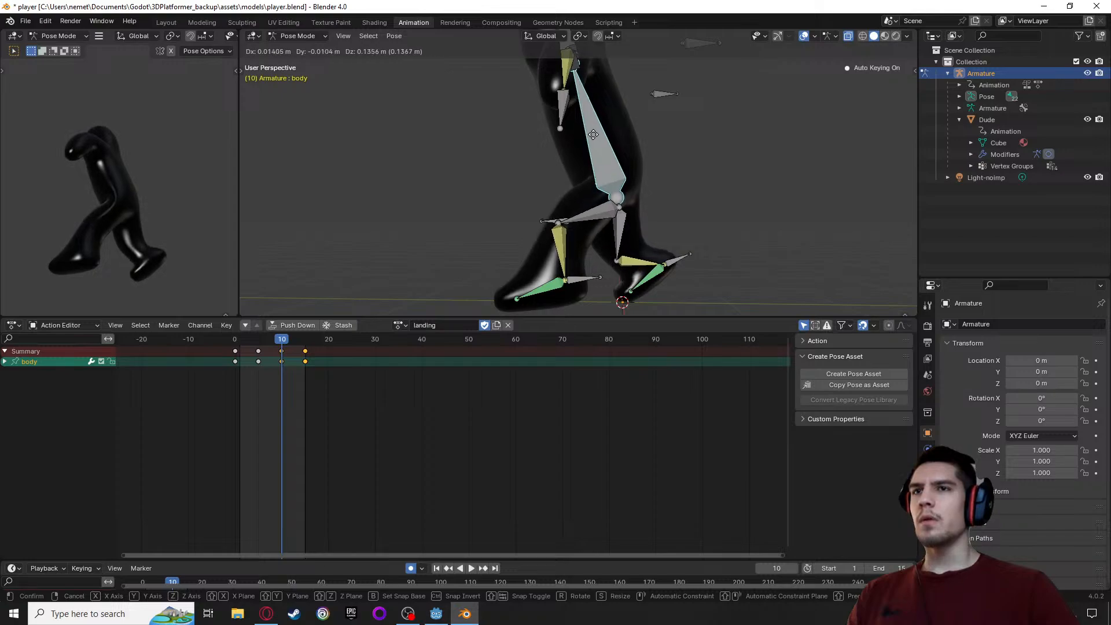
left_click(597, 135)
middle_click_drag(597, 134, 689, 248)
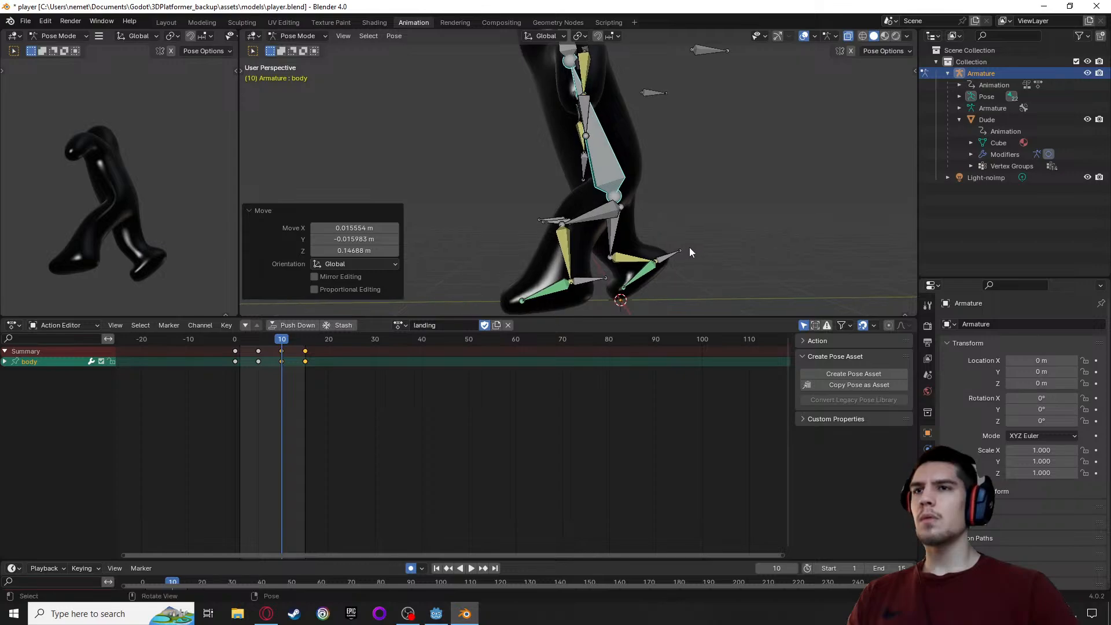
Play back the landing action and delete the body bone's keyframe at frame 5
key("space")
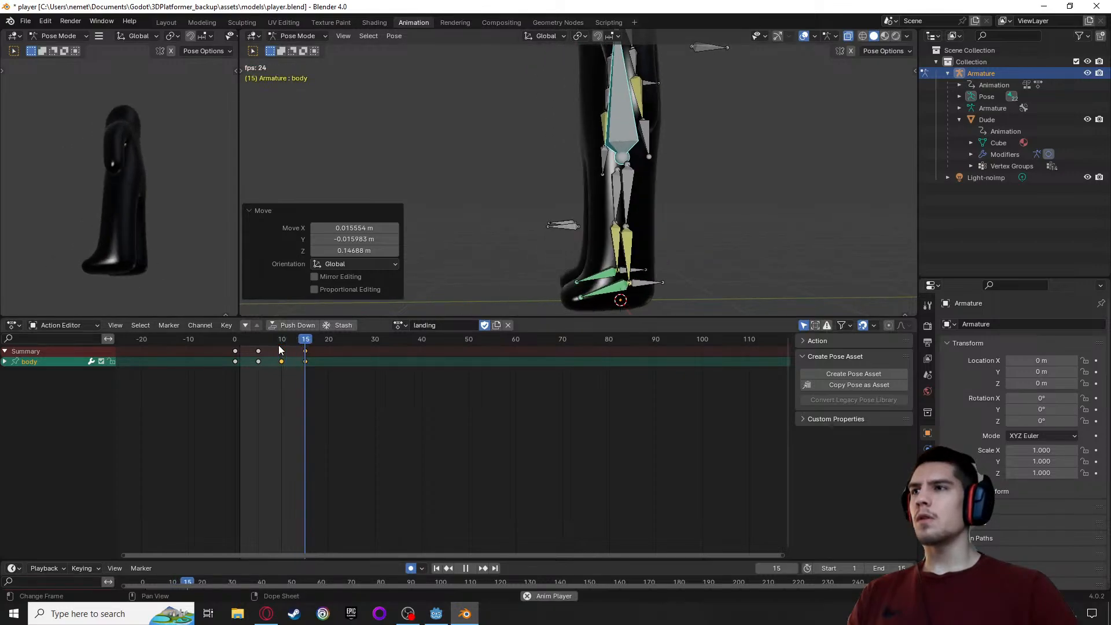
key("space")
key("space")
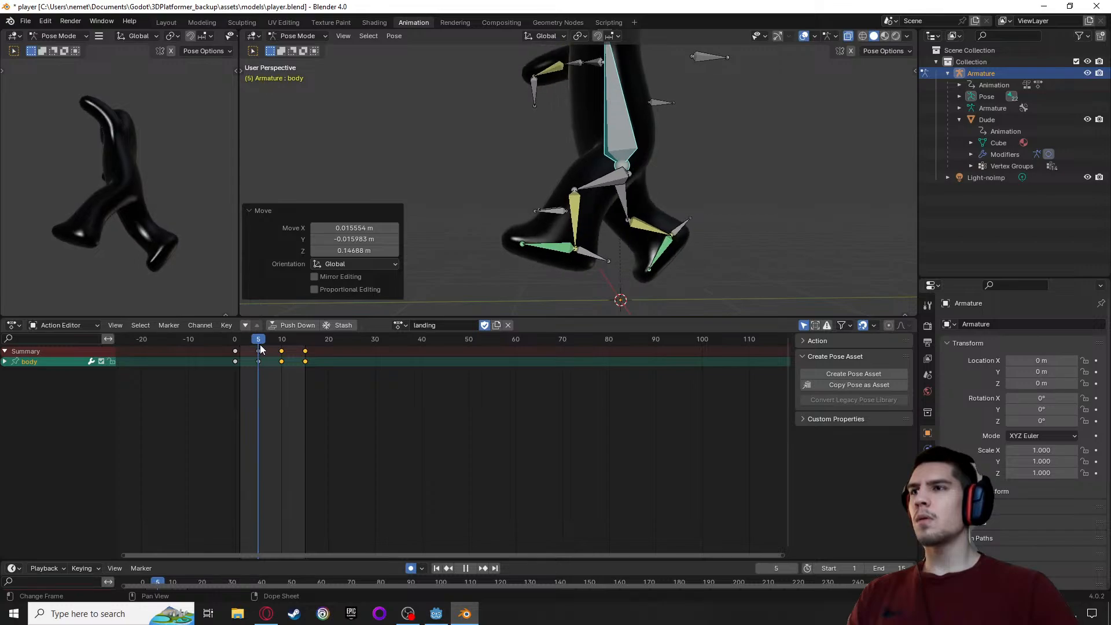
key("space")
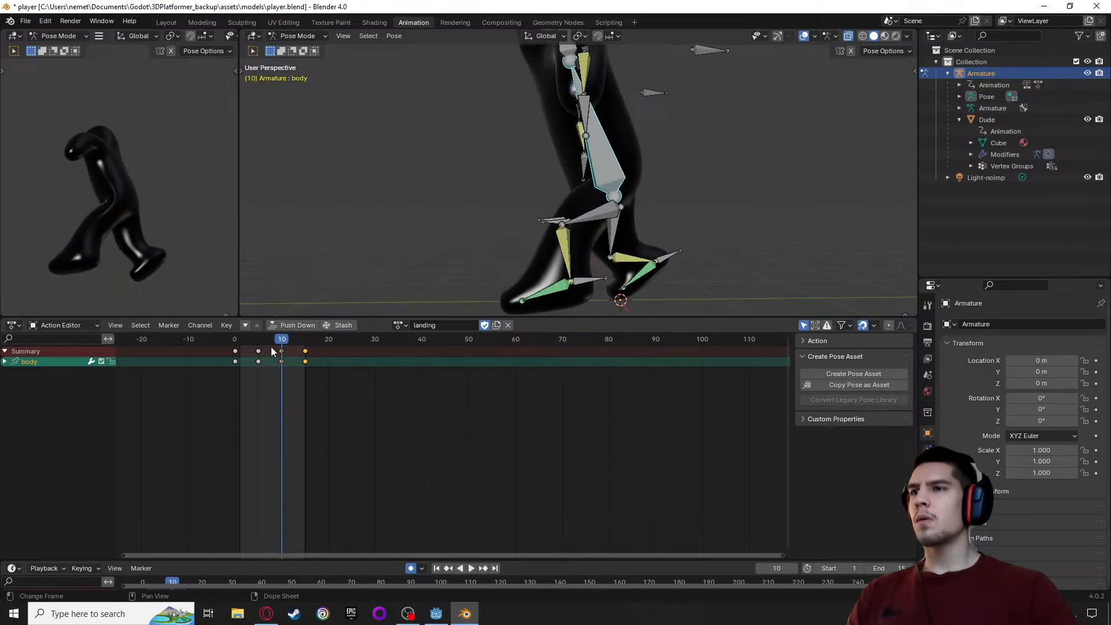
left_click(235, 351)
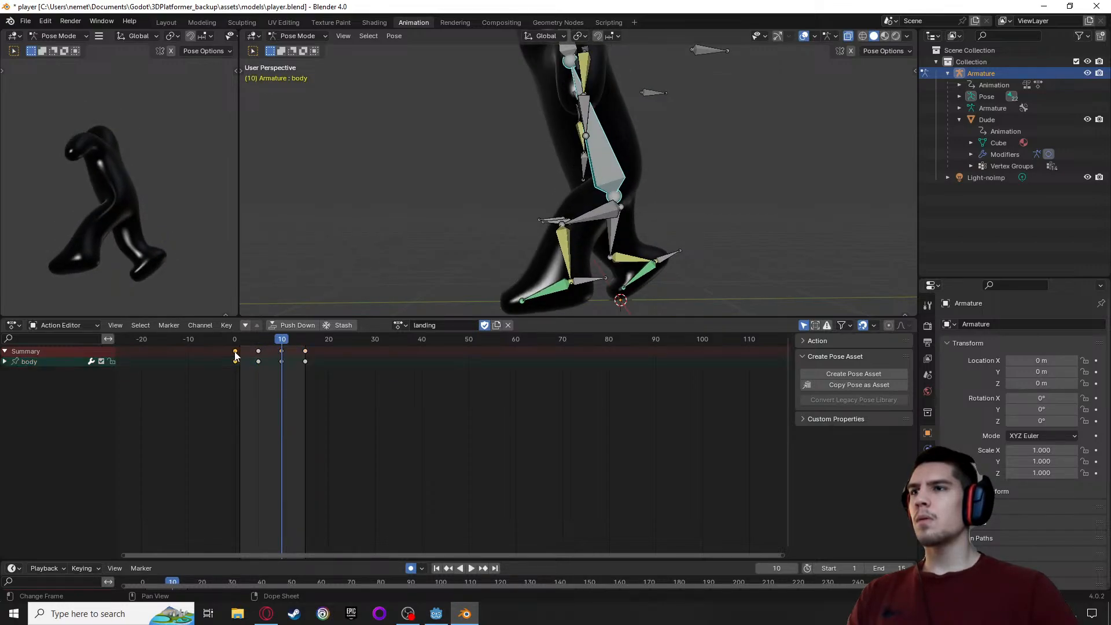
left_click(234, 340)
left_click_drag(234, 345, 258, 347)
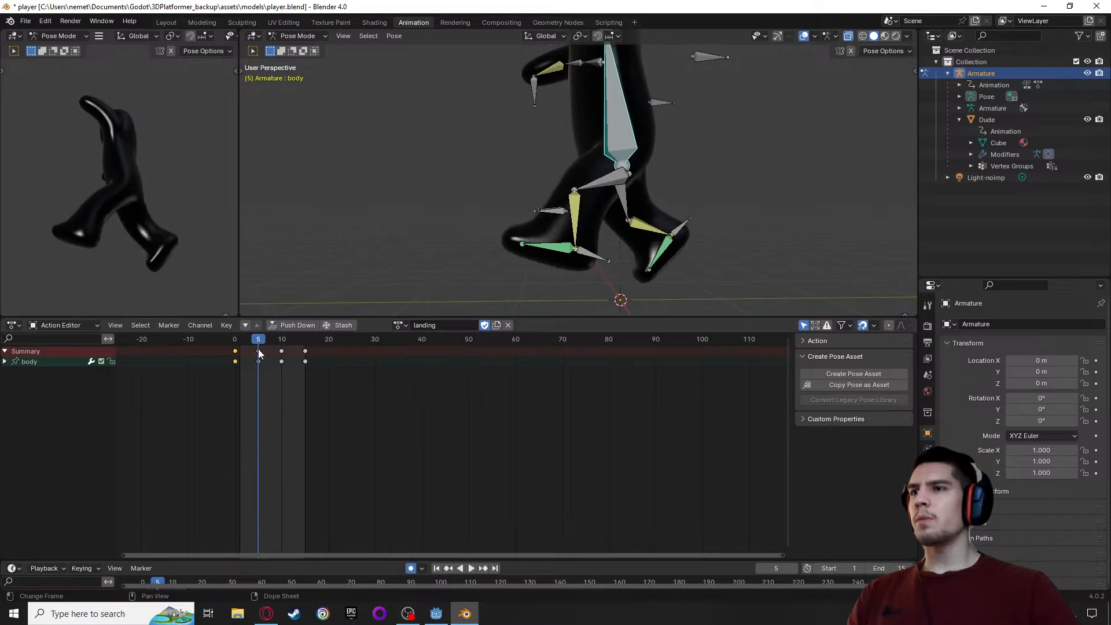
key("x")
left_click(261, 361)
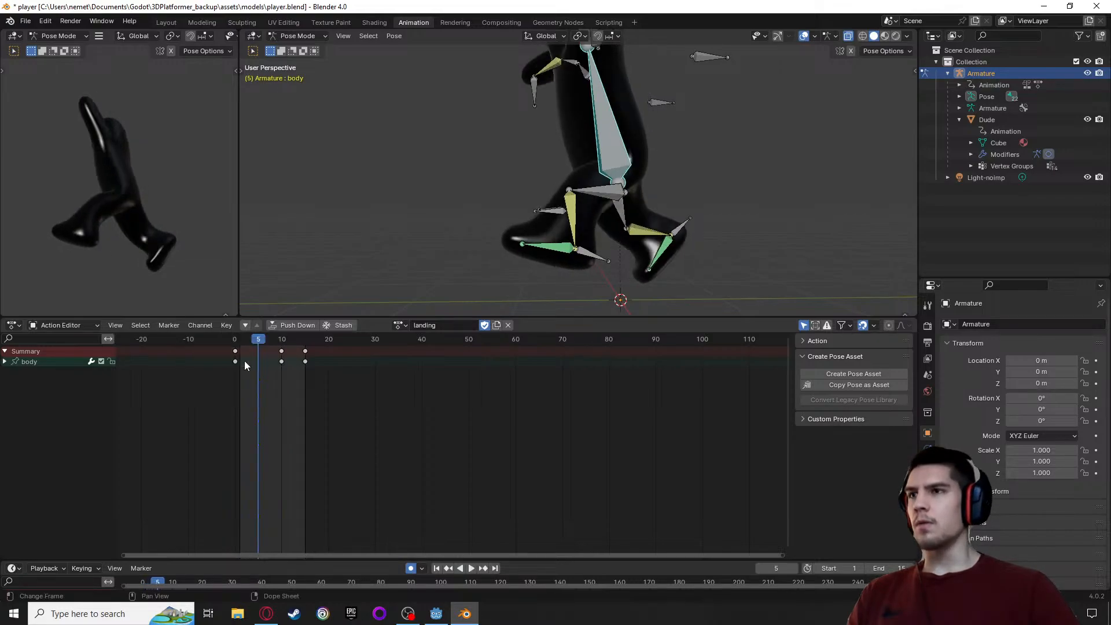
Play back the landing action and examine the motion in the preview viewport from several angles
key("space")
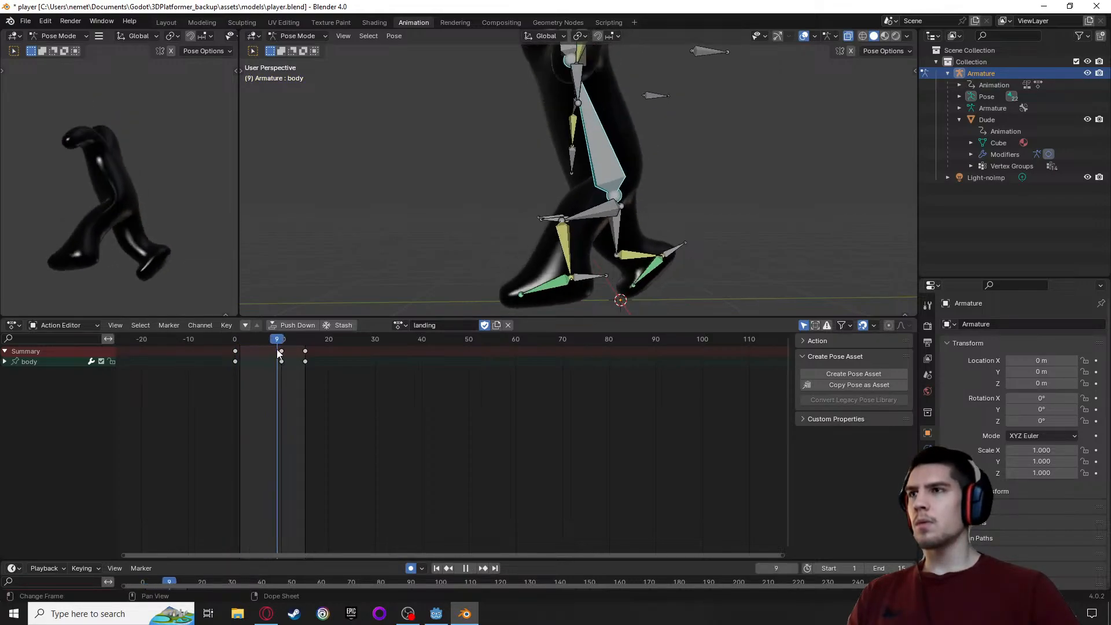
left_click_drag(301, 351, 237, 354)
middle_click_drag(196, 237, 191, 260)
key("space")
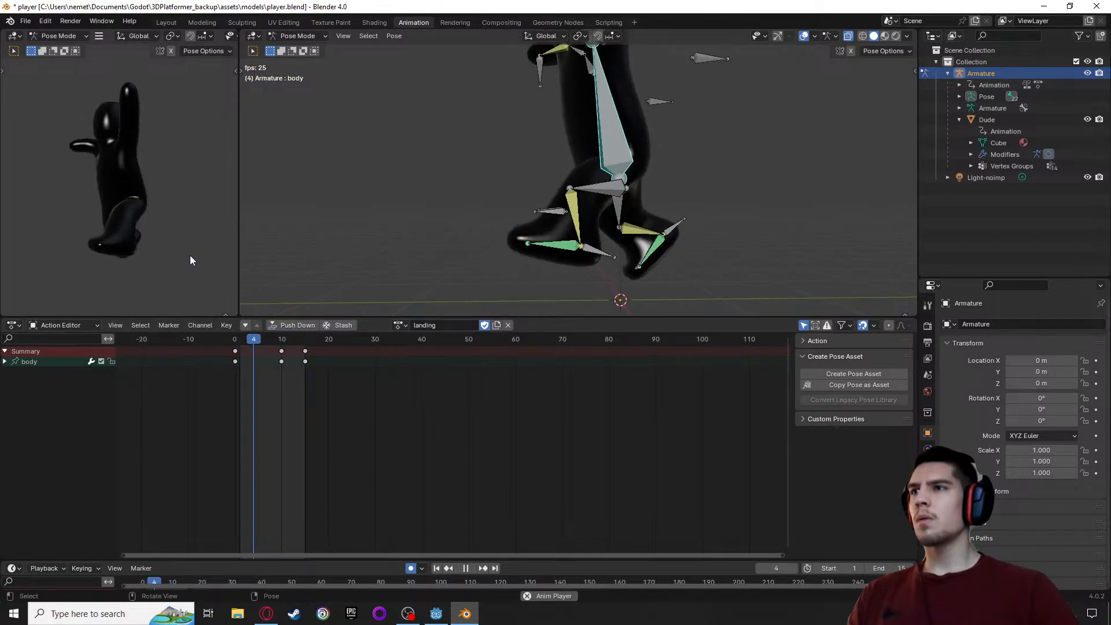
key("space")
mouse_move(189, 255)
middle_mouse_down()
mouse_move(155, 259)
mouse_move(173, 261)
middle_mouse_up()
left_click_drag(265, 341, 283, 345)
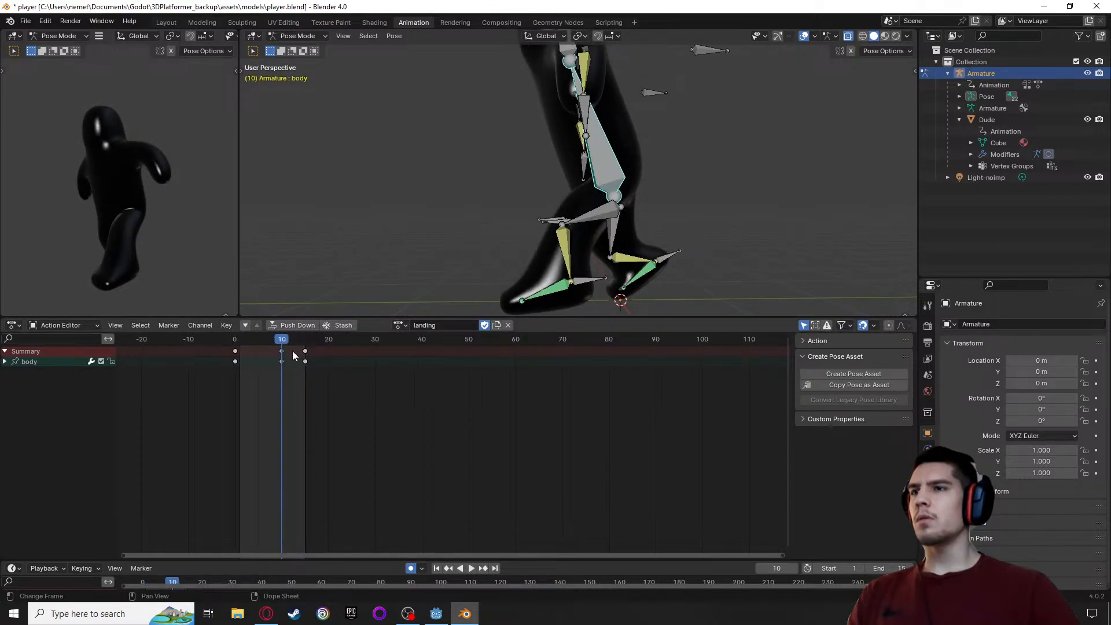
Shift the body bone's keyframes from frames 10 and 15 to frames 7 and 12, and go to frame 7
left_click(304, 355)
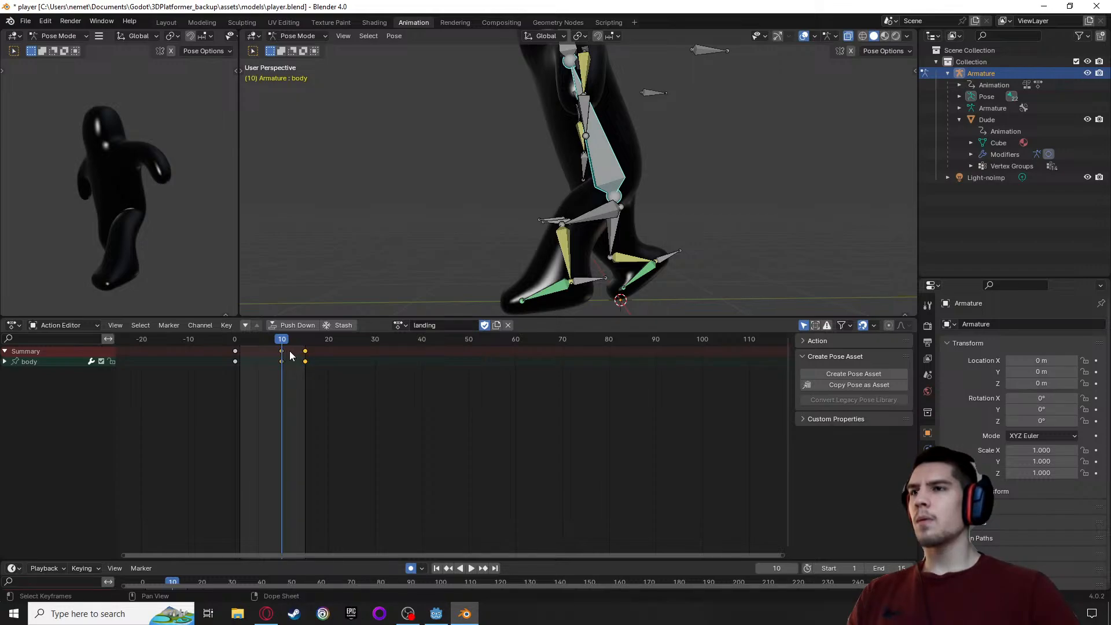
left_click_drag(282, 352, 267, 351)
key("space")
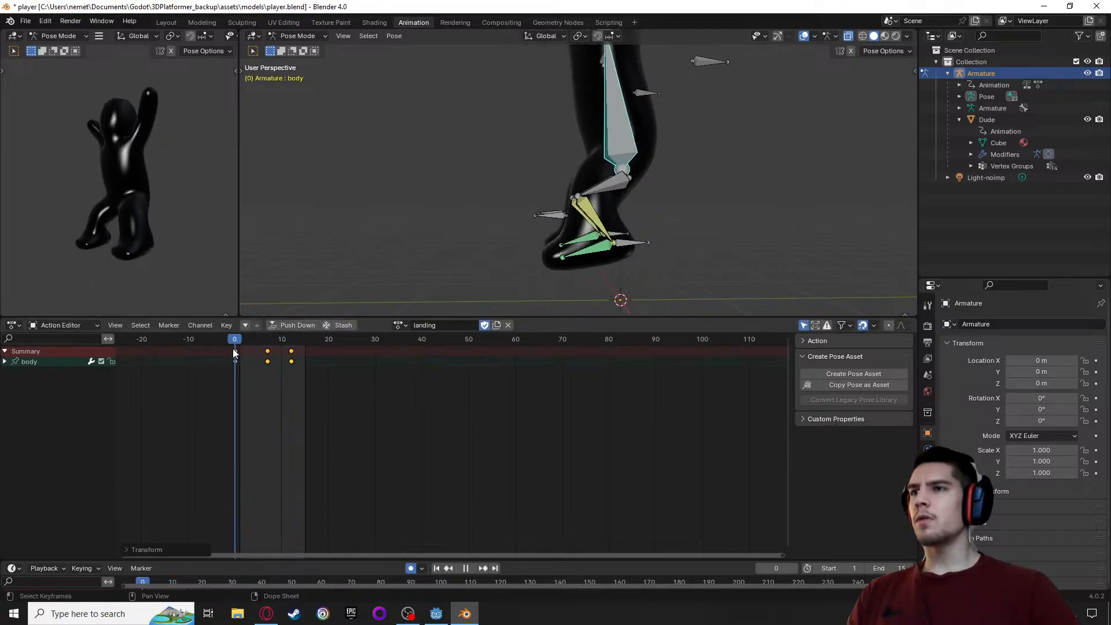
mouse_move(273, 356)
right_mouse_down("shift")
mouse_move(235, 356)
mouse_move(290, 358)
mouse_move(234, 361)
mouse_move(272, 364)
right_mouse_up("shift")
left_click(268, 341)
Examine the landing pose and the left leg bones' keyframes in the right orthographic view around frames 5 to 9
mouse_move(427, 233)
middle_mouse_down()
mouse_move(612, 217)
mouse_move(404, 220)
mouse_move(397, 247)
mouse_move(436, 255)
mouse_move(446, 226)
middle_mouse_up()
scroll(384, 262, "down", 4)
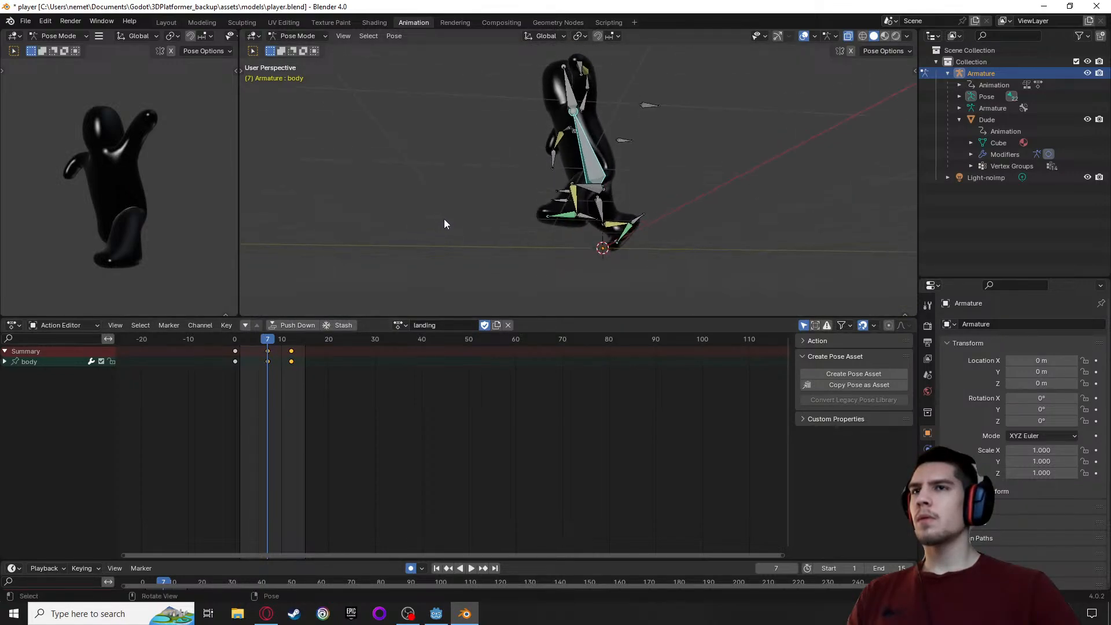
middle_click_drag(491, 273, 468, 77, "alt")
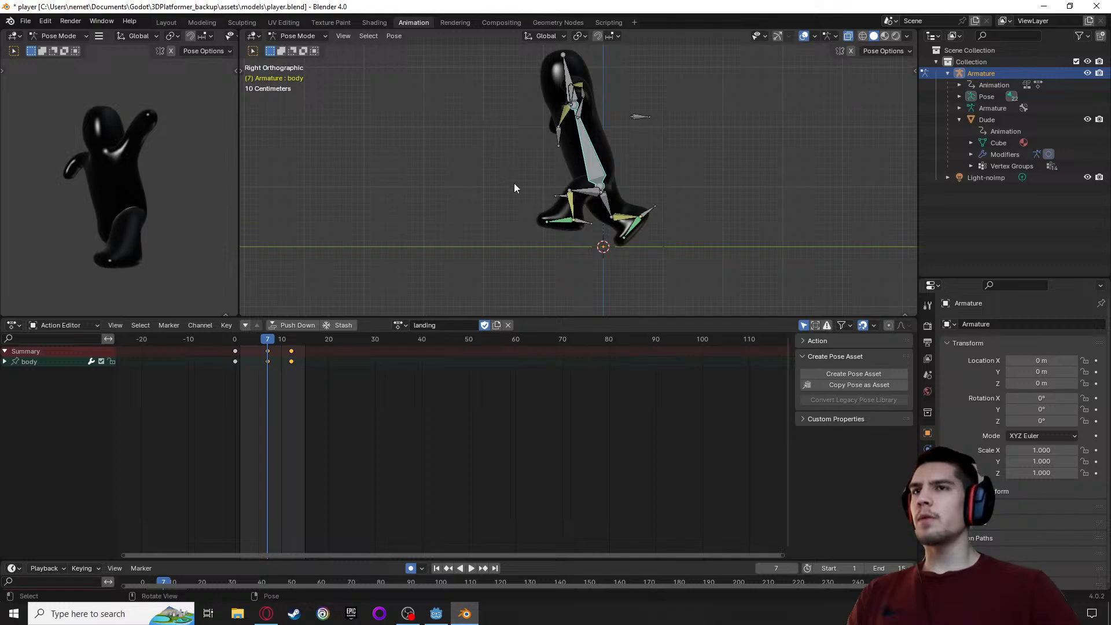
scroll(566, 230, "up", 3)
scroll(565, 231, "up", 2)
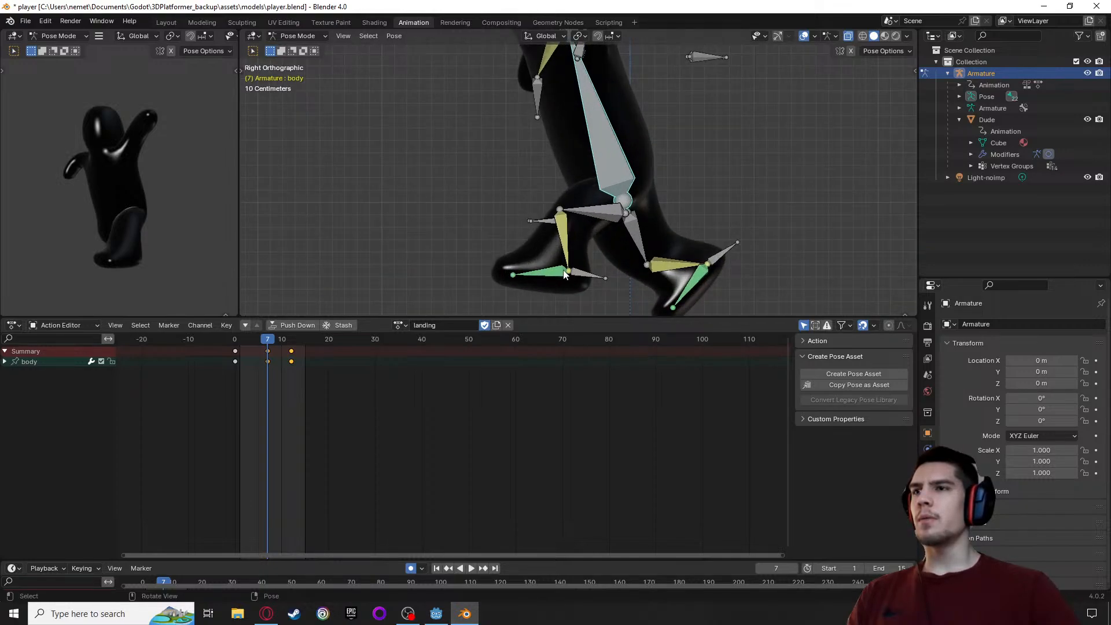
left_click(582, 276)
scroll(582, 275, "down", 2)
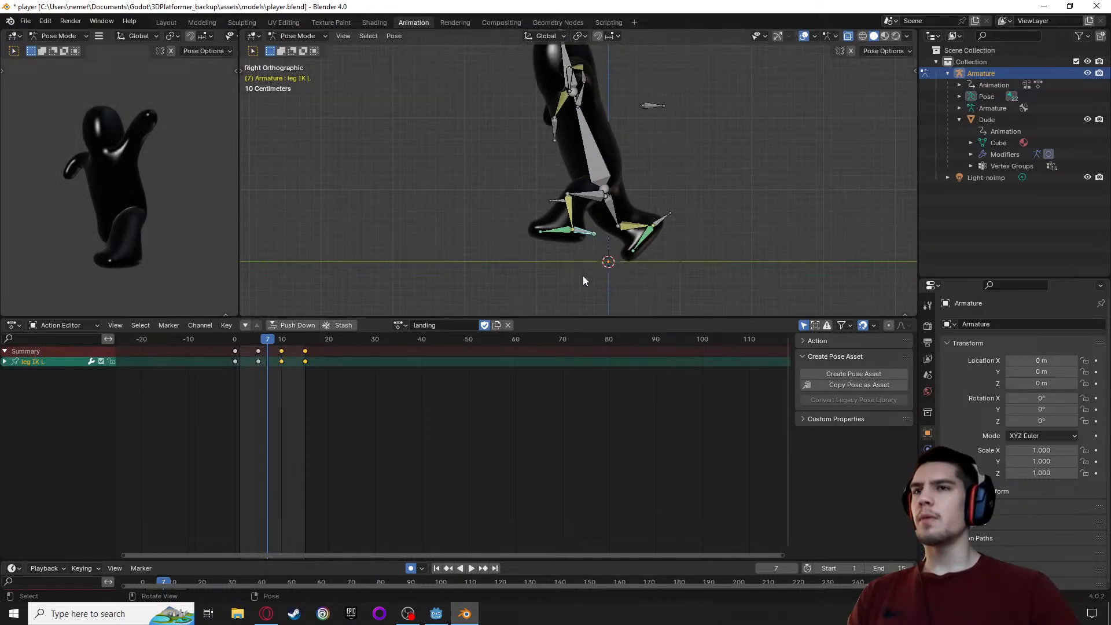
left_click(581, 266)
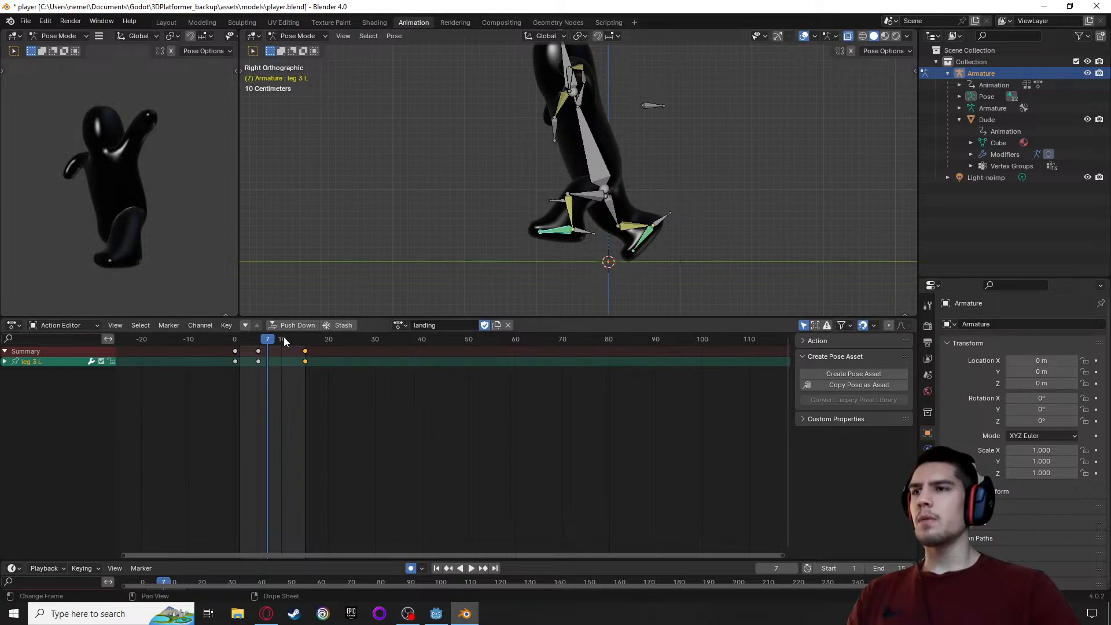
key("space")
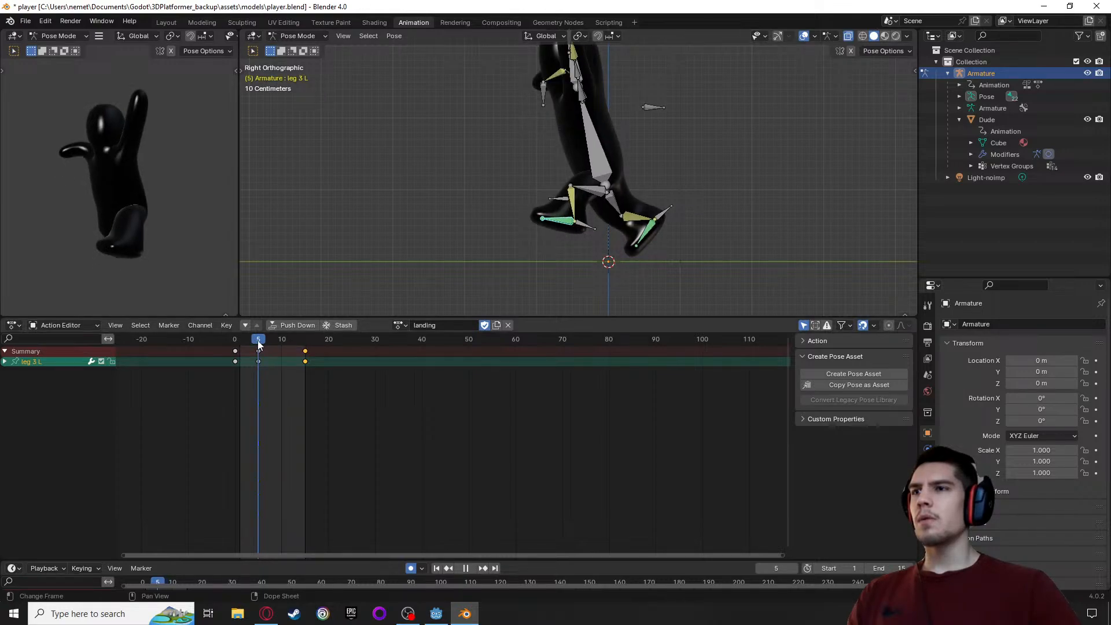
key("space")
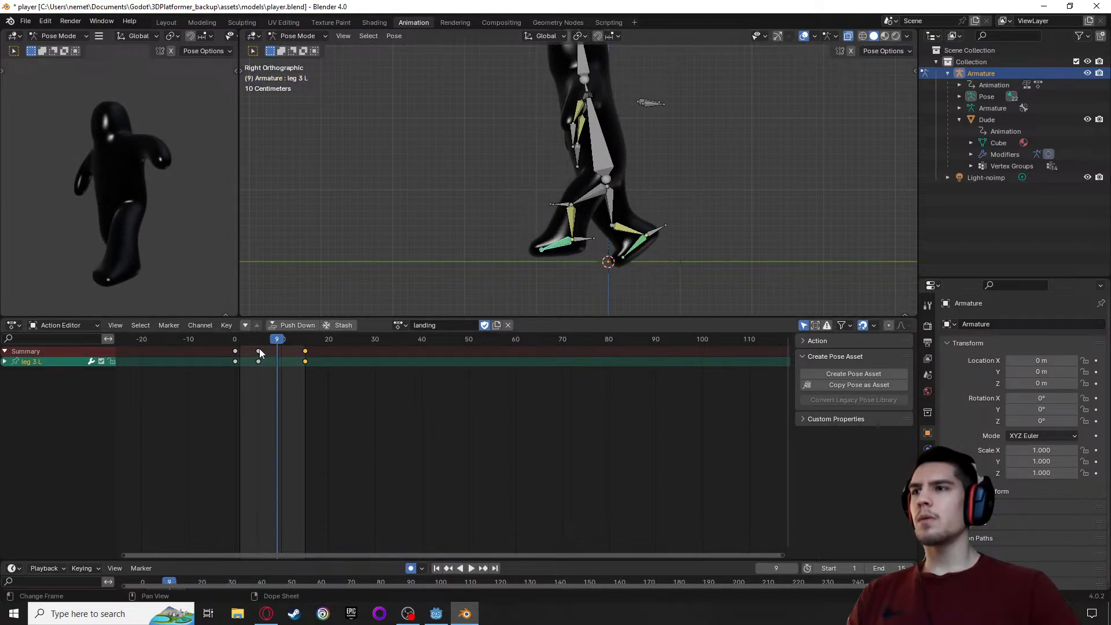
Try selecting all bones at frame 8 to show the whole armature's keyframes, and undo the selection
key("a")
left_click_drag(278, 339, 273, 339)
left_click(485, 185)
left_click(598, 145)
key("a")
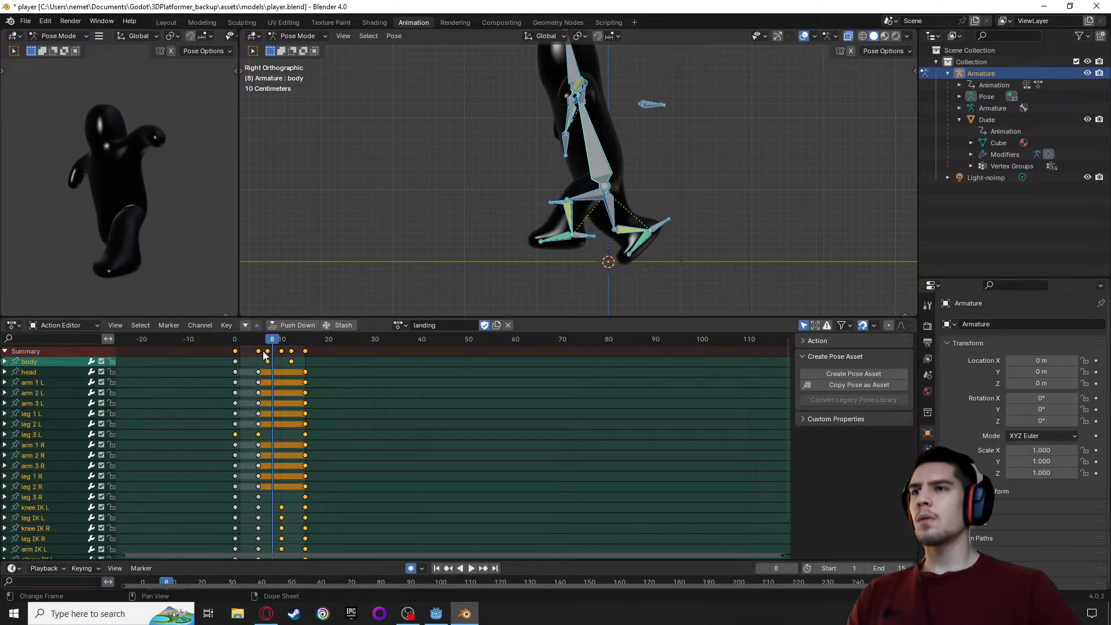
key("ctrl+z")
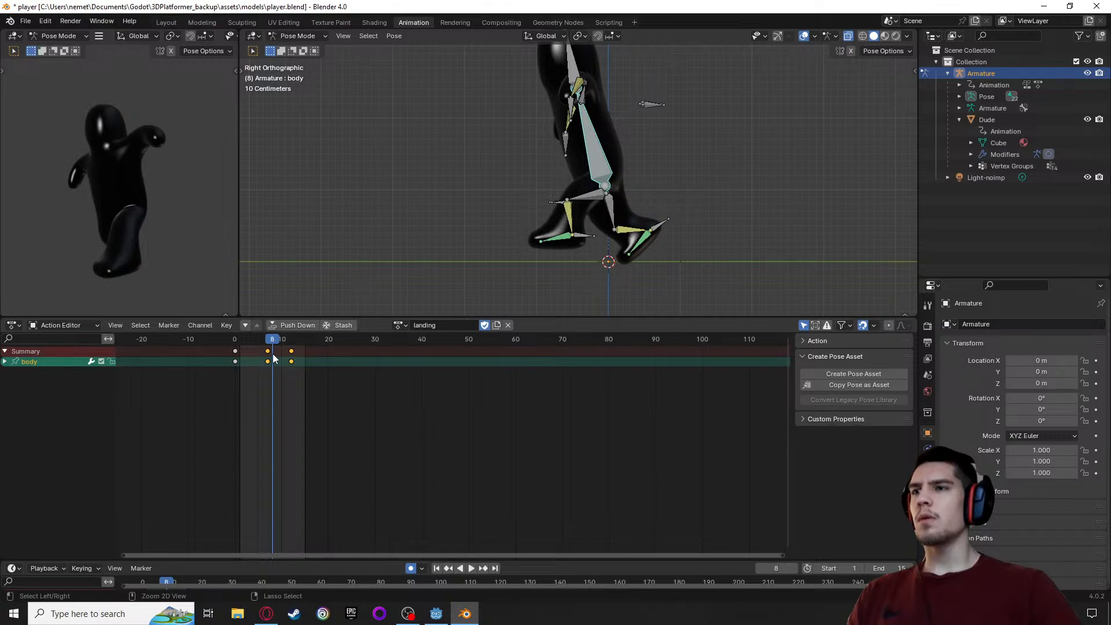
left_click(262, 352)
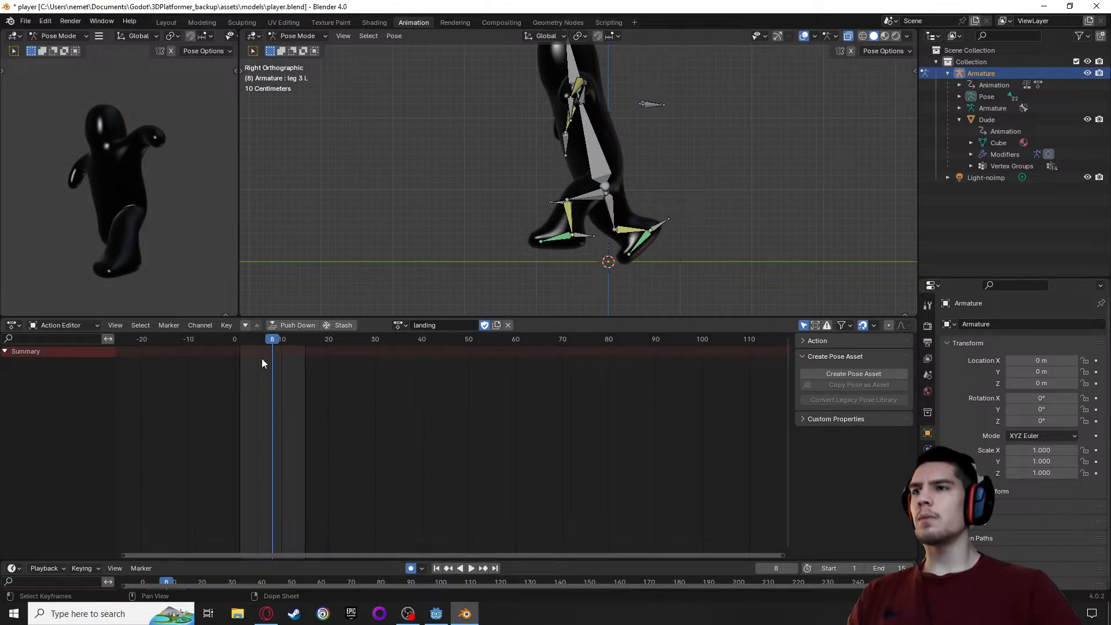
left_click(586, 144)
key("a")
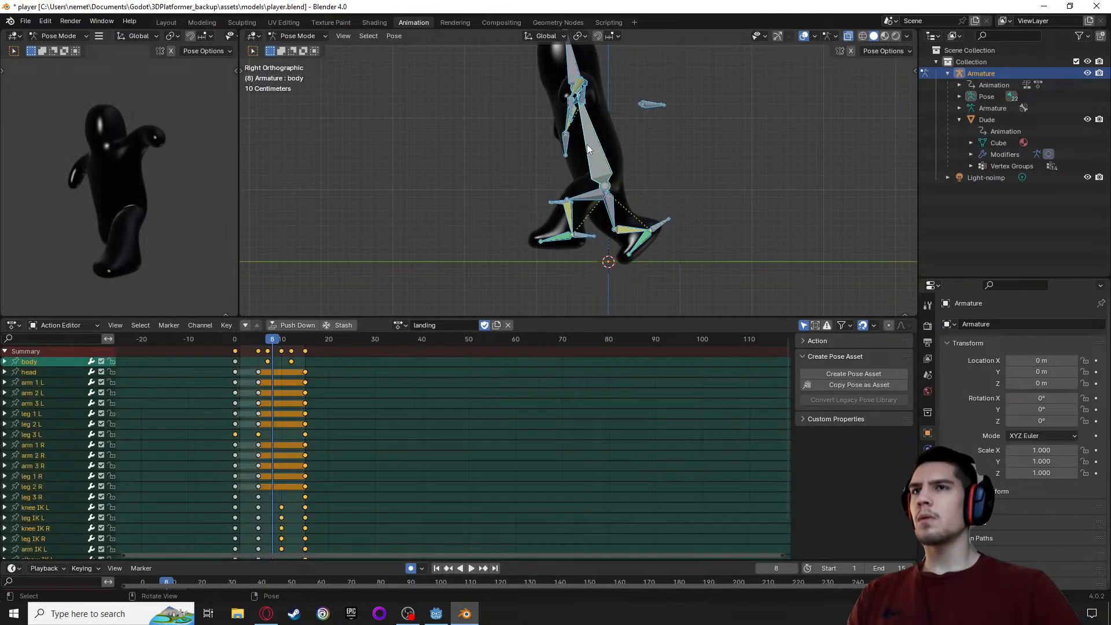
key("ctrl+z")
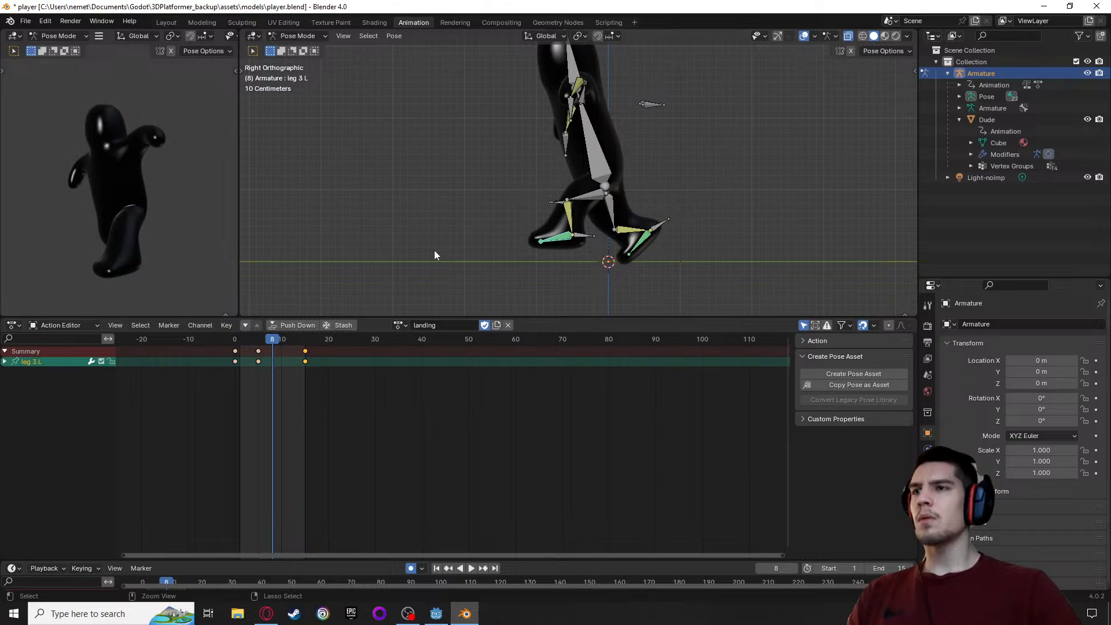
Undo the shift of the body bone's last two keyframes, restoring them to frames 10 and 15
key("Left")
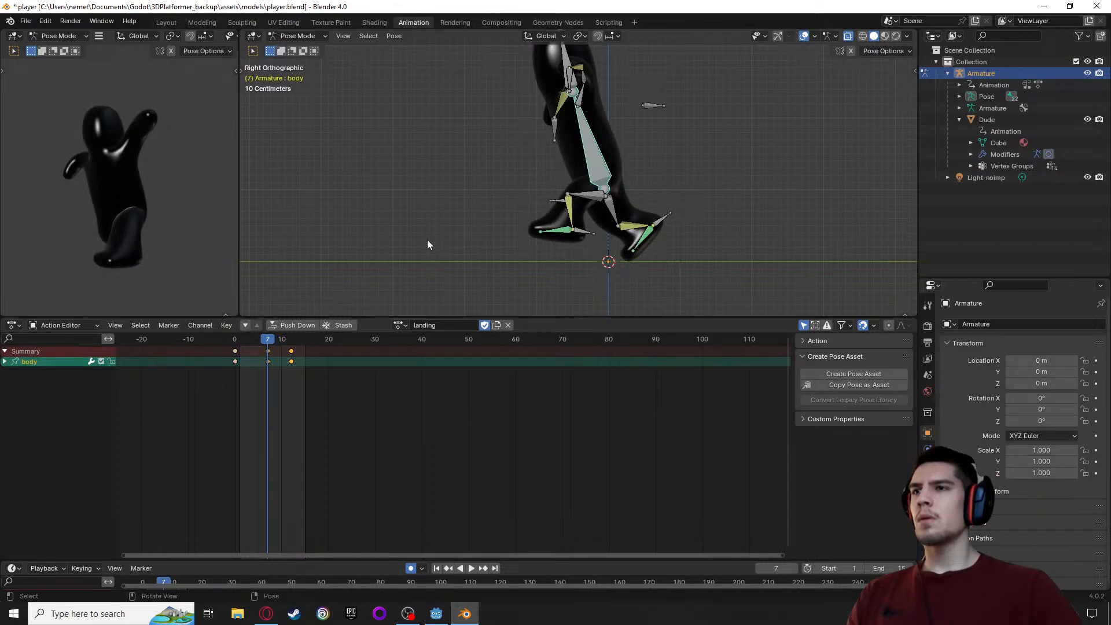
key("a")
key("ctrl+z")
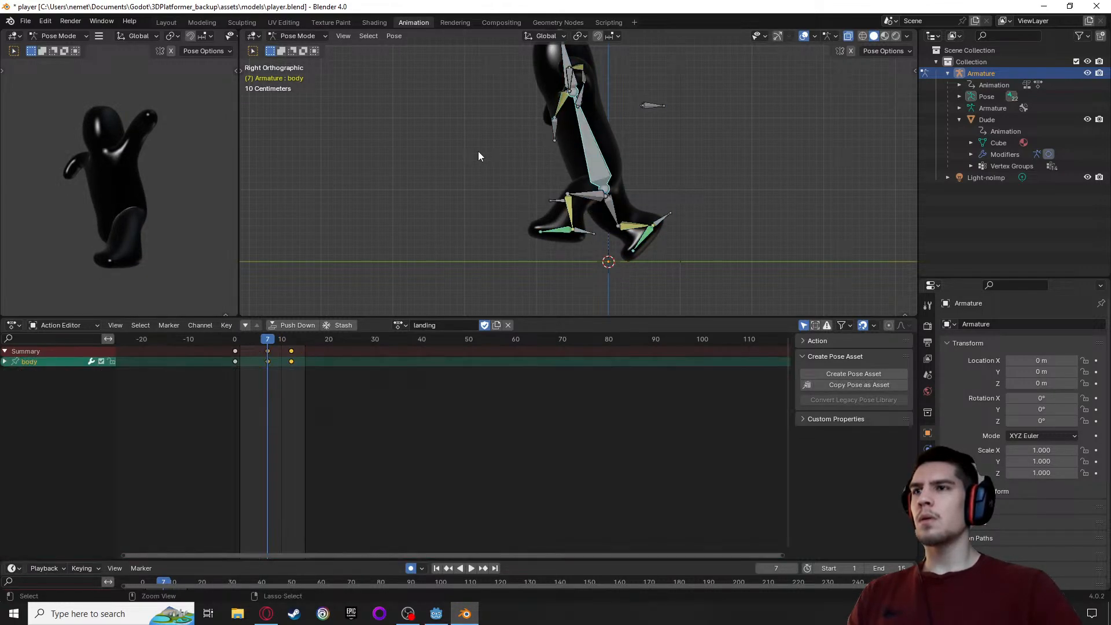
key("Right")
key("Right")
key("Right")
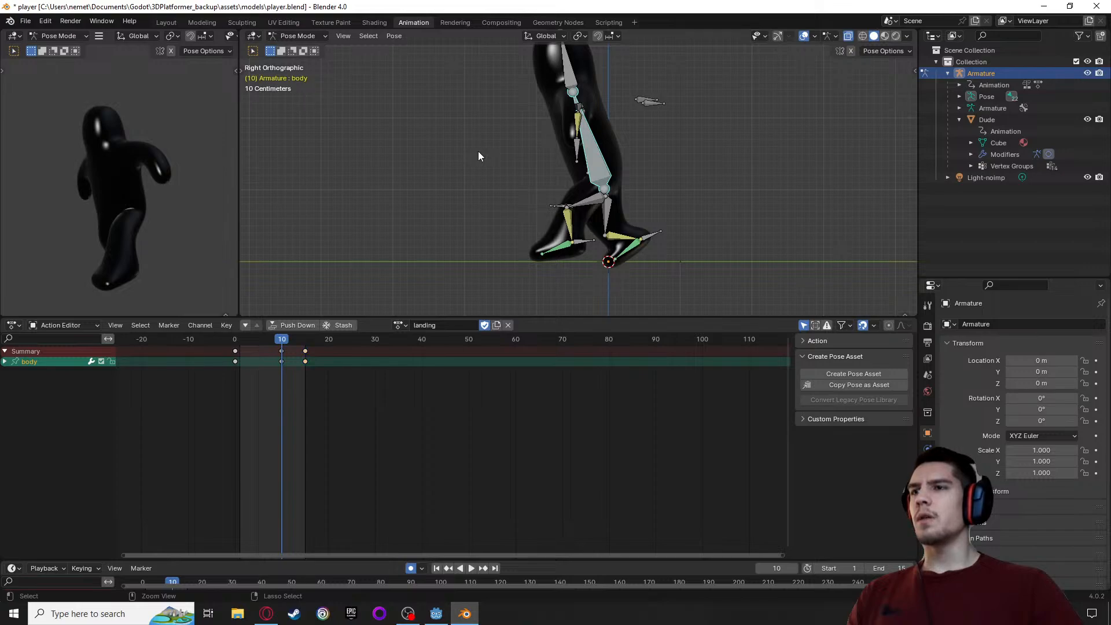
Undo the body bone's keyframe deletion and lift, and the leg IK R bone's moves and 39.4° rotation
key("ctrl+z")
key("ctrl+z")
key("ctrl+z")
key("ctrl+z")
key("ctrl+z")
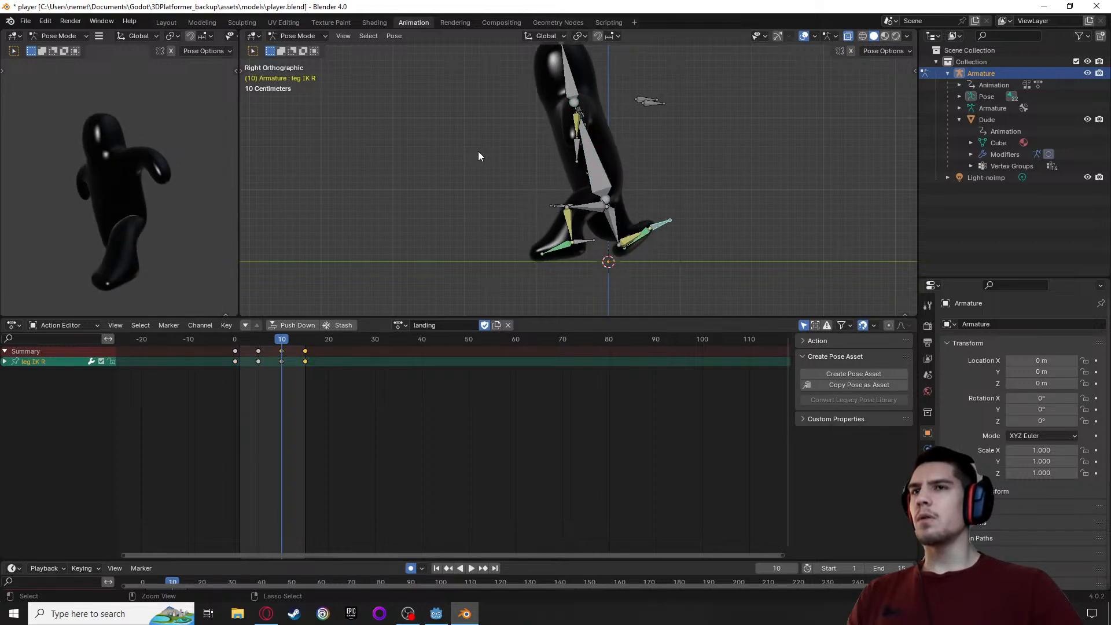
Restore the selection of all bones and delete their keyframes at frame 5 of the landing action
key("ctrl+z")
key("ctrl+z")
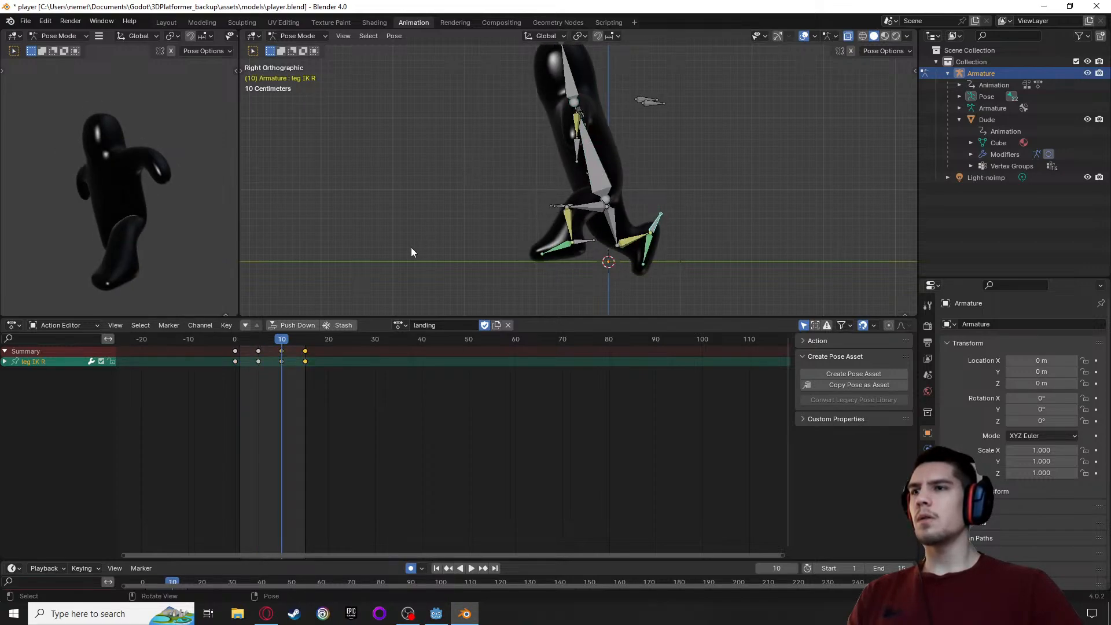
key("ctrl+z")
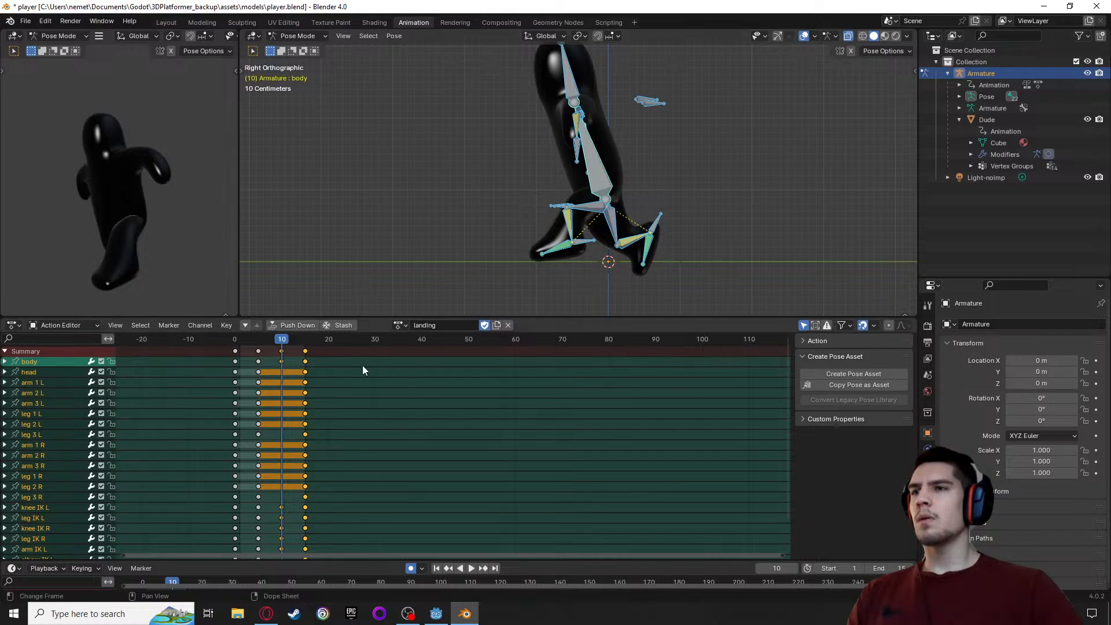
left_click(257, 351)
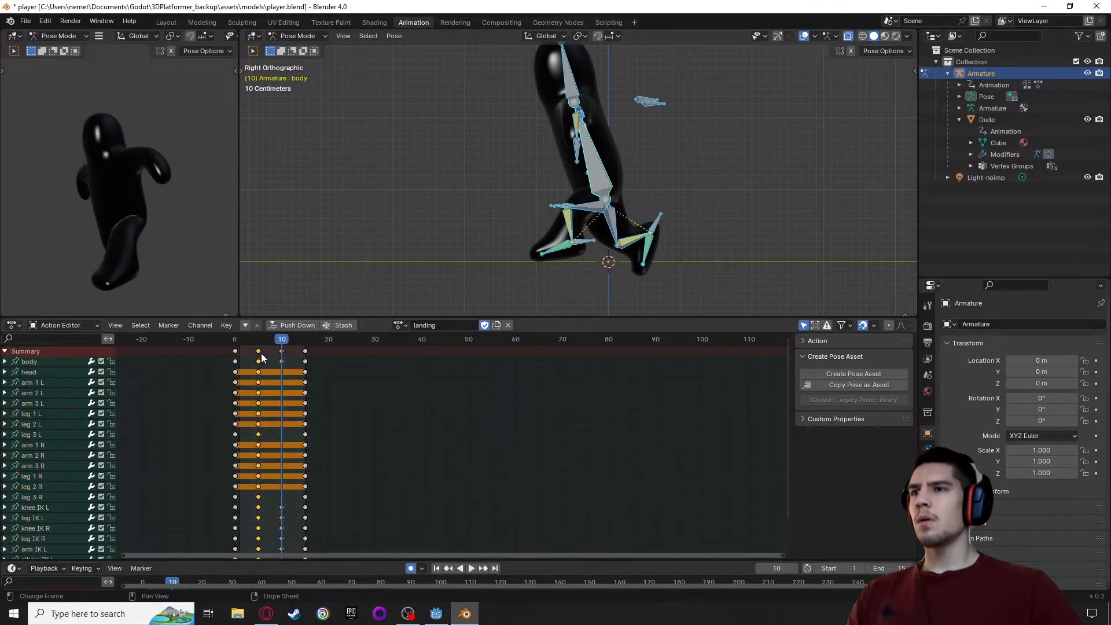
left_click(258, 340)
key("x")
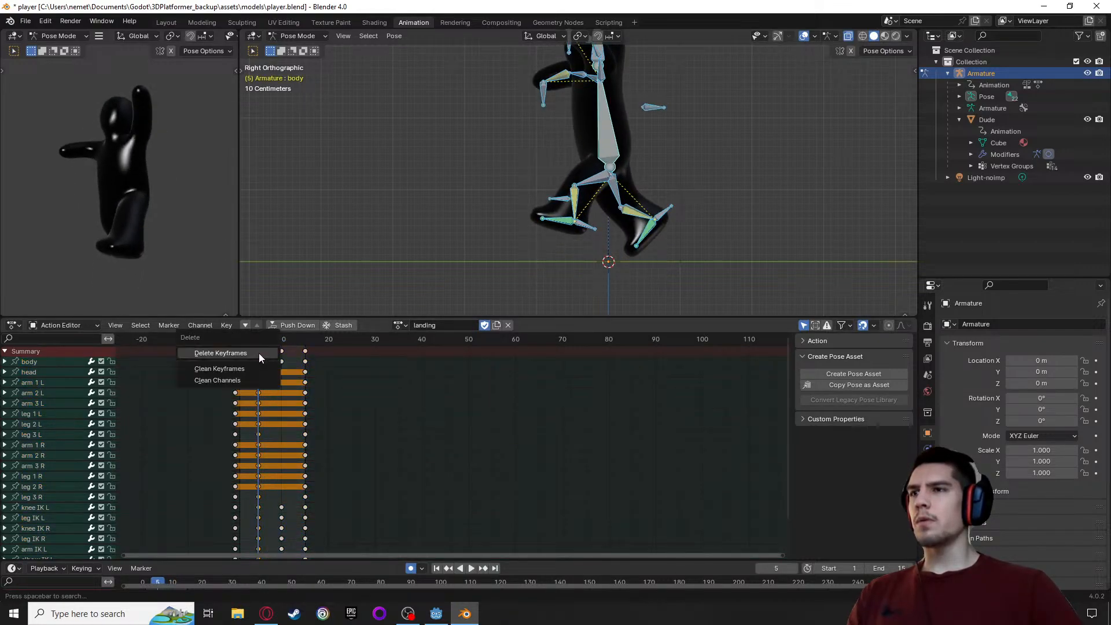
left_click(244, 355)
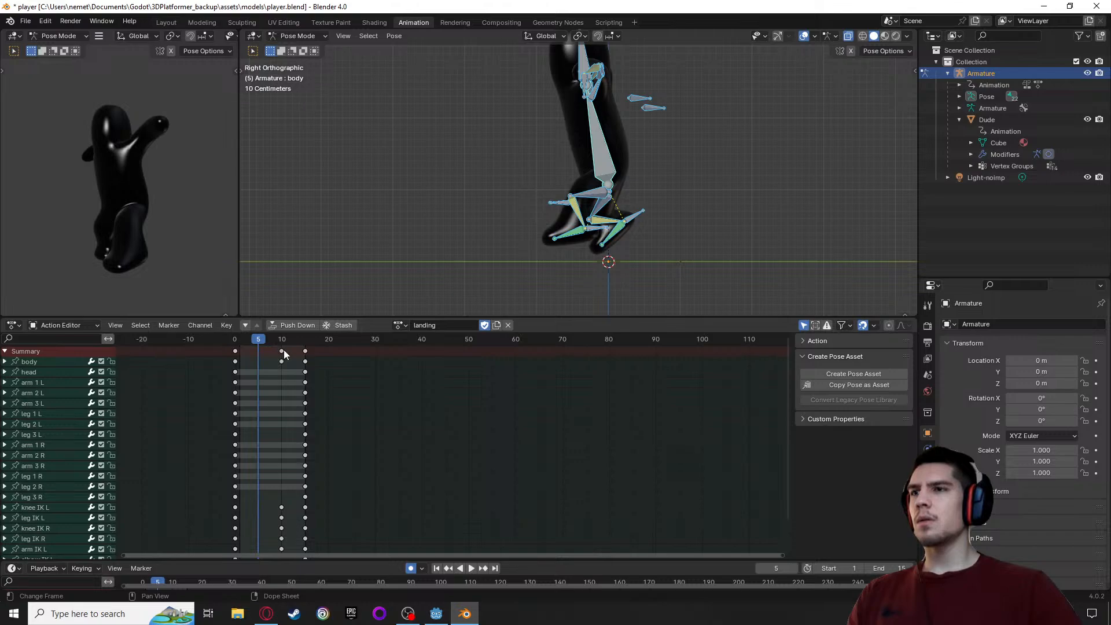
Shift all bones' crouch and final keyframes three frames earlier, to frames 7 and 12
mouse_move(271, 341)
left_mouse_down()
mouse_move(289, 341)
mouse_move(280, 349)
left_mouse_up()
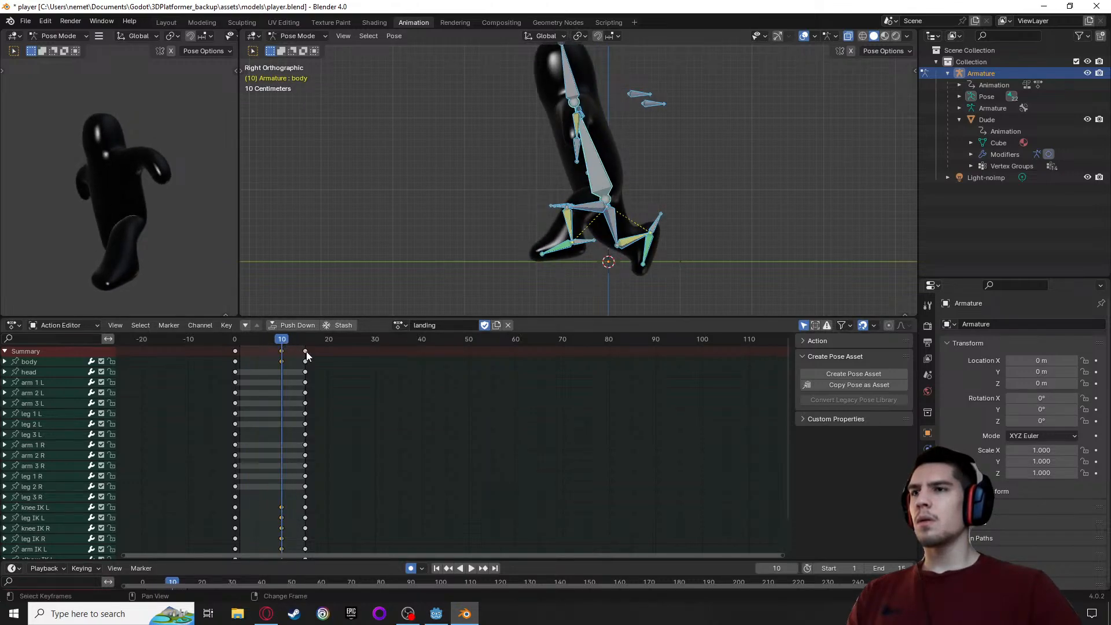
left_click(306, 351)
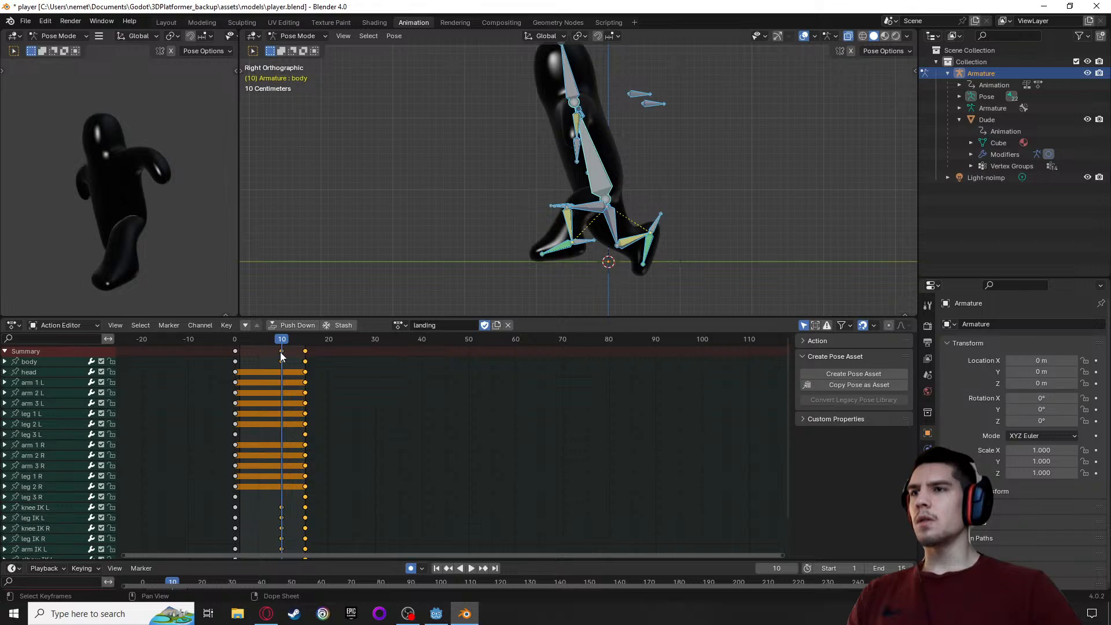
key("g")
left_click(265, 352)
left_click_drag(281, 336, 291, 339)
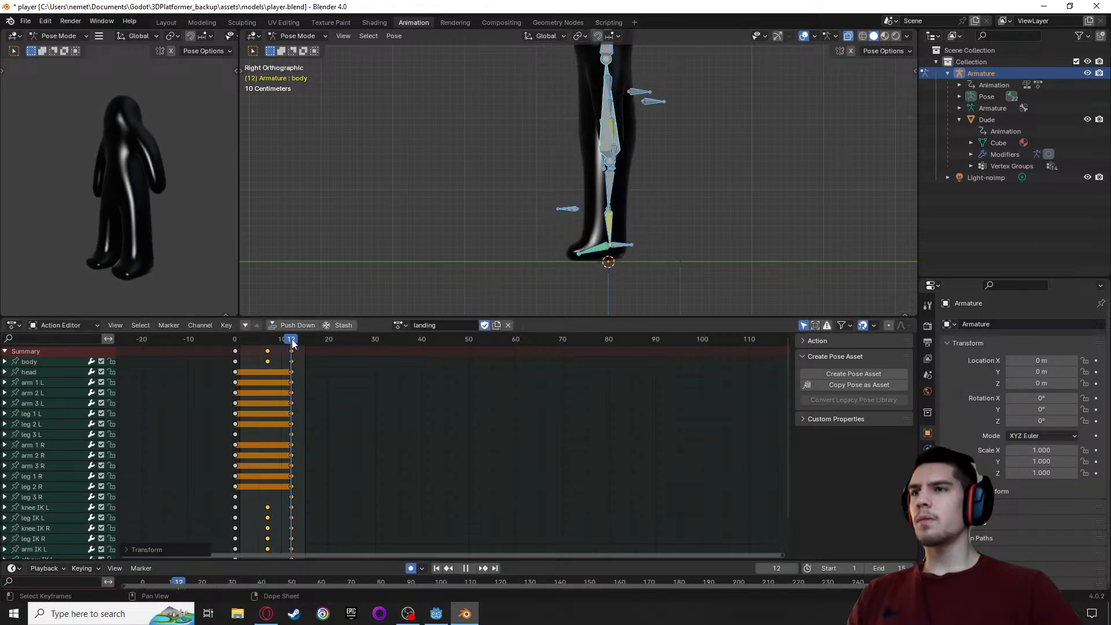
Set the playback end frame to 12 and play back the shortened landing animation
left_click(900, 568)
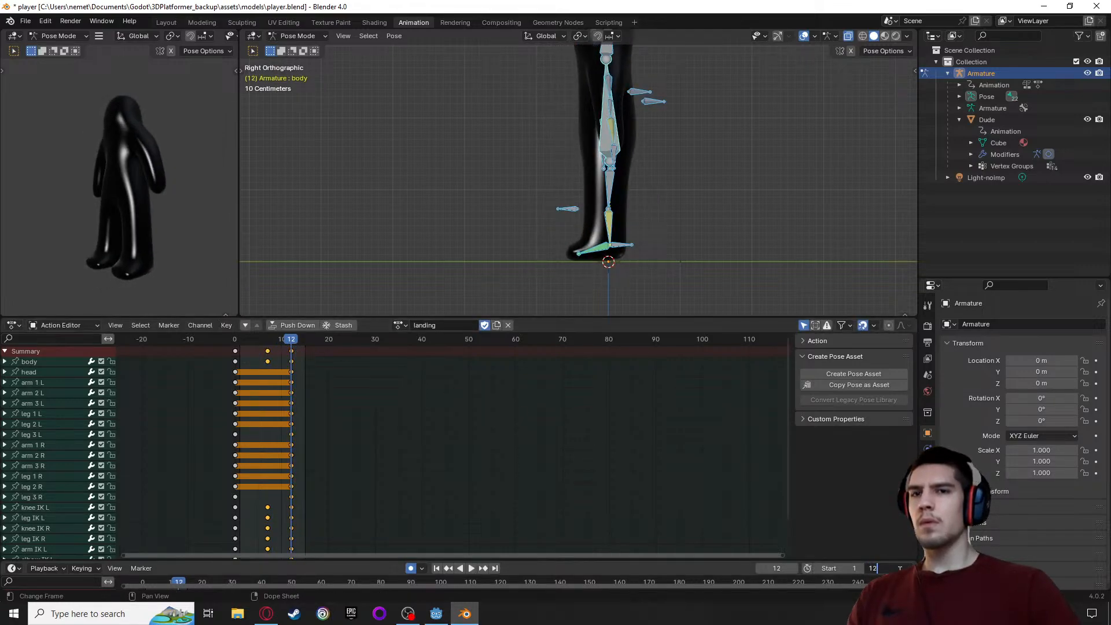
key("Return")
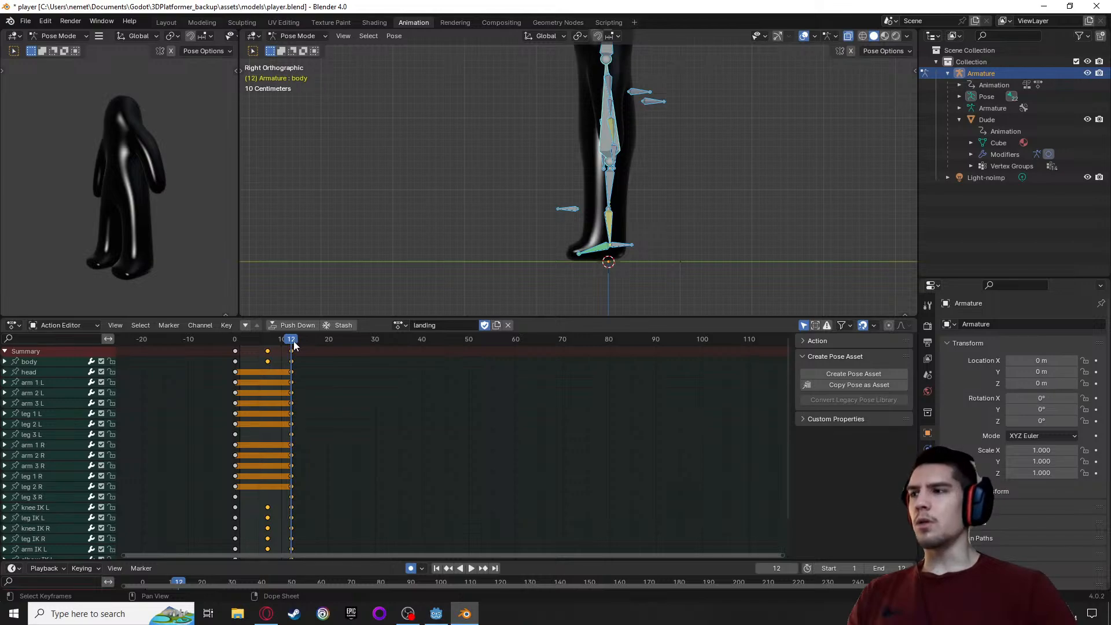
key("space")
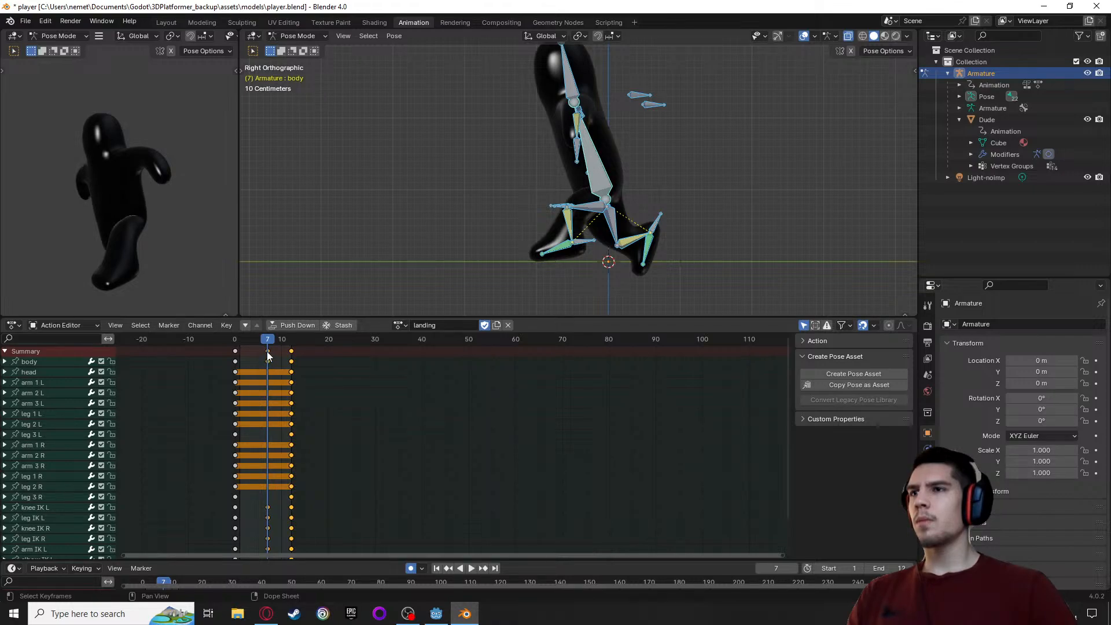
Move the crouch keyframes to frame 5, keep the final ones at frame 12, and play back the timing
left_click_drag(266, 352, 257, 352)
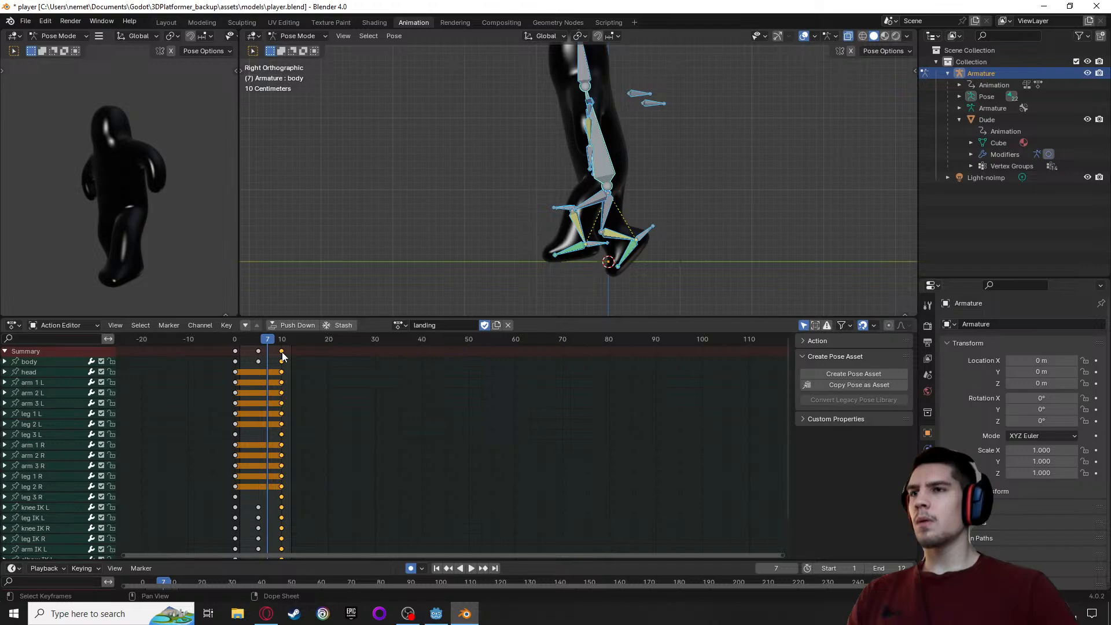
left_click_drag(269, 341, 300, 345)
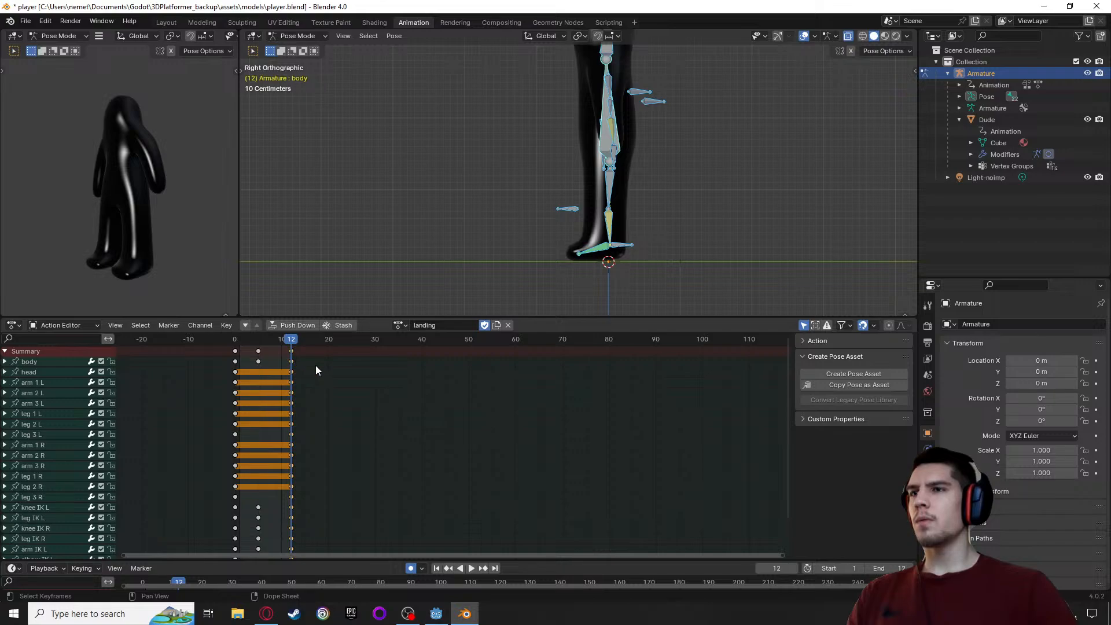
left_click(291, 351)
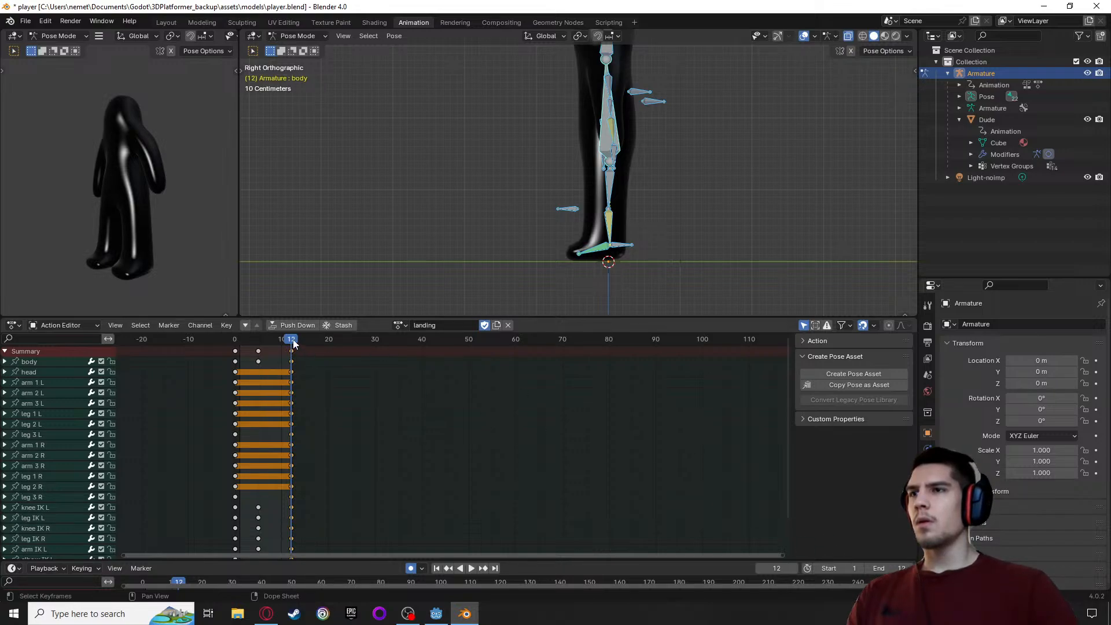
key("space")
key("space")
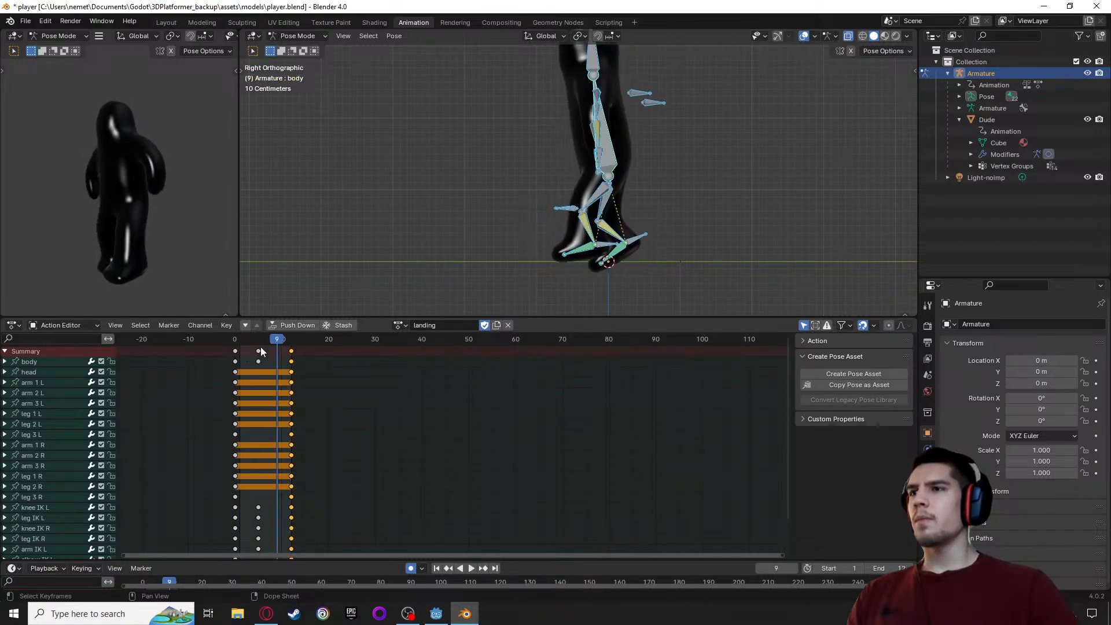
Go to frame 5 and examine the crouched pose from the side, focusing on the legs and feet
mouse_move(259, 345)
left_mouse_down()
mouse_move(233, 351)
mouse_move(259, 355)
left_mouse_up()
middle_click_drag(421, 267, 483, 276)
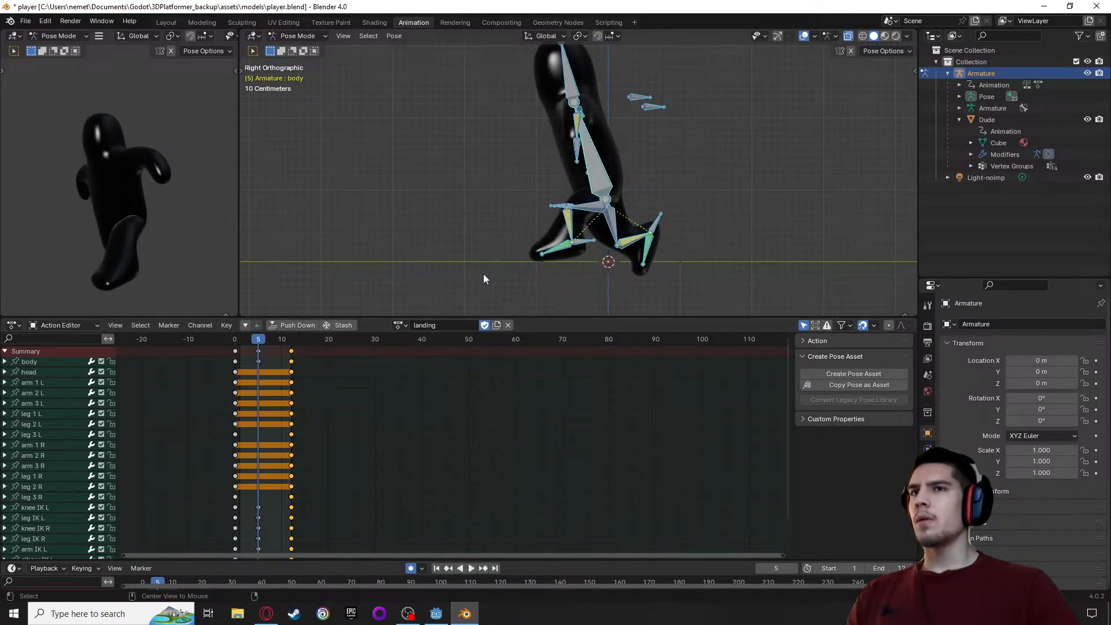
scroll(509, 276, "up", 2)
middle_click_drag(168, 231, 92, 221)
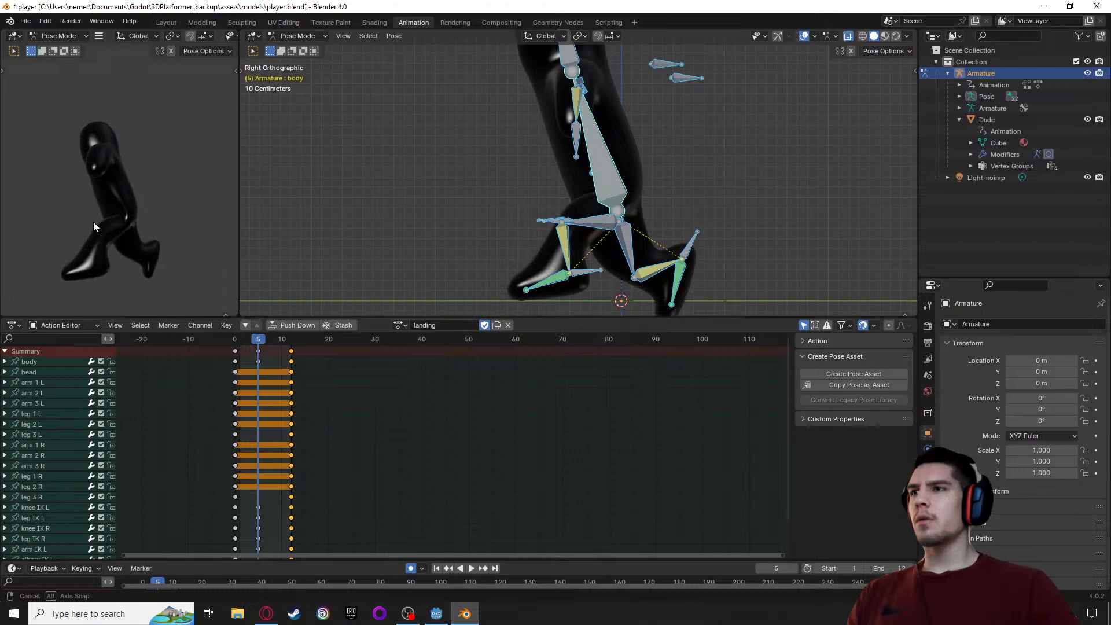
scroll(93, 221, "up", 1)
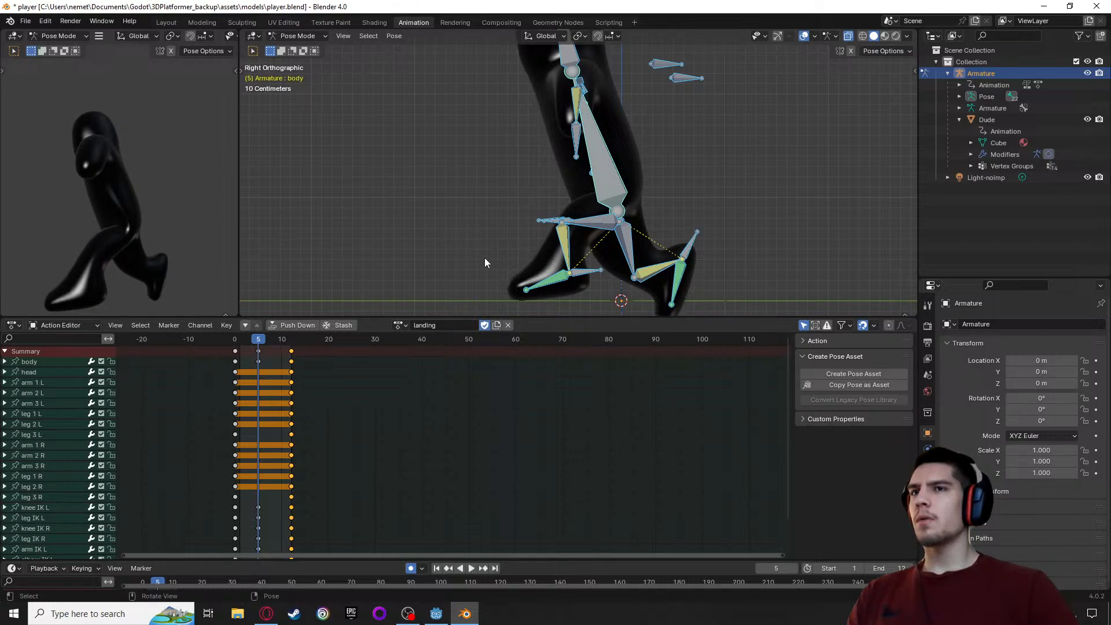
middle_click_drag(484, 258, 464, 194, "shift")
scroll(655, 273, "up", 3)
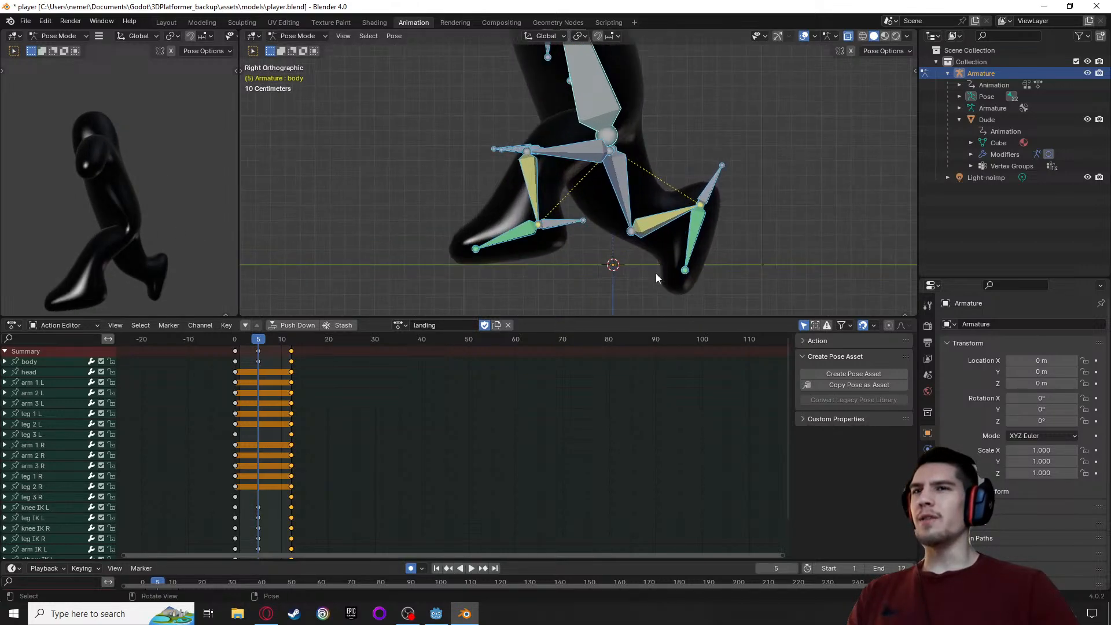
Try nudging all bones about 0.03 m upward at frame 5, and undo the move
key("g")
left_click(746, 251)
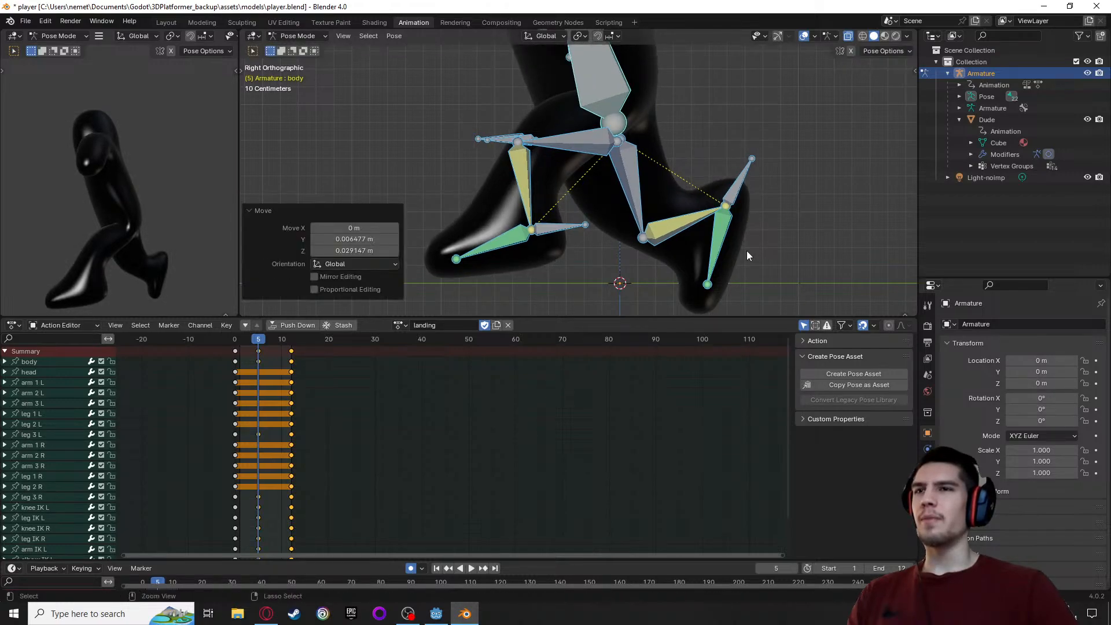
key("ctrl+z")
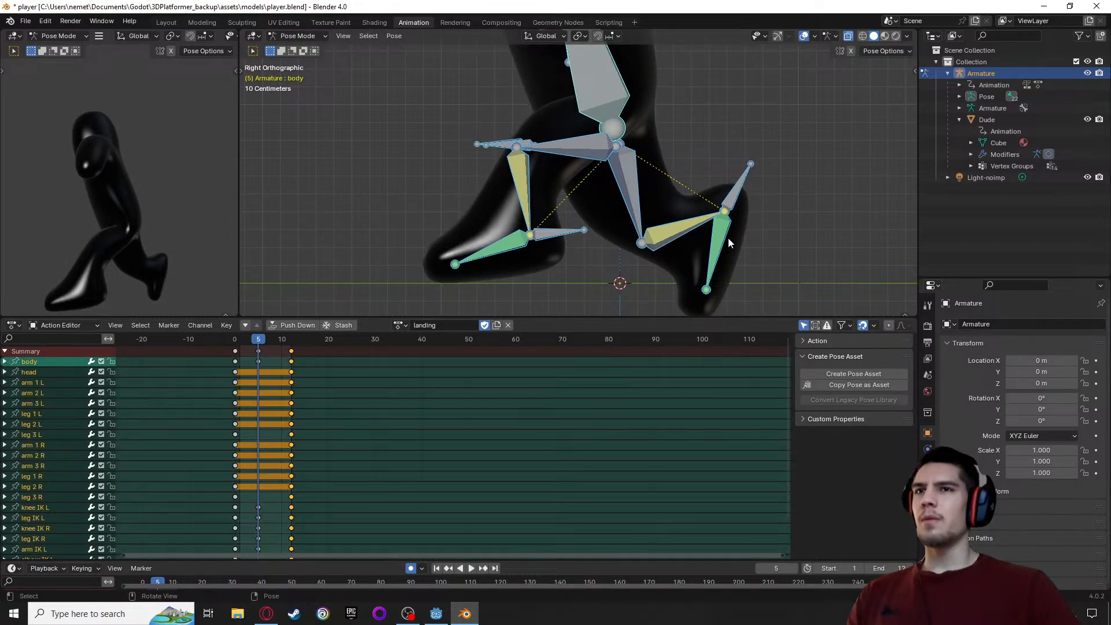
Raise the leg IK R bone about 0.16 m overall at frame 5 and rotate it -48° so the rear foot clears the ground
left_click(738, 201)
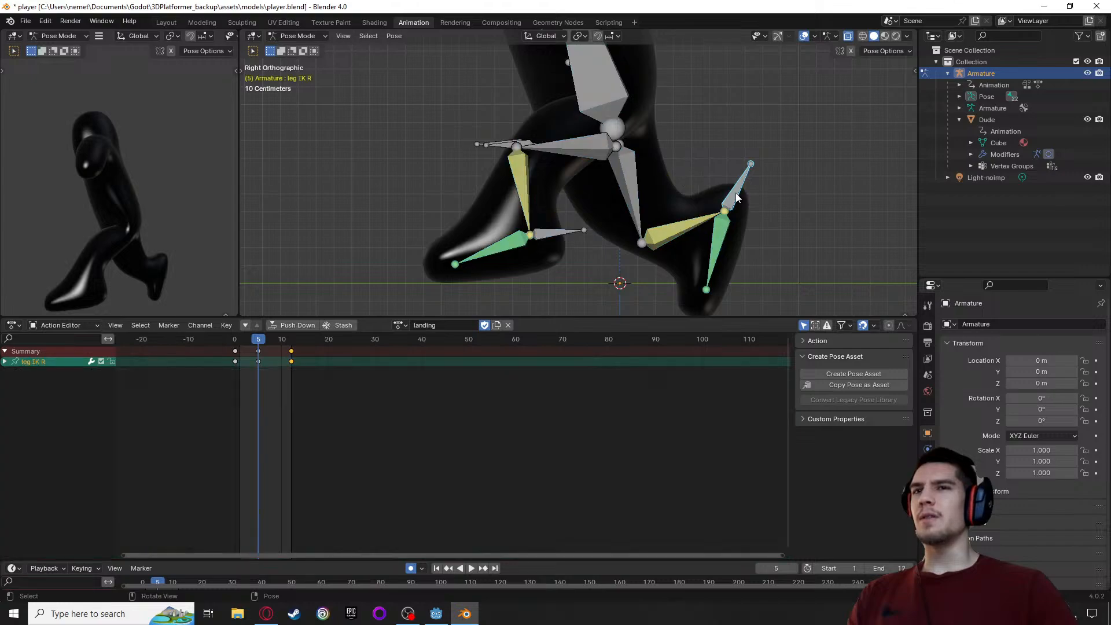
key("g")
left_click(742, 151)
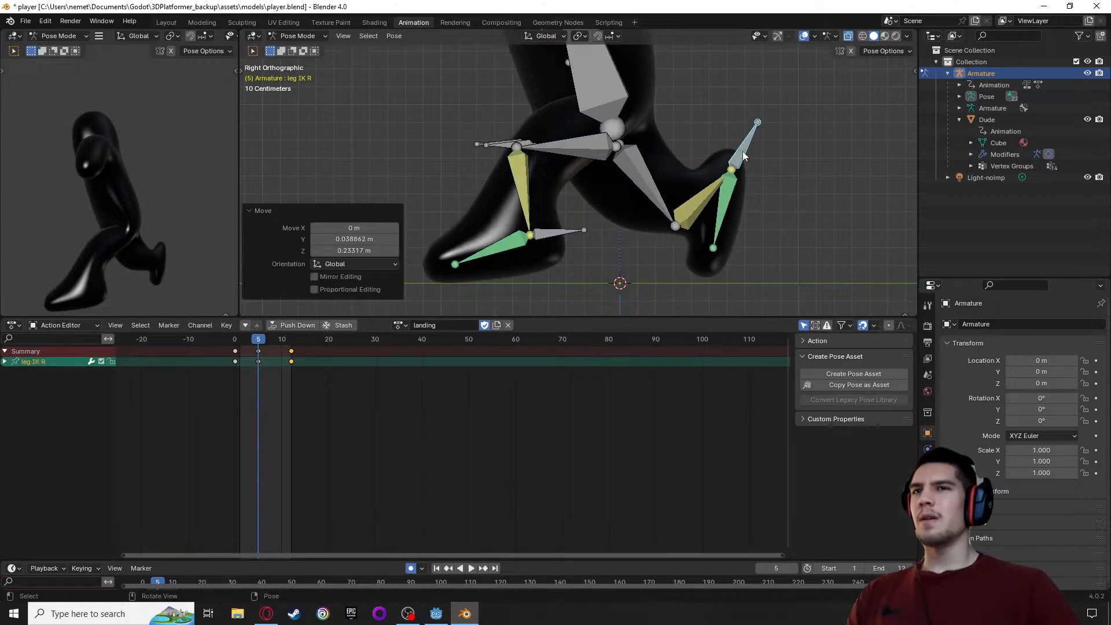
key("r")
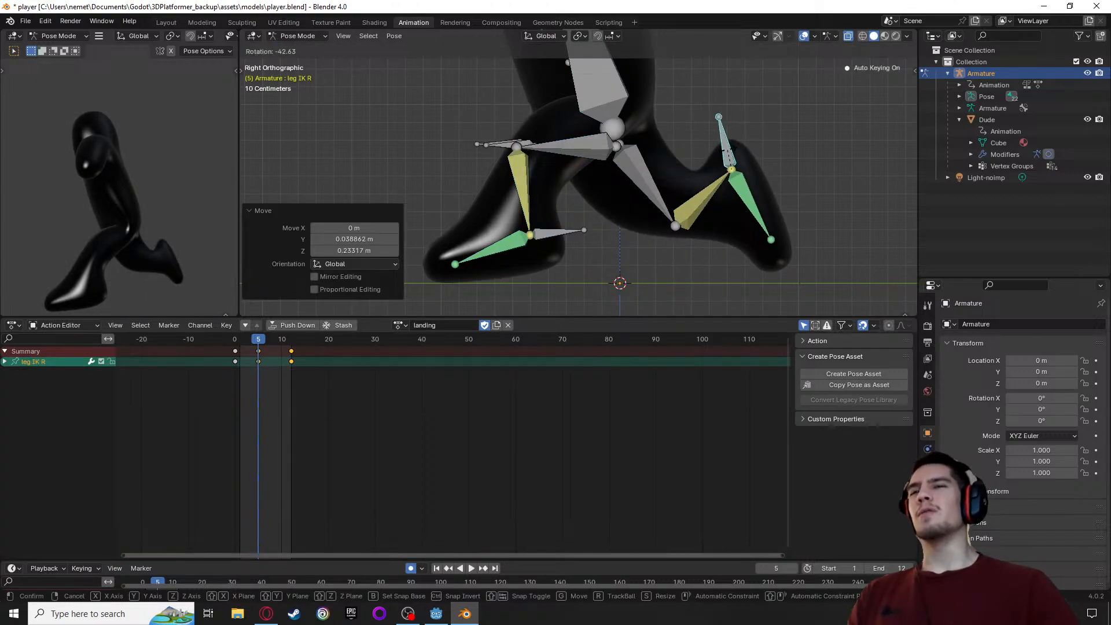
left_click(724, 169)
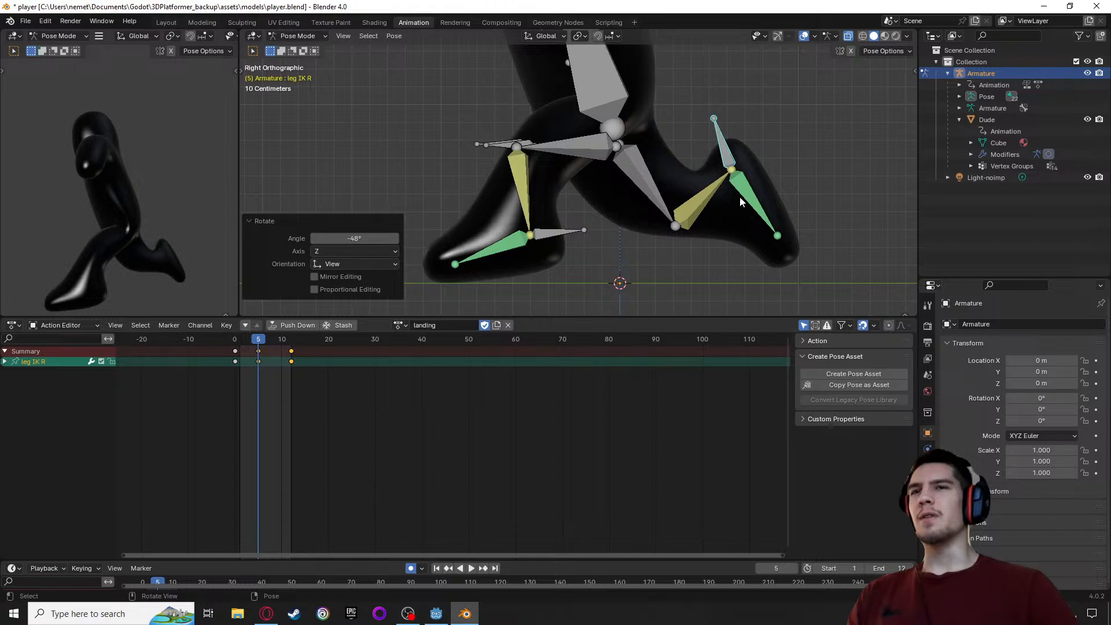
key("g")
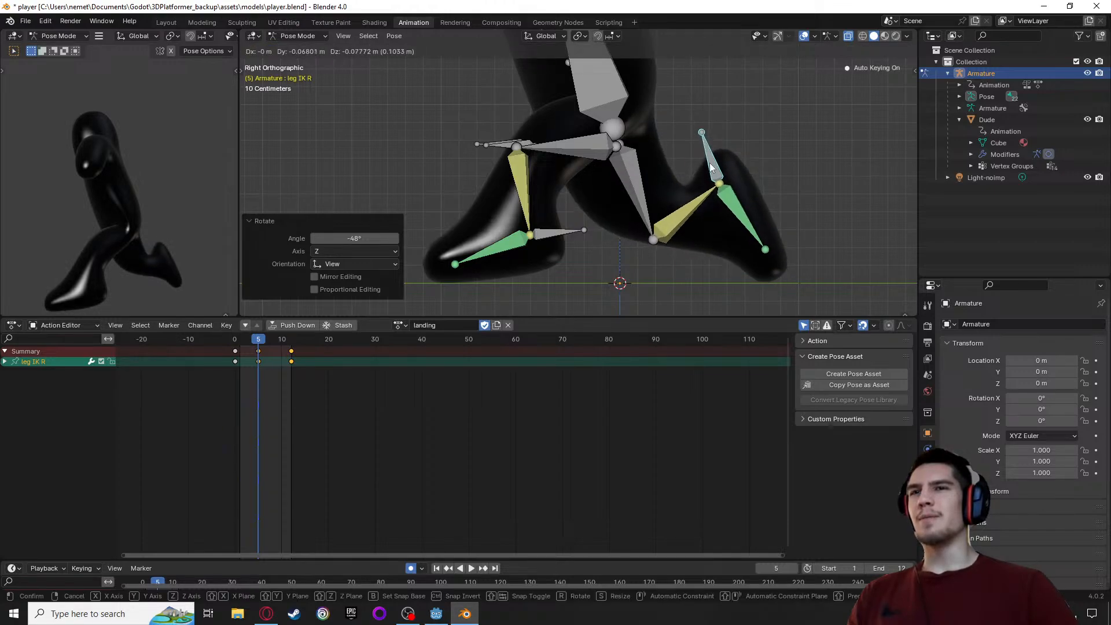
left_click(669, 197)
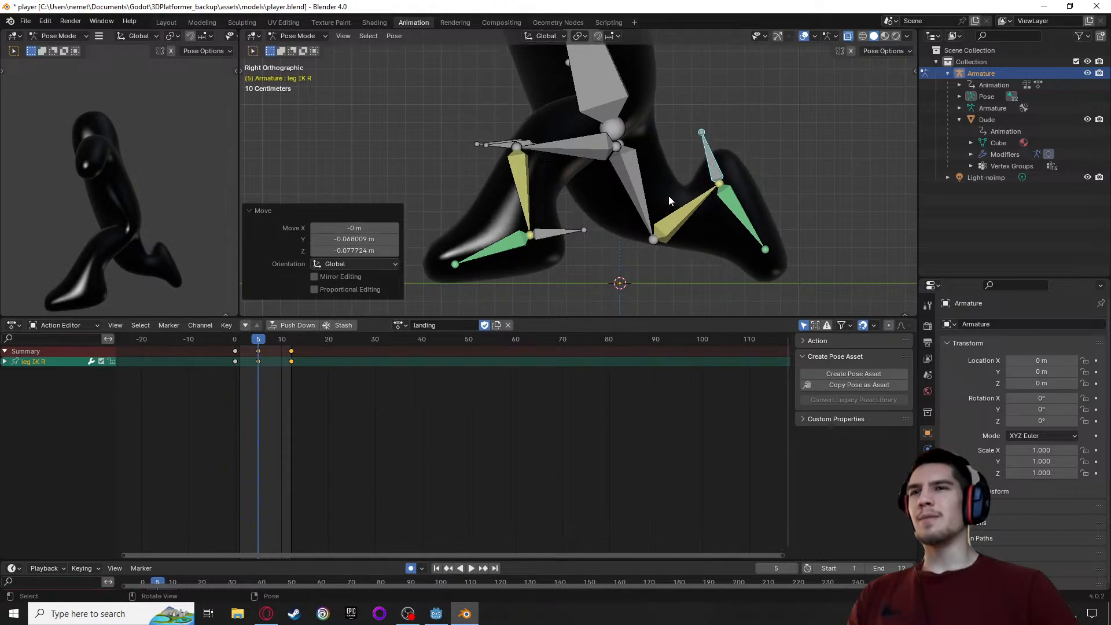
Examine the bent right leg at frame 5 in perspective and from the side
left_click(661, 227)
mouse_move(607, 229)
middle_mouse_down()
mouse_move(578, 237)
mouse_move(615, 249)
mouse_move(592, 226)
middle_mouse_up()
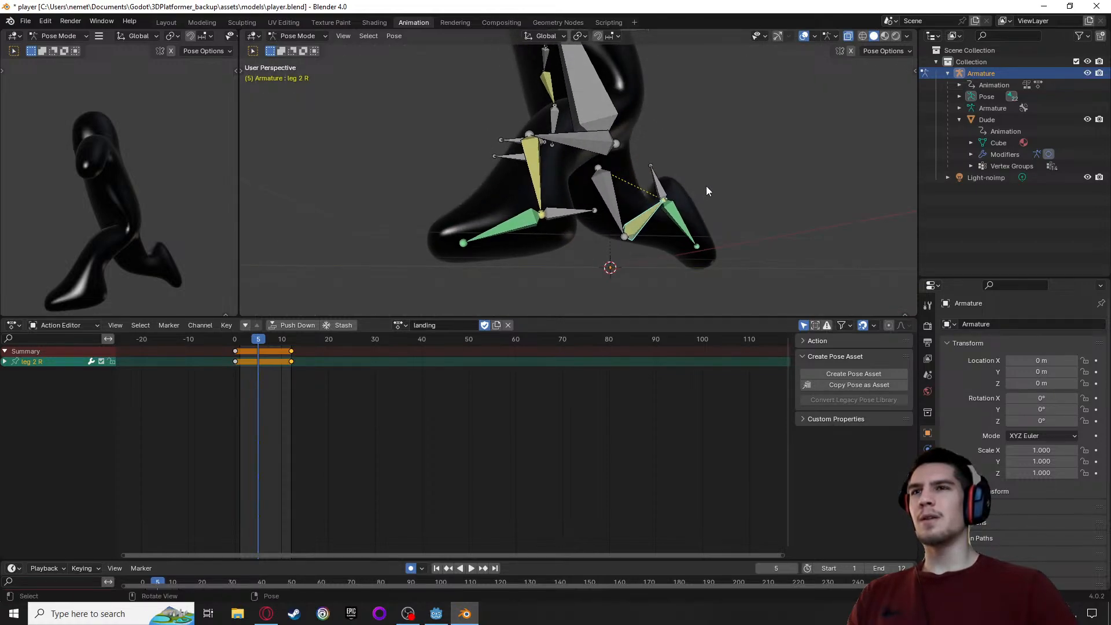
middle_click_drag(706, 189, 721, 118)
scroll(466, 143, "down", 2)
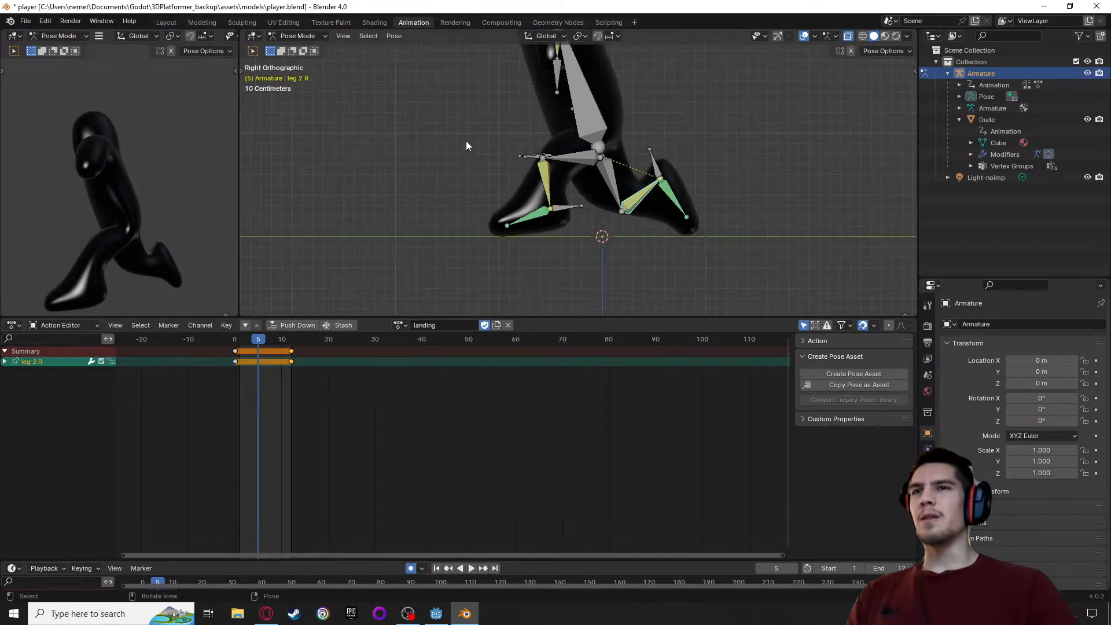
middle_click_drag(467, 140, 523, 160)
middle_click_drag(697, 172, 447, 170, "alt")
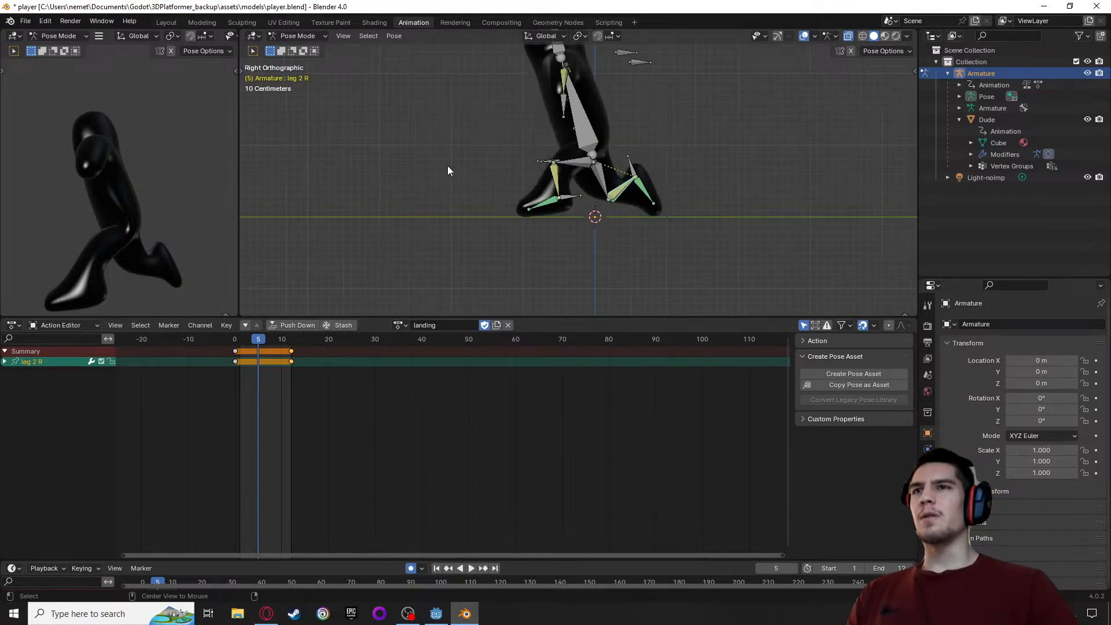
Move the arm IK L bone slightly backward and down at frame 5
middle_click_drag(539, 162, 579, 139)
left_click(602, 125)
key("g")
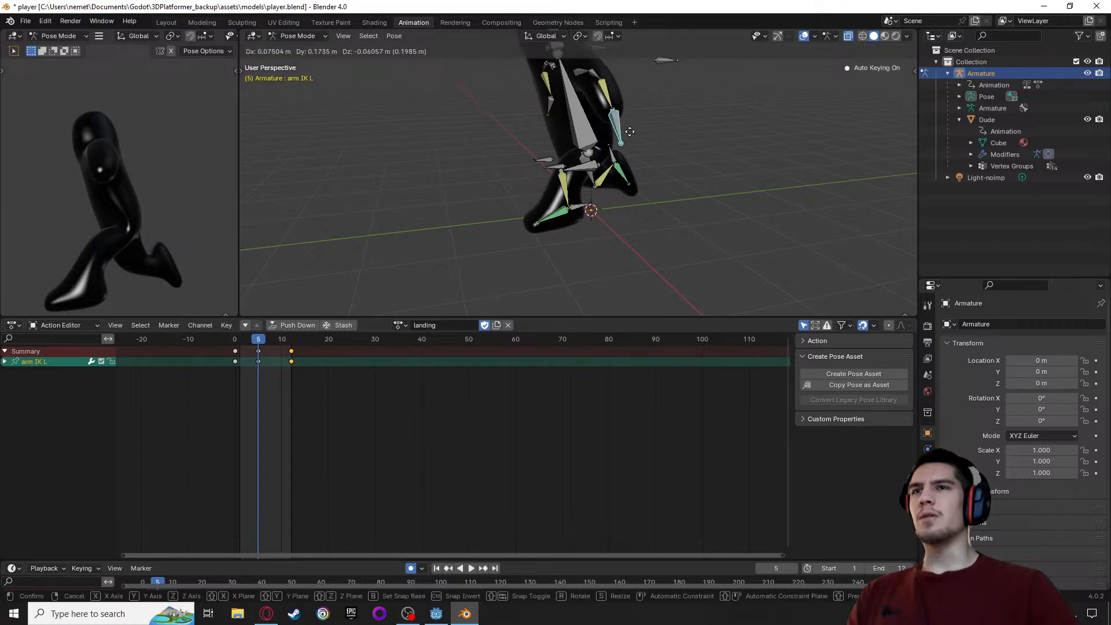
left_click(490, 148)
Move the arm IK R bone about 0.13 m in X, 0.23 m in Y and -0.32 m in Z at frame 5
middle_click_drag(490, 148, 682, 140)
left_click(622, 134)
key("g")
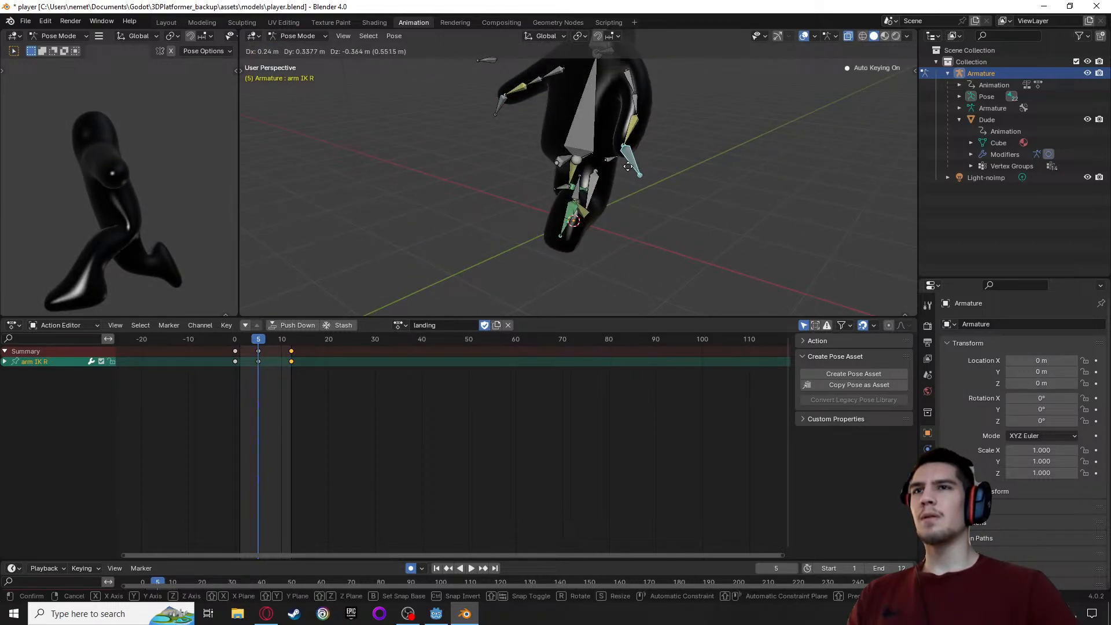
left_click(641, 165)
Bring the arm IK L bone down beside the body at frame 5, about -0.68 m in X, 0.14 m in Y and -0.42 m in Z
middle_click_drag(698, 185, 917, 181)
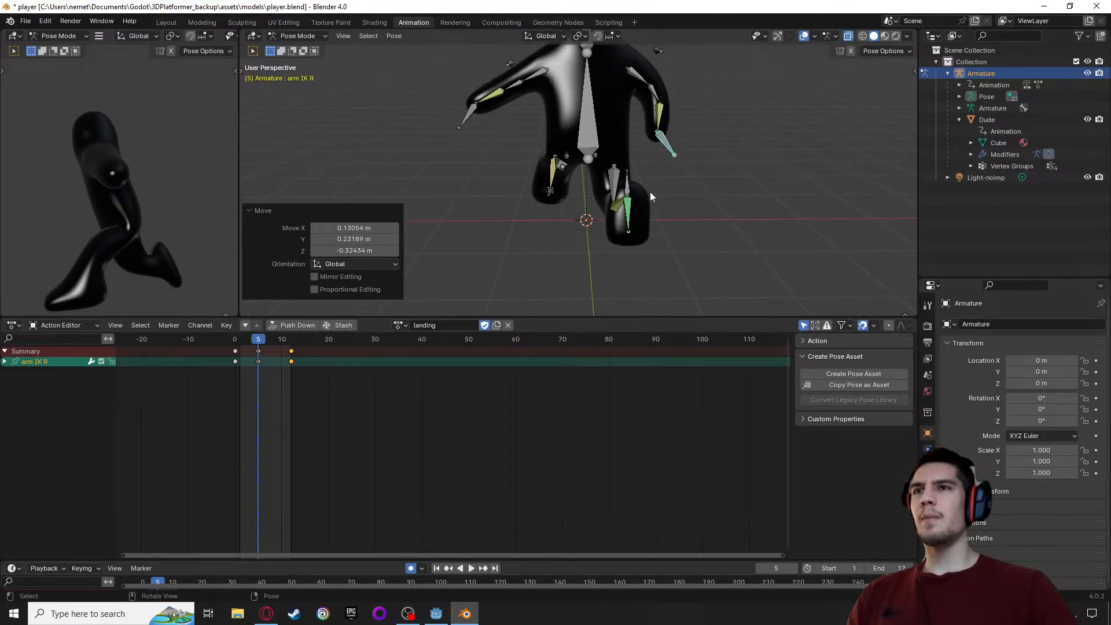
left_click(471, 120)
key("g")
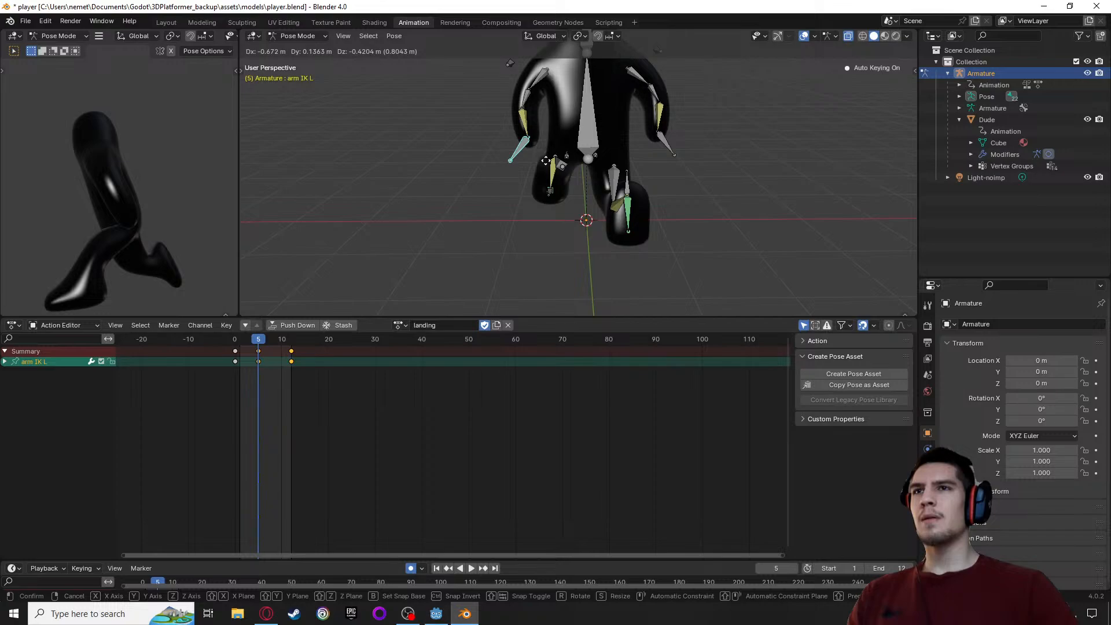
left_click(546, 160)
Check the arm and leg placement at frame 5 from the side and from below
middle_click_drag(519, 161, 644, 186)
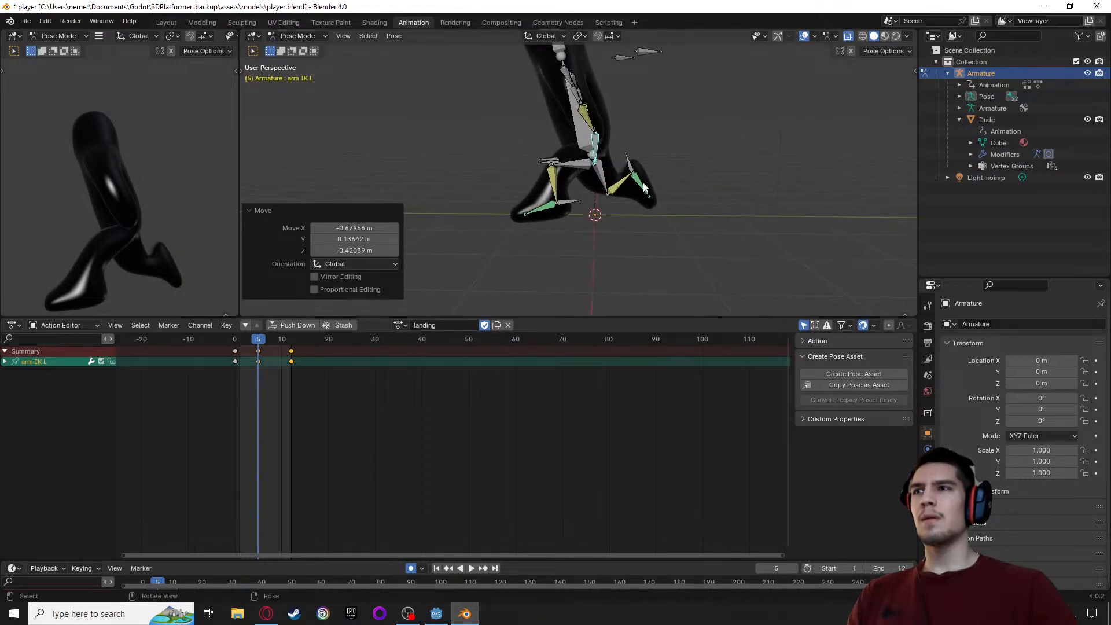
middle_click_drag(613, 254, 609, 231)
middle_click_drag(647, 268, 711, 204)
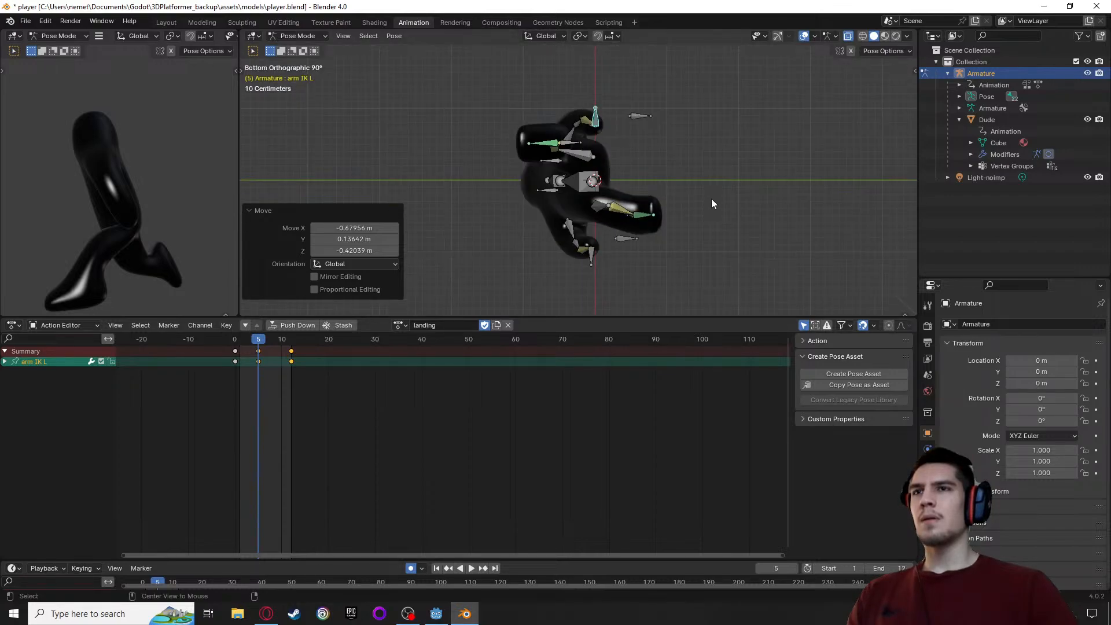
Rotate the leg IK L bone about 12.4° and move it about 0.03 m in Y and -0.07 m in Z at frame 5
middle_click_drag(685, 275, 682, 232, "alt")
scroll(682, 232, "up", 4)
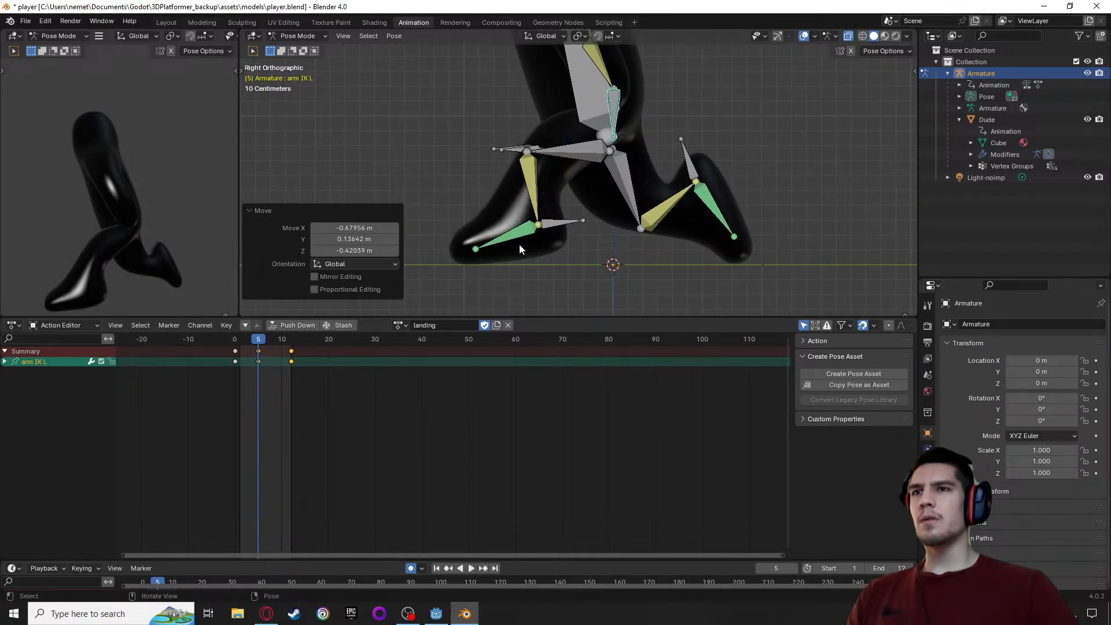
middle_click_drag(542, 264, 608, 236, "alt")
left_click(558, 239)
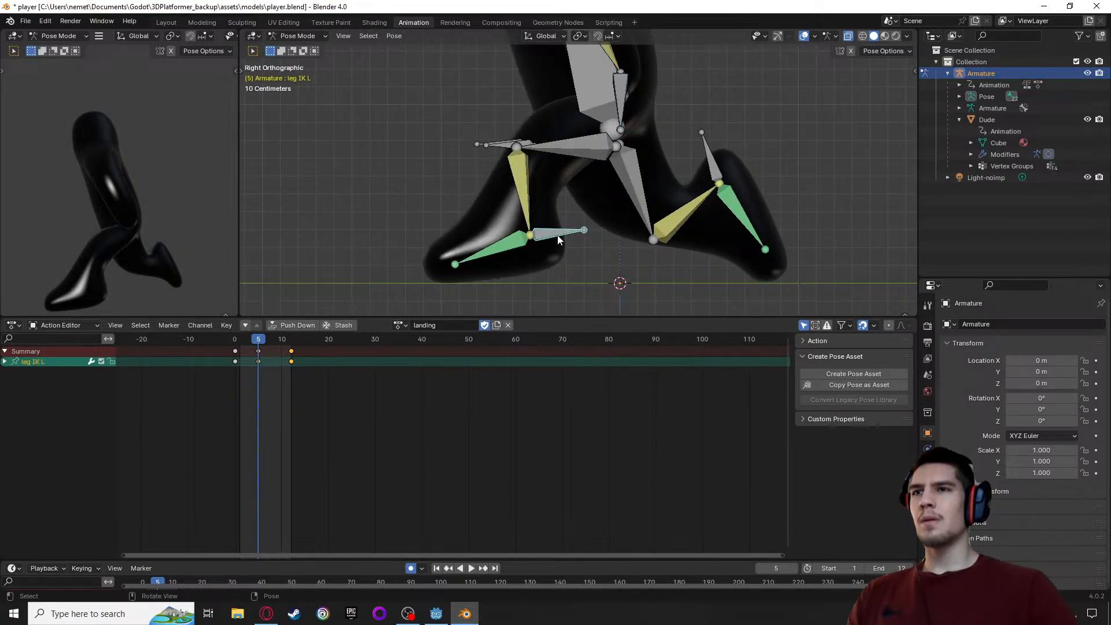
key("r")
left_click(558, 243)
key("g")
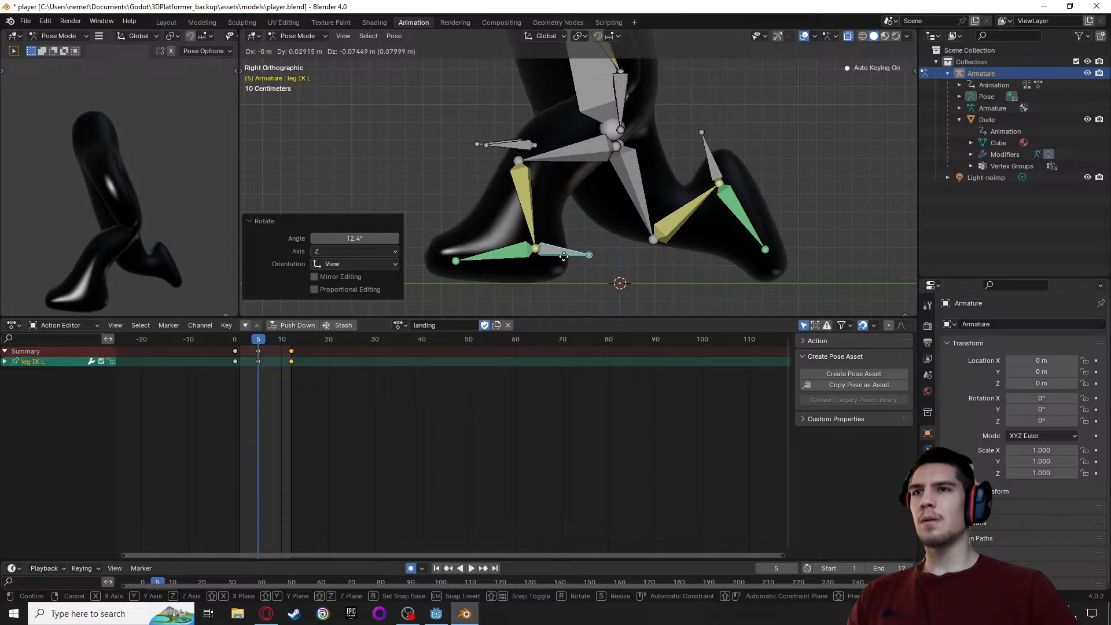
left_click(564, 256)
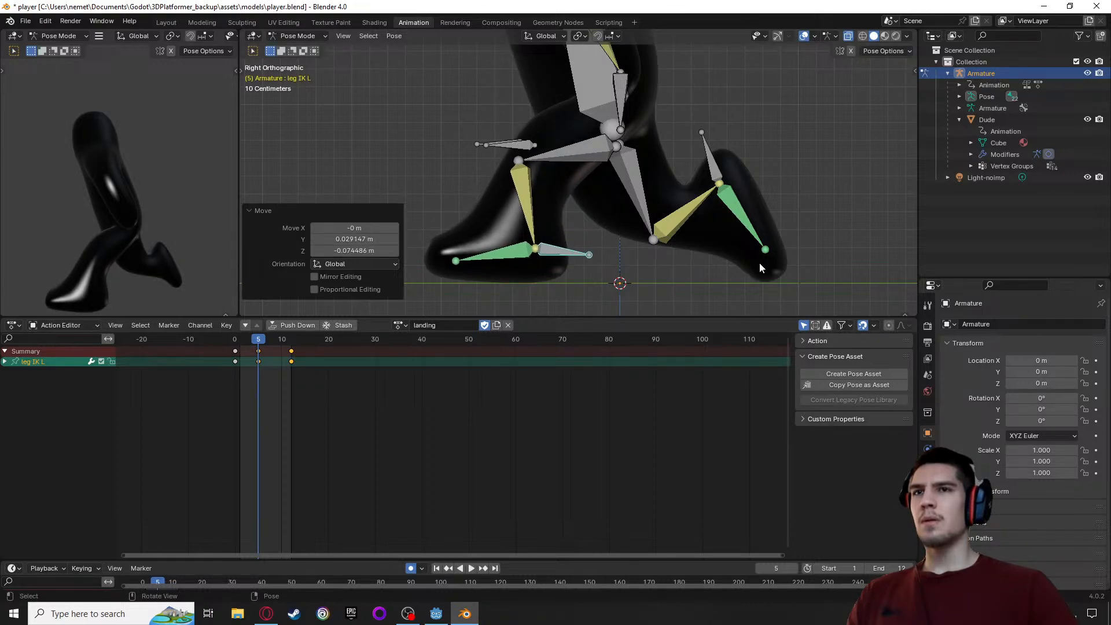
Play and scrub the landing action from frame 0 to frame 5, and inspect the crouch pose from several angles
key("space")
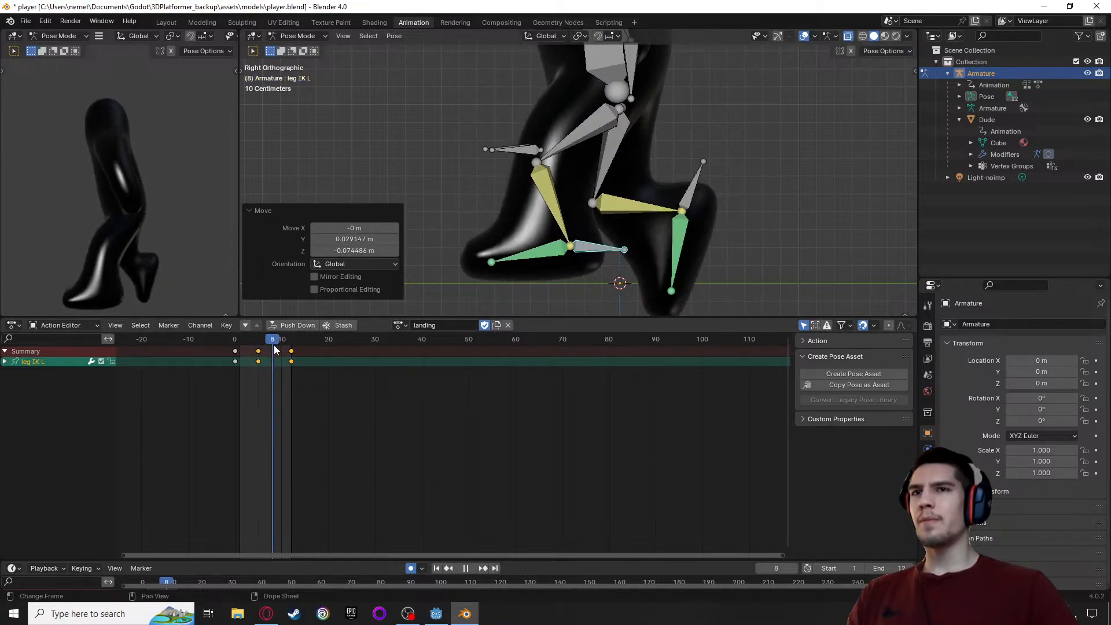
key("space")
left_click(235, 341)
key("space")
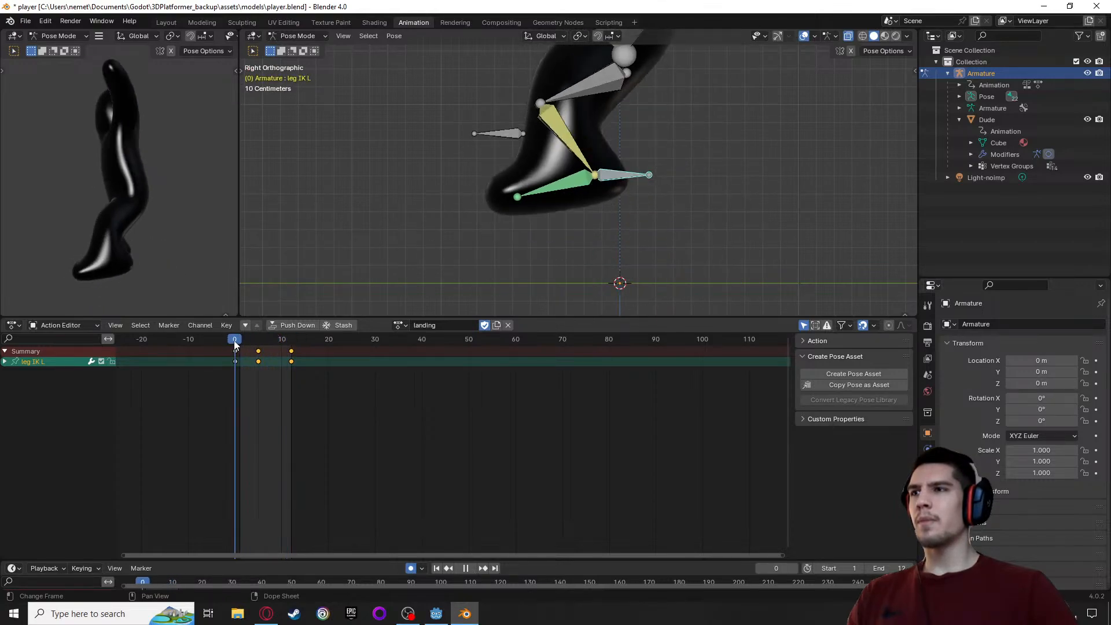
left_click_drag(235, 345, 259, 353)
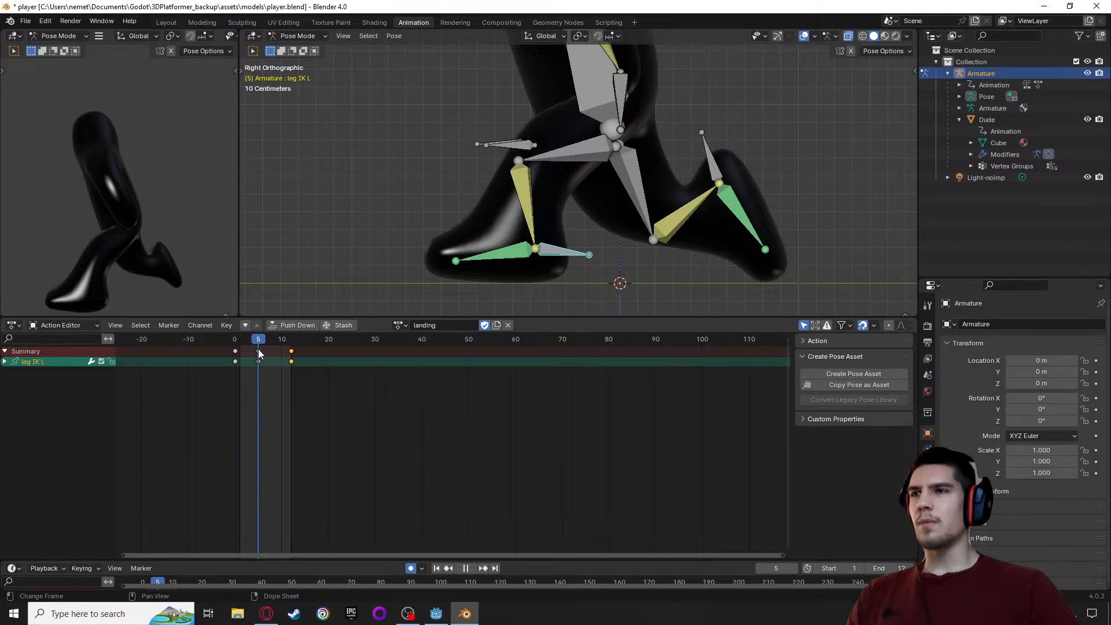
mouse_move(258, 348)
left_mouse_down()
mouse_move(231, 349)
mouse_move(283, 353)
mouse_move(259, 353)
left_mouse_up()
scroll(136, 219, "down", 2)
middle_click_drag(139, 229, 21, 227)
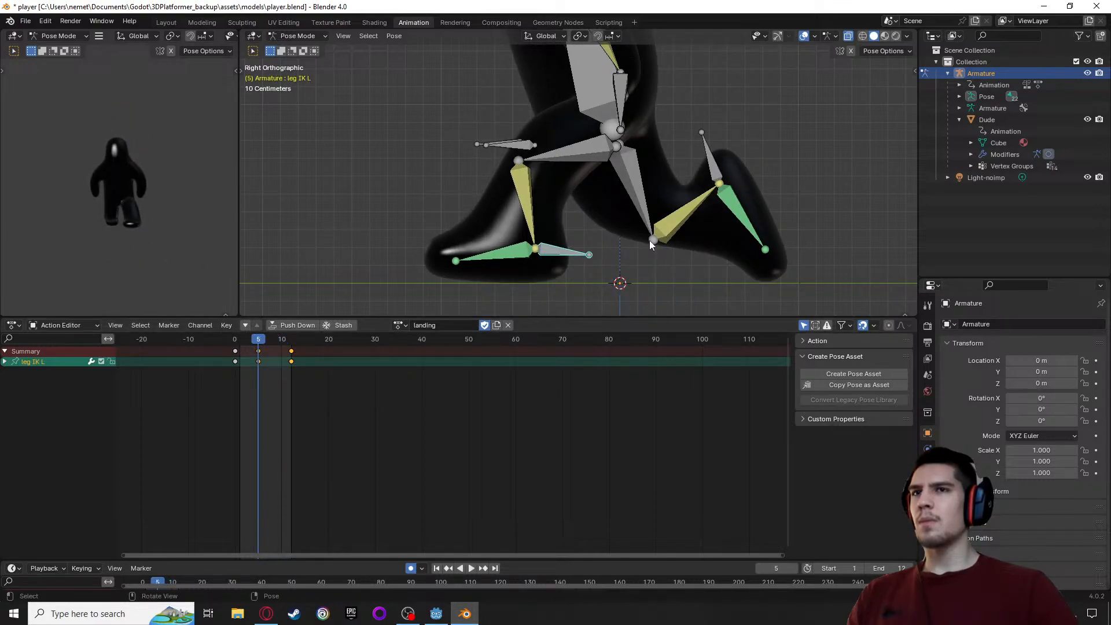
middle_click_drag(589, 269, 439, 281)
middle_click_drag(180, 193, 75, 199)
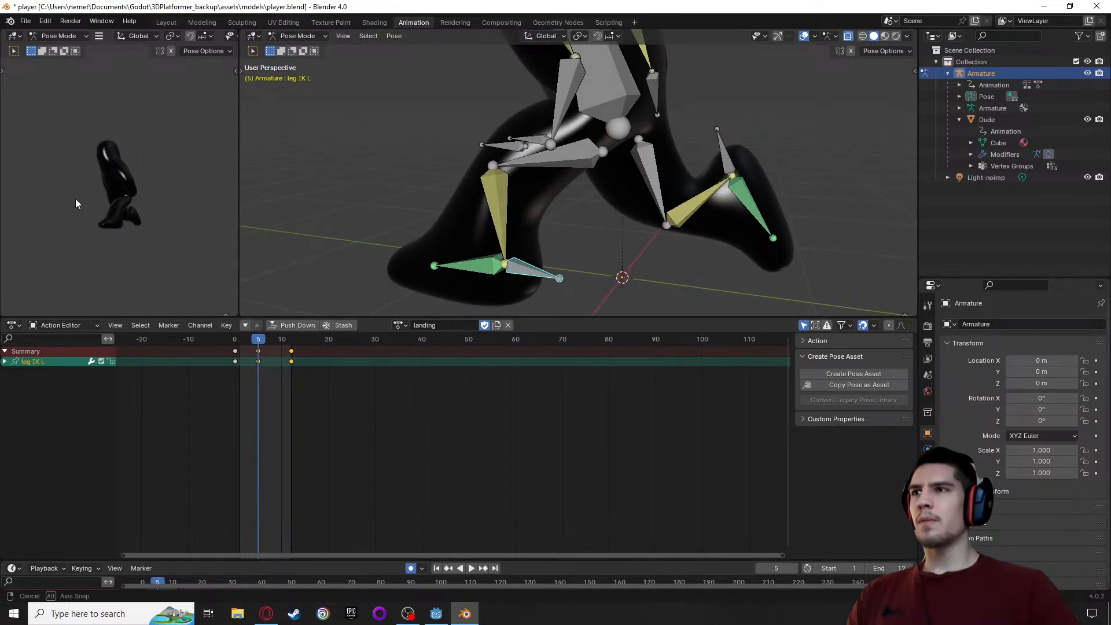
scroll(92, 213, "up", 9)
scroll(178, 217, "down", 4)
middle_click_drag(179, 217, 98, 213)
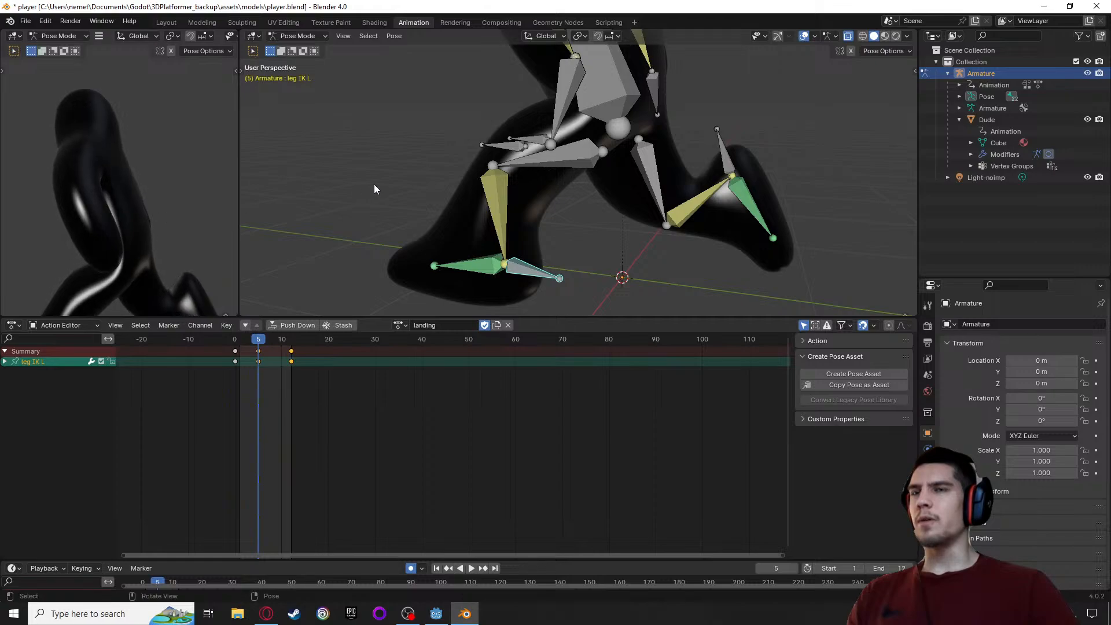
Move the knee IK L bone about 0.09 m in X, -0.05 m in Y and -0.11 m in Z at frame 5
middle_click_drag(374, 184, 402, 175)
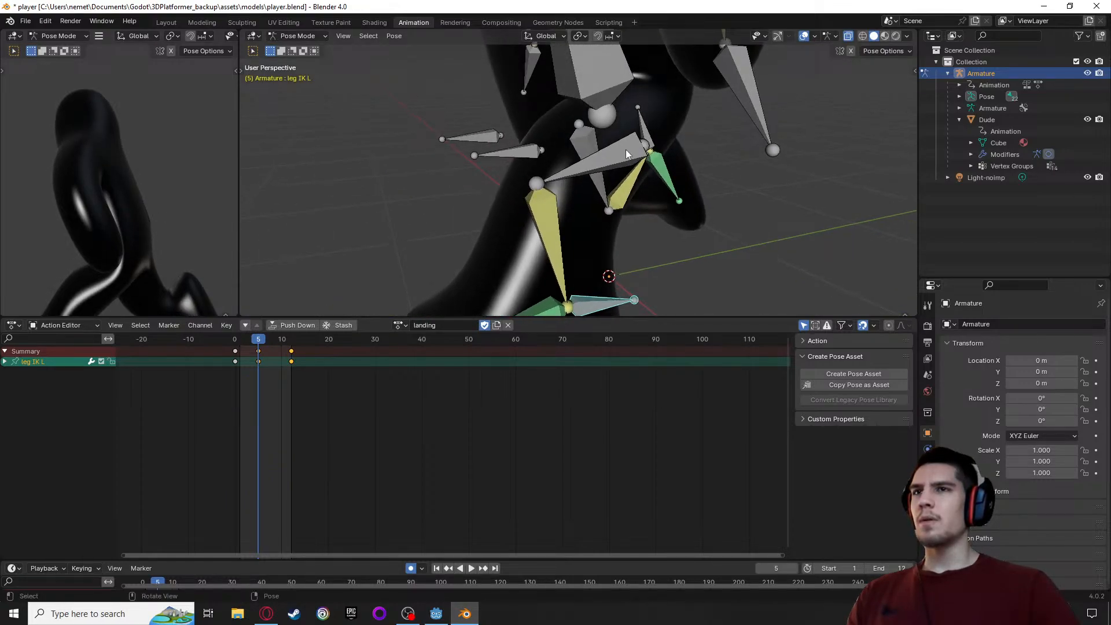
left_click(623, 146)
middle_click_drag(624, 145, 570, 209)
left_click(599, 162)
key("g")
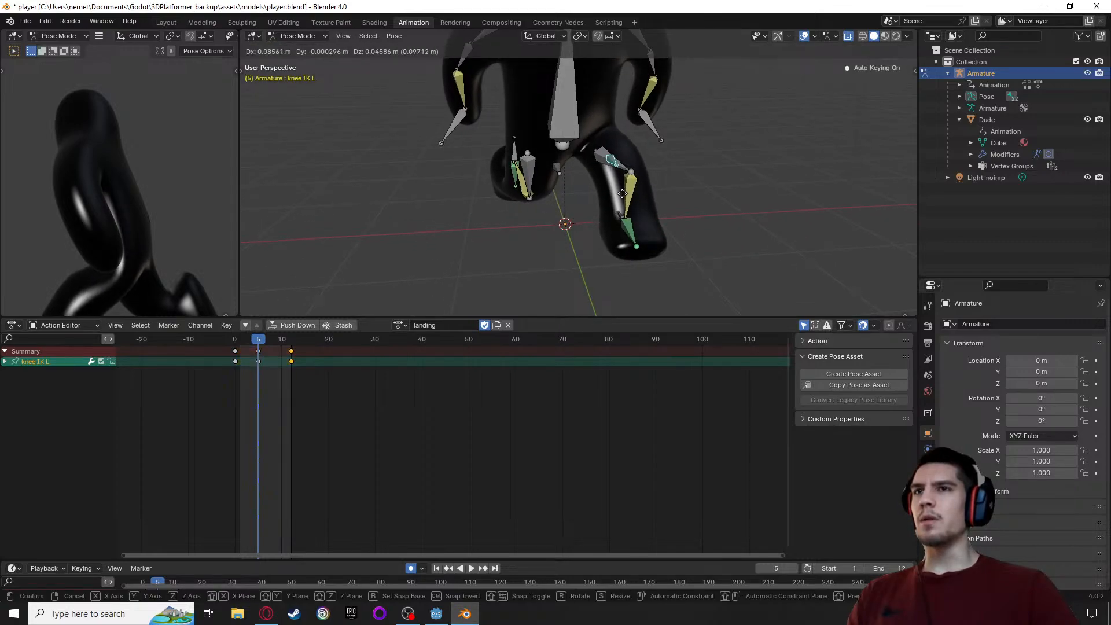
left_click(626, 216)
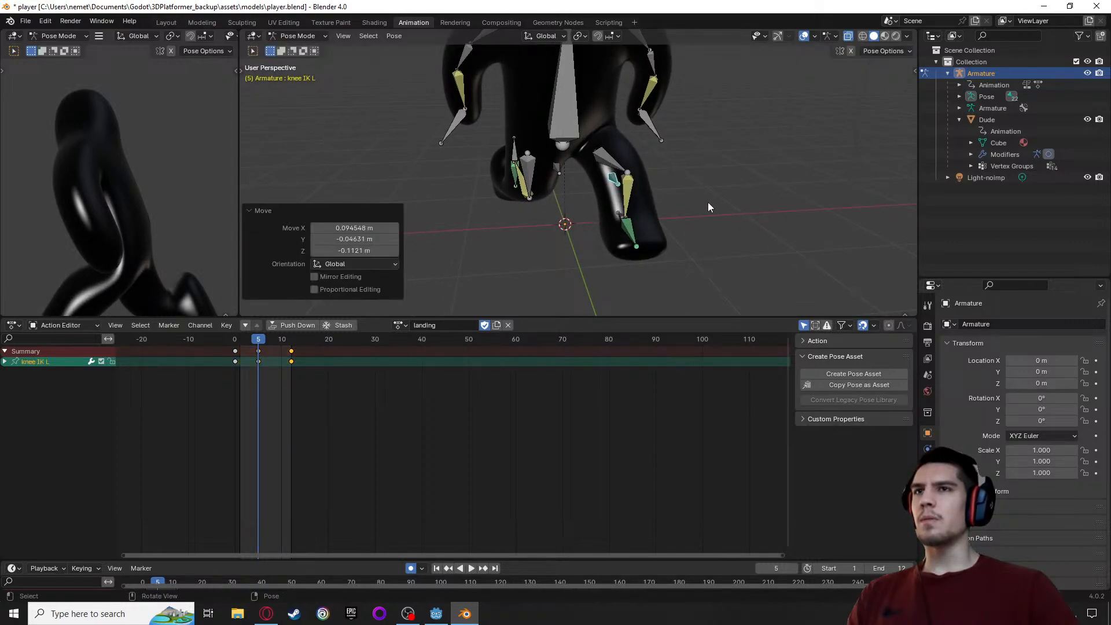
Rotate the body bone about 2.25° and move it about -0.01 m in X, -0.10 m in Y and 0.16 m in Z at frame 5
middle_click_drag(708, 206, 547, 180)
middle_click_drag(663, 181, 656, 183)
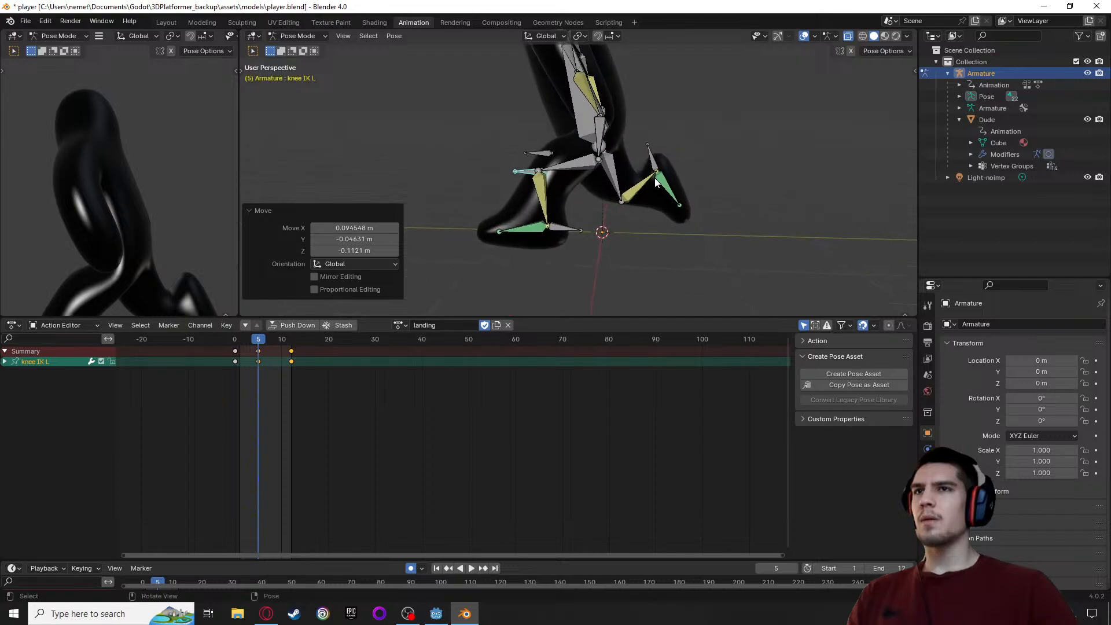
left_click(589, 120)
key("r")
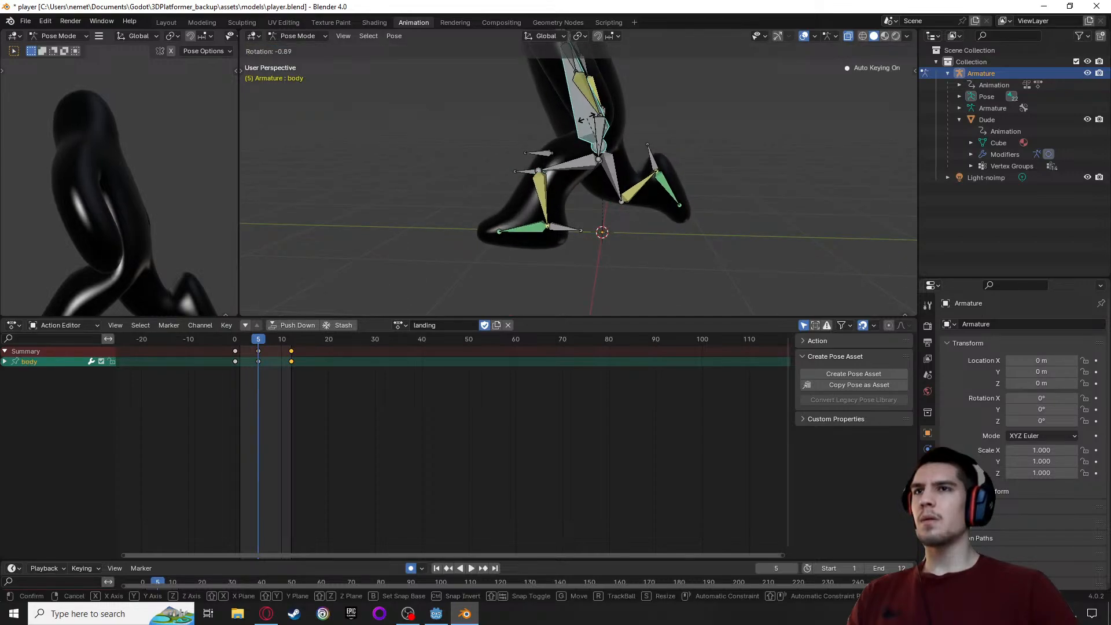
left_click(588, 118)
key("g")
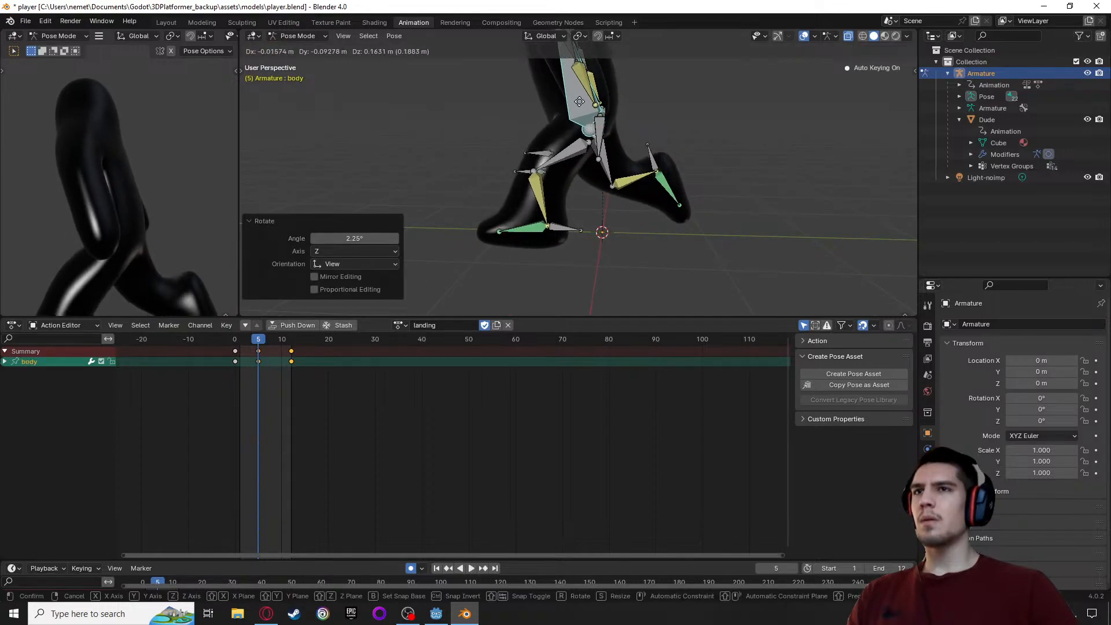
left_click(578, 102)
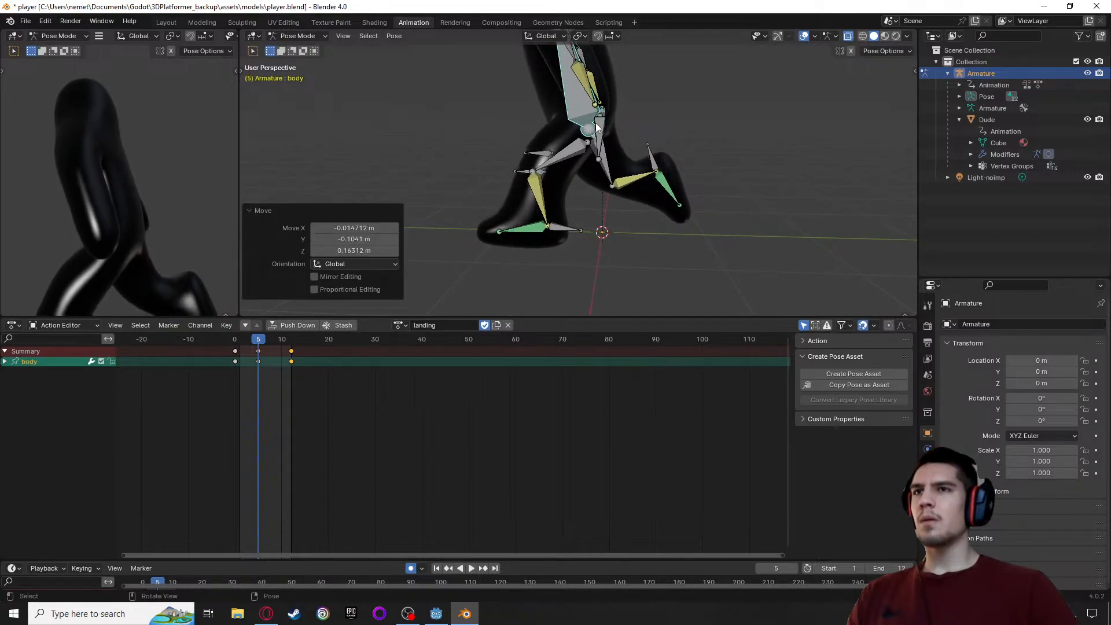
Raise the leg IK R bone about 0.1 m and rotate it about 31.4° at frame 5
left_click(655, 162)
key("g")
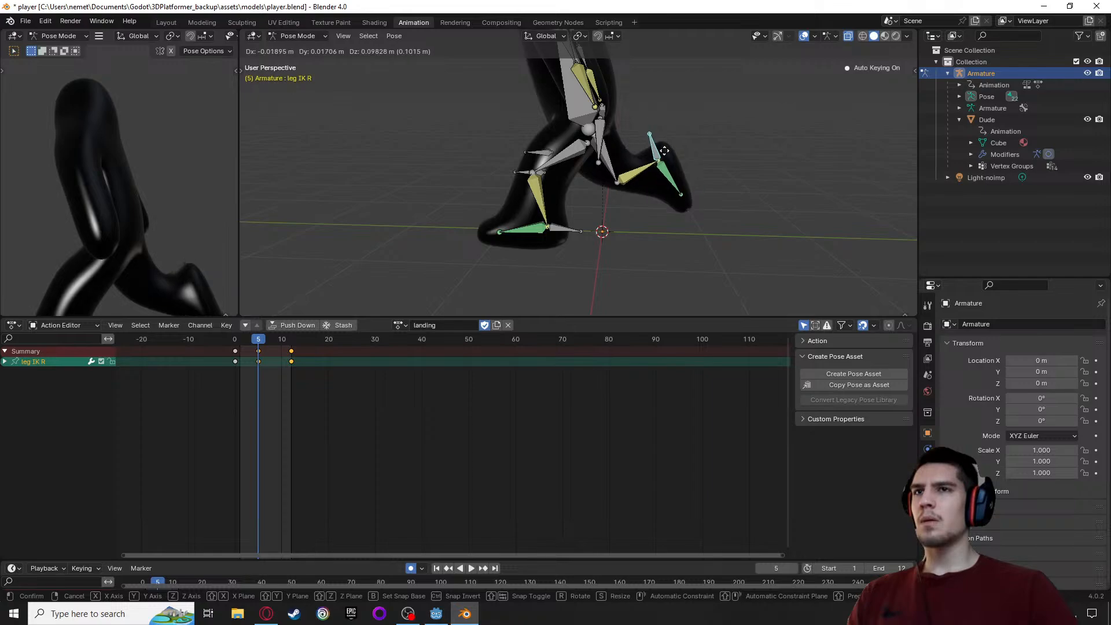
left_click(664, 151)
key("r")
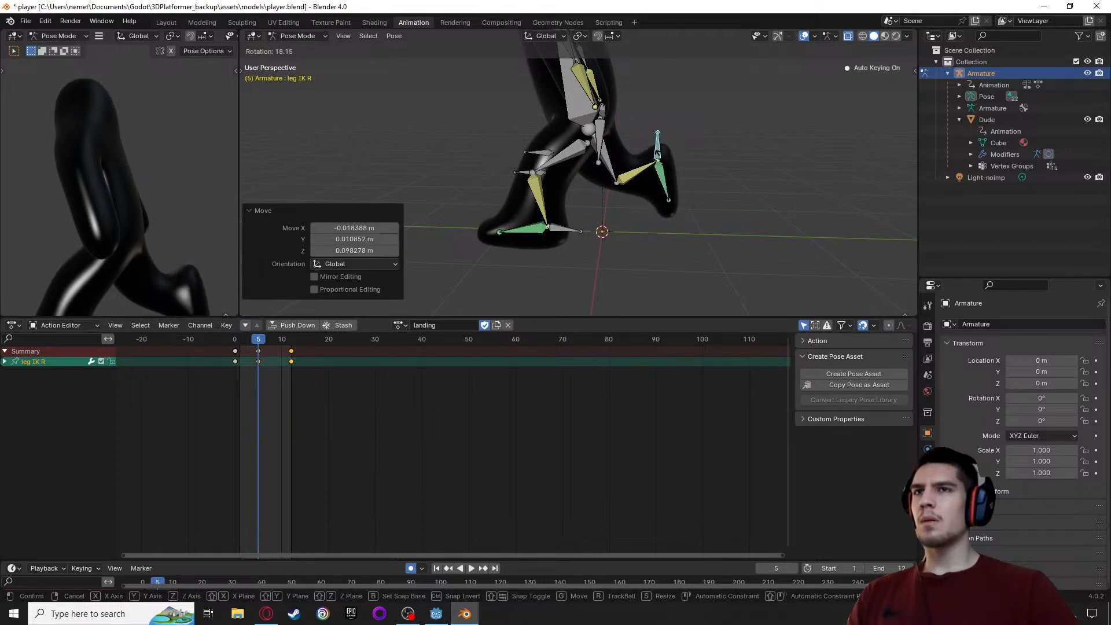
left_click(670, 157)
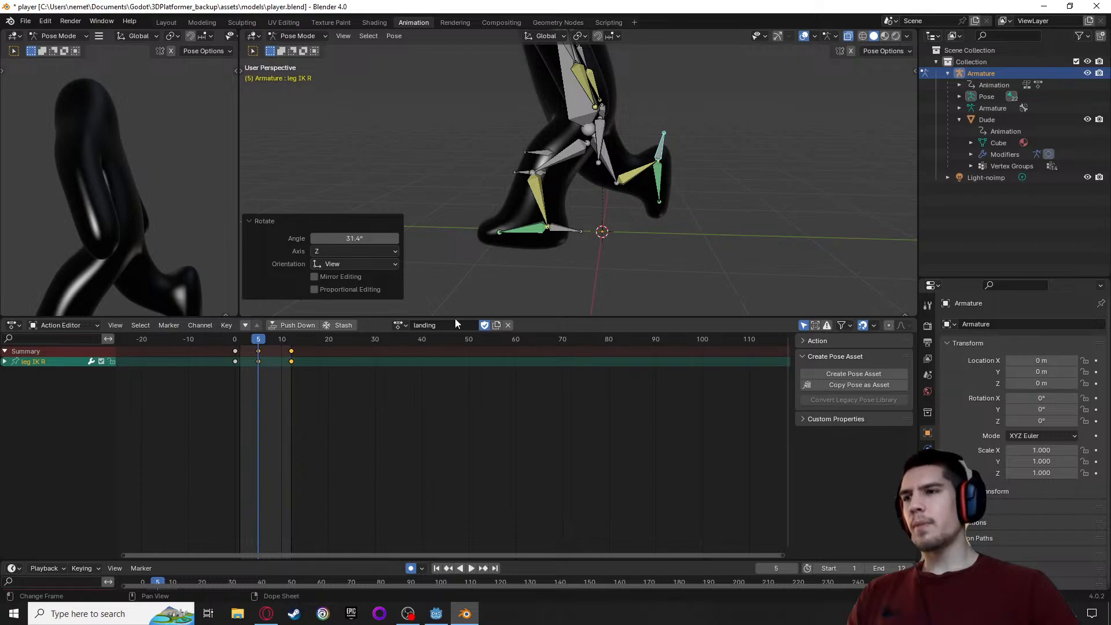
middle_click_drag(113, 234, 136, 233)
scroll(136, 233, "down", 3)
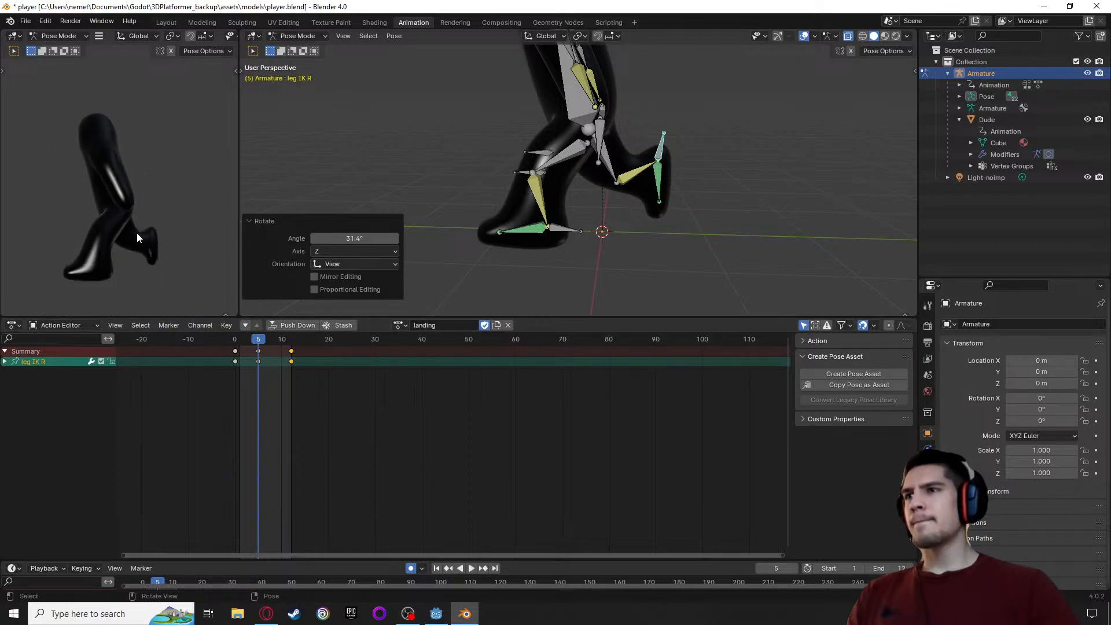
Rotate the leg IK R bone about 15° at frame 8 and review the landing action's leg motion
mouse_move(261, 340)
left_mouse_down()
mouse_move(229, 344)
mouse_move(294, 349)
mouse_move(235, 352)
mouse_move(284, 356)
mouse_move(235, 355)
mouse_move(259, 355)
left_mouse_up()
middle_click_drag(604, 254, 554, 245, "alt")
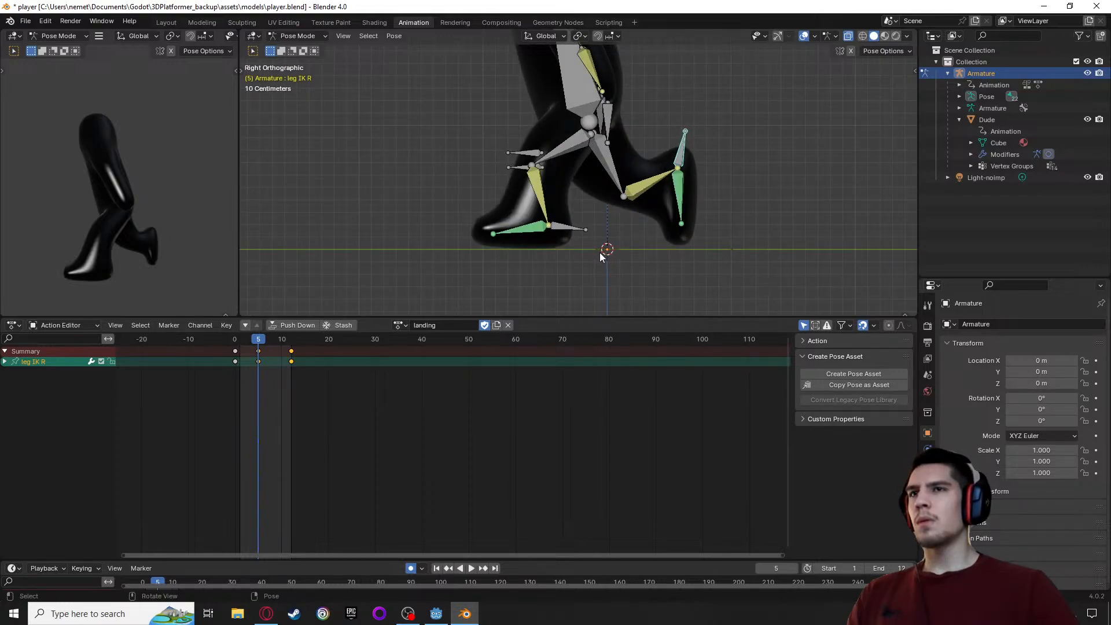
scroll(599, 252, "up", 1)
key("space")
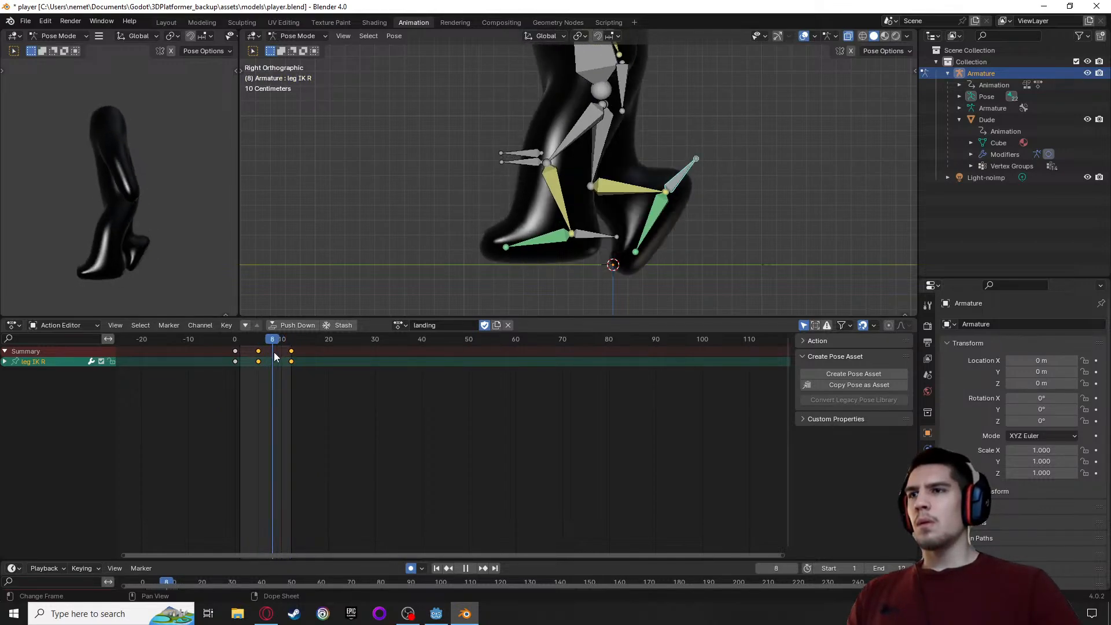
key("space")
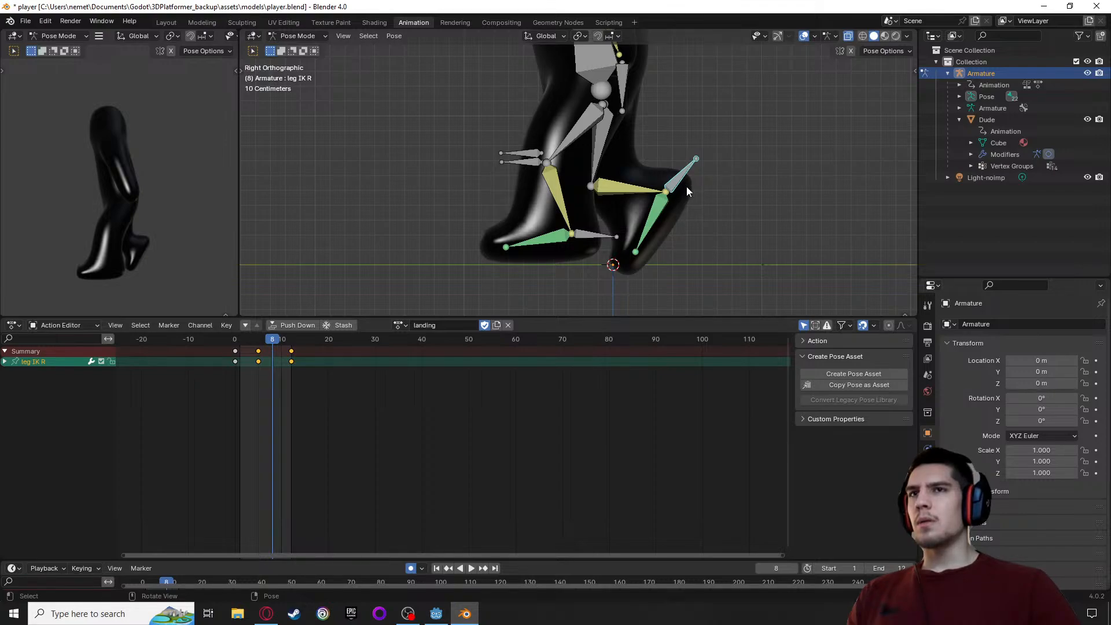
key("r")
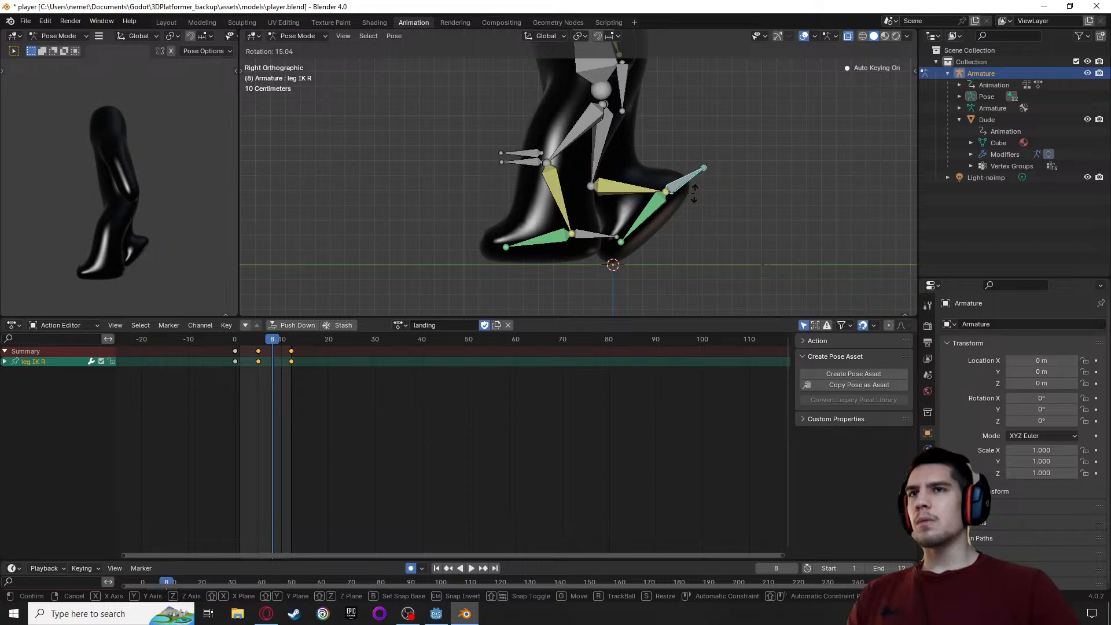
left_click(694, 193)
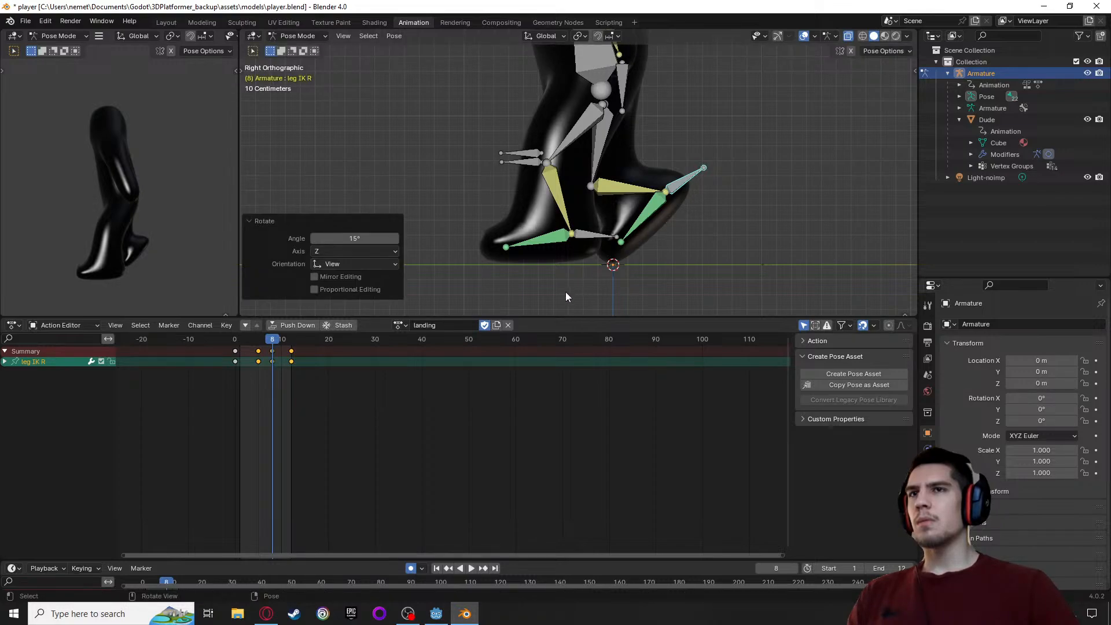
key("space")
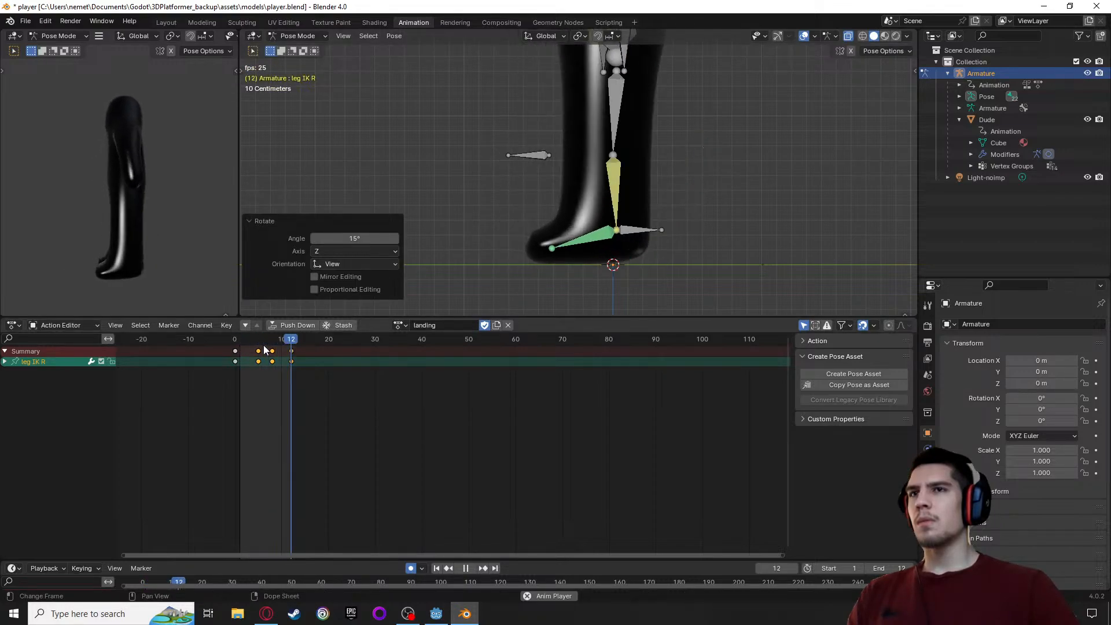
left_click_drag(258, 344, 291, 347)
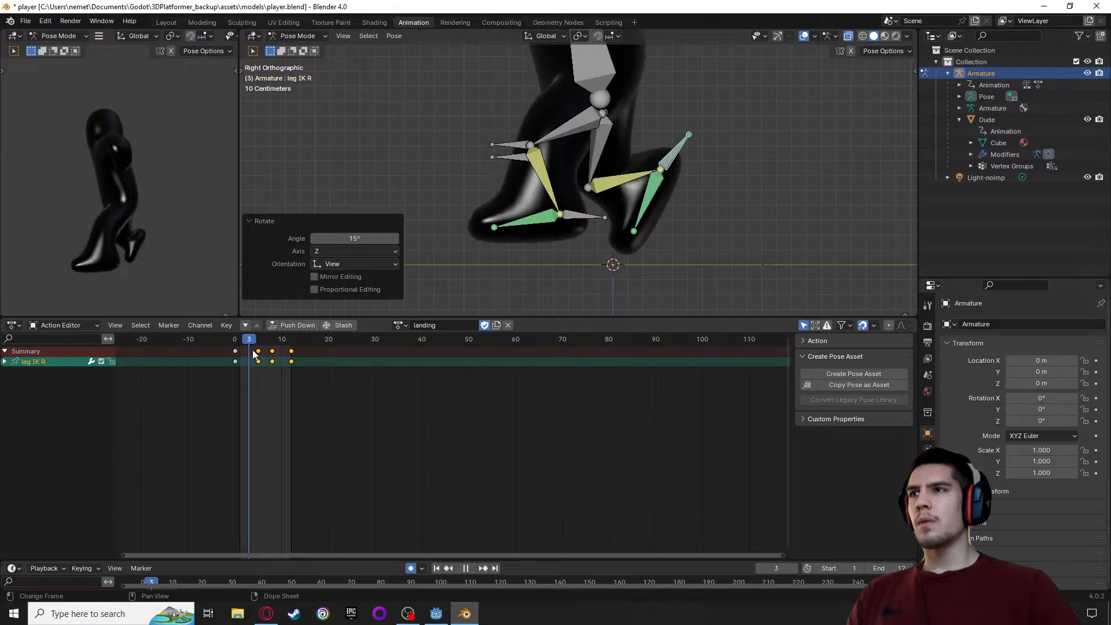
mouse_move(253, 352)
left_mouse_down()
mouse_move(293, 354)
mouse_move(260, 352)
left_mouse_up()
key("space")
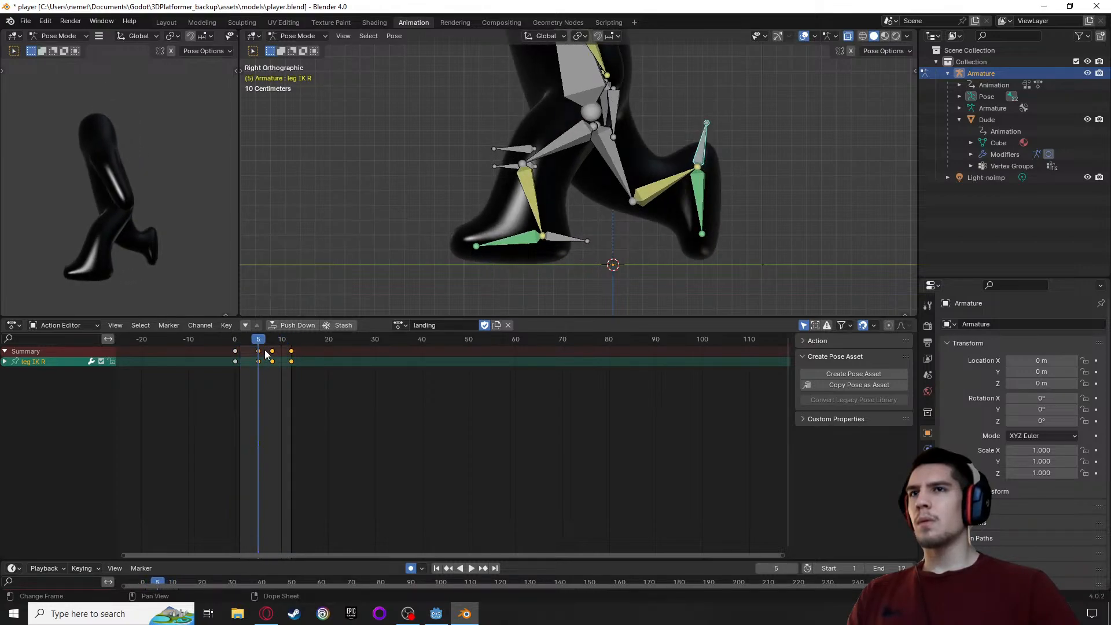
Try scaling the body bone down to about 0.77 at frame 5 and undo the scaling
middle_click_drag(408, 154, 515, 167)
middle_click_drag(573, 157, 346, 176)
middle_click_drag(405, 132, 626, 159)
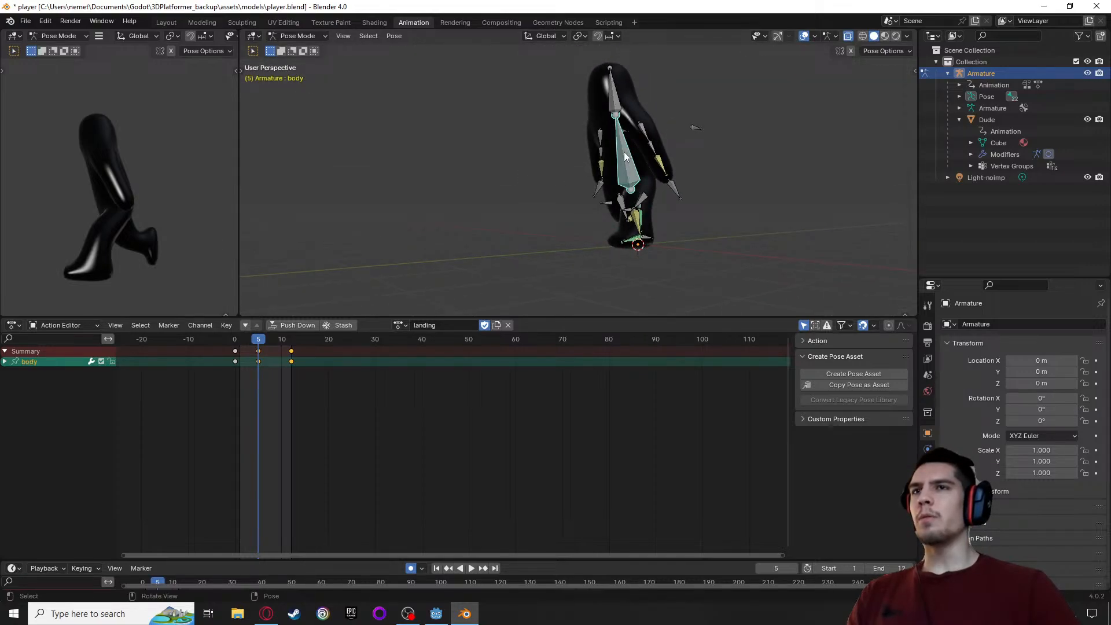
key("s")
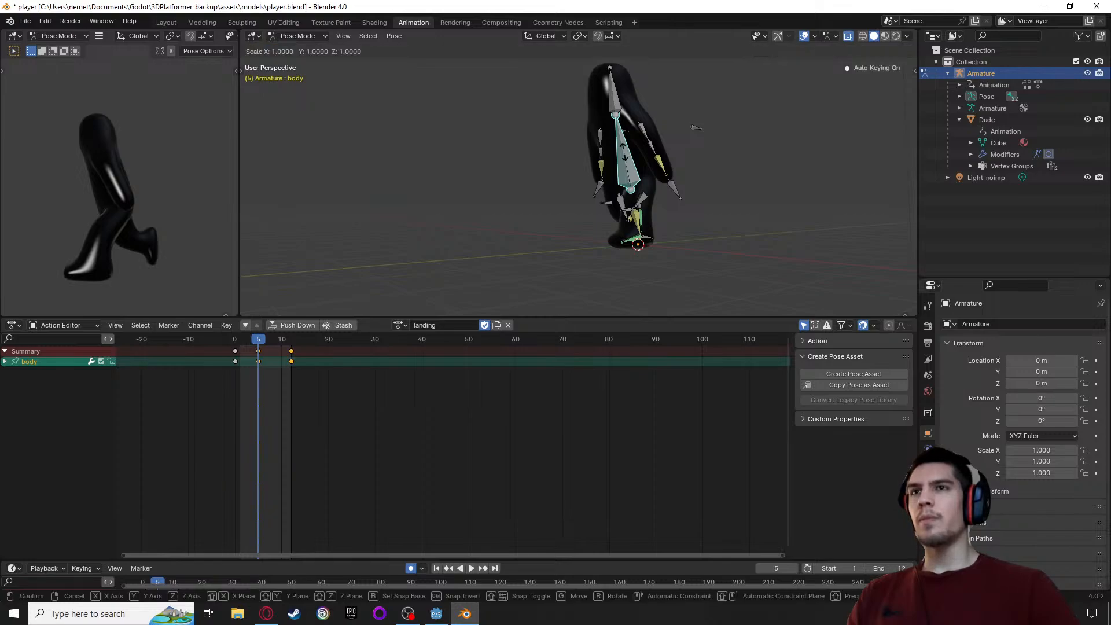
left_click(623, 161)
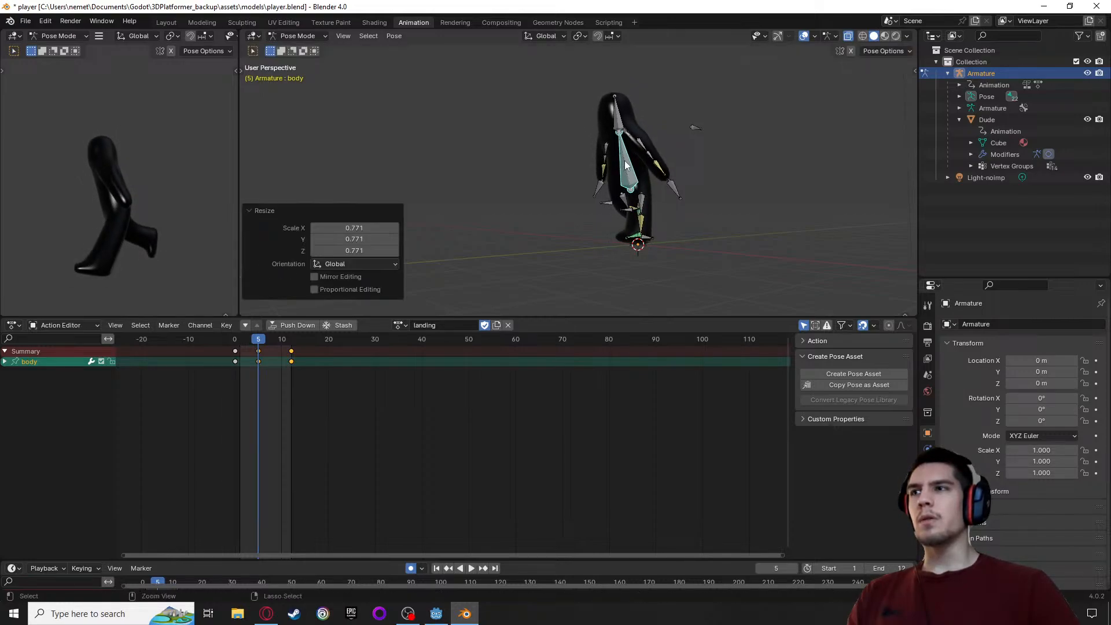
key("ctrl+z")
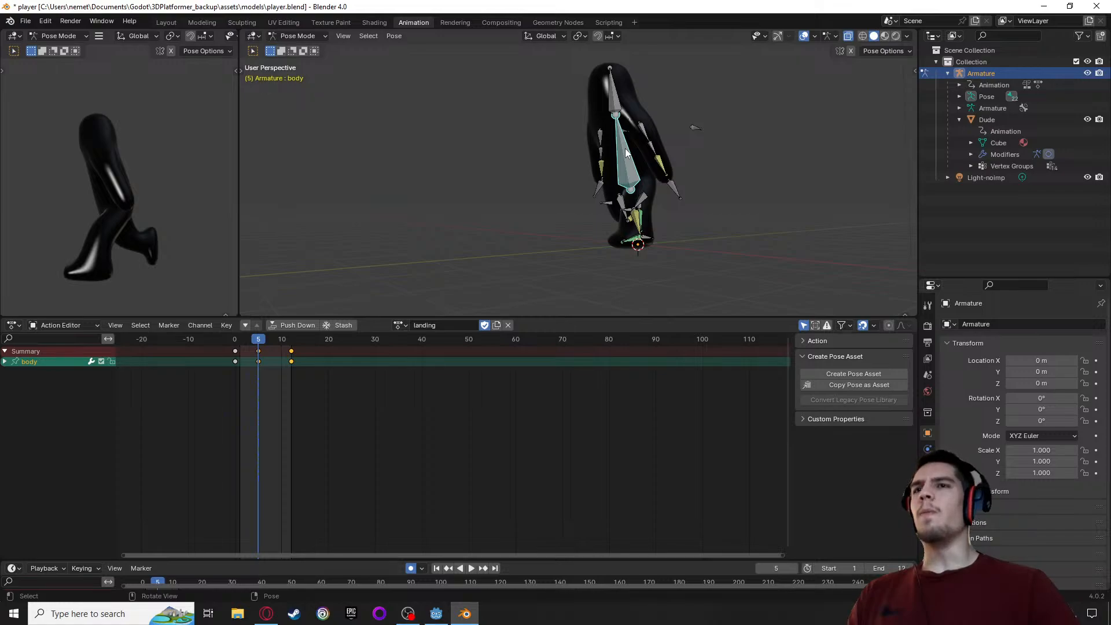
Bend the body bone forward by rotating it about -39° at frame 5, and play back the landing action
middle_click_drag(512, 195, 450, 195)
key("r")
left_click(553, 209)
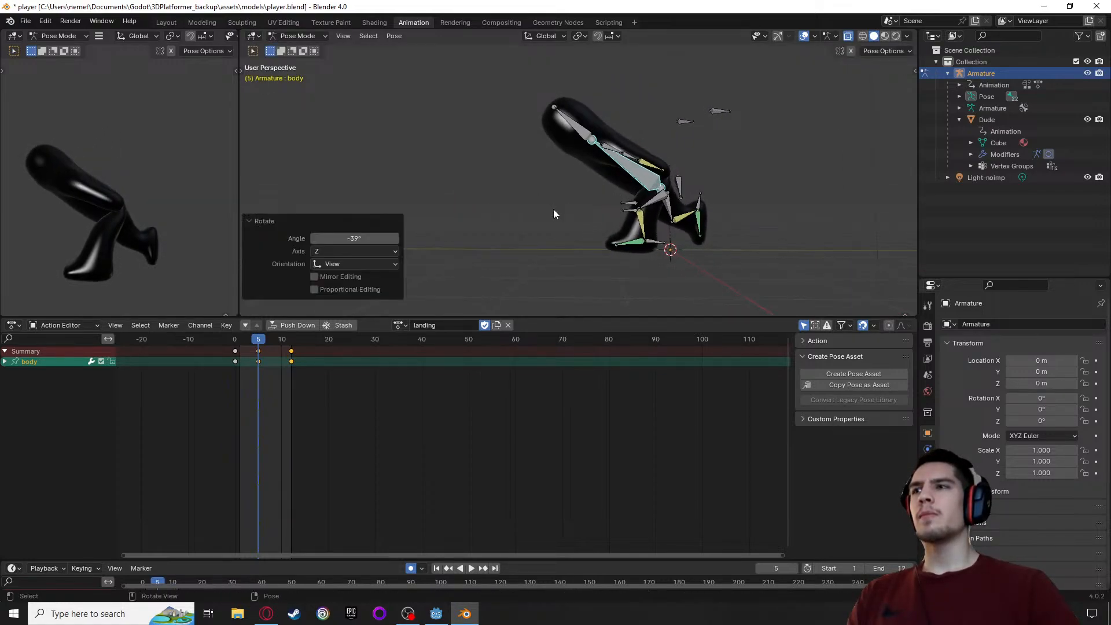
key("space")
key("space")
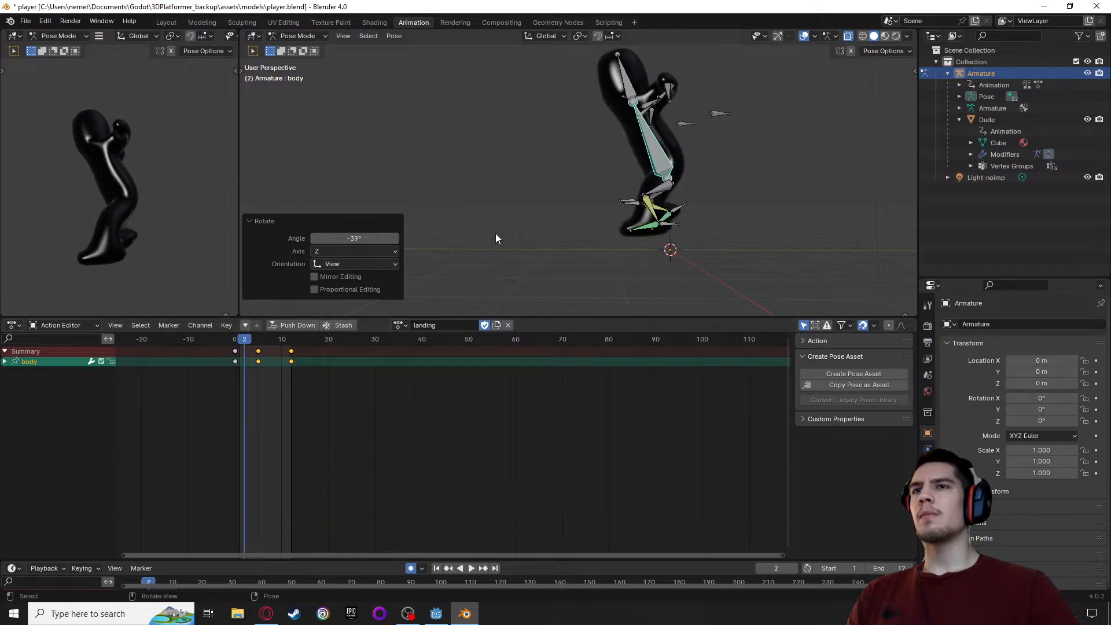
Undo the last body bend, play back the landing action and return to frame 8
key("ctrl+z")
key("ctrl+z")
key("Up")
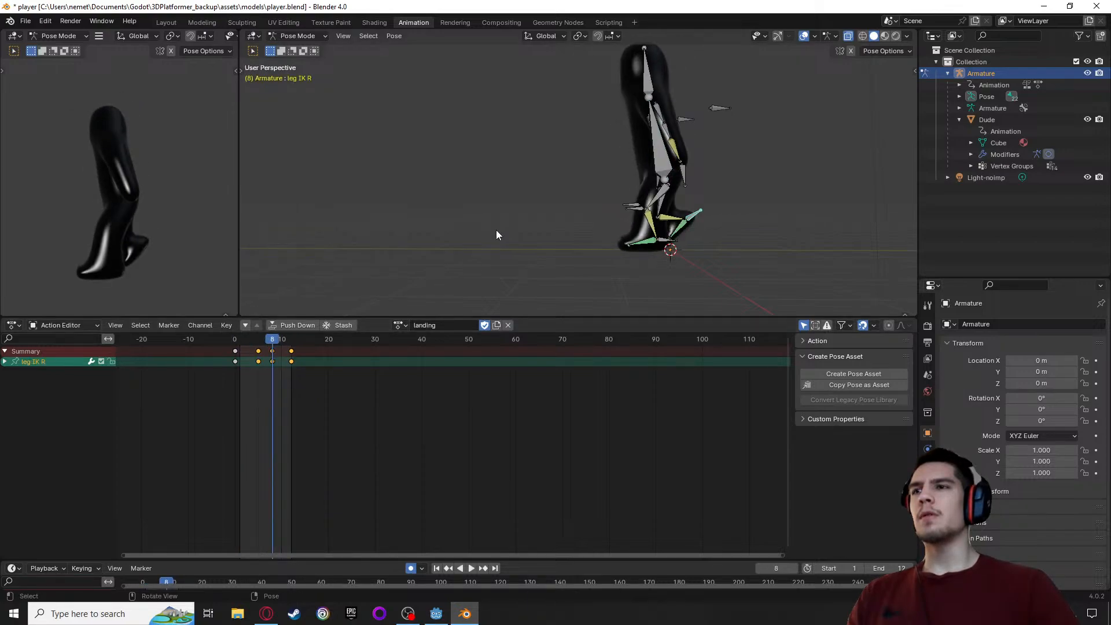
key("space")
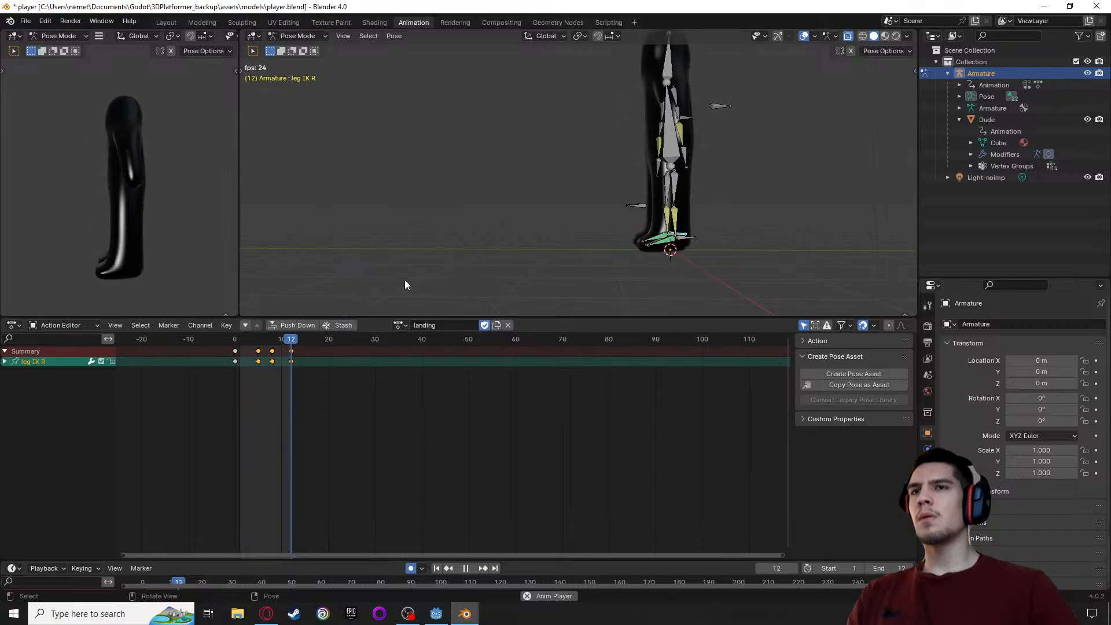
key("space")
left_click_drag(244, 340, 272, 341)
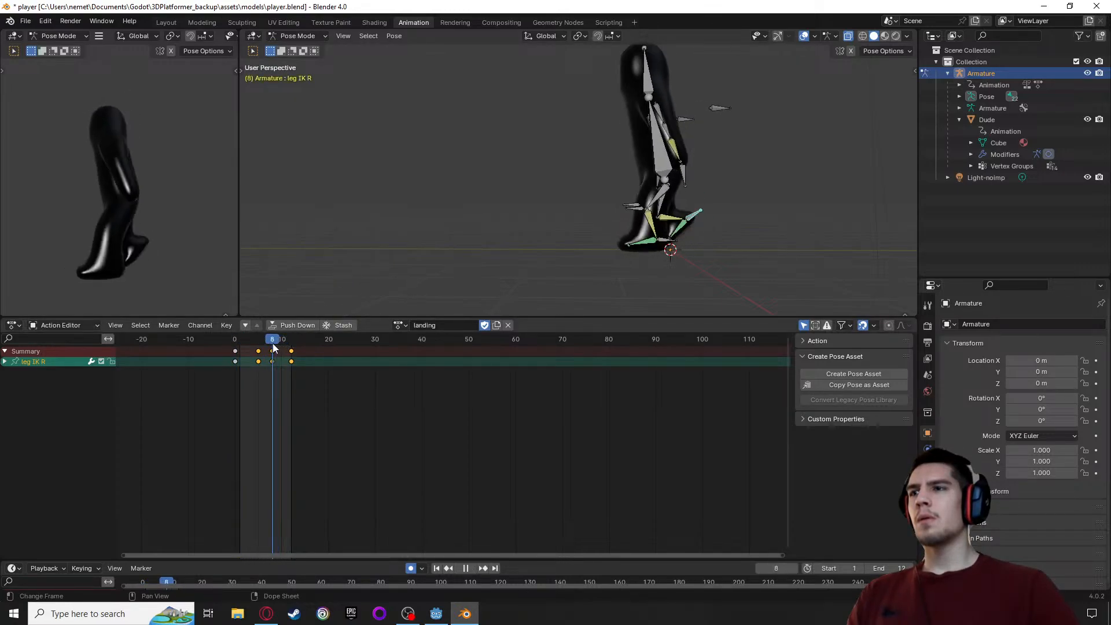
Nudge the leg IK R bone down about 0.03 m at frame 8
scroll(498, 254, "up", 2)
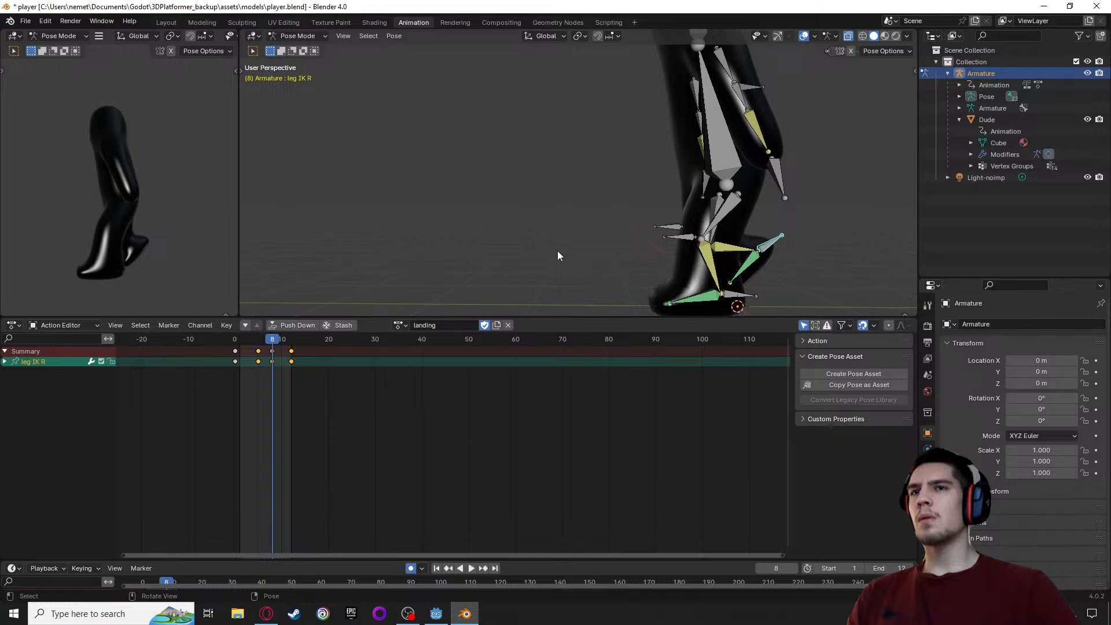
middle_click_drag(558, 251, 593, 226)
middle_click_drag(697, 229, 430, 267, "alt")
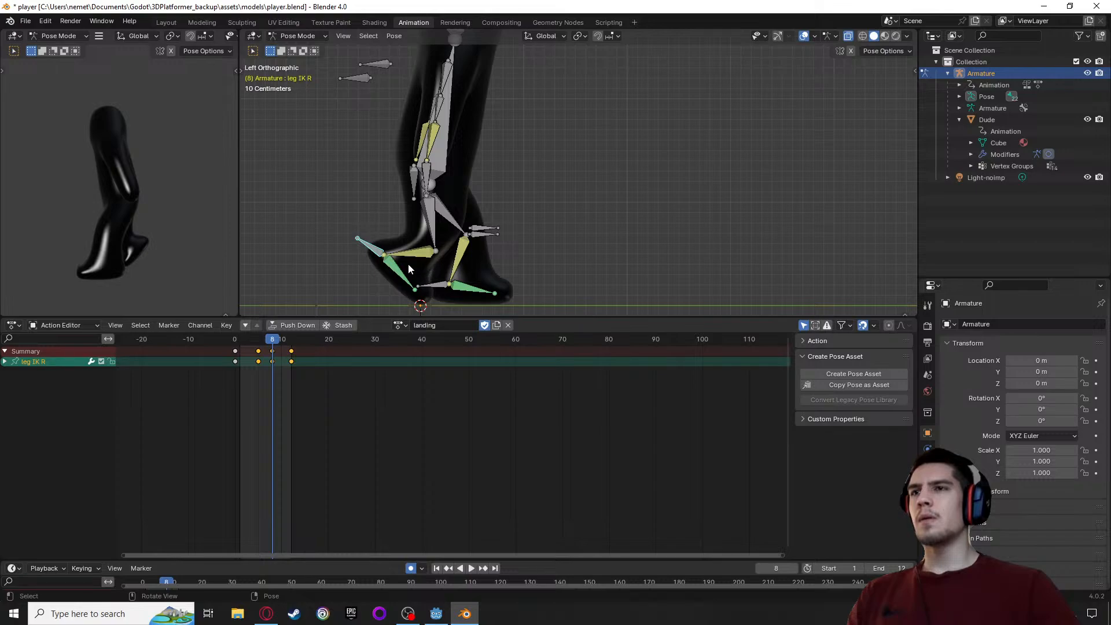
left_click_drag(368, 245, 369, 249)
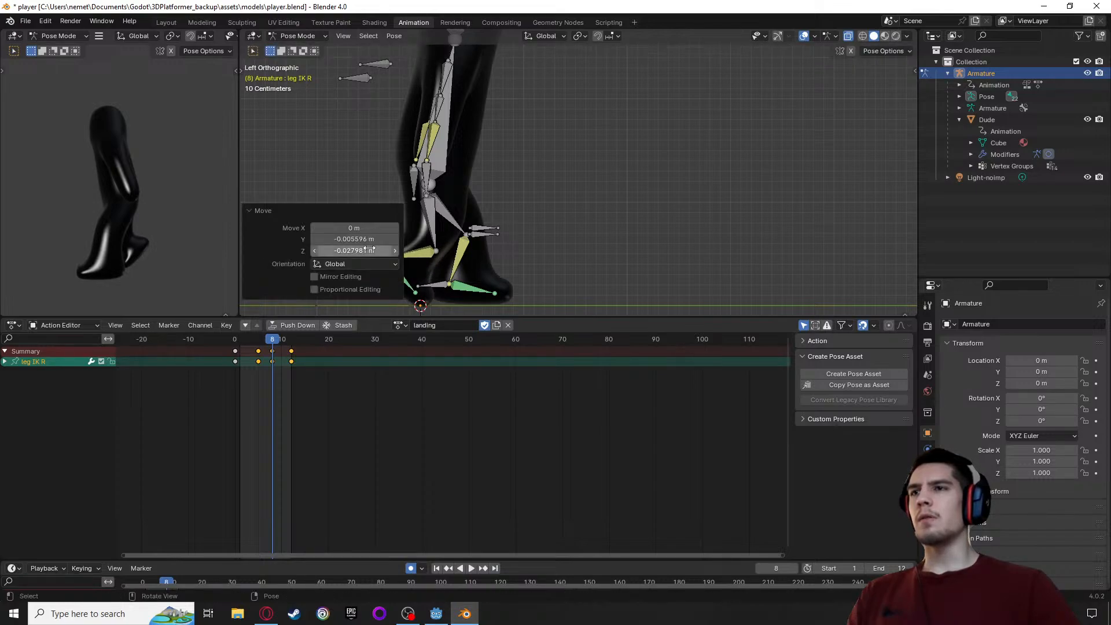
Rotate the leg IK R bone about -38.1° and lower it about 0.26 m to the ground at frame 8
left_click(424, 214)
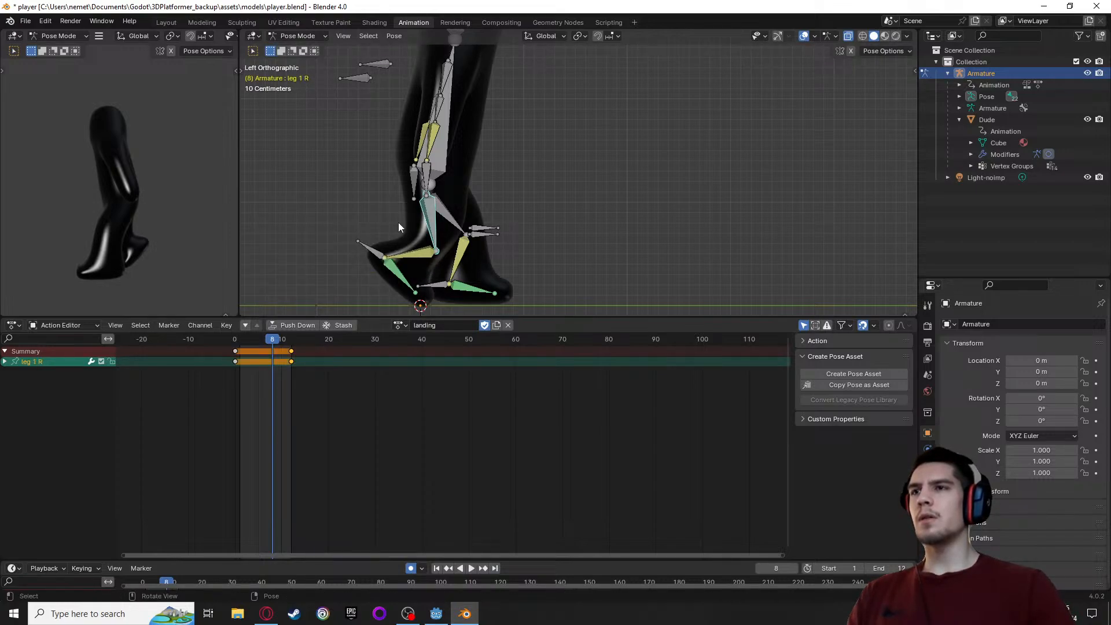
left_click(372, 251)
key("r")
left_click(367, 258)
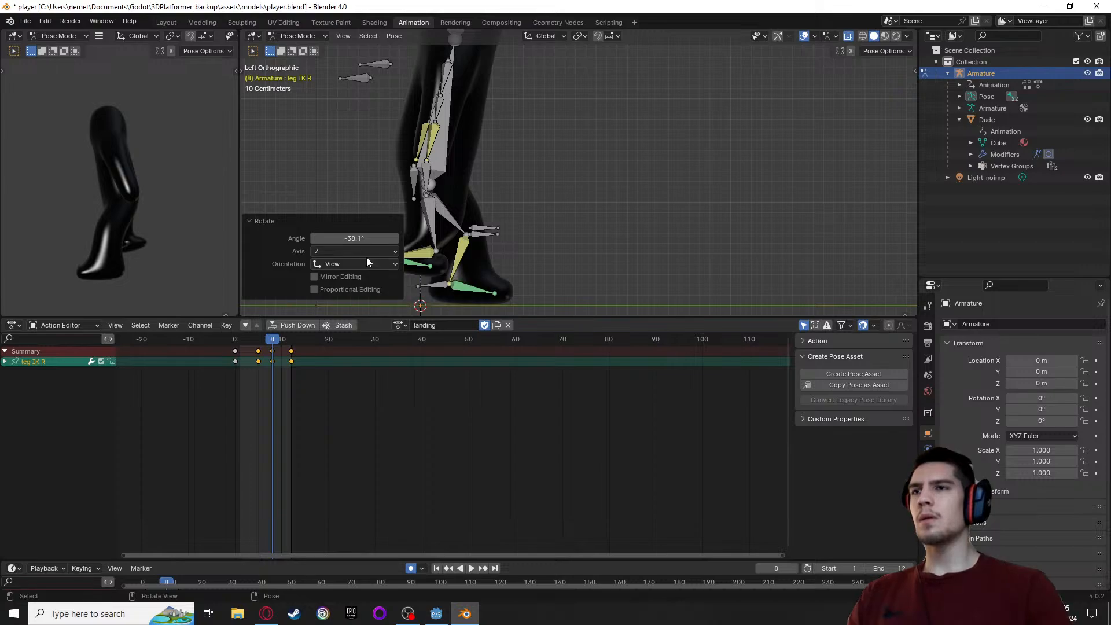
left_click(359, 179)
left_click_drag(364, 256, 371, 285)
Bend the body bone forward by rotating it about -36.6° at frame 8
middle_click_drag(598, 252, 393, 250)
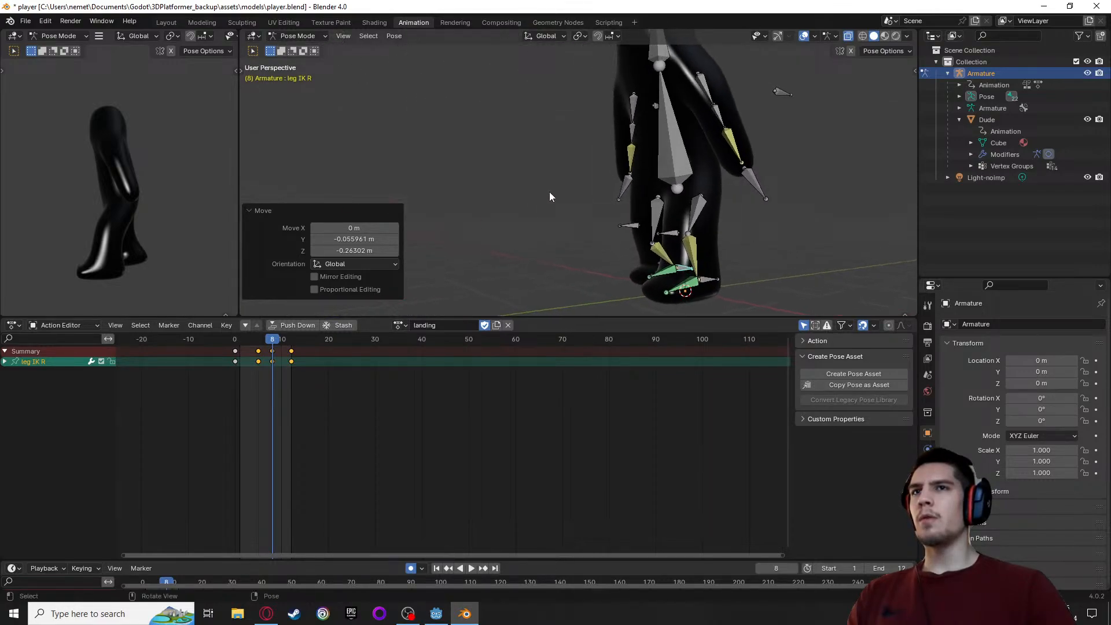
middle_click_drag(549, 192, 520, 172)
left_click(704, 121)
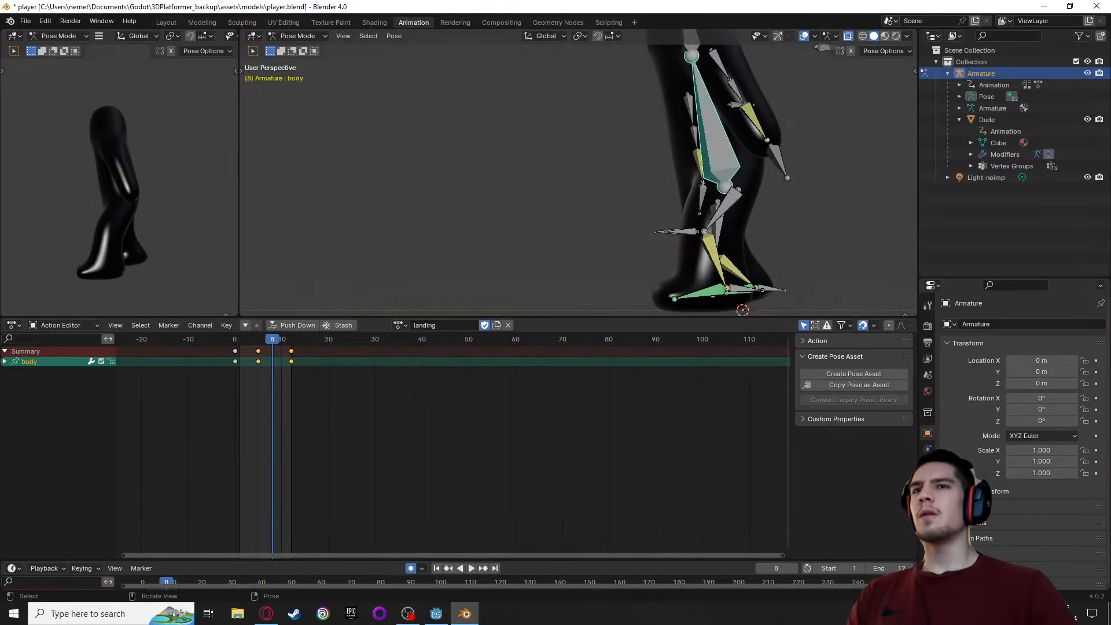
key("r")
left_click(675, 161)
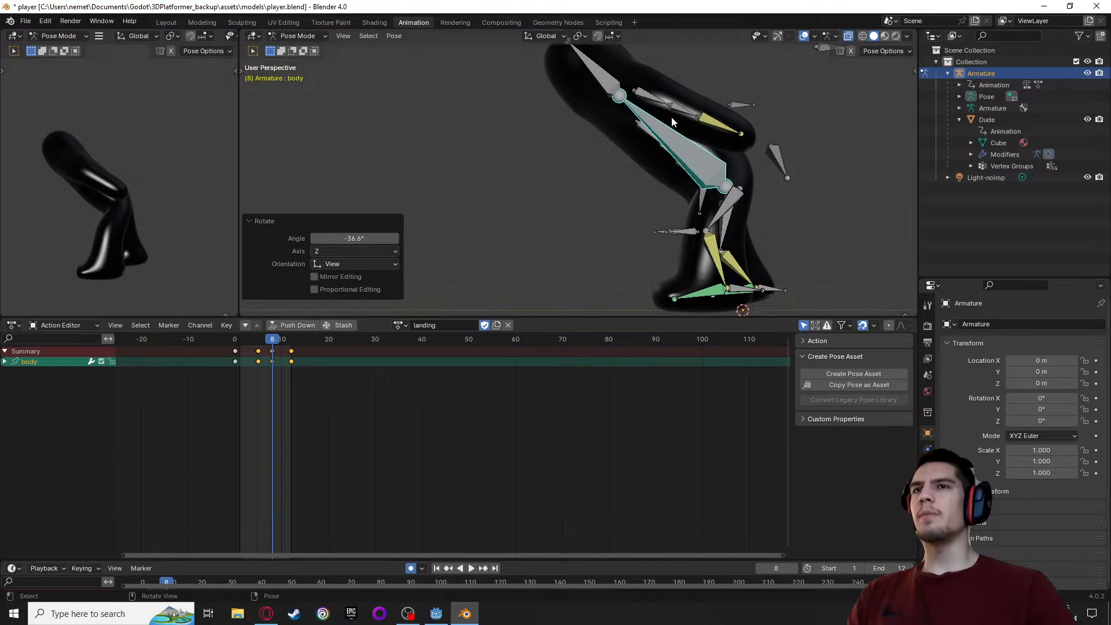
Move the arm IK L bone forward so the left arm hangs below the bent body at frame 8
left_click(775, 161)
key("g")
left_click(586, 216)
Move the arm IK R bone about 0.23 m in X, -0.95 m in Y and -0.19 m in Z at frame 8
middle_click_drag(587, 216, 526, 200)
middle_click_drag(455, 188, 379, 184)
left_click(379, 184)
key("g")
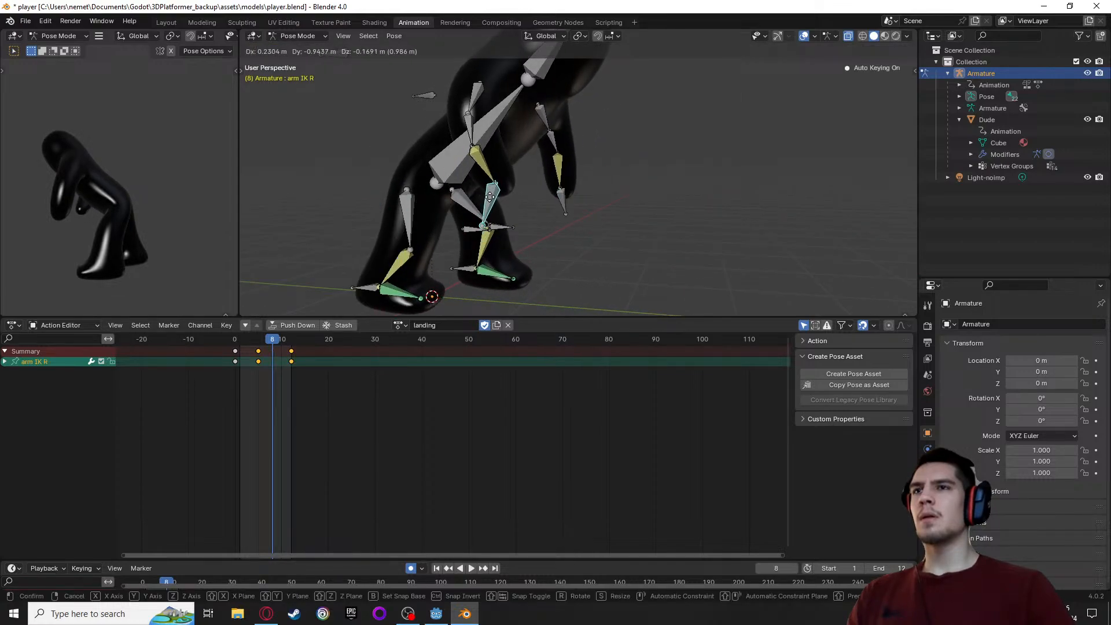
left_click(492, 203)
Play back the landing action and scrub through its frames to frame 8
middle_click_drag(492, 203, 560, 231)
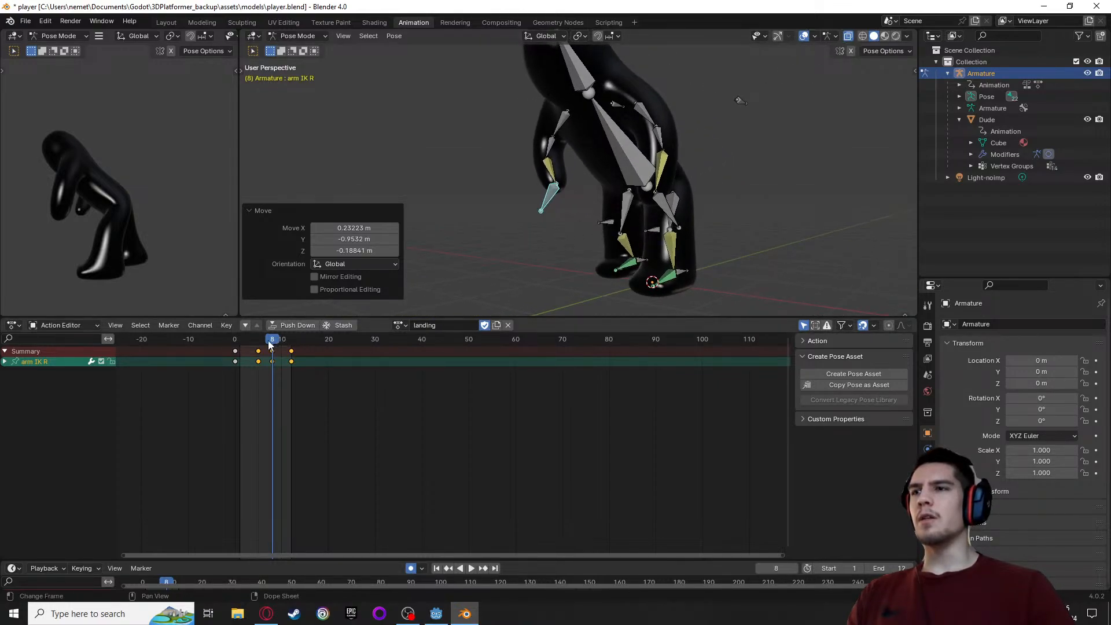
key("space")
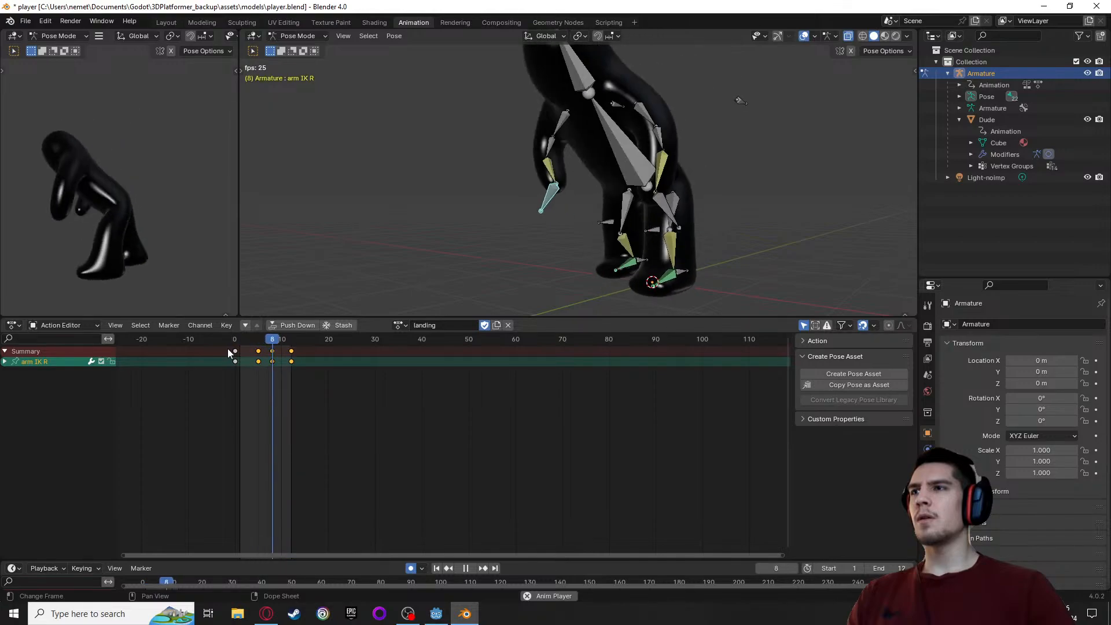
key("space")
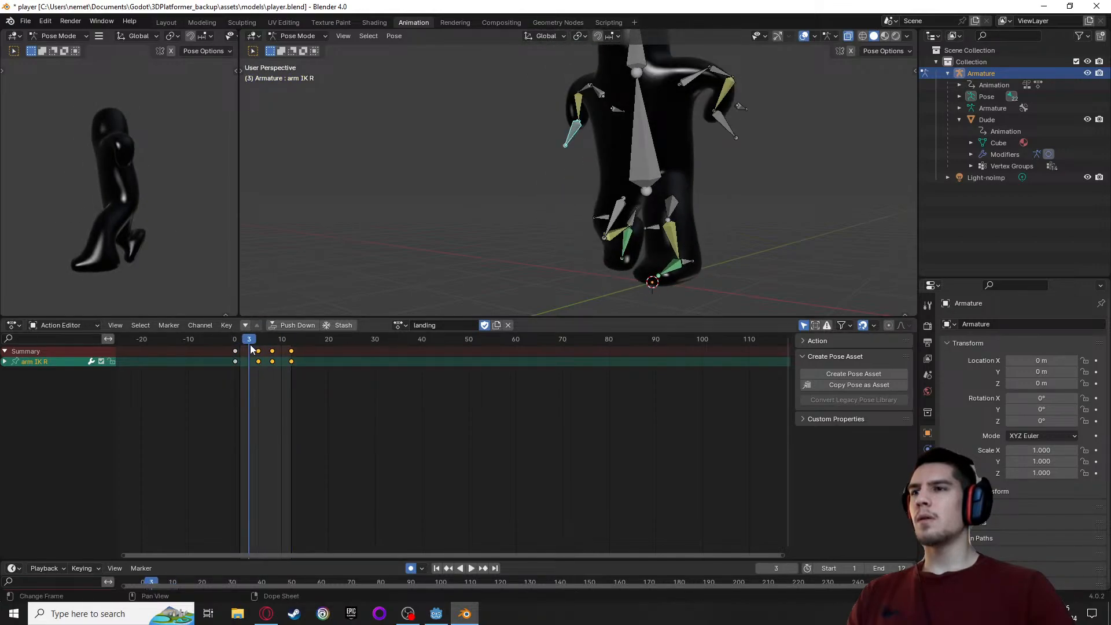
left_click_drag(251, 347, 271, 350)
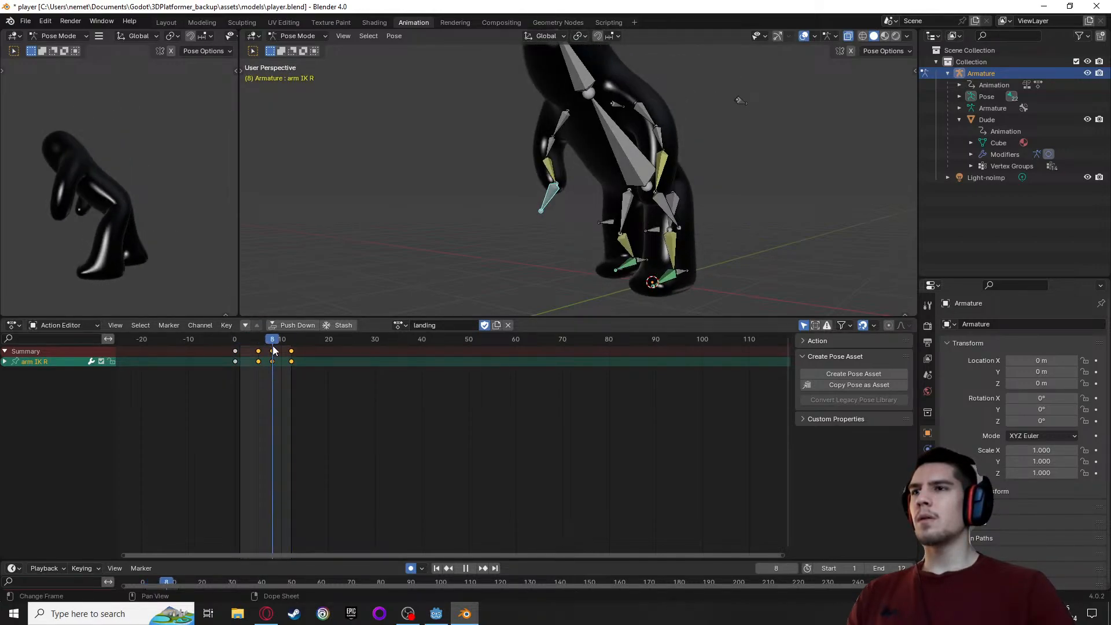
Tilt the head bone down by rotating it about -25.2° in the right side view at frame 8
middle_click_drag(457, 214, 441, 164)
left_click(591, 54)
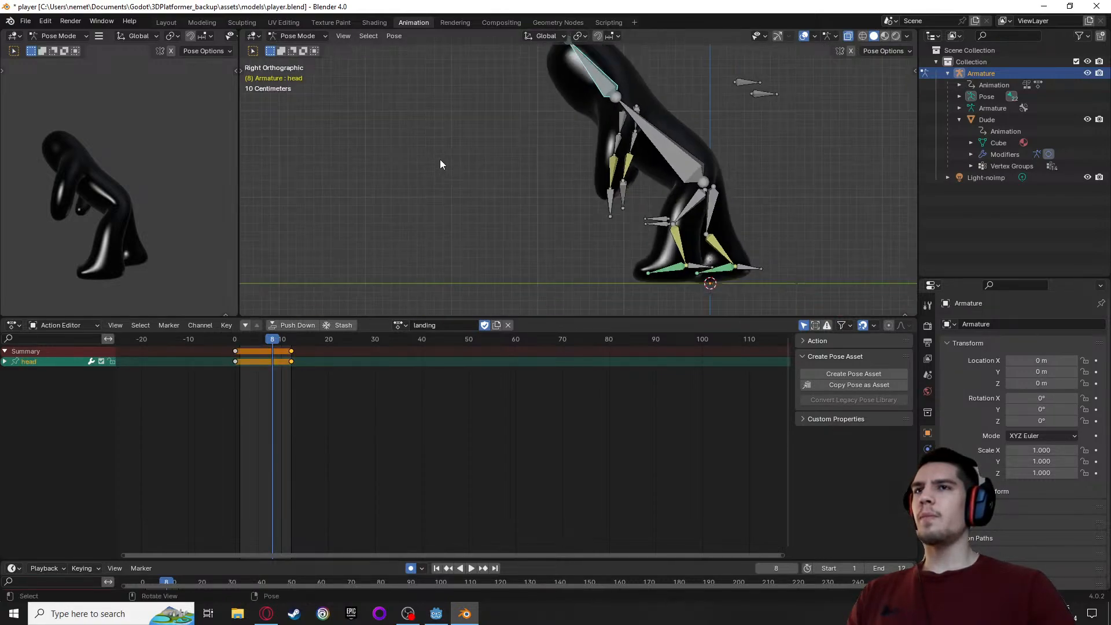
scroll(441, 163, "down", 3)
key("r")
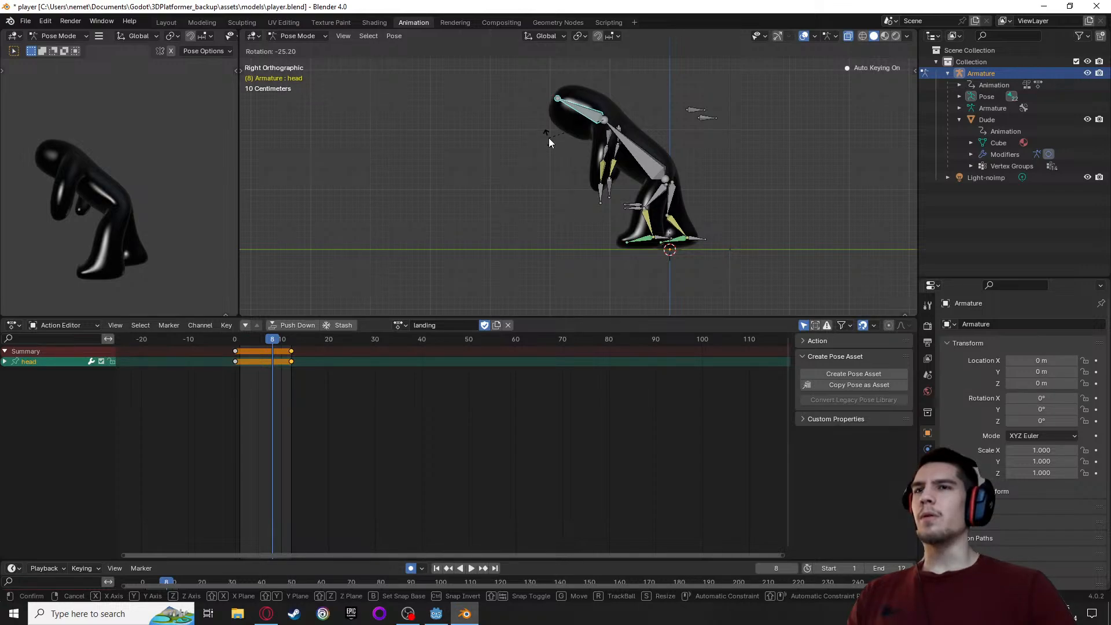
left_click(548, 138)
Move the body bone about -0.44 m in Y and -0.16 m in Z at frame 8, and review the playback
left_click(617, 139)
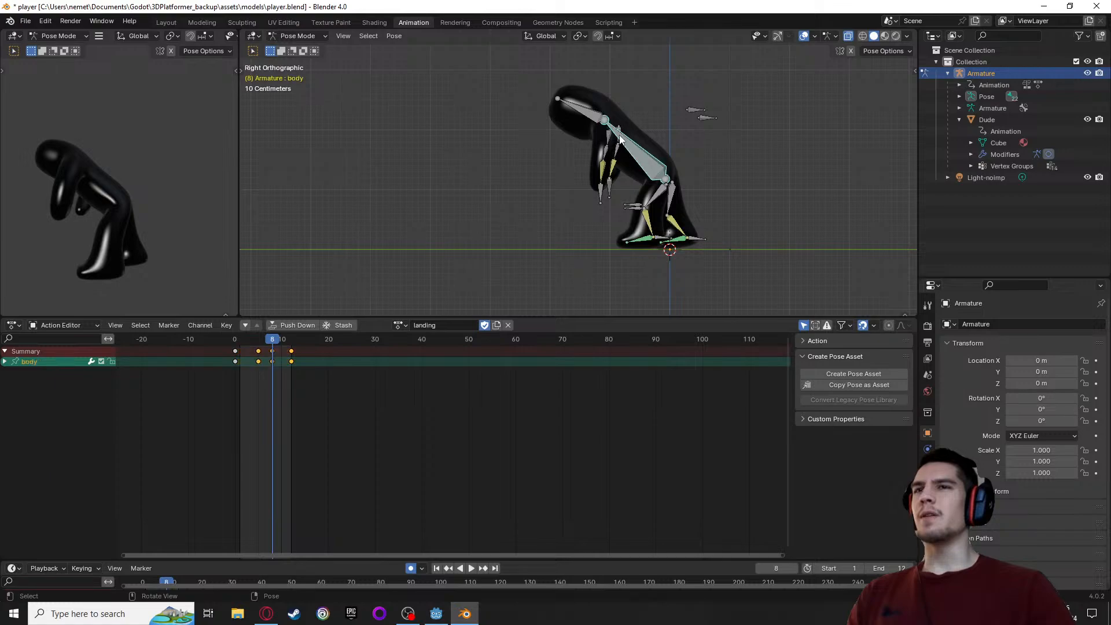
key("g")
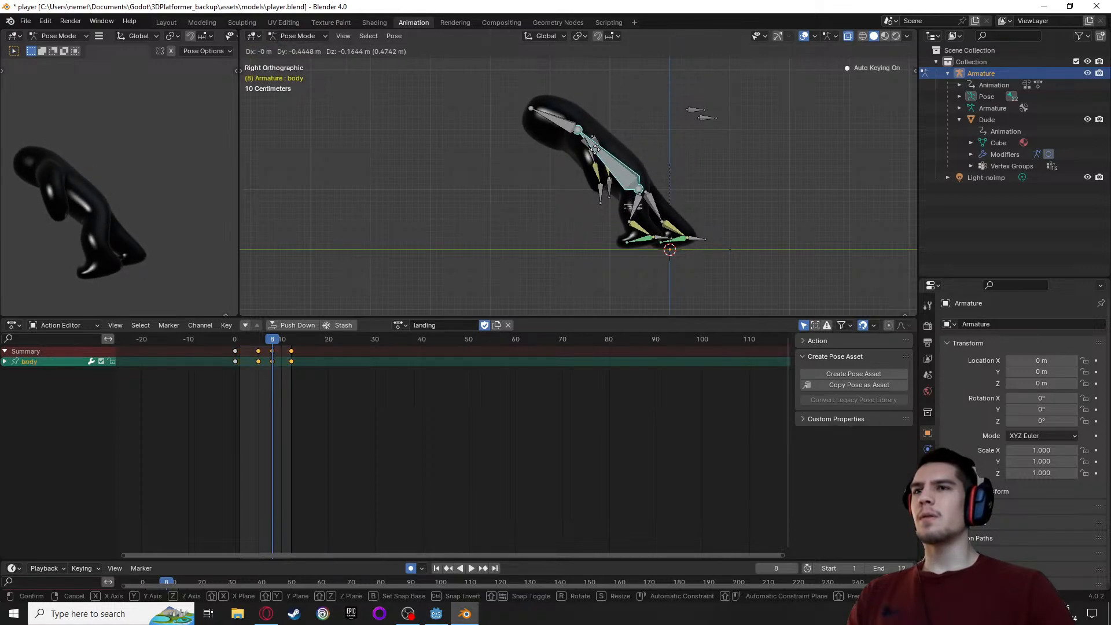
left_click(595, 149)
key("space")
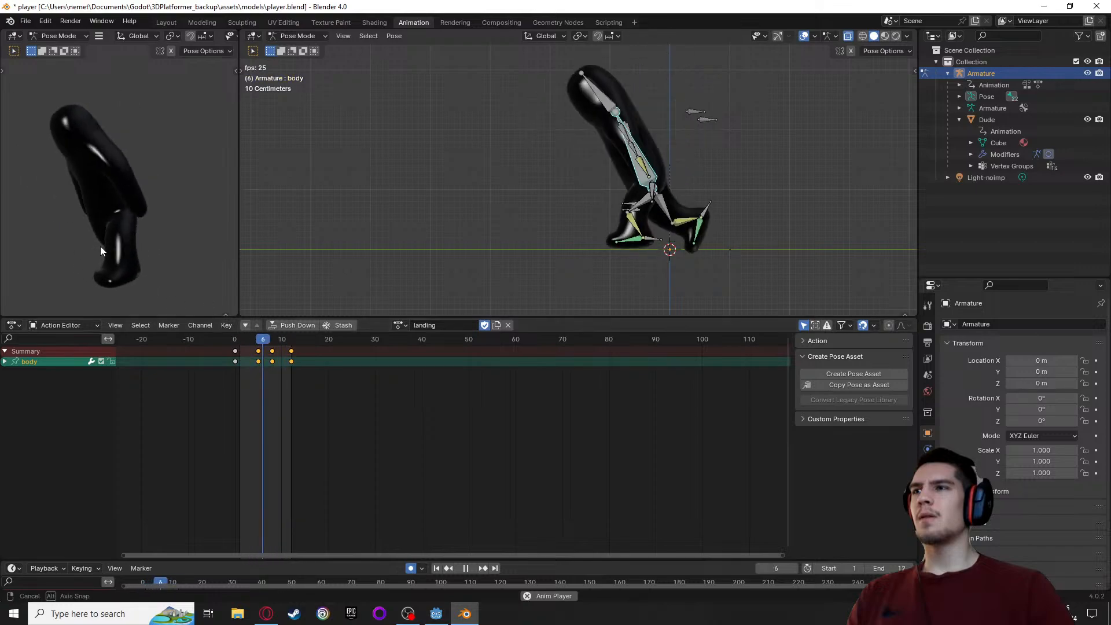
mouse_move(265, 345)
left_mouse_down()
mouse_move(233, 345)
mouse_move(274, 351)
left_mouse_up()
Move the body bone further forward and down to deepen the crouch at frame 8
mouse_move(535, 231)
middle_mouse_down()
mouse_move(525, 231)
mouse_move(537, 236)
middle_mouse_up()
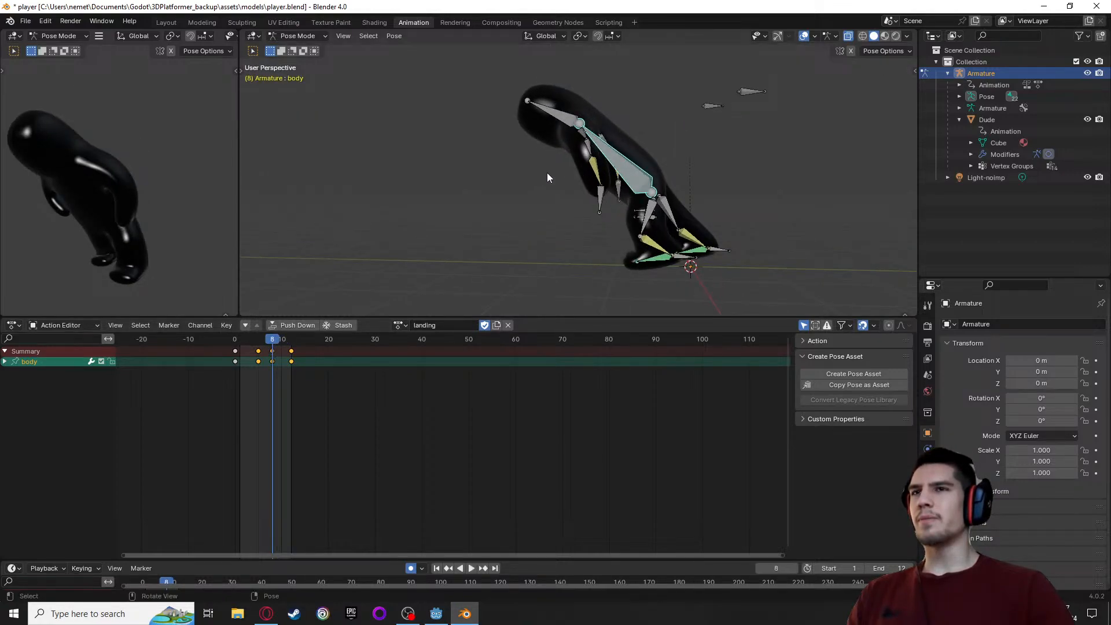
middle_click_drag(542, 196, 611, 180)
key("g")
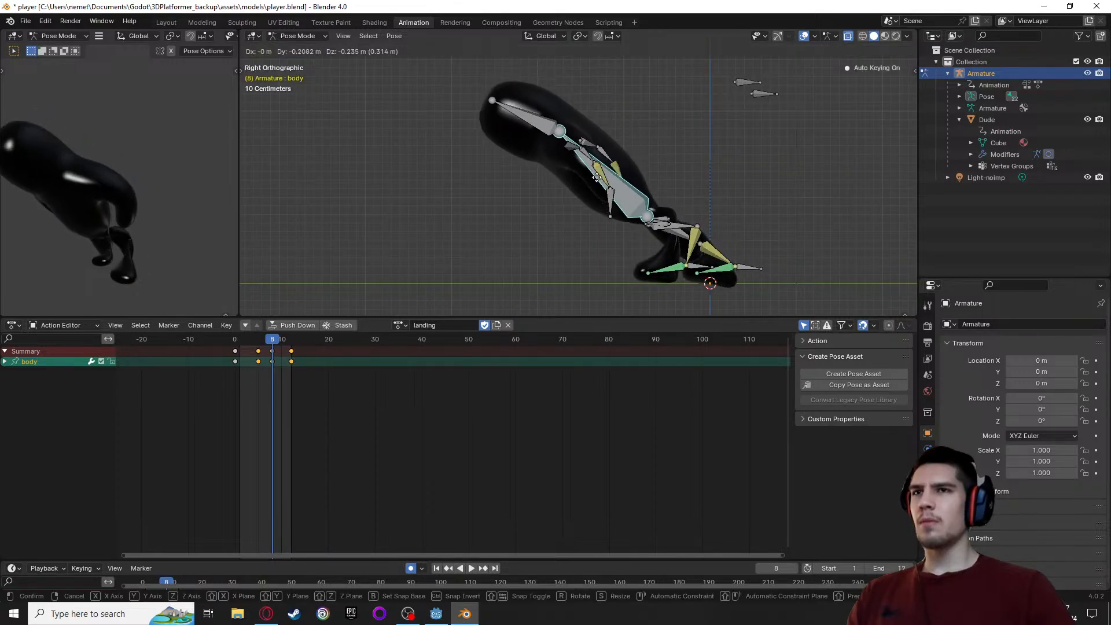
left_click(590, 191)
Rotate the arm IK L bone about 6.4° and move it about -0.48 m in Y and -0.56 m in Z at frame 8
left_click(607, 207)
key("r")
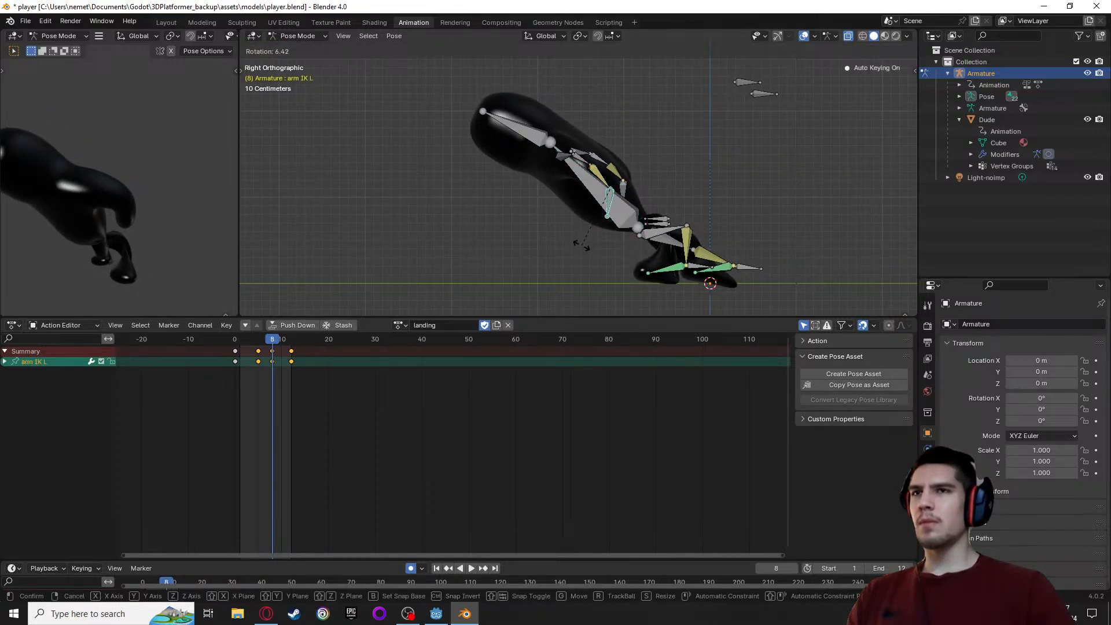
left_click(581, 244)
key("g")
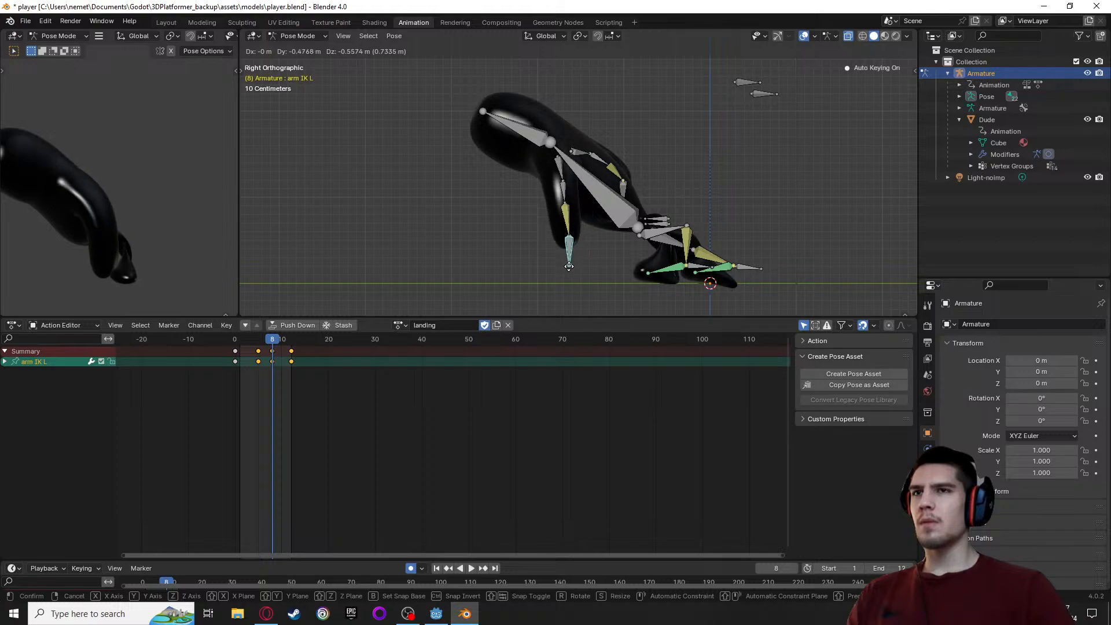
left_click(568, 267)
Move the arm IK R bone about -0.14 m in X, -0.54 m in Y and -0.79 m in Z at frame 8
middle_click_drag(438, 263, 689, 189)
left_click(570, 185)
key("g")
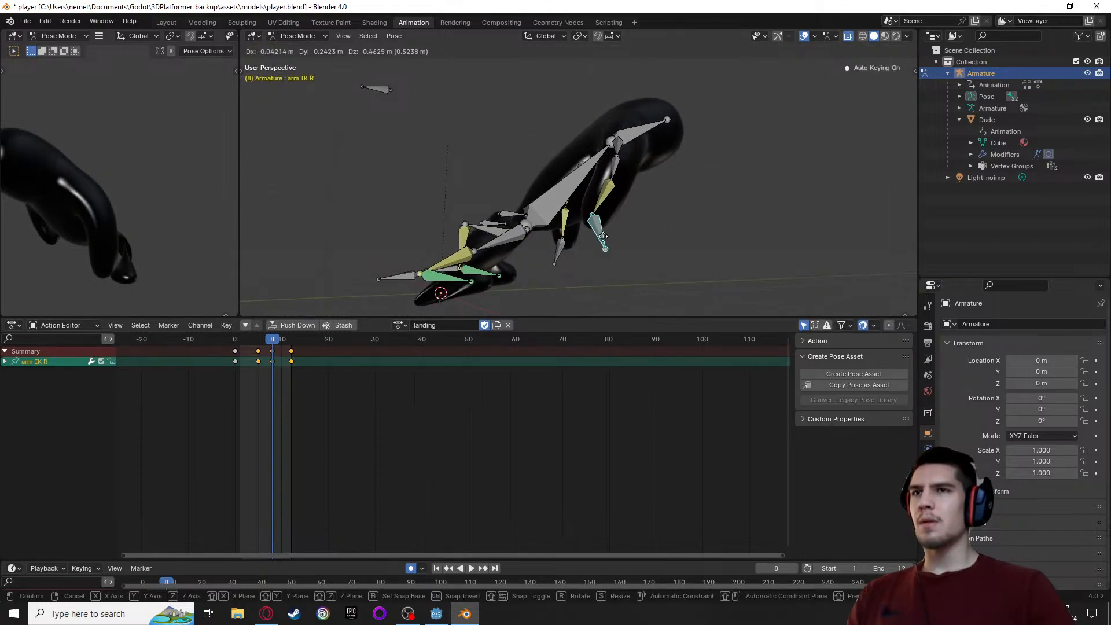
left_click(623, 273)
Move the leg IK L bone backward and up, and rotate it so the foot's toes point down at frame 8
mouse_move(619, 277)
middle_mouse_down()
mouse_move(339, 276)
mouse_move(618, 272)
middle_mouse_up()
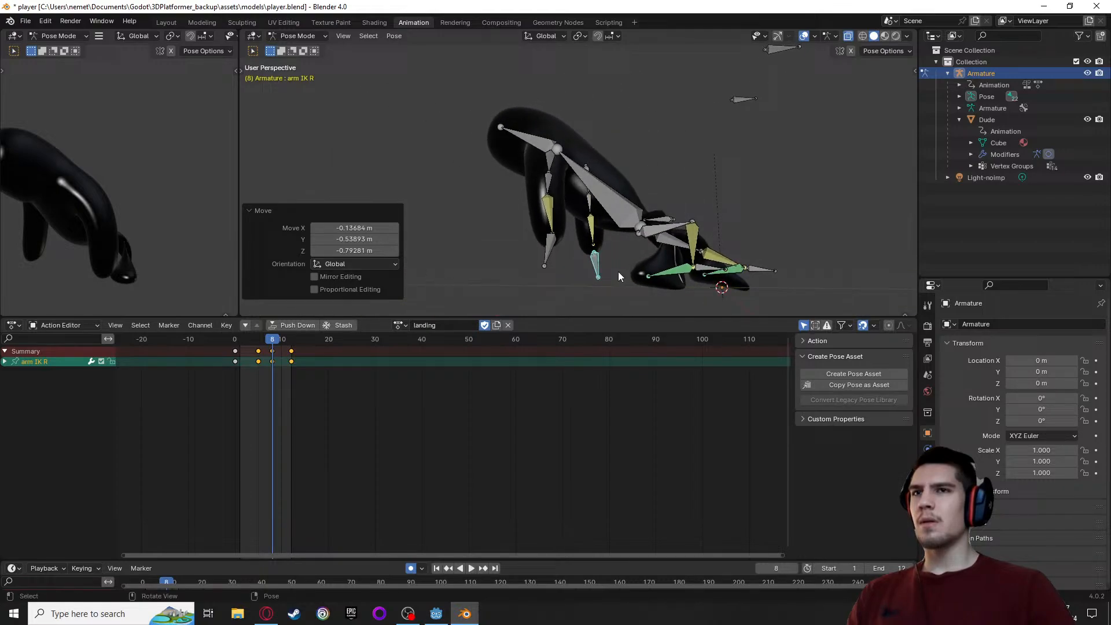
left_click(707, 270)
key("g")
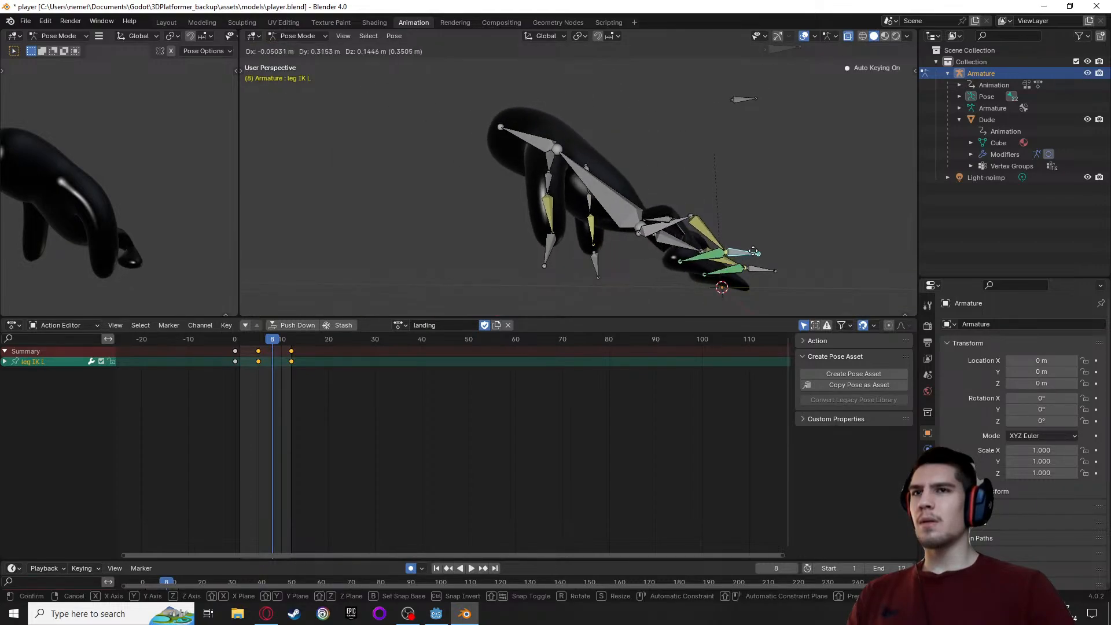
left_click(748, 258)
left_click(760, 258)
key("r")
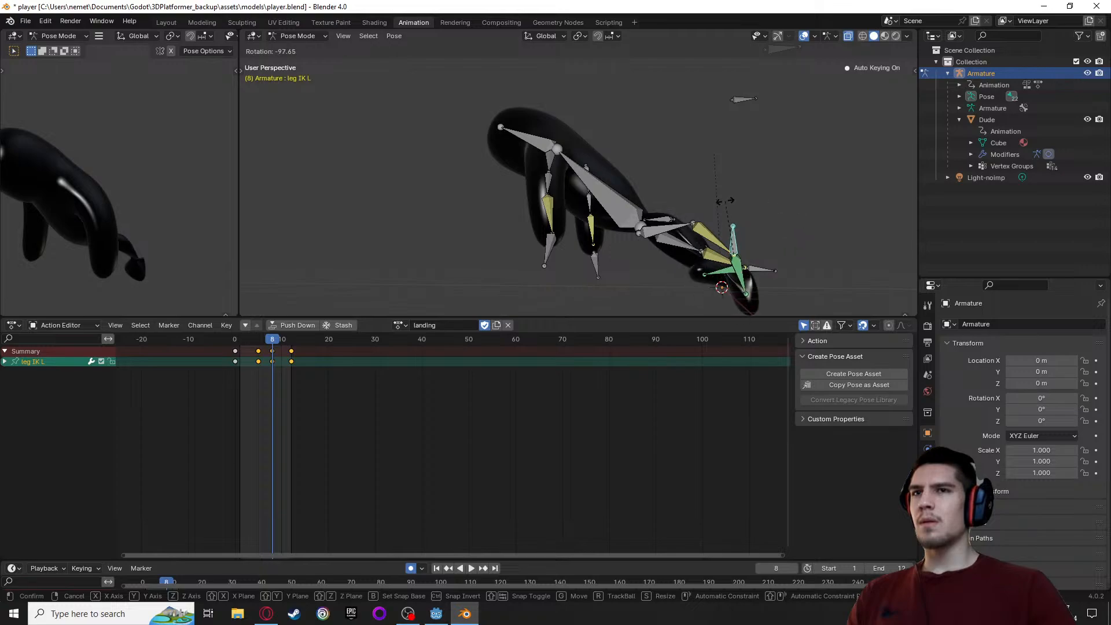
left_click(747, 206)
Rotate the leg IK R bone about -62.2° at frame 8 and scrub the landing action to check the pose
middle_click_drag(747, 206, 712, 279)
left_click(755, 264)
key("r")
left_click(792, 271)
mouse_move(272, 347)
left_mouse_down()
mouse_move(259, 351)
mouse_move(273, 351)
left_mouse_up()
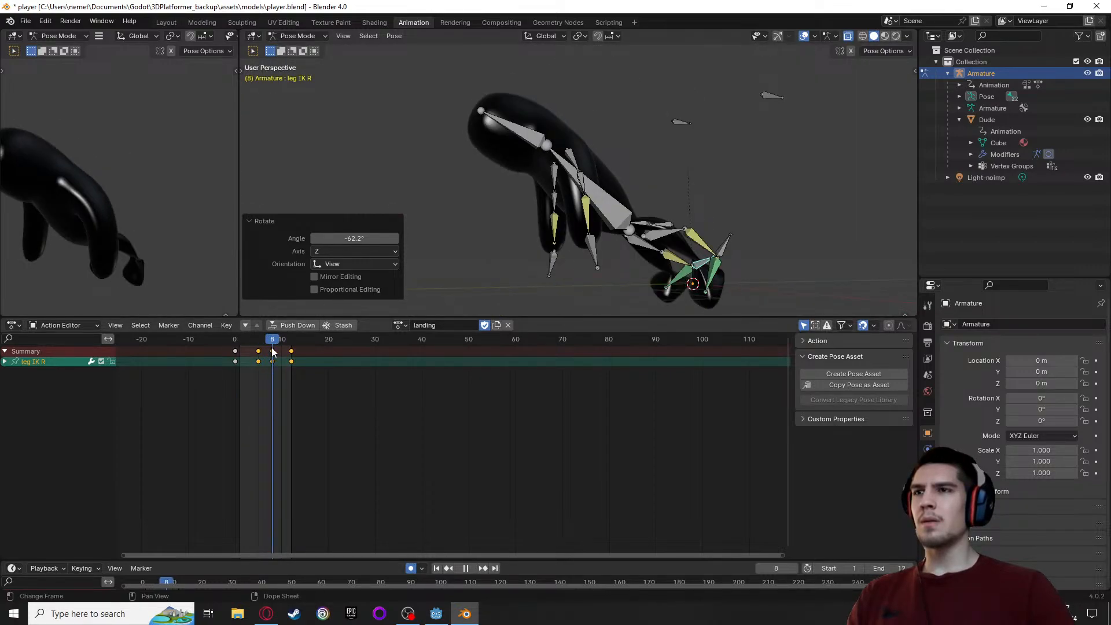
Try rotating the leg IK L bone in the back view at frame 8, then undo the rotation
scroll(708, 262, "up", 3)
middle_click_drag(708, 262, 659, 247)
scroll(382, 216, "down", 2)
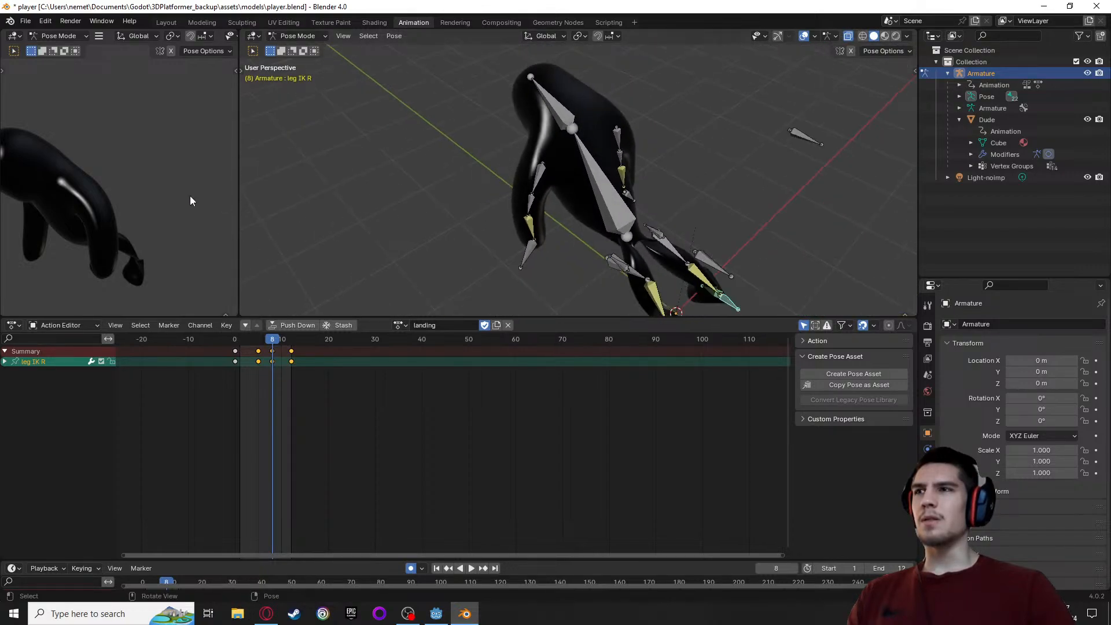
middle_click_drag(185, 194, 60, 192)
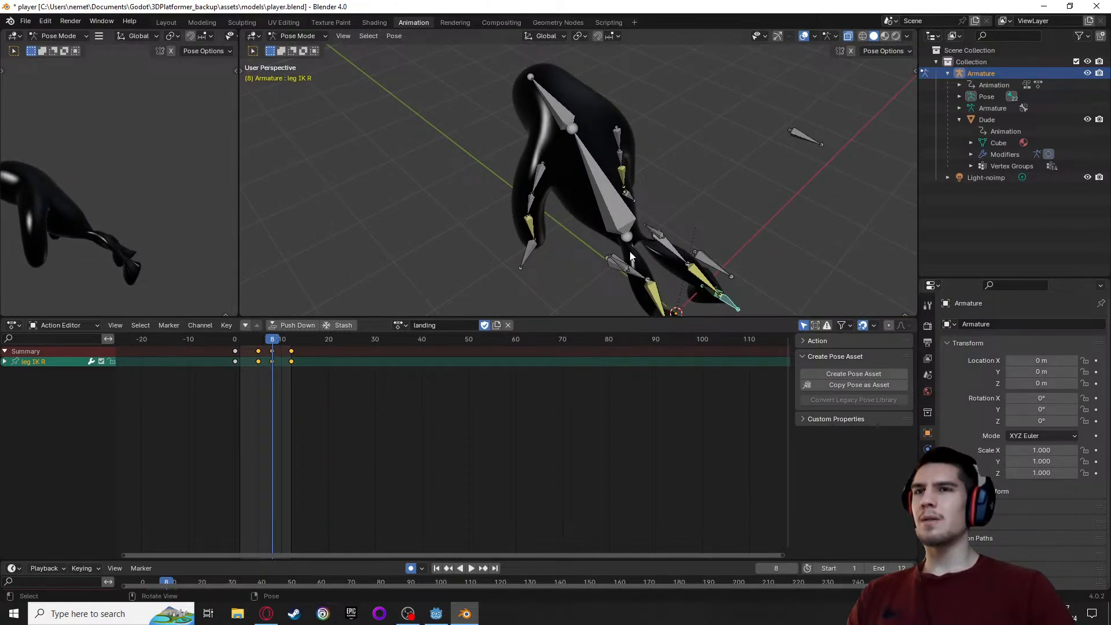
middle_click_drag(631, 257, 420, 172)
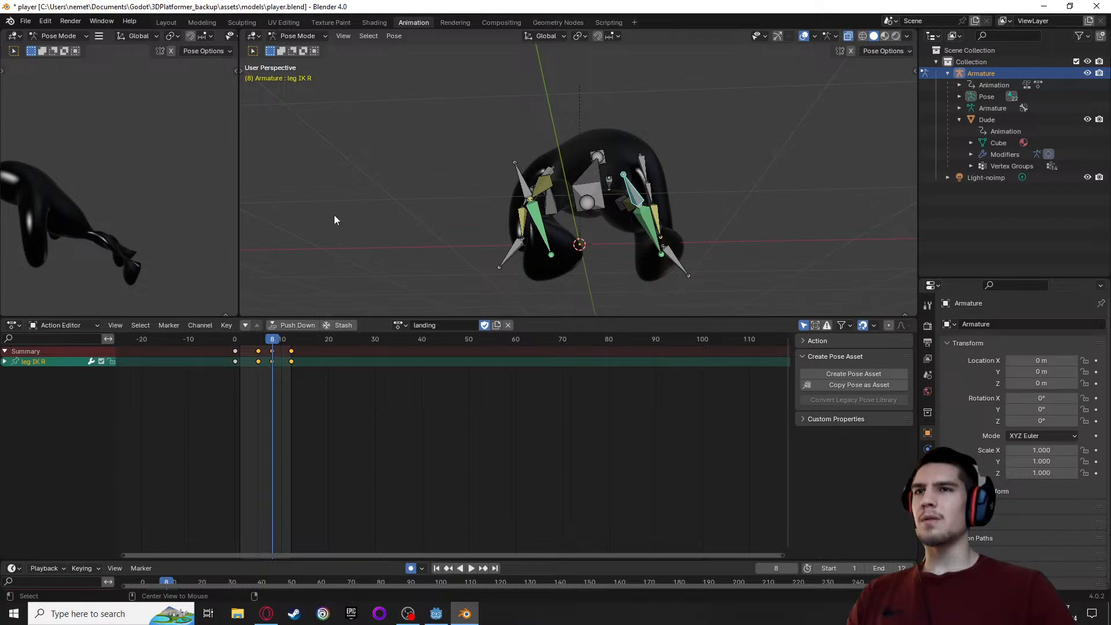
middle_click_drag(334, 220, 458, 242, "alt")
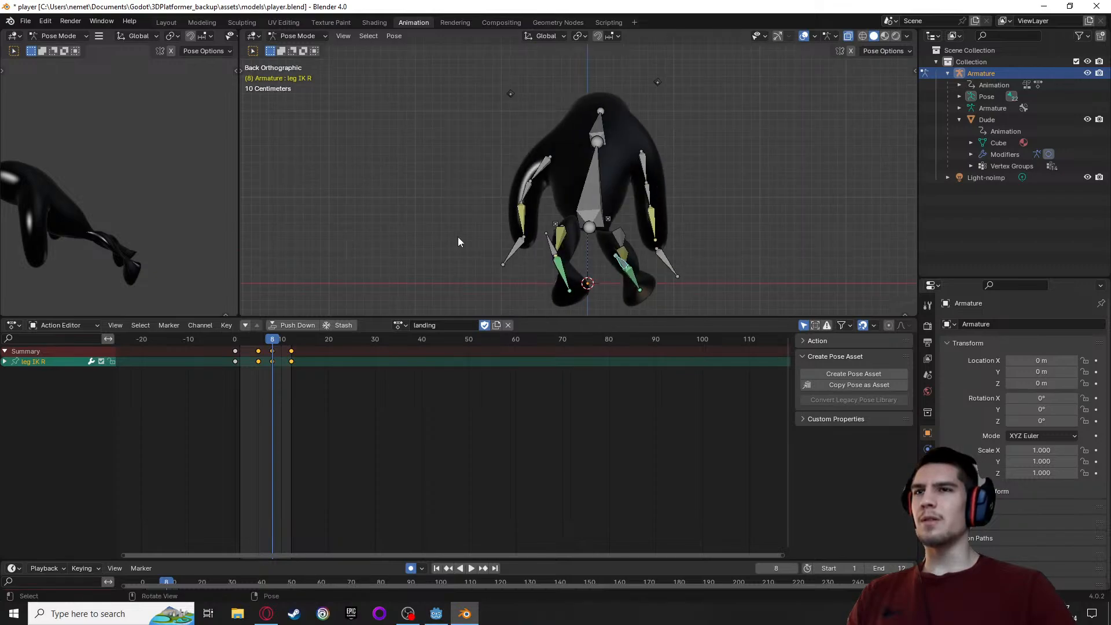
left_click(550, 247)
key("r")
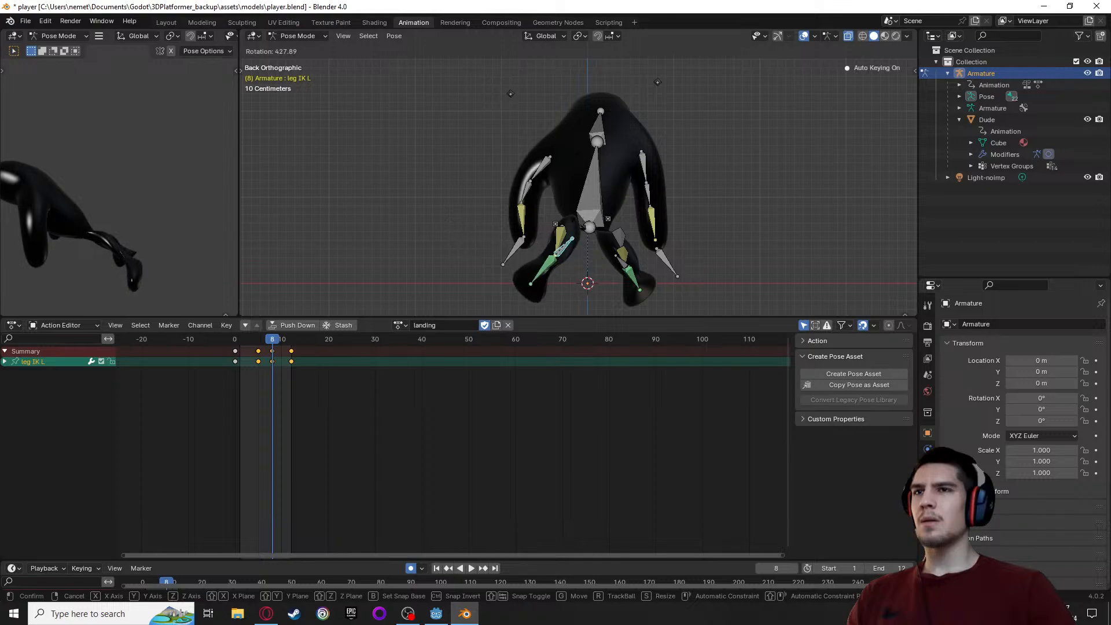
left_click(498, 241)
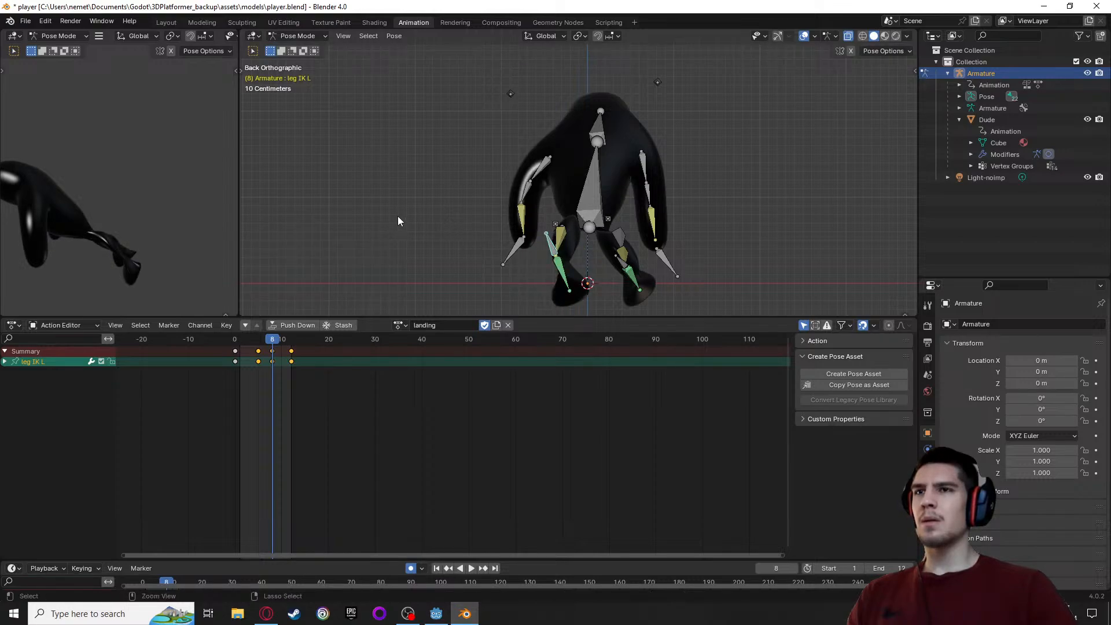
key("ctrl+z")
middle_click_drag(398, 216, 825, 78)
left_click(798, 86)
key("r")
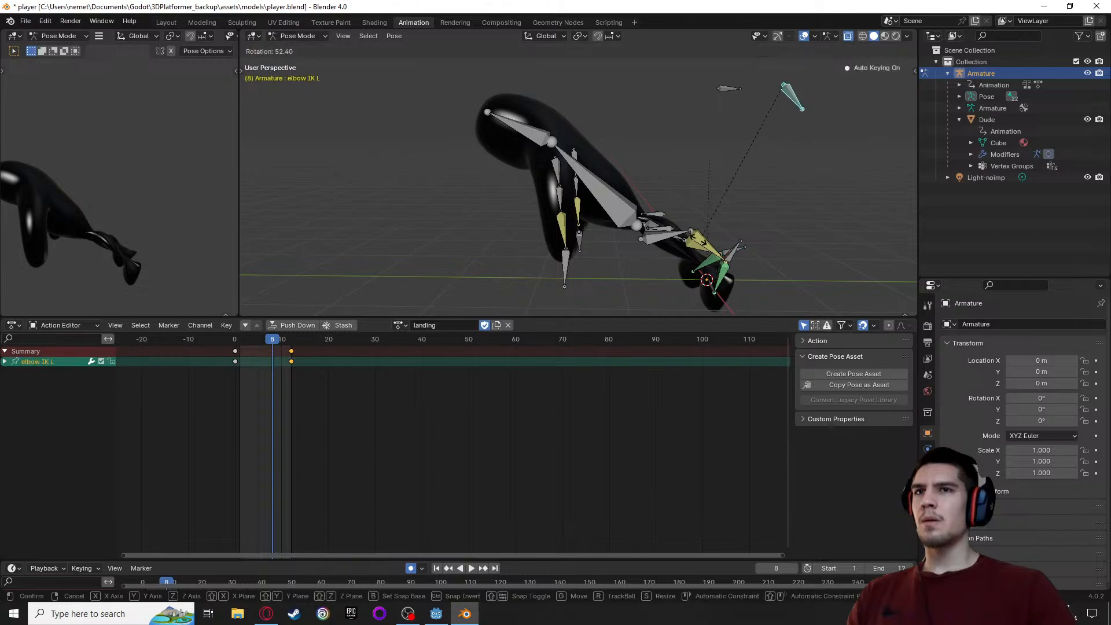
key("g")
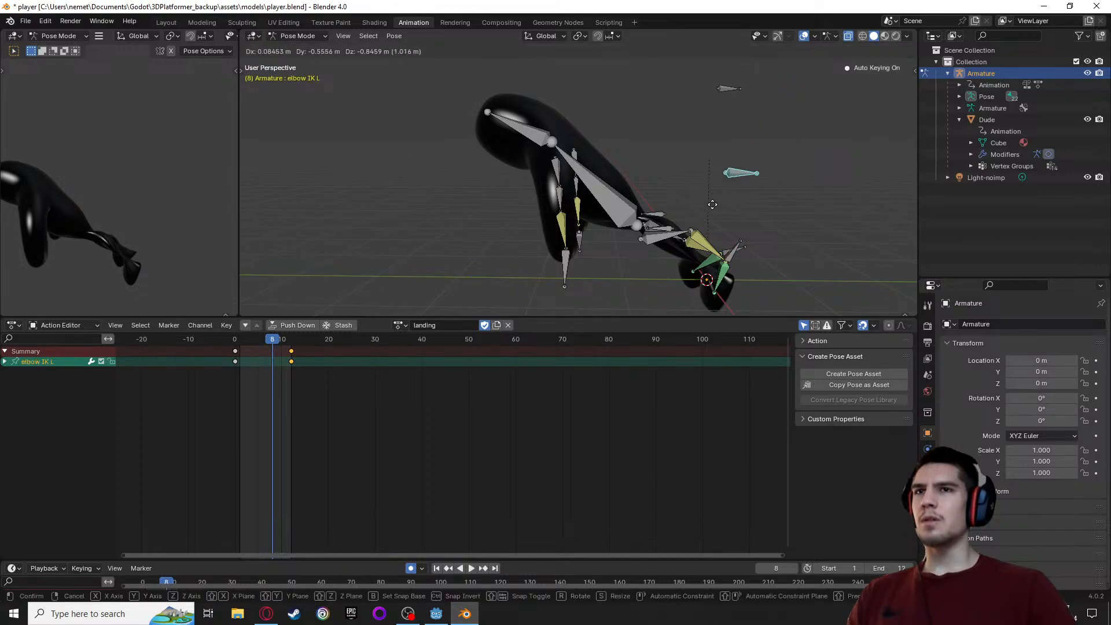
right_click(642, 282)
Move the knee IK L bone about -0.67 m in Y and -0.55 m in Z at frame 8
middle_click_drag(602, 243, 442, 210)
scroll(623, 255, "up", 4)
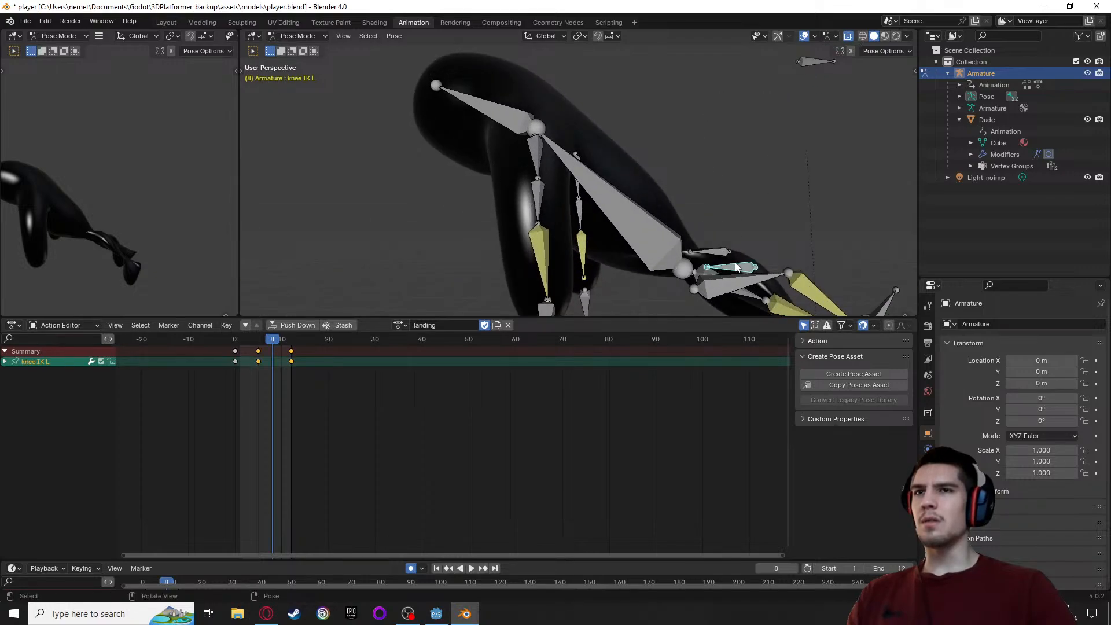
scroll(737, 268, "down", 4)
key("g")
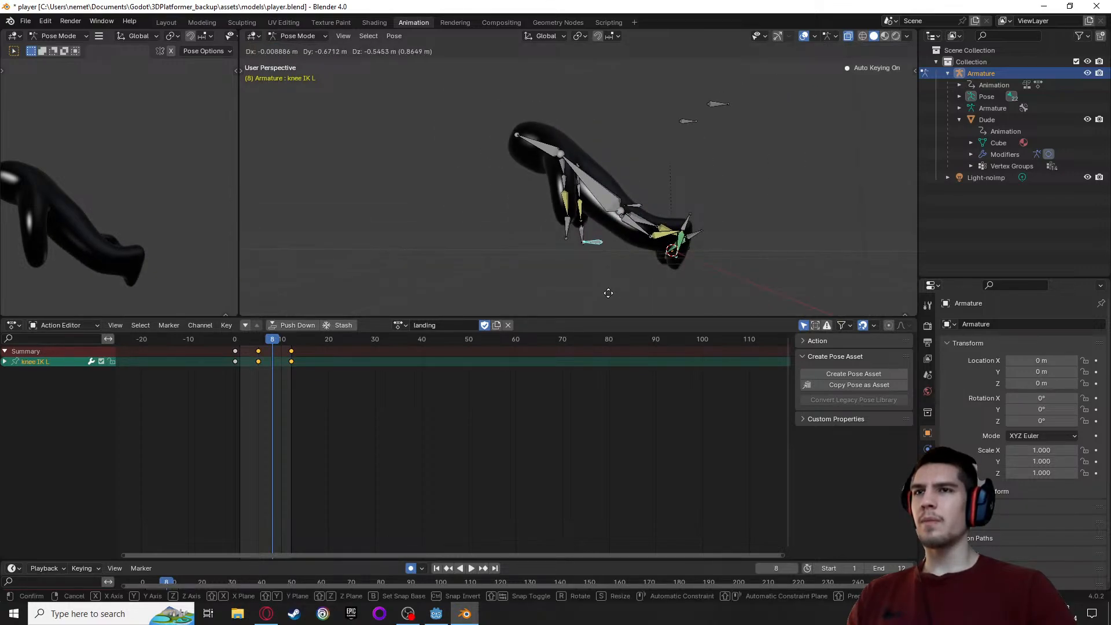
left_click(607, 293)
Move the knee IK R bone about -0.06 m in X, -0.50 m in Y and -0.71 m in Z at frame 8
middle_click_drag(534, 279, 545, 198)
left_click(524, 211)
key("g")
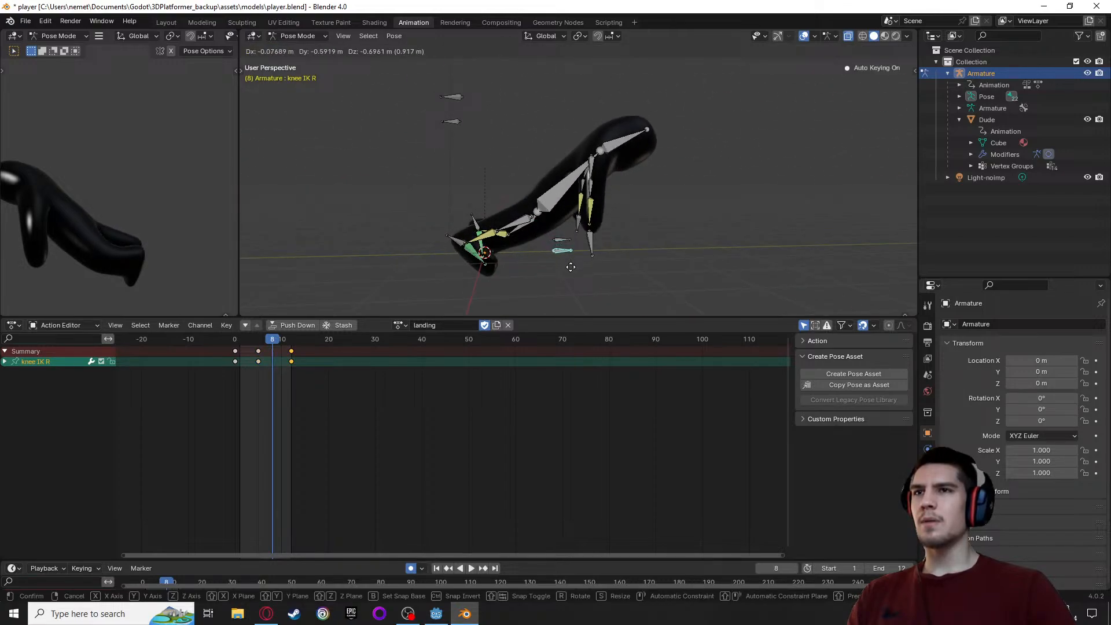
left_click(567, 268)
middle_click_drag(565, 268, 450, 230)
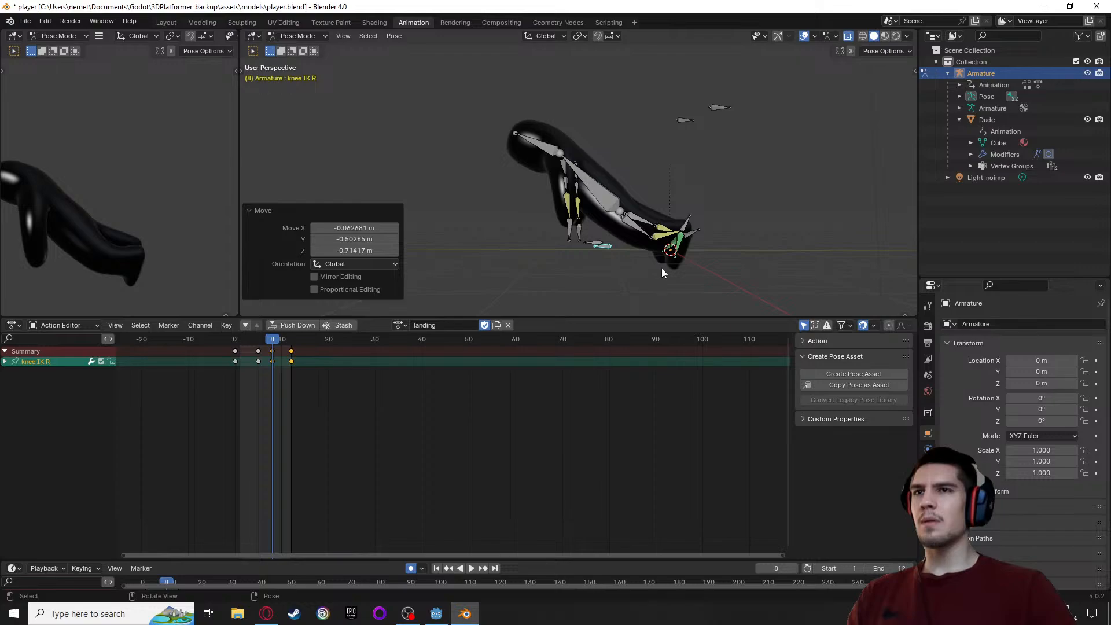
scroll(682, 278, "up", 3)
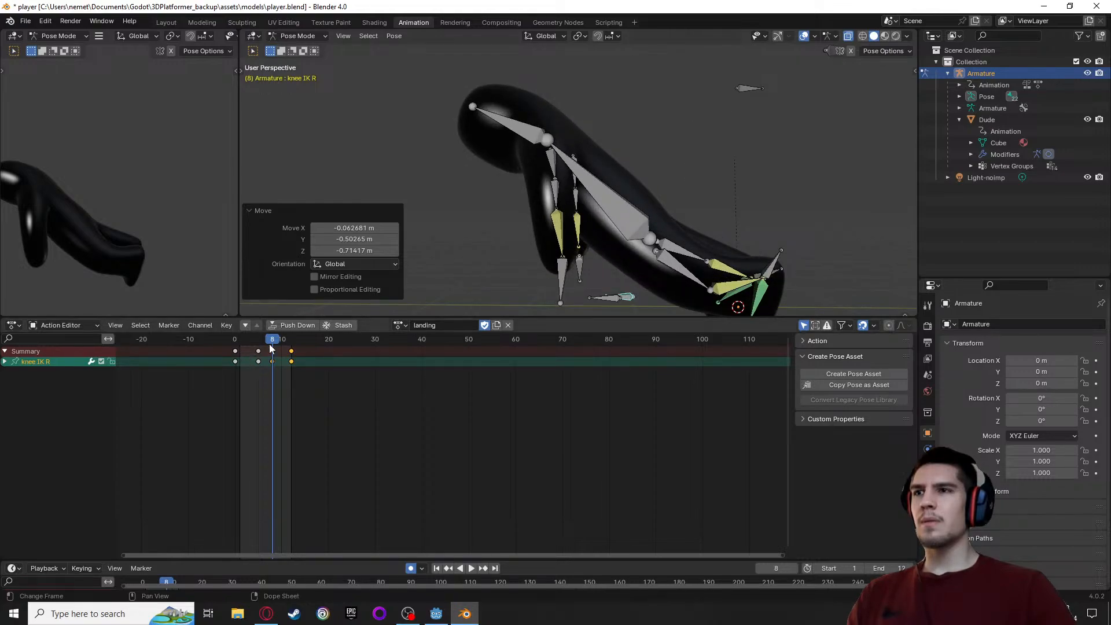
Move the knee IK R keyframe from frame 12 to frame 17 and set the scene's end frame to 17
key("space")
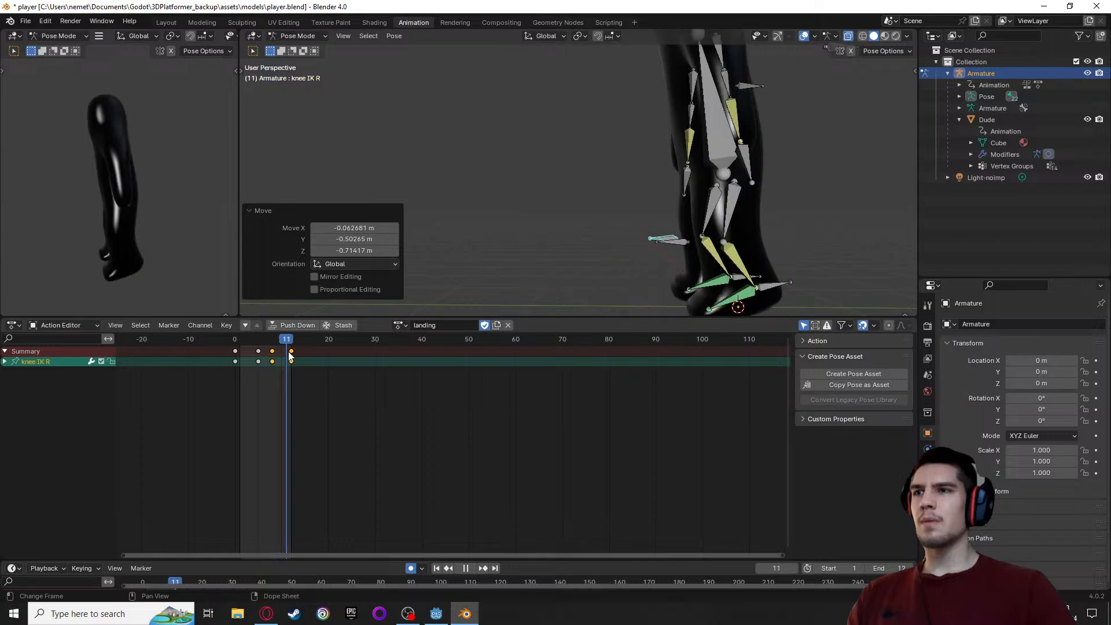
key("space")
left_click_drag(291, 353, 315, 351)
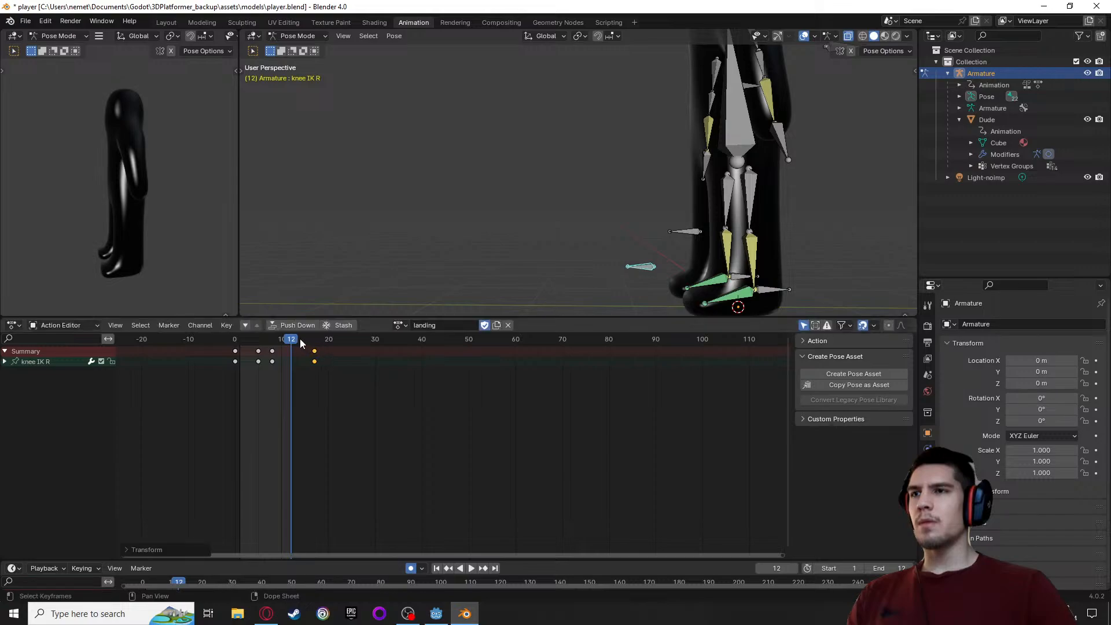
key("space")
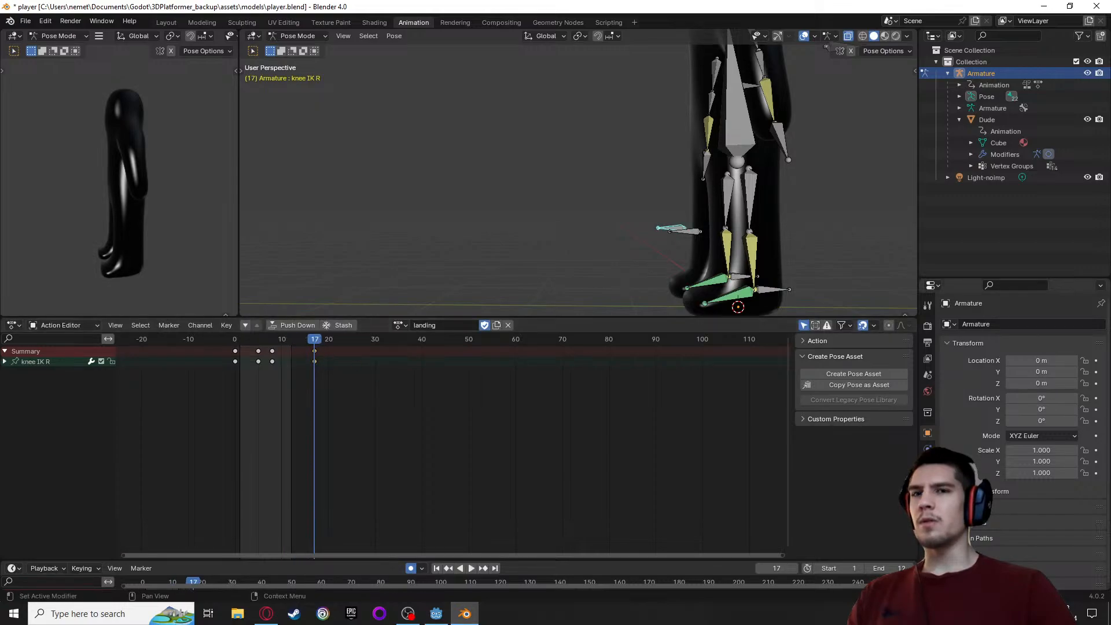
type("17")
key("Return")
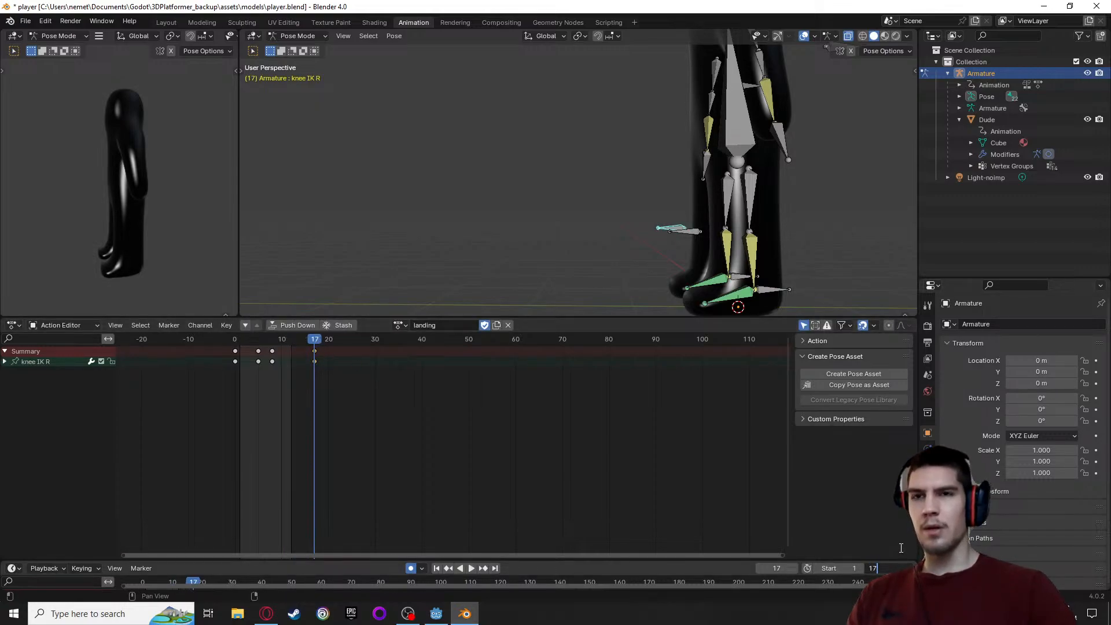
Move the knee IK R keyframe from frame 8 to frame 10
scroll(602, 297, "down", 2)
key("space")
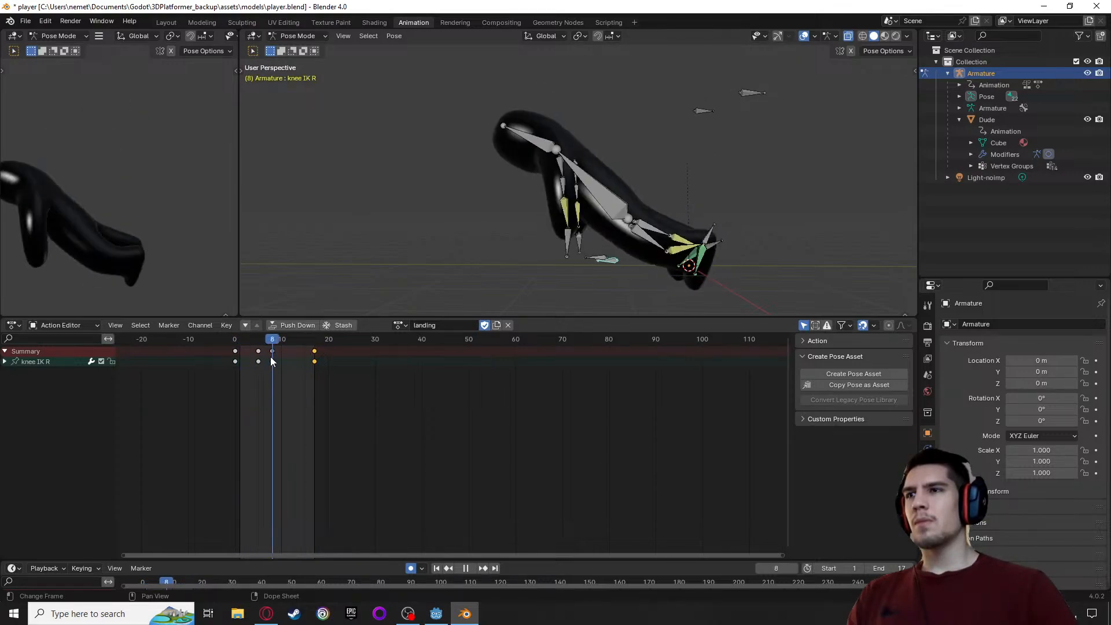
left_click_drag(258, 361, 282, 349)
scroll(592, 219, "up", 2)
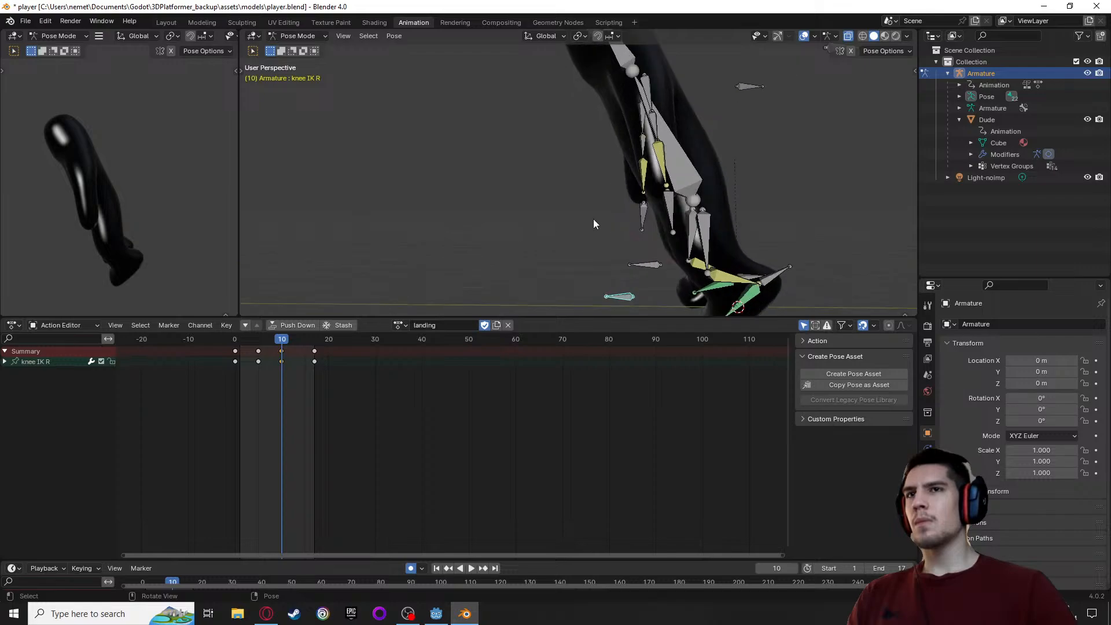
Rotate the body bone about 6.2° at frame 10
left_click(674, 154)
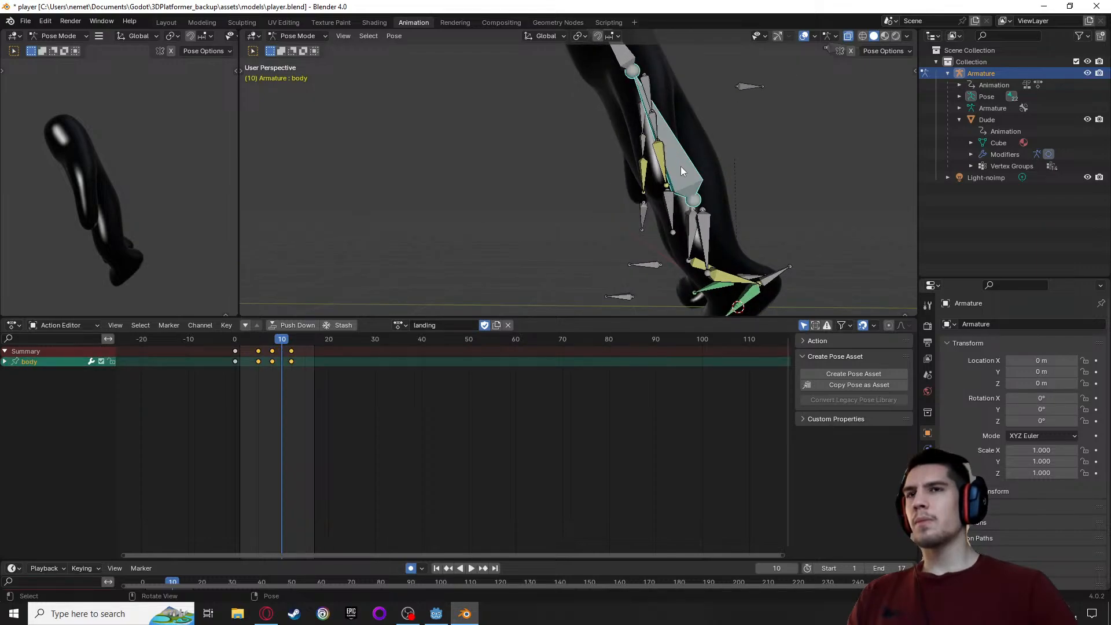
key("r")
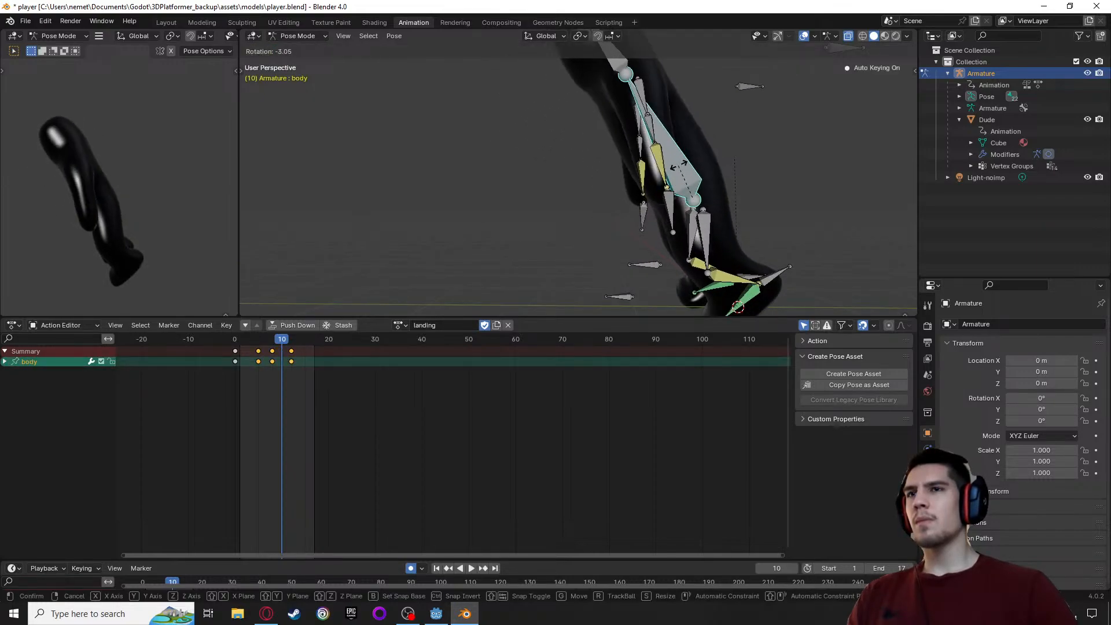
left_click(685, 168)
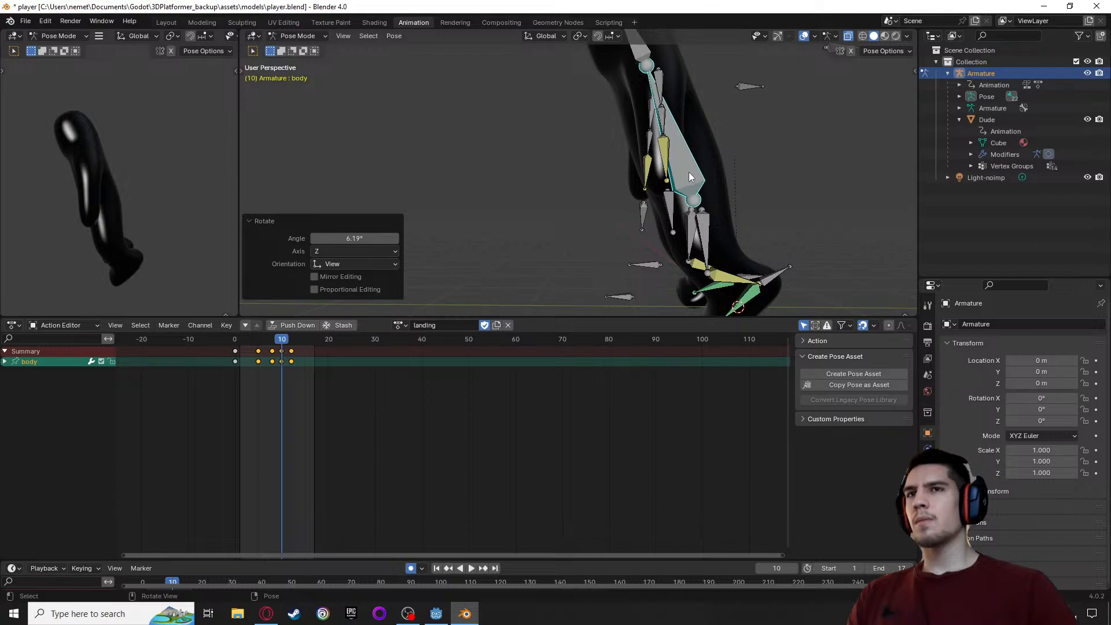
left_click(690, 175)
scroll(690, 175, "down", 6)
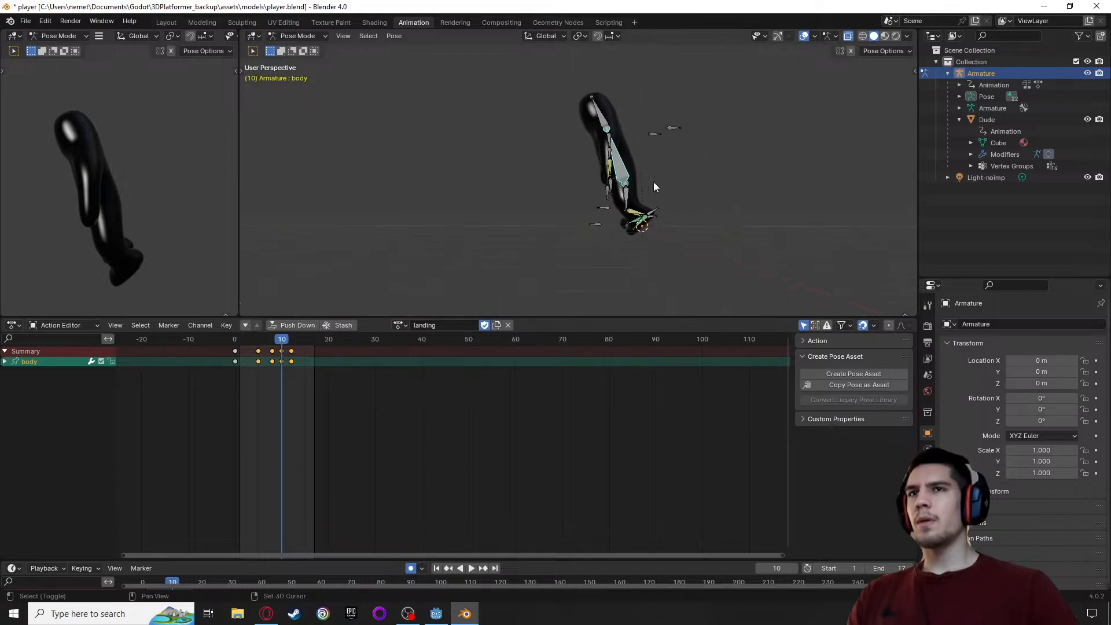
scroll(613, 176, "up", 5)
Select all bones and delete the landing action's keyframes at frame 10
key("a")
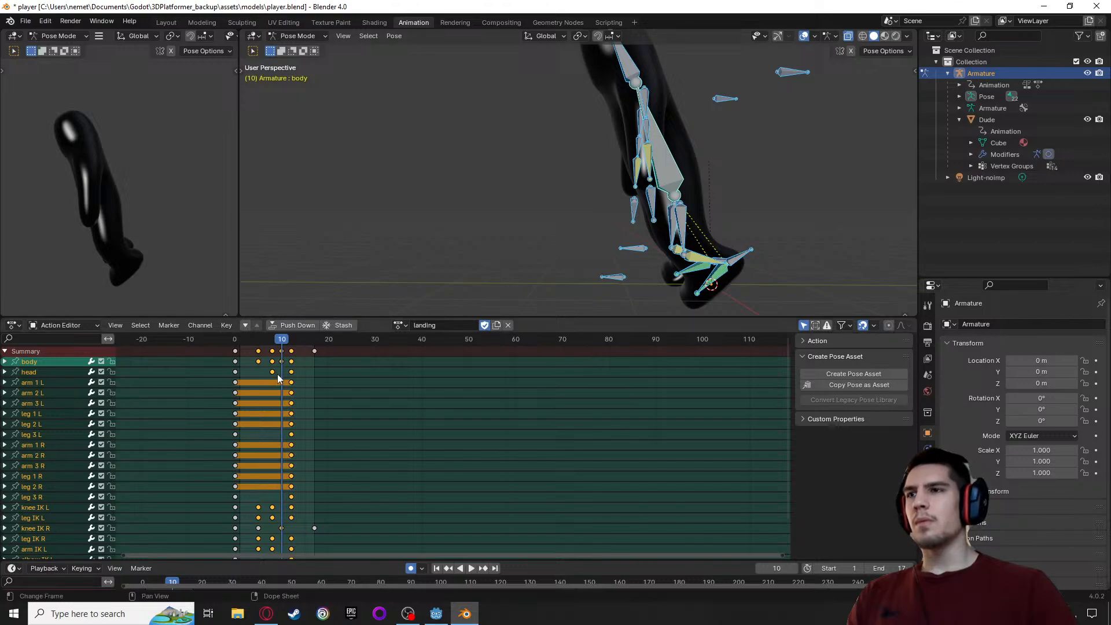
left_click(282, 357)
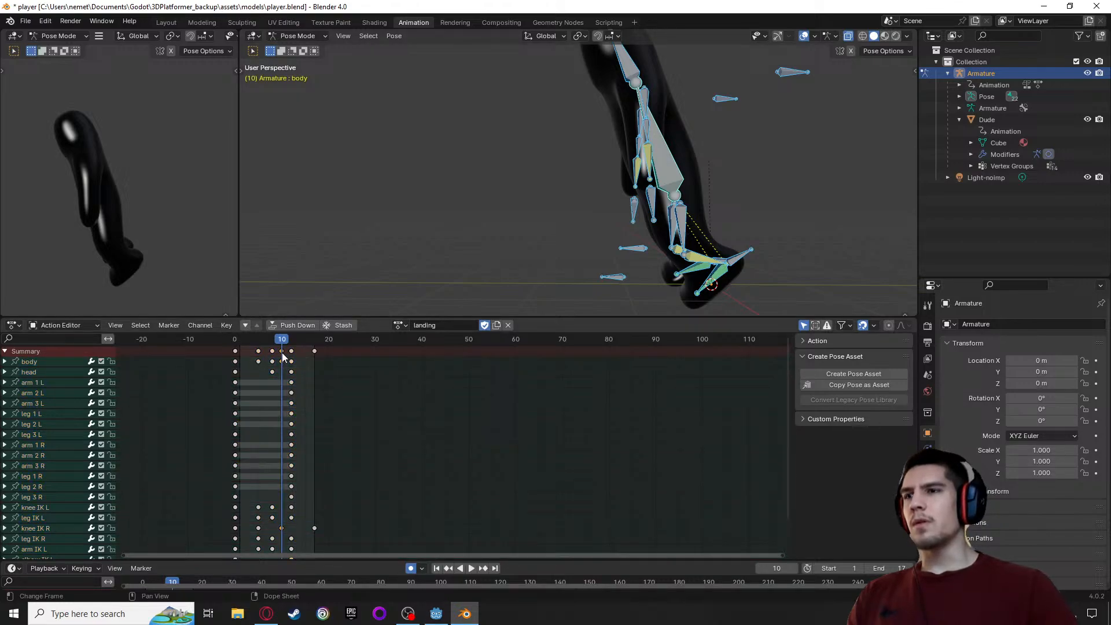
key("Delete")
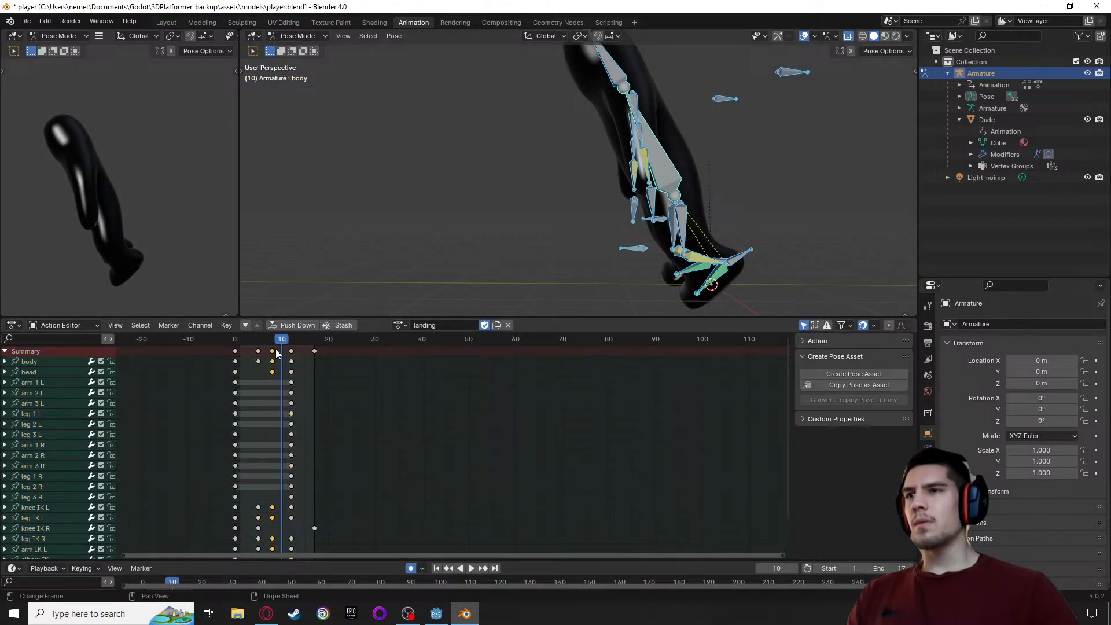
Scrub the landing action and delete the lone knee IK R keyframe at frame 17
key("space")
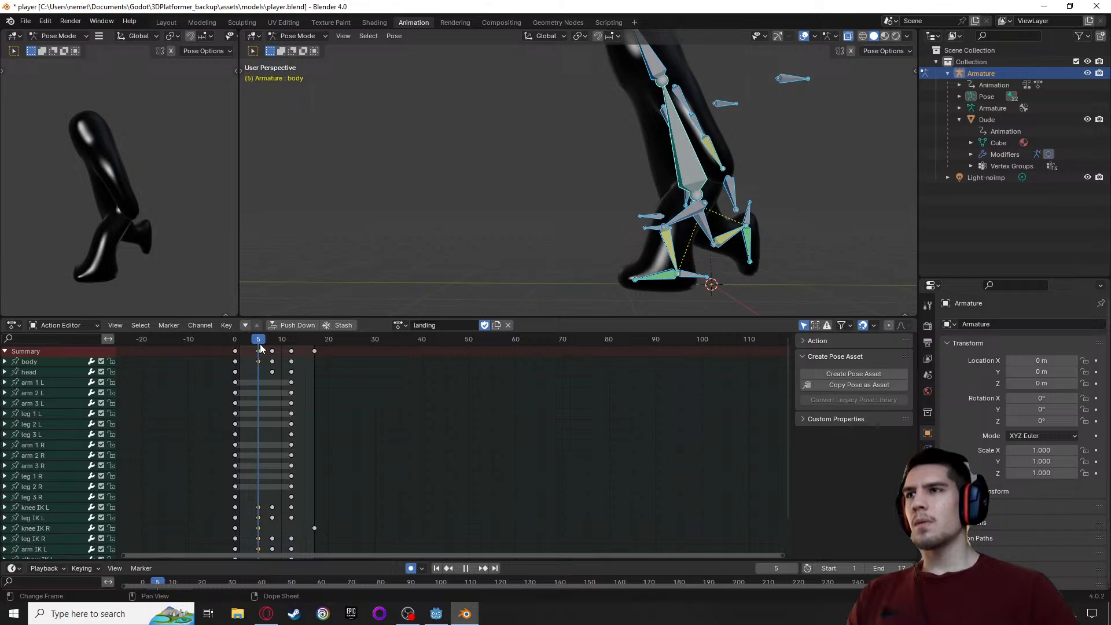
left_click(259, 350)
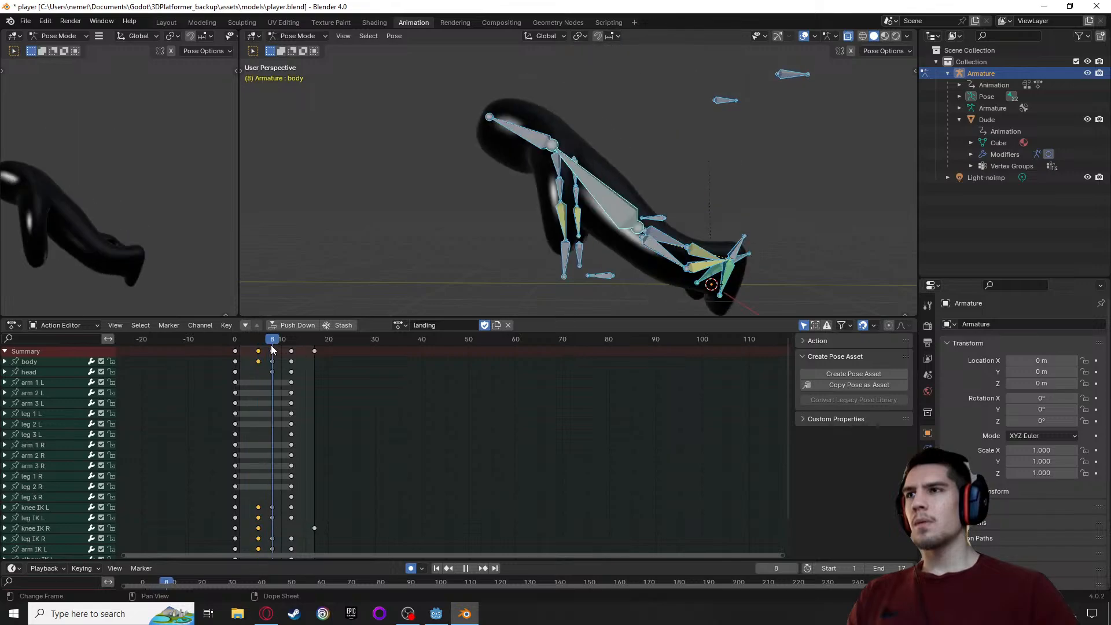
mouse_move(313, 351)
left_mouse_down()
mouse_move(301, 350)
mouse_move(313, 344)
left_mouse_up()
left_click(315, 351)
key("space")
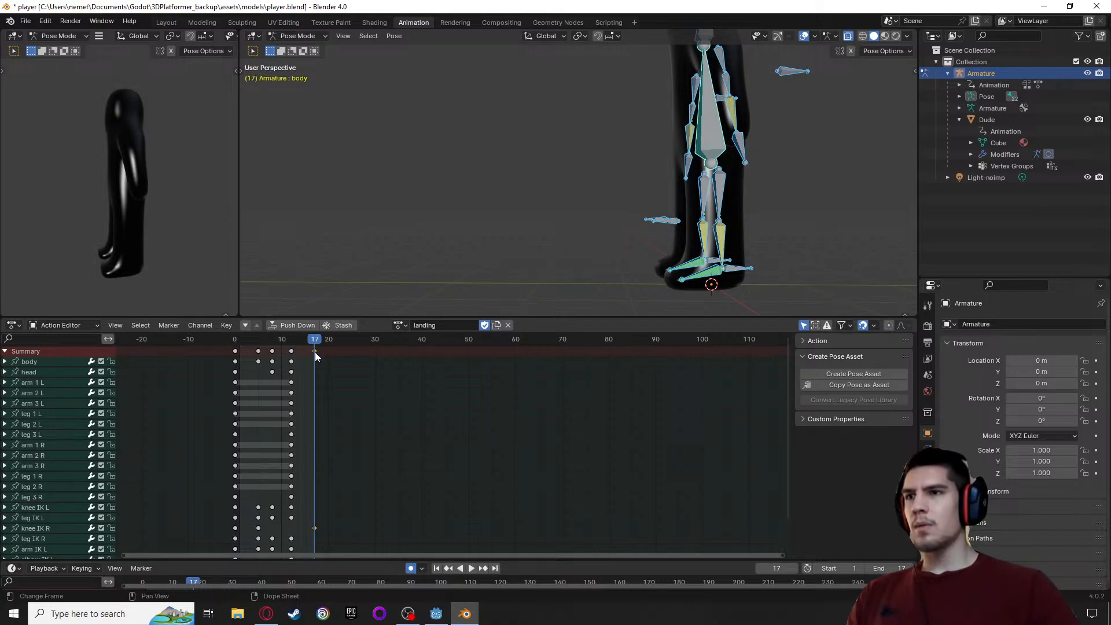
key("x")
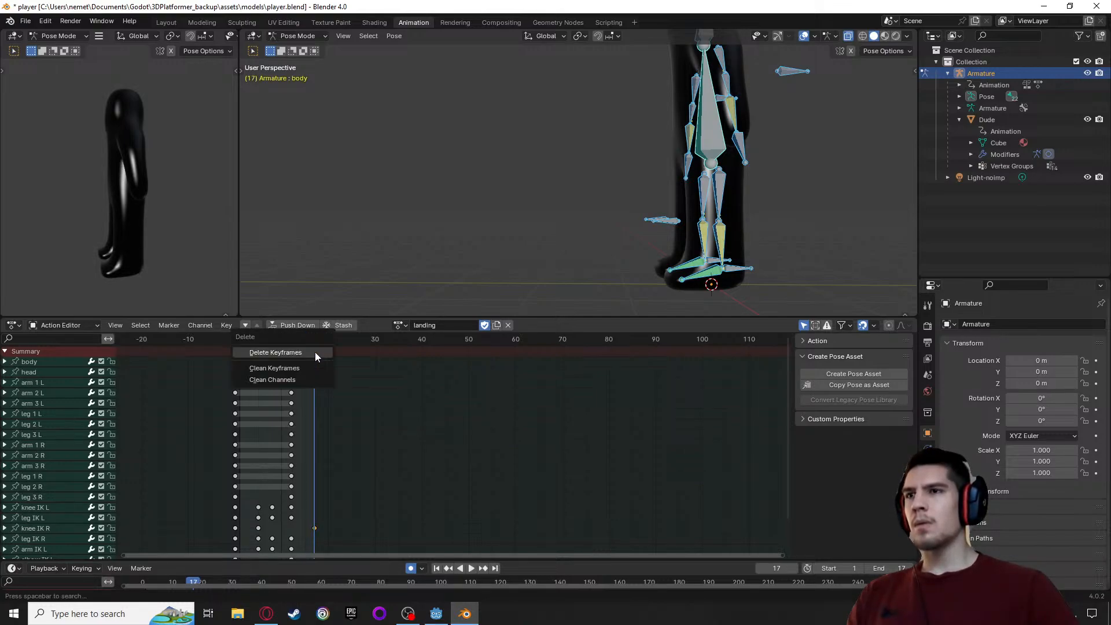
left_click(303, 350)
Move all bones' keyframes from frame 12 to frame 17 and scrub the landing action to check its timing
key("space")
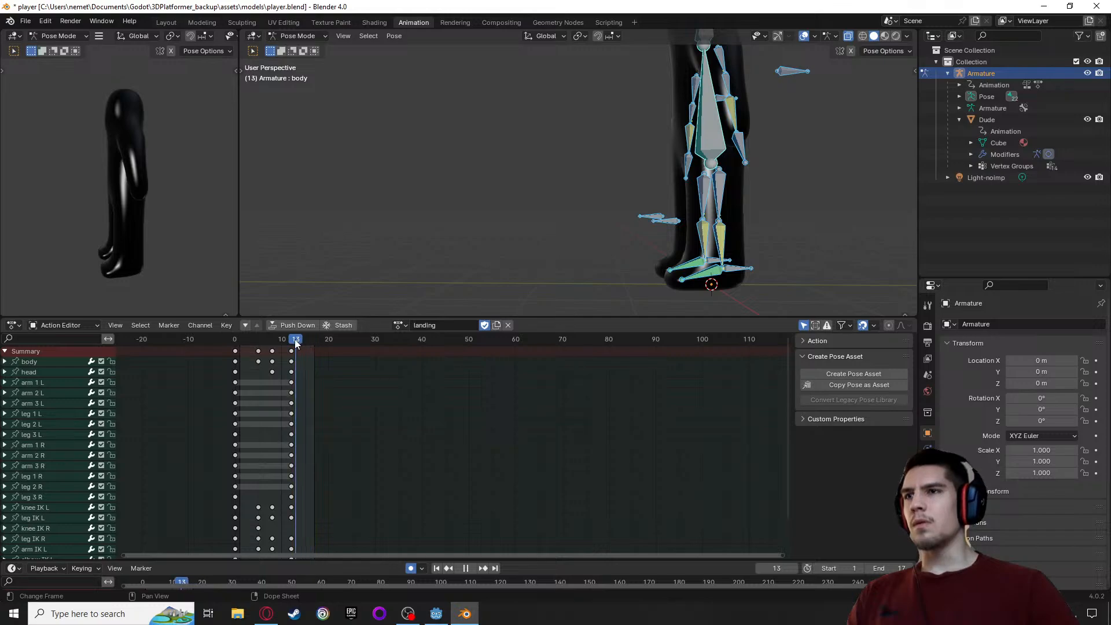
key("space")
left_click(291, 351)
key("g")
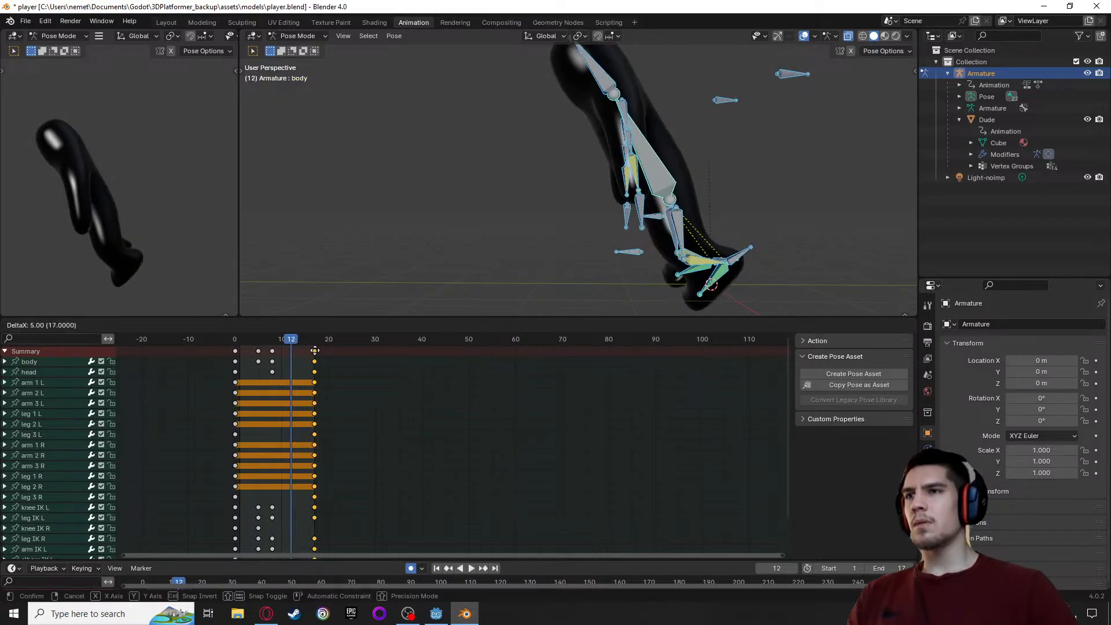
left_click(314, 351)
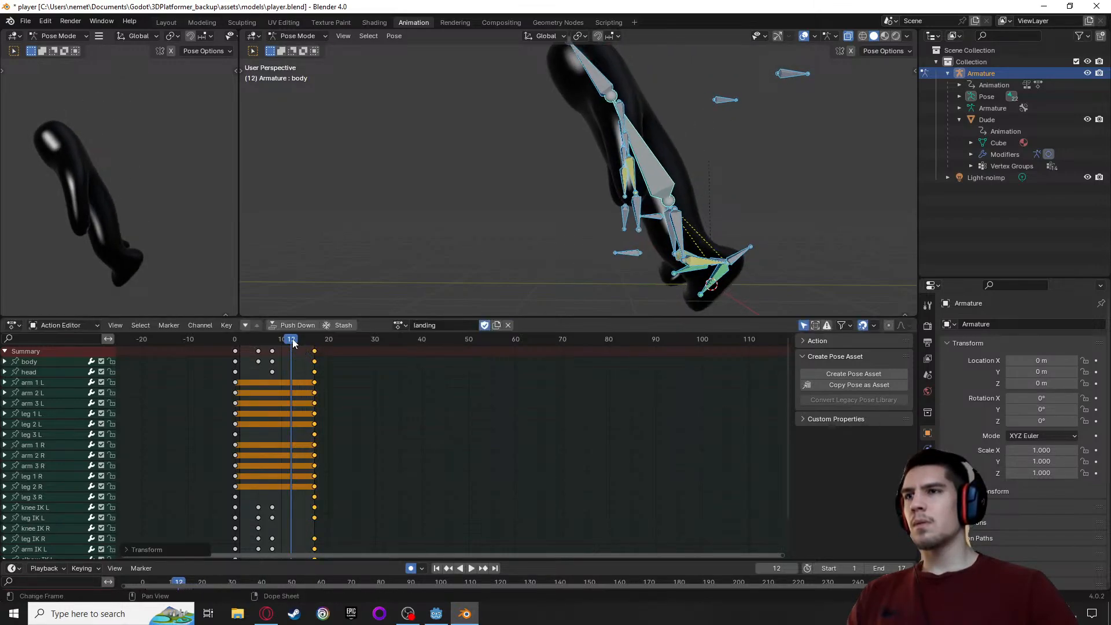
key("space")
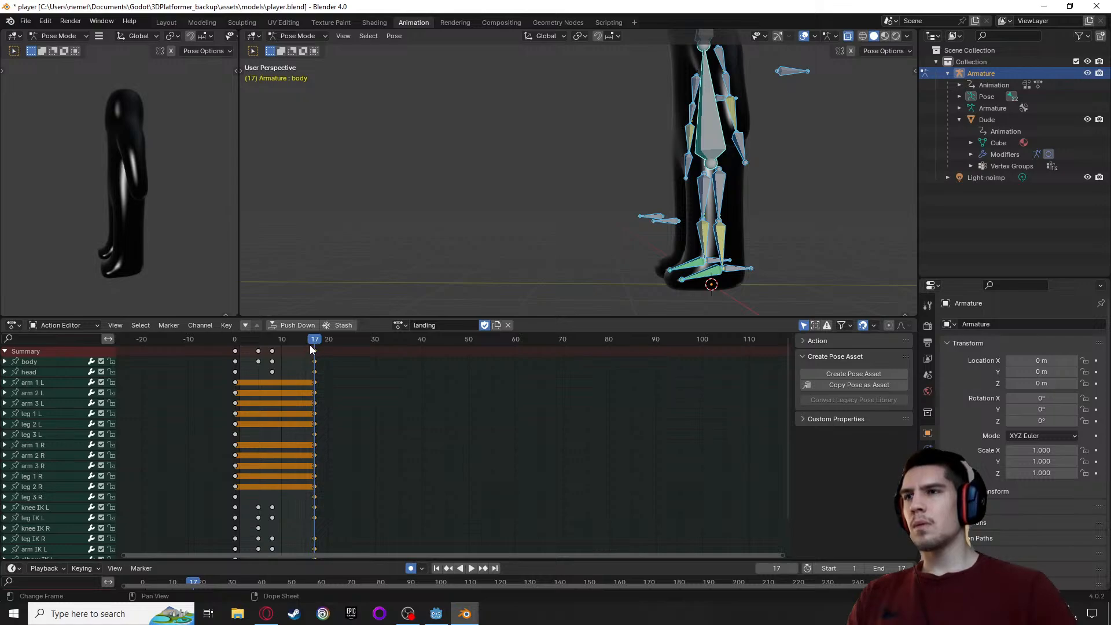
left_click_drag(313, 340, 273, 352)
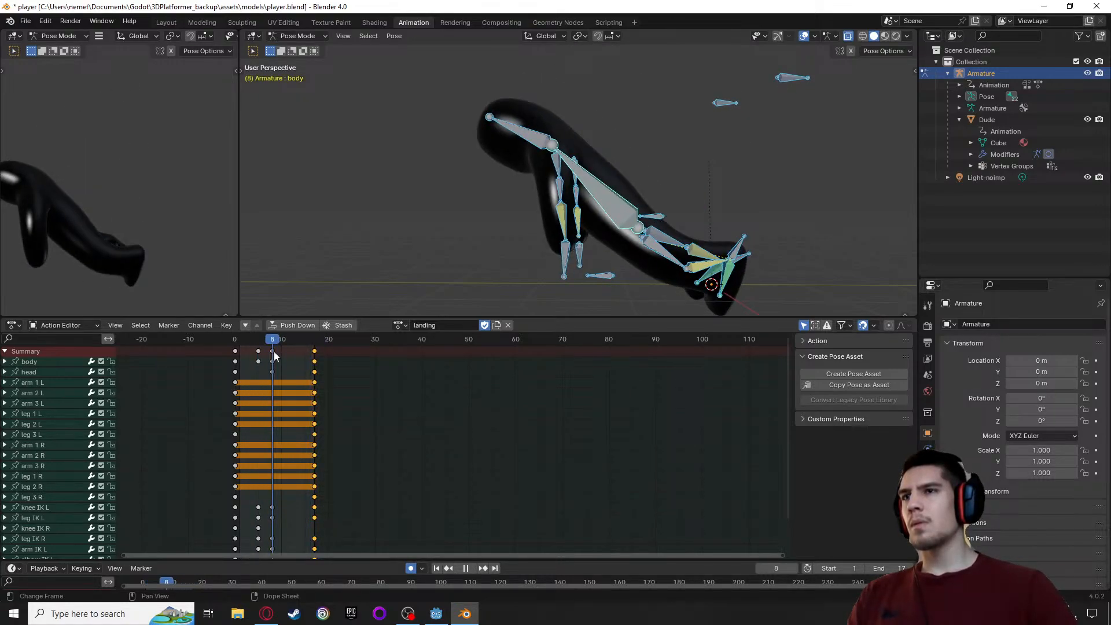
Move the right knee IK bone at frame 8 by about -0.05 m in X, -0.54 m in Y and -0.68 m in Z
middle_click_drag(410, 282, 456, 263)
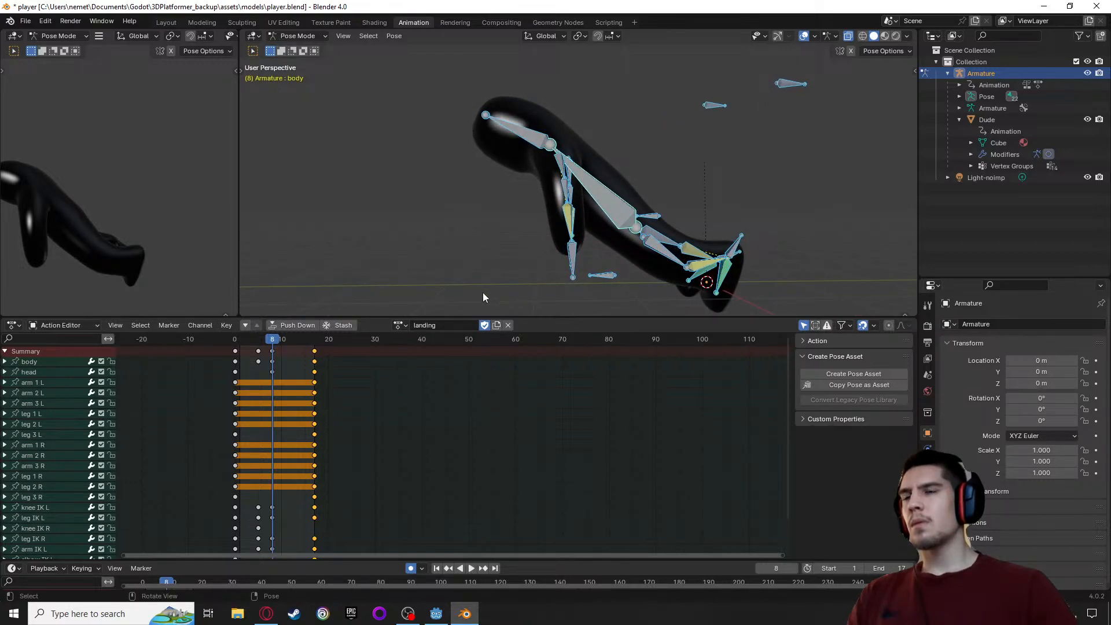
scroll(599, 231, "up", 2)
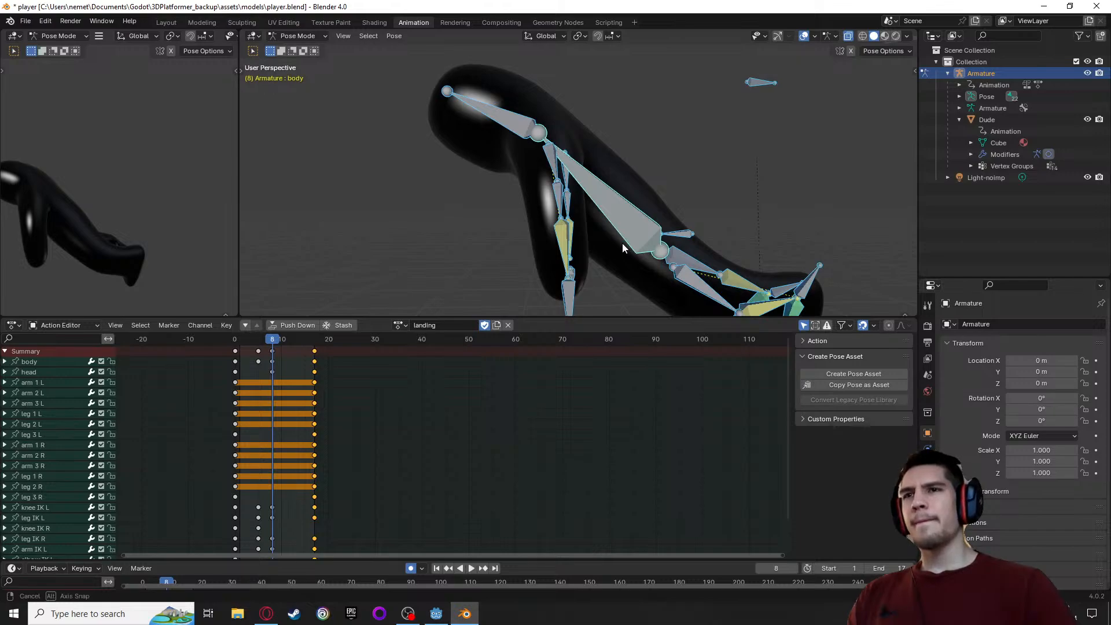
scroll(622, 243, "up", 1)
middle_click_drag(619, 216, 578, 255)
middle_click_drag(686, 266, 785, 239, "alt")
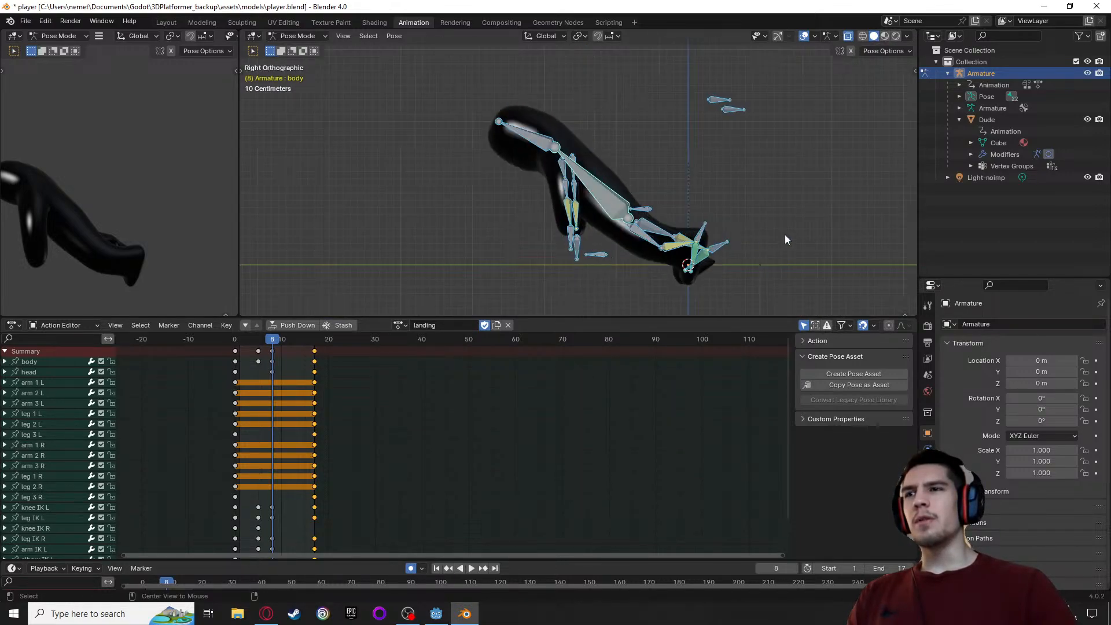
middle_click_drag(608, 234, 544, 224)
left_click(514, 213)
key("g")
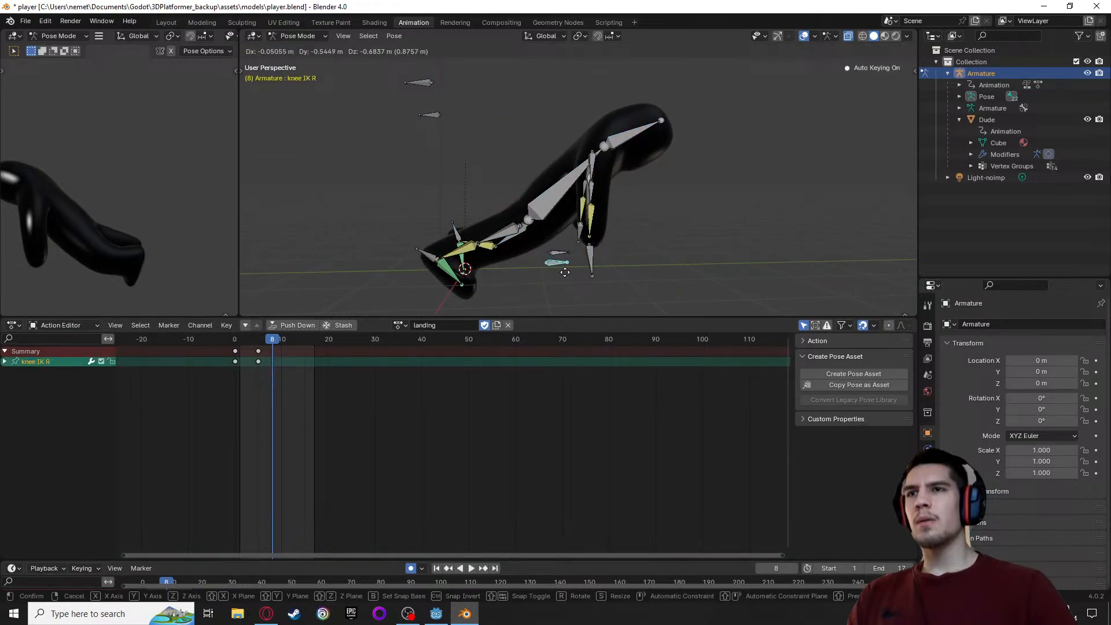
left_click(565, 271)
middle_click_drag(671, 267, 413, 271)
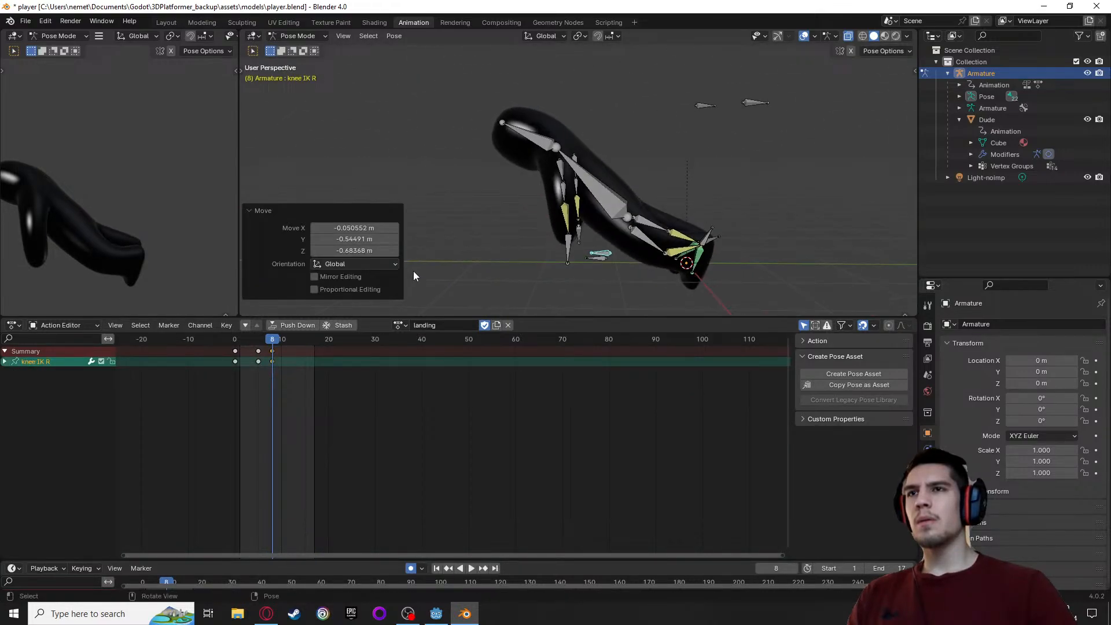
Rotate the body bone by about -22.9° at frame 8 to lean the torso further forward
left_click(611, 195)
key("r")
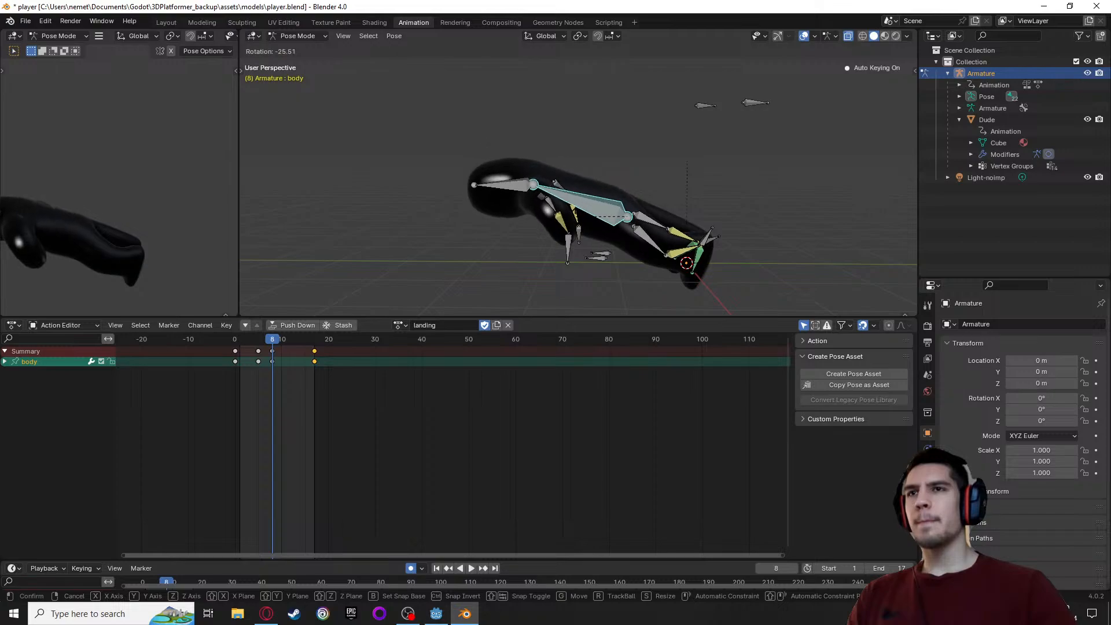
left_click(569, 252)
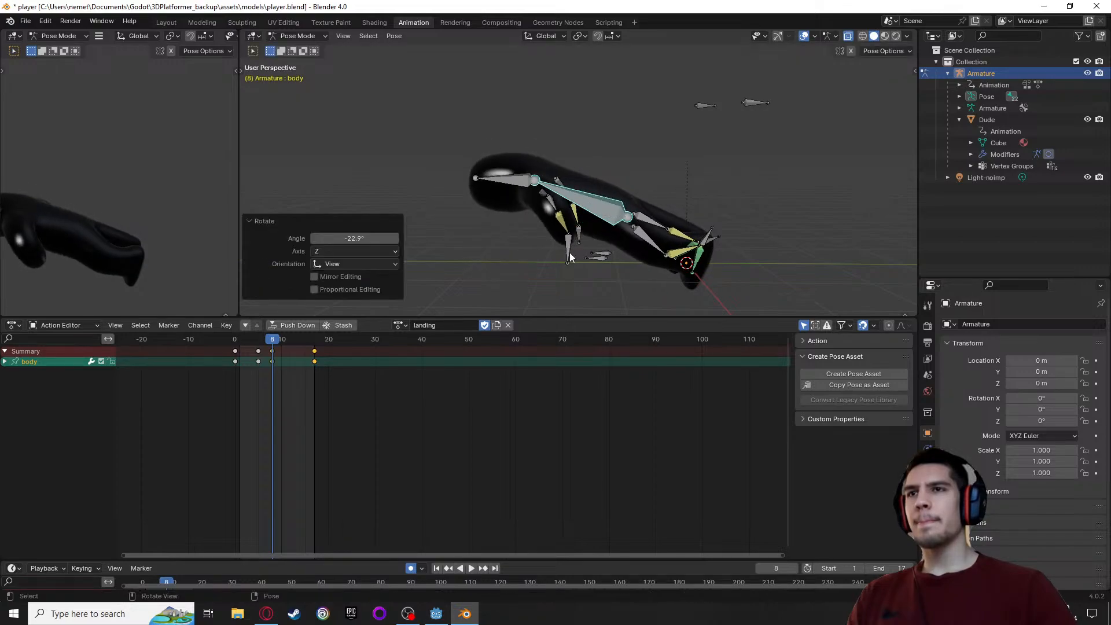
Move the left arm IK bone at frame 8 forward about 0.50 m in Y, then lower it about 0.14 m in Z
left_click(567, 251)
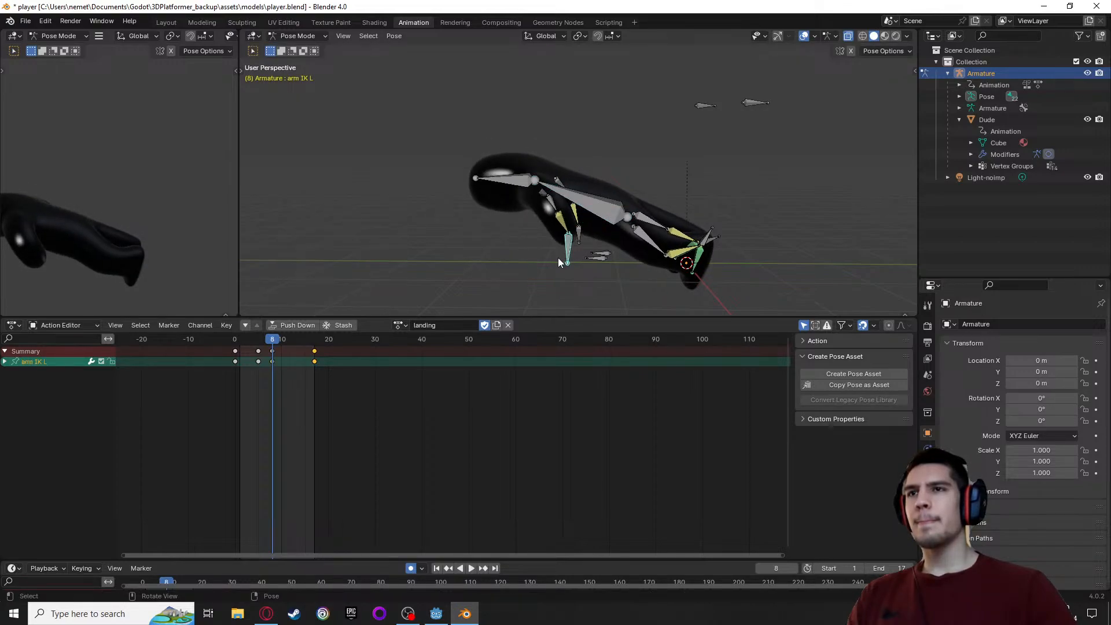
key("g")
left_click(519, 263)
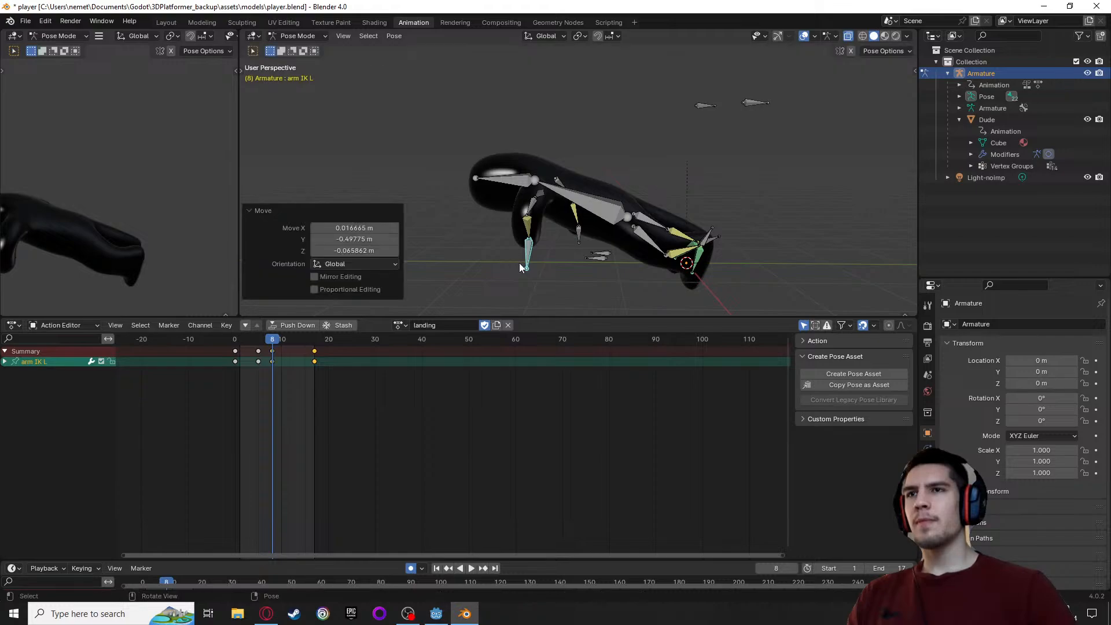
key("r")
left_click(518, 265)
key("ctrl+z")
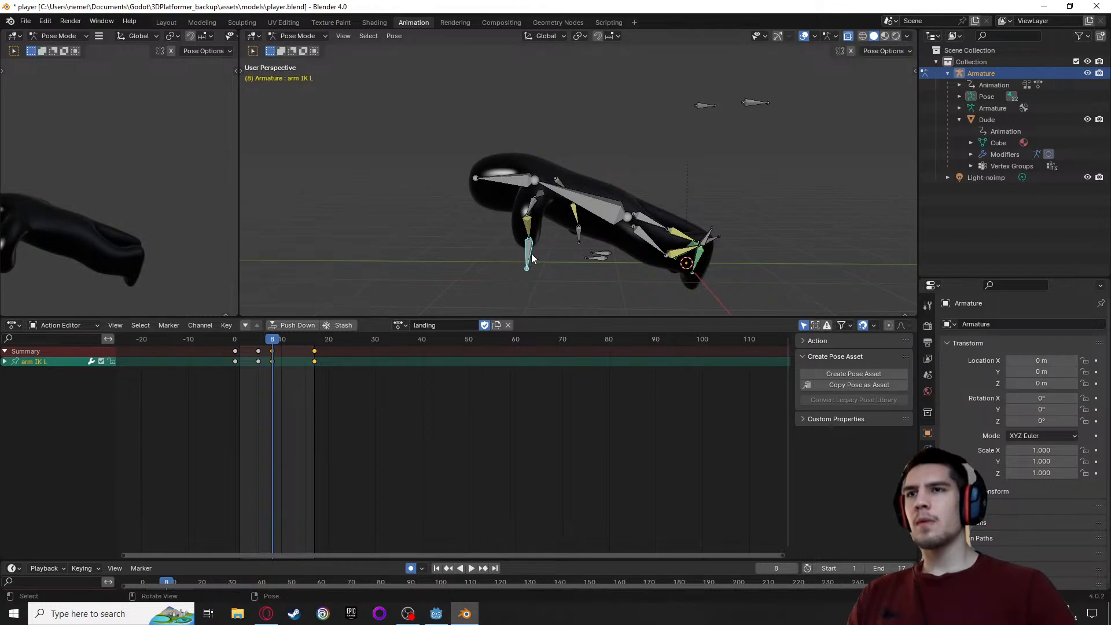
key("g")
left_click(530, 266)
middle_click_drag(529, 270, 624, 232)
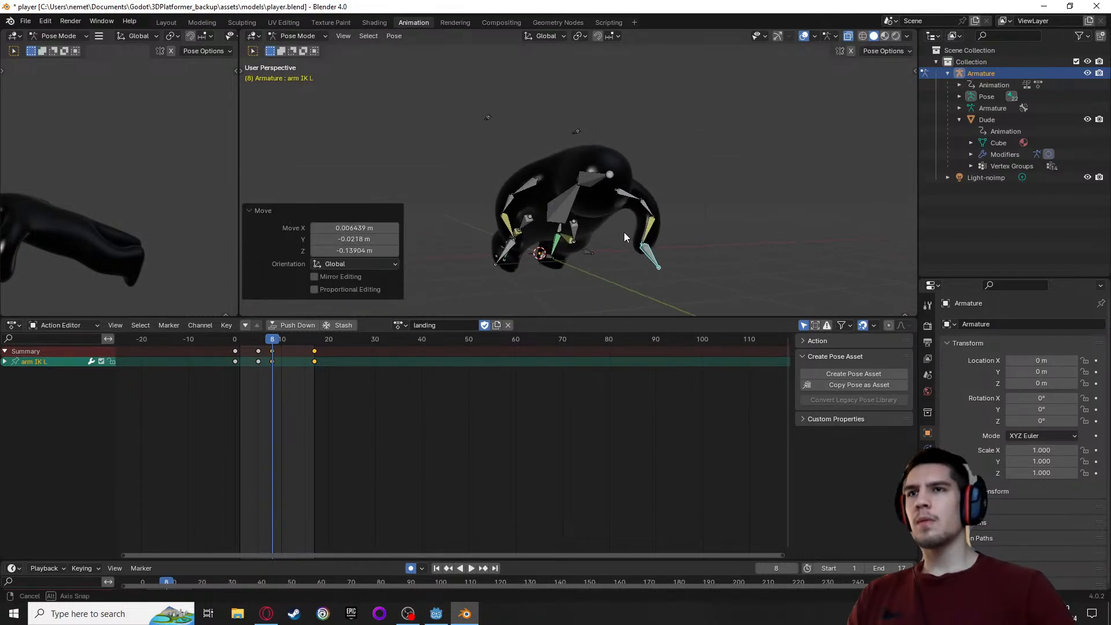
Move the right arm IK bone outward at frame 8 by about -0.57 m in X, working from the top view
left_click(519, 261)
middle_click_drag(519, 262, 626, 190)
key("KP_3")
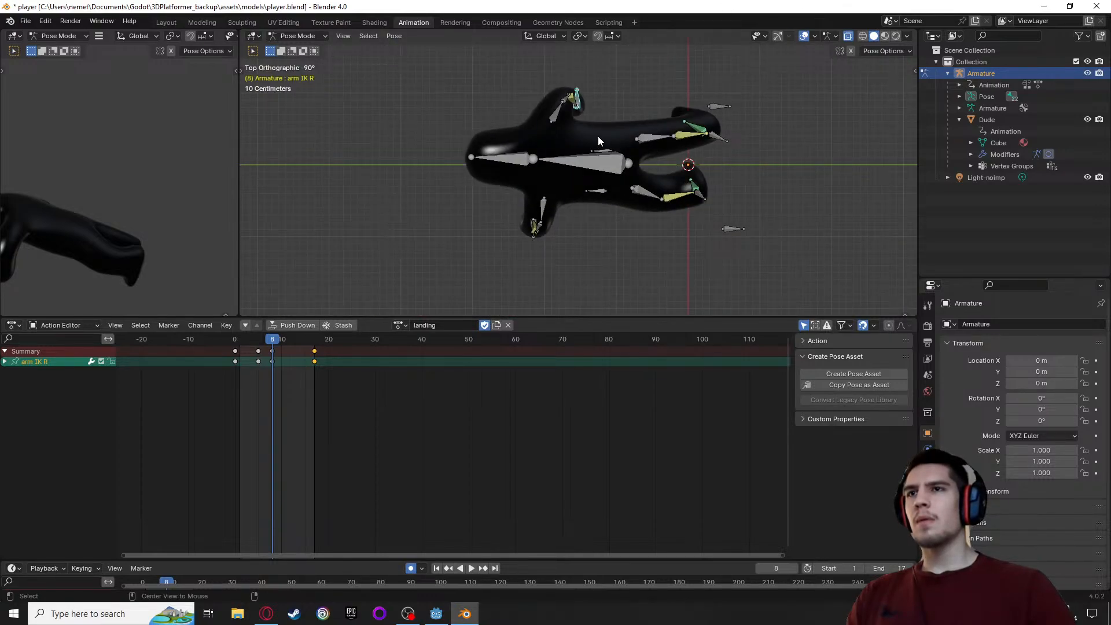
key("g")
left_click(583, 62)
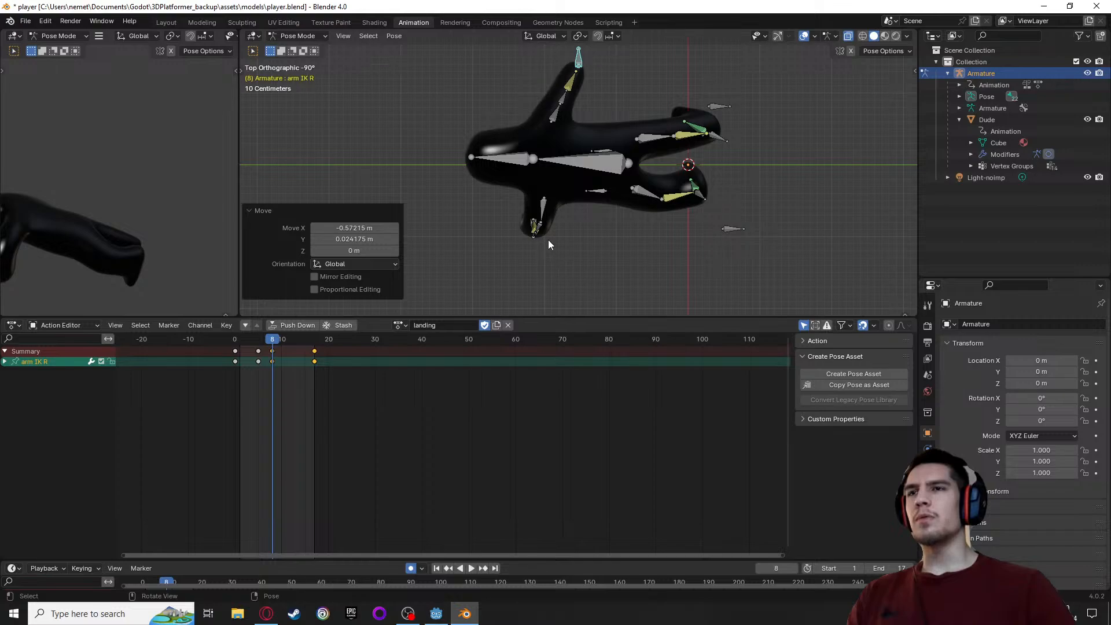
Move the left arm IK bone outward at frame 8 to spread the left arm
middle_click_drag(525, 237, 689, 203)
left_click(640, 262)
key("g")
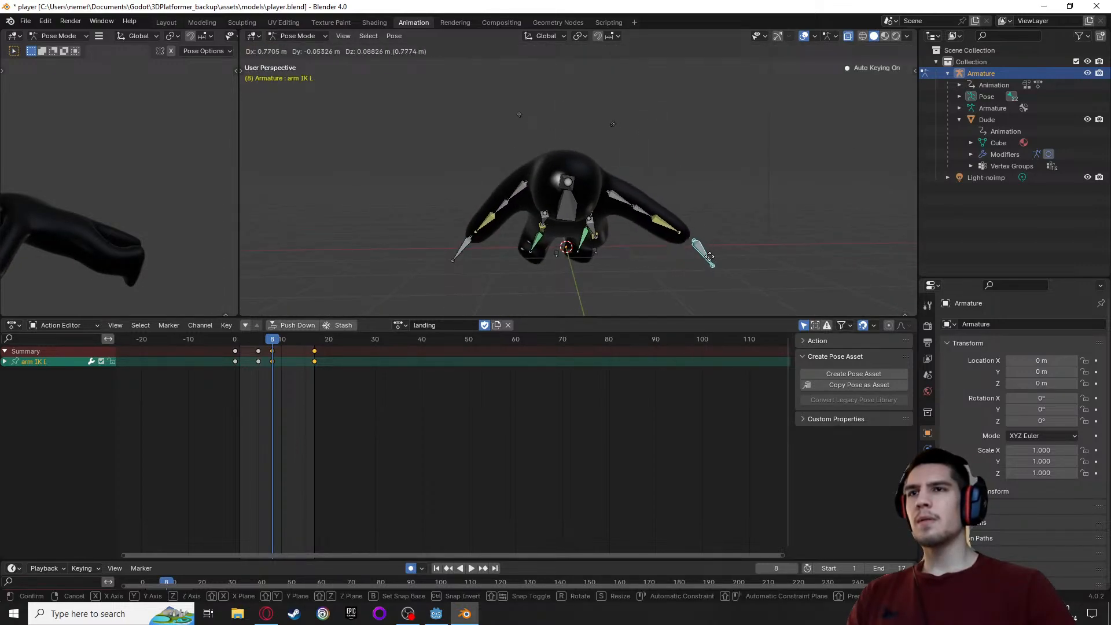
left_click(617, 244)
middle_click_drag(617, 244, 501, 273)
Lower the body bone about 0.39 m in Z and shift it about -0.18 m in Y at frame 8
left_click(568, 196)
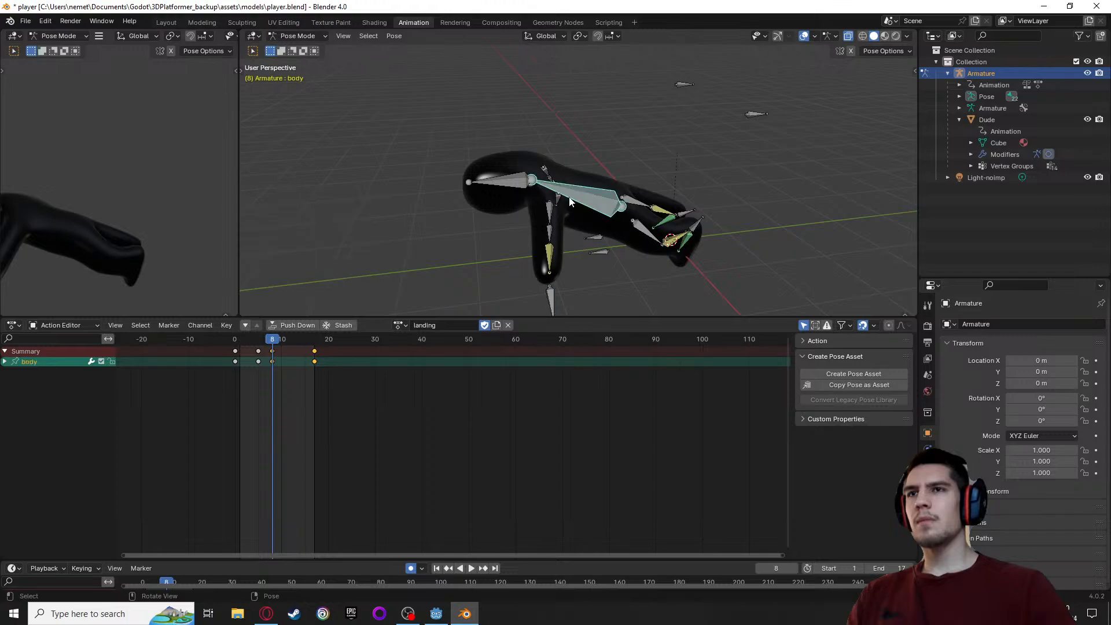
middle_click_drag(569, 199, 592, 184)
key("g")
left_click(569, 223)
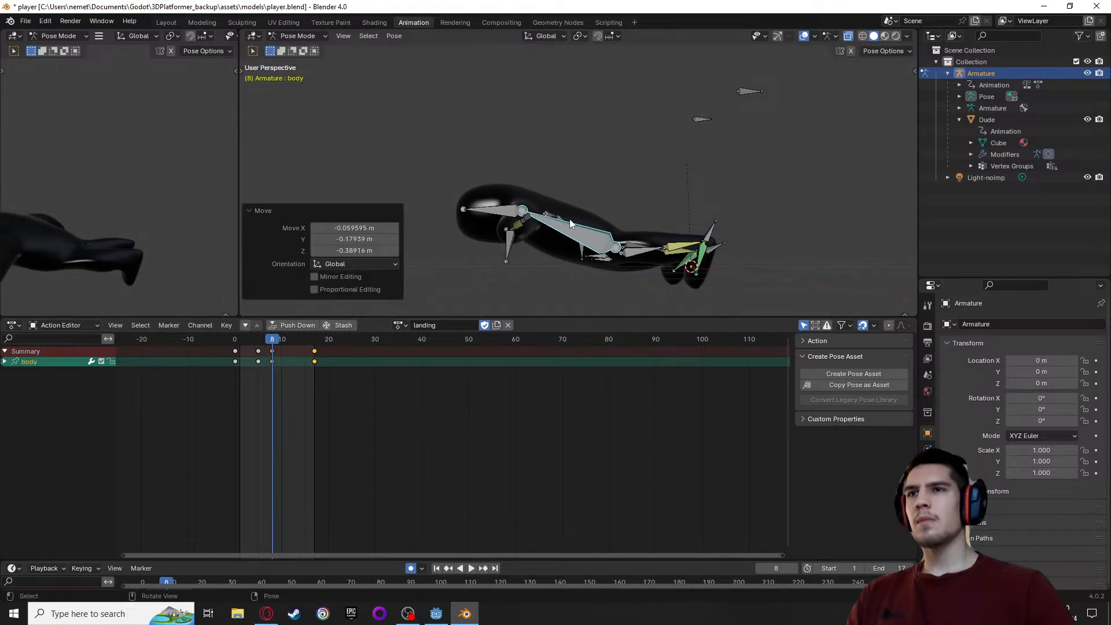
Play the landing action and return to frame 8 to inspect the crouch pose
scroll(672, 278, "down", 2)
key("space")
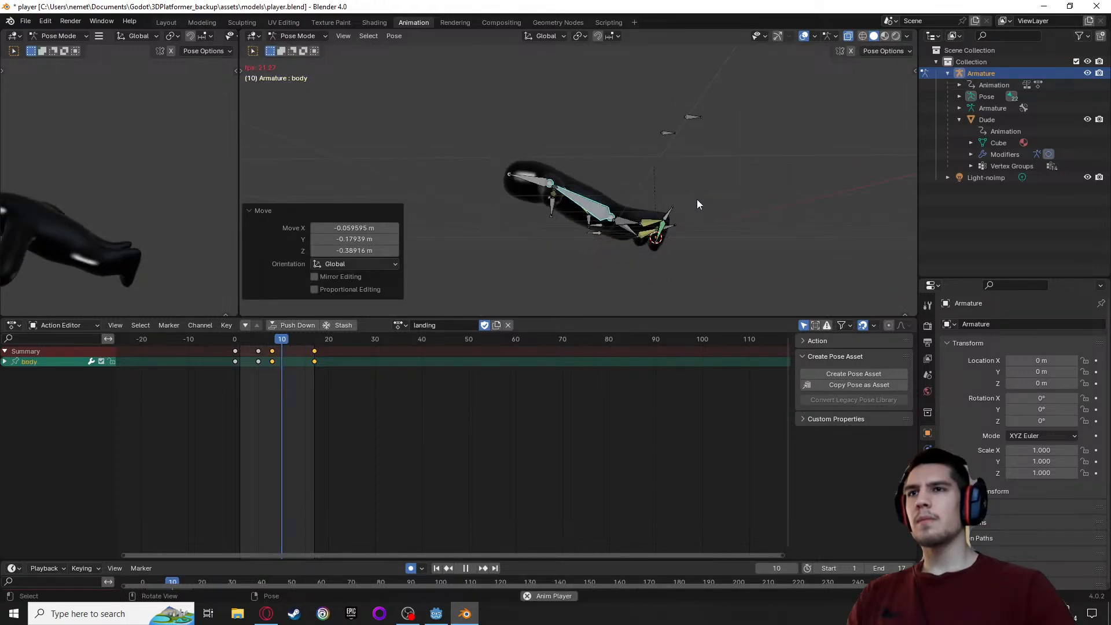
key("space")
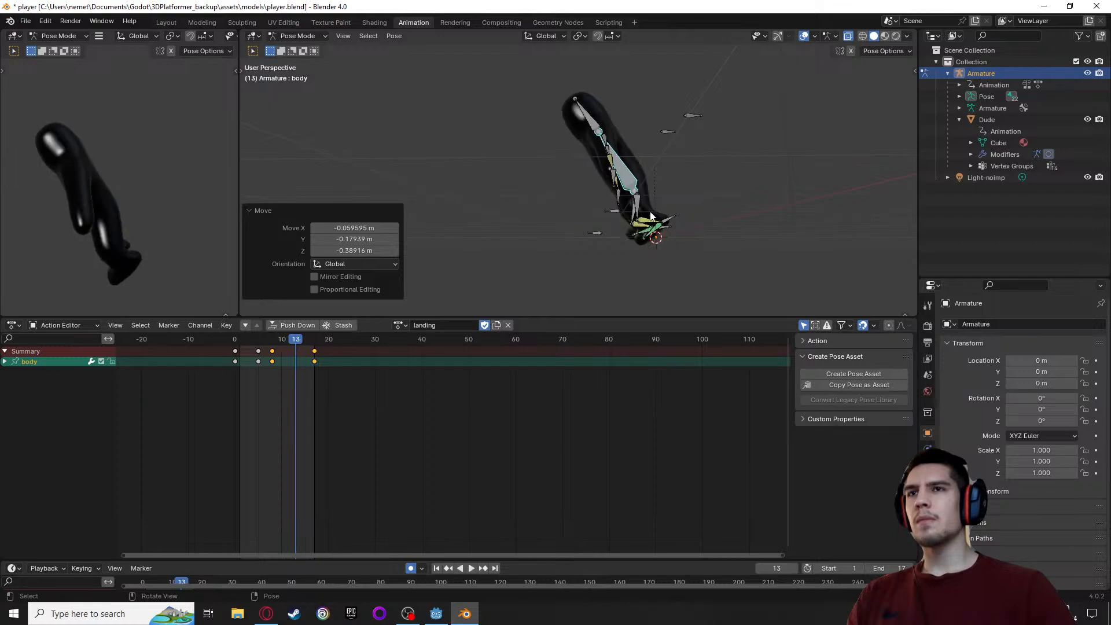
scroll(592, 223, "up", 2)
left_click_drag(297, 341, 272, 340)
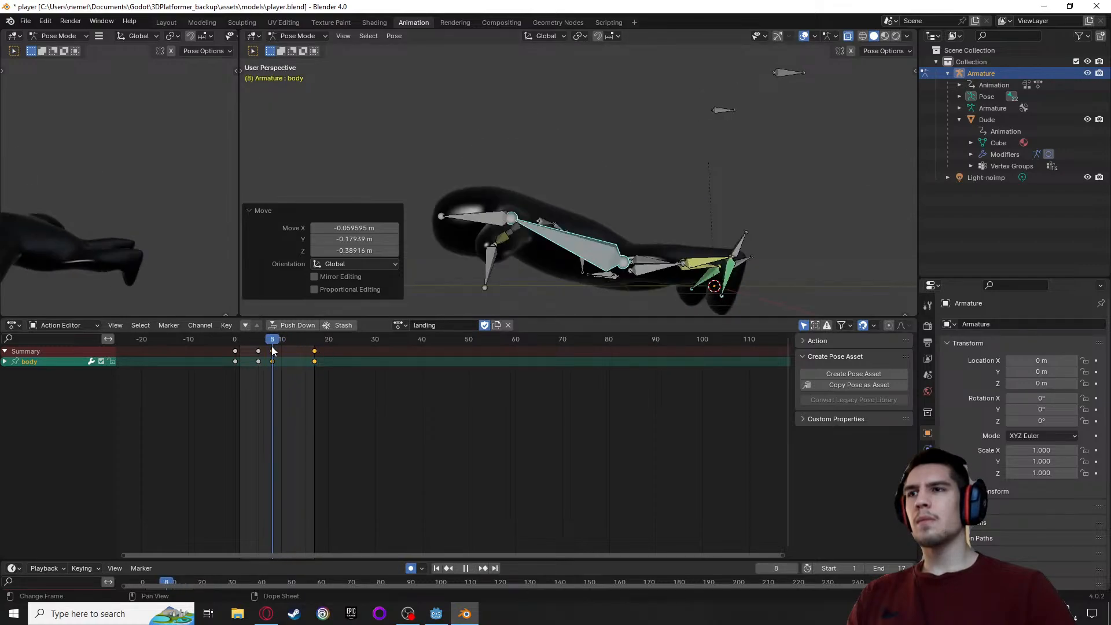
middle_click_drag(657, 277, 658, 296)
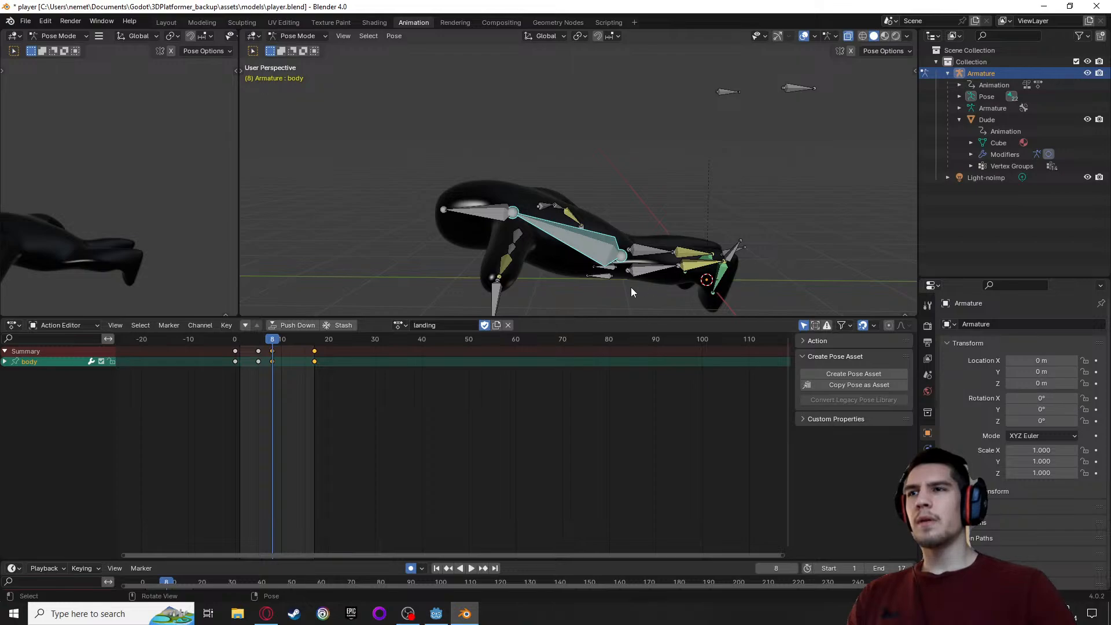
Select all bones and delete the landing action's keyframes at frame 8
left_click(270, 352)
key("a")
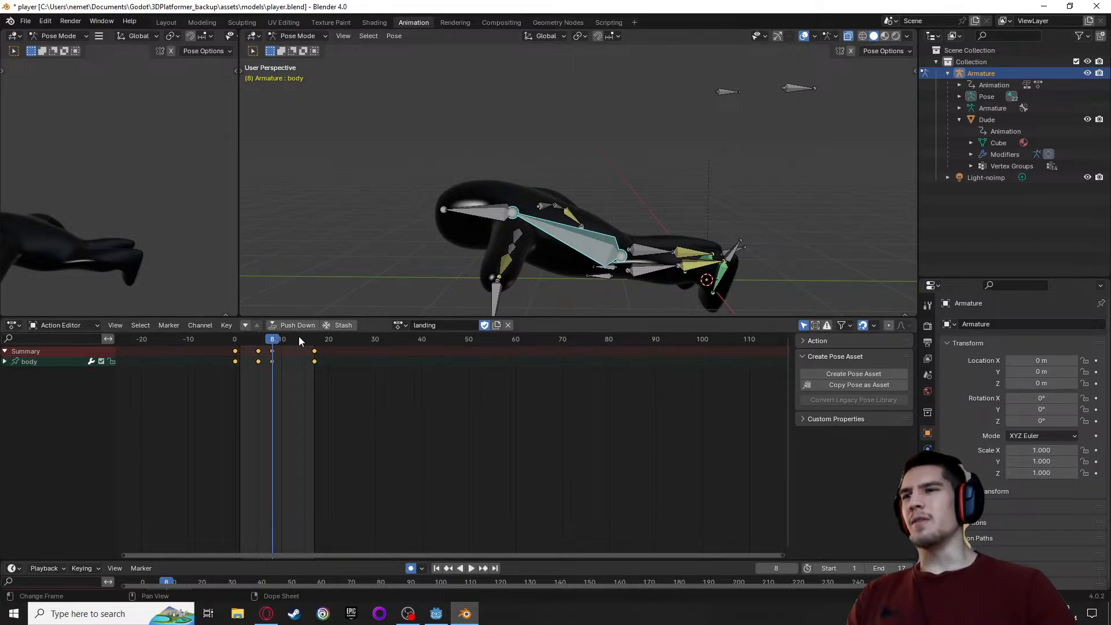
key("a")
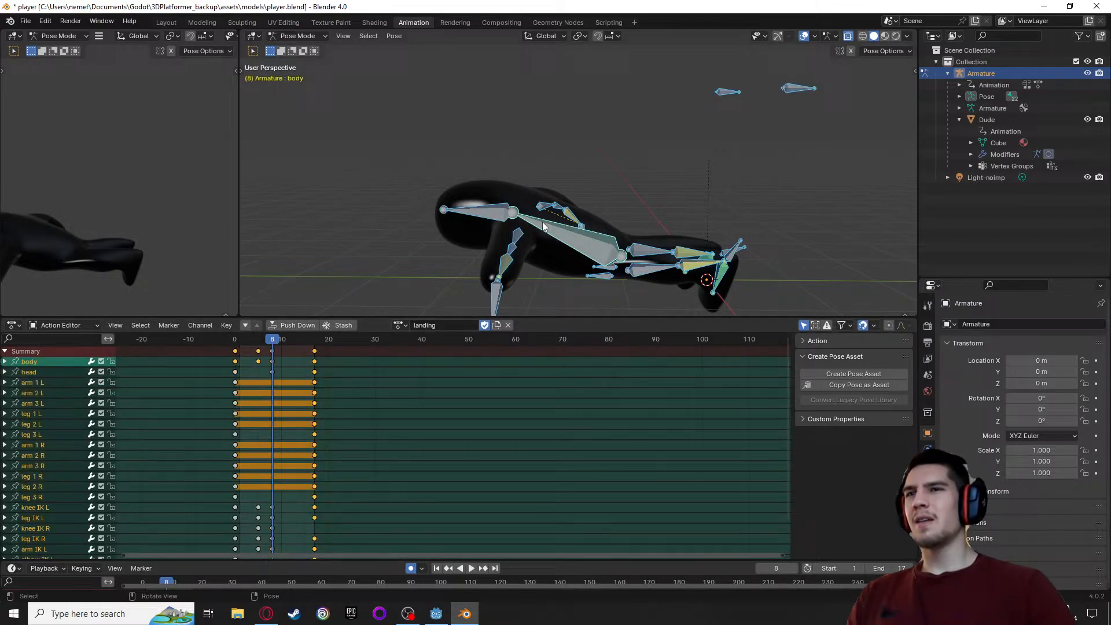
key("alt+a")
left_click(272, 351)
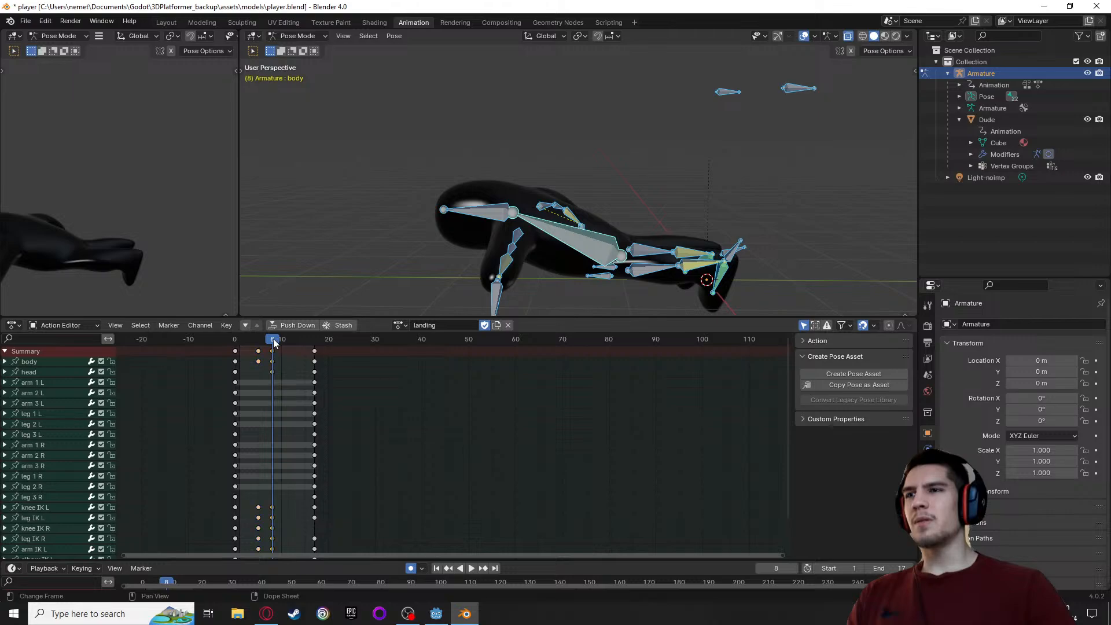
key("space")
key("Escape")
key("x")
left_click(274, 350)
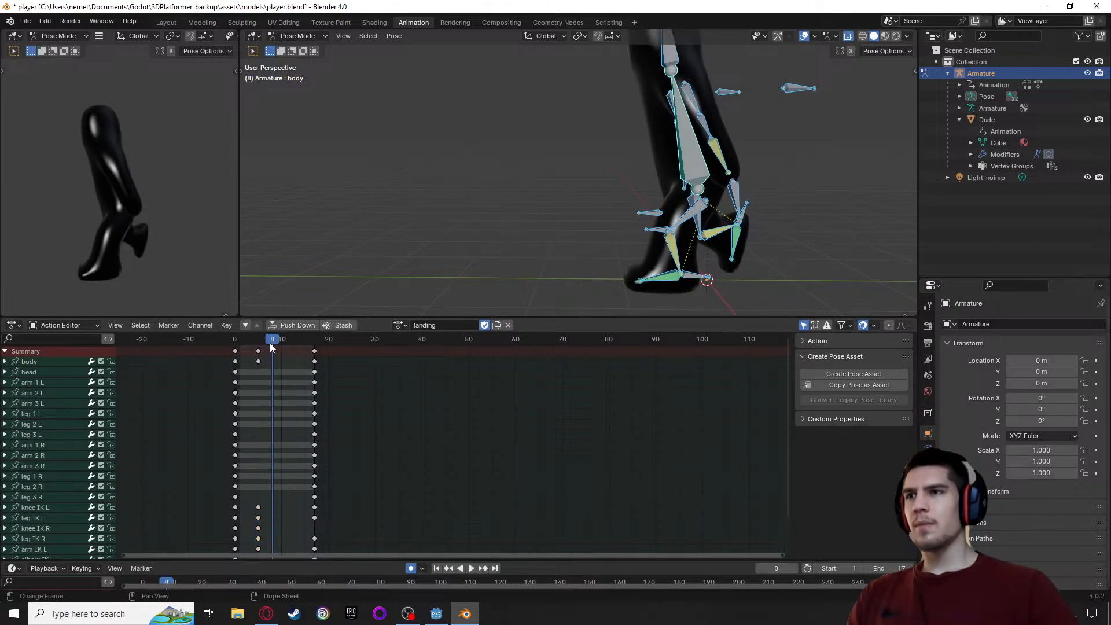
Move all bones' final keyframes from frame 17 to frame 12 in the landing action
left_click_drag(270, 346, 233, 354)
left_click(314, 355)
key("space")
key("space")
key("space")
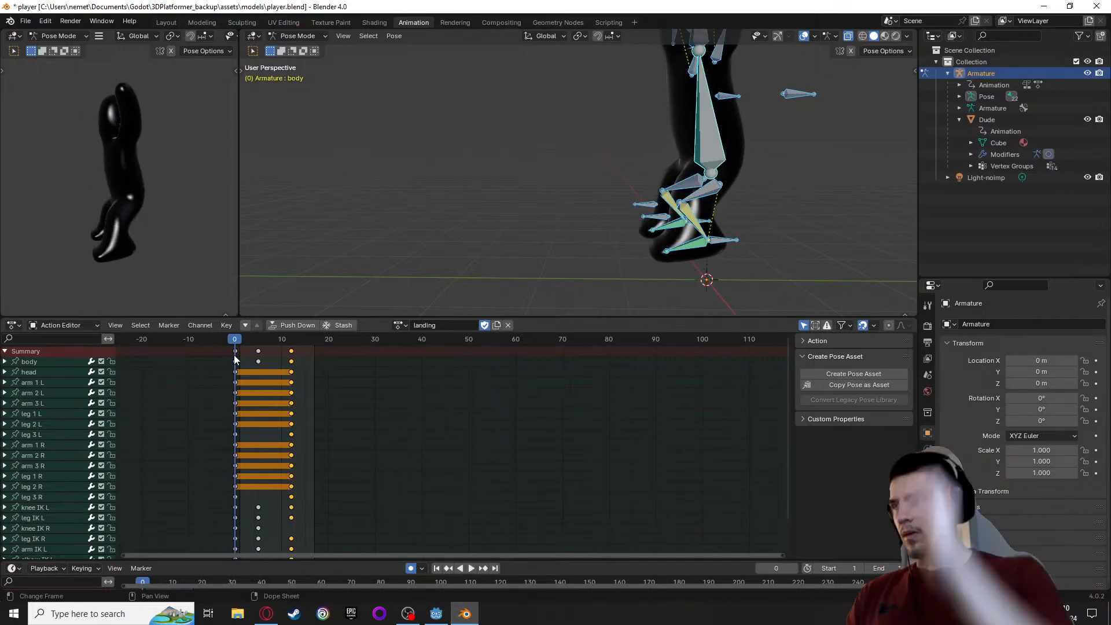
Scrub the landing action through frames 0, 5 and 12 to check its poses
middle_click_drag(451, 230, 294, 294)
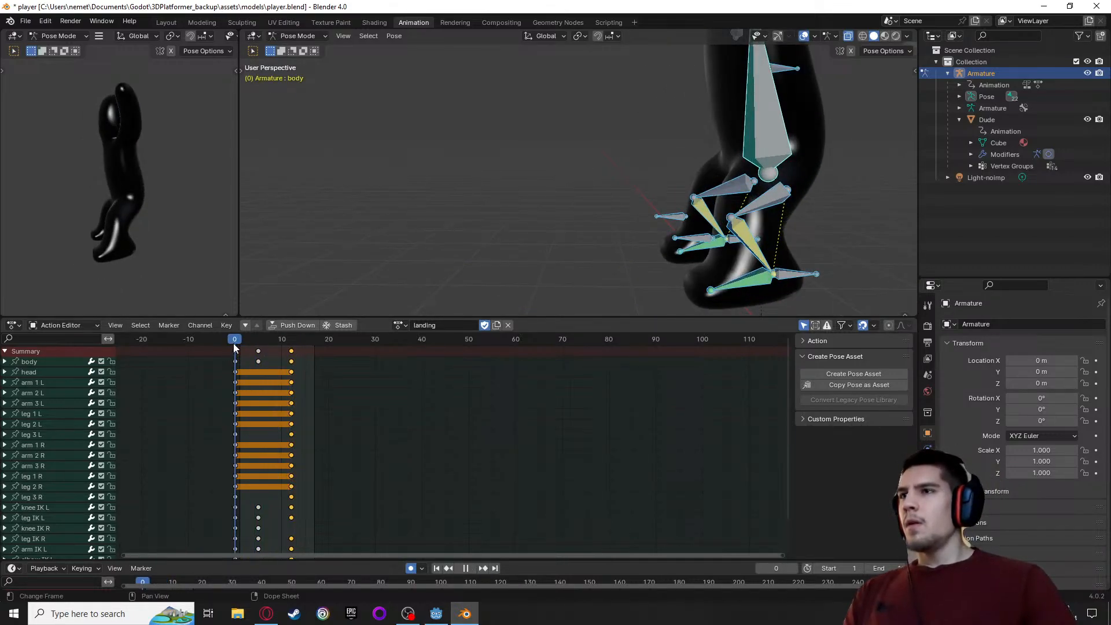
key("space")
key("space")
left_click(258, 342)
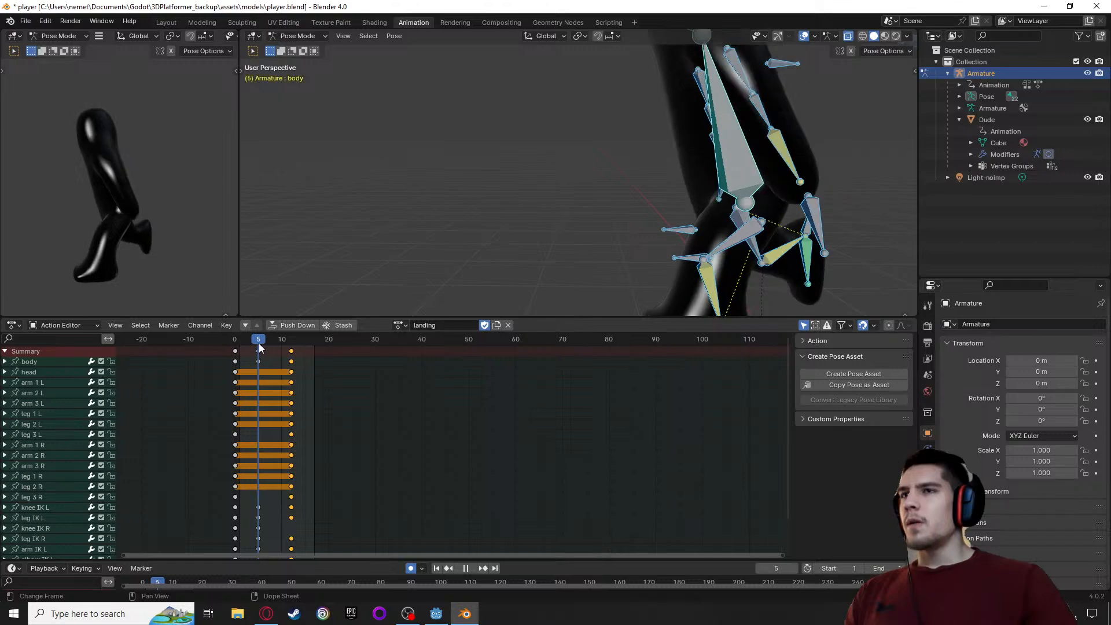
middle_click_drag(428, 174, 501, 230)
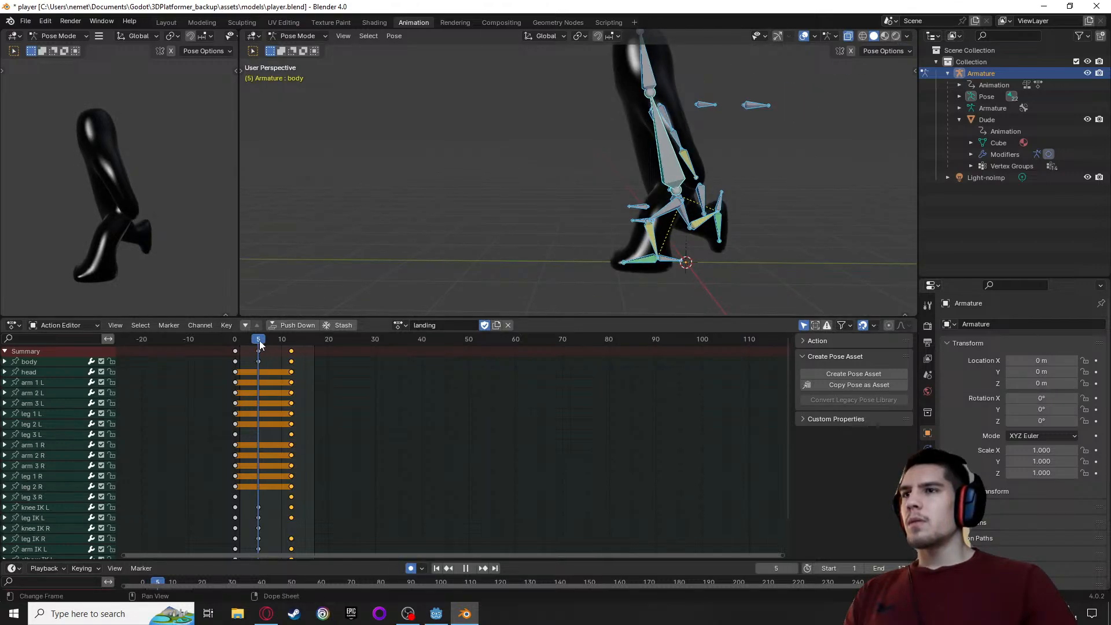
key("space")
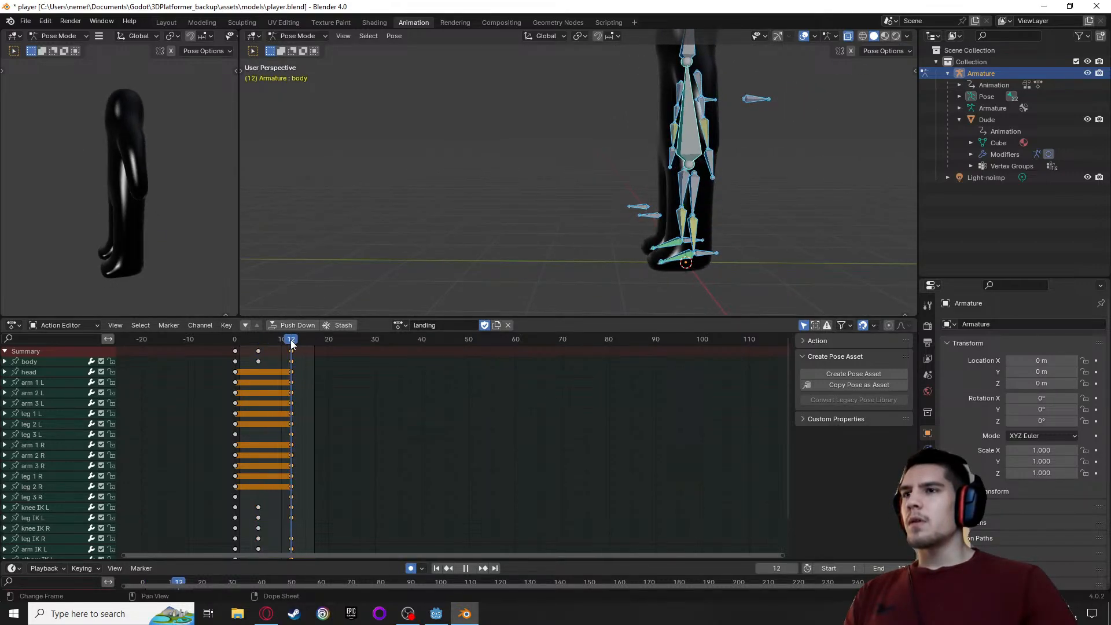
Set the animation's end frame to 12
middle_click_drag(469, 277, 480, 243)
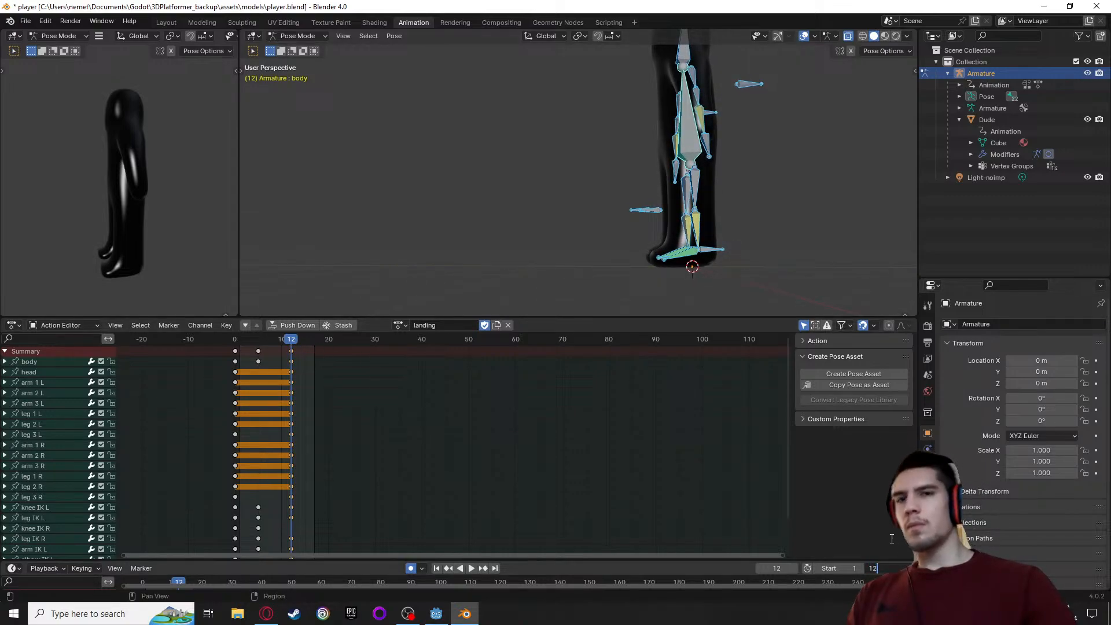
key("space")
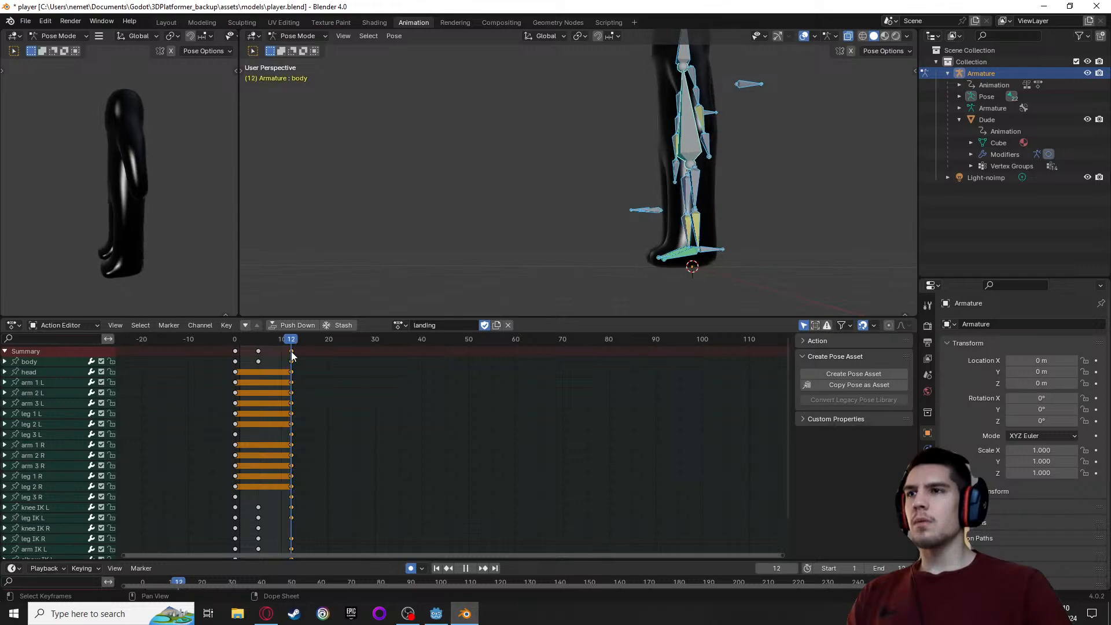
key("space")
Scrub the shortened landing action from the side view to check the transition between frames 5 and 12
middle_click_drag(386, 250, 288, 325)
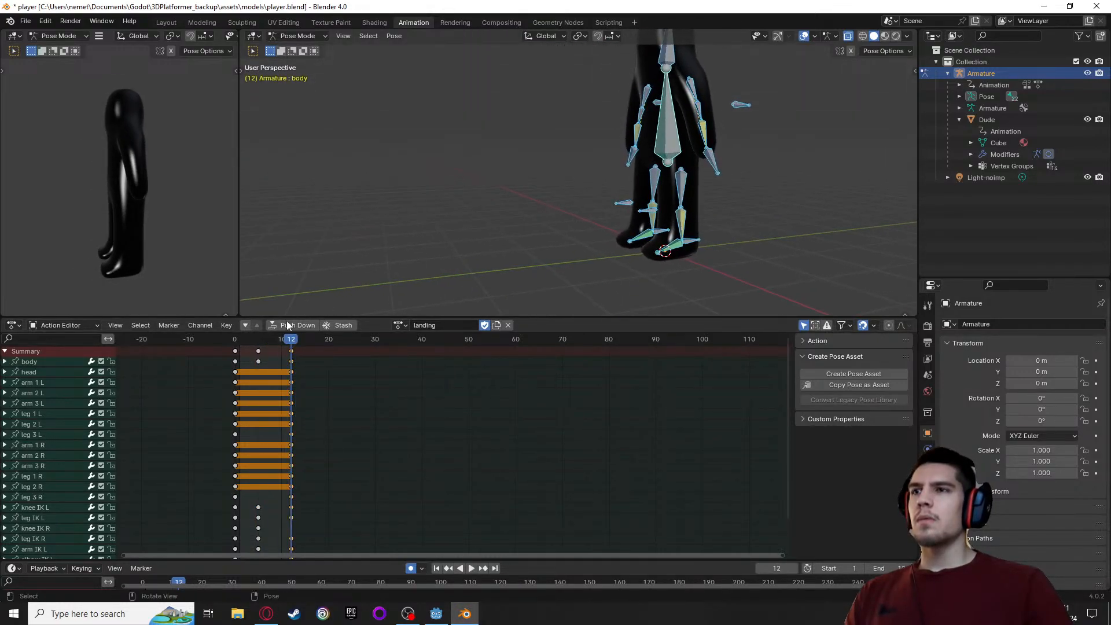
key("space")
left_click(290, 351)
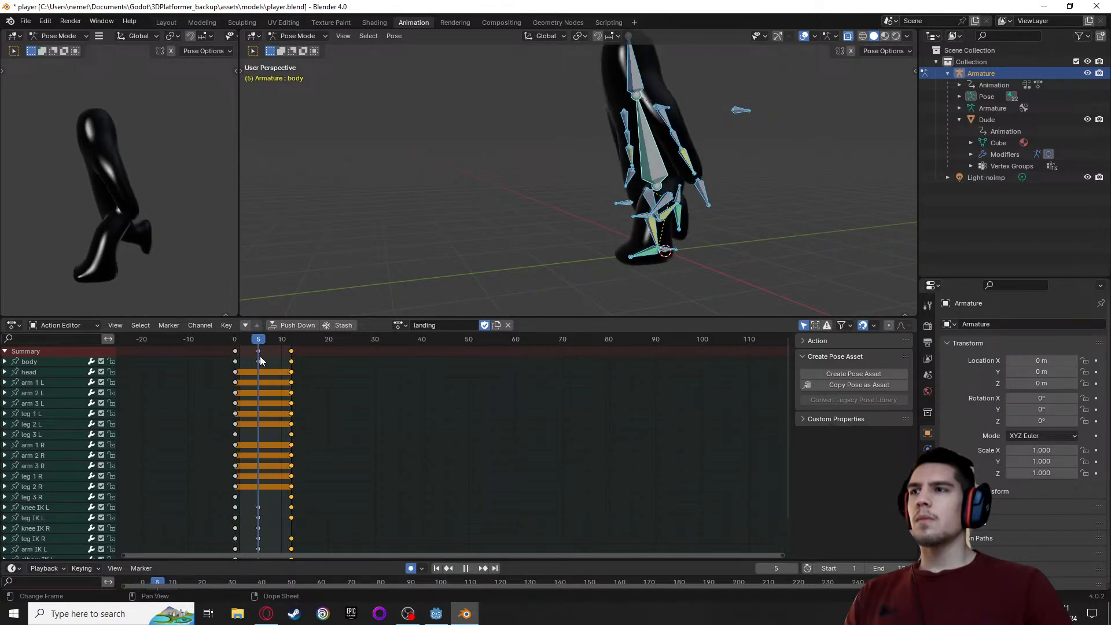
key("space")
middle_click_drag(387, 275, 328, 240)
middle_click_drag(460, 217, 421, 238)
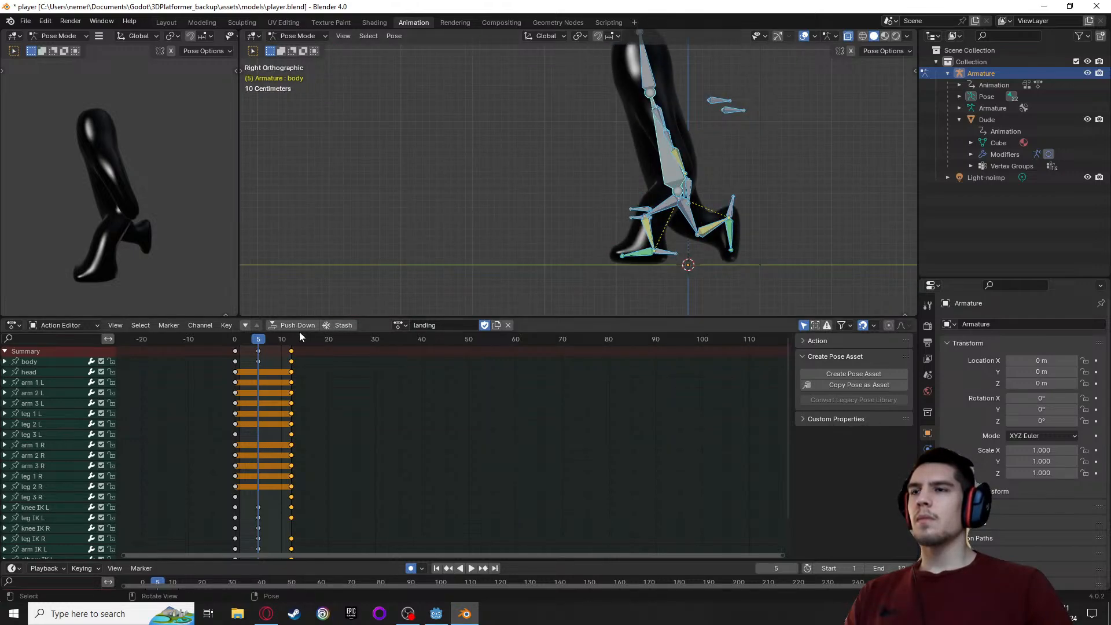
key("space")
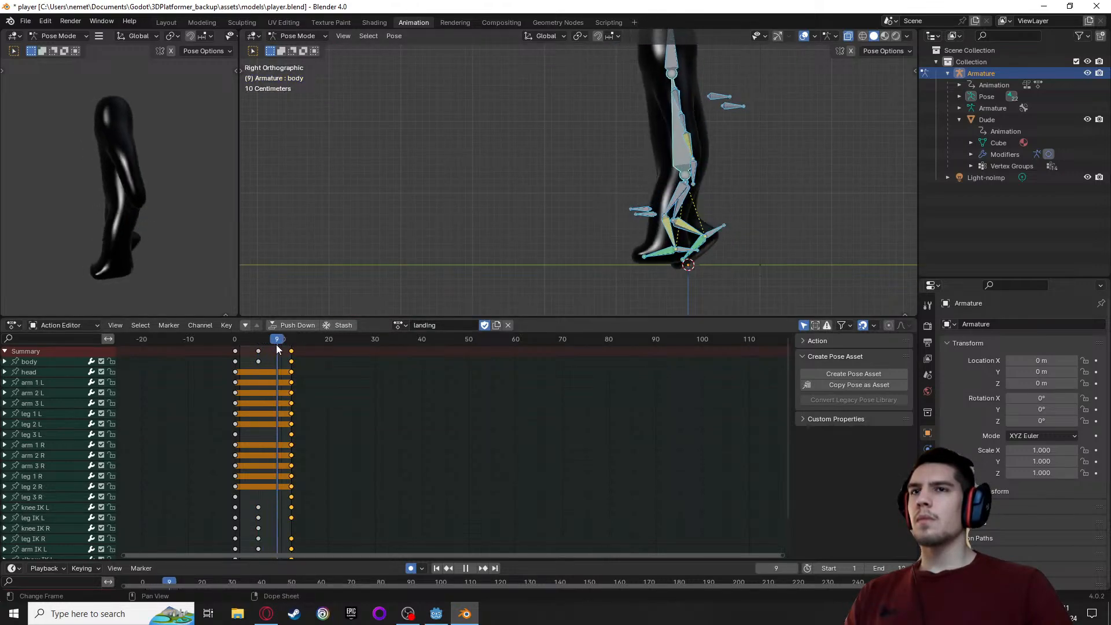
At frame 5 of the landing action, rotate the leg IK R bone by -20.7° and shift it slightly backward and down
left_click_drag(294, 345, 276, 348)
key("Escape")
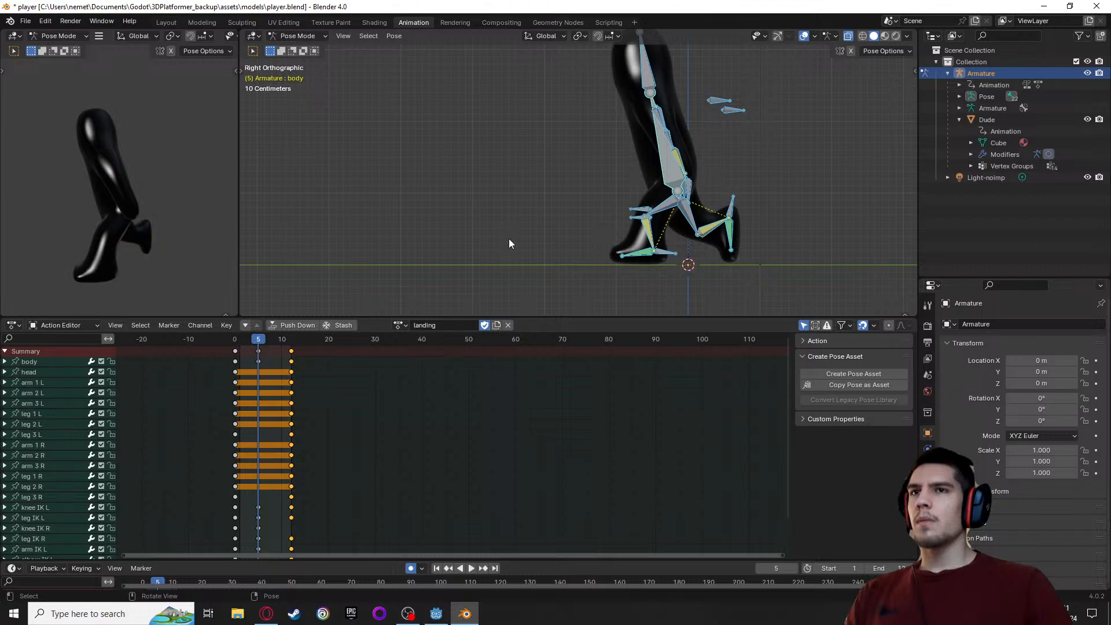
scroll(509, 244, "up", 1)
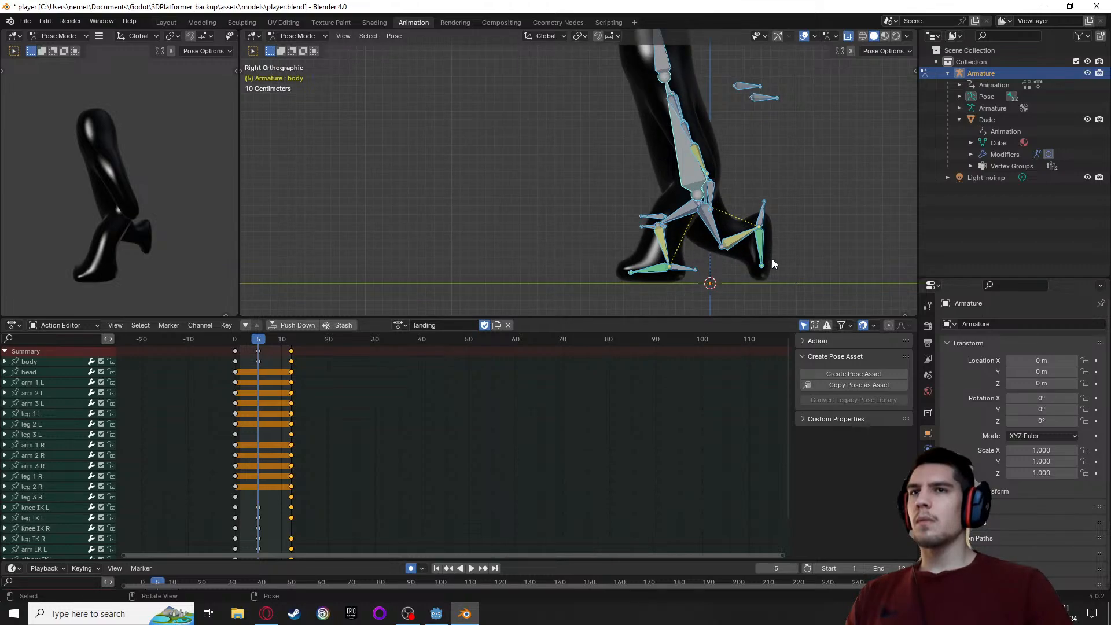
left_click(762, 221)
key("g")
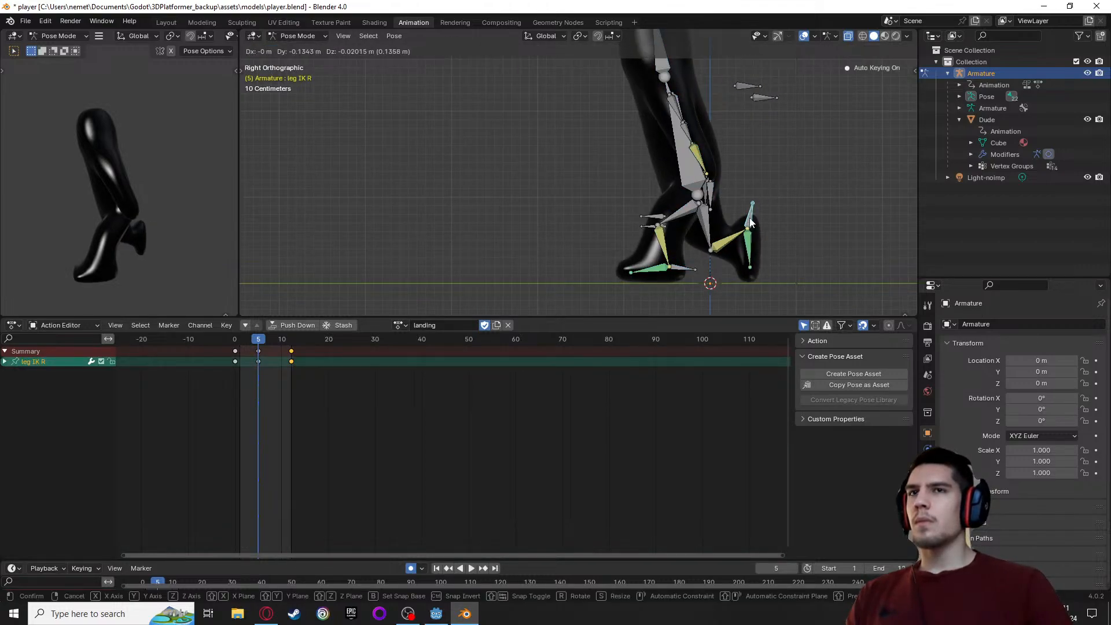
left_click(750, 220)
key("r")
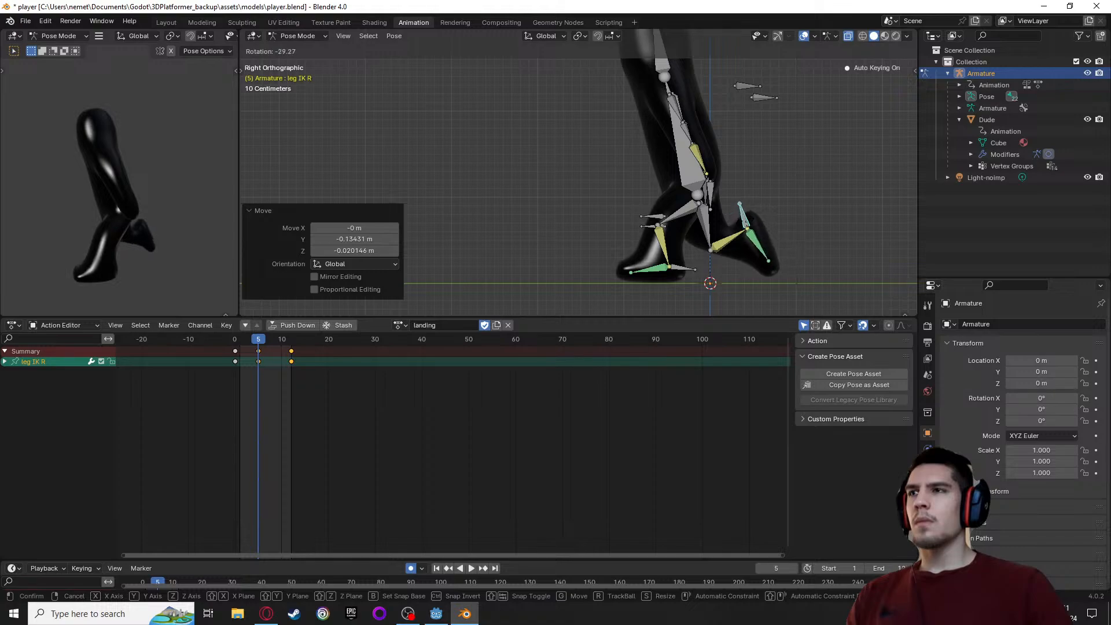
left_click(747, 225)
key("g")
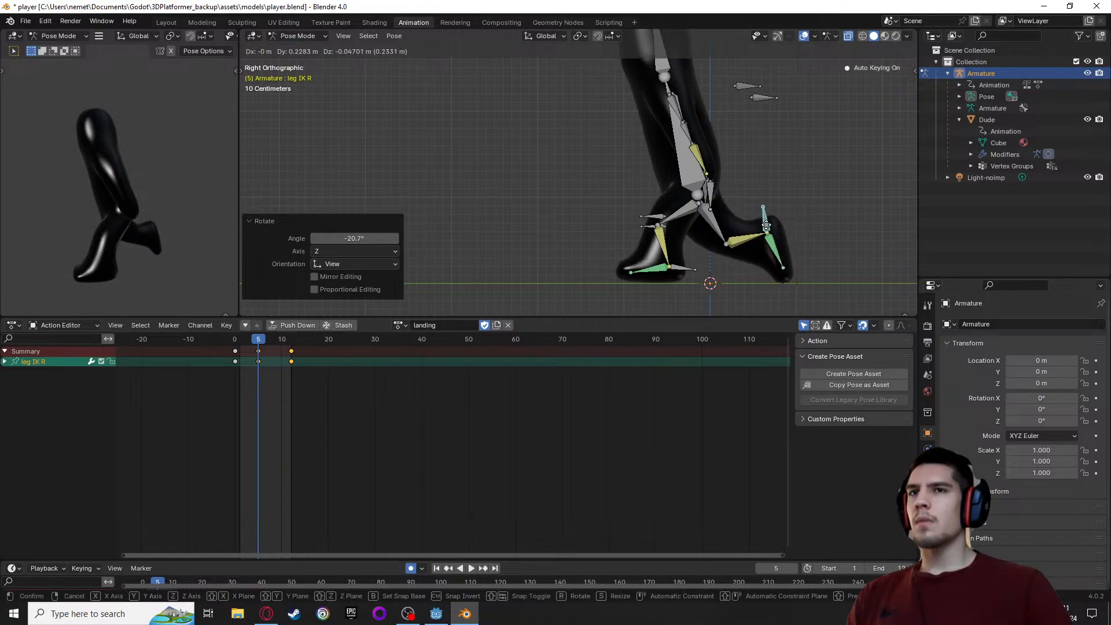
left_click(765, 226)
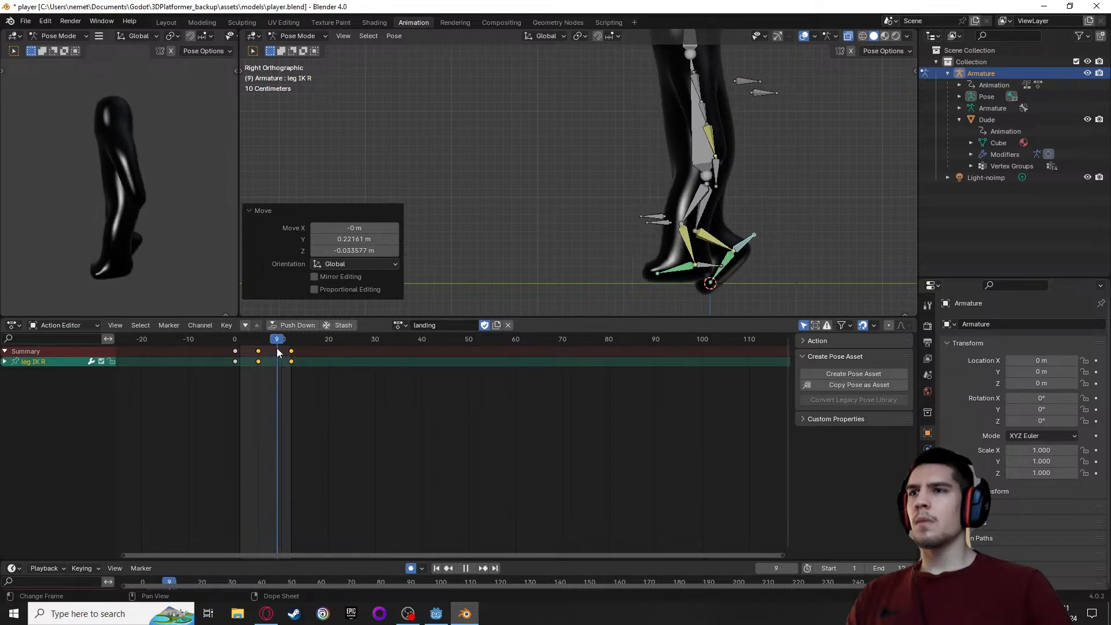
At frame 8, move the leg IK R bone forward beside the other foot, rotate it 52.6° and lower it toward the ground
key("Escape")
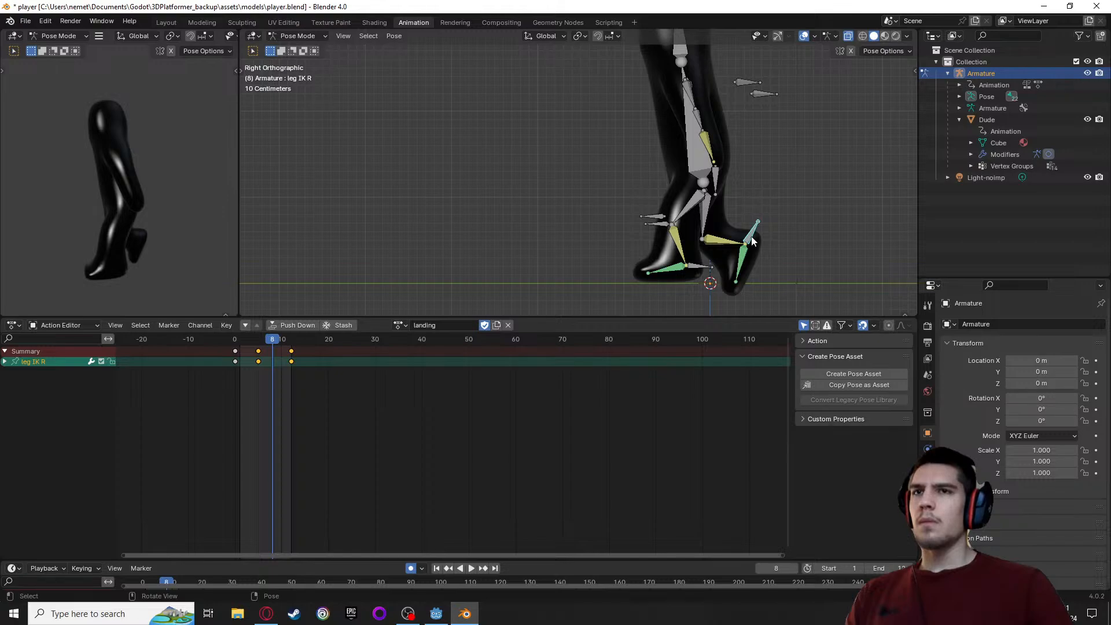
key("g")
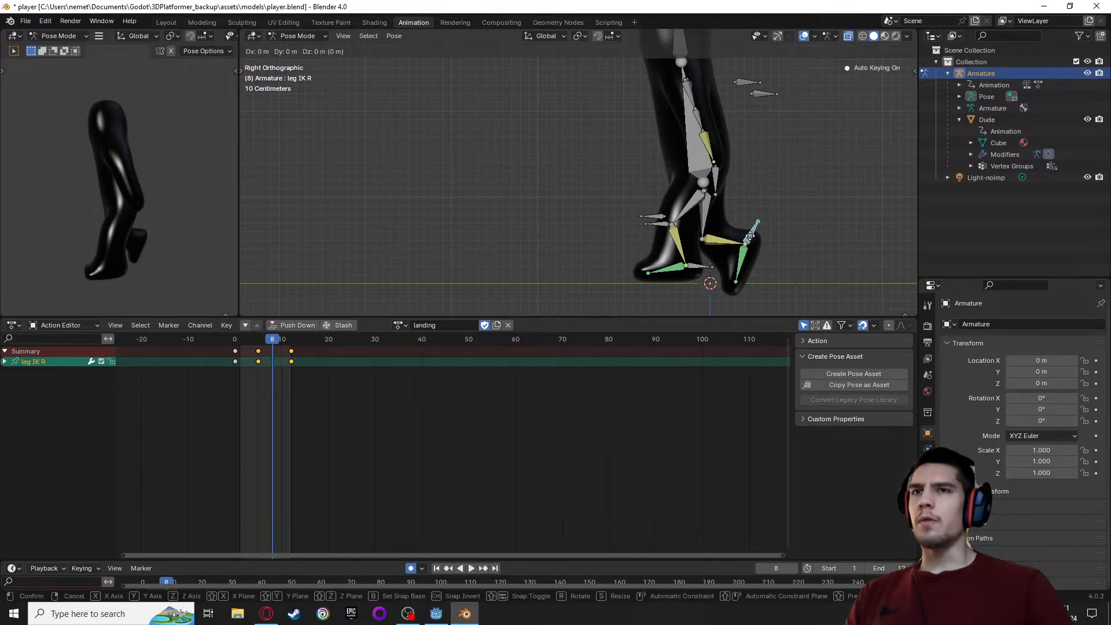
left_click(686, 222)
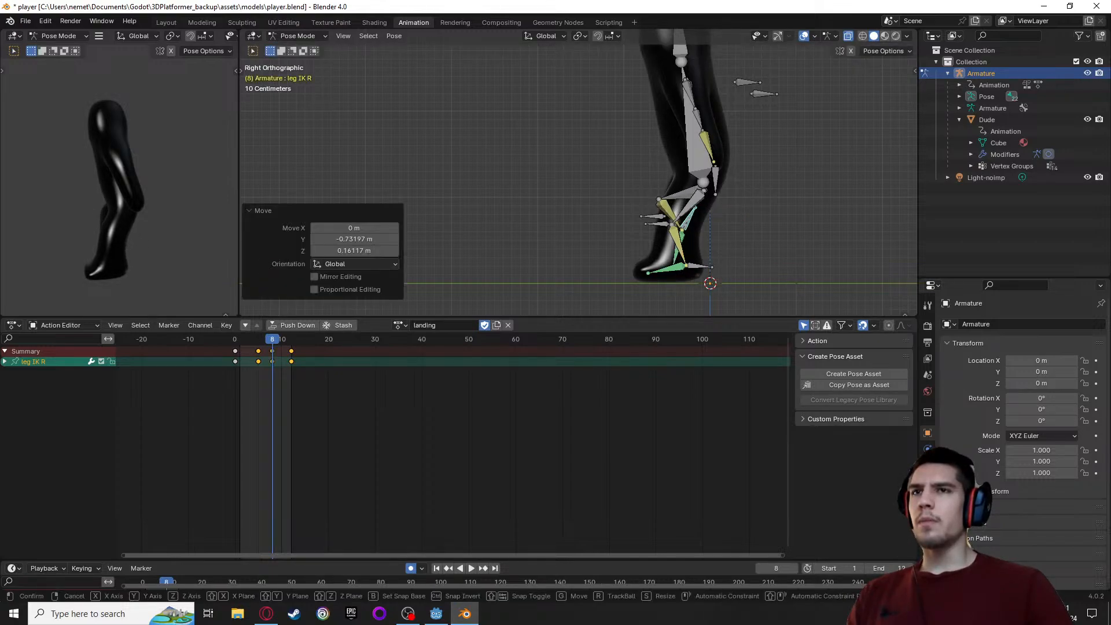
key("r")
left_click(703, 229)
key("g")
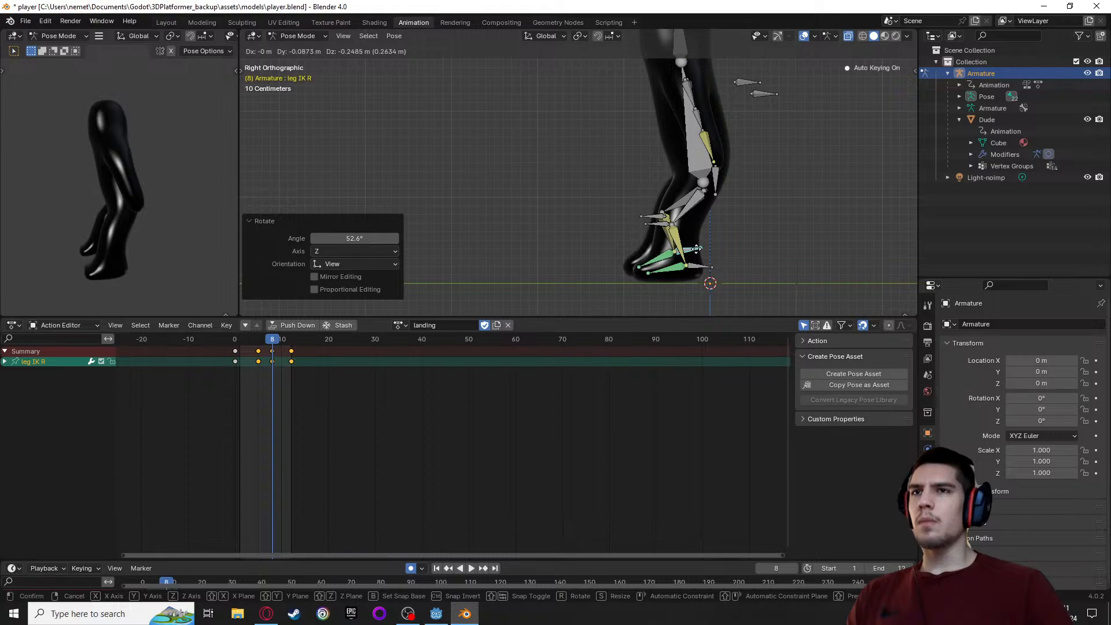
left_click(696, 249)
Move the knee IK R bone slightly outward at frame 8 to correct the right knee's direction
middle_click_drag(696, 249, 873, 245)
middle_click_drag(596, 272, 557, 41)
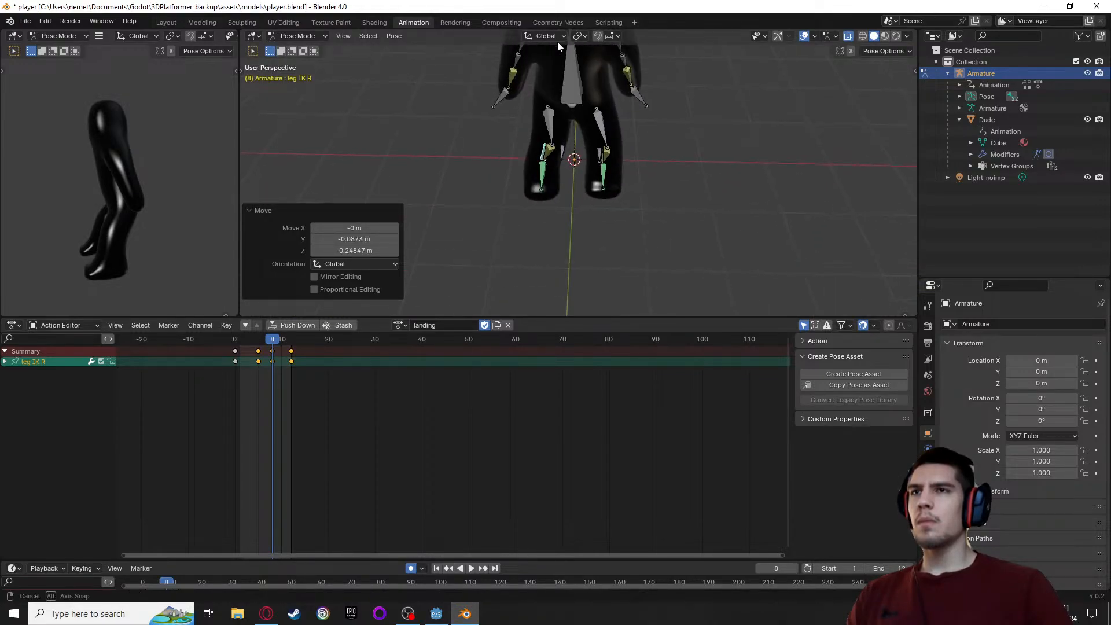
left_click(561, 159)
Select all bones and play and scrub the landing action from frame 0 to 12 to check the leg motion
middle_click_drag(616, 210, 405, 243)
key("a")
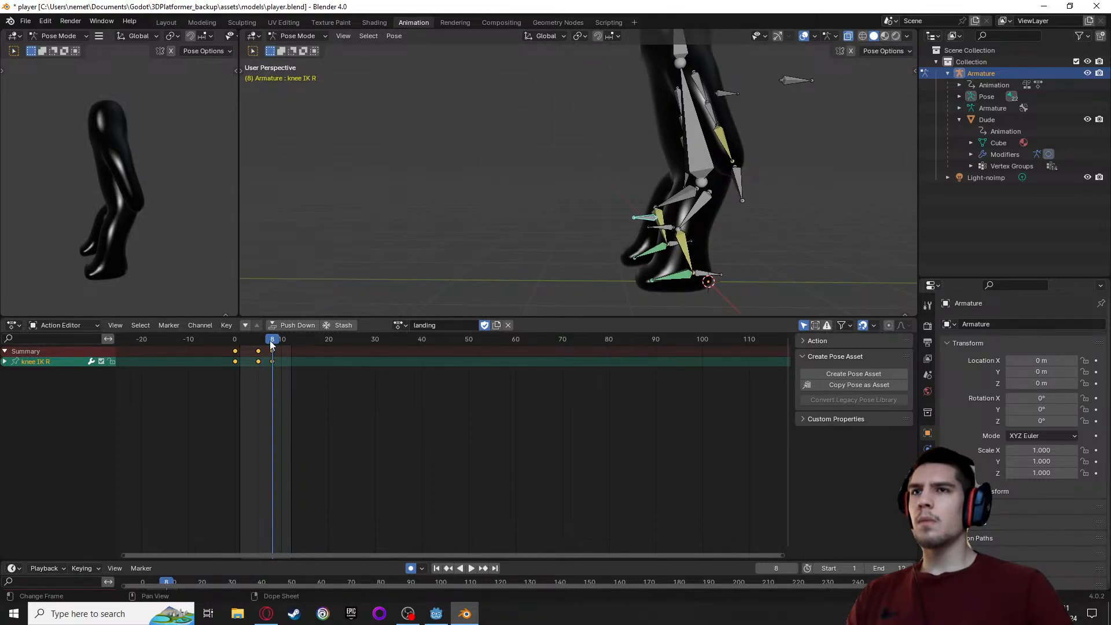
left_click(631, 137)
left_click(700, 149)
key("a")
left_click_drag(269, 339, 234, 349)
key("space")
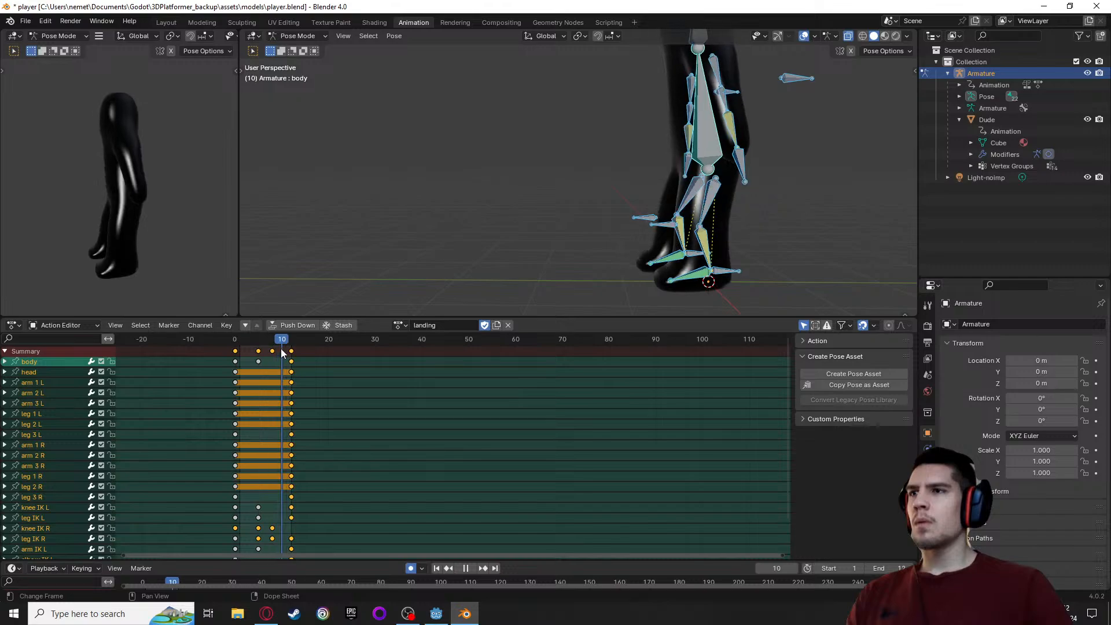
left_click_drag(275, 351, 229, 351)
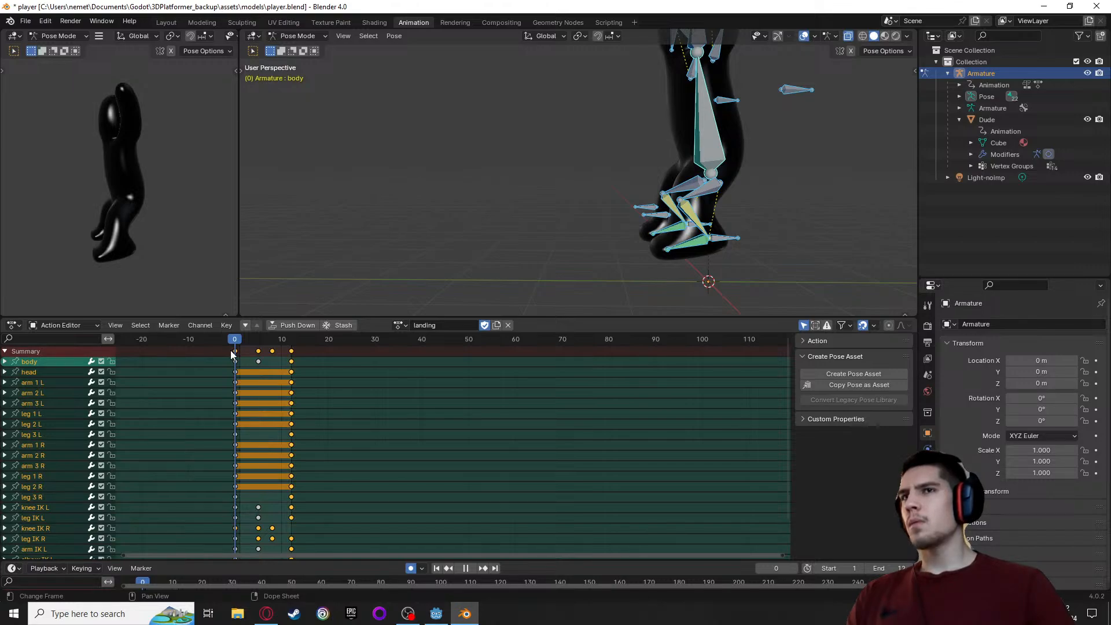
key("space")
Paste the copied keyframes at frame 12 of the landing action and preview the motion
middle_click_drag(338, 225, 435, 223)
left_click(235, 357)
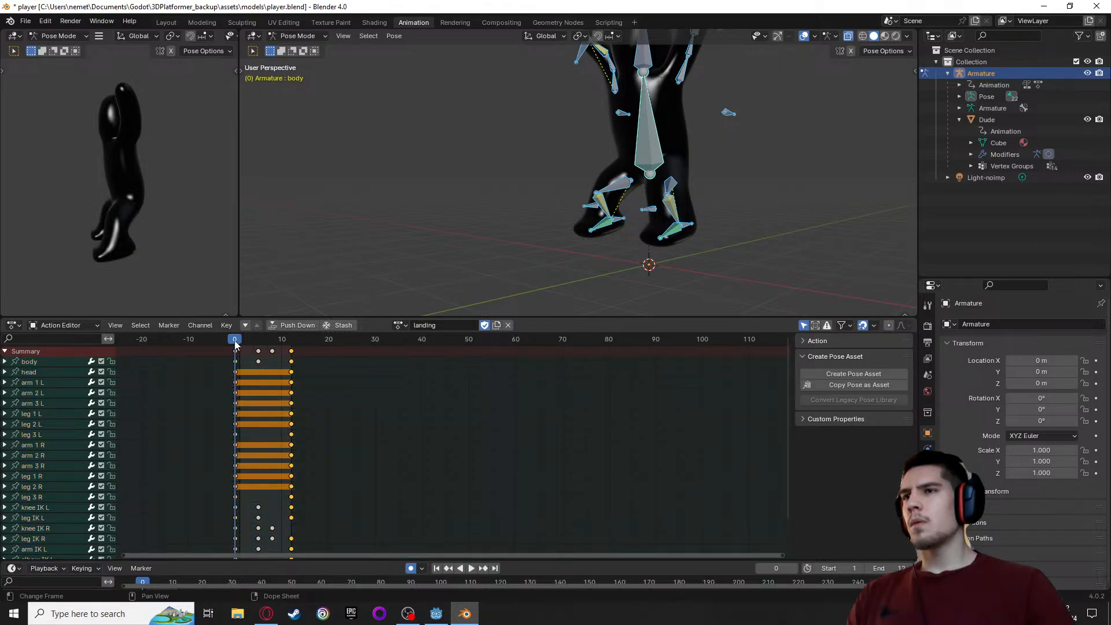
key("space")
key("space")
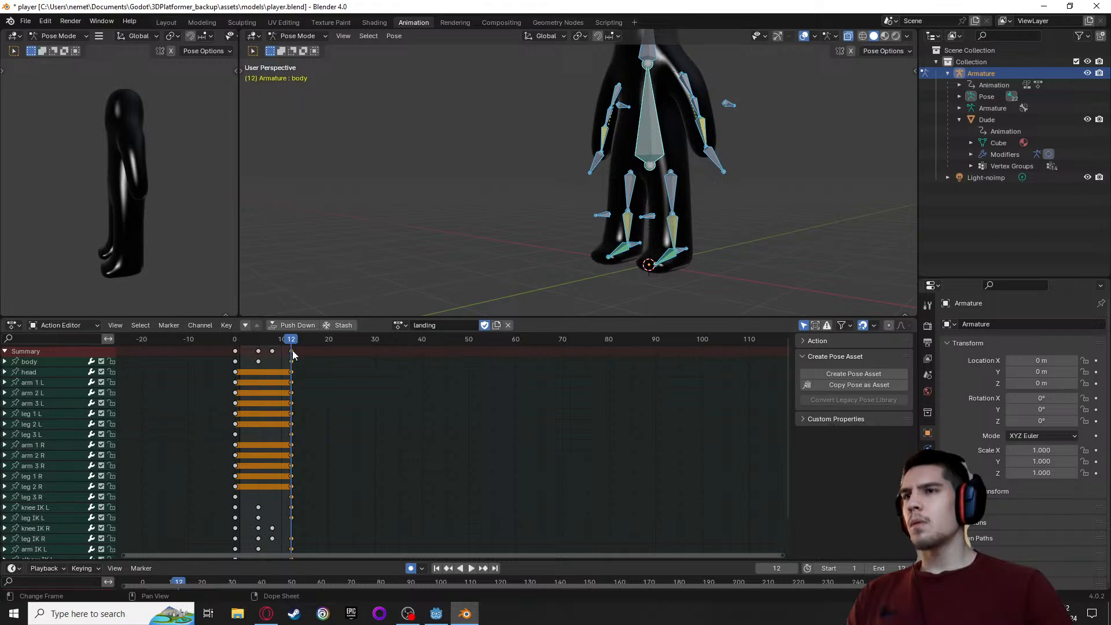
key("ctrl+v")
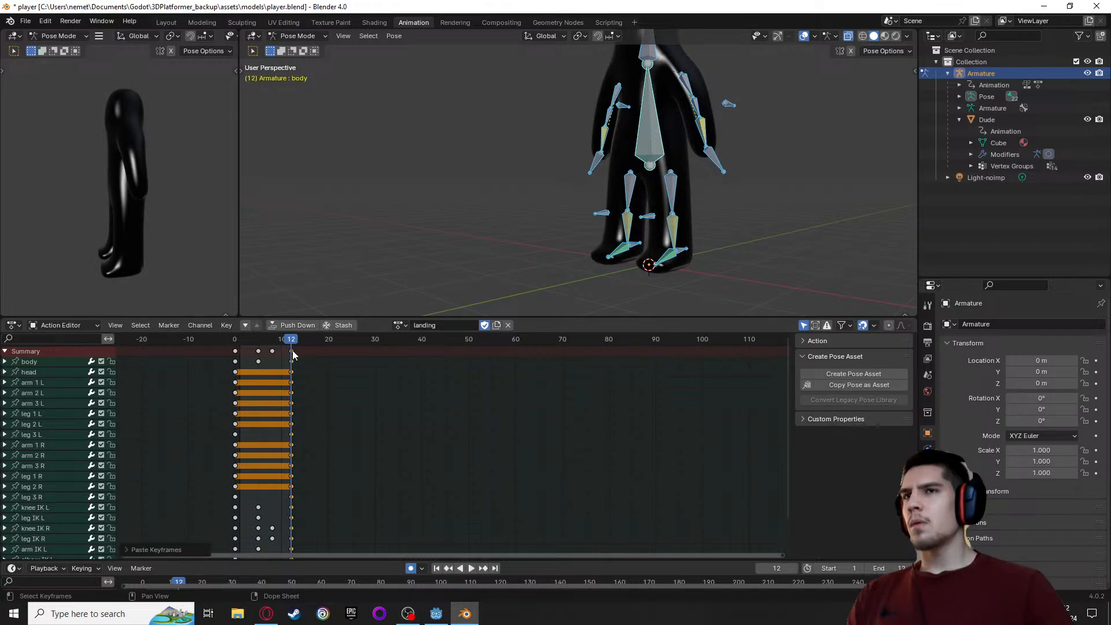
key("space")
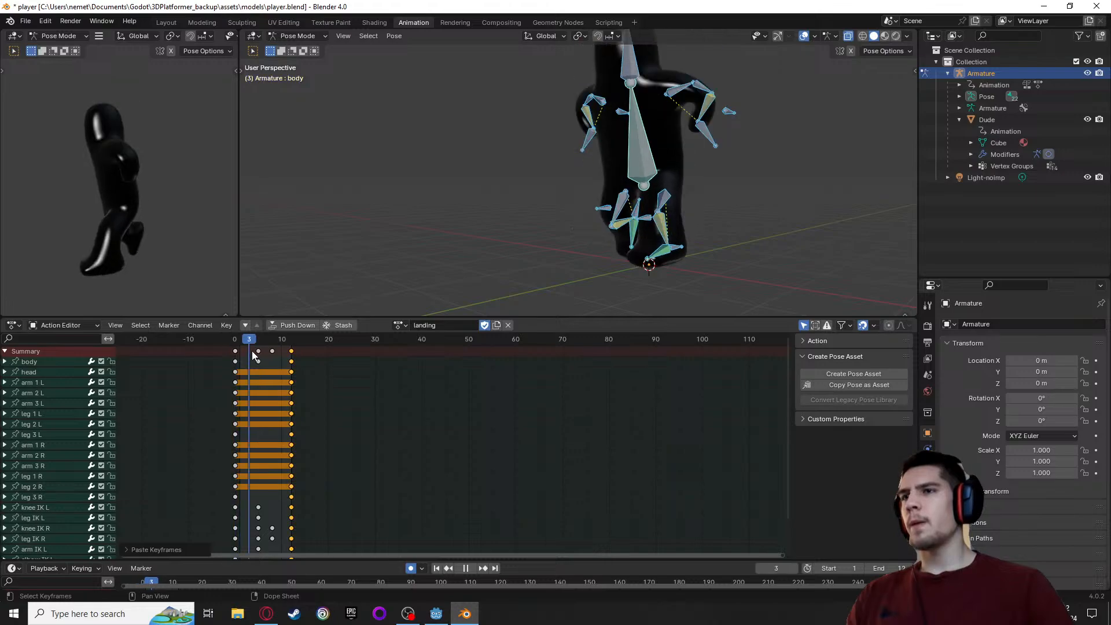
key("space")
Delete all keyframes at frames 5 and 8 of the landing action, leaving only the start and end poses
left_click(263, 356)
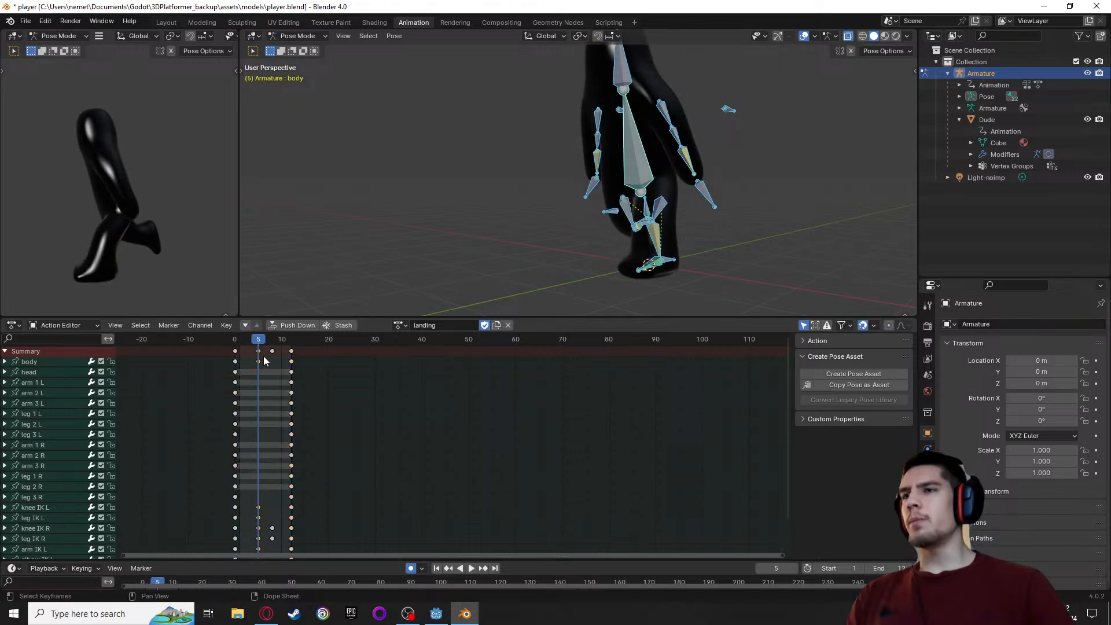
key("x")
left_click(256, 356)
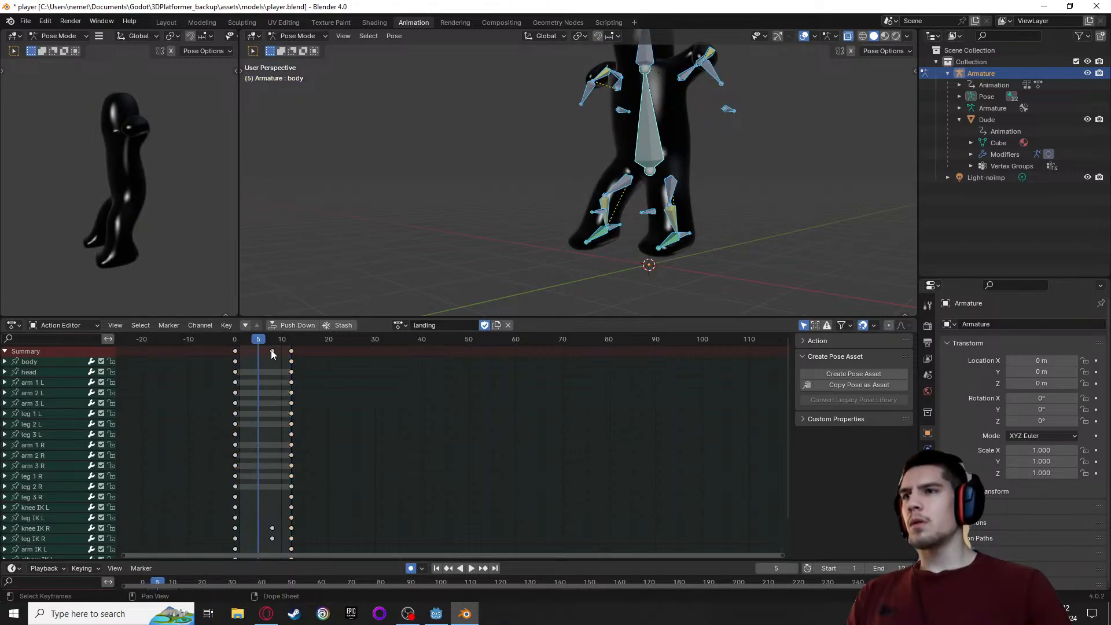
left_click_drag(258, 341, 276, 348)
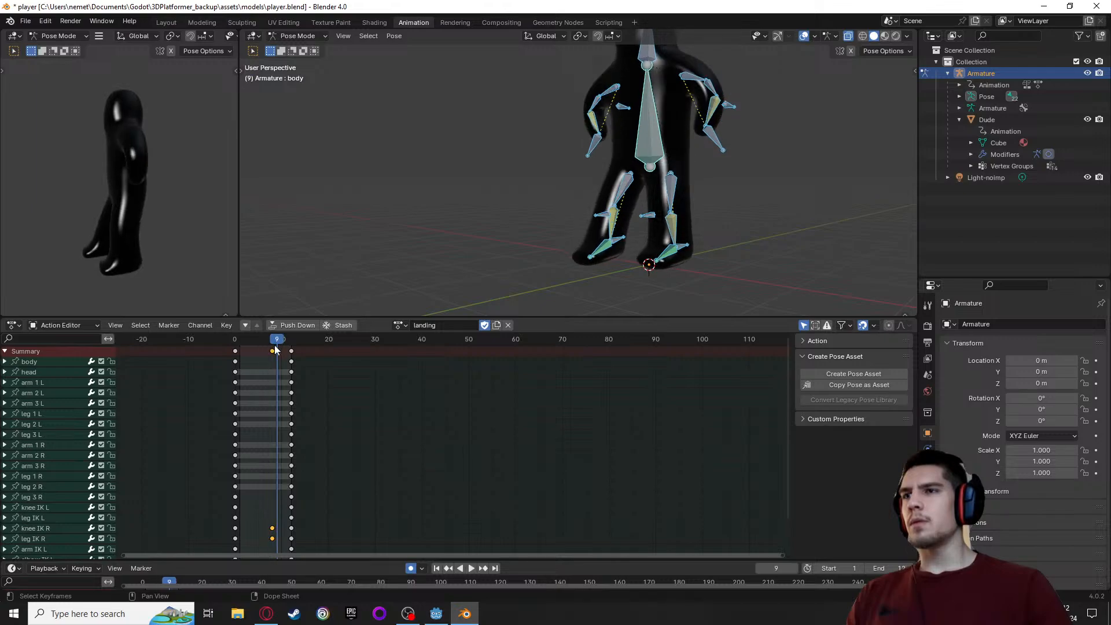
key("x")
left_click(262, 349)
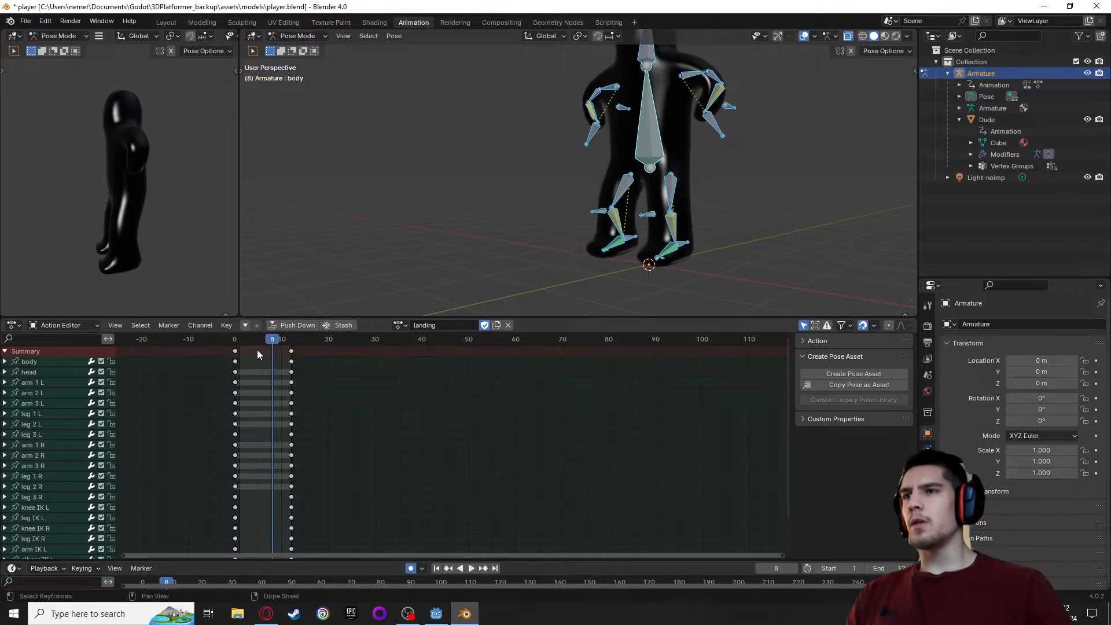
At frame 4, move all bones down about 0.262 m along global Z so the feet reach the ground
key("space")
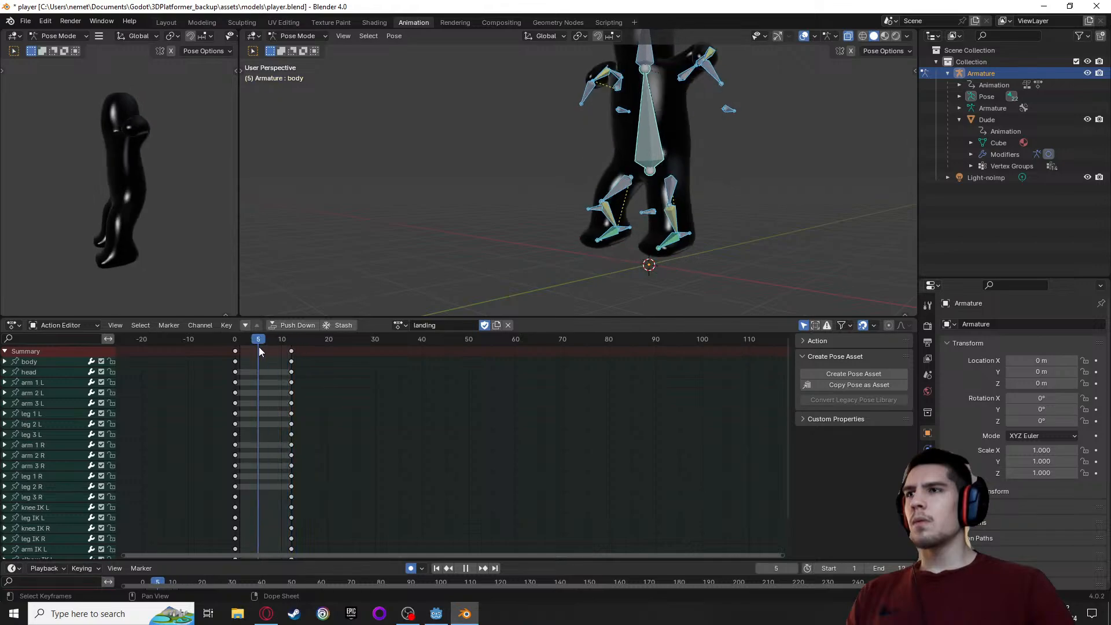
left_click_drag(259, 346, 232, 350)
key("space")
middle_click_drag(498, 206, 425, 200)
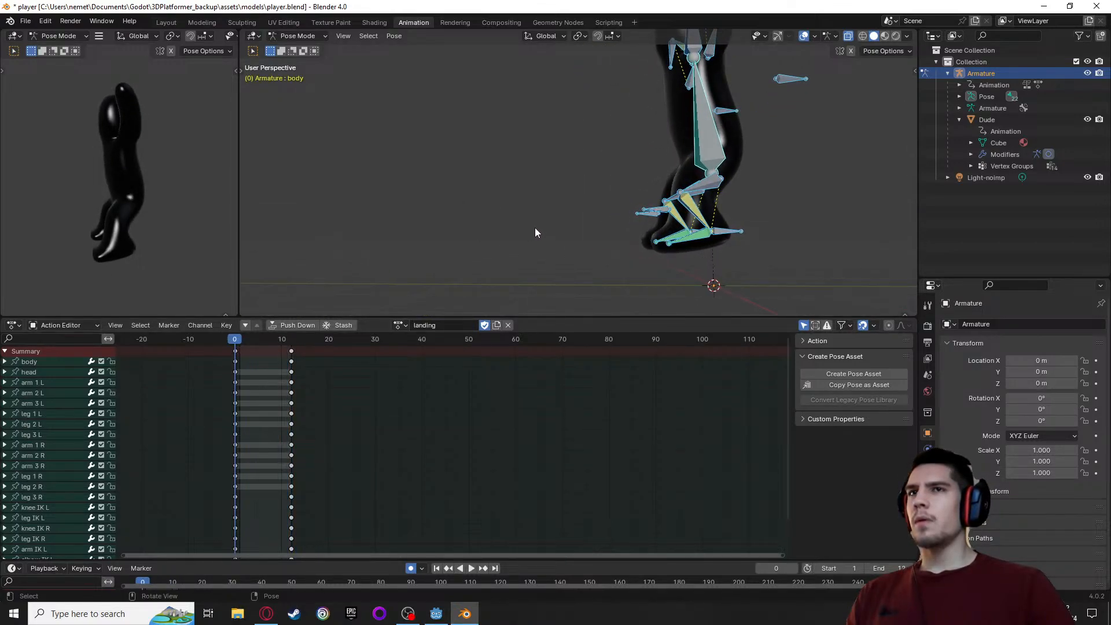
left_click_drag(235, 344, 256, 348)
middle_click_drag(589, 225, 598, 251)
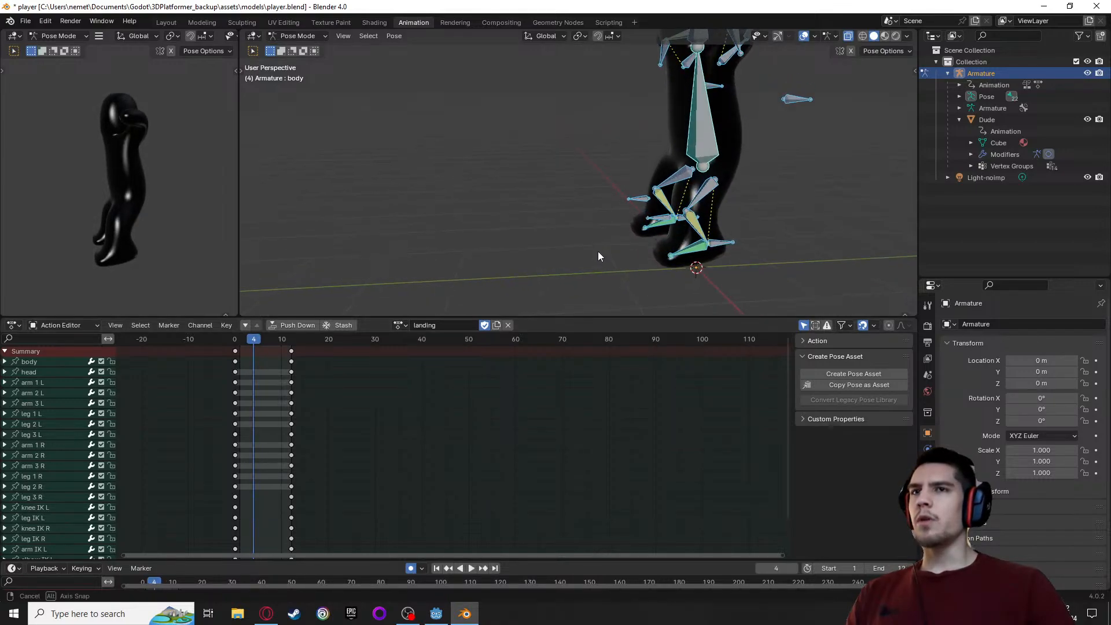
middle_click_drag(655, 164, 588, 294, "alt")
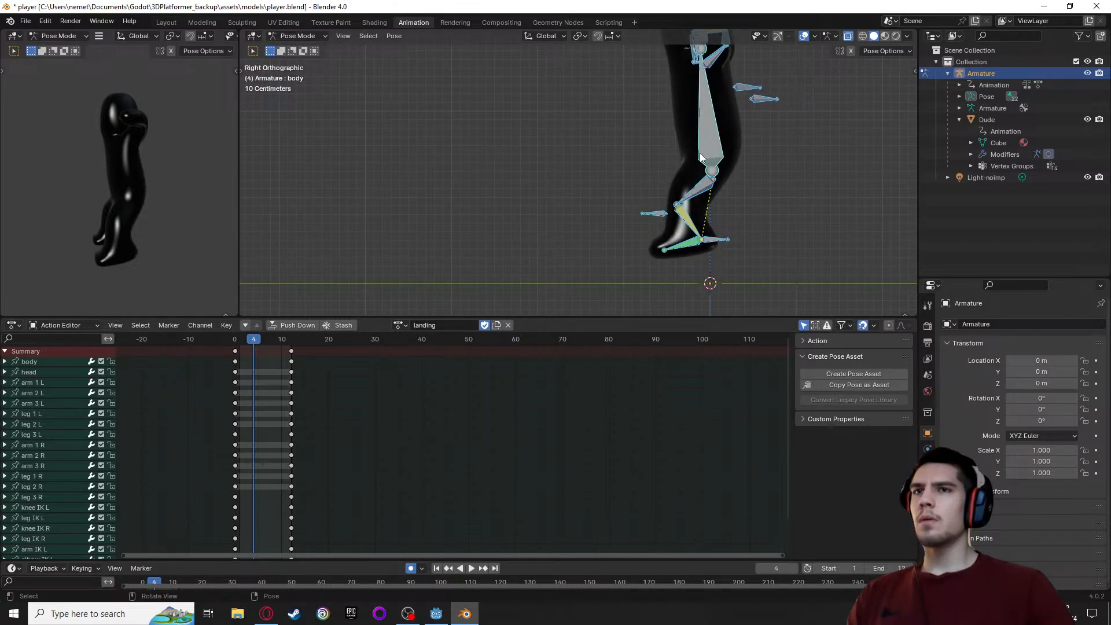
key("g")
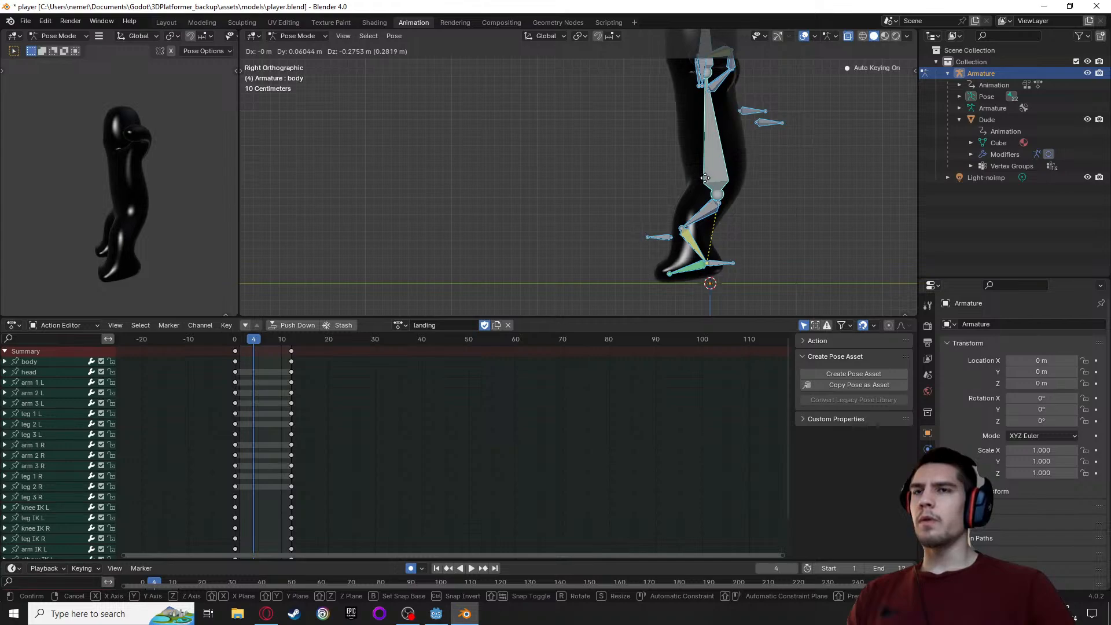
key("z")
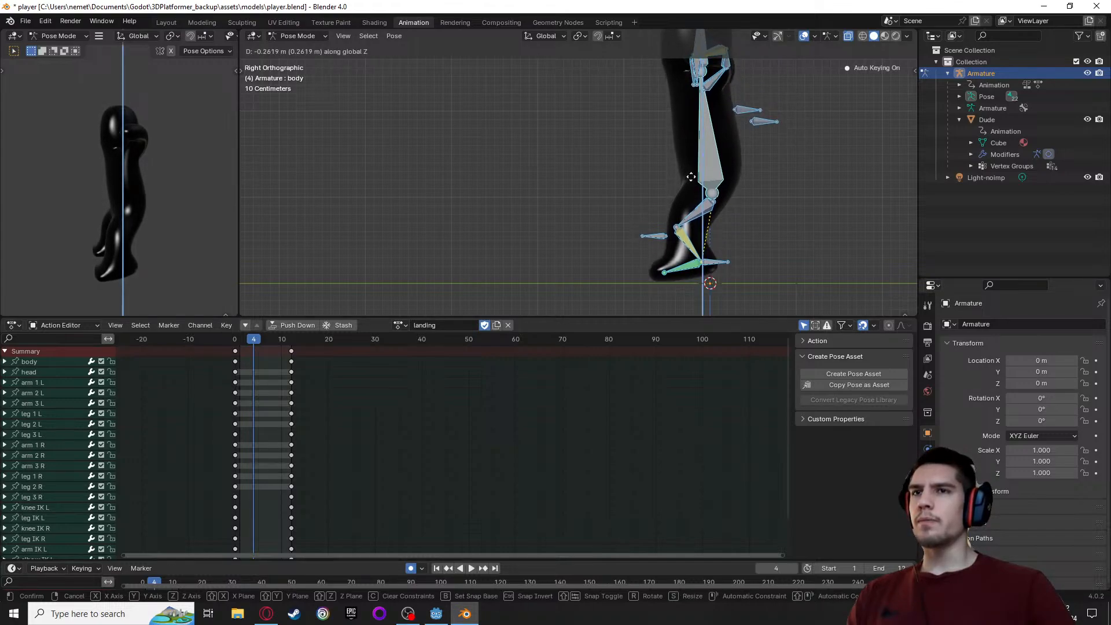
left_click(690, 177)
Check the motion around frames 4 and 5, and lower all bones another 0.0067 m along global Z at frame 4
mouse_move(560, 265)
middle_mouse_down()
mouse_move(603, 262)
mouse_move(558, 256)
middle_mouse_up()
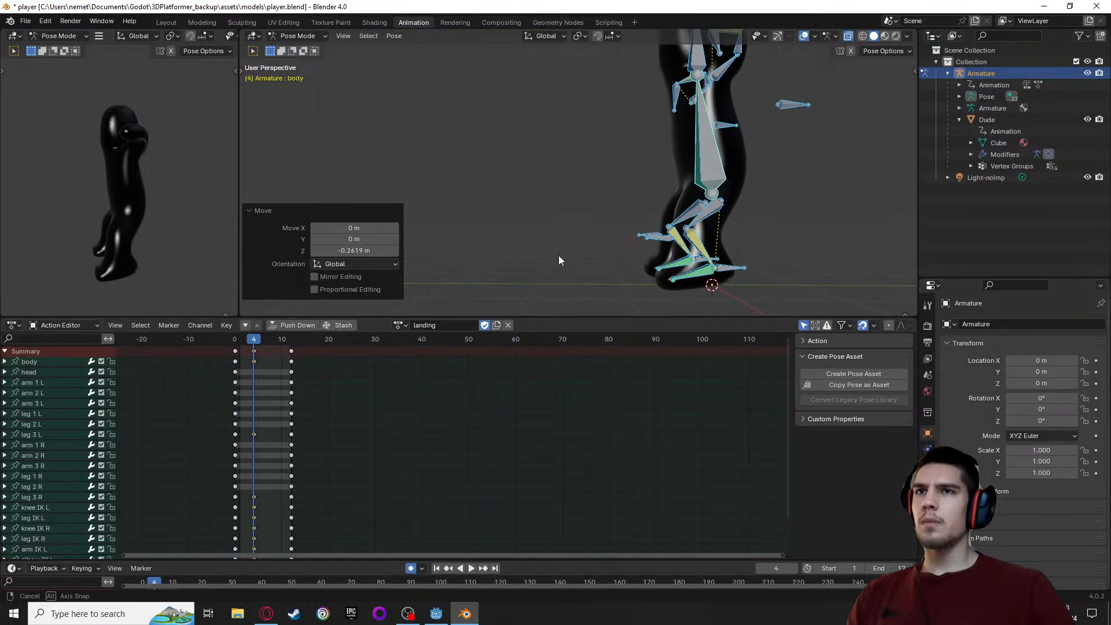
key("space")
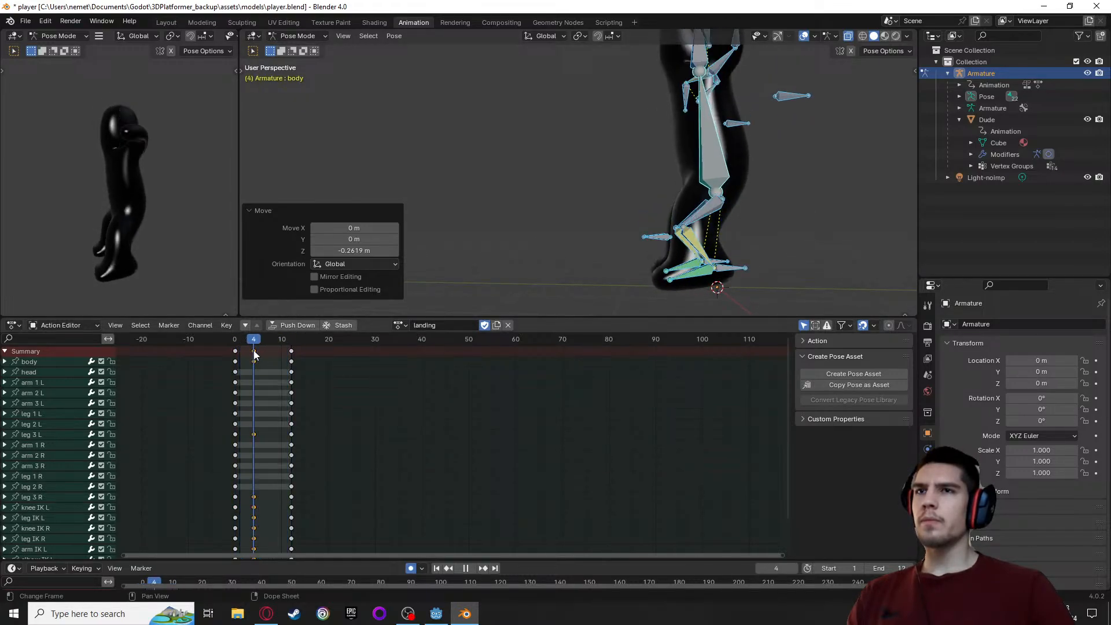
left_click_drag(253, 349, 256, 352)
middle_click_drag(532, 167, 454, 253, "alt")
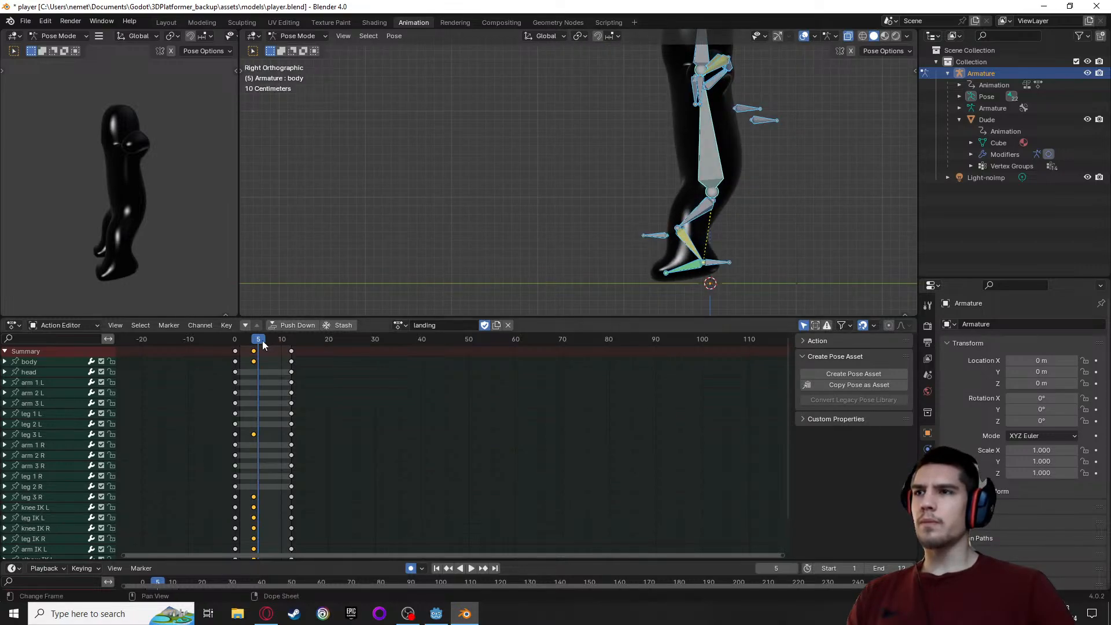
key("space")
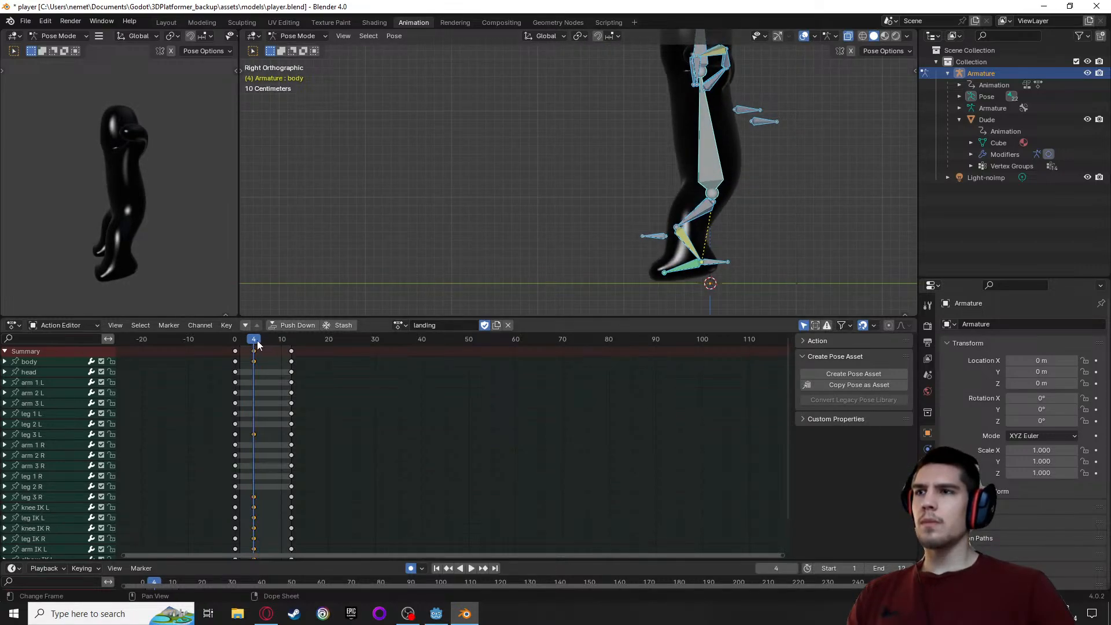
key("space")
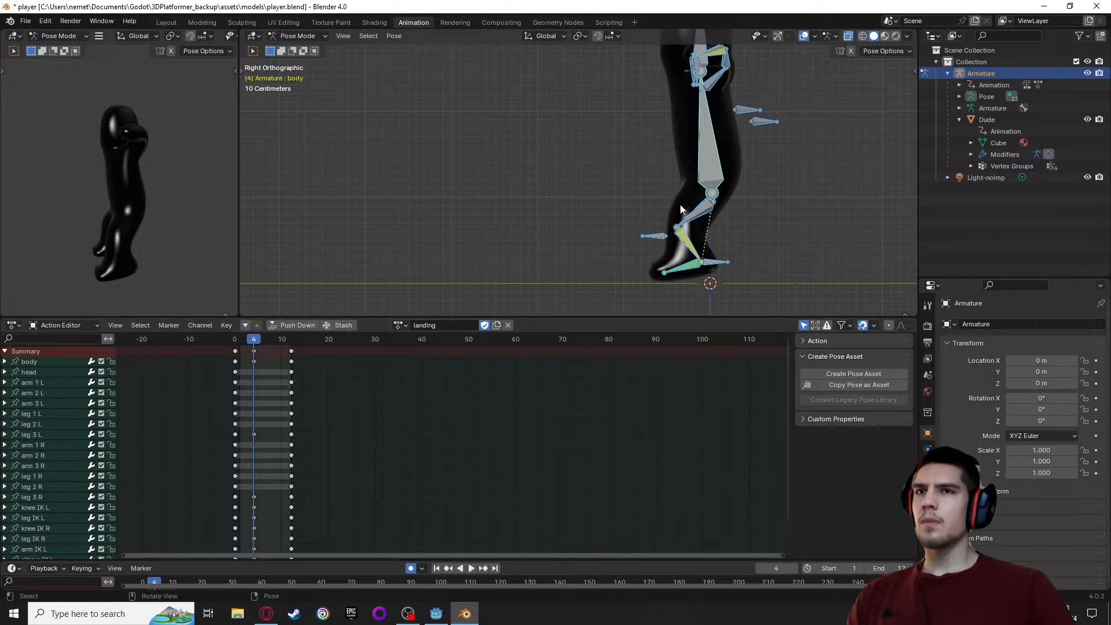
key("g")
key("z")
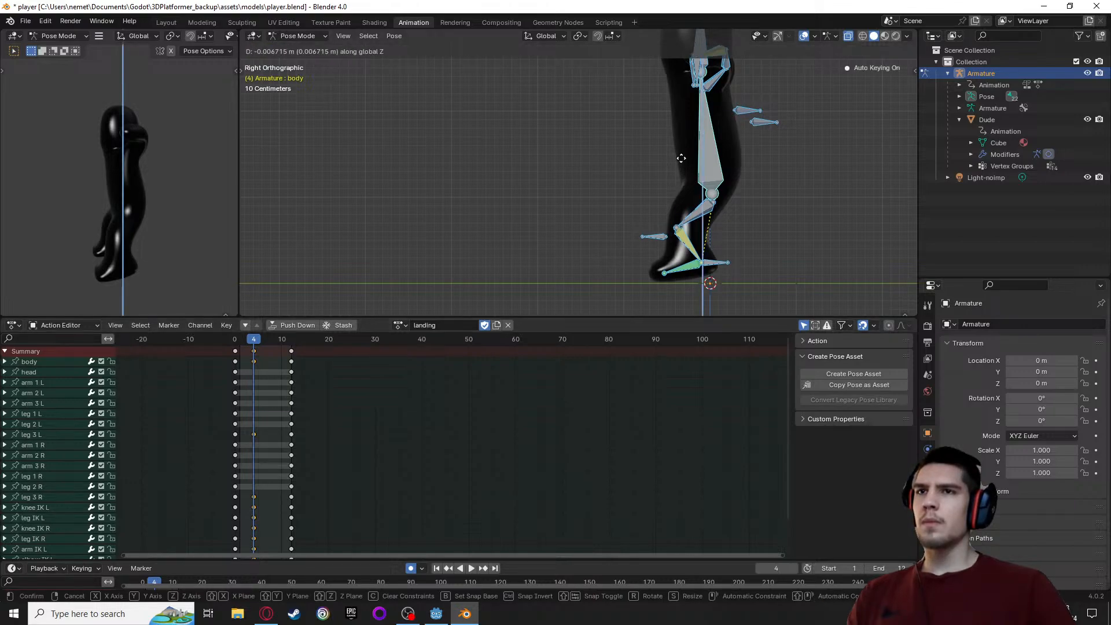
left_click(681, 158)
scroll(636, 243, "up", 4)
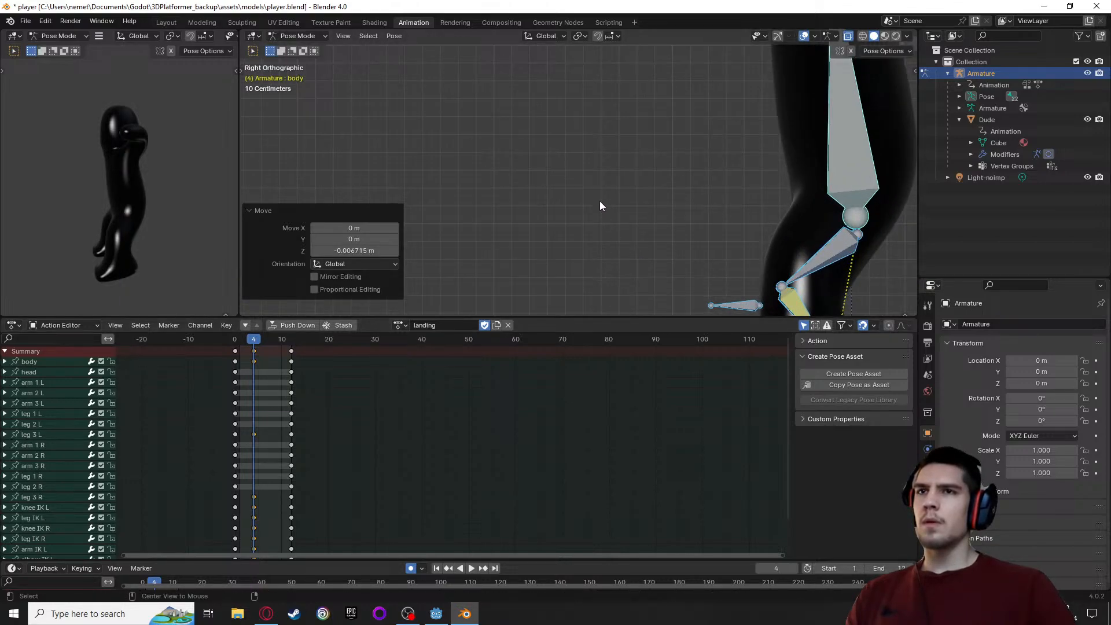
At frame 4, move the right and left knee IK bones inward, toward the space between the legs
key("space")
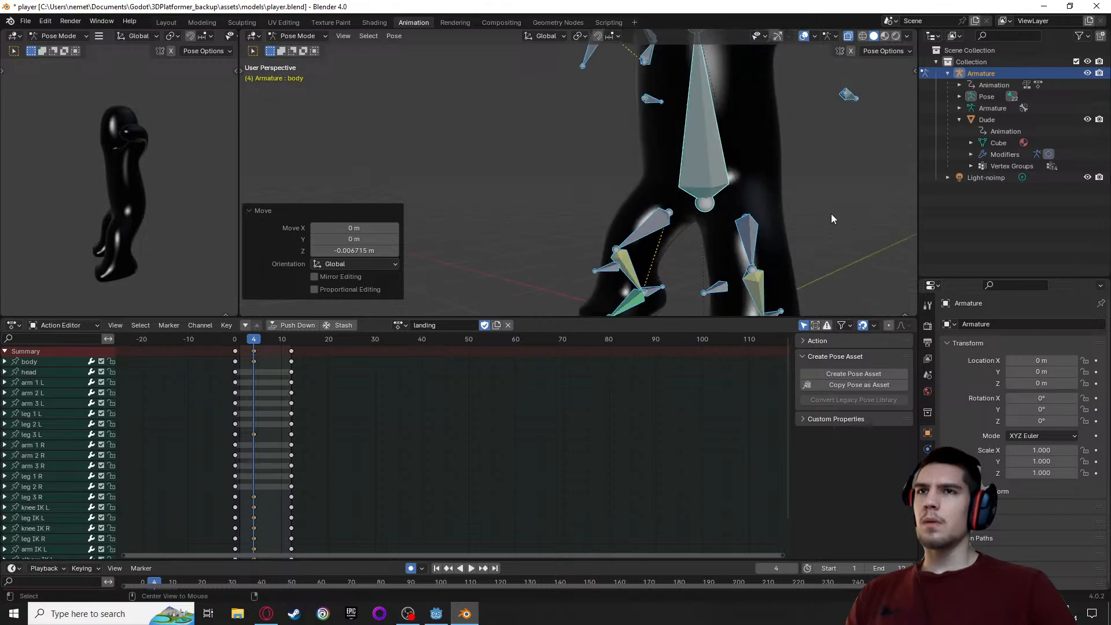
key("Escape")
middle_click_drag(610, 220, 461, 112, "shift")
middle_click_drag(494, 171, 550, 236)
left_click(482, 179)
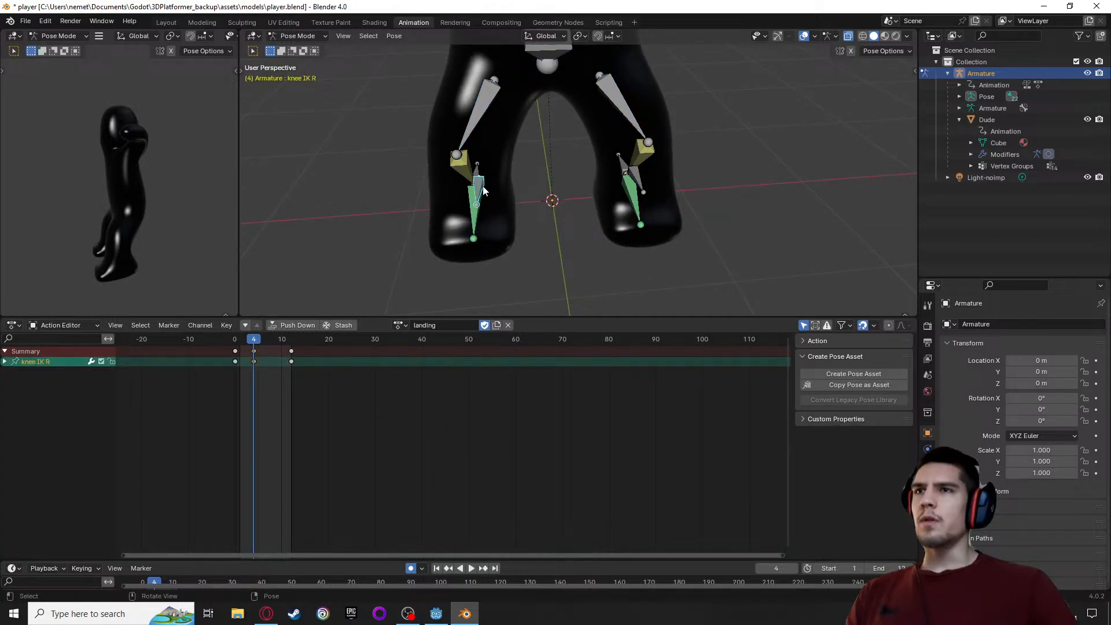
key("g")
left_click(512, 188)
left_click(621, 178)
key("g")
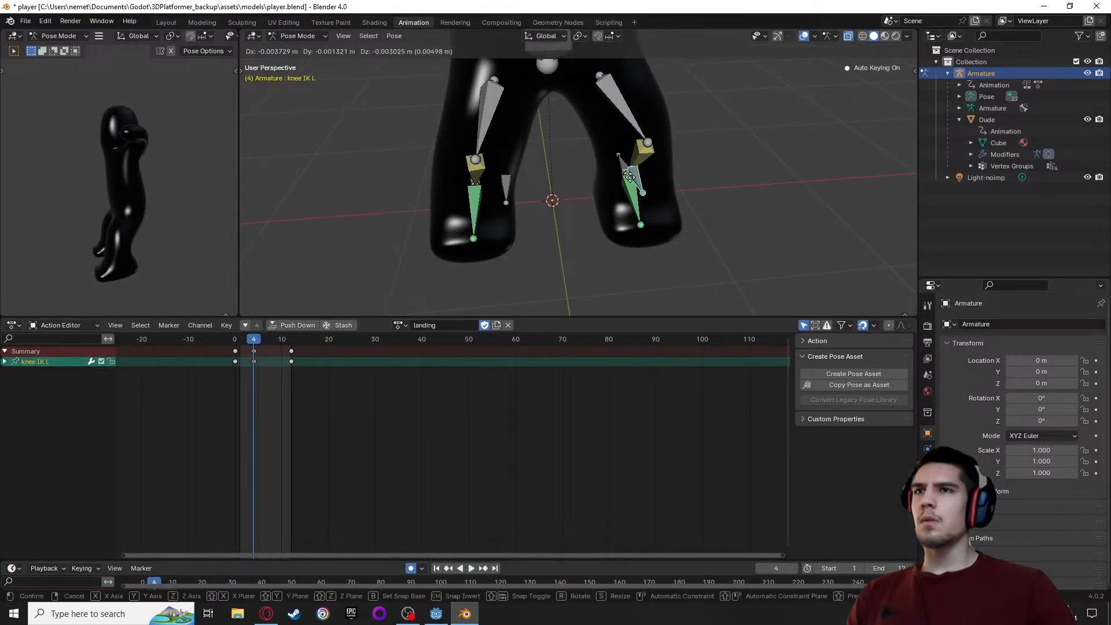
left_click(609, 192)
At frame 4, lean the body bone forward about 13.2° and lower it about 0.144 m, shifting it about 0.034 m along X and Y
middle_click_drag(682, 223, 538, 197)
left_click(631, 108)
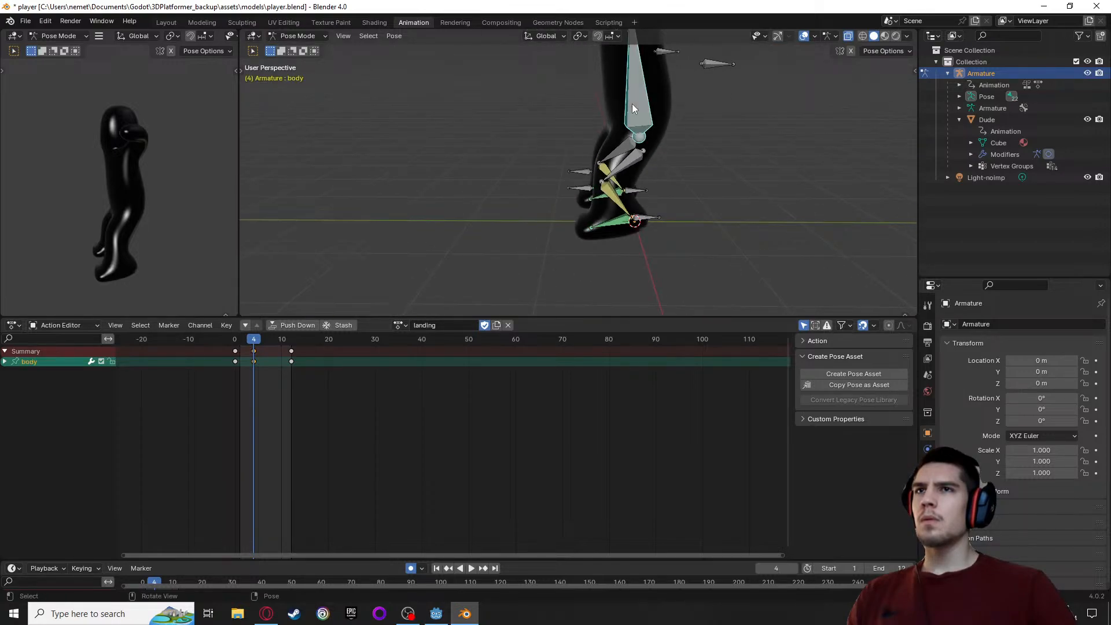
key("r")
left_click(630, 104)
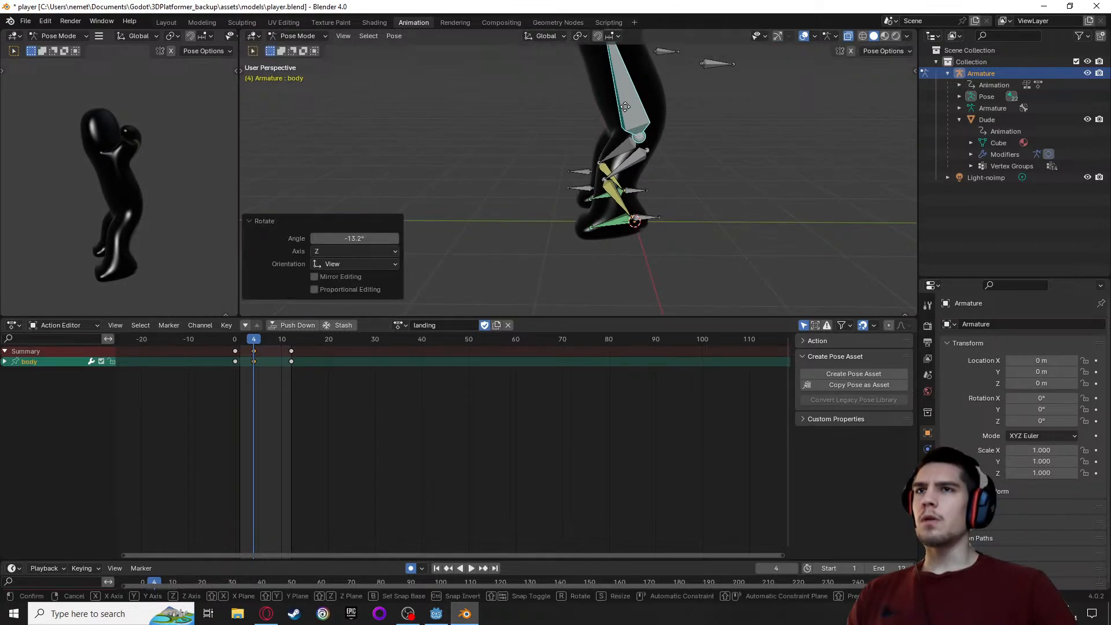
key("g")
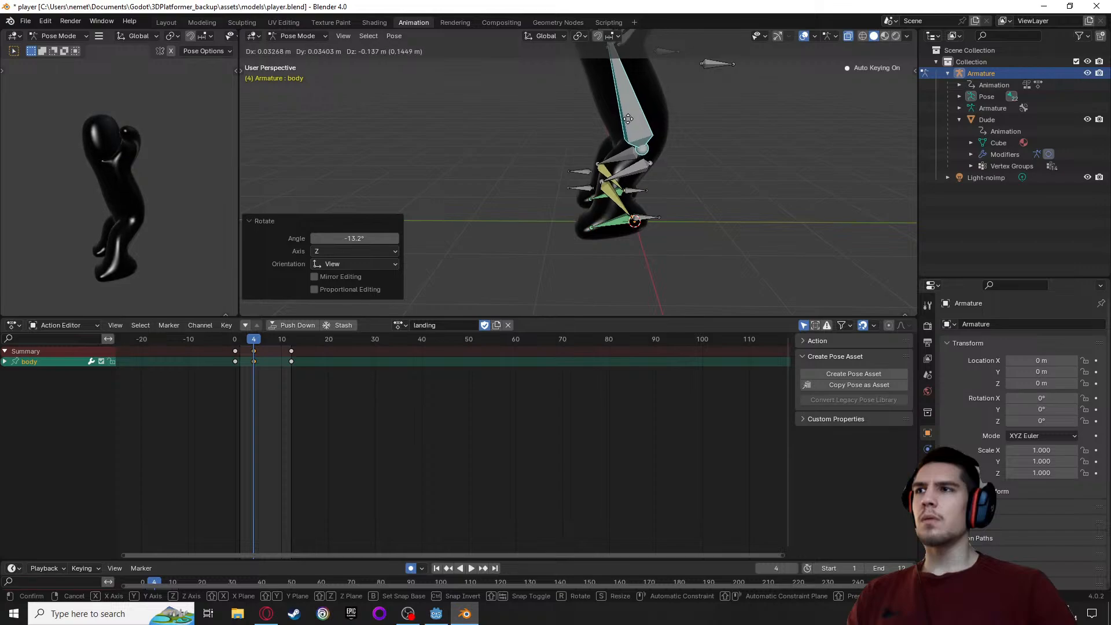
left_click(630, 124)
Inspect the crouched landing pose from the front and side, and preview the landing motion through frame 12
middle_click_drag(630, 124, 581, 174)
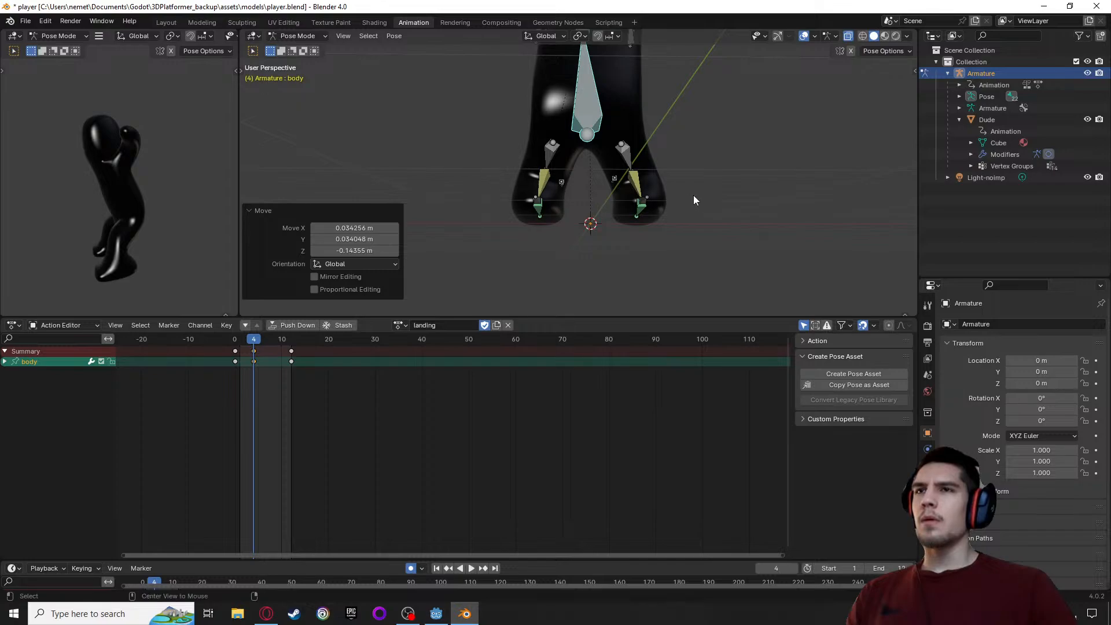
middle_click_drag(566, 224, 724, 151, "alt")
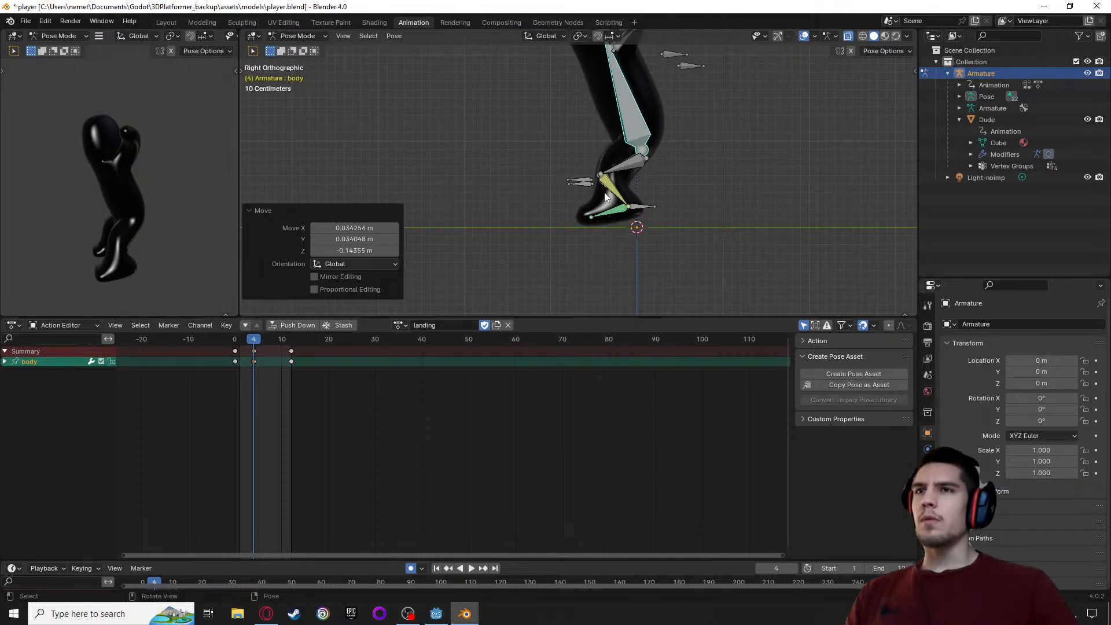
middle_click_drag(575, 199, 546, 199)
key("space")
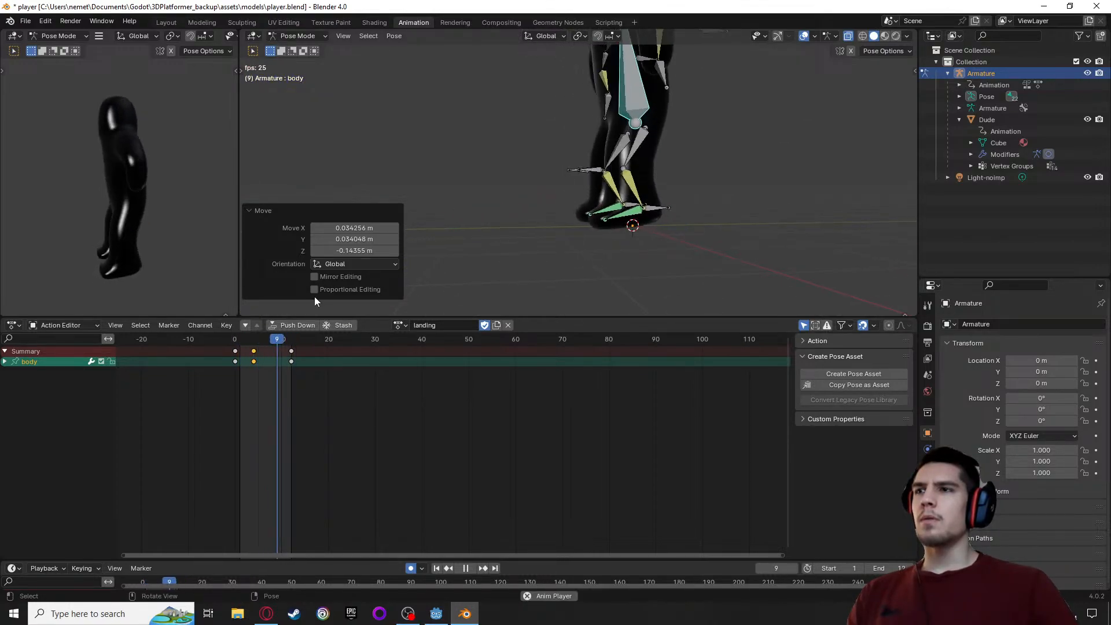
key("space")
left_click_drag(234, 341, 290, 345)
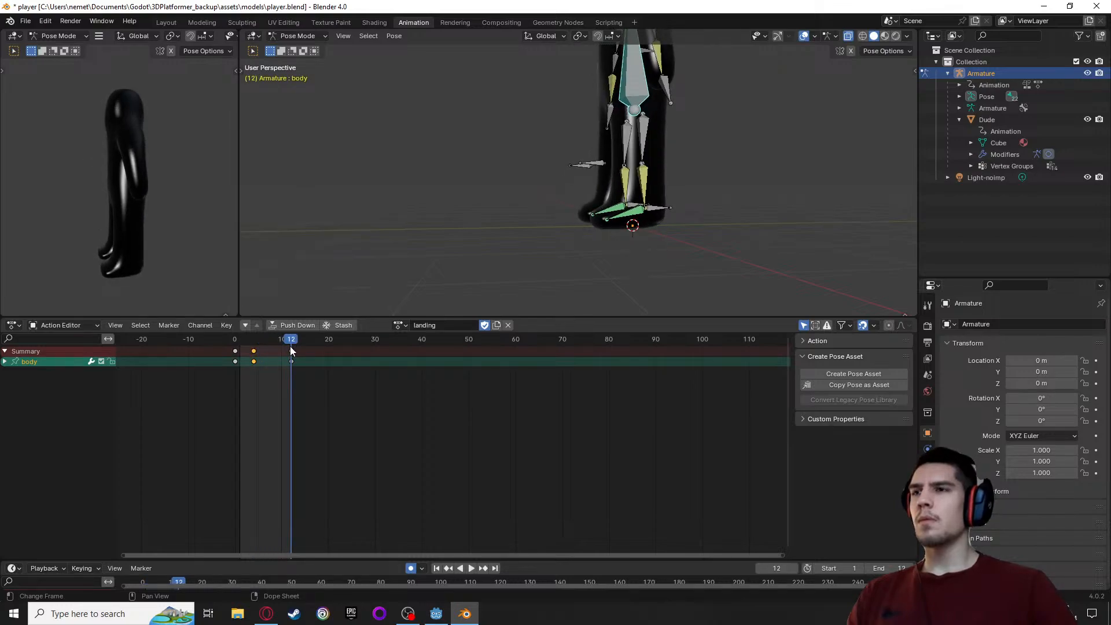
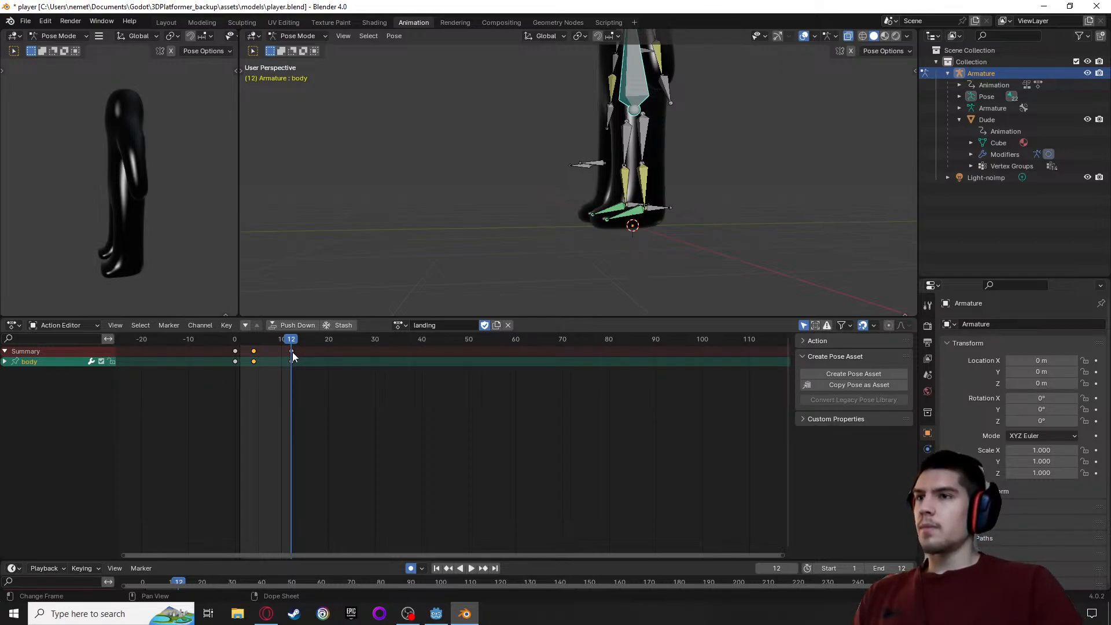
Try moving the final keyframes of all bones from frame 12 to frame 9
key("space")
left_click(293, 350)
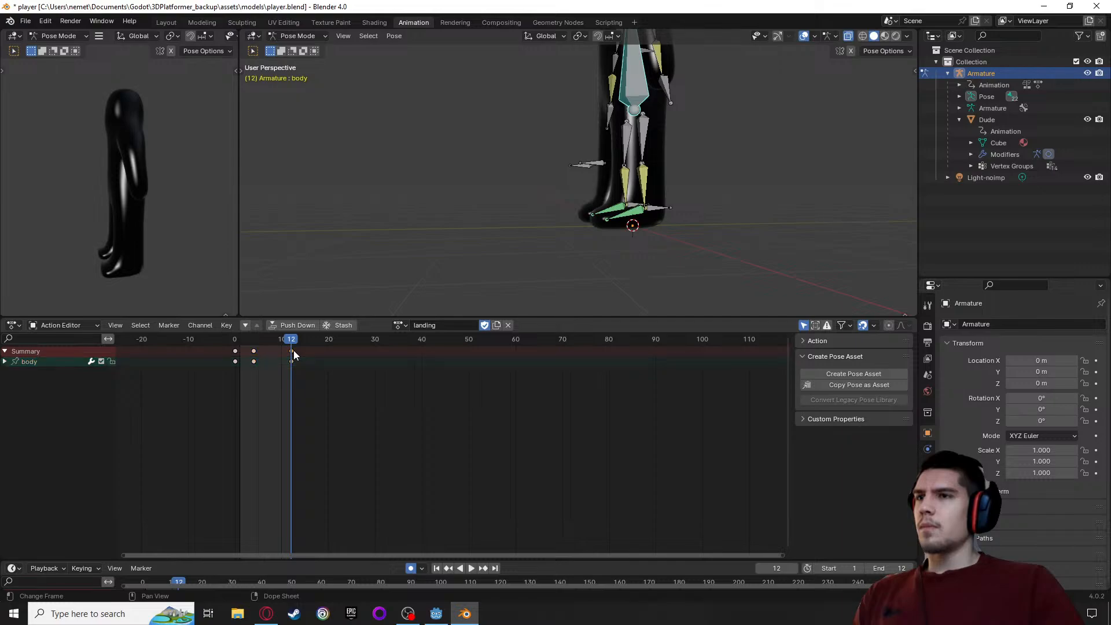
key("a")
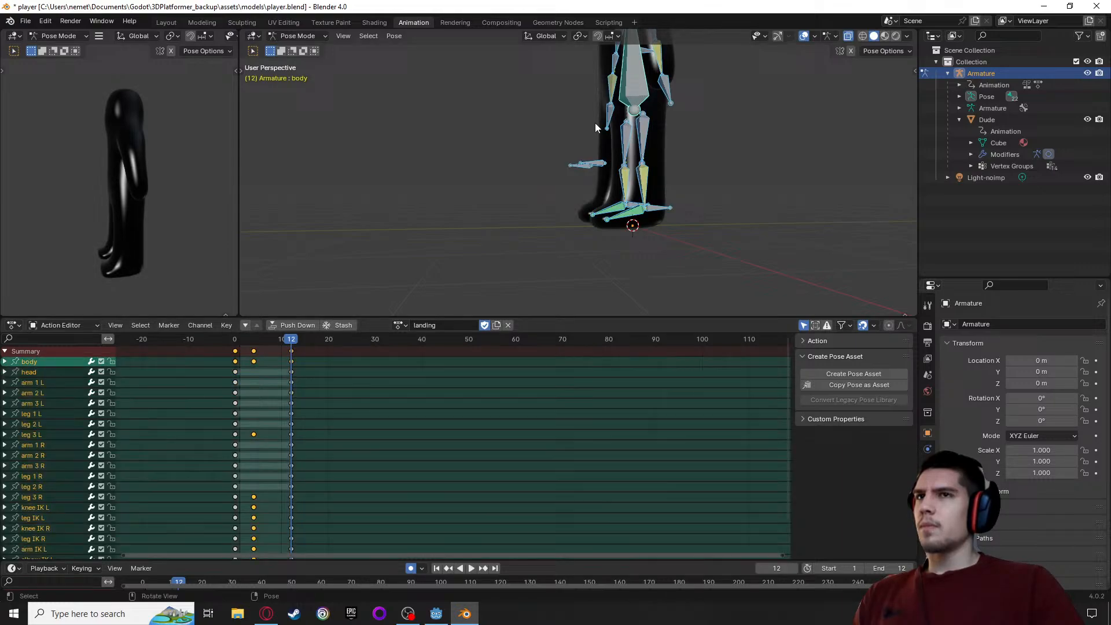
left_click(292, 350)
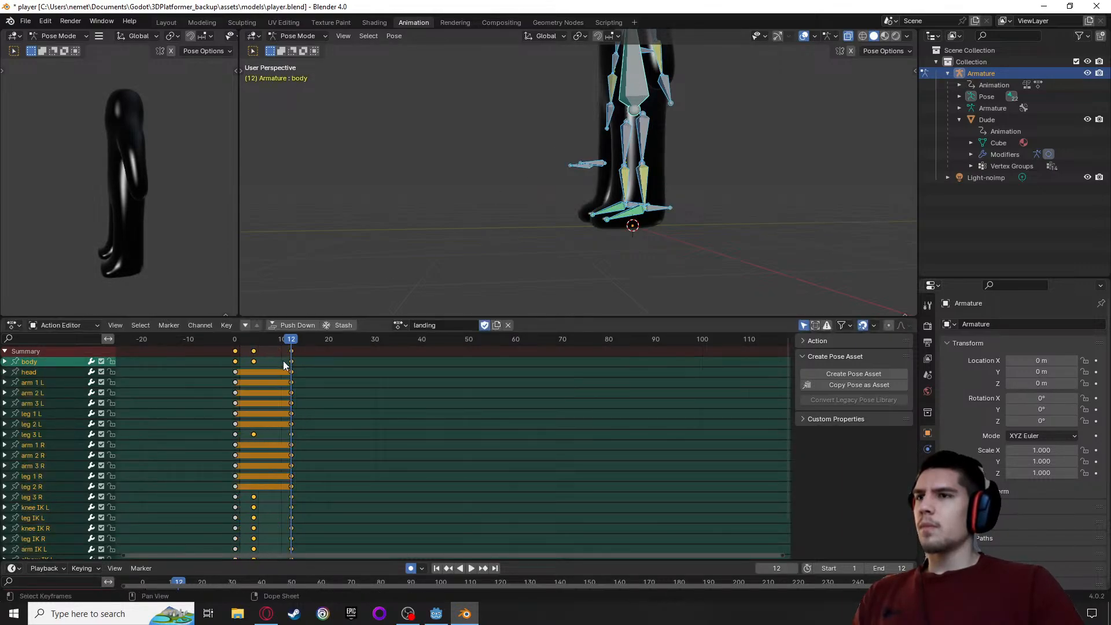
key("g")
left_click(281, 352)
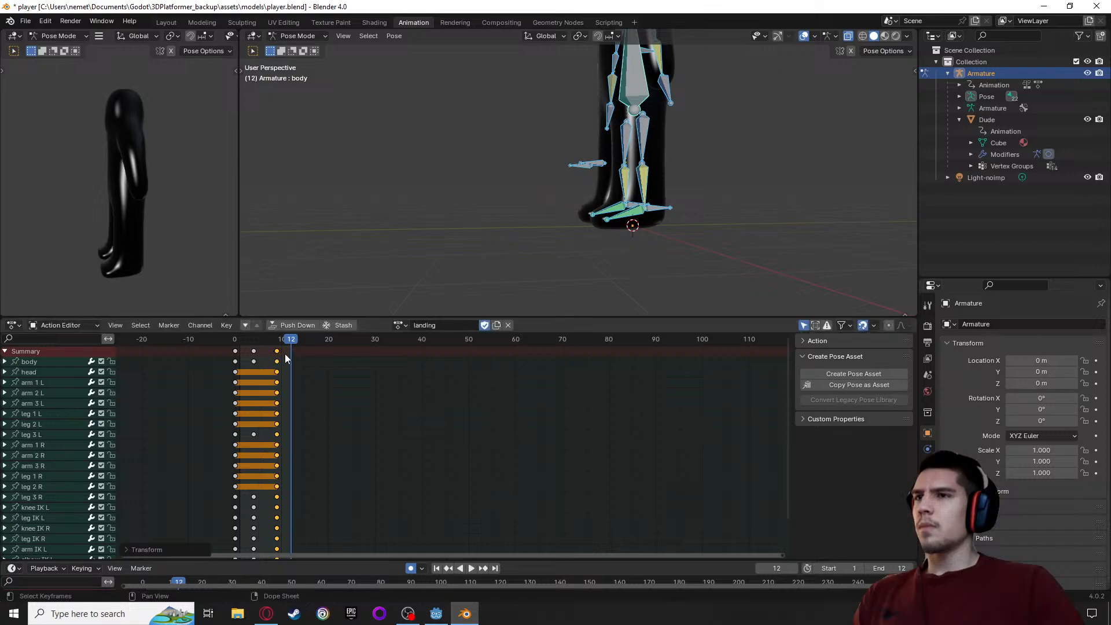
Preview the shortened landing motion and undo the move of the final keyframes
key("space")
left_click_drag(258, 352, 236, 357)
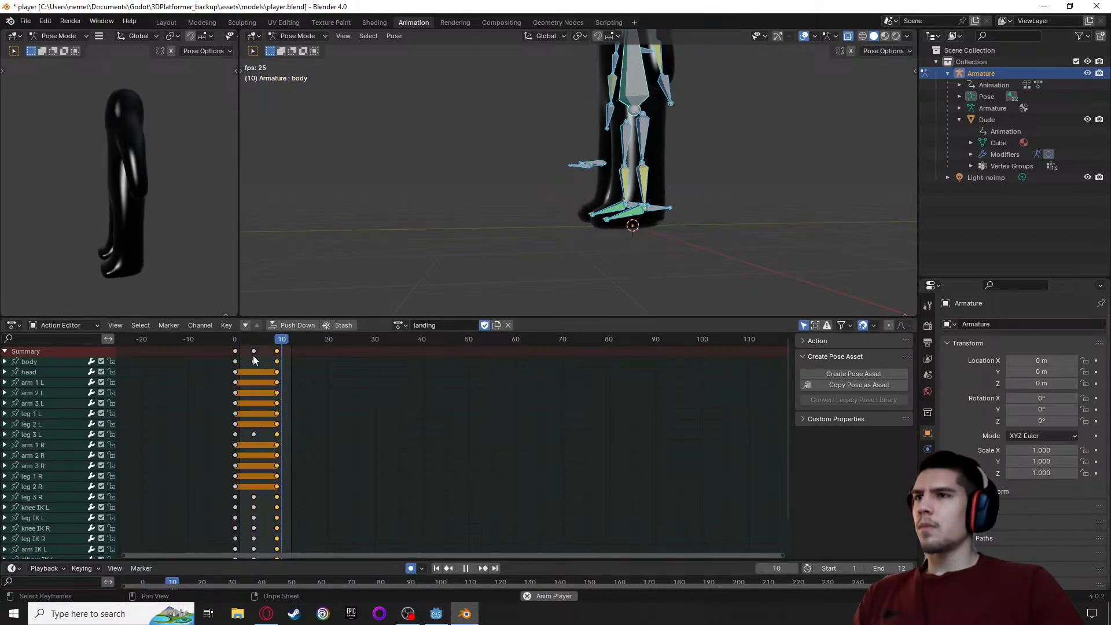
key("space")
key("space")
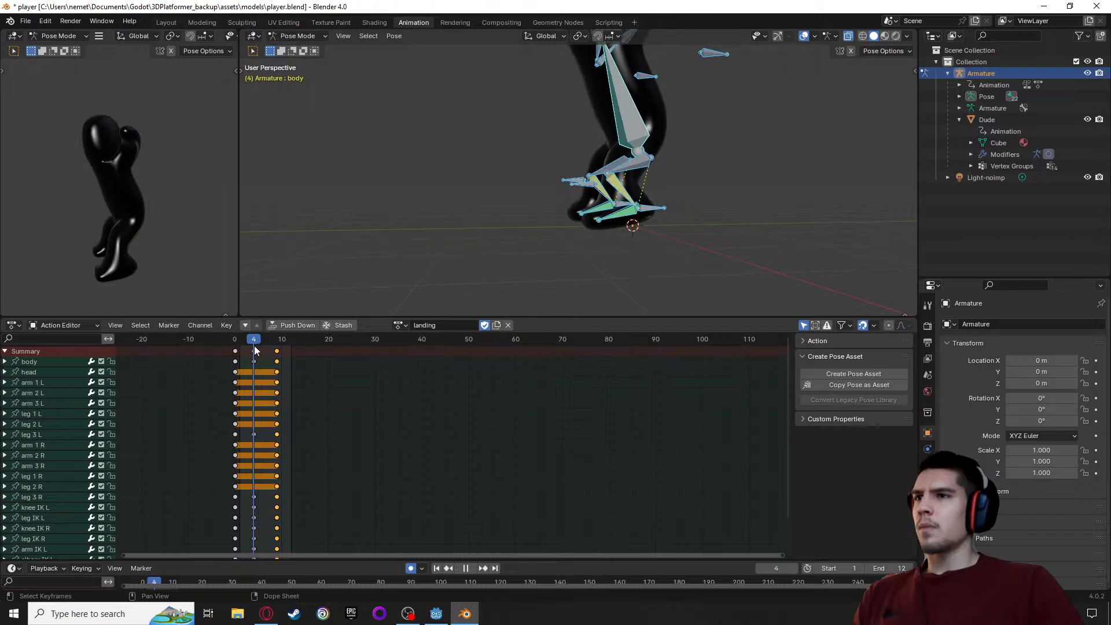
At frame 7, lower the left and right arm IK bones about 0.743 m and shift them about 0.046 m along X
key("space")
key("ctrl+z")
key("ctrl+z")
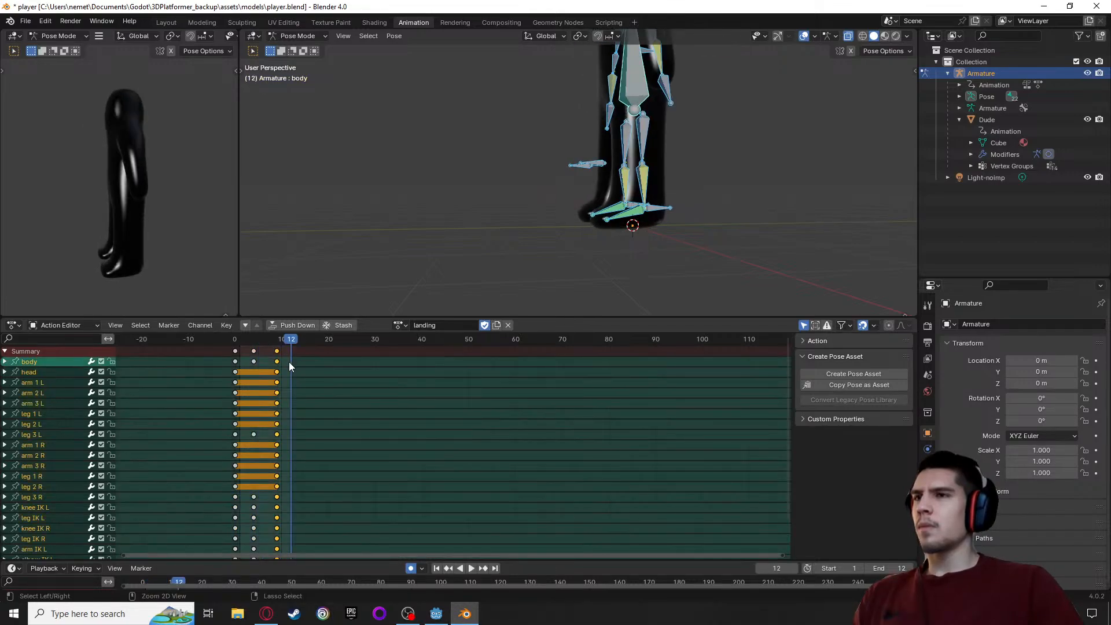
key("space")
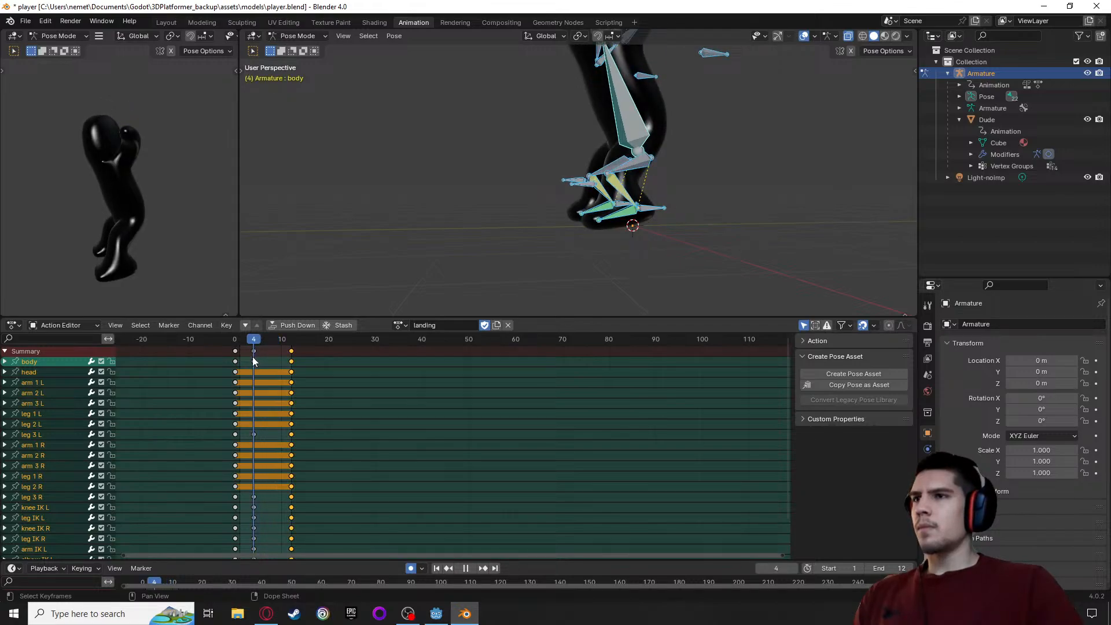
key("space")
middle_click_drag(522, 154, 671, 168)
scroll(480, 172, "down", 4, "alt")
scroll(480, 173, "up", 3, "alt")
scroll(480, 173, "down", 2, "alt")
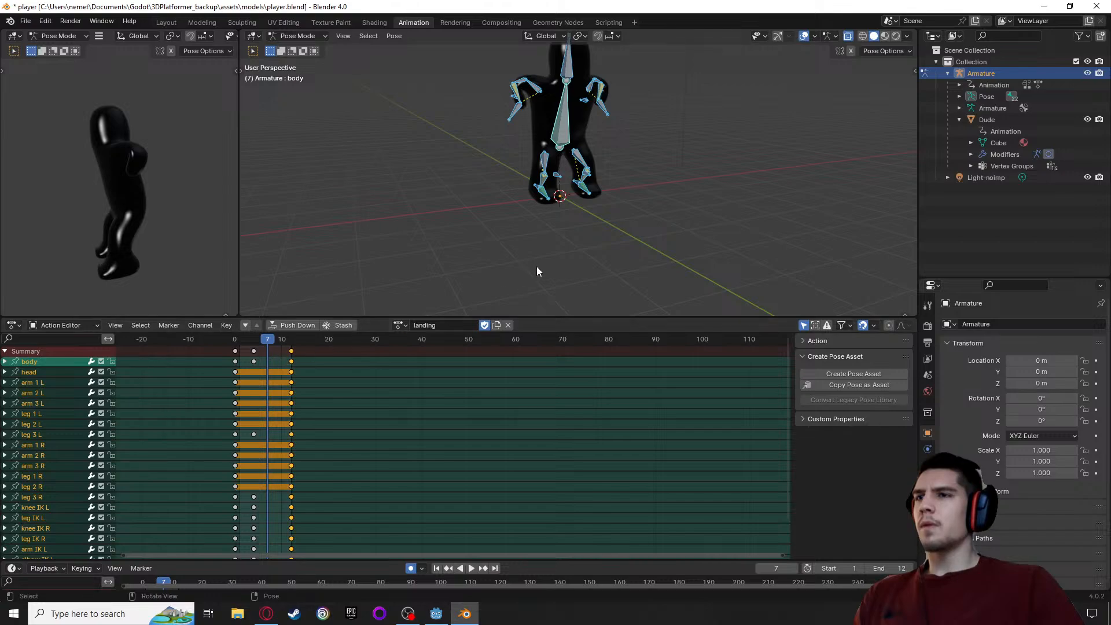
middle_click_drag(547, 258, 474, 171)
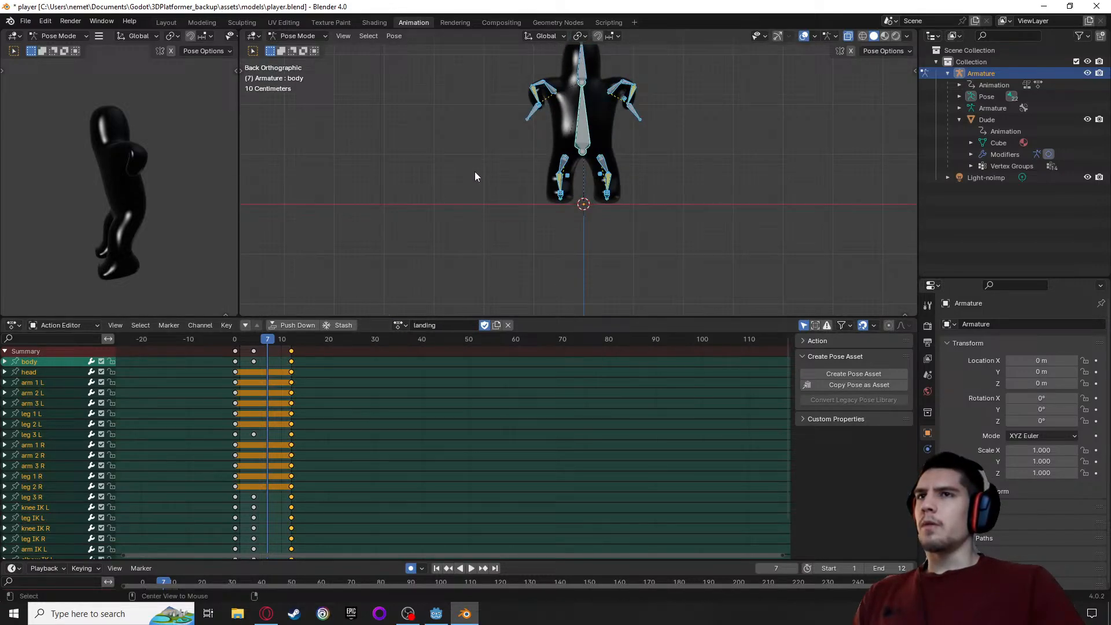
left_click(532, 116)
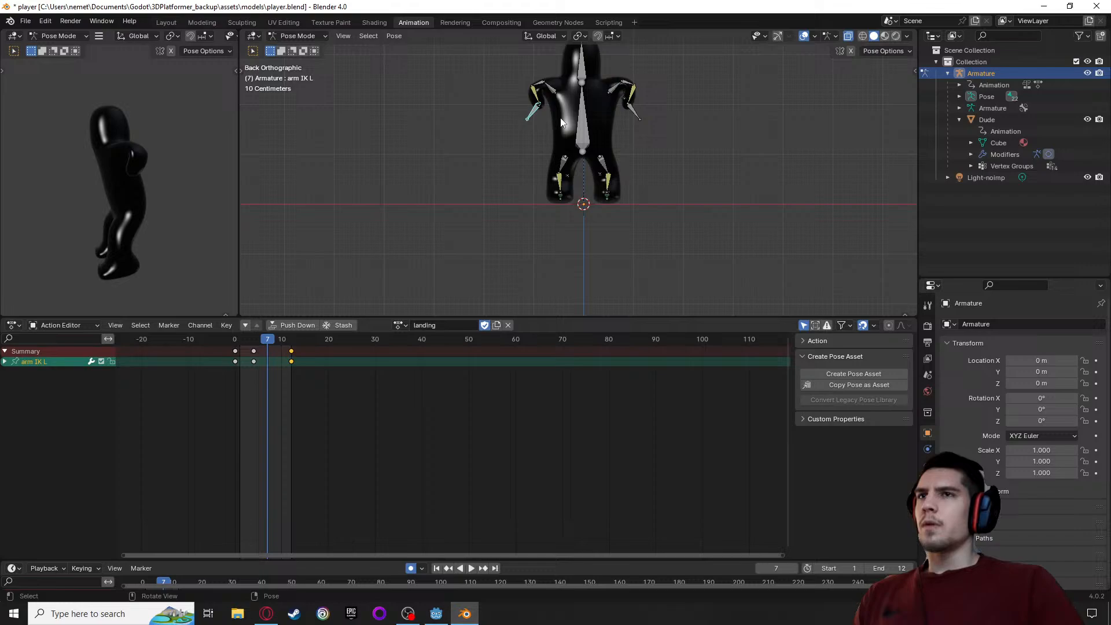
left_click(636, 112, "shift")
key("g")
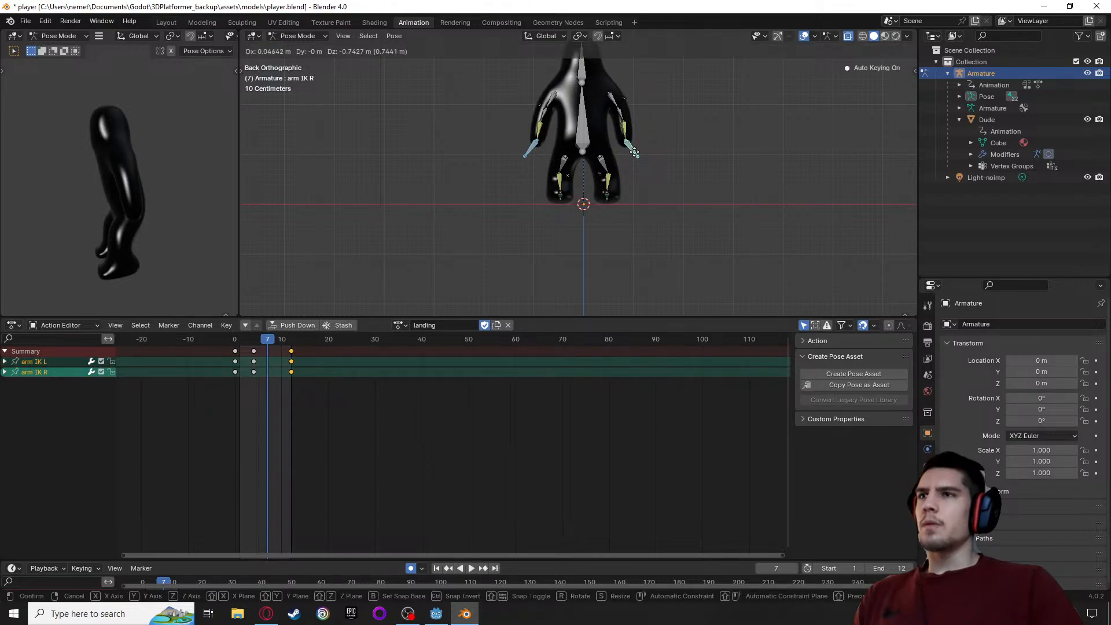
left_click(634, 152)
At frame 7, lean the body bone forward by rotating it about -8.29° in the near-side view
middle_click_drag(588, 144, 621, 159)
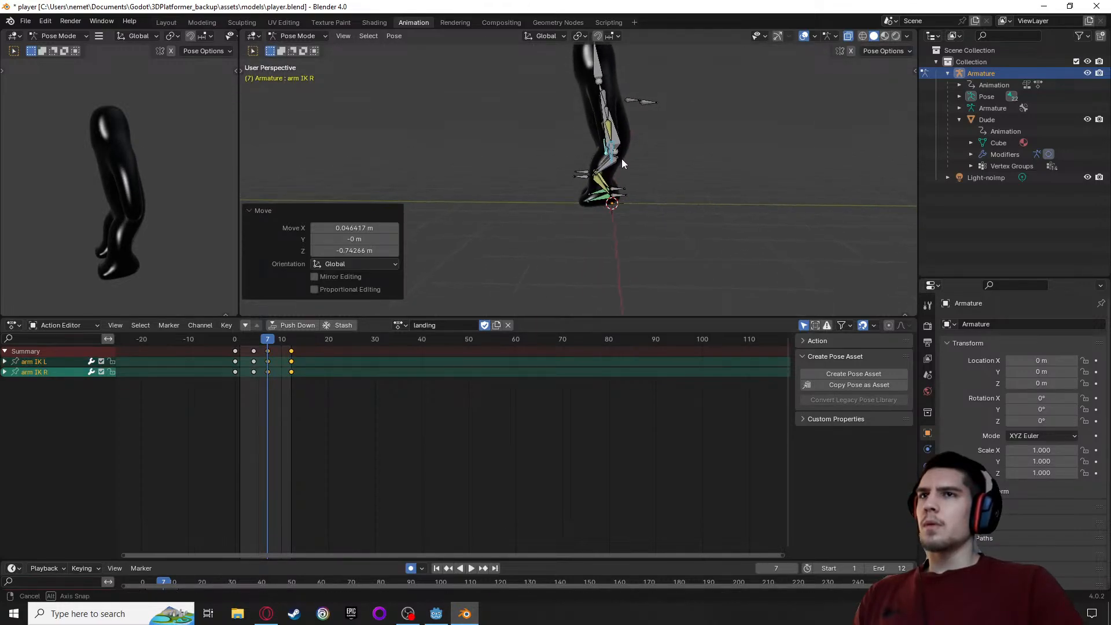
left_click(609, 130)
key("r")
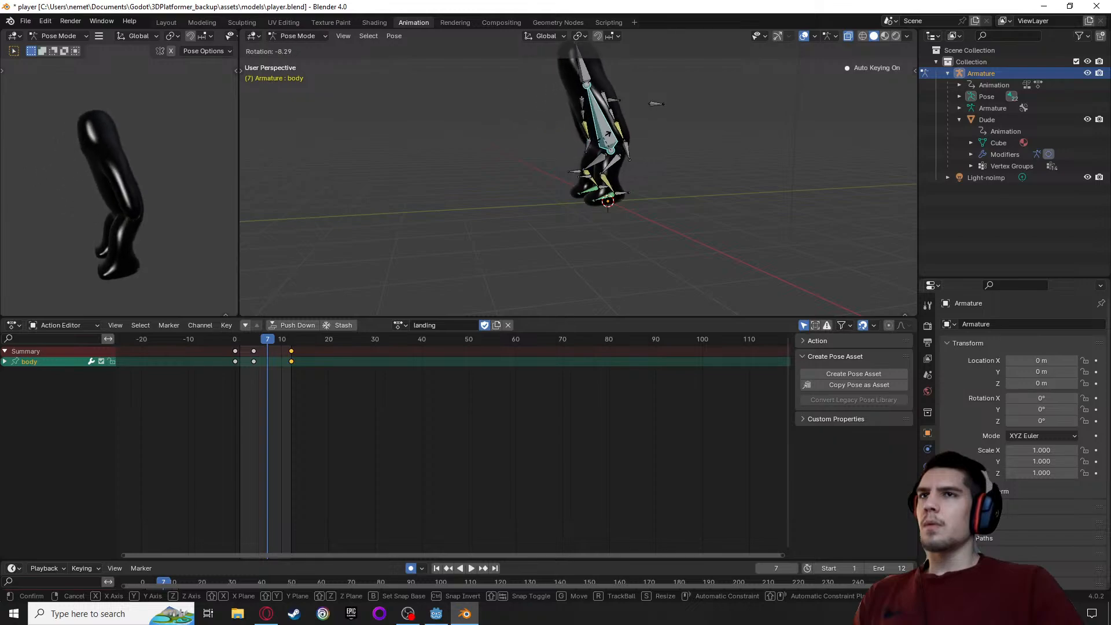
left_click(607, 134)
At frame 7, rotate both upper leg bones about 3.34° and move them about -0.037 m along X and 0.191 m along Z
scroll(666, 191, "up", 3)
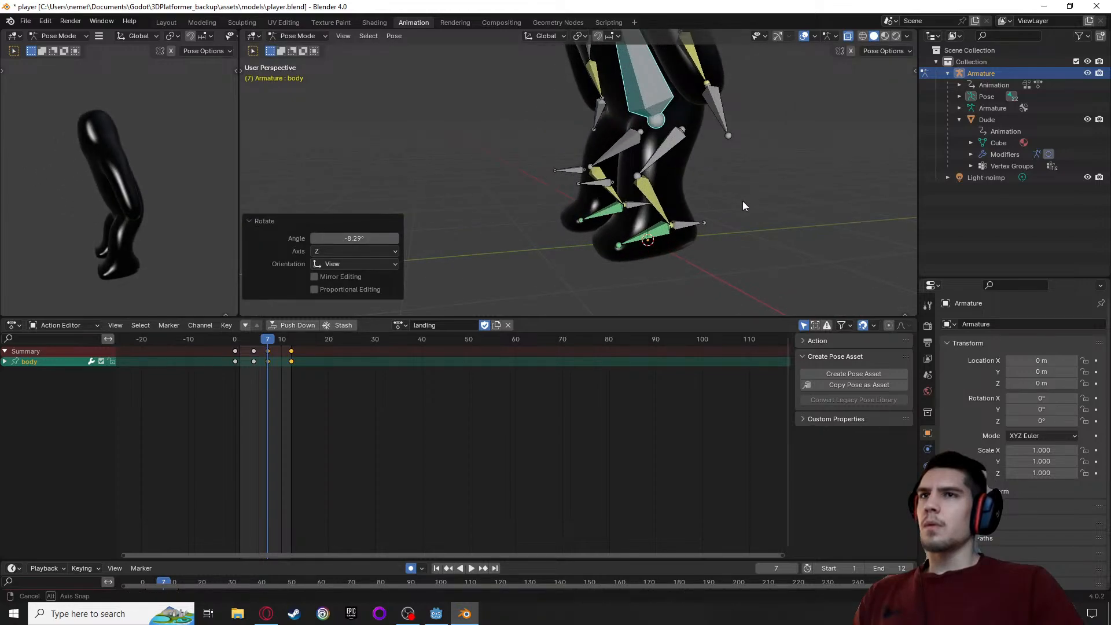
scroll(640, 183, "up", 2)
key("KP_1")
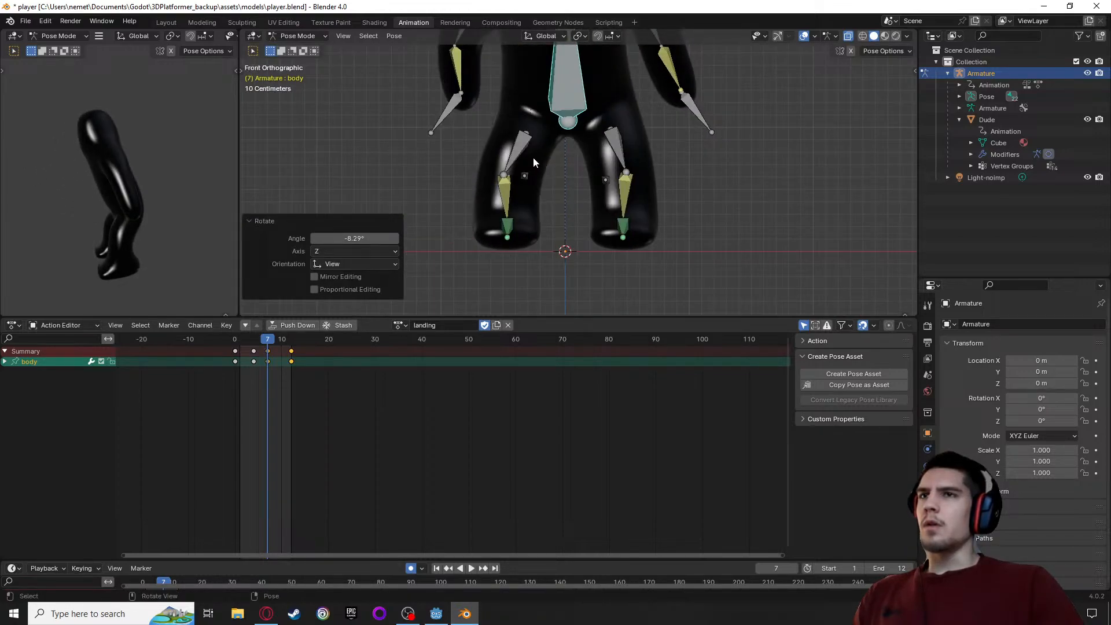
left_click(614, 149)
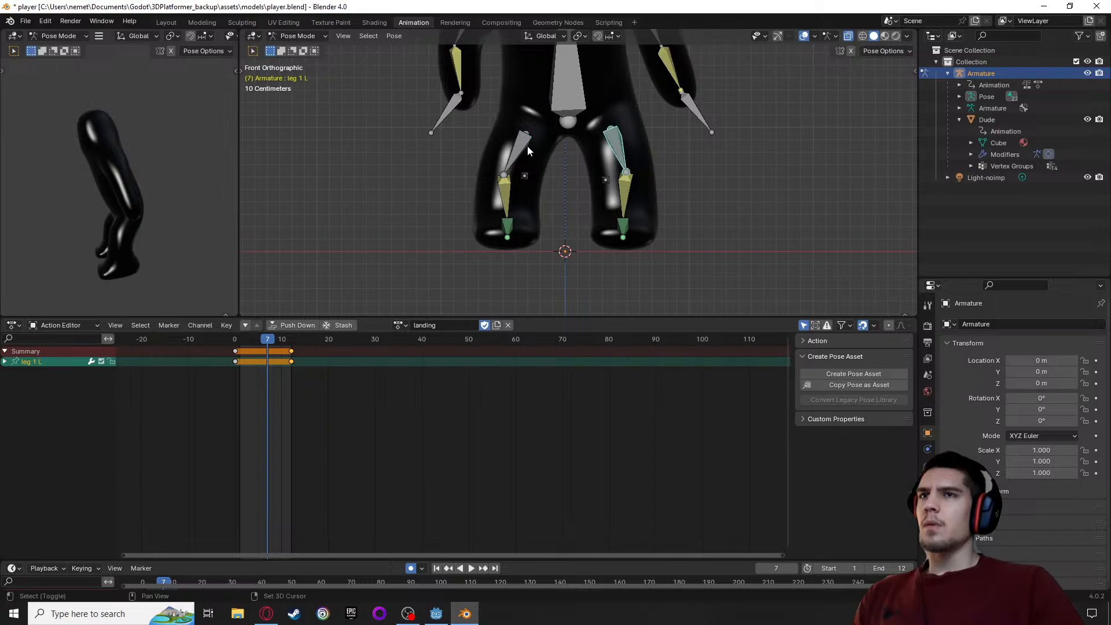
left_click(526, 147, "shift")
key("r")
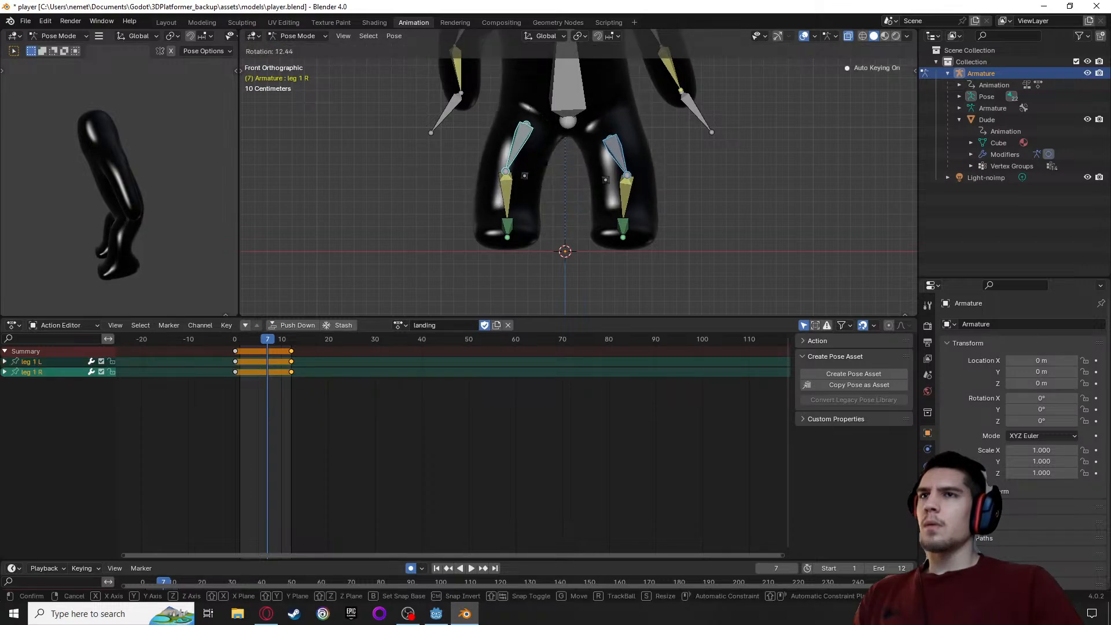
left_click(549, 158)
key("g")
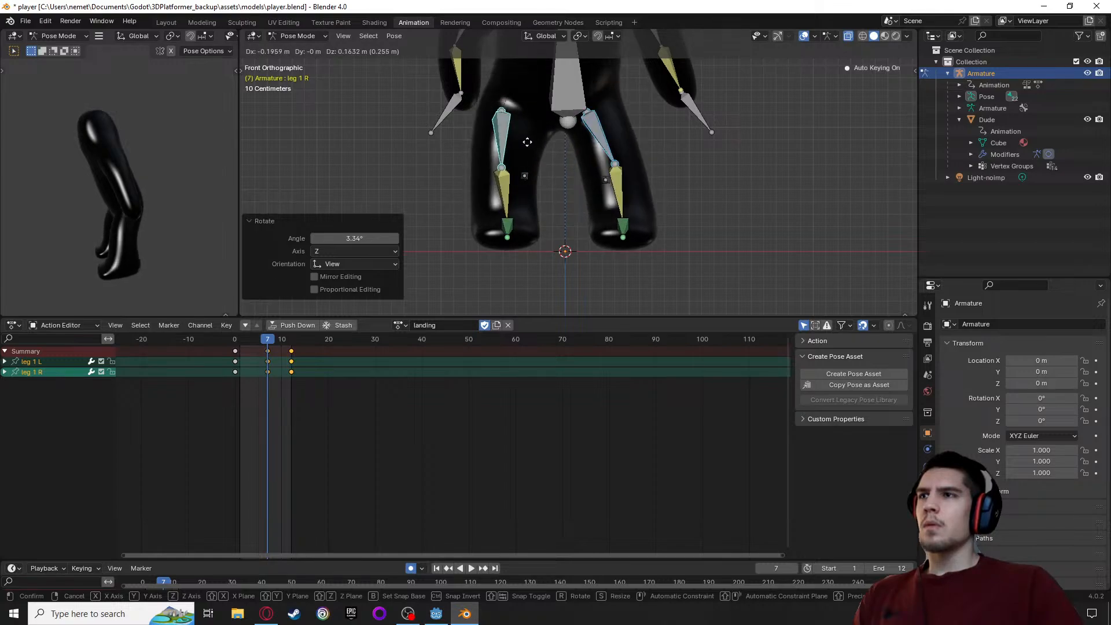
left_click(544, 134)
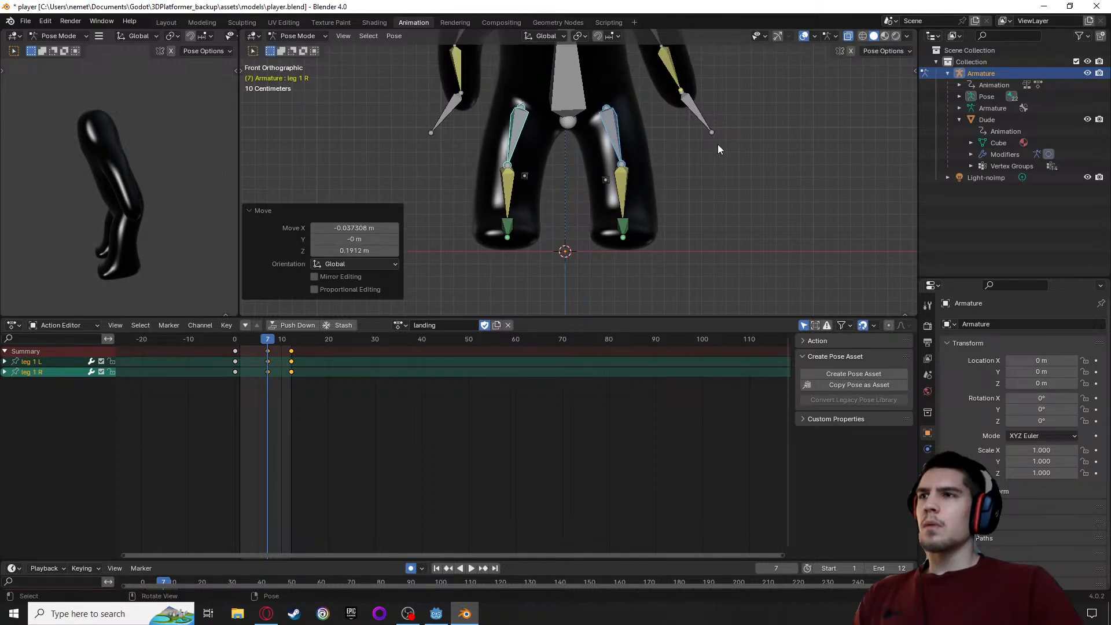
Inspect the frame 7 leg and foot pose from the side and several angles
middle_click_drag(717, 144, 768, 175)
left_click(686, 228)
middle_click_drag(685, 229, 744, 223)
scroll(568, 210, "down", 6)
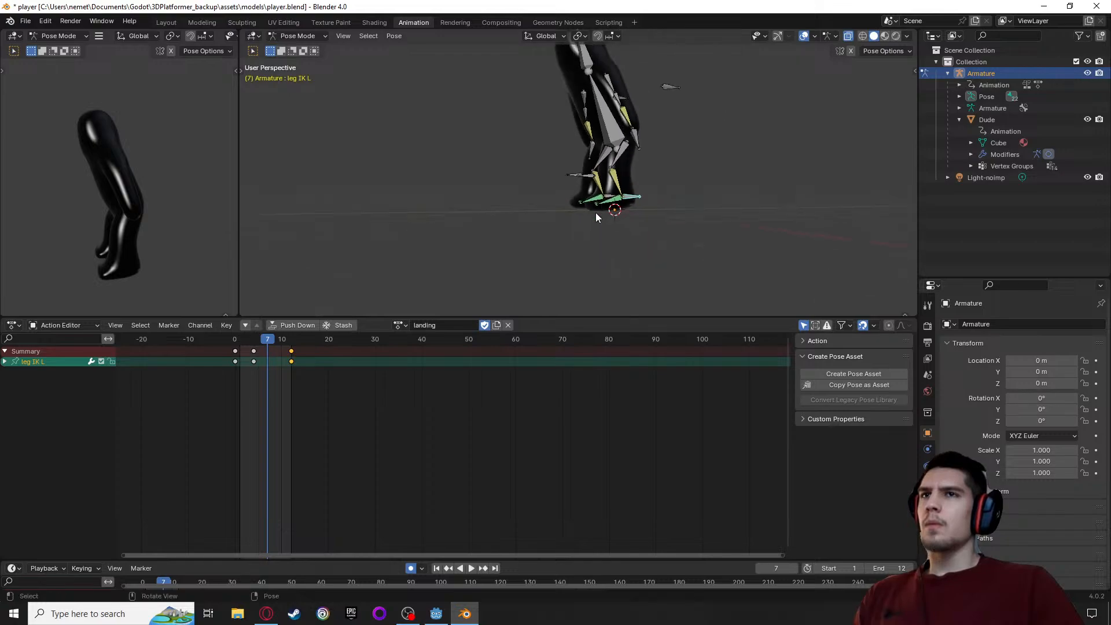
mouse_move(479, 152)
middle_mouse_down()
mouse_move(532, 162)
mouse_move(398, 176)
mouse_move(466, 157)
middle_mouse_up()
scroll(507, 150, "up", 5)
scroll(506, 144, "down", 5)
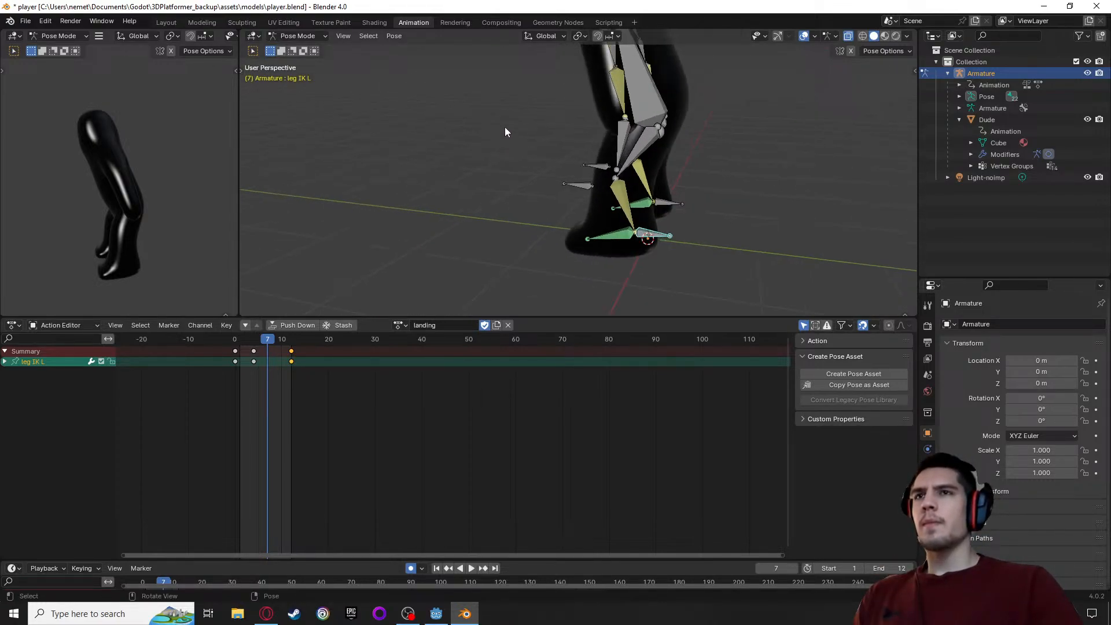
middle_click_drag(505, 111, 509, 138, "alt")
middle_click_drag(515, 195, 547, 134, "alt")
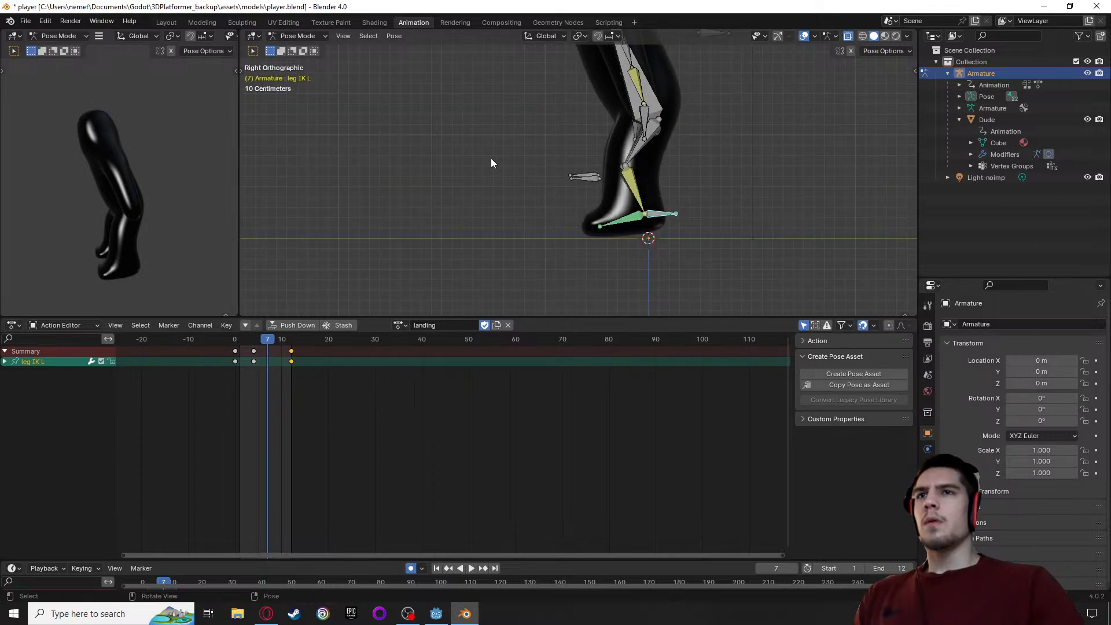
At frame 7, raise the left arm IK bone about 0.090 m and shift it about -0.026 m along X
middle_click_drag(491, 161, 661, 132)
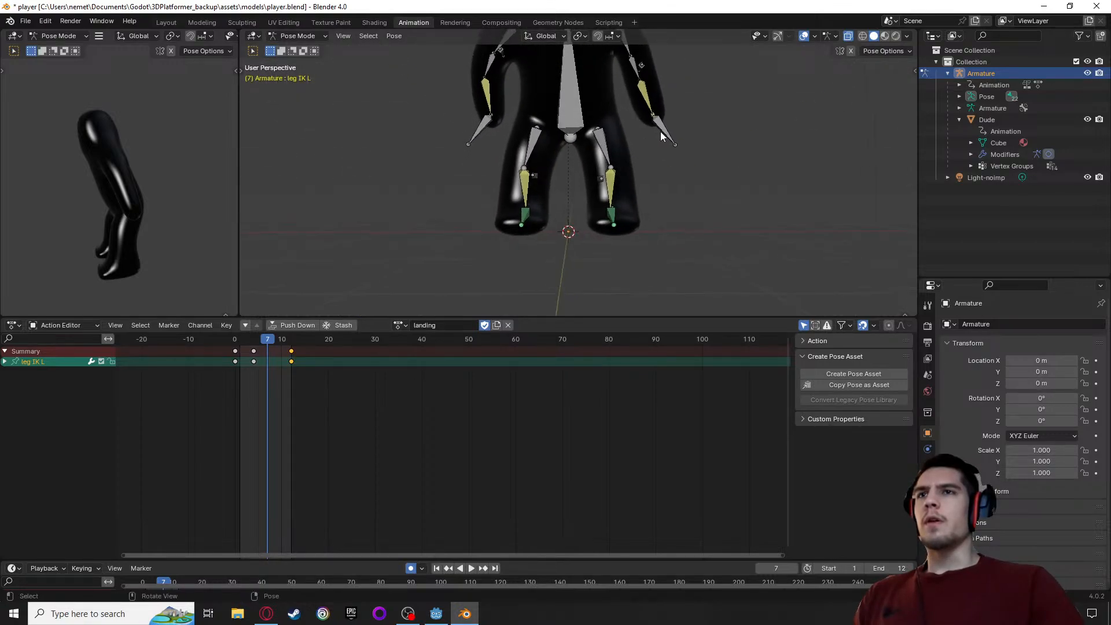
key("g")
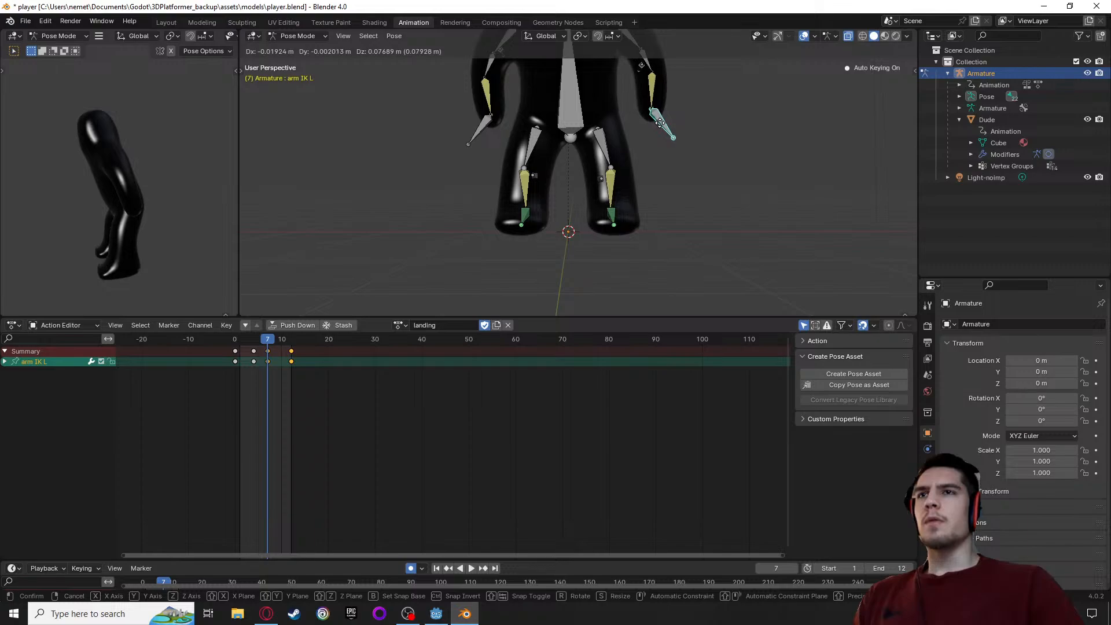
left_click(659, 121)
Examine the crouched leg pose at frame 4 from the side and front
middle_click_drag(755, 143, 524, 172)
key("space")
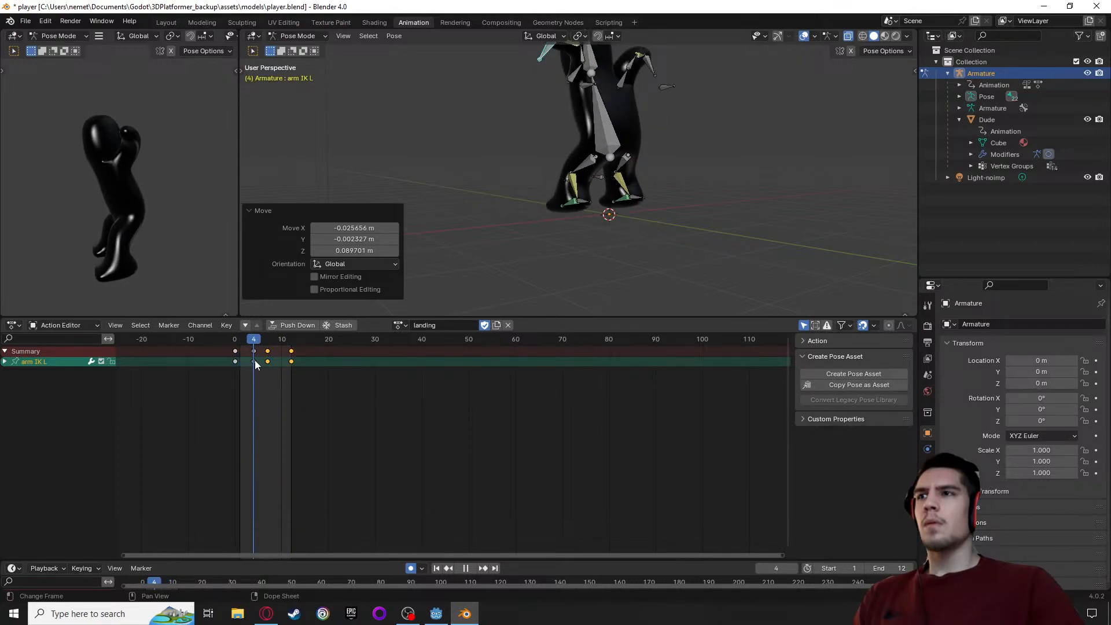
key("space")
scroll(509, 211, "up", 6)
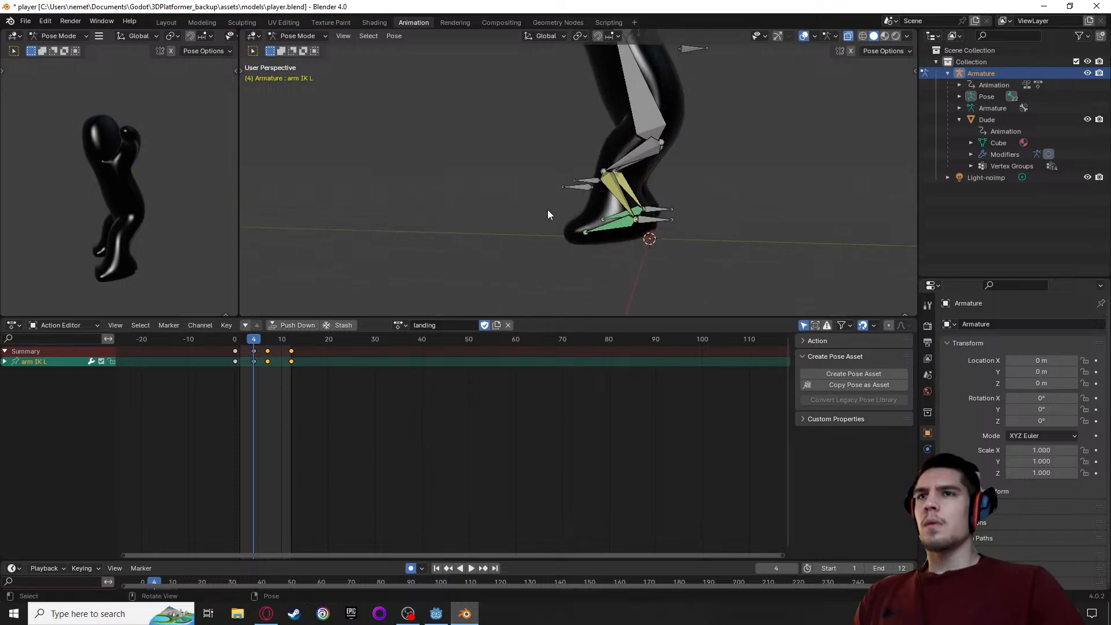
middle_click_drag(476, 195, 599, 214)
left_click(254, 352)
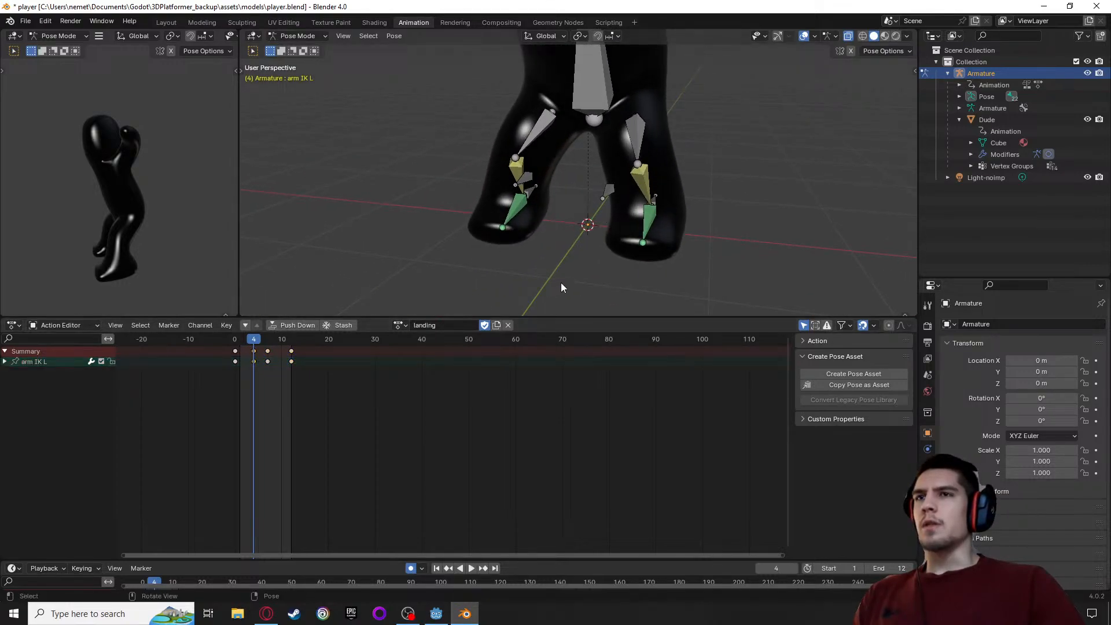
mouse_move(560, 287)
middle_mouse_down()
mouse_move(420, 267)
mouse_move(544, 284)
mouse_move(585, 272)
mouse_move(573, 274)
middle_mouse_up()
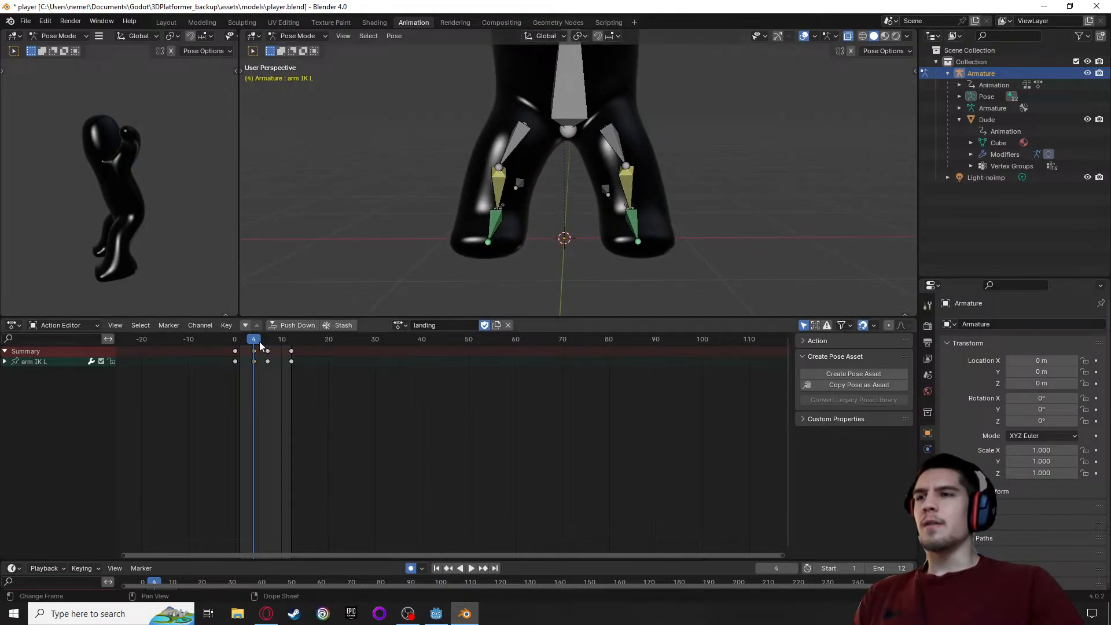
Copy the left and right upper leg bones' keyframes starting at frame 7 and paste them at frame 4
key("space")
key("space")
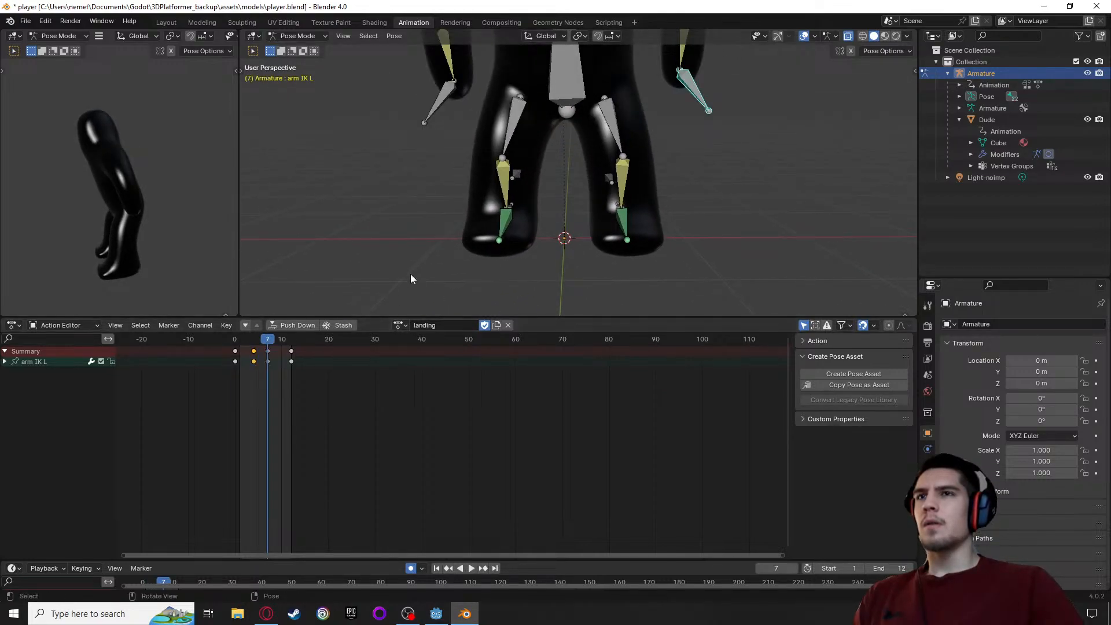
left_click(511, 148)
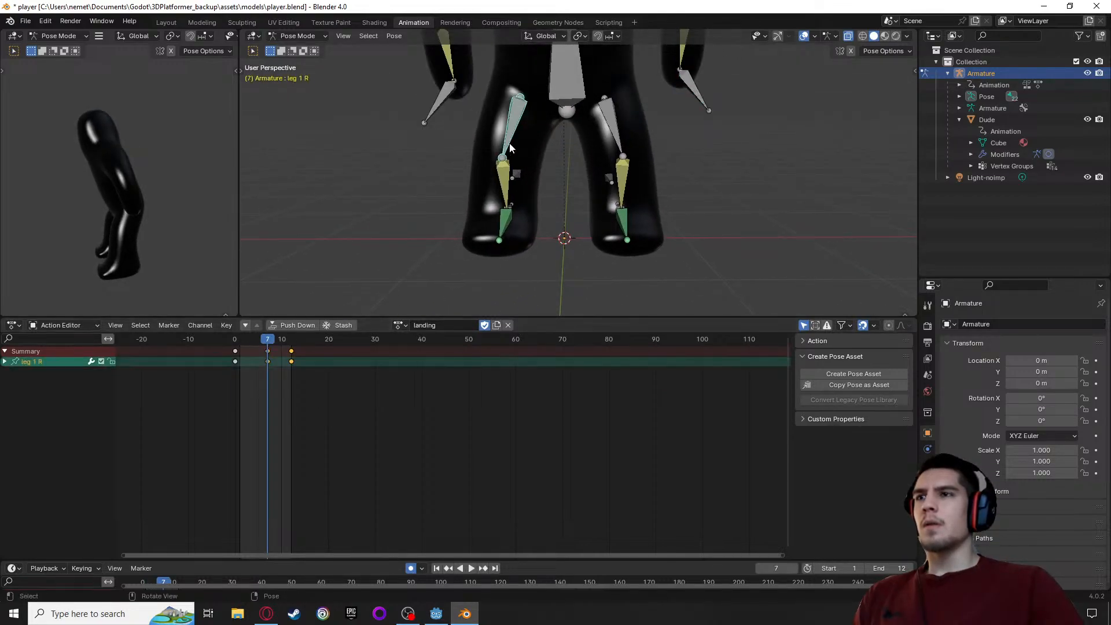
left_click(613, 128)
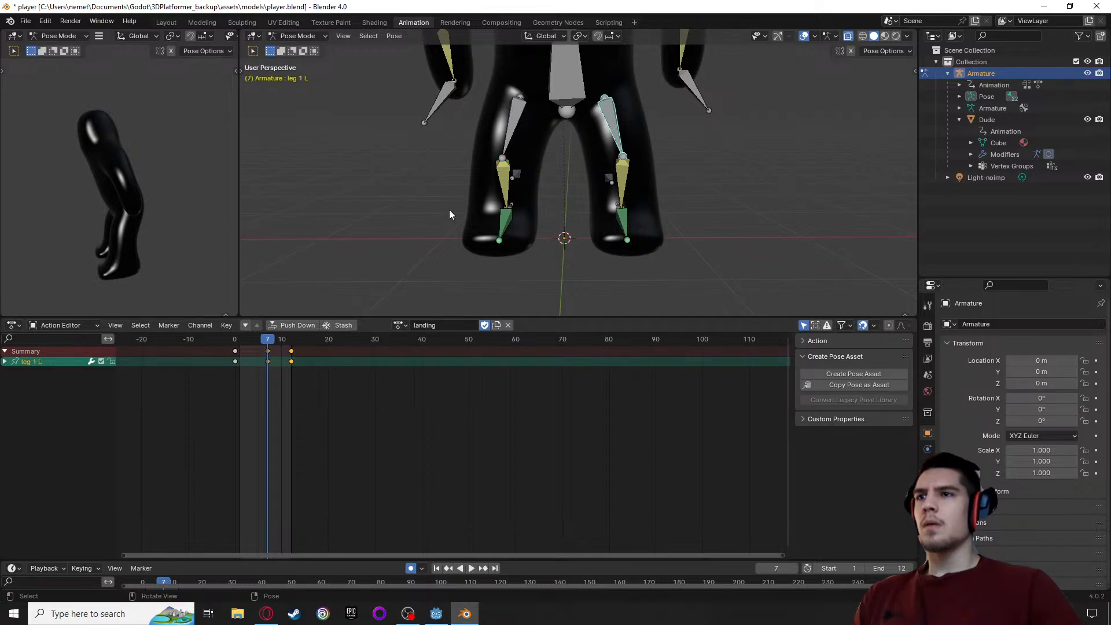
left_click(512, 129, "shift")
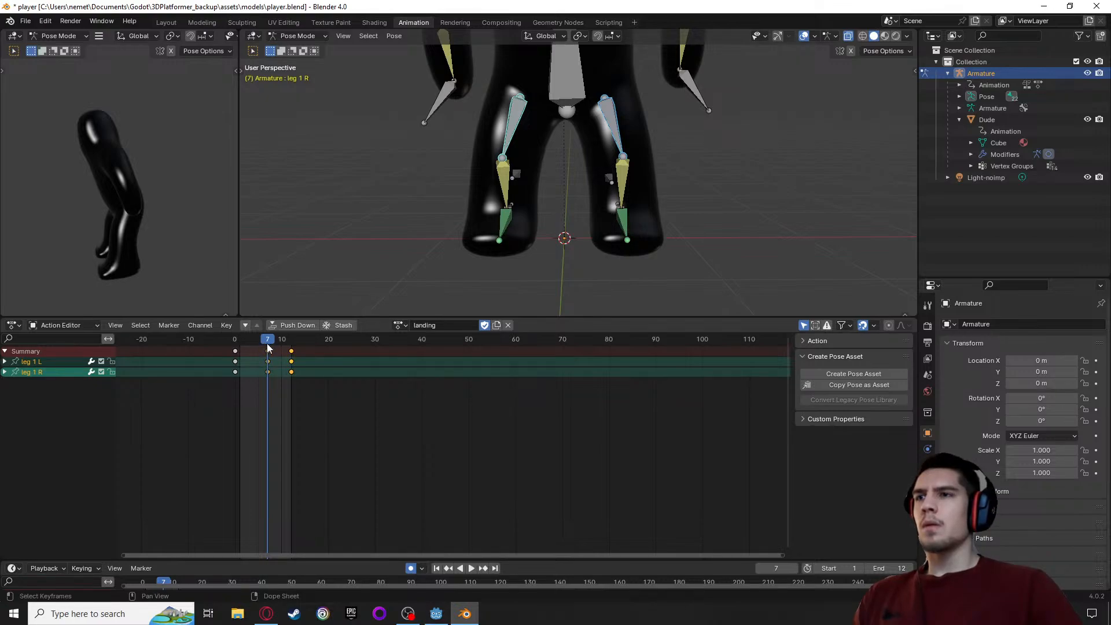
key("a")
key("space")
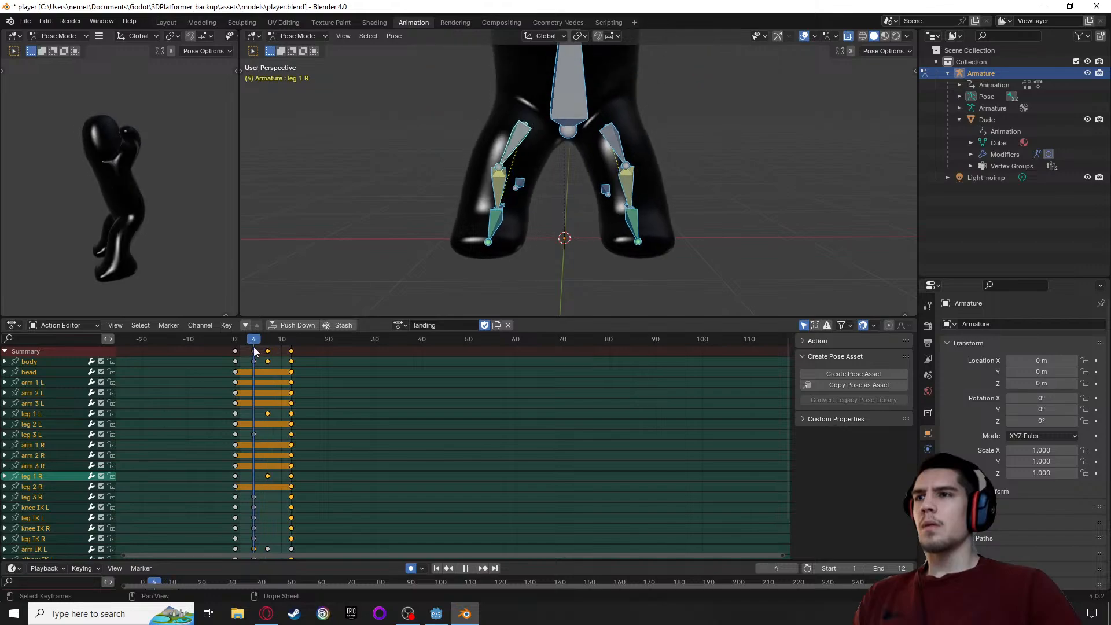
key("ctrl+v")
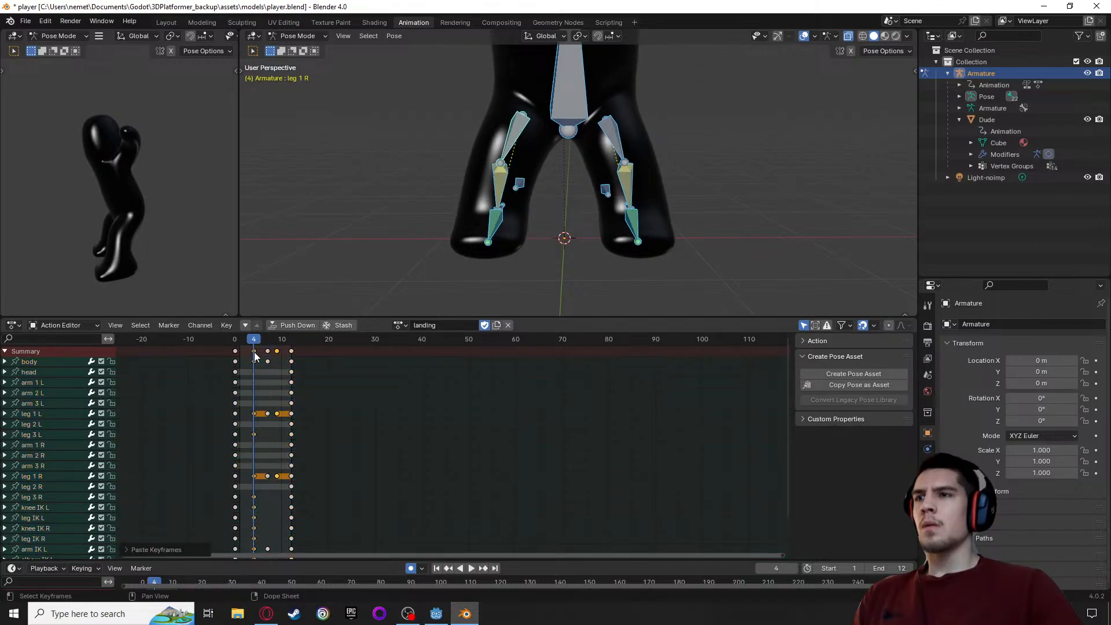
Play the landing animation to check the pasted upper leg pose, finishing at frame 4
left_click(277, 351)
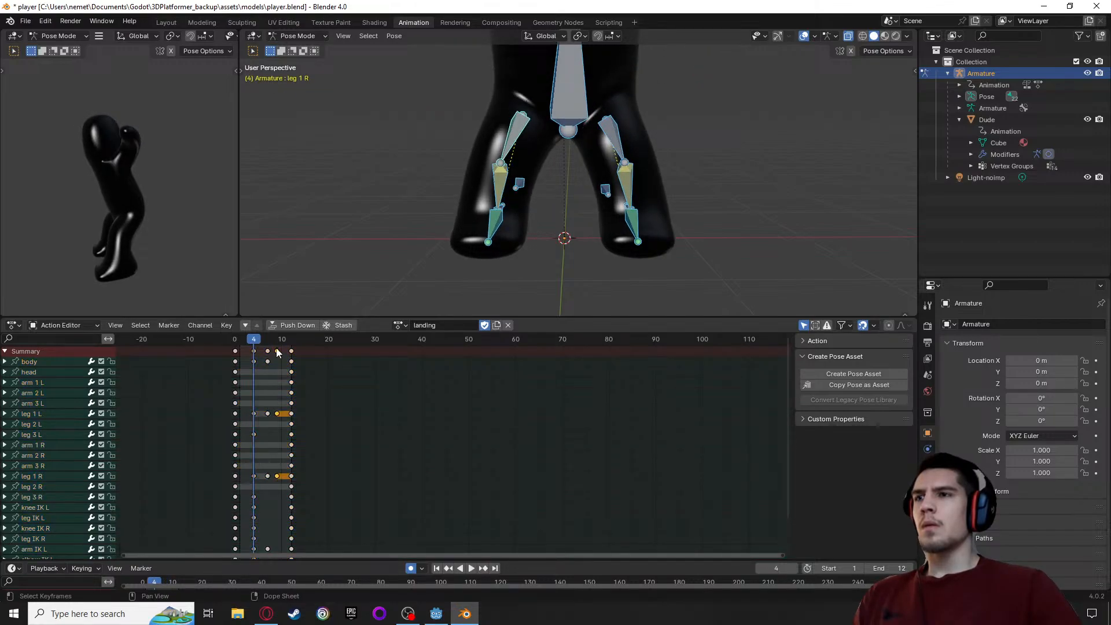
key("space")
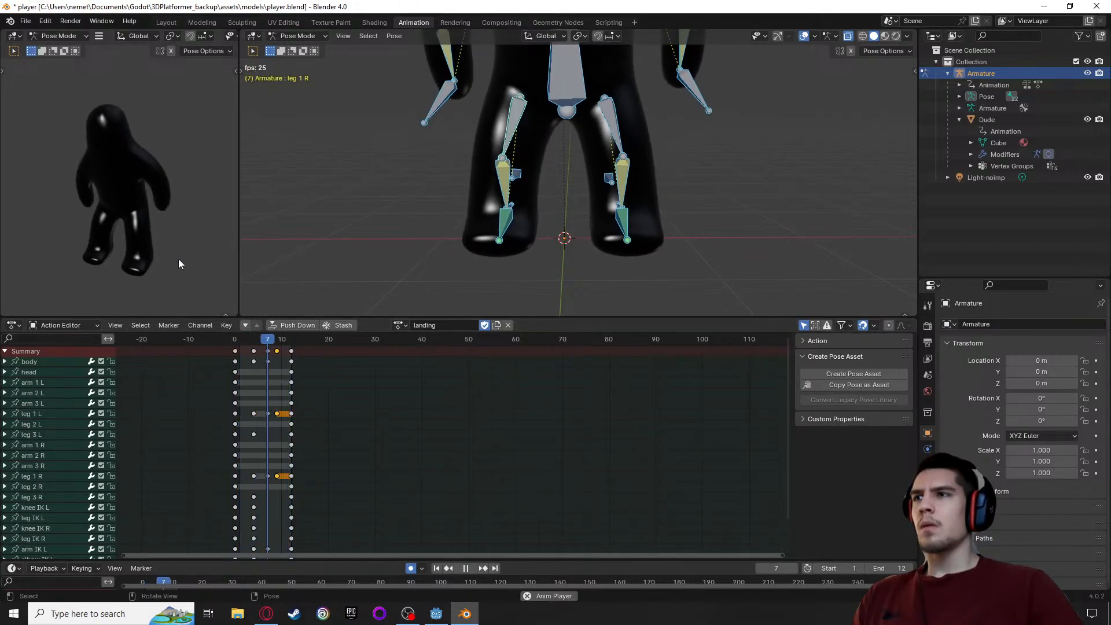
left_click_drag(283, 338, 253, 362)
At frame 4, move both arm IK bones about 0.115 m along X, -0.427 m along Y and -1.355 m along Z
scroll(590, 190, "down", 5)
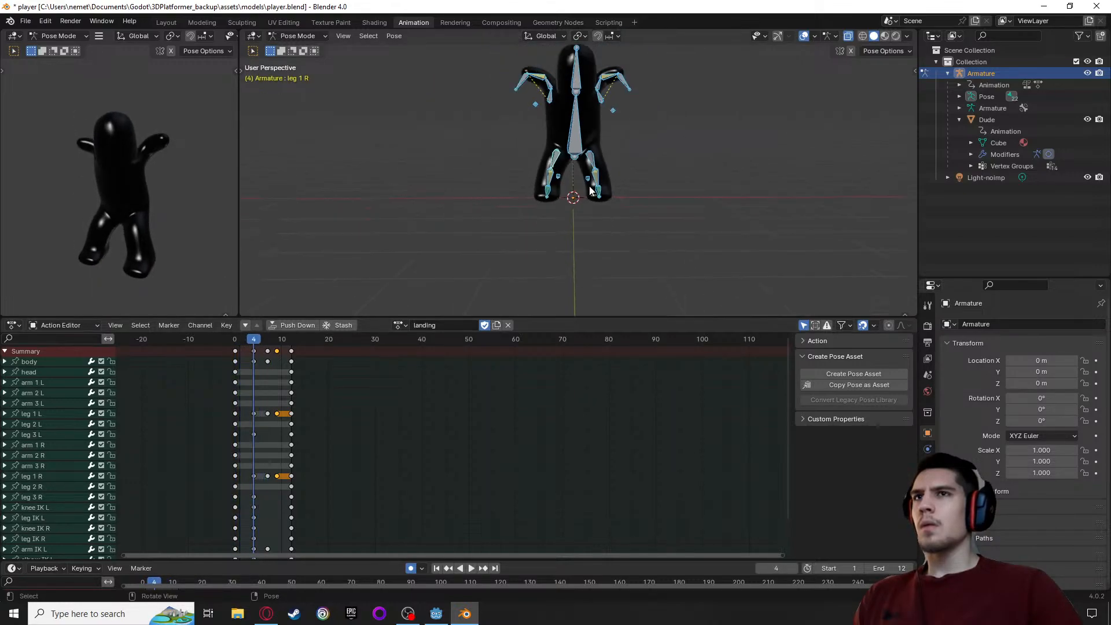
middle_click_drag(590, 190, 479, 72)
left_click(518, 86)
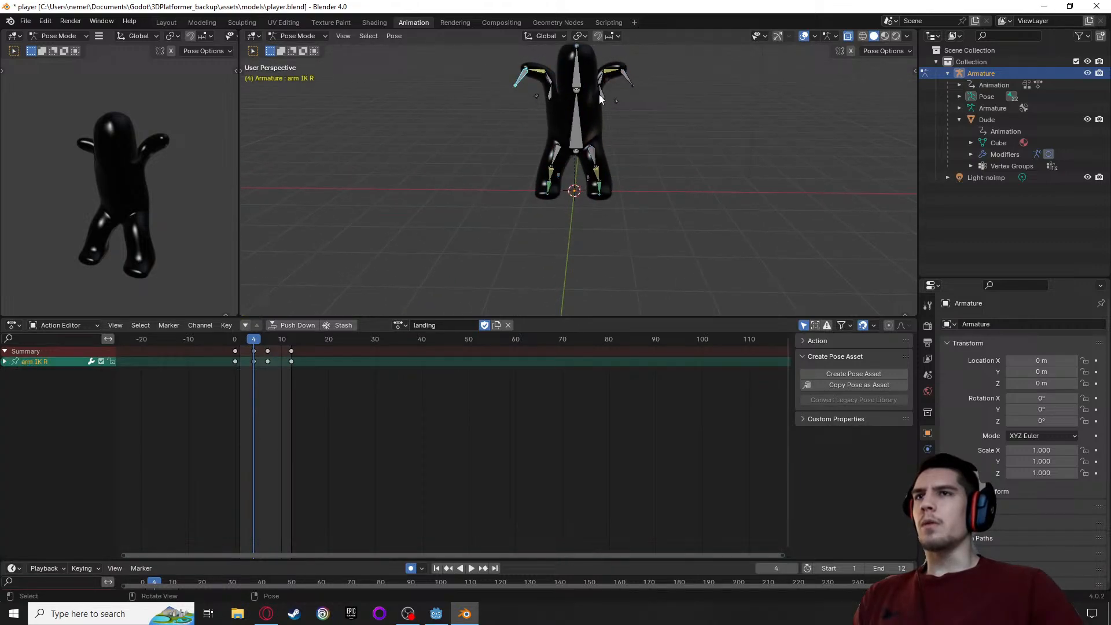
left_click(633, 83, "shift")
key("g")
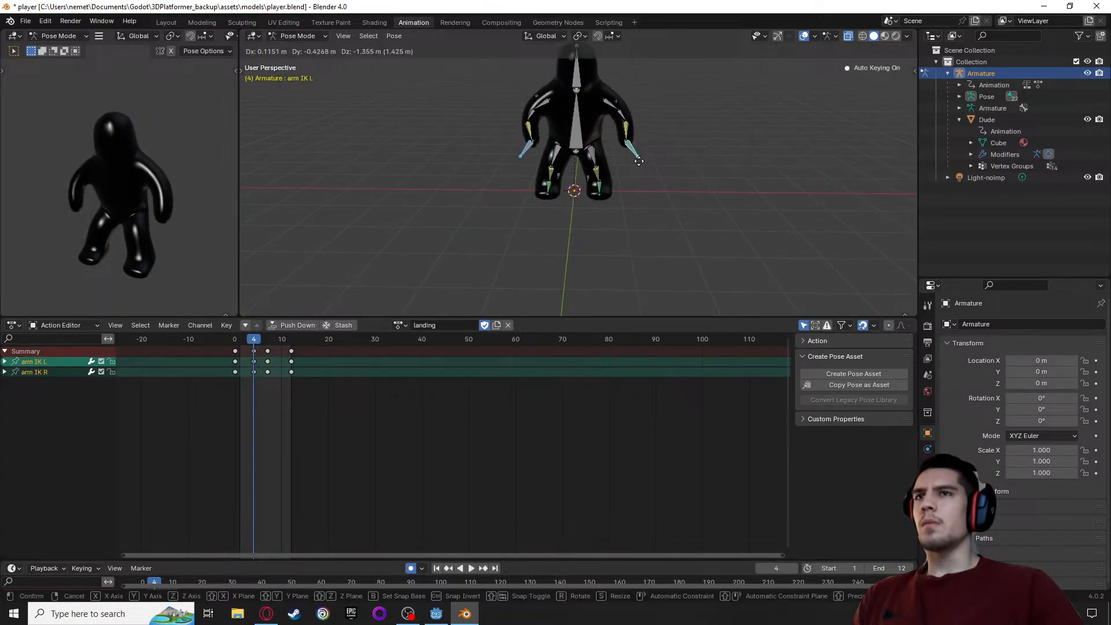
left_click(638, 162)
Play and scrub the landing action from the side to check the arm motion through frame 12
middle_click_drag(644, 164, 471, 210)
key("space")
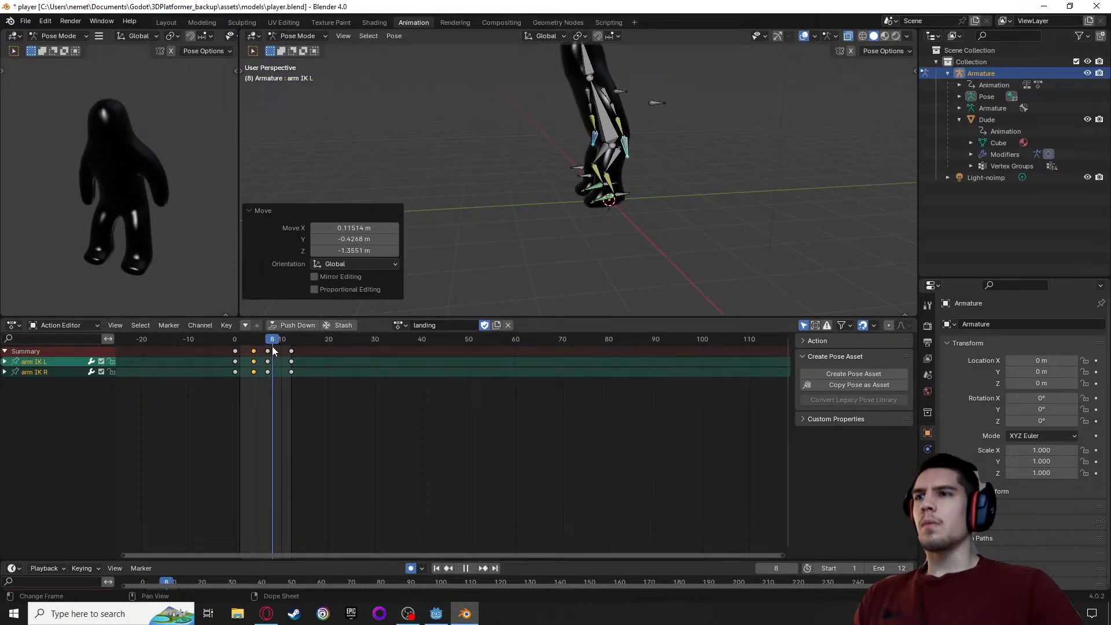
key("space")
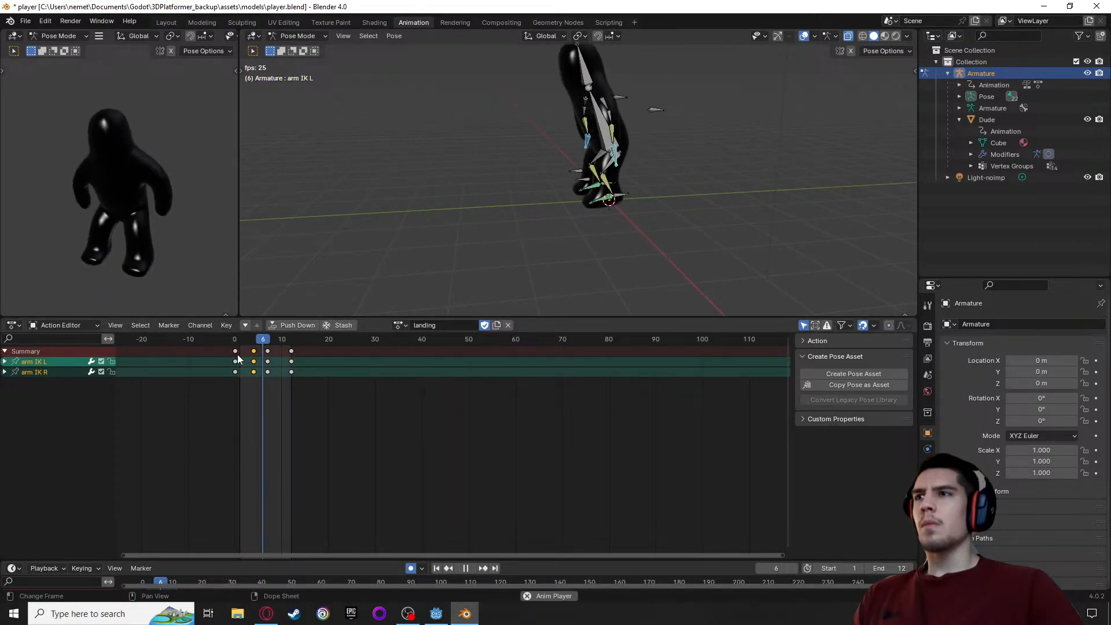
left_click_drag(250, 341, 236, 347)
key("space")
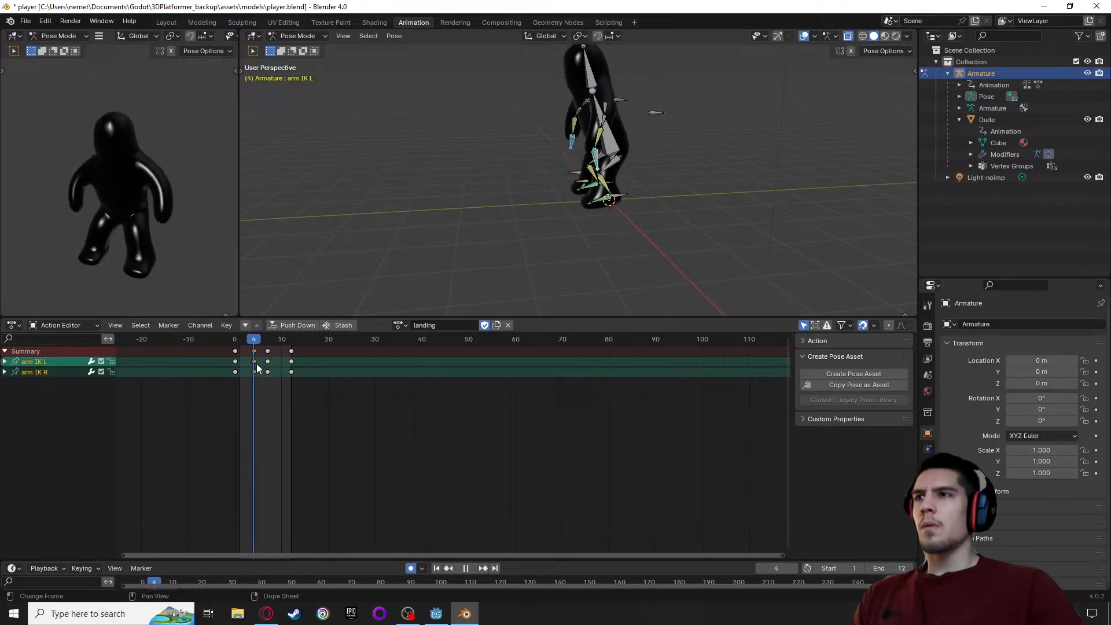
left_click_drag(264, 364, 291, 362)
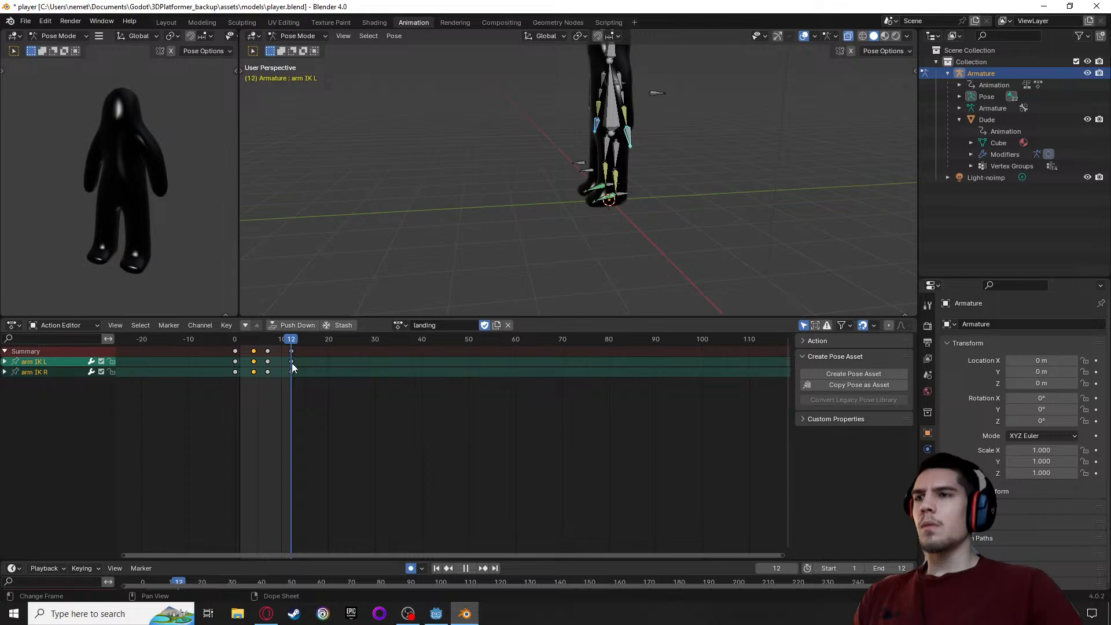
Examine the legs and full body at frame 12 from several angles and replay the landing in both viewports
scroll(483, 199, "up", 5)
middle_click_drag(480, 162, 521, 147)
middle_click_drag(172, 244, 21, 212)
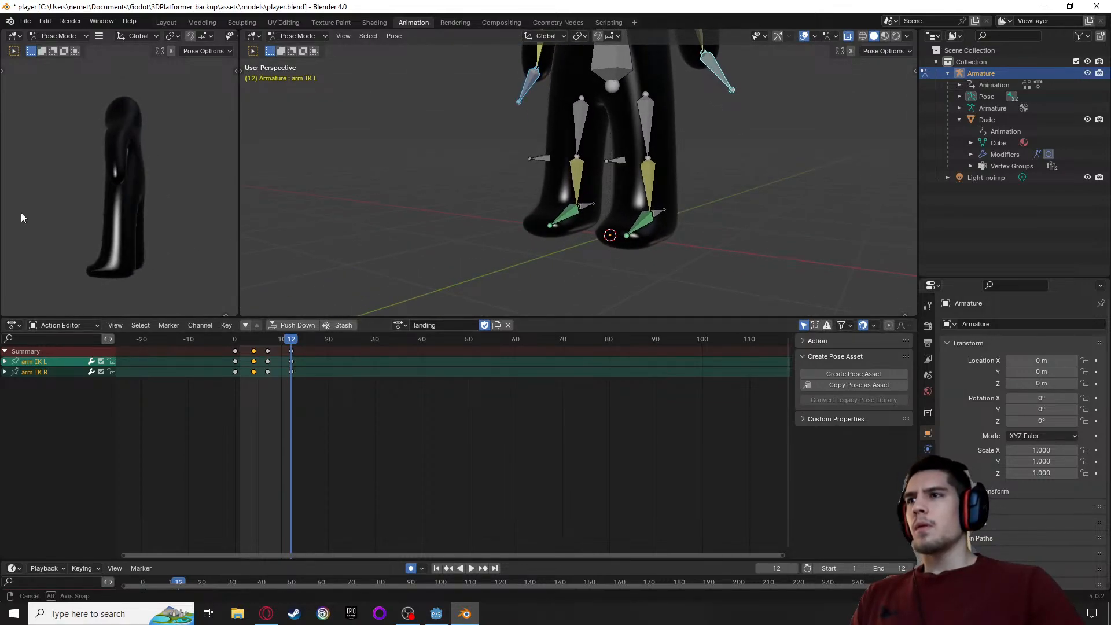
key("space")
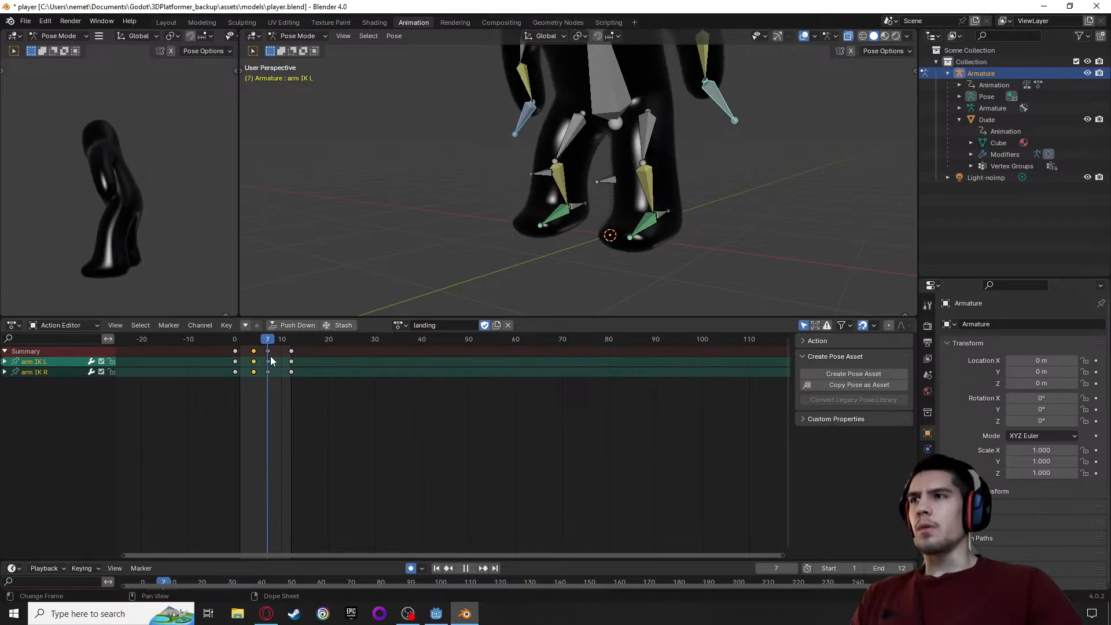
key("space")
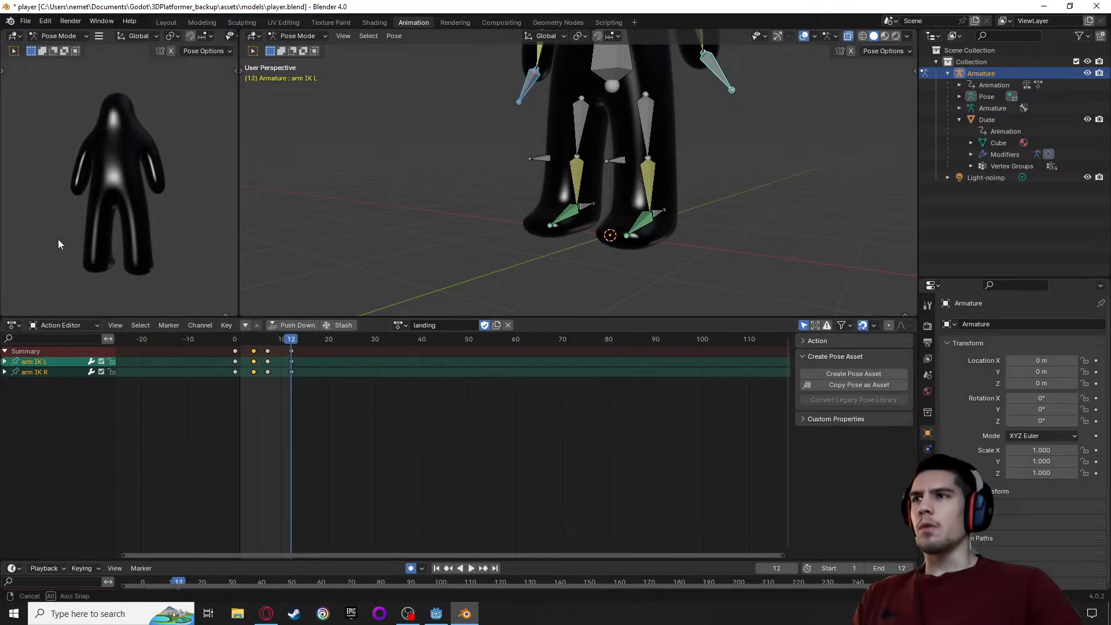
middle_click_drag(59, 241, 12, 228)
key("space")
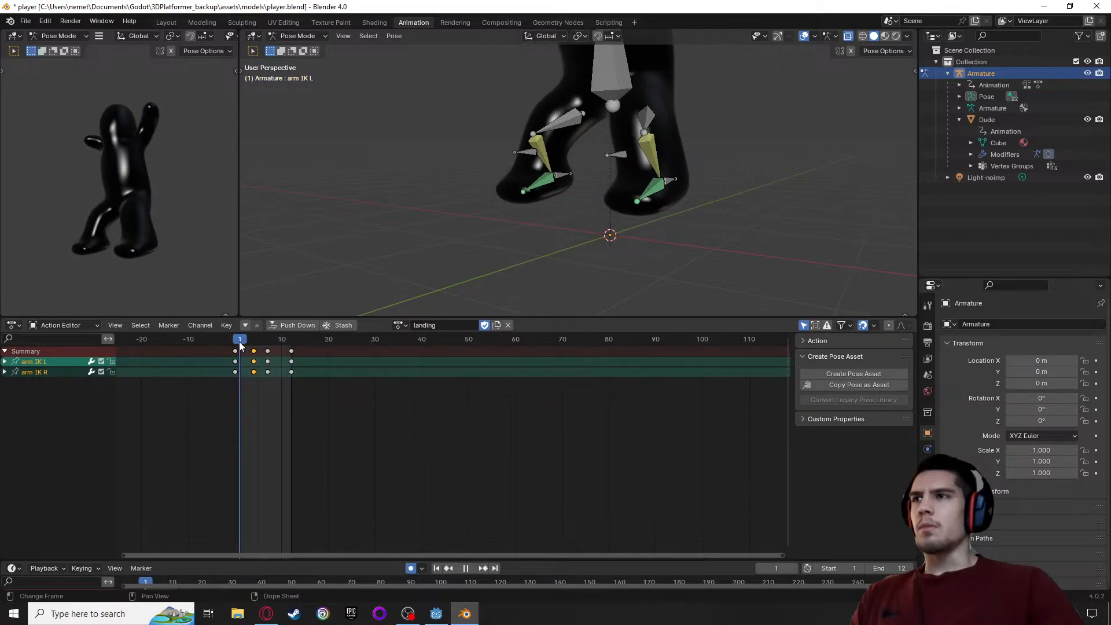
key("space")
Review the landing from front and rear angles, playing and scrubbing between frames 0 and 12
middle_click_drag(141, 234, 209, 210)
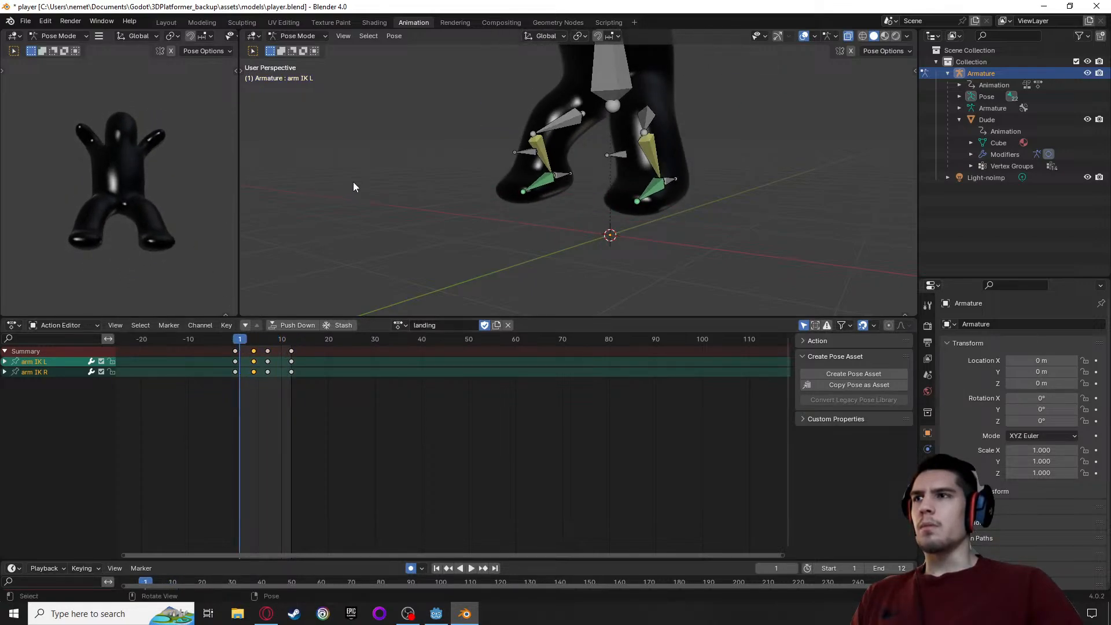
middle_click_drag(352, 187, 341, 214)
key("space")
left_click(234, 342)
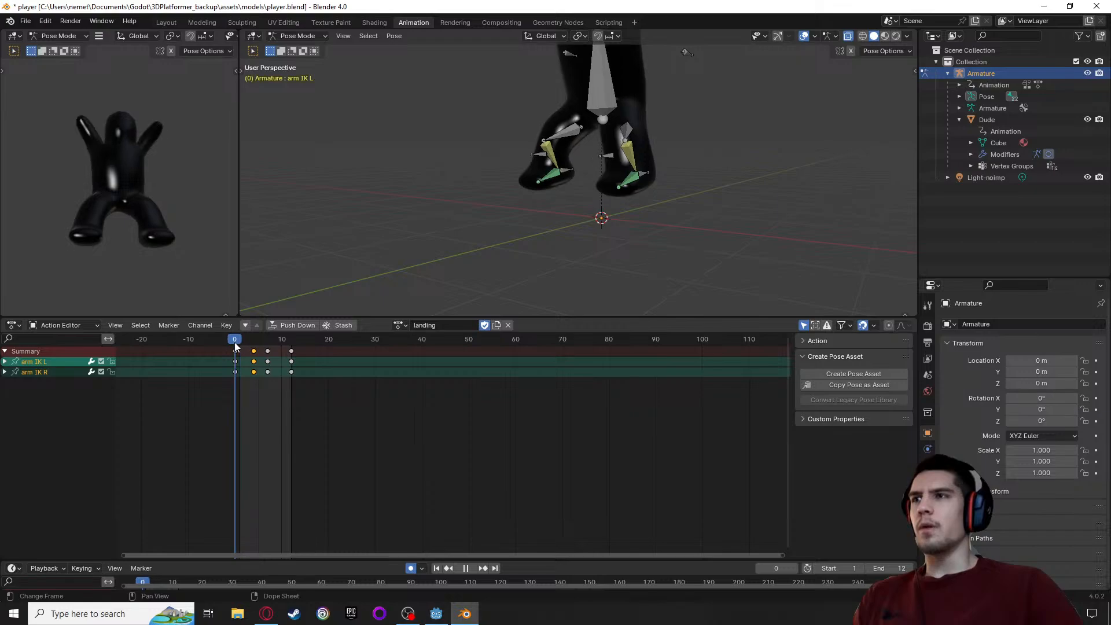
left_click_drag(234, 342, 292, 351)
scroll(401, 192, "down", 4)
middle_click_drag(401, 190, 554, 194)
middle_click_drag(458, 137, 484, 201)
scroll(483, 200, "up", 5)
key("space")
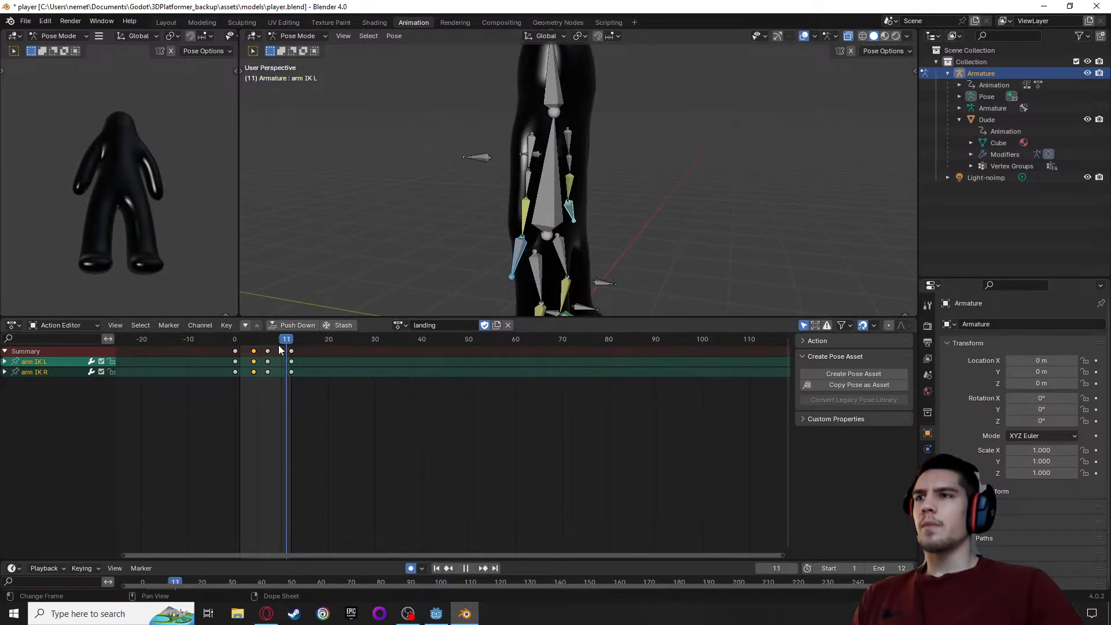
left_click_drag(279, 346, 291, 369)
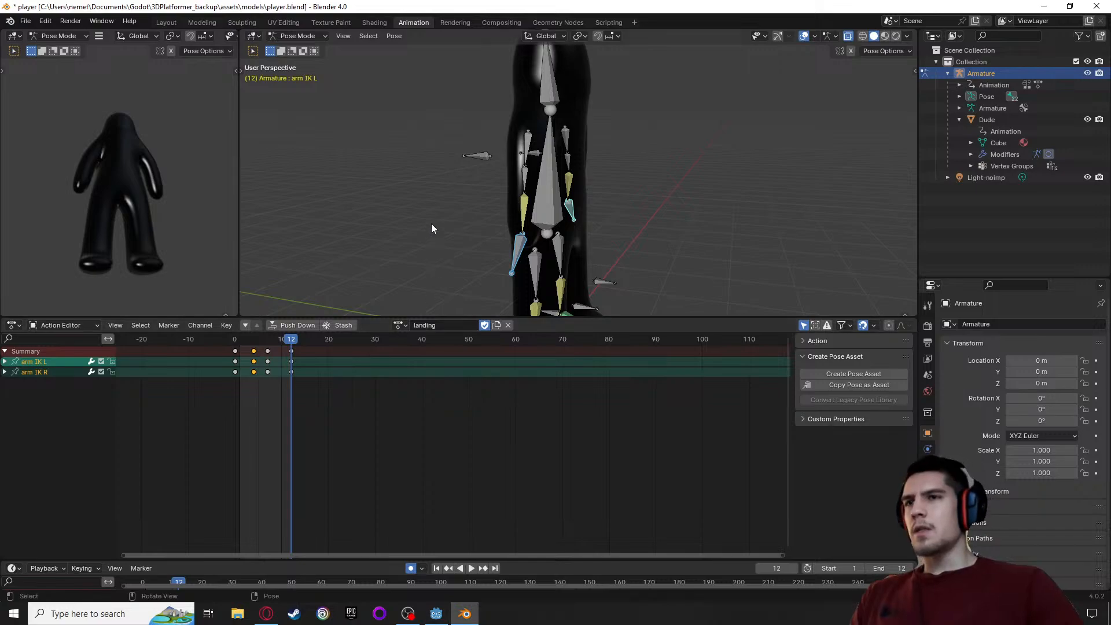
Examine the foot's contact with the ground line in right orthographic view while scrubbing between frames 7 and 12
middle_click_drag(432, 223, 304, 262)
scroll(419, 231, "down", 3)
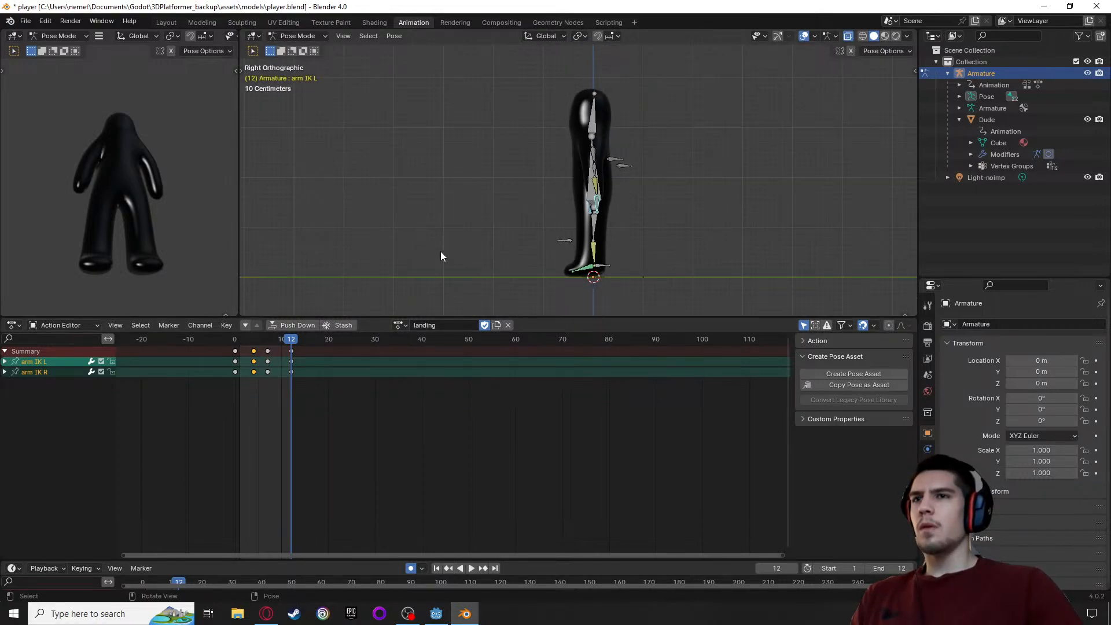
middle_click_drag(491, 264, 494, 7, "alt")
scroll(520, 250, "up", 4)
scroll(505, 428, "up", 3)
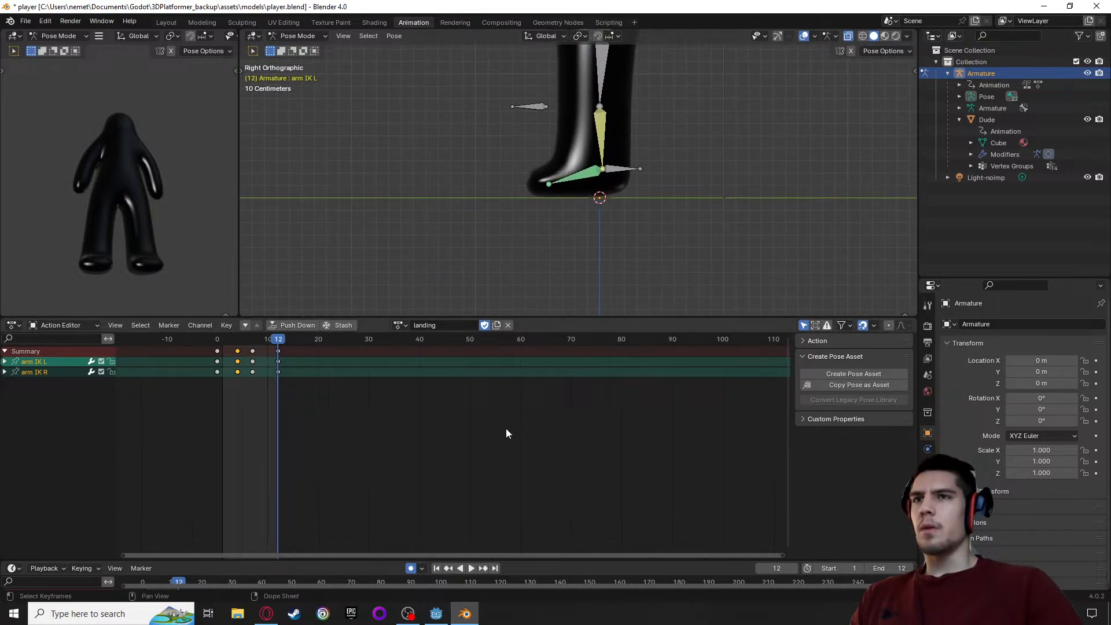
scroll(482, 210, "up", 4)
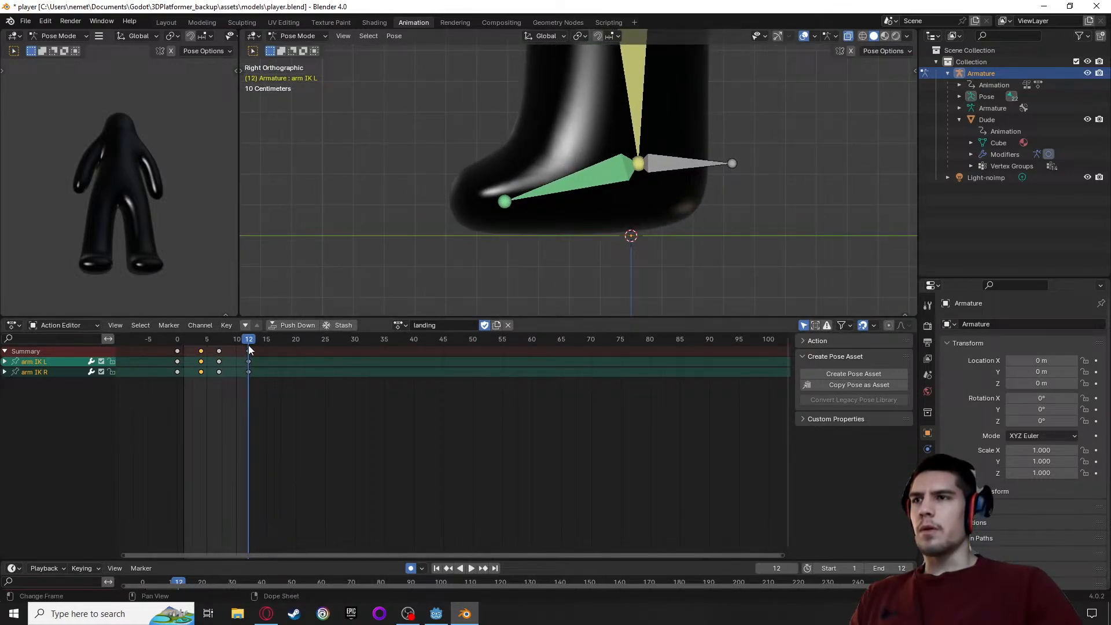
key("space")
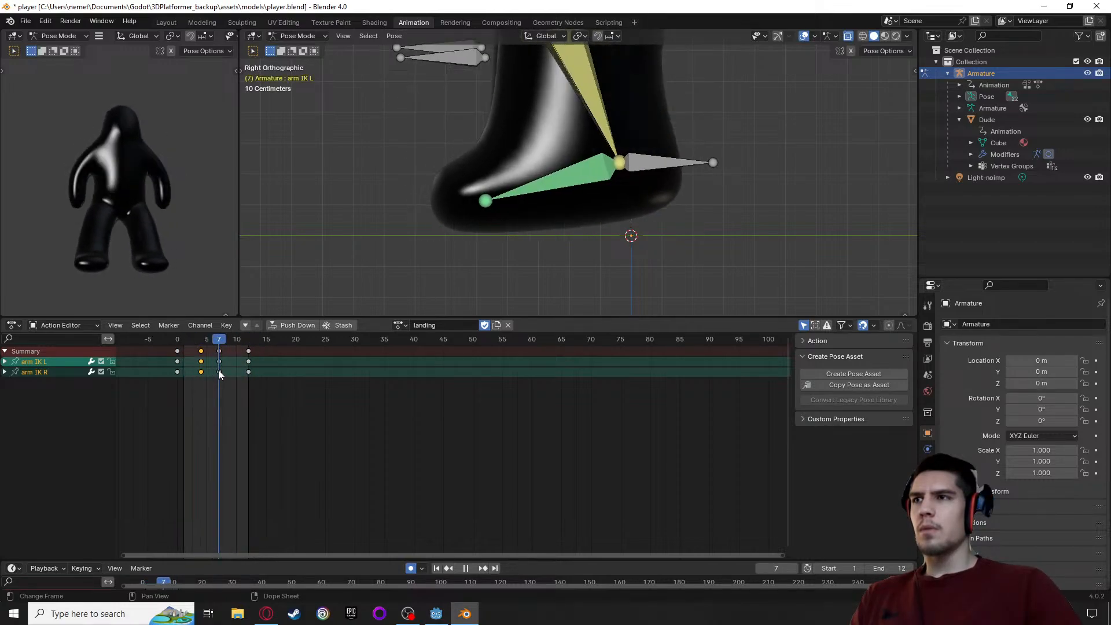
mouse_move(241, 369)
left_mouse_down()
mouse_move(251, 369)
mouse_move(202, 376)
mouse_move(252, 380)
mouse_move(177, 380)
mouse_move(251, 387)
left_mouse_up()
Return to a full-body perspective view and save player.blend
scroll(397, 181, "down", 6)
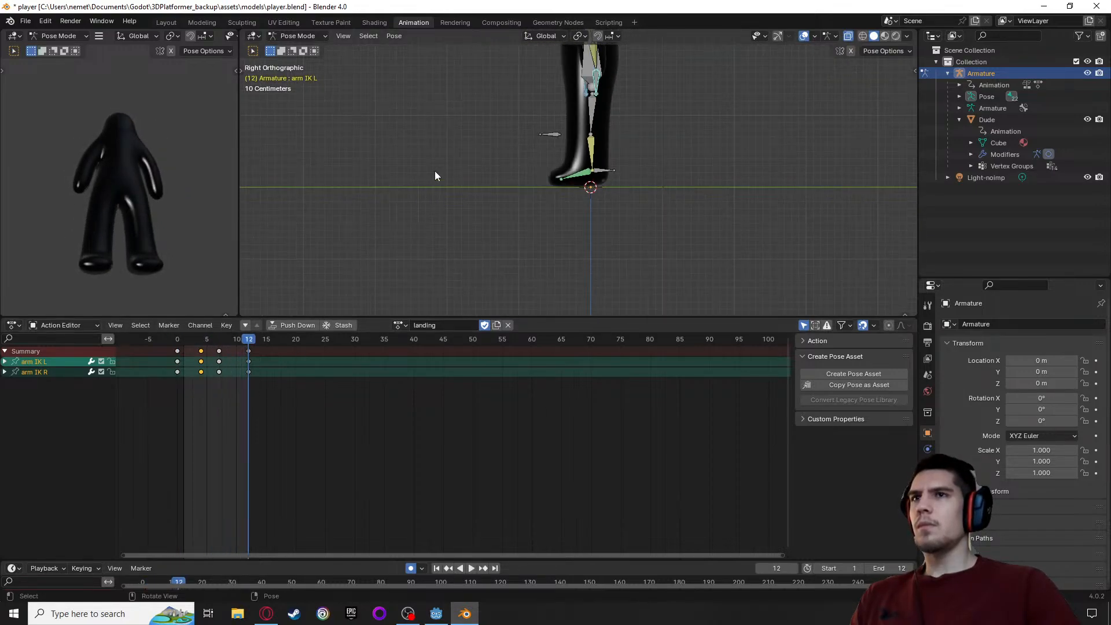
middle_click_drag(480, 115, 492, 208, "alt")
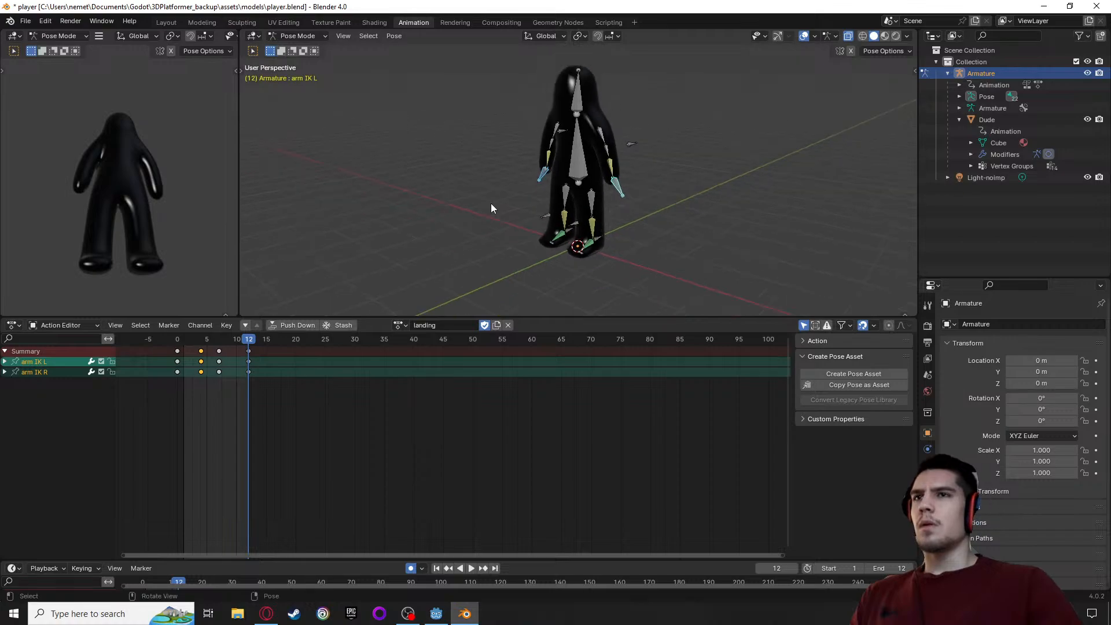
key("ctrl+s")
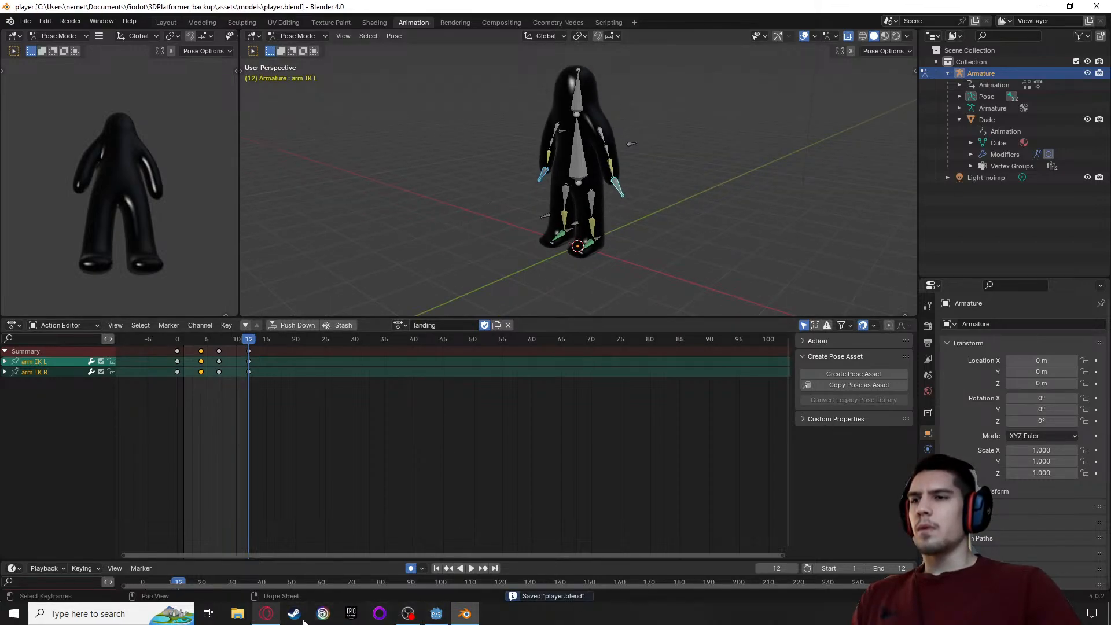
Switch to Godot and open the advanced import settings for player.blend in the models folder
left_click(436, 614)
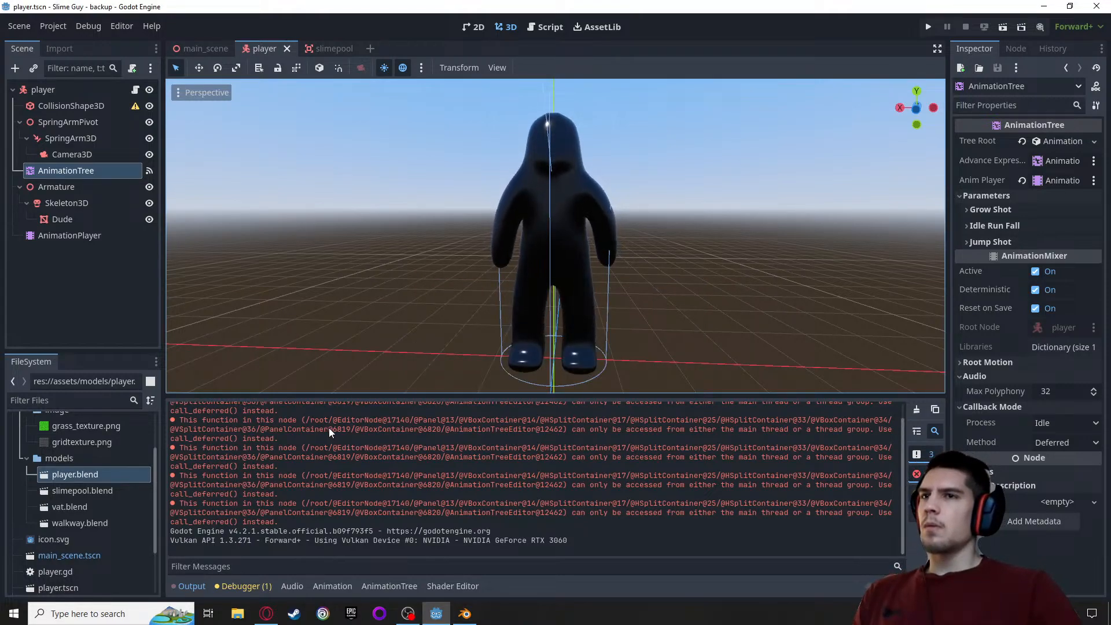
right_click(57, 477)
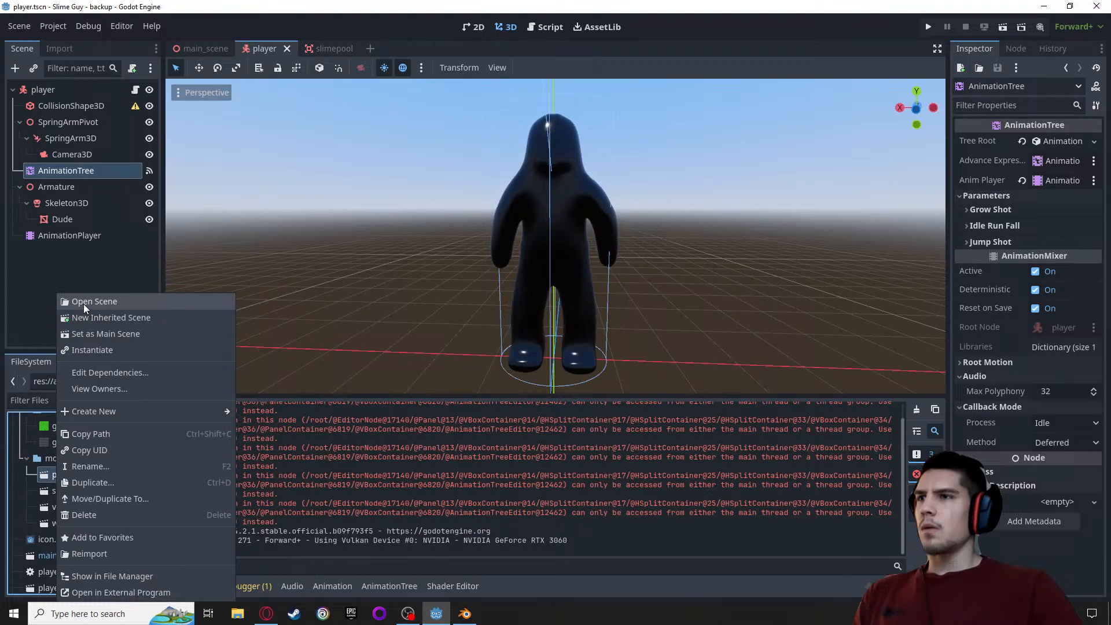
left_click(41, 480)
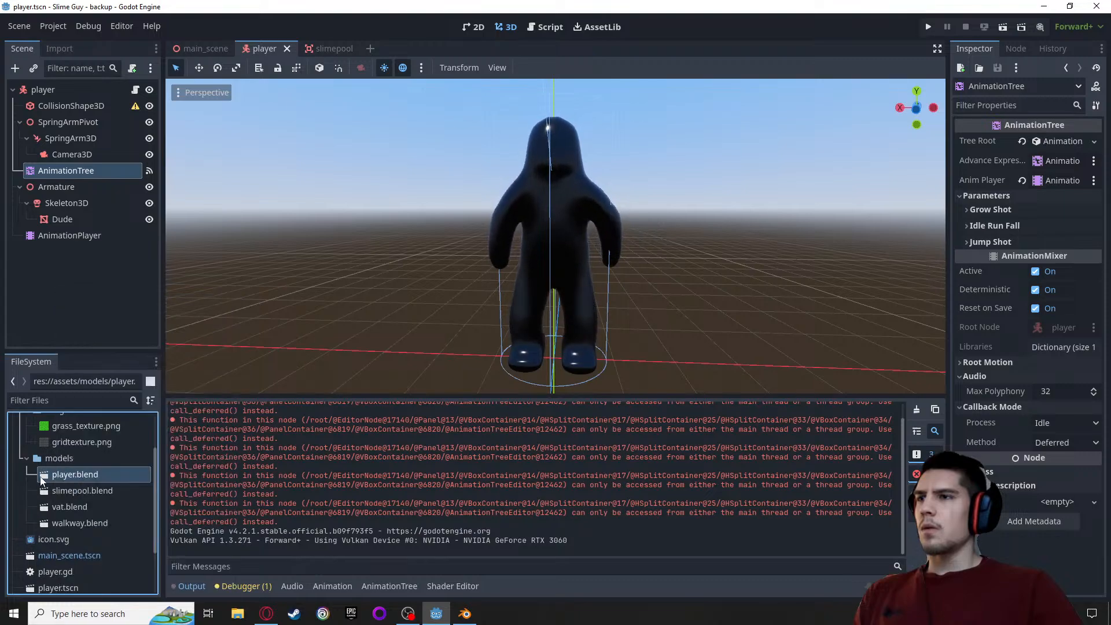
double_click(74, 473)
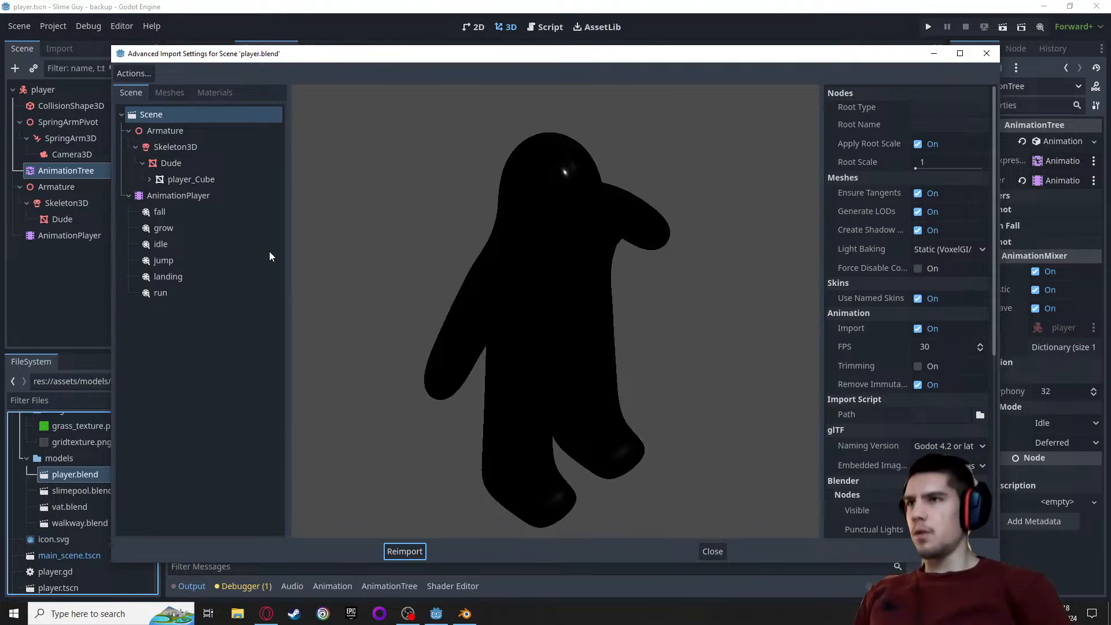
Preview the imported fall, grow and idle animations of the player model
left_click(157, 211)
scroll(449, 264, "down", 11)
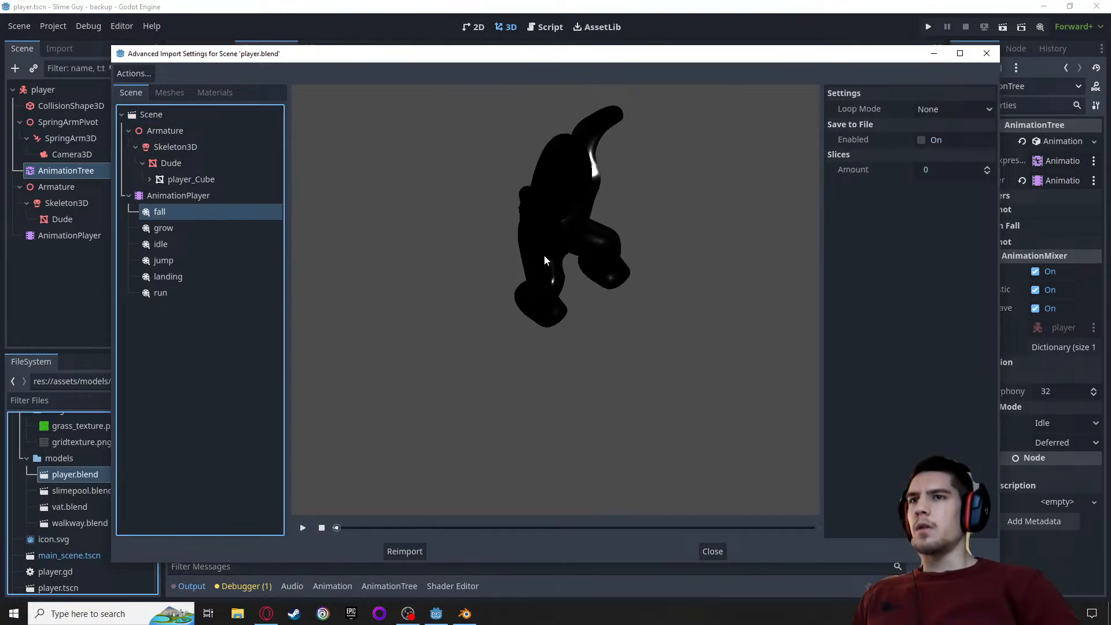
mouse_move(494, 242)
left_mouse_down()
mouse_move(560, 271)
mouse_move(471, 213)
mouse_move(485, 230)
left_mouse_up()
left_click(302, 527)
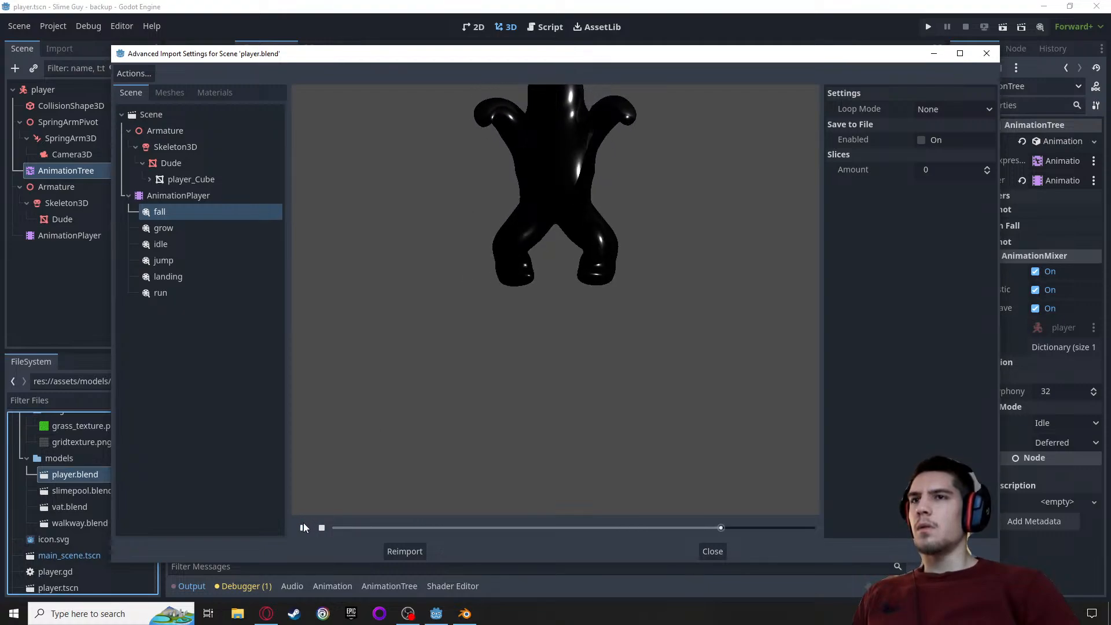
left_click(161, 227)
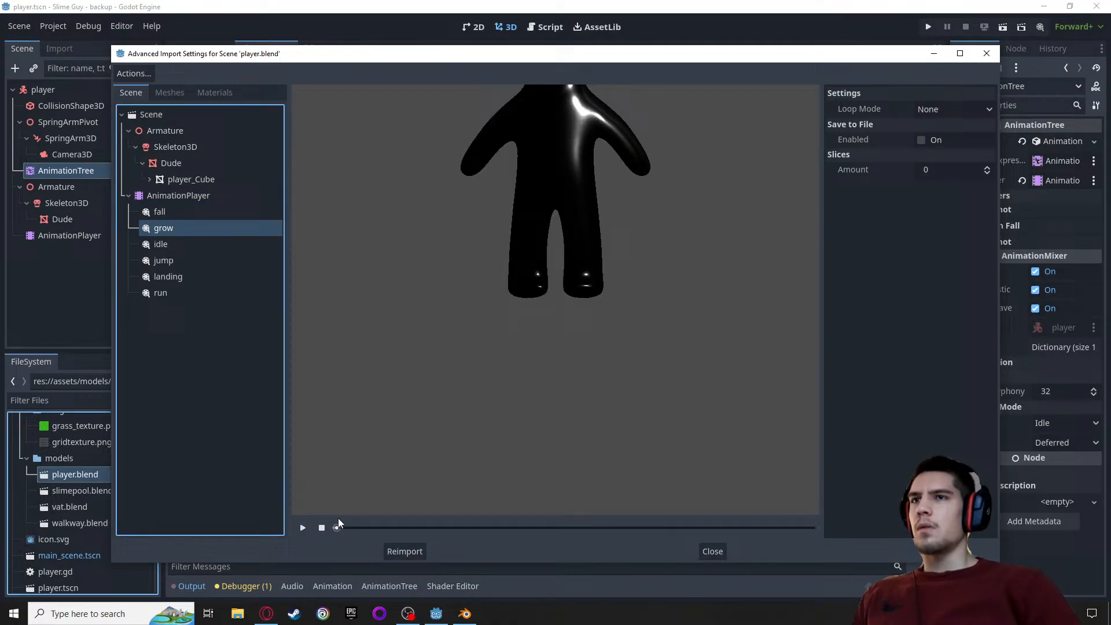
left_click(301, 527)
left_click(161, 245)
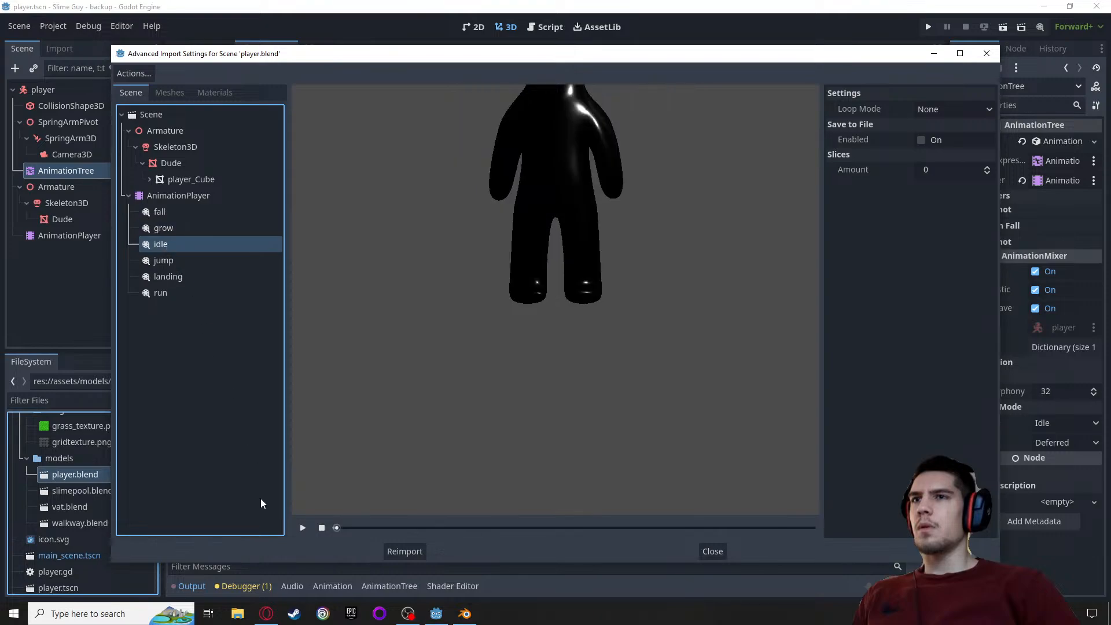
left_click(302, 528)
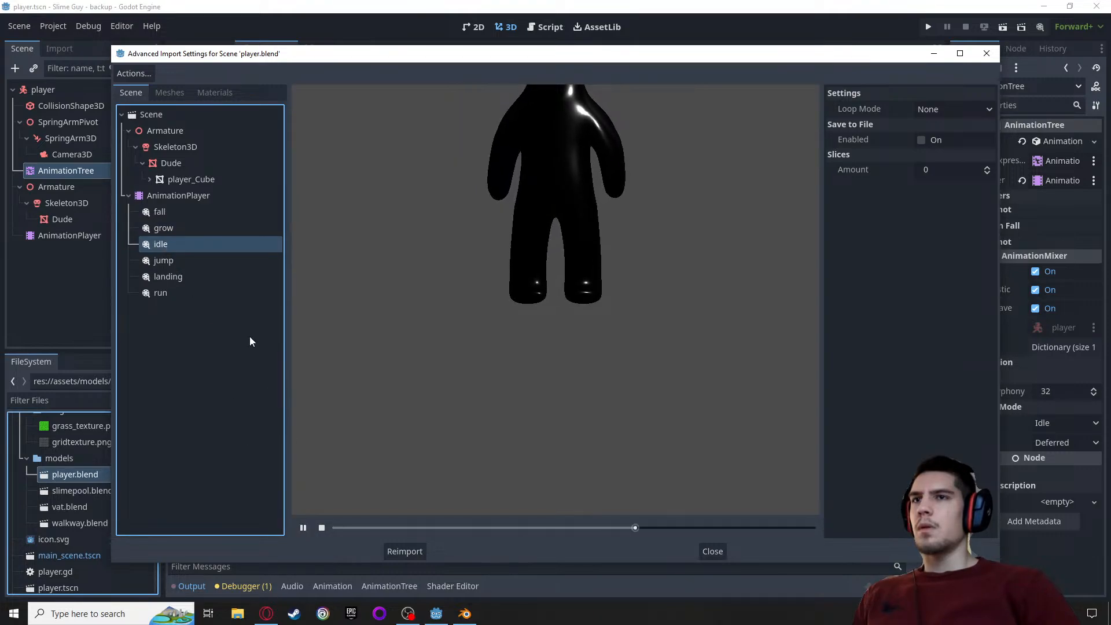
left_click(303, 527)
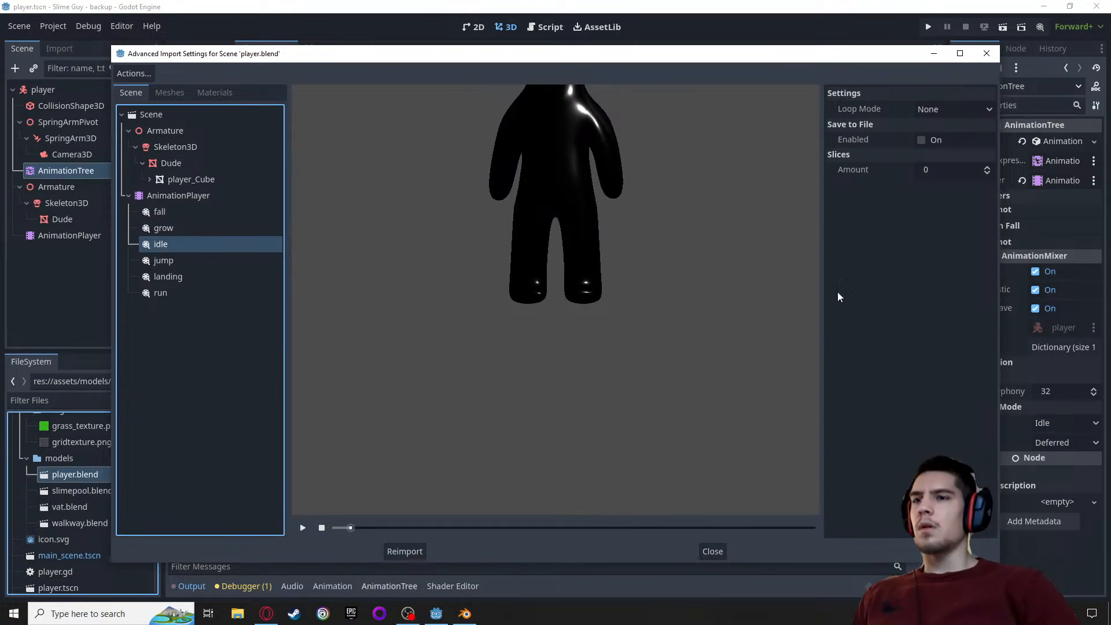
Close the advanced import settings without reimporting and switch back to Blender
left_click(987, 53)
left_click(466, 614)
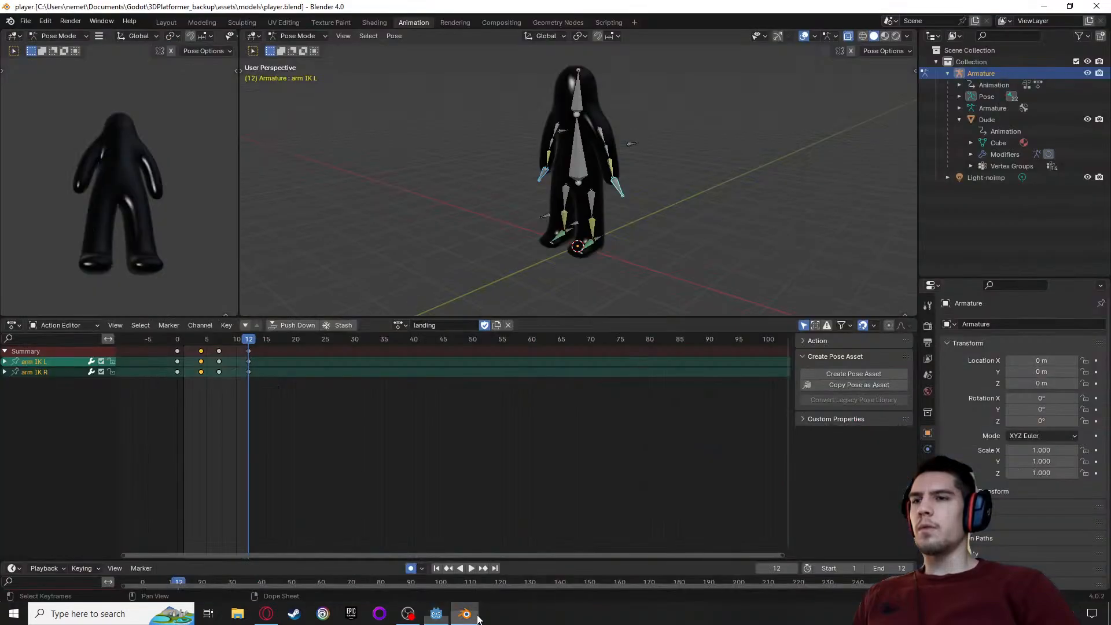
Replace the armature's active landing action with the idle_loop action
left_click(508, 325)
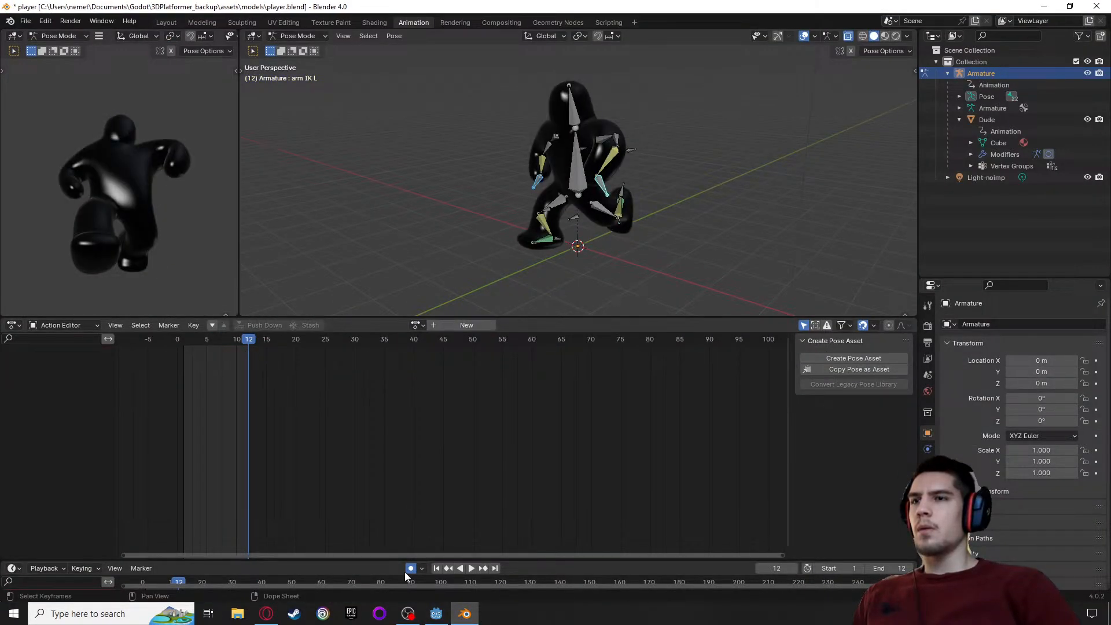
left_click(418, 325)
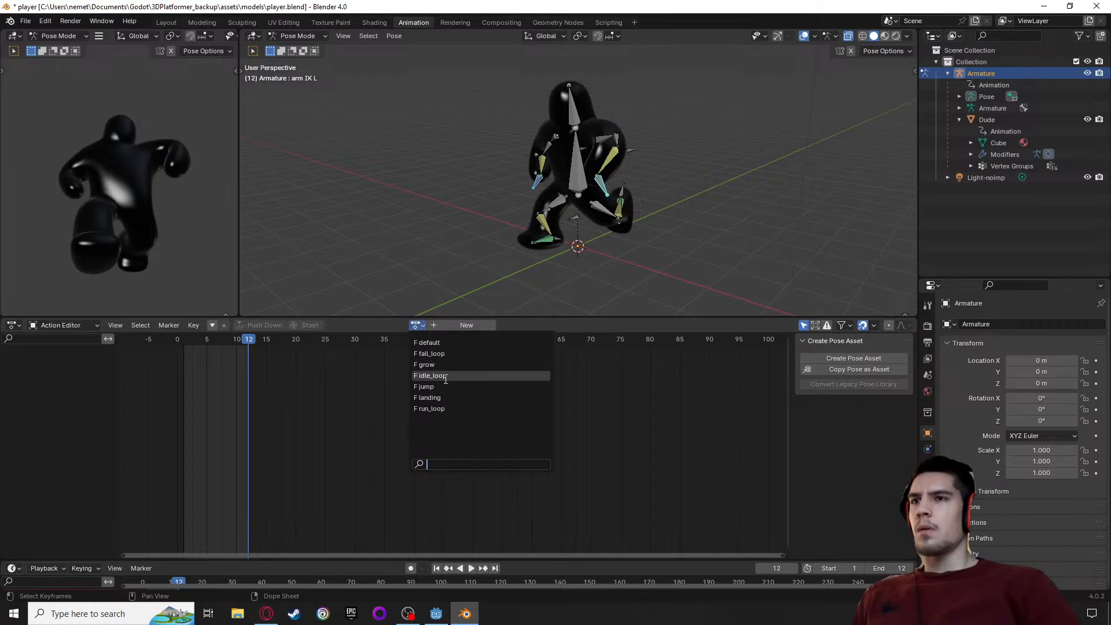
left_click(429, 375)
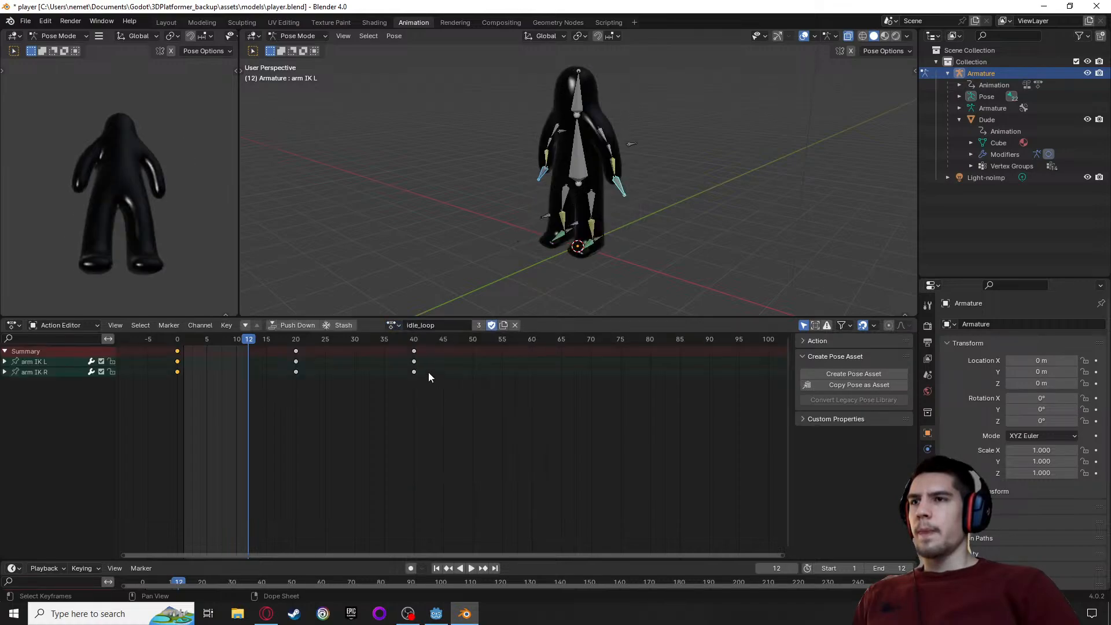
Set the scene's end frame to 39 for the idle loop and save player.blend
left_click(900, 568)
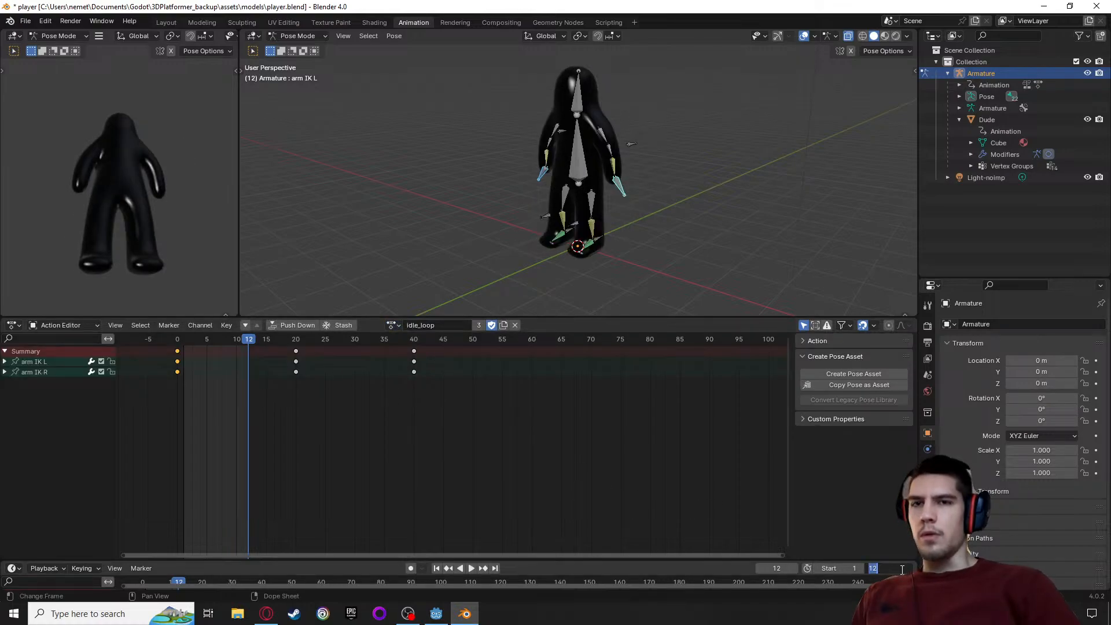
type("39")
key("Return")
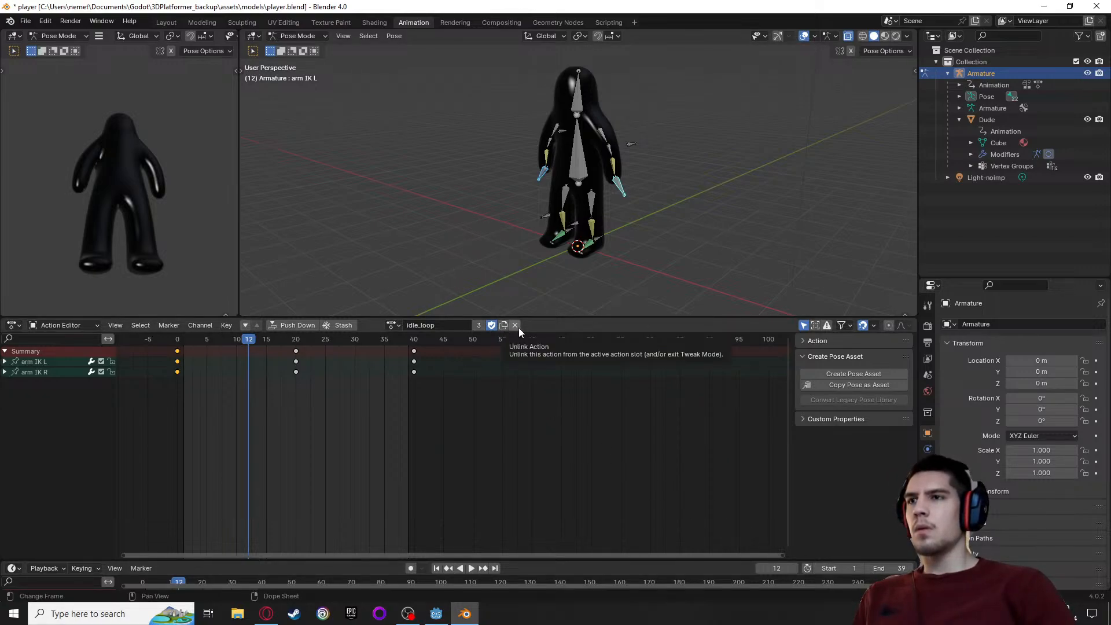
key("ctrl+s")
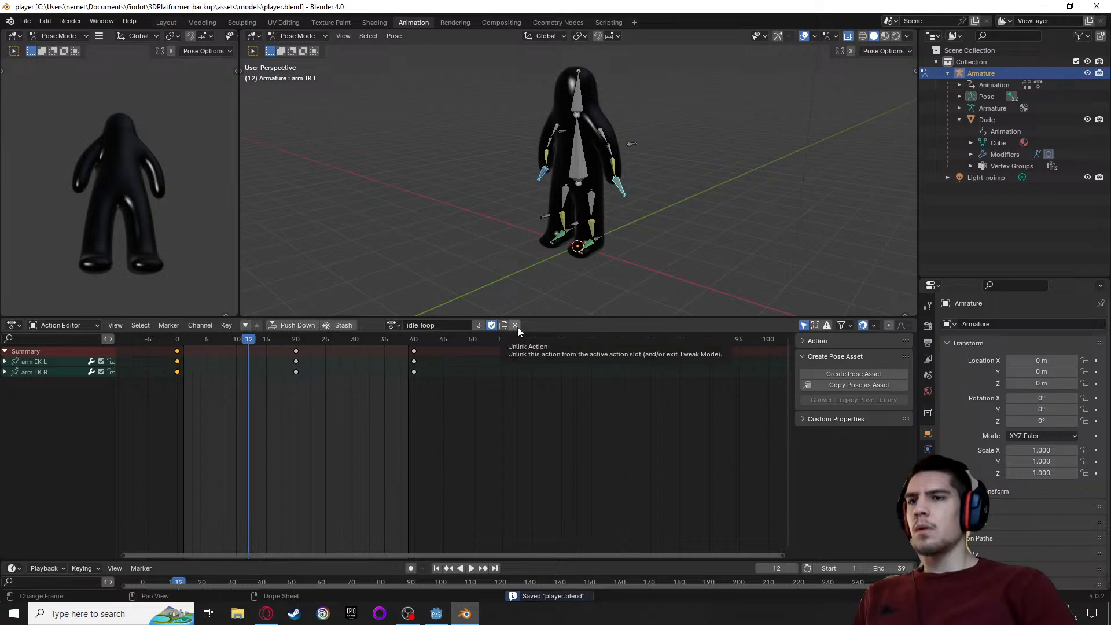
Swap the armature's active action to run_loop and set the scene's end frame to 22
left_click(517, 327)
left_click(417, 325)
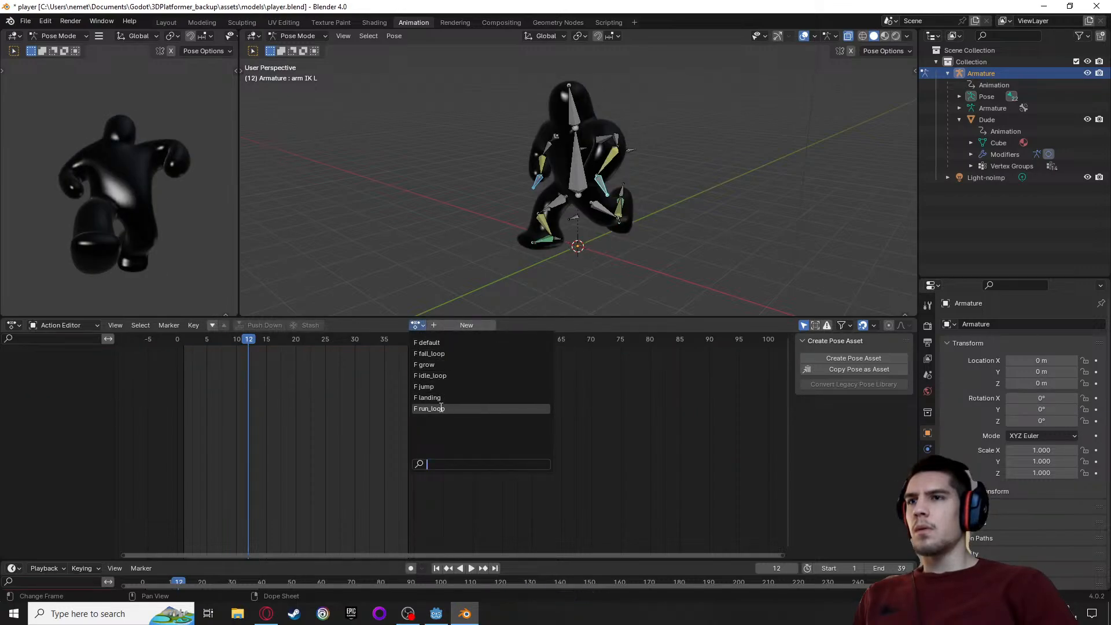
left_click(436, 409)
key("space")
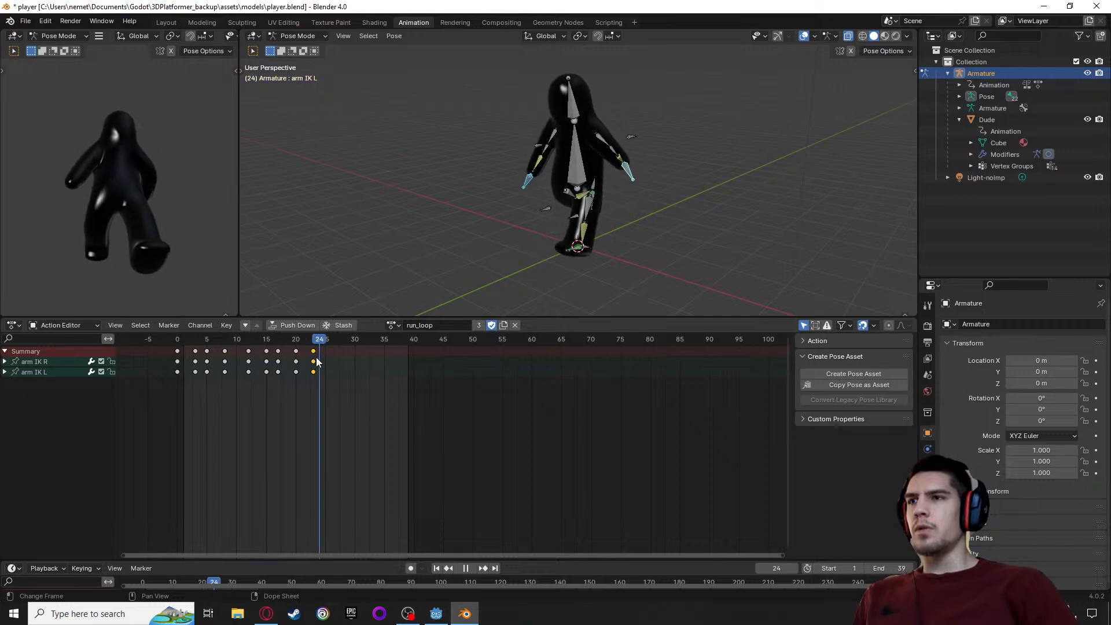
left_click(909, 568)
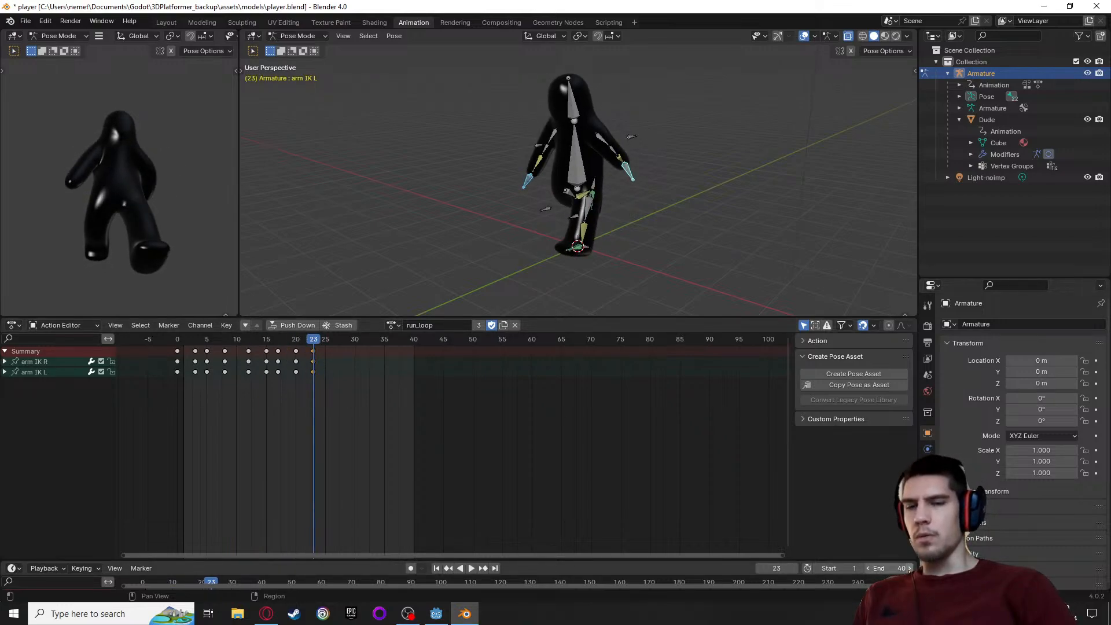
key("Return")
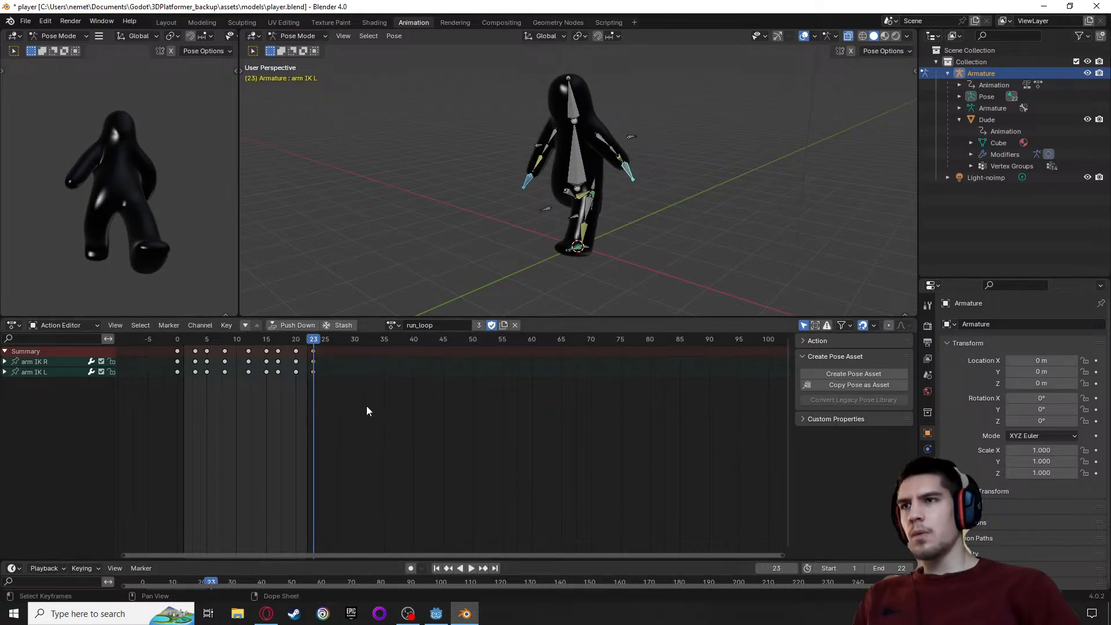
Play the run_loop action several times from frame 0 to check the run cycle, returning the playhead to frame 0
left_click_drag(321, 342, 175, 349)
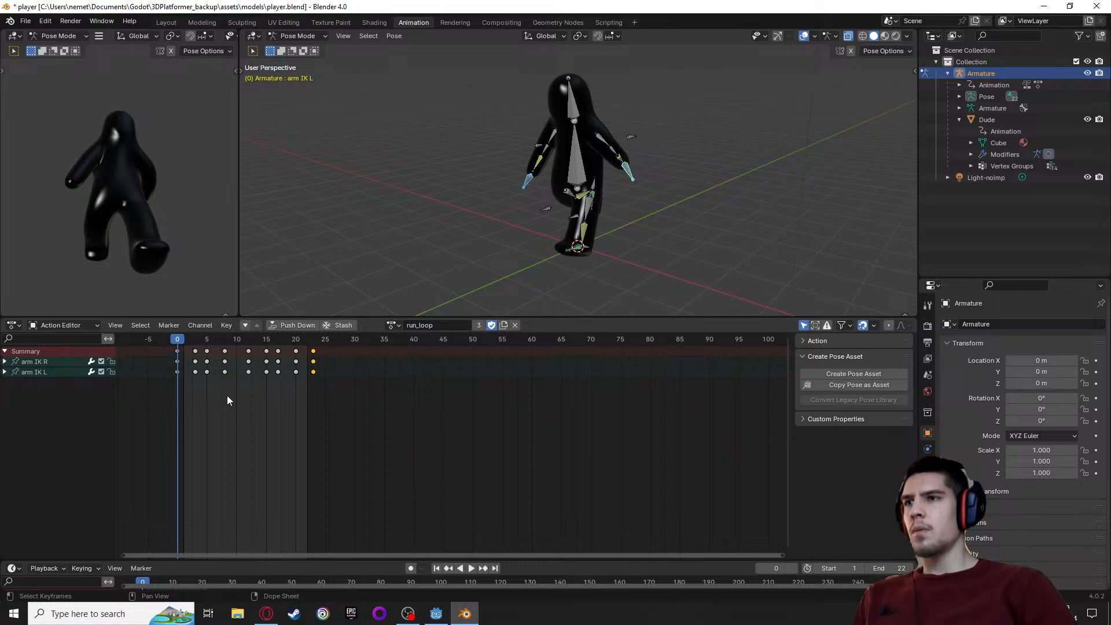
left_click(192, 435)
key("space")
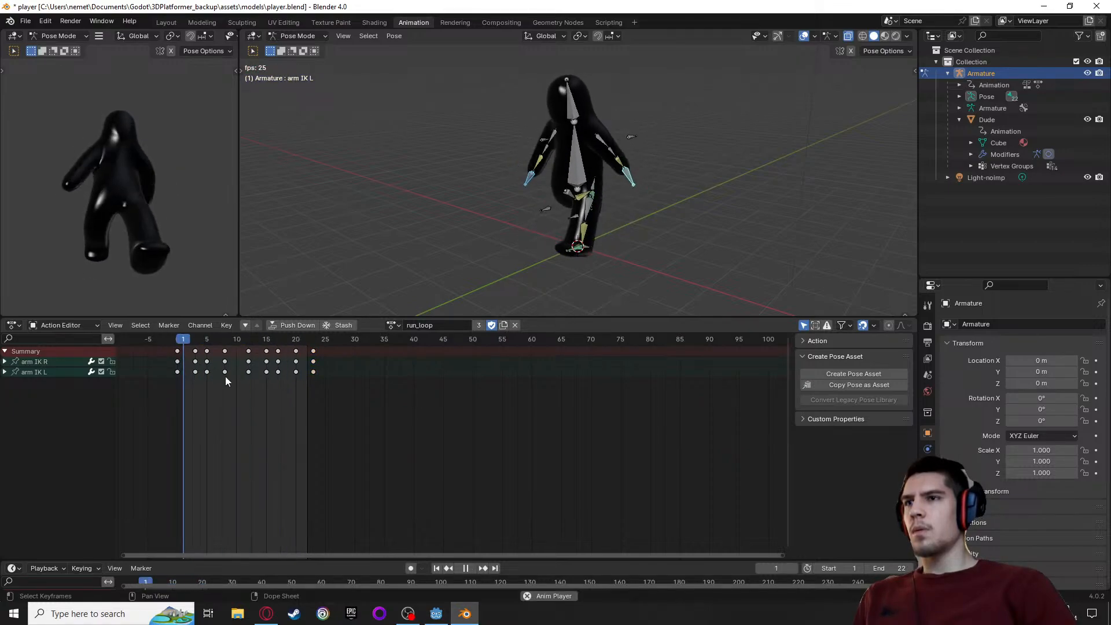
key("space")
left_click_drag(203, 345, 173, 352)
key("space")
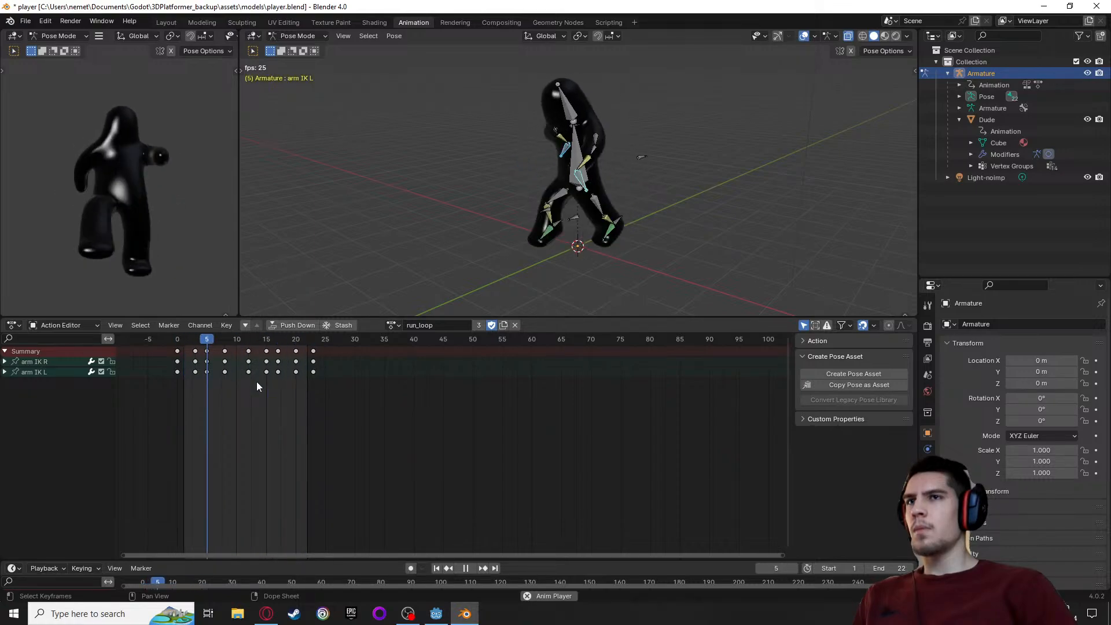
key("space")
left_click_drag(244, 343, 178, 348)
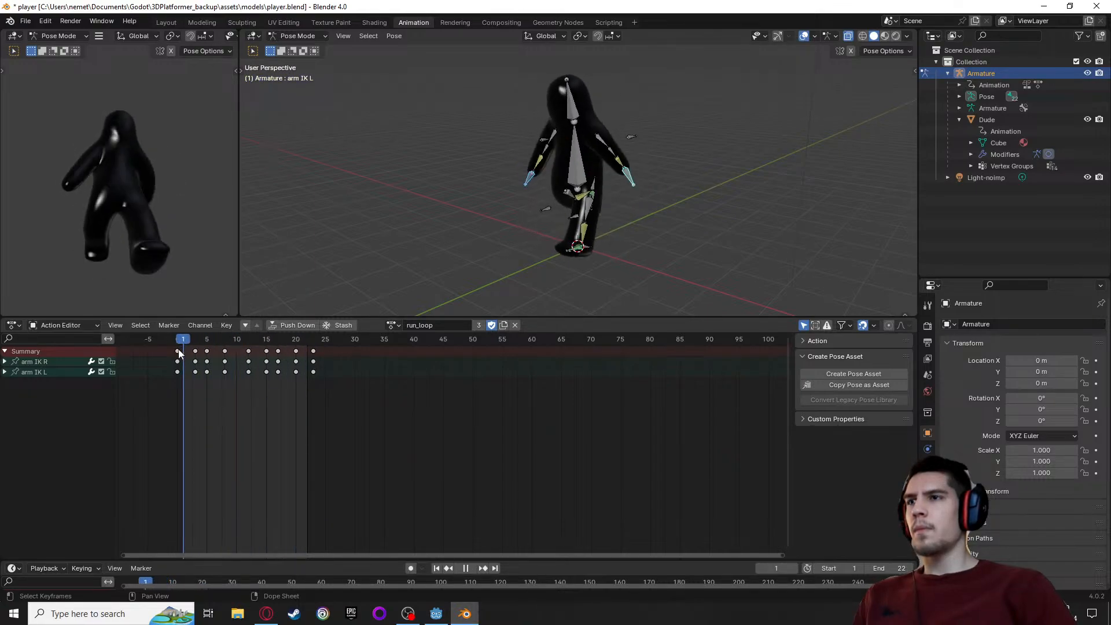
Unlink the run_loop action from the armature and save player.blend
left_click(391, 325)
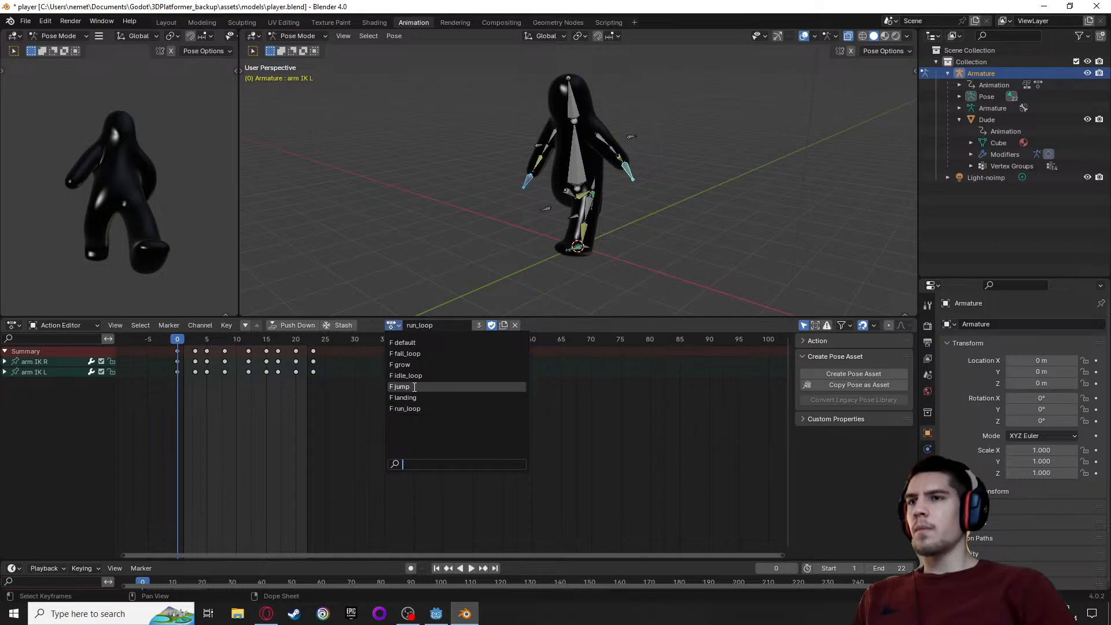
left_click(398, 328)
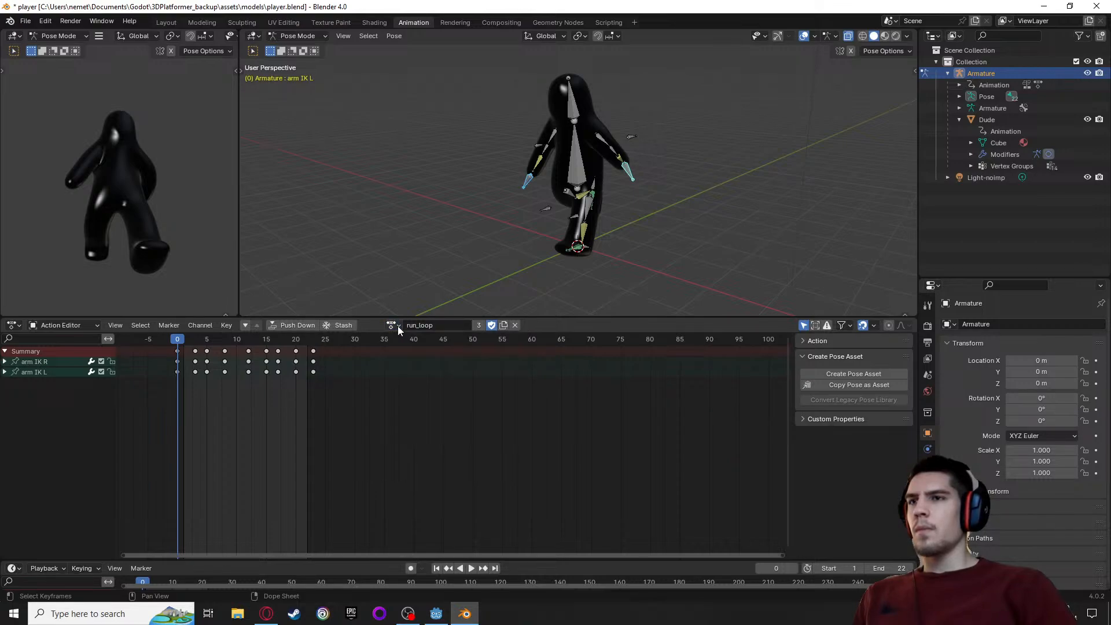
left_click(515, 325)
key("ctrl+s")
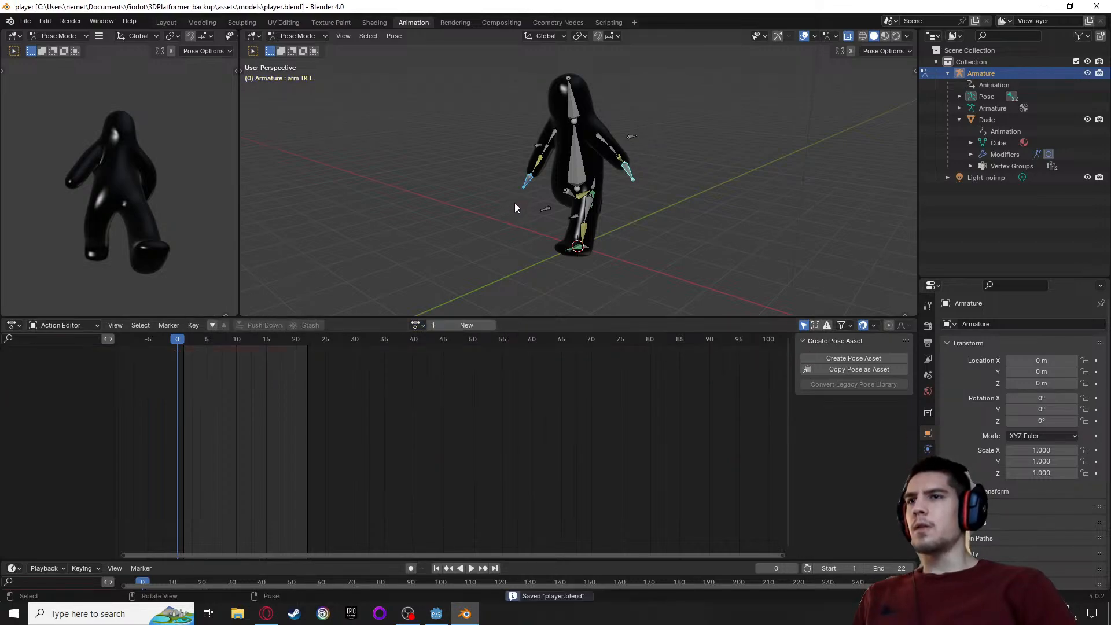
Switch to Godot and preview the fall, grow and idle animations in the advanced import settings of player.blend
left_click(434, 615)
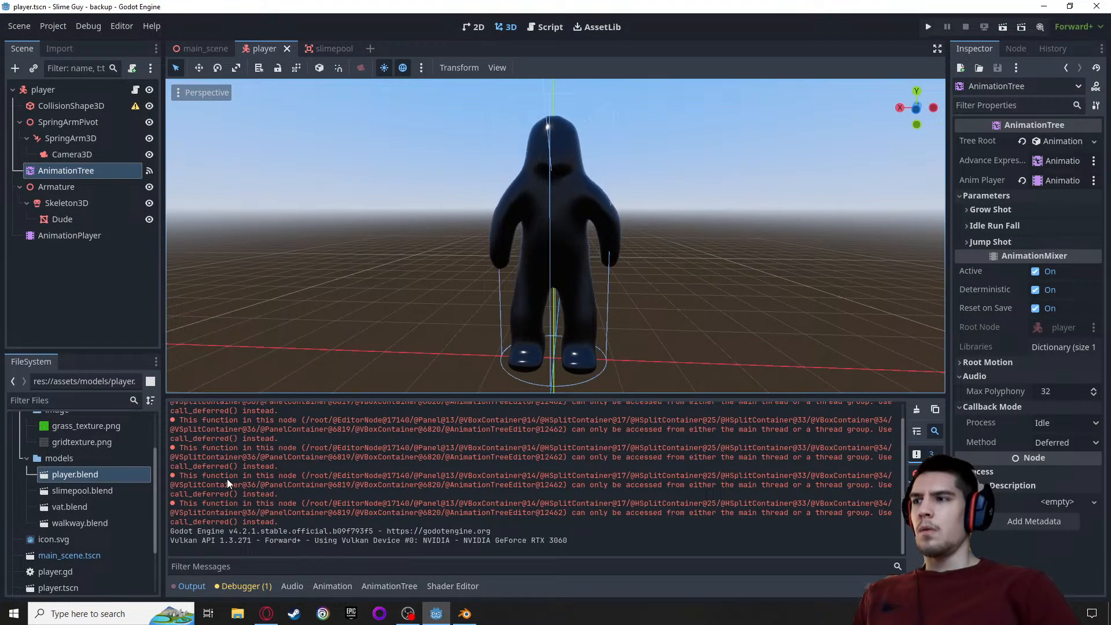
double_click(66, 474)
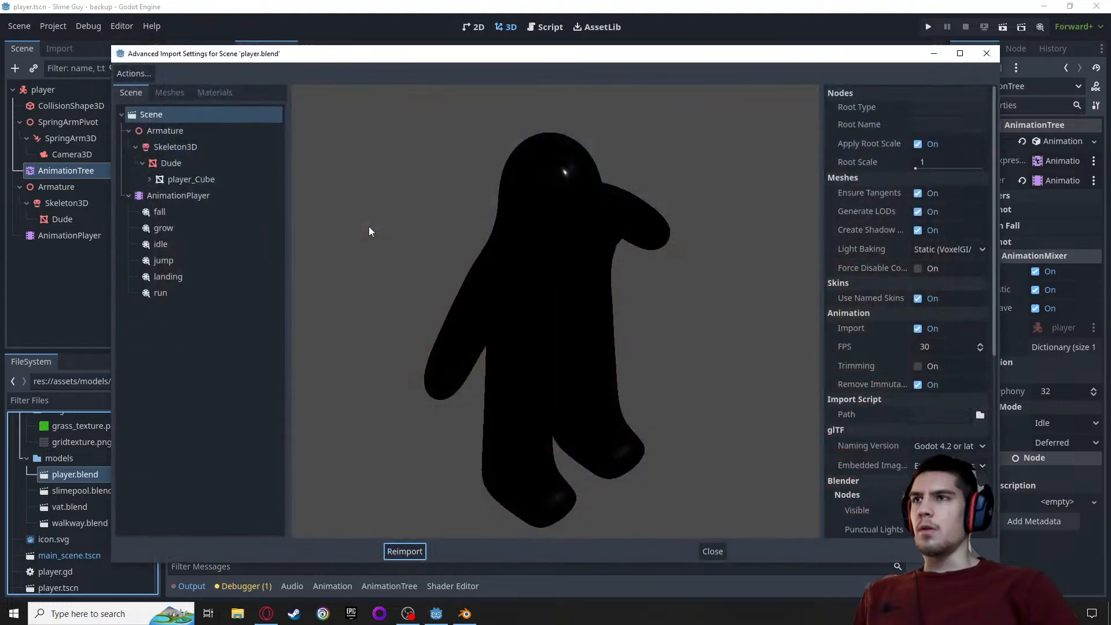
left_click(173, 212)
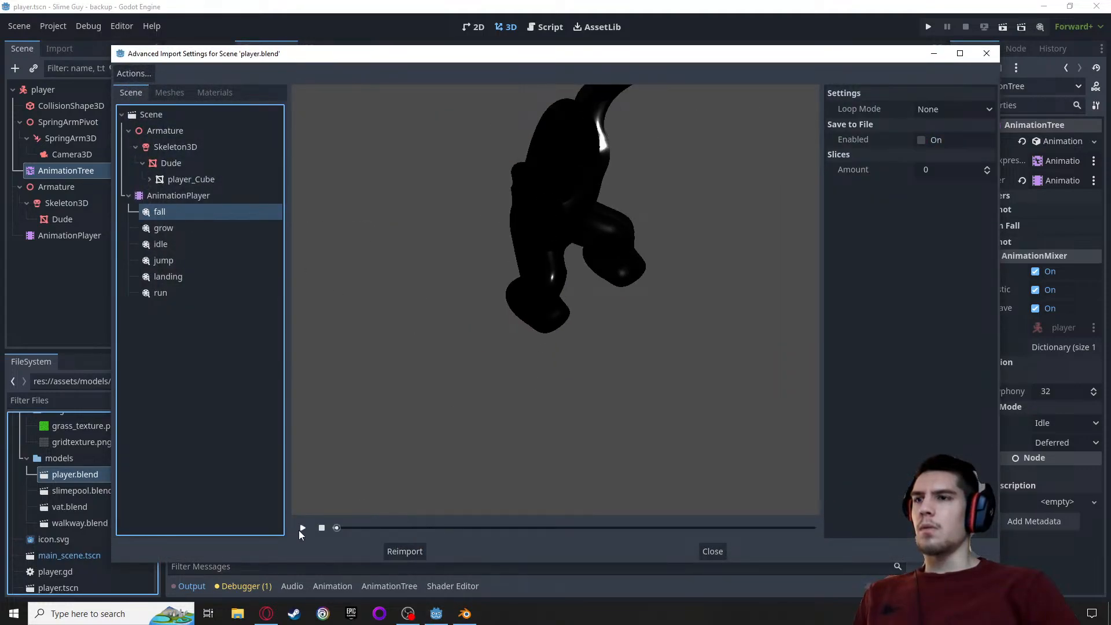
left_click(307, 527)
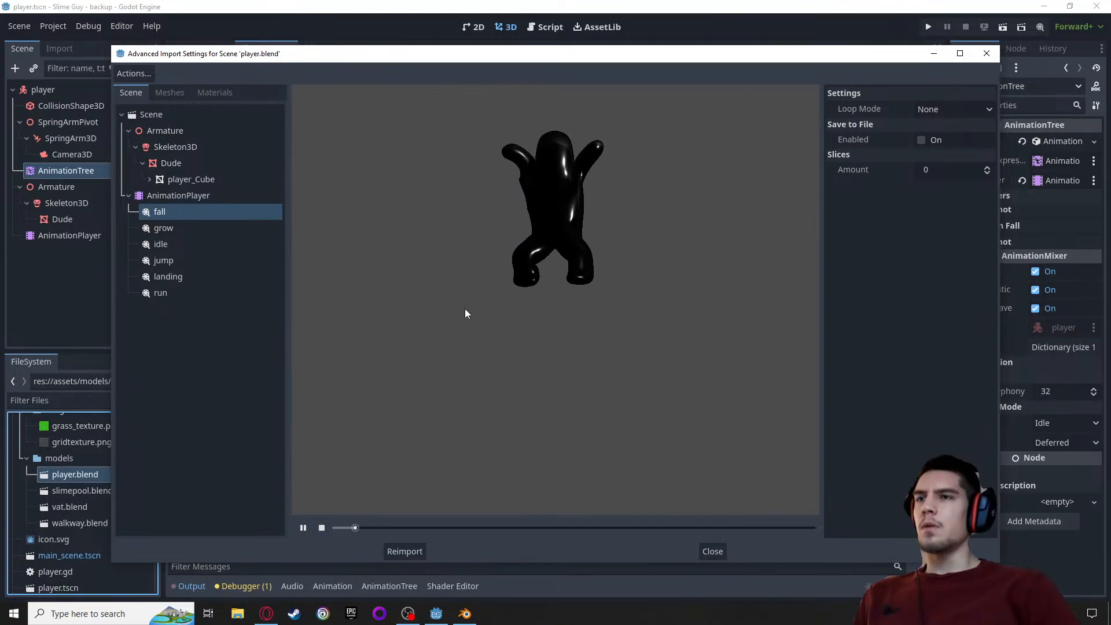
left_click(201, 231)
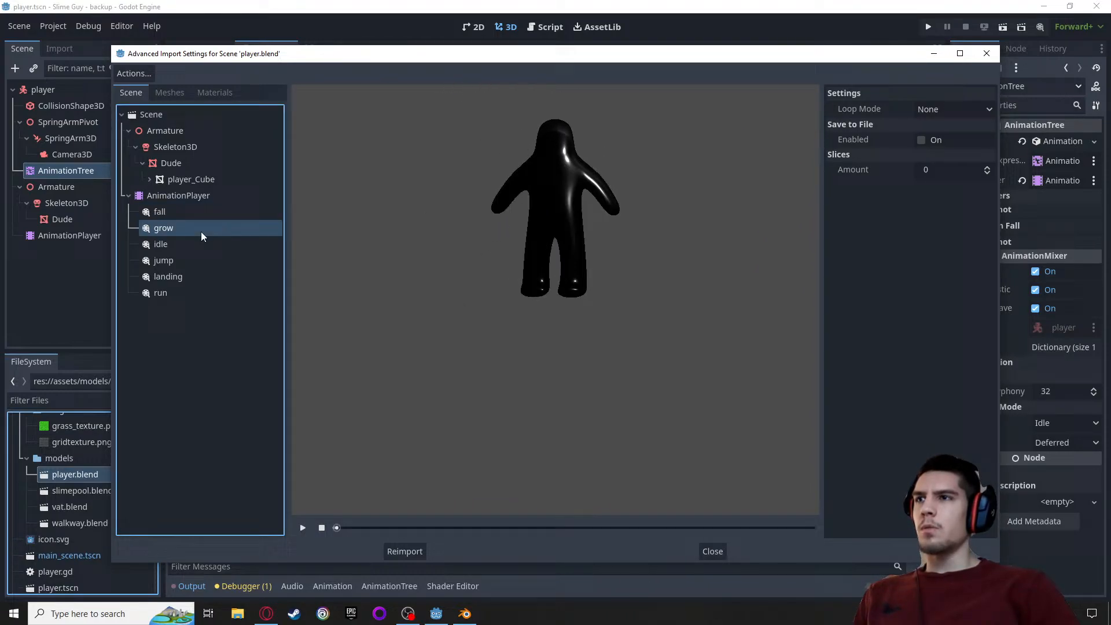
left_click(303, 528)
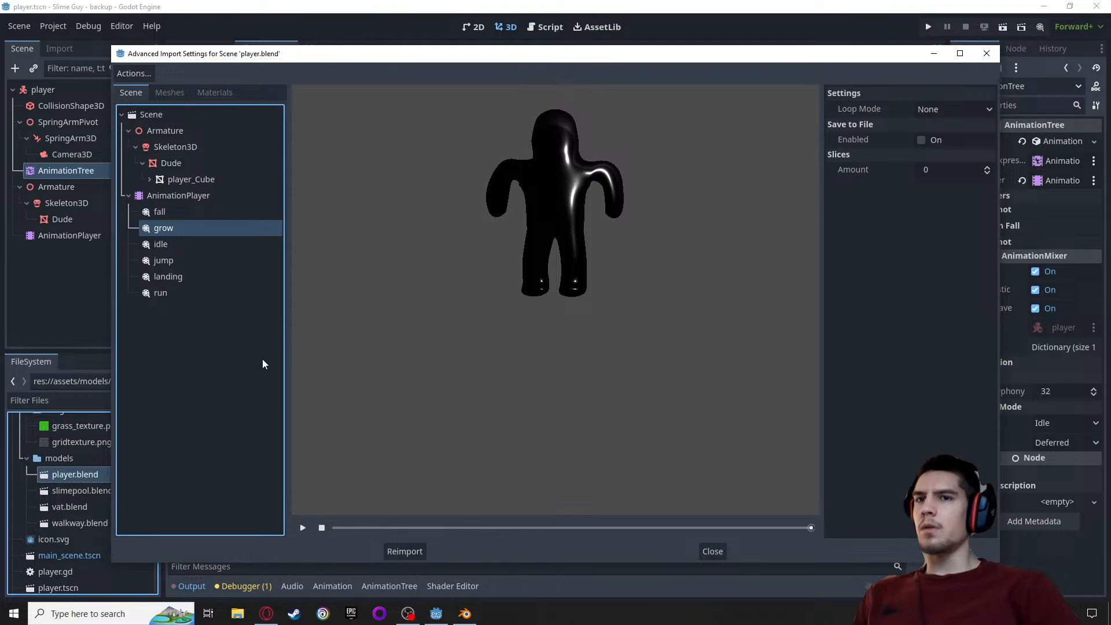
left_click(191, 245)
left_click(305, 525)
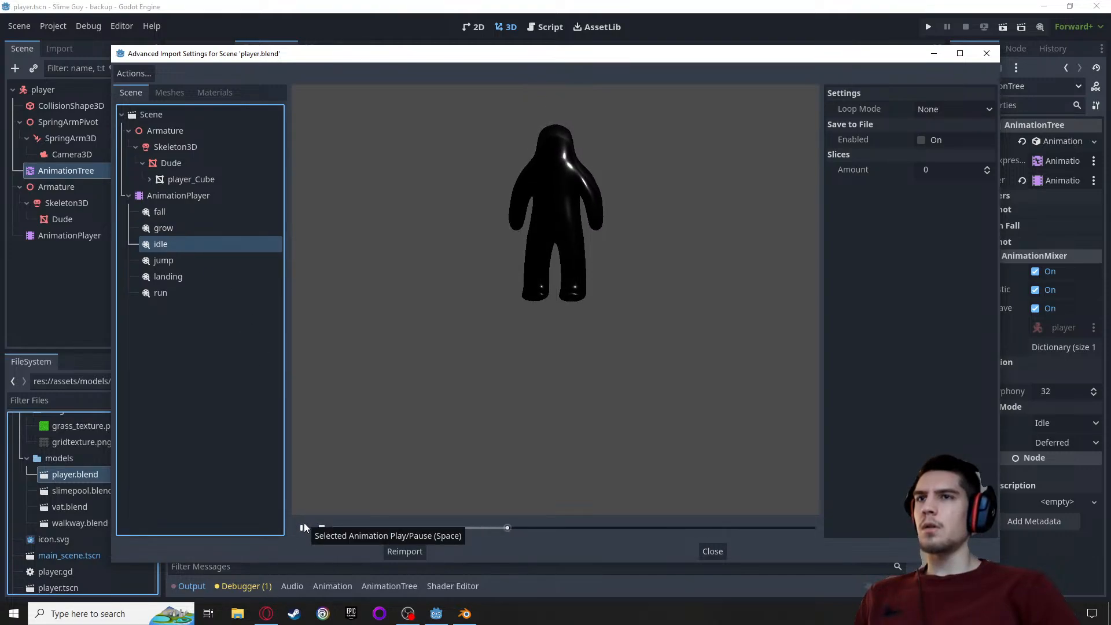
left_click(302, 528)
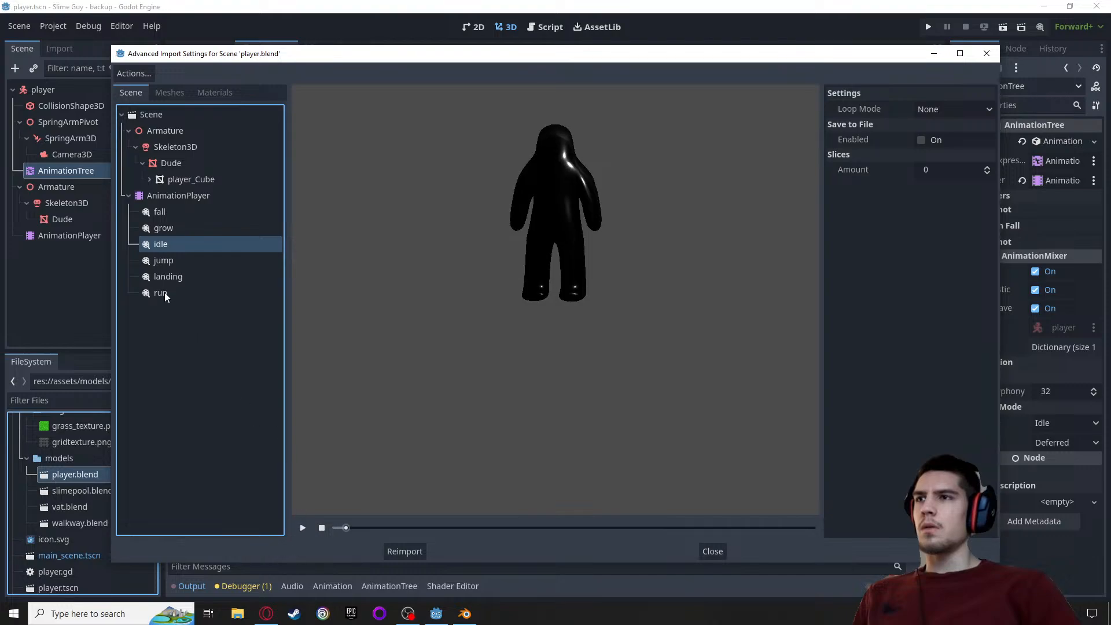
Preview the imported run and landing animations, scrubbing through the landing motion
left_click(179, 278)
left_click(176, 294)
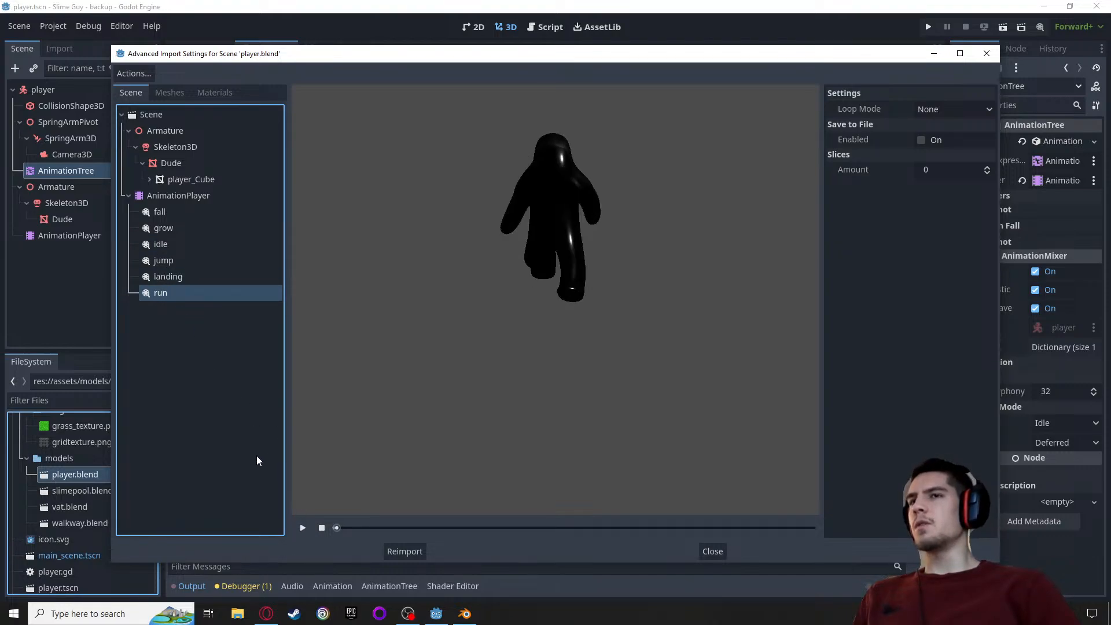
left_click(298, 532)
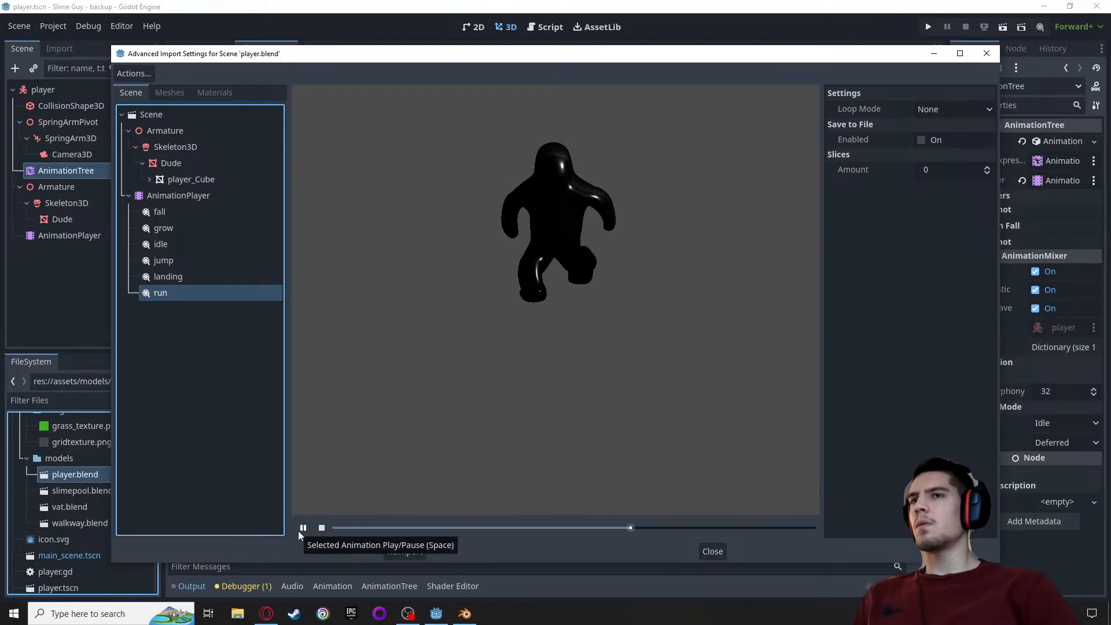
left_click(302, 527)
left_click(220, 277)
left_click(302, 529)
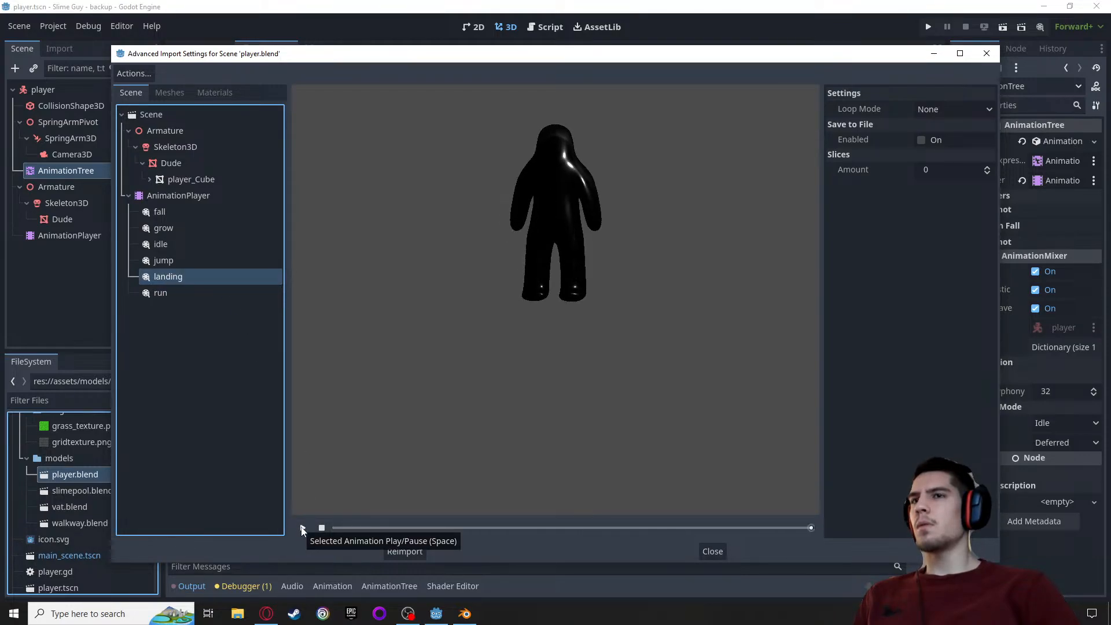
left_click(301, 529)
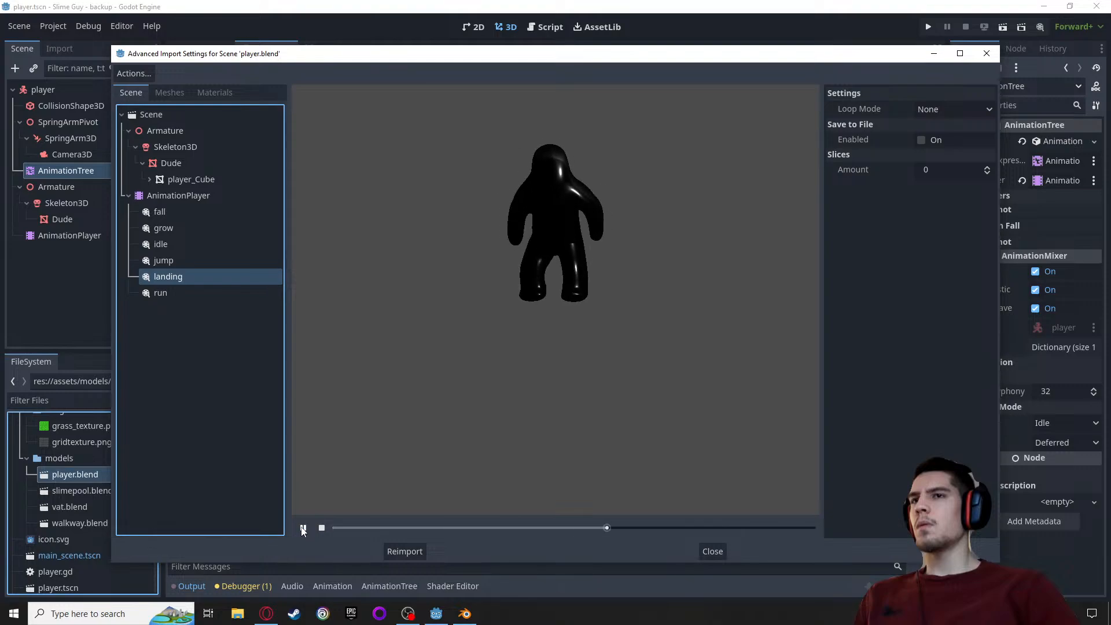
left_click_drag(371, 529, 786, 528)
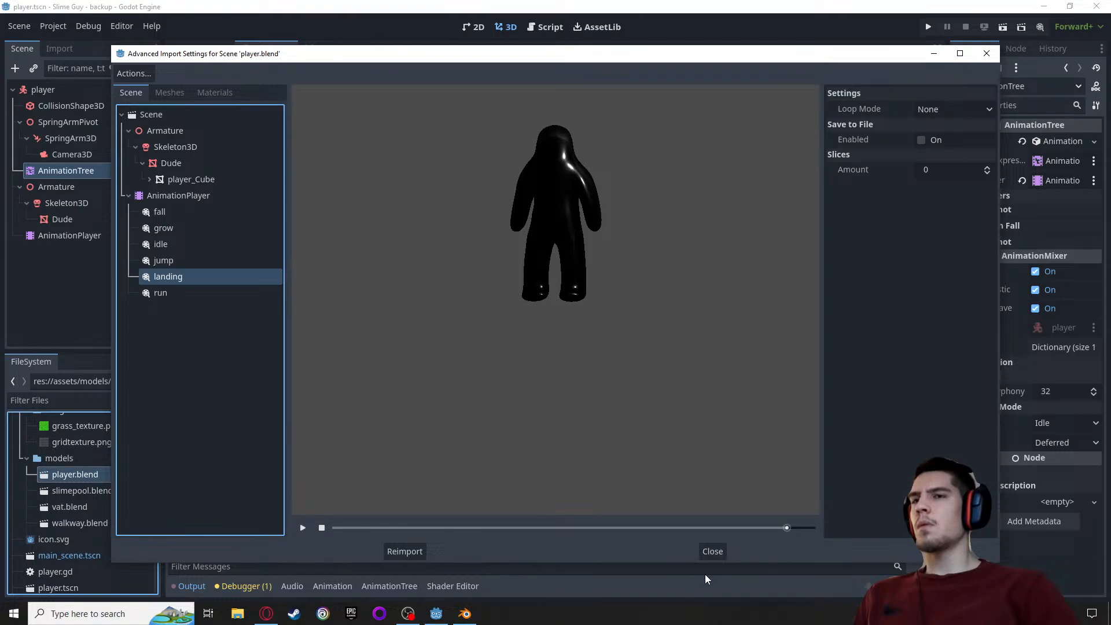
Switch back to Blender and make landing the armature's active action
left_click(465, 613)
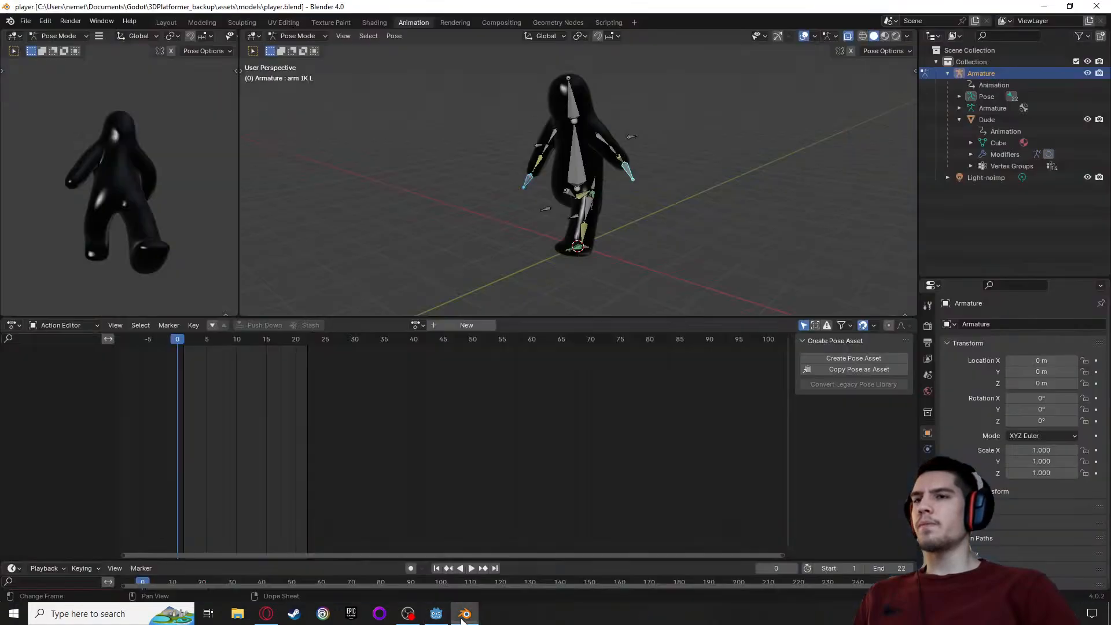
left_click(418, 325)
left_click(428, 409)
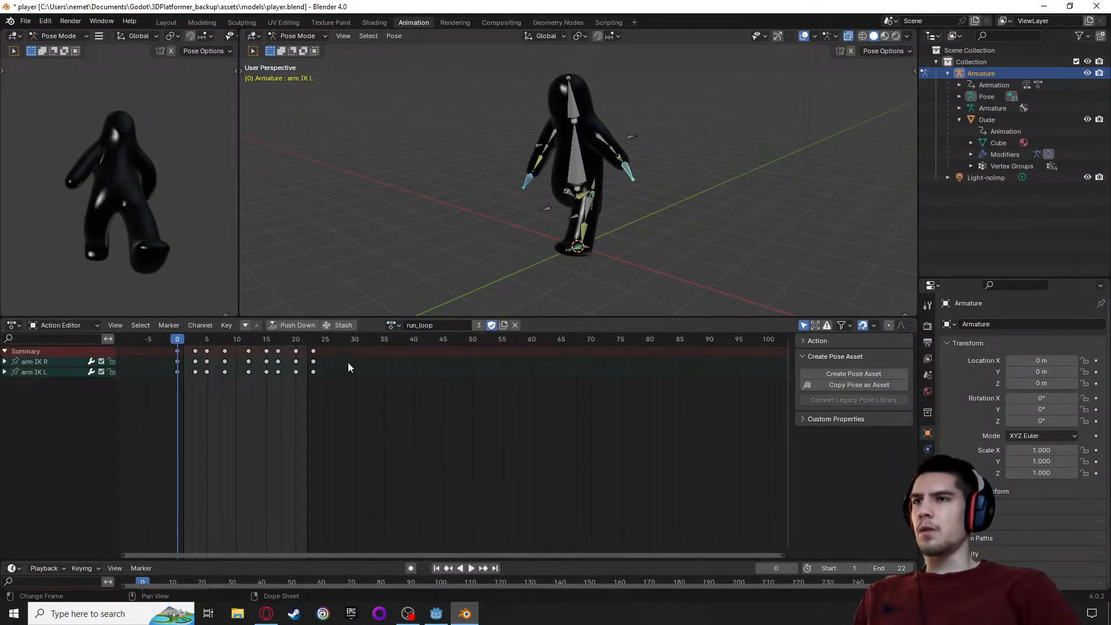
left_click(392, 326)
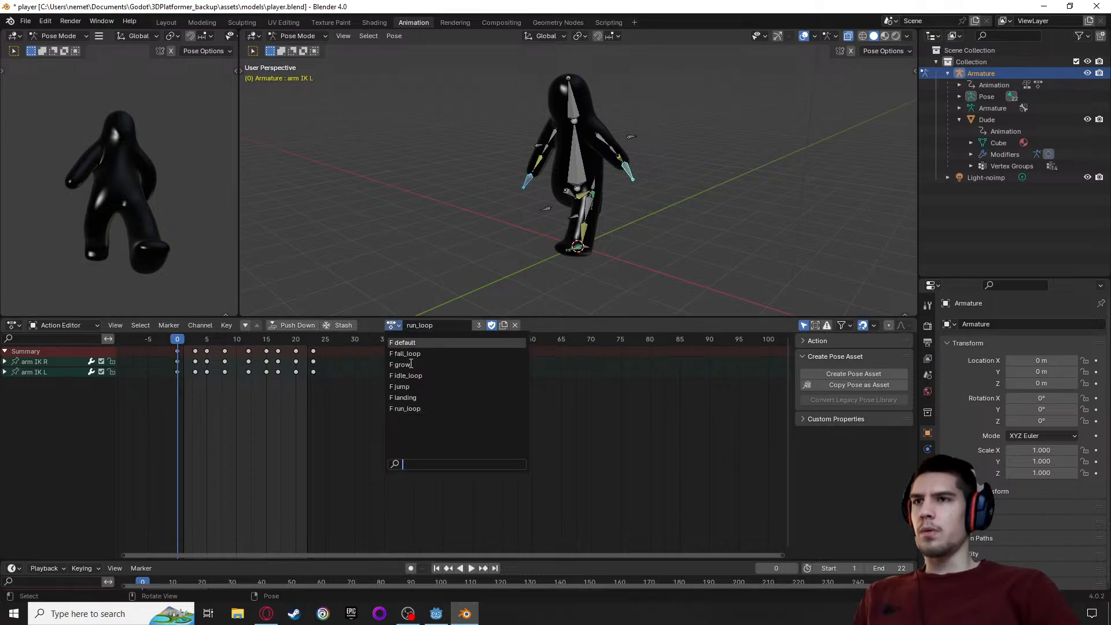
left_click(421, 398)
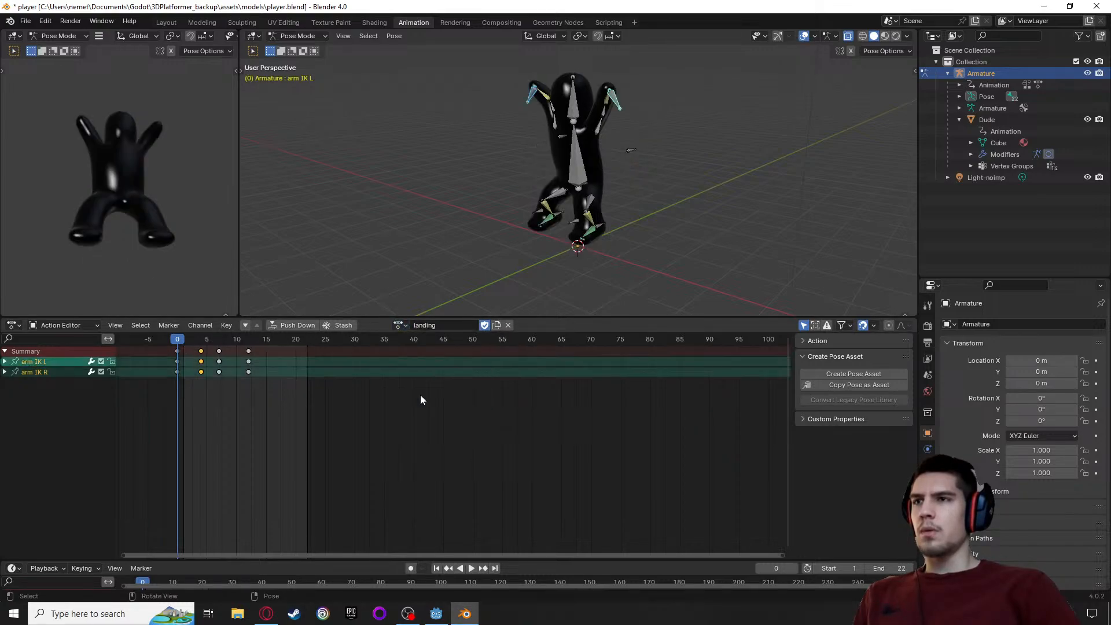
key("space")
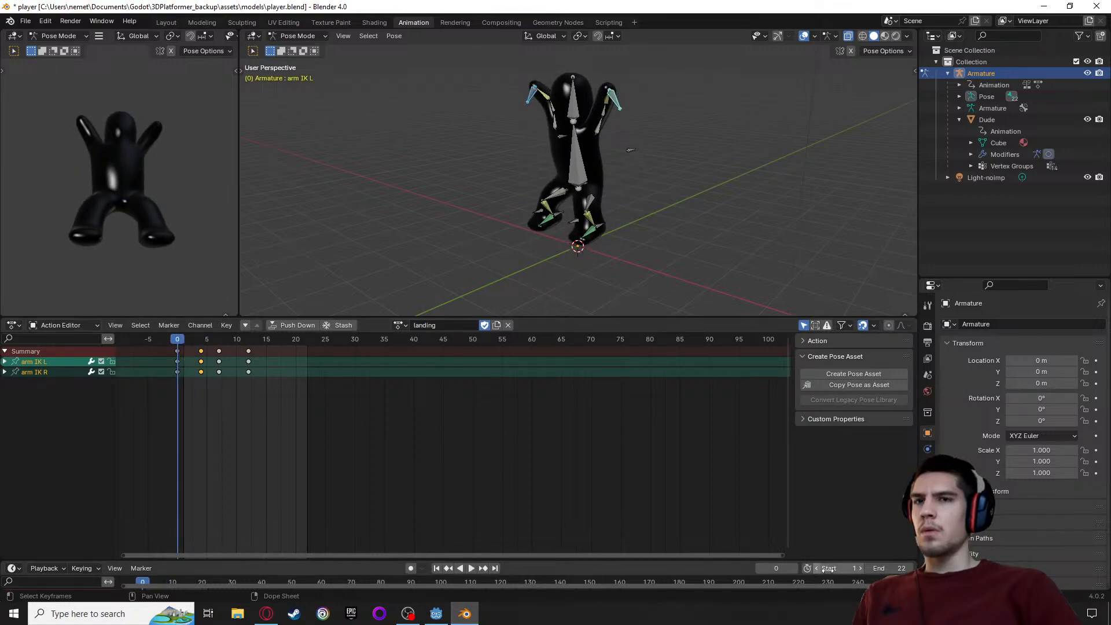
Set the end frame to 12 for the landing action and unlink that action from the armature
left_click(894, 569)
type("1")
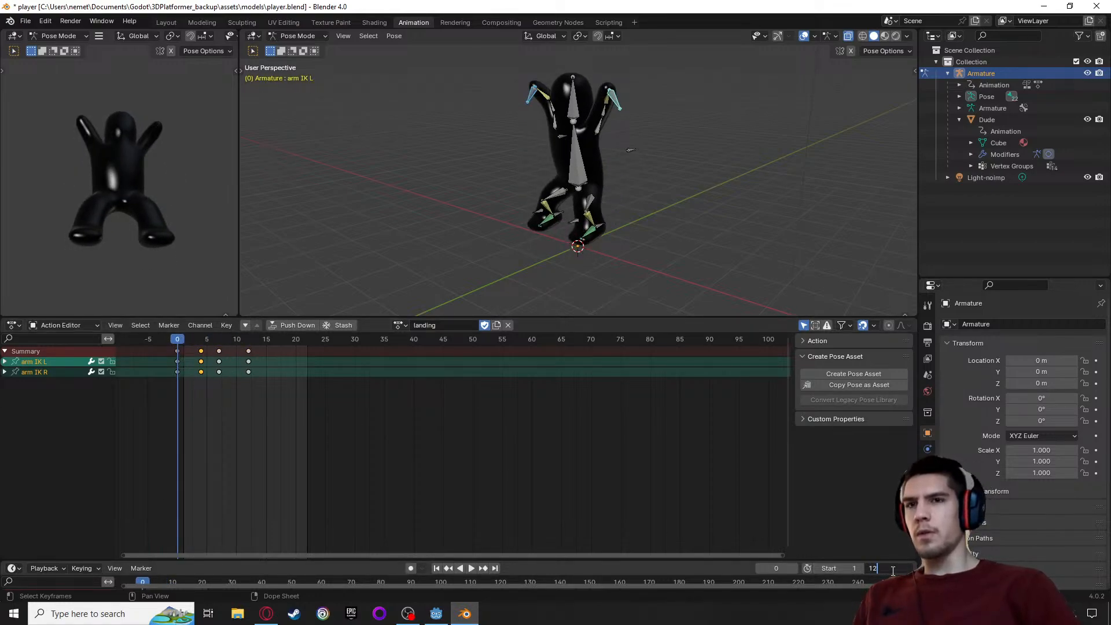
type("2")
key("Return")
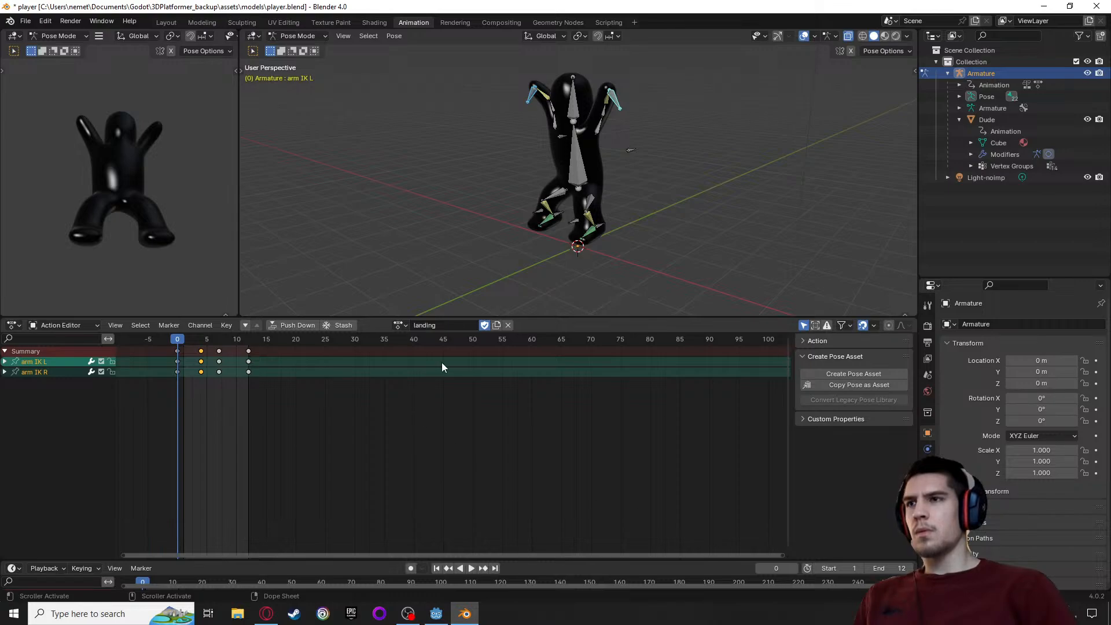
left_click(400, 325)
left_click(405, 328)
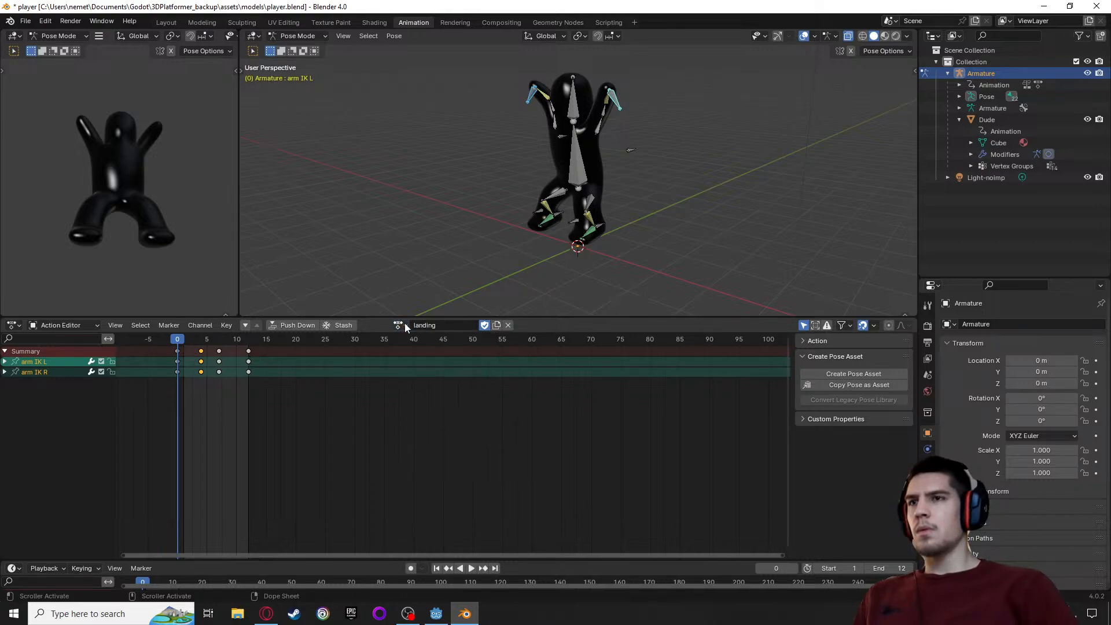
left_click(508, 325)
Load the idle_loop action to set its end frame to 39, and unlink it before saving player.blend
left_click(420, 325)
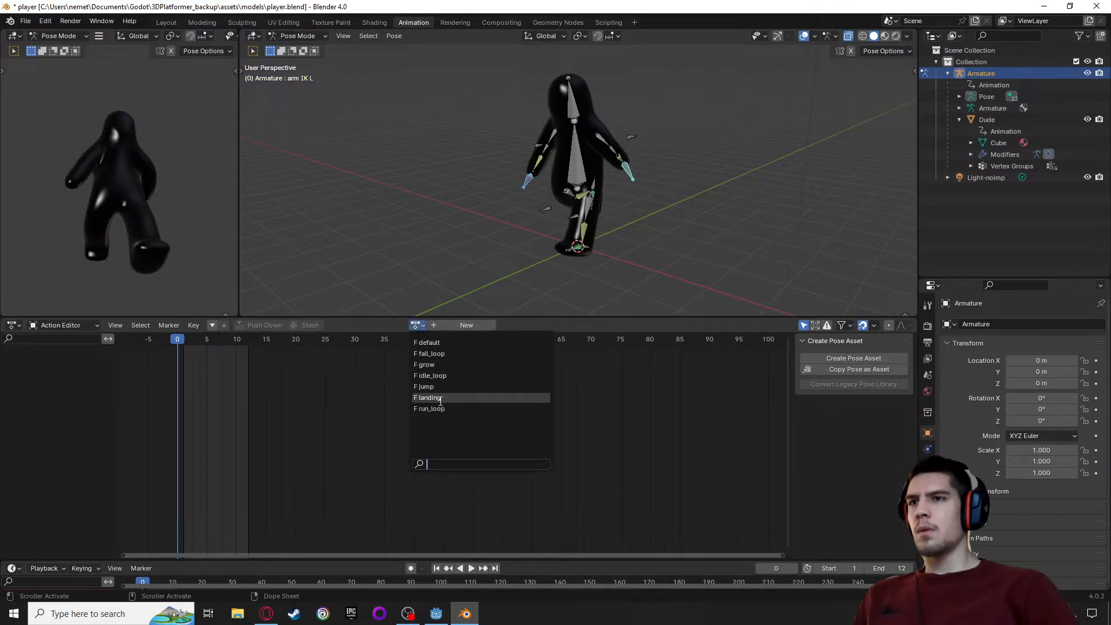
left_click(436, 375)
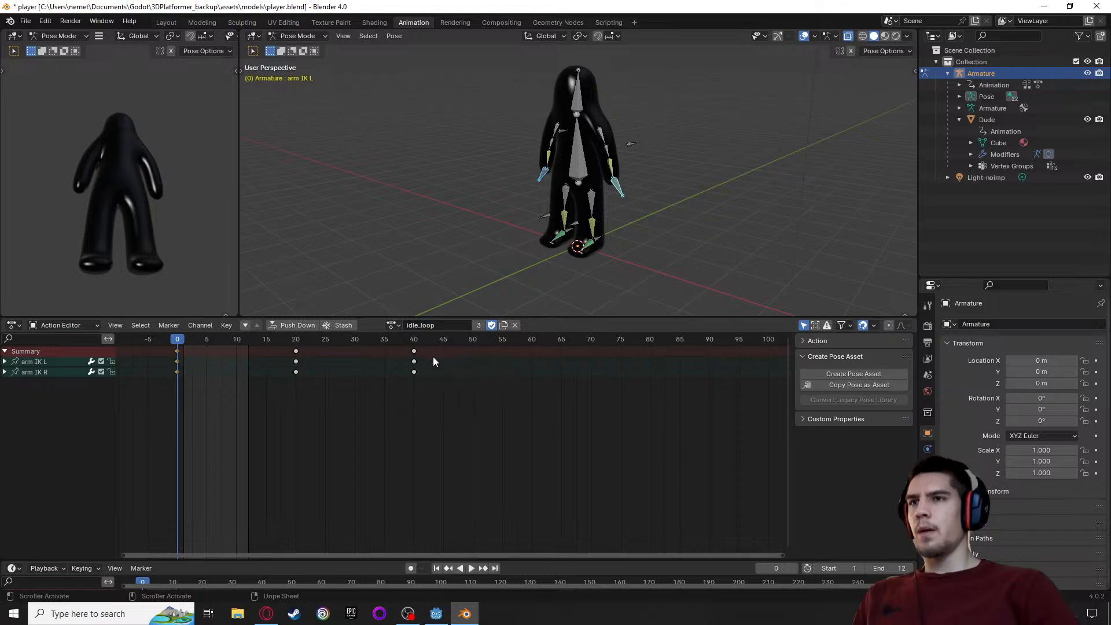
left_click(898, 569)
type("39")
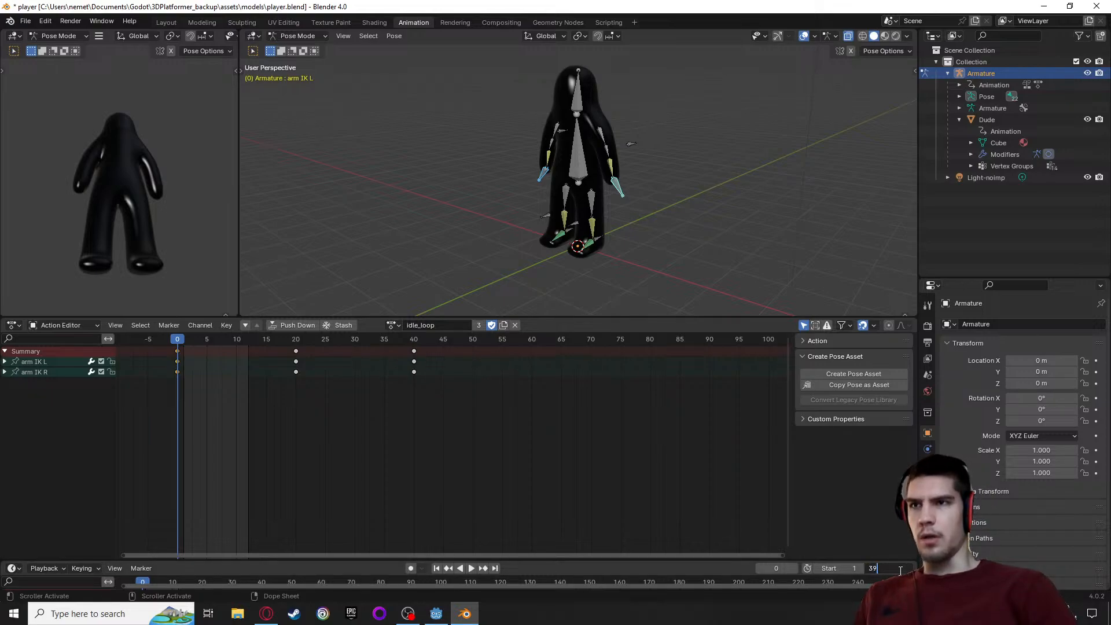
key("Return")
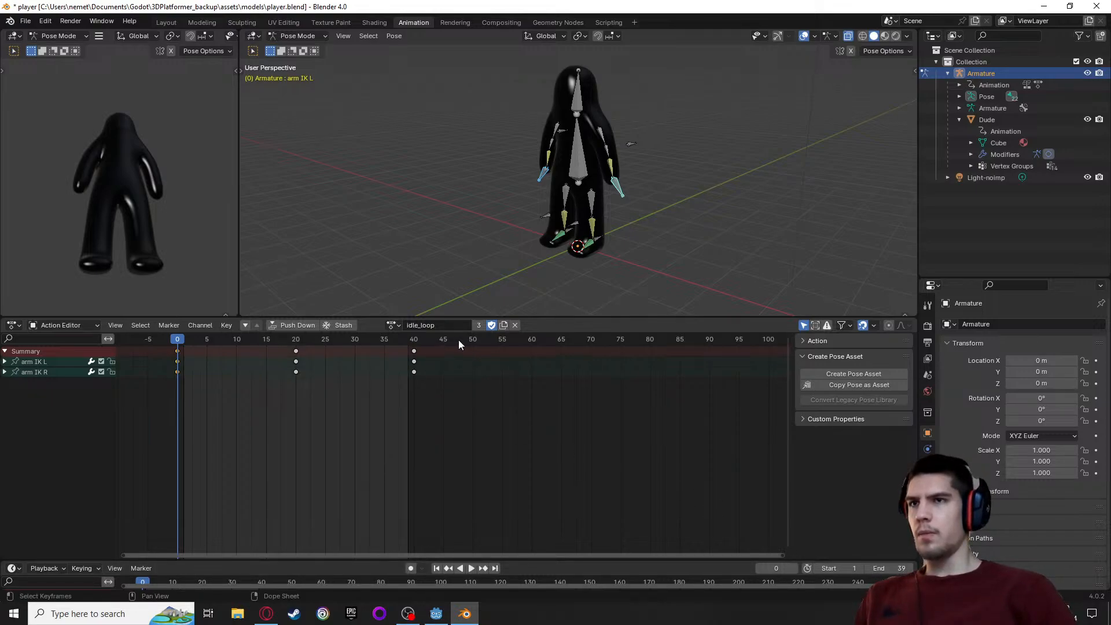
left_click(515, 324)
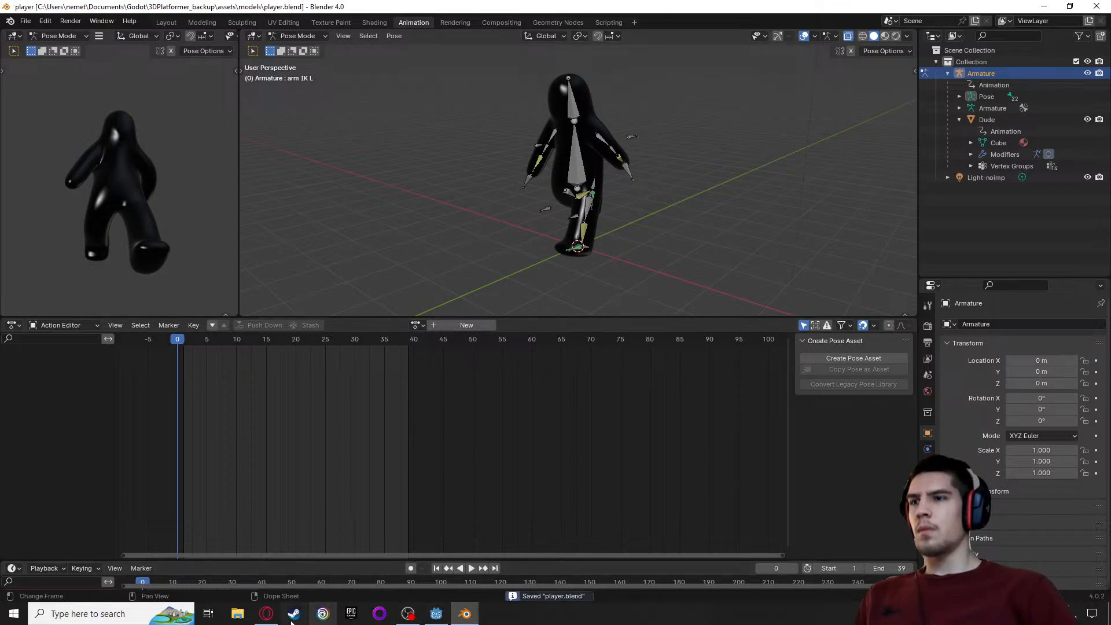
Switch to Godot and reopen the advanced import settings of player.blend
left_click(266, 613)
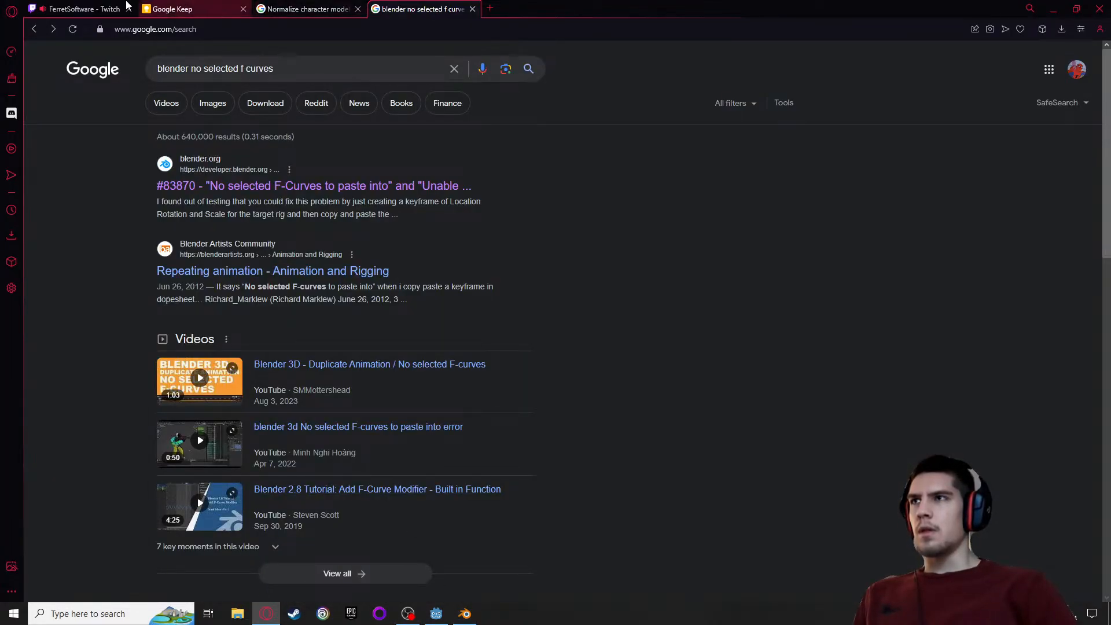
left_click(436, 613)
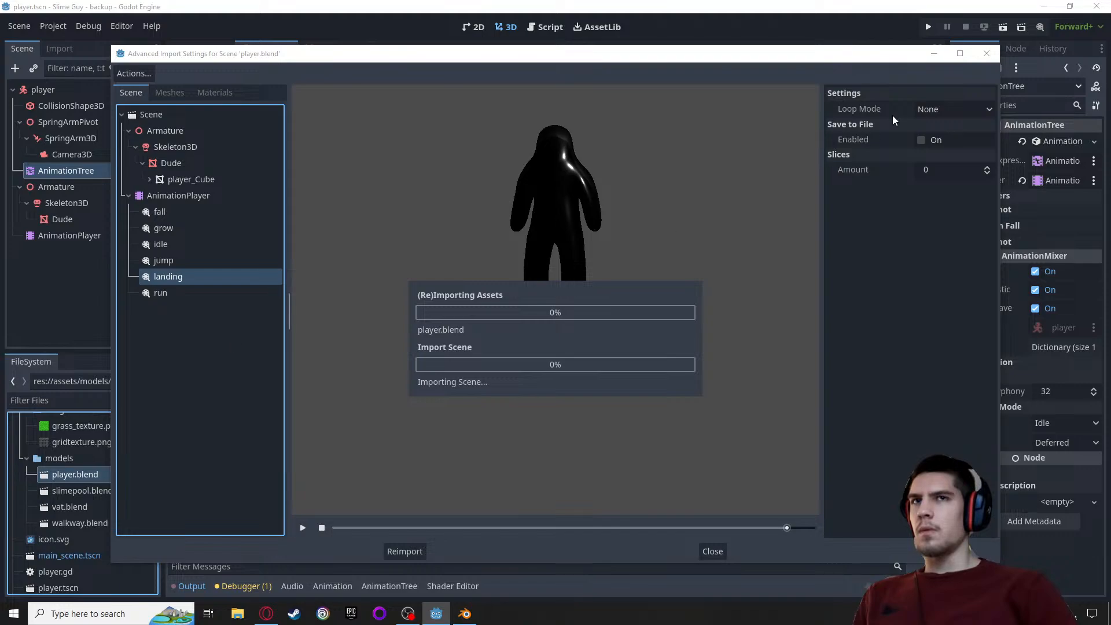
left_click(986, 55)
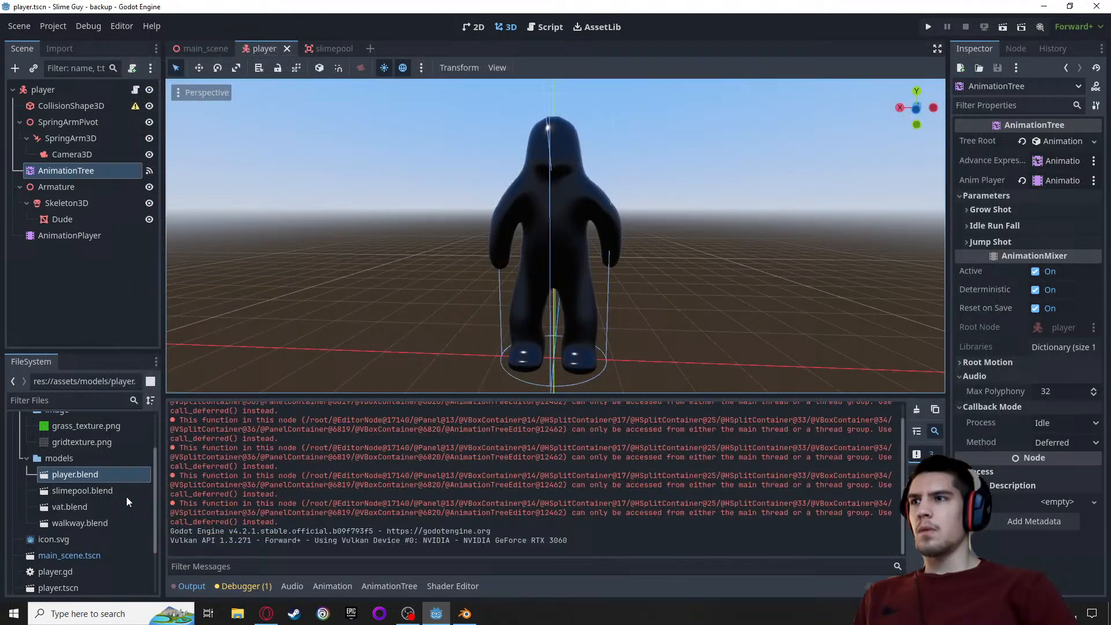
double_click(58, 474)
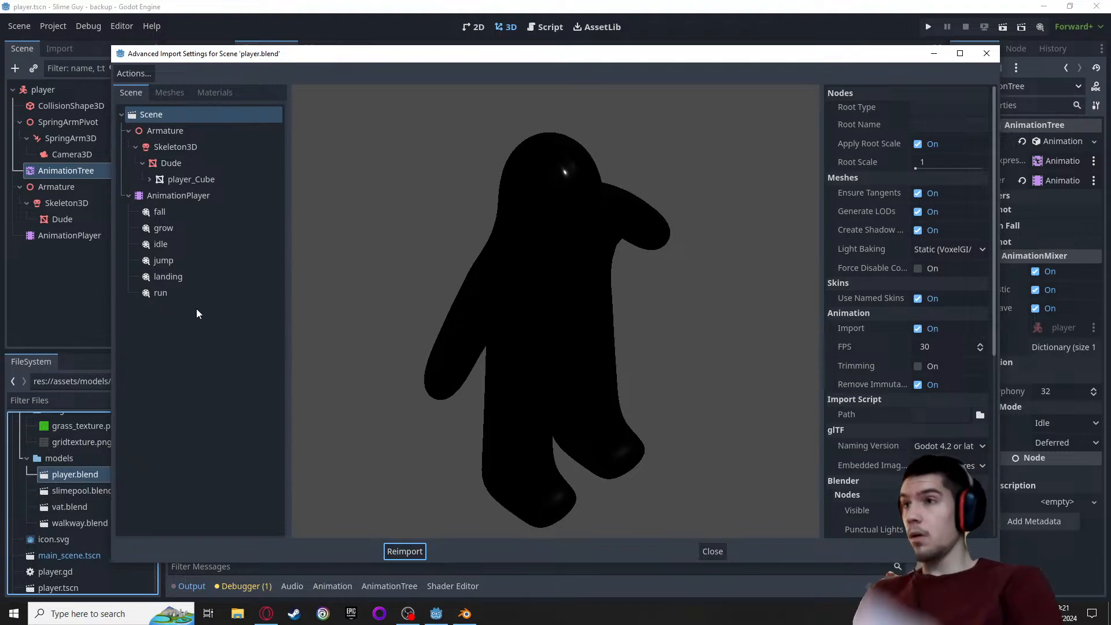
Preview the reimported run, idle and fall animations of player.blend
left_click(185, 294)
scroll(444, 371, "down", 8)
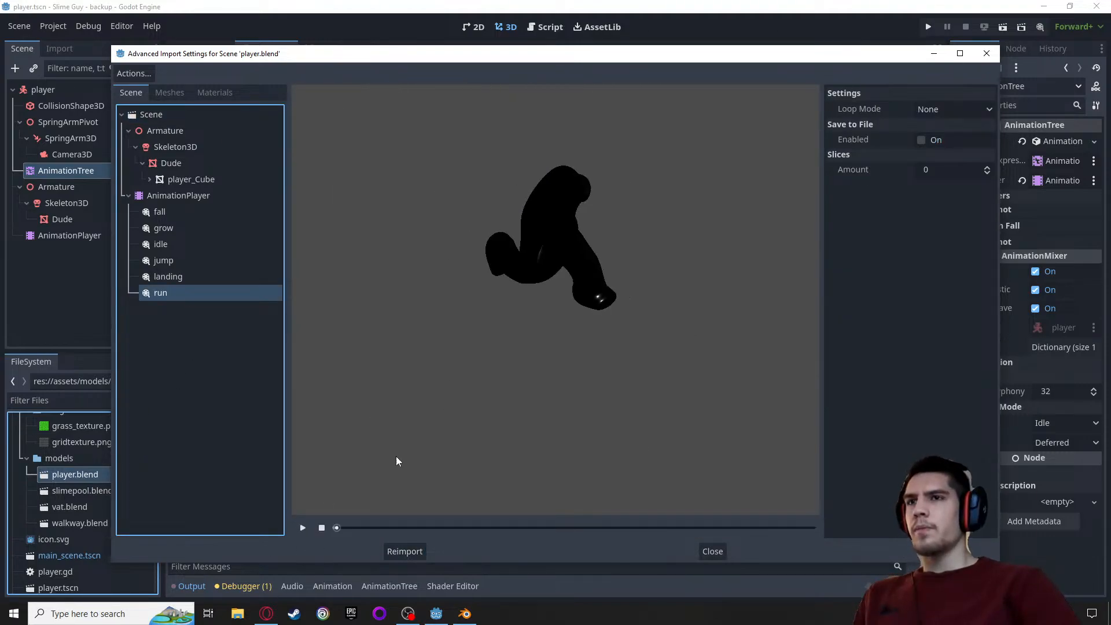
left_click(302, 527)
left_click(567, 283)
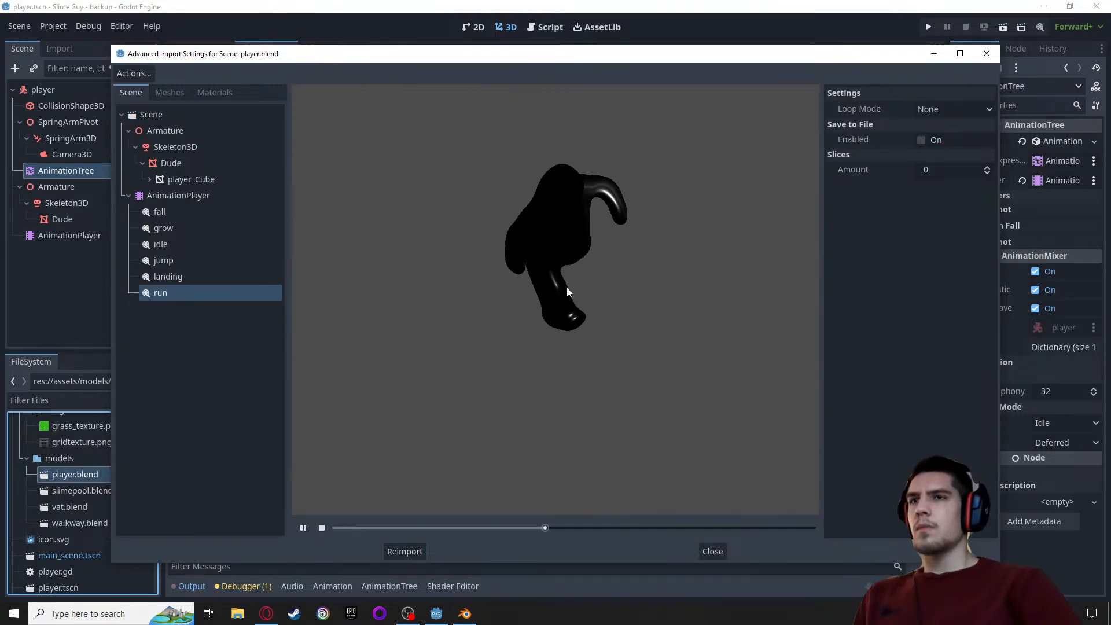
left_click(183, 246)
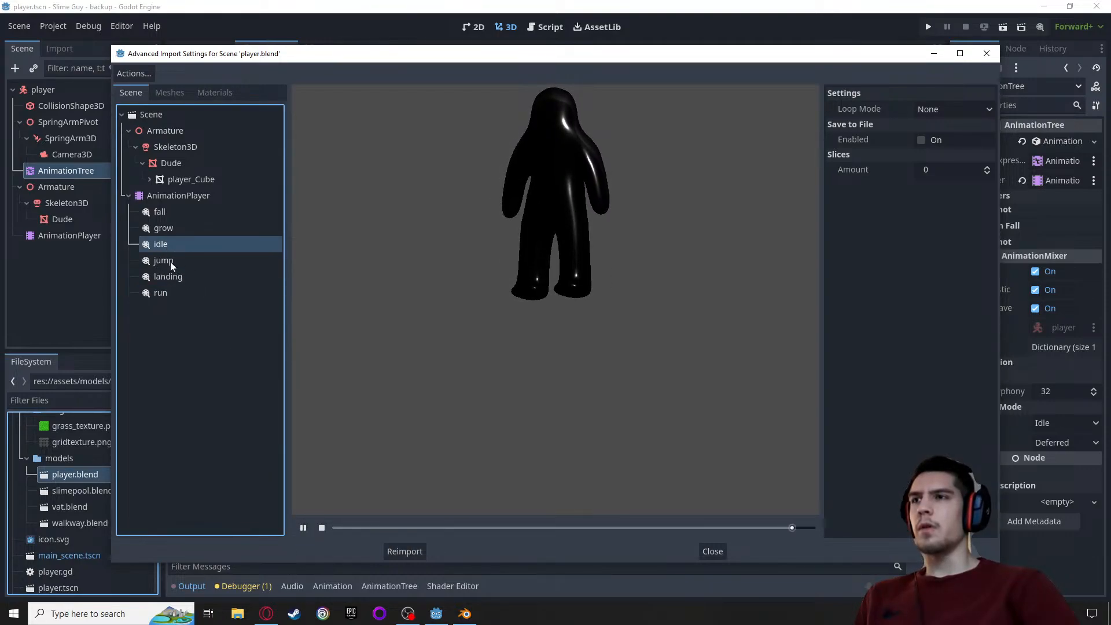
left_click(165, 213)
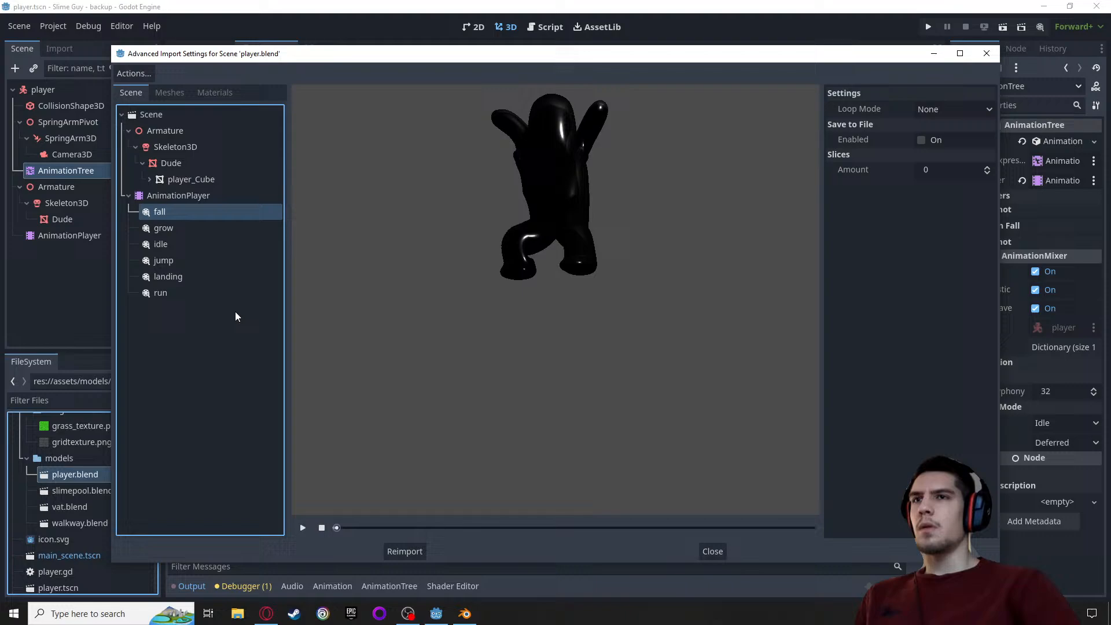
left_click(301, 527)
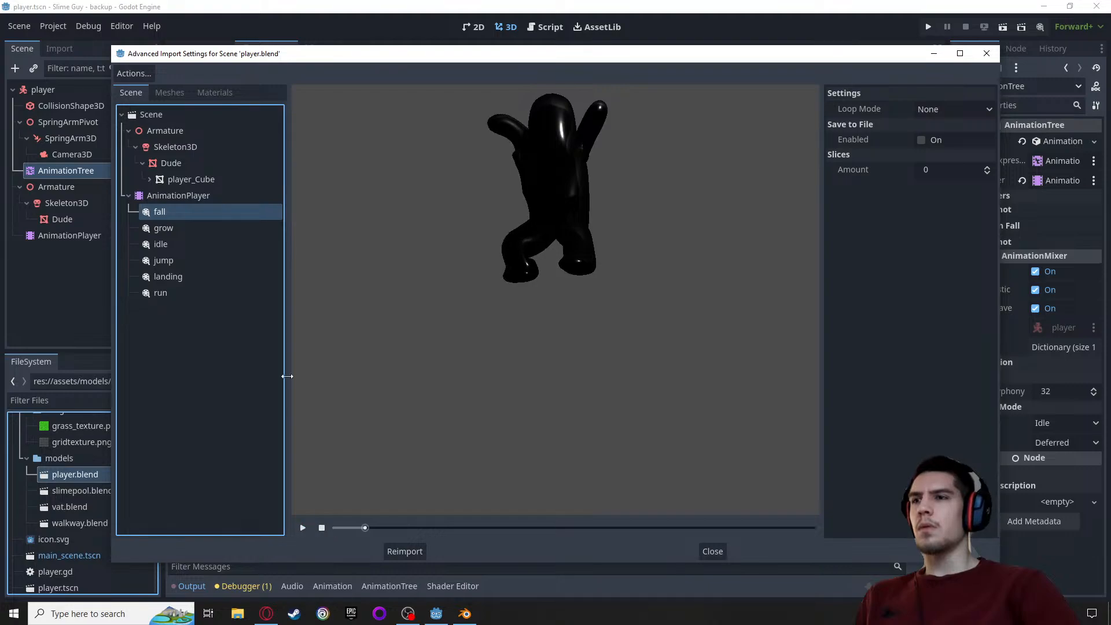
Check the grow and idle animations and play back the imported jump and landing motions
left_click(169, 227)
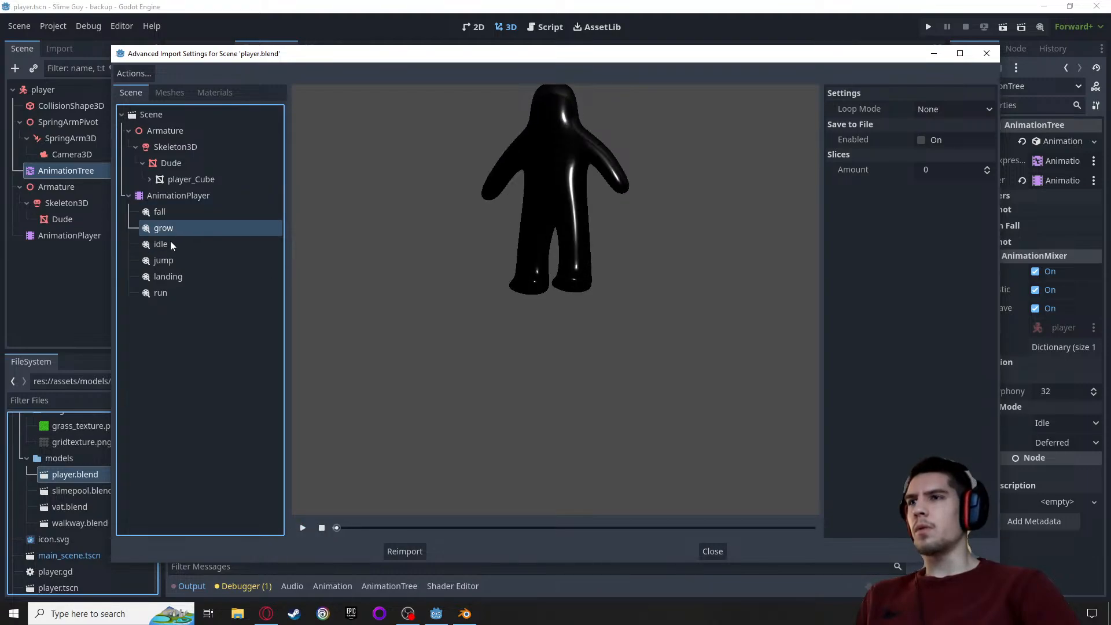
left_click(170, 244)
left_click(173, 260)
left_click(303, 529)
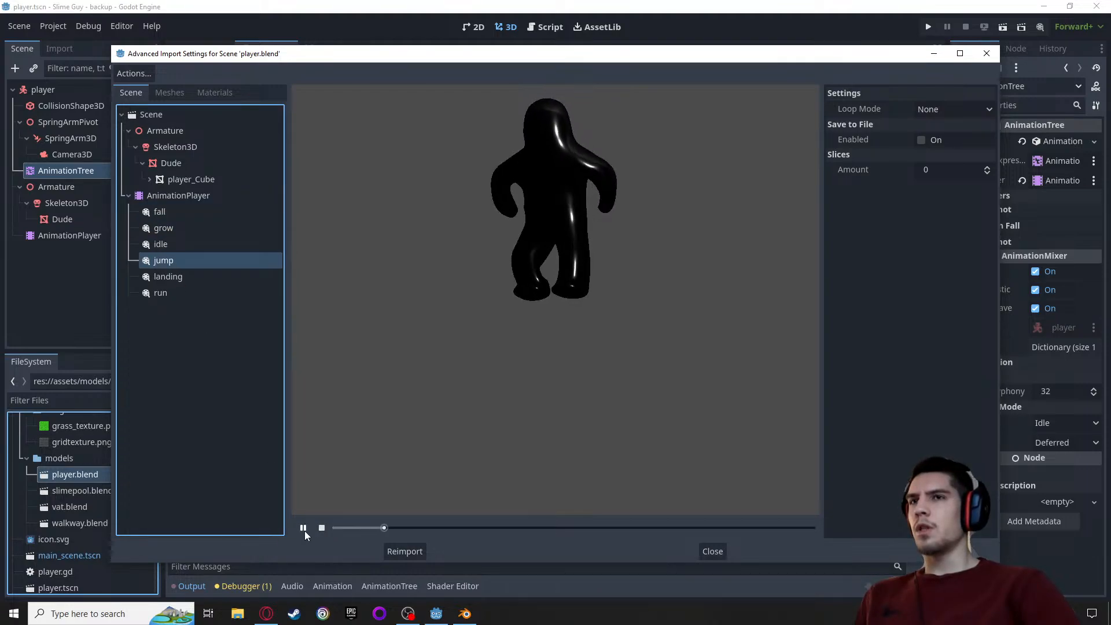
left_click(303, 528)
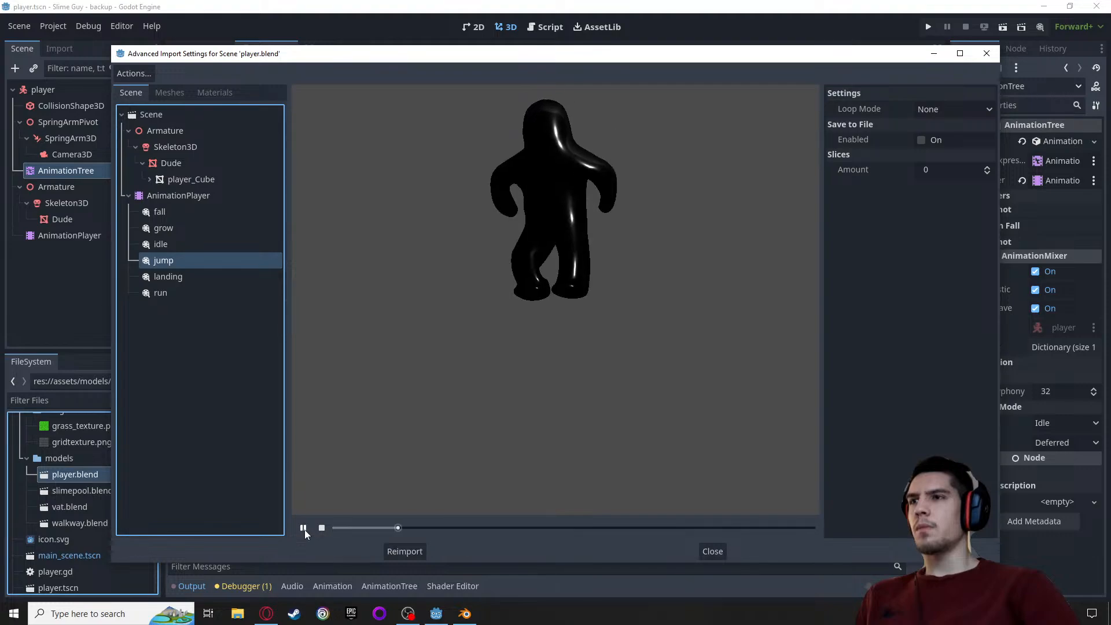
left_click(167, 276)
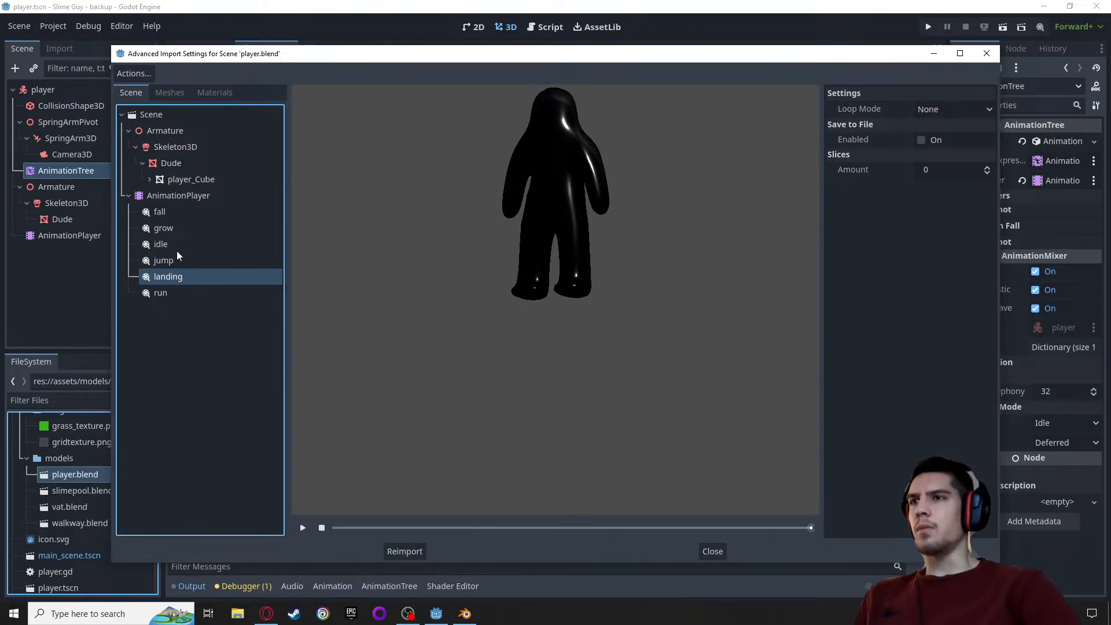
Replay the fall animation and close the advanced import settings
left_click(159, 212)
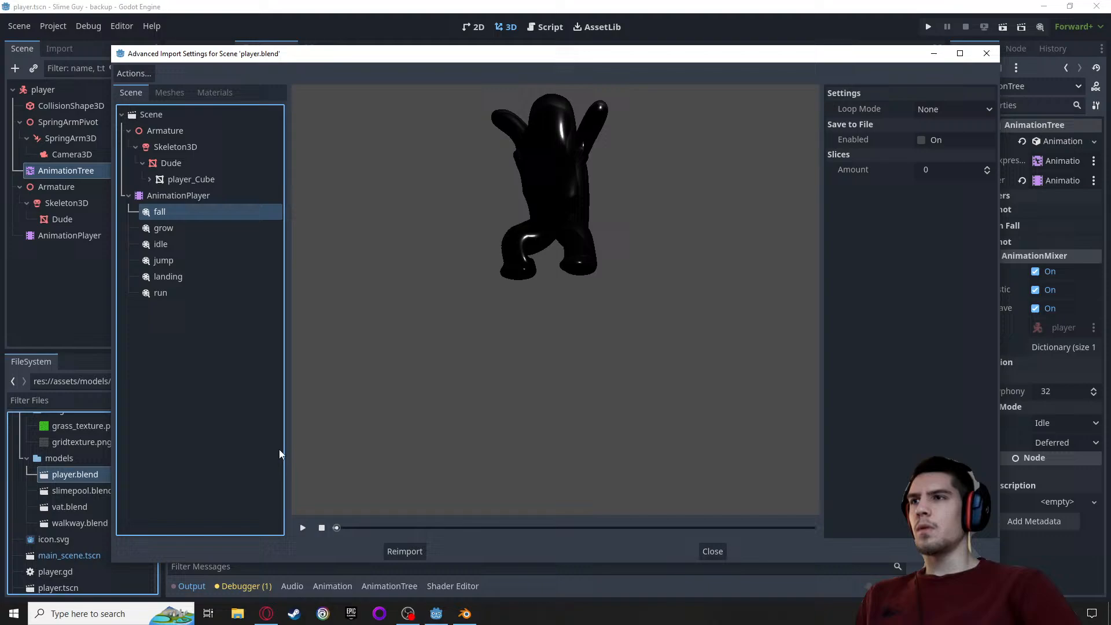
left_click(304, 528)
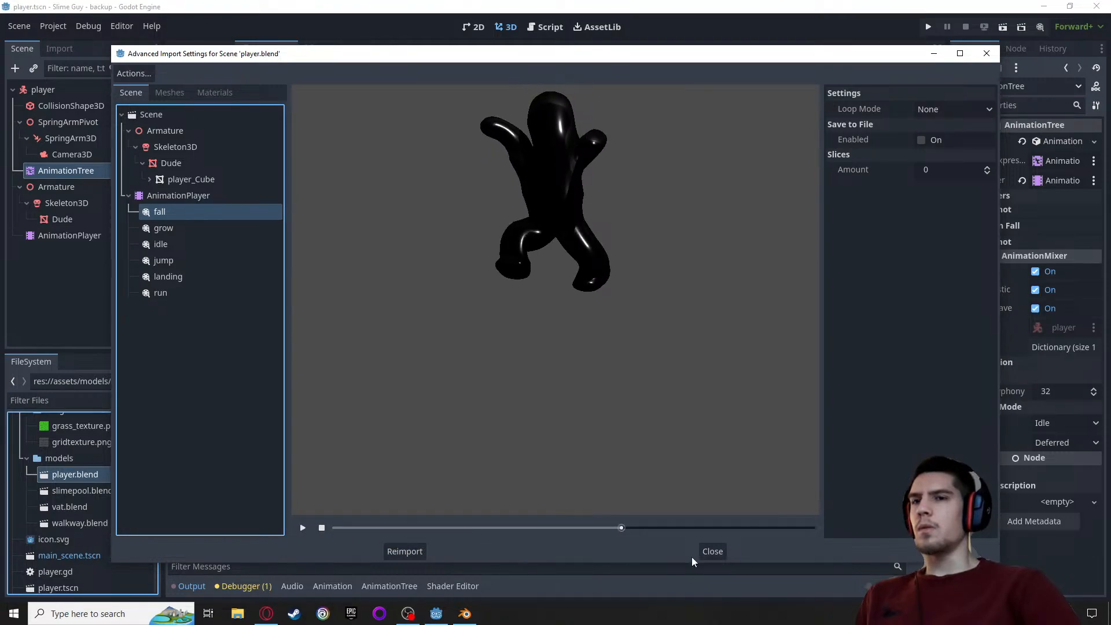
left_click(710, 553)
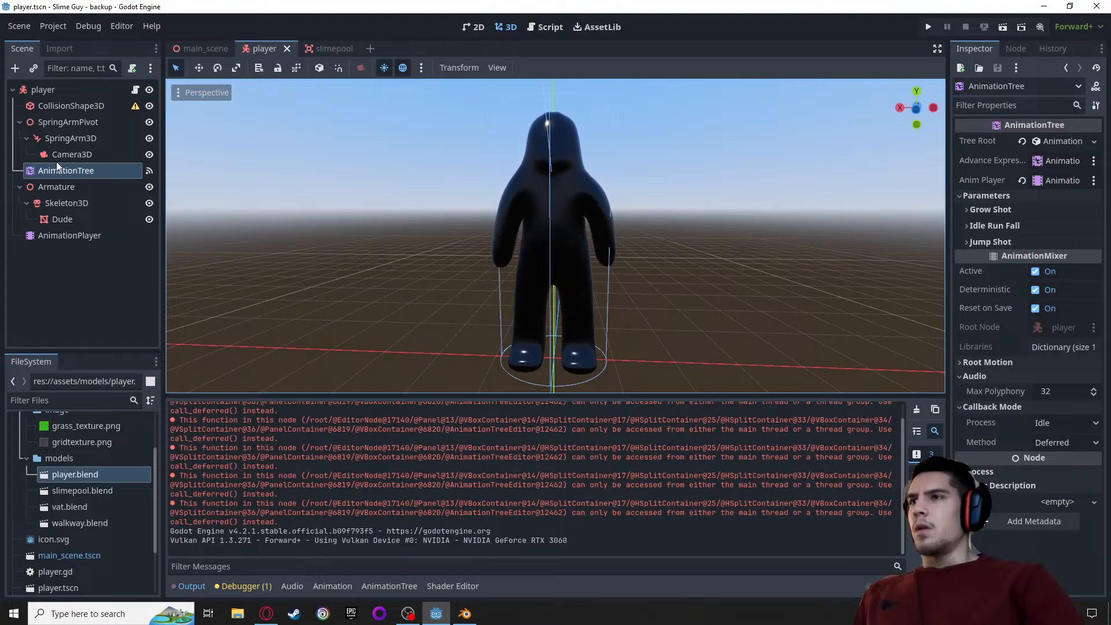
Open player.blend as a new inherited scene to inspect its AnimationPlayer, and close it to return to the player scene
right_click(67, 478)
left_click(106, 316)
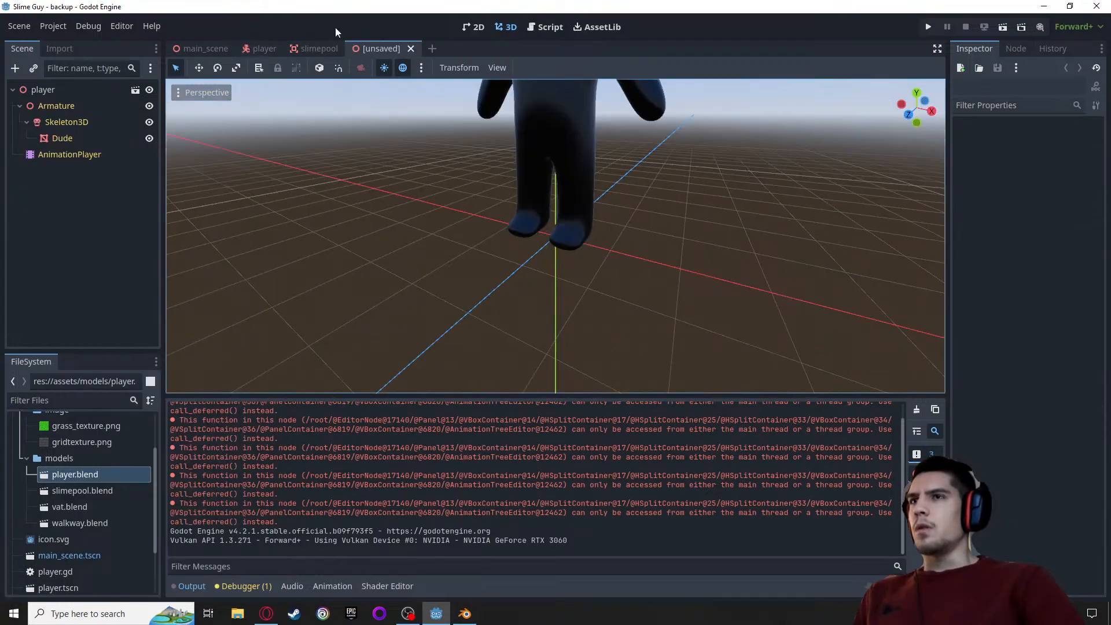
left_click(49, 154)
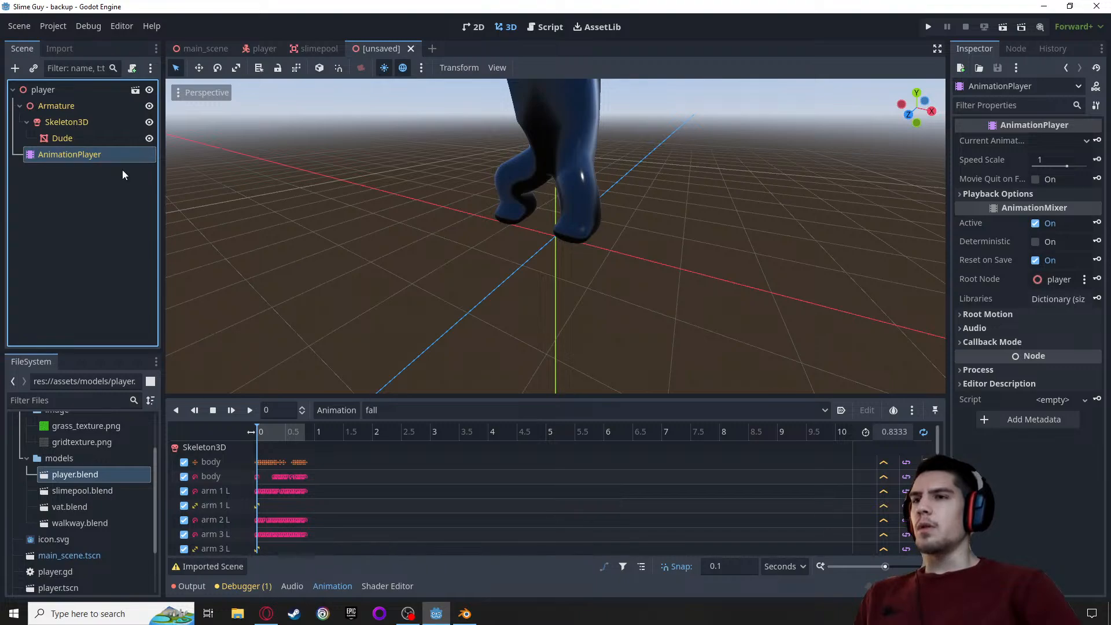
scroll(286, 193, "down", 4)
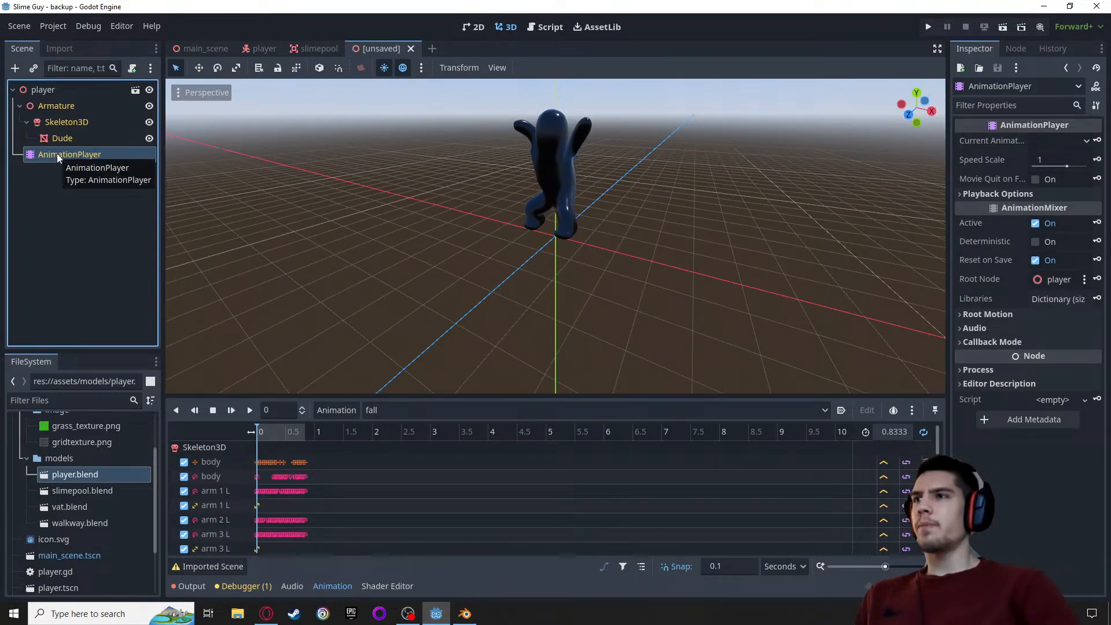
left_click(410, 48)
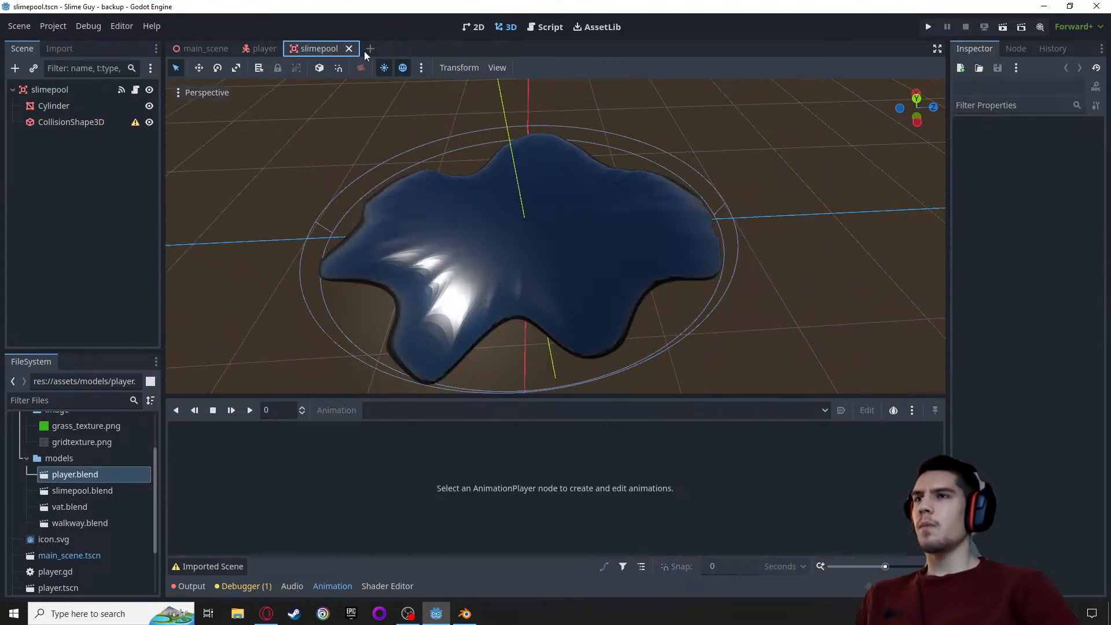
left_click(258, 51)
Delete the AnimationPlayer node from the player scene and undo the deletion
left_click(60, 235)
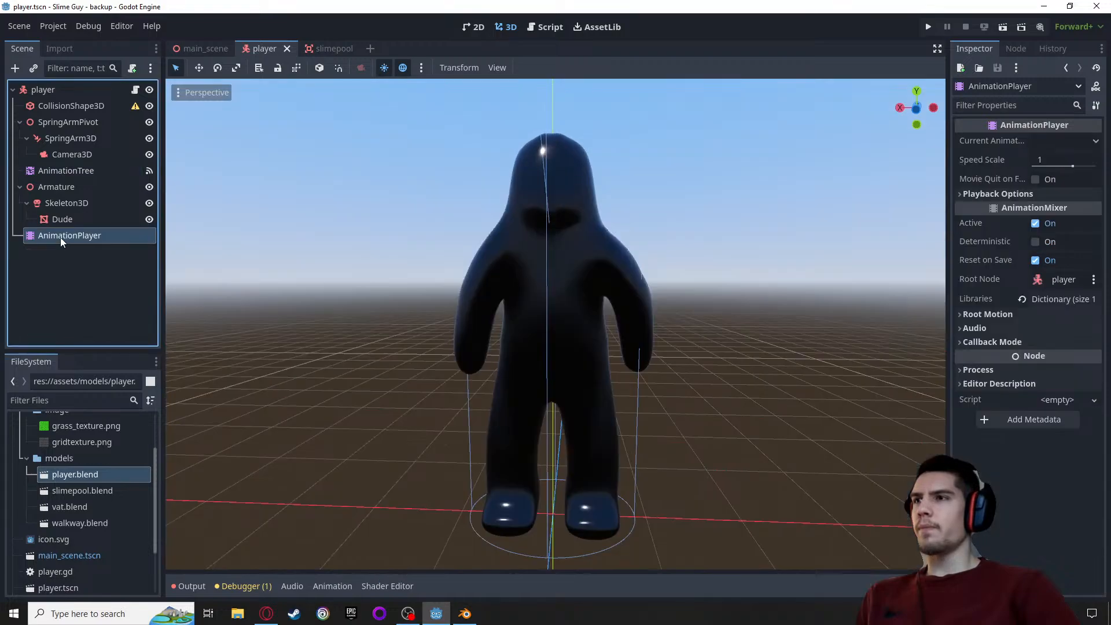
key("Delete")
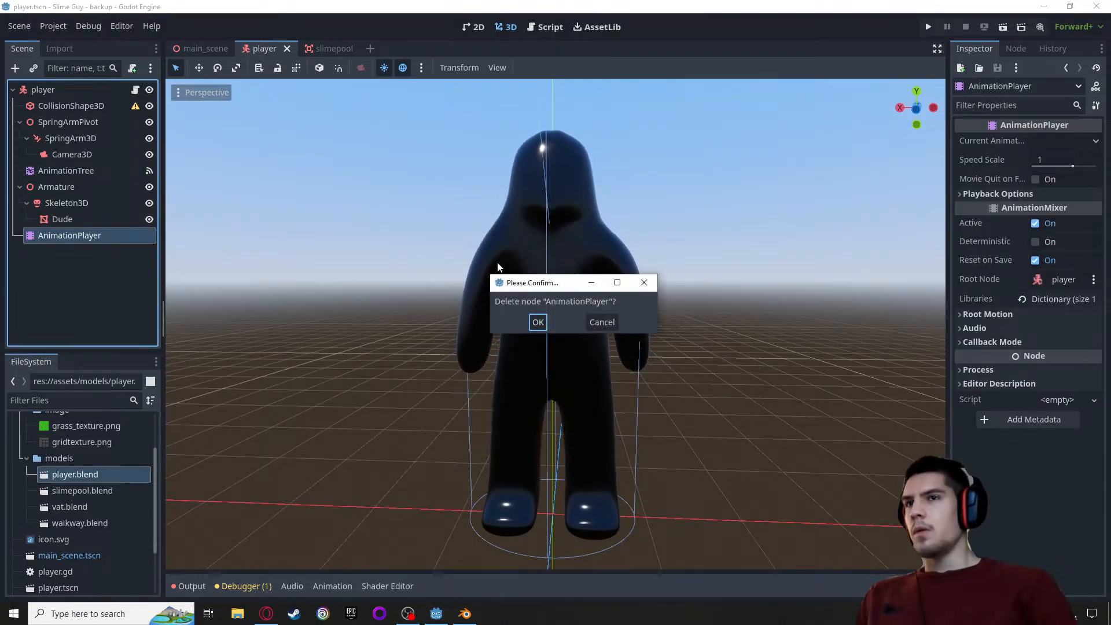
key("Return")
left_click(54, 91)
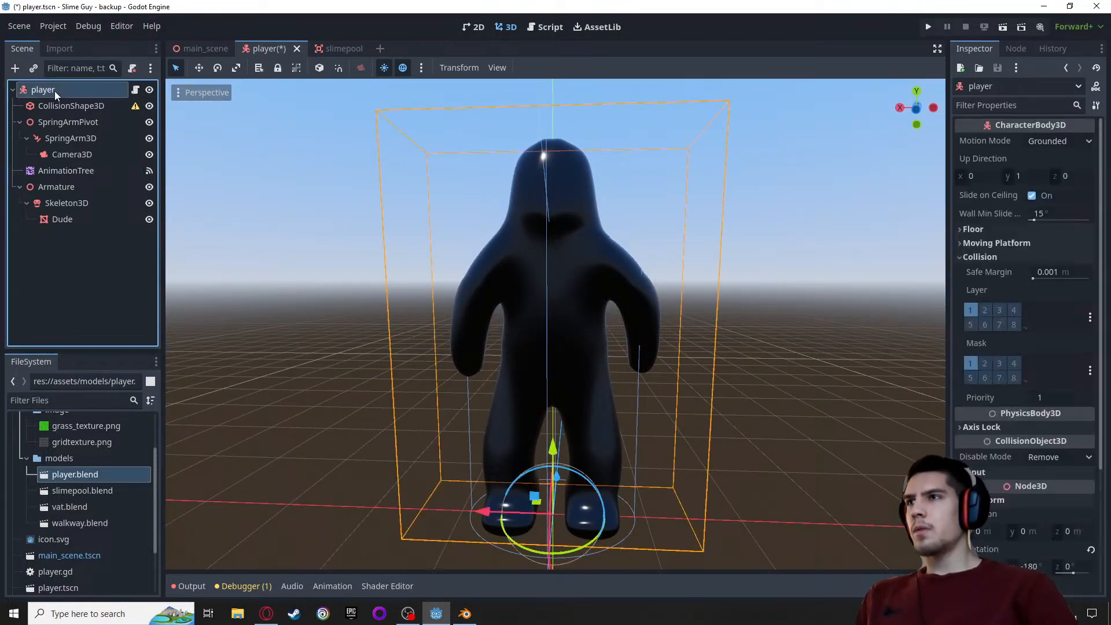
key("ctrl+z")
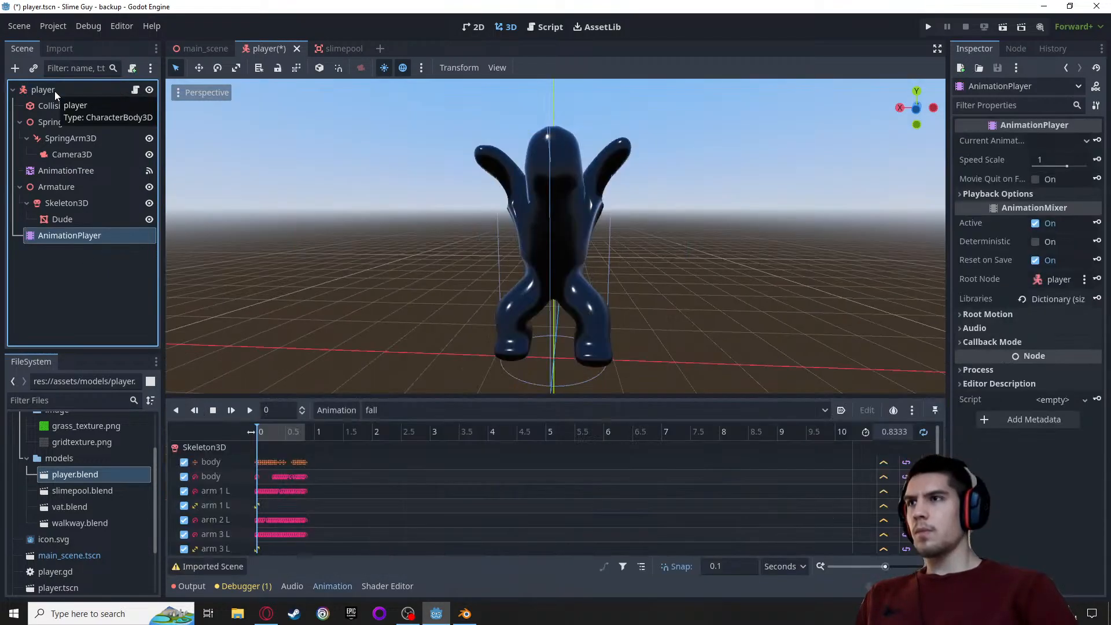
double_click(70, 234)
key("Escape")
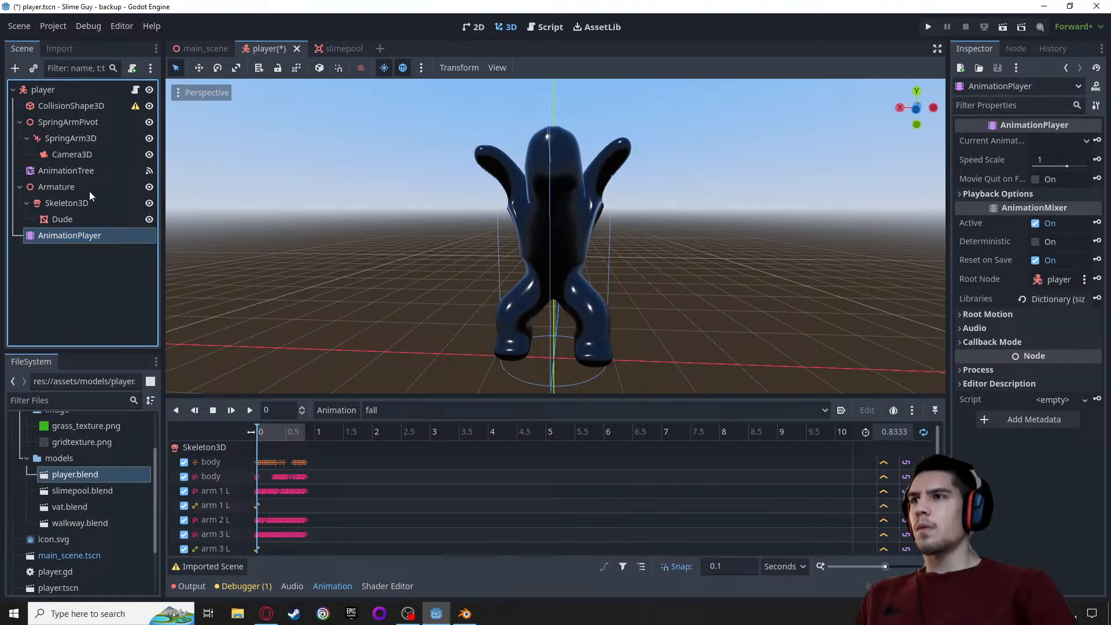
Assign the scene's AnimationPlayer node as the AnimationTree's Anim Player
left_click(78, 172)
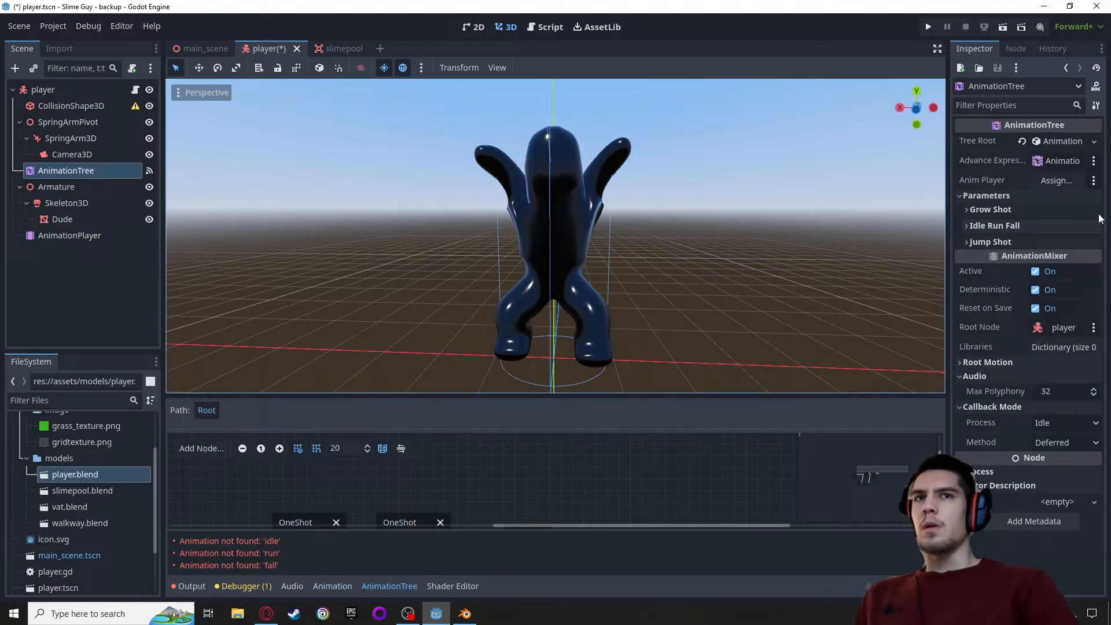
left_click(1068, 181)
left_click(514, 503)
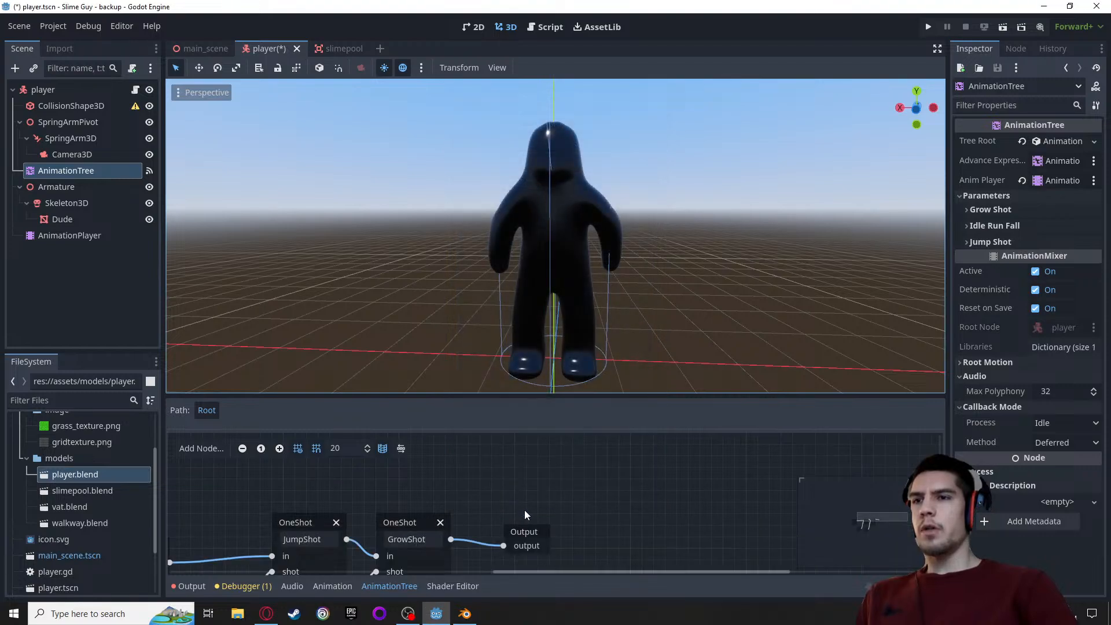
Select the player's CollisionShape3D and examine how its cylinder fits around the character in the rear orthogonal view
left_click(68, 235)
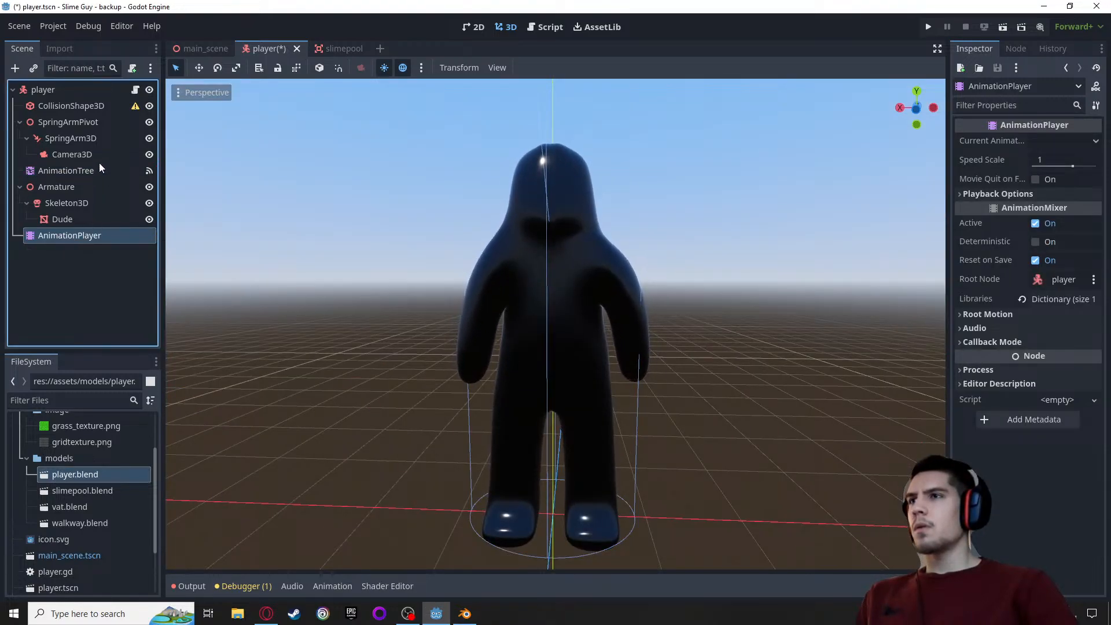
left_click(59, 89)
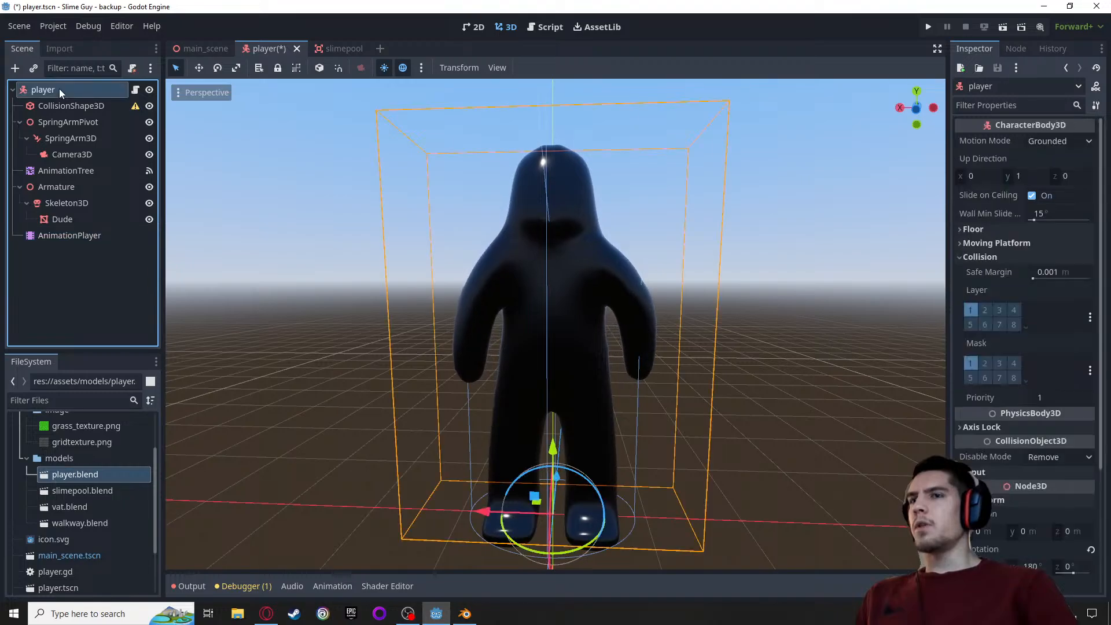
left_click(80, 107)
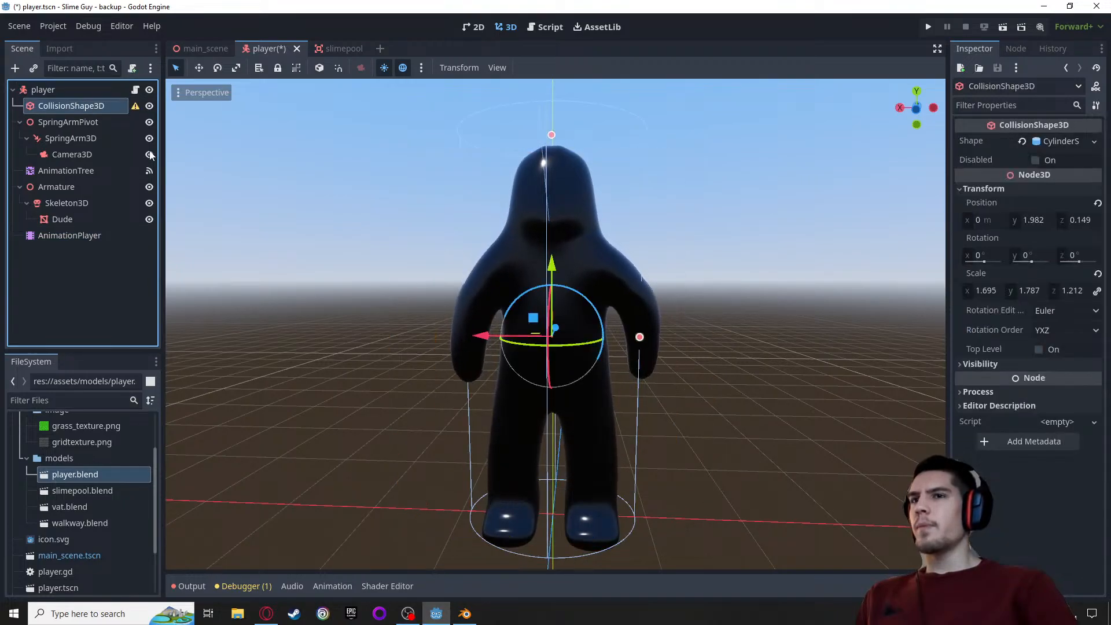
right_click_drag(418, 300, 432, 320)
middle_click_drag(486, 379, 478, 367)
middle_click_drag(426, 330, 433, 314)
key("f")
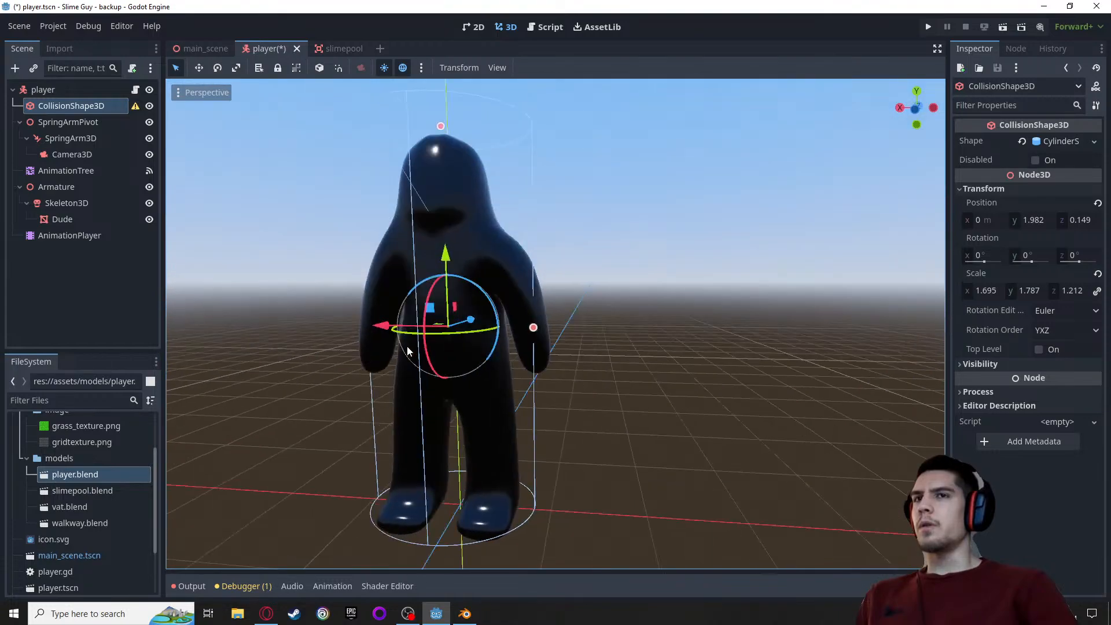
left_click(897, 110)
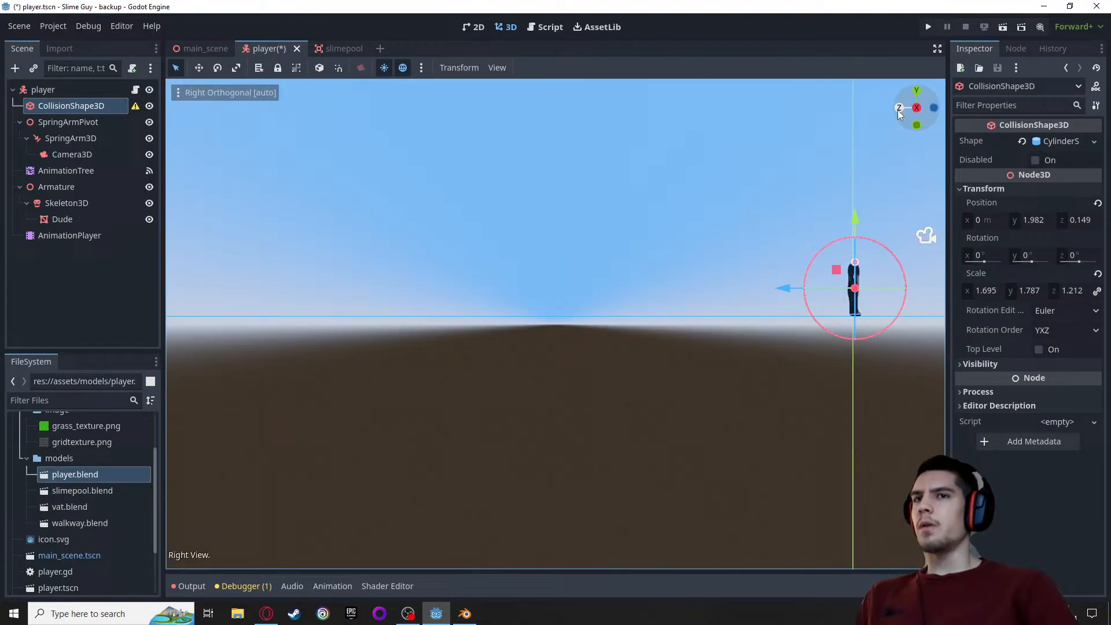
left_click(933, 108)
scroll(523, 272, "up", 5)
scroll(531, 242, "up", 6)
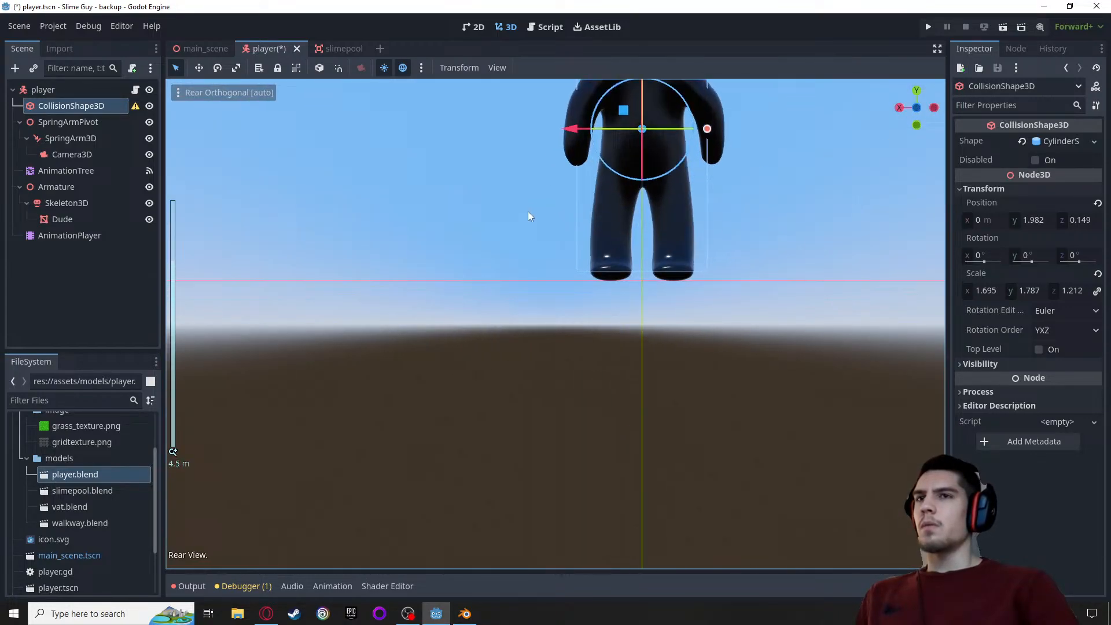
middle_click_drag(524, 210, 421, 417, "shift")
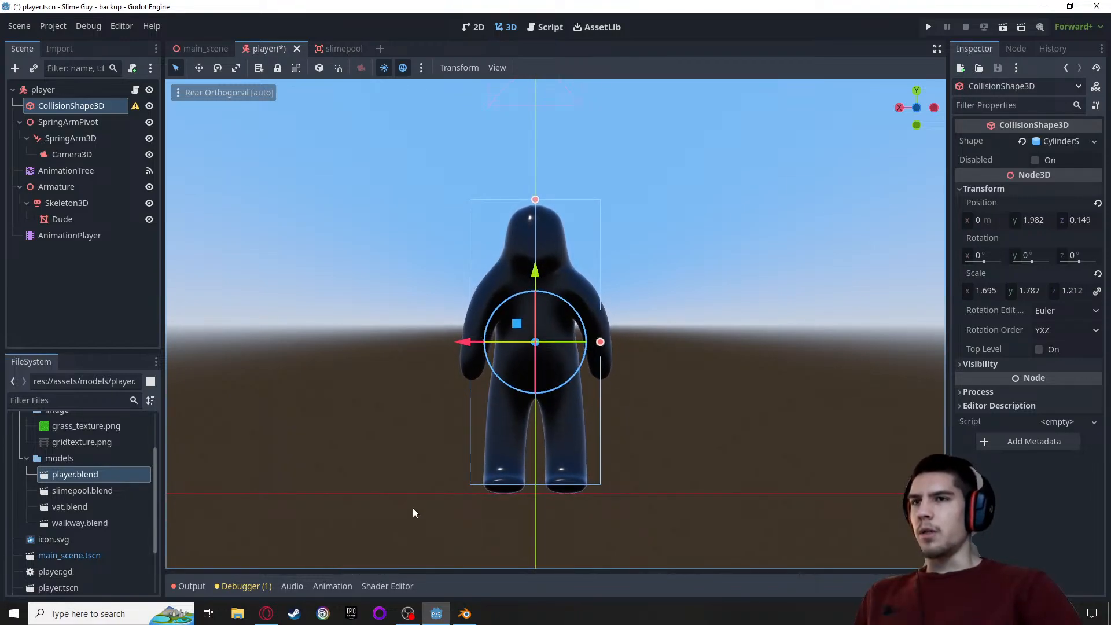
scroll(618, 473, "down", 3)
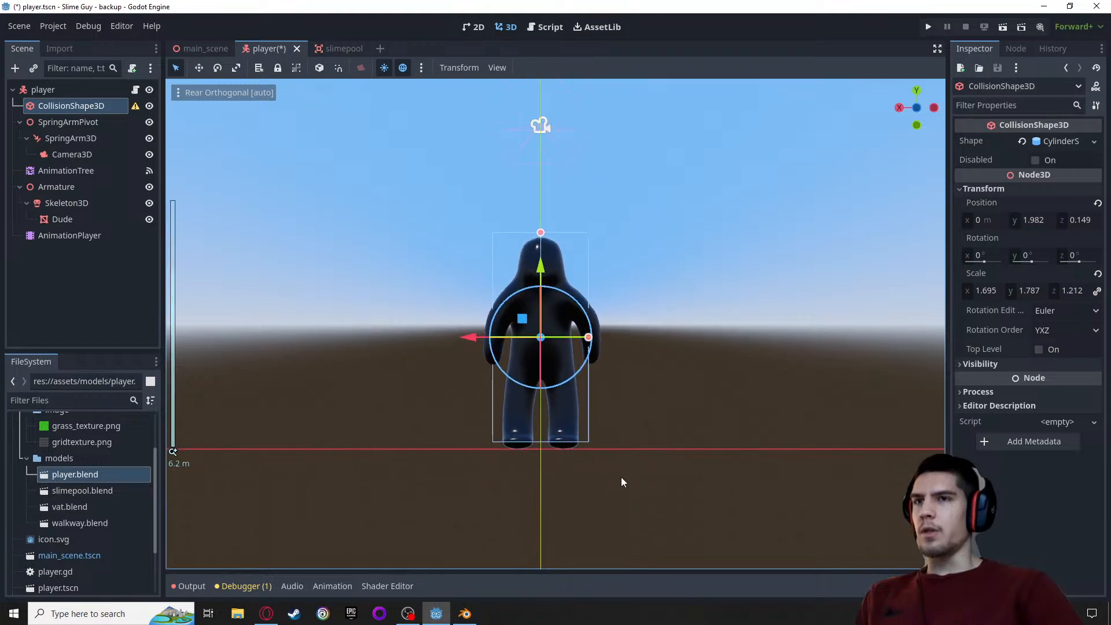
scroll(620, 482, "up", 5)
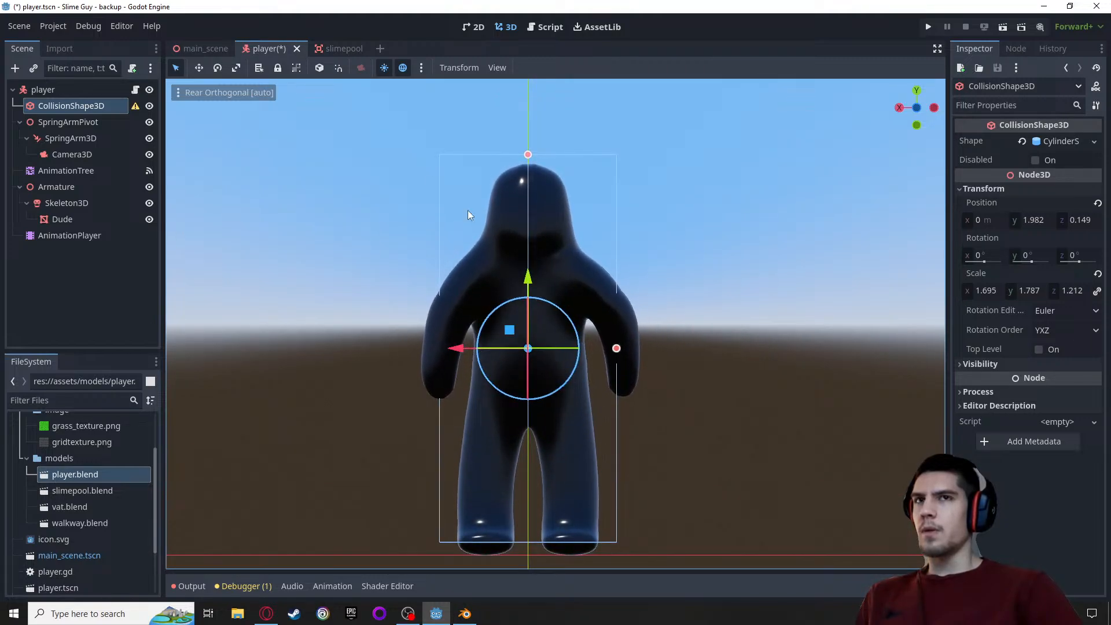
Scale the collision cylinder to about 2.137 on X and 1.851 on Y to cover the character's arms and height
left_click(198, 67)
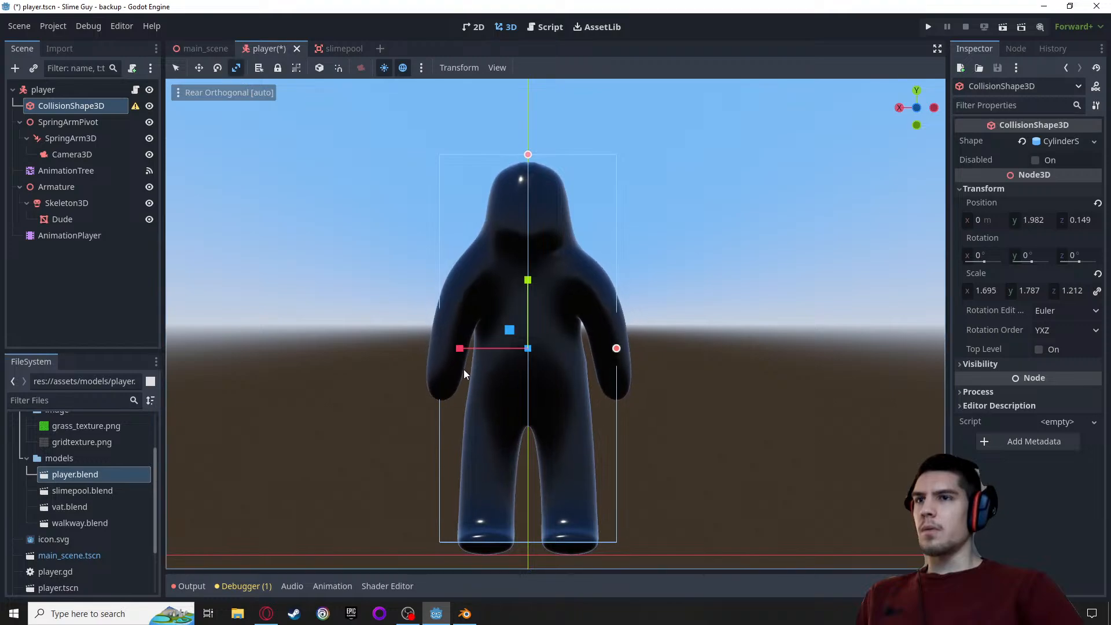
left_click_drag(464, 349, 454, 349)
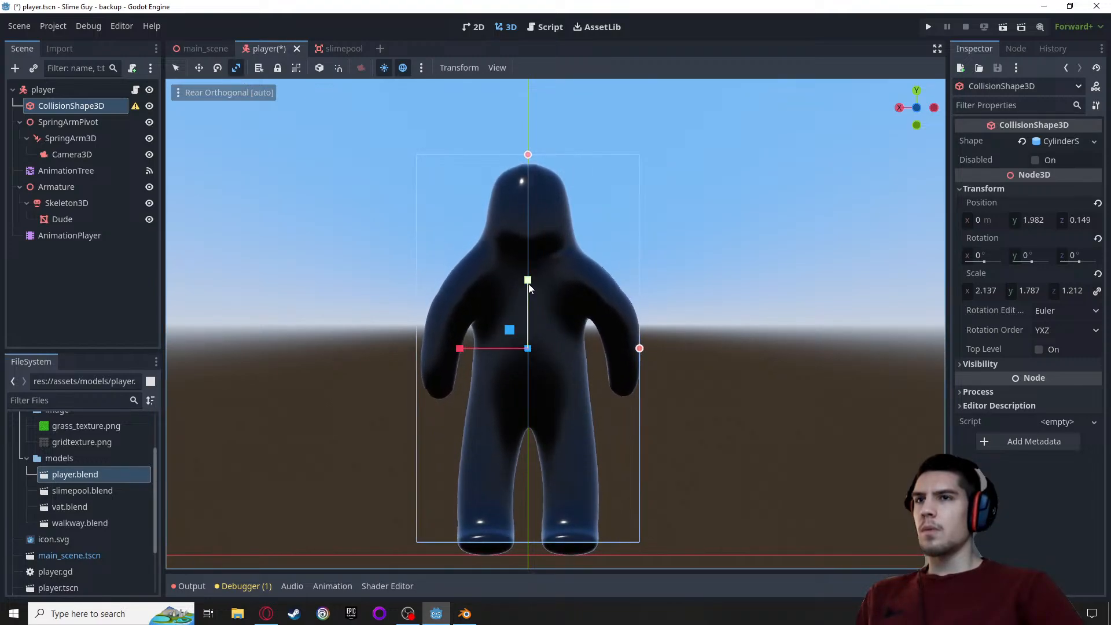
left_click_drag(529, 285, 533, 282)
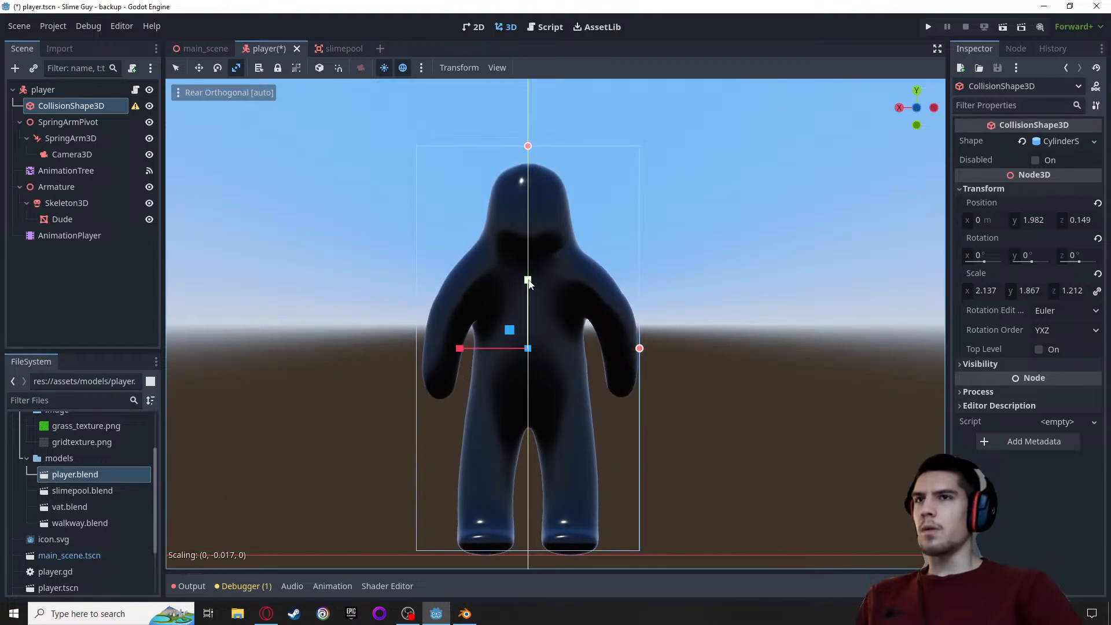
left_click_drag(528, 282, 528, 285)
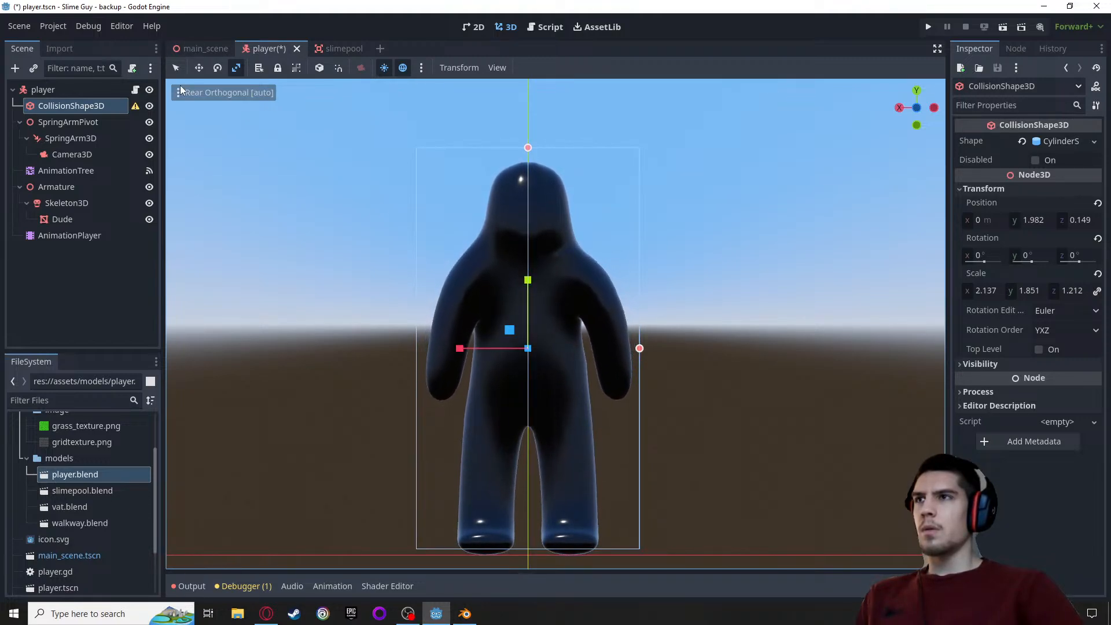
Lower the collision cylinder to Y position 1.876 and scale it to about 1.804 on Y, matching the character's head and feet
key("w")
left_click_drag(528, 278, 528, 280)
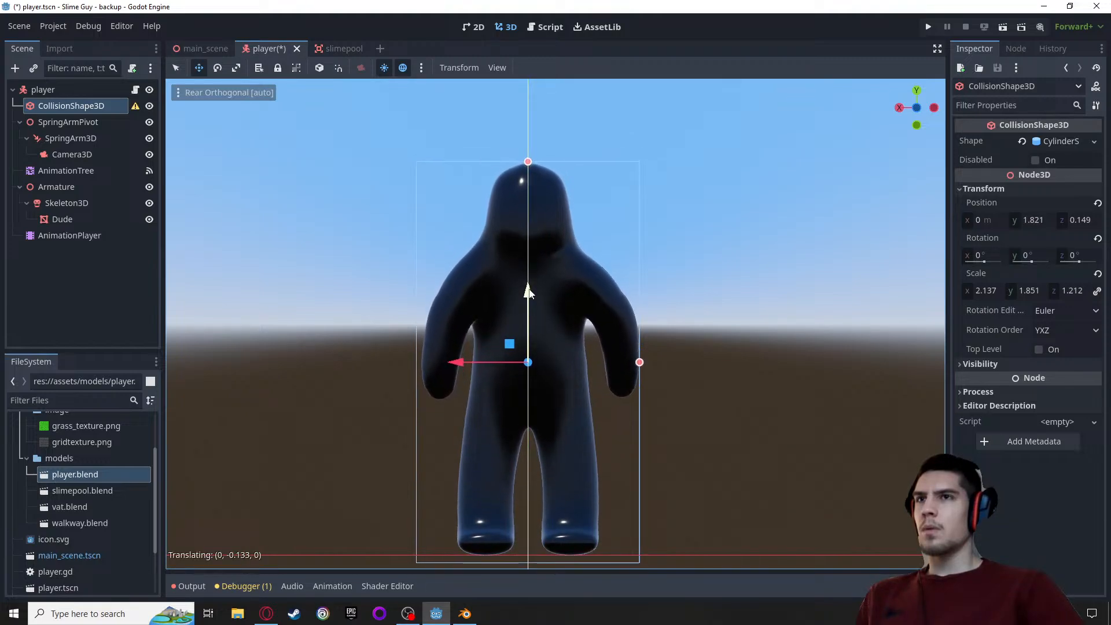
left_click(235, 69)
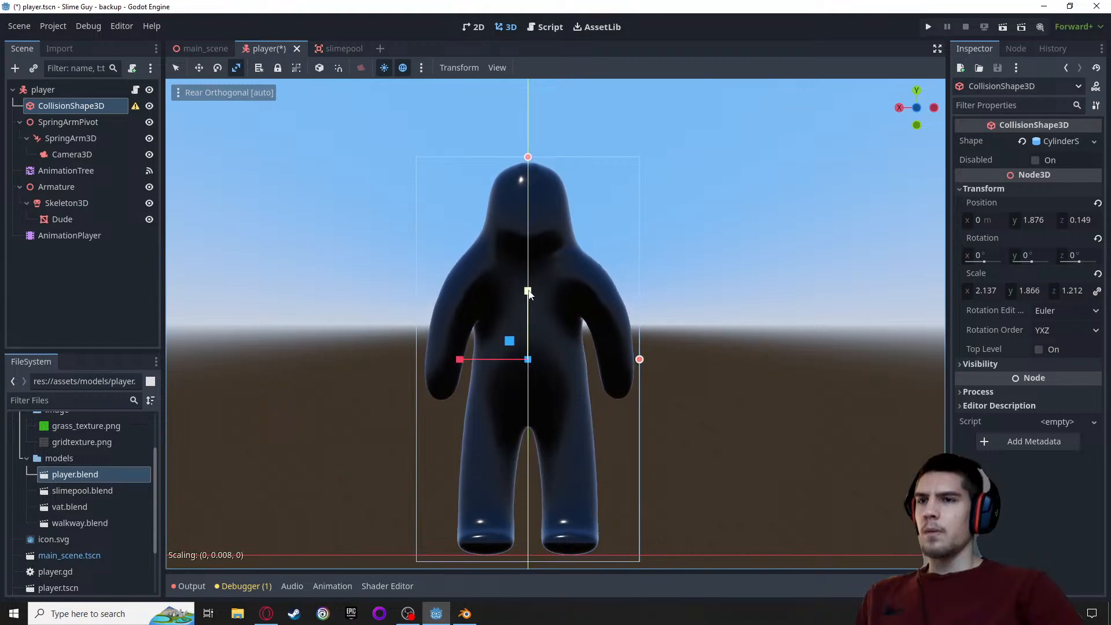
left_click_drag(532, 292, 537, 292)
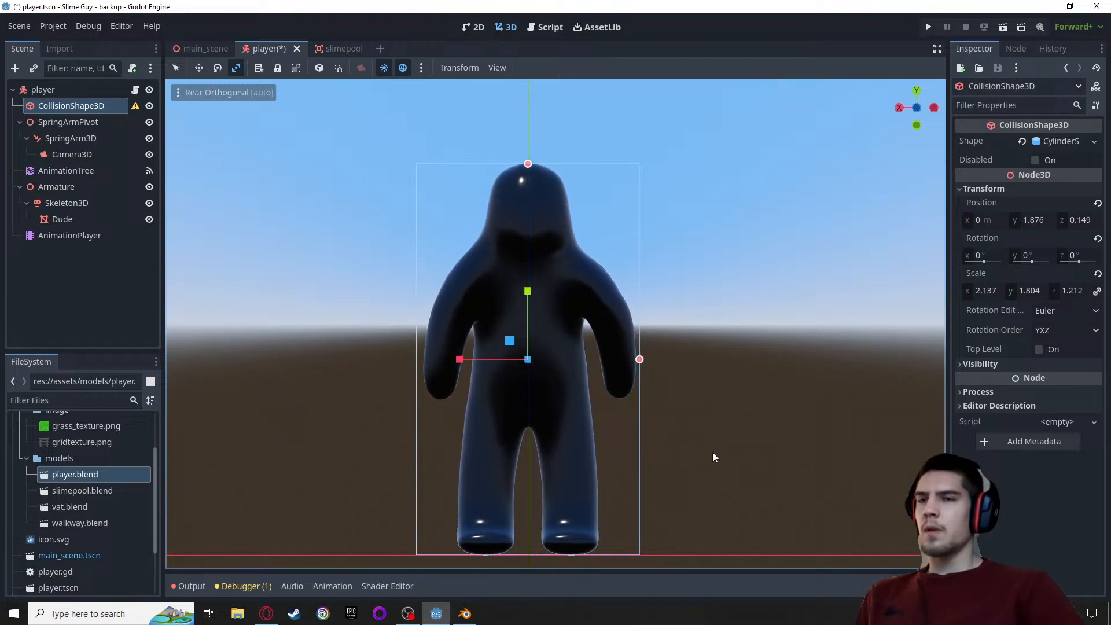
middle_click_drag(707, 449, 721, 186, "shift")
scroll(539, 242, "up", 5)
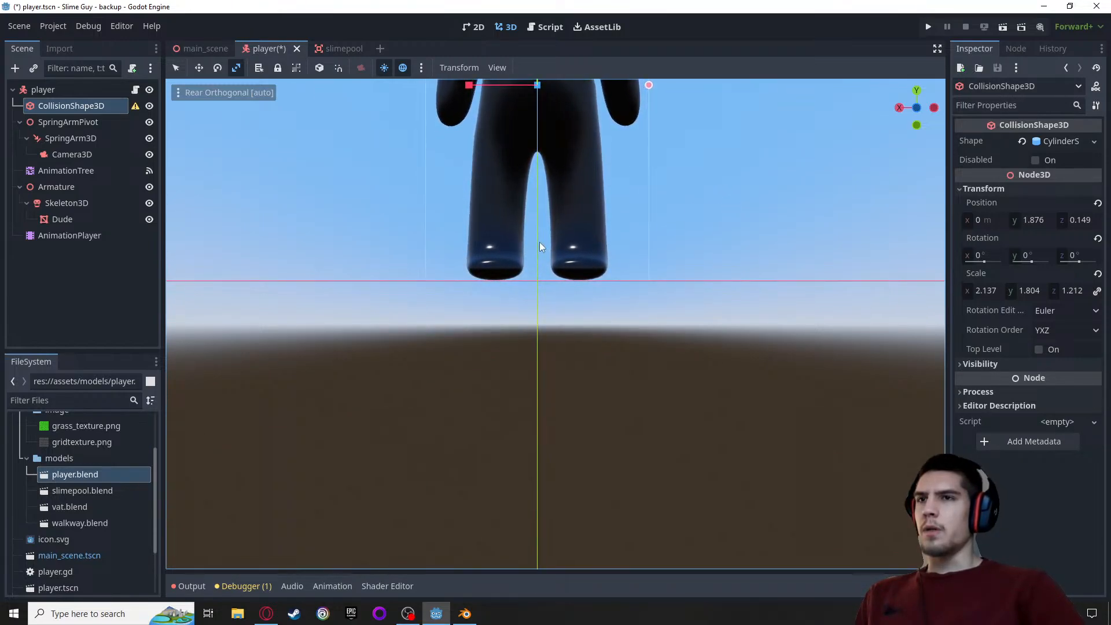
scroll(492, 223, "down", 8)
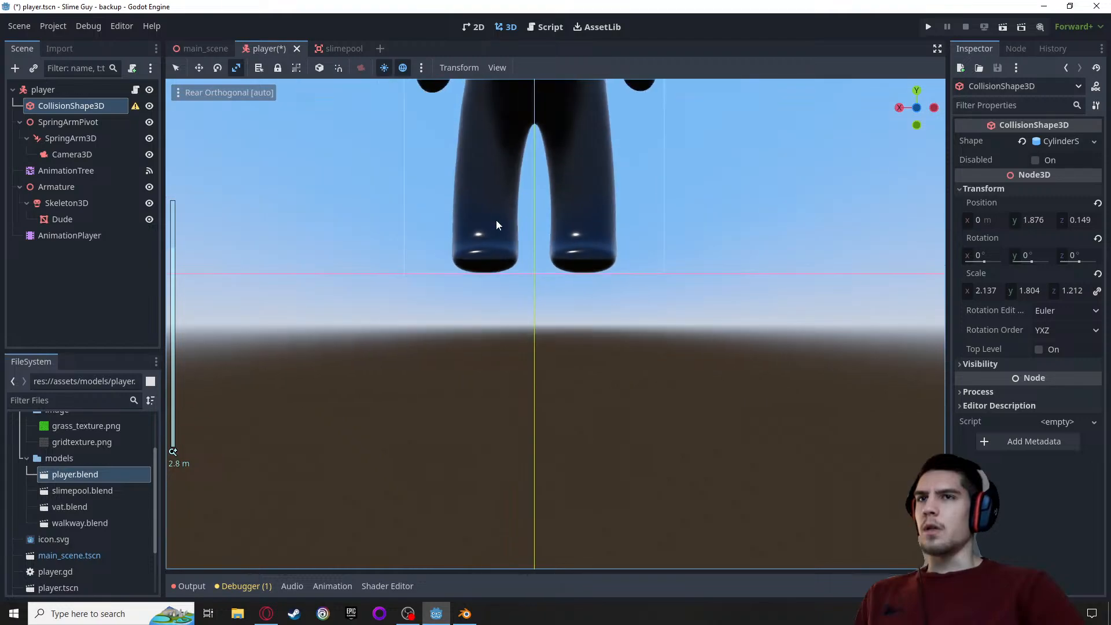
scroll(666, 258, "up", 2)
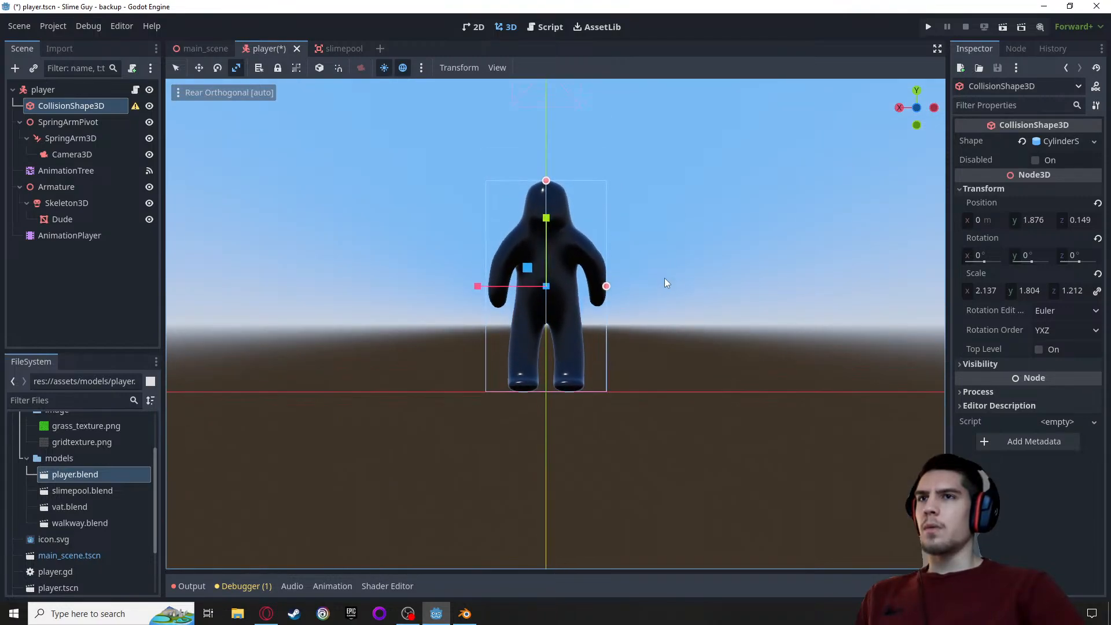
Choose the run animation in the AnimationPlayer and play it on the character
left_click(71, 235)
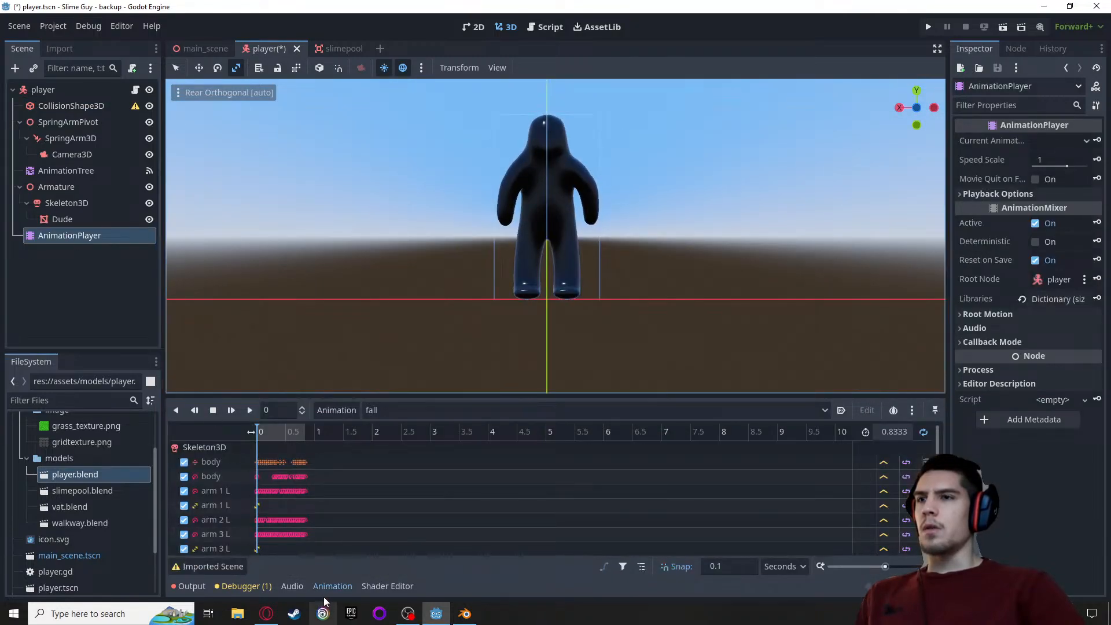
left_click(383, 412)
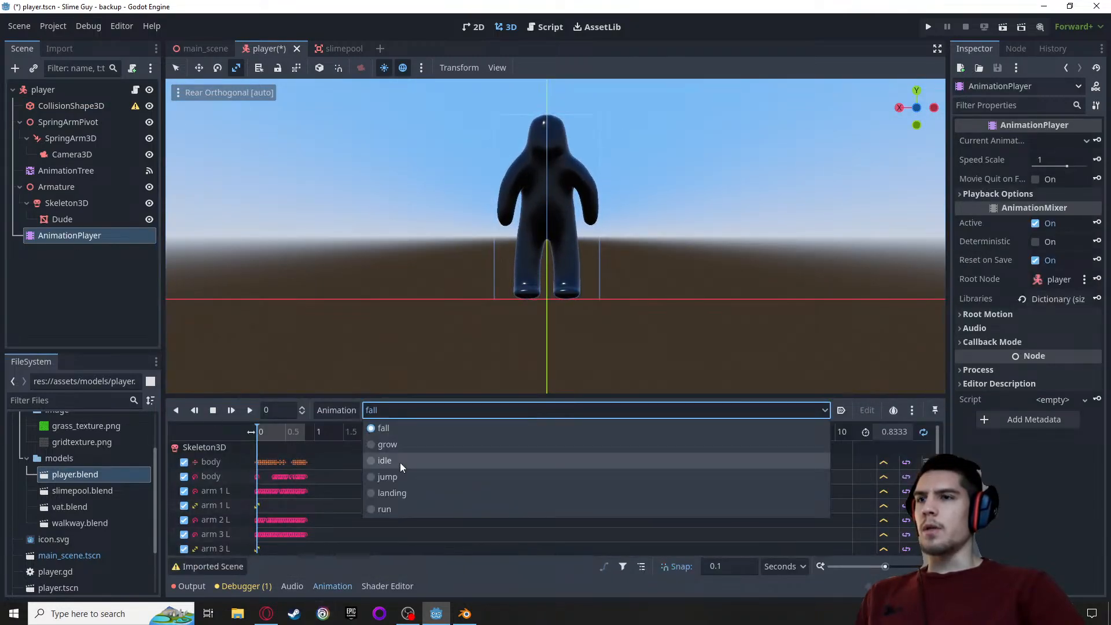
left_click(391, 504)
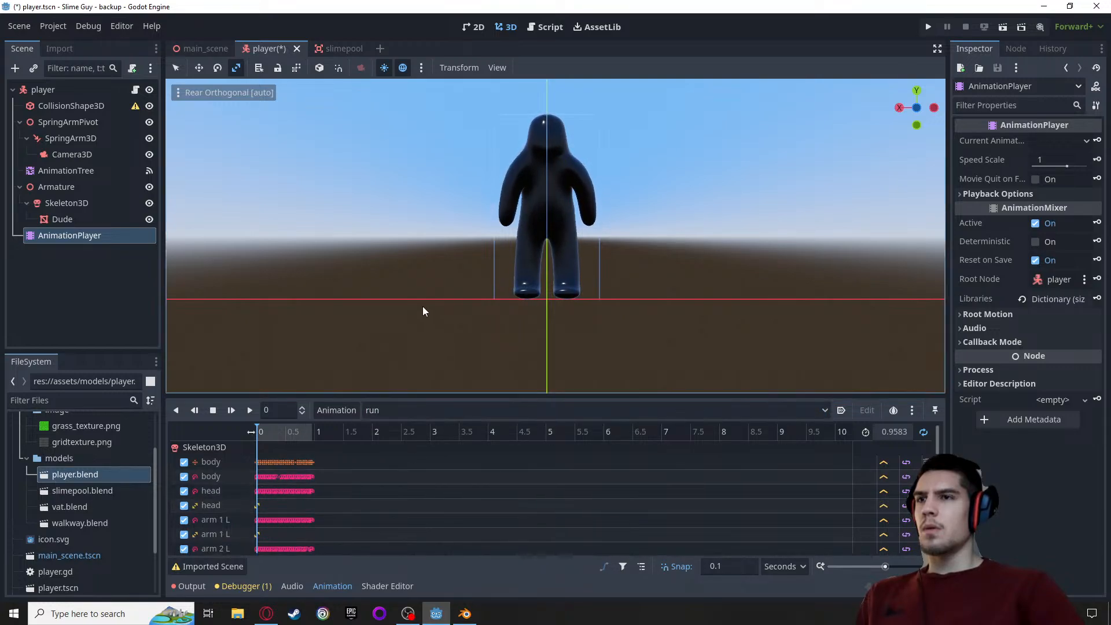
scroll(409, 272, "up", 2)
scroll(405, 280, "up", 1)
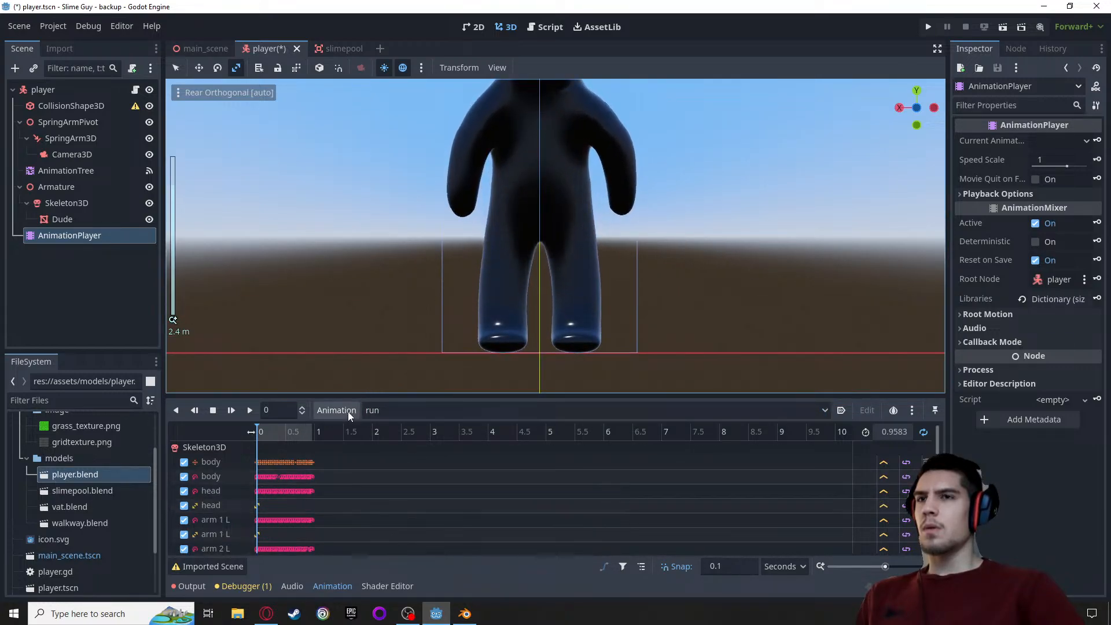
left_click(250, 410)
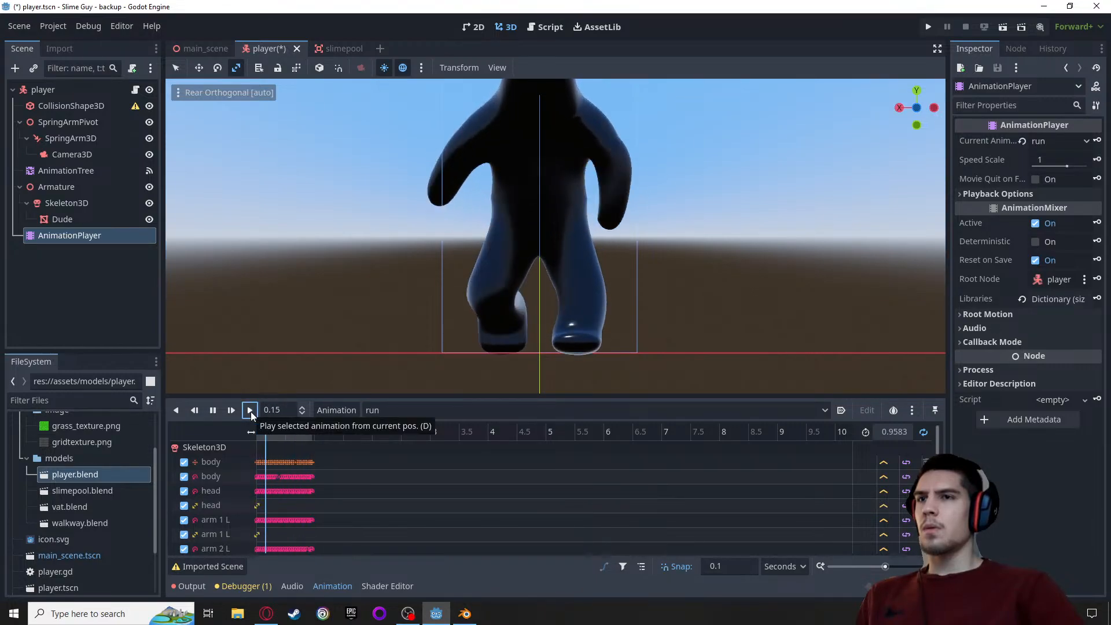
scroll(323, 329, "down", 4)
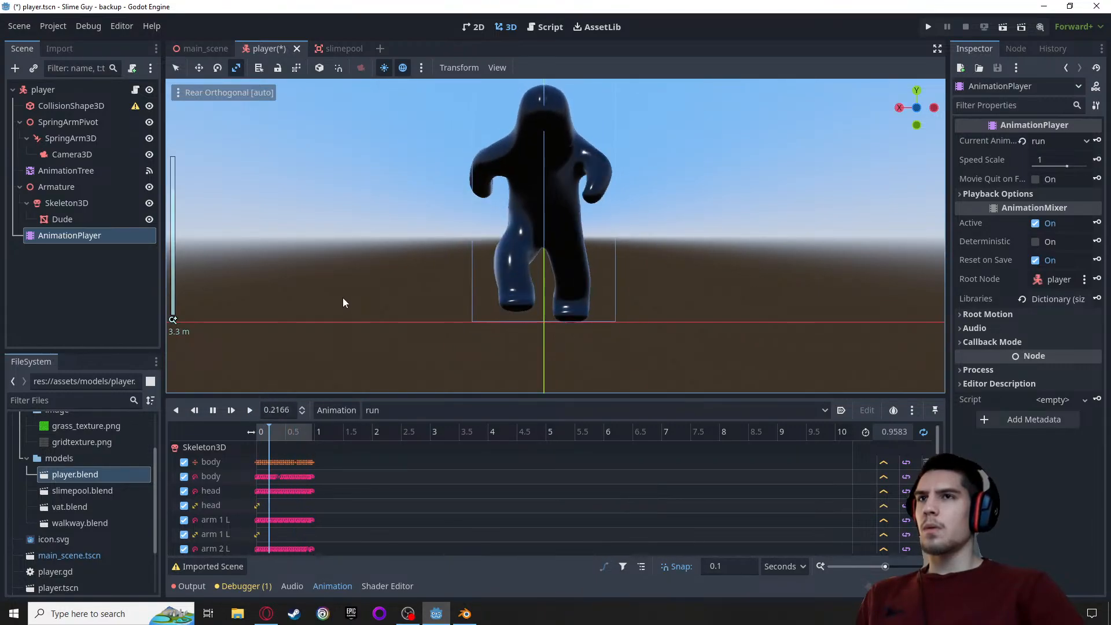
Examine the running character's stride against the collision cylinder in the right orthogonal view
middle_click_drag(374, 204, 431, 193)
scroll(494, 227, "up", 4)
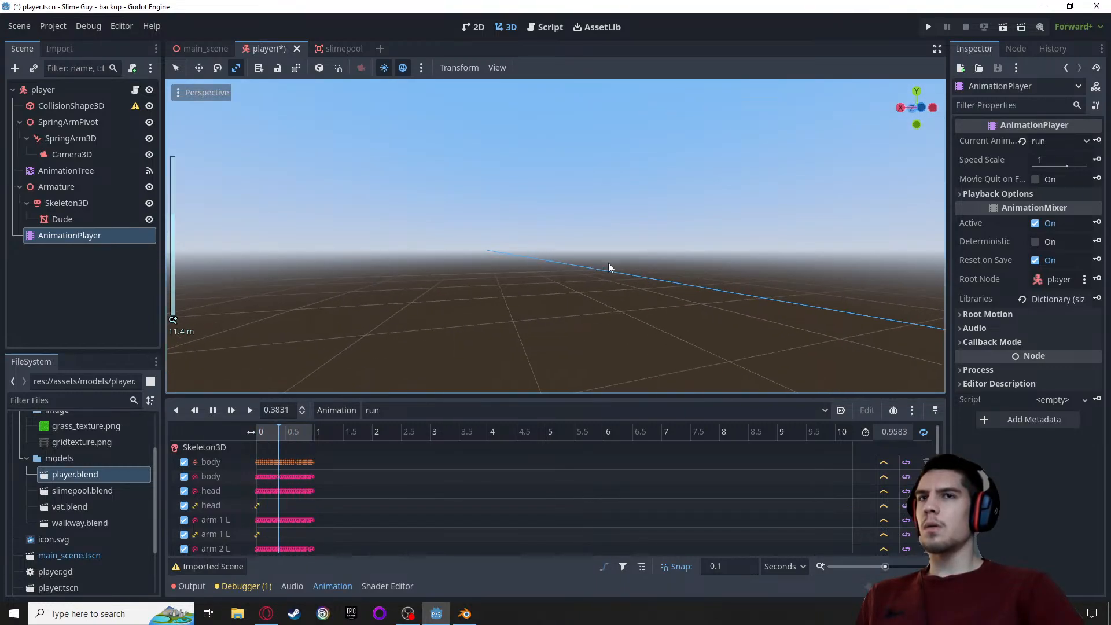
scroll(572, 285, "down", 5)
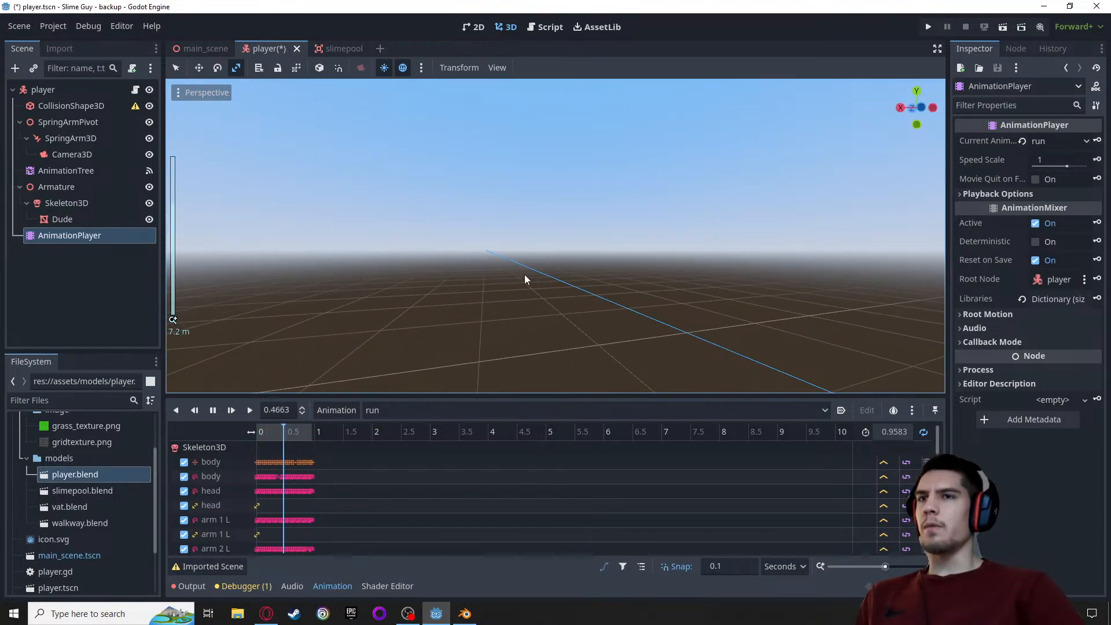
right_click_drag(491, 272, 627, 264)
key("w")
key("d")
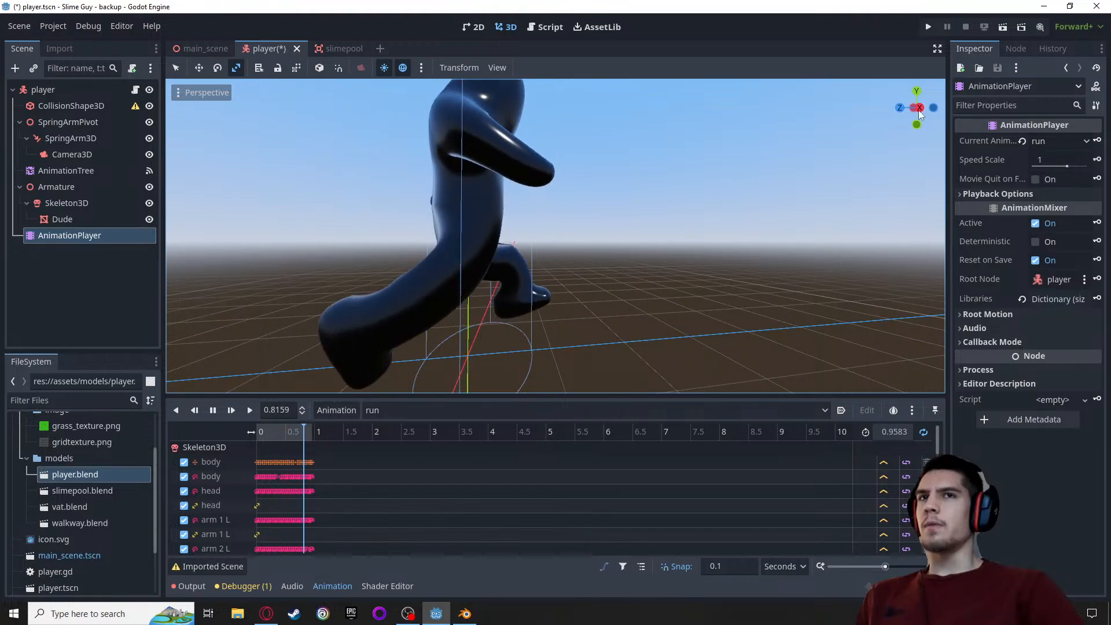
left_click(899, 109)
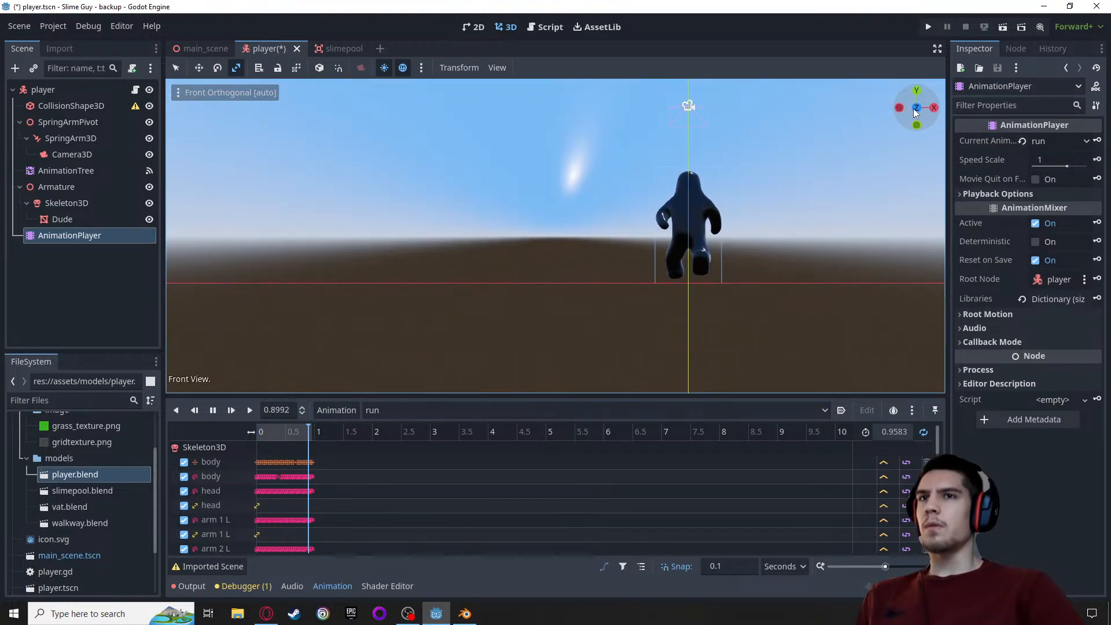
left_click(934, 107)
scroll(296, 282, "up", 6)
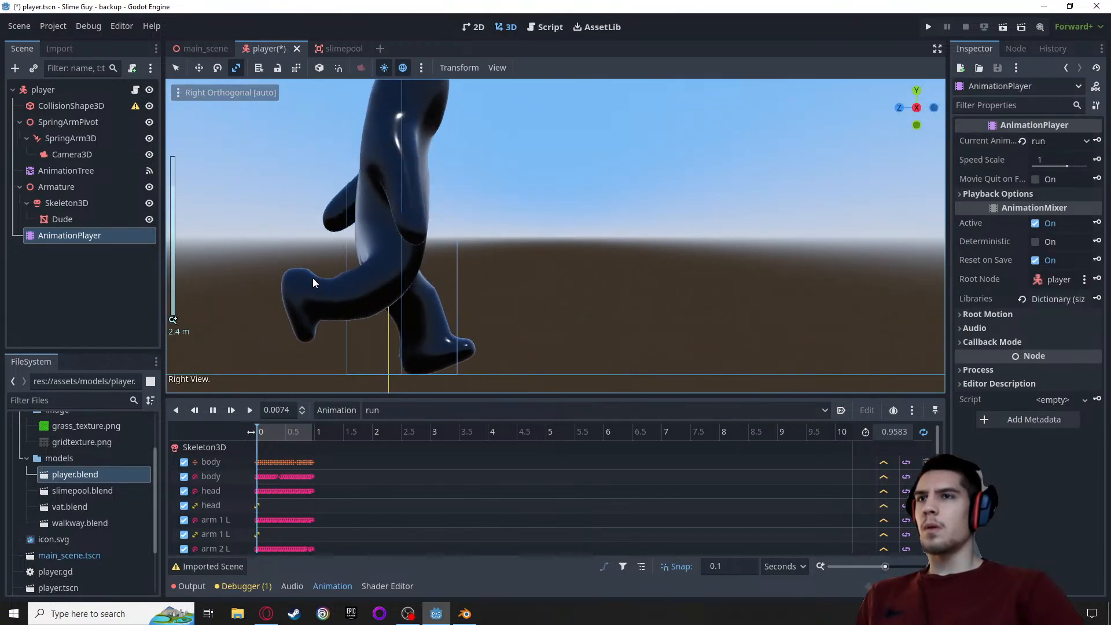
middle_click_drag(266, 245, 478, 221, "shift")
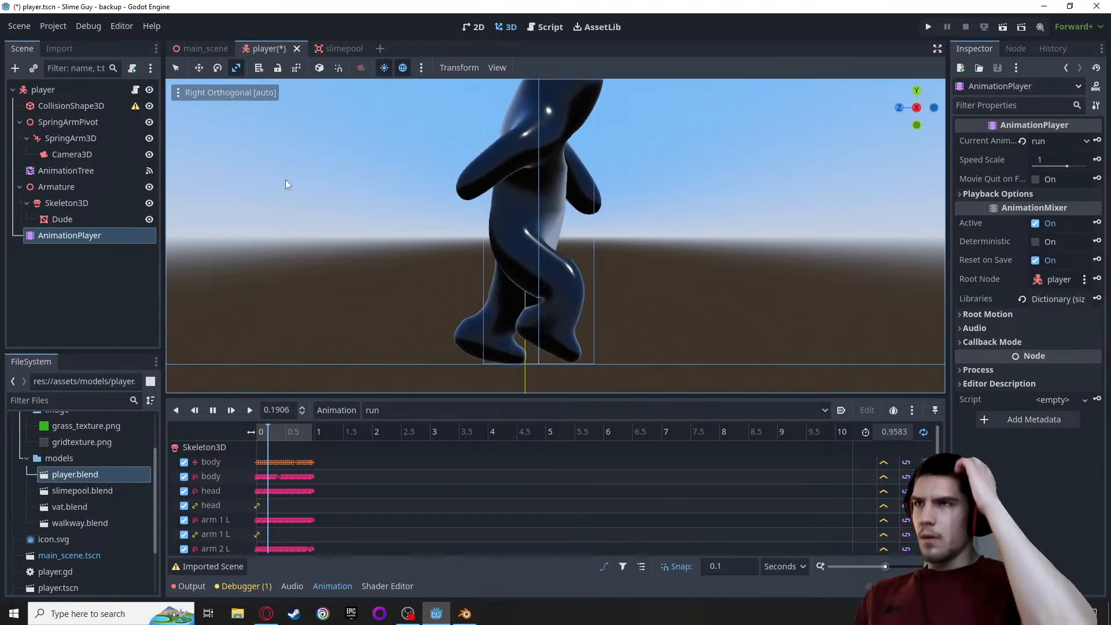
Scale the collision cylinder to about 2.145 on Z and shift it to Z position -0.048, enclosing the running stride
left_click(61, 106)
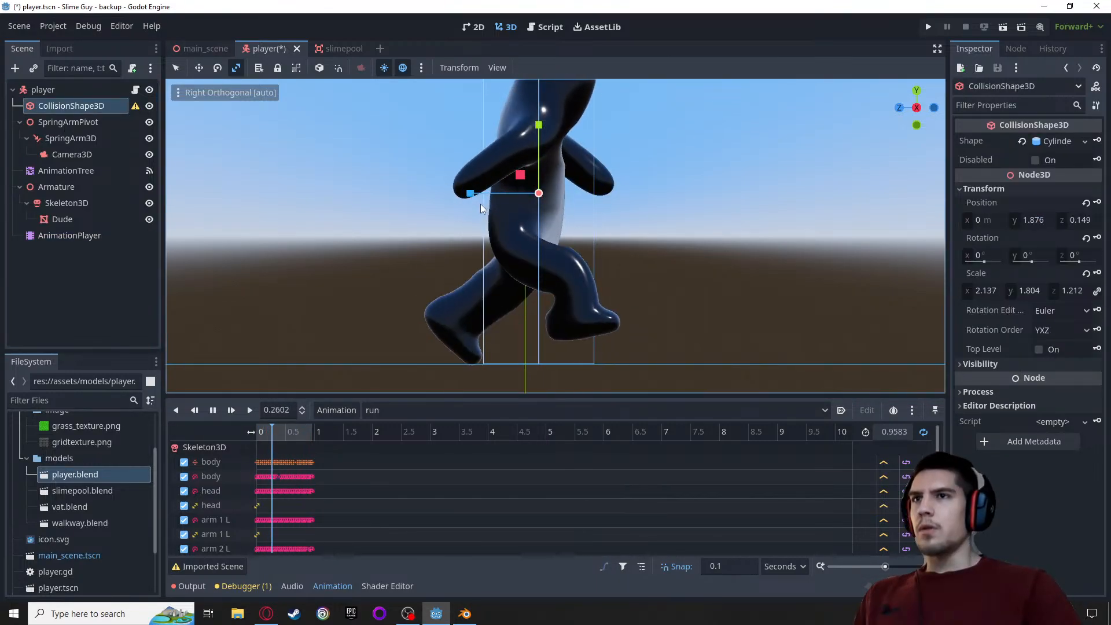
mouse_move(471, 193)
left_mouse_down()
mouse_move(422, 199)
mouse_move(452, 195)
left_mouse_up()
left_click(199, 67)
scroll(452, 196, "down", 5)
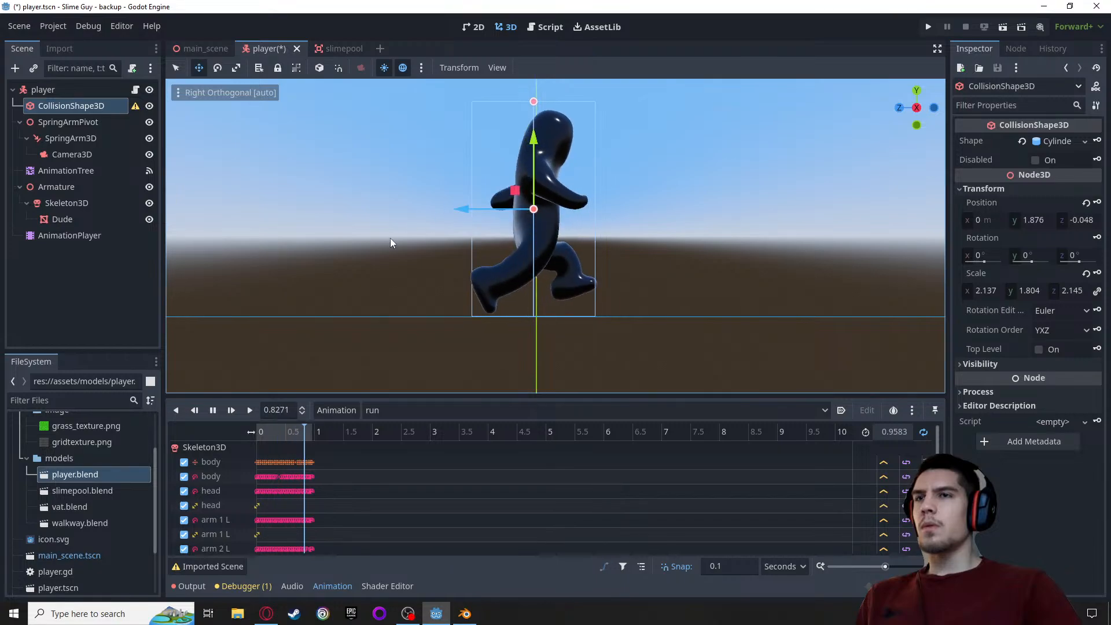
scroll(381, 244, "up", 6)
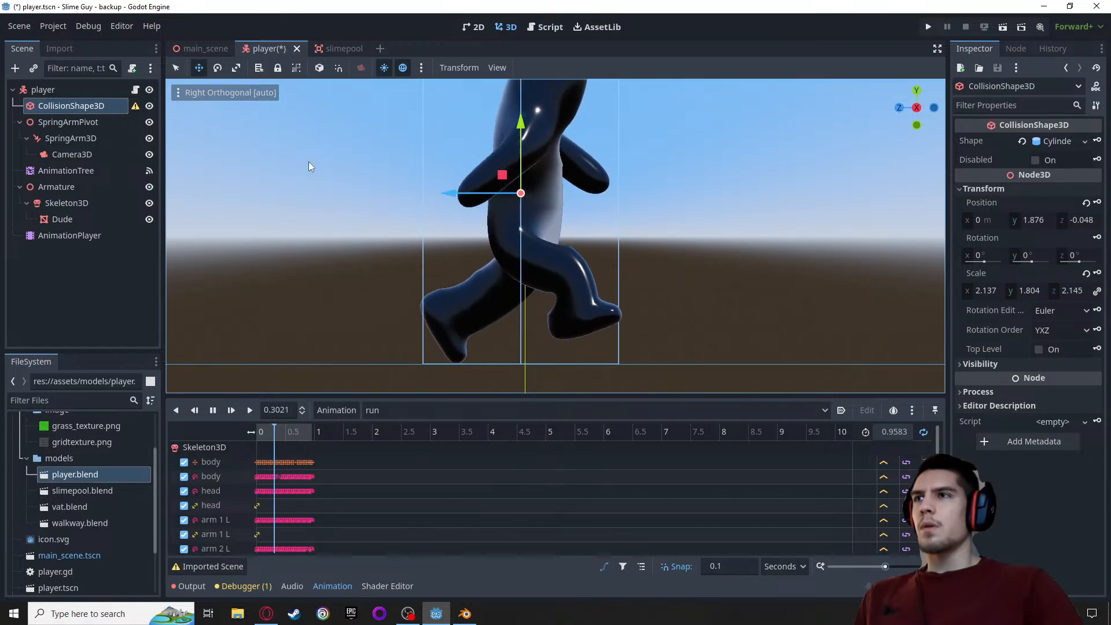
left_click(936, 106)
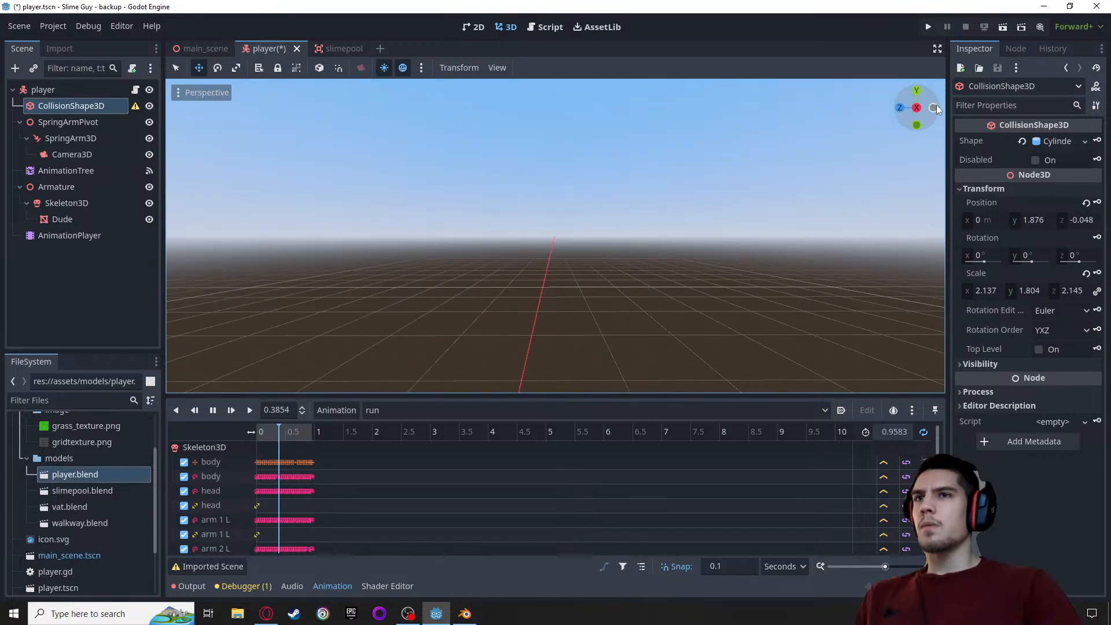
Frame the collision cylinder and character in the rear orthogonal view and switch the previewed animation to idle
key("f")
scroll(535, 255, "down", 5)
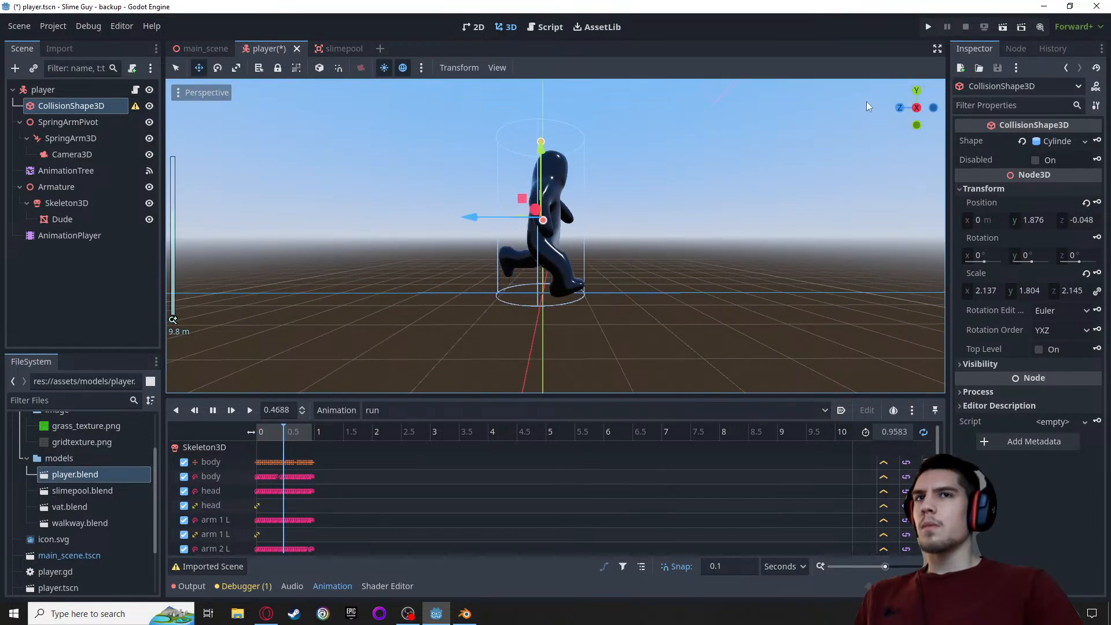
left_click(933, 107)
scroll(287, 272, "up", 6)
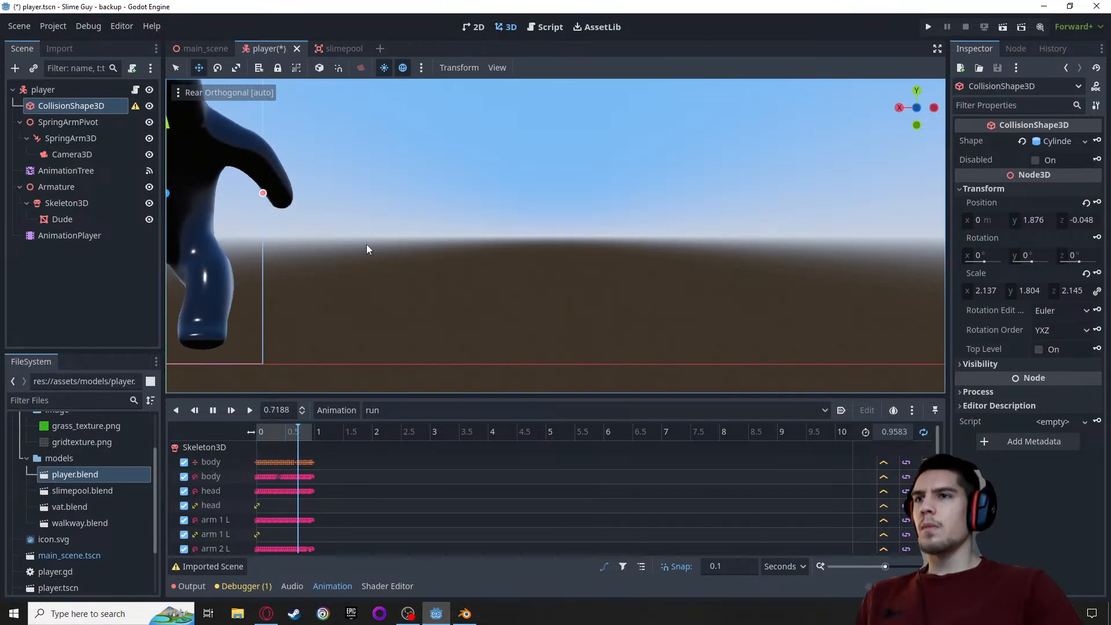
key("g")
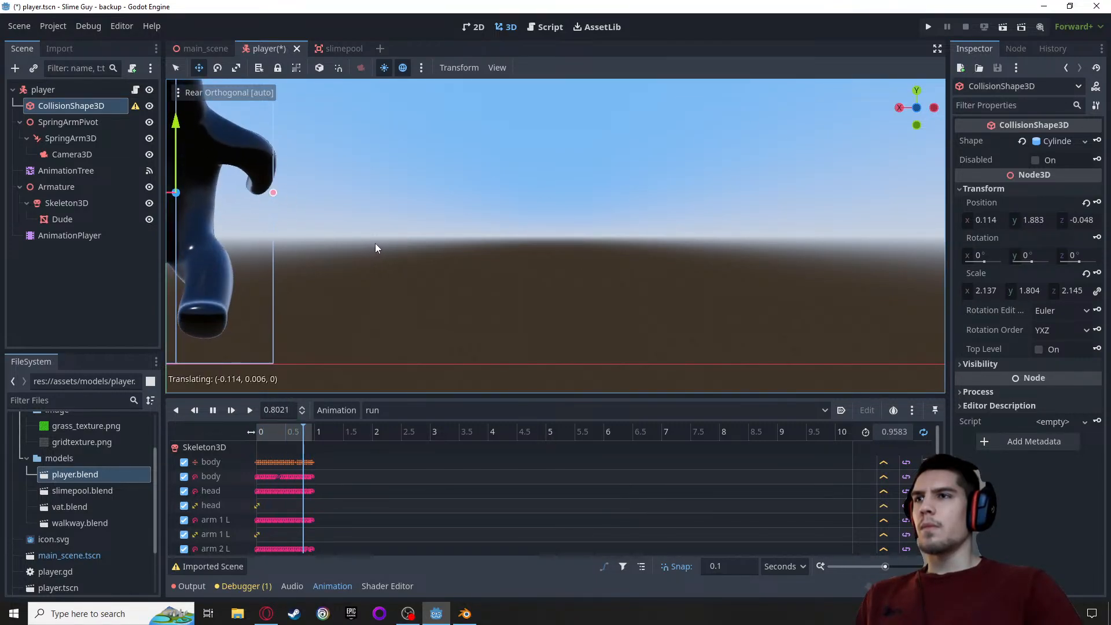
key("Escape")
left_click(174, 68)
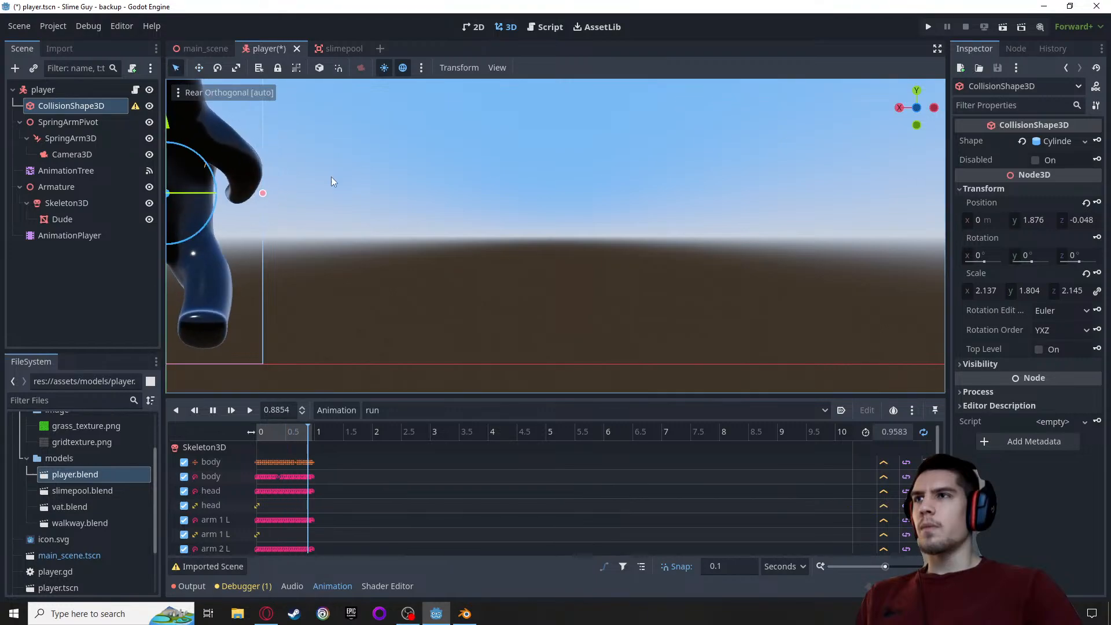
middle_click_drag(345, 186, 814, 294, "shift")
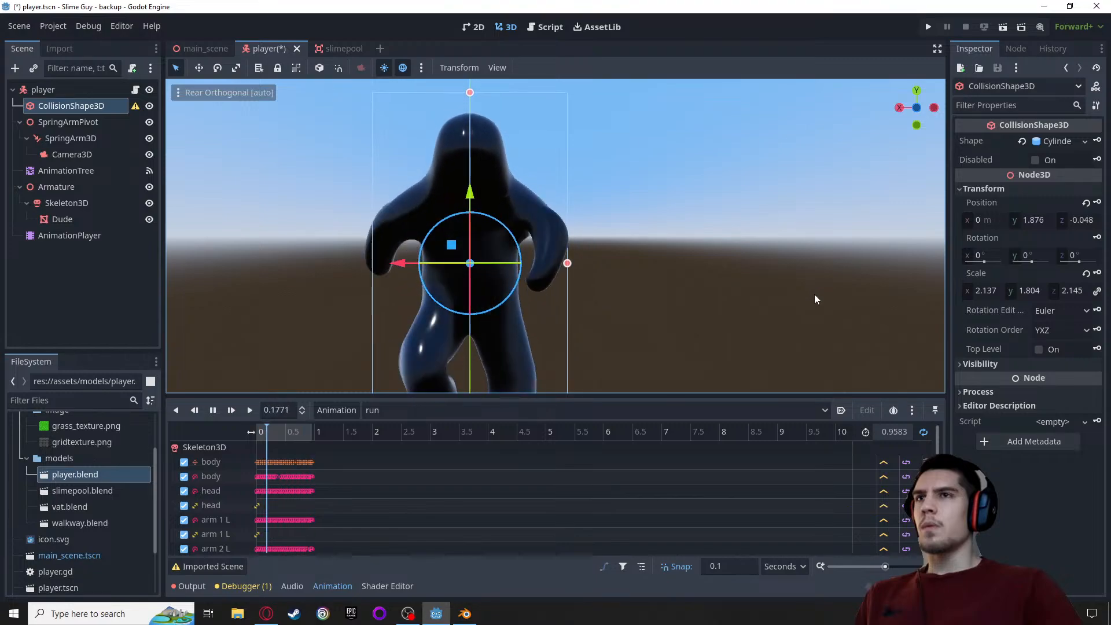
left_click(408, 409)
left_click(392, 460)
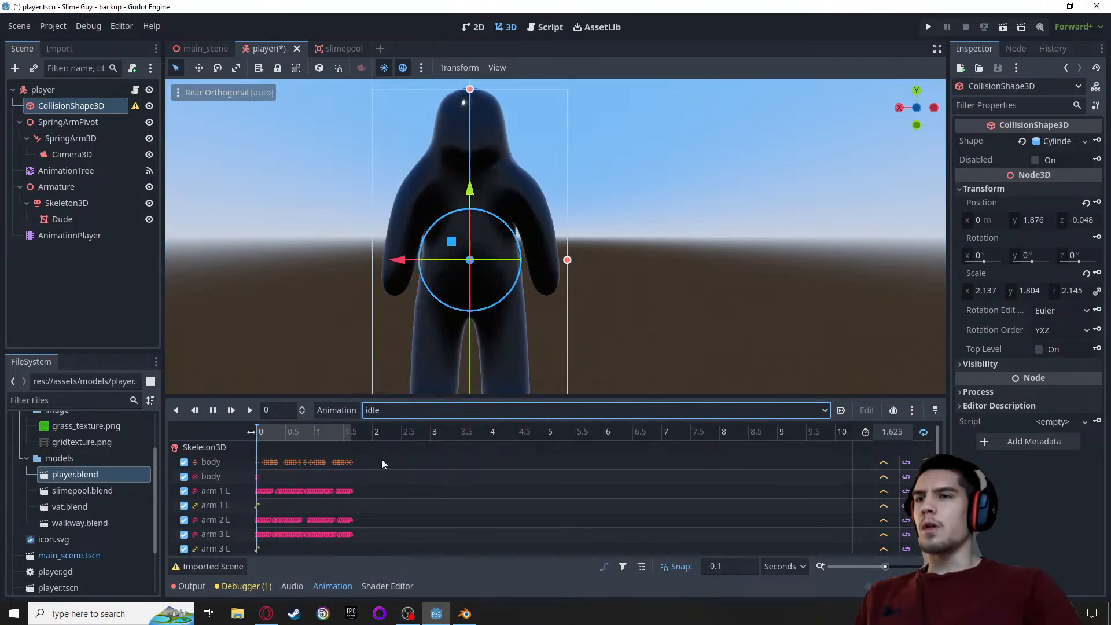
Shift the collision cylinder to X position 0.019 and scale it to about 2.214 on X, enclosing both arms
scroll(610, 275, "down", 3)
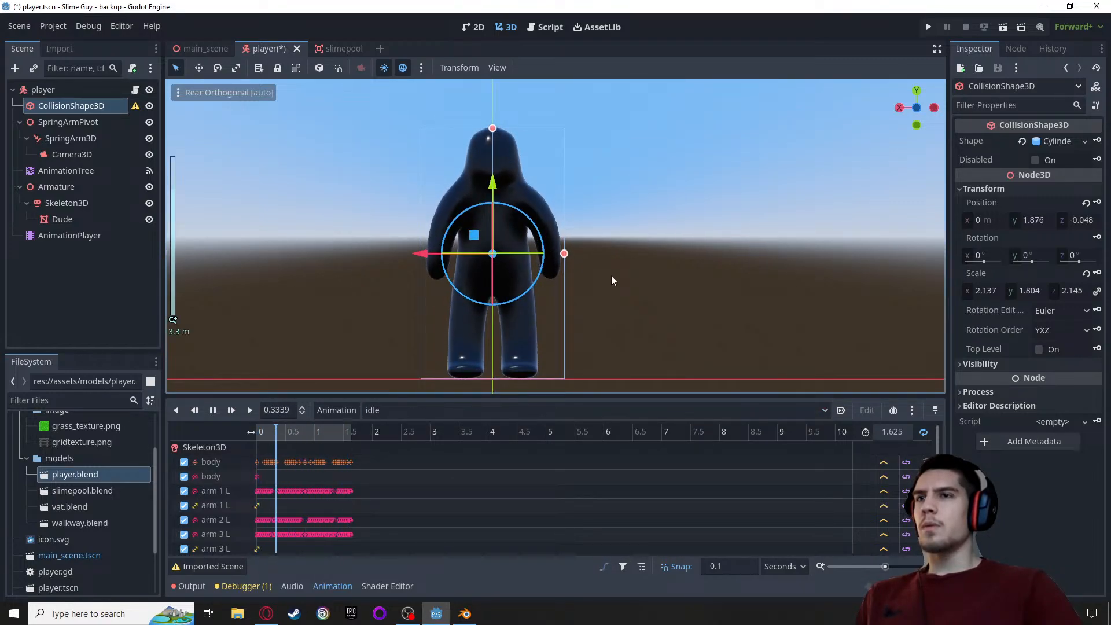
scroll(611, 276, "up", 3)
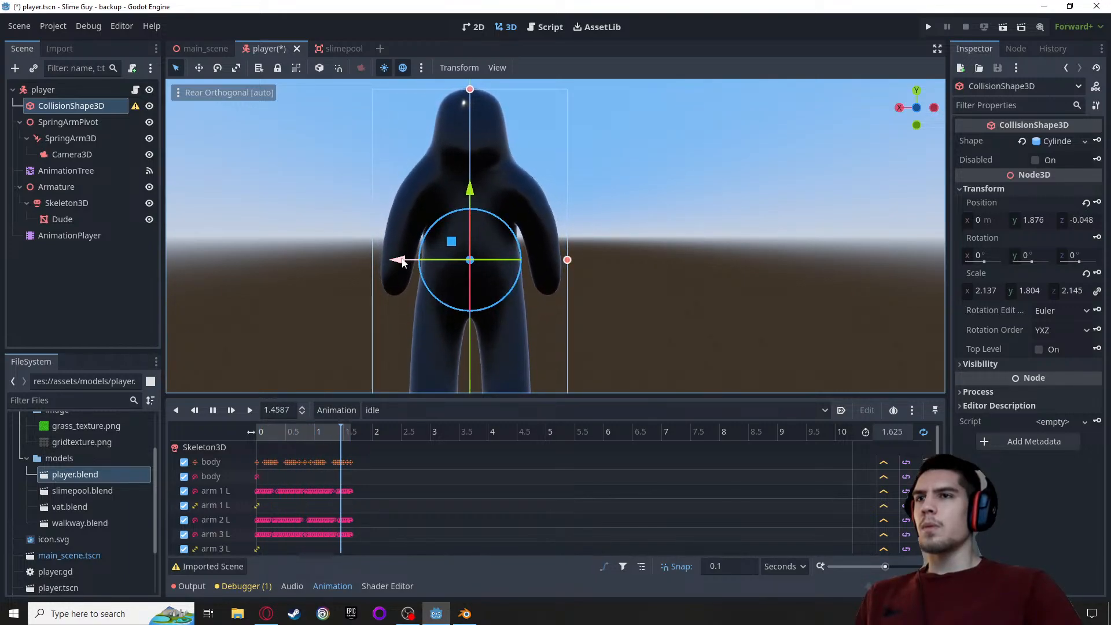
left_click_drag(403, 262, 404, 262)
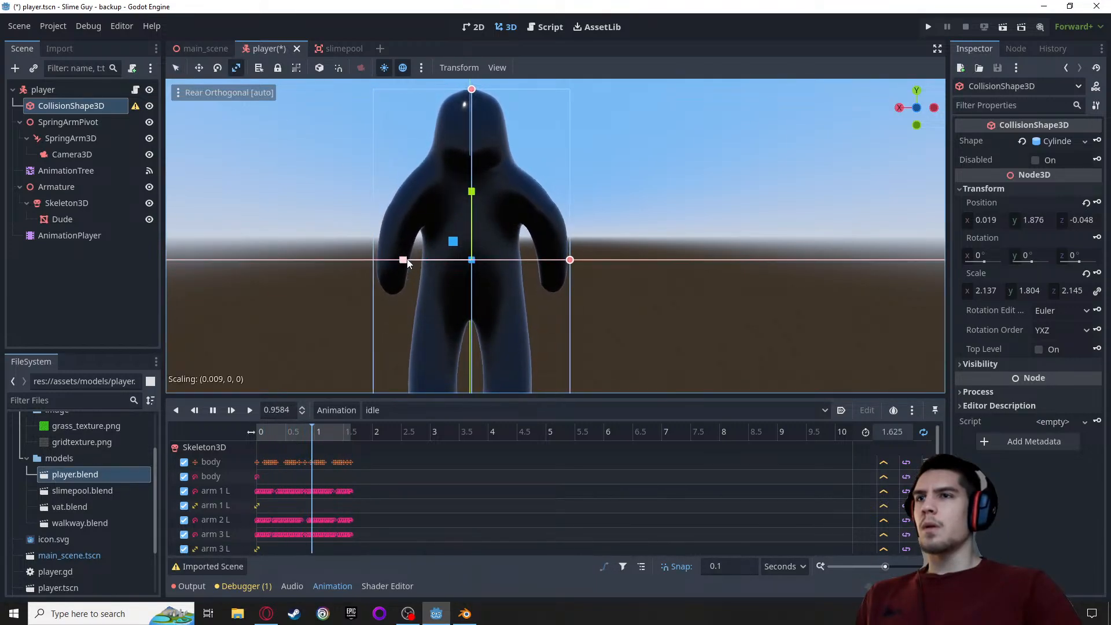
left_click_drag(407, 260, 405, 261)
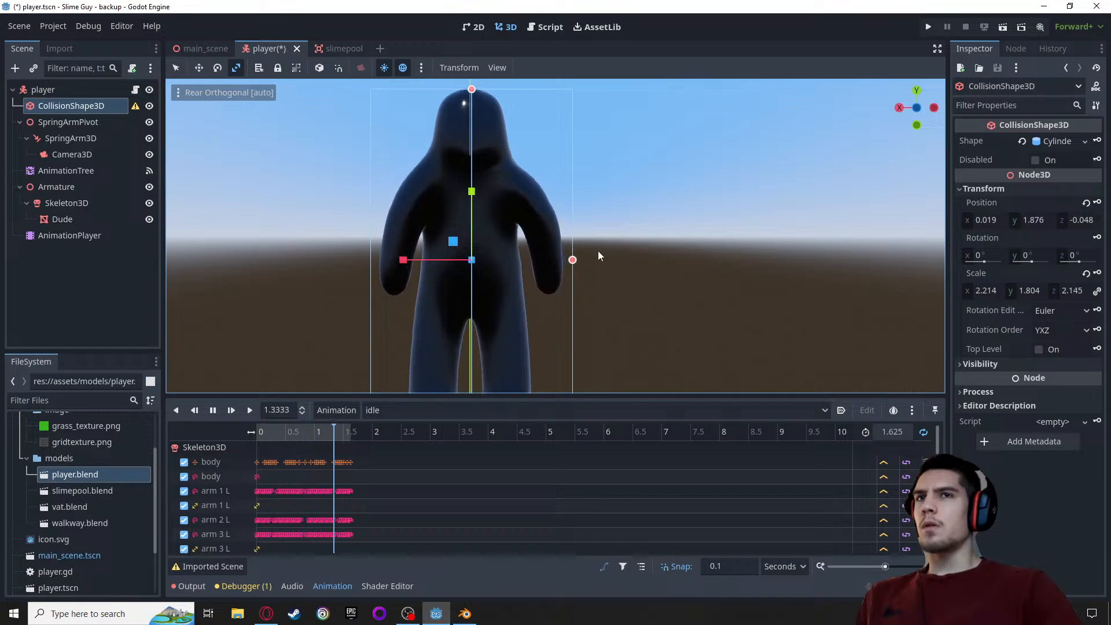
Check the collision cylinder's fit around the idle character from the right, top, bottom and rear, and in perspective
left_click(897, 105)
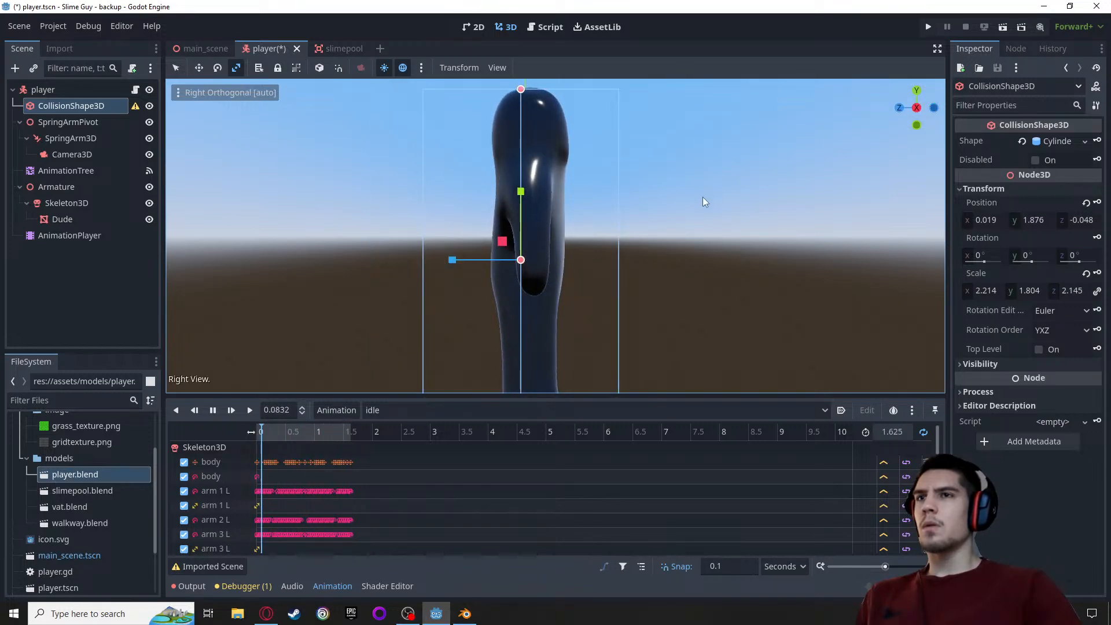
scroll(702, 196, "down", 2)
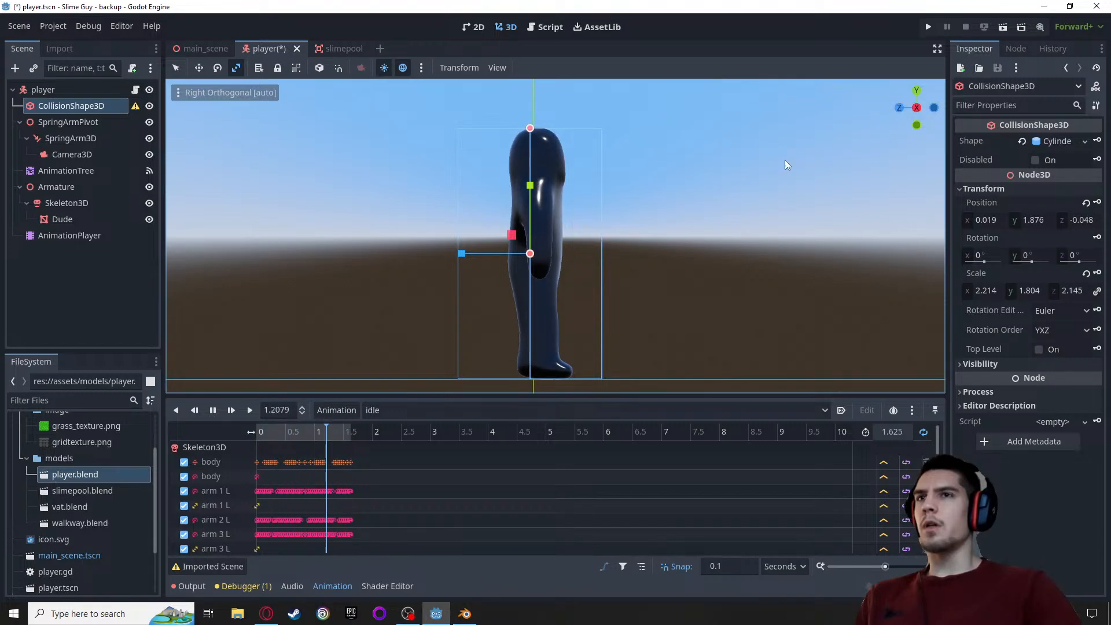
middle_click_drag(785, 159, 674, 192)
left_click(909, 97)
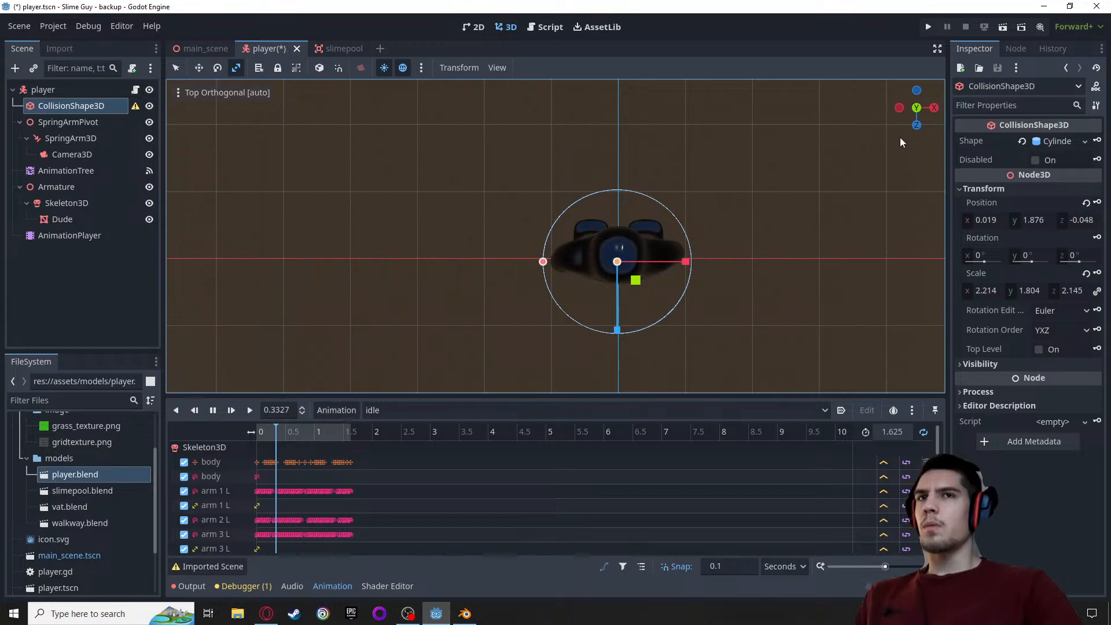
left_click(916, 125)
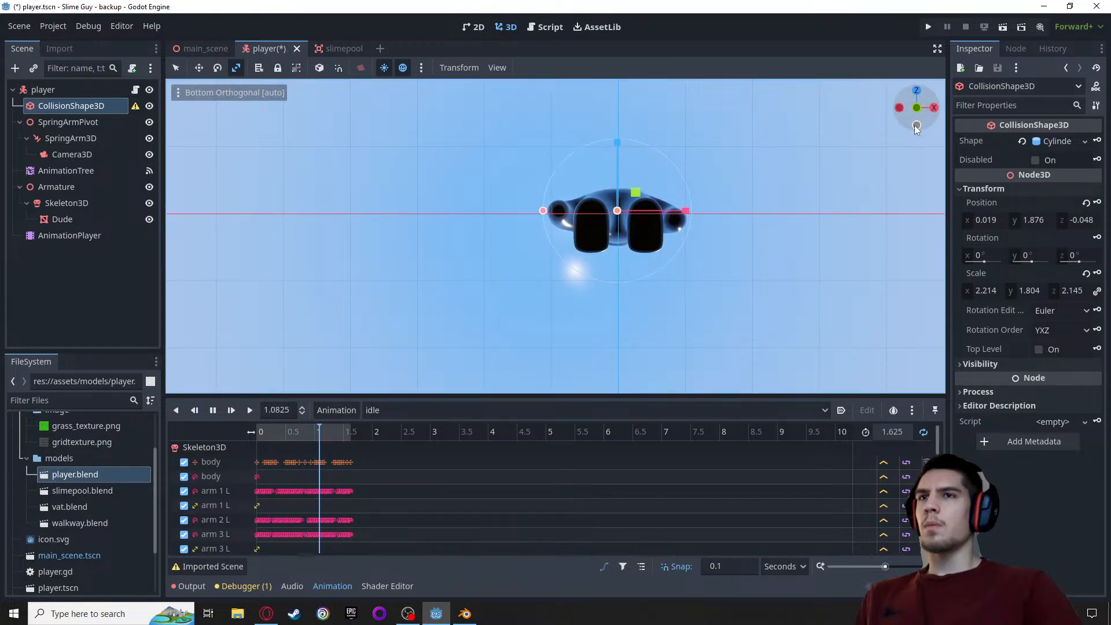
left_click(916, 125)
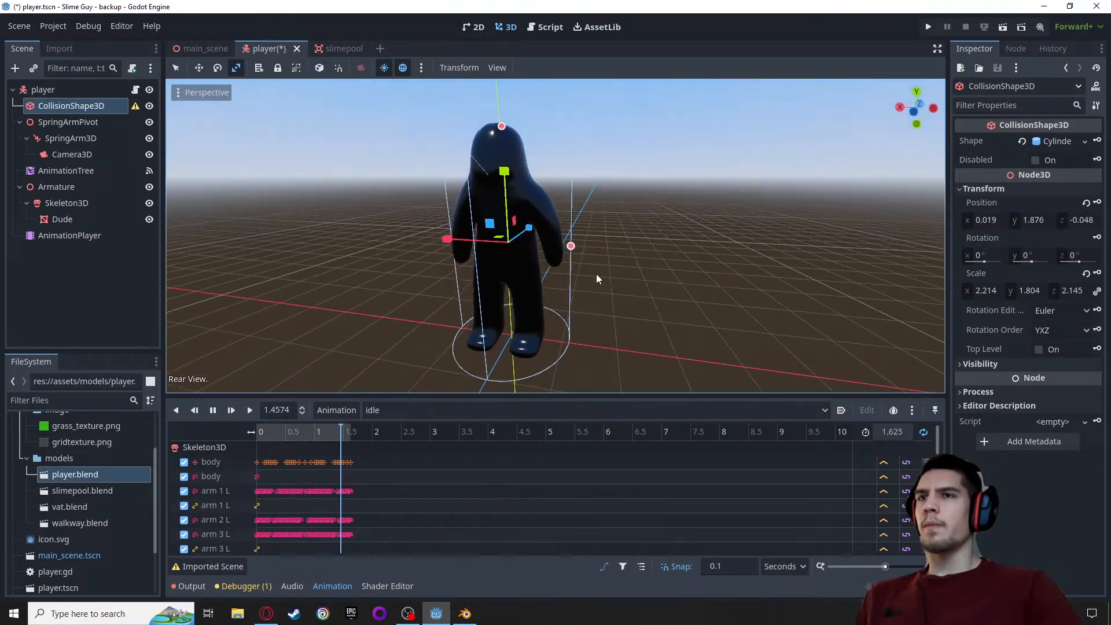
middle_click_drag(596, 274, 582, 277)
middle_click_drag(663, 258, 710, 244)
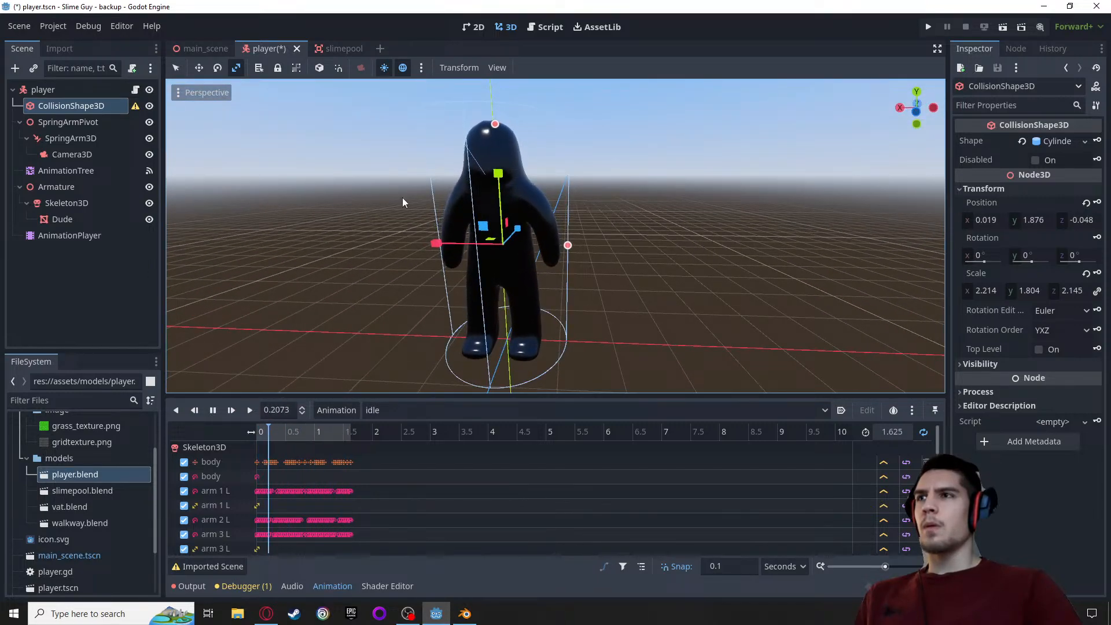
Examine the CollisionShape3D node's warning, its cylinder shape resource and the list of available shape types
mouse_move(136, 108)
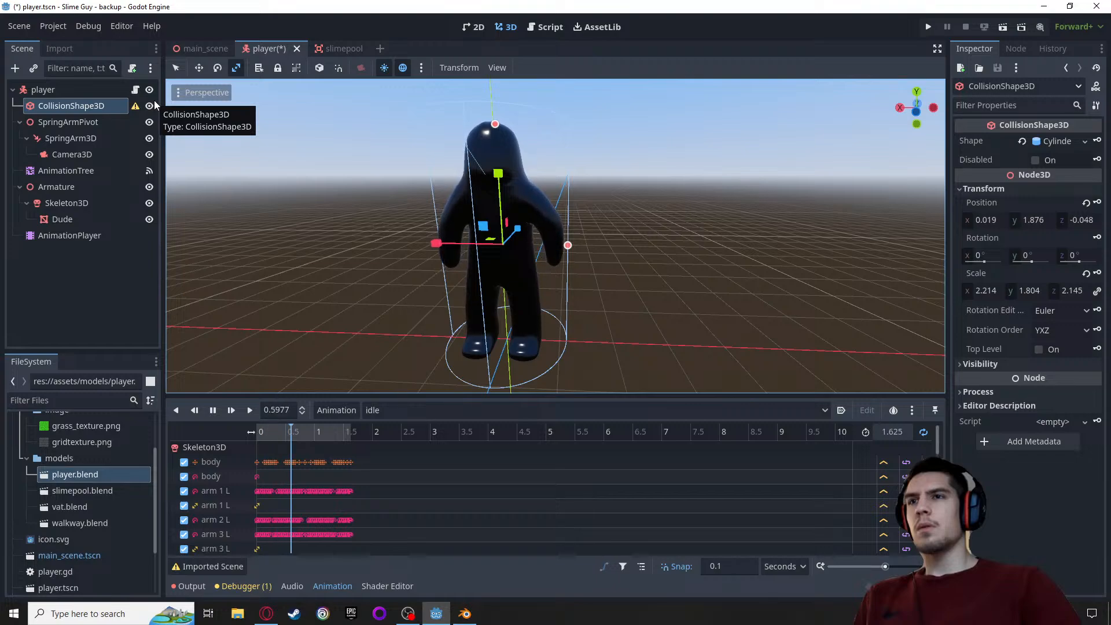
left_click(1060, 141)
left_click(1059, 141)
left_click(1084, 141)
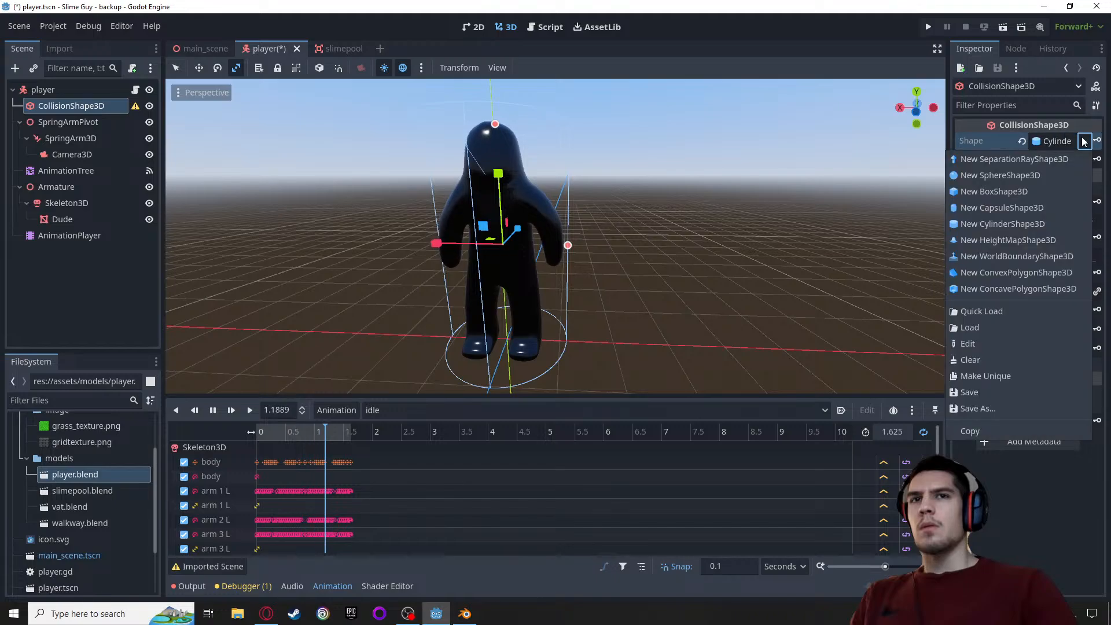
left_click(915, 143)
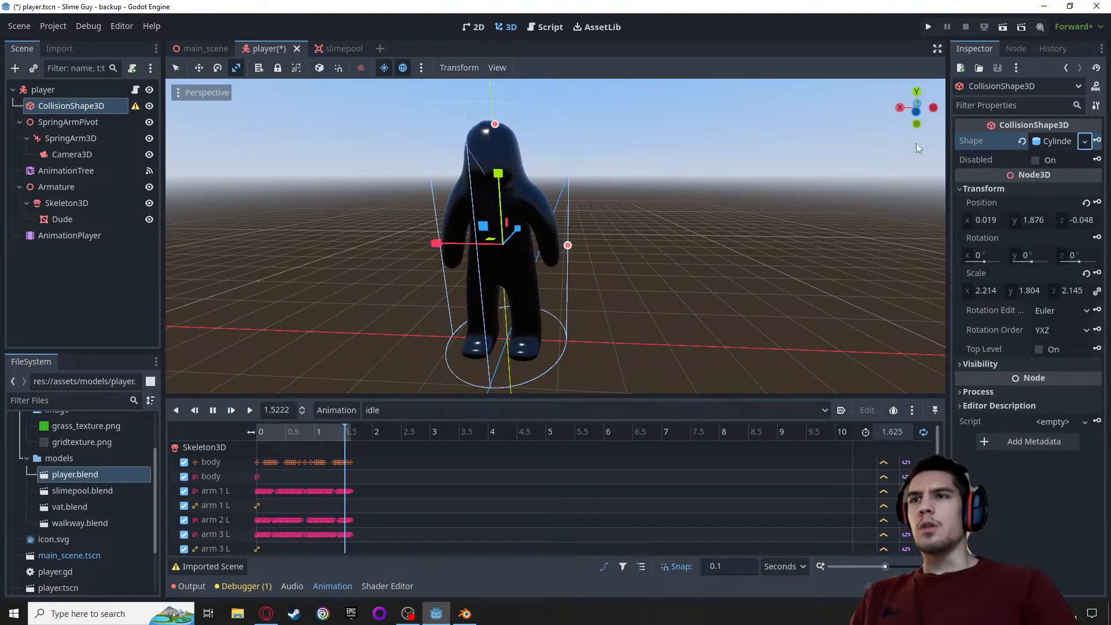
middle_click_drag(915, 144, 810, 185)
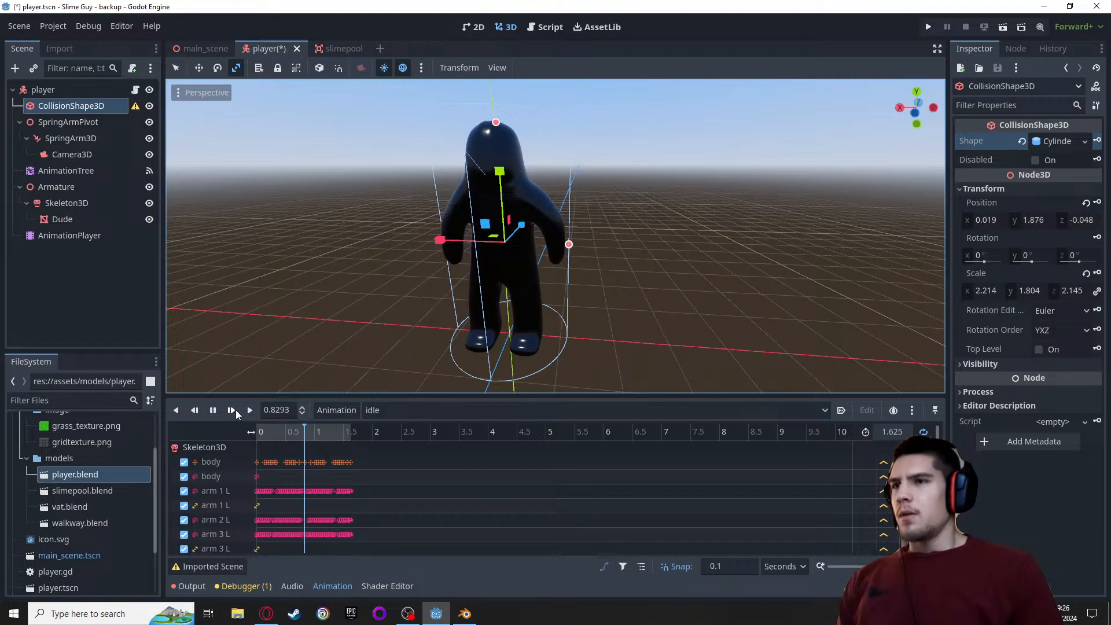
Stop the idle animation preview and save the player scene
left_click(213, 412)
left_click(213, 411)
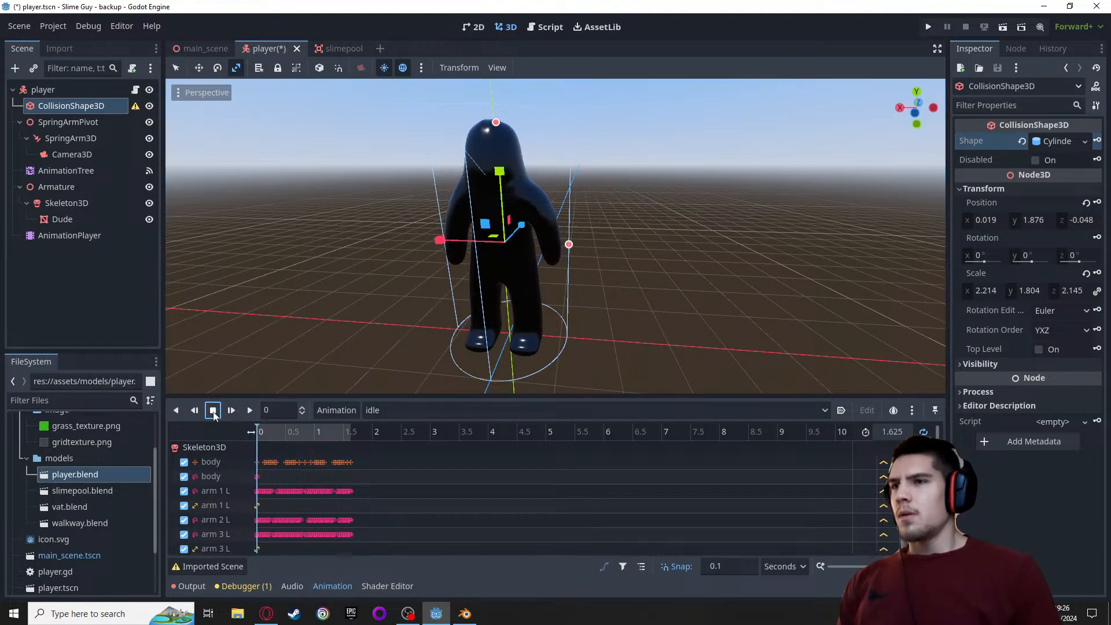
scroll(618, 281, "down", 2)
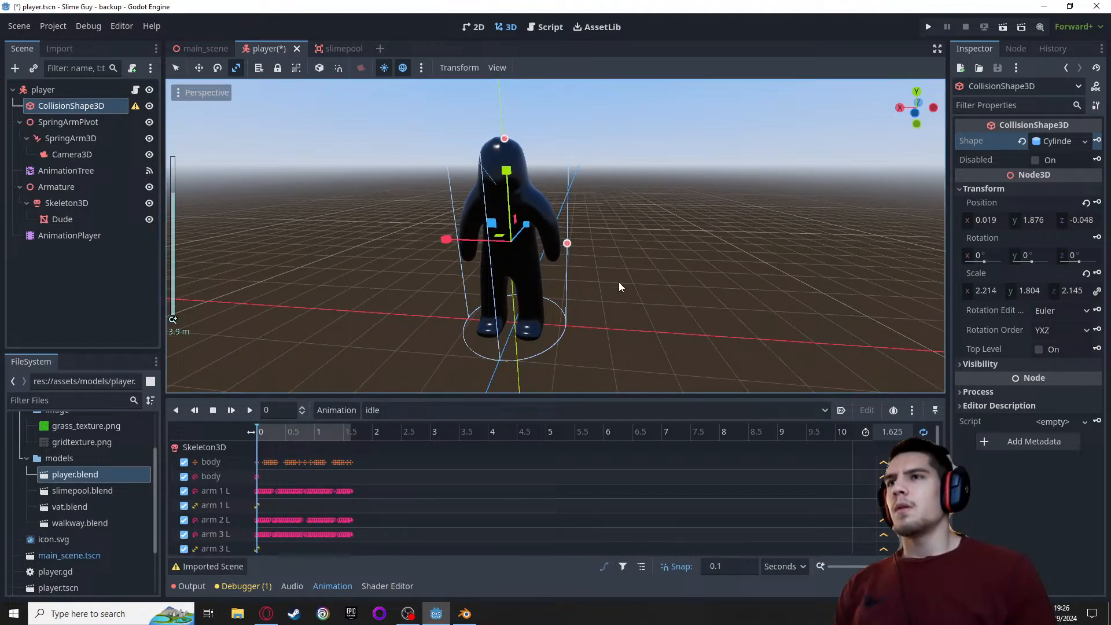
key("ctrl+s")
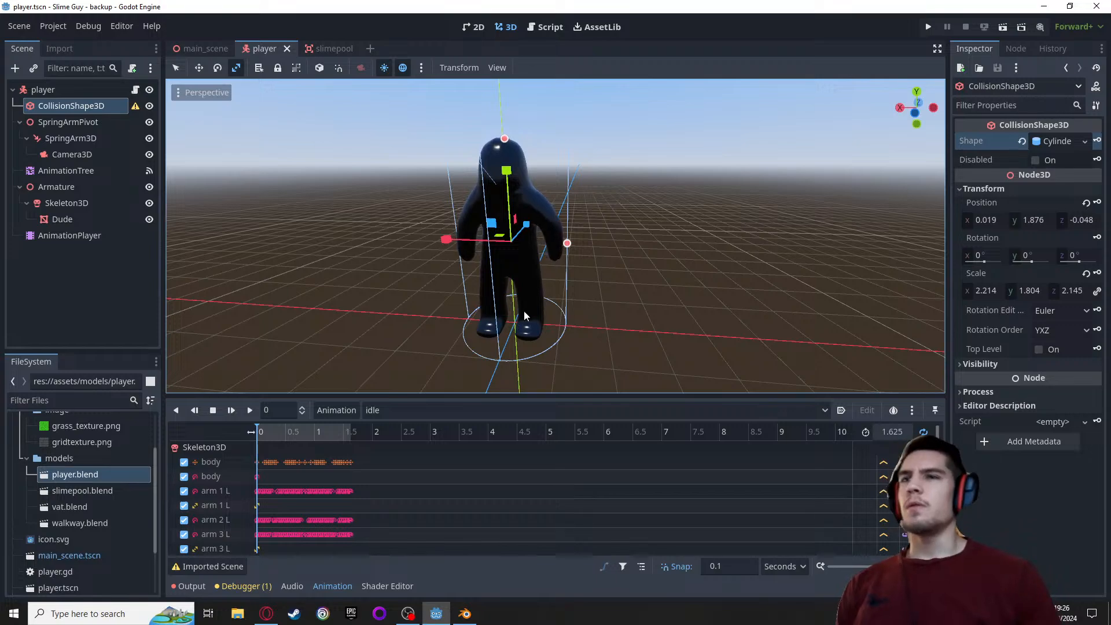
Run the project and move the character around the vat floor in several directions to test its idle and run animations
left_click(923, 25)
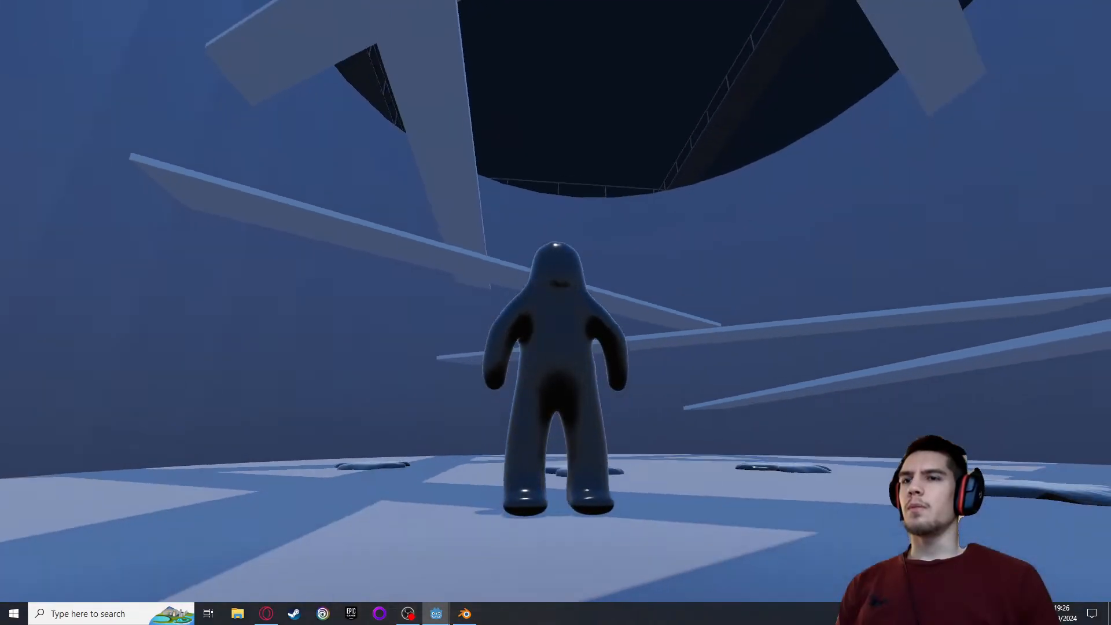
key("d")
key("a")
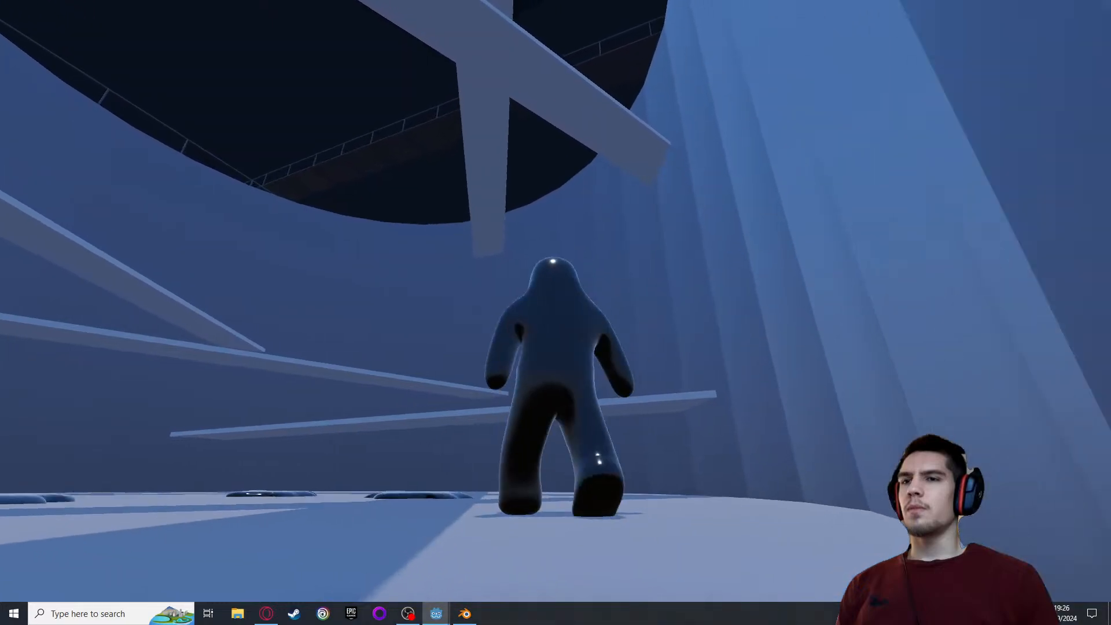
key("w")
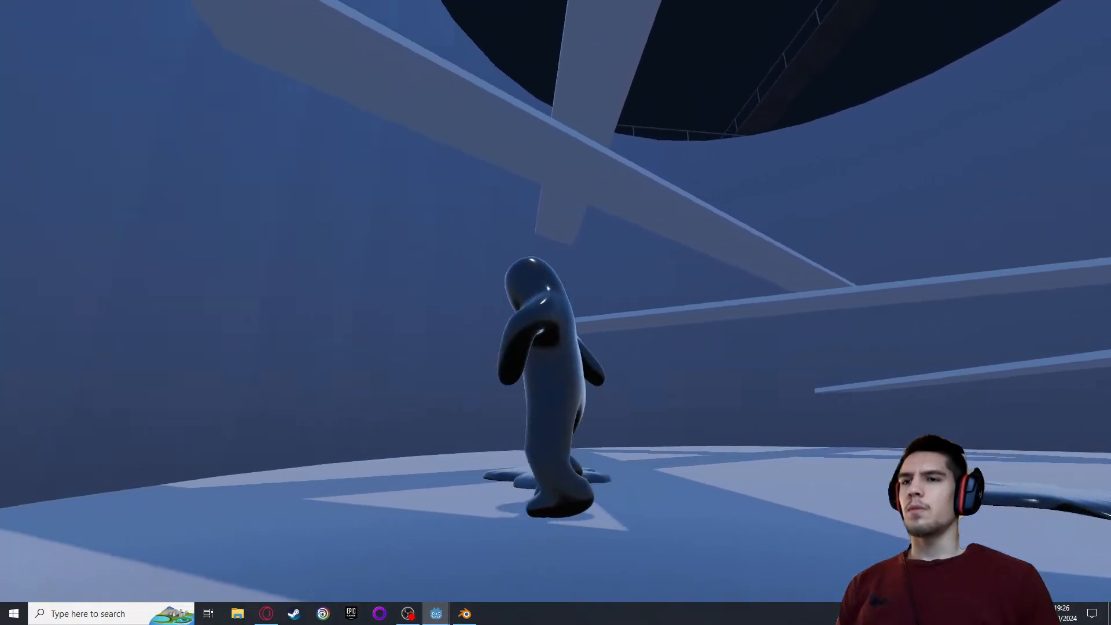
key("d")
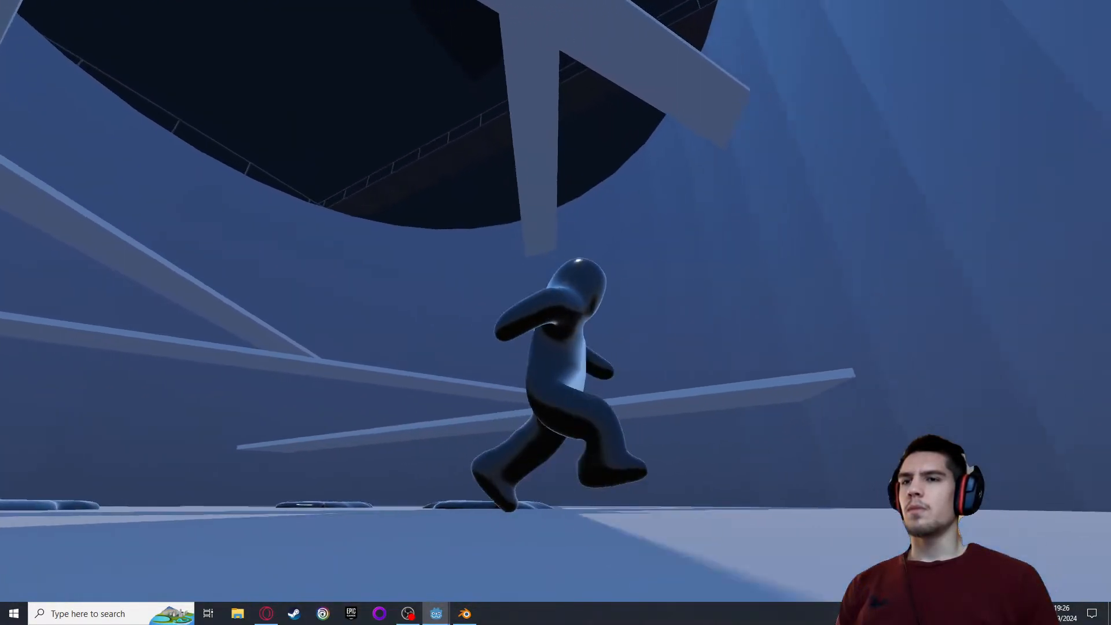
key("a")
key("w")
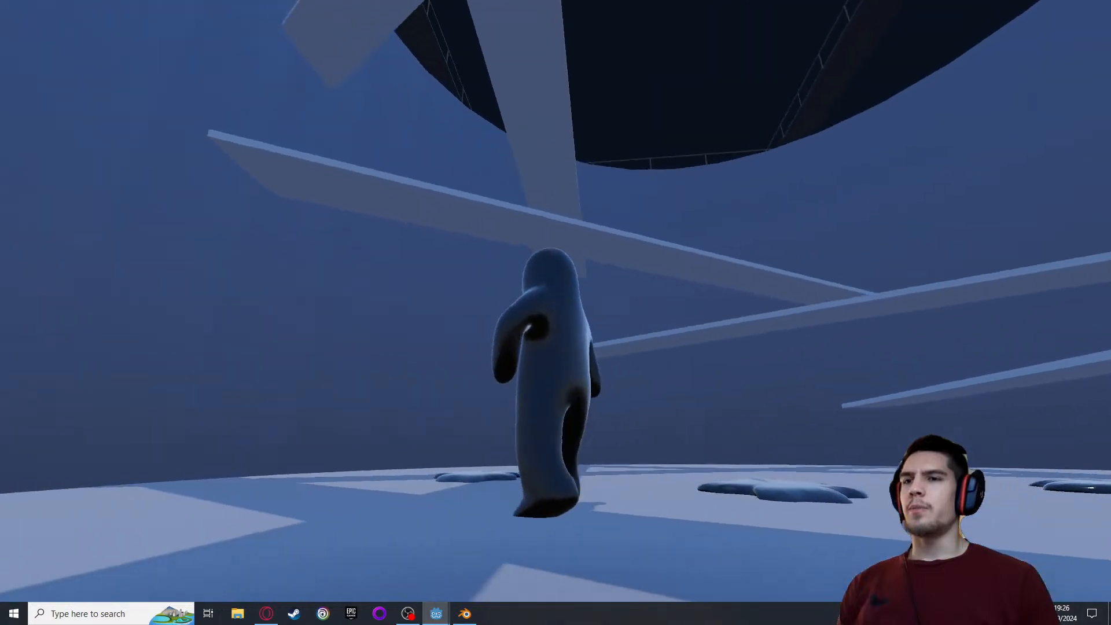
key("d")
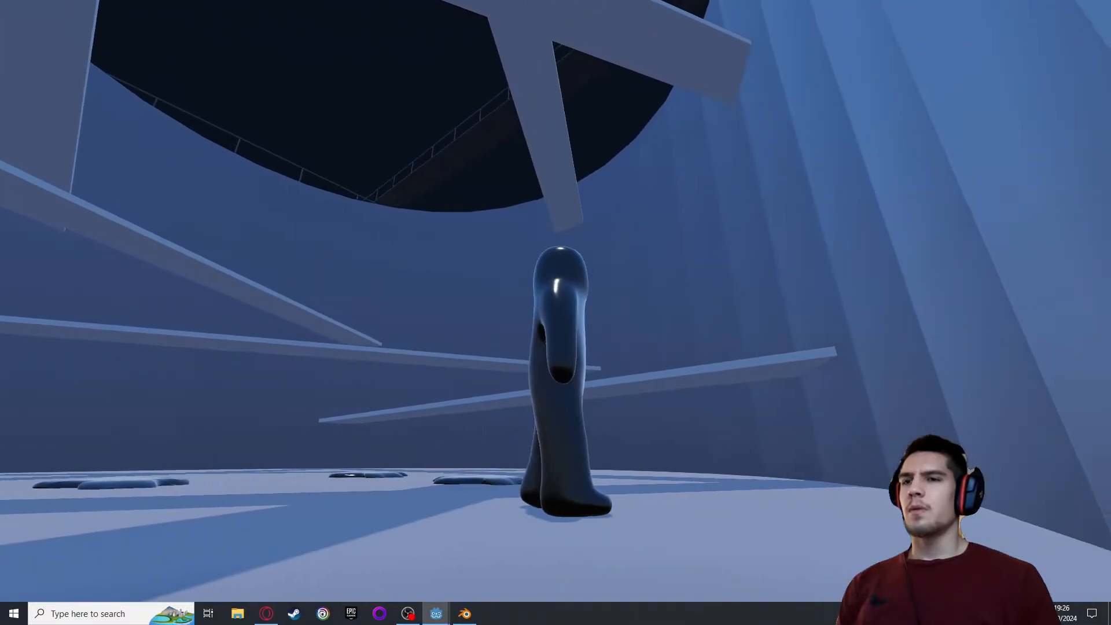
key("d")
key("a")
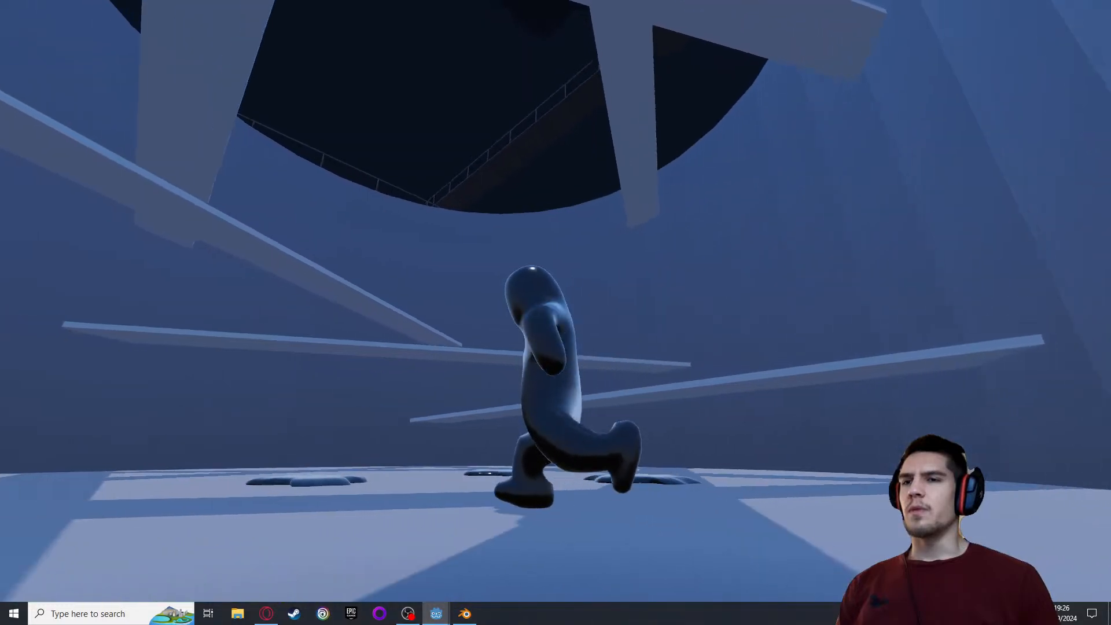
key("d")
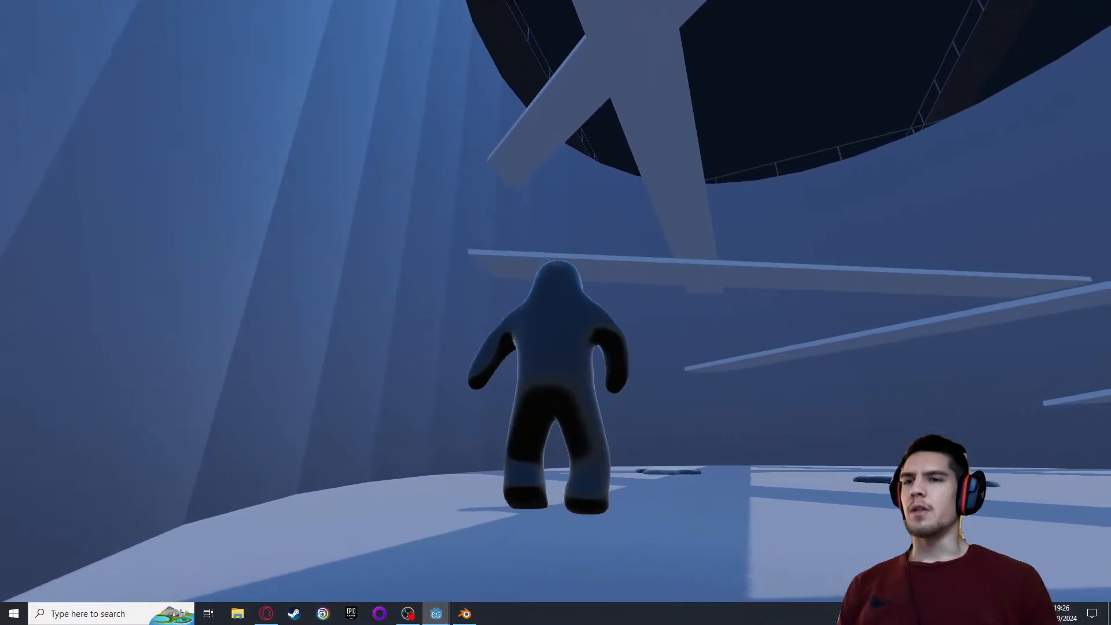
Make the character jump repeatedly on the vat floor to test the jump animation and landings
key("a")
key("space")
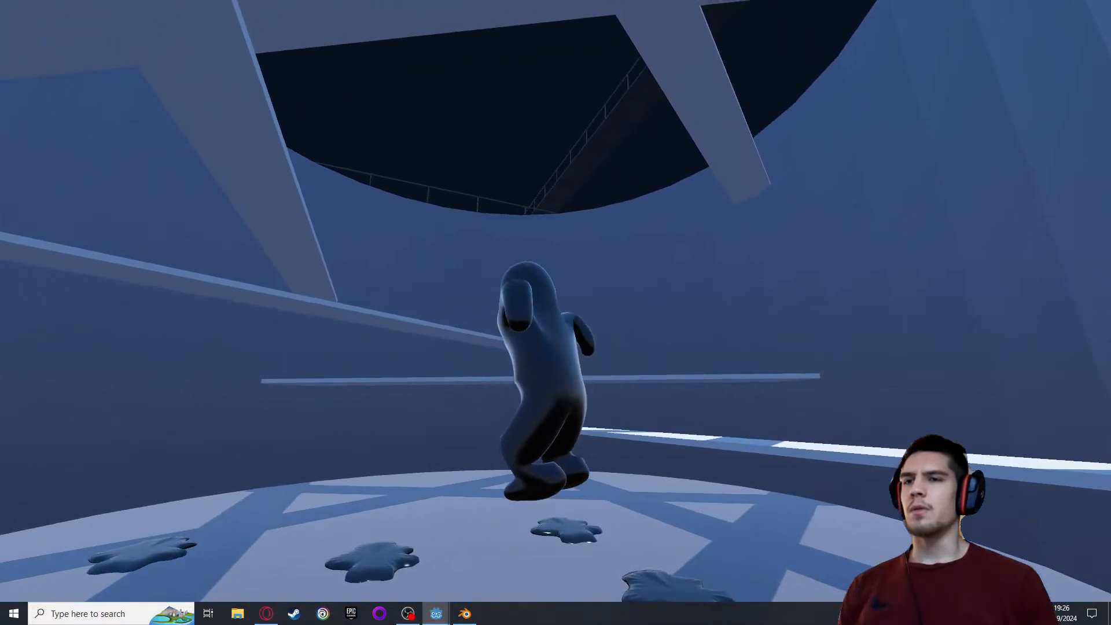
key("space")
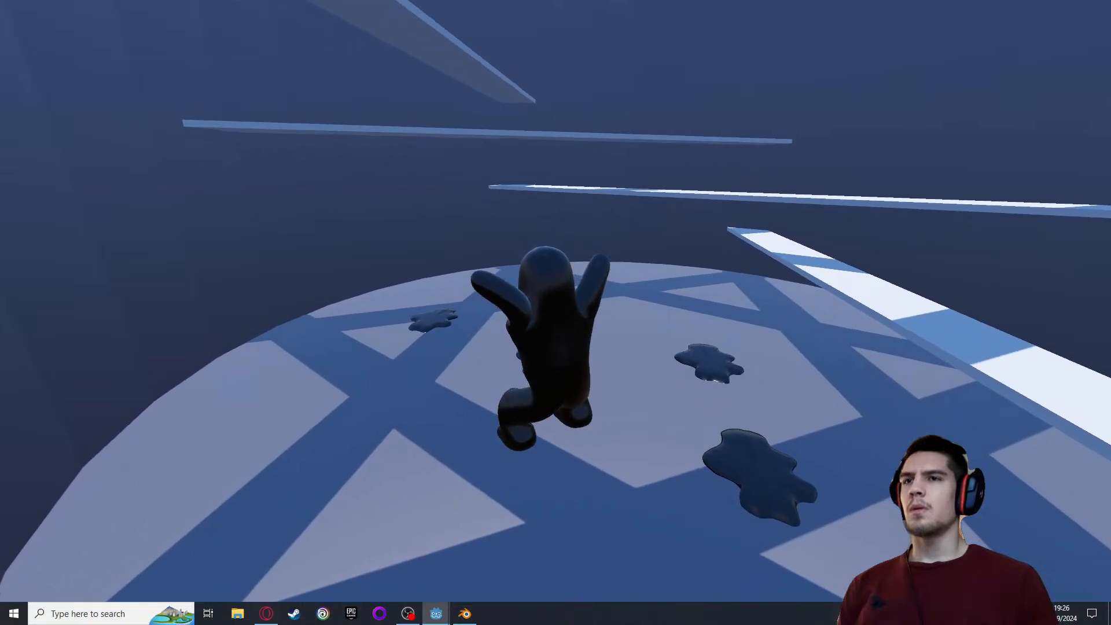
key("space")
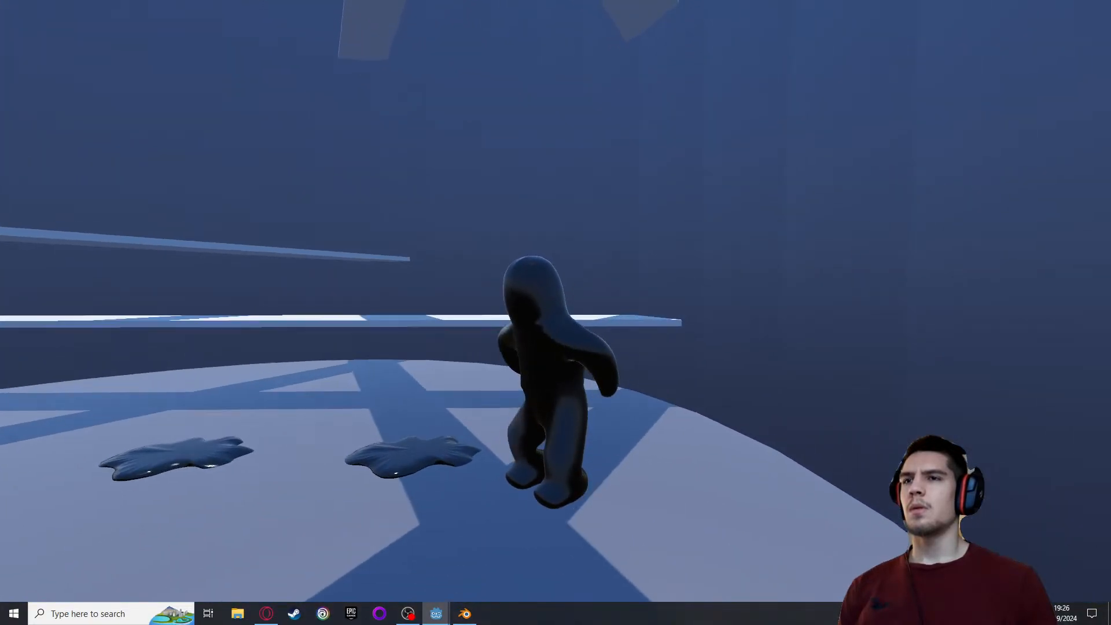
key("space")
key("space")
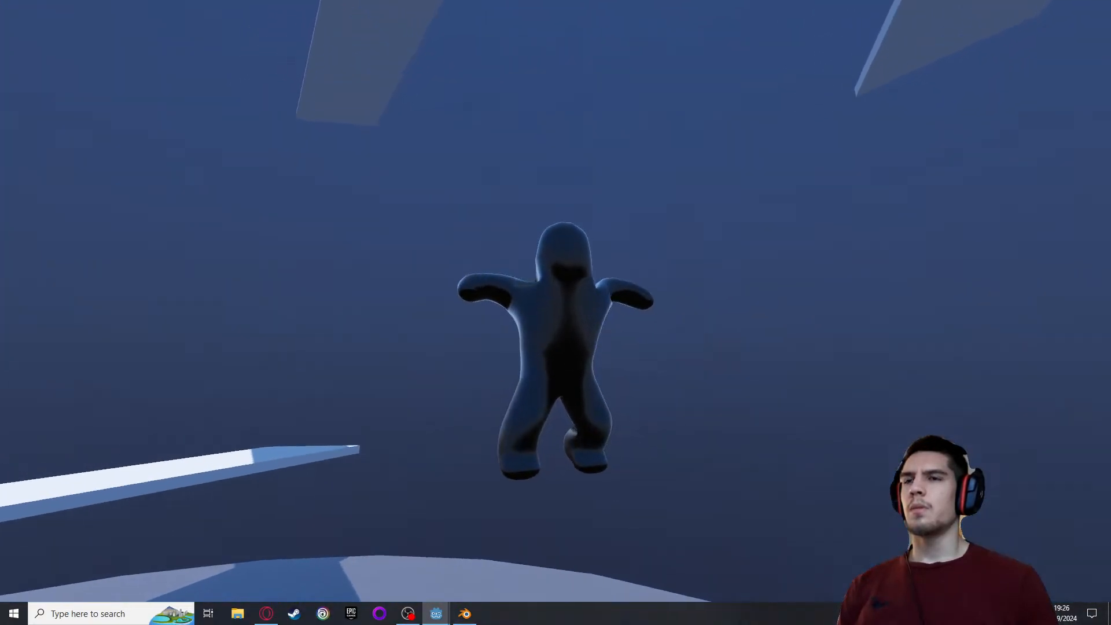
key("space")
Run the character around the vat floor in different directions to test its run and idle animations and floor collisions
key("w")
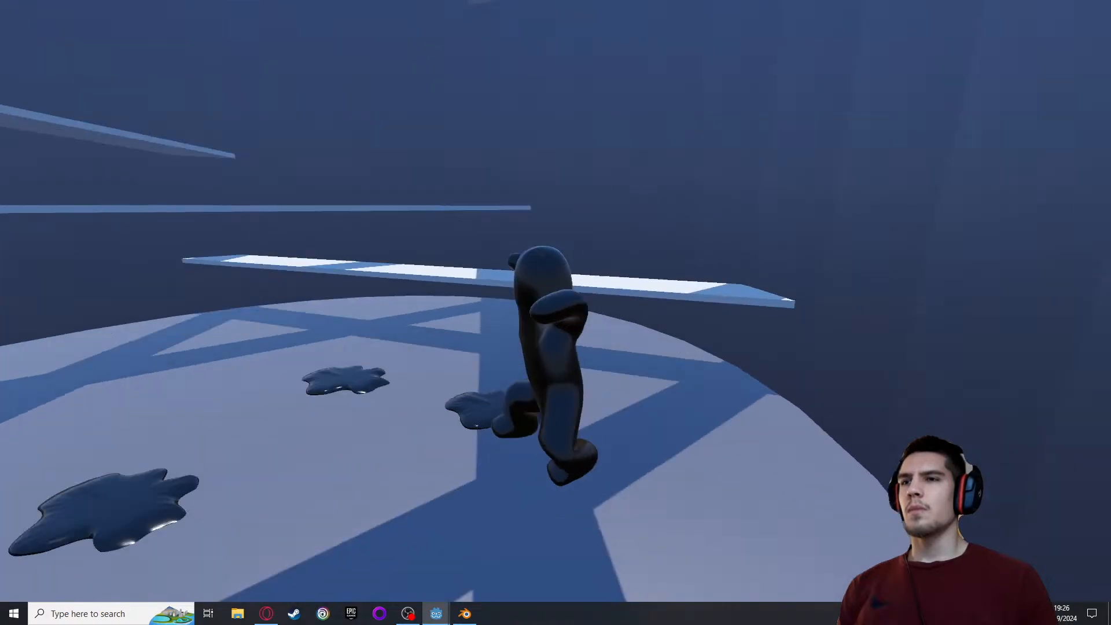
key("d")
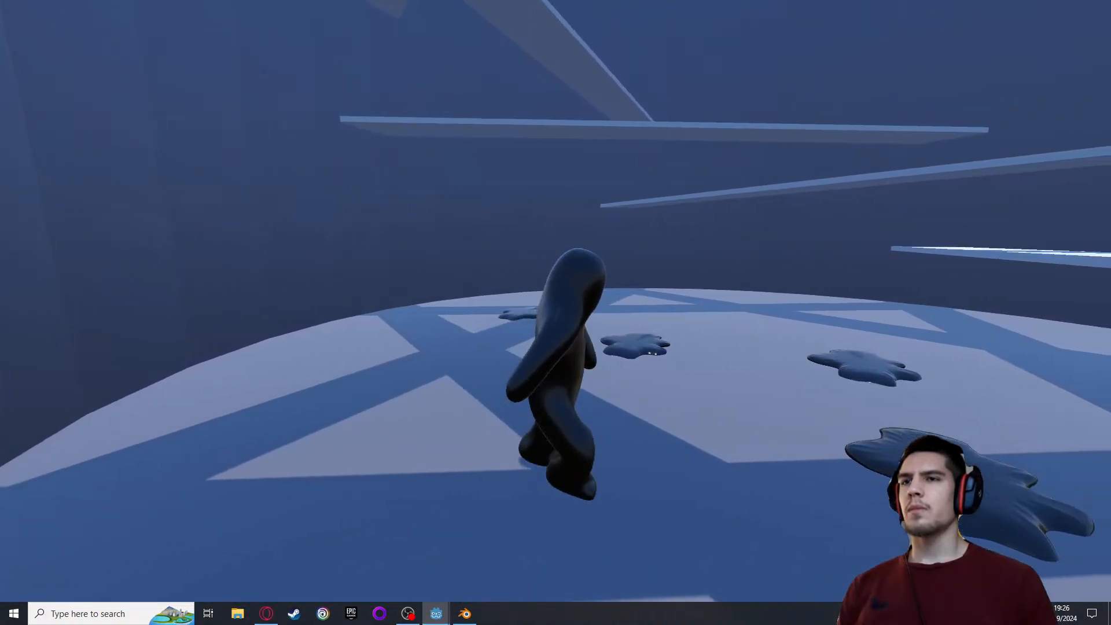
key("a")
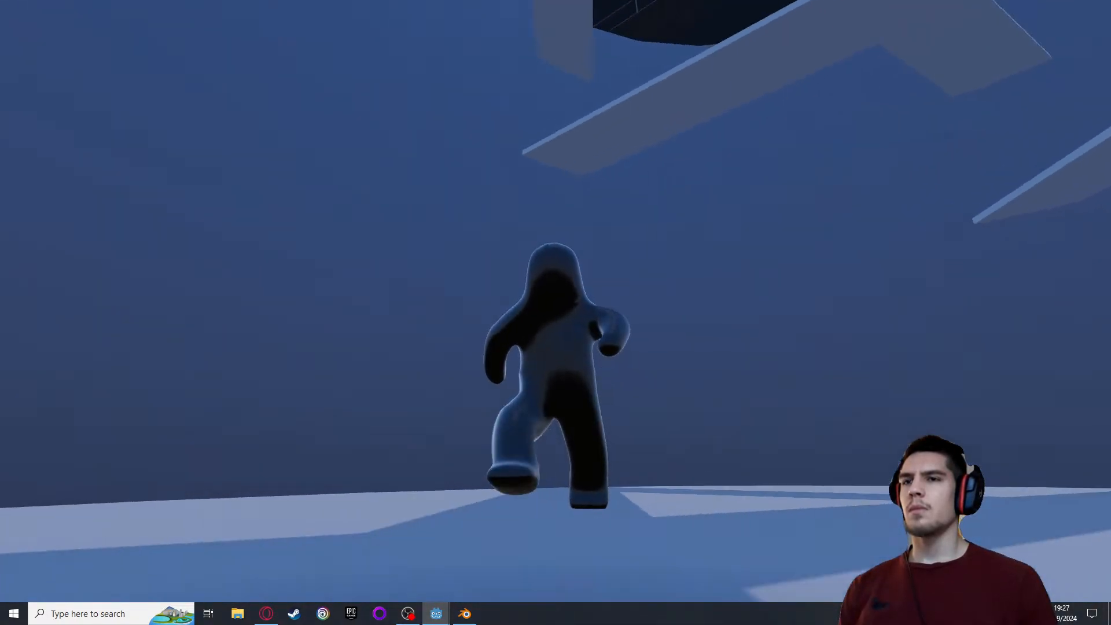
key("d")
key("w")
key("w")
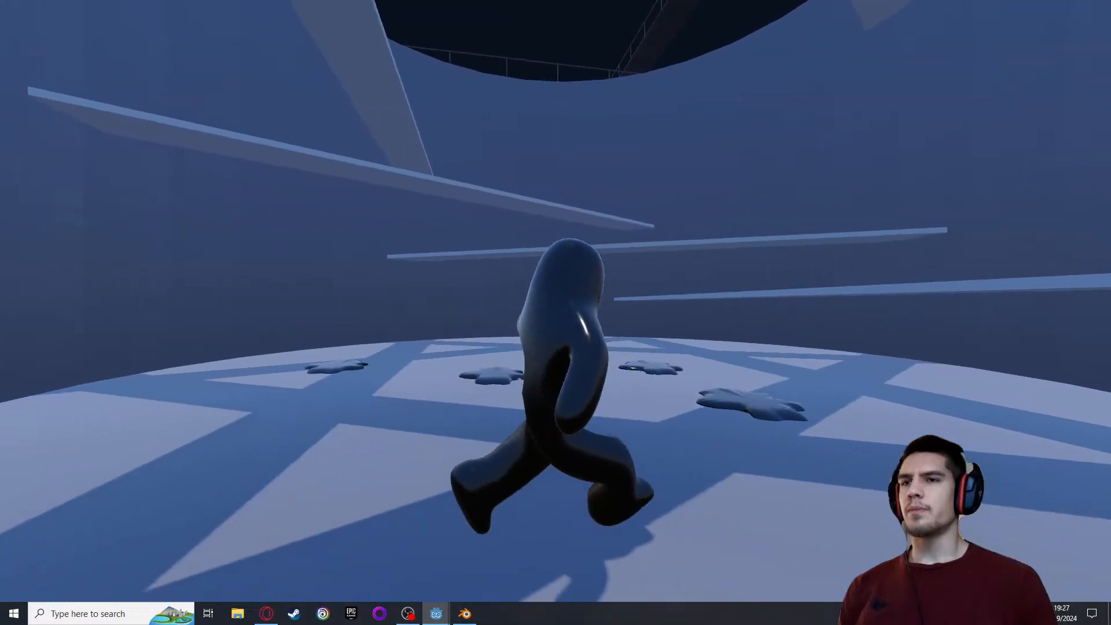
key("s")
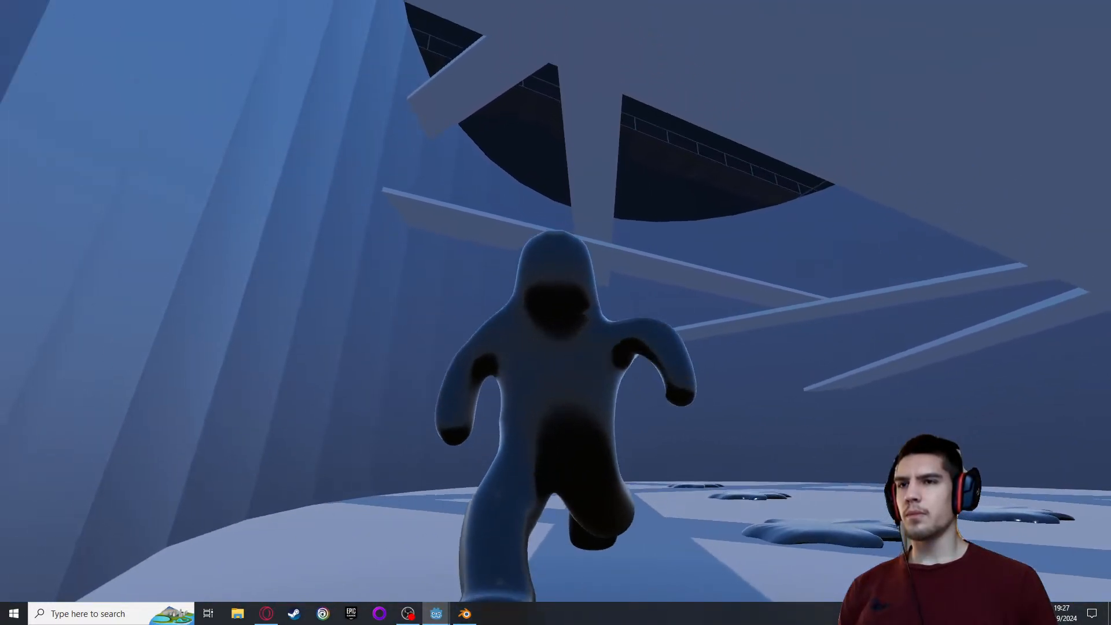
key("w")
key("w")
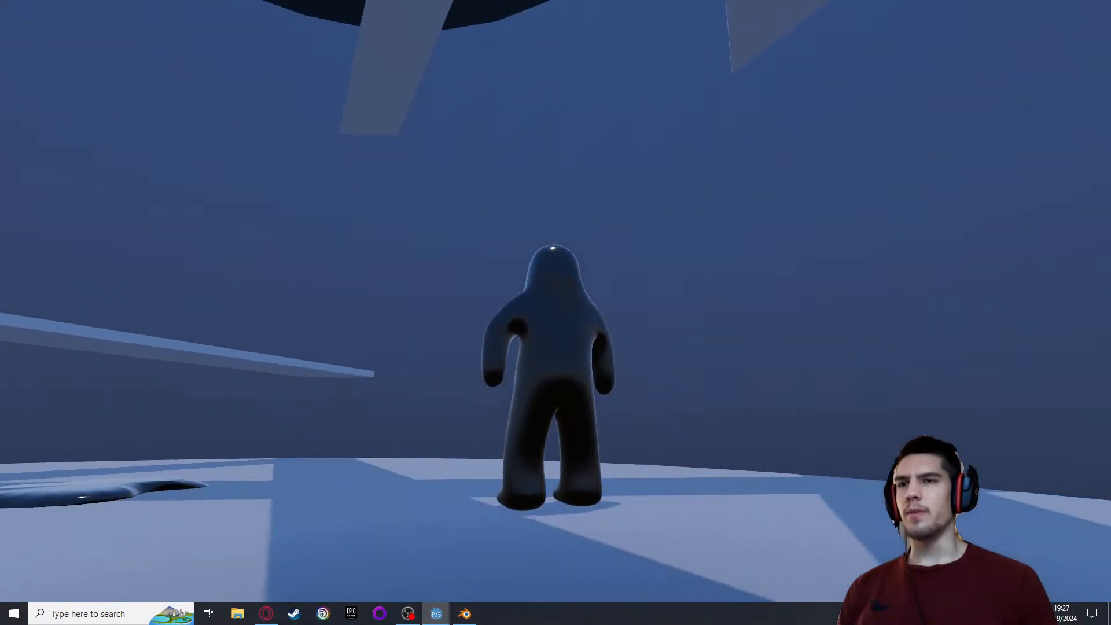
key("w")
key("a")
key("w")
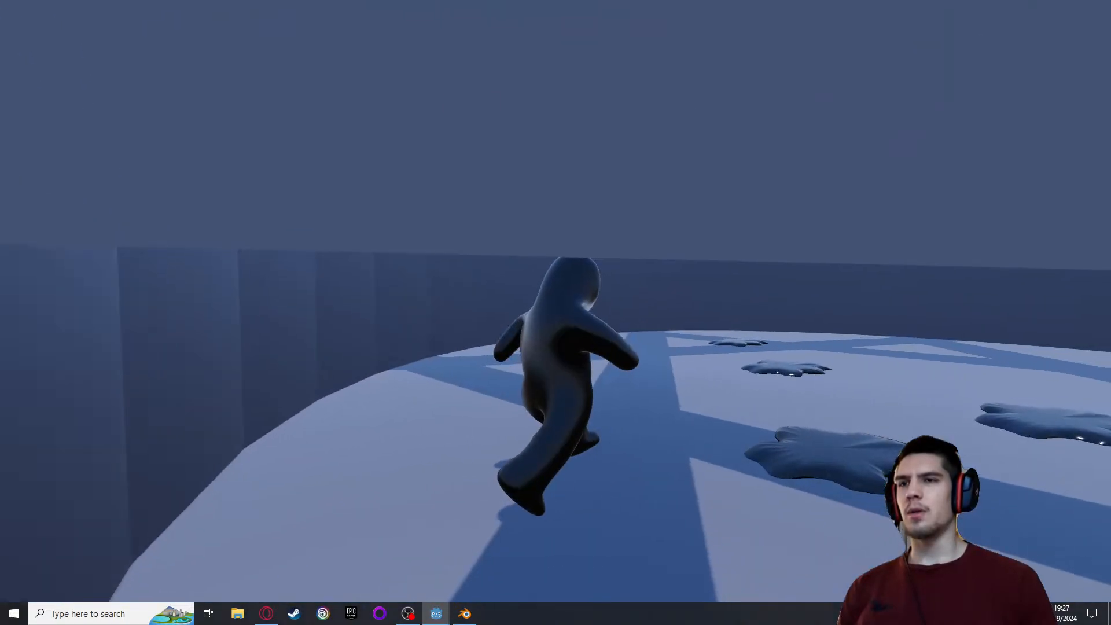
key("w")
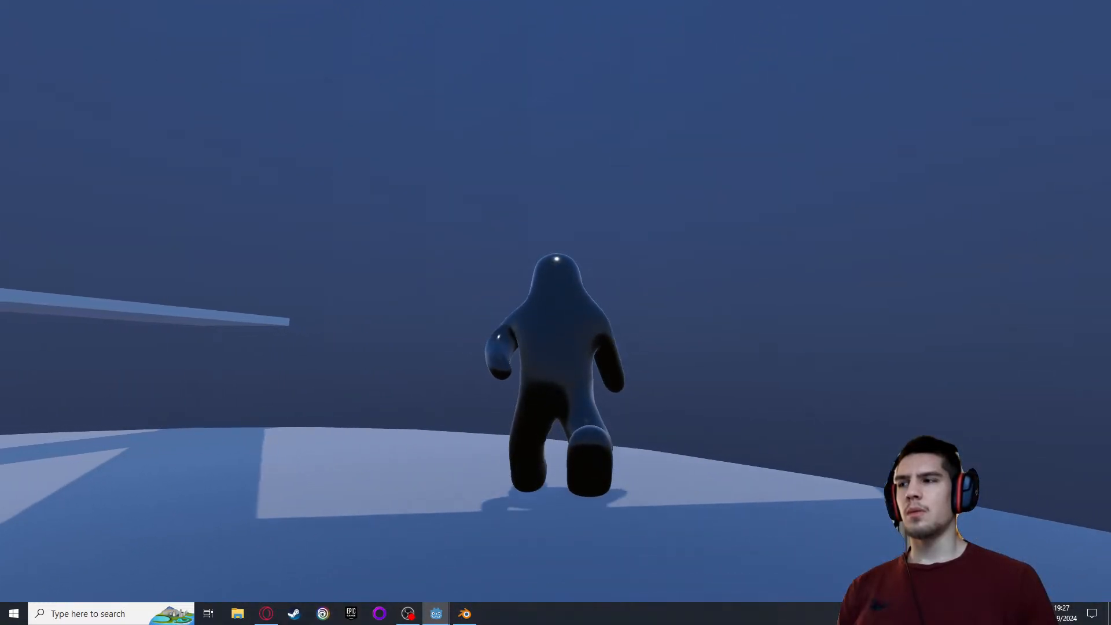
key("s")
key("w")
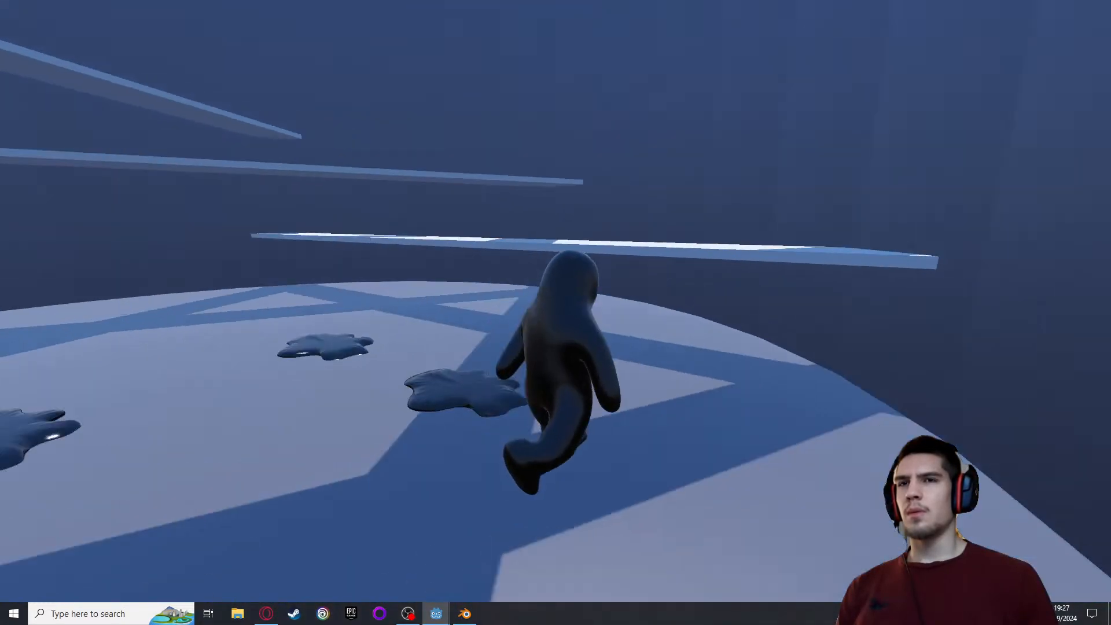
Jump the character up onto the raised planks to test their collisions, and quit the running game
key("space")
key("w")
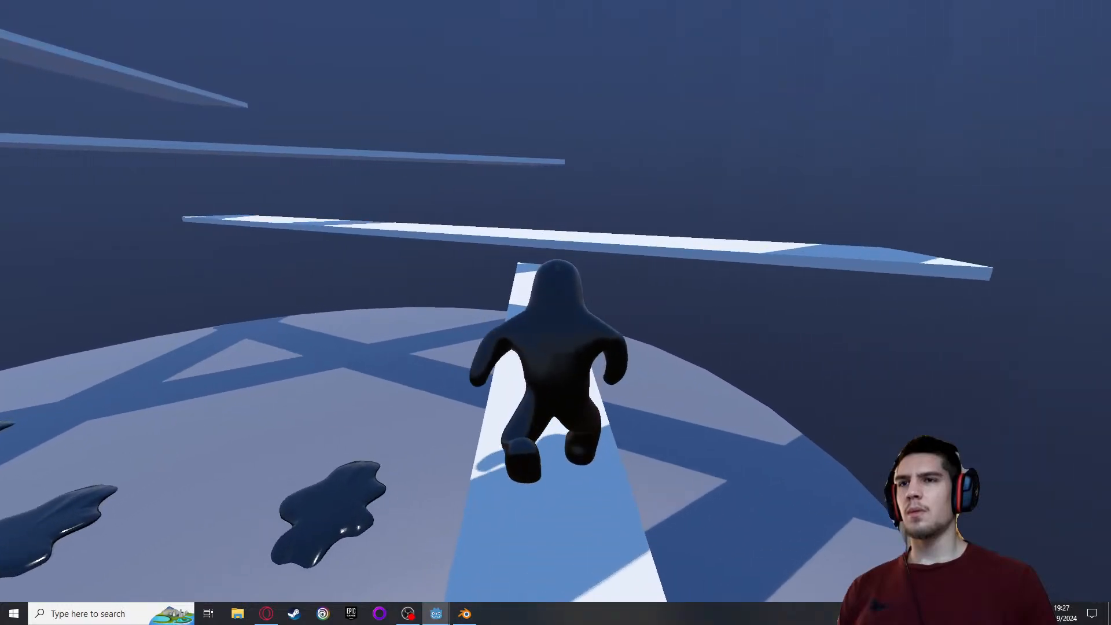
key("space")
key("space")
key("w")
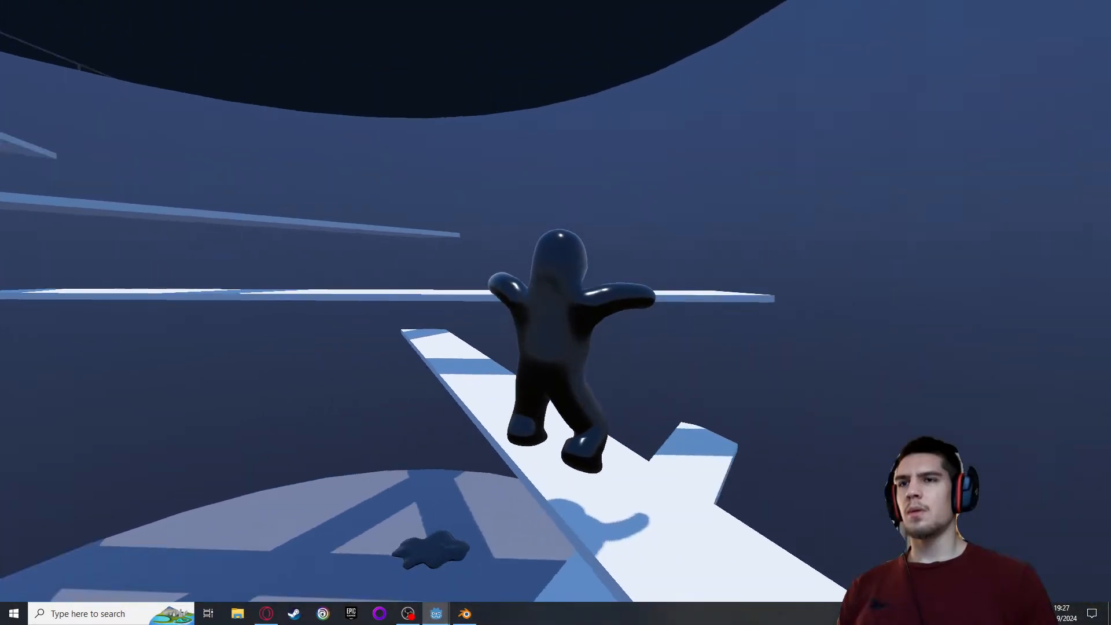
key("space")
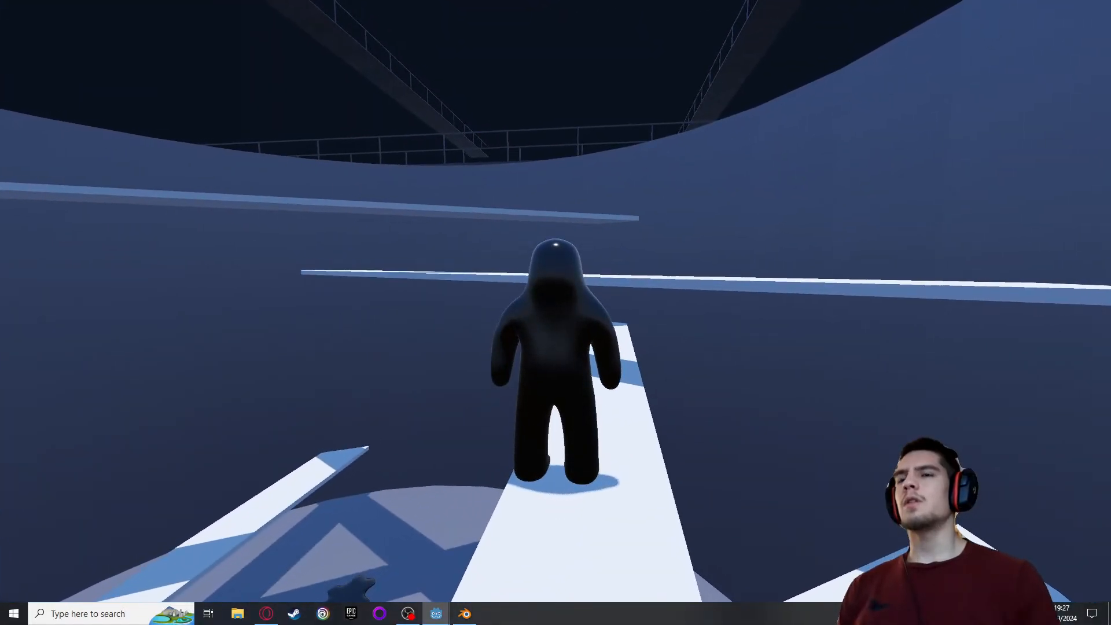
key("Escape")
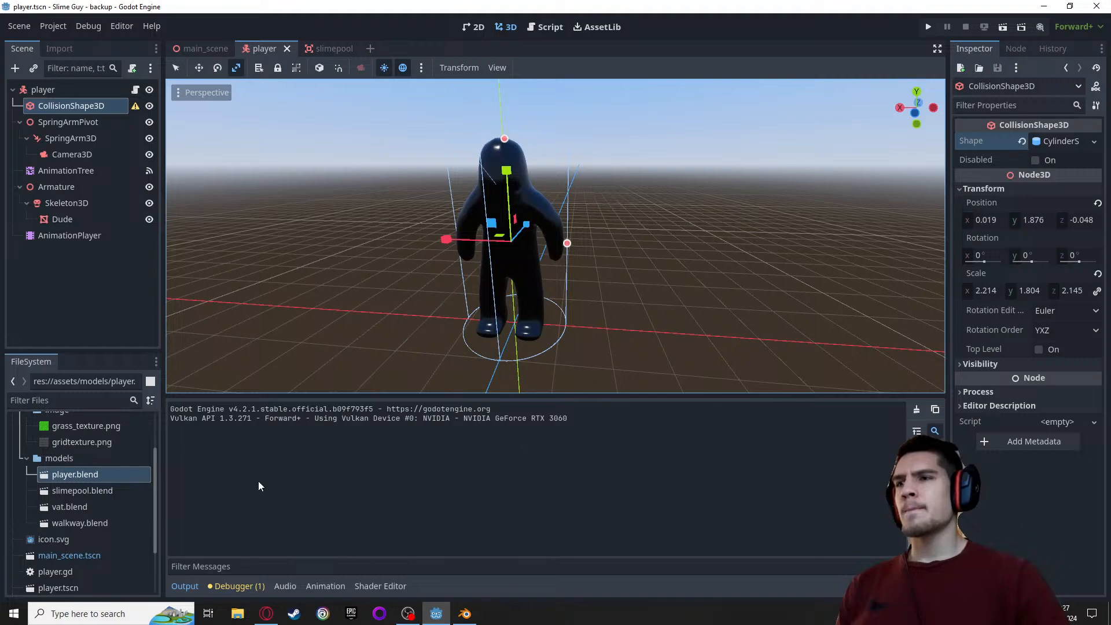
Inspect the player's AnimationPlayer and the AnimationTree graph, including the IdleRunFall, JumpShot and GrowShot nodes
left_click(56, 230)
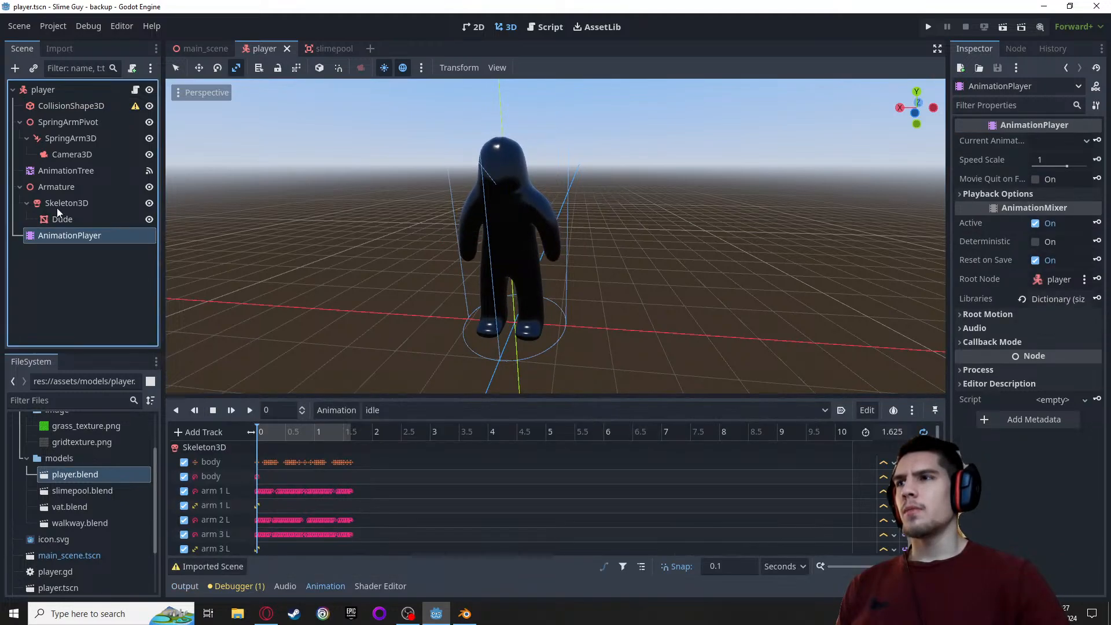
left_click(64, 170)
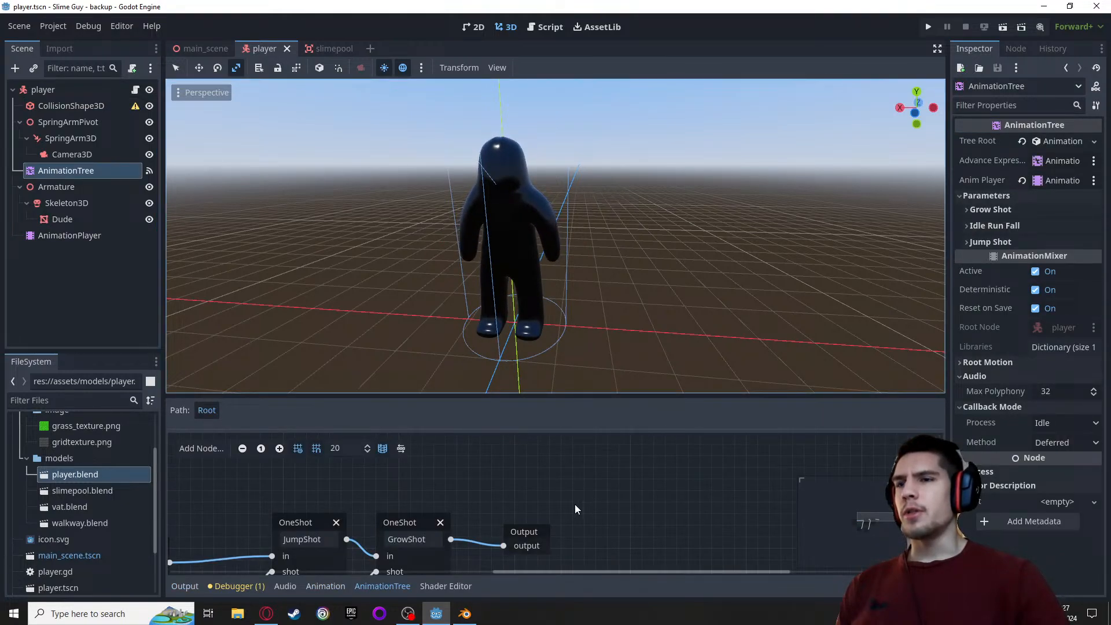
scroll(574, 487, "down", 2)
middle_click_drag(574, 487, 703, 456)
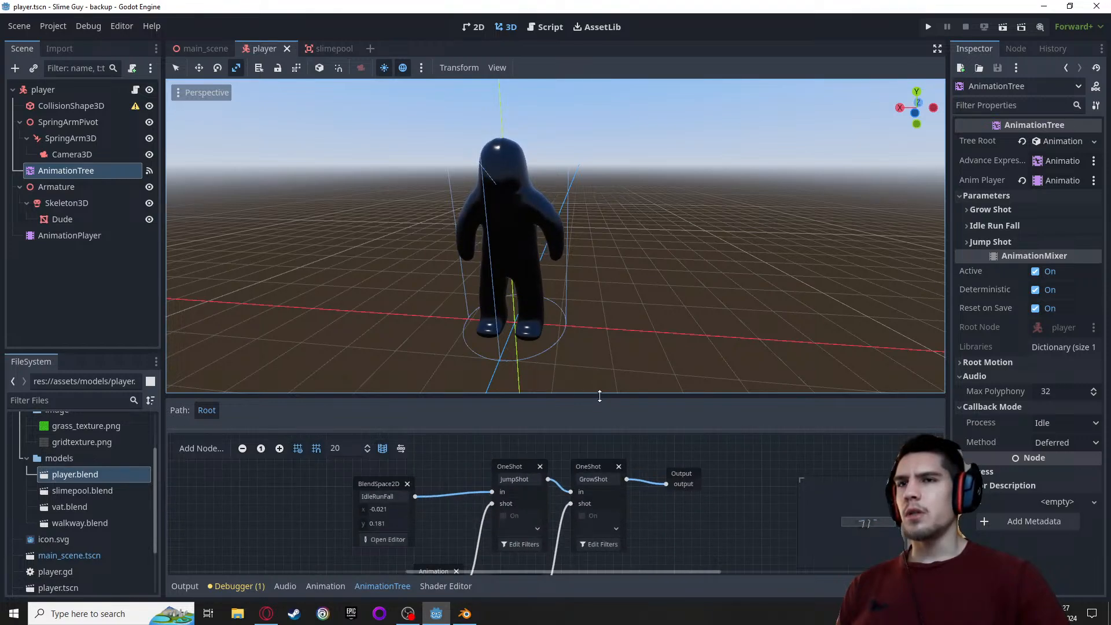
left_click_drag(595, 397, 595, 348)
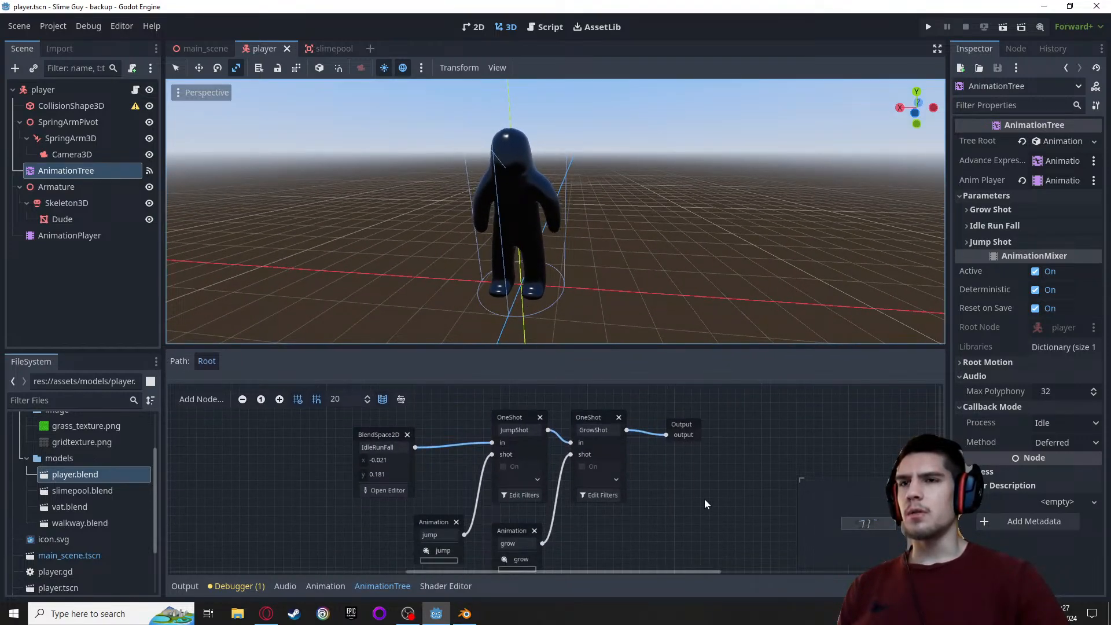
middle_click_drag(703, 498, 686, 463)
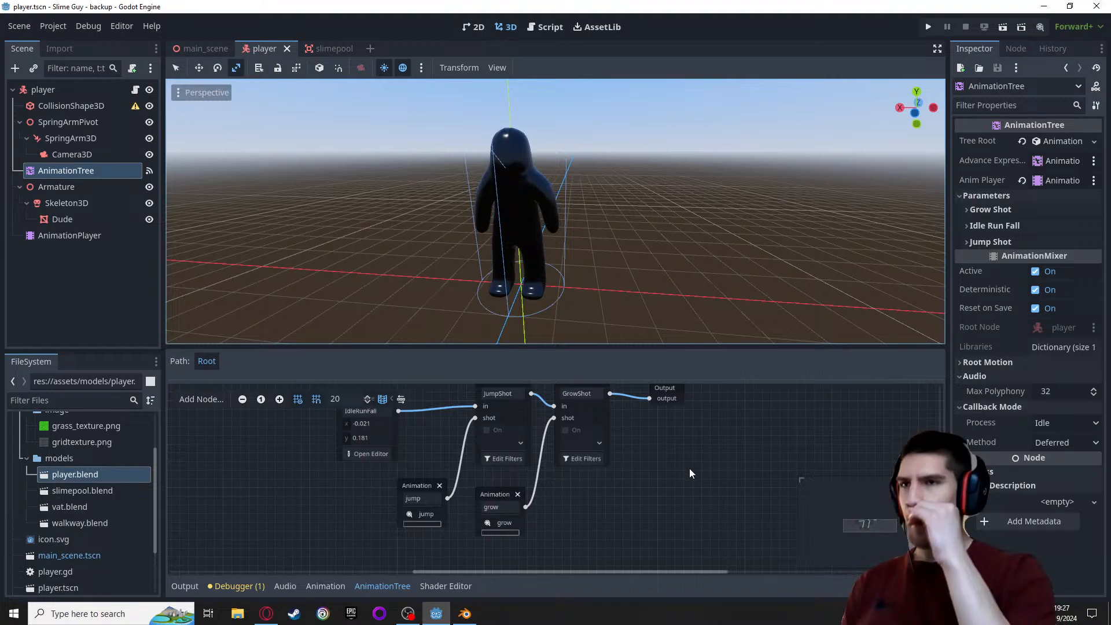
scroll(675, 461, "down", 1)
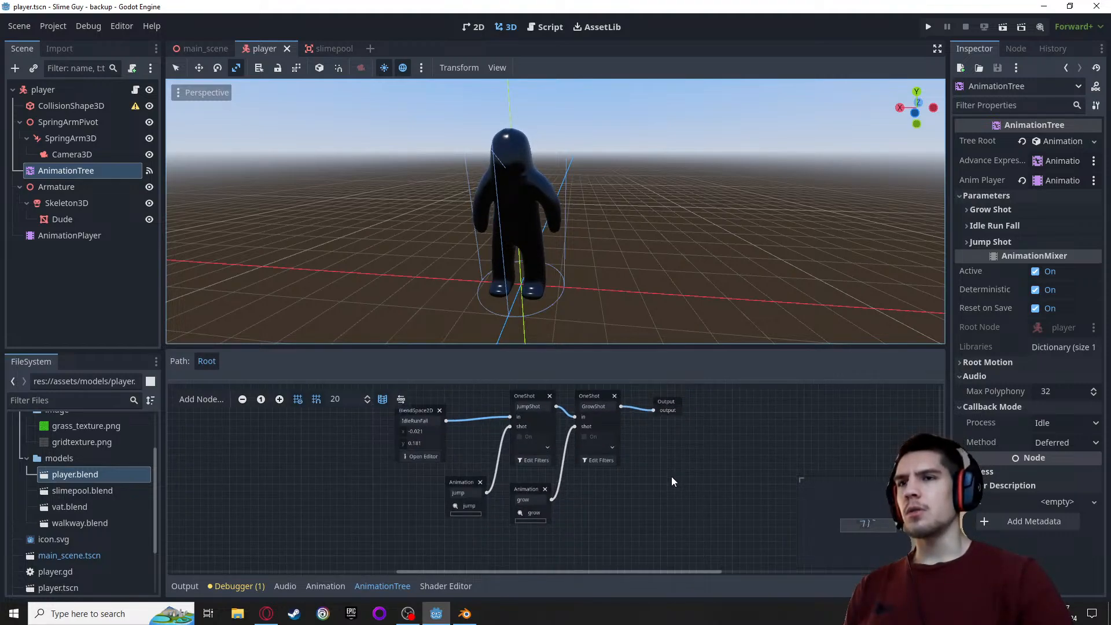
scroll(669, 477, "up", 1)
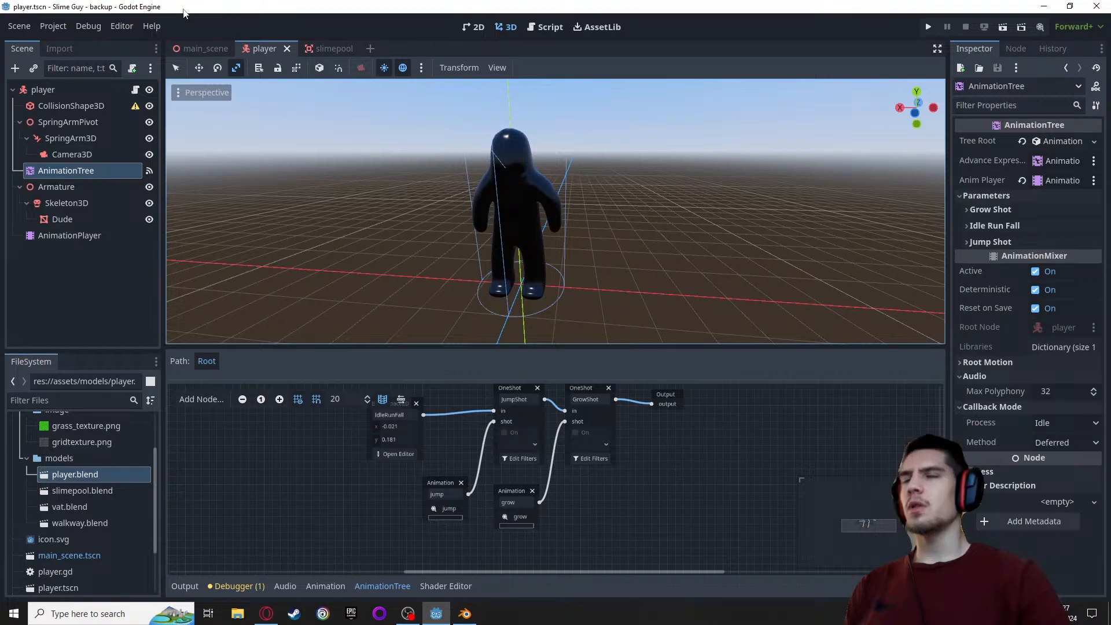
Examine the player.gd script, focusing on the jump handling and JumpShot request in _physics_process
left_click(553, 27)
scroll(532, 166, "down", 1)
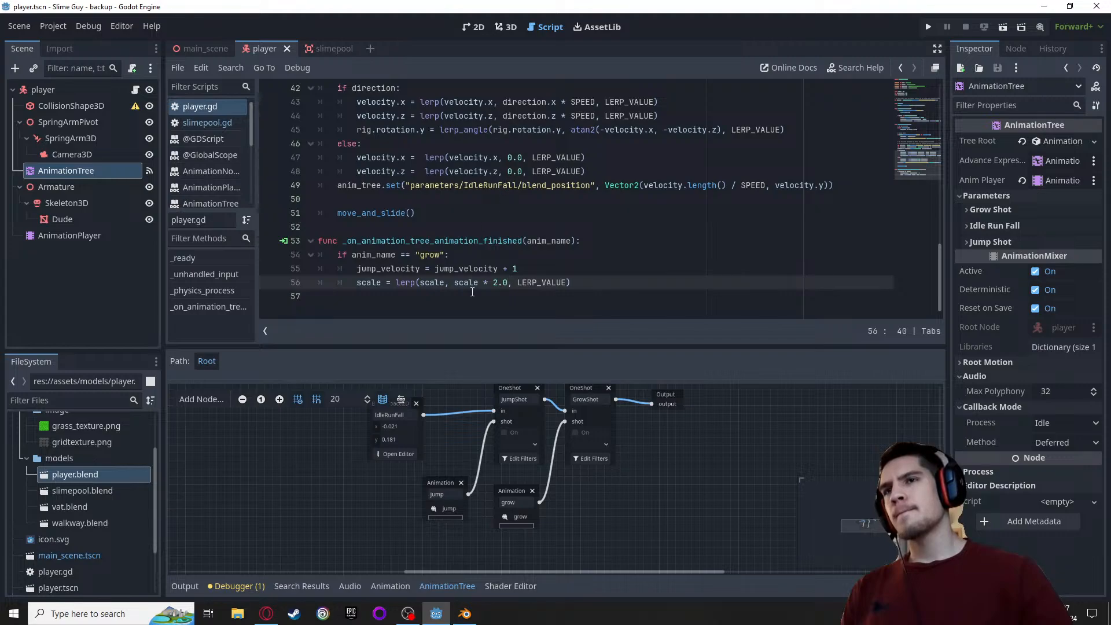
left_click_drag(487, 344, 498, 401)
scroll(575, 249, "up", 4)
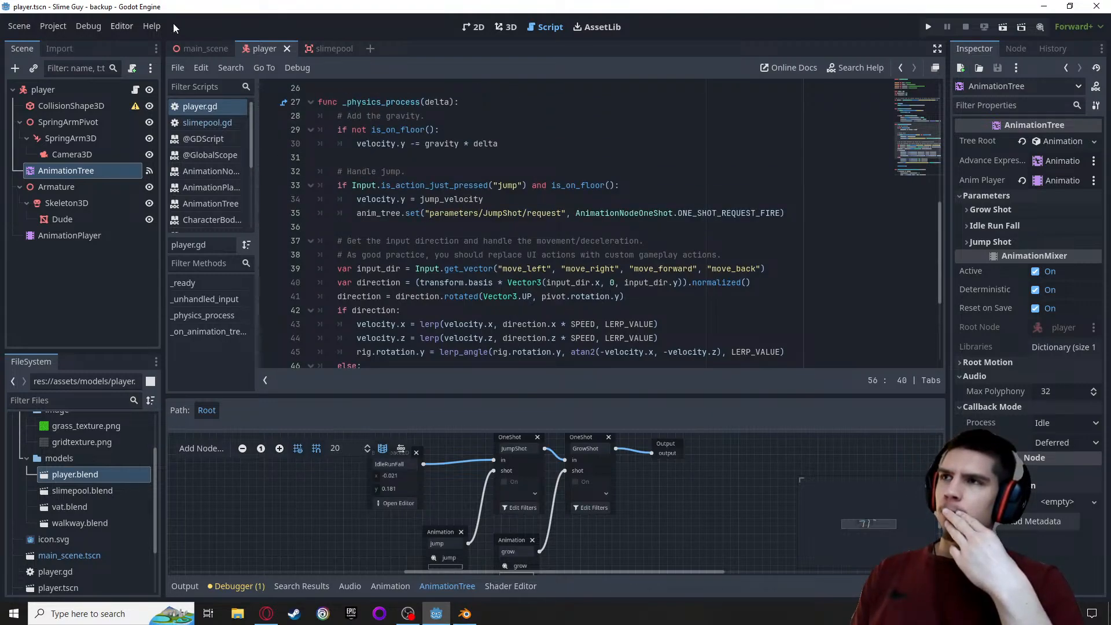
left_click(509, 30)
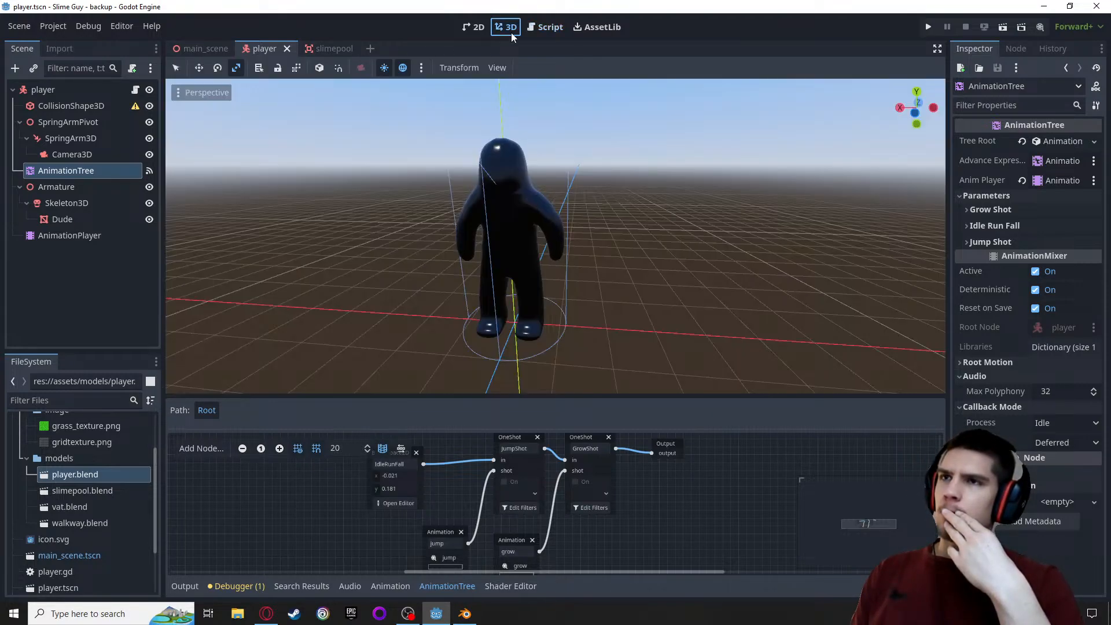
left_click(549, 29)
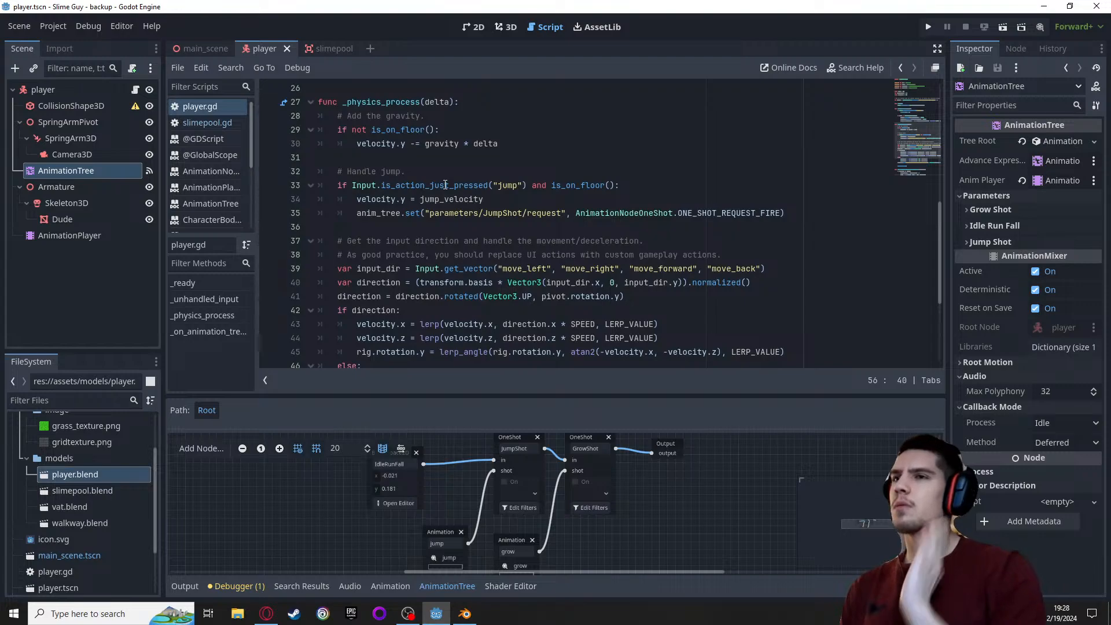
left_click(387, 199)
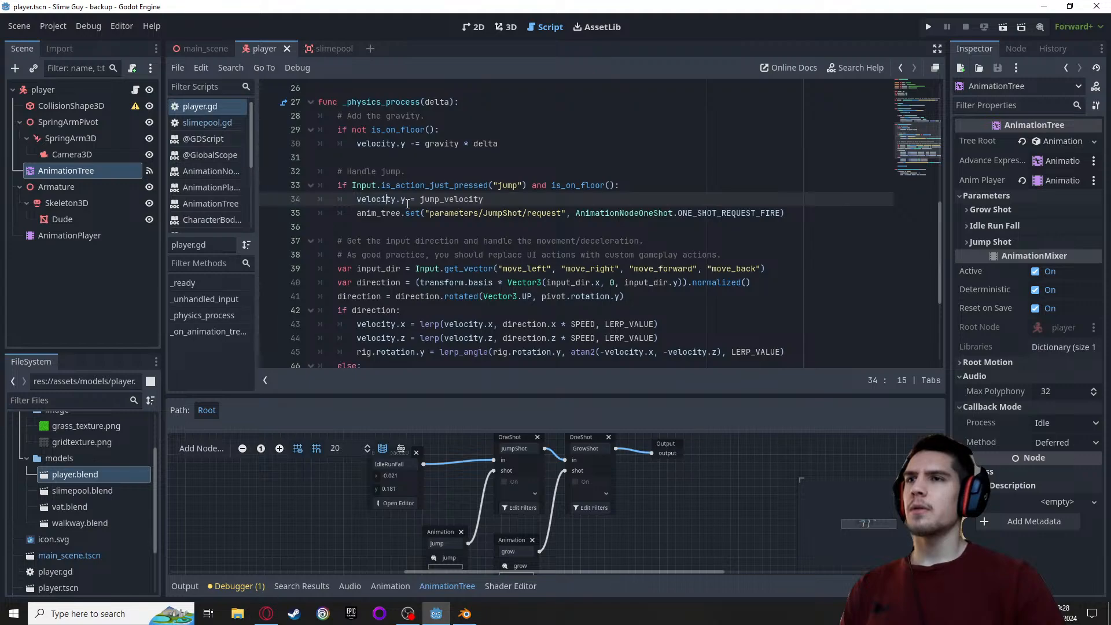
left_click(790, 213)
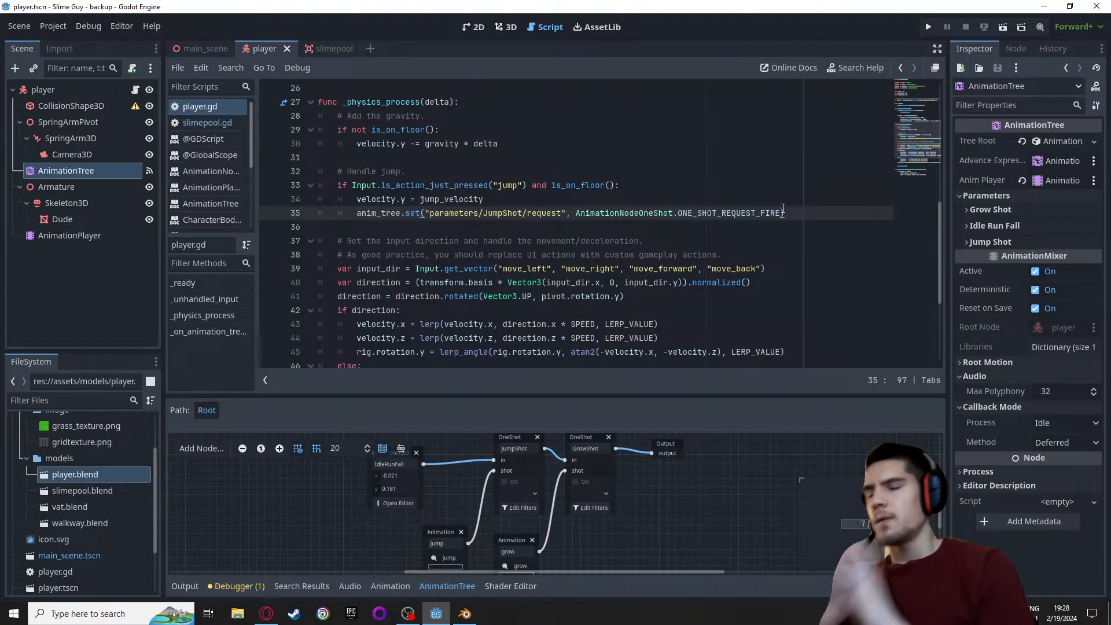
Switch to the Opera browser and run a Google search for "godot landing animation implementation" in a new tab
left_click(266, 614)
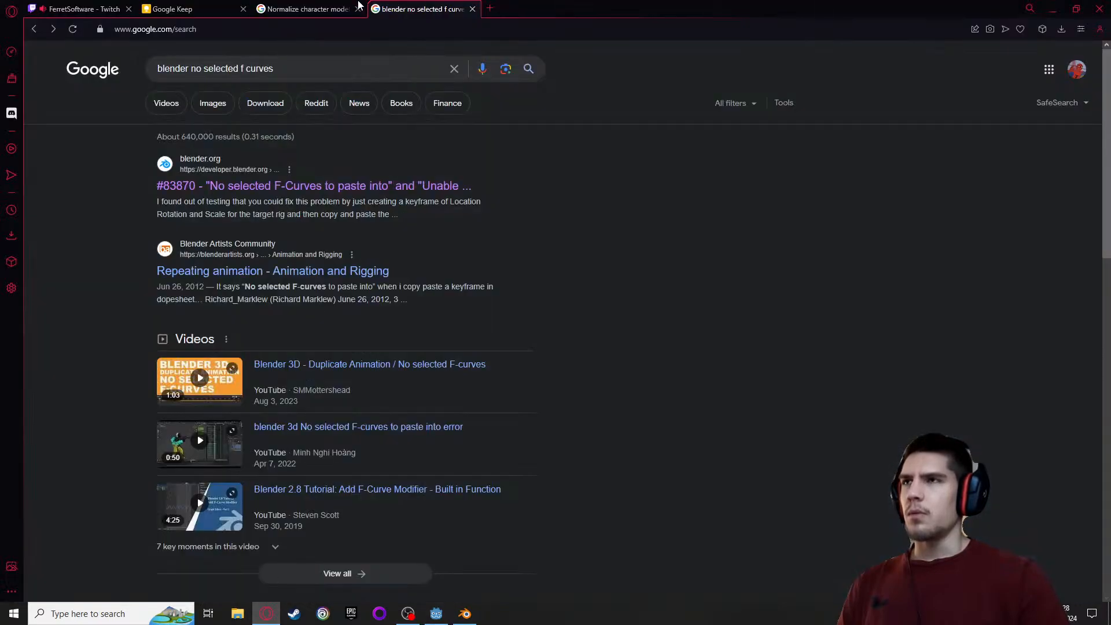
left_click(491, 10)
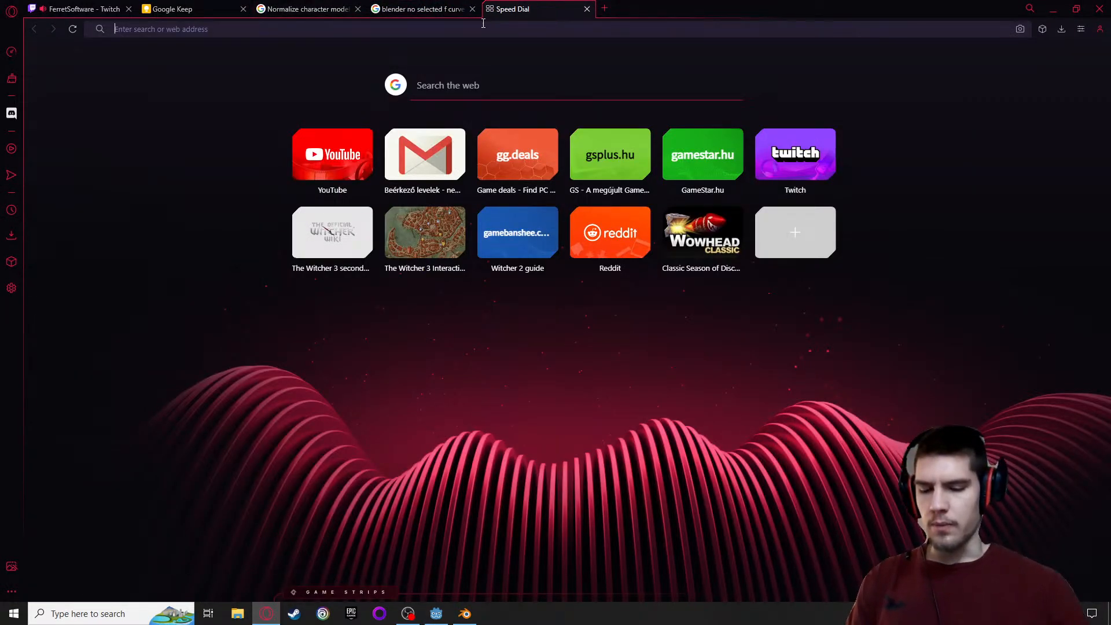
type("blender")
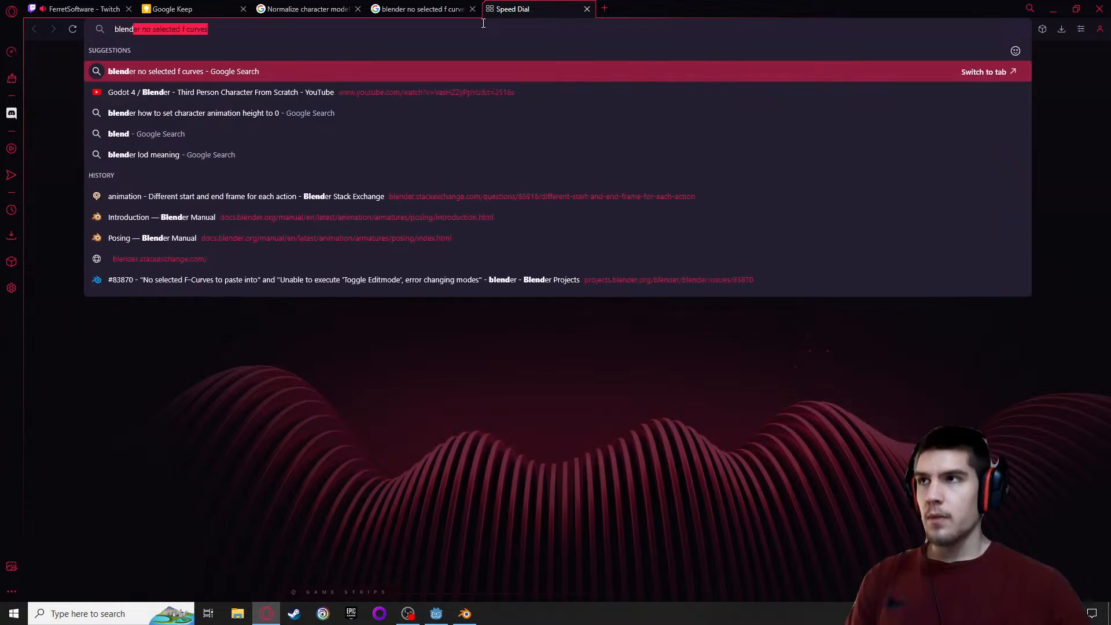
key("Escape")
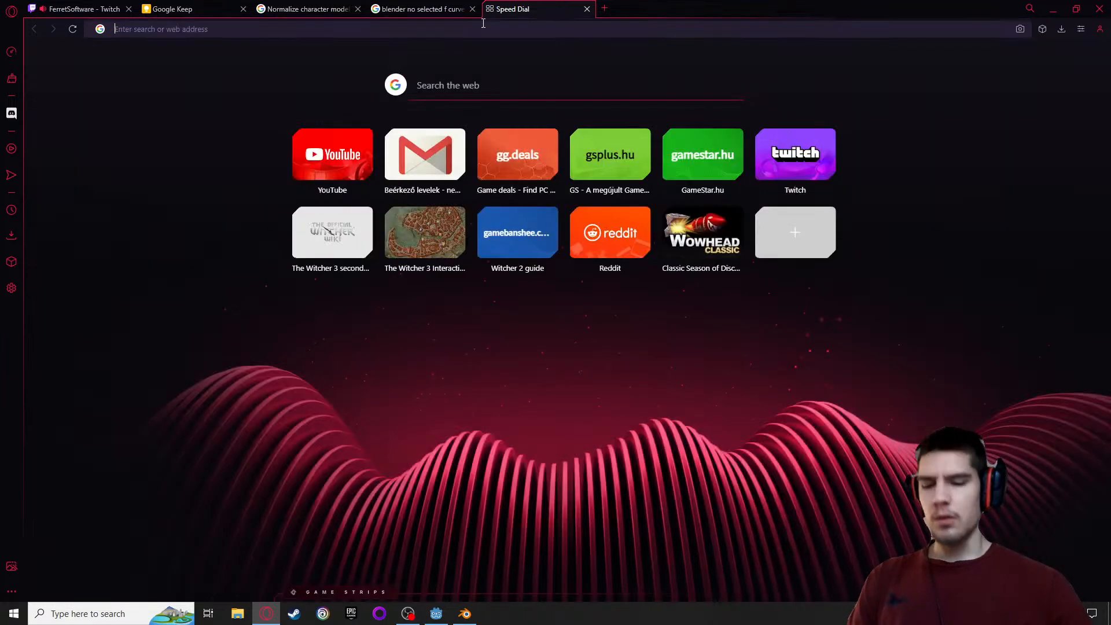
type("godo")
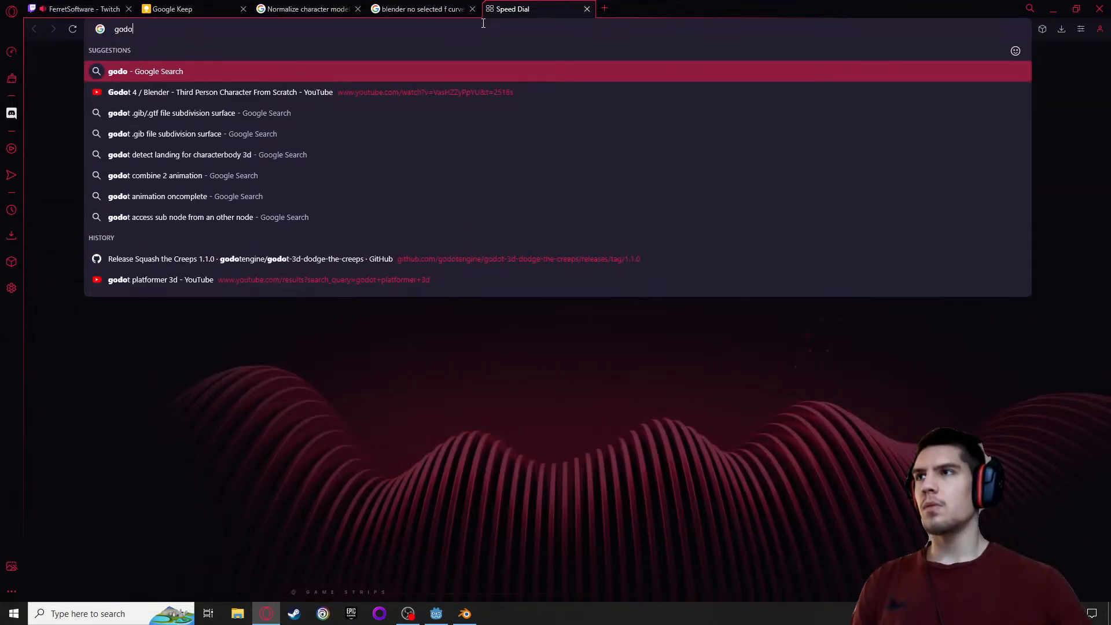
type("t landing")
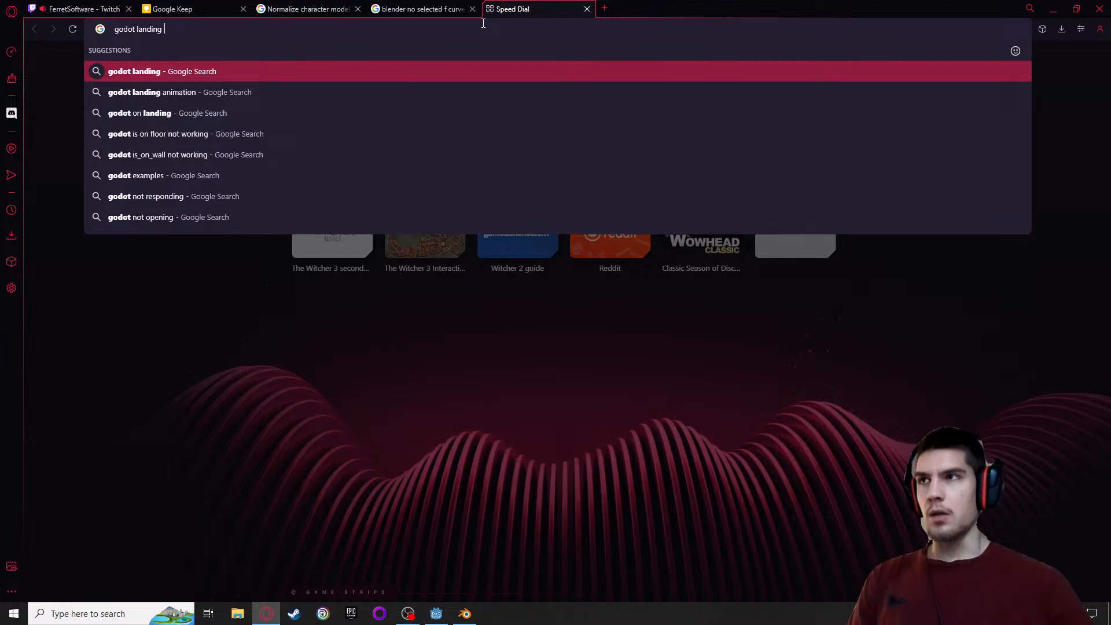
key("Down")
type("impleme")
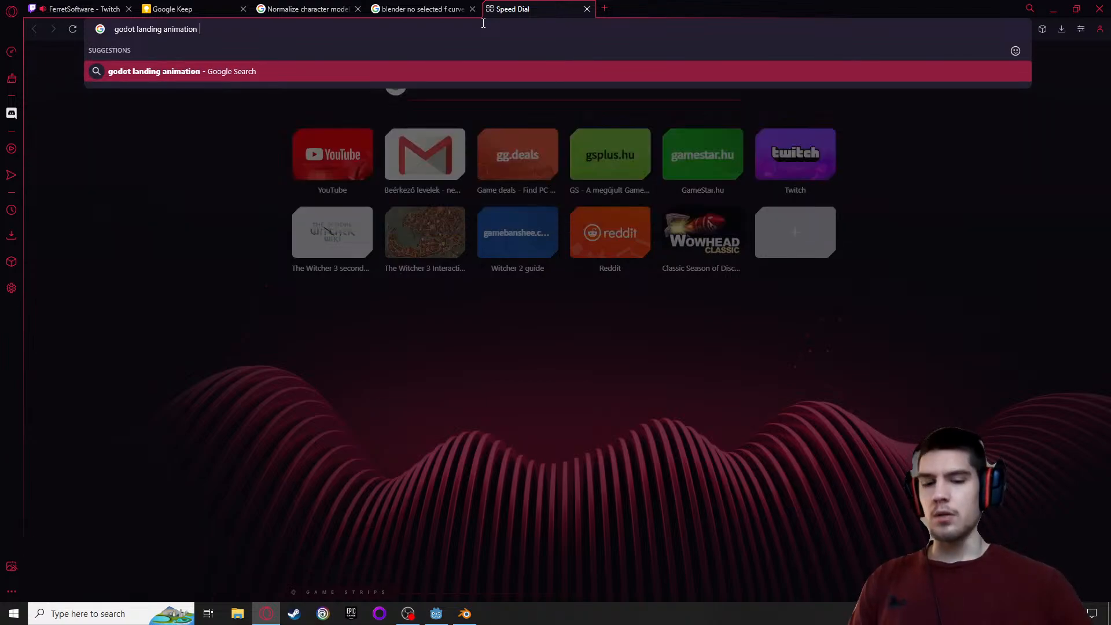
type("ntattion")
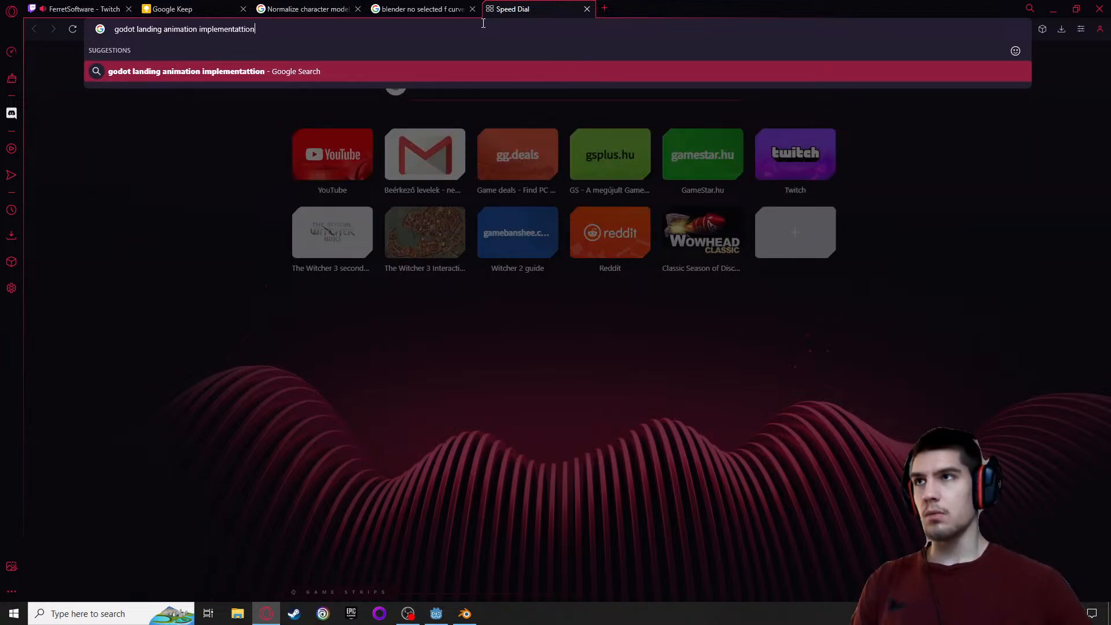
key("Return")
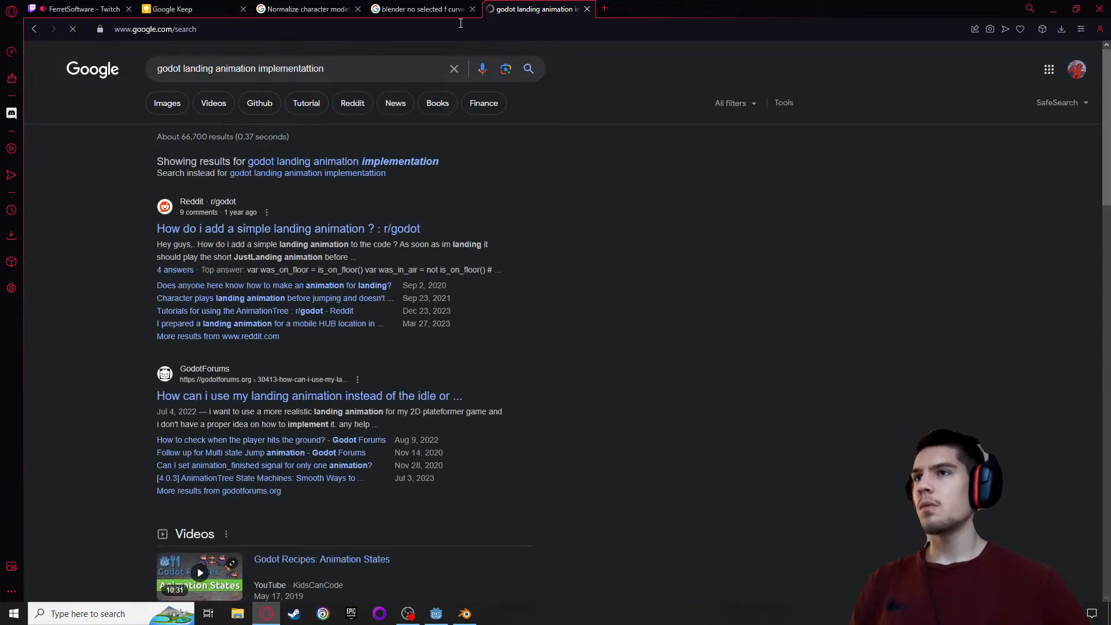
left_click(366, 164)
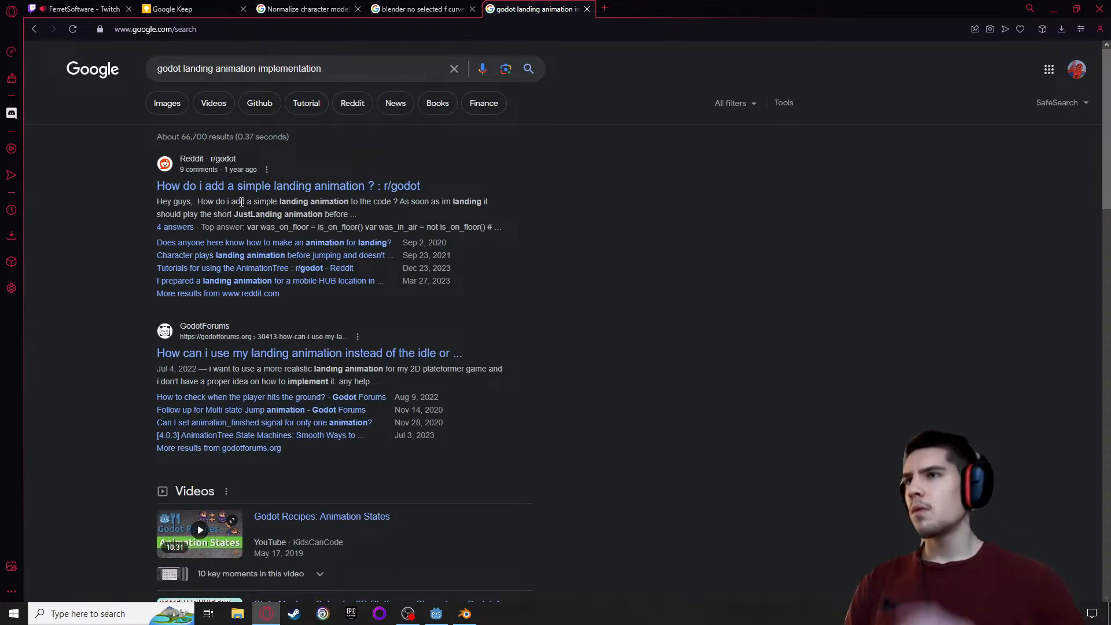
Read the r/godot thread "How do i add a simple landing animation ?", including its code and replies, and return to the search results
left_click(183, 186)
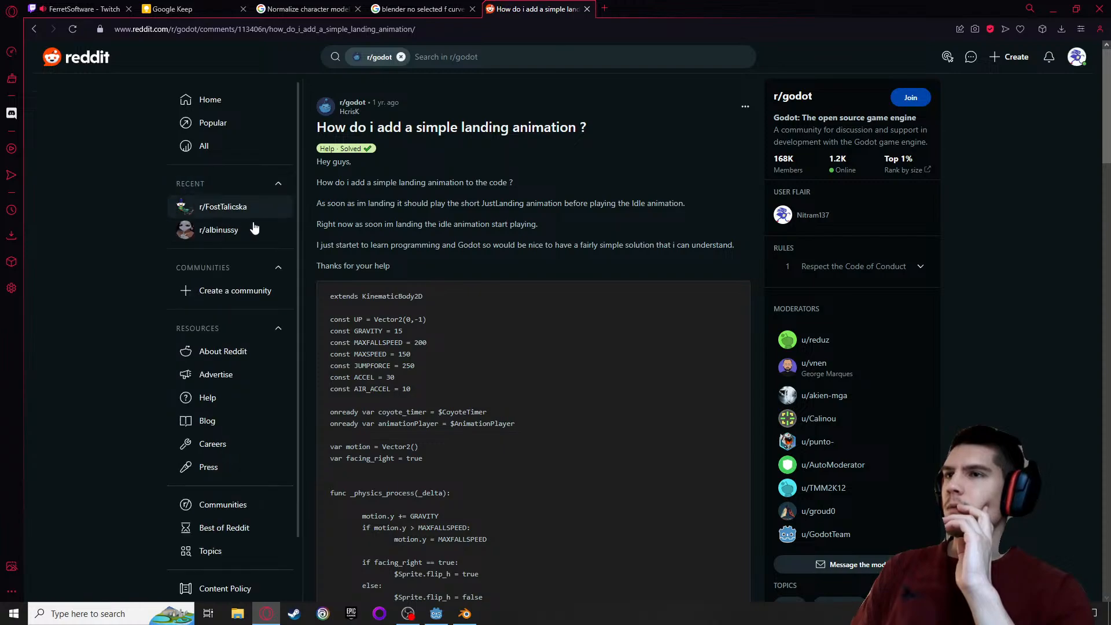
scroll(384, 258, "down", 1)
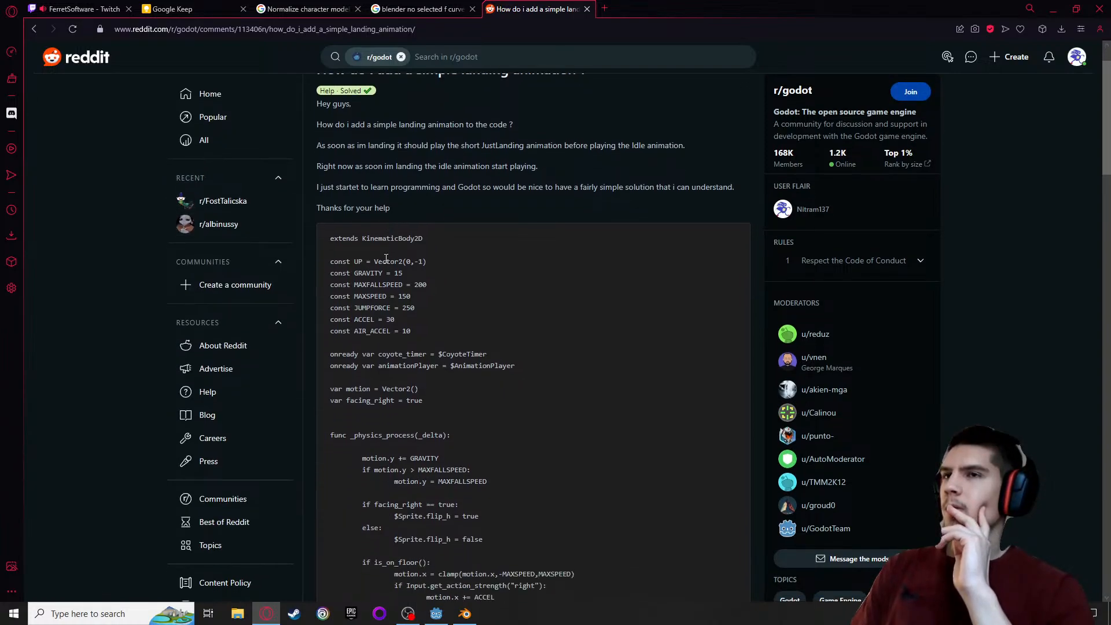
scroll(386, 258, "down", 2)
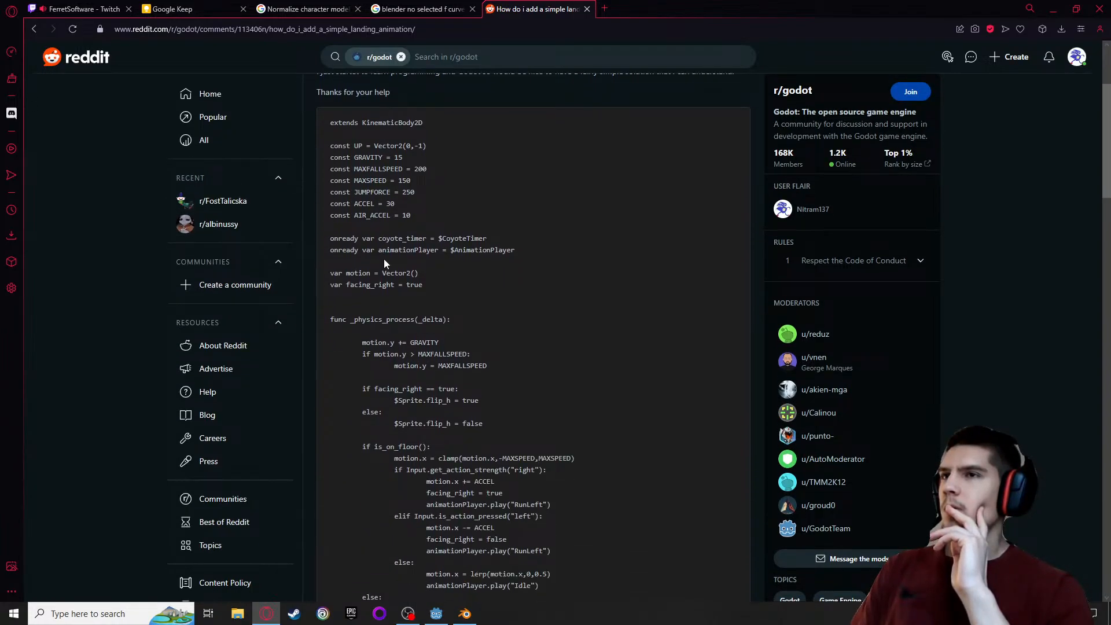
scroll(384, 259, "down", 10)
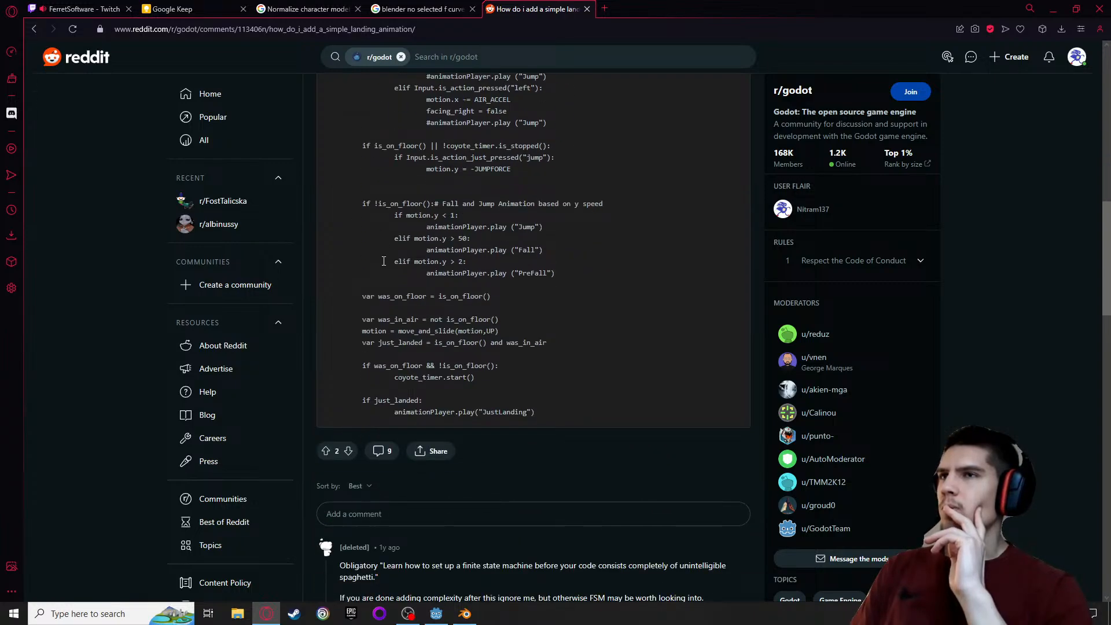
scroll(383, 261, "down", 2)
scroll(383, 261, "down", 1)
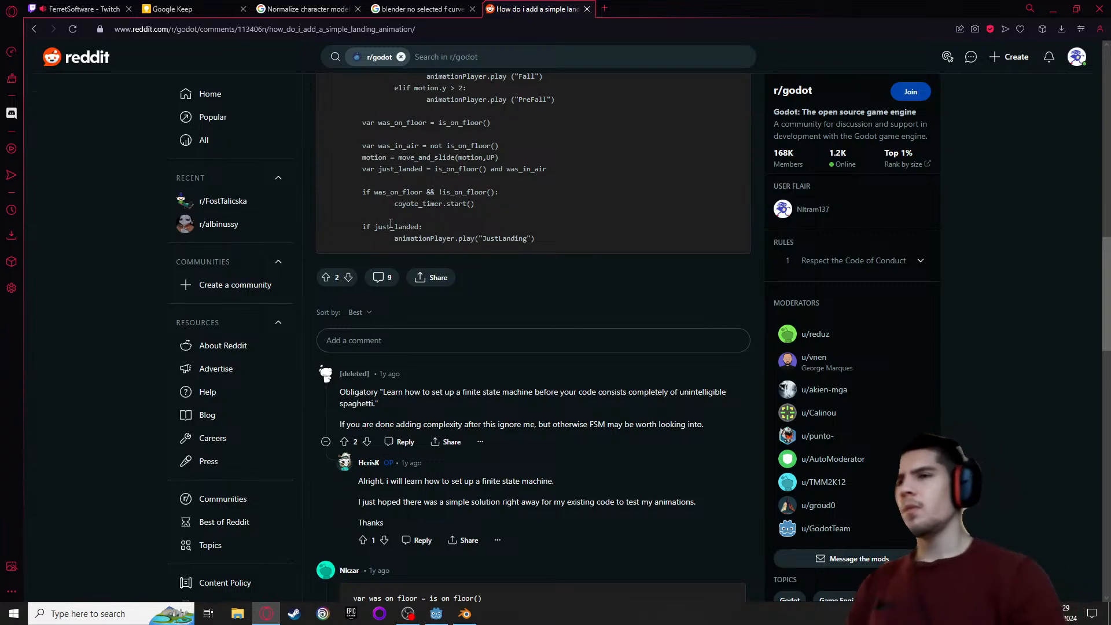
scroll(383, 260, "down", 1)
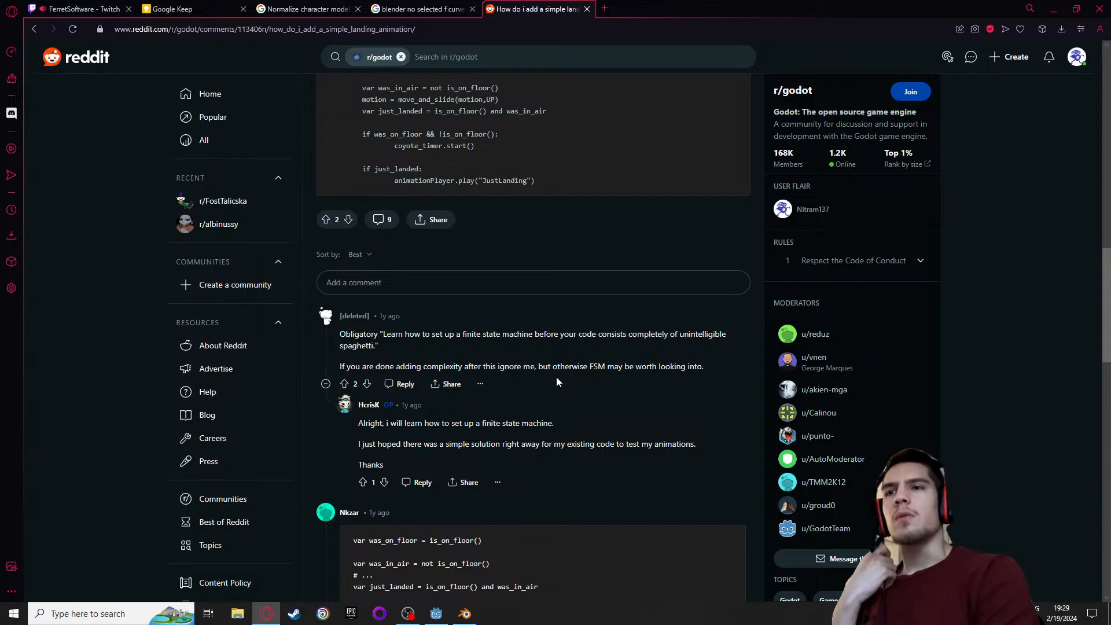
scroll(494, 399, "down", 5)
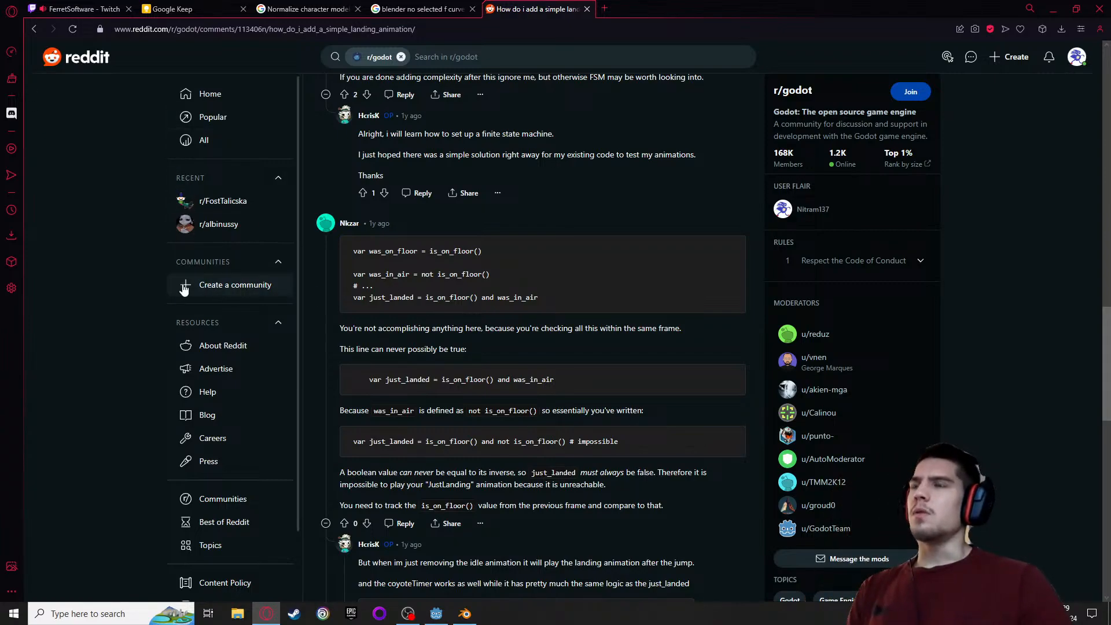
left_click(37, 34)
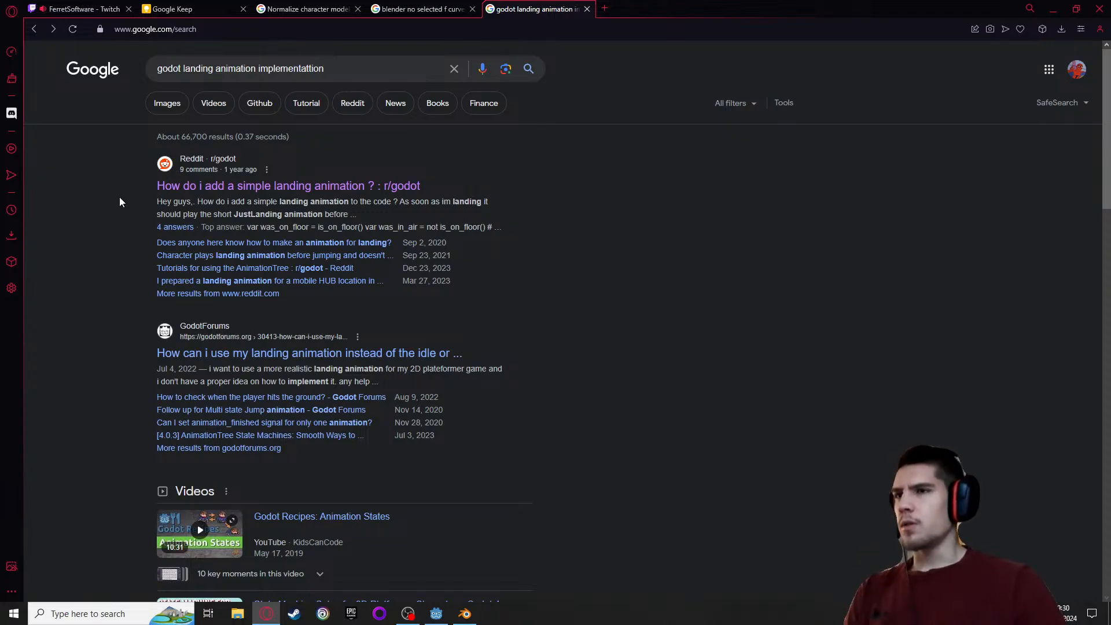
Open the Godot Forums thread "How to check when the player hits the ground?" and read the original question
left_click(221, 400)
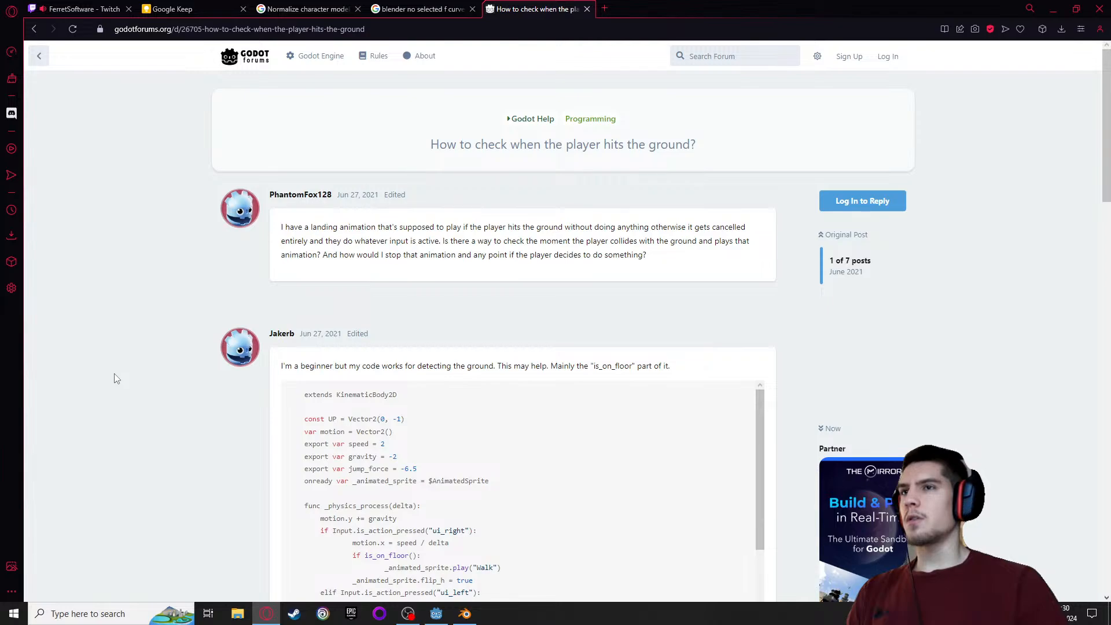
scroll(115, 379, "down", 1)
scroll(115, 378, "down", 7)
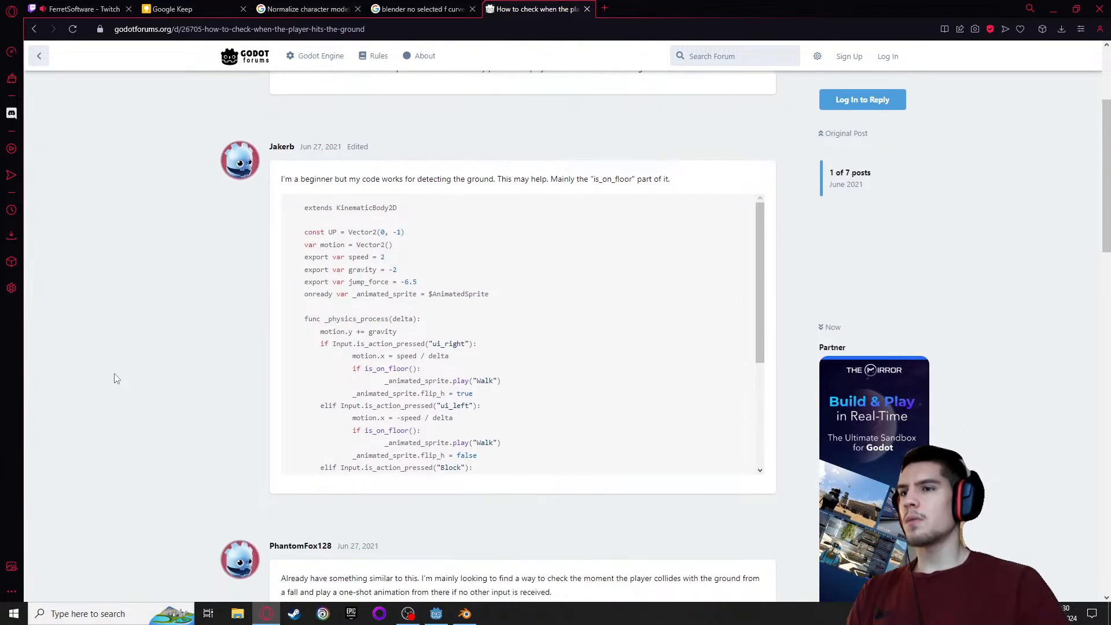
scroll(118, 399, "up", 8)
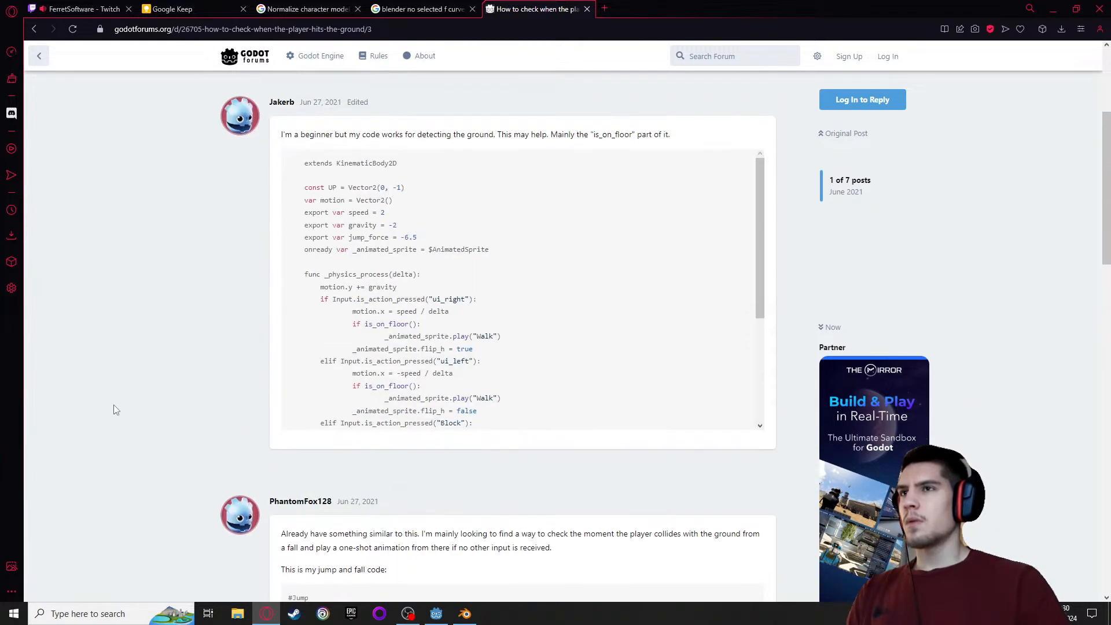
scroll(123, 403, "up", 1)
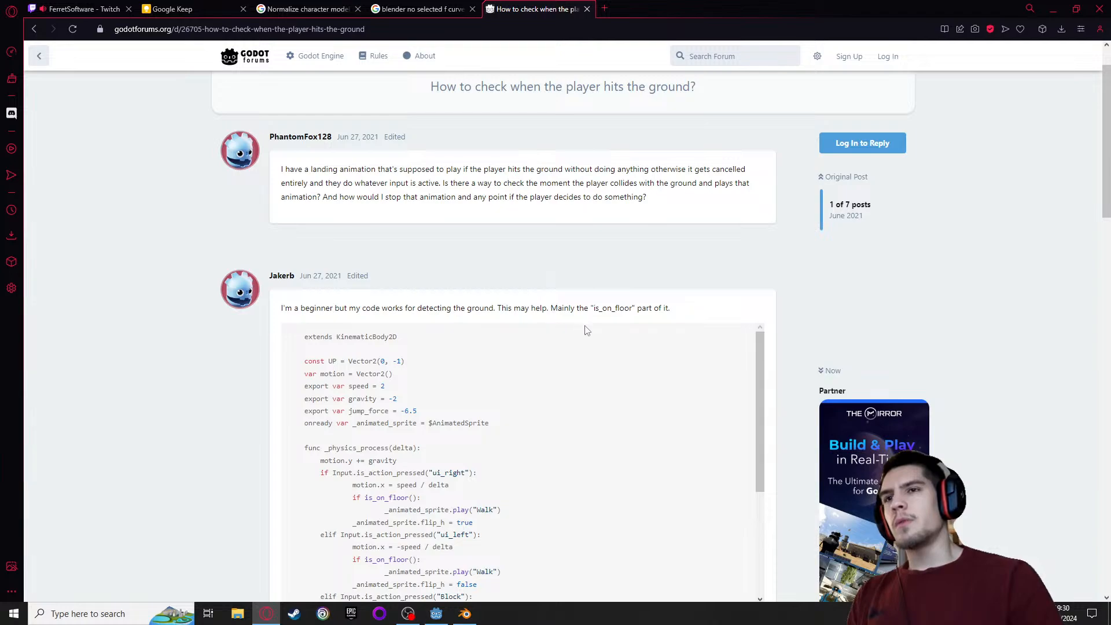
Examine the first reply's _physics_process code, focusing on its is_on_floor() checks and animation calls
scroll(587, 330, "down", 1)
scroll(210, 390, "down", 2)
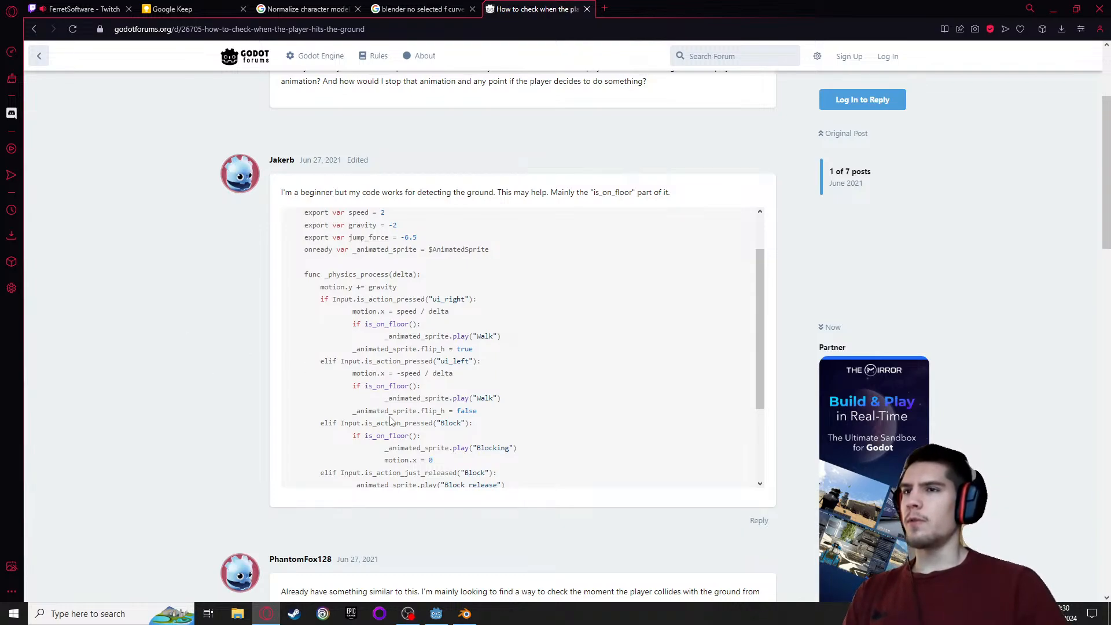
double_click(379, 324)
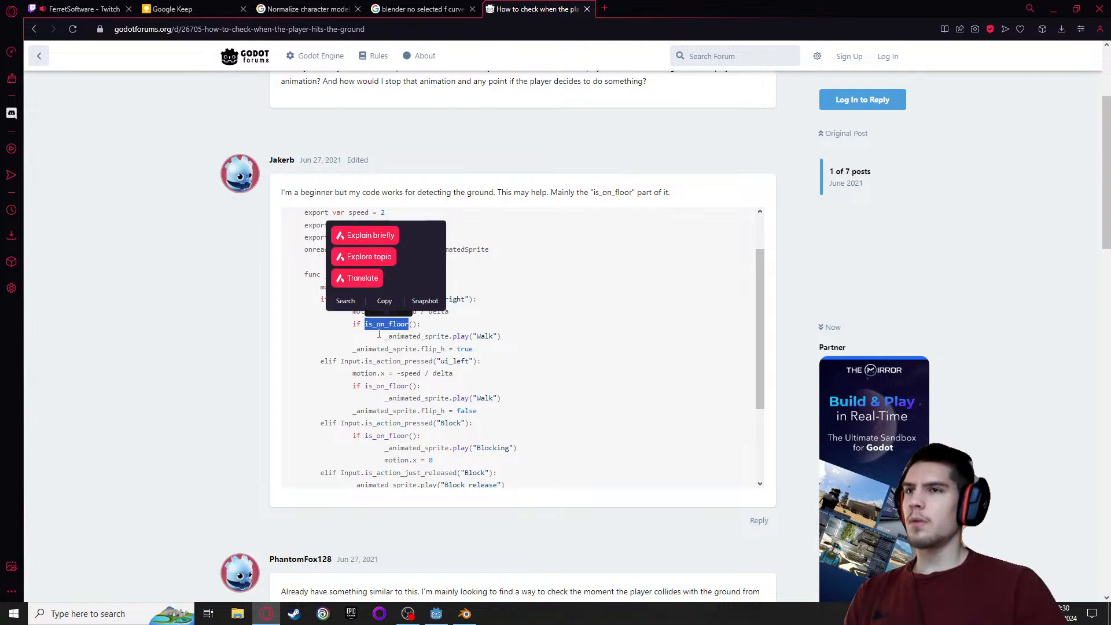
left_click(376, 337)
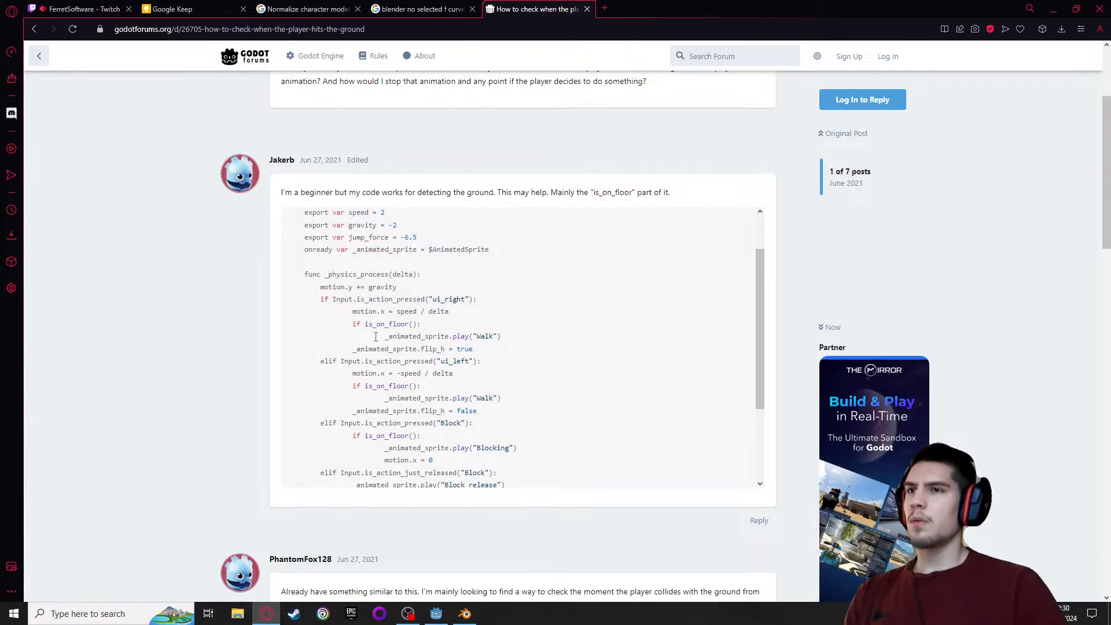
scroll(375, 337, "down", 1)
scroll(376, 337, "up", 1)
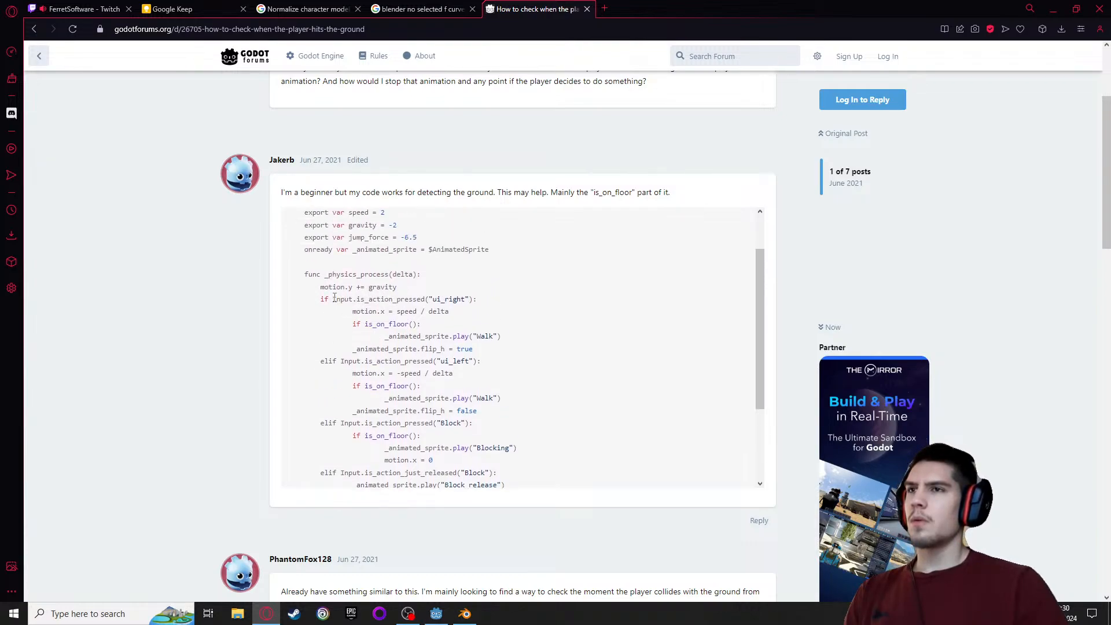
left_click_drag(320, 299, 551, 449)
scroll(551, 449, "down", 2)
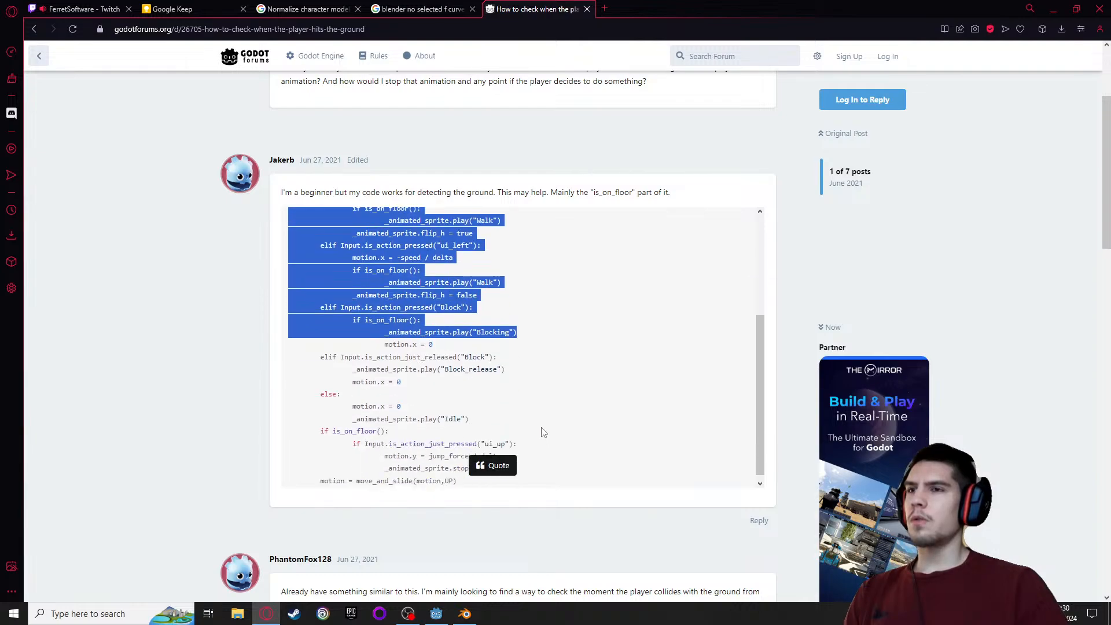
left_click(446, 394)
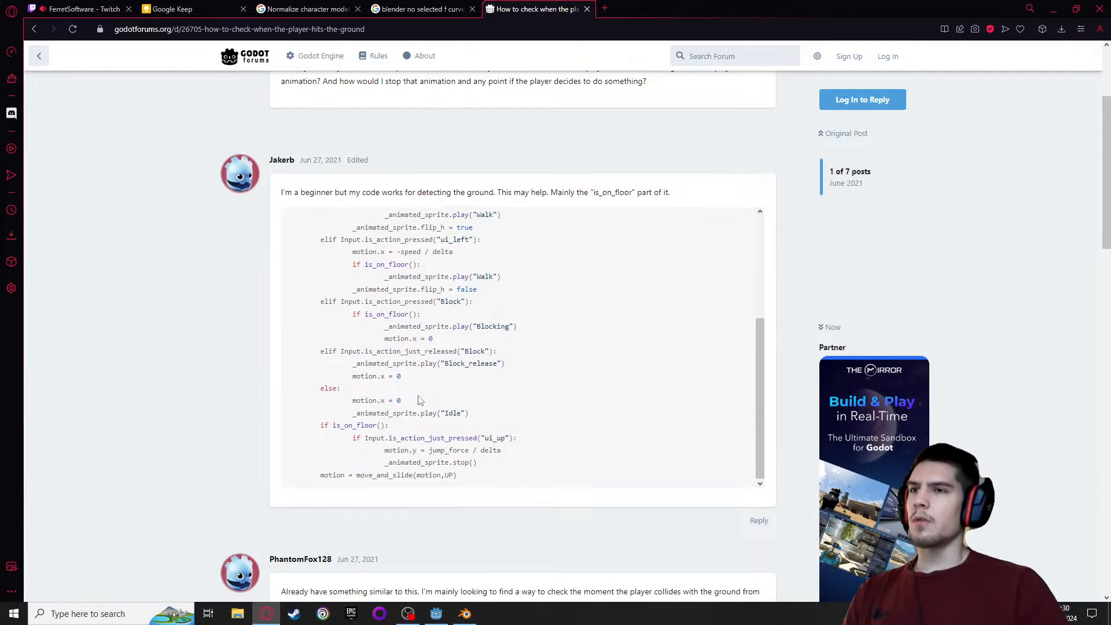
scroll(419, 398, "down", 1)
scroll(312, 431, "down", 1)
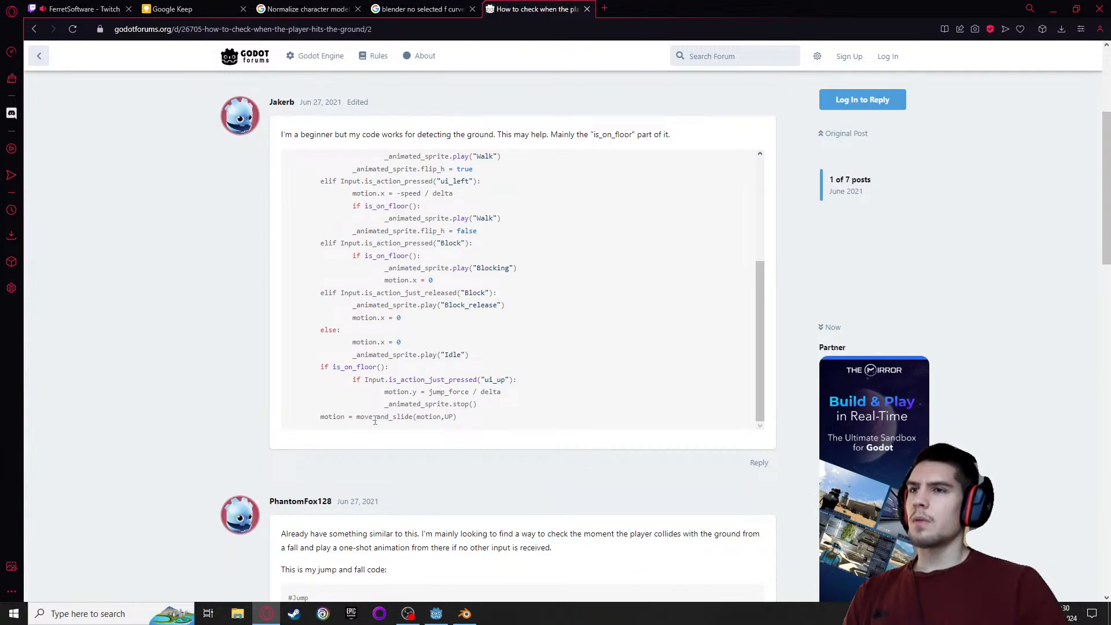
scroll(400, 425, "up", 1)
Read the follow-up posts on the jump and fall code and on detecting landing with an is_in_air boolean
scroll(404, 426, "down", 1)
scroll(213, 437, "down", 1)
scroll(213, 437, "down", 3)
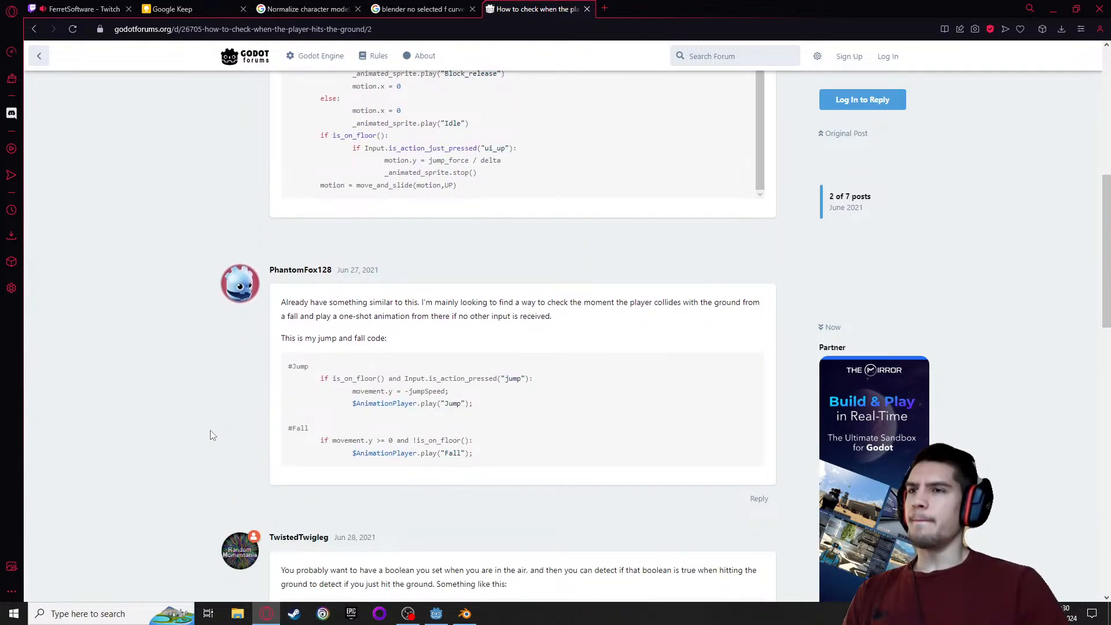
scroll(209, 430, "down", 3)
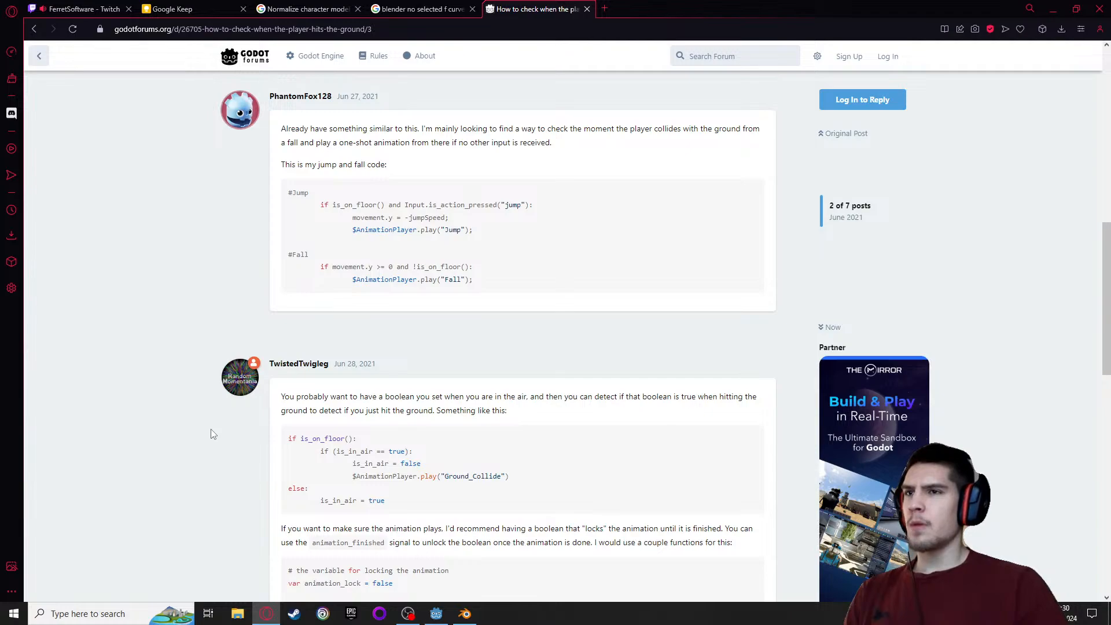
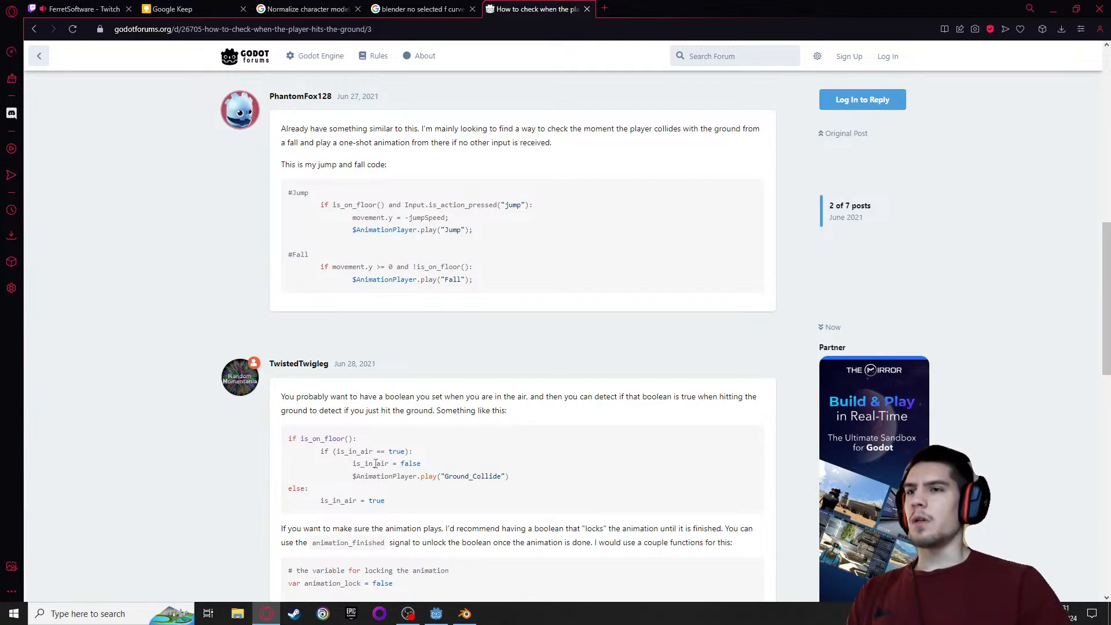
Copy the if is_on_floor() / is_in_air code block from the forum reply and switch to Godot
left_click_drag(352, 464, 426, 468)
left_click(472, 479)
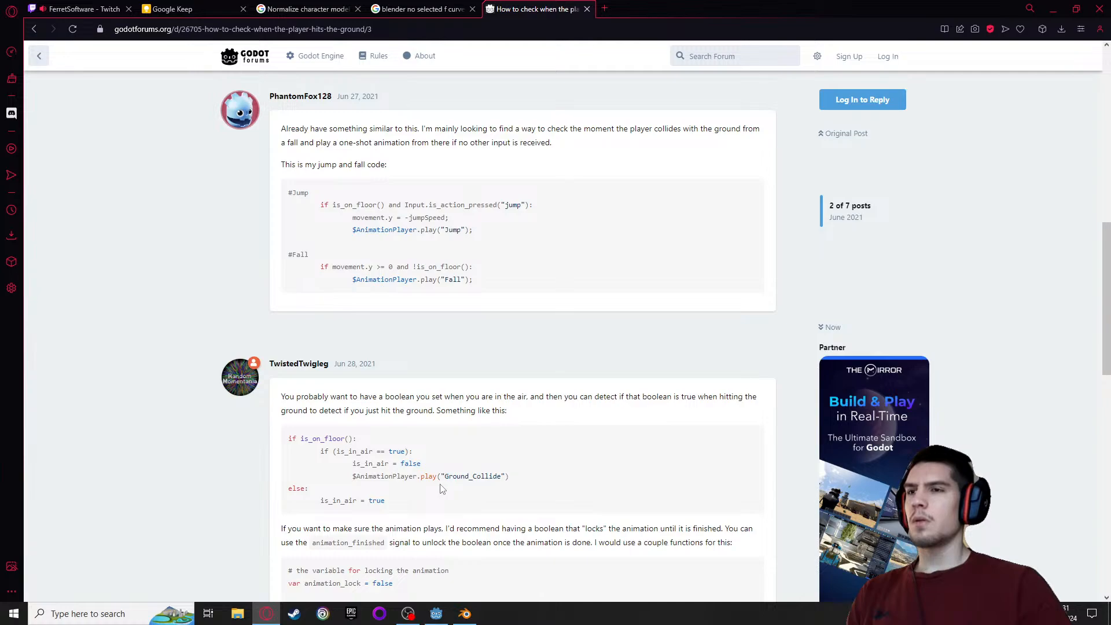
left_click_drag(385, 501, 269, 444)
key("ctrl+c")
left_click(464, 613)
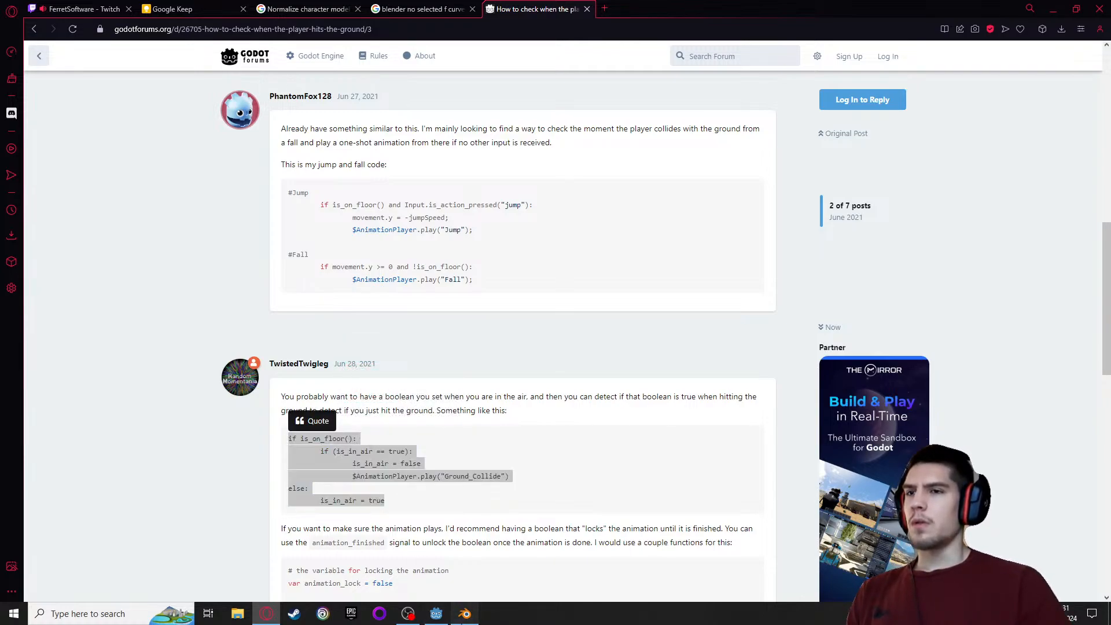
left_click(436, 613)
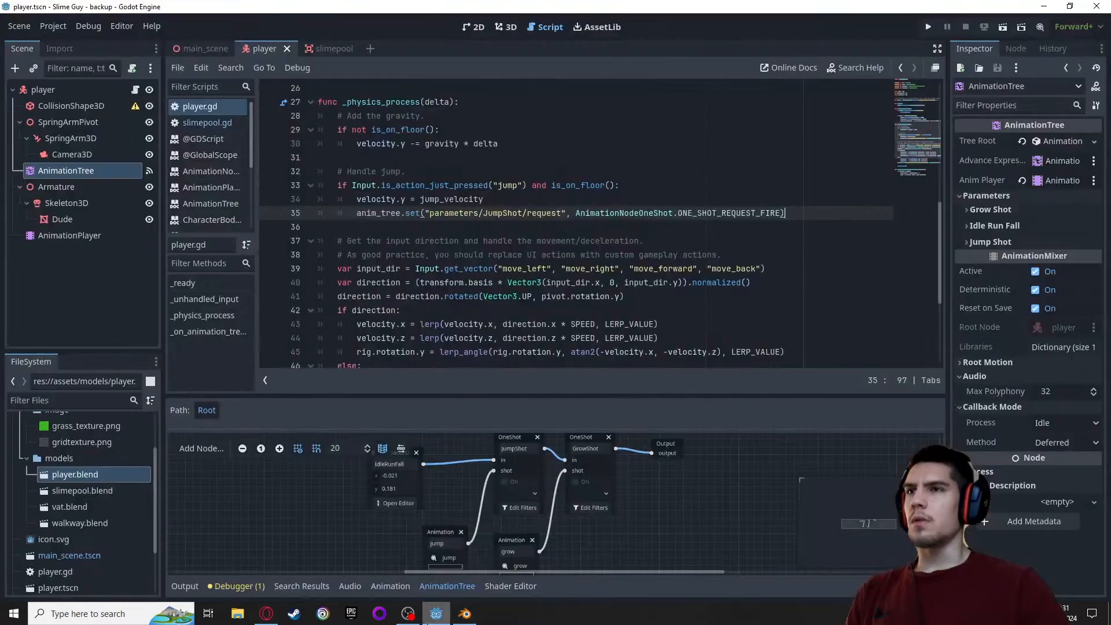
Paste the copied ground-check code on a new line below the IdleRunFall blend_position call in _physics_process of player.gd
left_click(475, 102)
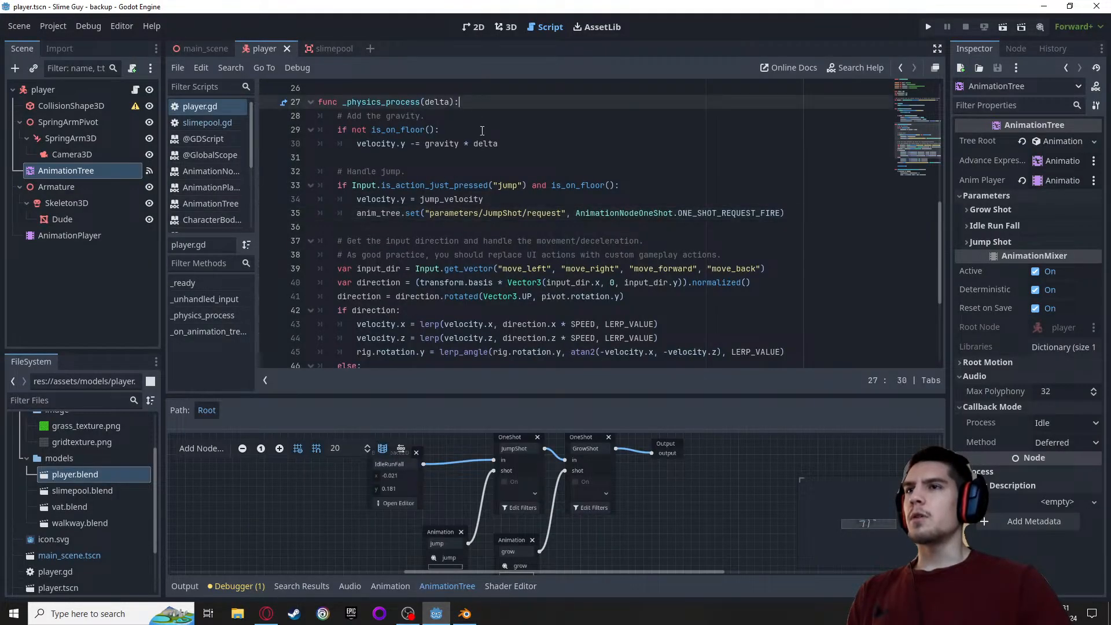
scroll(485, 139, "down", 4)
scroll(490, 147, "up", 2)
scroll(490, 147, "up", 2)
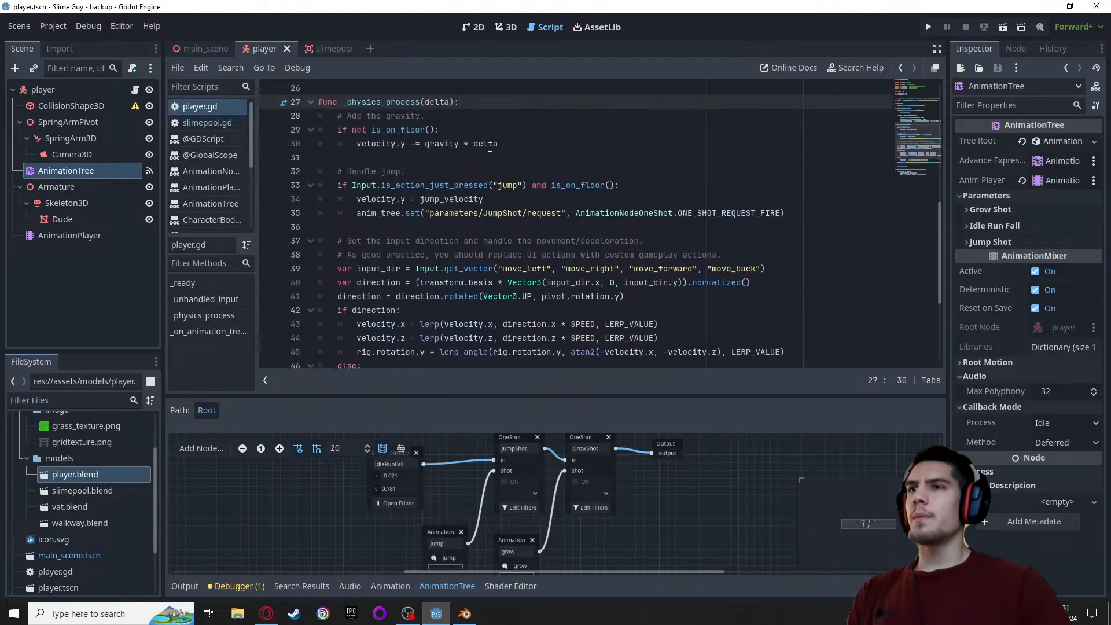
scroll(739, 269, "down", 3)
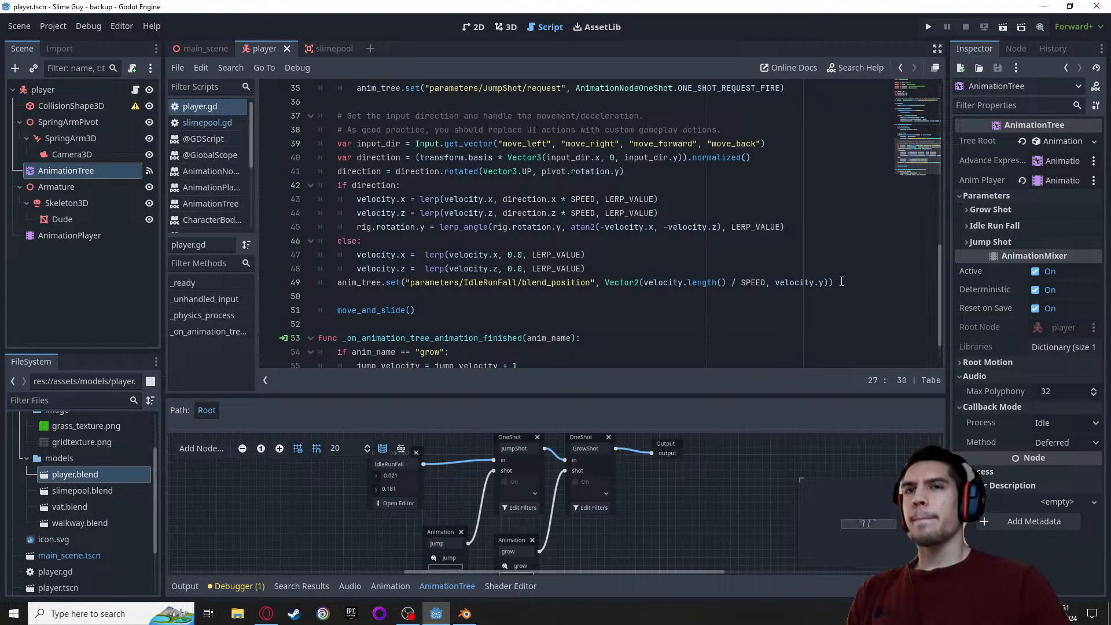
left_click(841, 282)
key("Return")
key("Return")
scroll(587, 248, "up", 3)
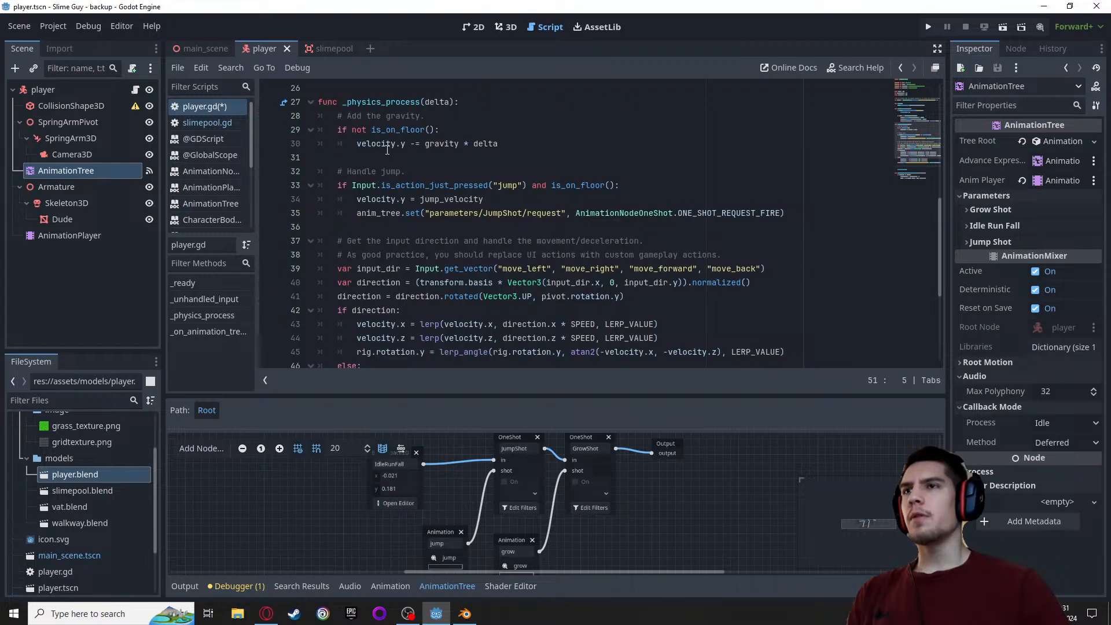
key("ctrl+v")
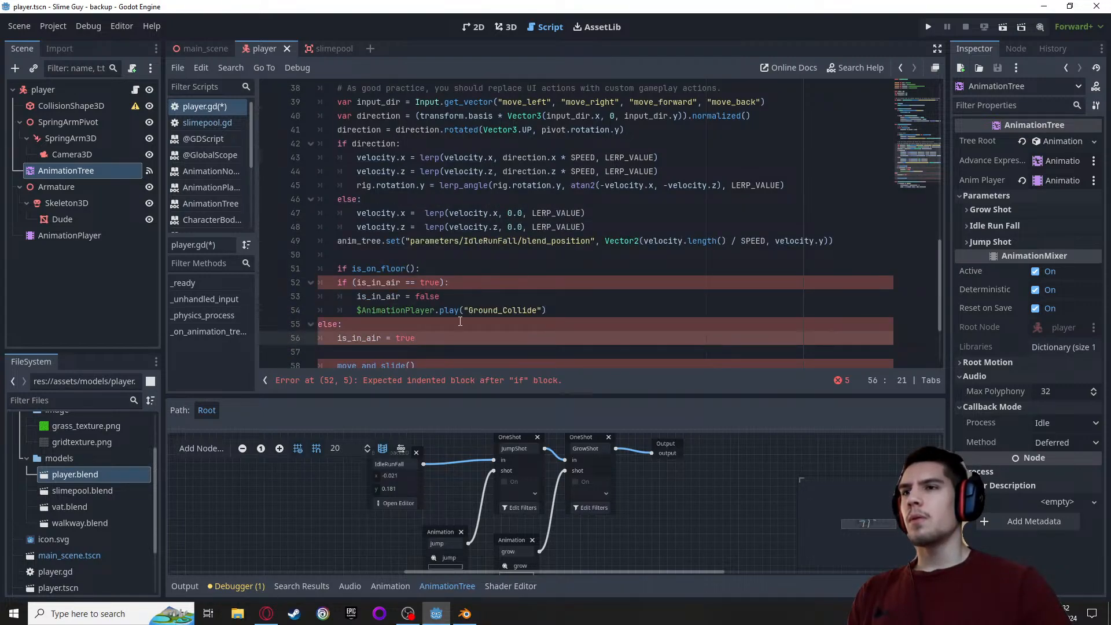
Indent the pasted lines following "if is_on_floor():" by one level, through "is_in_air = true"
scroll(460, 322, "down", 2)
left_click(338, 200)
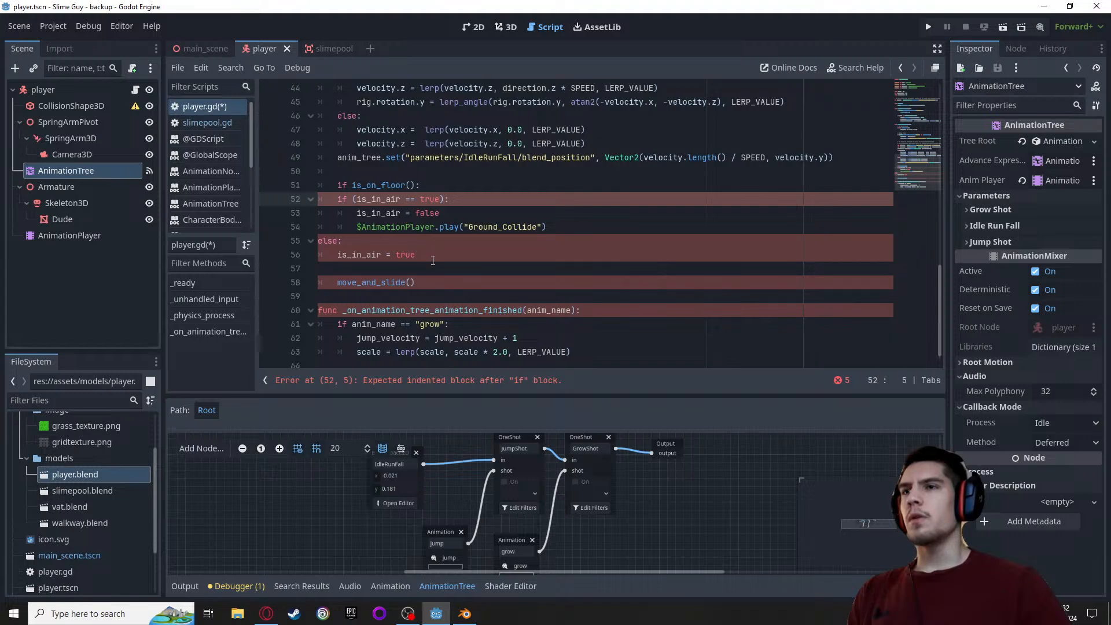
left_click_drag(433, 261, 343, 203)
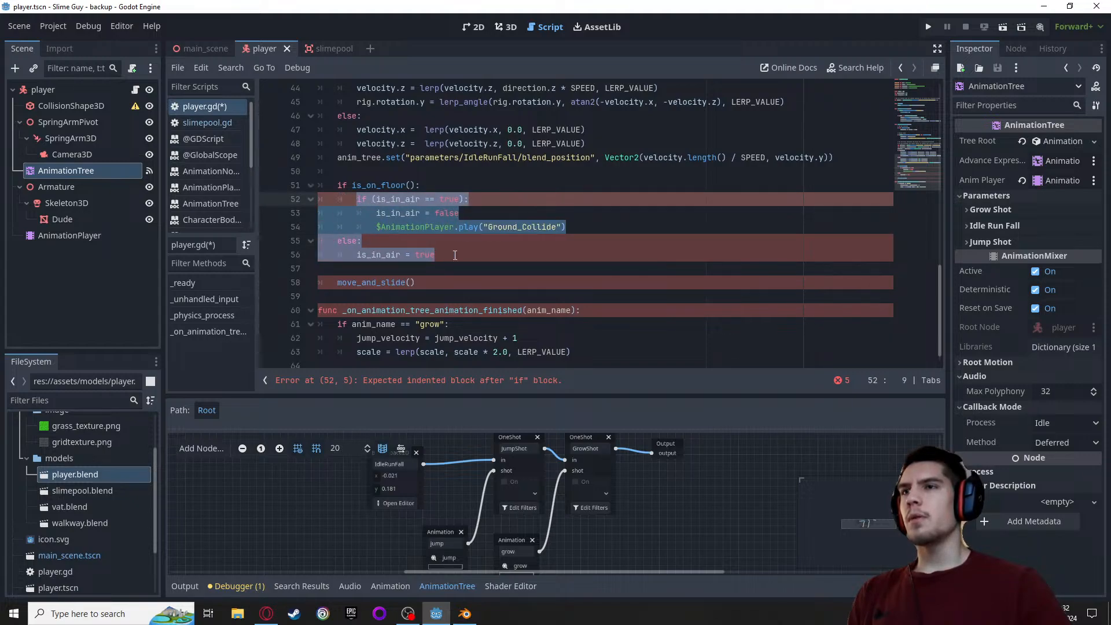
left_click(473, 255)
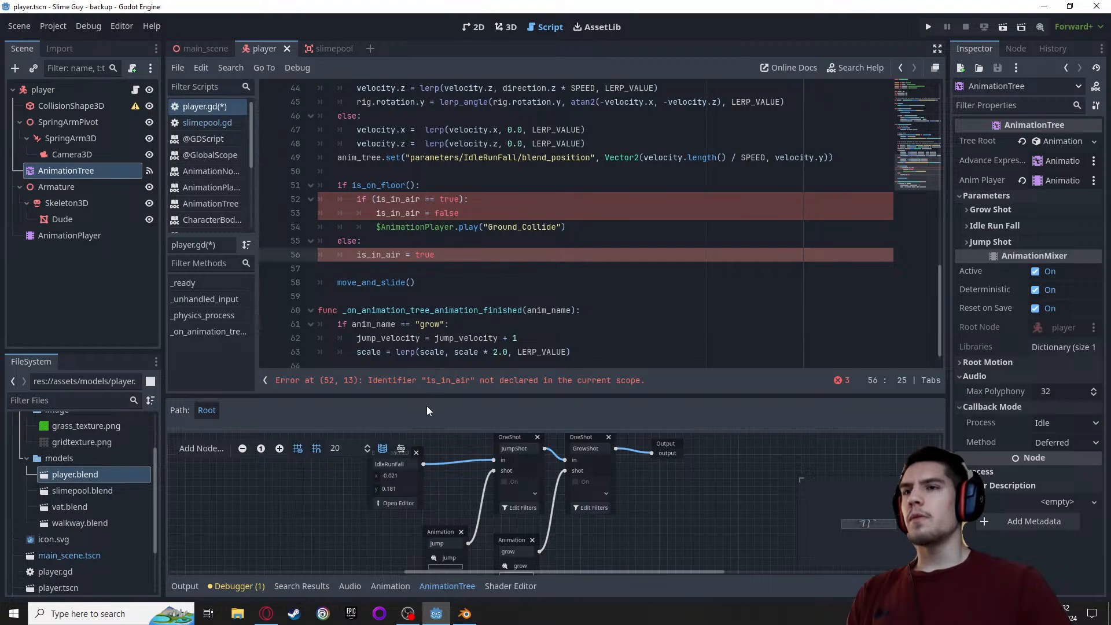
Declare "var is_in_air = false" below the LERP_VALUE constant among the script's variables
double_click(392, 201)
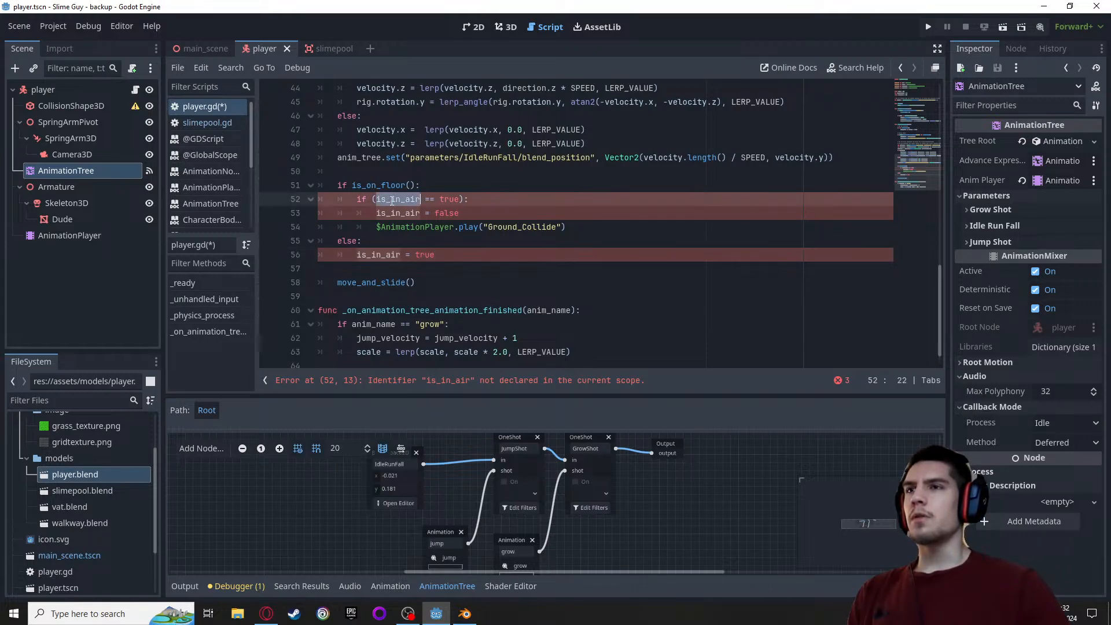
scroll(426, 225, "up", 13)
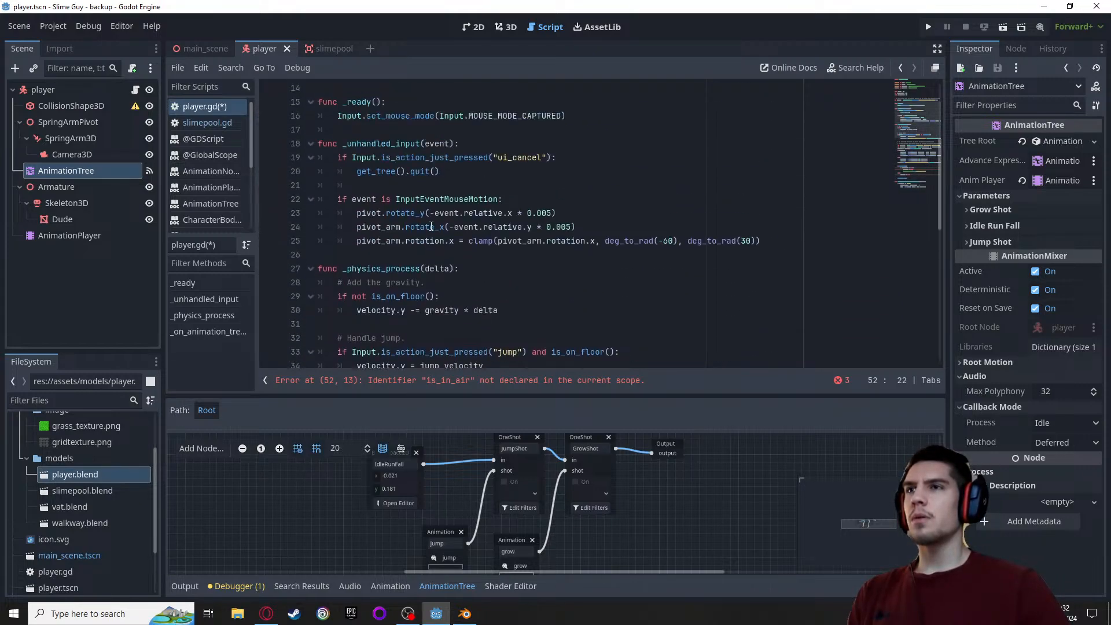
left_click(456, 163)
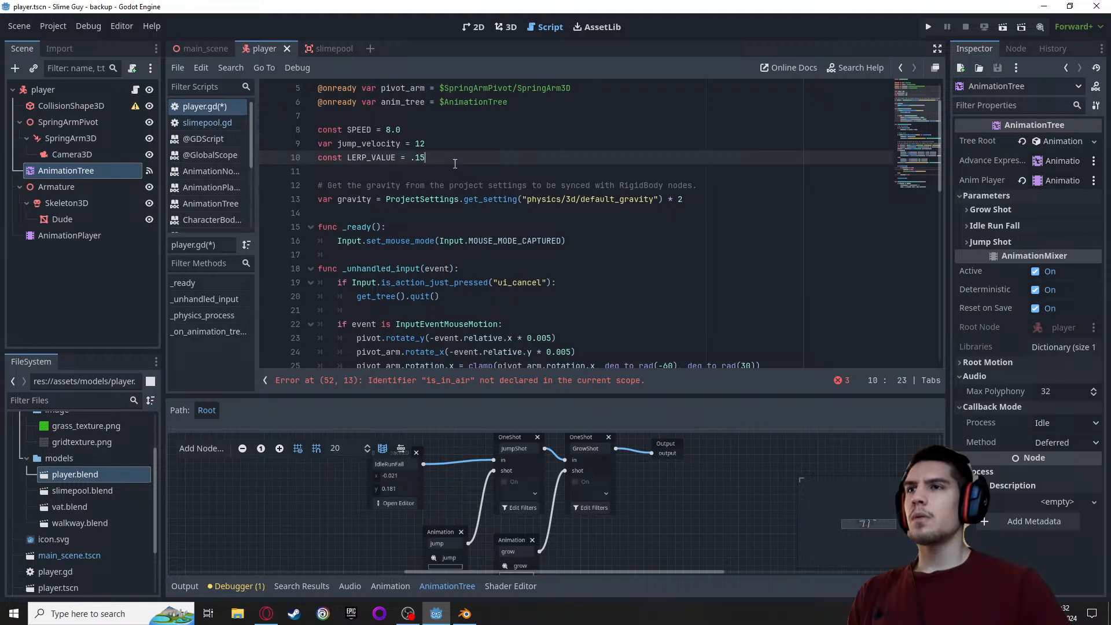
key("Return")
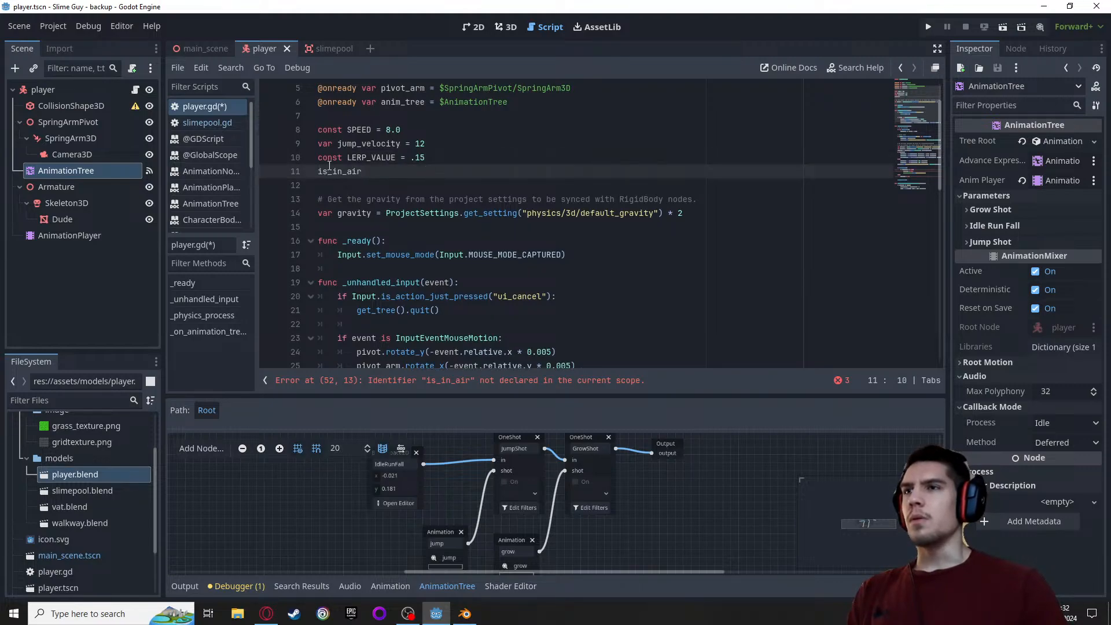
type("co")
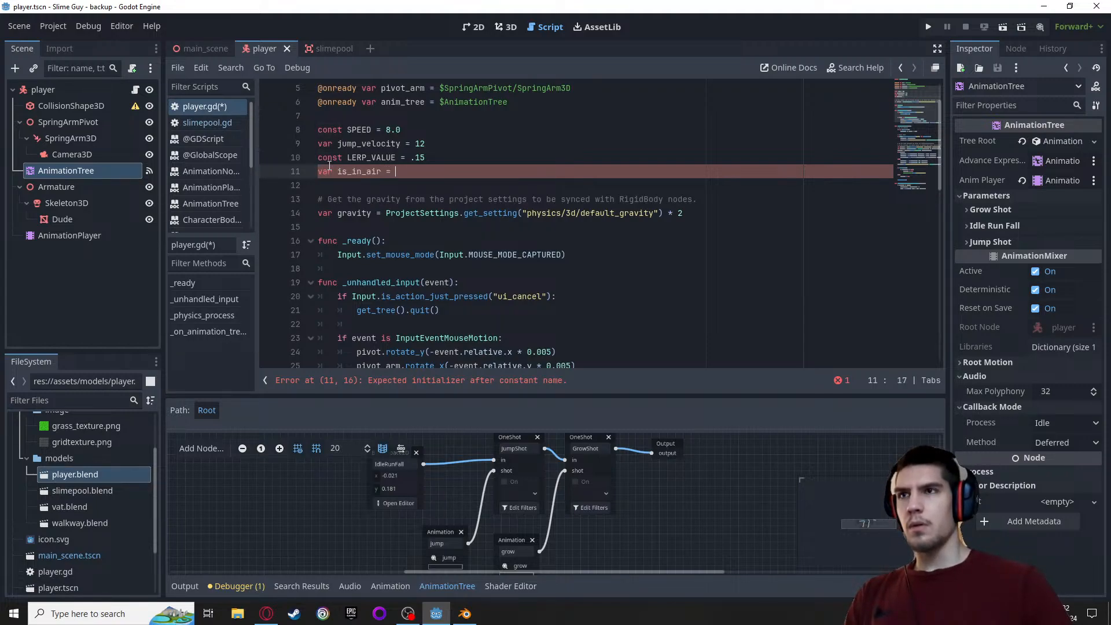
type("fals")
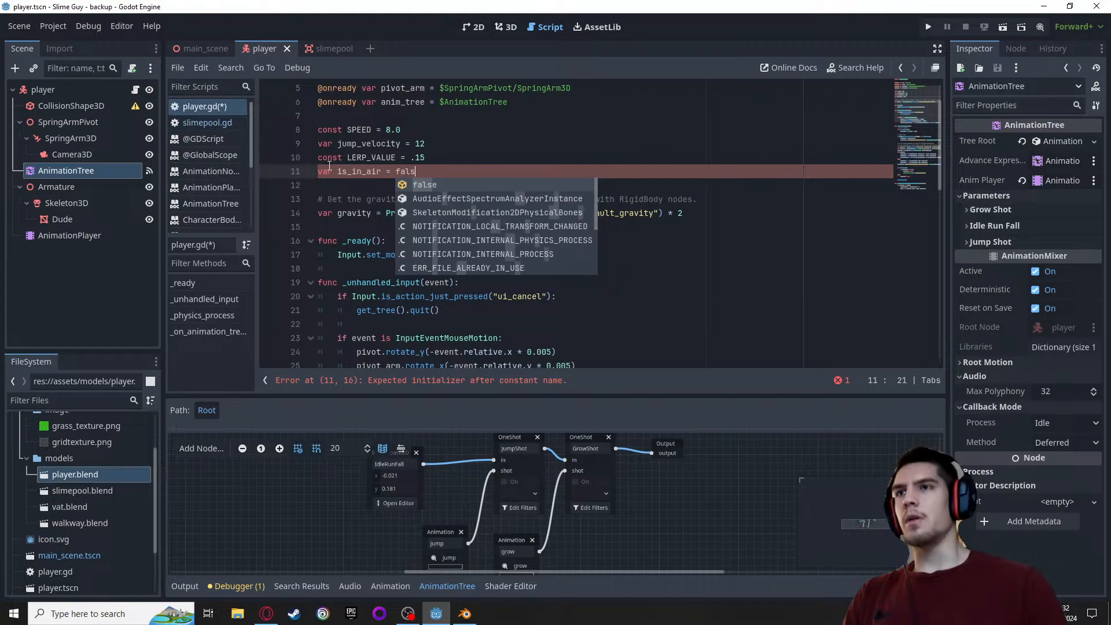
type("e")
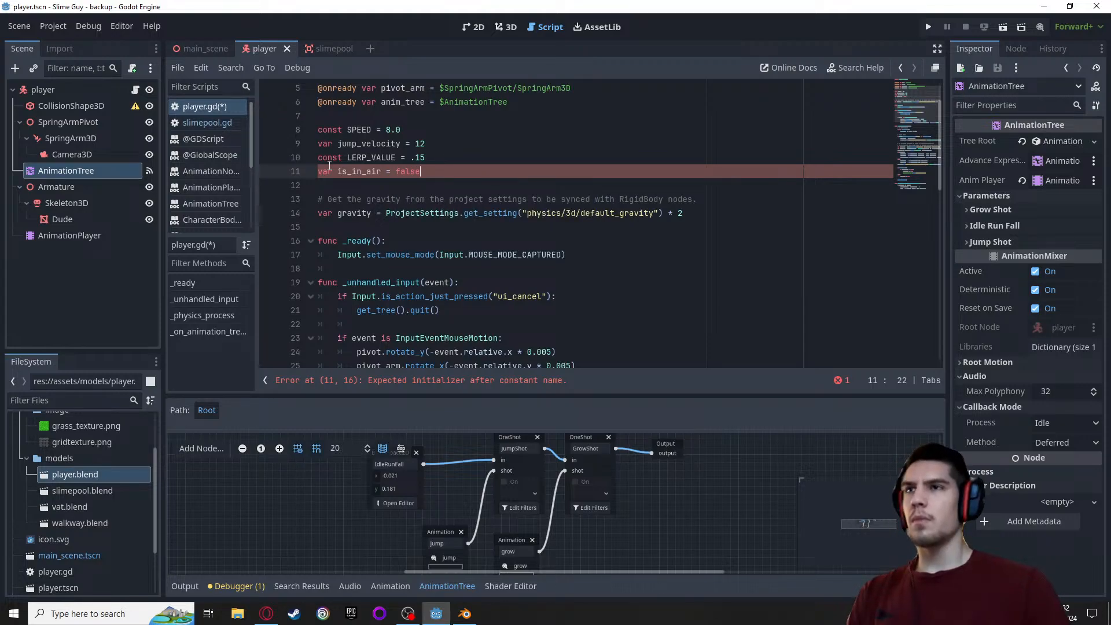
Set the animation played in the is_in_air check to "landing" and save the player script
scroll(402, 185, "down", 13)
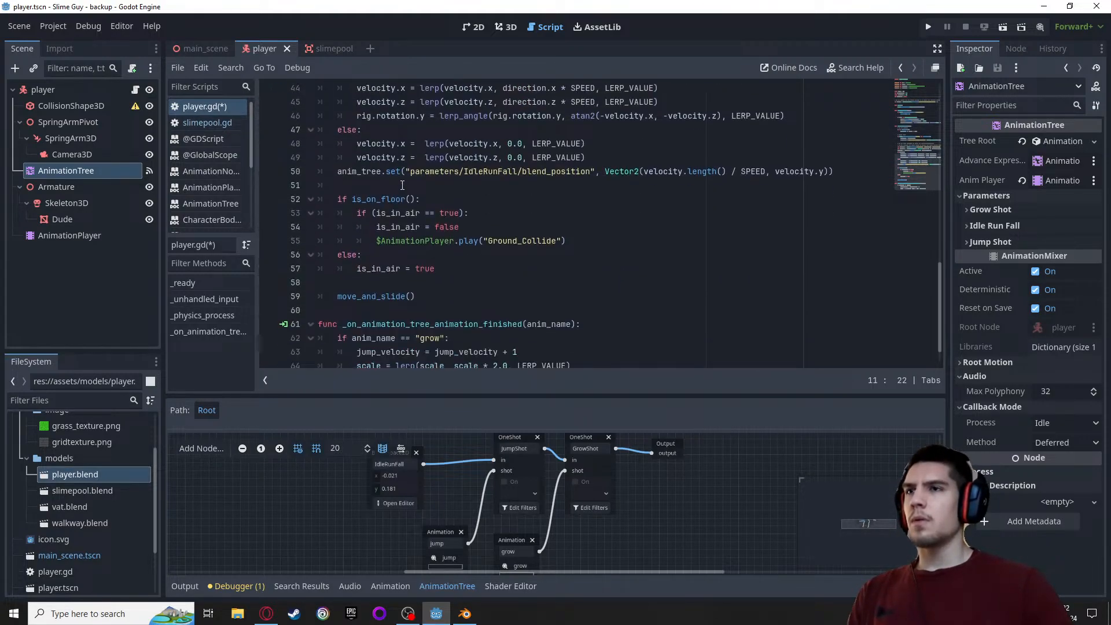
scroll(402, 185, "down", 1)
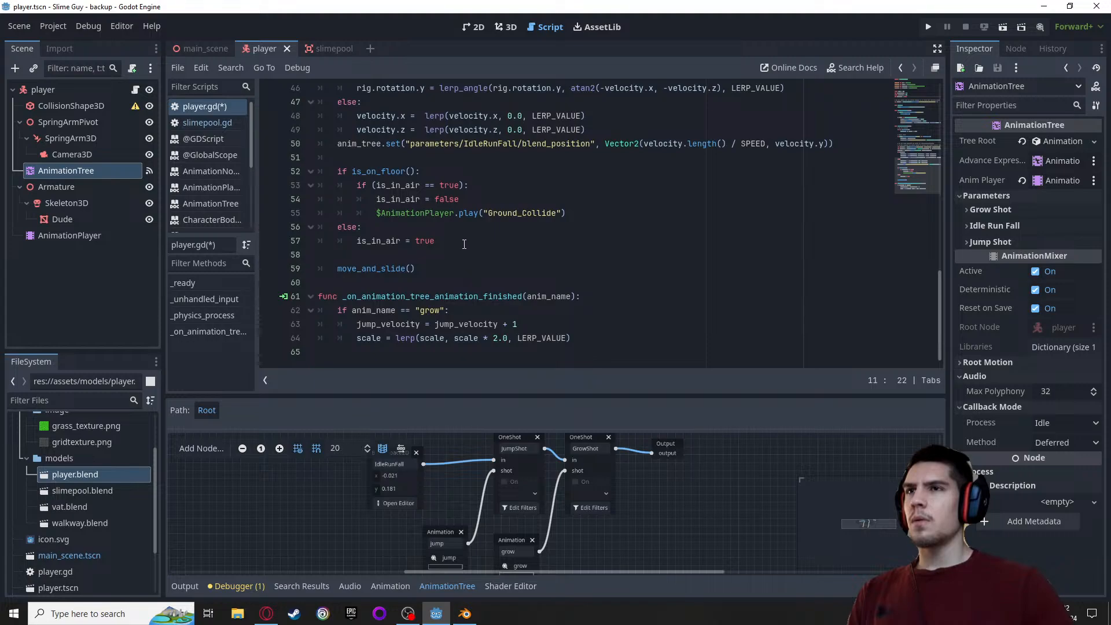
scroll(422, 251, "up", 6)
scroll(401, 246, "down", 4)
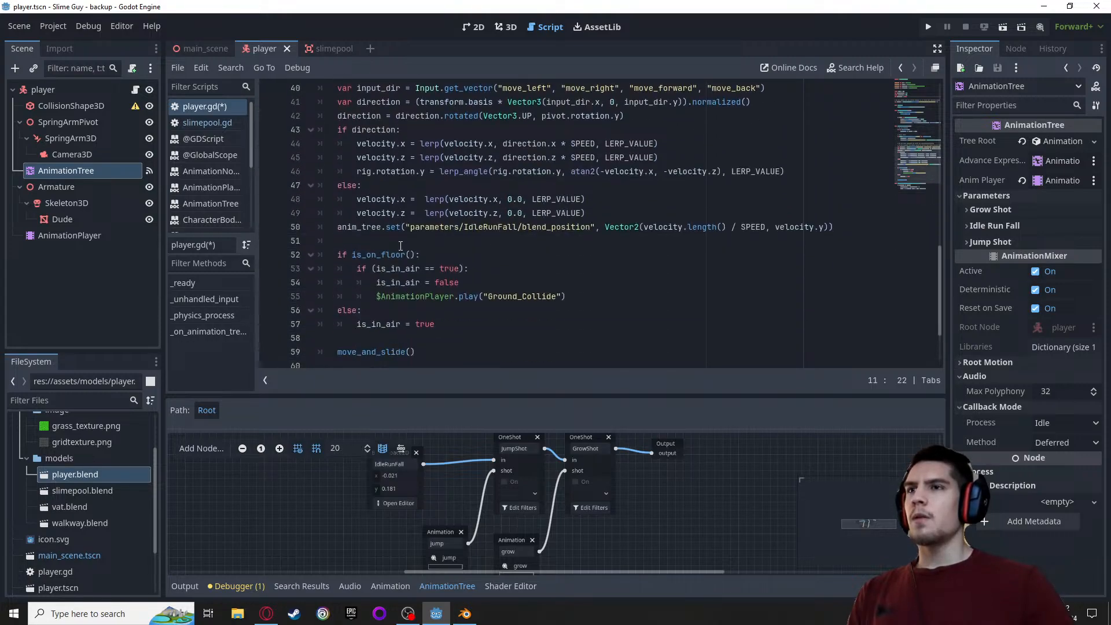
left_click(382, 255)
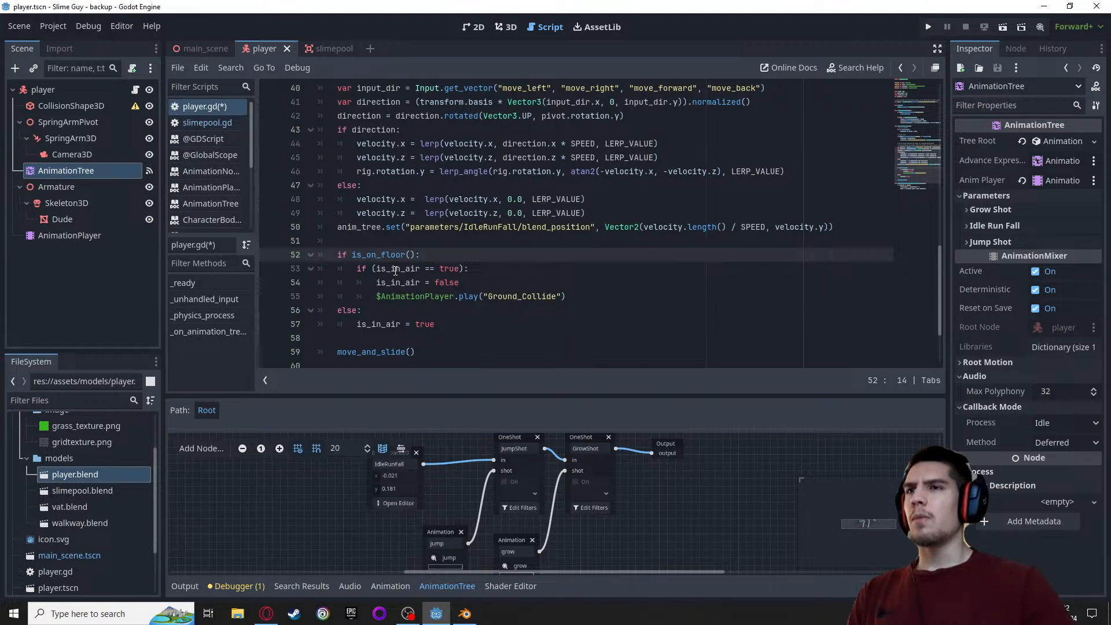
left_click(458, 282)
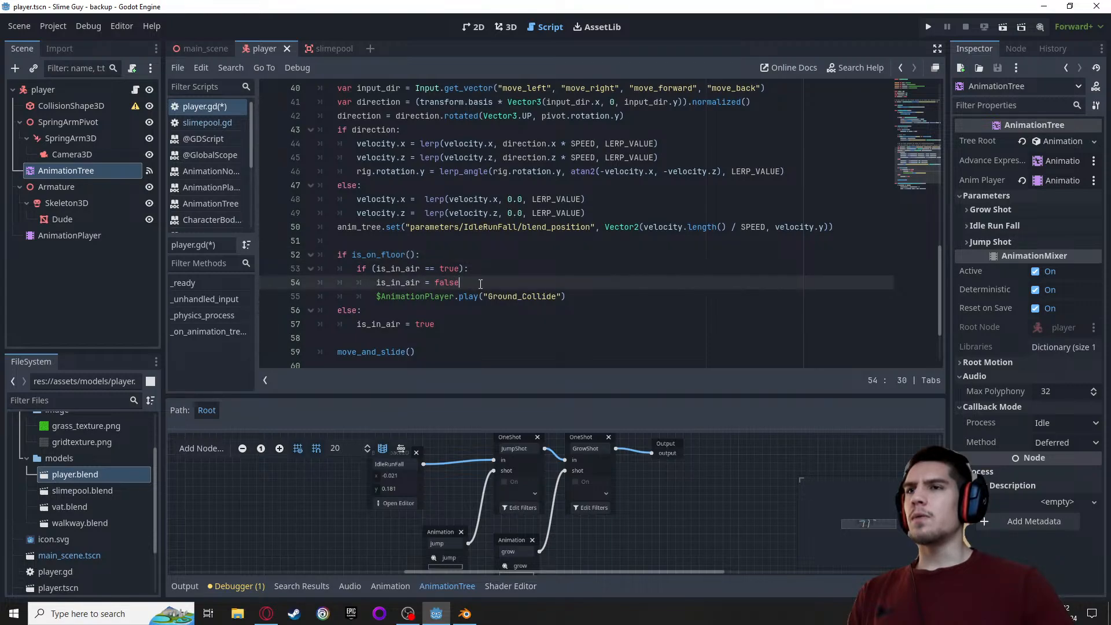
left_click(522, 297)
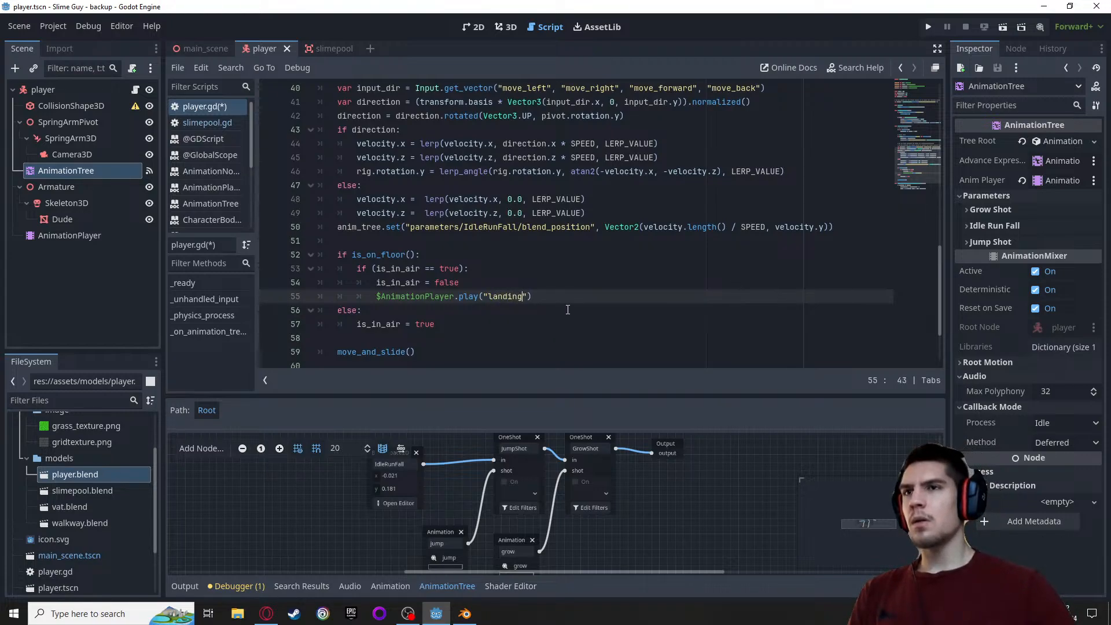
scroll(561, 300, "down", 2)
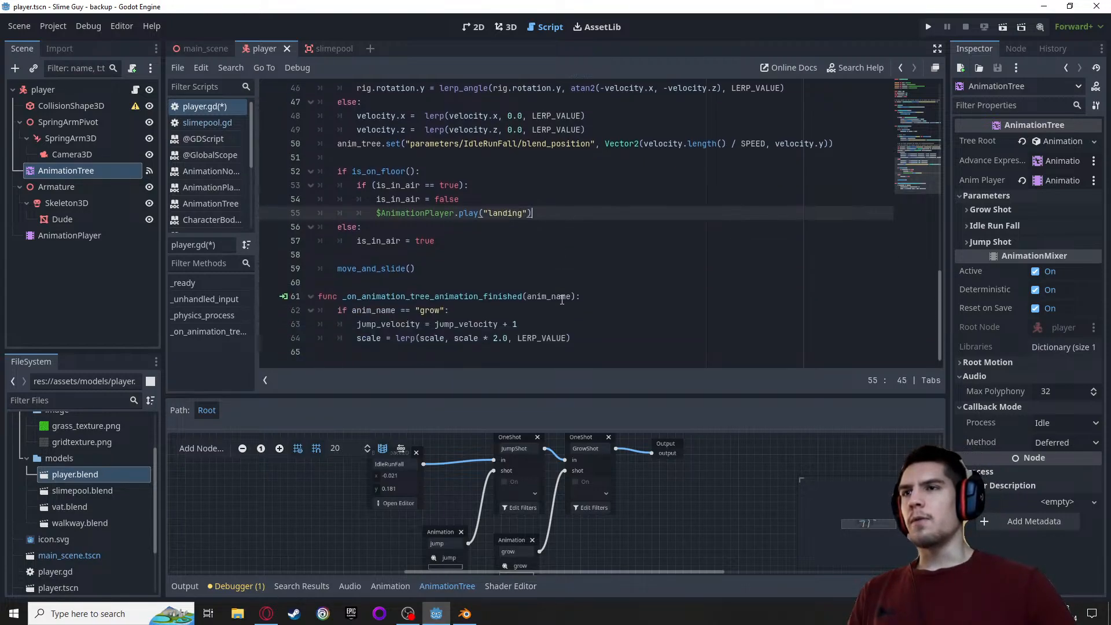
scroll(561, 299, "up", 12)
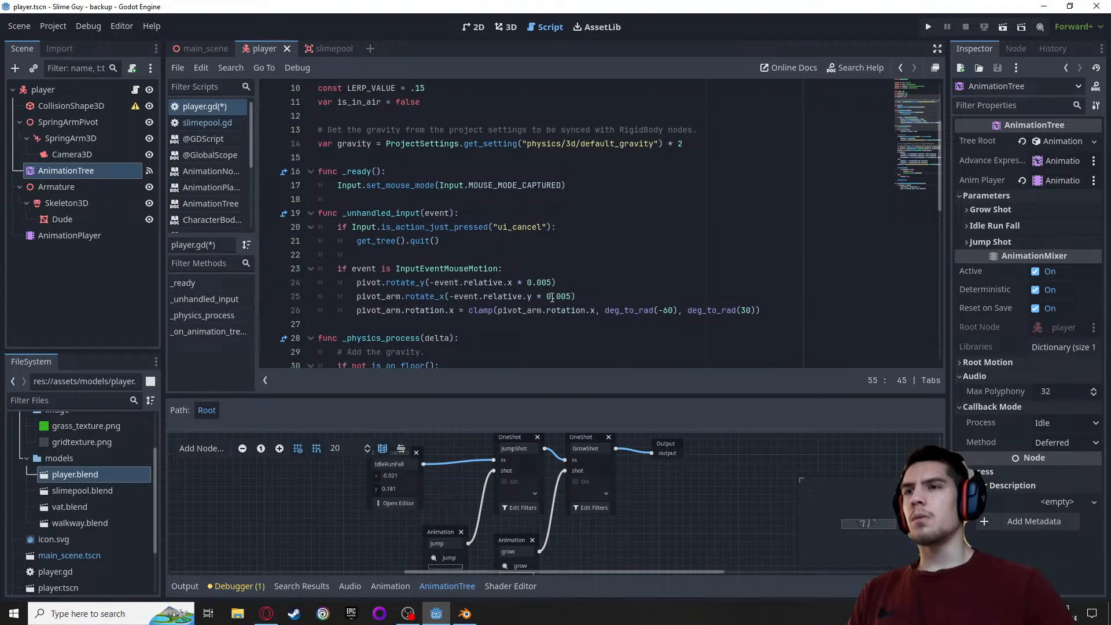
scroll(552, 297, "down", 10)
key("ctrl+s")
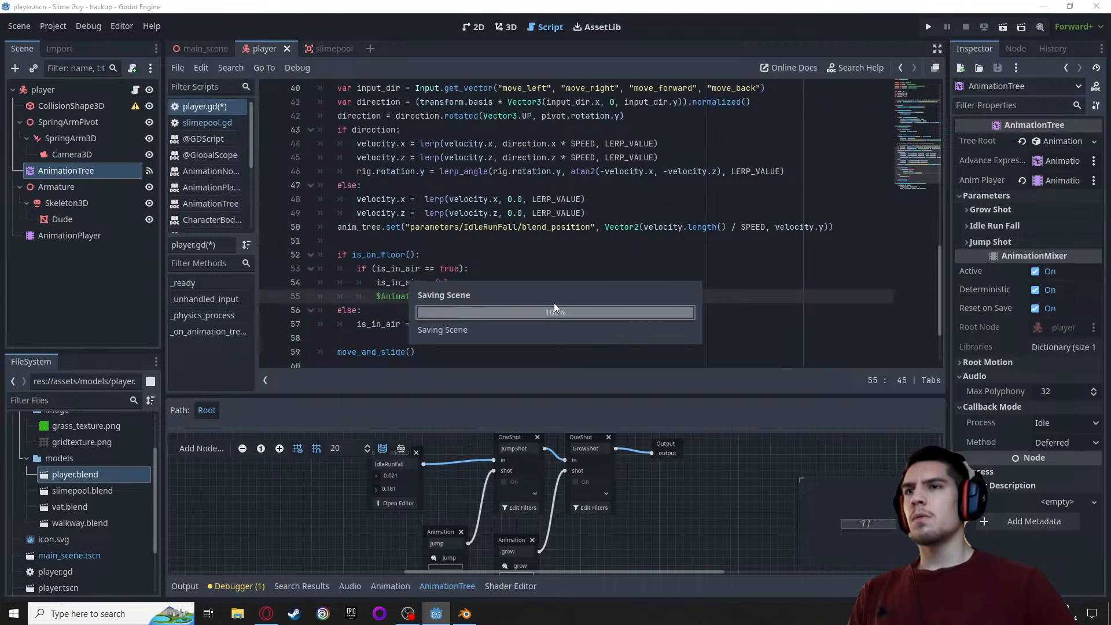
Run the project and move and jump the character around the level to test the landing animation
left_click(930, 25)
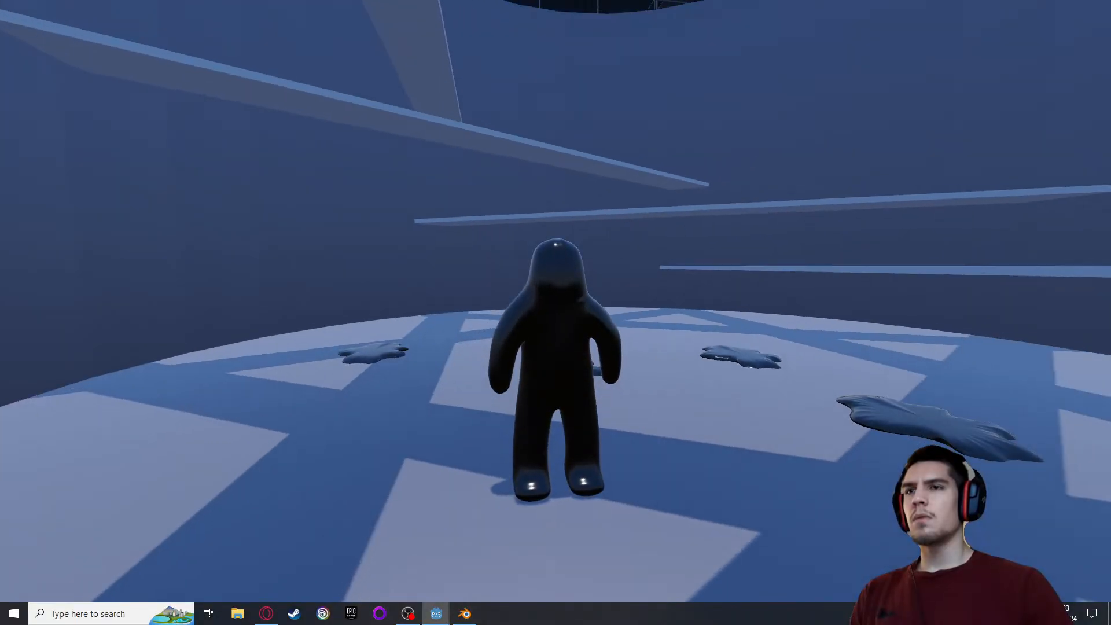
key("space")
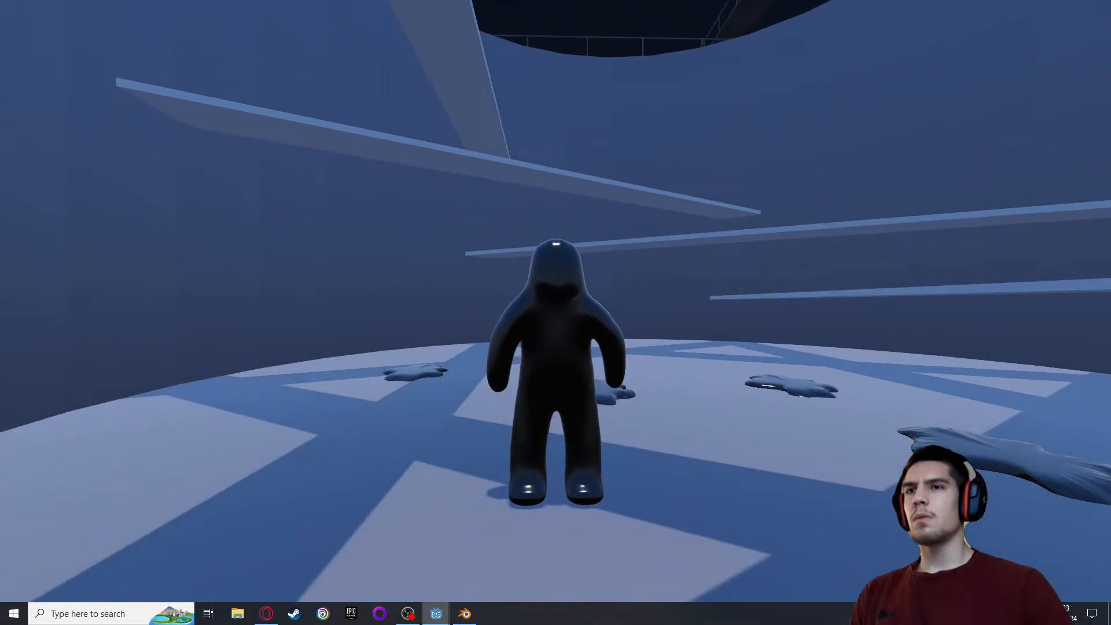
key("s")
key("w")
key("space")
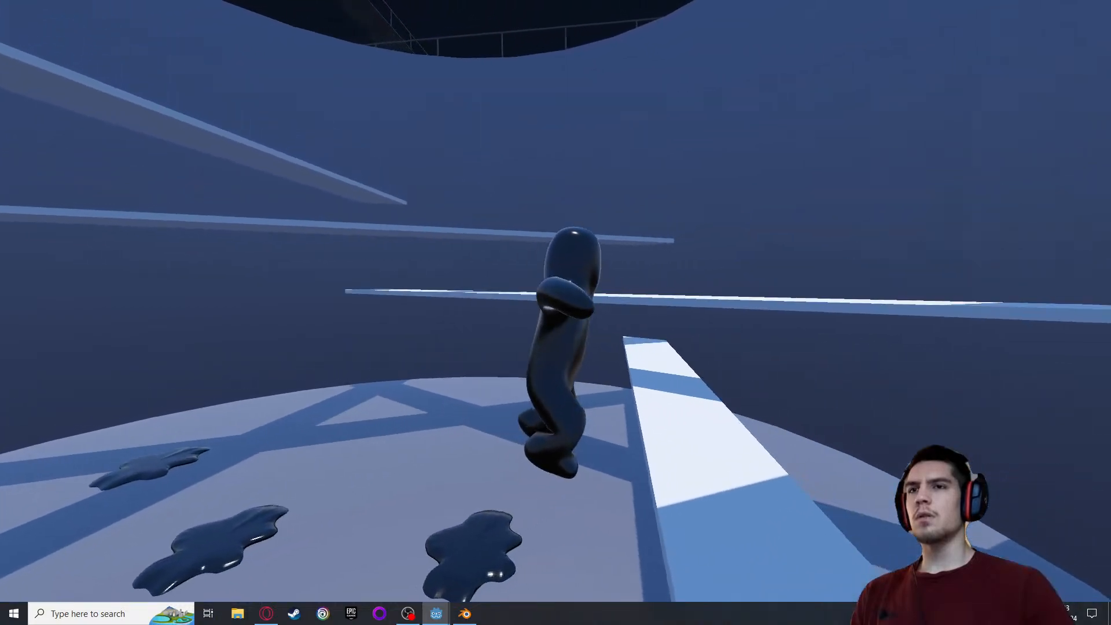
key("space")
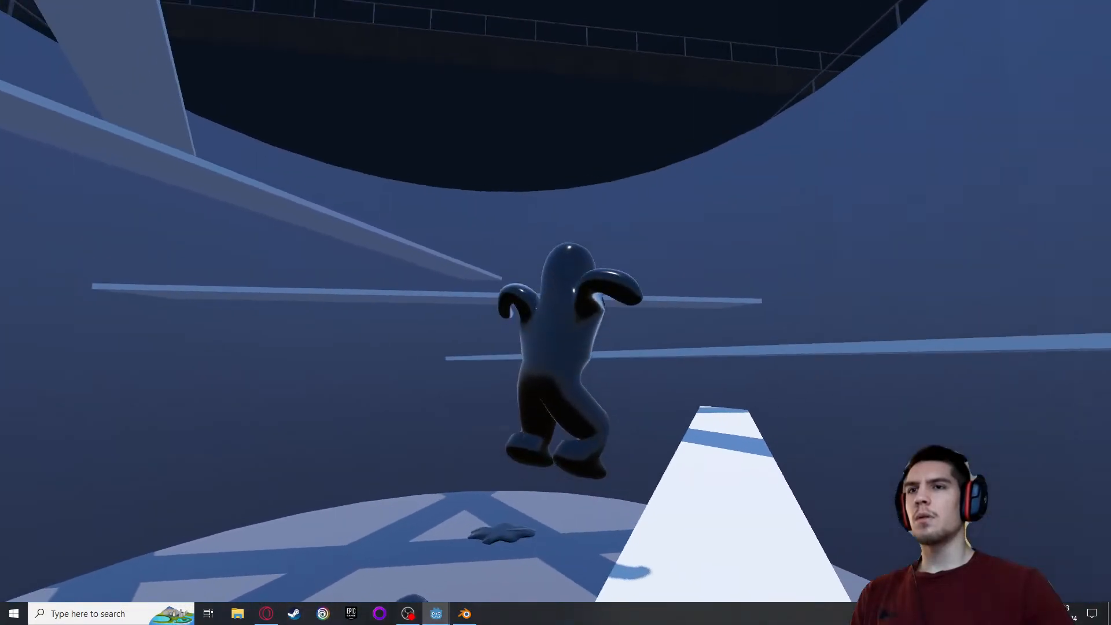
key("space")
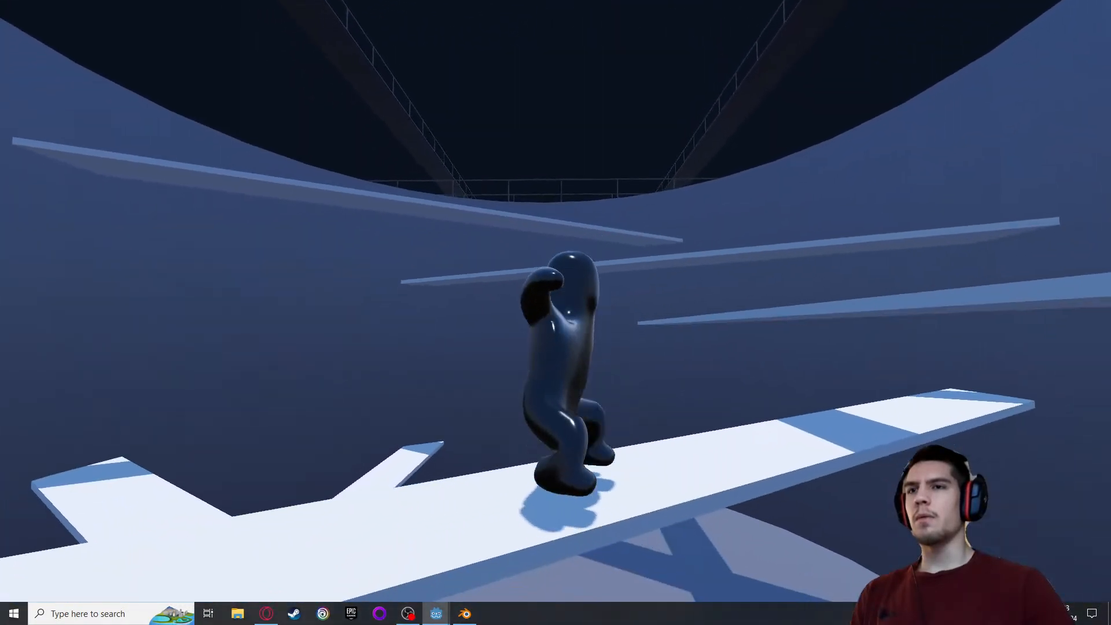
key("space")
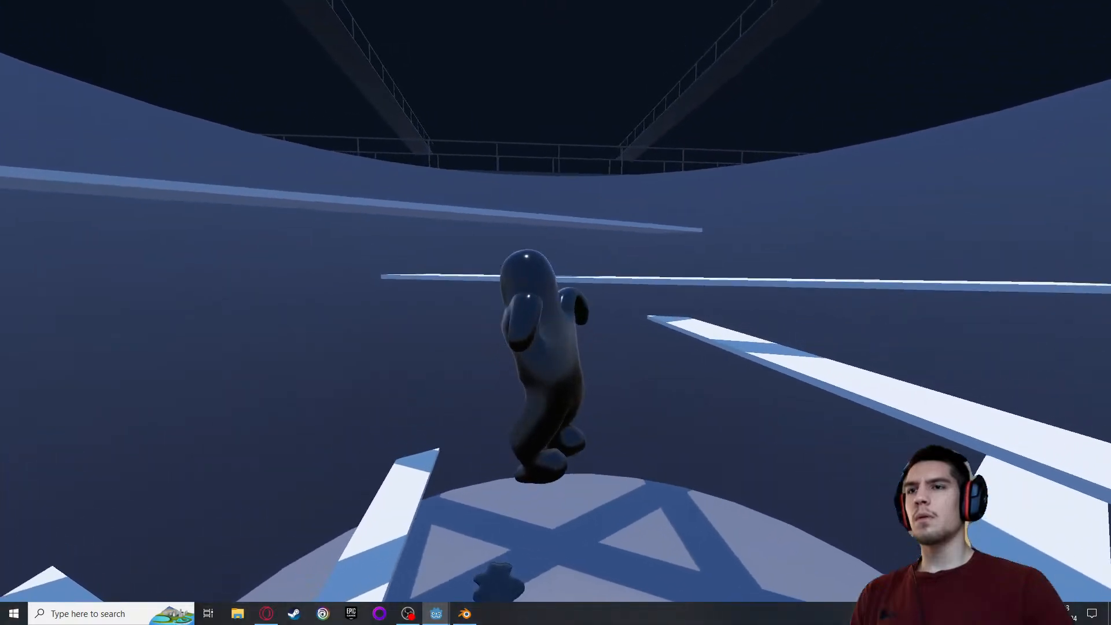
key("space")
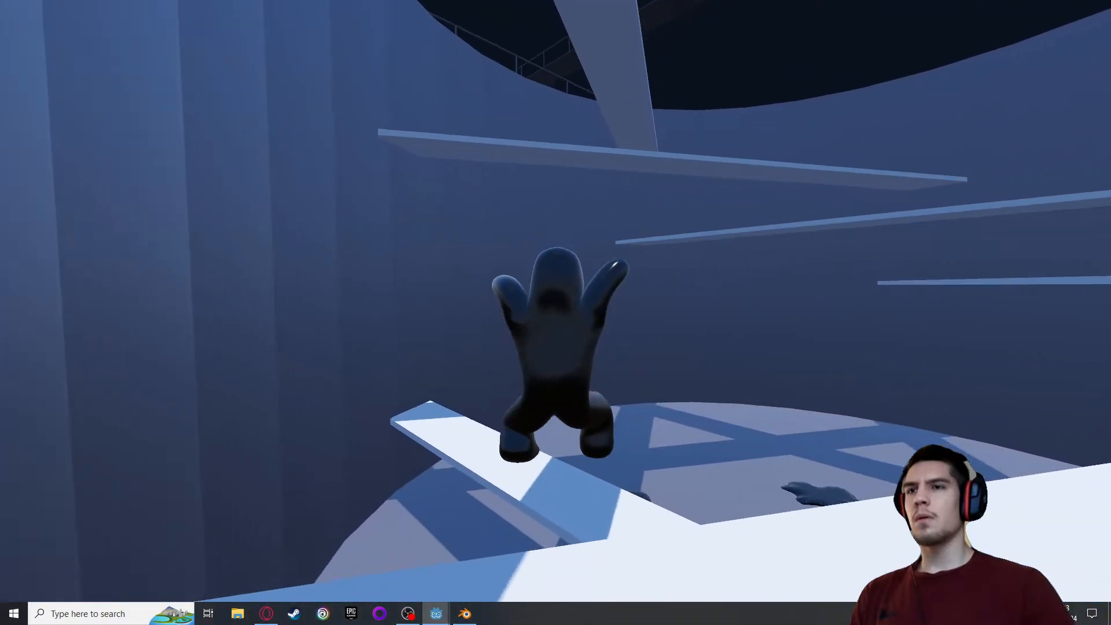
key("w")
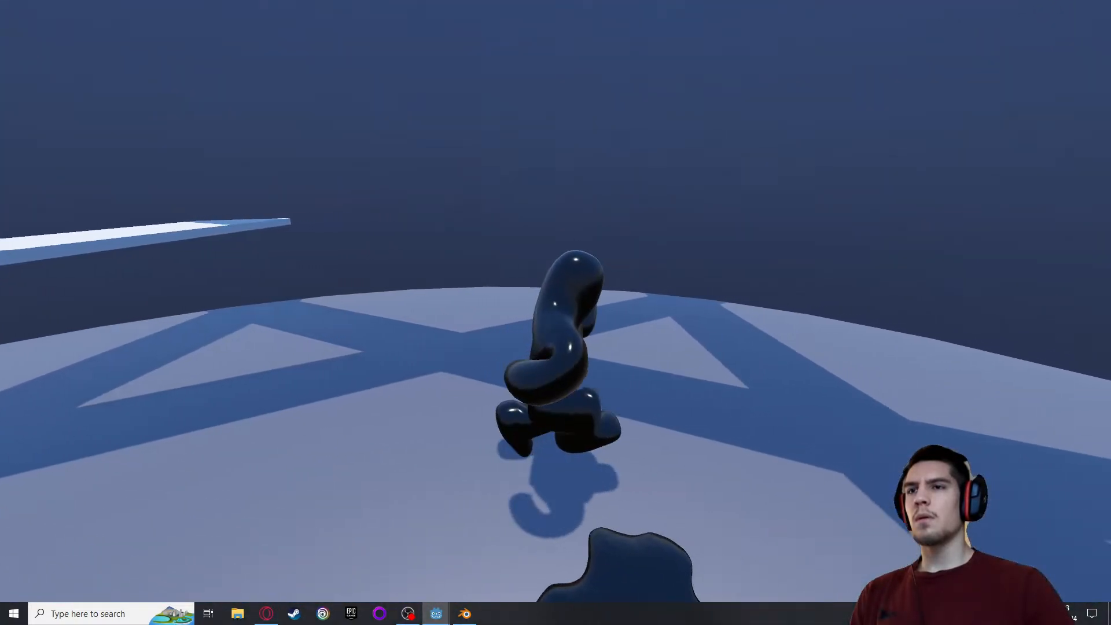
Run the character around the tank floor in changing directions and jump onto a low plank to check how running and landing animations blend
key("w")
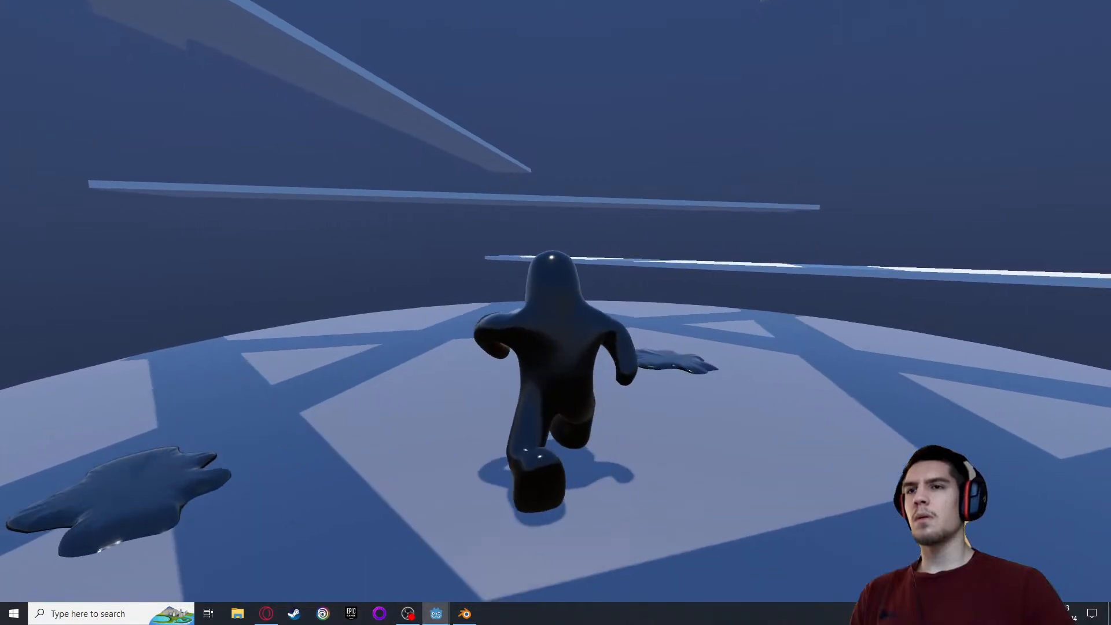
key("s")
key("w")
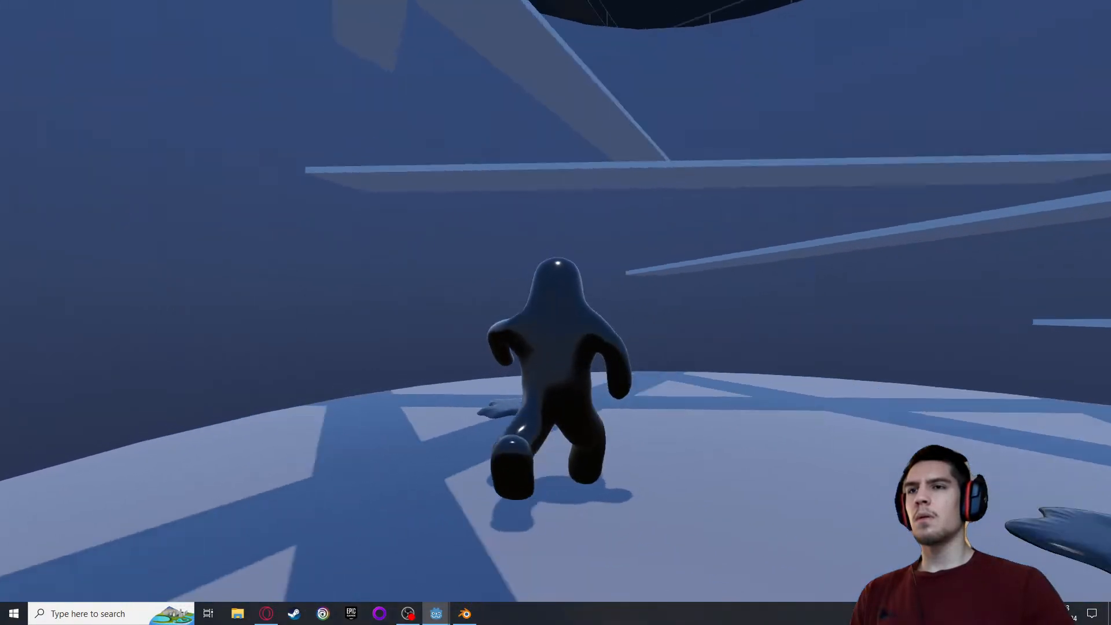
key("w")
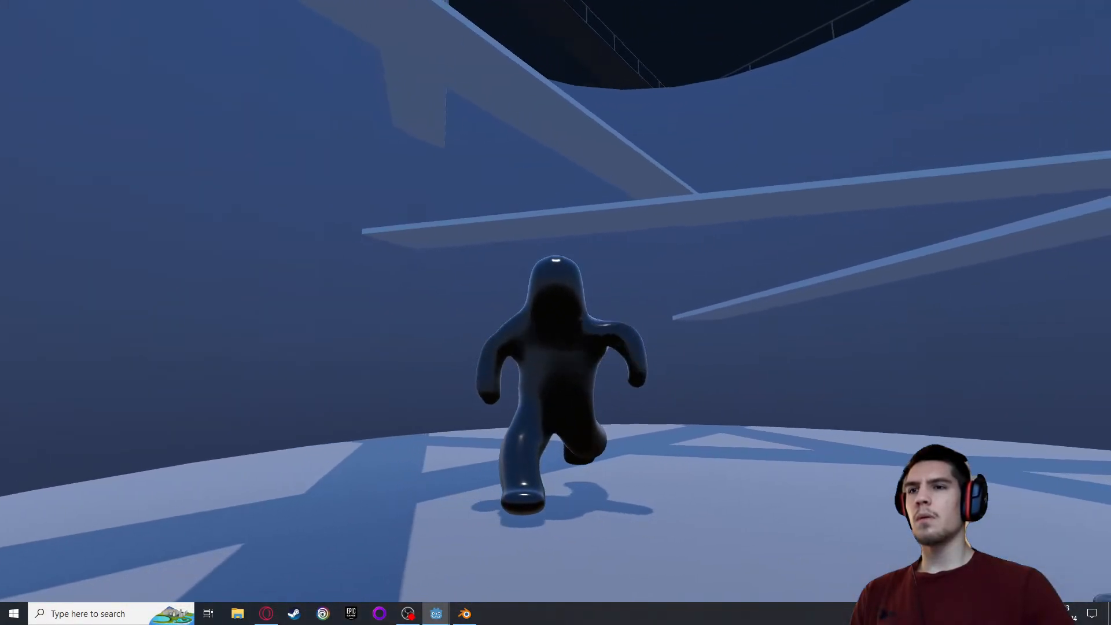
key("d")
key("s")
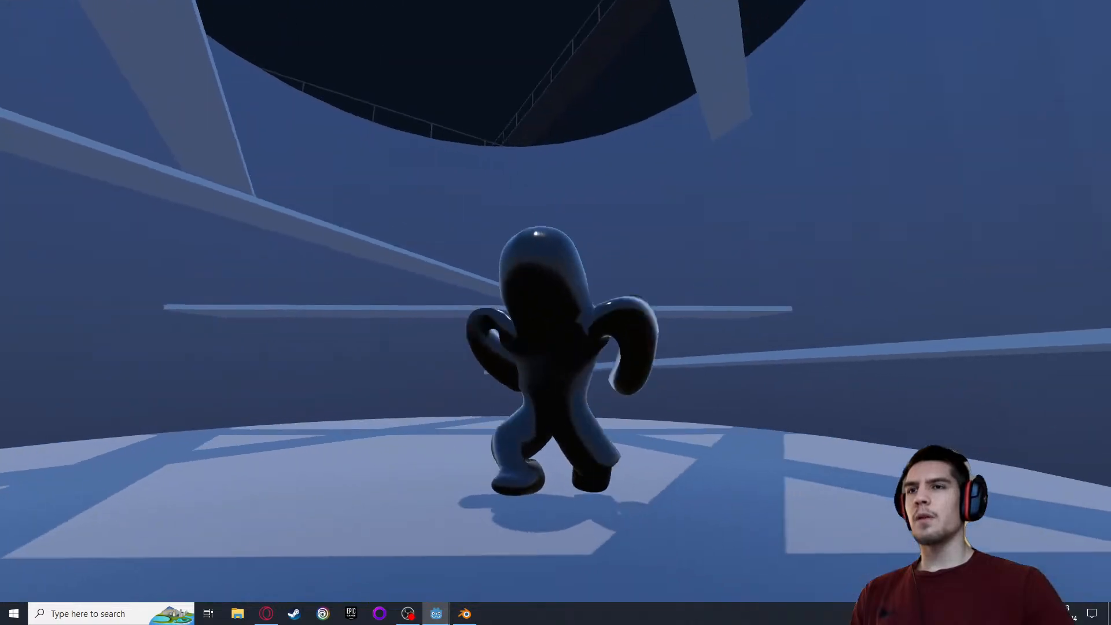
key("a")
key("w")
key("space")
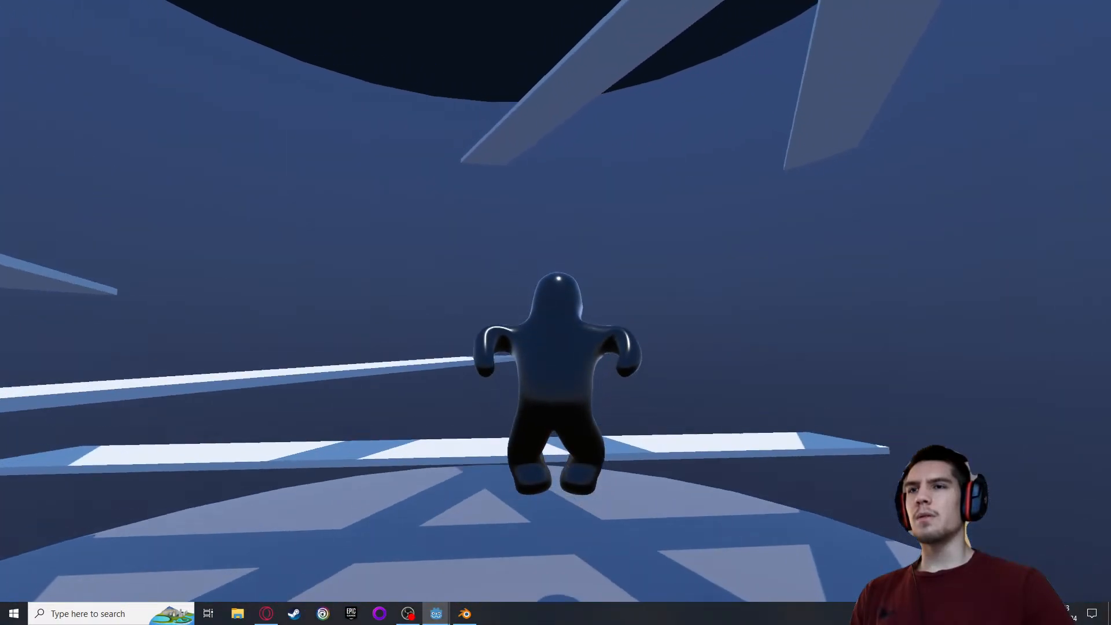
key("space")
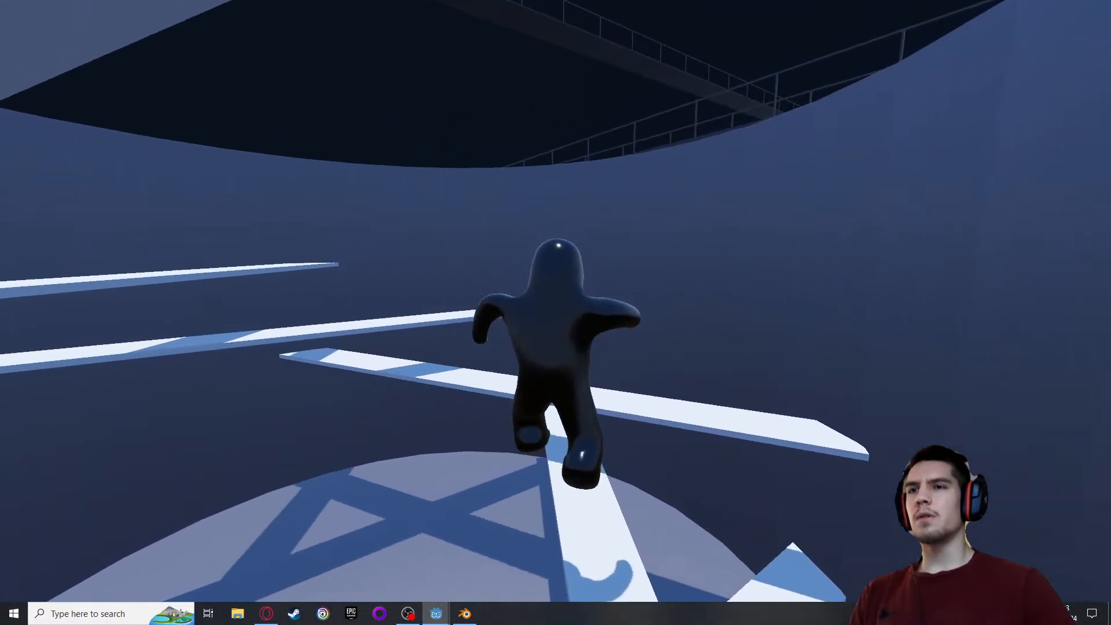
key("a")
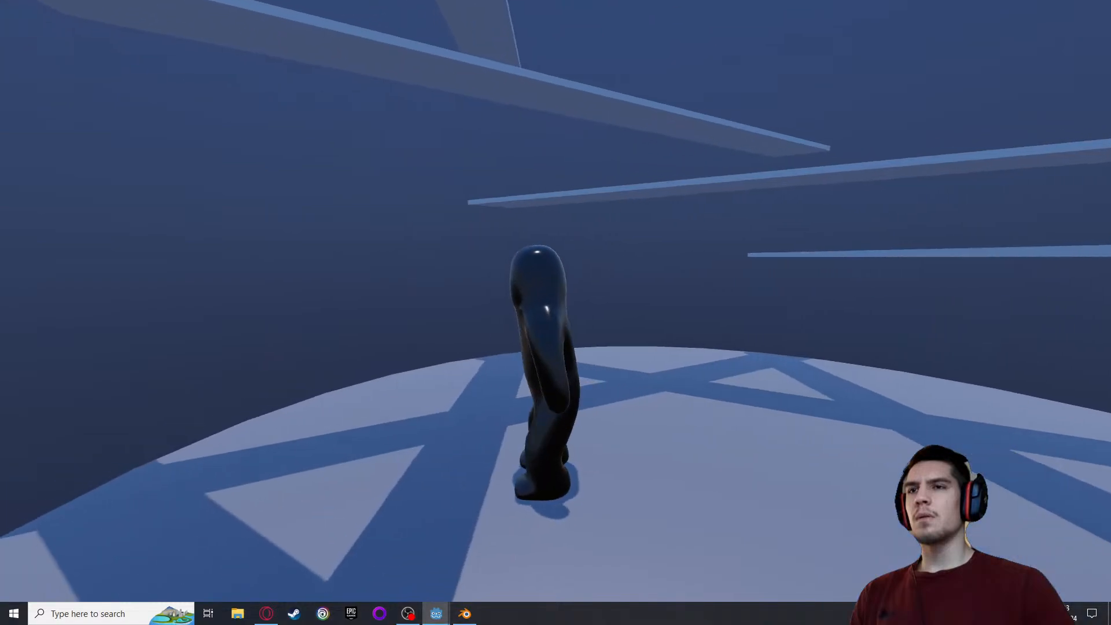
Climb the crossed planks plank by plank and drop back to the tank floor to examine the landing animation at different heights
key("w")
key("space")
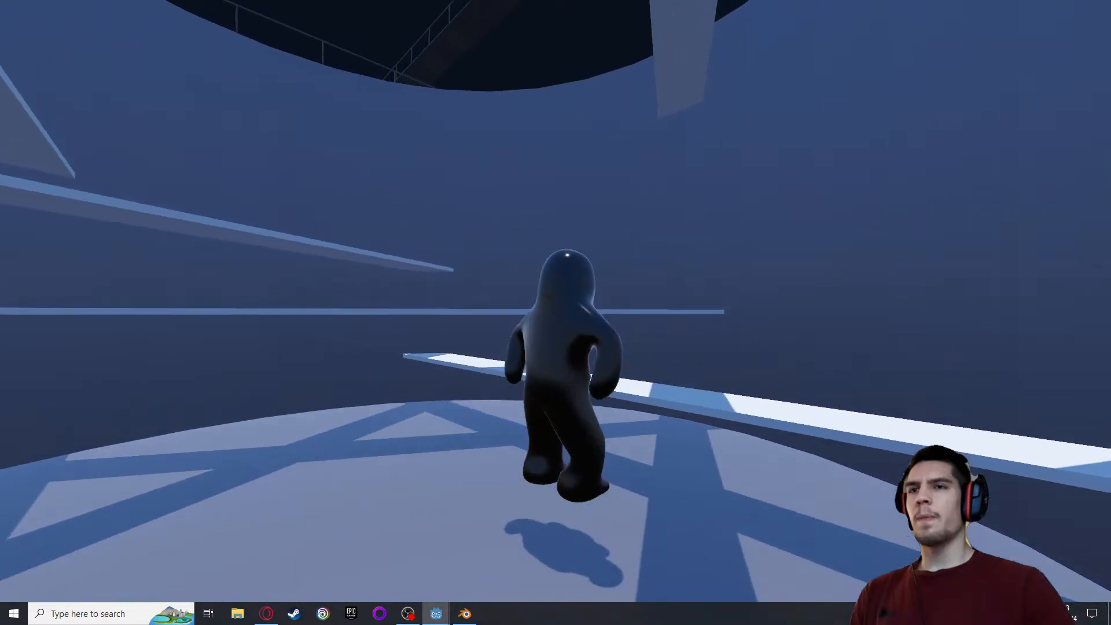
key("space")
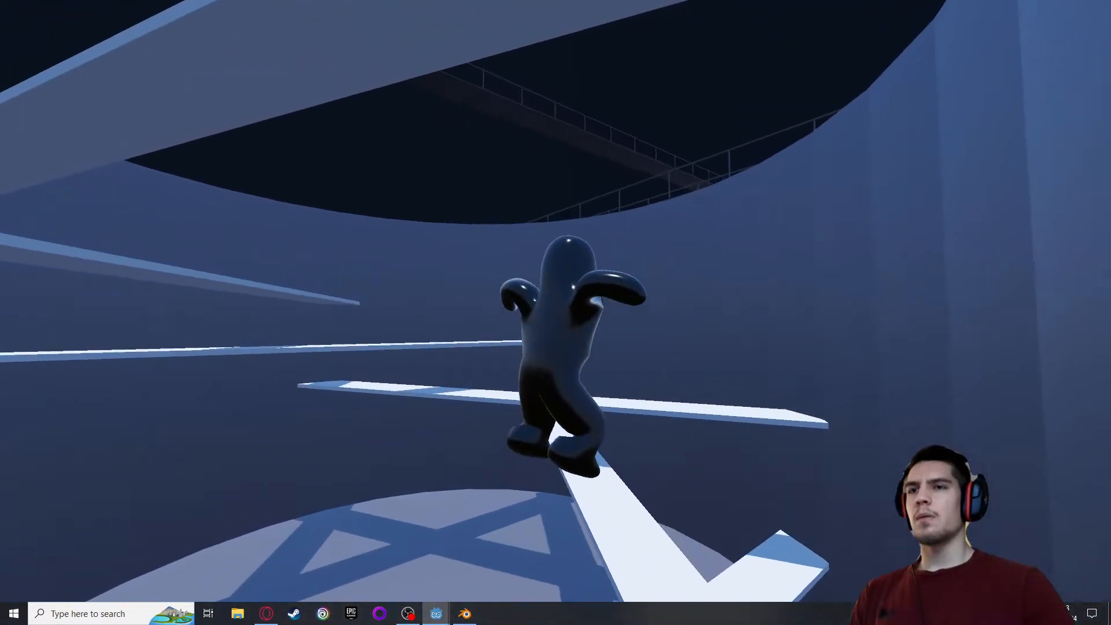
key("space")
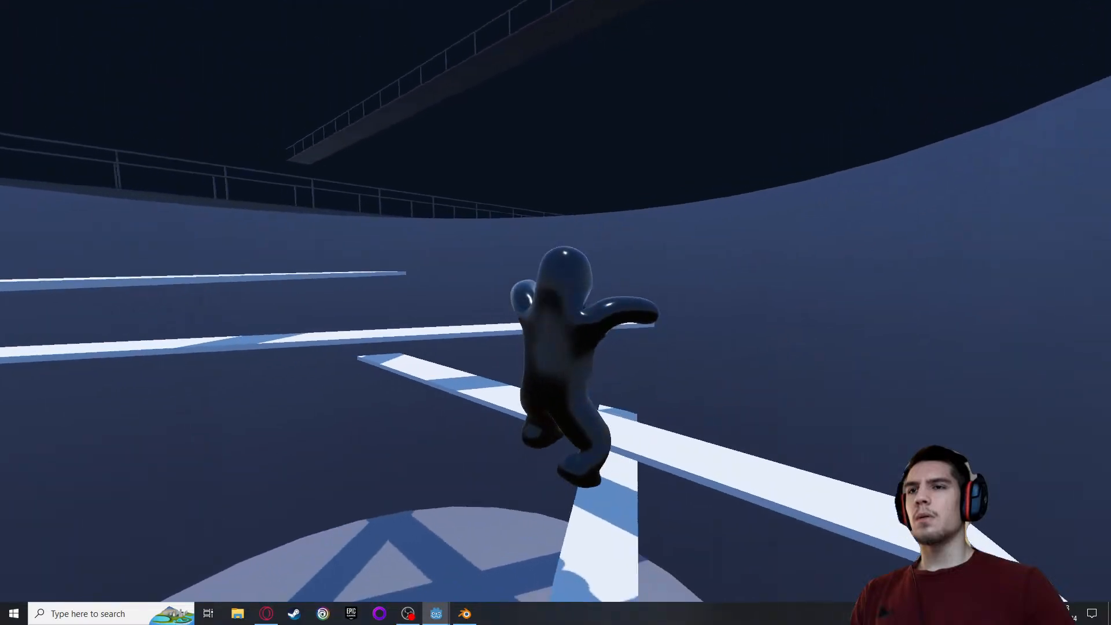
key("space")
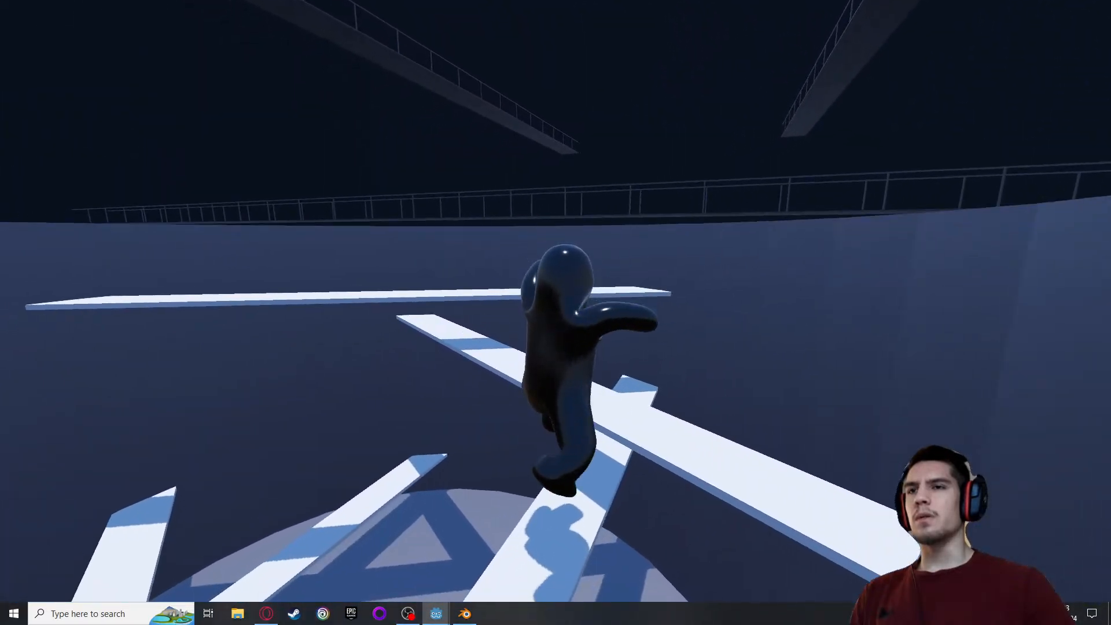
key("space")
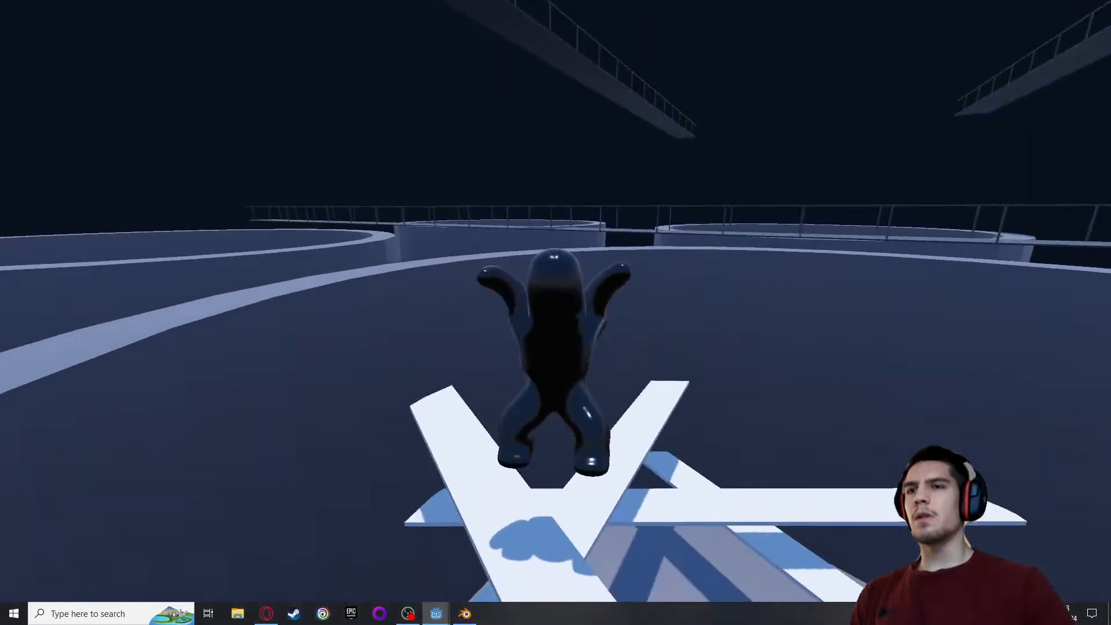
key("space")
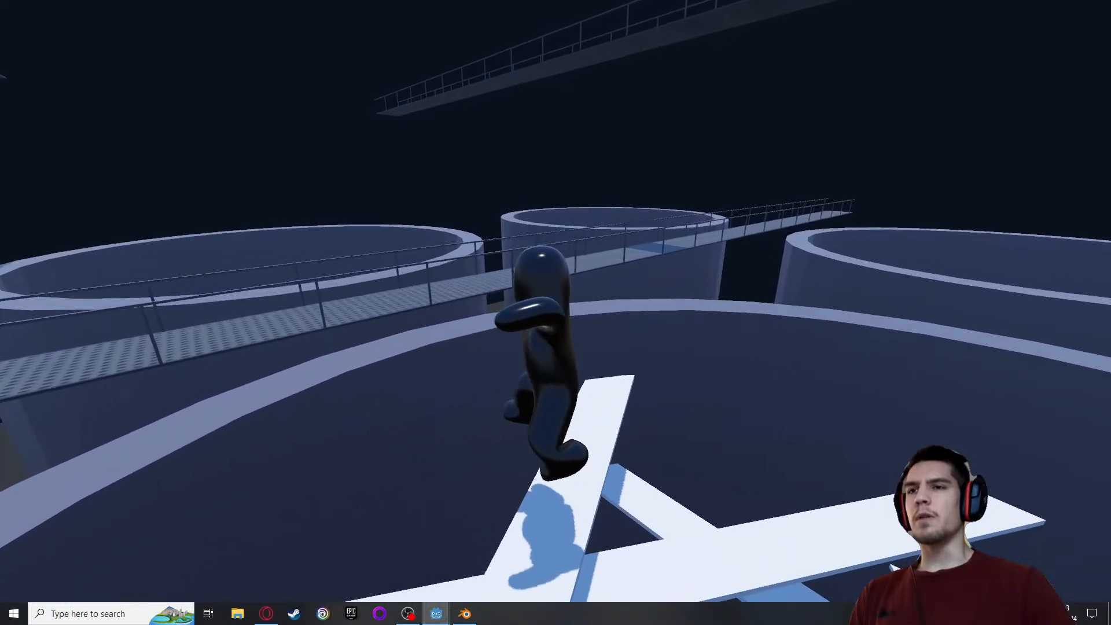
key("space")
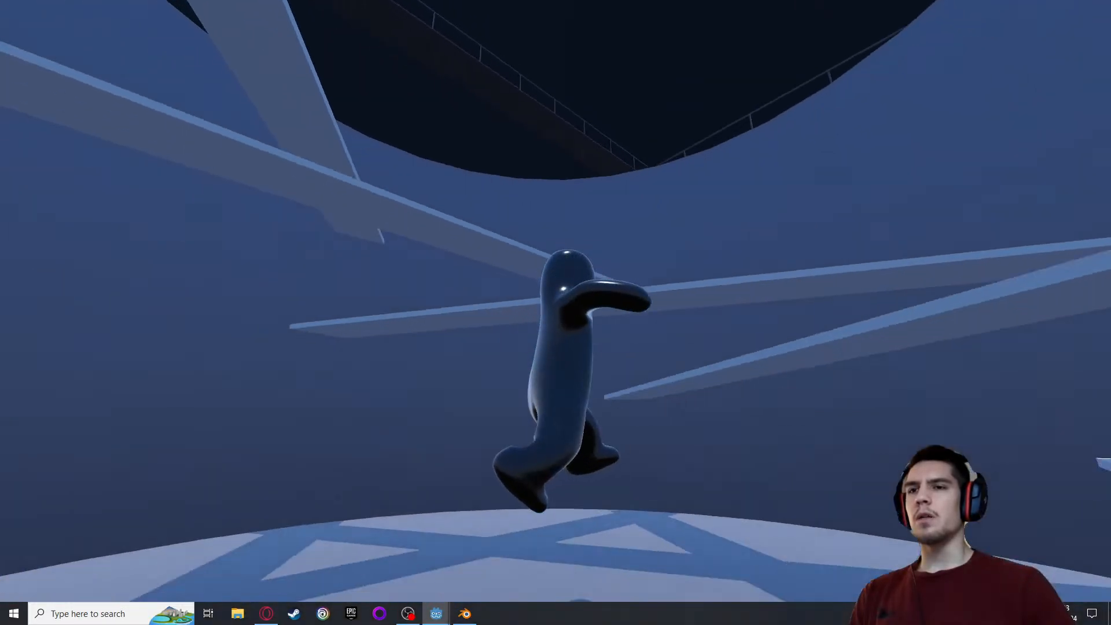
Combine jumps with direction changes across the tank floor and lower planks to examine landings while the character keeps moving
key("space")
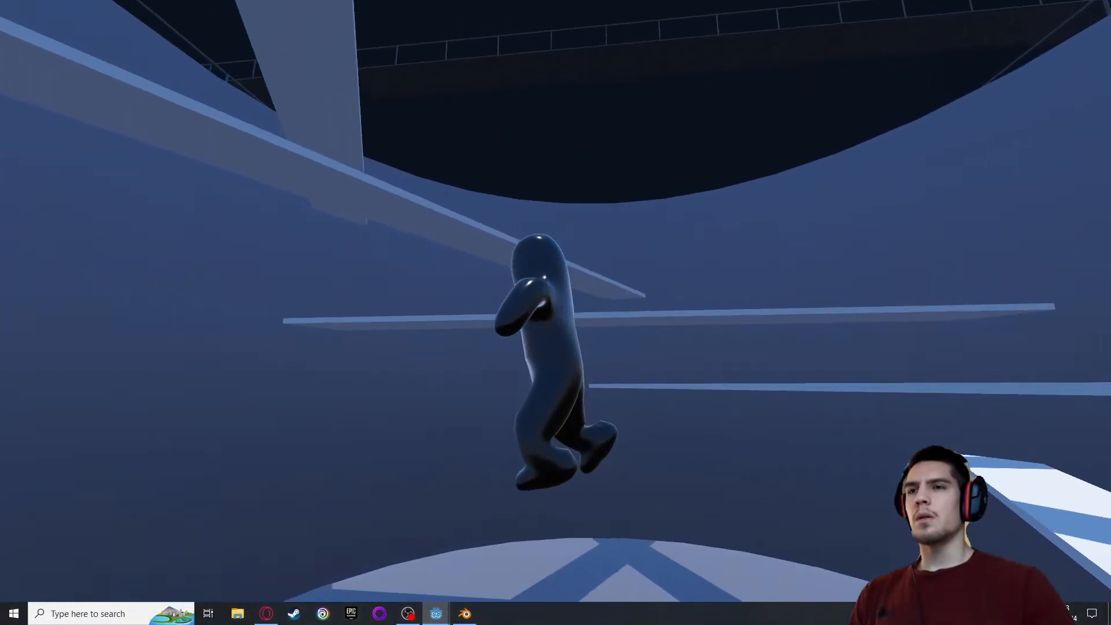
key("w")
key("d")
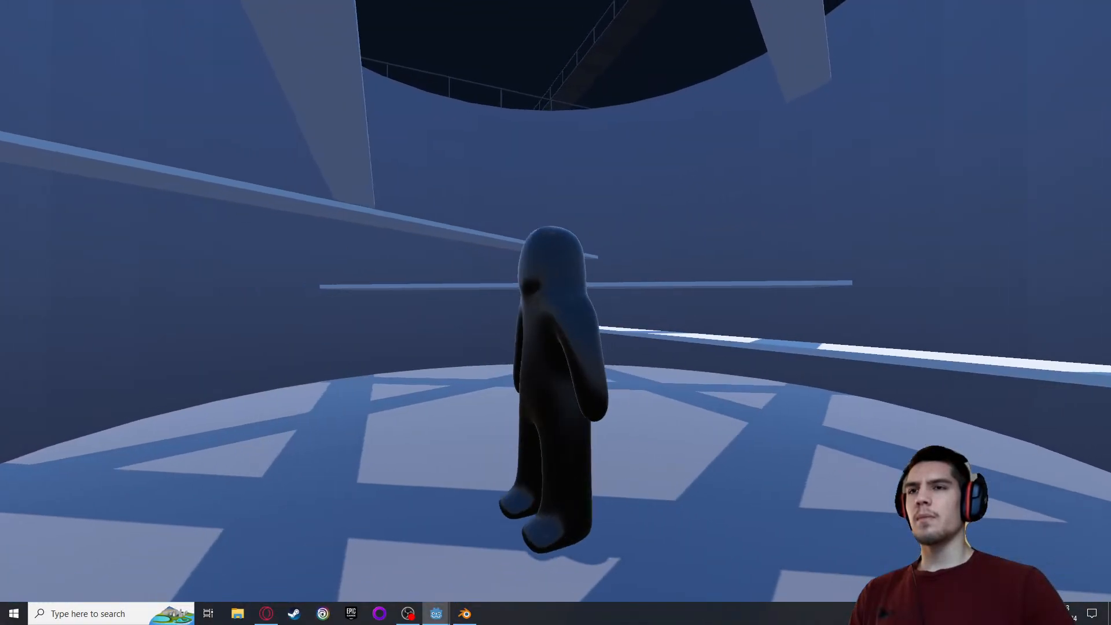
key("w")
key("space")
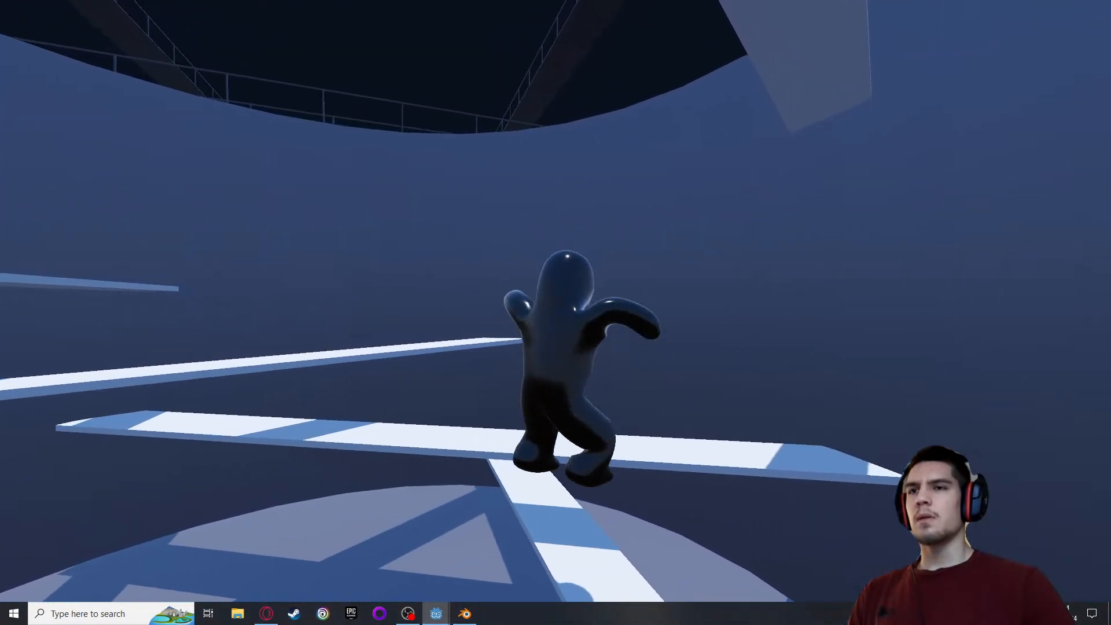
key("d")
key("w")
key("space")
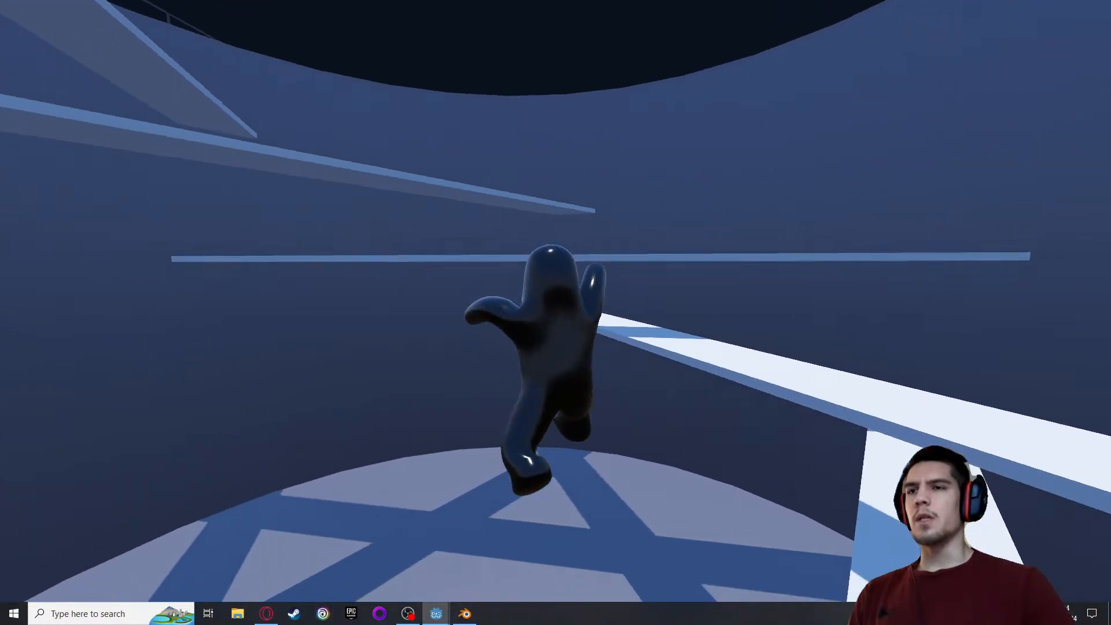
key("a")
key("d")
key("w")
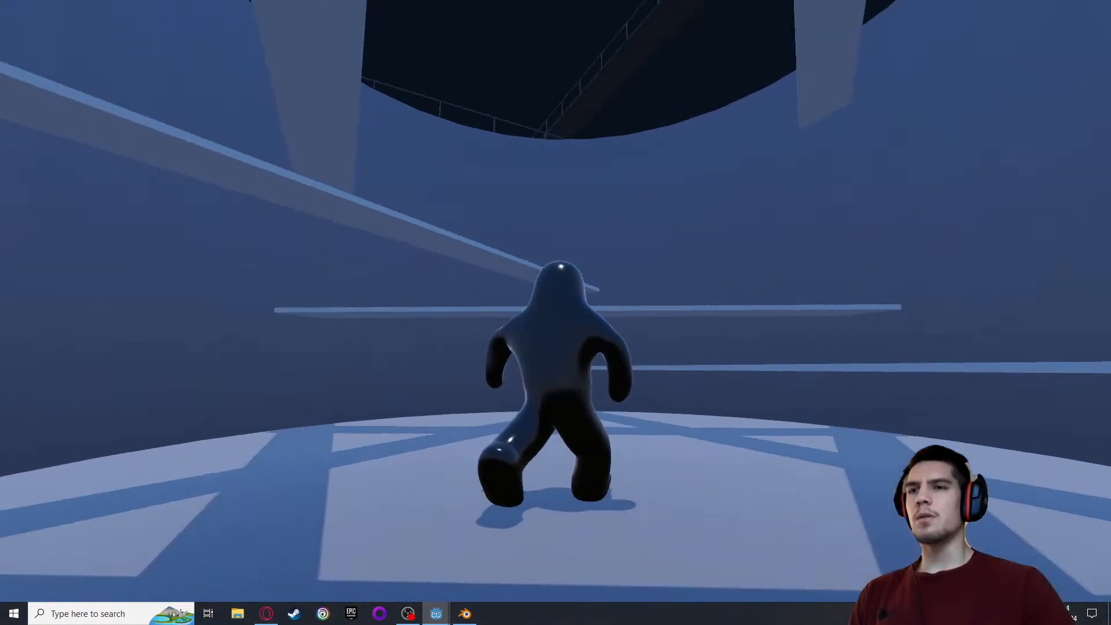
Jump repeatedly on the tank floor, moving and standing still, to compare the landing animation from several camera angles
key("space")
key("d")
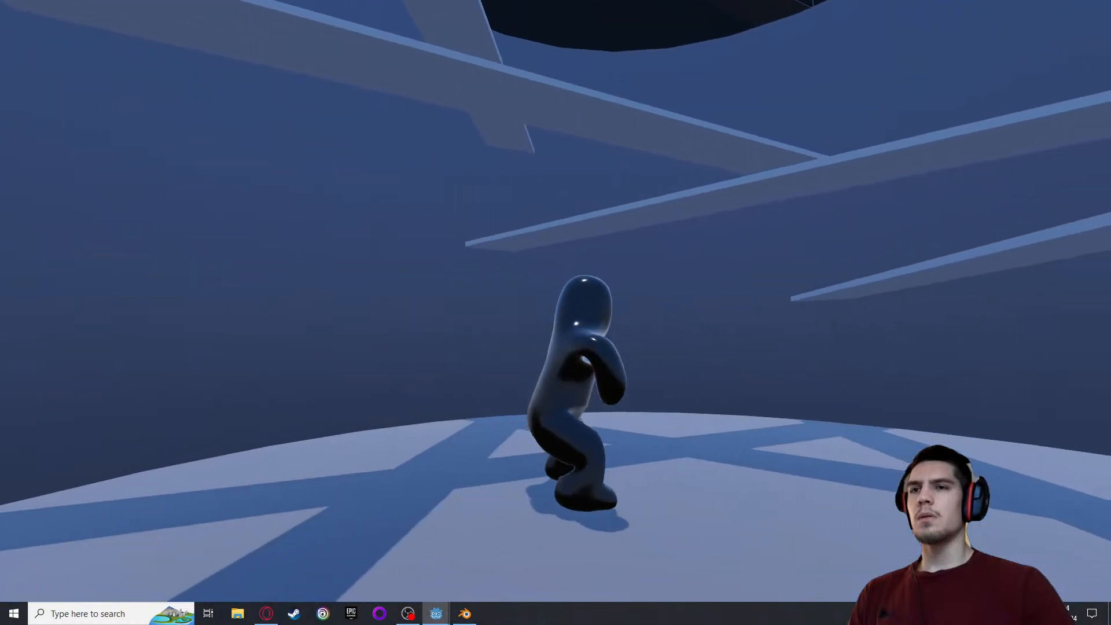
key("w")
key("space")
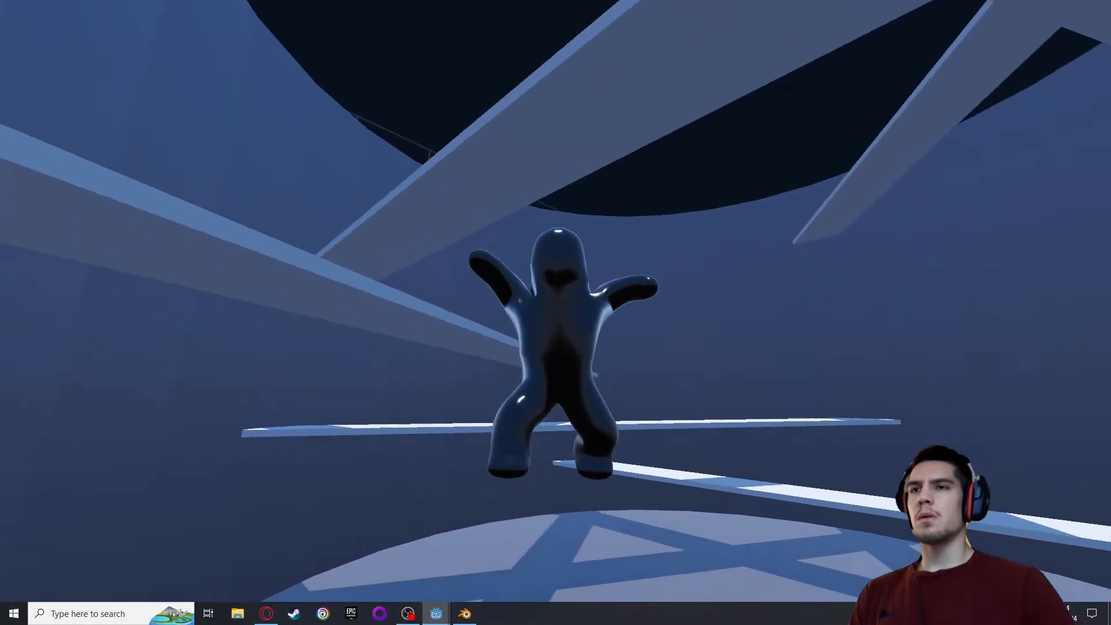
key("space")
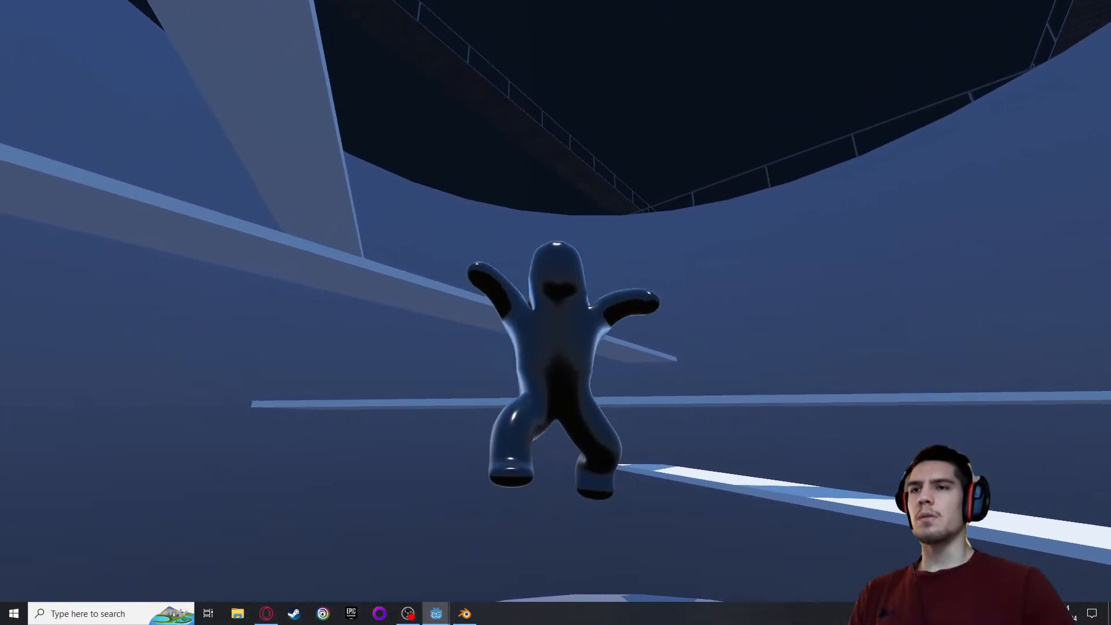
key("space")
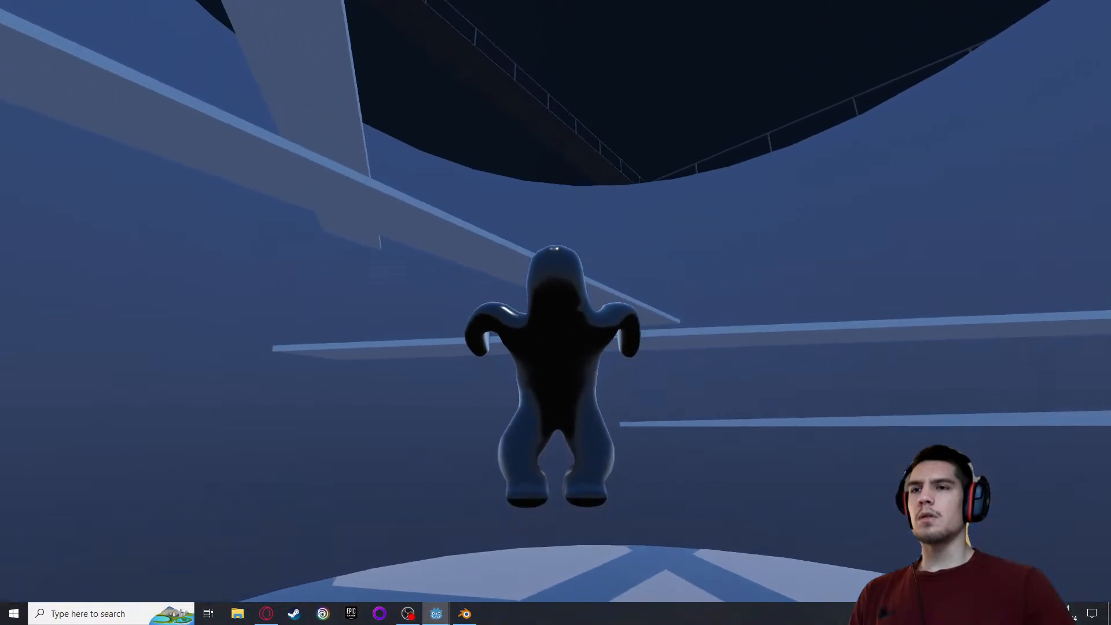
key("space")
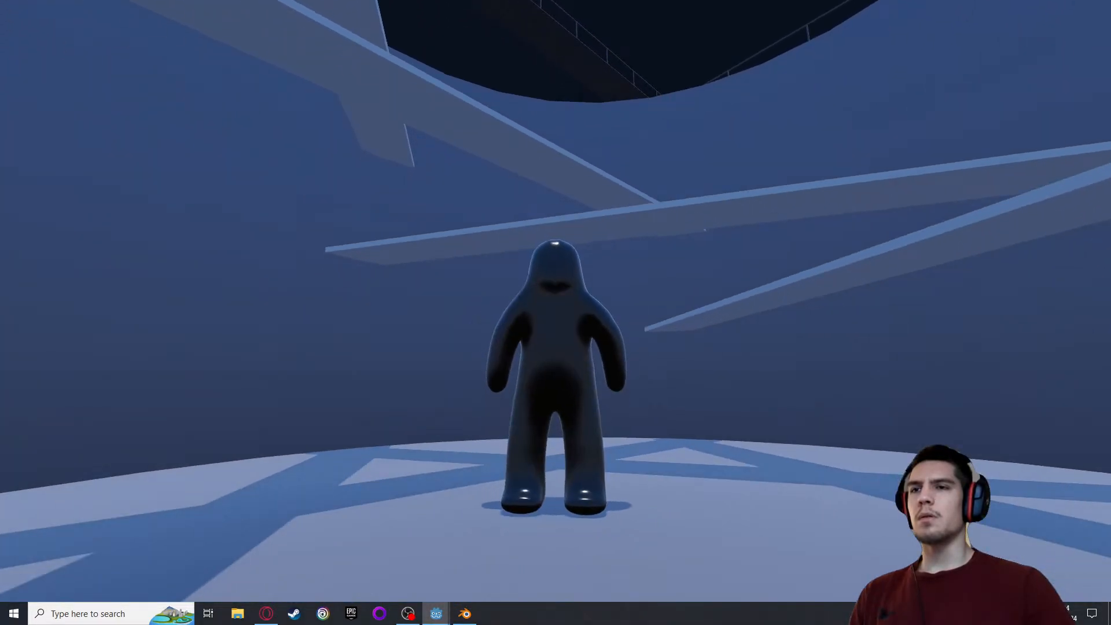
key("space")
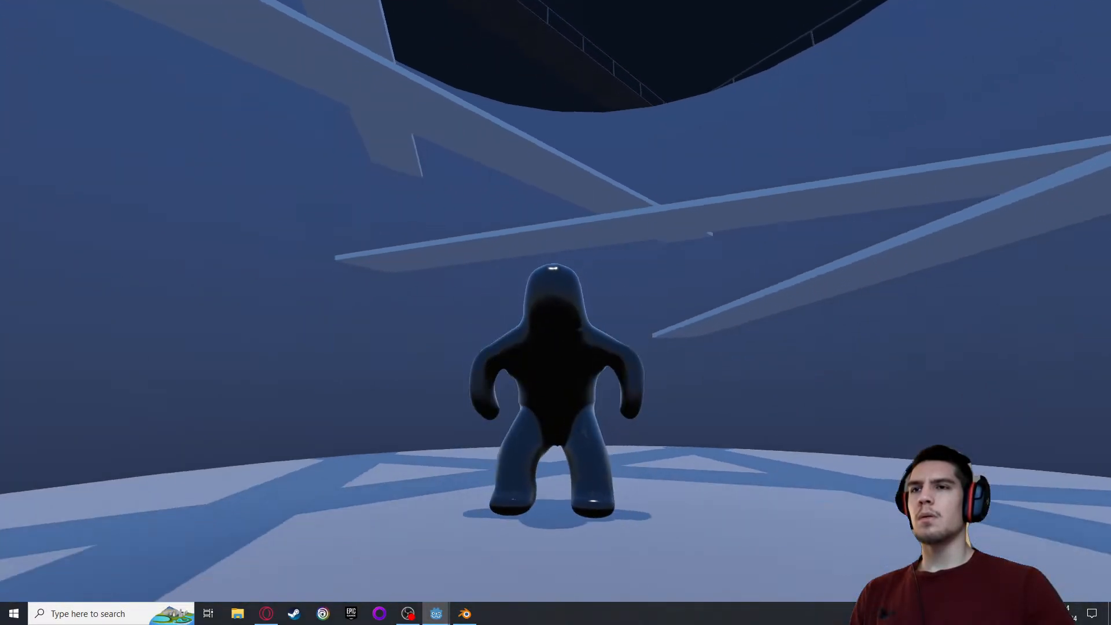
key("space")
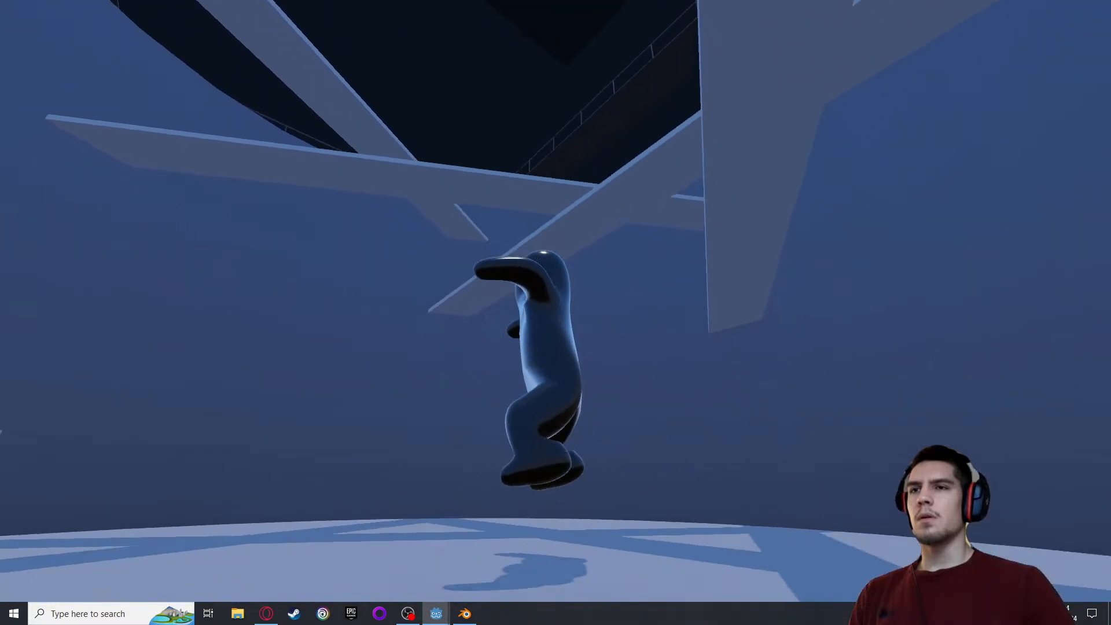
key("space")
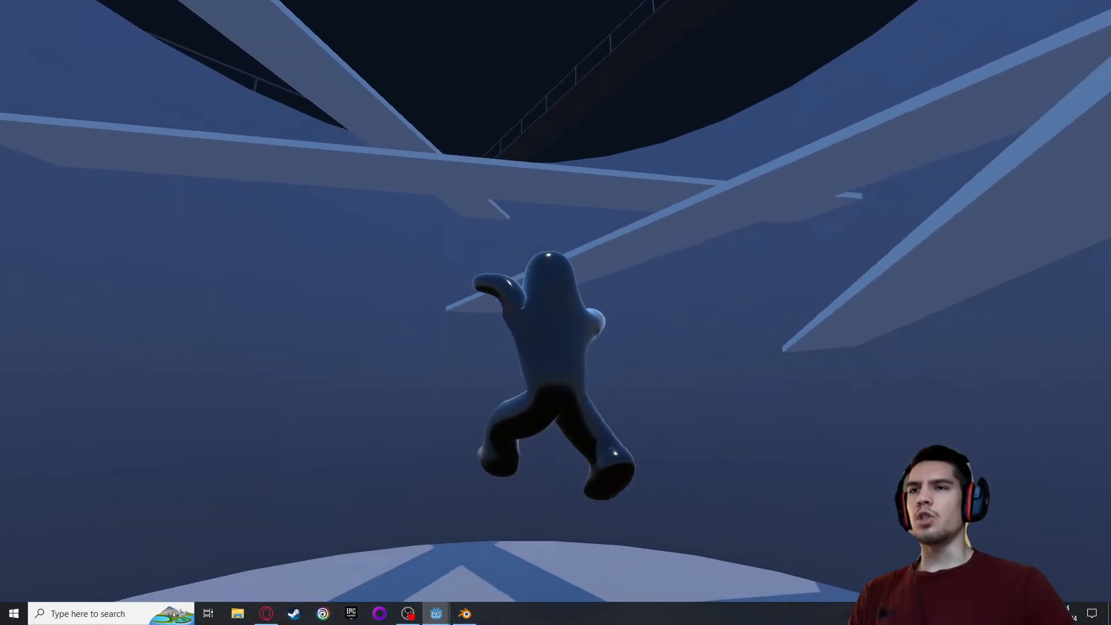
key("space")
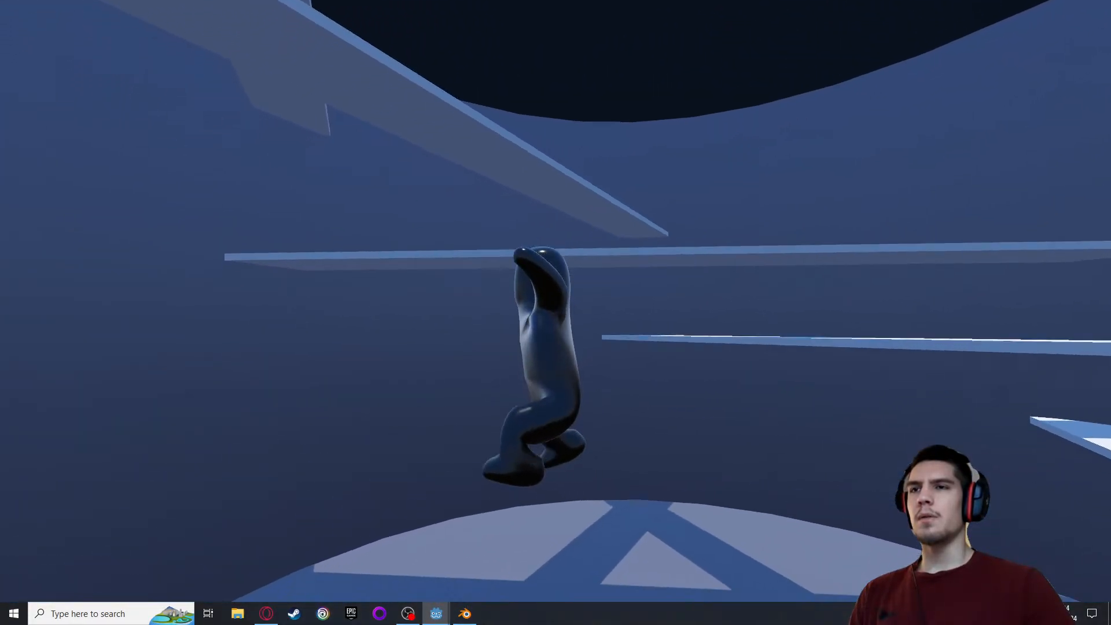
Climb the planks to the tank's rim and leap down to the ground between the tanks to check the landing after a long fall
key("w")
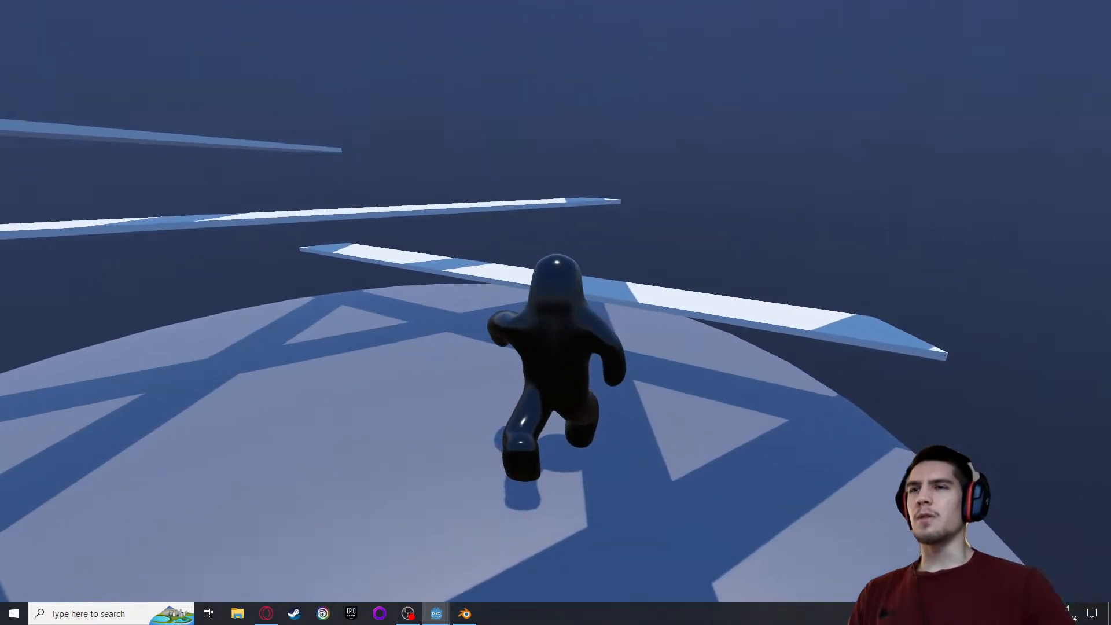
key("space")
key("space")
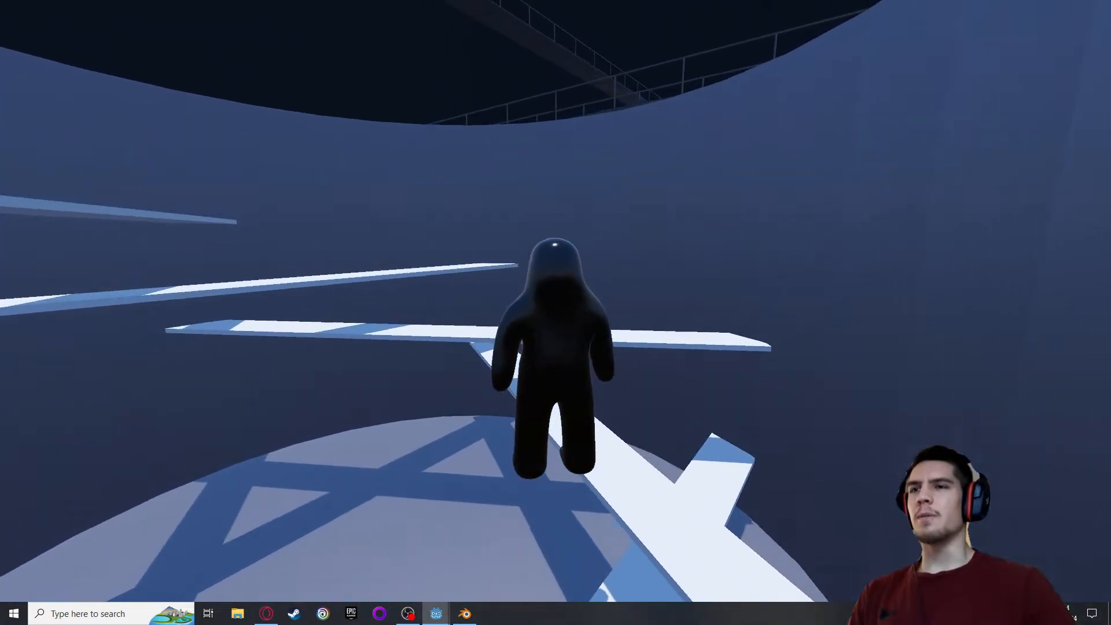
key("space")
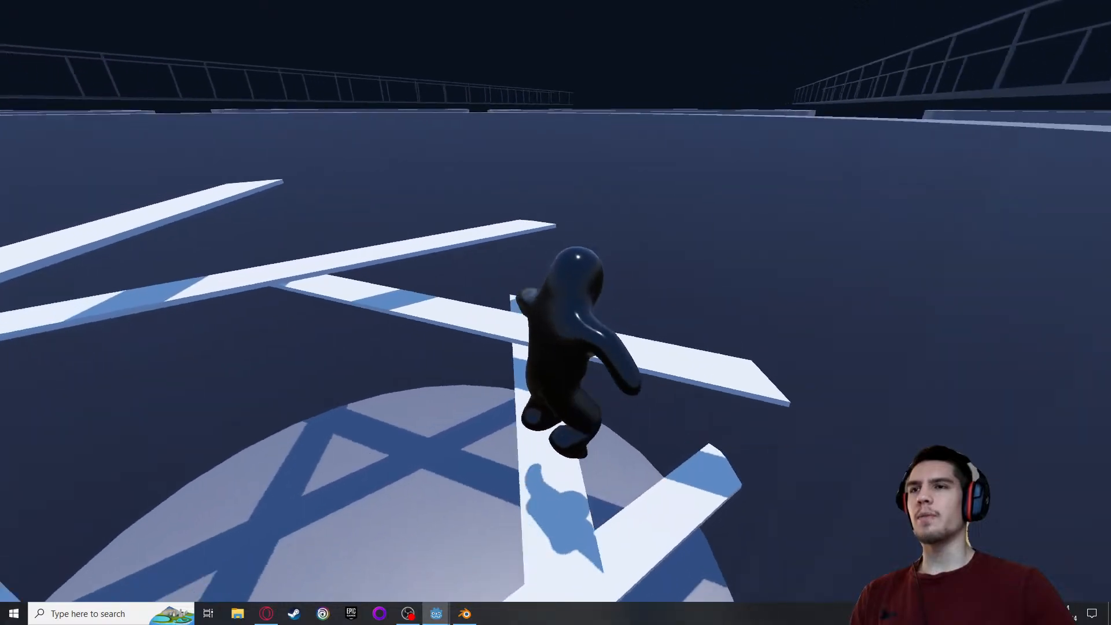
key("space")
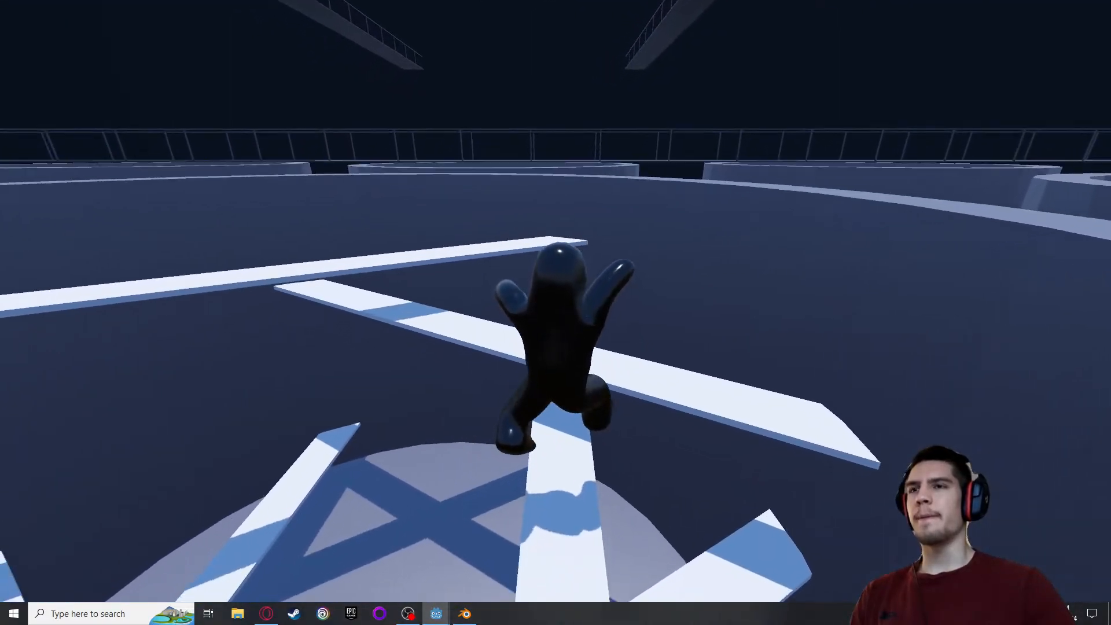
key("space")
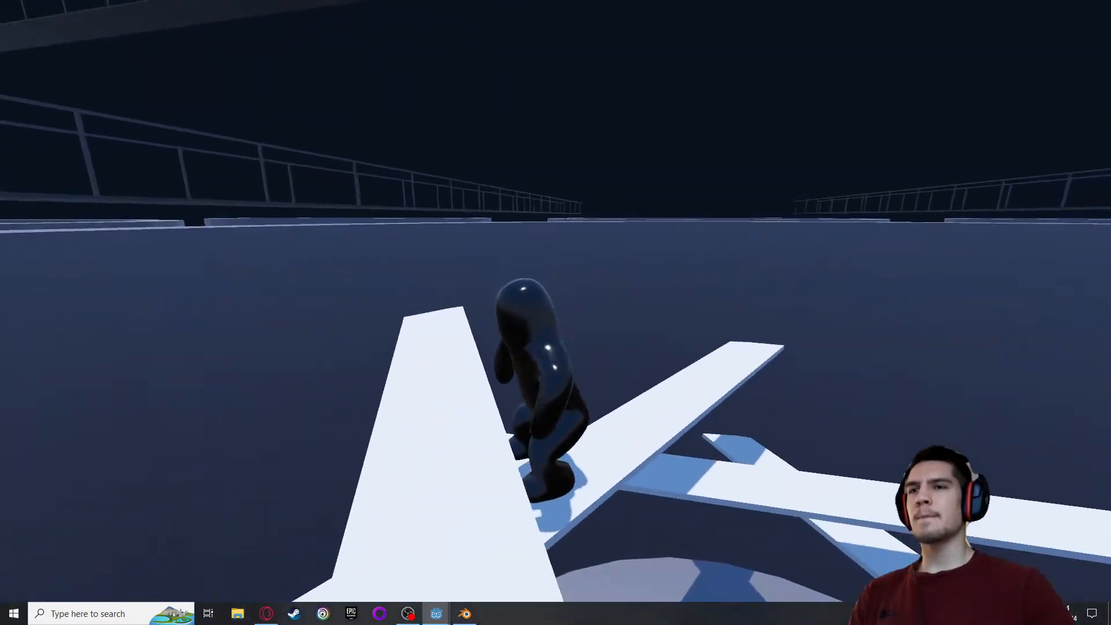
key("space")
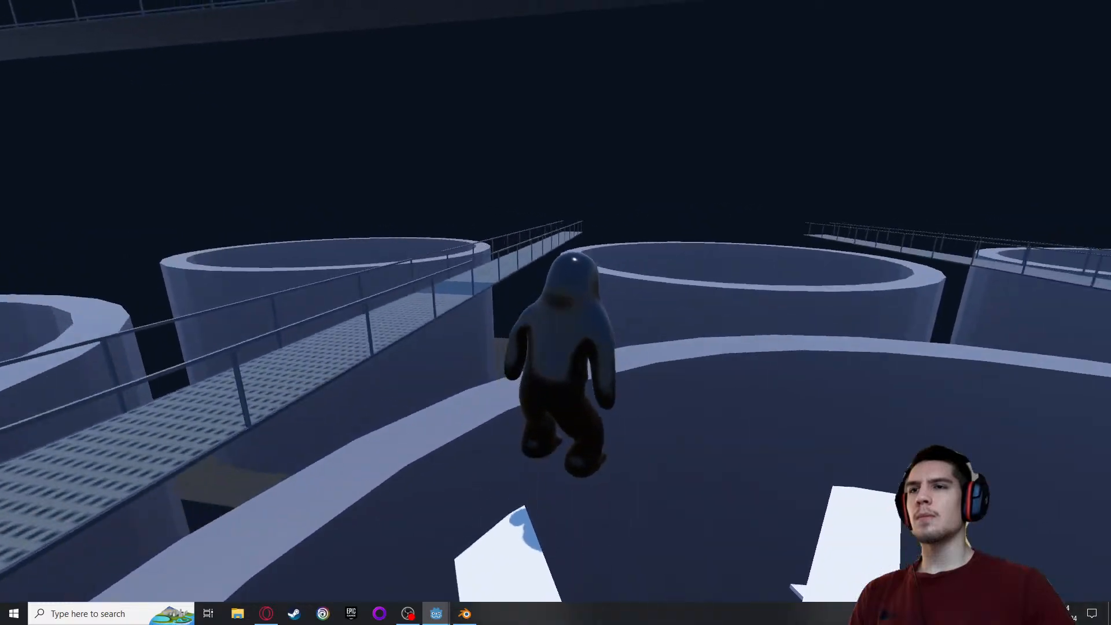
key("space")
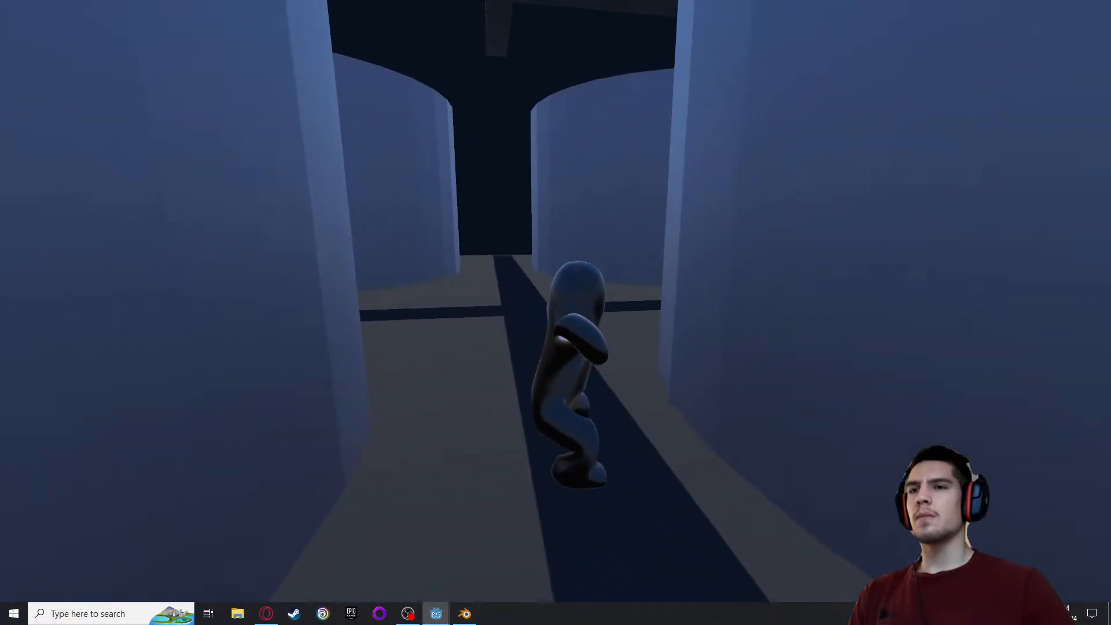
End the playtest and add an Animation node set to landing in the player's AnimationTree graph
key("Escape")
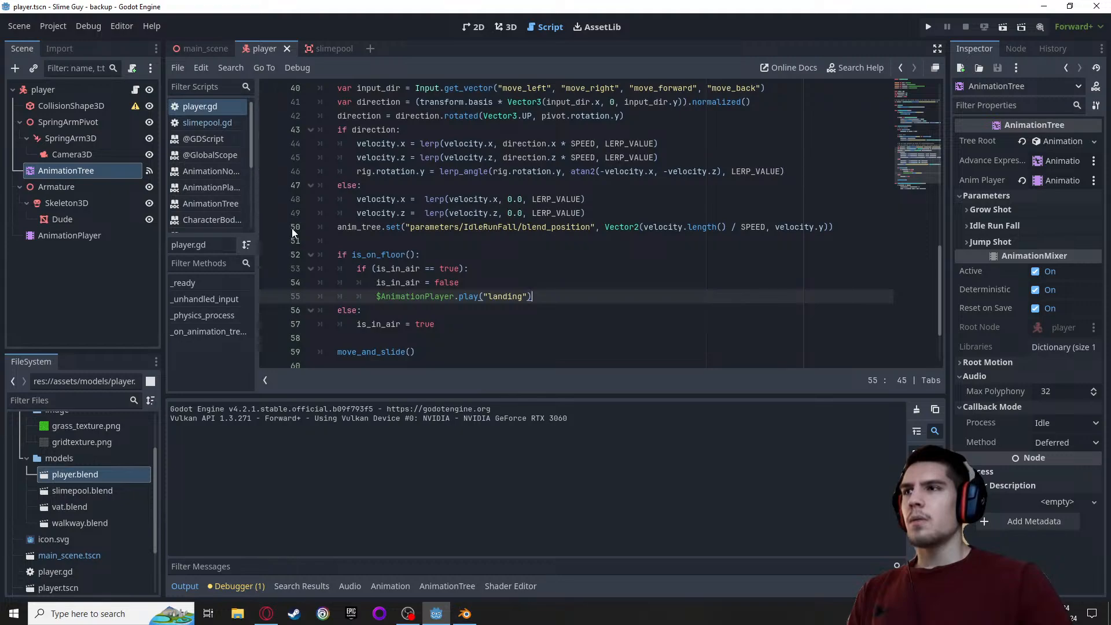
left_click(446, 586)
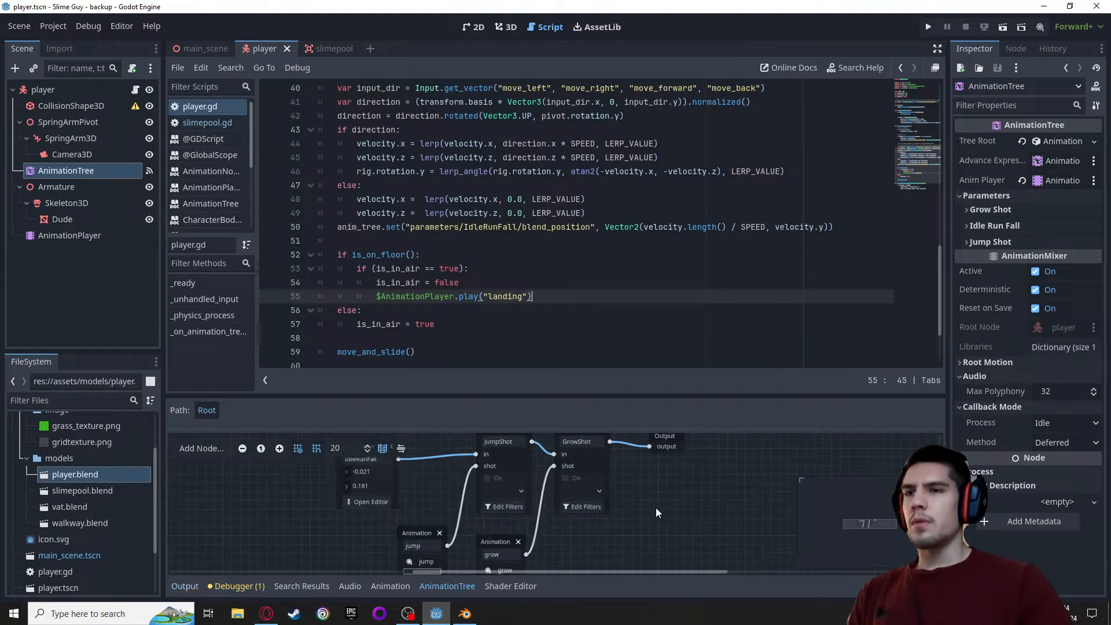
middle_click_drag(650, 510, 677, 462)
right_click(385, 502)
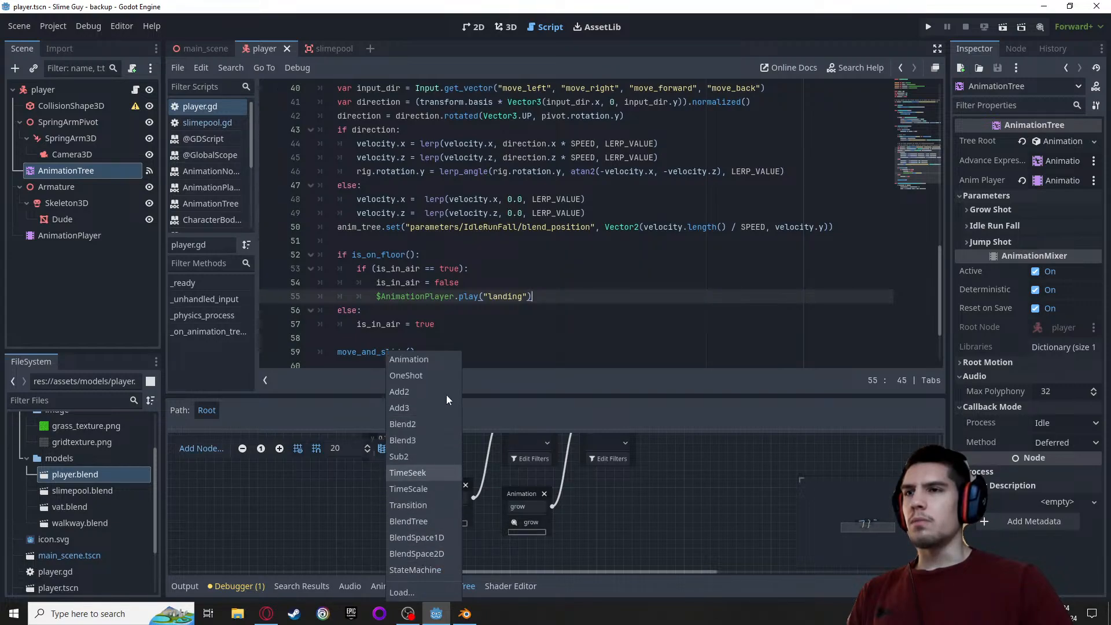
left_click(433, 357)
left_click(395, 506)
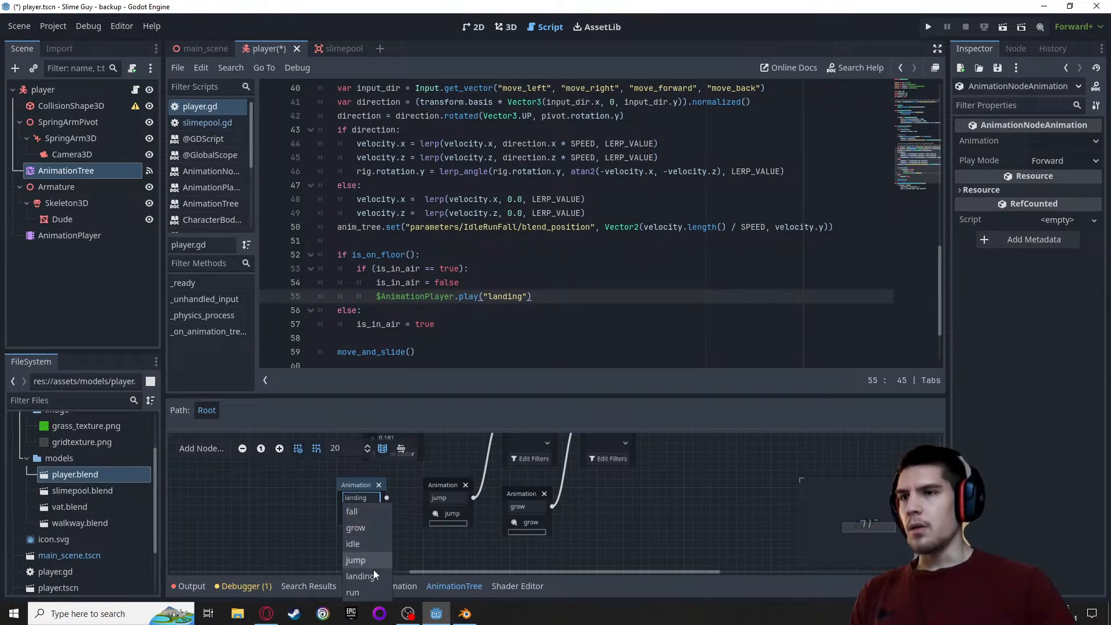
left_click(370, 575)
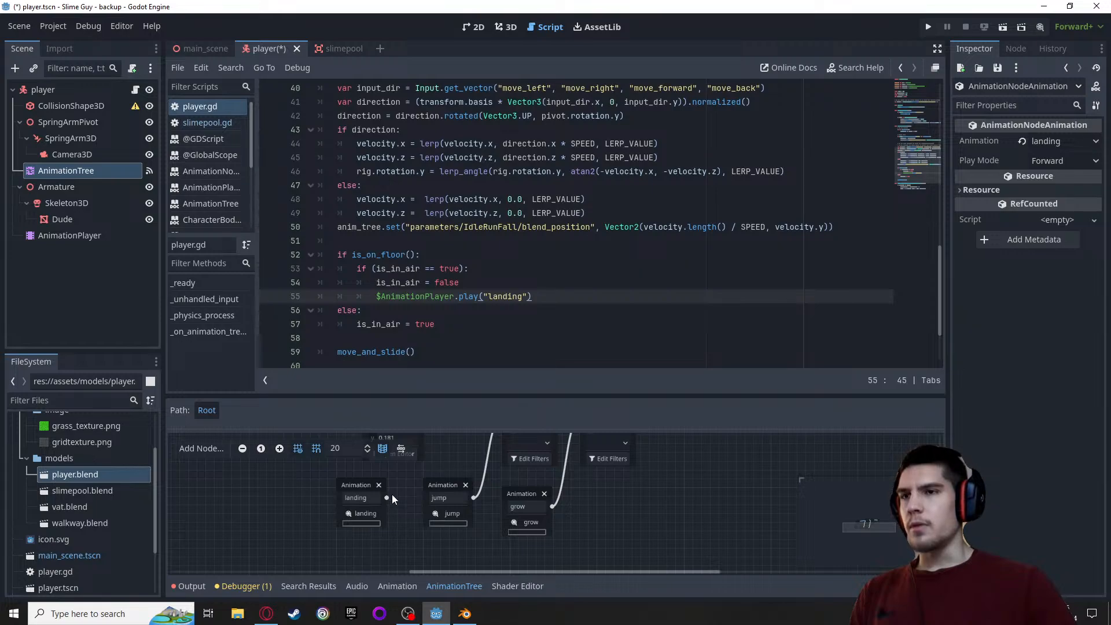
Add a OneShot node between IdleRunFall and JumpShot, spacing out the IdleRunFall and landing nodes to make room for it
scroll(407, 509, "up", 3)
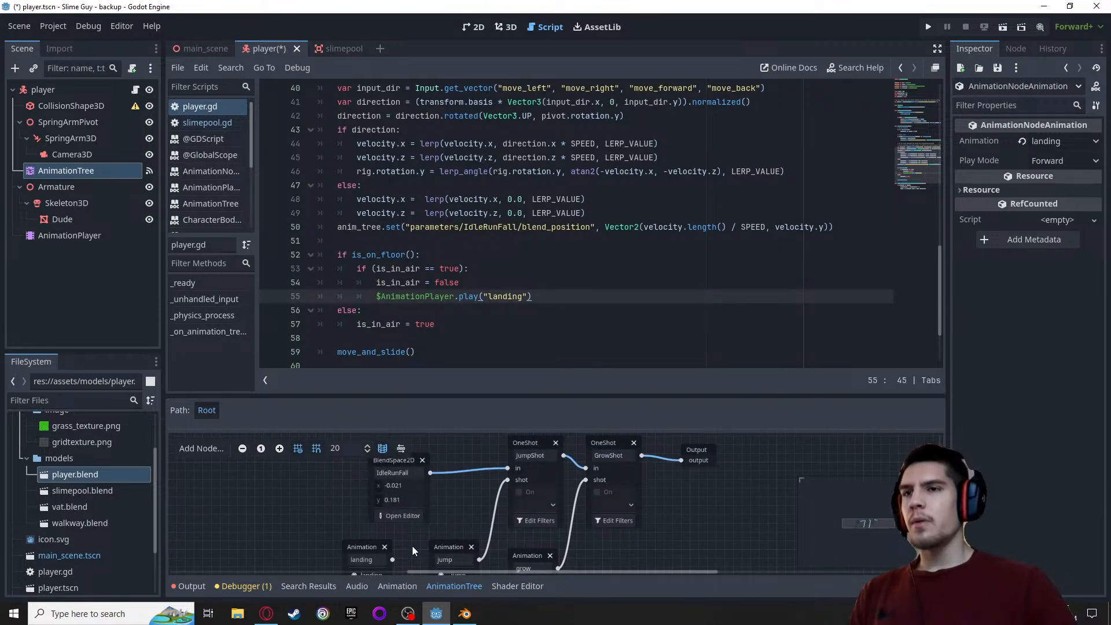
middle_click_drag(411, 546, 482, 538)
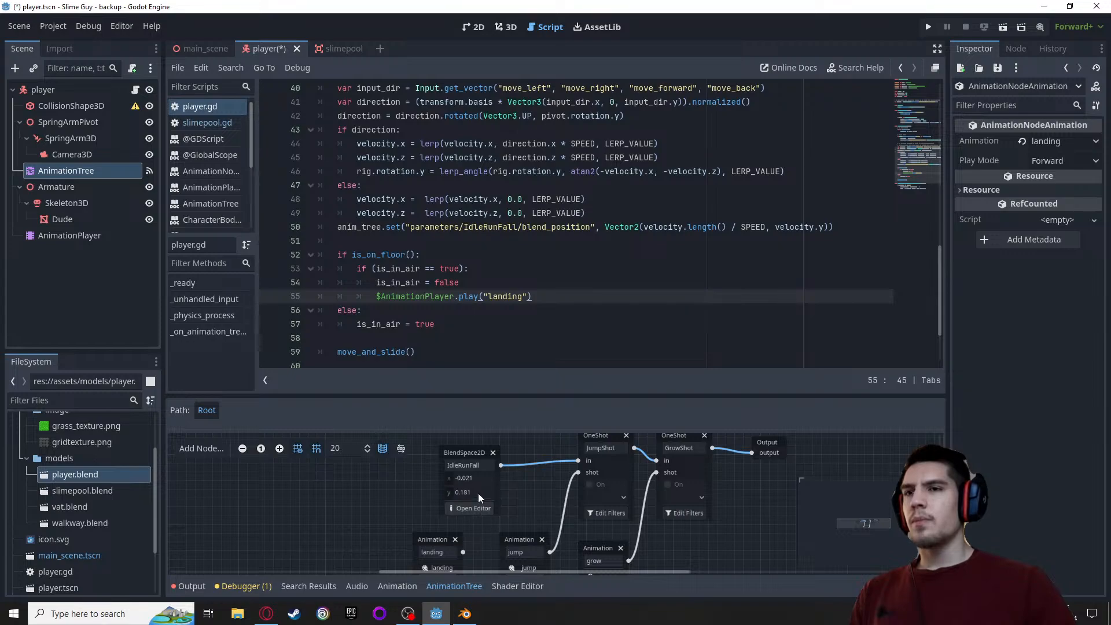
left_click_drag(466, 453, 411, 455)
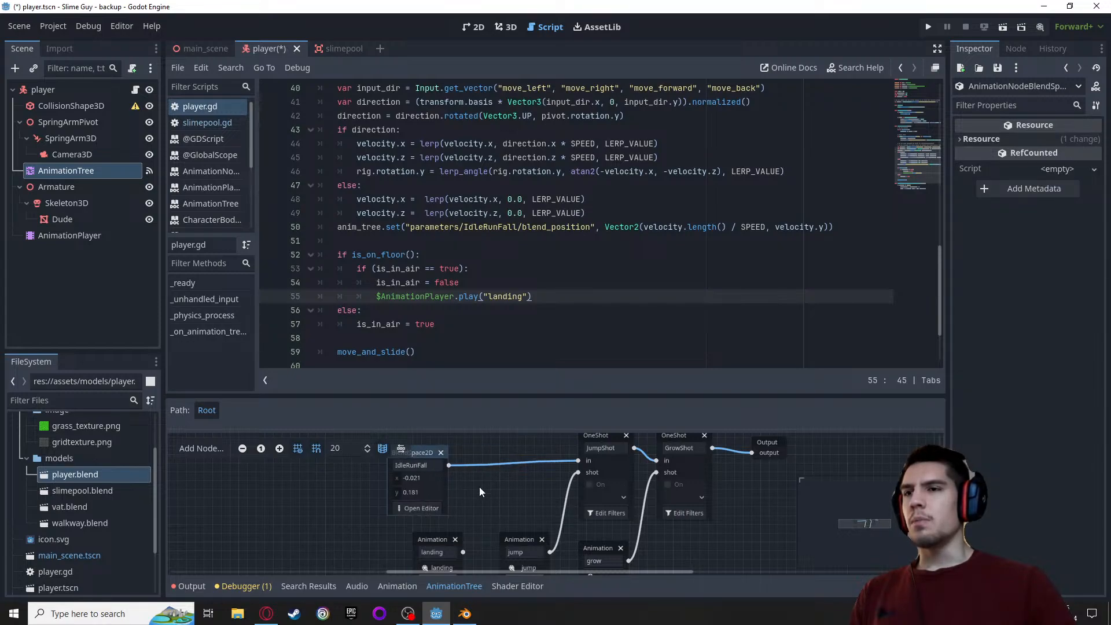
scroll(511, 508, "down", 1, "ctrl")
scroll(514, 510, "up", 1, "ctrl")
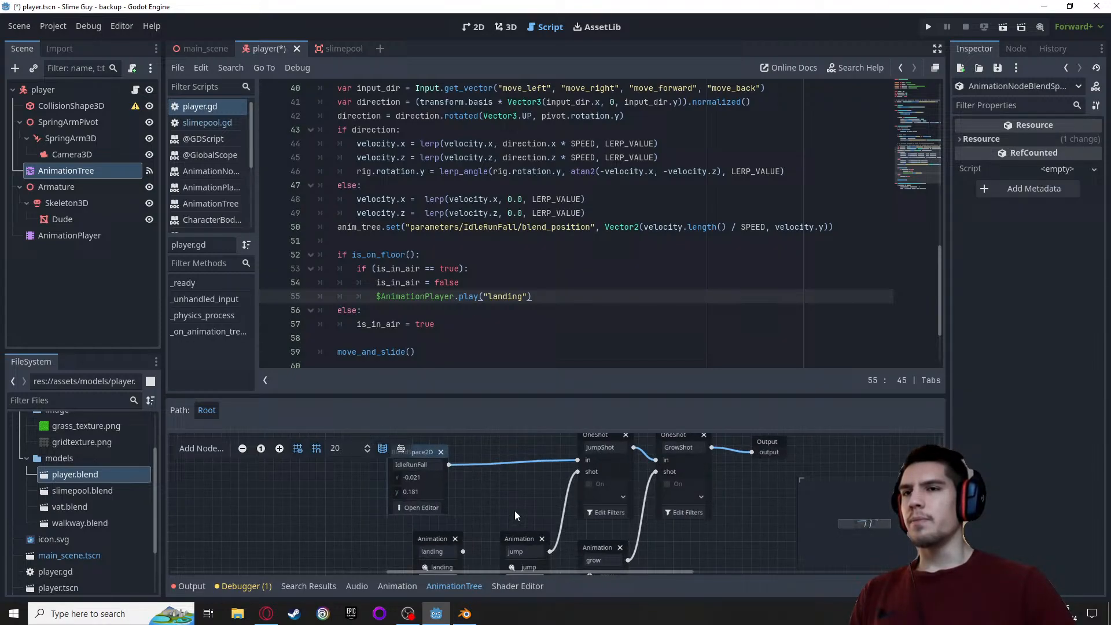
right_click(474, 504)
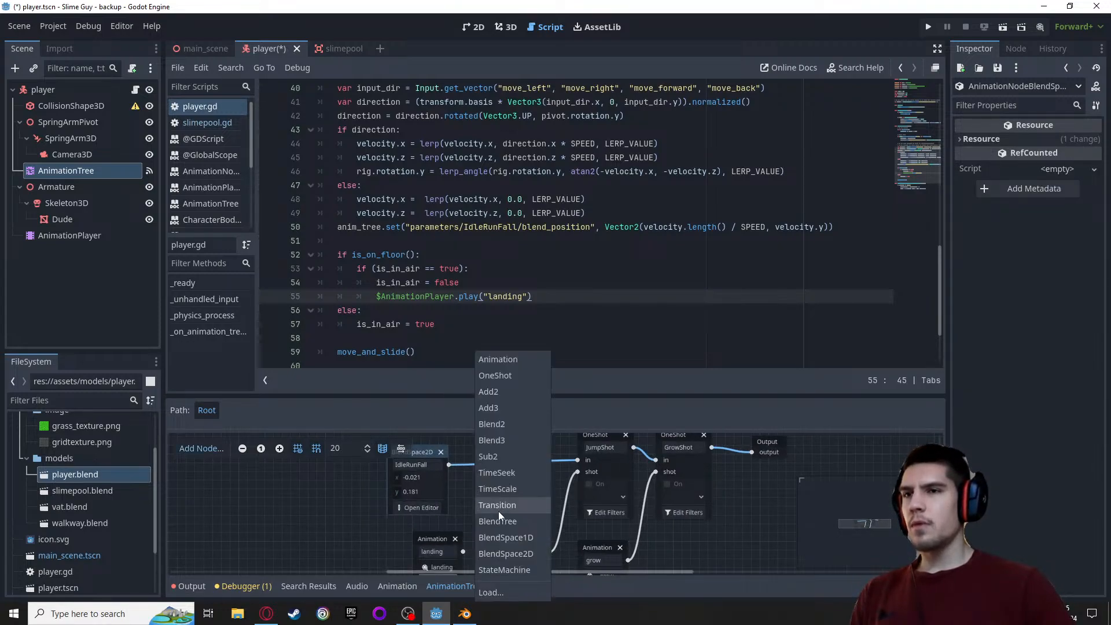
left_click(511, 376)
left_click_drag(486, 509, 475, 482)
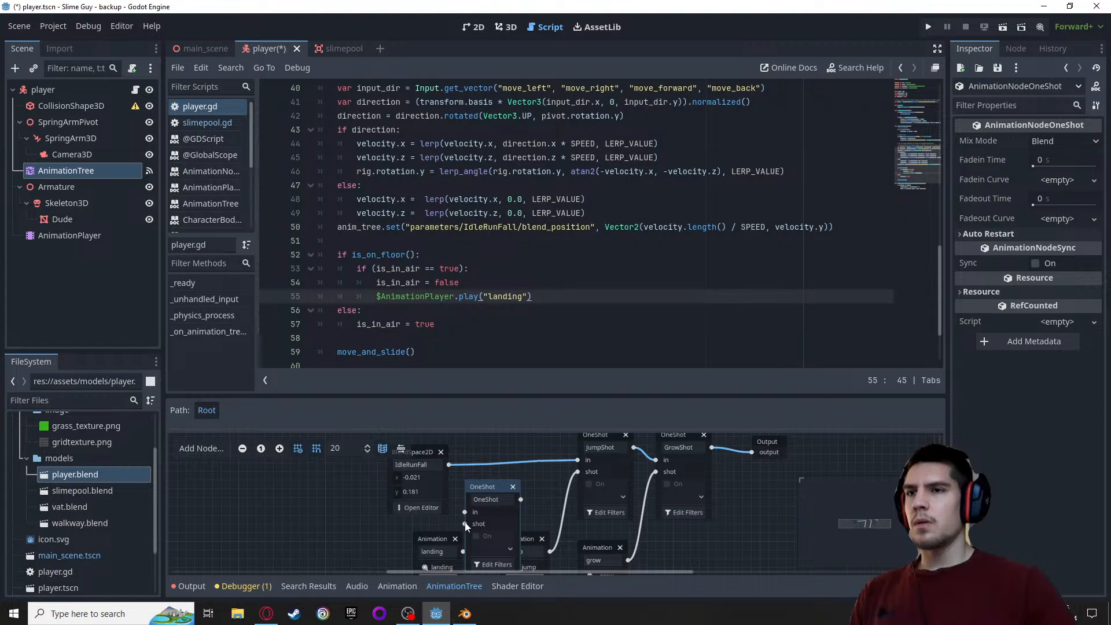
left_click_drag(443, 537, 398, 536)
left_click_drag(490, 487, 473, 495)
left_click_drag(419, 453, 368, 453)
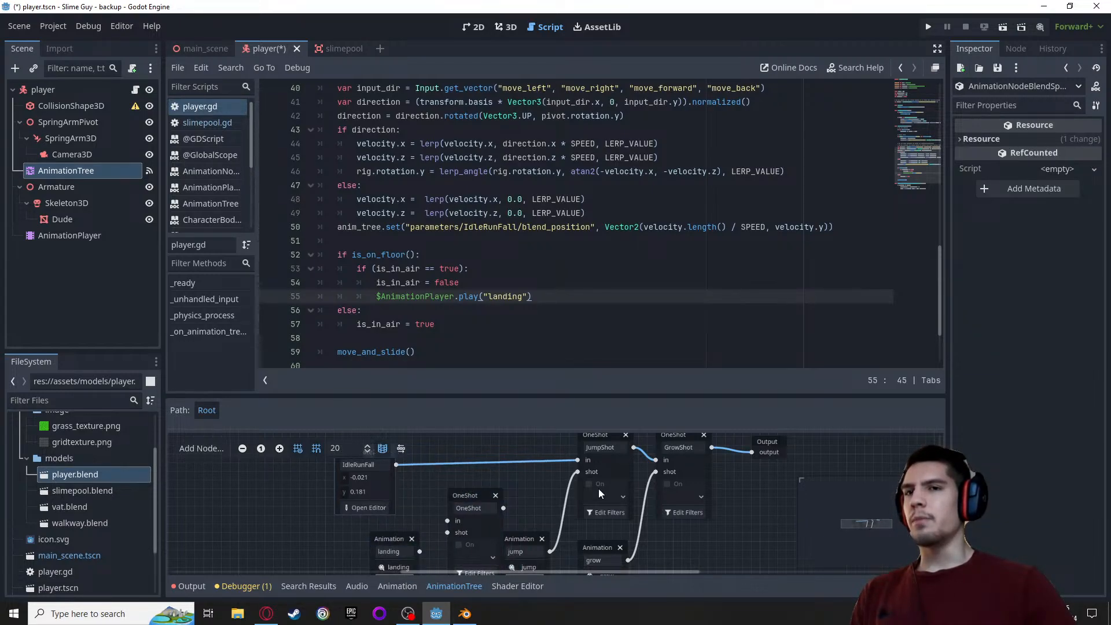
Connect the landing animation node's output to the shot input of the new OneShot node
scroll(598, 489, "down", 3)
scroll(516, 529, "up", 2)
scroll(499, 537, "up", 1)
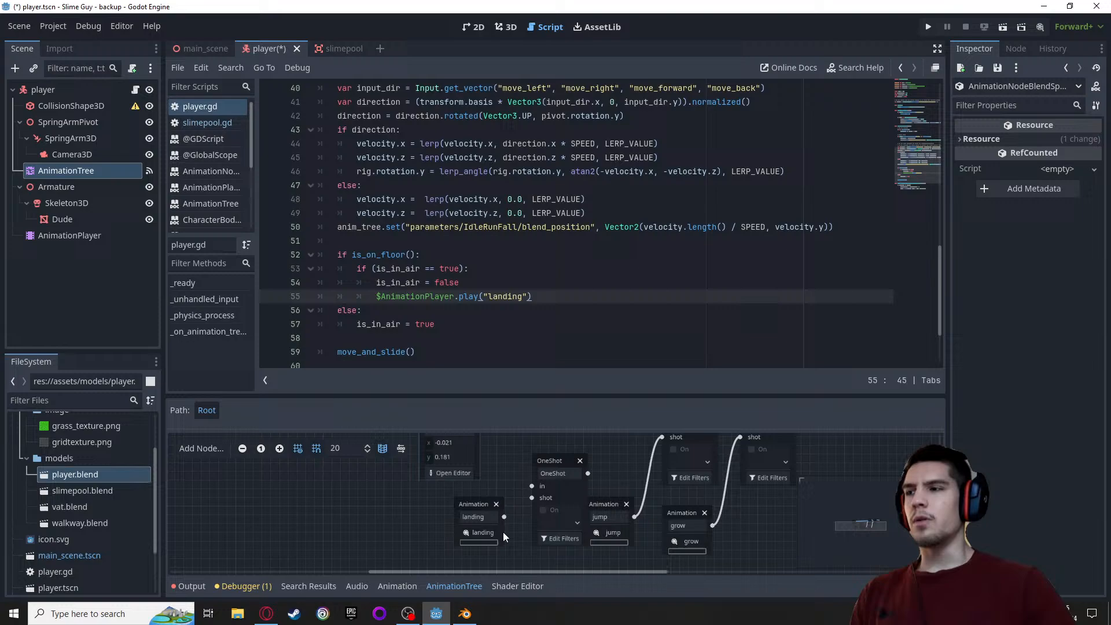
left_click_drag(553, 460, 536, 460)
left_click_drag(479, 505, 514, 498)
Rename the new OneShot node LandingShot and nudge it into place beside IdleRunFall
left_click(543, 475)
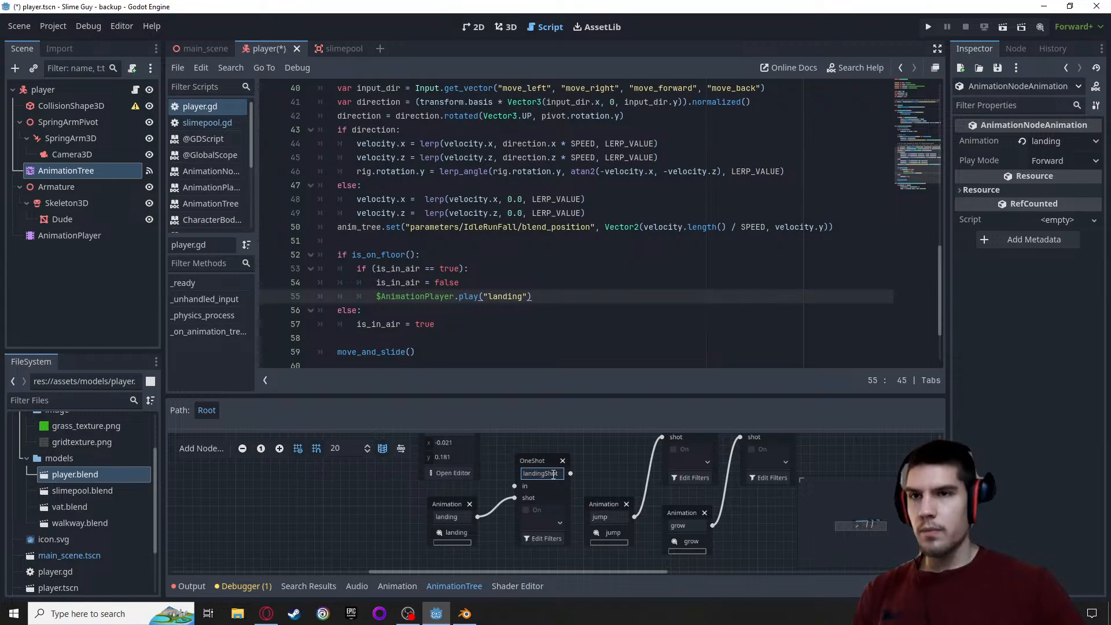
left_click(592, 503)
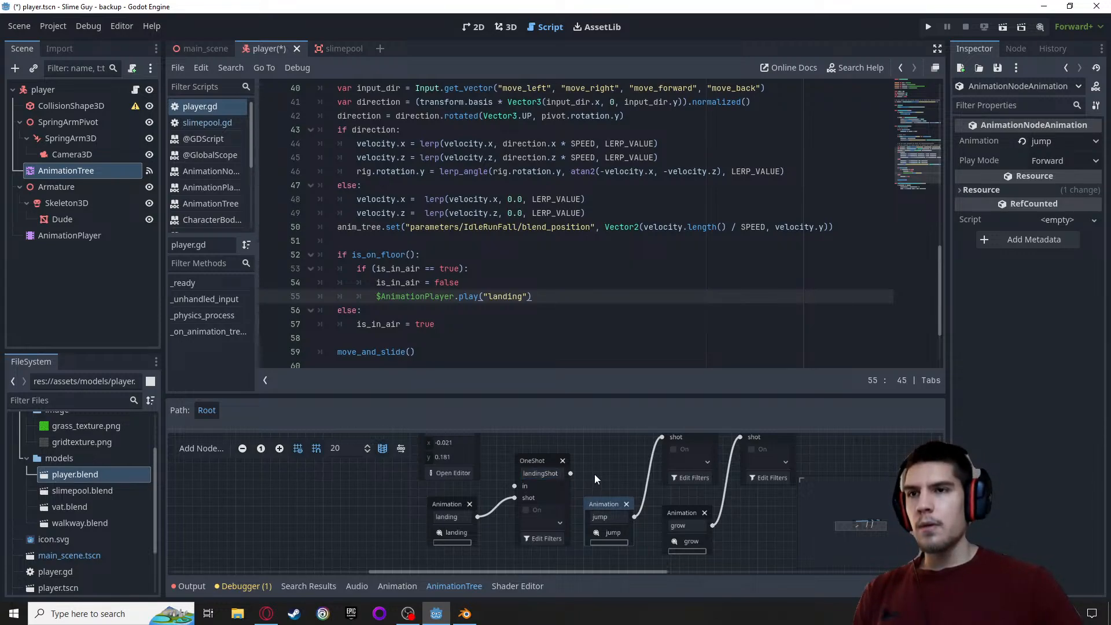
middle_click_drag(594, 474, 594, 491)
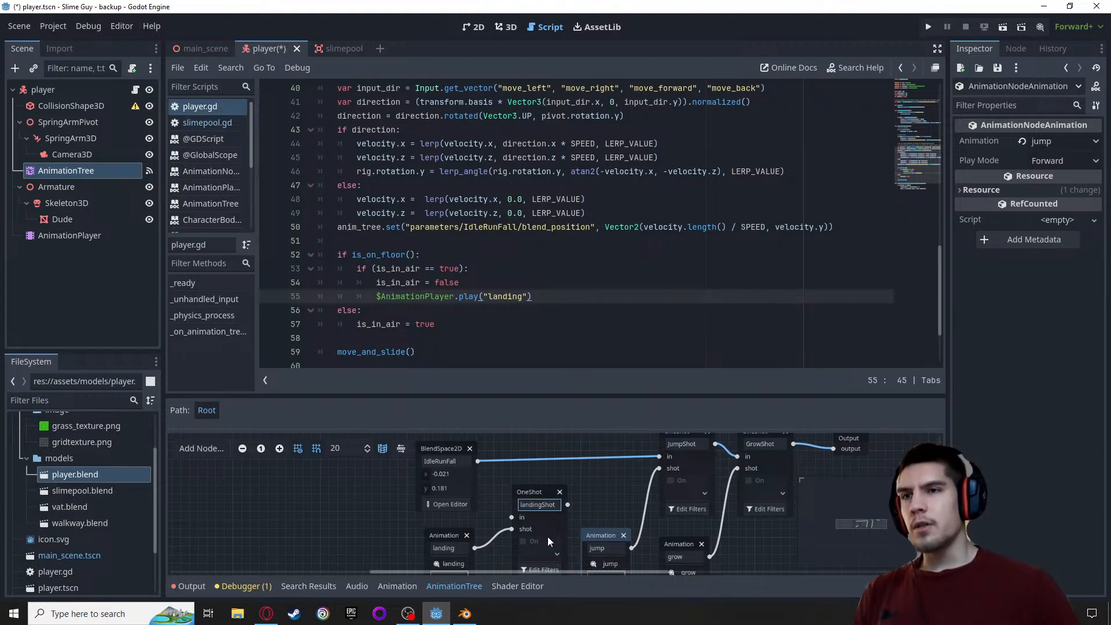
double_click(528, 504)
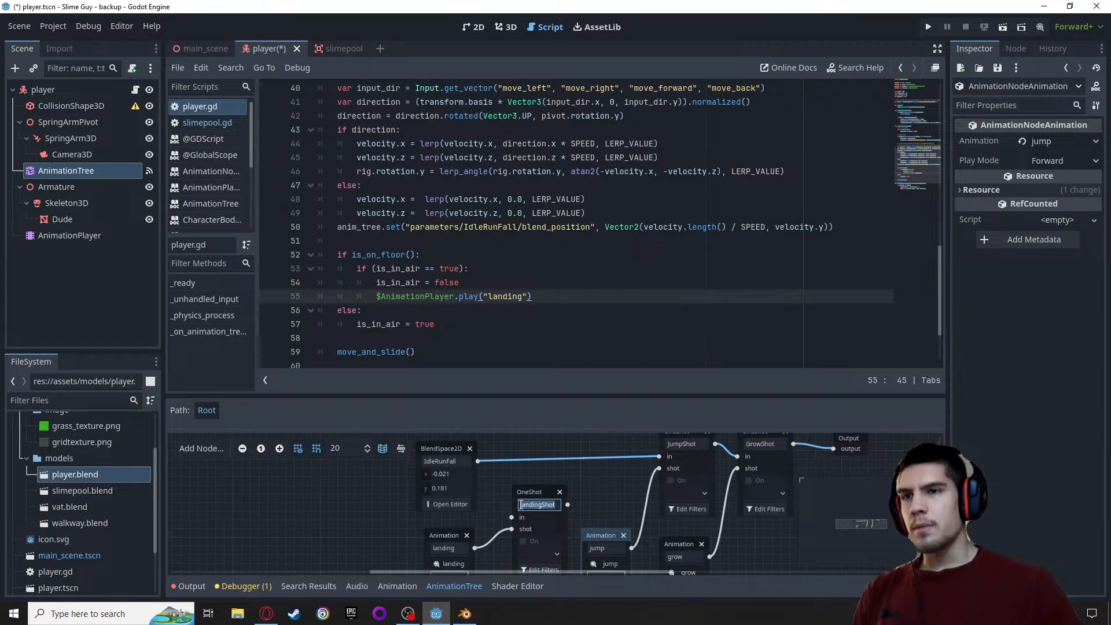
left_click(533, 505)
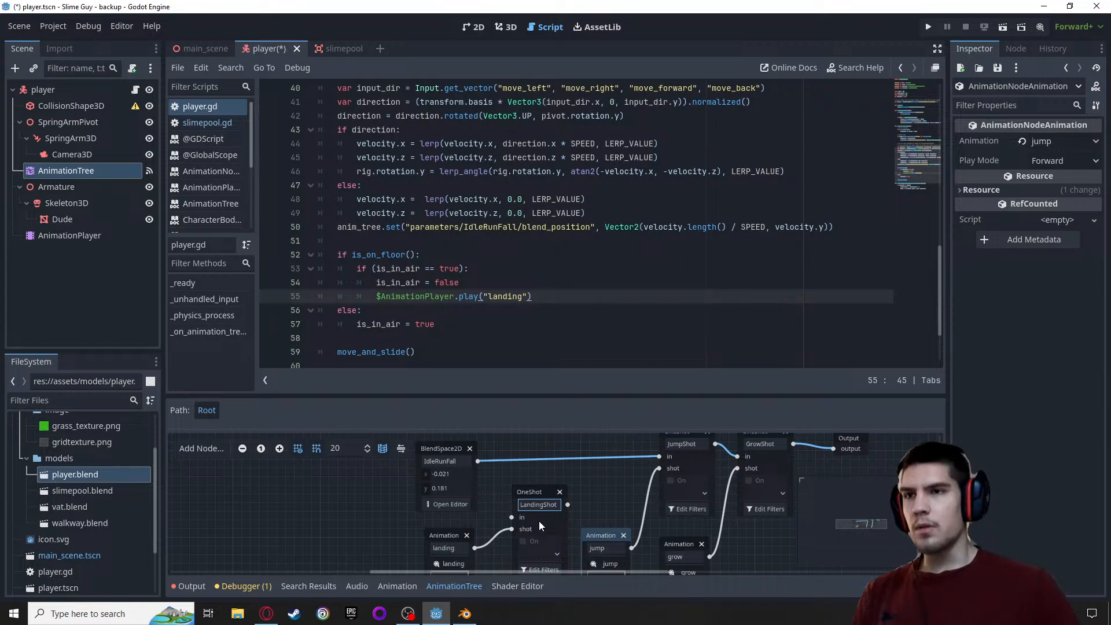
left_click_drag(538, 491, 538, 482)
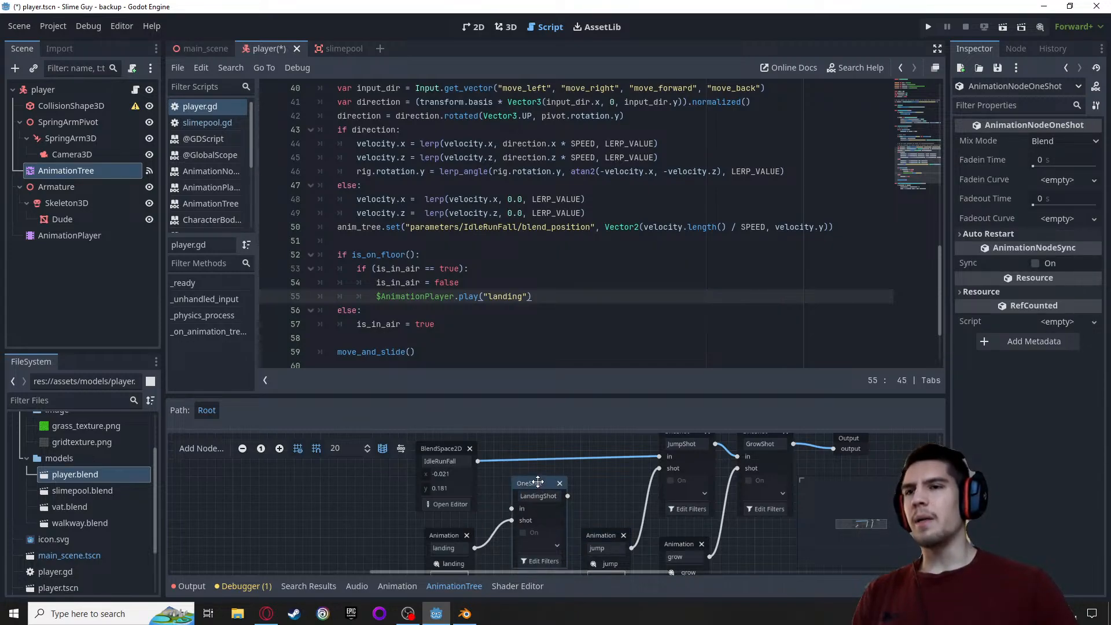
Rewire the blend chain so IdleRunFall feeds LandingShot's in input and LandingShot's output feeds JumpShot's in input
scroll(557, 527, "down", 1)
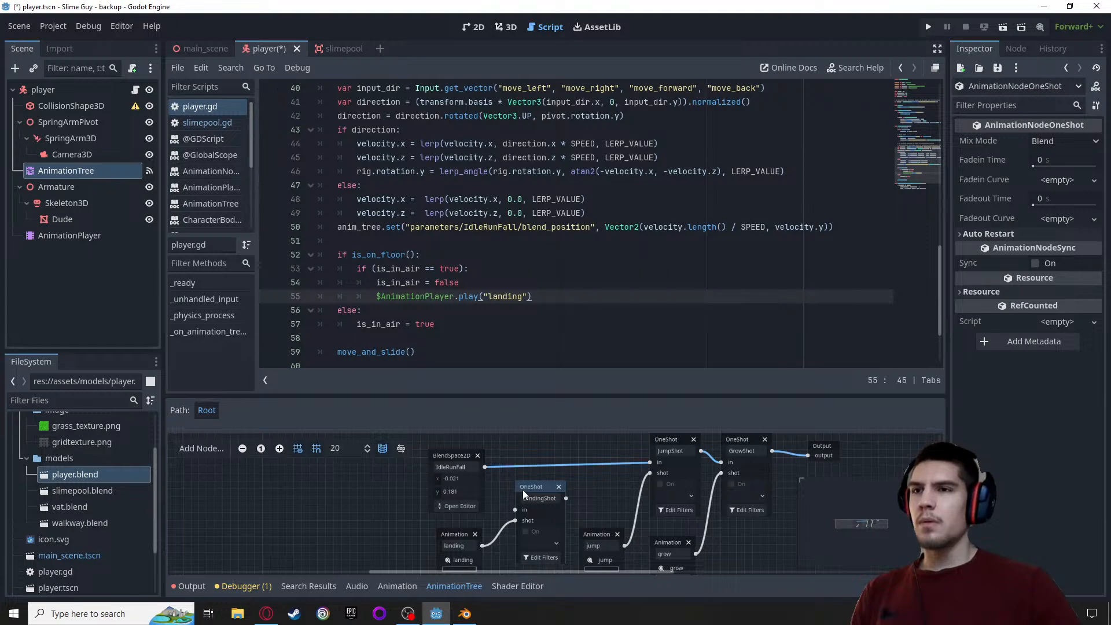
left_click_drag(485, 468, 514, 509)
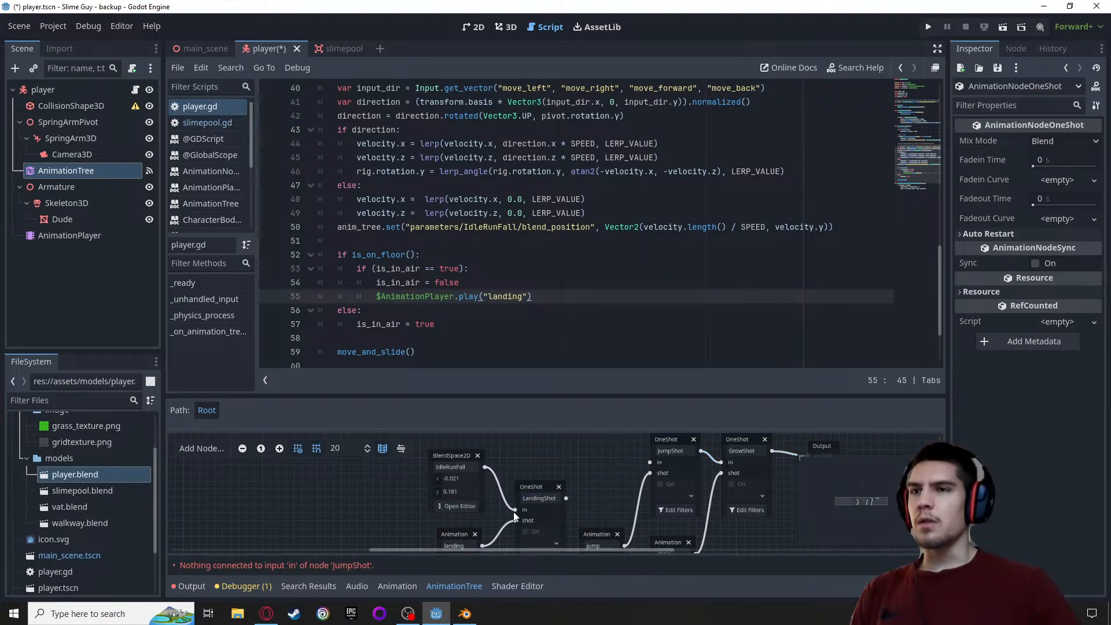
left_click_drag(642, 466, 647, 466)
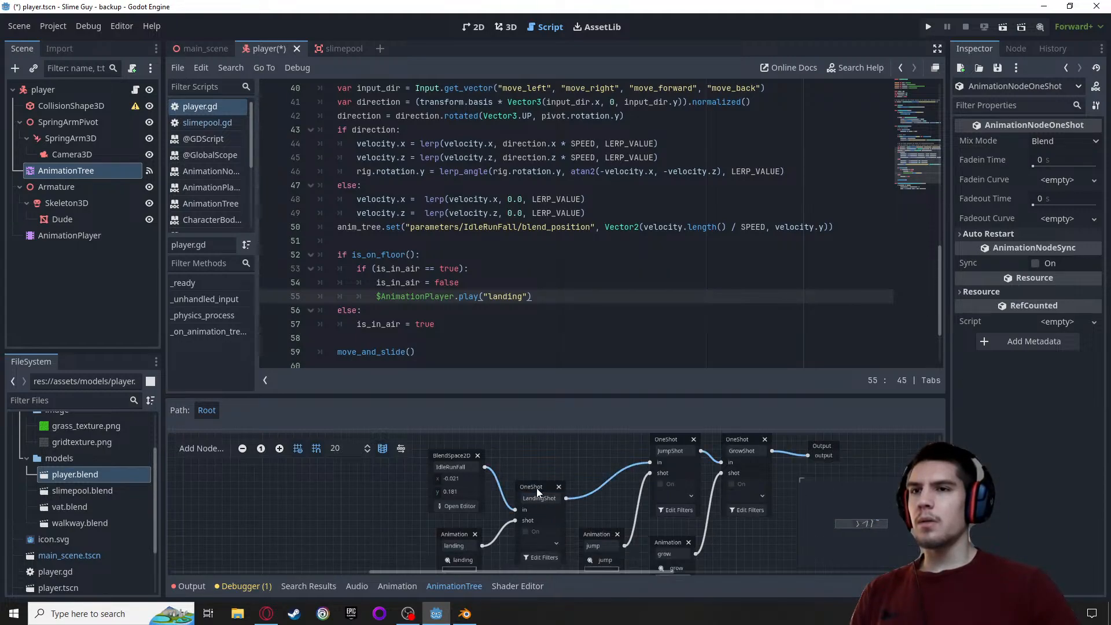
Tidy the graph by lining up LandingShot with the other OneShots, their animation nodes in a row below, and IdleRunFall closer
left_click_drag(536, 487, 584, 448)
scroll(619, 519, "down", 1)
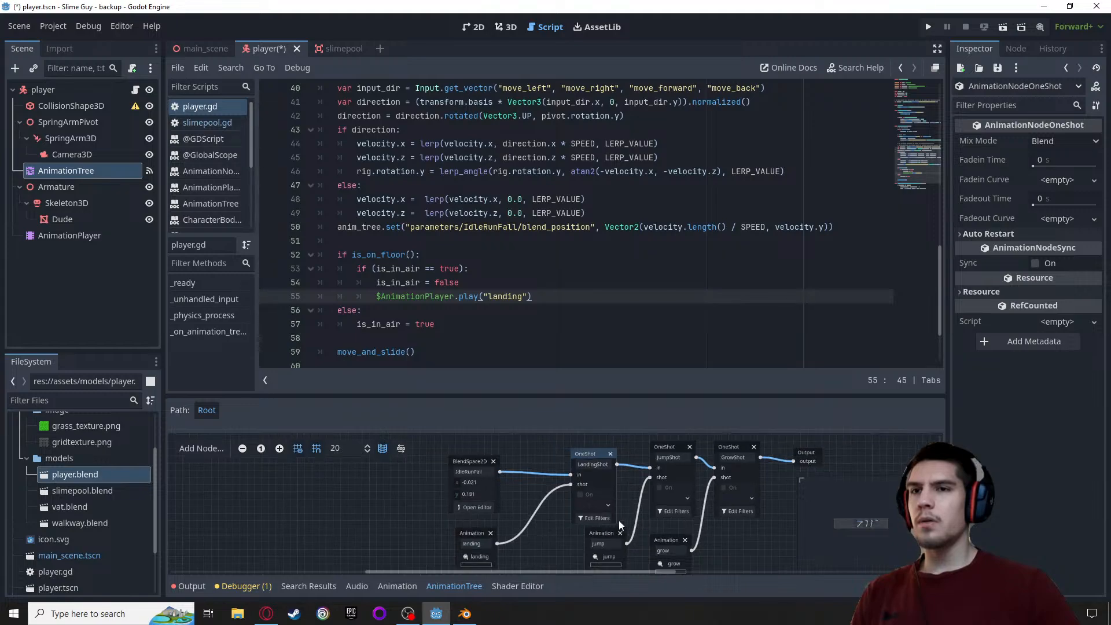
left_click_drag(599, 528, 690, 539)
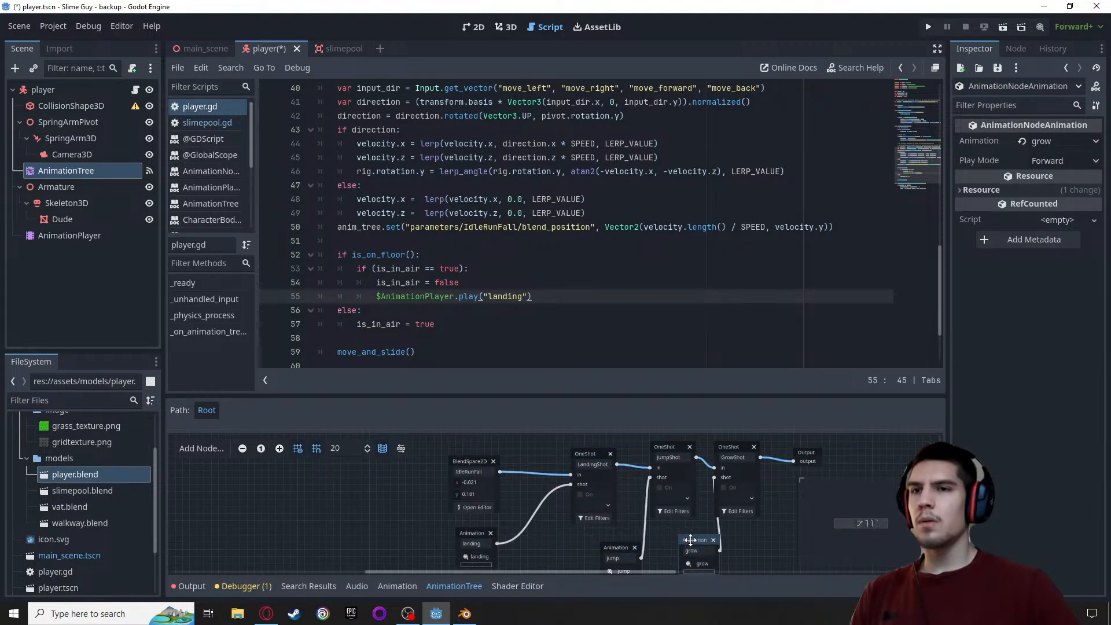
left_click_drag(469, 544, 555, 561)
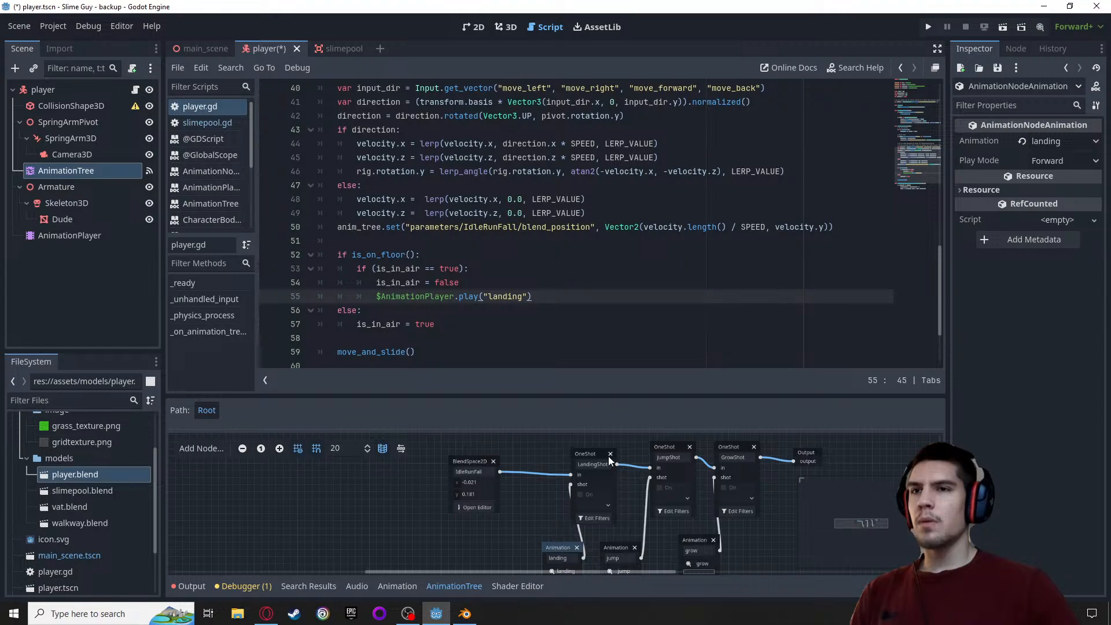
left_click_drag(604, 455, 622, 449)
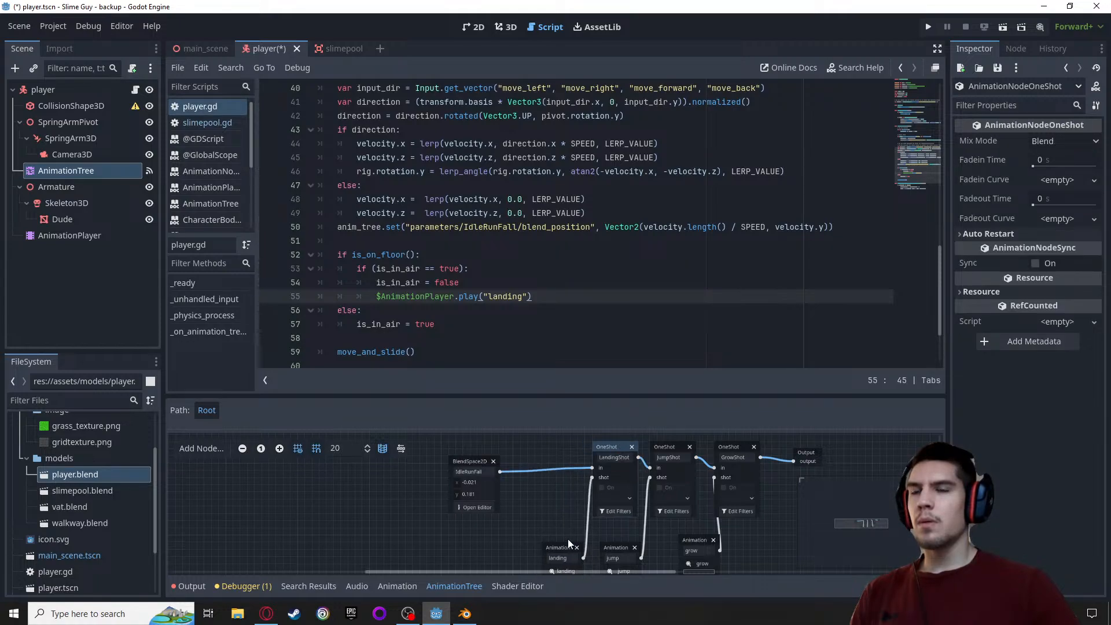
left_click_drag(568, 544, 550, 539)
left_click_drag(623, 548, 623, 541)
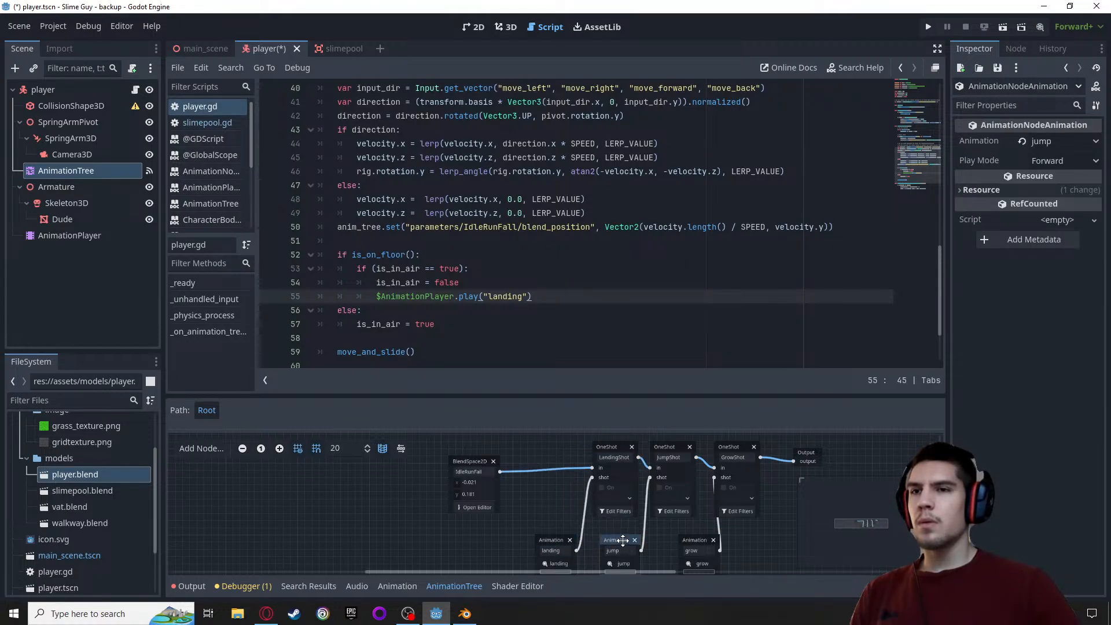
left_click_drag(689, 540, 677, 539)
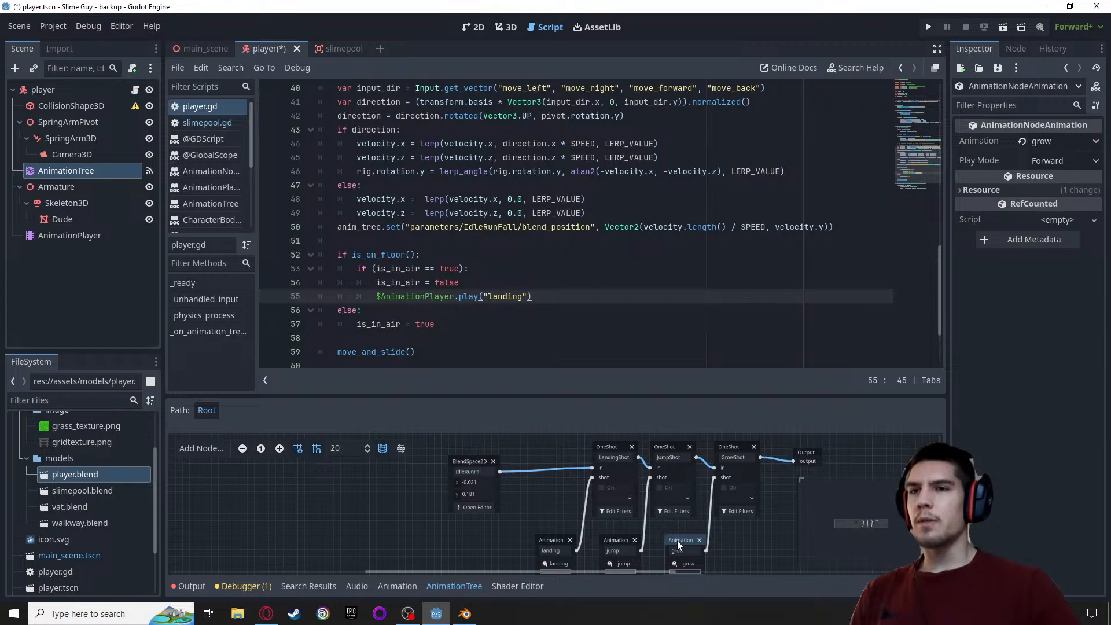
left_click_drag(463, 463, 497, 456)
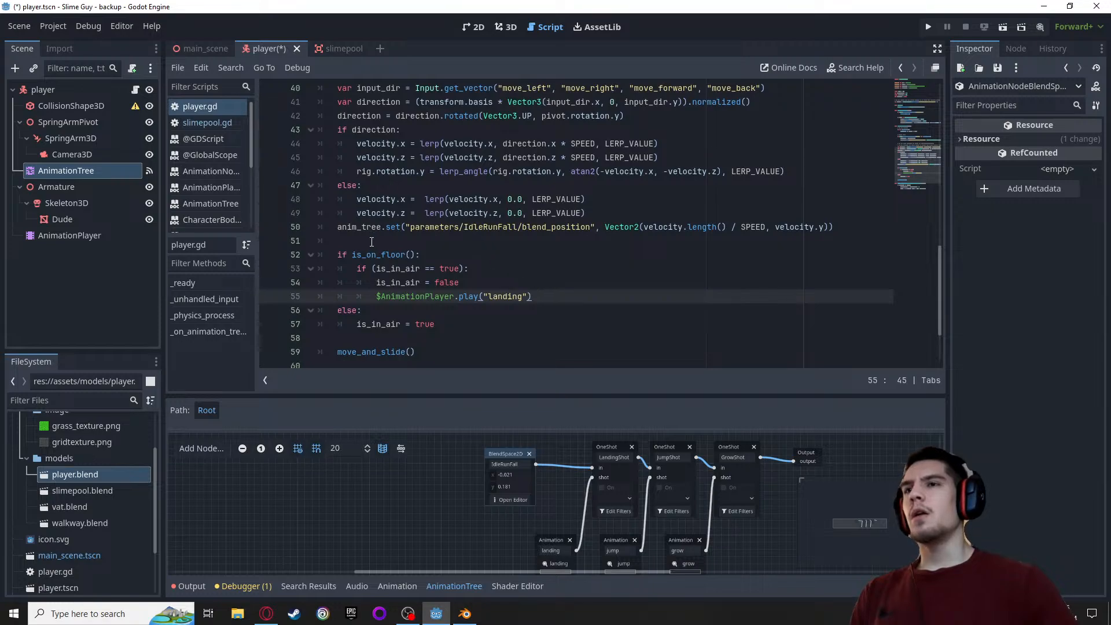
In the landing branch of player.gd, replace $AnimationPlayer with anim_tree and add .set after it
scroll(372, 242, "up", 2)
scroll(392, 287, "down", 2)
double_click(361, 227)
key("ctrl+c")
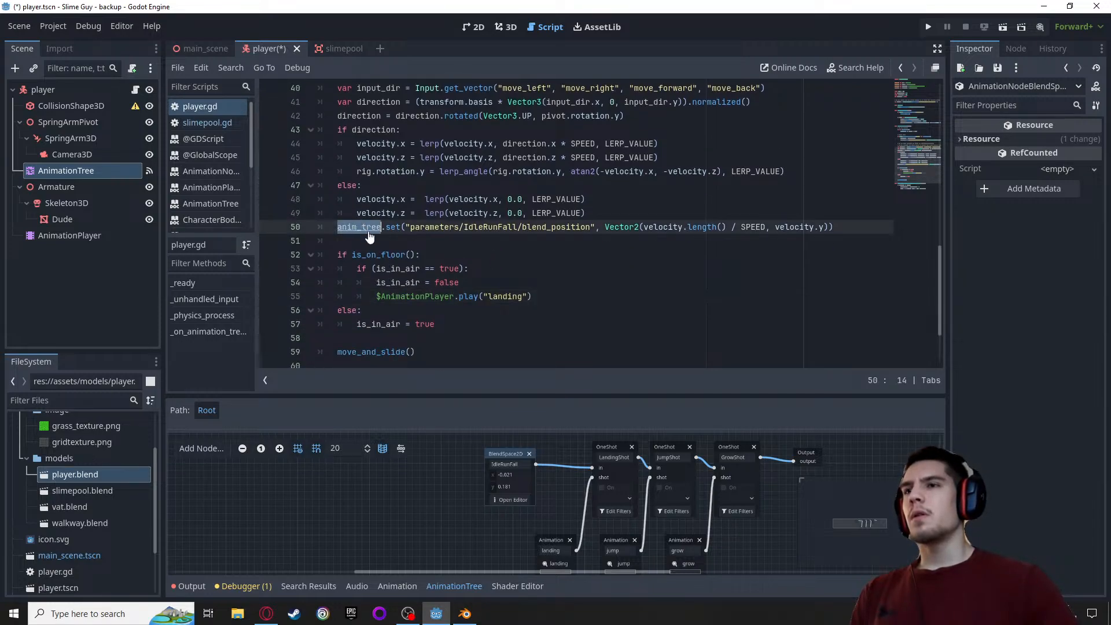
double_click(429, 296)
key("ctrl+v")
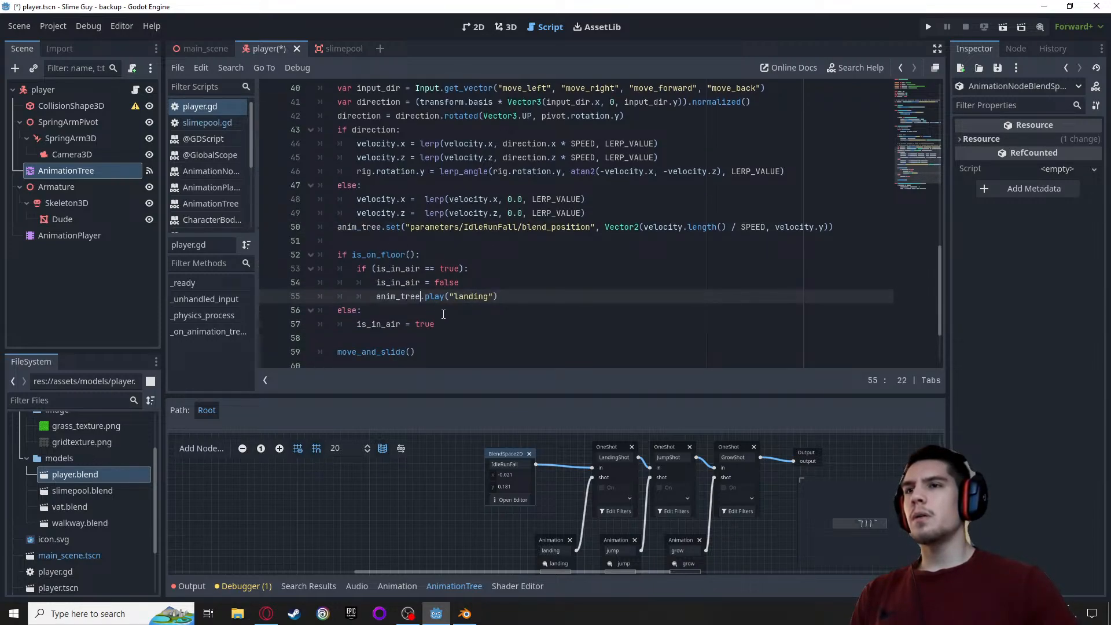
type(".set")
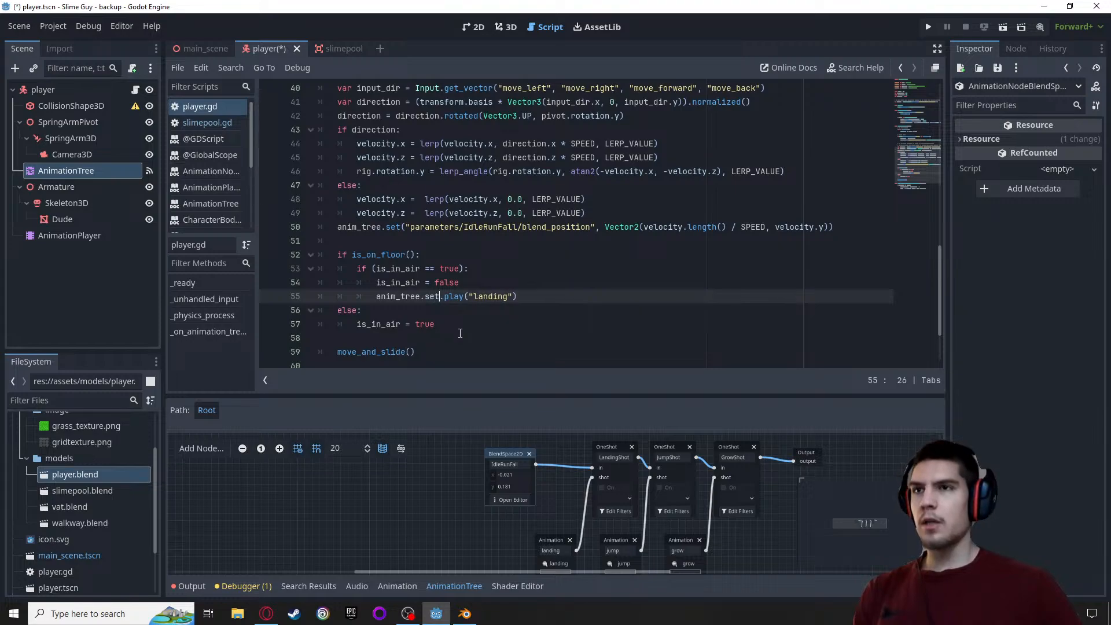
In the landing branch, remove .play and replace "landing" with the arguments copied from the JumpShot anim_tree.set call
left_click(671, 138)
scroll(671, 137, "up", 3)
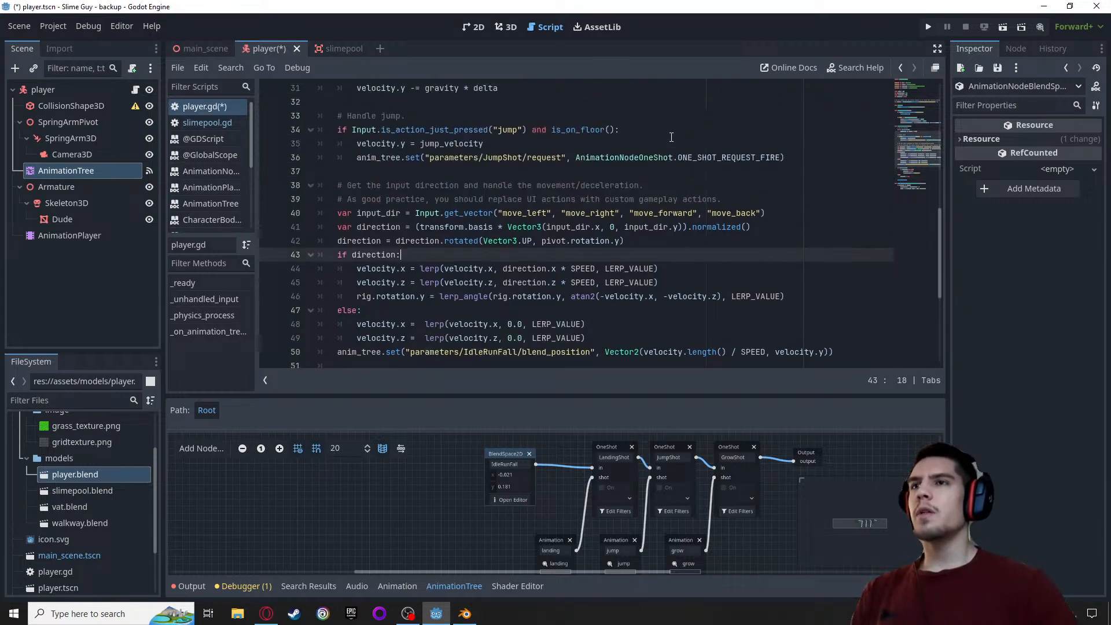
left_click(430, 158)
left_click_drag(424, 158, 779, 156)
key("ctrl+c")
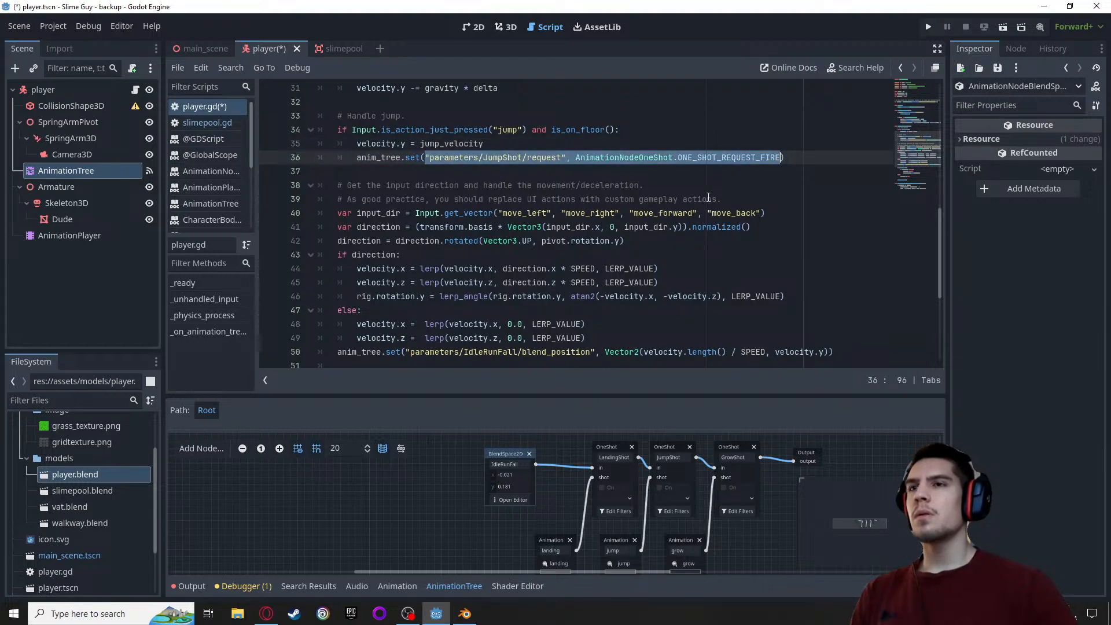
scroll(538, 280, "down", 2)
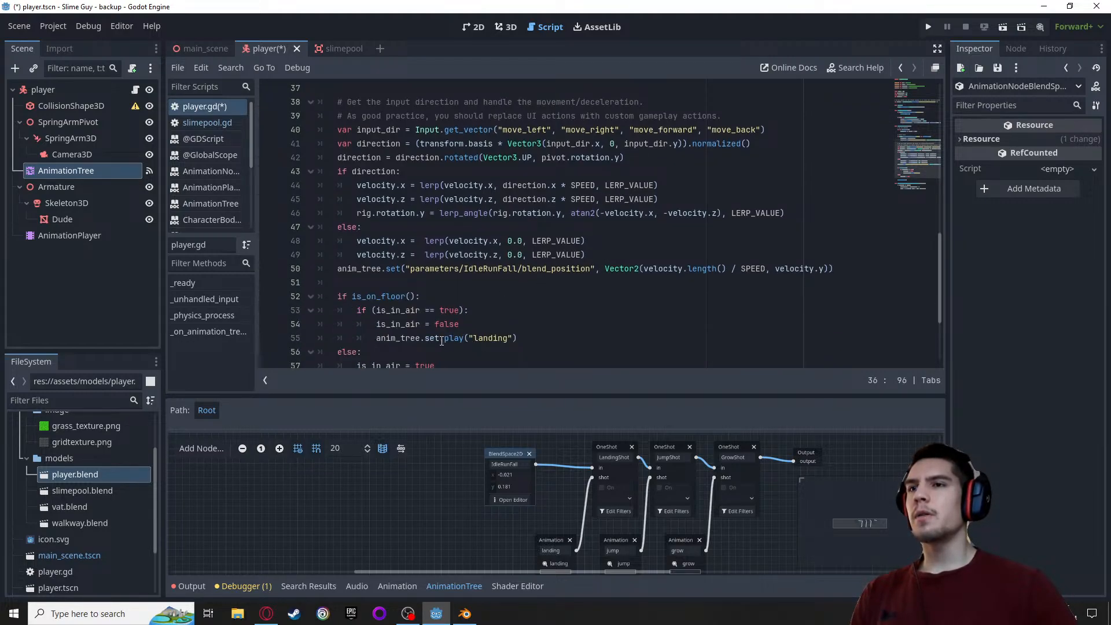
left_click_drag(440, 340, 464, 339)
key("BackSpace")
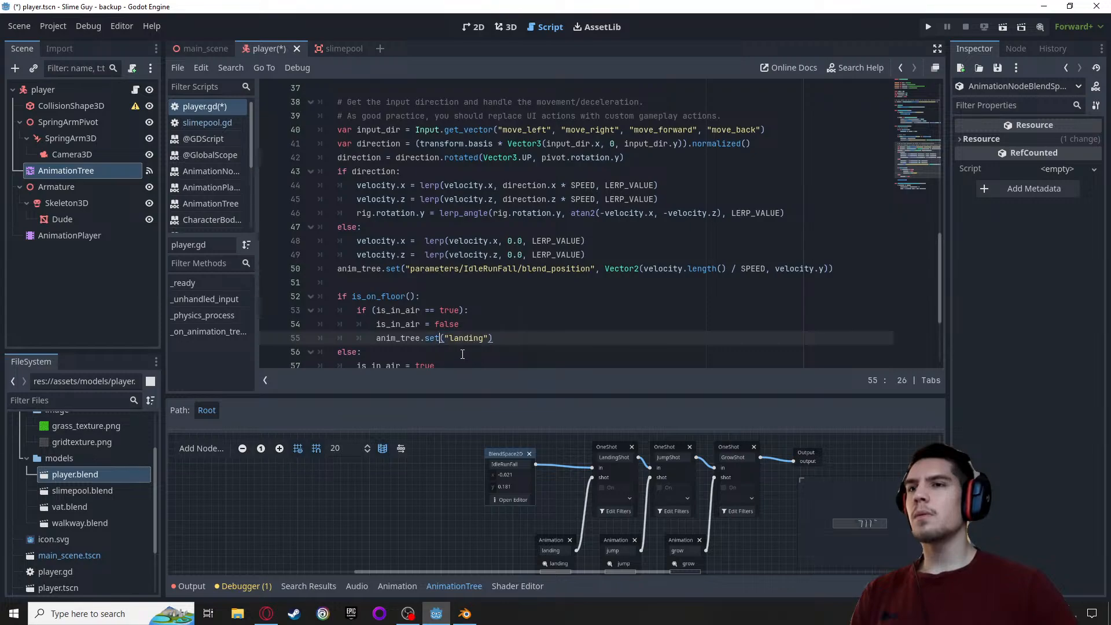
left_click_drag(467, 338, 490, 339)
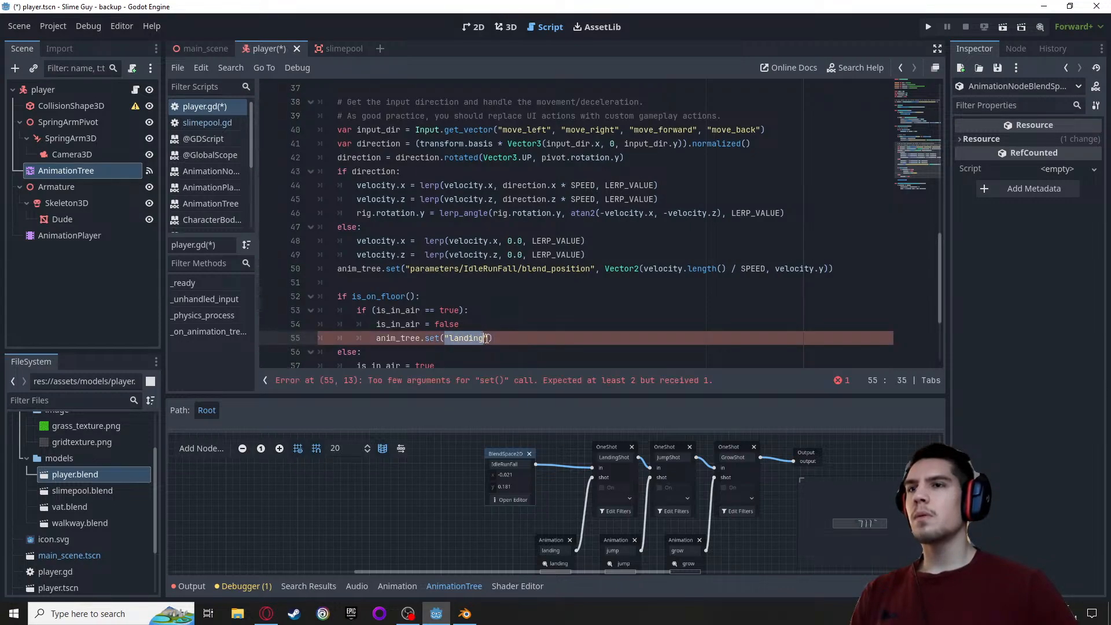
key("ctrl+v")
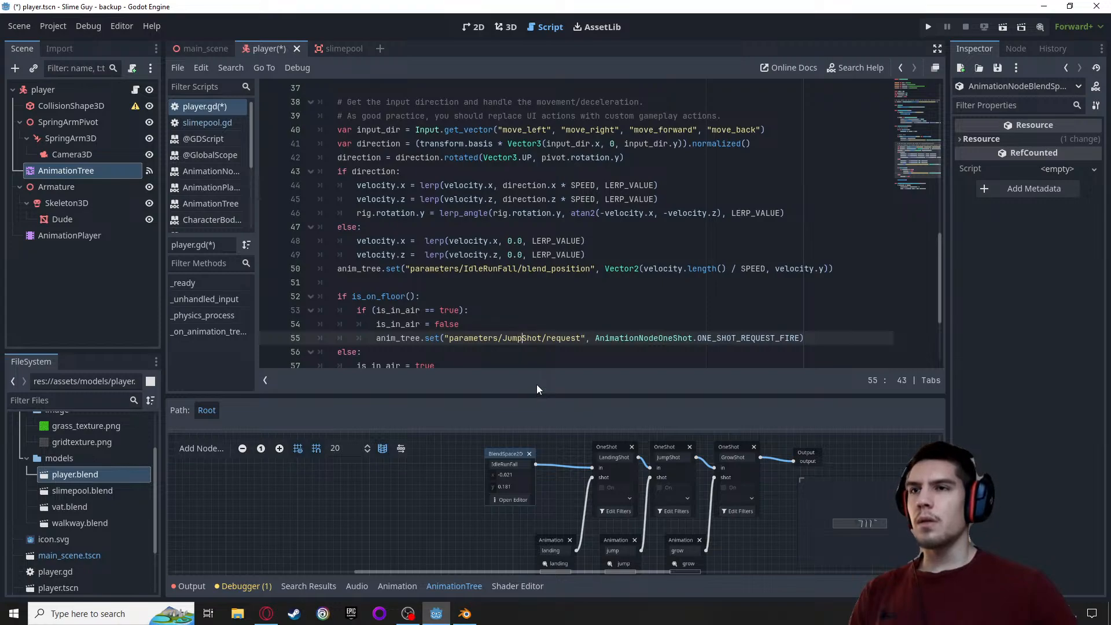
Change JumpShot to LandingShot in the pasted parameter path and save the script
key("ctrl+shift+Left")
type("Land")
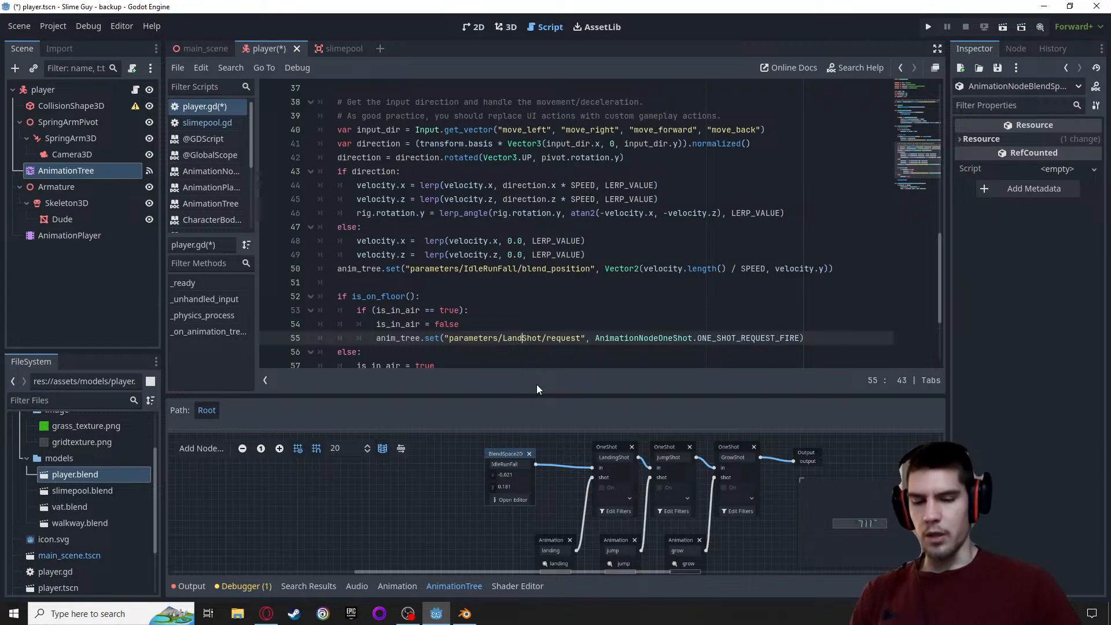
type("ing")
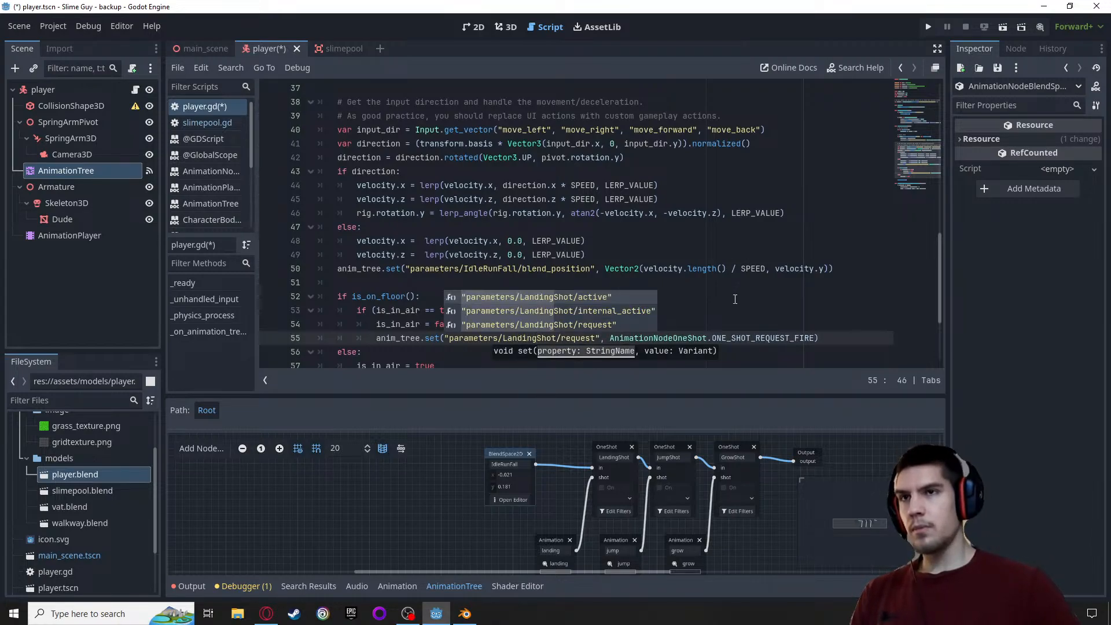
left_click(729, 310)
scroll(565, 330, "down", 1)
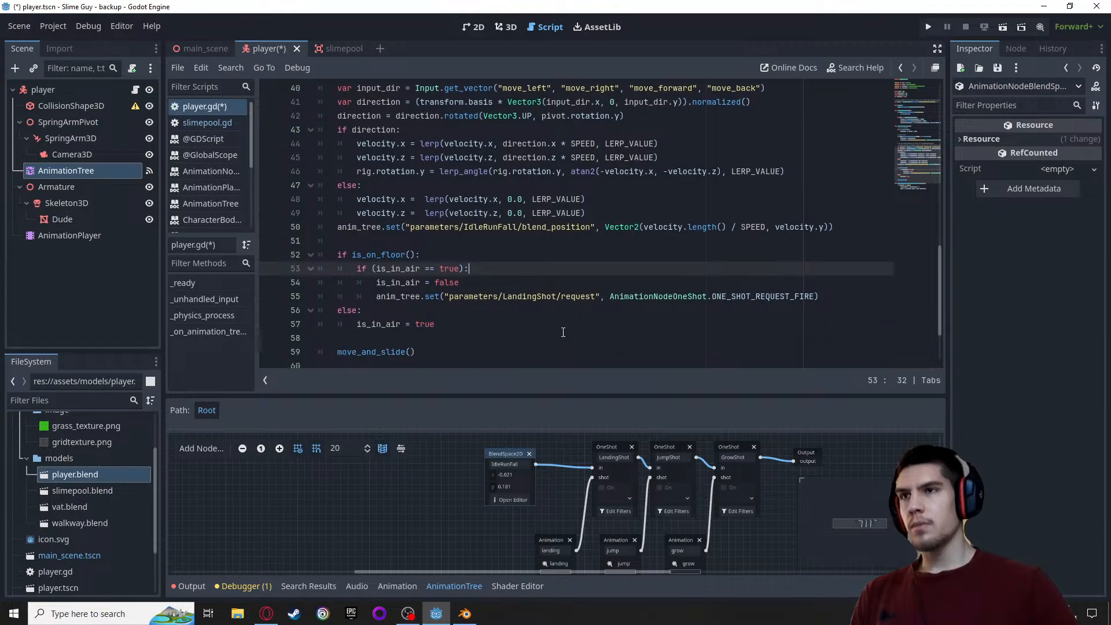
key("ctrl+s")
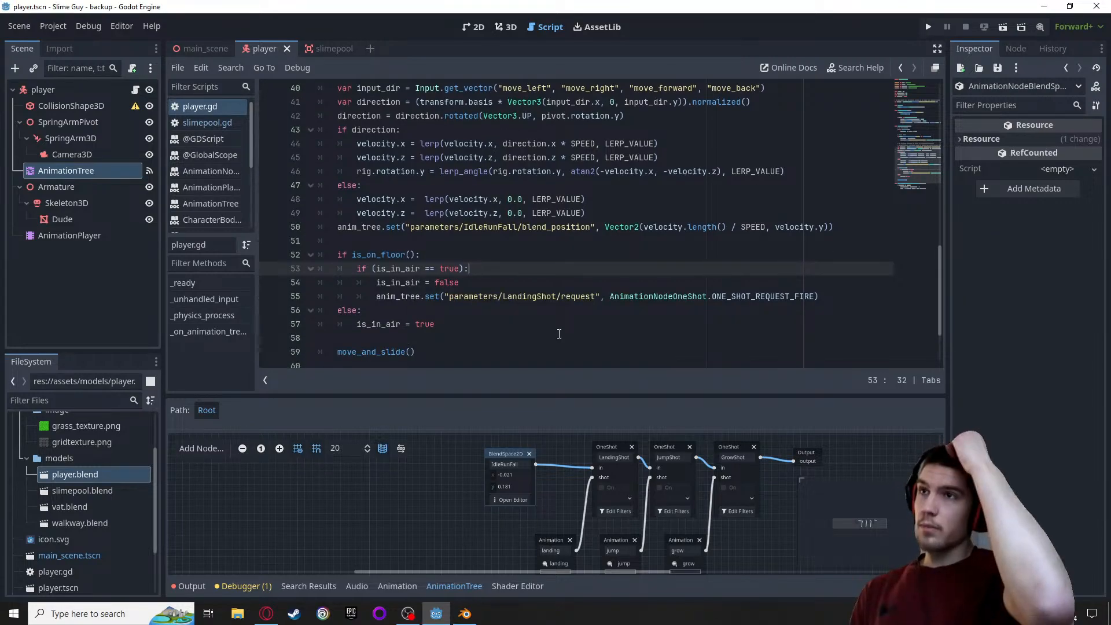
Run the game and move the character around to check the landing animation, and return to the editor
scroll(507, 301, "up", 2)
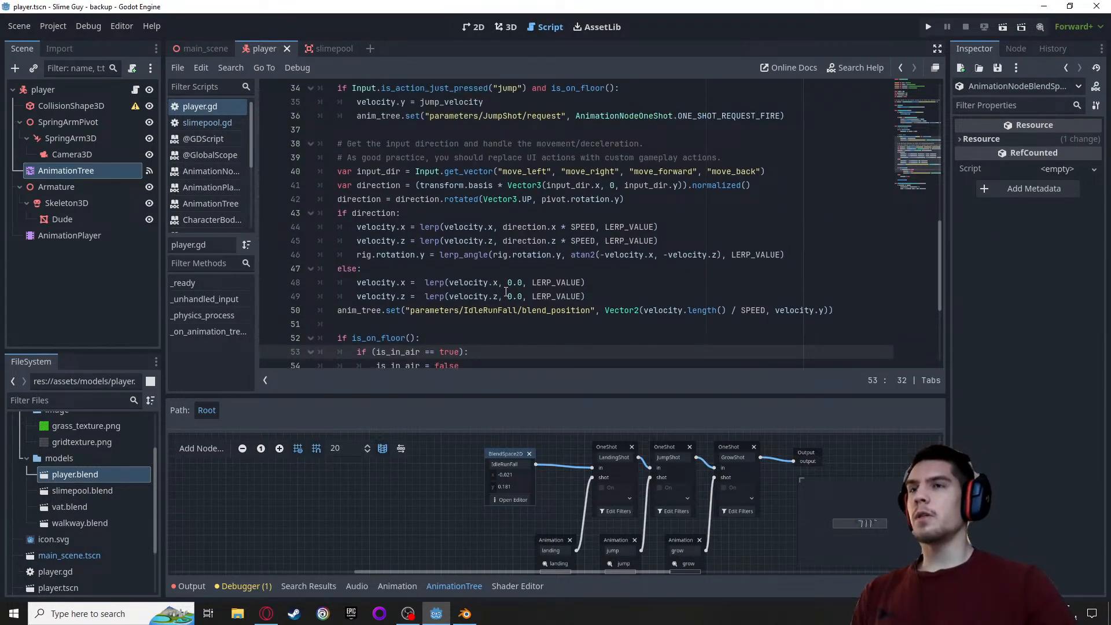
scroll(506, 292, "down", 3)
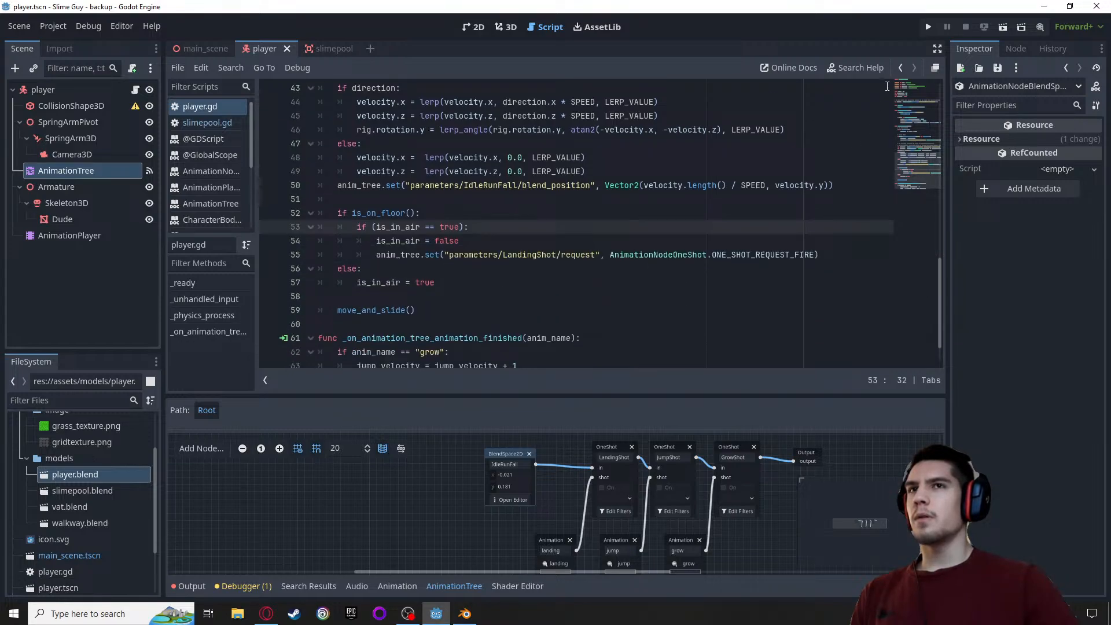
left_click(928, 28)
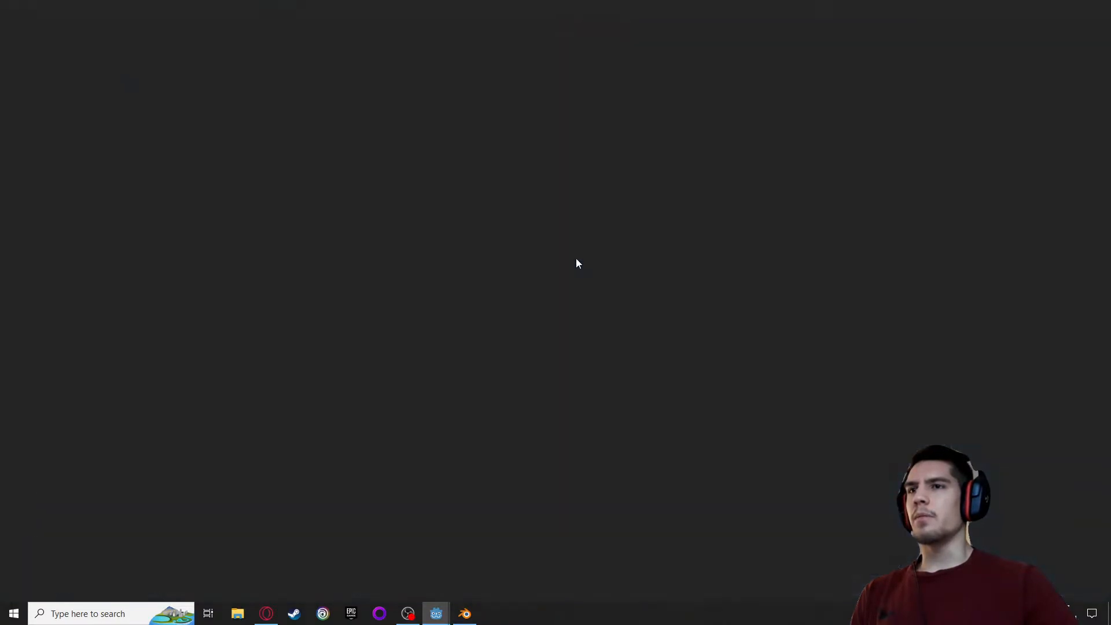
key("d")
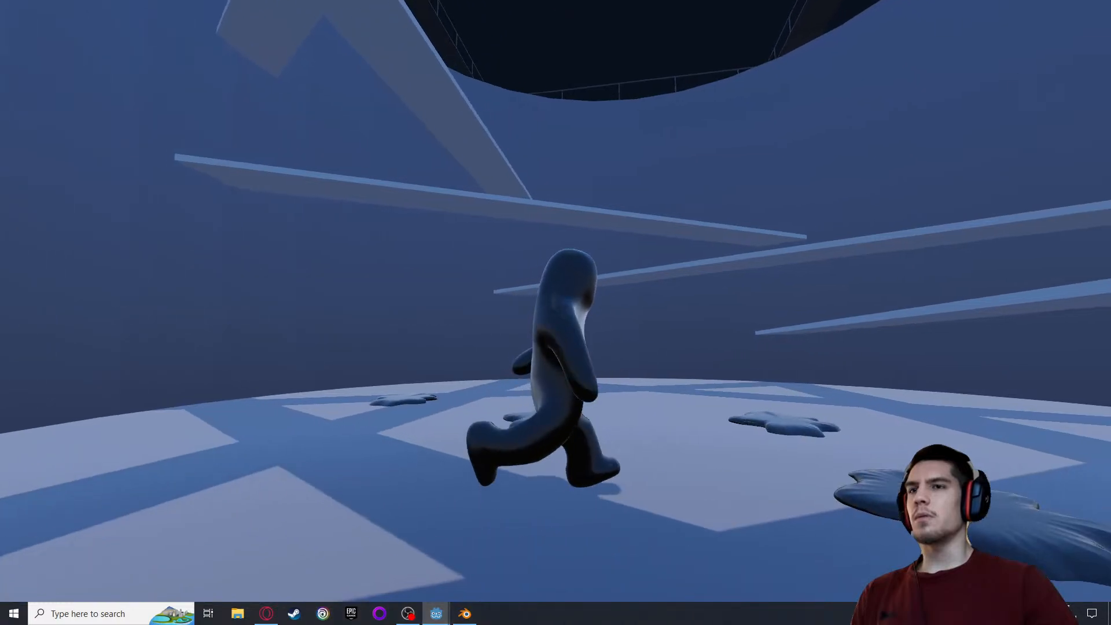
key("alt+Tab")
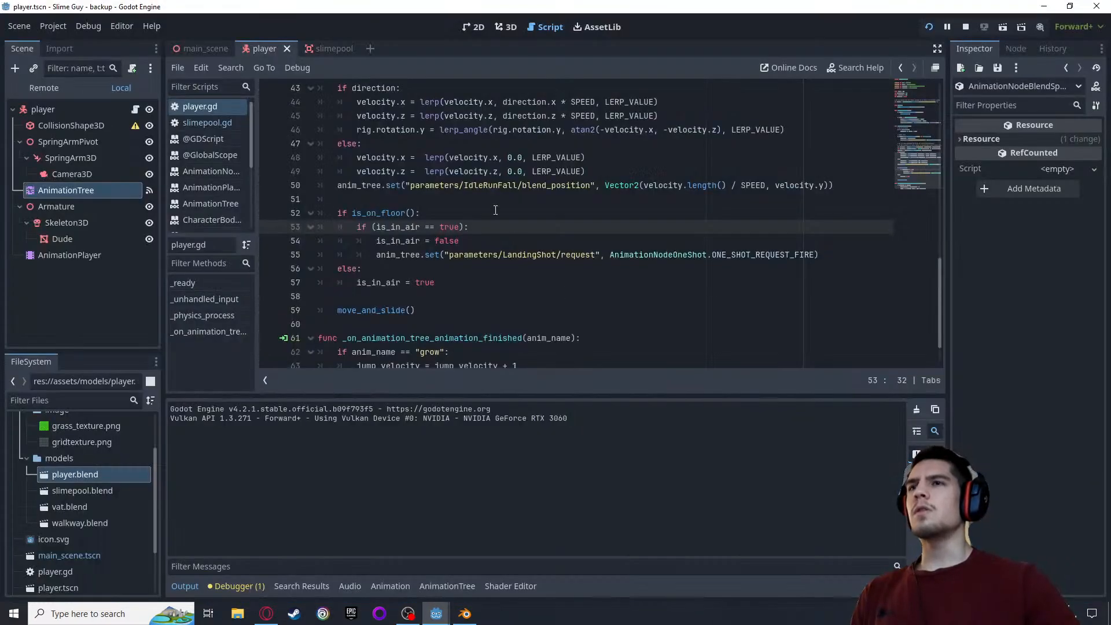
Open main_scene in the 3D view and select the player node with the Move tool active
left_click(506, 27)
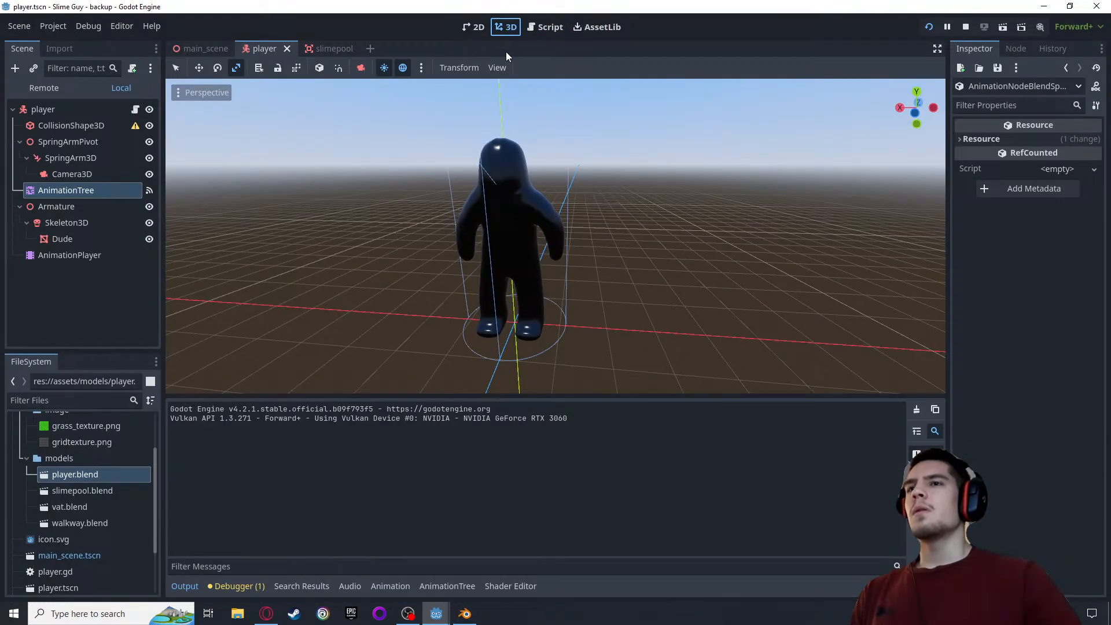
left_click(175, 46)
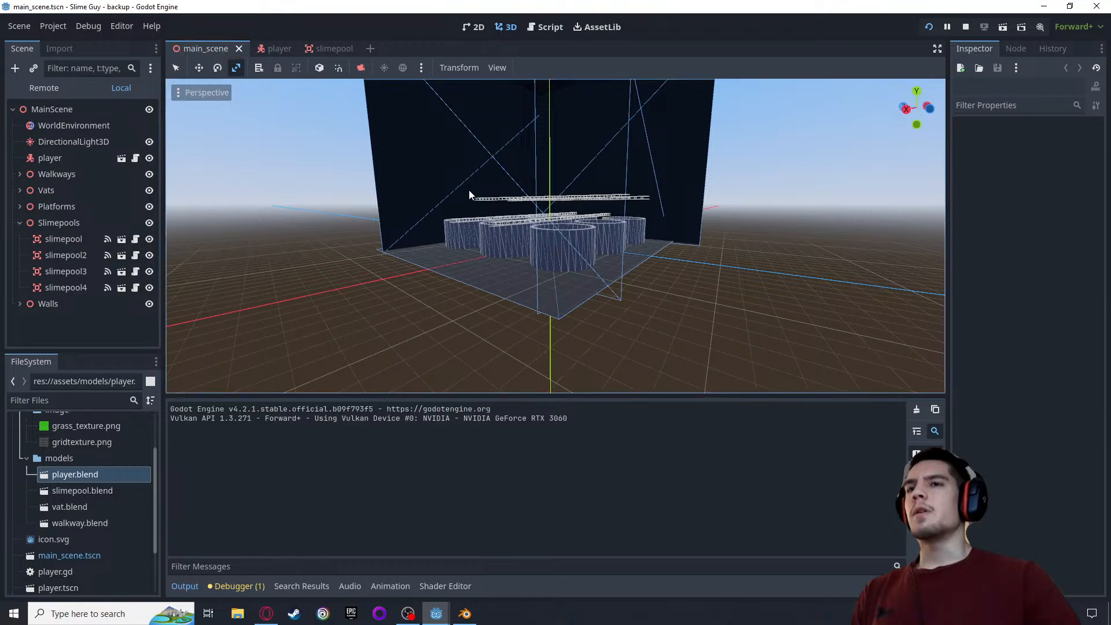
scroll(472, 190, "up", 6)
scroll(475, 185, "up", 15)
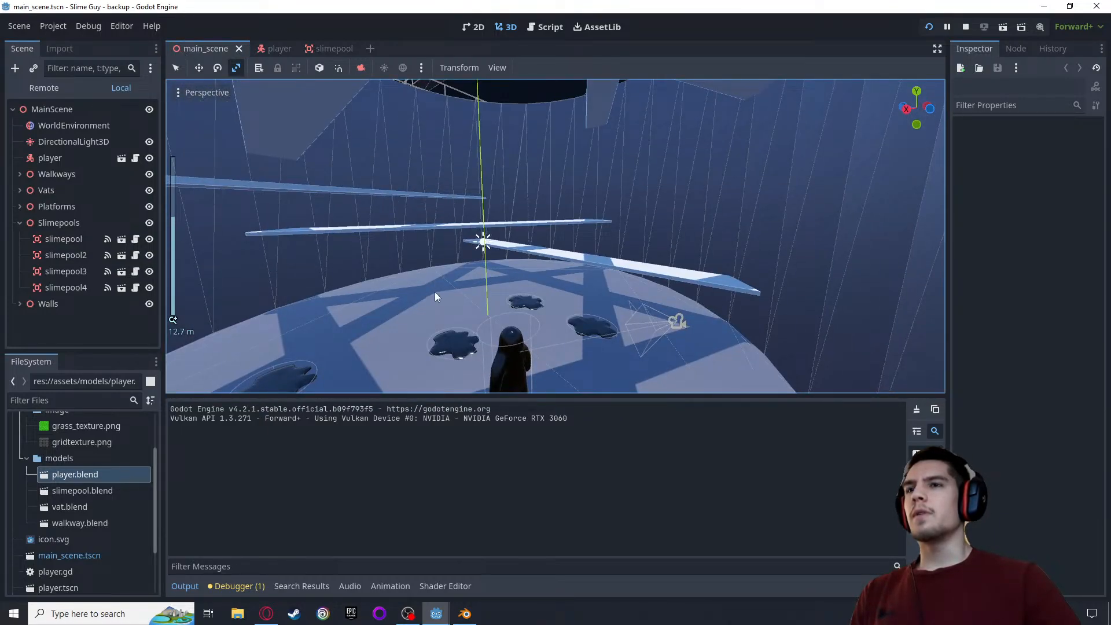
middle_click_drag(435, 291, 492, 127)
scroll(526, 243, "up", 5)
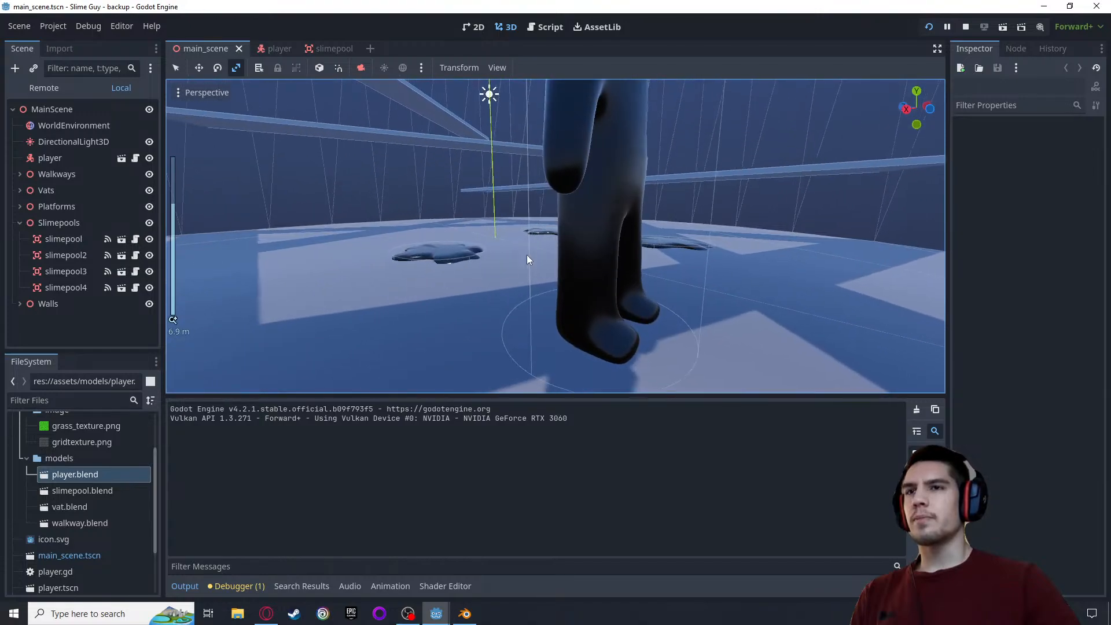
middle_click_drag(473, 277, 472, 255)
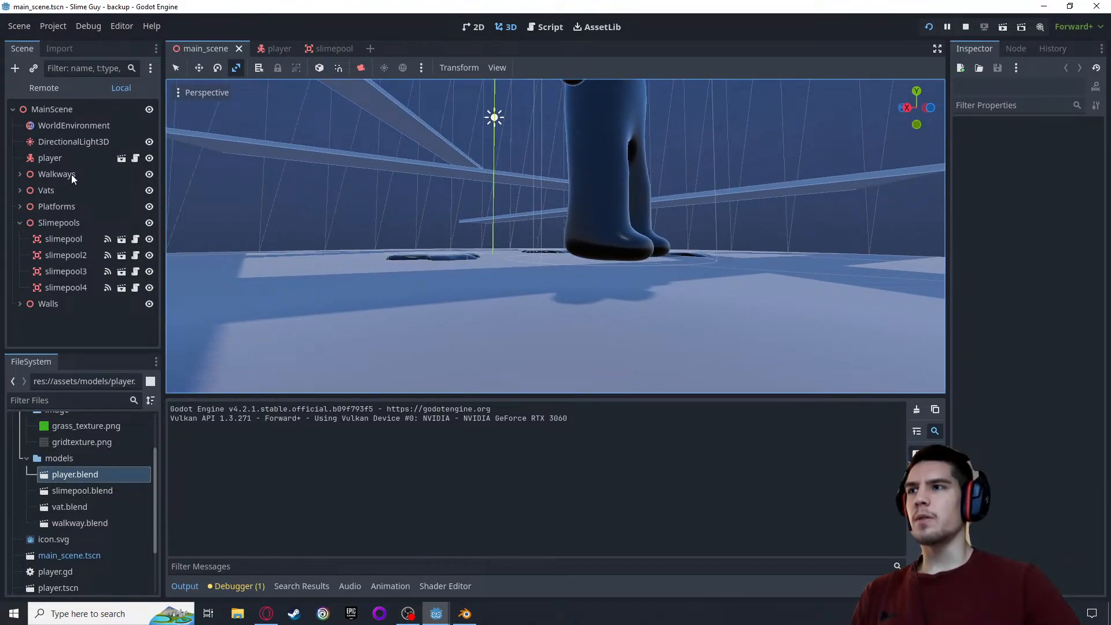
left_click(51, 158)
scroll(533, 190, "down", 3)
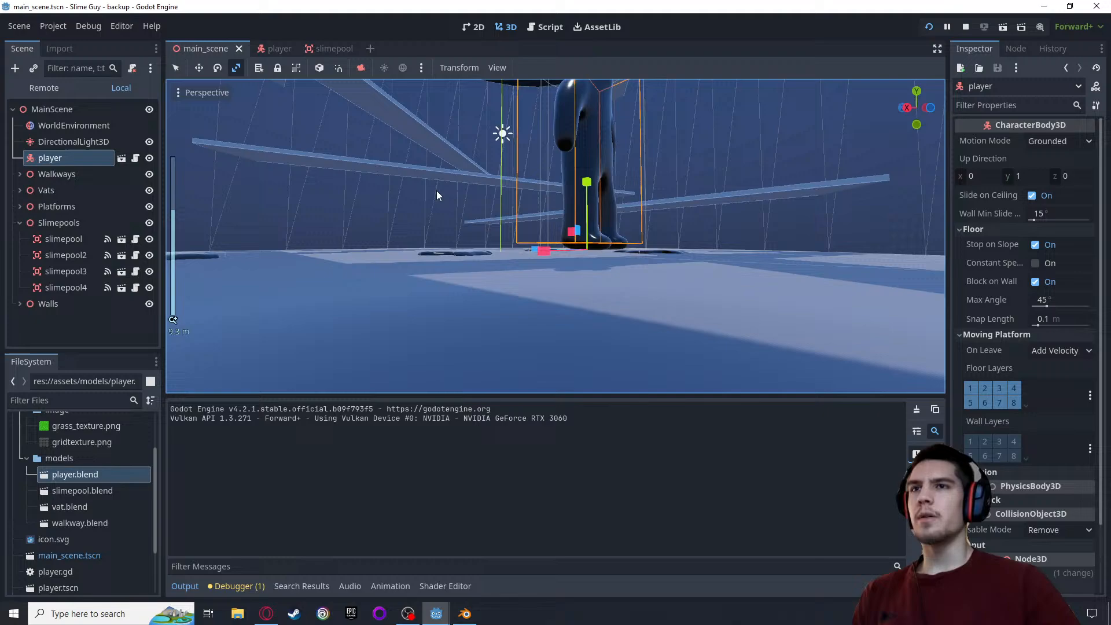
left_click(198, 68)
Lower the player along its vertical axis until its feet are close to the floor, and save main_scene
scroll(481, 229, "up", 5)
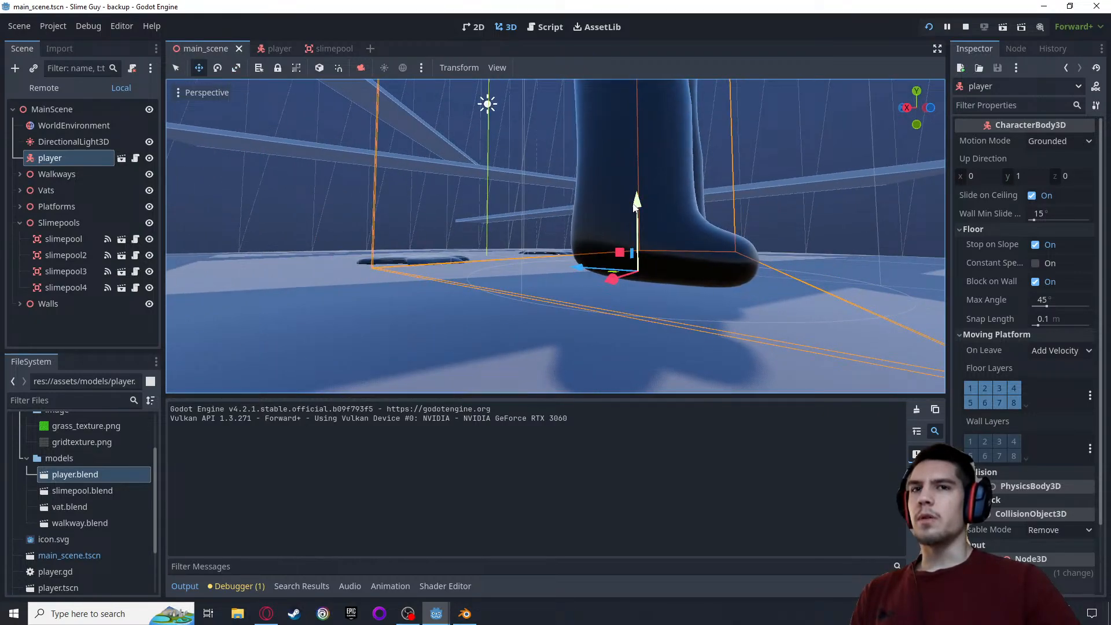
left_click_drag(637, 203, 635, 220)
scroll(550, 238, "down", 5)
middle_click_drag(498, 287, 447, 291)
scroll(448, 298, "up", 3)
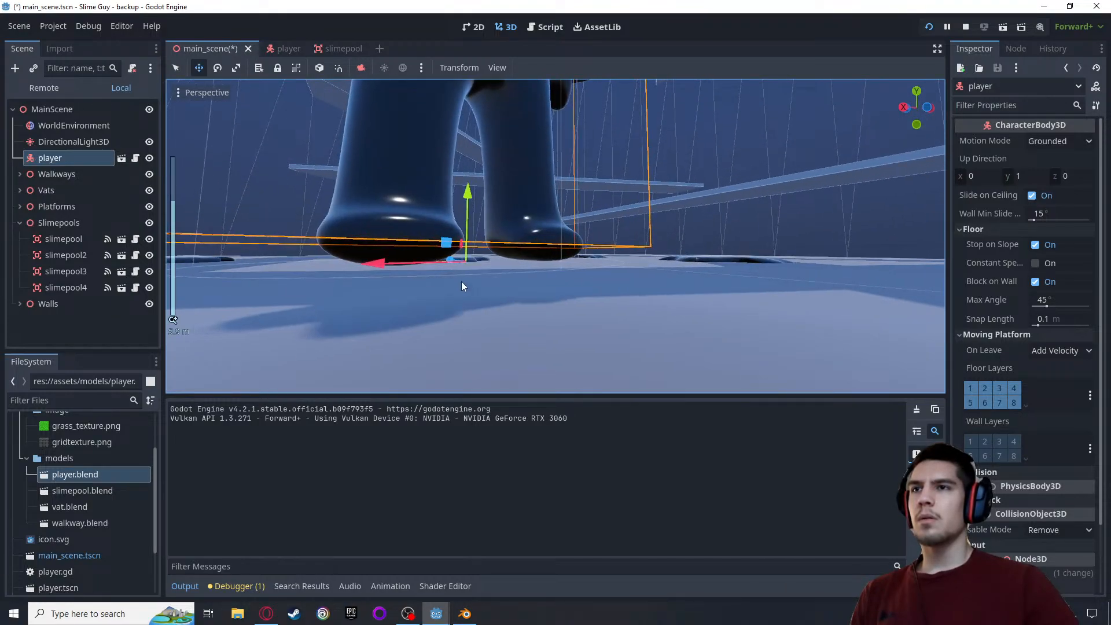
left_click_drag(468, 198, 477, 226)
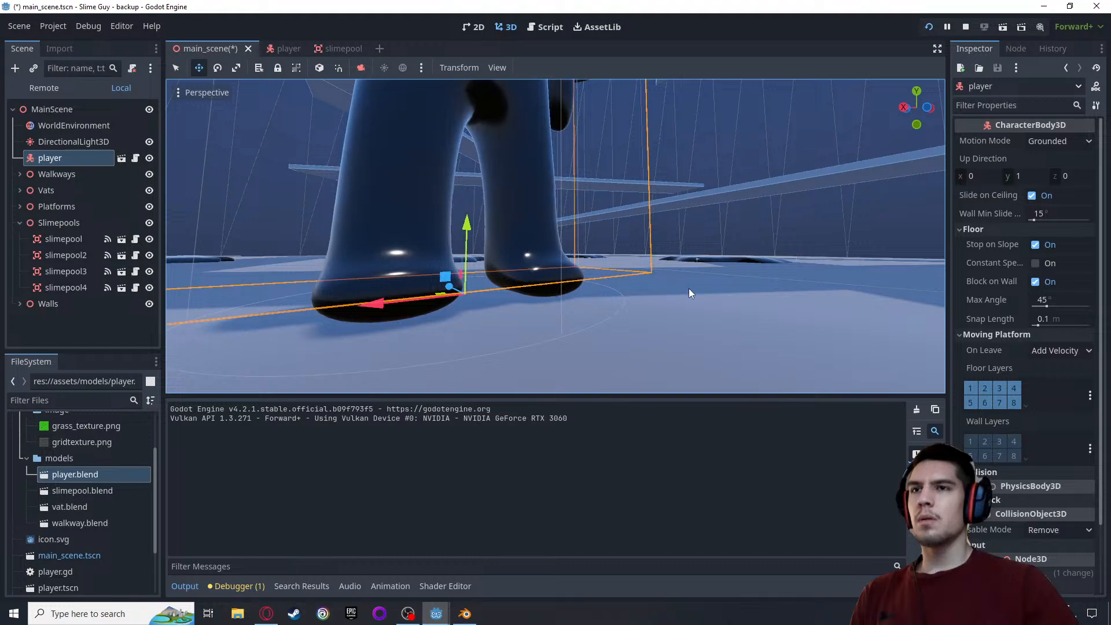
mouse_move(688, 288)
middle_mouse_down()
mouse_move(716, 286)
mouse_move(696, 299)
middle_mouse_up()
scroll(713, 282, "up", 5)
scroll(713, 282, "down", 5)
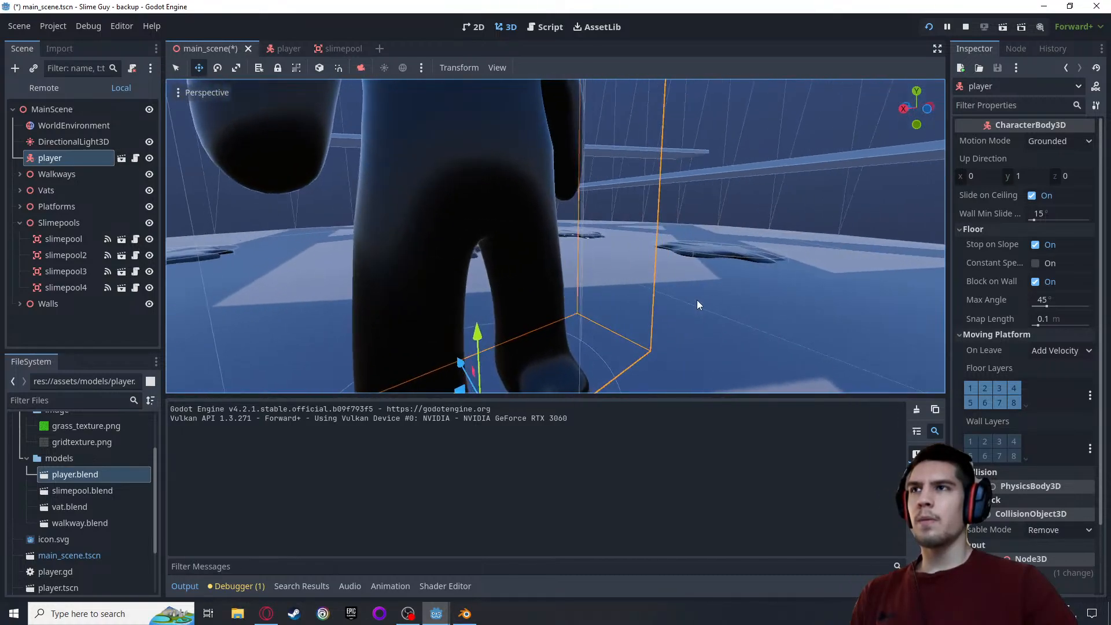
key("ctrl+s")
scroll(723, 235, "down", 8)
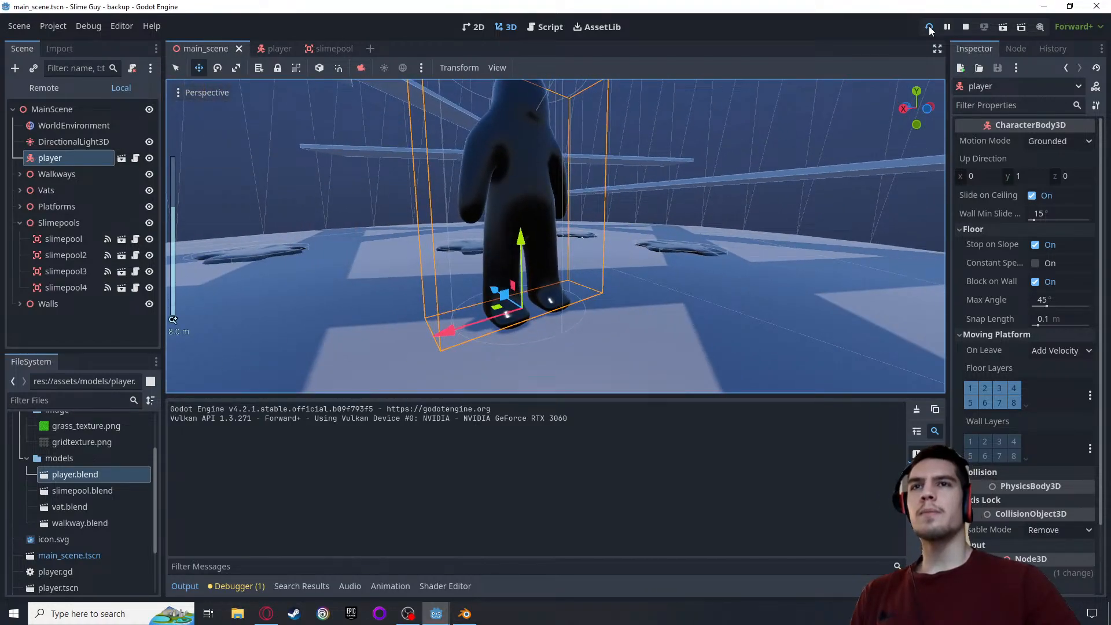
Restart the game to check the player's animation at the start, and return to the editor
left_click(928, 26)
key("F5")
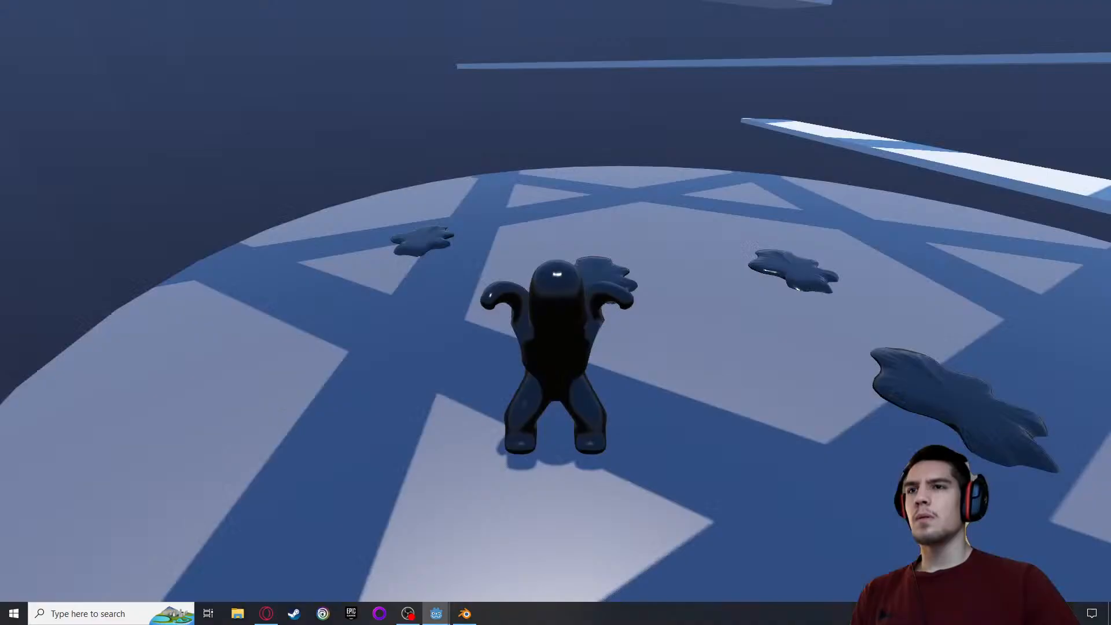
key("alt+Tab")
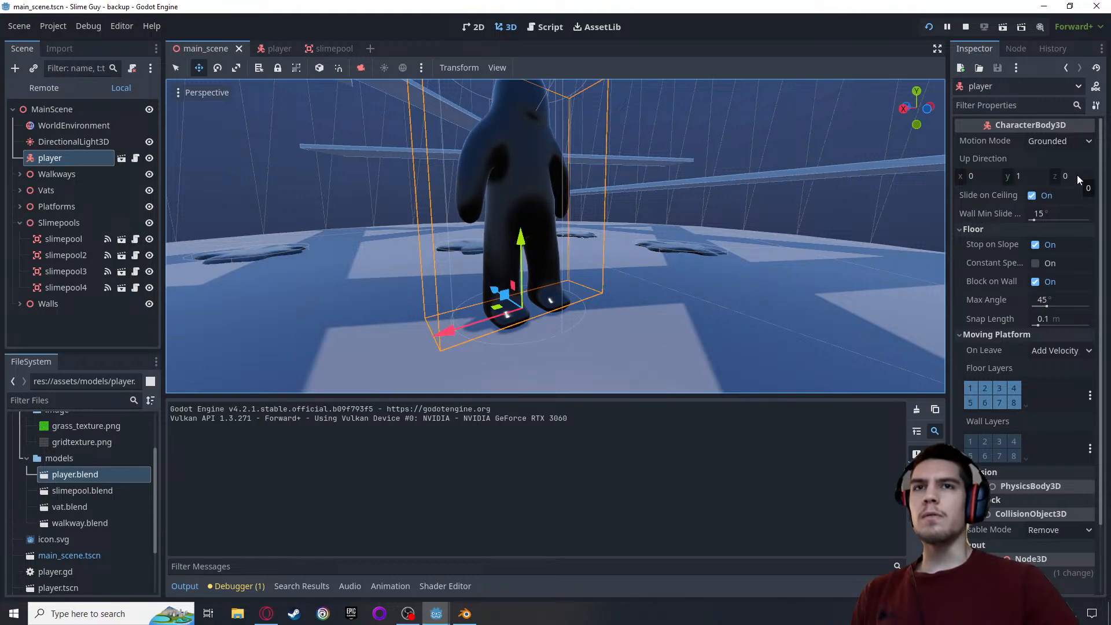
Try to set the y value of the player's Up Direction to 0
left_click(1023, 176)
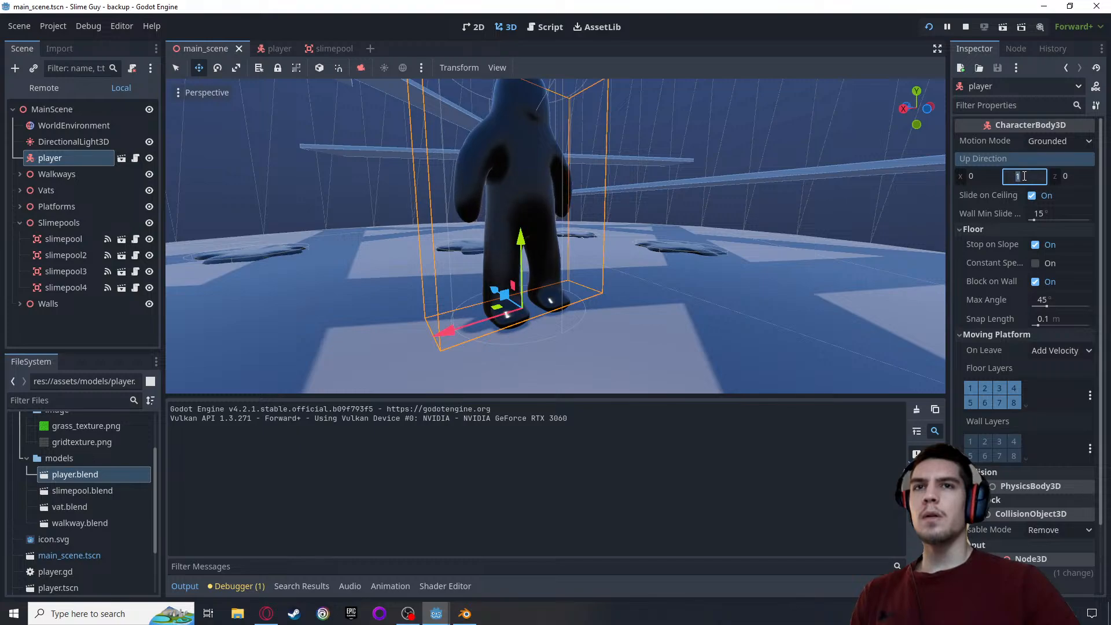
type("0")
key("Return")
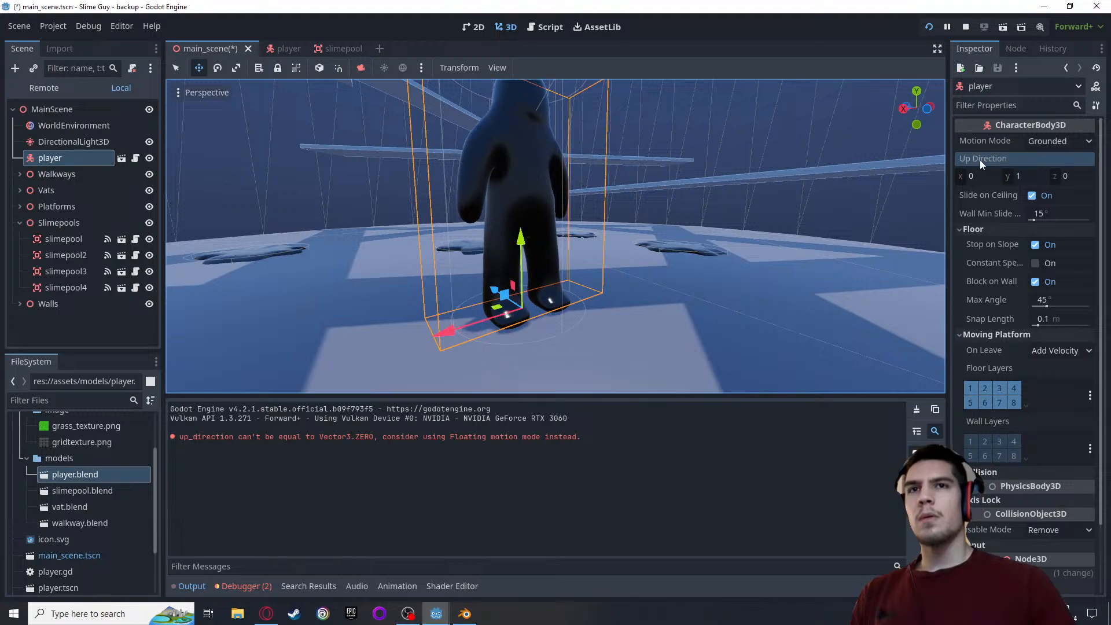
Set the y value of the player's Transform Position to 0 m
scroll(989, 260, "down", 3)
left_click(976, 491)
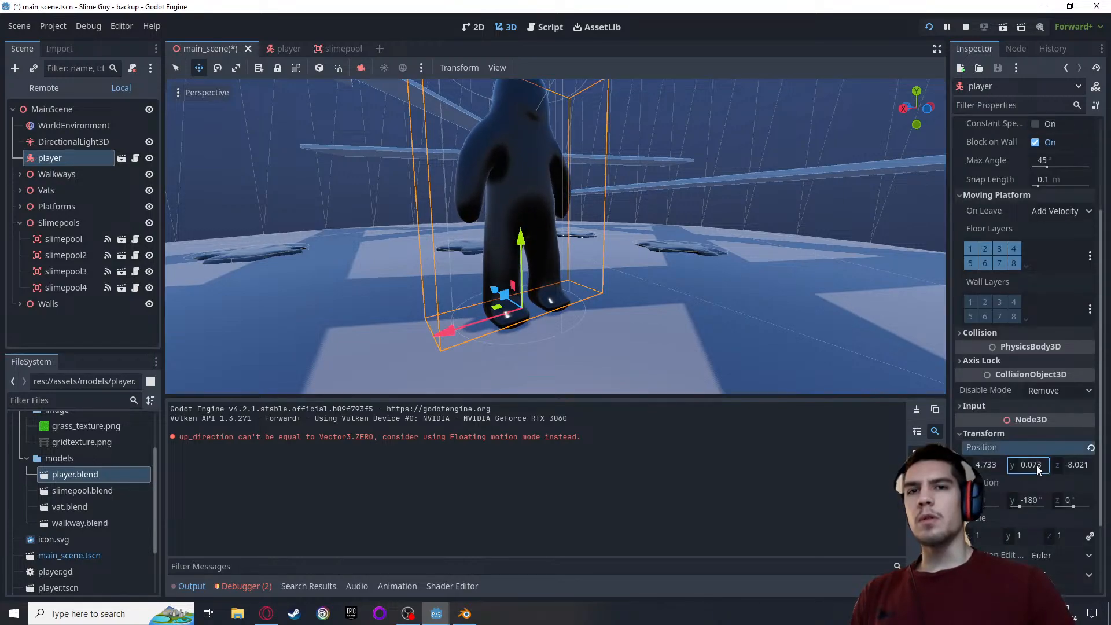
type("0")
key("Return")
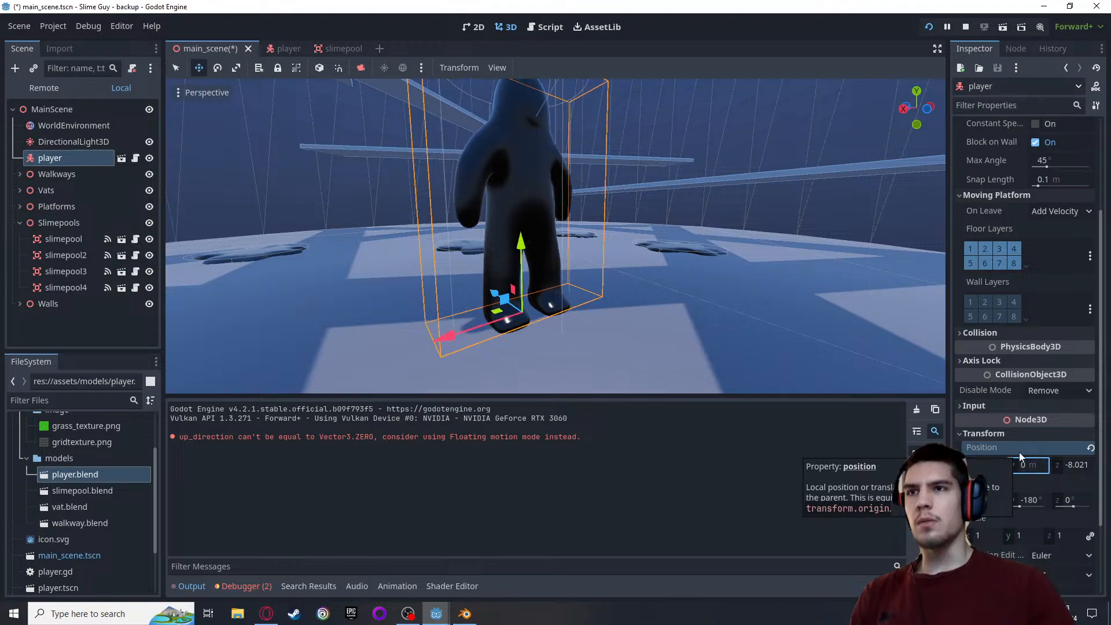
Save main_scene and rerun the game to check how the player starts on the floor
scroll(668, 355, "up", 5)
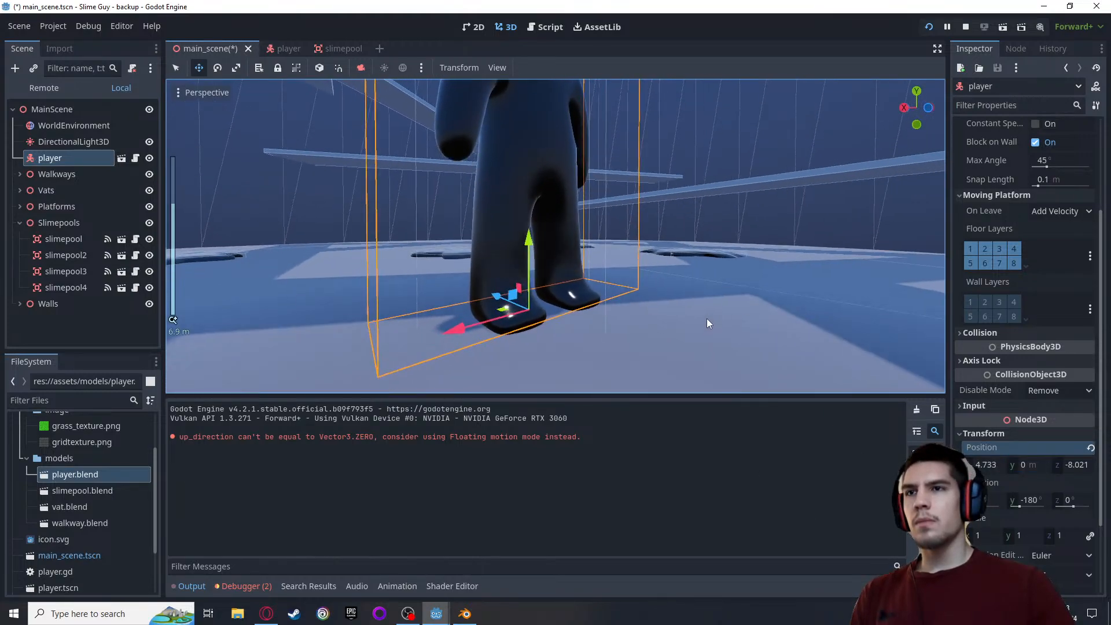
middle_click_drag(706, 318, 733, 227)
scroll(726, 303, "up", 5)
scroll(731, 223, "down", 8)
key("ctrl+s")
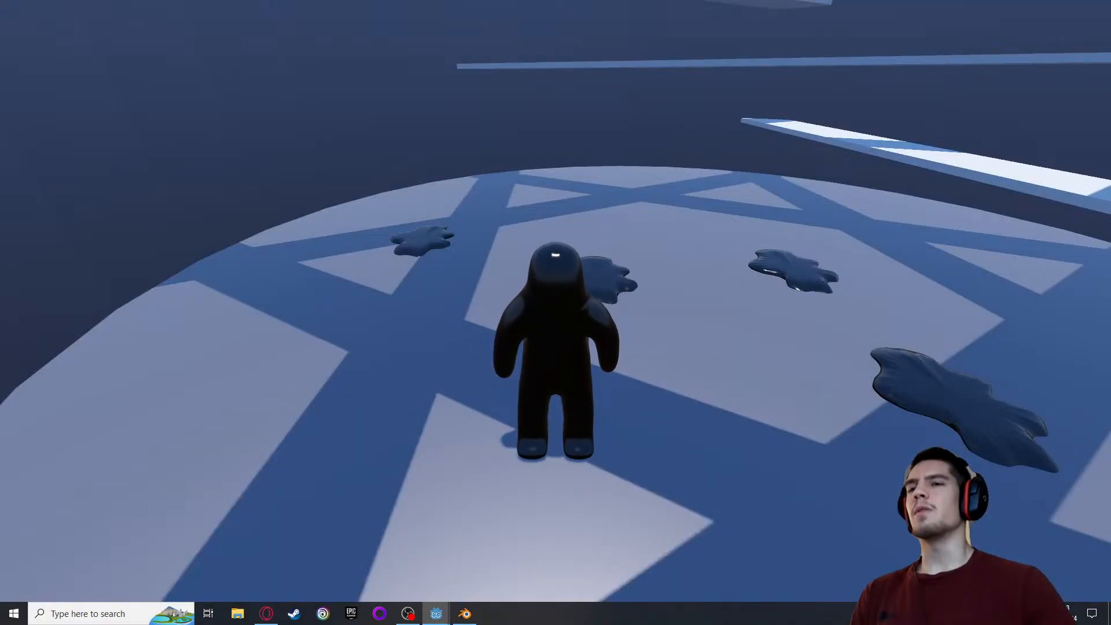
key("Escape")
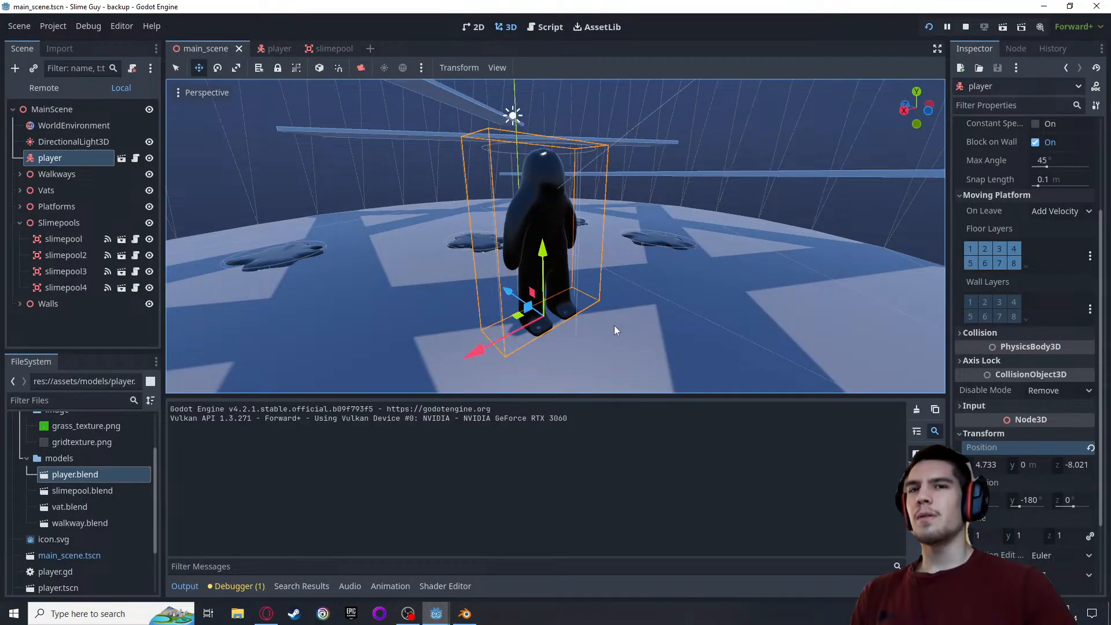
Try initialising the is_in_air variable to true in player.gd, and save the script
left_click(549, 27)
scroll(512, 227, "down", 1)
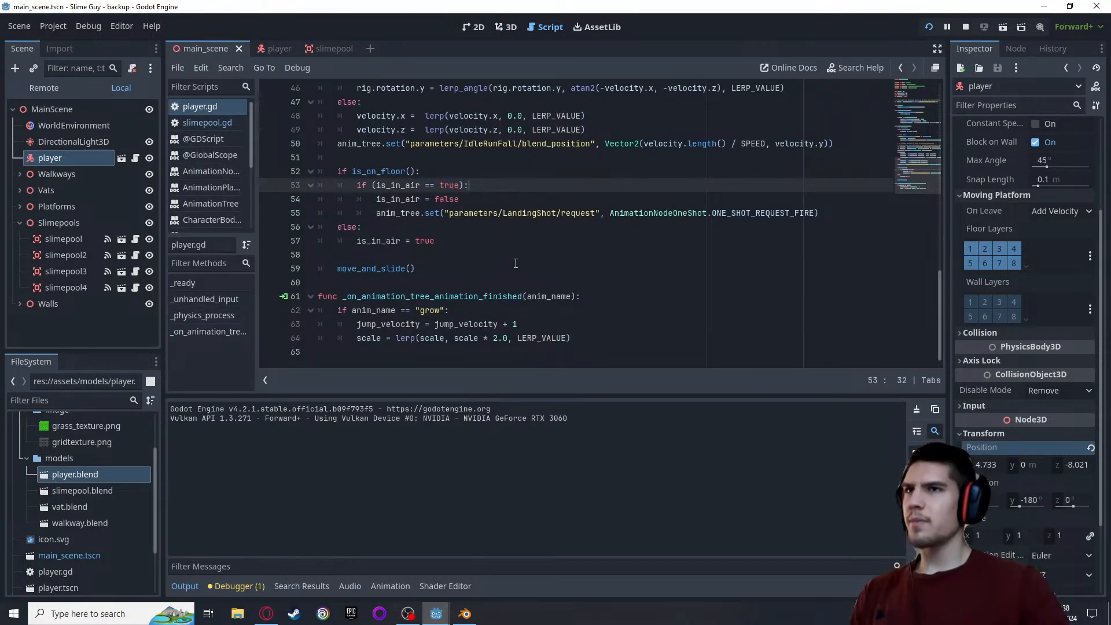
scroll(516, 262, "up", 7)
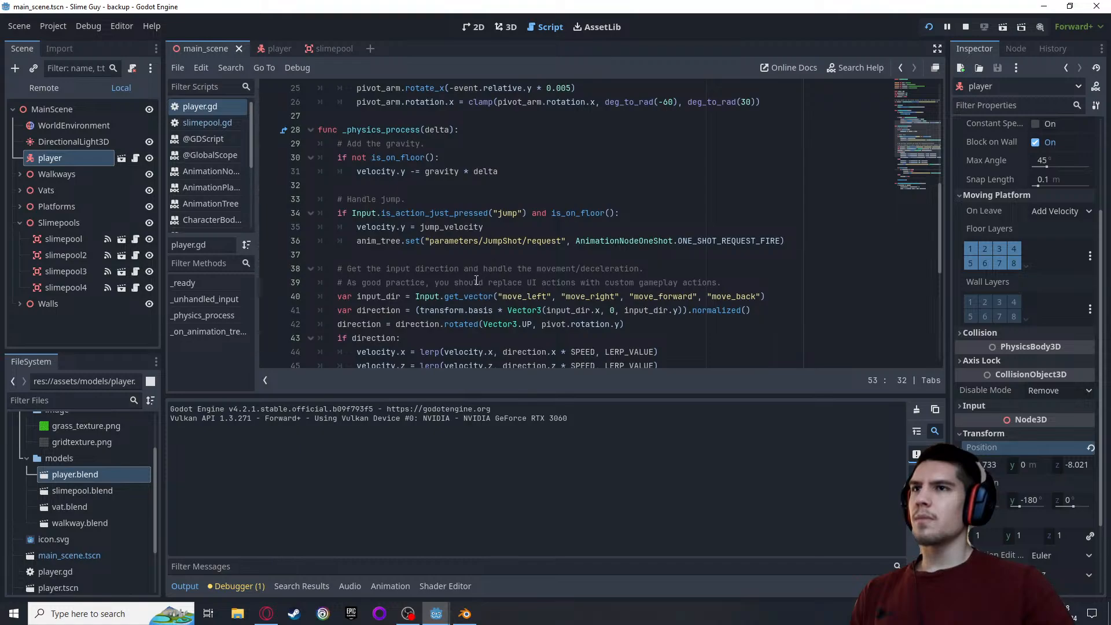
scroll(476, 280, "up", 7)
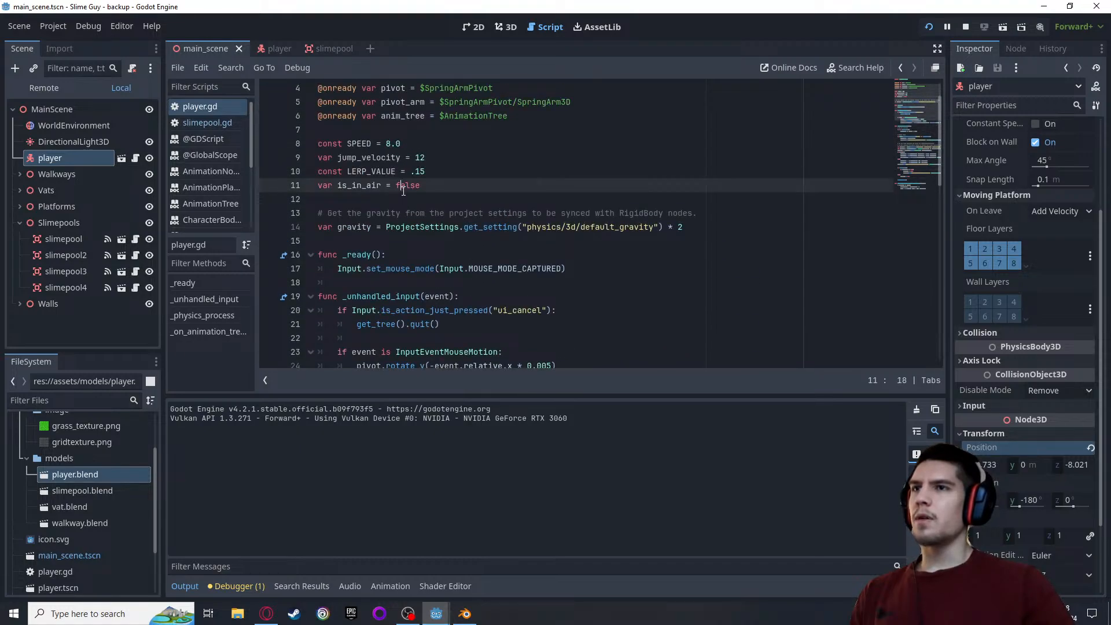
type("ru")
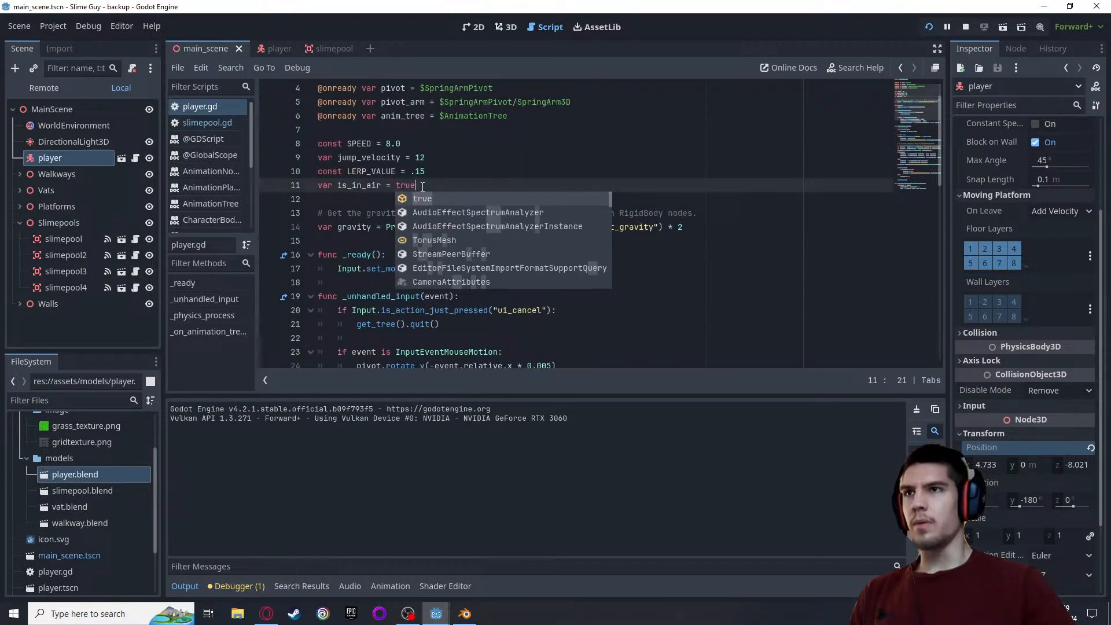
left_click(432, 189)
key("ctrl+s")
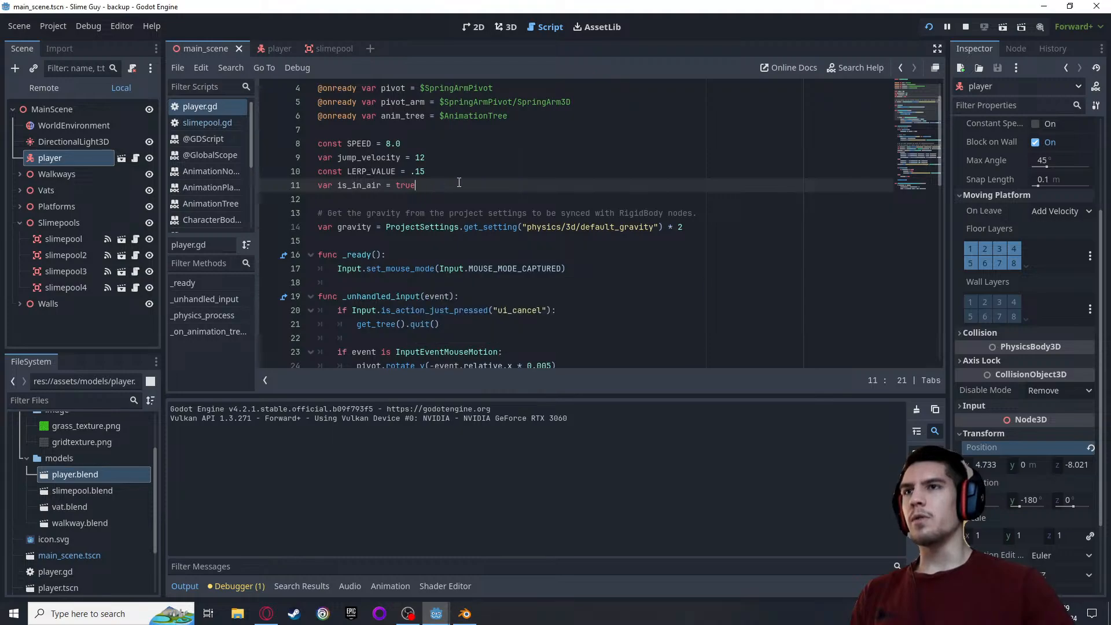
Rerun the game to check the player's animation at the start, and restore is_in_air's initial value to false
left_click(925, 29)
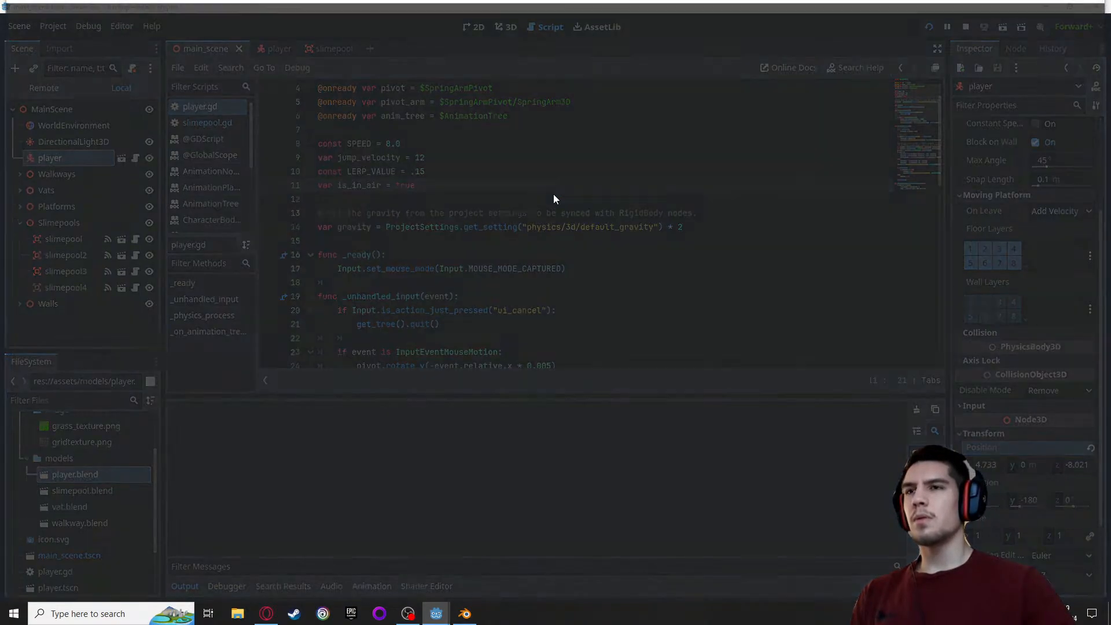
key("Escape")
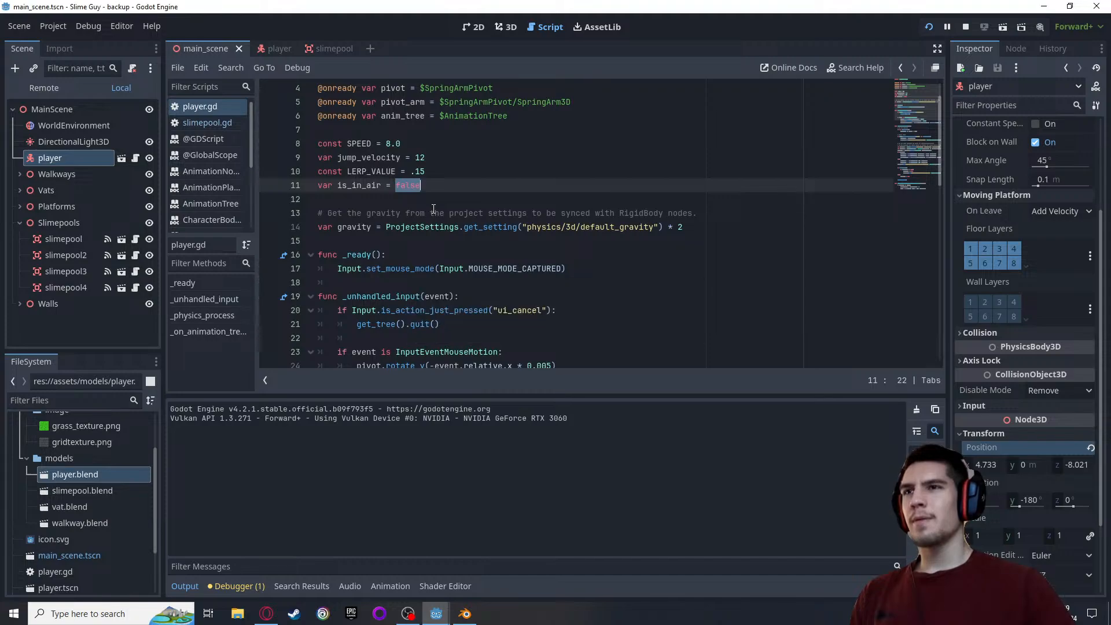
Close the running game's debug window
left_click(463, 614)
mouse_move(435, 612)
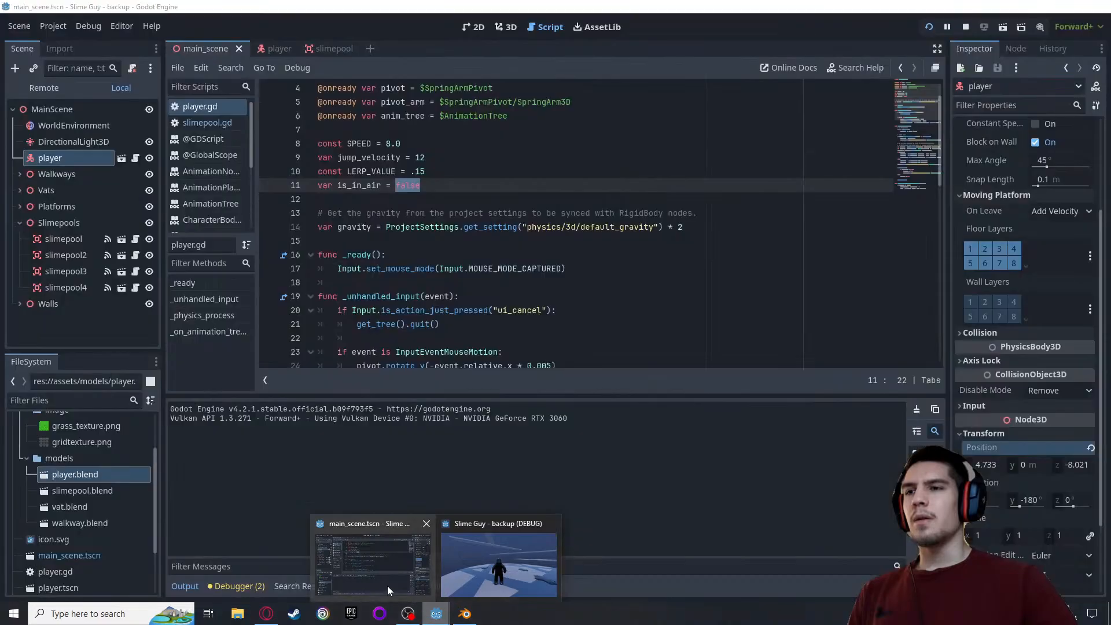
left_click(381, 577)
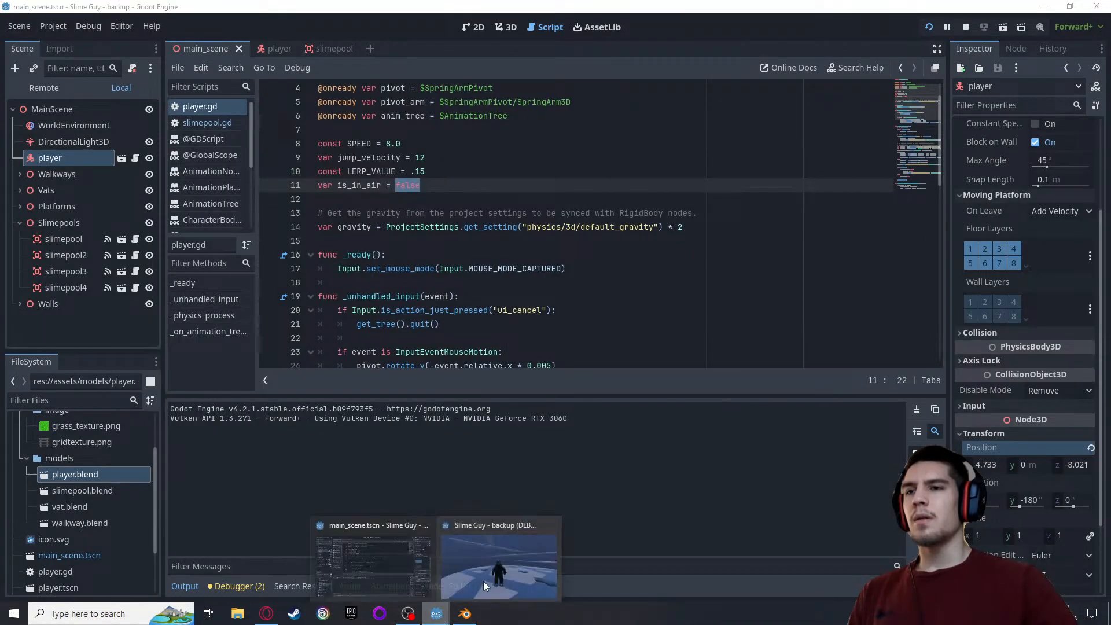
left_click(552, 524)
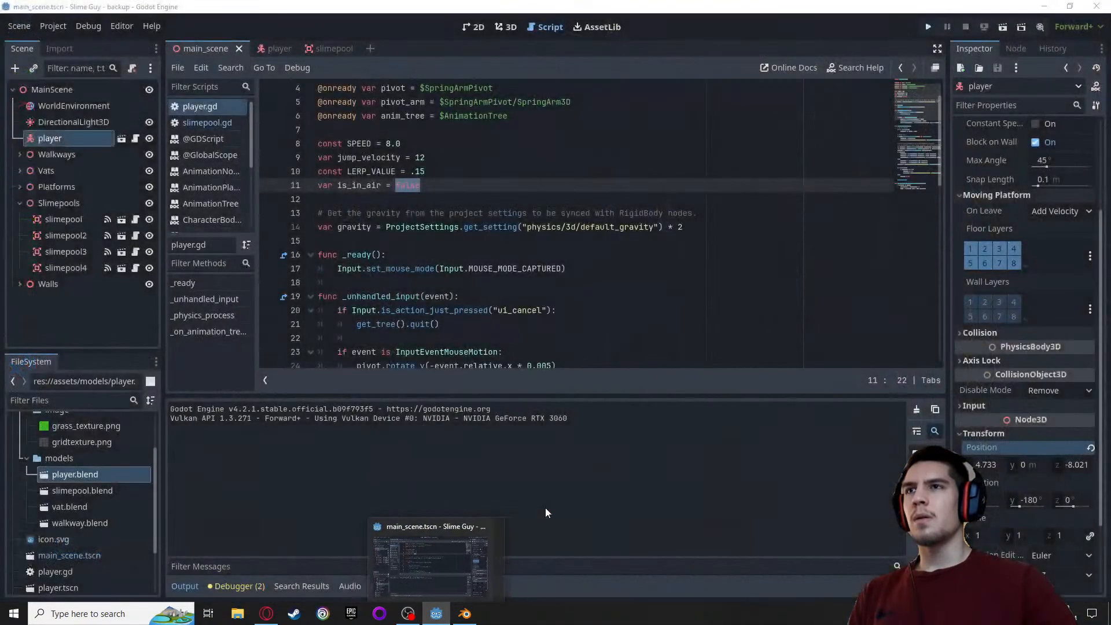
Try lowering the player 0.01 m along the y axis in main_scene, and run the game to check how it starts
left_click(507, 27)
scroll(414, 307, "up", 3)
scroll(407, 261, "up", 4)
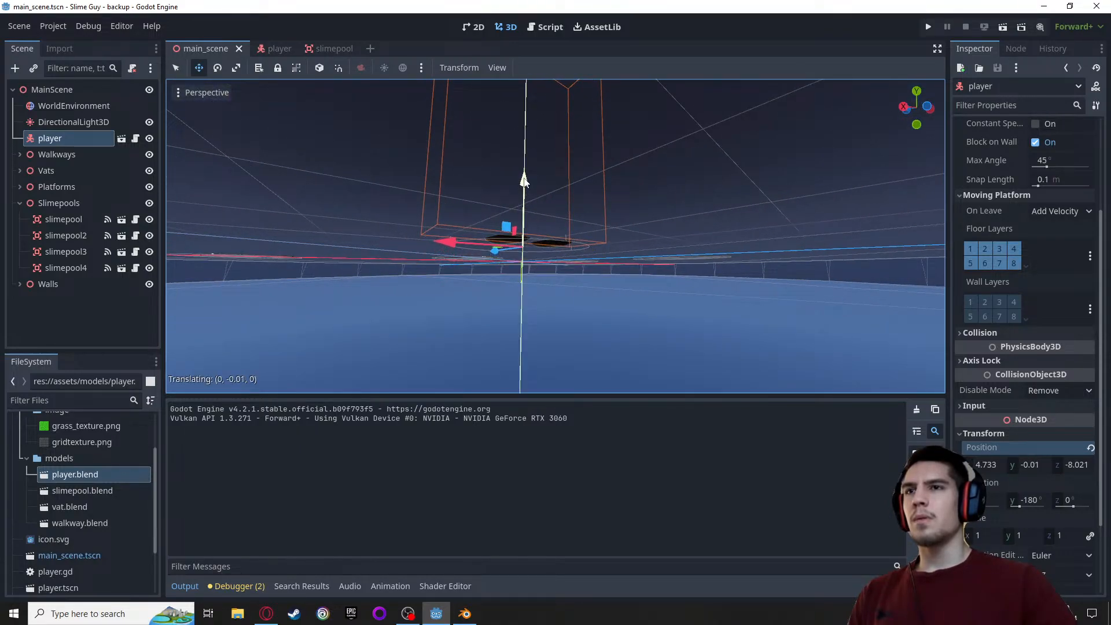
left_click_drag(523, 181, 525, 185)
scroll(529, 220, "up", 3)
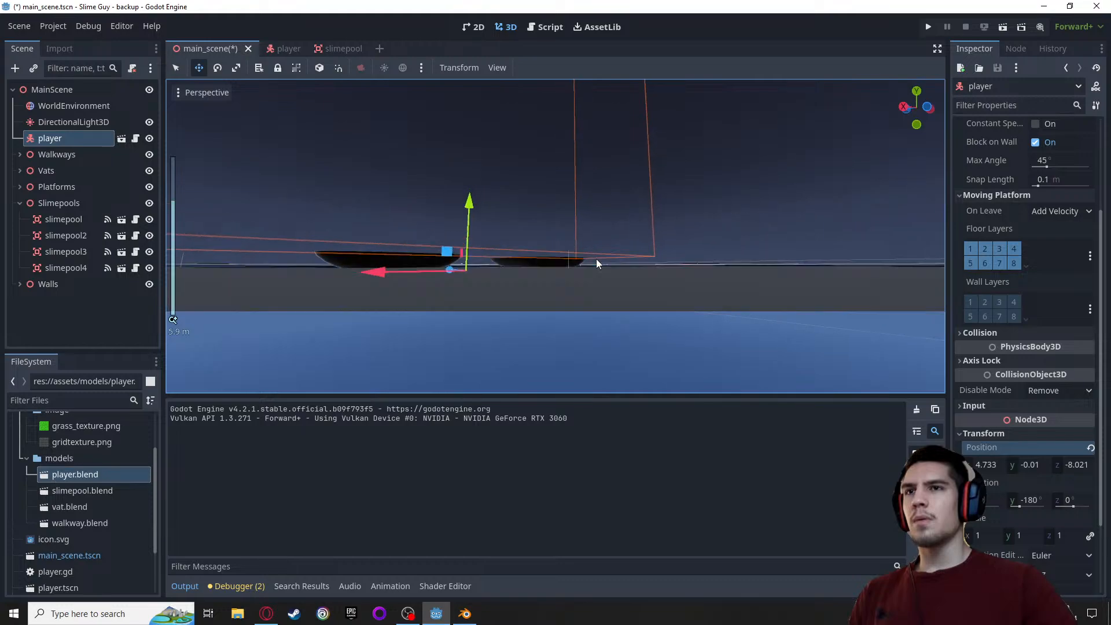
left_click(928, 27)
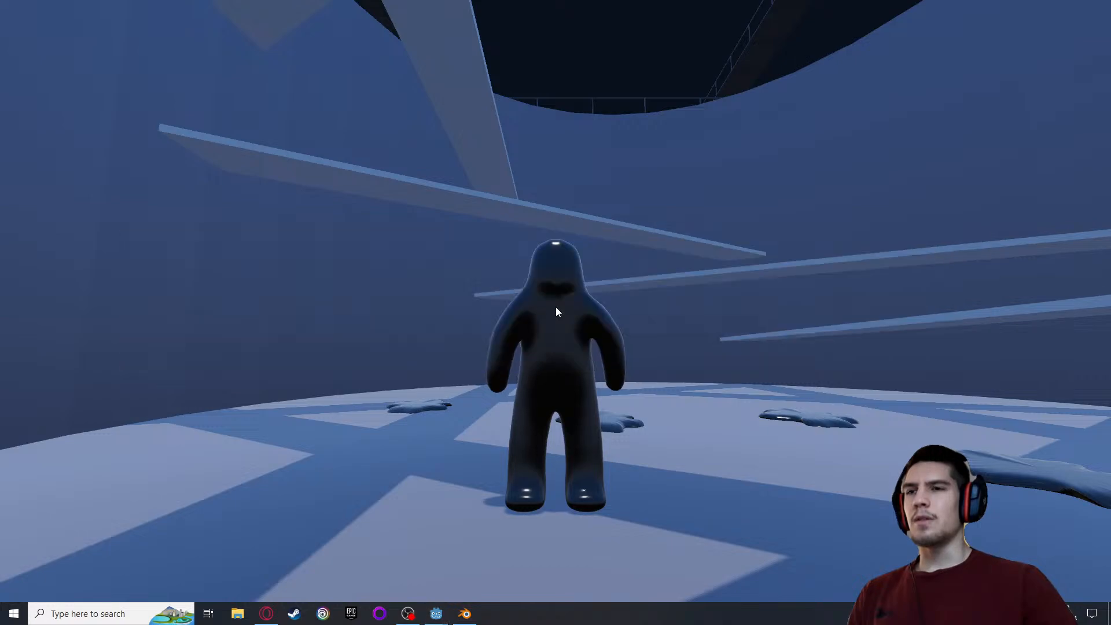
key("alt+Tab")
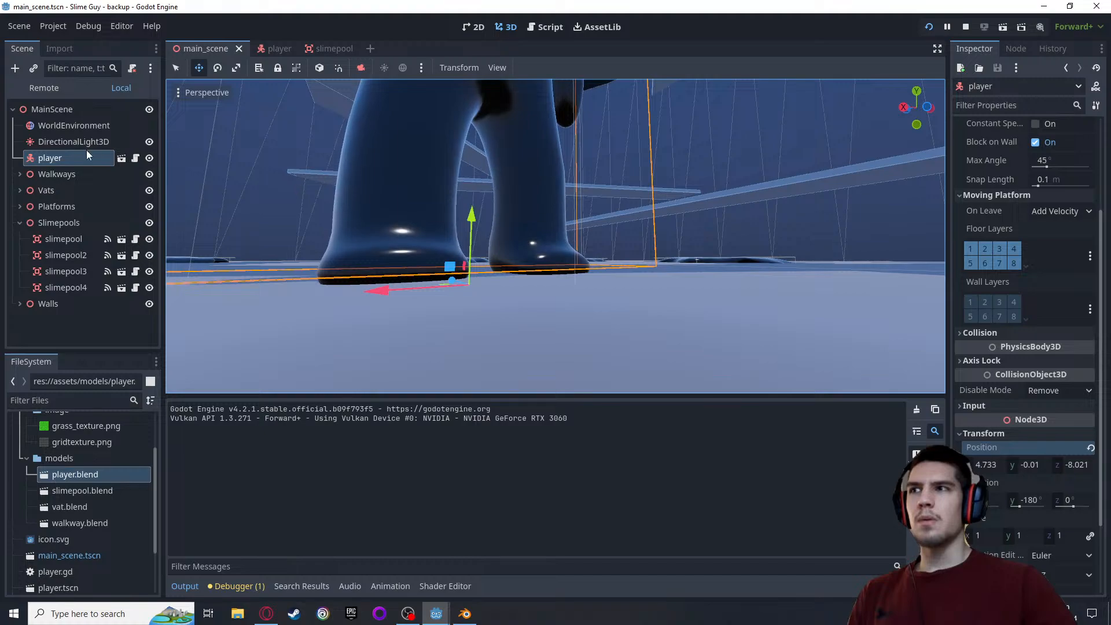
Set the y value of the player's Transform Position back to 0 m and save main_scene
left_click(1036, 466)
type("0")
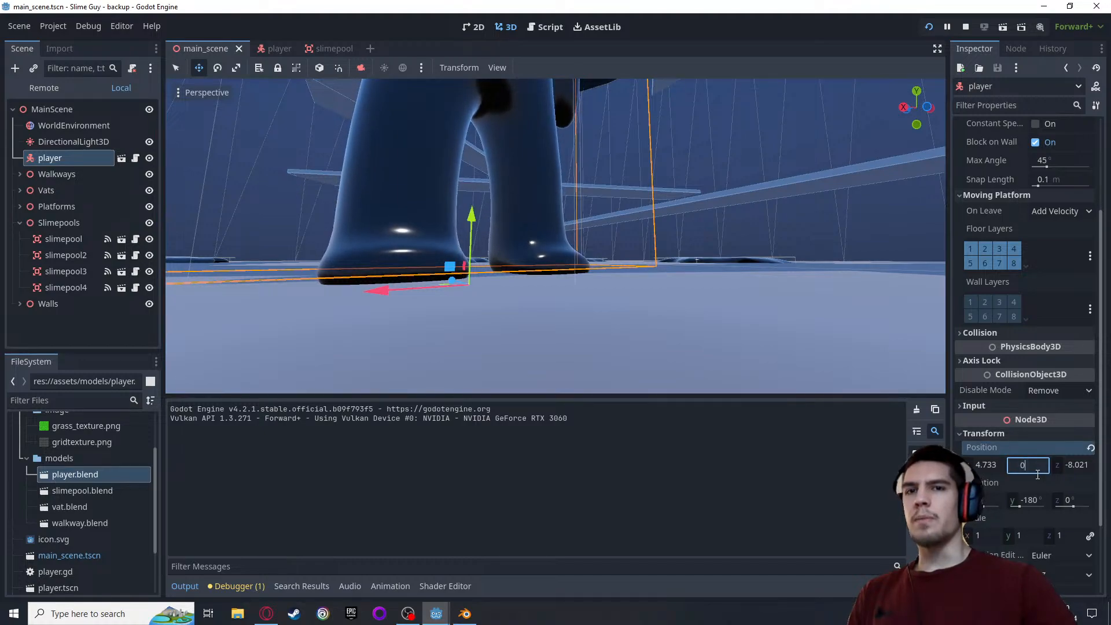
key("Return")
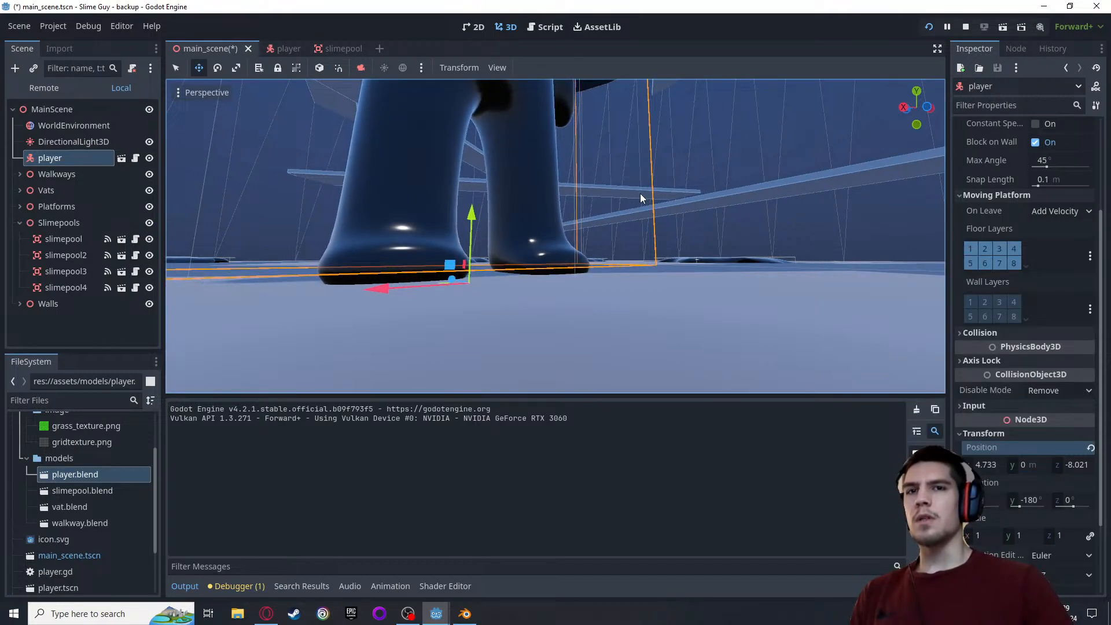
key("ctrl+s")
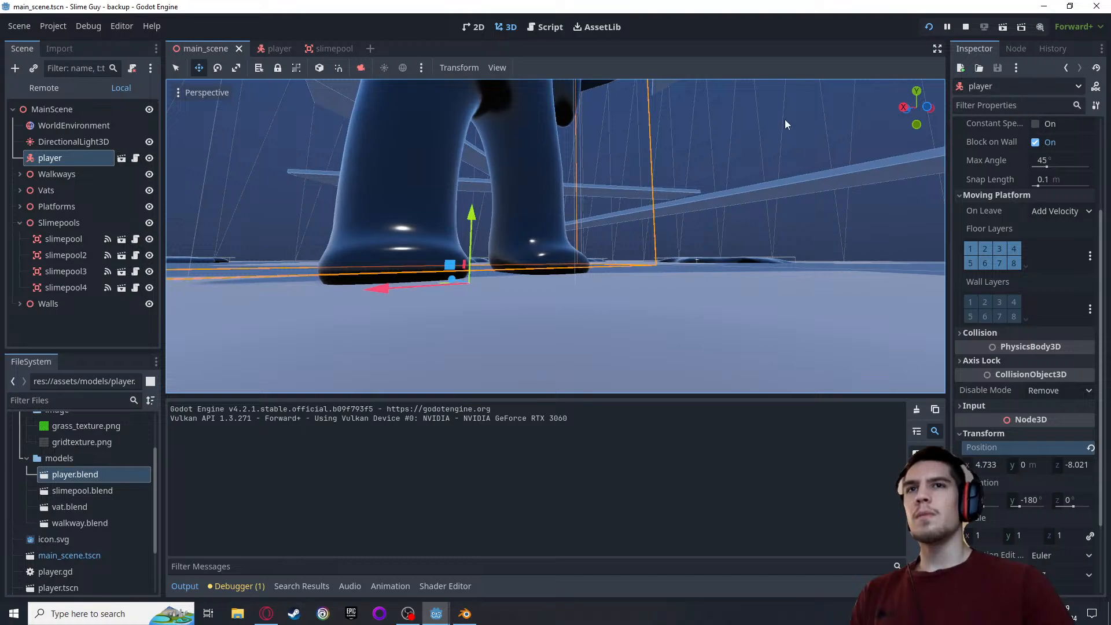
Rerun the game, move and jump with the player to check the landing animation, and return to the editor
middle_click_drag(784, 119, 734, 164)
left_click(929, 28)
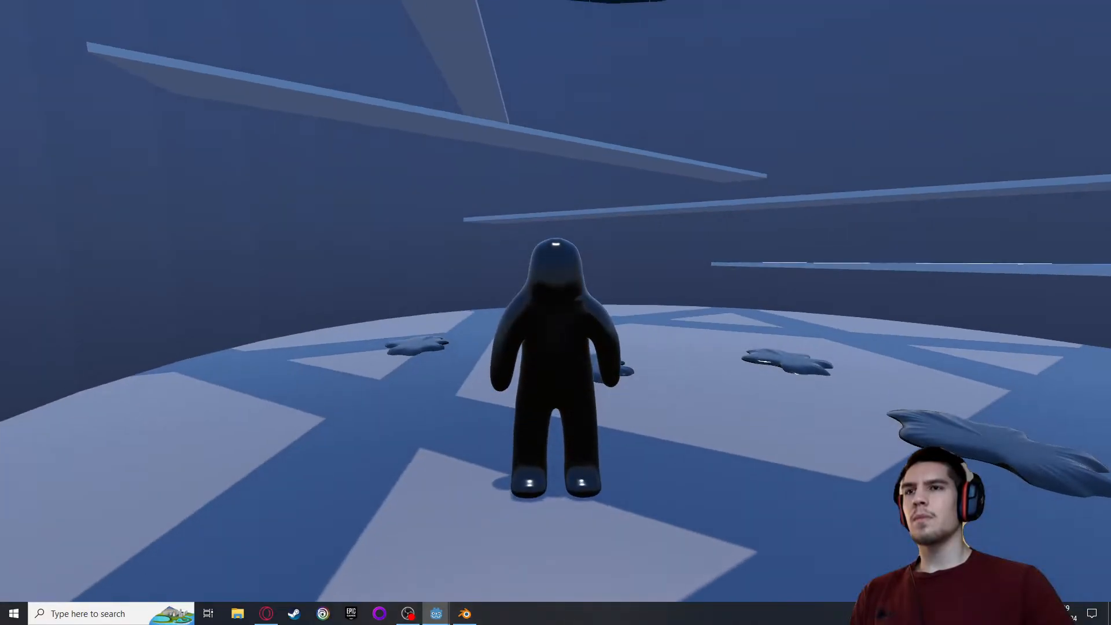
key("d")
key("w")
key("a")
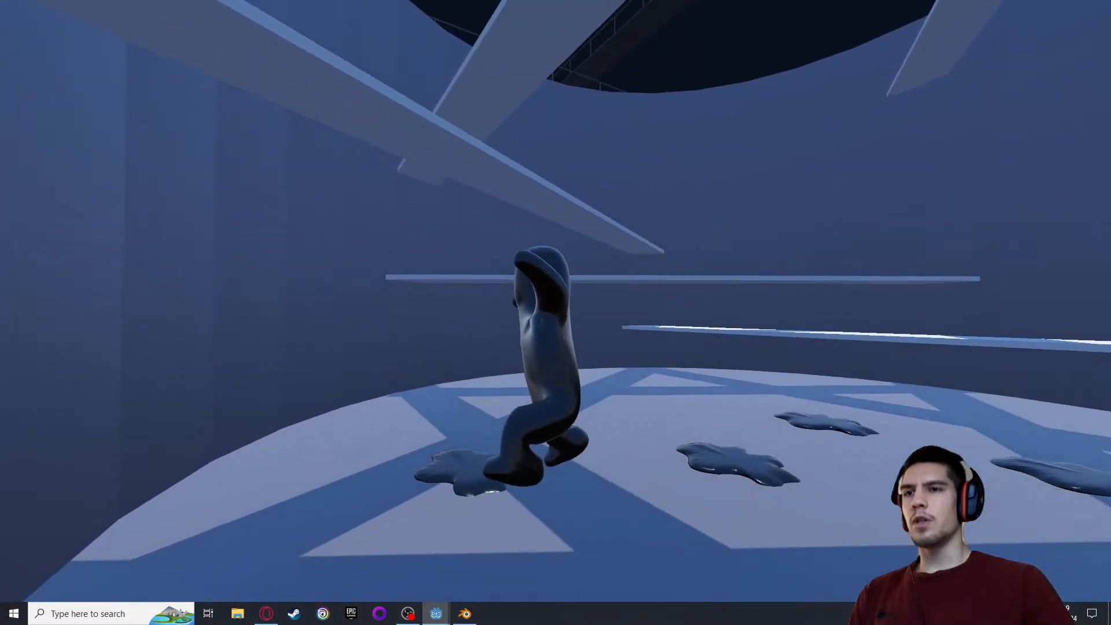
key("d")
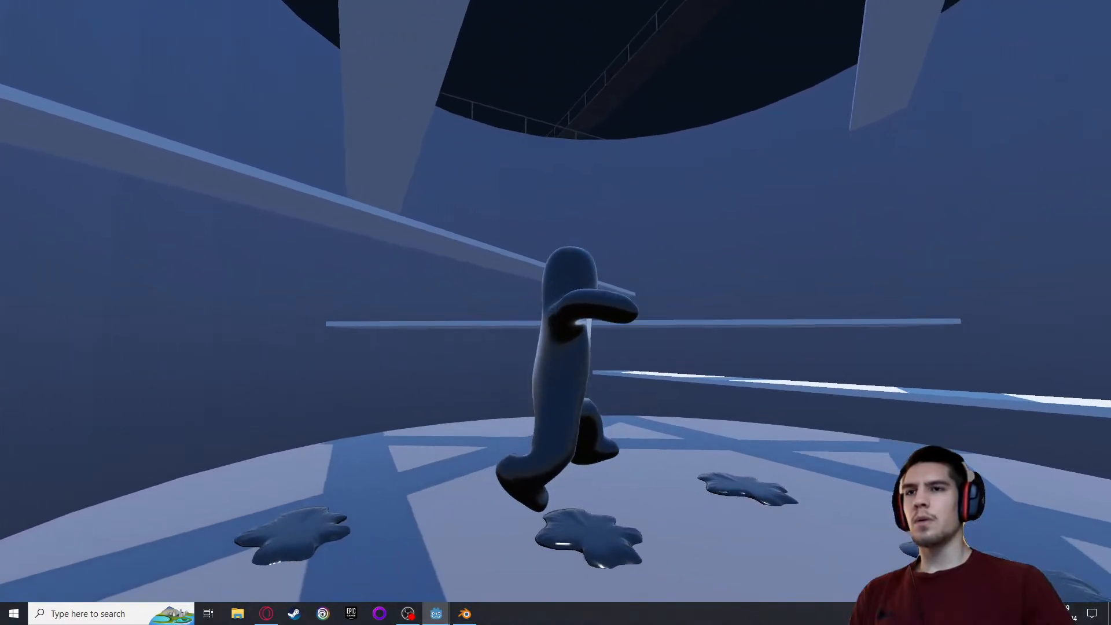
key("space")
key("w")
key("space")
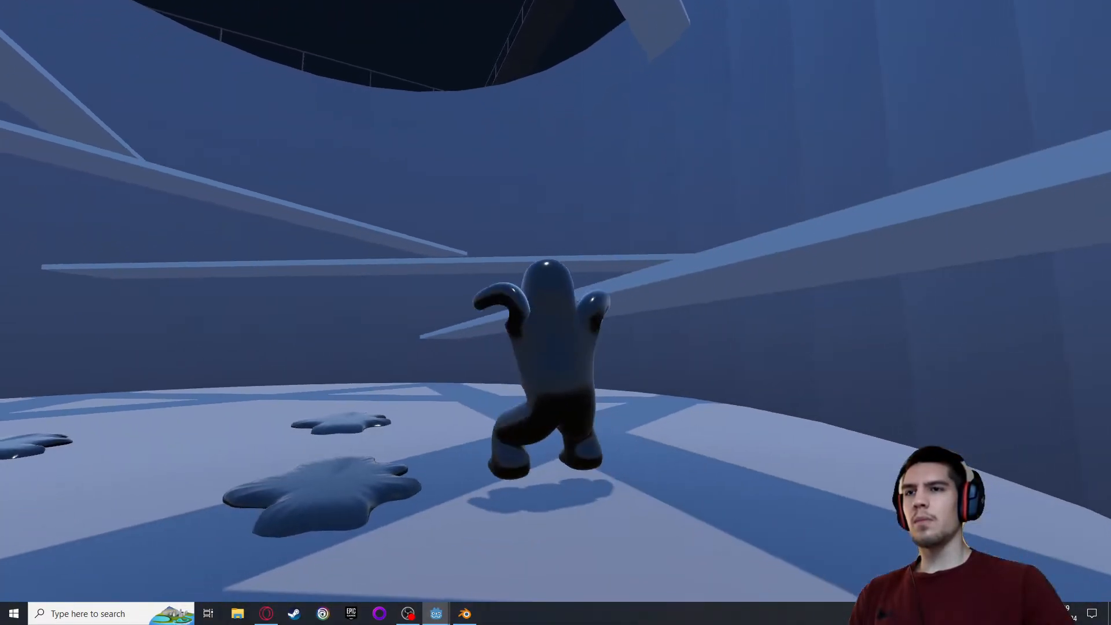
key("alt+Tab")
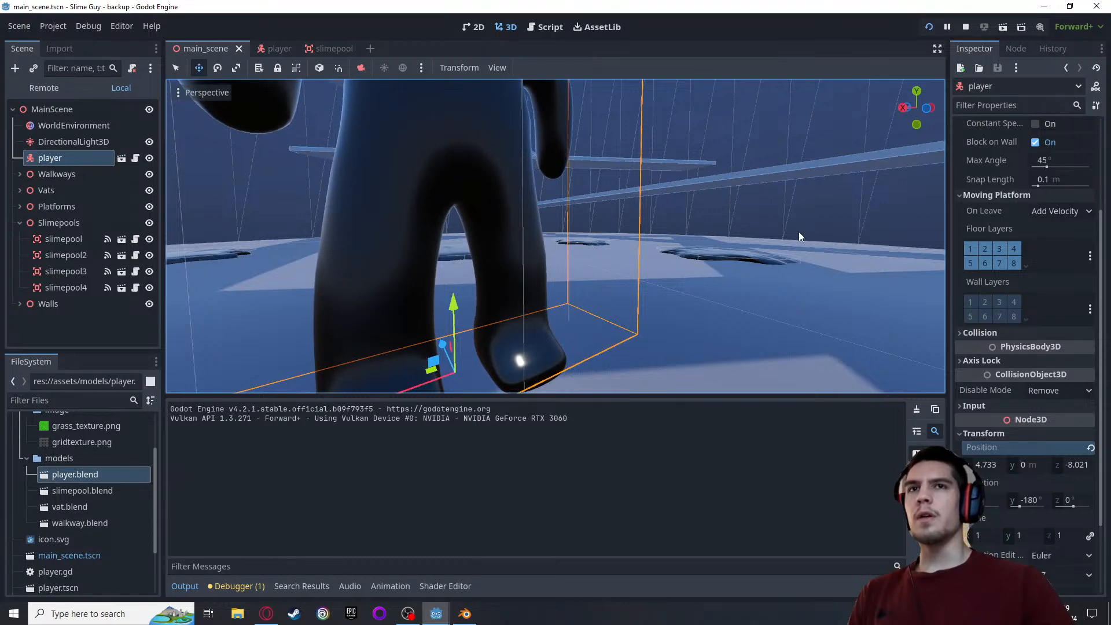
Open the AnimationTree's node graph in the player scene
left_click(373, 589)
left_click(359, 589)
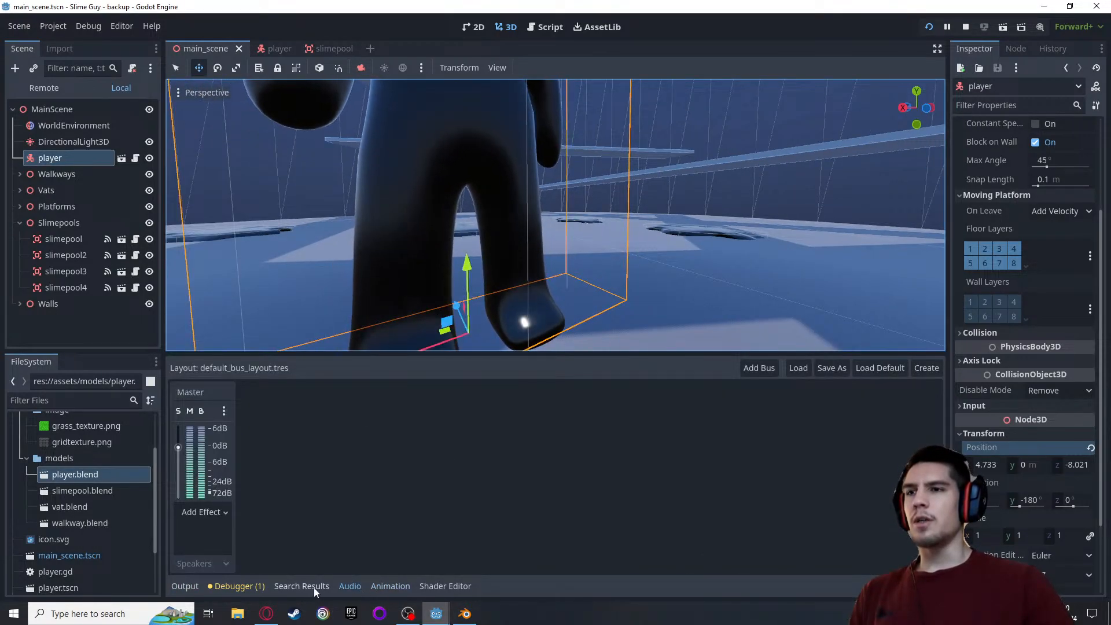
left_click(391, 585)
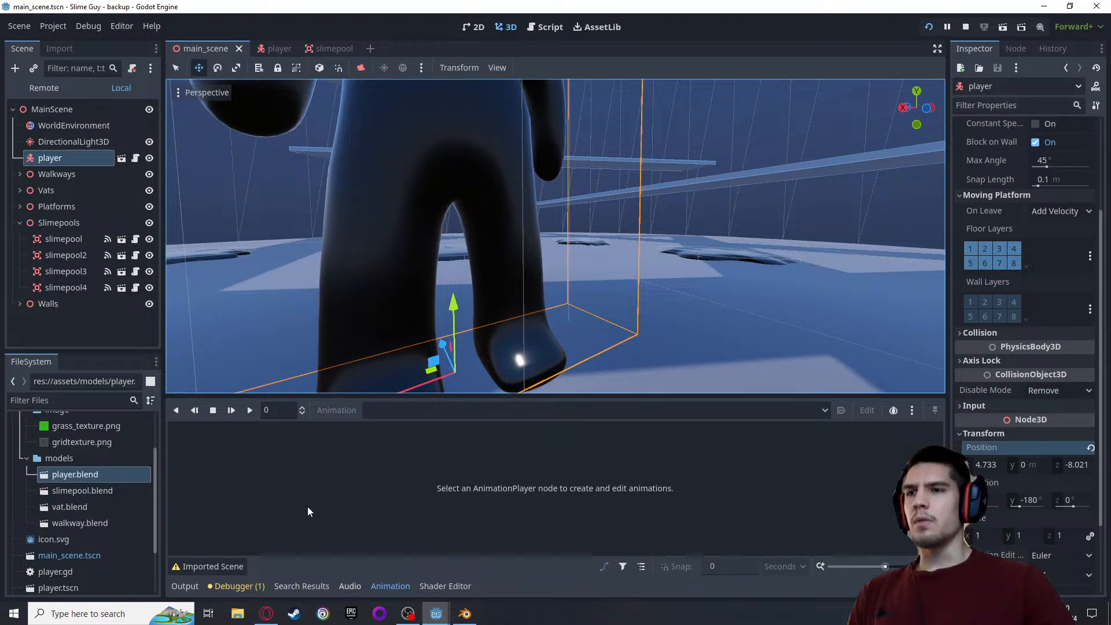
left_click(280, 49)
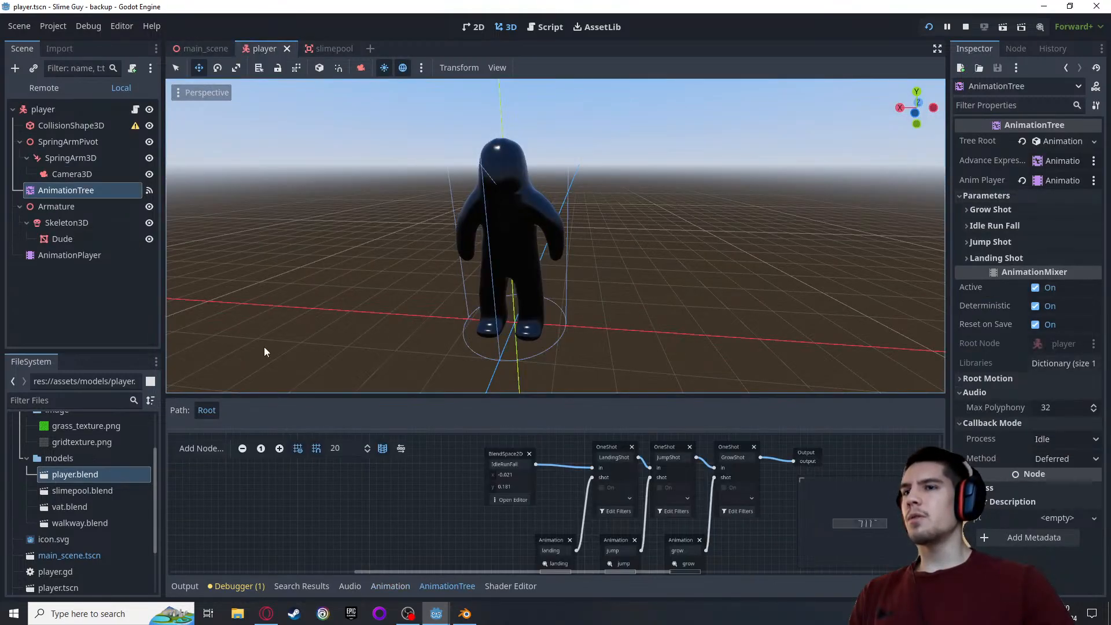
left_click(68, 256)
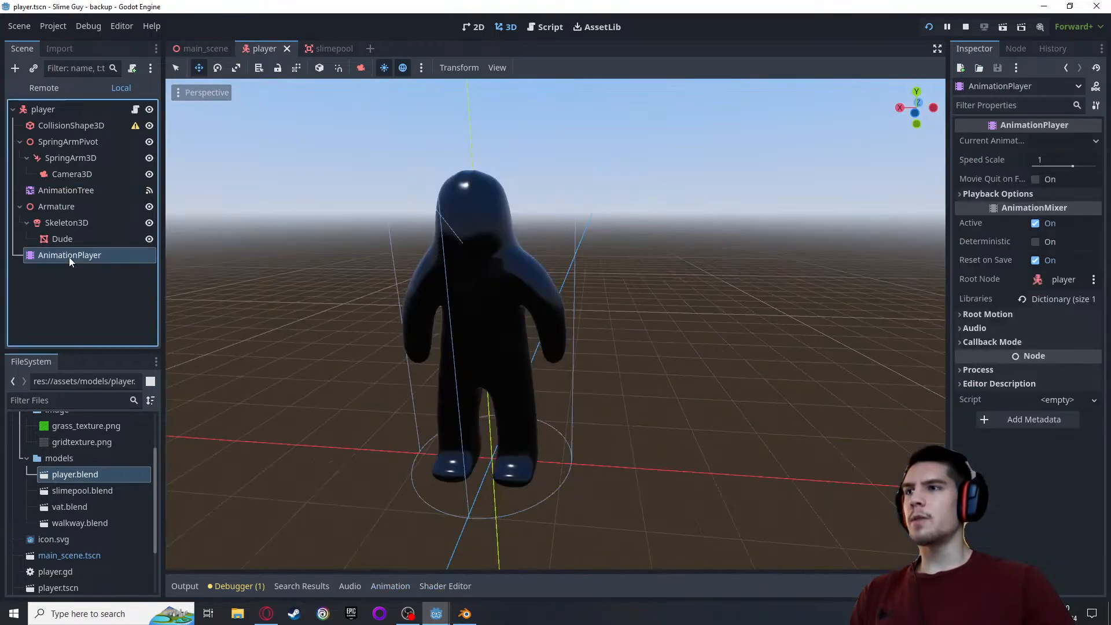
left_click(61, 191)
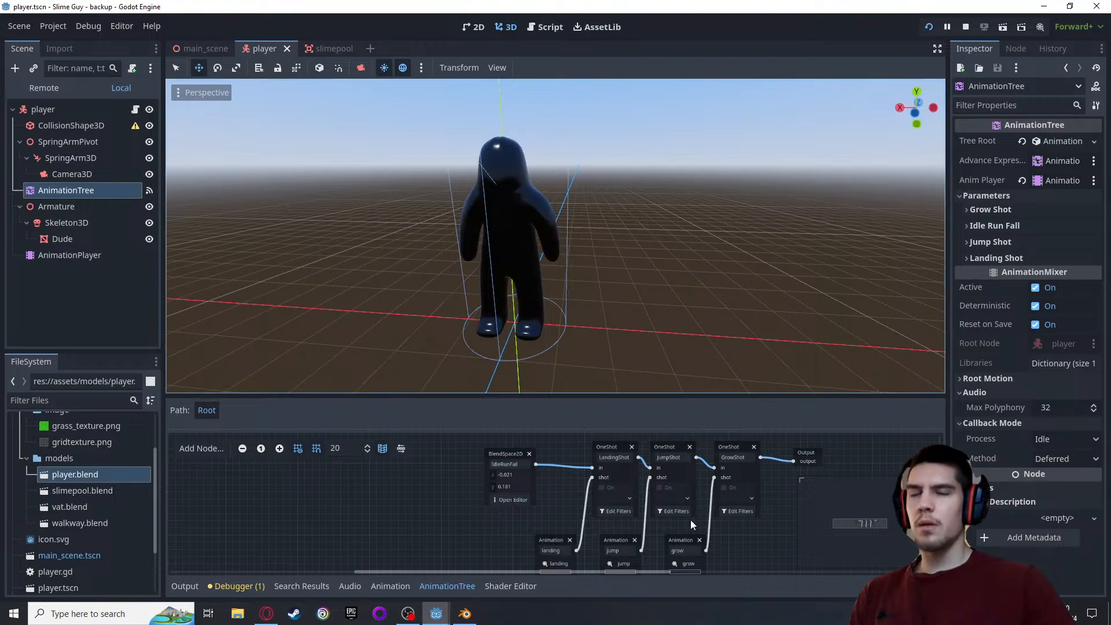
Set the LandingShot OneShot node's Mix Mode to Add and save the player scene
left_click(605, 445)
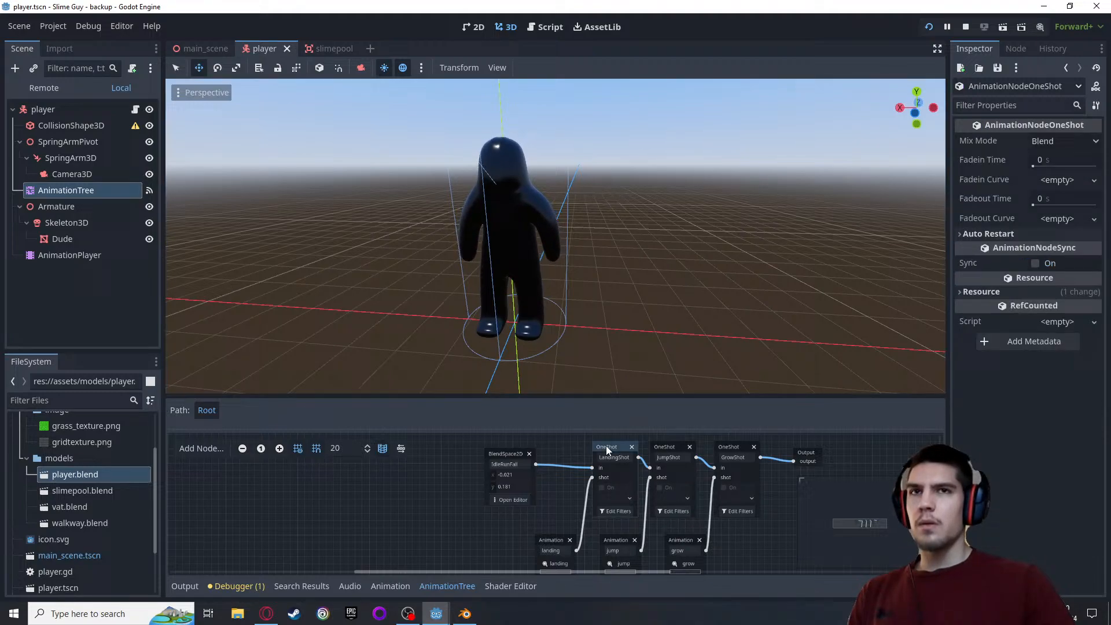
left_click(1051, 143)
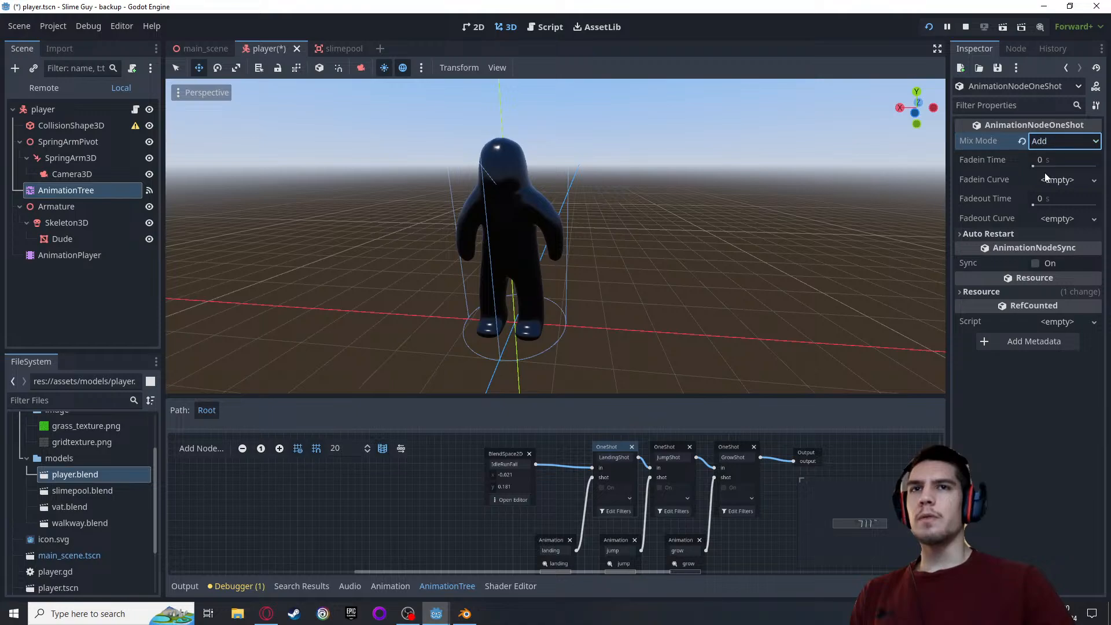
key("ctrl+s")
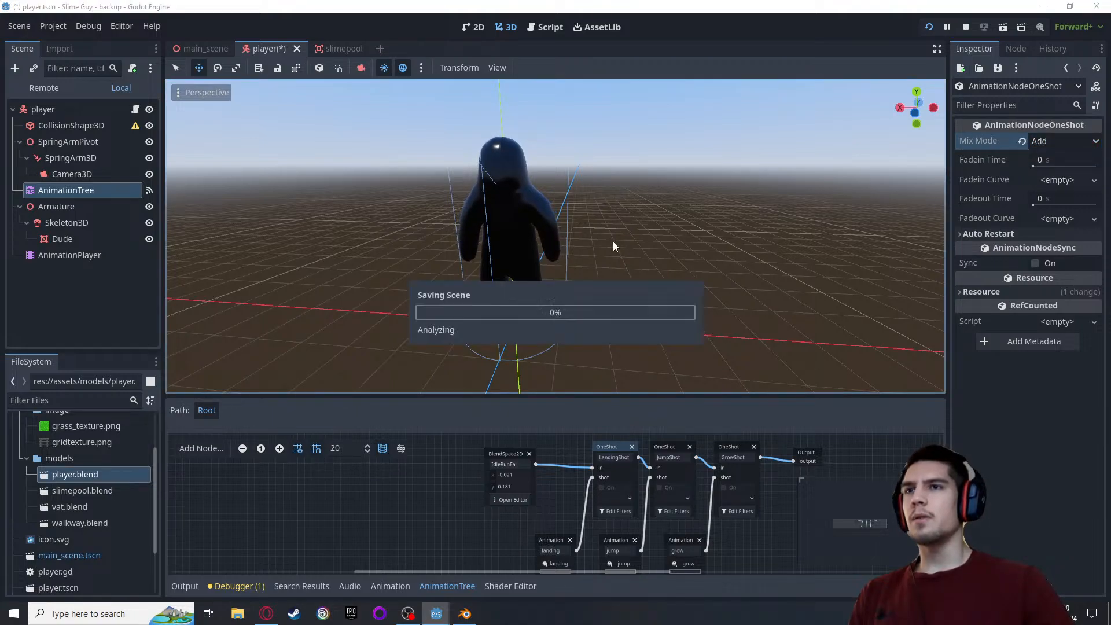
Rerun the game and jump repeatedly while moving to check how the landing animation mixes with movement
left_click(929, 28)
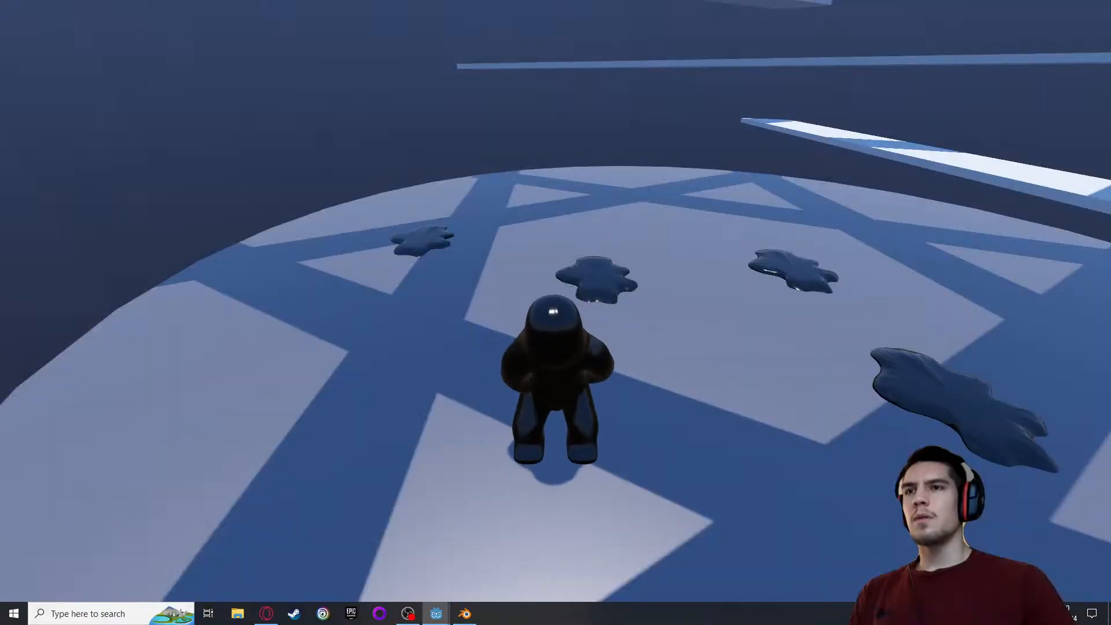
key("w")
key("space")
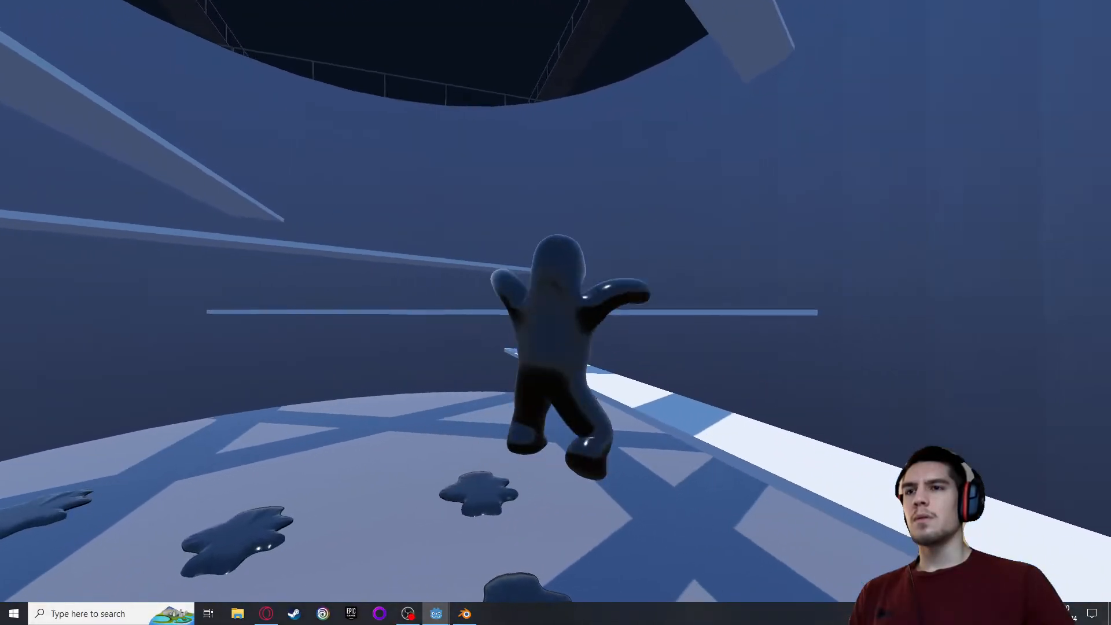
key("a")
key("space")
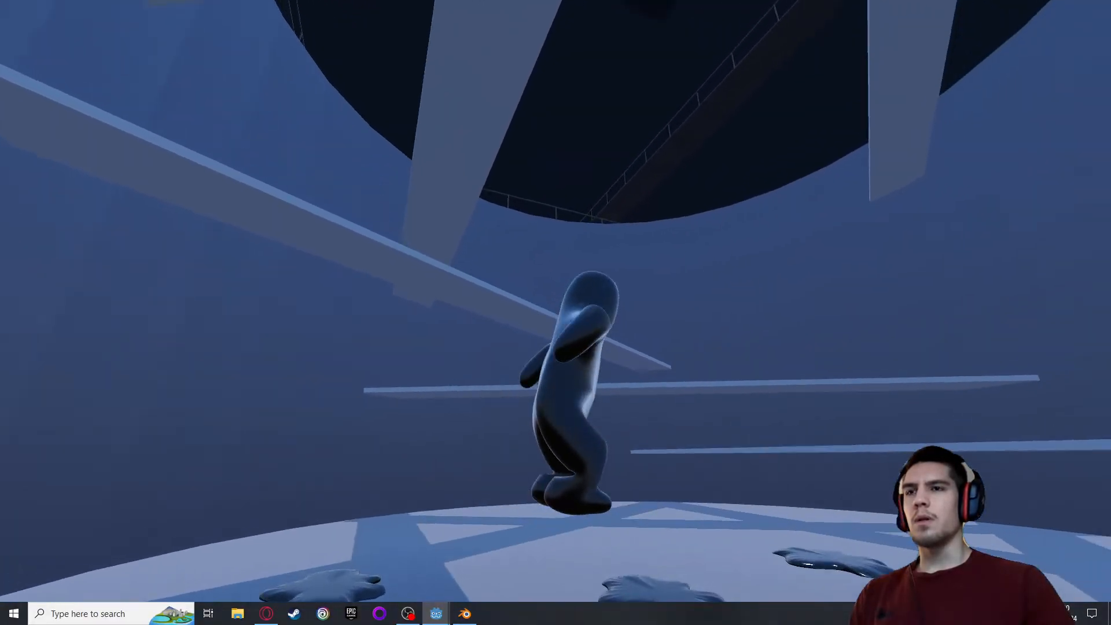
key("d")
key("a")
key("space")
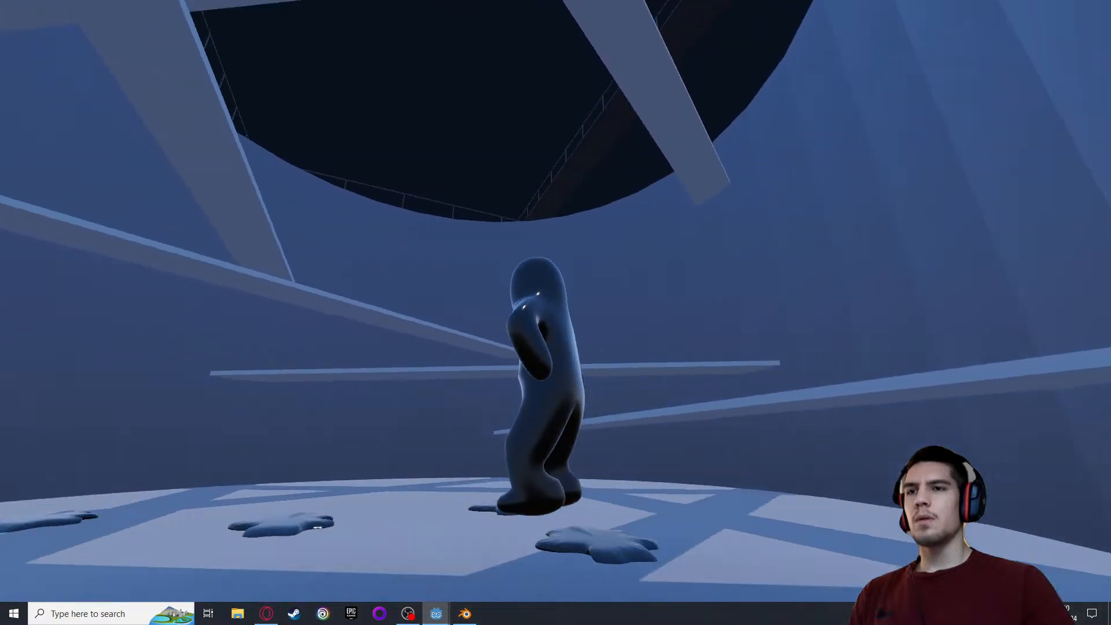
key("space")
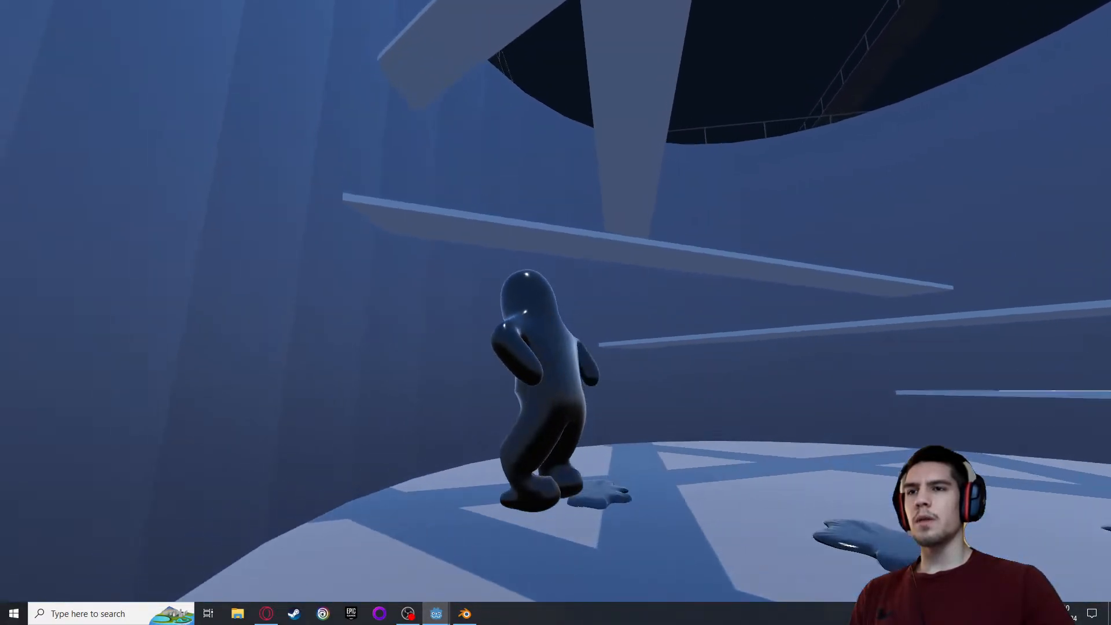
Keep jumping with the player, both while moving and standing still, to examine landings with the Add mix mode
key("space")
key("space")
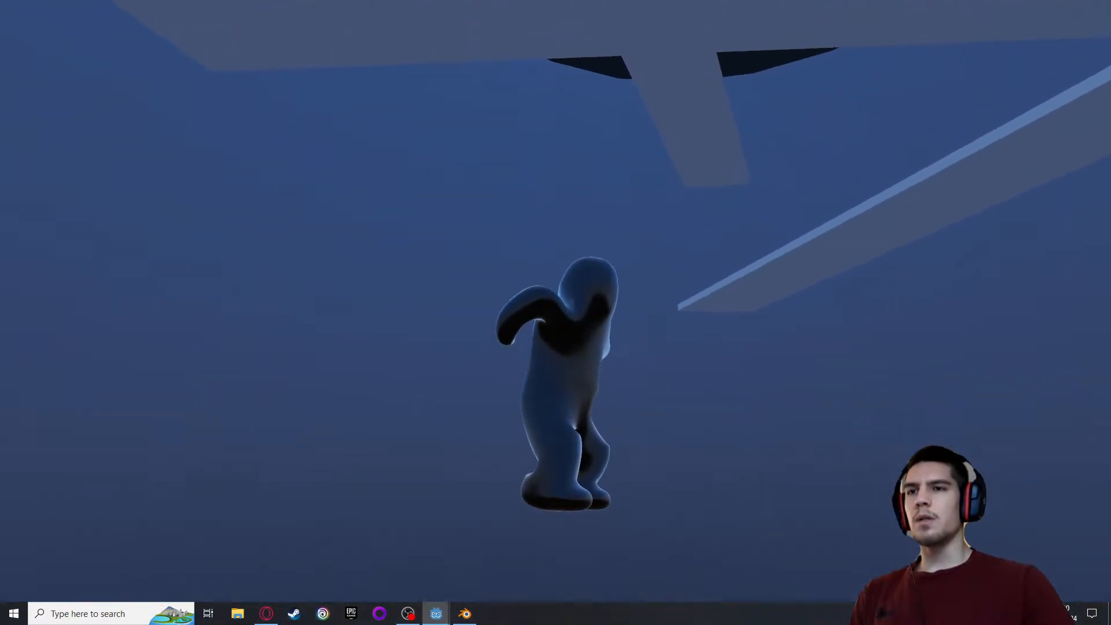
key("space")
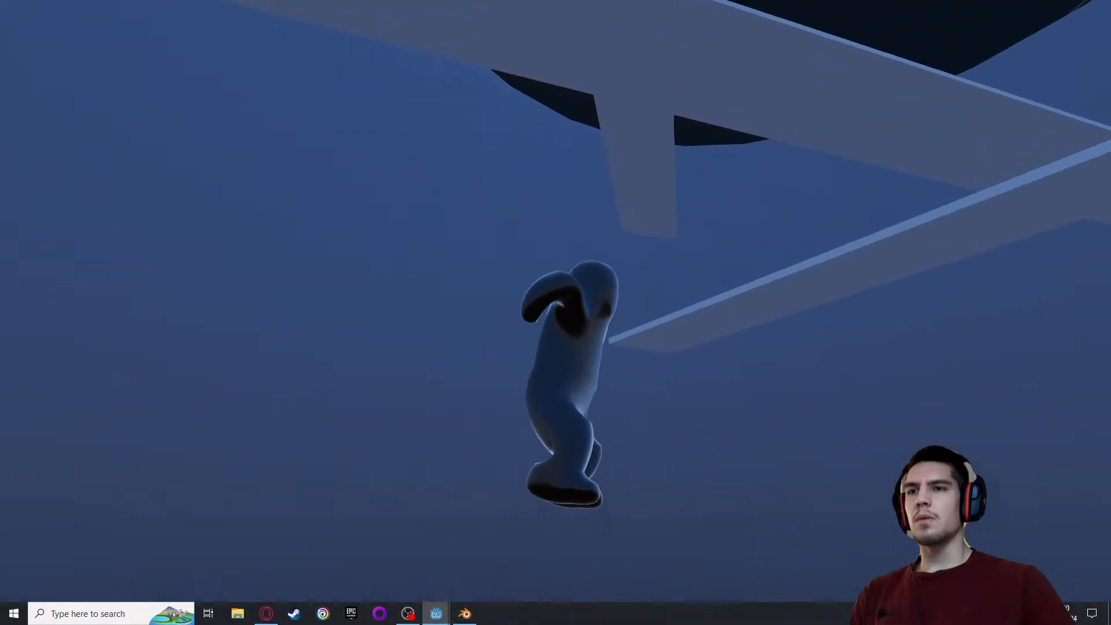
key("space")
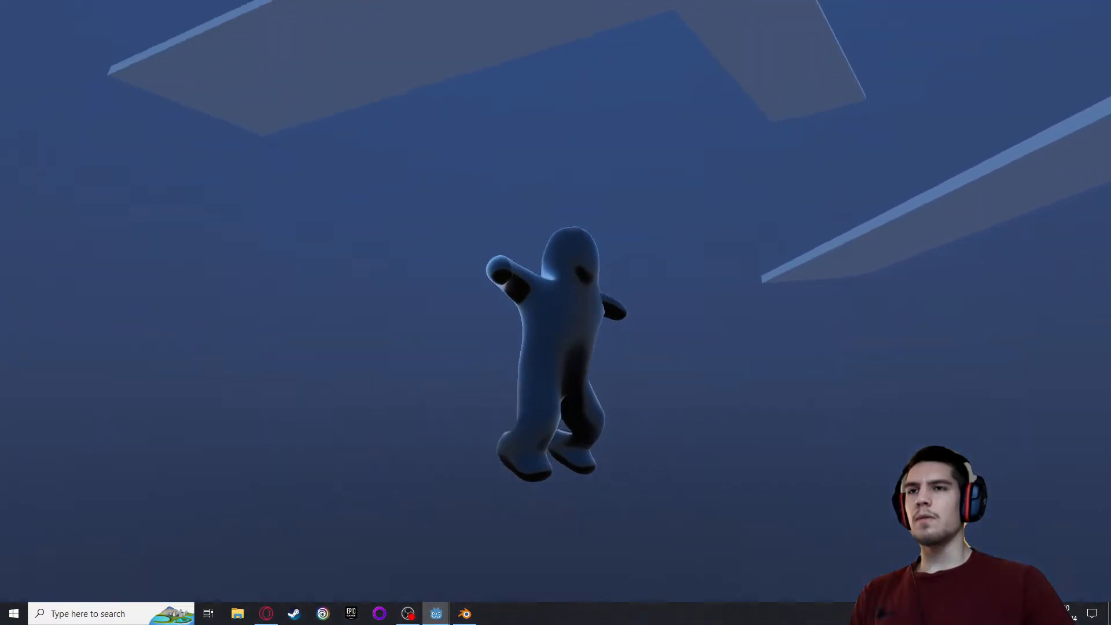
key("space")
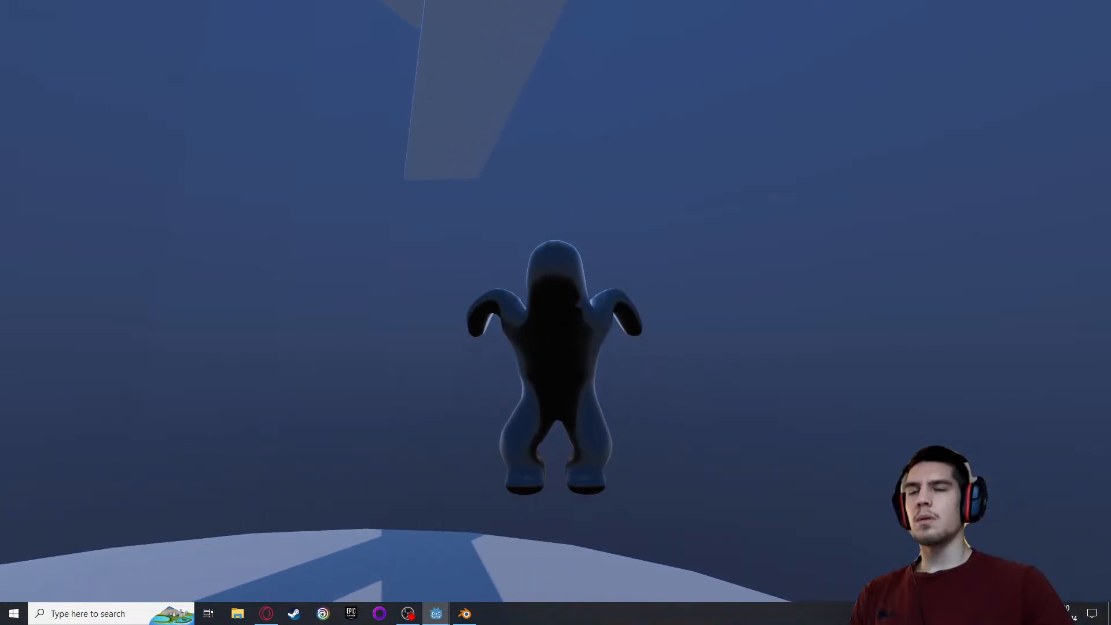
key("space")
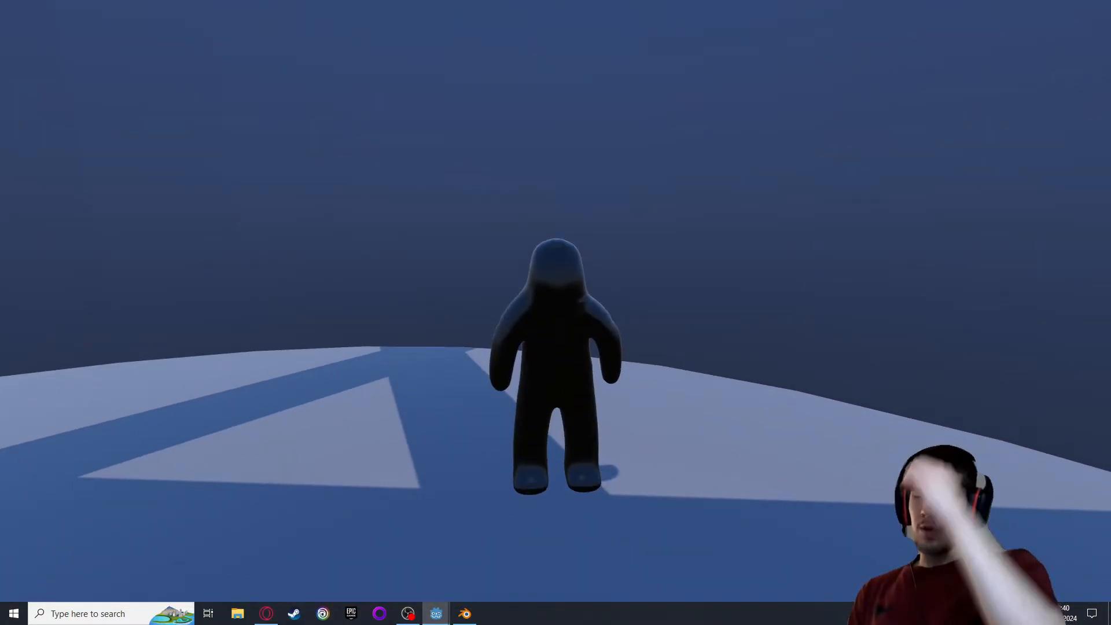
key("space")
key("w")
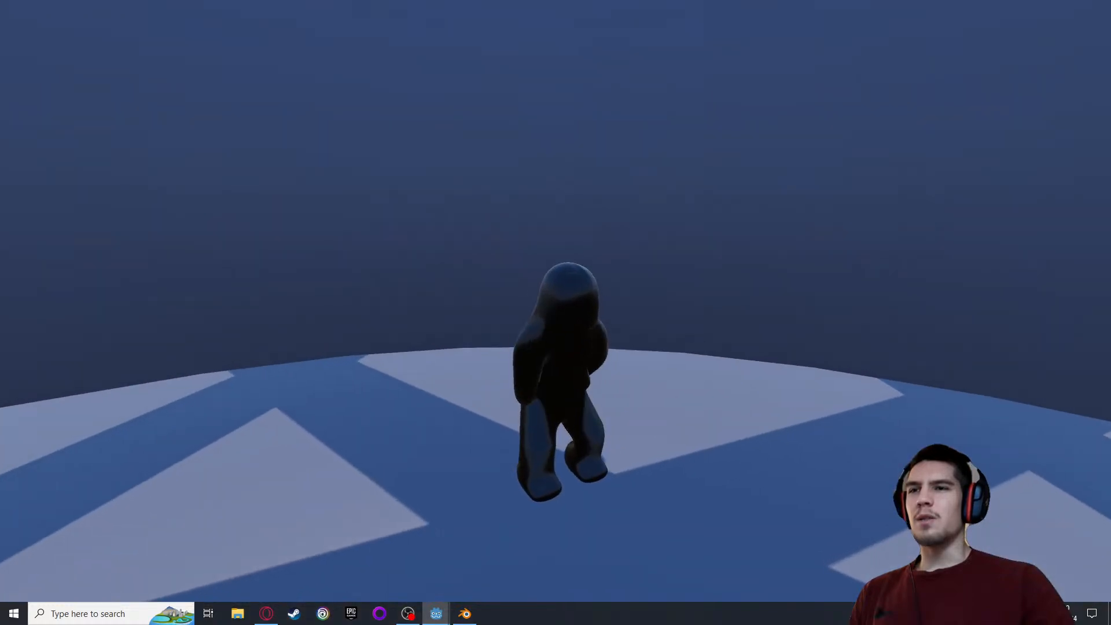
key("space")
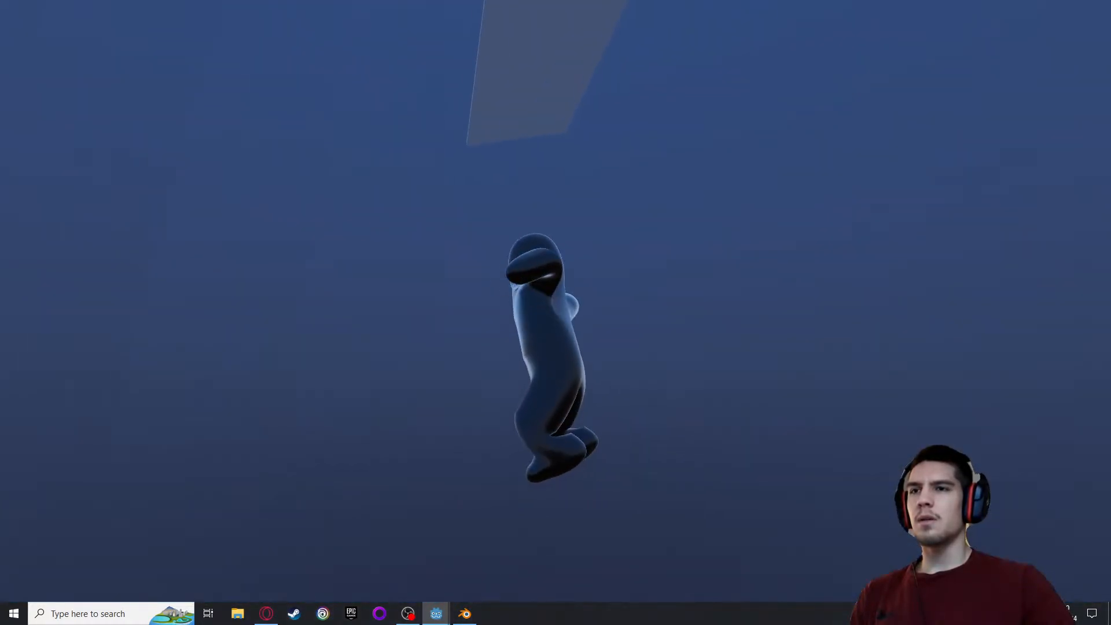
key("space")
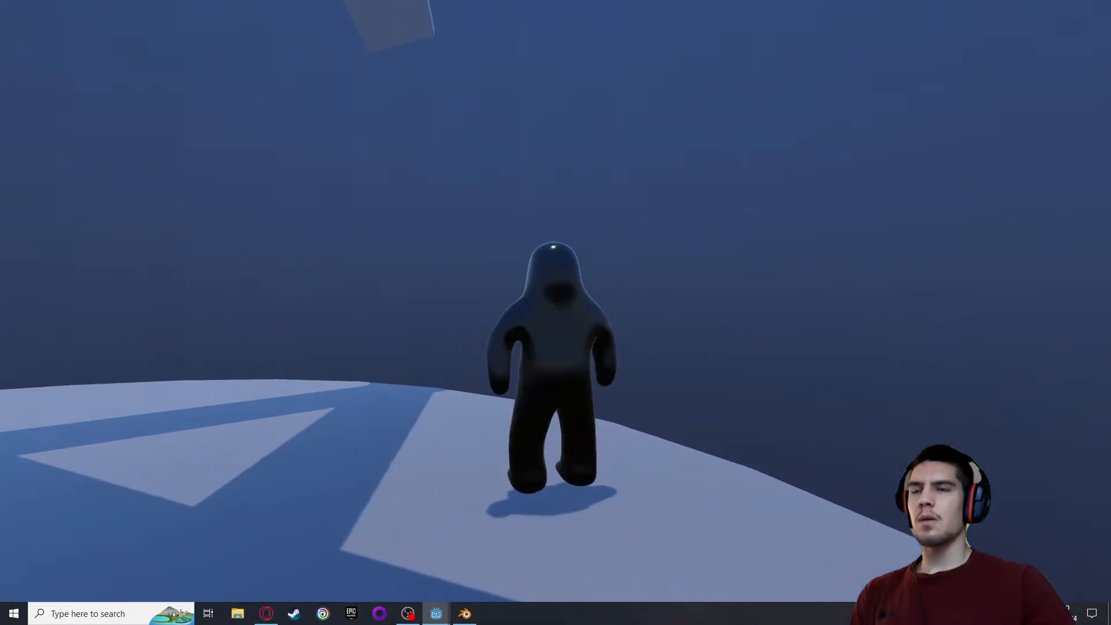
key("space")
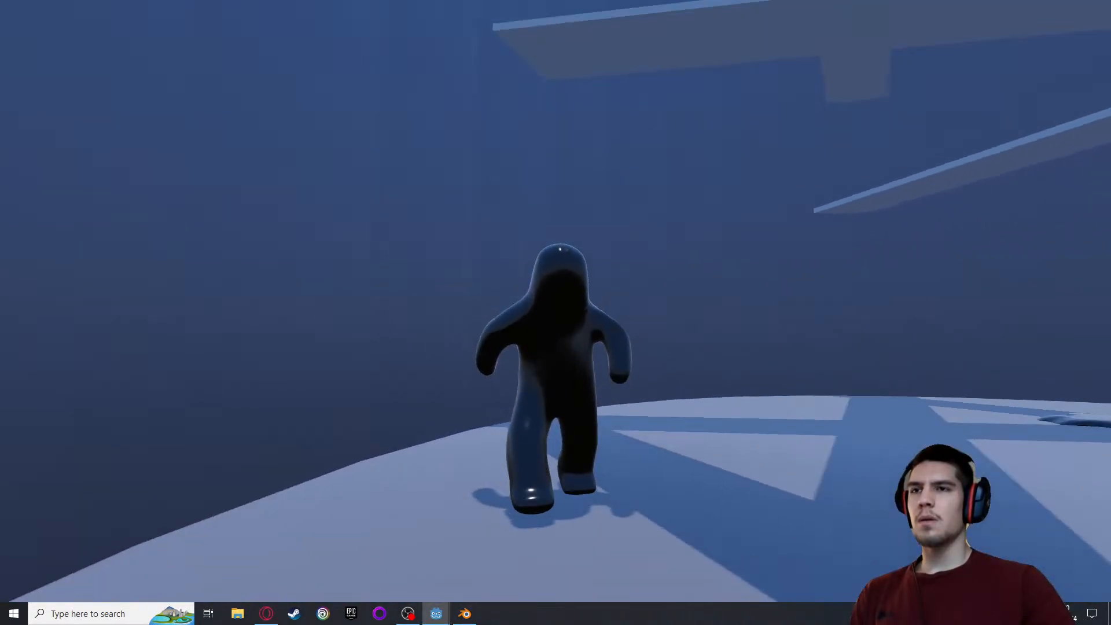
key("space")
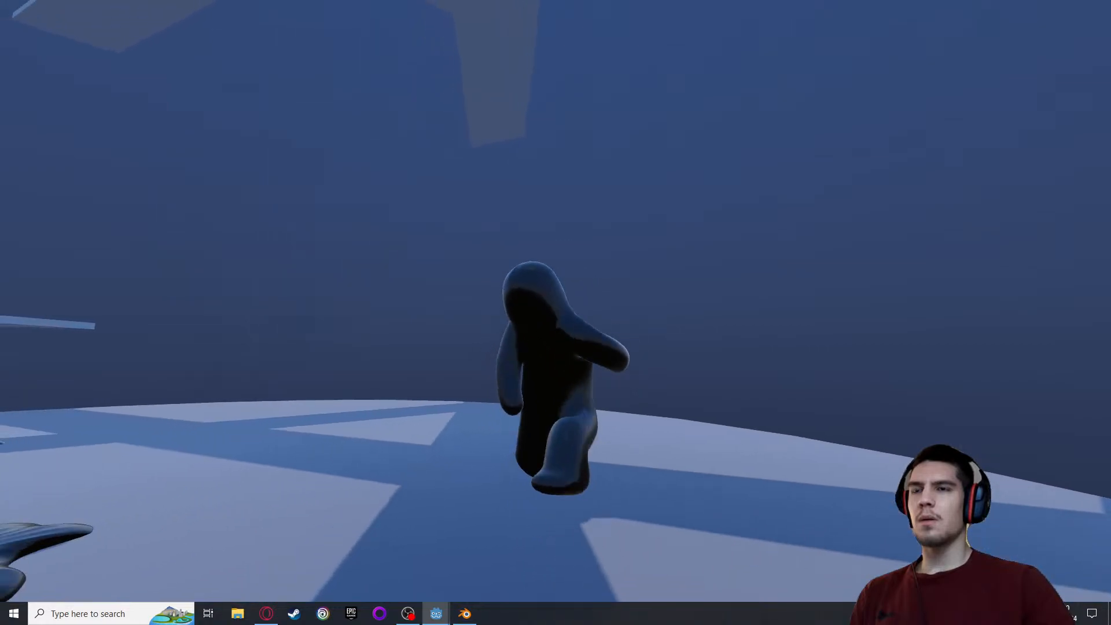
key("space")
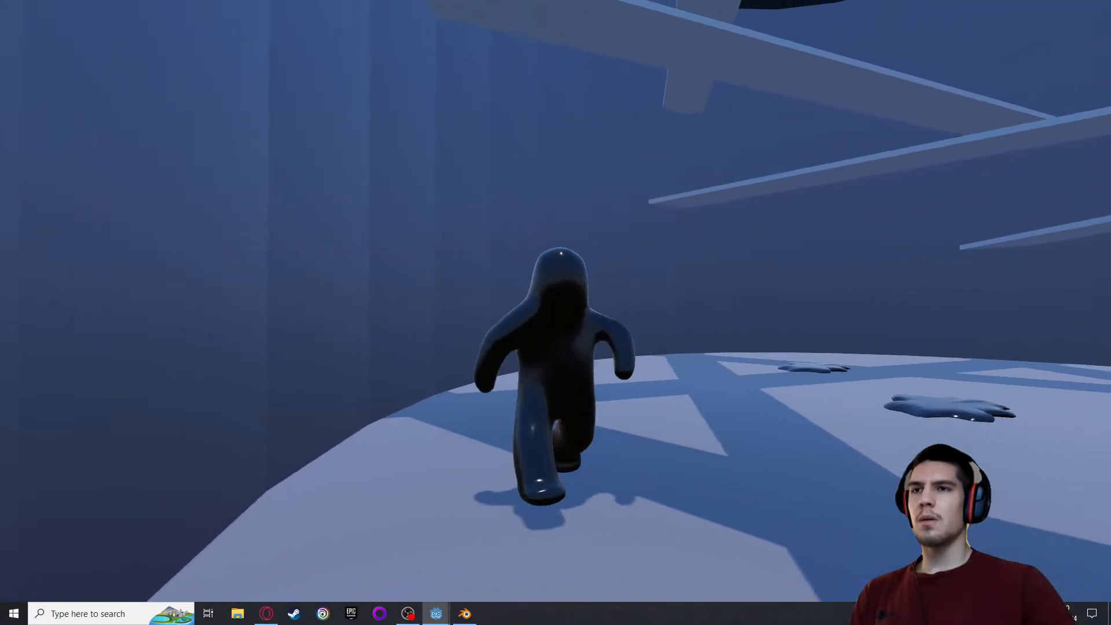
key("space")
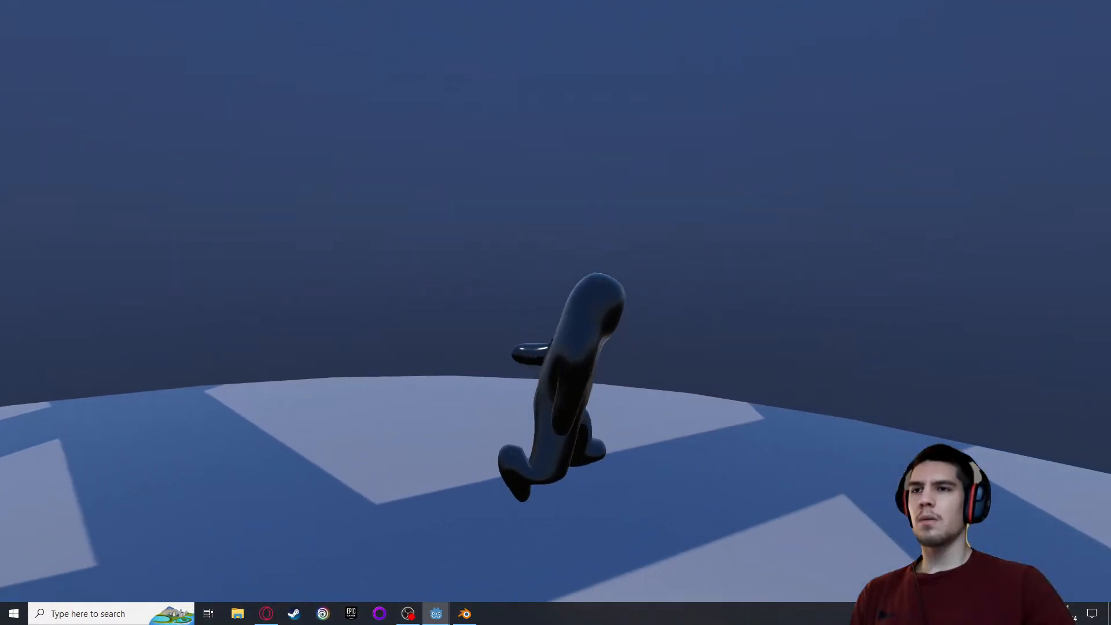
key("space")
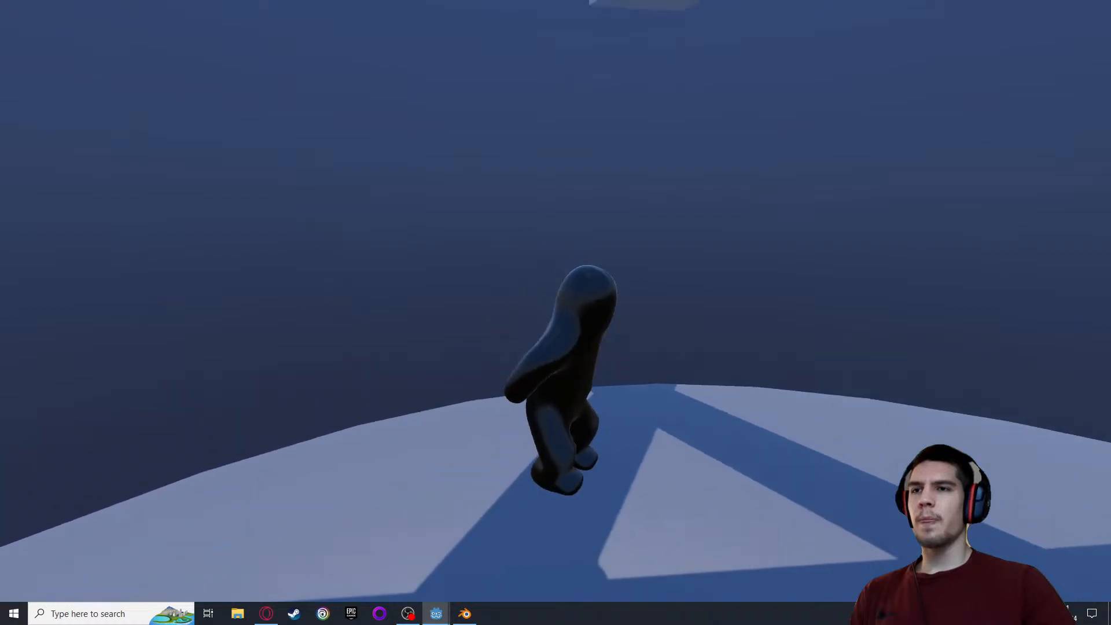
key("space")
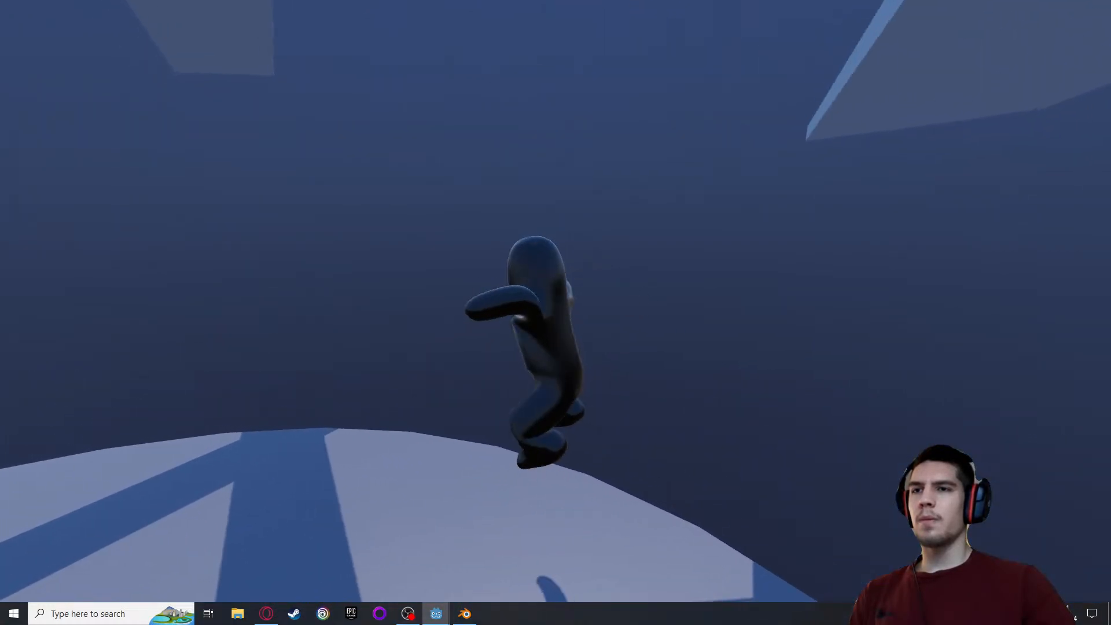
key("space")
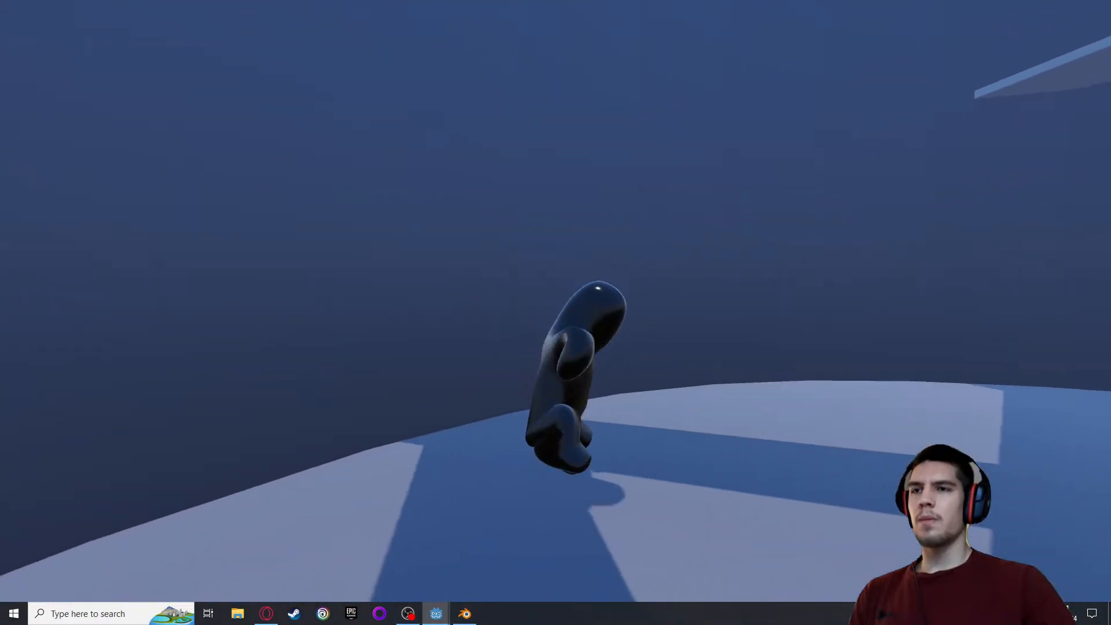
key("space")
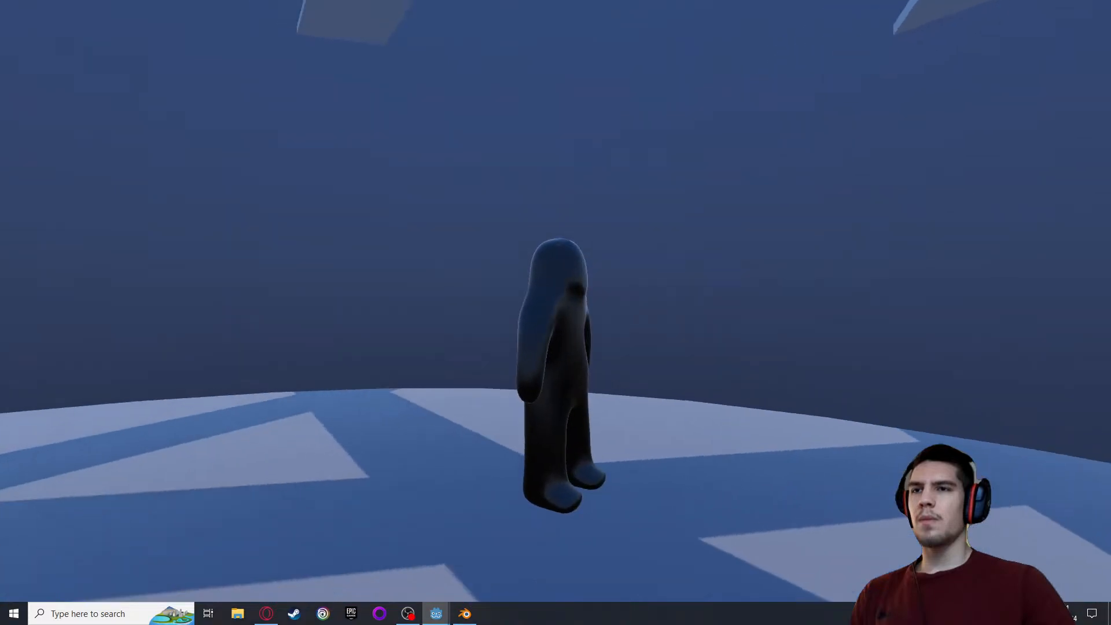
Run and jump up onto the raised planks to examine landings there, and return to the editor
key("w")
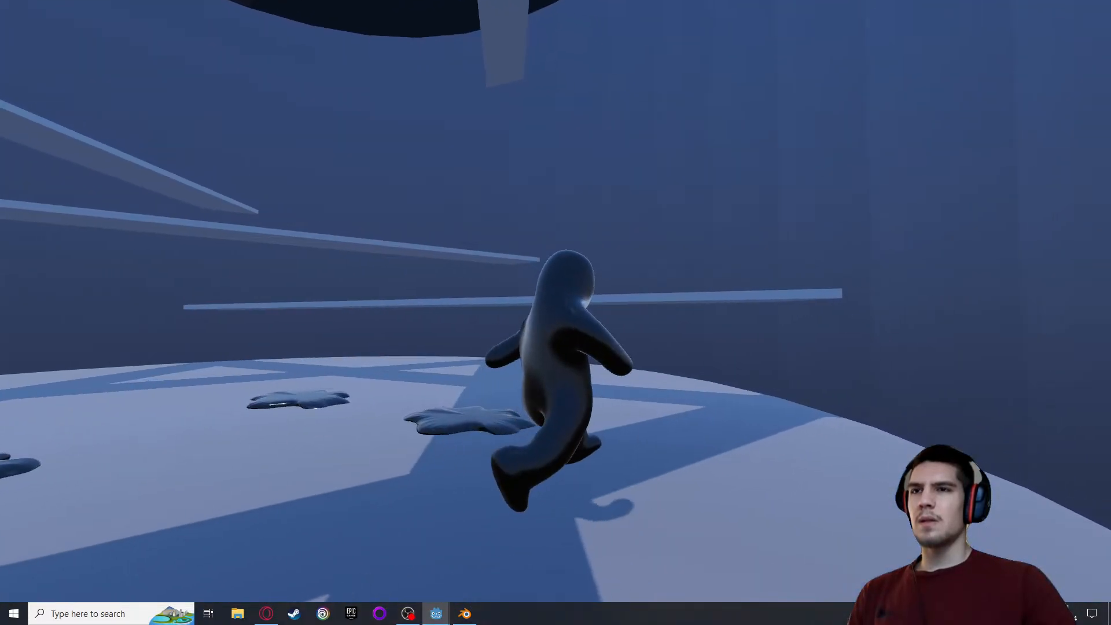
key("space")
key("space")
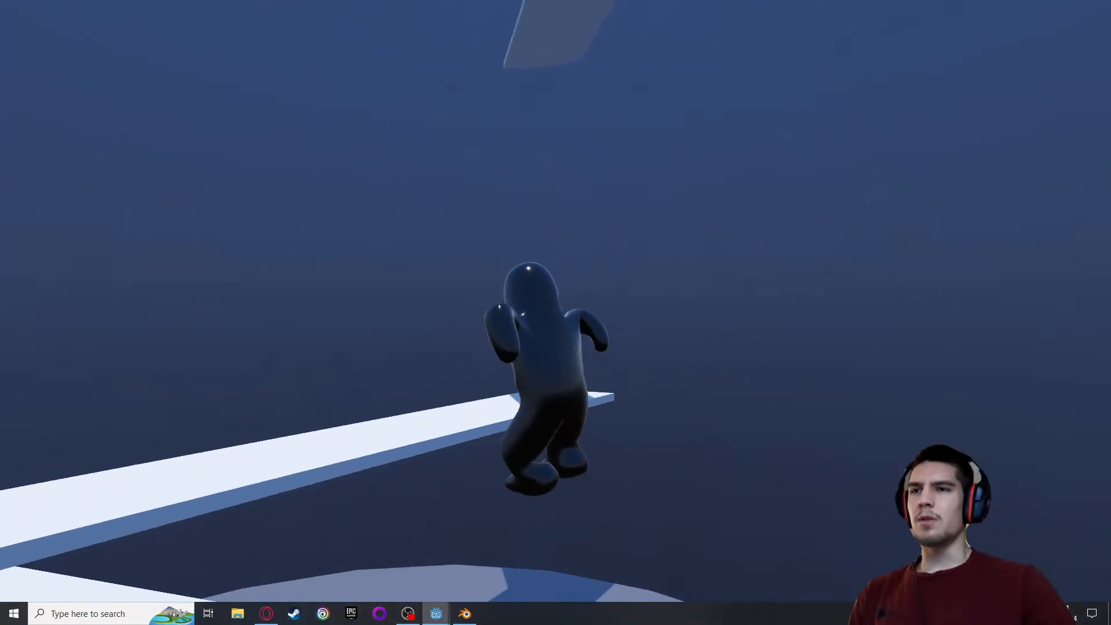
key("space")
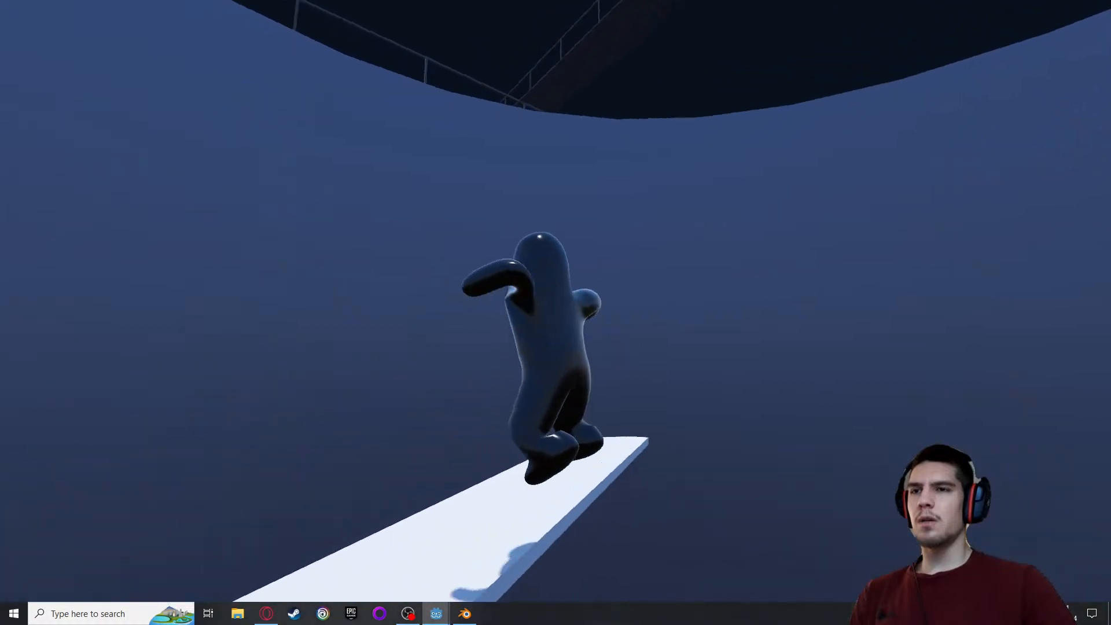
key("space")
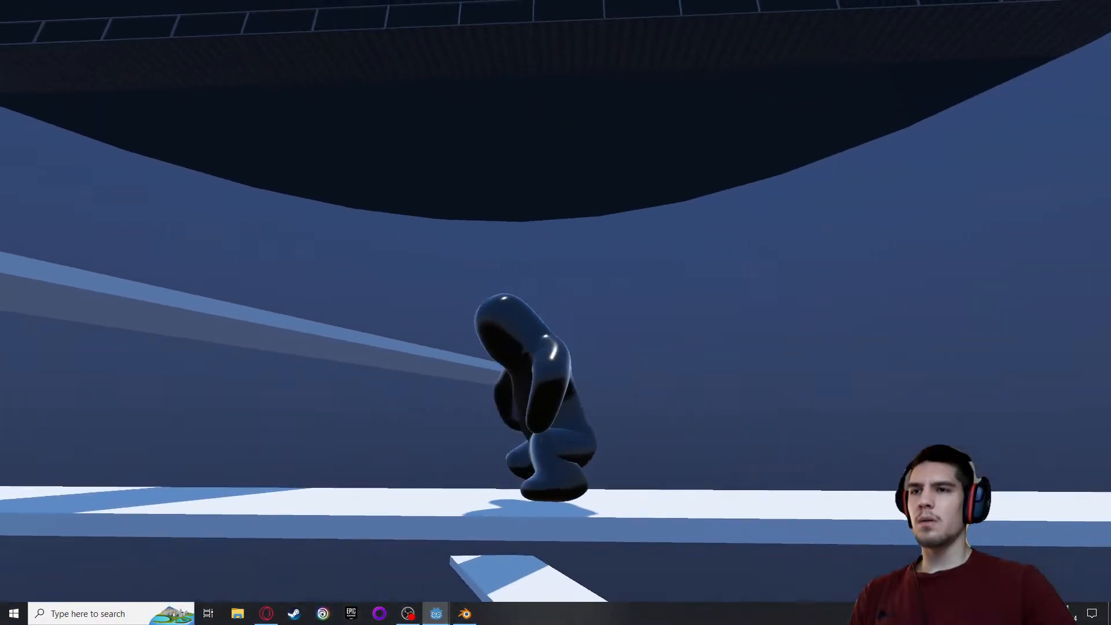
key("Escape")
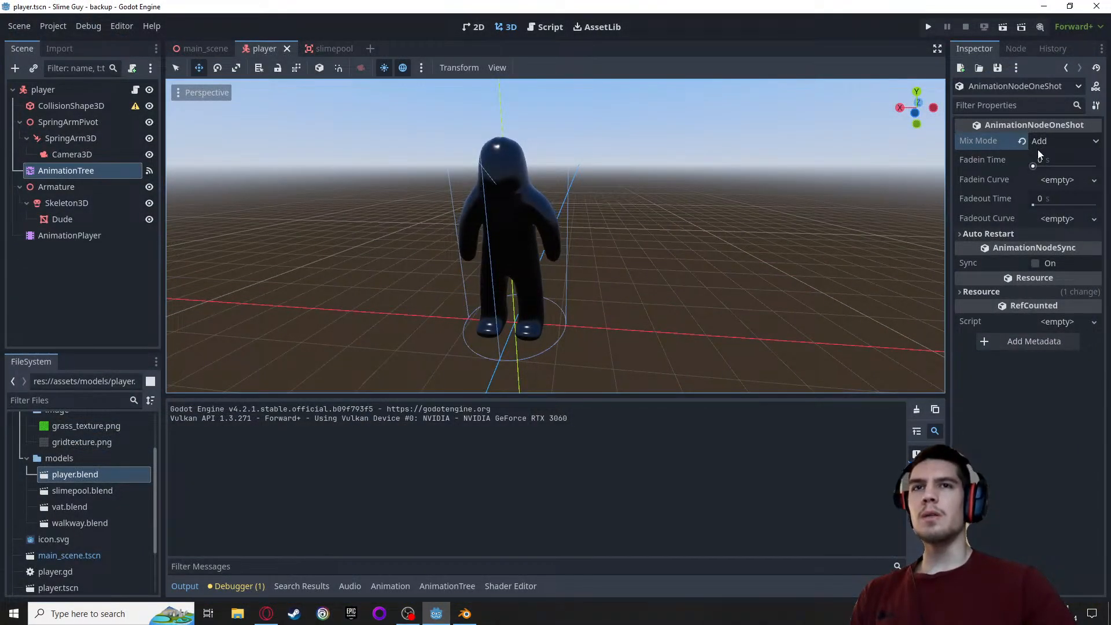
Set the LandingShot OneShot node's Mix Mode back to Blend and save the player scene
left_click(1043, 158)
key("ctrl+s")
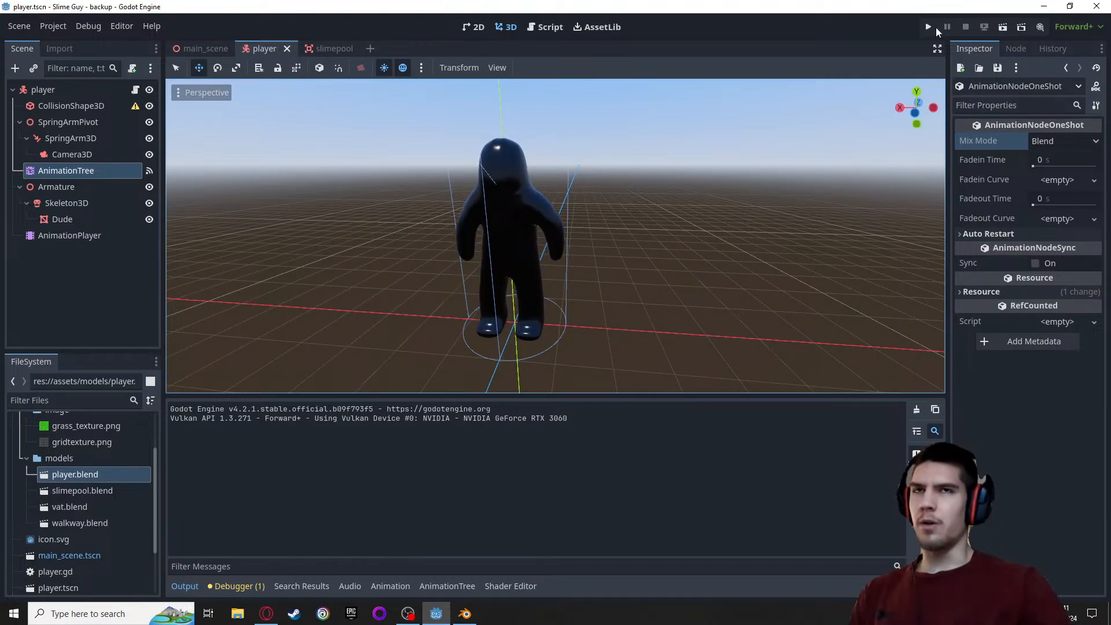
Rerun the game and jump while running in different directions to examine landings with the Blend mix mode
key("F5")
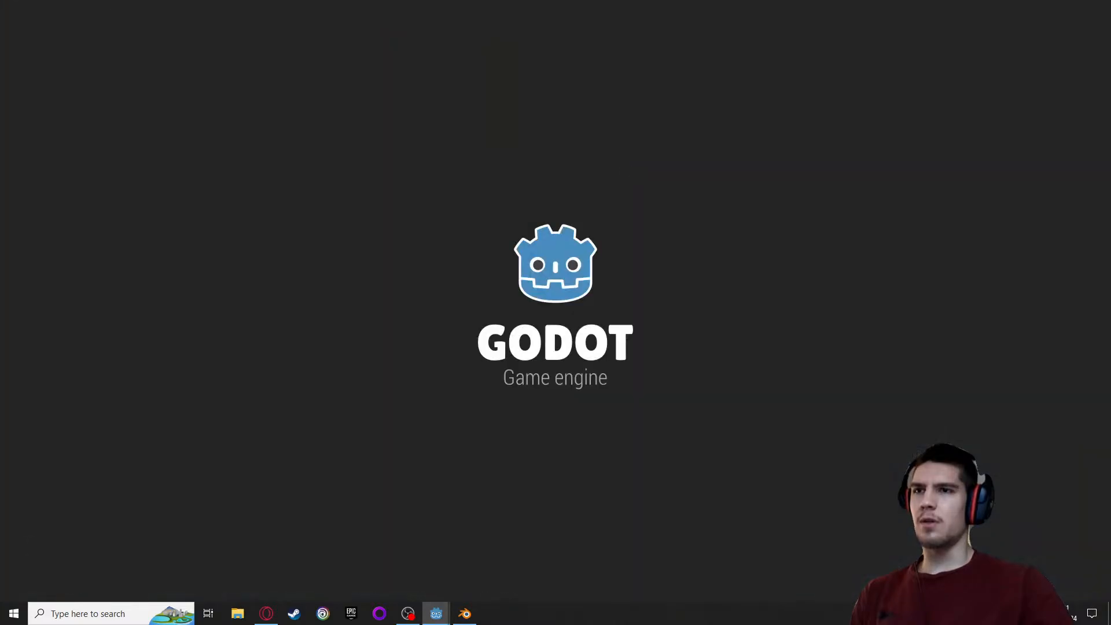
key("w")
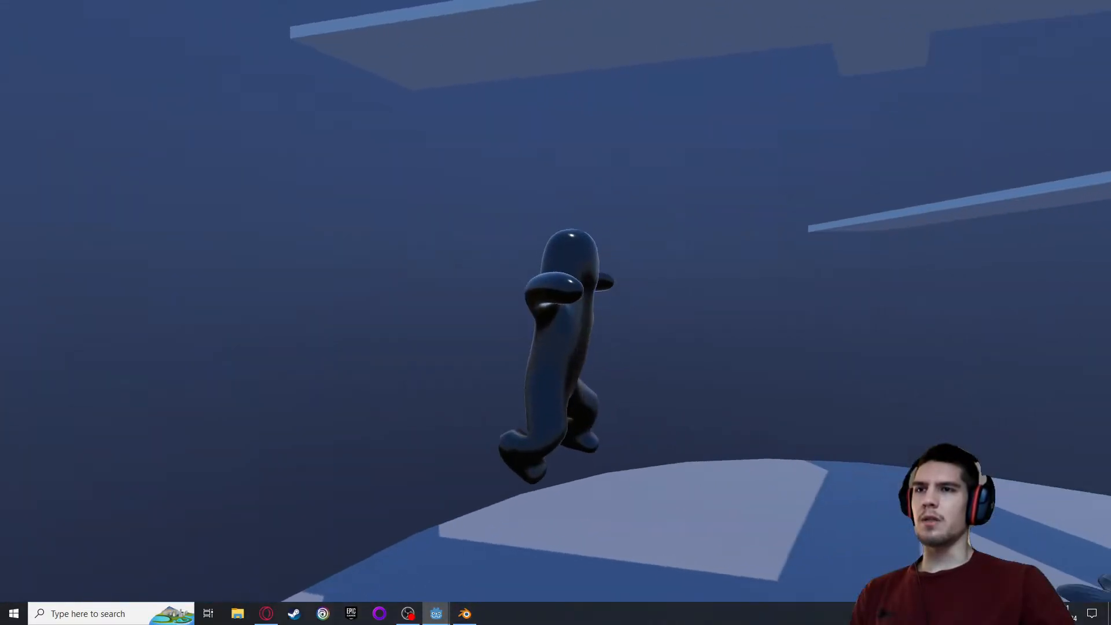
key("w")
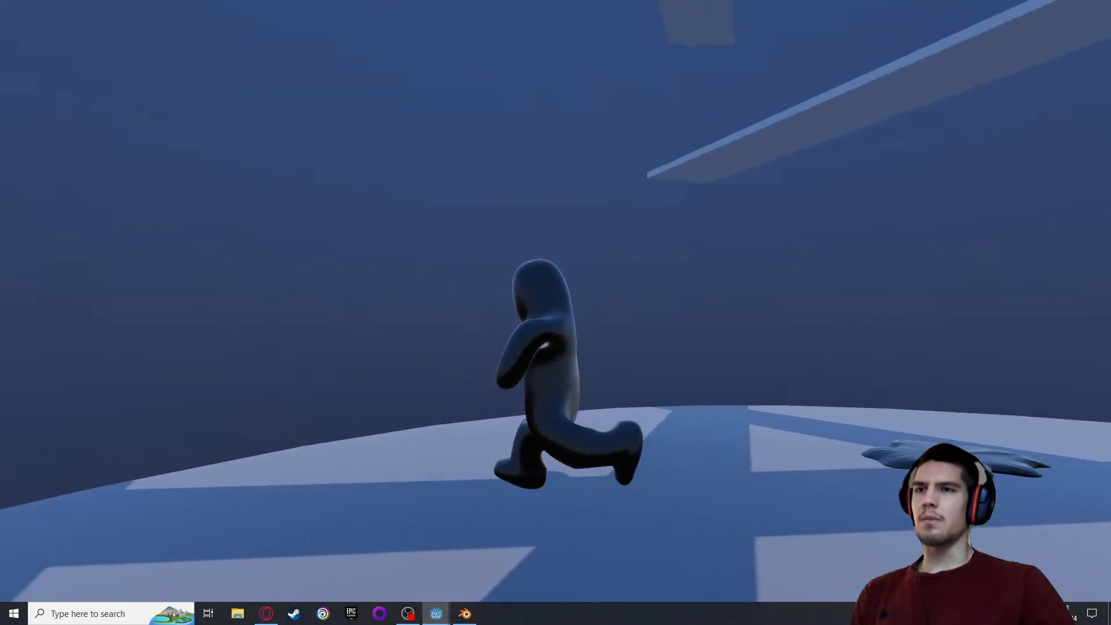
key("space")
key("d")
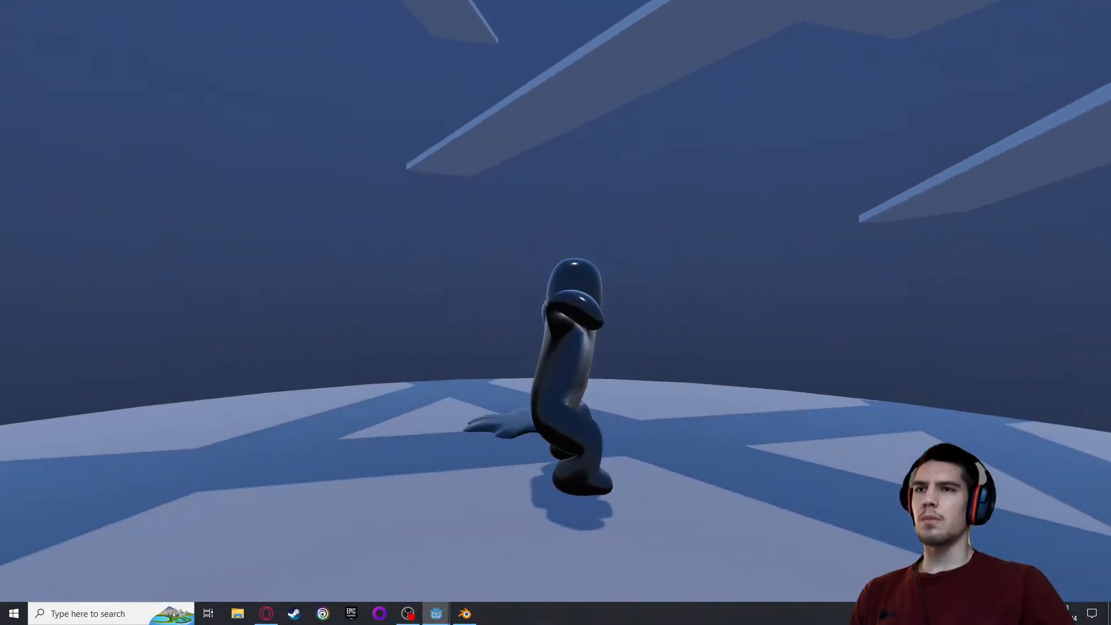
key("a")
key("space")
key("w")
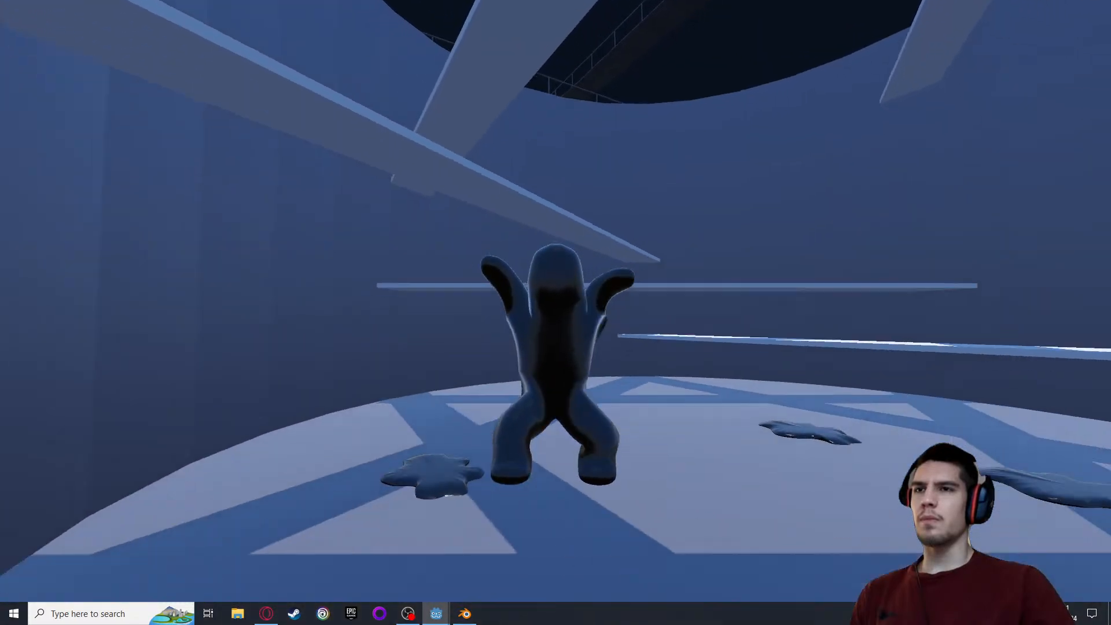
key("space")
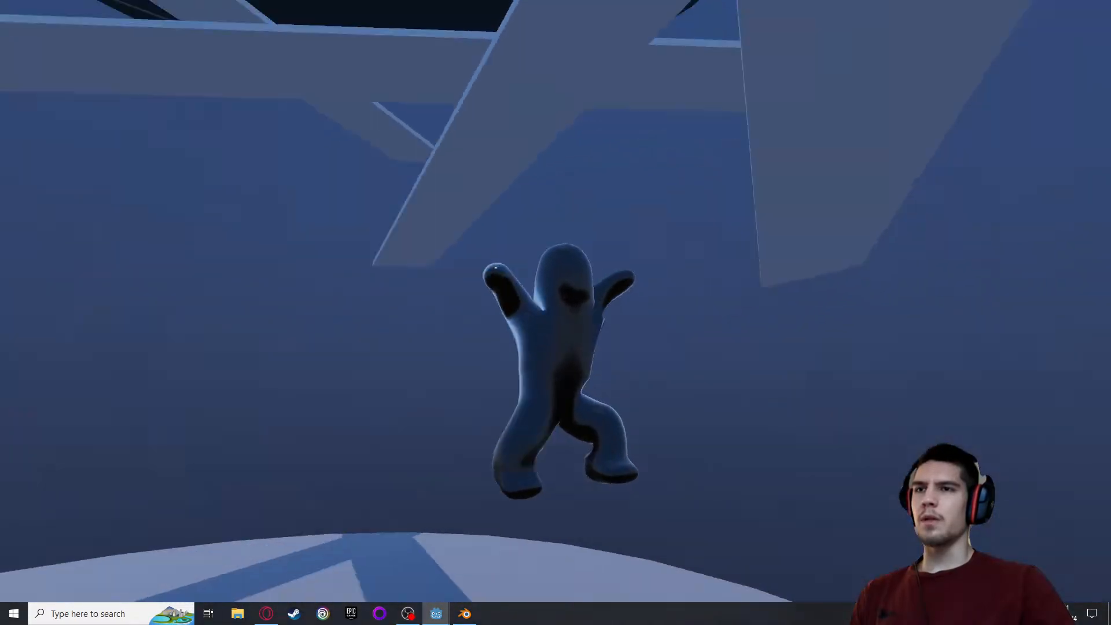
key("w")
key("a")
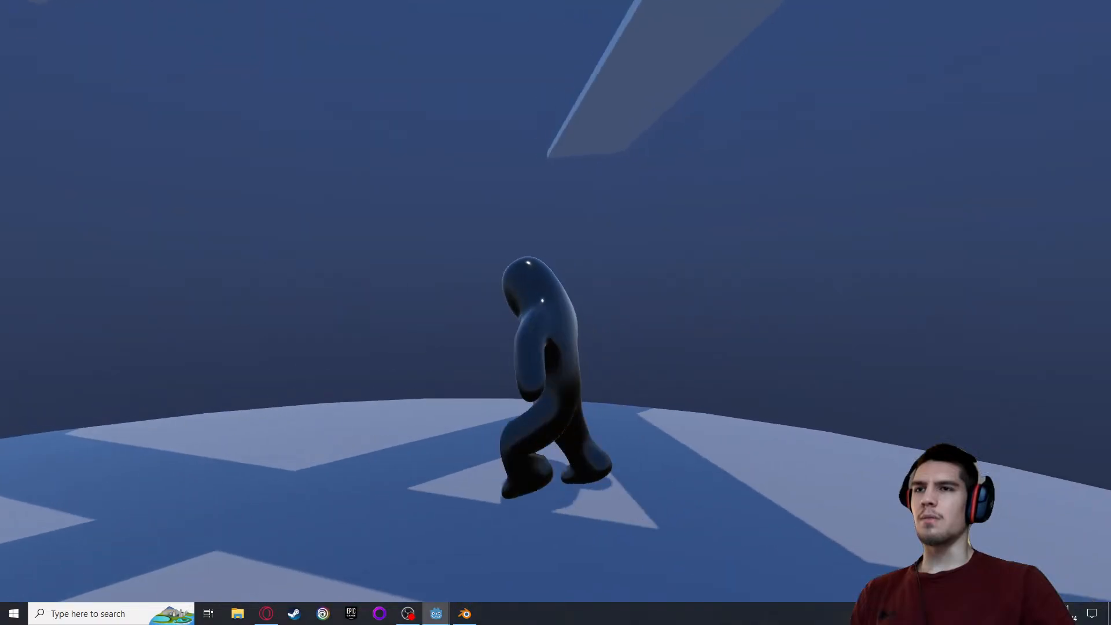
key("space")
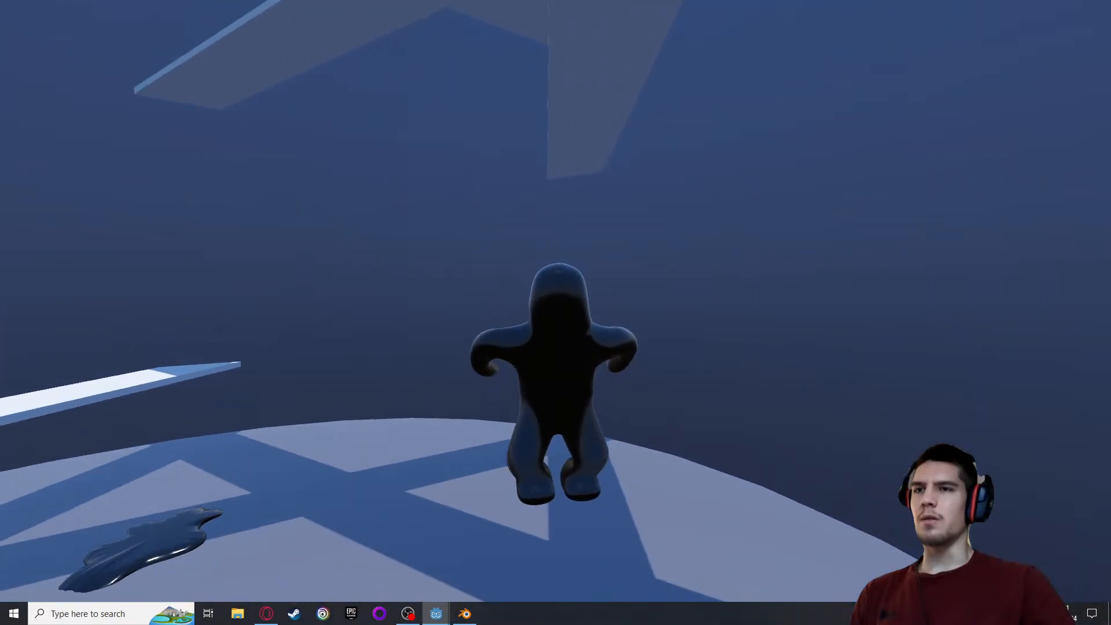
key("w")
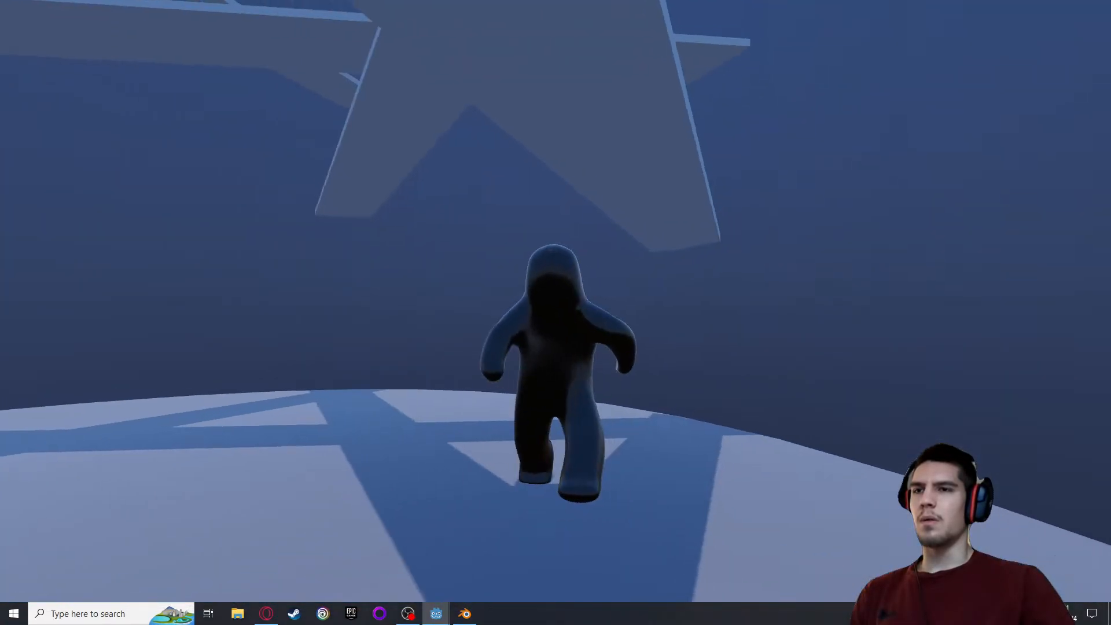
key("space")
key("w")
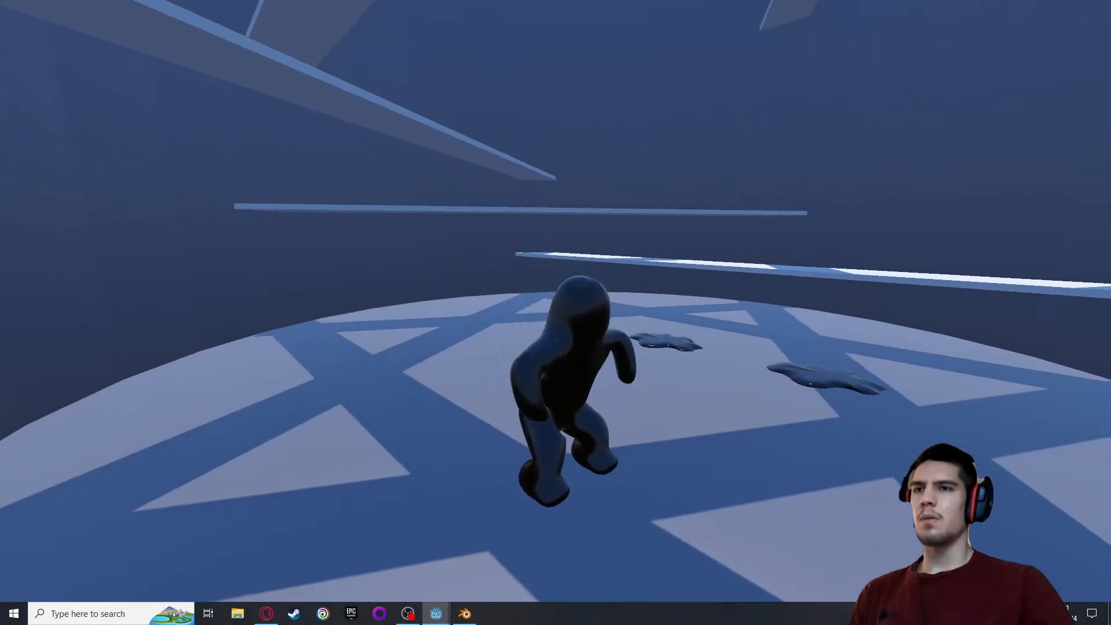
Jump repeatedly on the spot with the player to examine standing landings with the Blend mix mode
key("space")
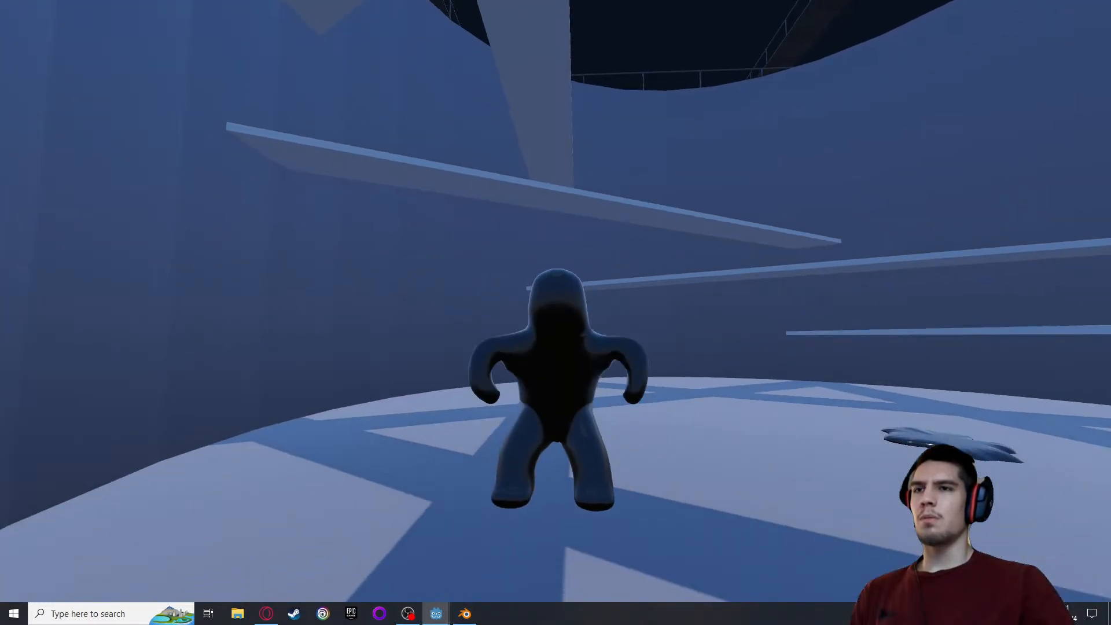
key("space")
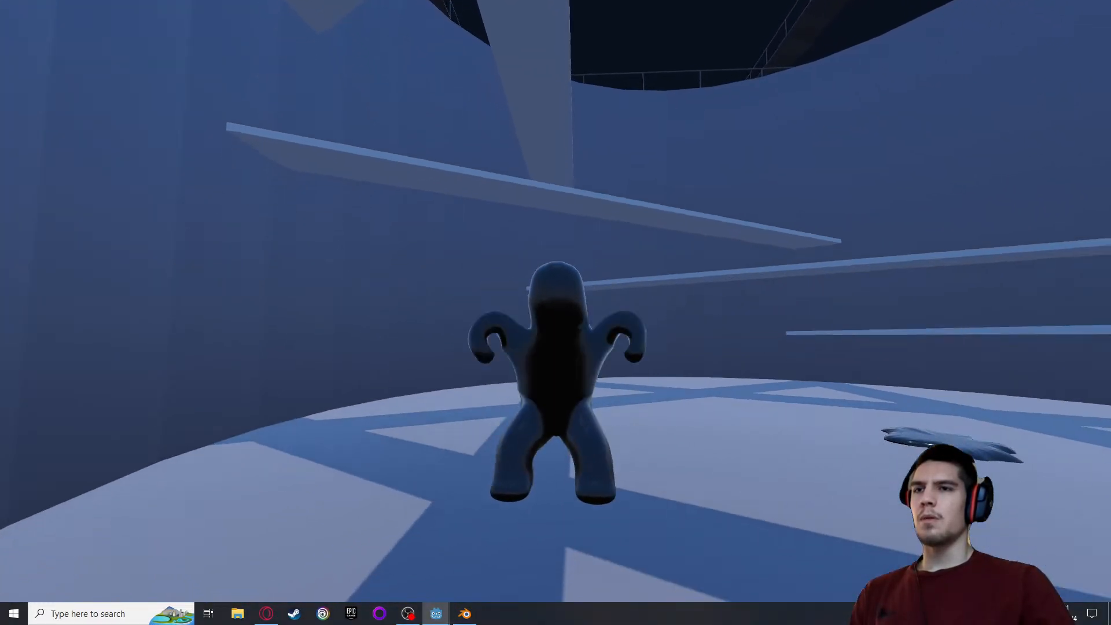
key("space")
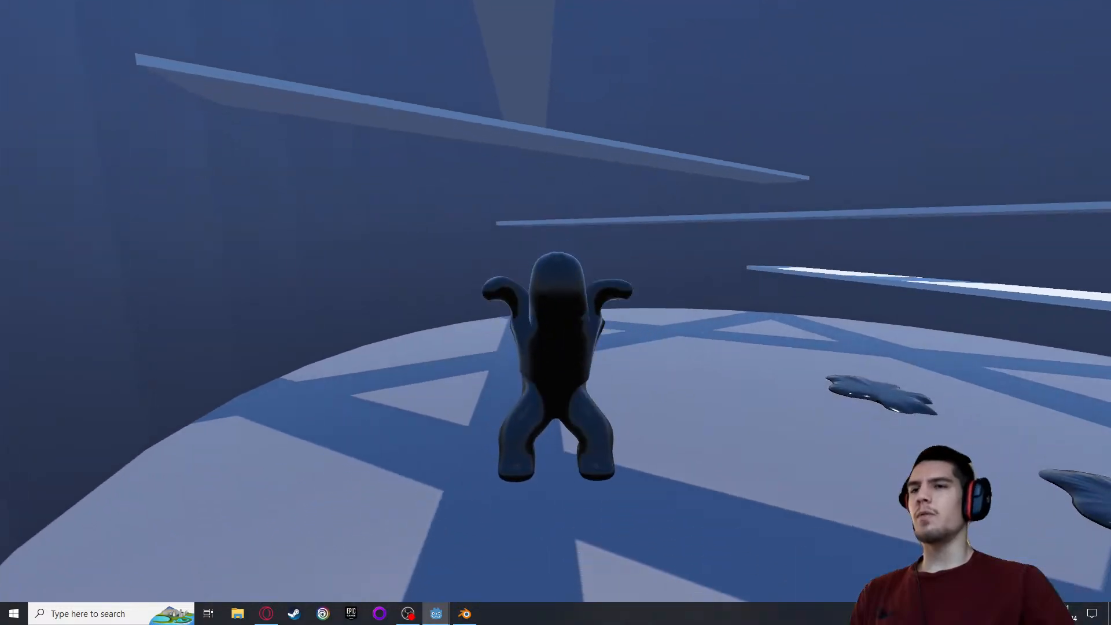
key("w")
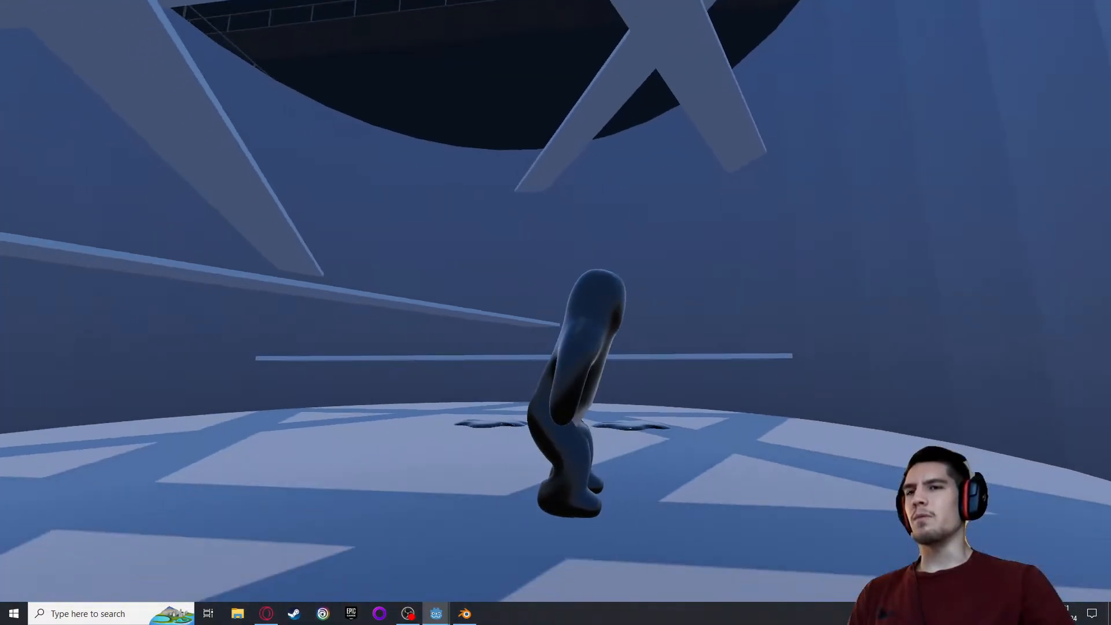
key("space")
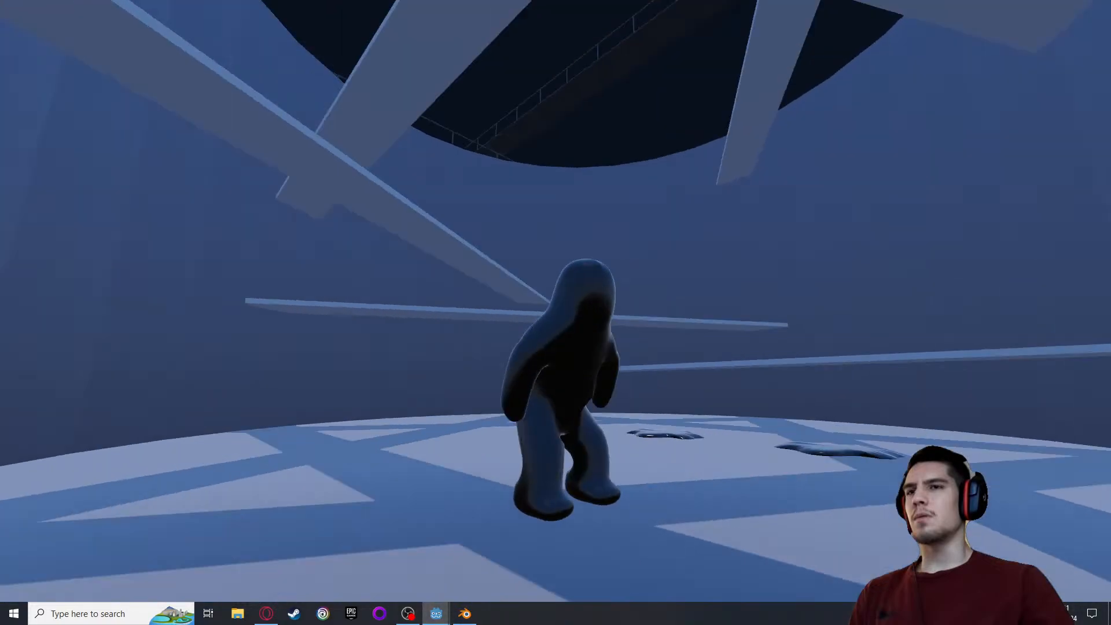
Jump while moving sideways and backwards to examine how Blend landings interrupt the run animation
key("d")
key("space")
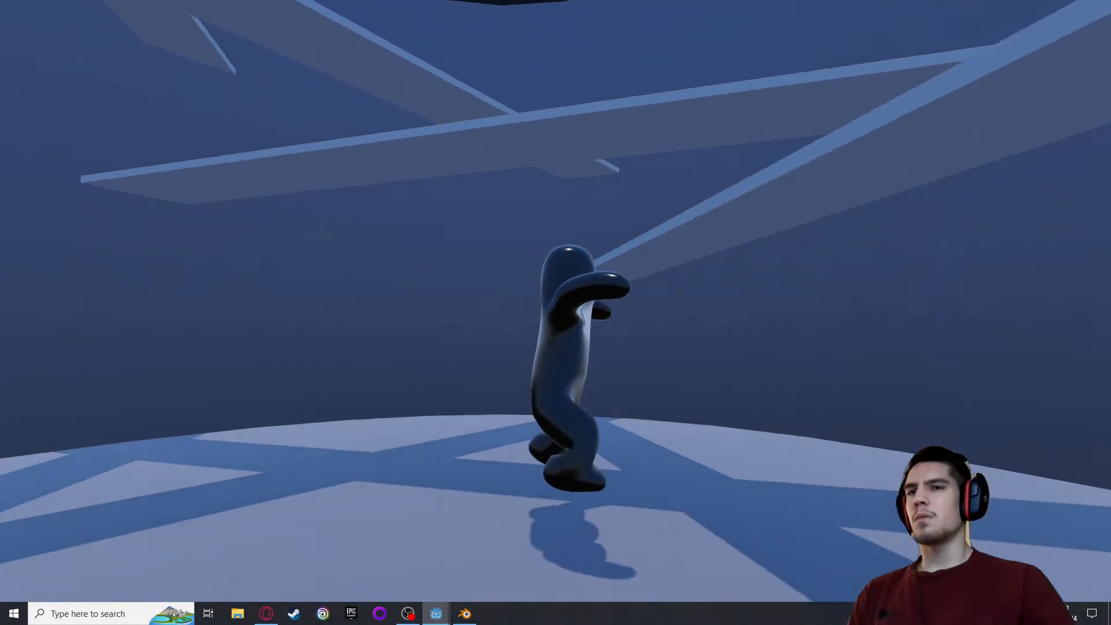
key("space")
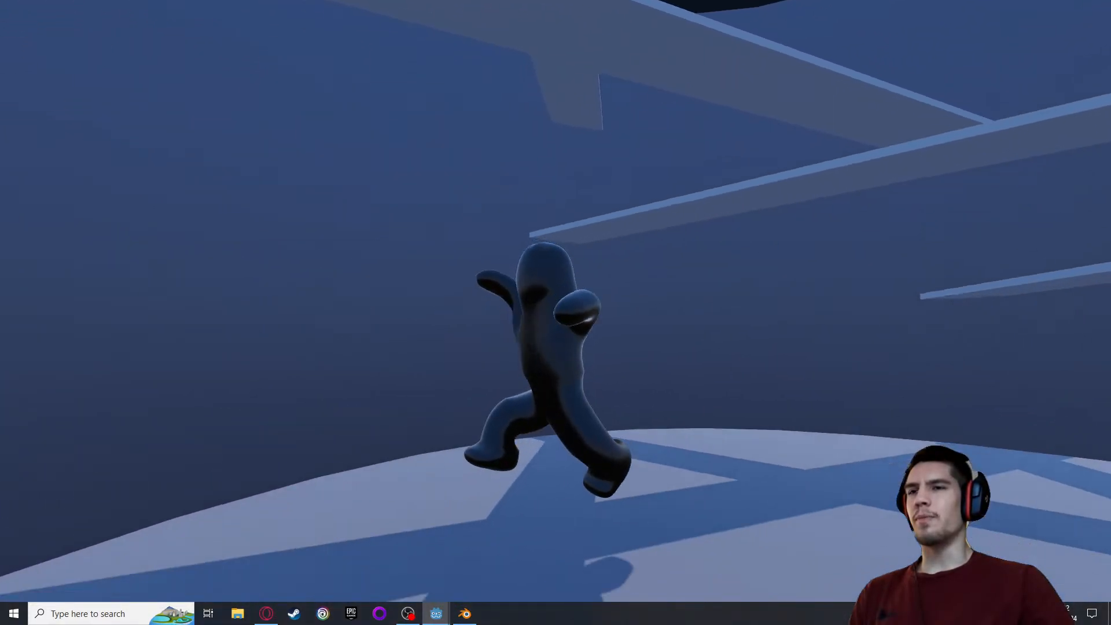
key("space")
key("a")
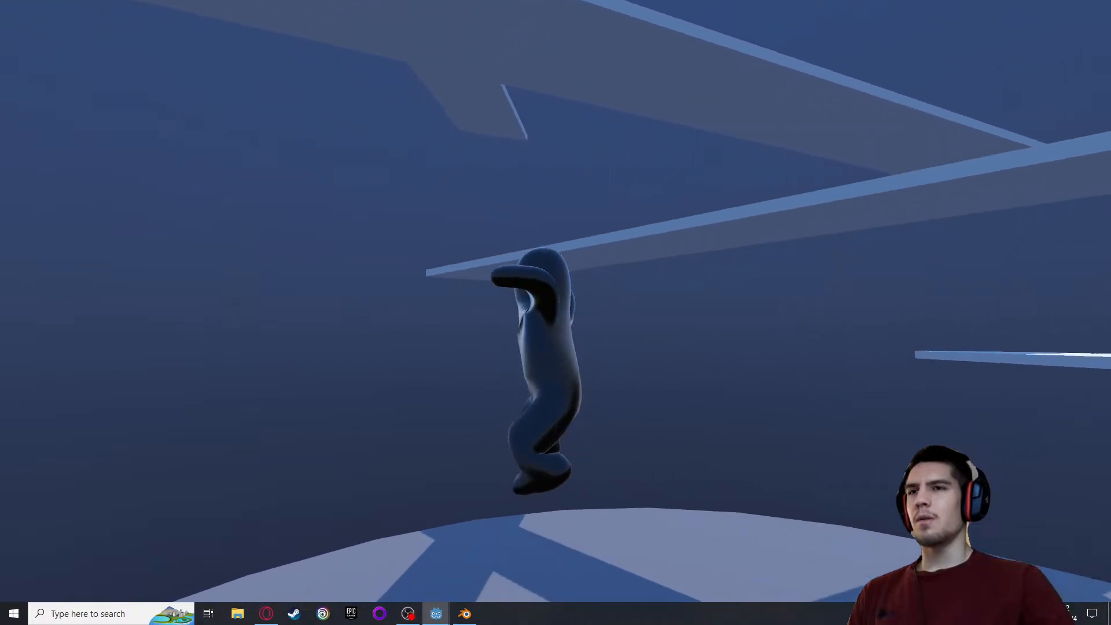
key("space")
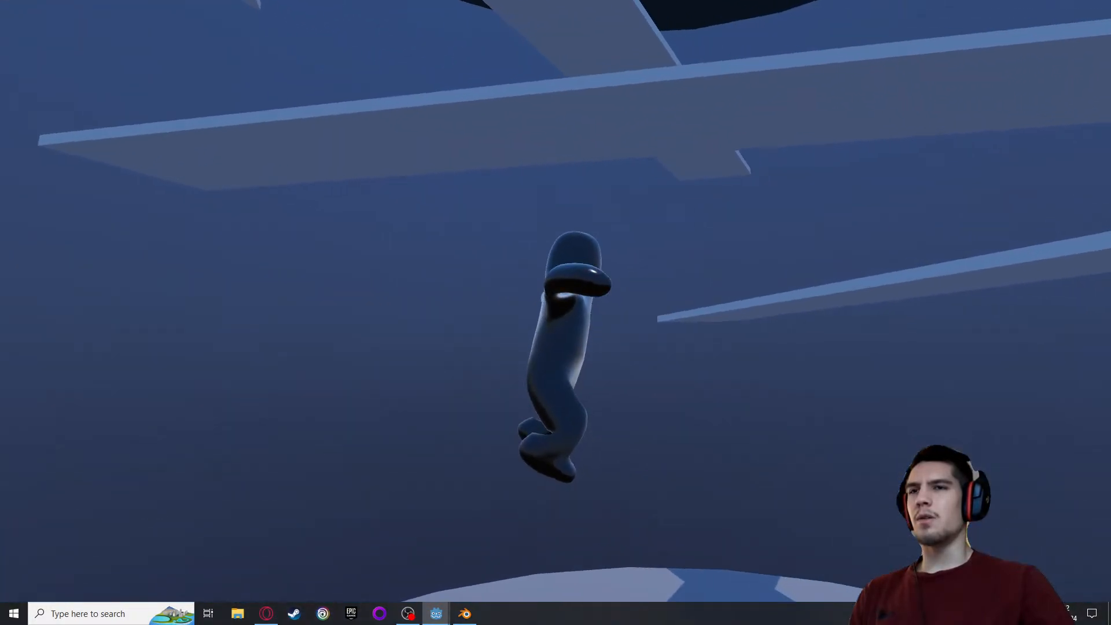
key("s")
key("a")
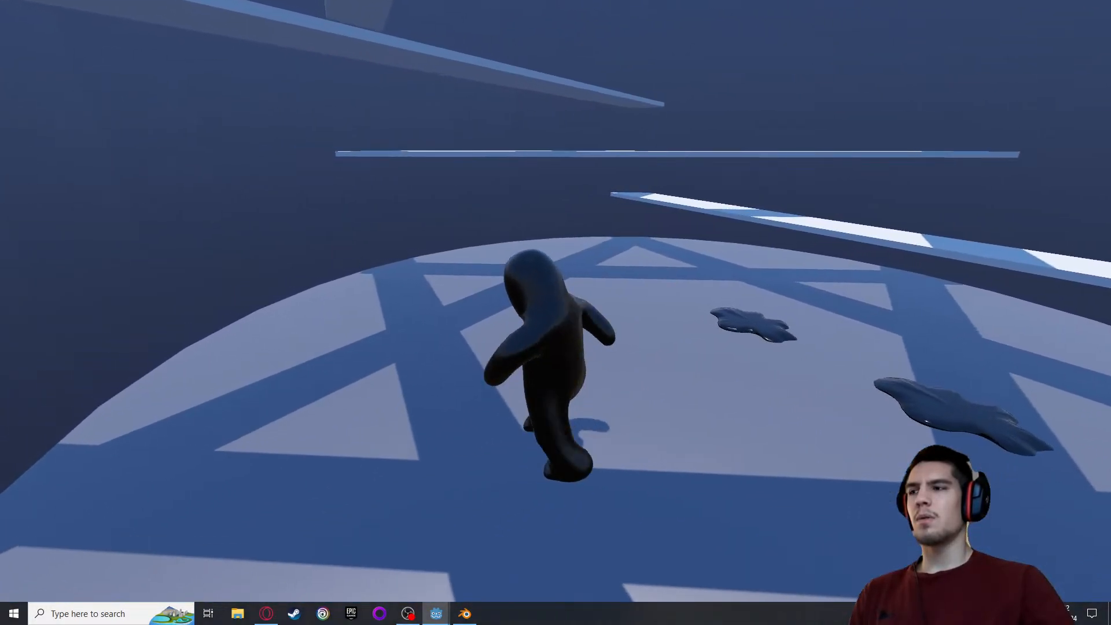
Run forward across the floor with one more jump to examine the landing, and return to the editor
key("w")
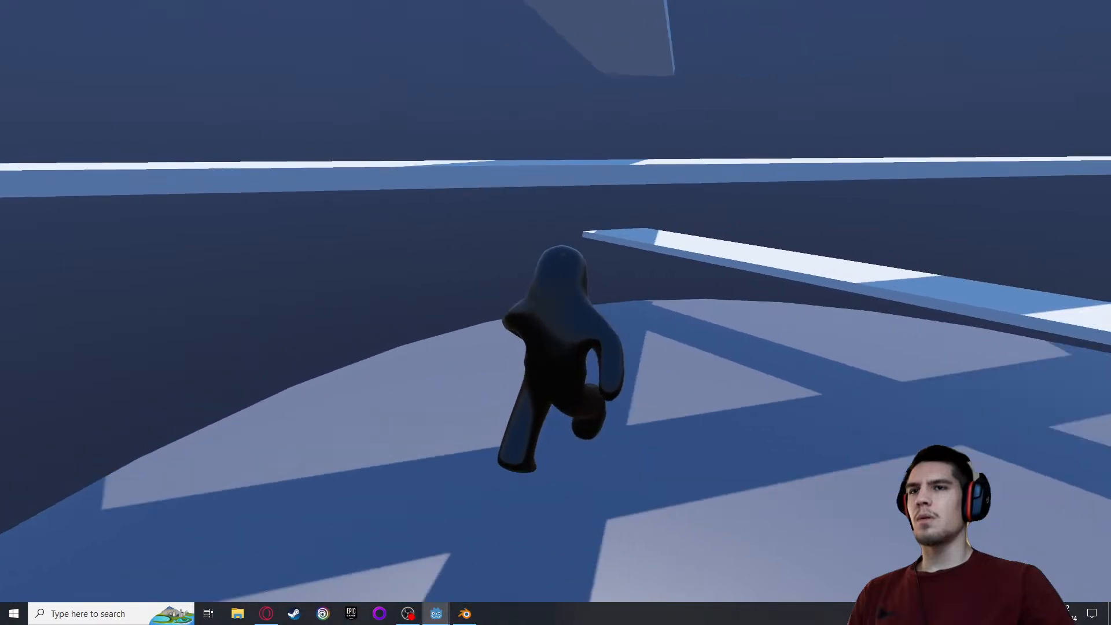
key("space")
key("w")
key("d")
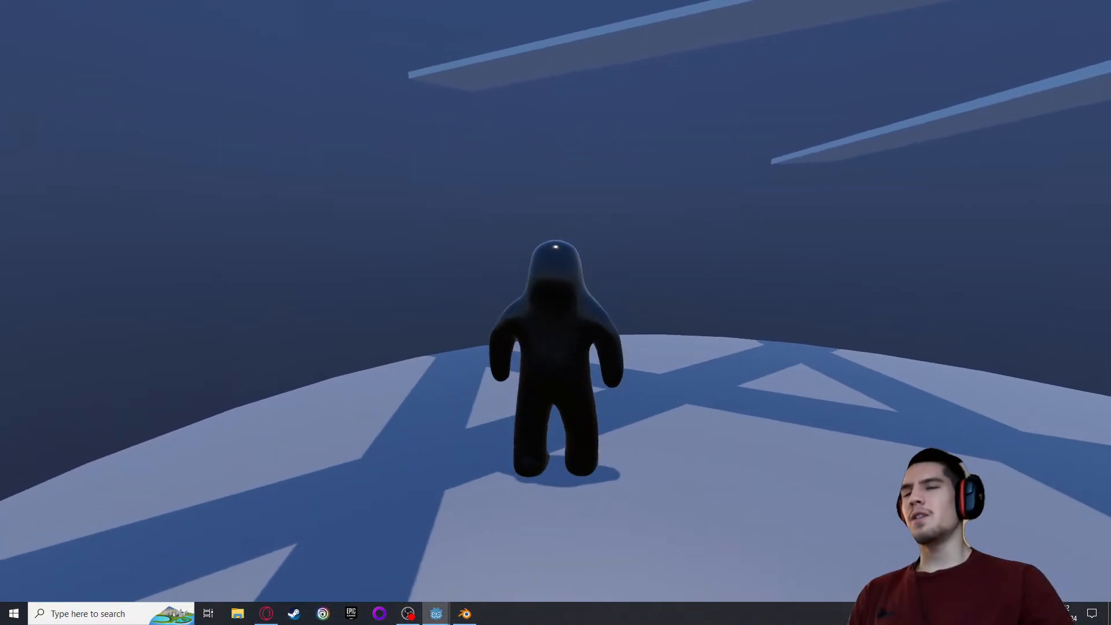
key("d")
key("Escape")
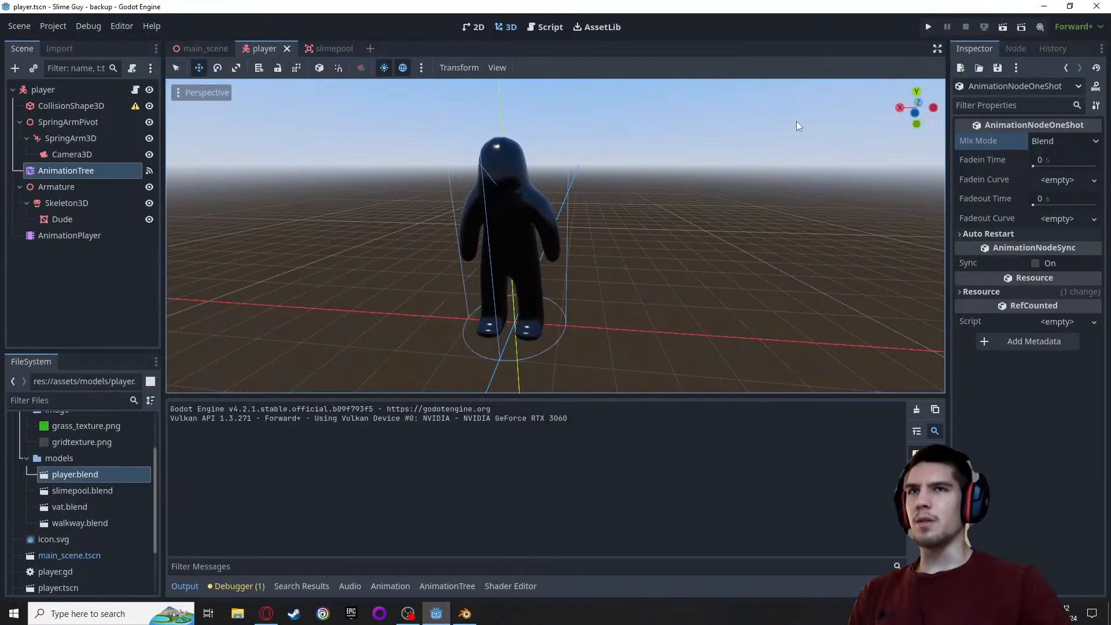
Rerun the game and move the player around the slime pools without jumping to examine its poses and movement
left_click(933, 27)
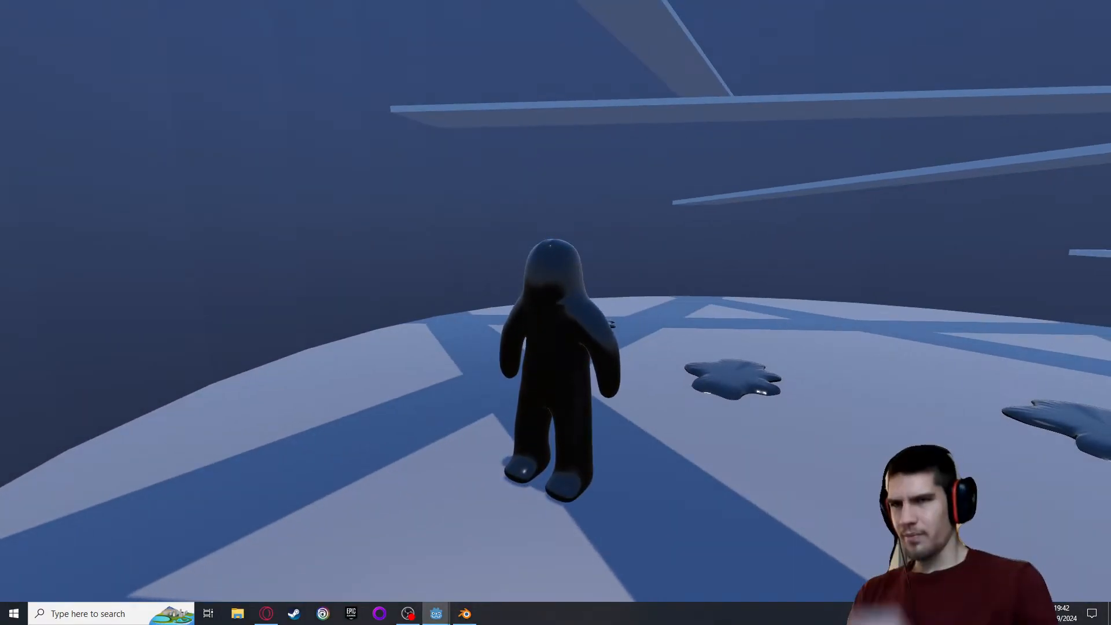
key("w")
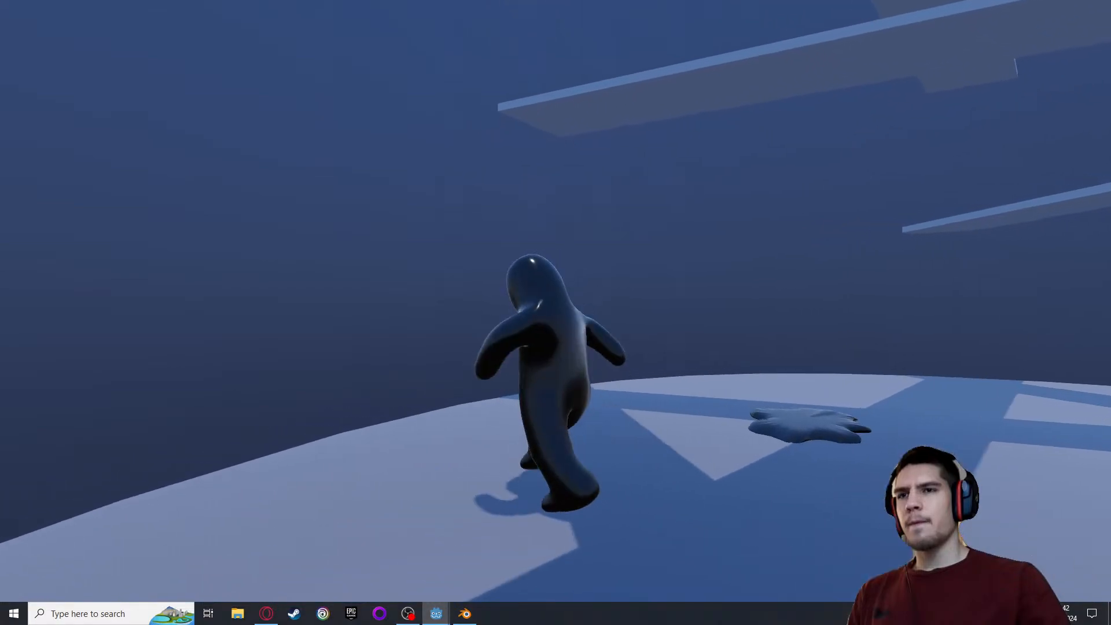
key("a")
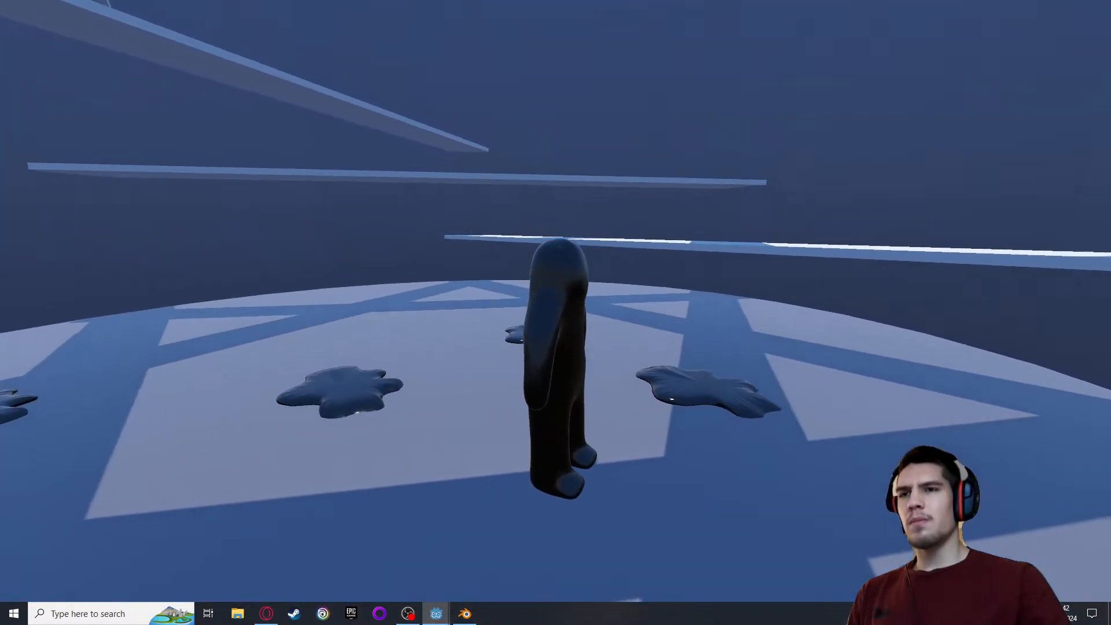
key("s")
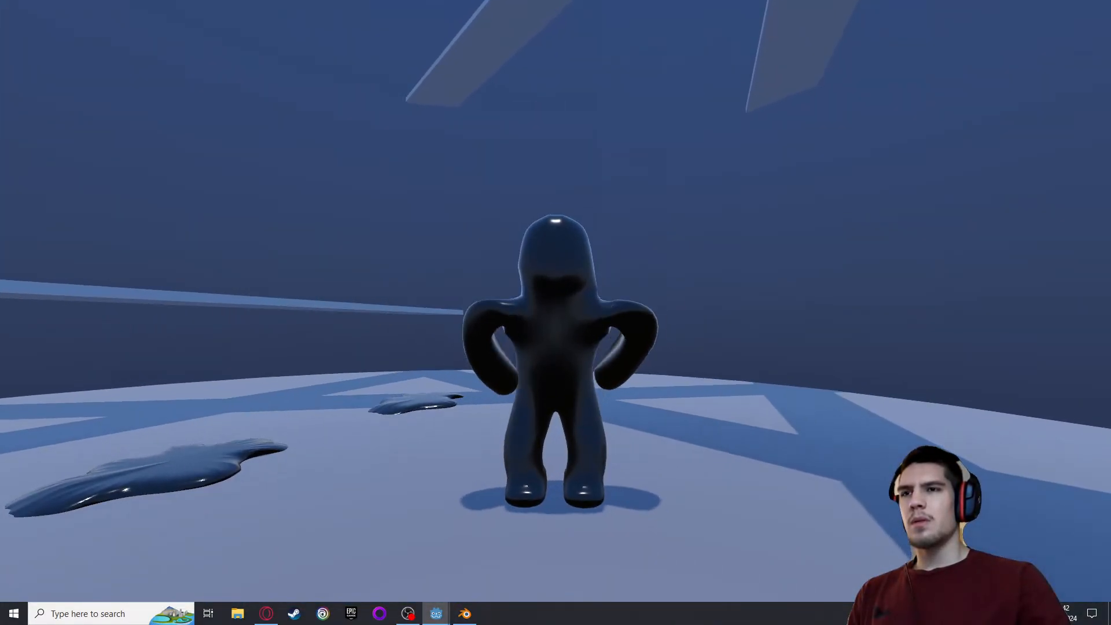
key("w")
key("d")
key("s")
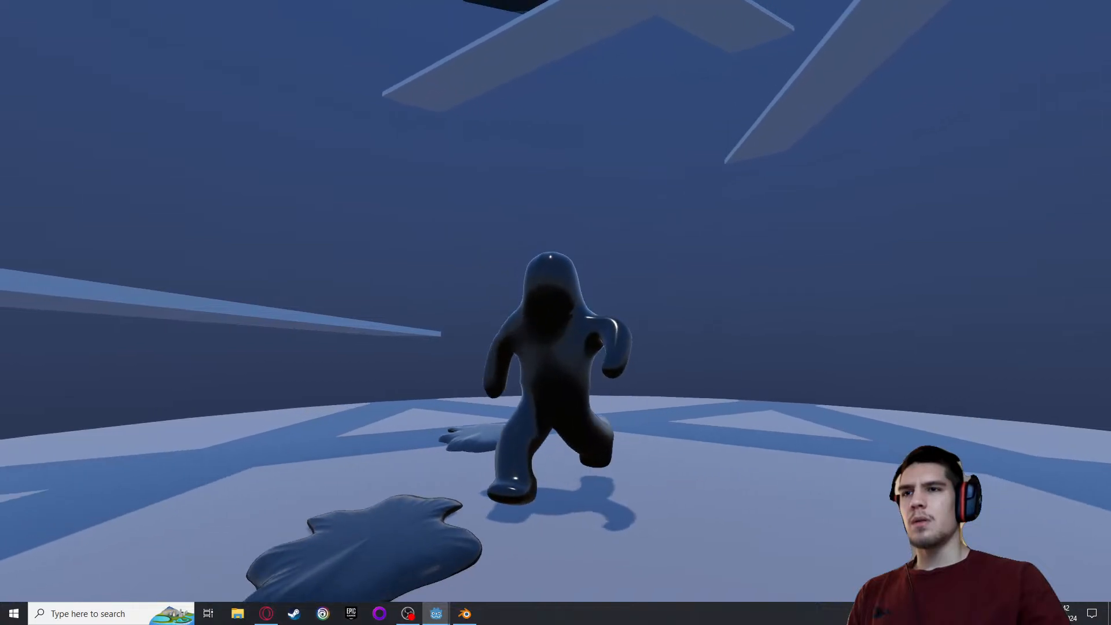
Keep running in changing directions to examine the player's arms and body during the run, and return to the editor
key("d")
key("s")
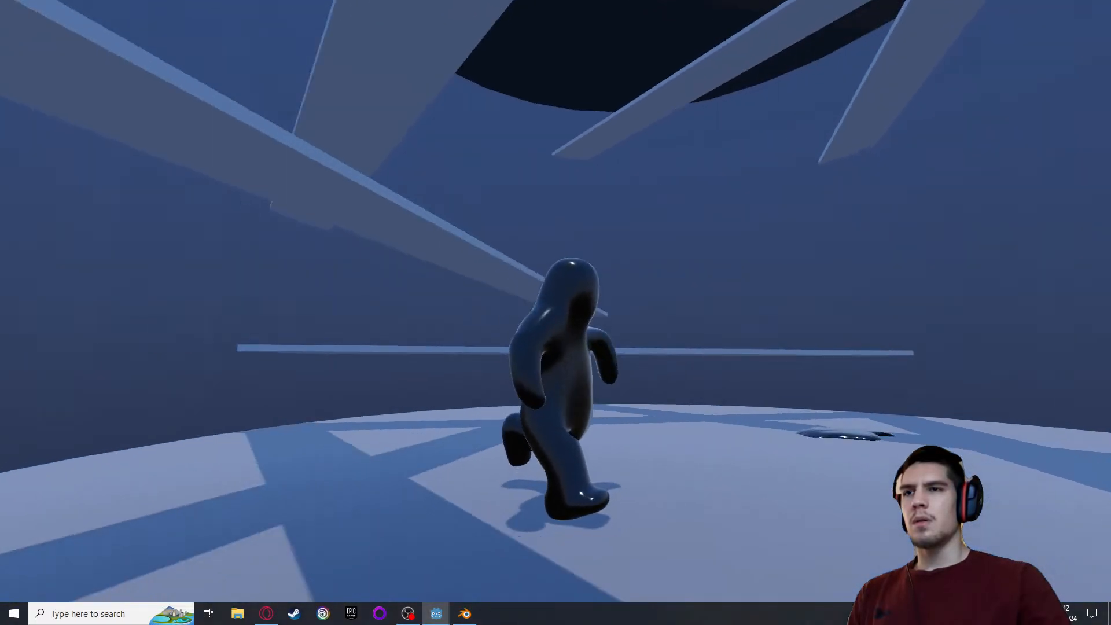
key("d")
key("s")
key("a")
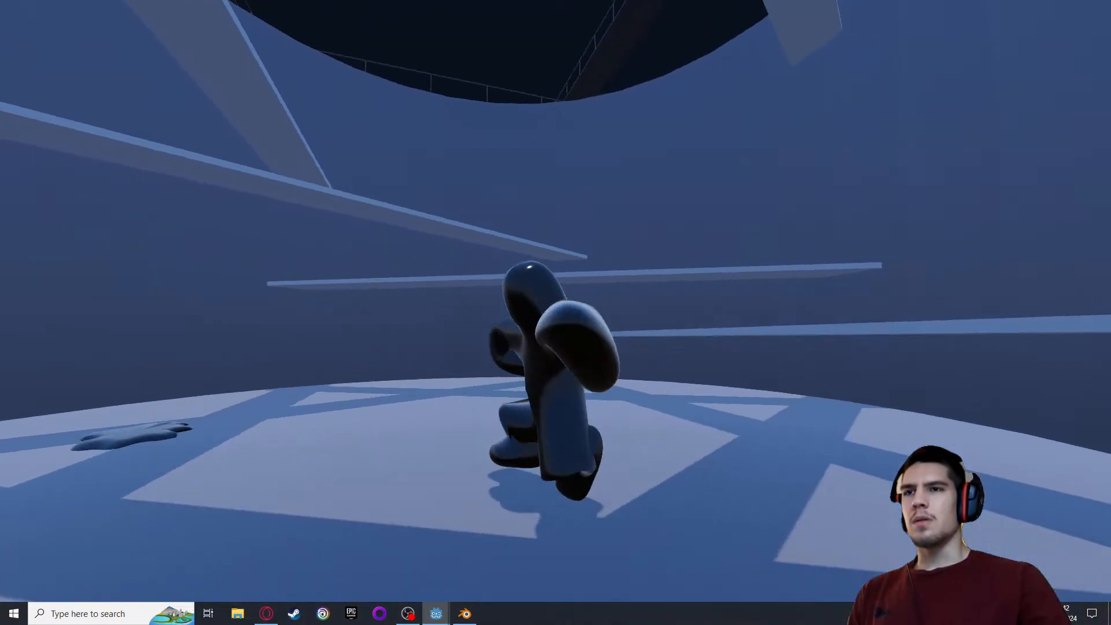
key("s")
key("d")
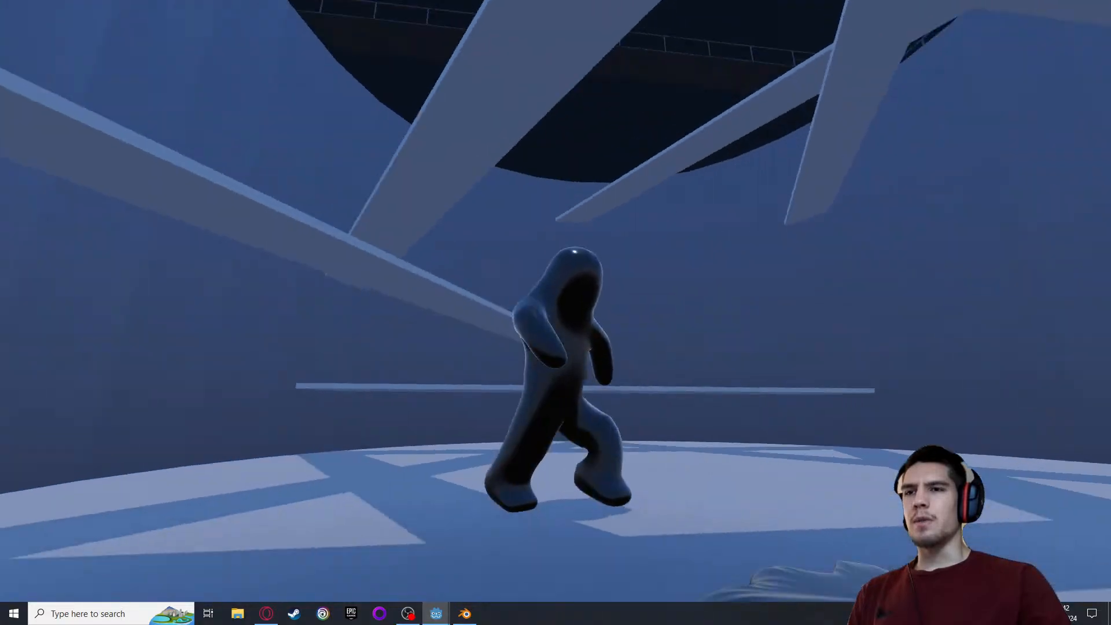
key("s")
key("Escape")
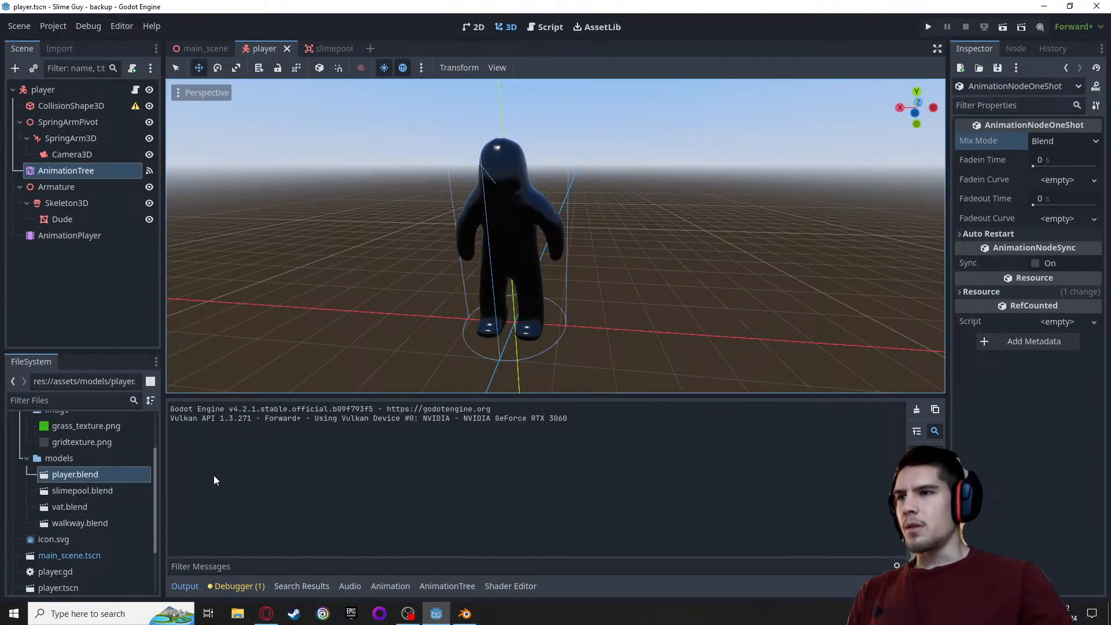
Open the grow animation of the AnimationPlayer node in the animation editor
left_click(58, 237)
left_click(356, 587)
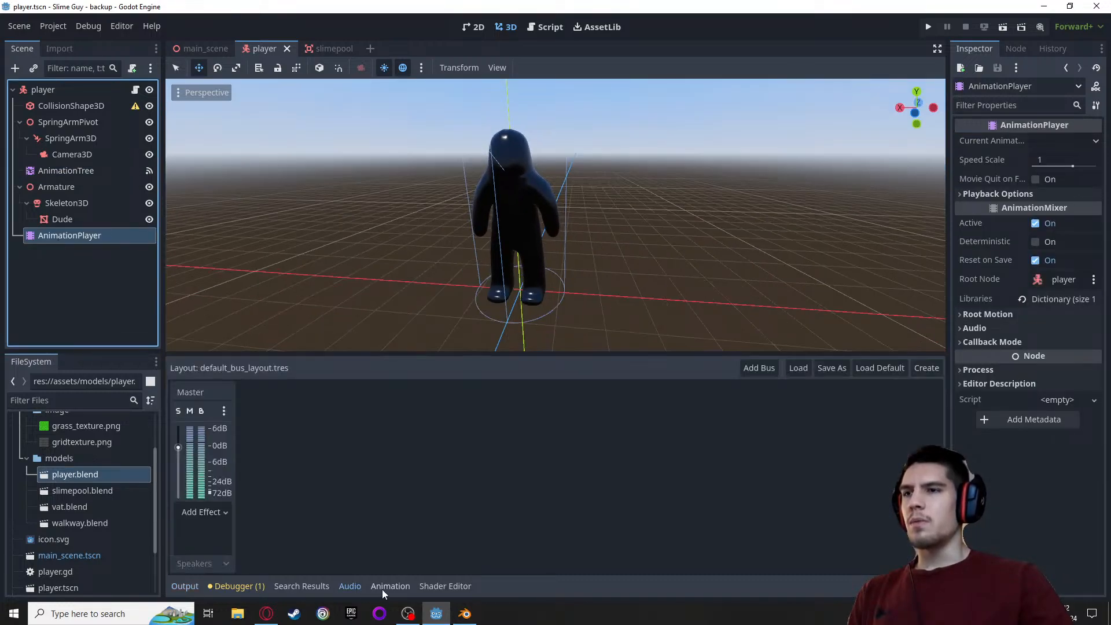
left_click(382, 587)
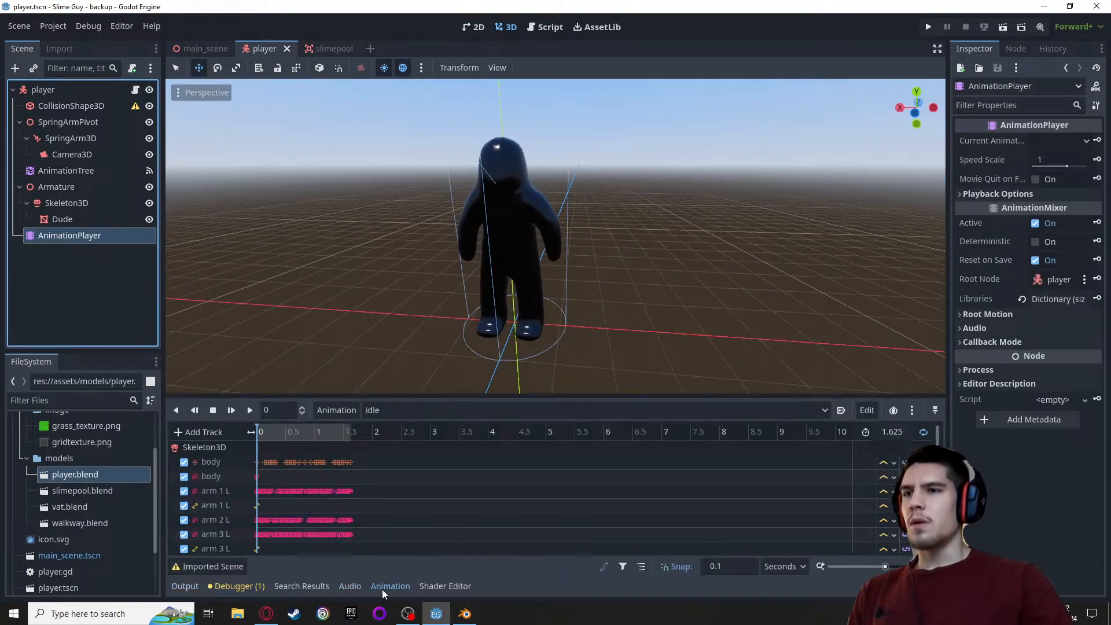
left_click(383, 412)
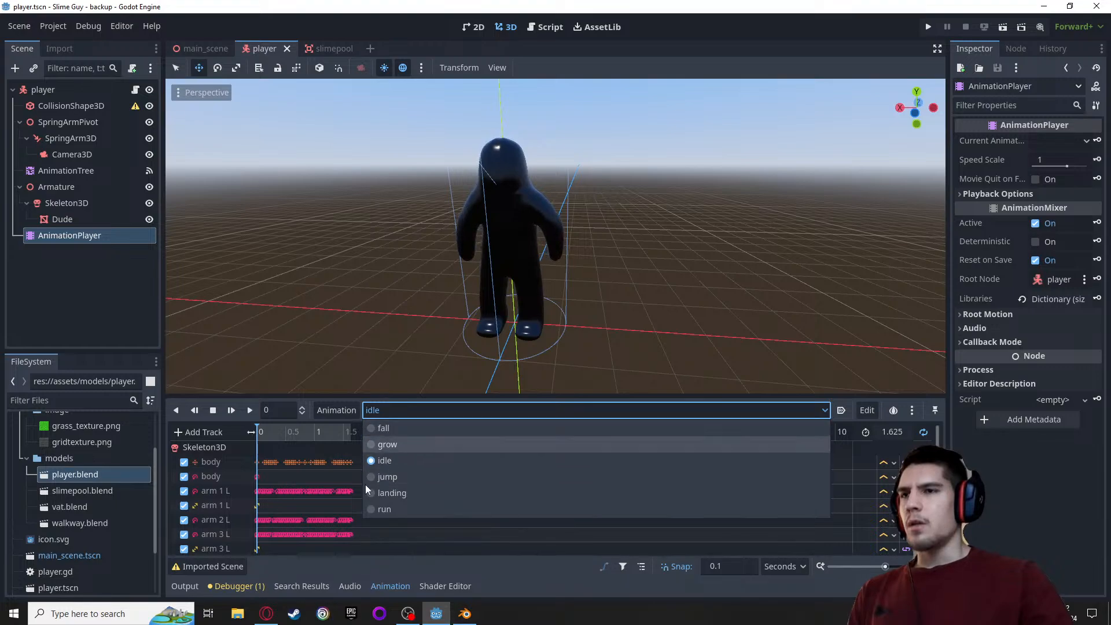
left_click(387, 447)
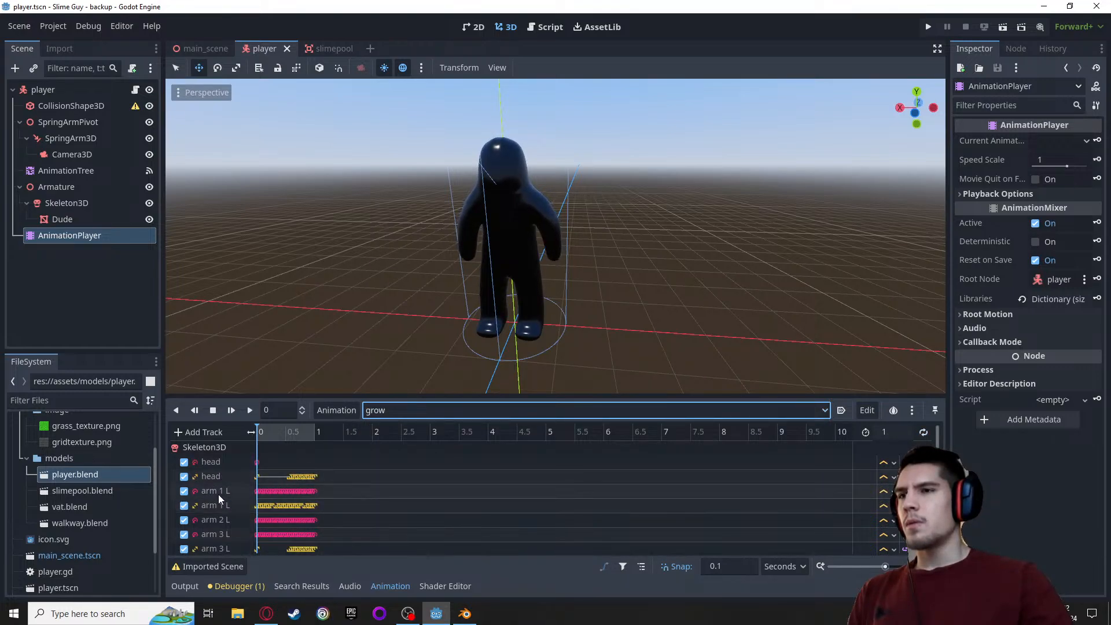
Review the grow animation's tracks and remove the rotation tracks of the head and arm 1 L bones
scroll(218, 493, "down", 4)
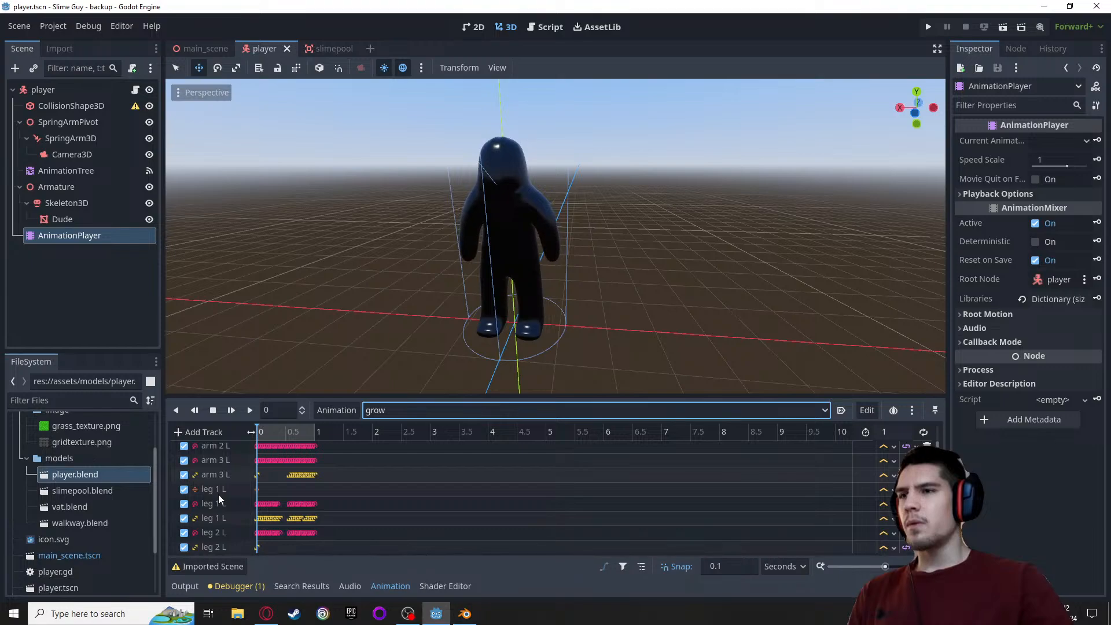
scroll(217, 494, "up", 2)
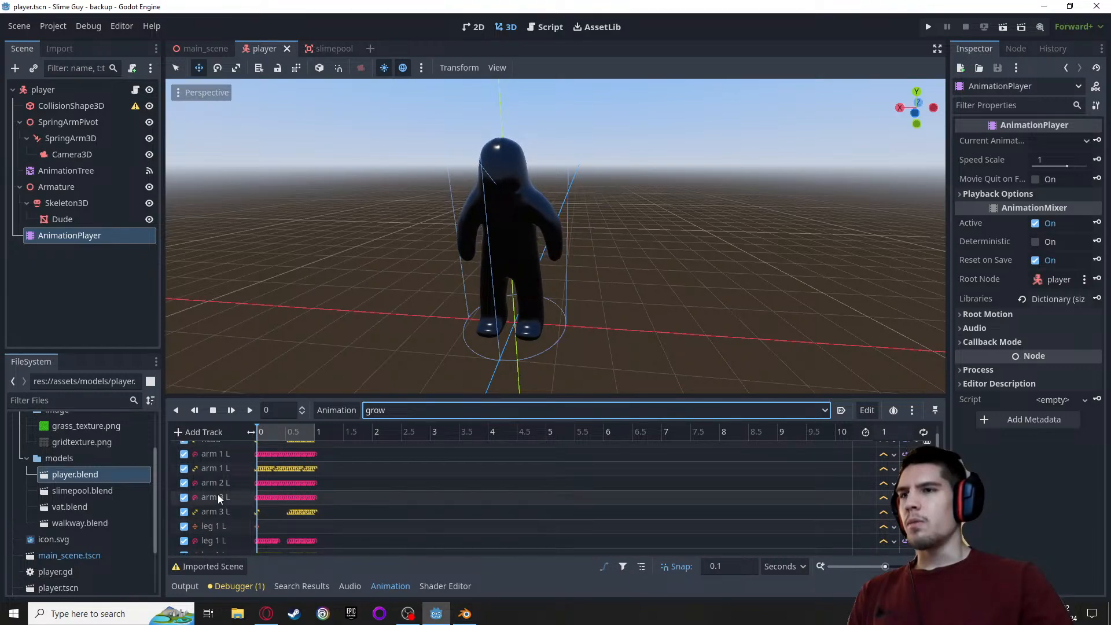
scroll(489, 526, "up", 3)
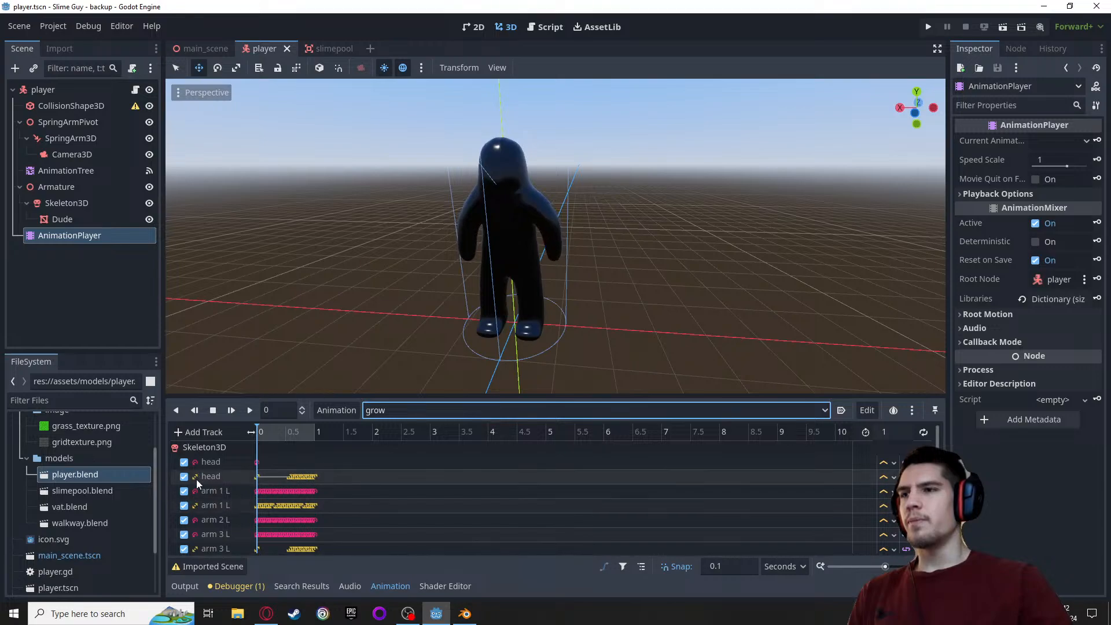
scroll(235, 508, "down", 8)
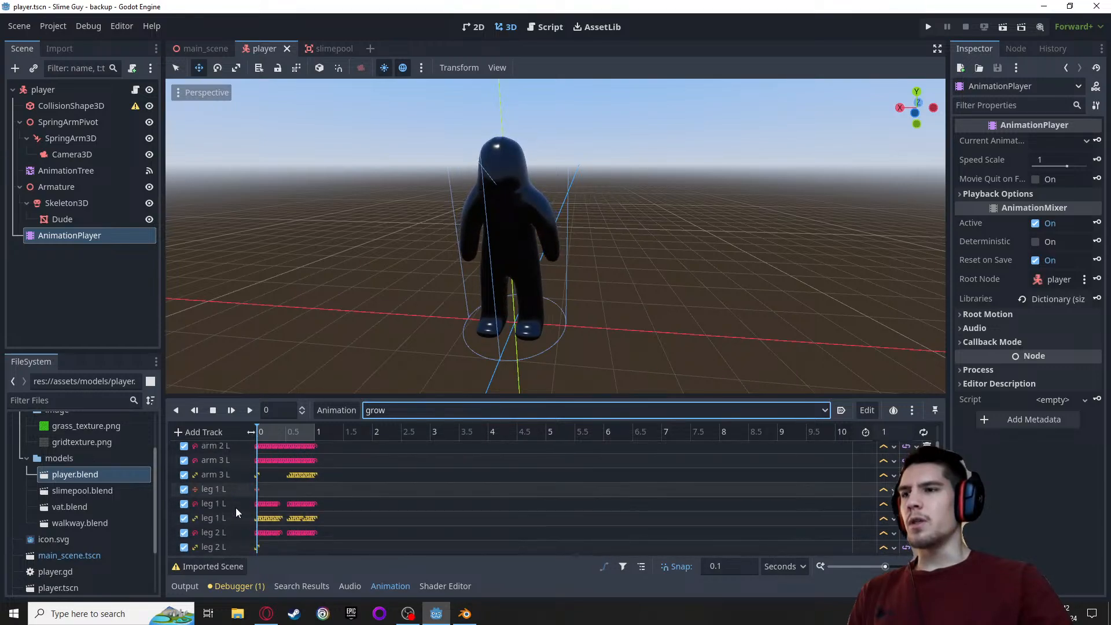
scroll(275, 501, "up", 8)
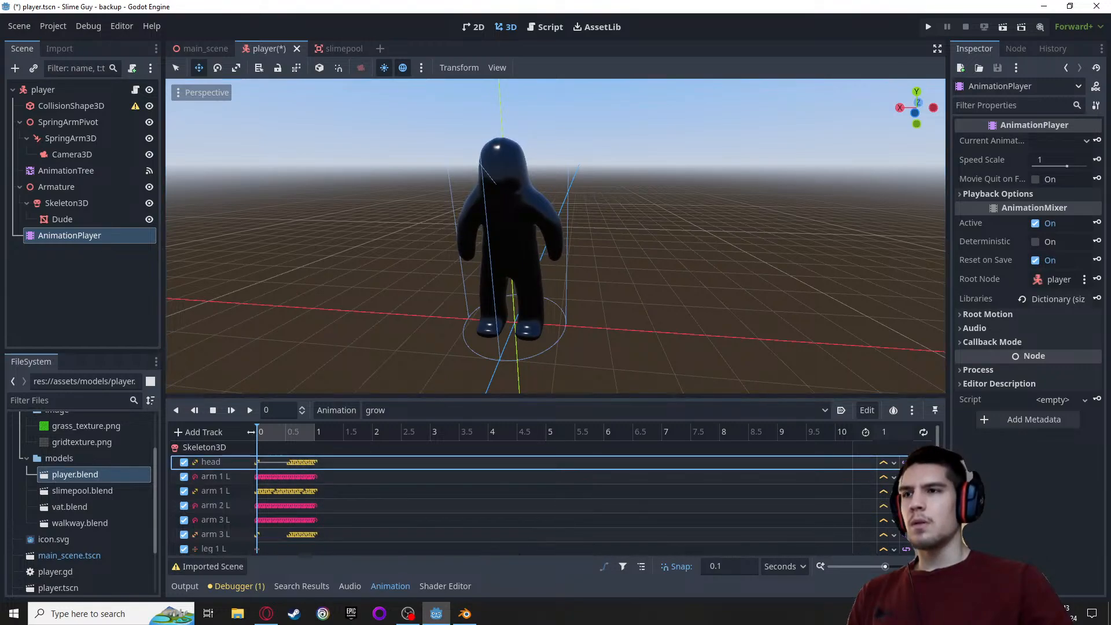
left_click(927, 477)
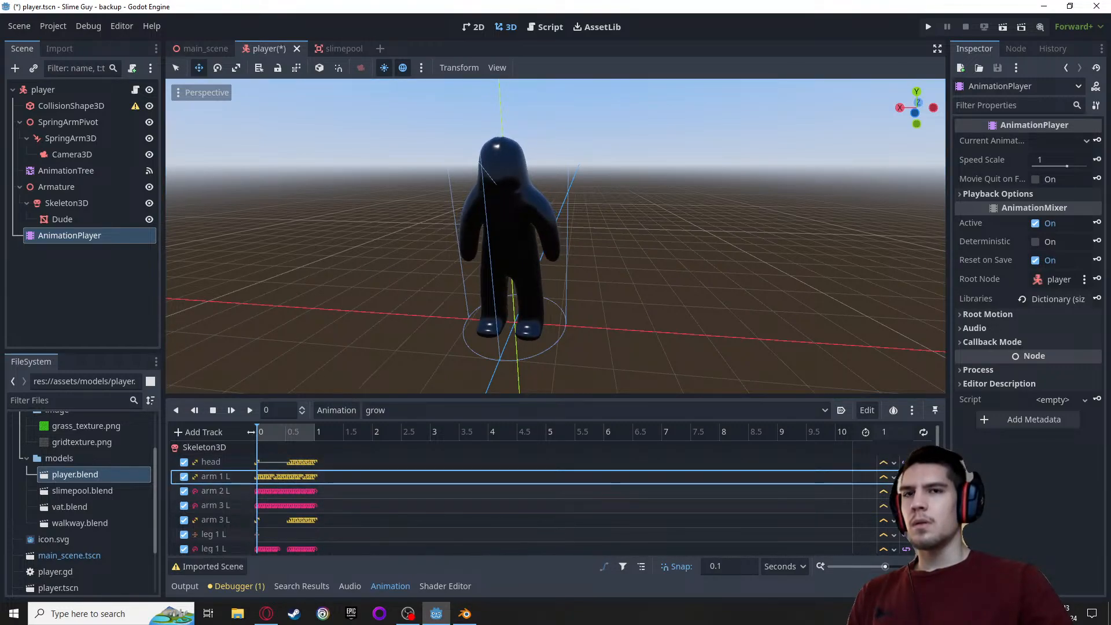
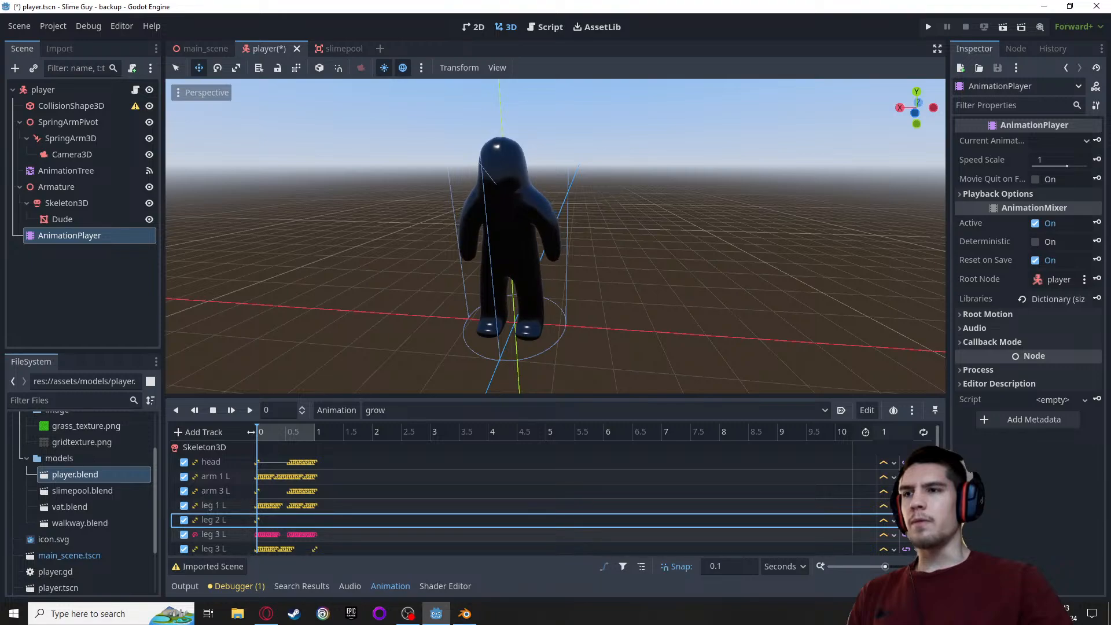
Remove the rotation tracks of the leg 3 L, right arm and right leg bones from the grow animation
left_click(926, 534)
scroll(926, 529, "down", 2)
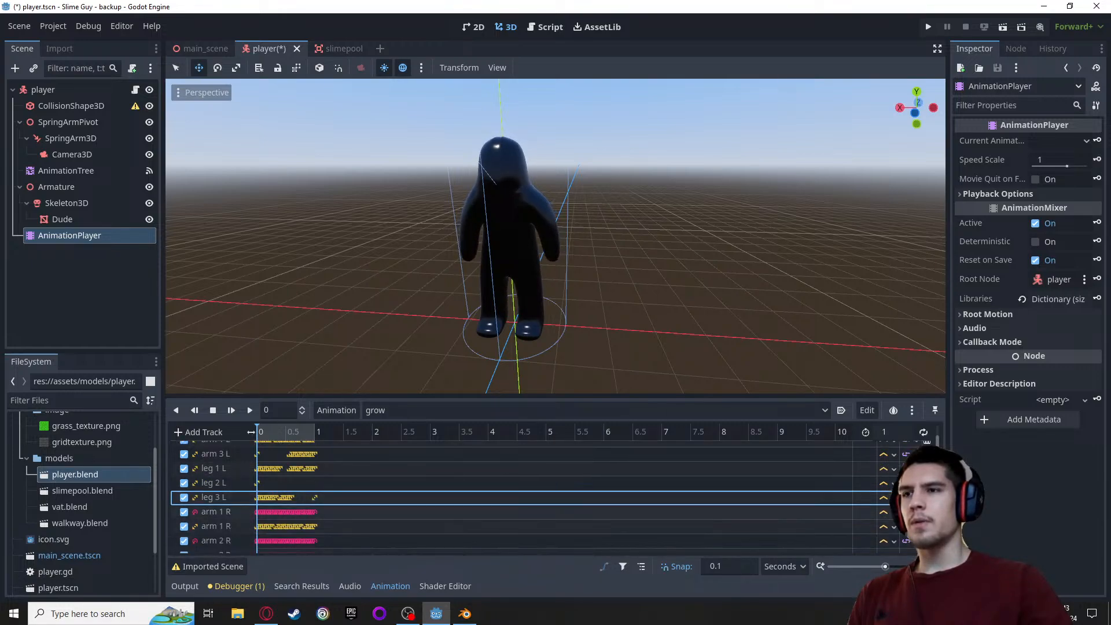
left_click(926, 512)
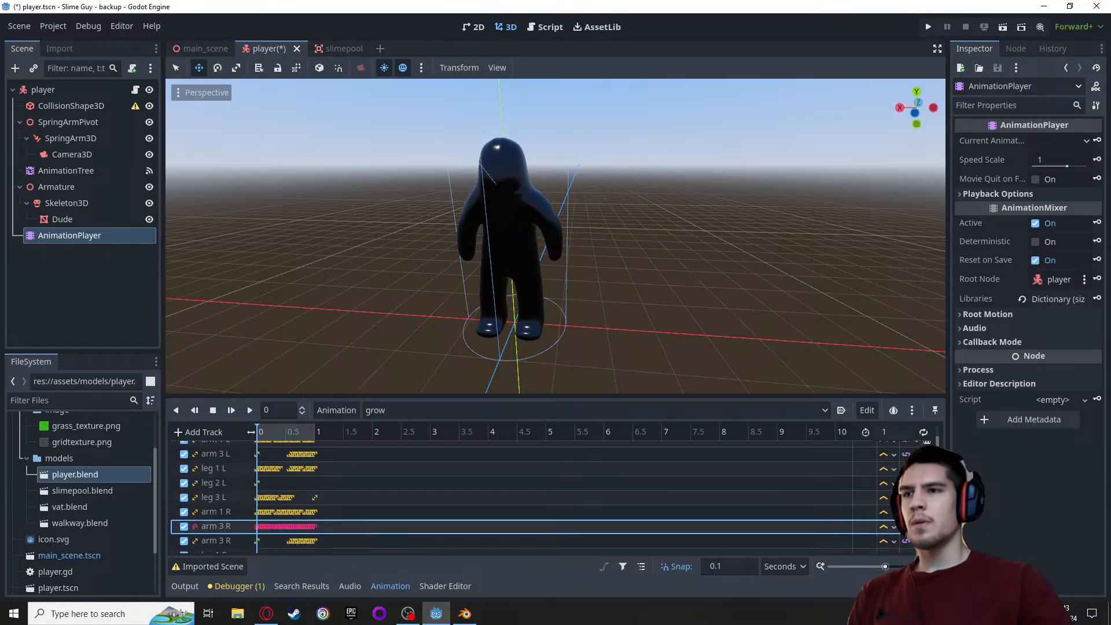
scroll(844, 507, "down", 2)
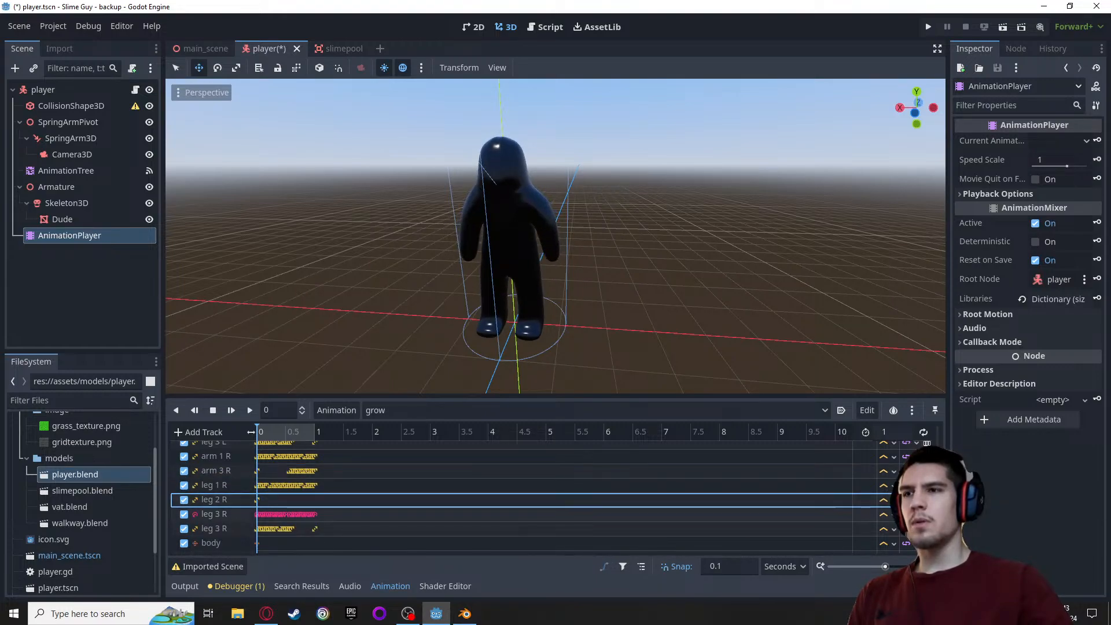
left_click(927, 515)
Remove the leg, knee, arm and elbow IK tracks from the grow animation and save the player scene
scroll(926, 519, "down", 2)
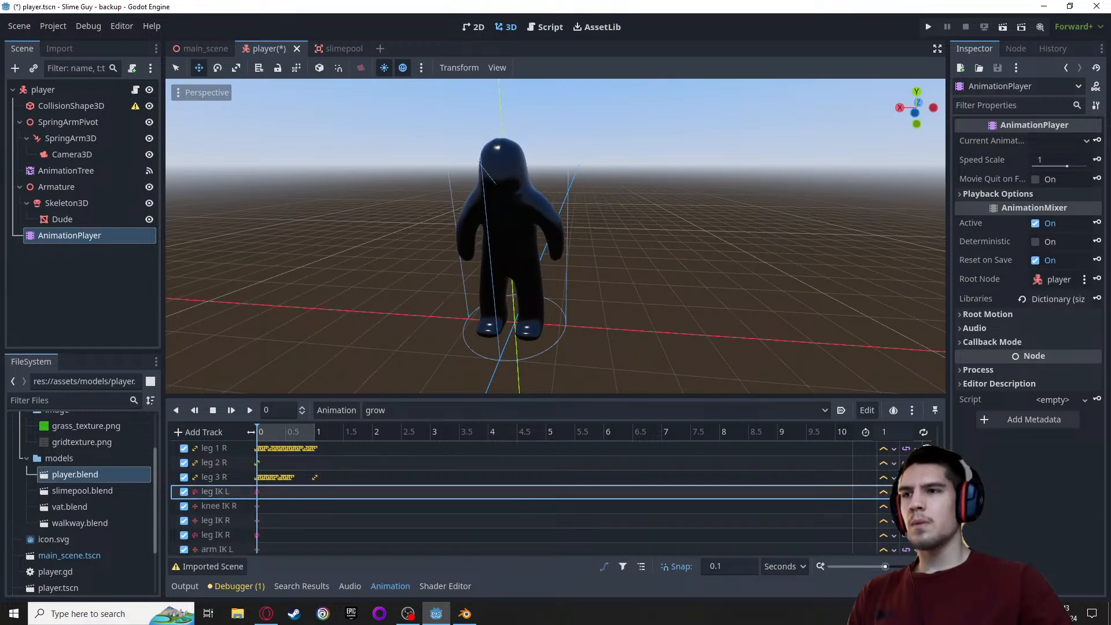
left_click(927, 490)
left_click(927, 490)
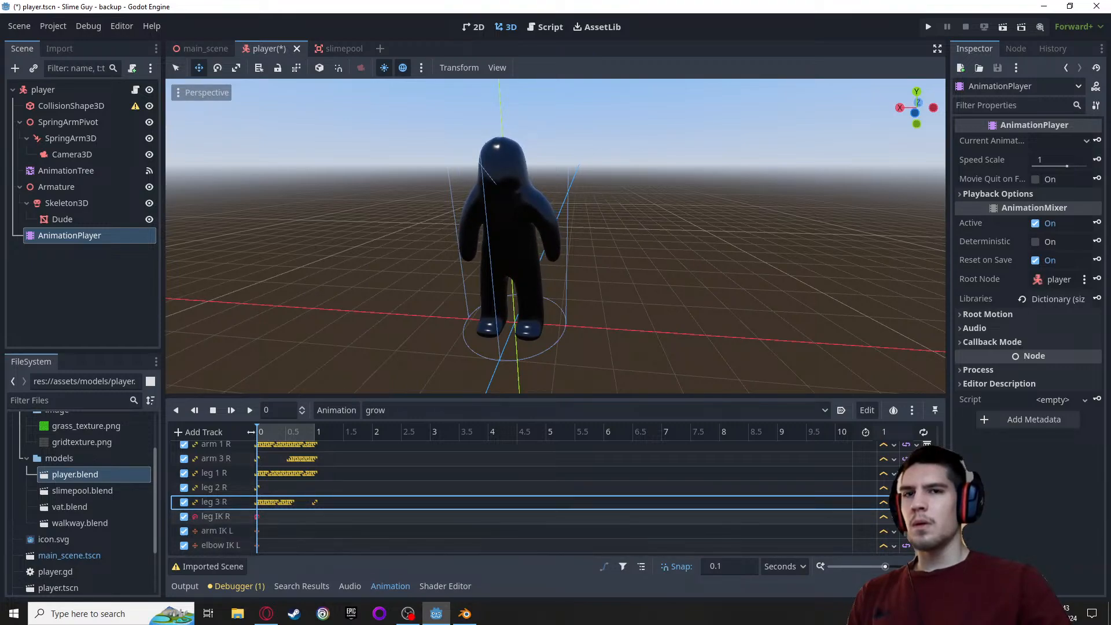
left_click(926, 516)
left_click(927, 516)
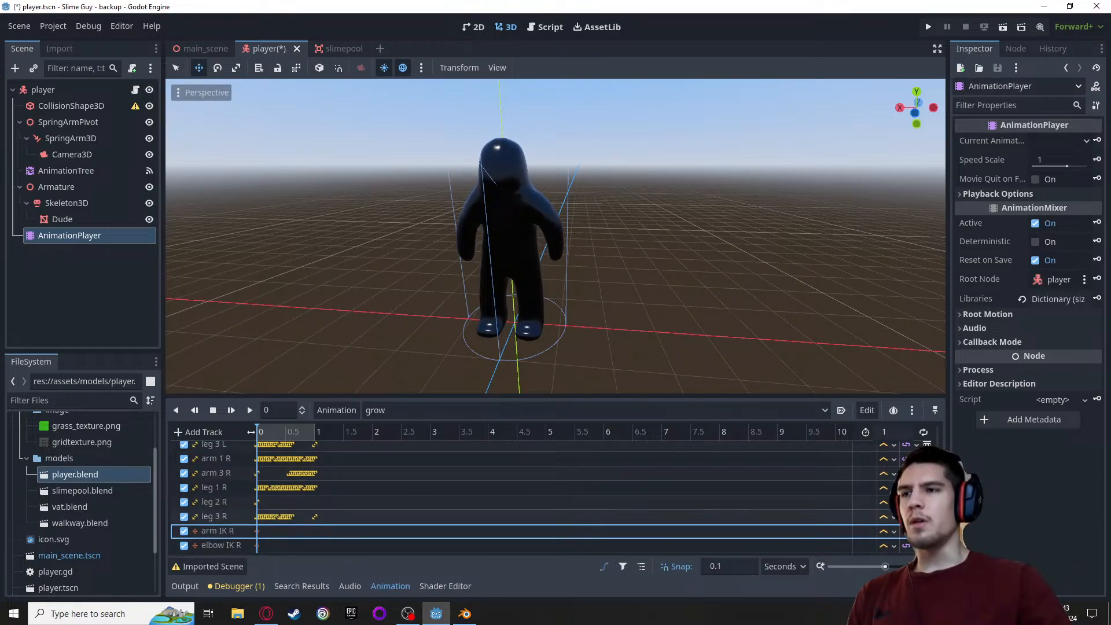
left_click(927, 530)
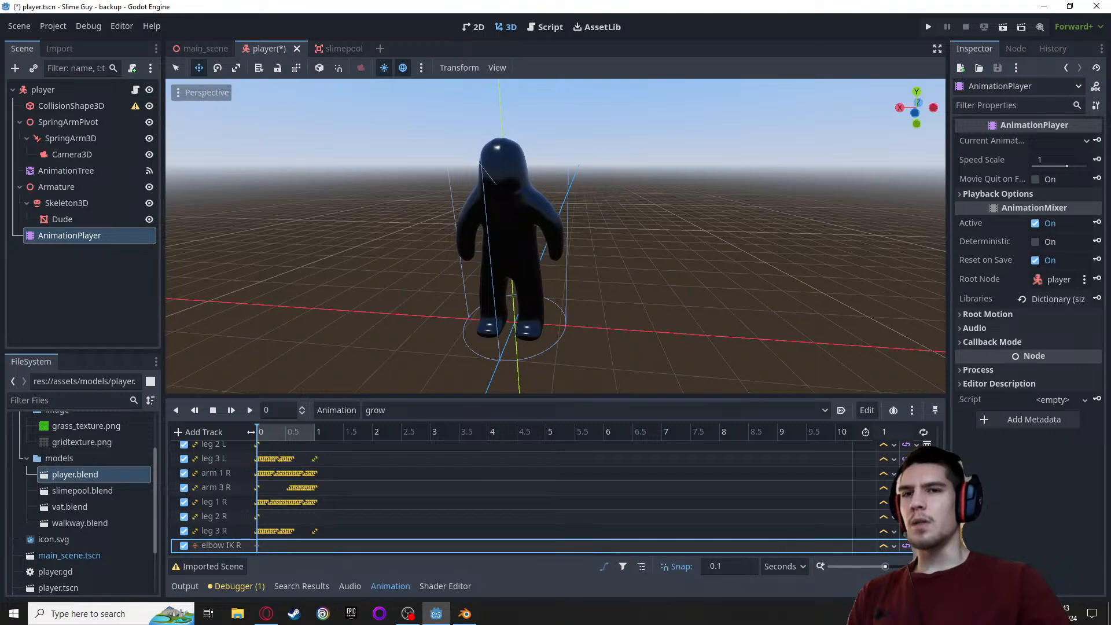
scroll(646, 518, "up", 4)
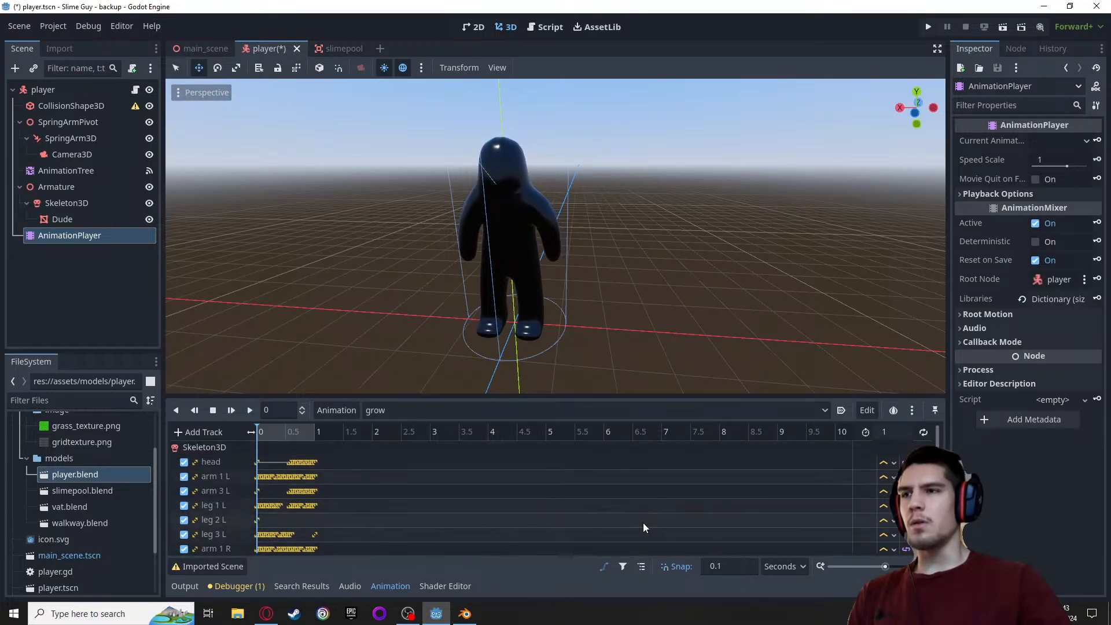
key("ctrl+s")
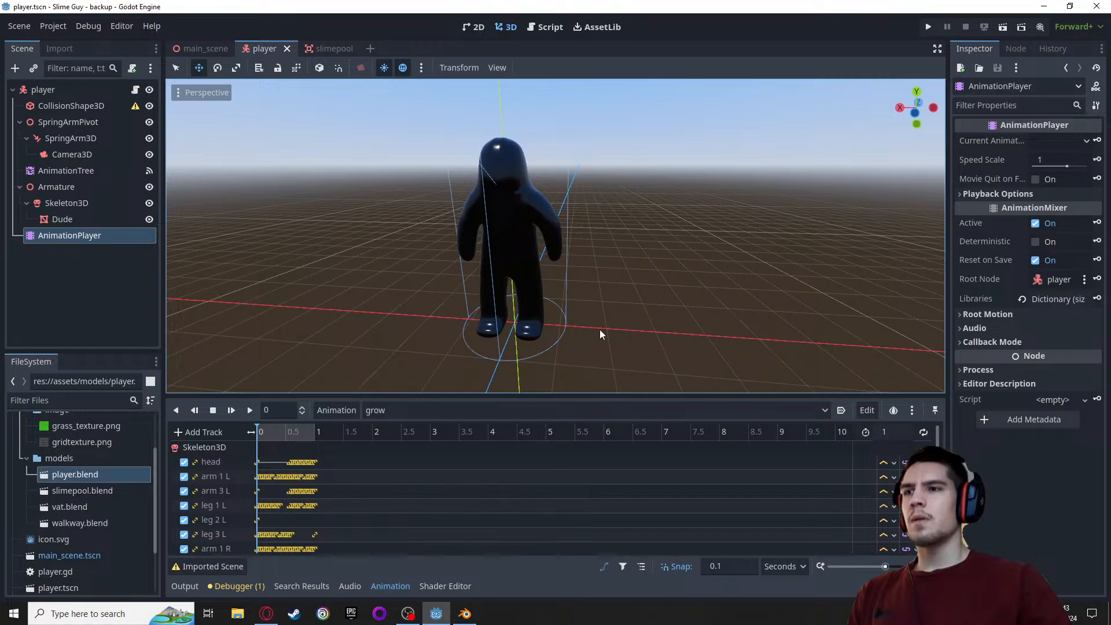
Run the game, move and jump with the player to examine its poses after the track cleanup, and return to the editor
left_click(925, 30)
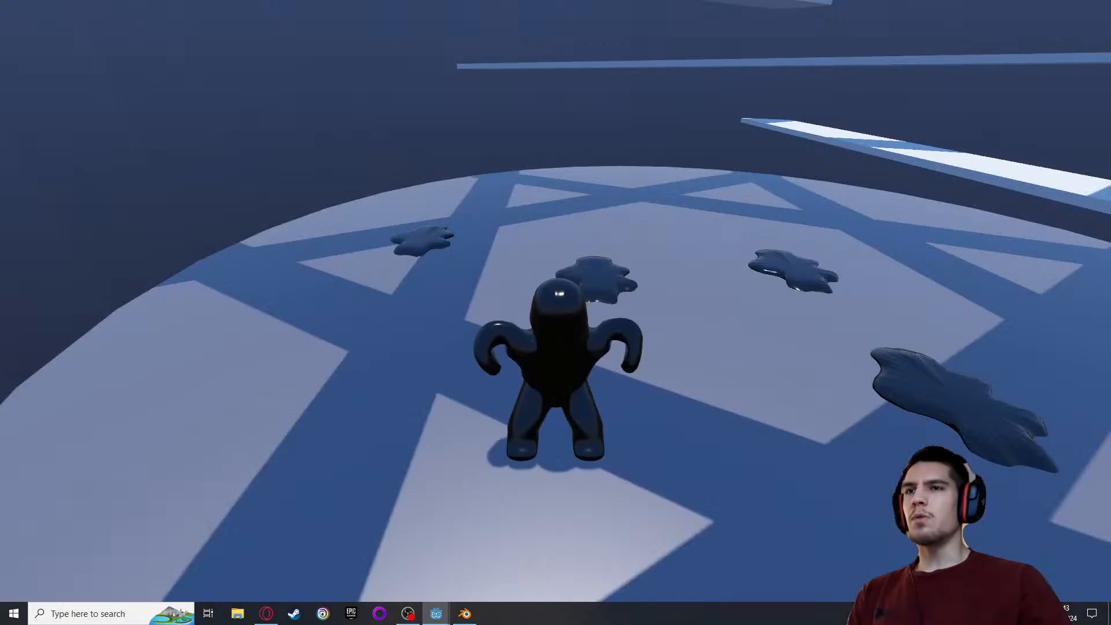
key("w")
key("s")
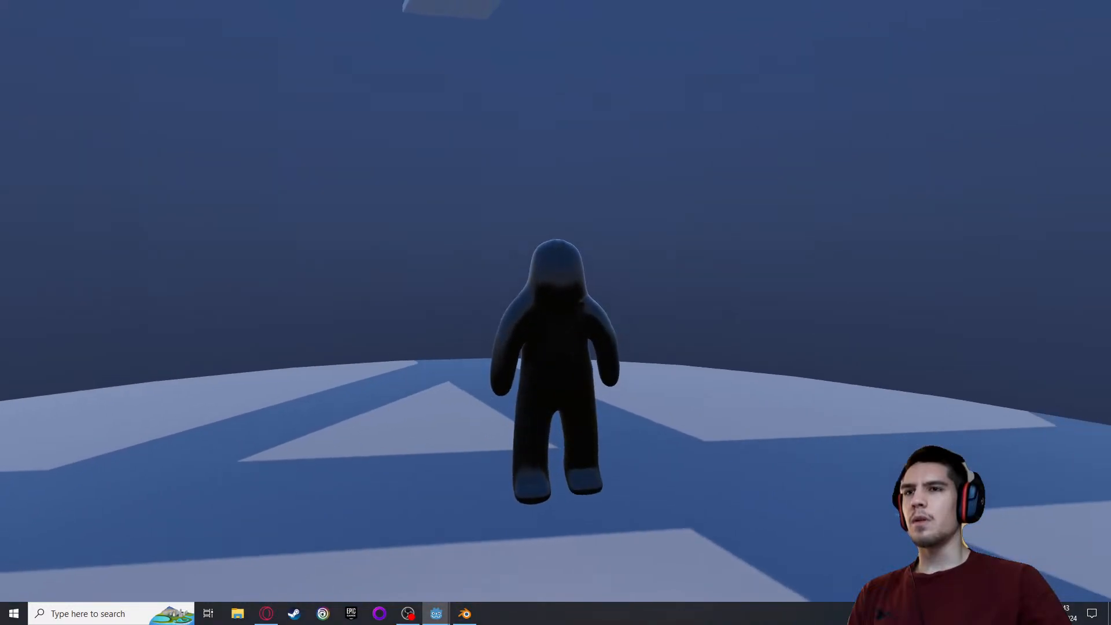
key("w")
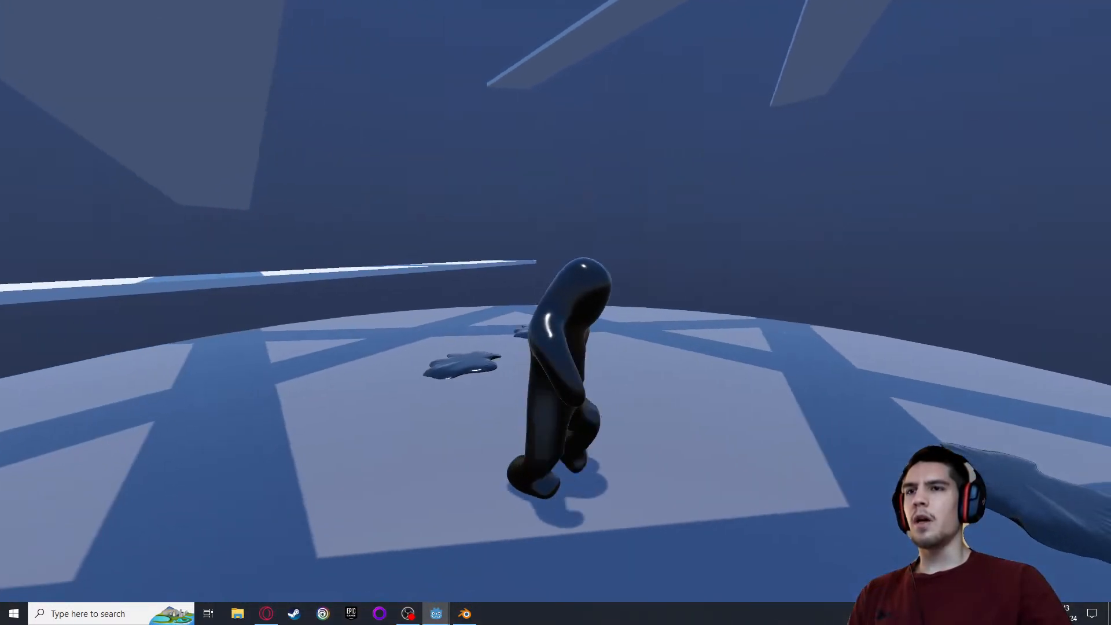
key("s")
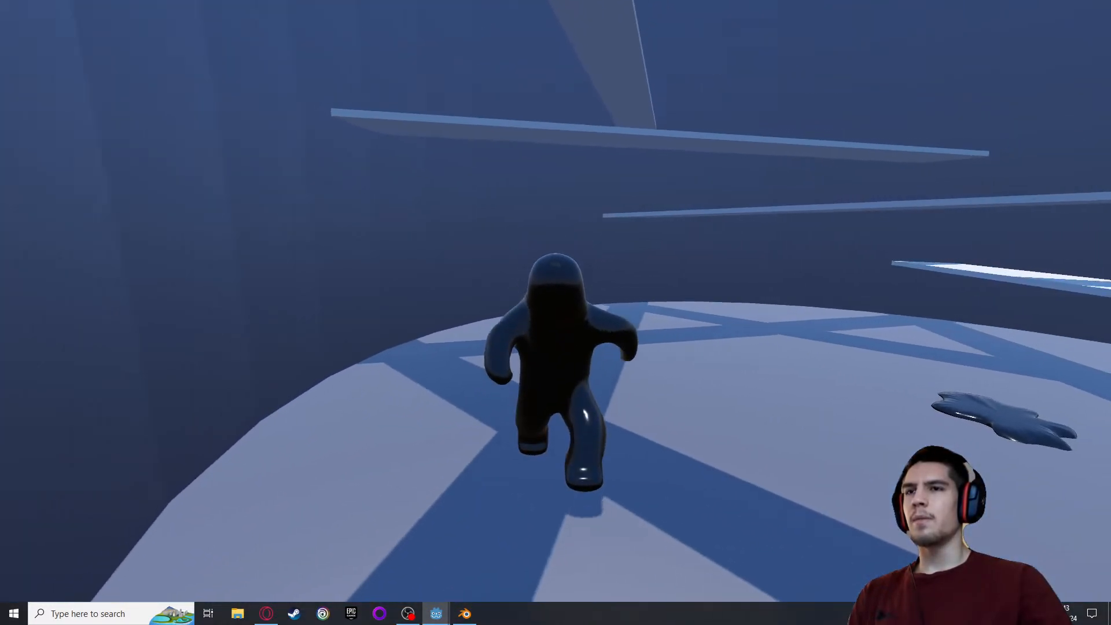
key("space")
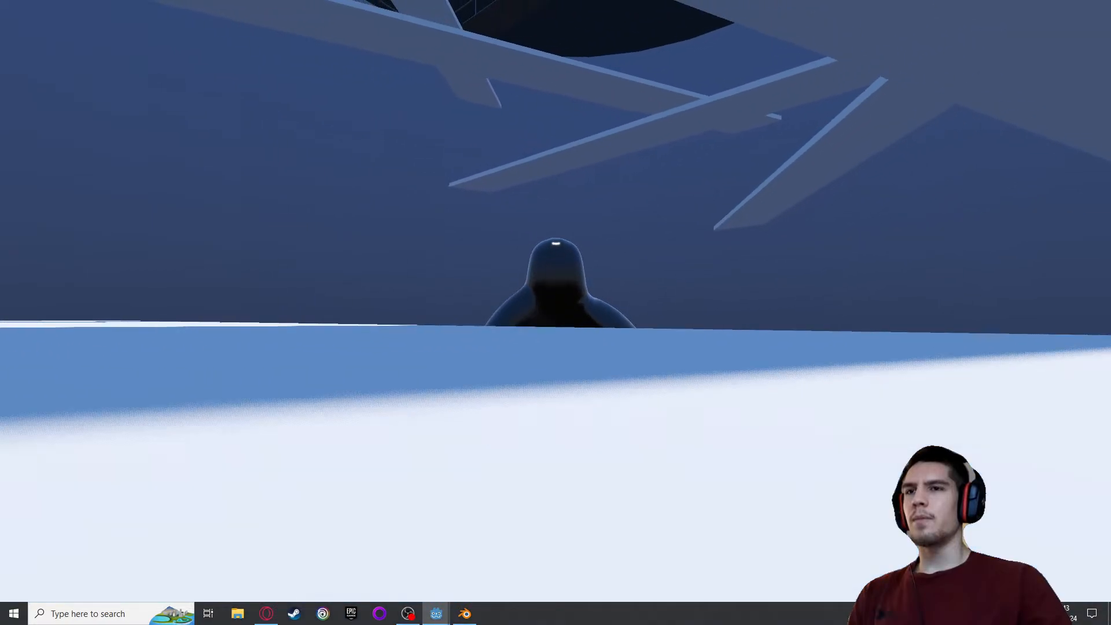
key("space")
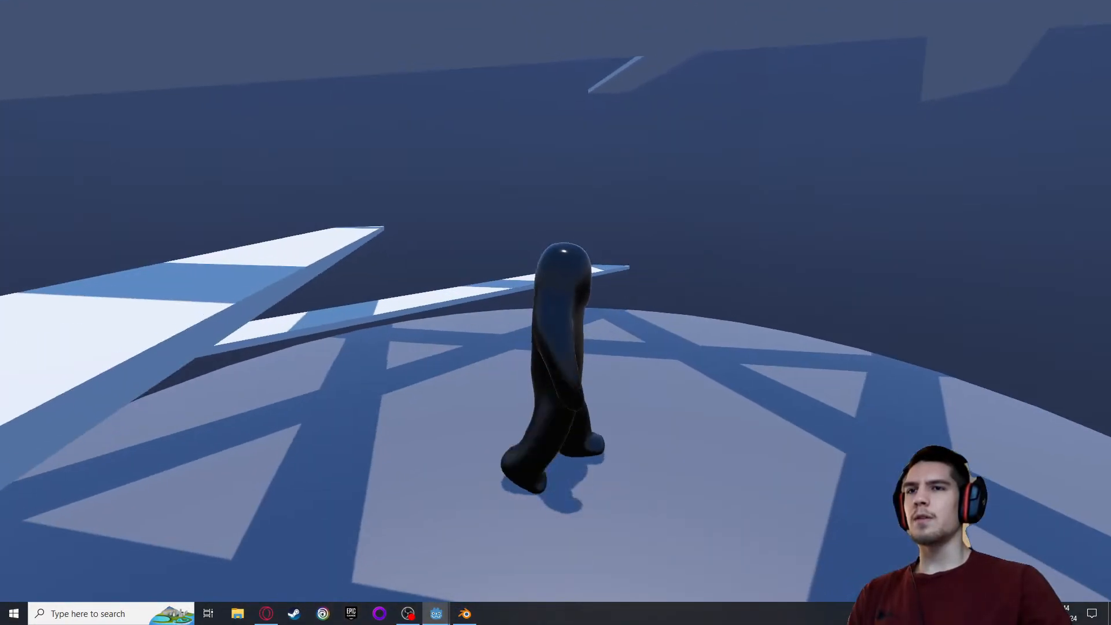
key("Escape")
Rerun the game and run the player in changing directions around the slime pools to examine its arm and leg movement
left_click(929, 25)
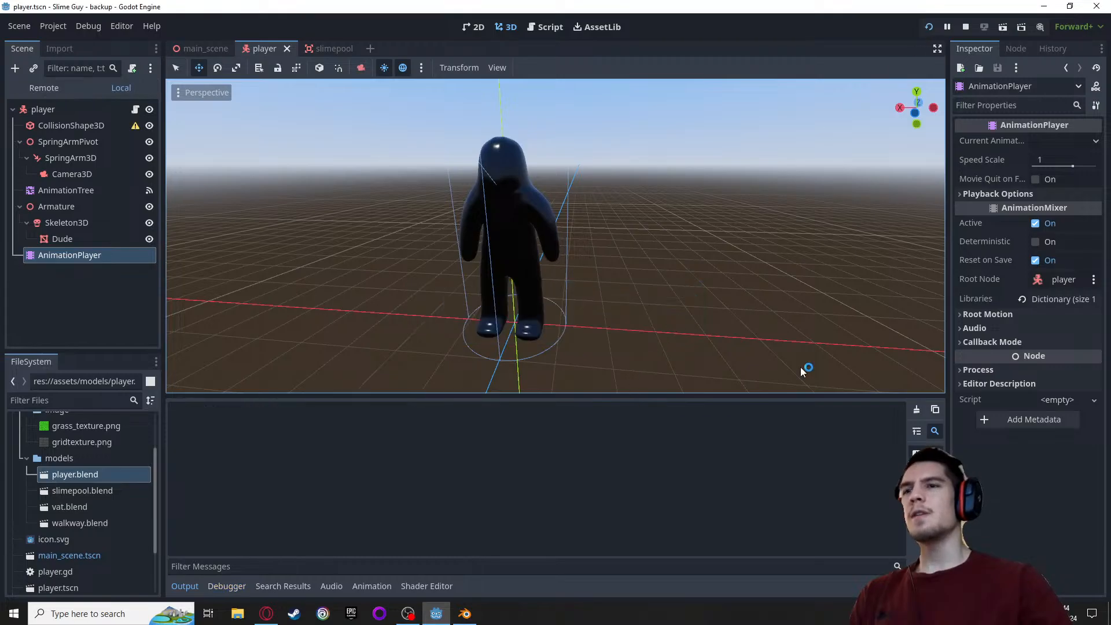
key("w")
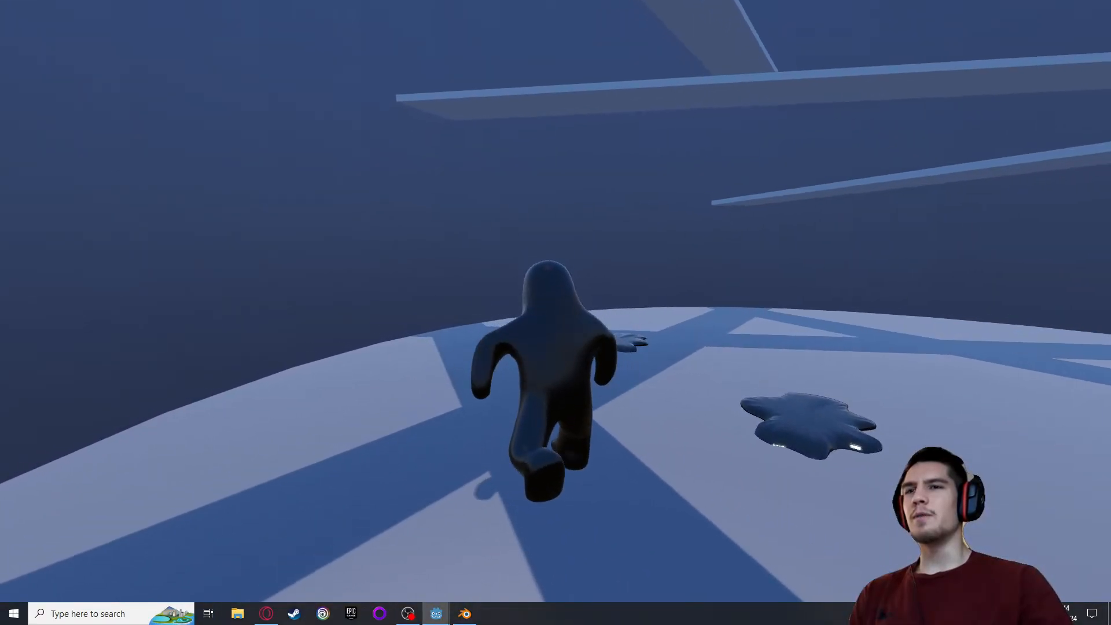
key("d")
key("s")
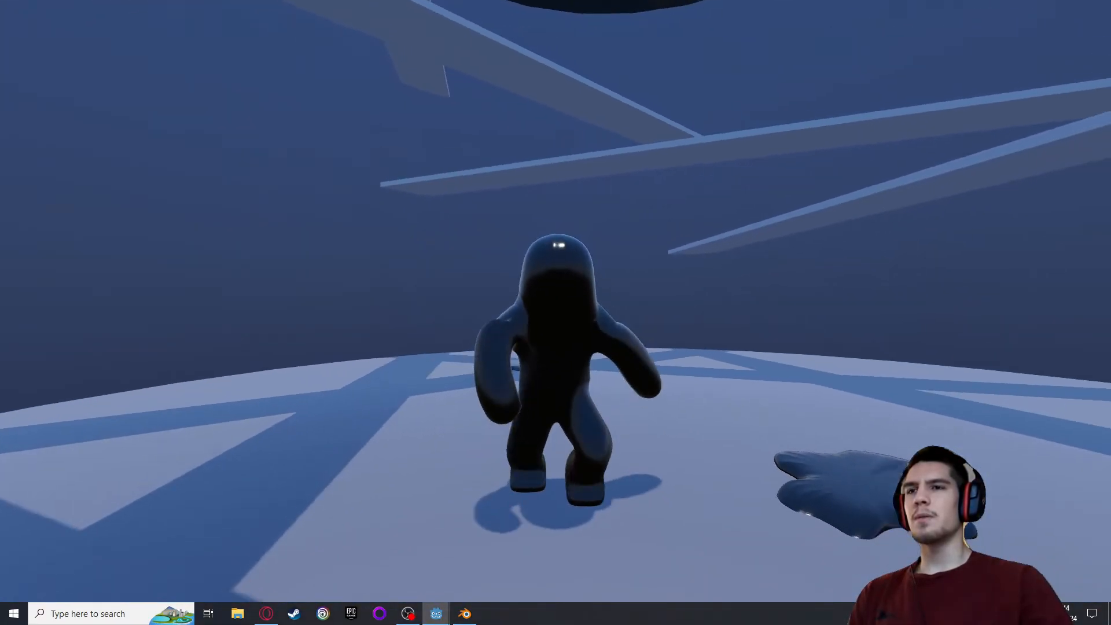
key("a")
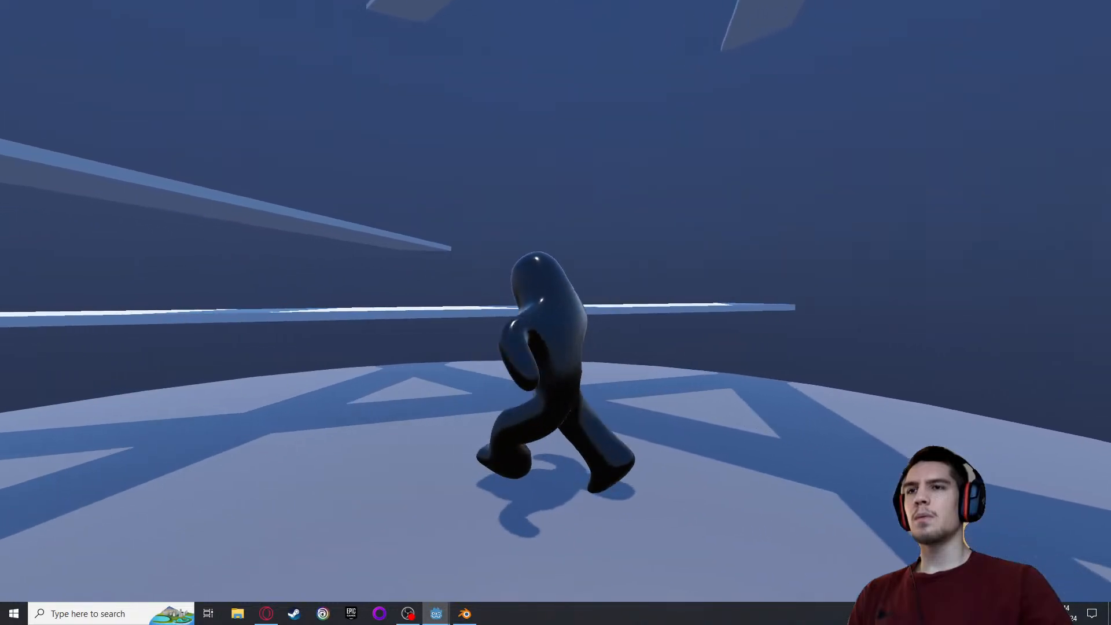
key("s")
key("a")
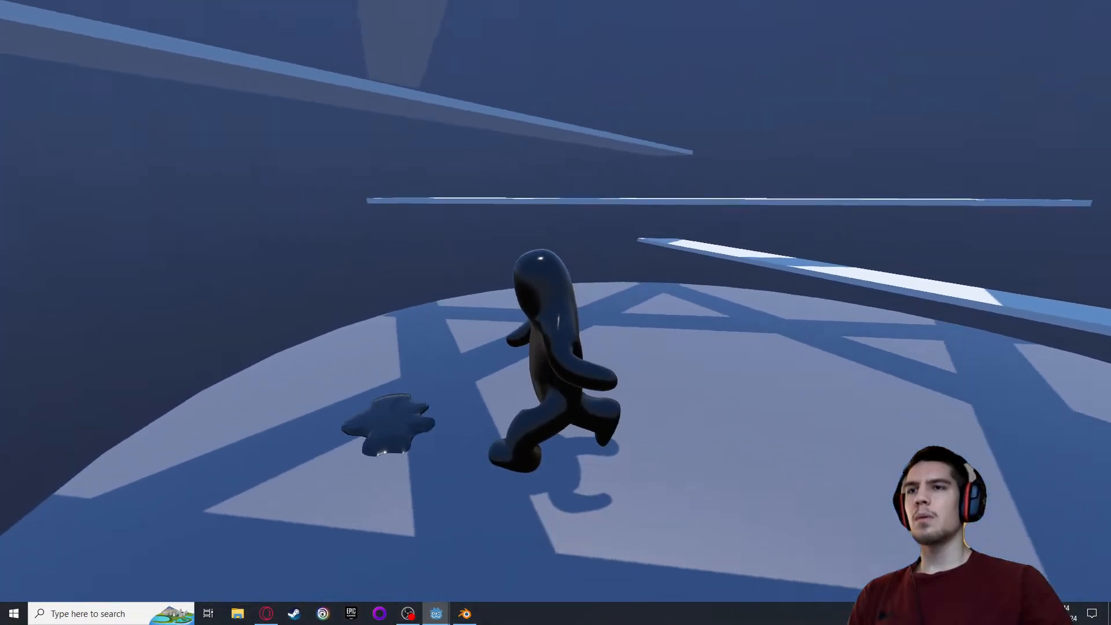
Jump and continue running on landing to examine how the poses blend, and close the game
key("s")
key("space")
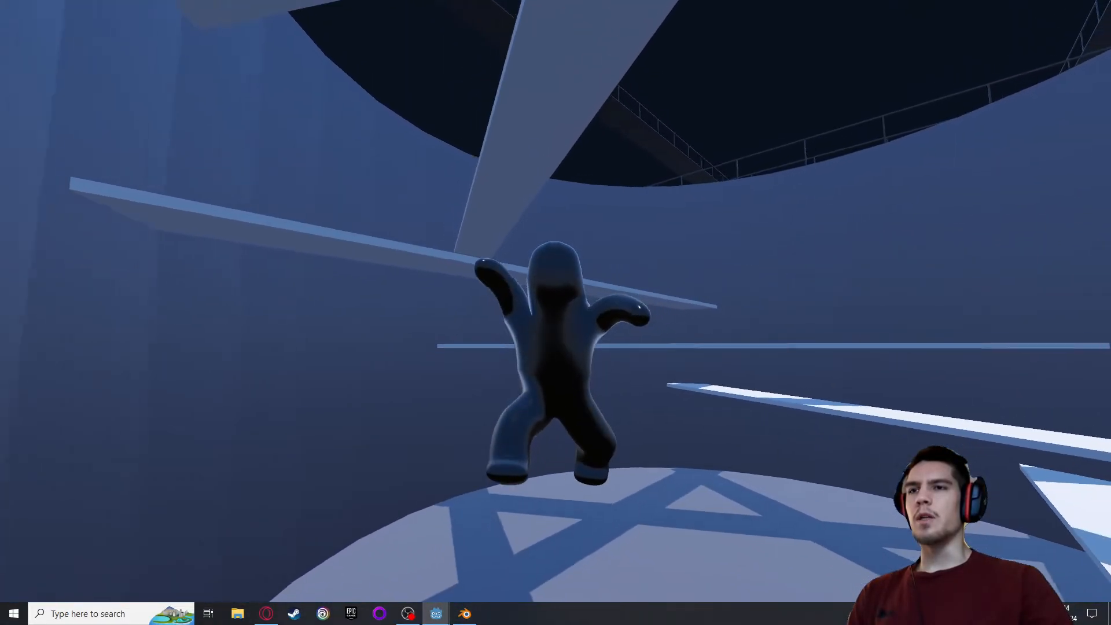
key("w")
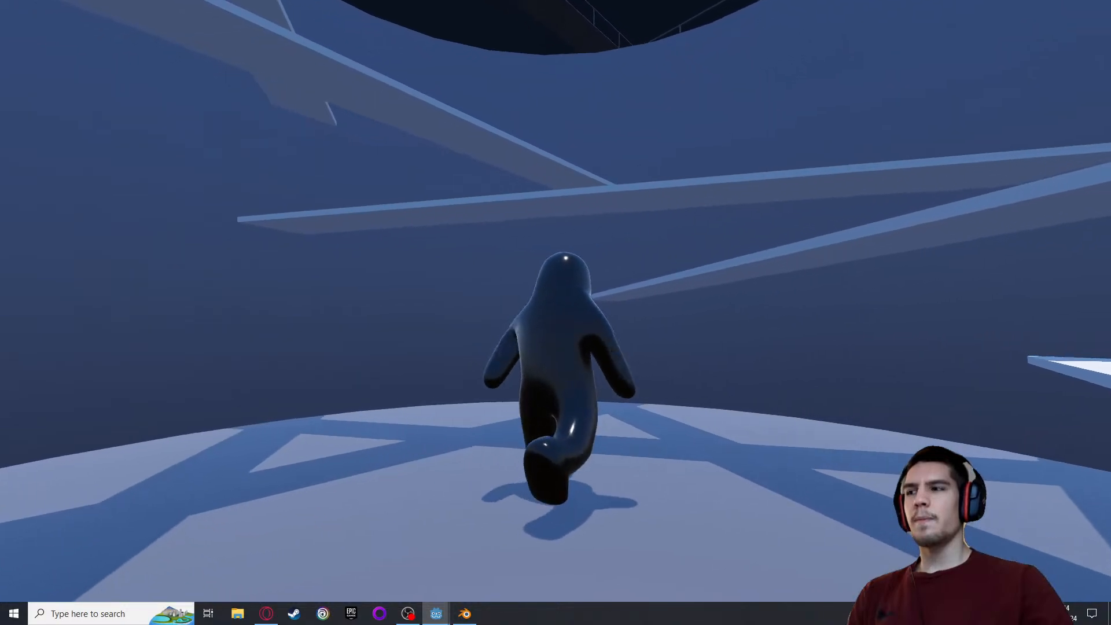
key("a")
key("Escape")
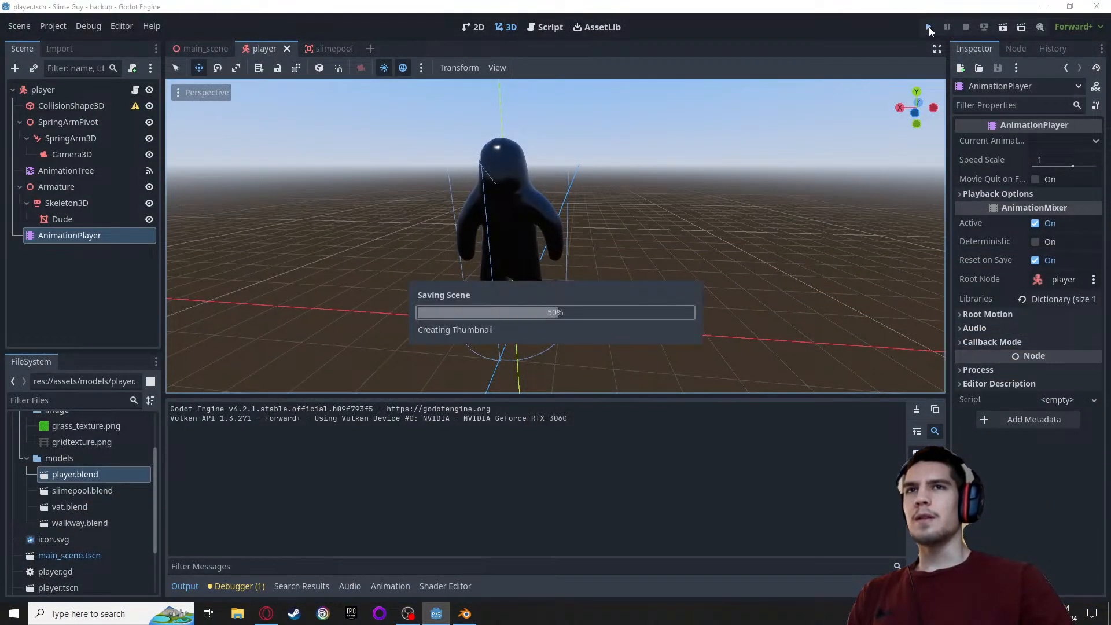
Rerun the game and move the player toward and away from the camera to examine its arm and body proportions, and close the game
key("F5")
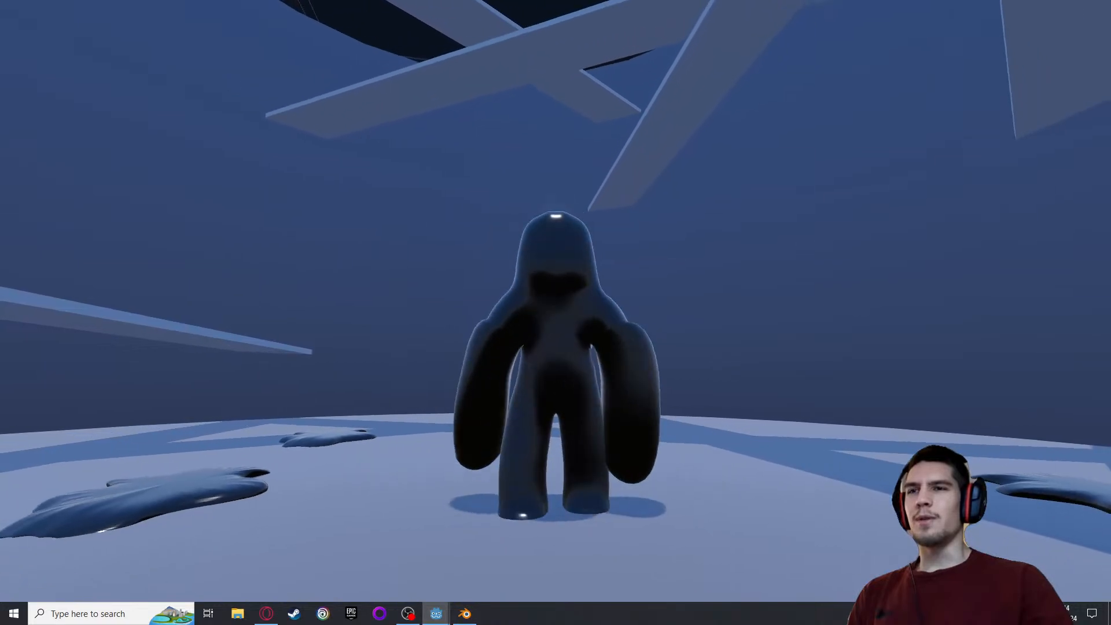
key("d")
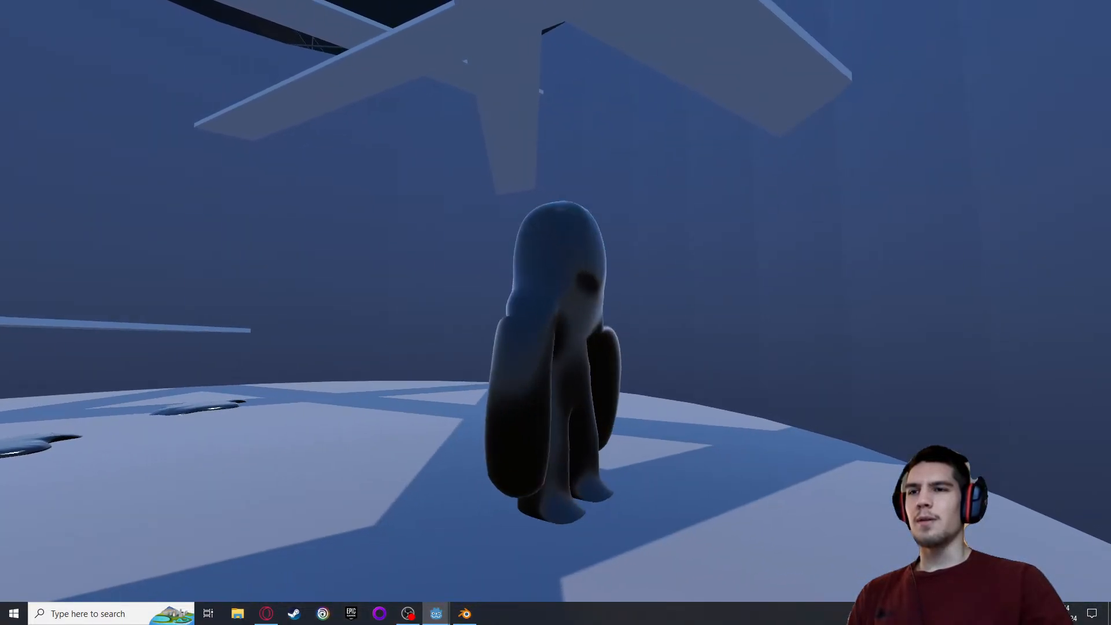
key("w")
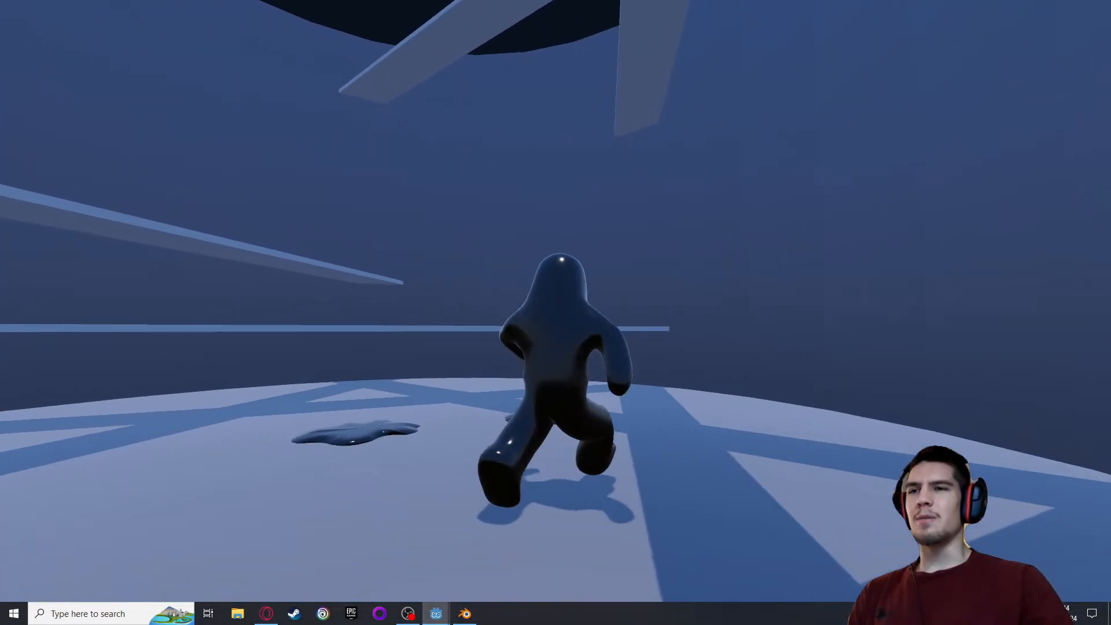
key("s")
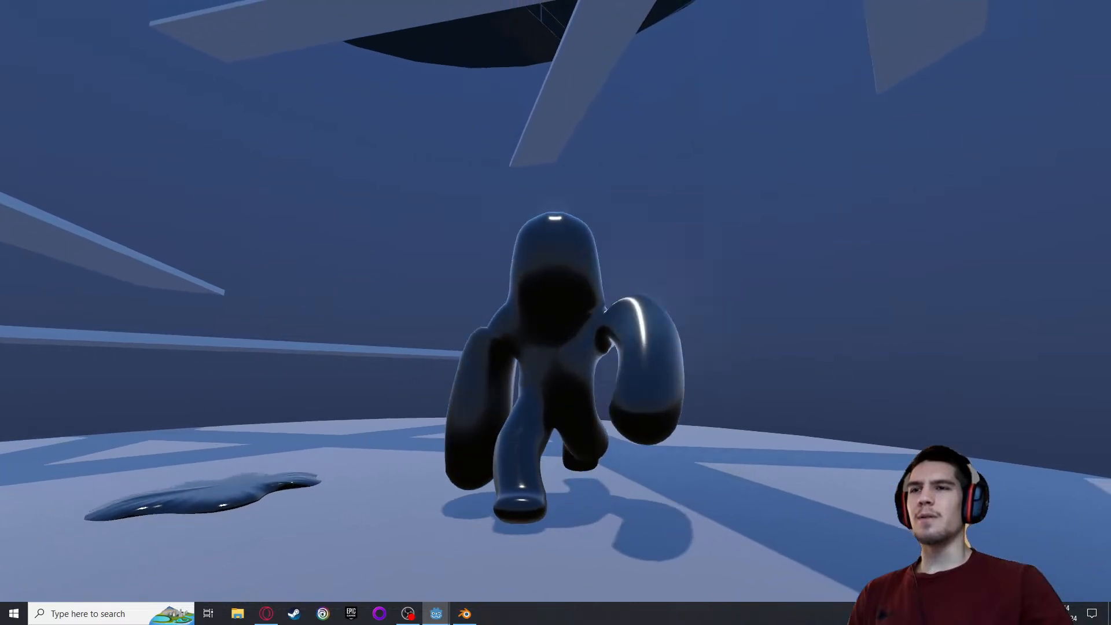
key("w")
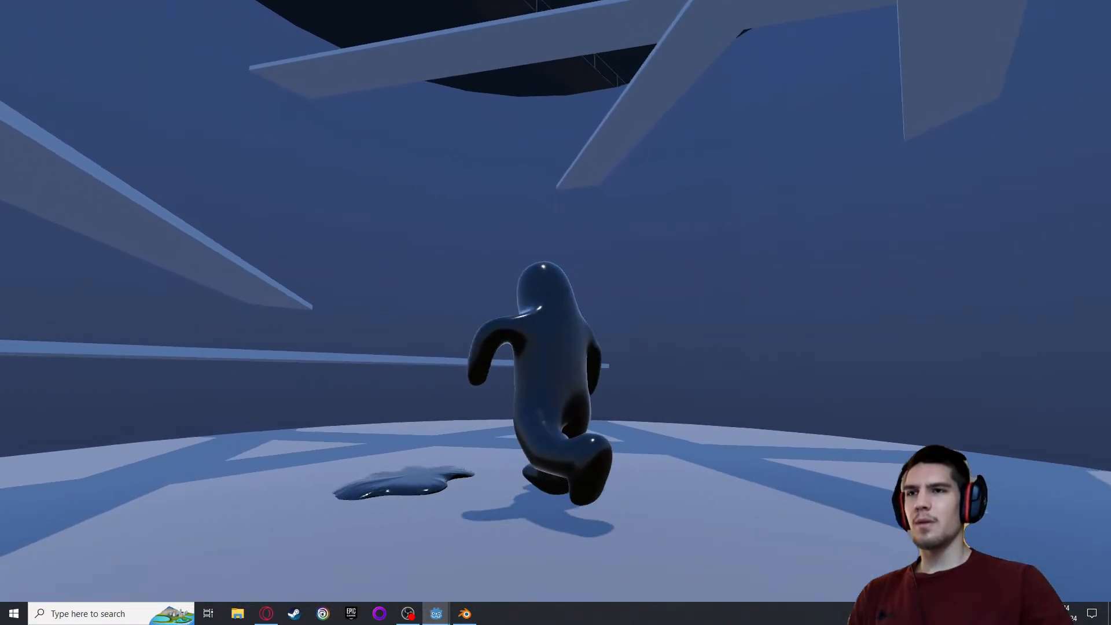
key("s")
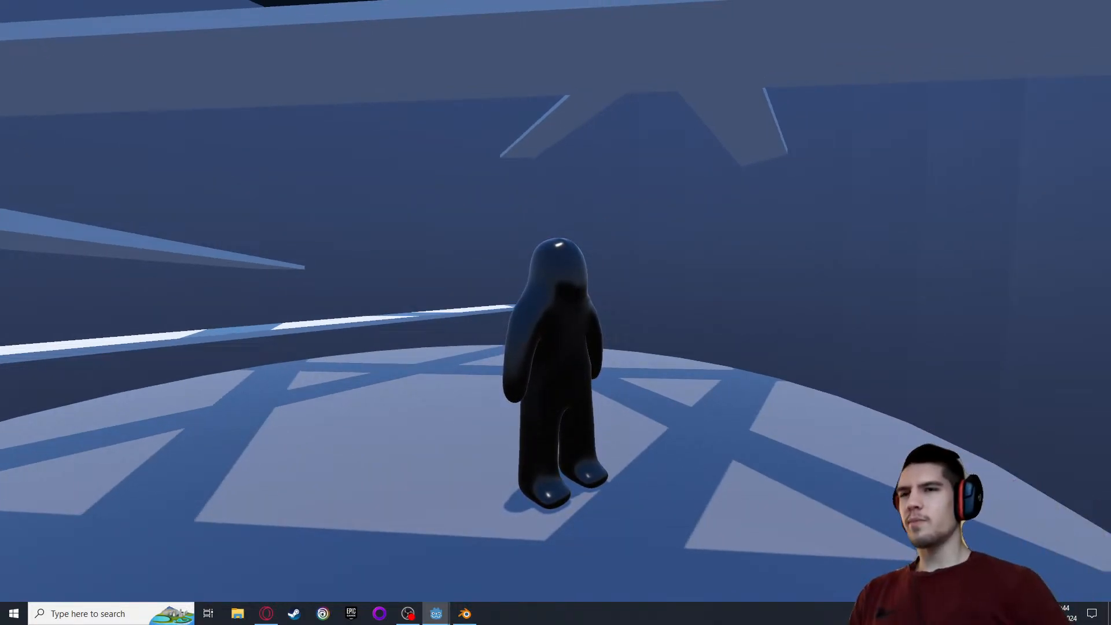
key("Escape")
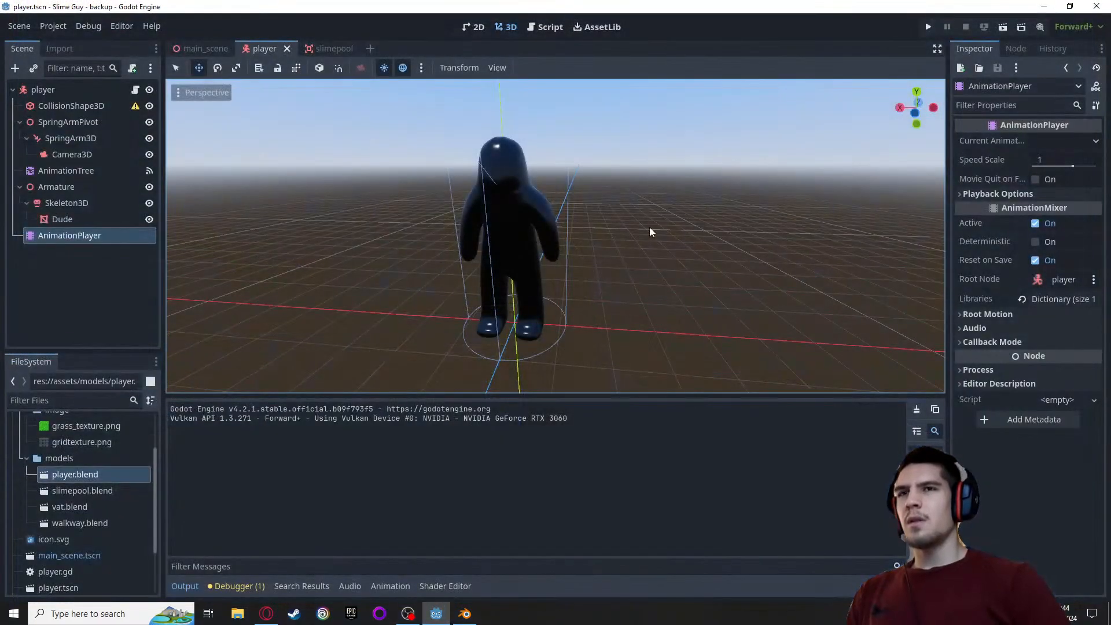
Restart the game and run the player around the vat floor without jumping to check its body shape and run animation
key("F5")
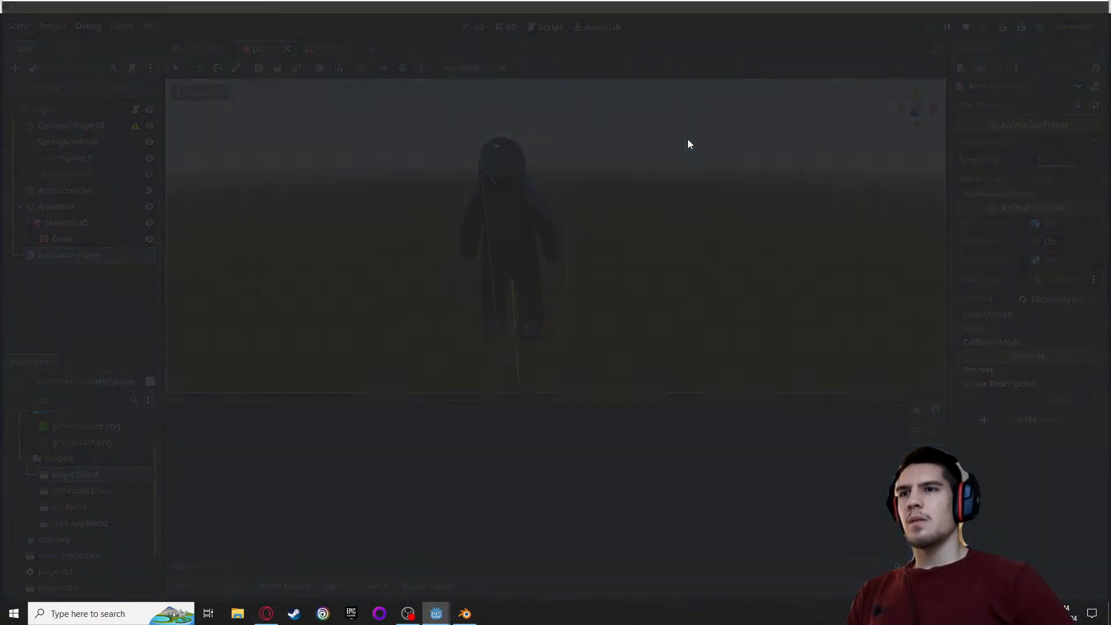
key("d")
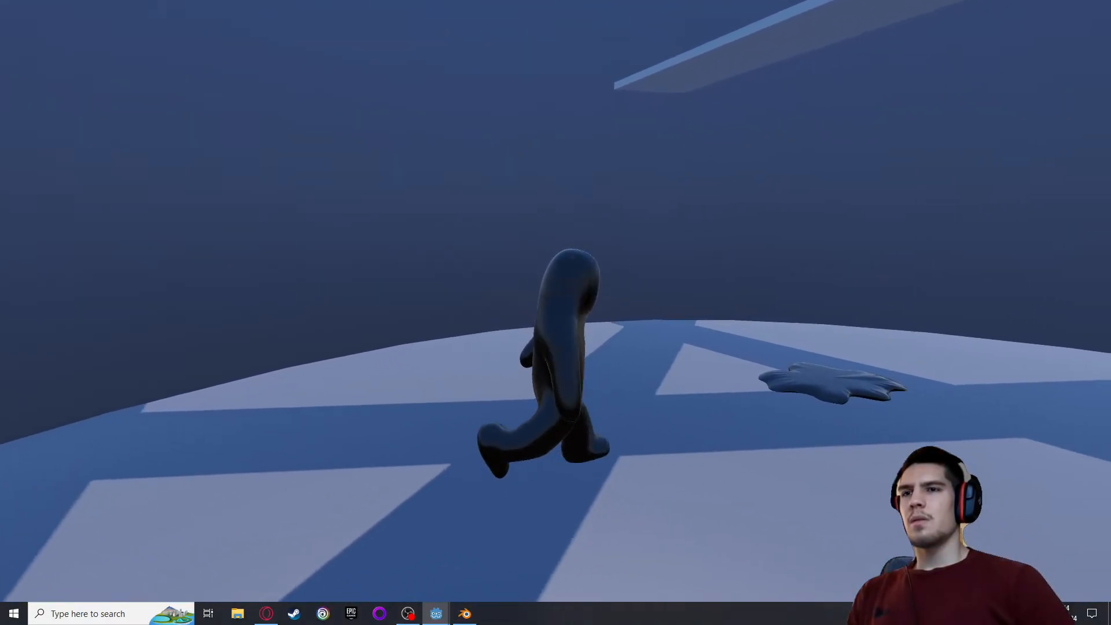
key("w")
key("d")
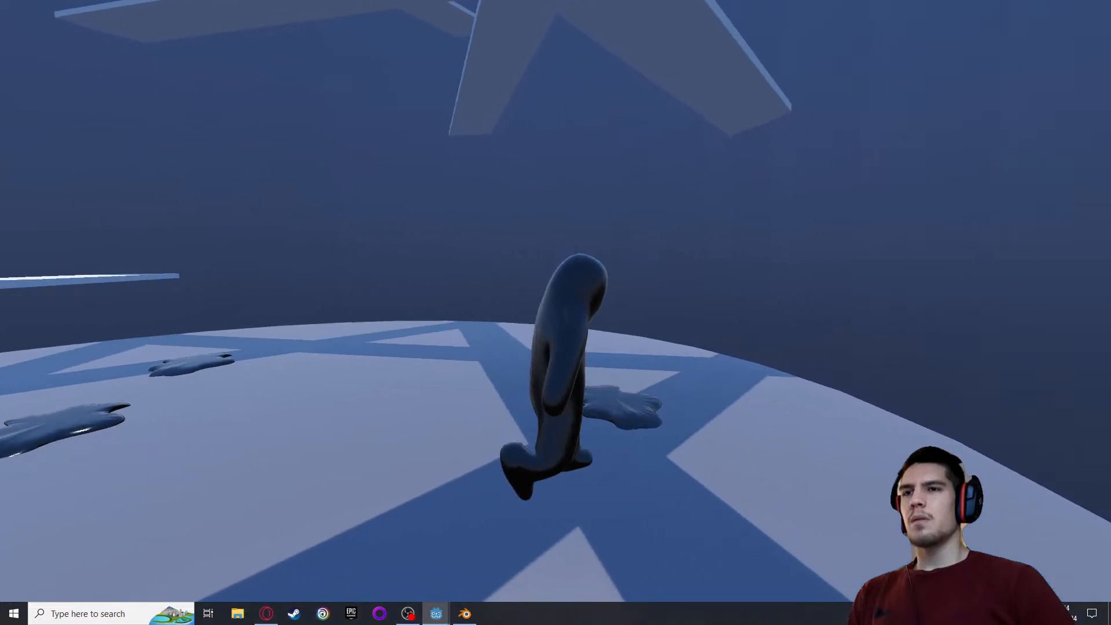
key("a")
key("w")
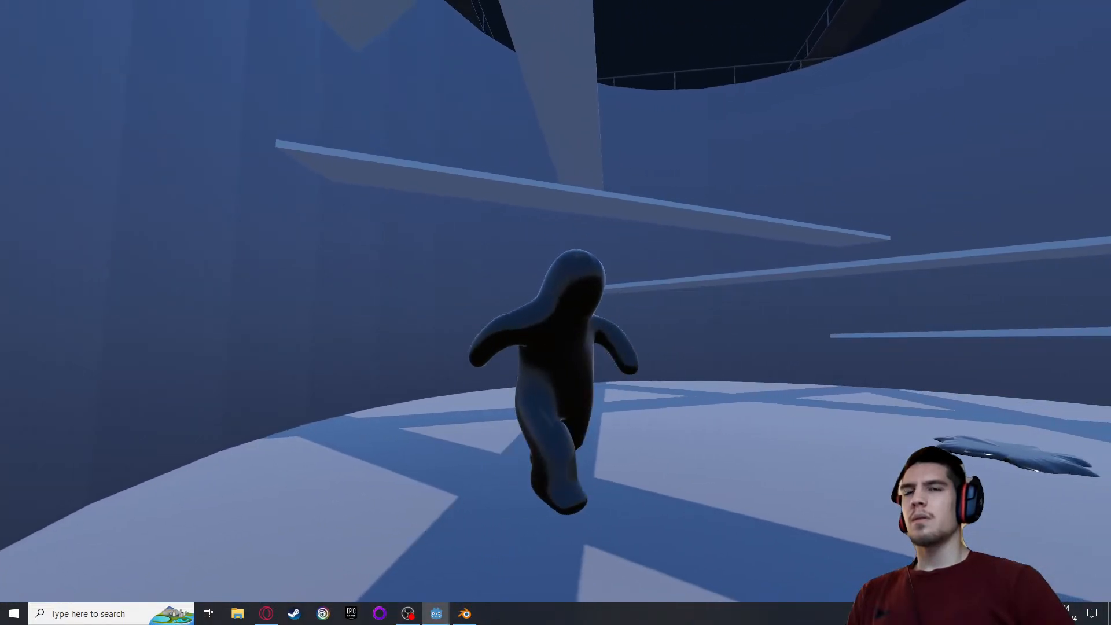
key("d")
key("d")
key("w")
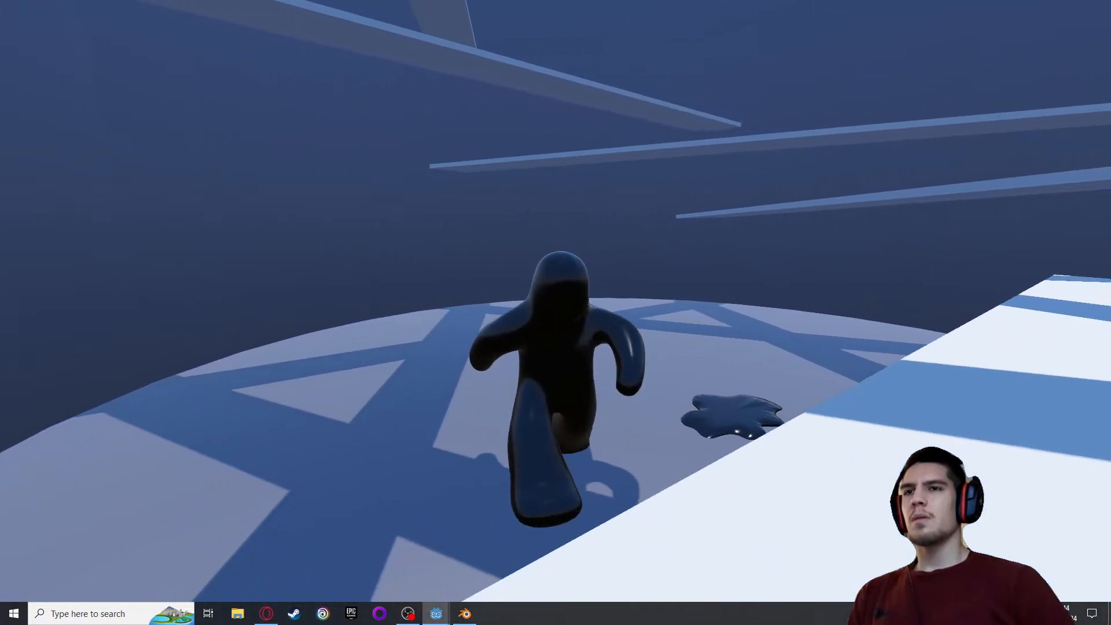
Close the game, switch to Blender, load the grow action with all bones selected, and examine the poses at its early keyframes
key("a")
key("Escape")
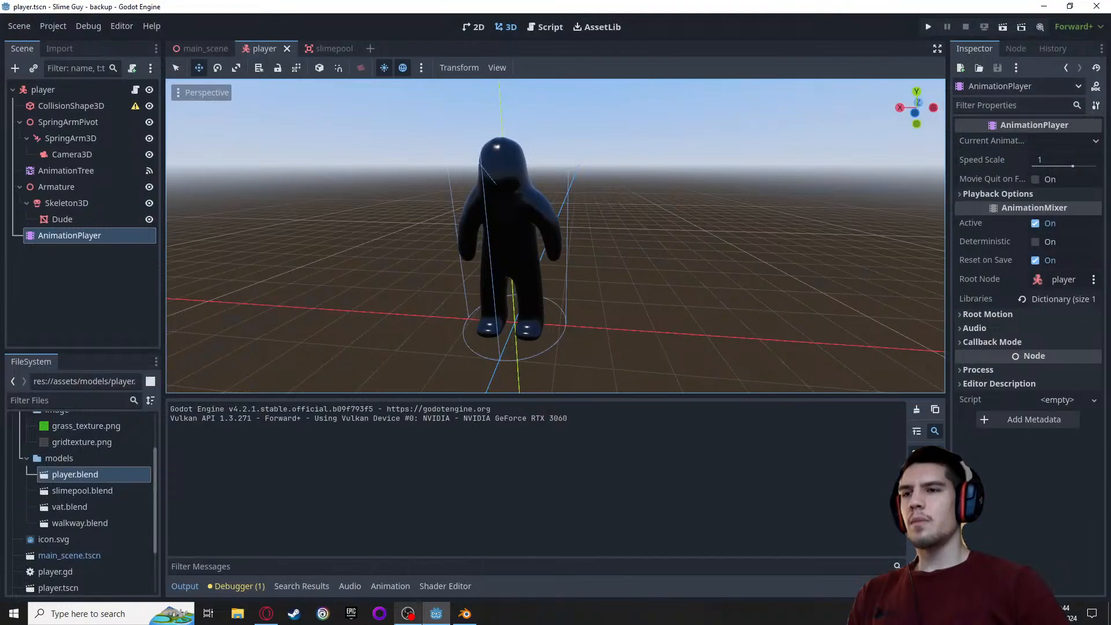
left_click(473, 613)
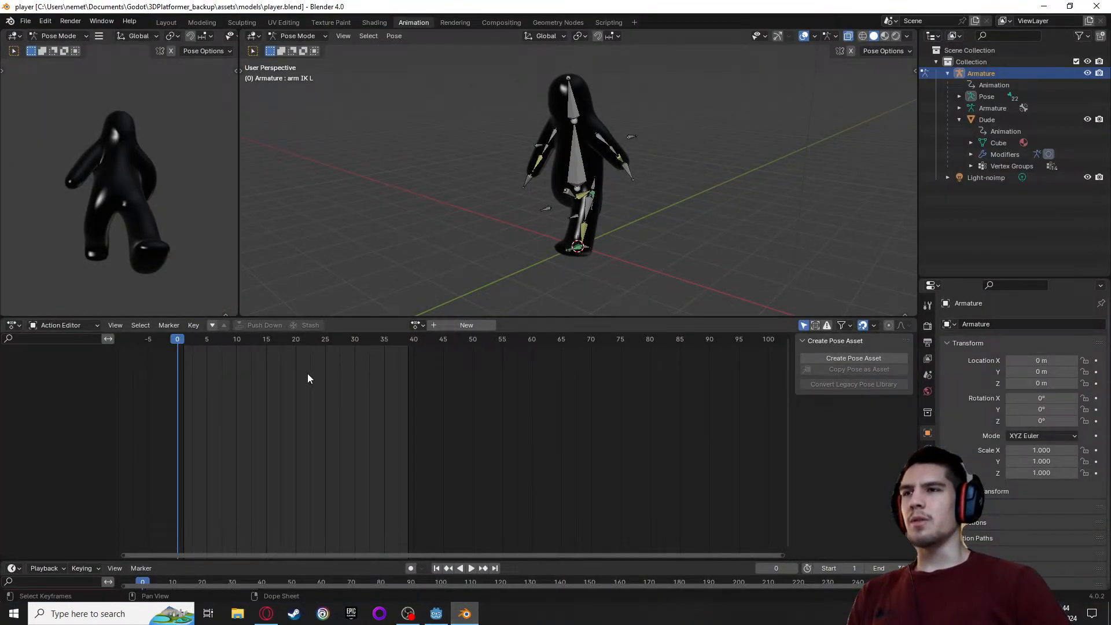
left_click(417, 324)
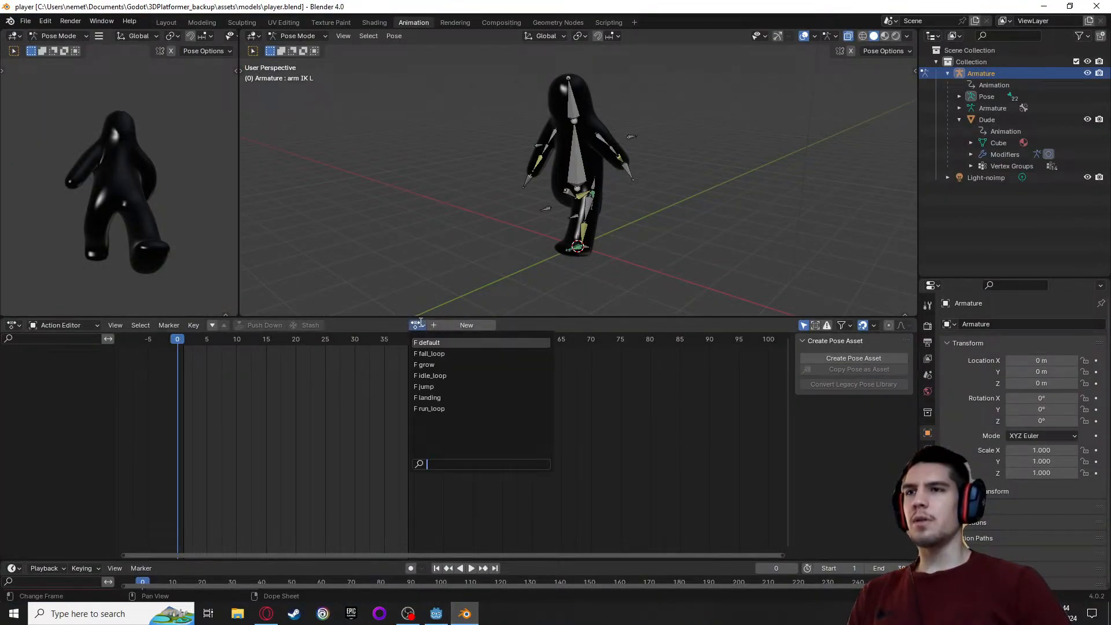
left_click(428, 365)
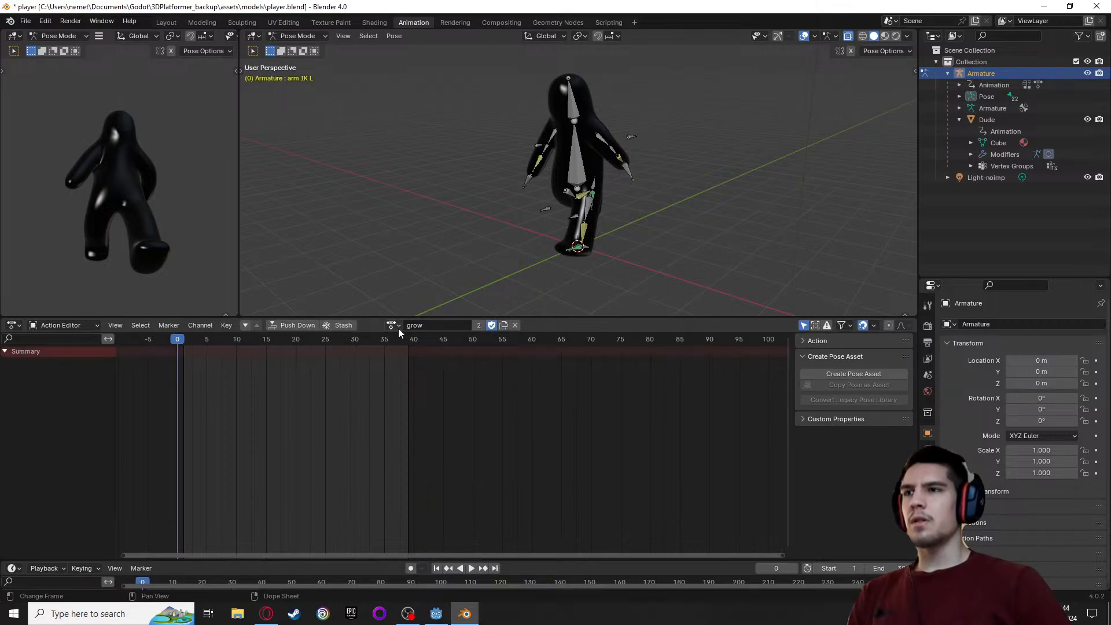
key("a")
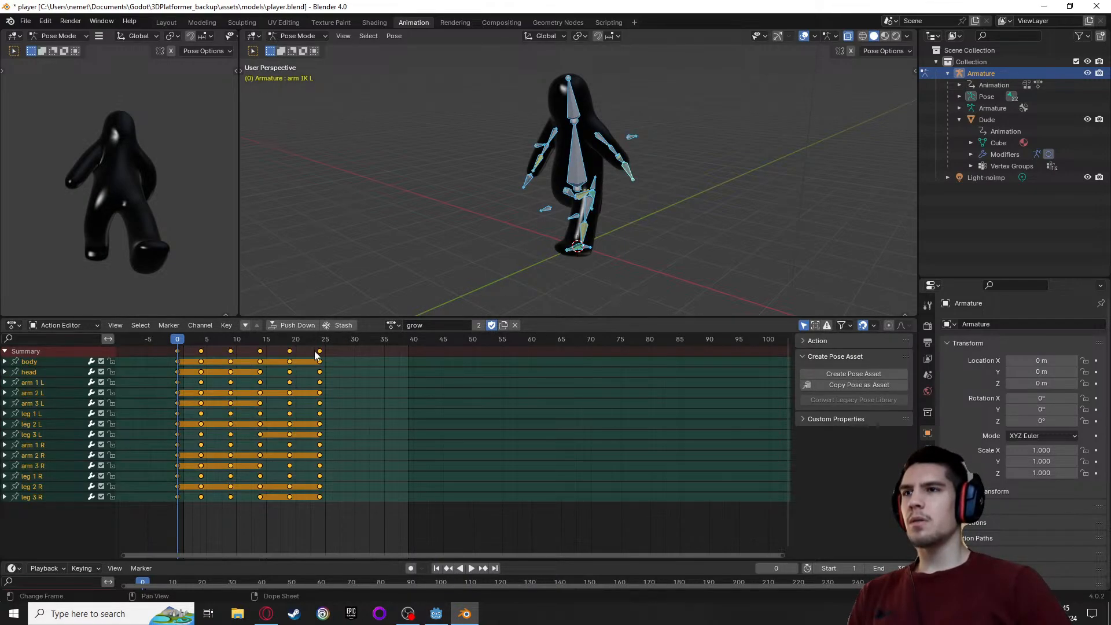
left_click(202, 351)
left_click_drag(189, 345, 253, 357)
left_click_drag(261, 362, 202, 361)
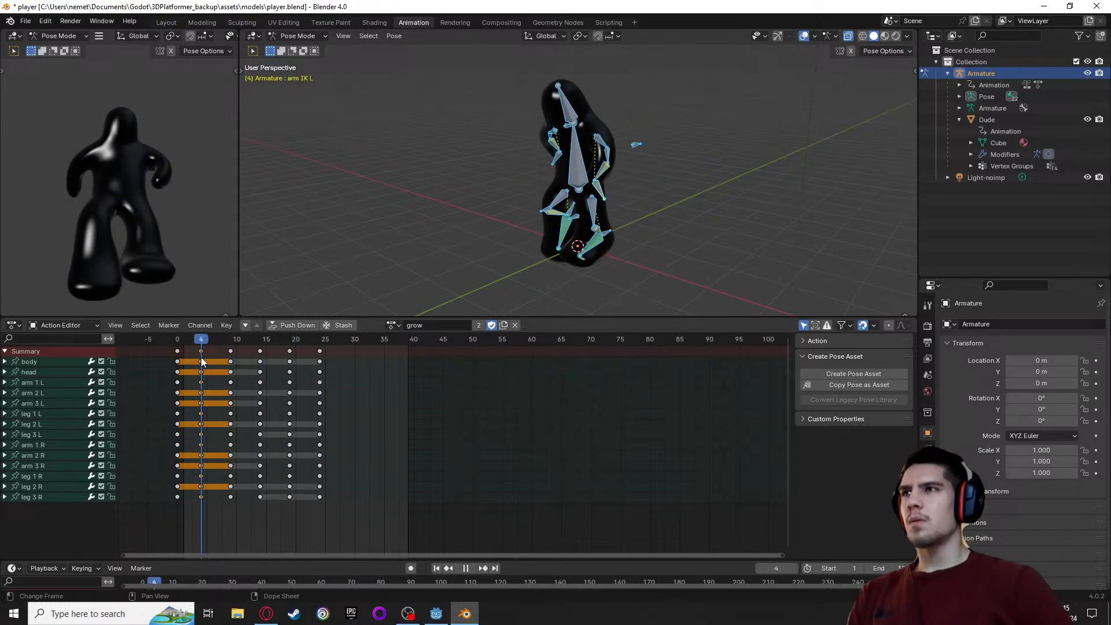
Undo the recent Blender changes back to the landing action and close Blender
key("ctrl+z")
key("ctrl+z")
key("ctrl+z")
key("ctrl+z")
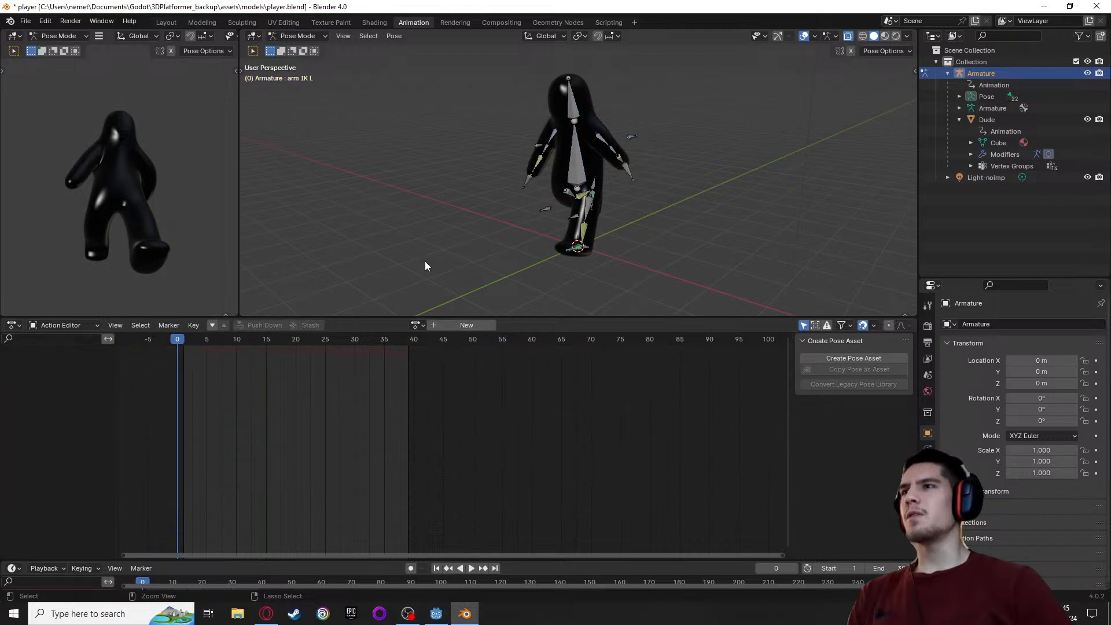
key("ctrl+z")
key("ctrl+z")
key("ctrl+z")
key("ctrl+z")
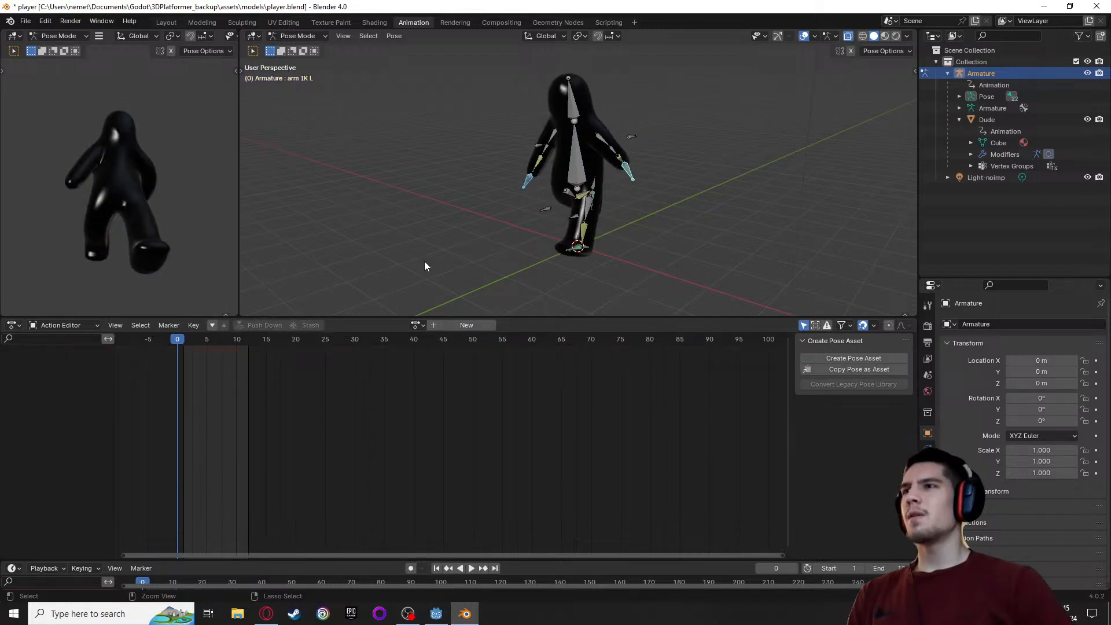
key("ctrl+z")
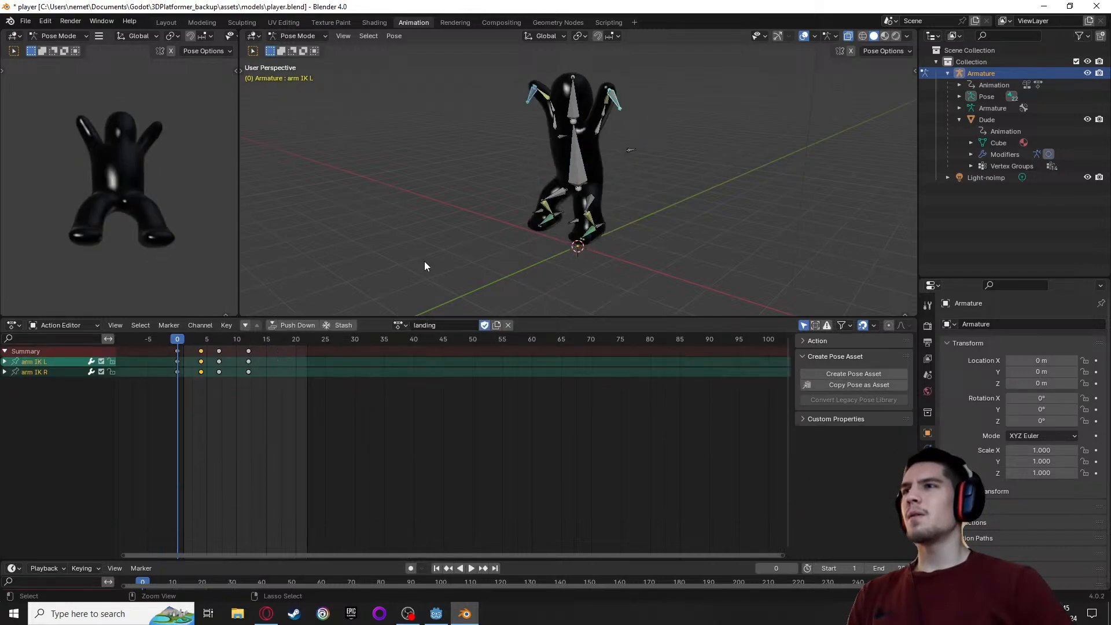
left_click(1094, 8)
left_click(564, 329)
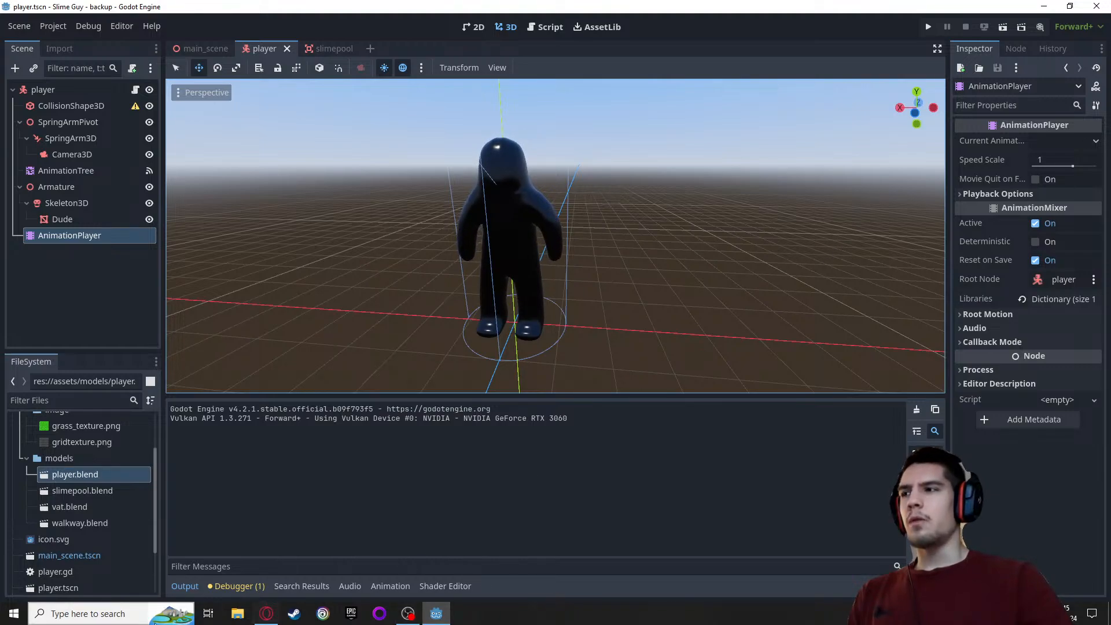
left_click(418, 619)
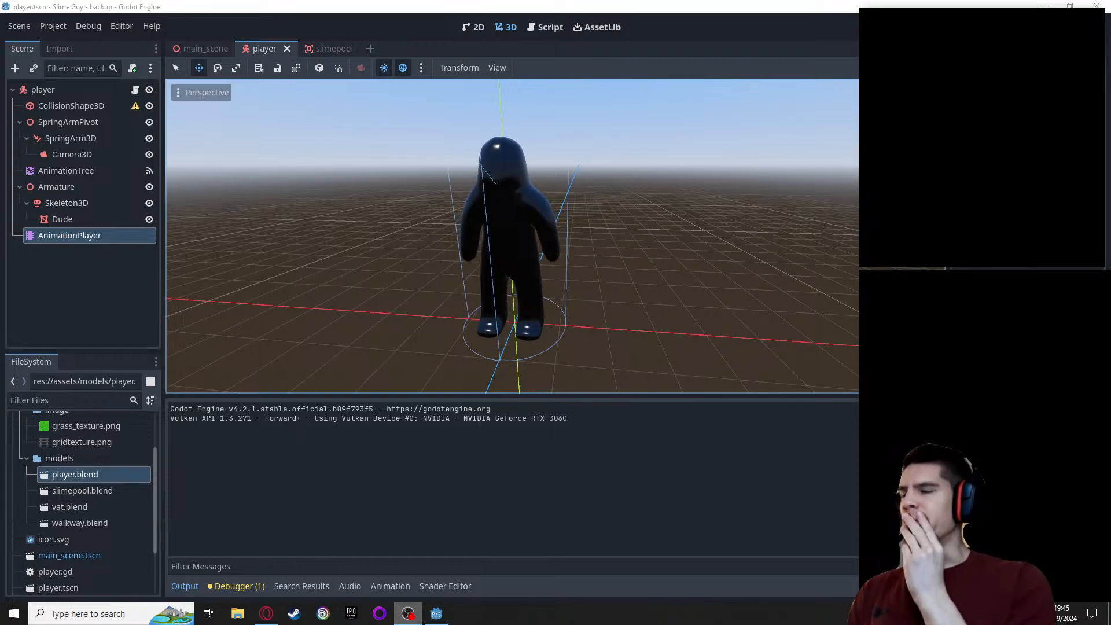
left_click(436, 613)
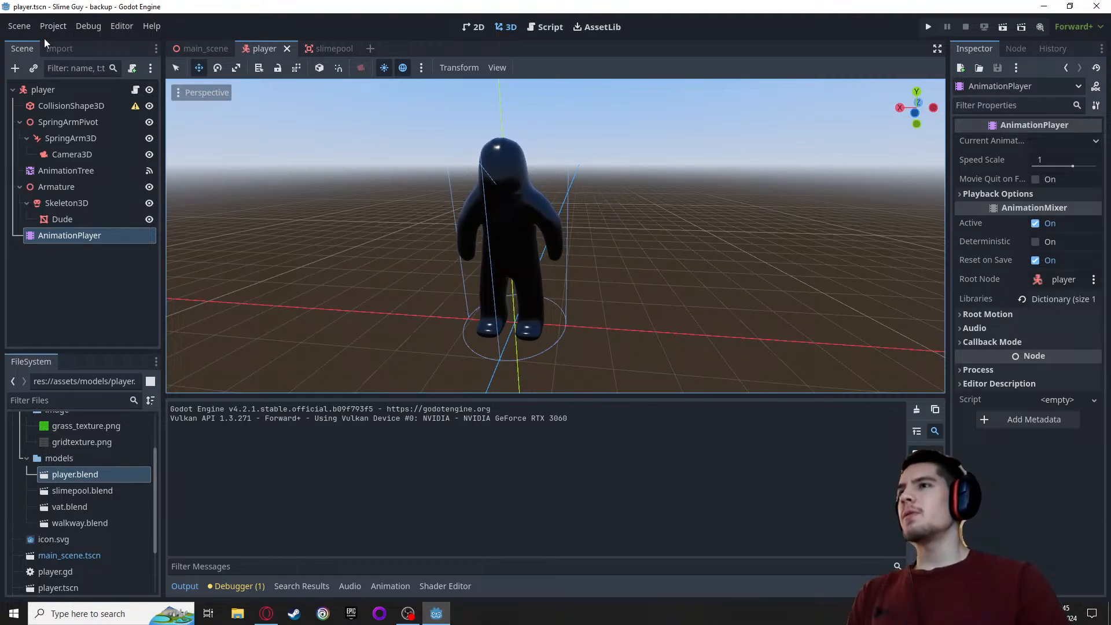
Rename the project to "Slime Guy" in the project settings
left_click(54, 26)
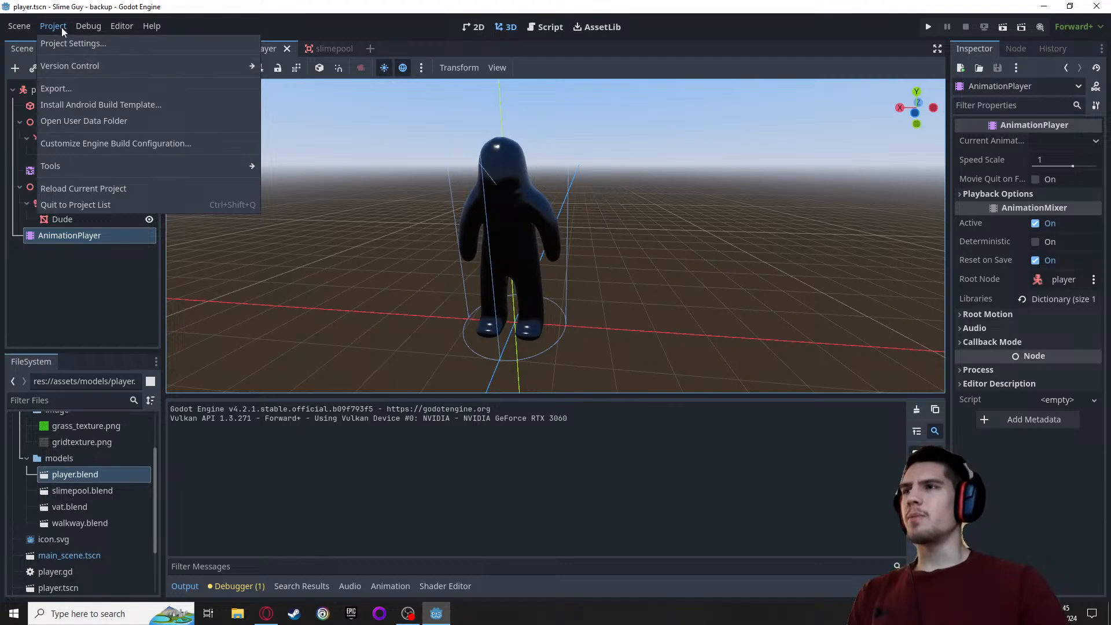
left_click(61, 26)
left_click(61, 27)
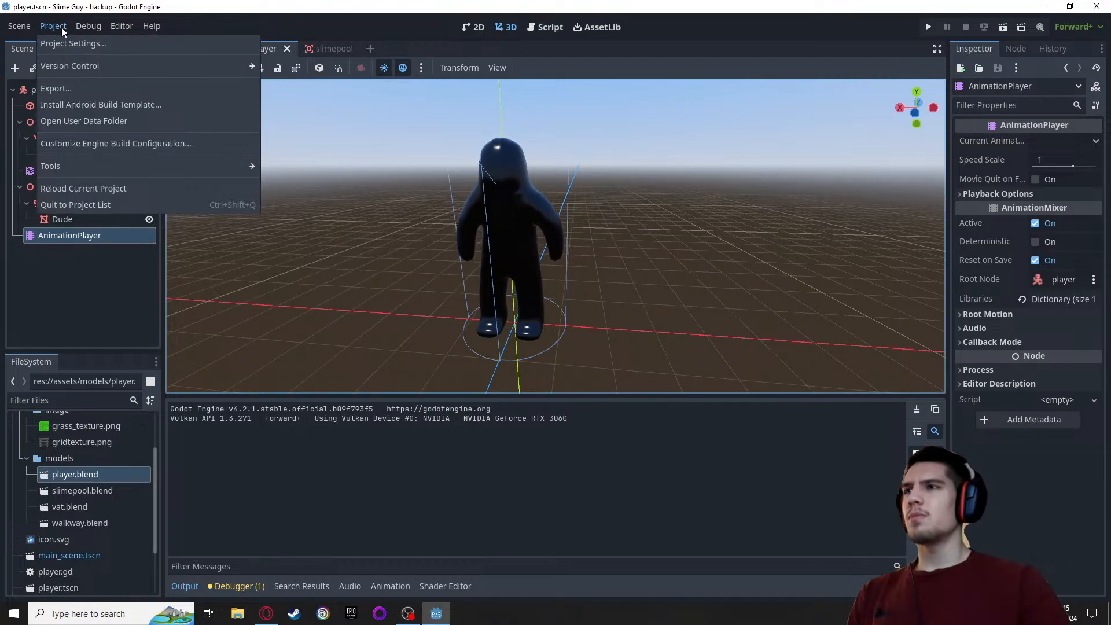
mouse_move(95, 65)
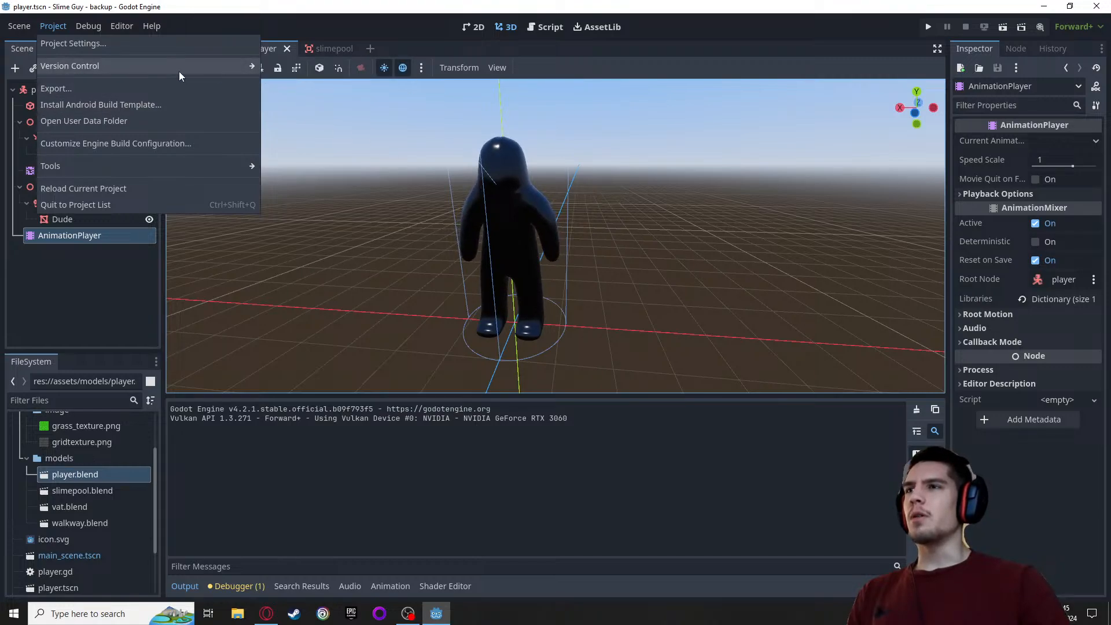
mouse_move(159, 65)
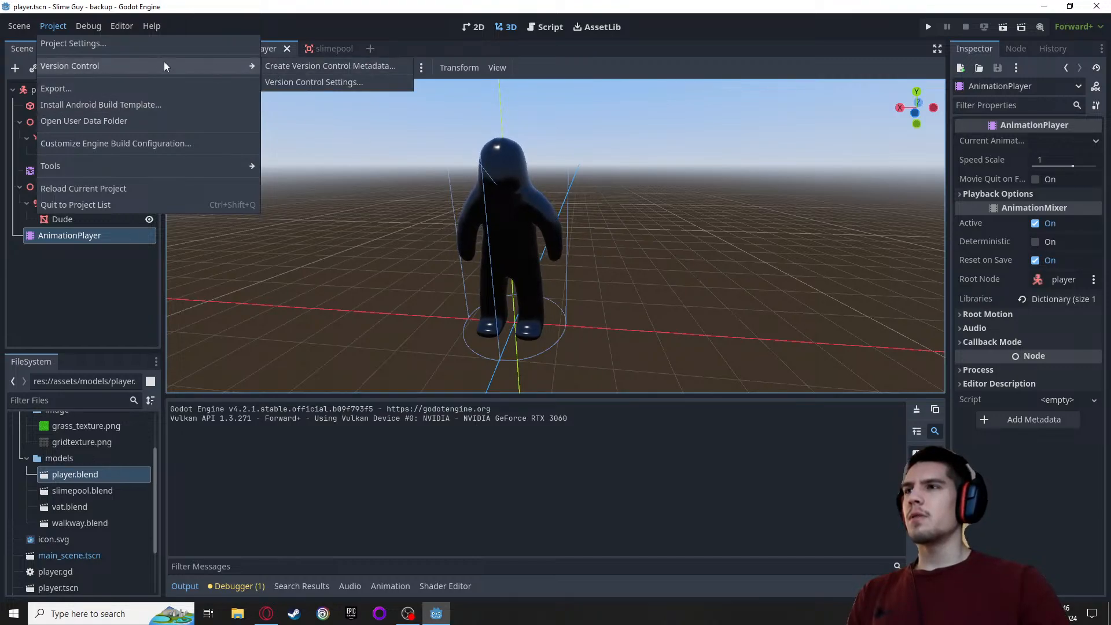
left_click(95, 43)
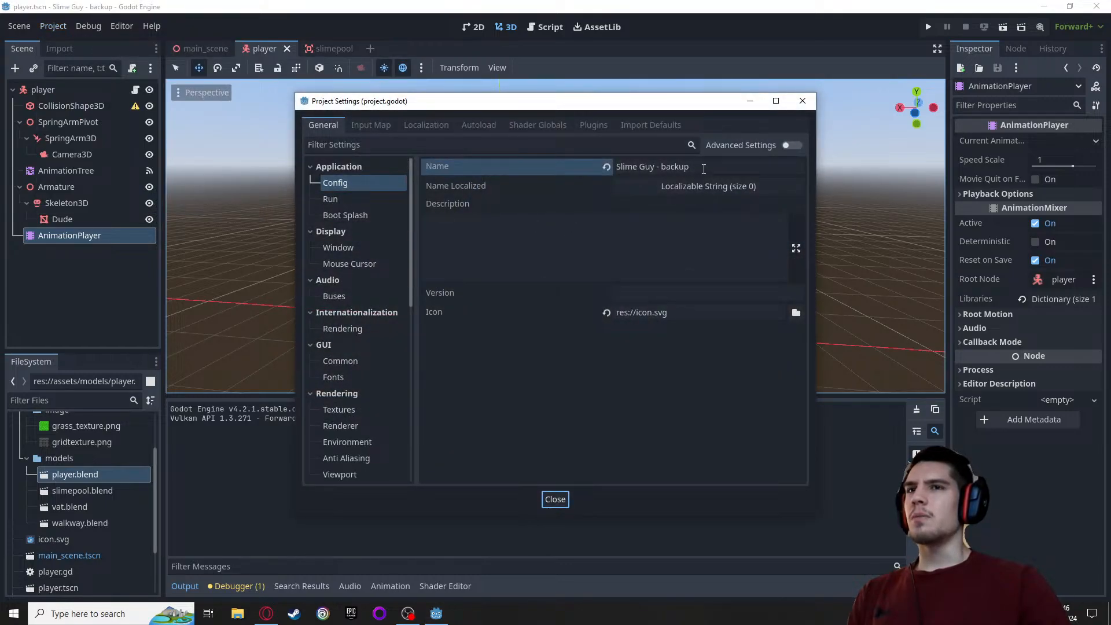
left_click(703, 168)
key("BackSpace")
key("BackSpace")
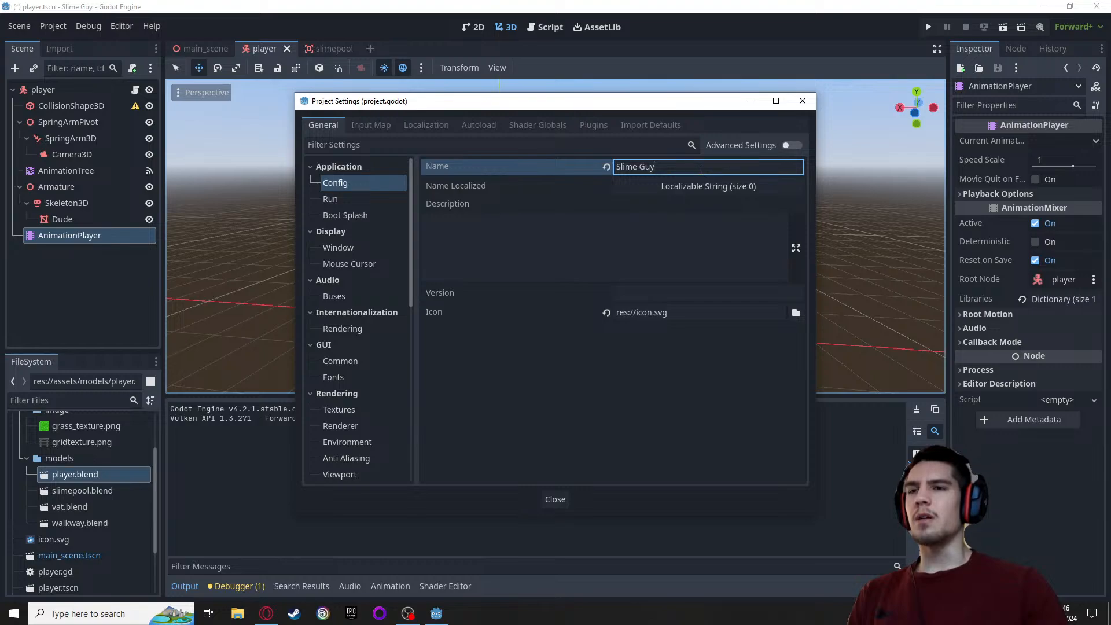
key("Return")
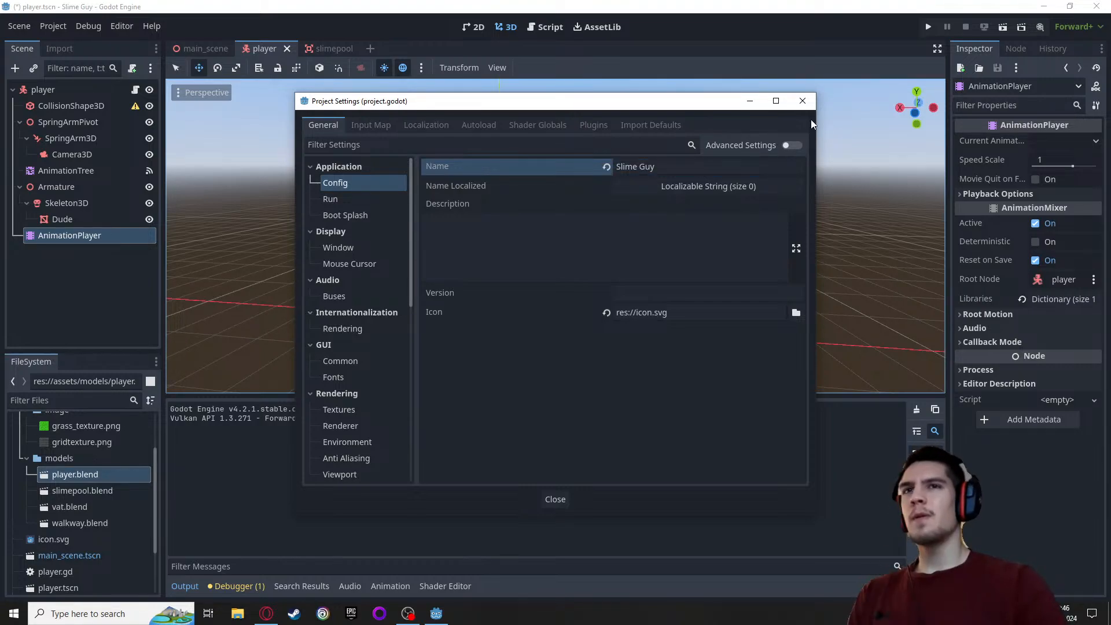
left_click(803, 101)
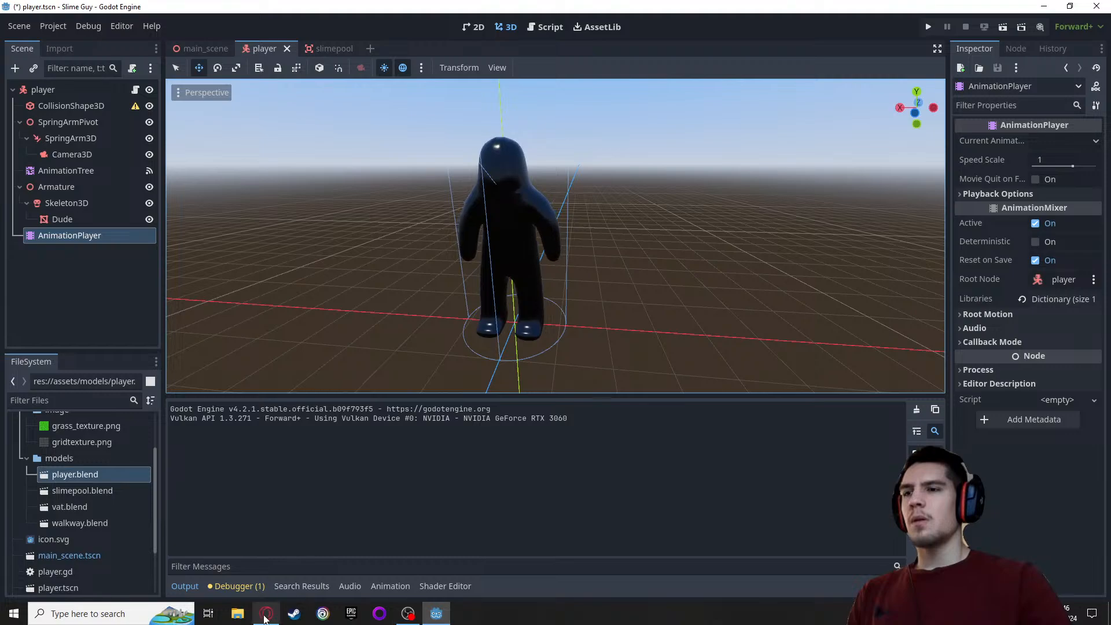
Open File Explorer and go to the Godot folder in Documents that holds the 3DPlatformer and 3DPlatformer_backup projects
left_click(266, 618)
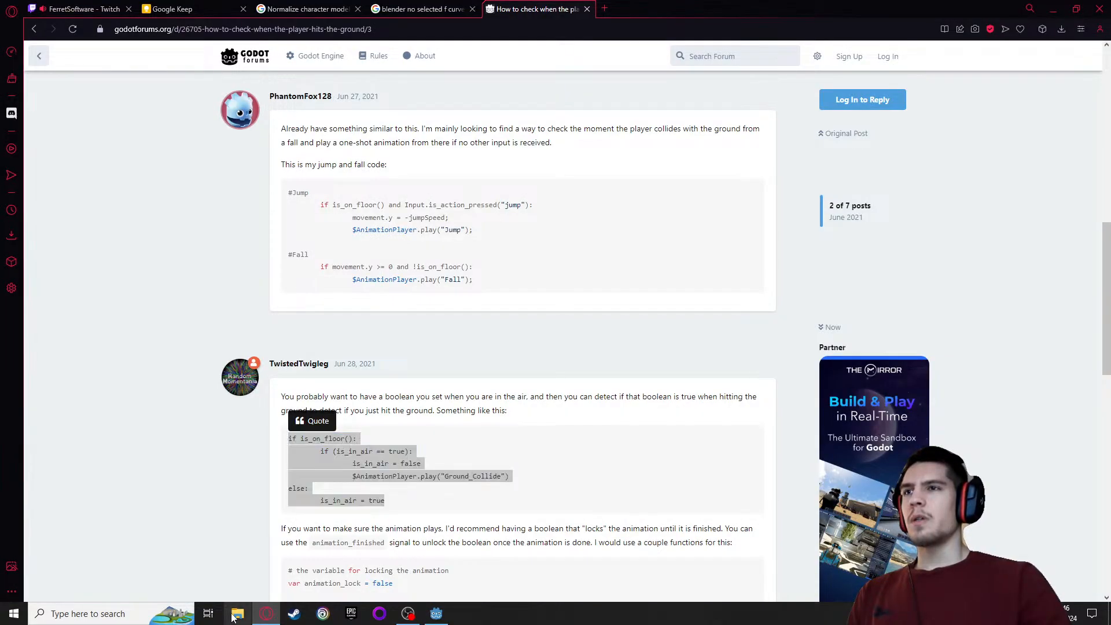
left_click(237, 613)
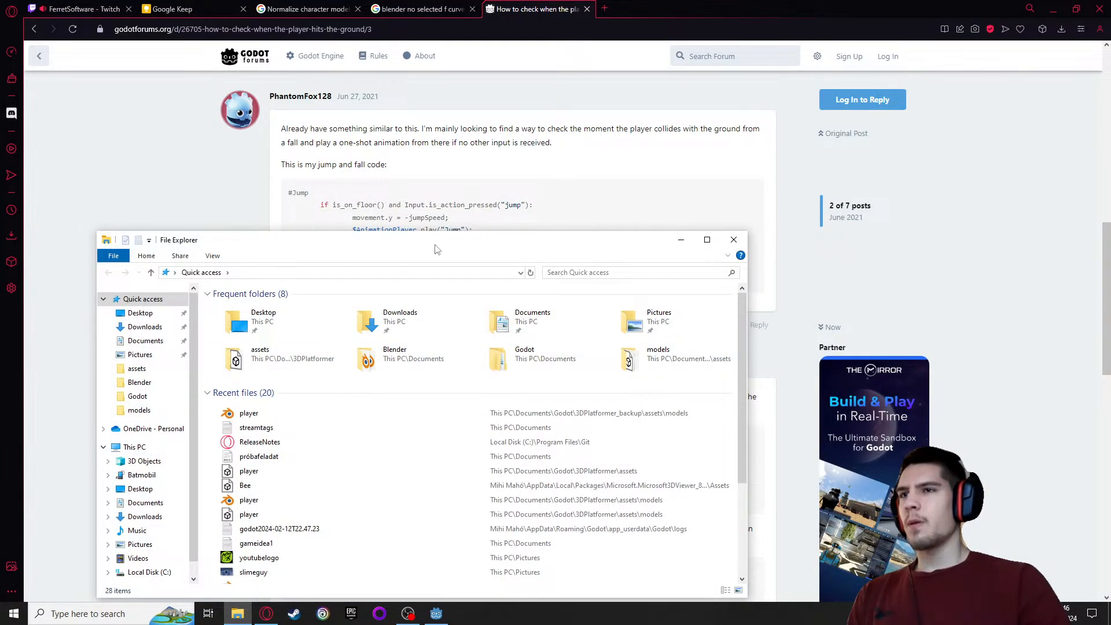
double_click(278, 358)
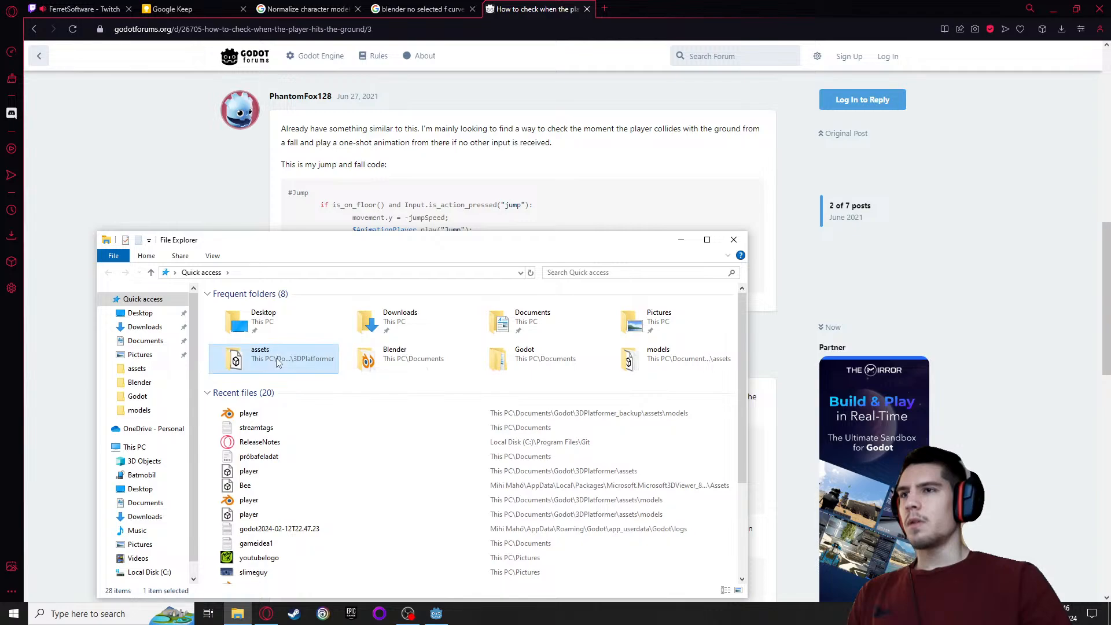
left_click(276, 273)
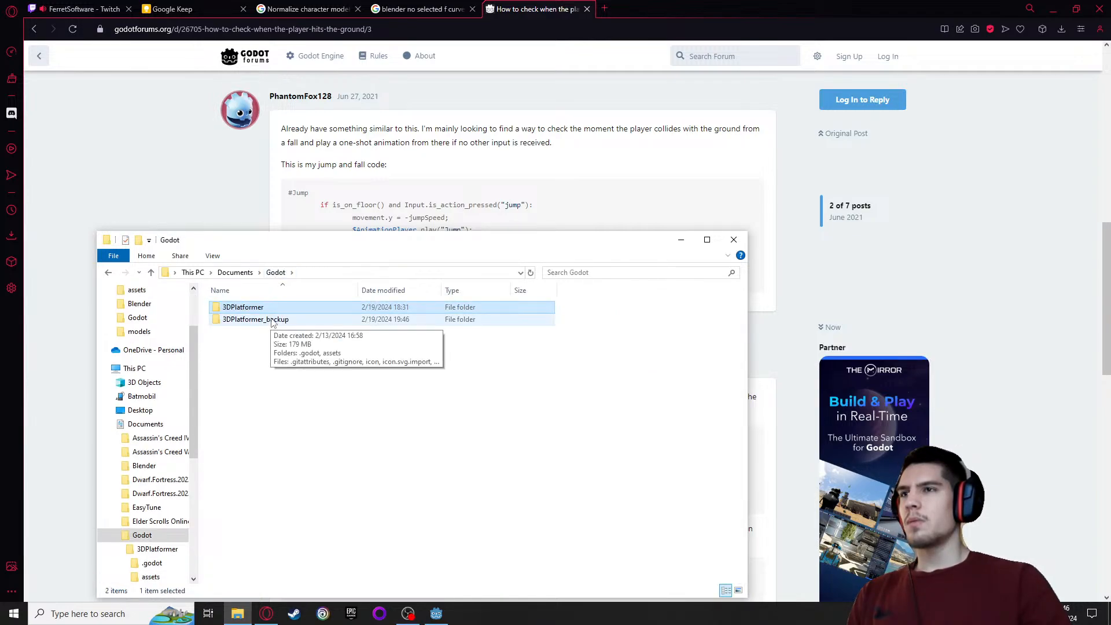
Switch to Godot, save the player scene, and close the editor
left_click(431, 614)
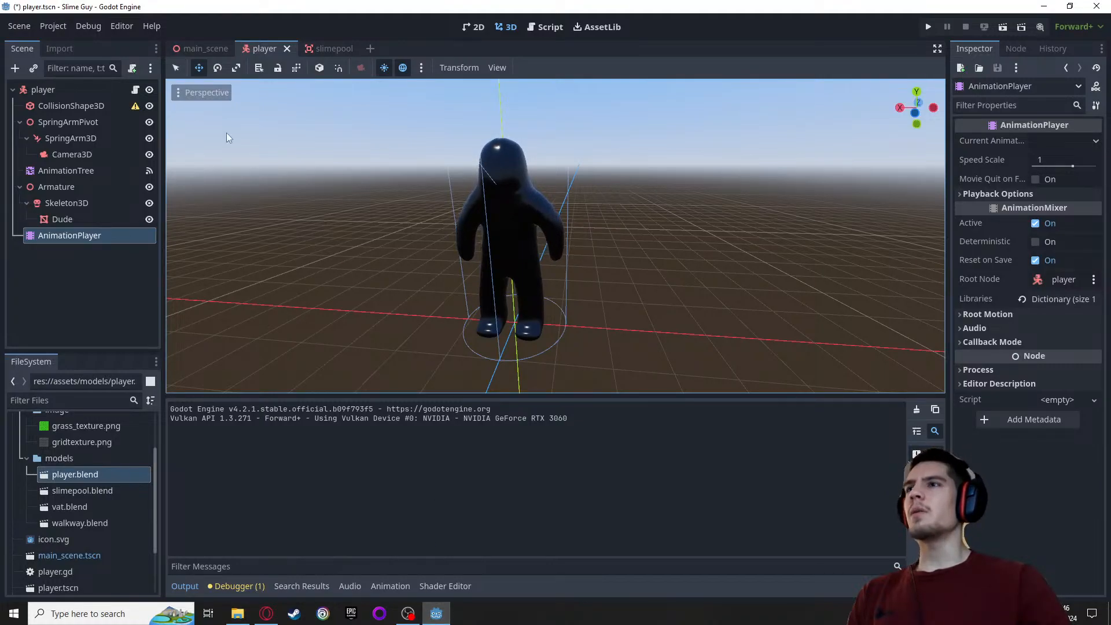
key("ctrl+s")
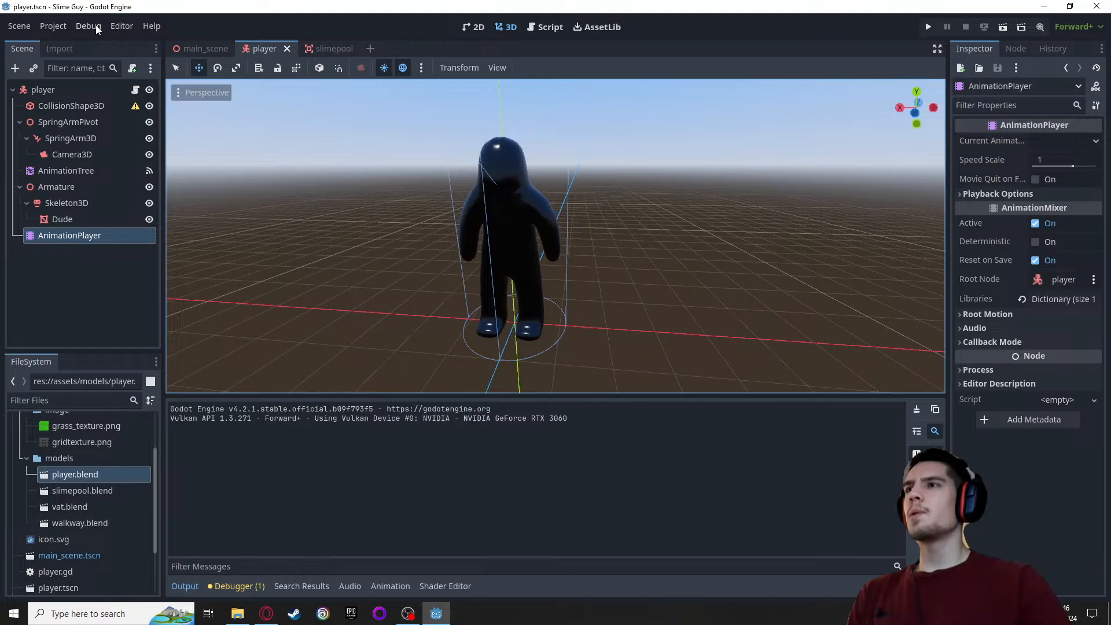
left_click(432, 615)
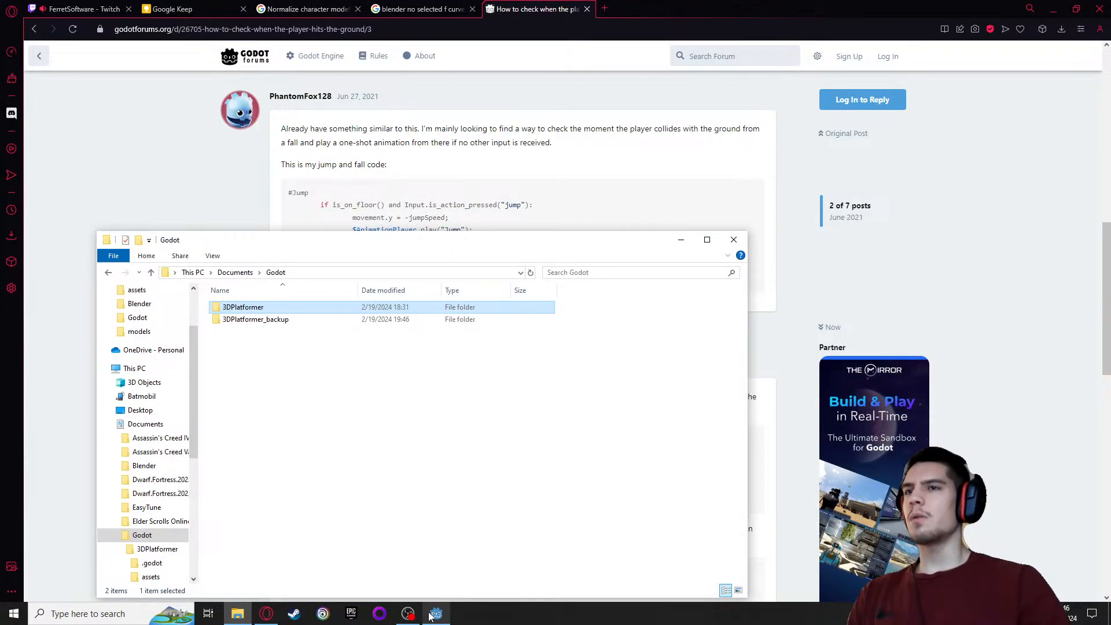
left_click(436, 614)
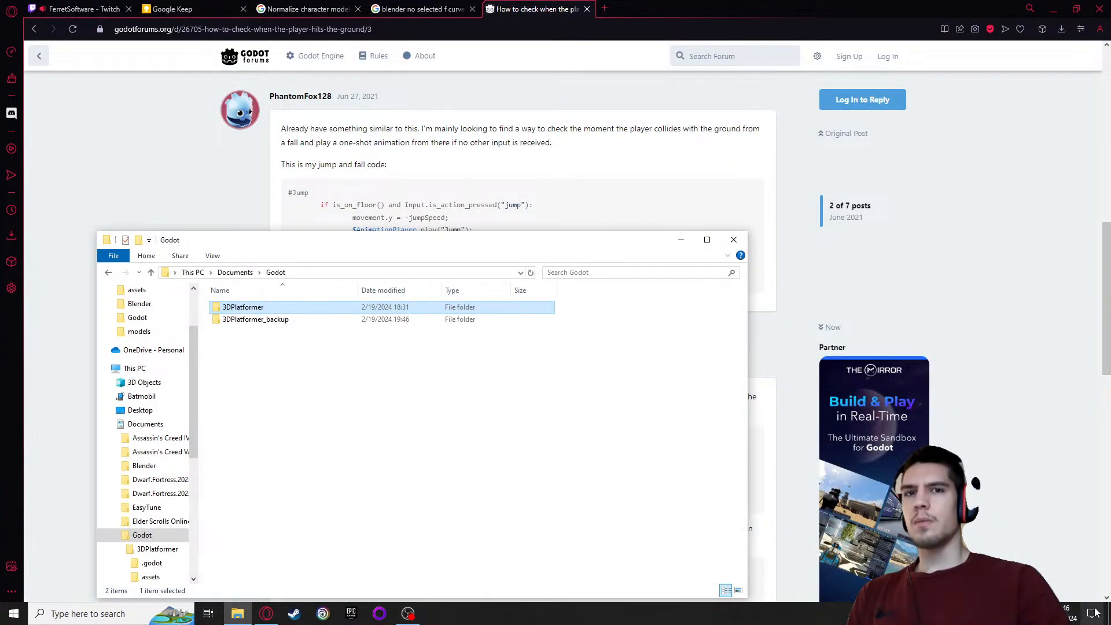
Relaunch Godot from the desktop to show the Project Manager, and move the Godot folder window clear of the project list
left_click(1095, 612)
double_click(68, 554)
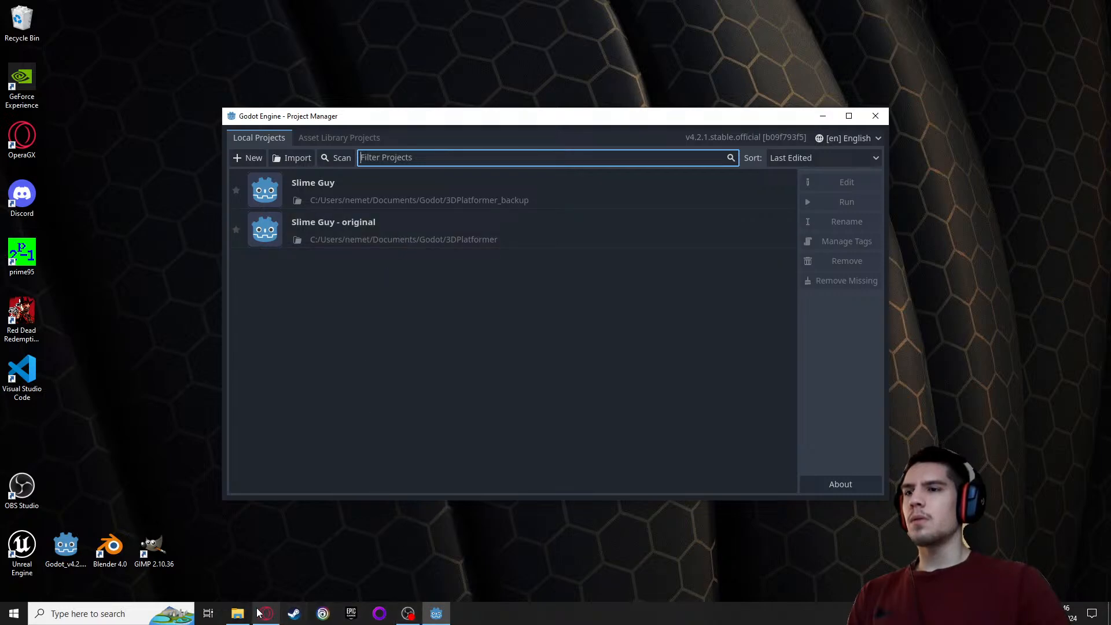
left_click(237, 613)
left_click(288, 402)
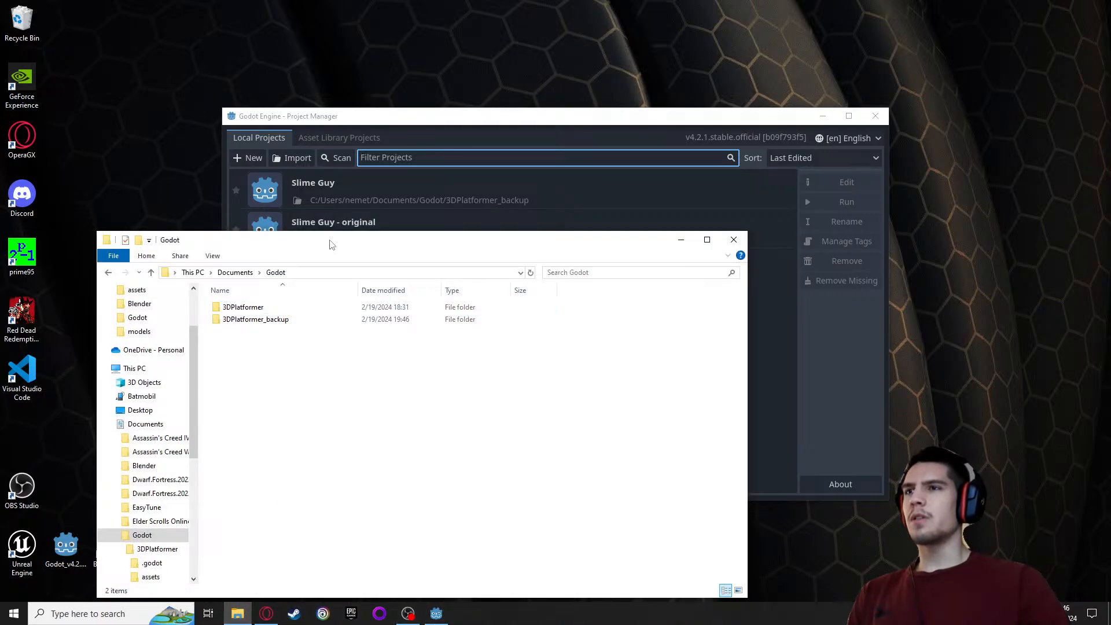
left_click_drag(338, 269, 540, 350)
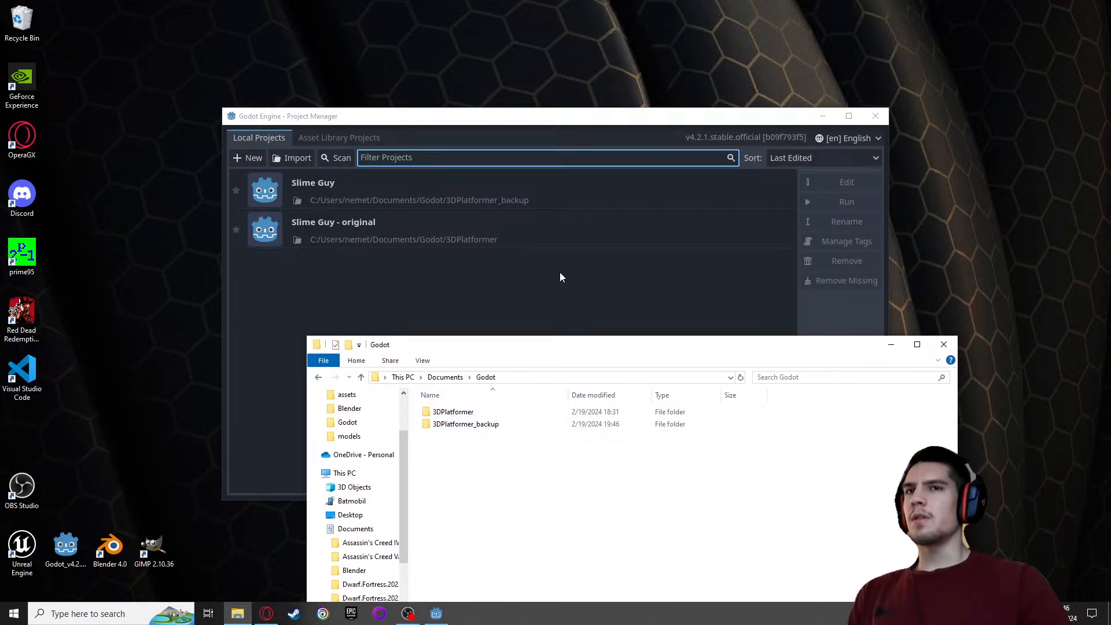
Remove the "Slime Guy - original" project from the Project Manager list and return to the Godot folder window
left_click(511, 237)
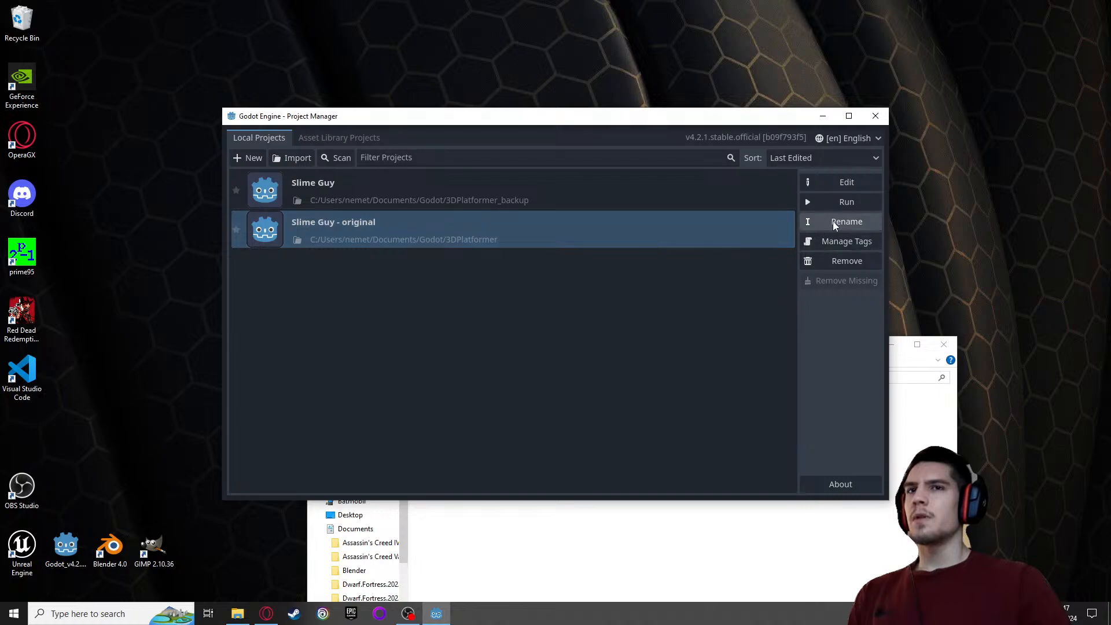
left_click(836, 261)
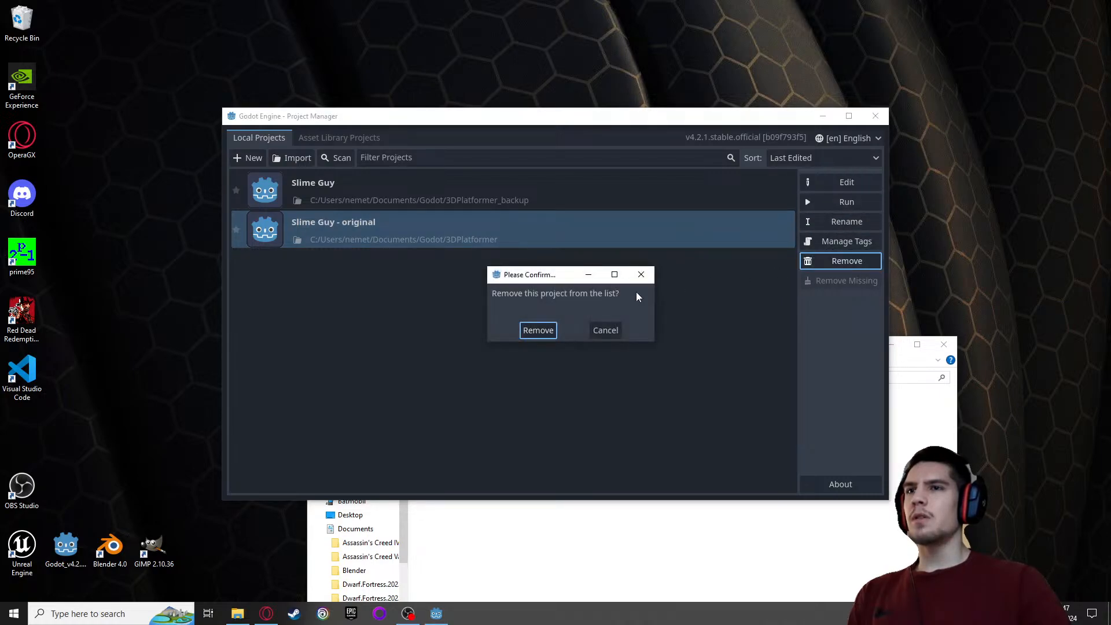
left_click(536, 333)
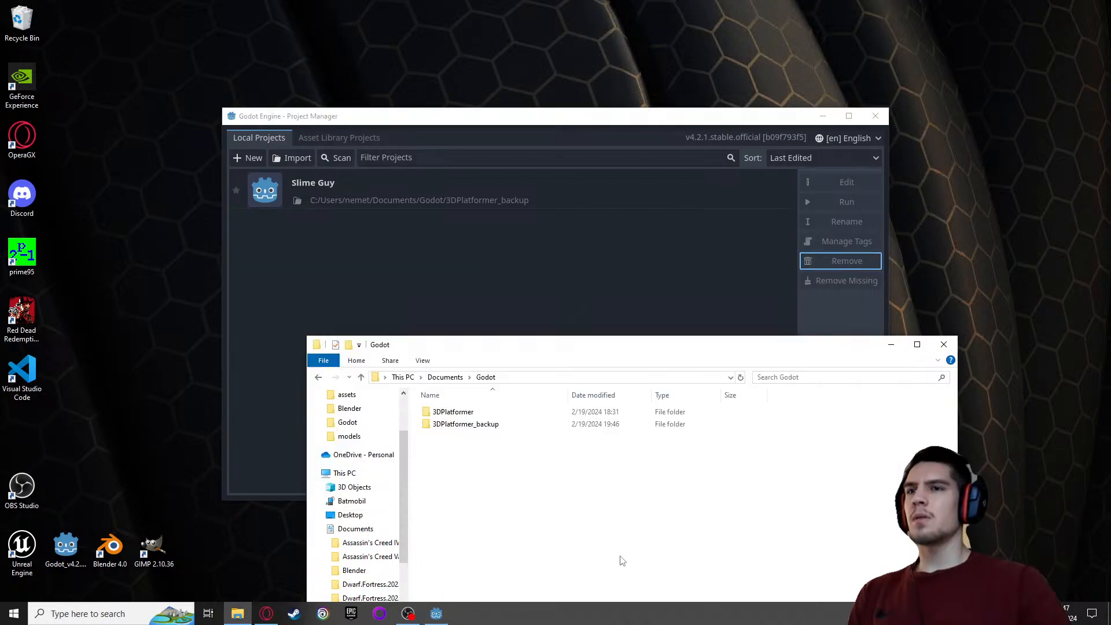
left_click(625, 560)
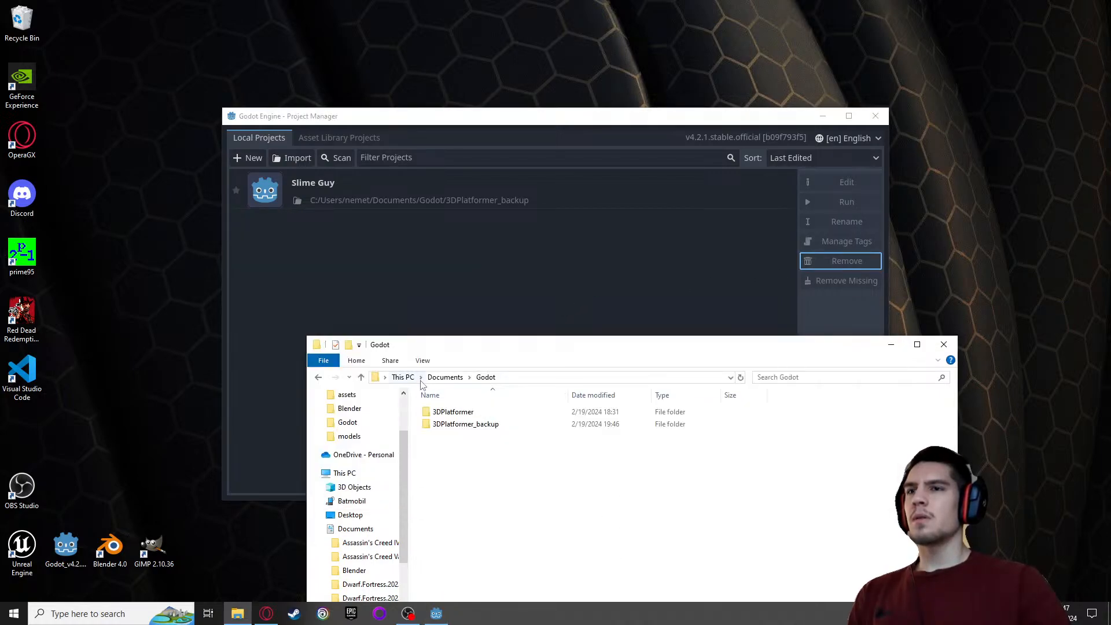
Refresh the Godot folder and permanently delete the original 3DPlatformer folder
left_click(740, 377)
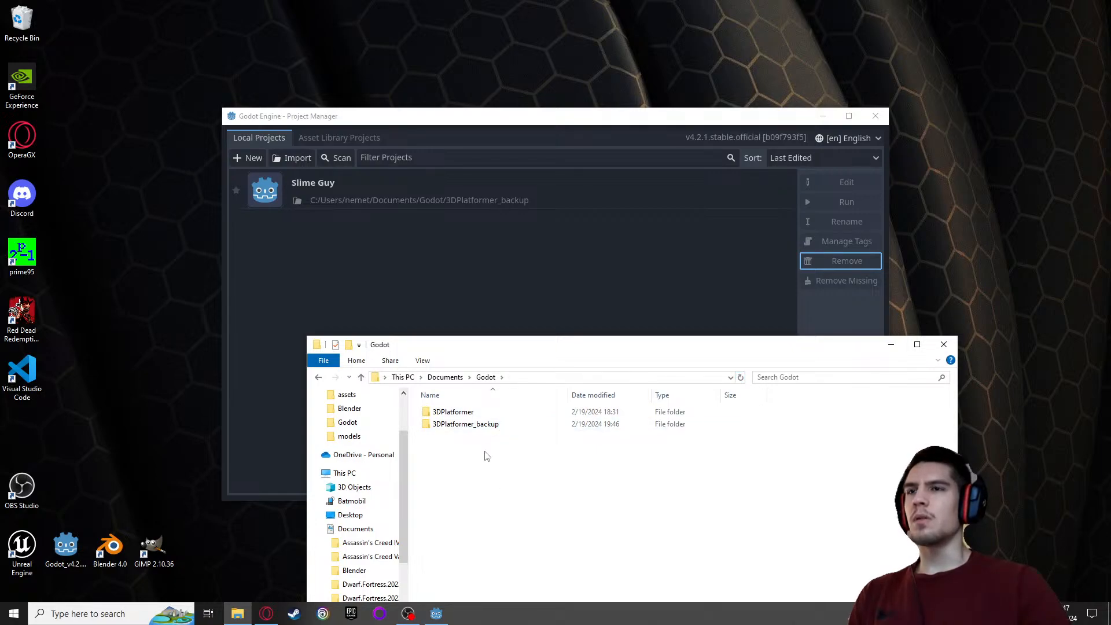
left_click(456, 414)
key("shift+Delete")
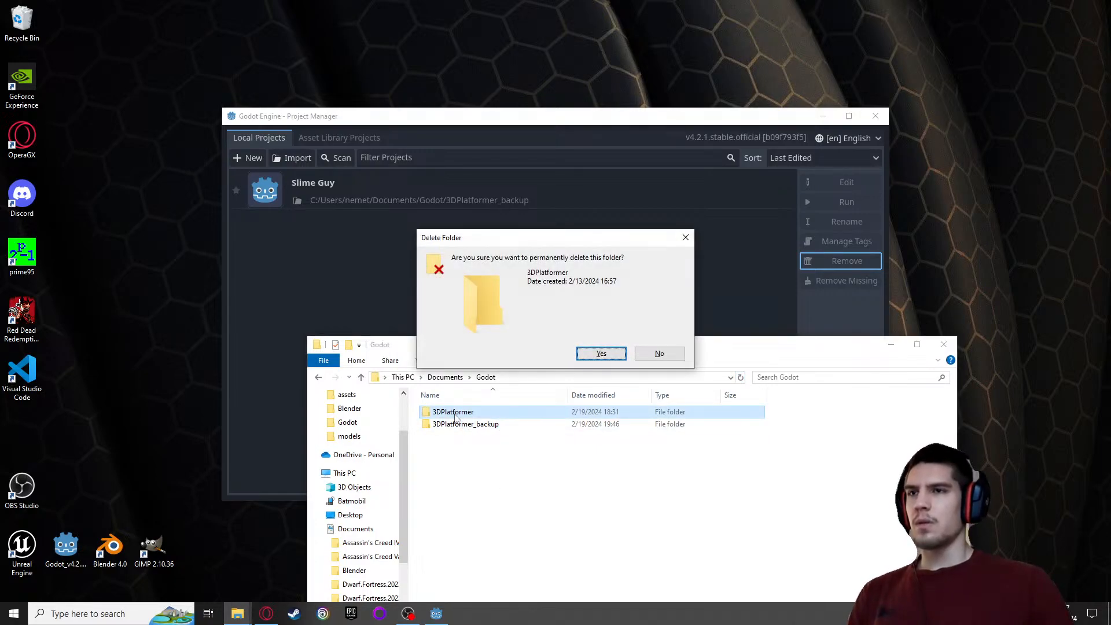
key("Return")
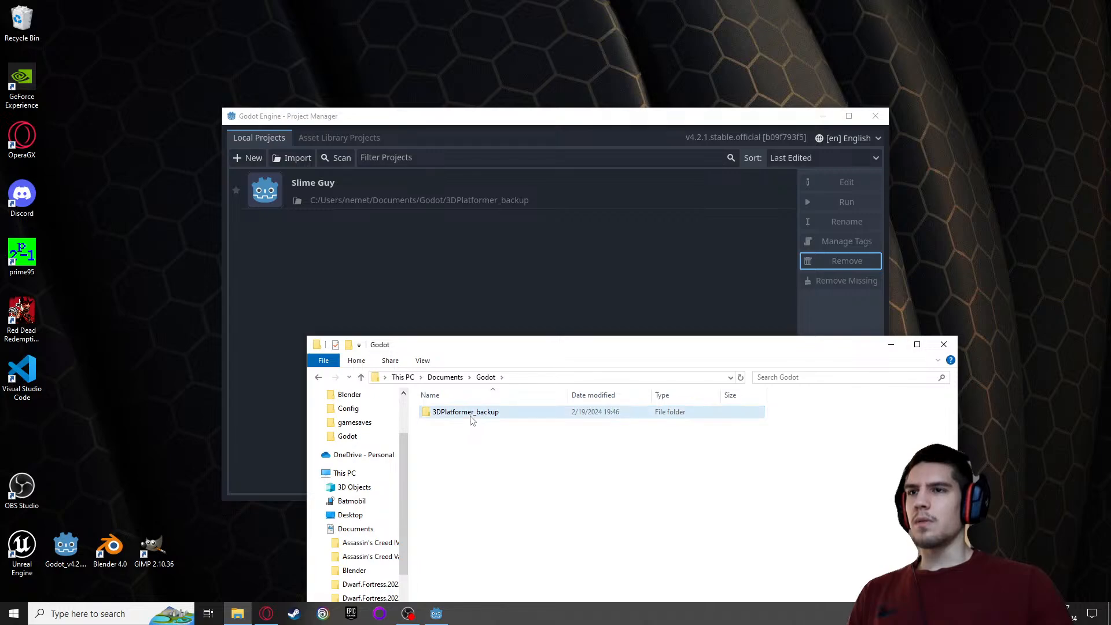
Rename the 3DPlatformer_backup folder to 3DPlatformer
right_click(470, 416)
left_click(502, 388)
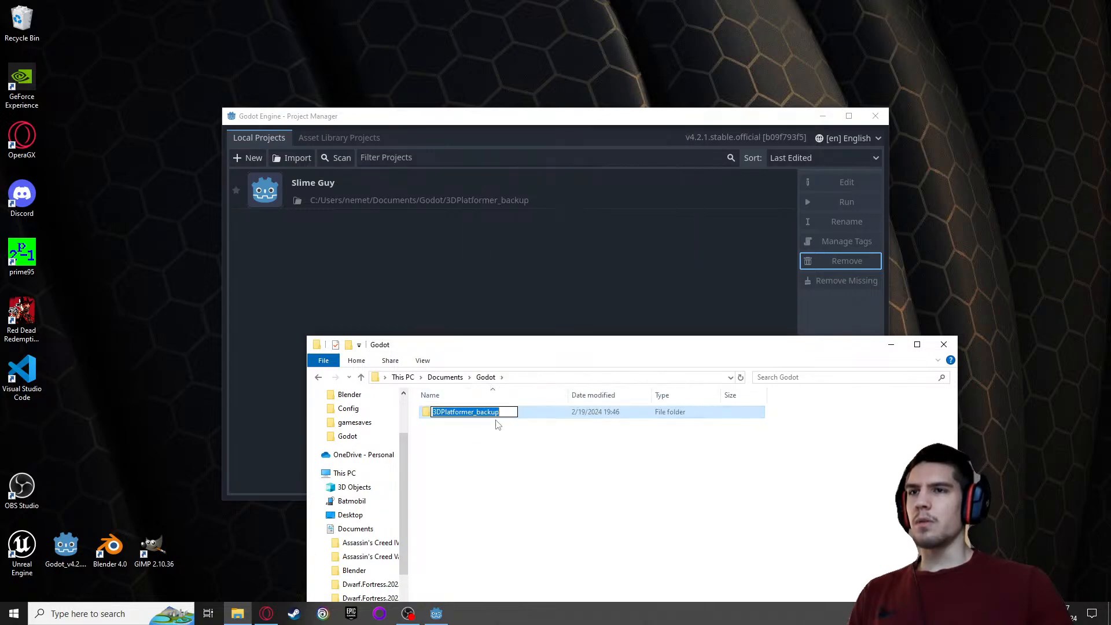
key("Return")
right_click(498, 416)
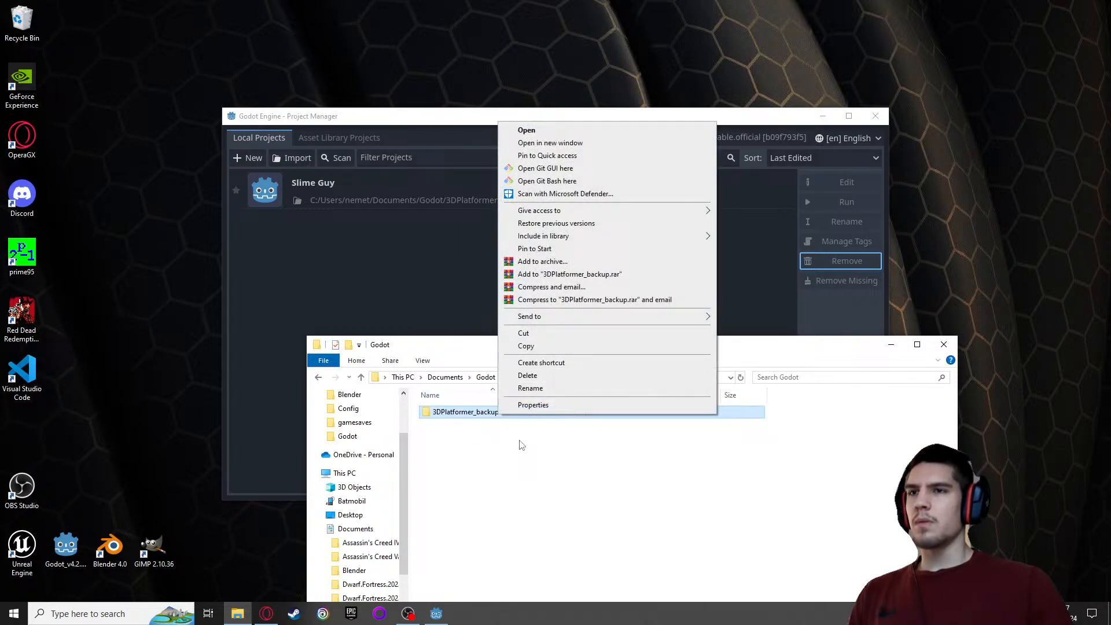
left_click(521, 388)
left_click(509, 415)
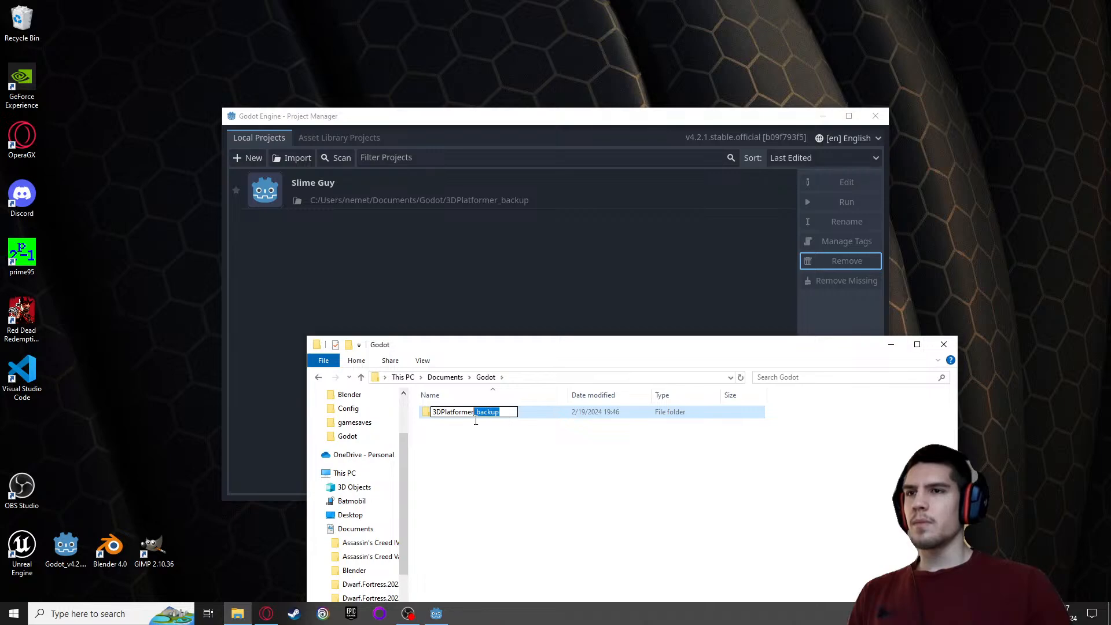
key("Return")
left_click(485, 447)
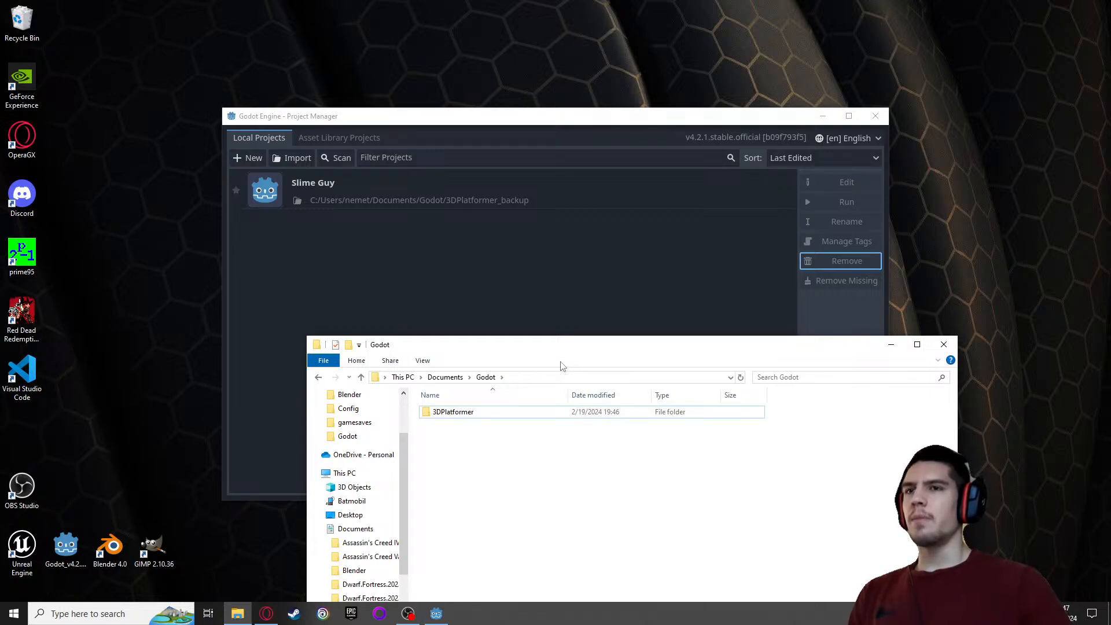
Close the Godot folder window and restart Godot from the desktop to reload the Project Manager
left_click(943, 344)
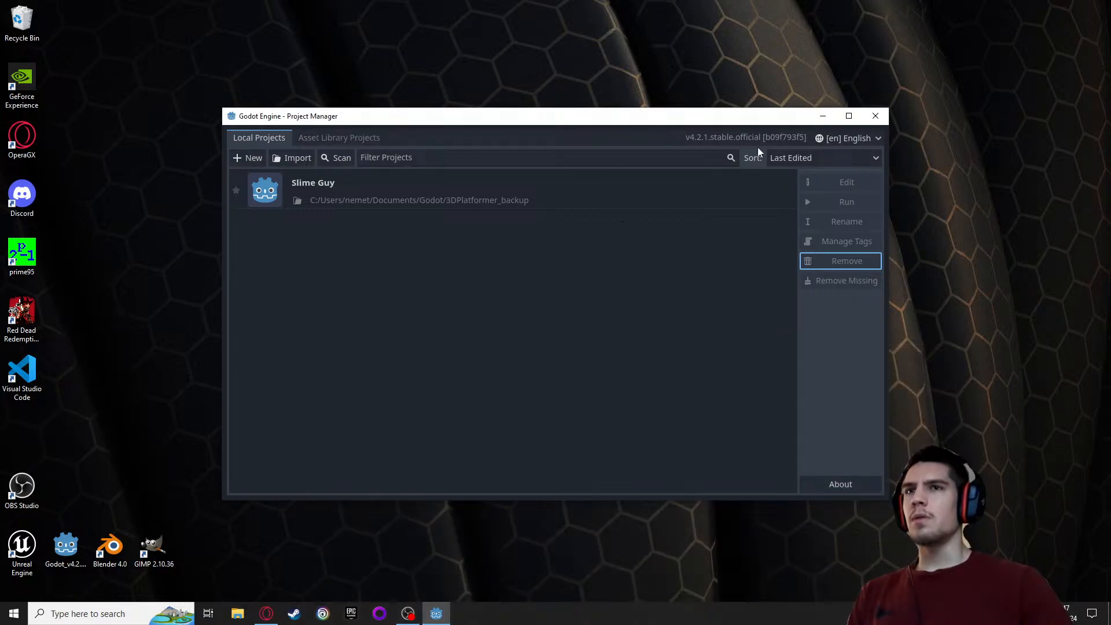
left_click(875, 116)
double_click(80, 544)
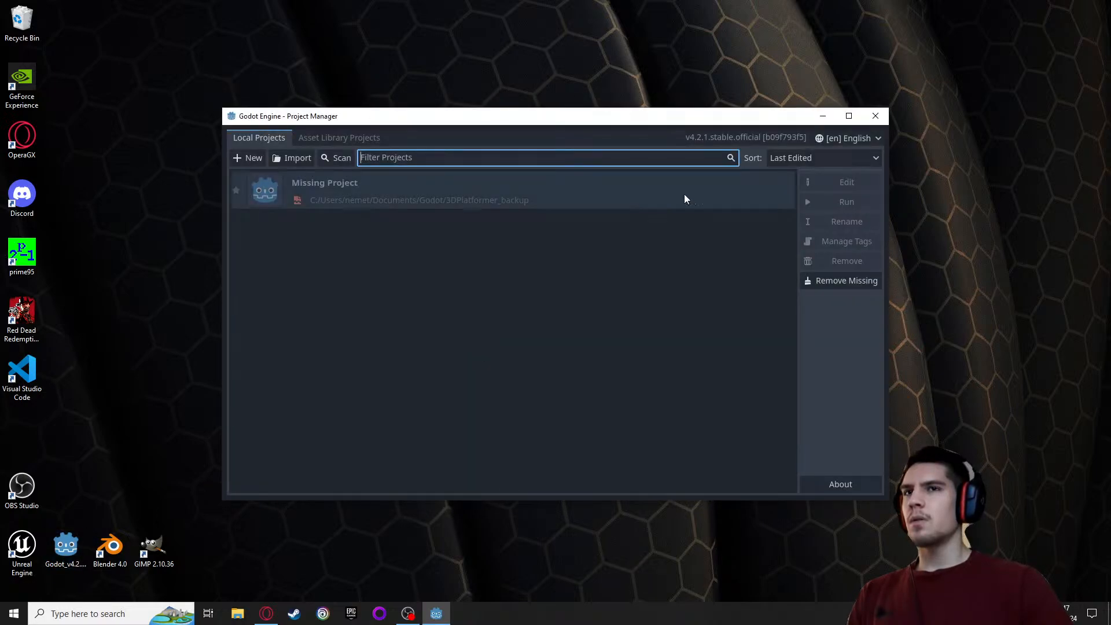
Remove the missing 3DPlatformer_backup project from the Project Manager list
left_click(762, 197)
left_click(821, 268)
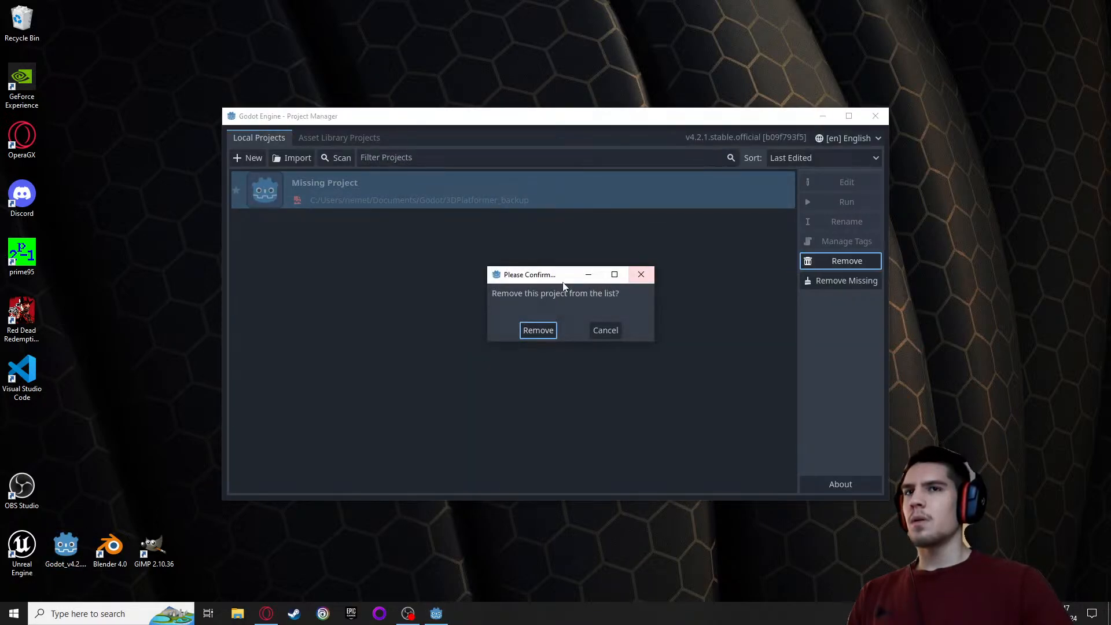
left_click(535, 328)
Import the 3DPlatformer project from the Godot folder in Documents and open it for editing
left_click(286, 164)
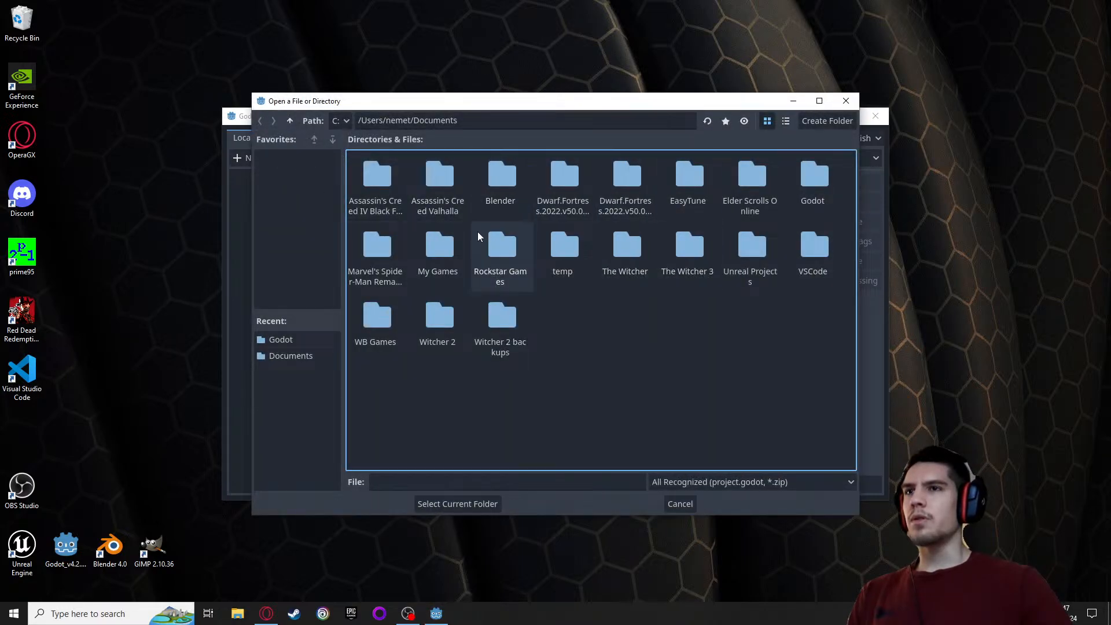
double_click(811, 186)
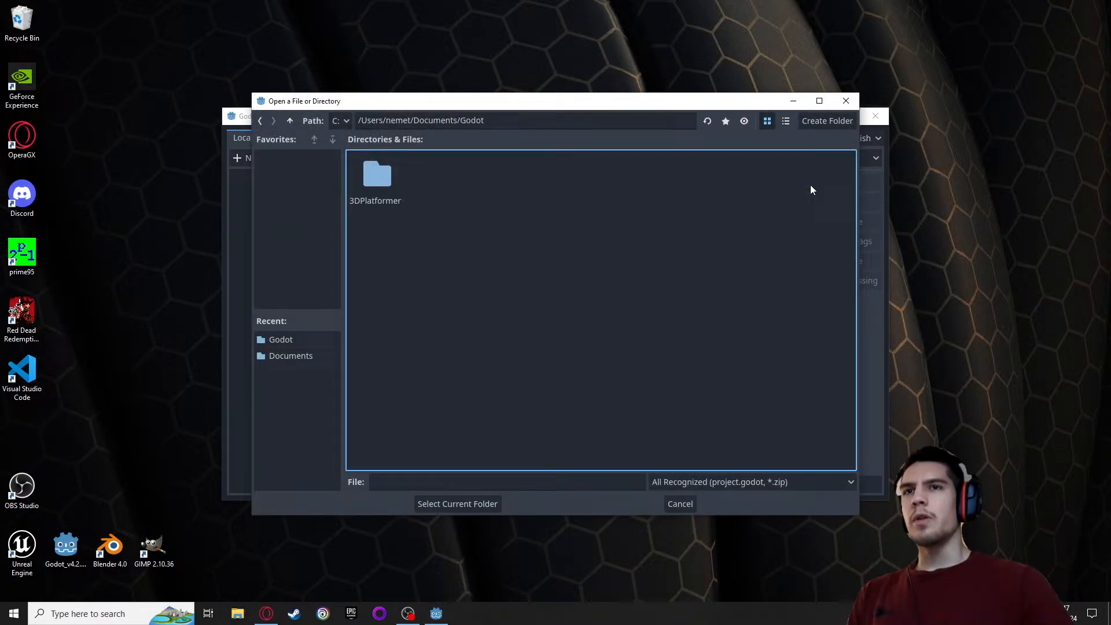
left_click(376, 188)
left_click(456, 504)
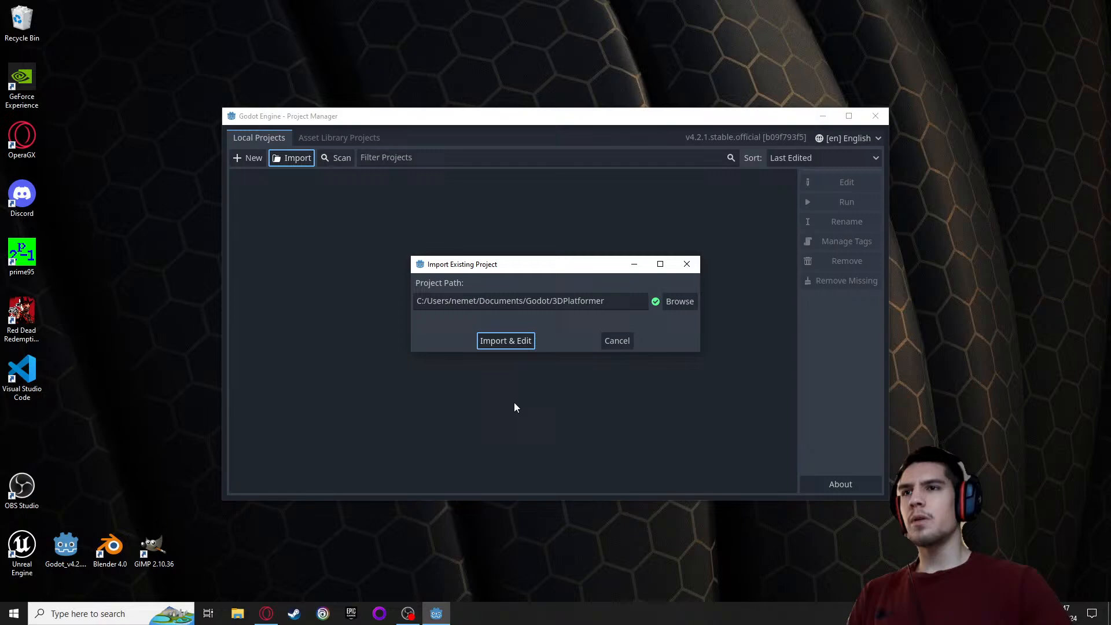
left_click(502, 340)
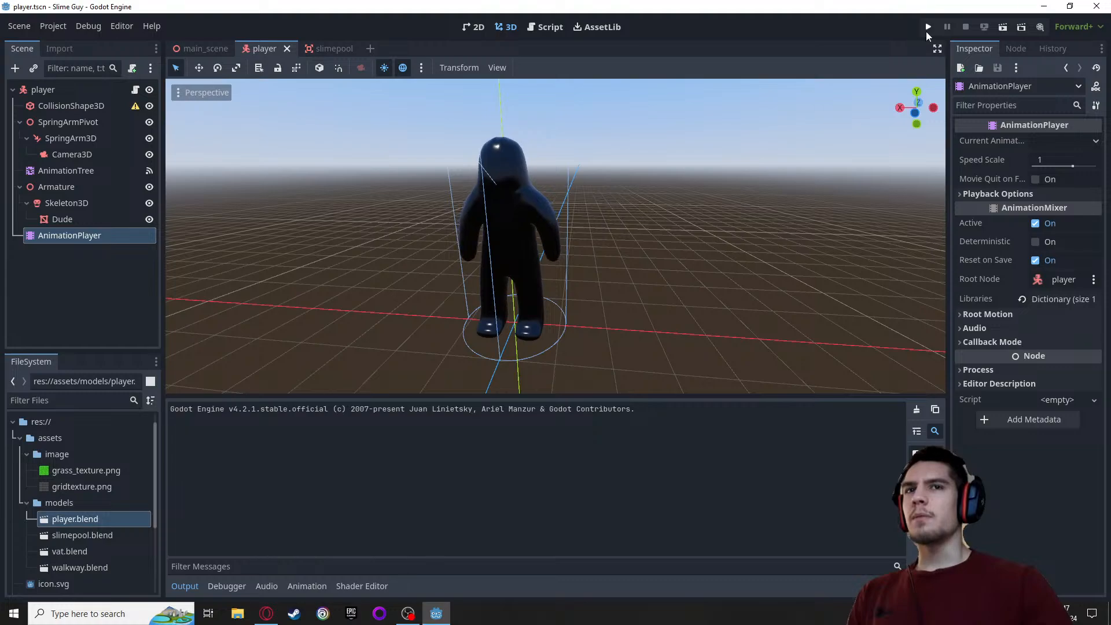
Run the project and move the character in all directions on the vat floor to test the walking animation
left_click(928, 26)
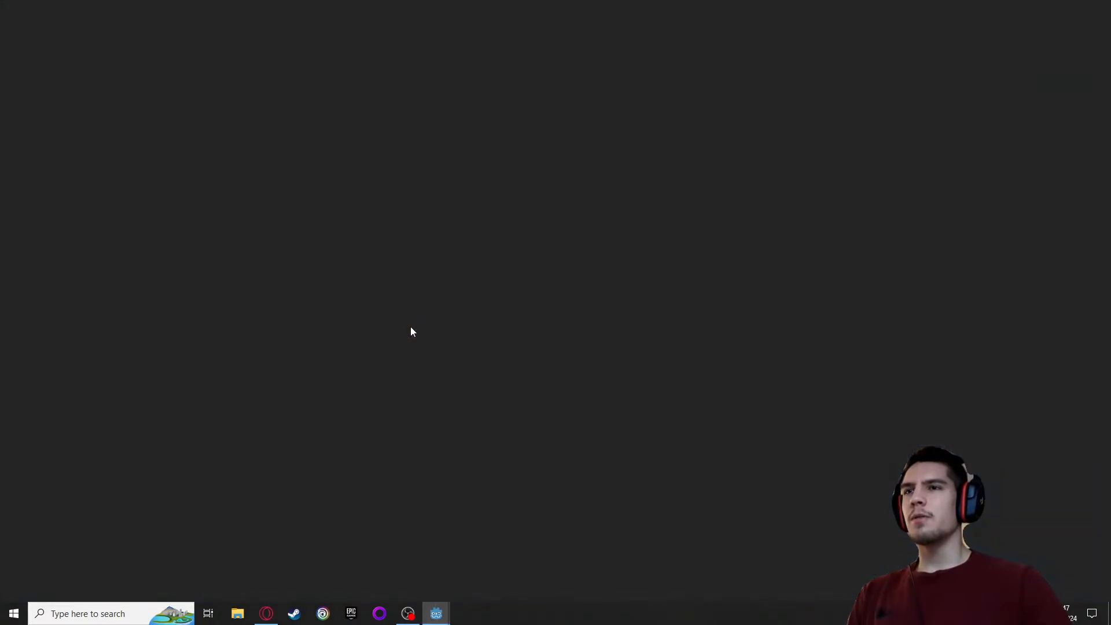
key("w")
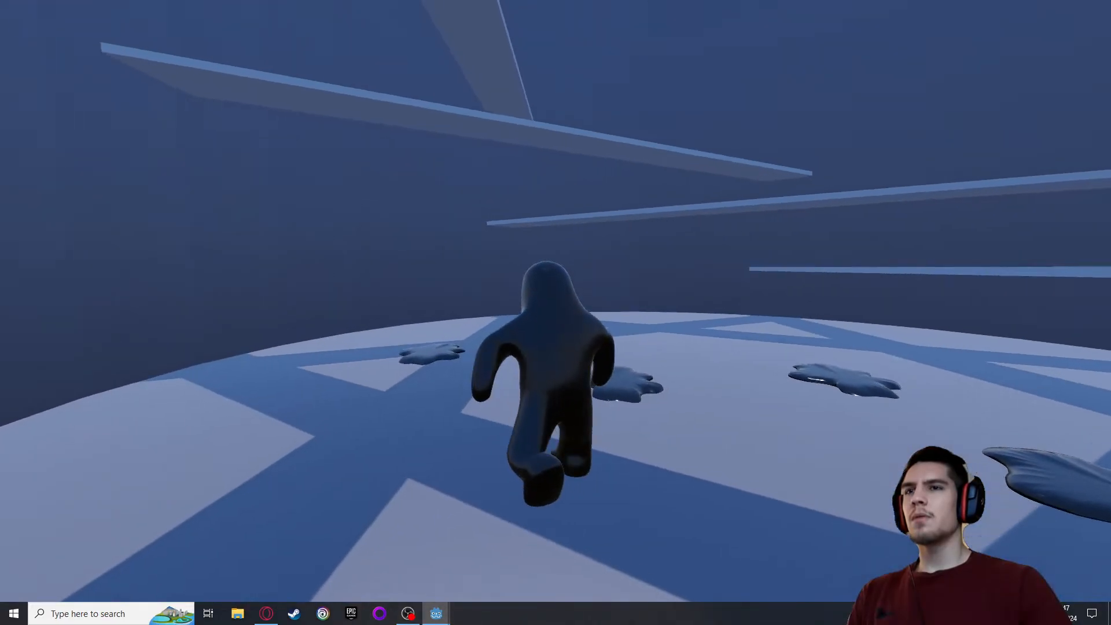
key("a")
key("d")
key("s")
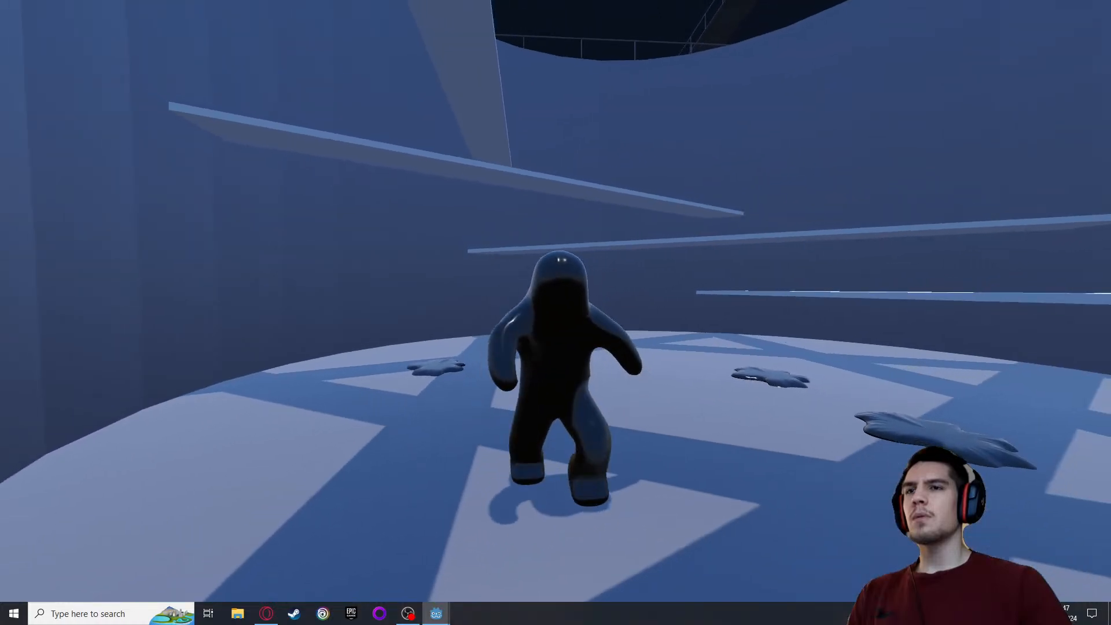
key("d")
key("w")
key("d")
key("s")
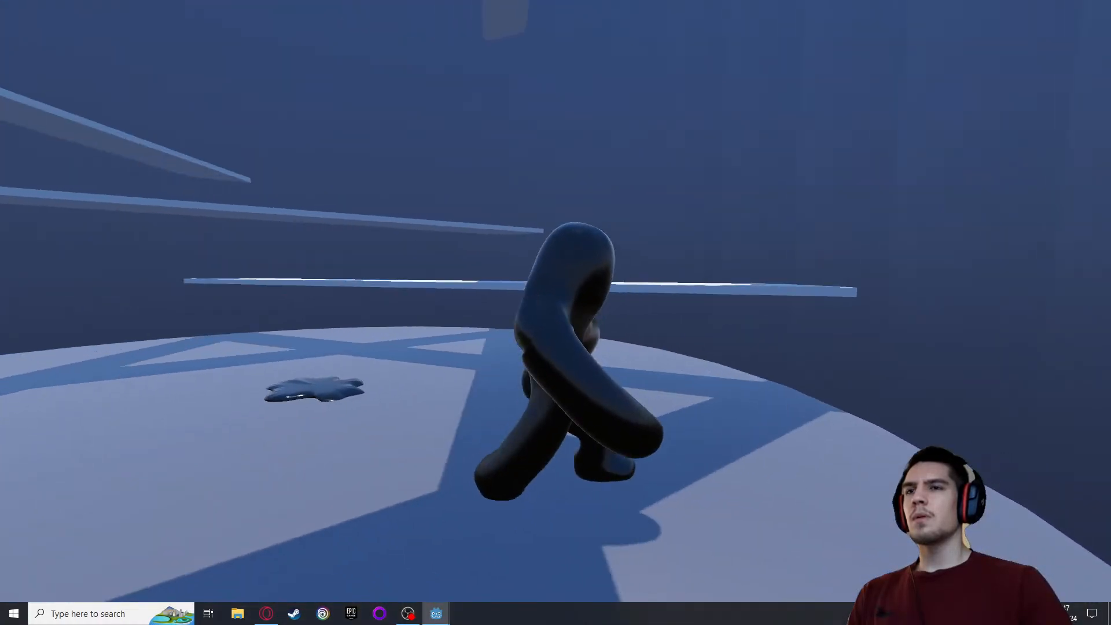
Jump the character up the planks to the vat's rim and onto the walkway to test the jump animations
key("w")
key("space")
key("space")
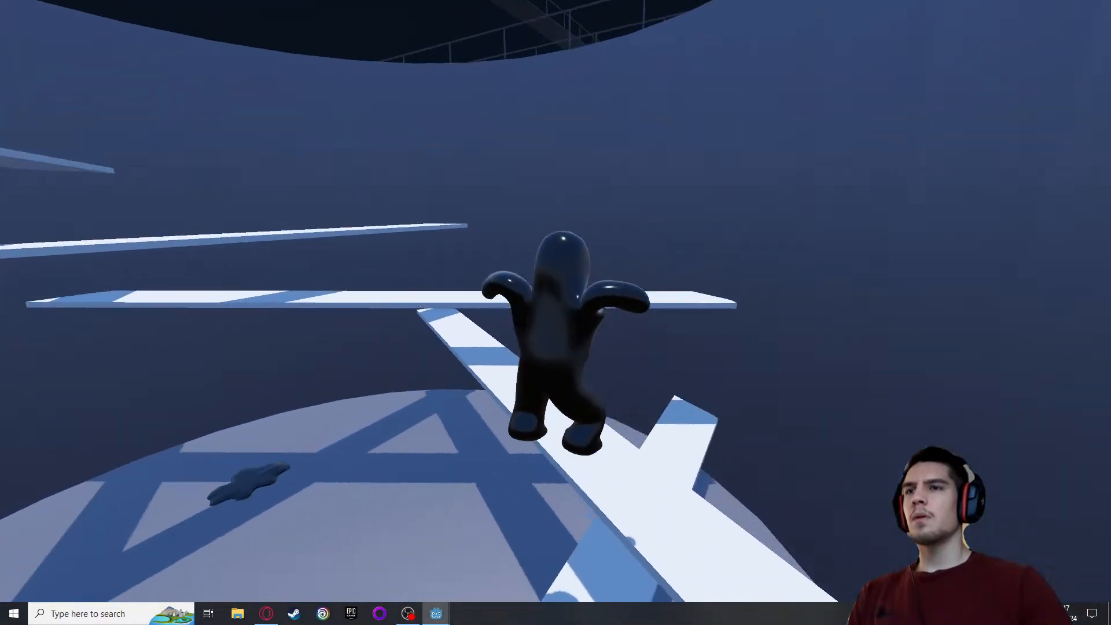
key("space")
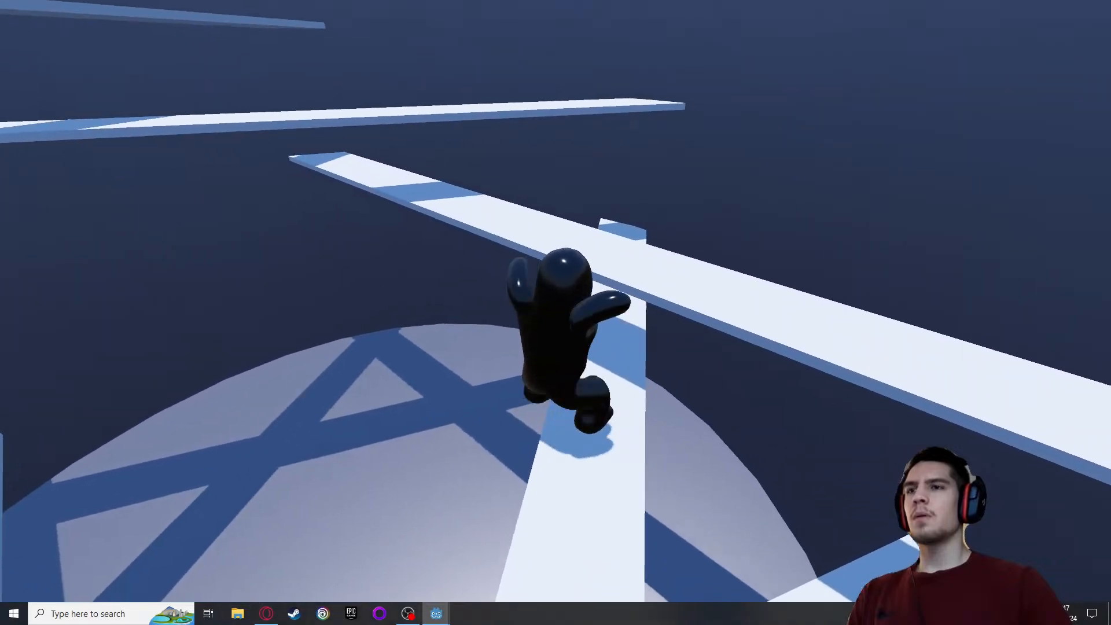
key("space")
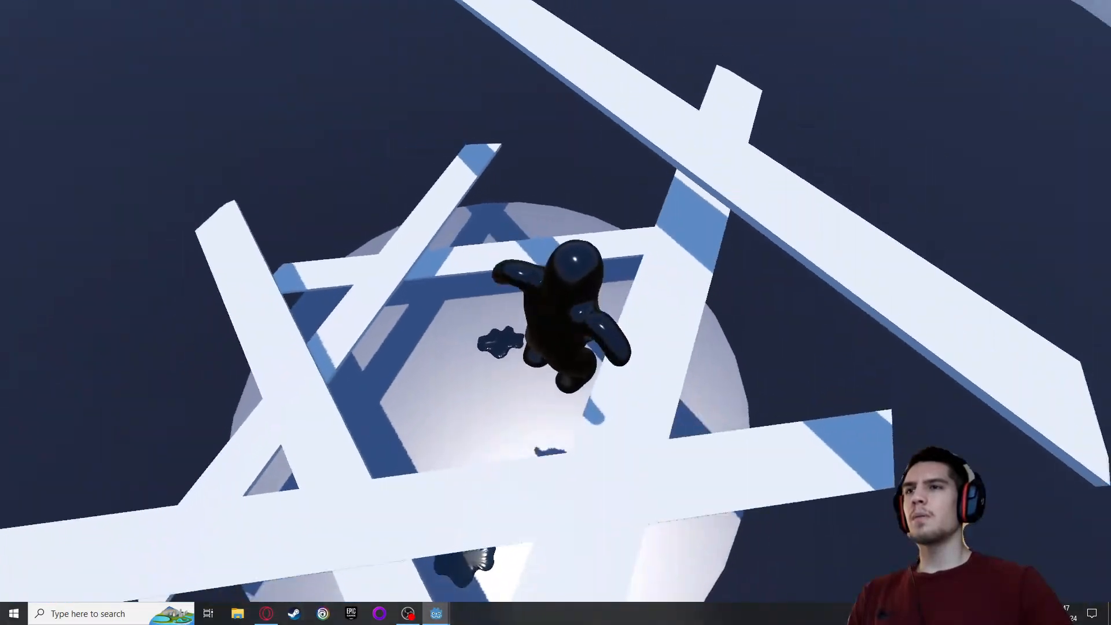
key("space")
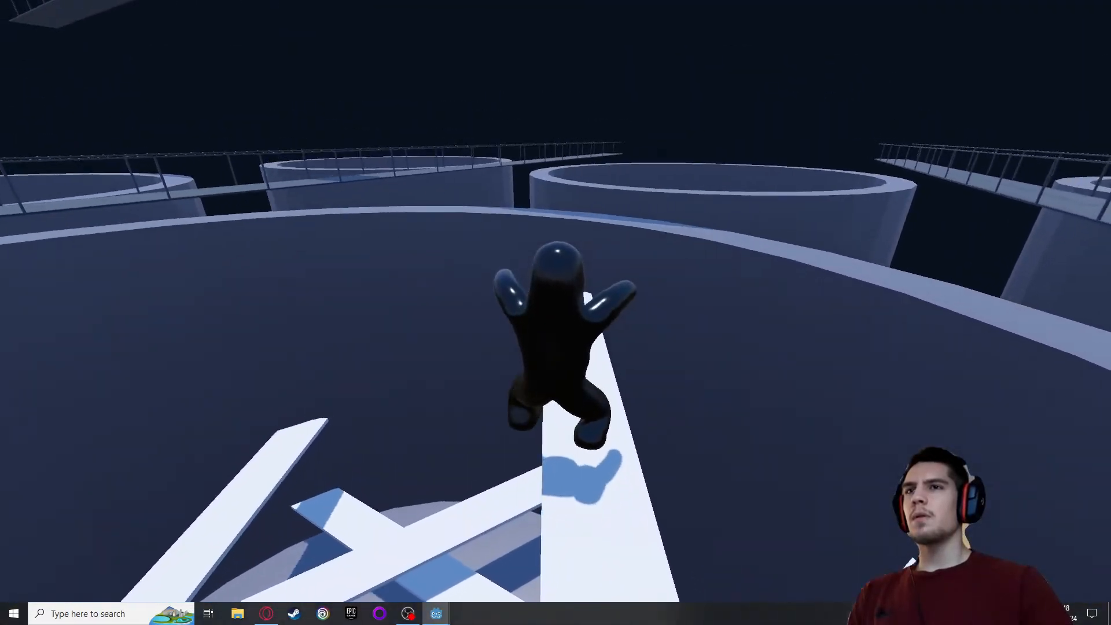
key("space")
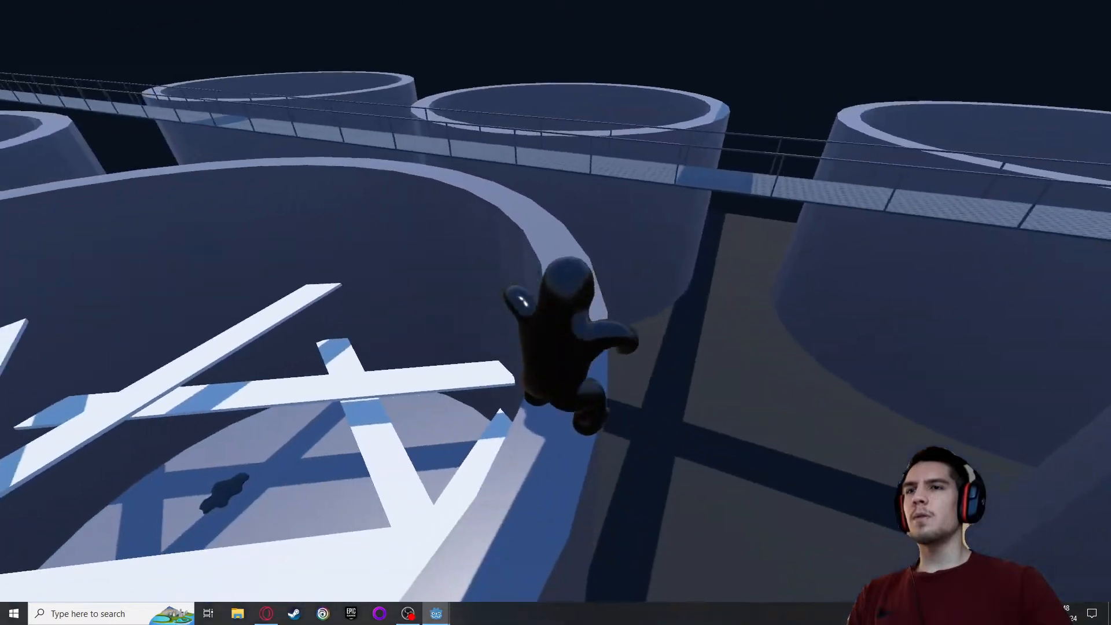
key("space")
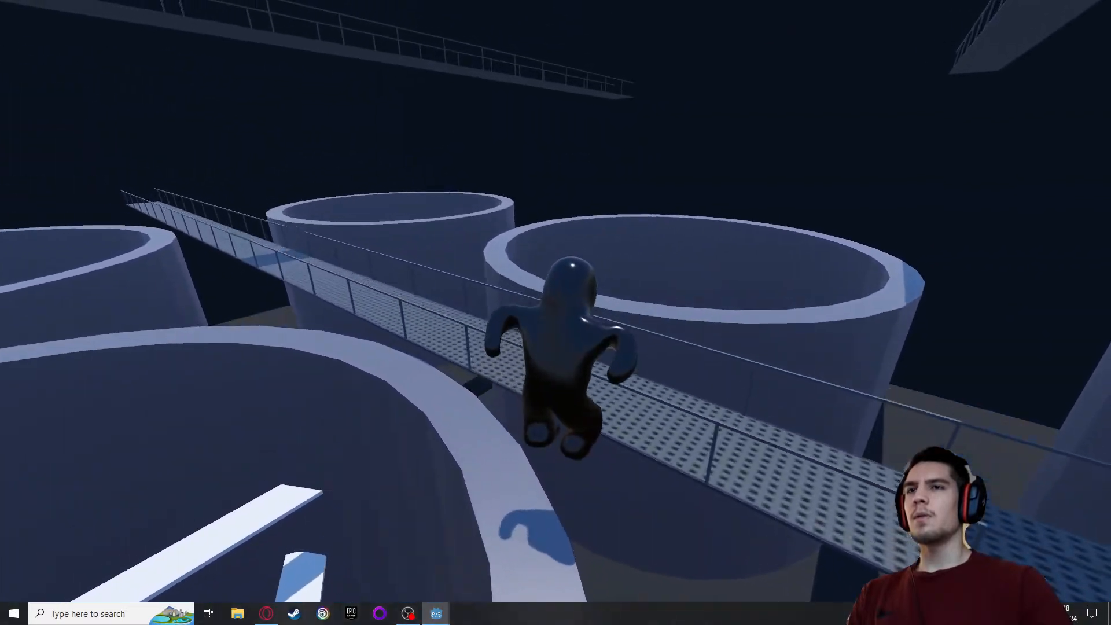
key("space")
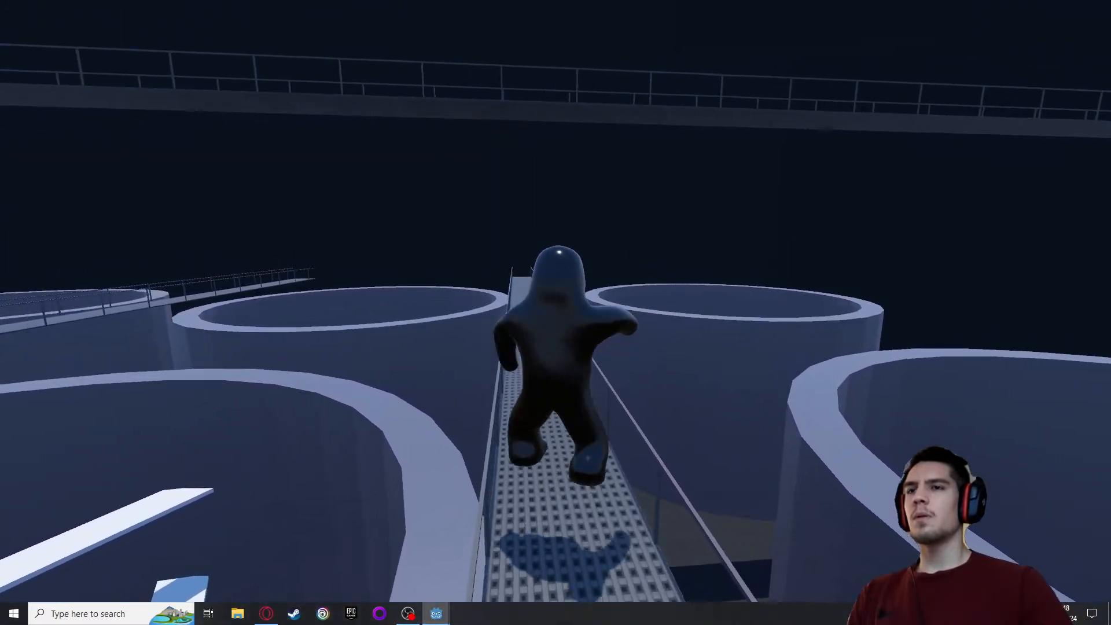
Run the character along the walkway between the vats to check the running animation and the level
key("w")
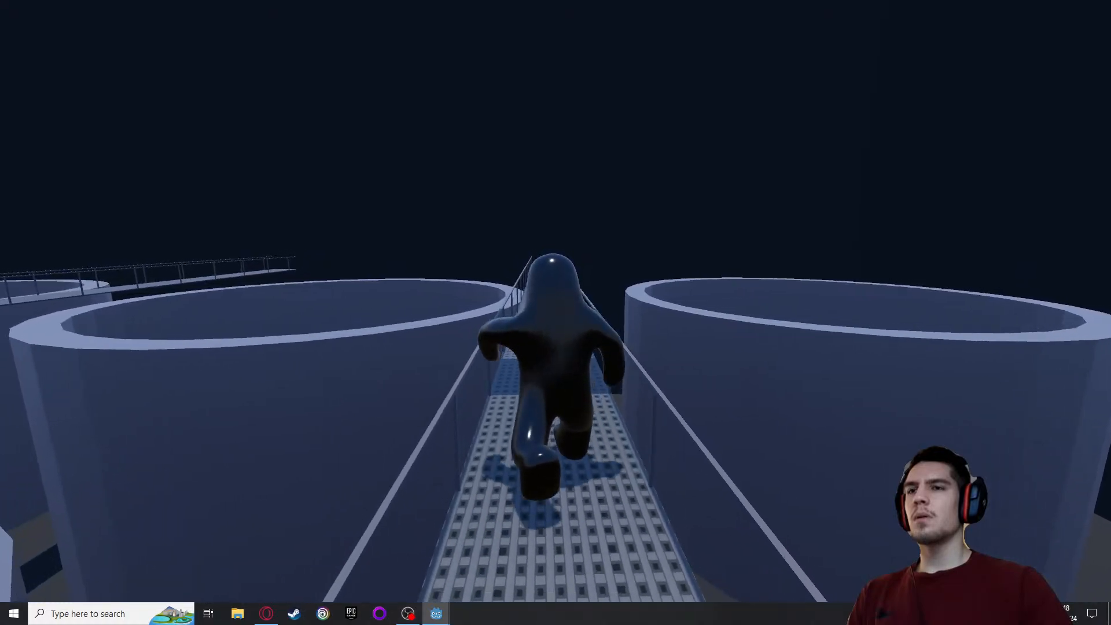
key("w")
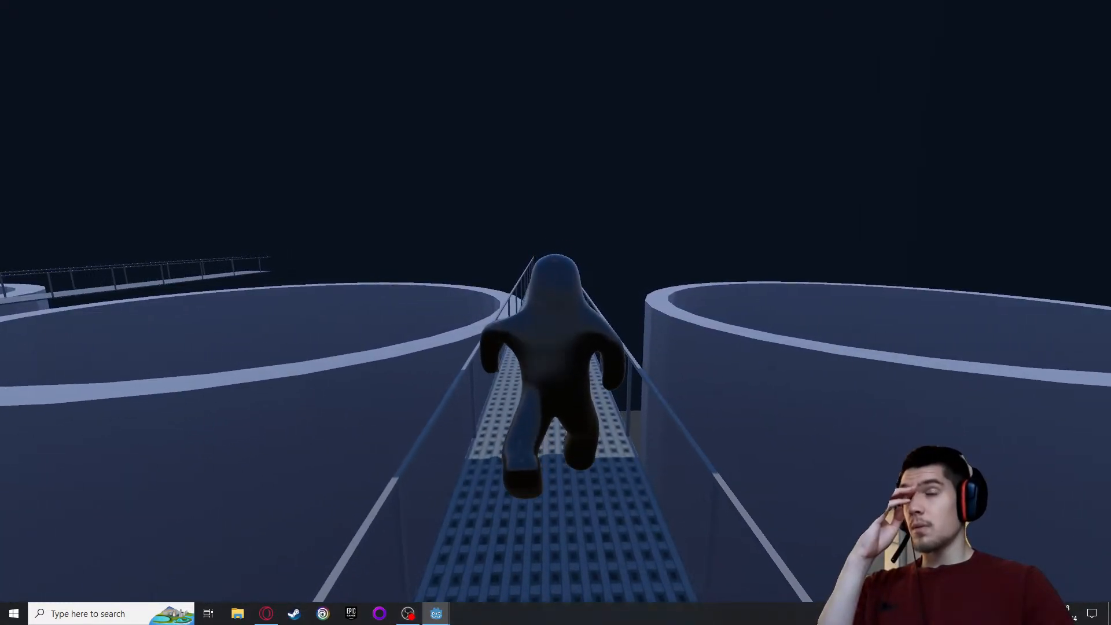
key("w")
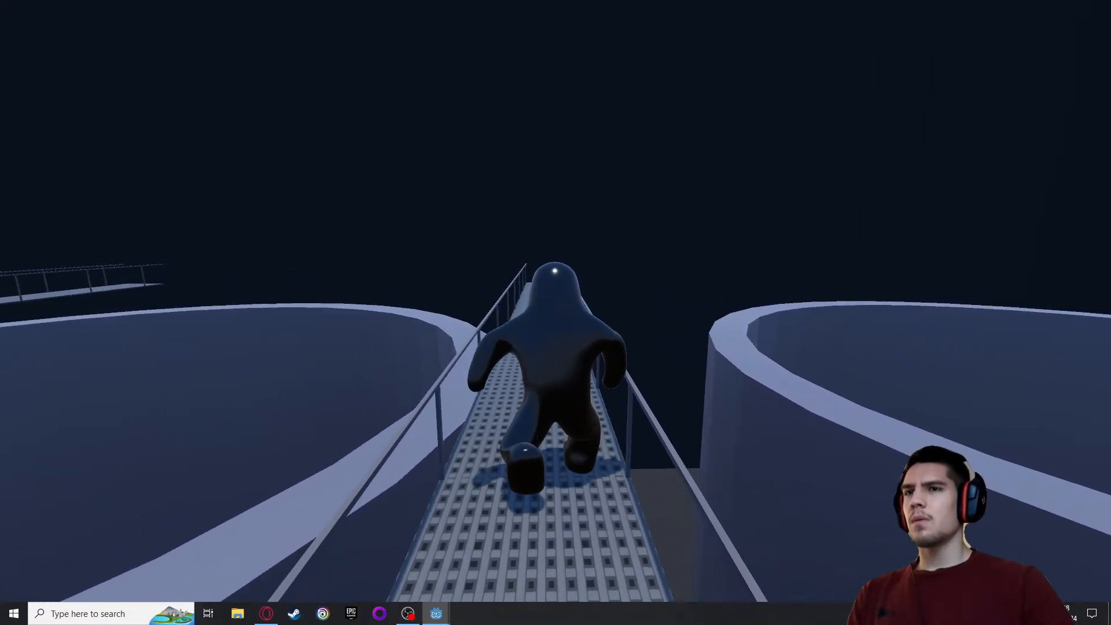
key("w")
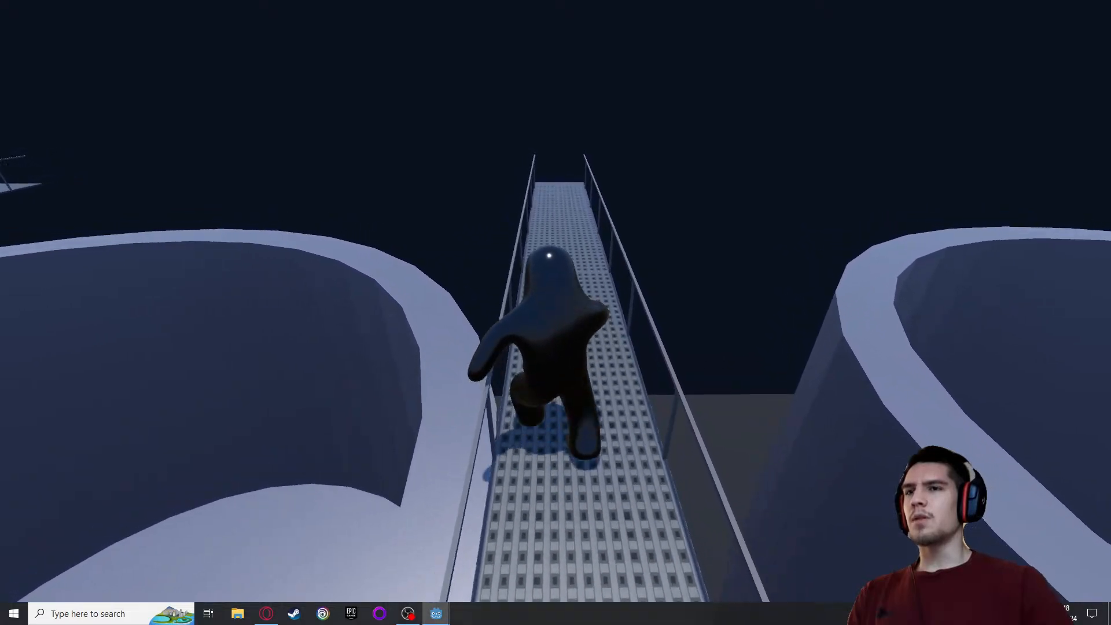
key("w")
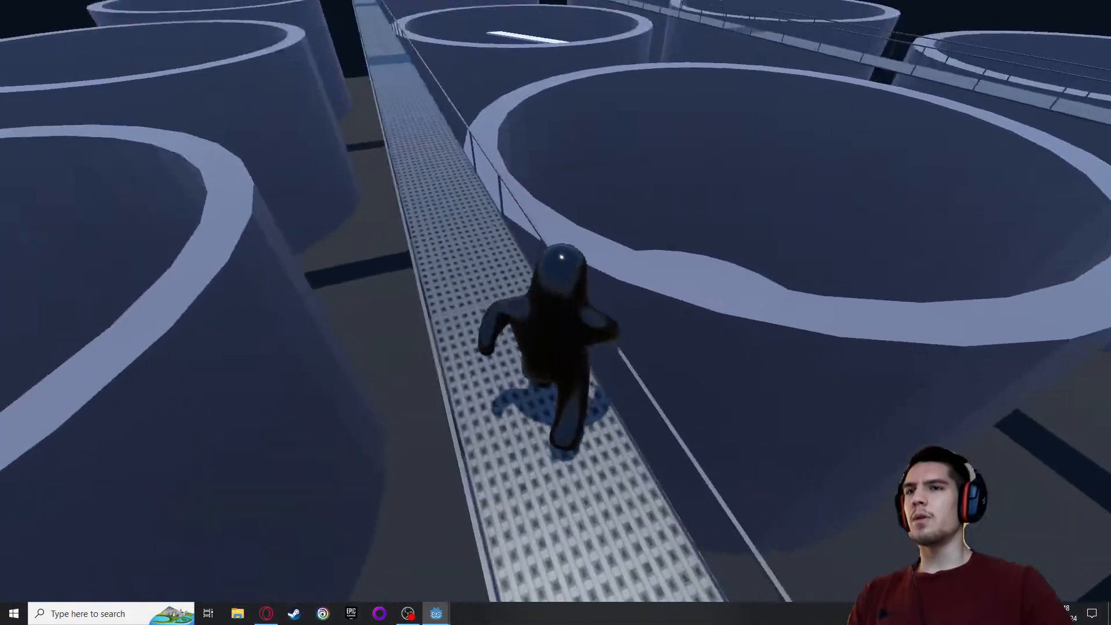
key("w")
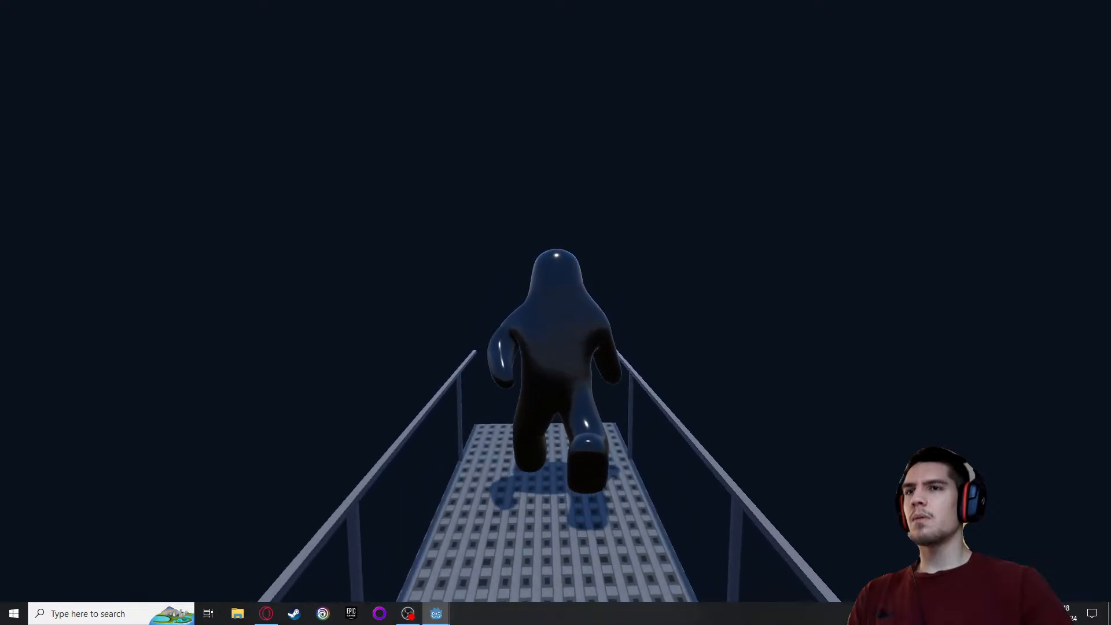
key("w")
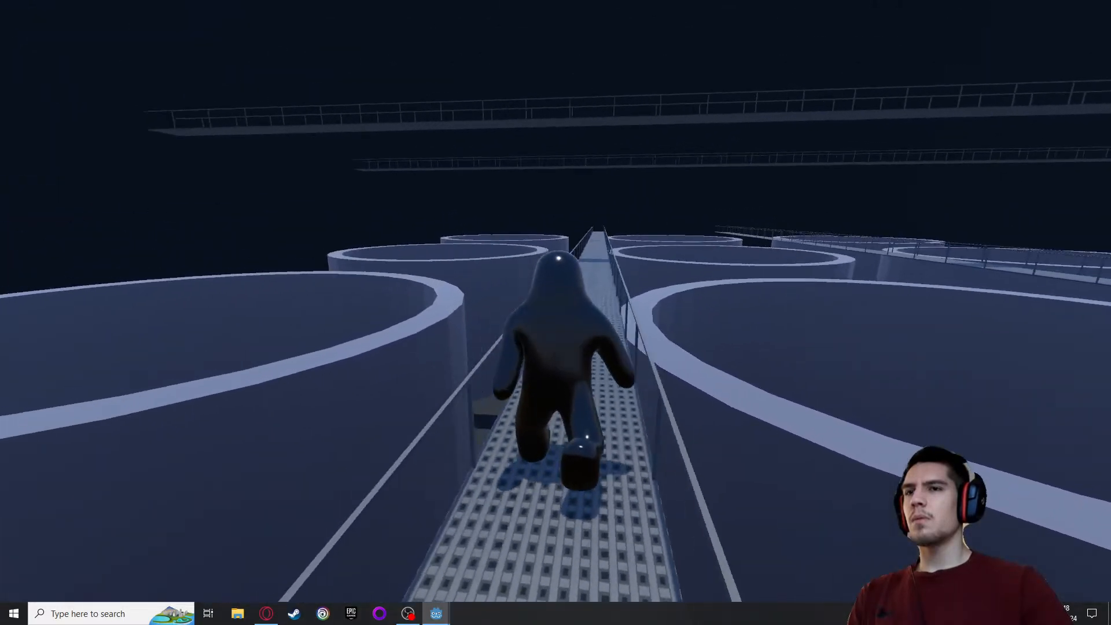
key("w")
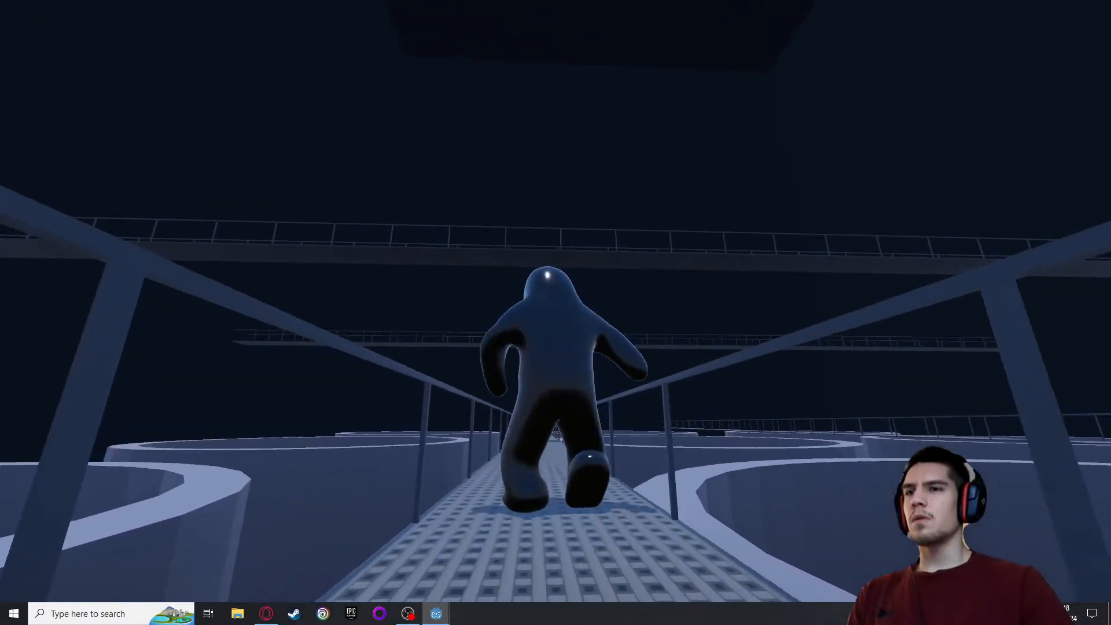
key("w")
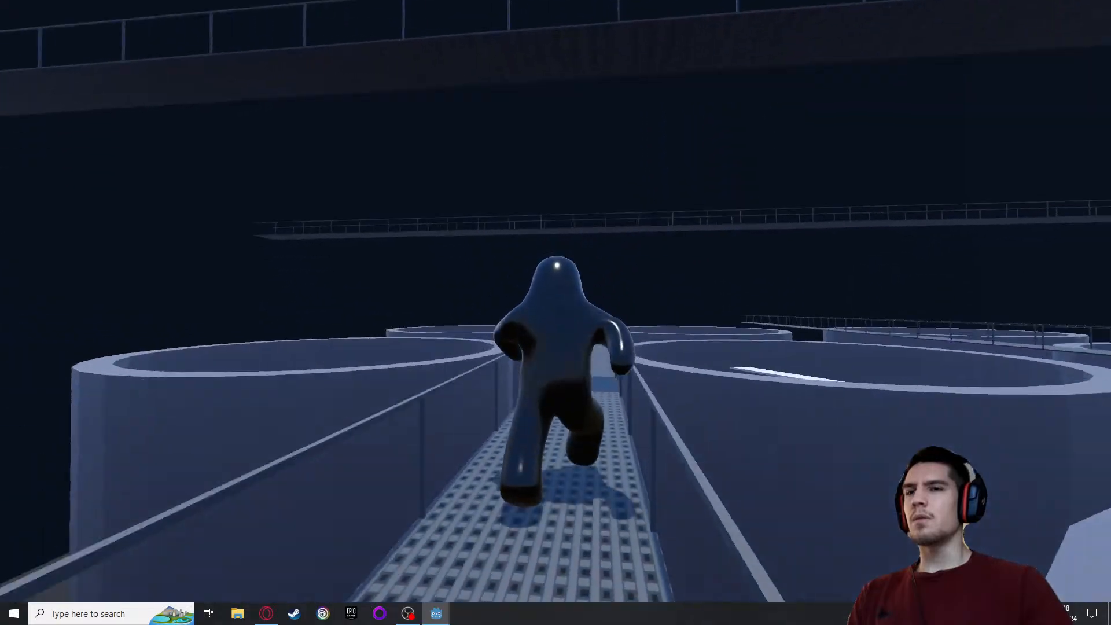
key("w")
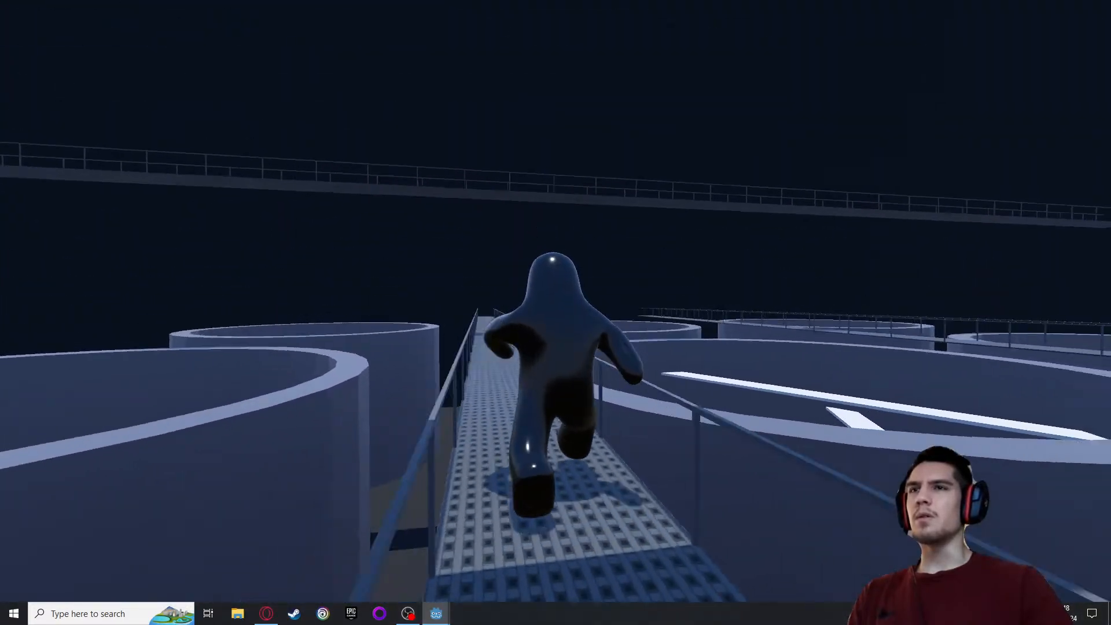
Run the character further along the walkway, look down over the vats, and quit the running game
key("w")
key("w")
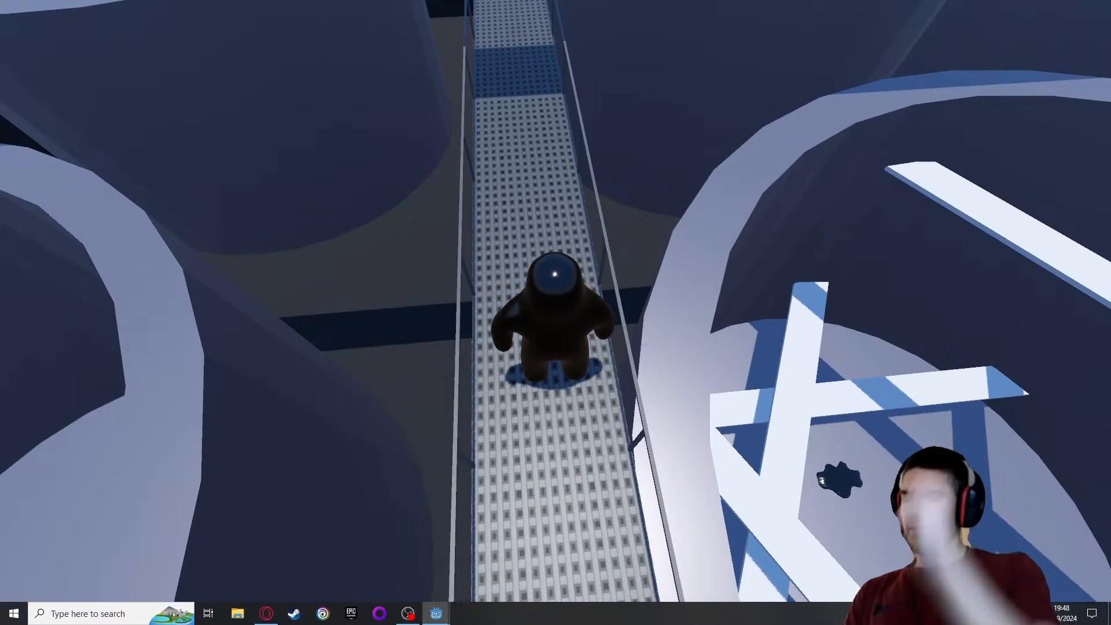
key("Escape")
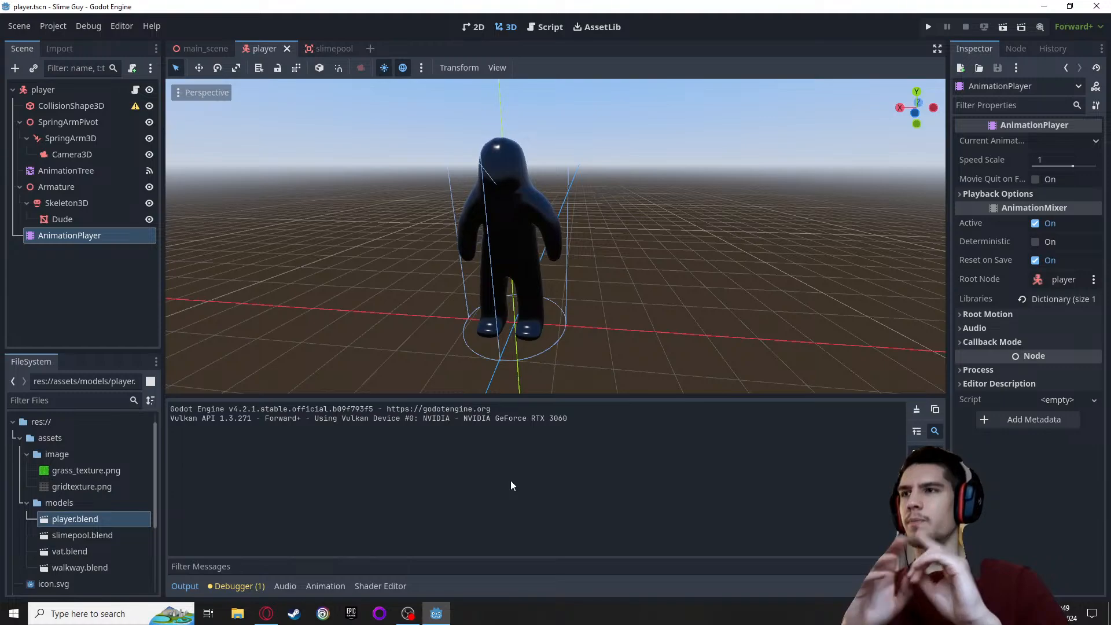
Open Paint and fill the blank canvas with black
left_click(97, 609)
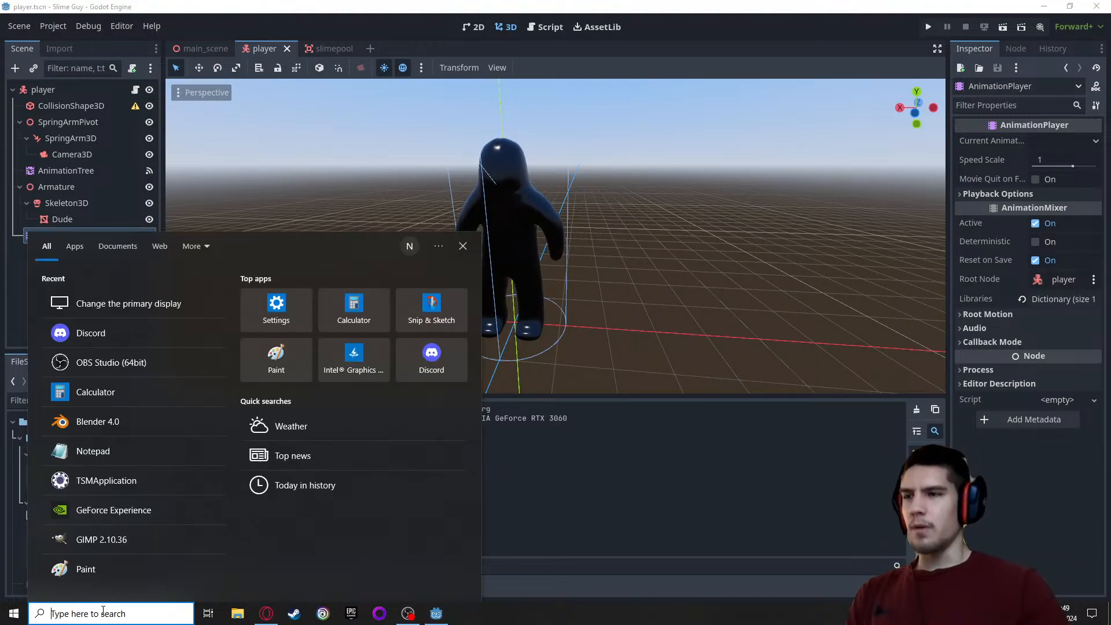
type("pain")
left_click(176, 312)
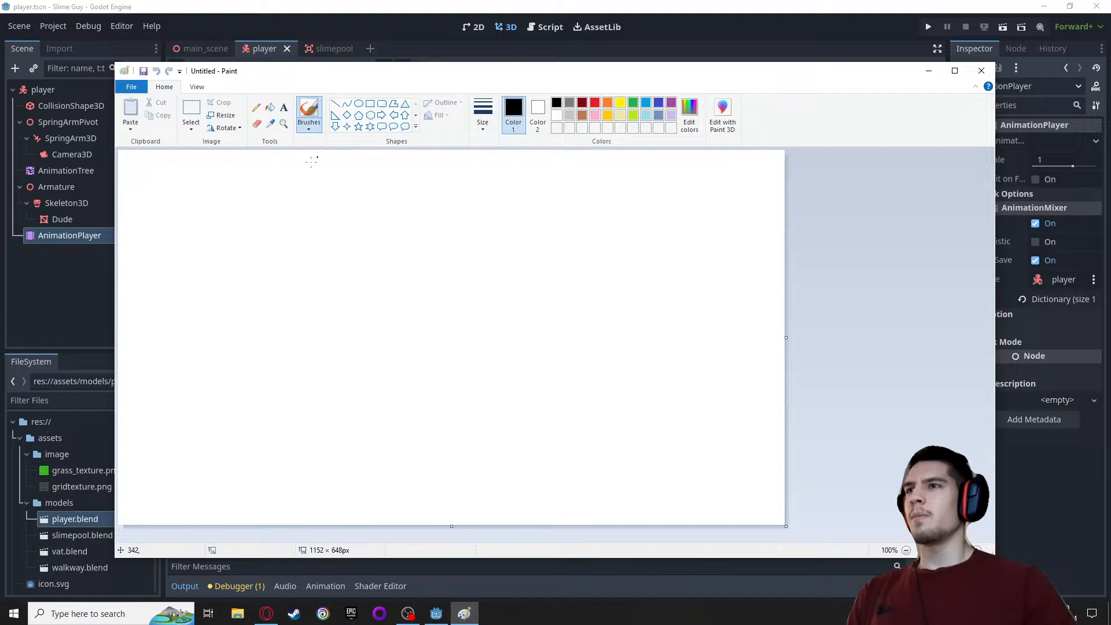
left_click(258, 109)
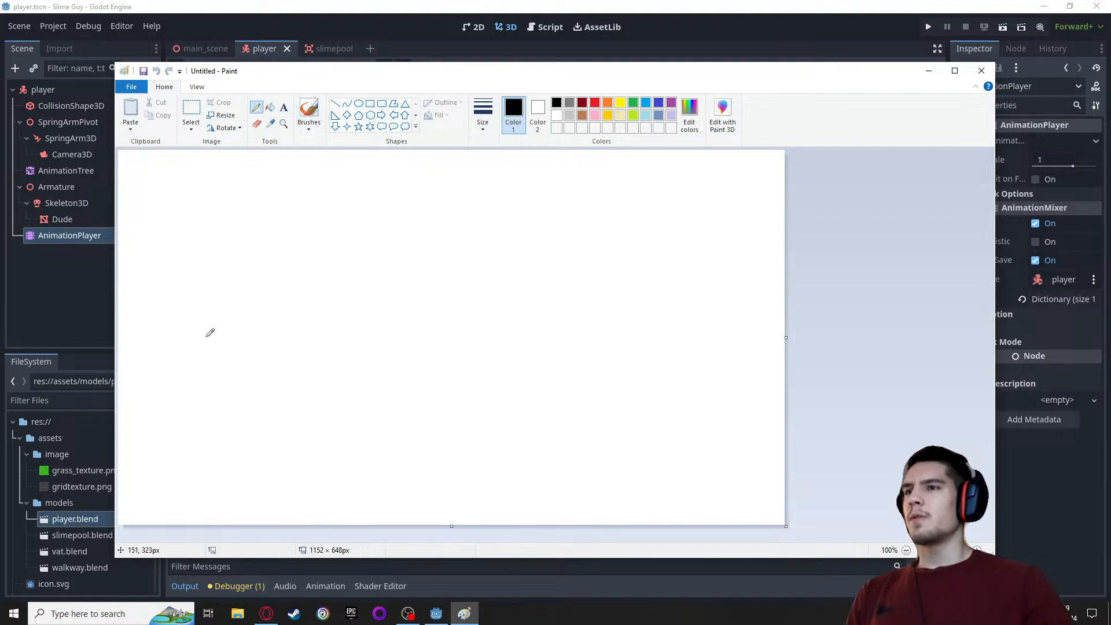
mouse_move(205, 337)
left_mouse_down()
mouse_move(289, 334)
mouse_move(290, 325)
left_mouse_up()
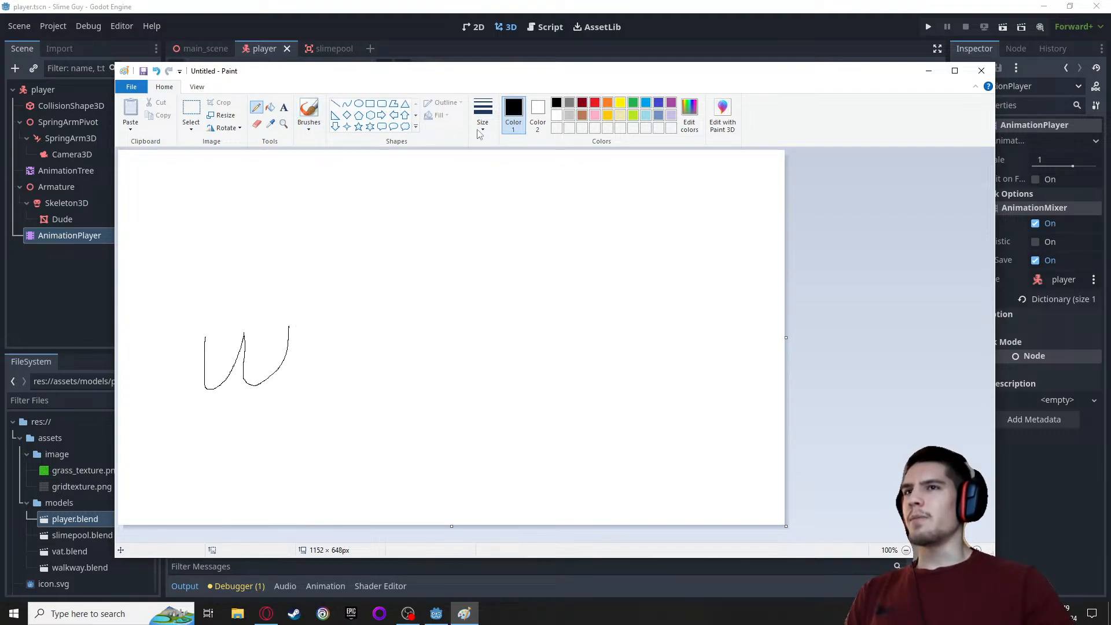
left_click(269, 107)
left_click(324, 197)
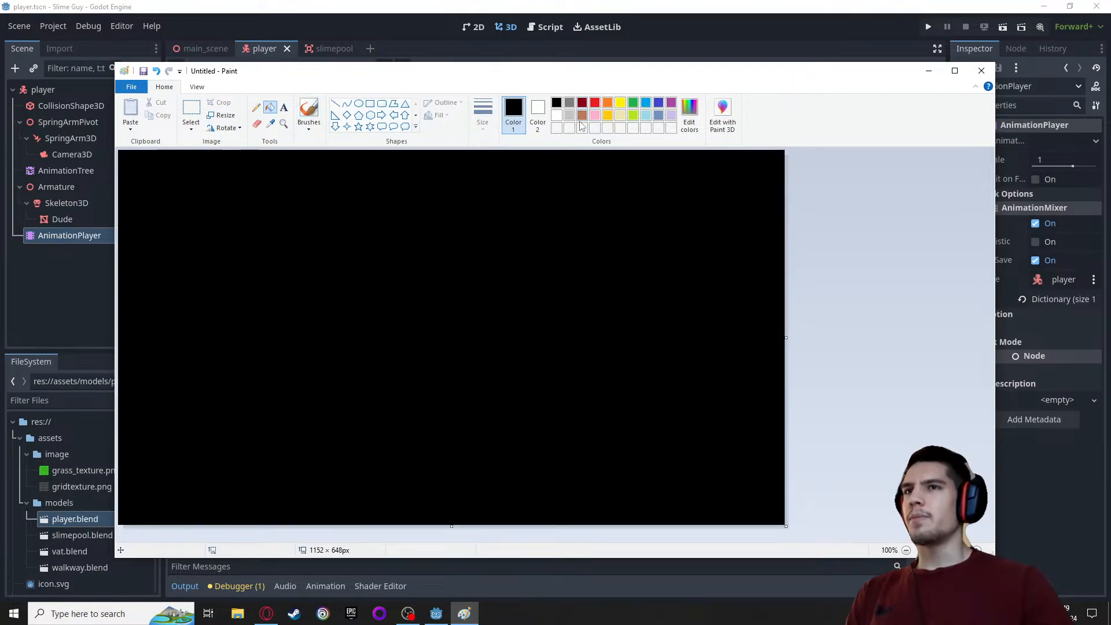
Set the pencil to white with a thicker line and draw a large slime splat outline on the canvas's left side
left_click(556, 116)
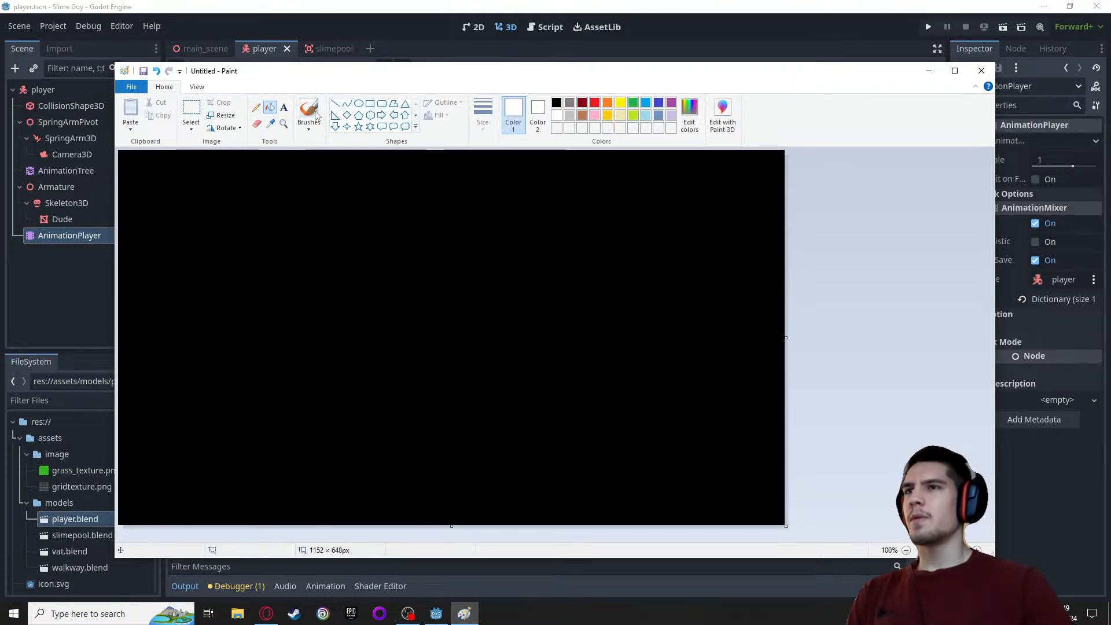
left_click(256, 108)
right_click(259, 109)
left_click(483, 113)
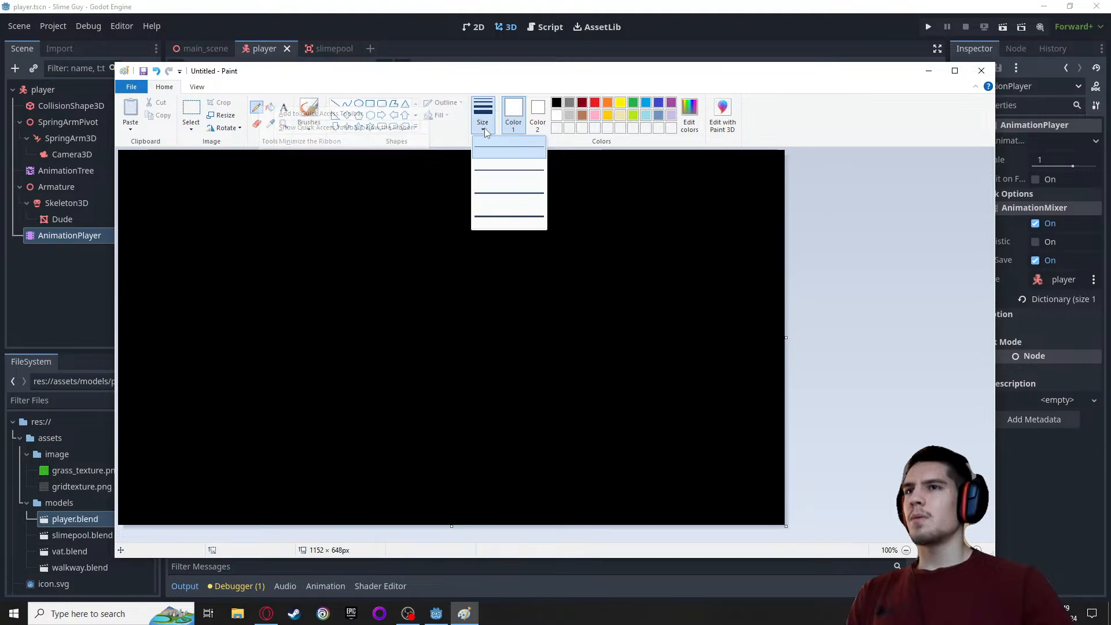
left_click(509, 157)
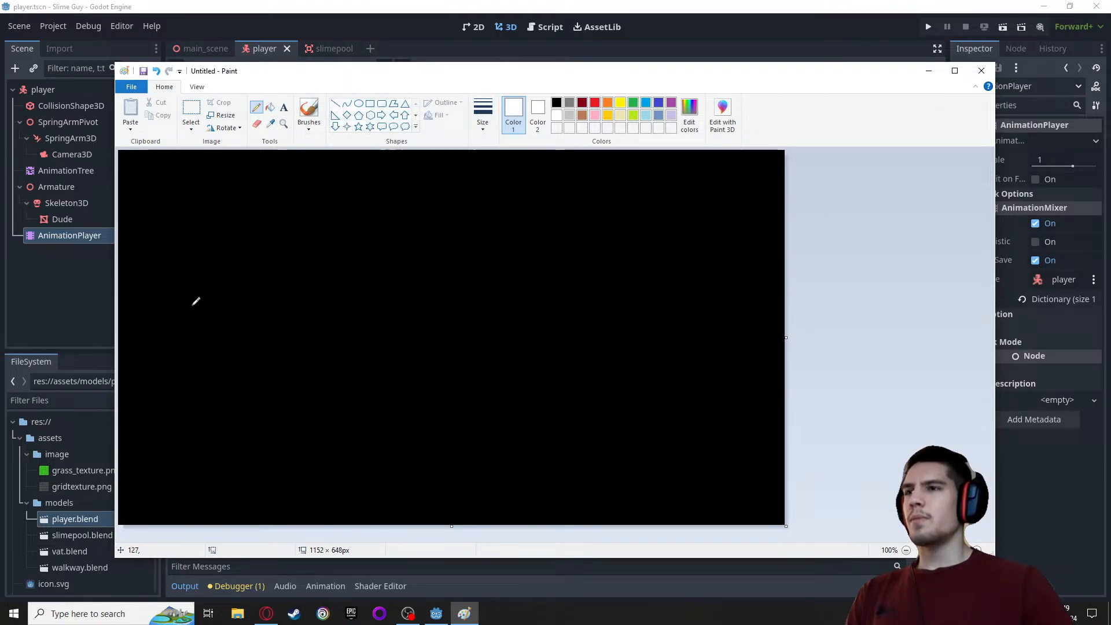
mouse_move(192, 264)
left_mouse_down()
mouse_move(235, 257)
mouse_move(313, 296)
mouse_move(271, 337)
mouse_move(267, 383)
mouse_move(232, 344)
mouse_move(180, 390)
mouse_move(185, 352)
mouse_move(150, 325)
mouse_move(180, 280)
left_mouse_up()
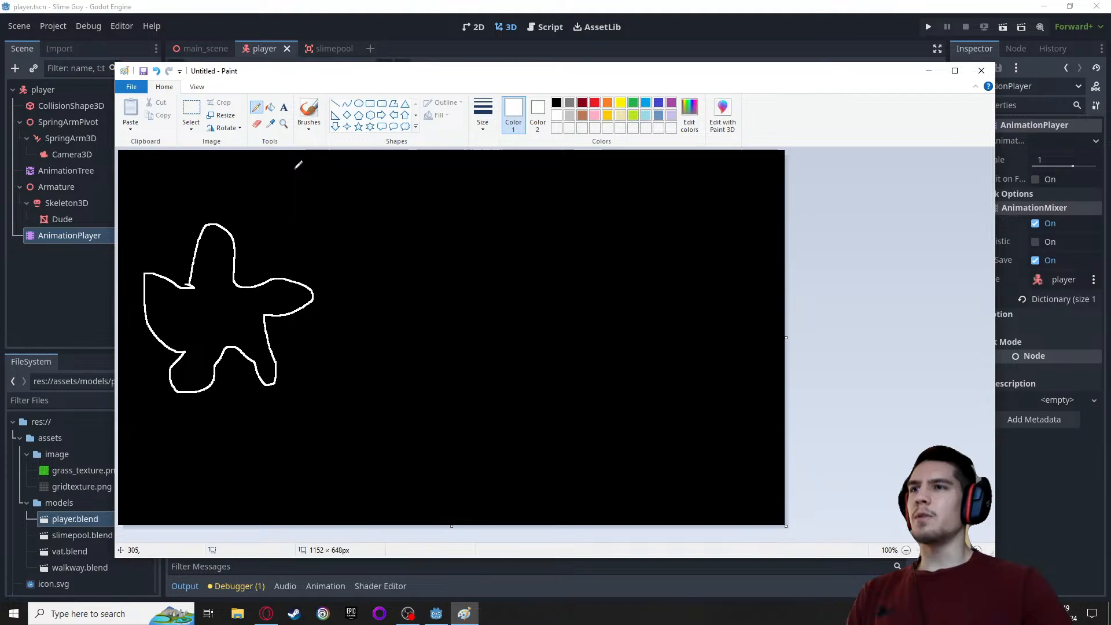
Write "RMB" by hand above the slime splat
mouse_move(292, 166)
left_mouse_down()
mouse_move(291, 192)
mouse_move(296, 180)
mouse_move(312, 202)
left_mouse_up()
left_click_drag(329, 166, 330, 200)
mouse_move(331, 166)
left_mouse_down()
mouse_move(357, 199)
mouse_move(380, 162)
mouse_move(372, 203)
left_mouse_up()
mouse_move(366, 172)
left_mouse_down()
mouse_move(386, 165)
mouse_move(375, 203)
left_mouse_up()
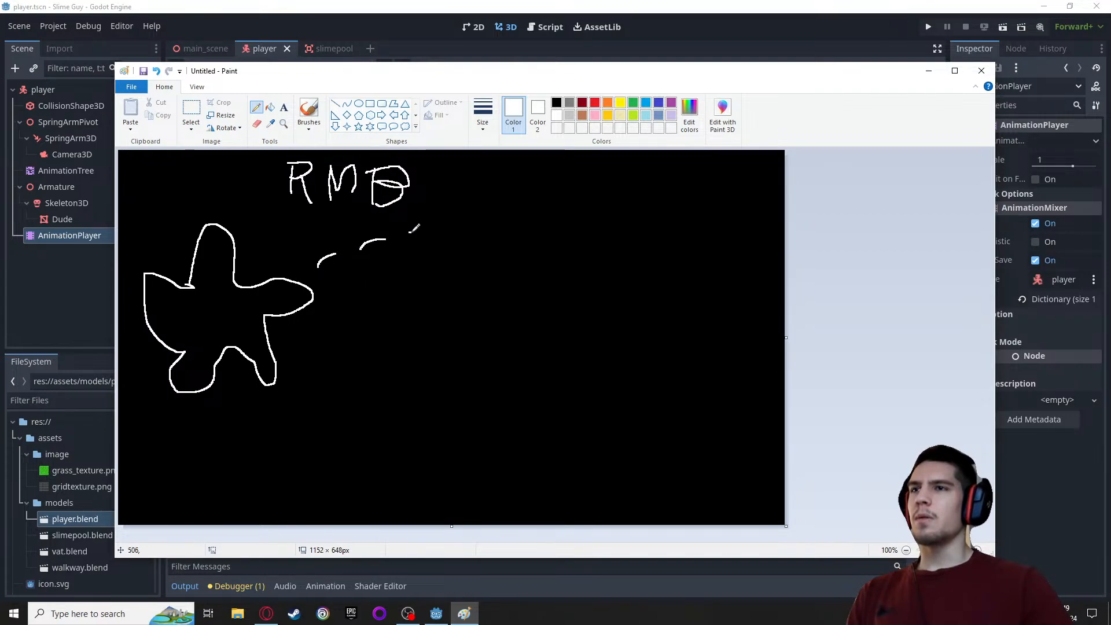
Draw a dashed arc with an arrowhead from the large splat to a smaller splat on the canvas's right side
left_click_drag(409, 232, 451, 229)
mouse_move(465, 227)
left_mouse_down()
mouse_move(522, 222)
mouse_move(607, 261)
left_mouse_up()
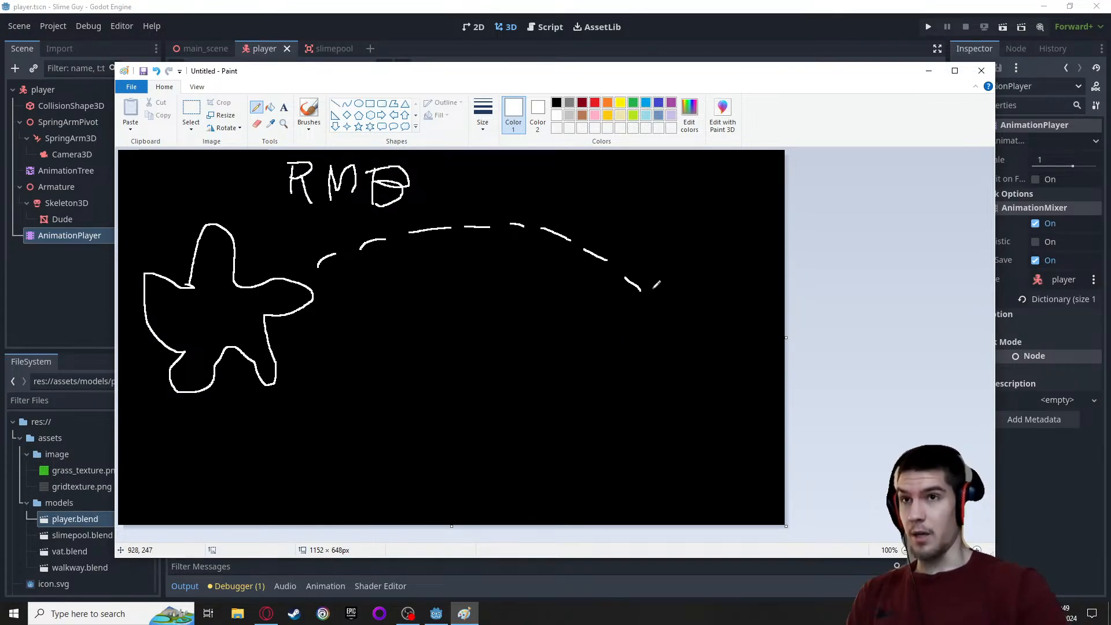
mouse_move(627, 292)
left_mouse_down()
mouse_move(651, 278)
mouse_move(632, 263)
left_mouse_up()
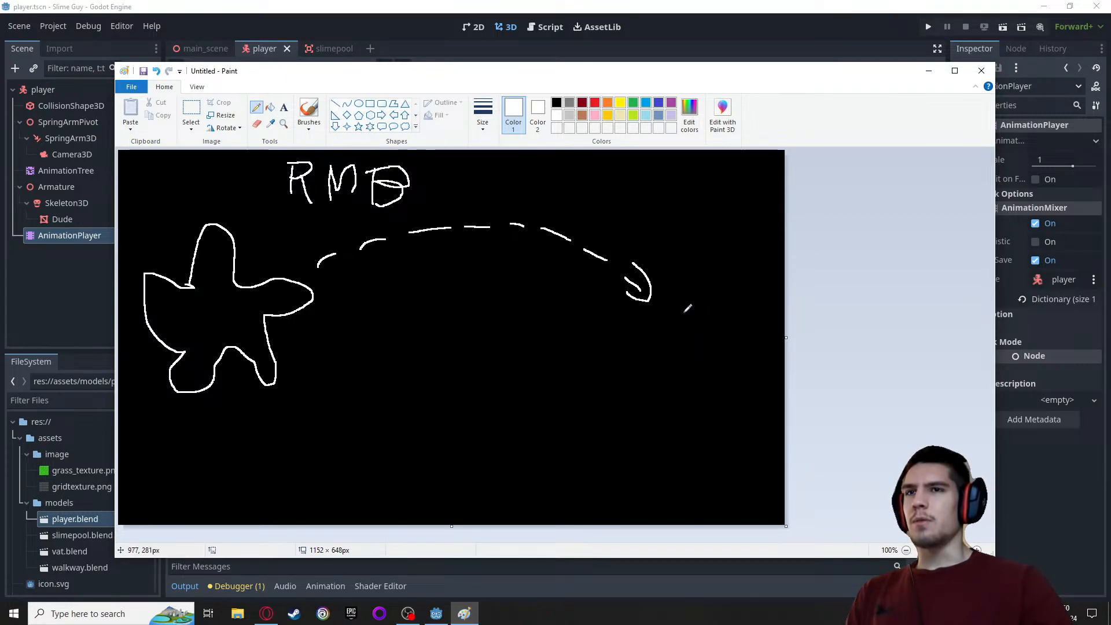
mouse_move(701, 304)
left_mouse_down()
mouse_move(749, 305)
mouse_move(723, 333)
mouse_move(736, 362)
mouse_move(658, 314)
left_mouse_up()
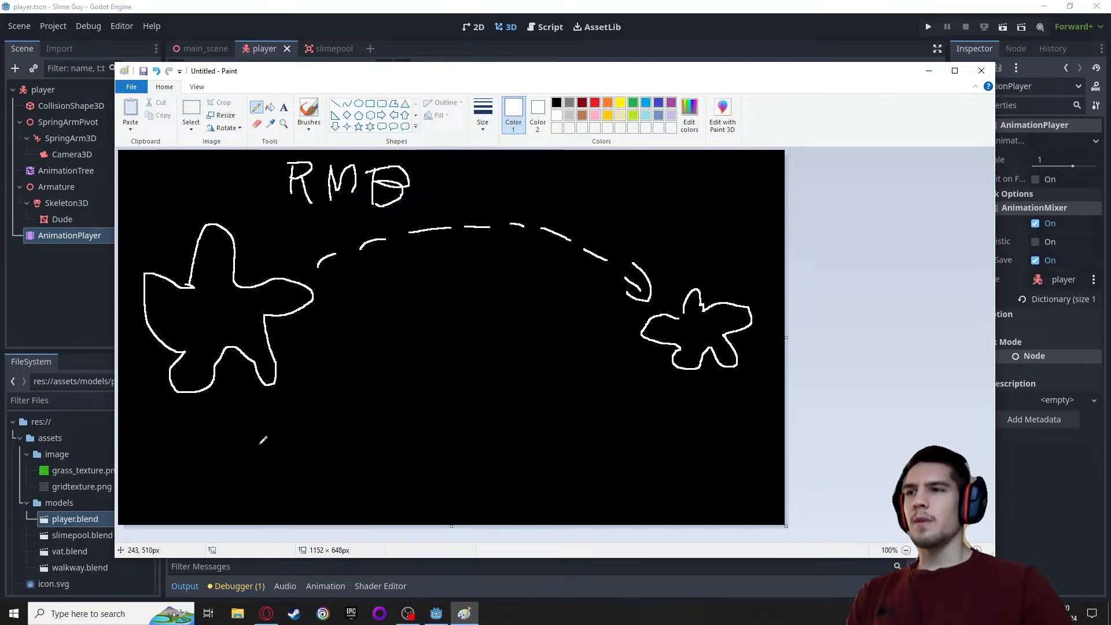
Draw a downward arrow beneath the large splat and four small slime pieces around its tip
mouse_move(228, 403)
left_mouse_down()
mouse_move(225, 429)
mouse_move(243, 423)
left_mouse_up()
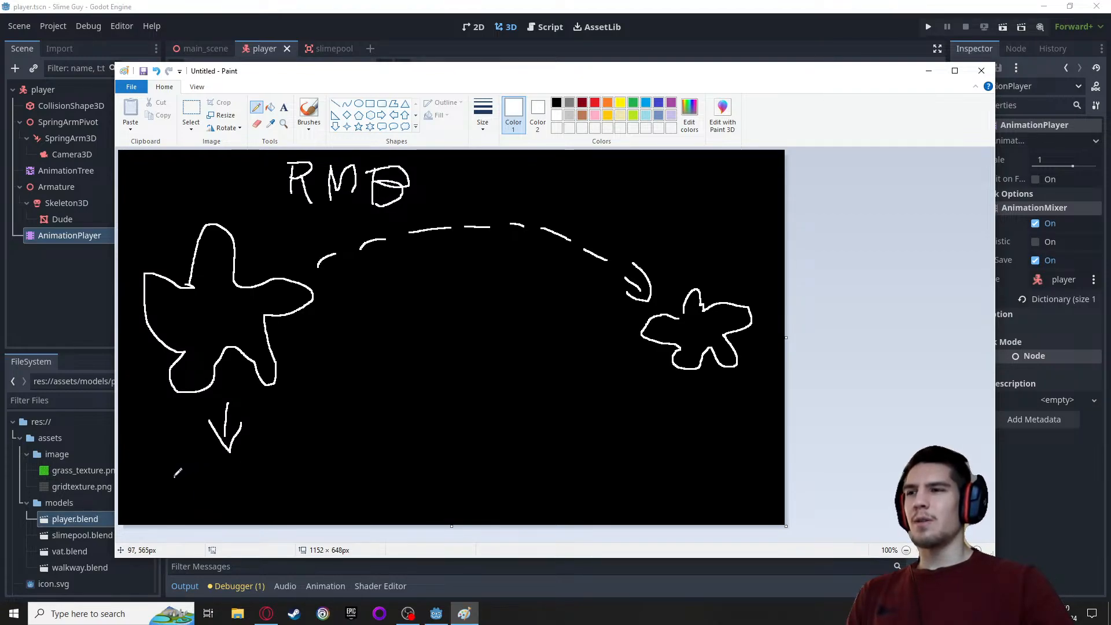
mouse_move(155, 486)
left_mouse_down()
mouse_move(165, 508)
mouse_move(204, 498)
mouse_move(219, 475)
mouse_move(173, 473)
left_mouse_up()
mouse_move(249, 473)
left_mouse_down()
mouse_move(257, 469)
mouse_move(245, 500)
mouse_move(233, 487)
left_mouse_up()
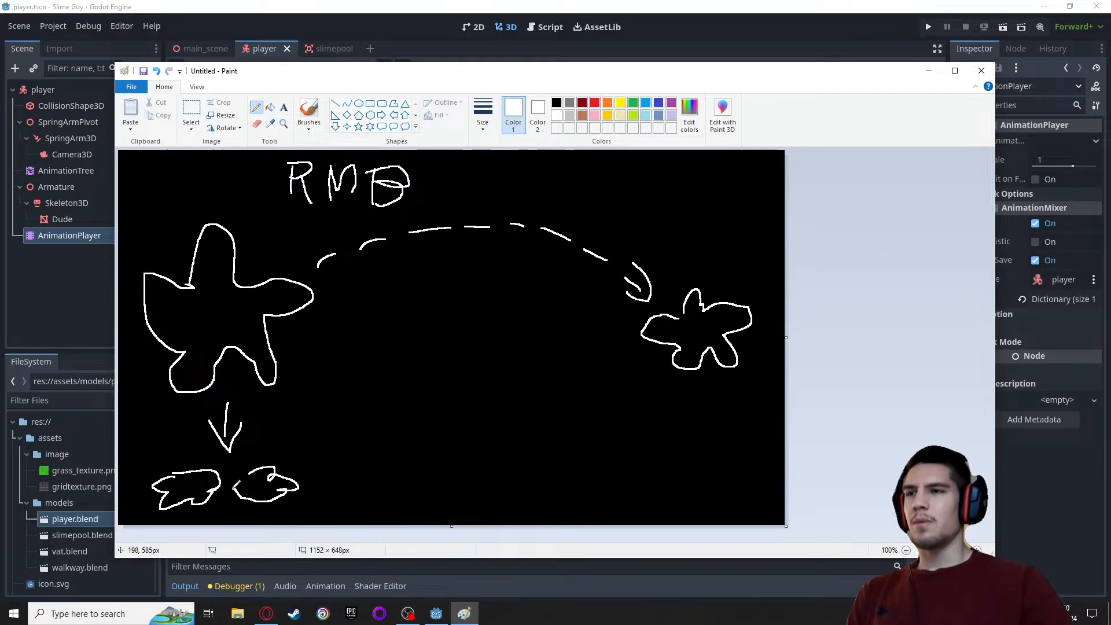
mouse_move(157, 446)
left_mouse_down()
mouse_move(193, 442)
mouse_move(191, 461)
mouse_move(159, 439)
left_mouse_up()
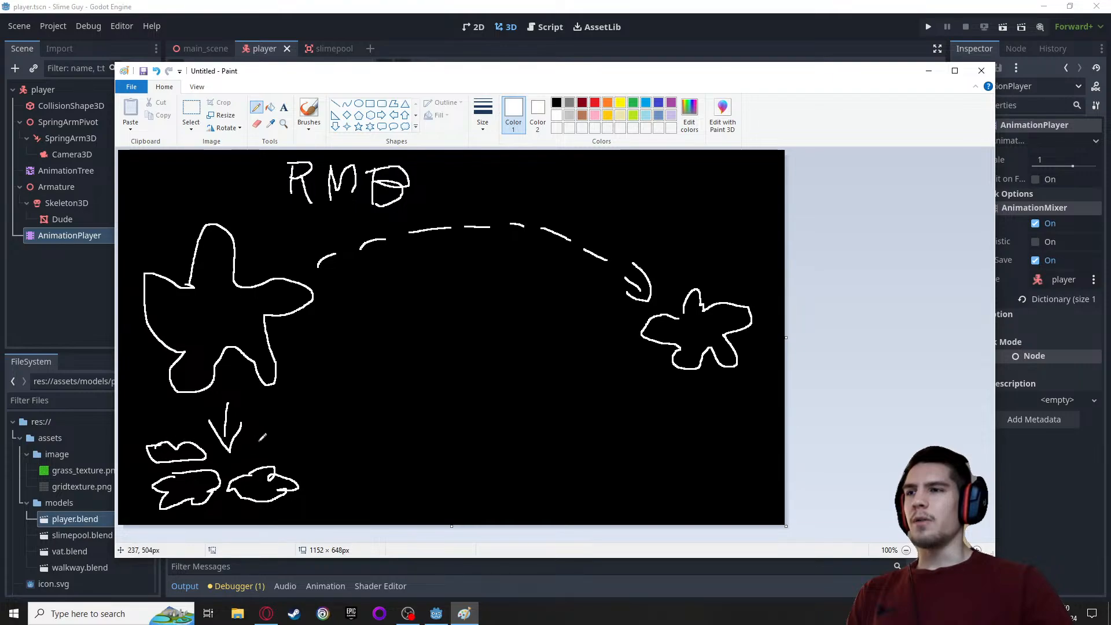
mouse_move(305, 444)
left_mouse_down()
mouse_move(269, 459)
mouse_move(258, 438)
left_mouse_up()
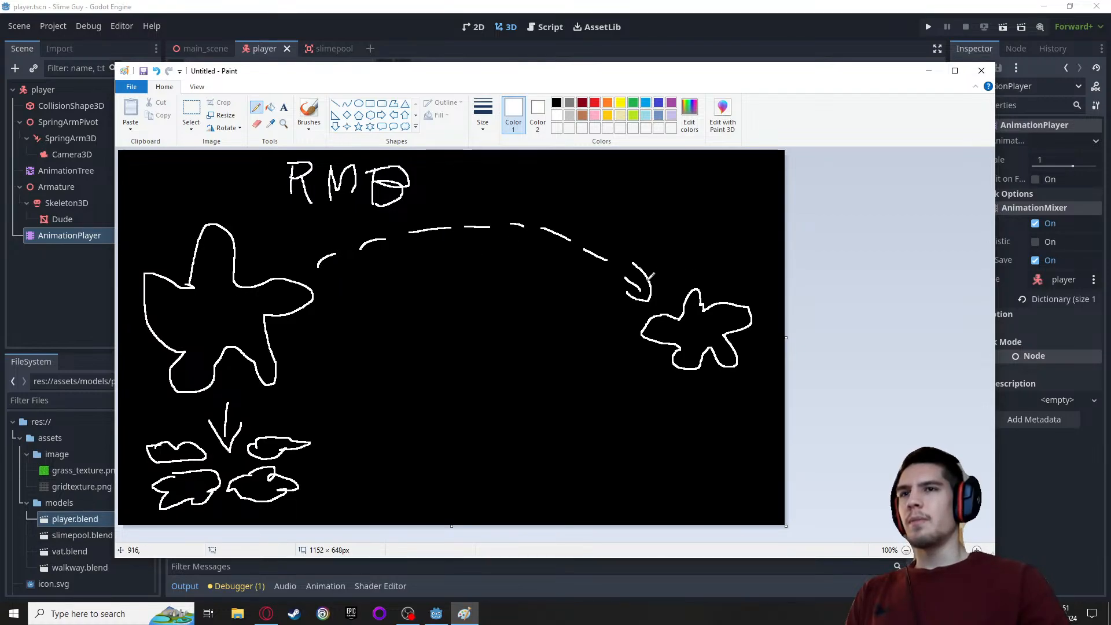
Minimize Paint, switch to the Opera browser, and replace the old forum and Blender search tabs with a new blank tab
left_click(928, 70)
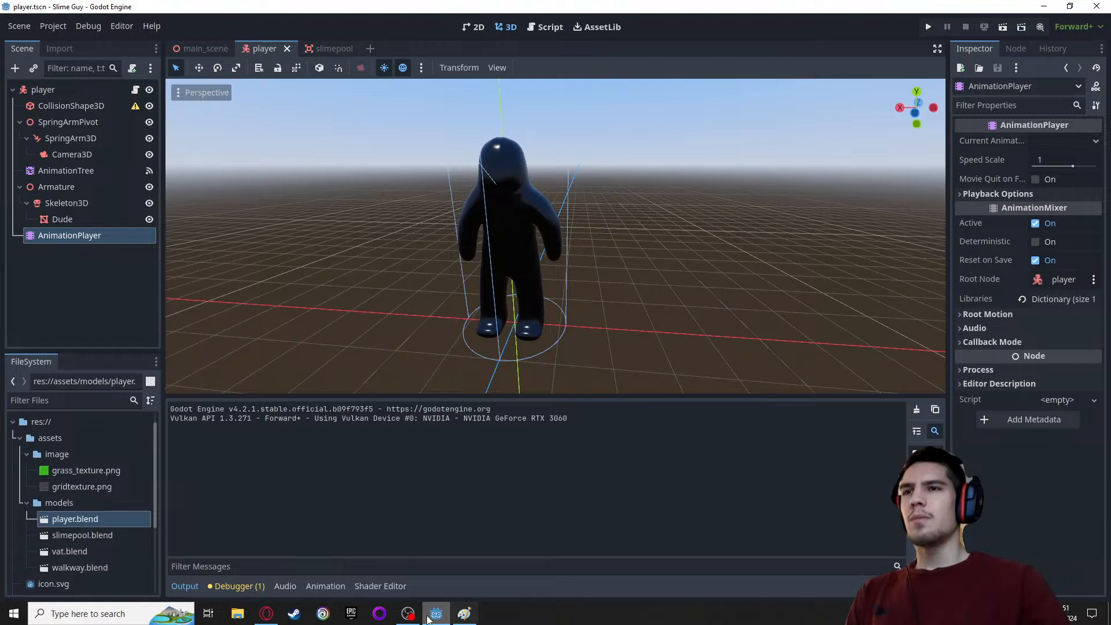
left_click(266, 613)
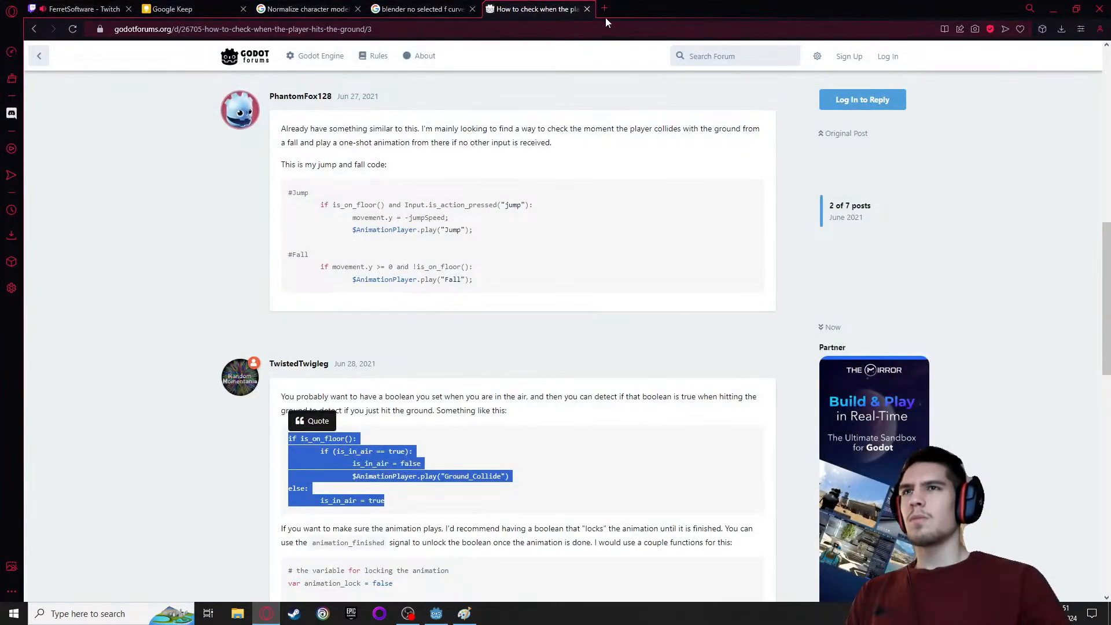
left_click(586, 8)
left_click(472, 9)
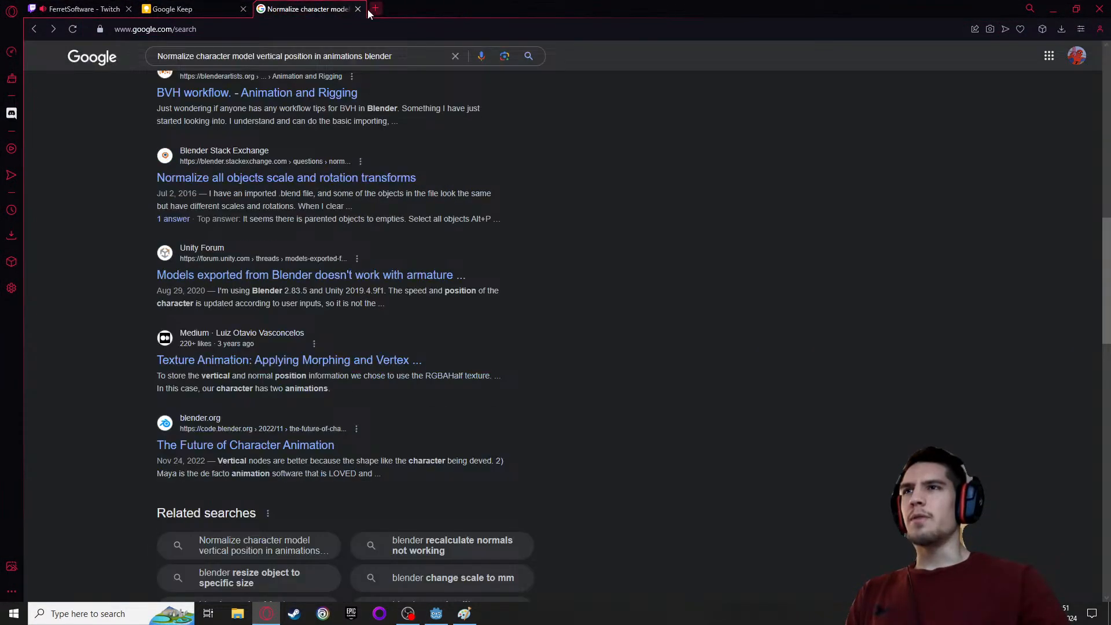
left_click(375, 9)
left_click(358, 9)
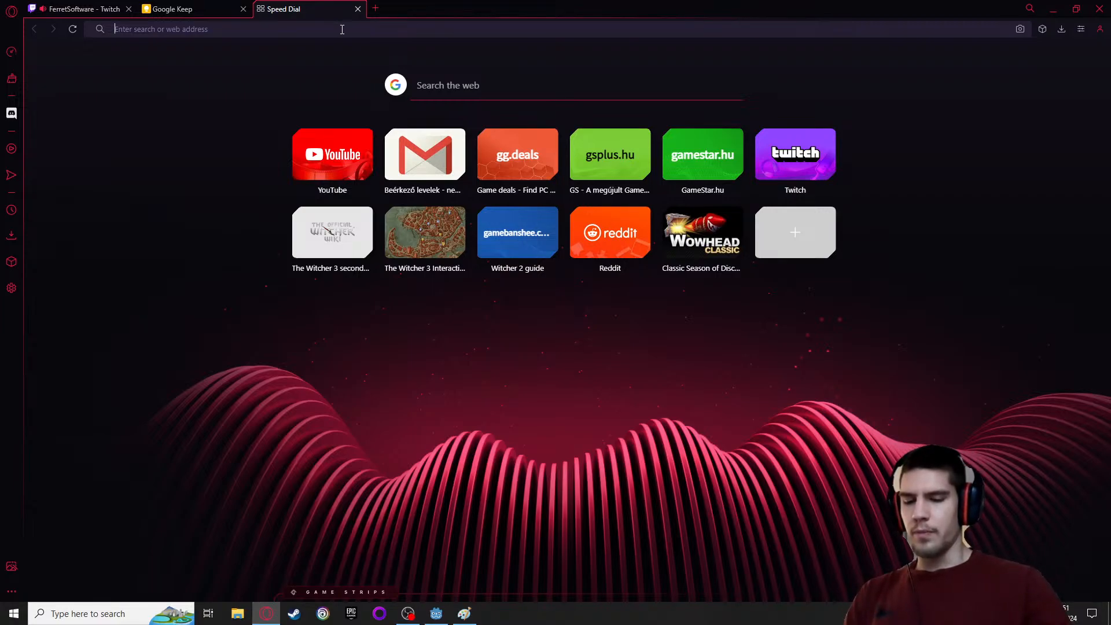
Search Google for "godot targeting line" and look through the results
type("g")
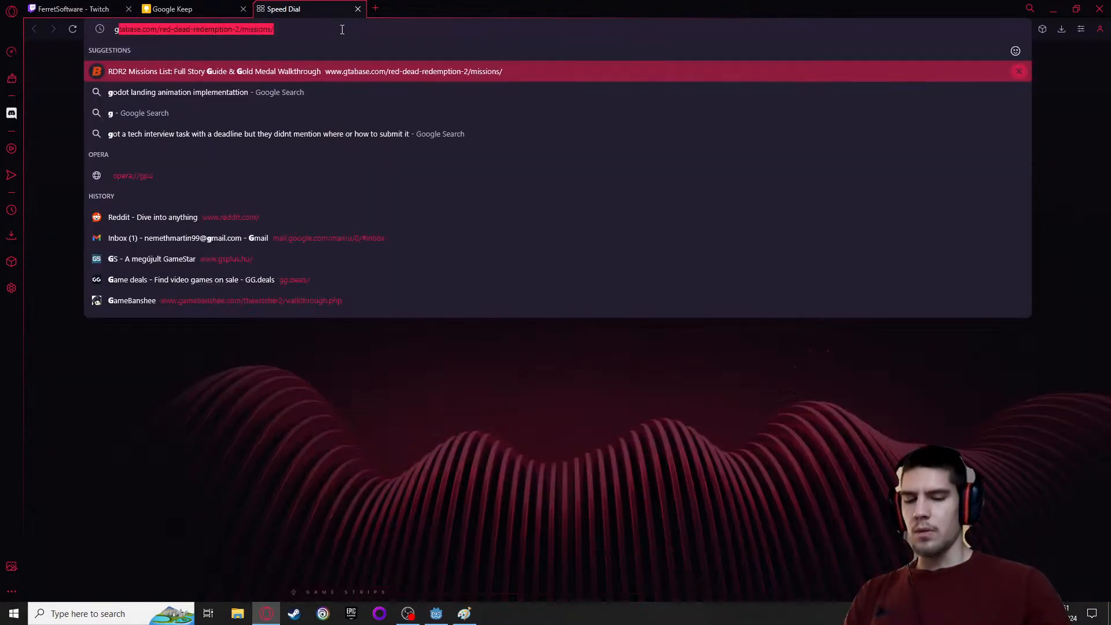
type("odot targeting line")
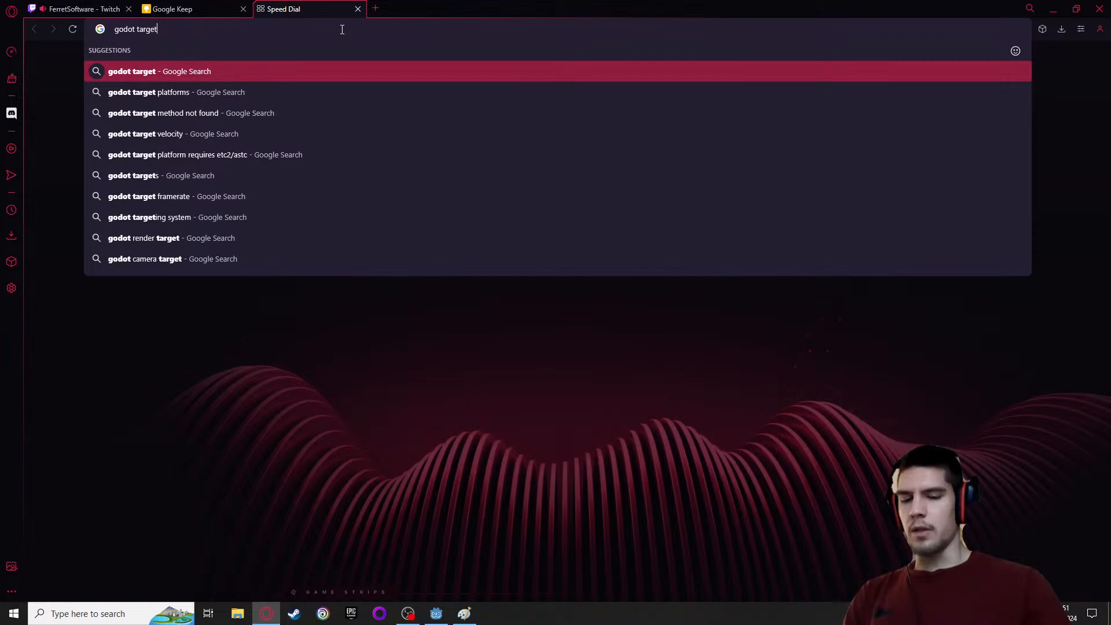
key("Return")
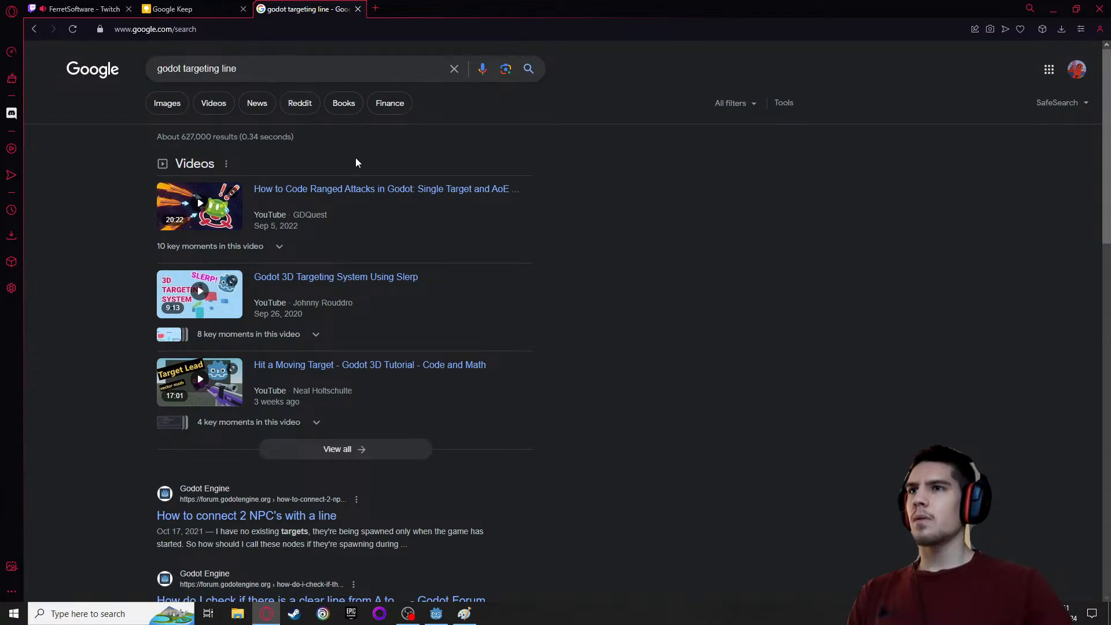
scroll(312, 278, "down", 3)
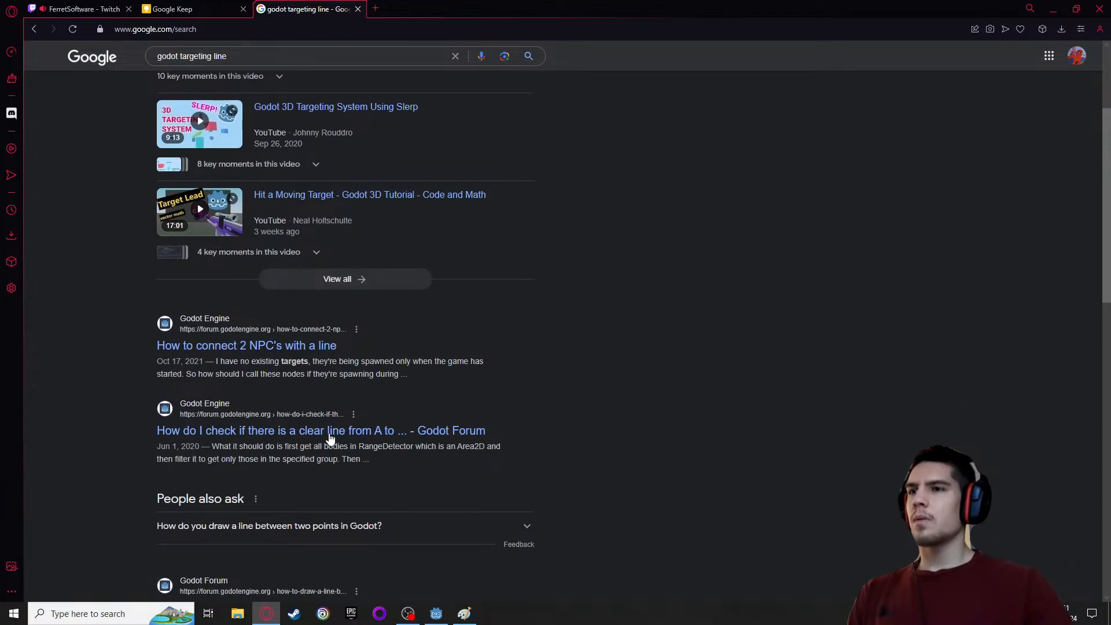
scroll(330, 438, "up", 3)
Skim the video "How to Code Ranged Attacks in Godot: Single Target and AoE", then return to the search results and browse further
left_click(283, 193)
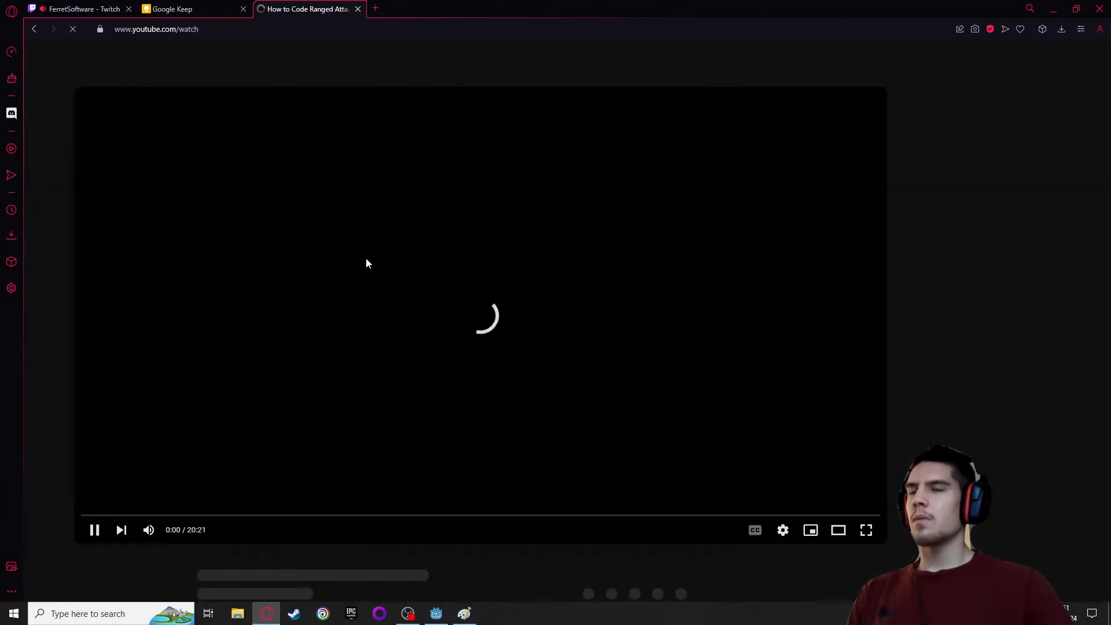
left_click(376, 449)
left_click(303, 475)
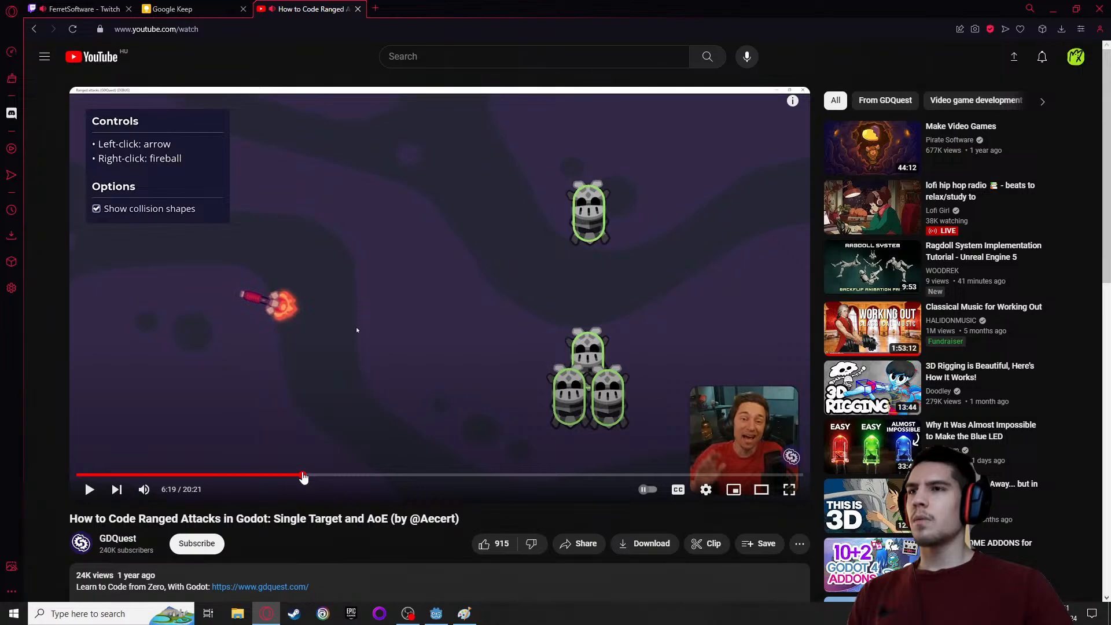
left_click(214, 389)
left_click(98, 474)
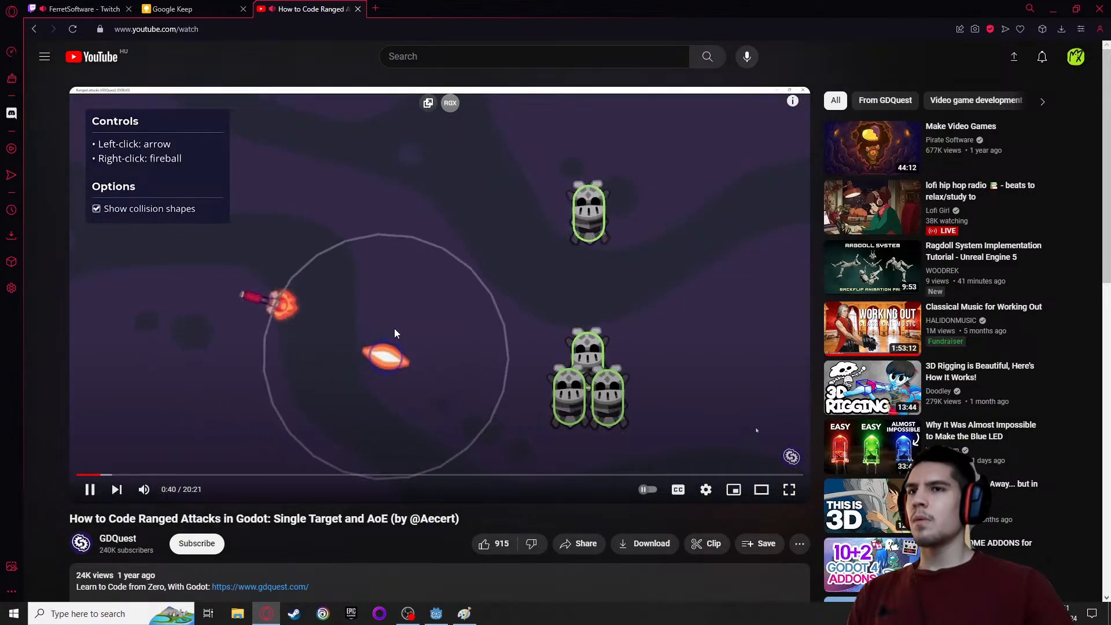
left_click(35, 30)
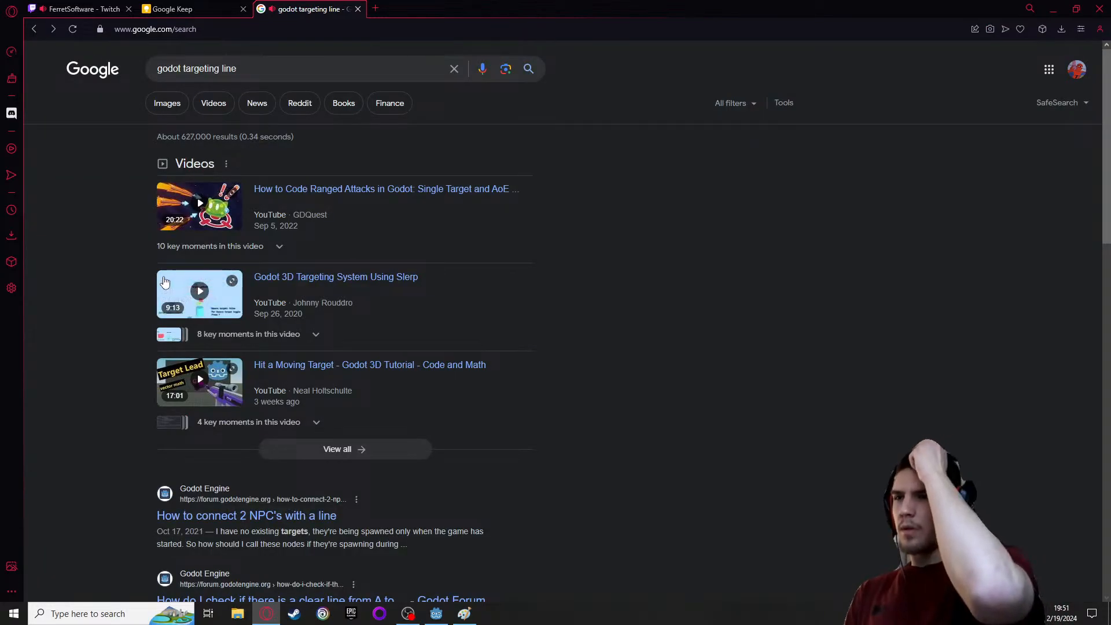
scroll(169, 270, "down", 5)
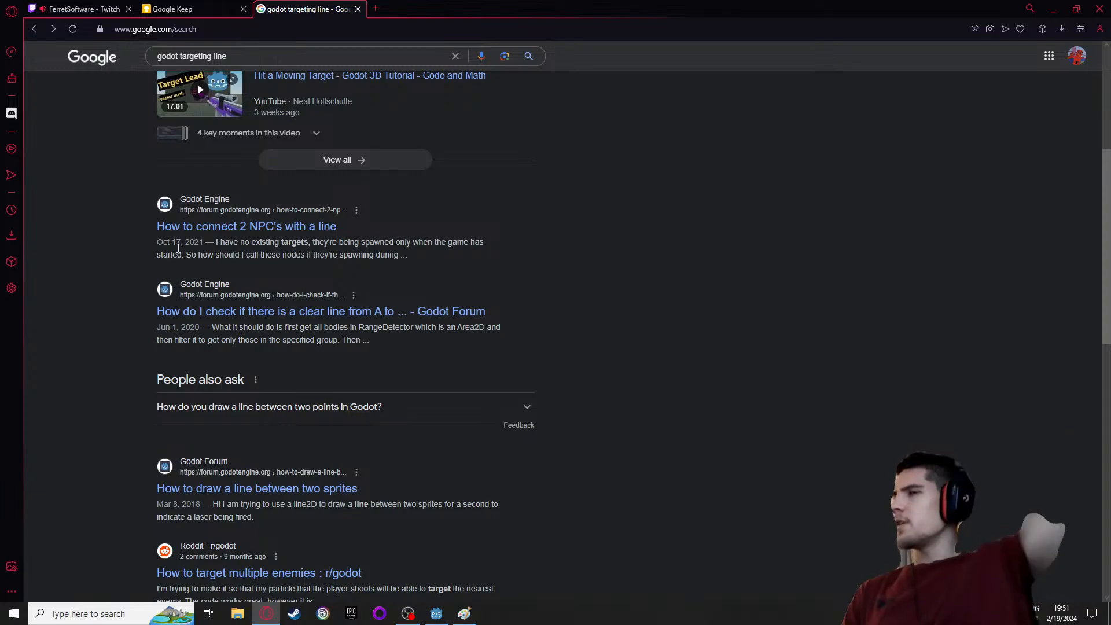
Go to YouTube and open the account's own channel page
left_click(273, 29)
key("BackSpace")
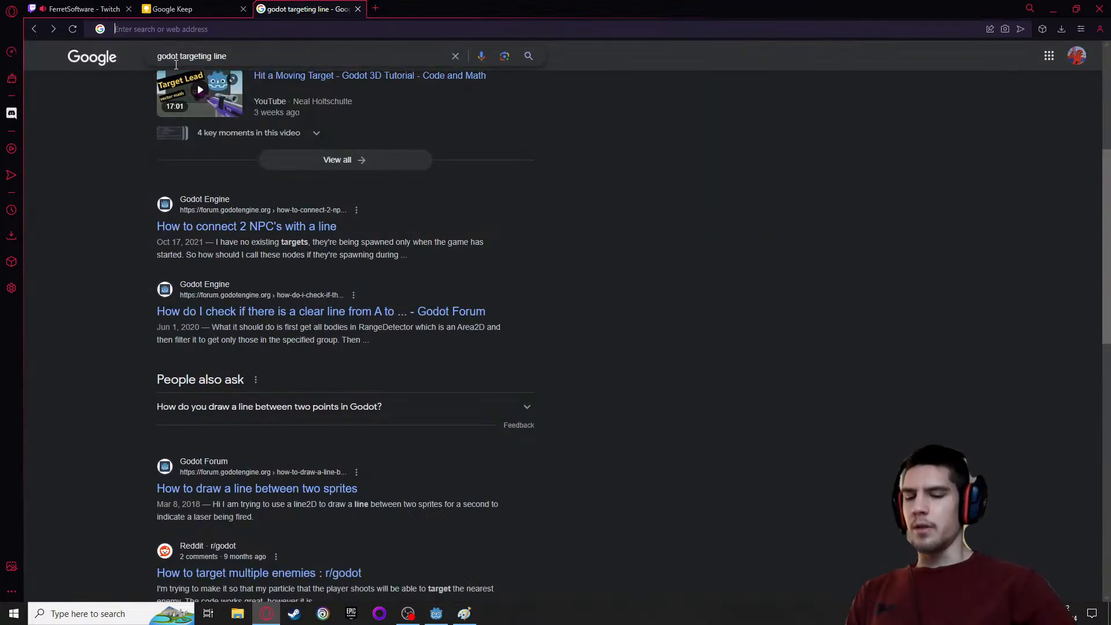
type("youtube.com")
key("Return")
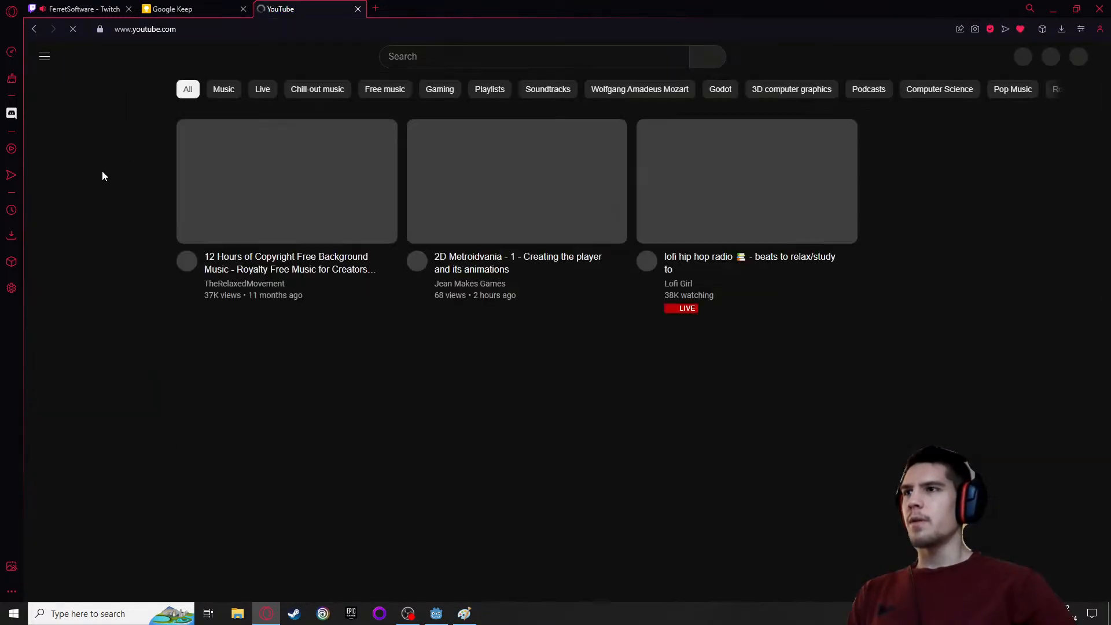
left_click(91, 197)
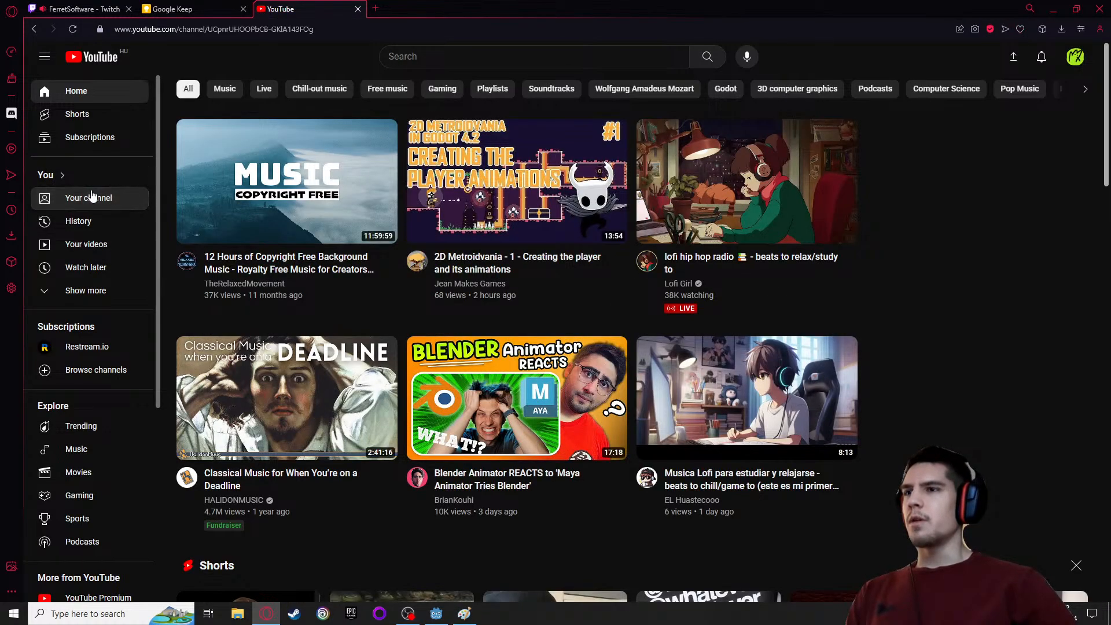
Open the past stream "Yep, I'm gonna 100% this for the 5th time" and skip ahead to about 4:03 hours
scroll(199, 404, "down", 2)
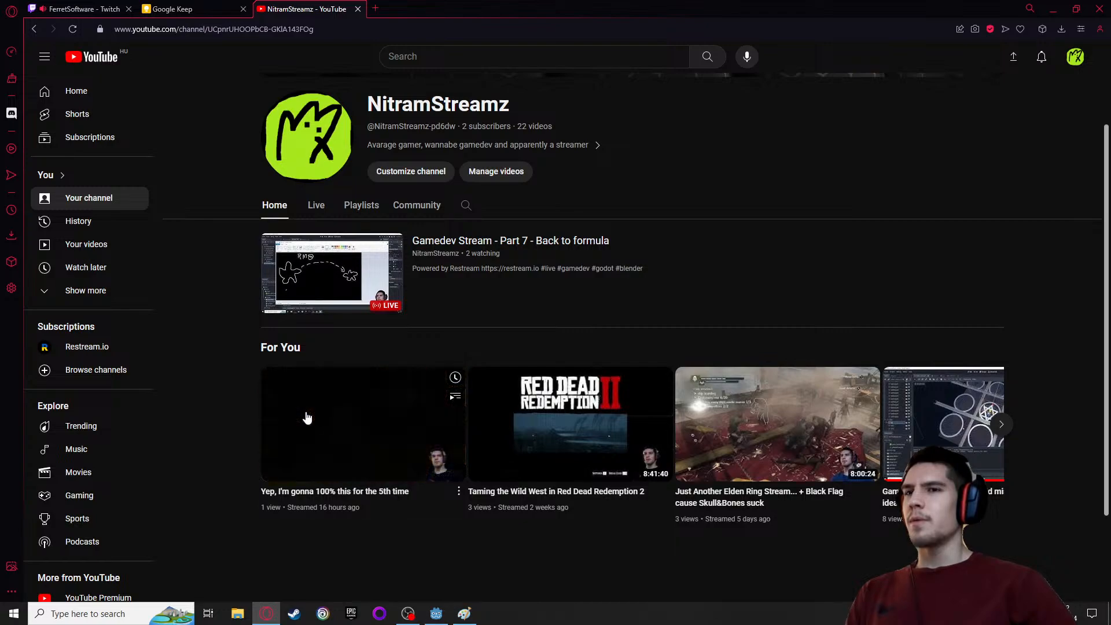
left_click(307, 417)
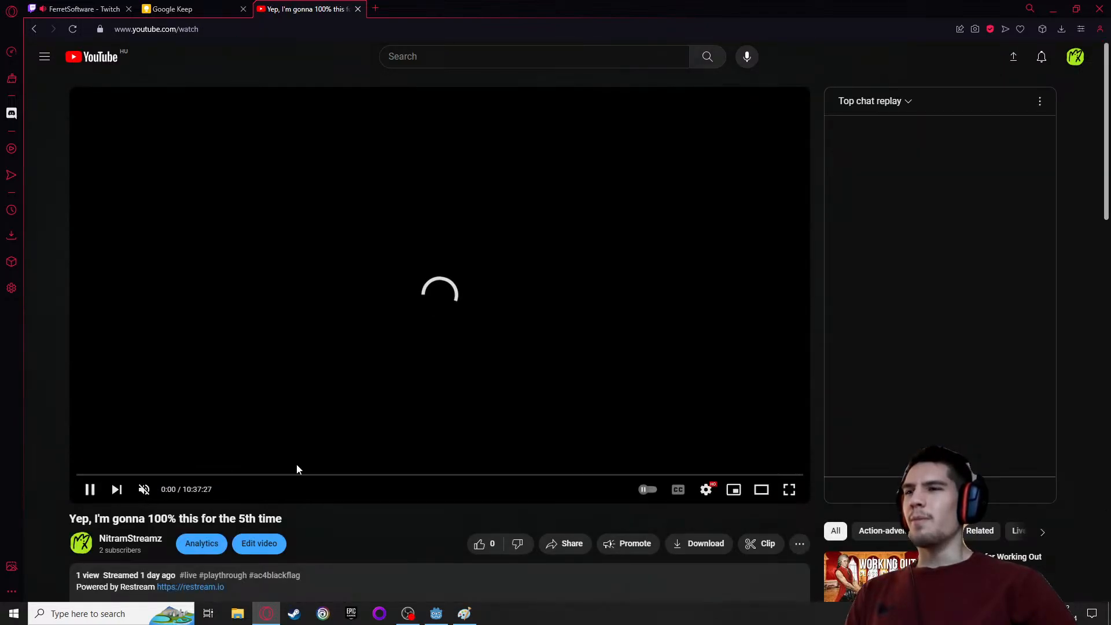
left_click_drag(334, 476, 354, 479)
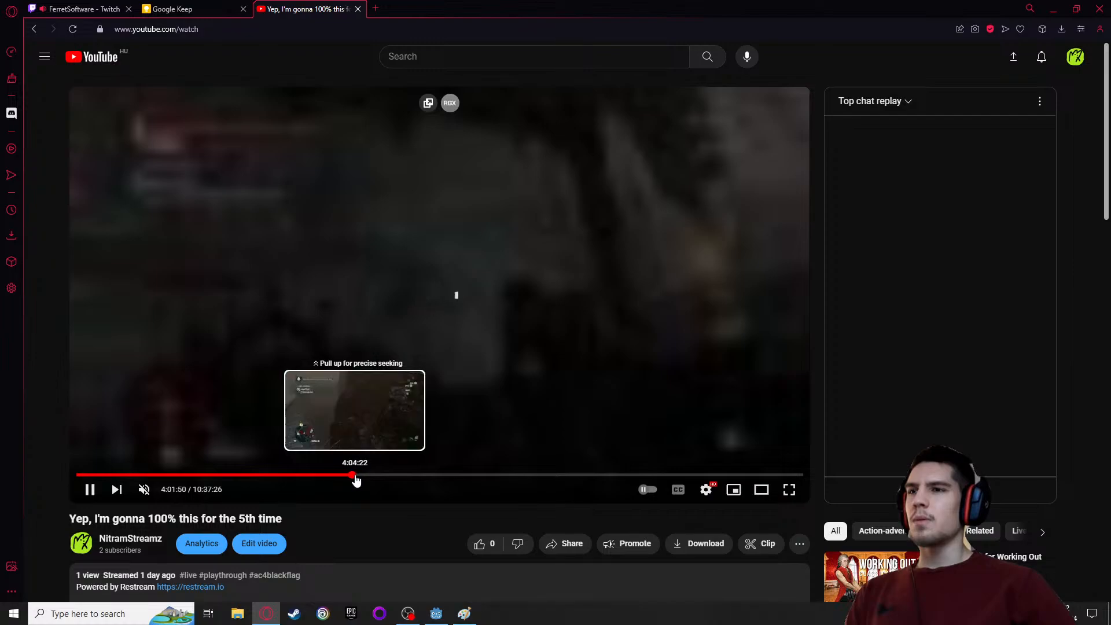
left_click_drag(355, 477, 354, 480)
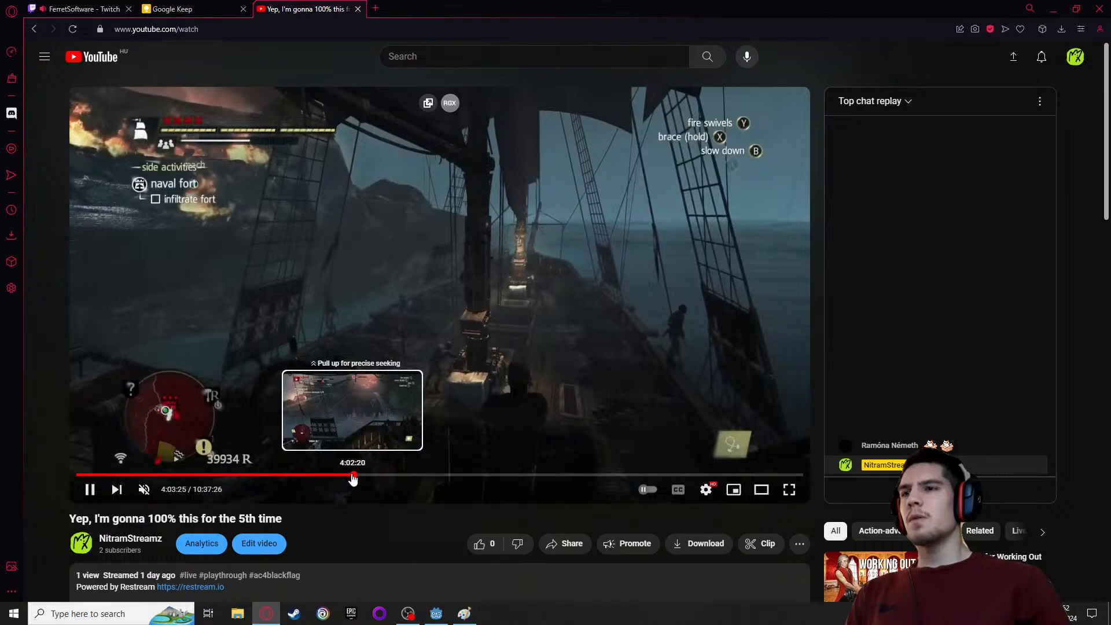
Step back through the naval fort battle to examine the cannon aiming line, pause at about 4:02:38, and close the video's tab
key("Left")
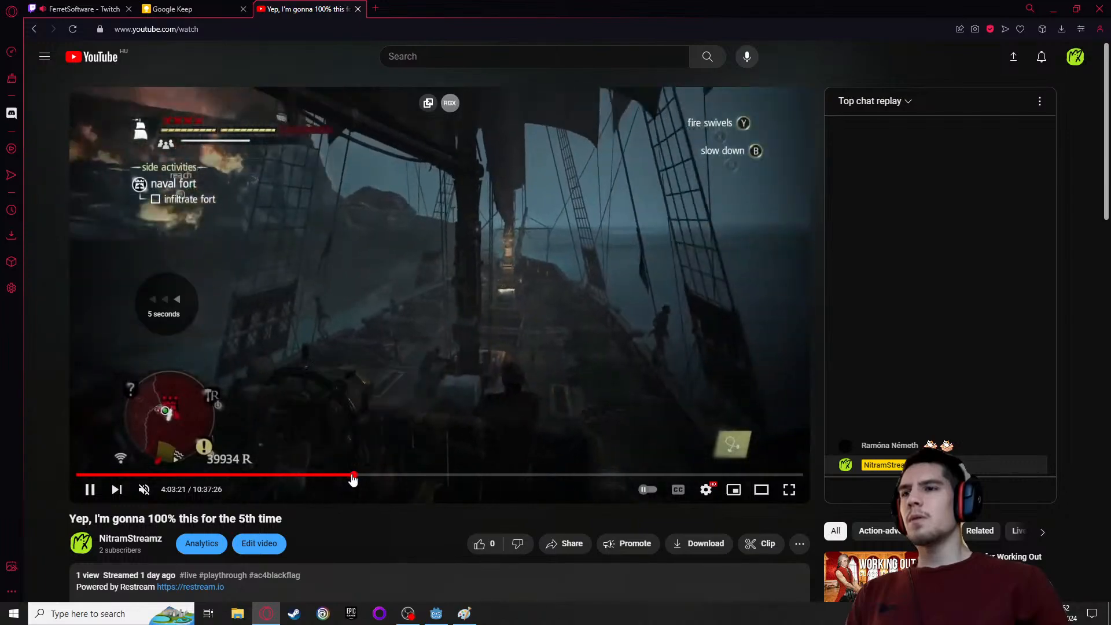
key("Left")
key("Left")
key("Left")
key("Left")
key("Left")
key("Left")
key("Left")
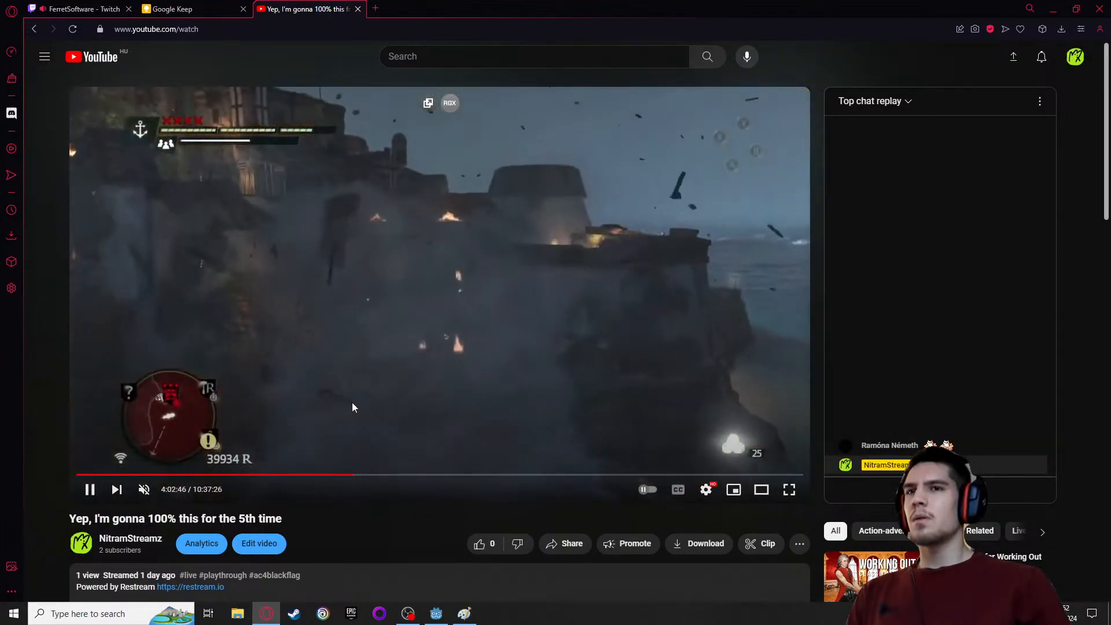
key("Left")
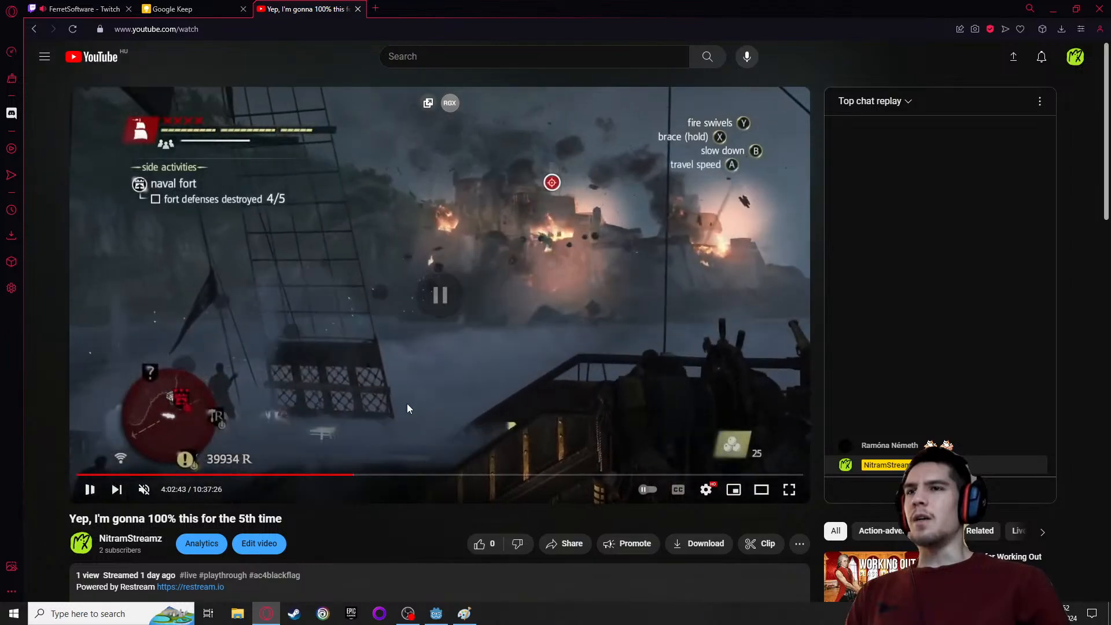
key("Left")
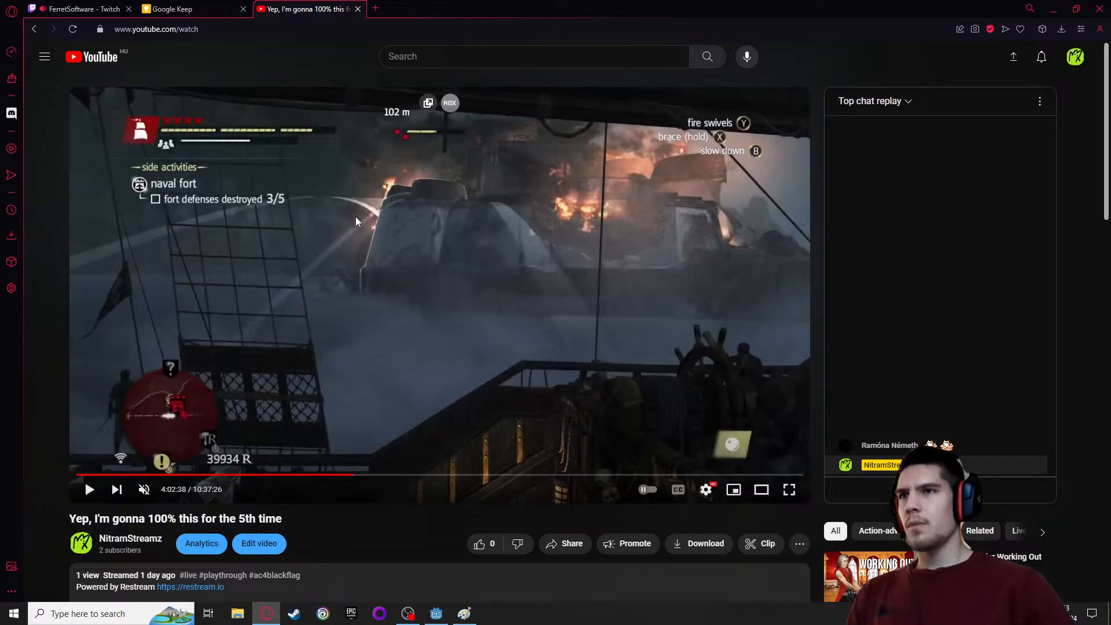
left_click(358, 9)
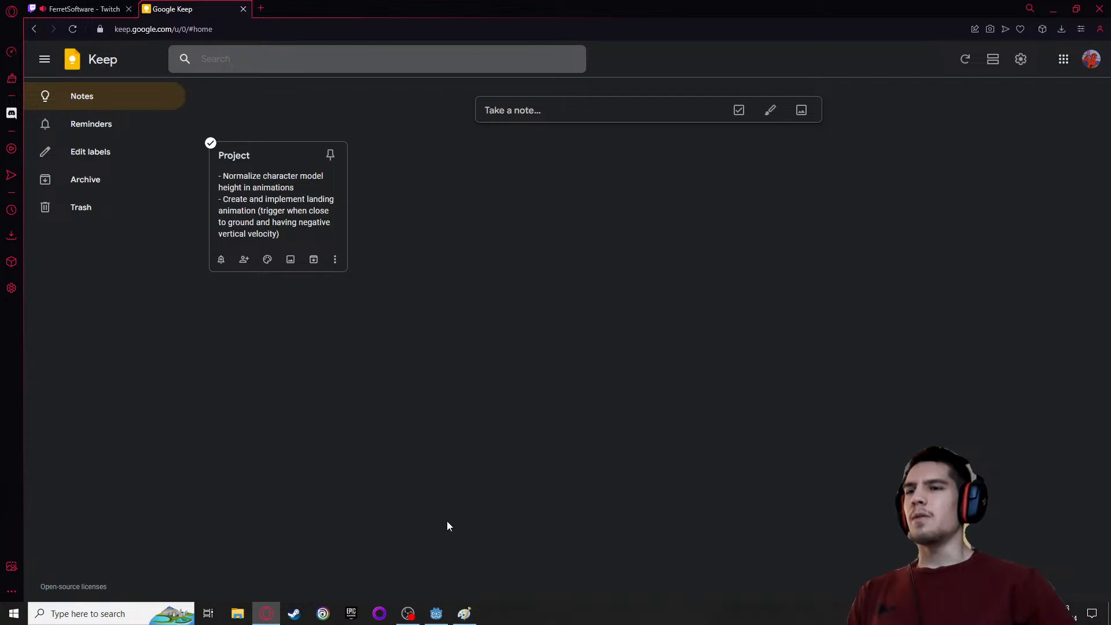
In the Google Keep "Project" note, append a check mark to the model height normalization and landing animation items
left_click(436, 614)
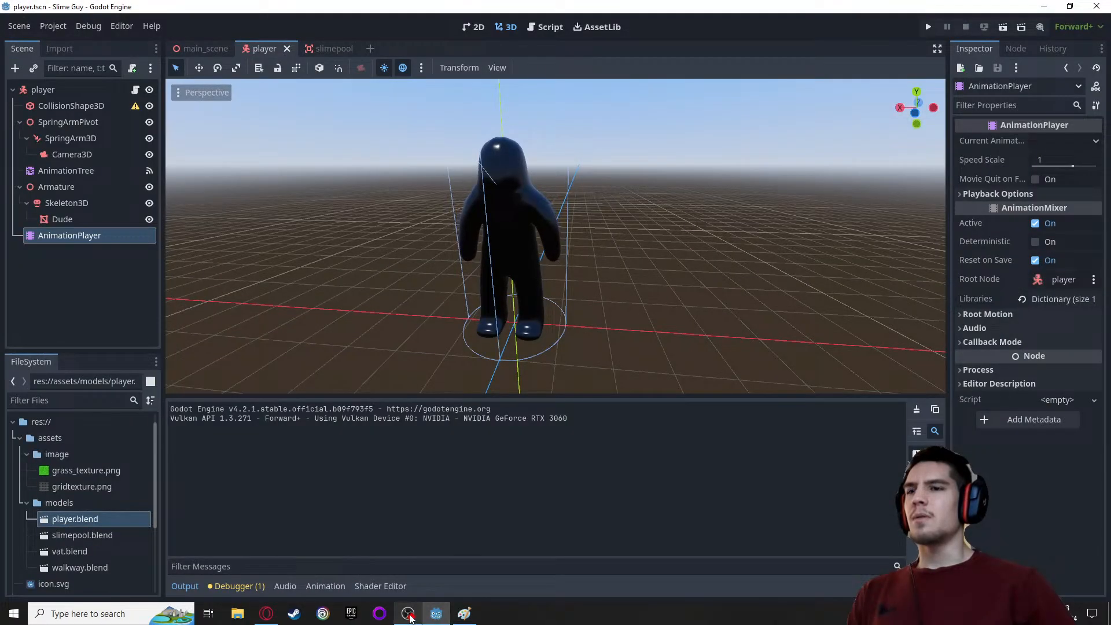
left_click(267, 613)
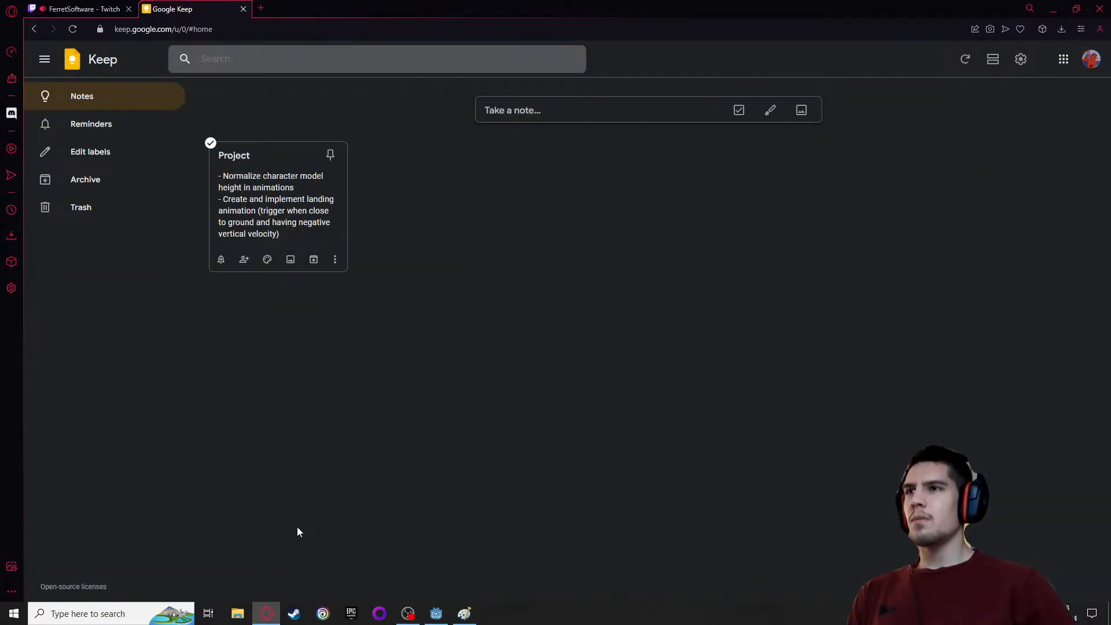
left_click(302, 228)
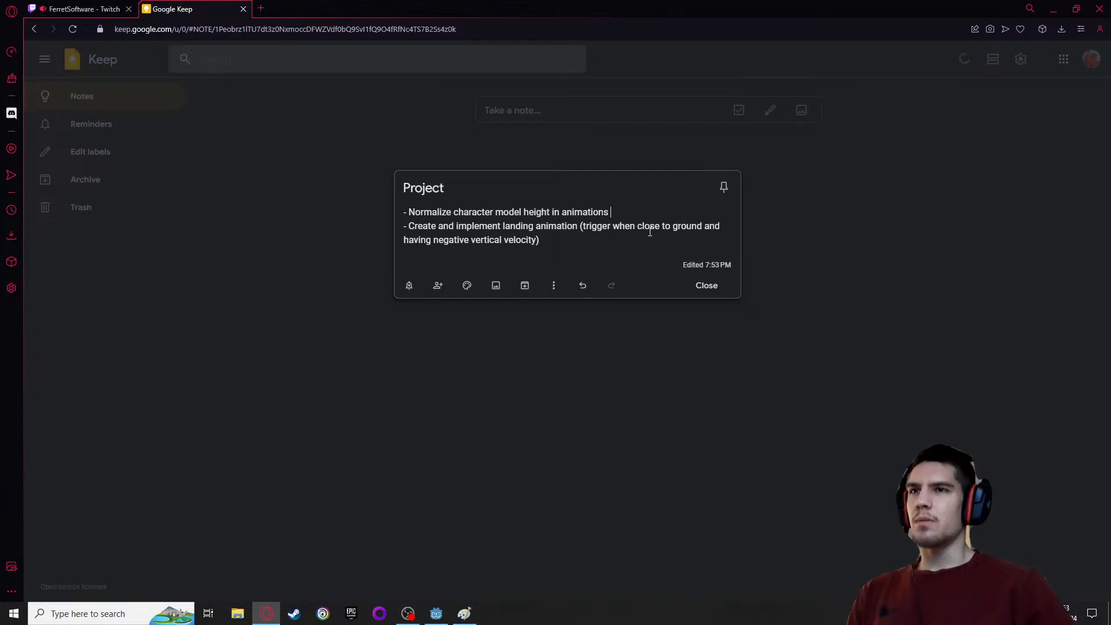
right_click(638, 204)
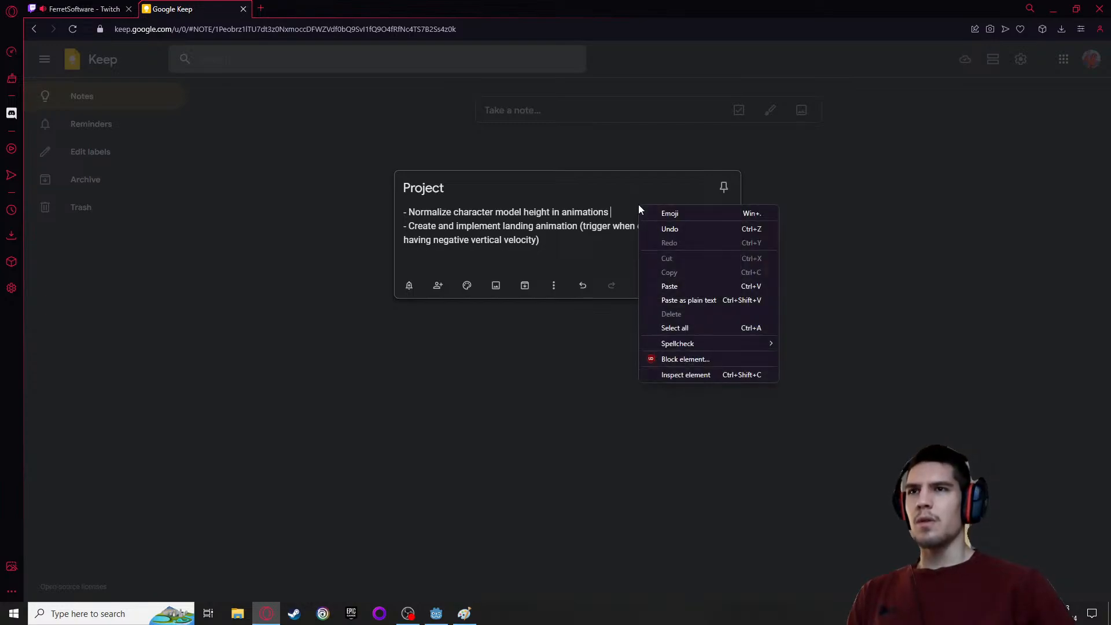
left_click(560, 212)
right_click(632, 208)
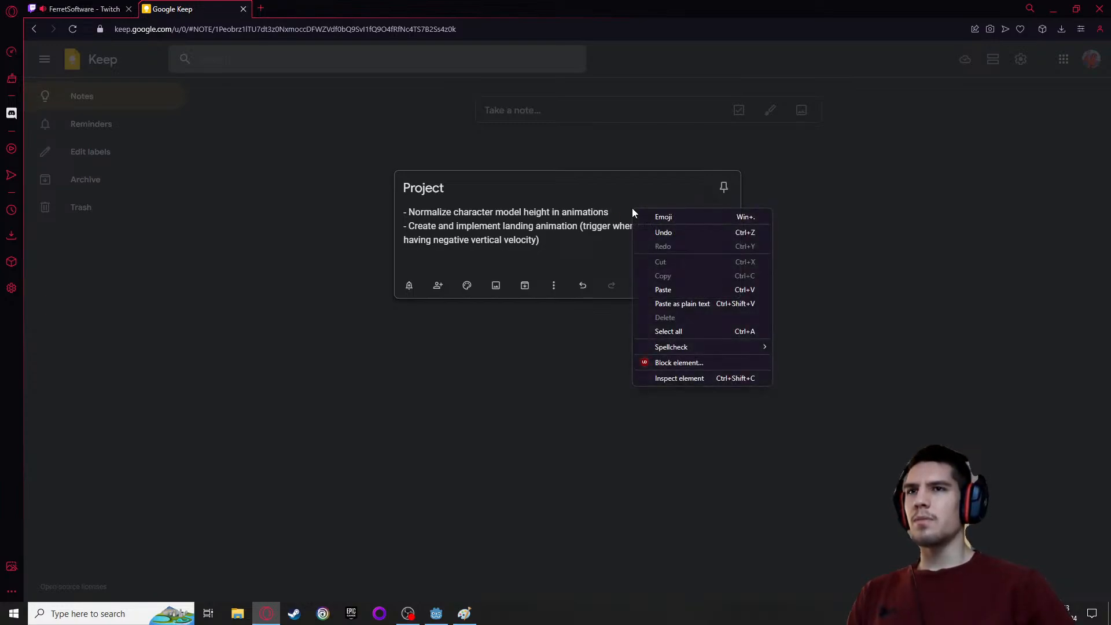
left_click(659, 218)
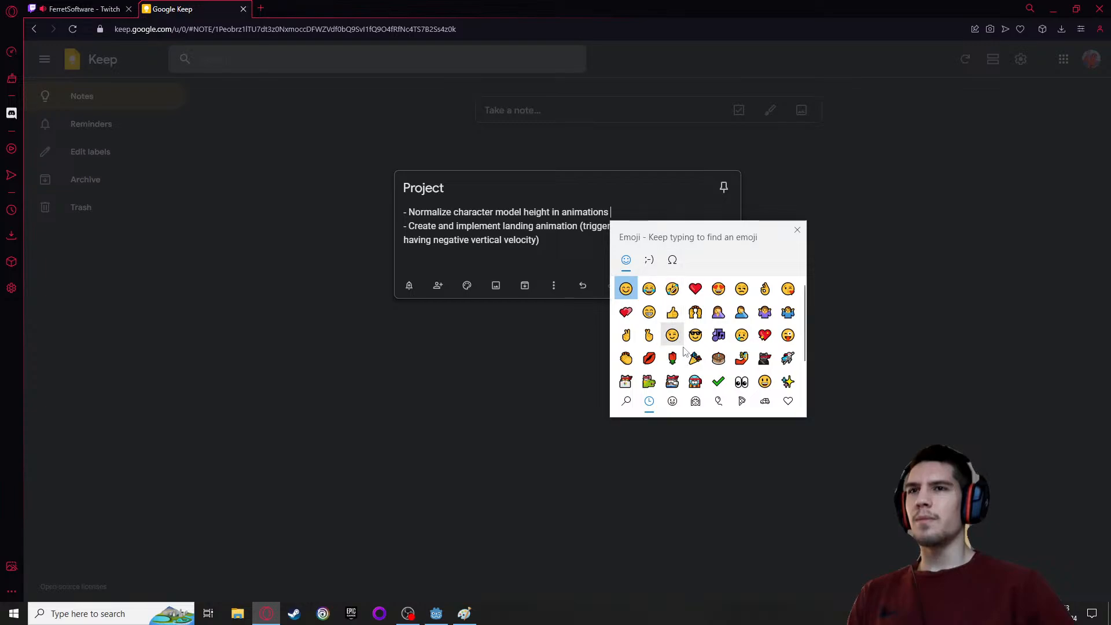
left_click(718, 380)
key("Escape")
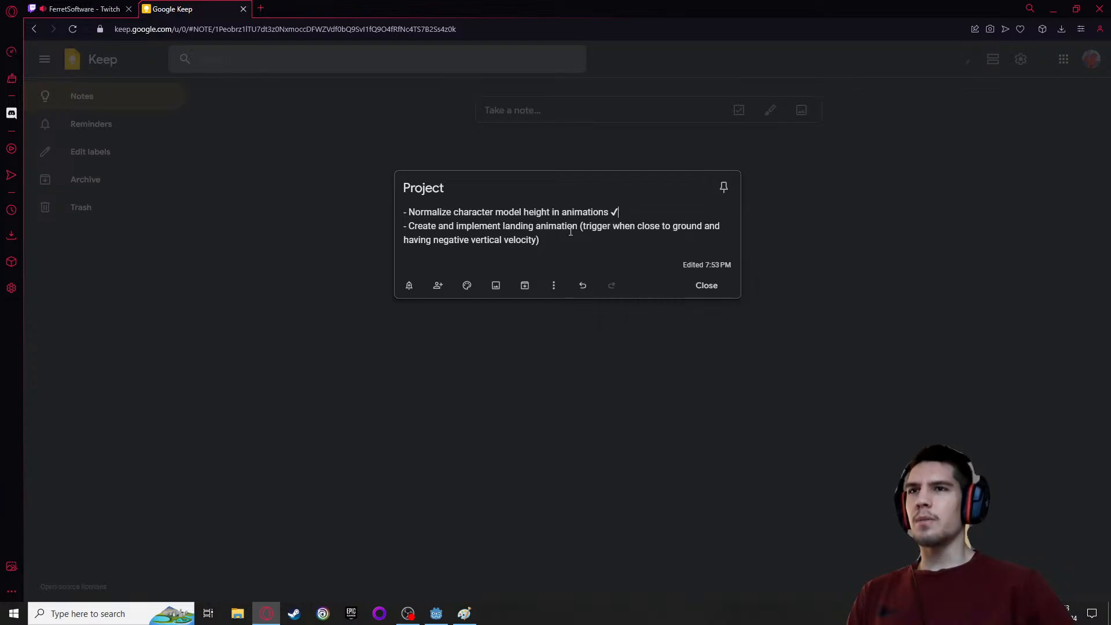
right_click(620, 237)
left_click(648, 246)
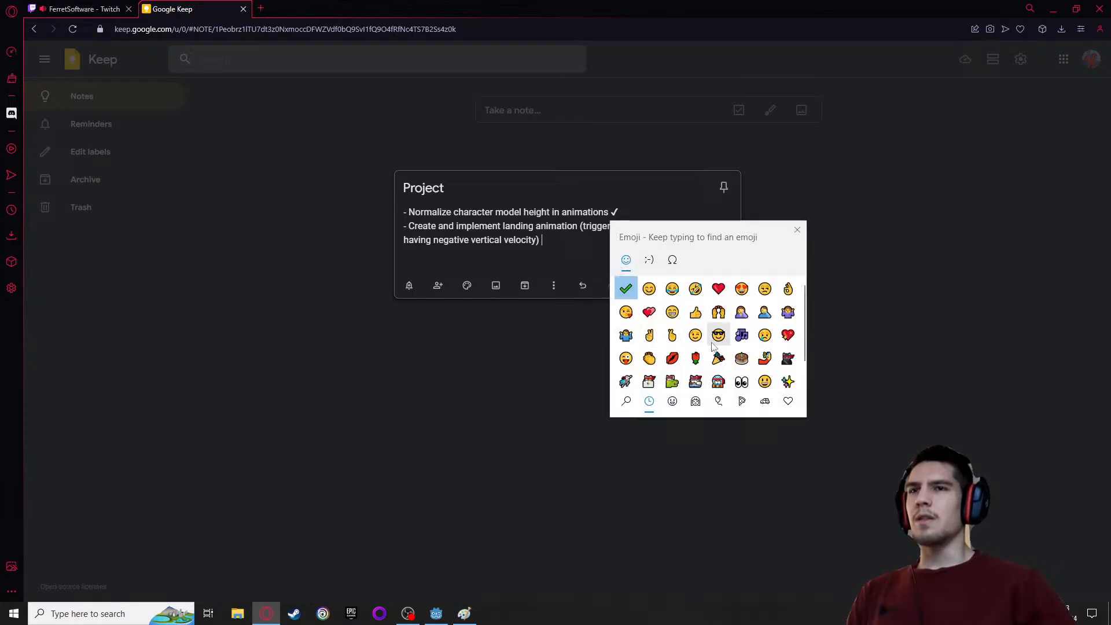
left_click(626, 287)
Add a new item "targeting line" below the landing animation item in the note
left_click(556, 242)
key("Return")
type("- ")
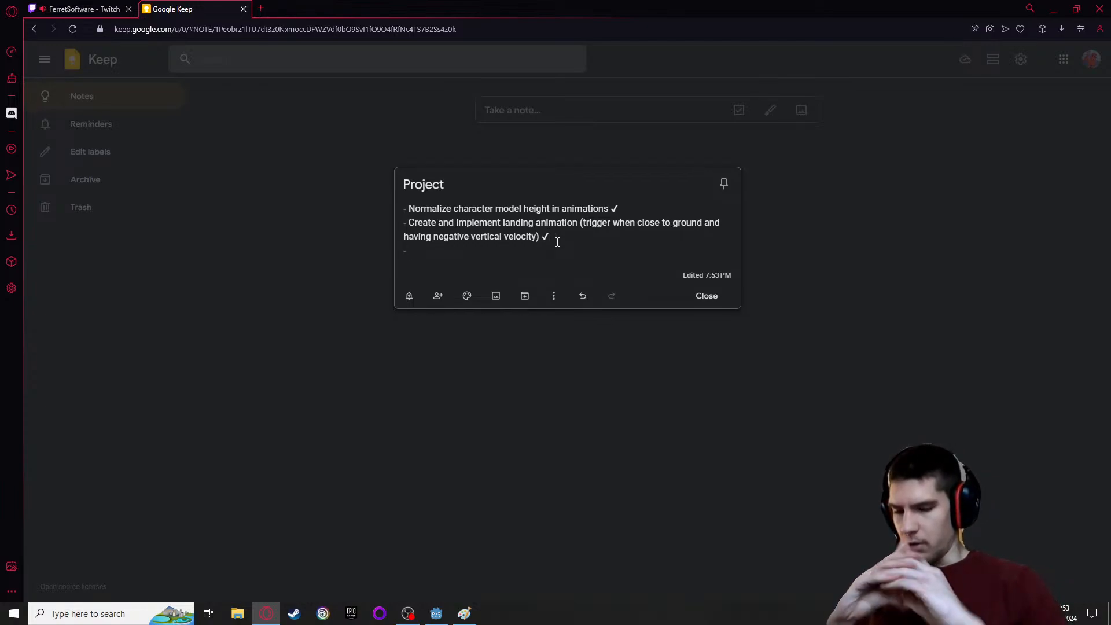
type("target")
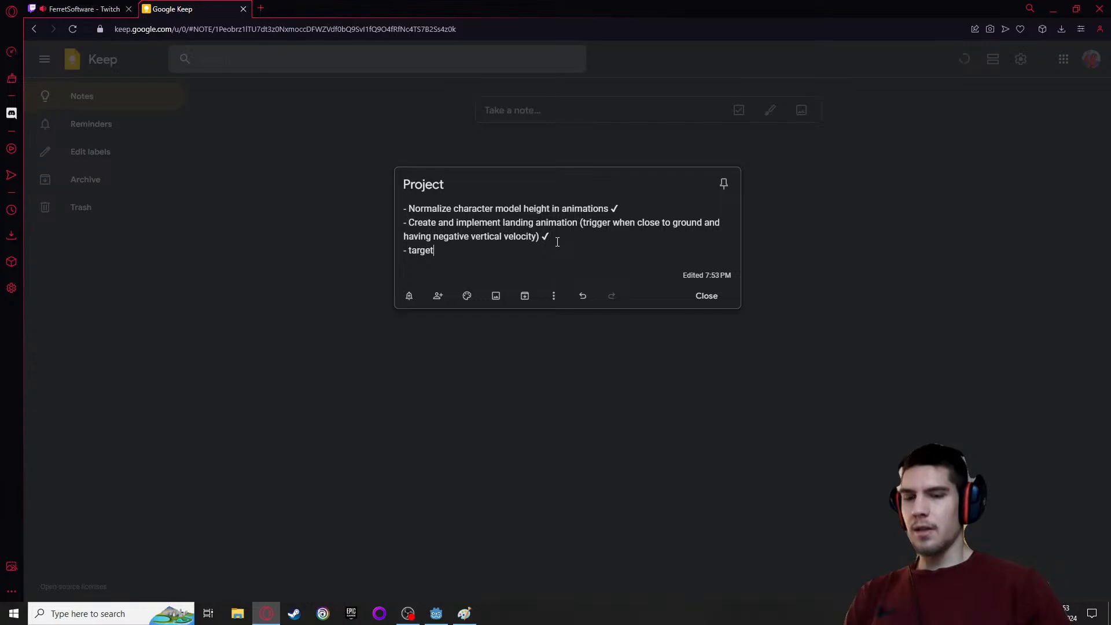
type("ing linm")
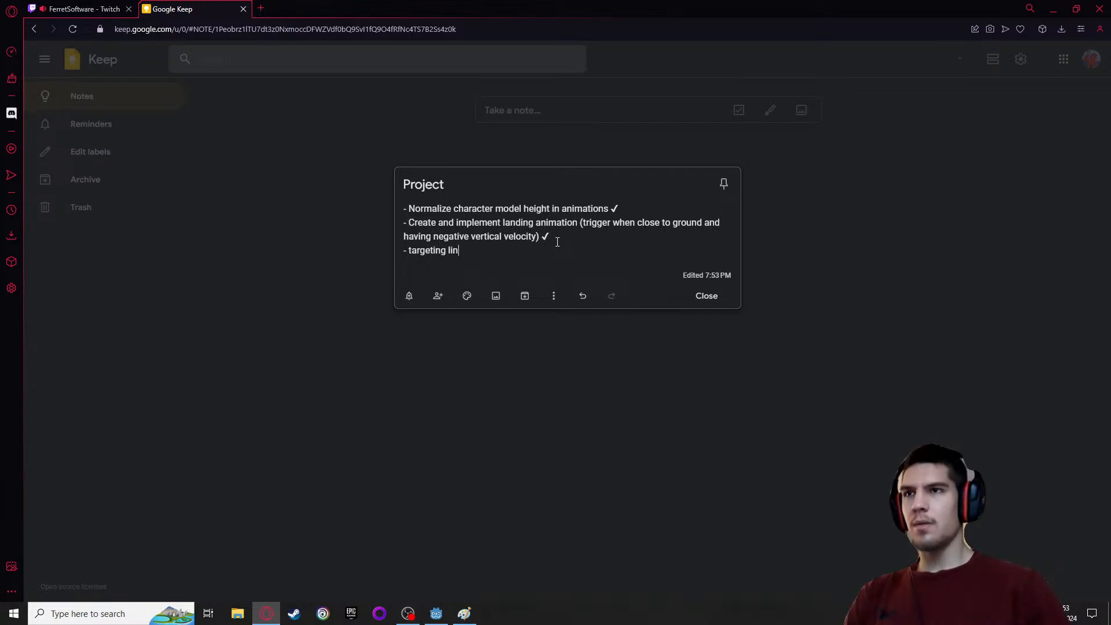
key("Return")
Add another item reading "ability to eject our smaller selves from our body" to the note
type("- ability to shoot o")
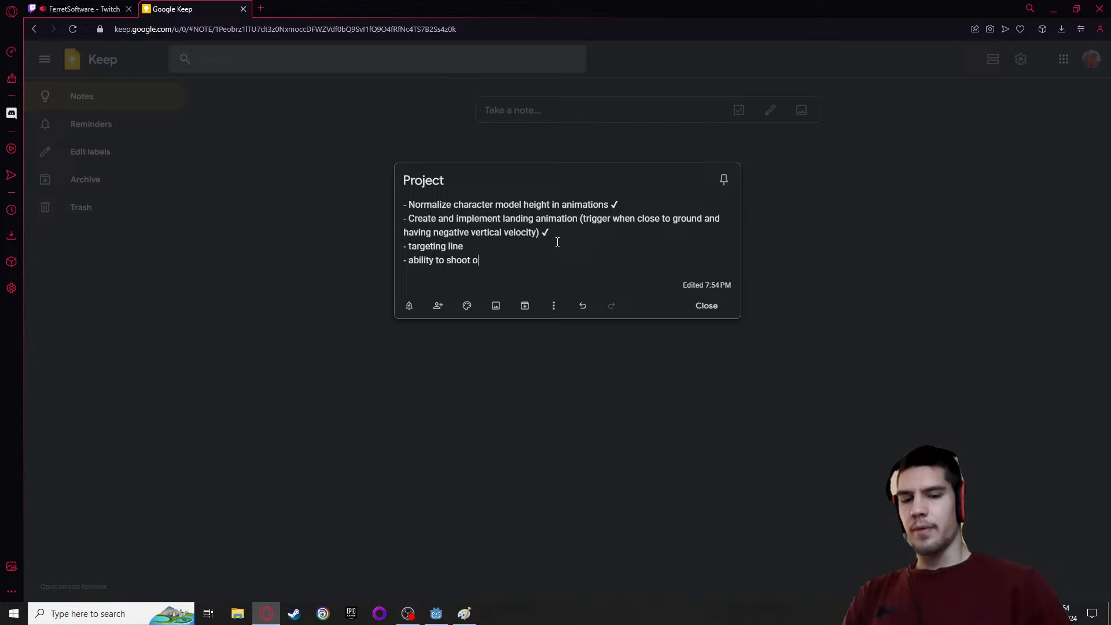
type("urselves o")
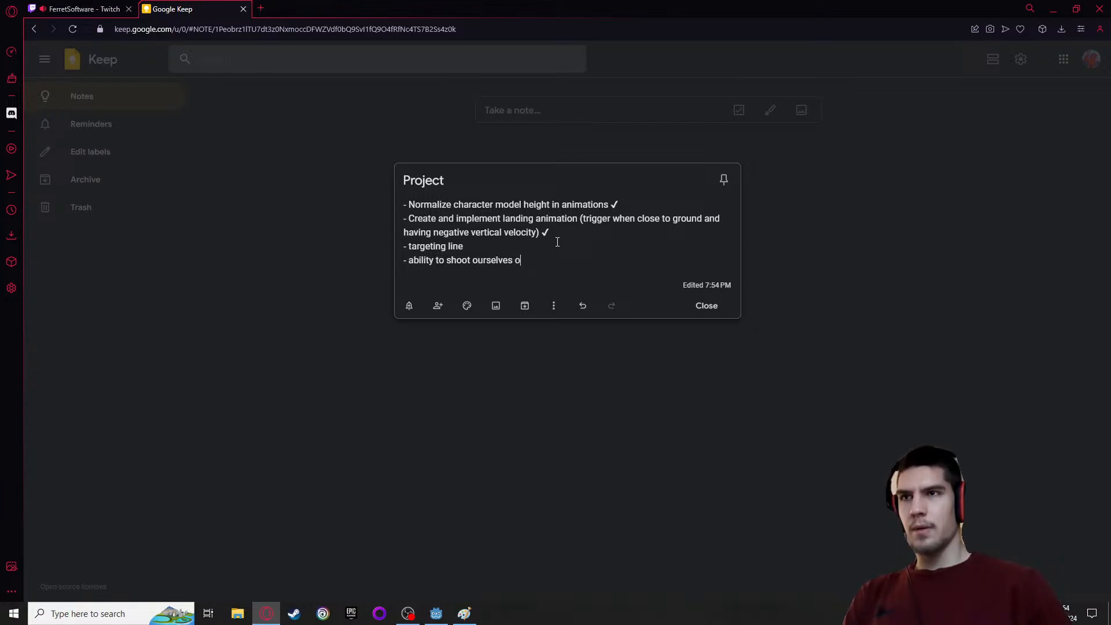
key("BackSpace")
key("BackSpace")
key("BackSpace")
key("BackSpace")
key("BackSpace")
key("BackSpace")
key("BackSpace")
key("BackSpace")
key("BackSpace")
key("BackSpace")
key("BackSpace")
key("BackSpace")
key("BackSpace")
key("BackSpace")
key("BackSpace")
key("BackSpace")
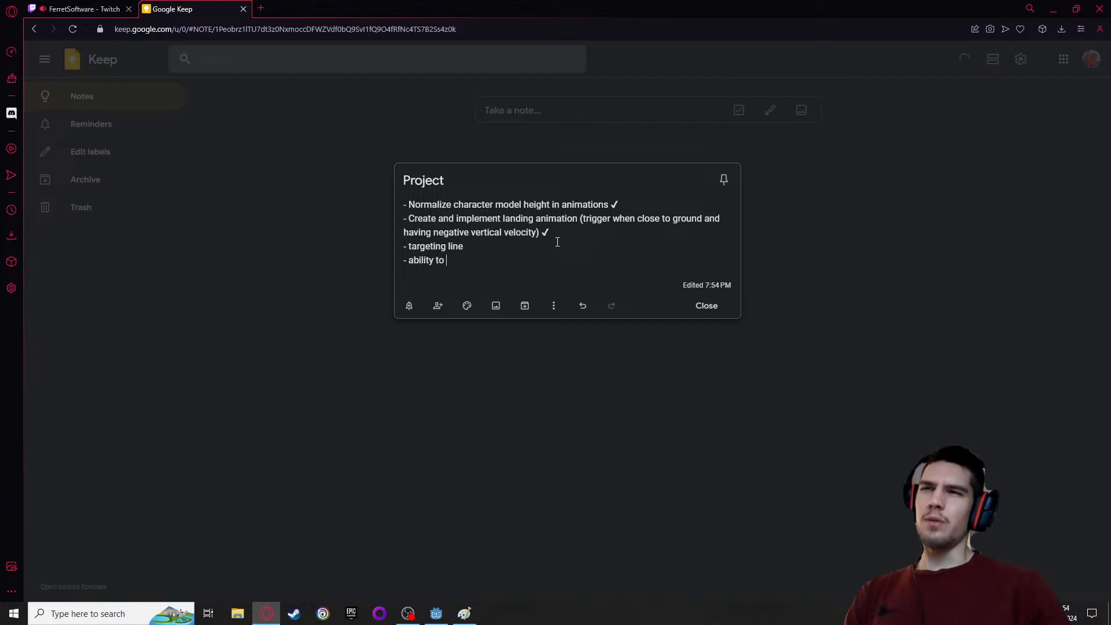
type("ejec")
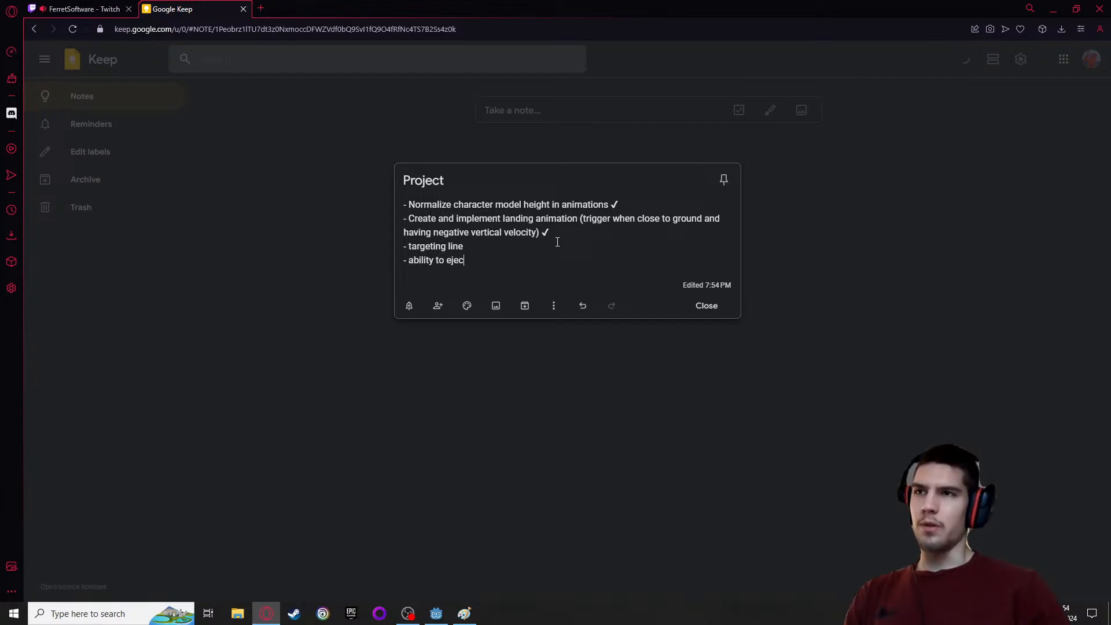
type("t oursel")
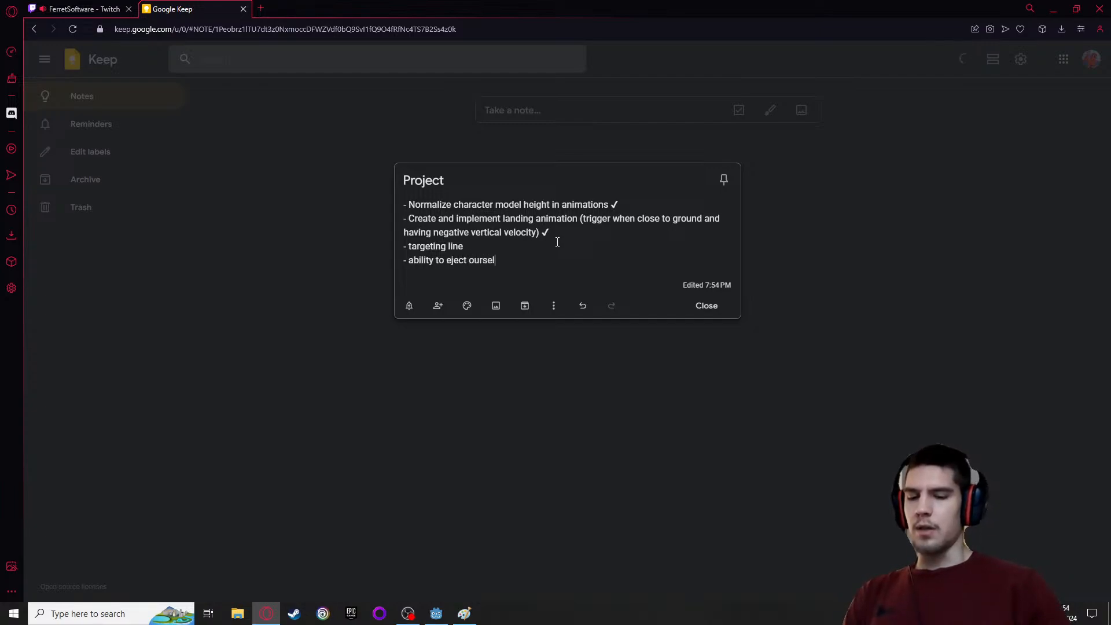
type("ves")
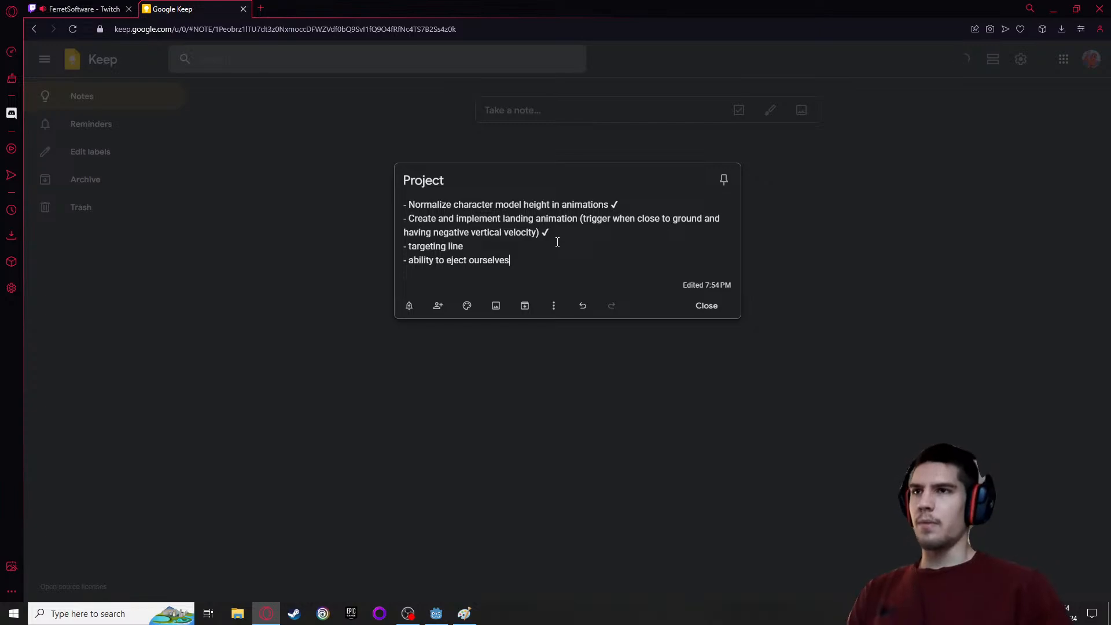
type(" smaller")
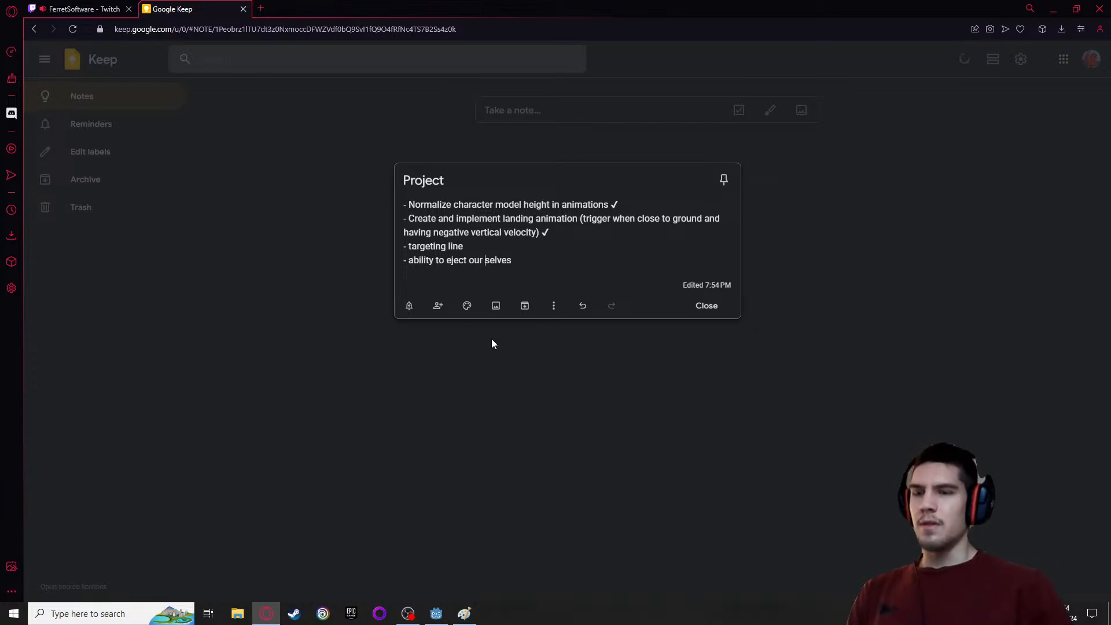
left_click(552, 260)
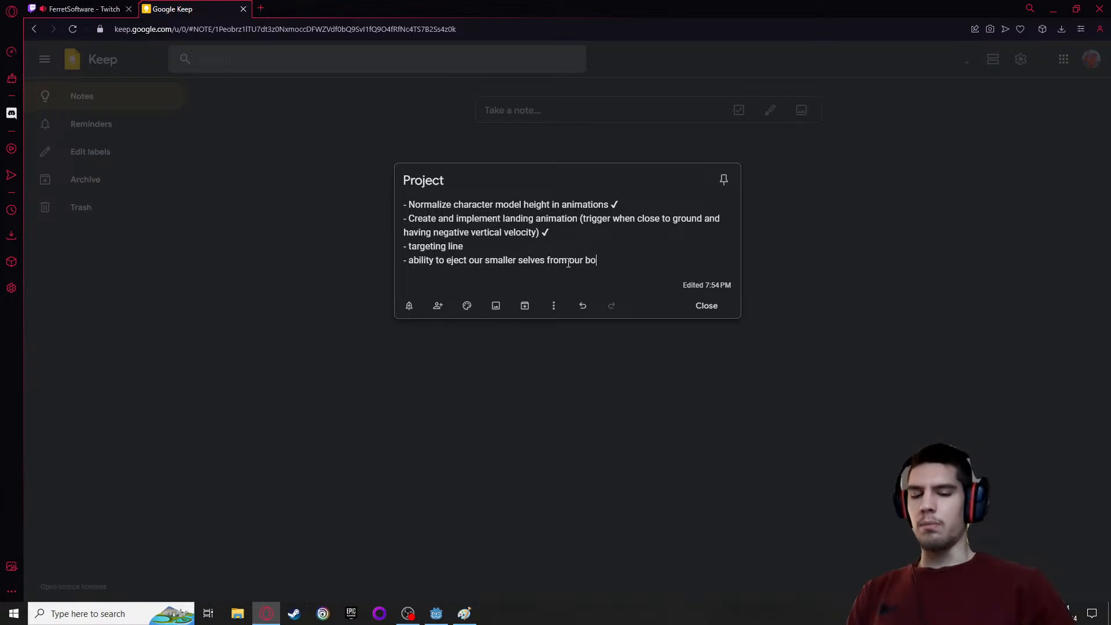
type("dy")
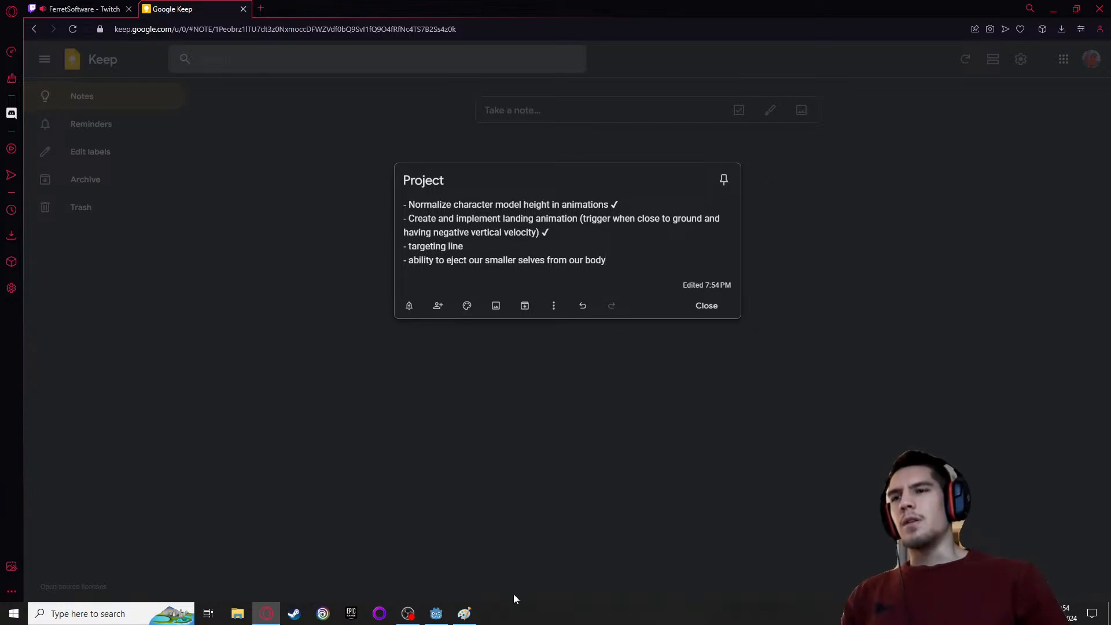
Switch to Godot and examine the player model from the side
left_click(436, 613)
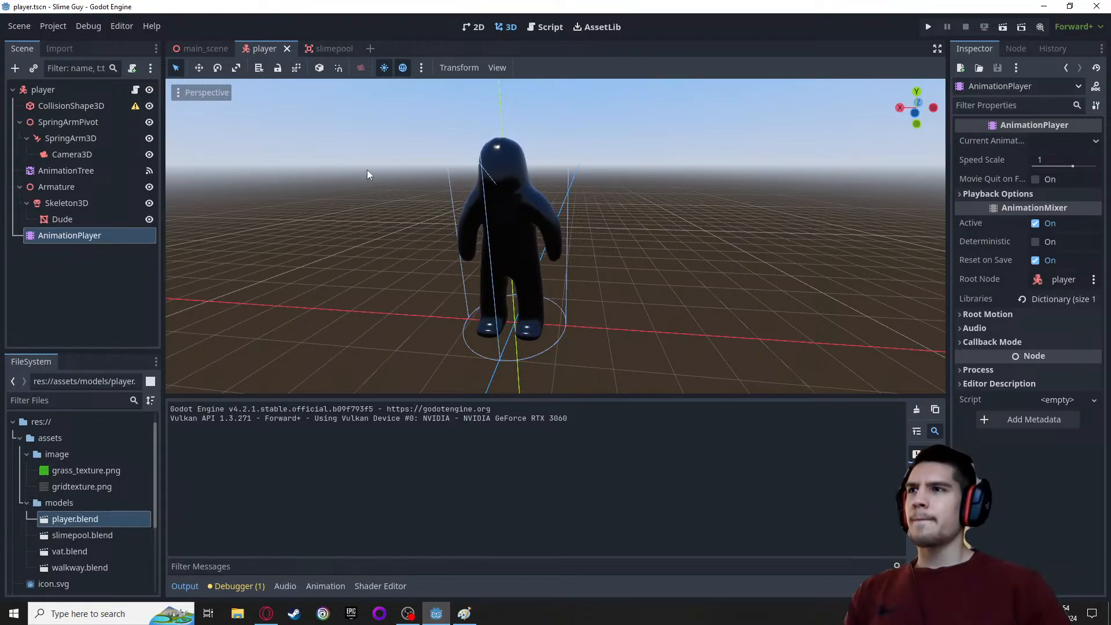
middle_click_drag(367, 189, 578, 164)
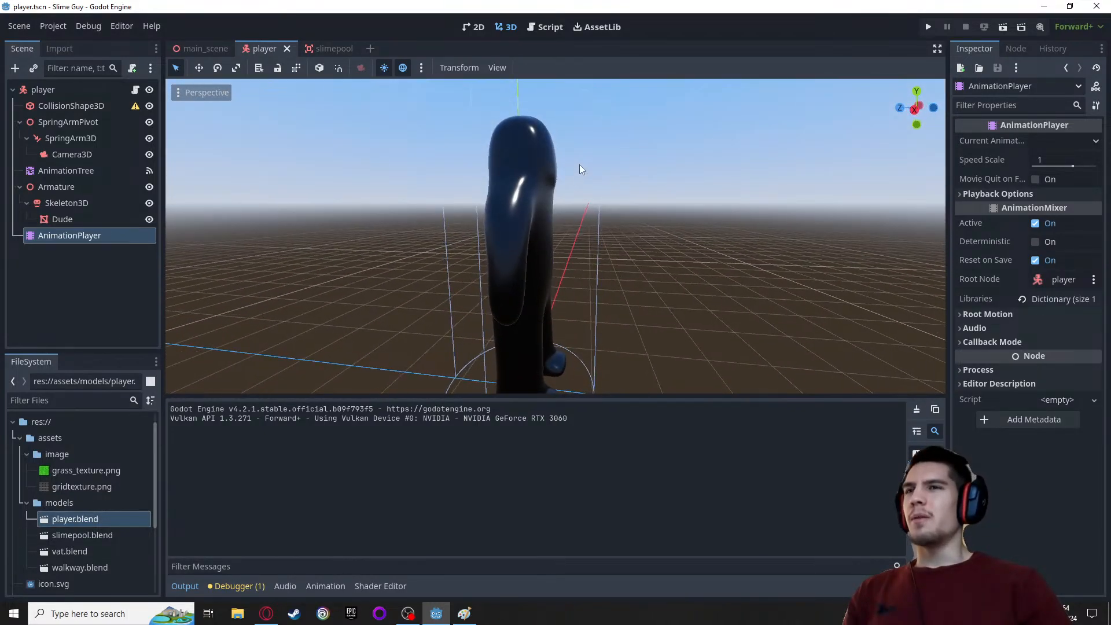
scroll(587, 168, "down", 2)
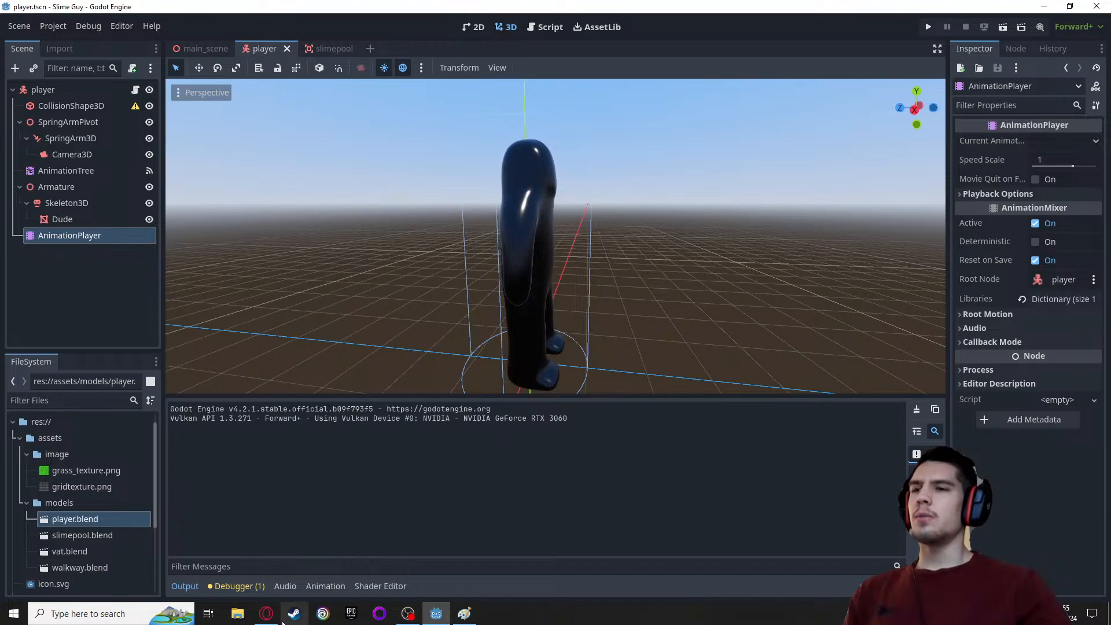
Switch to the browser showing the Google Keep "Project" note
left_click(266, 613)
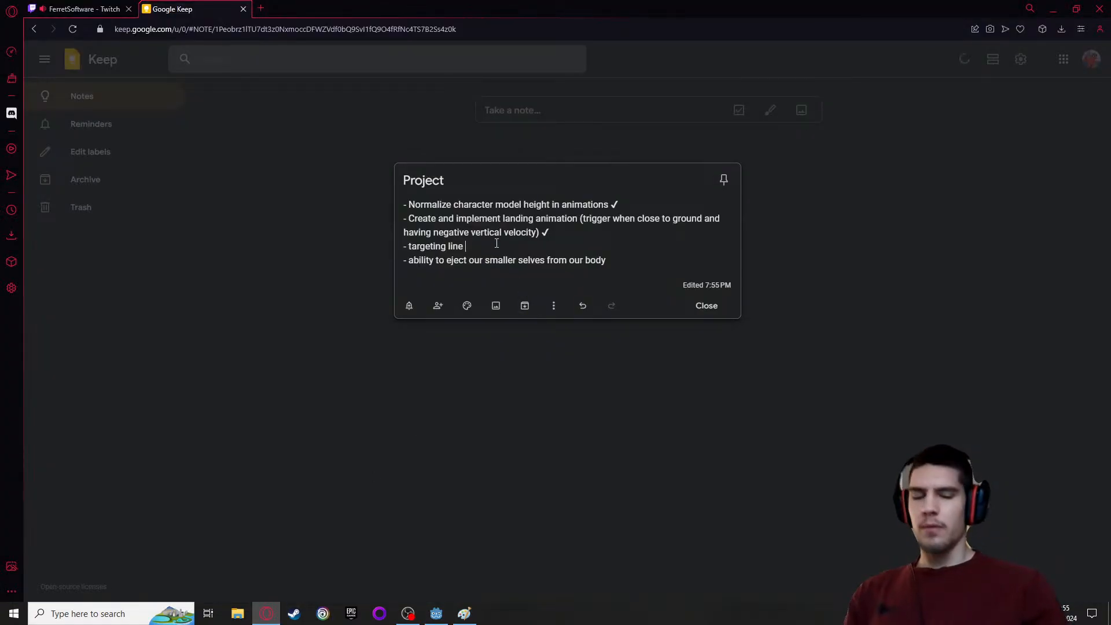
type("- should b")
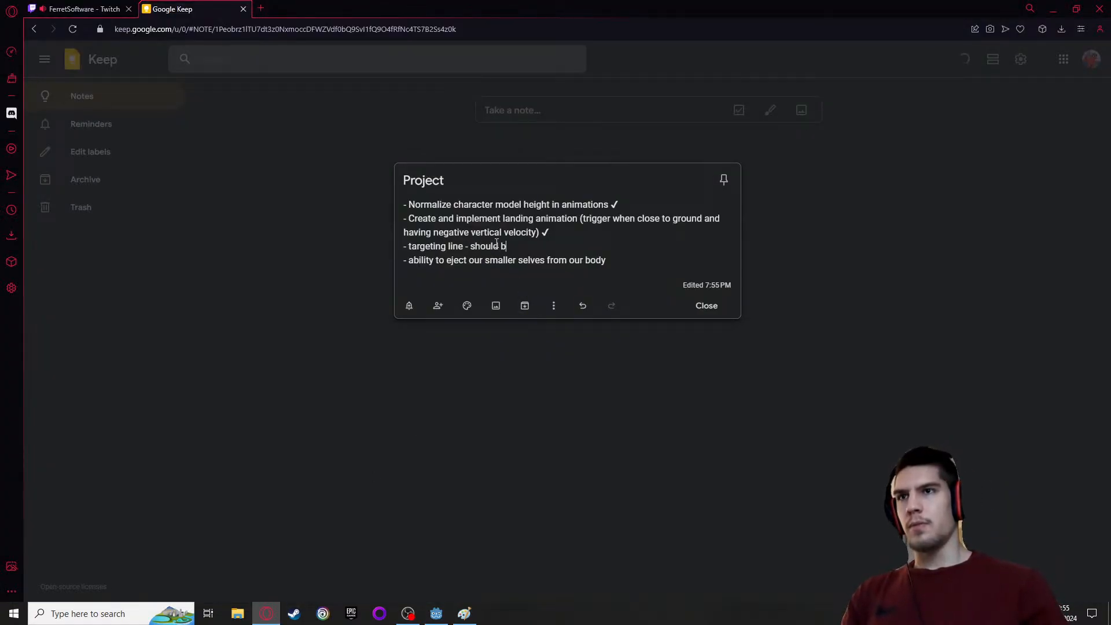
key("BackSpace")
key("ctrl+BackSpace")
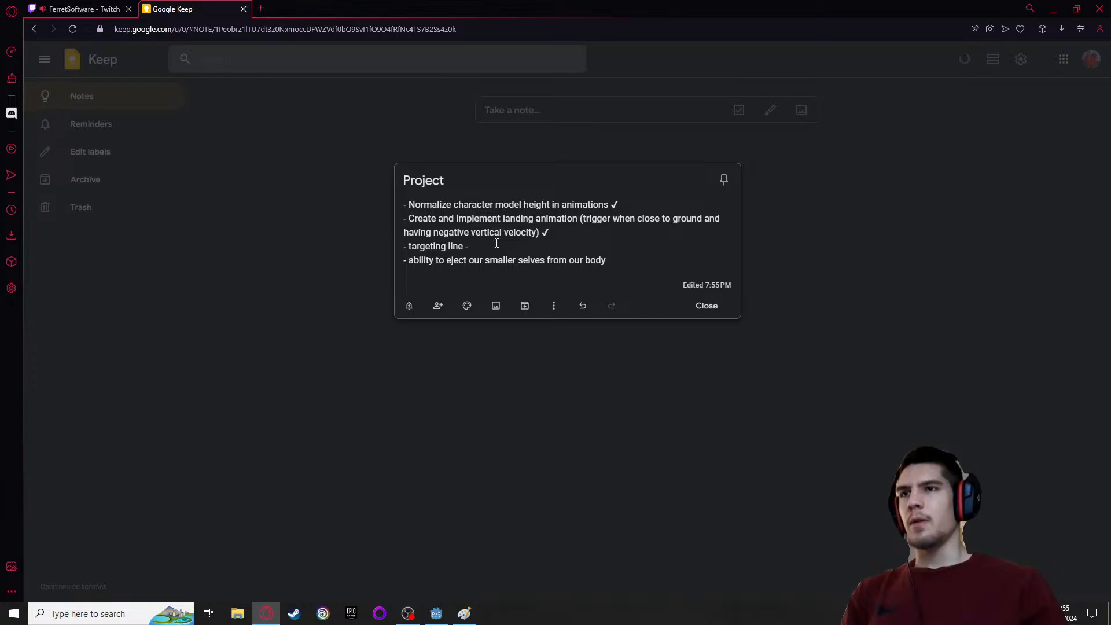
Append "(only visible on holding RMB)" to the targeting line item in the note and close the note
type("(")
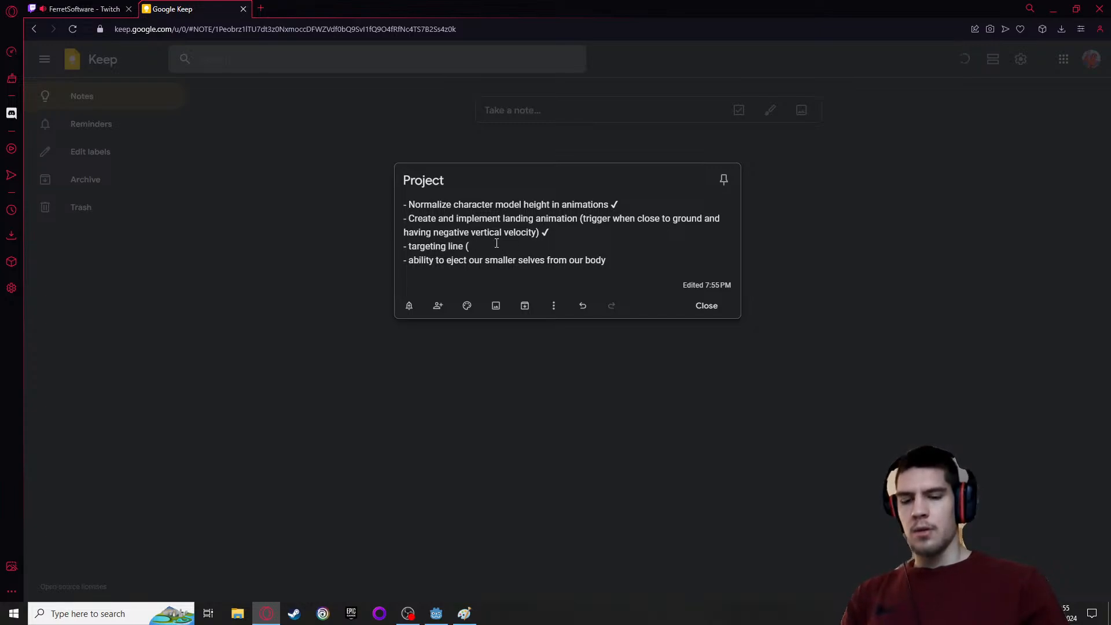
type("only ")
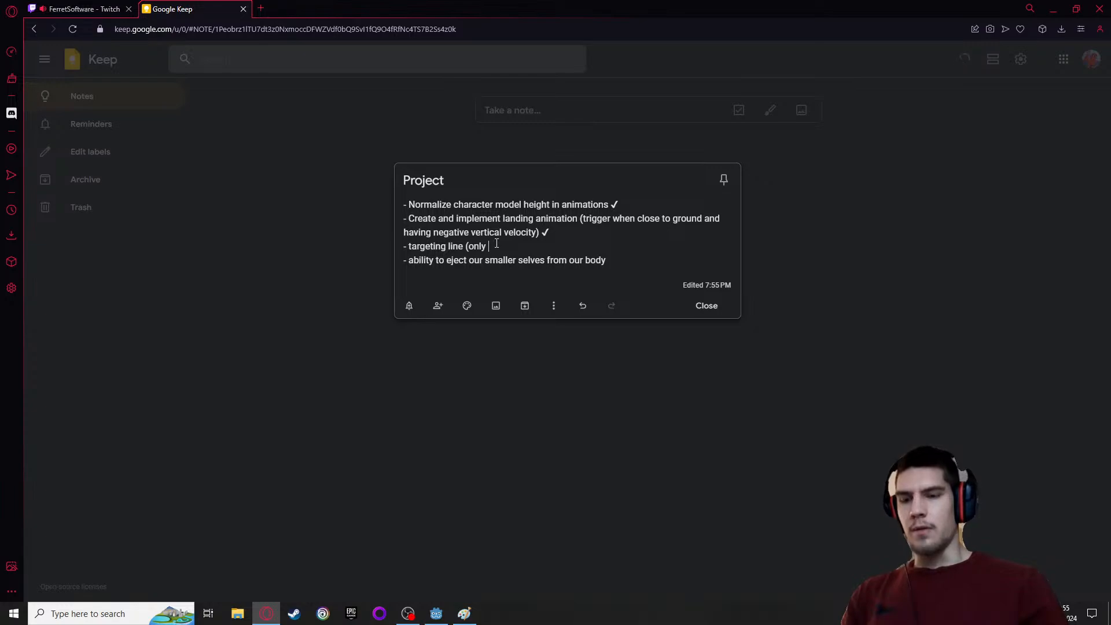
type("visible ")
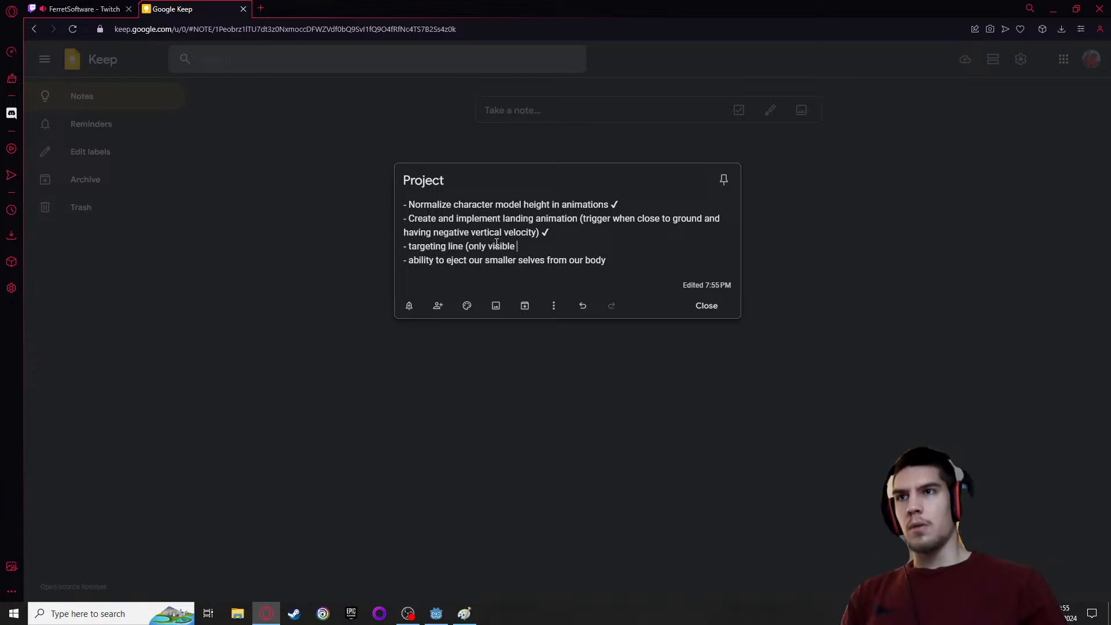
type("o")
type("n holding T")
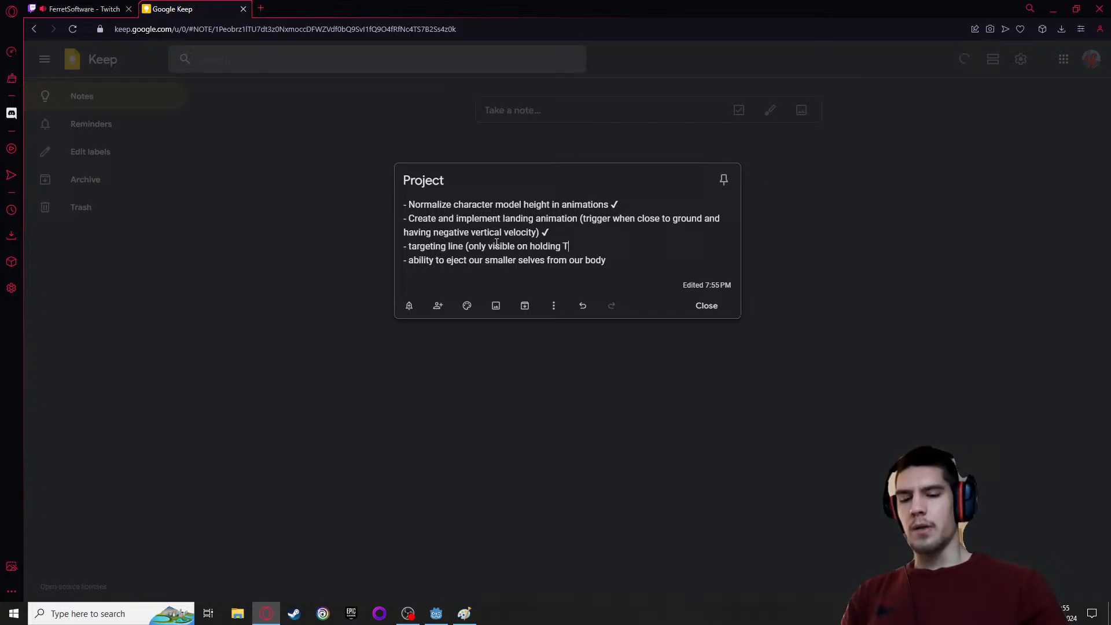
key("BackSpace")
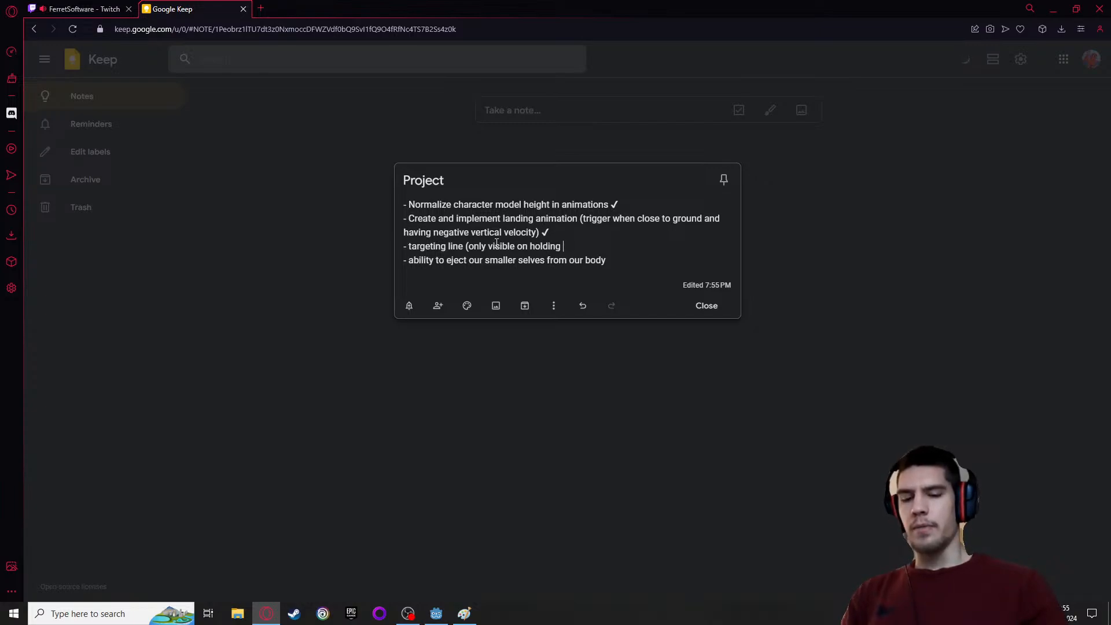
type("RMB")
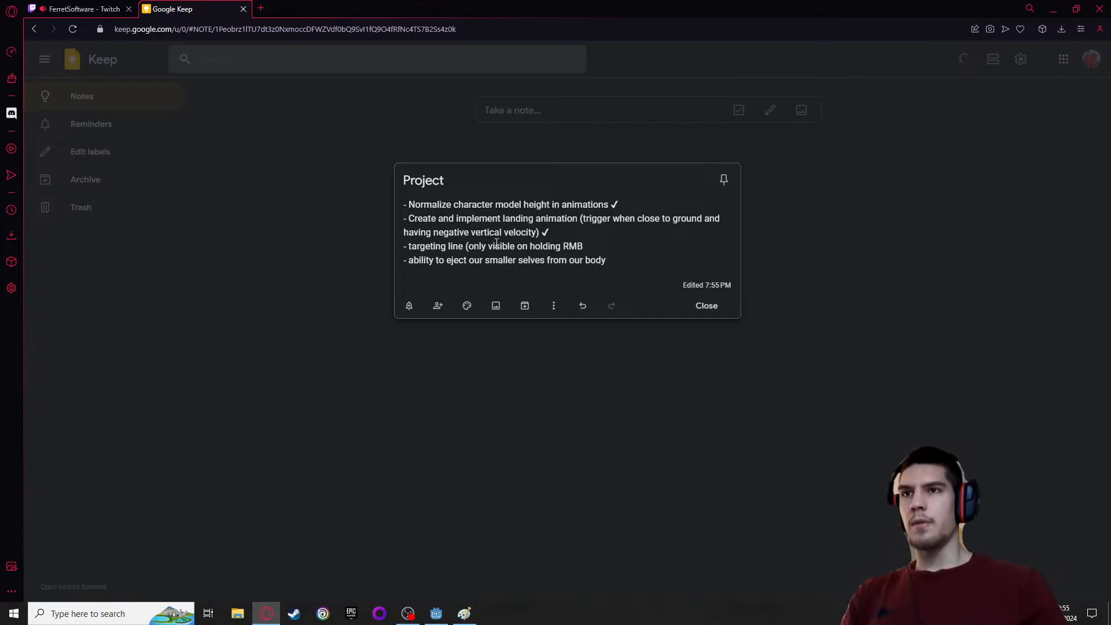
type(")")
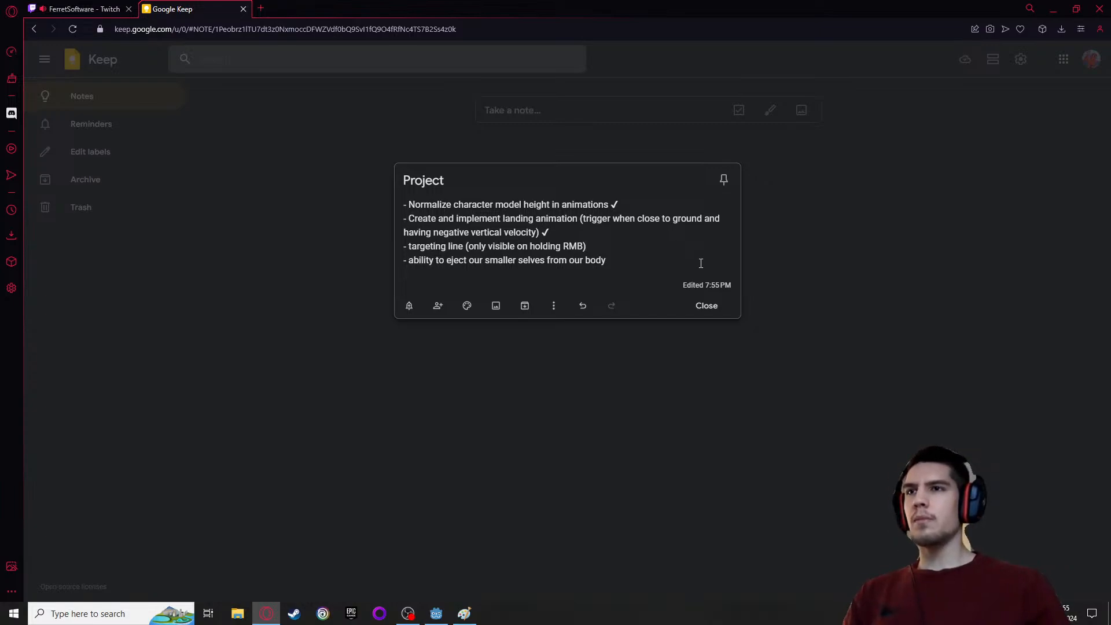
left_click(802, 263)
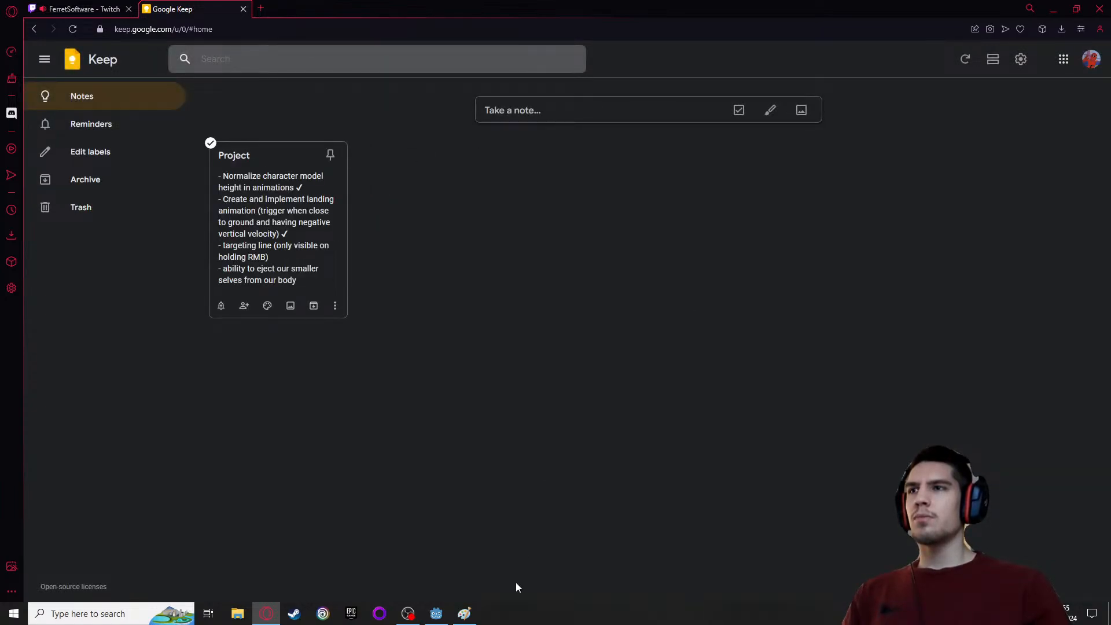
Switch to Godot and search the node types for "line" and "line3d" for a new child of the player root node
left_click(436, 618)
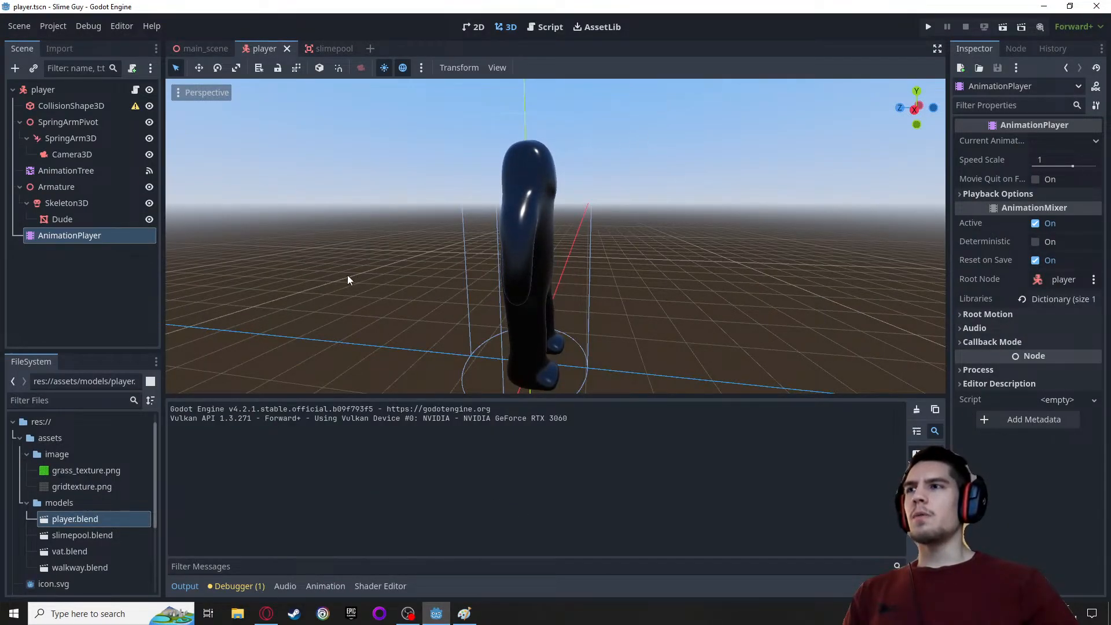
left_click(66, 90)
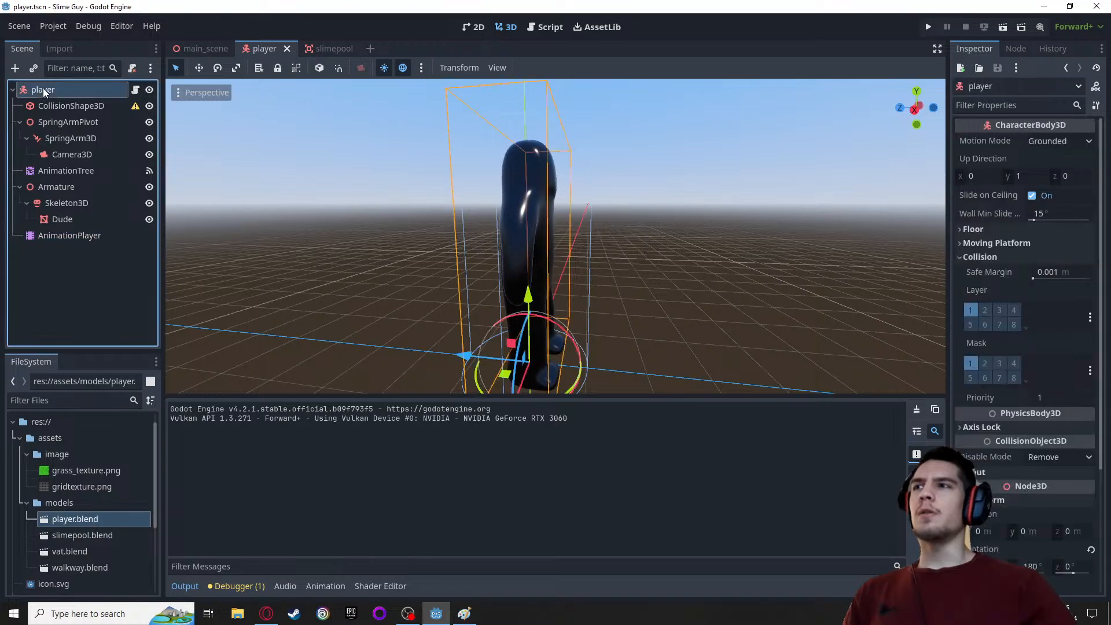
left_click(66, 91)
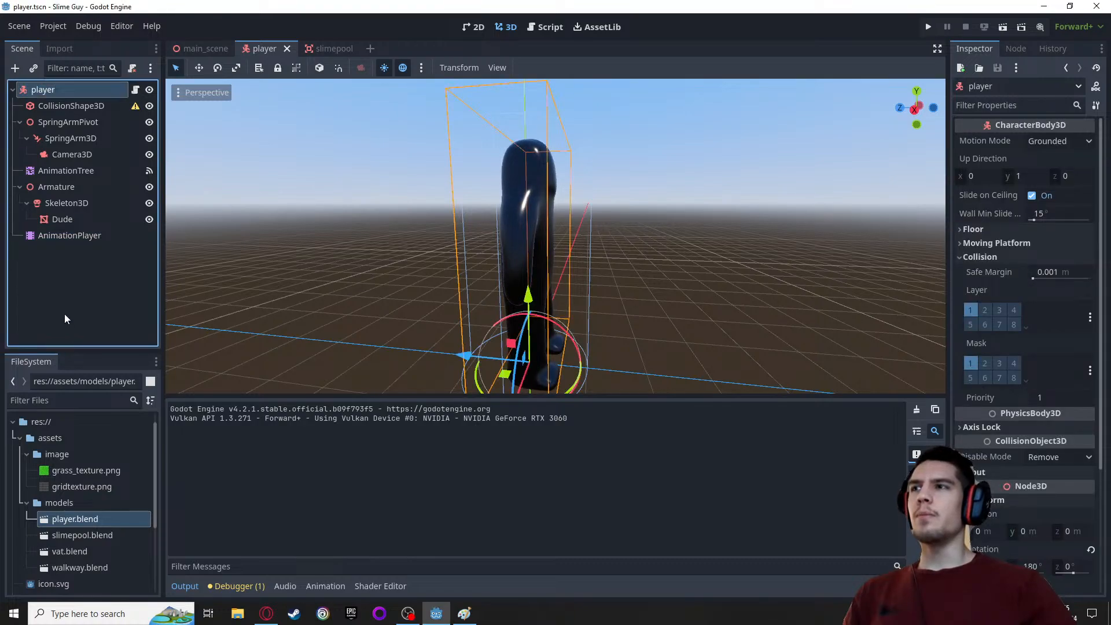
right_click(79, 88)
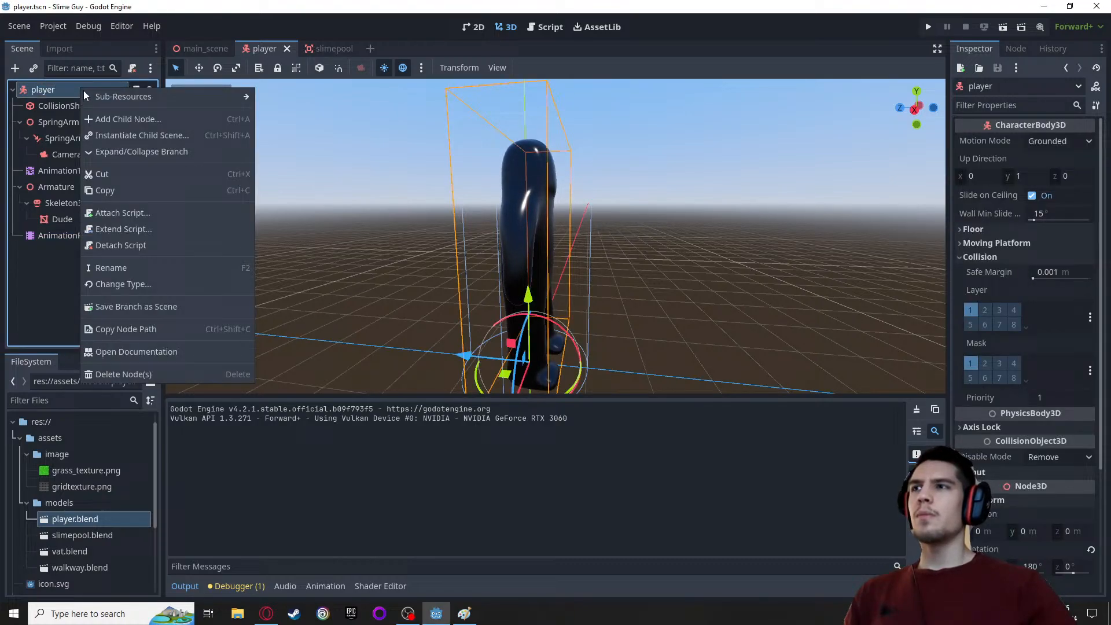
left_click(107, 119)
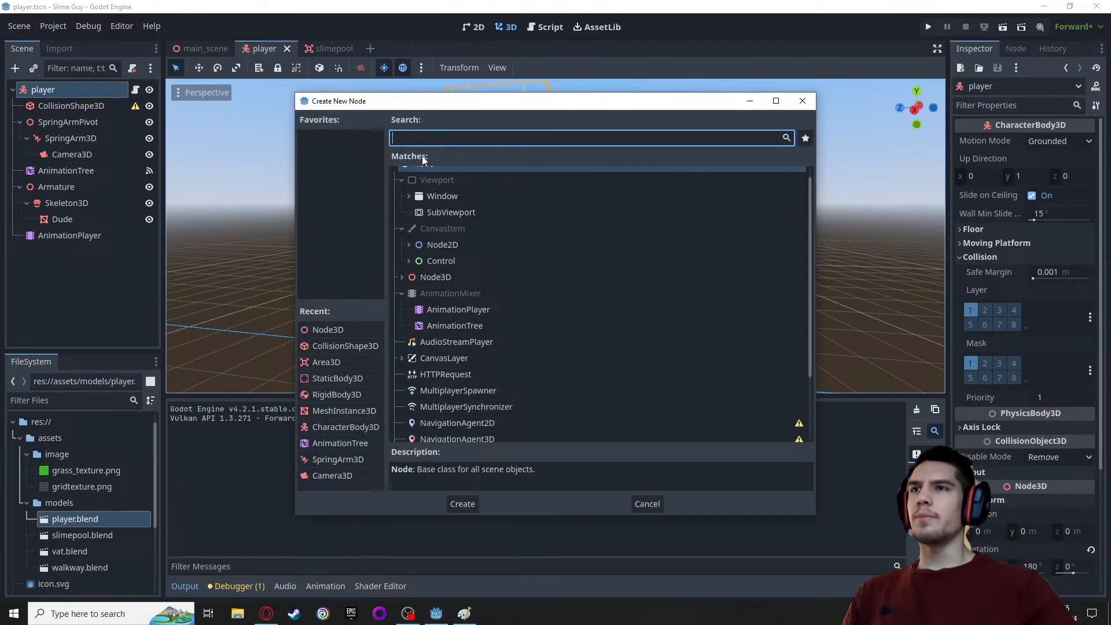
type("lin")
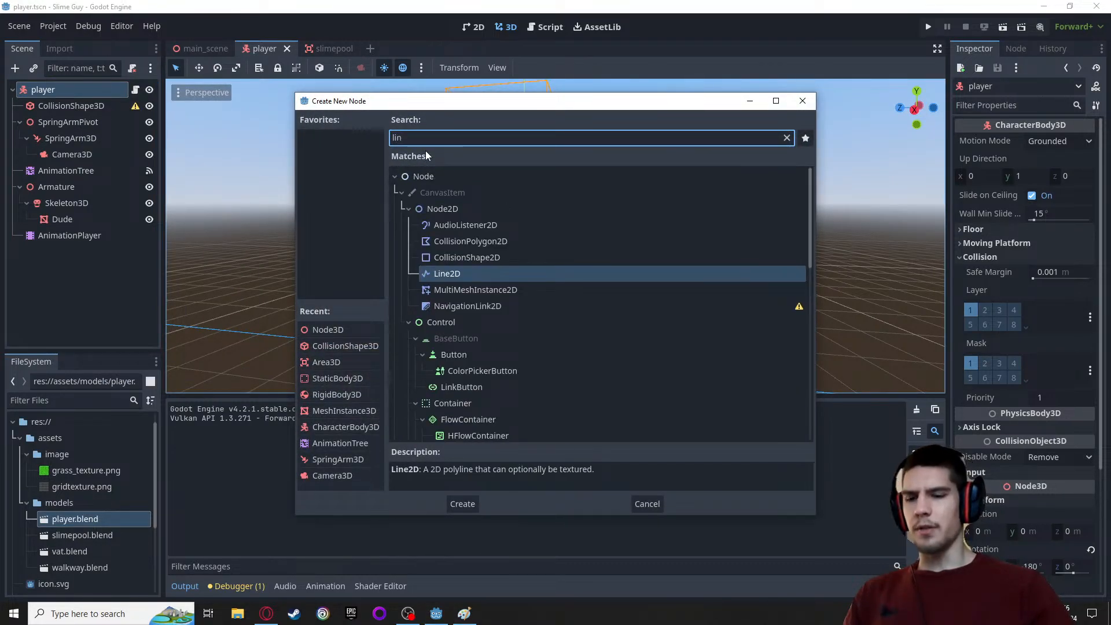
type("e")
scroll(490, 273, "down", 5)
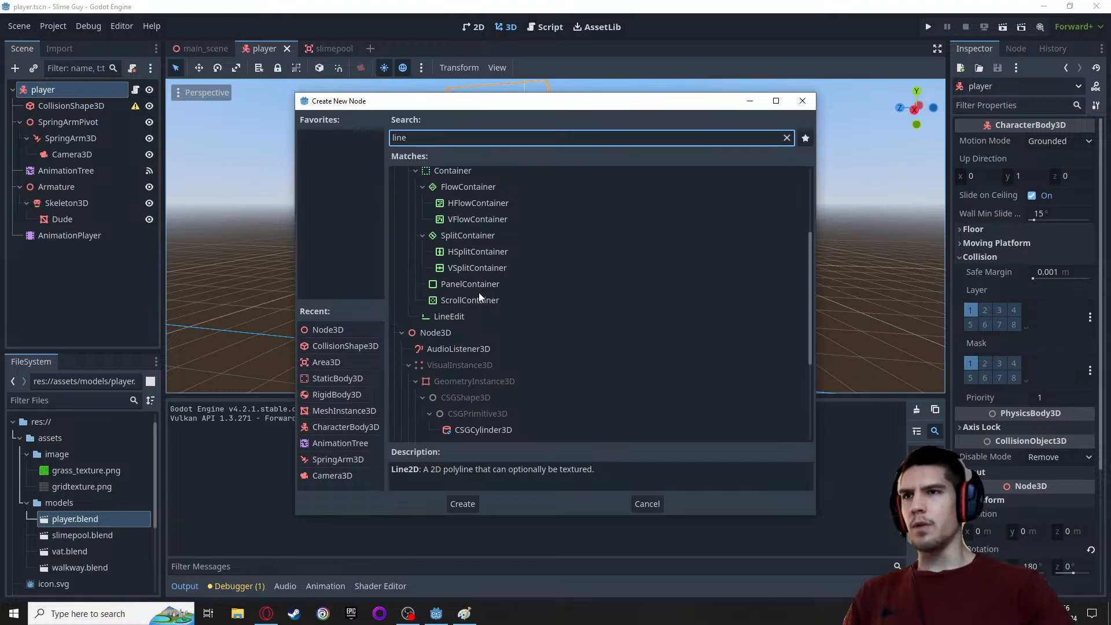
scroll(477, 301, "down", 5)
scroll(476, 298, "down", 1)
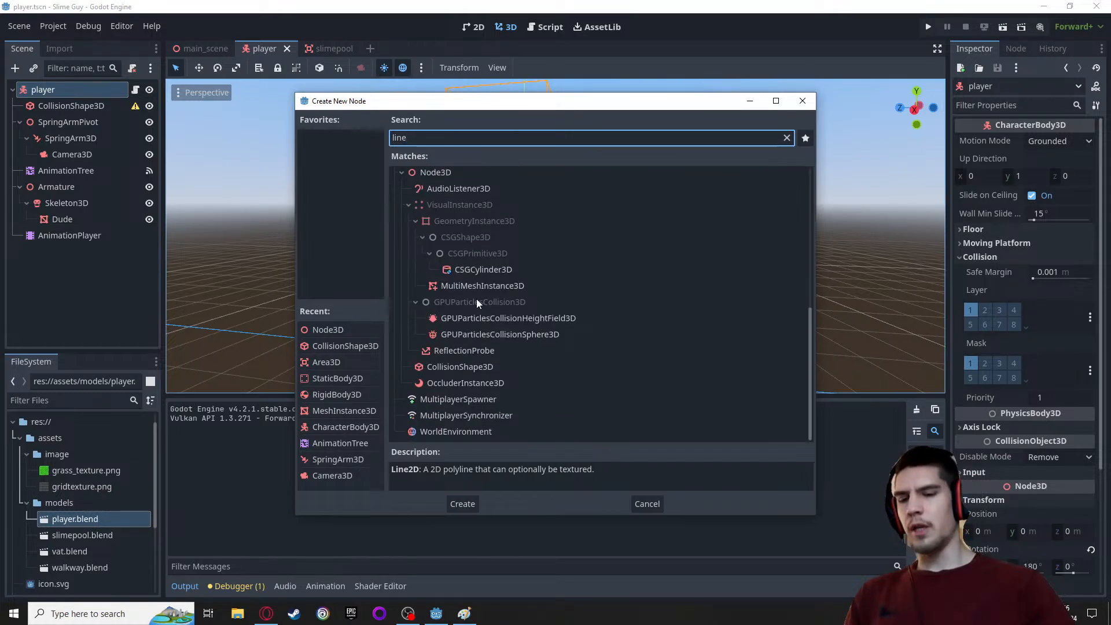
type("3d")
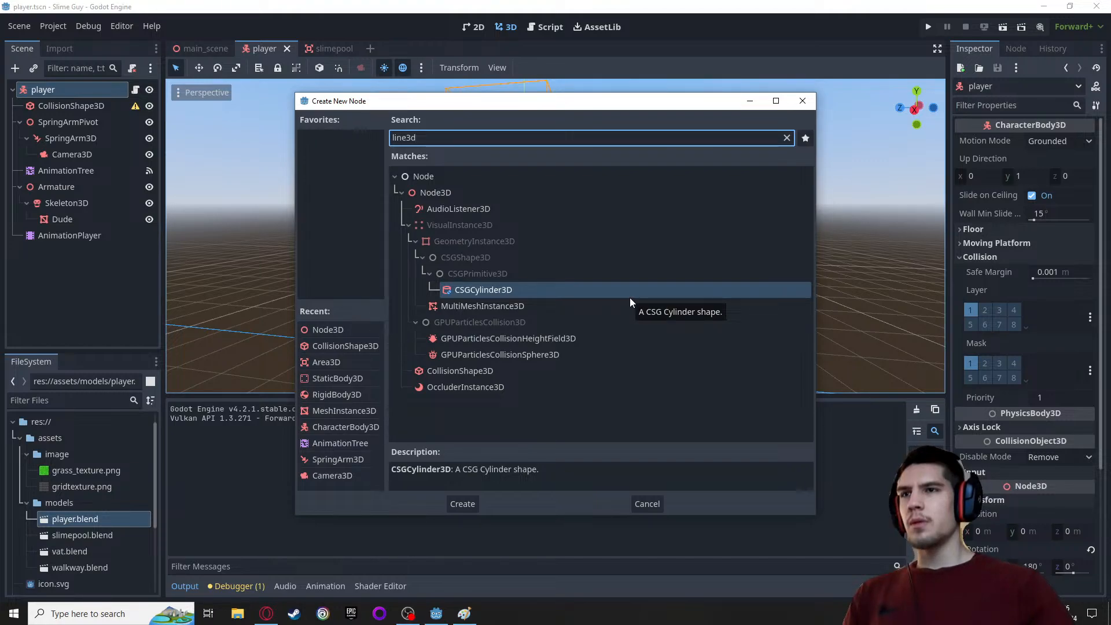
Search the node types for "line" again and examine the 2D and 3D matches for one suited to a targeting line
key("BackSpace")
key("BackSpace")
key("BackSpace")
key("BackSpace")
key("BackSpace")
key("BackSpace")
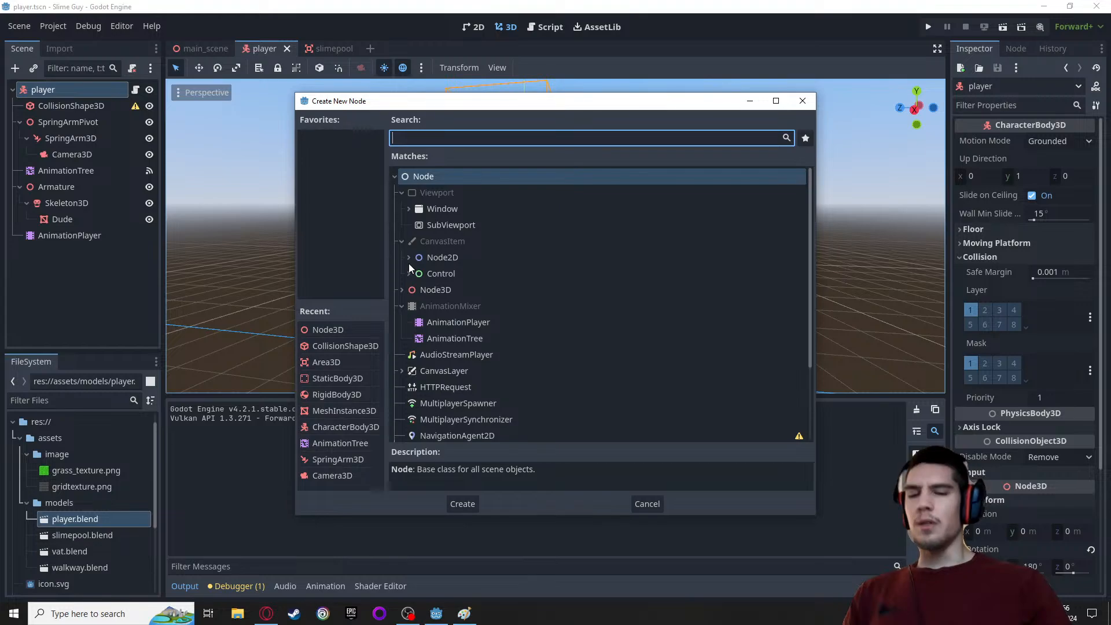
type("line")
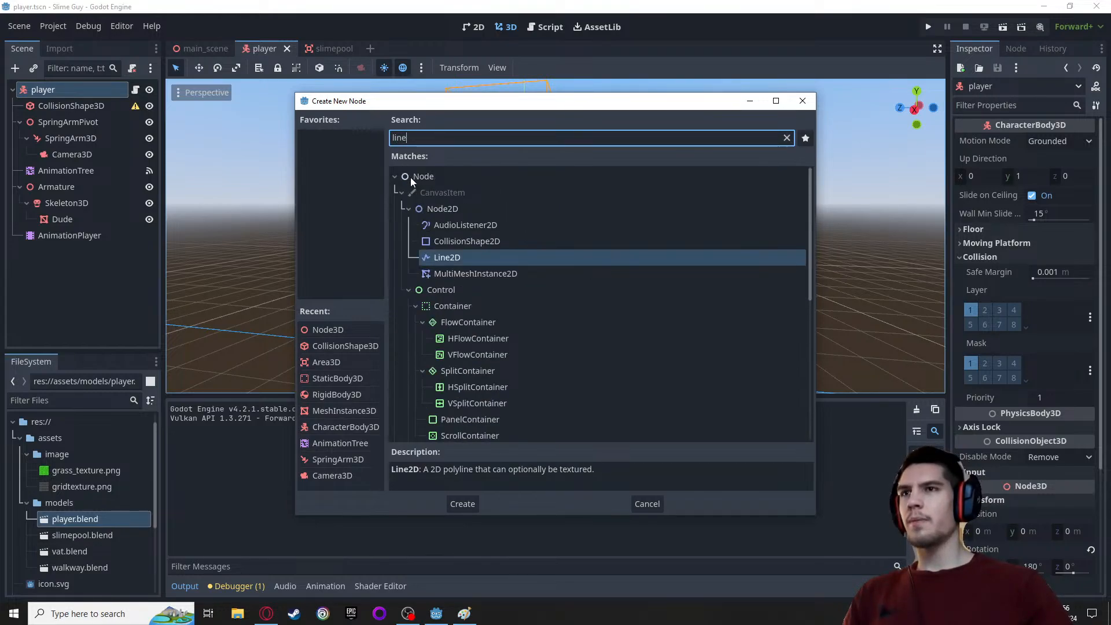
scroll(454, 207, "down", 2)
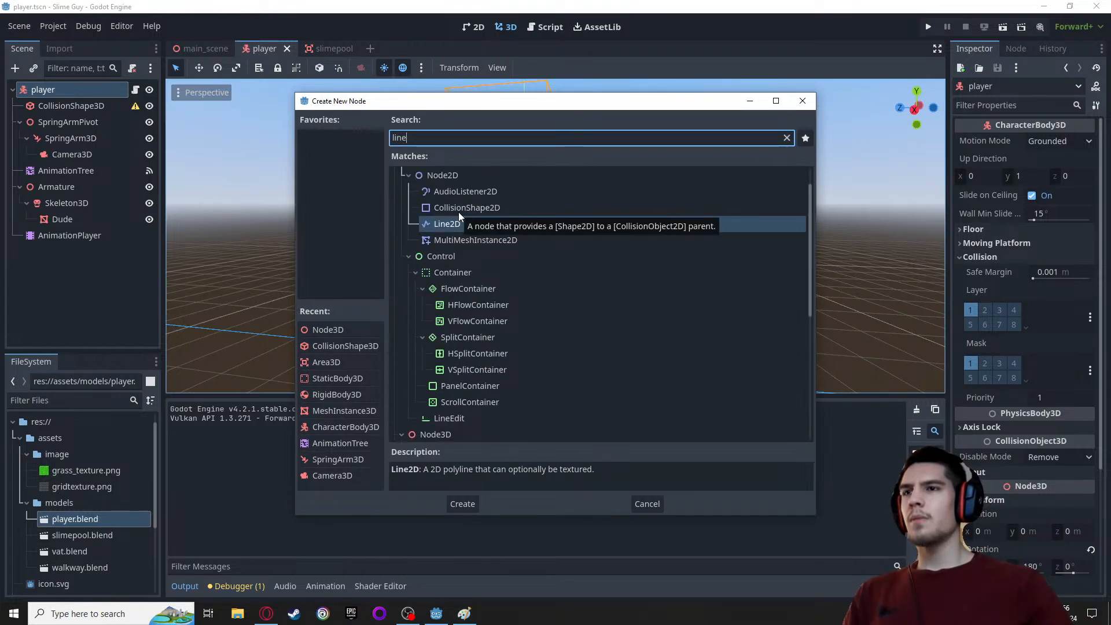
scroll(458, 212, "down", 2)
scroll(454, 376, "up", 2)
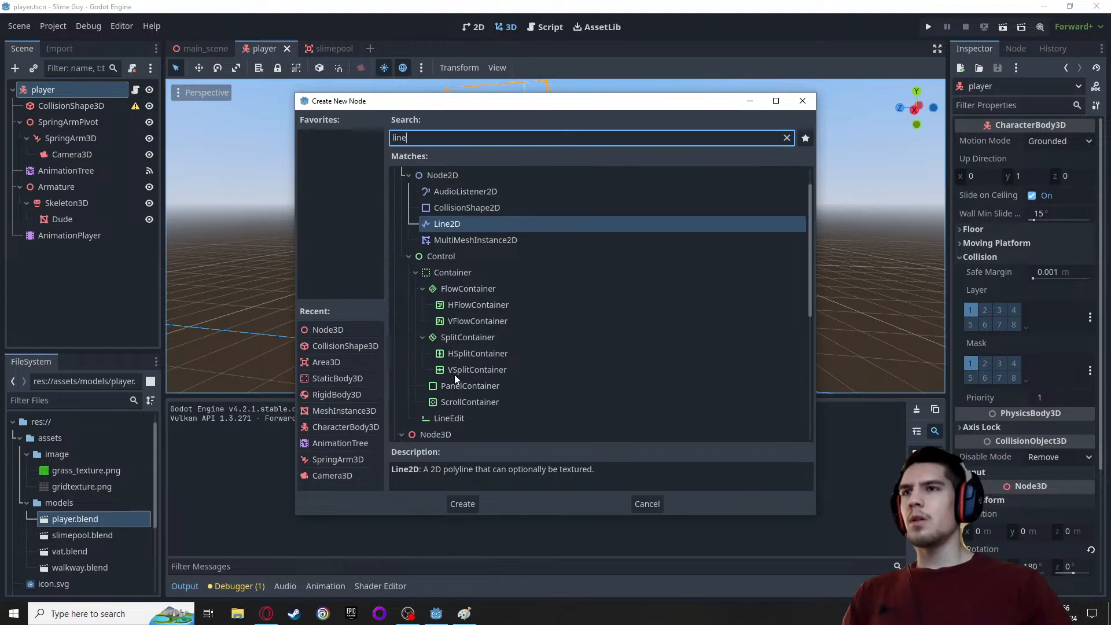
scroll(488, 270, "up", 2)
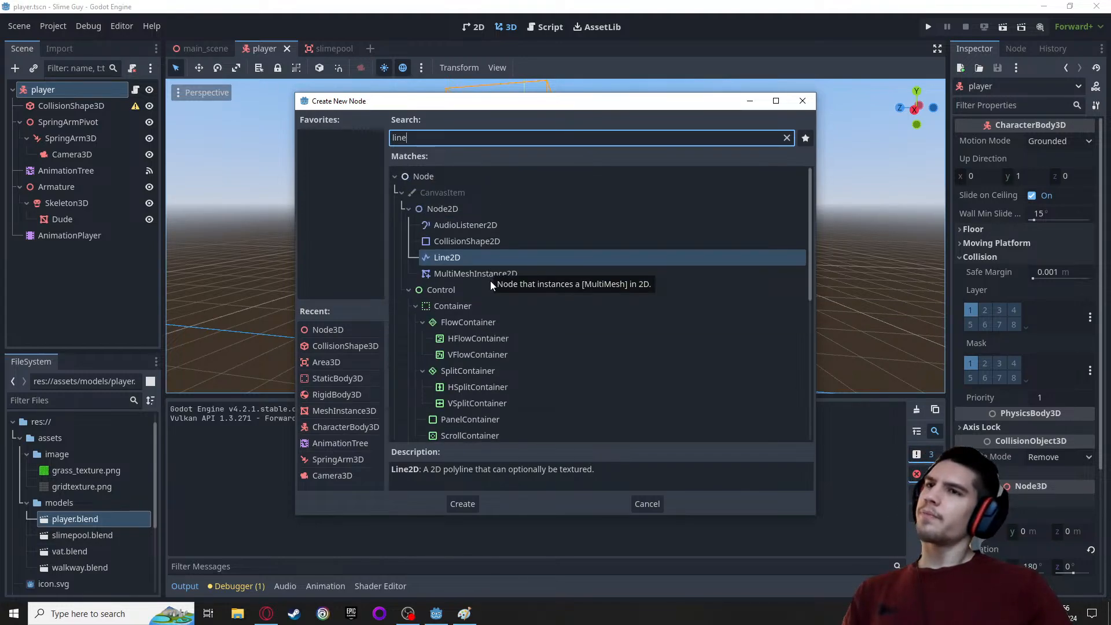
scroll(490, 280, "down", 6)
scroll(489, 295, "down", 12)
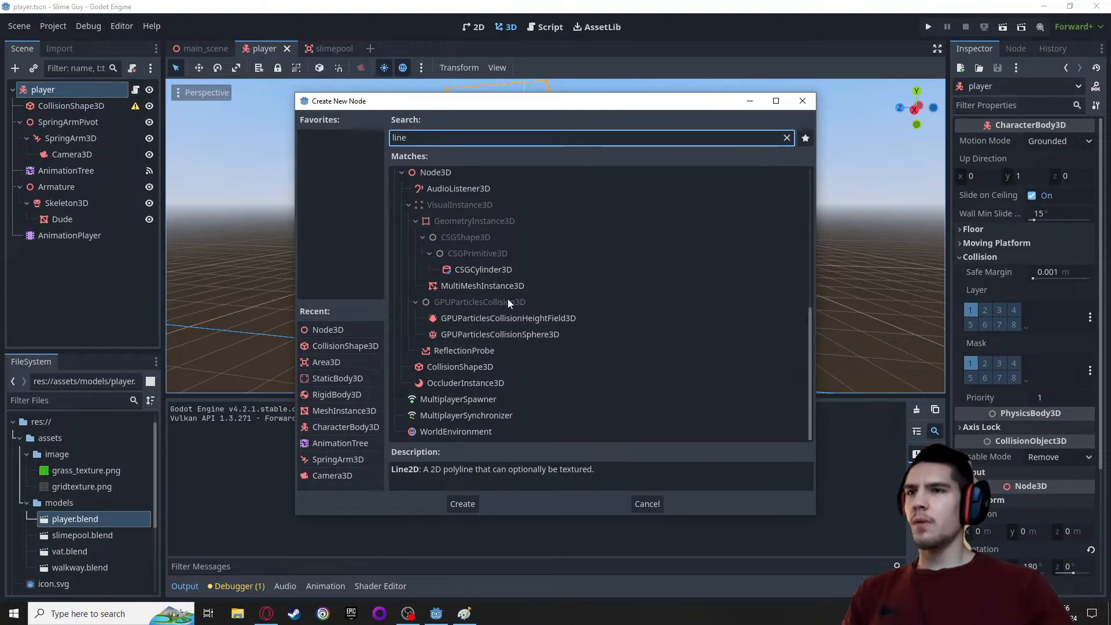
scroll(491, 370, "up", 2)
scroll(501, 369, "up", 7)
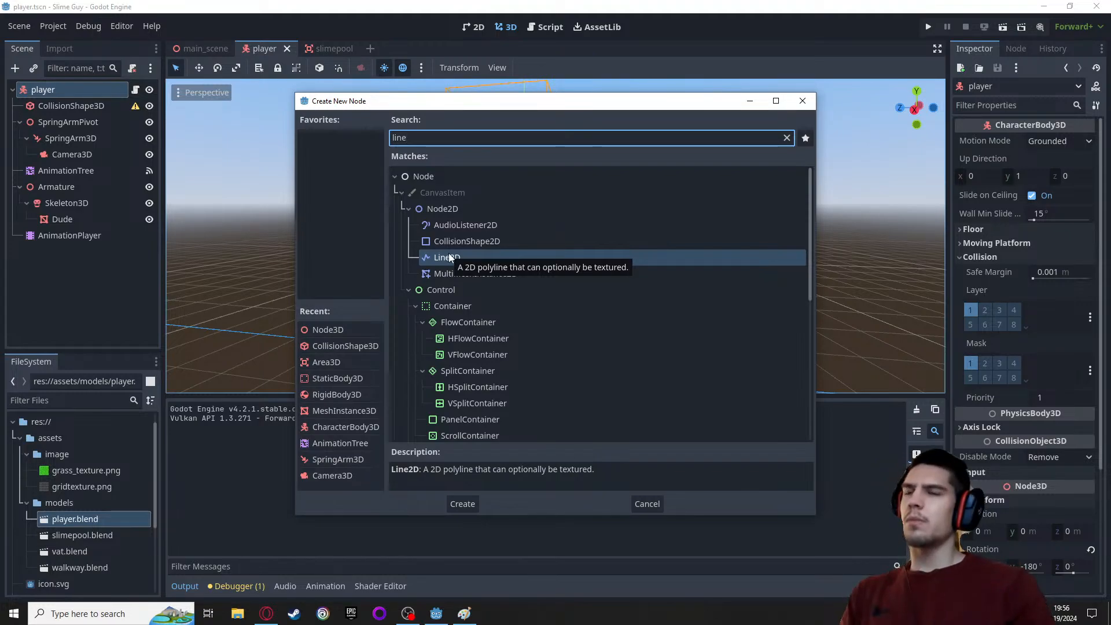
scroll(449, 255, "down", 3)
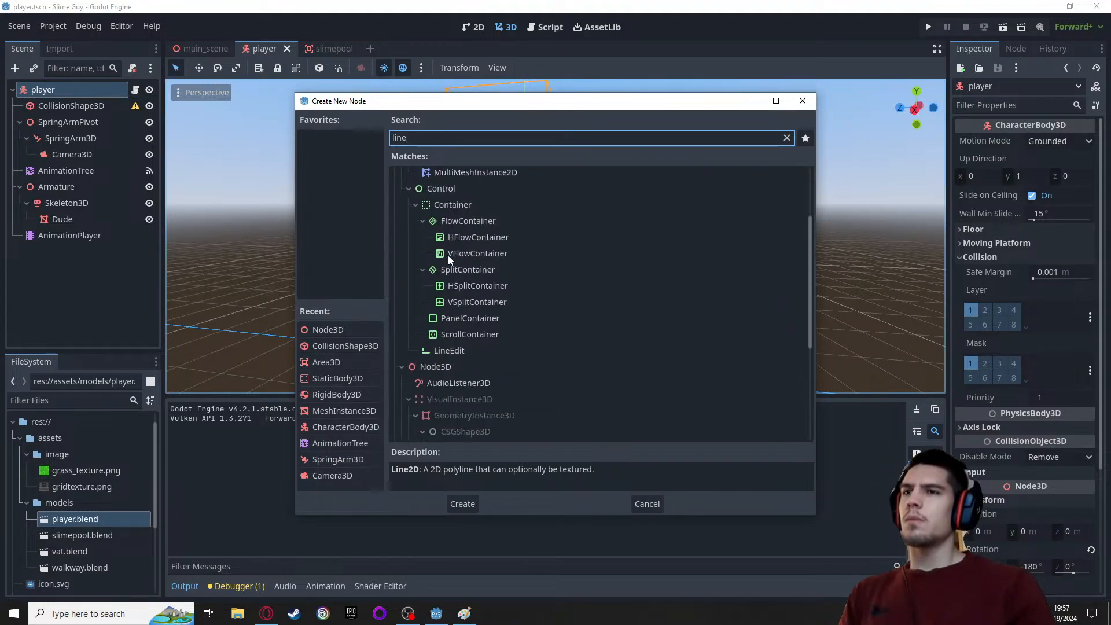
scroll(447, 255, "down", 3)
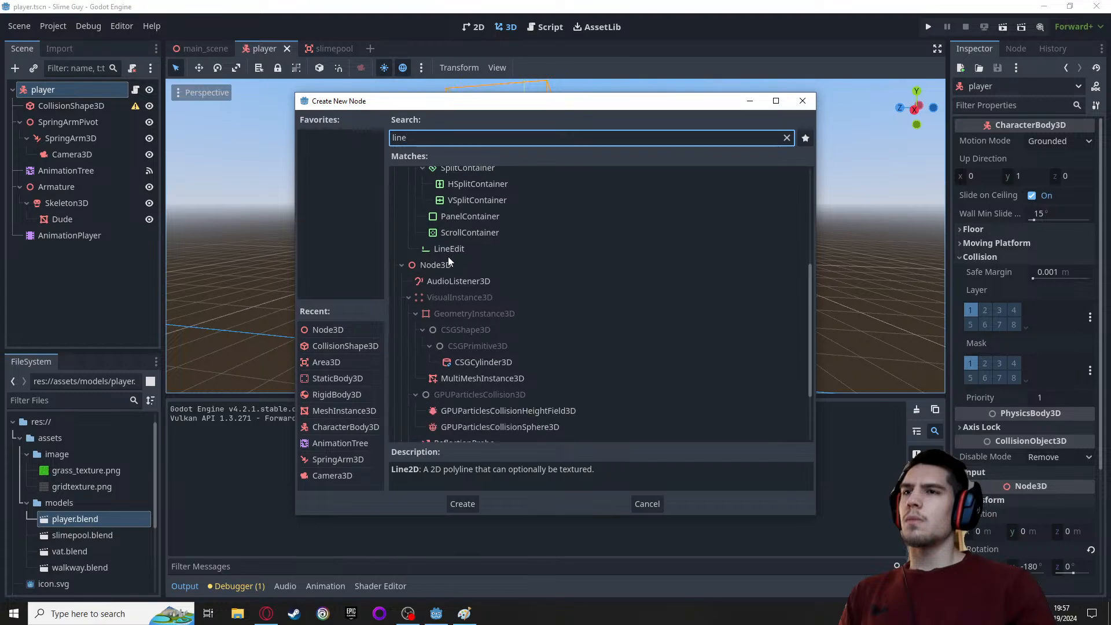
scroll(448, 258, "down", 2)
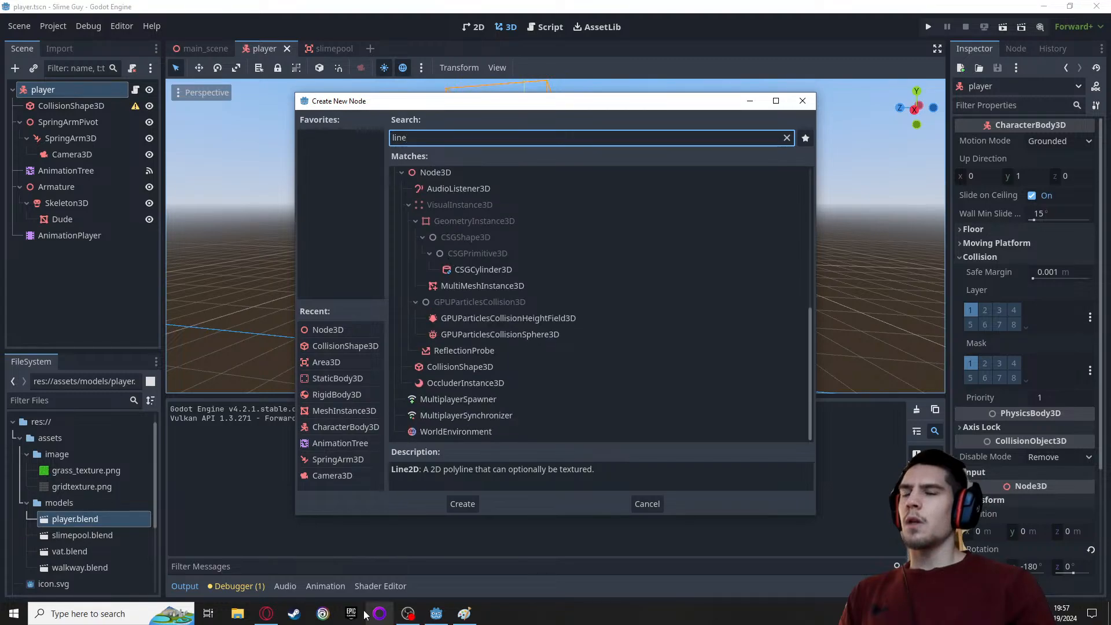
Switch to the browser and open a new tab
mouse_move(266, 612)
left_click(266, 569)
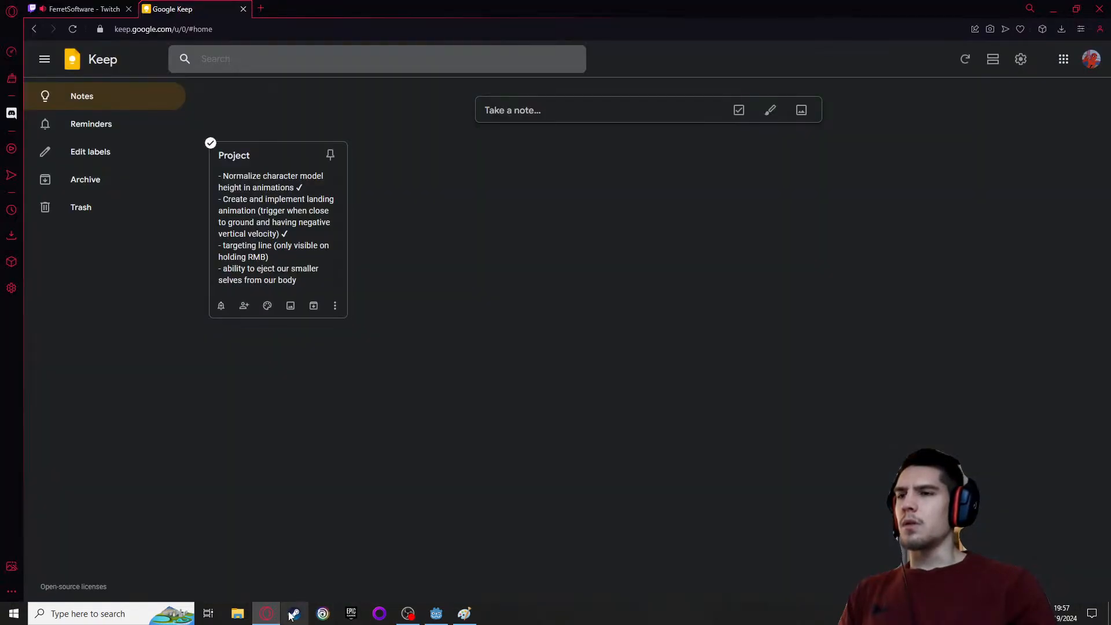
left_click(260, 8)
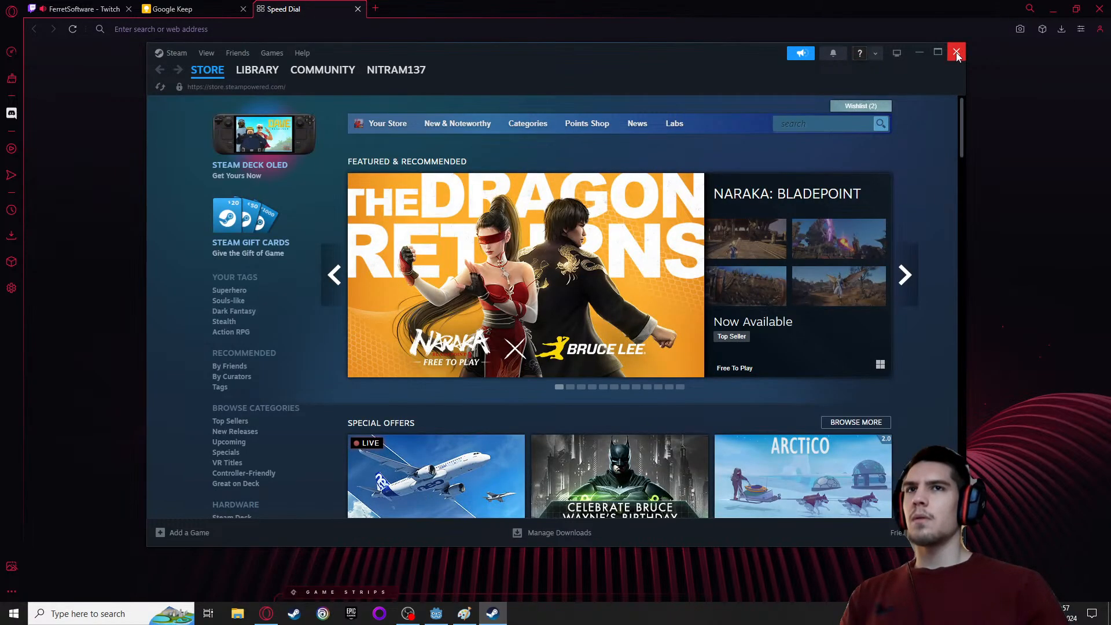
Close the Steam window covering the new browser tab
left_click(957, 52)
left_click(750, 64)
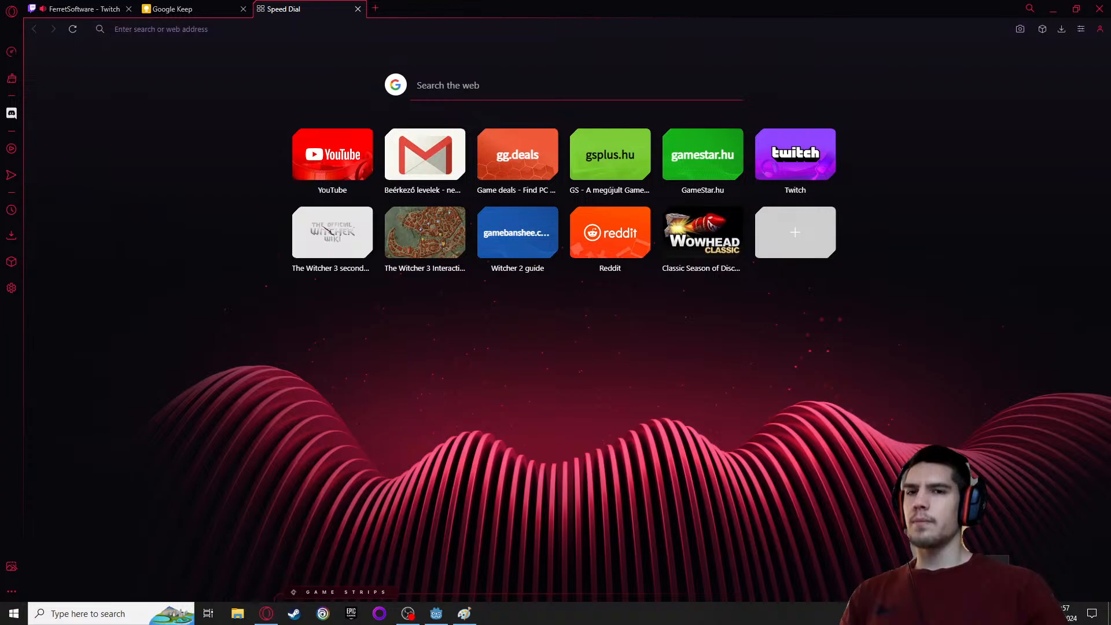
right_click(983, 613)
left_click(833, 489)
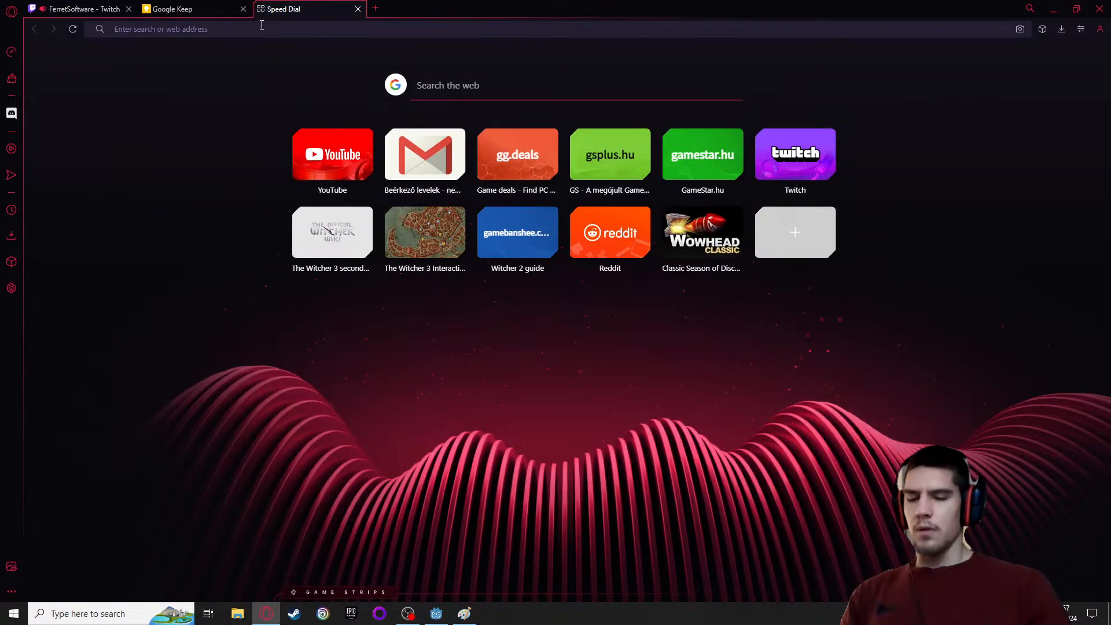
Search the web for "godot 3dline" and open the Reddit thread "Draw lines in 3D space (Godot 4)"
type("godot ")
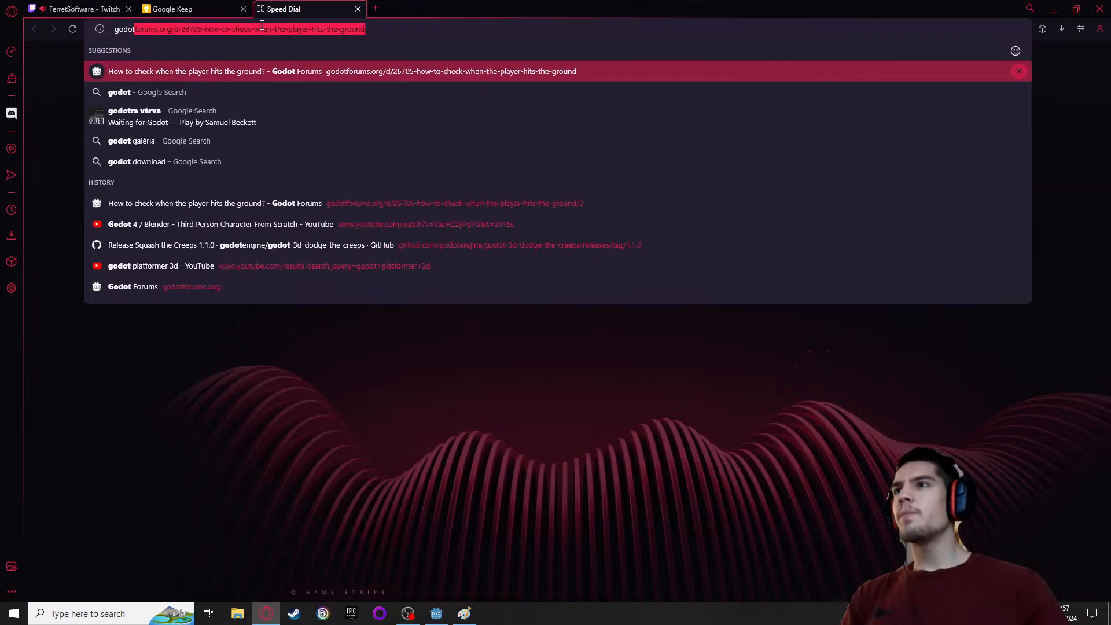
type("3d")
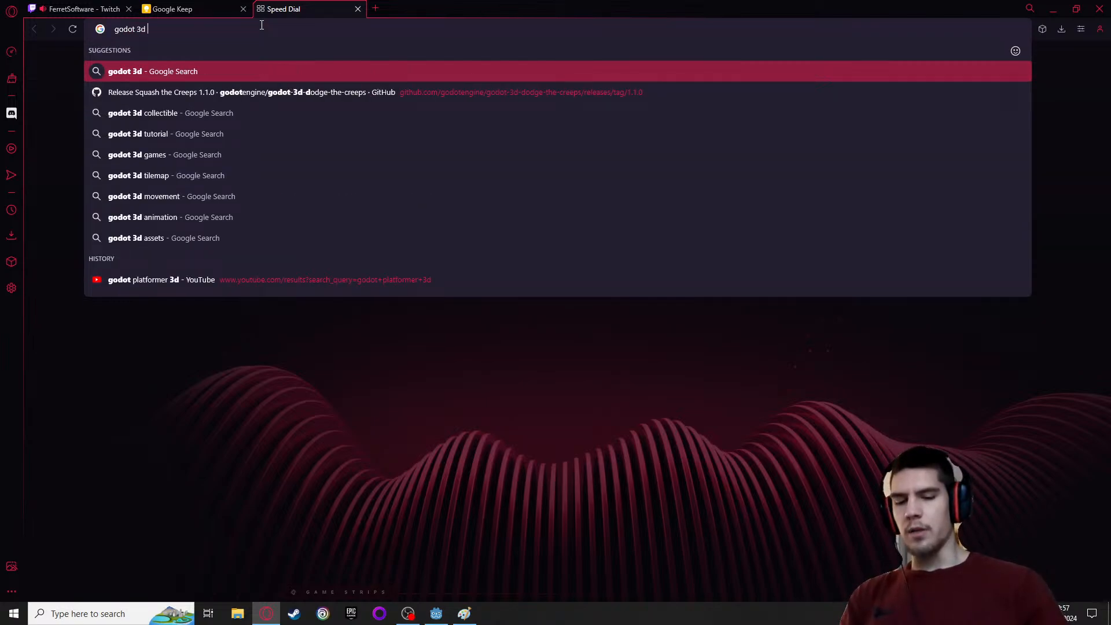
type("line")
key("Return")
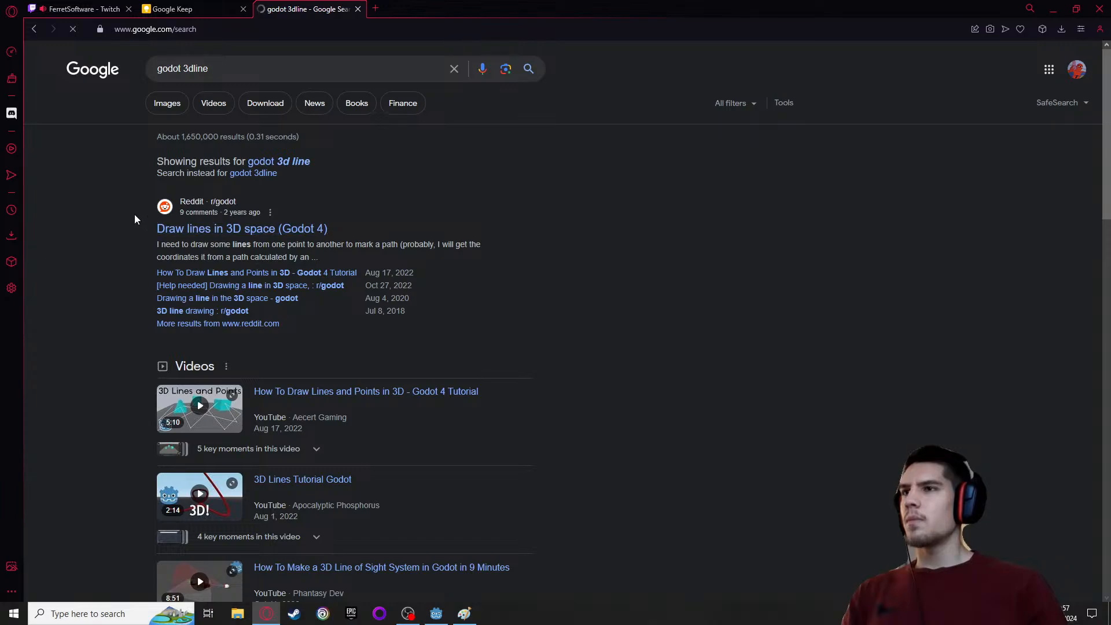
left_click(208, 230)
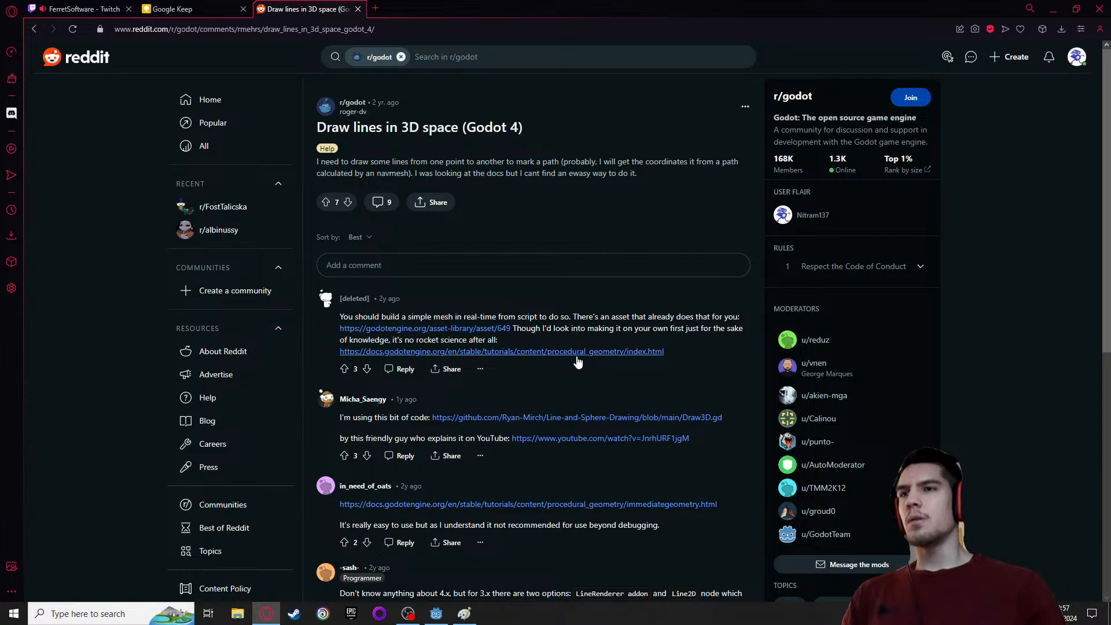
Open the thread's linked asset library page in a new tab, view the Debug draw screenshot at full size and close the image
right_click(481, 336)
left_click(518, 340)
left_click(417, 9)
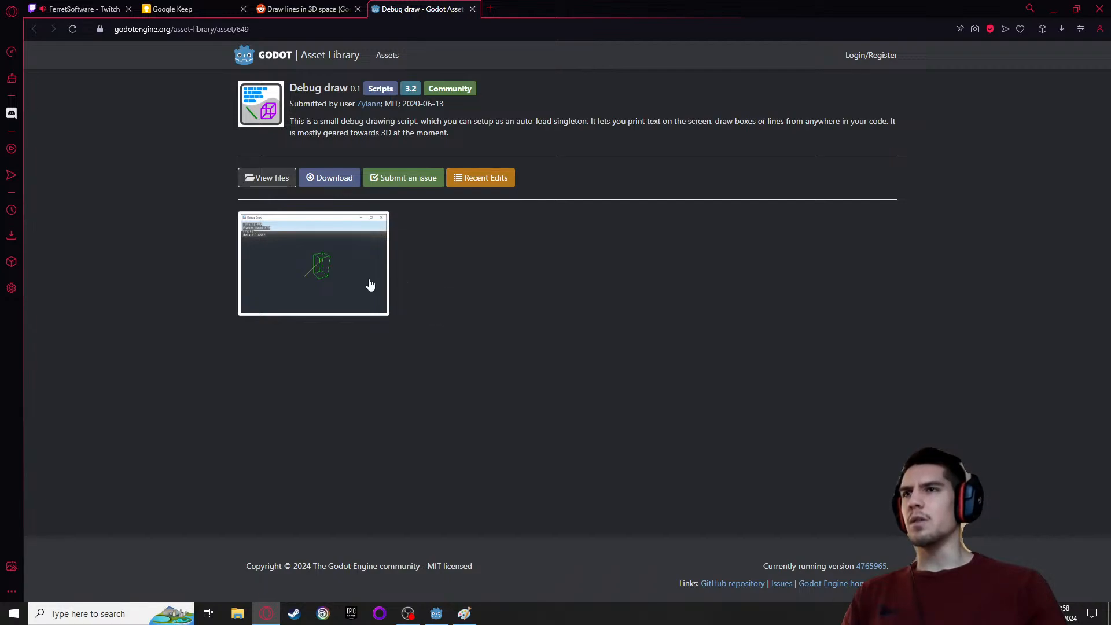
left_click(308, 288)
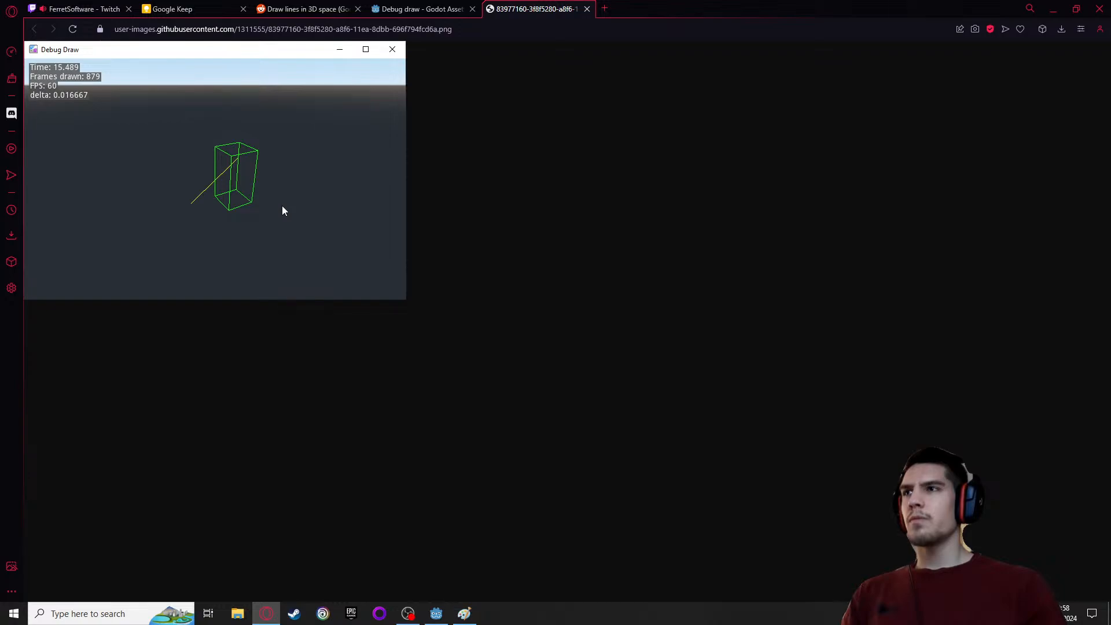
left_click(586, 9)
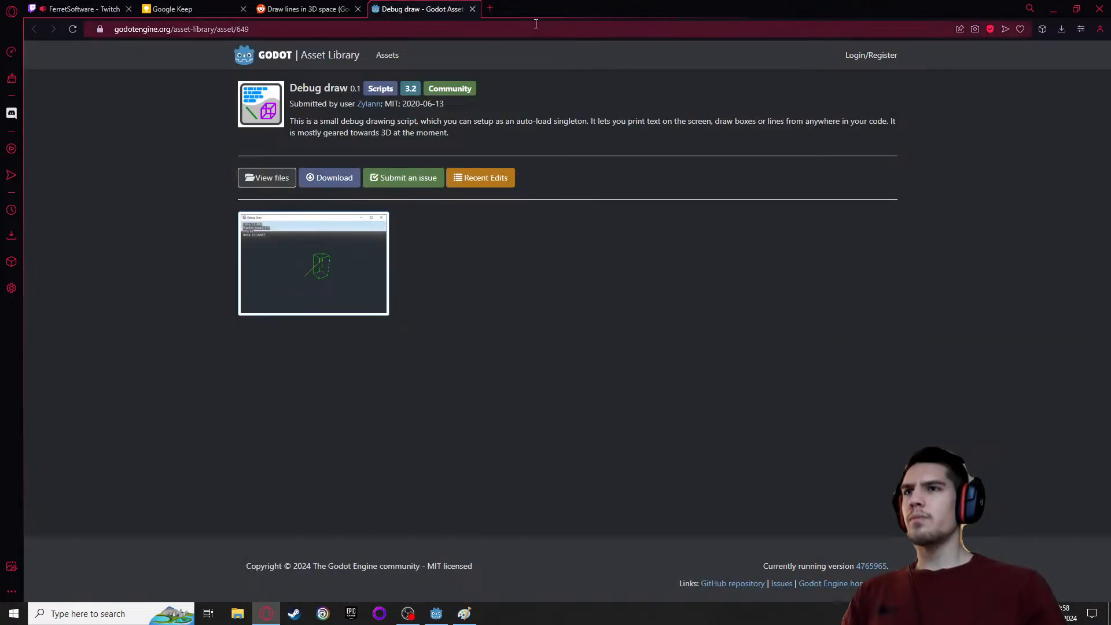
Open the procedural geometry documentation linked in the Reddit thread and close the Debug draw asset page
left_click(306, 8)
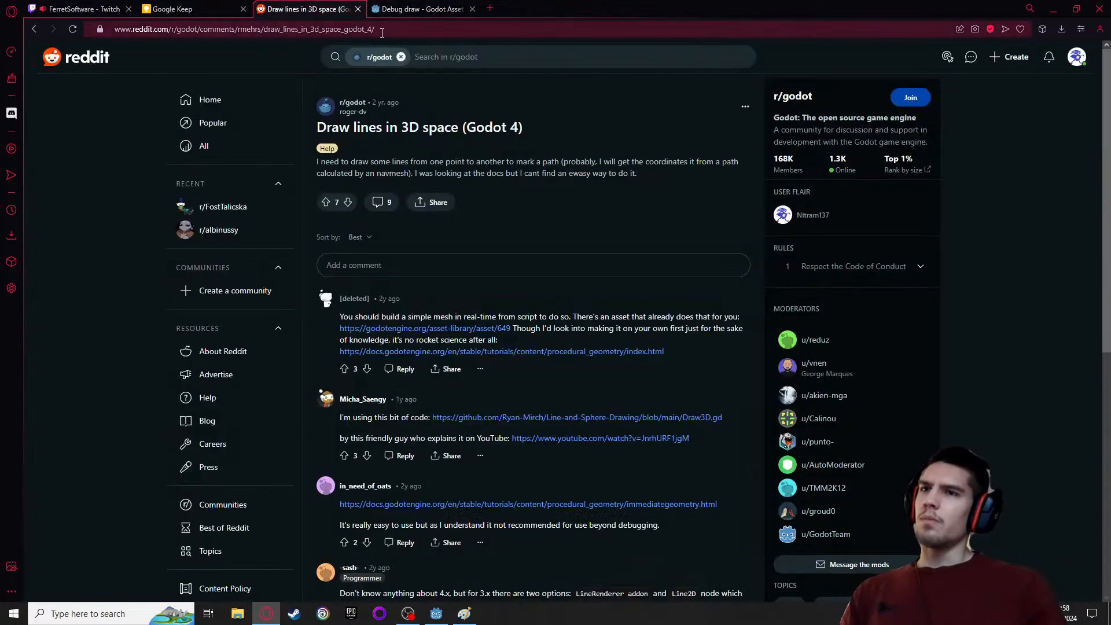
left_click(475, 353)
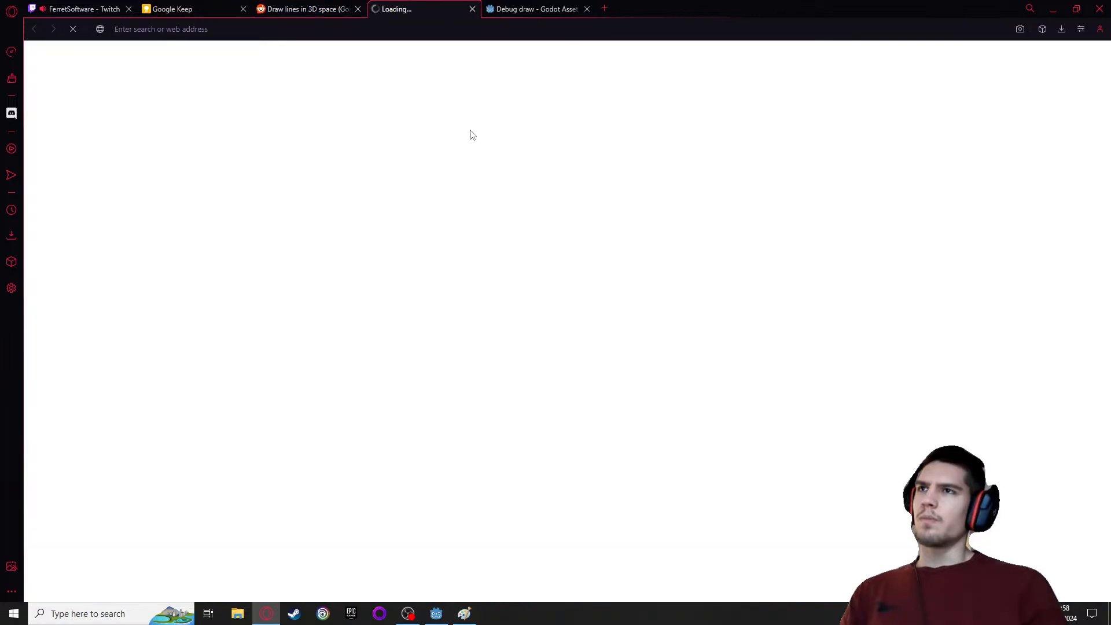
left_click(304, 13)
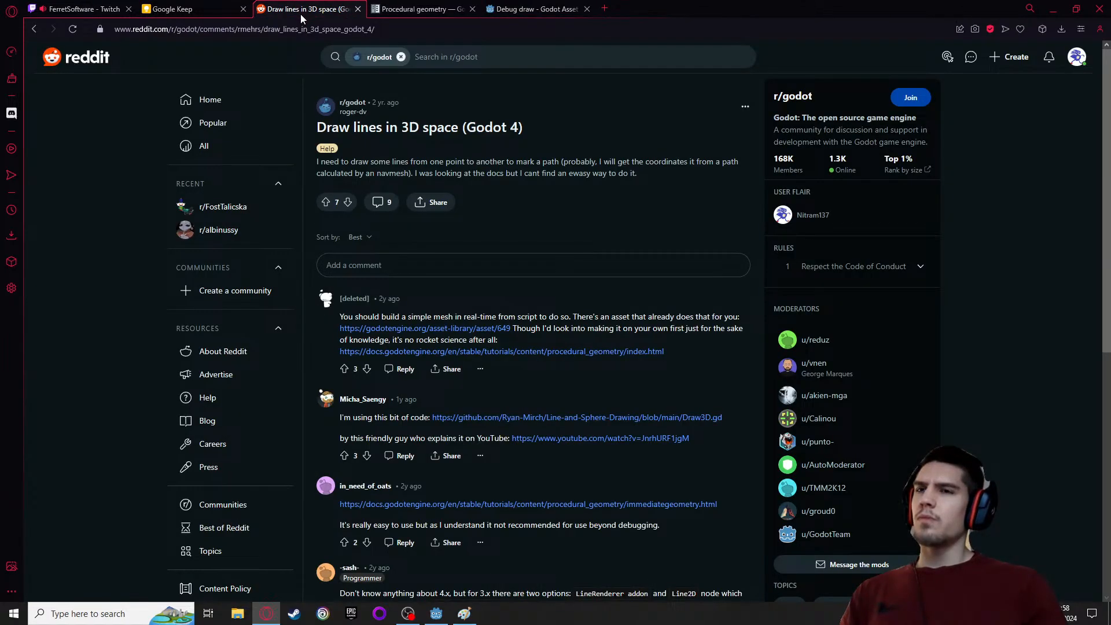
left_click(443, 10)
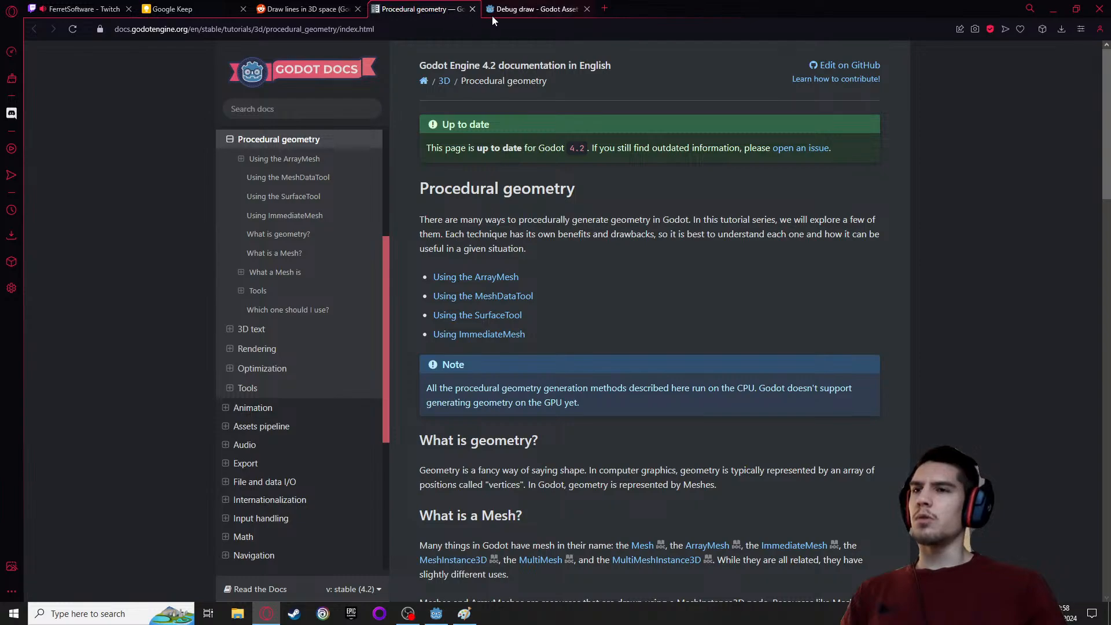
left_click(587, 10)
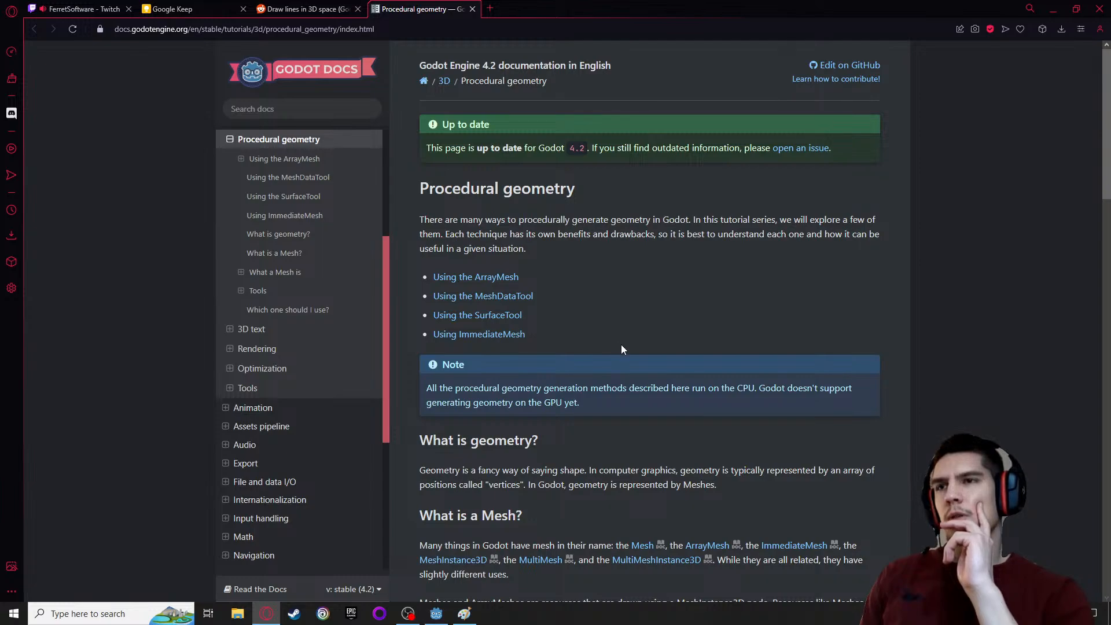
Read the Procedural geometry page from the mesh basics through the ArrayMesh, MeshDataTool, SurfaceTool and ImmediateMesh sections
scroll(613, 347, "down", 3)
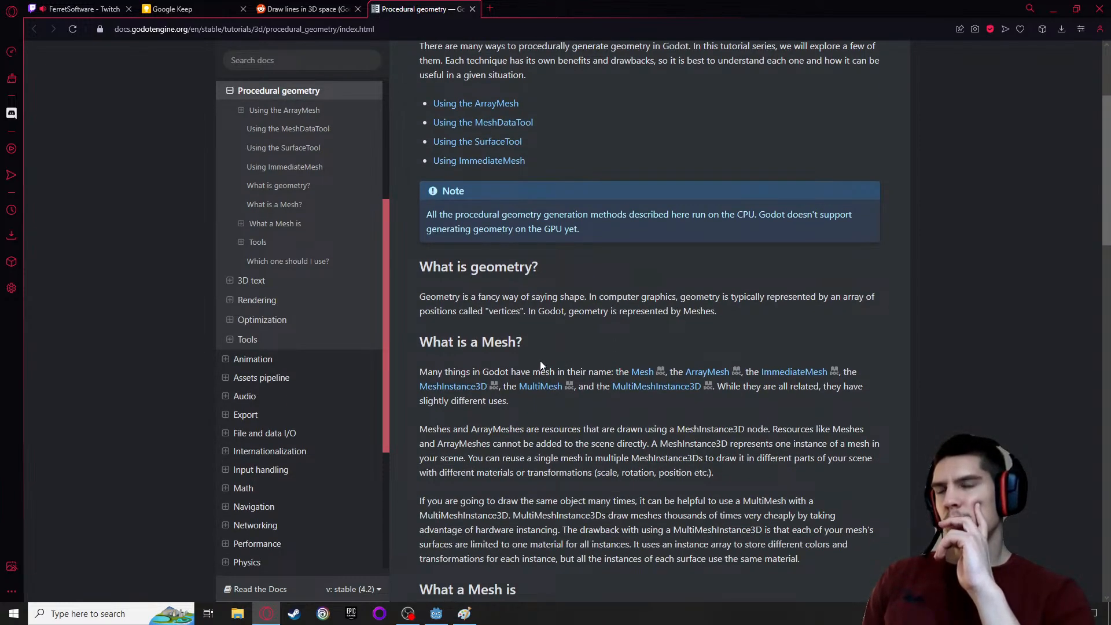
scroll(538, 367, "down", 1)
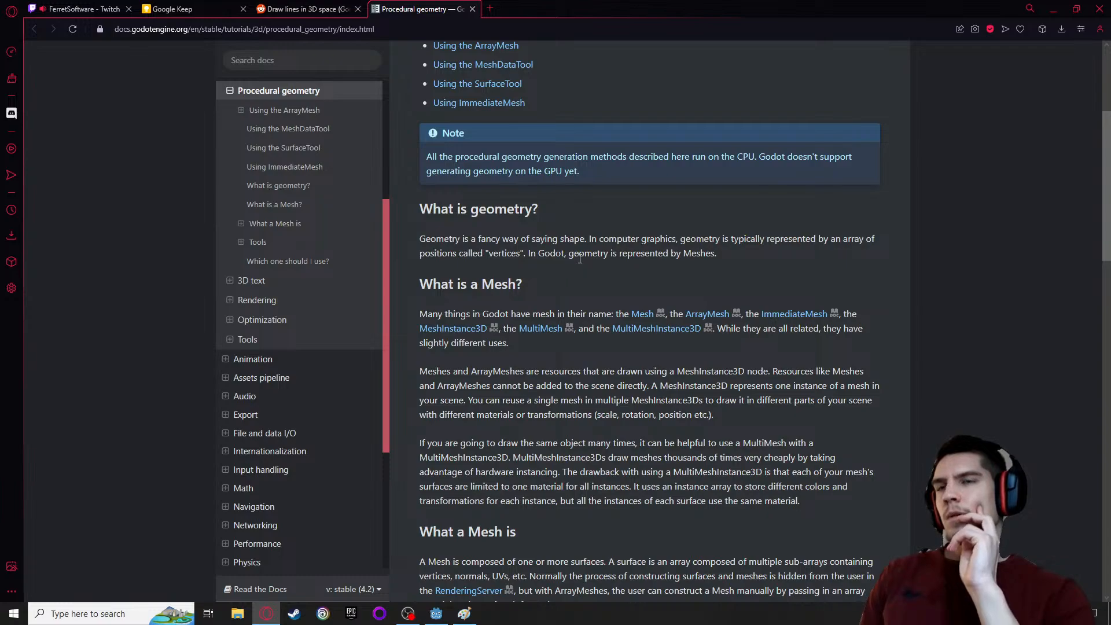
scroll(580, 258, "down", 1)
scroll(580, 258, "down", 1)
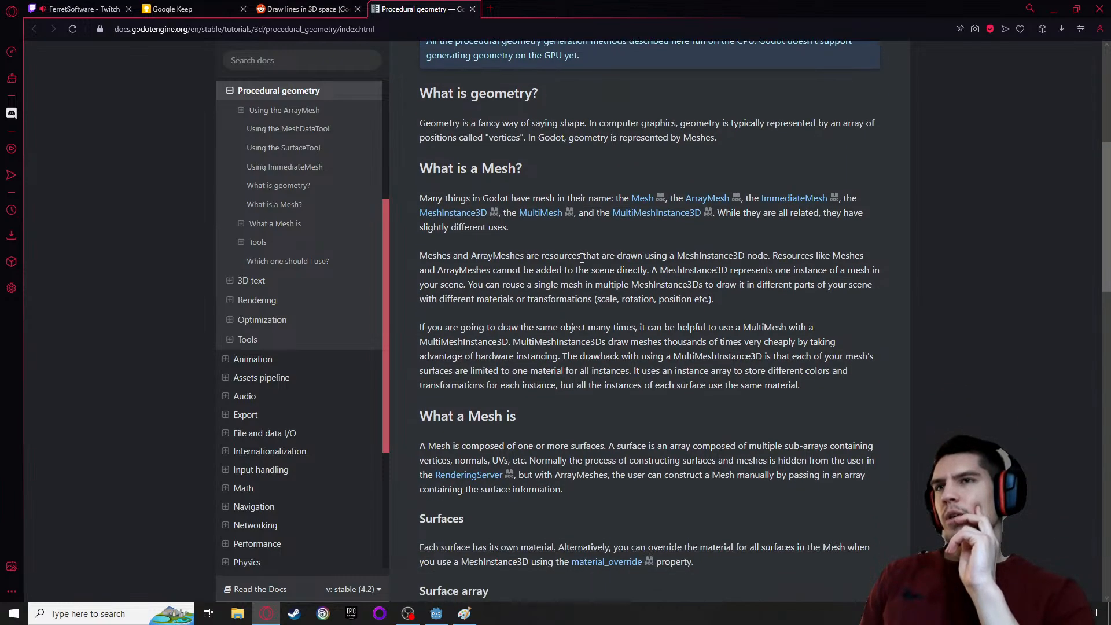
scroll(580, 258, "down", 8)
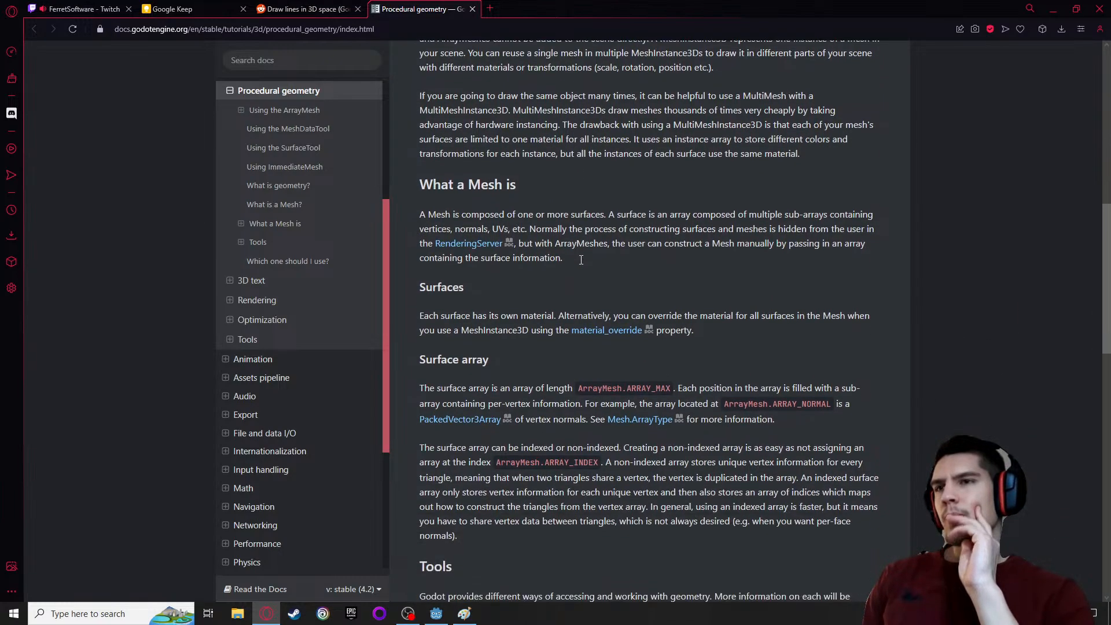
scroll(580, 258, "down", 4)
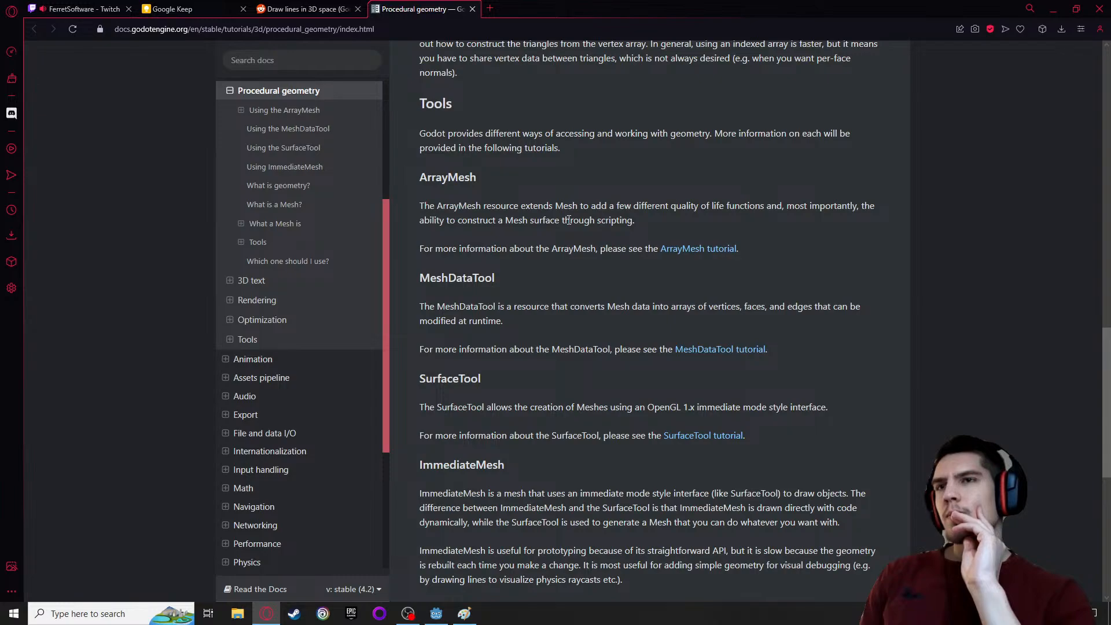
scroll(569, 222, "down", 4)
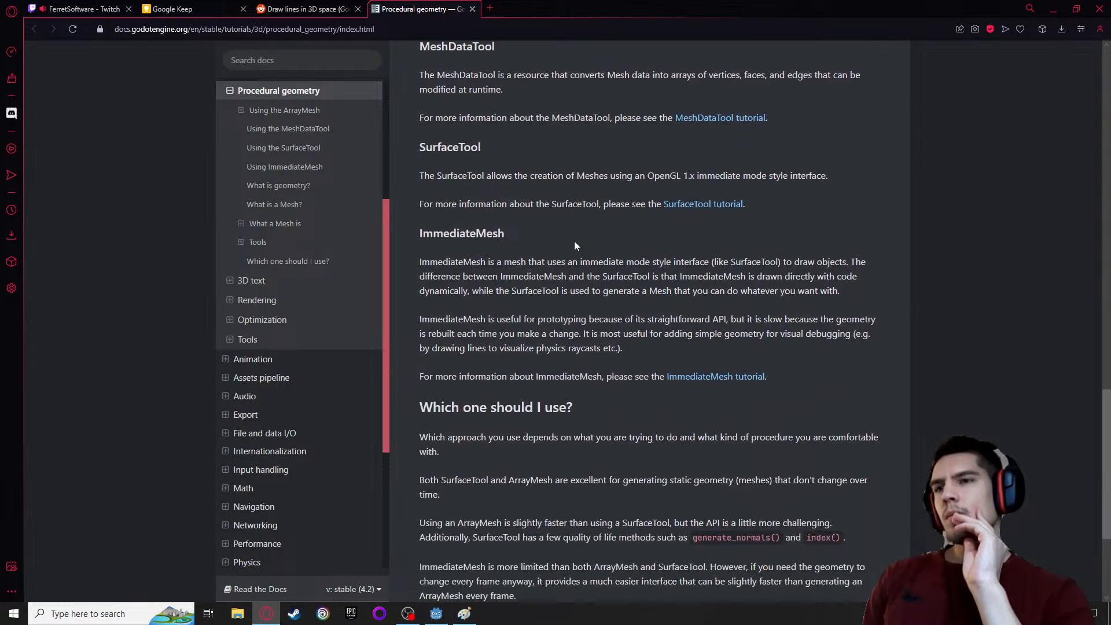
Open the YouTube tutorial linked in the Reddit thread, unmute it, replay the line-drawing demo in its intro and pause it
left_click(347, 12)
scroll(359, 172, "down", 1)
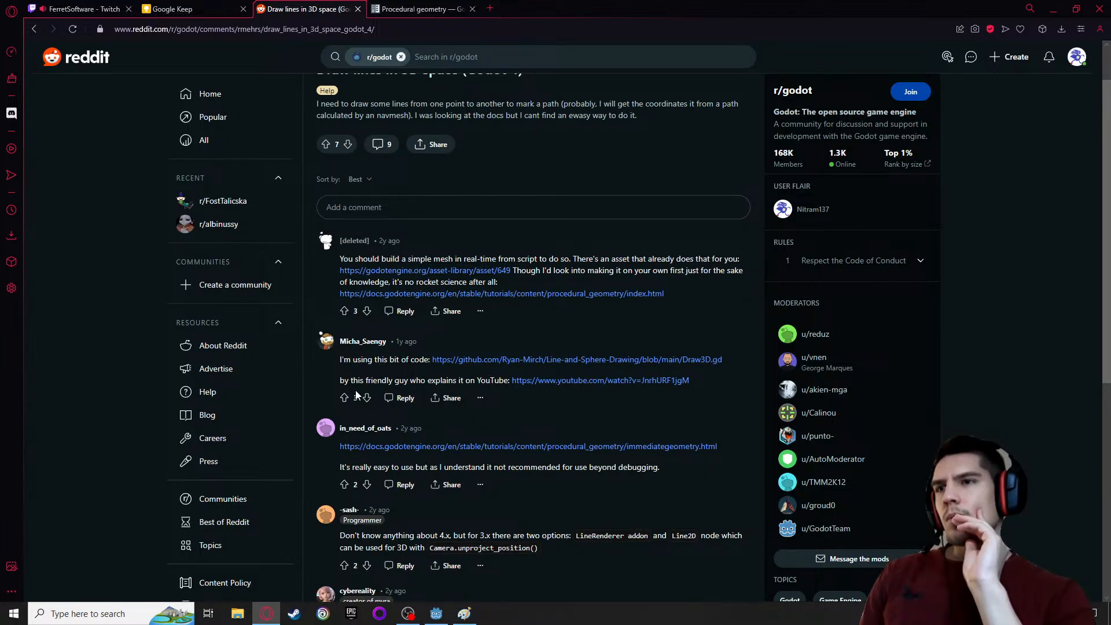
left_click(518, 382)
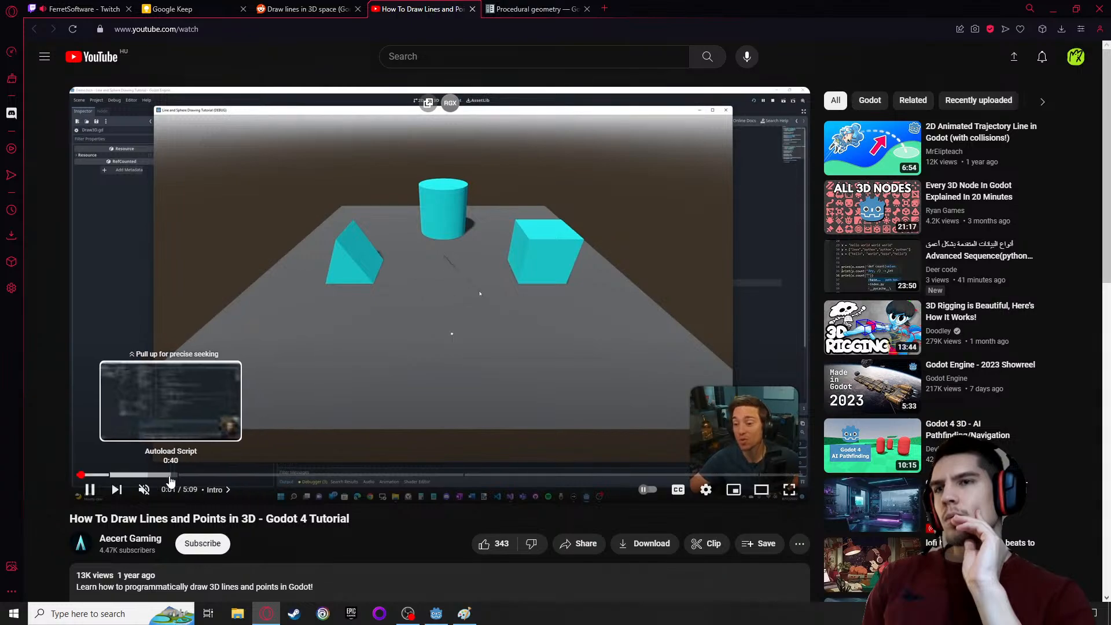
left_click(144, 488)
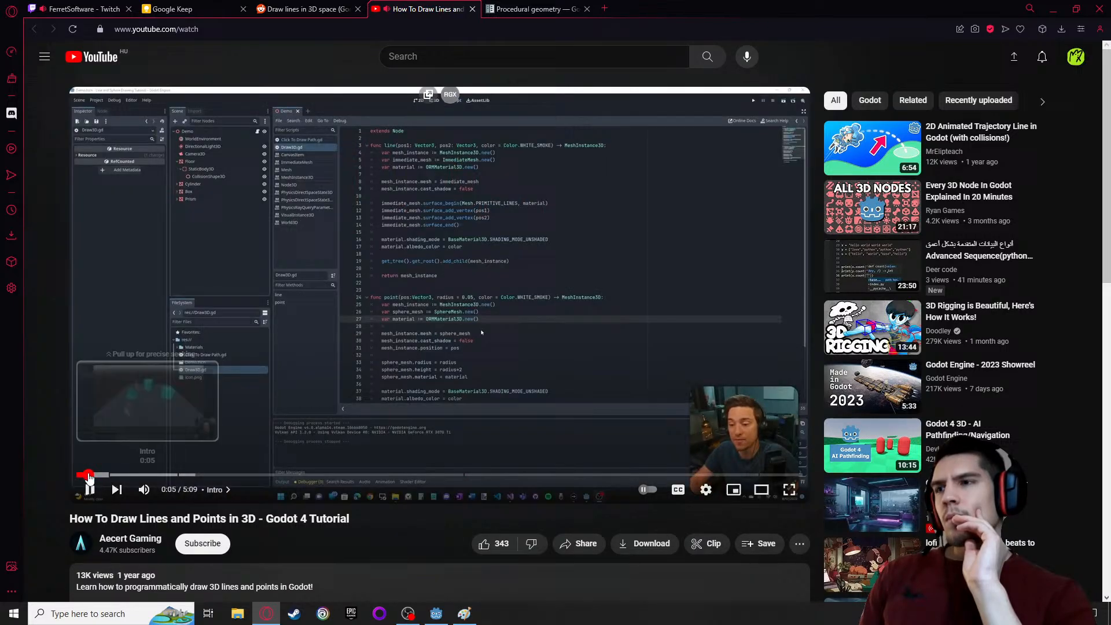
left_click(87, 475)
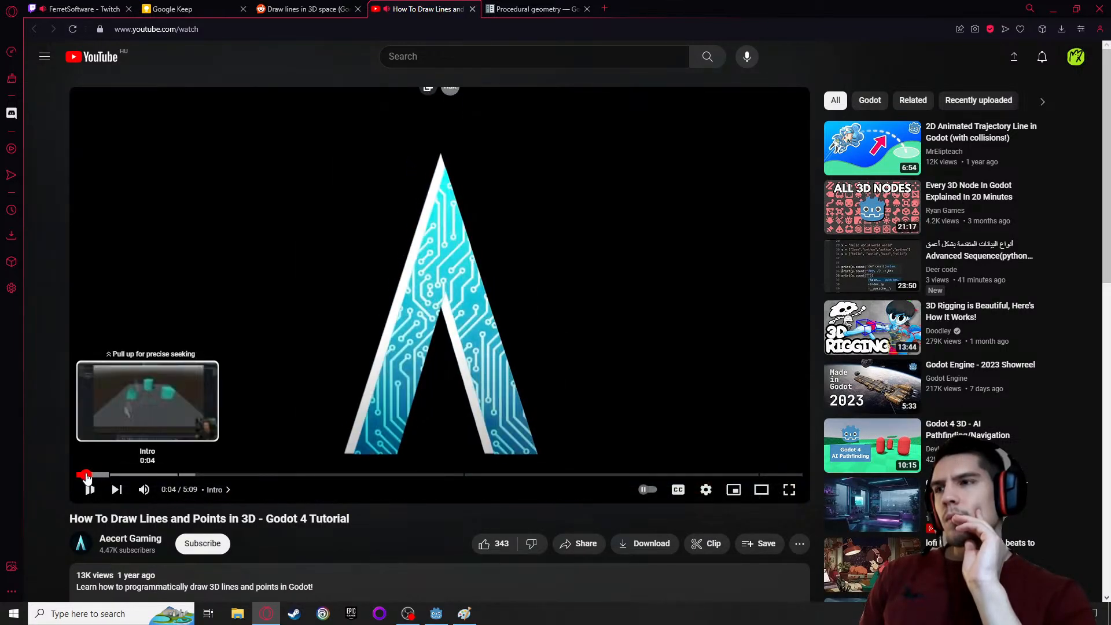
left_click(85, 475)
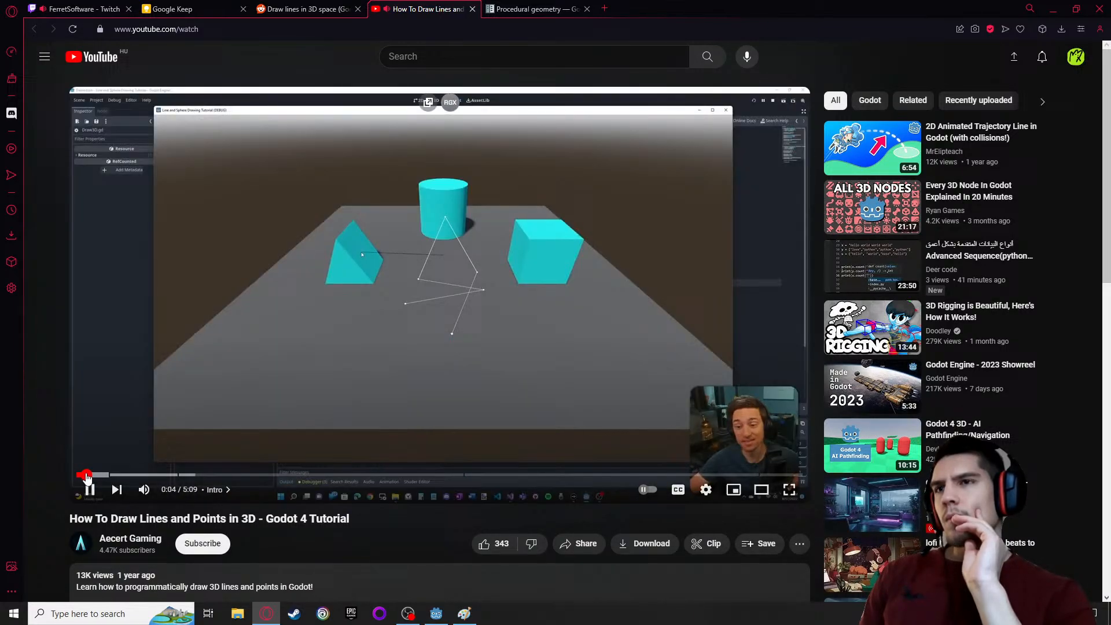
left_click(192, 369)
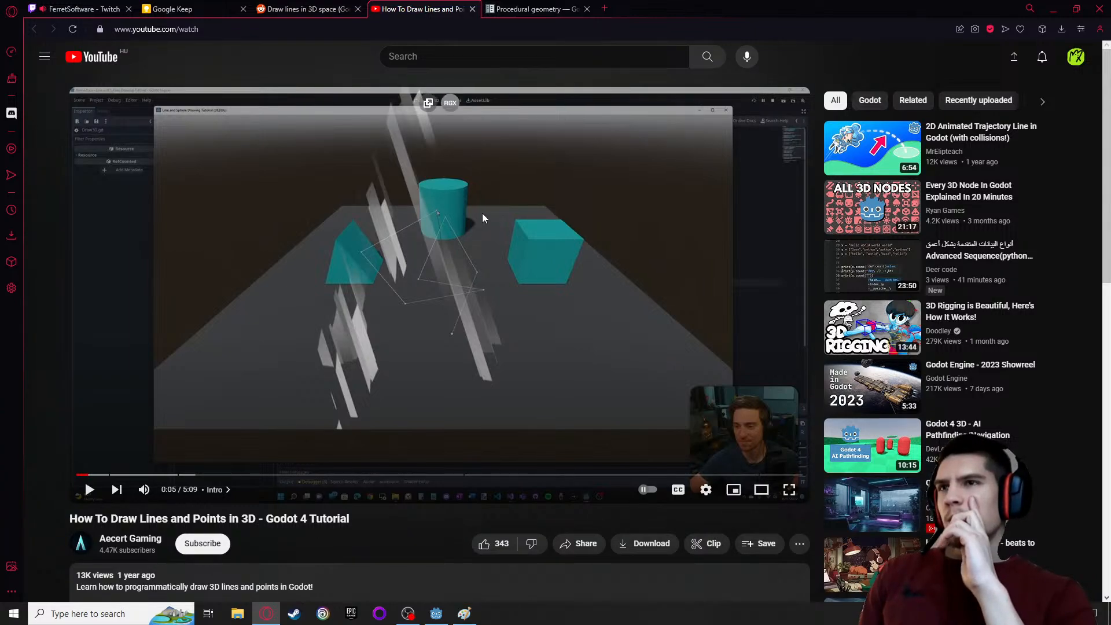
Switch to Godot and review the node types matching "line" for one that could draw a 3D line
left_click(435, 615)
scroll(582, 342, "up", 3)
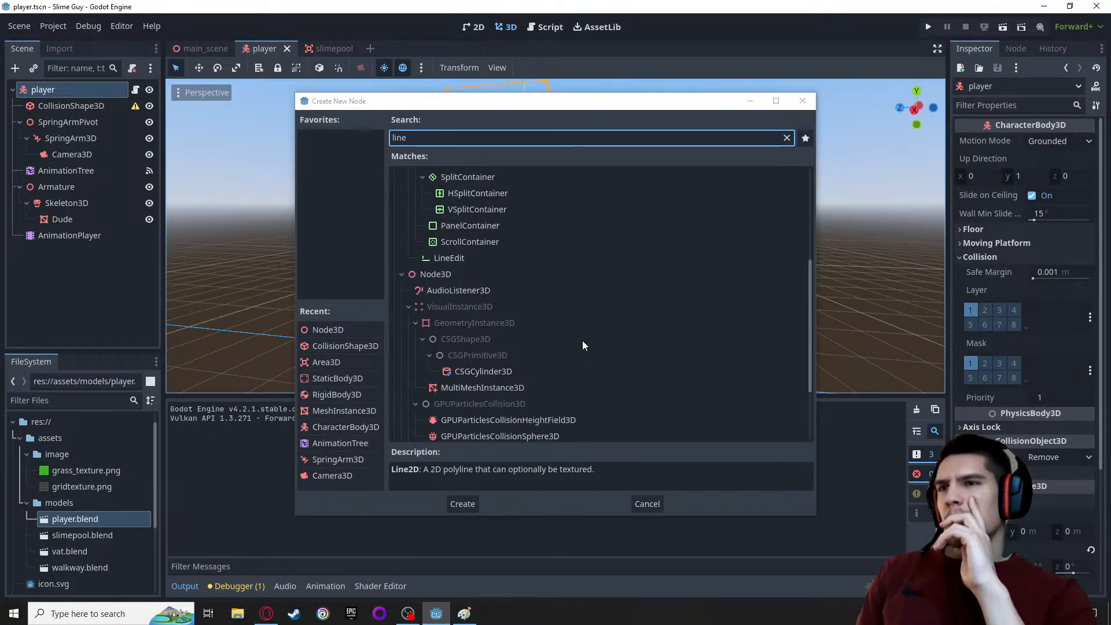
scroll(583, 339, "up", 5)
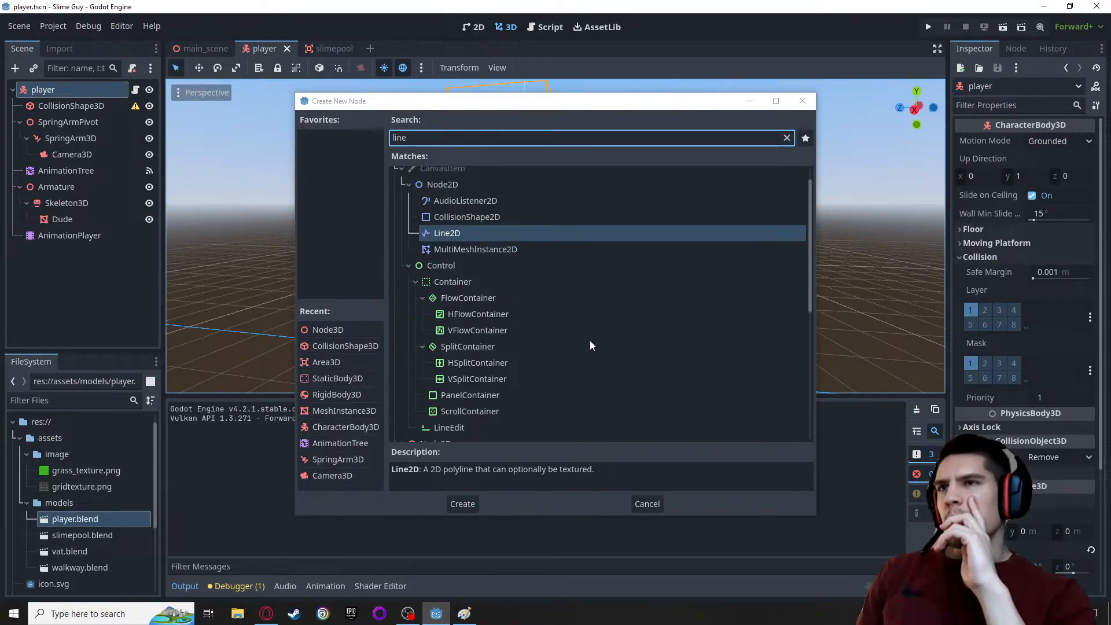
scroll(590, 342, "down", 8)
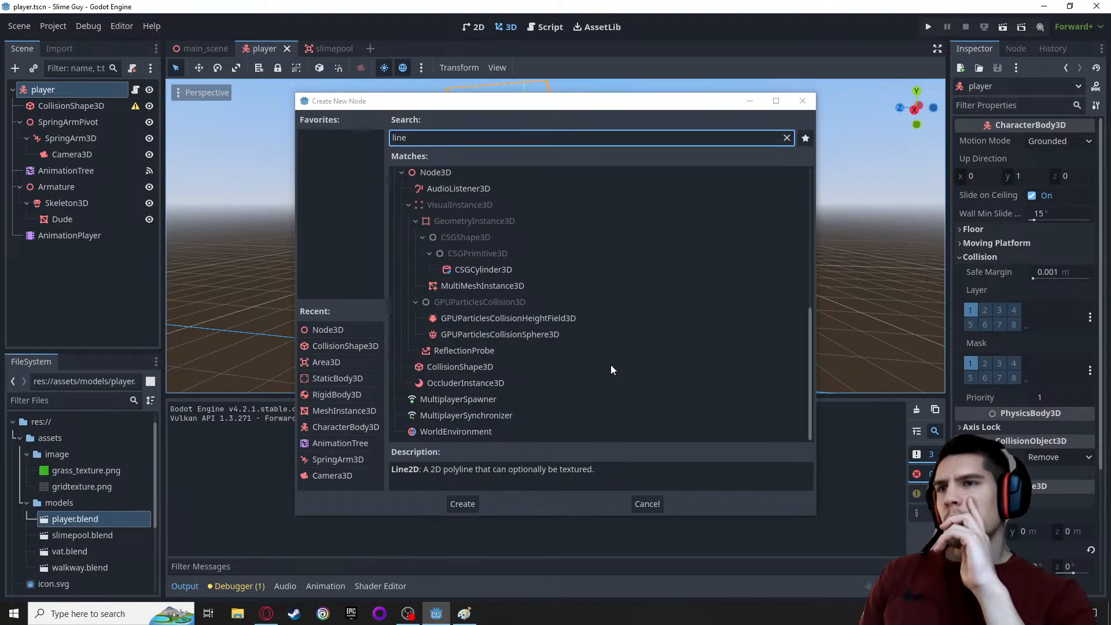
scroll(611, 360, "up", 2)
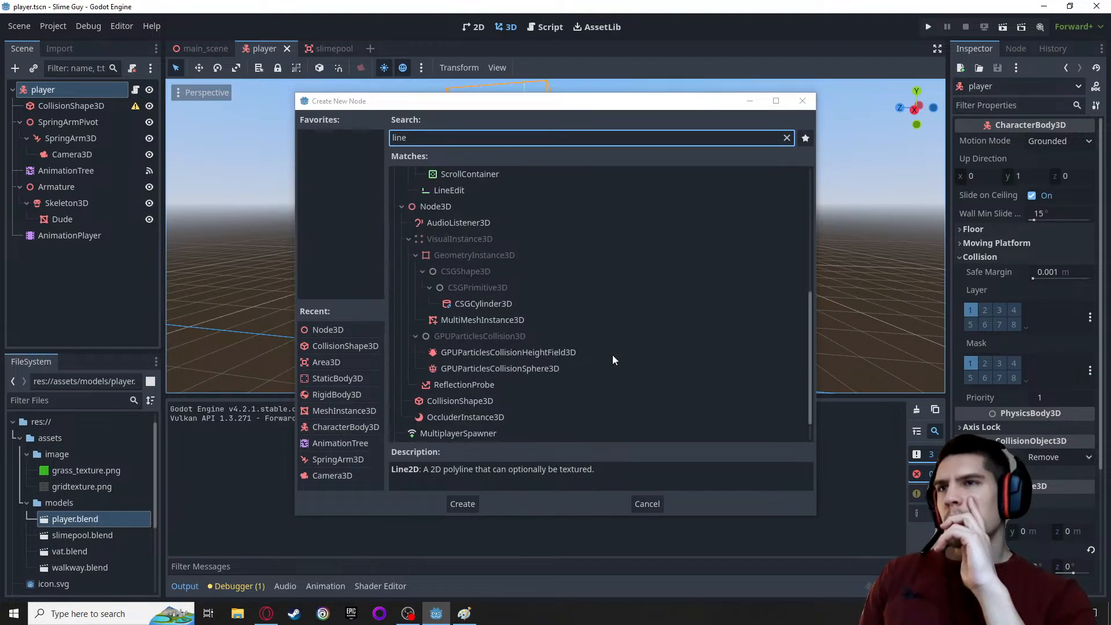
scroll(612, 357, "up", 4)
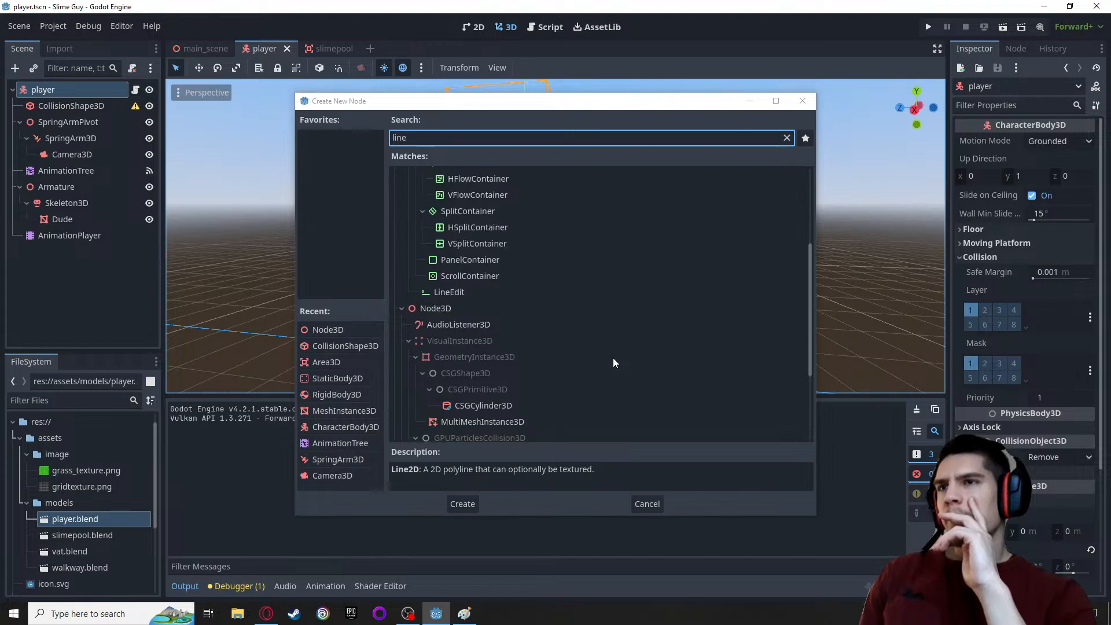
Switch back to the browser and read the "Which one should I use?" section of the Procedural geometry page
left_click(266, 615)
left_click(523, 7)
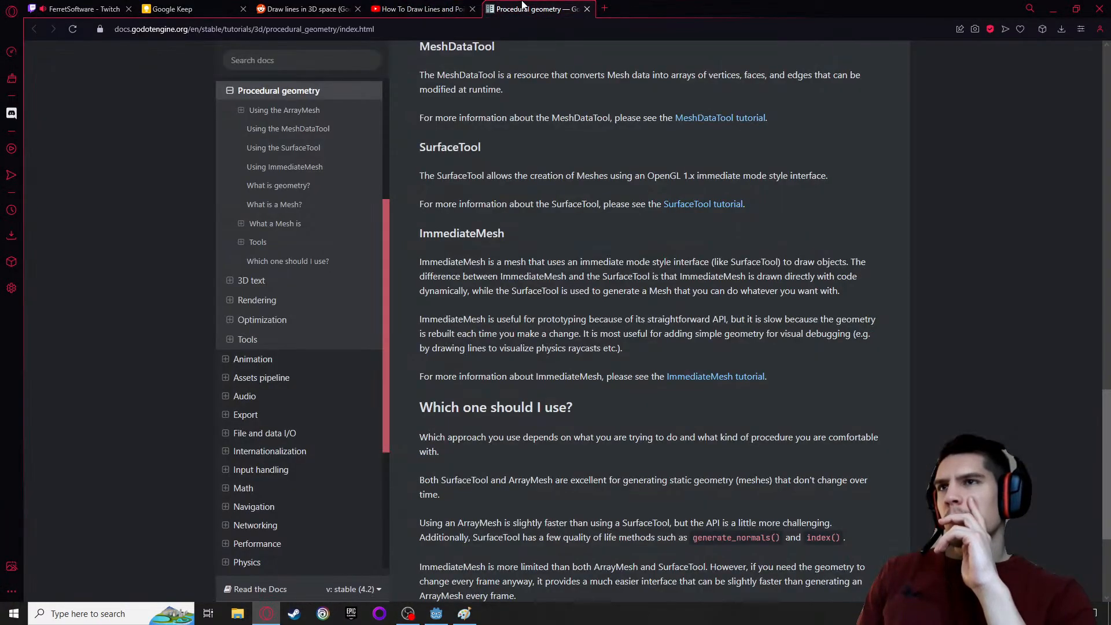
scroll(509, 276, "down", 2)
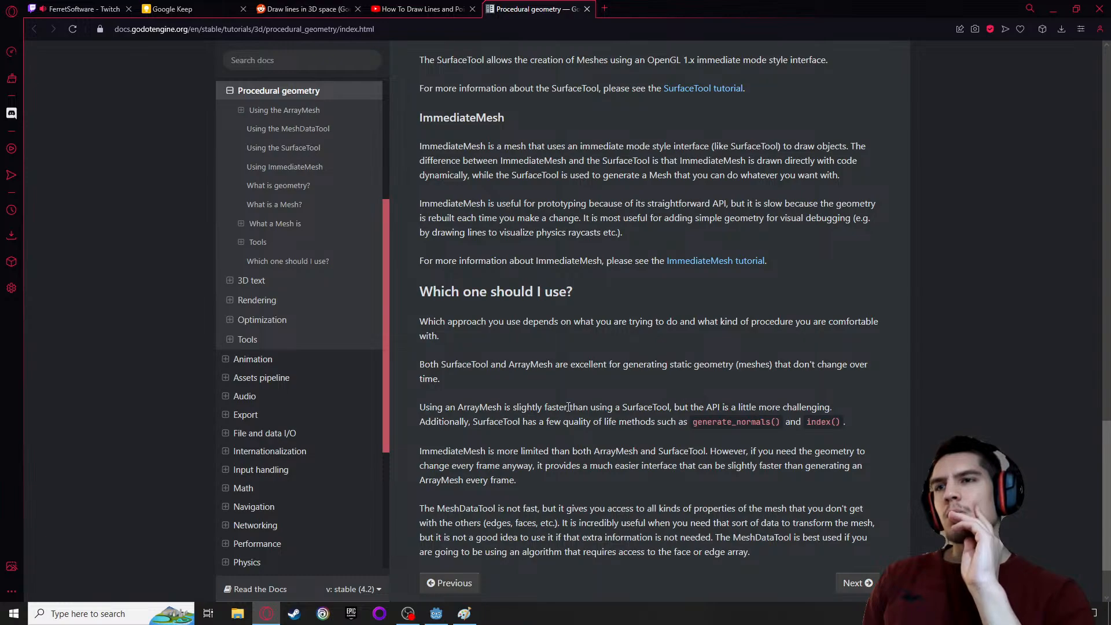
scroll(531, 426, "down", 2)
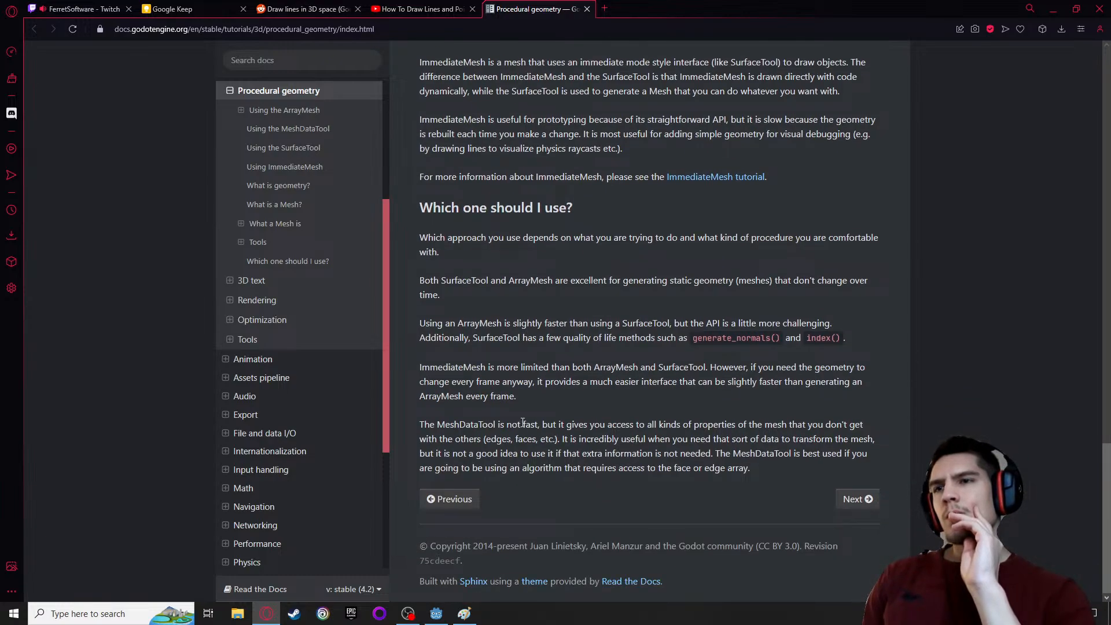
scroll(522, 420, "up", 1)
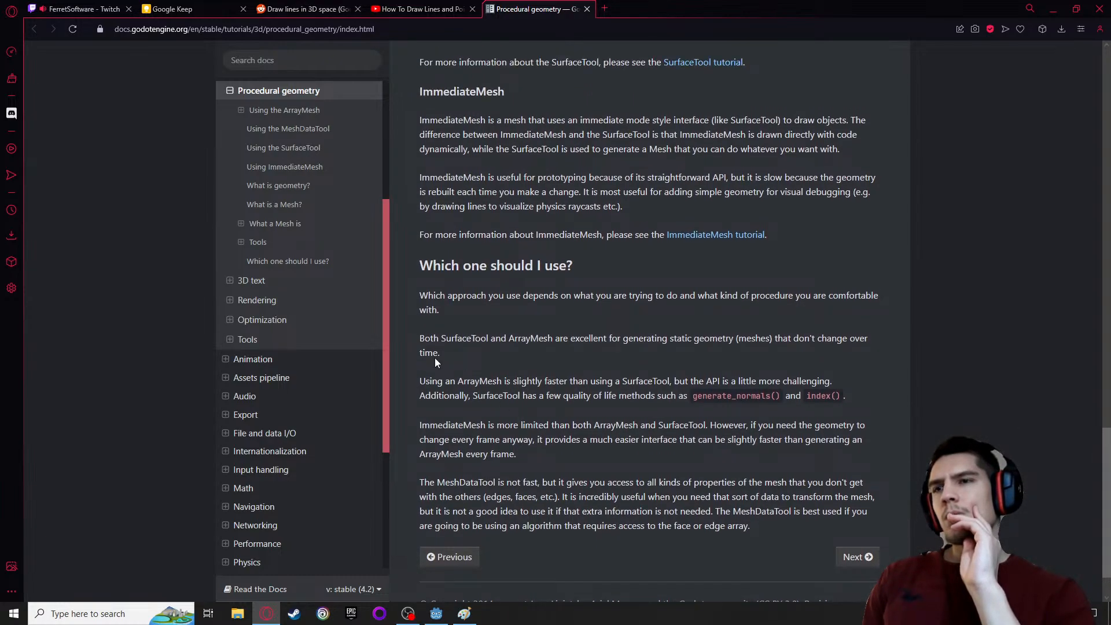
Read the remaining replies in the Reddit thread for other ways to draw 3D lines
left_click(298, 10)
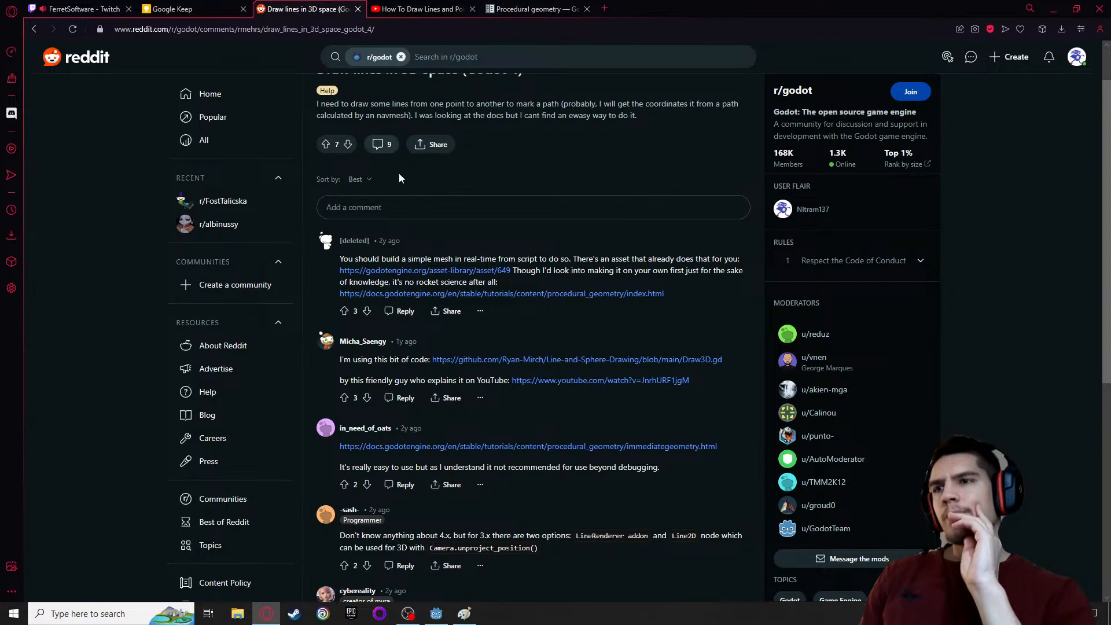
scroll(399, 178, "down", 1)
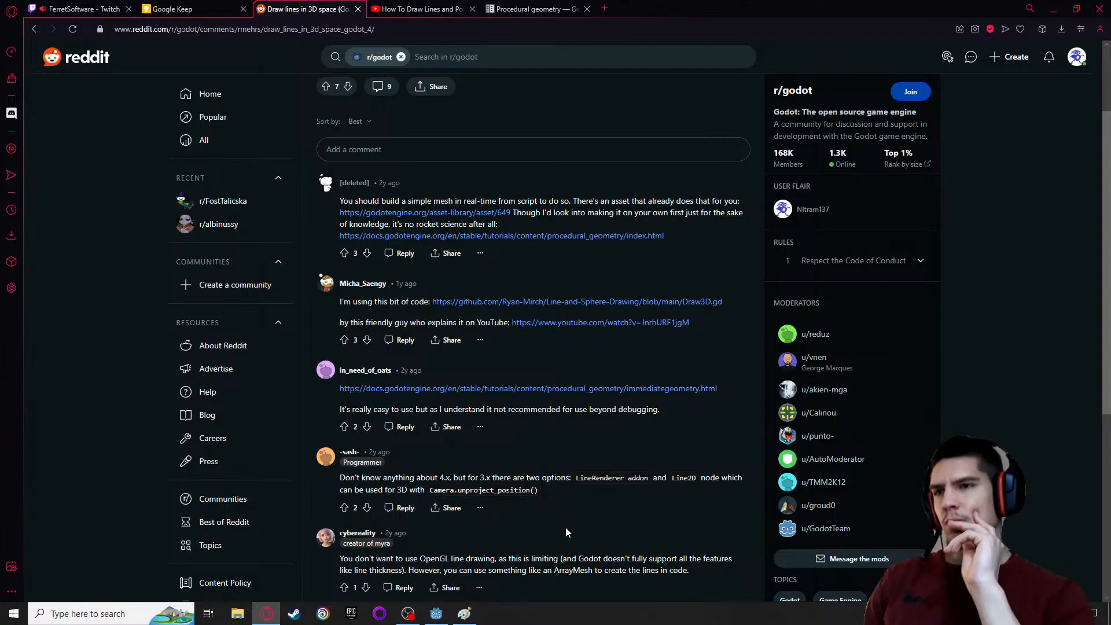
scroll(565, 526, "down", 1)
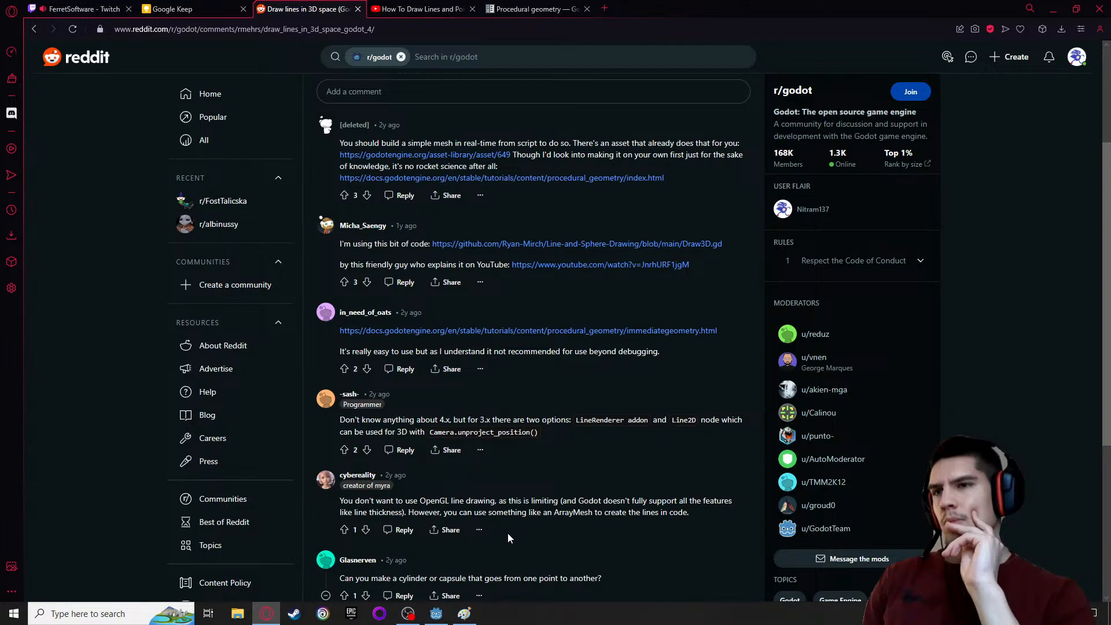
scroll(498, 534, "down", 1)
scroll(500, 529, "down", 1)
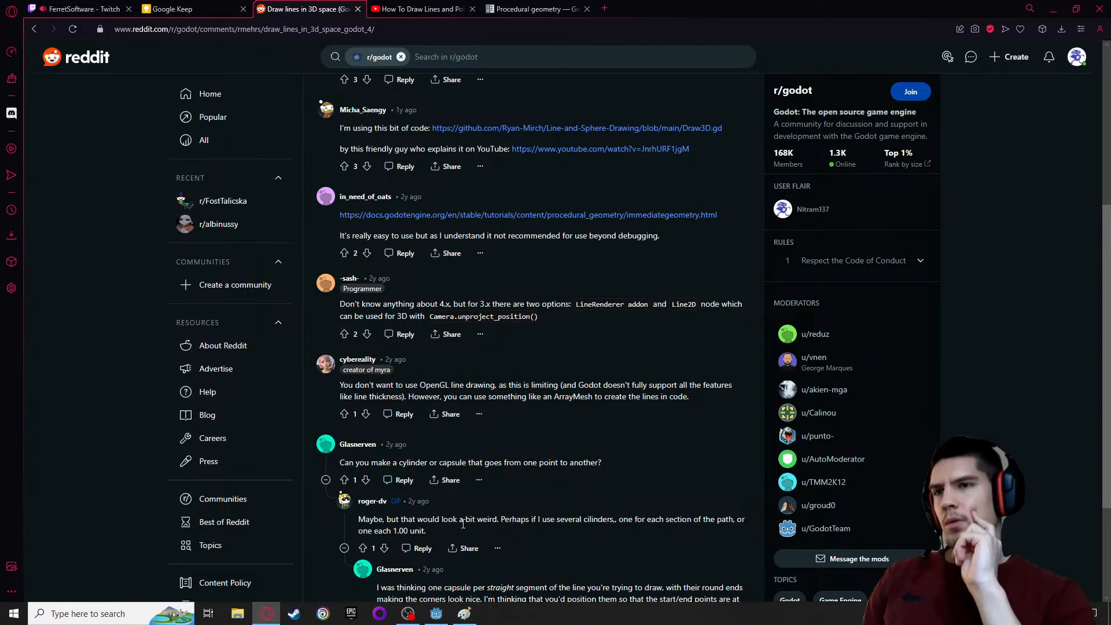
scroll(462, 524, "down", 3)
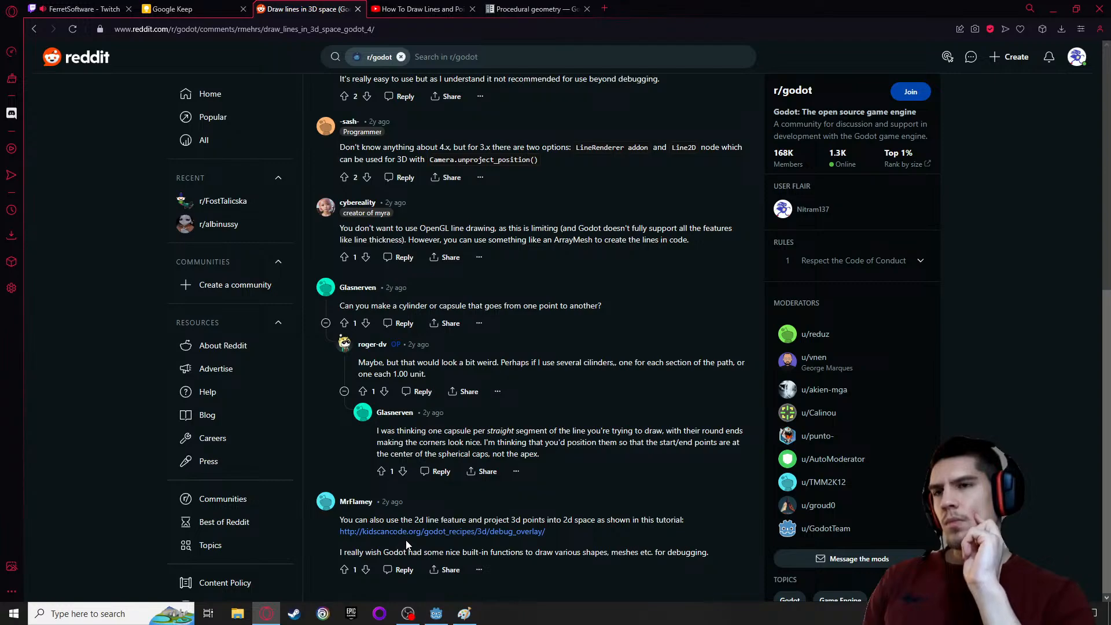
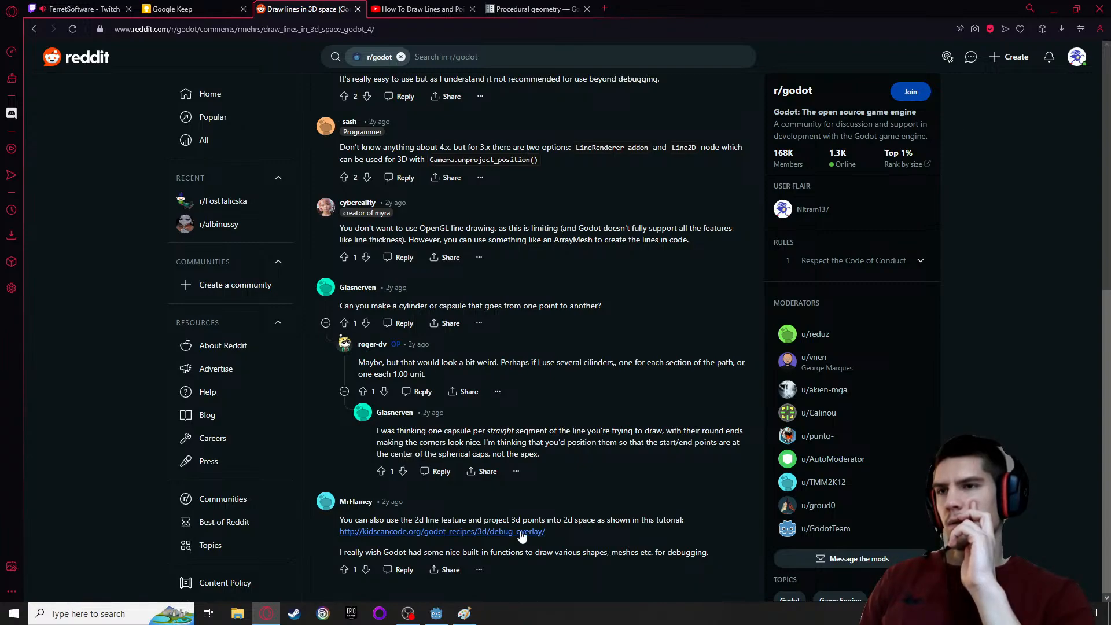
Open the debug overlay tutorial linked in the thread's last reply and close its tab
left_click(445, 535)
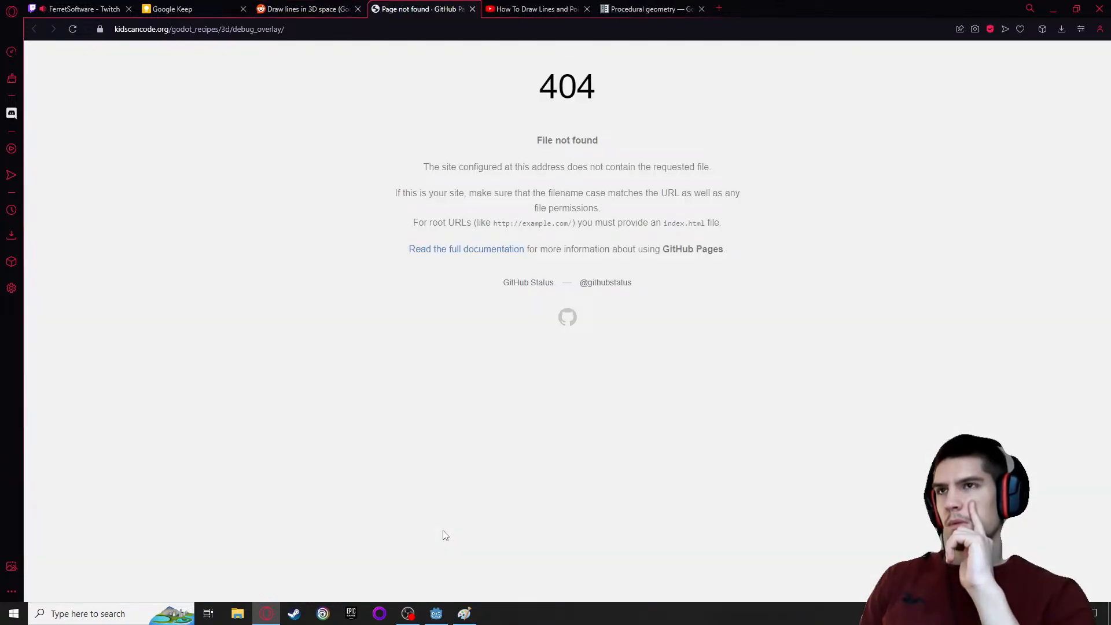
left_click(473, 10)
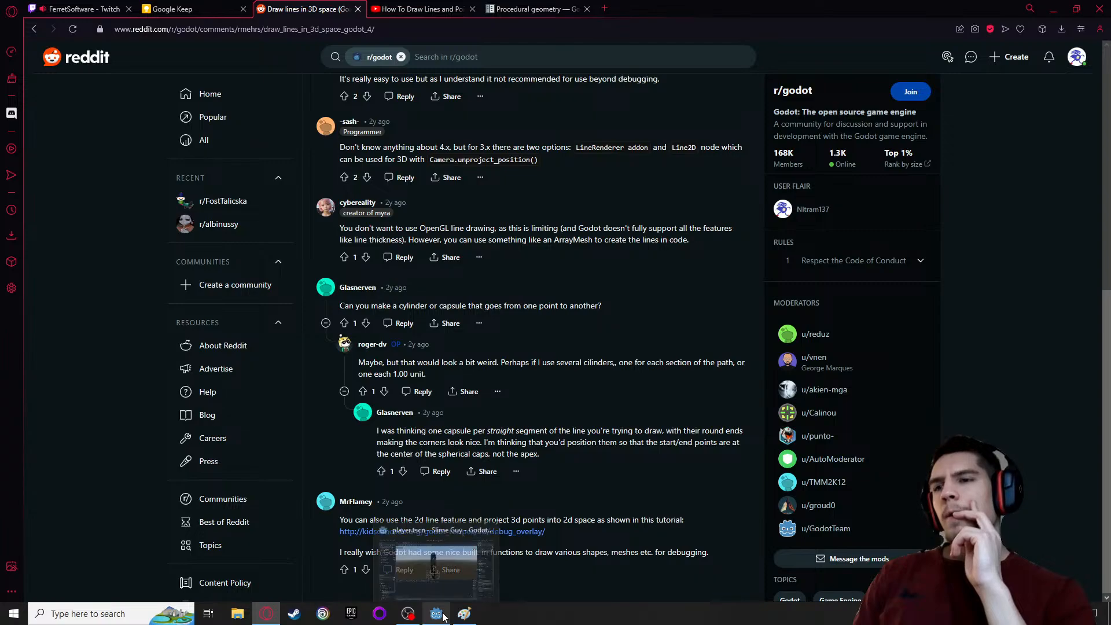
Switch to Paint to review the RMB slime-throw sketch and return to the Reddit thread
left_click(477, 617)
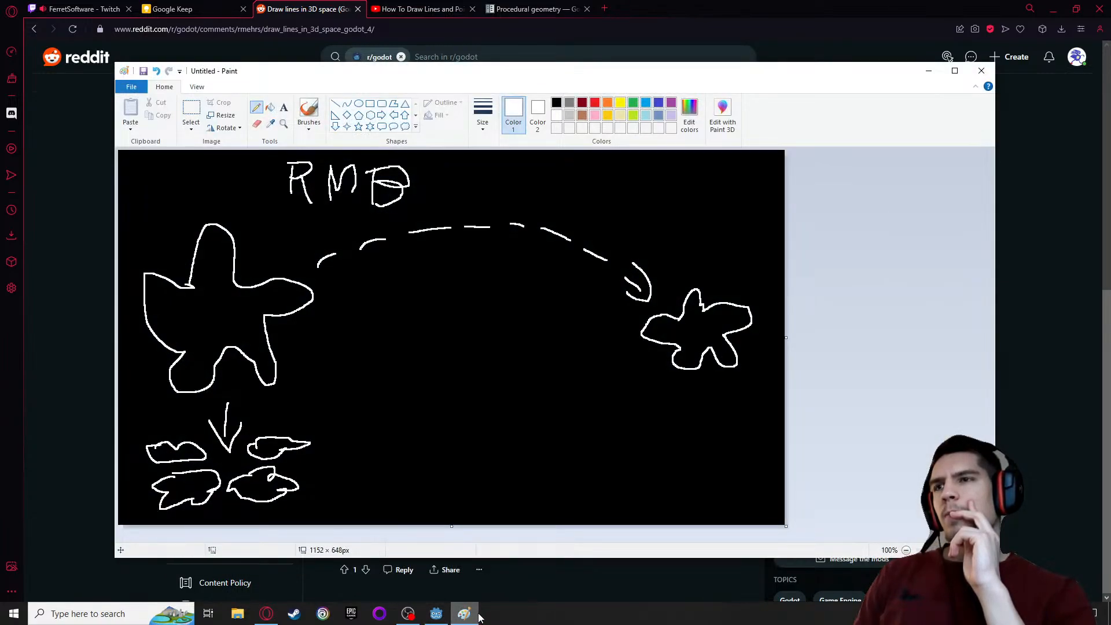
left_click(415, 616)
left_click(463, 614)
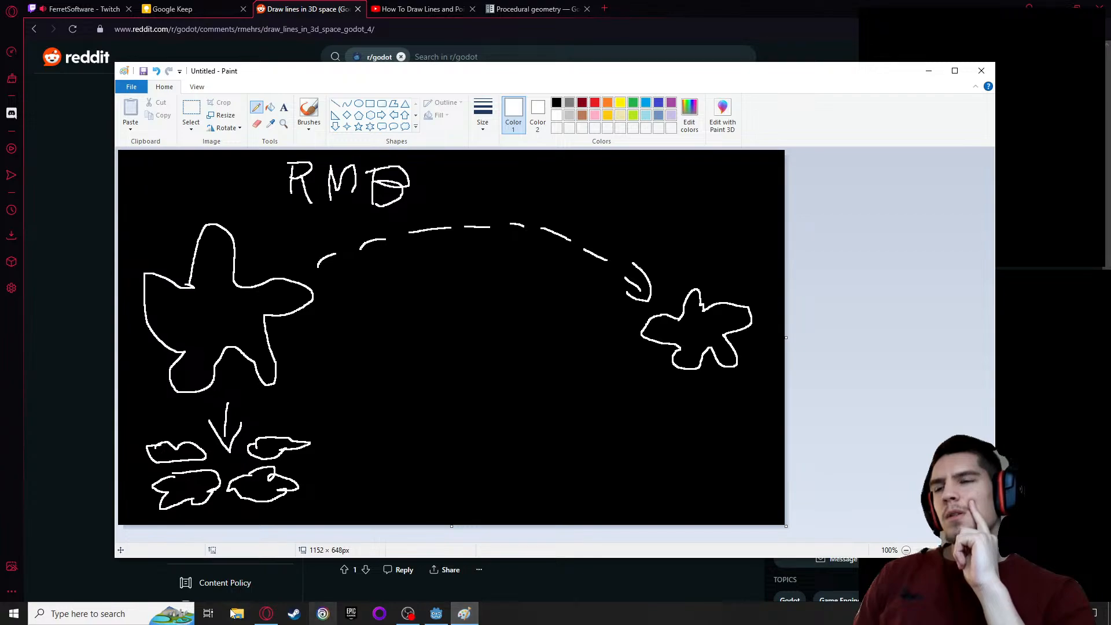
left_click(264, 615)
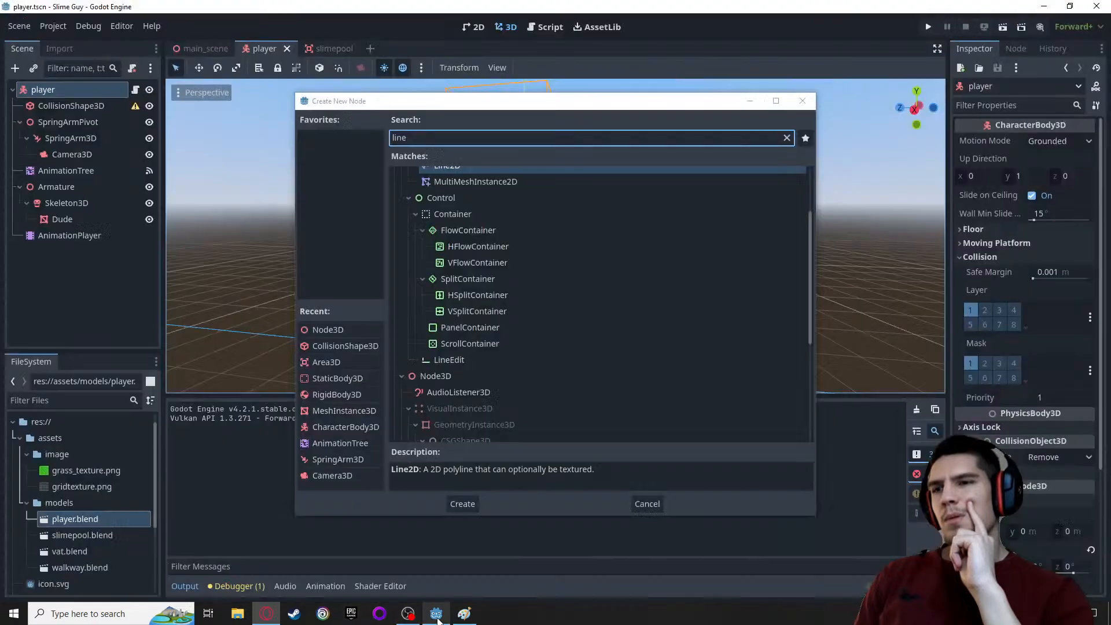
Switch to Godot and add a Line2D node from the "line" search matches to the player scene
left_click(438, 616)
scroll(622, 321, "down", 4)
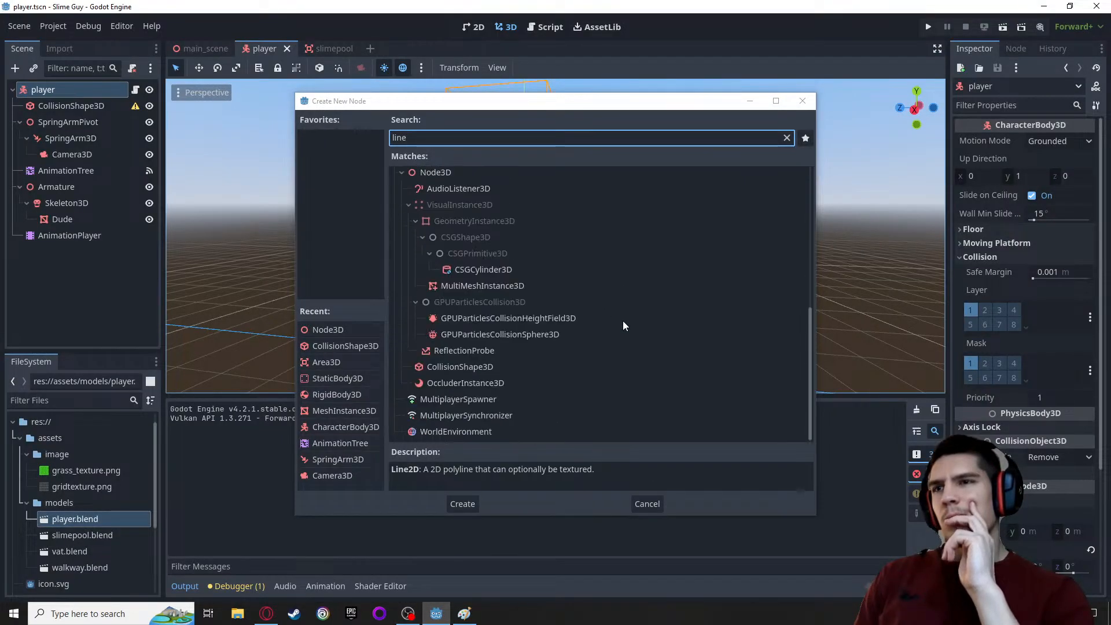
scroll(605, 283, "up", 5)
scroll(452, 237, "up", 1)
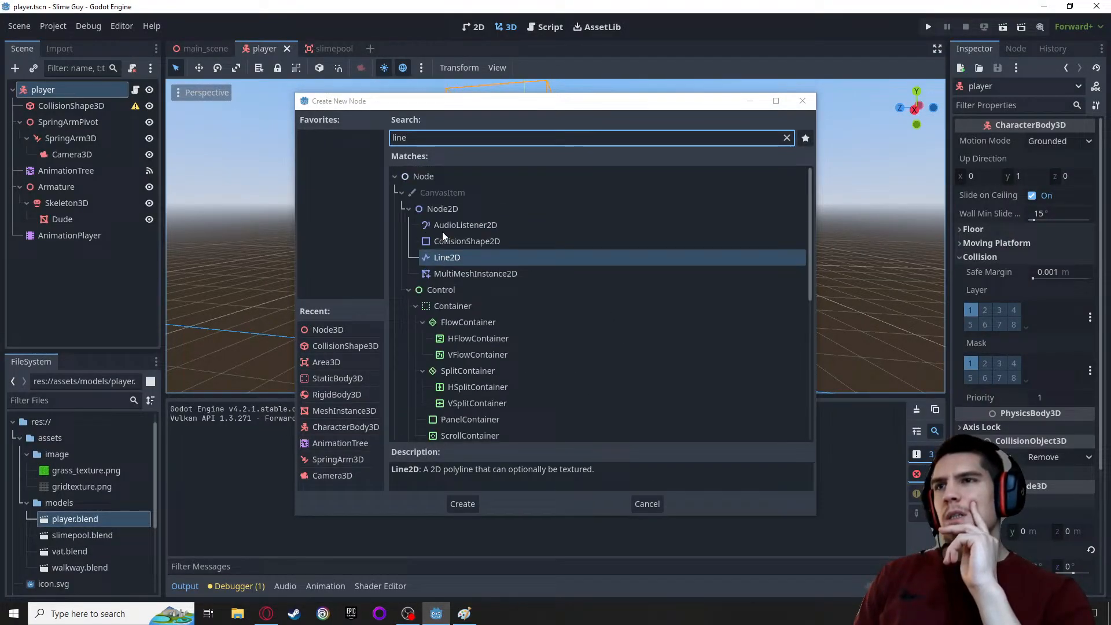
double_click(459, 257)
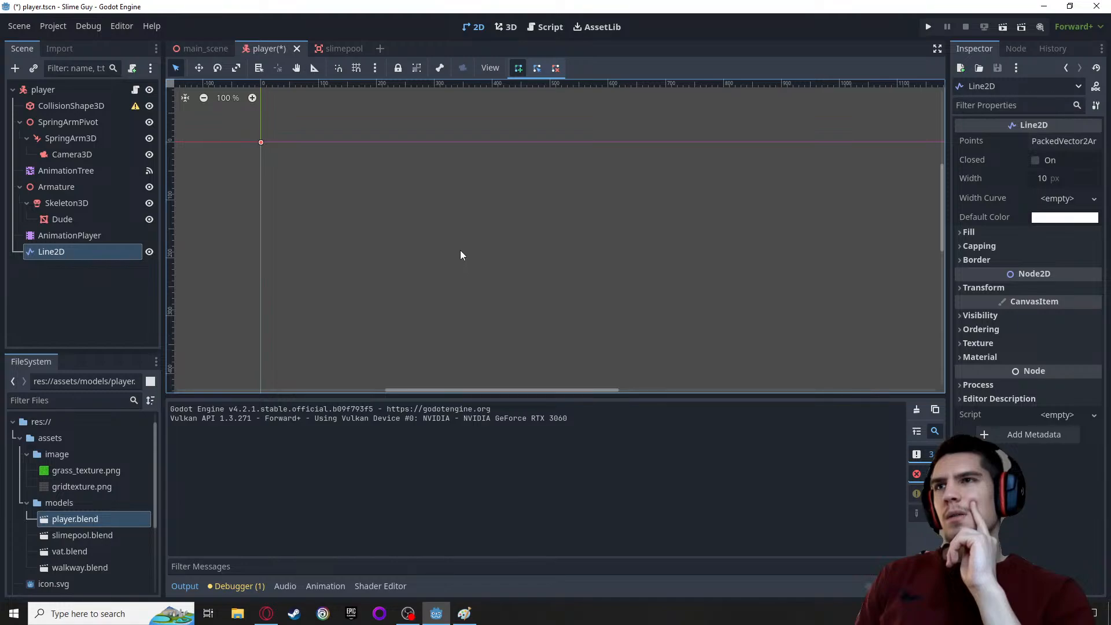
Inspect the Line2D's Points array and look for the line around the player in the 3D view
scroll(460, 251, "down", 3)
scroll(469, 257, "down", 2)
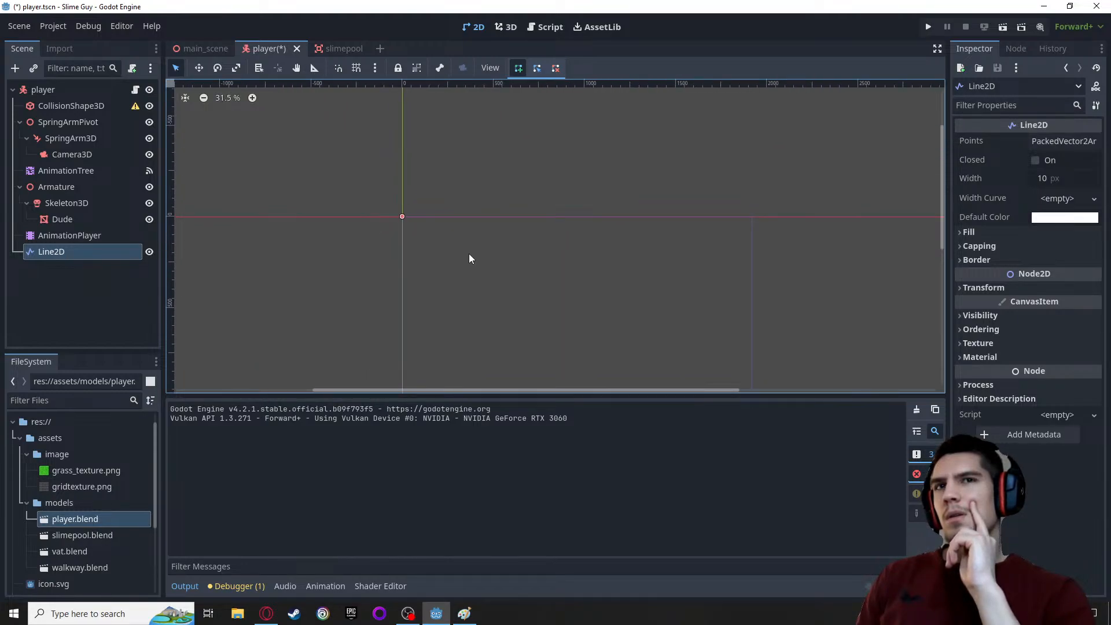
left_click(1087, 141)
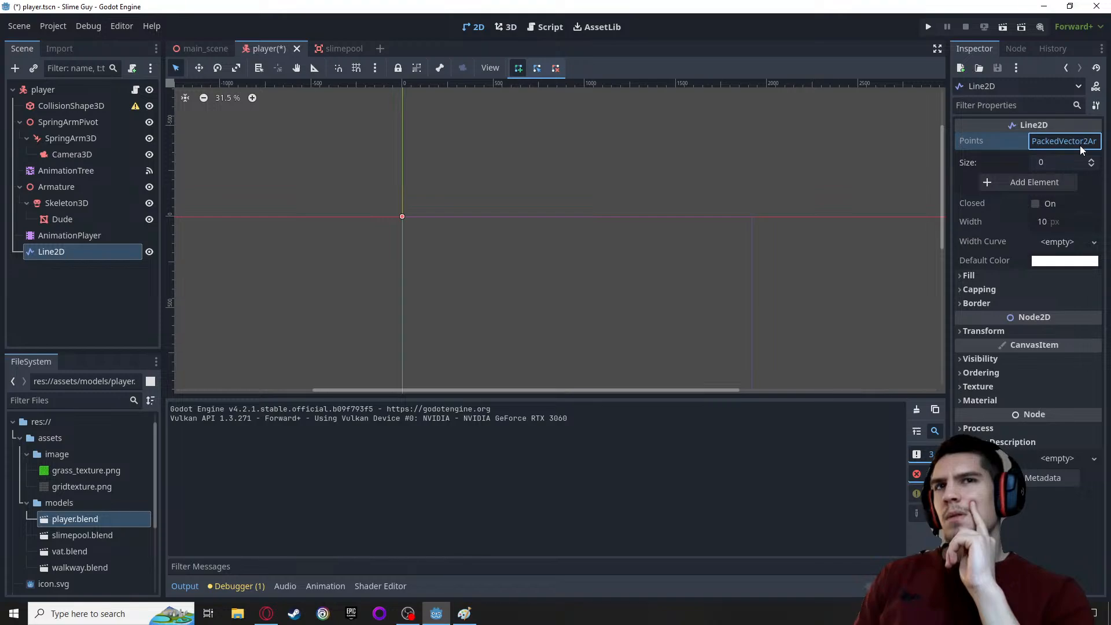
left_click(1079, 146)
scroll(292, 210, "down", 2)
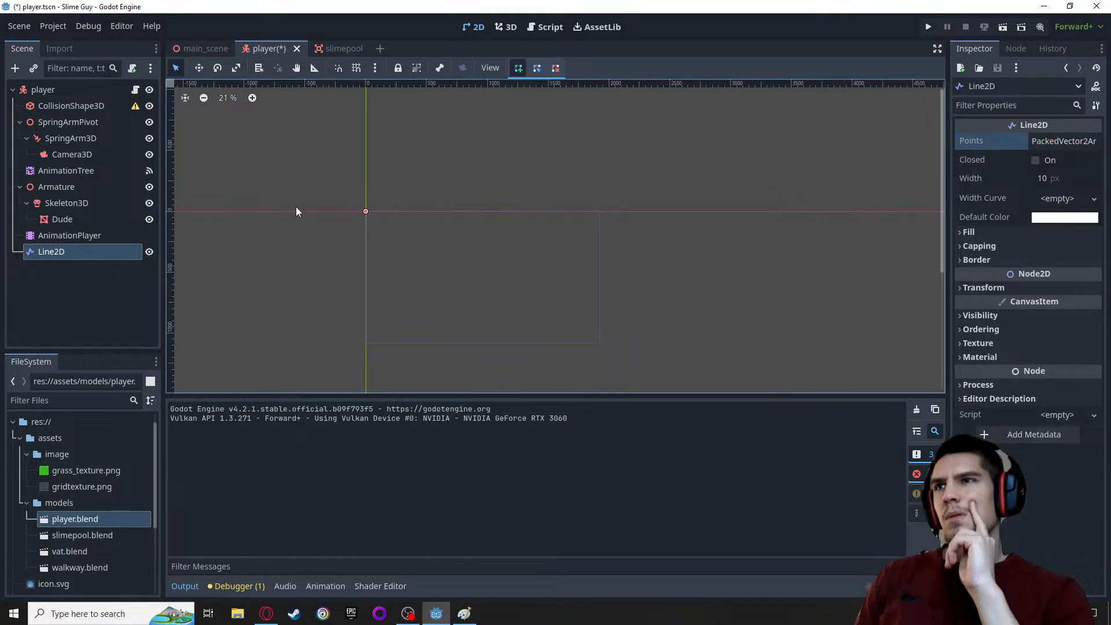
left_click(506, 26)
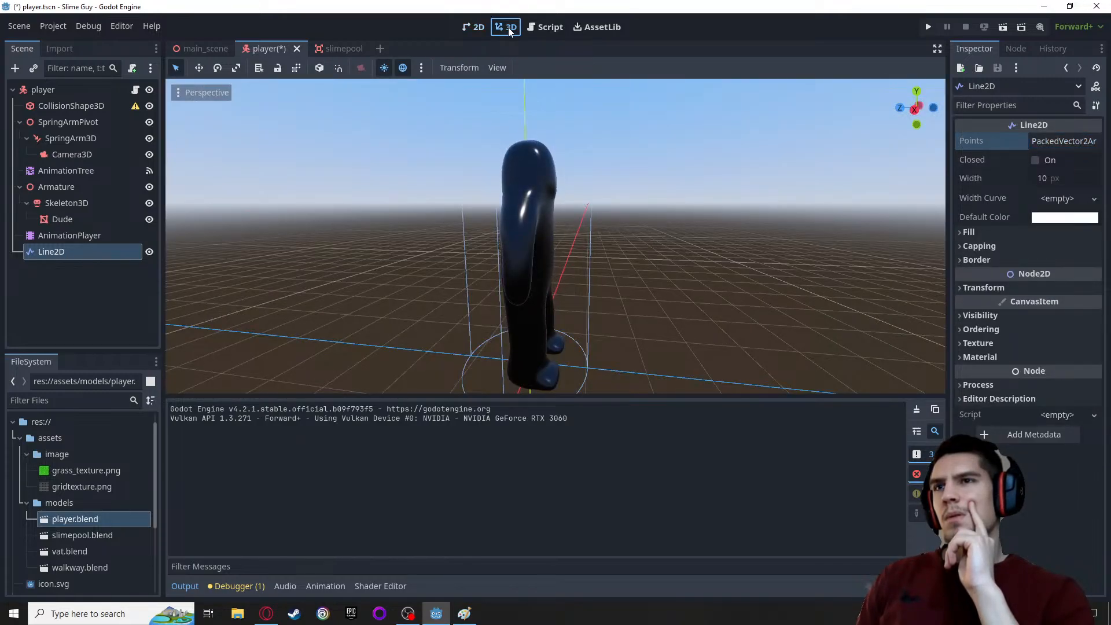
scroll(454, 192, "down", 3)
middle_click_drag(689, 229, 405, 325)
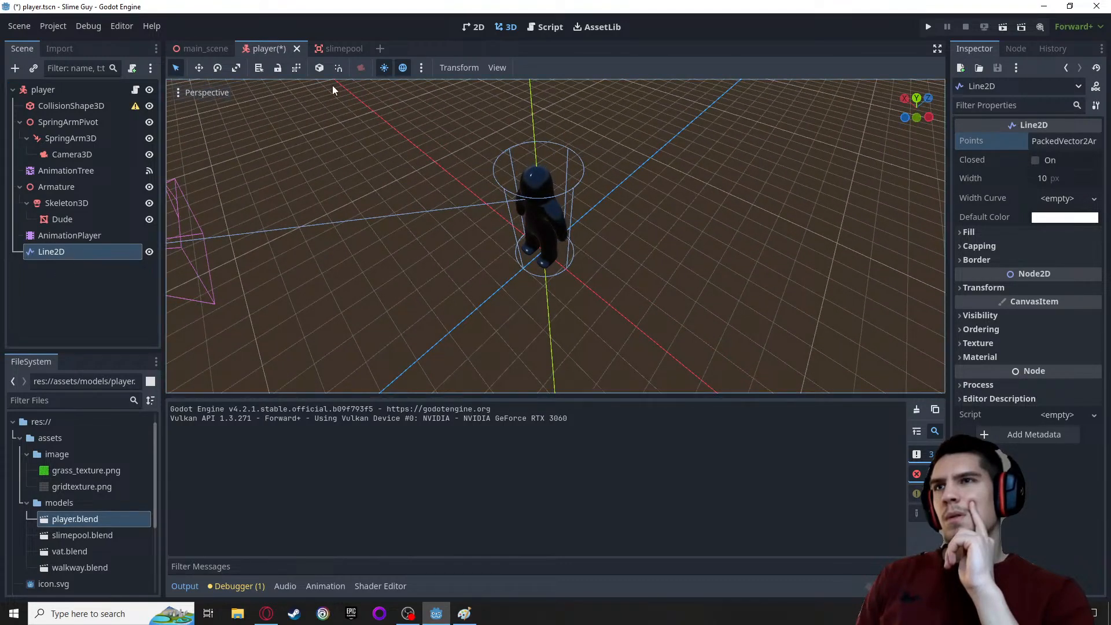
Place the Line2D's first point near the origin in the 2D view and check for it in the 3D view
left_click(477, 27)
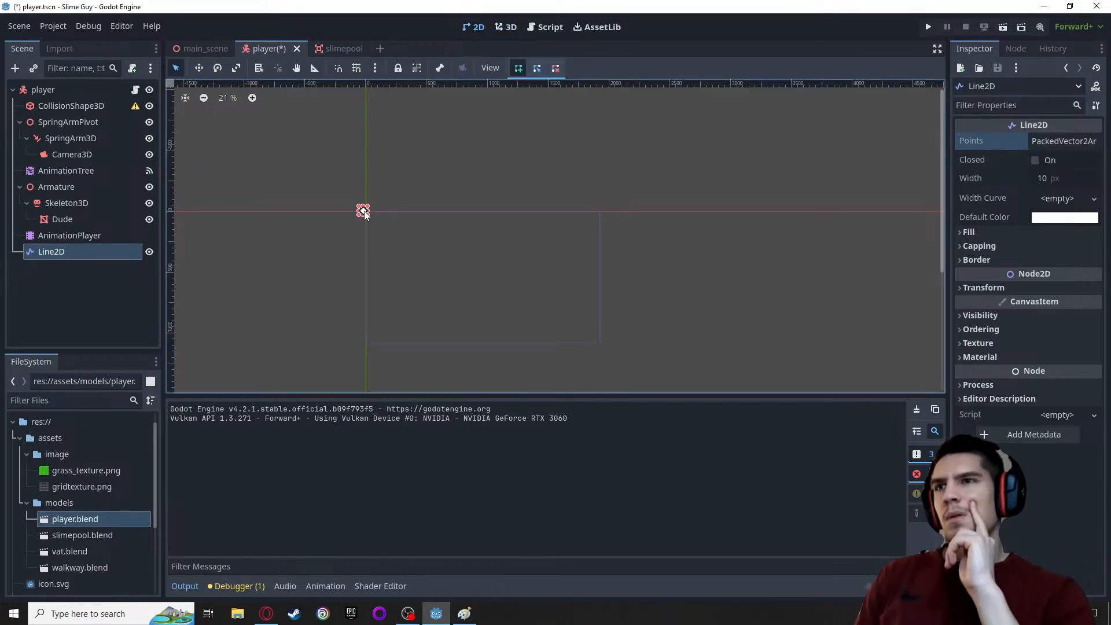
scroll(390, 227, "down", 3)
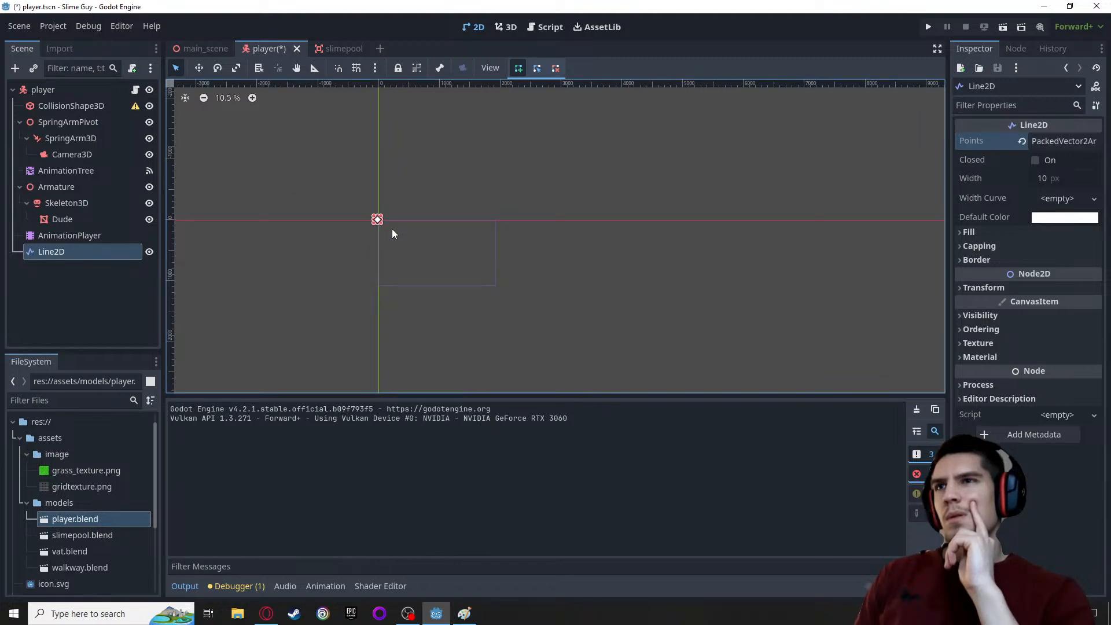
scroll(392, 233, "down", 1)
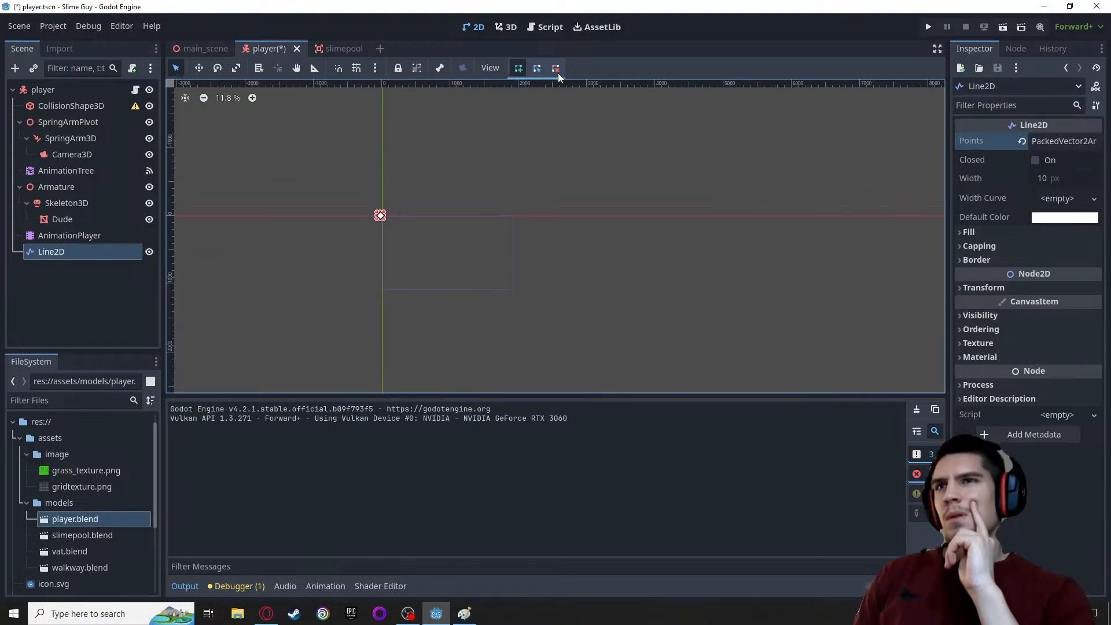
left_click(505, 27)
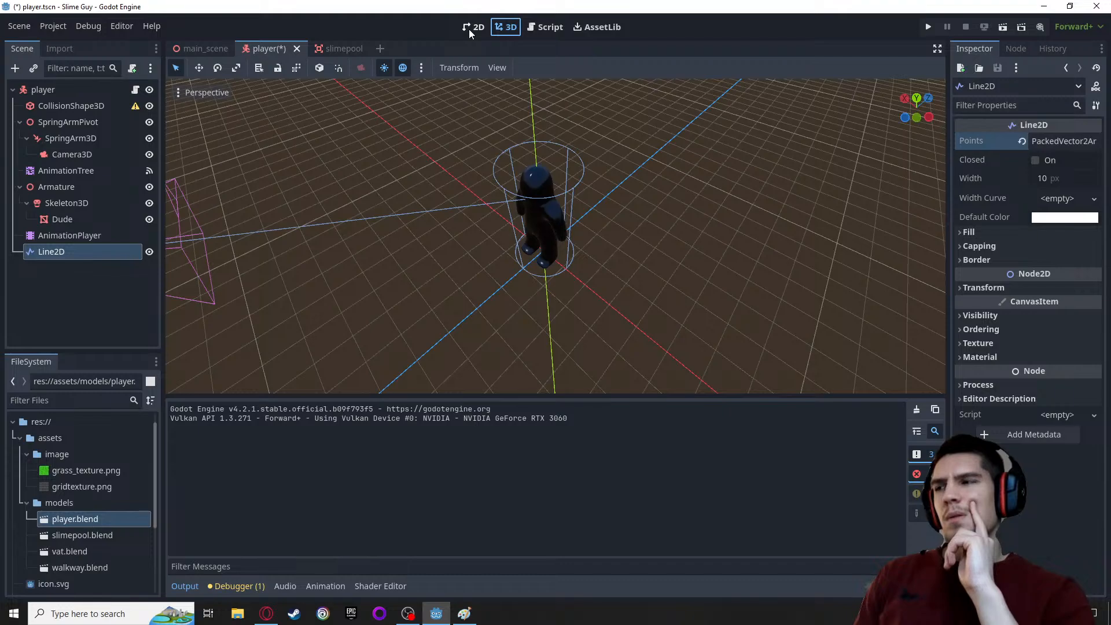
left_click(474, 27)
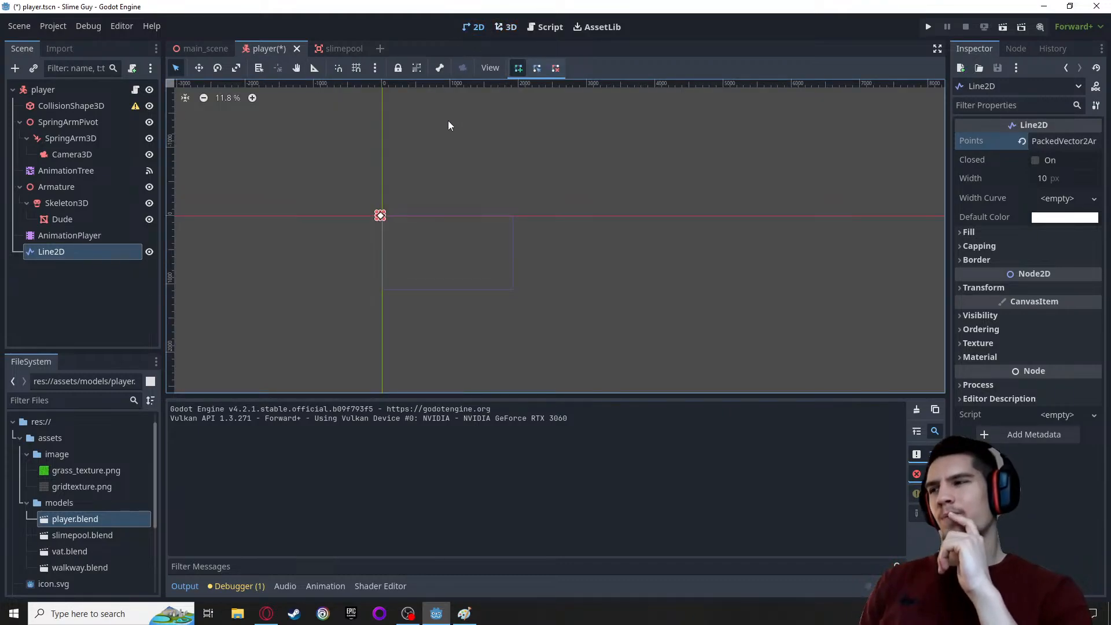
scroll(415, 142, "up", 5)
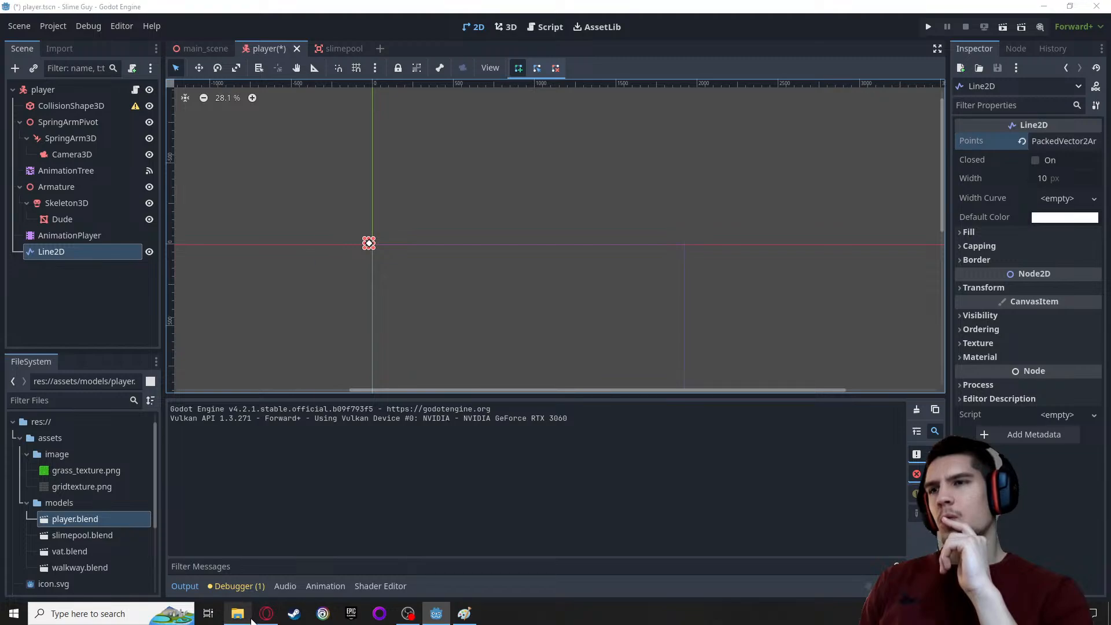
left_click(238, 613)
left_click(266, 616)
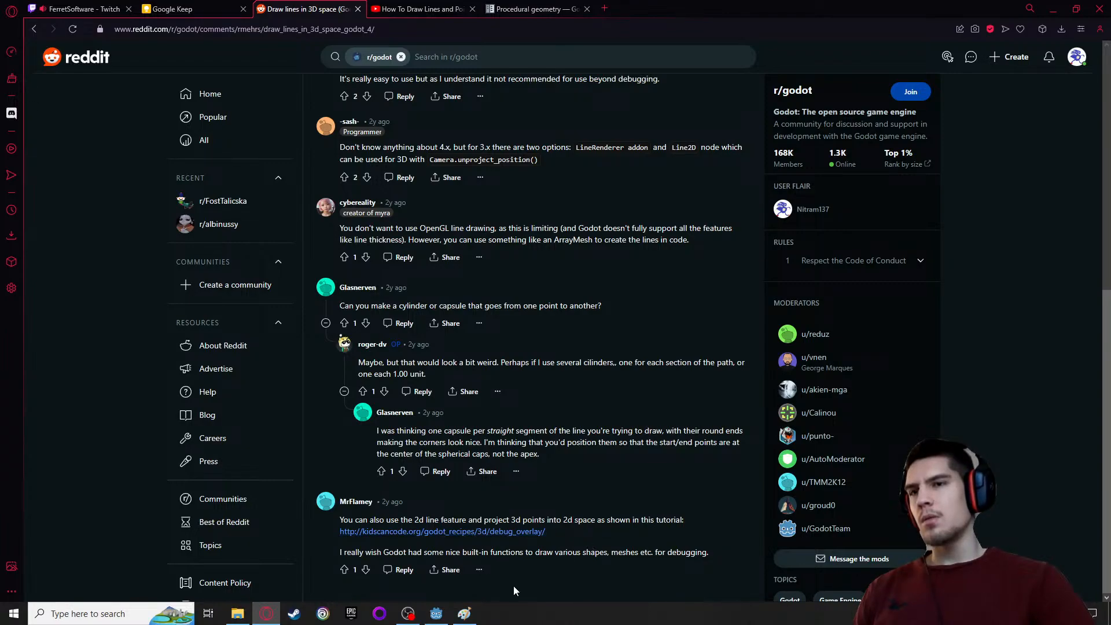
left_click(435, 617)
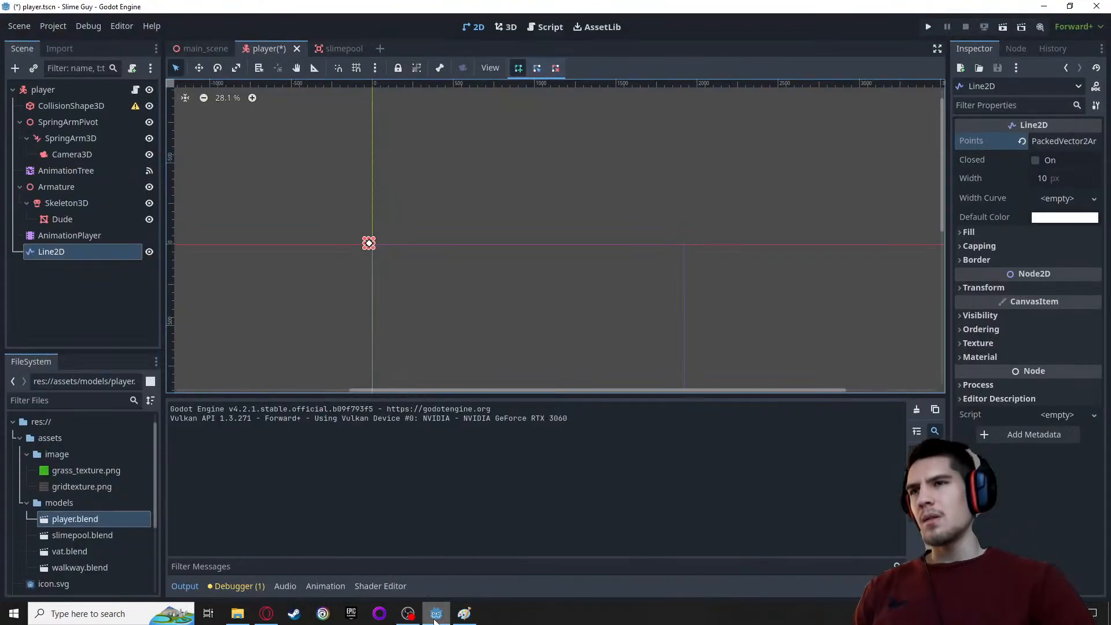
Try placing a second Line2D point below the origin and undo it
left_click(429, 298)
key("ctrl+z")
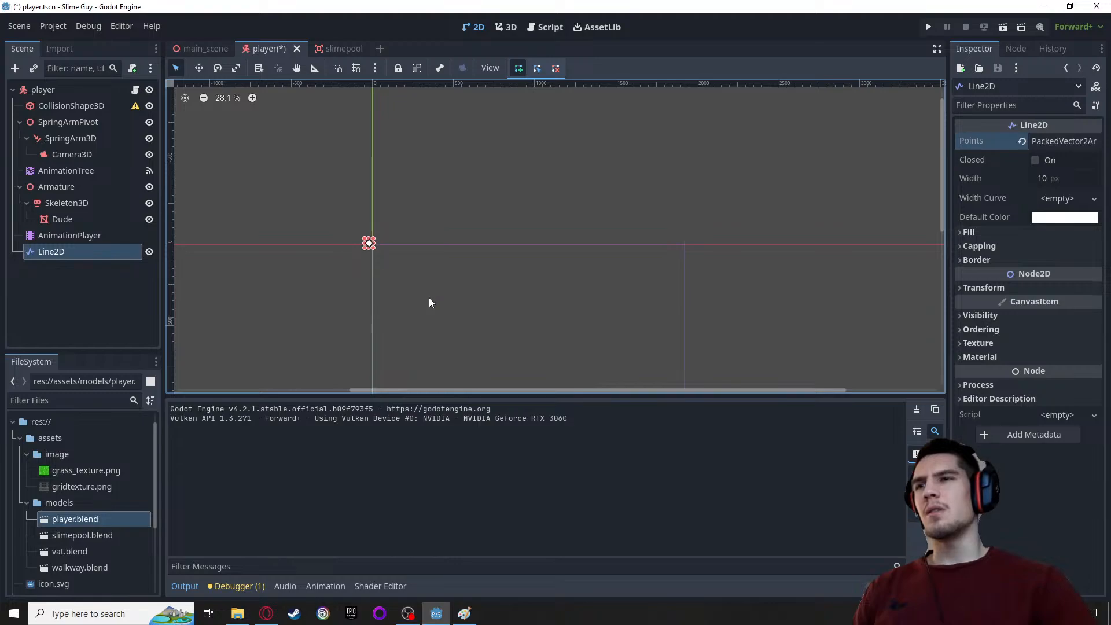
left_click(417, 280)
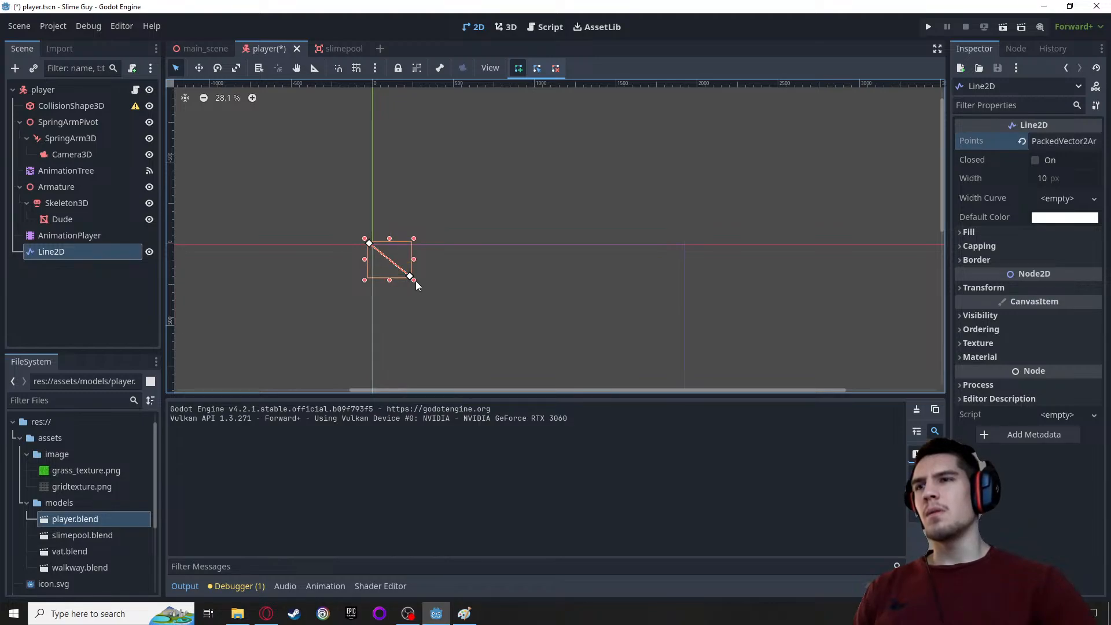
left_click(415, 280)
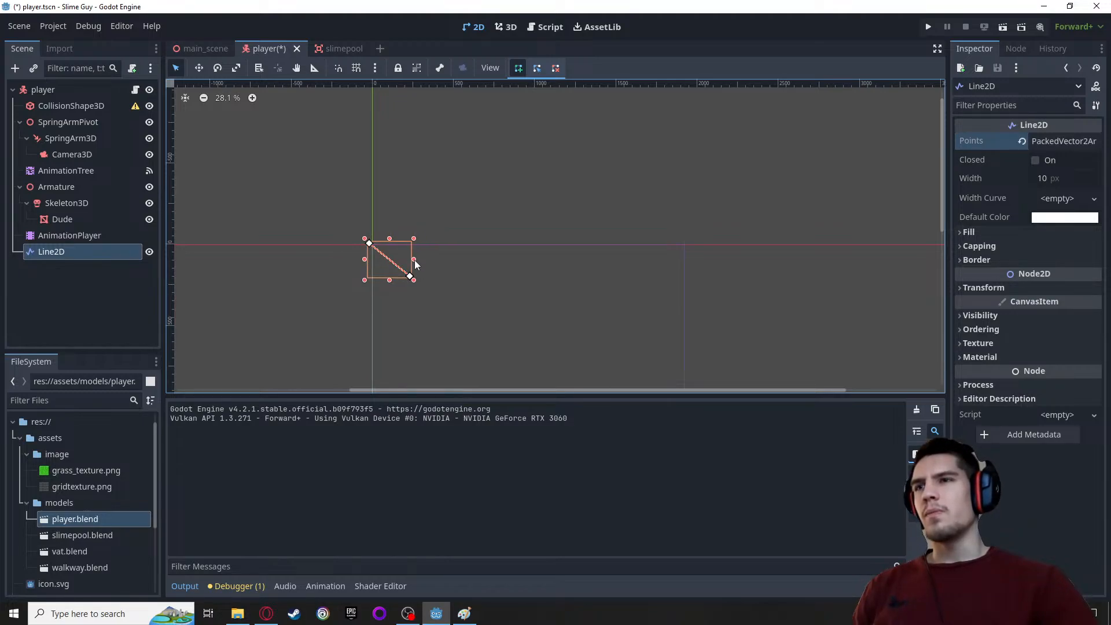
key("ctrl+z")
Add seven more points to the Line2D, forming a low arc that rises from the origin and descends to the horizontal axis
left_click(408, 218)
left_click(457, 198)
left_click(500, 201)
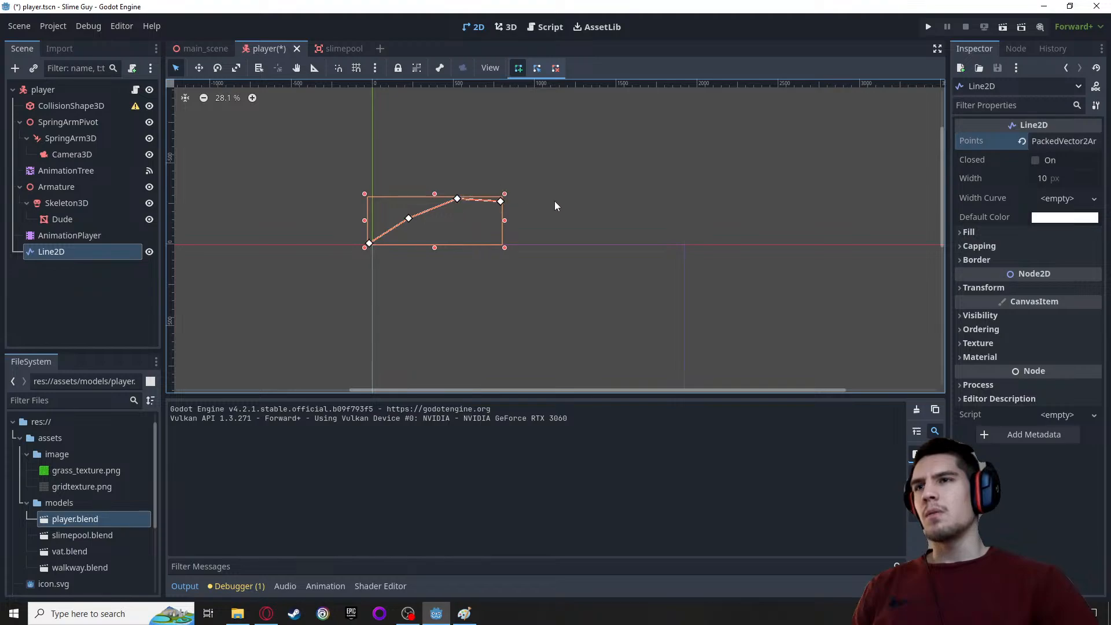
left_click(554, 200)
left_click(648, 211)
left_click(678, 223)
left_click(715, 246)
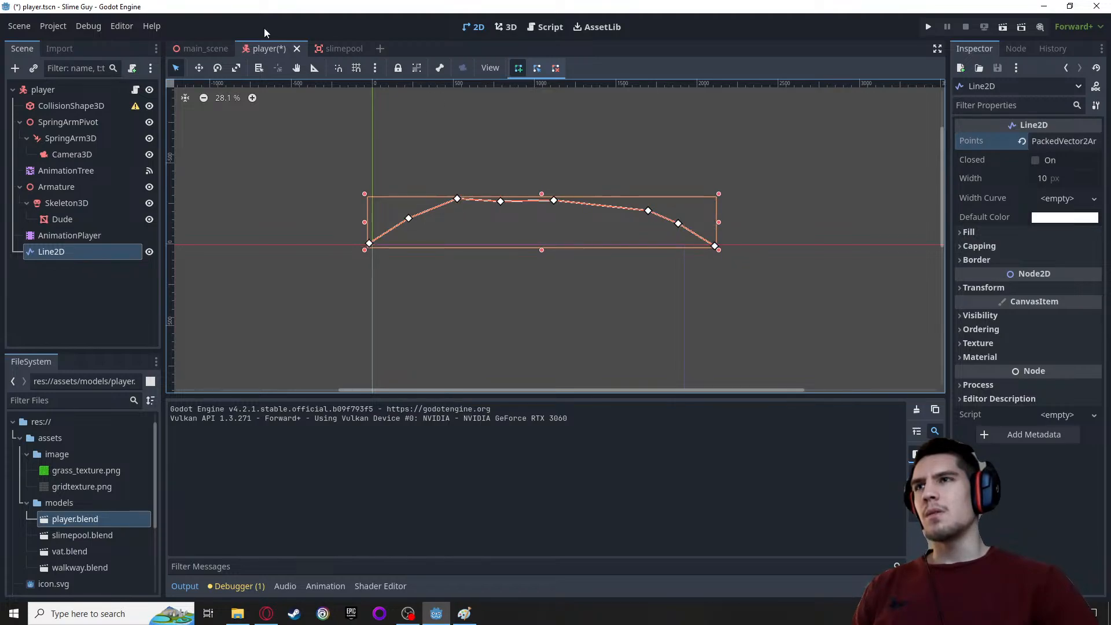
Check in the 3D view whether the drawn Line2D arc appears around the player
left_click(511, 29)
scroll(485, 152, "down", 5)
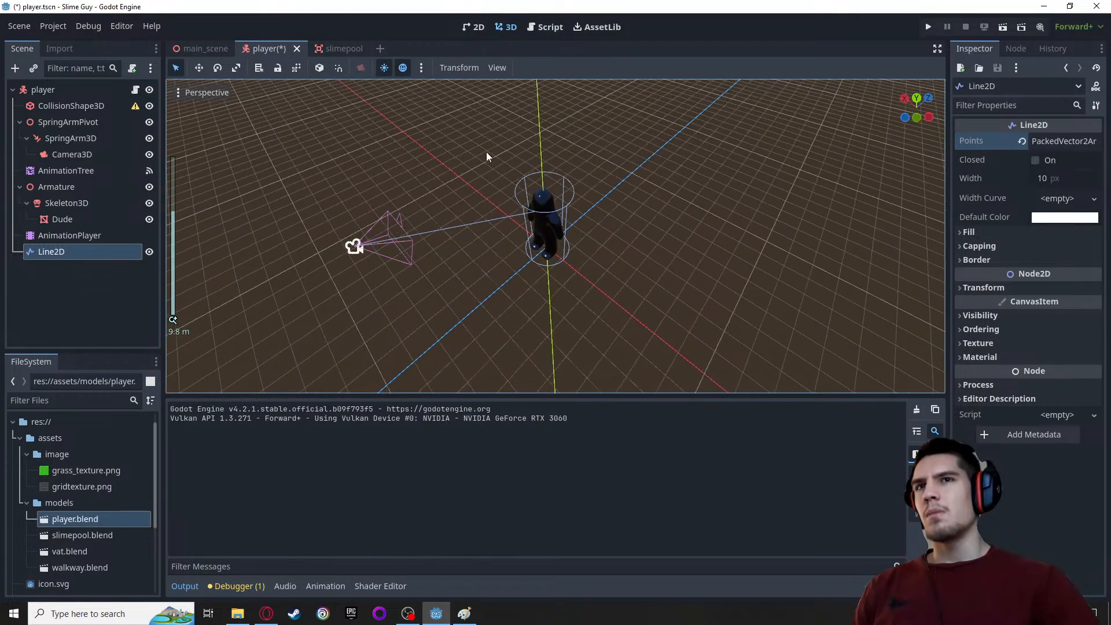
scroll(477, 184, "up", 5)
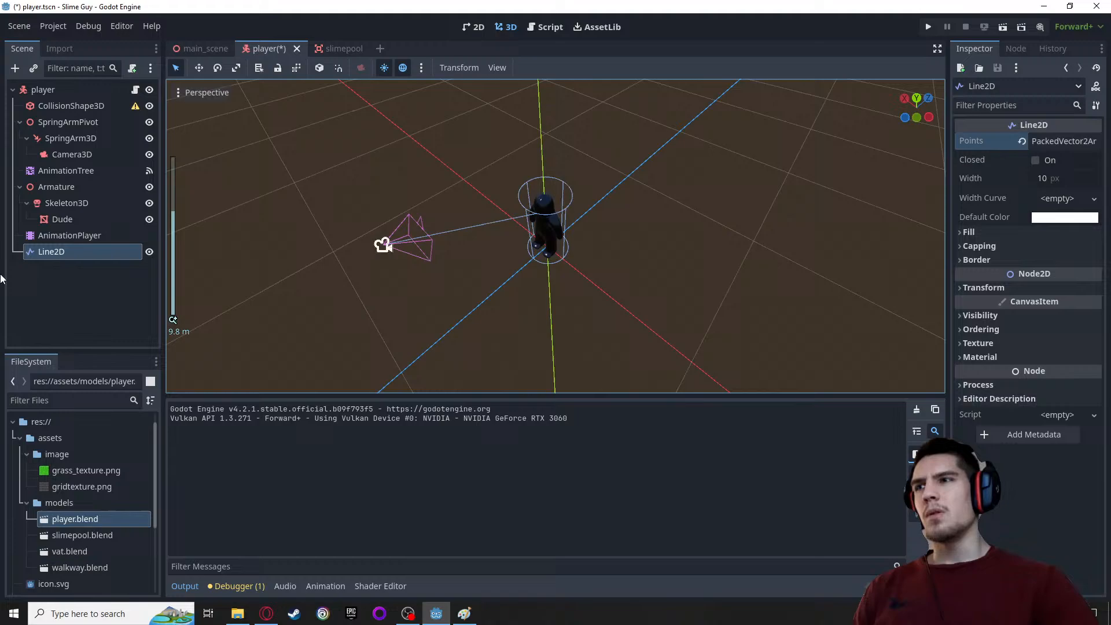
double_click(45, 253)
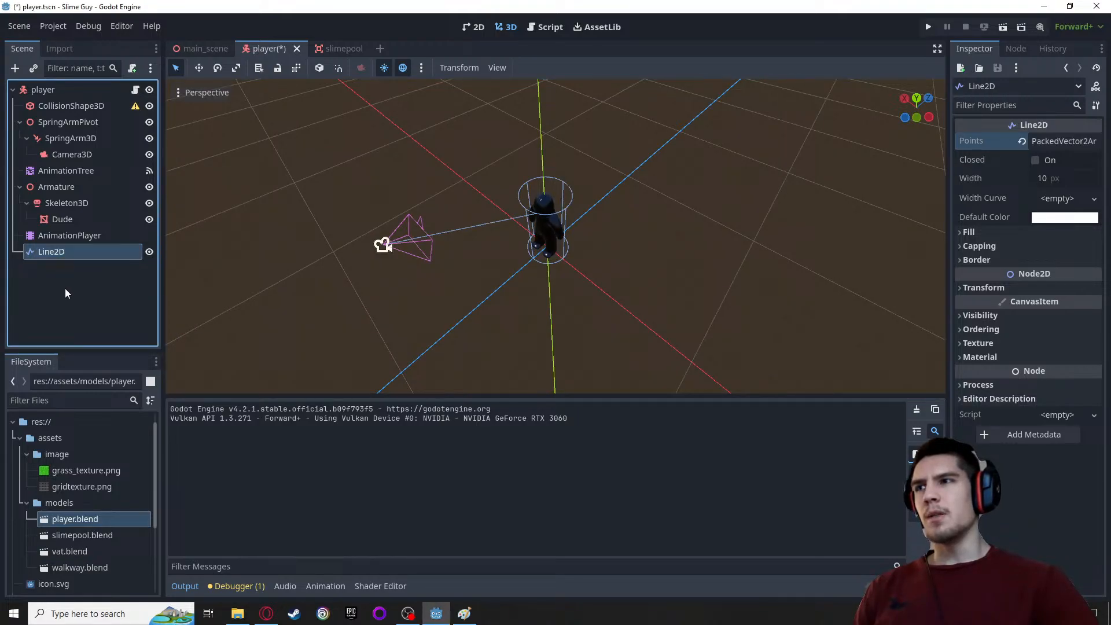
scroll(324, 262, "up", 2)
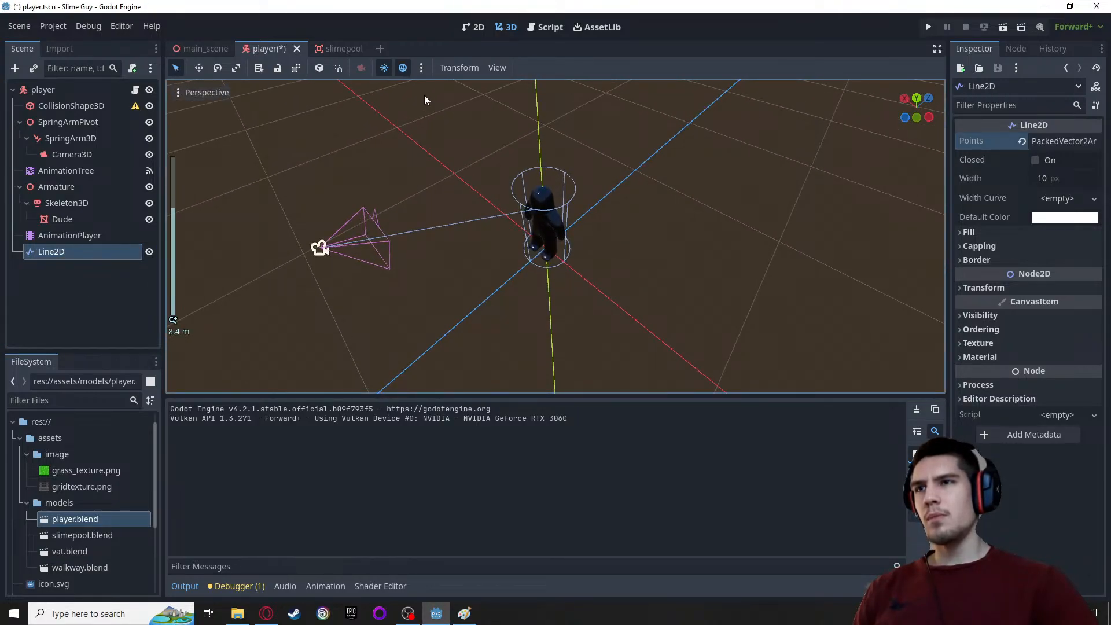
Return to the 2D view and move the arc's fourth point slightly up and to the right
left_click(475, 27)
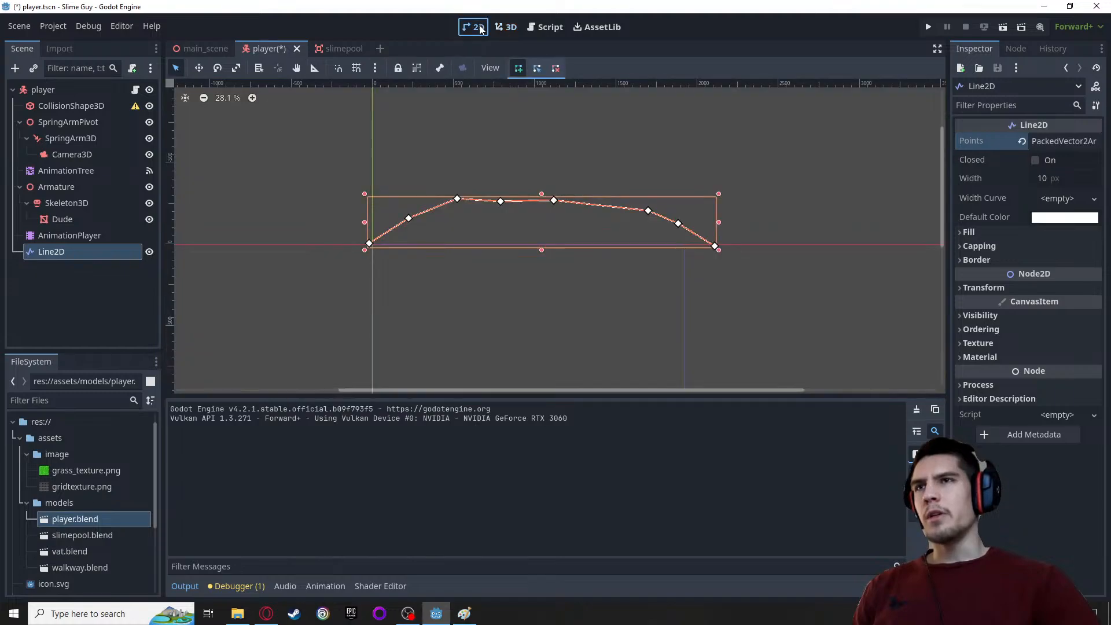
left_click_drag(500, 201, 518, 196)
Switch to the web browser and search Google for "godot targetin line" in a new tab
left_click(266, 614)
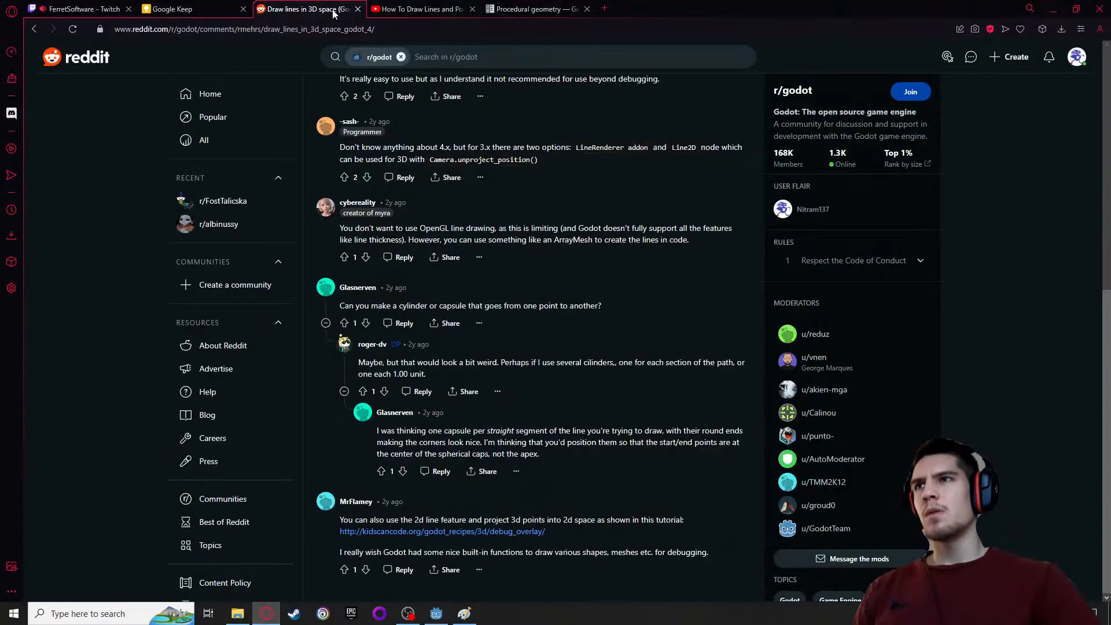
left_click(609, 11)
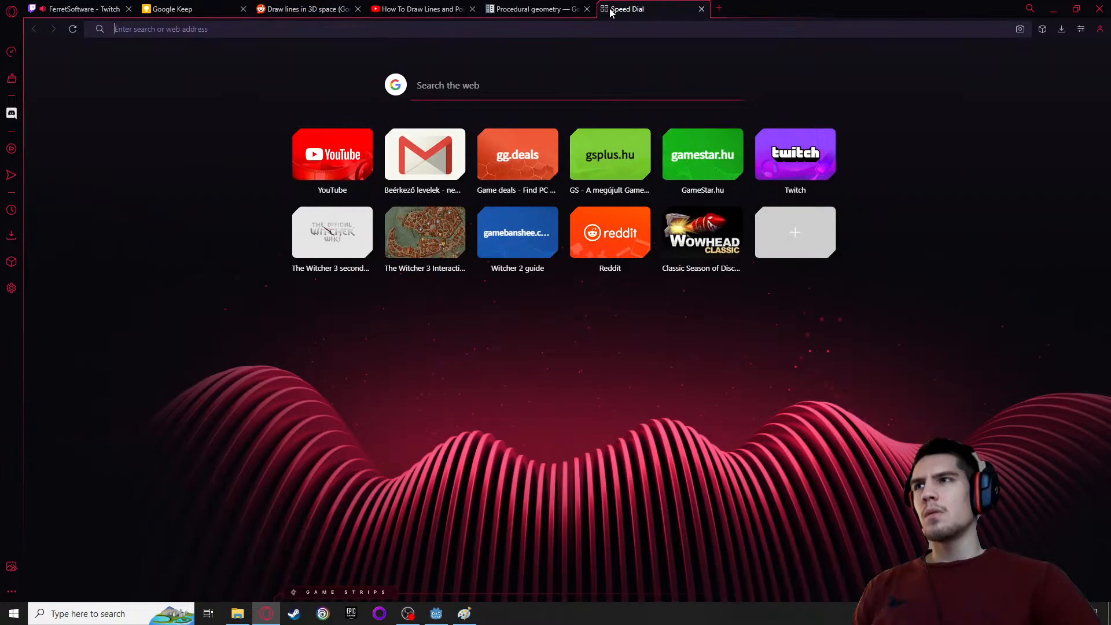
type("godot ")
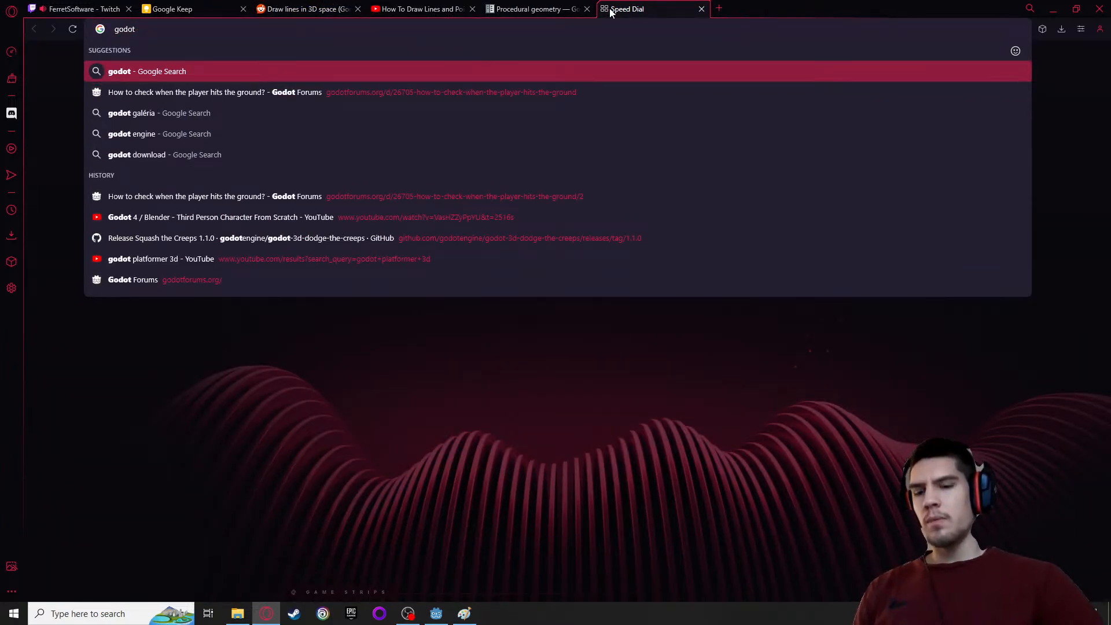
type("targetin l")
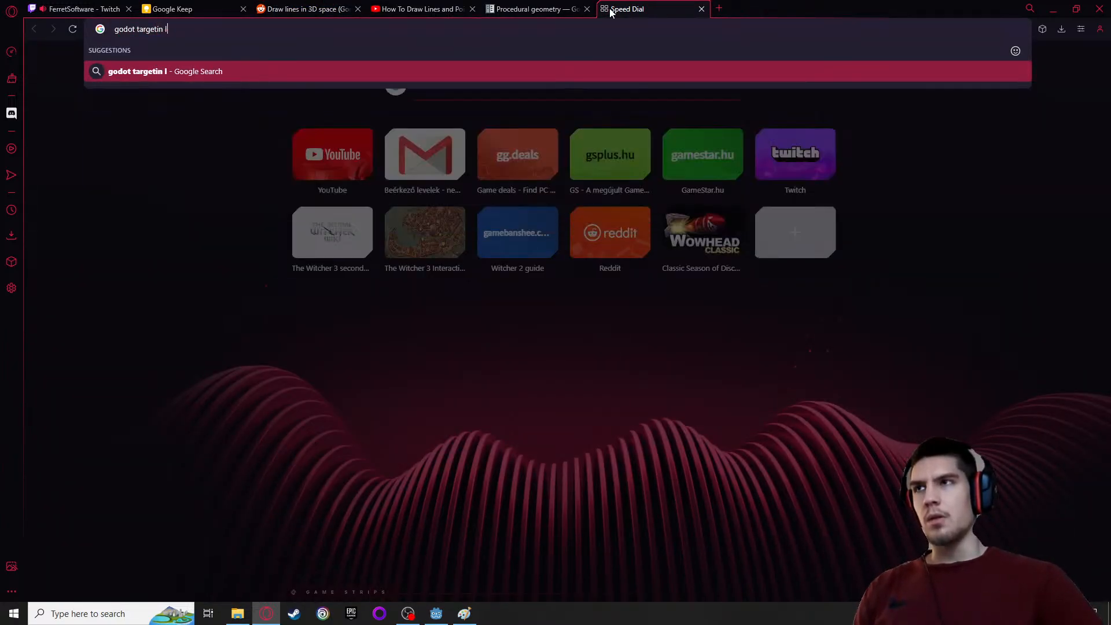
type("ine")
key("Return")
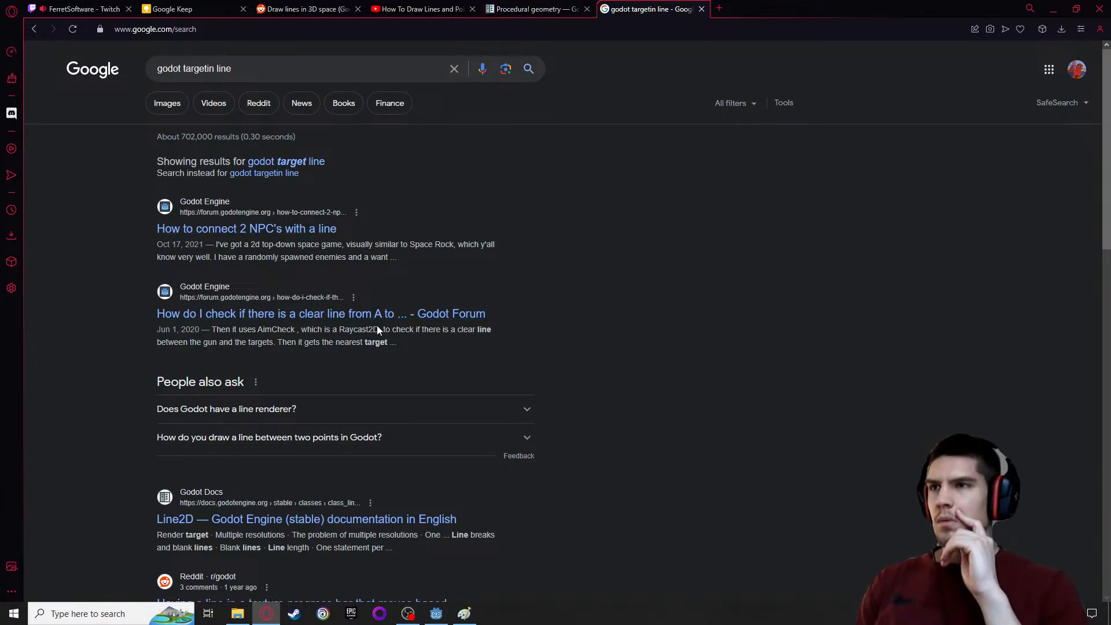
Review the Line2D properties in the Godot documentation found among the results, and return to the search results
scroll(125, 425, "down", 2)
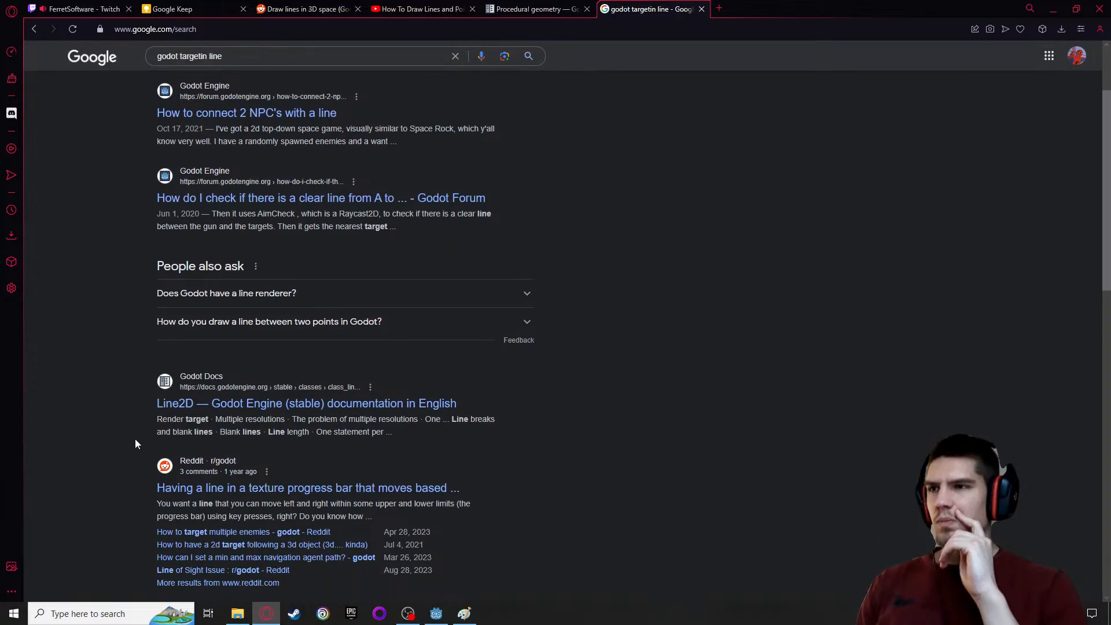
left_click(210, 404)
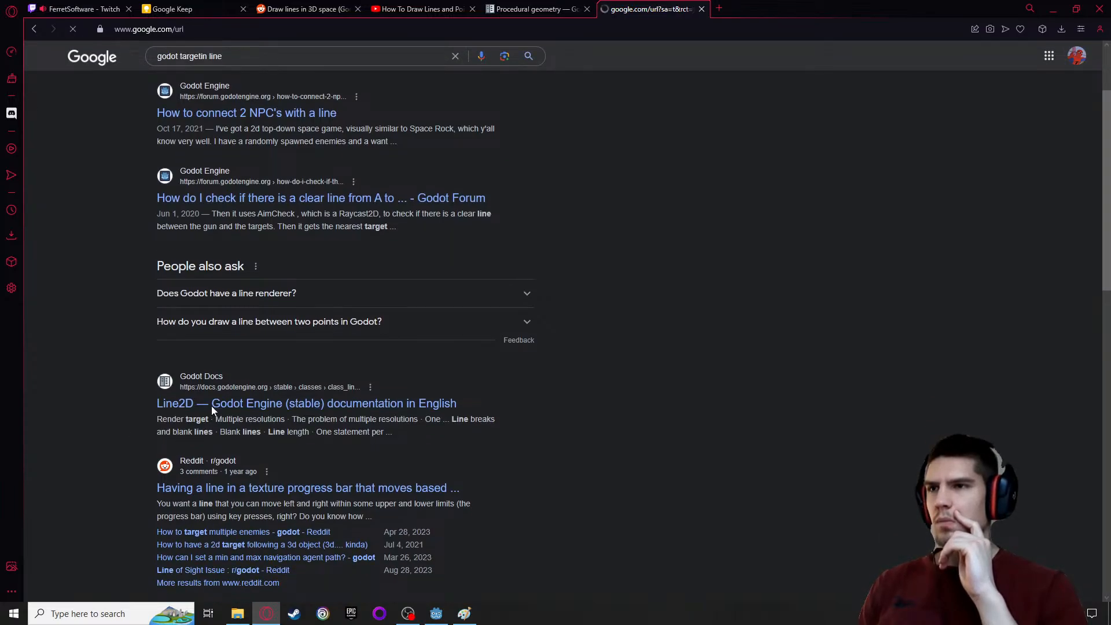
scroll(226, 406, "down", 6)
scroll(692, 359, "down", 20)
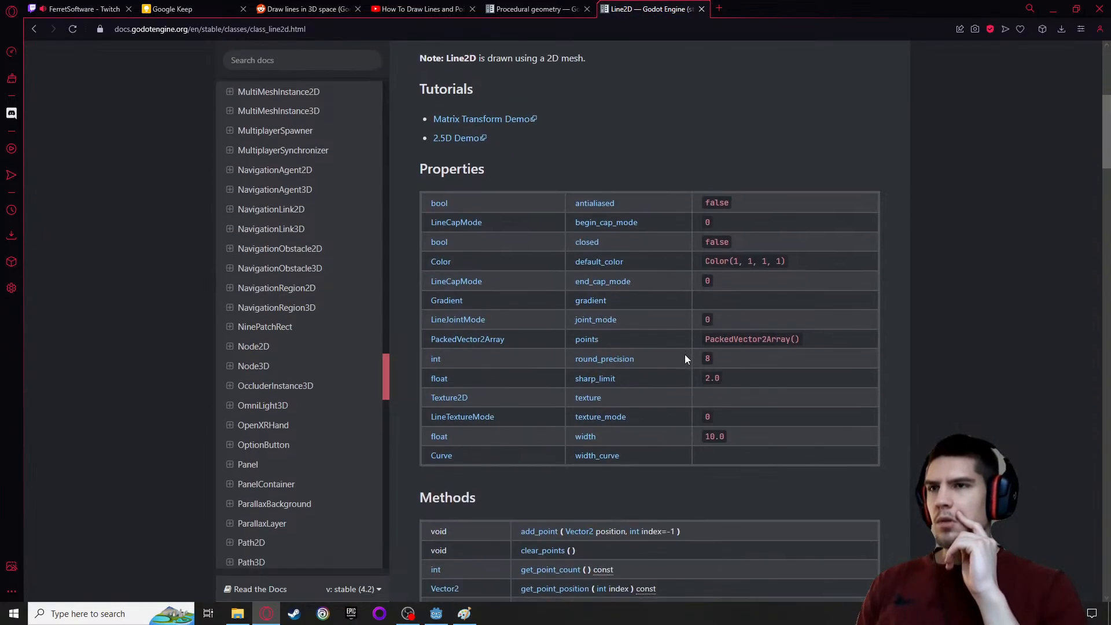
left_click(33, 28)
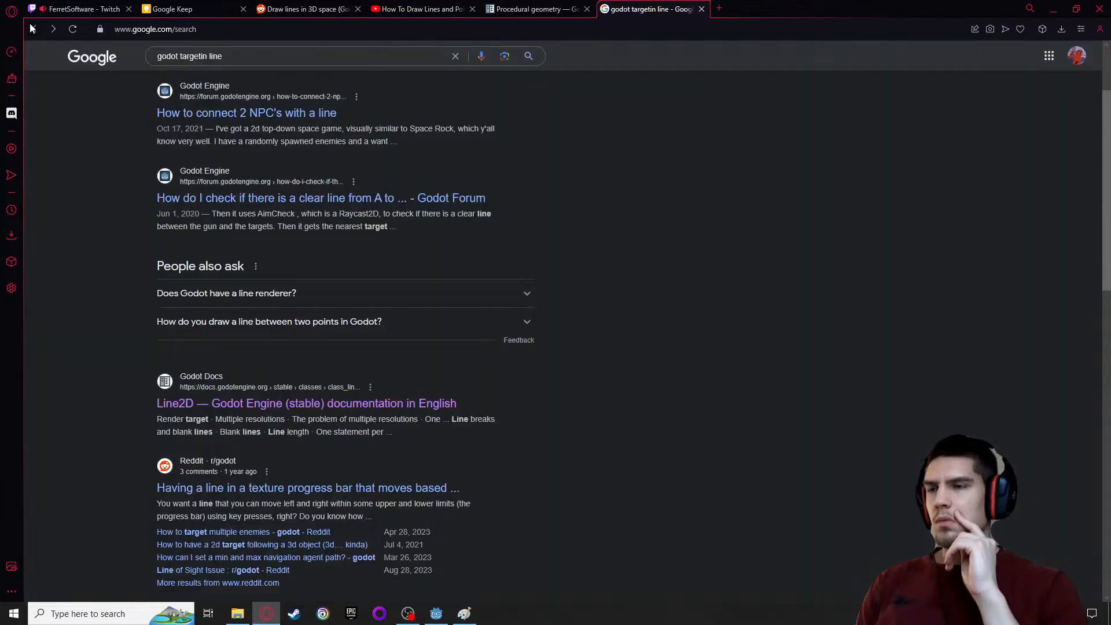
Correct and refine the search to "godot targeting line 3d"
left_click(205, 55)
type("g")
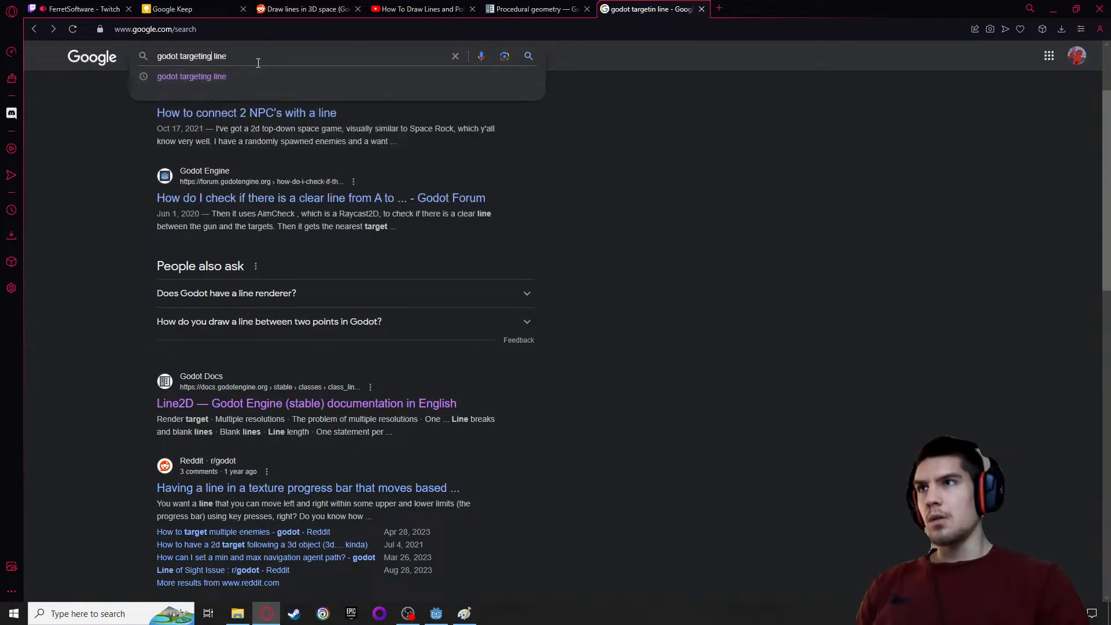
type(" 3d")
key("Return")
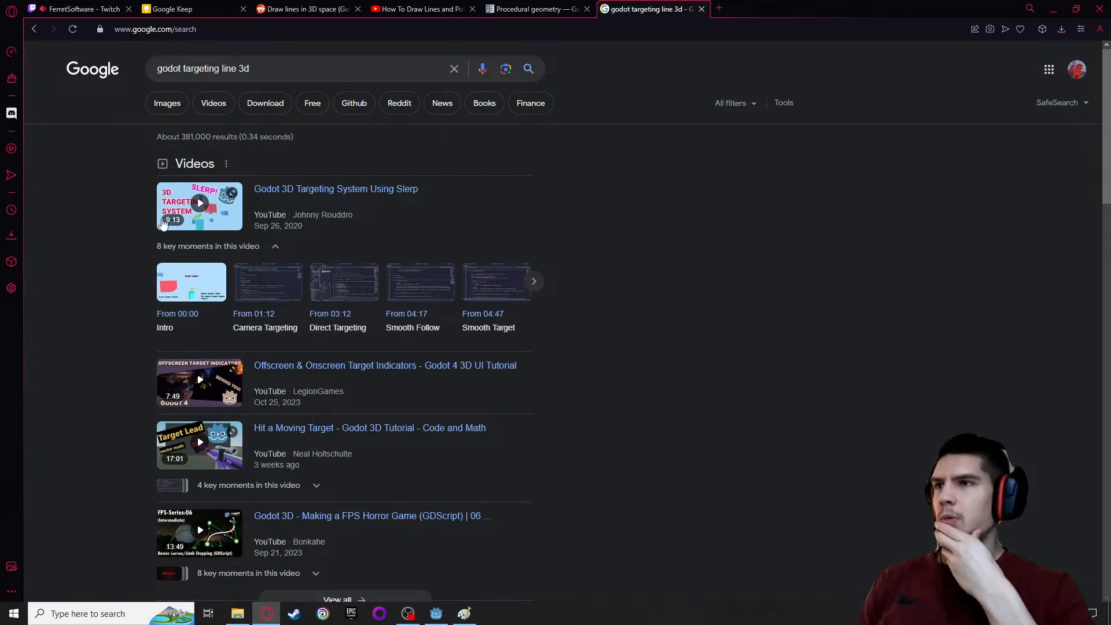
Skim the "Godot 3D Targeting System Using Slerp" video for a targeting line, and return to browse the other results
left_click(200, 206)
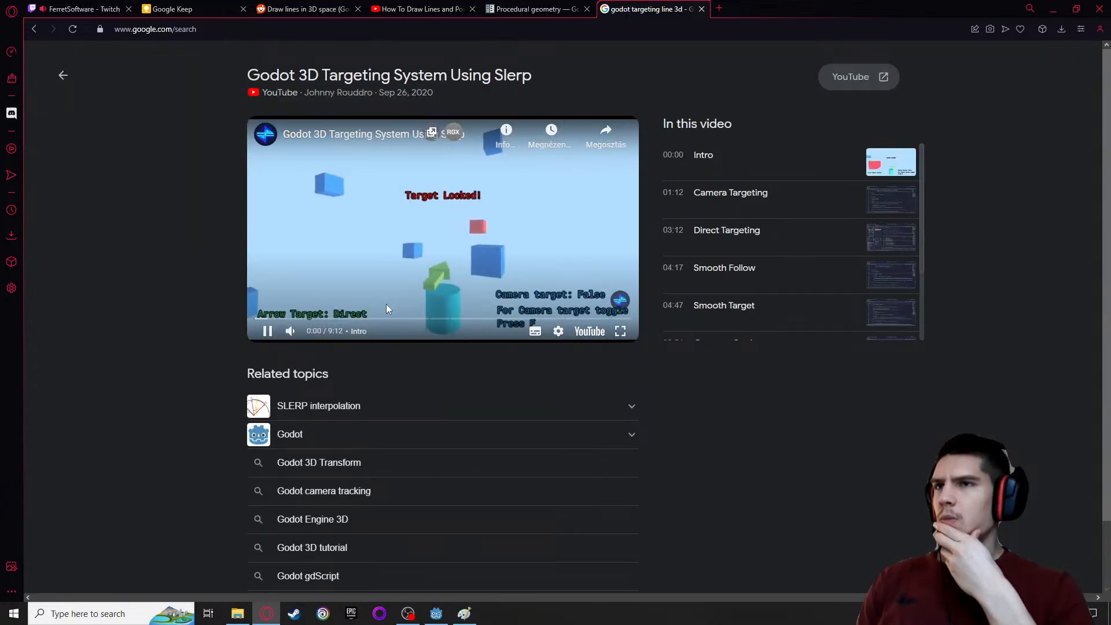
left_click(358, 319)
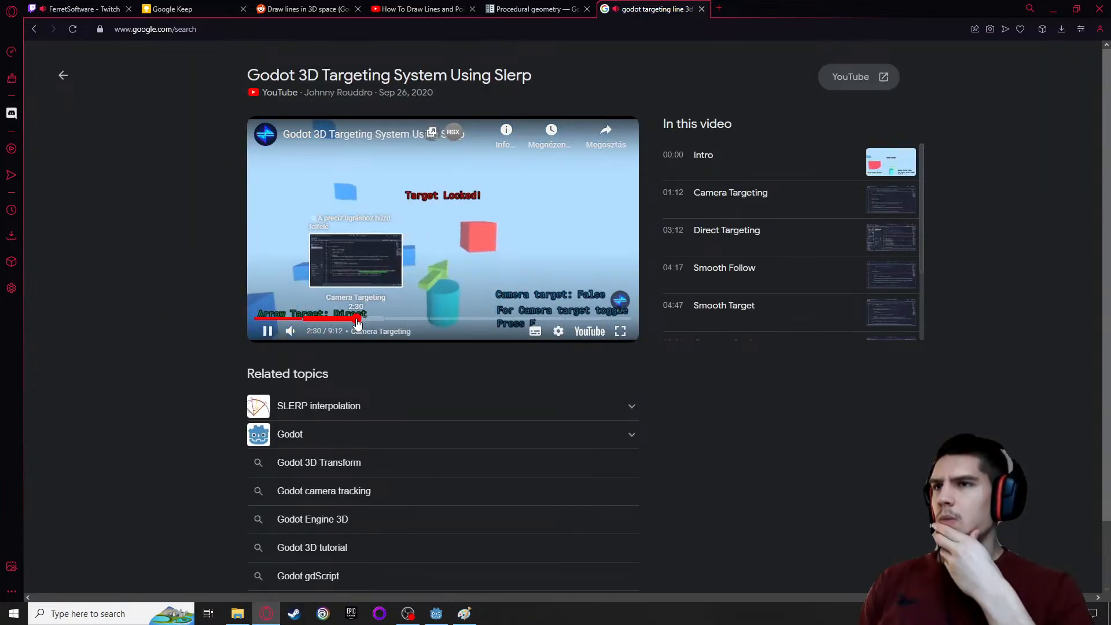
left_click(432, 318)
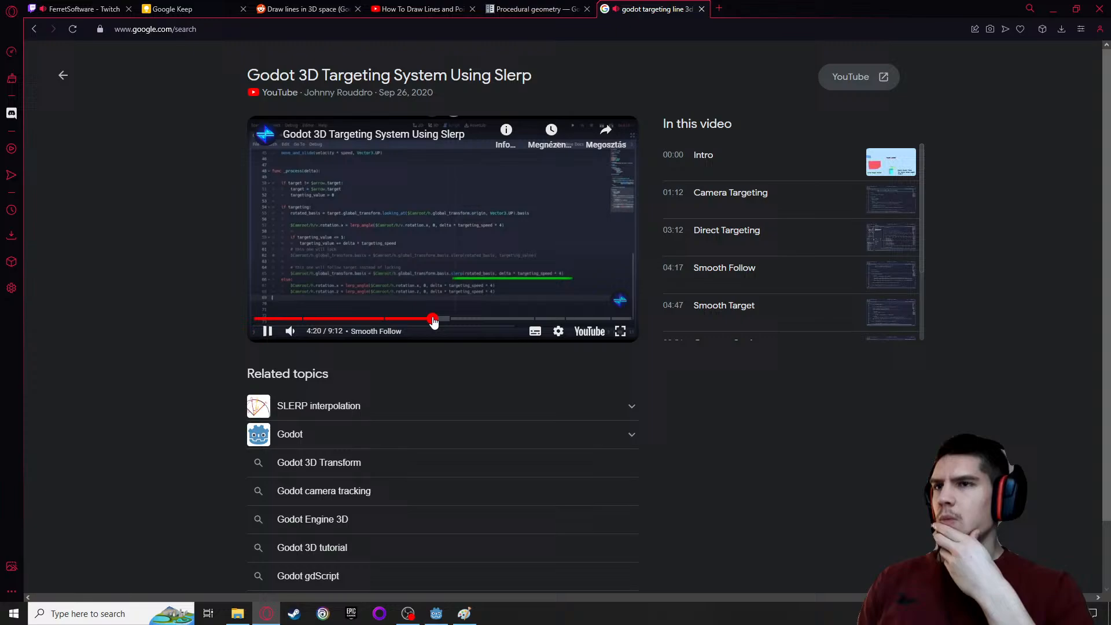
left_click(467, 318)
left_click(562, 318)
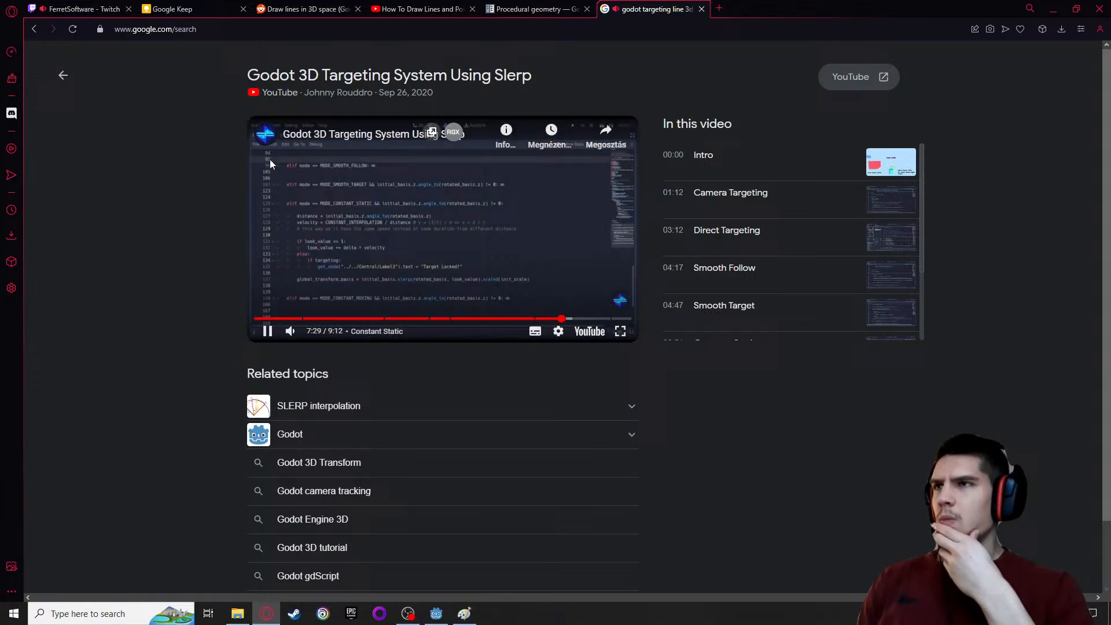
left_click(63, 75)
scroll(92, 219, "down", 5)
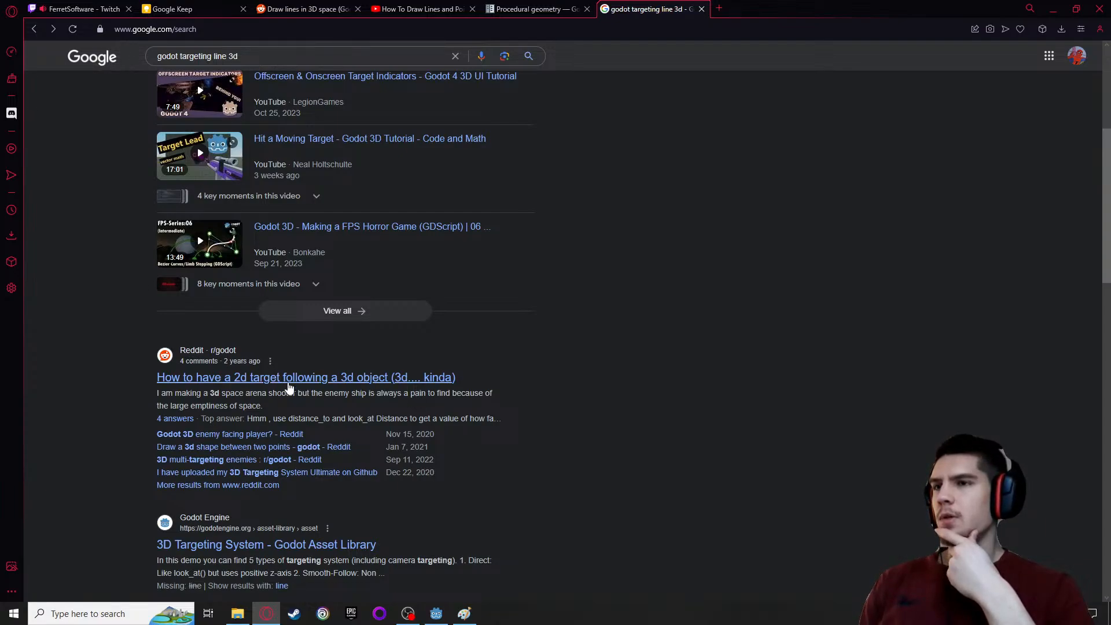
Switch back to Godot and undo all the Line2D point edits and the addition of the Line2D node
left_click(464, 613)
left_click(448, 618)
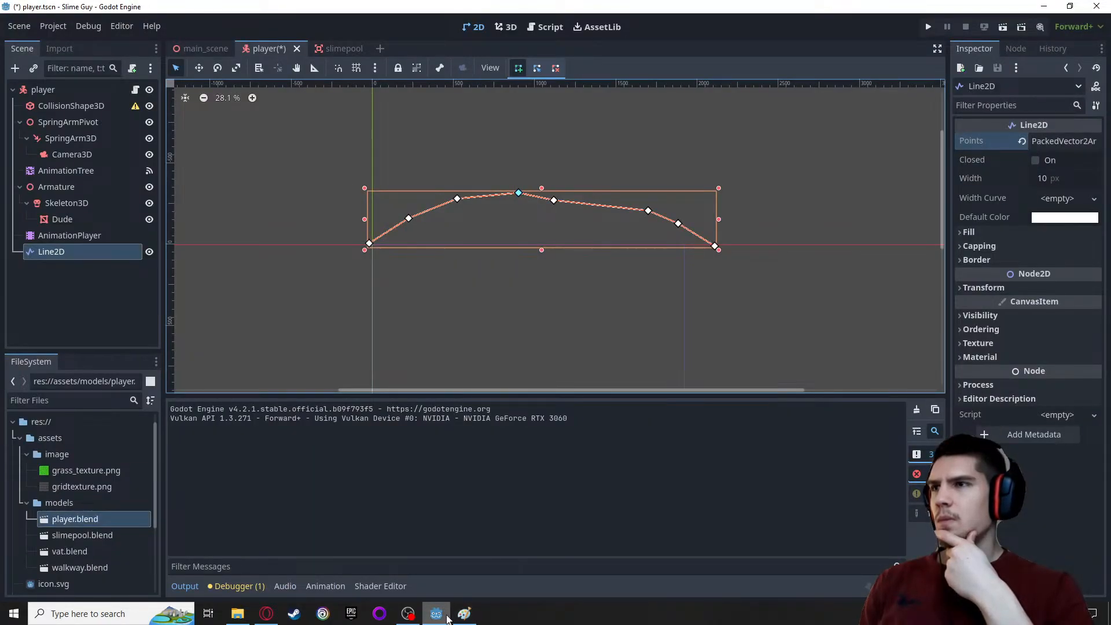
key("ctrl+z")
key("ctrl+z")
key("ctrl+z")
key("ctrl+z")
key("ctrl+z")
key("ctrl+z")
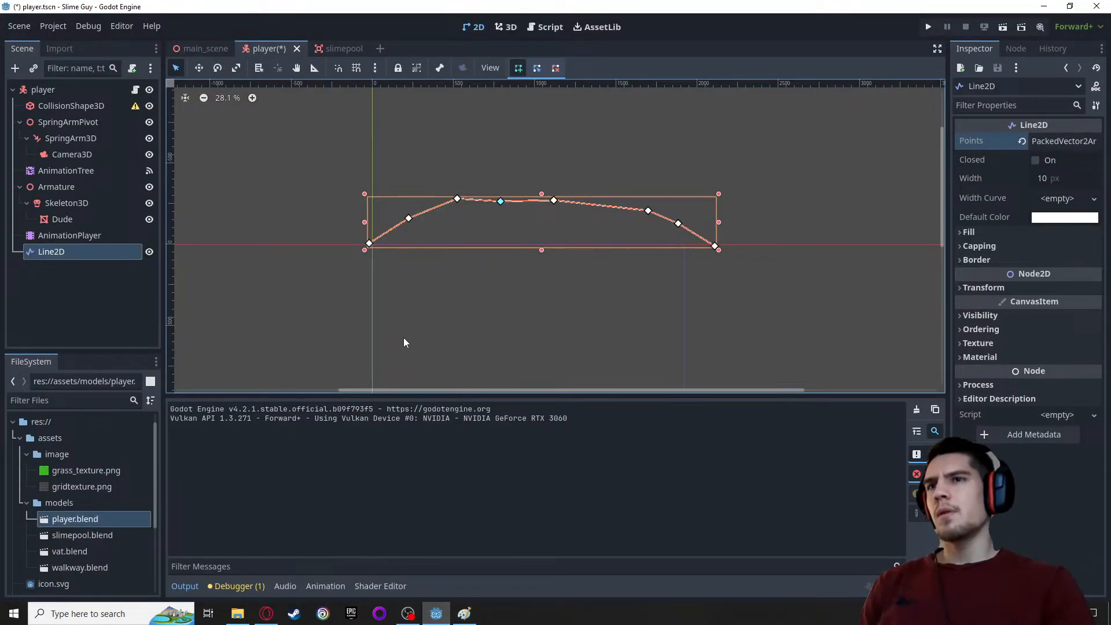
key("ctrl+z")
key("ctrl+z")
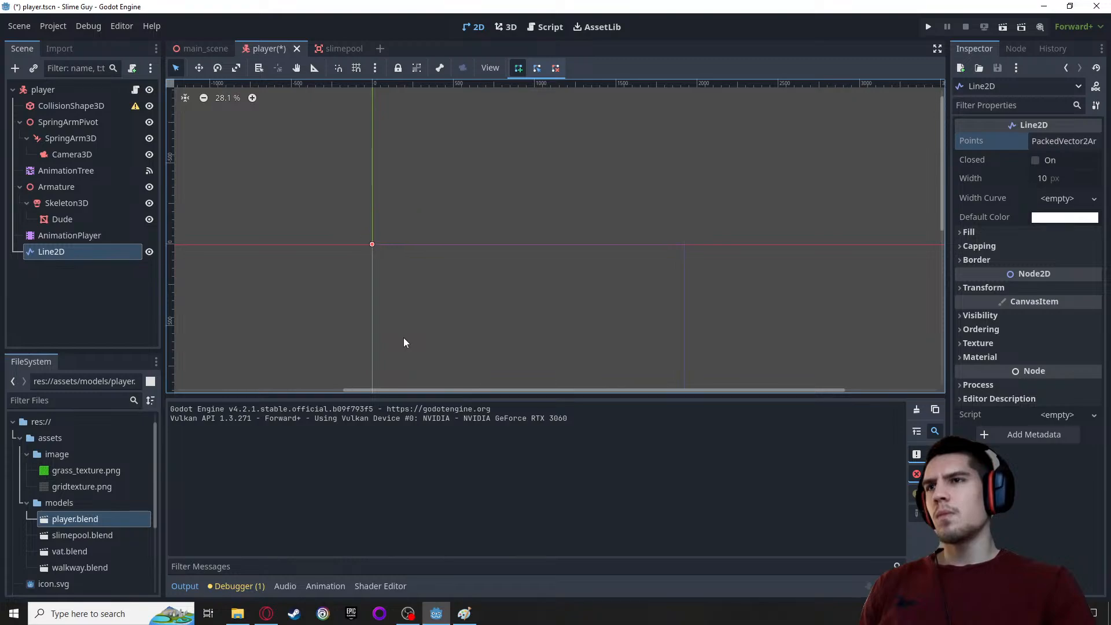
key("ctrl+z")
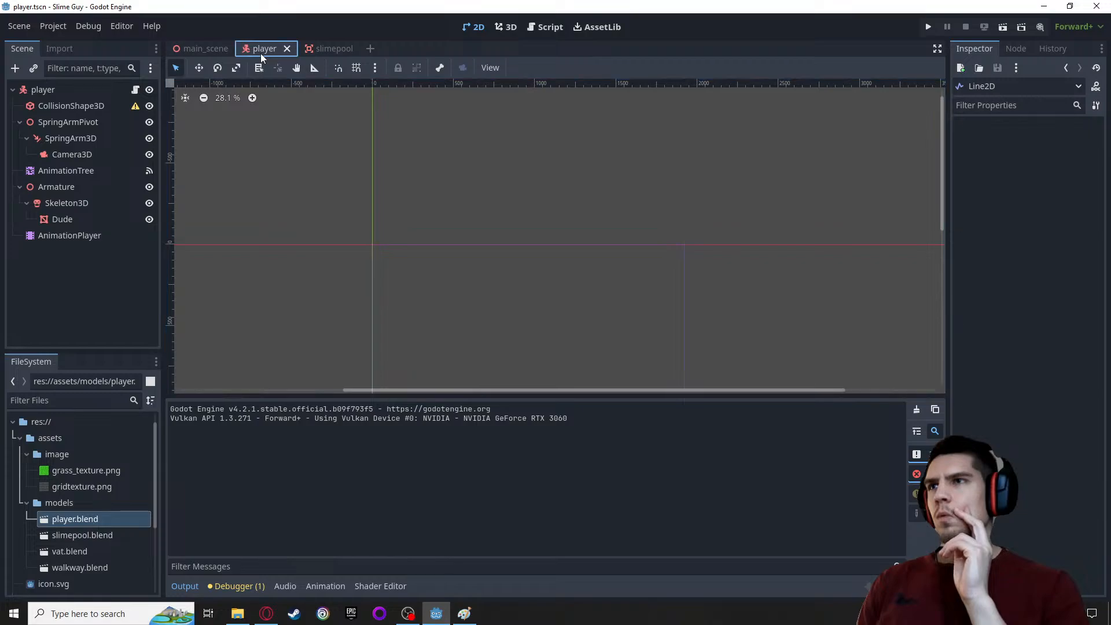
In the 3D view, start adding a child node to player and examine the "line" matches for a 3D line node
left_click(518, 29)
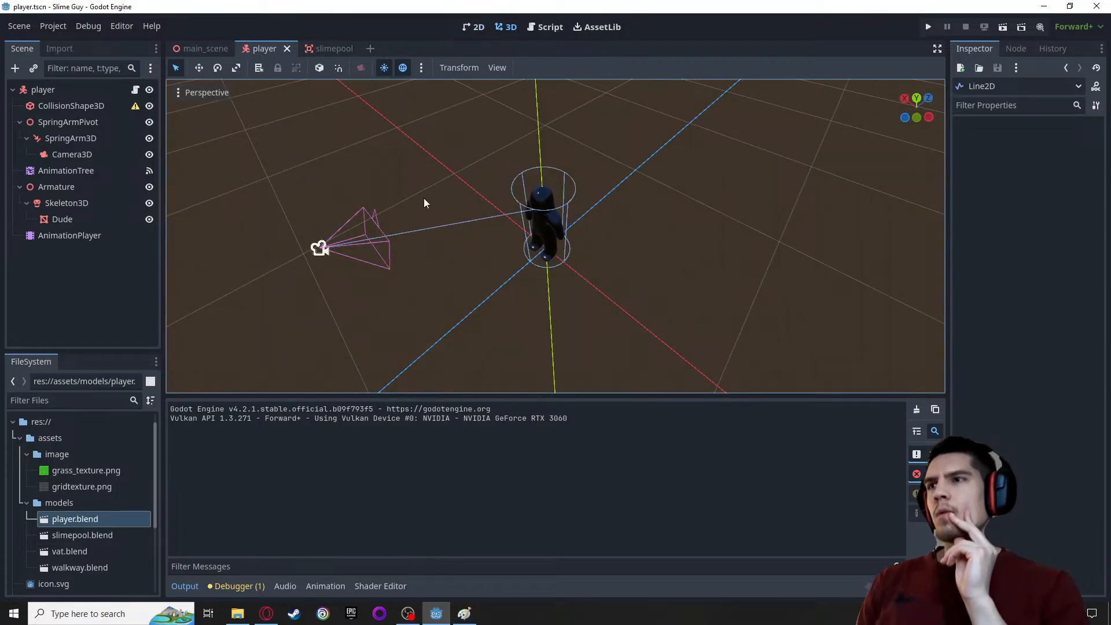
left_click(65, 96)
right_click(65, 97)
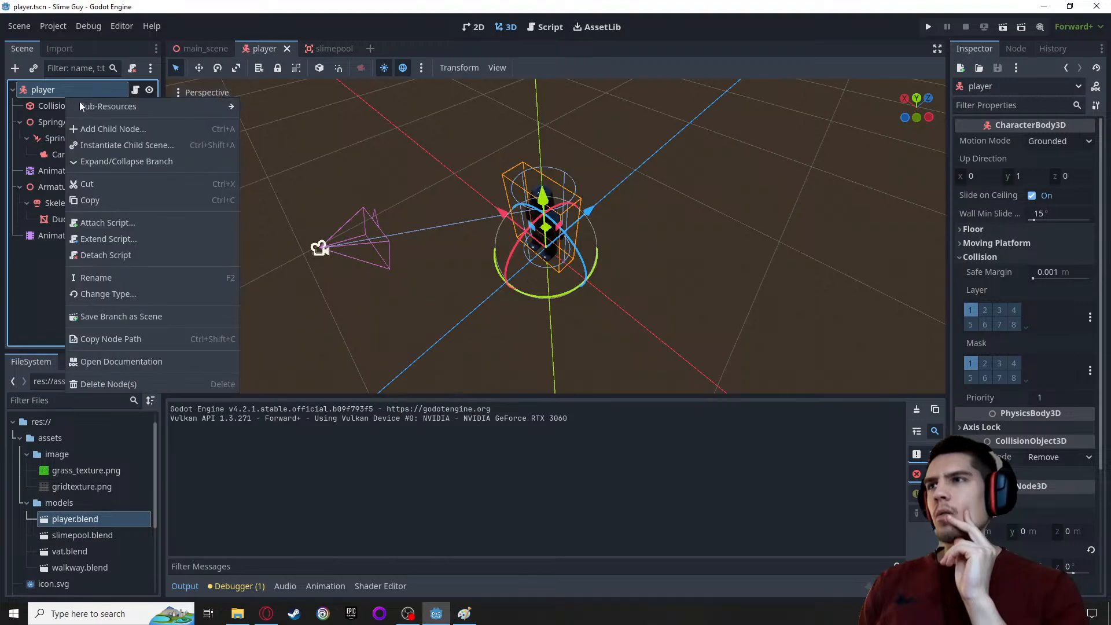
left_click(96, 129)
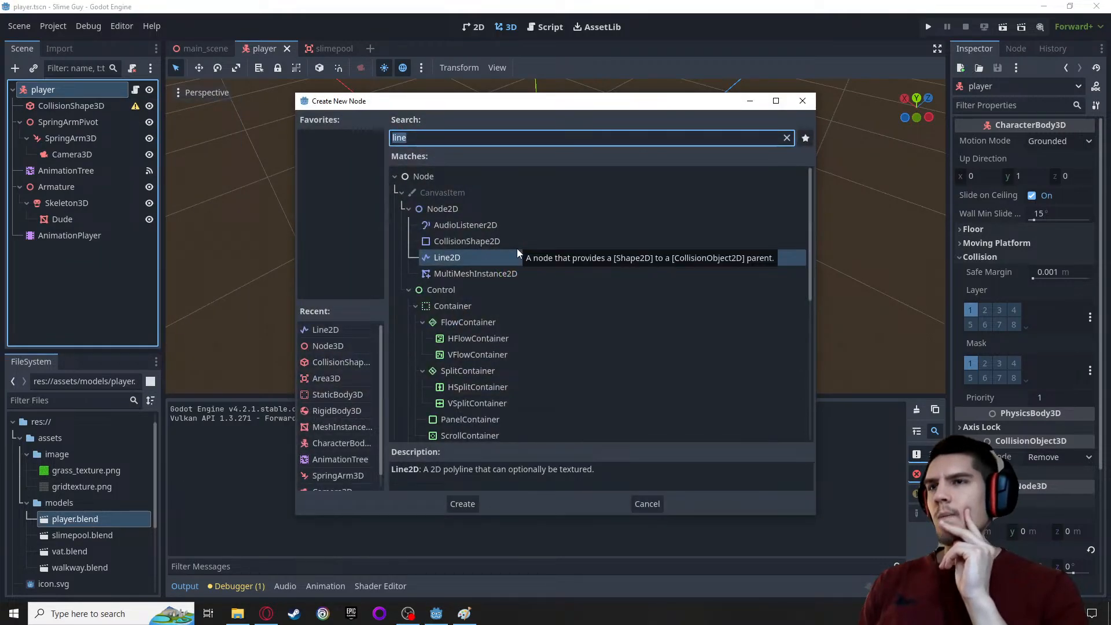
scroll(462, 228, "down", 5)
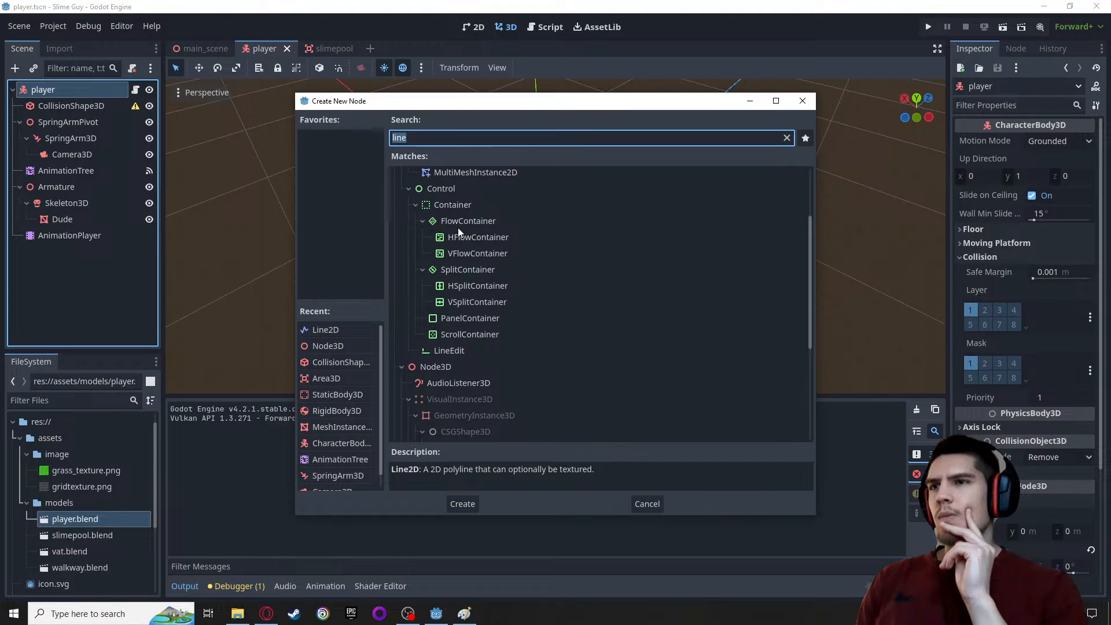
scroll(457, 230, "up", 2)
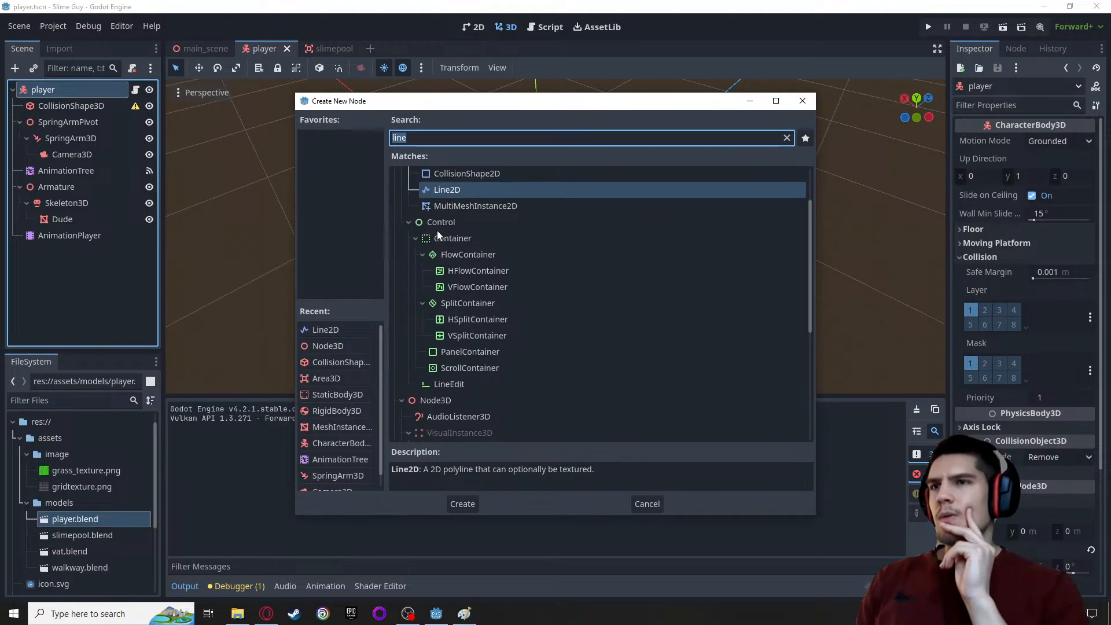
scroll(464, 330, "down", 2)
left_click(429, 303)
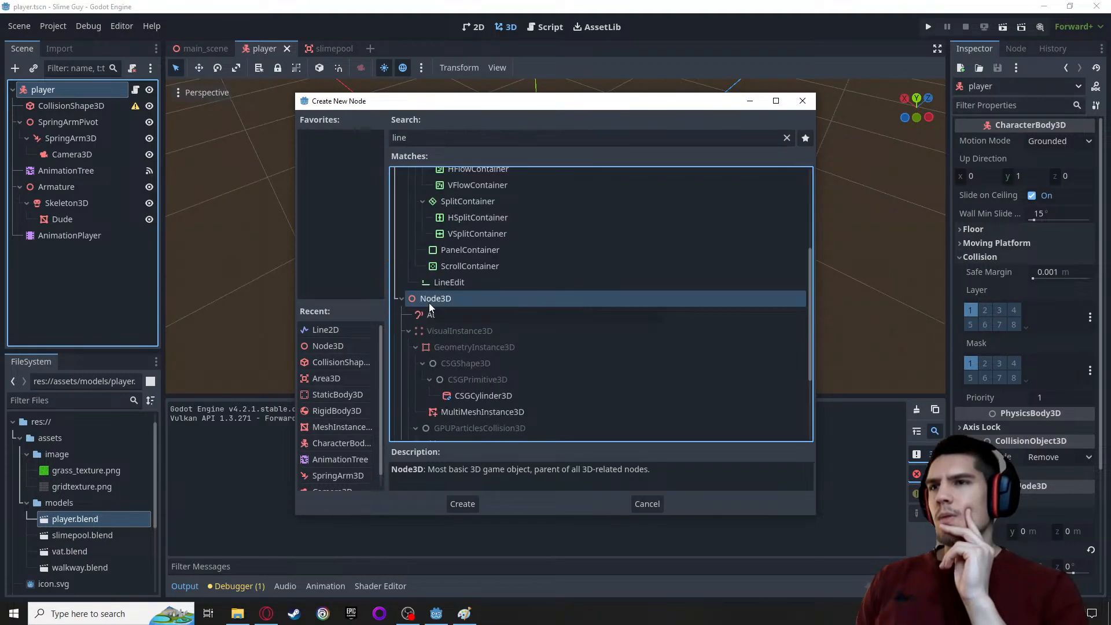
scroll(429, 304, "down", 3)
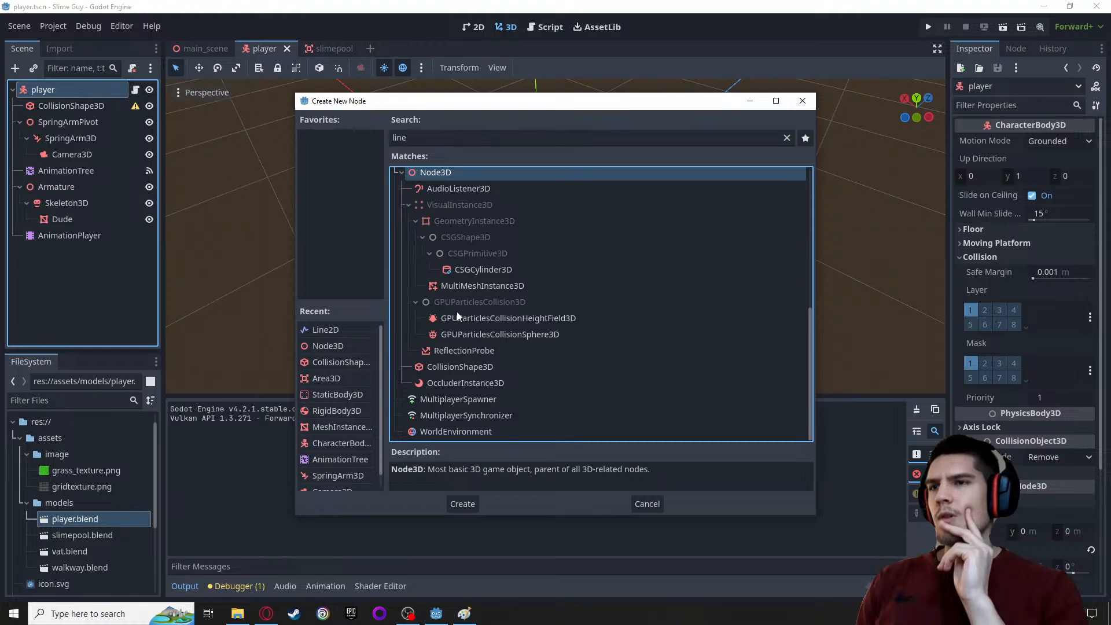
scroll(457, 311, "up", 2)
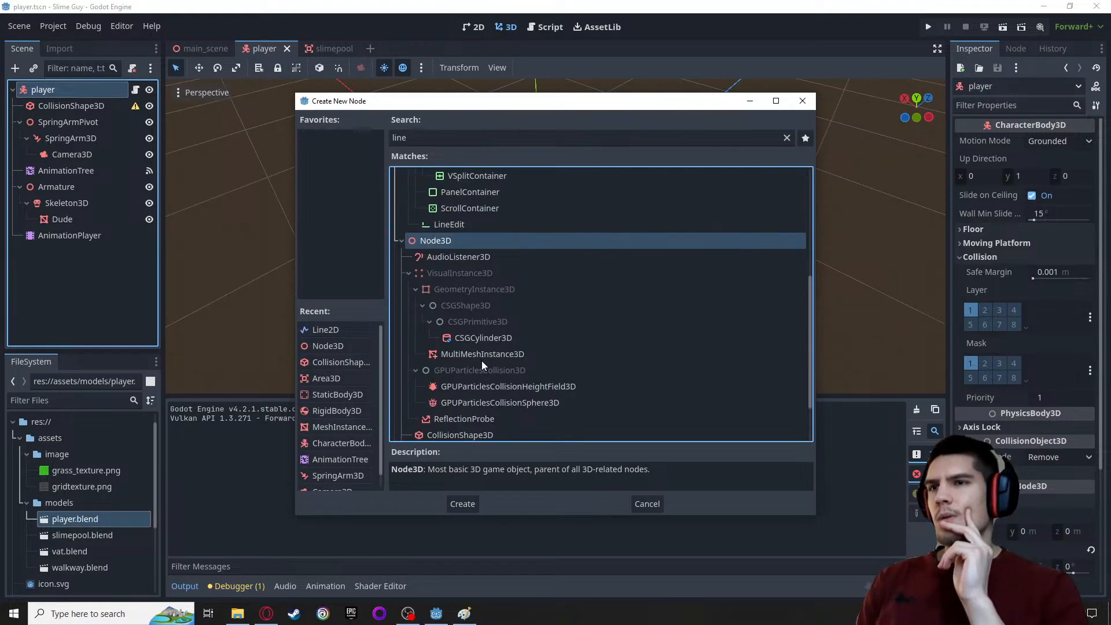
scroll(449, 399, "down", 3)
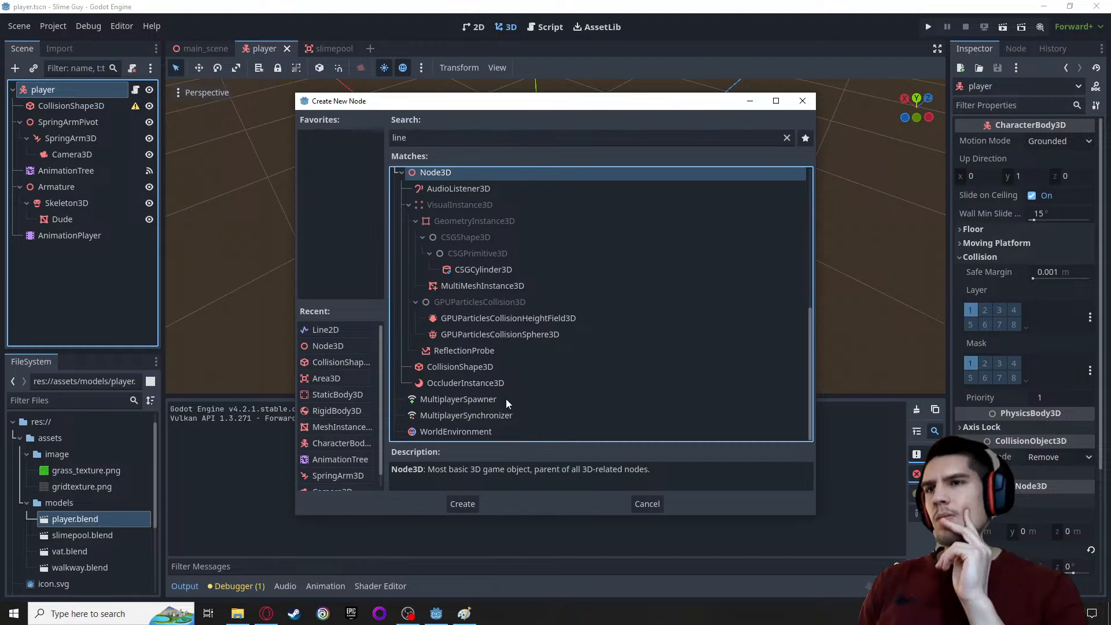
Search the available node types for "array" and clear the search text
left_click_drag(436, 140, 358, 149)
type("arra")
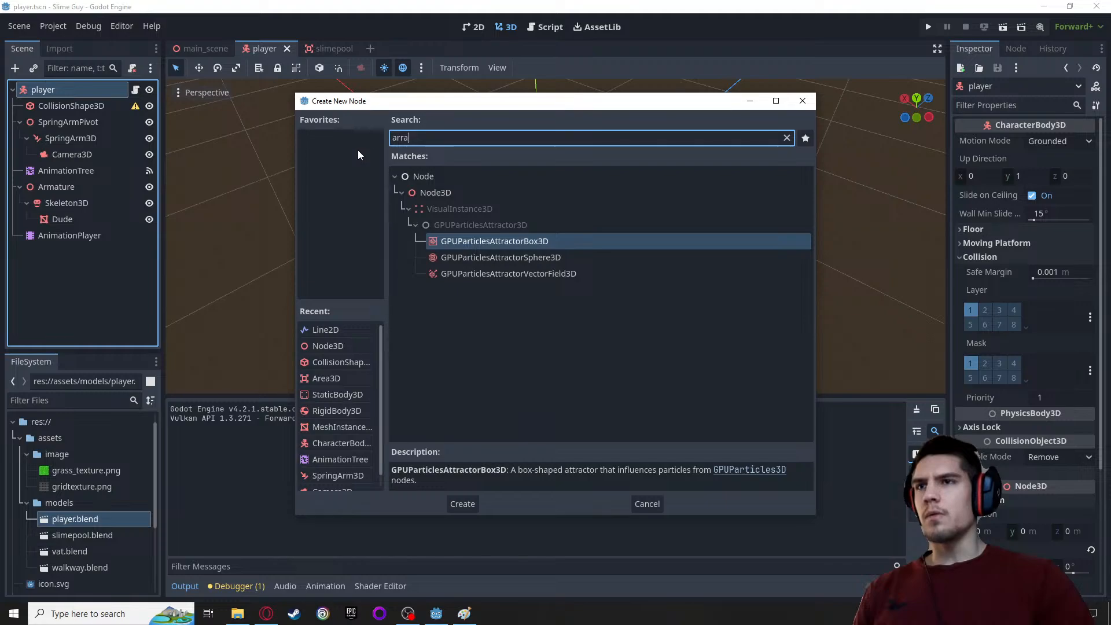
type("y")
key("BackSpace")
key("BackSpace")
key("BackSpace")
key("BackSpace")
key("BackSpace")
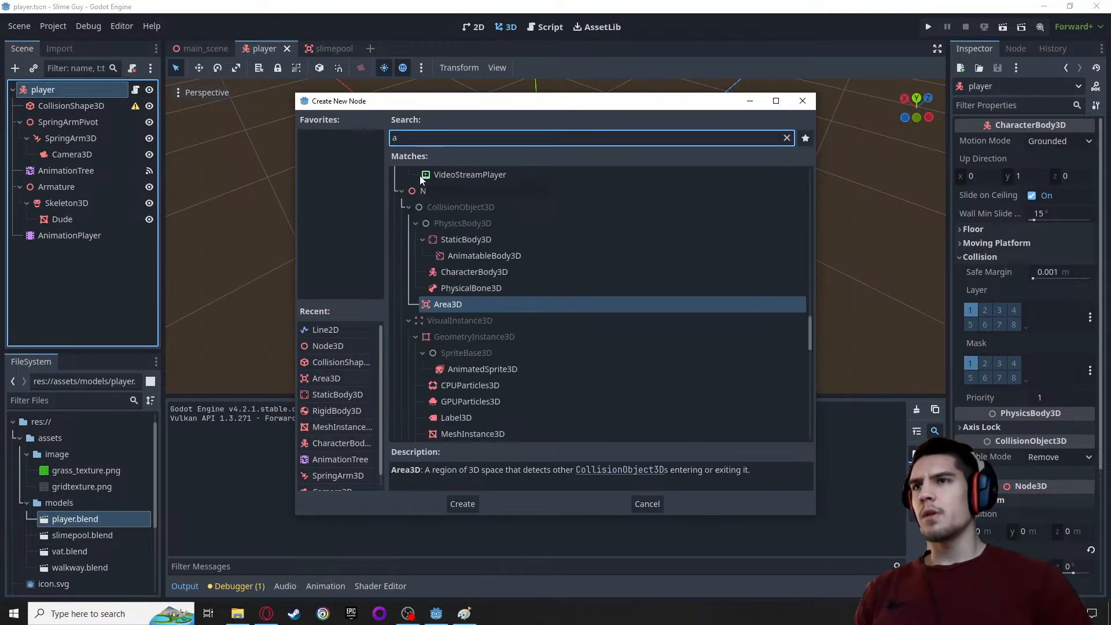
Switch to the browser's Procedural geometry documentation, compare the mesh tools, and open the ArrayMesh tutorial
left_click(238, 613)
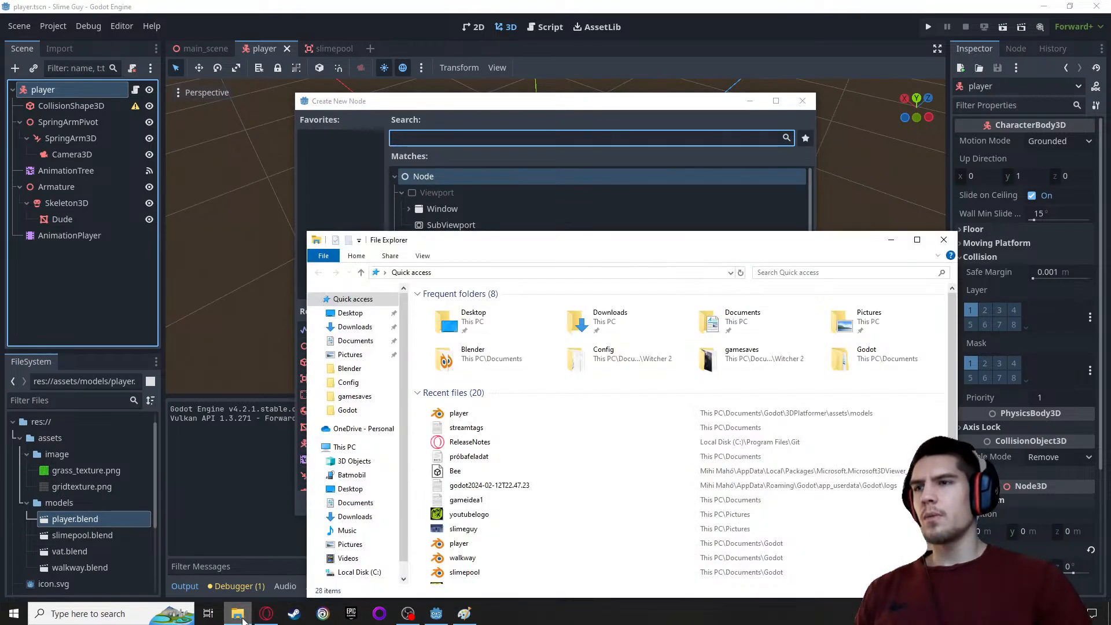
left_click(266, 613)
left_click(522, 8)
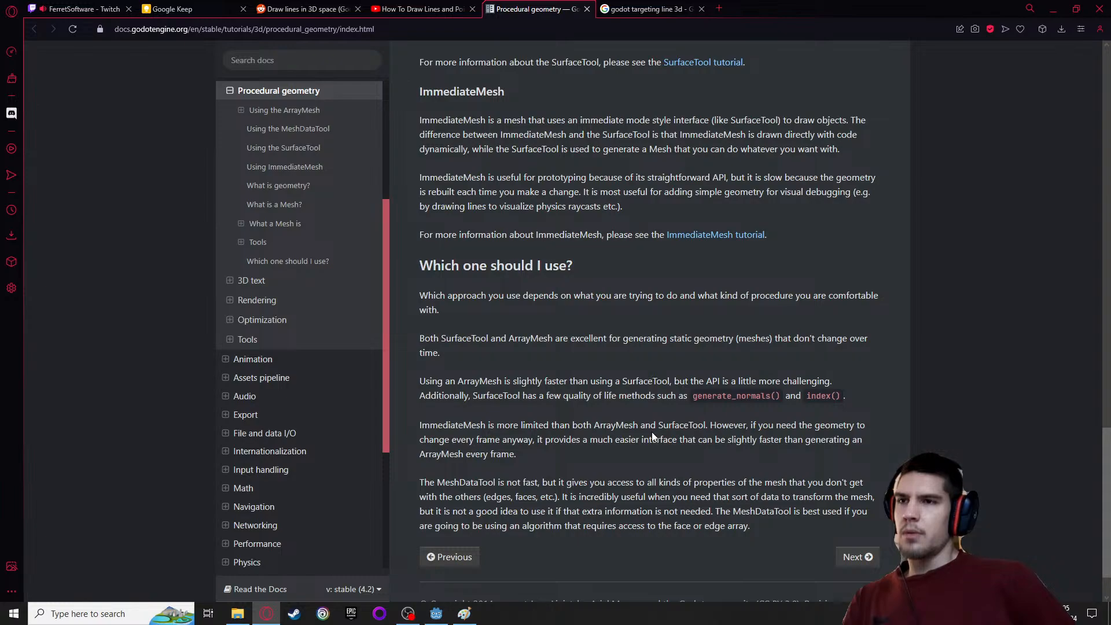
scroll(647, 434, "up", 5)
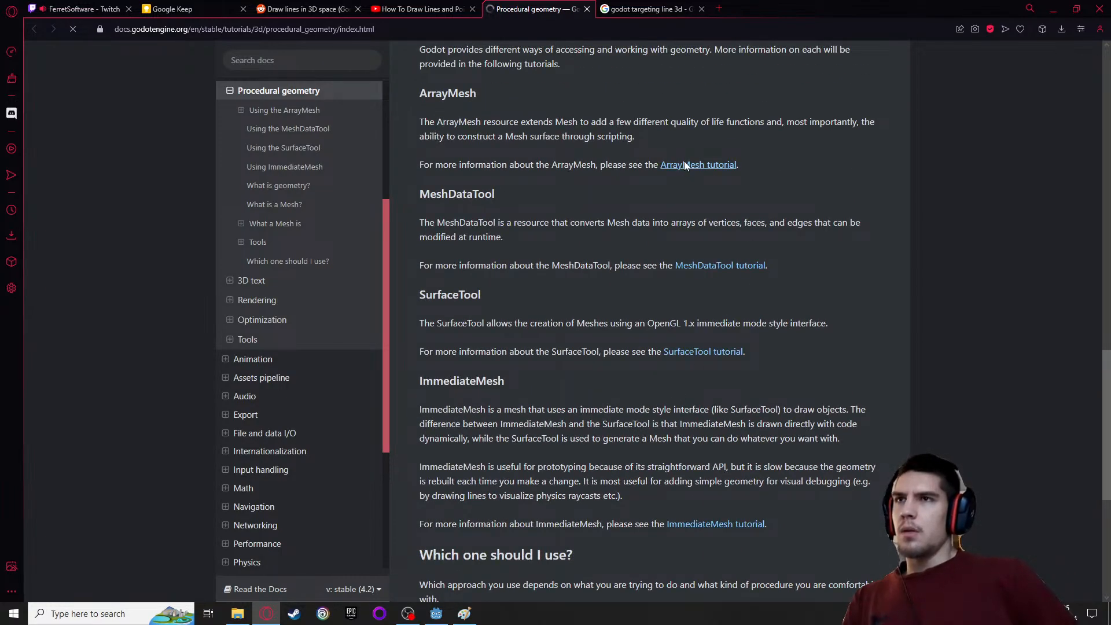
scroll(537, 292, "up", 2)
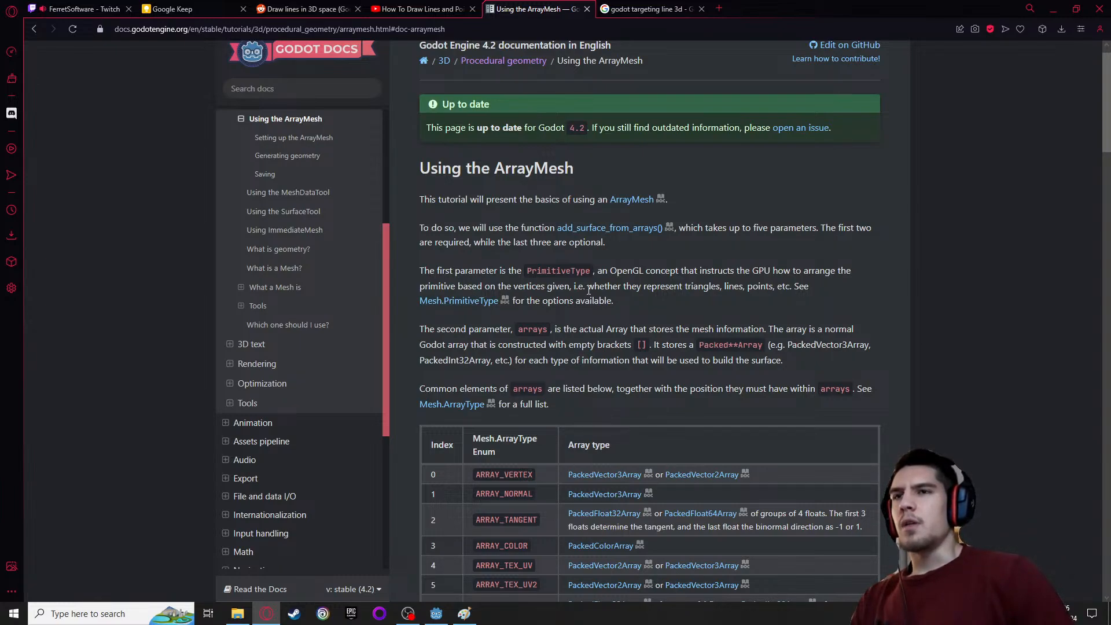
Read the ArrayMesh tutorial's array type table, setup instructions, and full GDScript example
scroll(654, 308, "down", 3)
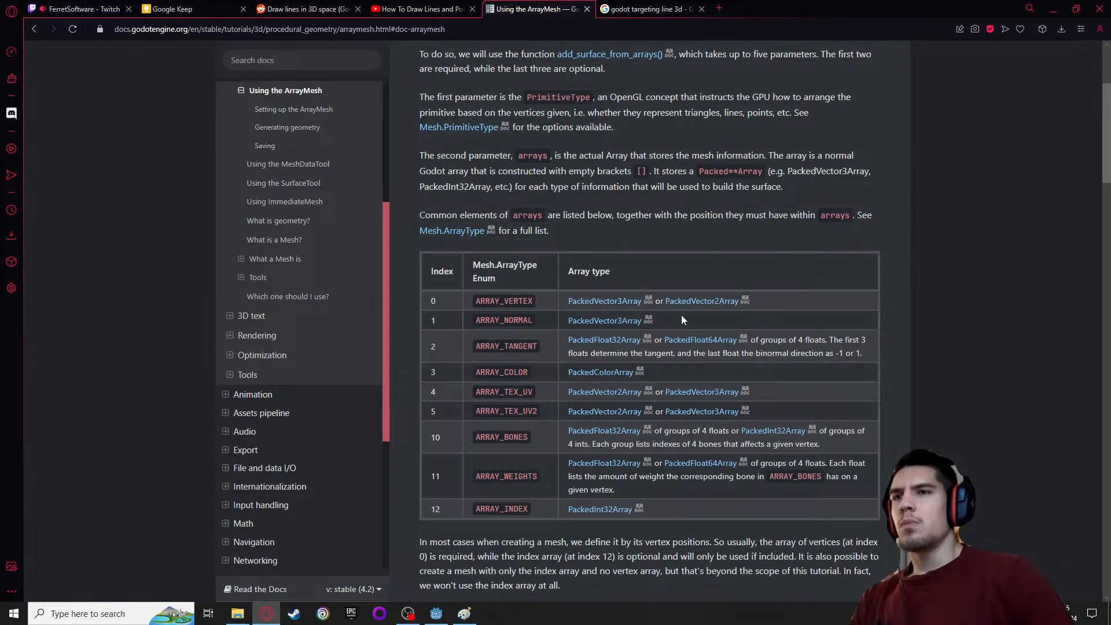
scroll(681, 315, "down", 4)
scroll(682, 319, "down", 9)
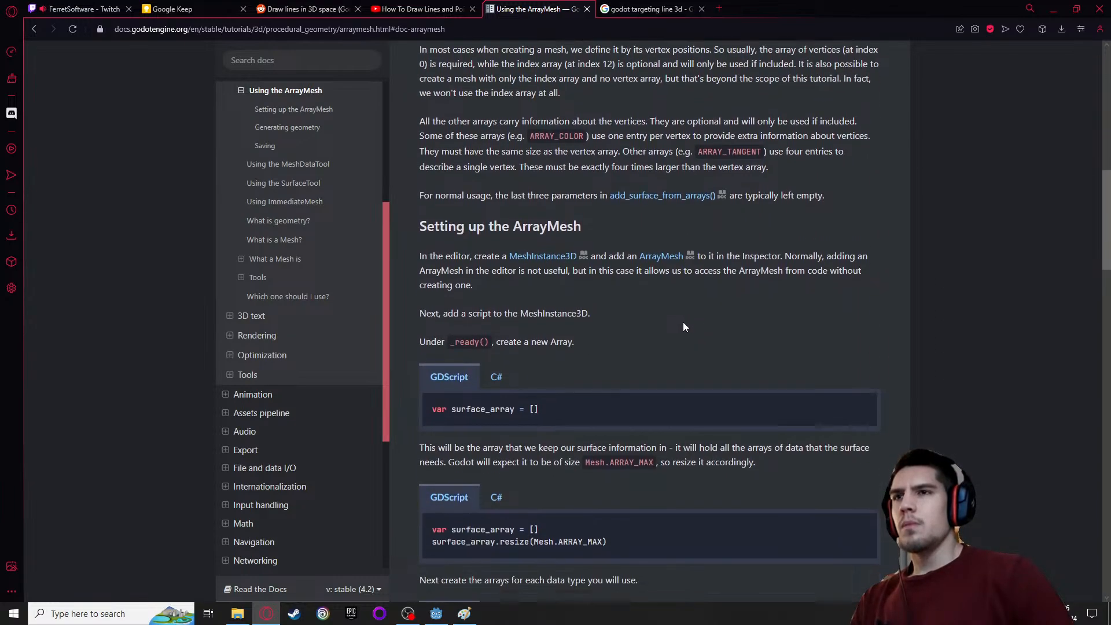
scroll(683, 322, "down", 5)
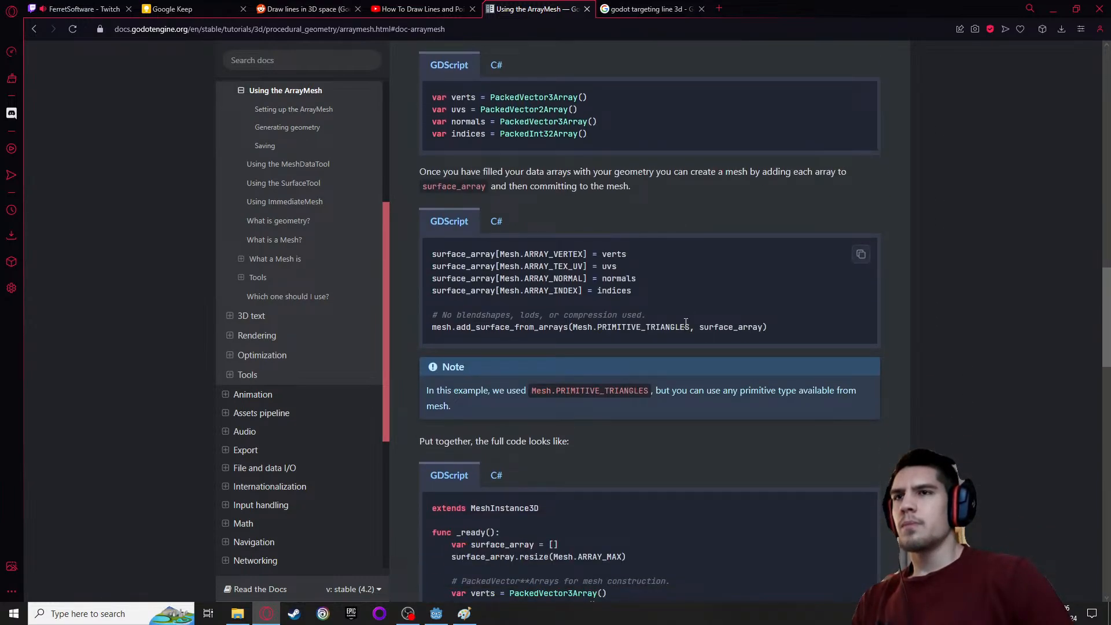
scroll(685, 323, "down", 5)
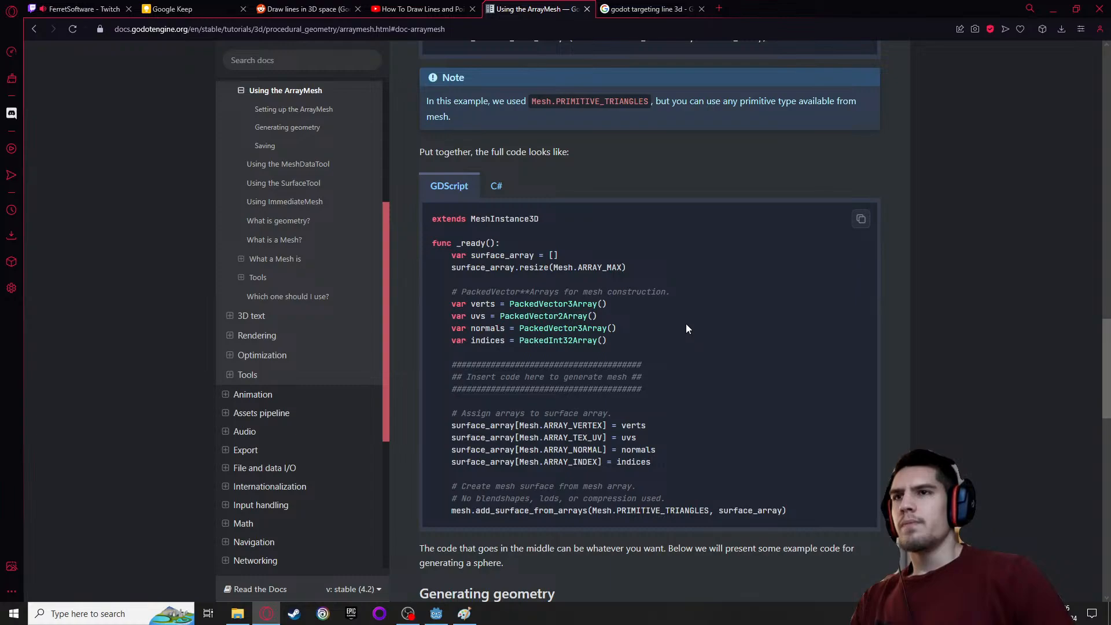
scroll(686, 326, "up", 2)
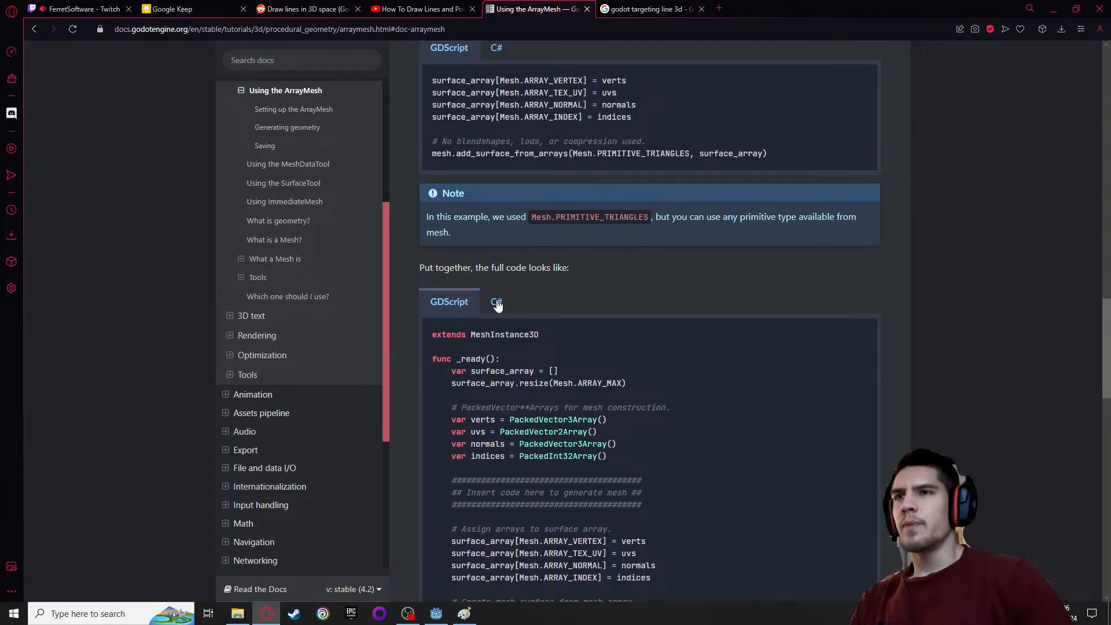
scroll(496, 303, "up", 4)
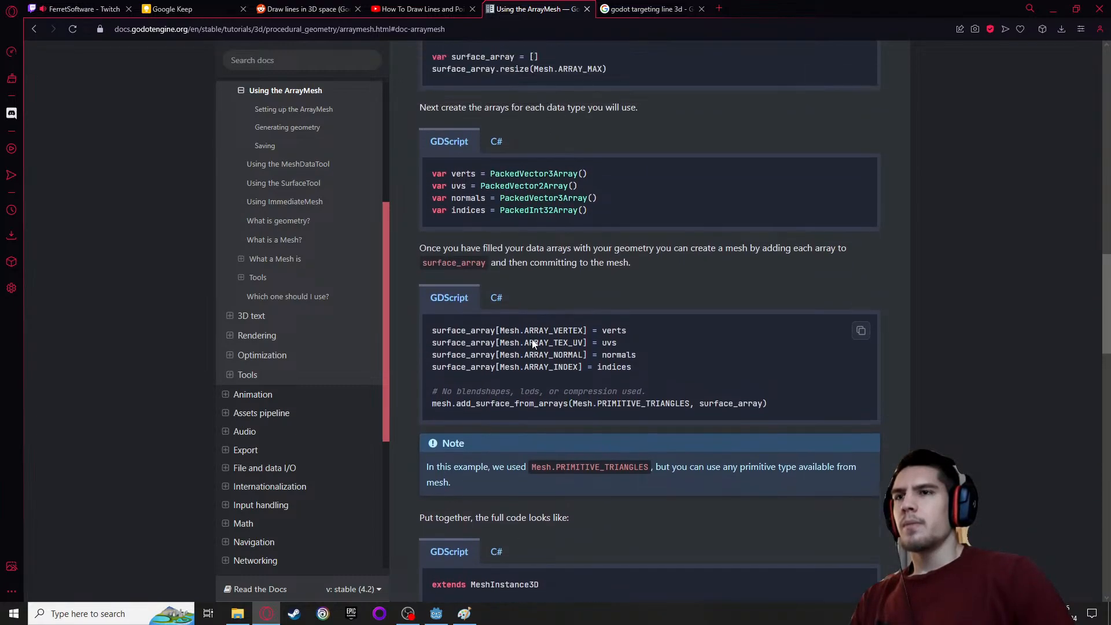
scroll(533, 344, "up", 3)
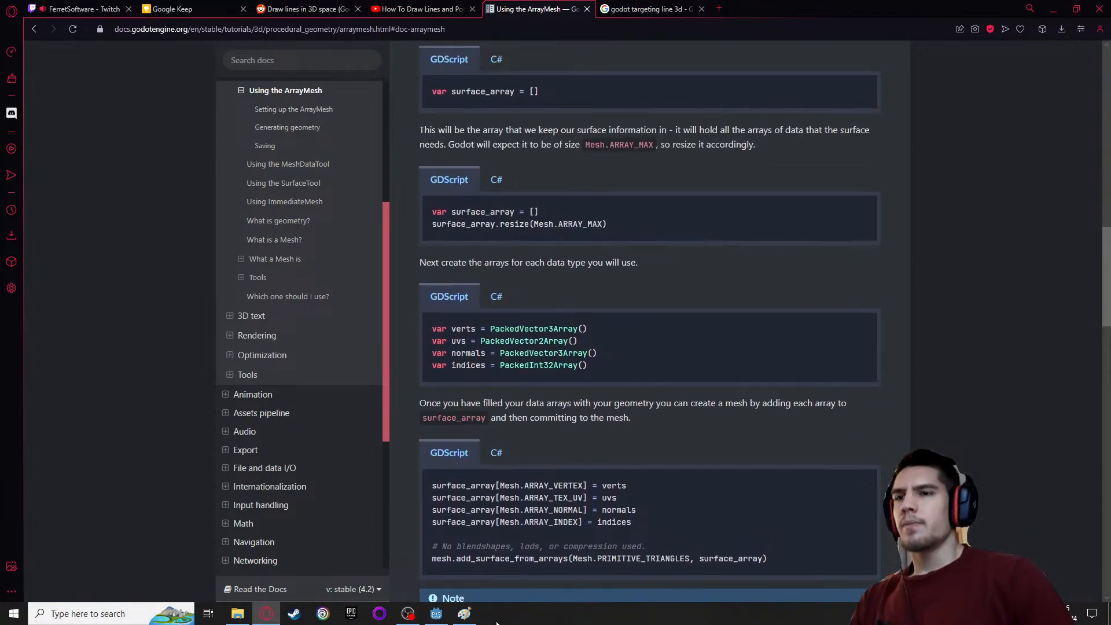
Switch to Godot, cancel the creation of a new node, and view the player model from the side
left_click(443, 621)
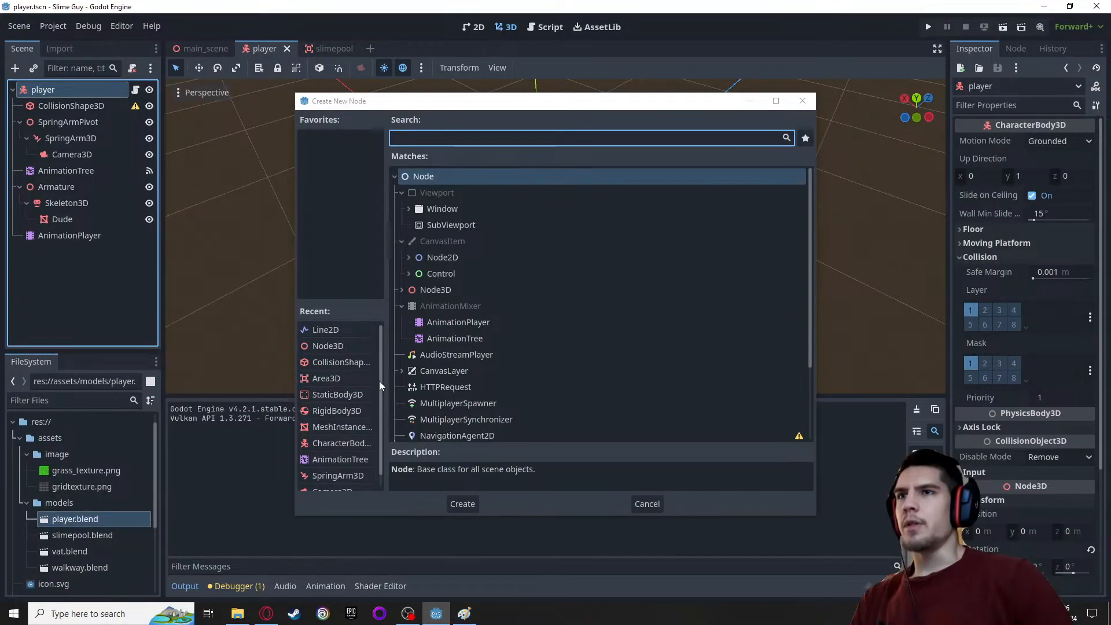
scroll(484, 295, "down", 3)
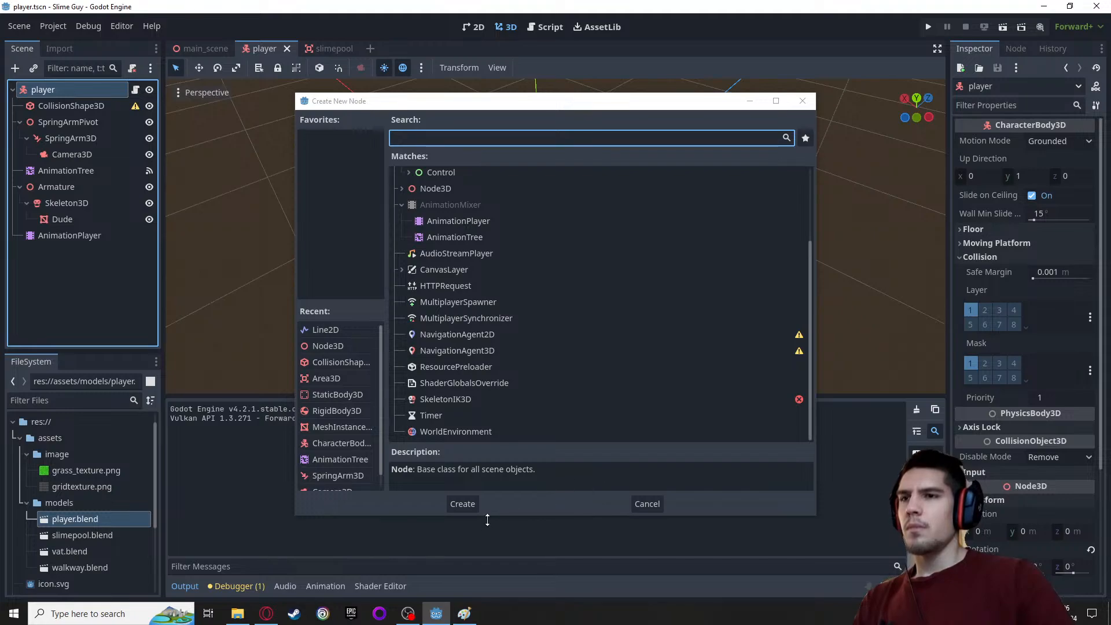
left_click(654, 503)
scroll(560, 230, "up", 5)
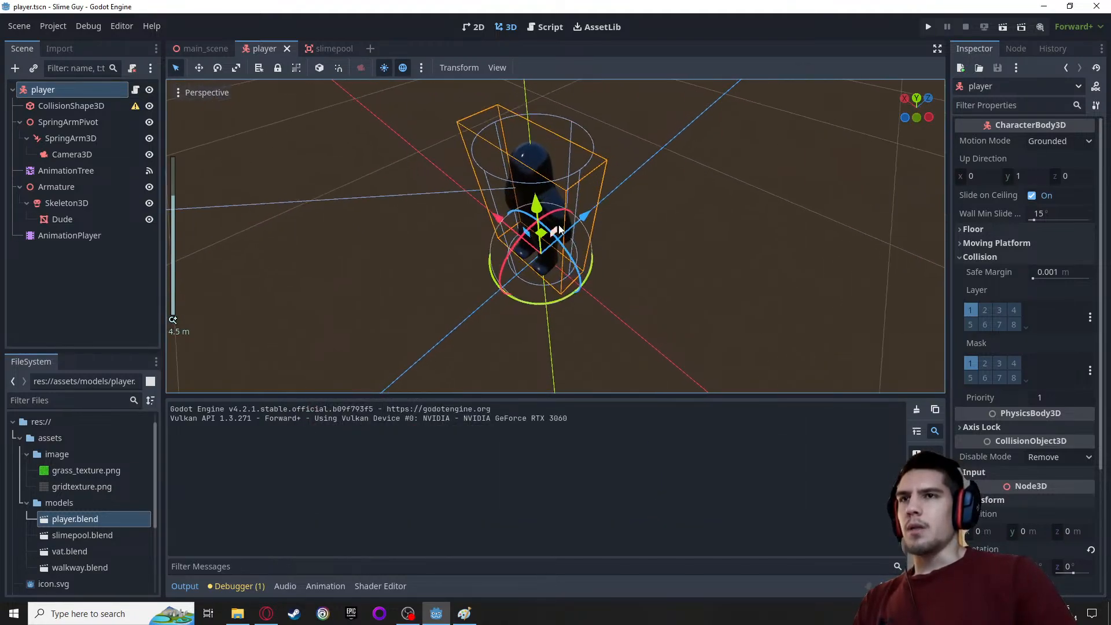
scroll(632, 228, "up", 3)
middle_click_drag(632, 259, 786, 174)
scroll(783, 188, "down", 3)
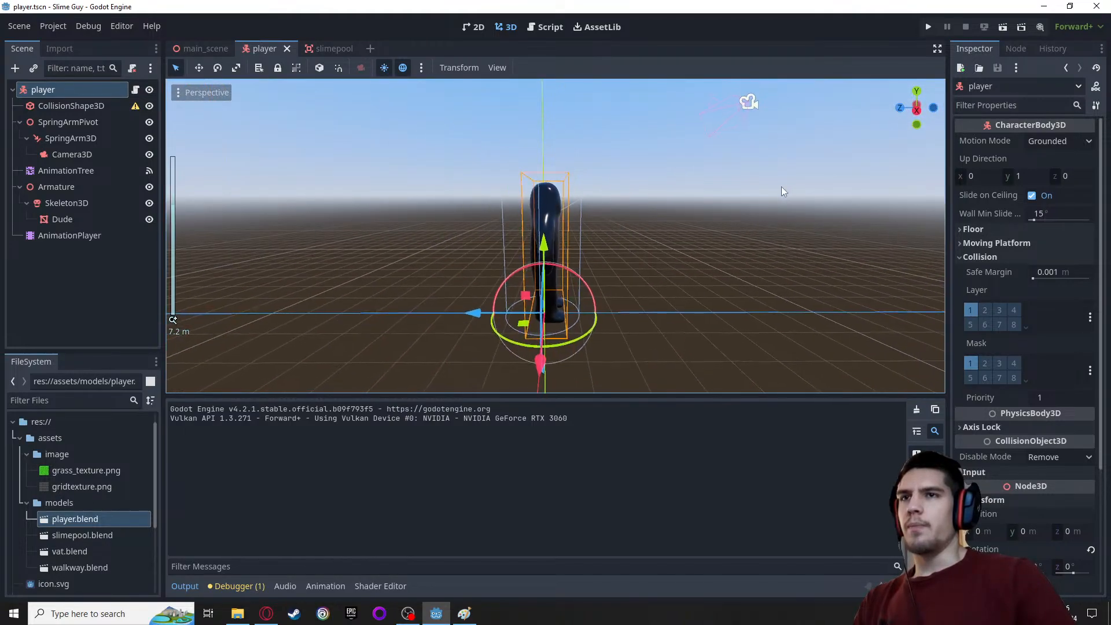
scroll(694, 202, "down", 2)
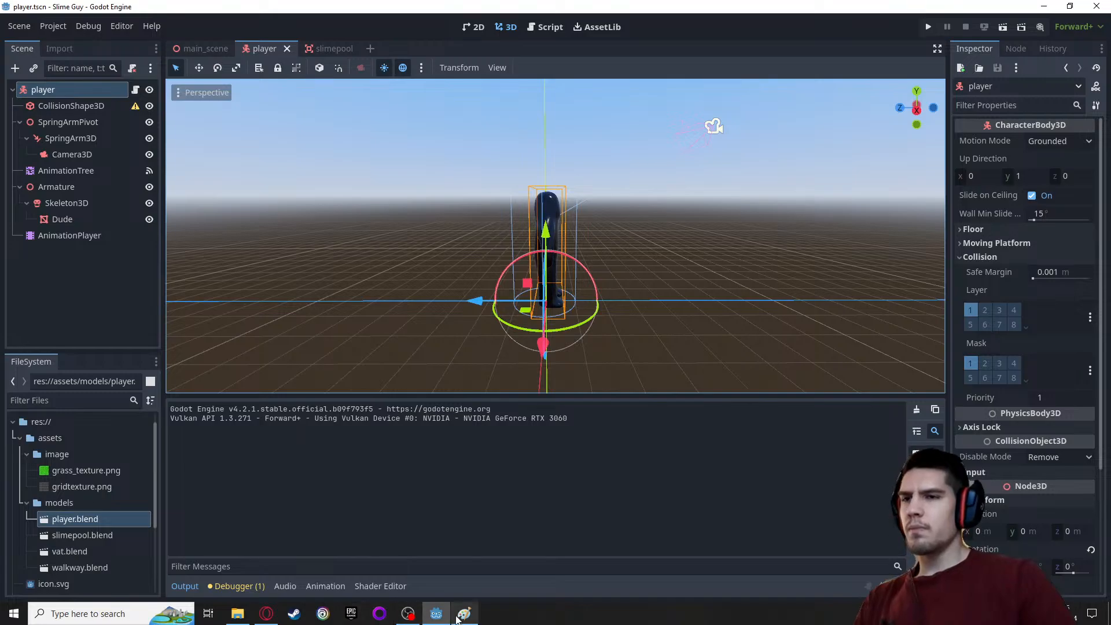
Switch back to the browser and skim the ArrayMesh tutorial through its sphere generation and saving sections, returning to the introduction
left_click(266, 614)
scroll(779, 460, "down", 7)
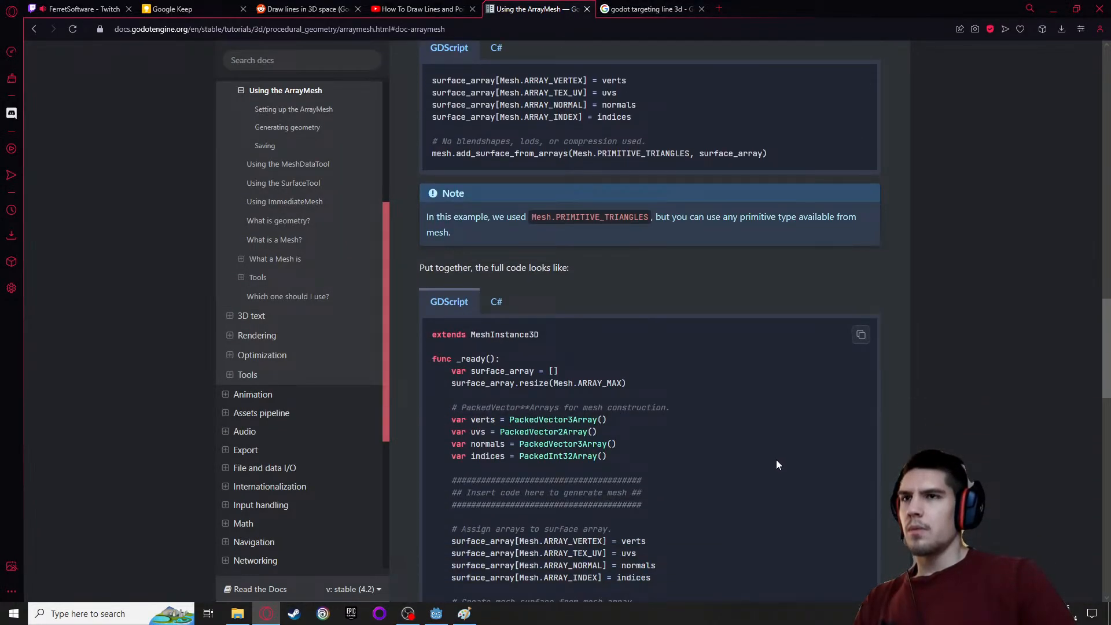
scroll(776, 460, "down", 20)
scroll(745, 454, "down", 1)
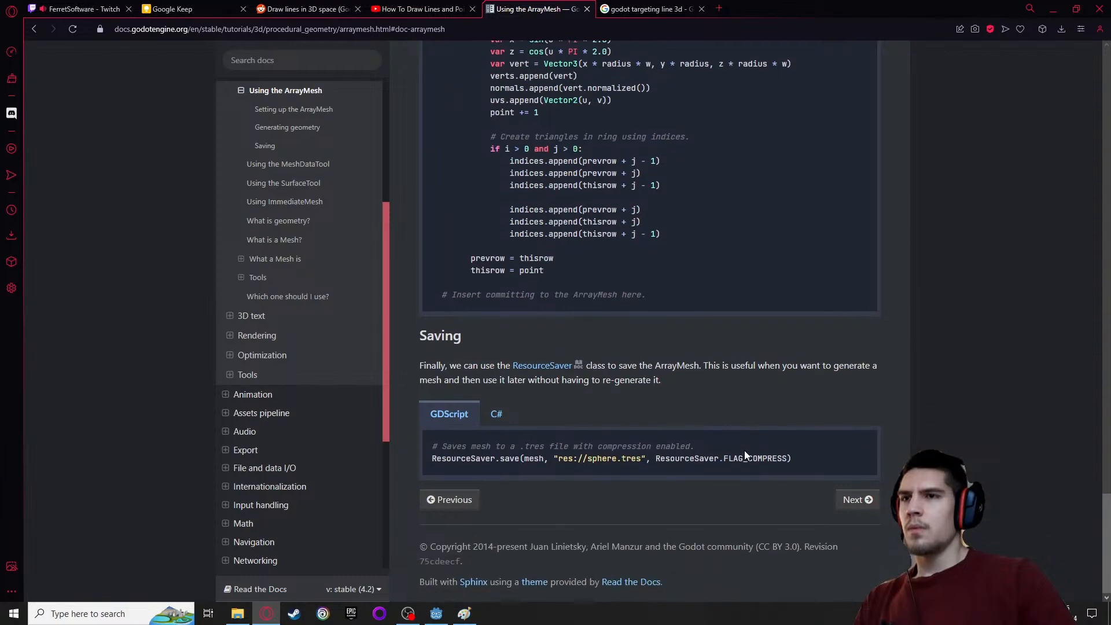
scroll(743, 456, "up", 8)
scroll(741, 450, "up", 2)
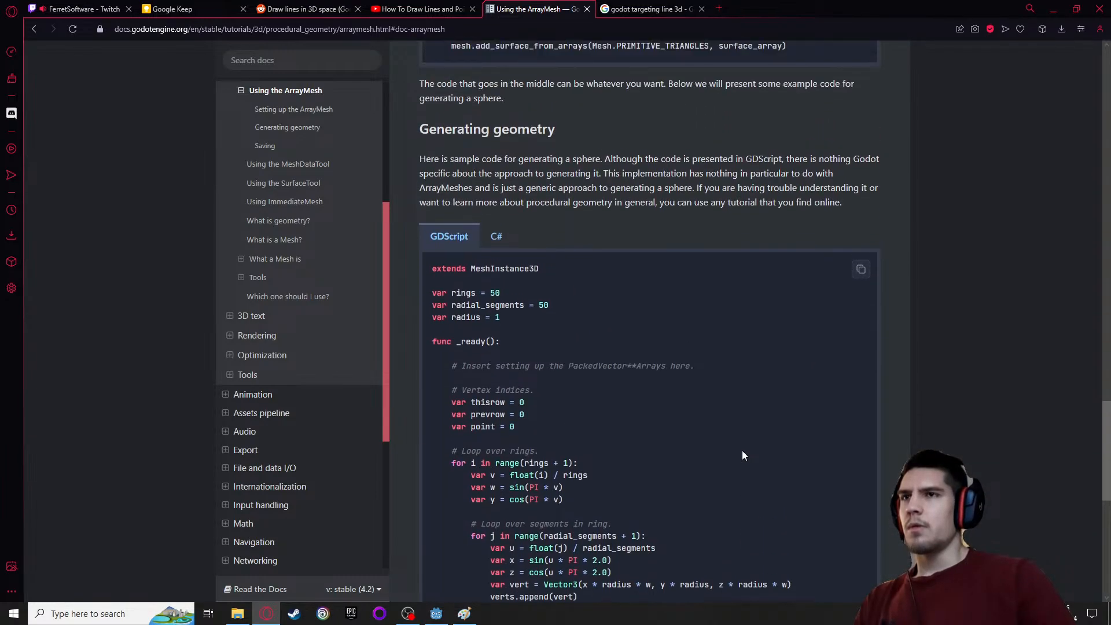
scroll(741, 450, "up", 4)
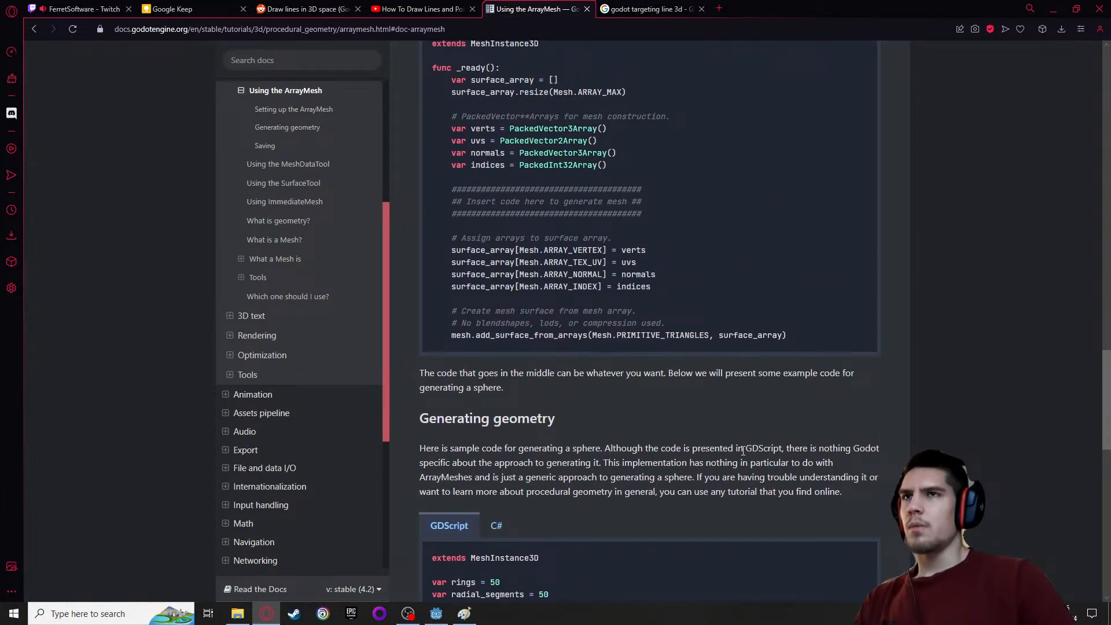
scroll(742, 450, "up", 12)
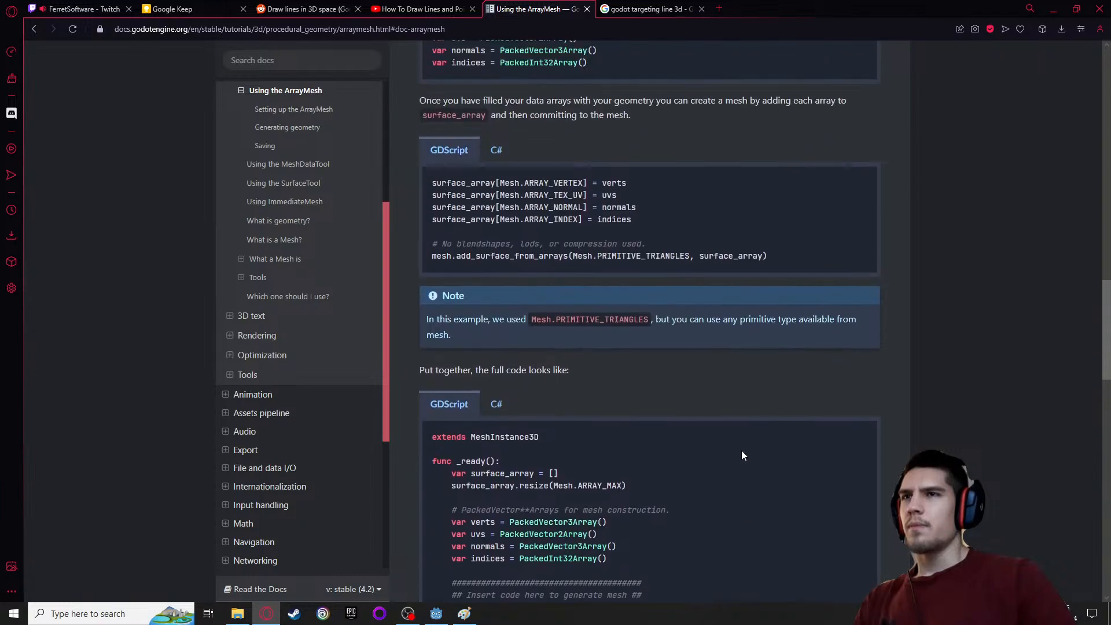
scroll(741, 452, "up", 16)
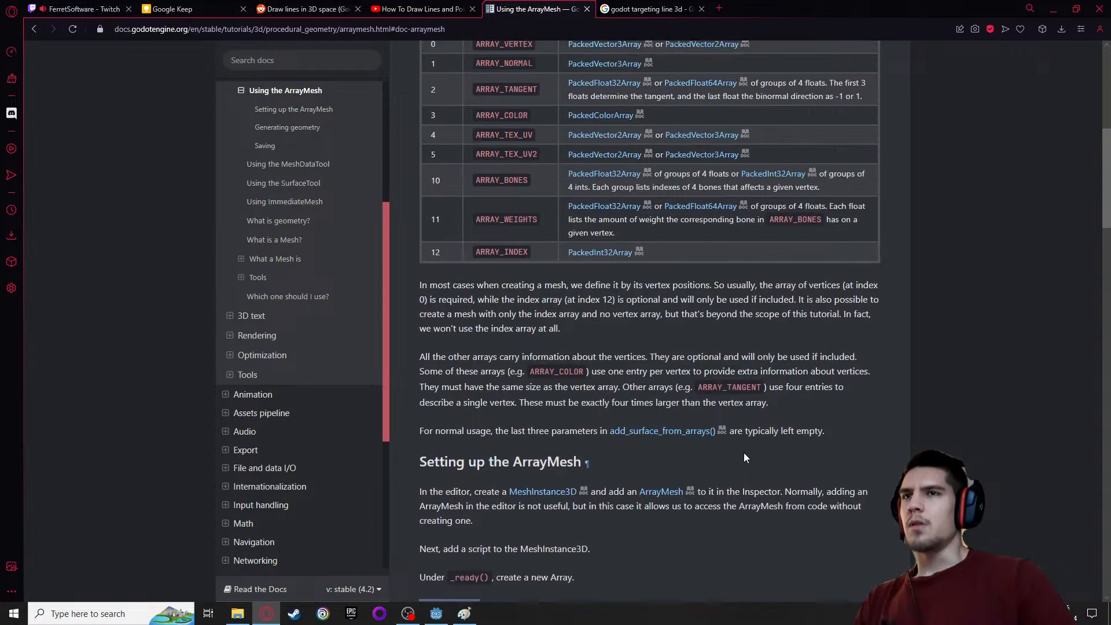
scroll(751, 457, "up", 5)
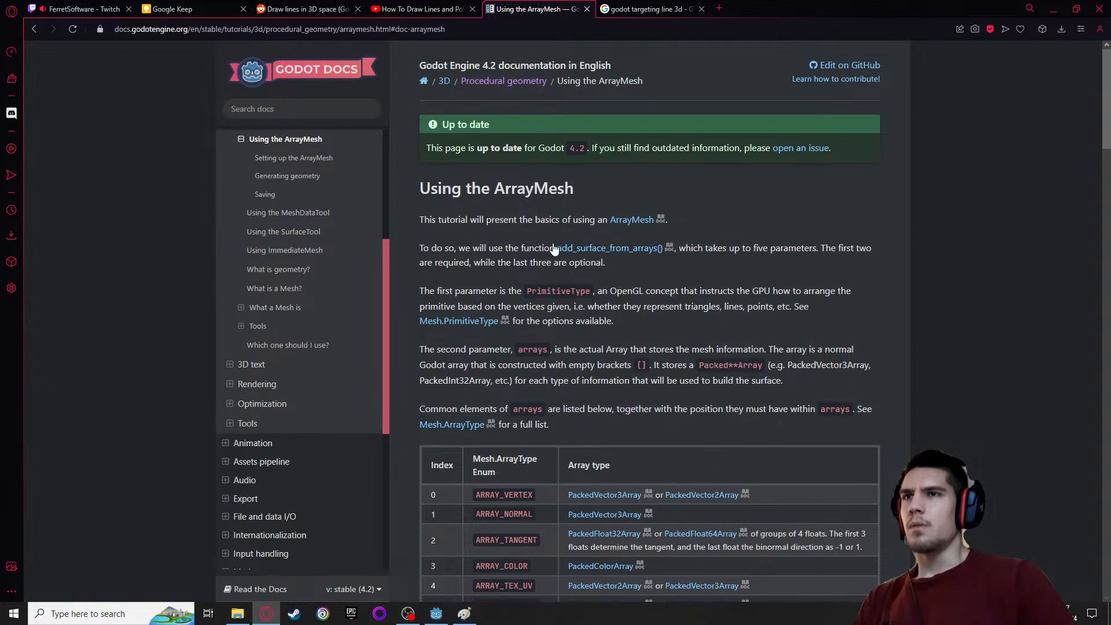
Copy the term ArrayMesh from the tutorial heading and search the web for "godot ArrayMesh" in a new tab
double_click(515, 187)
key("ctrl+c")
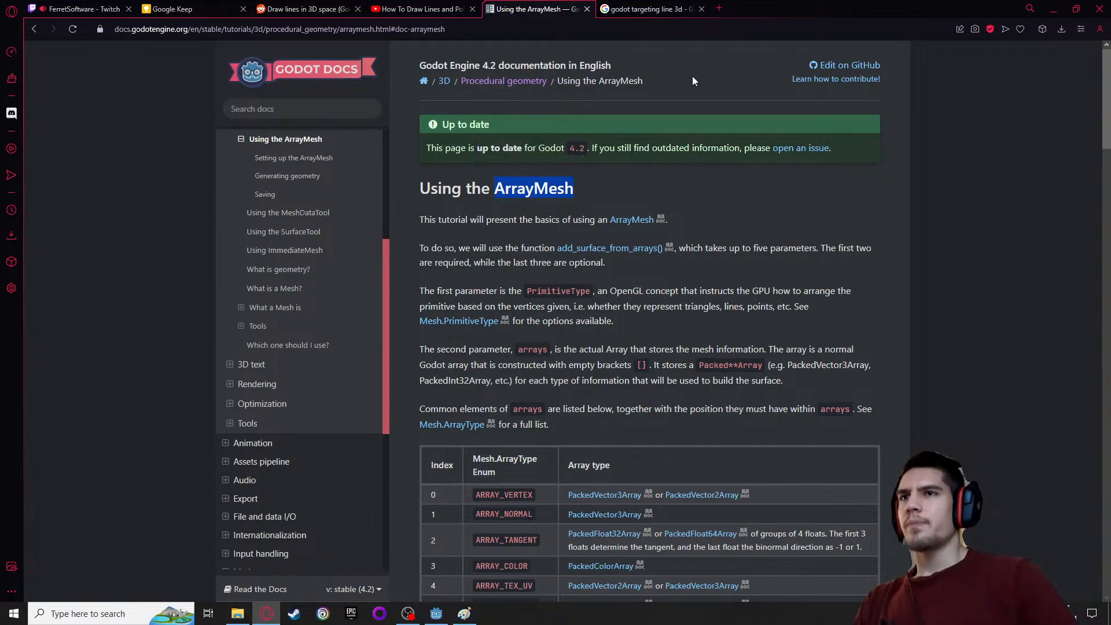
left_click(719, 9)
type("godot")
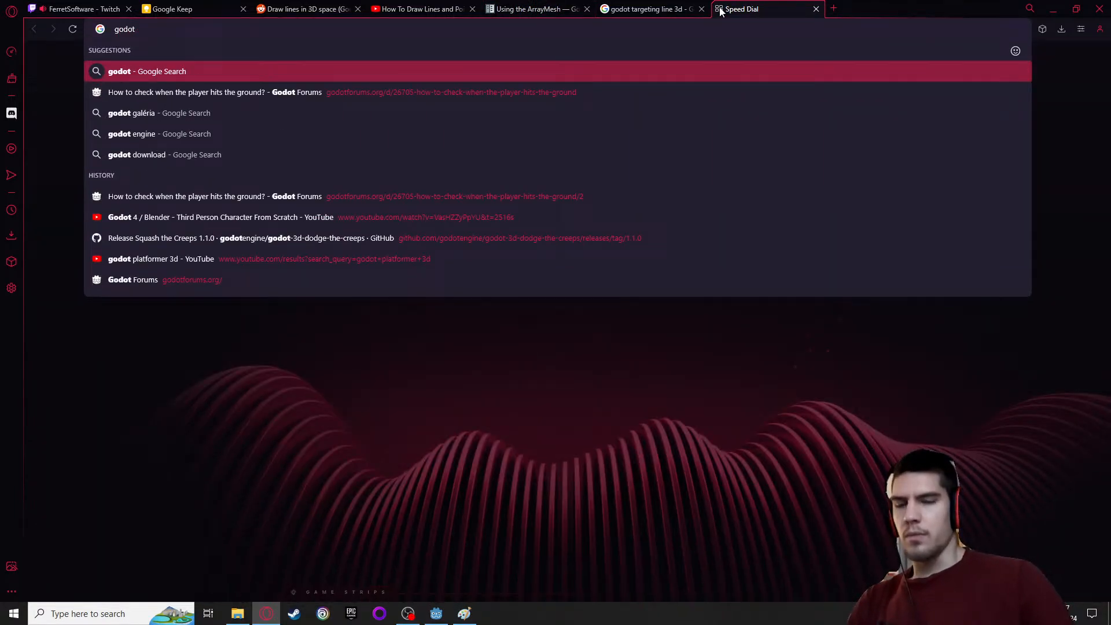
key("ctrl+v")
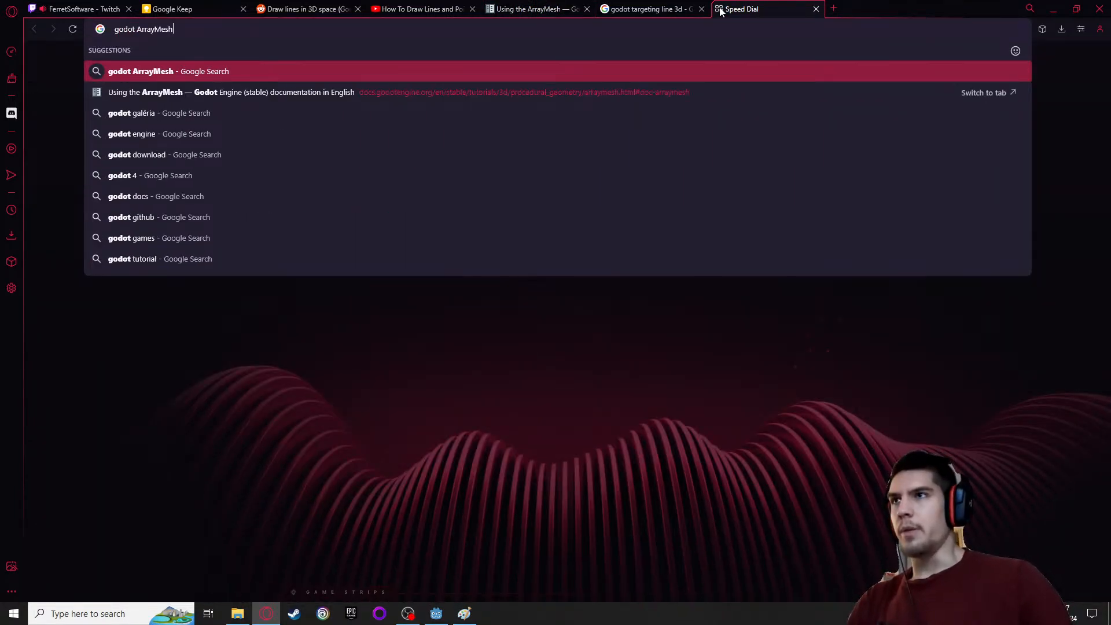
key("Return")
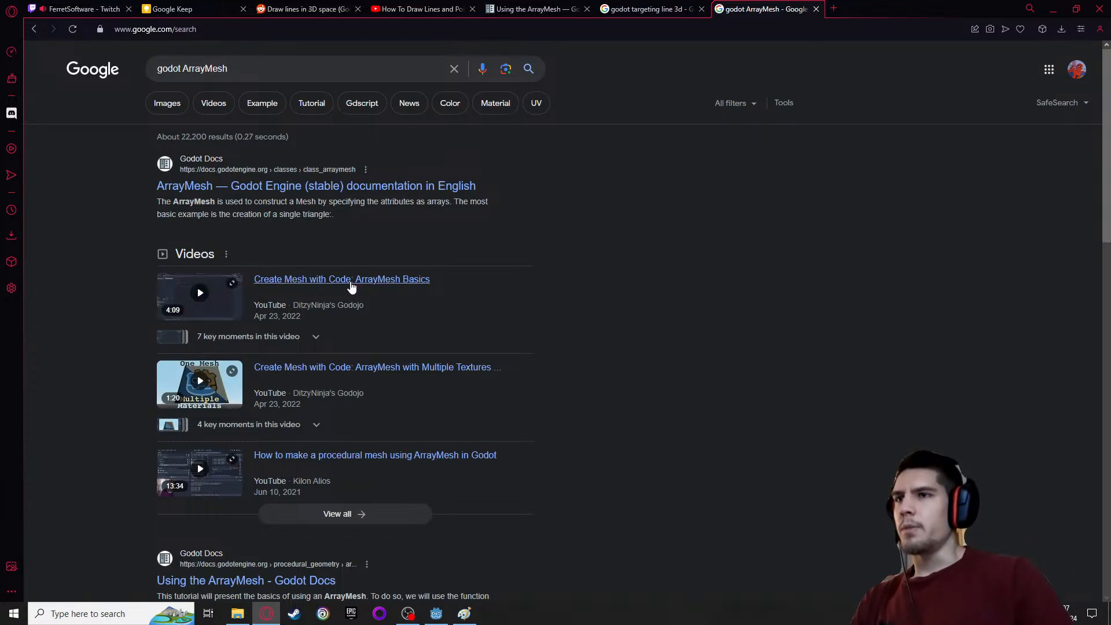
Open the video "Create Mesh with Code: ArrayMesh Basics" from the search results and play it in full screen
left_click(205, 292)
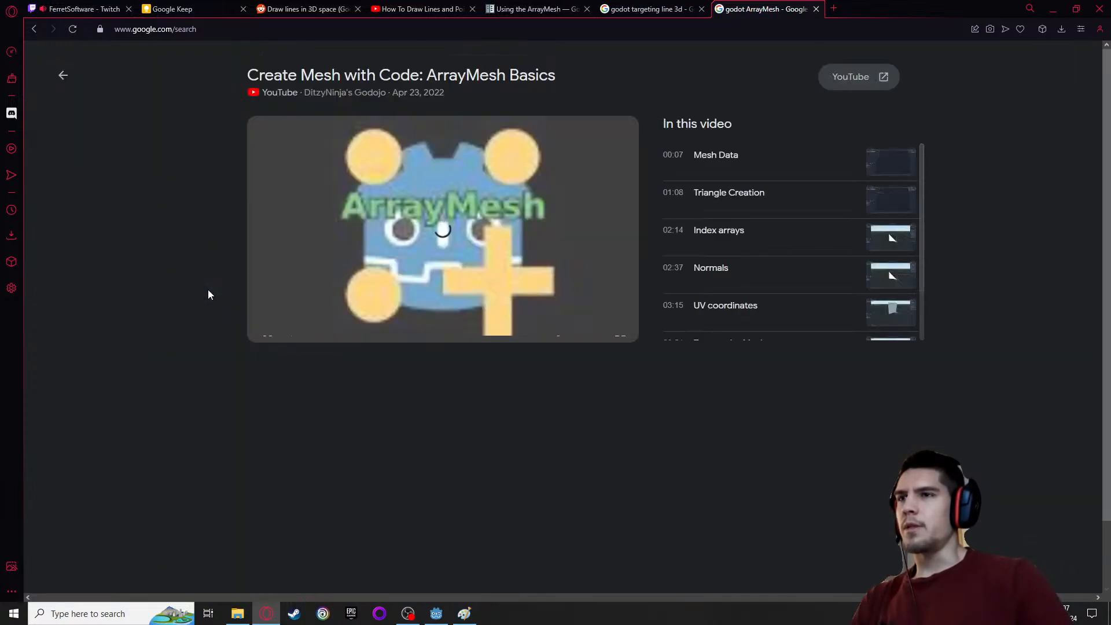
mouse_move(290, 330)
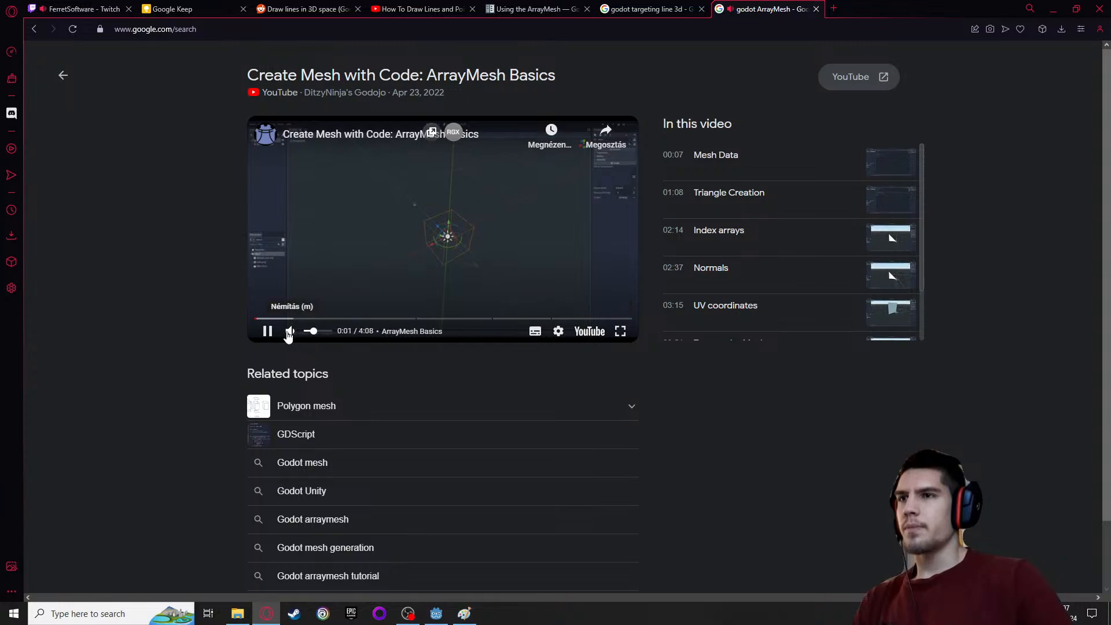
left_click(620, 331)
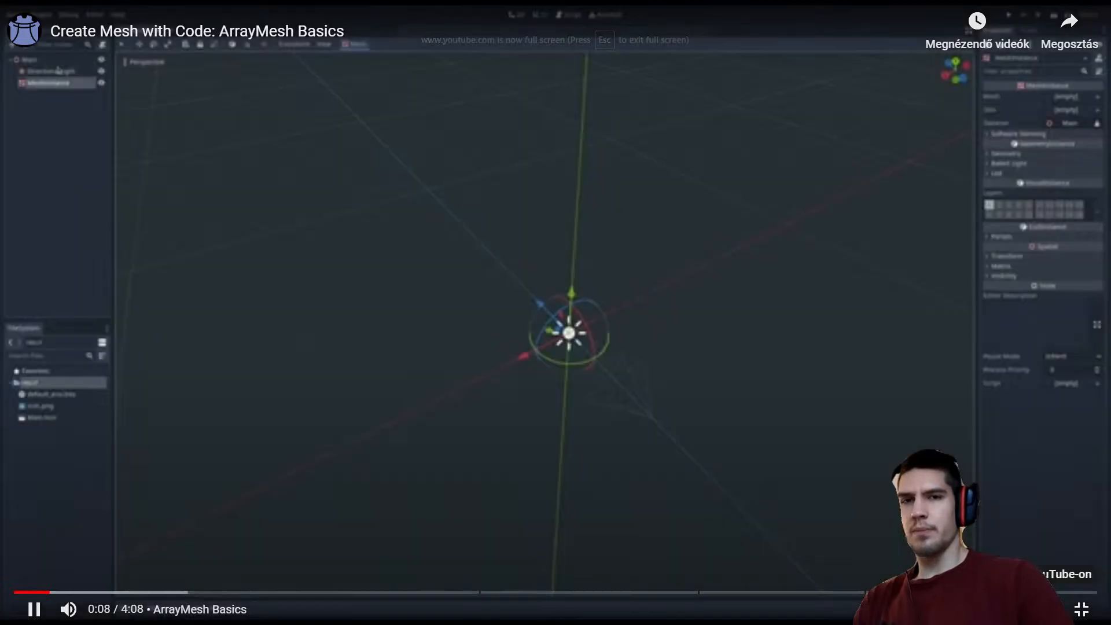
left_click(987, 609)
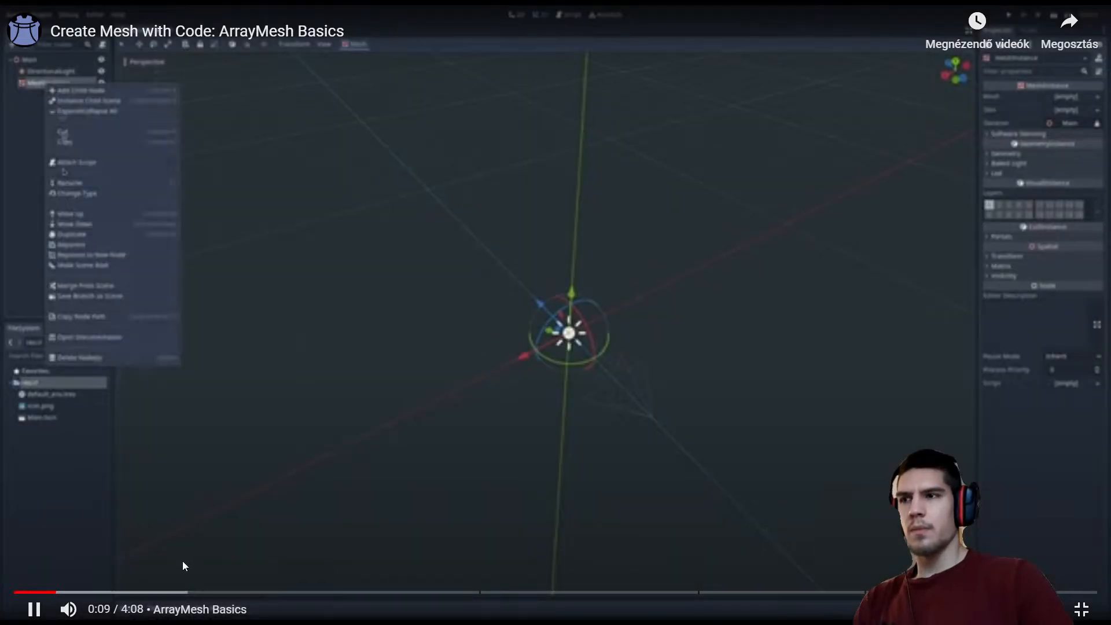
Skim the ArrayMesh Basics section of the video by jumping forward through the script setup and mesh data array
left_click(74, 591)
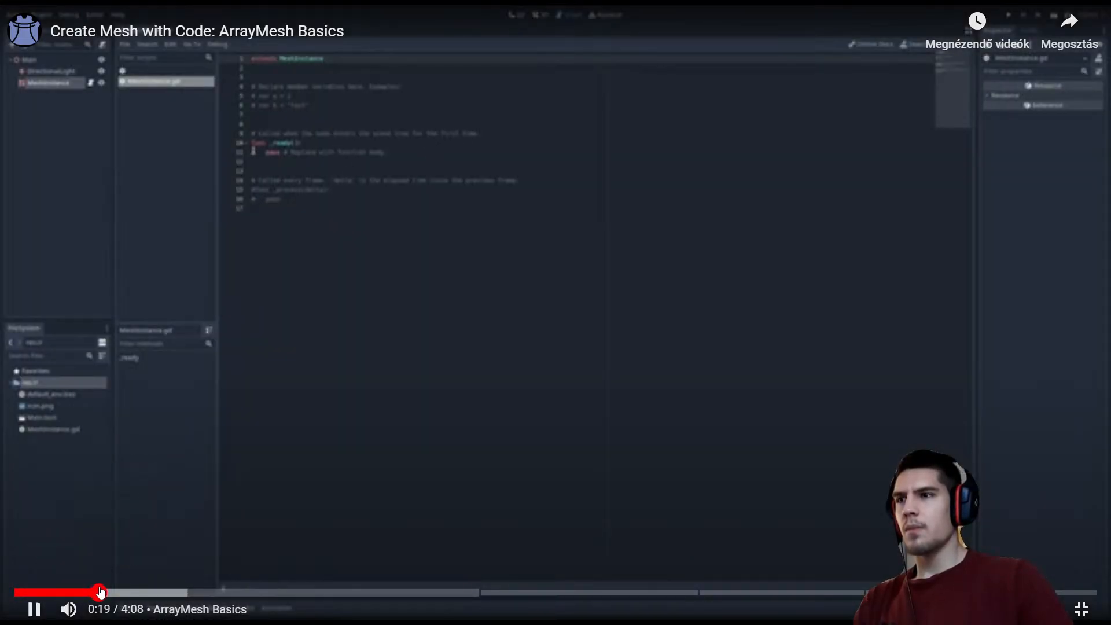
left_click(102, 591)
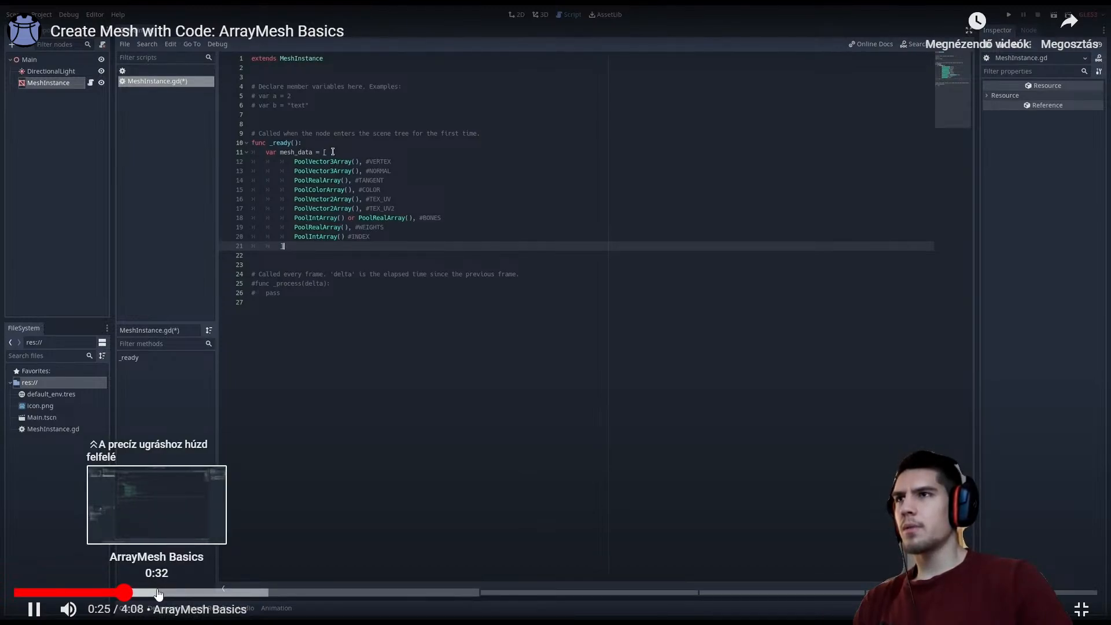
left_click(158, 592)
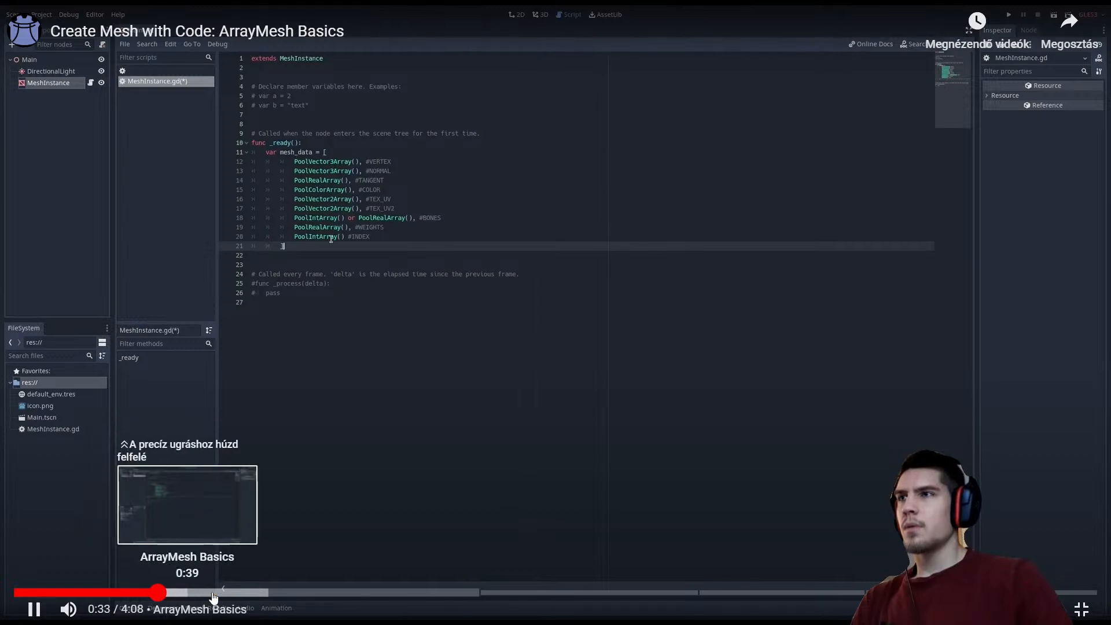
left_click(217, 592)
left_click(263, 592)
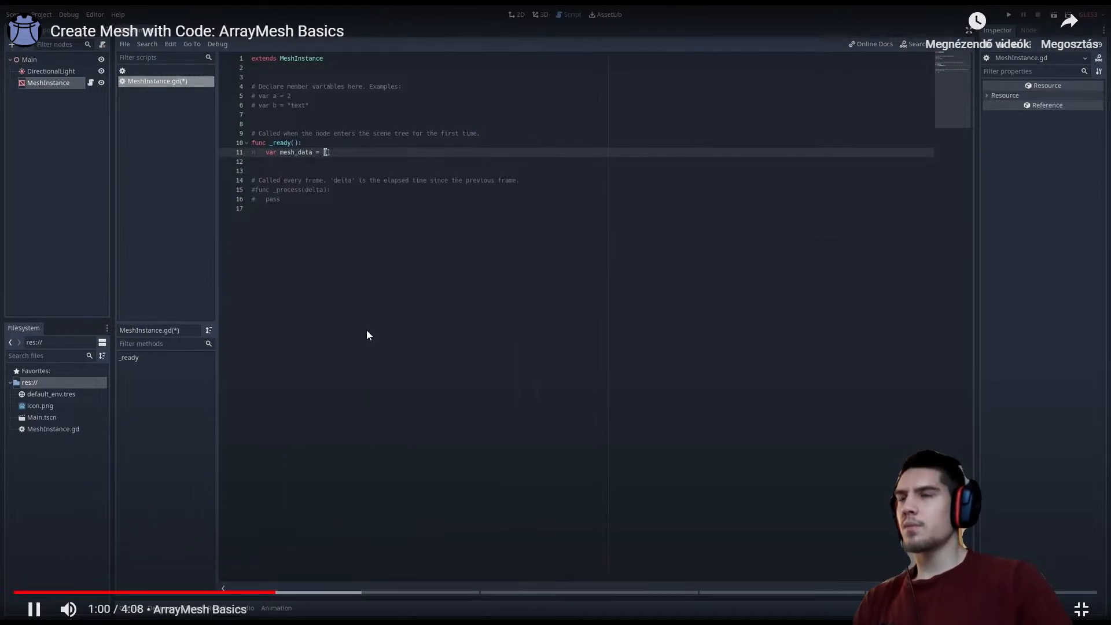
left_click(347, 592)
left_click(440, 592)
Skim the video's Vertex Arrays, Normals and UVs sections through to the end
left_click(499, 592)
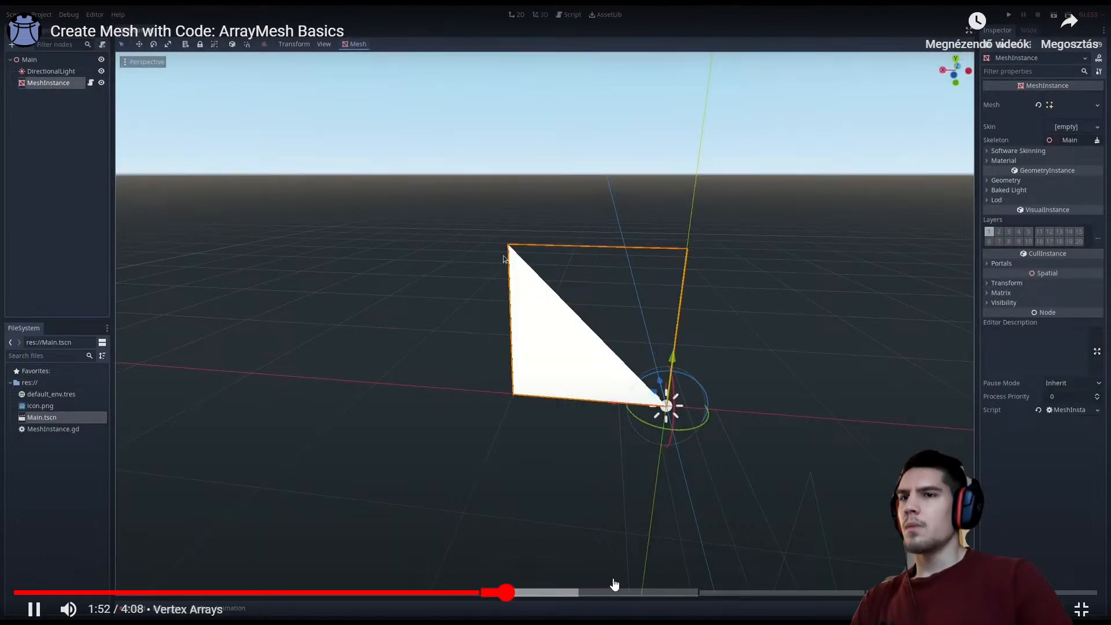
left_click(595, 592)
left_click(671, 592)
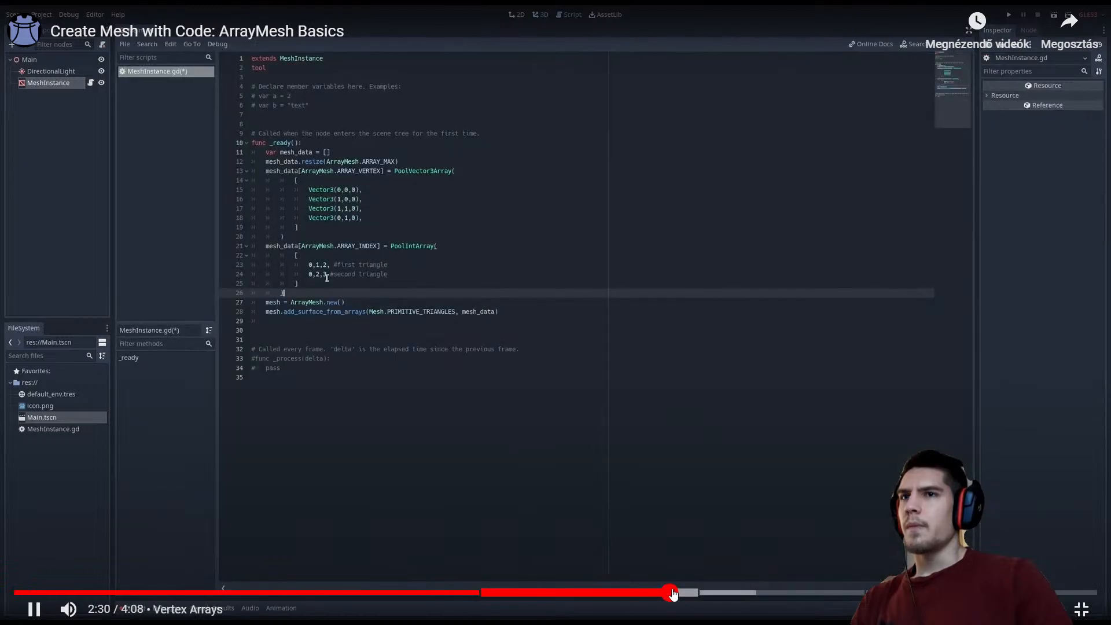
left_click(717, 592)
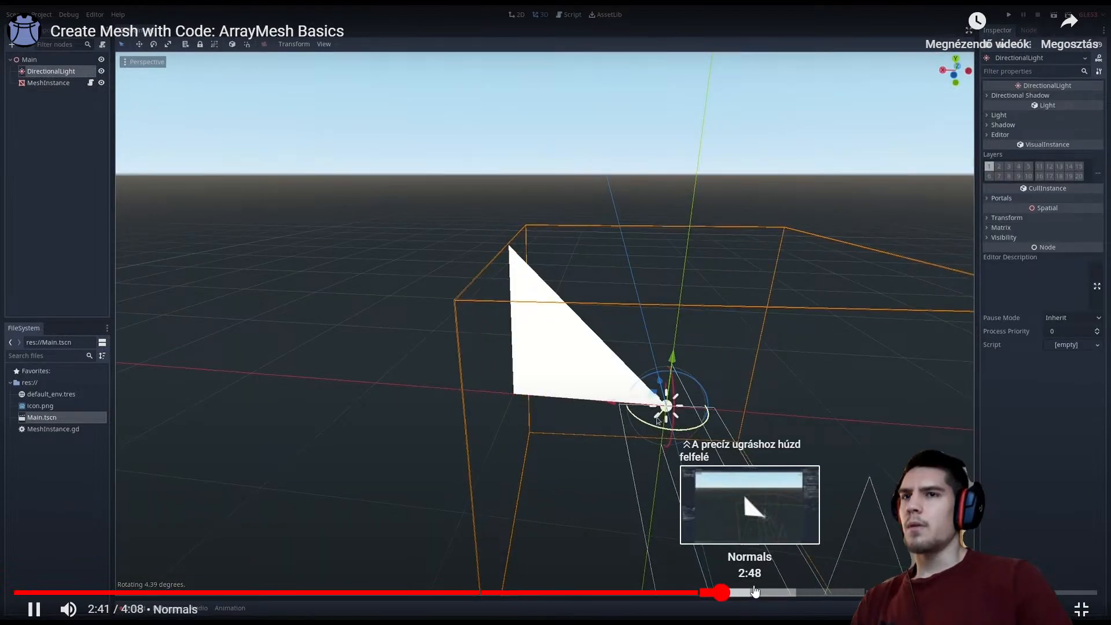
left_click(754, 592)
left_click(805, 592)
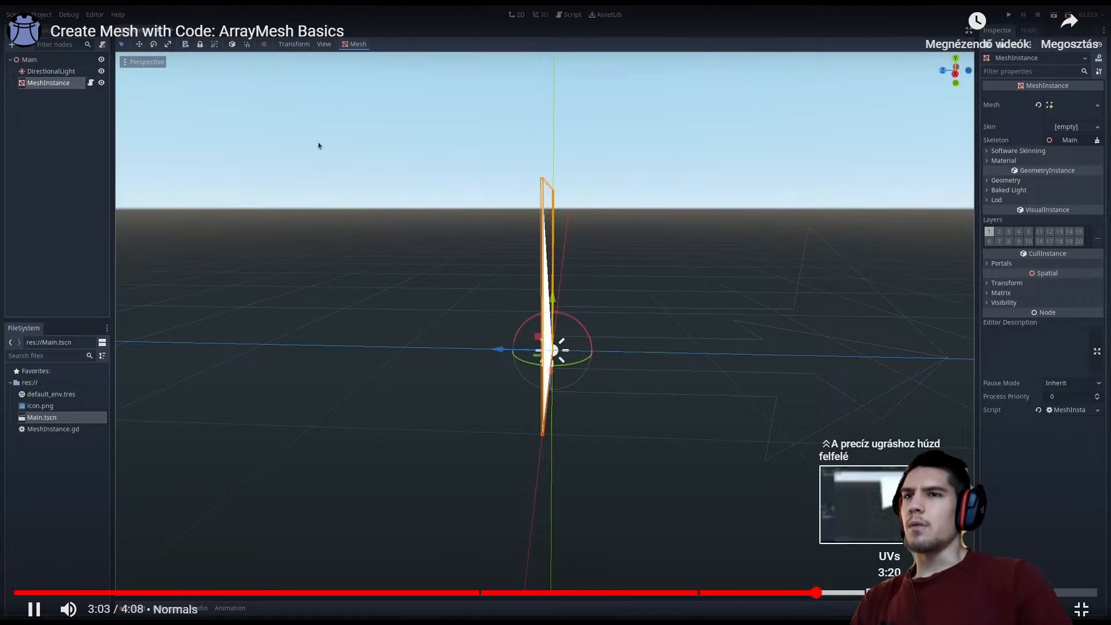
left_click(863, 591)
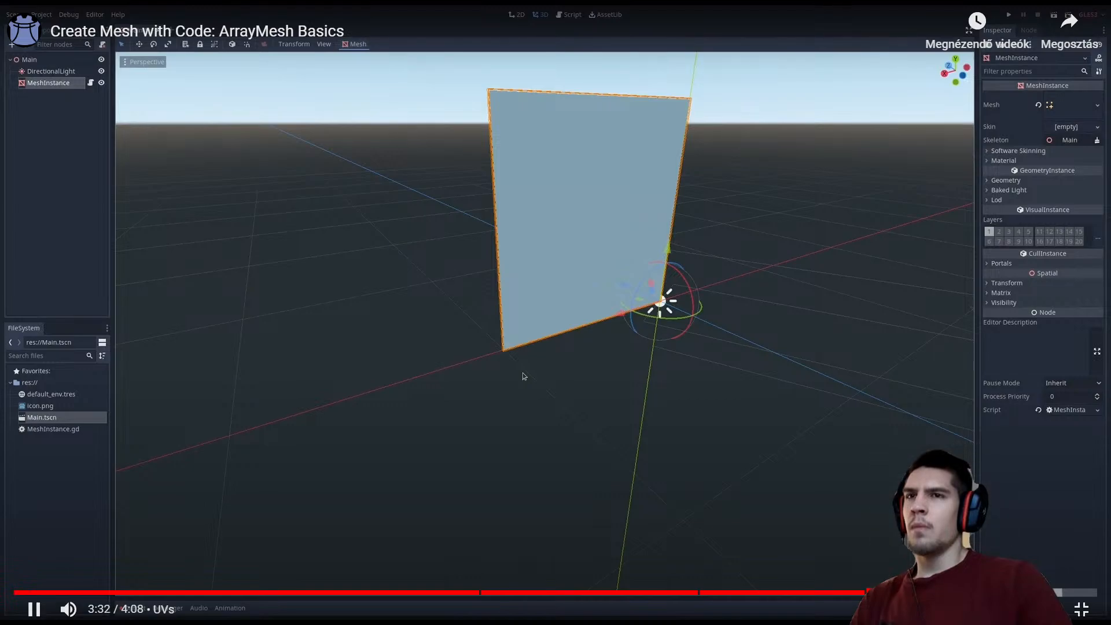
left_click(990, 592)
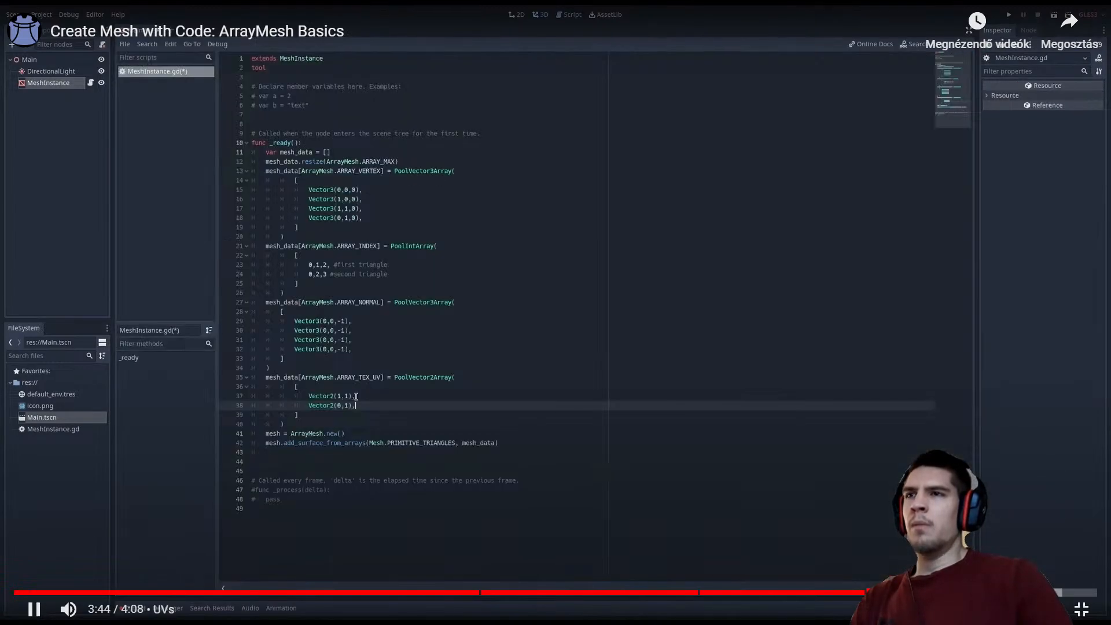
left_click(1060, 591)
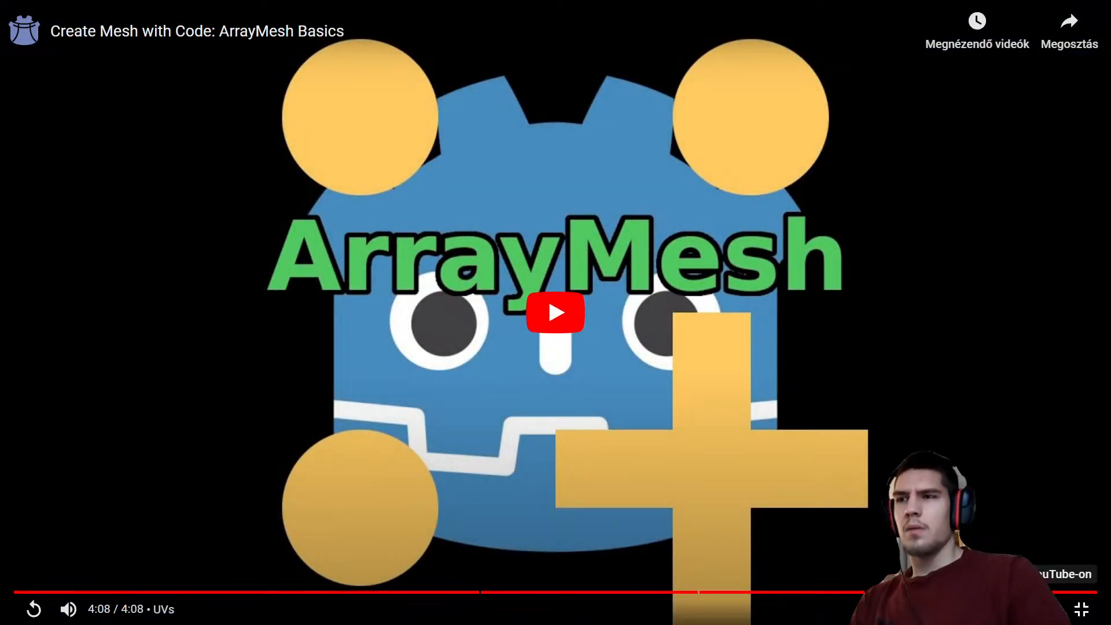
Jump back to the mesh data explanation, pause it, and play the video from the Triangle Creation chapter in full screen
left_click(358, 592)
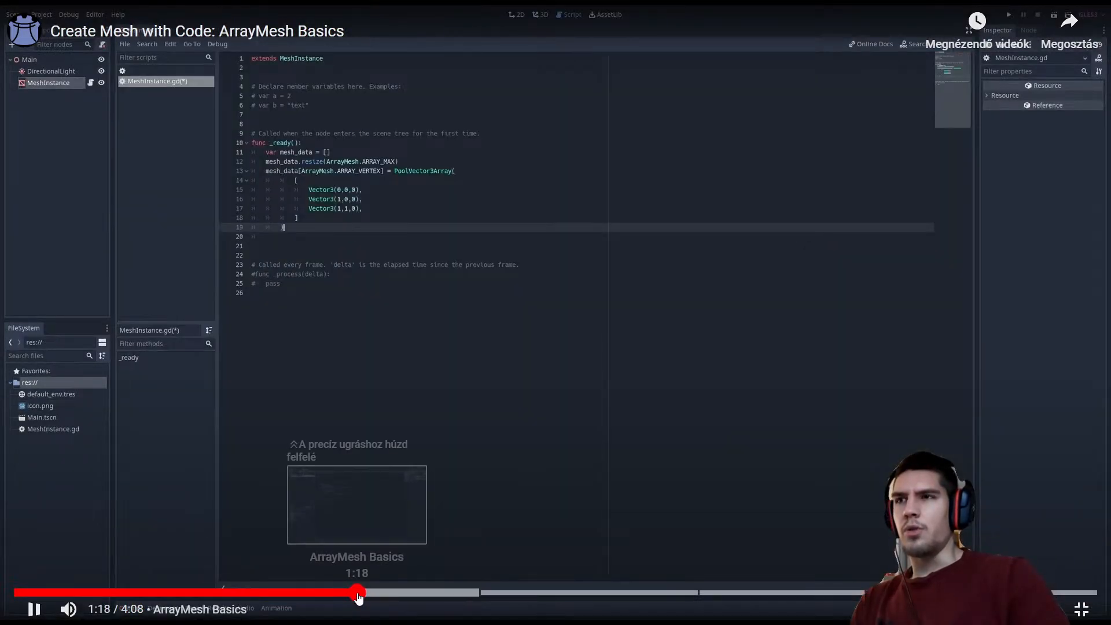
left_click_drag(359, 596, 252, 591)
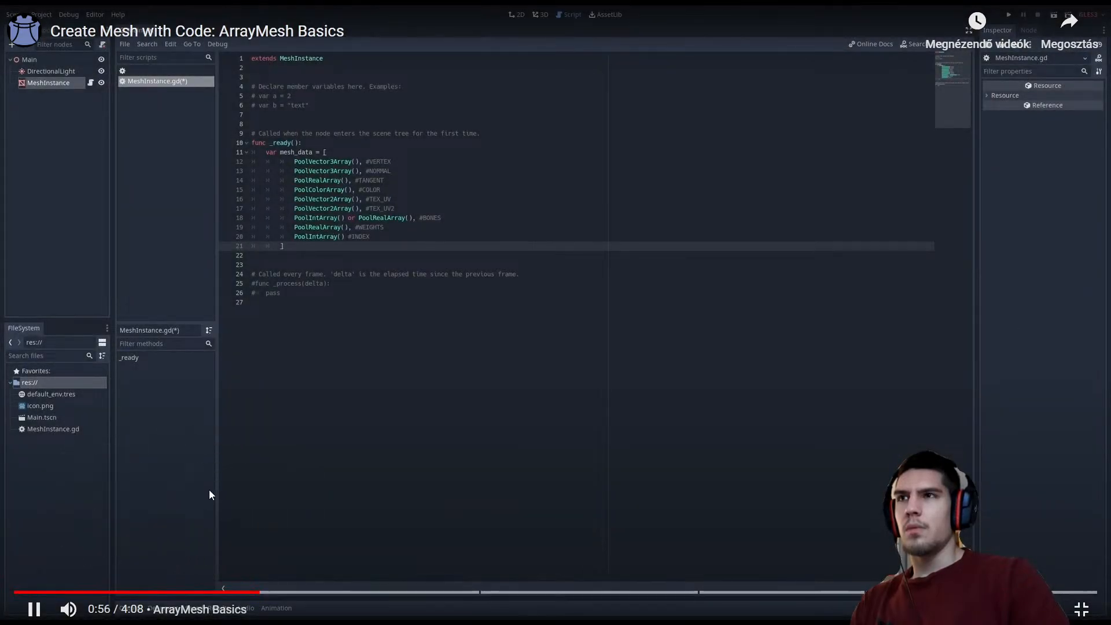
left_click(210, 490)
left_click(1080, 608)
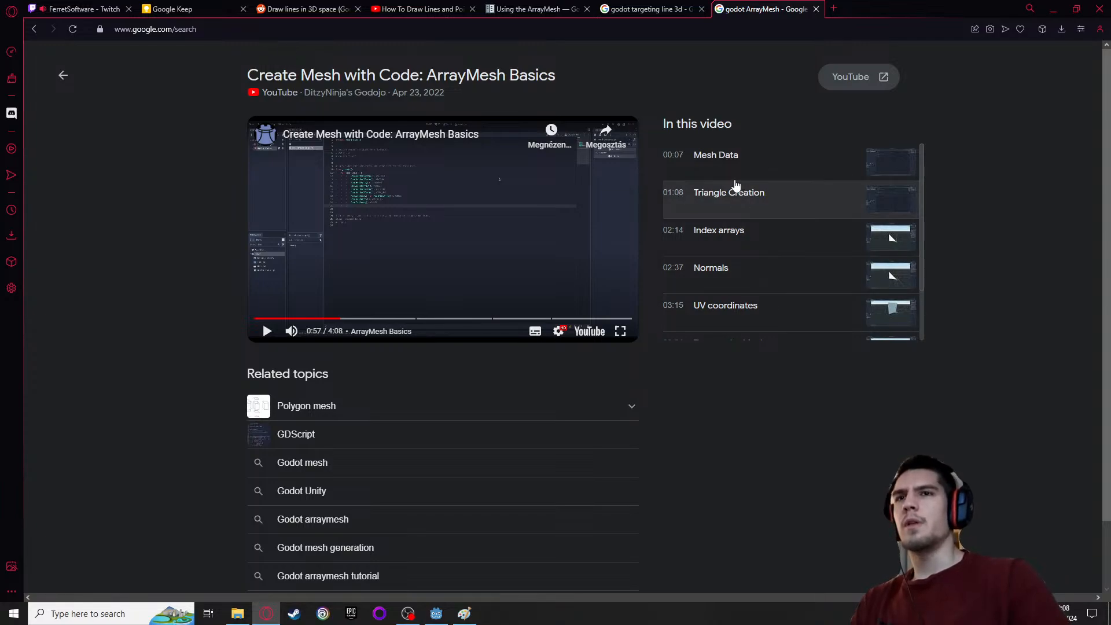
left_click(720, 192)
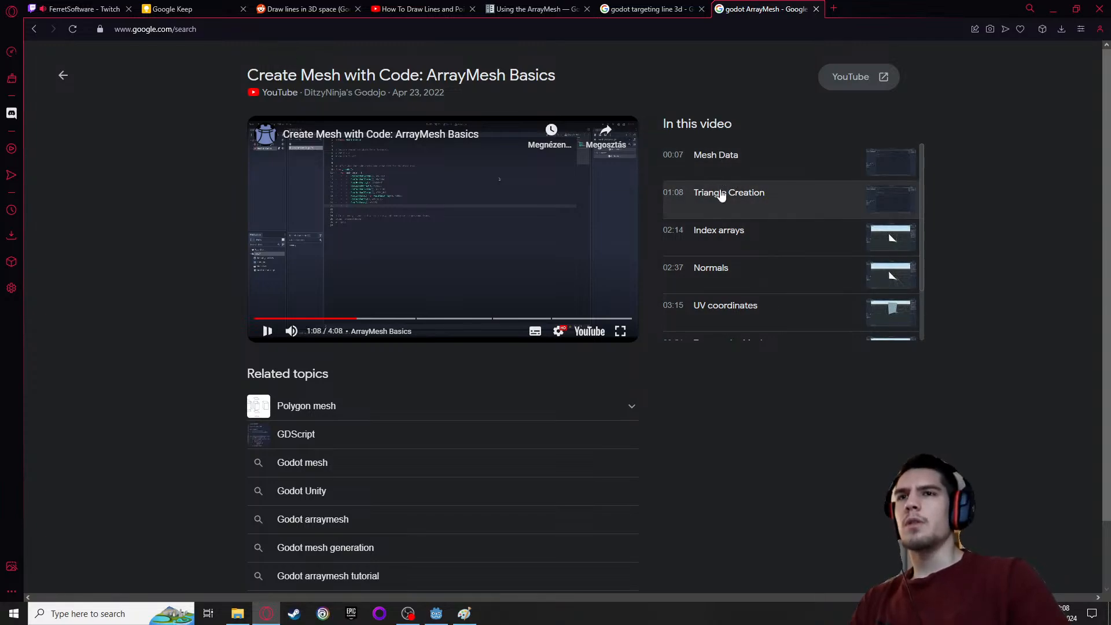
left_click(621, 331)
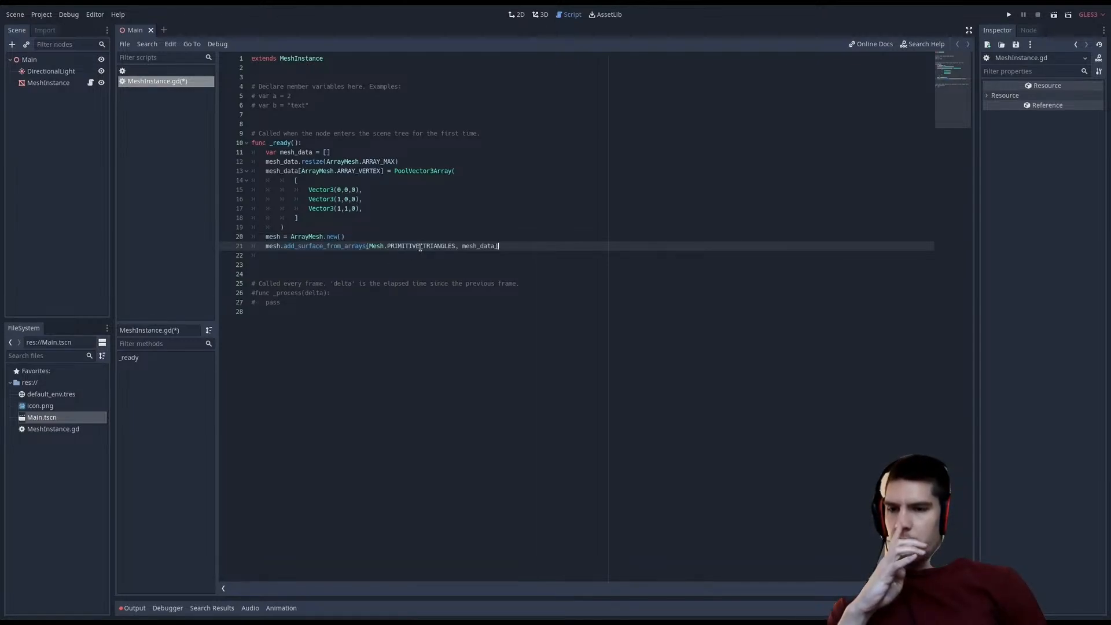
key("ctrl+s")
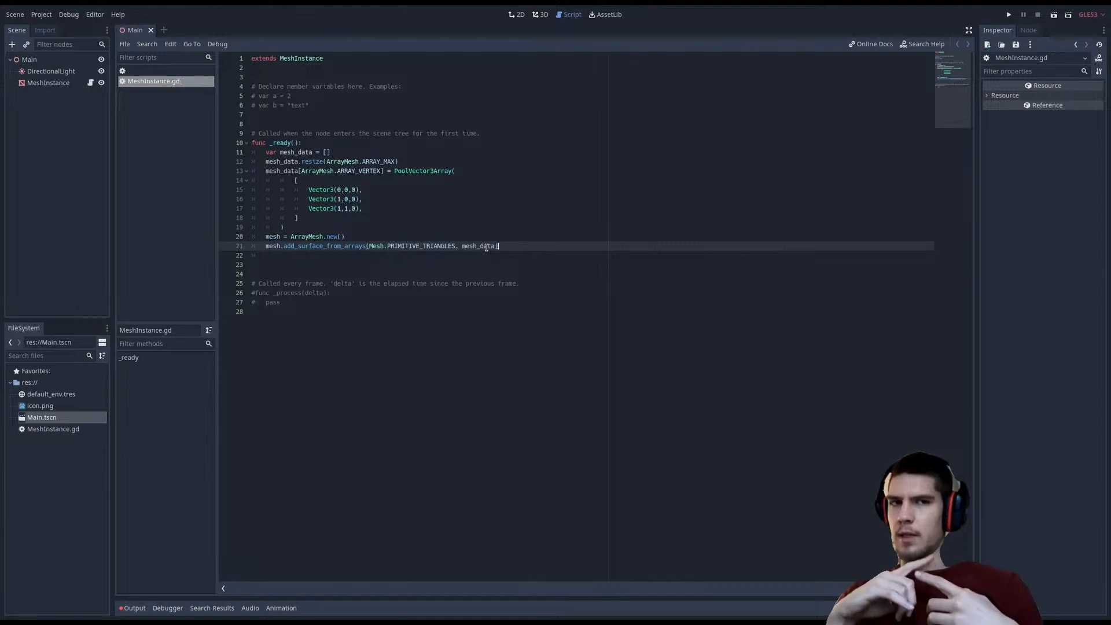
left_click(257, 68)
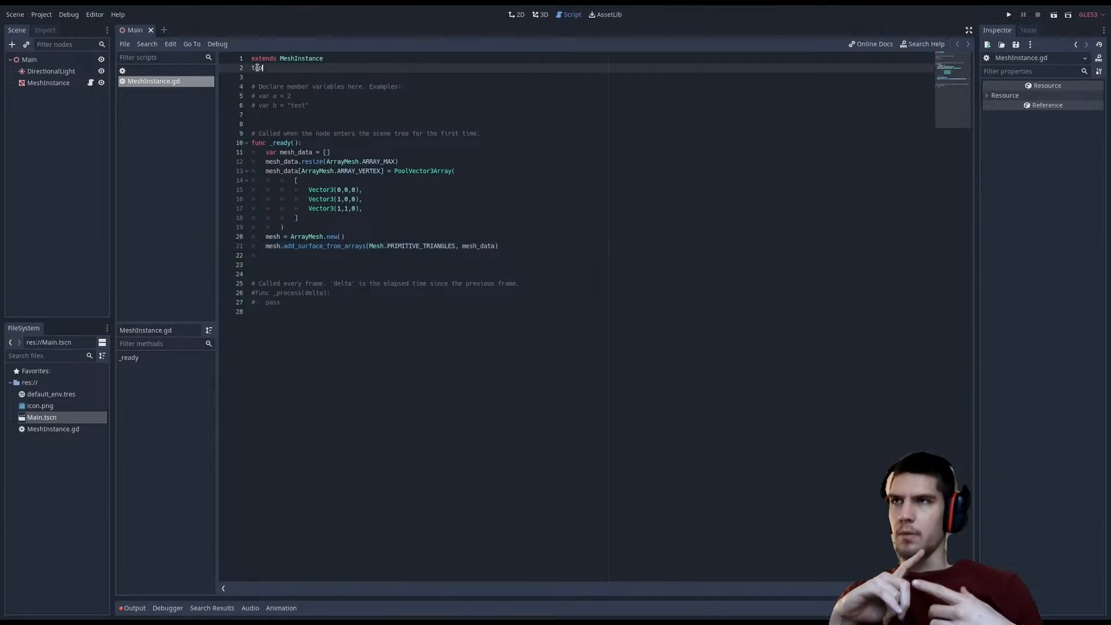
type("tool")
key("Escape")
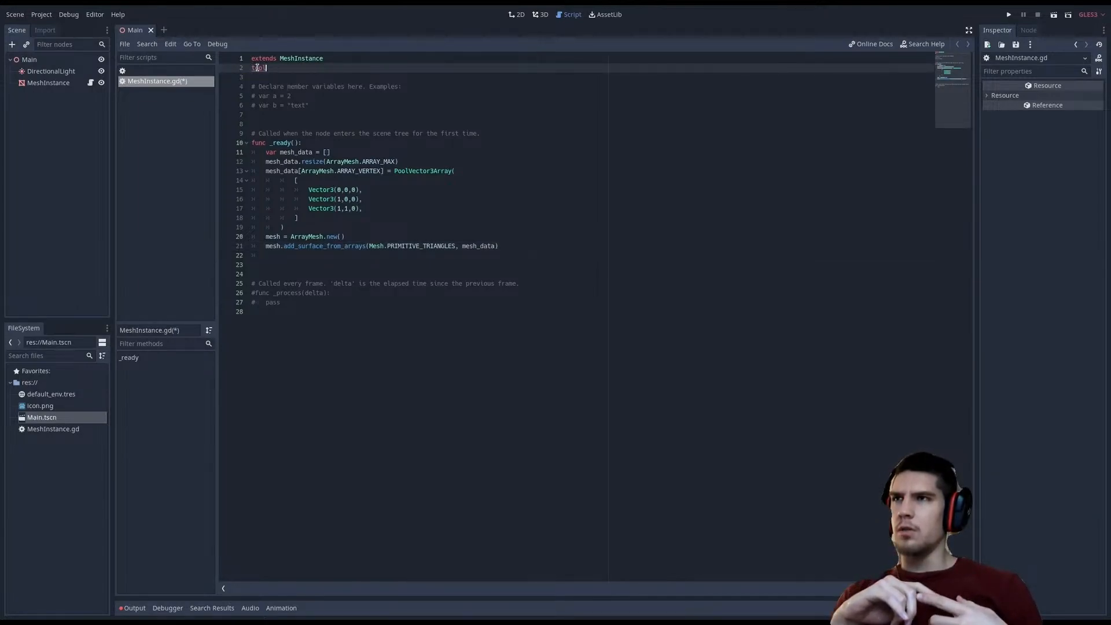
left_click(150, 30)
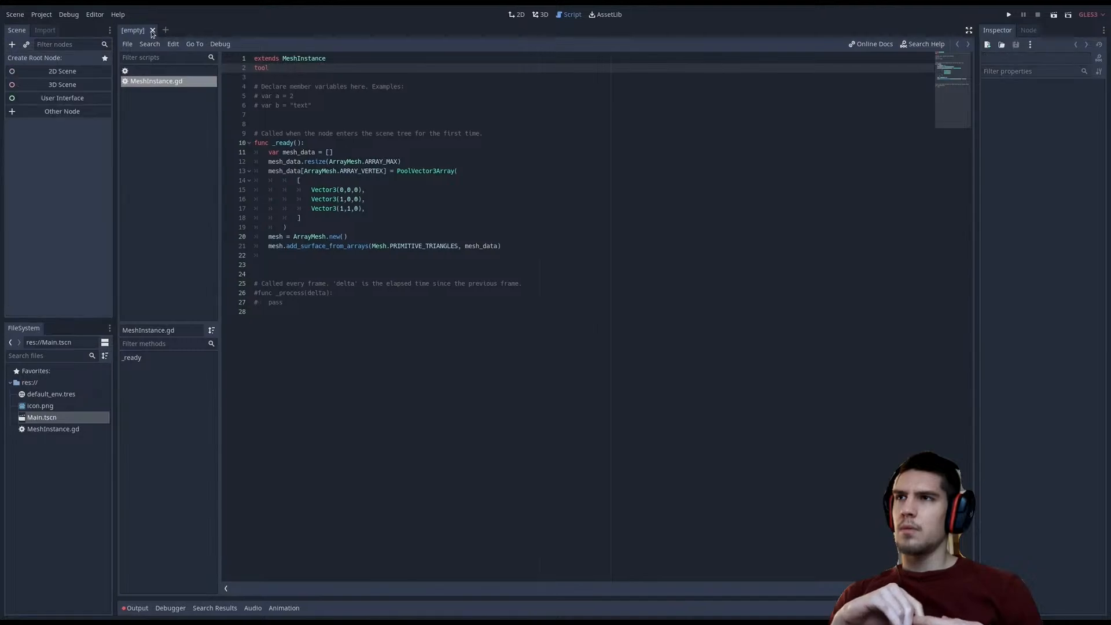
Leave the full-screen video and search the web for "godot 3d projectile trajectory line" in a new tab
key("Escape")
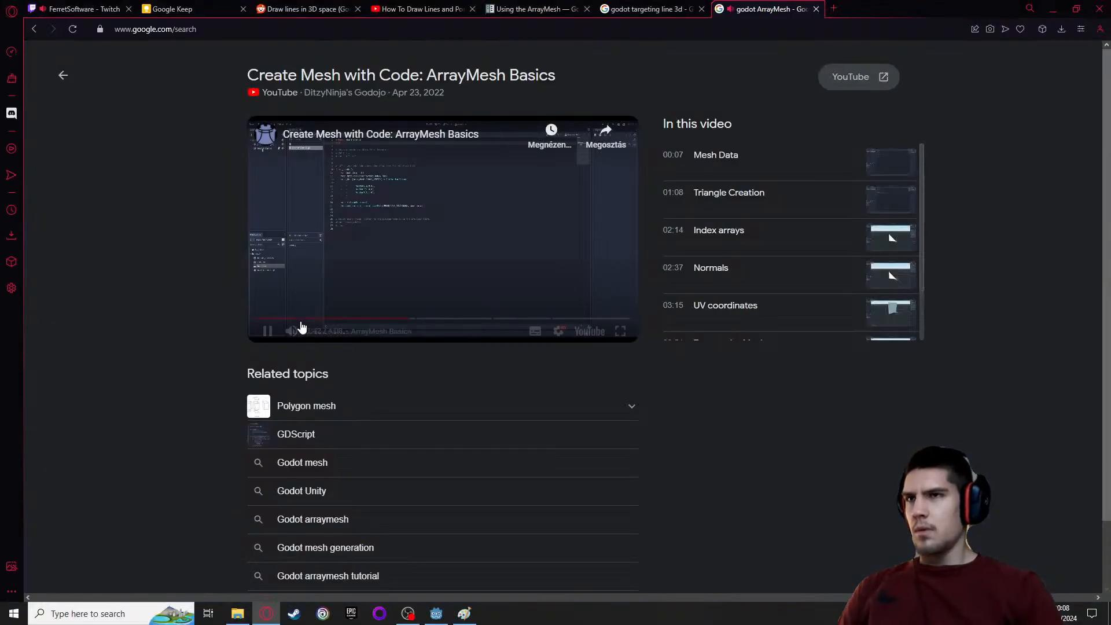
left_click(833, 8)
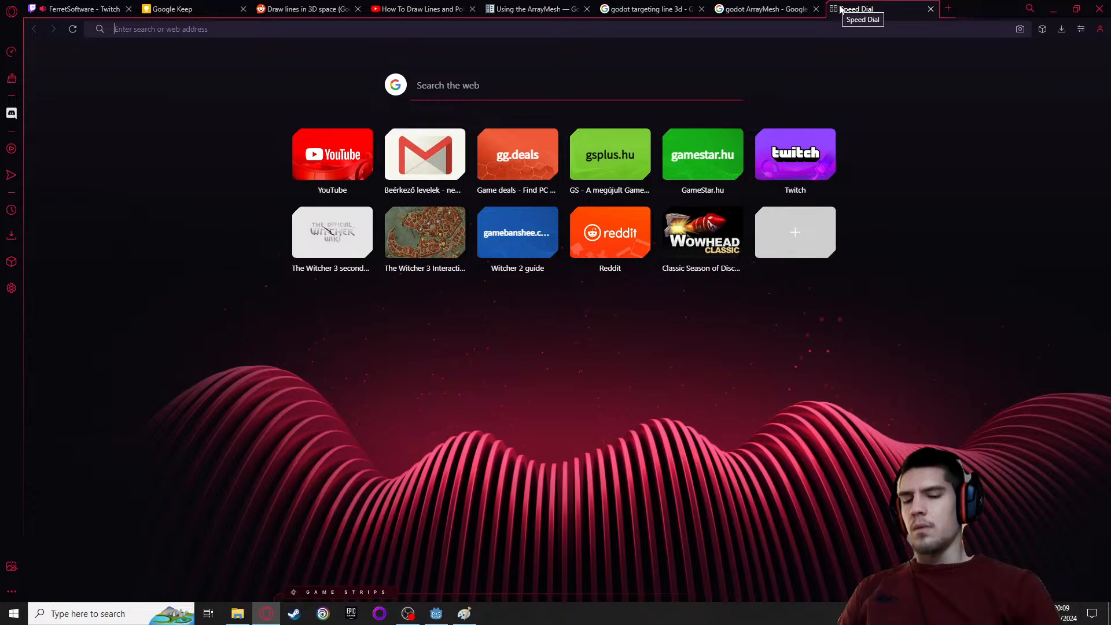
type("godt")
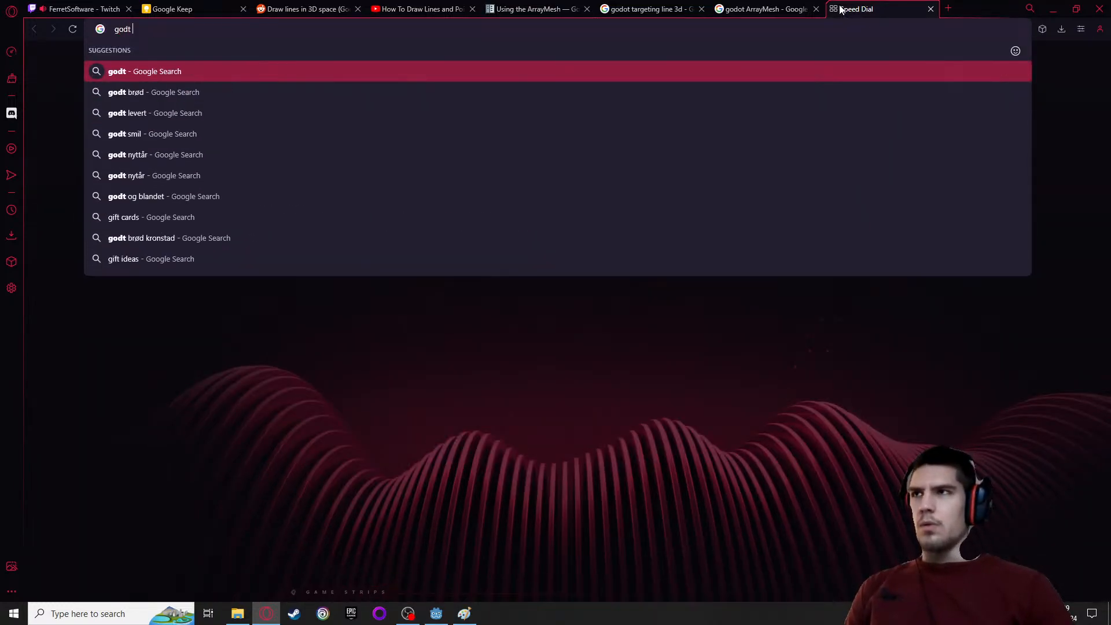
key("BackSpace")
type("ot")
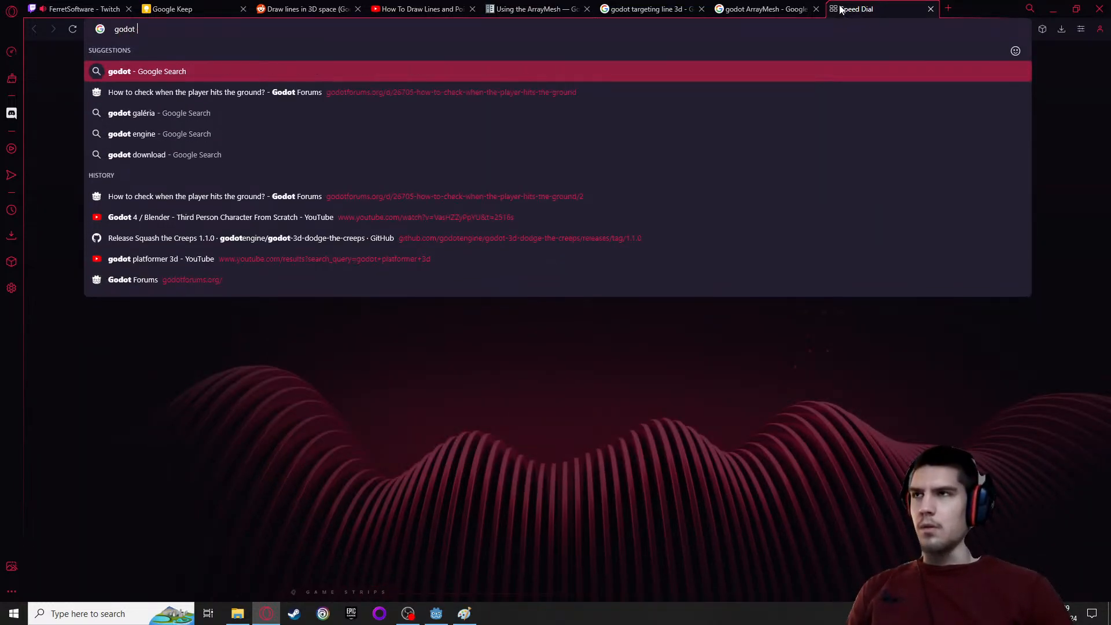
type(" 3d")
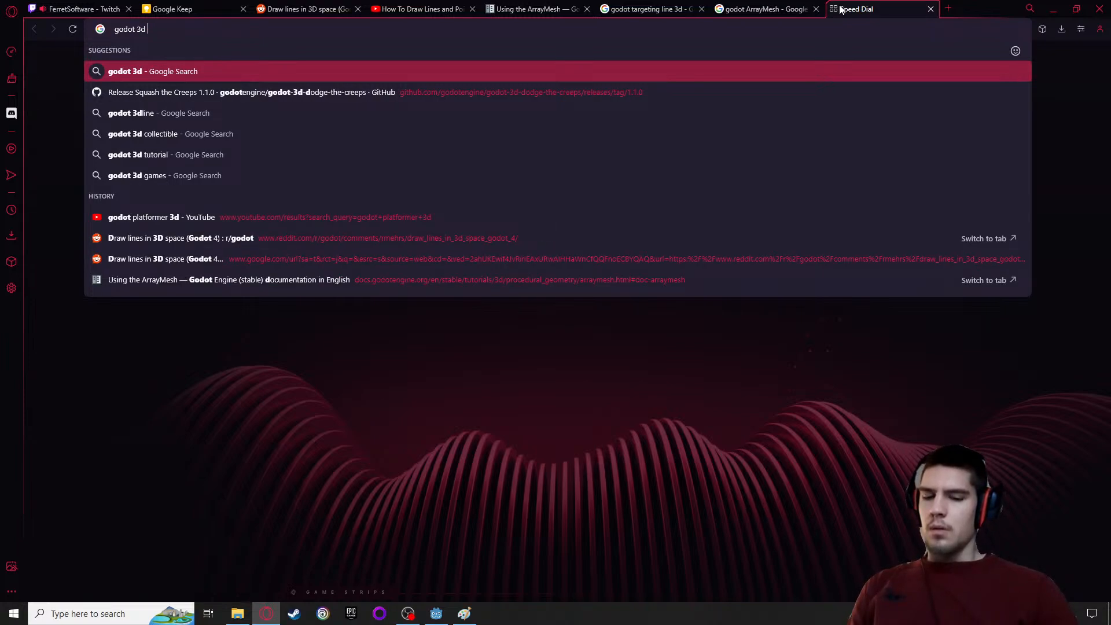
type(" projec")
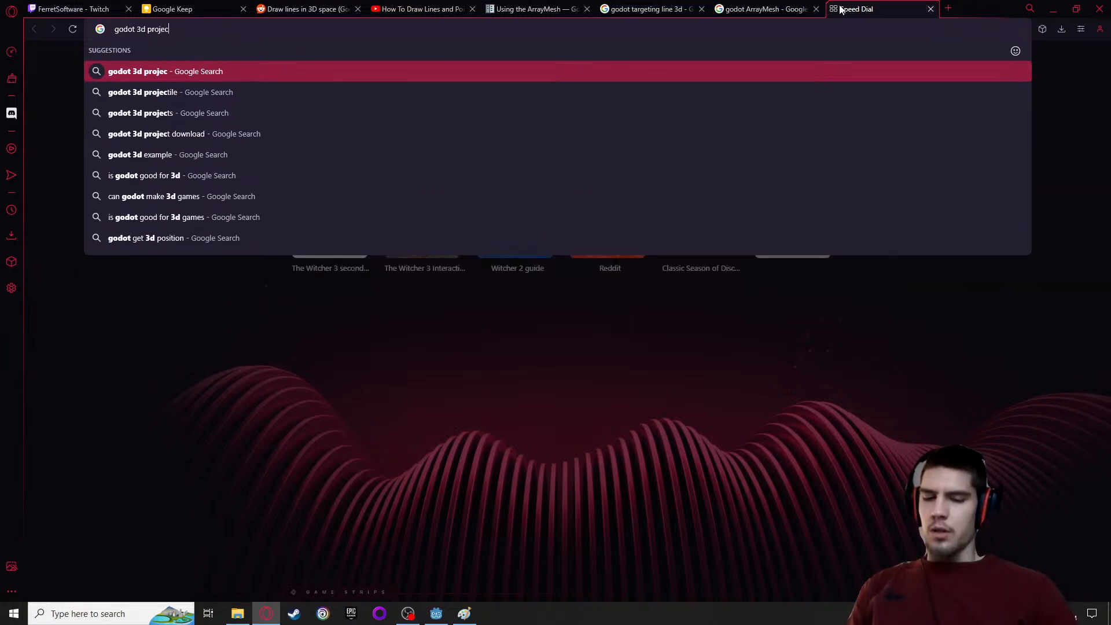
type("tile tra")
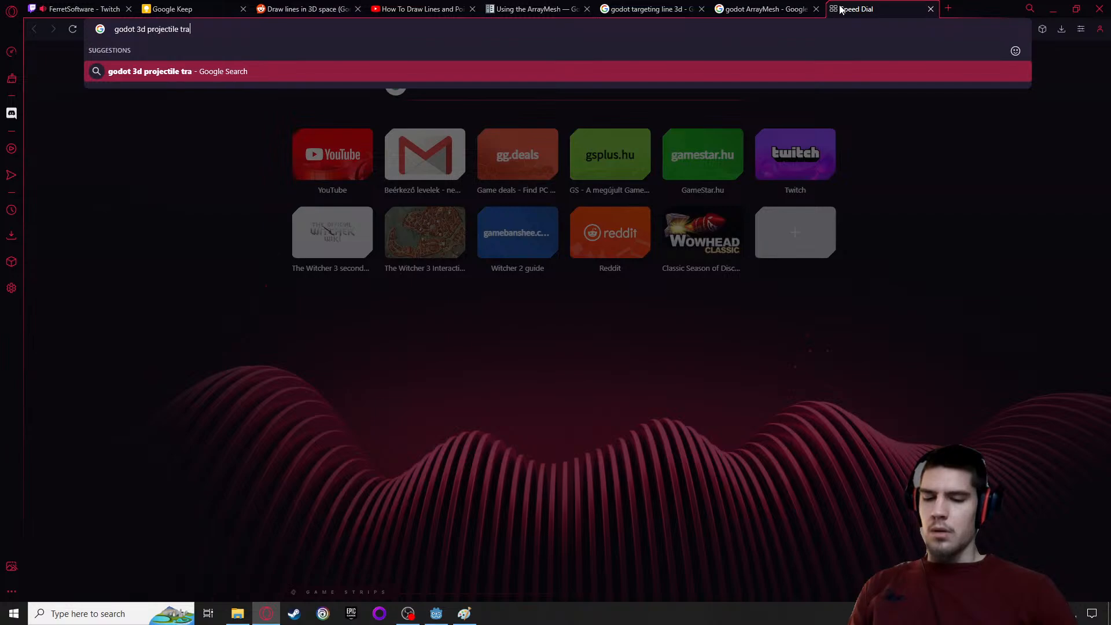
type("je")
type("ct")
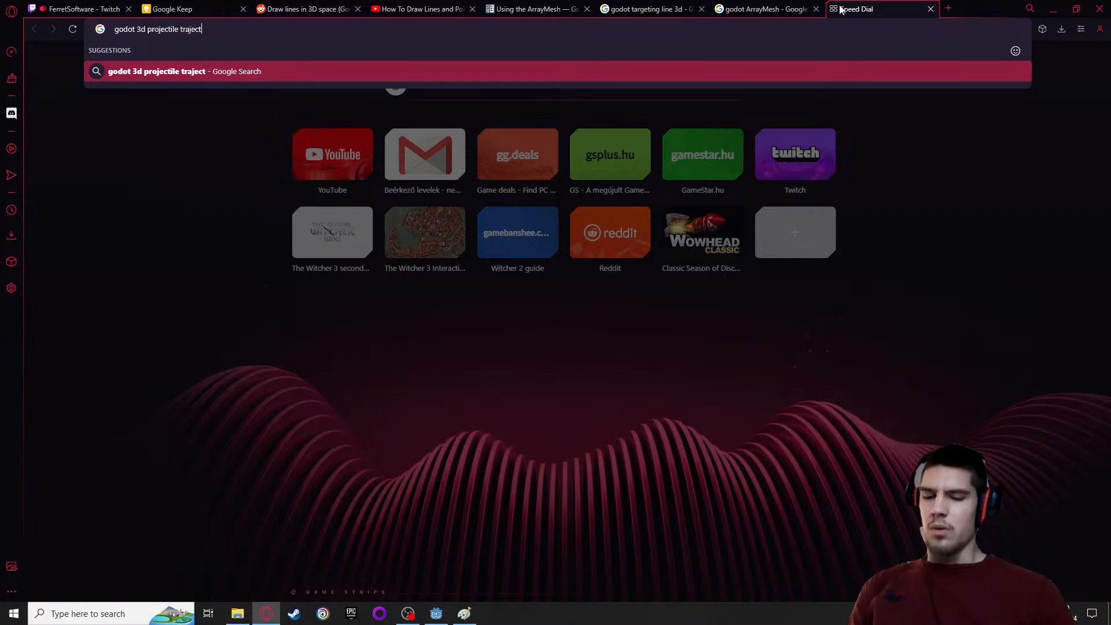
type("ory line")
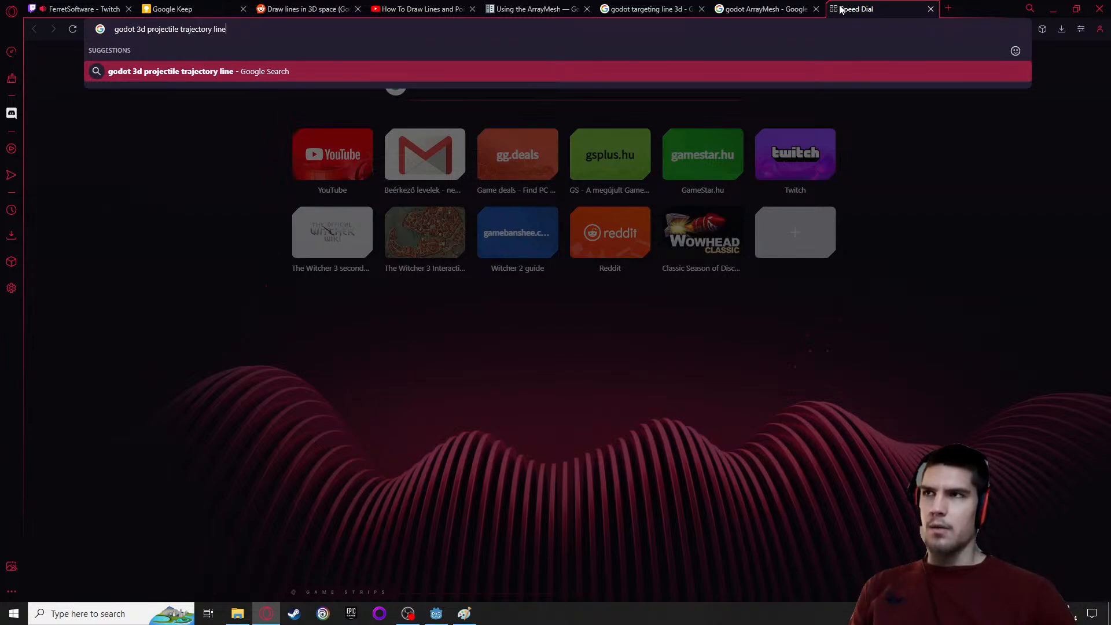
key("Return")
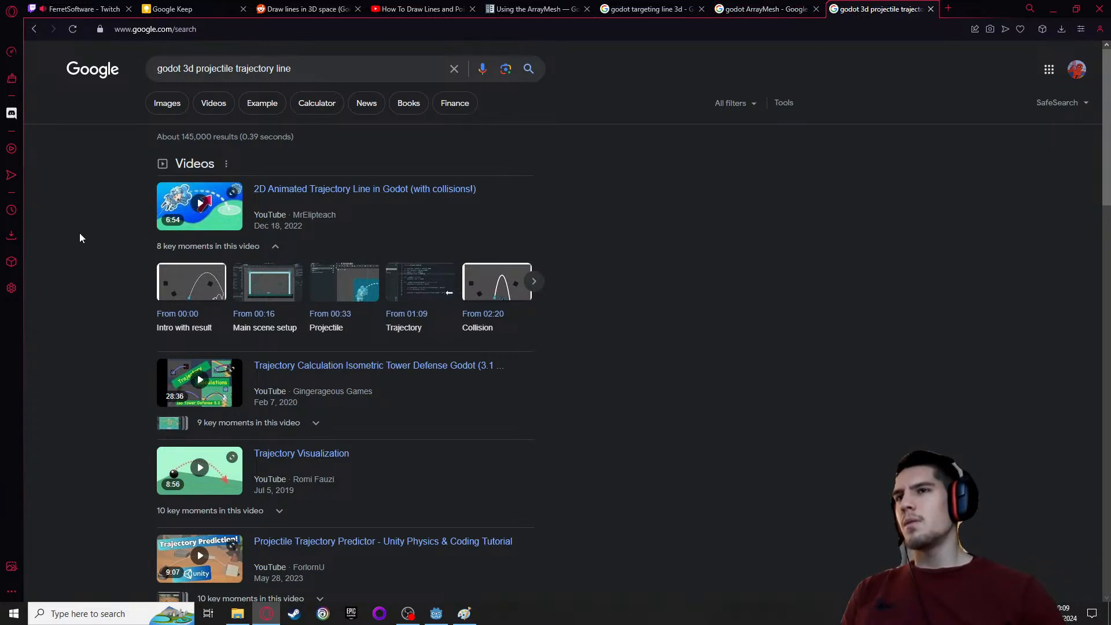
Open the Reddit thread "Making a projection of a projectile path in 3d?" from the results and read its post and comments
scroll(81, 237, "down", 3)
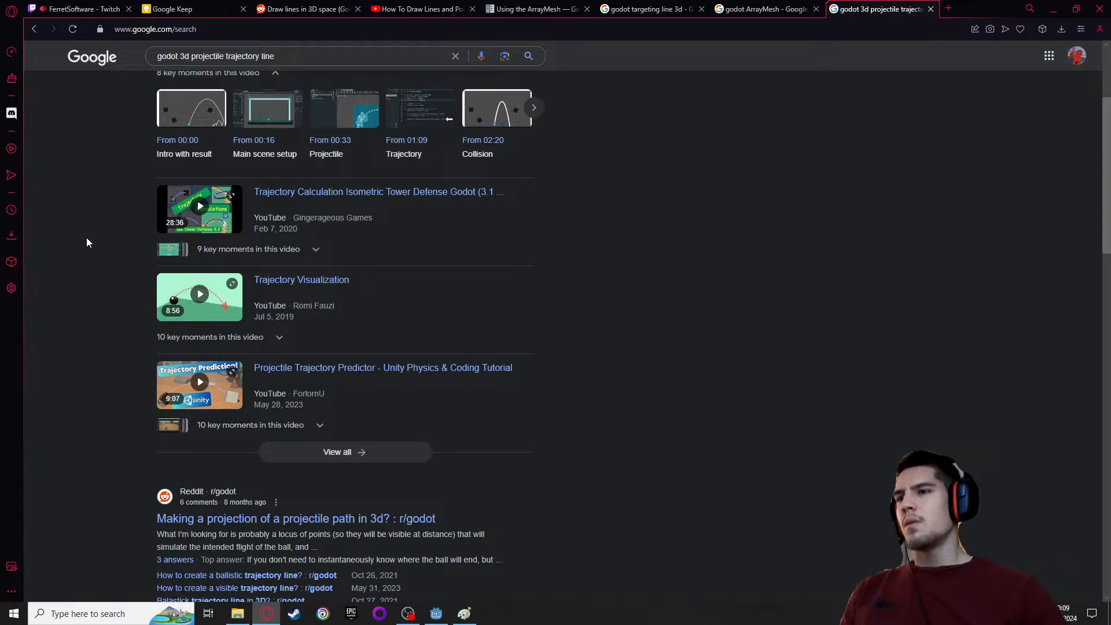
scroll(94, 244, "down", 2)
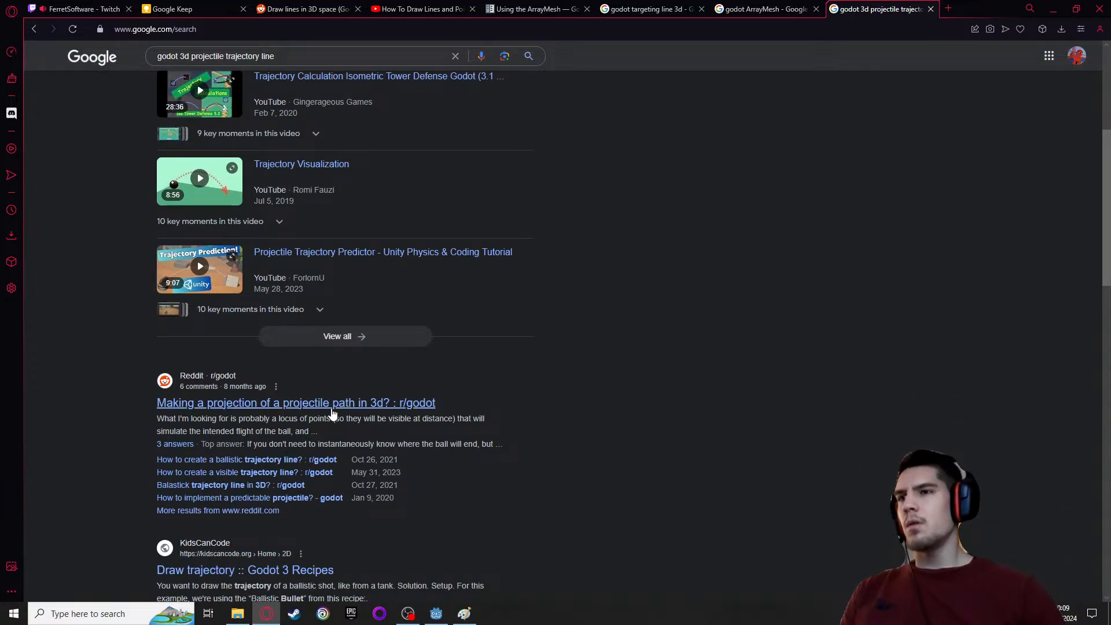
left_click(332, 412)
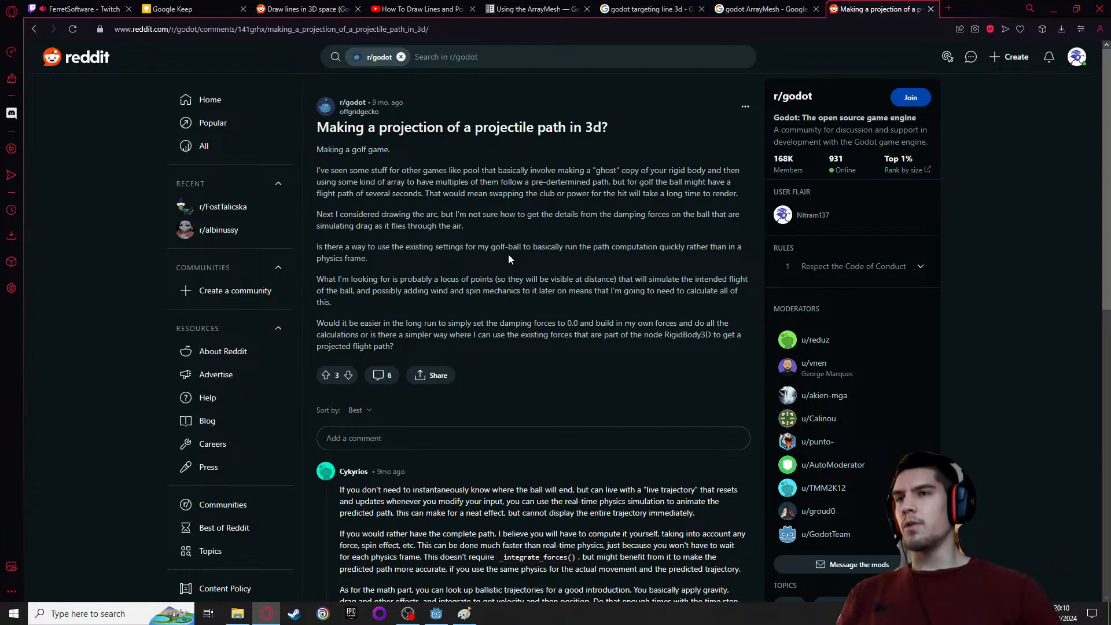
scroll(491, 264, "down", 4)
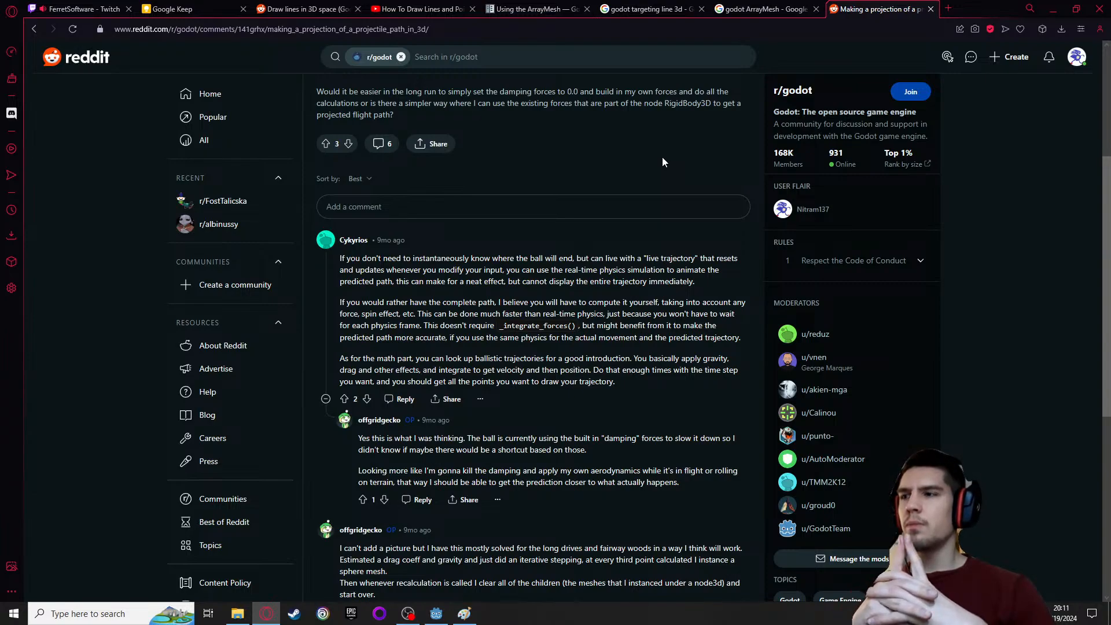
scroll(632, 161, "down", 6)
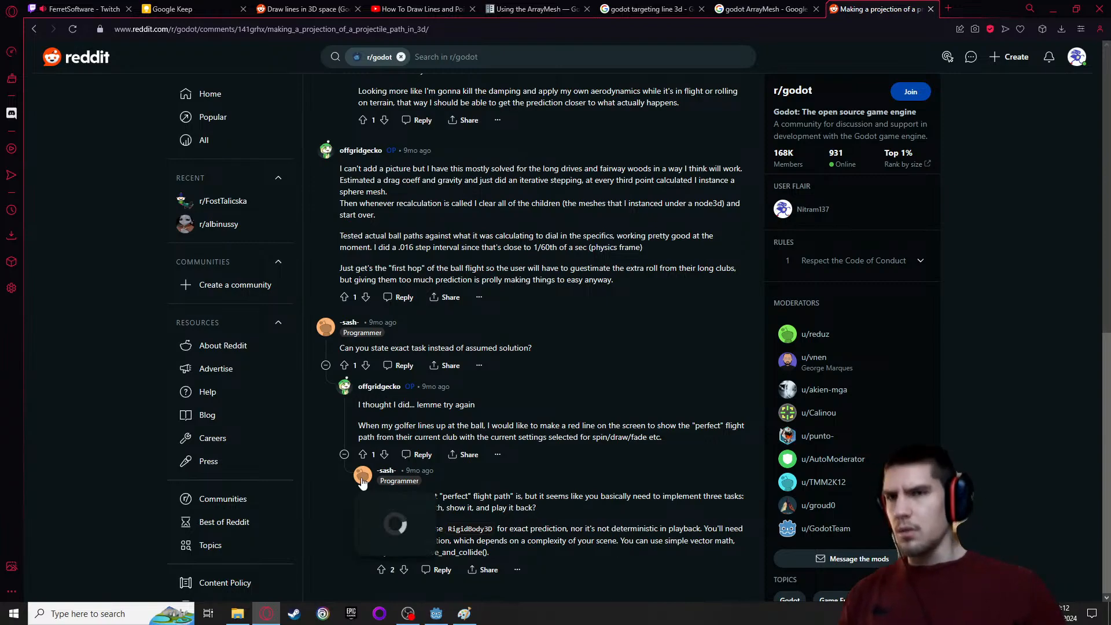
Switch to the Godot editor and create a new scene with a 3D scene root node
mouse_move(362, 479)
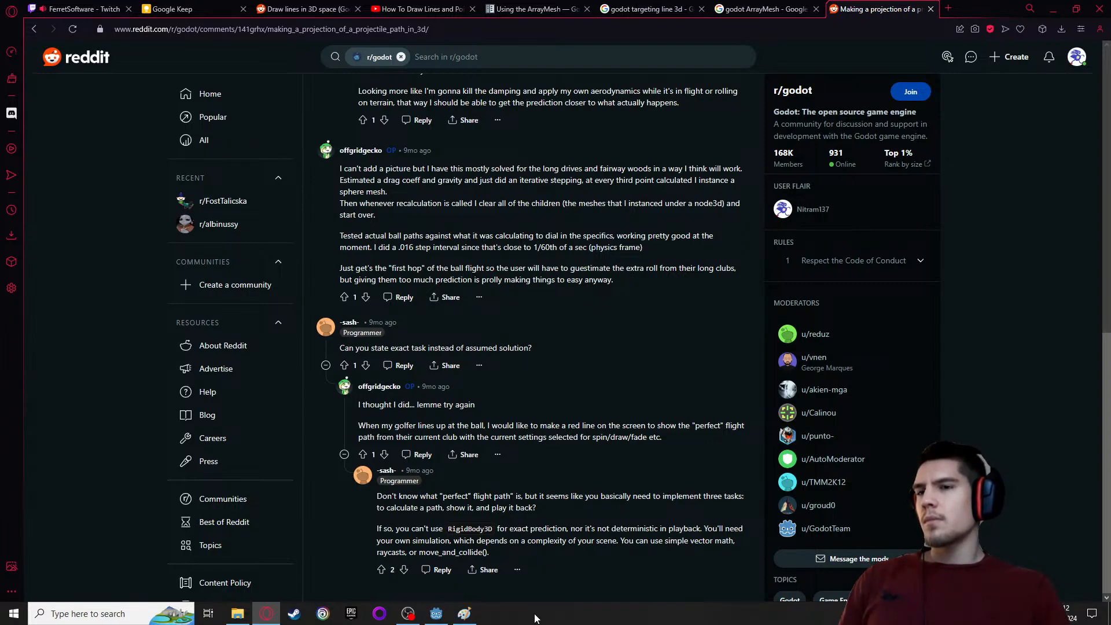
left_click(436, 613)
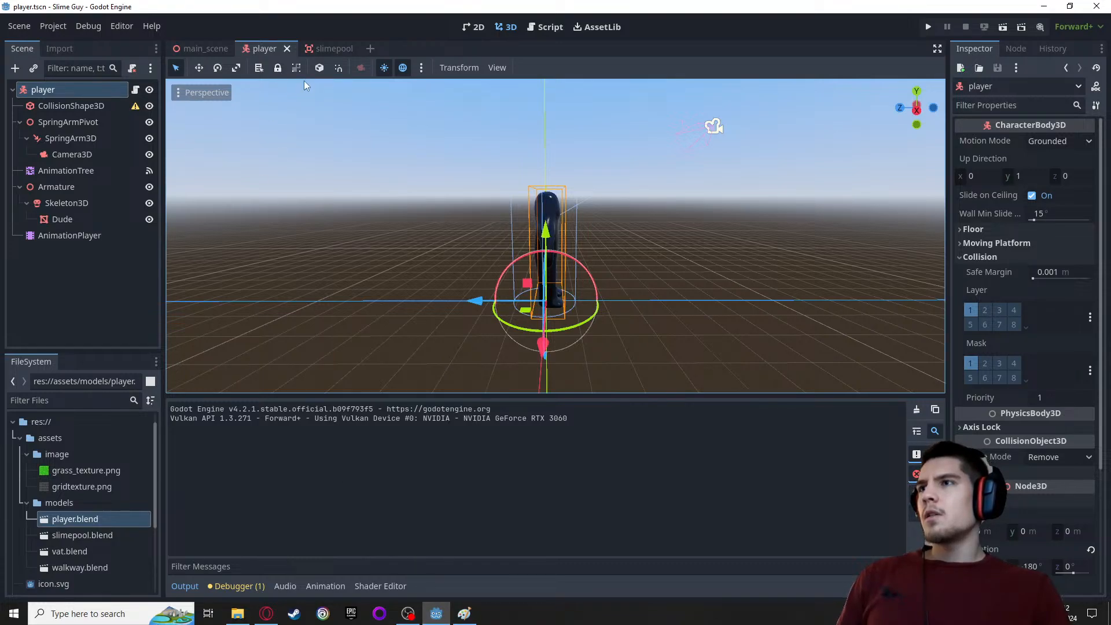
left_click(24, 27)
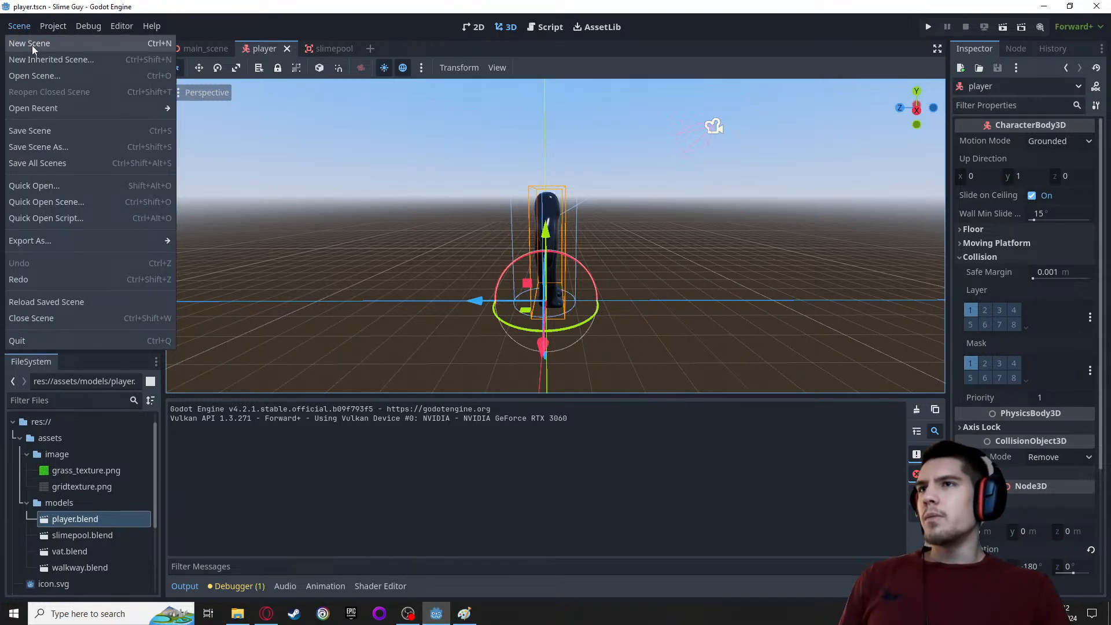
left_click(33, 44)
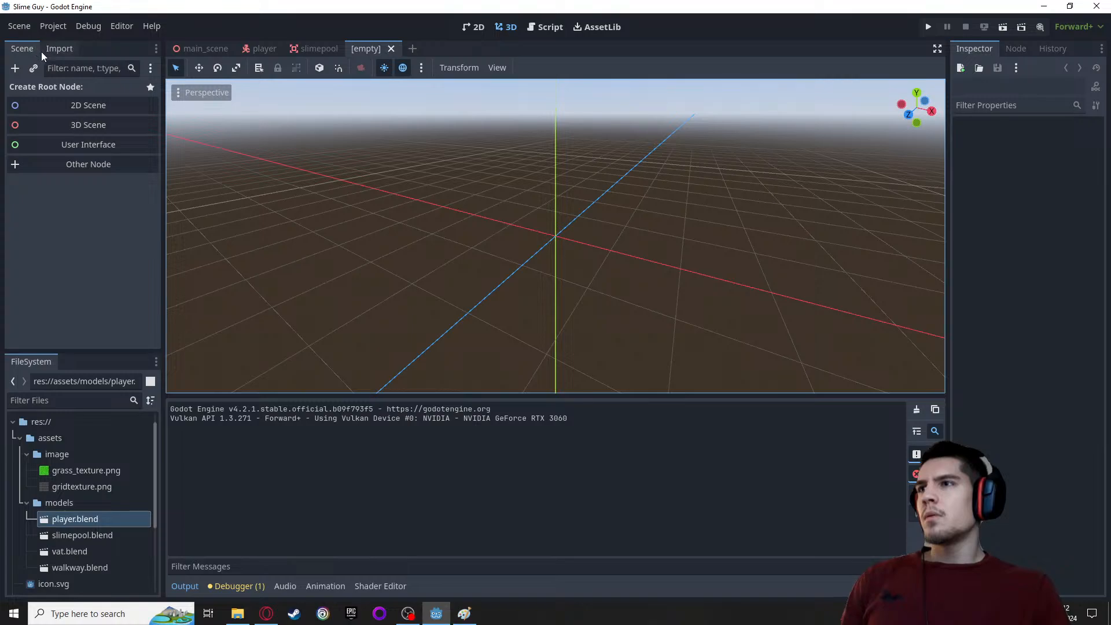
left_click(67, 124)
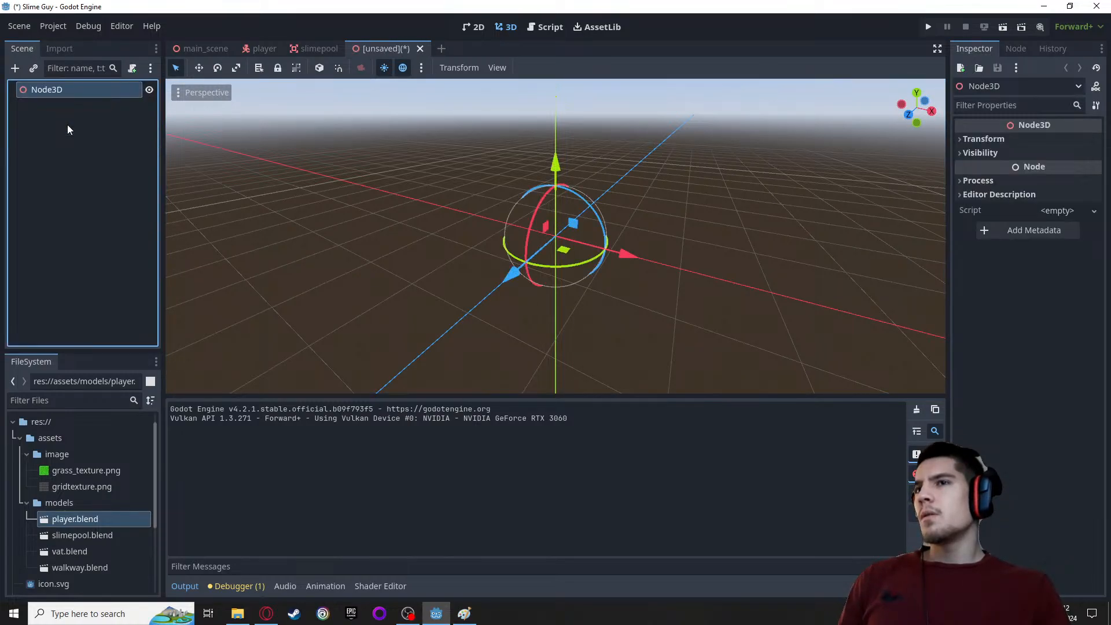
double_click(88, 89)
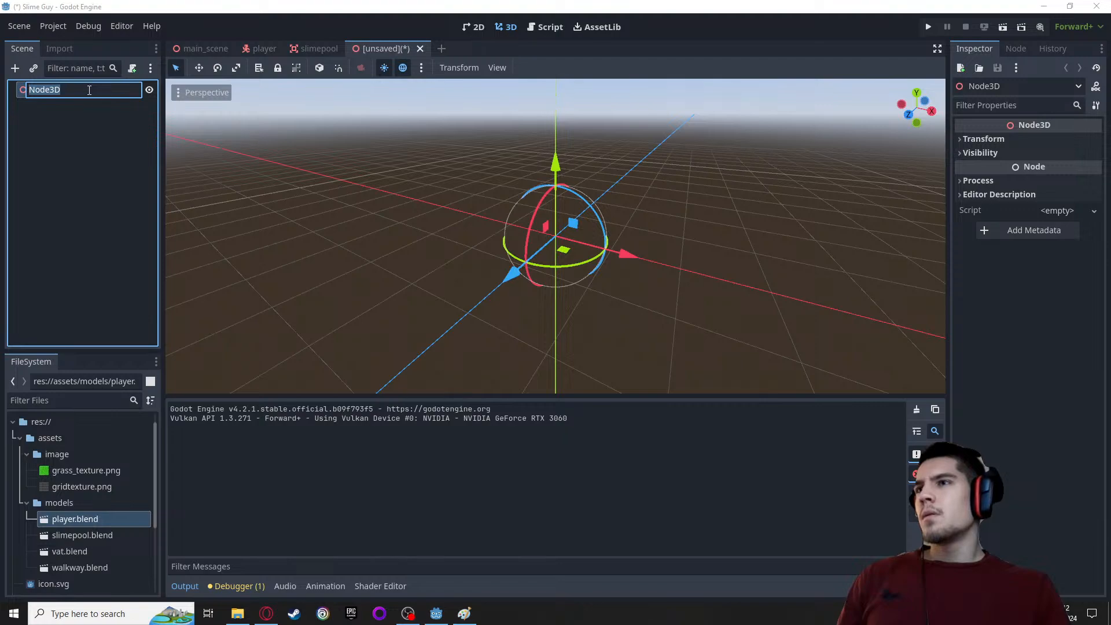
key("Return")
Start adding a child node to the Node3D root, and recheck the Reddit thread and the Paint throw sketch before returning to Godot
right_click(79, 92)
left_click(113, 97)
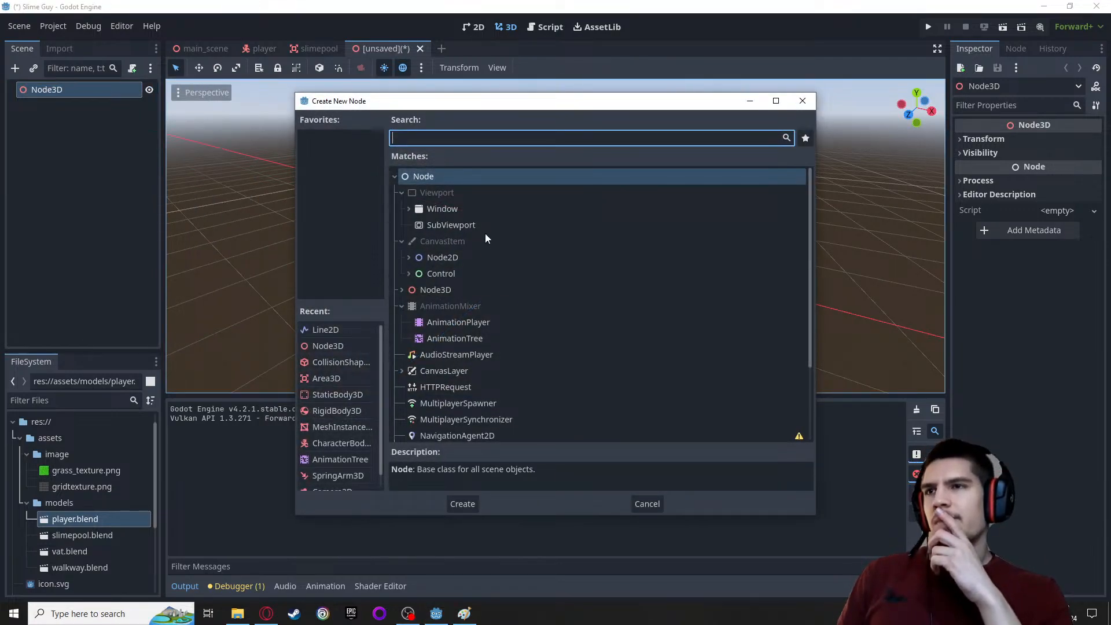
left_click(266, 613)
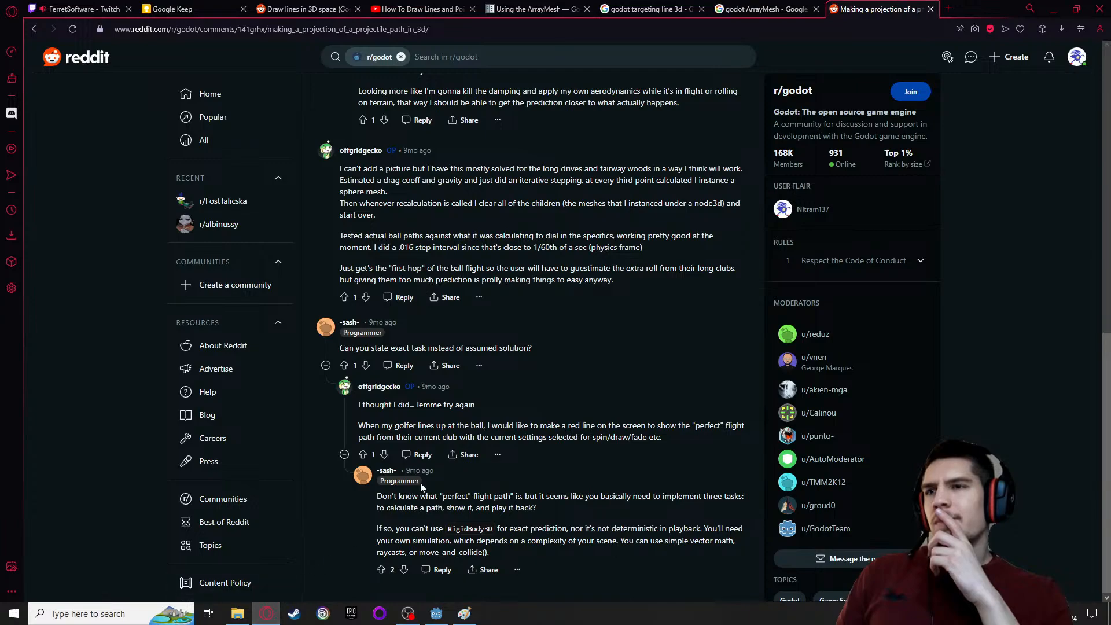
scroll(457, 431, "up", 1)
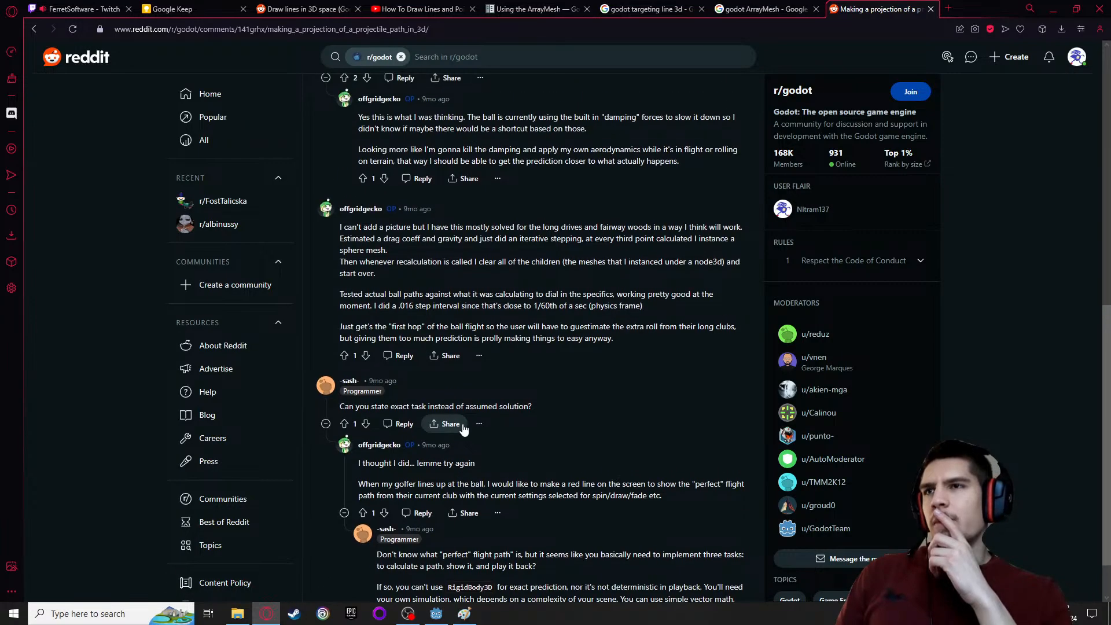
scroll(463, 428, "up", 3)
left_click(464, 613)
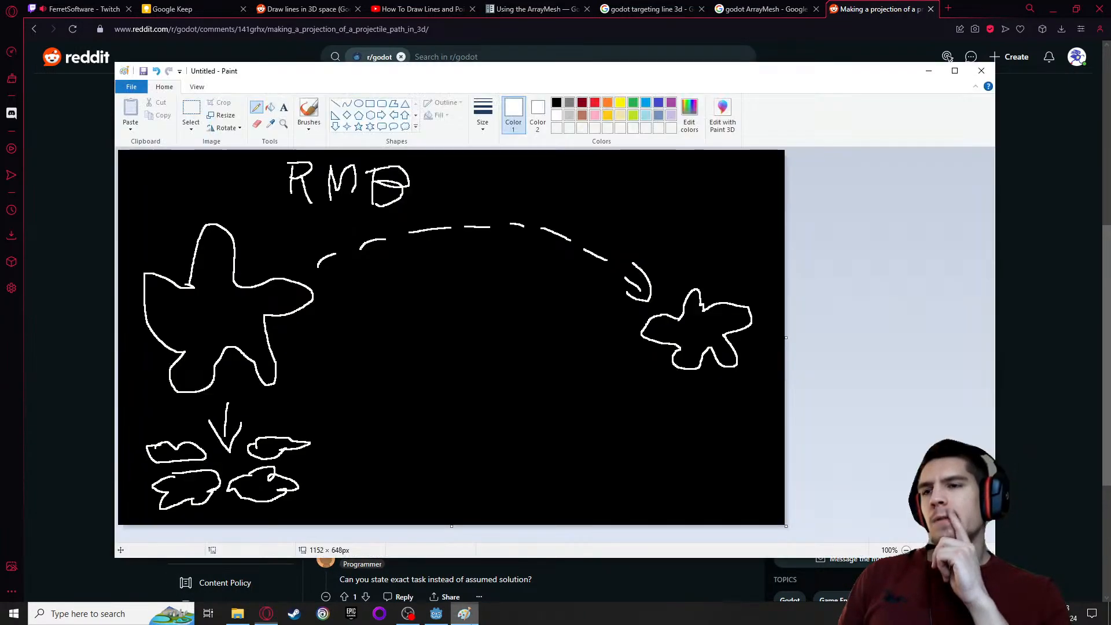
left_click(436, 613)
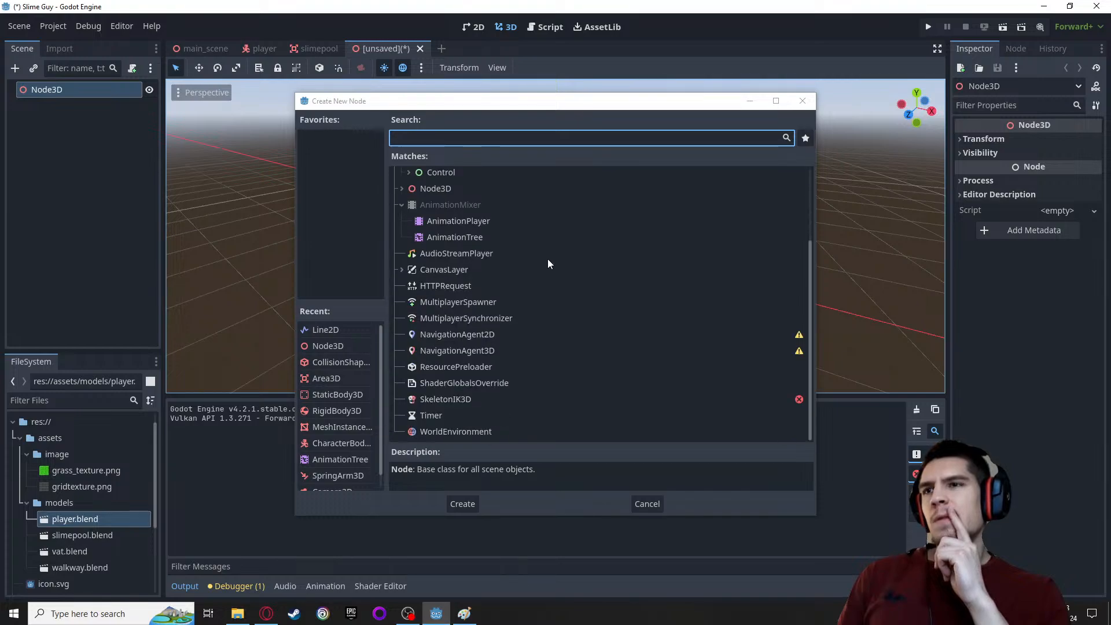
Look through the node types under Node3D and add a Path3D as a child of the root
scroll(516, 300, "up", 1)
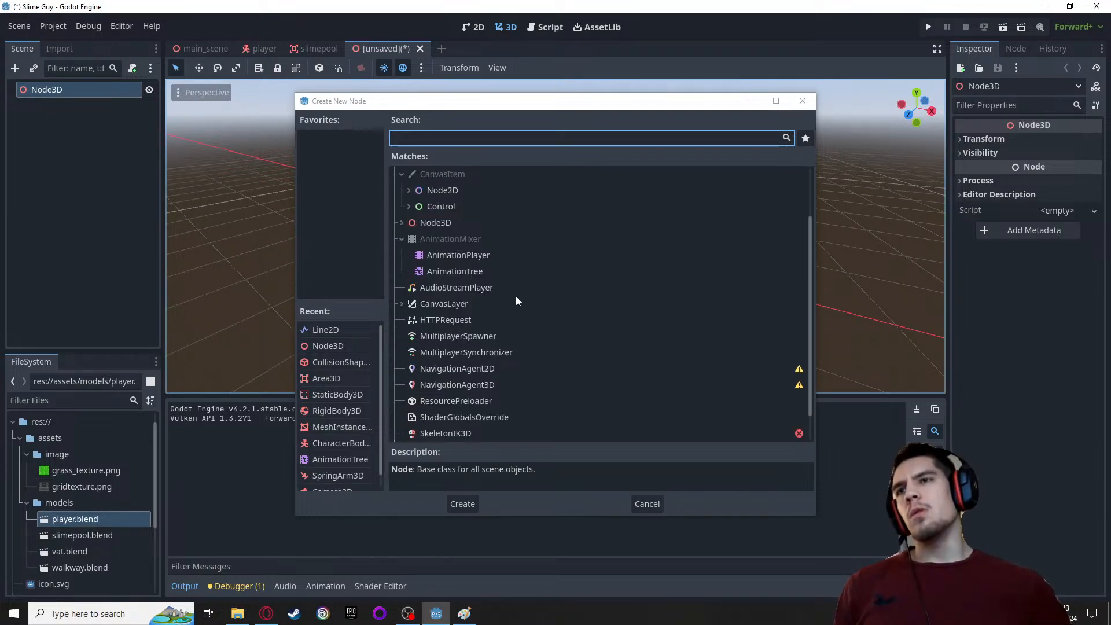
scroll(463, 272, "up", 1)
left_click(402, 255)
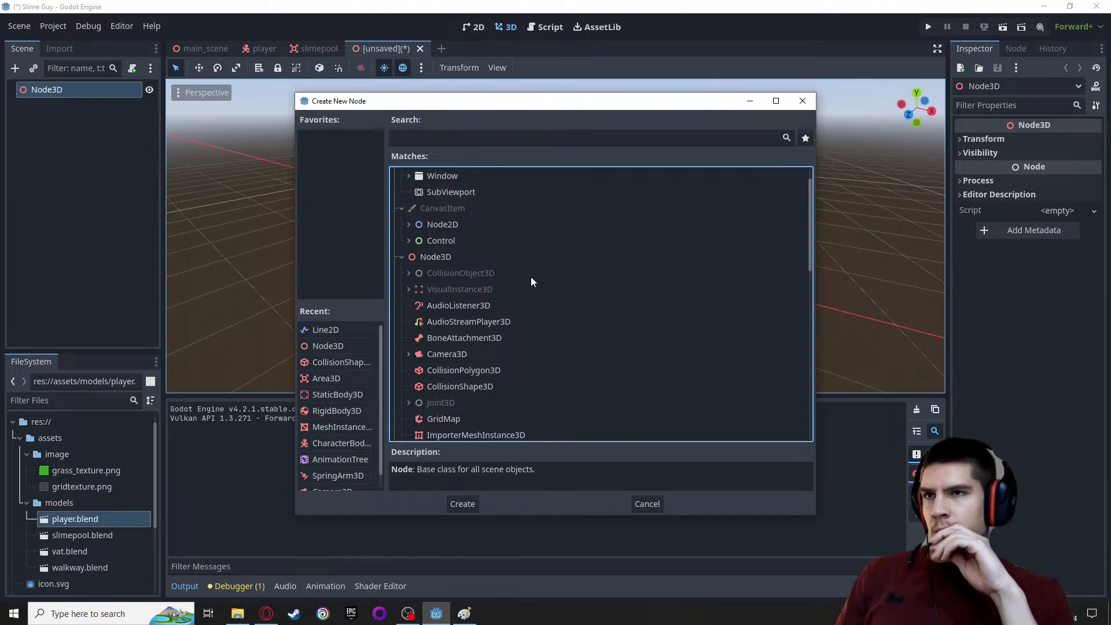
scroll(531, 277, "down", 1)
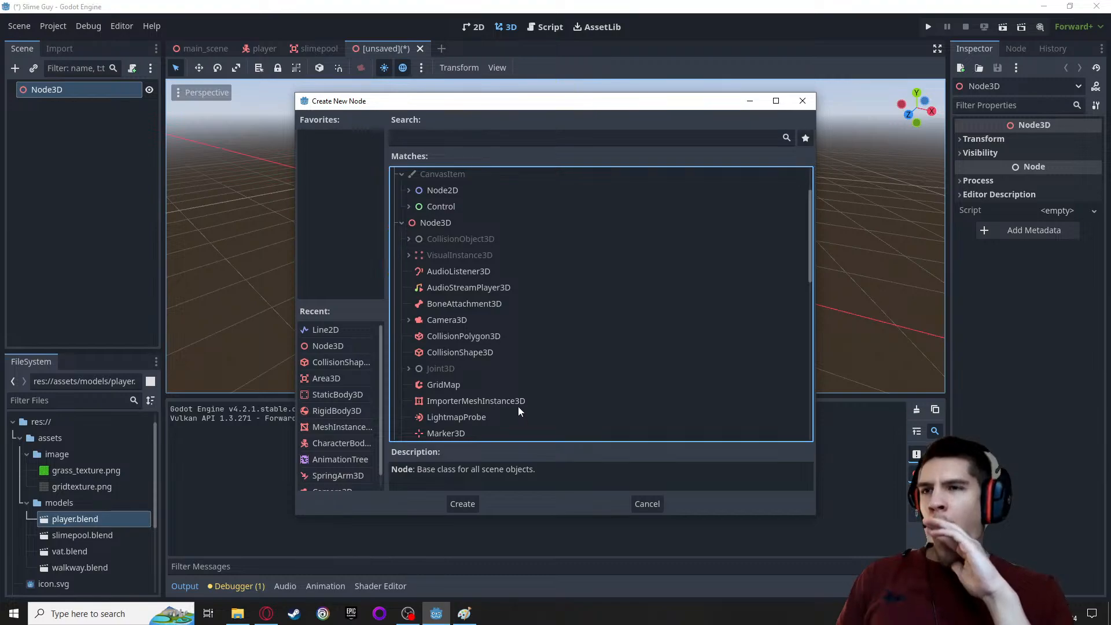
scroll(518, 395, "down", 1)
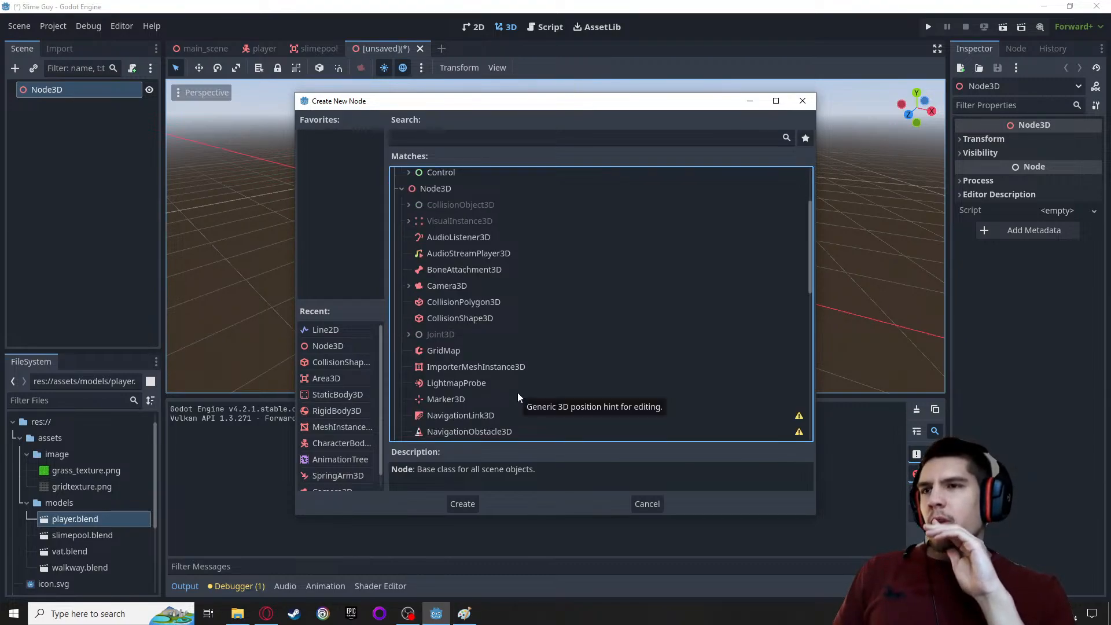
scroll(518, 382, "down", 1)
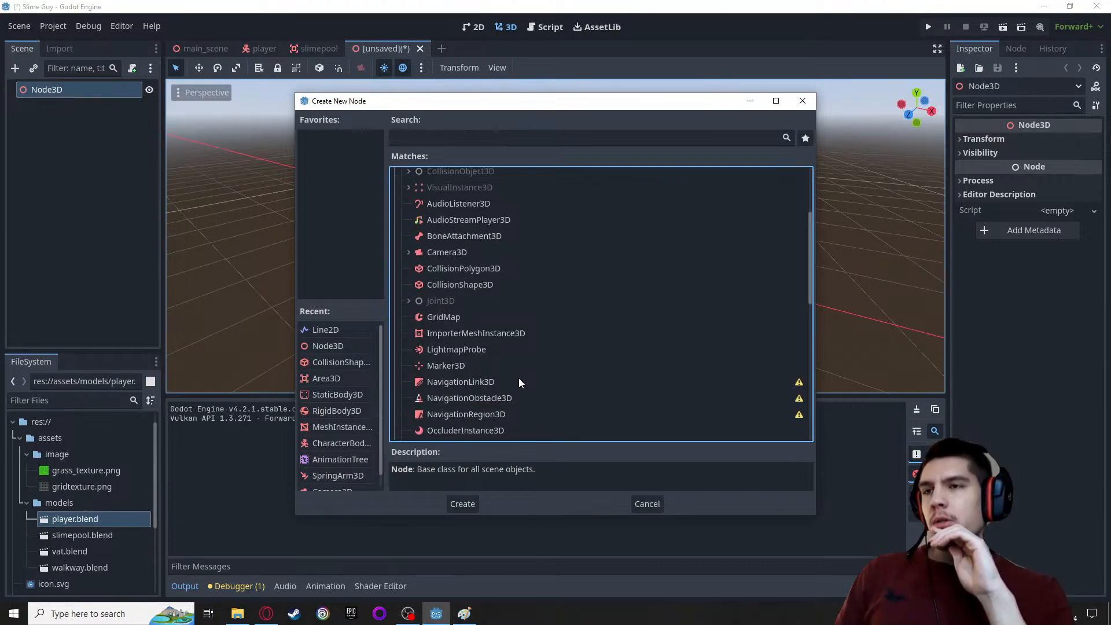
scroll(519, 383, "down", 2)
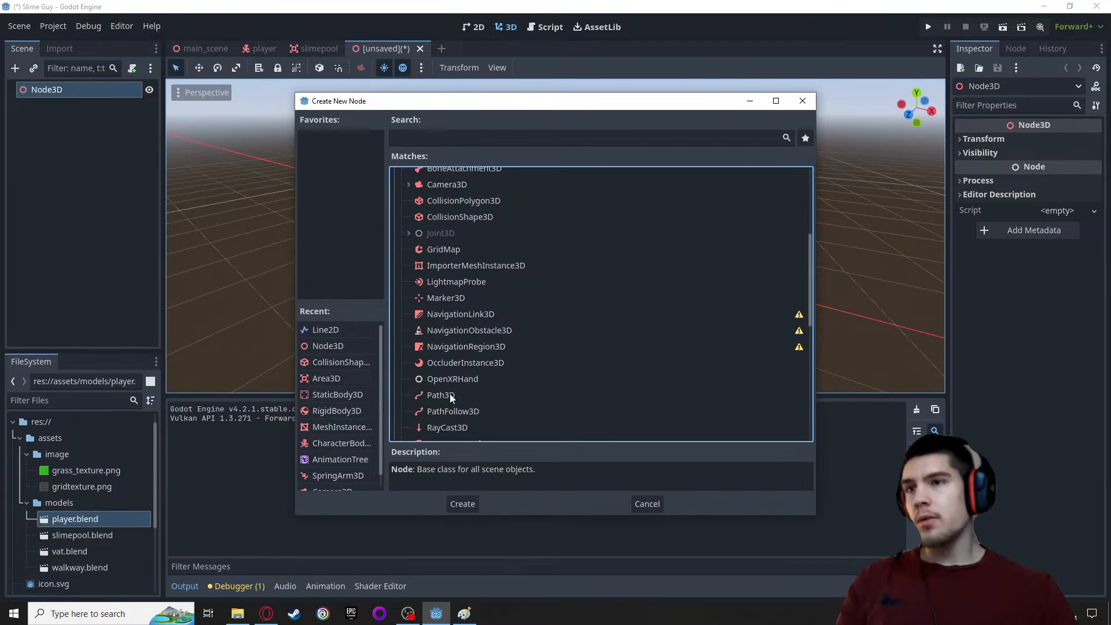
scroll(441, 394, "down", 1)
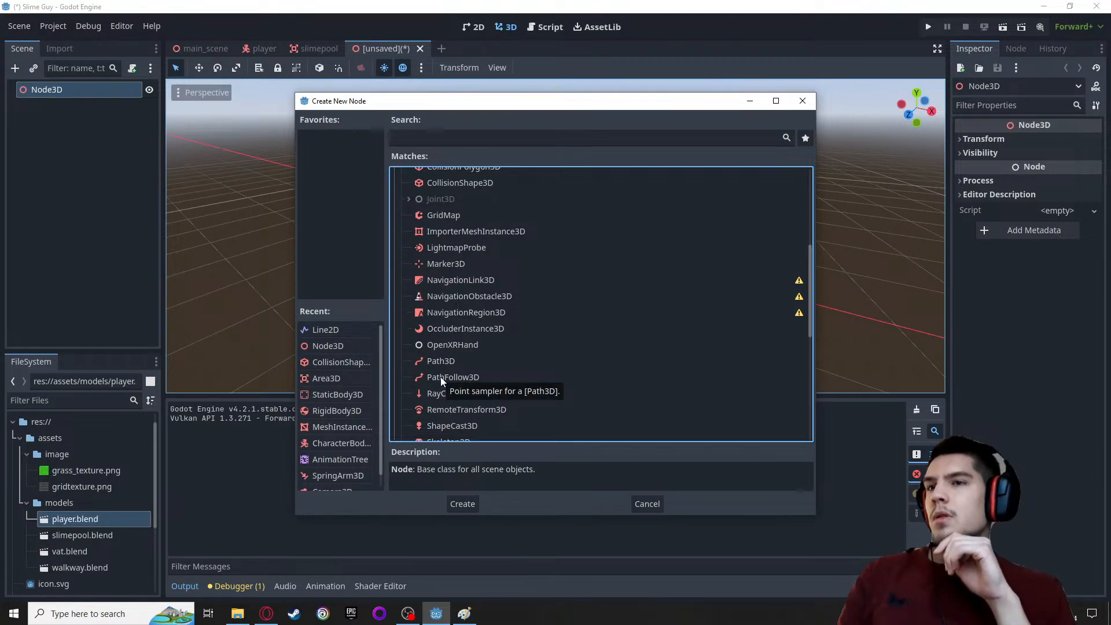
scroll(474, 387, "down", 1)
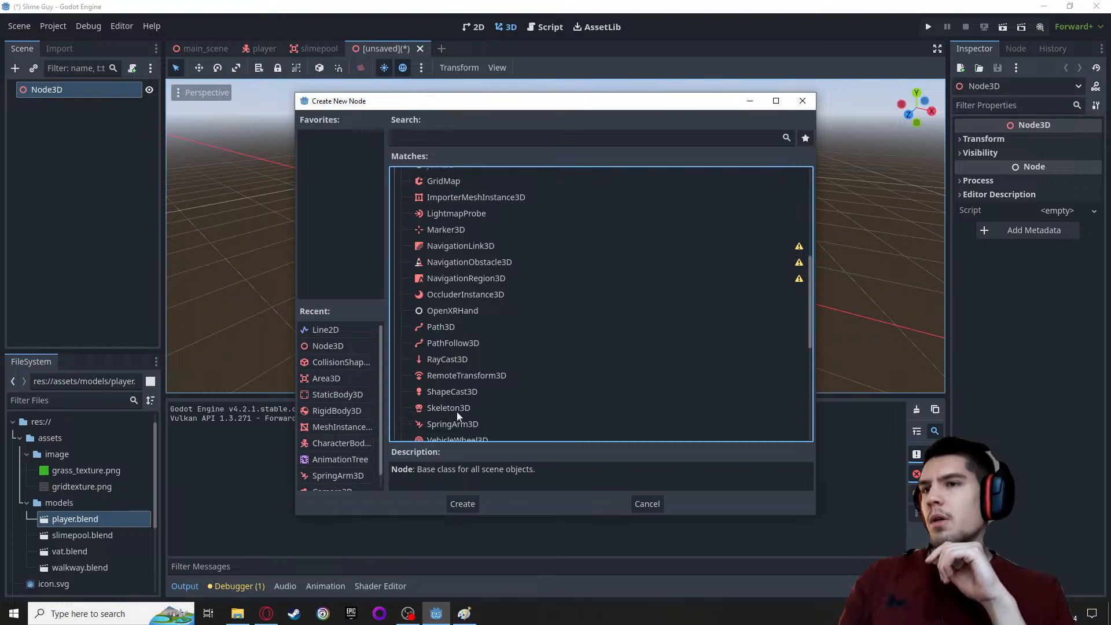
scroll(521, 411, "down", 1)
scroll(529, 411, "down", 1)
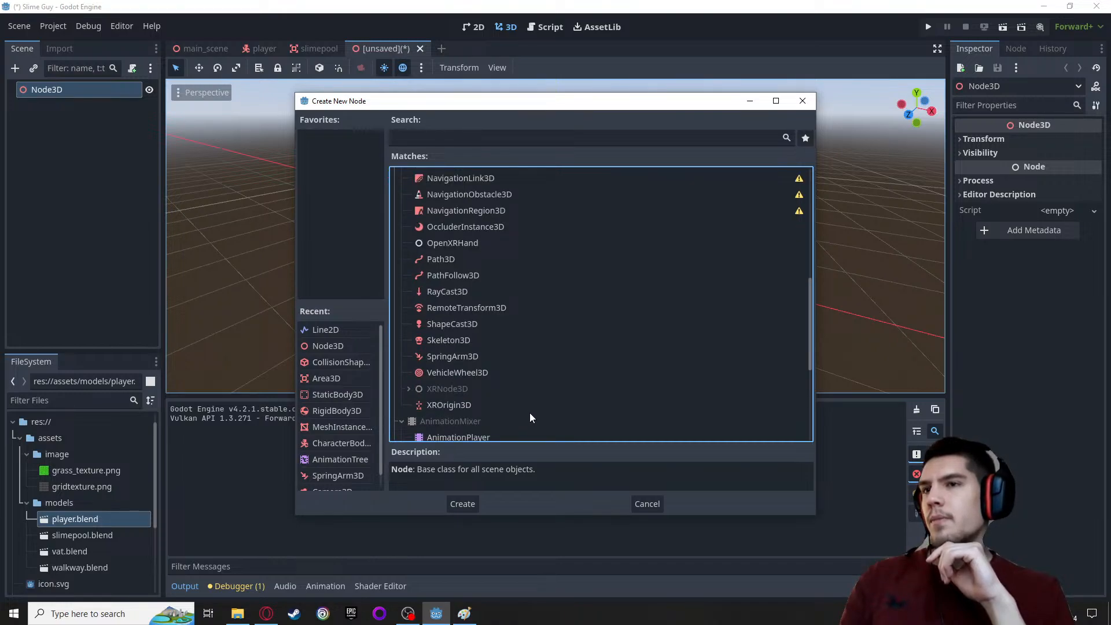
scroll(455, 390, "down", 1)
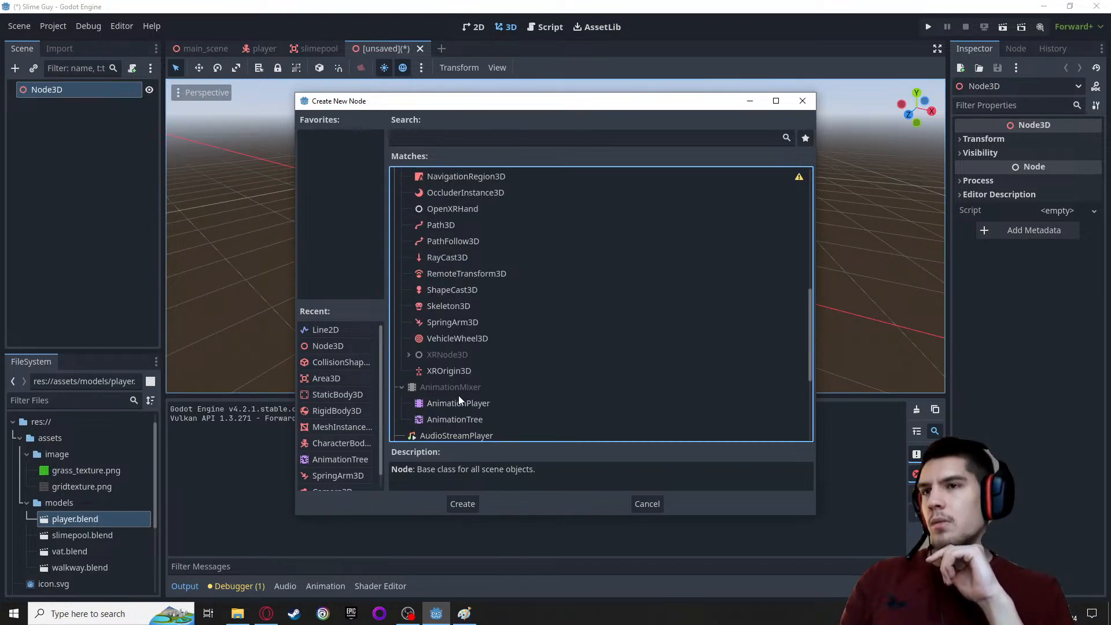
scroll(462, 402, "up", 1)
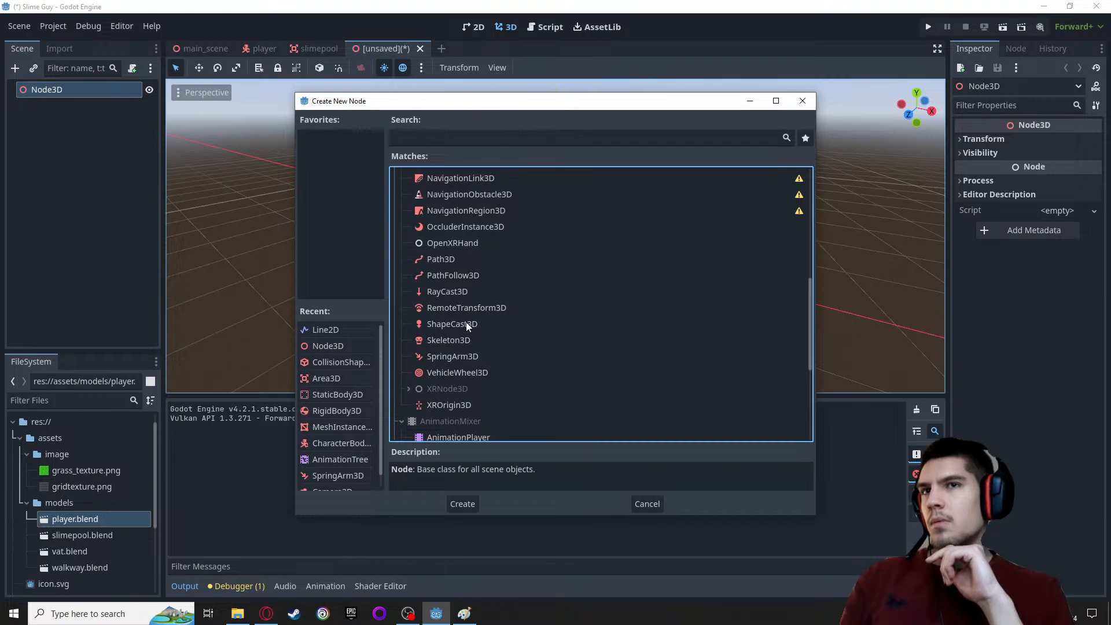
left_click(440, 260)
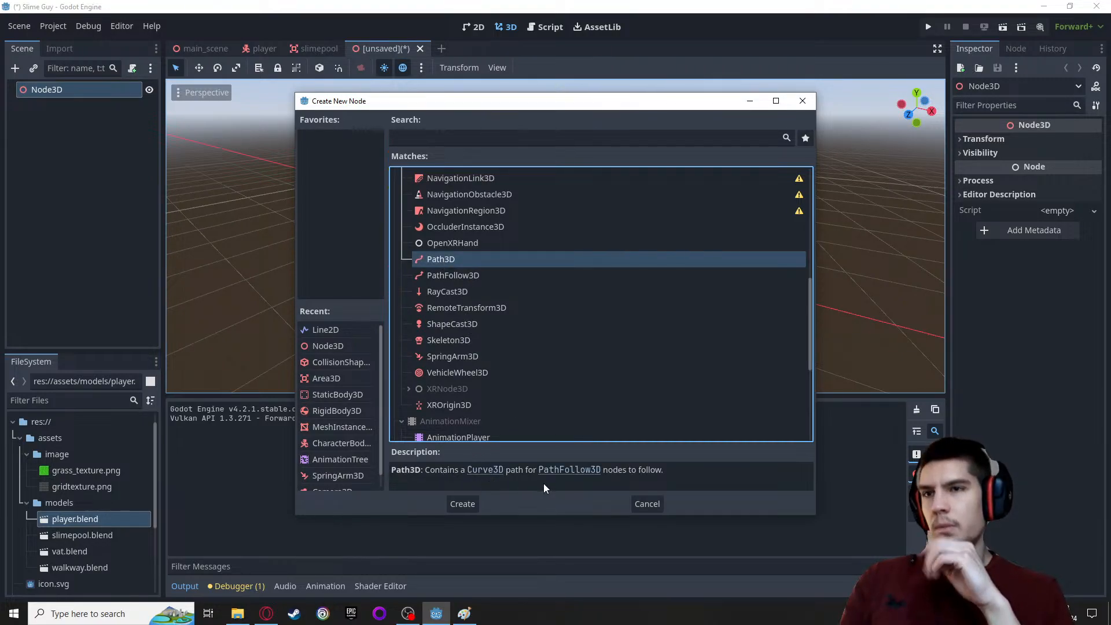
left_click(464, 509)
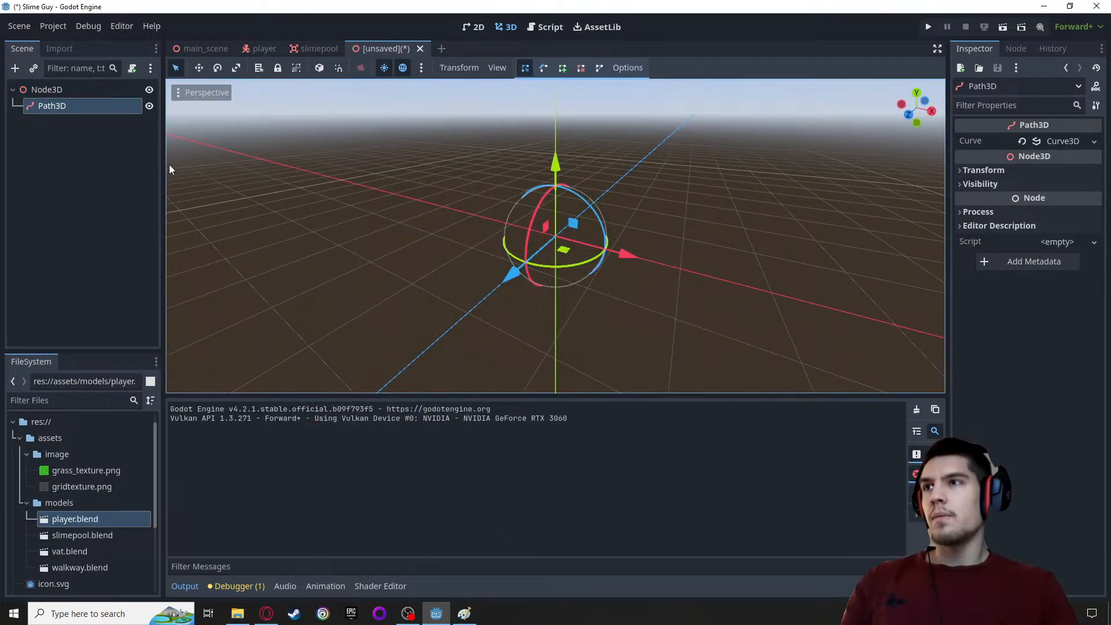
Inspect the Path3D's Curve resource options and its Transform properties
middle_click_drag(434, 210, 459, 249)
left_click(1083, 143)
left_click(1082, 143)
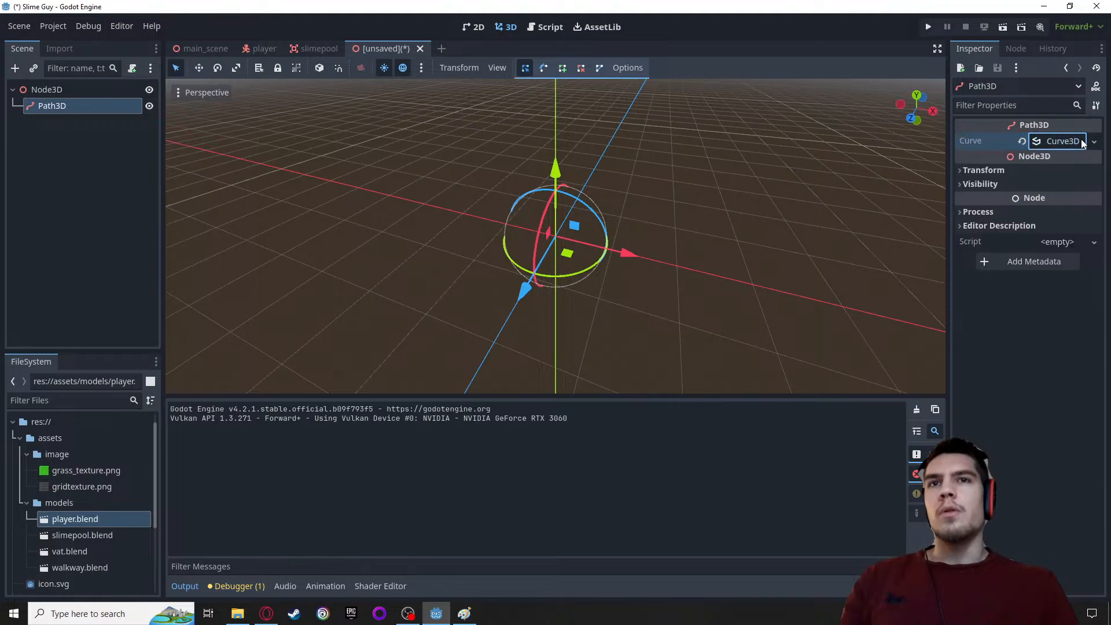
left_click(1096, 143)
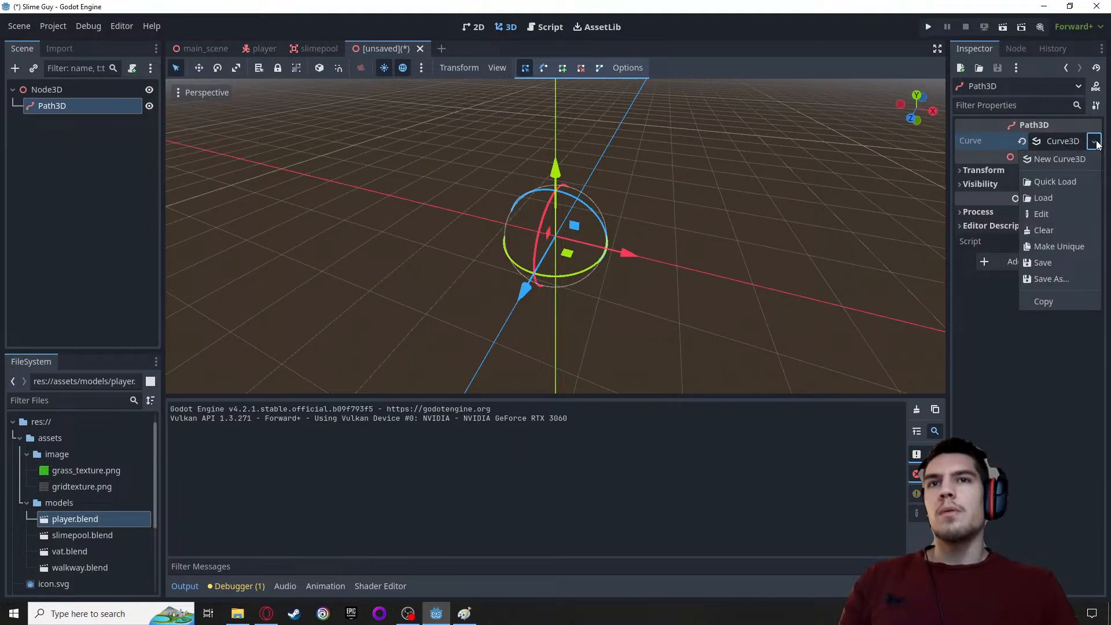
left_click(1095, 143)
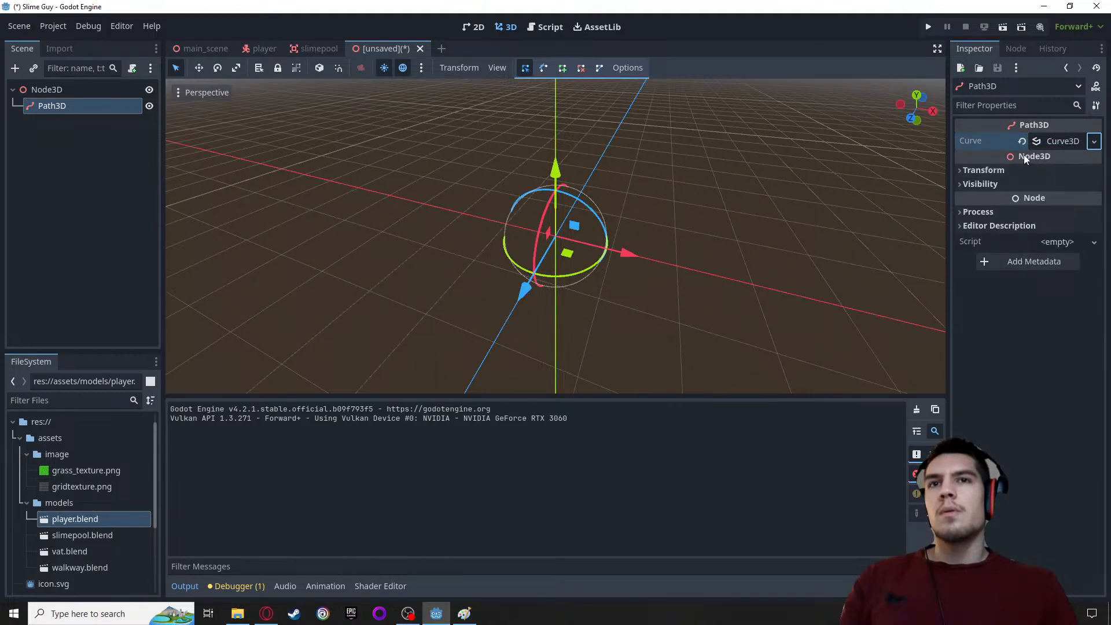
left_click(993, 171)
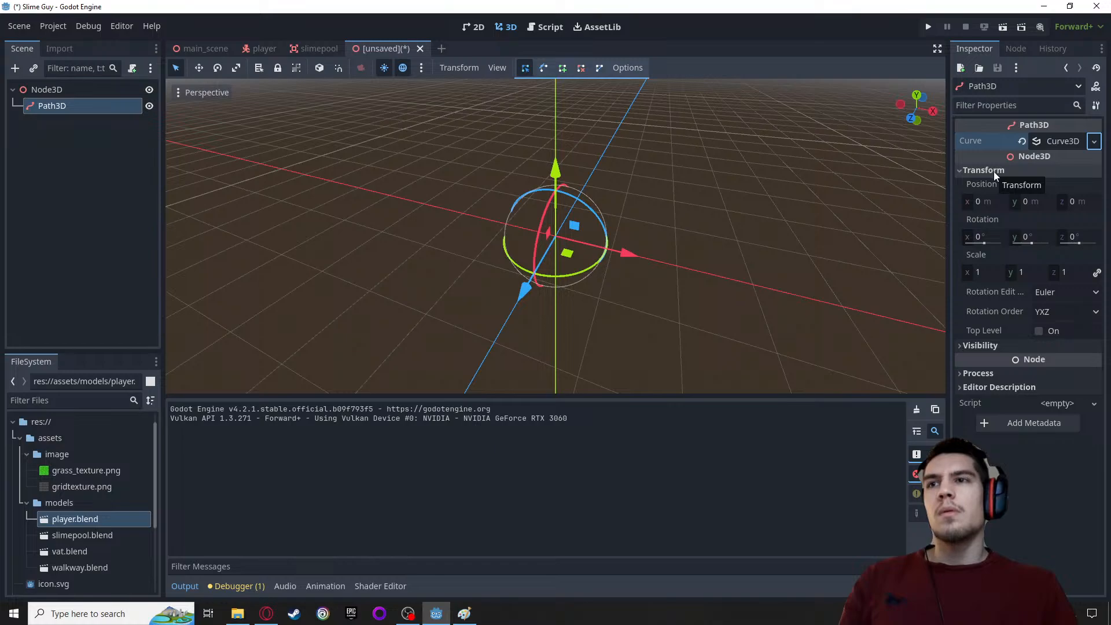
left_click(994, 172)
Try scaling the Path3D along the Y and X axes with the Scale tool, and reset its scale to default
left_click(235, 69)
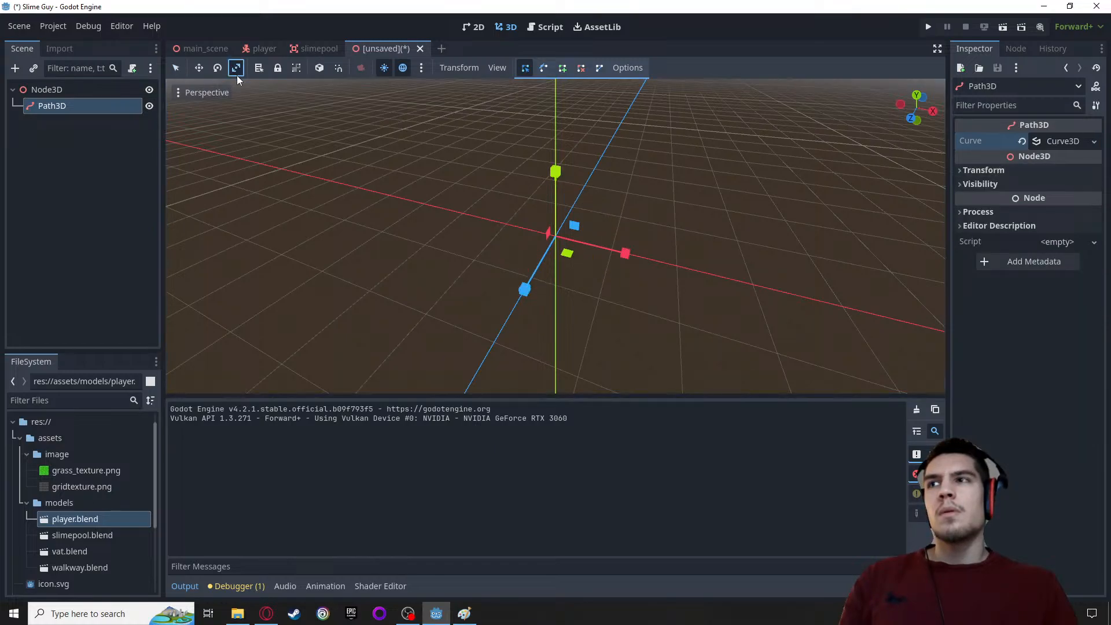
scroll(594, 290, "up", 7)
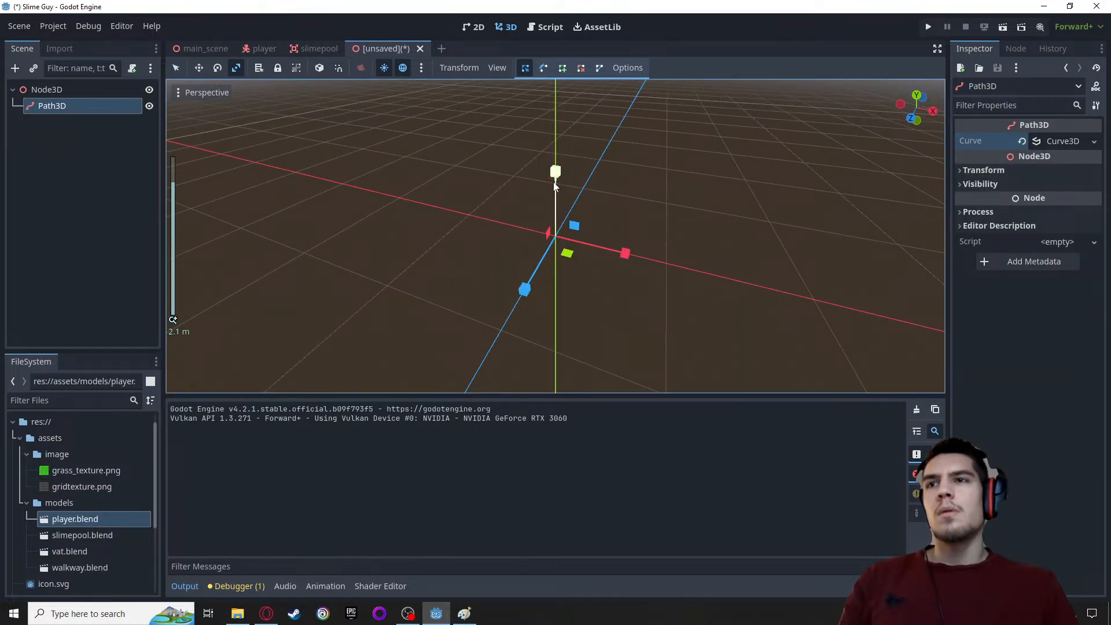
left_click_drag(553, 185, 542, 86)
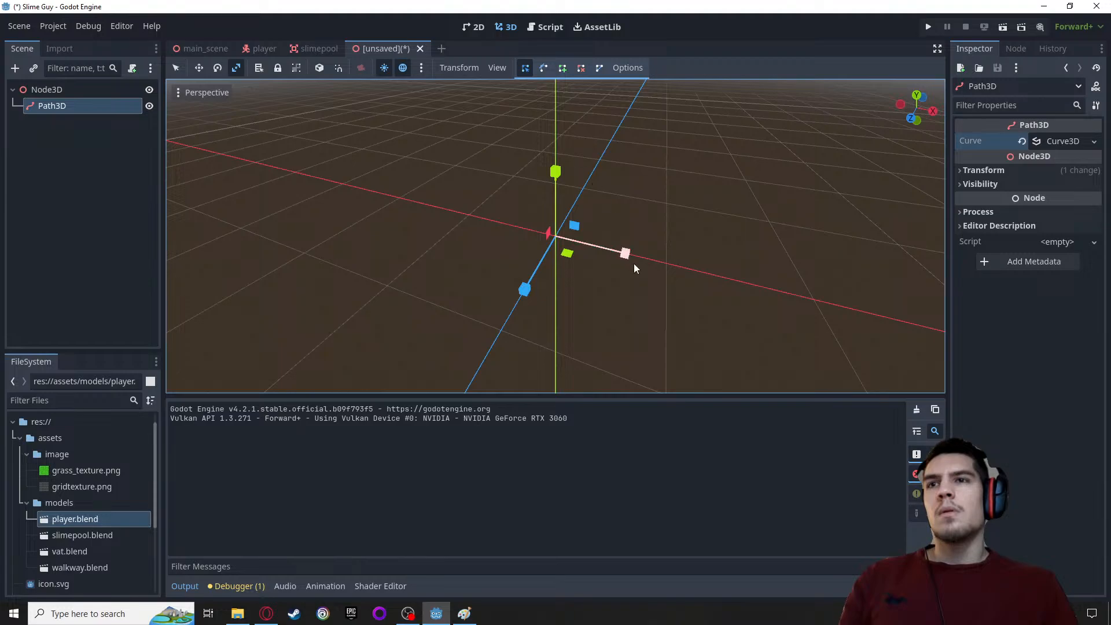
left_click_drag(634, 268, 746, 272)
left_click(981, 169)
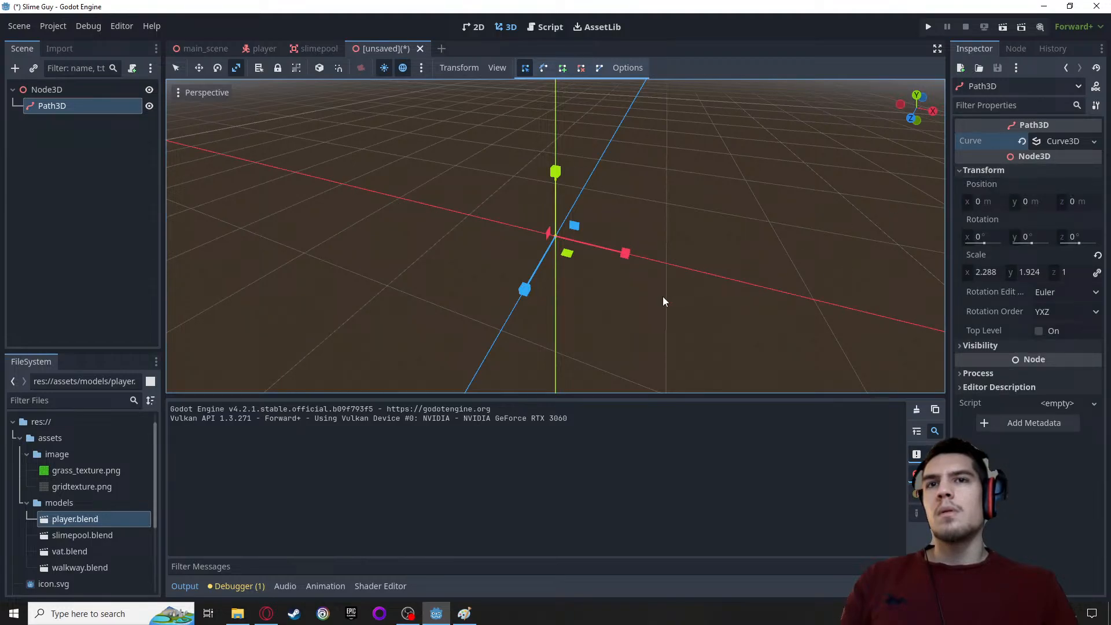
left_click_drag(624, 253, 755, 266)
left_click(1097, 255)
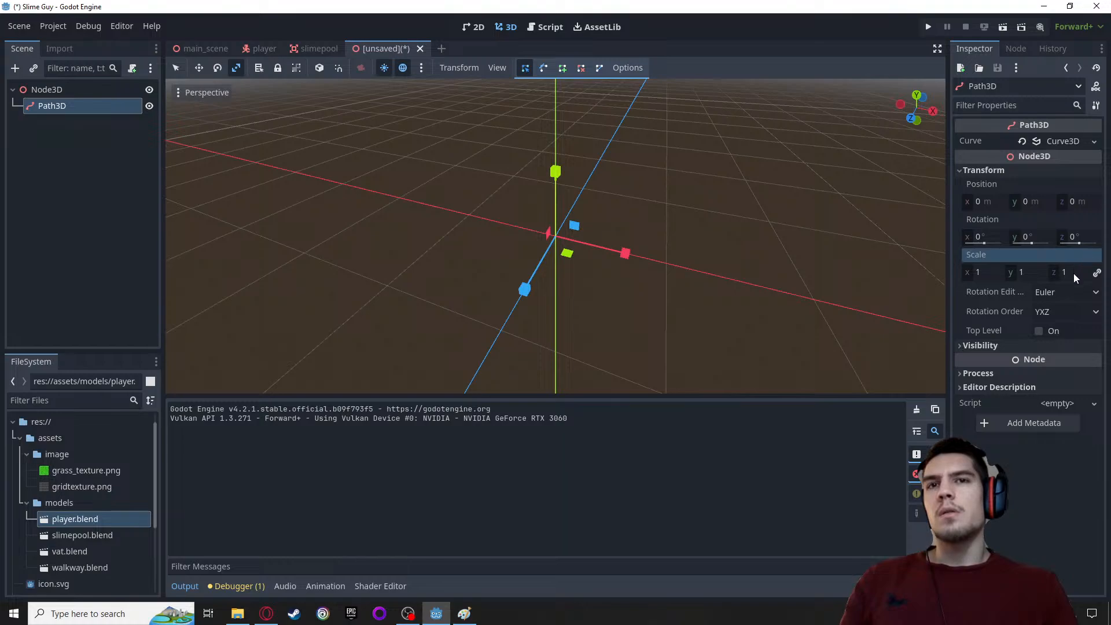
left_click(971, 345)
left_click(970, 345)
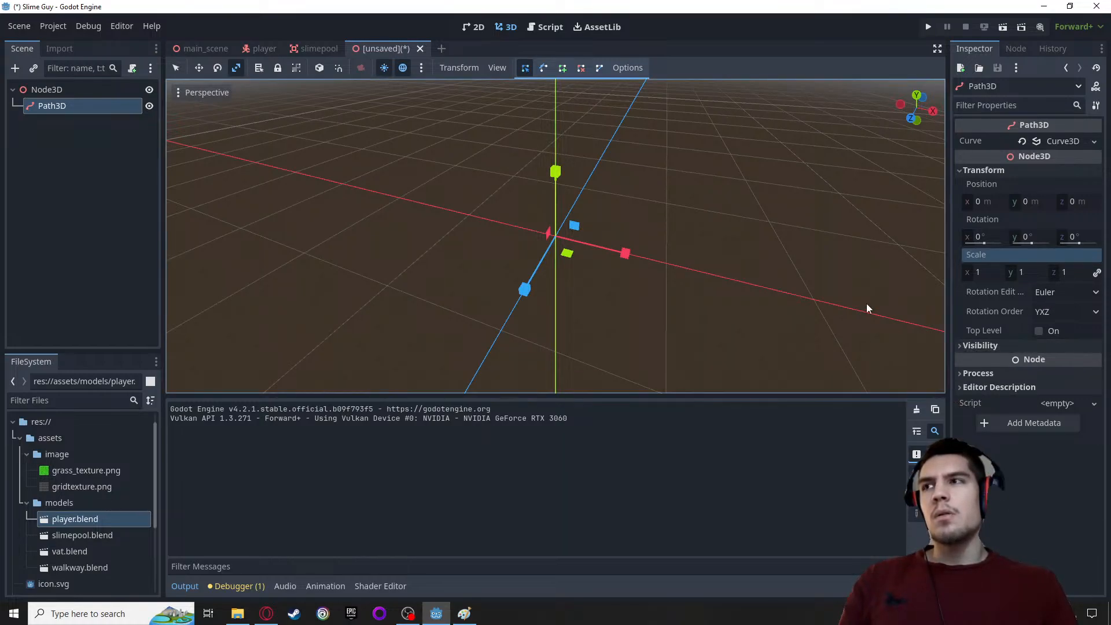
left_click(39, 107)
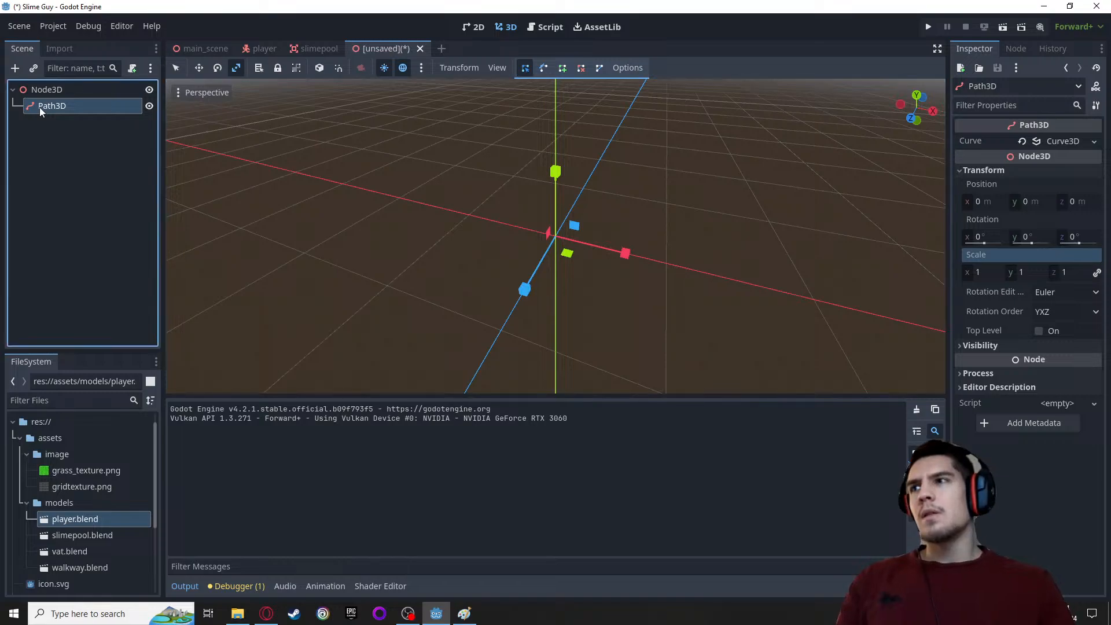
Expand the Path3D's Curve3D resource with its Points and Up Vector settings, and add a first curve point
scroll(487, 228, "up", 1)
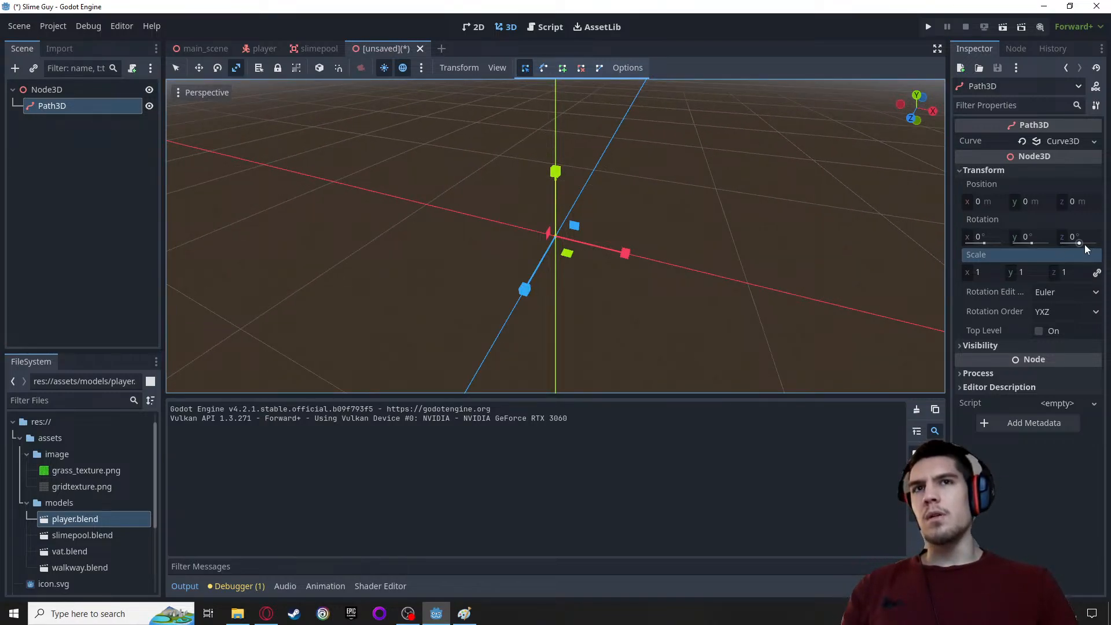
left_click(1062, 139)
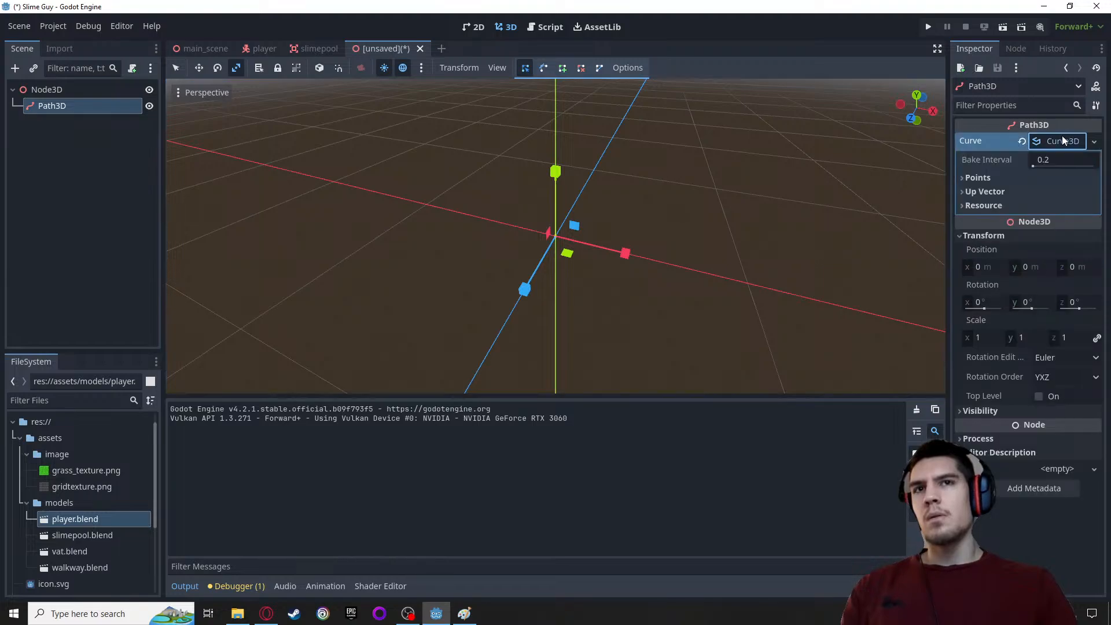
left_click(985, 193)
left_click(975, 182)
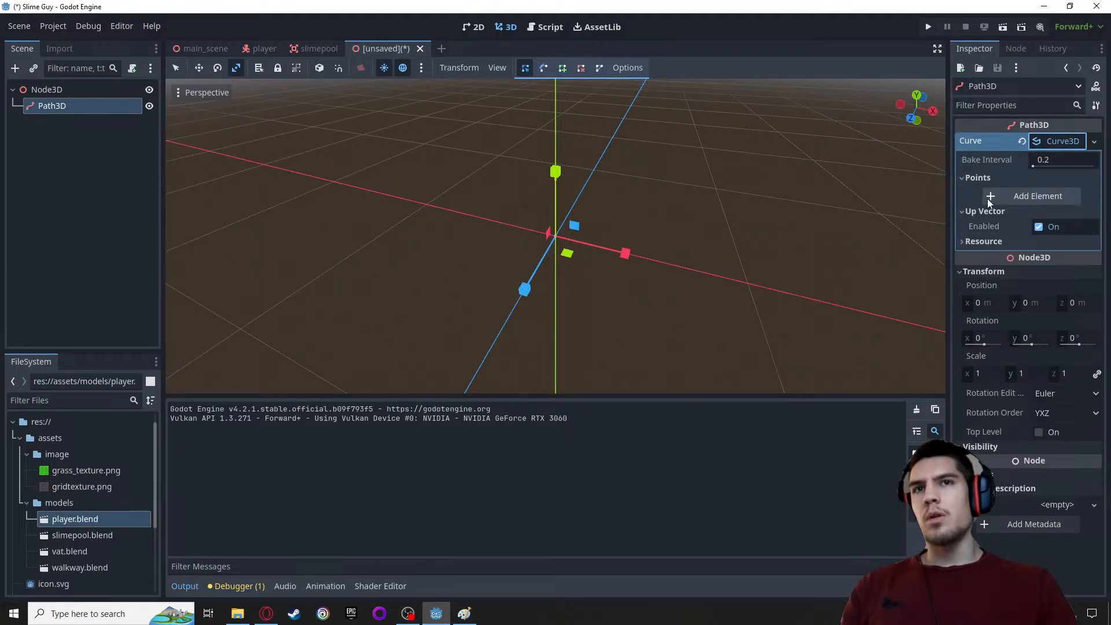
left_click(988, 197)
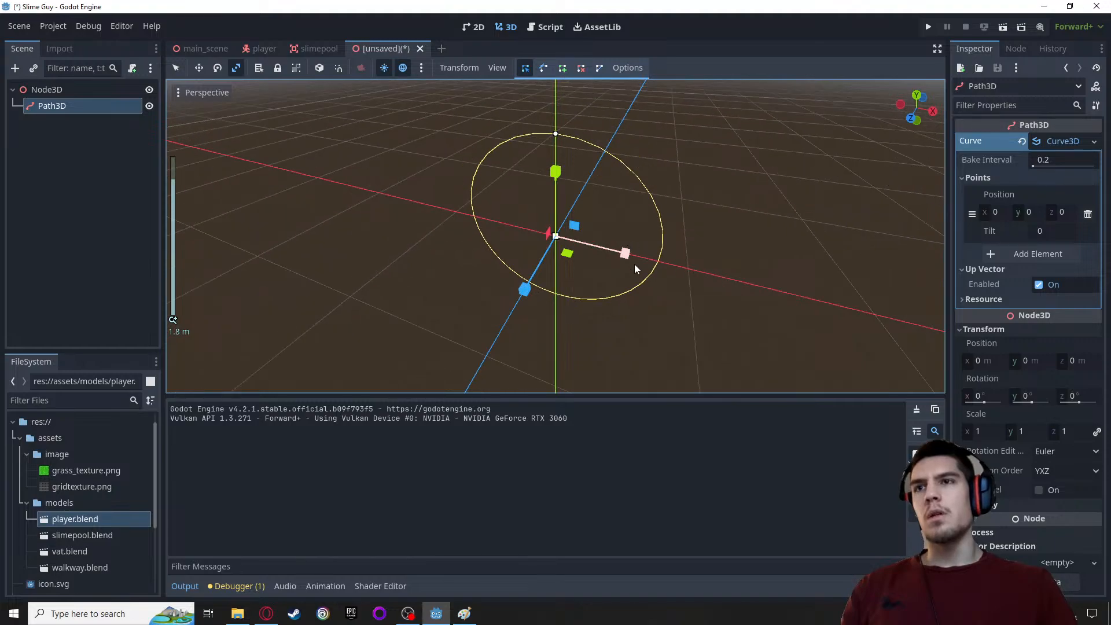
Move the Path3D in the XY plane to about X 0.155 m, Y 0.417 m with the Move tool
middle_click_drag(685, 328, 743, 307)
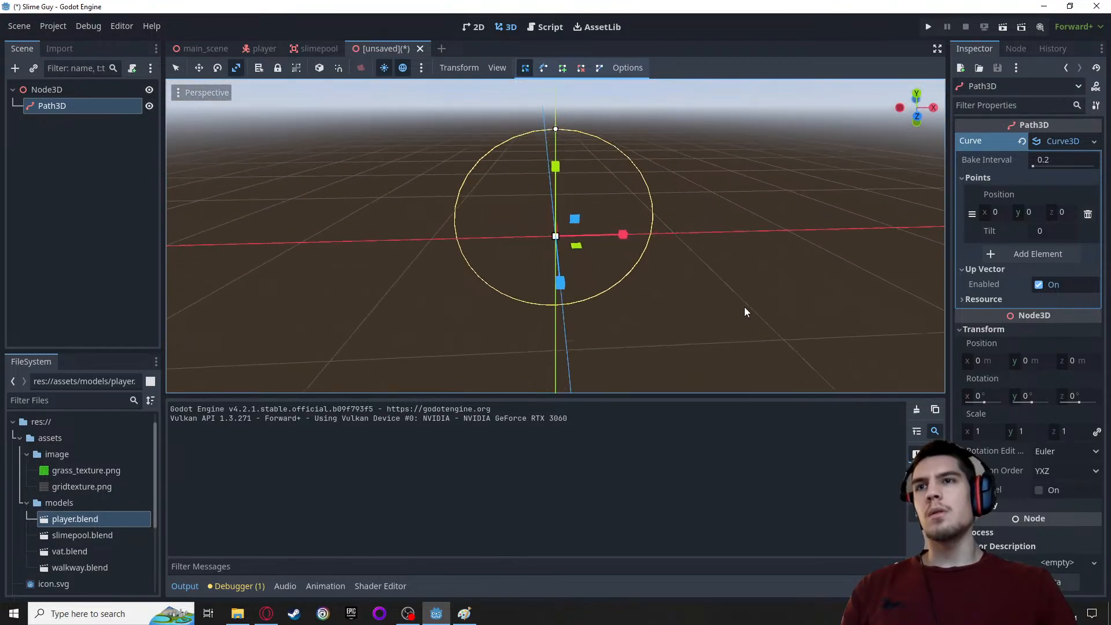
left_click(198, 68)
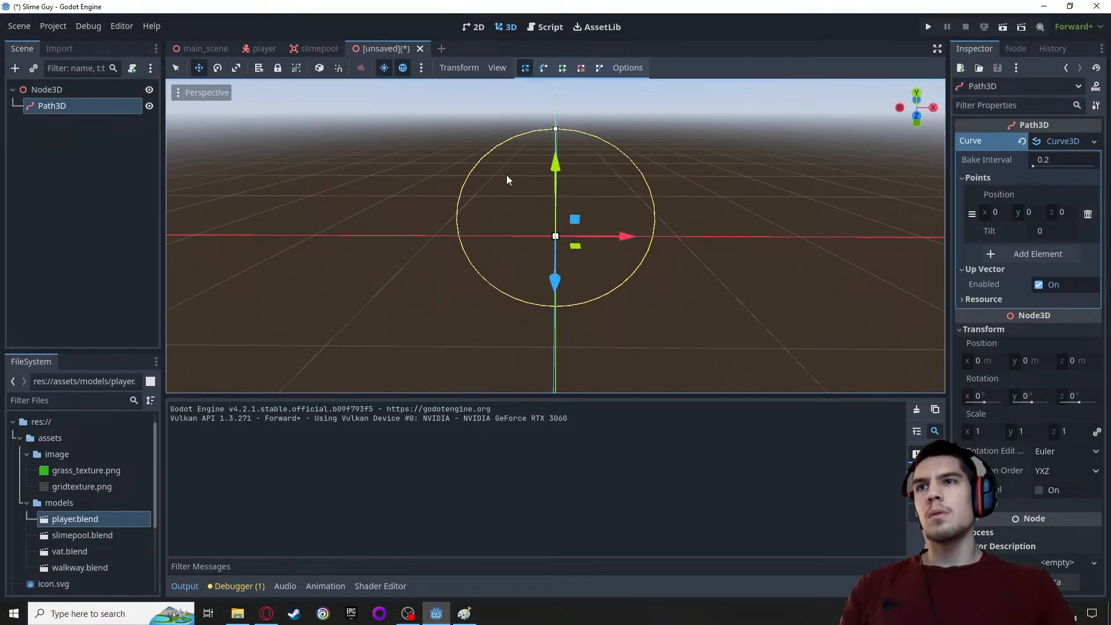
left_click_drag(575, 219, 596, 172)
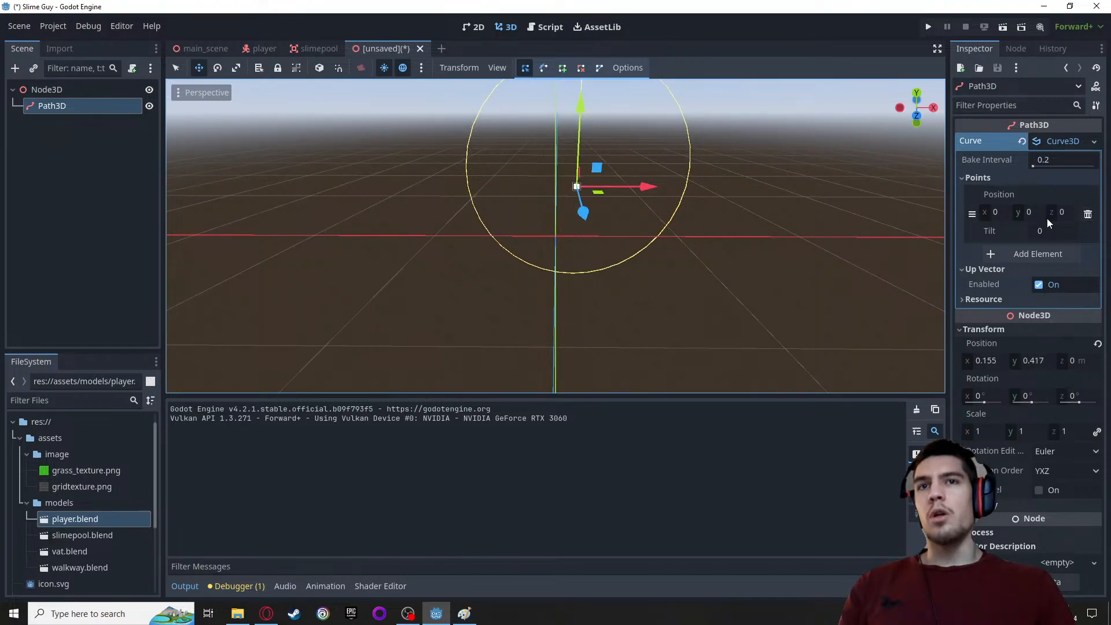
scroll(700, 255, "down", 2)
middle_click_drag(687, 221, 617, 290)
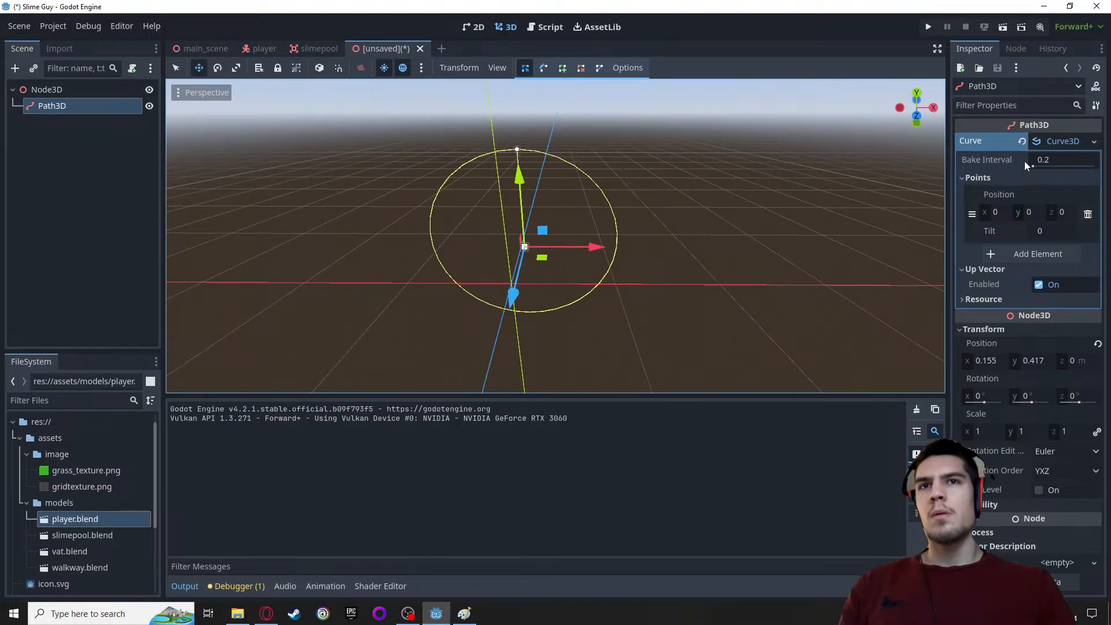
Add a second and a third point to the curve, and shift the Path3D up to about Y 0.61 m
left_click(1014, 260)
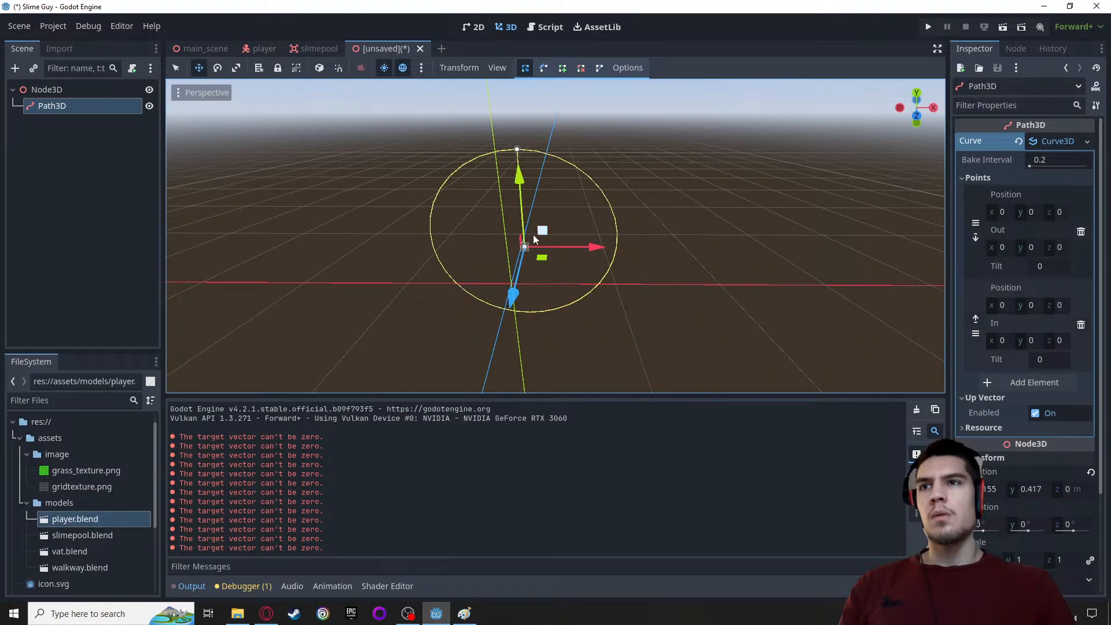
mouse_move(542, 232)
left_mouse_down()
mouse_move(618, 199)
mouse_move(547, 223)
left_mouse_up()
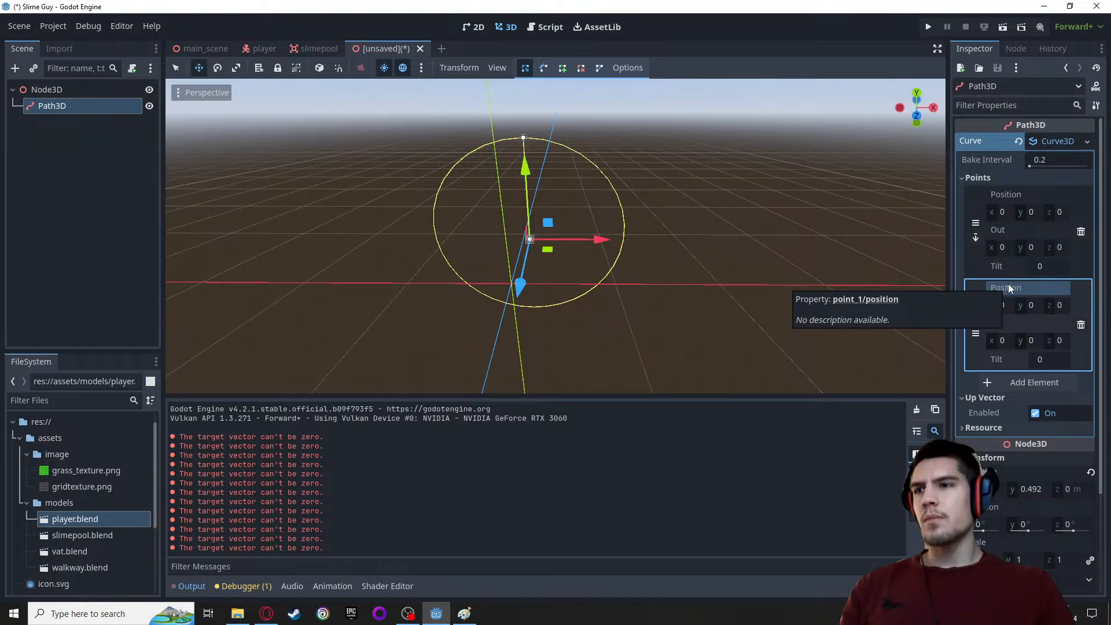
left_click(1014, 382)
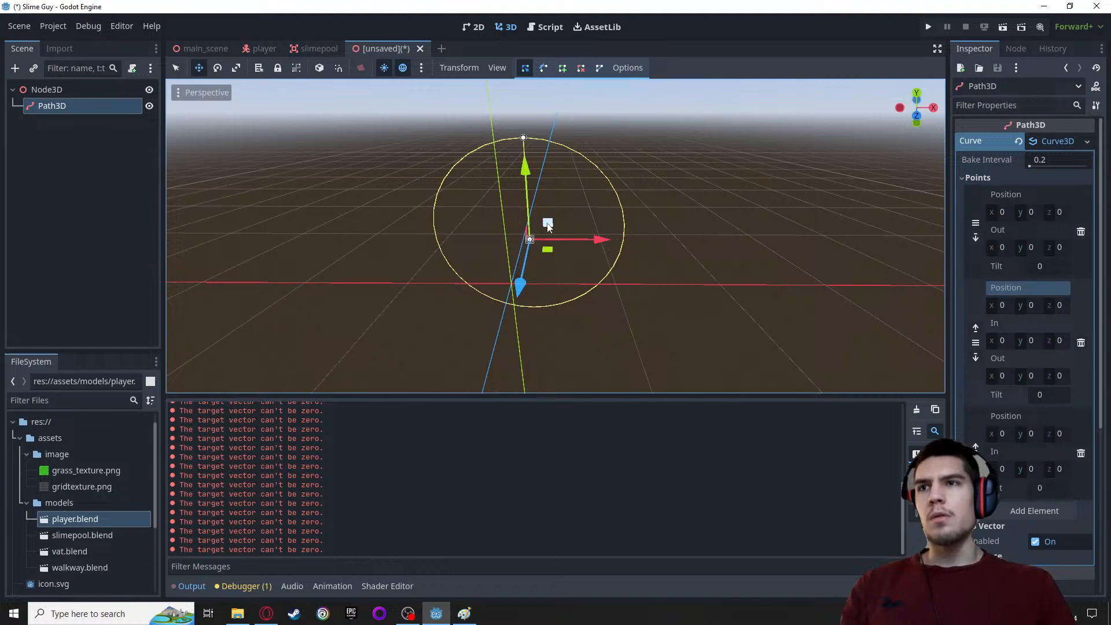
left_click_drag(548, 227, 609, 196)
left_click_drag(558, 207, 553, 209)
Set the In handle's Y value of the second curve point to 5
left_click(1025, 341)
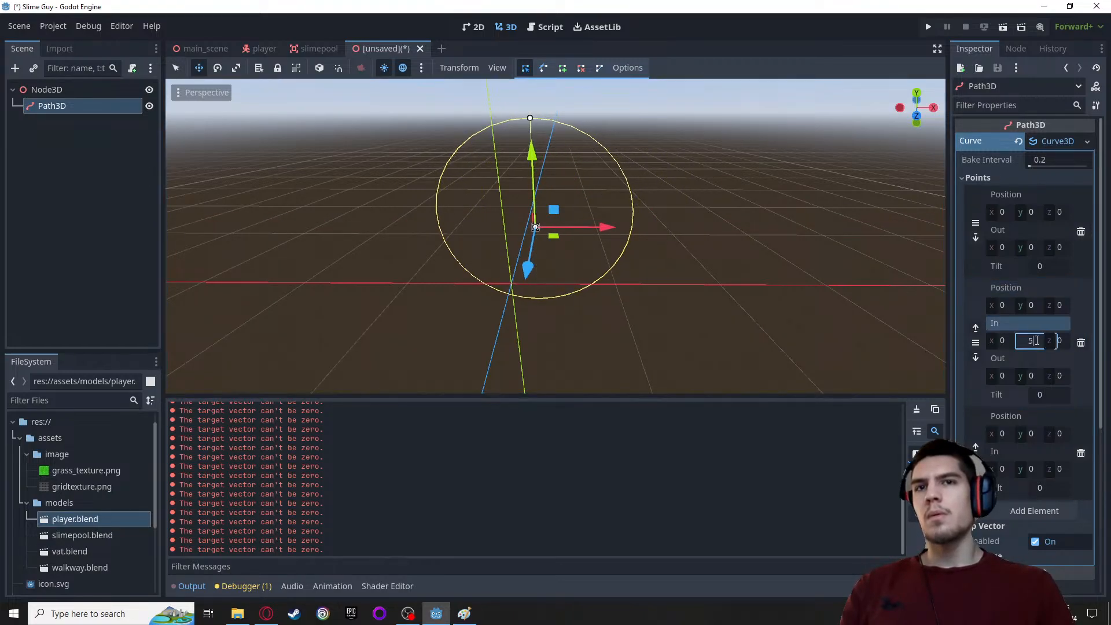
type("5")
key("Return")
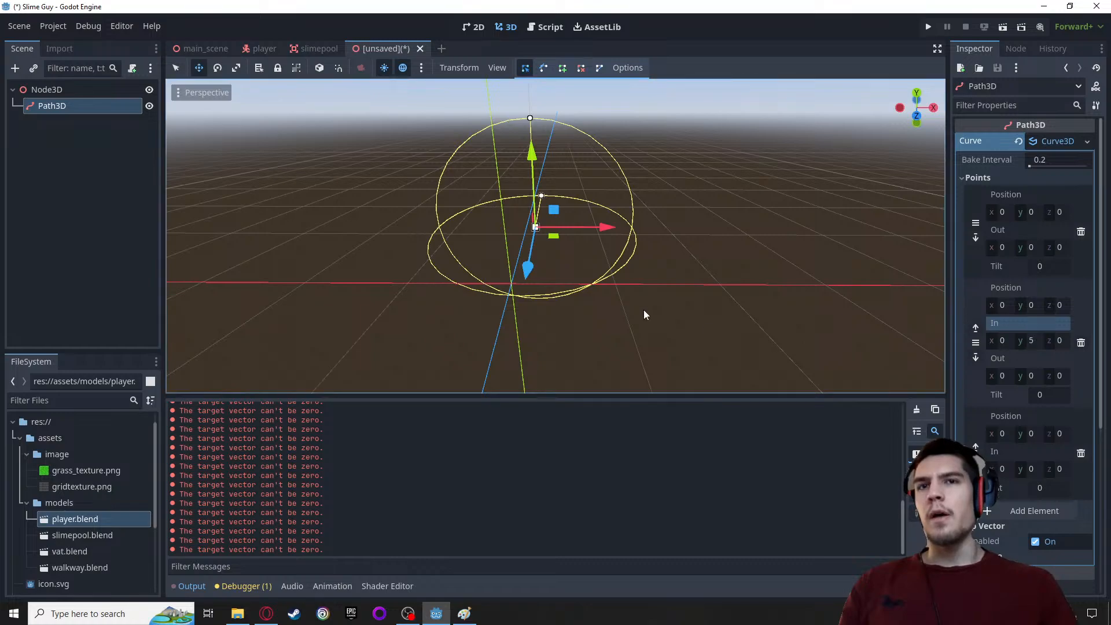
middle_click_drag(643, 310, 508, 322)
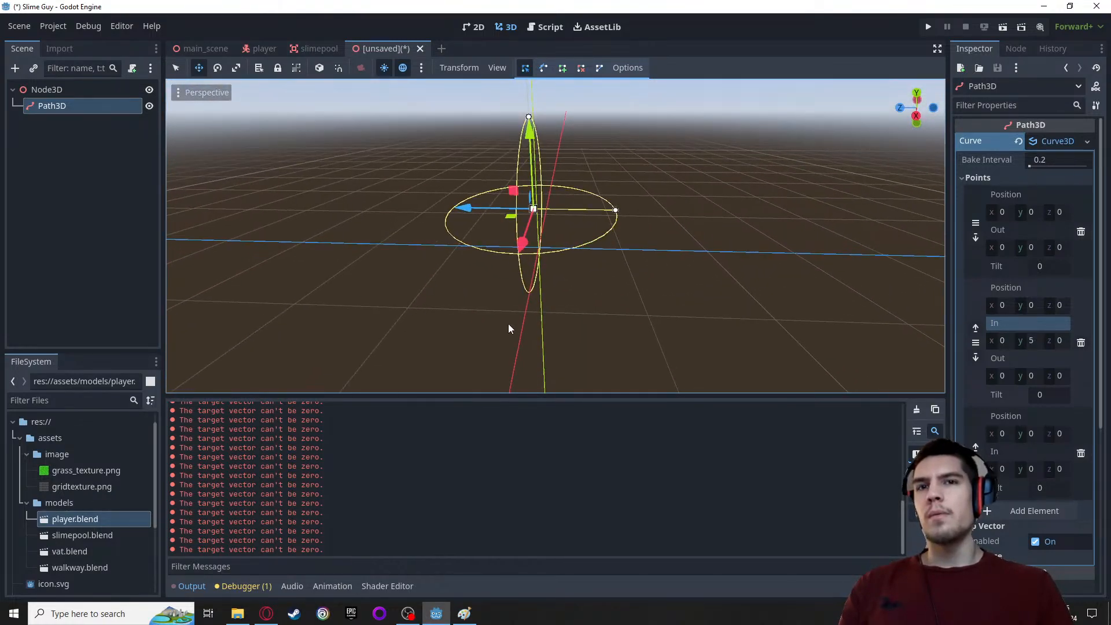
Set the Y position of the third curve point to 10
left_click(1032, 433)
type("5")
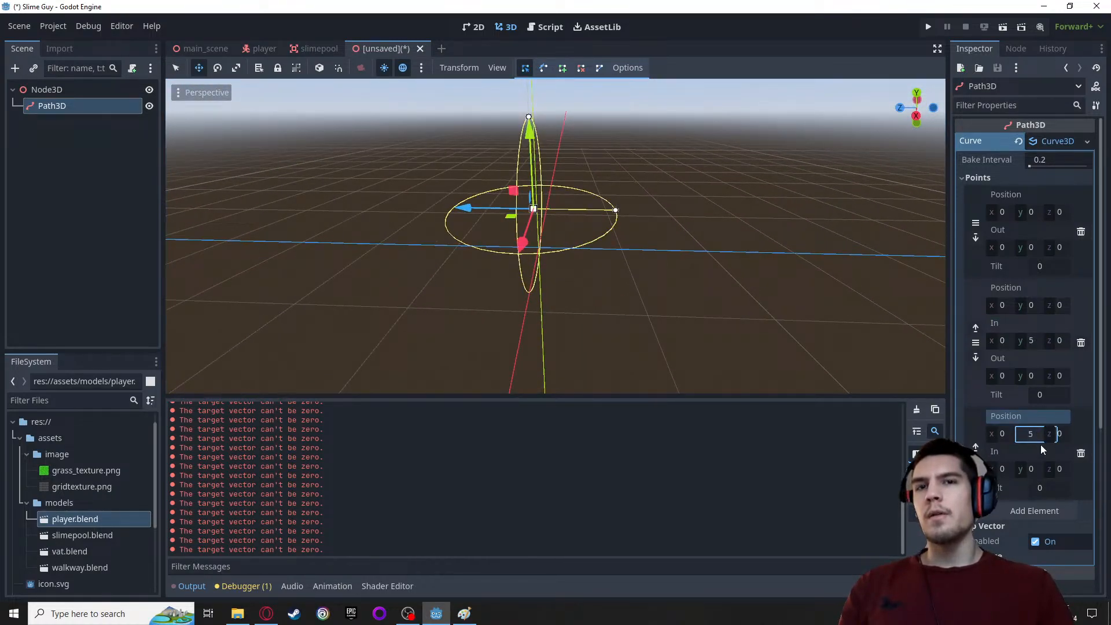
key("BackSpace")
type("10")
key("BackSpace")
key("Return")
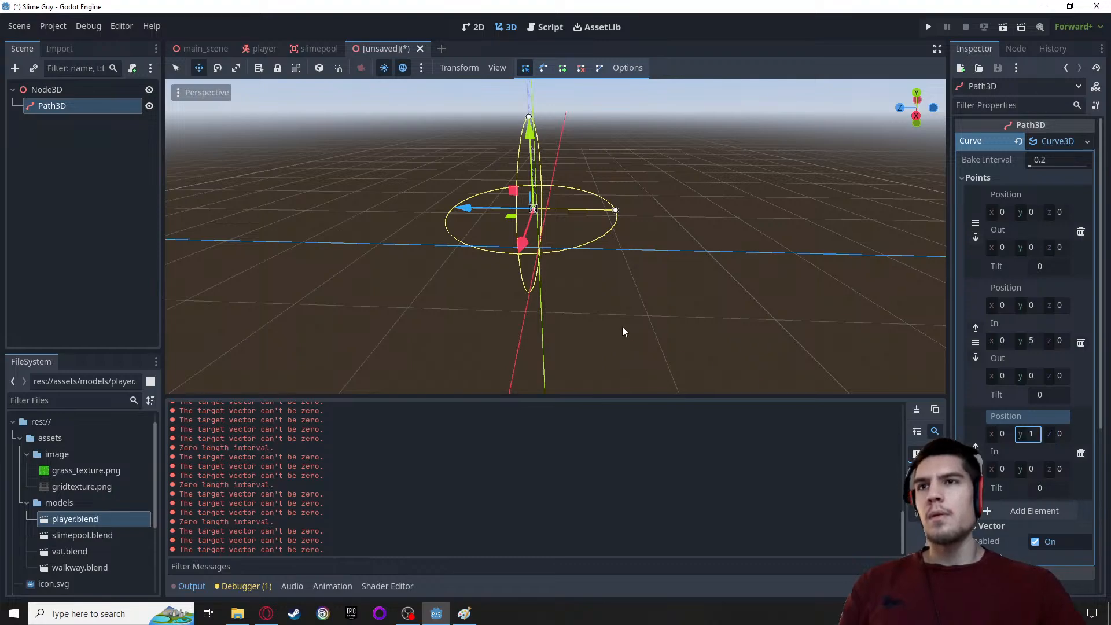
left_click(1036, 437)
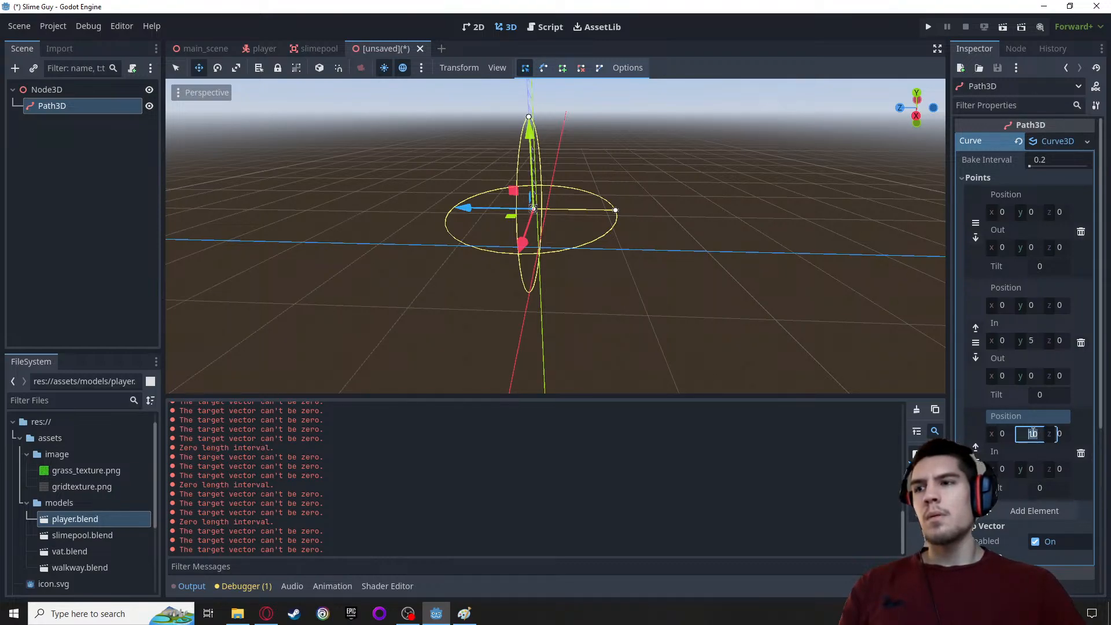
left_click(1030, 430)
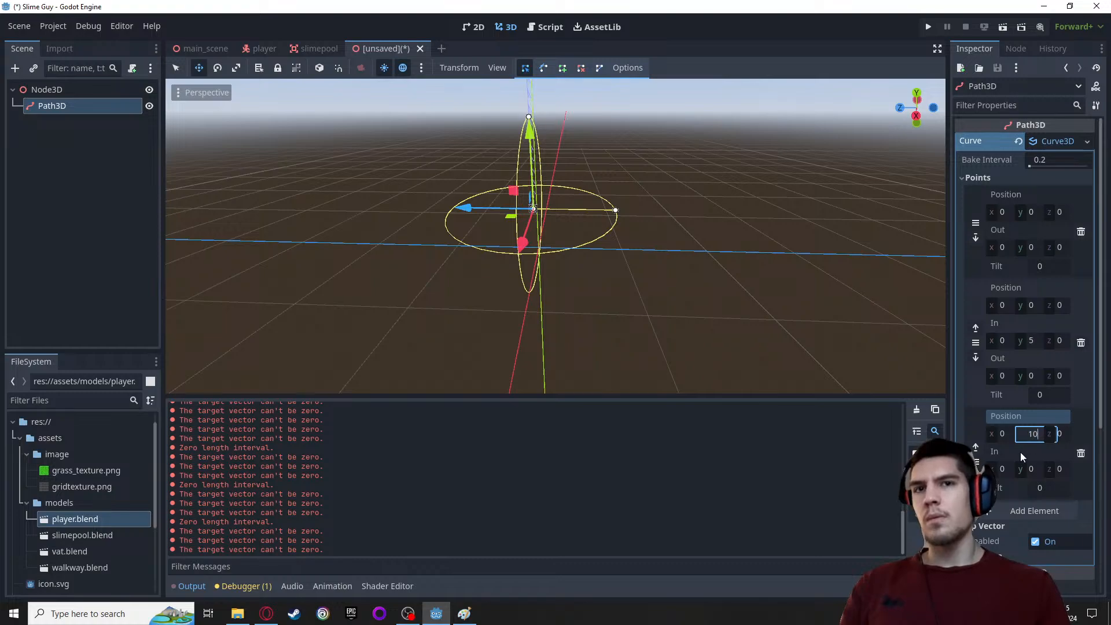
left_click(800, 336)
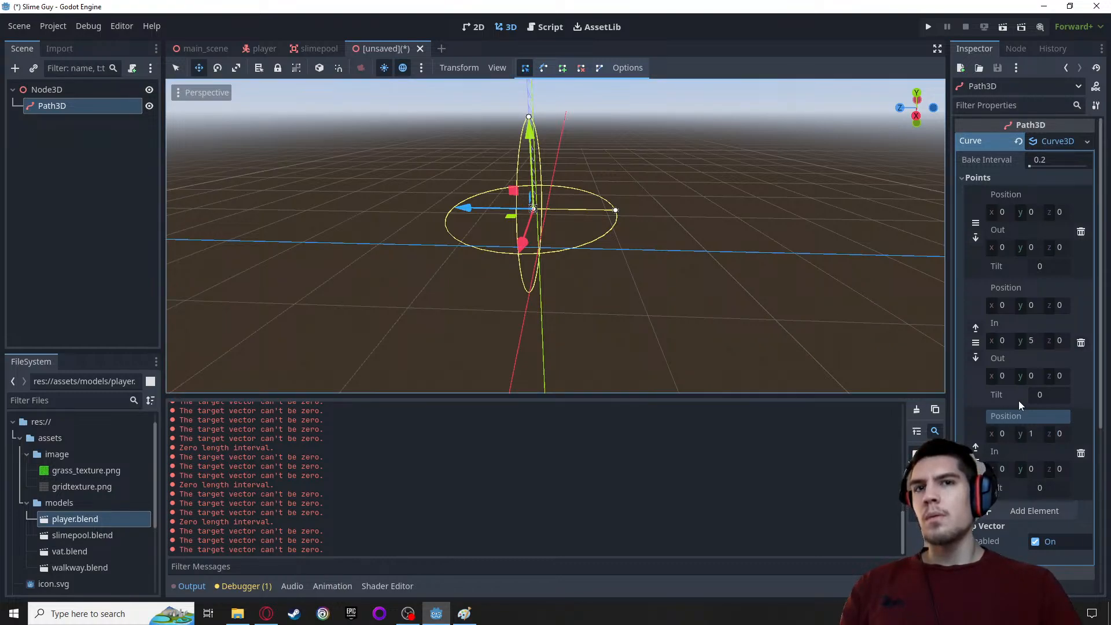
Move the third curve point in the viewport to about (-3, 7, -4) and tilt it to about 0.61
scroll(545, 232, "up", 5)
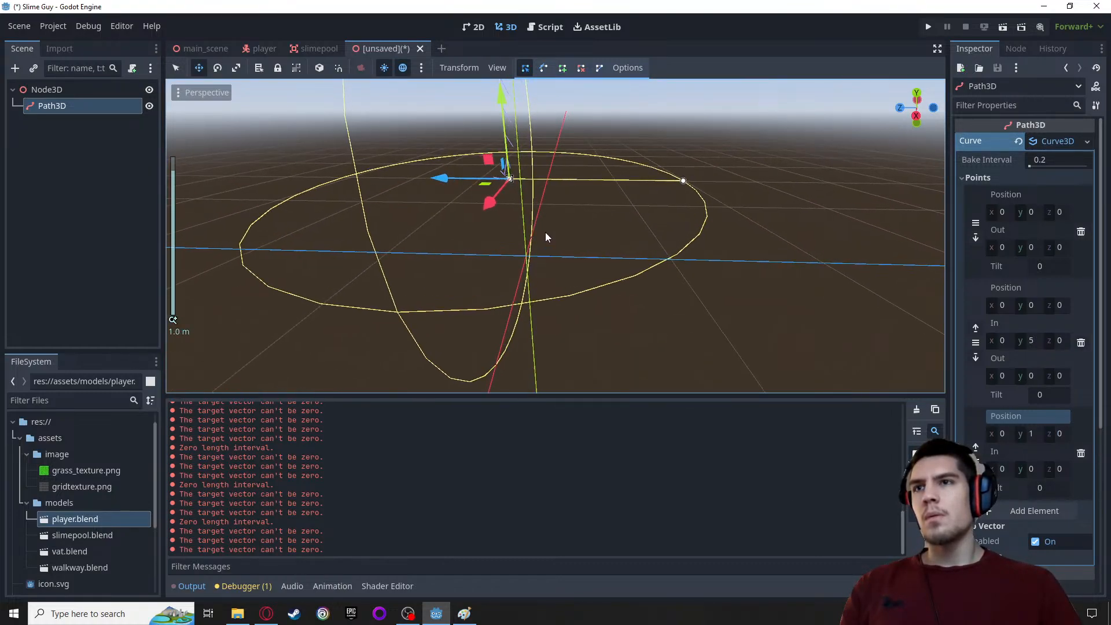
scroll(499, 180, "down", 3)
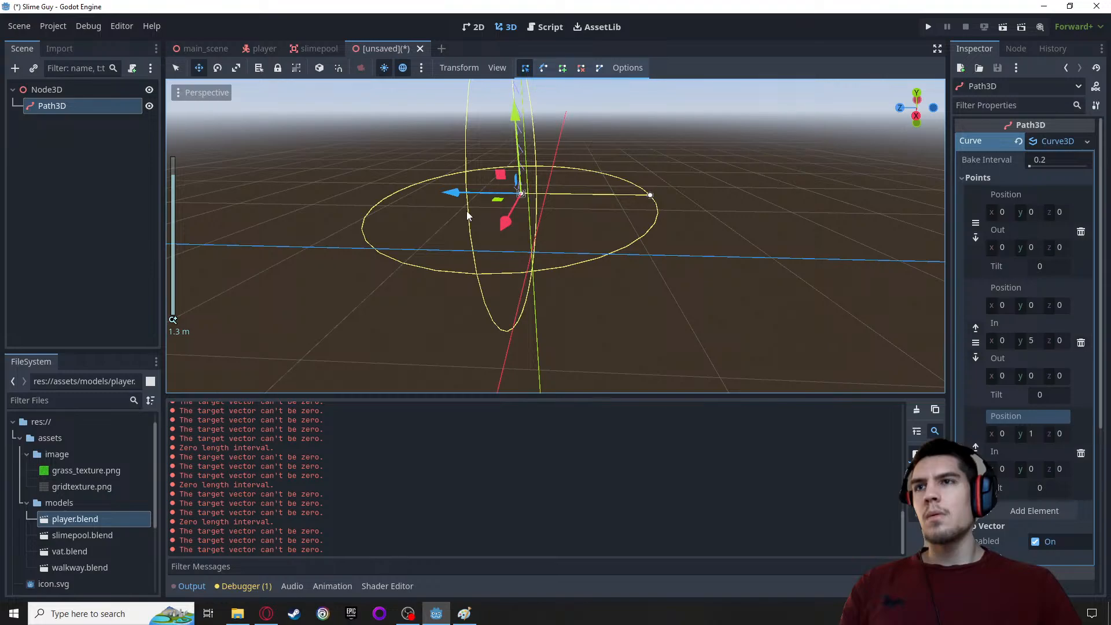
scroll(480, 221, "down", 7)
middle_click_drag(480, 220, 496, 380)
scroll(499, 391, "down", 3)
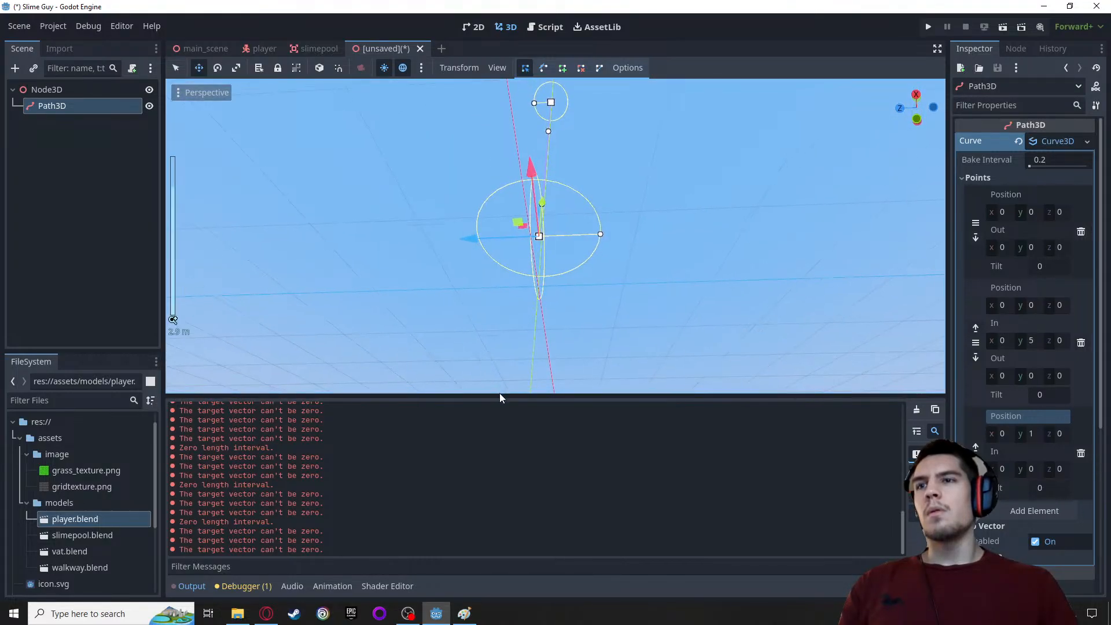
left_click_drag(552, 118, 648, 199)
middle_click_drag(665, 262, 678, 344)
scroll(678, 344, "down", 5)
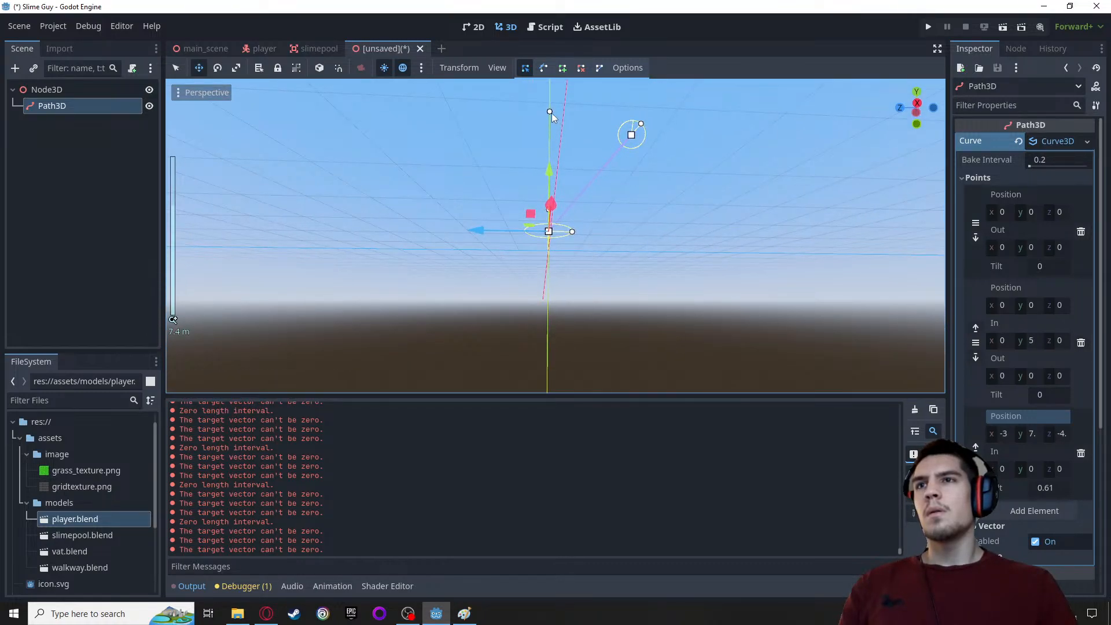
Pull the second point's In handle to about (-2.2, -2.7, 0.7), and move the third point to about (-3, 1, -9)
left_click_drag(550, 112, 528, 313)
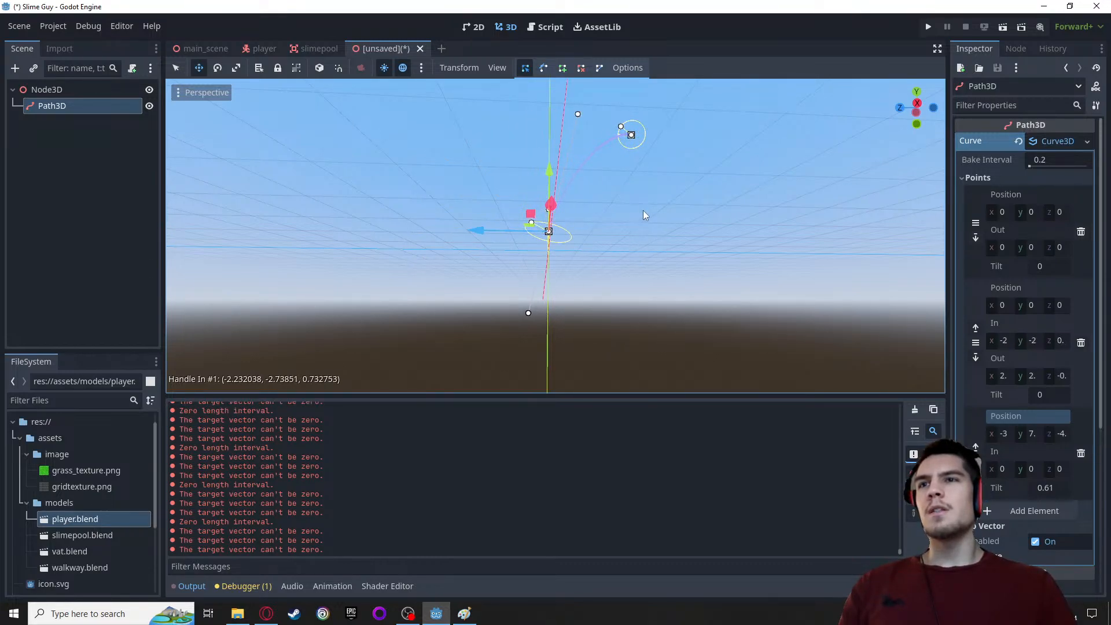
mouse_move(644, 209)
middle_mouse_down()
mouse_move(644, 258)
mouse_move(738, 269)
mouse_move(689, 280)
mouse_move(642, 260)
mouse_move(643, 209)
middle_mouse_up()
left_click_drag(640, 103, 721, 199)
middle_click_drag(720, 199, 637, 318)
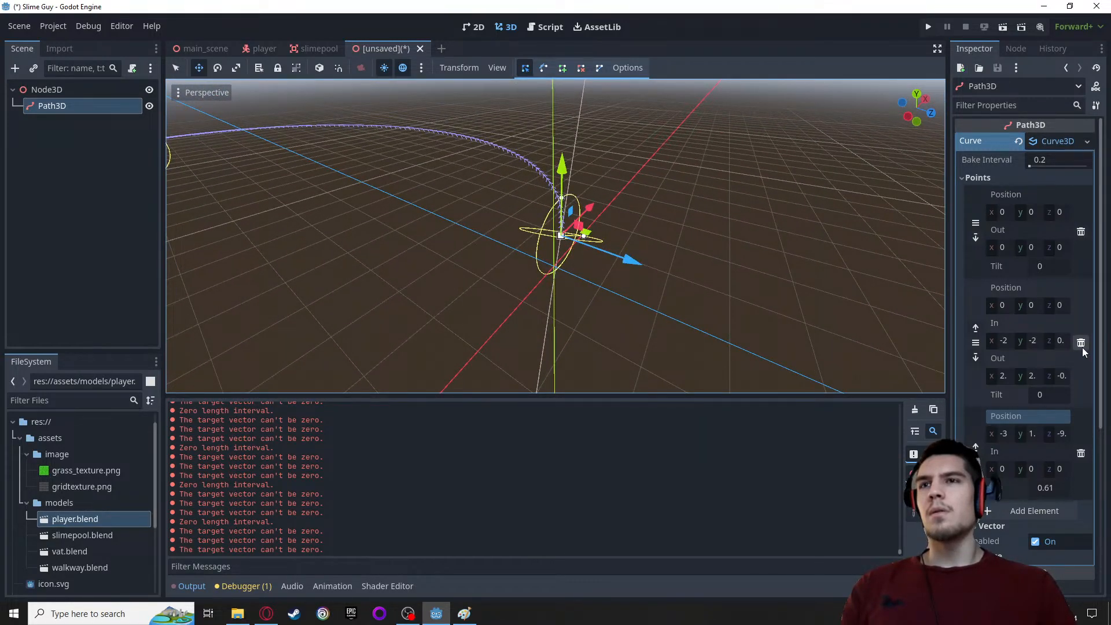
Delete the curve's first point, and reposition the Path3D to about Y 1.86 m, Z -0.07 m
scroll(708, 334, "down", 2)
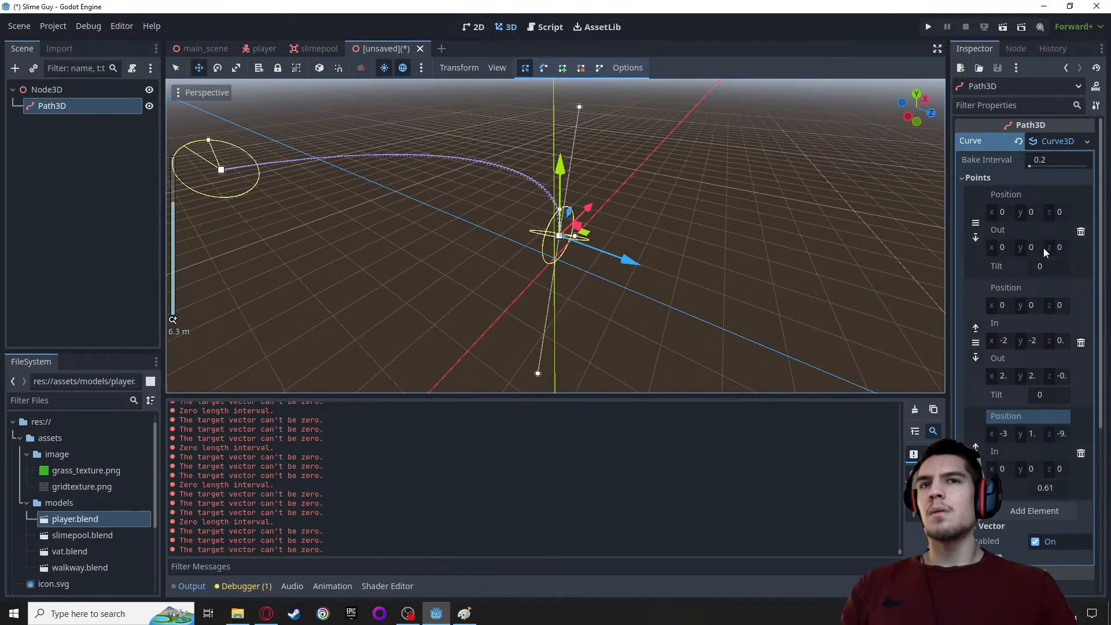
left_click(1080, 233)
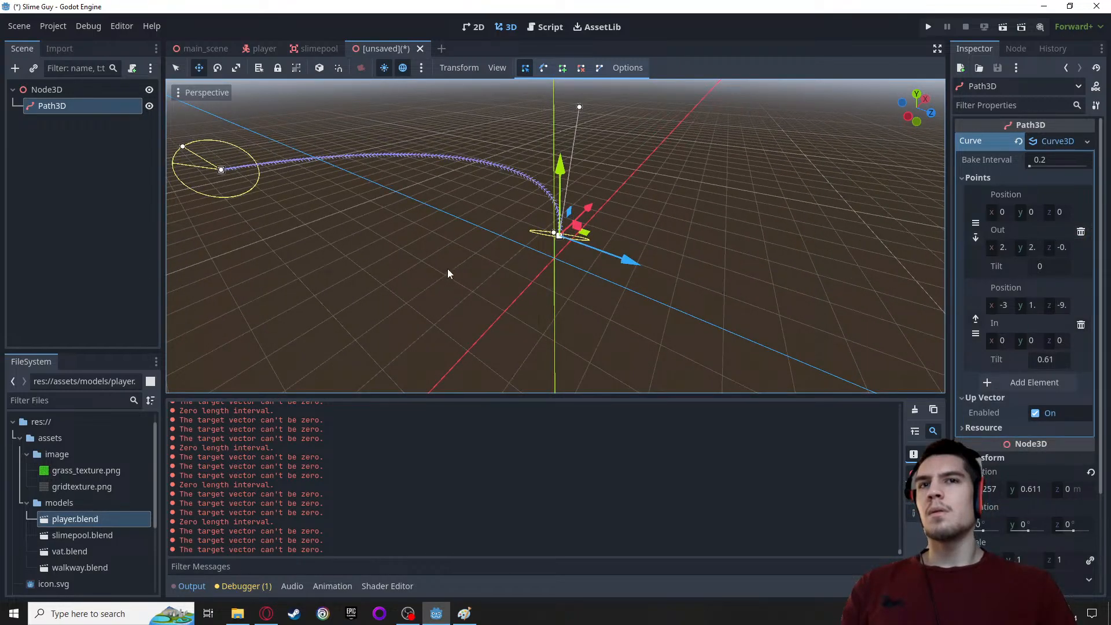
middle_click_drag(446, 268, 519, 231)
left_click_drag(569, 223, 509, 168)
middle_click_drag(454, 150, 578, 181)
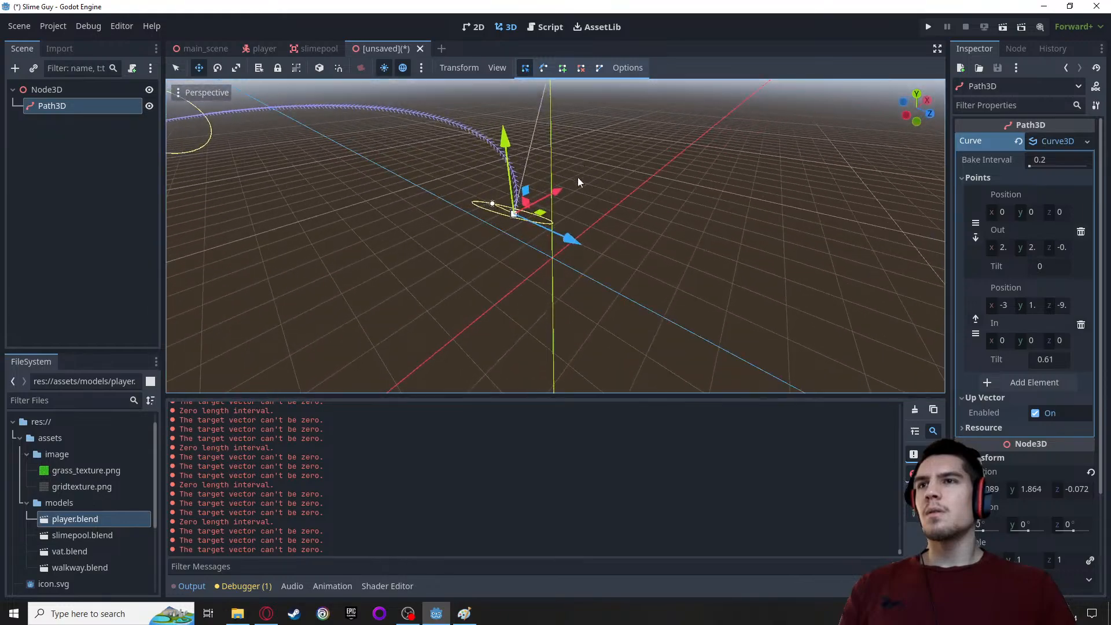
left_click_drag(498, 209, 497, 210)
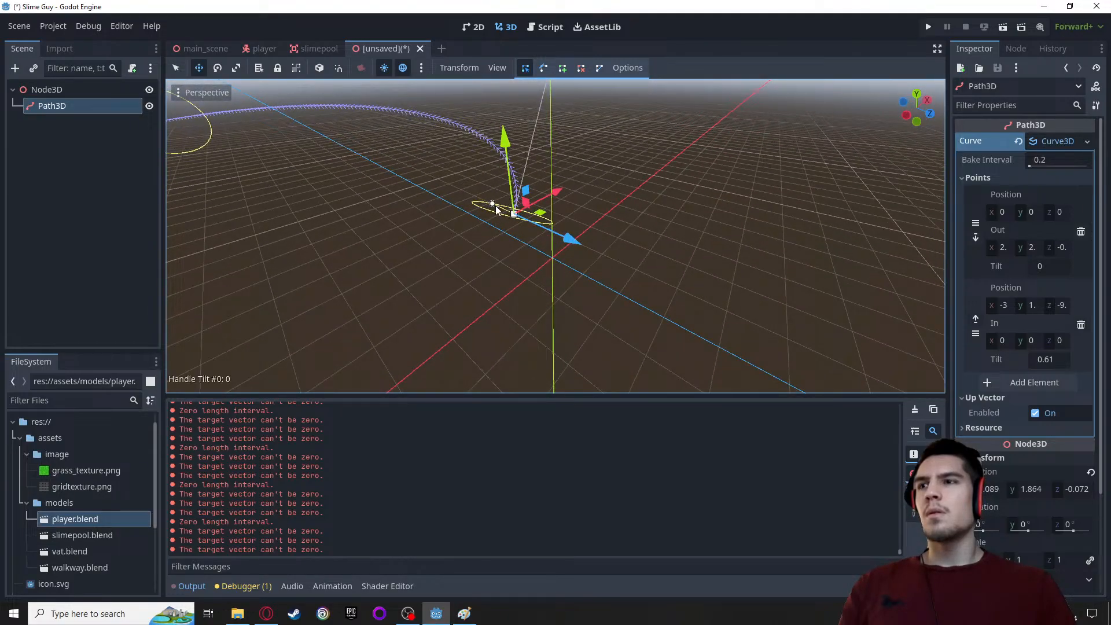
middle_click_drag(496, 209, 589, 191)
Move the curve's end point closer to its start, to about (-1, 1, -4)
scroll(637, 229, "down", 3)
left_click_drag(375, 209, 521, 234)
middle_click_drag(464, 253, 799, 221)
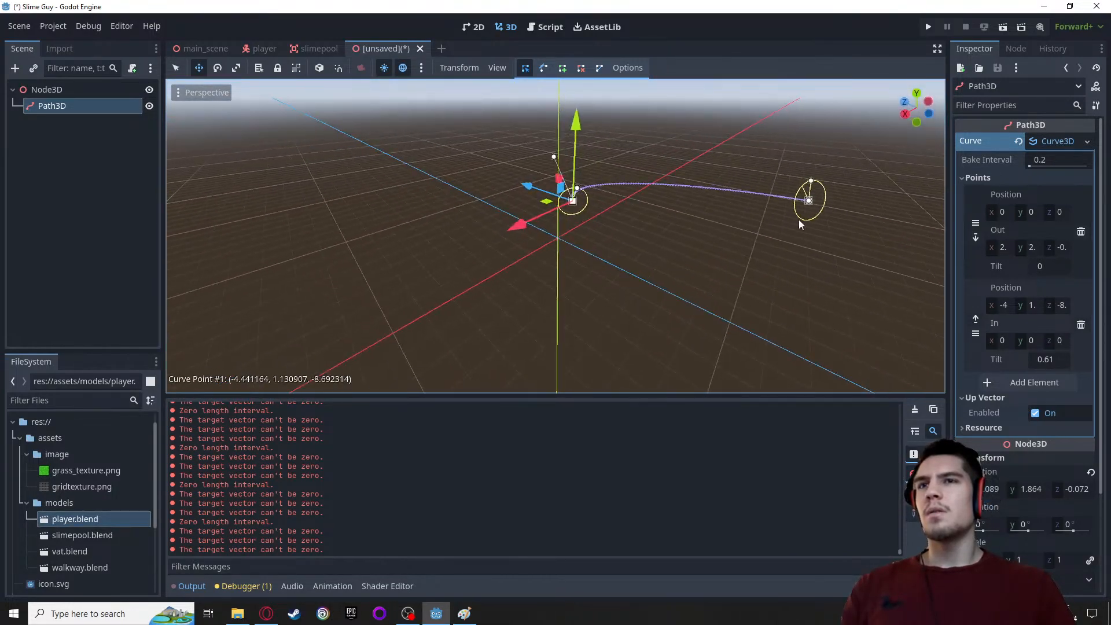
left_click_drag(809, 201, 691, 185)
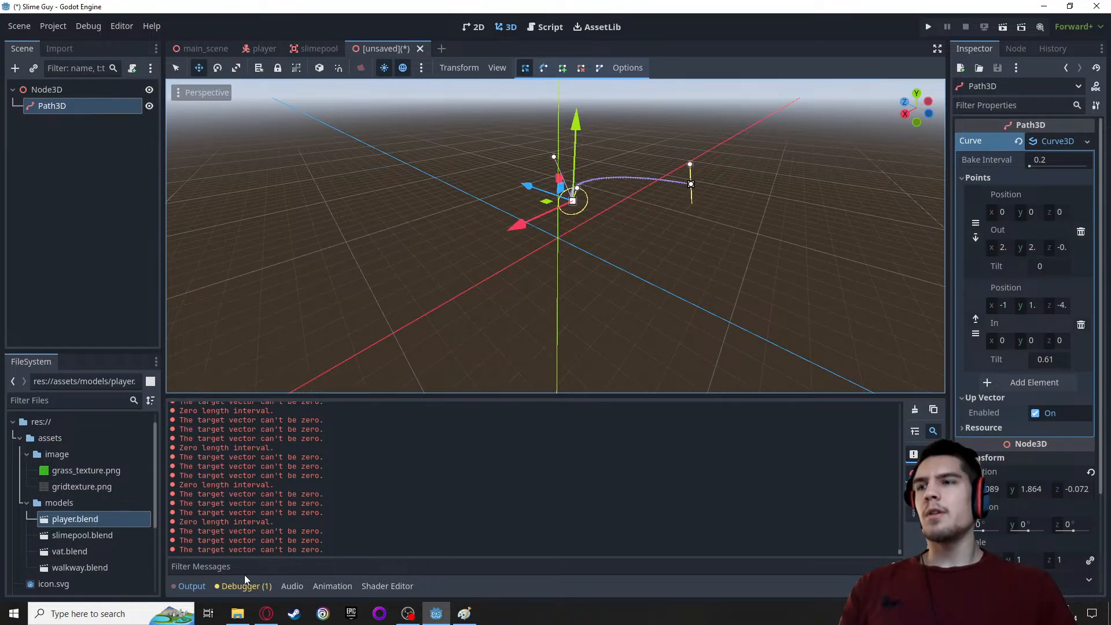
left_click(266, 615)
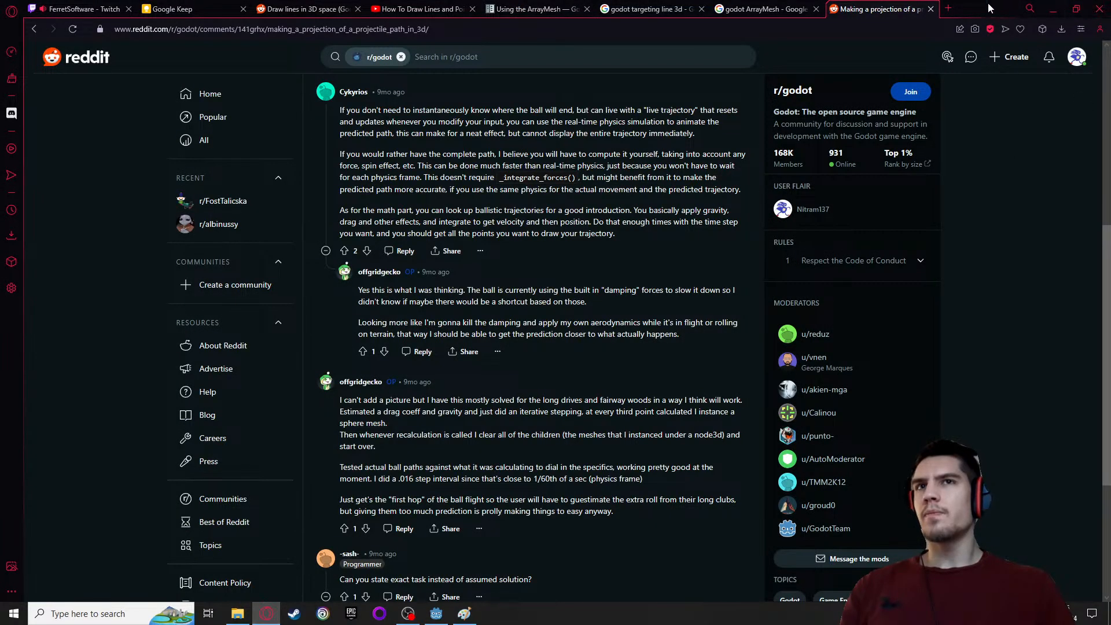
left_click(949, 8)
type("godt")
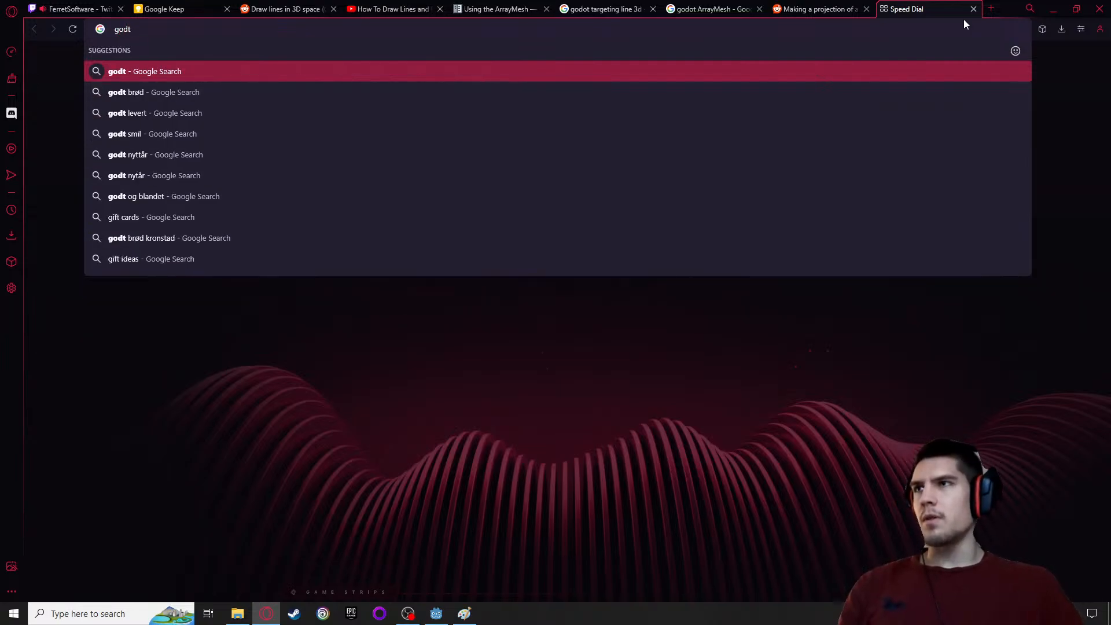
key("BackSpace")
type("ot")
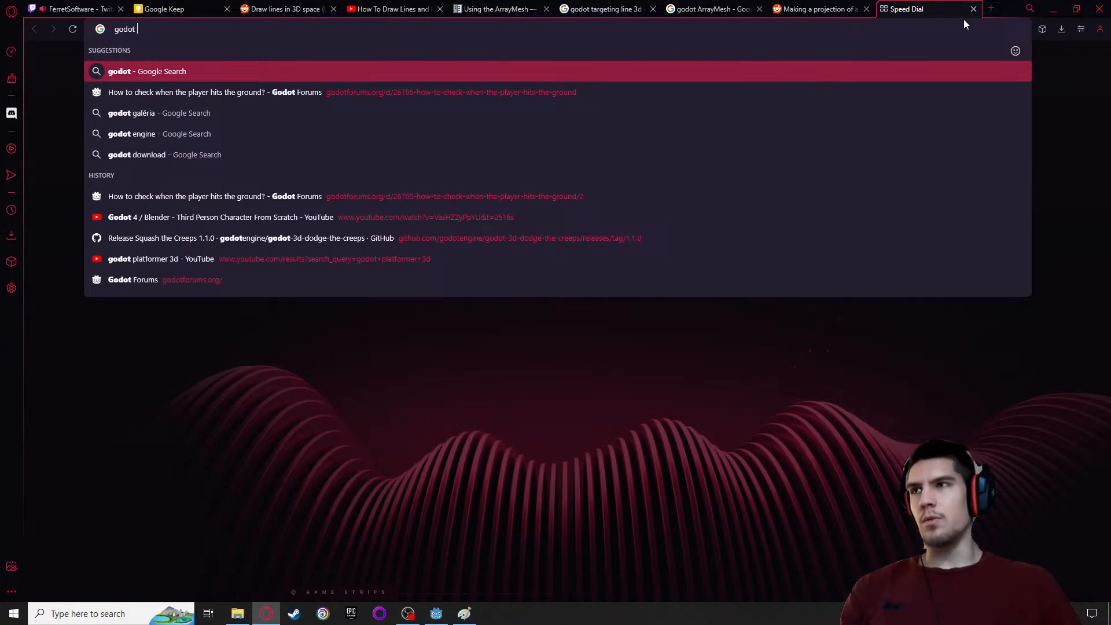
key("alt+Tab")
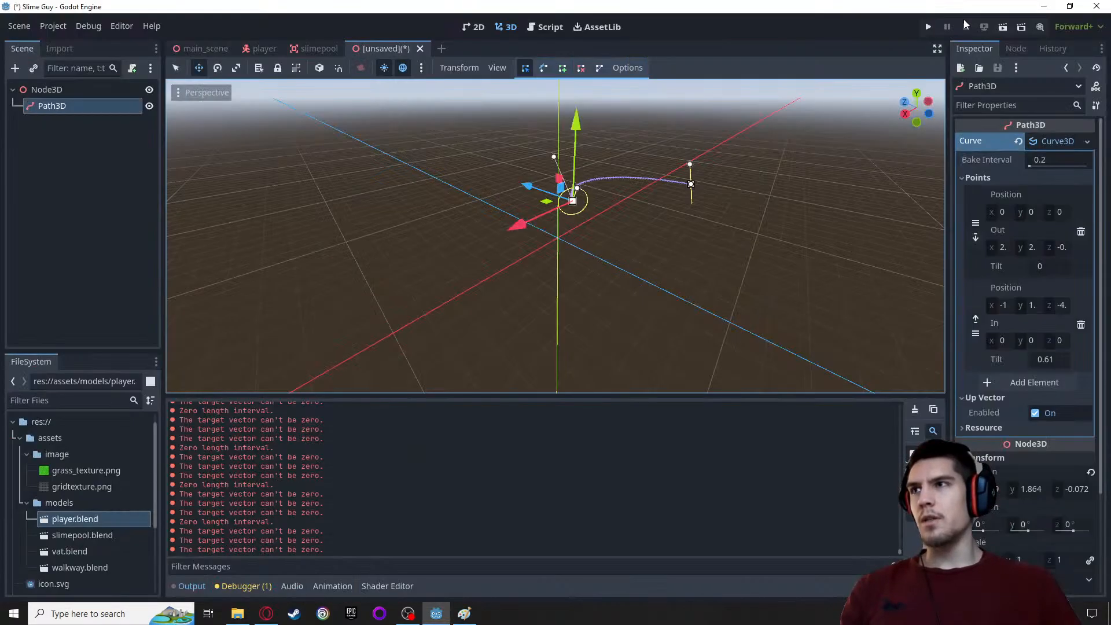
Switch to the web browser, search for "godot path3d" and open the Path3D page of the Godot documentation
key("alt+Tab")
type("path3d")
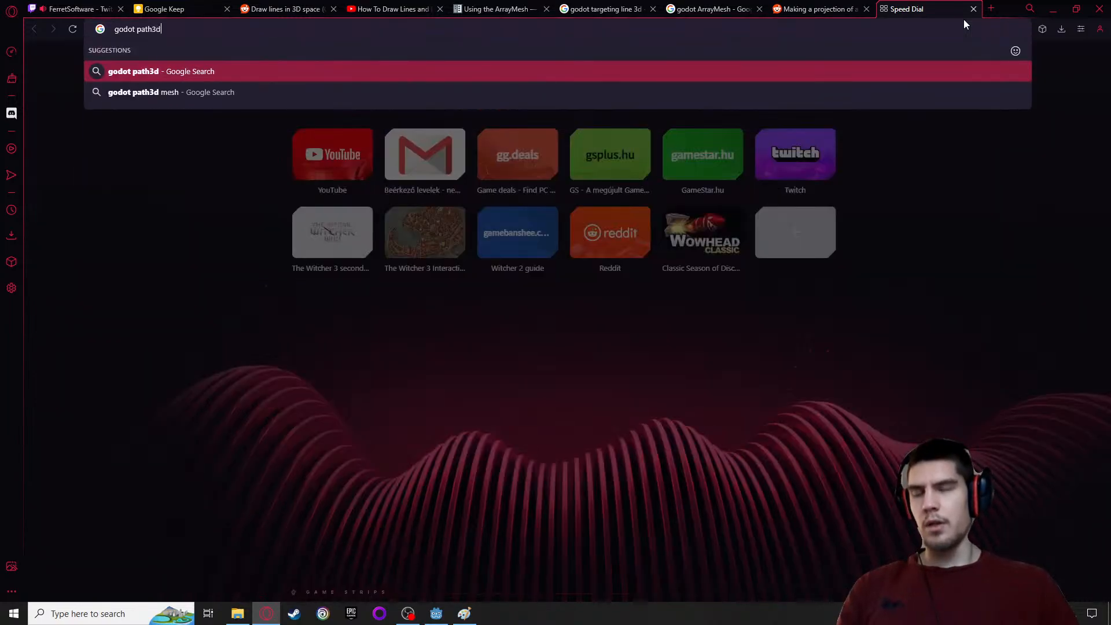
key("Return")
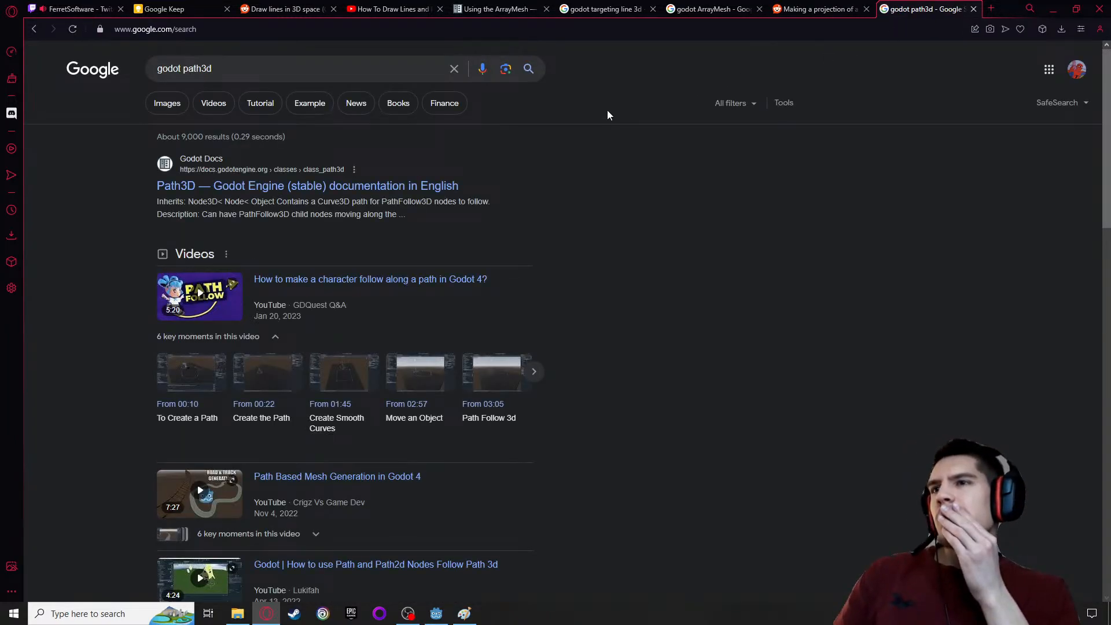
left_click(296, 187)
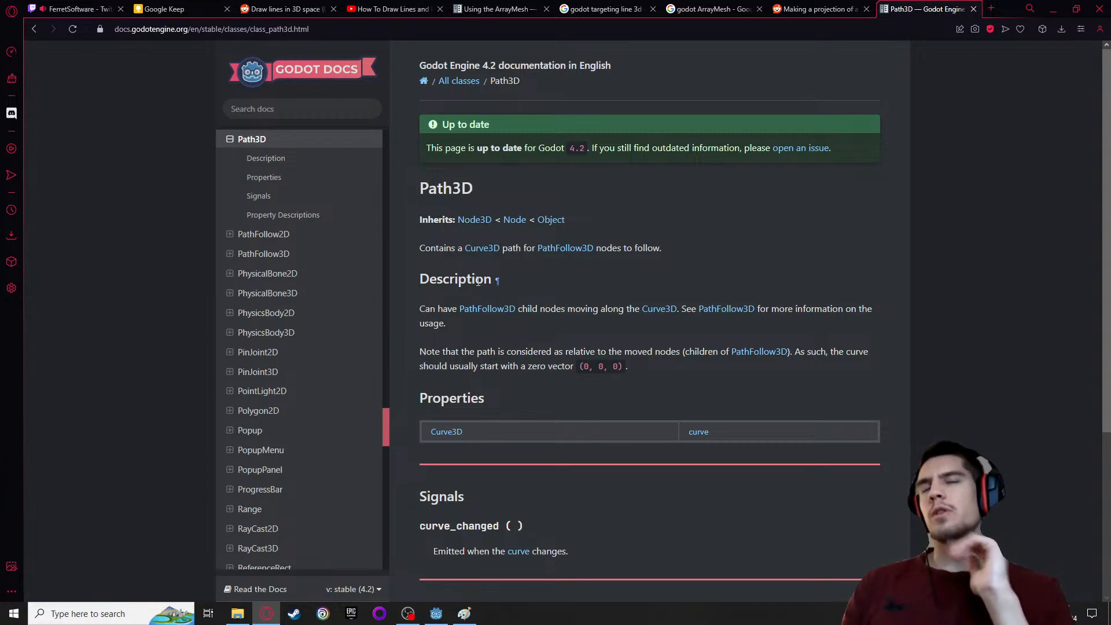
Read the Path3D class reference, covering its description, properties, signals and property descriptions
scroll(550, 314, "down", 1)
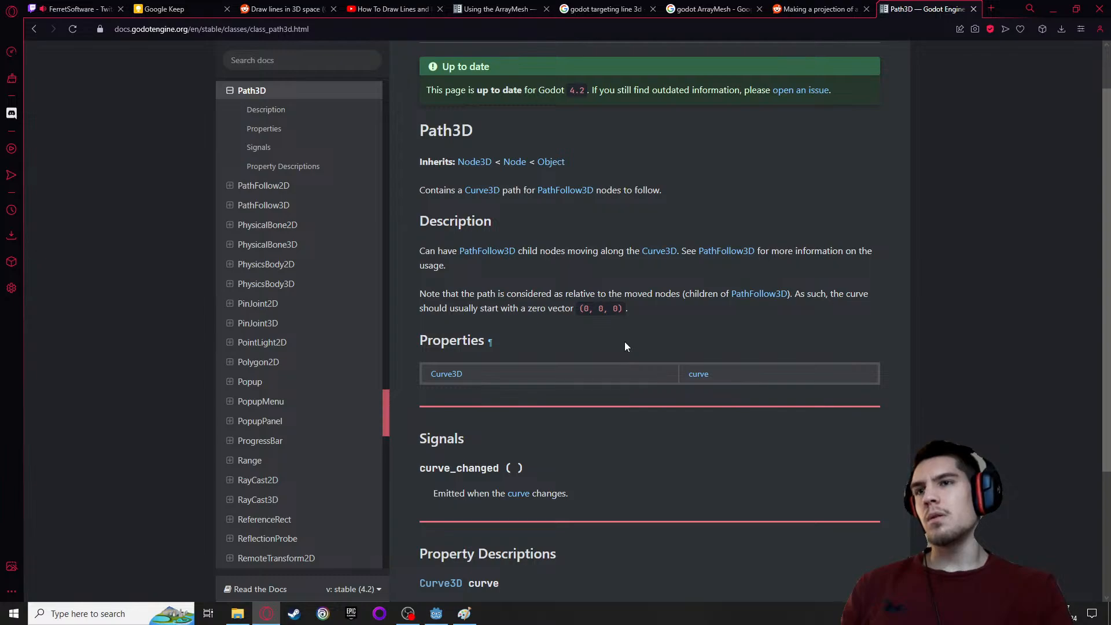
scroll(626, 309, "down", 2)
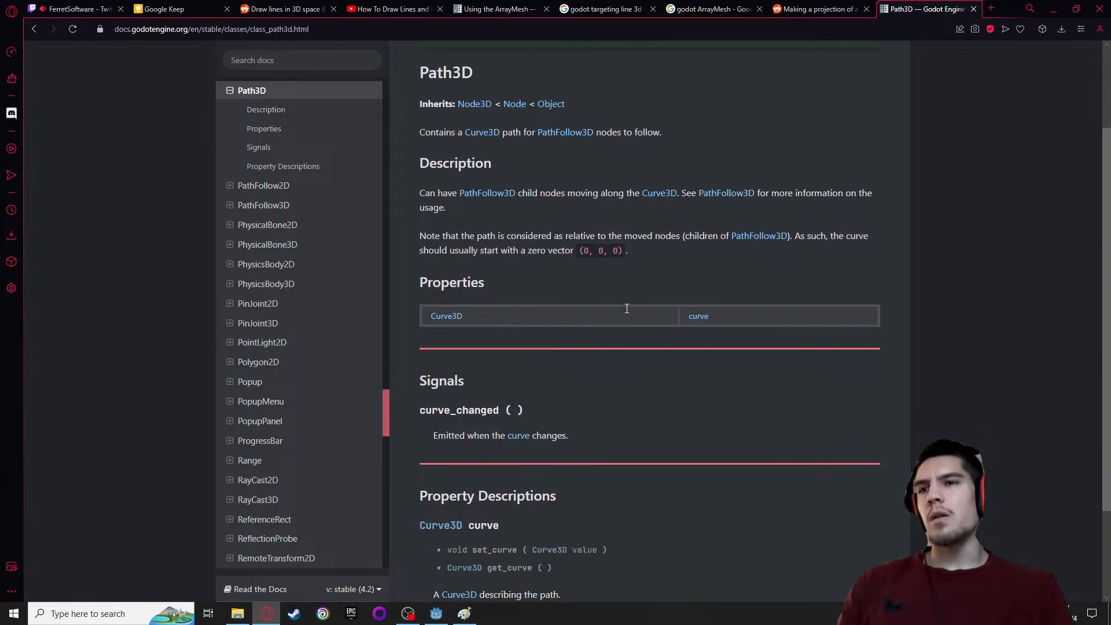
scroll(632, 335, "down", 1)
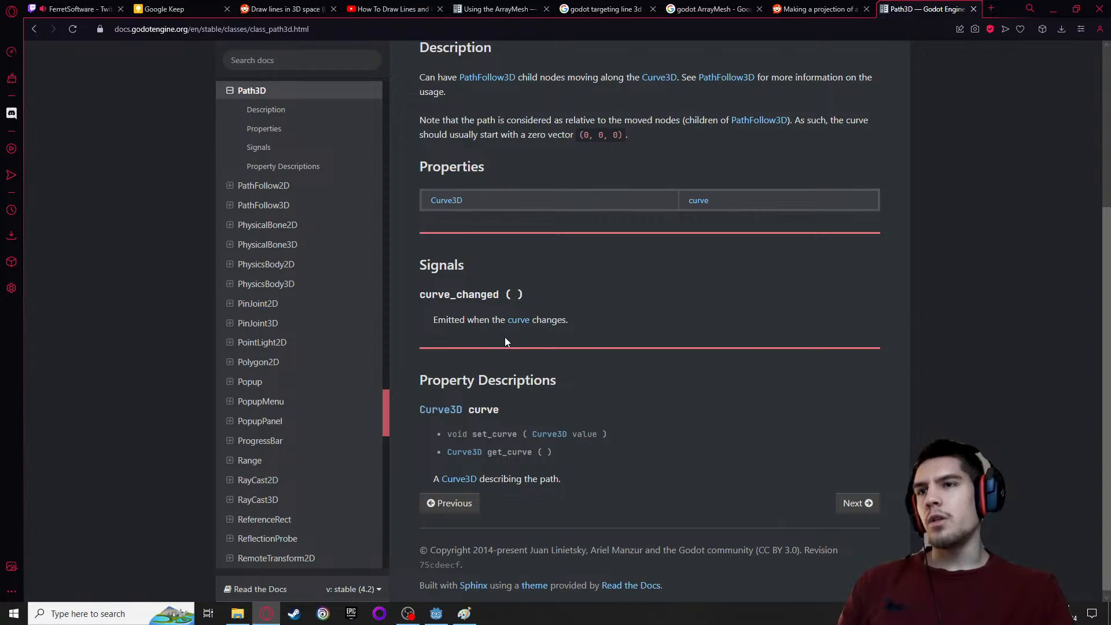
scroll(504, 341, "down", 1)
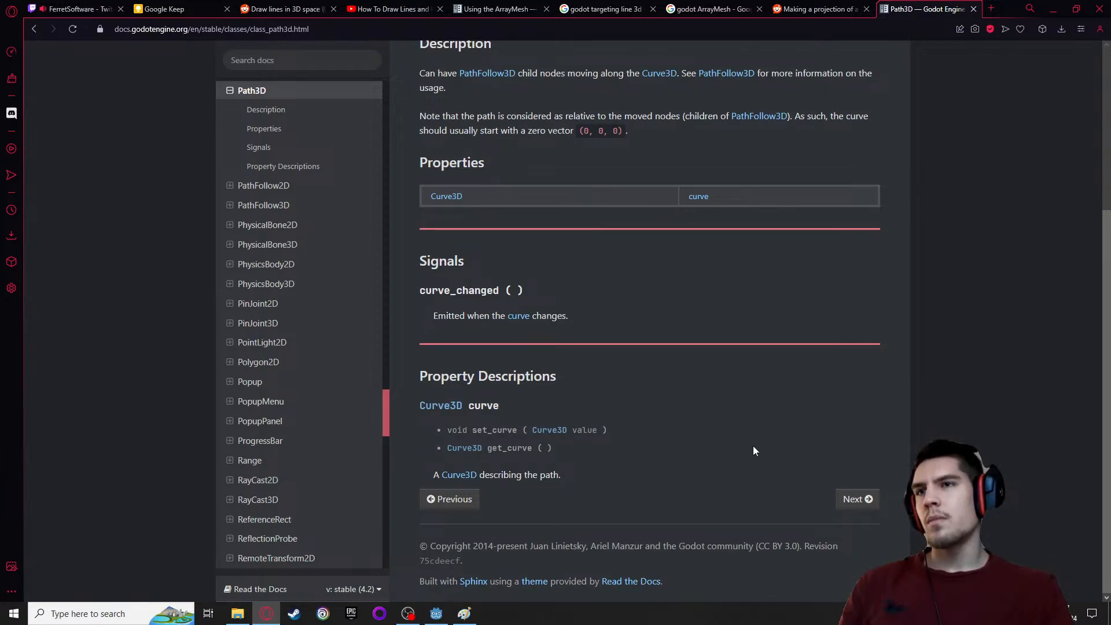
scroll(625, 359, "up", 4)
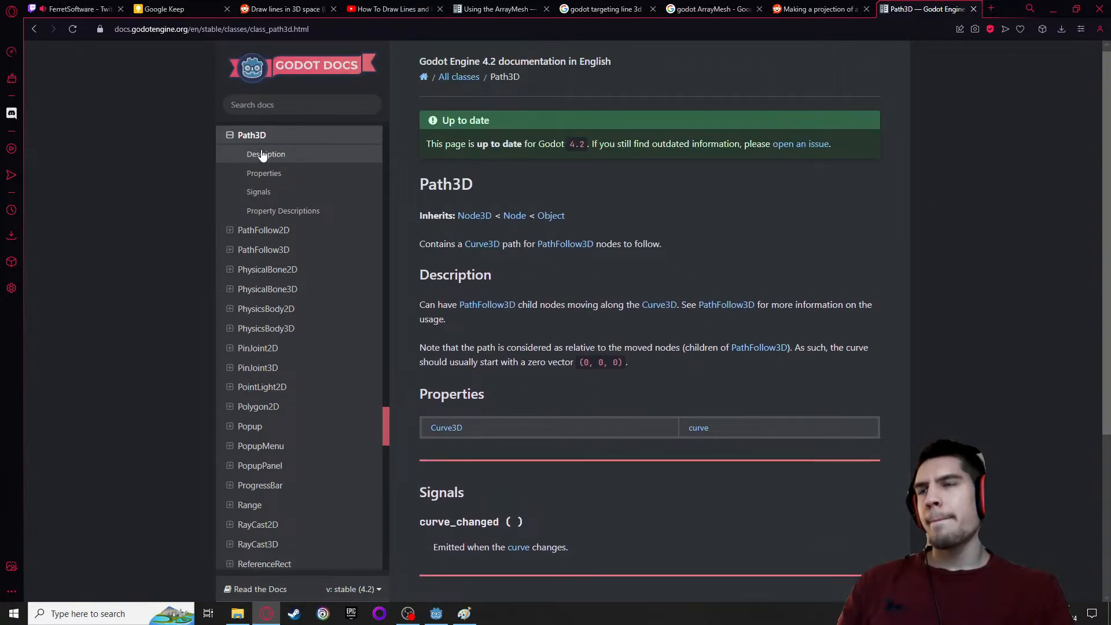
left_click(261, 155)
scroll(253, 114, "down", 1)
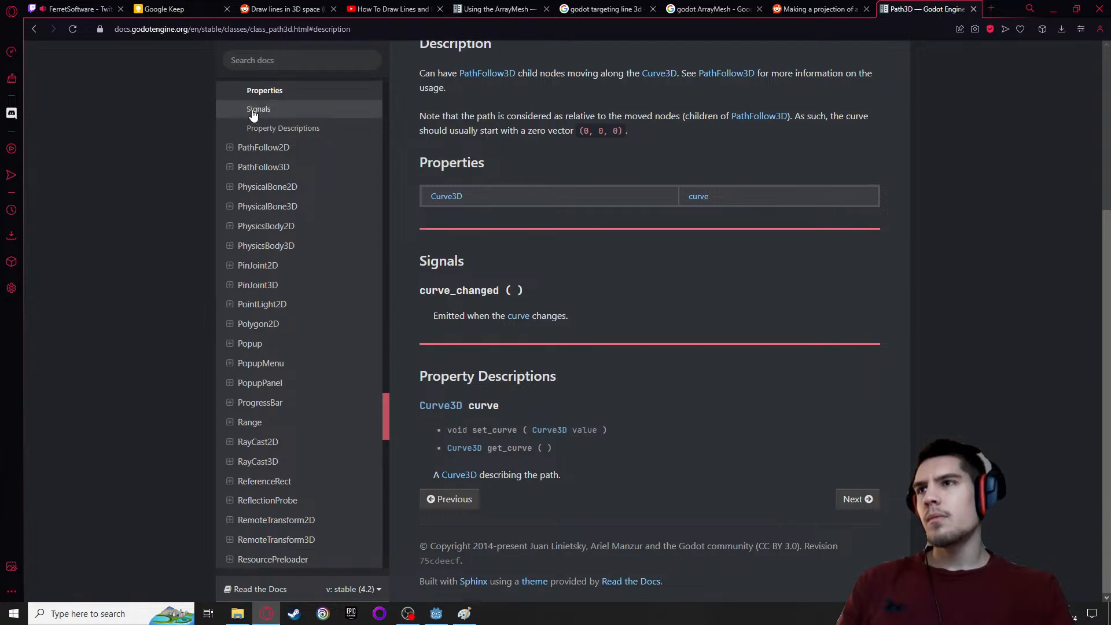
left_click(255, 110)
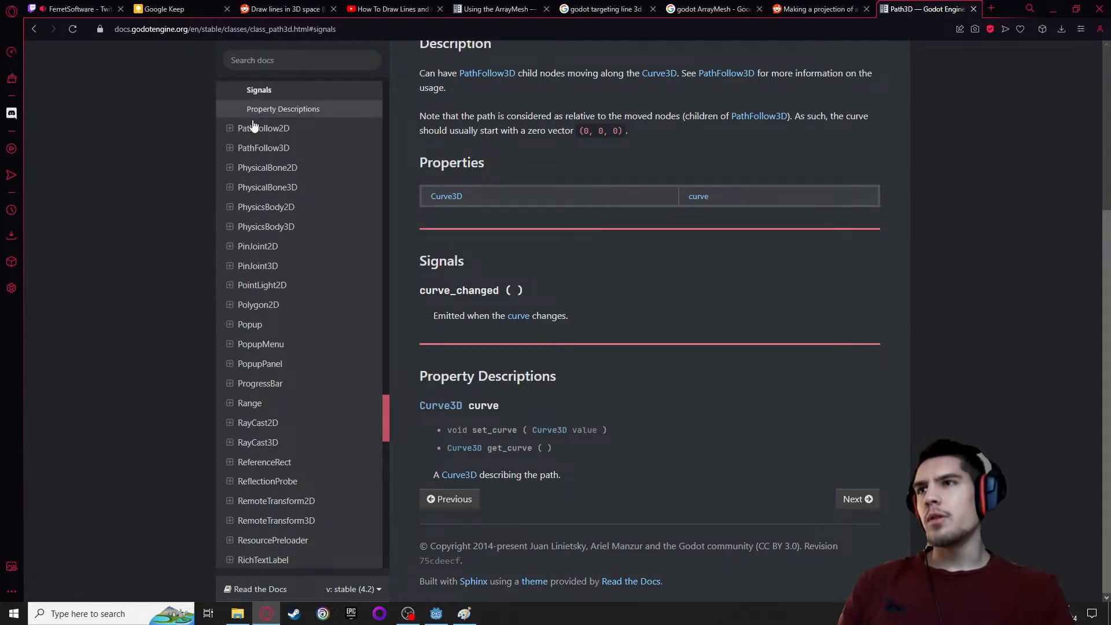
scroll(277, 191, "up", 3)
left_click(296, 283)
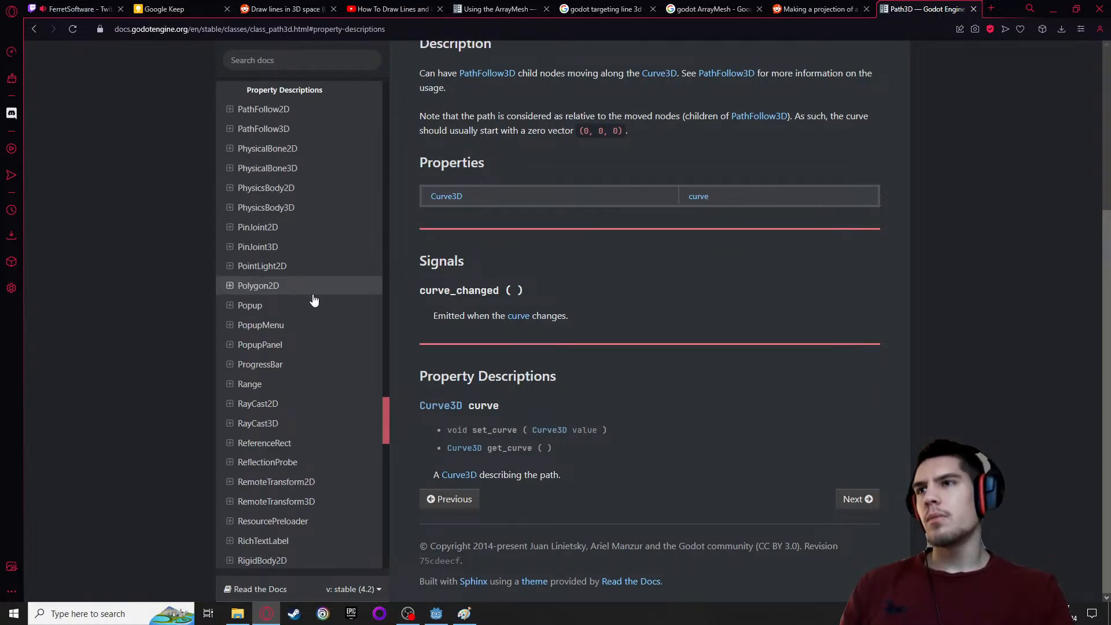
scroll(313, 299, "up", 3)
left_click(263, 200)
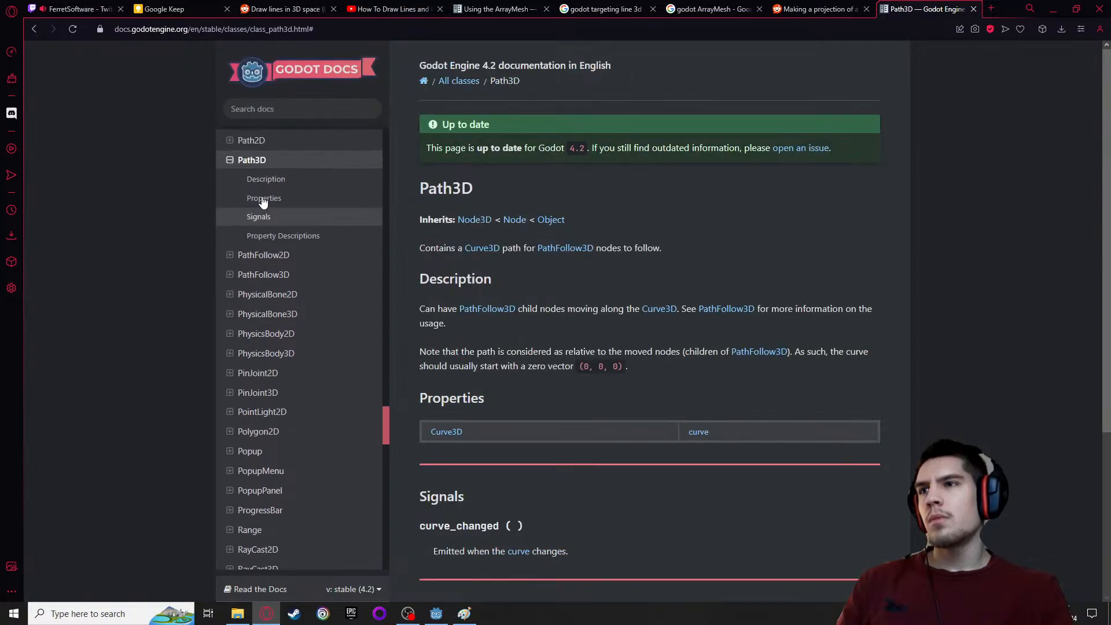
scroll(263, 201, "up", 1)
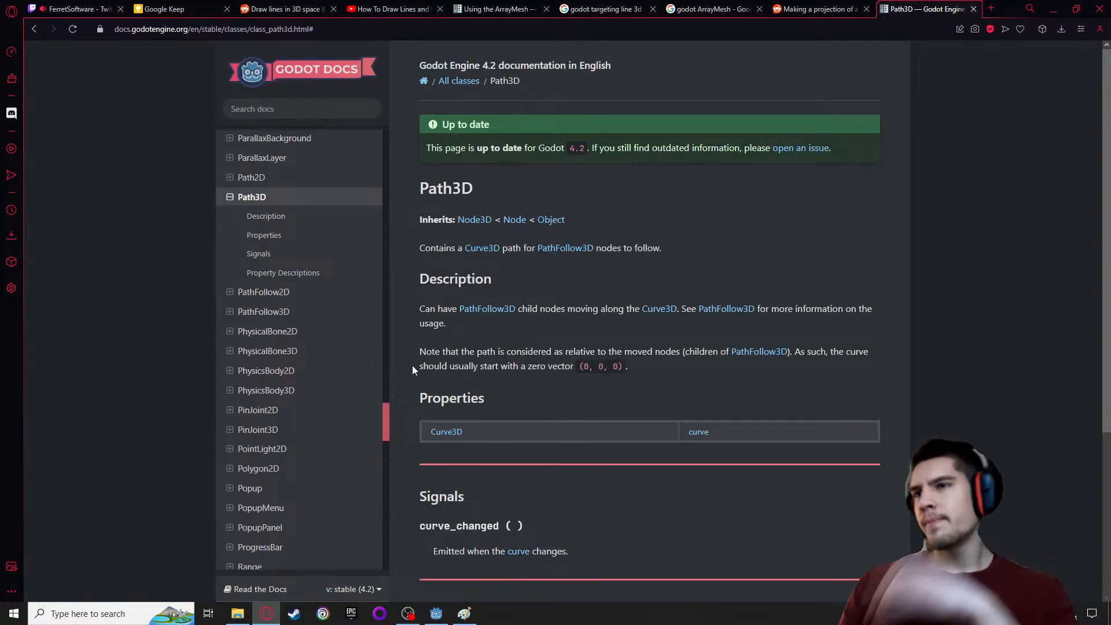
Open the PathFollow3D class reference and read its description, properties, rotation modes and cubic interpolation notes
left_click(234, 314)
left_click(265, 255)
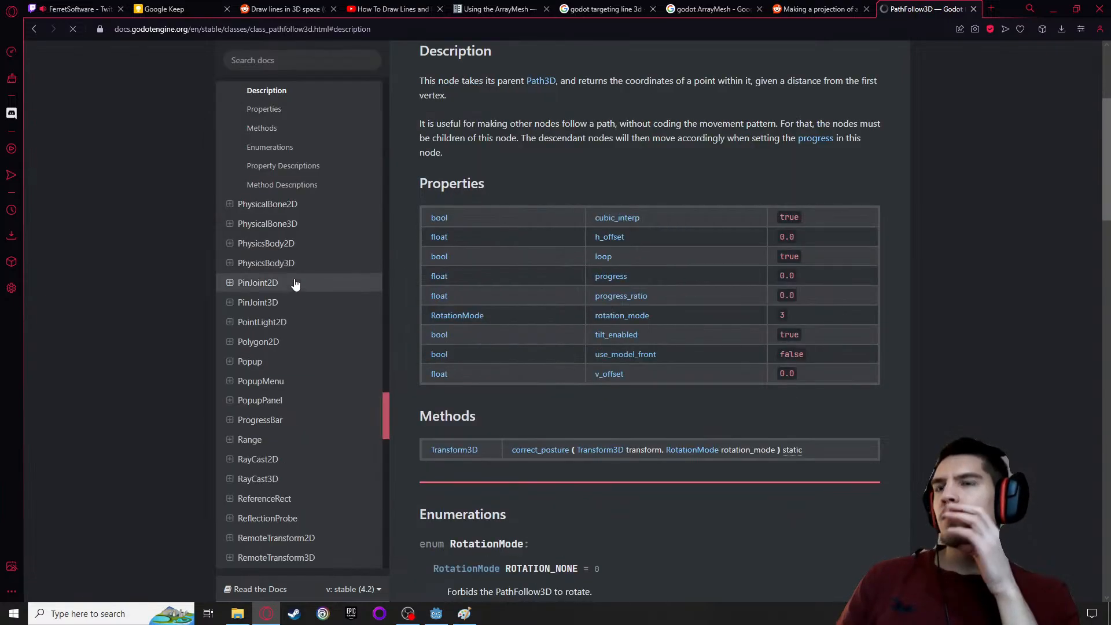
scroll(521, 328, "down", 2)
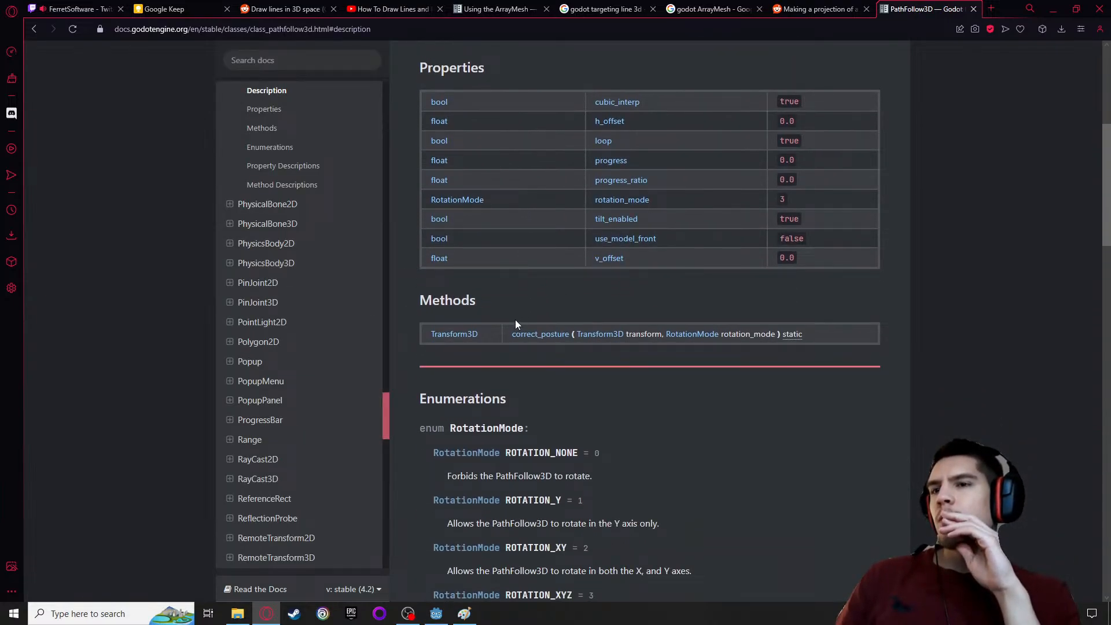
scroll(517, 324, "down", 1)
scroll(515, 320, "down", 4)
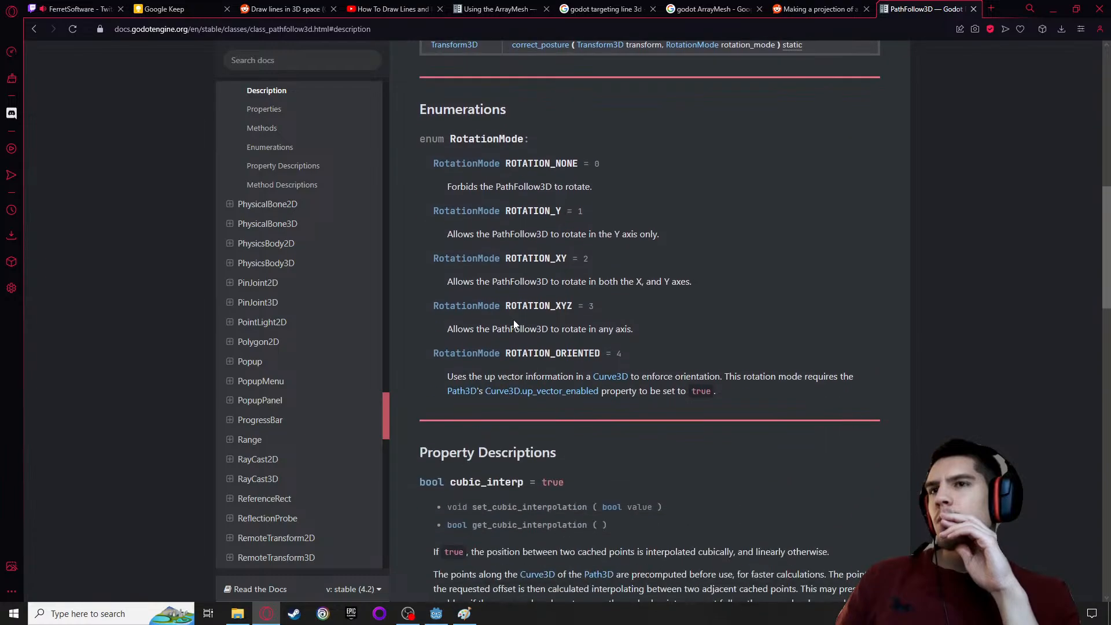
scroll(515, 312, "down", 5)
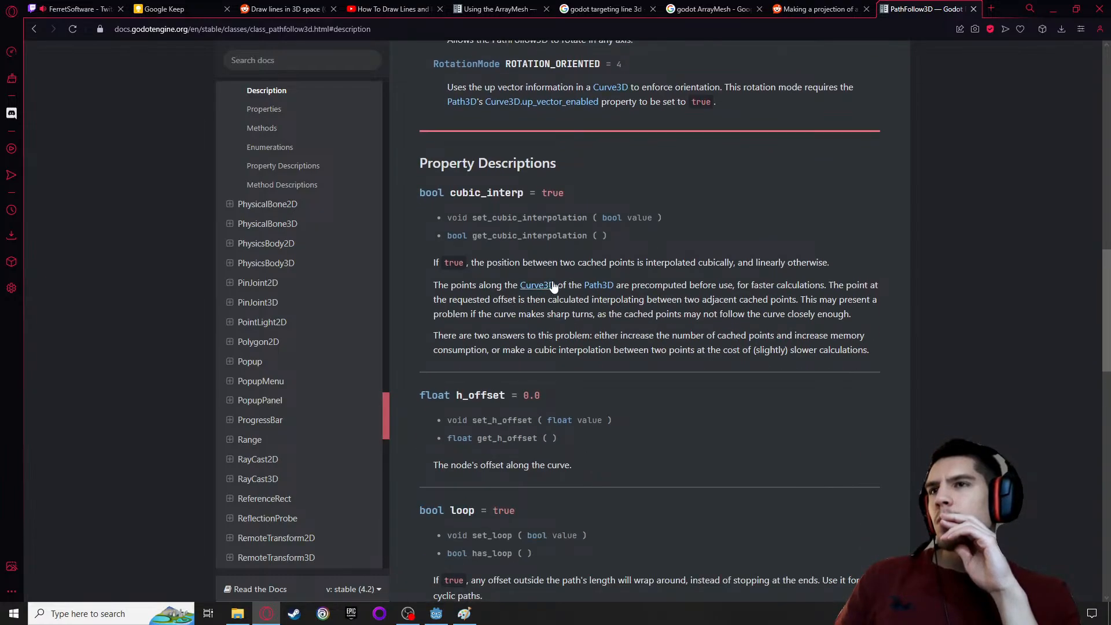
scroll(500, 328, "up", 14)
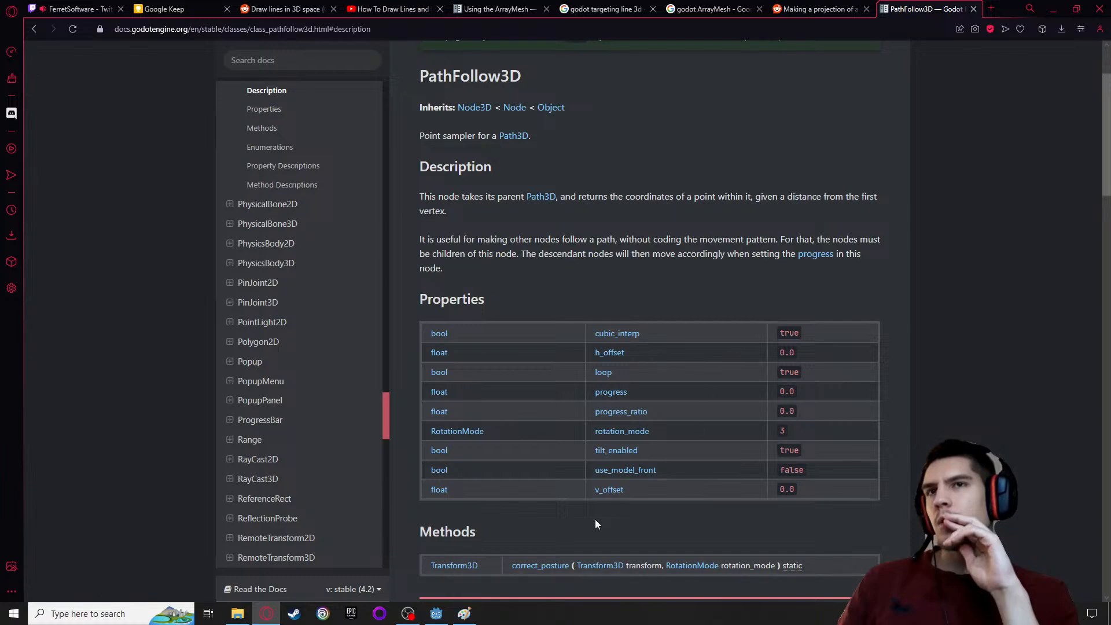
Switch back to Godot and add a PathFollow3D node as a child of Path3D
mouse_move(427, 612)
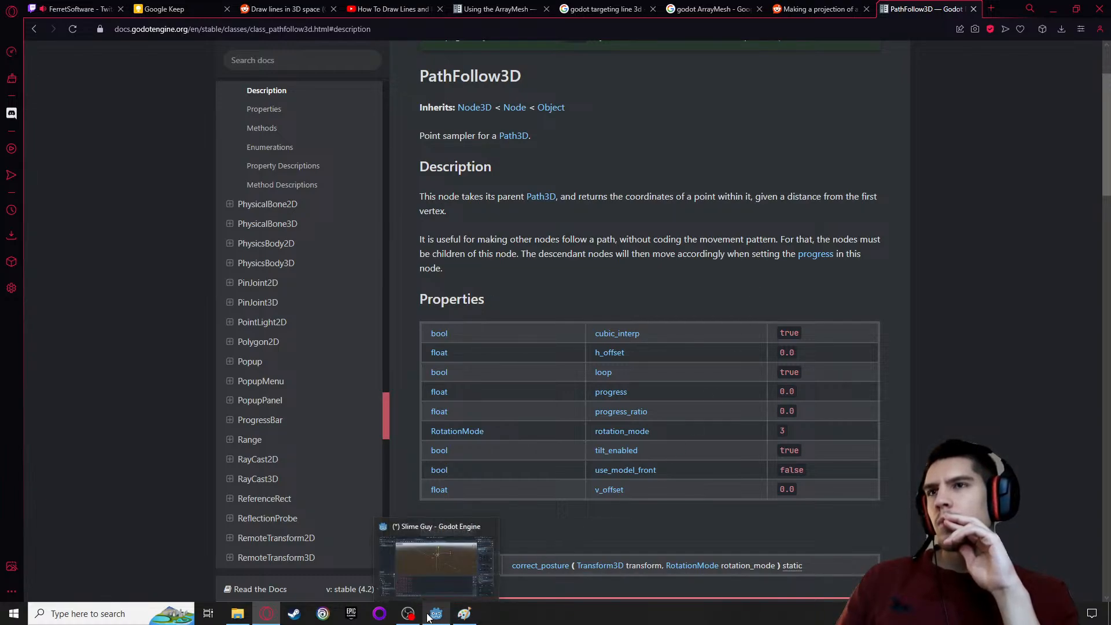
left_click(431, 579)
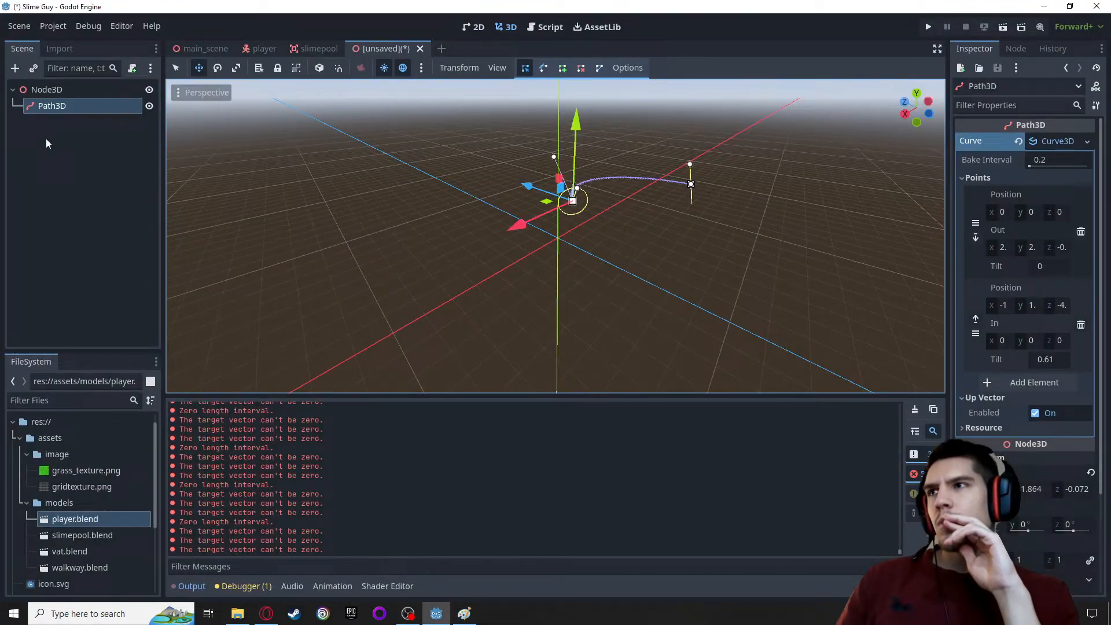
right_click(35, 104)
left_click(70, 116)
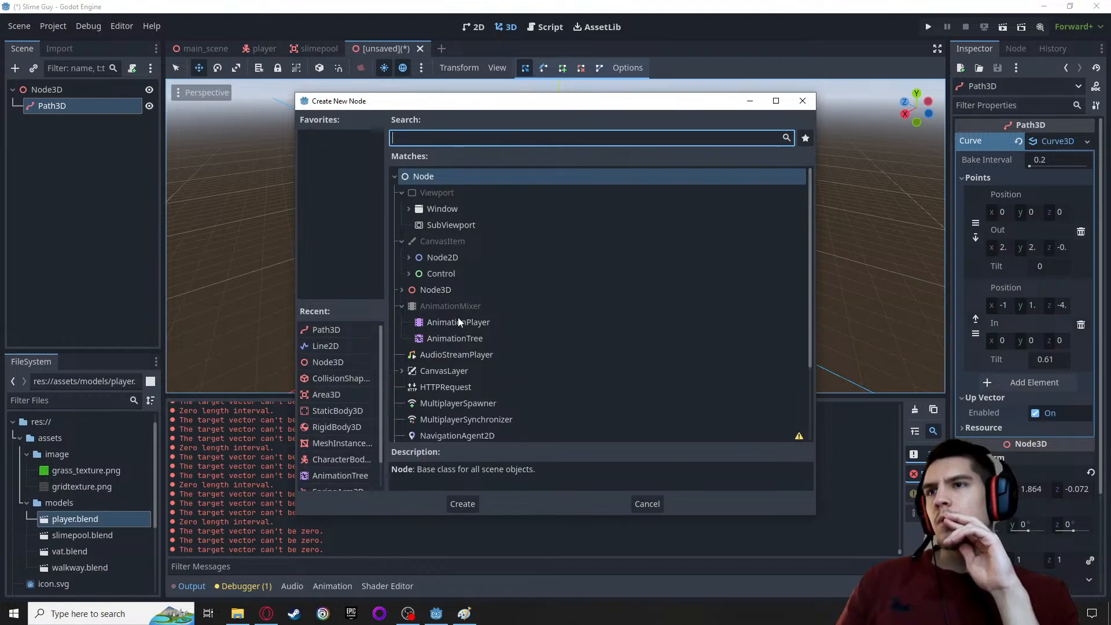
scroll(463, 335, "down", 3)
scroll(480, 347, "up", 3)
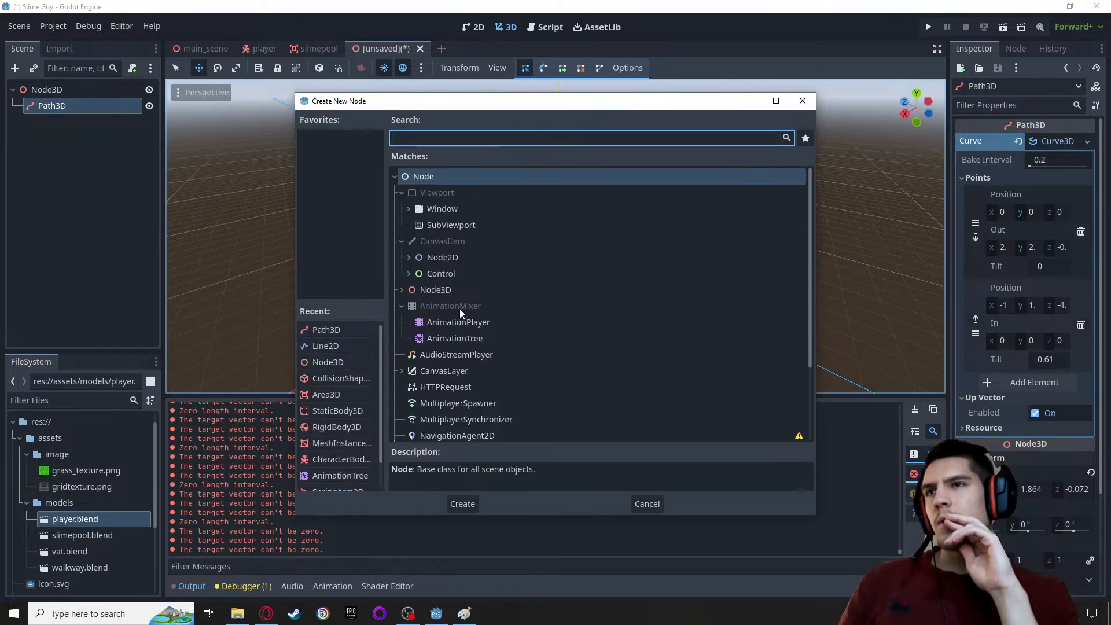
type("path")
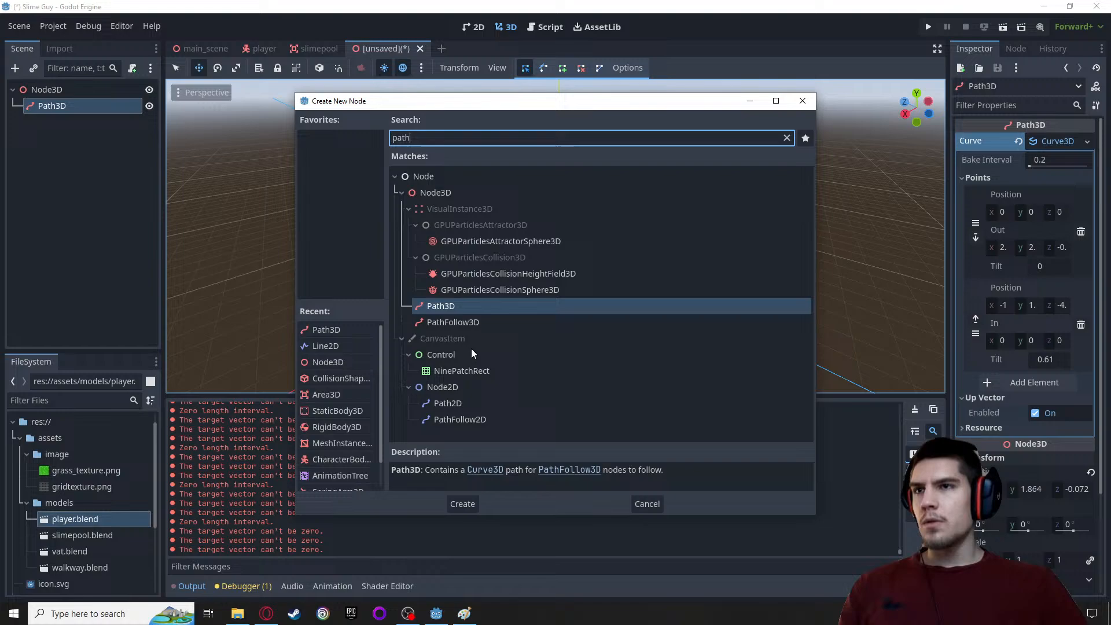
left_click(453, 322)
left_click(461, 502)
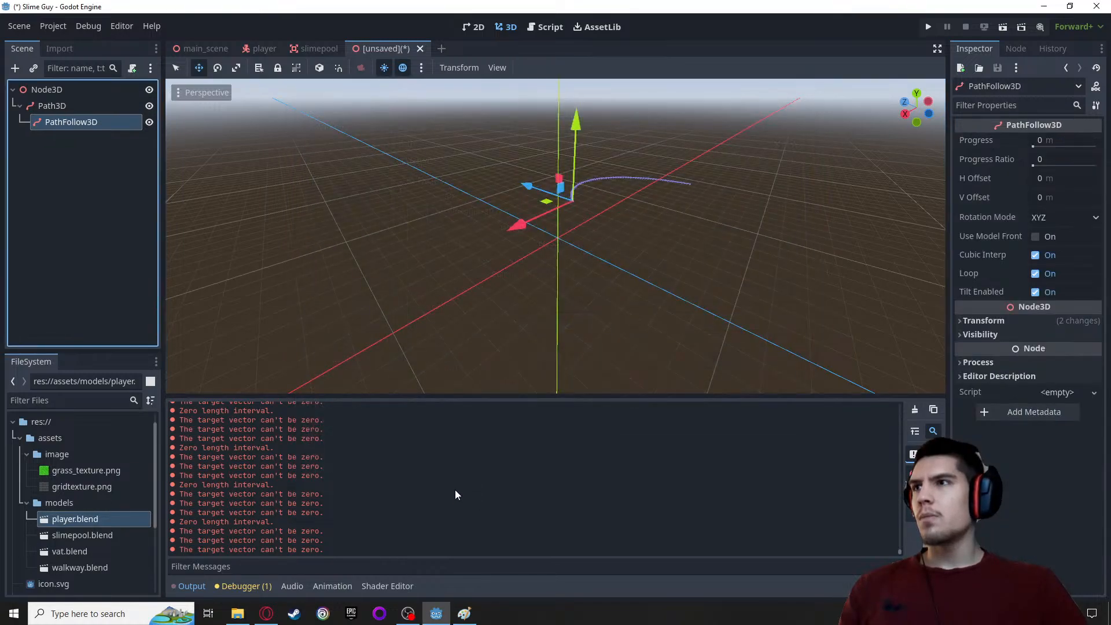
Examine the PathFollow3D node's transform properties and its place on the curve
middle_click_drag(589, 218, 647, 192)
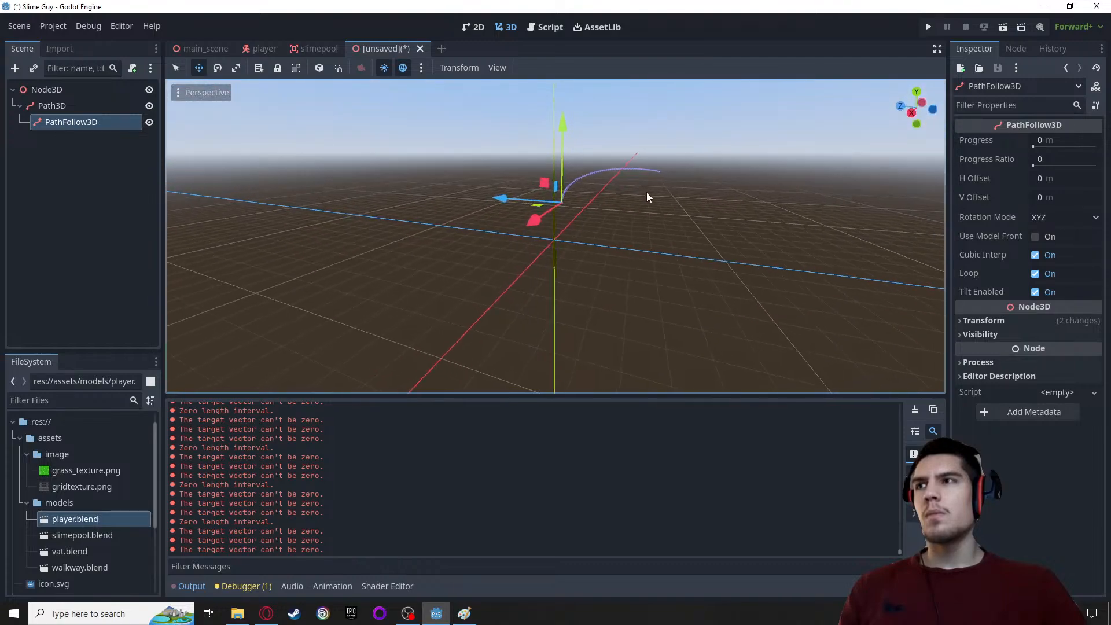
scroll(647, 192, "down", 1)
left_click(985, 321)
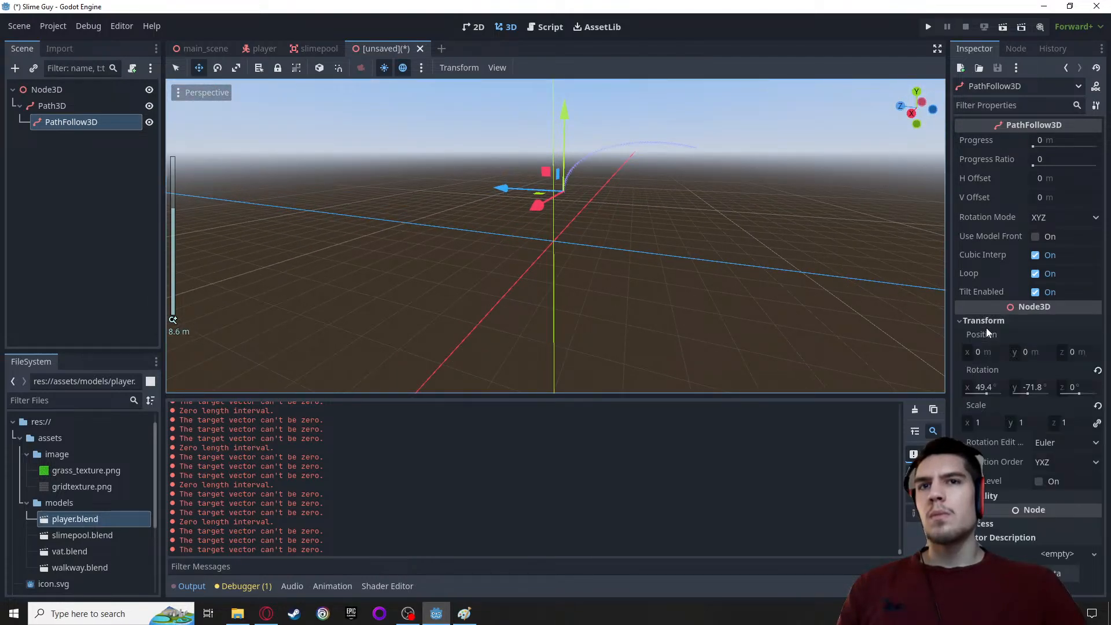
left_click(986, 326)
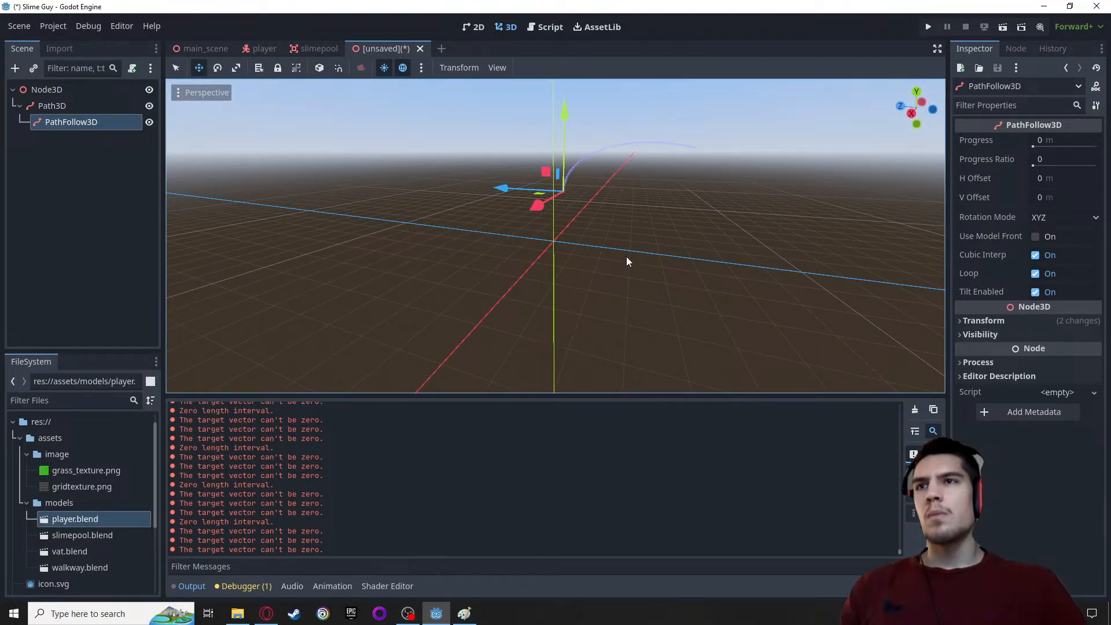
Try moving the PathFollow3D node in the viewport, undo the change, and try adjusting its Progress value
middle_click_drag(576, 197, 576, 152)
scroll(540, 200, "up", 2)
scroll(467, 189, "up", 2)
scroll(414, 258, "up", 1)
scroll(411, 239, "down", 4)
left_click_drag(433, 192, 455, 223)
key("ctrl+z")
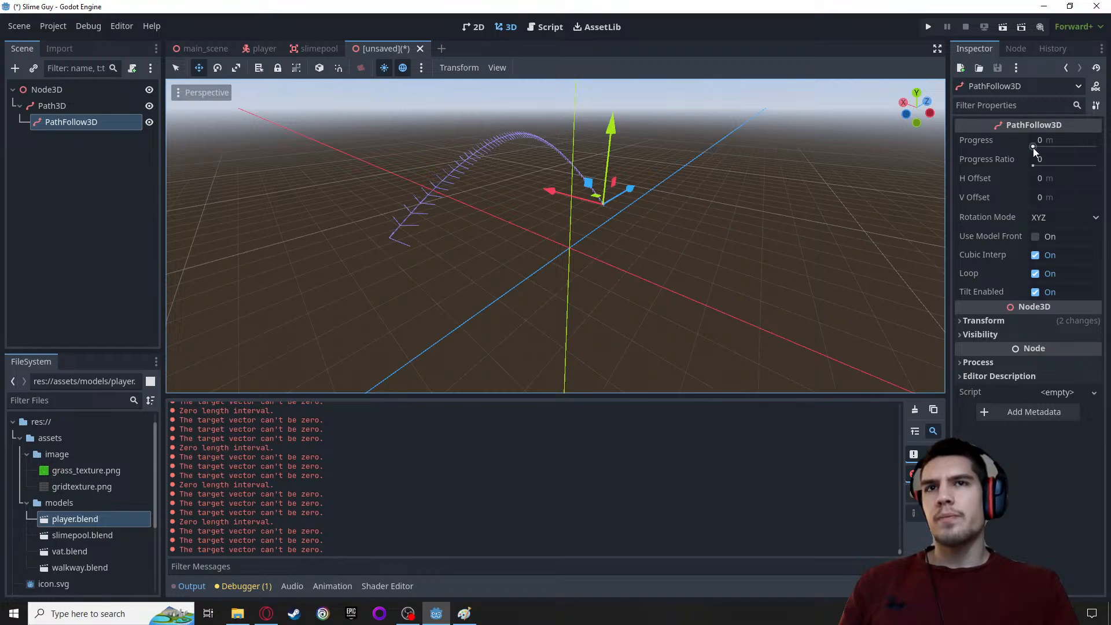
mouse_move(1034, 147)
left_mouse_down()
mouse_move(1046, 146)
mouse_move(1018, 148)
mouse_move(1097, 159)
mouse_move(1022, 153)
left_mouse_up()
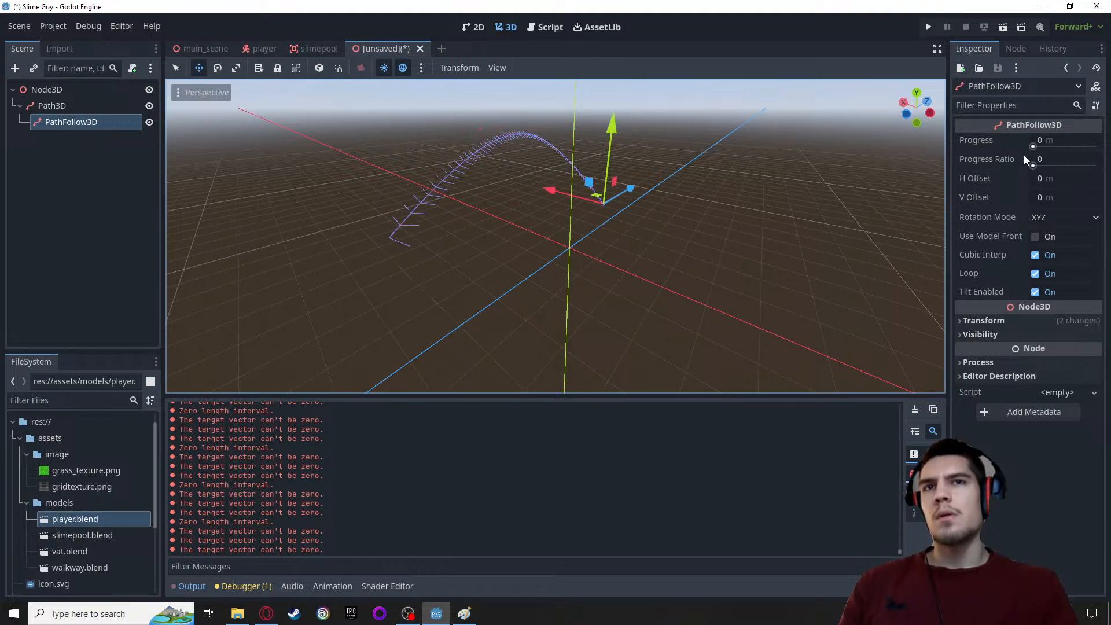
Select the Path3D and tilt the curve's second point to about -0.387 with its viewport handle
middle_click_drag(653, 252, 810, 272)
left_click(52, 105)
middle_click_drag(492, 163, 630, 159)
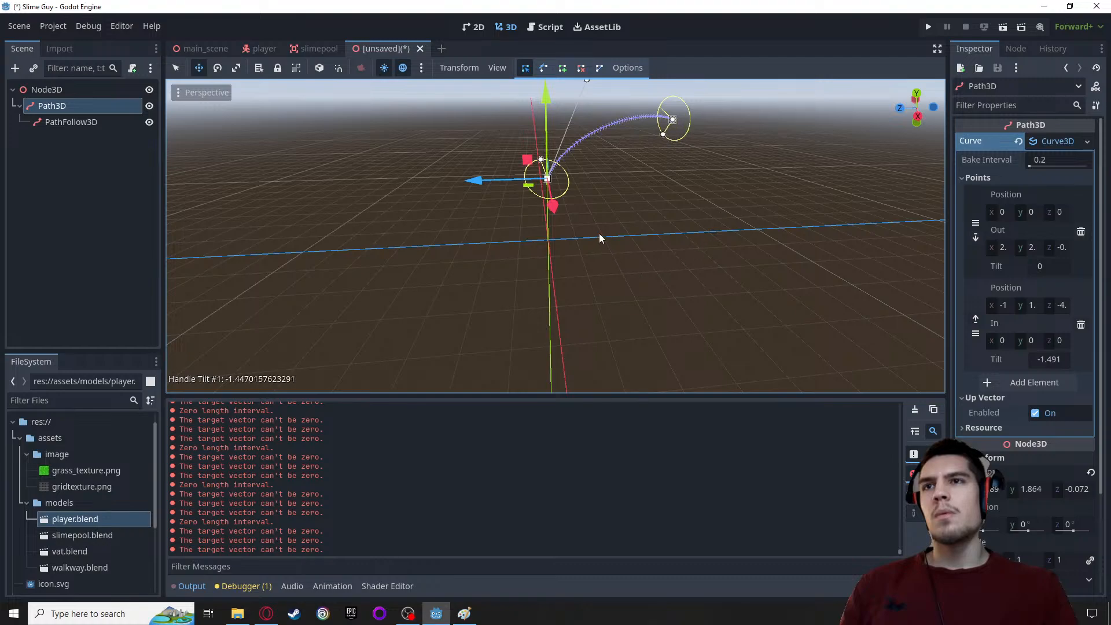
middle_click_drag(607, 157, 601, 334)
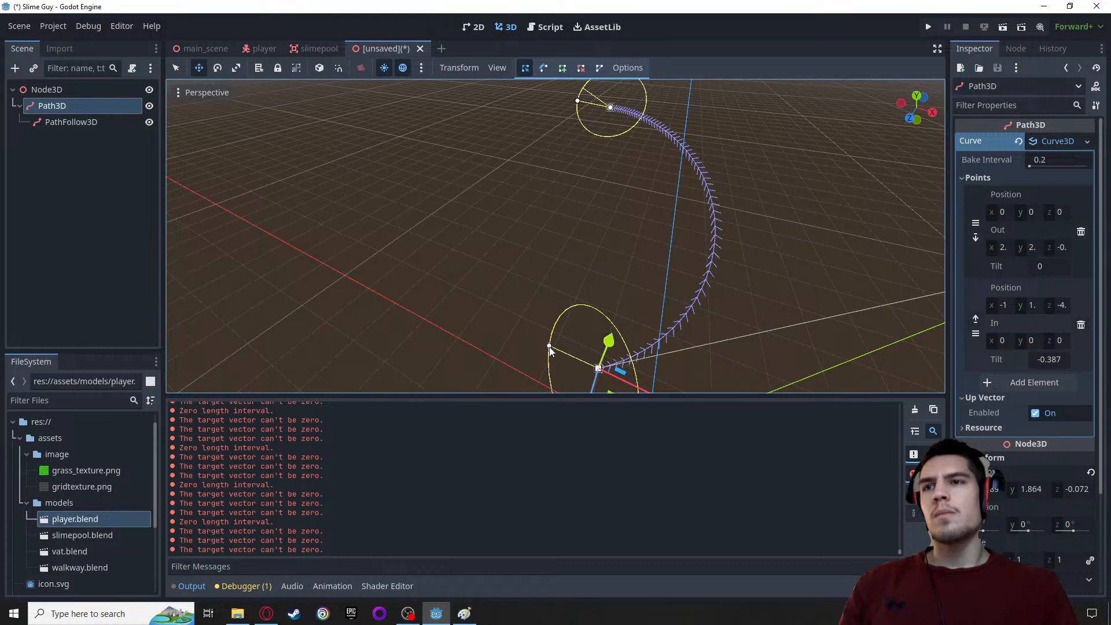
Tilt the curve's first point to about -0.126 with its viewport handle
left_click_drag(539, 352, 541, 399)
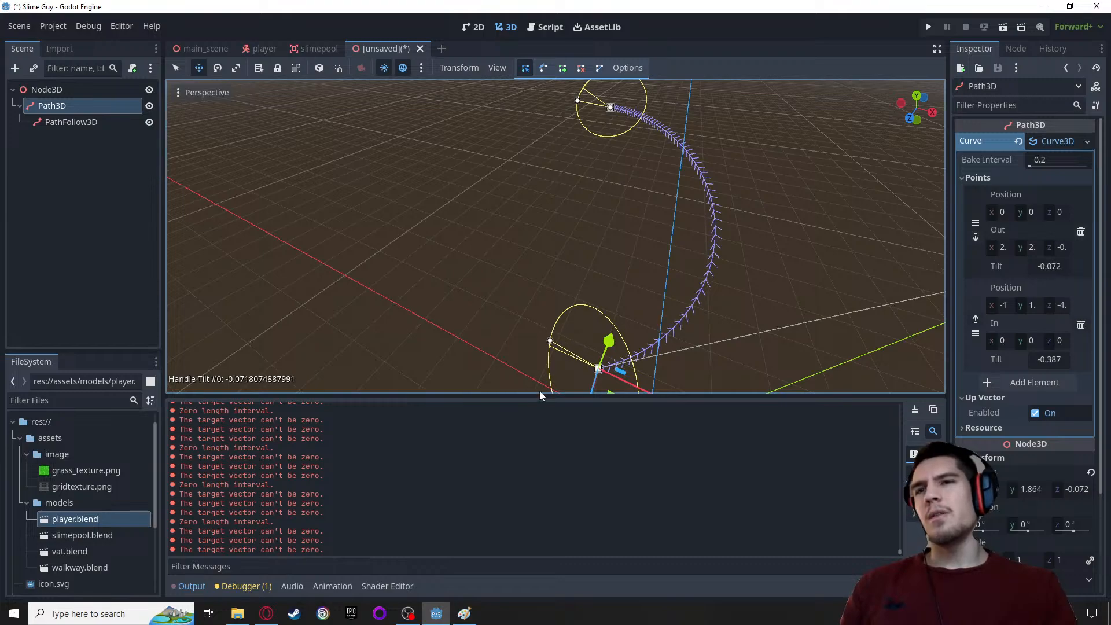
middle_click_drag(539, 396, 596, 315)
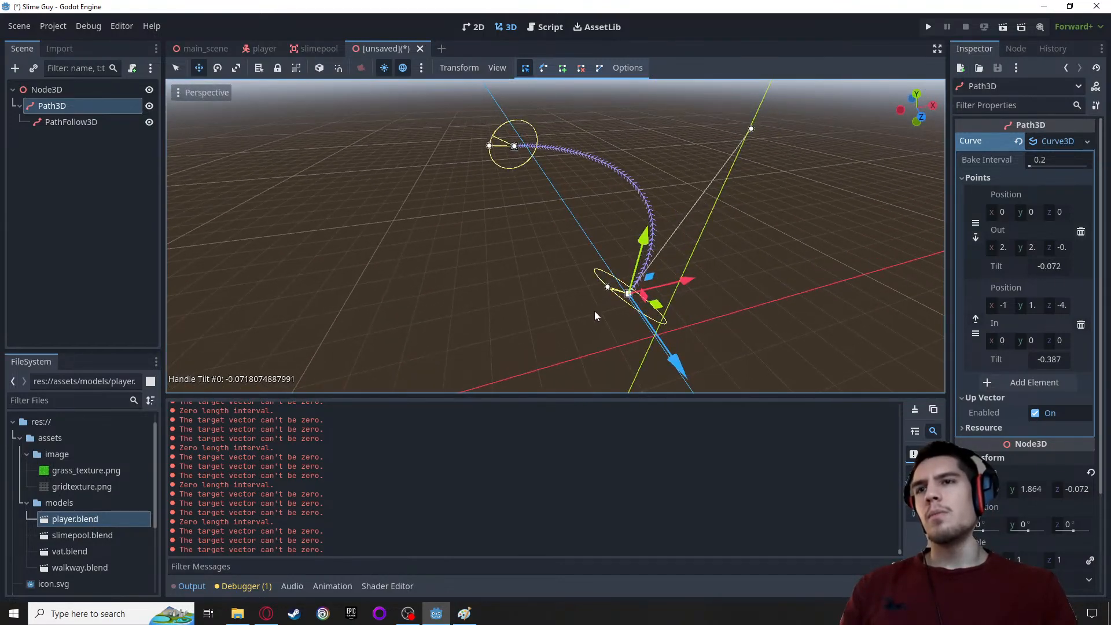
left_click_drag(607, 286, 617, 334)
middle_click_drag(617, 334, 686, 285)
Reposition the Path3D to about Y 2.23 m, Z 0.89 m, and move the curve's end point to about (0, 2, -5)
left_click_drag(691, 270, 742, 283)
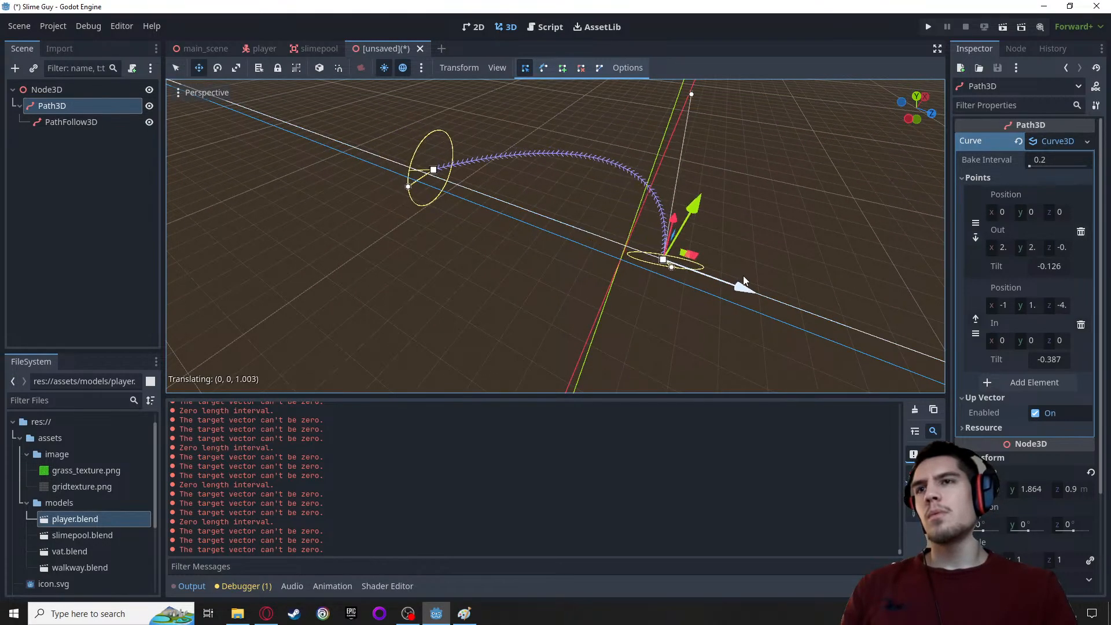
left_click_drag(433, 172, 409, 114)
middle_click_drag(518, 188, 397, 125)
left_click_drag(397, 125, 532, 249)
middle_click_drag(532, 249, 493, 226)
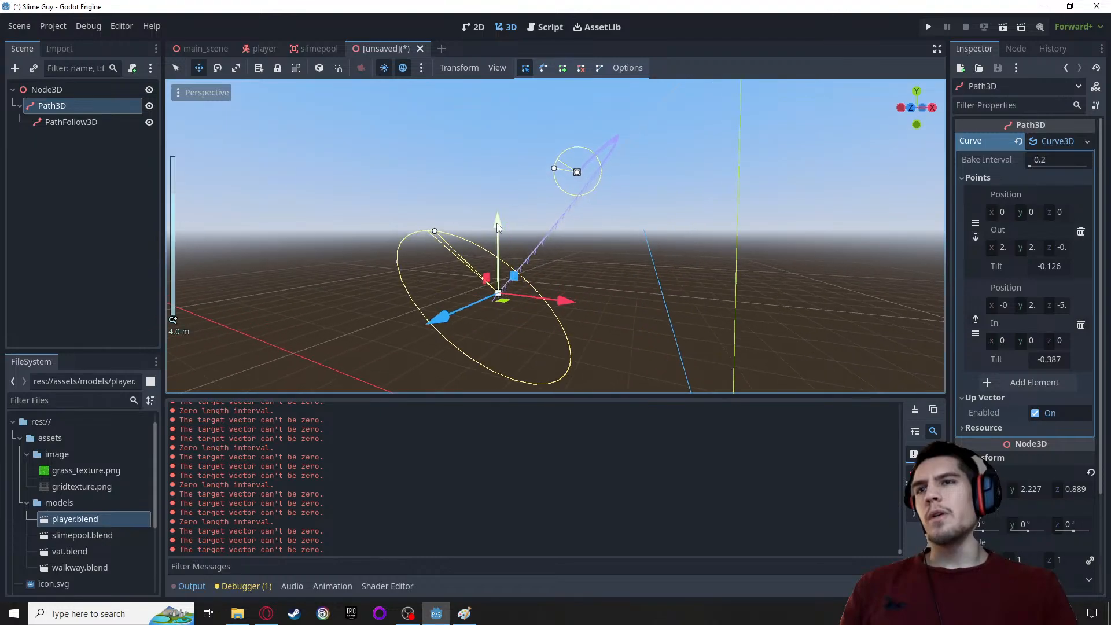
Move the curve's end point to about (3, 1, -7) and reposition the Path3D to about (-2.07, 2.28, 0.85) m
scroll(497, 223, "up", 4)
left_click_drag(573, 163, 708, 200)
middle_click_drag(709, 199, 775, 229)
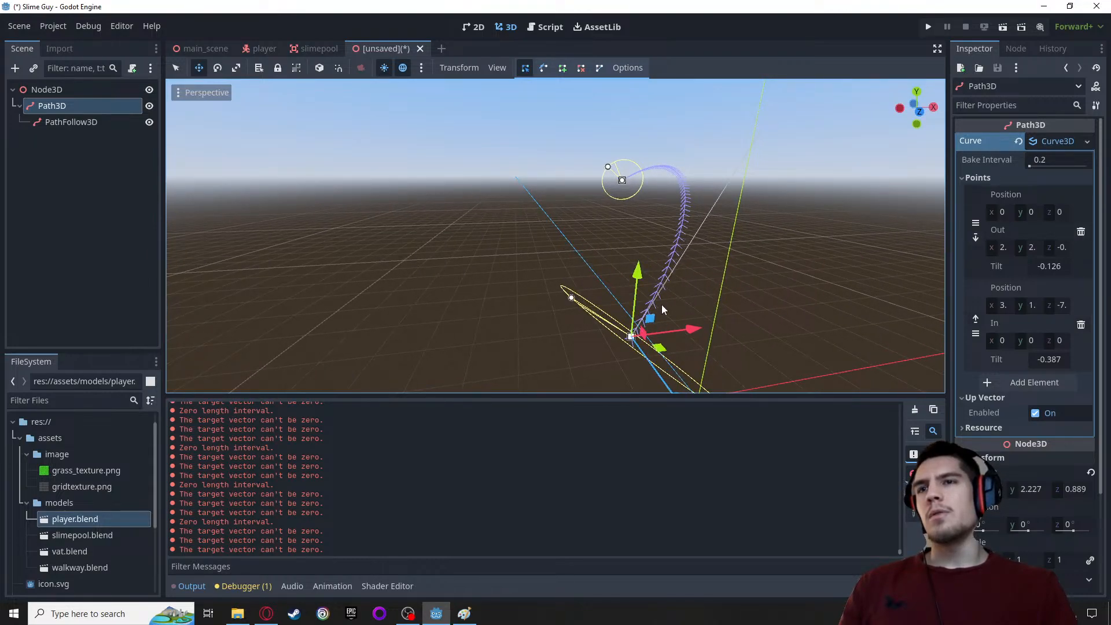
mouse_move(658, 347)
left_mouse_down()
mouse_move(702, 348)
mouse_move(678, 344)
left_mouse_up()
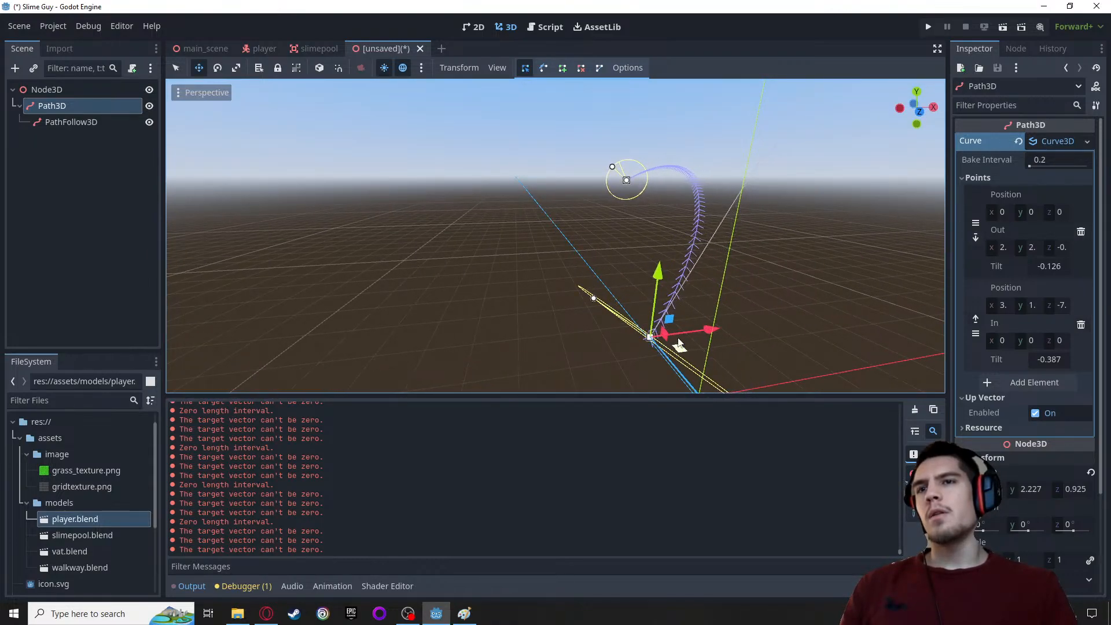
left_click_drag(592, 300, 612, 315)
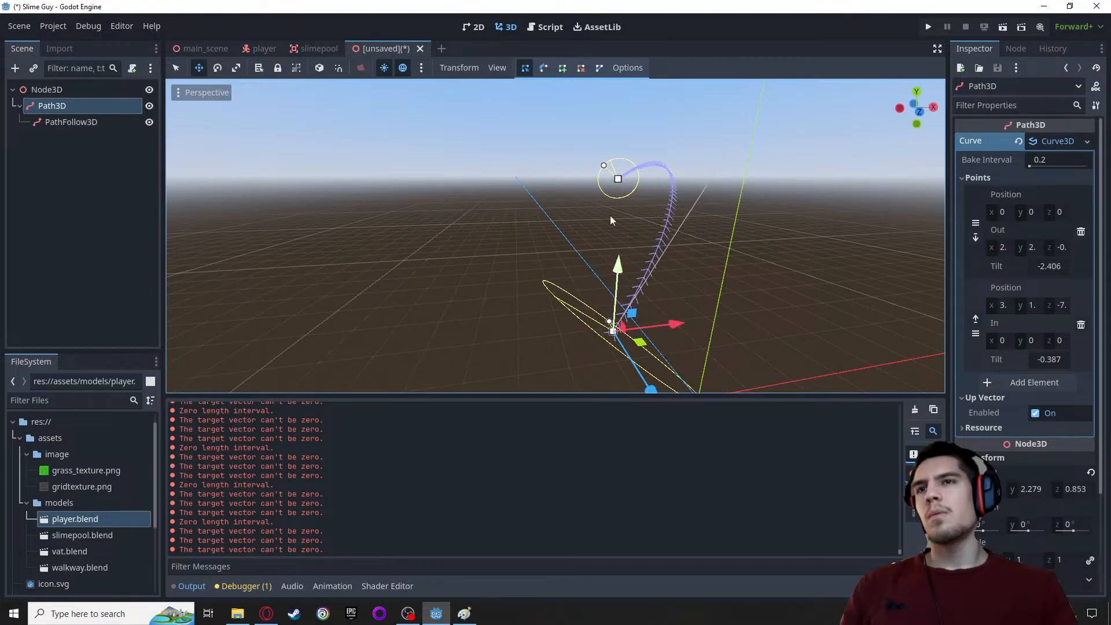
Move the curve's end point to about (-0.33, 2.29, -8.11) with tilt -1.268, and tilt the first point to about -1.083
left_click_drag(617, 180, 599, 175)
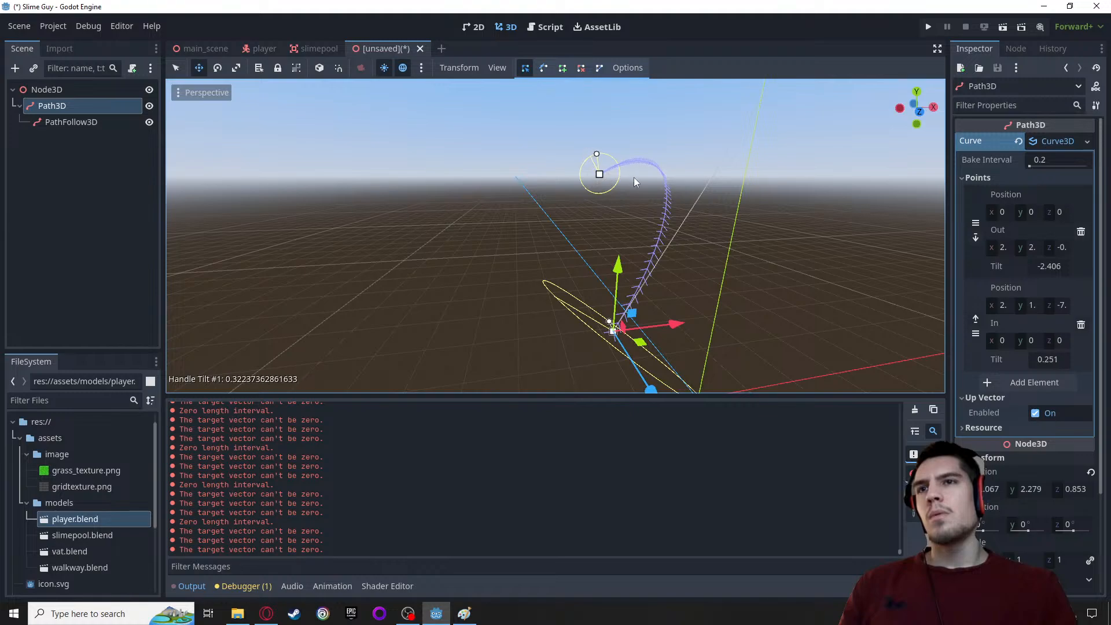
left_click_drag(599, 174, 523, 154)
middle_click_drag(565, 184, 515, 179)
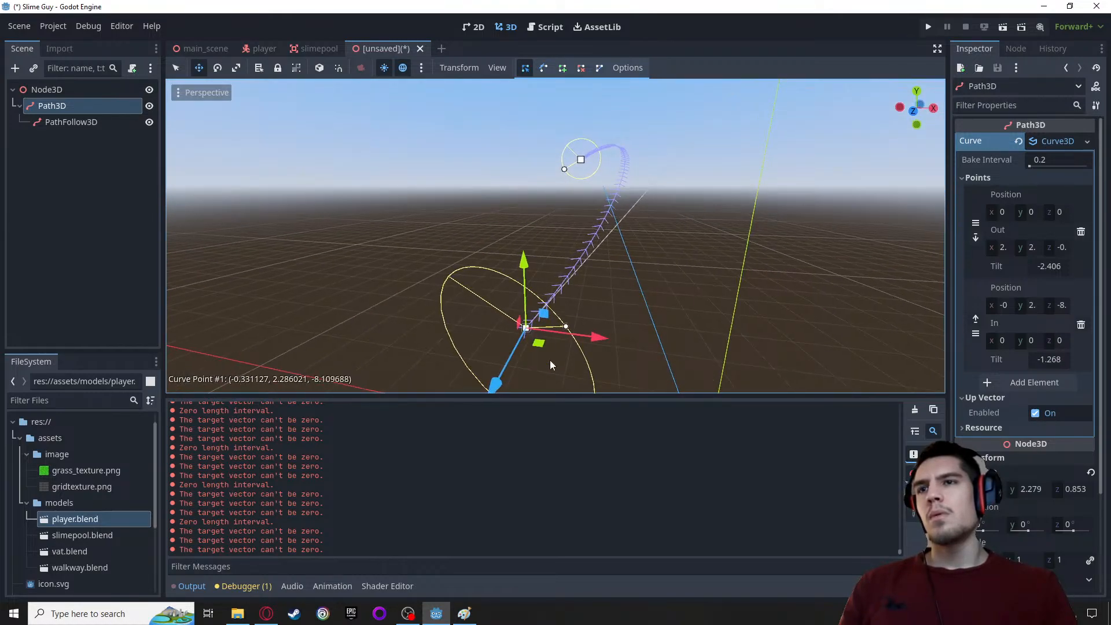
mouse_move(567, 332)
left_mouse_down()
mouse_move(551, 320)
mouse_move(569, 339)
left_mouse_up()
left_click_drag(479, 266, 576, 284)
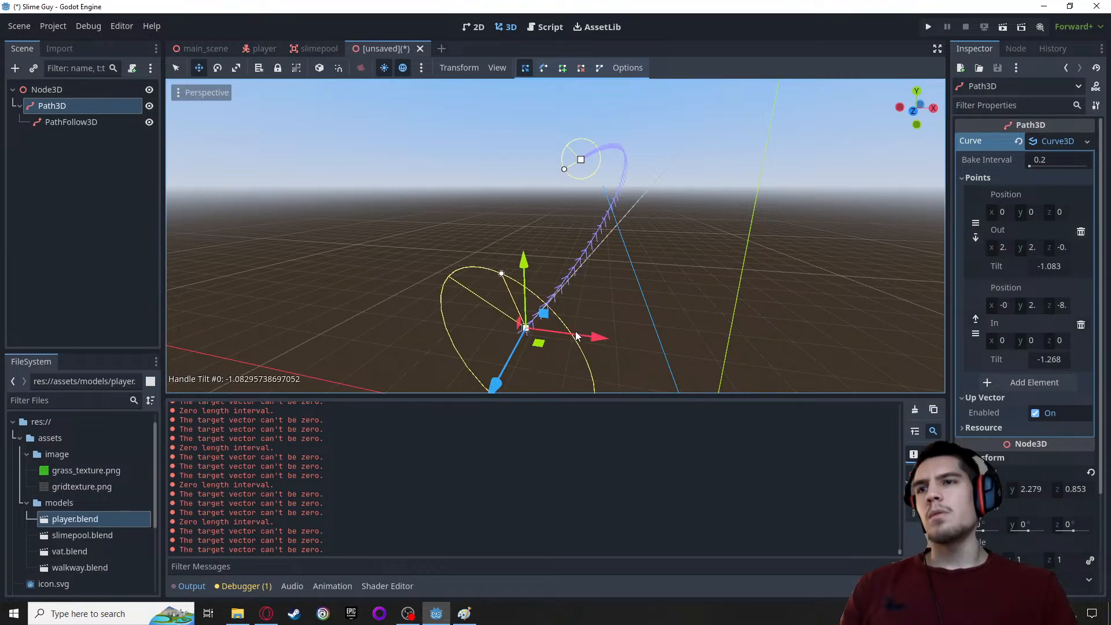
Rotate the Path3D with its viewport rotation rings to about -0.1° in X, -0.8° in Y and 38.5° in Z
left_click(218, 68)
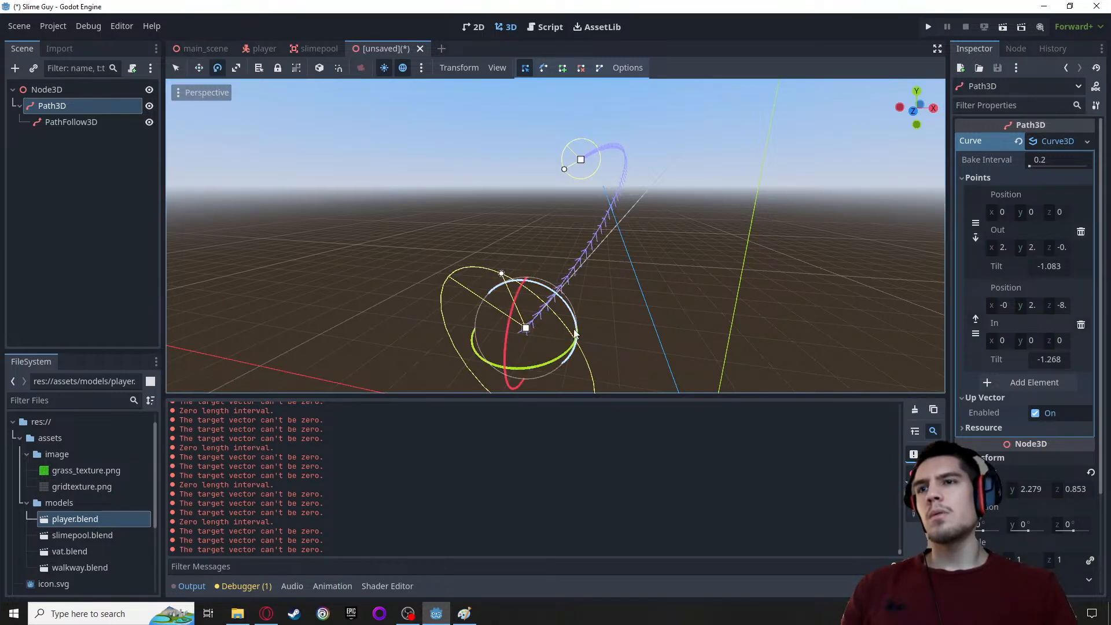
left_click_drag(576, 333, 547, 307)
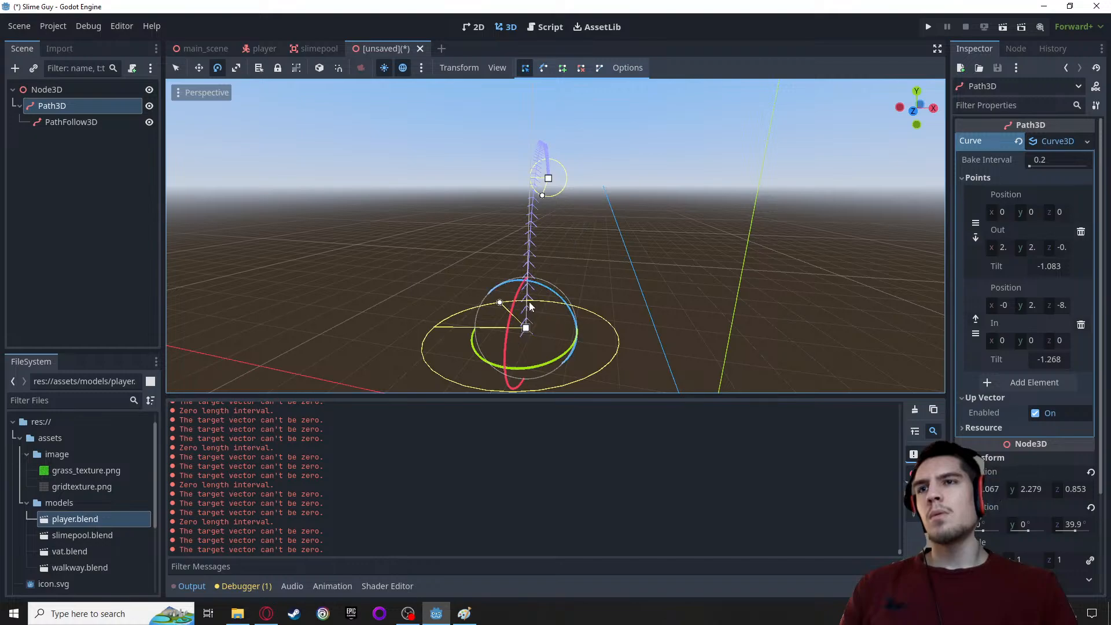
middle_click_drag(427, 307, 413, 277)
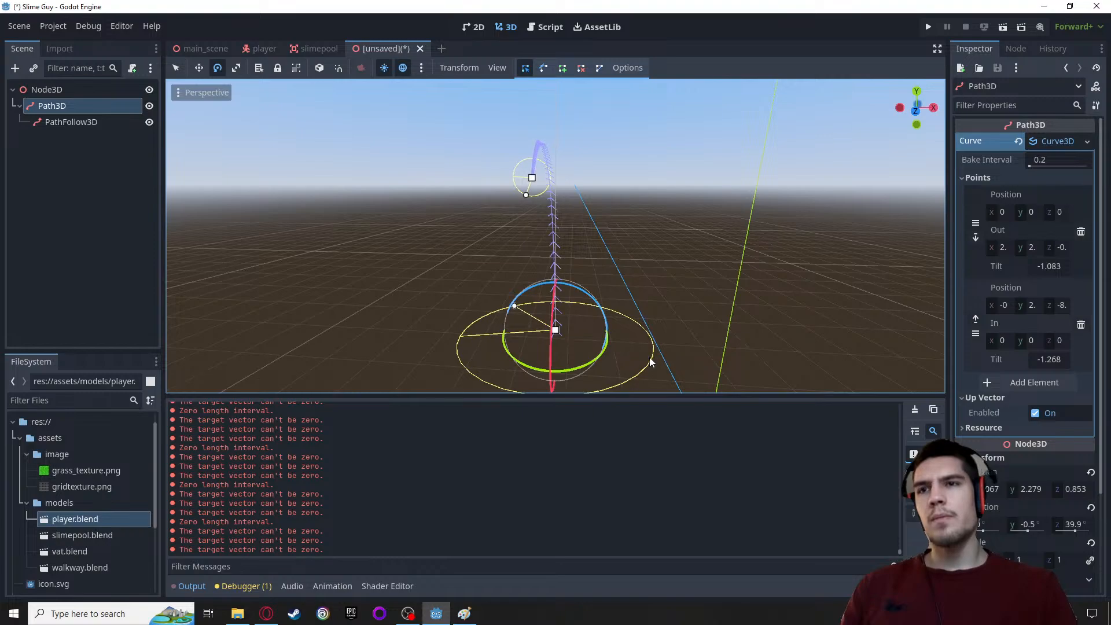
left_click_drag(655, 363, 656, 367)
Try scaling the Path3D with its viewport handles, undo the change, and return to the Move tool
left_click(236, 67)
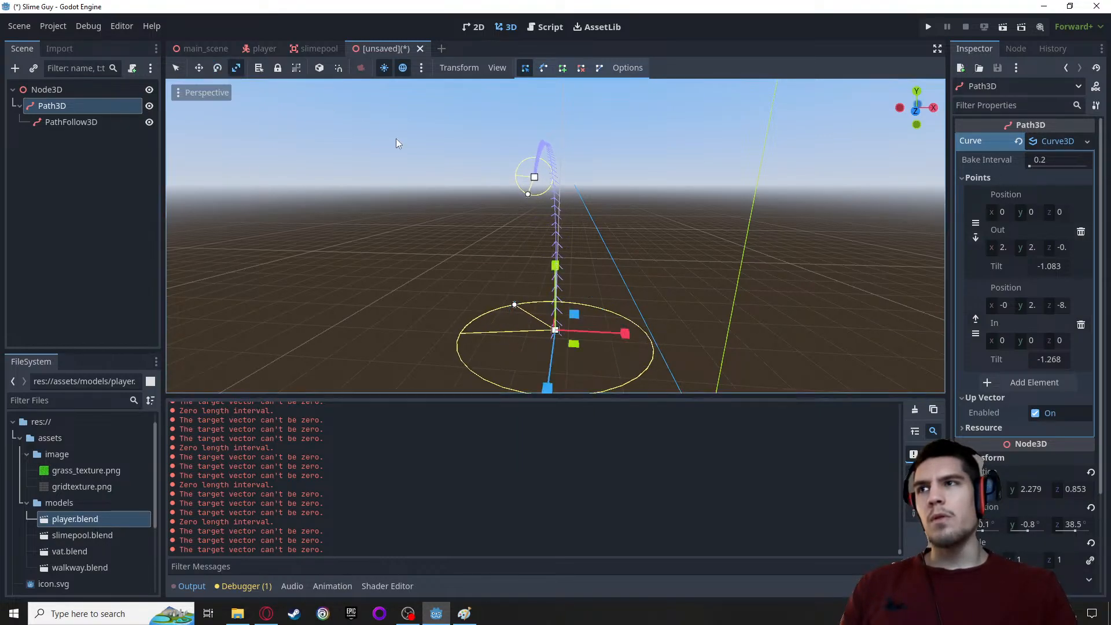
mouse_move(552, 272)
left_mouse_down()
mouse_move(536, 249)
mouse_move(548, 331)
mouse_move(536, 265)
mouse_move(538, 276)
left_mouse_up()
key("ctrl+z")
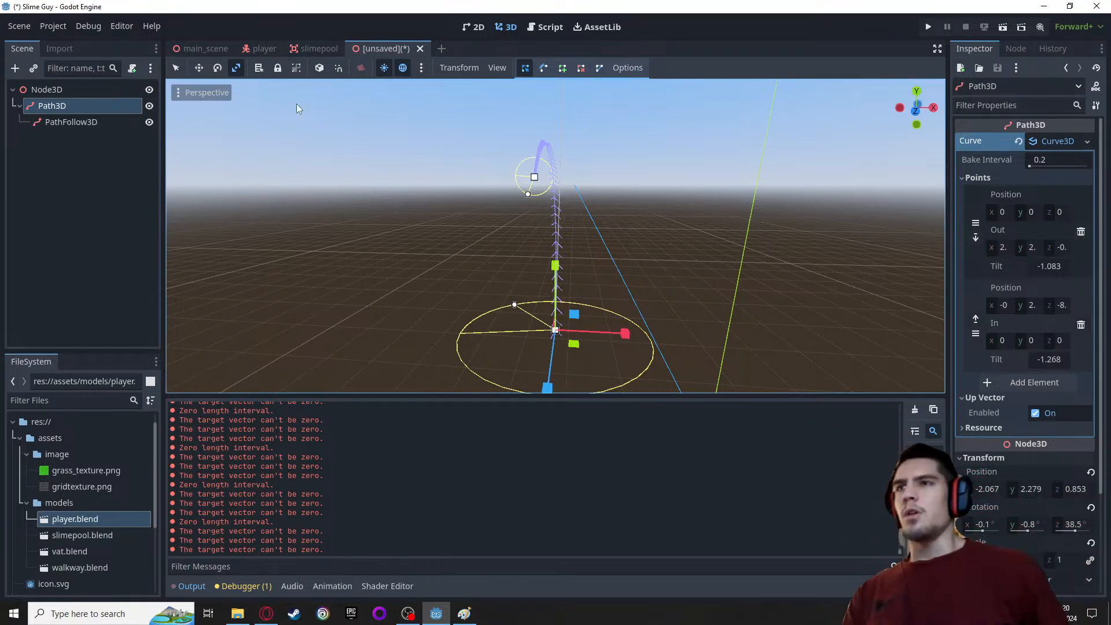
left_click(199, 67)
middle_click_drag(390, 280, 229, 568)
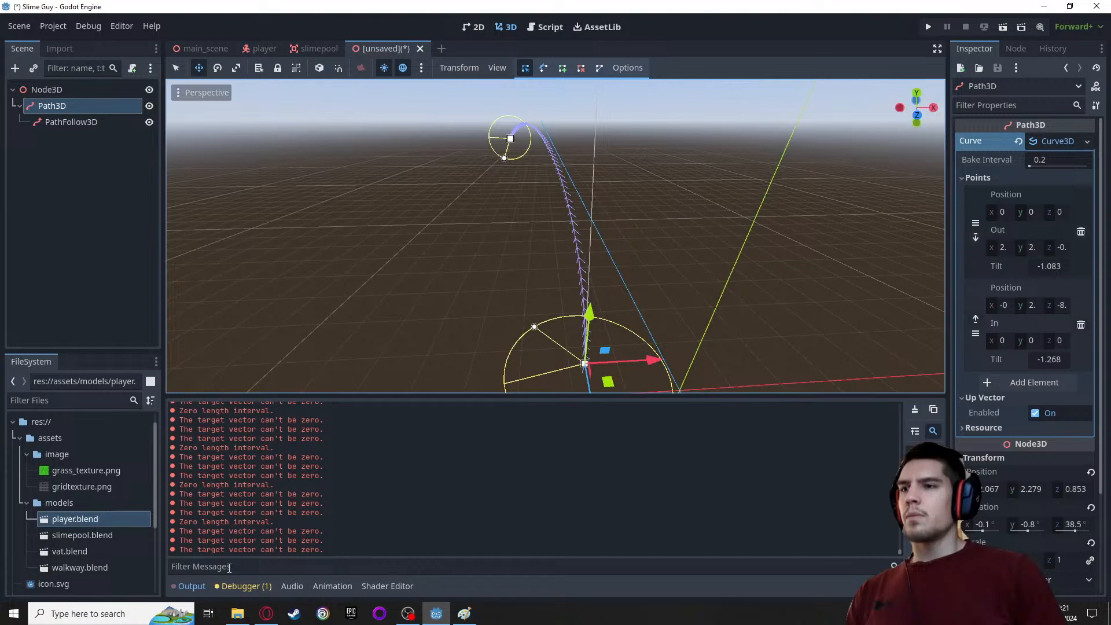
Switch to the browser and review the PathFollow3D documentation page and the Reddit thread on projecting a projectile path in 3D
left_click(264, 614)
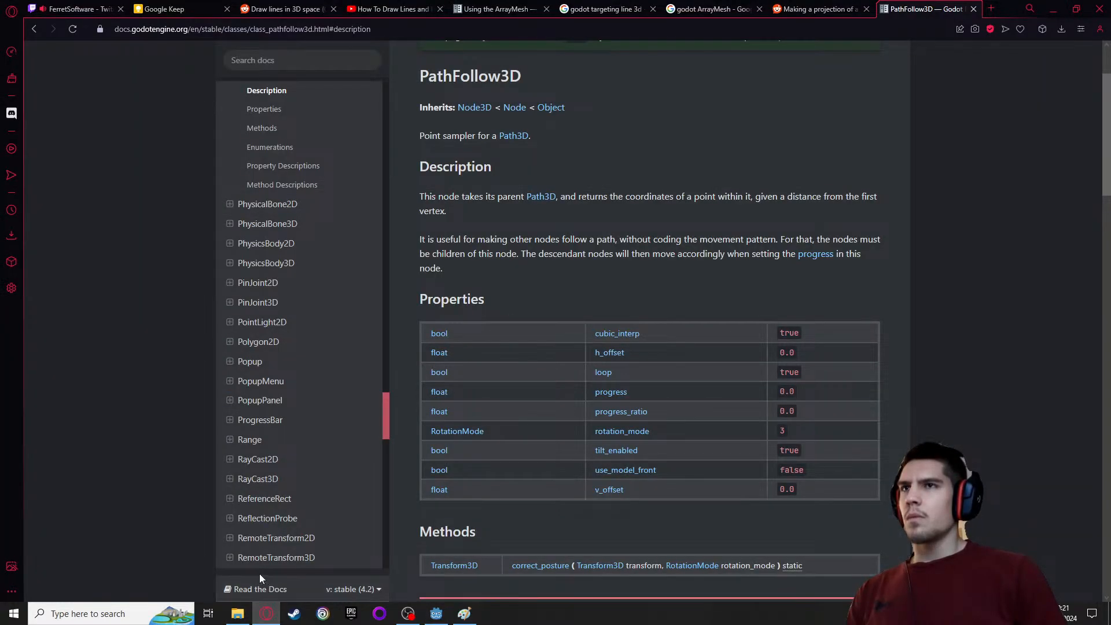
scroll(178, 499, "up", 1)
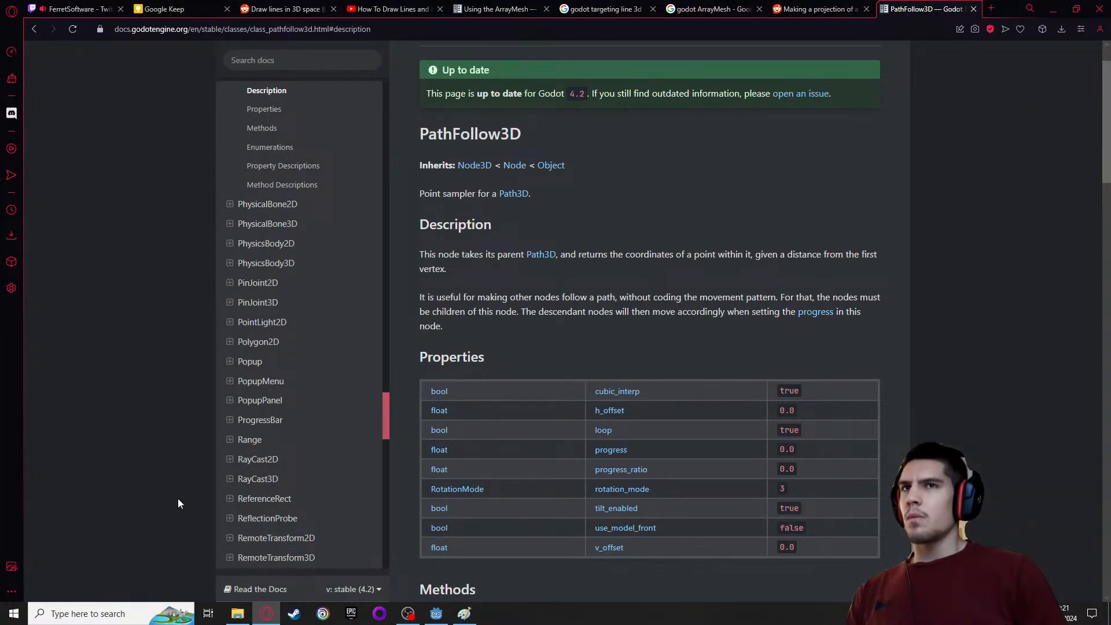
left_click(813, 9)
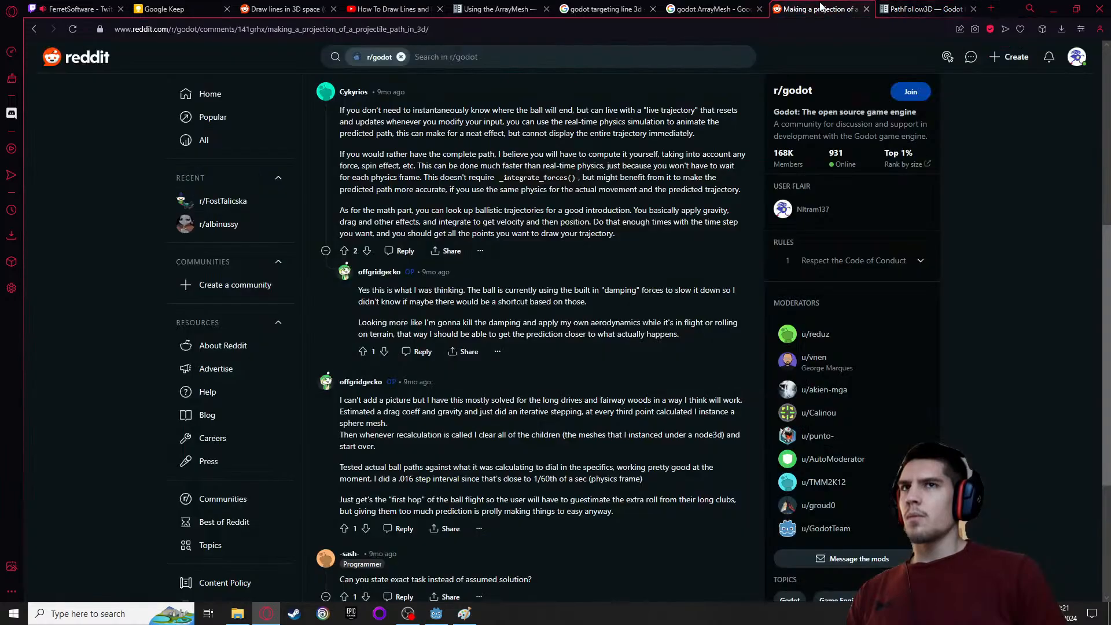
left_click(905, 11)
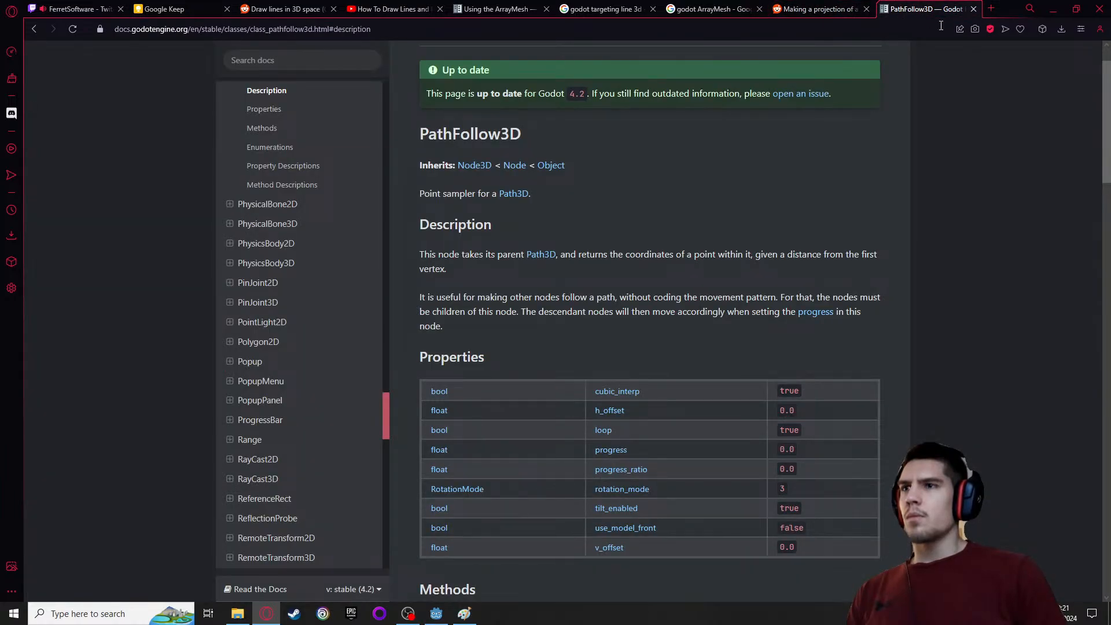
scroll(440, 232, "up", 1)
scroll(330, 243, "up", 2)
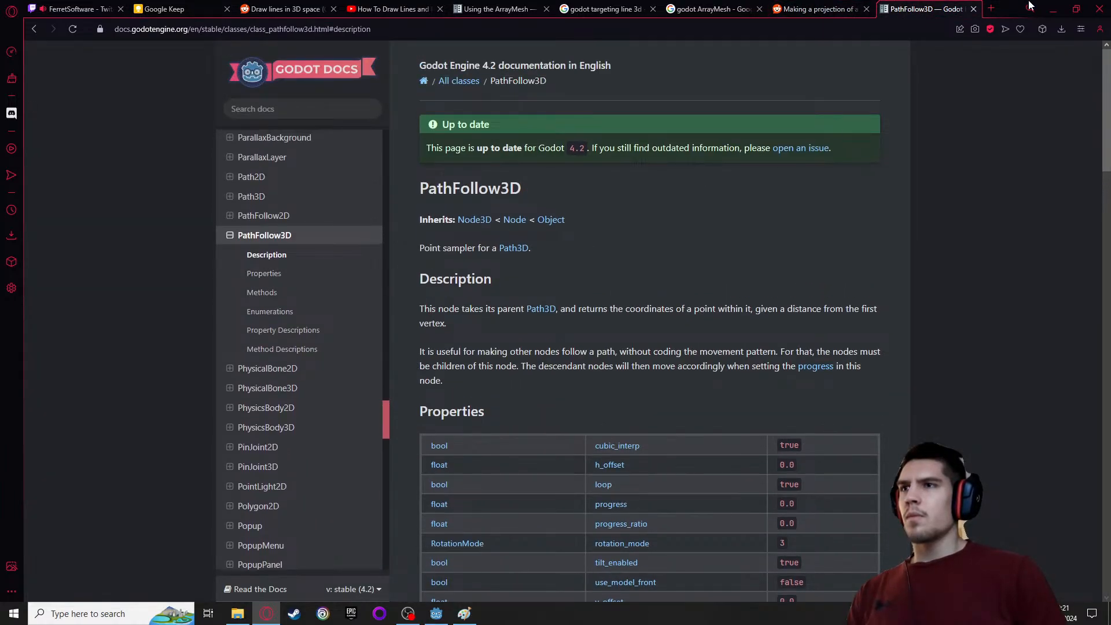
Search the web in a new tab for "godot path3d projectile trajectory line"
left_click(991, 8)
type("godo")
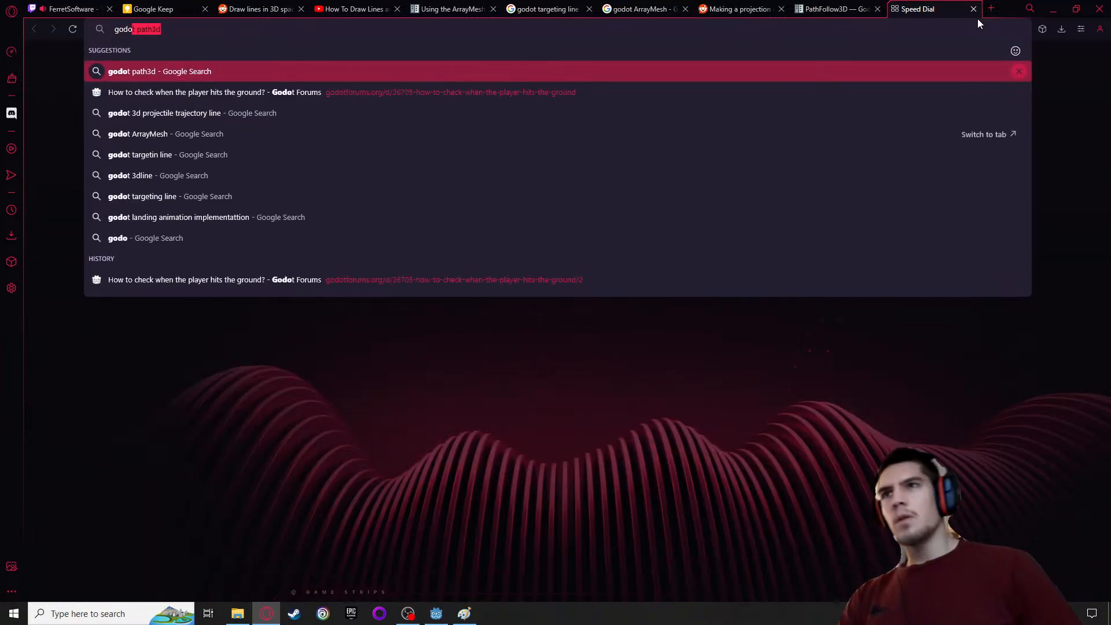
type("t")
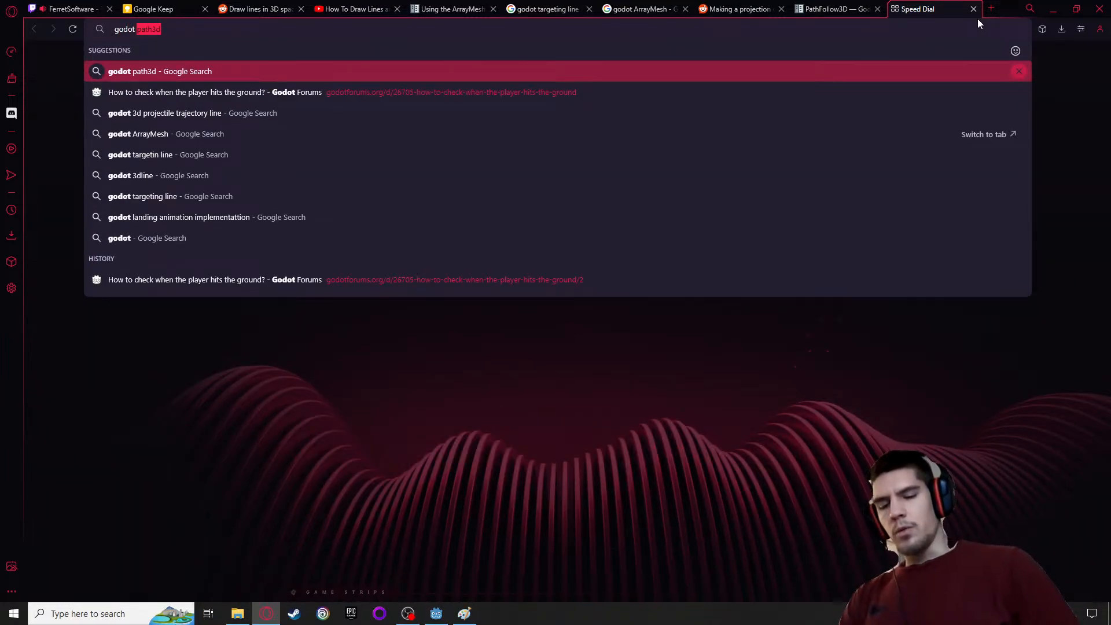
type(" path3d ")
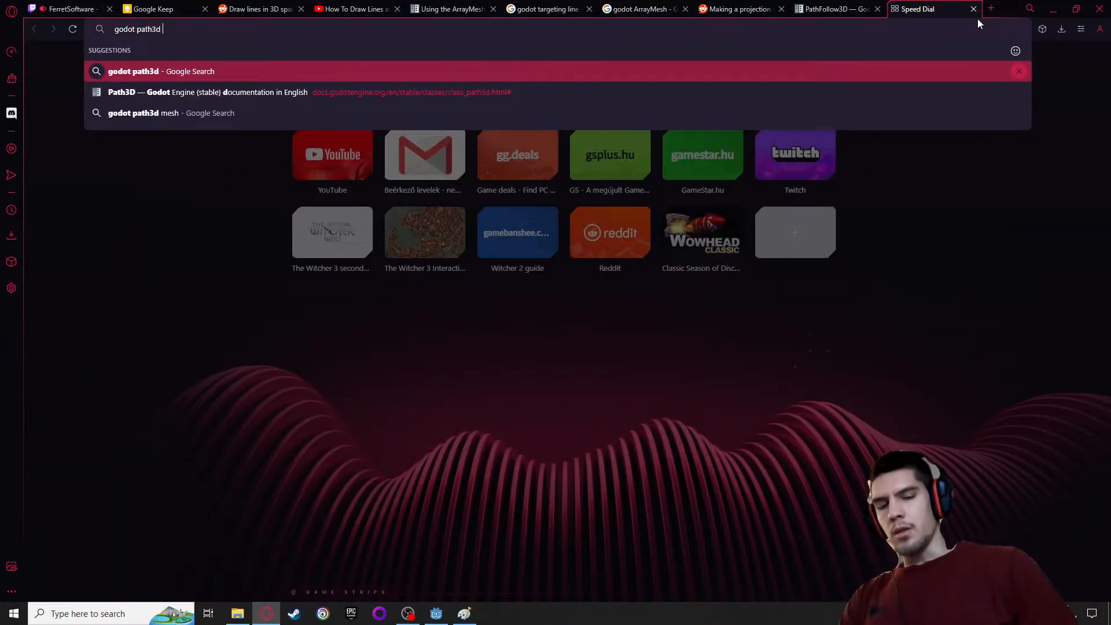
type("projectile trajectory")
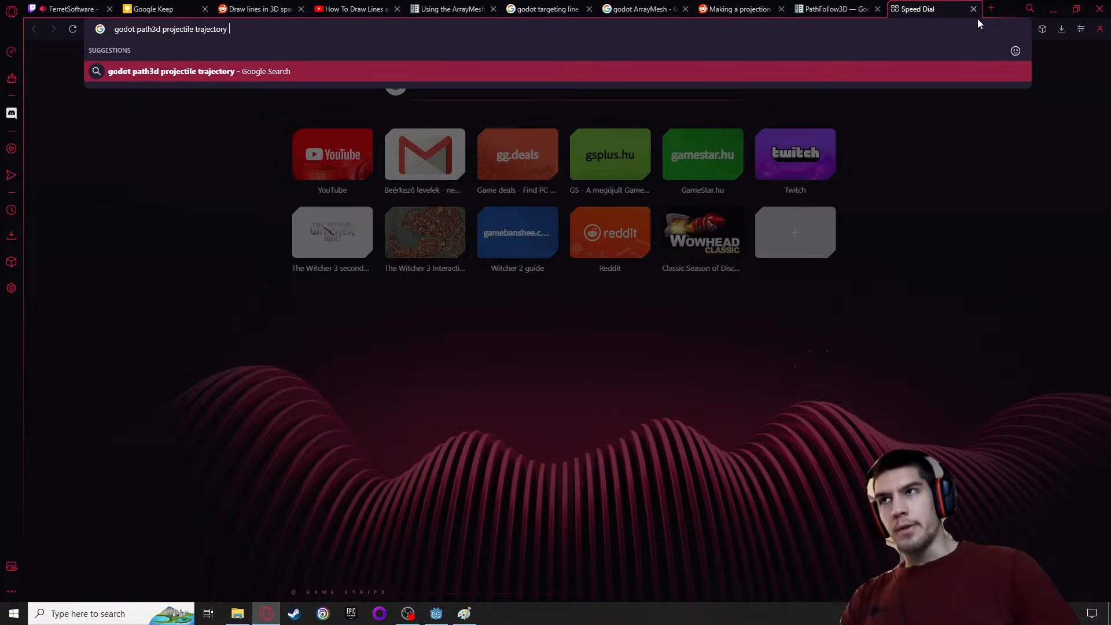
type("line")
key("Return")
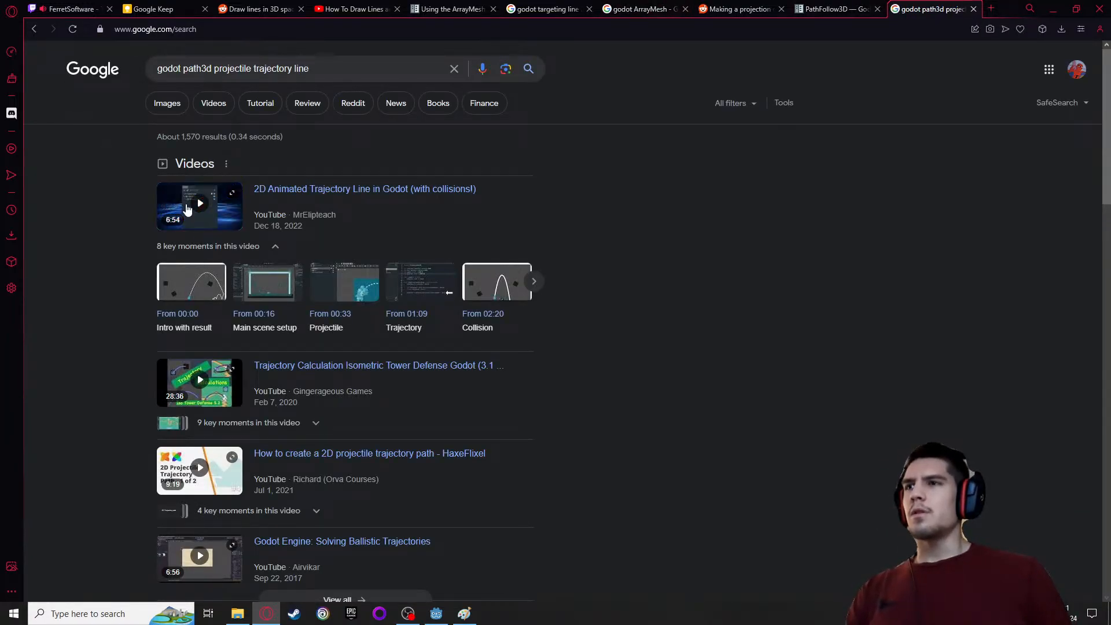
Open the video "2D Animated Trajectory Line in Godot (with collisions!)" from the search results and watch it in full screen
left_click(186, 207)
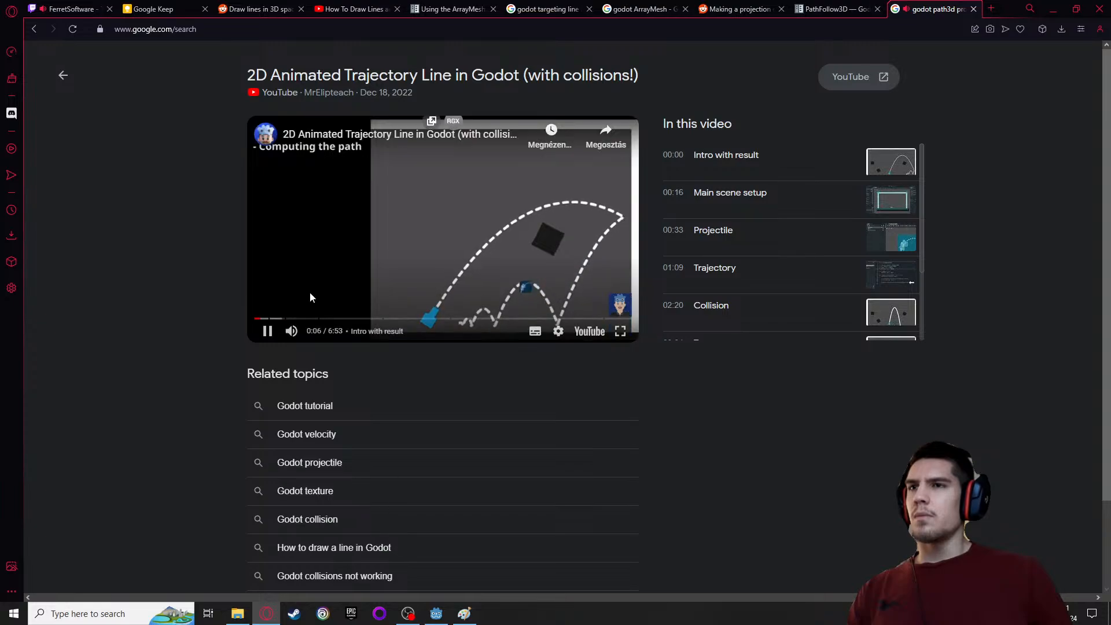
left_click_drag(289, 319, 283, 321)
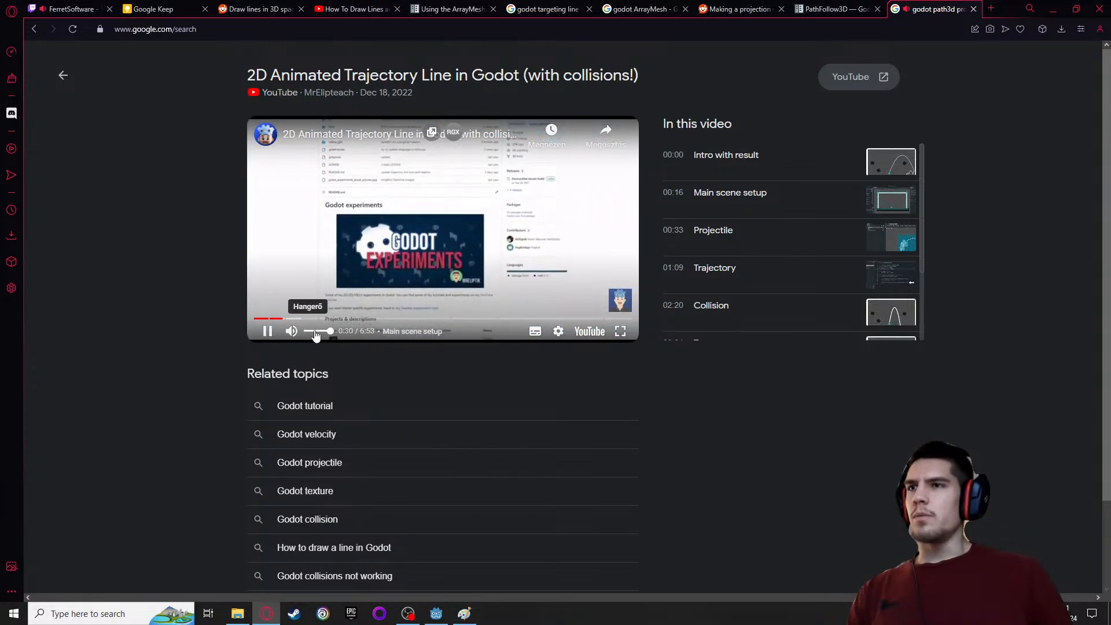
left_click(620, 332)
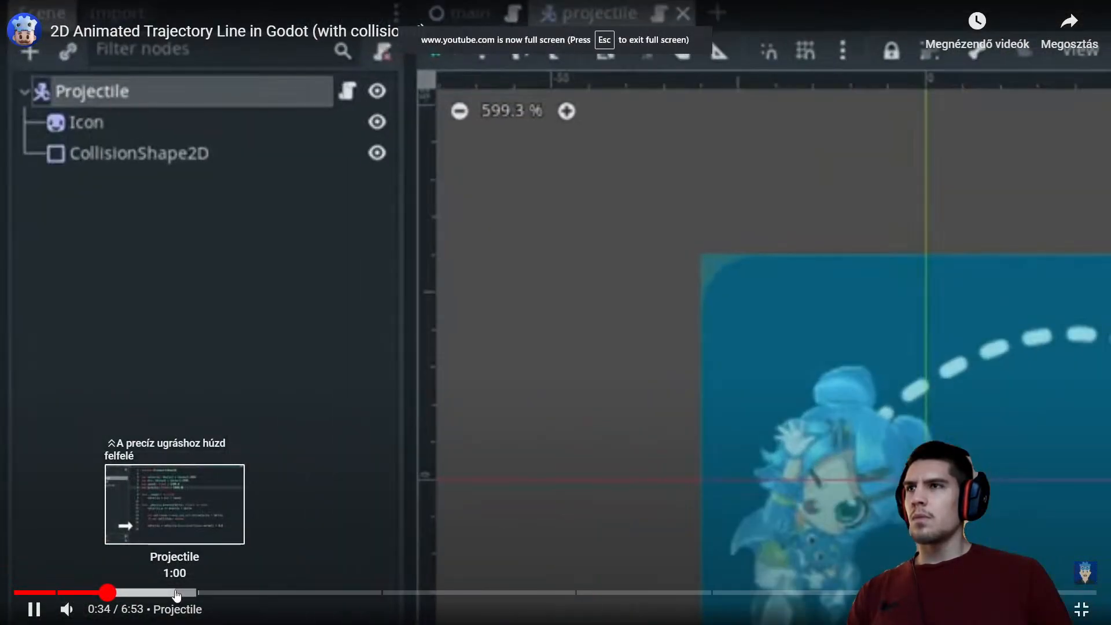
Skim the video's Projectile and Trajectory chapters to examine the projectile script and the Line2D update_trajectory function
left_click(177, 592)
left_click(221, 592)
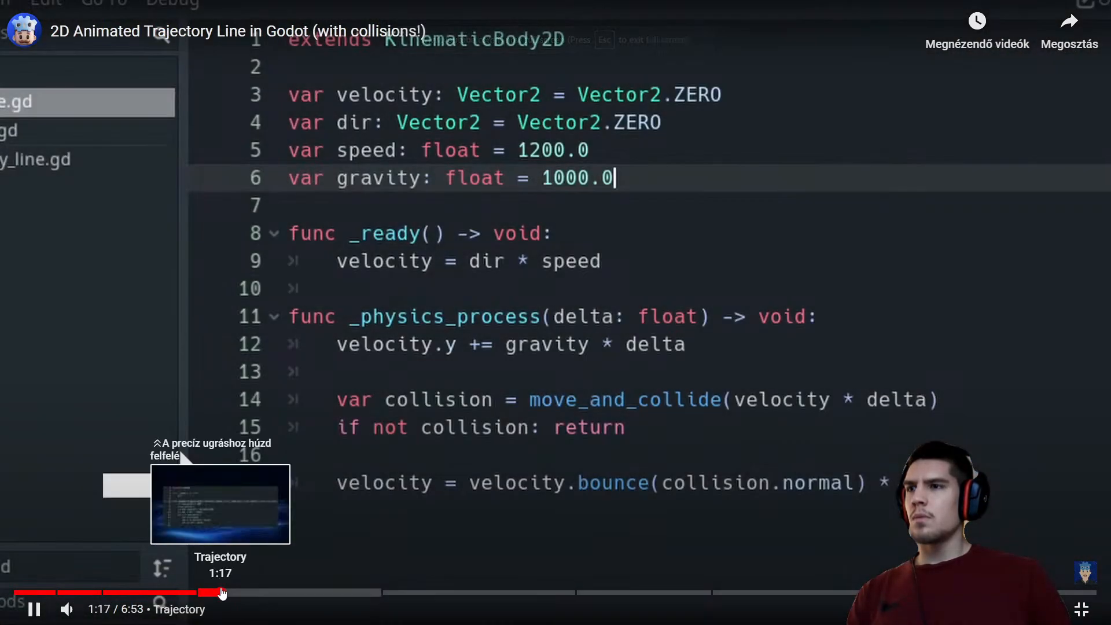
left_click_drag(232, 592, 249, 591)
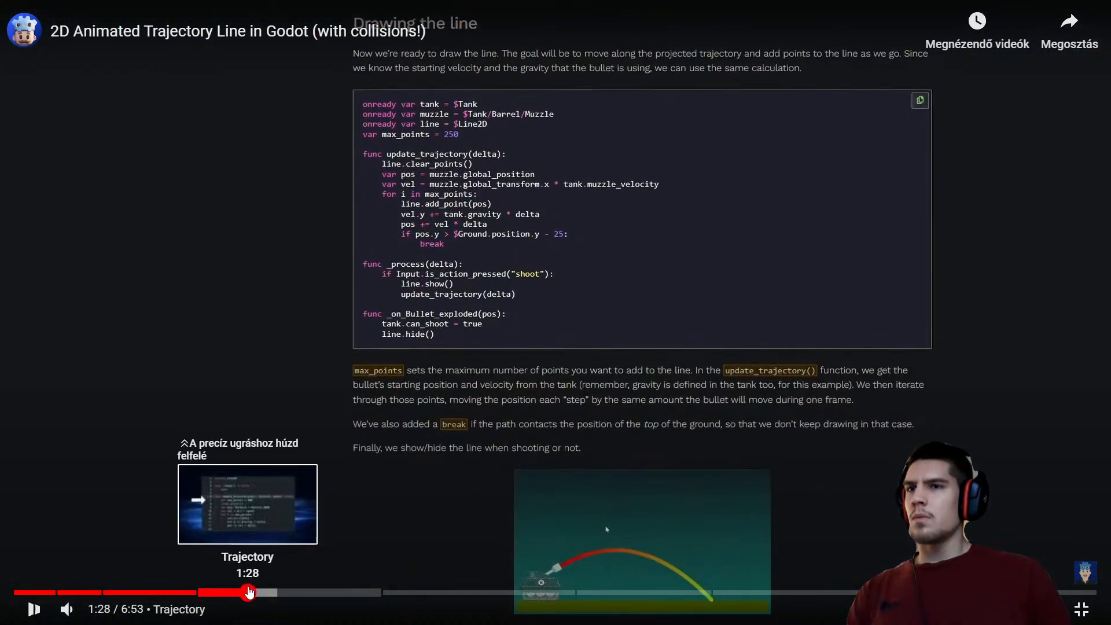
left_click(302, 592)
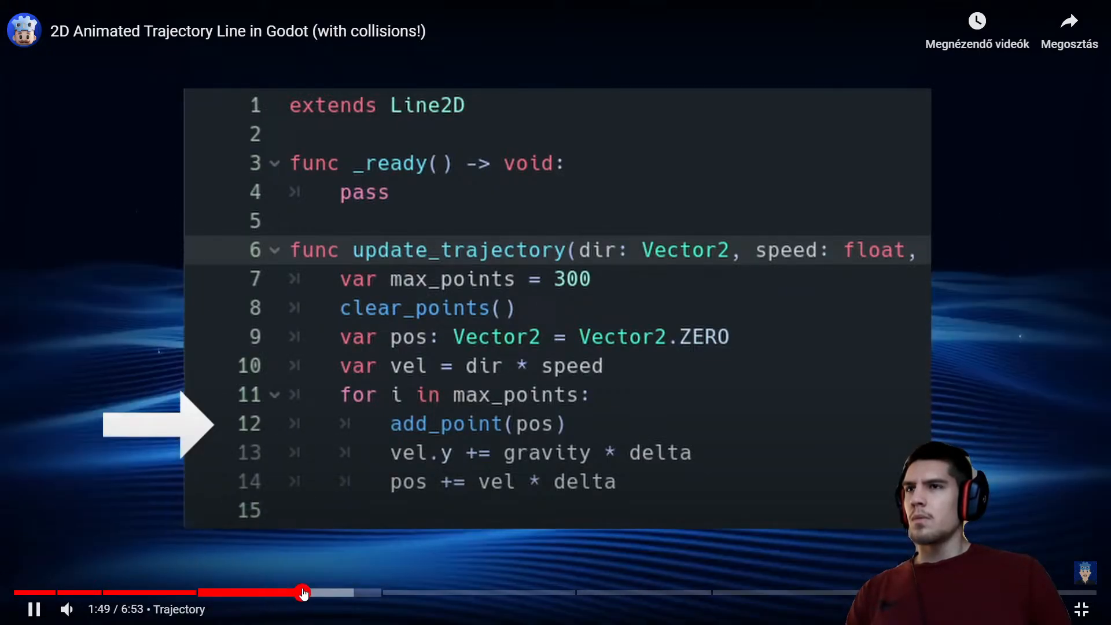
left_click(349, 592)
Skim the video's Collision chapter to examine how bounces are added to the trajectory code
left_click(384, 592)
left_click_drag(434, 593, 486, 591)
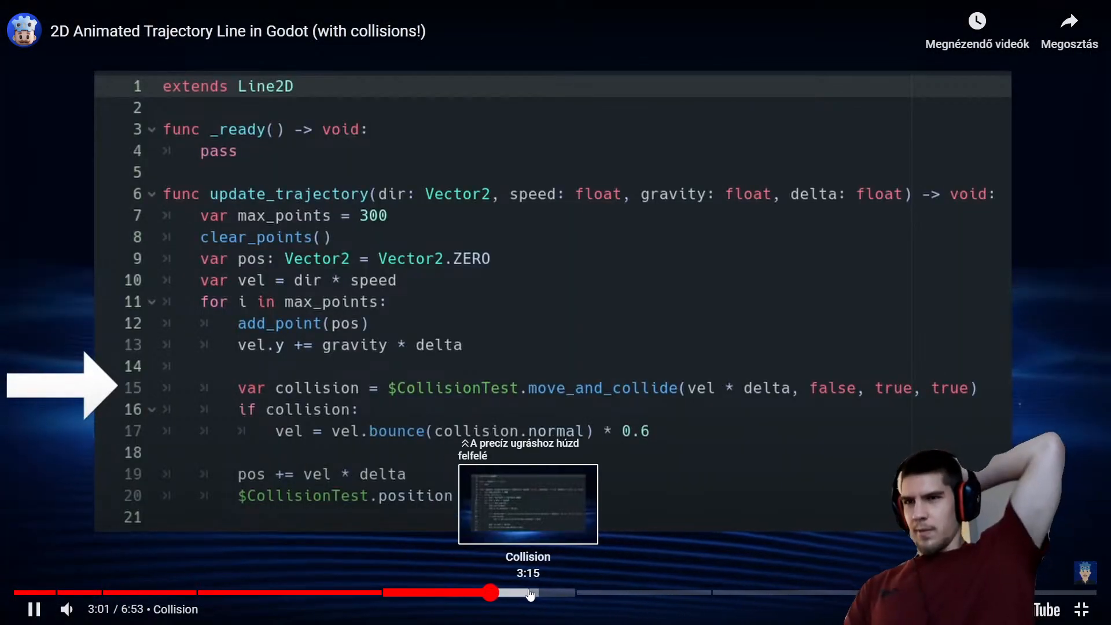
left_click(526, 593)
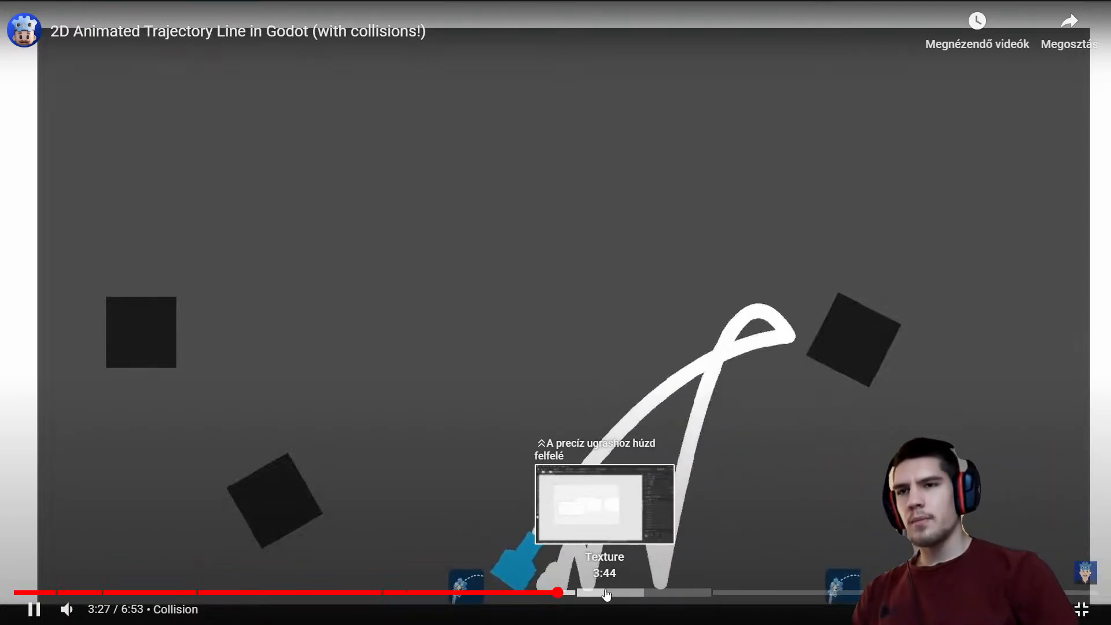
Skim the video's Texture and Animation Shader chapters to examine how the dotted line is textured and animated
left_click(583, 592)
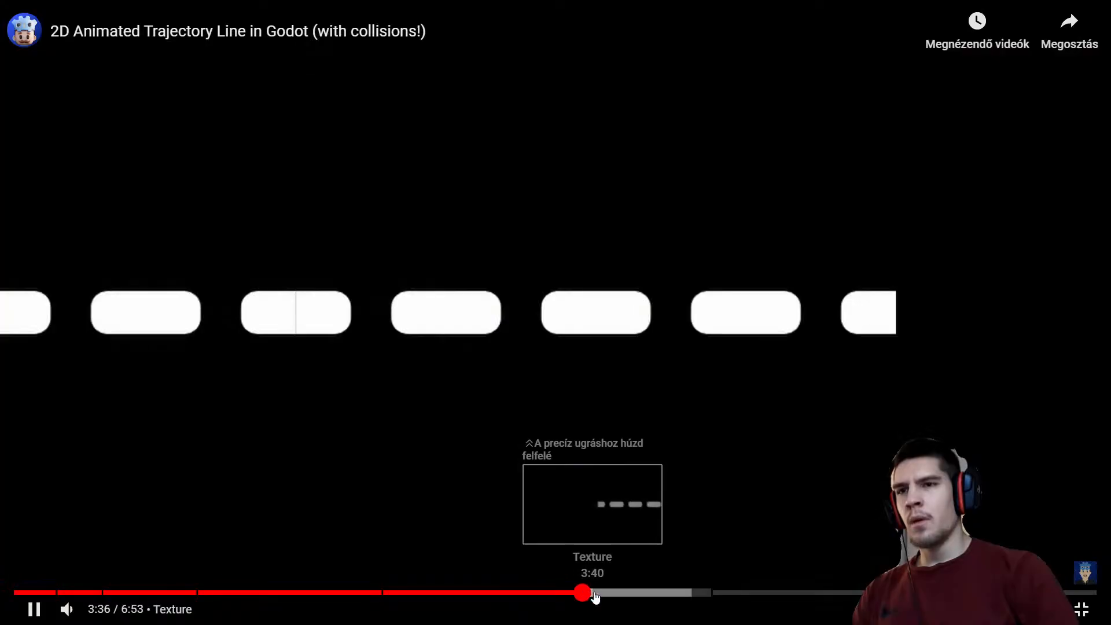
left_click(605, 592)
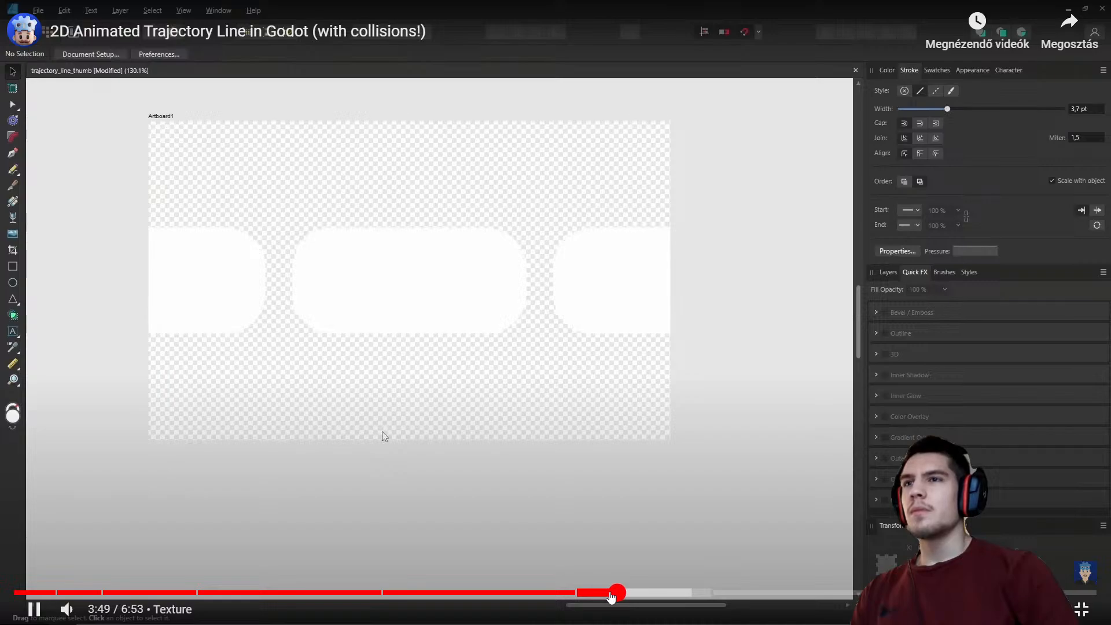
left_click(662, 593)
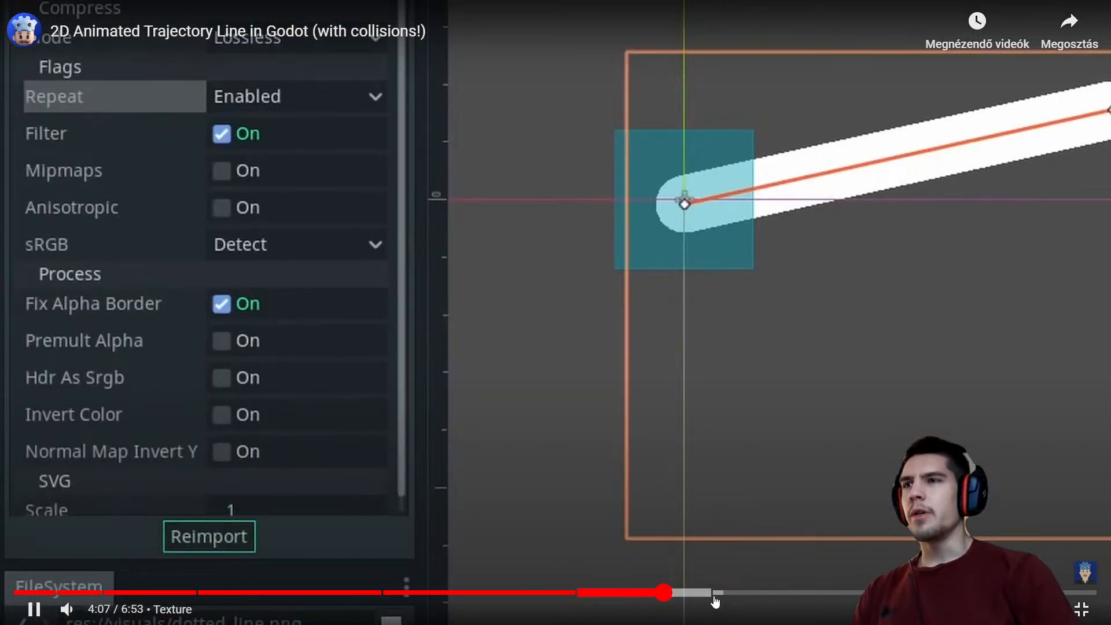
left_click_drag(714, 599, 758, 601)
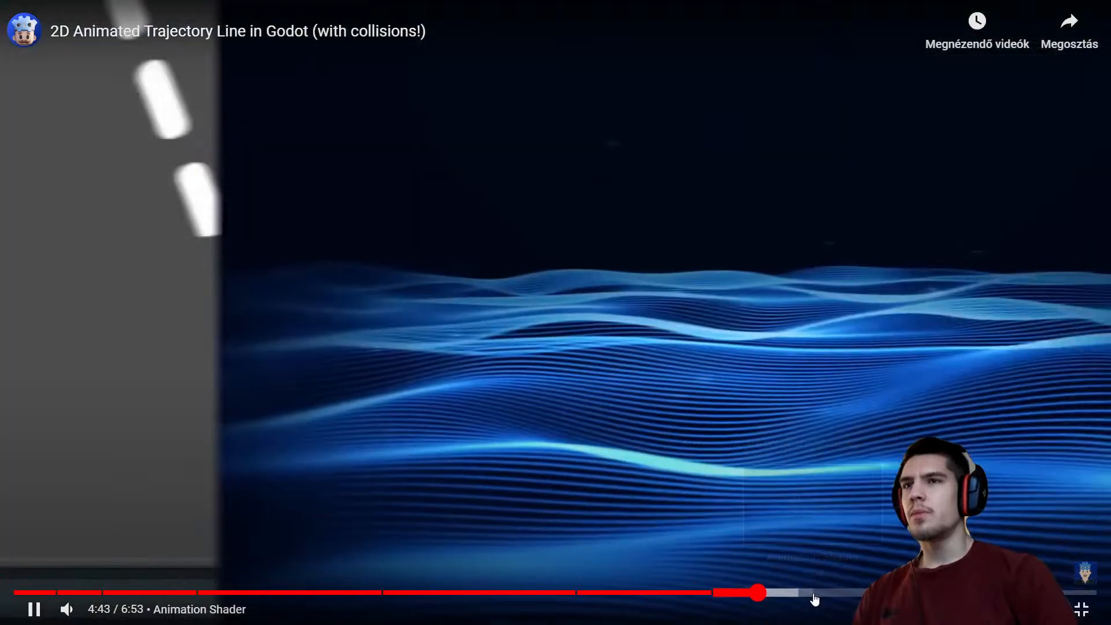
left_click(812, 596)
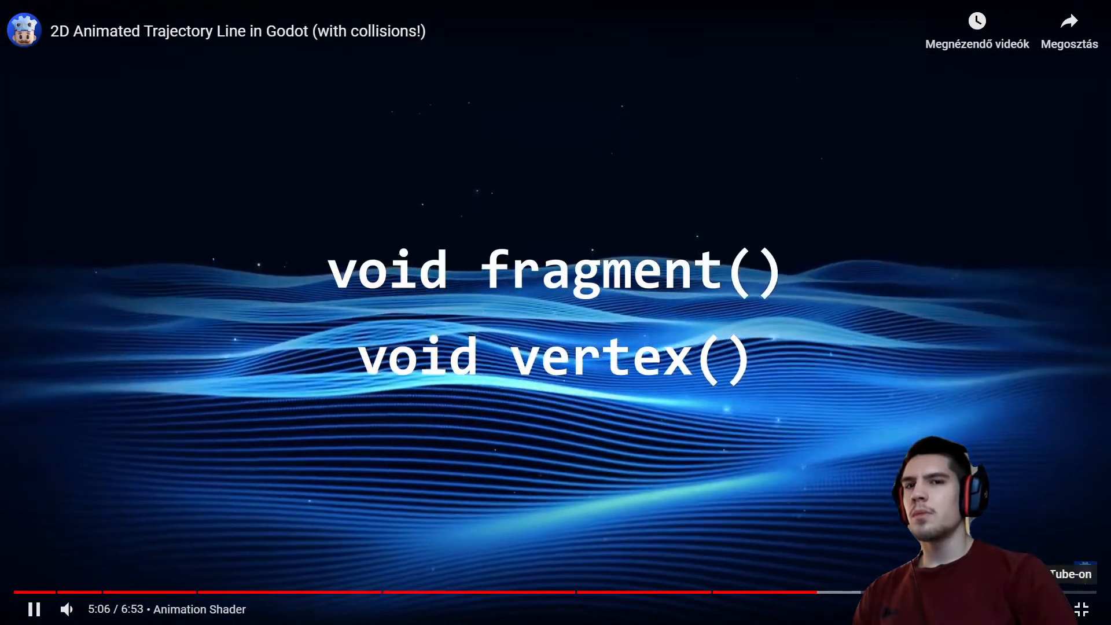
Open the trajectory line video on its YouTube page and read through the comments for hints on a 3D version
left_click(1035, 609)
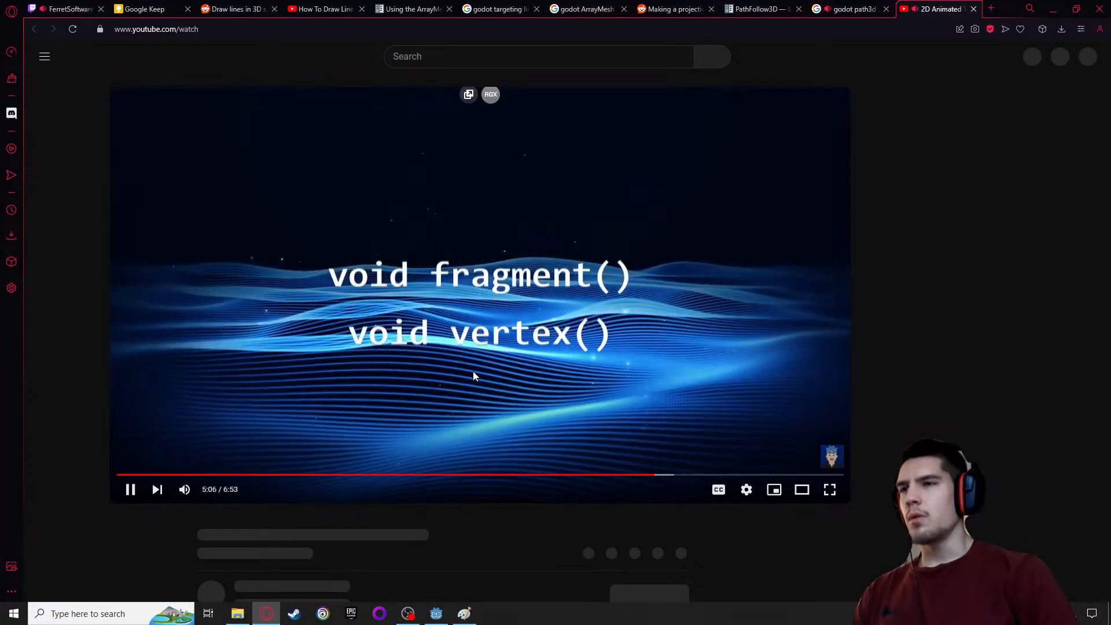
scroll(398, 404, "down", 7)
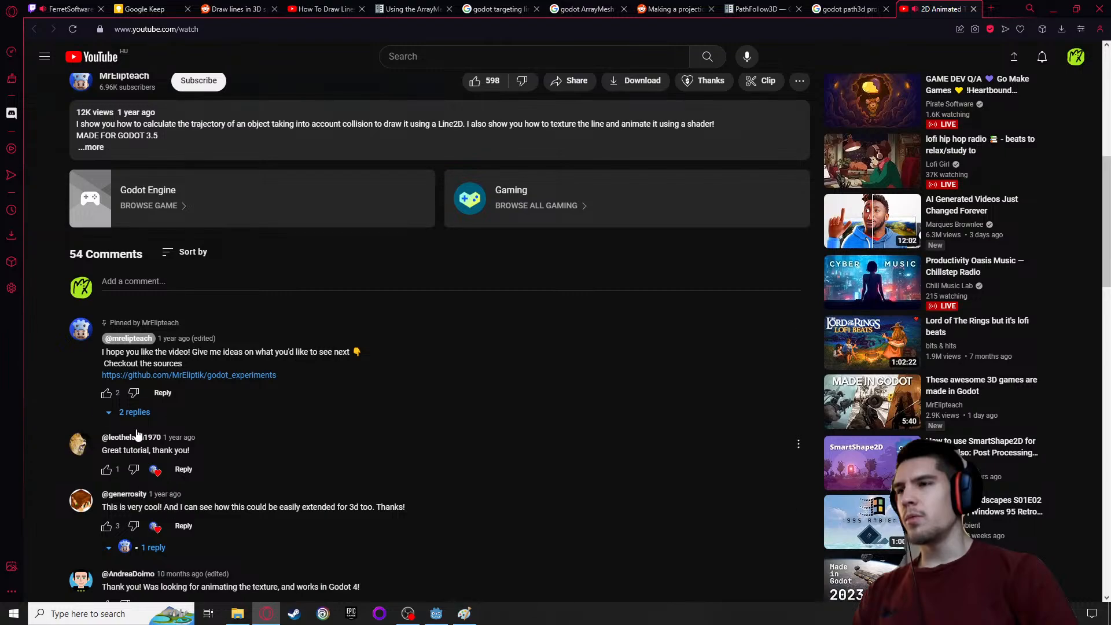
scroll(148, 446, "down", 5)
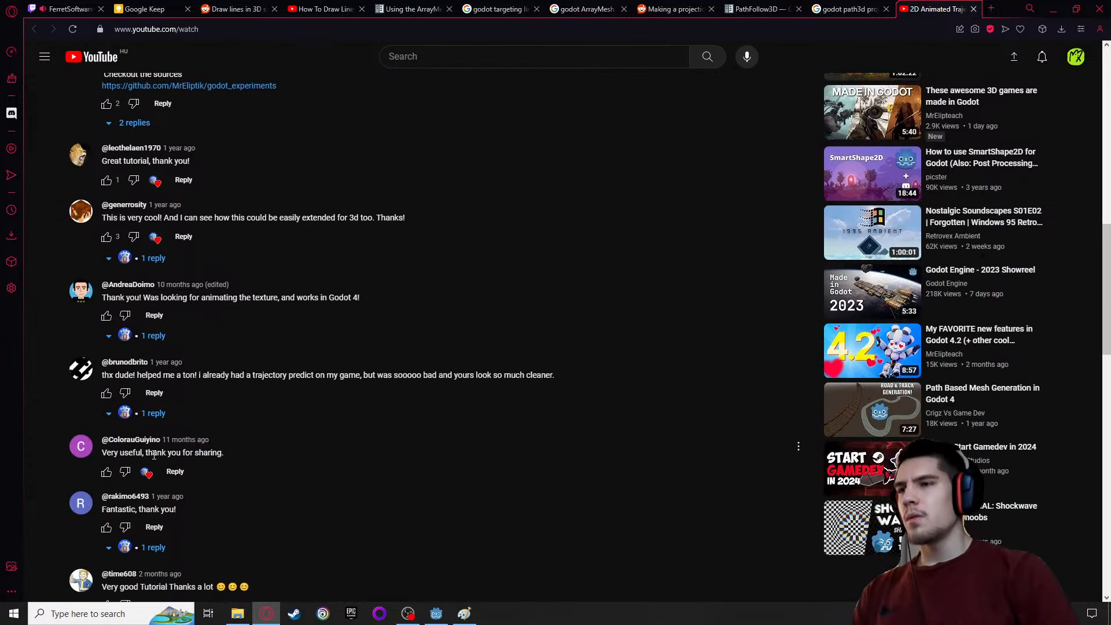
scroll(136, 428, "up", 4)
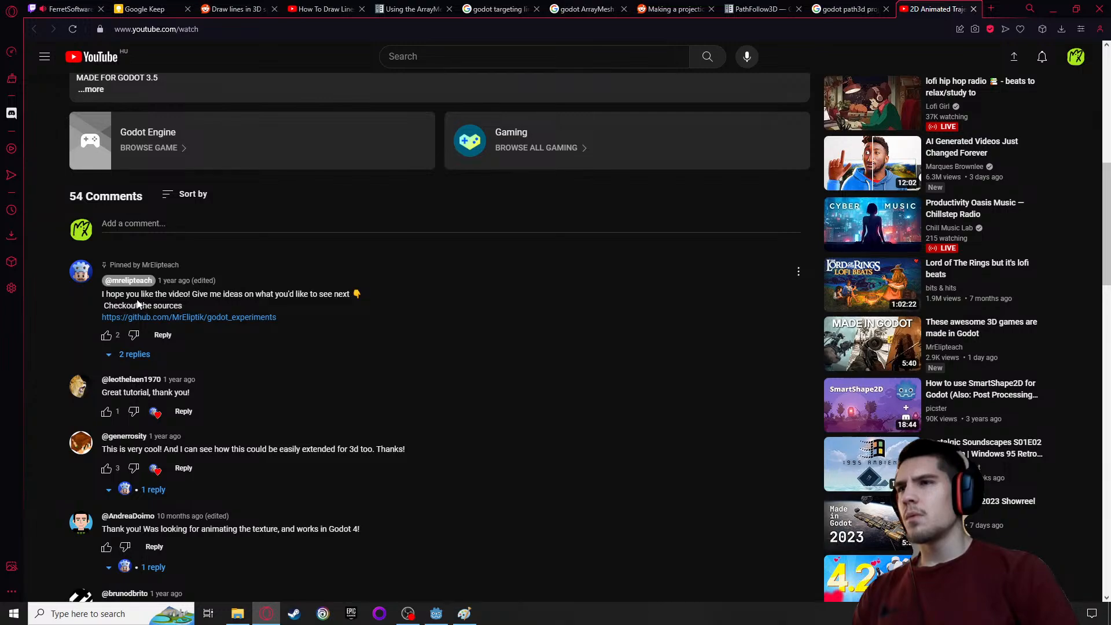
scroll(215, 392, "down", 2)
scroll(130, 365, "down", 4)
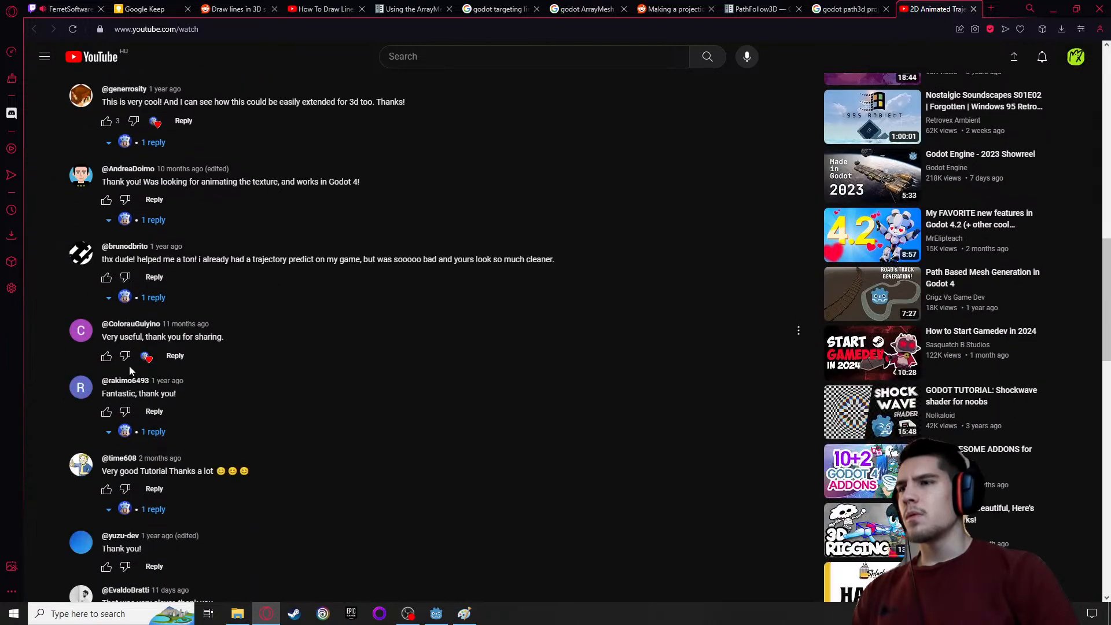
scroll(129, 366, "down", 13)
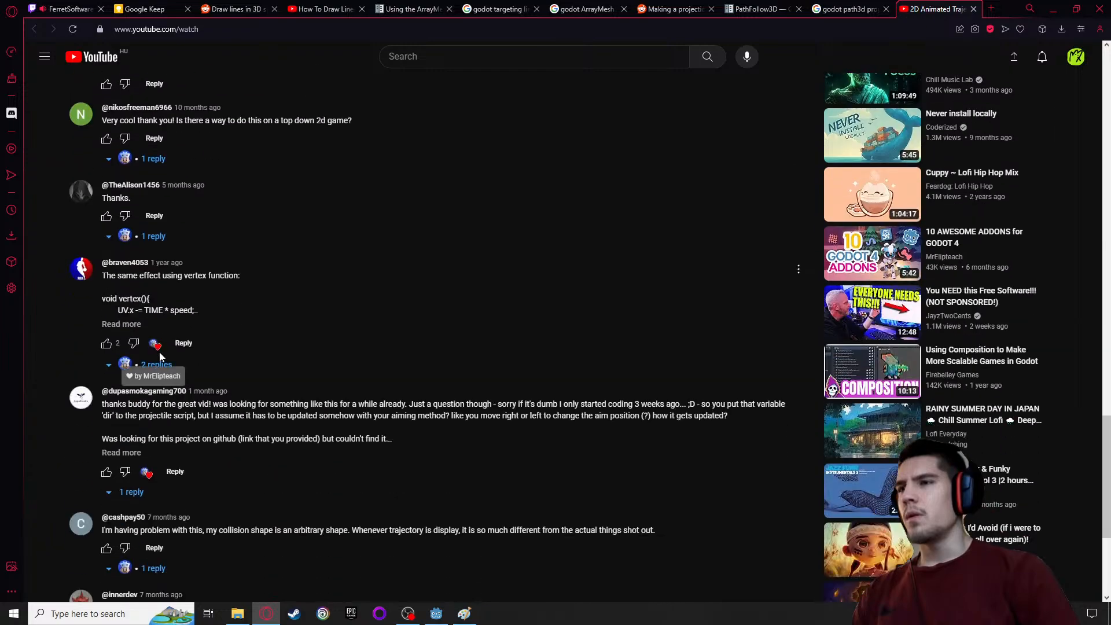
scroll(159, 352, "down", 3)
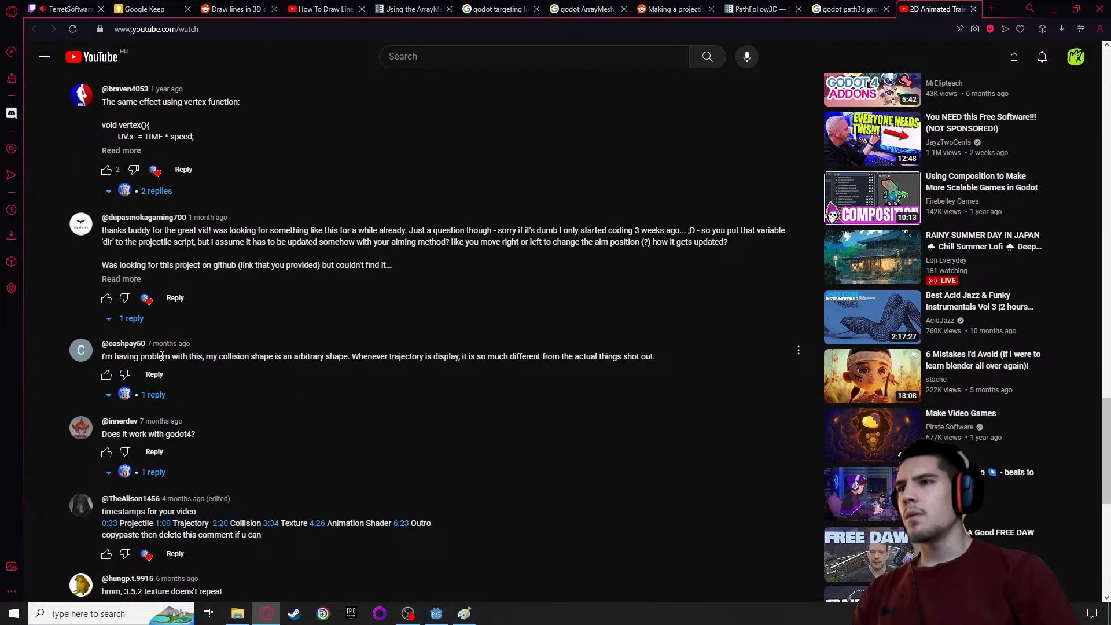
scroll(162, 355, "down", 3)
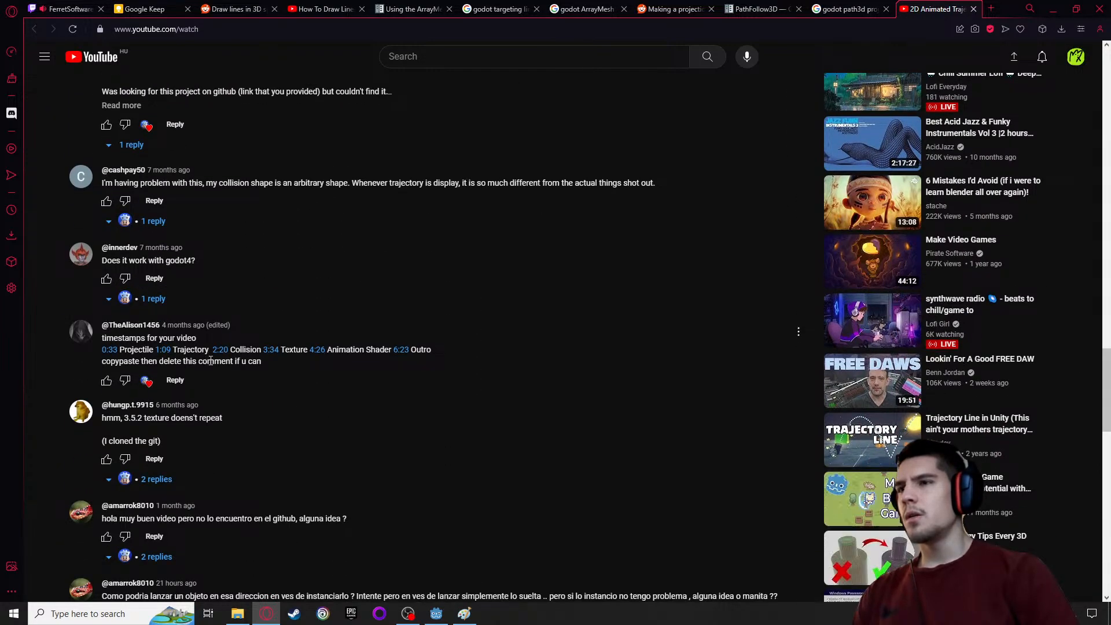
scroll(282, 378, "down", 1)
Search the page for "3d" and expand the reply to the comment about extending the trajectory to 3D
key("ctrl+f")
type("3d")
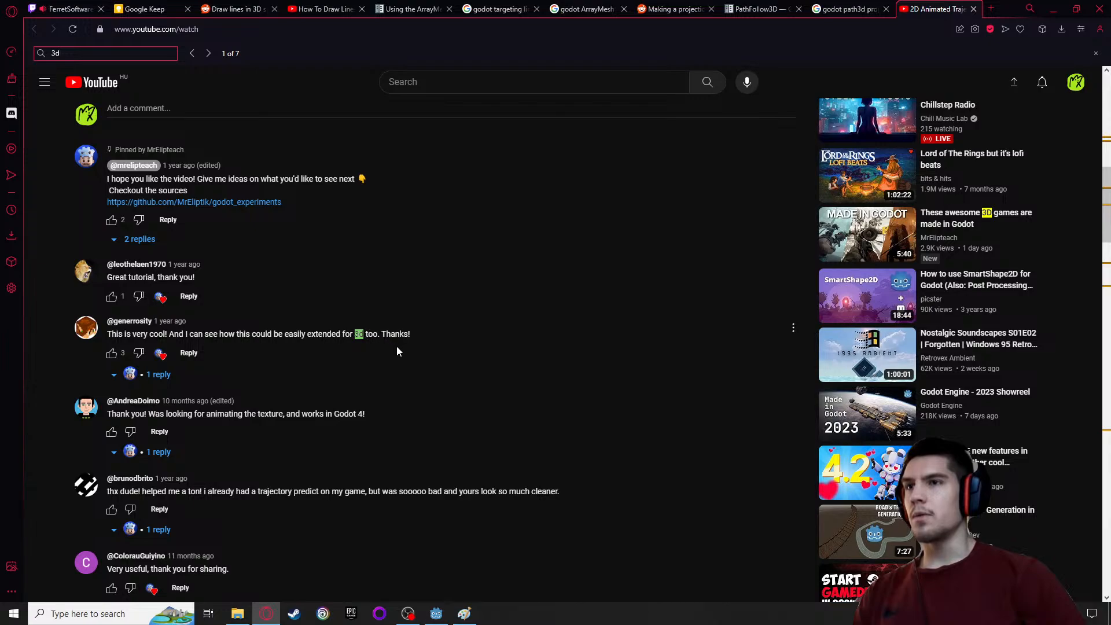
left_click(156, 377)
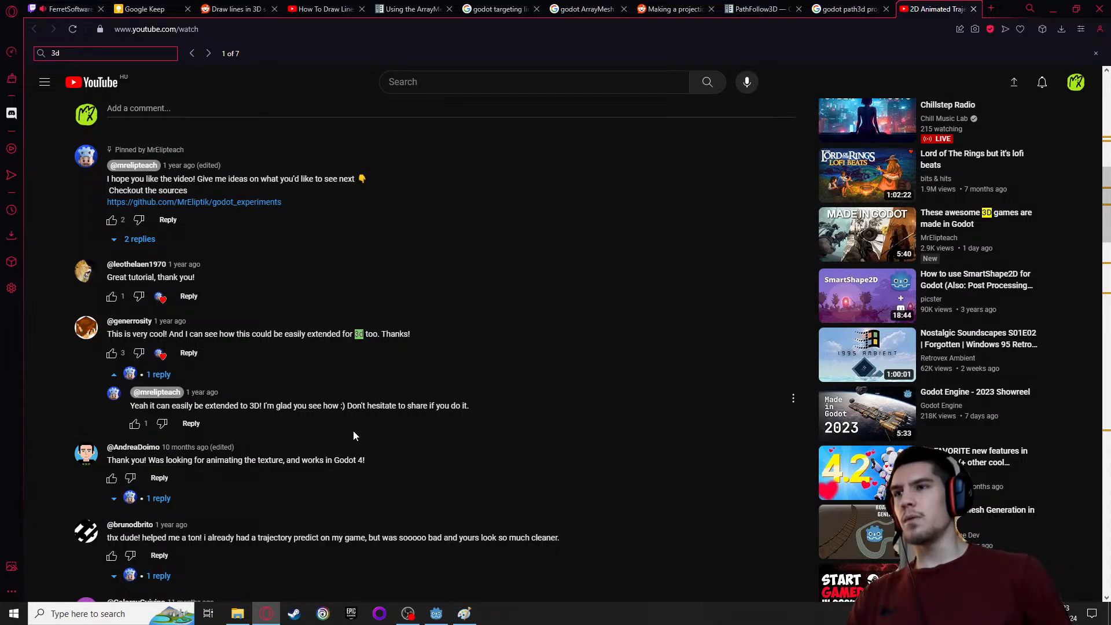
Go through the further "3d" matches on the page to examine comments about a 3D trajectory
scroll(354, 435, "down", 1)
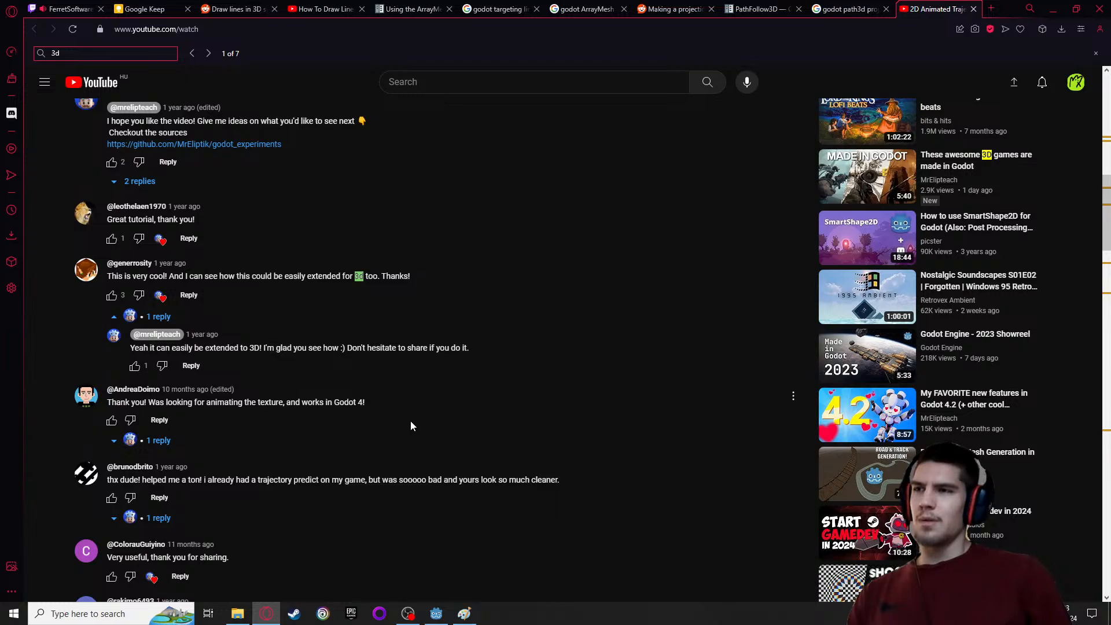
scroll(410, 425, "down", 9)
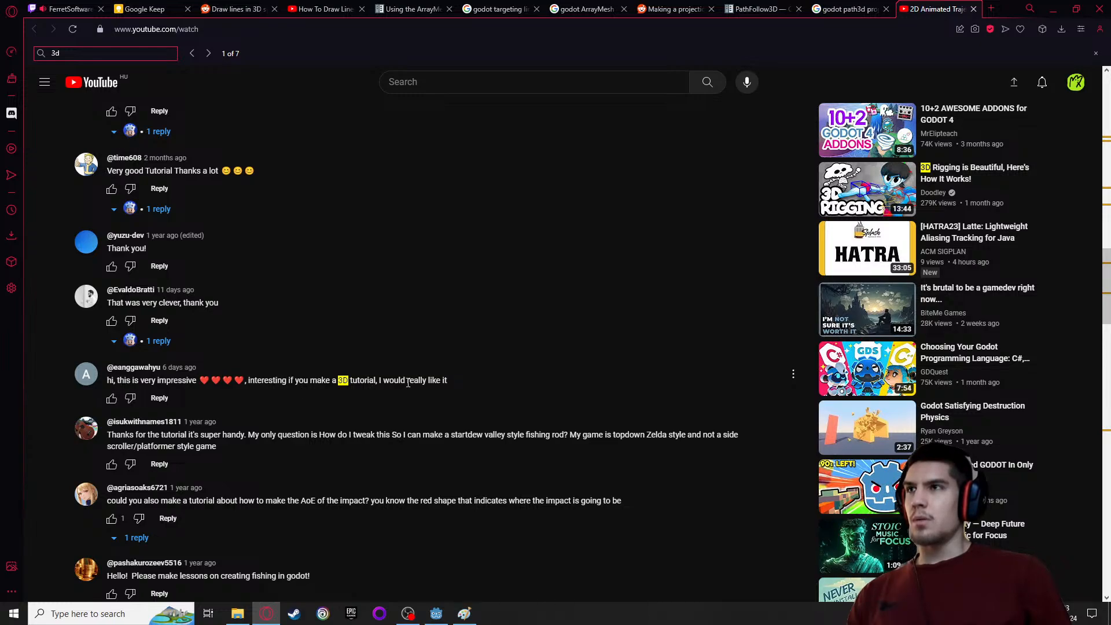
scroll(409, 384, "down", 4)
left_click(209, 53)
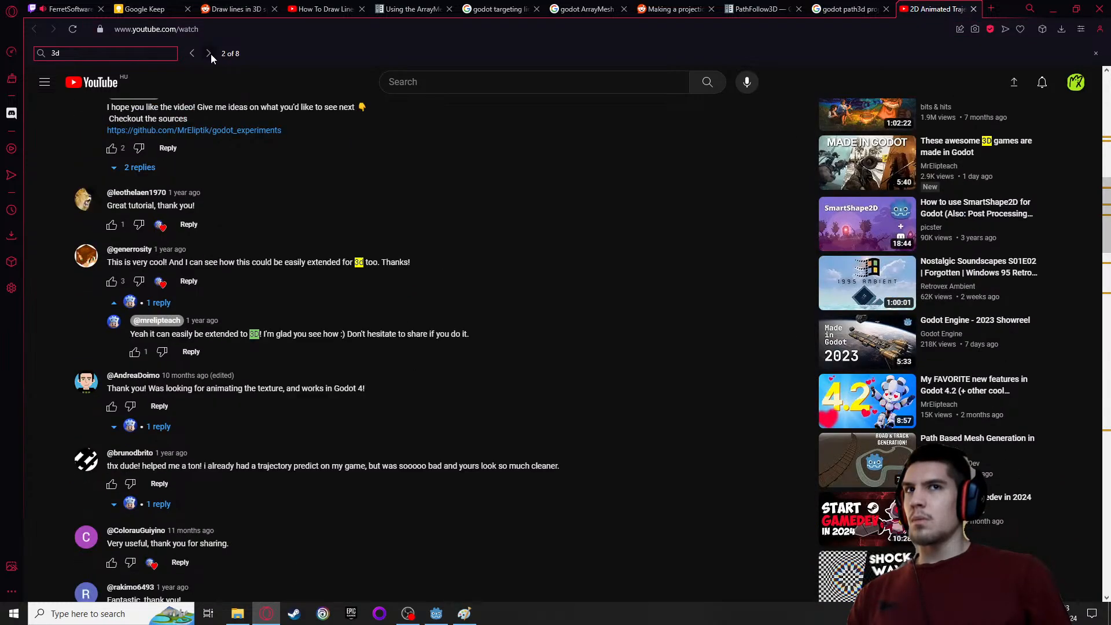
left_click(208, 54)
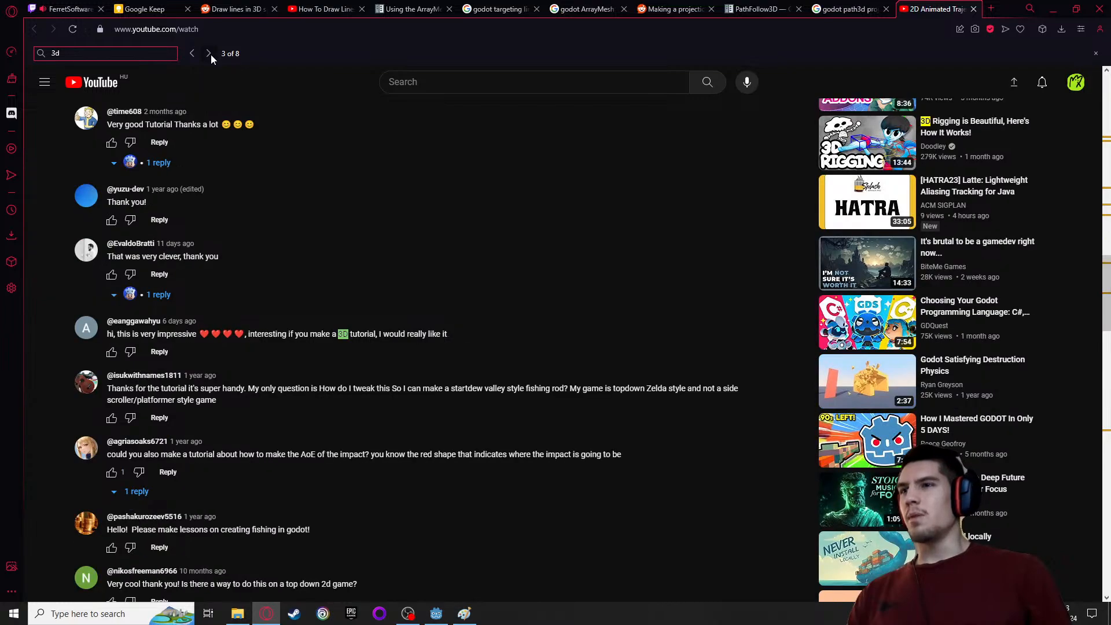
left_click(209, 53)
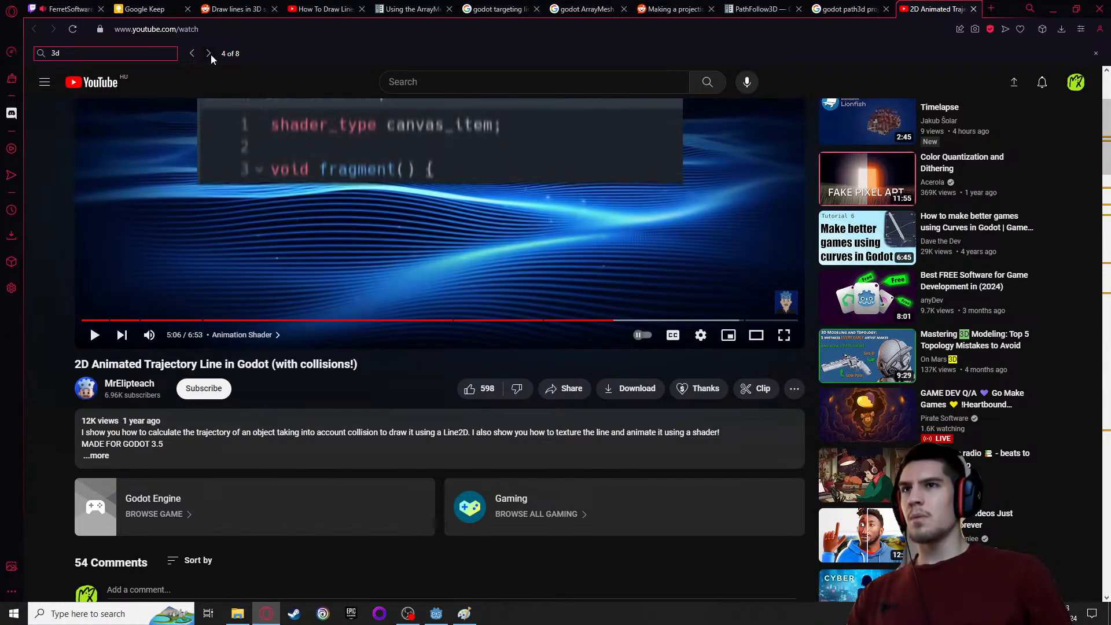
left_click(209, 53)
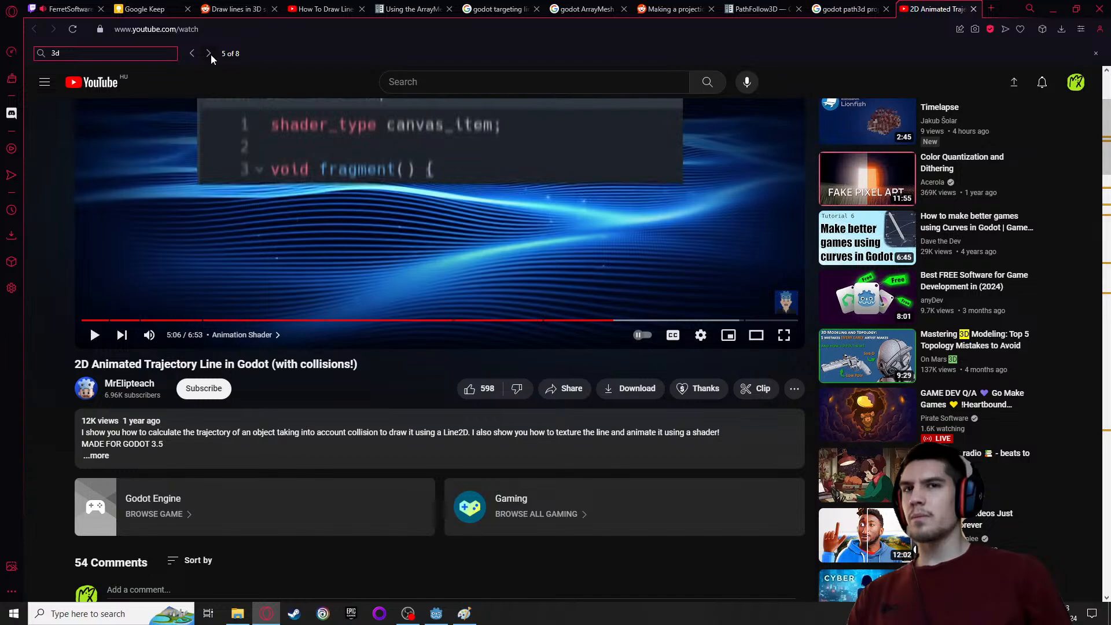
Return to the "godot path3d projectile trajectory line" search results and open the Reddit thread "How to create a visible trajectory line?"
left_click(851, 10)
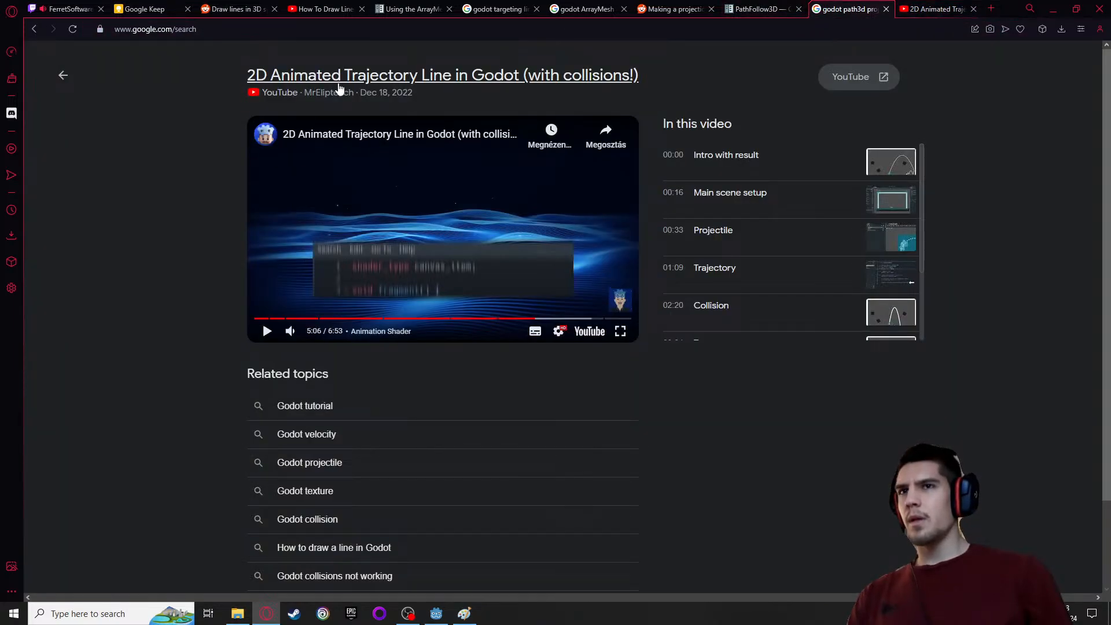
left_click(66, 78)
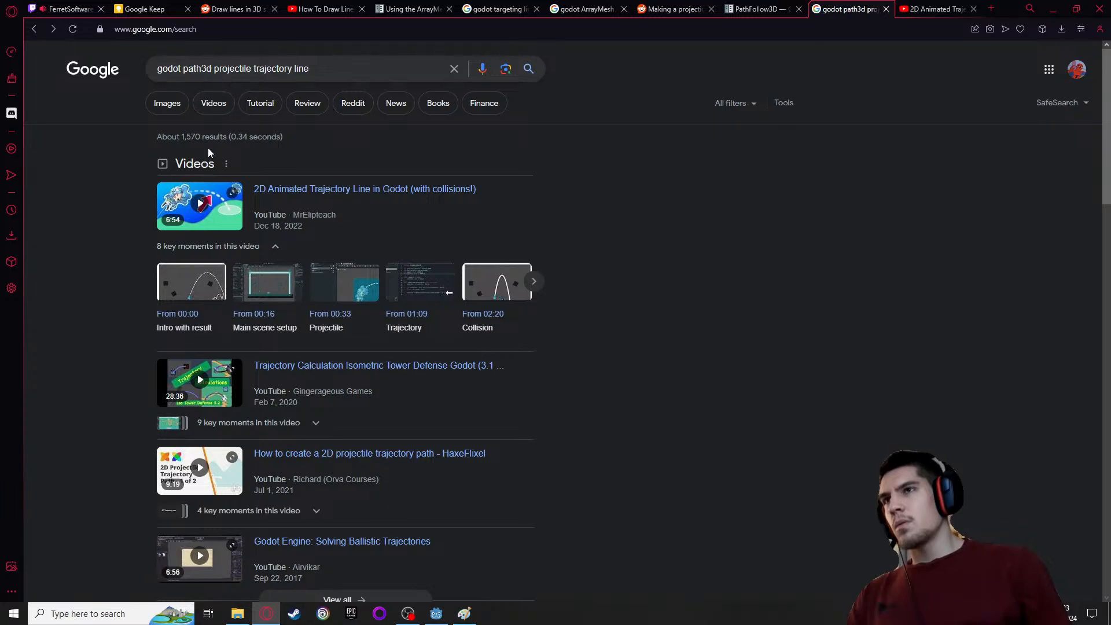
scroll(147, 258, "down", 5)
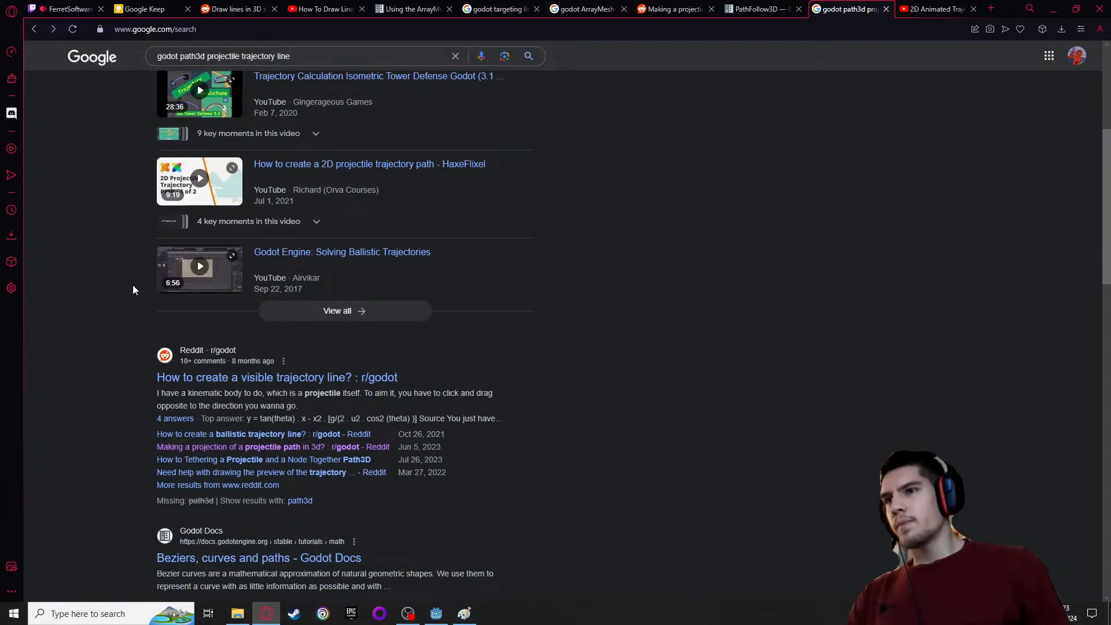
scroll(132, 292, "down", 1)
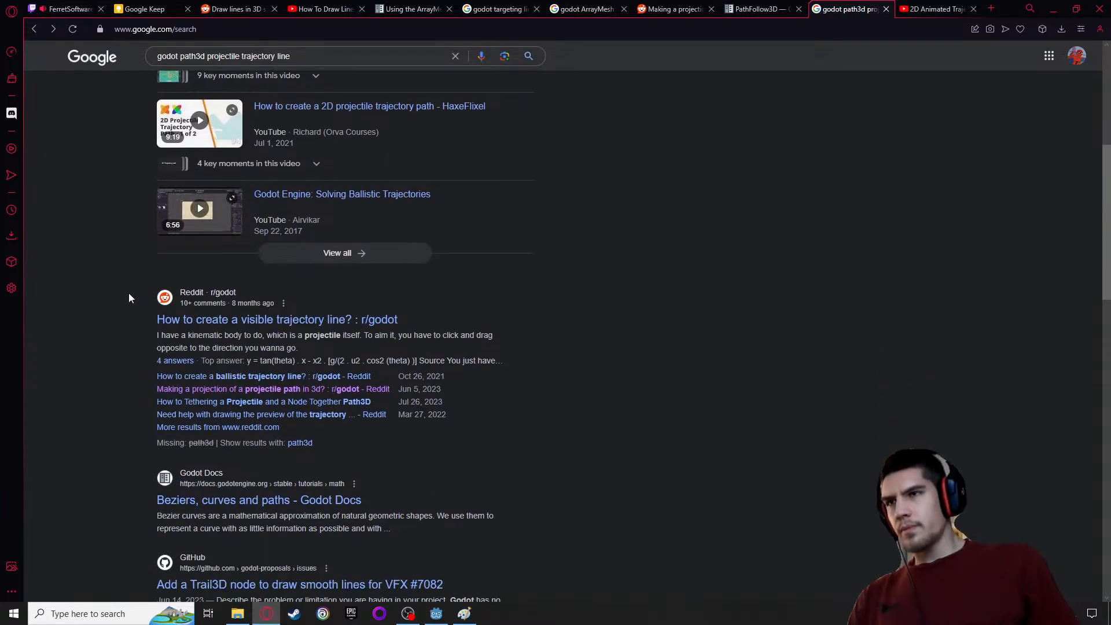
left_click(244, 319)
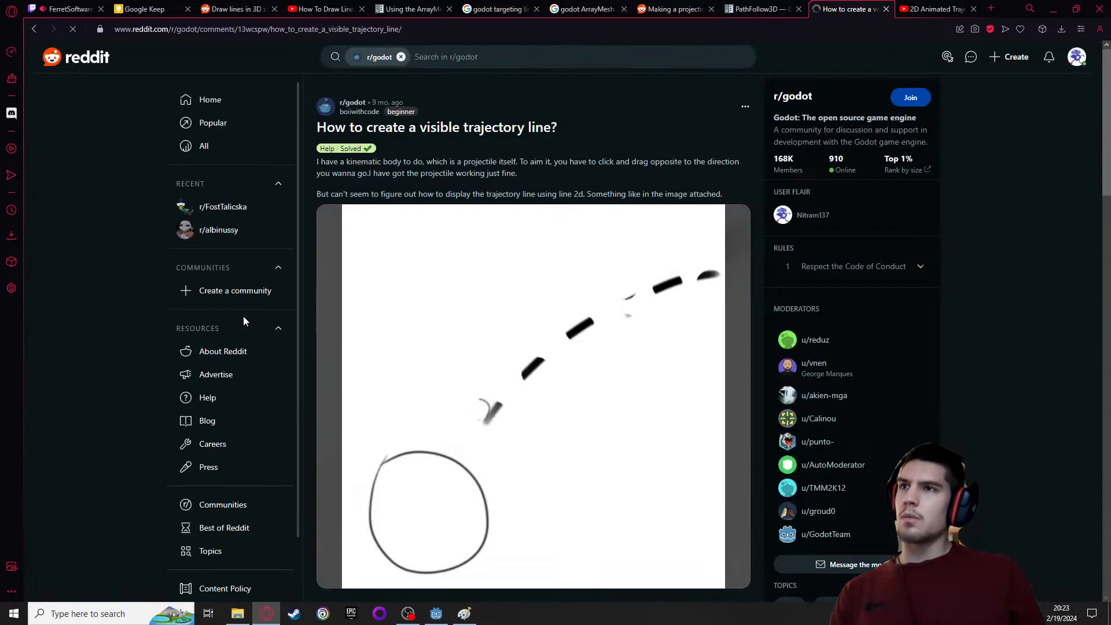
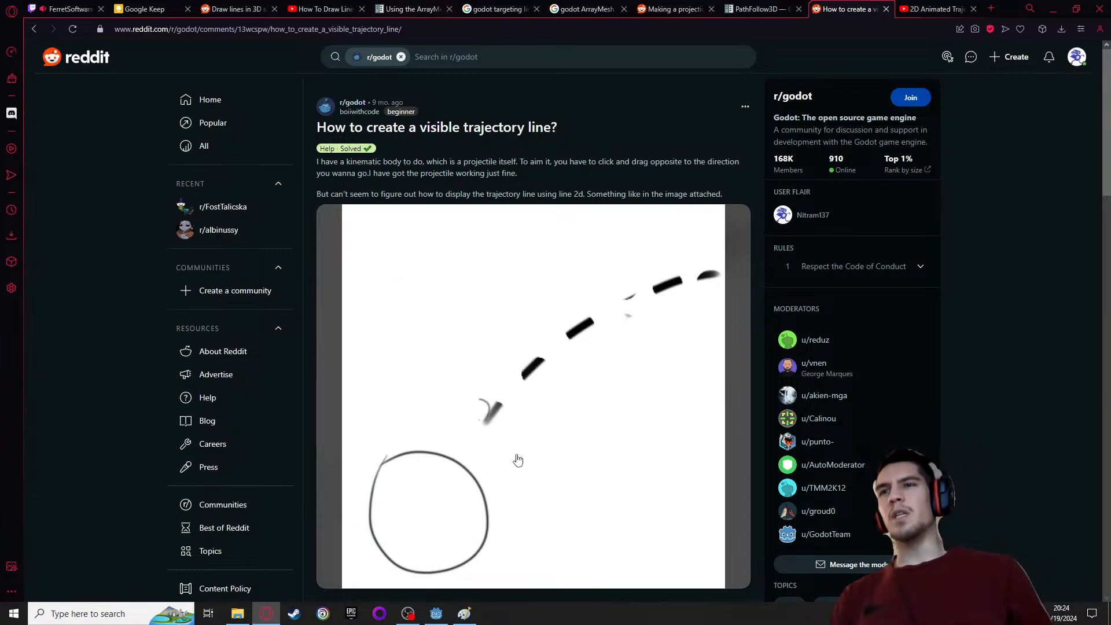
Read the comments of the trajectory line thread and search the page for "3d"
scroll(517, 457, "down", 5)
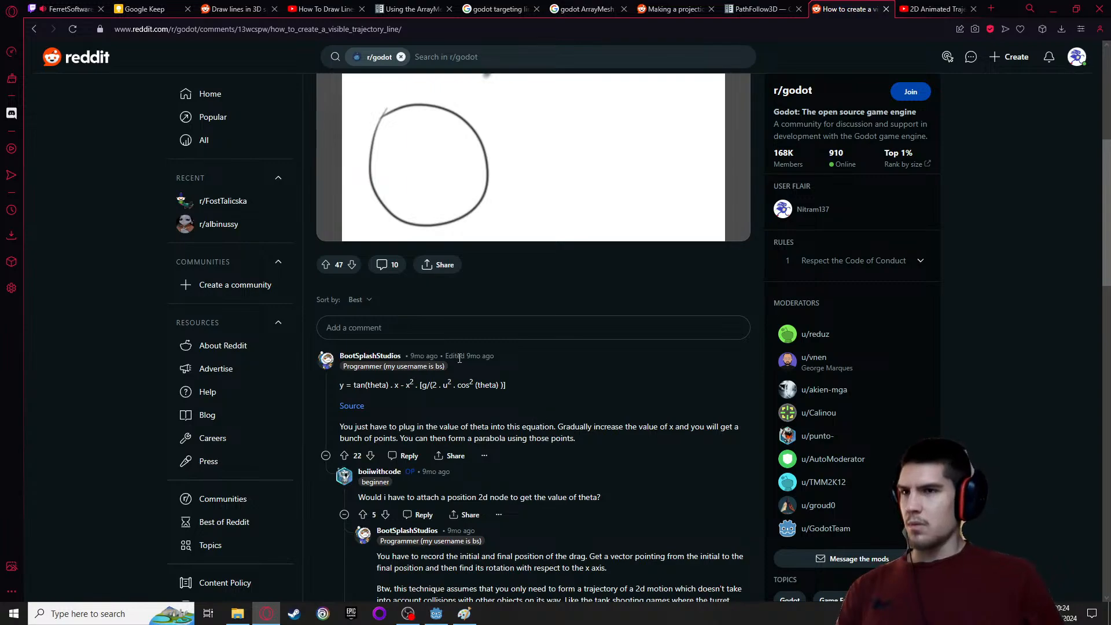
scroll(303, 268, "down", 2)
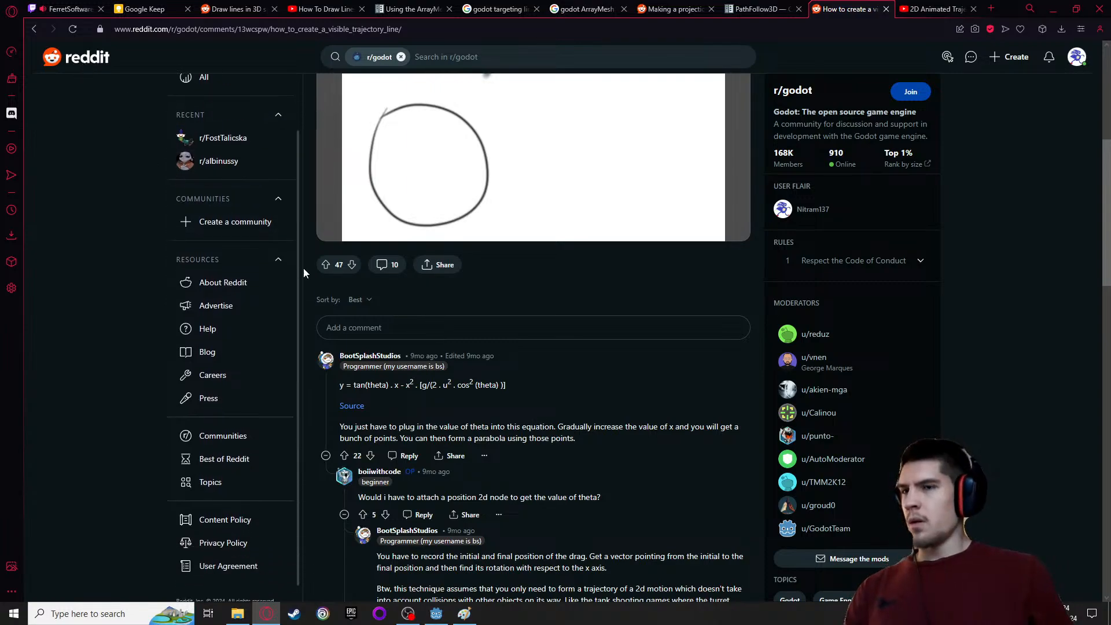
scroll(446, 297, "down", 1)
scroll(447, 297, "down", 5)
key("ctrl+f")
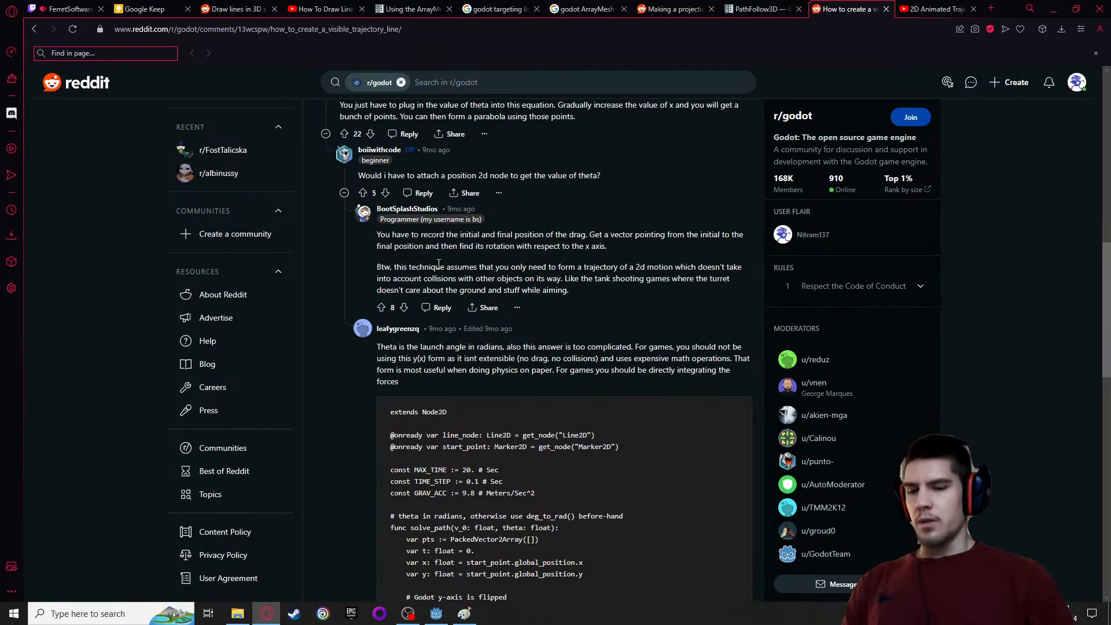
type("3d")
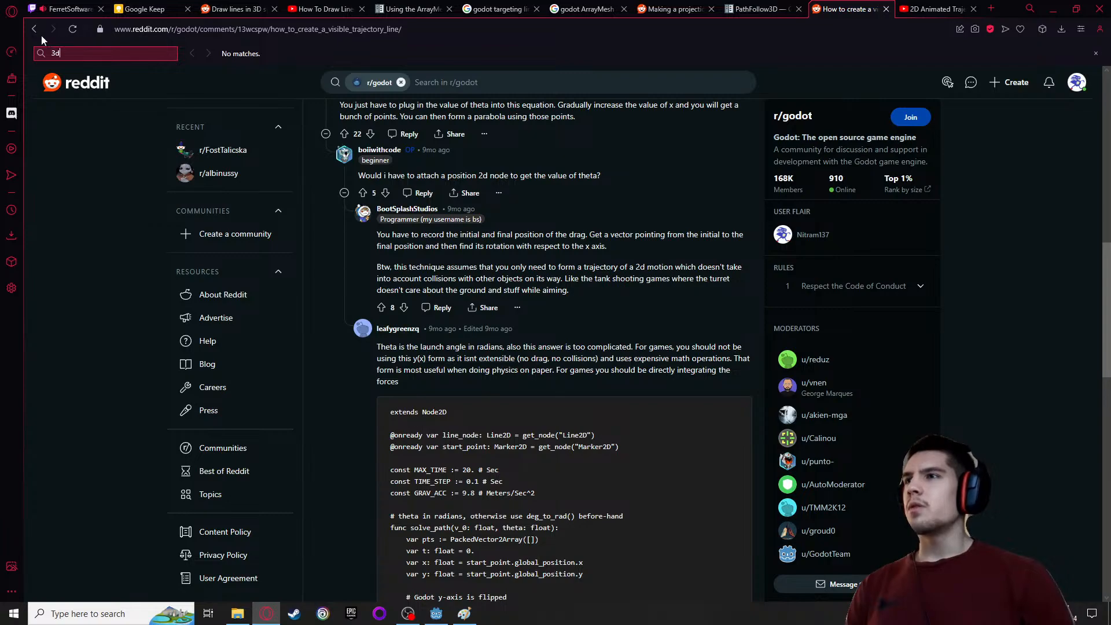
key("F1")
key("ctrl+w")
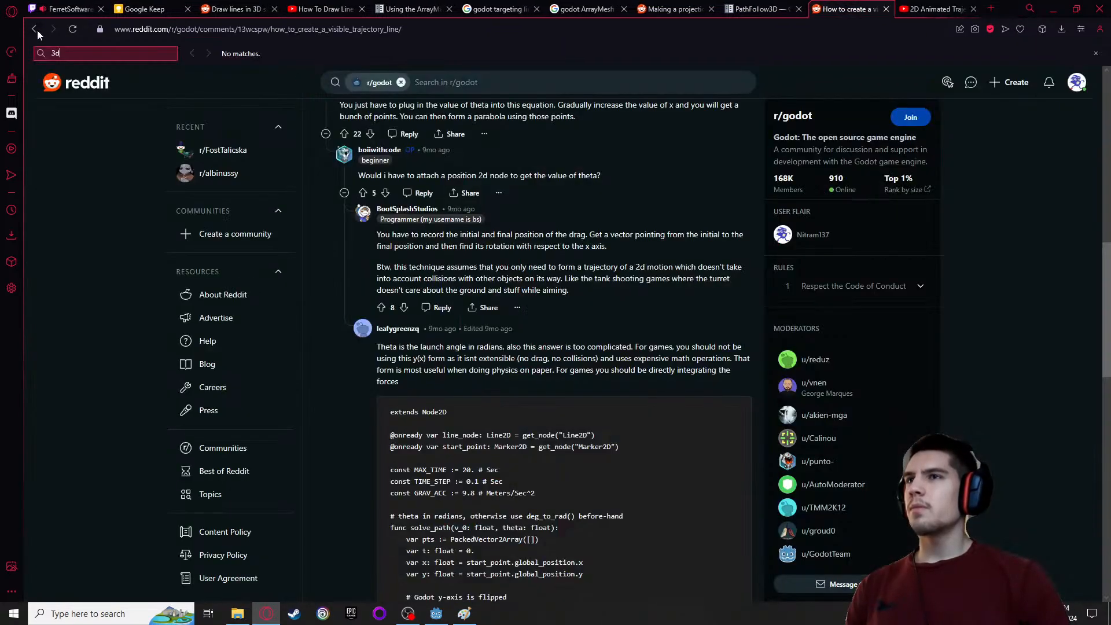
Return to the search results and open the Reddit thread "Making a projection of a projectile path in 3d?"
left_click(35, 29)
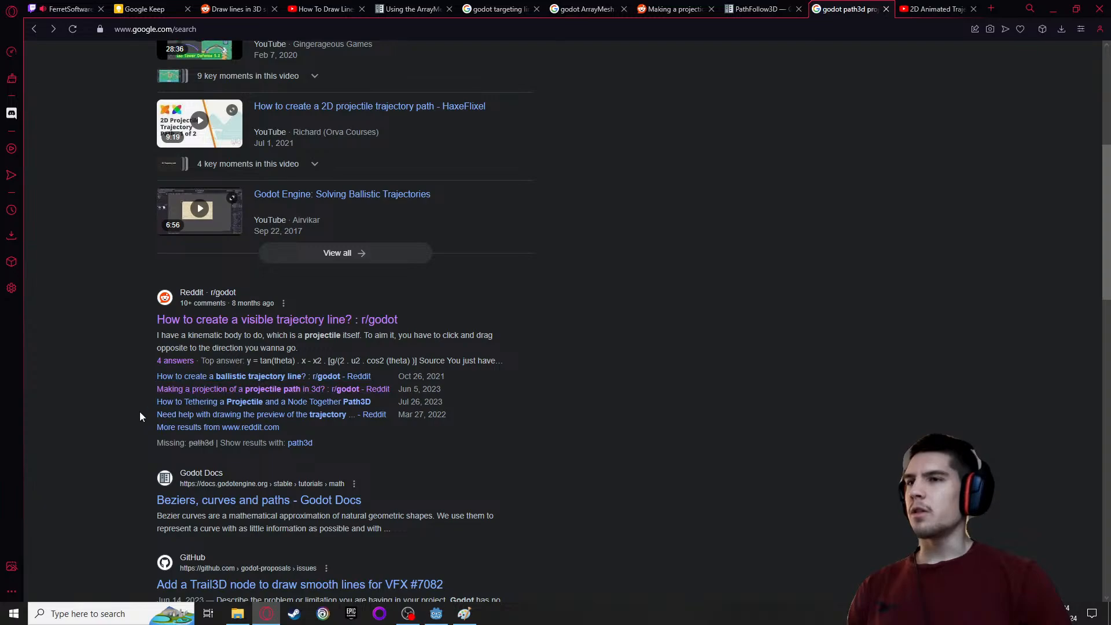
left_click(175, 390)
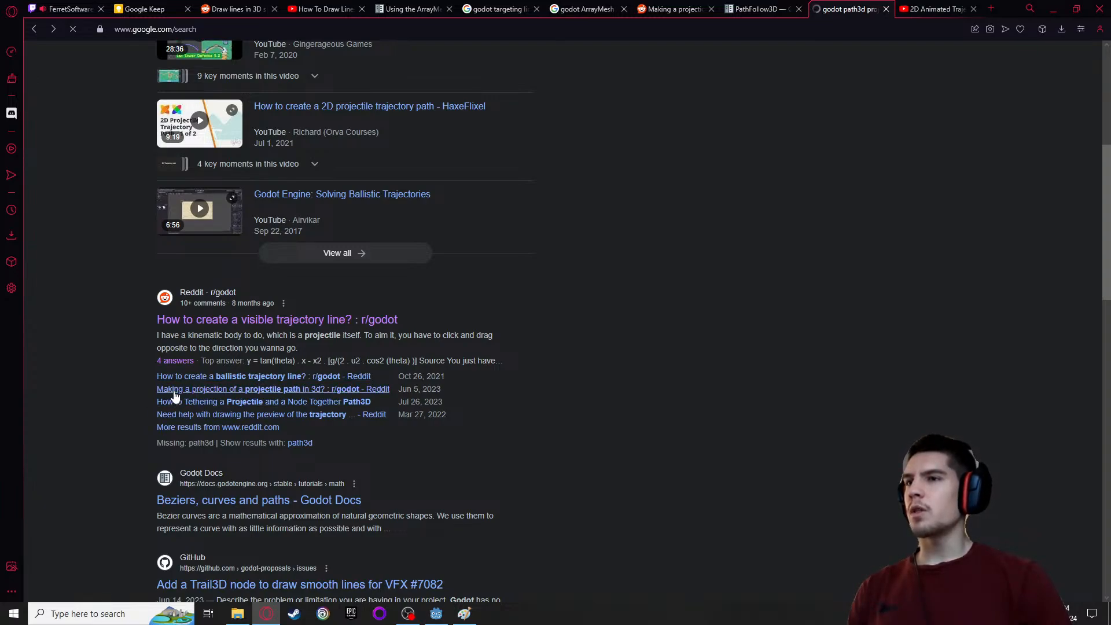
scroll(97, 388, "down", 10)
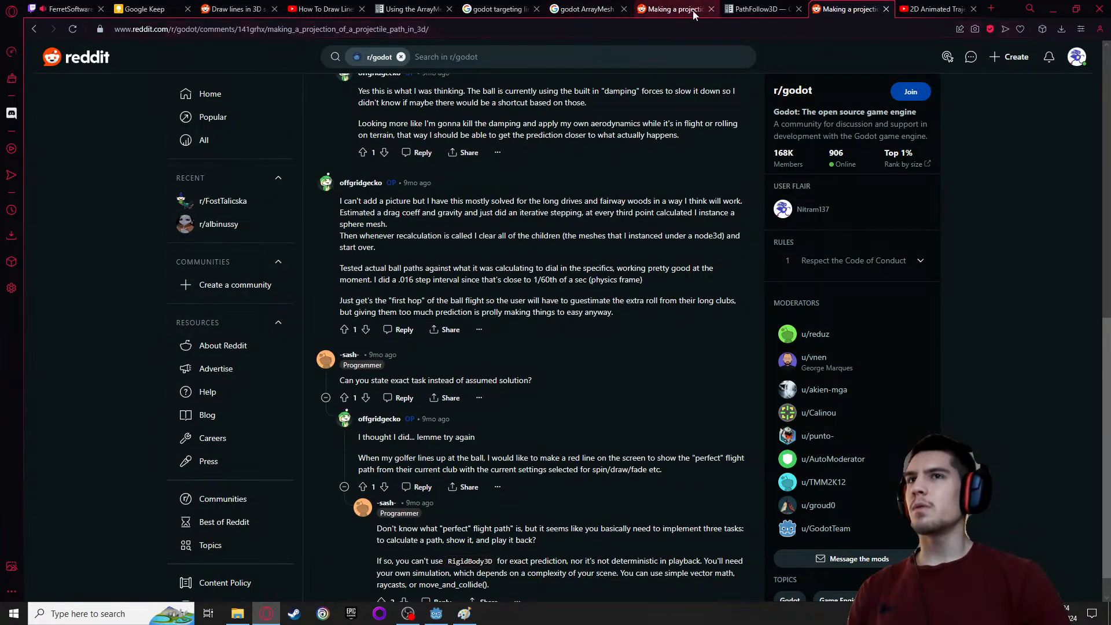
Close the duplicate projectile path thread and reread its comments in the copy that was already open
left_click(888, 11)
left_click(673, 9)
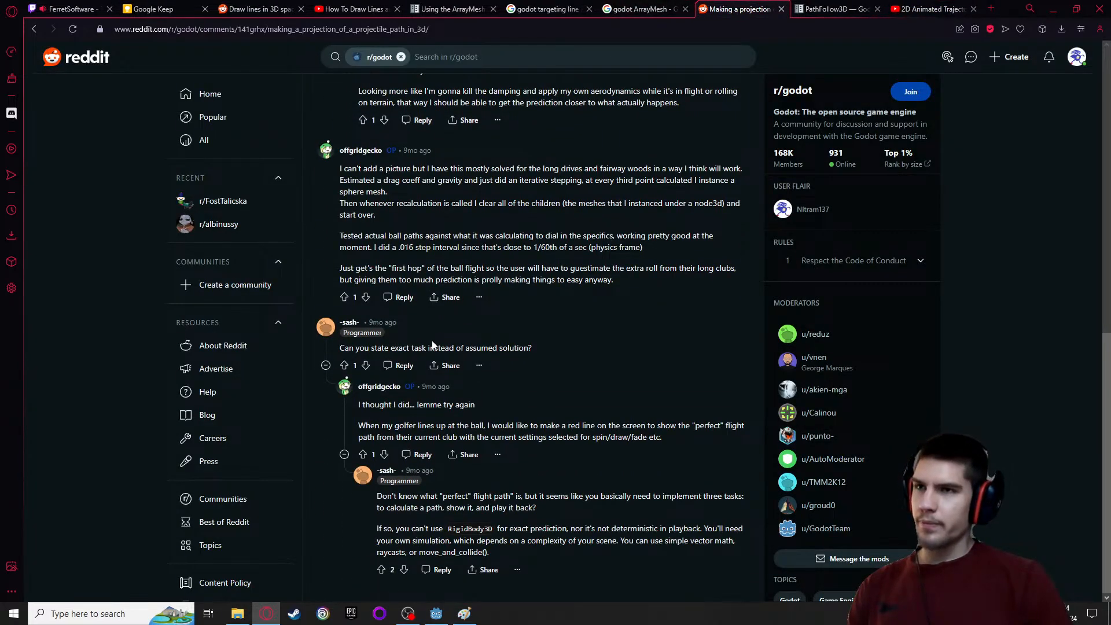
scroll(436, 343, "up", 6)
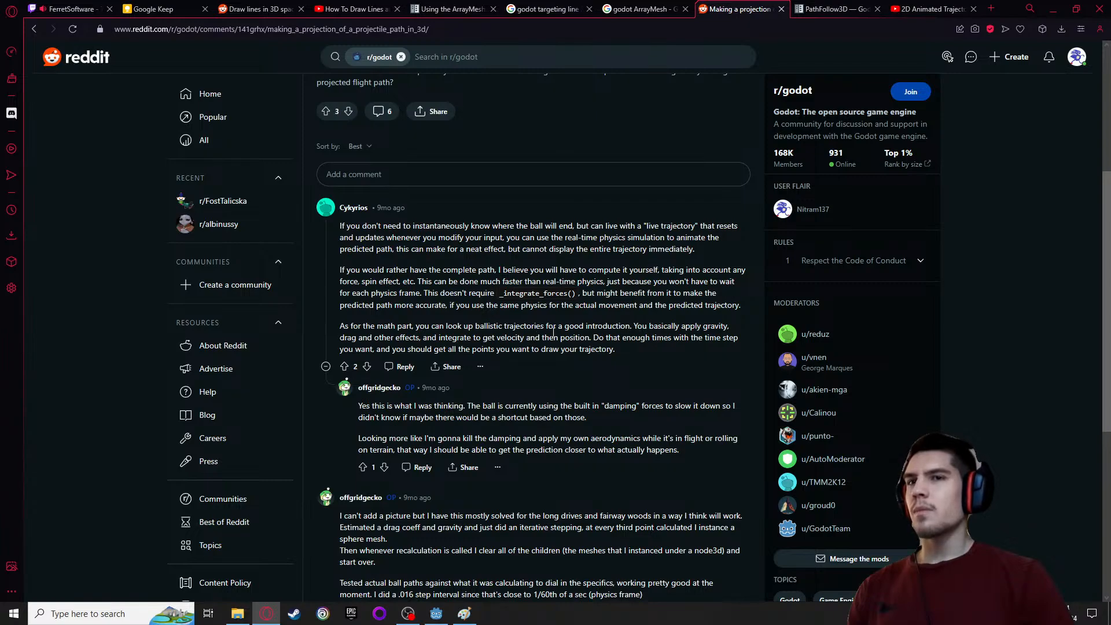
scroll(553, 331, "up", 5)
Switch to the PathFollow3D page of the Godot docs and examine its description, properties and methods
left_click(916, 10)
left_click(829, 10)
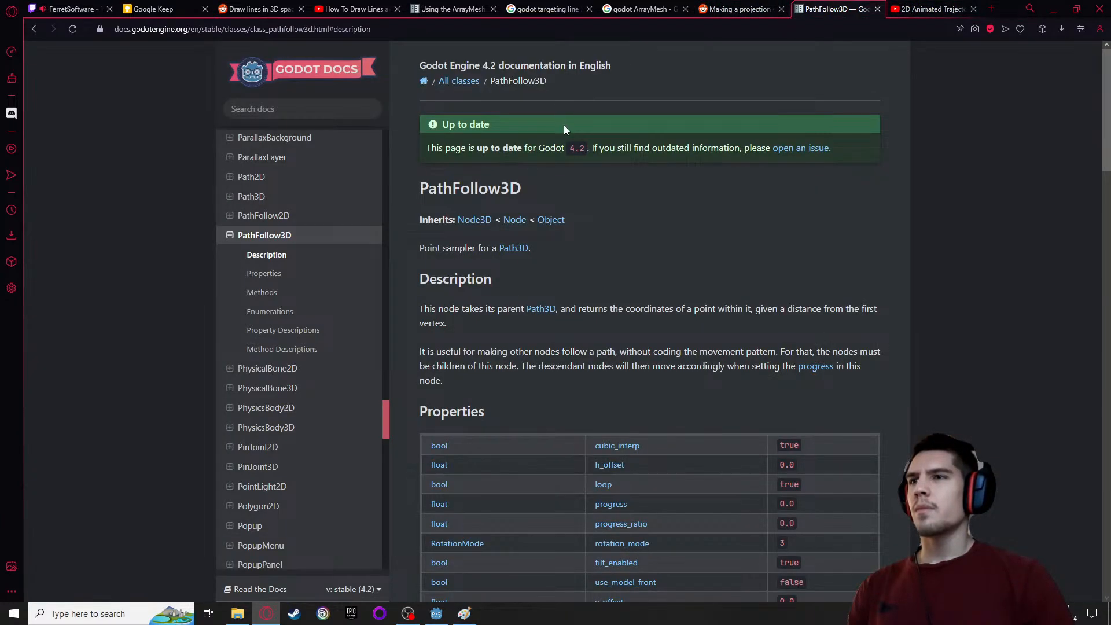
scroll(567, 128, "down", 1)
scroll(548, 343, "down", 4)
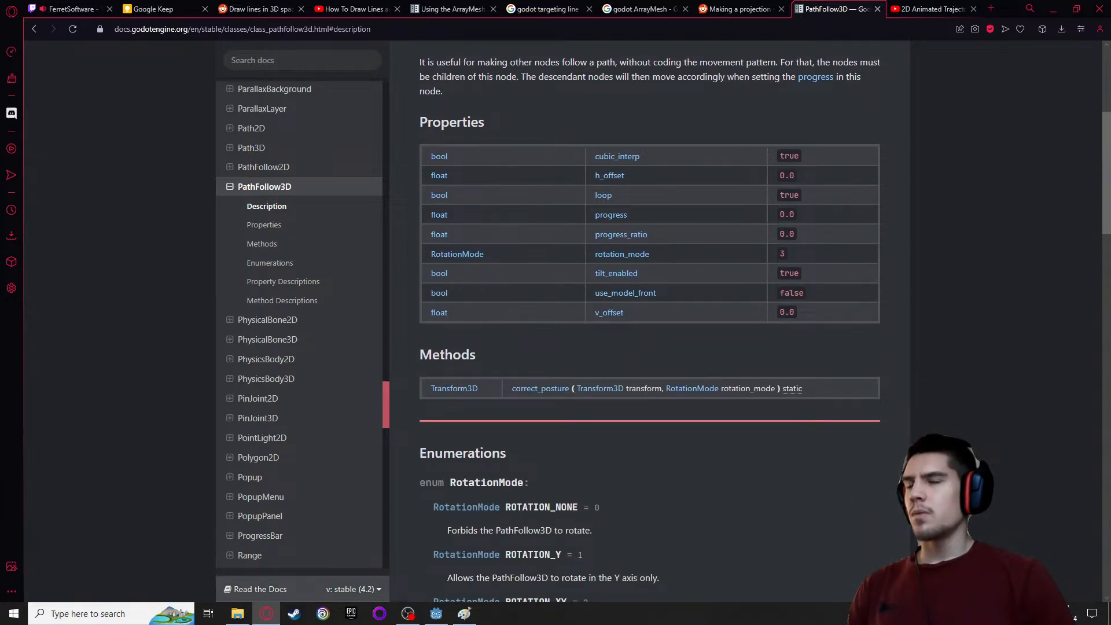
Check the slime throw sketch in Paint, then switch to Godot and examine the Path3D curve from another angle
left_click(457, 618)
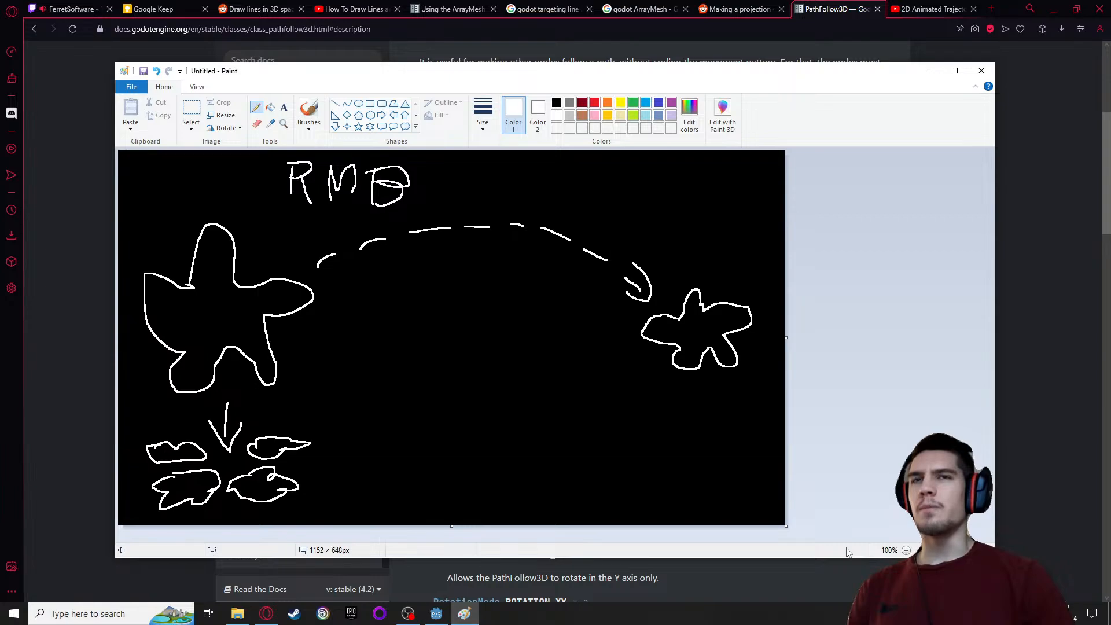
left_click(435, 614)
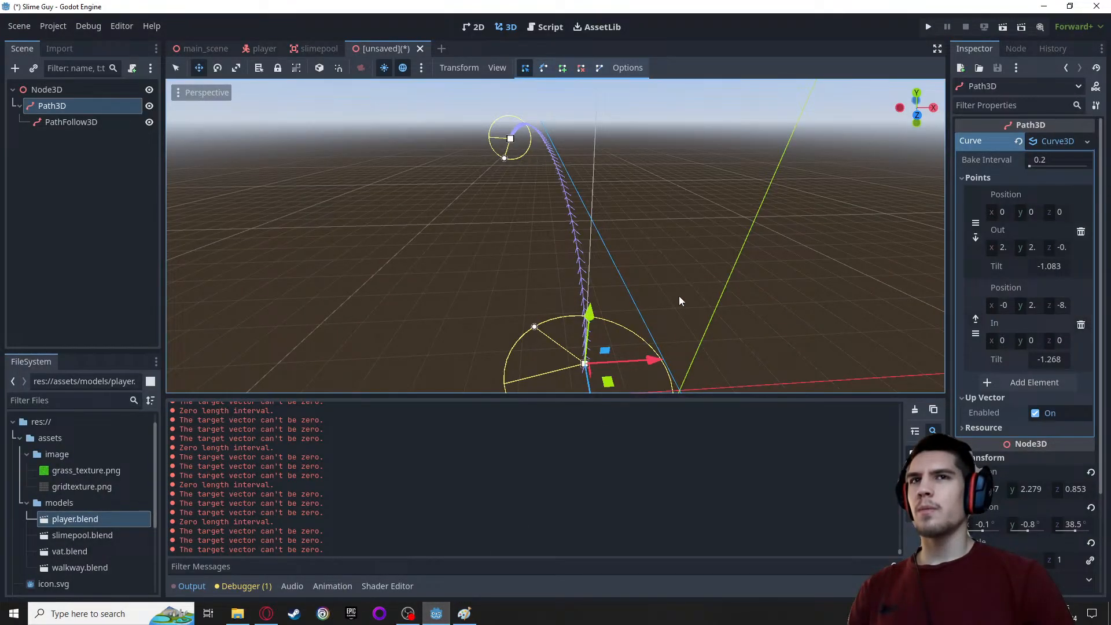
middle_click_drag(692, 235, 594, 227)
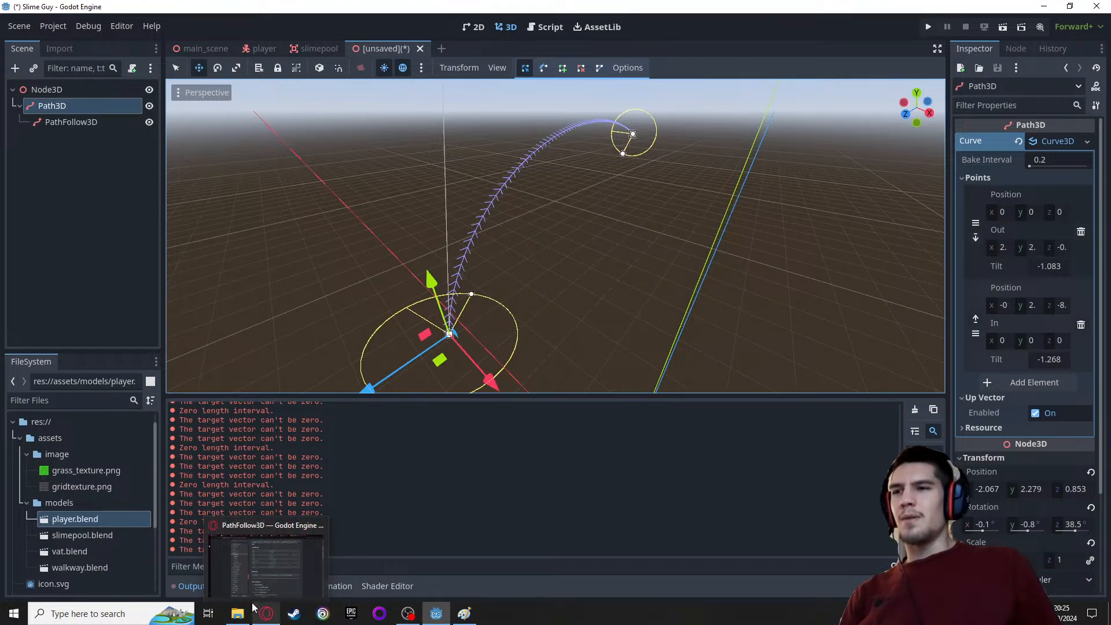
Reread the PathFollow3D description in the browser, then return to Godot and compare it with the Path3D curve
left_click(277, 620)
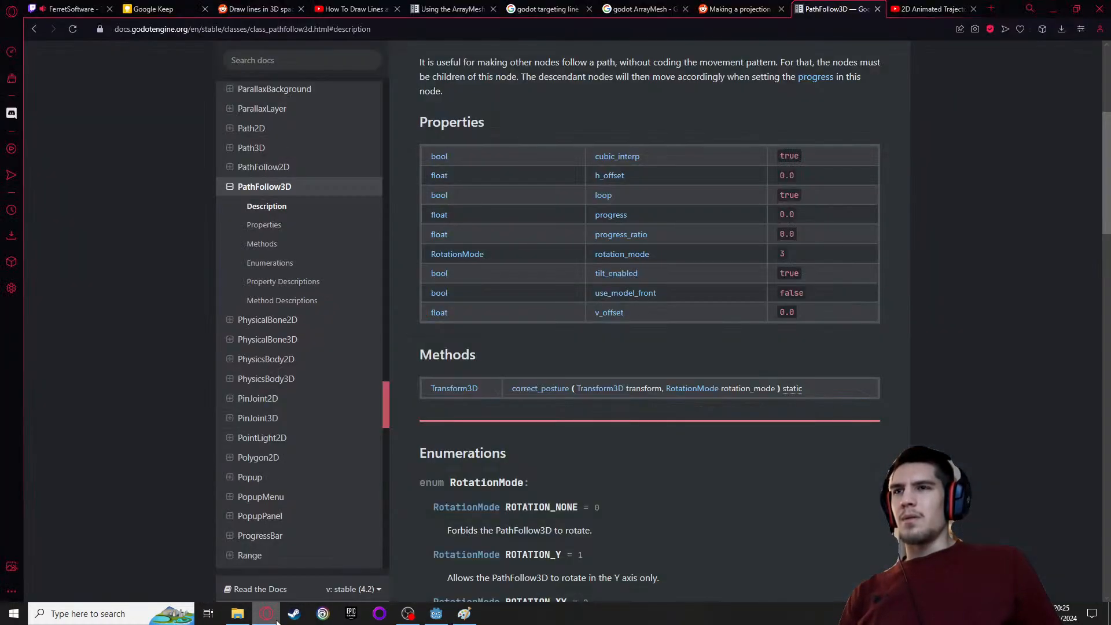
scroll(925, 372, "up", 4)
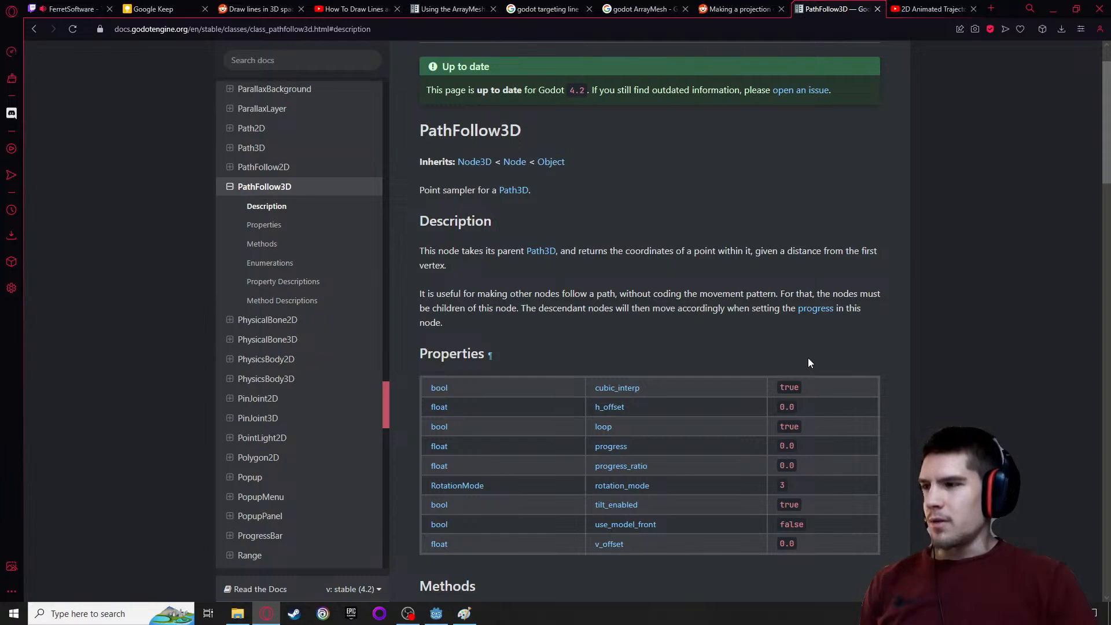
left_click(435, 613)
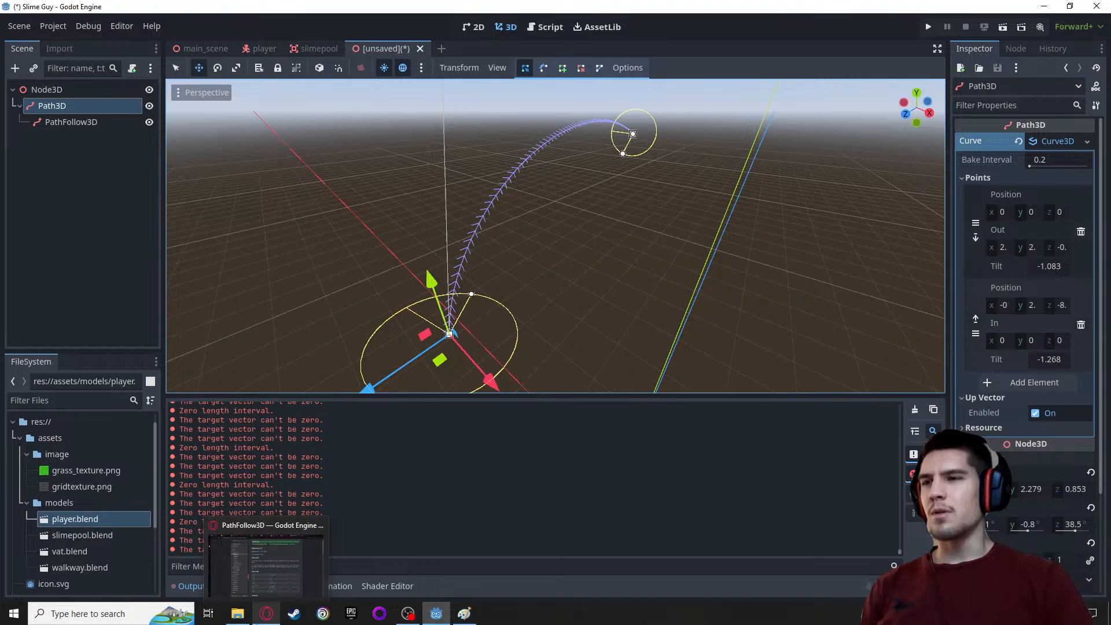
mouse_move(253, 615)
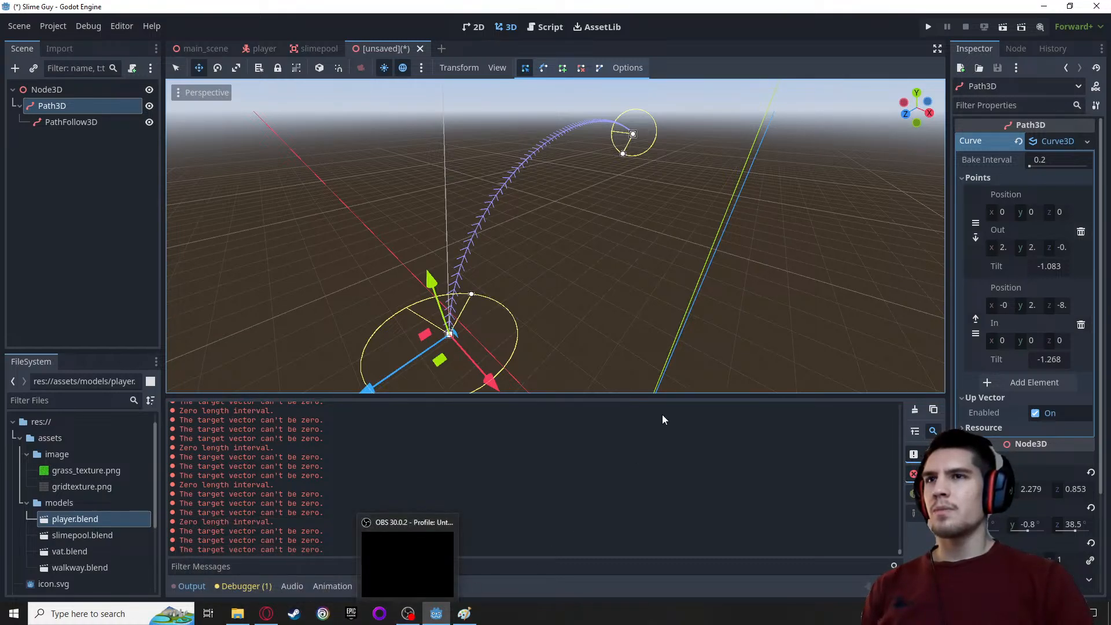
middle_click_drag(381, 260, 344, 246)
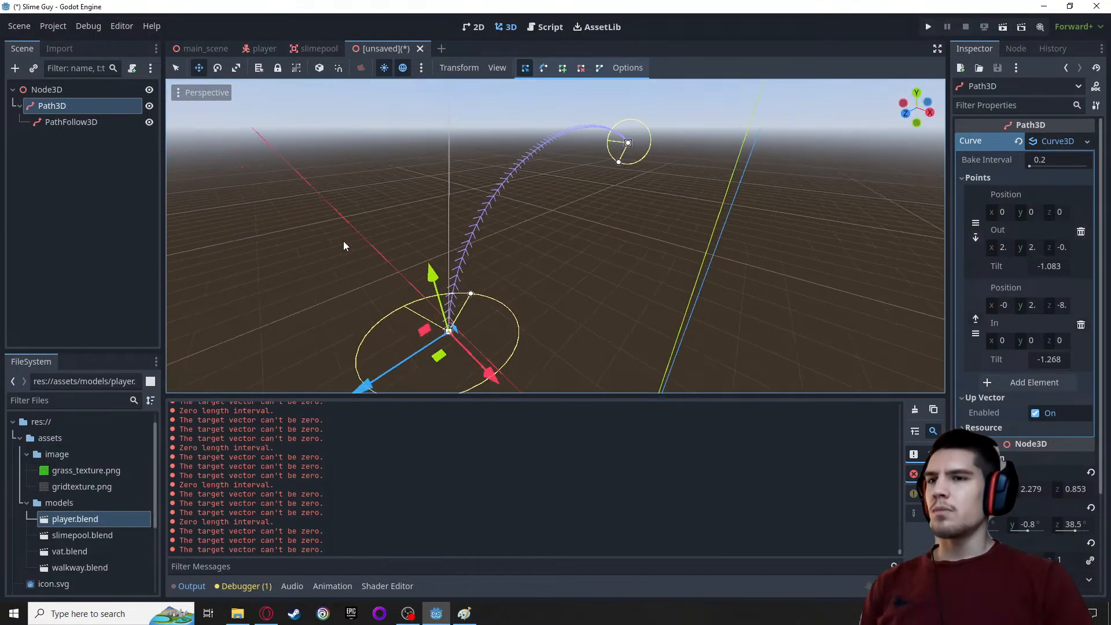
mouse_move(258, 620)
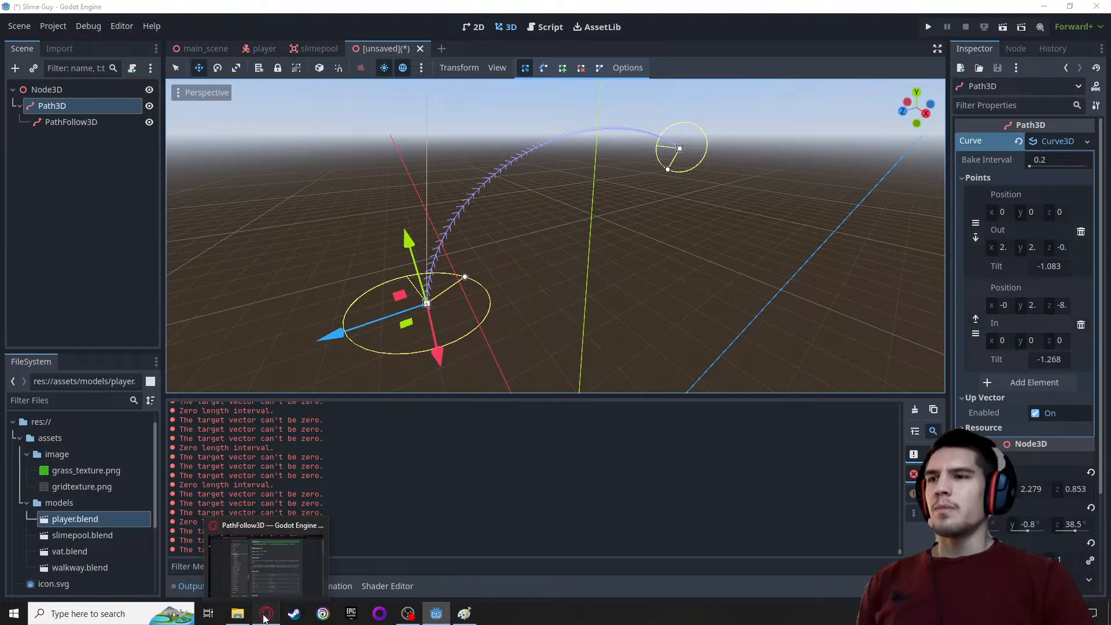
left_click(263, 618)
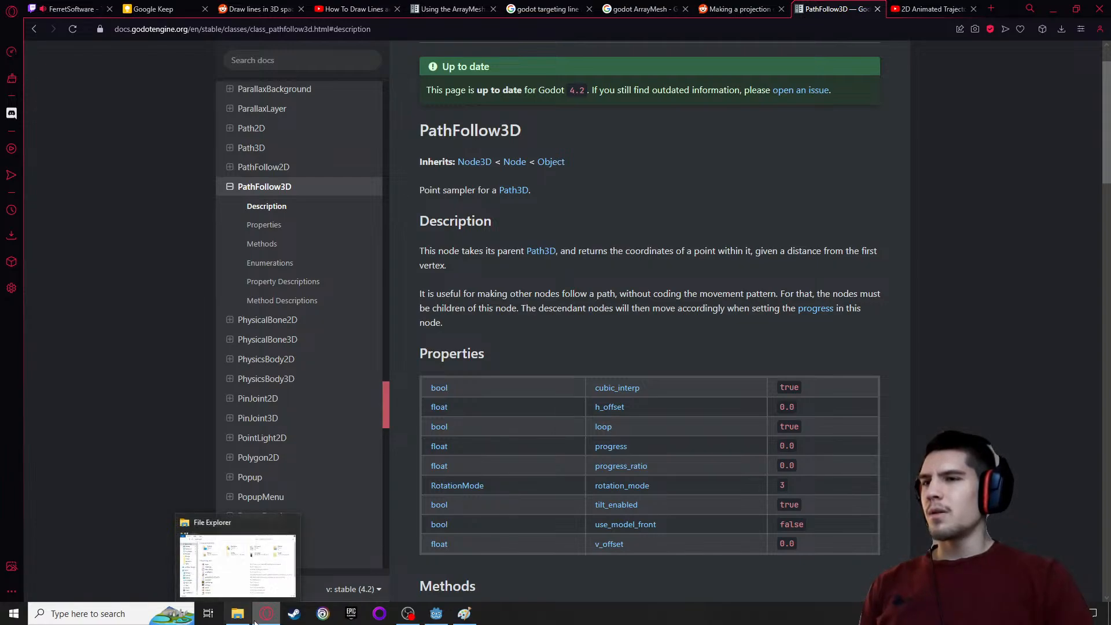
mouse_move(255, 619)
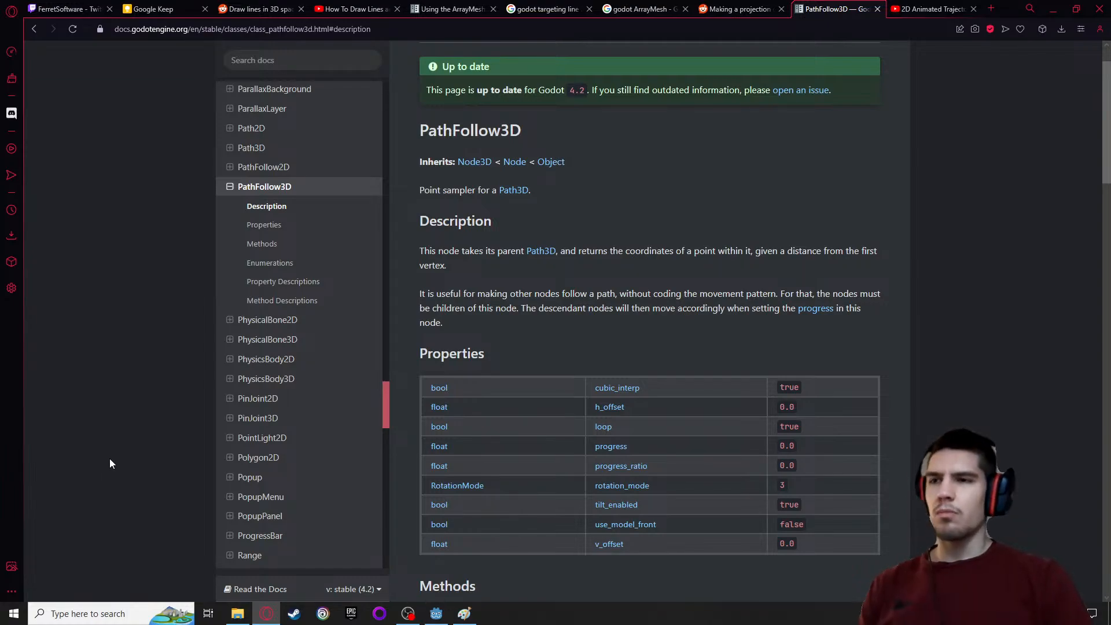
left_click(408, 614)
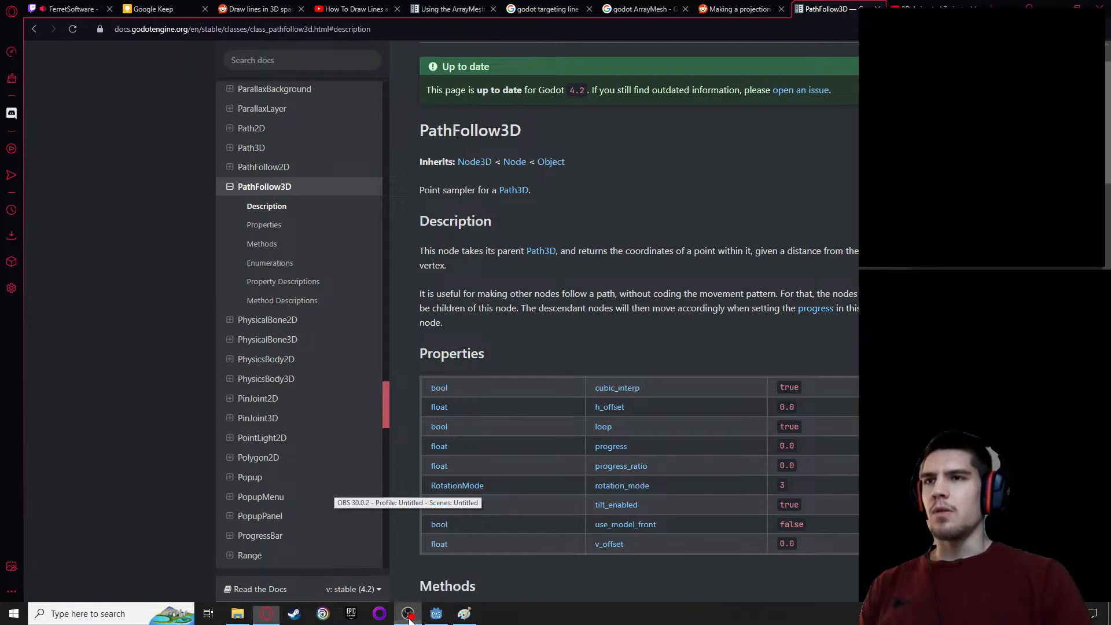